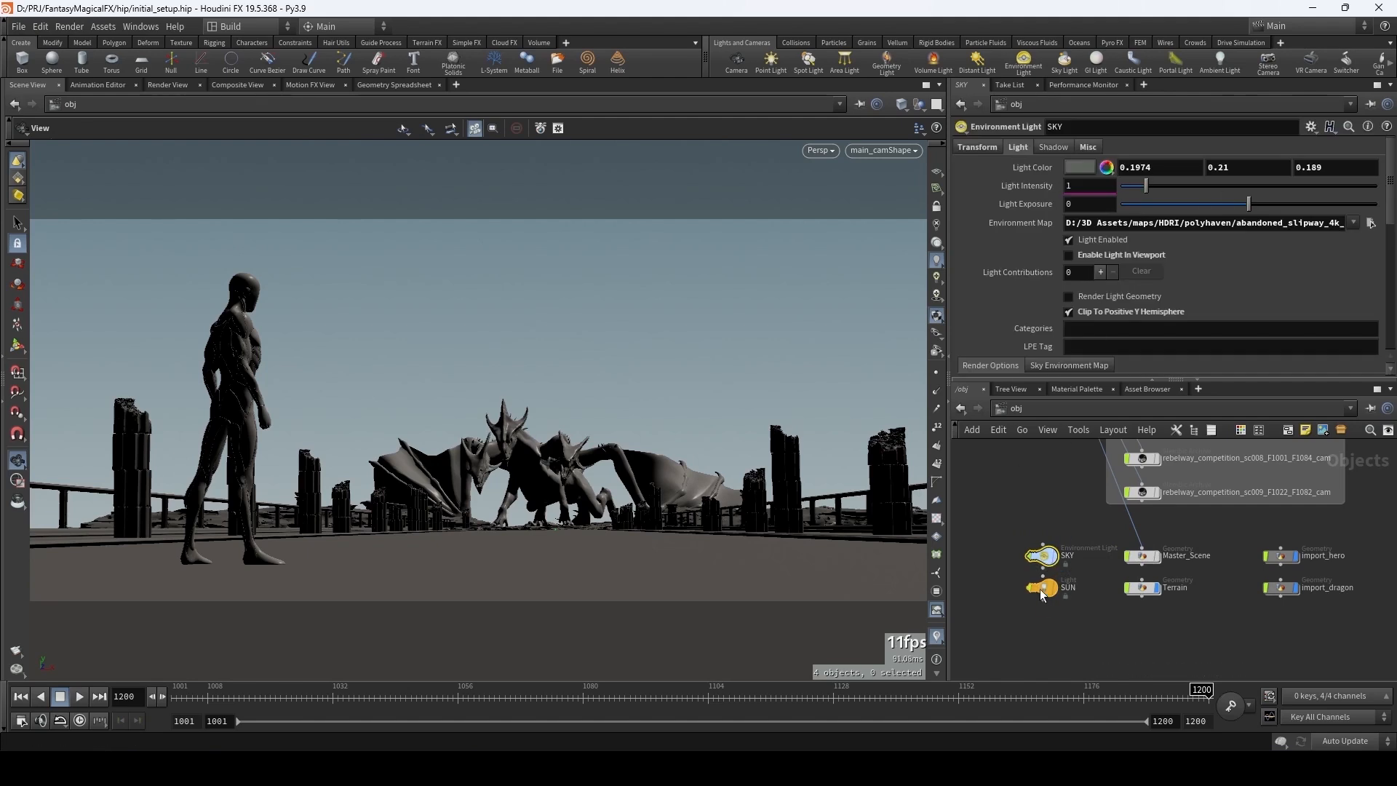
- Inspect the light settings of the SUN object
click(1040, 587)
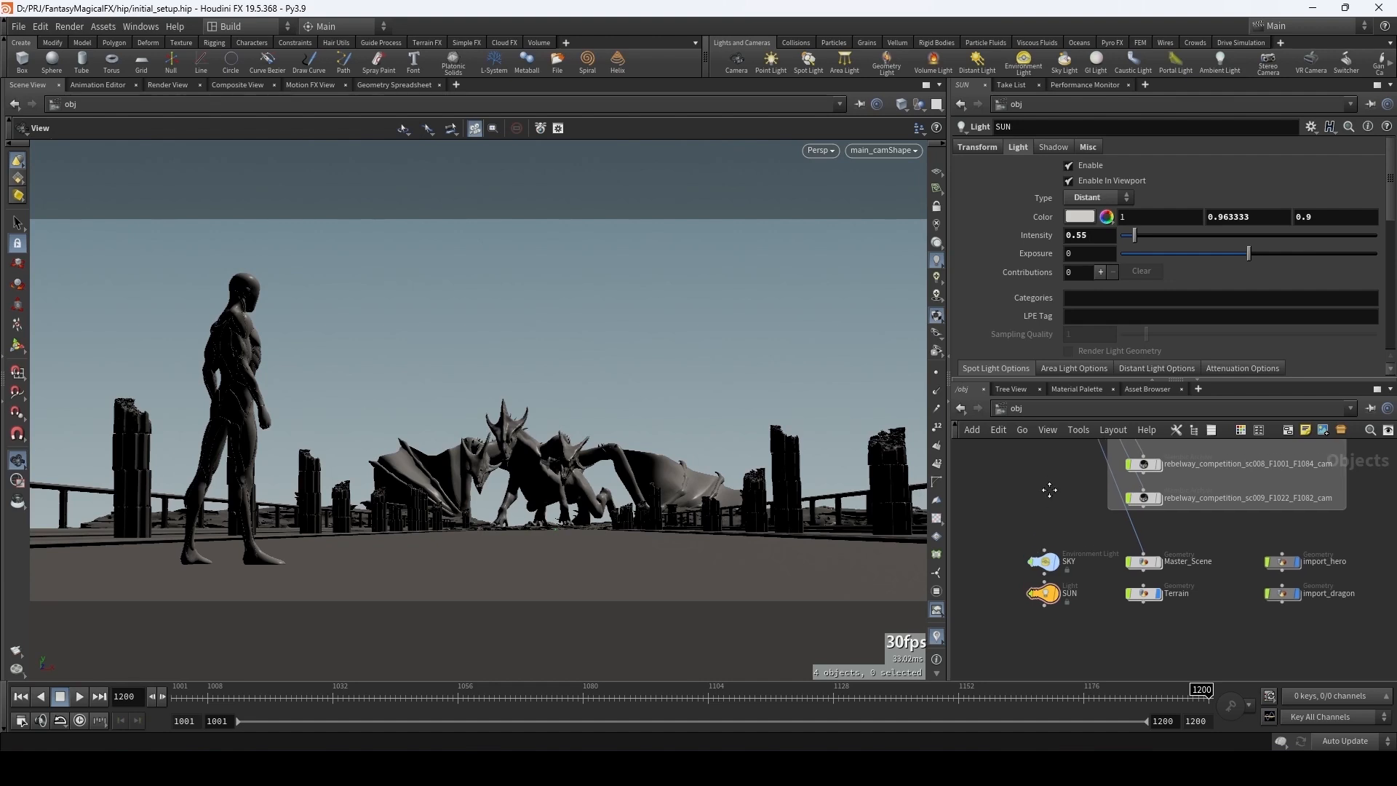
scroll(1050, 494, down, 4)
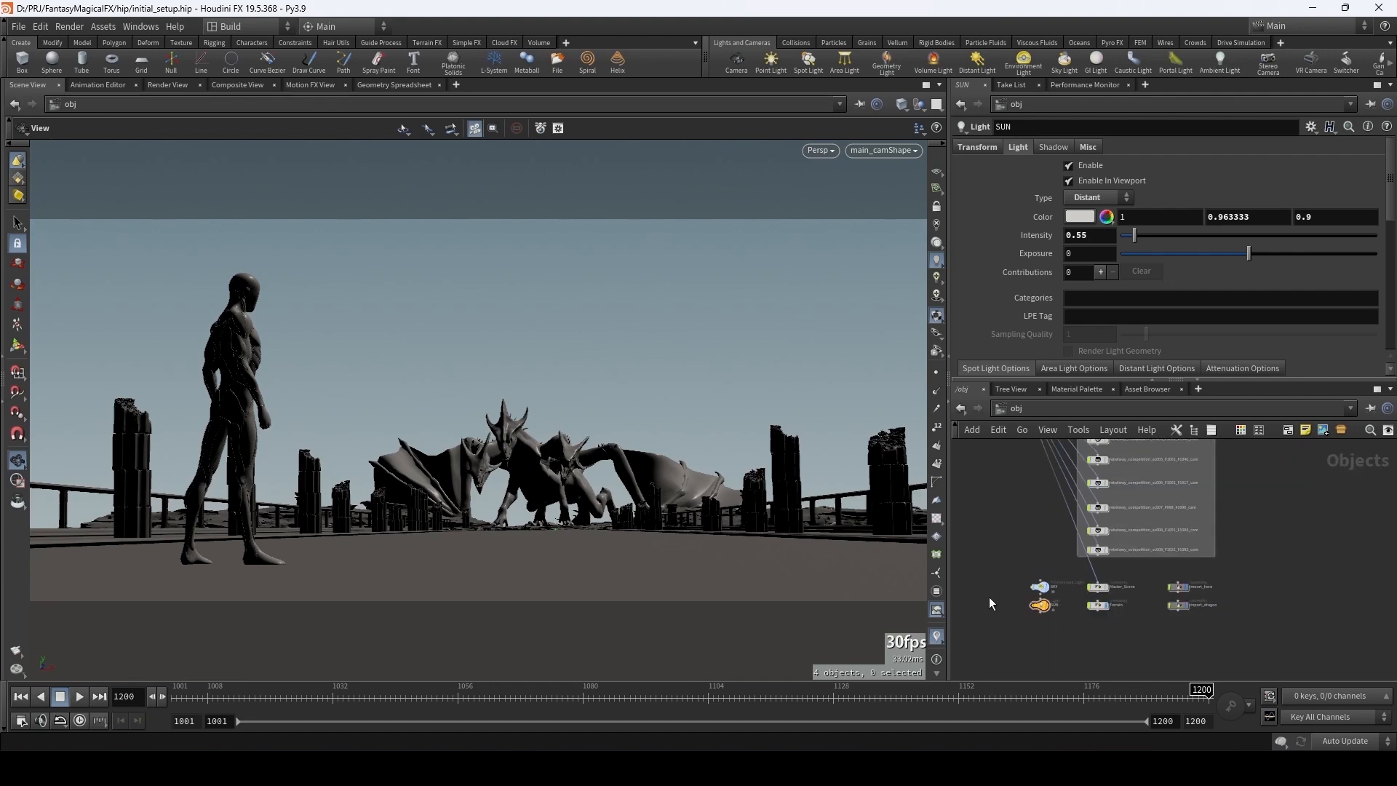
- Start saving the scene under a new name and create a folder named sh01 in the $HIP directory
click(18, 27)
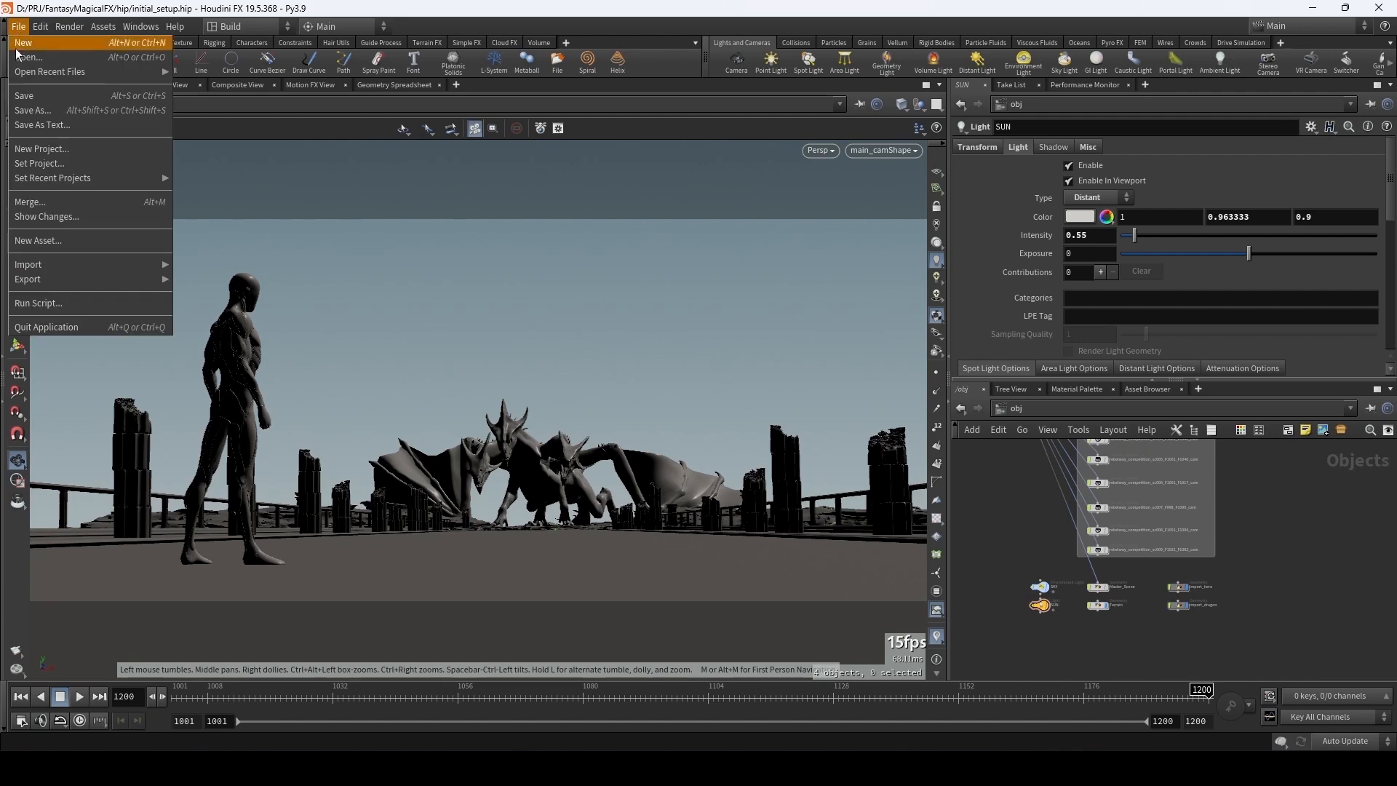
click(31, 110)
click(229, 159)
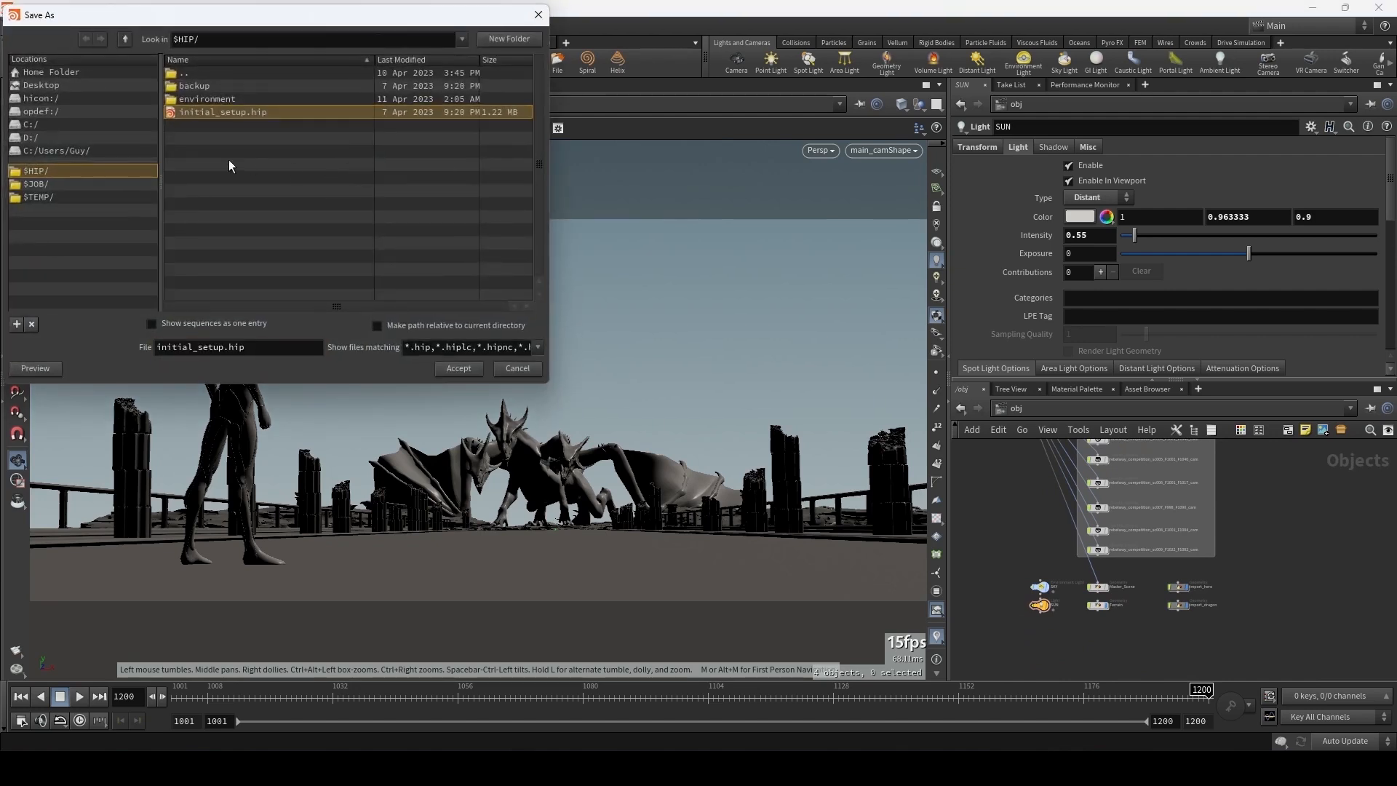
click(501, 40)
text(sh01)
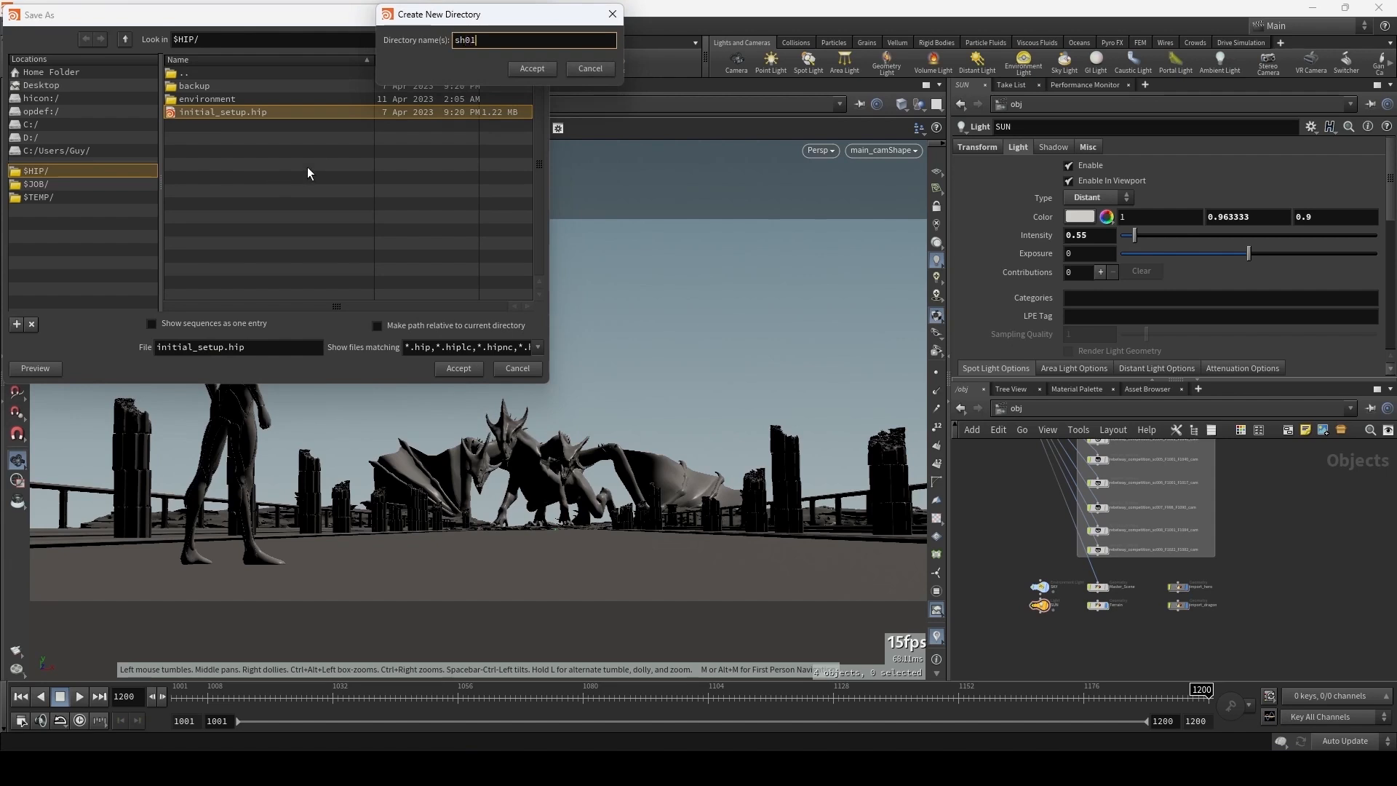
key(Return)
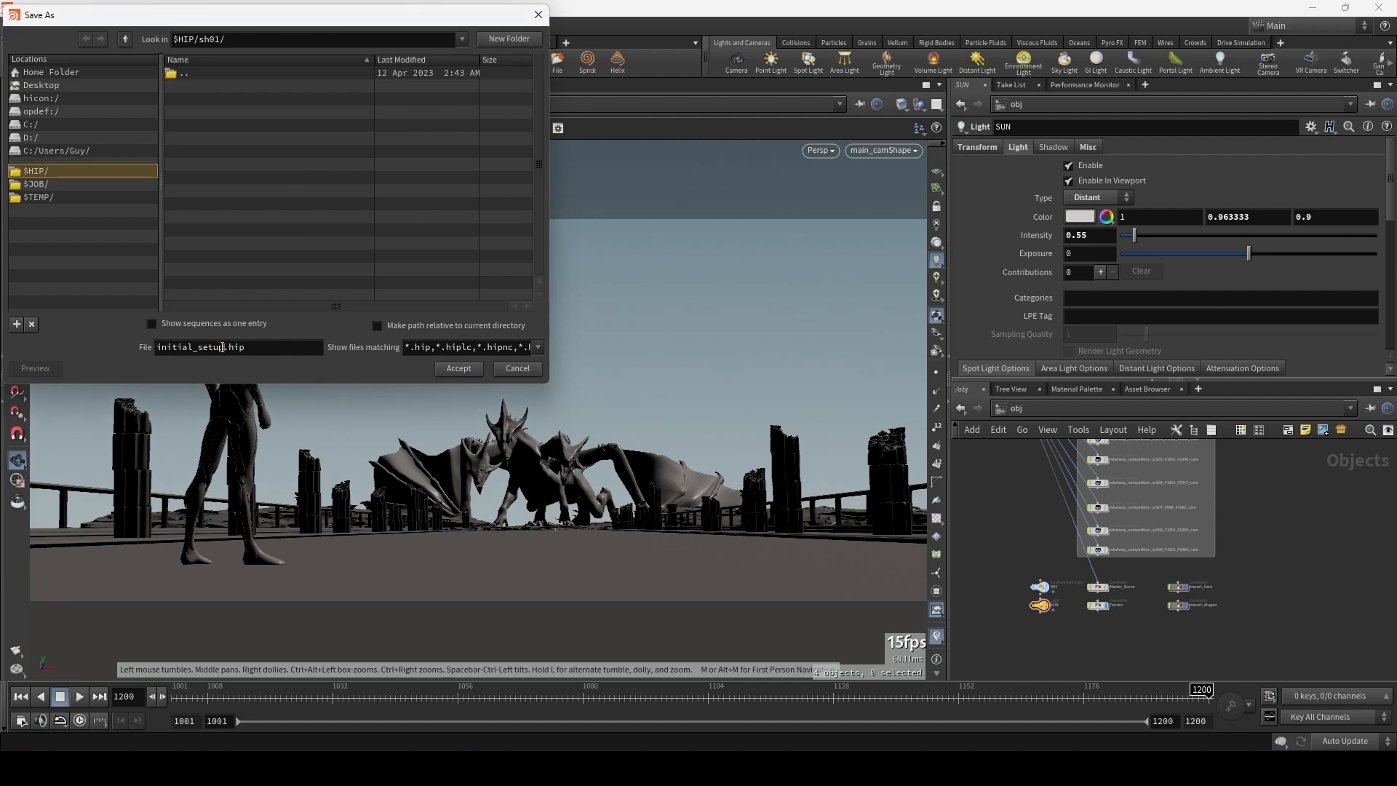
- Save the scene as sh01_dragonfire_01.hip in the sh01 folder
double_click(214, 347)
text(sh)
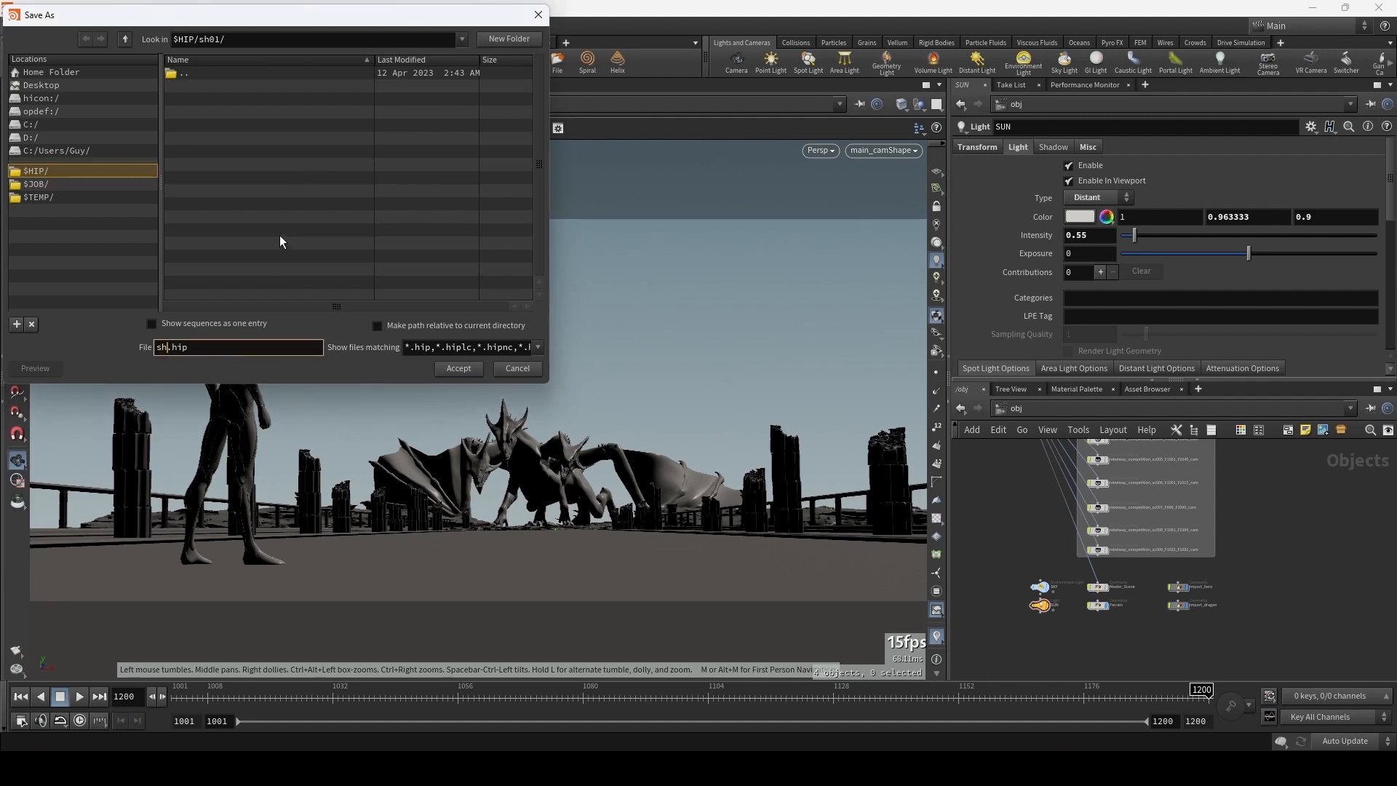
text(01_dragonfire_01)
key(Return)
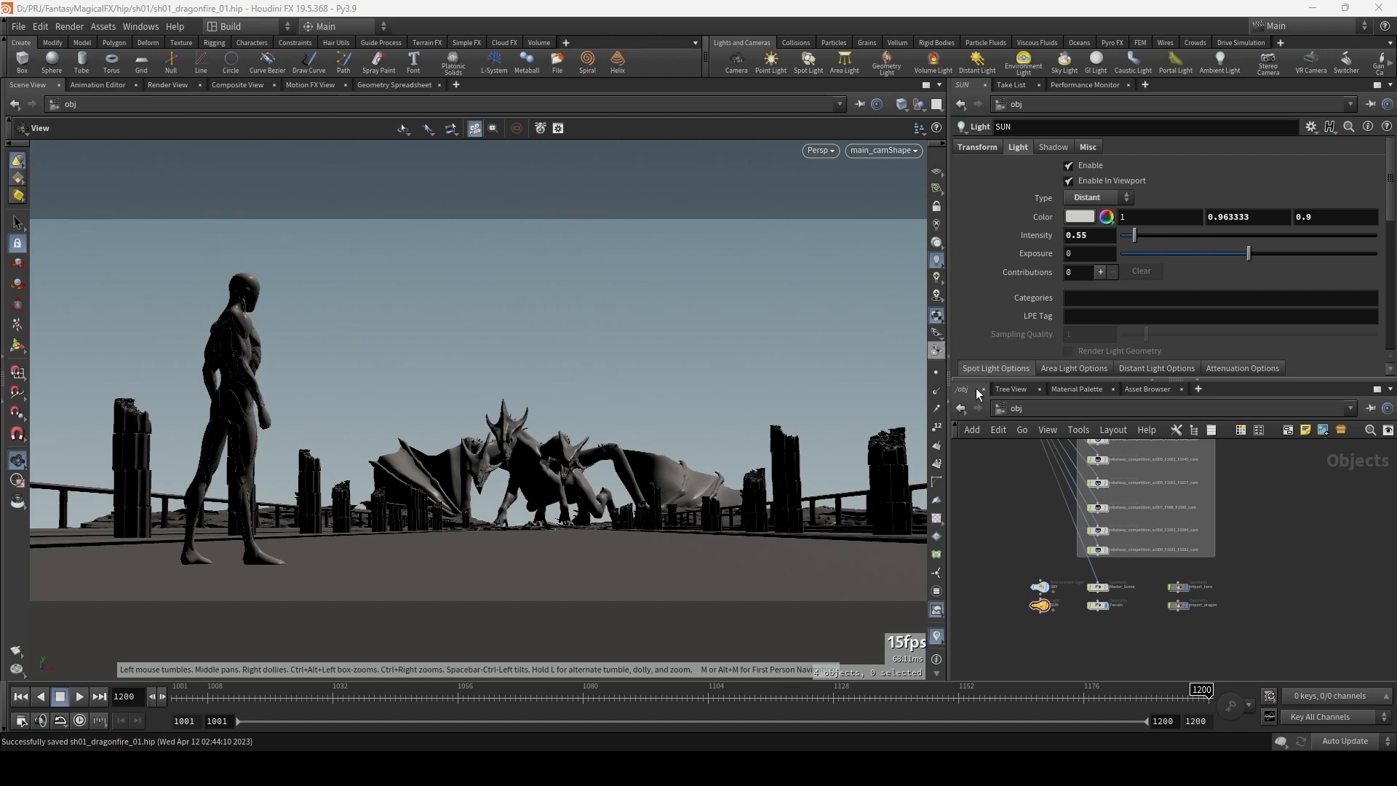
- Delete the network box around the camera archives and all camera archives except the sc001 one
middle_drag(996, 499, 1025, 607)
scroll(1024, 606, down, 1)
middle_drag(1164, 553, 1167, 529)
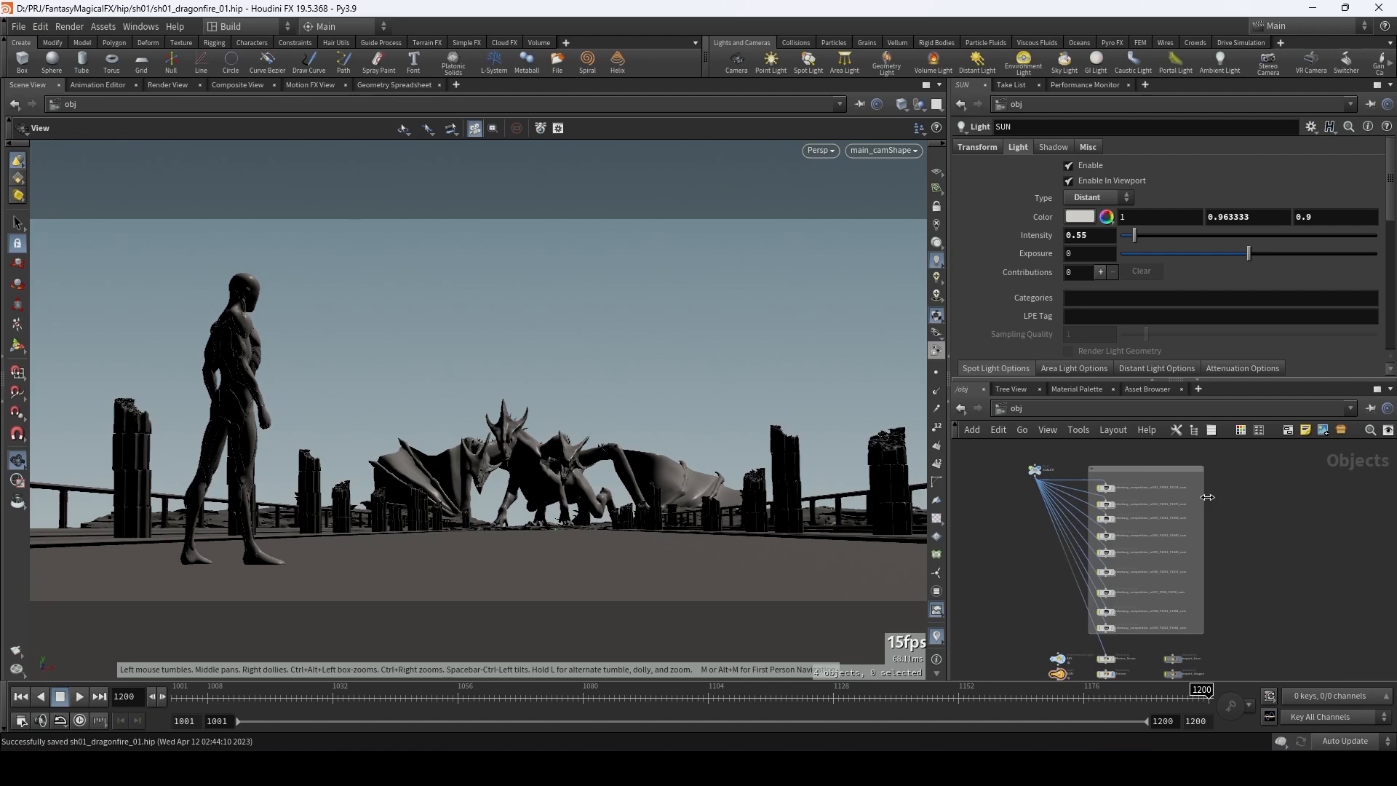
click(1153, 472)
key(Delete)
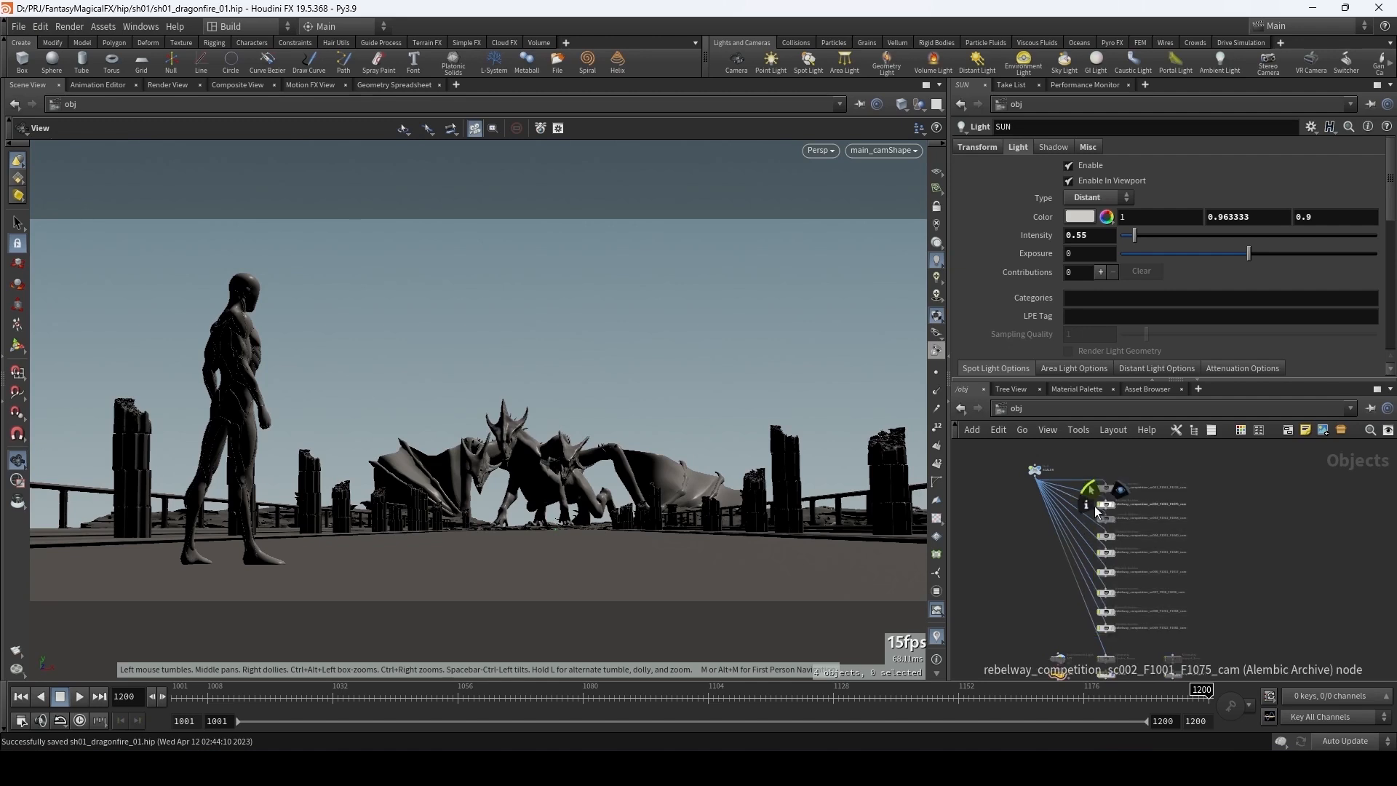
drag(1238, 499, 1071, 620)
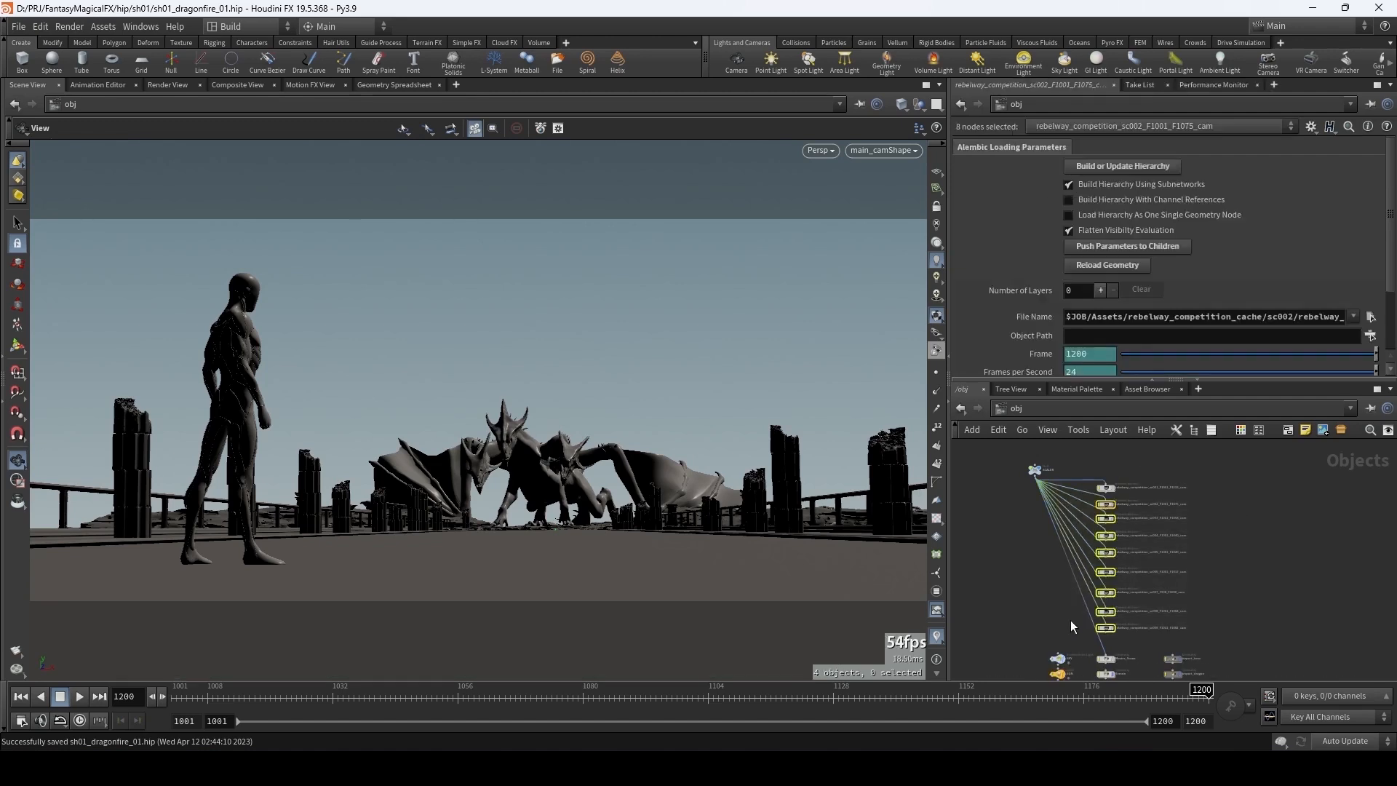
key(Delete)
- Rearrange the network so Master_Scene and the sc001 camera archive sit side by side just beneath the SCALER null
drag(1034, 473, 1106, 630)
drag(1103, 497, 1146, 633)
scroll(1147, 633, up, 8)
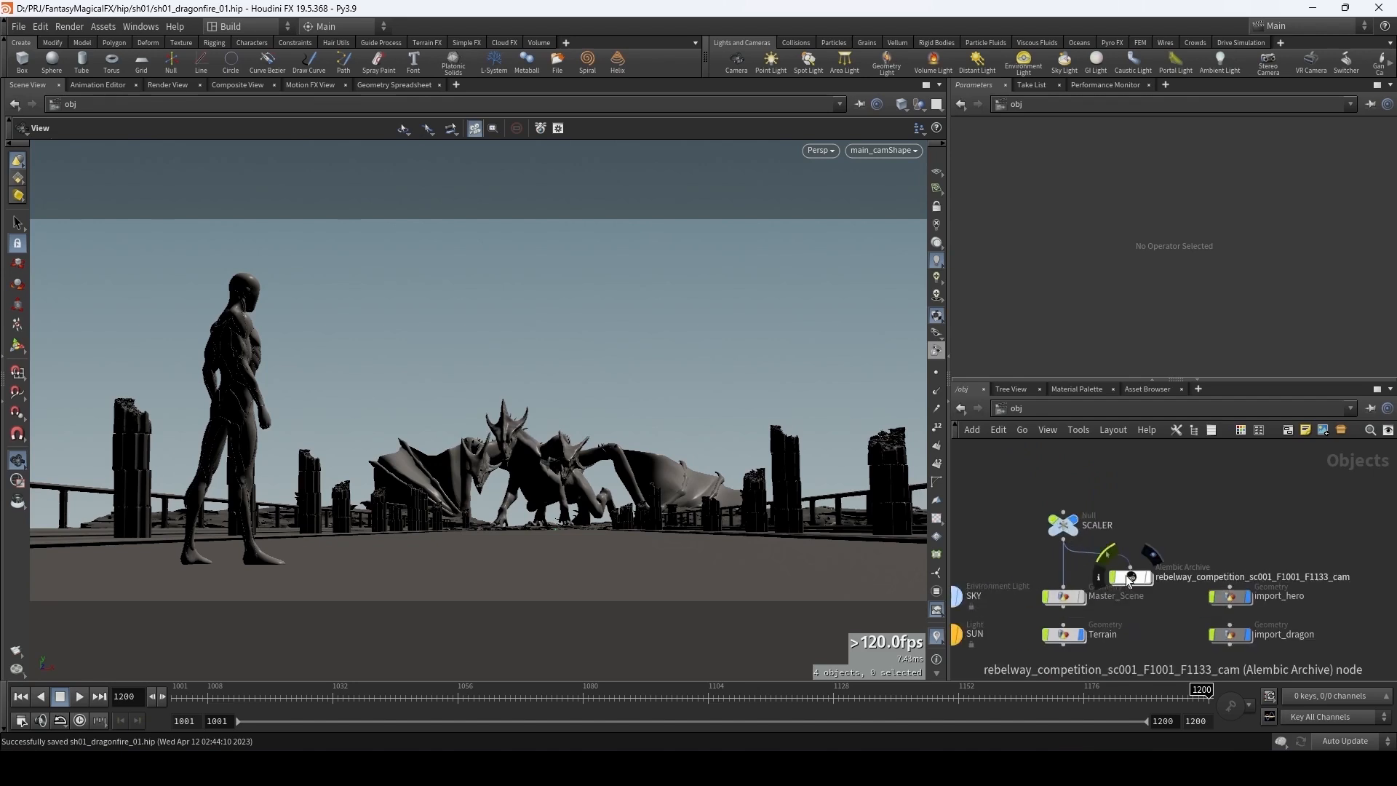
drag(1183, 564, 1169, 547)
drag(1107, 584, 1037, 543)
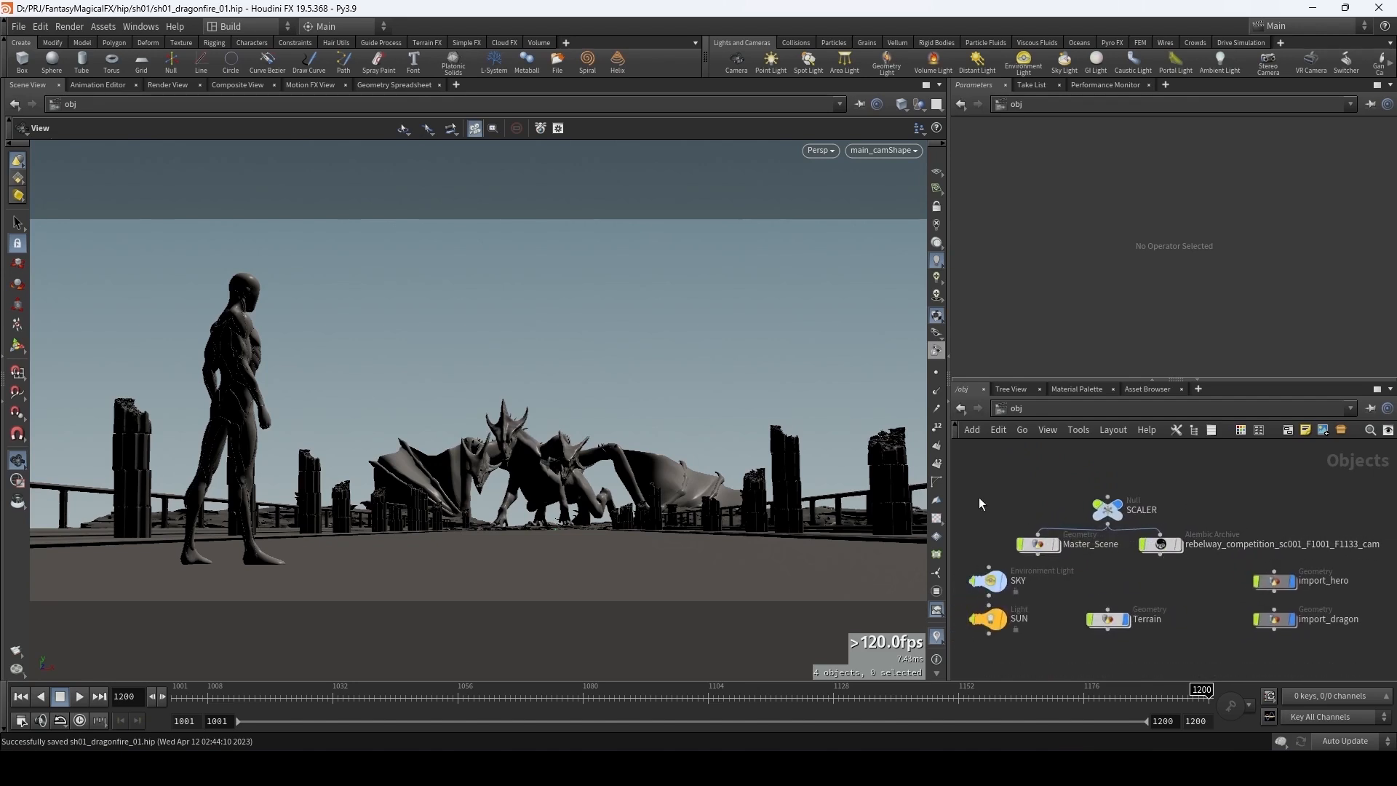
drag(1107, 509, 1101, 501)
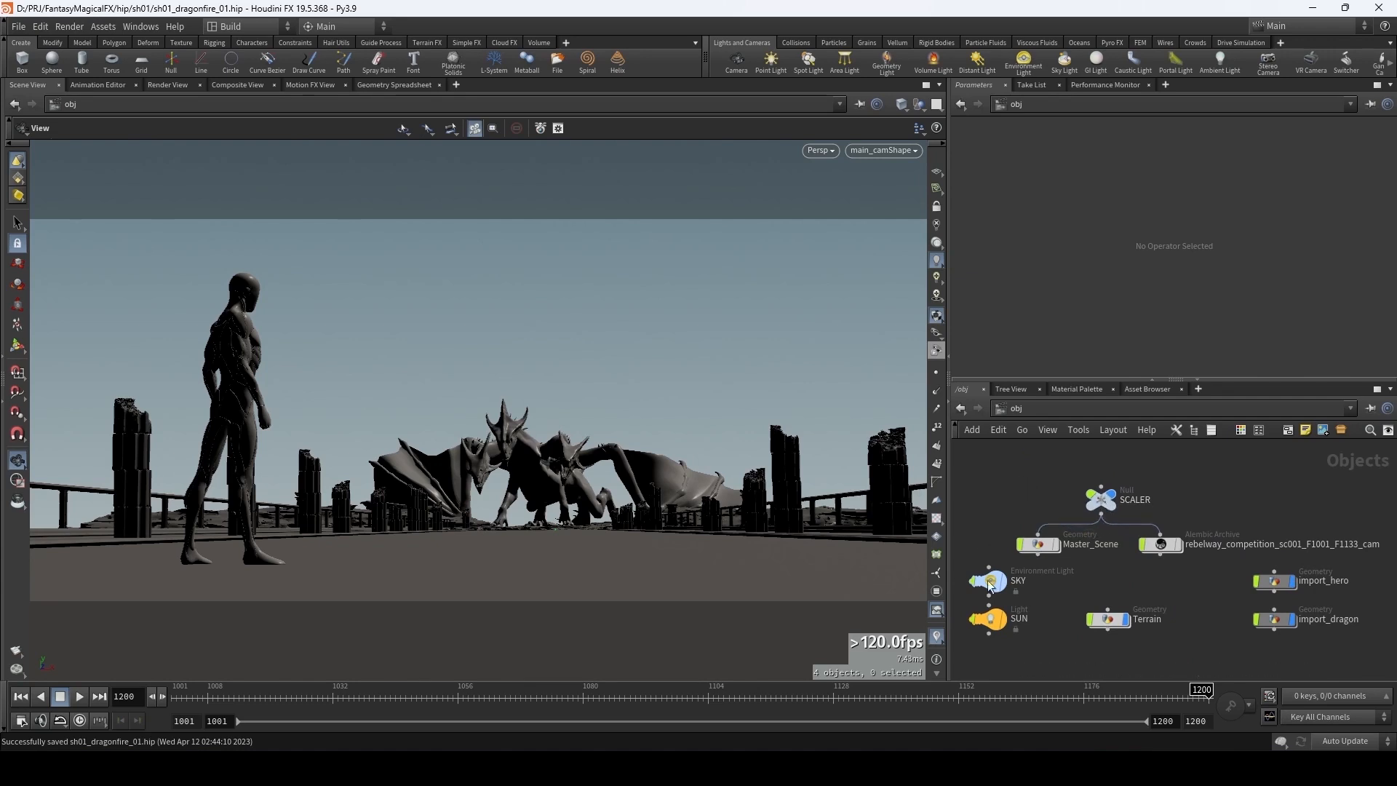
drag(1157, 547, 1143, 547)
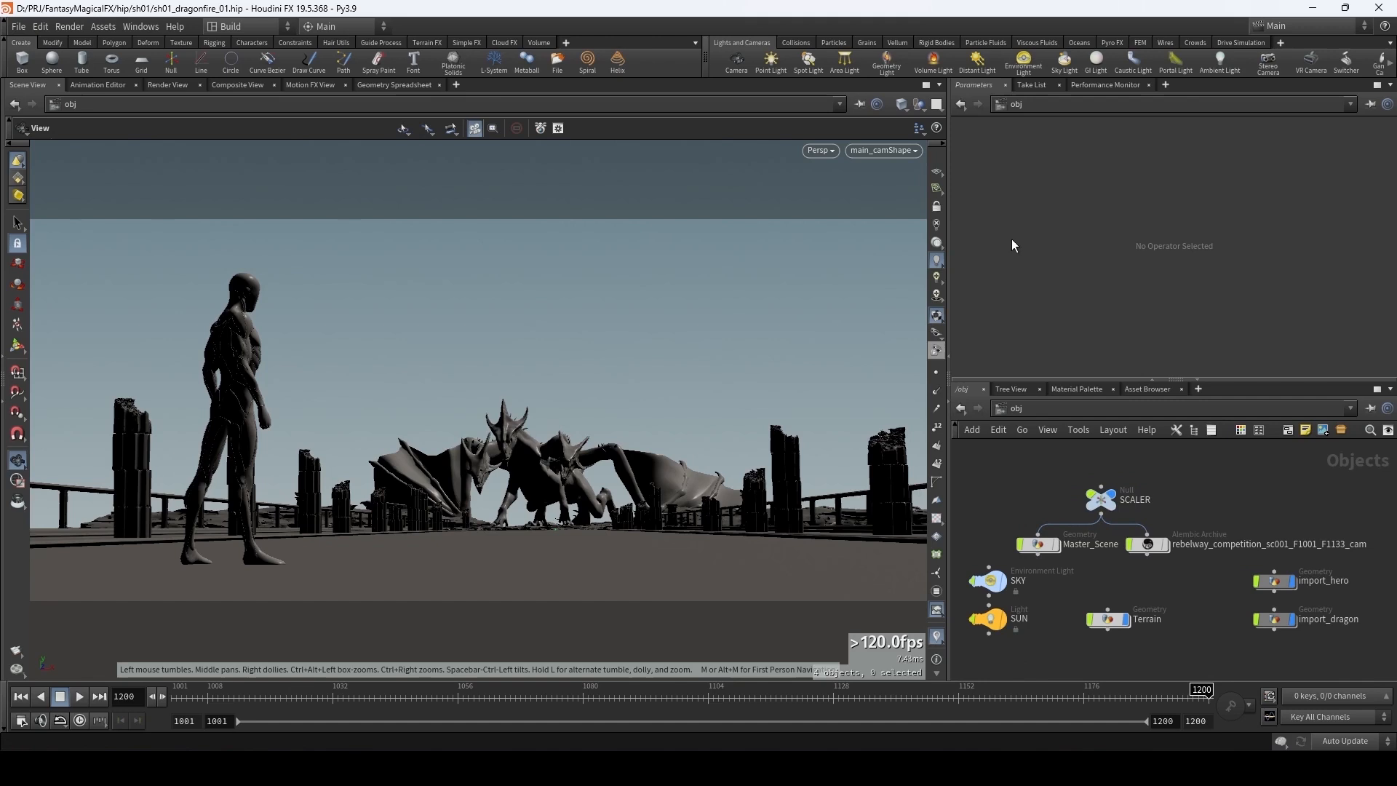
- Look through the sc001 archive's main_camShape camera in the viewport
click(883, 150)
click(960, 220)
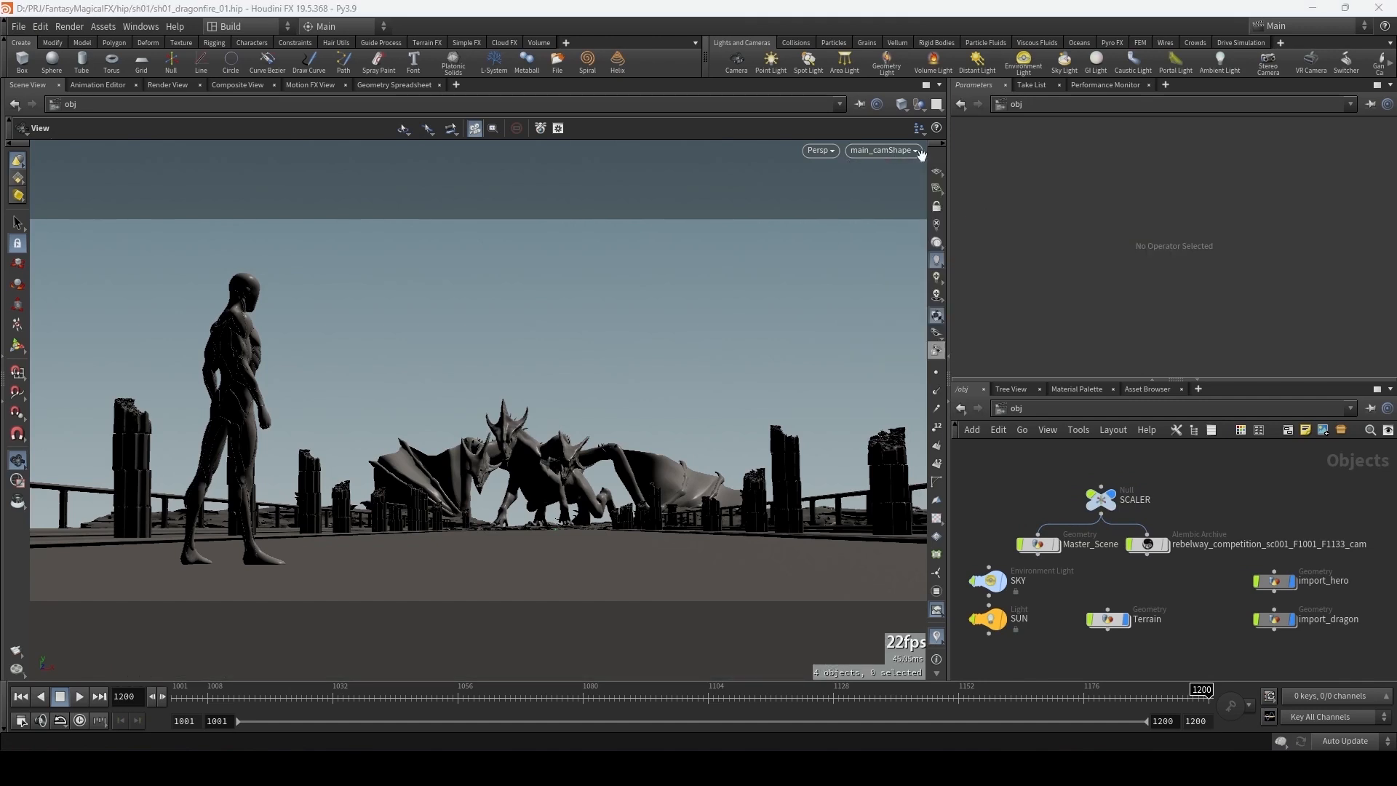
click(883, 149)
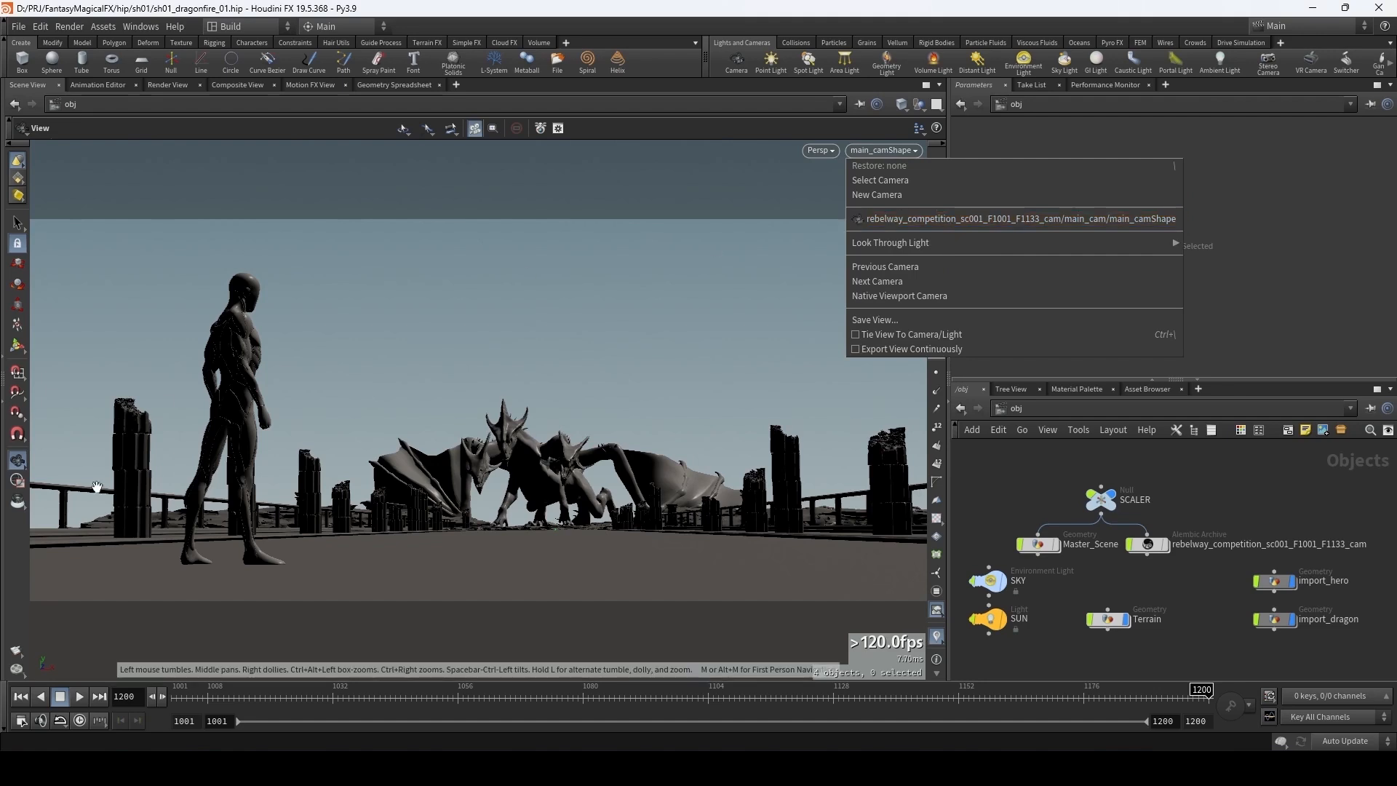
- Set the global animation end frame to 1133 and apply the new range
click(23, 727)
click(21, 721)
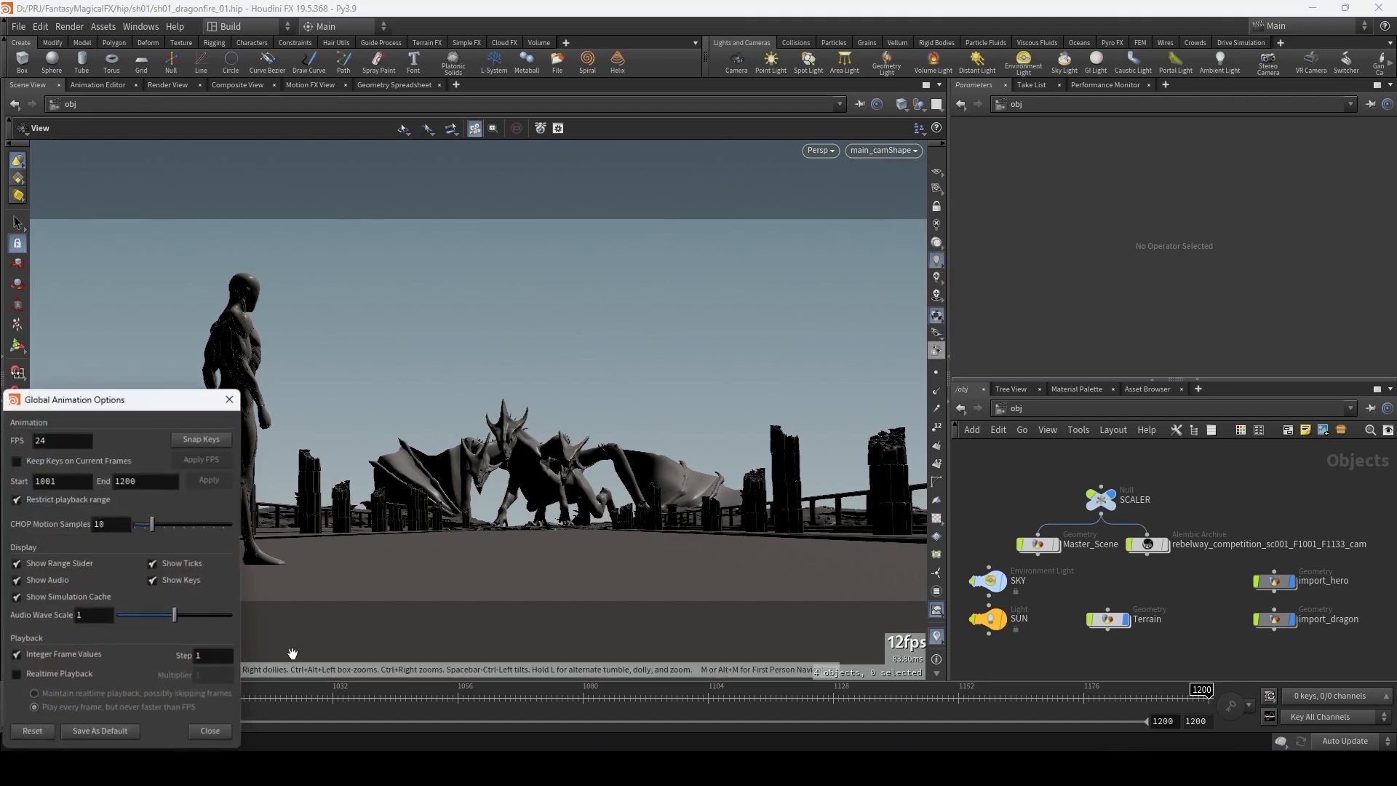
click(142, 480)
double_click(143, 480)
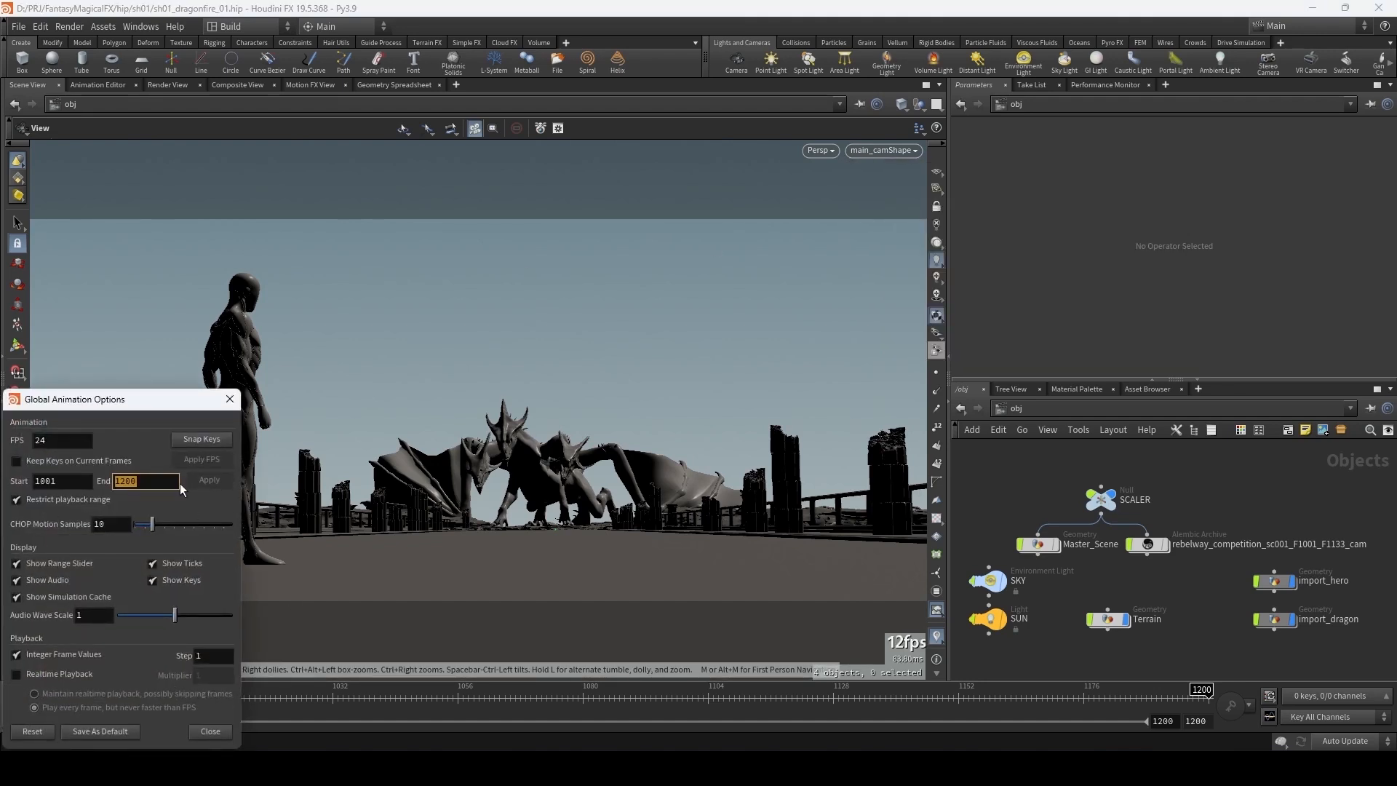
text(1133)
key(Return)
click(209, 479)
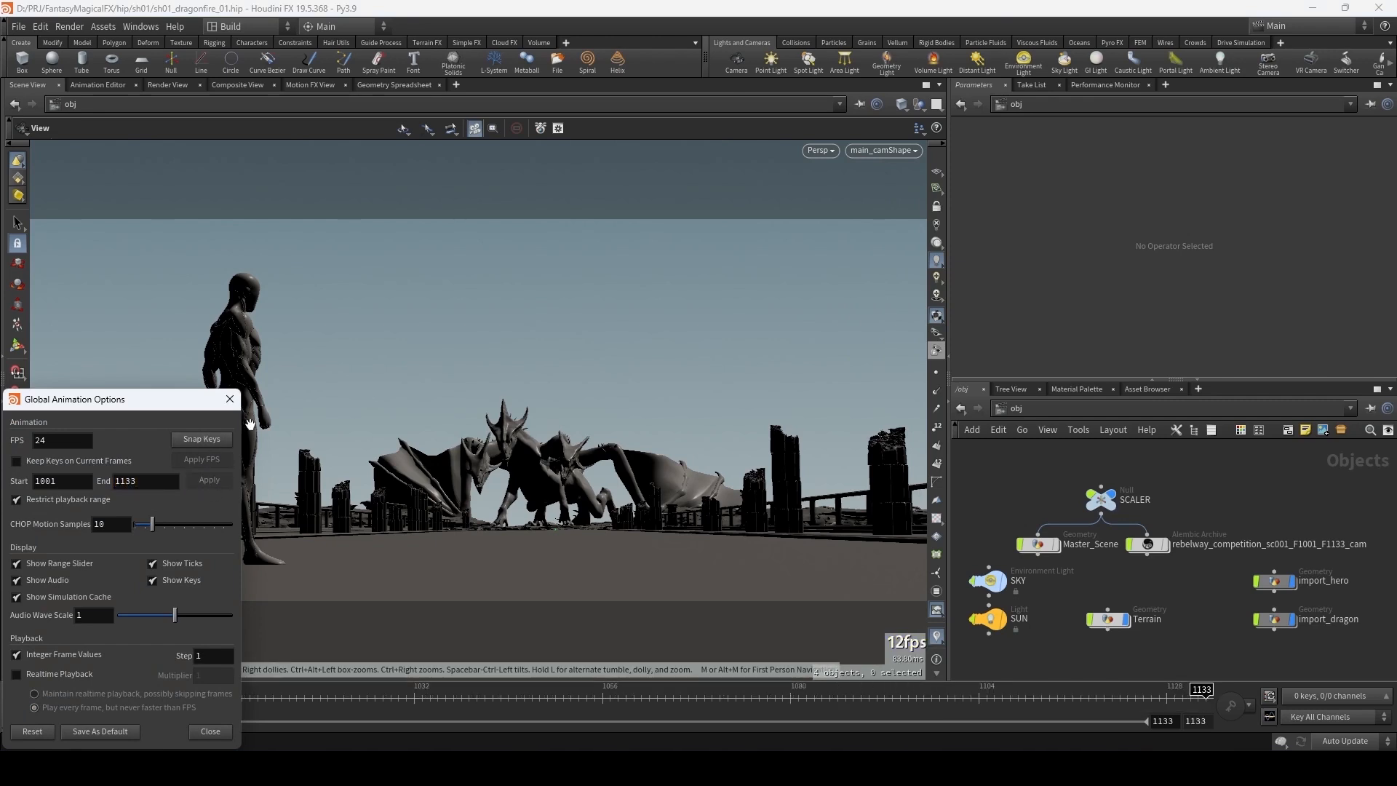
click(230, 399)
- Place the SCALER null directly above Master_Scene and move the Terrain node lower, away from the lights
mouse_move(1139, 695)
mouse_down()
mouse_move(900, 681)
mouse_move(245, 691)
mouse_move(110, 668)
mouse_move(261, 691)
mouse_move(1200, 691)
mouse_move(1184, 630)
mouse_up()
middle_drag(1184, 624, 1147, 573)
scroll(1171, 560, down, 1)
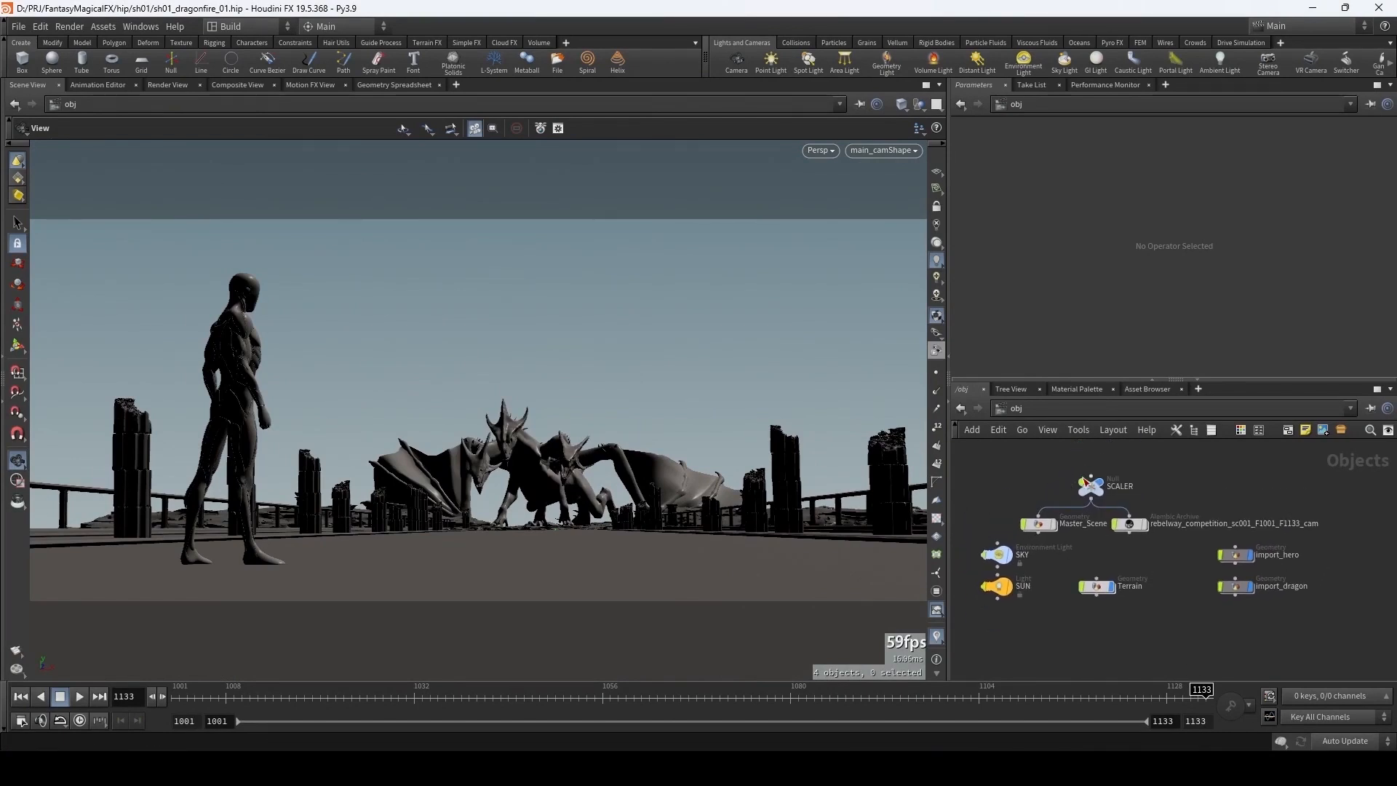
drag(1085, 482, 1032, 483)
middle_drag(1040, 595, 1061, 555)
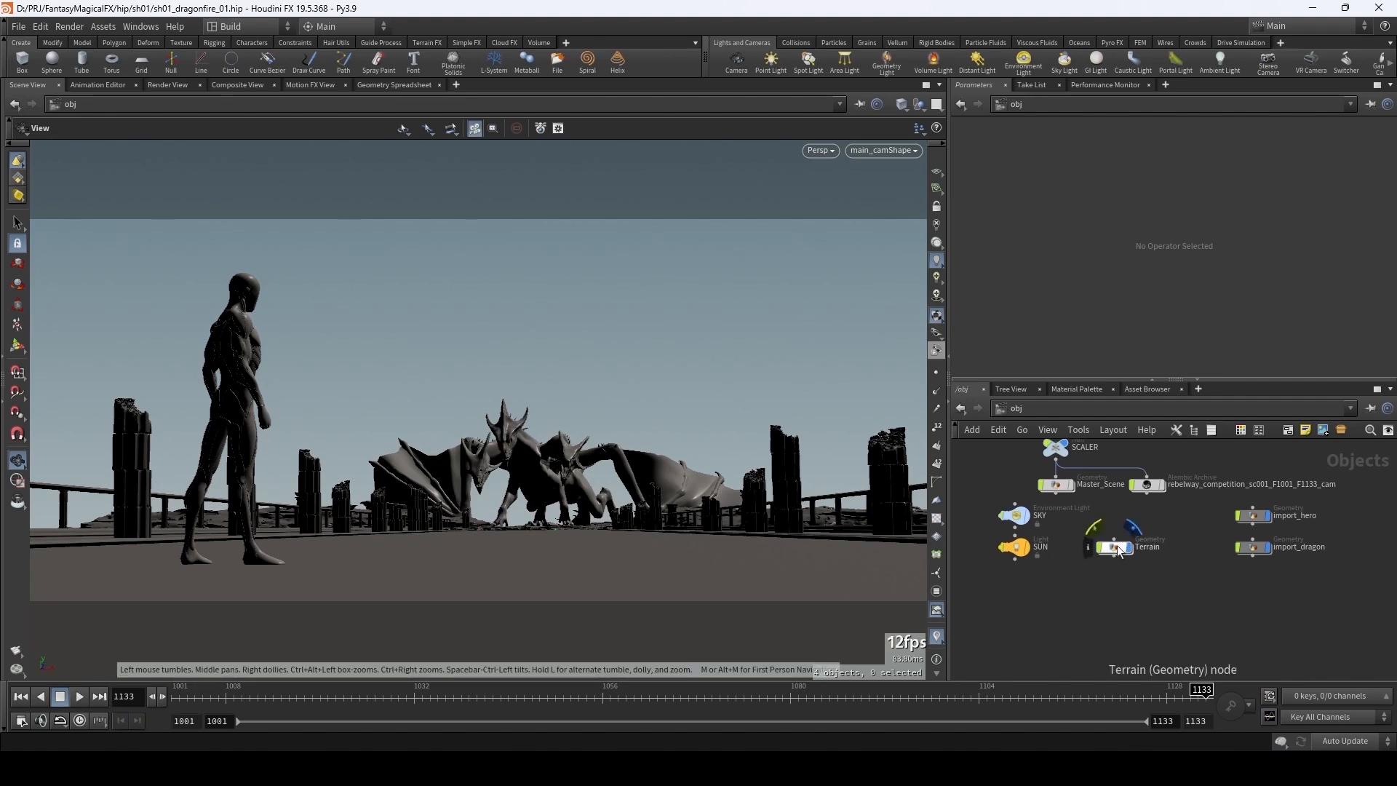
drag(1120, 553, 1098, 553)
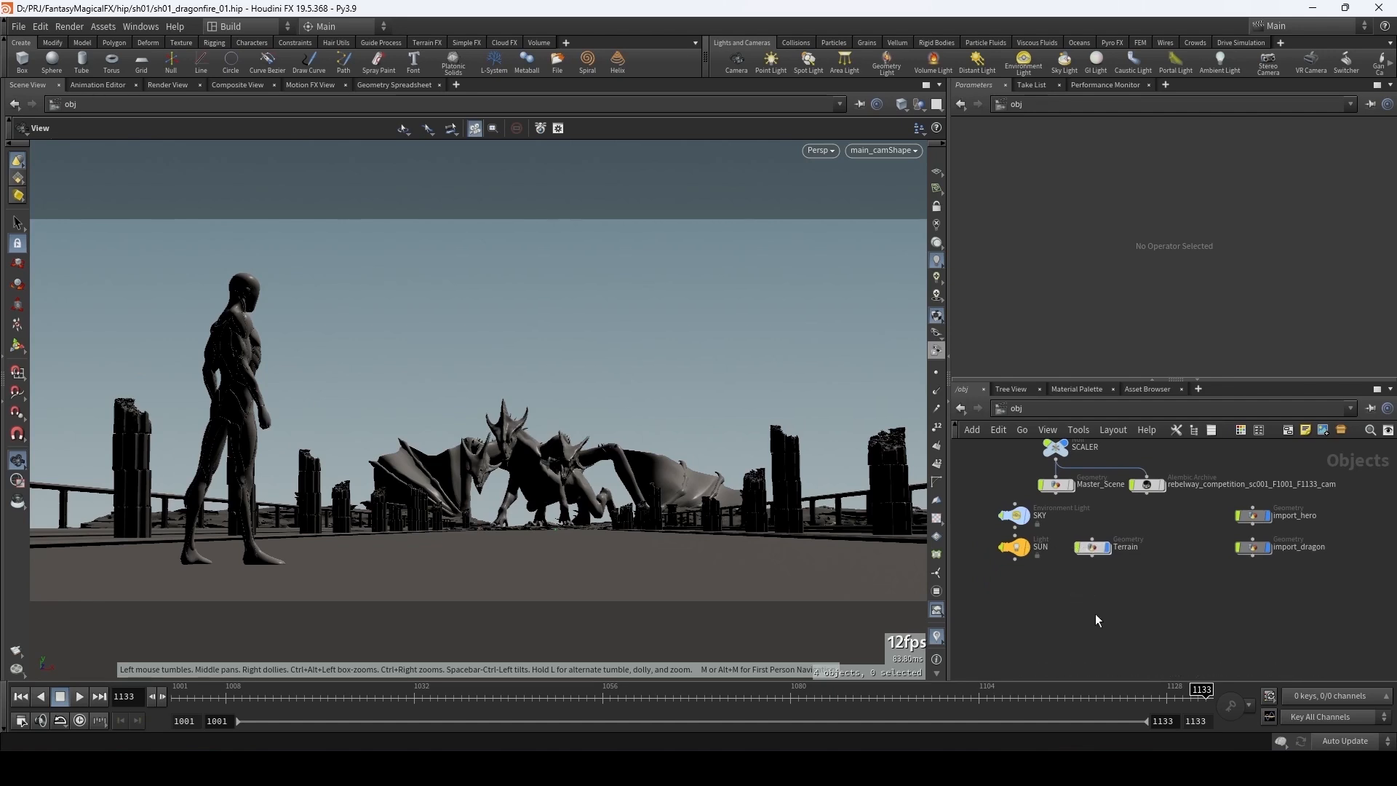
middle_drag(1075, 605, 1064, 589)
drag(1077, 537, 1059, 569)
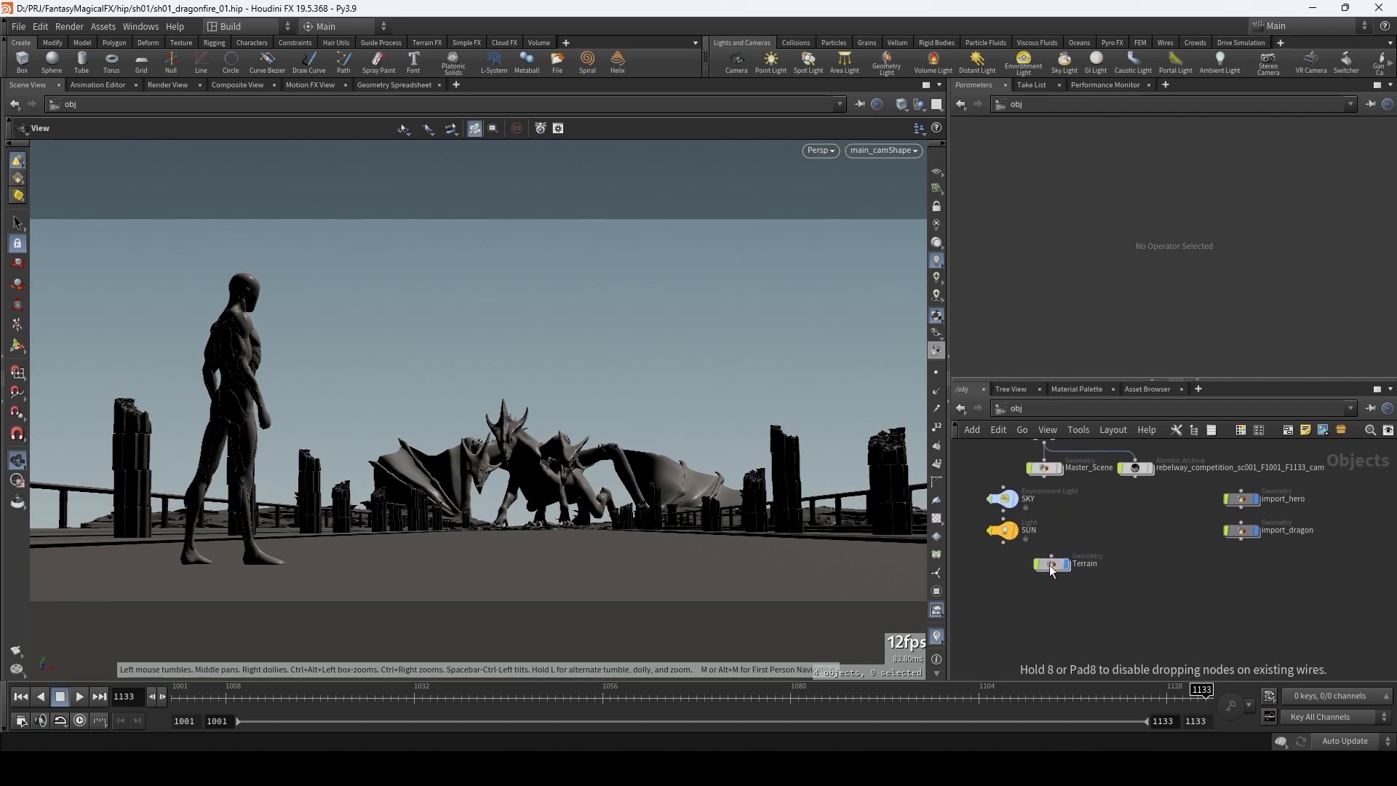
- Move the SKY and SUN lights beside the SCALER null and place Terrain directly beneath Master_Scene
middle_drag(1089, 531, 1178, 564)
drag(1033, 510, 1096, 581)
drag(1095, 532, 1038, 470)
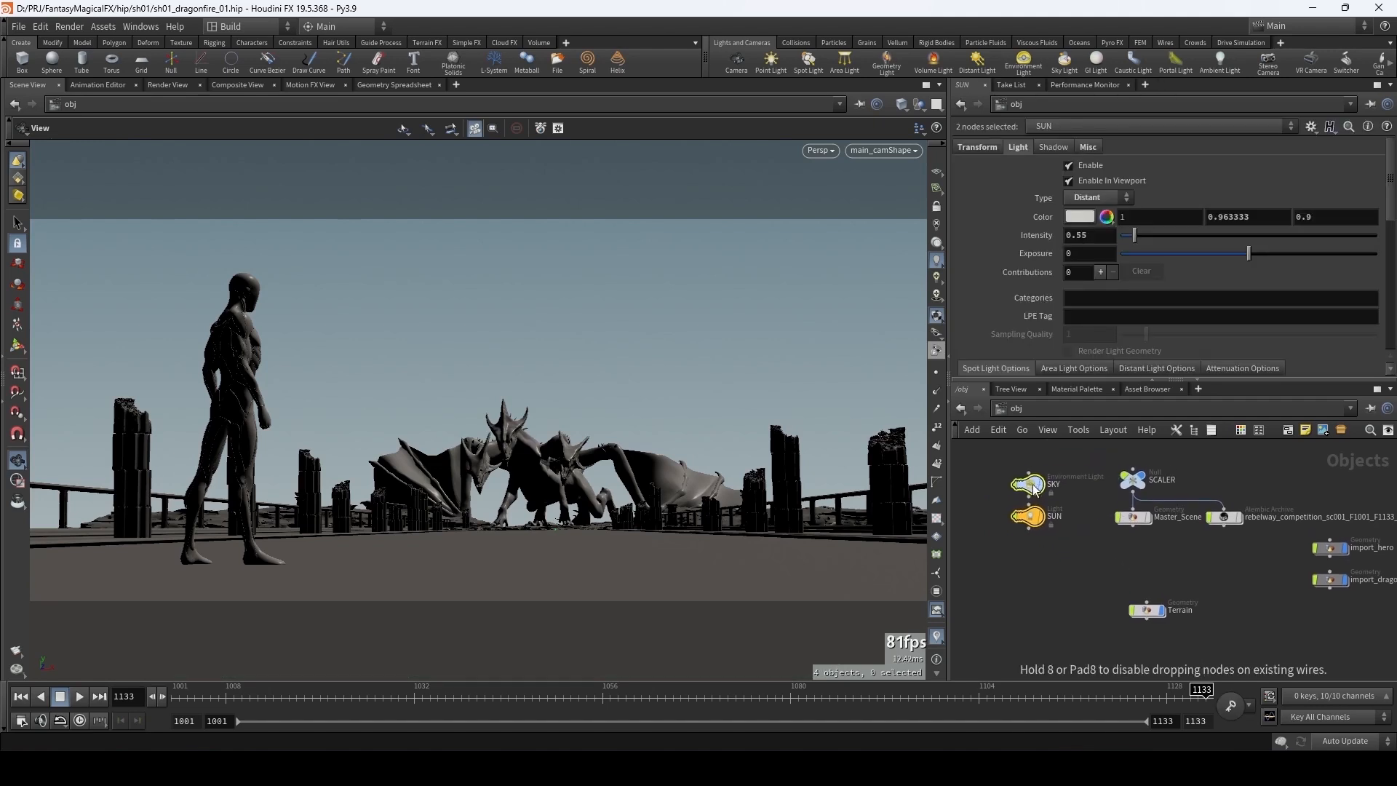
middle_drag(1133, 560, 1062, 566)
drag(1084, 602, 1069, 572)
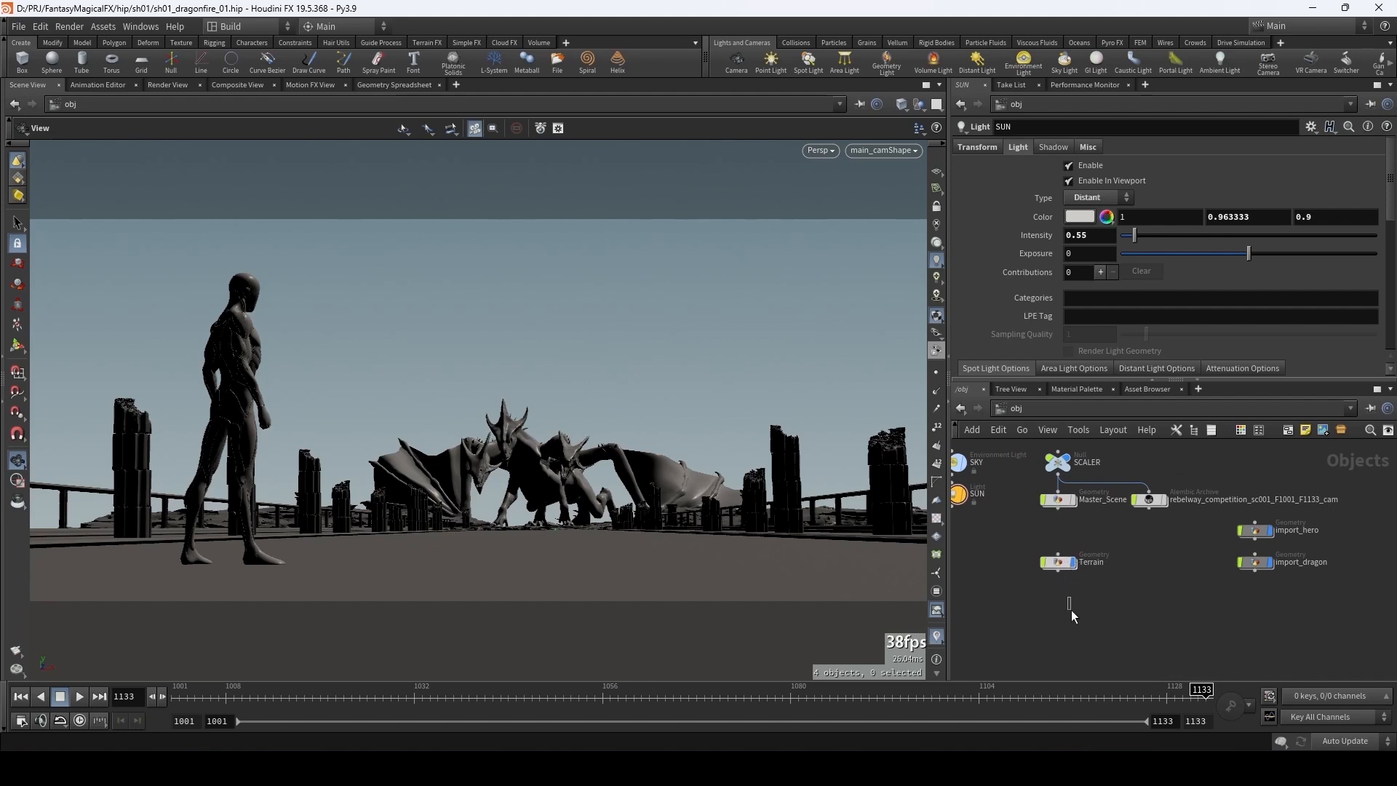
- Add a Geometry object beneath Terrain and name it collision_terrain
key(Tab)
text(geo)
key(Return)
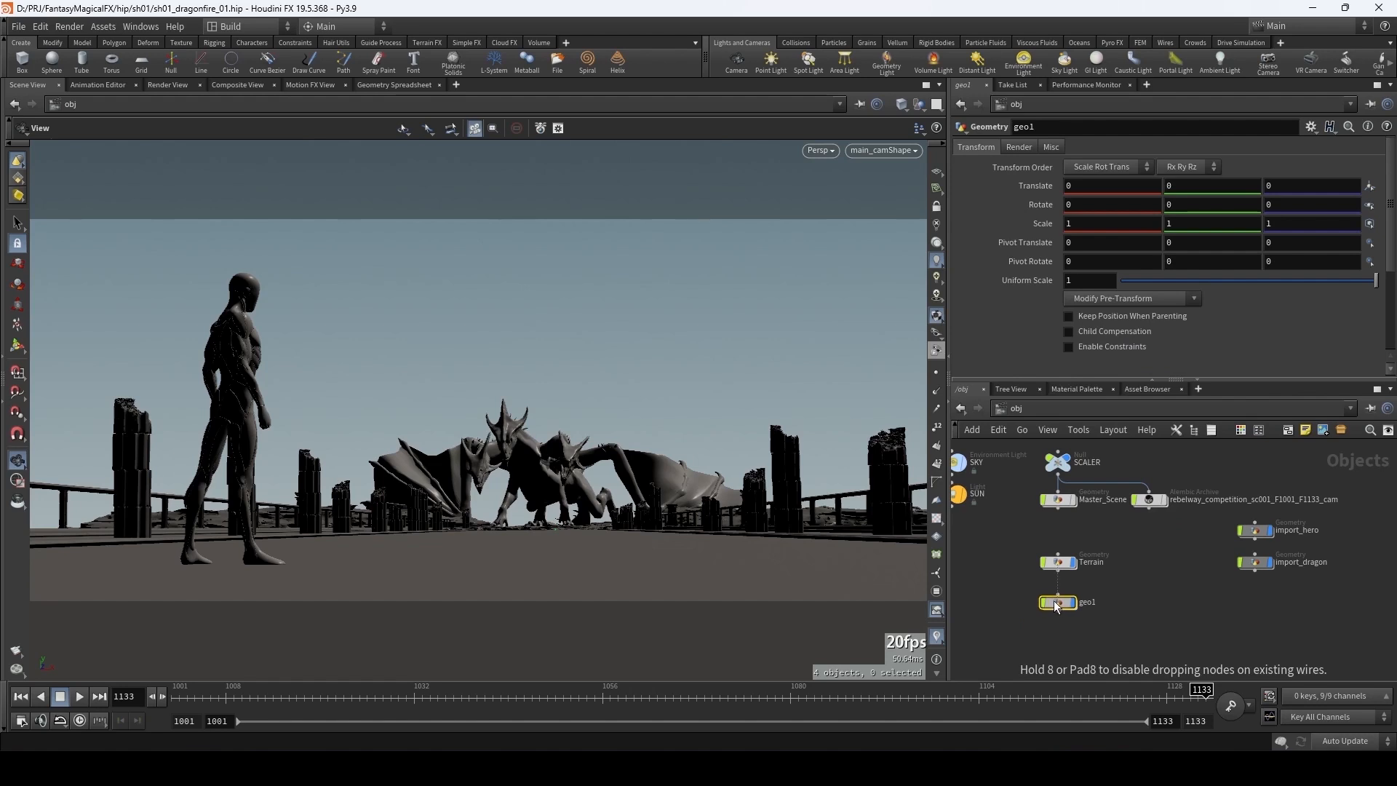
click(1053, 601)
double_click(1091, 602)
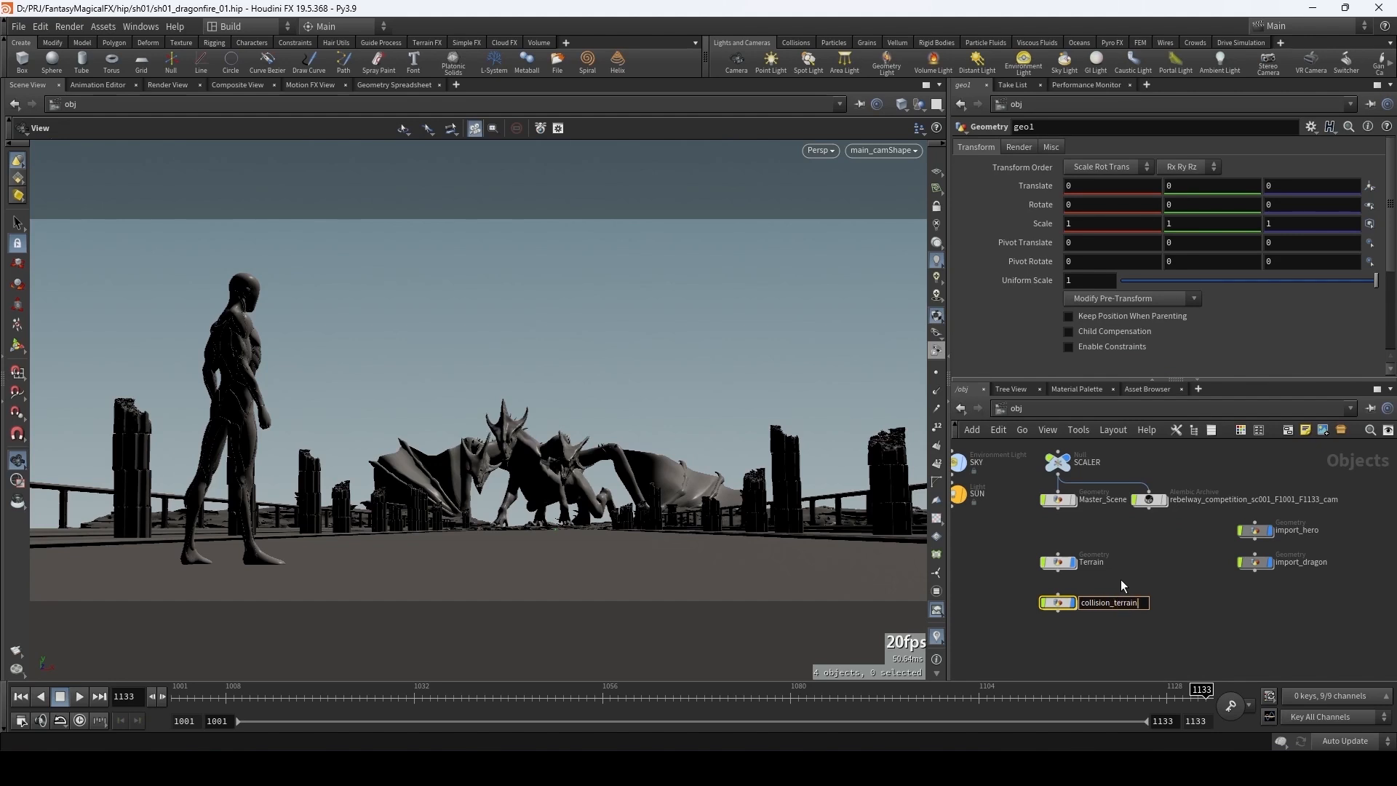
key(Return)
- Add an Object Merge node inside the collision_terrain object
key(i)
key(Tab)
text(om)
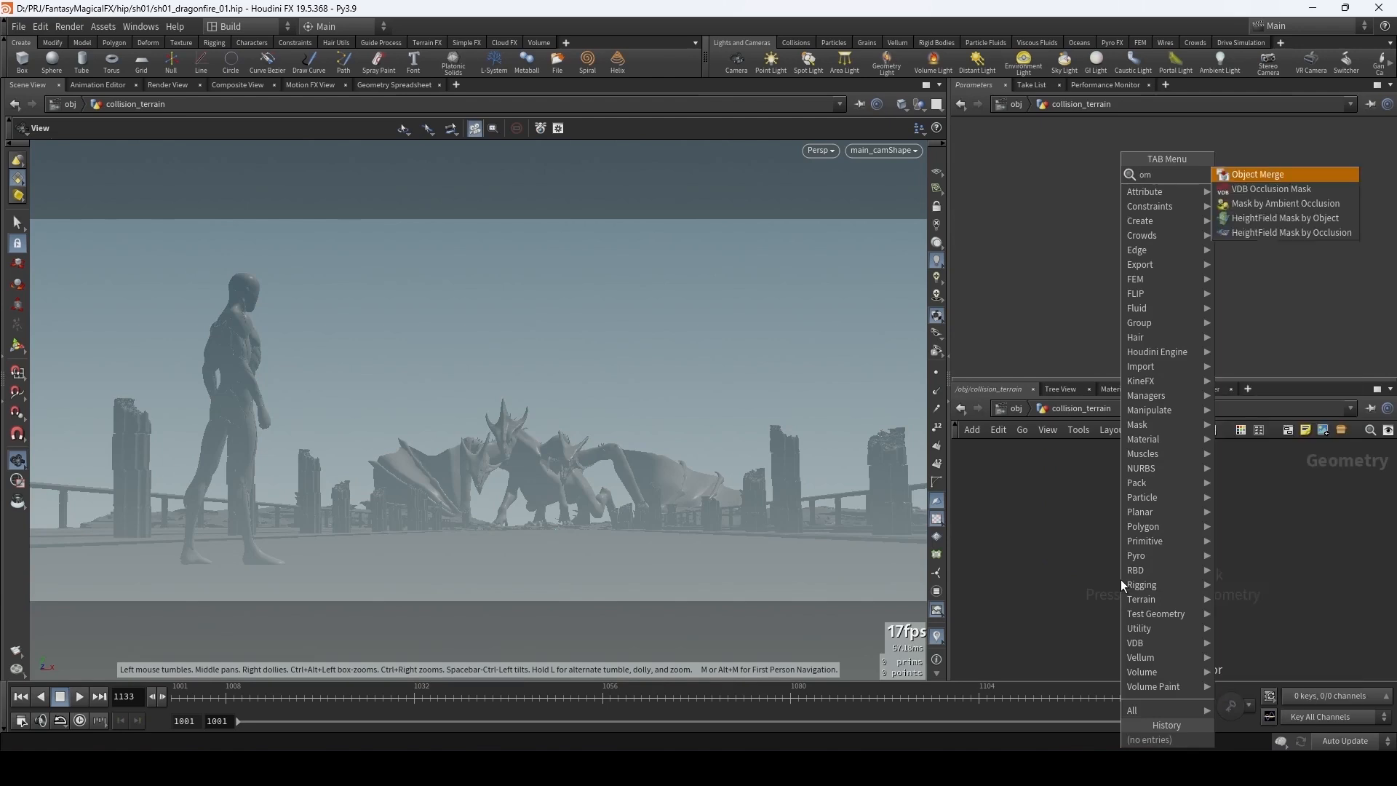
key(Return)
click(1120, 579)
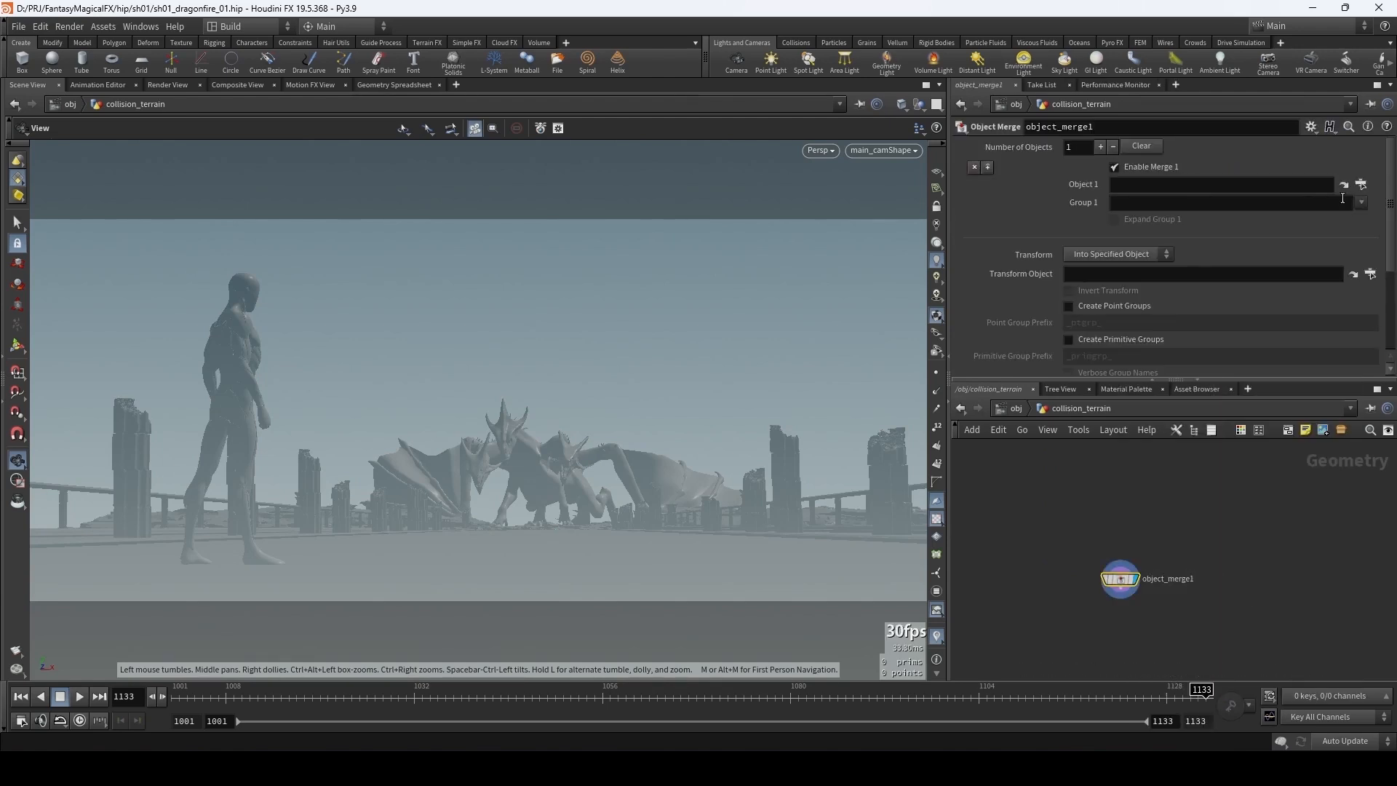
- Point the Object Merge to /obj/Terrain/null1 and set its transform to Into This Object
click(1361, 184)
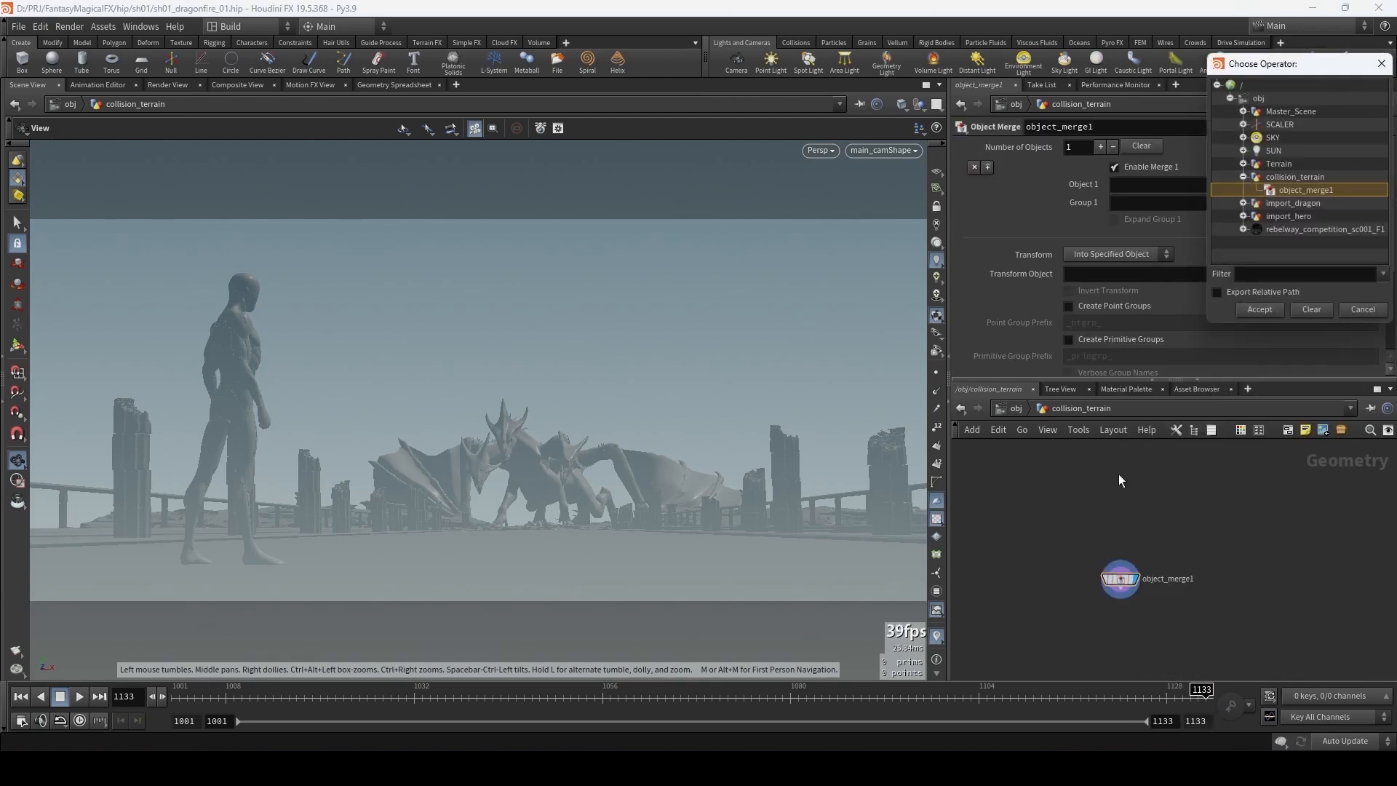
drag(1286, 66, 1248, 77)
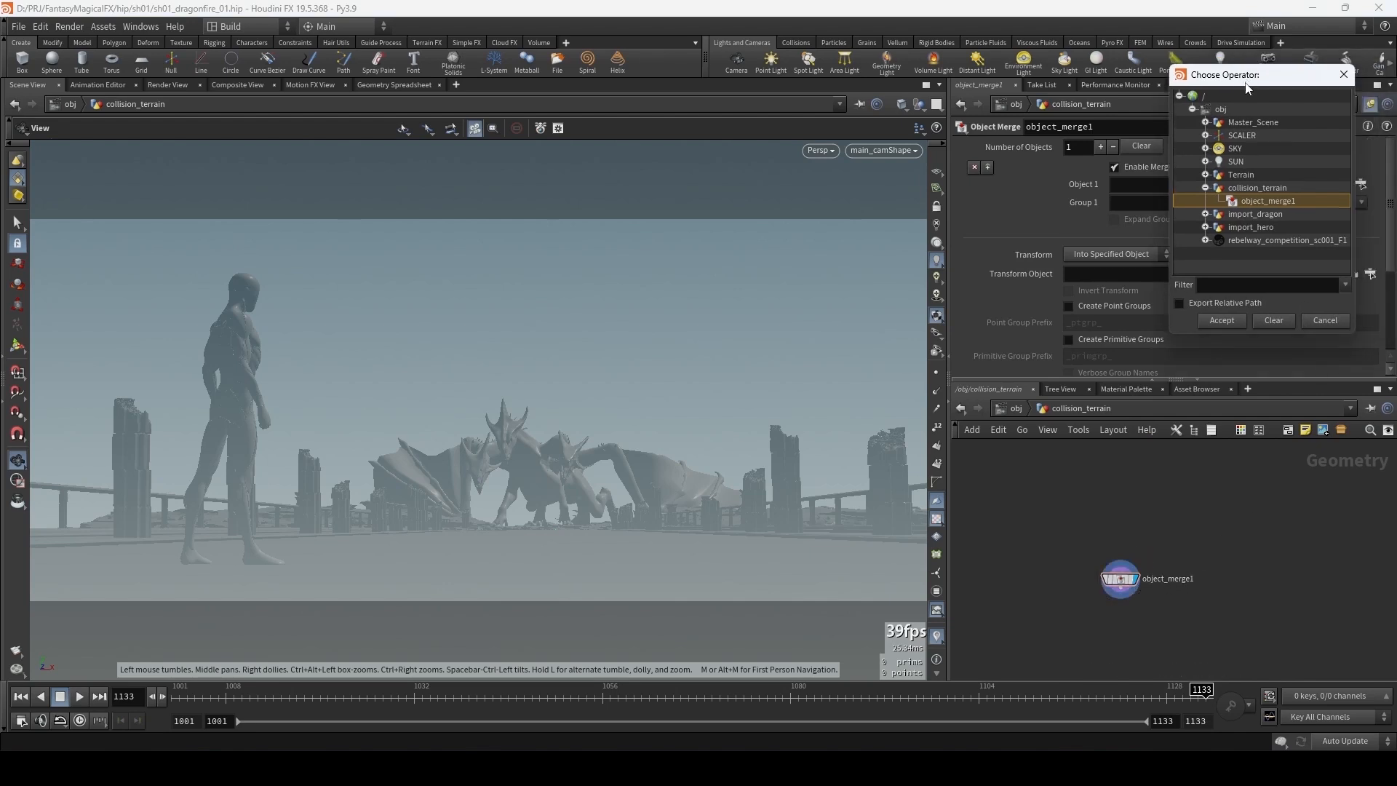
click(1205, 175)
click(1250, 240)
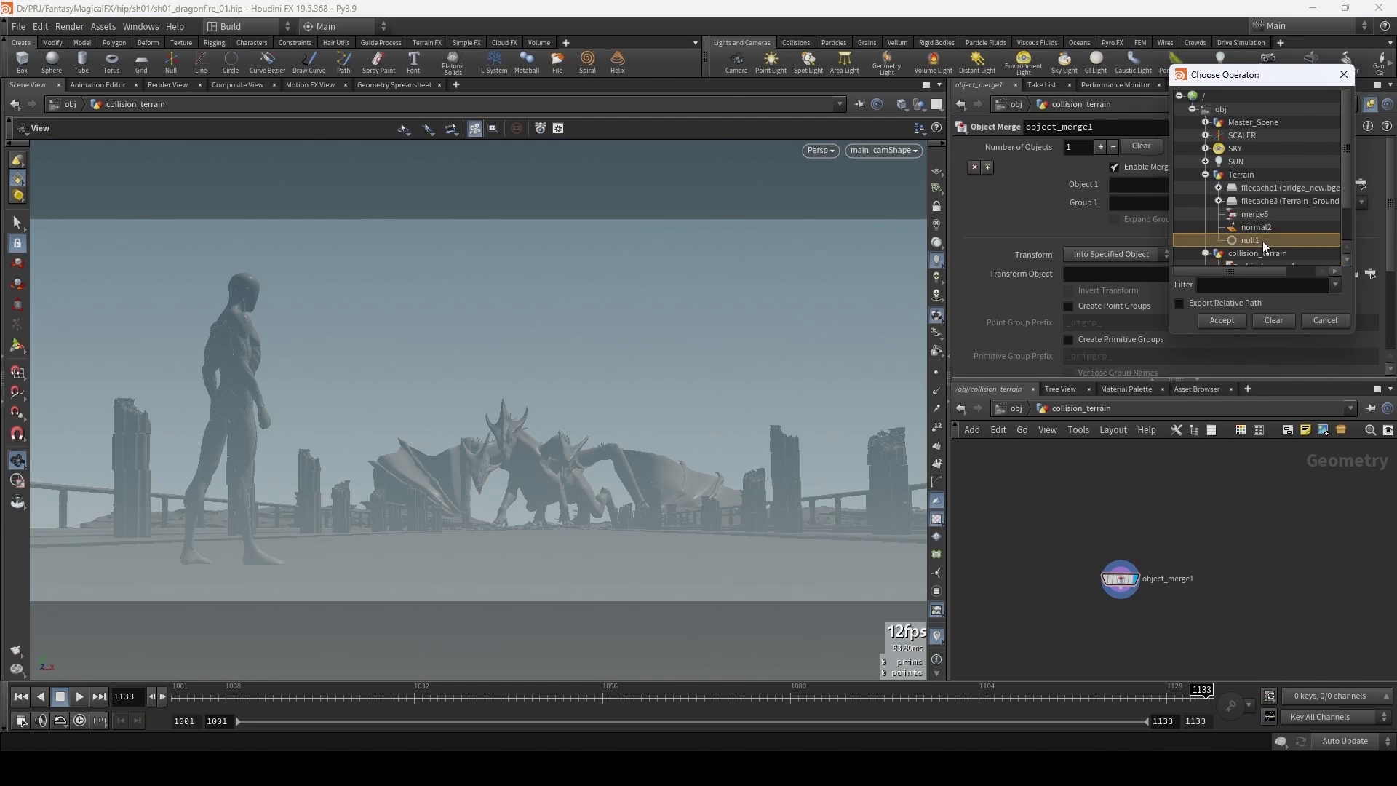
double_click(1250, 240)
click(1103, 251)
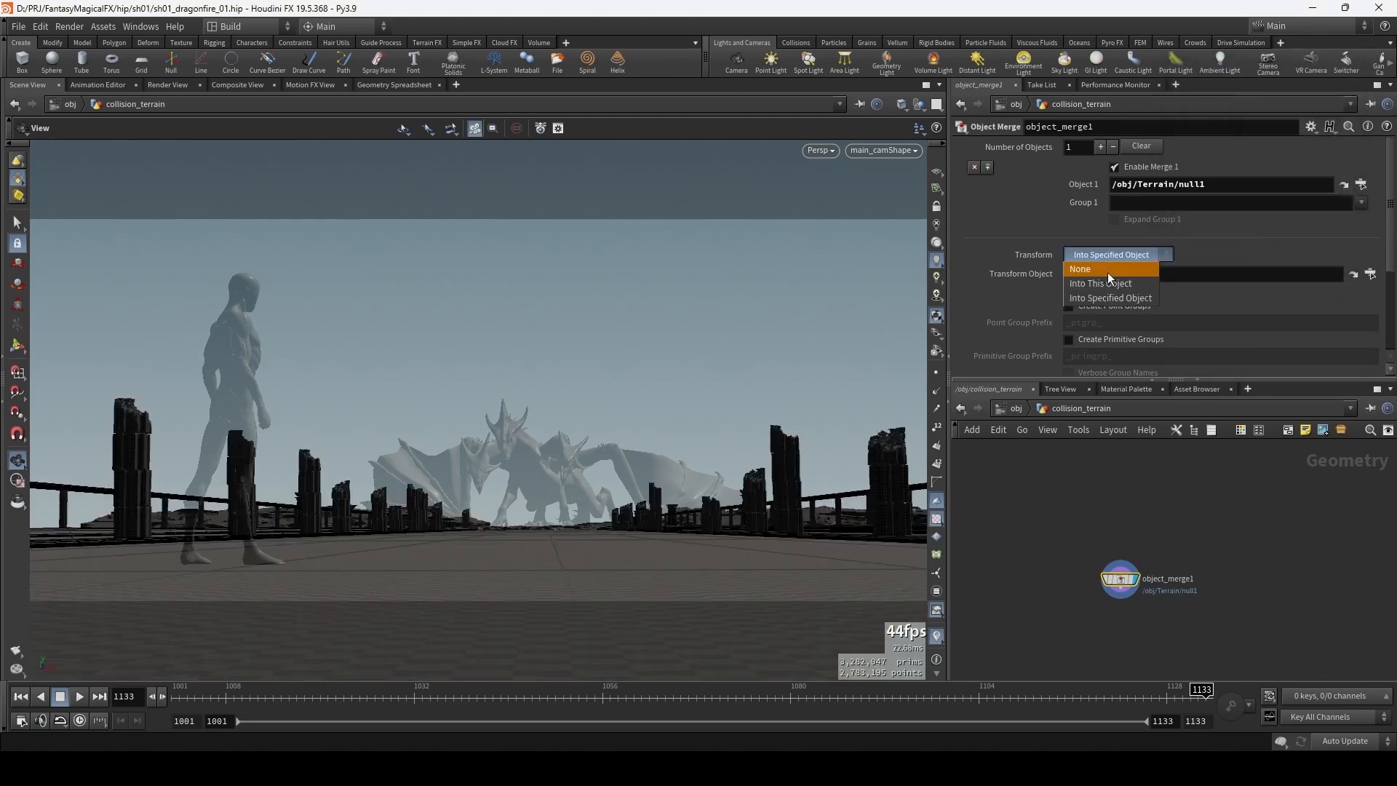
click(1110, 281)
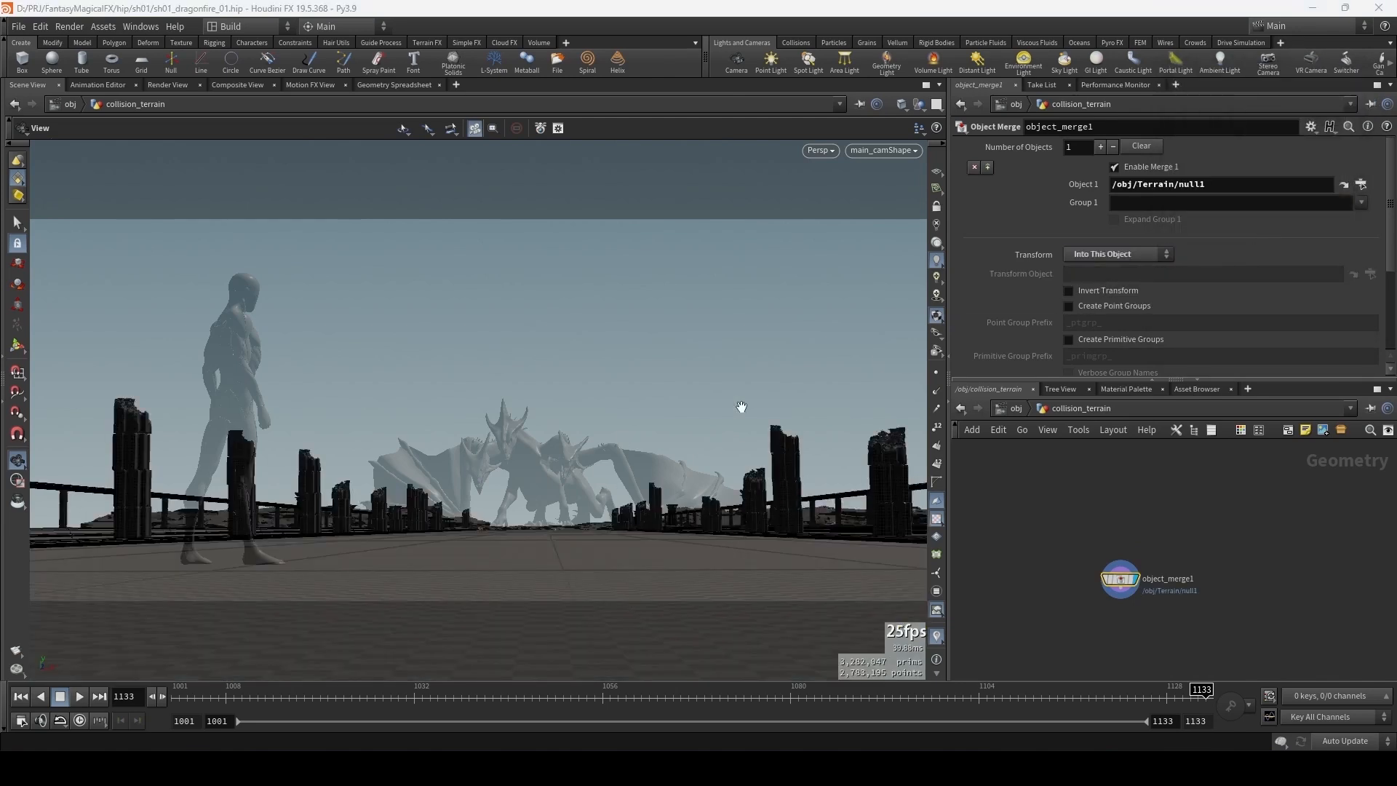
- Set the viewport shading to Smooth Shaded and examine the merged terrain and bridge from outside the shot camera
drag(740, 406, 740, 418)
middle_drag(740, 417, 395, 450)
drag(395, 449, 476, 610)
drag(931, 520, 900, 630)
click(936, 260)
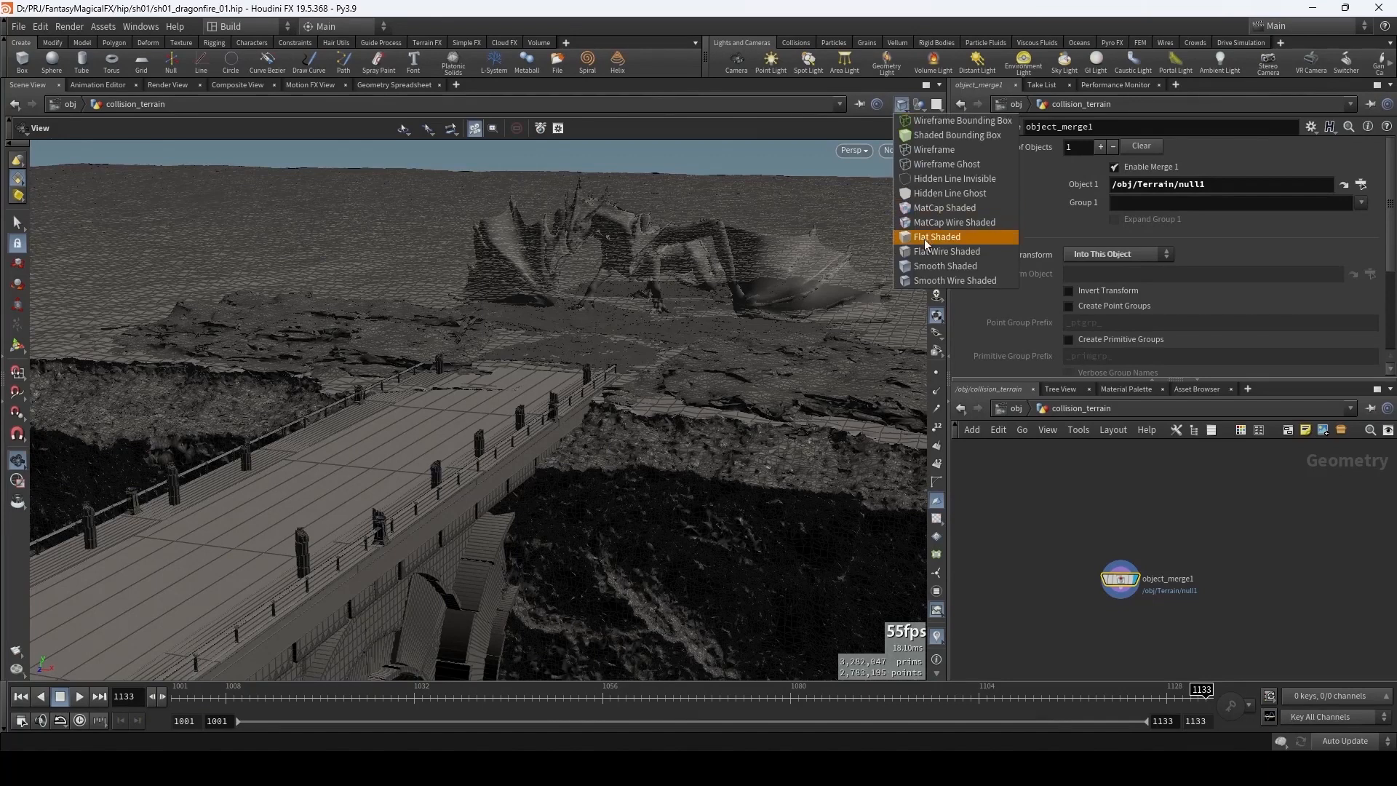
click(946, 266)
drag(667, 303, 749, 356)
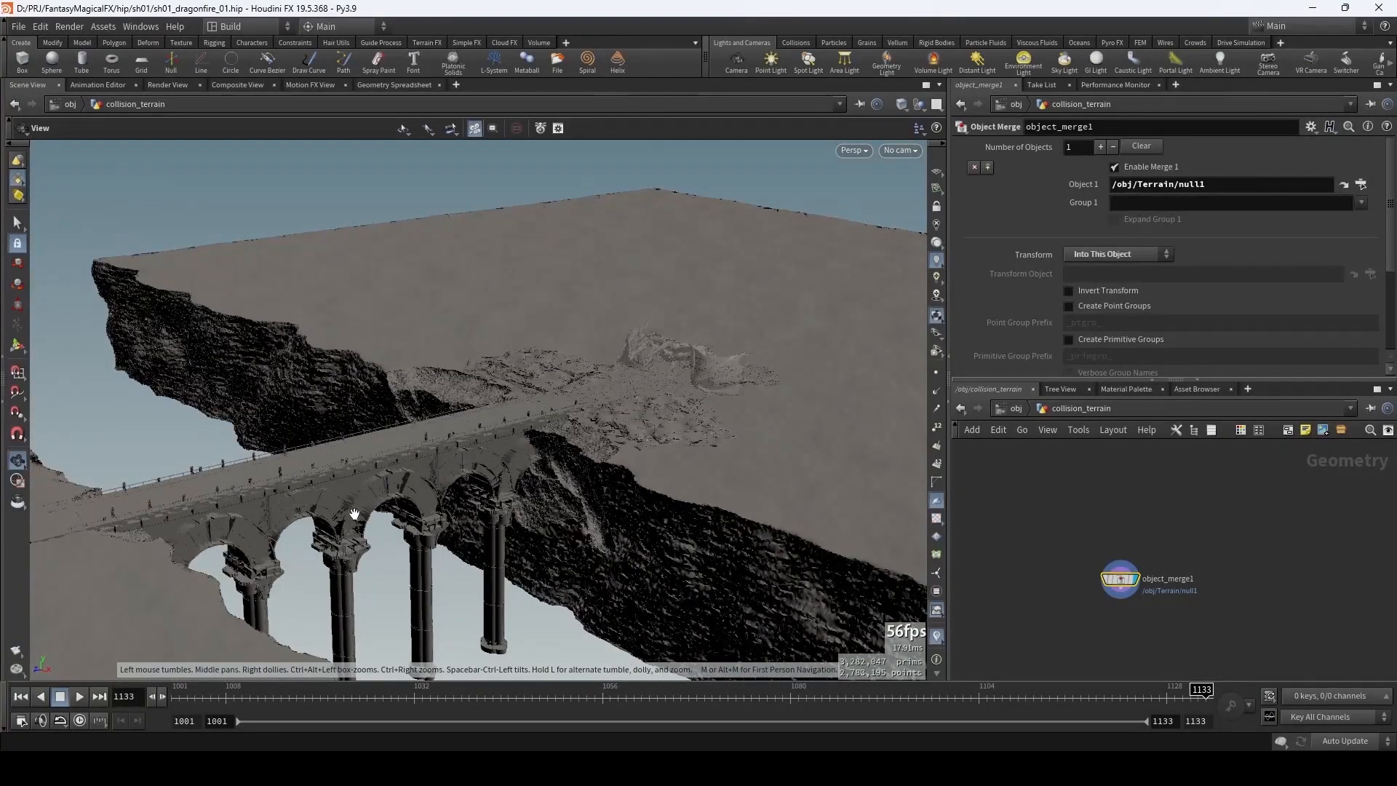
drag(499, 418, 631, 468)
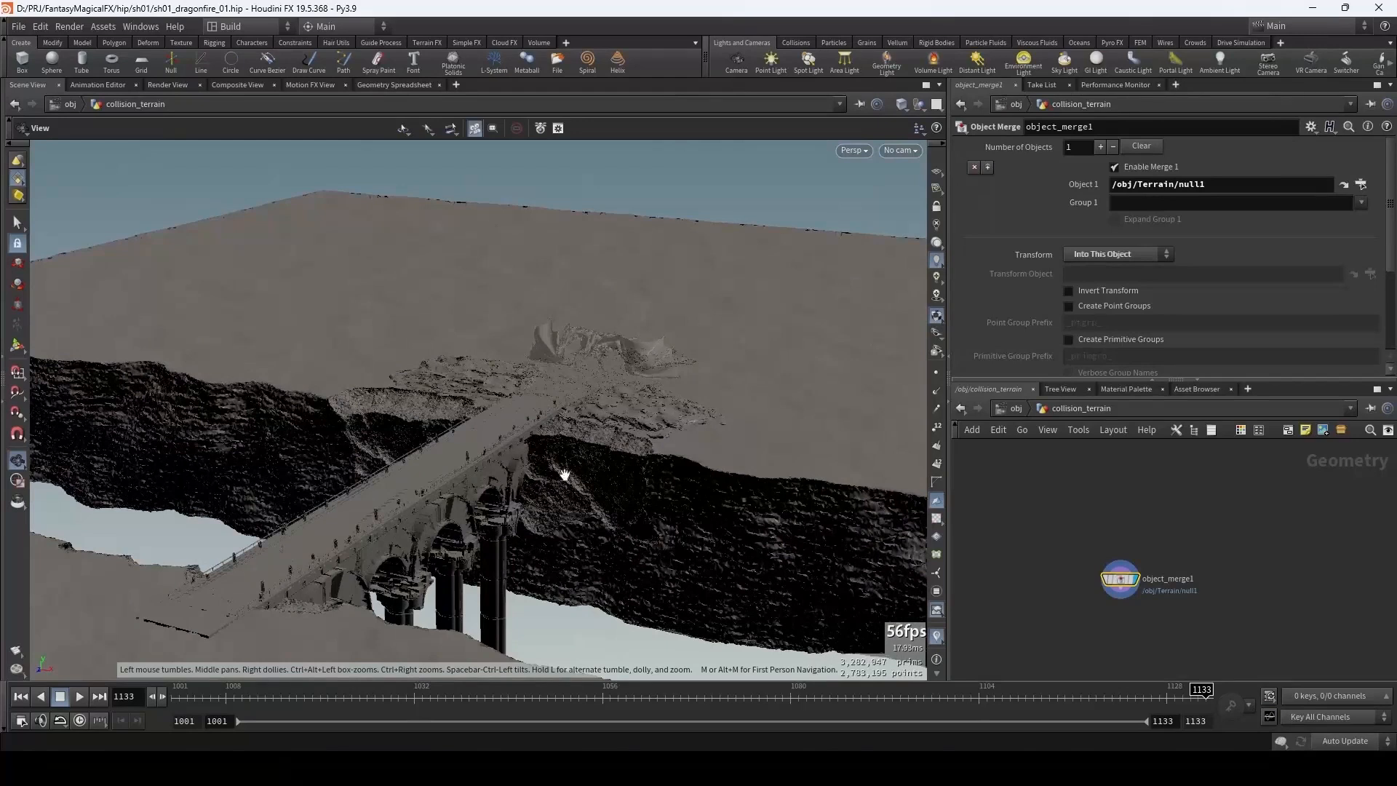
drag(540, 402, 824, 402)
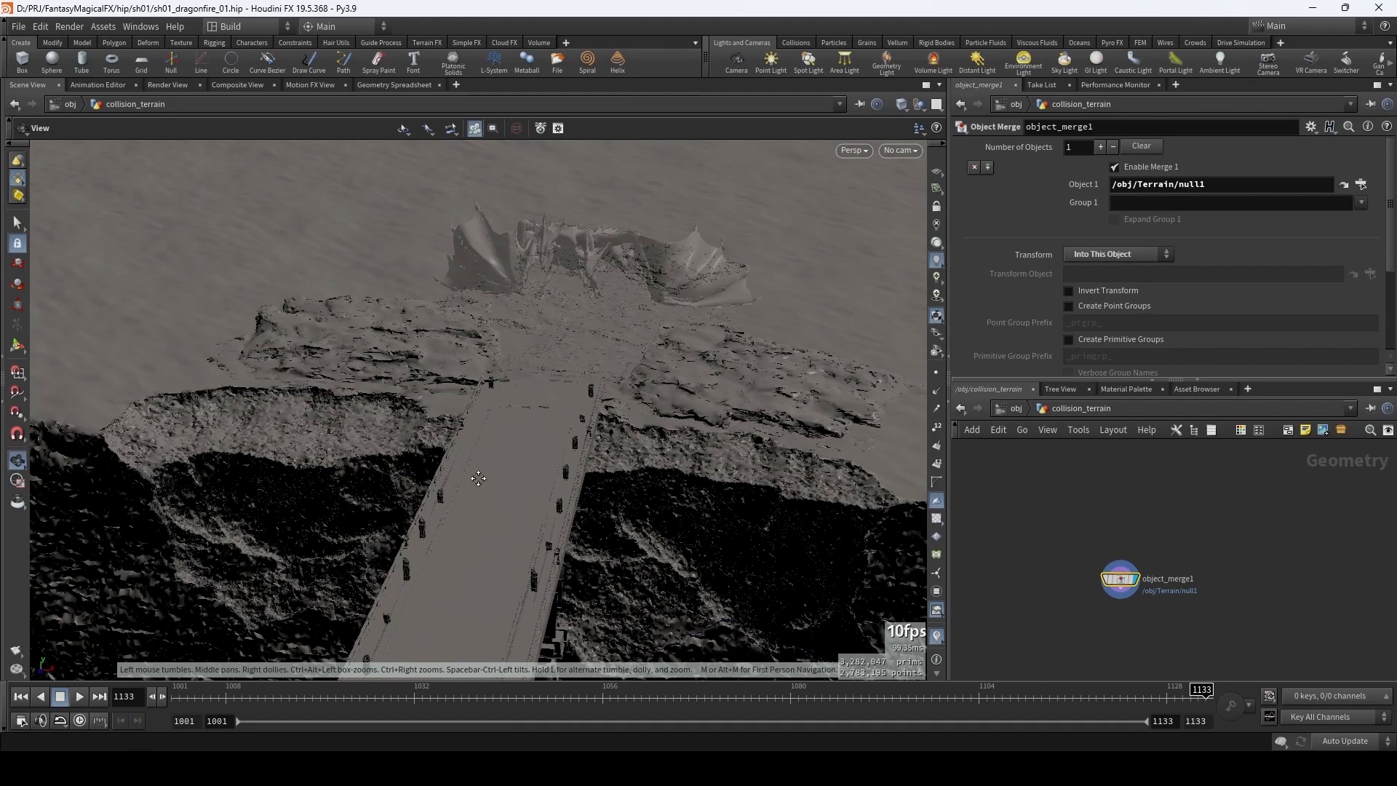
drag(479, 478, 579, 575)
drag(472, 478, 674, 396)
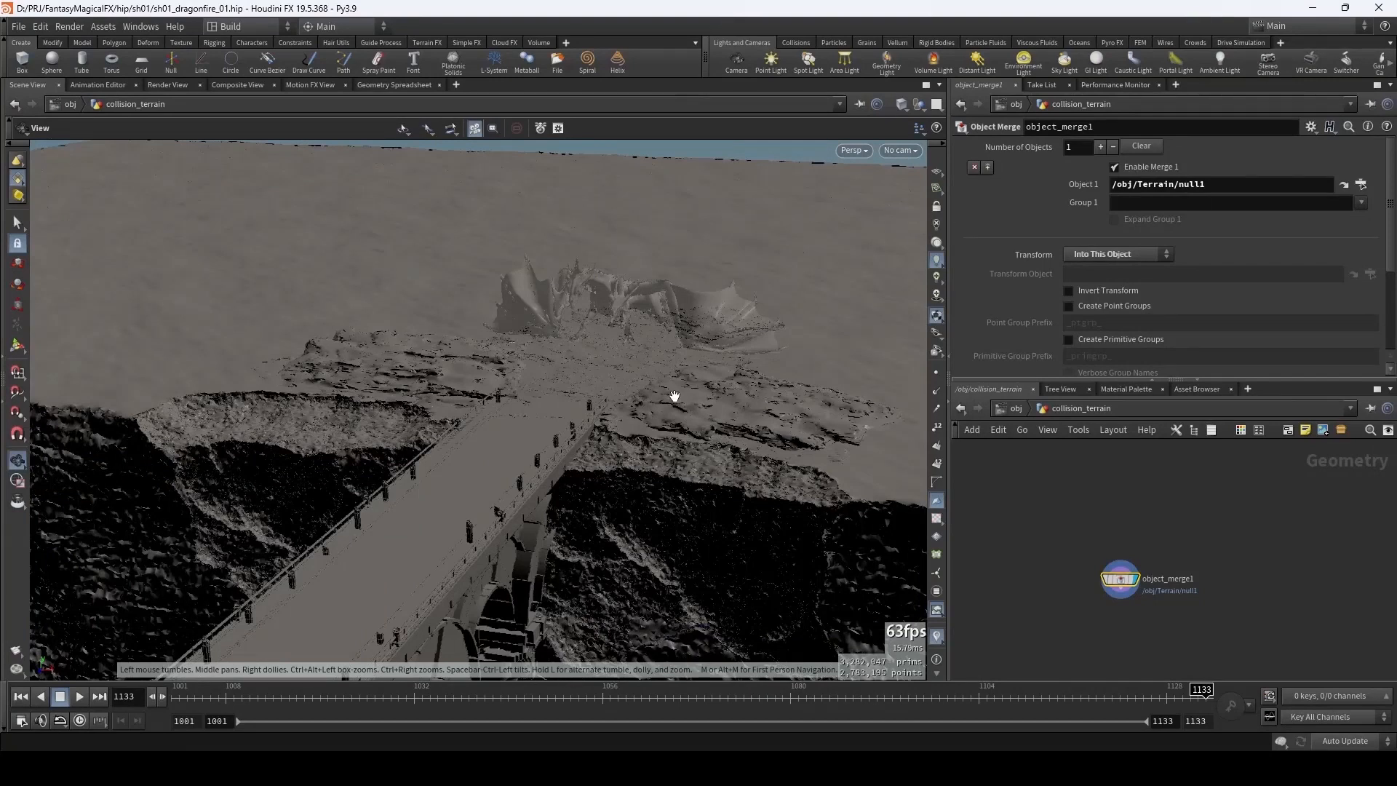
drag(756, 407, 672, 387)
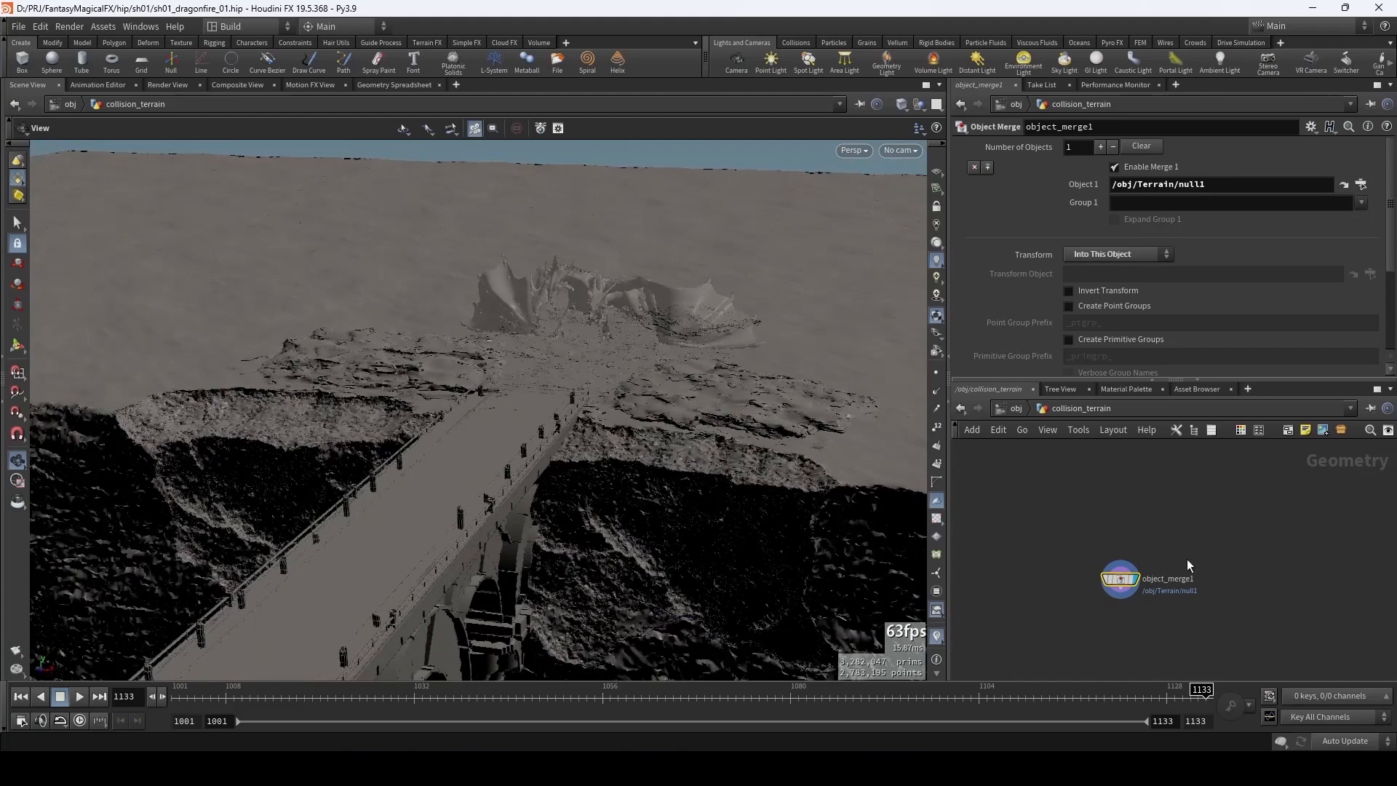
- Add a Delete node beneath object_merge1, connect it to the merge's output and display its result
middle_click(1124, 582)
drag(1124, 582, 1117, 479)
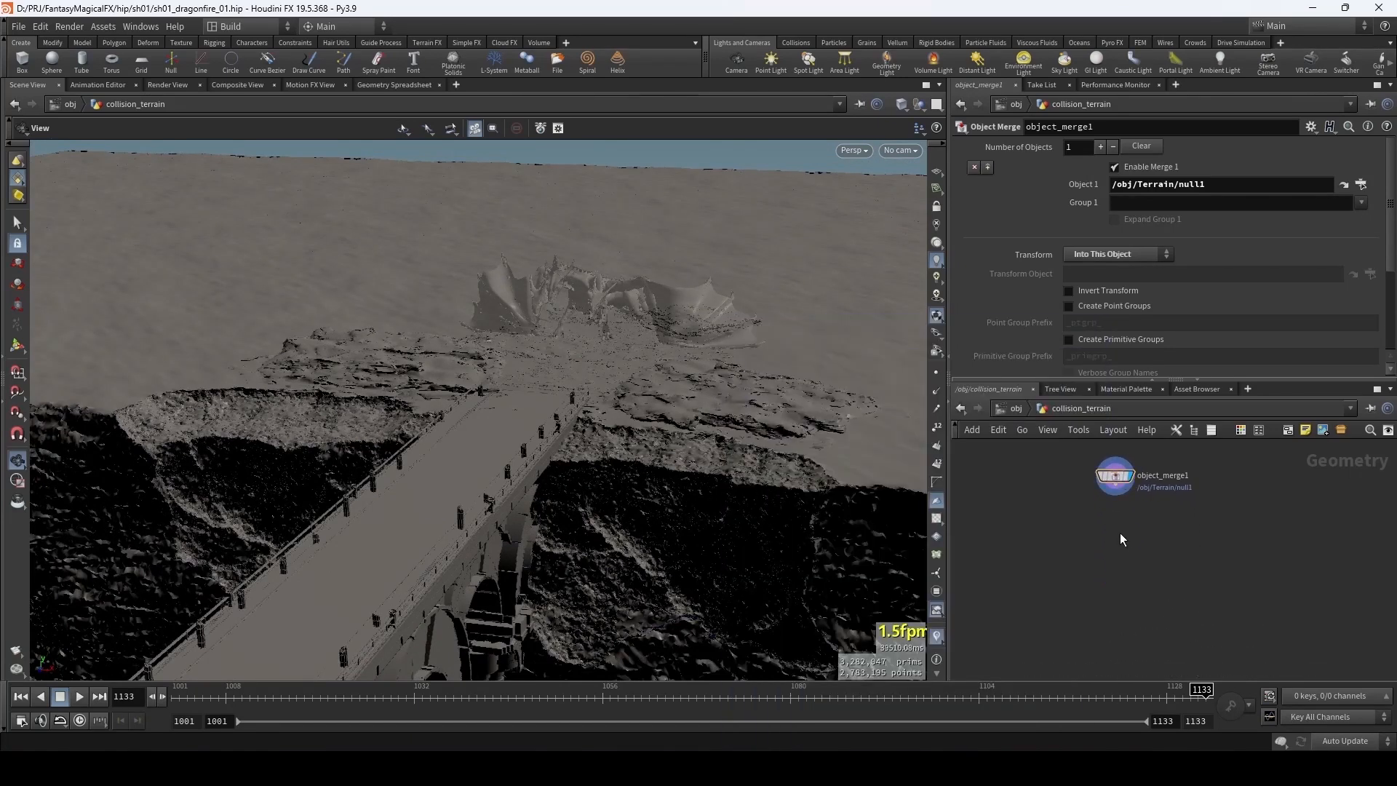
key(Tab)
text(delete)
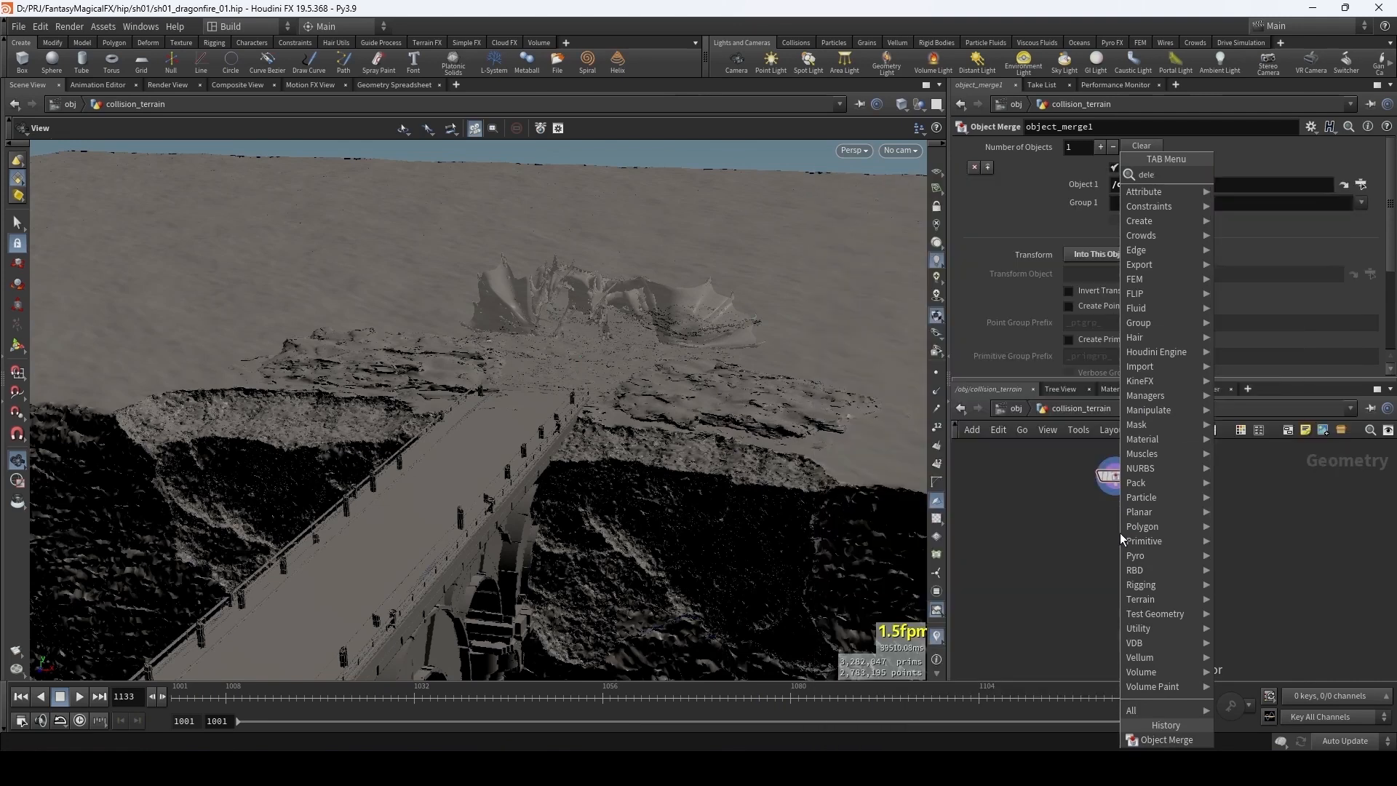
key(Return)
click(1120, 532)
click(1120, 523)
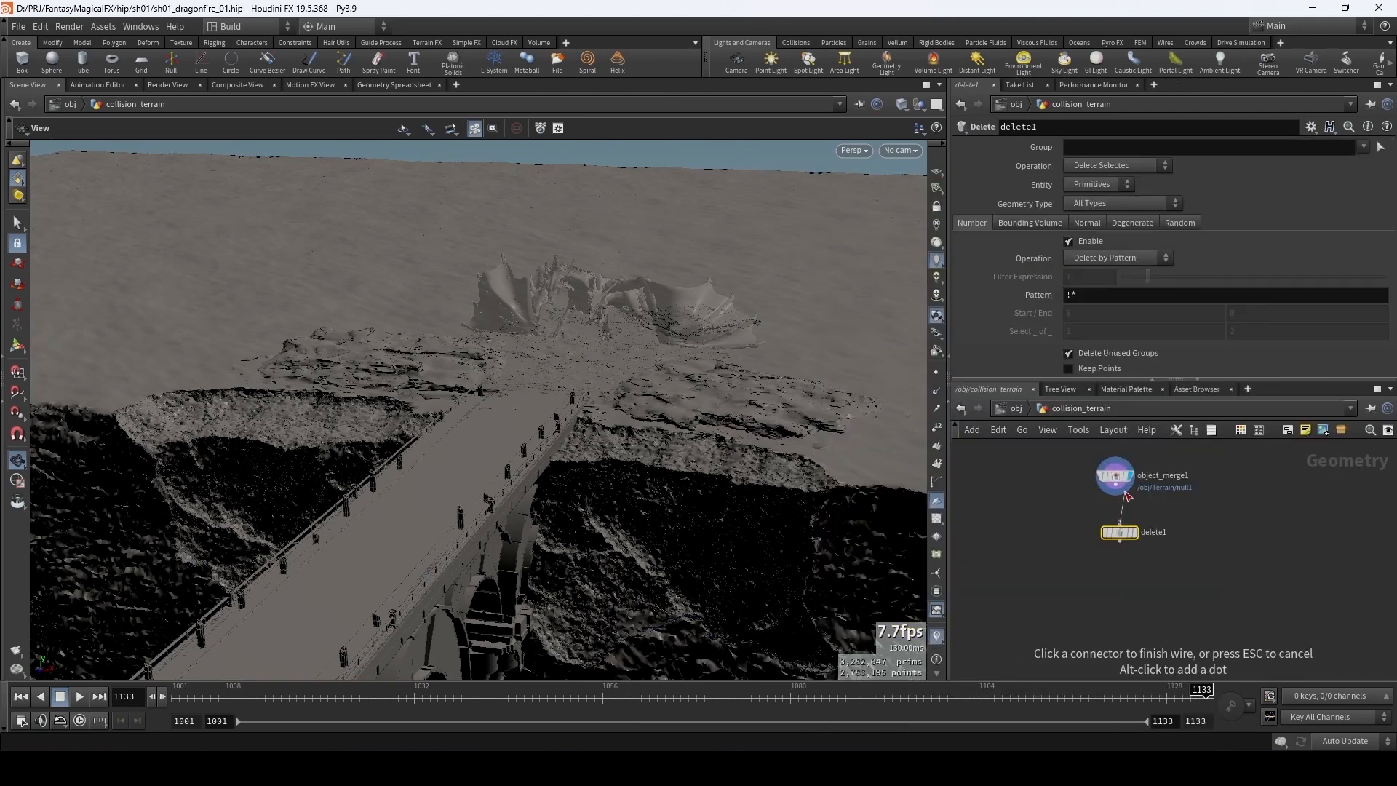
click(1117, 488)
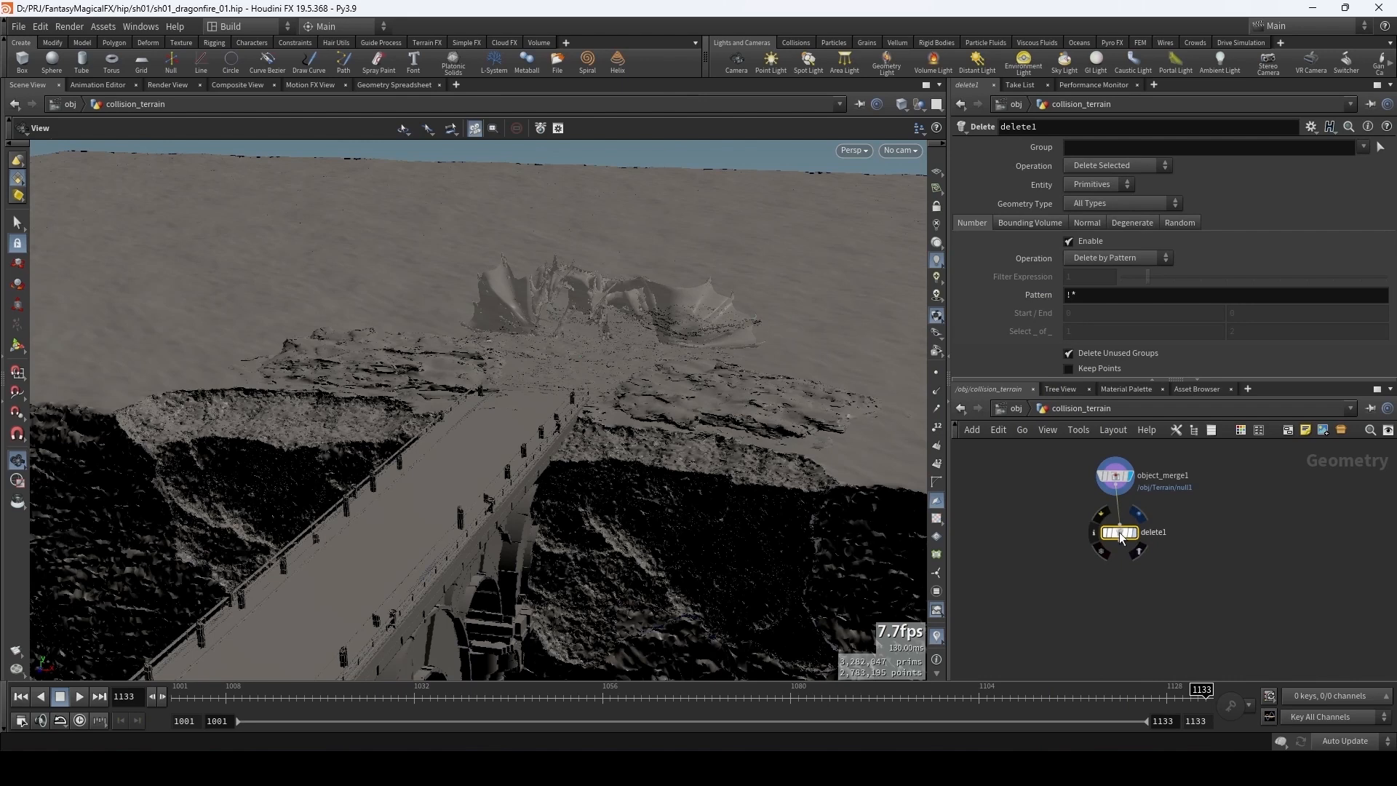
key(r)
drag(1113, 521, 1108, 504)
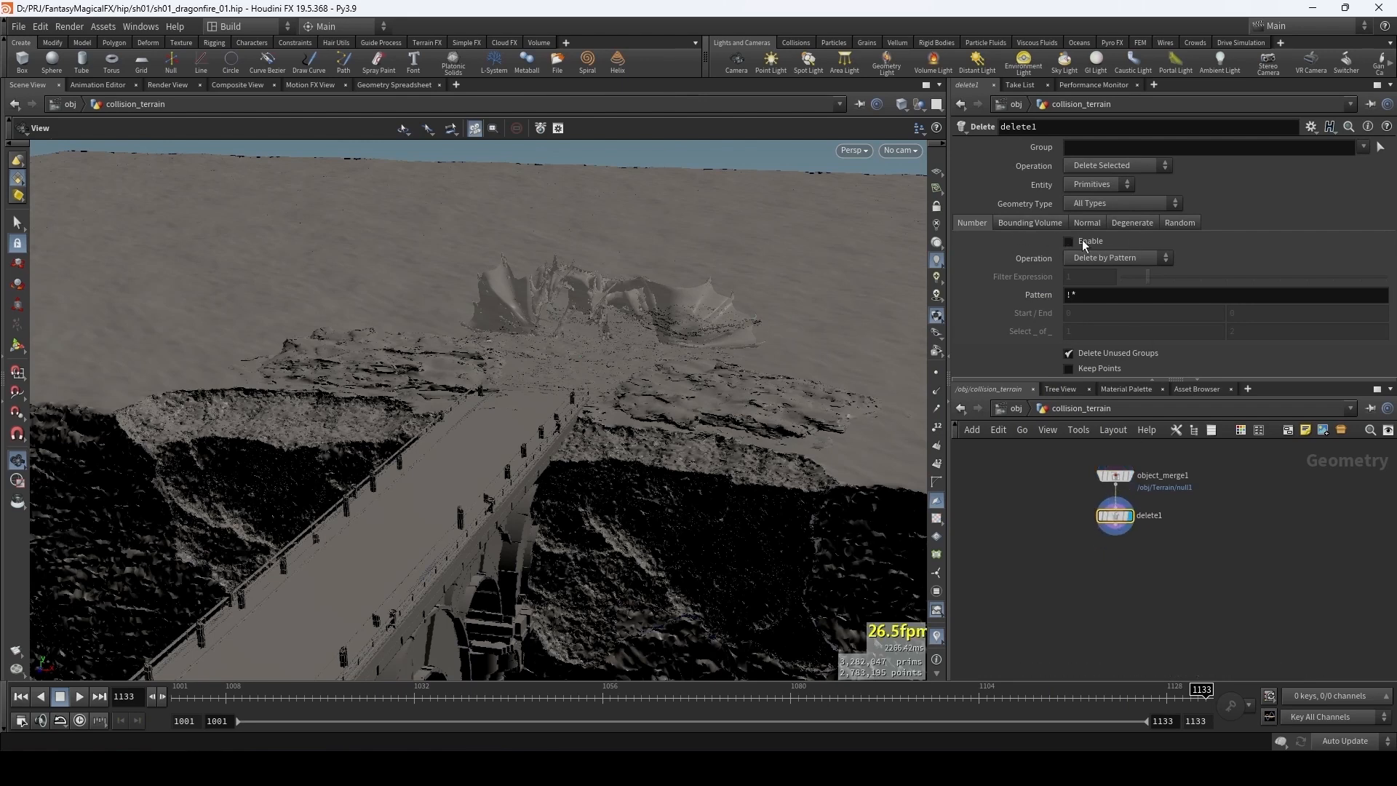
- Enable bounding-box deletion on delete1 and set the box size to 100, 25, 100
click(1031, 223)
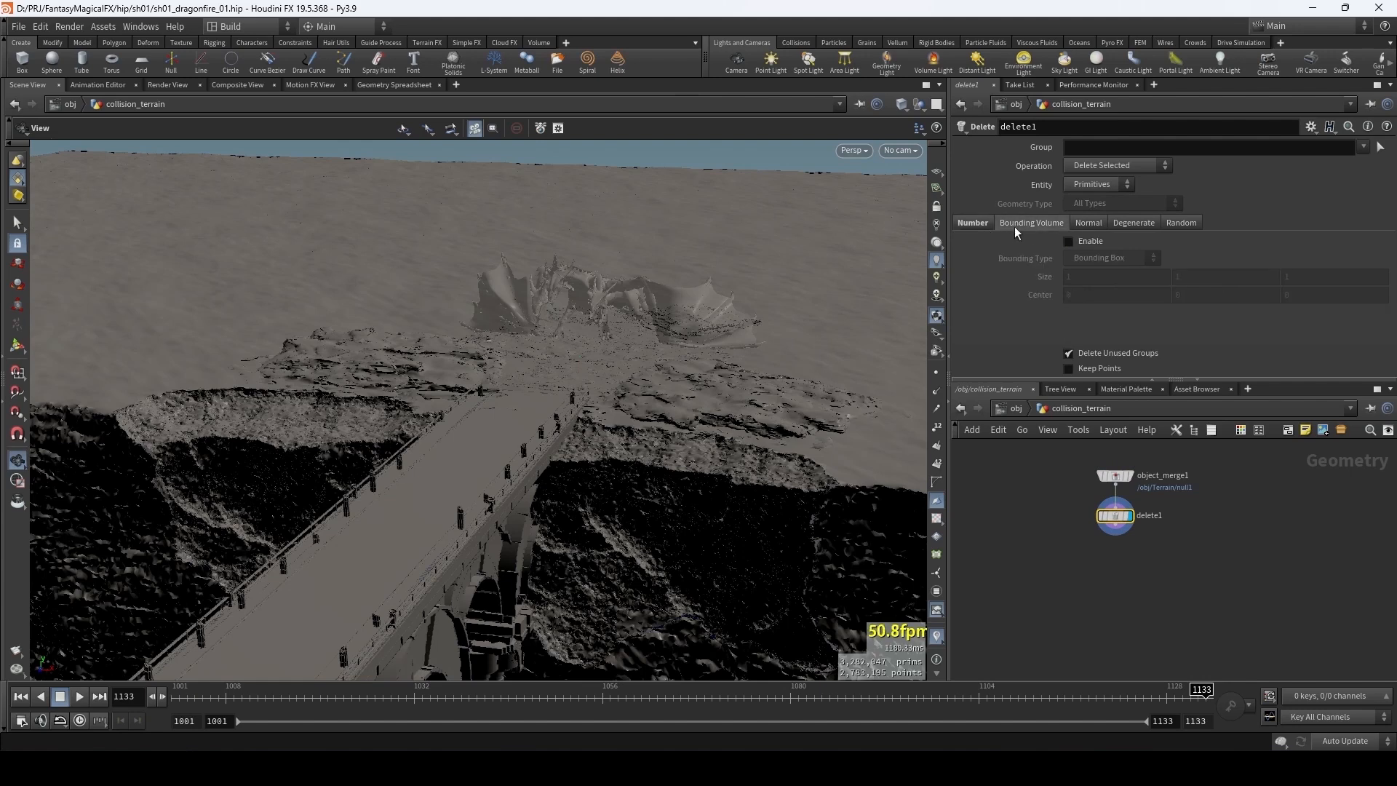
click(1081, 243)
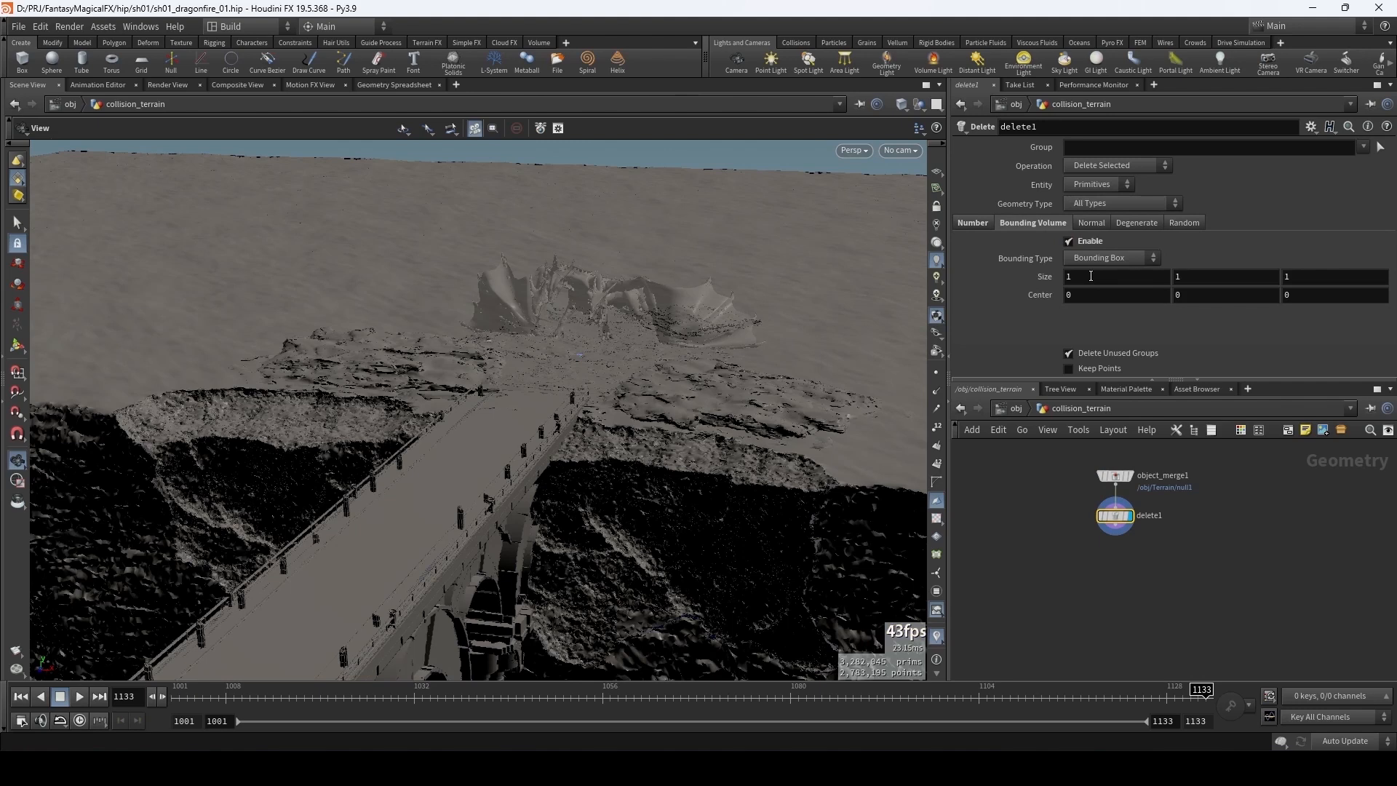
click(1090, 276)
text(00)
key(Return)
click(1324, 275)
text(00)
key(Return)
double_click(1205, 280)
text(25)
key(Return)
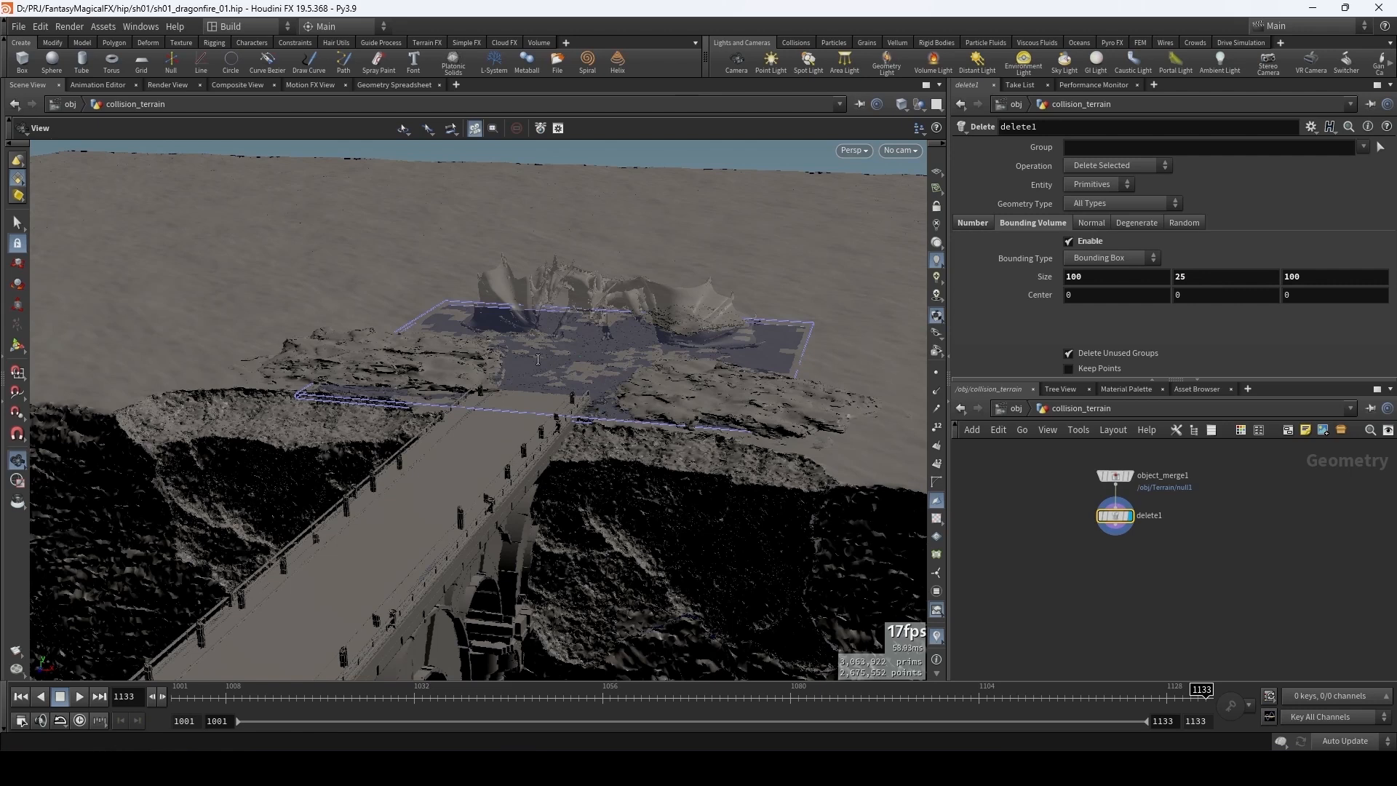
- Enlarge the delete1 bounding box to 150 in X and Z
middle_drag(675, 301, 630, 403)
mouse_move(629, 403)
mouse_down()
mouse_move(607, 461)
mouse_move(458, 477)
mouse_move(751, 284)
mouse_move(611, 378)
mouse_move(633, 425)
mouse_up()
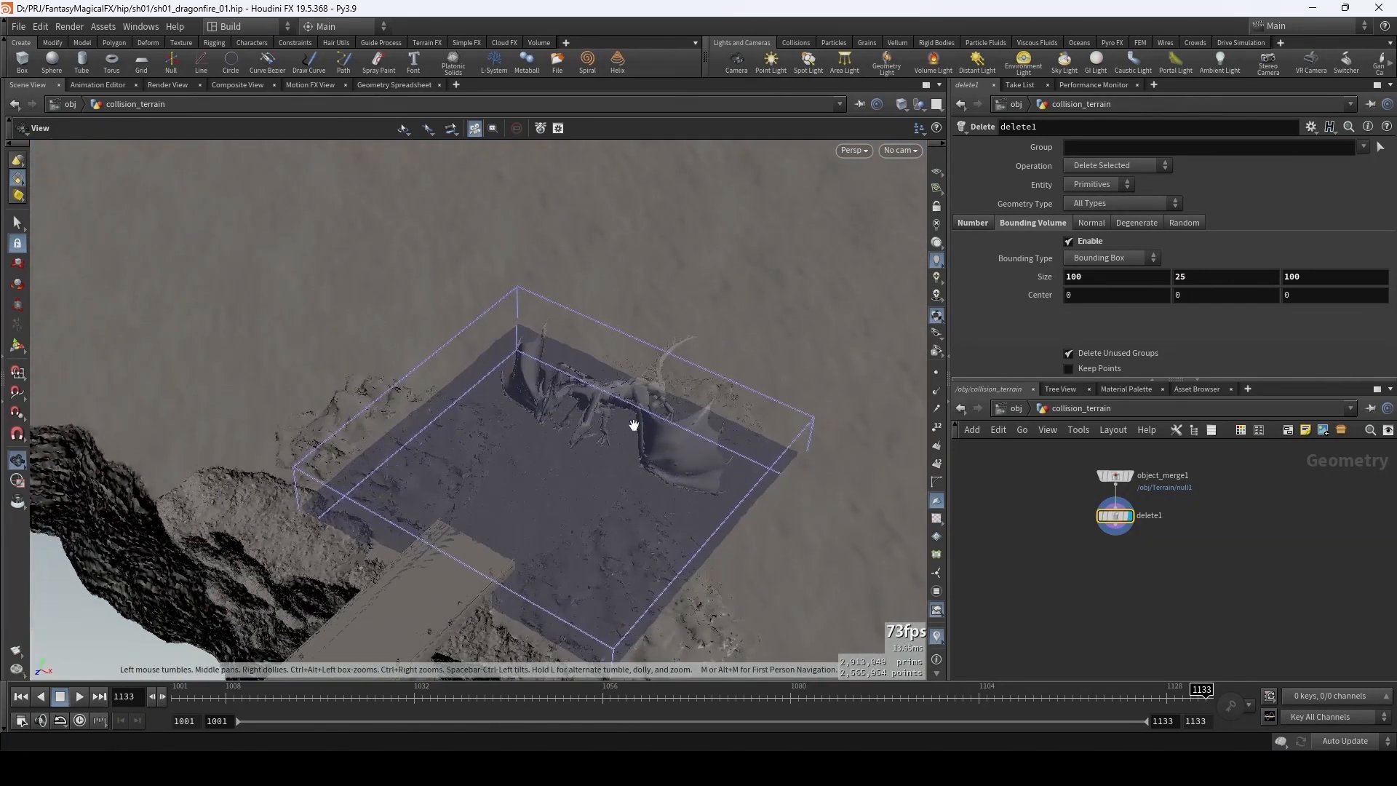
middle_drag(634, 425, 649, 312)
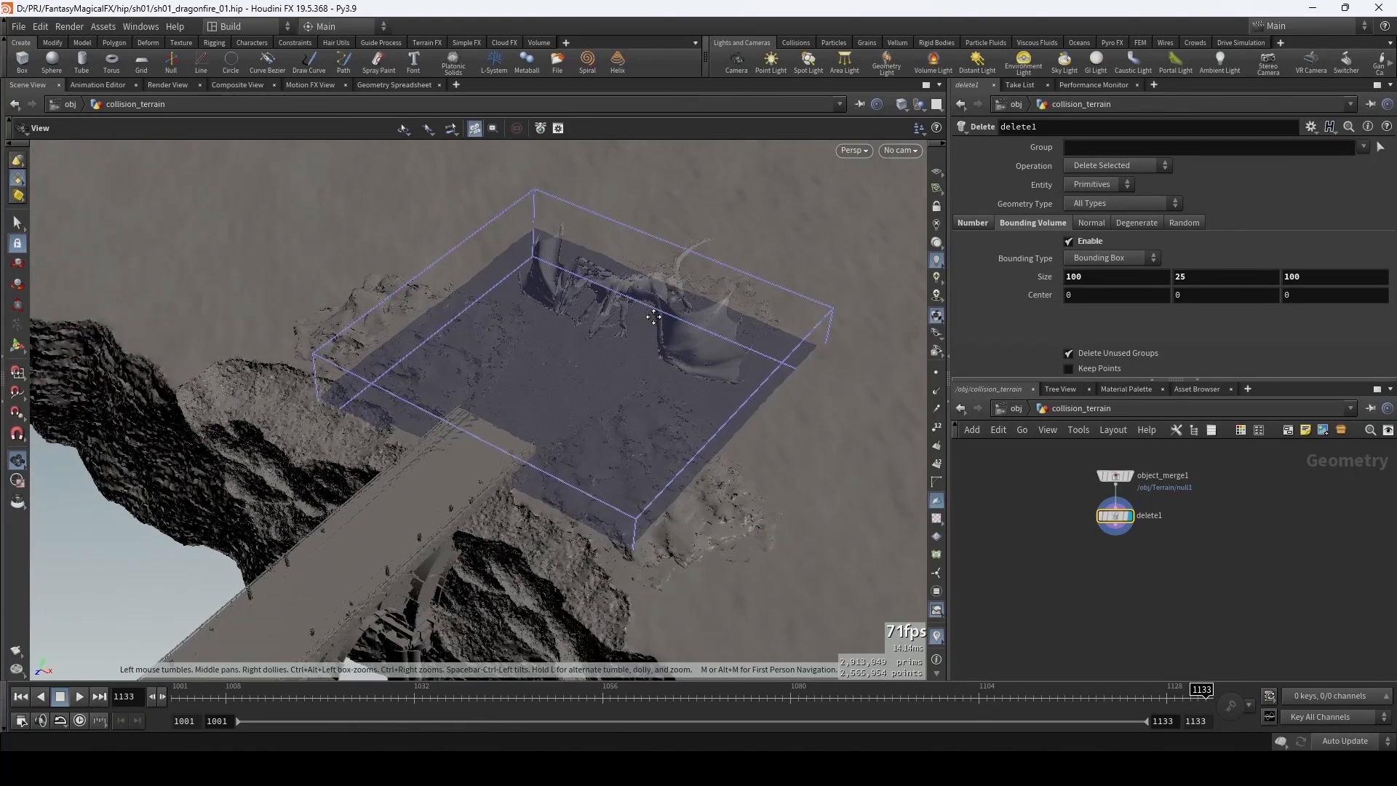
click(1070, 277)
key(Delete)
text(5)
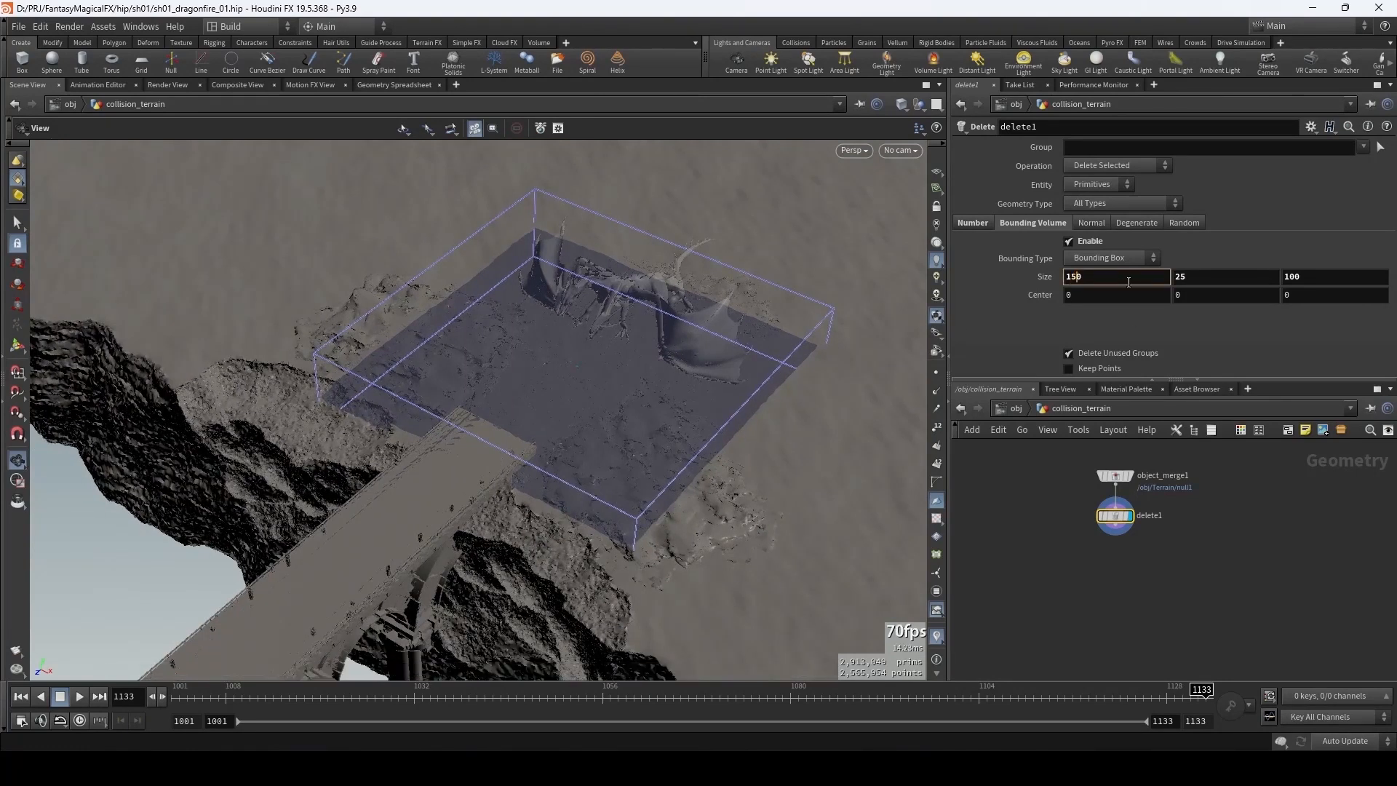
key(Return)
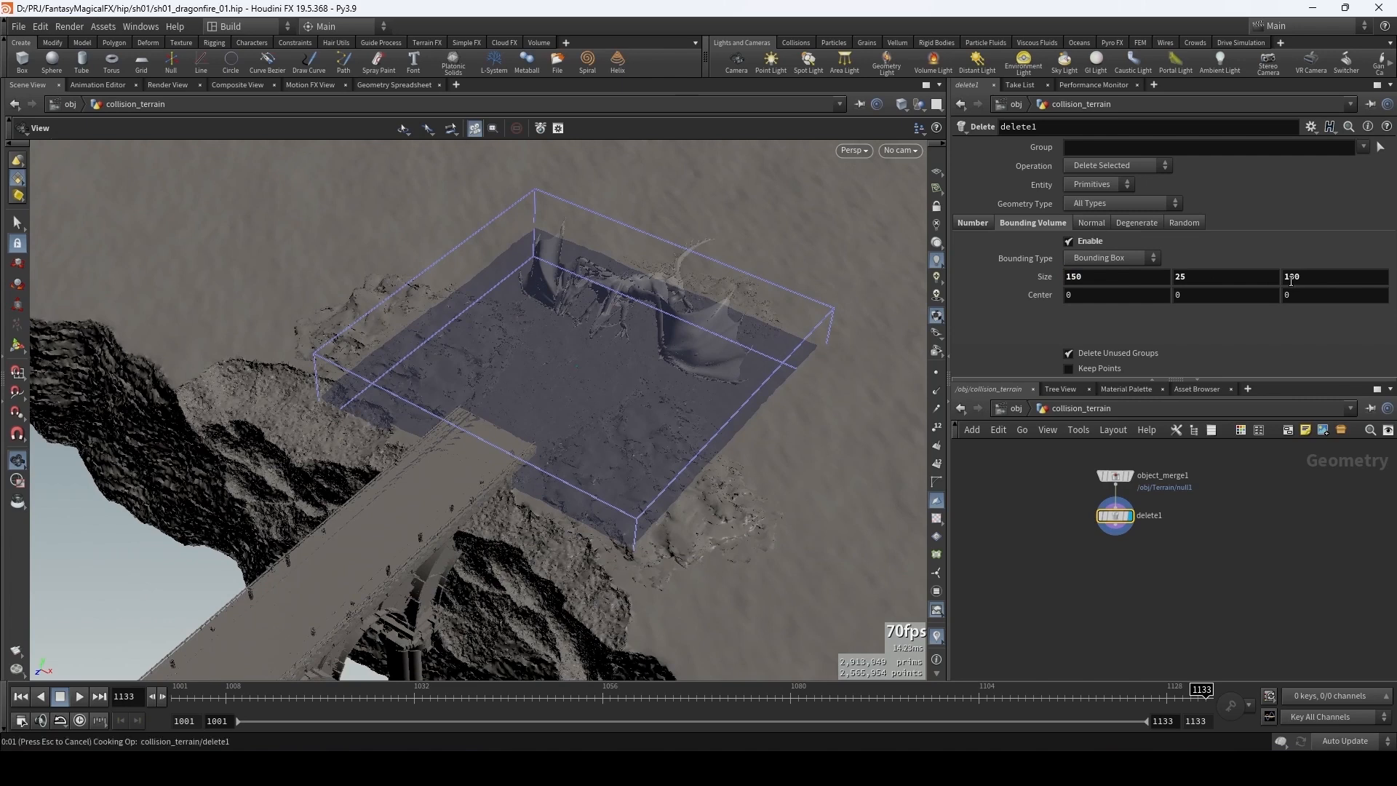
click(1288, 277)
key(Delete)
text(5)
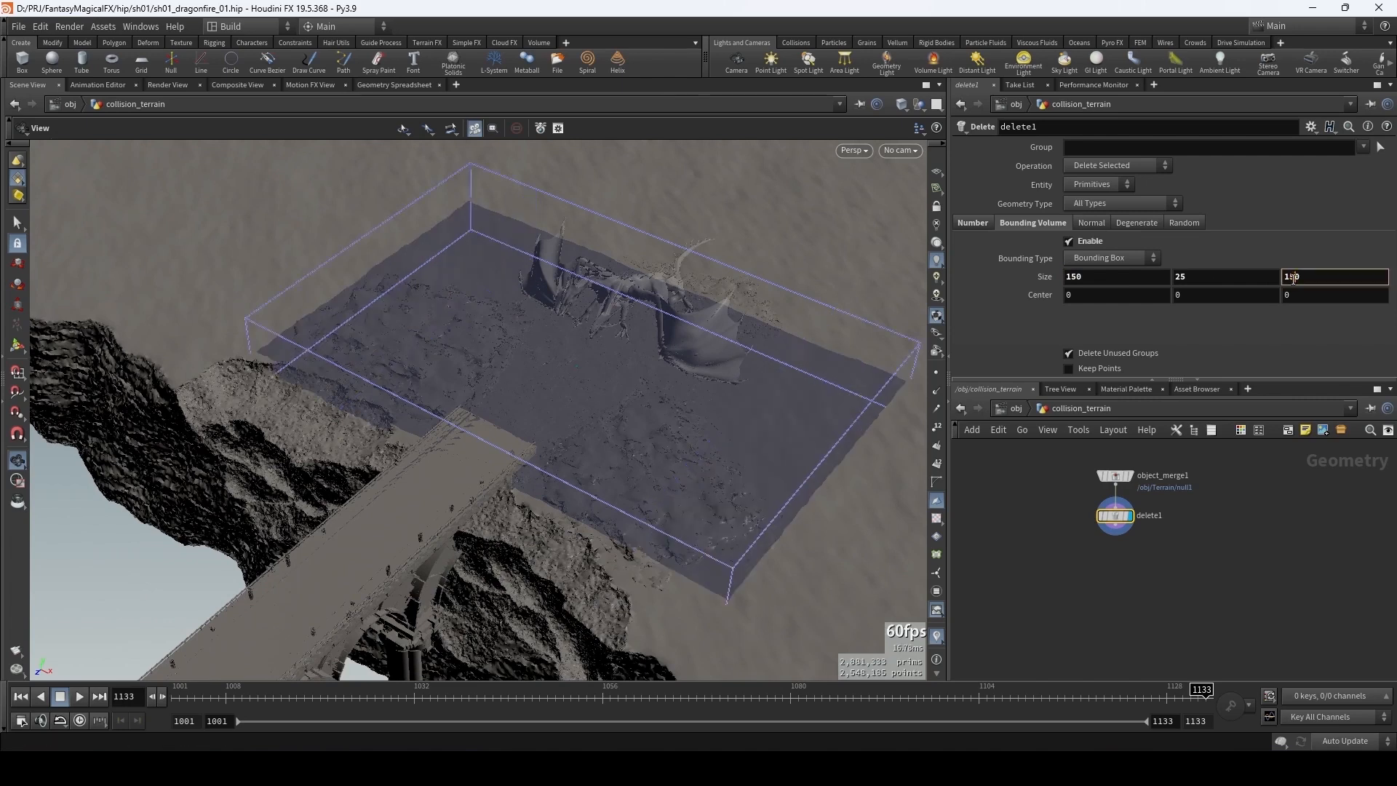
key(Return)
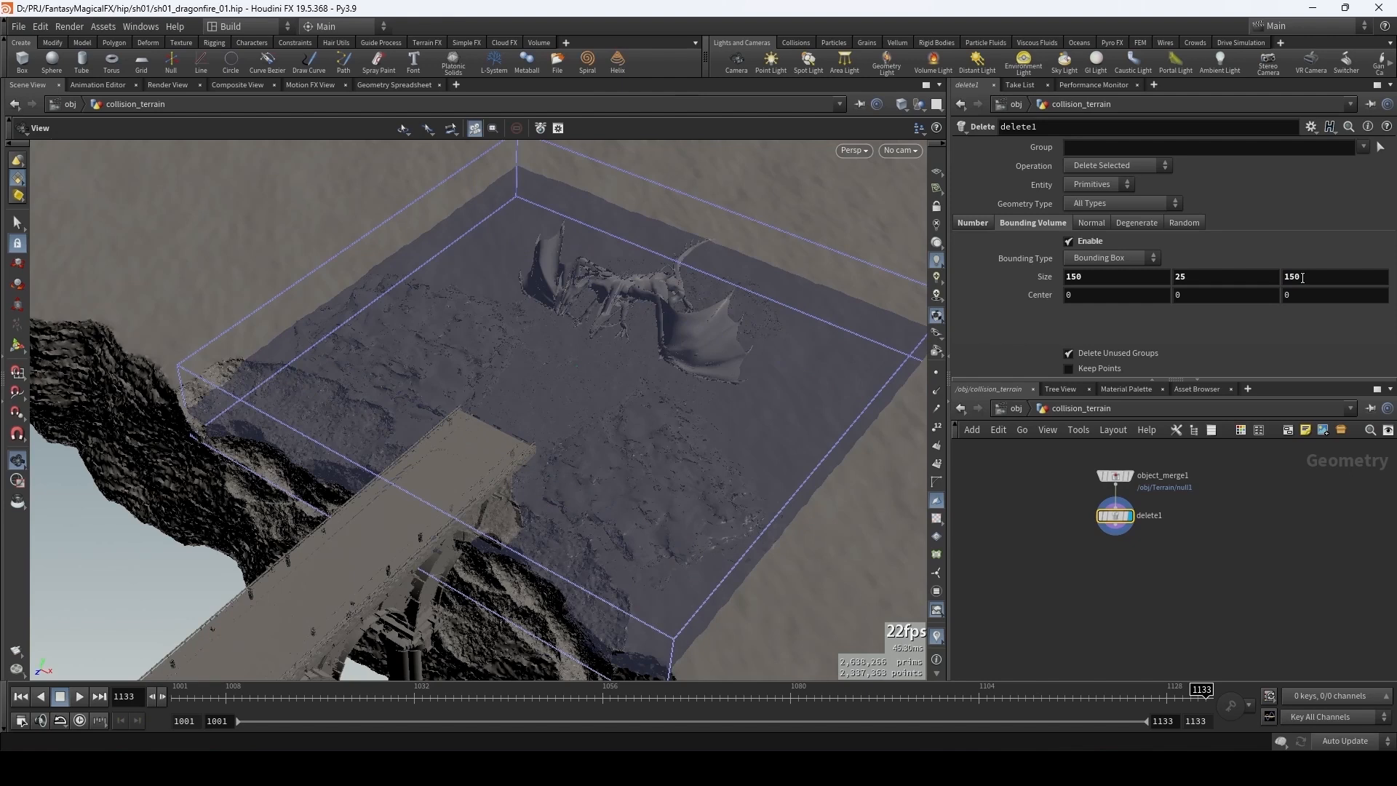
- Set the delete1 bounding box size to 160 in both X and Z
click(1290, 277)
key(Delete)
text(6)
key(Return)
click(1073, 278)
key(Delete)
text(6)
key(Return)
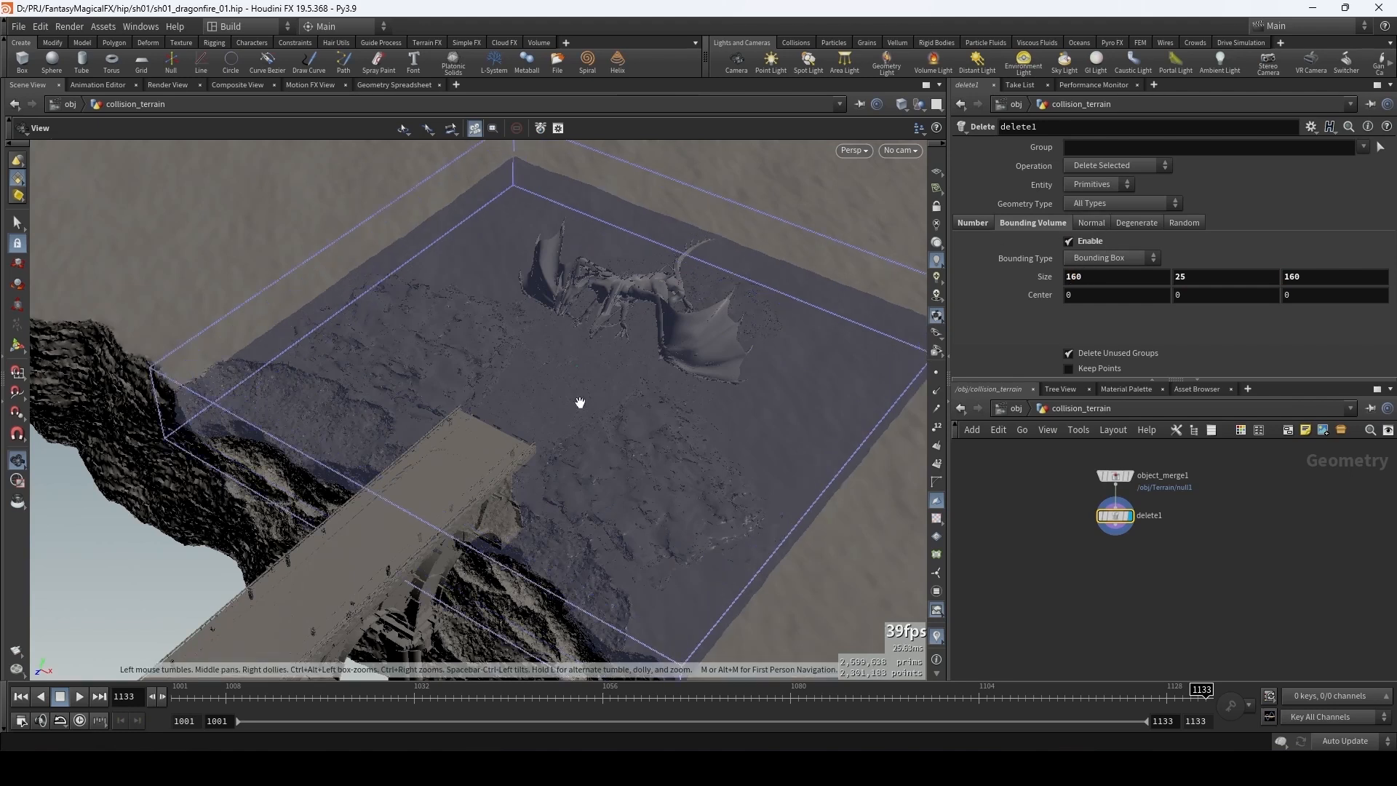
- Set the delete1 operation to Delete Non-Selected so only the terrain inside the bounding box is kept
drag(494, 469, 711, 350)
click(1119, 166)
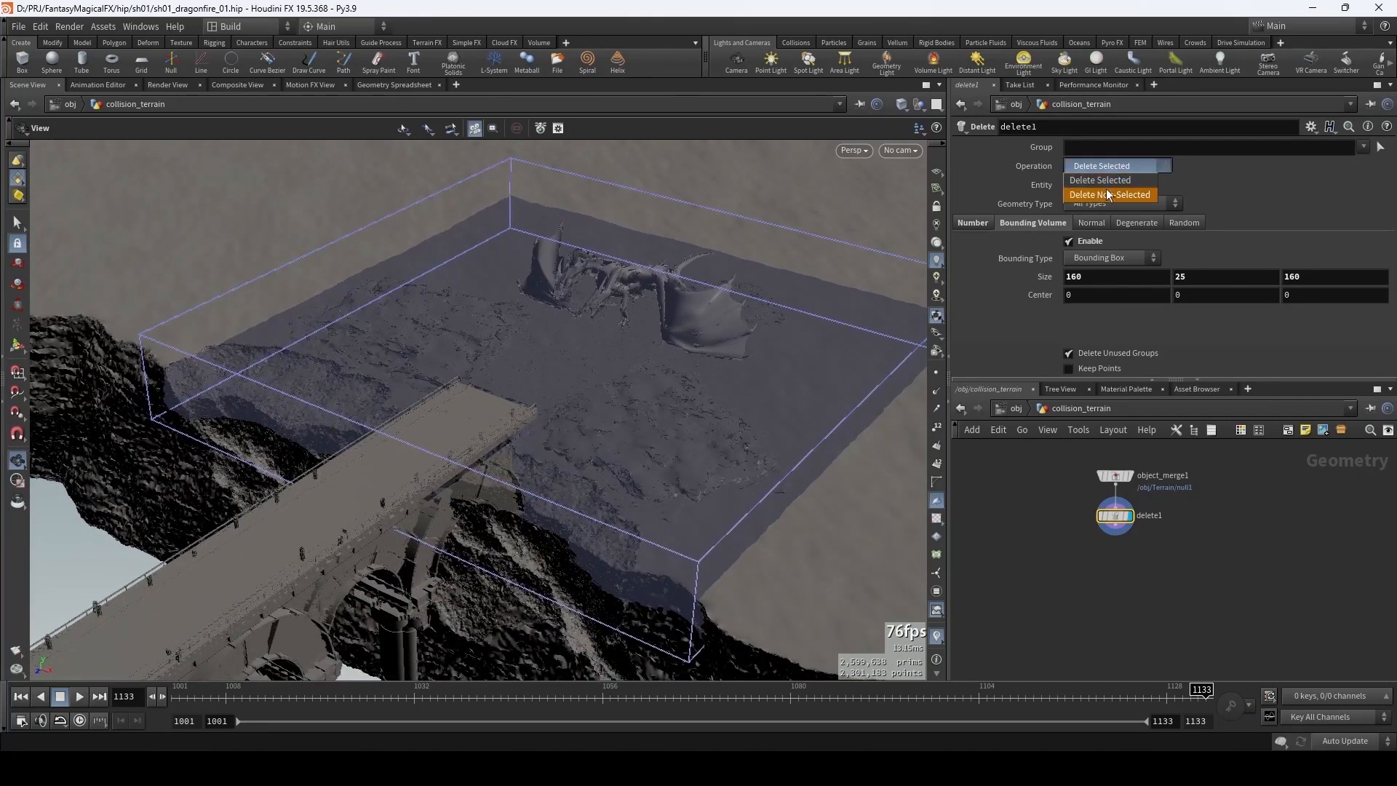
click(1091, 194)
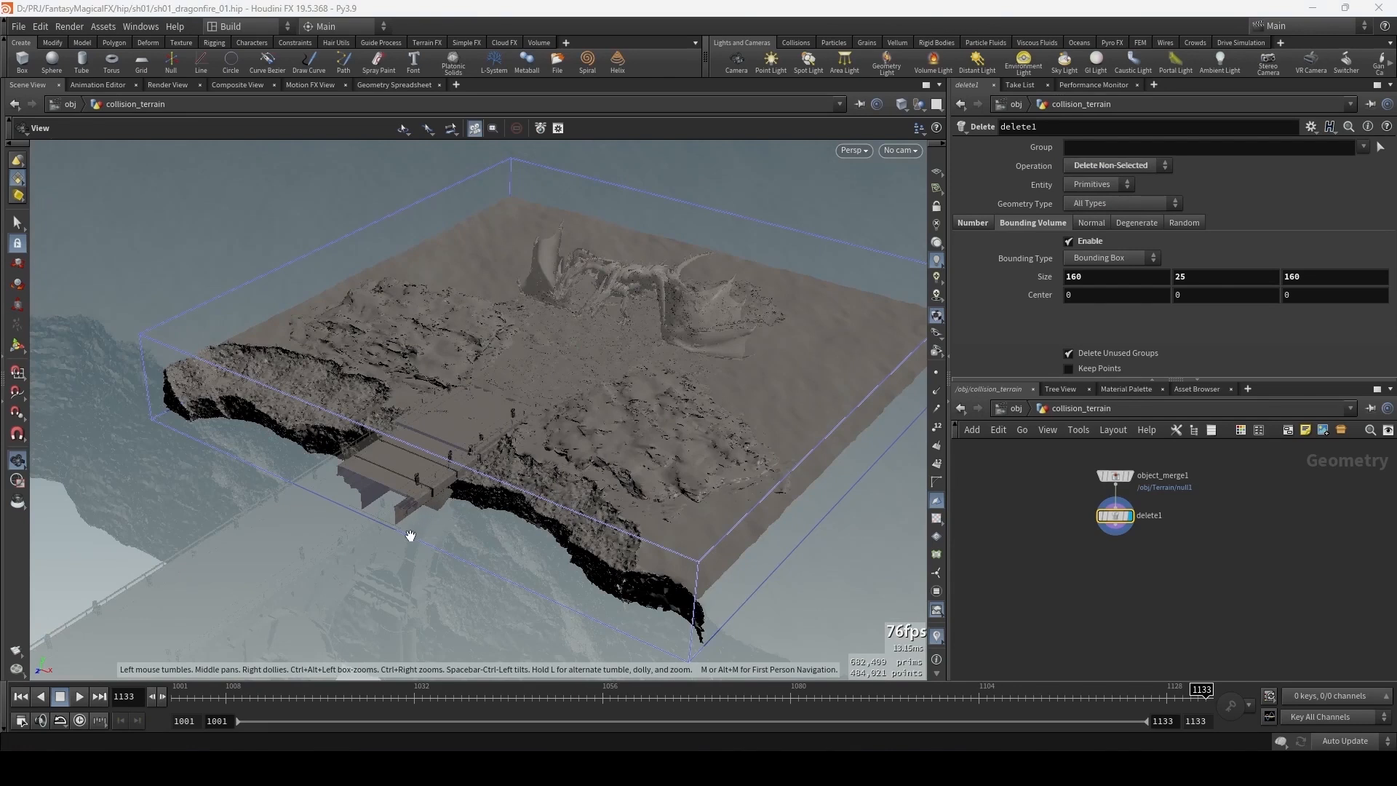
drag(410, 537, 447, 484)
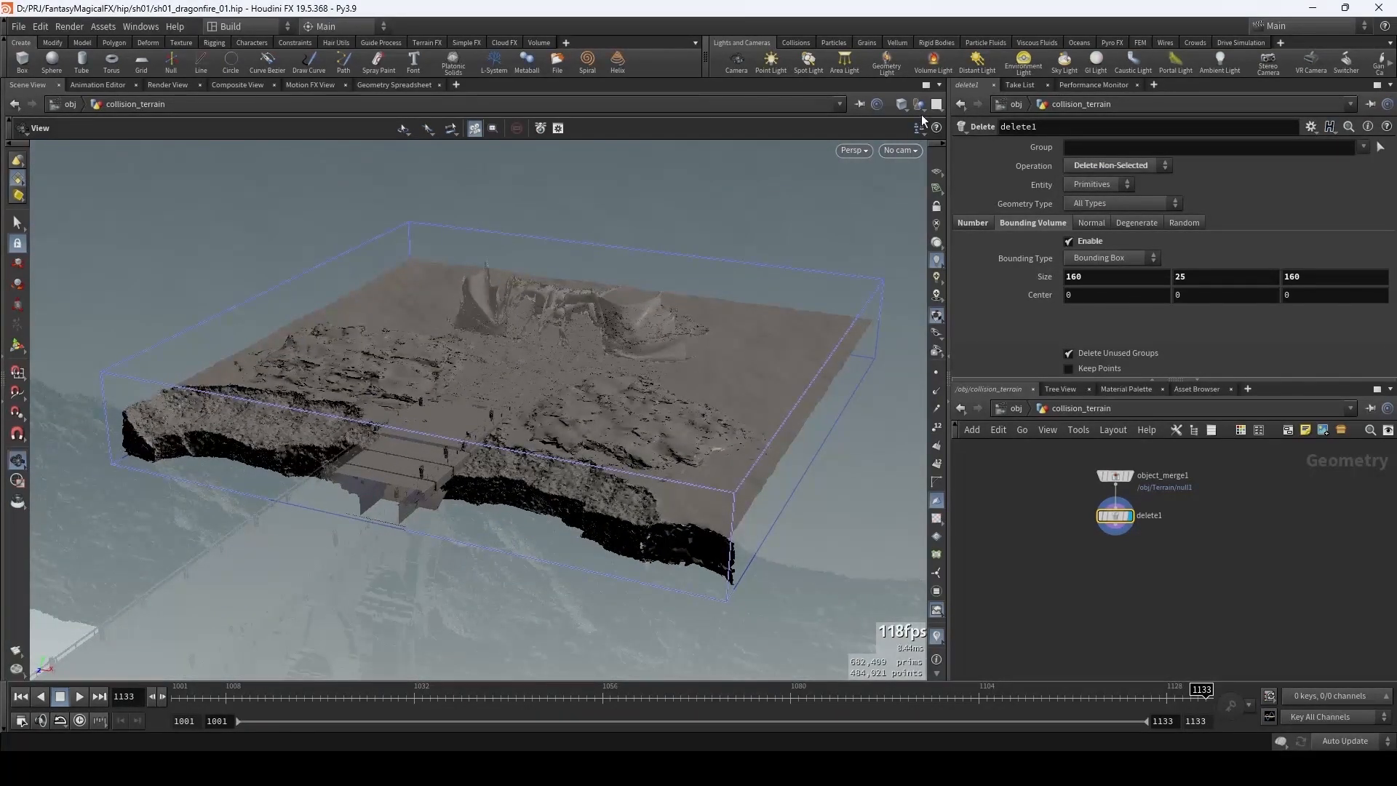
- Hide the other scene objects in the viewport so only the cropped collision terrain is displayed
click(920, 108)
click(933, 149)
drag(639, 454, 627, 412)
- Add an Extrude Volume node after delete1, display it and inspect the extruded terrain from below and above
key(Tab)
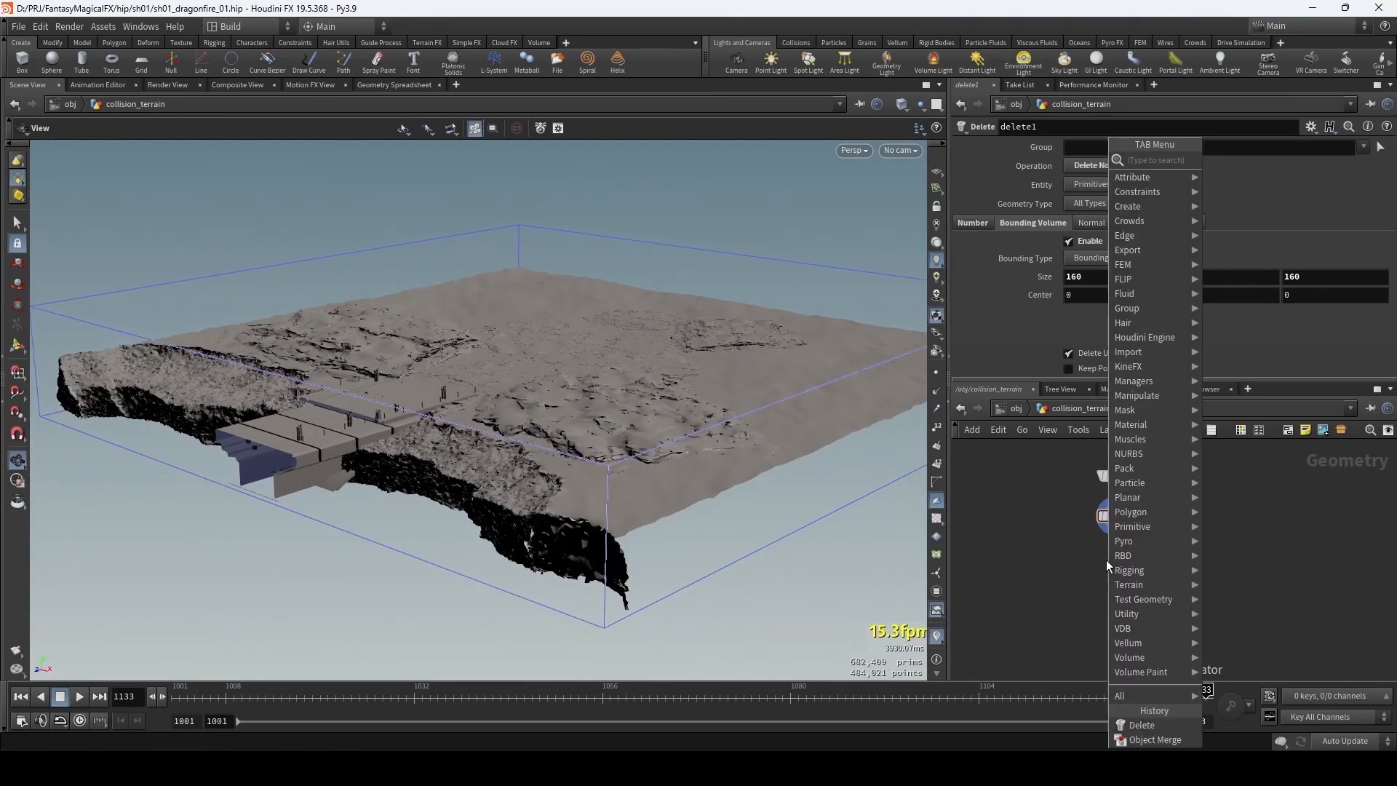
text(ex)
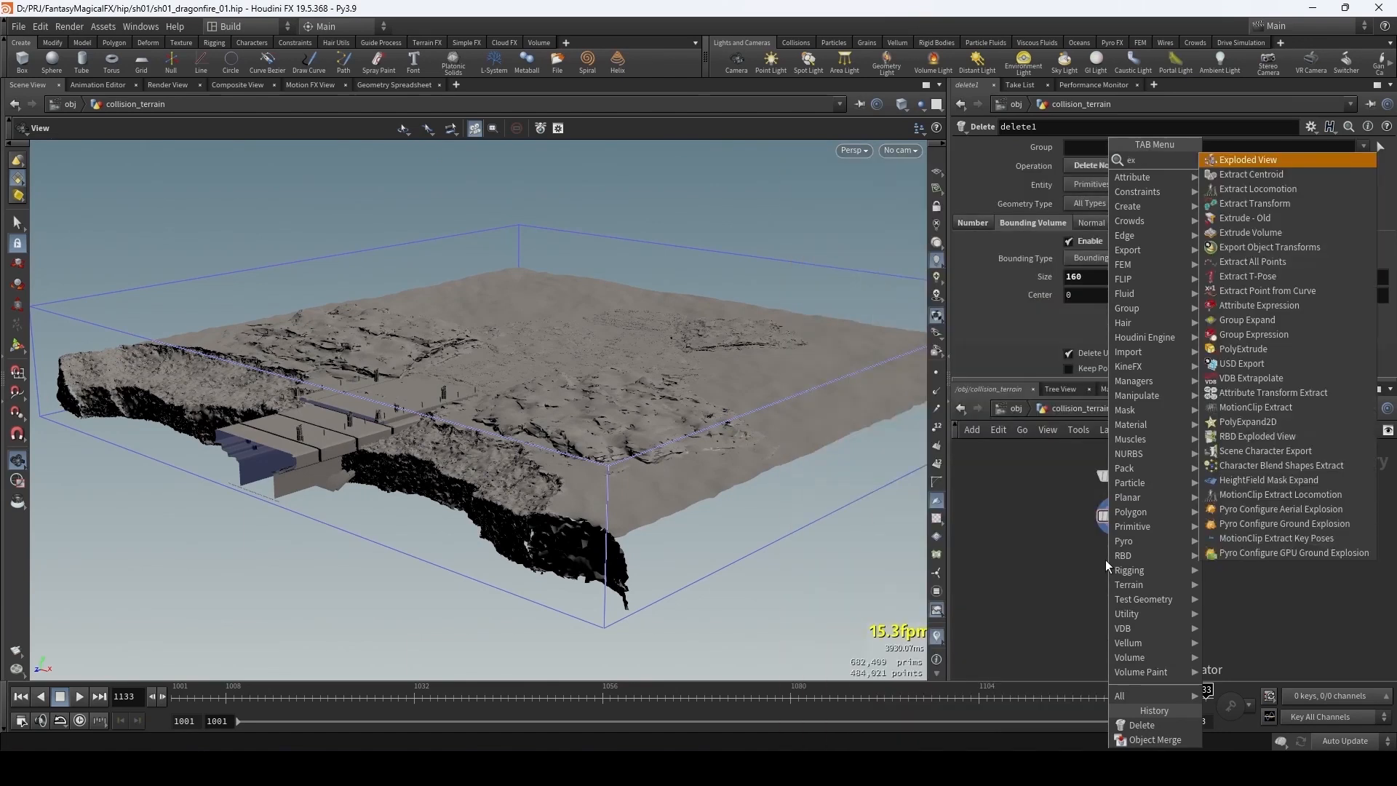
text(trude)
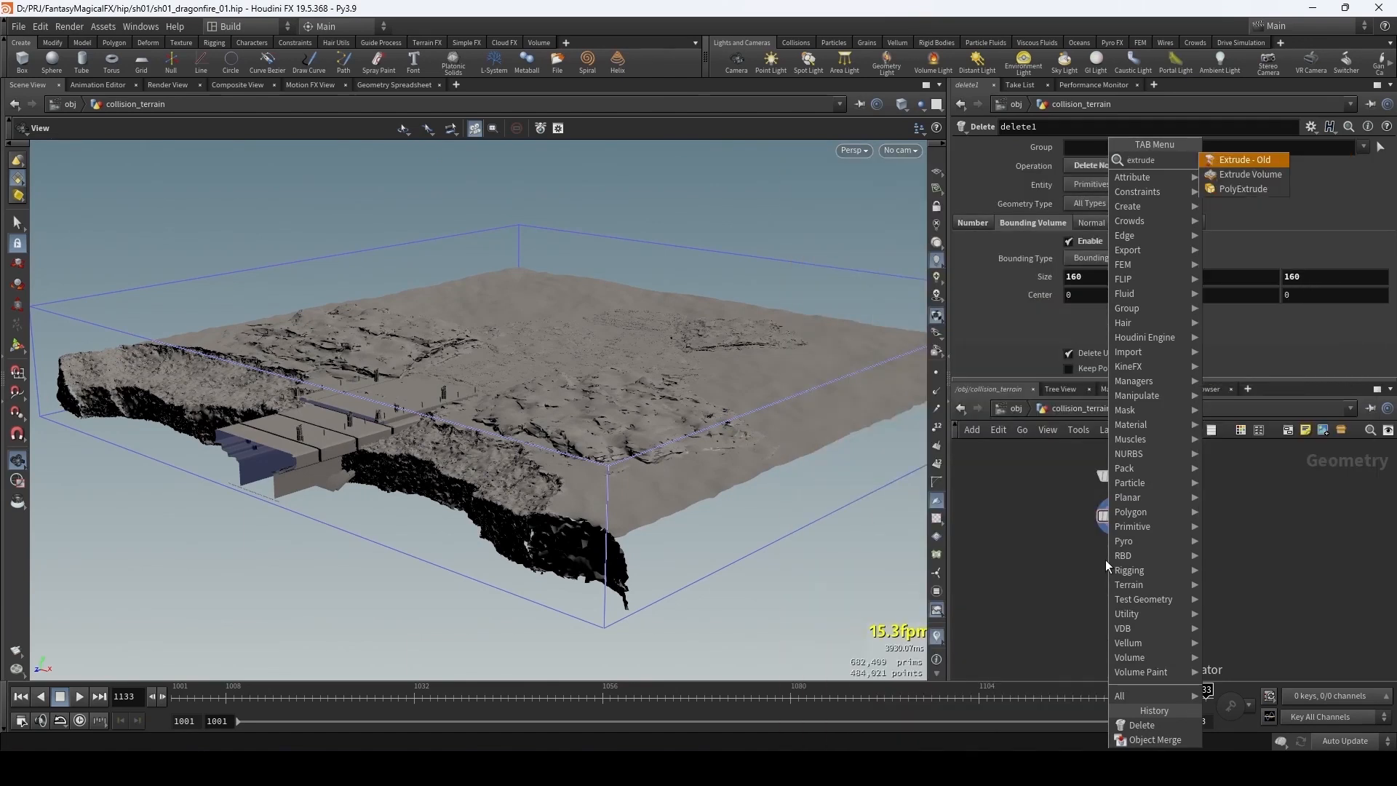
key(Down)
key(Return)
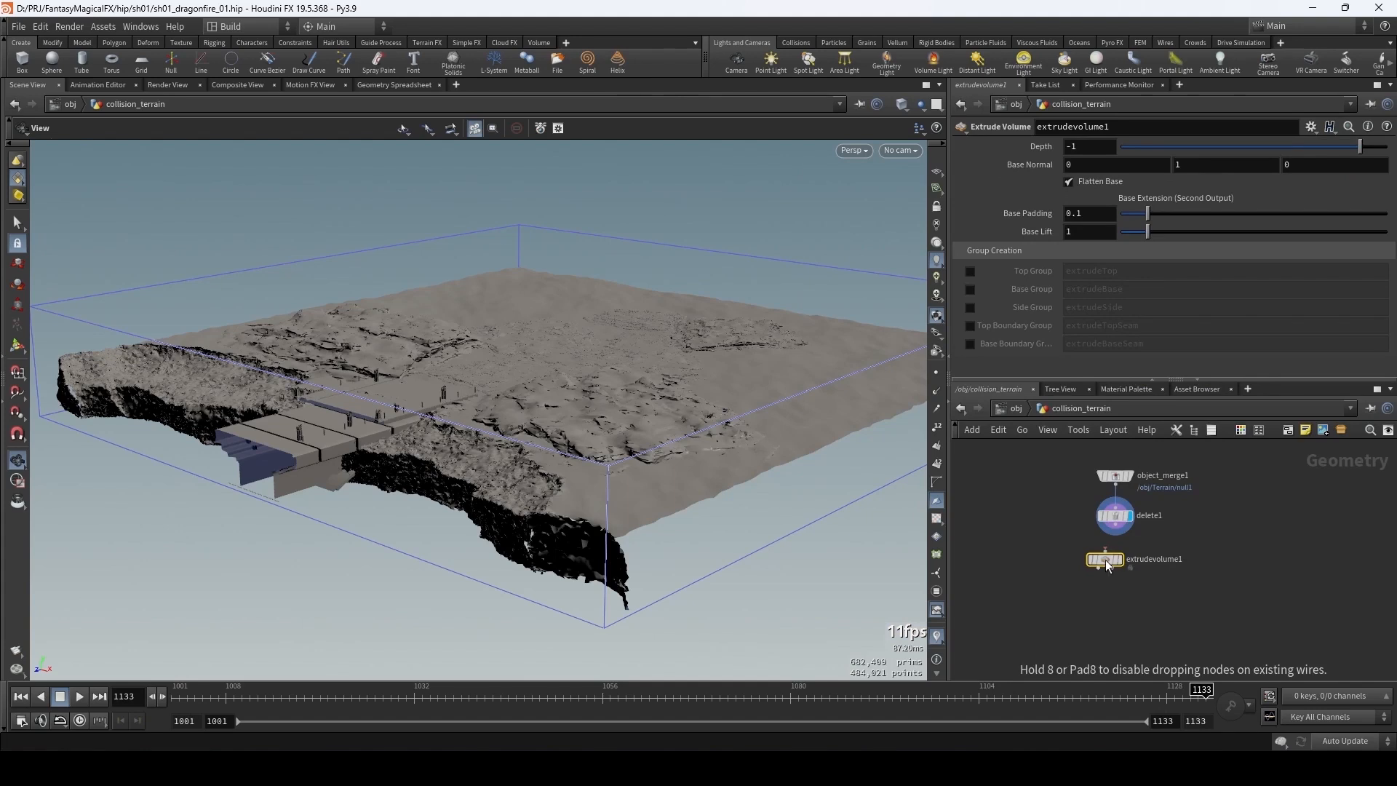
click(1105, 562)
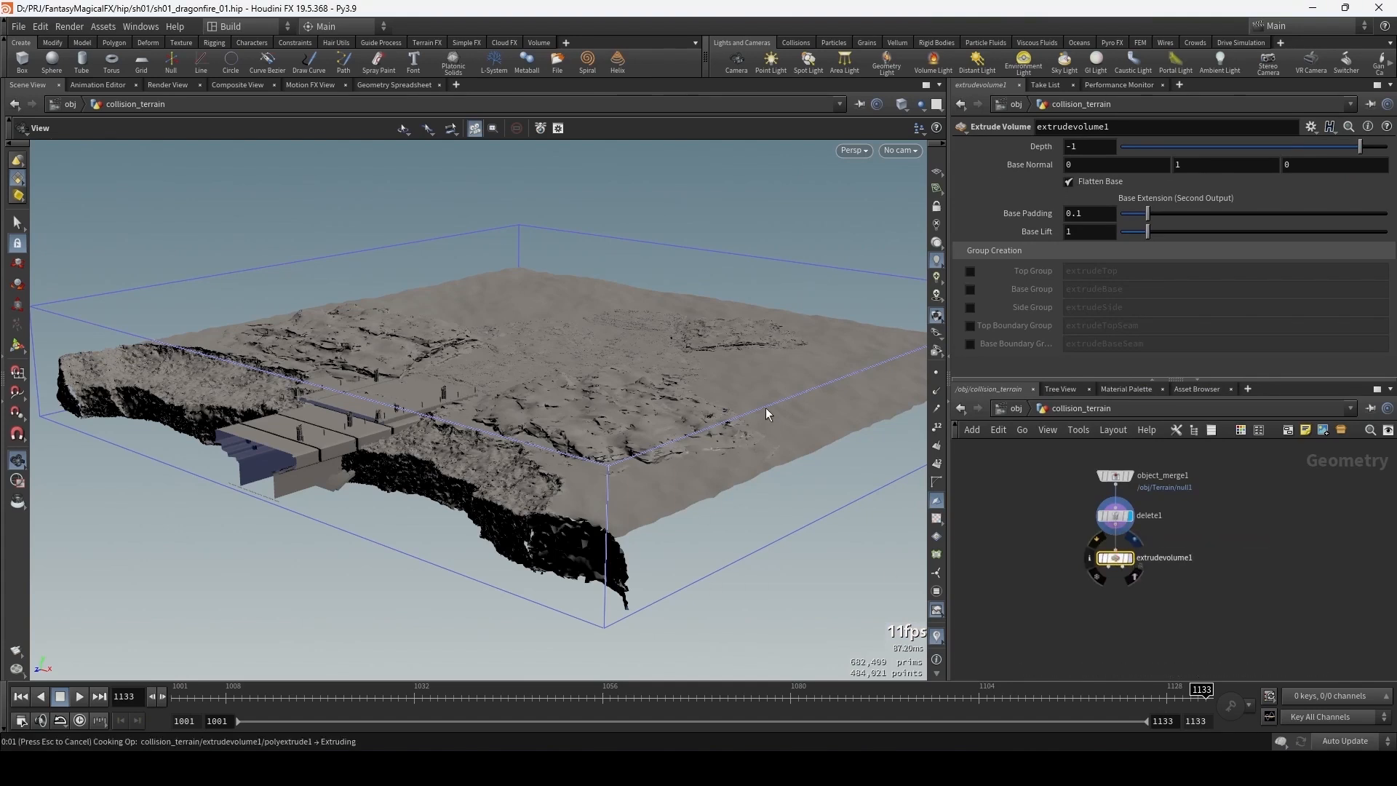
drag(746, 572, 681, 503)
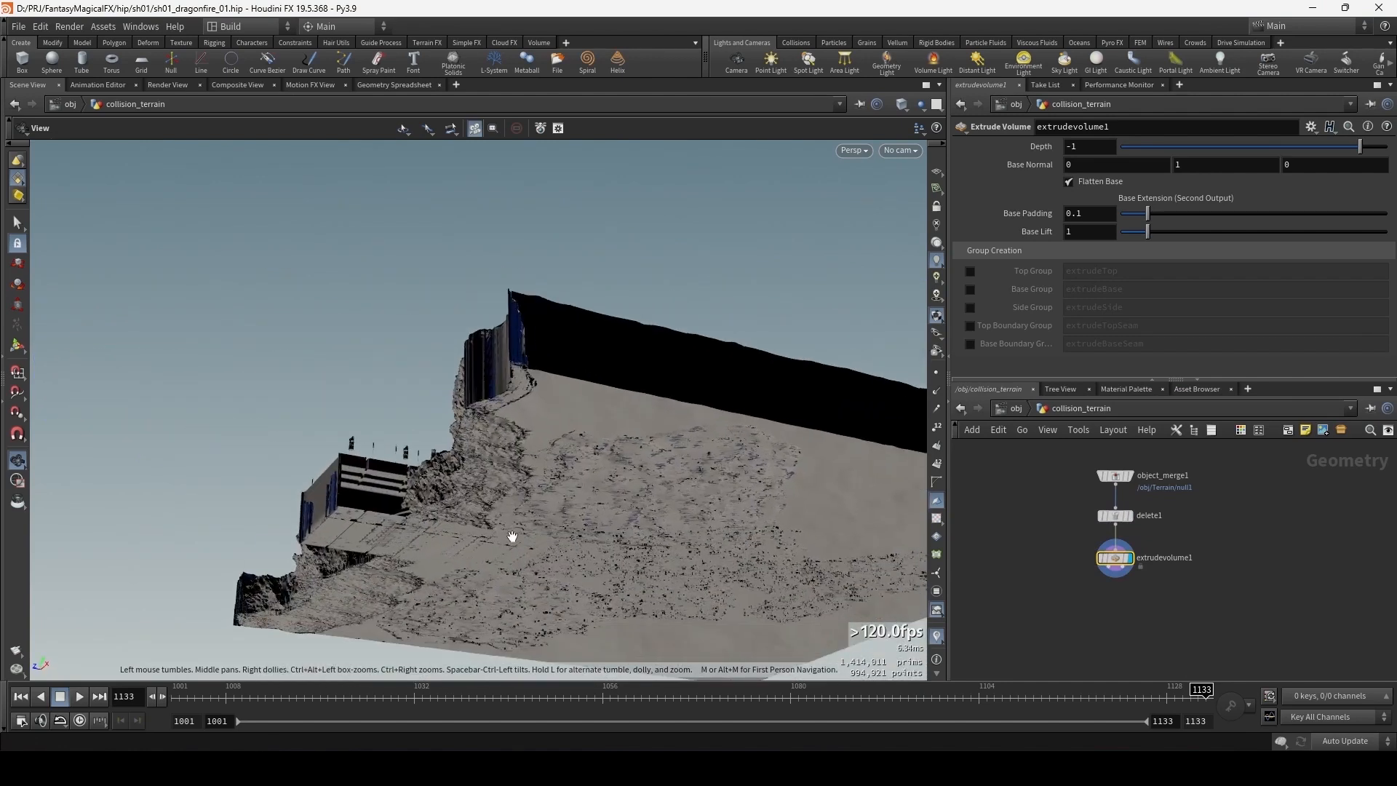
drag(432, 393, 699, 374)
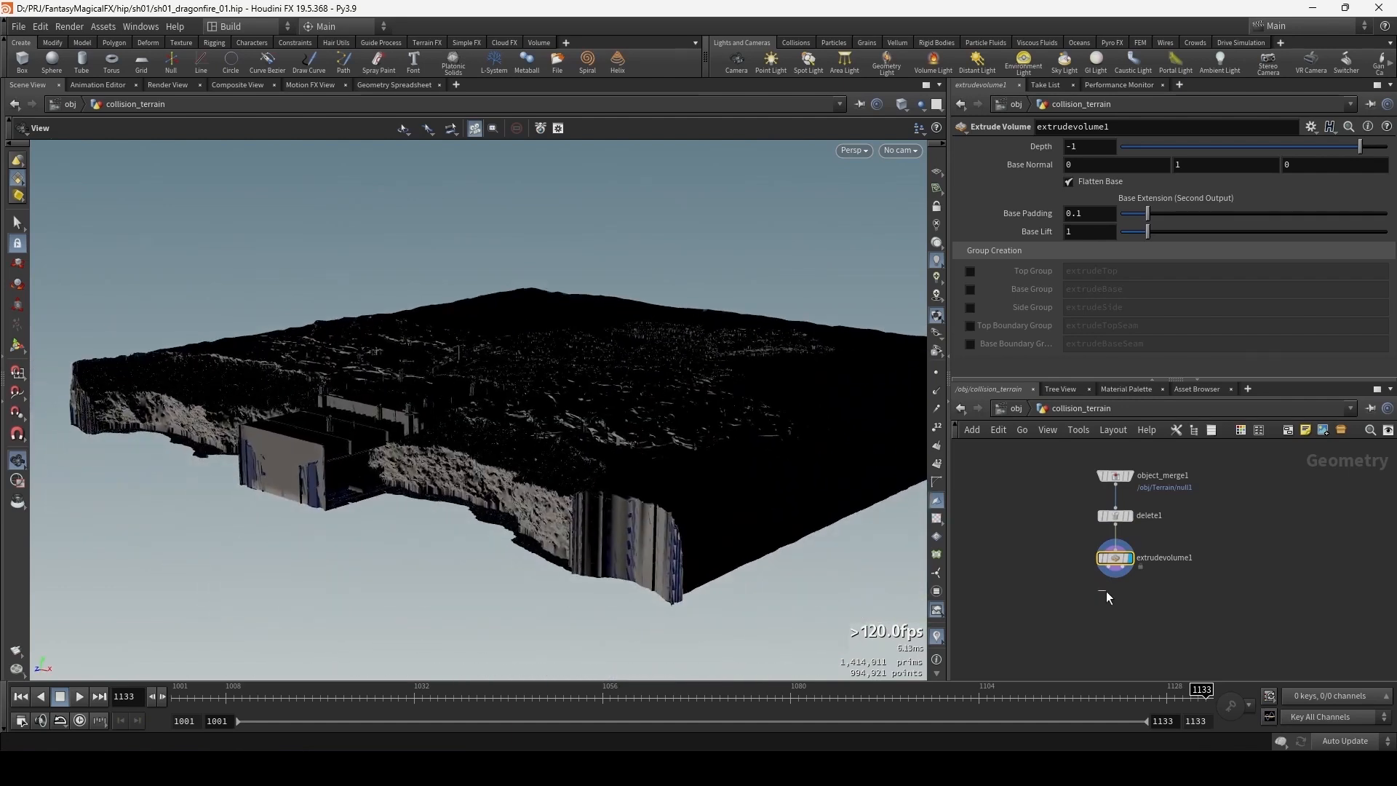
- Add a Normal node beneath extrudevolume1 and connect its input to the extrusion's output
key(Tab)
text(normal)
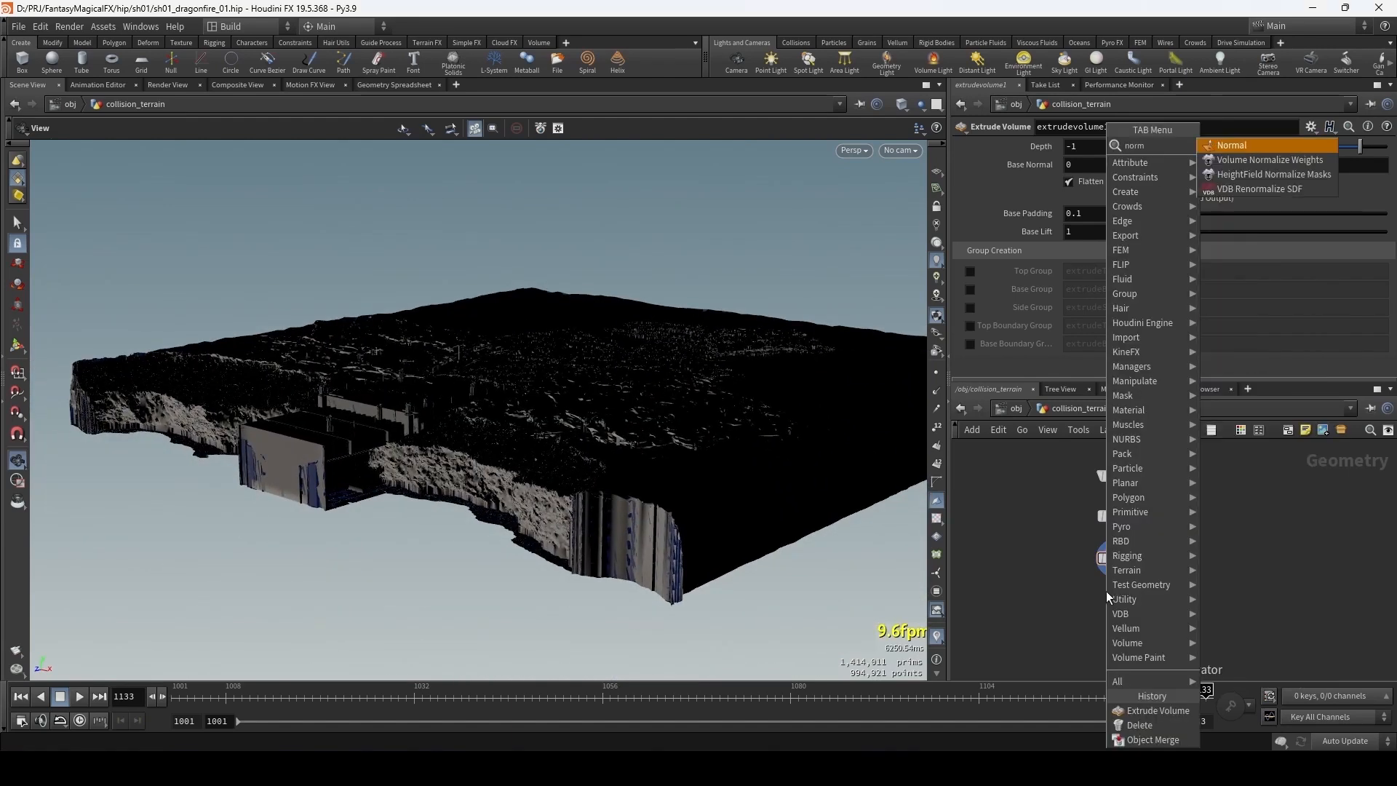
key(Return)
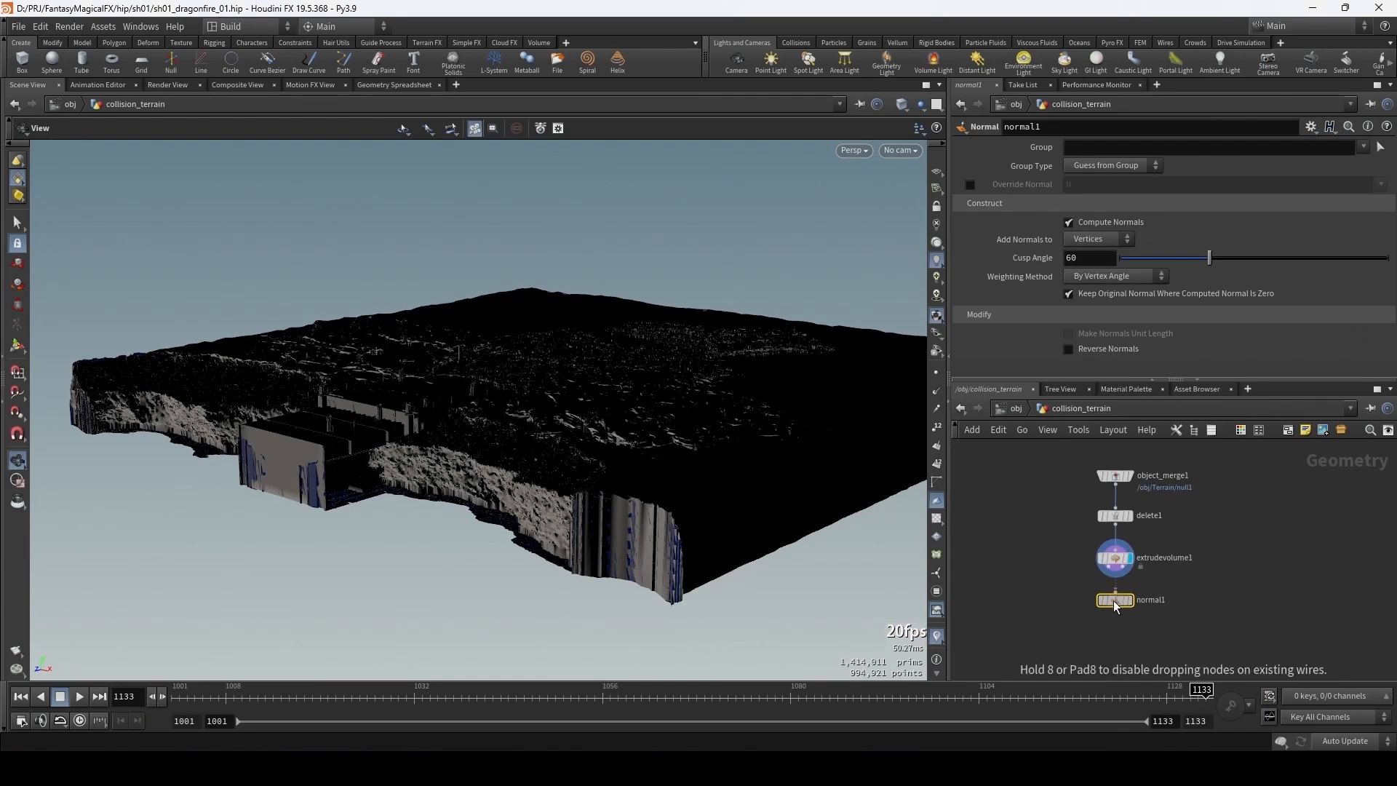
click(1114, 600)
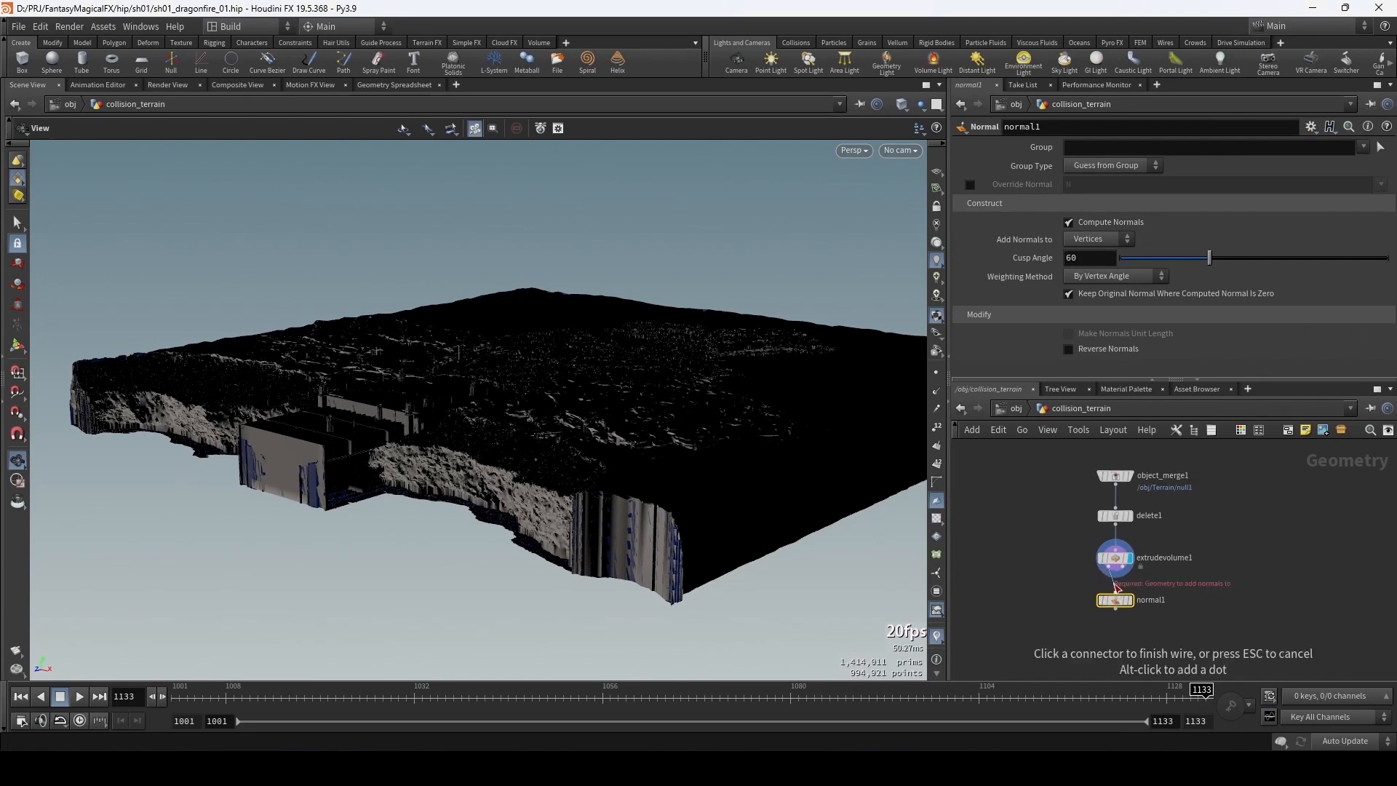
click(1115, 590)
click(1107, 567)
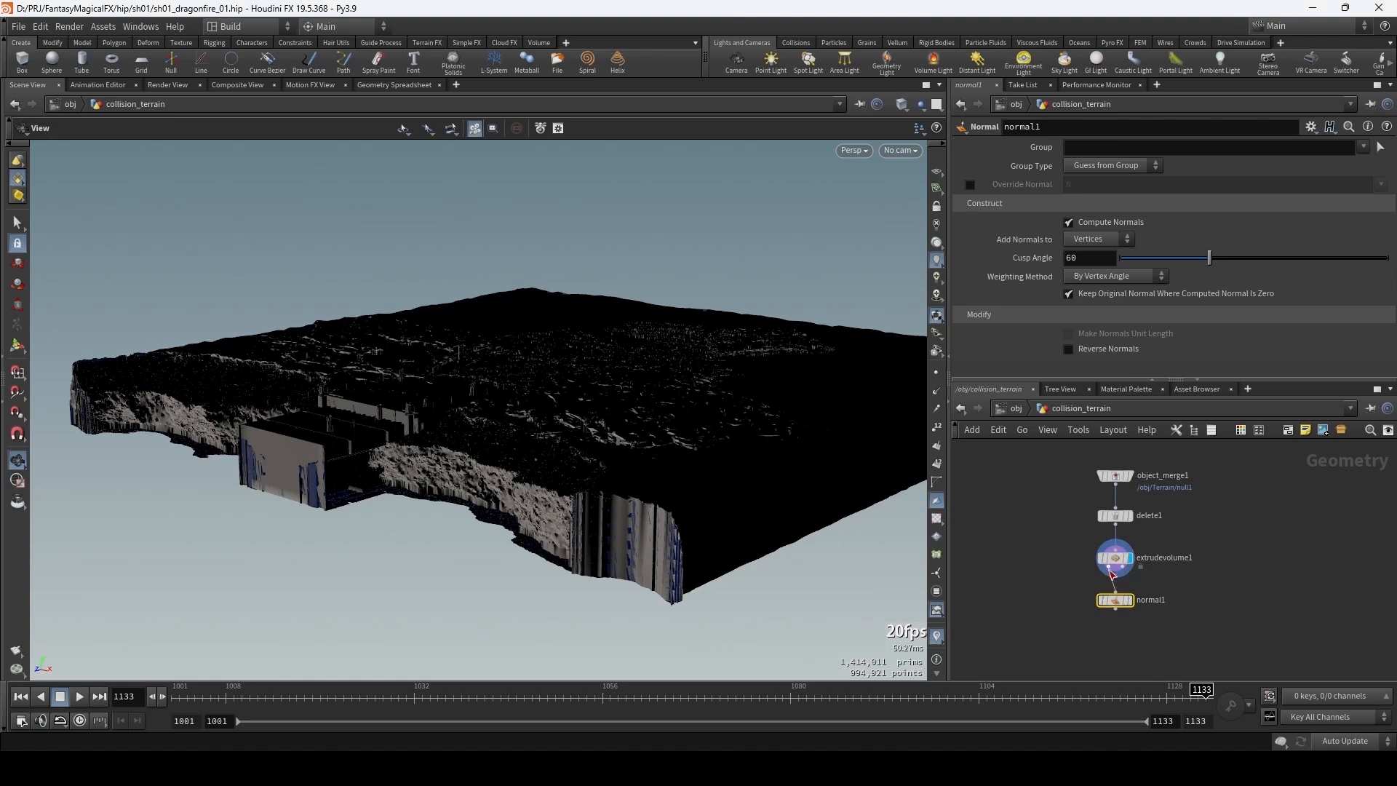
- Display the normal1 result and inspect the shading of the extruded terrain
click(1129, 600)
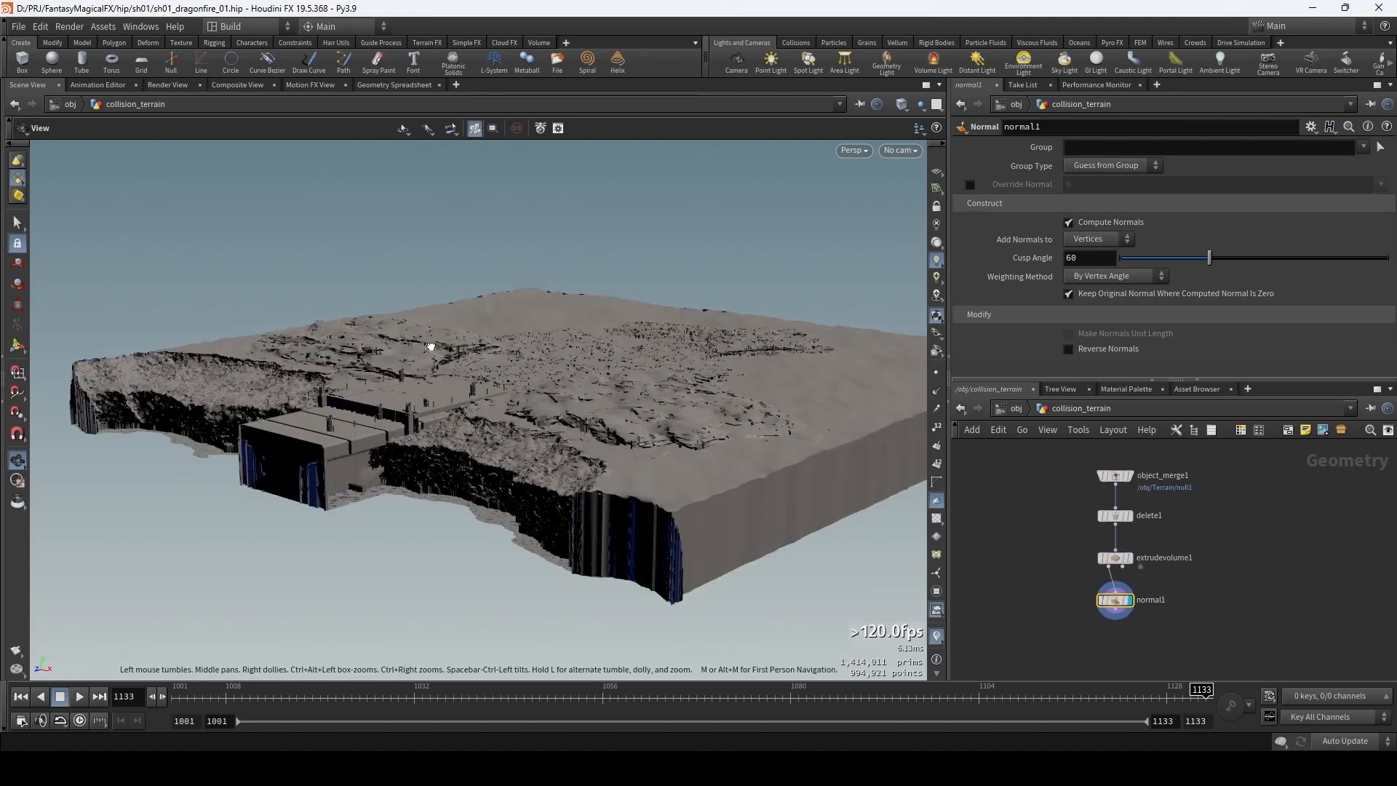
drag(431, 347, 553, 385)
scroll(1095, 626, up, 3)
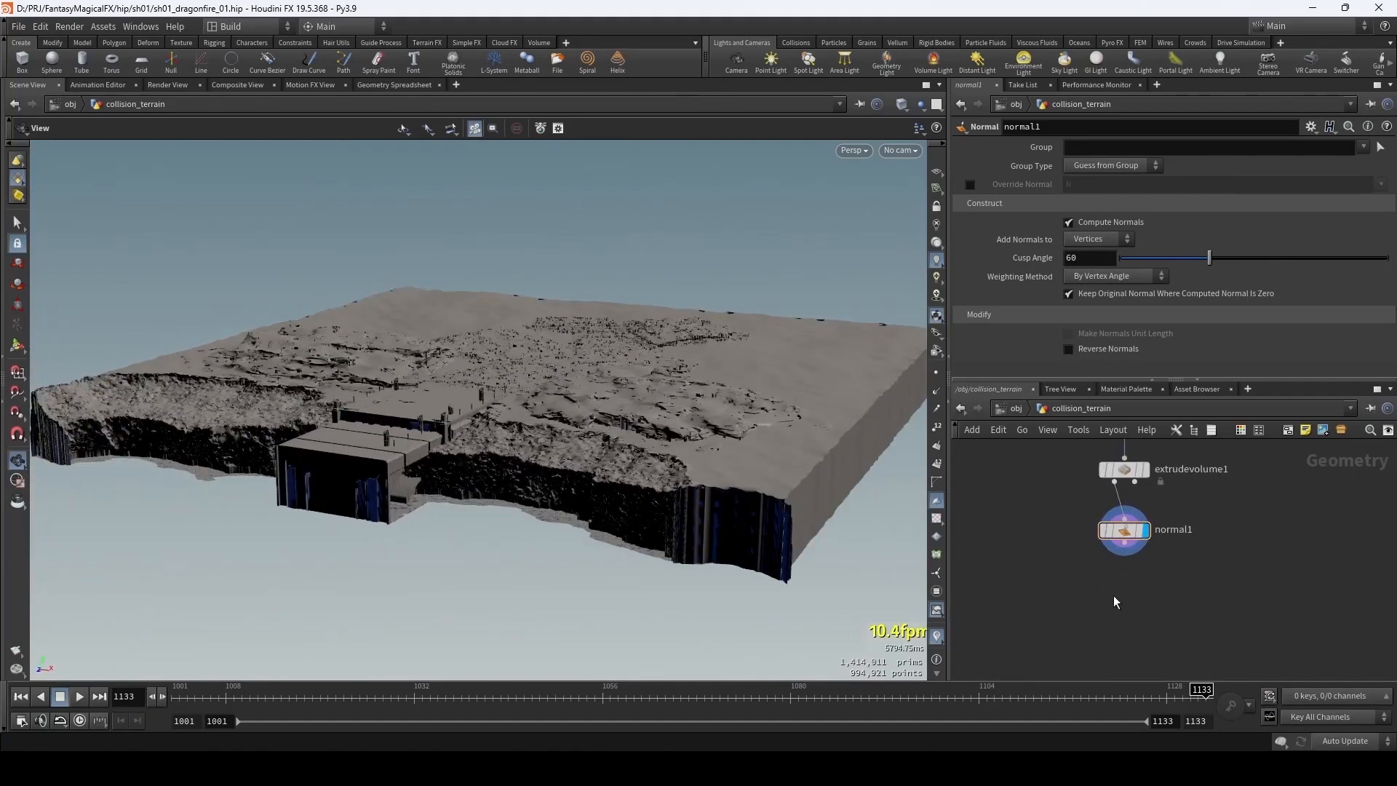
- Add a Collision Source node below normal1, wire it to the normal1 output and display it
key(Tab)
text(coll)
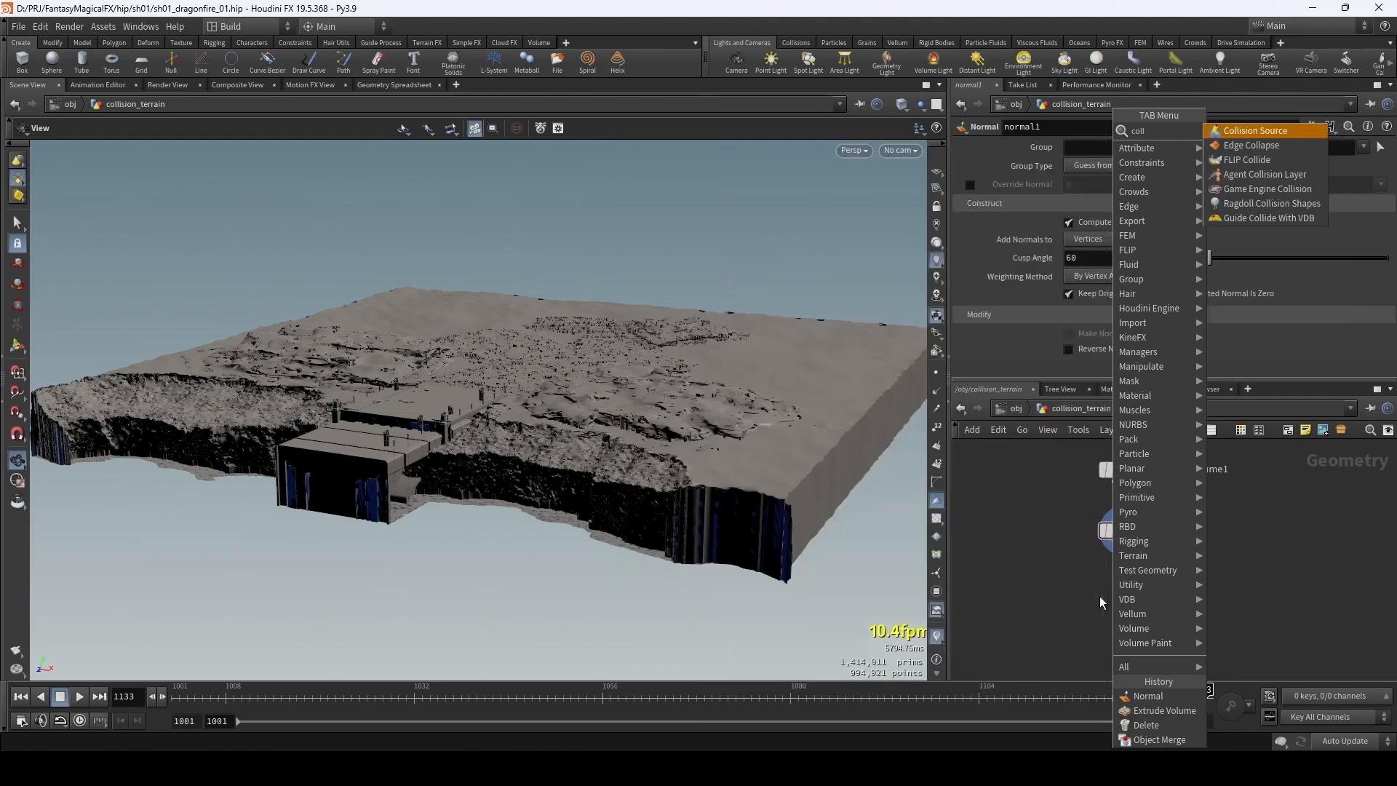
key(Return)
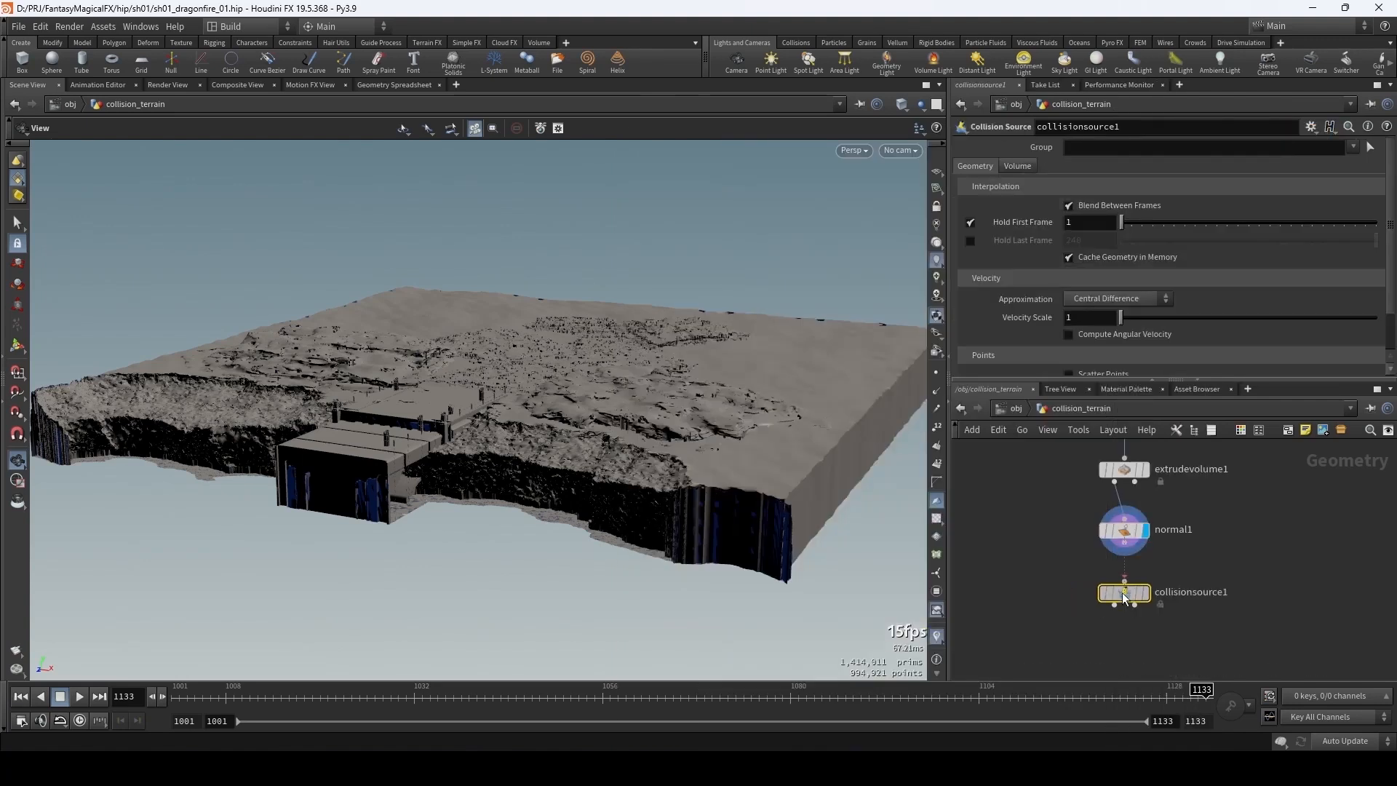
click(1123, 591)
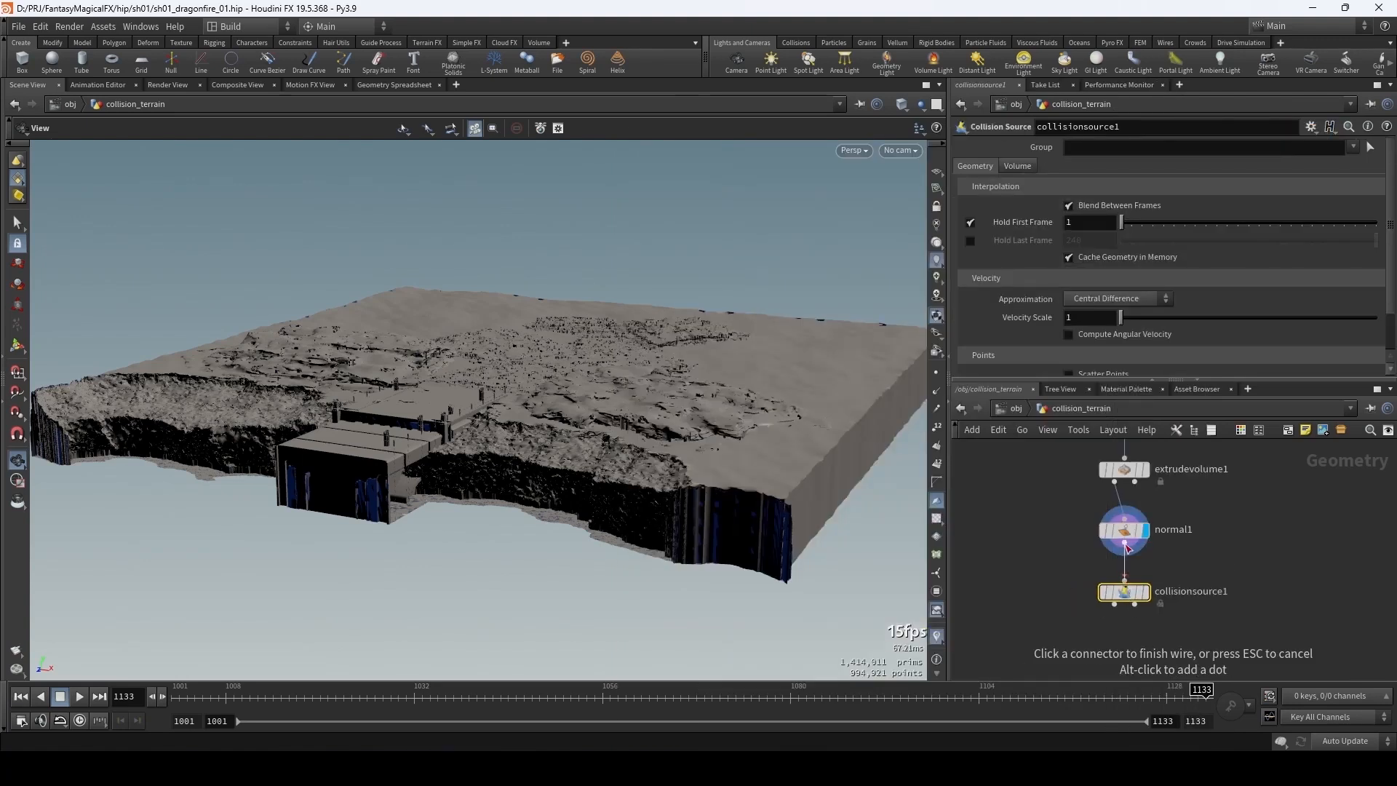
click(1145, 591)
middle_drag(1075, 643, 1082, 595)
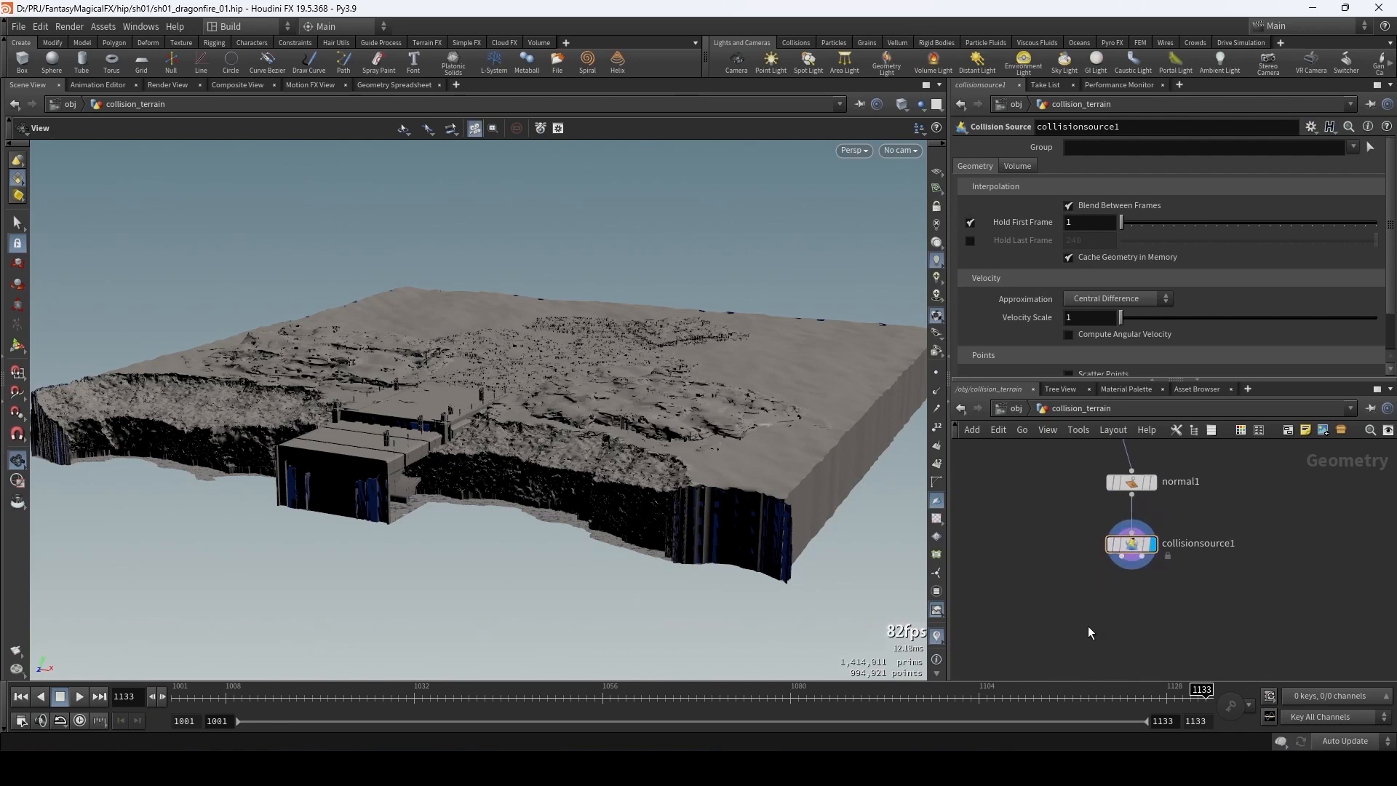
- Add a Null below collisionsource1, connect it to the Geometry output and rename it GEO
key(Tab)
text(nu)
key(Return)
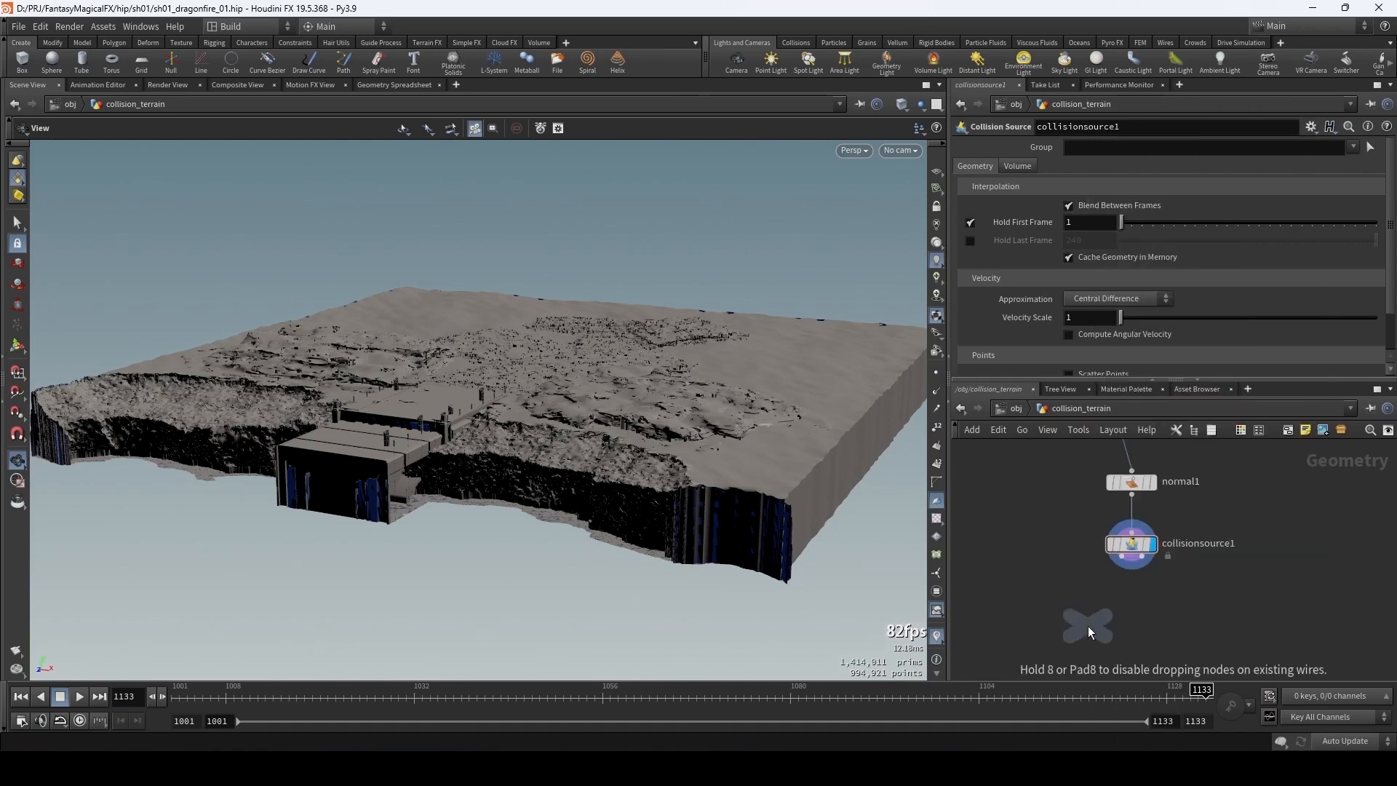
click(1089, 626)
click(1087, 609)
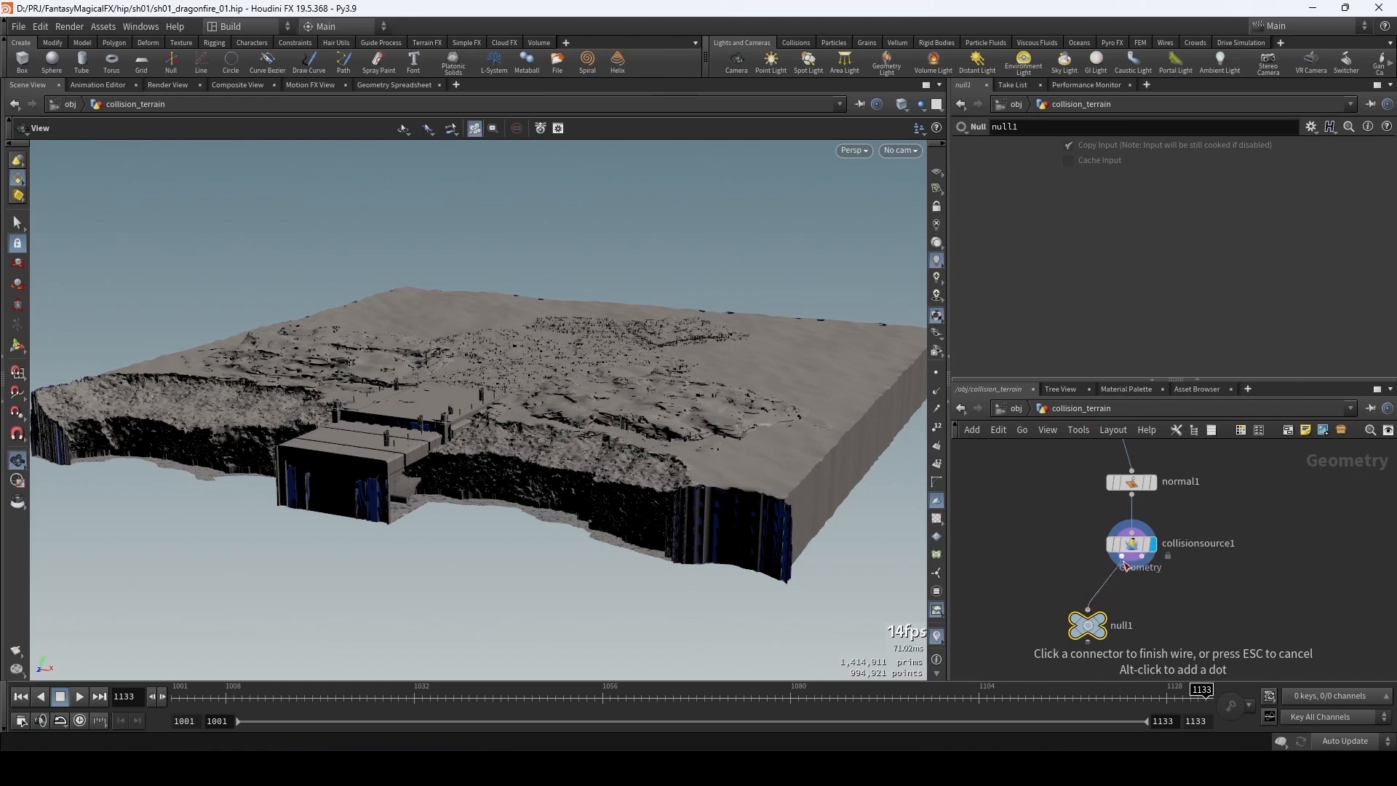
click(1121, 557)
double_click(1124, 626)
text(OU)
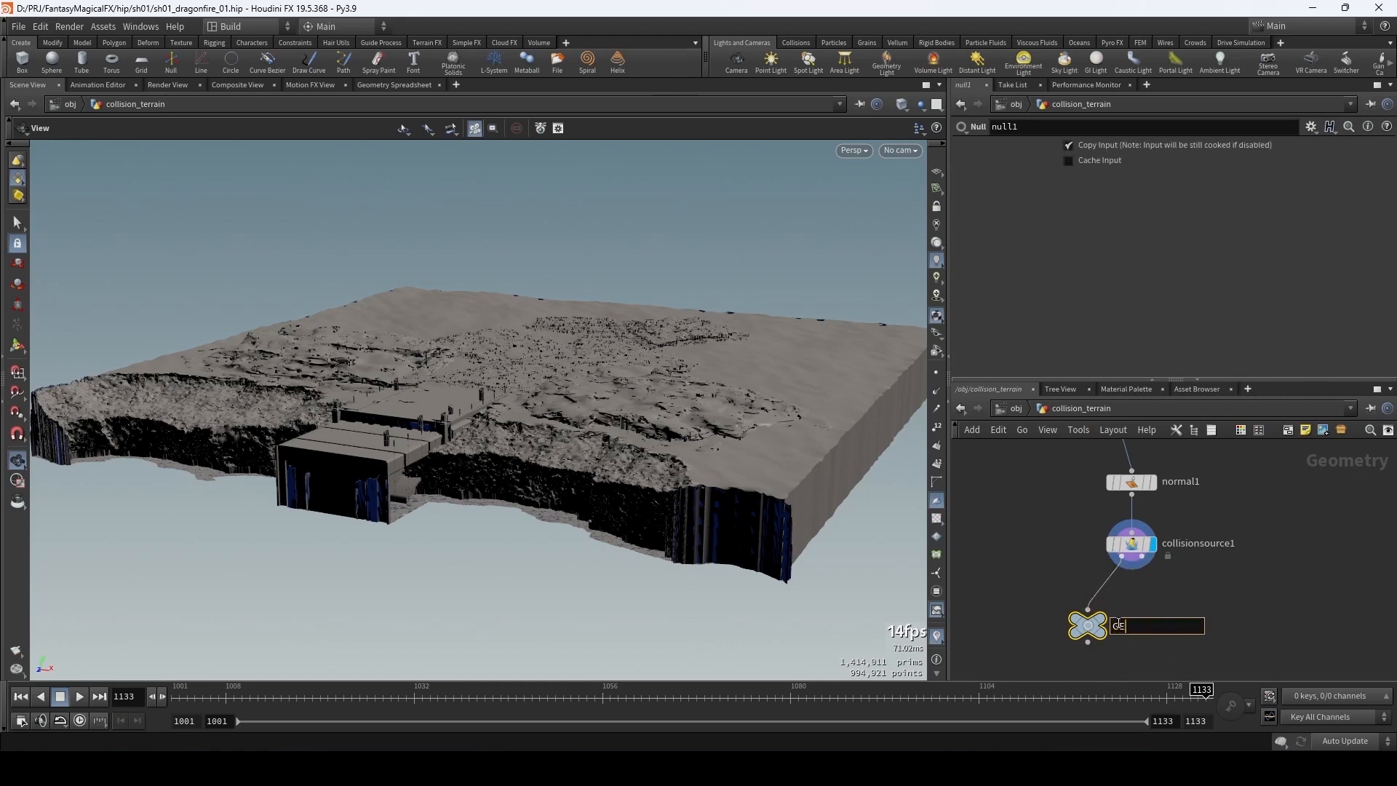
key(Return)
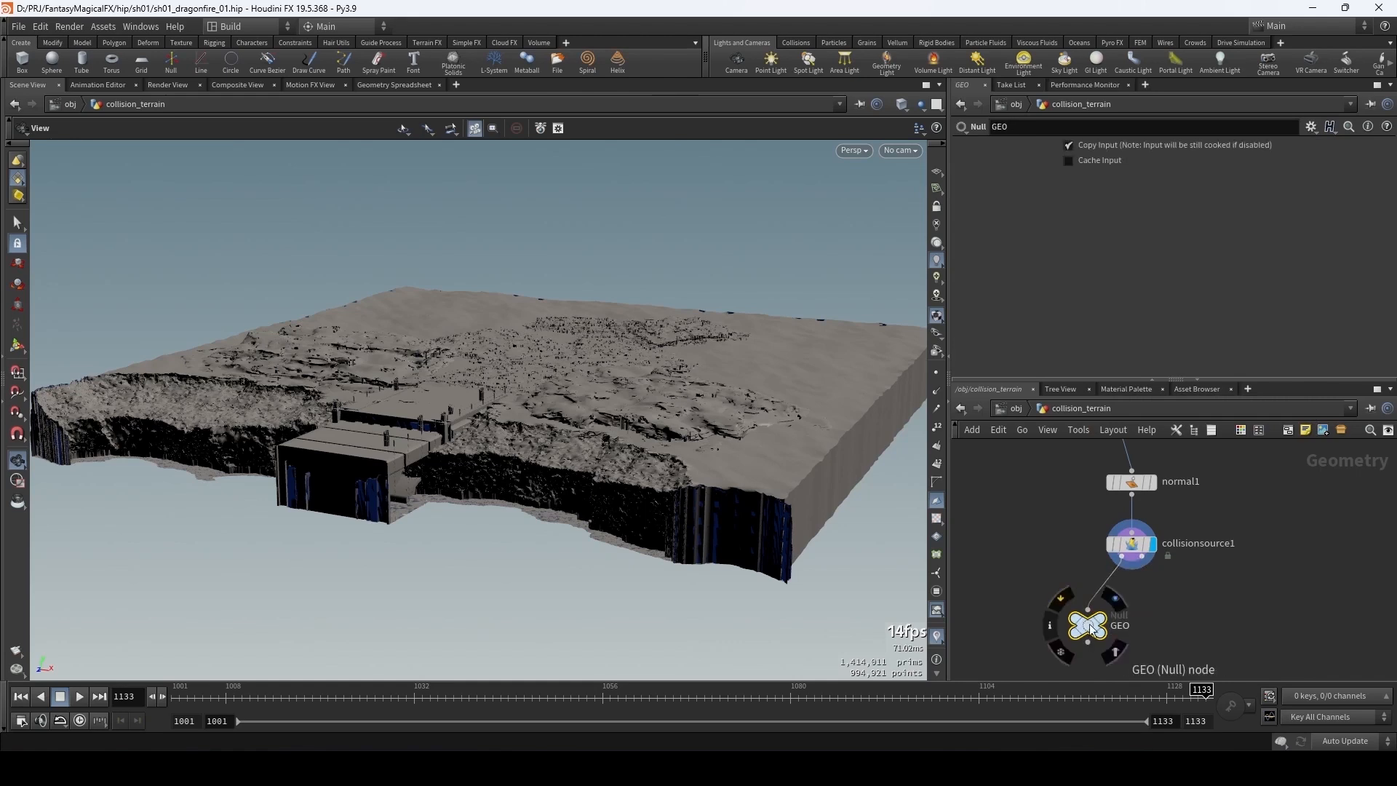
- Duplicate the GEO null, connect the copy to collisionsource1's VDB output and rename it VDB
alt+drag(1097, 623, 1203, 624)
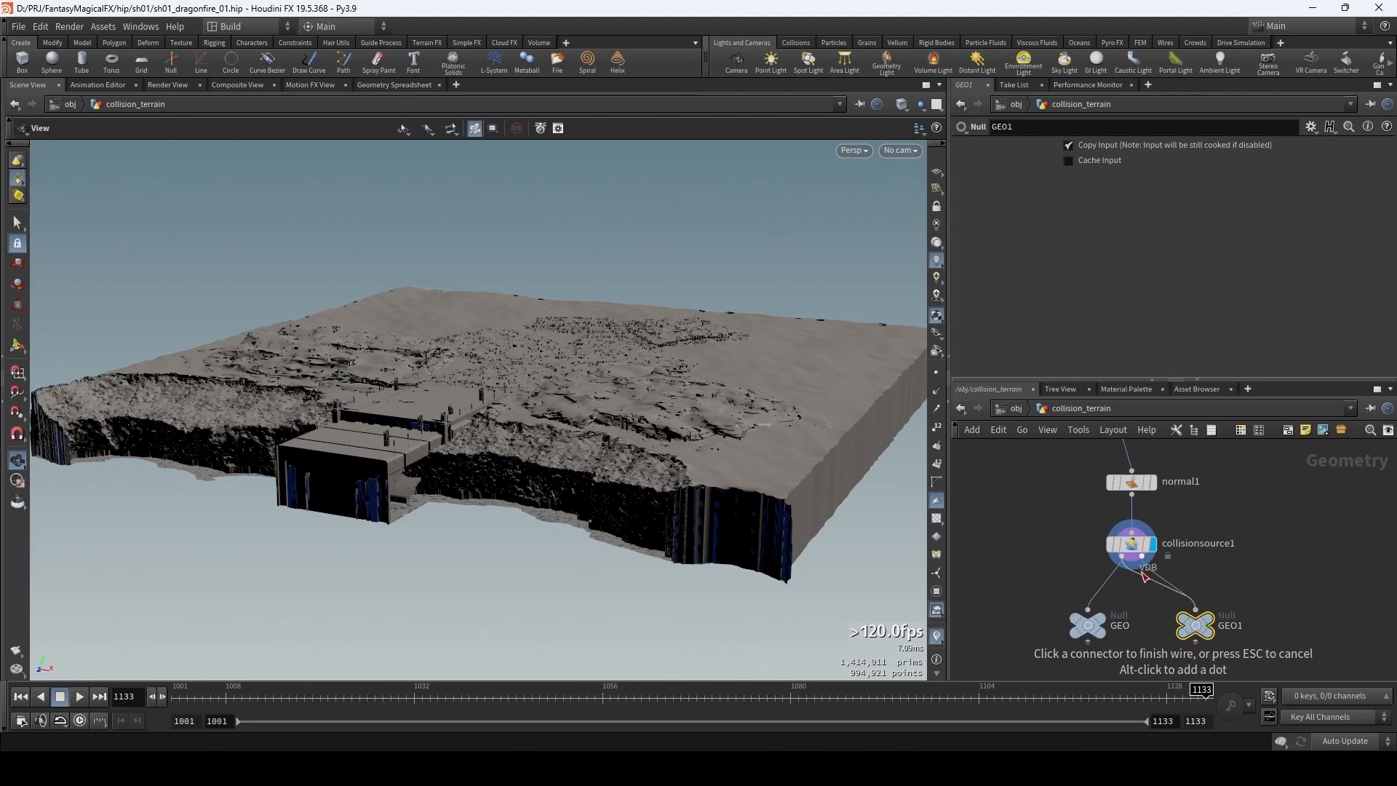
double_click(1232, 626)
text(VDB)
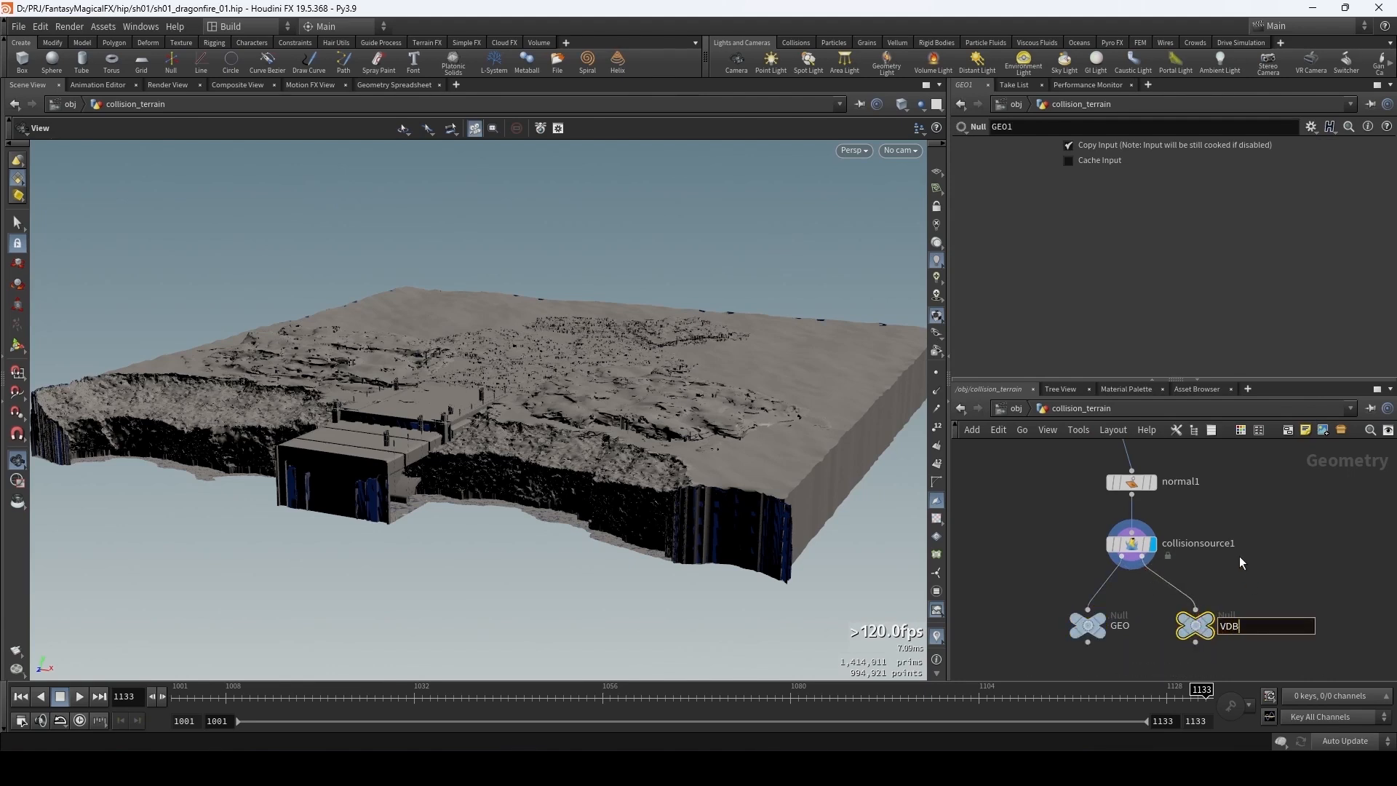
key(Return)
- Display the VDB null and examine the collision volume up close around the bridge and cliff edge
mouse_move(1212, 613)
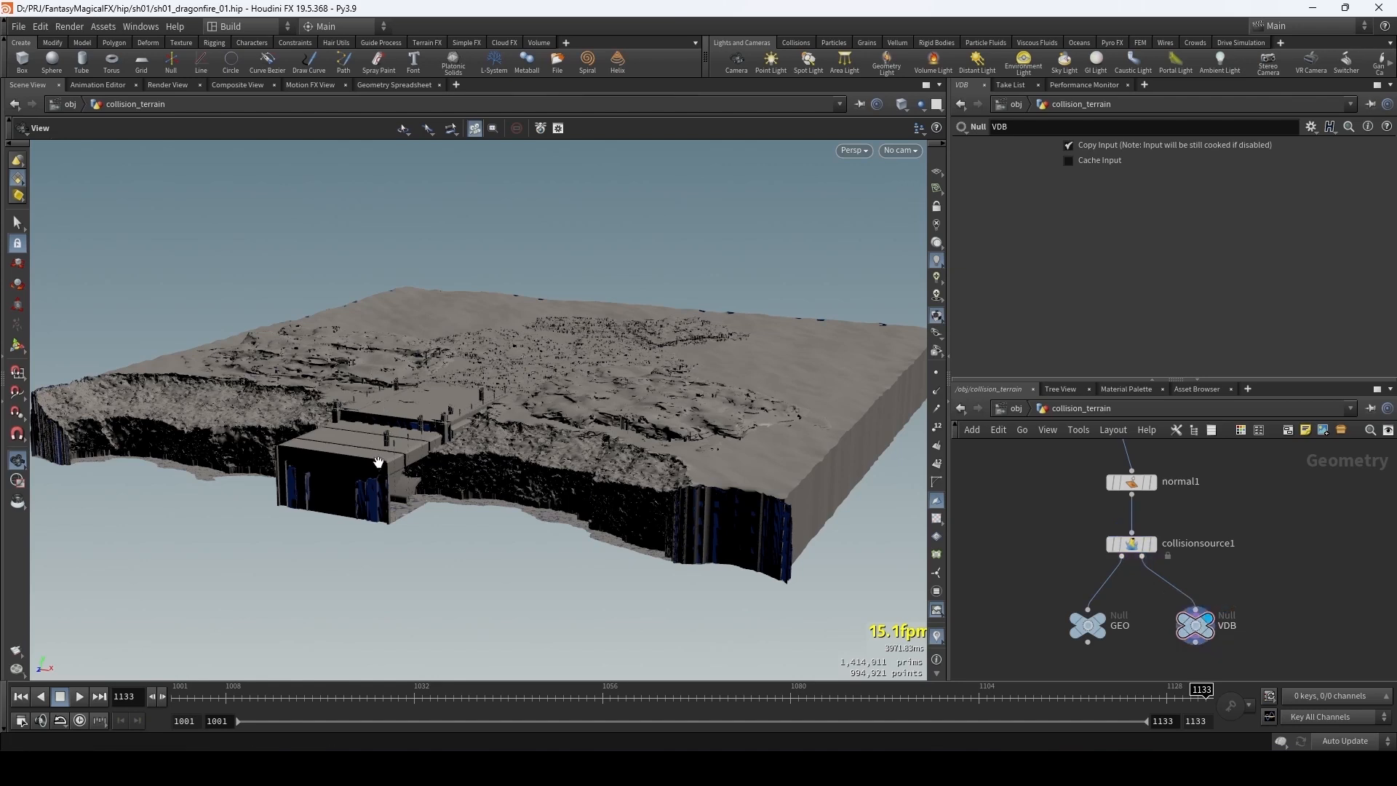
mouse_move(378, 462)
mouse_down()
mouse_move(352, 409)
mouse_move(473, 434)
mouse_move(659, 429)
mouse_up()
right_drag(570, 422, 713, 432)
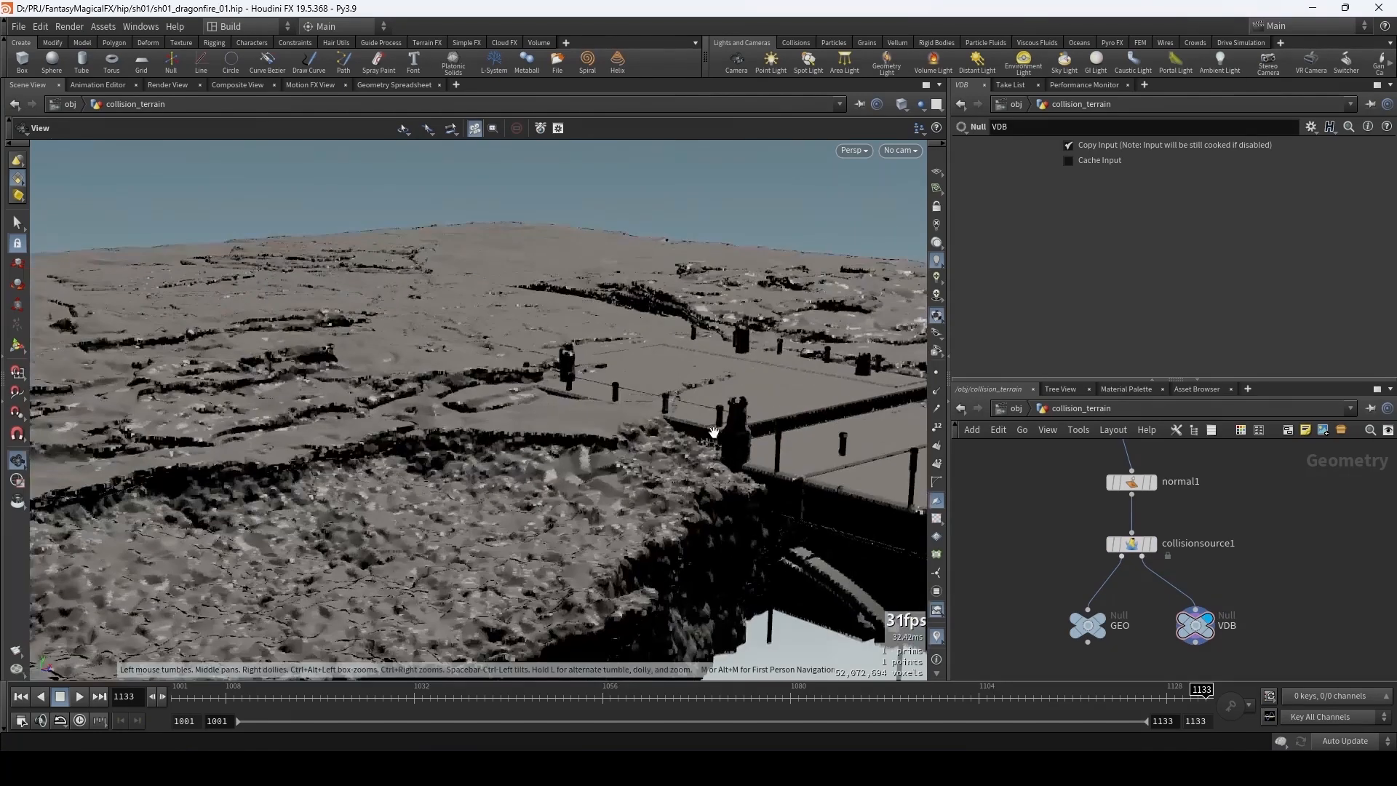
drag(714, 432, 702, 495)
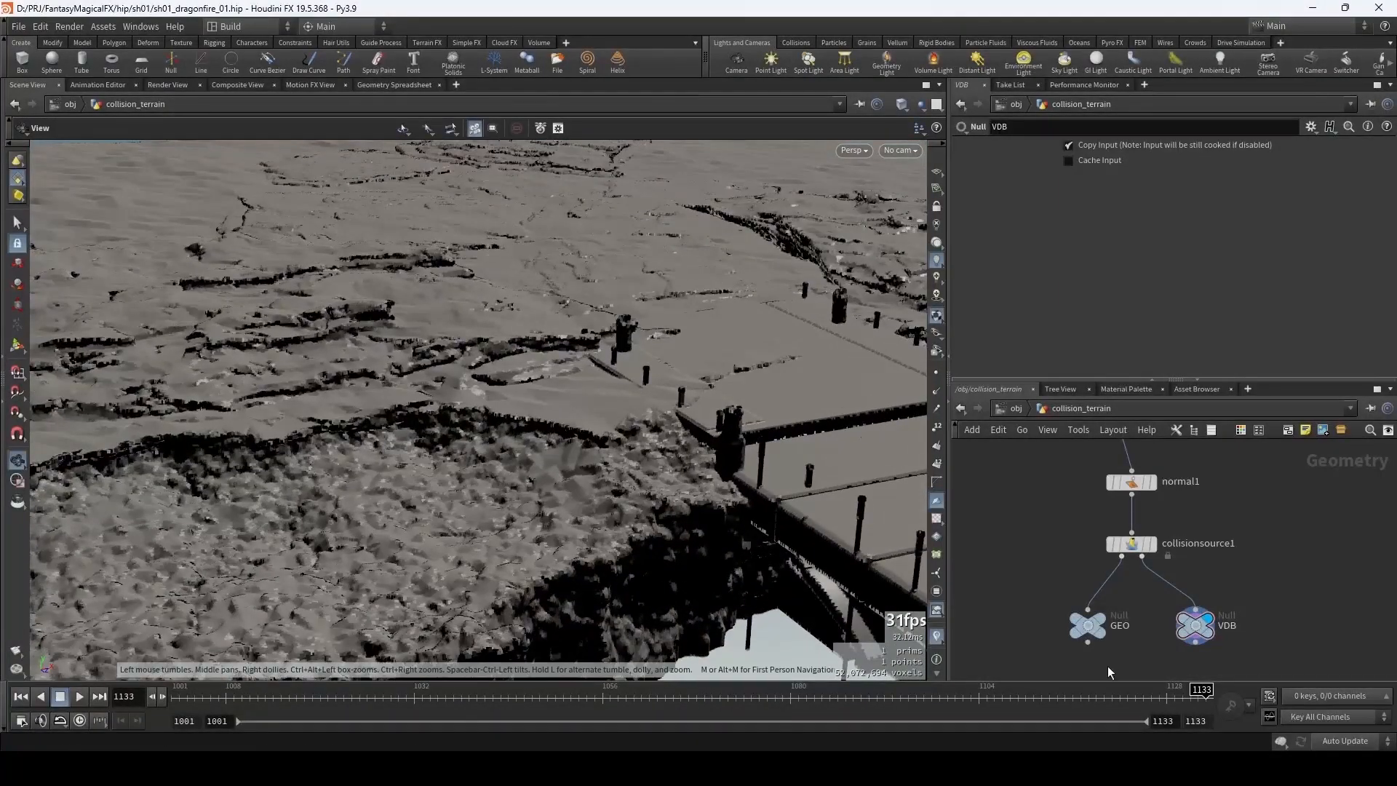
- Set the Voxel Size of collisionsource1's collision volume to 0.2
click(1142, 550)
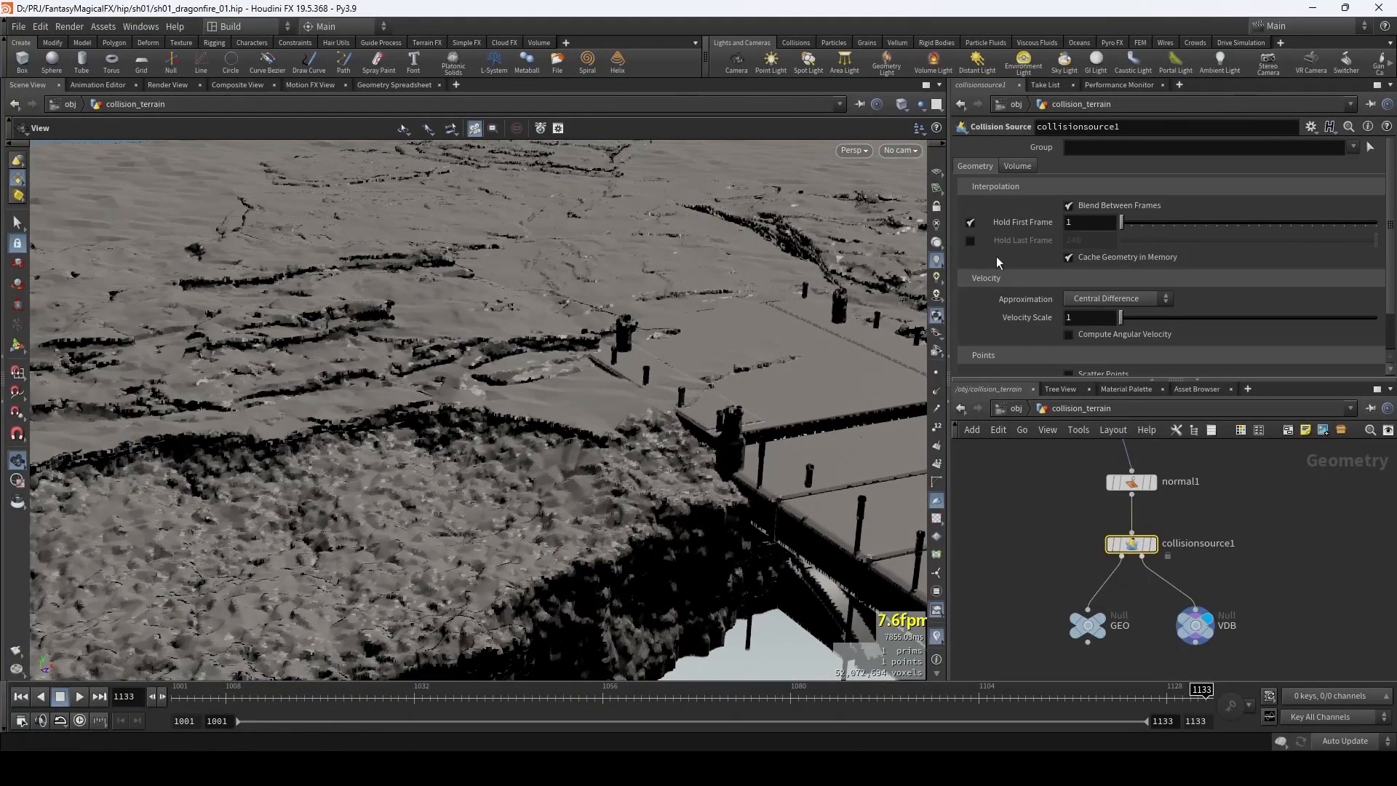
middle_drag(671, 304, 579, 418)
drag(579, 417, 640, 411)
click(1017, 166)
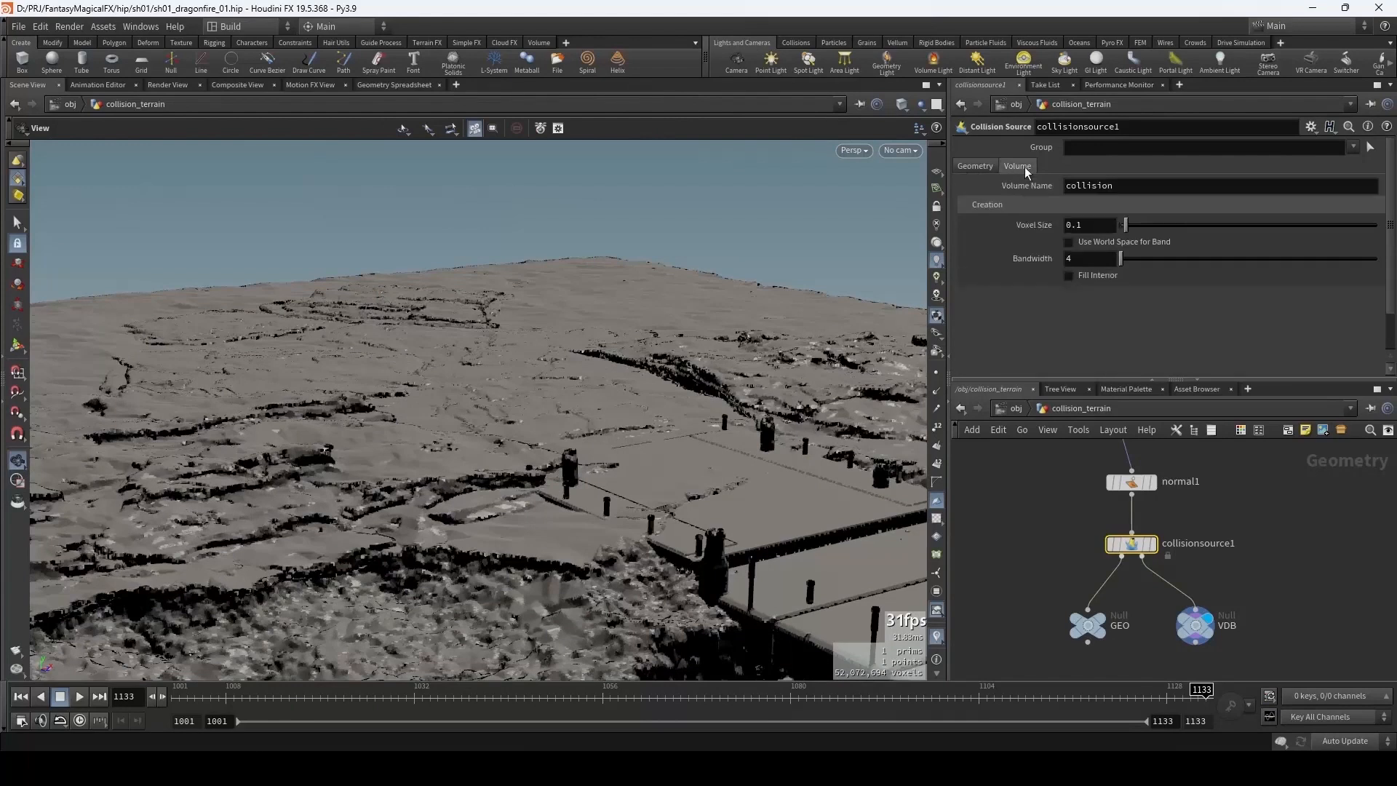
click(1089, 227)
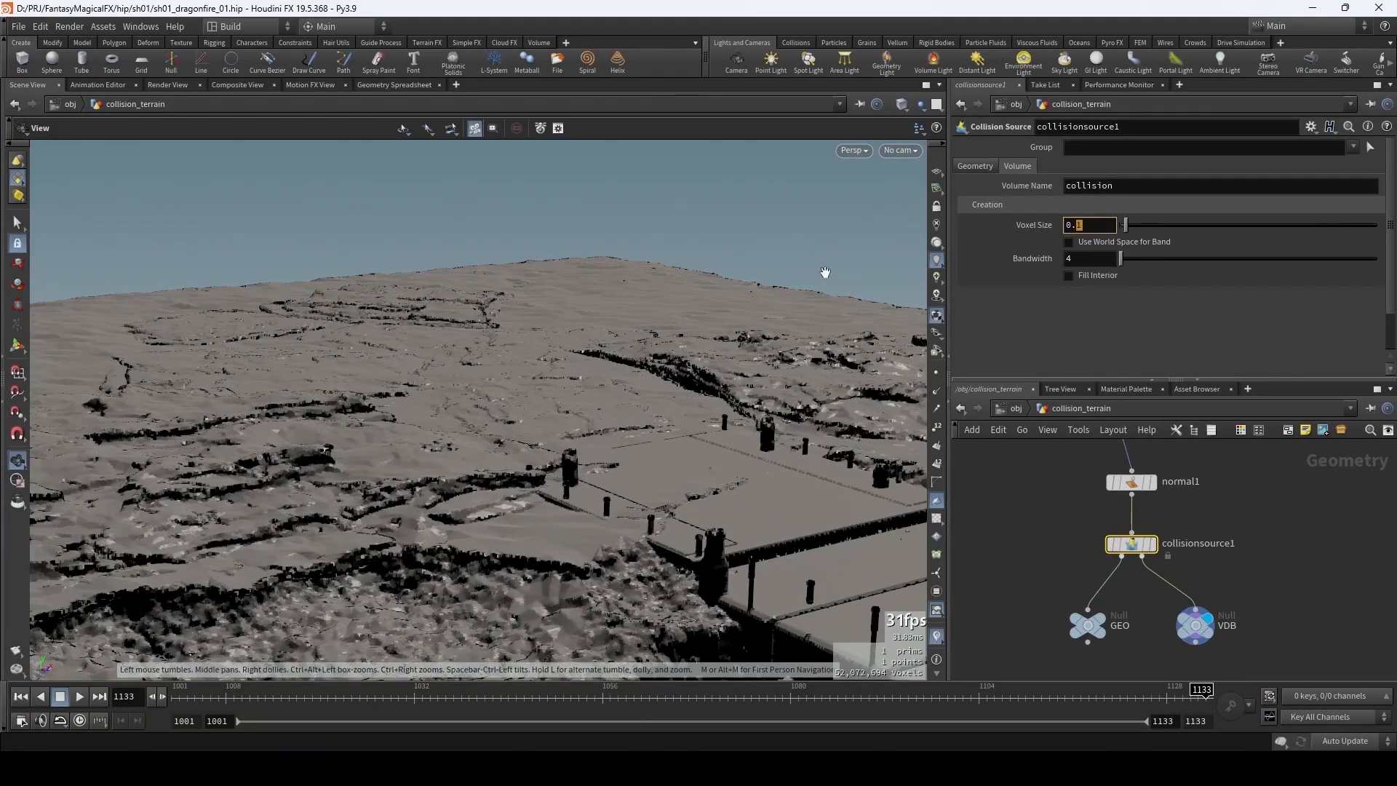
text(0.2)
key(Return)
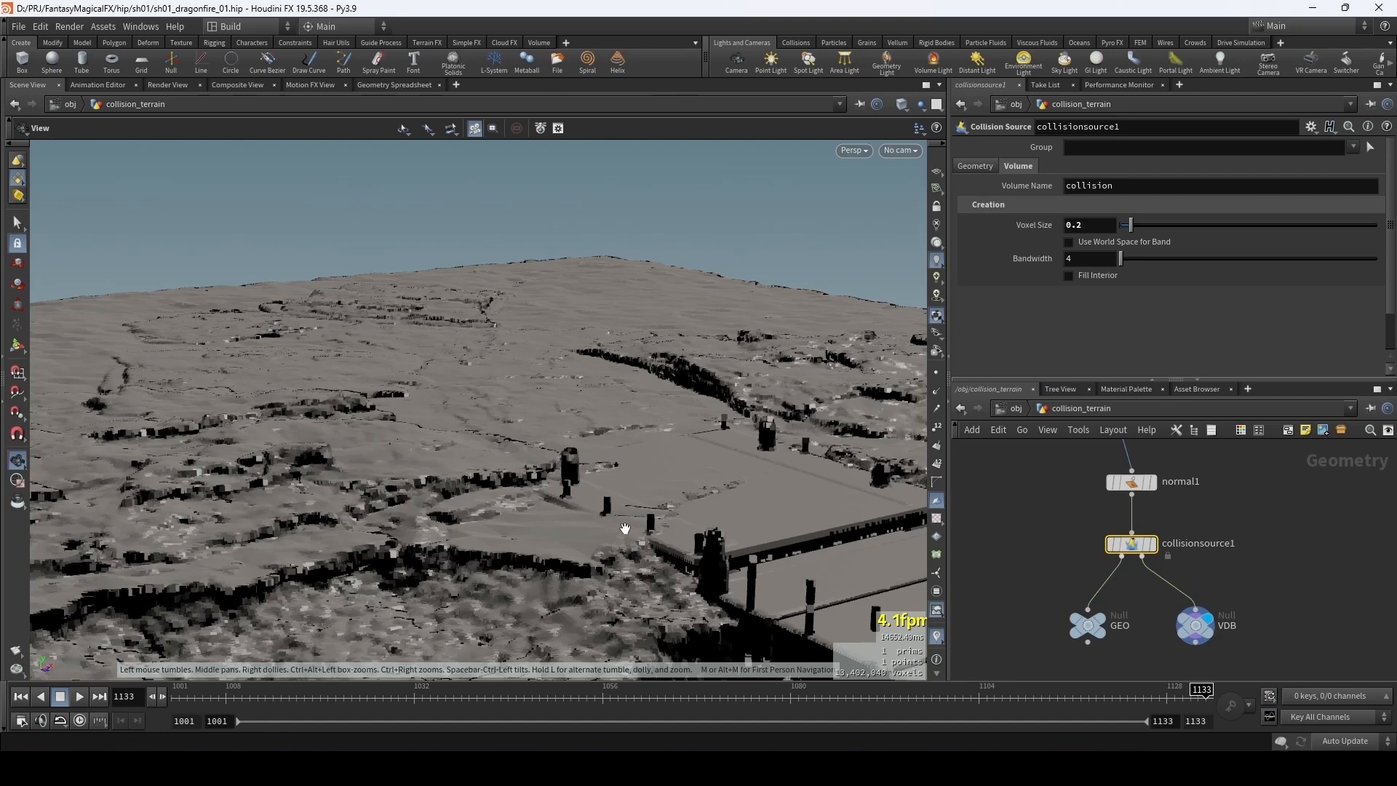
- Inspect the whole collision volume from farther away and switch the display to the GEO null
drag(625, 528, 484, 485)
drag(645, 483, 539, 447)
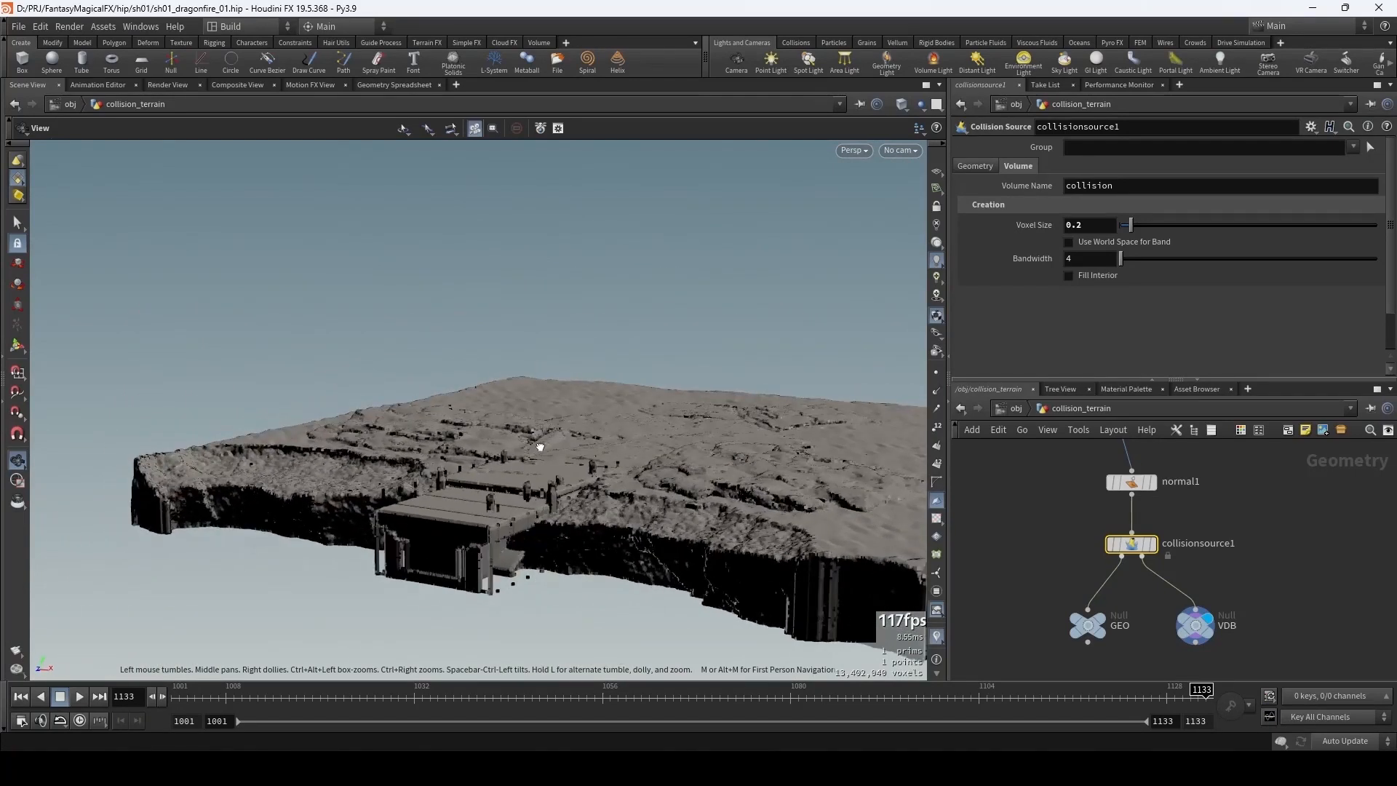
click(1105, 617)
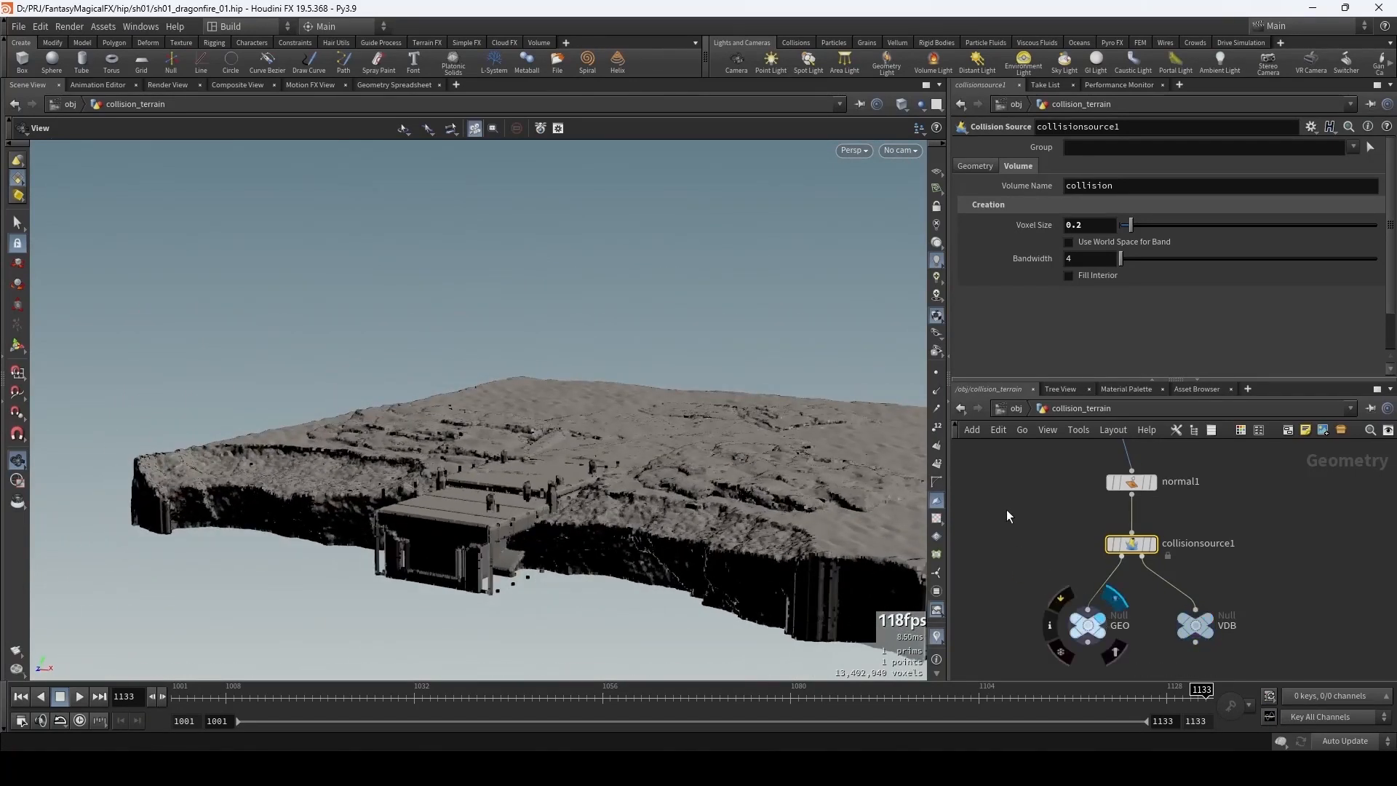
- Return to the object level and colour the collision_terrain node green
click(1011, 409)
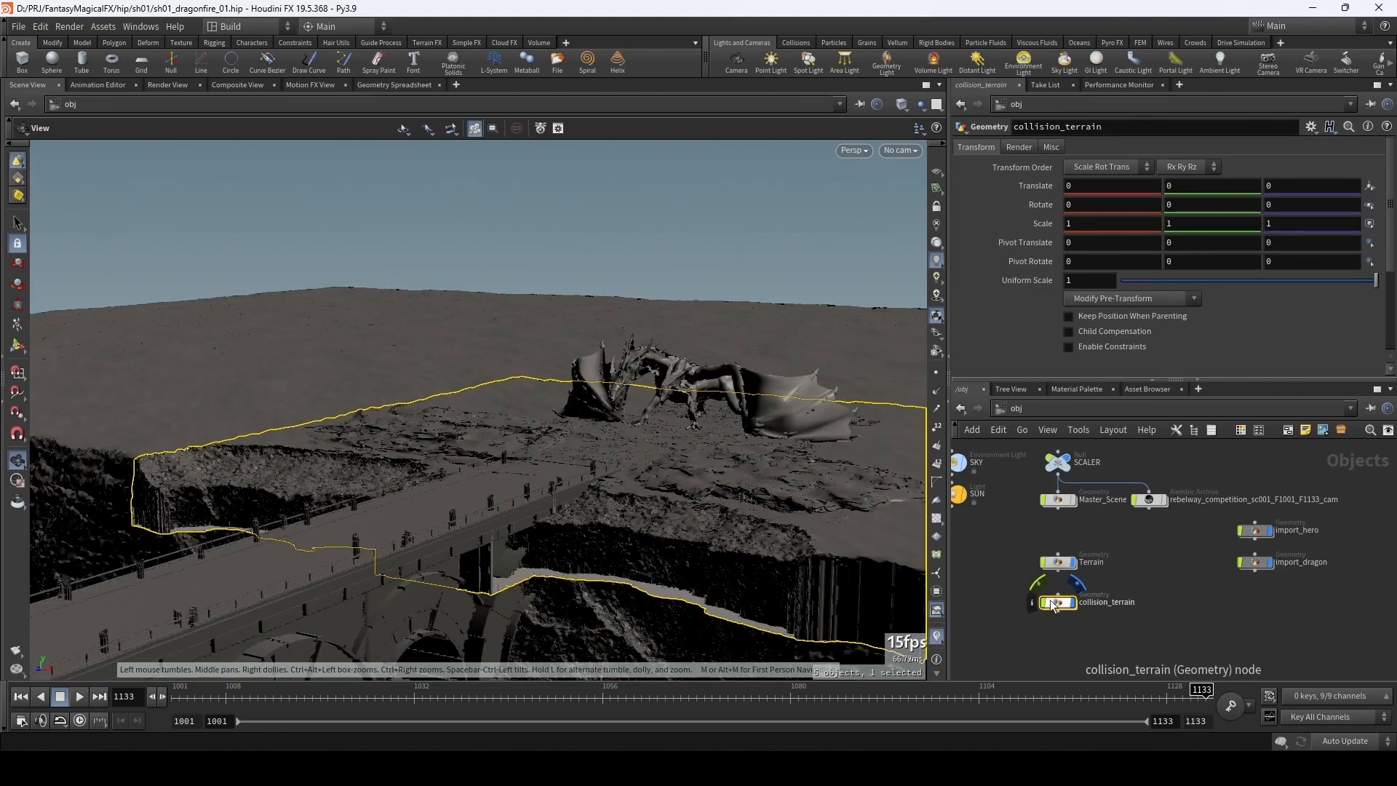
key(c)
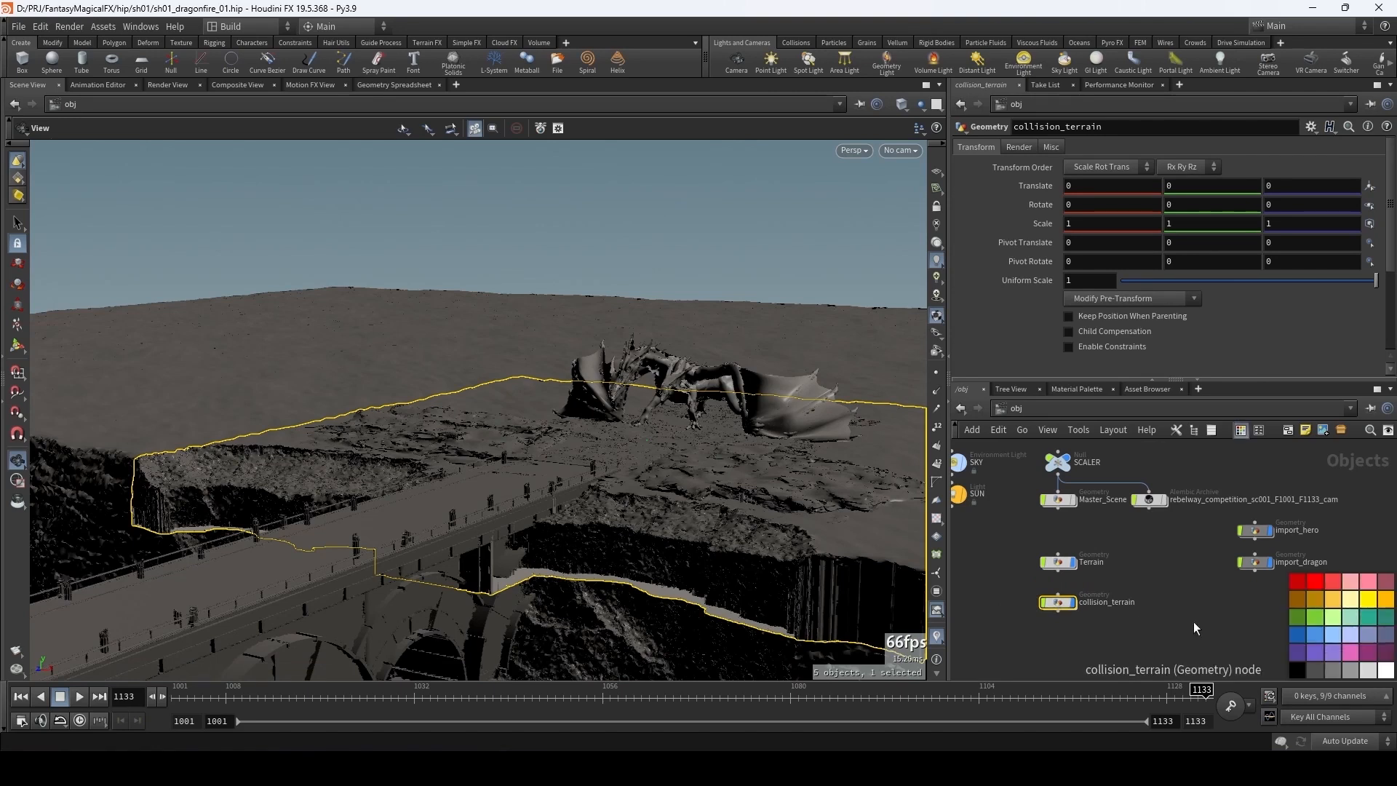
click(1309, 618)
key(c)
- Add a new Geometry object directly below collision_terrain
scroll(1070, 578, up, 3)
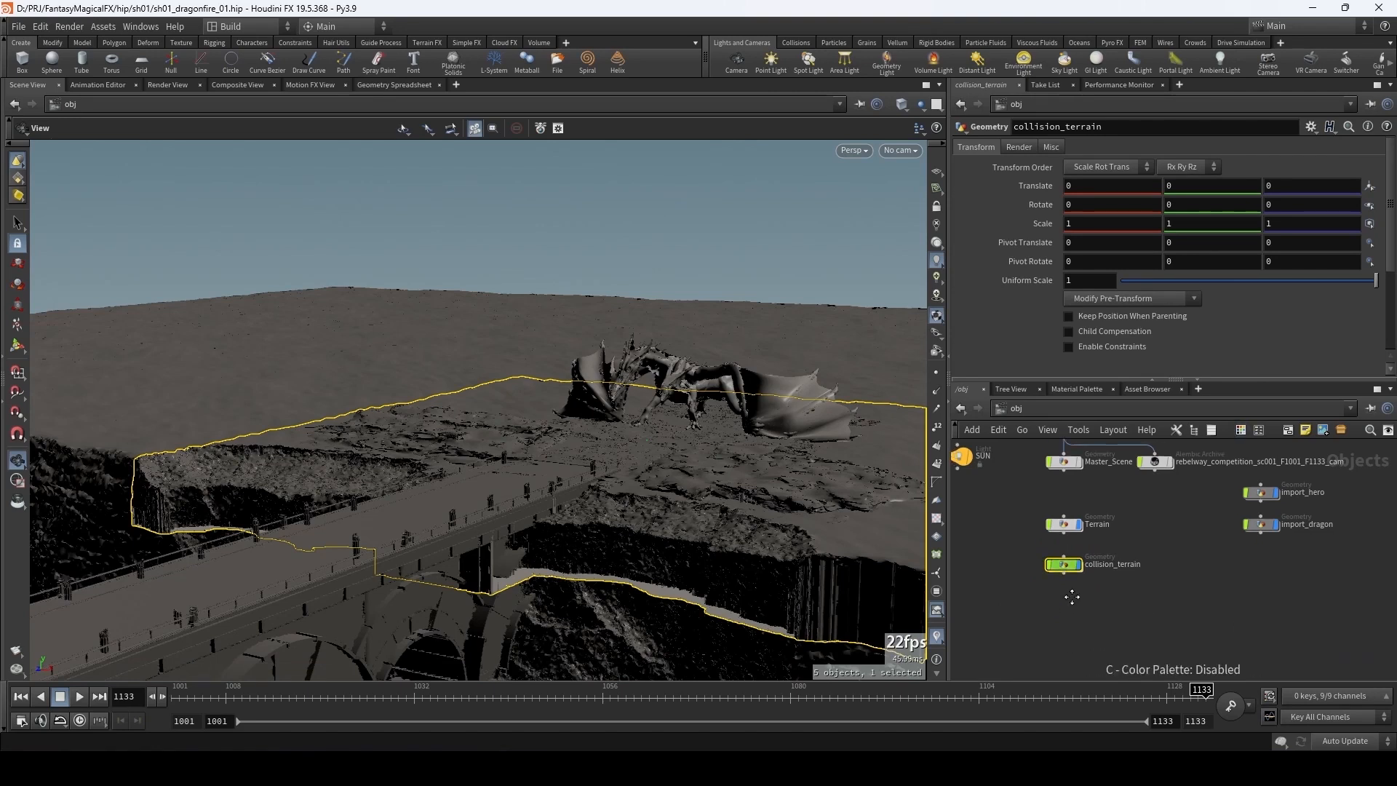
click(1071, 578)
key(Tab)
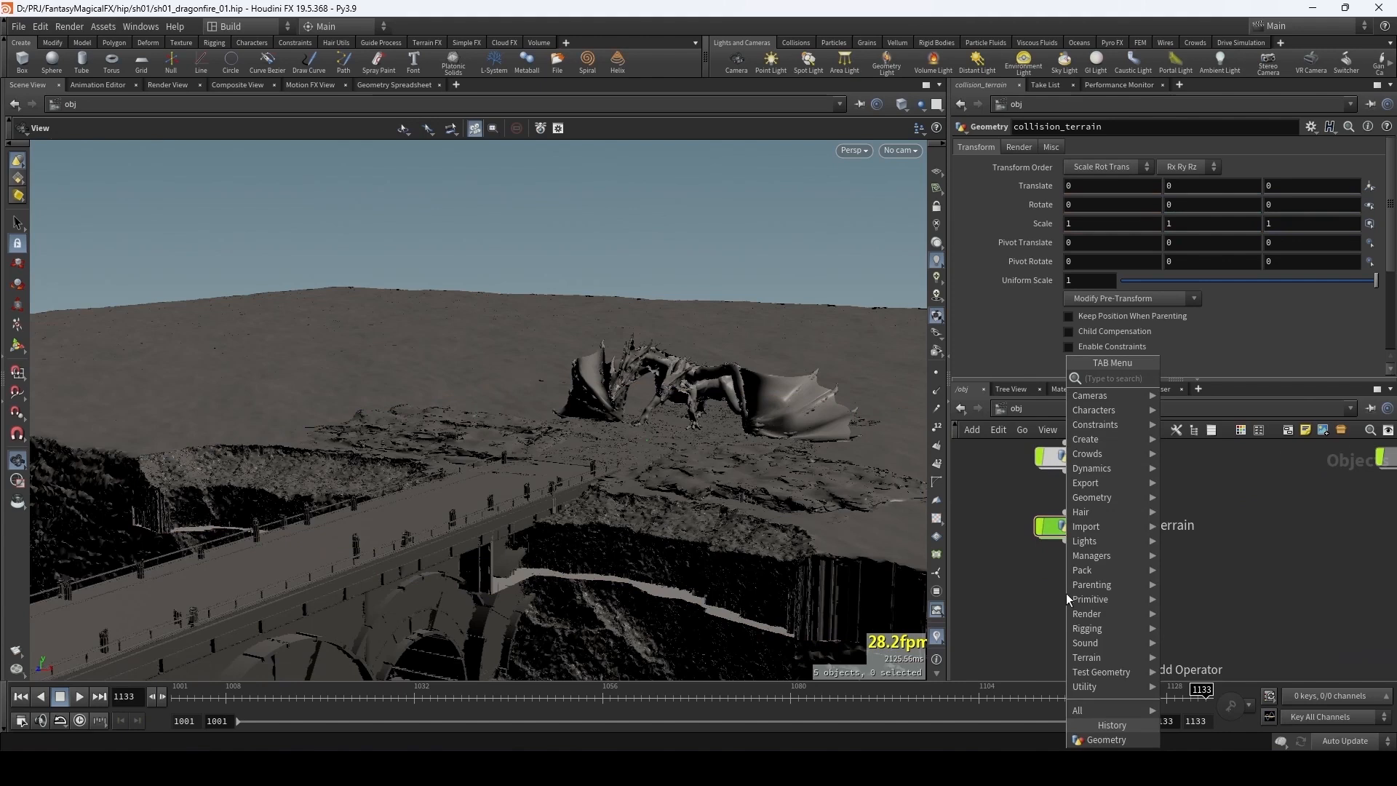
text(geo)
key(Return)
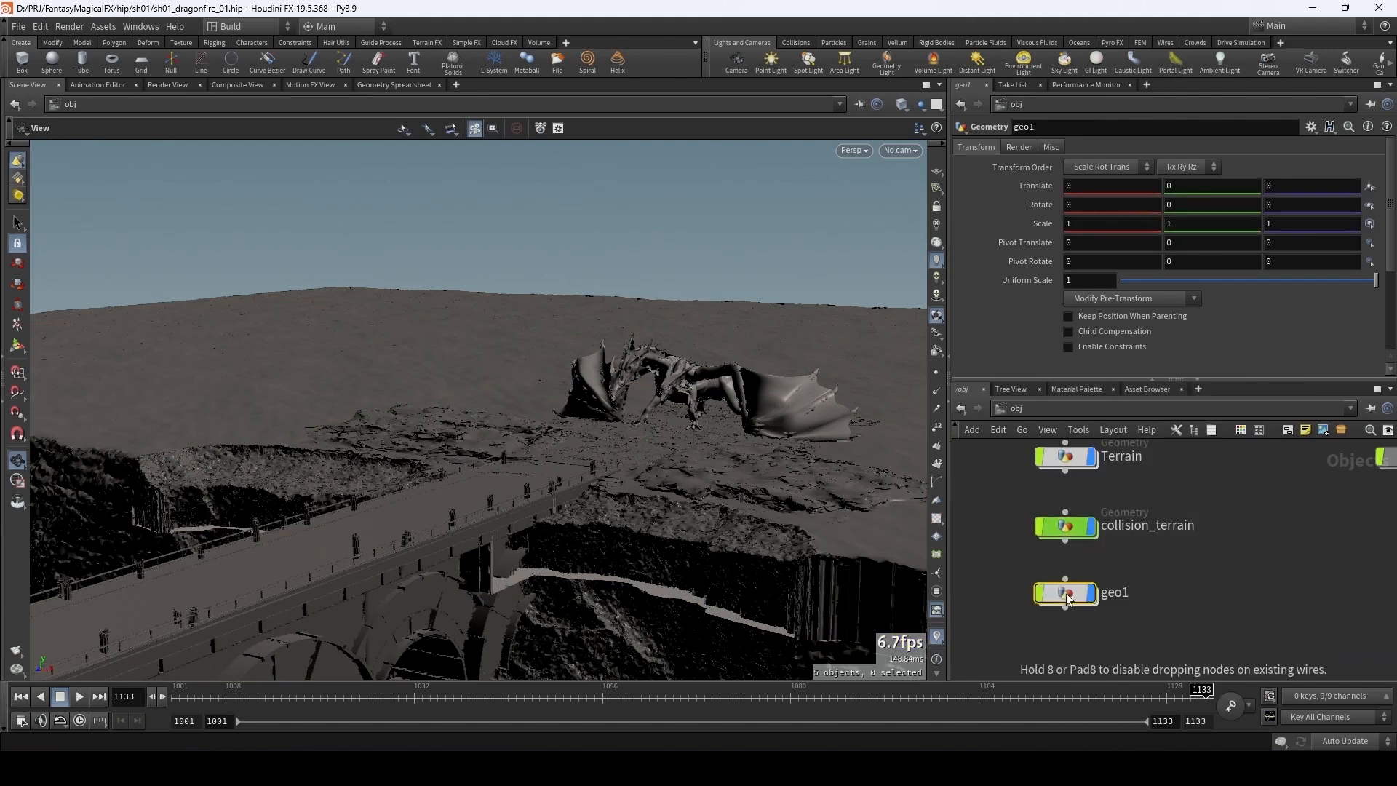
drag(1067, 598, 1067, 589)
- Rename the new geometry object collision_dragon and enter its network
double_click(1114, 583)
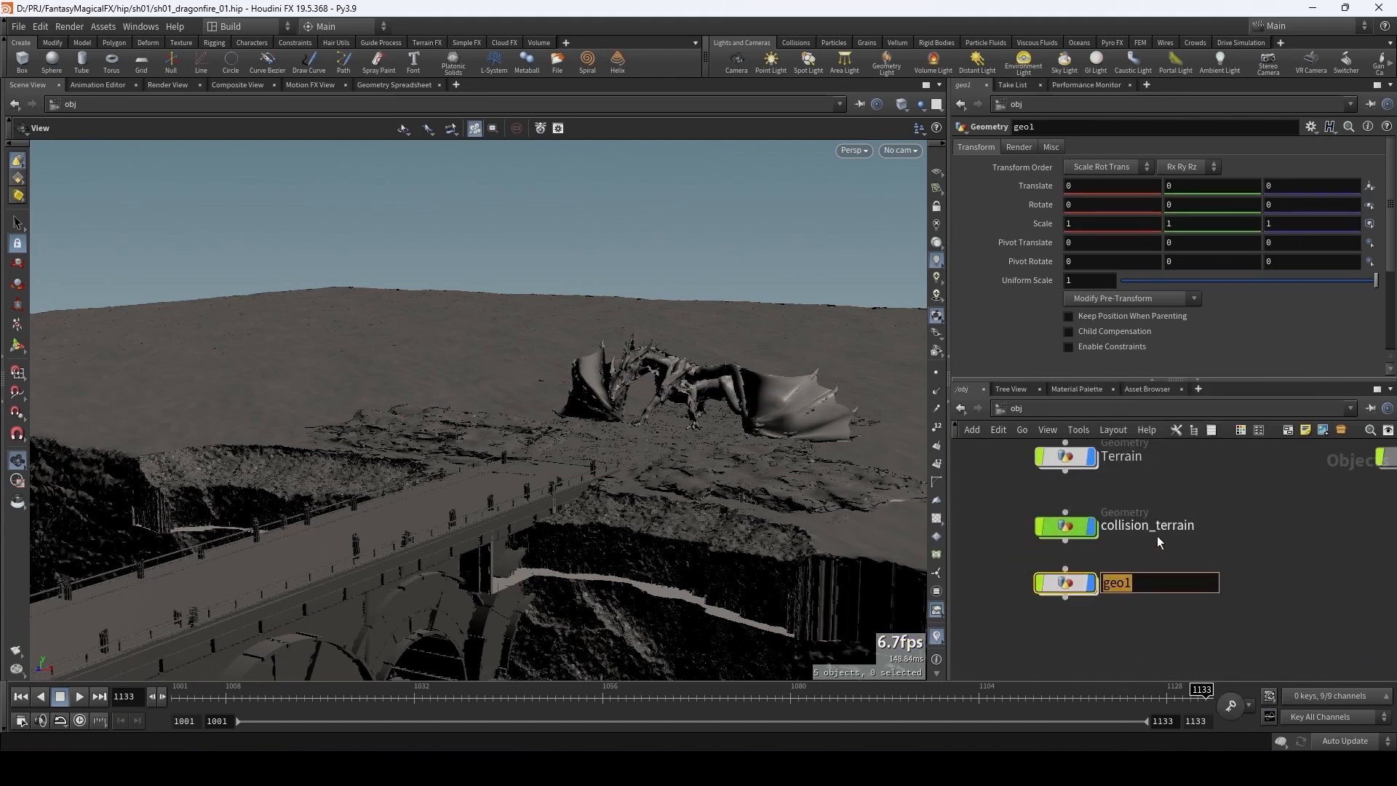
text(coo)
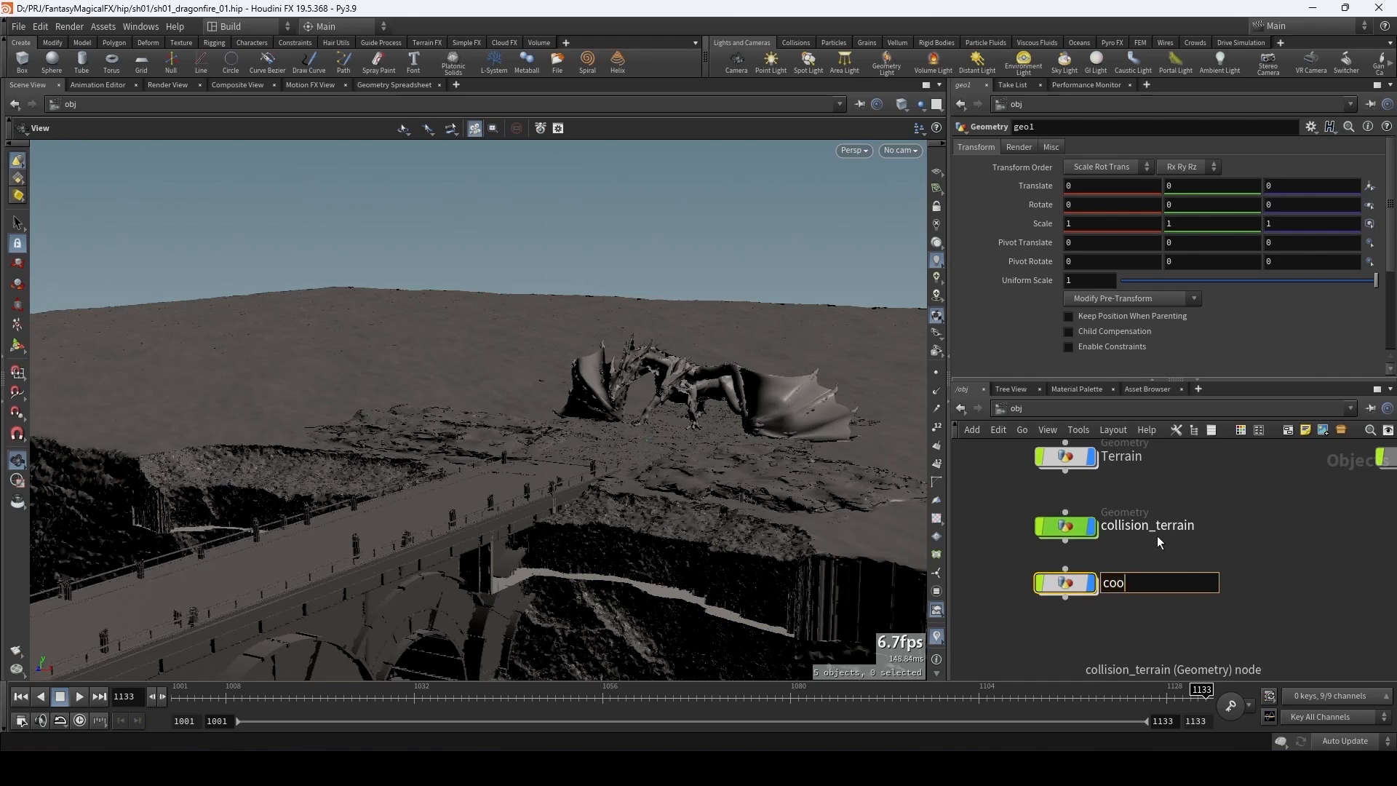
key(BackSpace)
key(BackSpace)
text(llision_dragon)
key(Return)
key(Return)
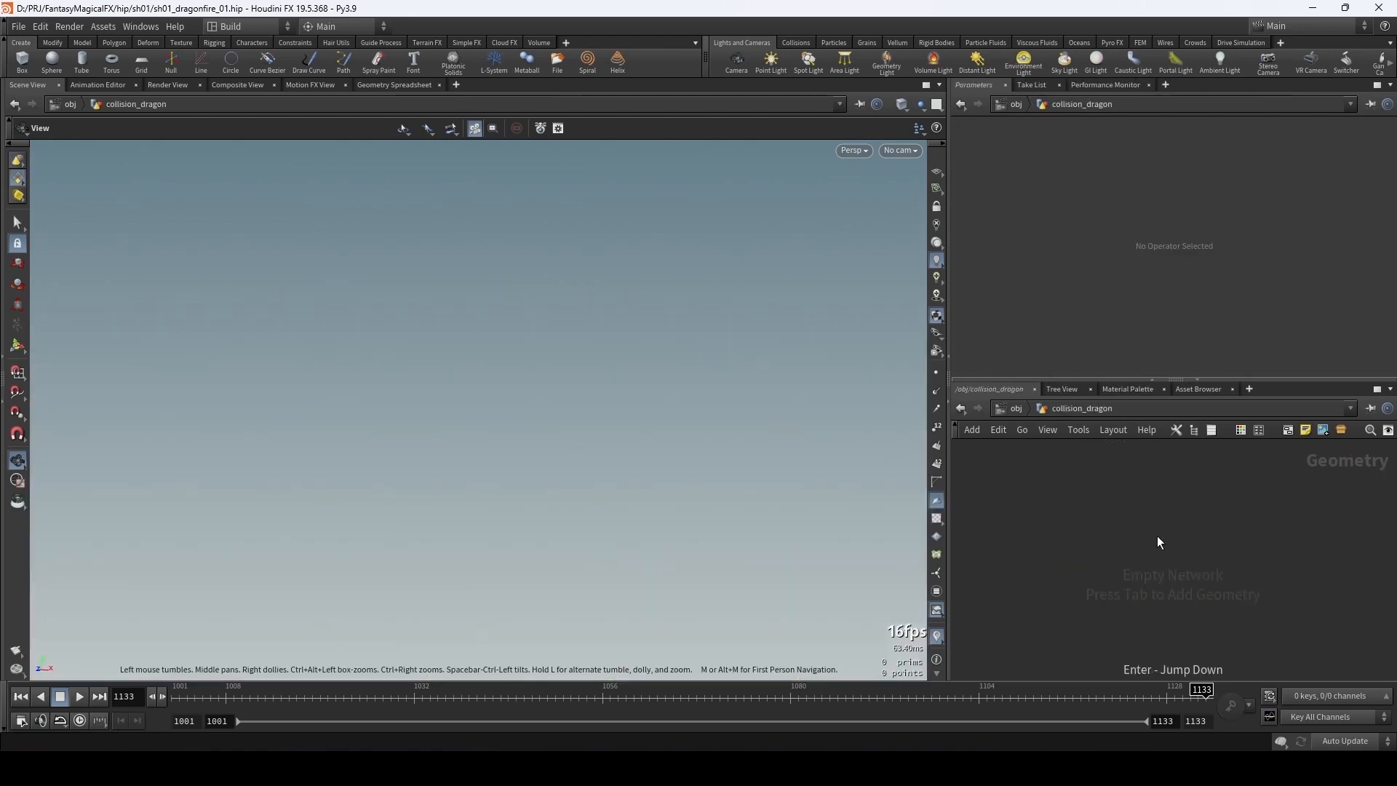
- Add an Object Merge node and set its Object 1 to /obj/import_dragon/object_merge1
key(Tab)
text(obj)
key(Return)
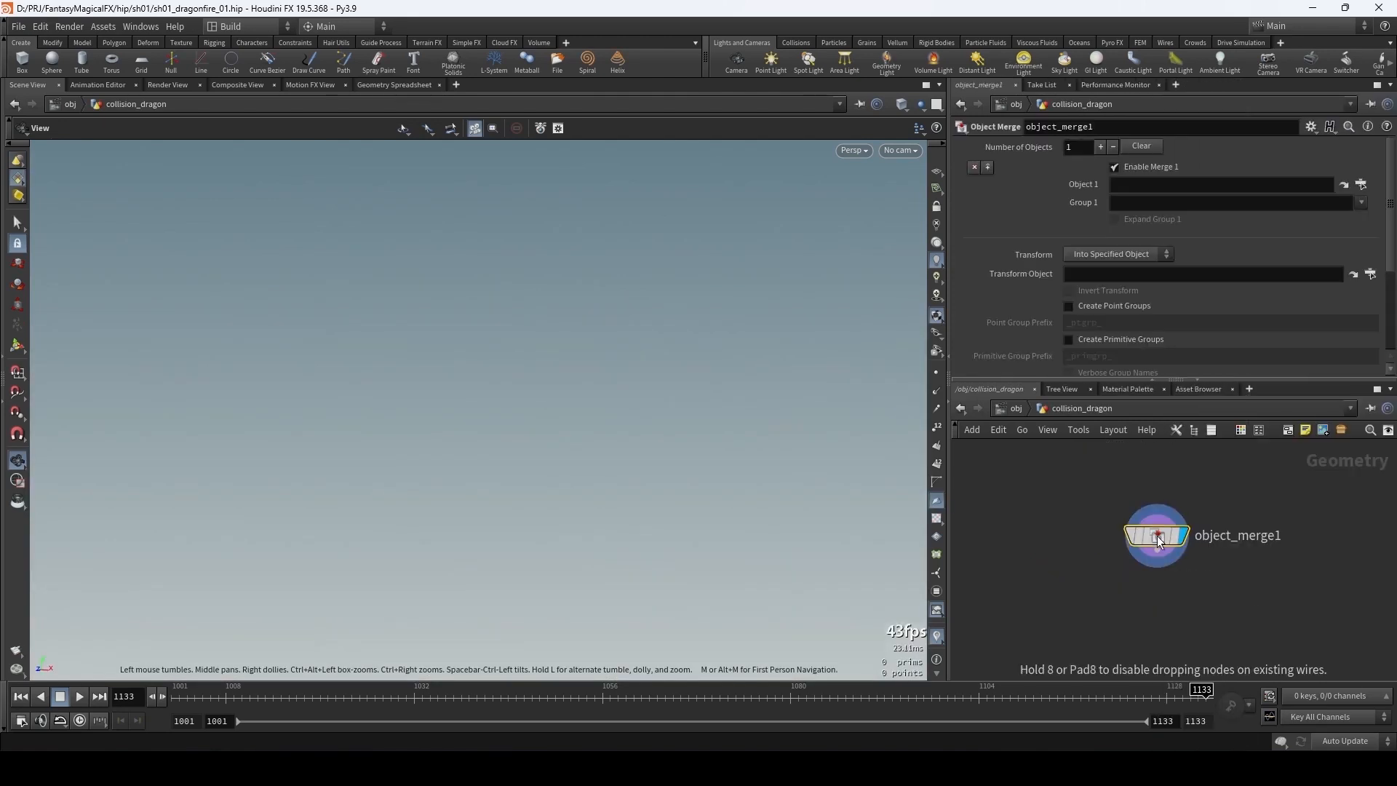
click(1362, 184)
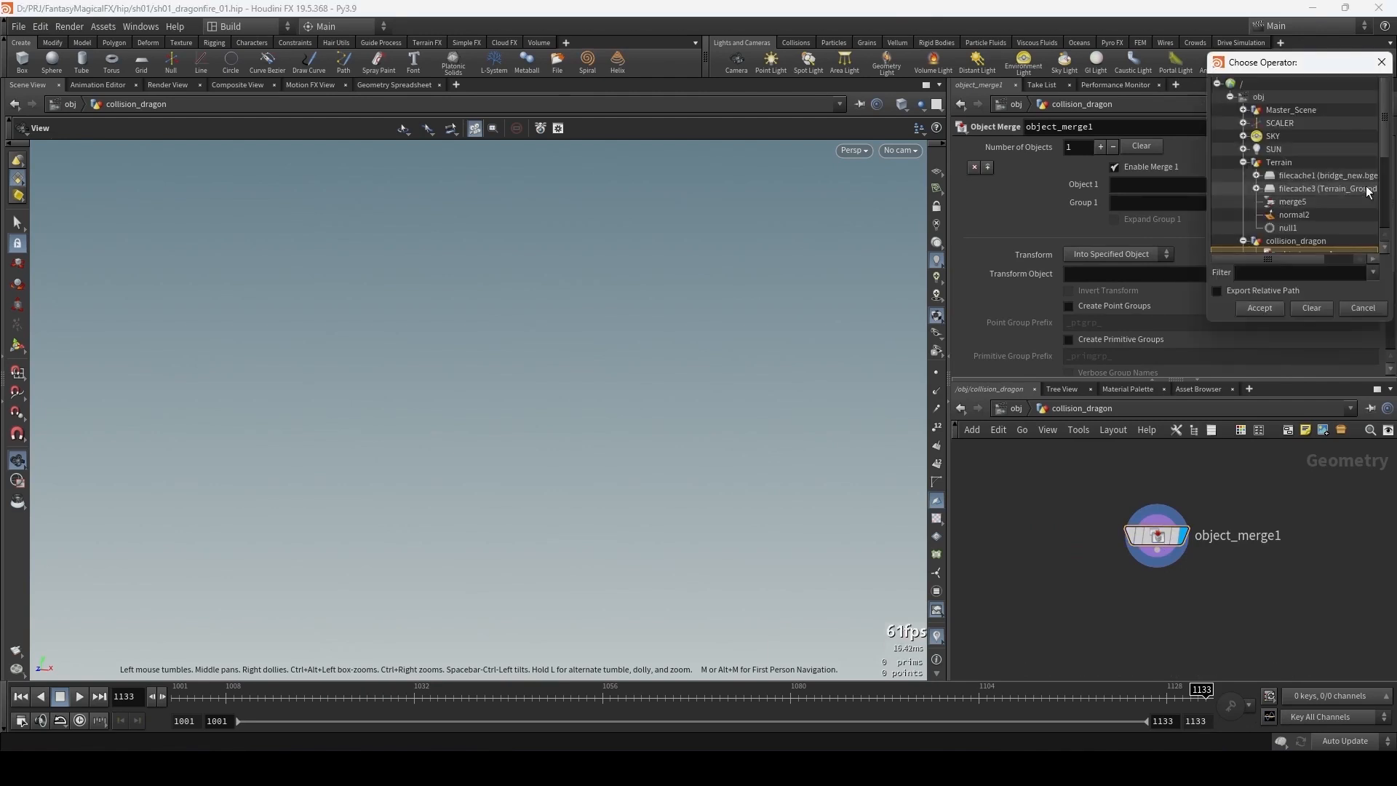
click(1243, 162)
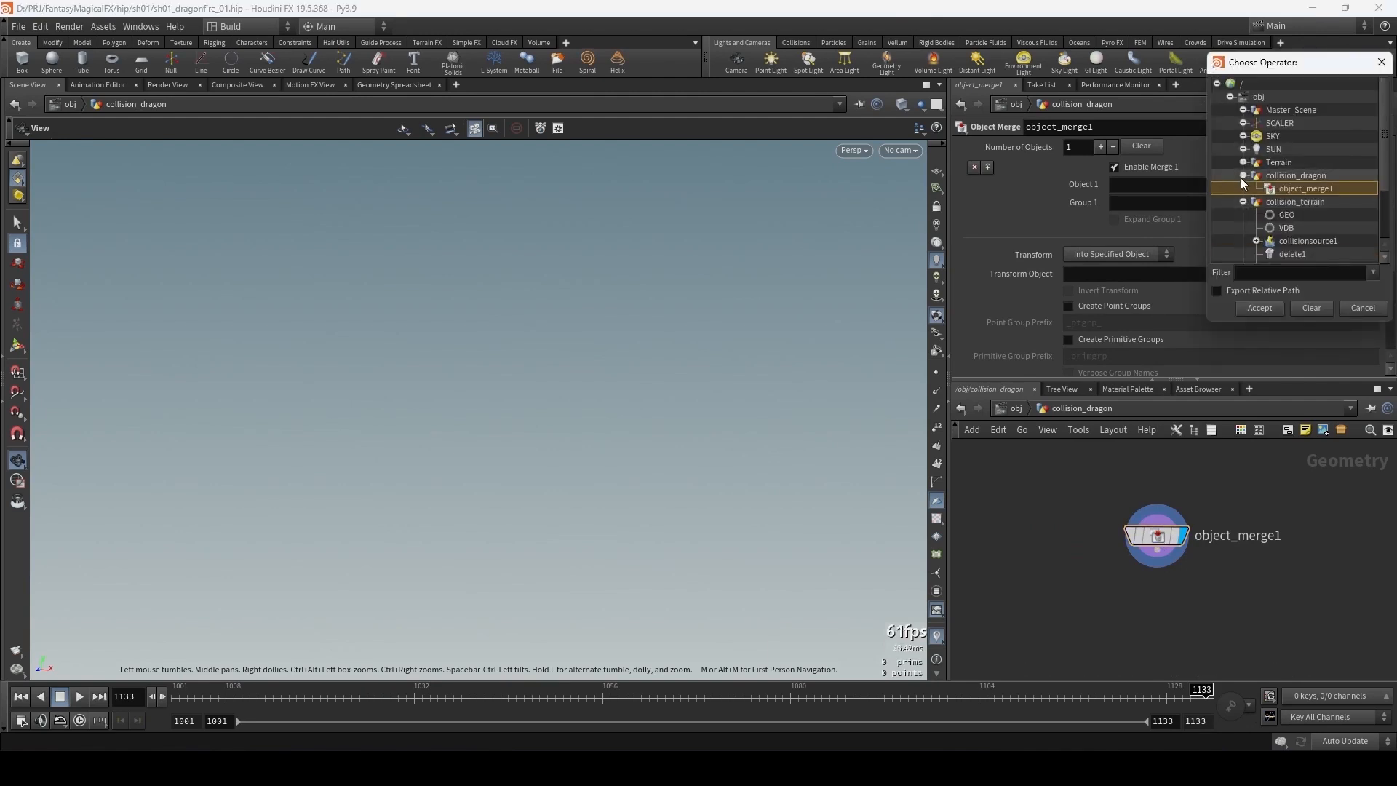
click(1242, 175)
click(1243, 188)
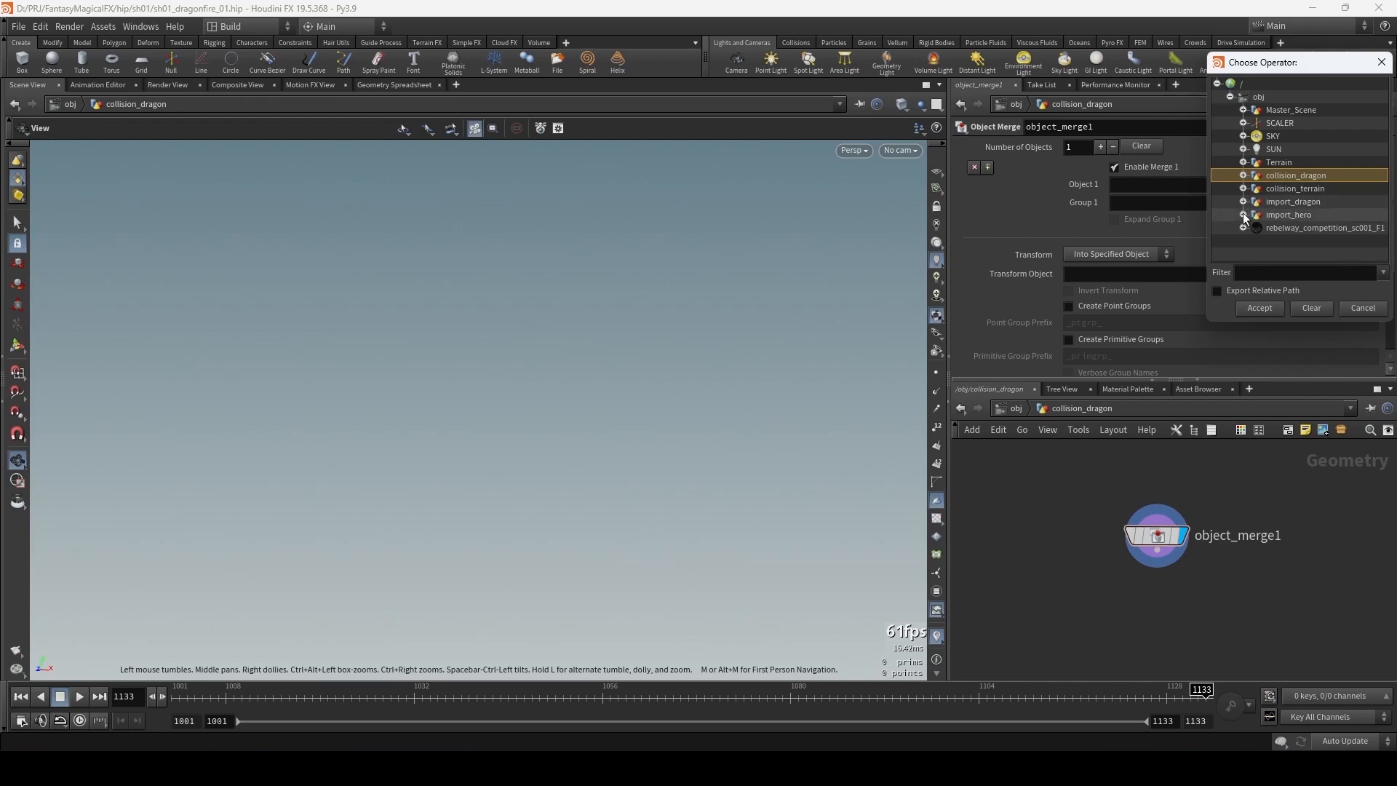
click(1243, 202)
double_click(1295, 213)
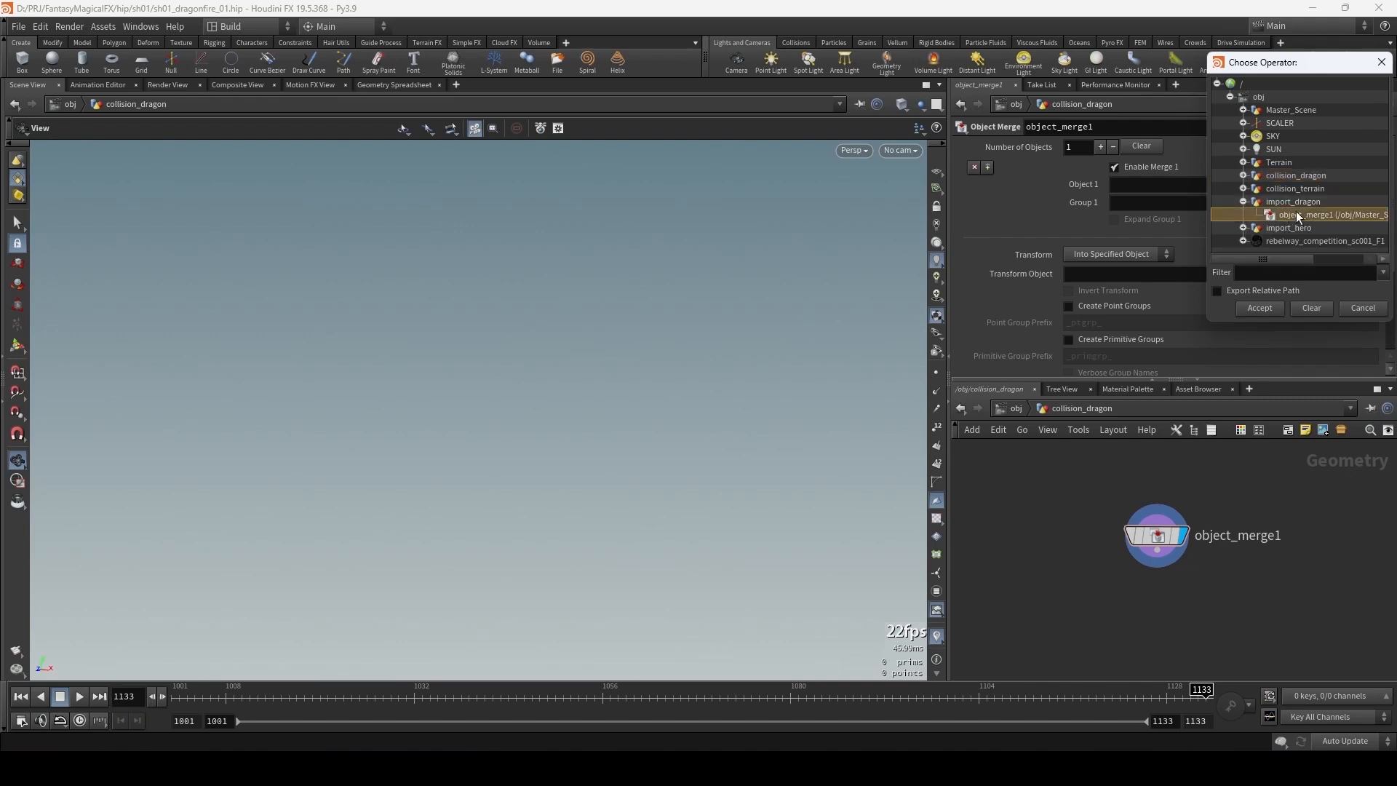
- Set the Object Merge node's Transform to Into This Object and reposition the node in the network
click(1101, 258)
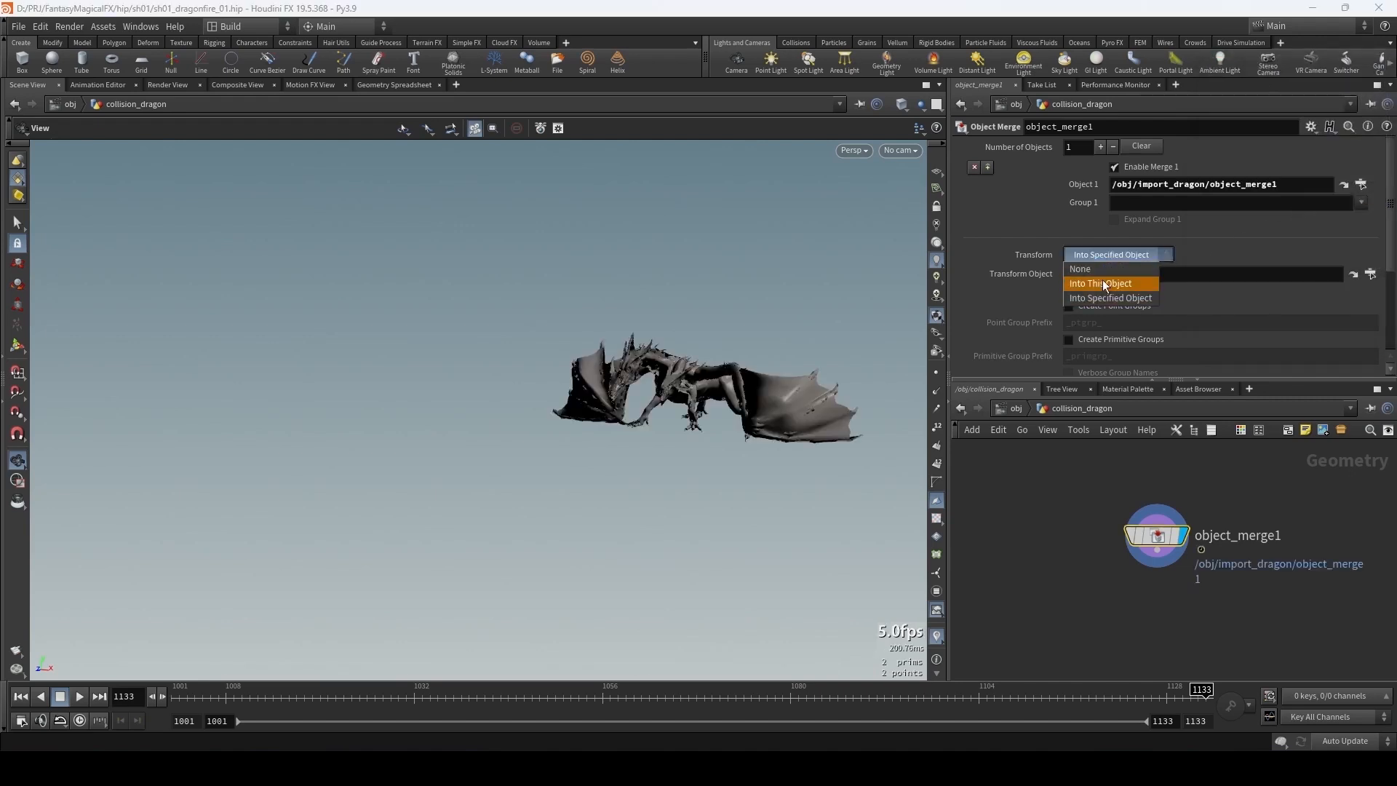
click(1106, 281)
drag(1160, 537, 1086, 501)
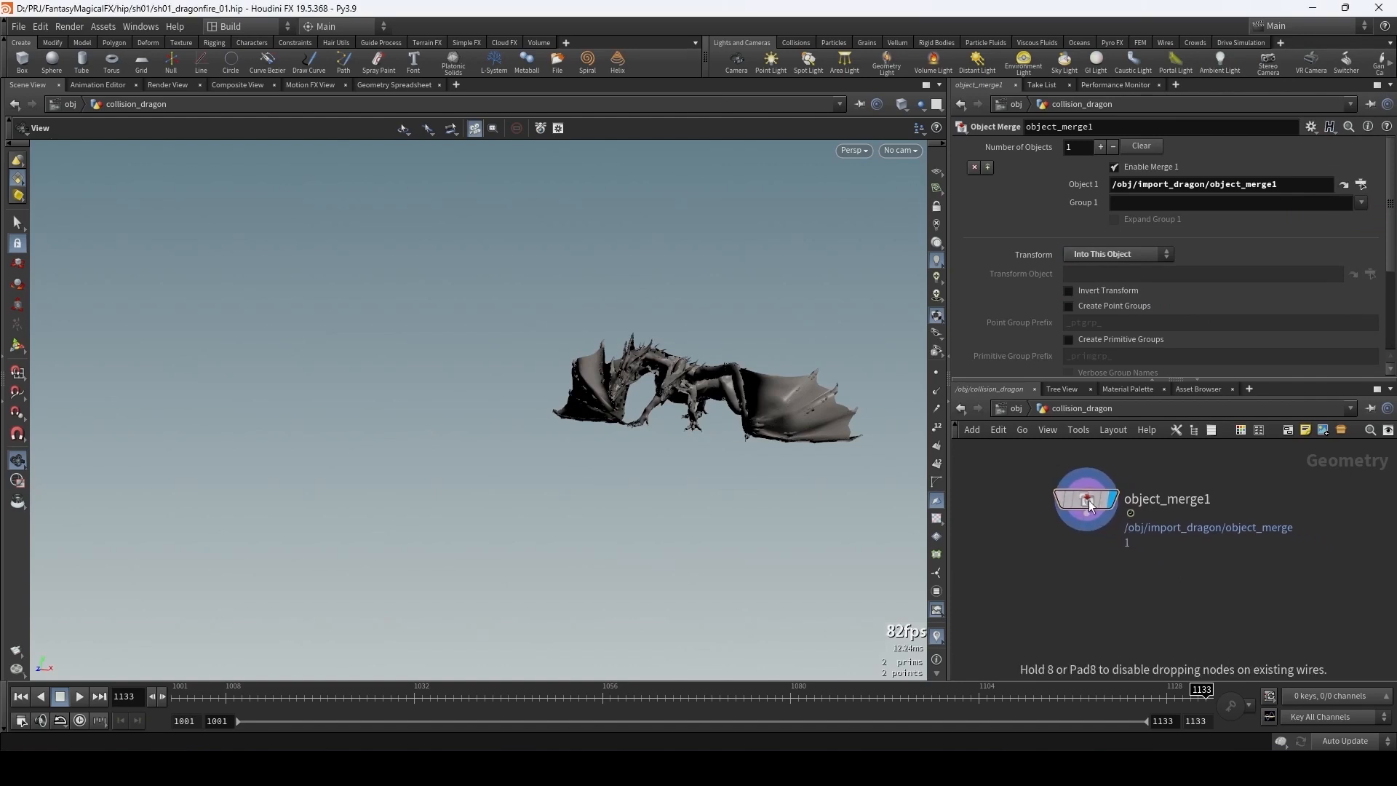
- Frame the dragon's heads in the viewport and move the timeline to frame 1087
key(space+h)
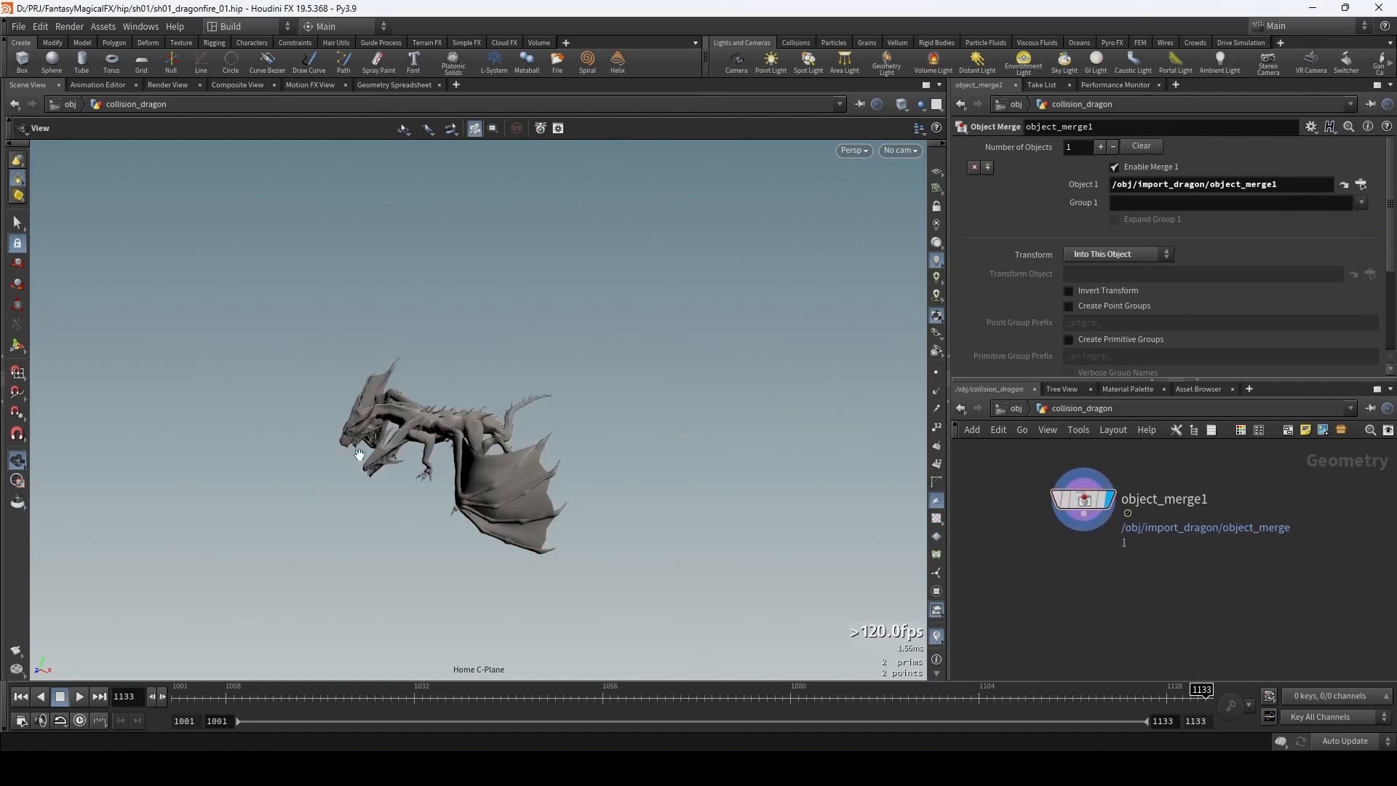
right_drag(360, 455, 692, 356)
drag(430, 395, 556, 454)
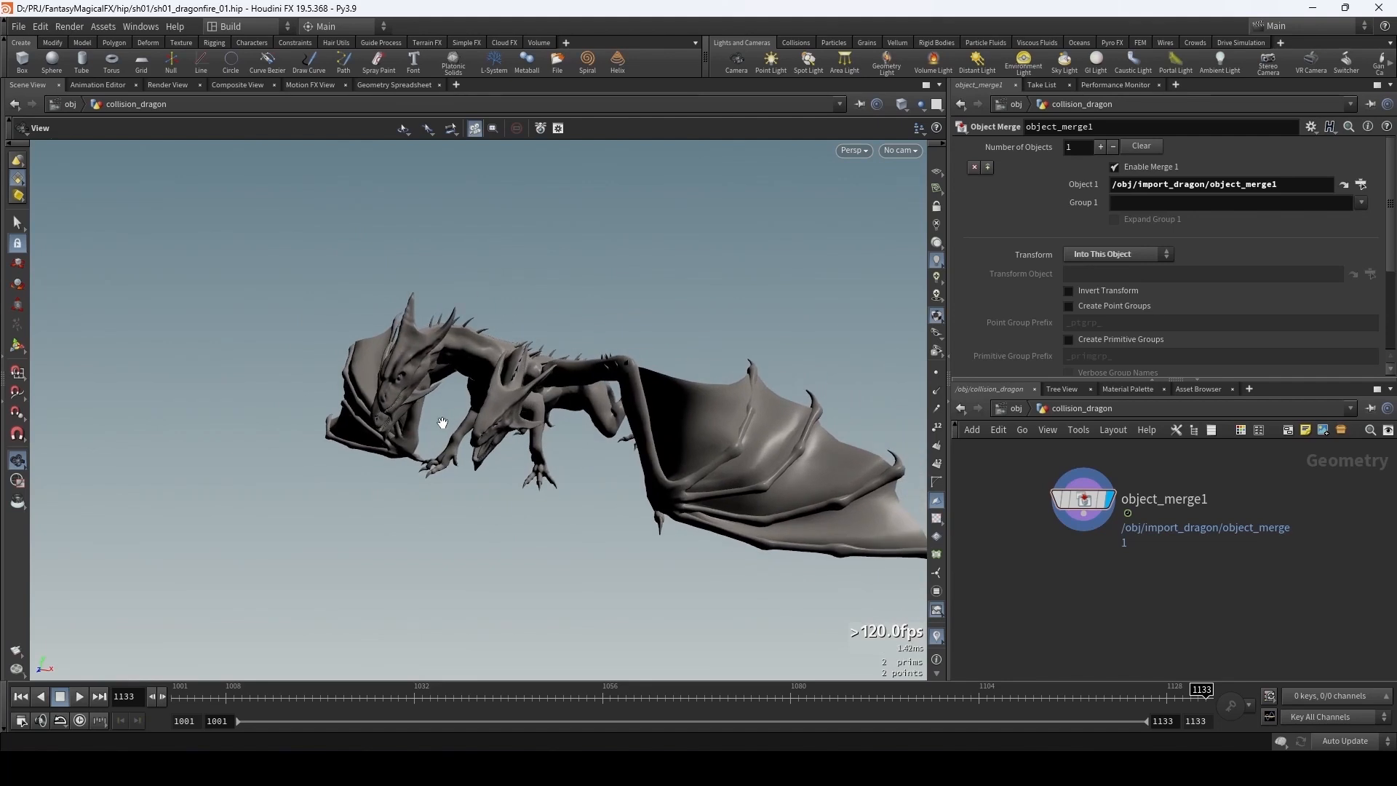
drag(443, 423, 429, 398)
right_drag(454, 348, 615, 369)
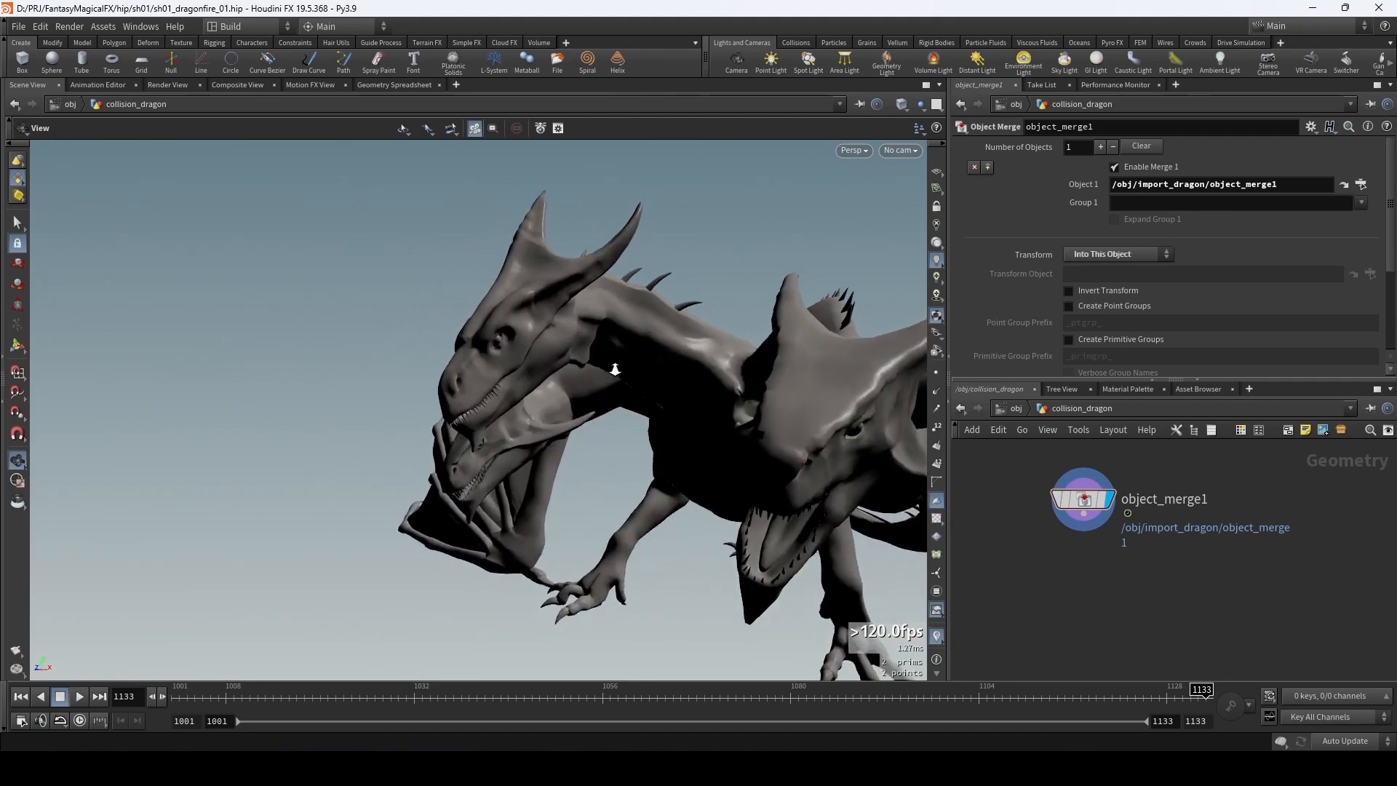
middle_drag(614, 370, 612, 374)
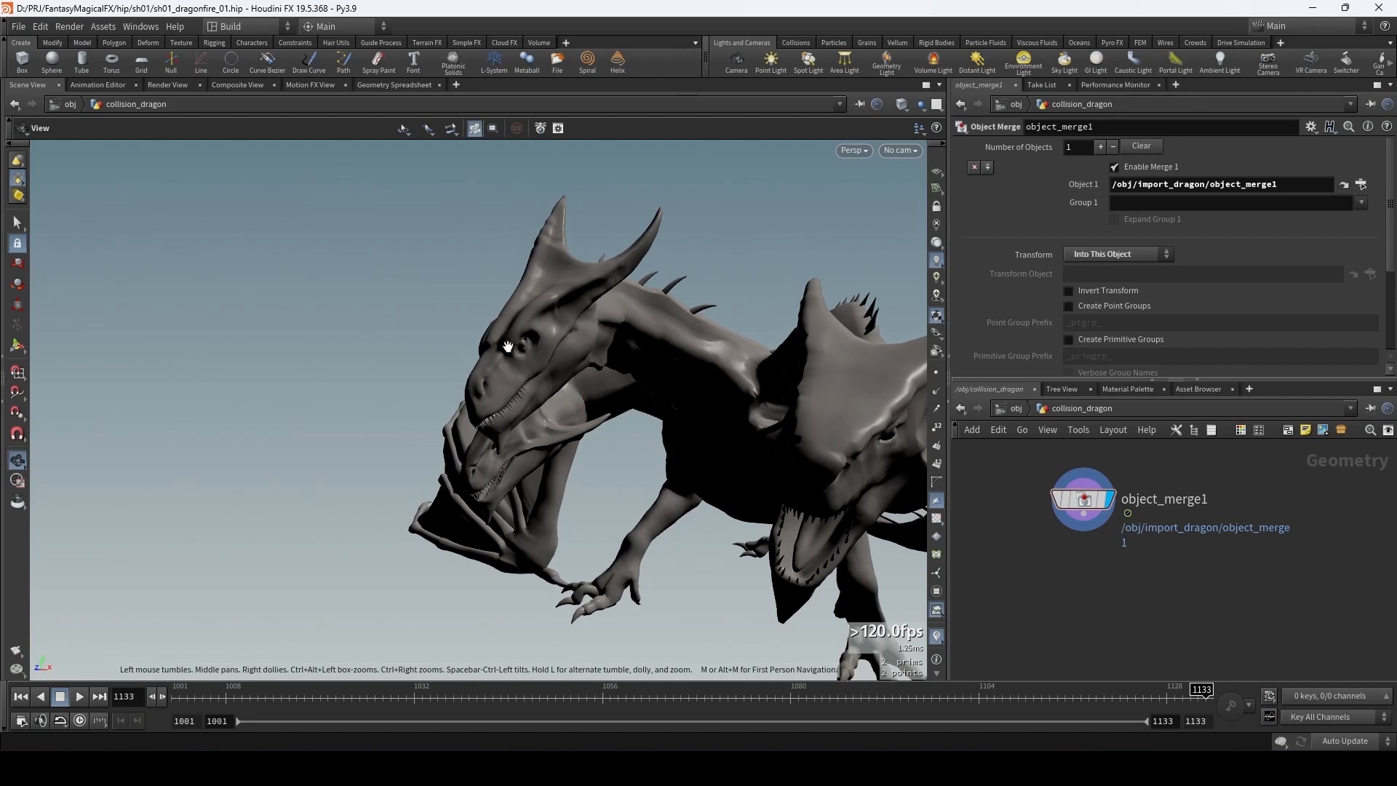
drag(1004, 697, 848, 697)
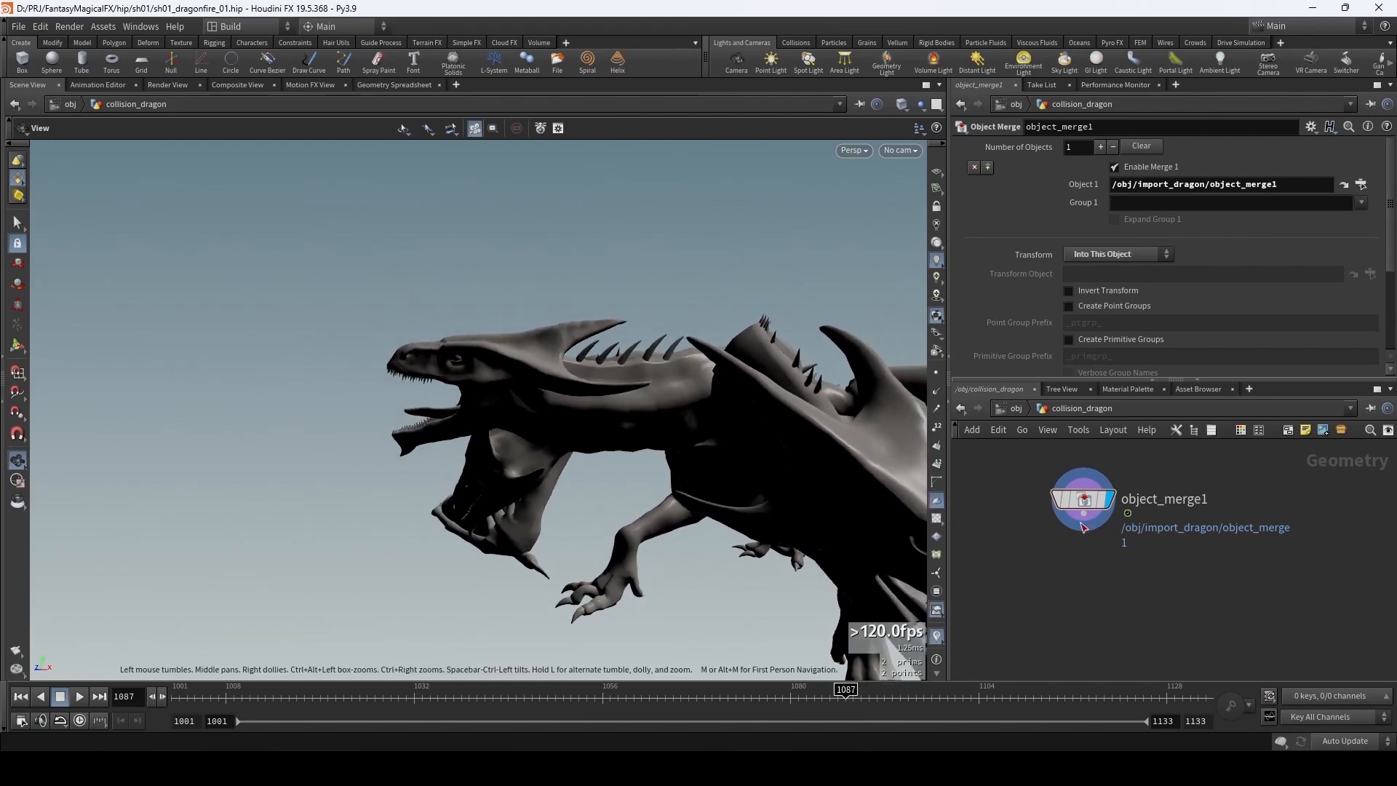
- Add a Convert node below object_merge1 to turn the packed dragon into polygons
middle_click(1083, 502)
click(1085, 518)
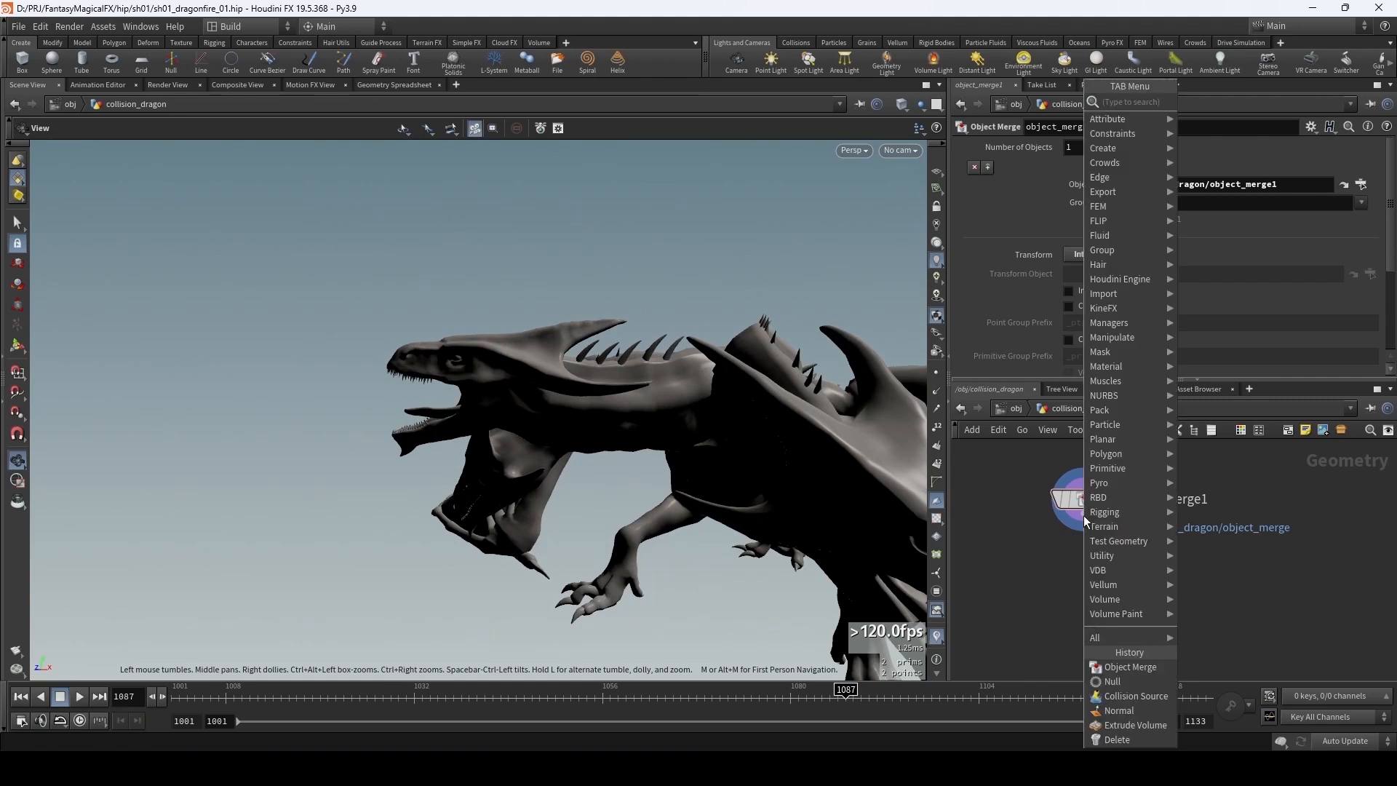
text(convert)
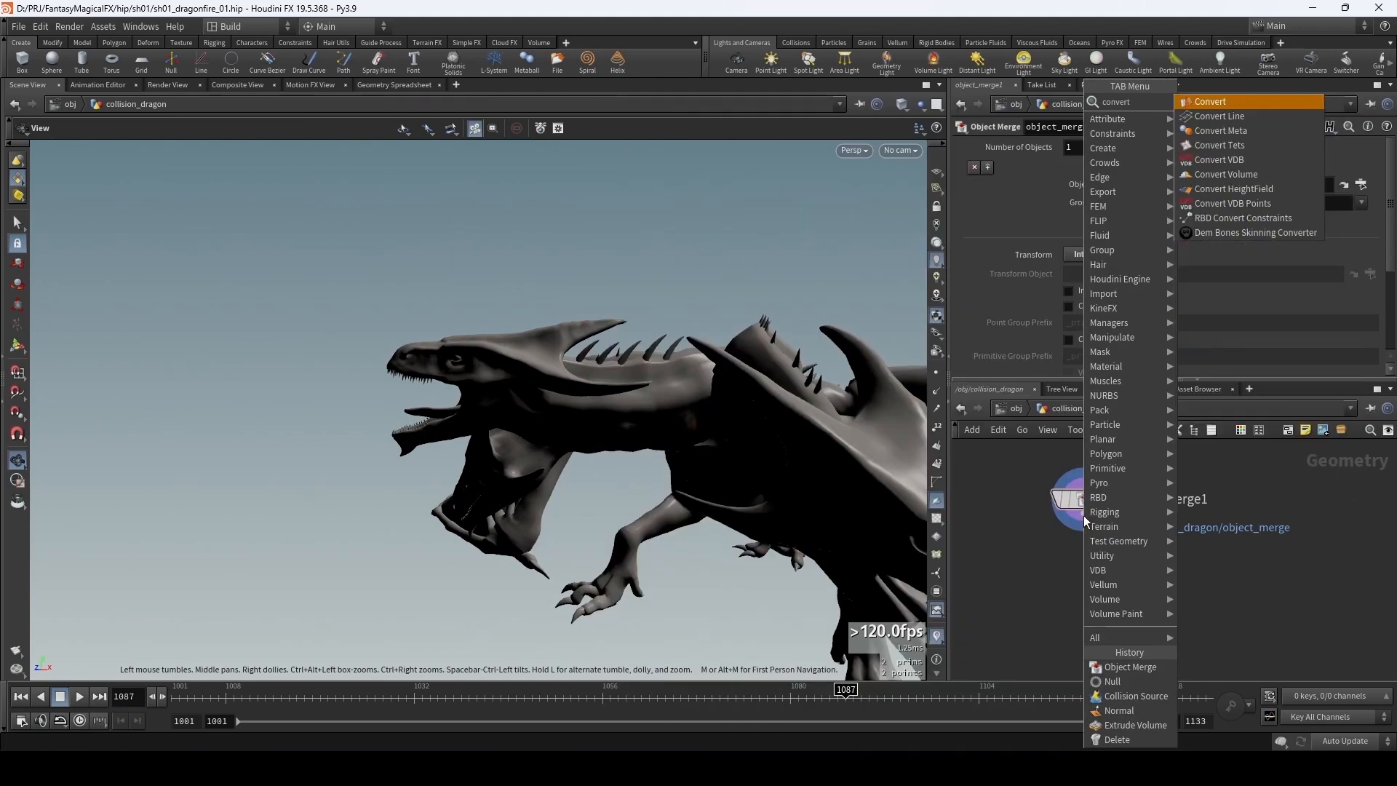
key(Return)
middle_click(1077, 568)
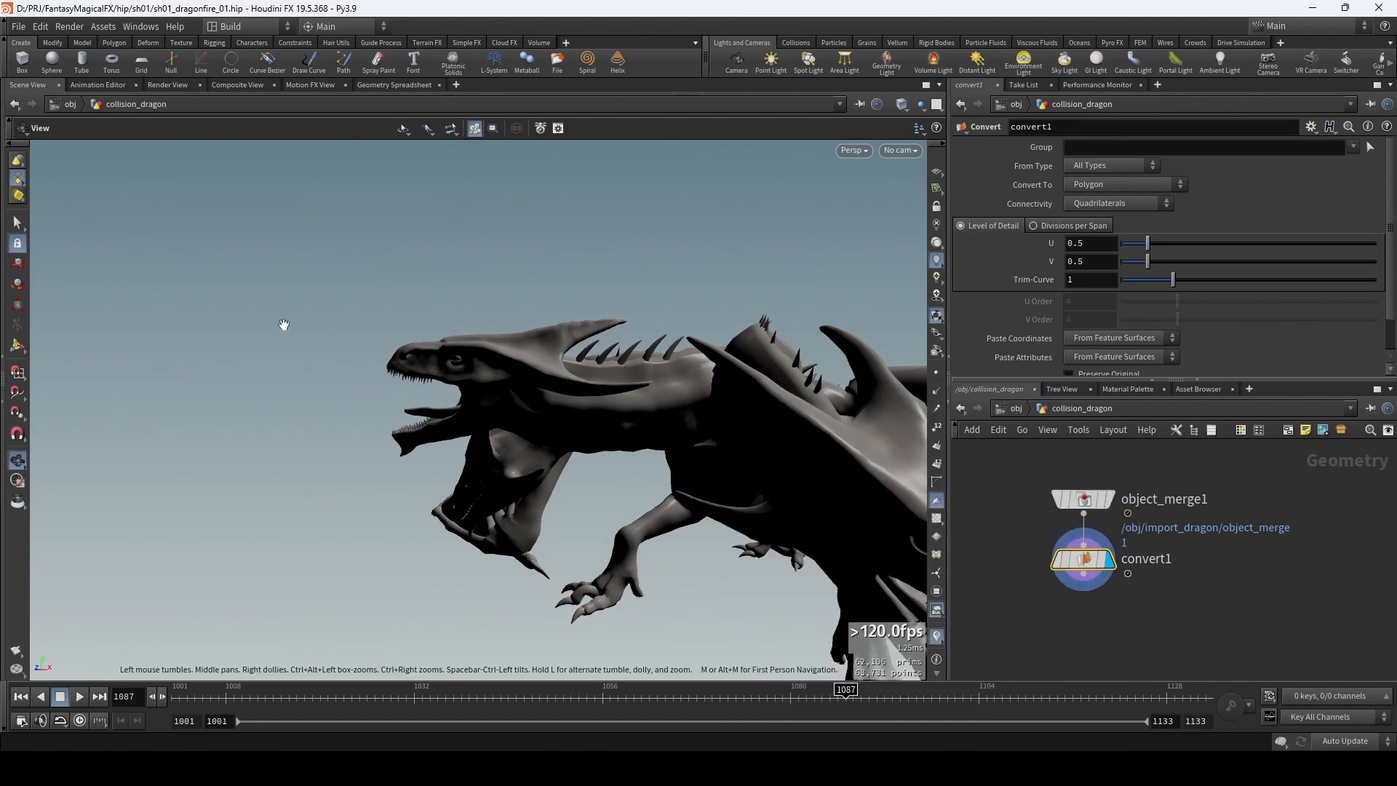
- Select the primitives of the open-mouthed dragon head and the upper part of its neck
click(18, 225)
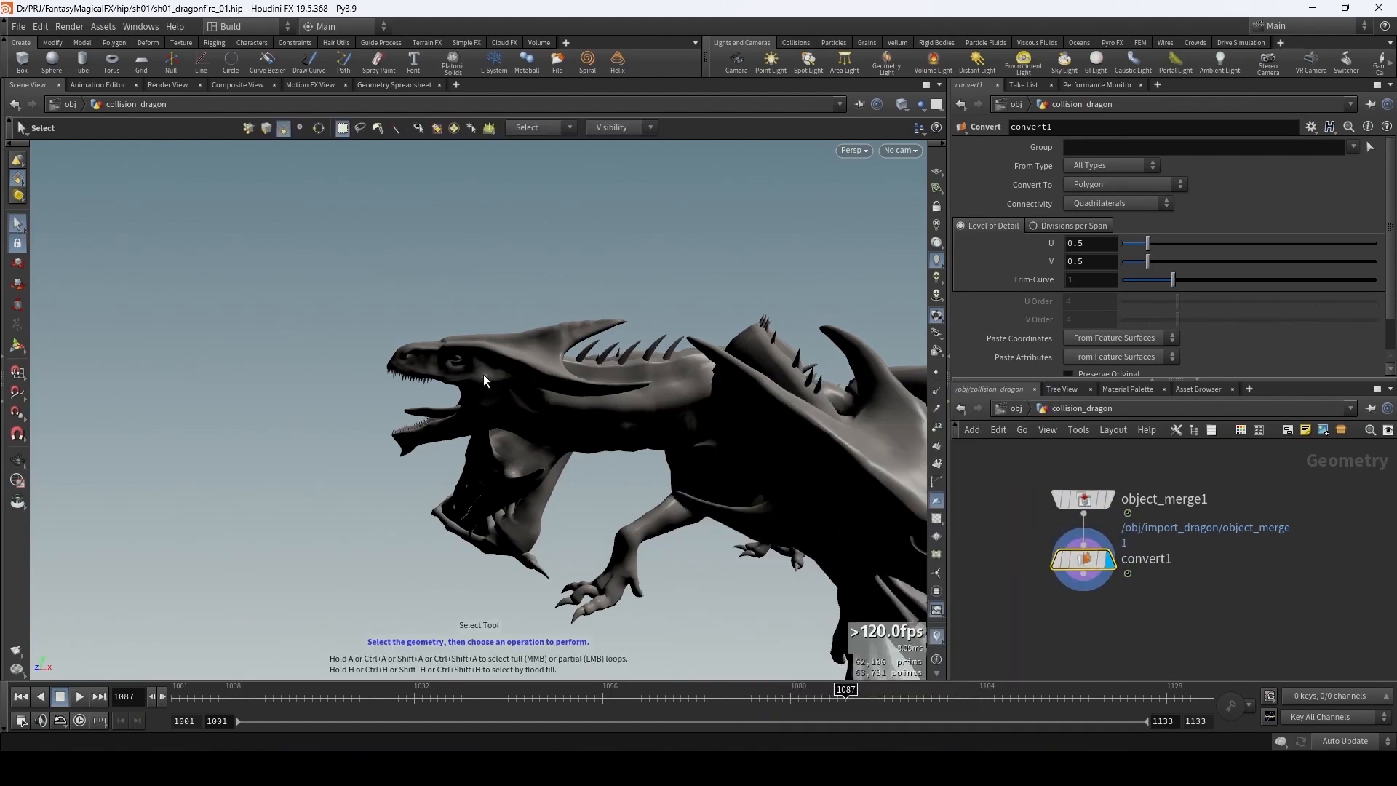
key(Escape)
drag(661, 282, 480, 276)
key(s)
drag(353, 190, 369, 288)
key(Escape)
key(s)
shift+drag(404, 387, 404, 387)
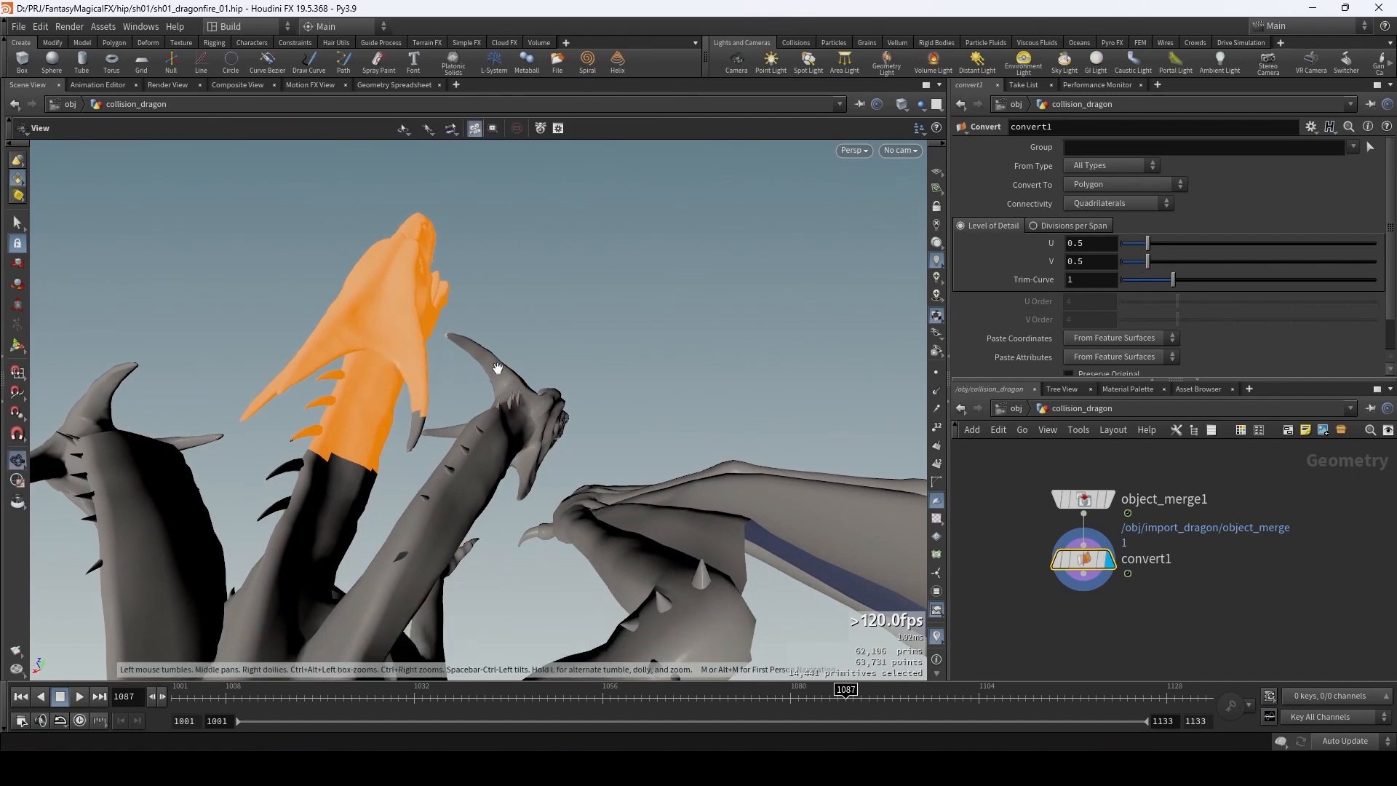
- Extend the selection to the missed horn and neck primitives of the open-mouthed head
alt+drag(495, 371, 262, 338)
alt+right_drag(262, 337, 600, 324)
alt+drag(313, 287, 321, 441)
alt+middle_drag(608, 427, 436, 353)
alt+drag(473, 400, 438, 369)
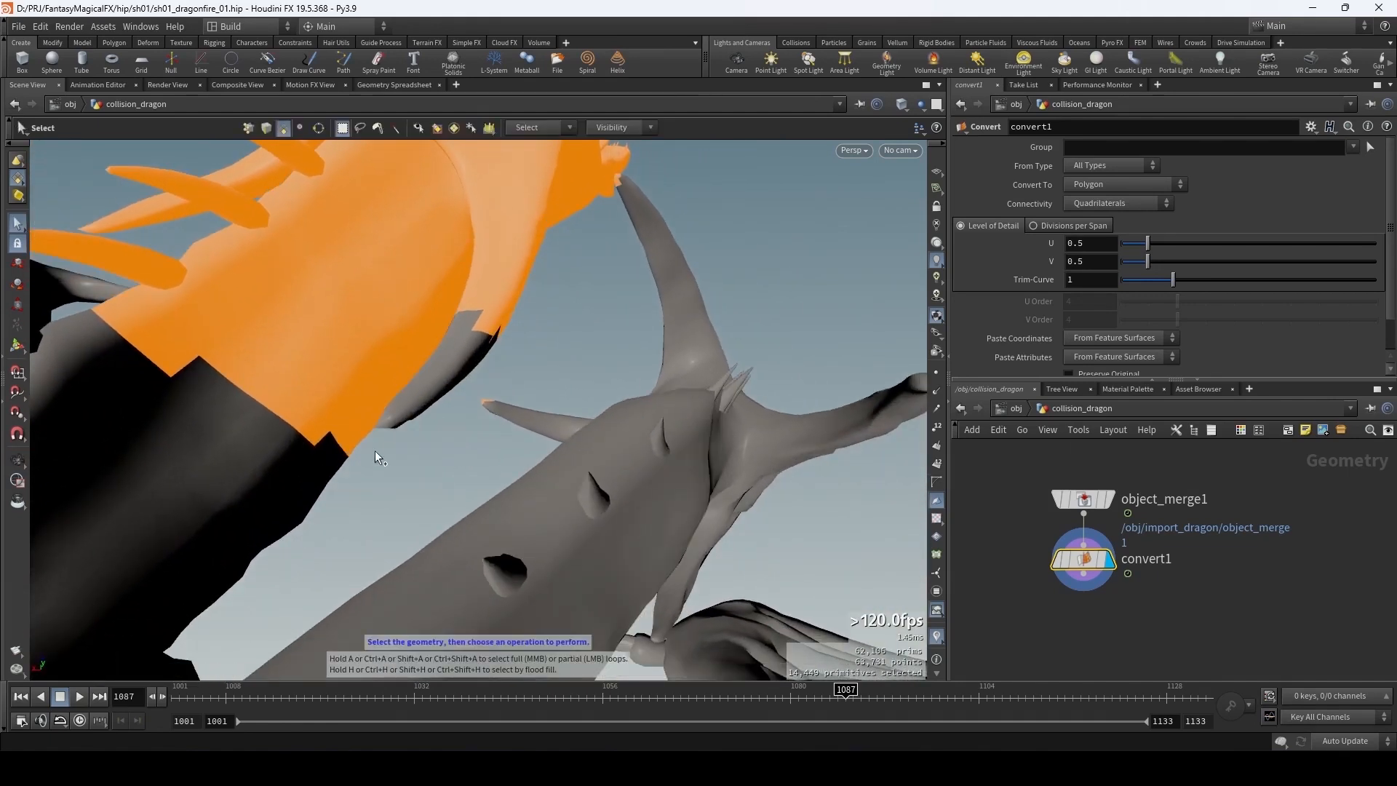
shift+drag(366, 456, 446, 405)
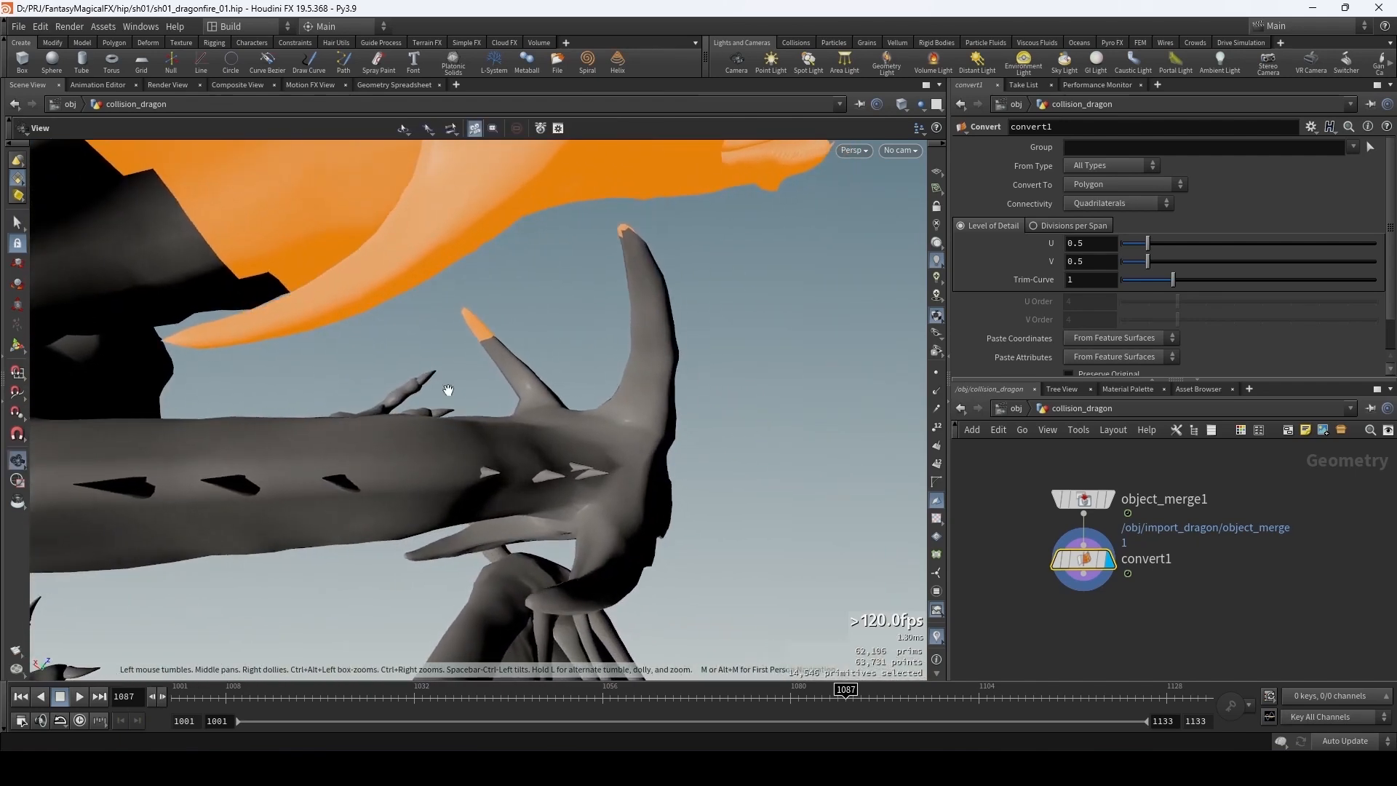
- Deselect the stray primitives on the neighbouring head's horn tips
ctrl+drag(527, 291, 444, 370)
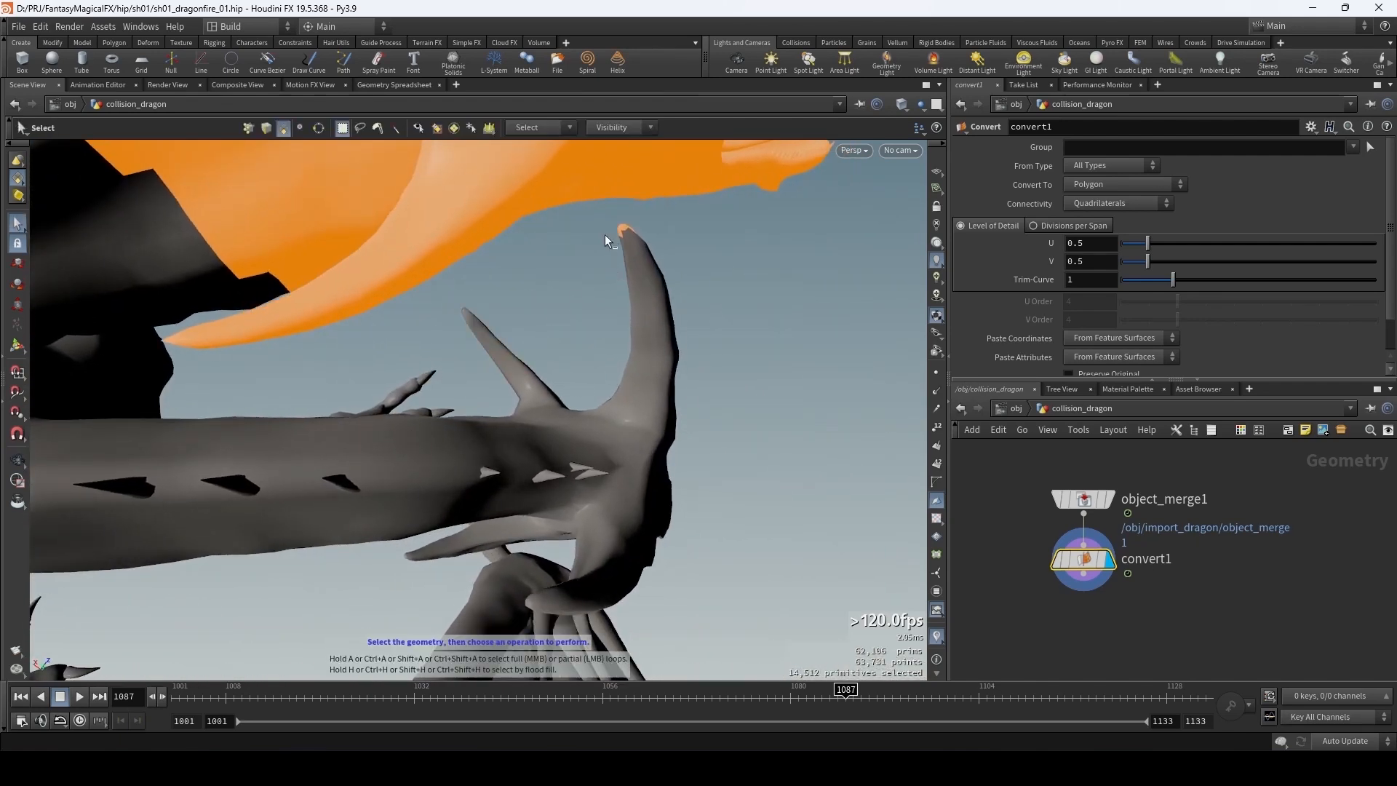
ctrl+drag(614, 218, 889, 247)
alt+drag(308, 427, 595, 398)
key(s)
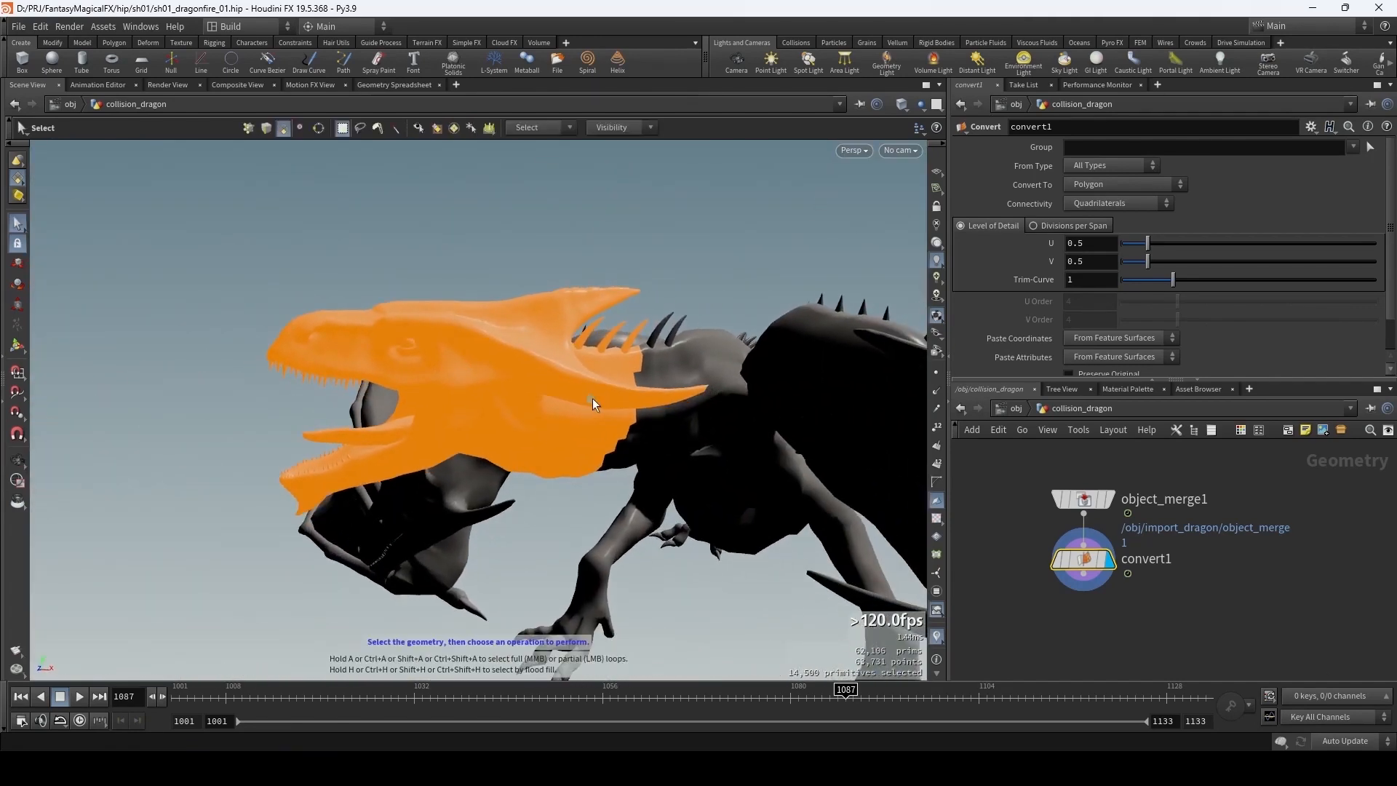
- Blast the selected primitives with Delete Non Selected enabled so only the chosen head is kept
key(Delete)
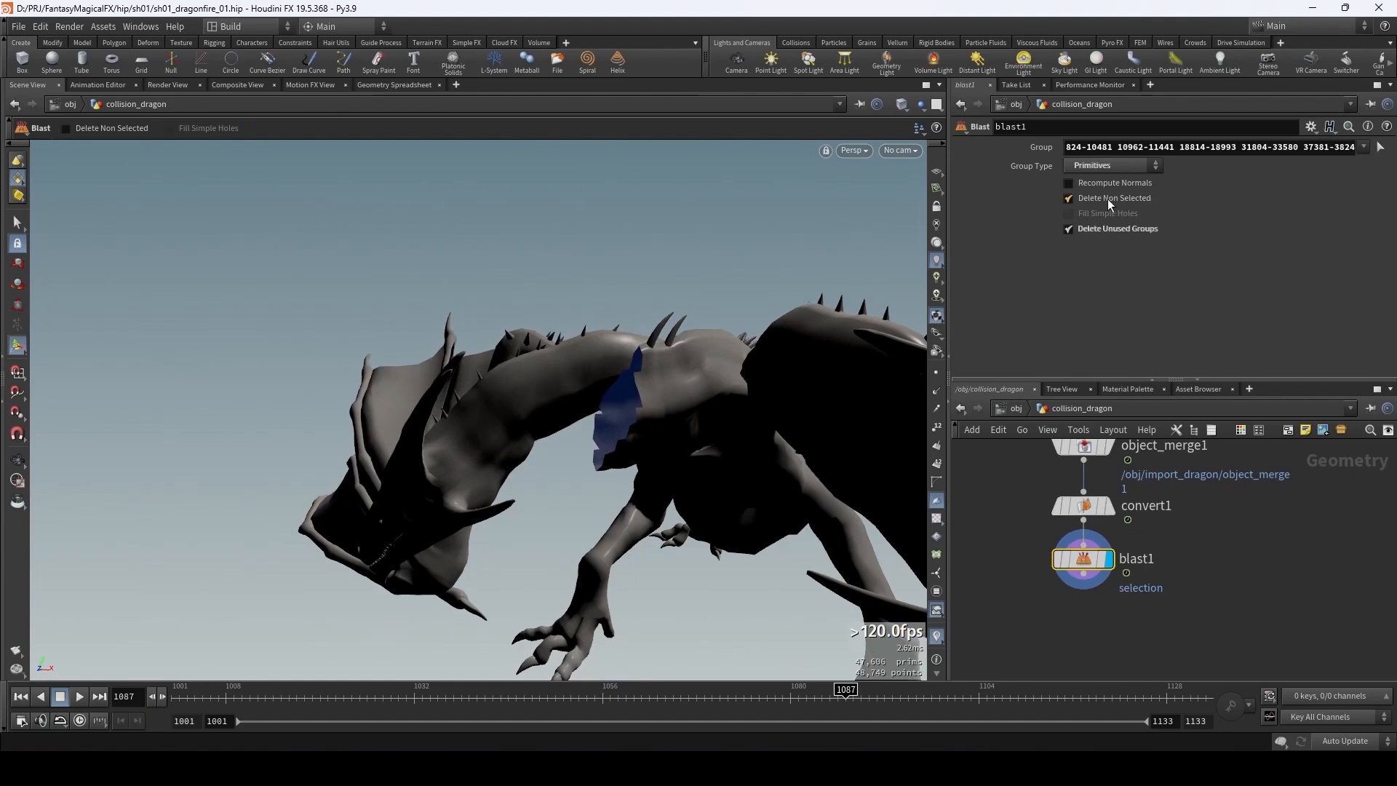
key(Escape)
drag(745, 452, 596, 439)
key(Return)
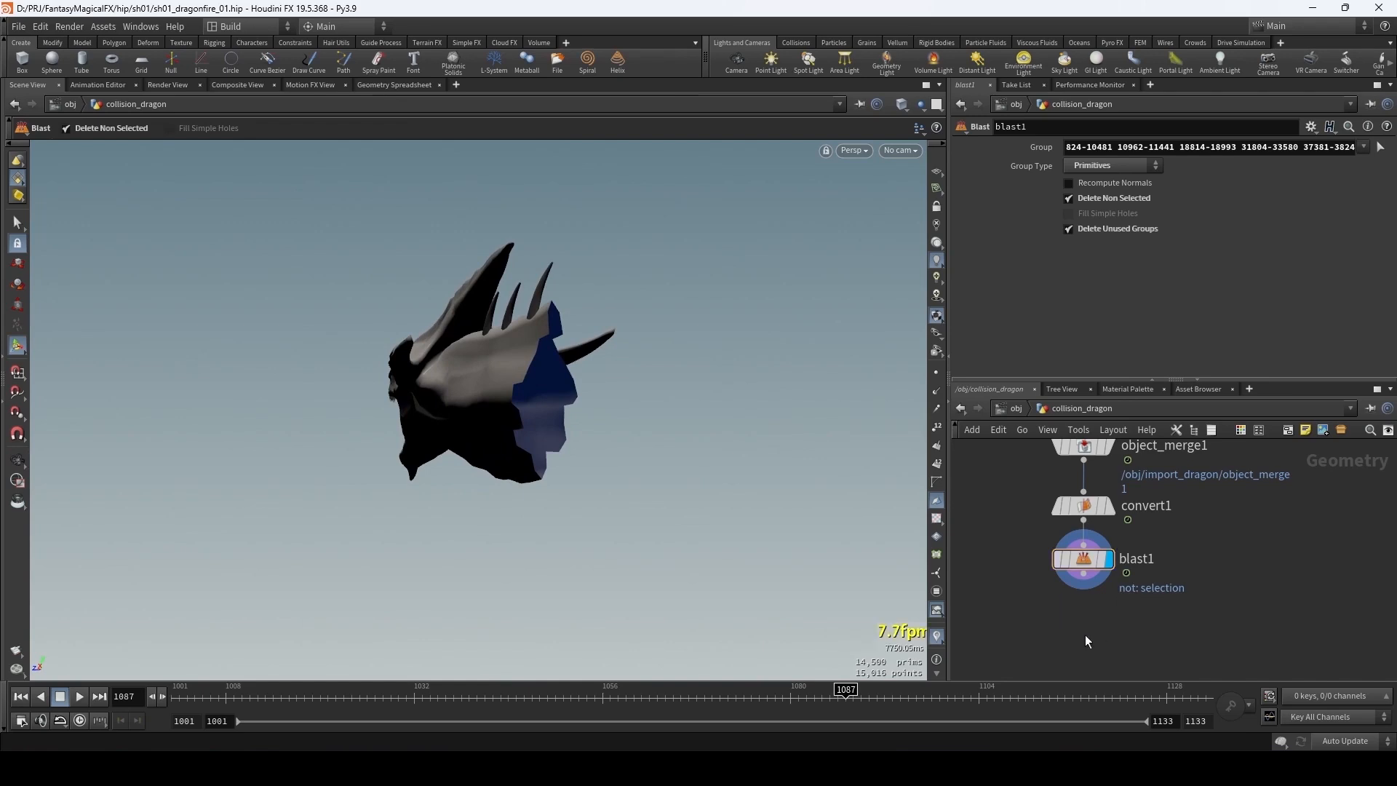
- Add a PolyFill node below blast1, connect it and display its result
key(Tab)
text(polyfi)
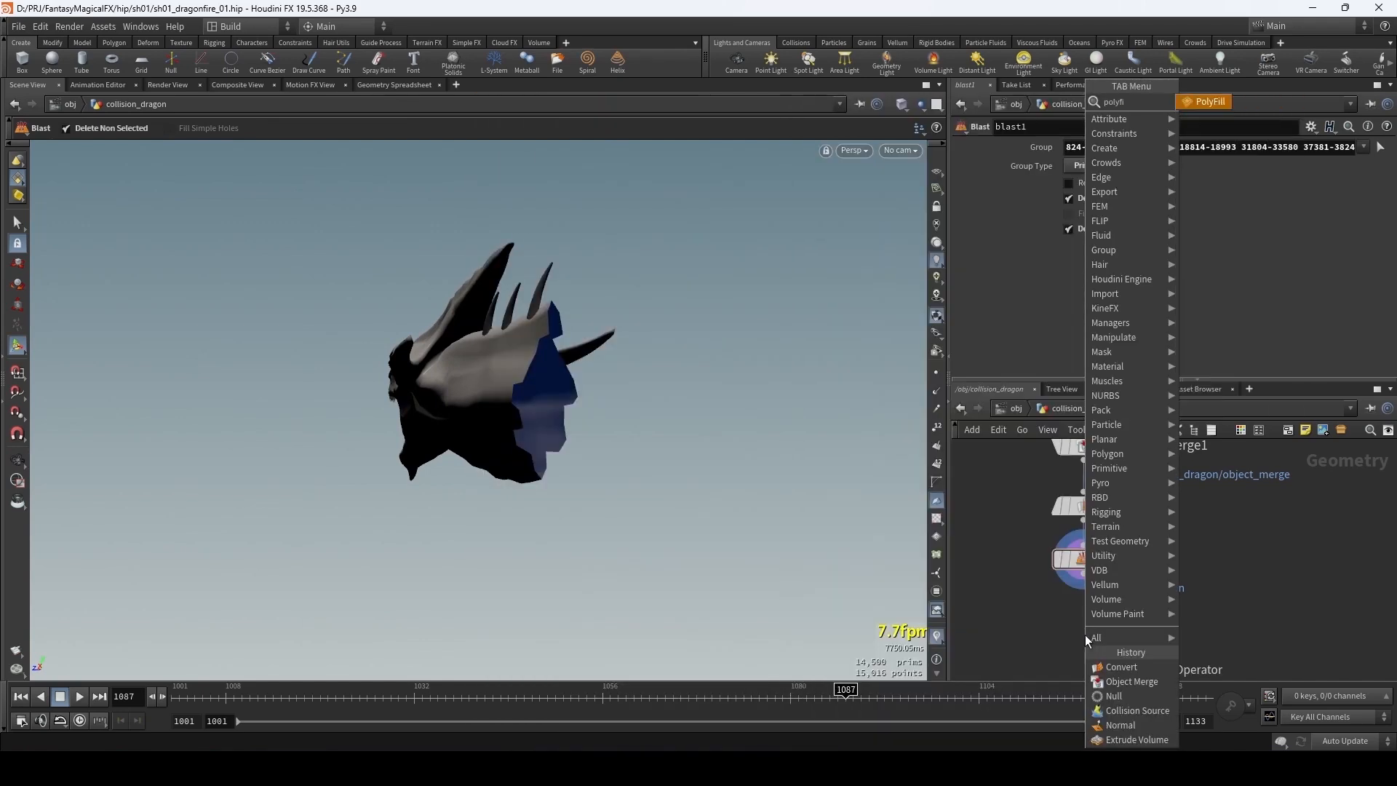
key(Return)
click(1084, 634)
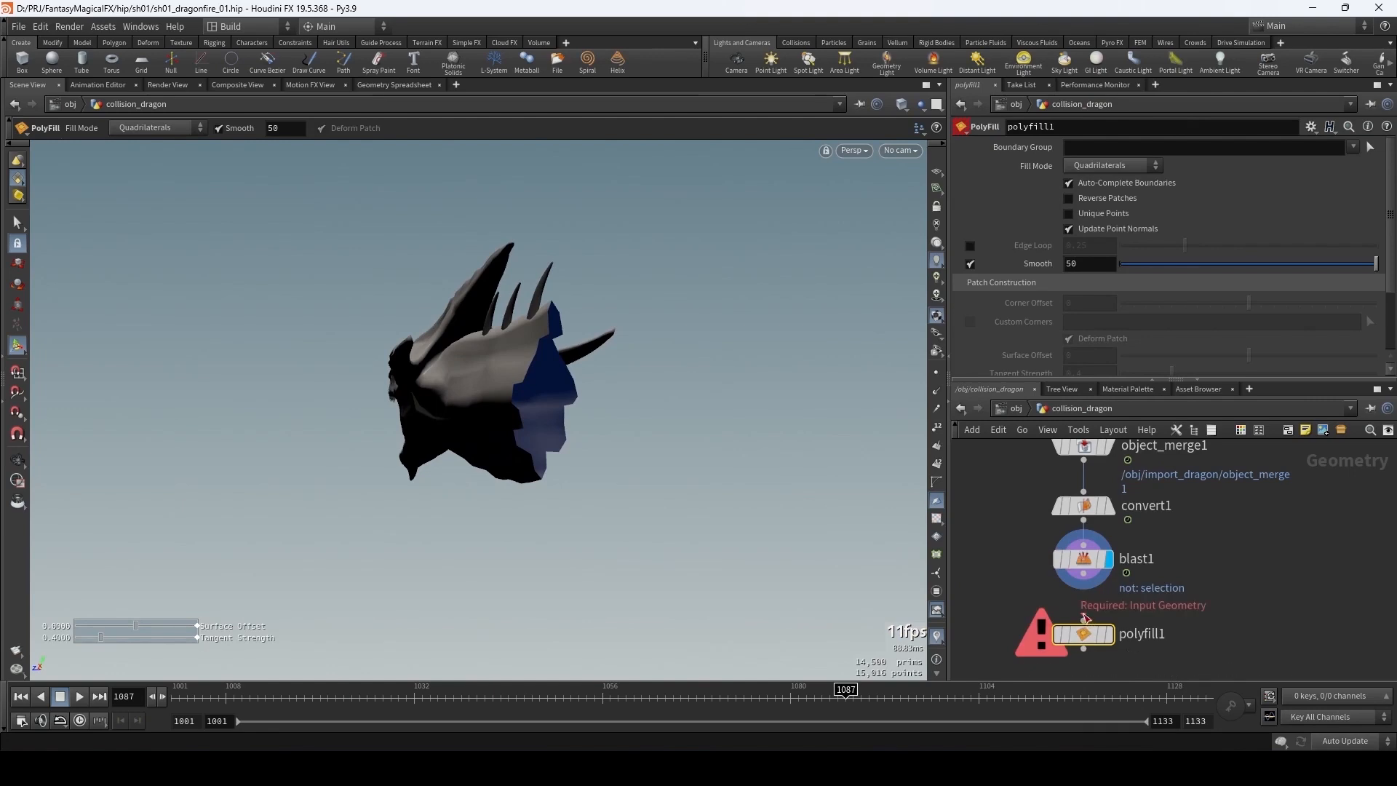
click(1083, 581)
click(1100, 622)
click(1108, 633)
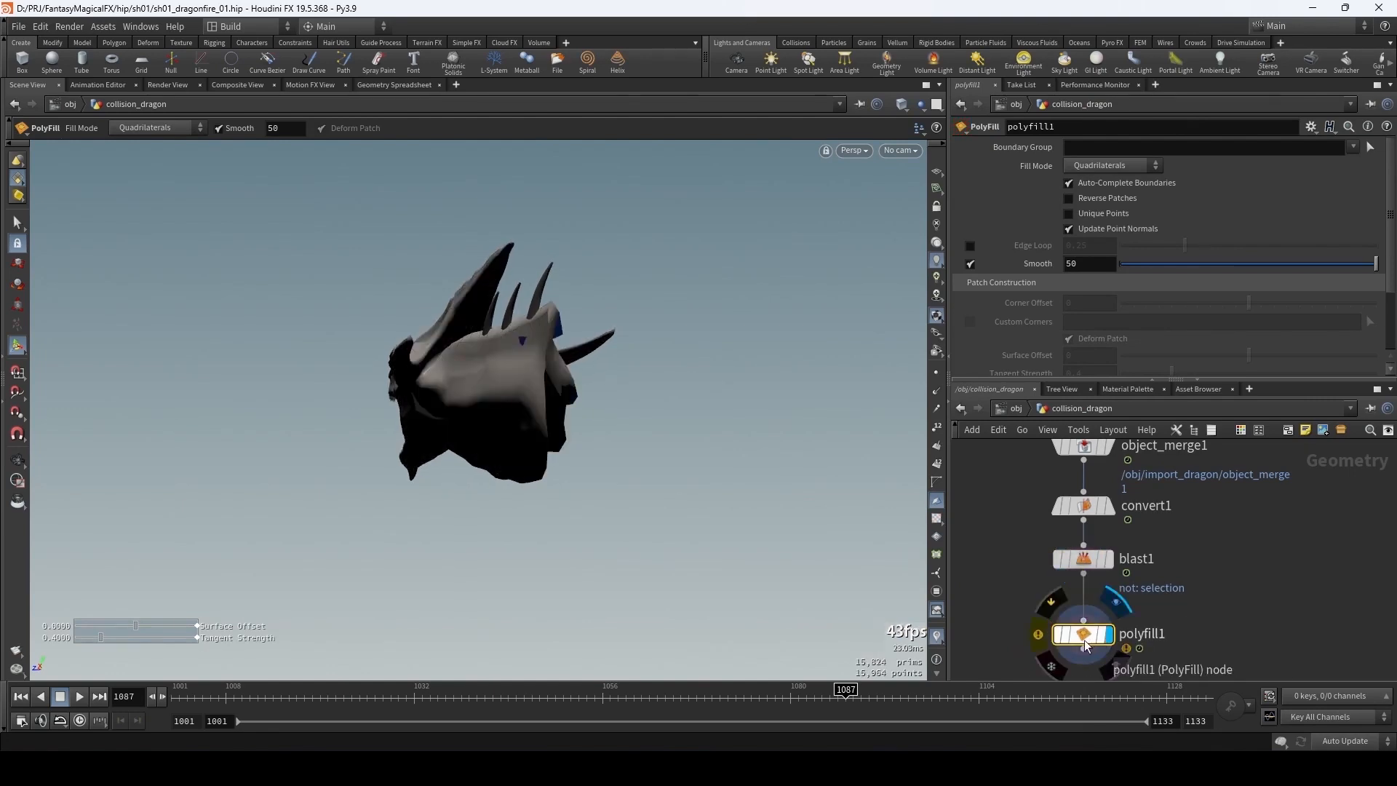
drag(1084, 639, 1084, 616)
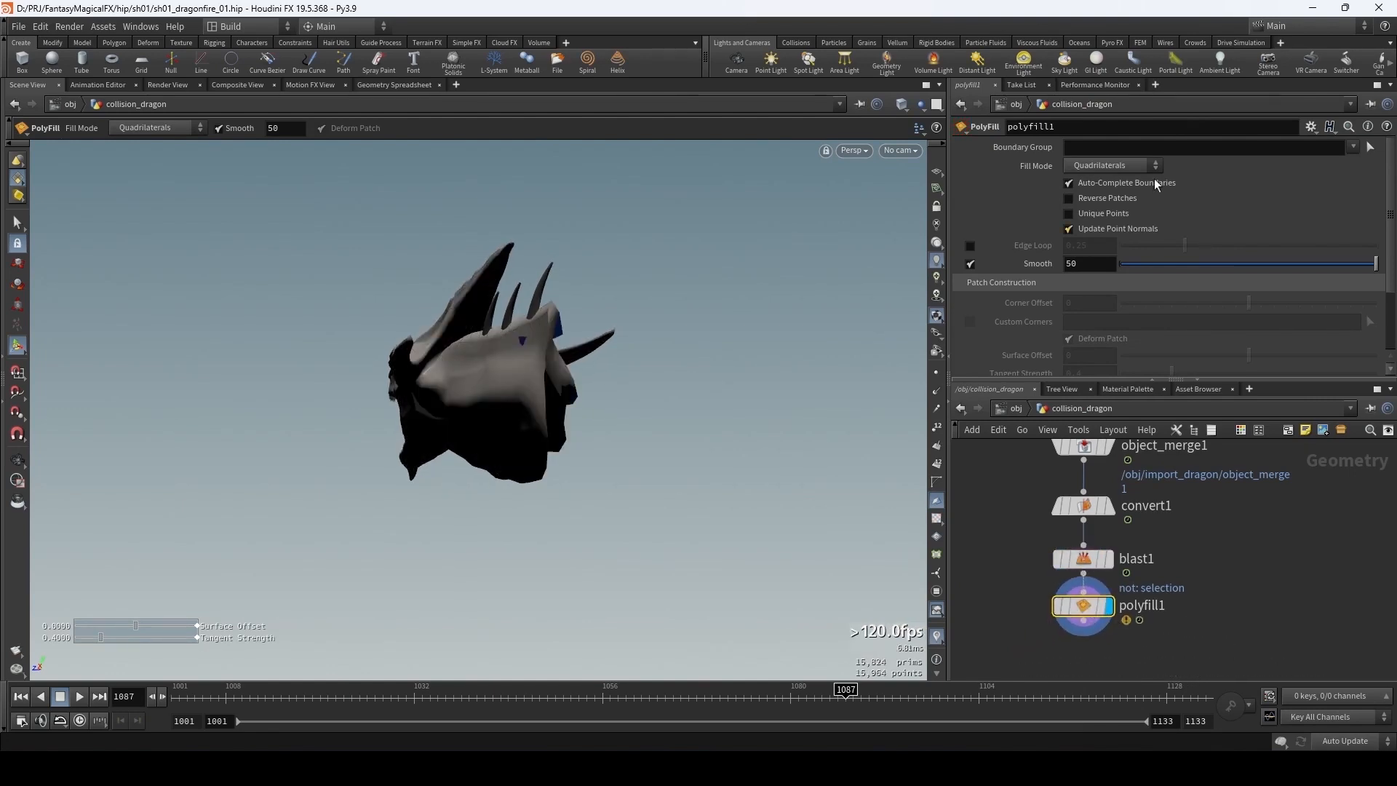
- Set the PolyFill's Fill Mode to Triangles and move the timeline to frame 1114 to check the capped head
click(1104, 166)
click(1098, 197)
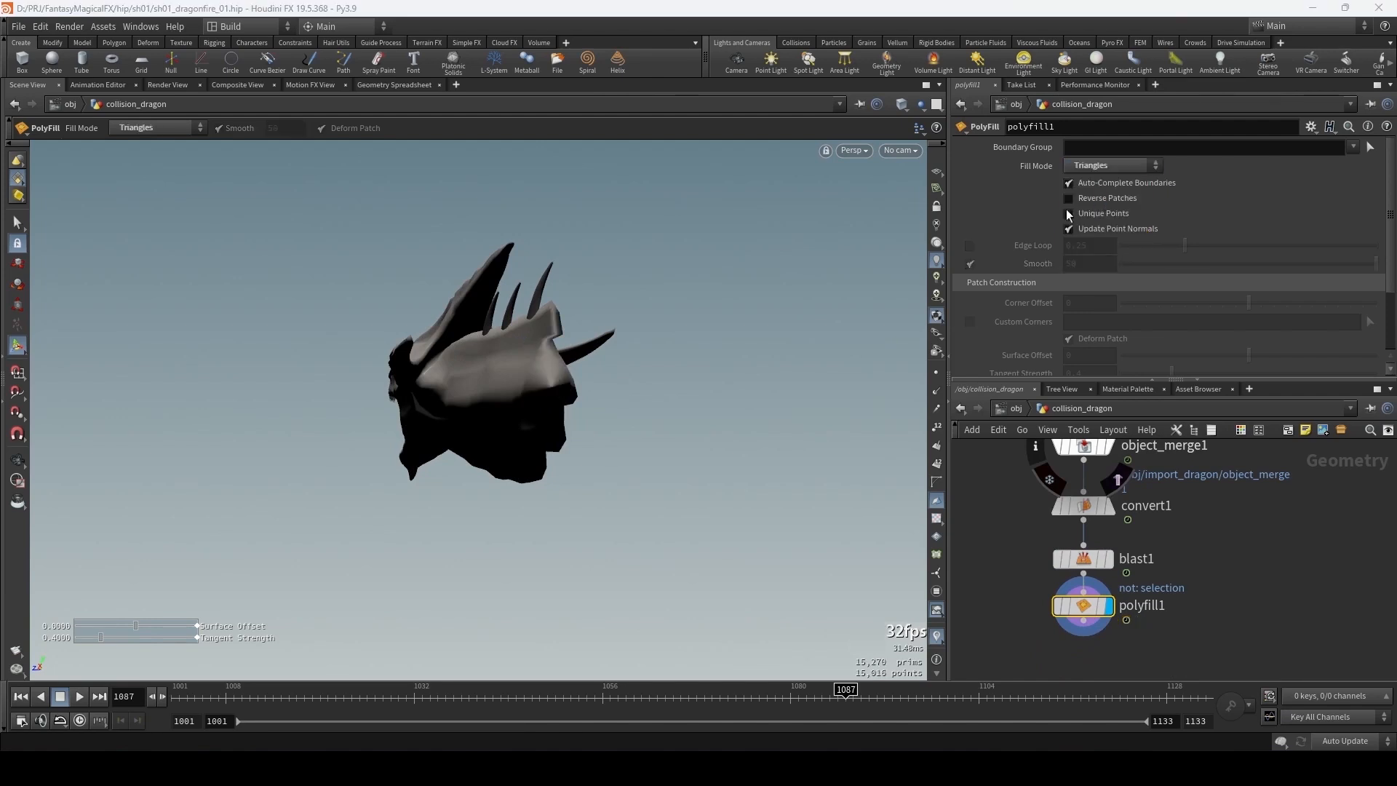
key(Escape)
drag(467, 414, 543, 414)
alt+middle_drag(543, 415, 608, 422)
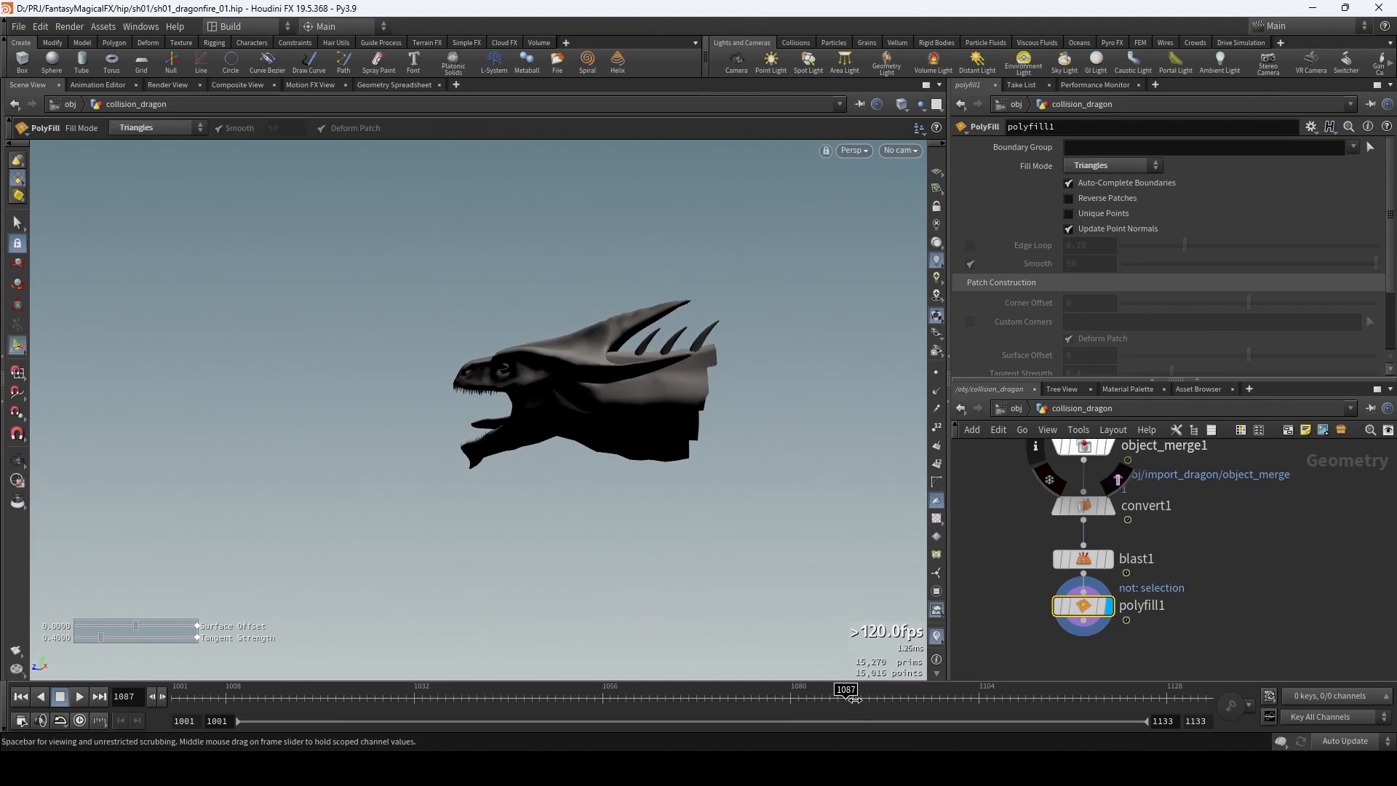
drag(845, 696, 1058, 711)
alt+drag(554, 362, 553, 425)
- Add a Collision Source node below polyfill1 and wire the PolyFill output into it
middle_drag(1156, 663, 1193, 592)
scroll(1133, 583, down, 1)
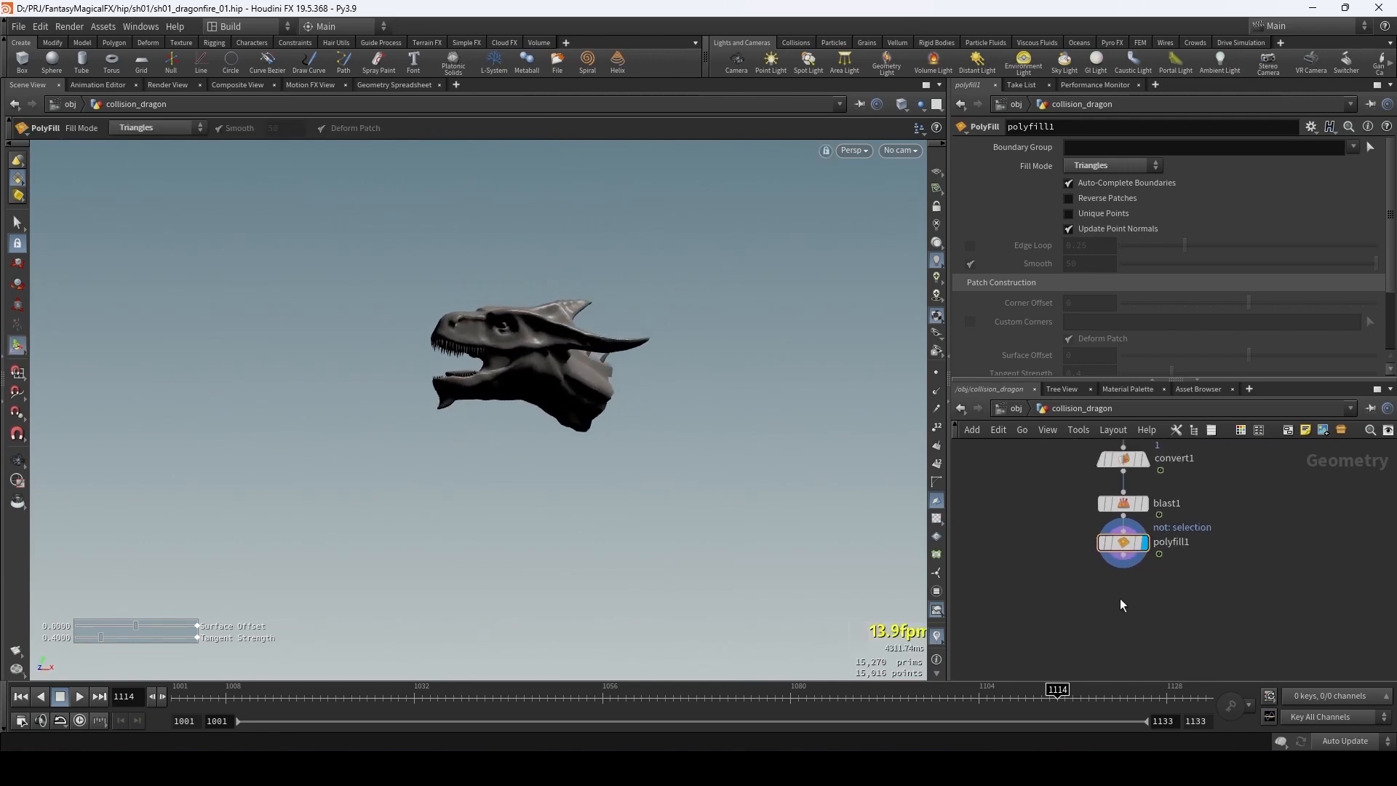
key(Tab)
text(coo)
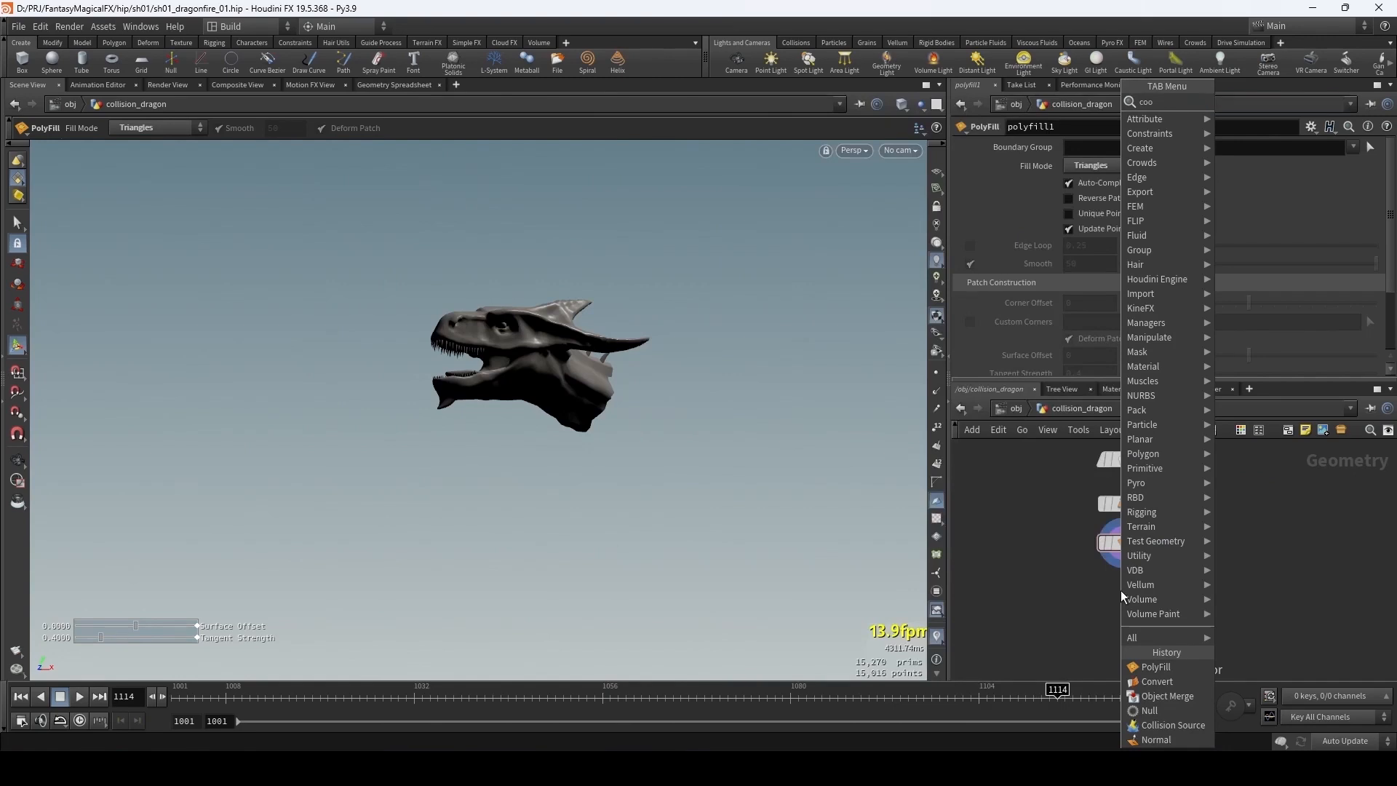
key(BackSpace)
text(lli)
key(Return)
click(1120, 591)
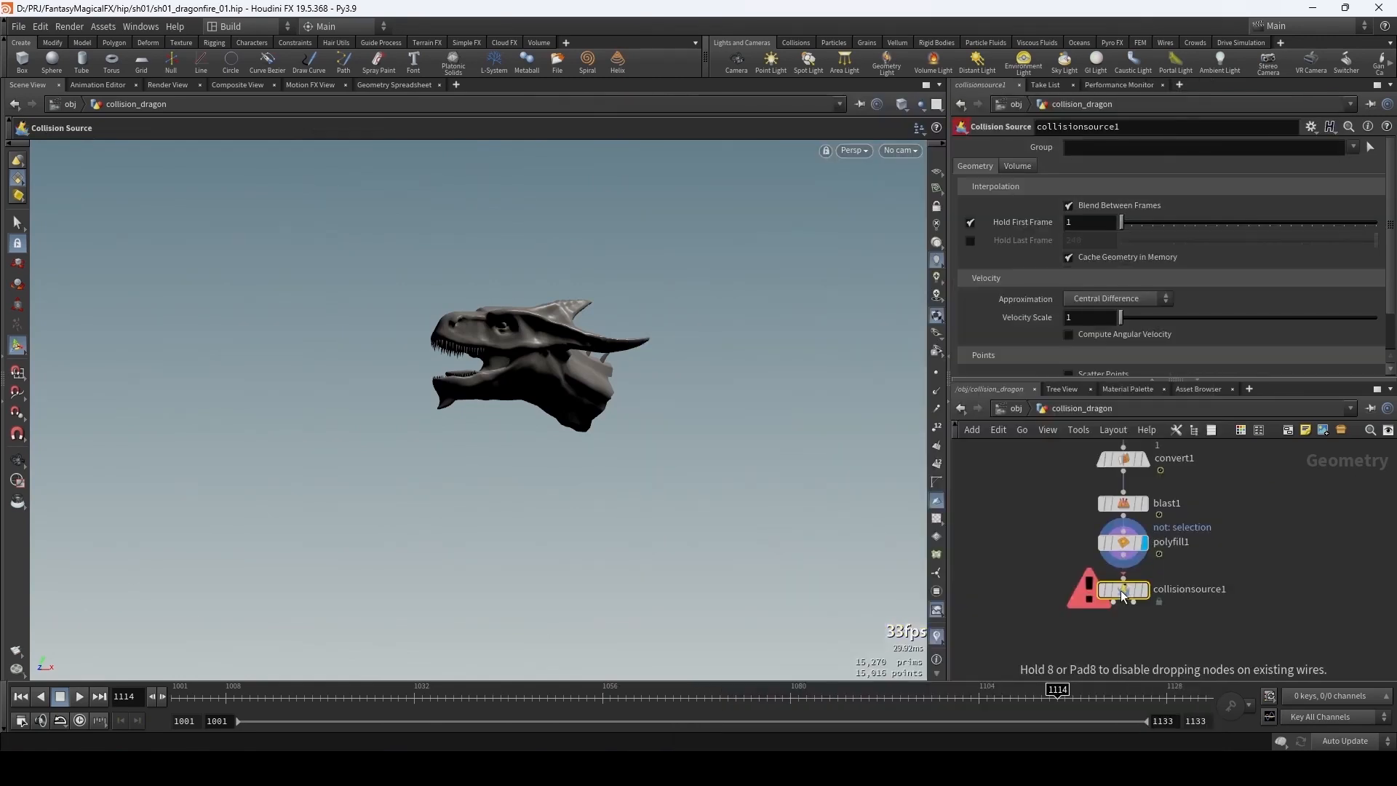
click(1124, 576)
click(1123, 556)
middle_drag(1149, 586, 1142, 560)
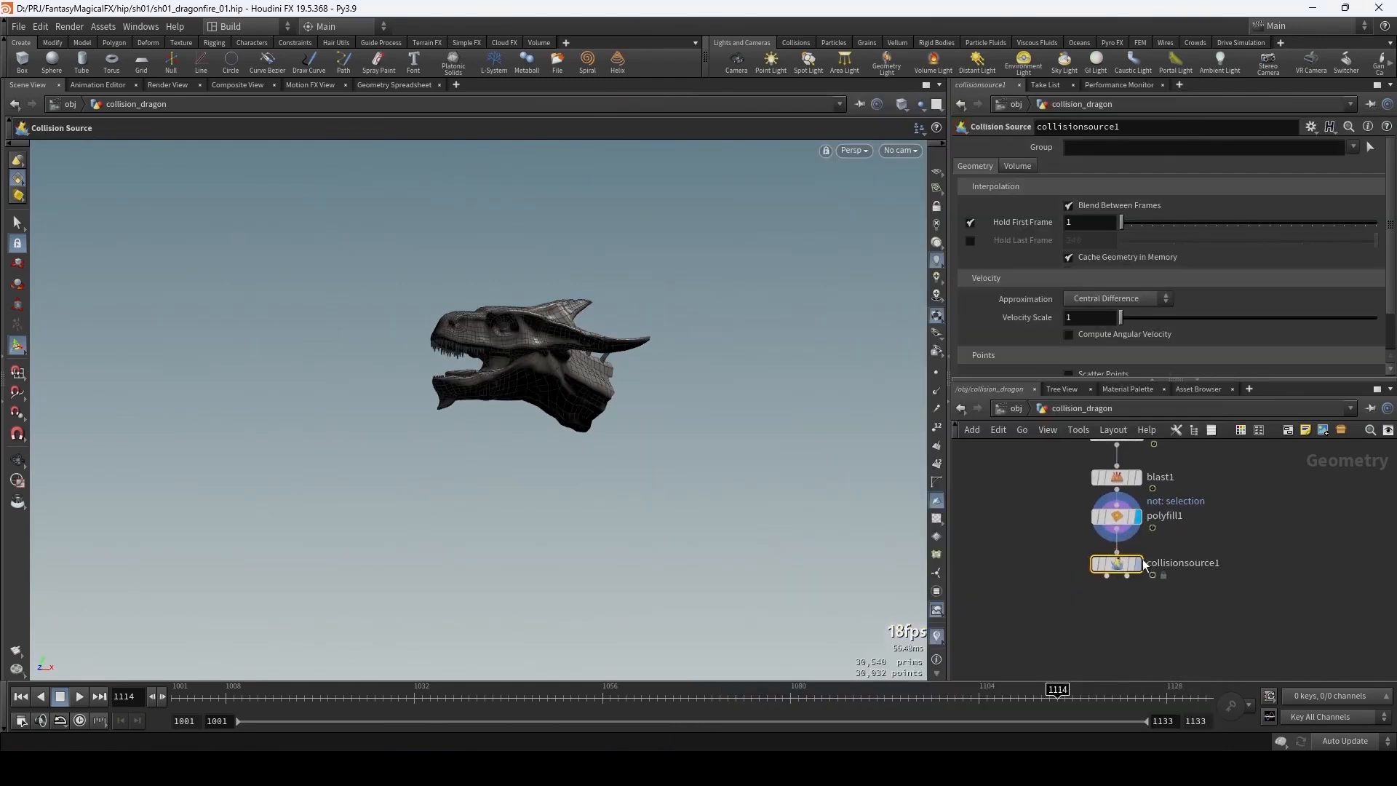
drag(1144, 564, 1144, 582)
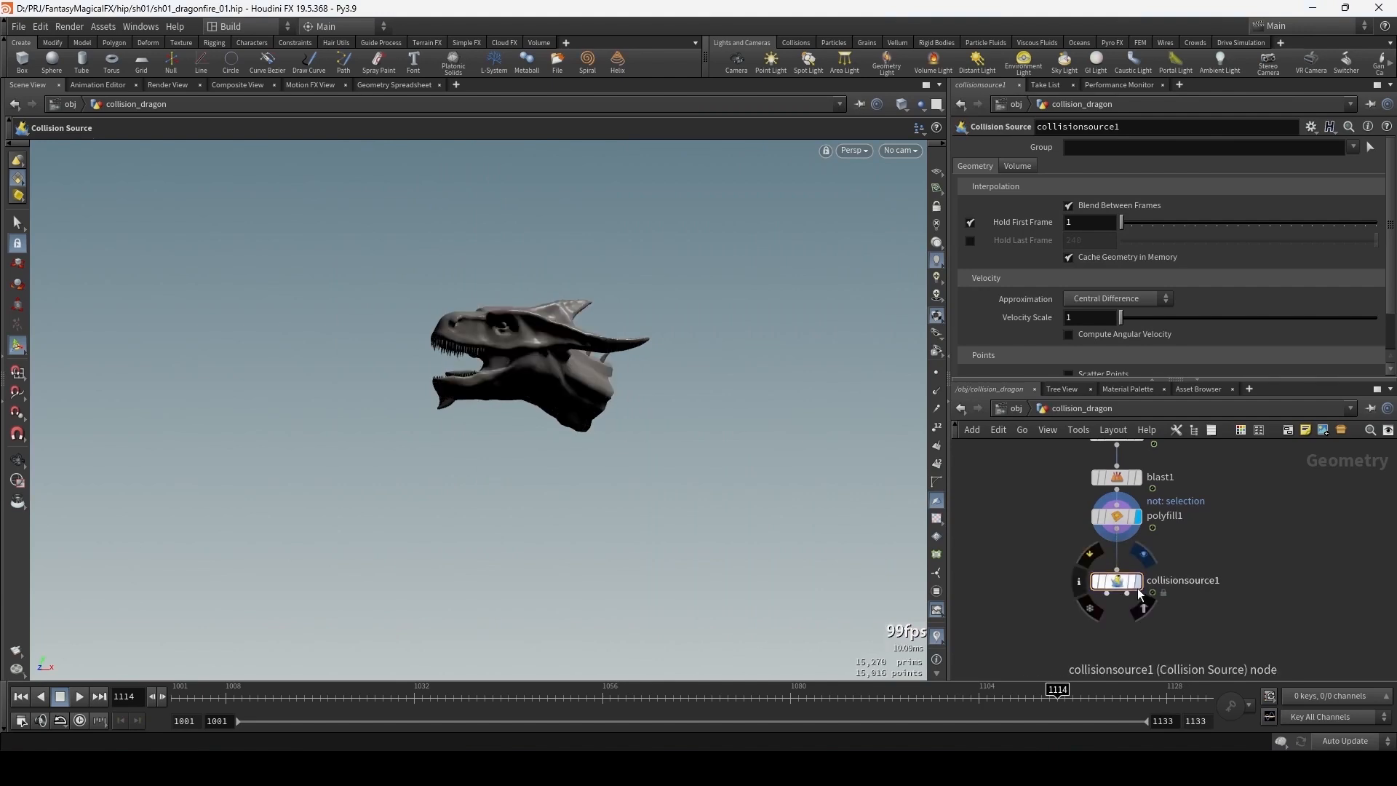
- Add a Null on the Collision Source's first output and name it GEO_HEAD01
key(Tab)
text(null)
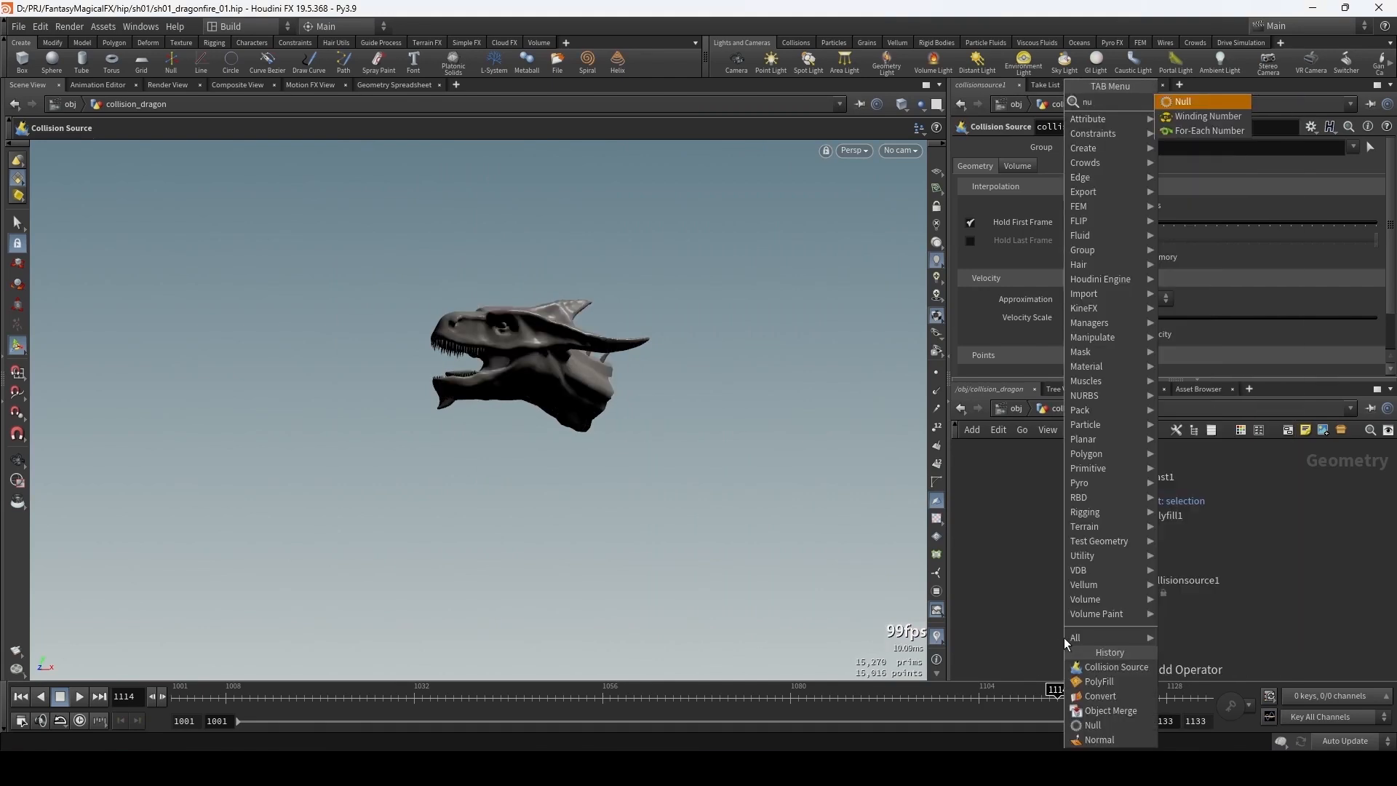
key(Return)
click(1063, 638)
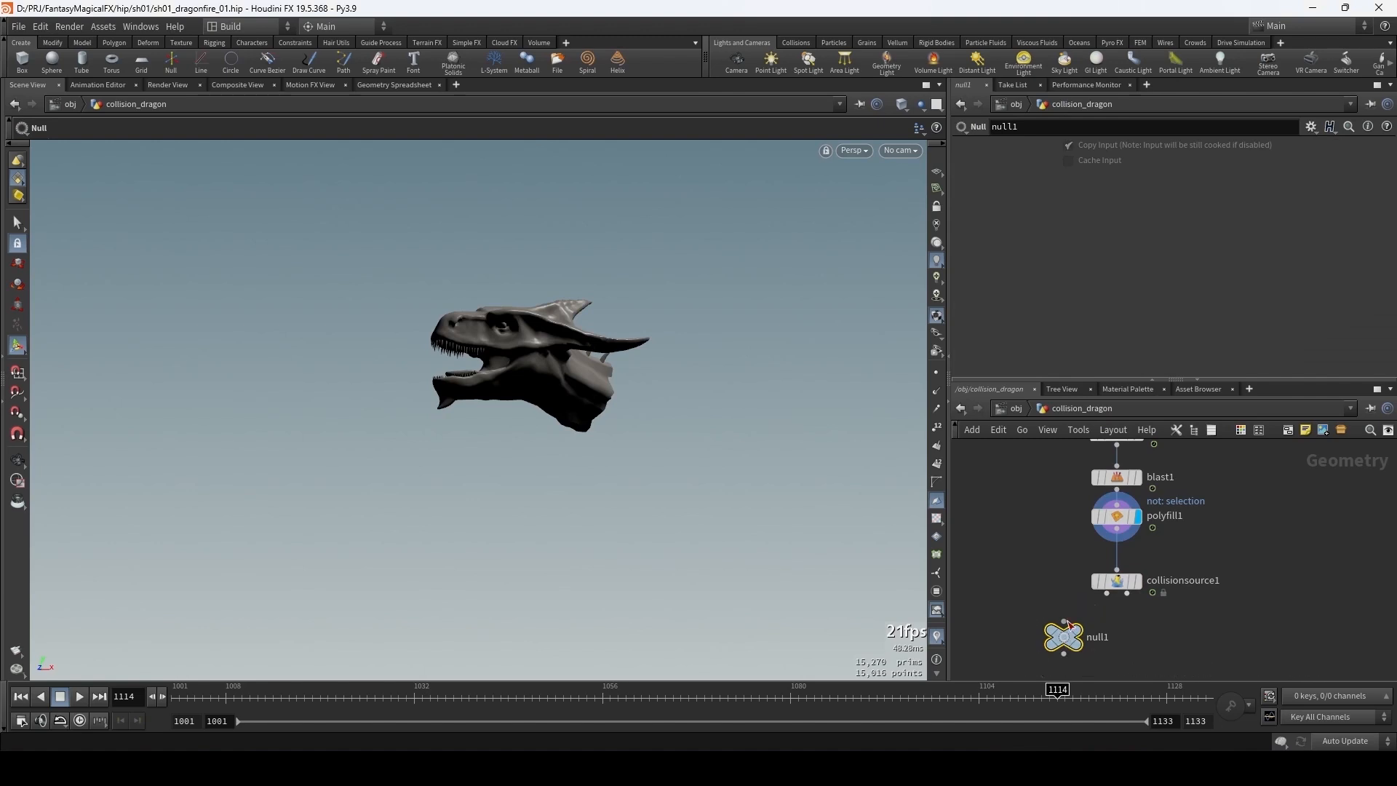
double_click(1098, 637)
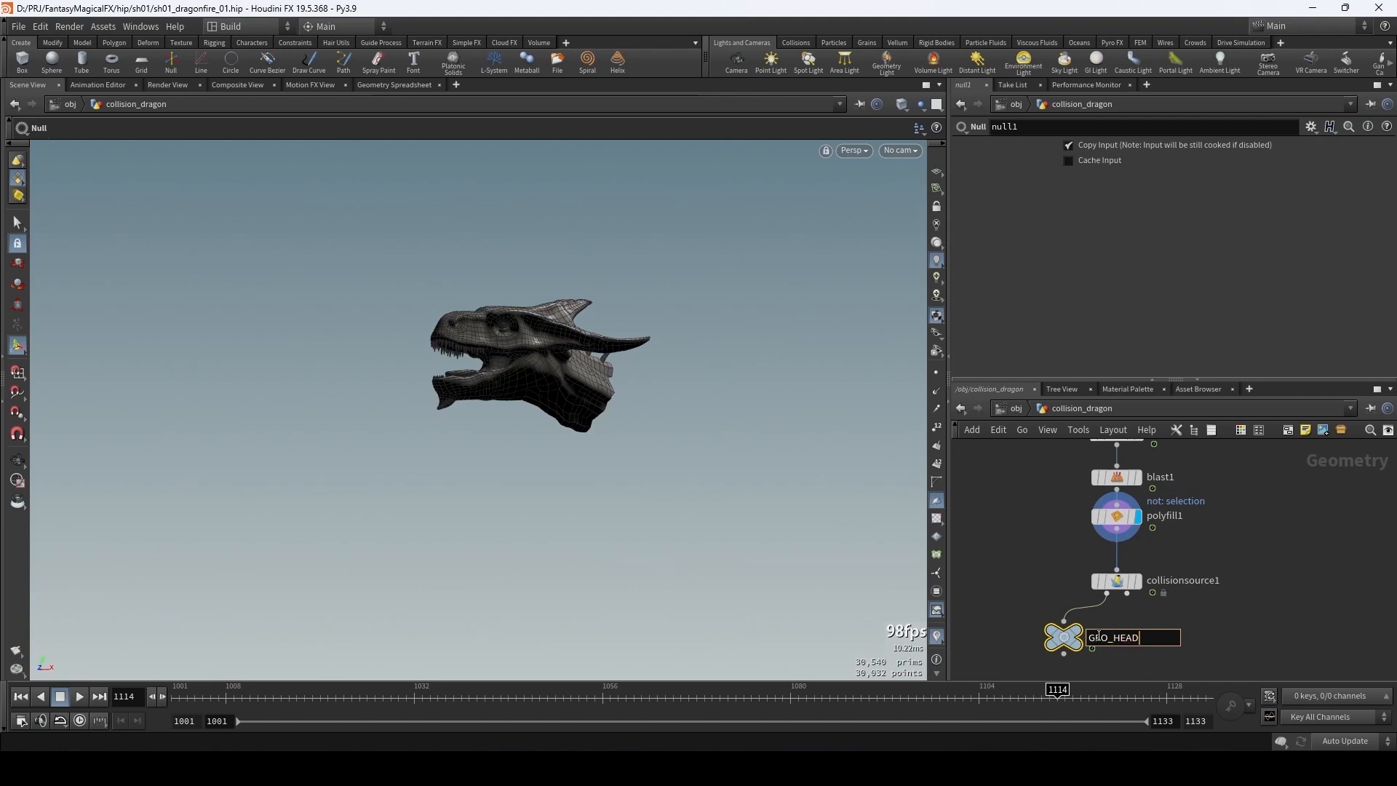
text(GEO_HEAD01)
key(Return)
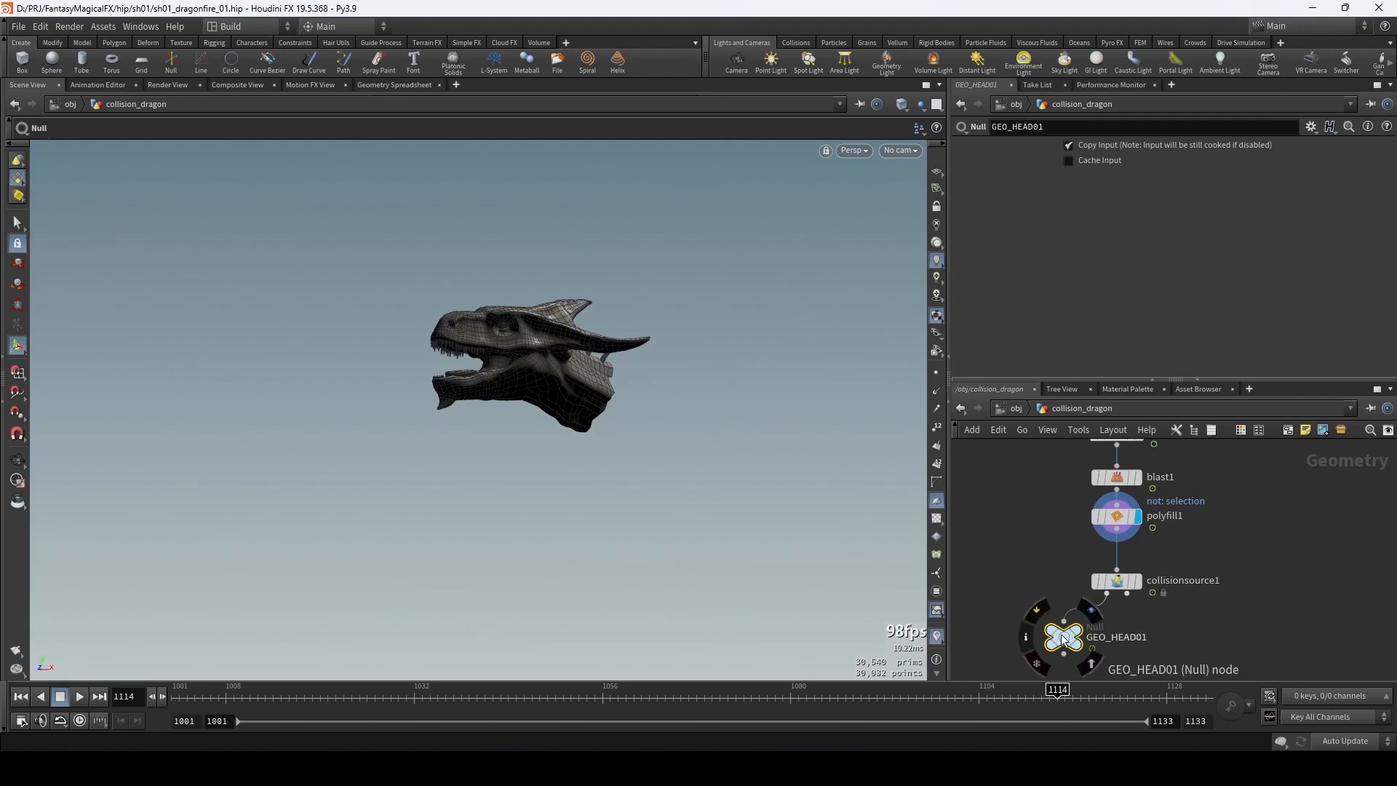
- Duplicate GEO_HEAD01, wire the copy to the Collision Source's VDB output, rename it VDB_HEAD01 and display it
drag(1062, 639, 1198, 644)
click(1200, 626)
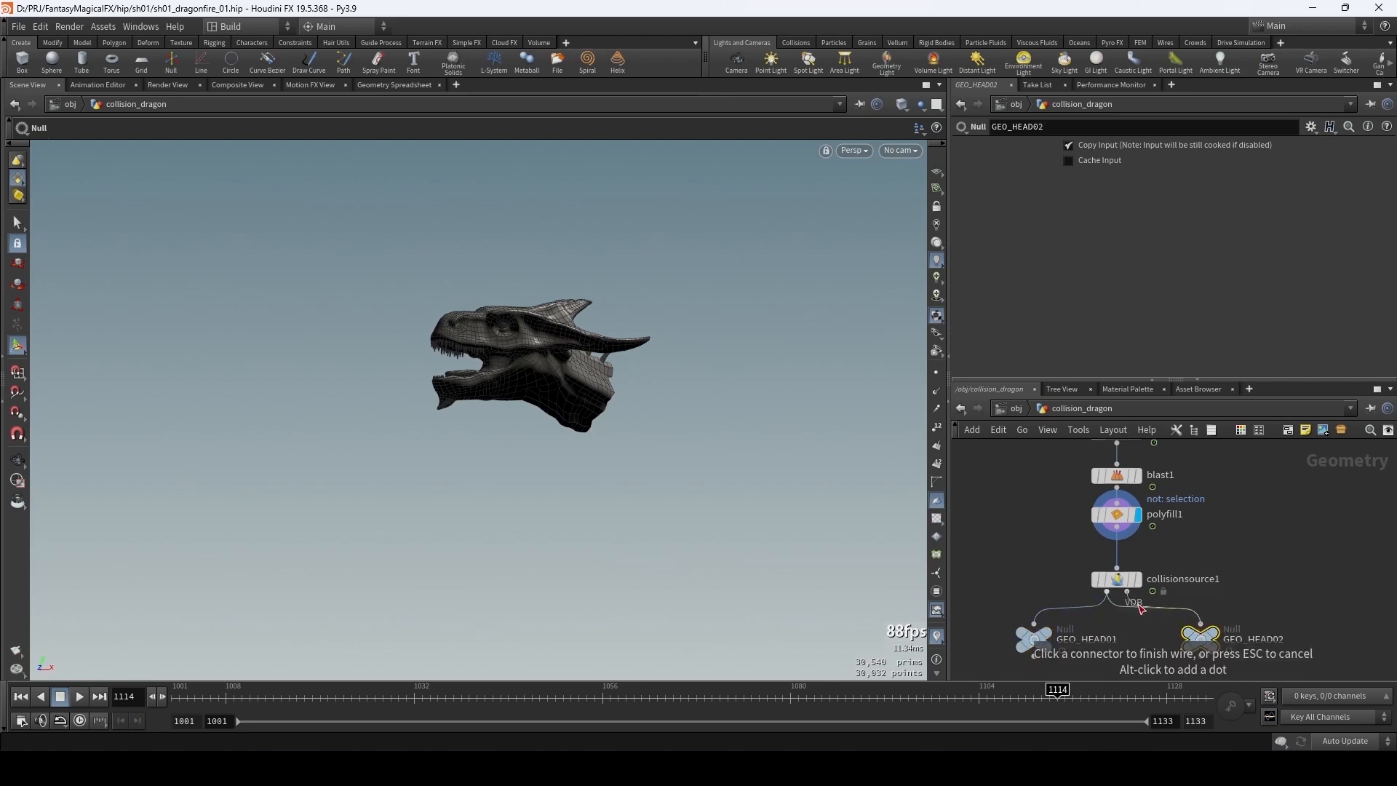
click(1128, 593)
double_click(1238, 637)
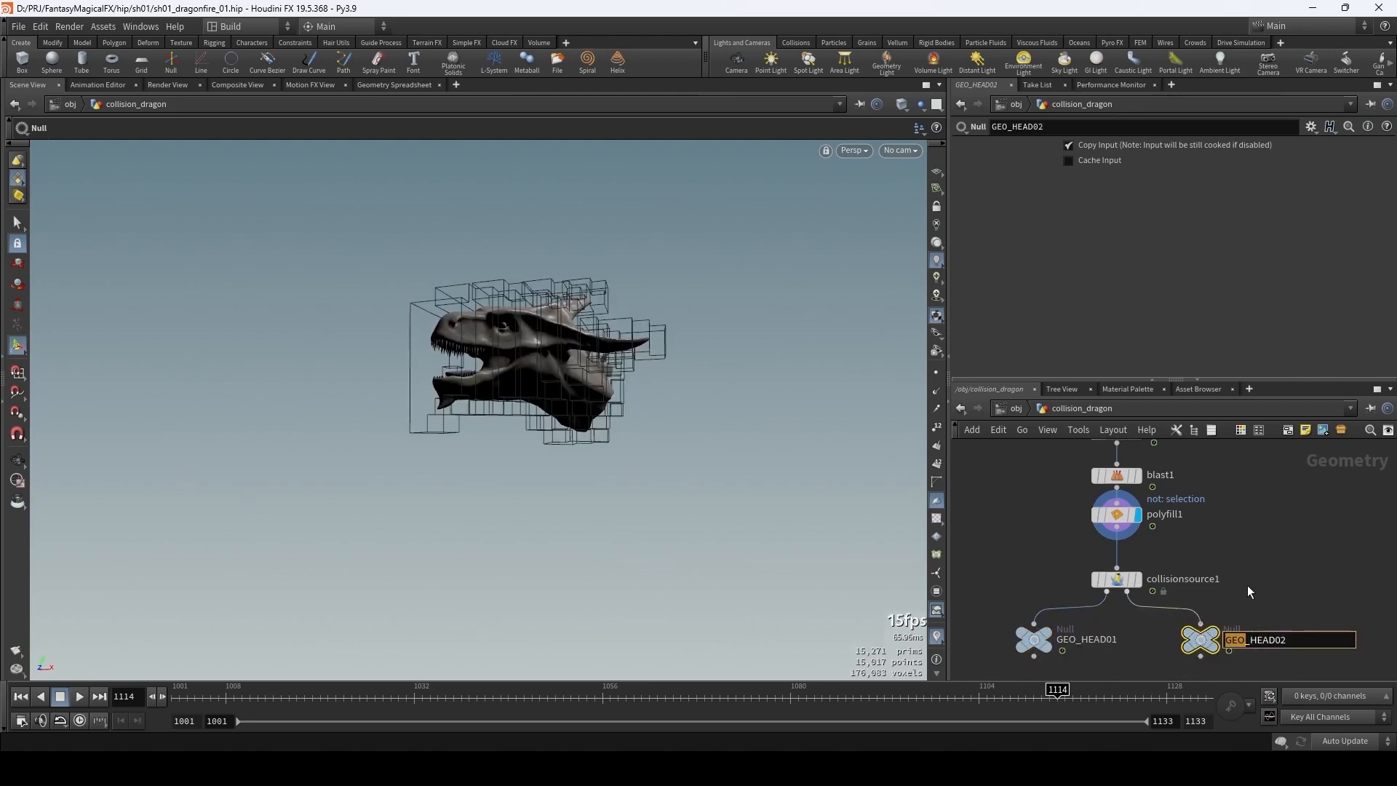
text(VDB)
click(1214, 639)
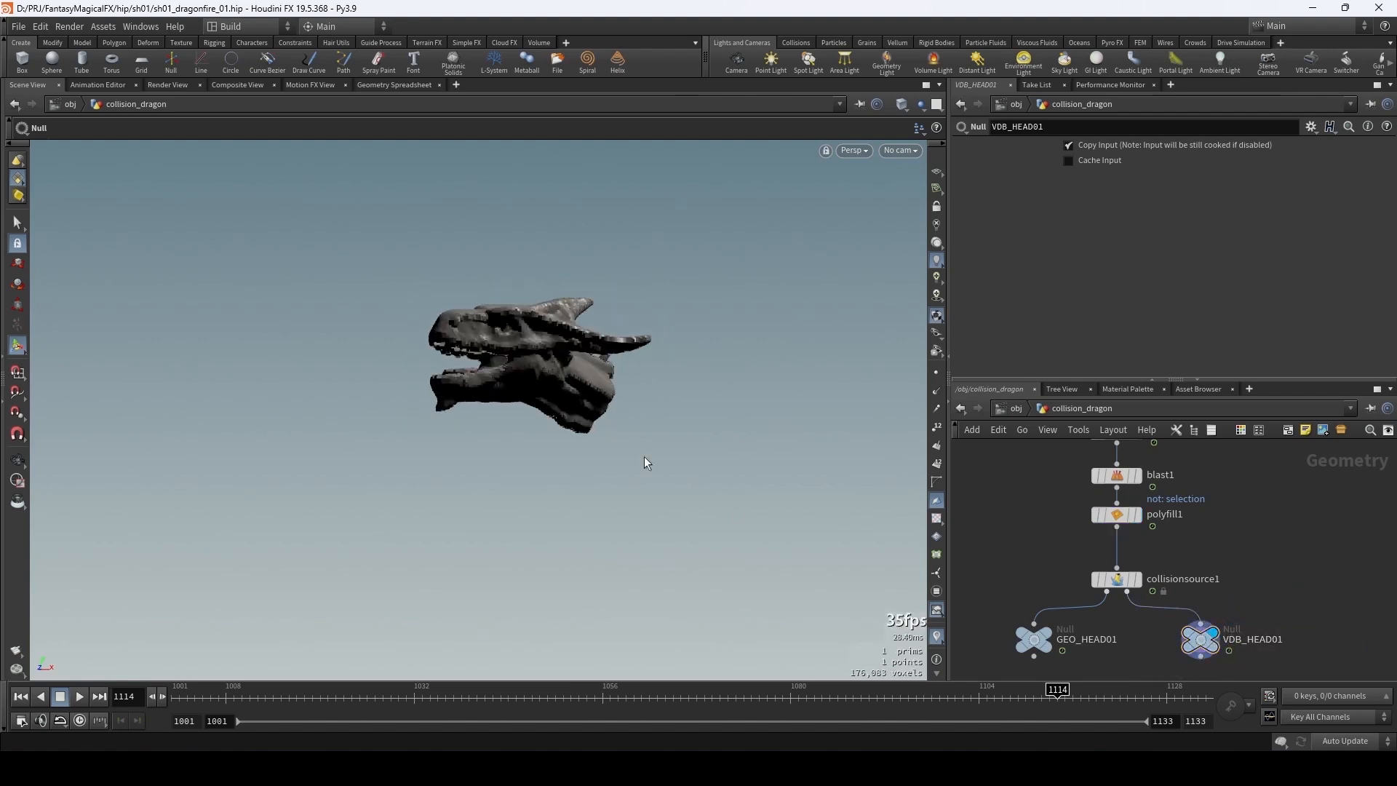
- Set the Voxel Size of collisionsource1's volume to 0.05 and inspect the head VDB
key(Escape)
right_drag(470, 323, 726, 334)
drag(465, 320, 523, 451)
click(1124, 580)
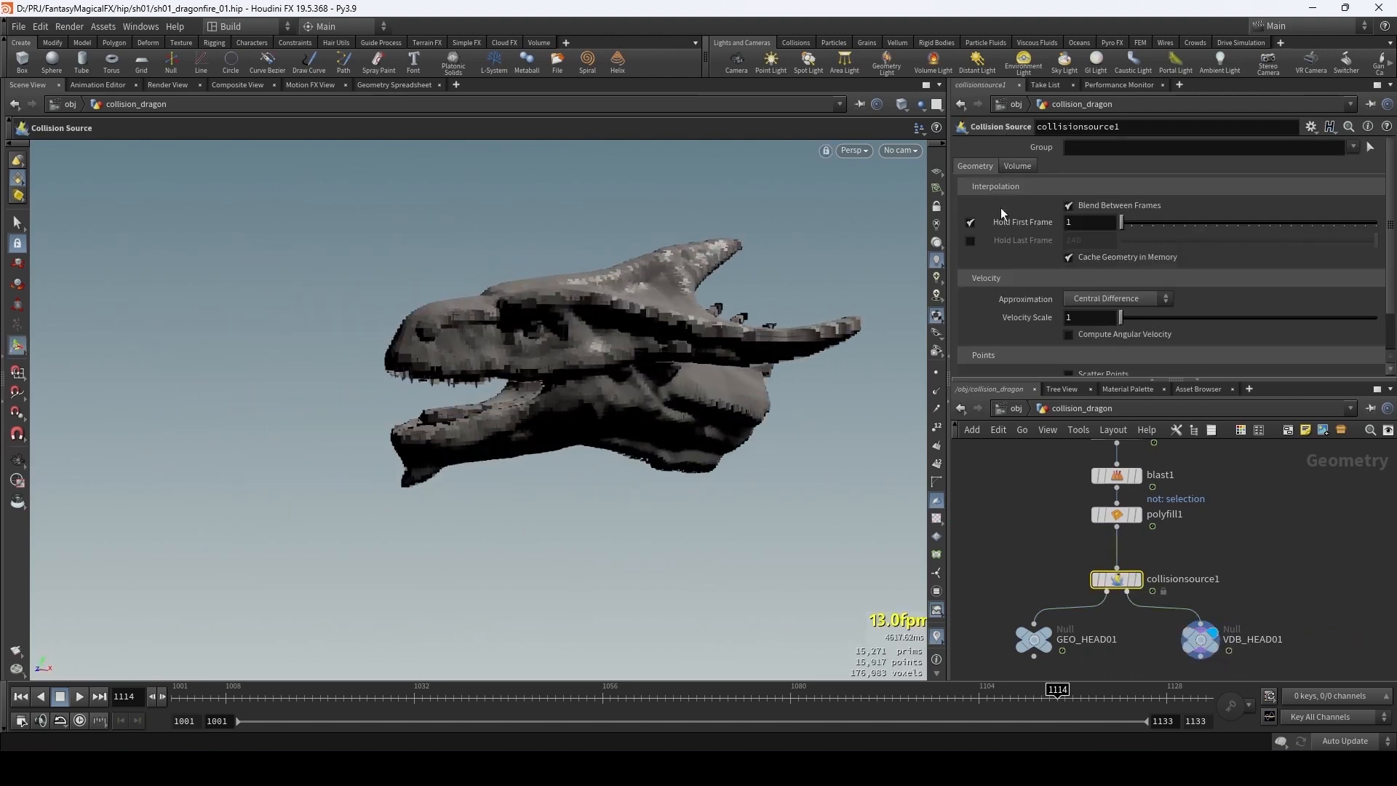
click(1016, 166)
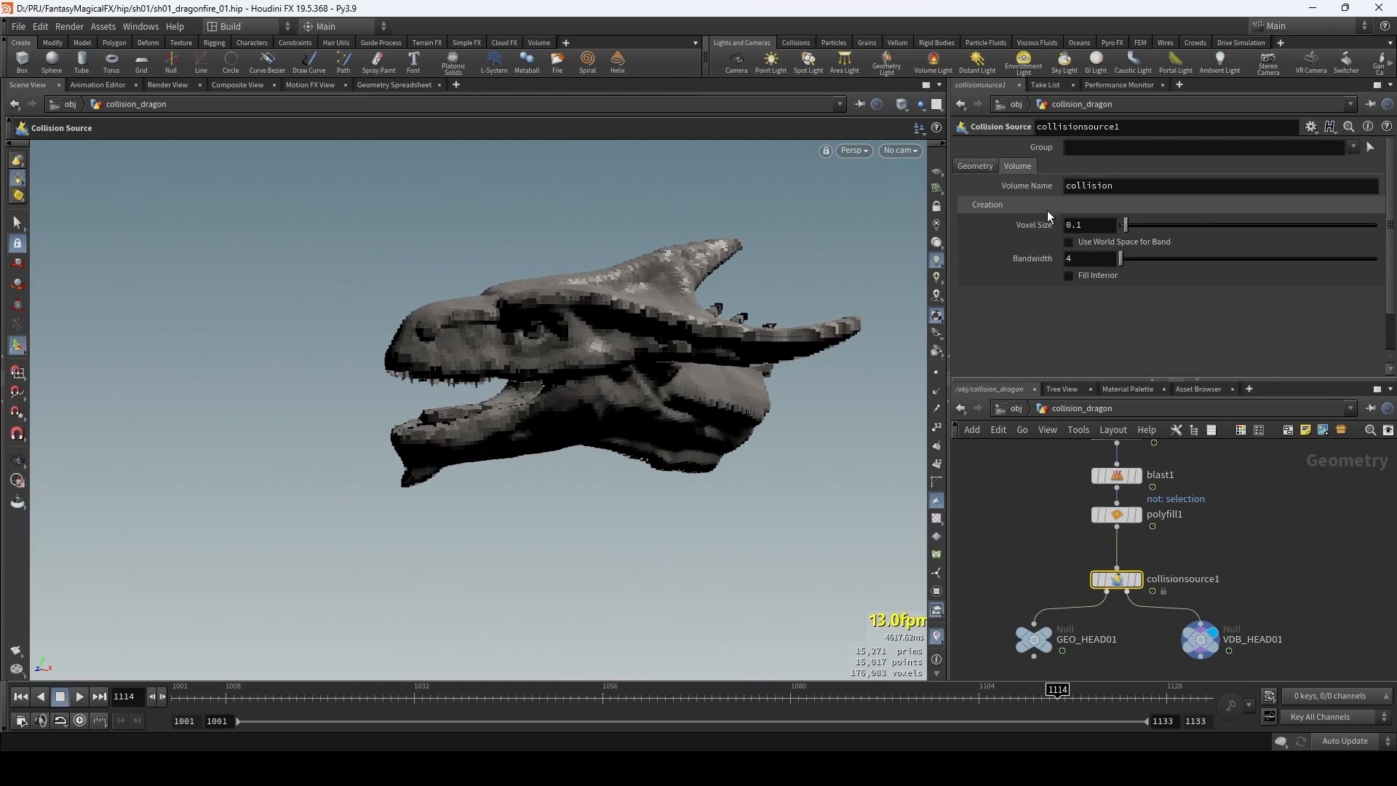
click(1093, 224)
text(0.05)
key(Return)
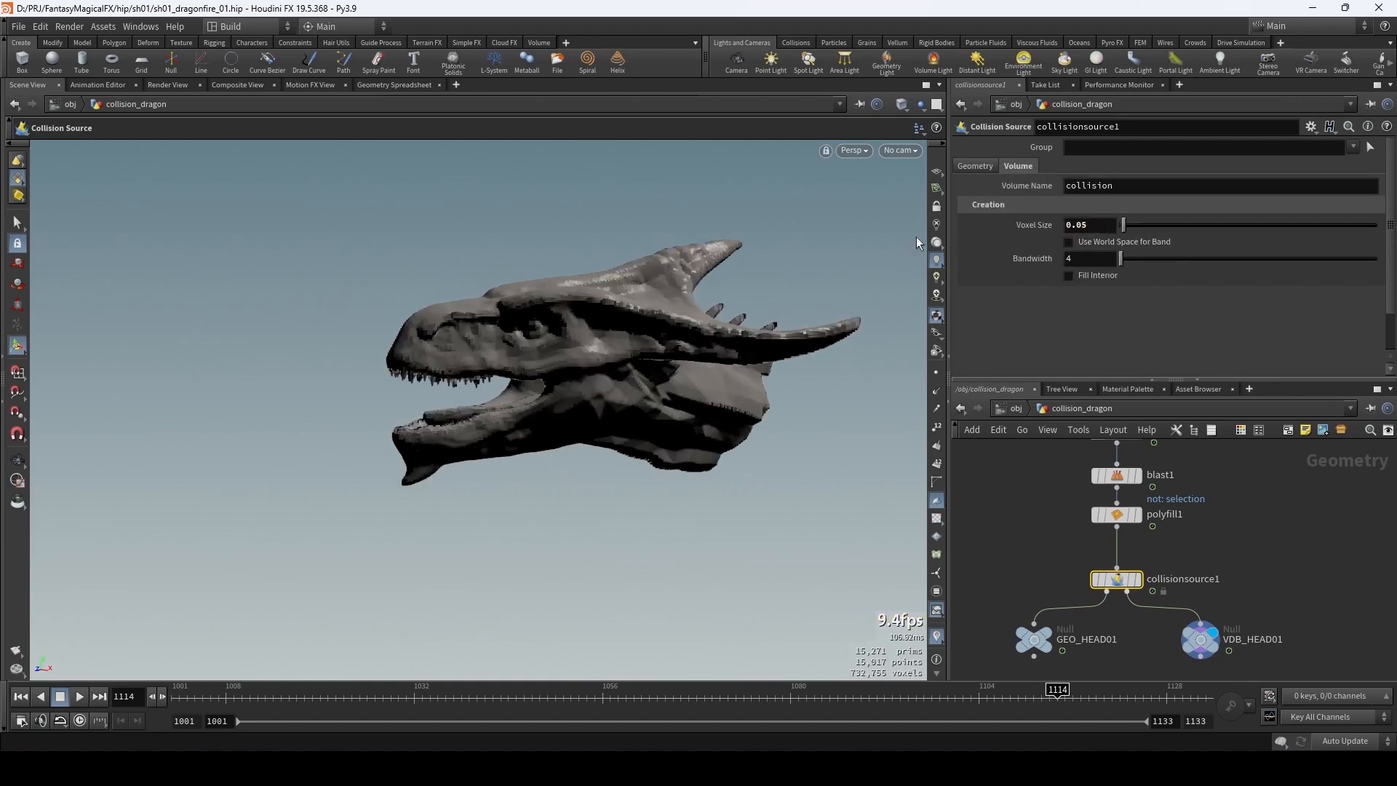
key(Escape)
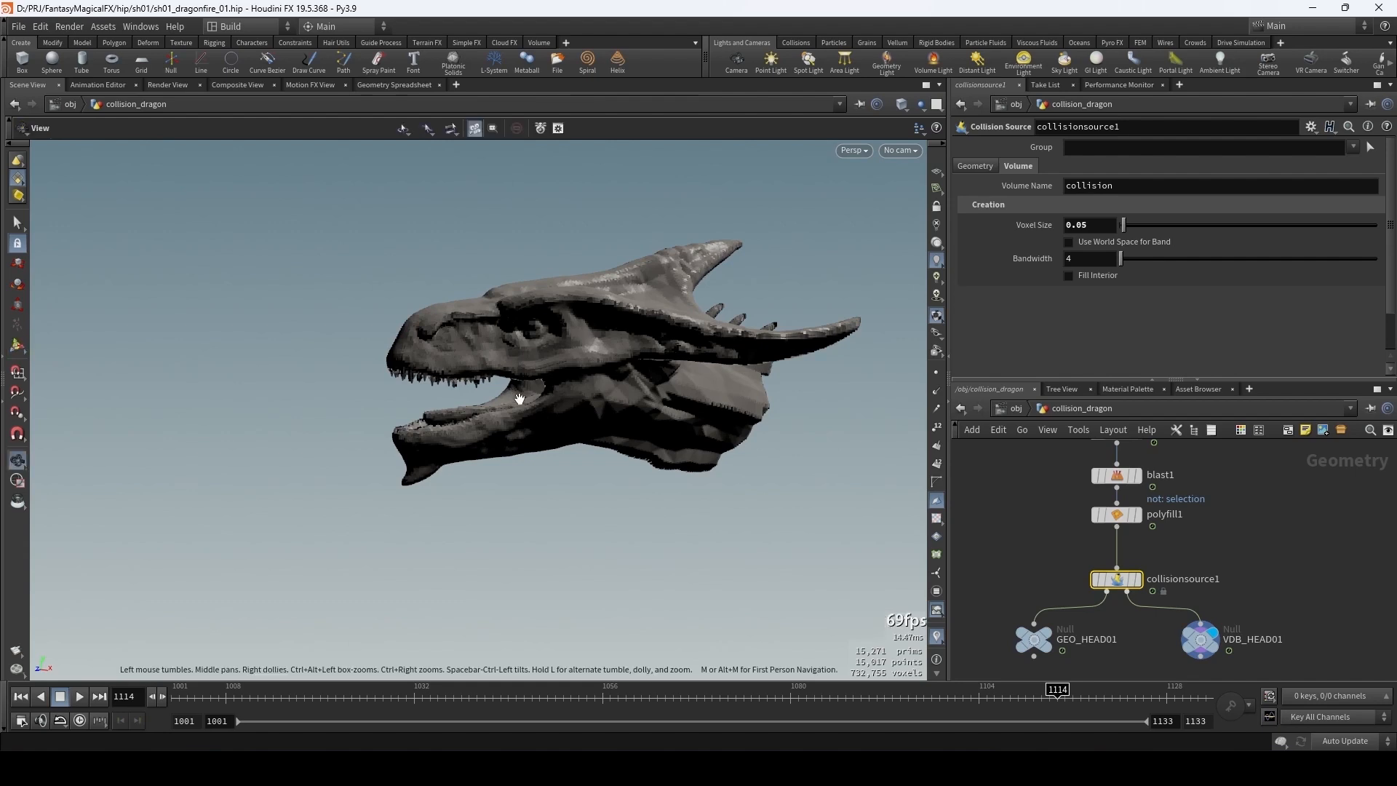
drag(510, 393, 536, 377)
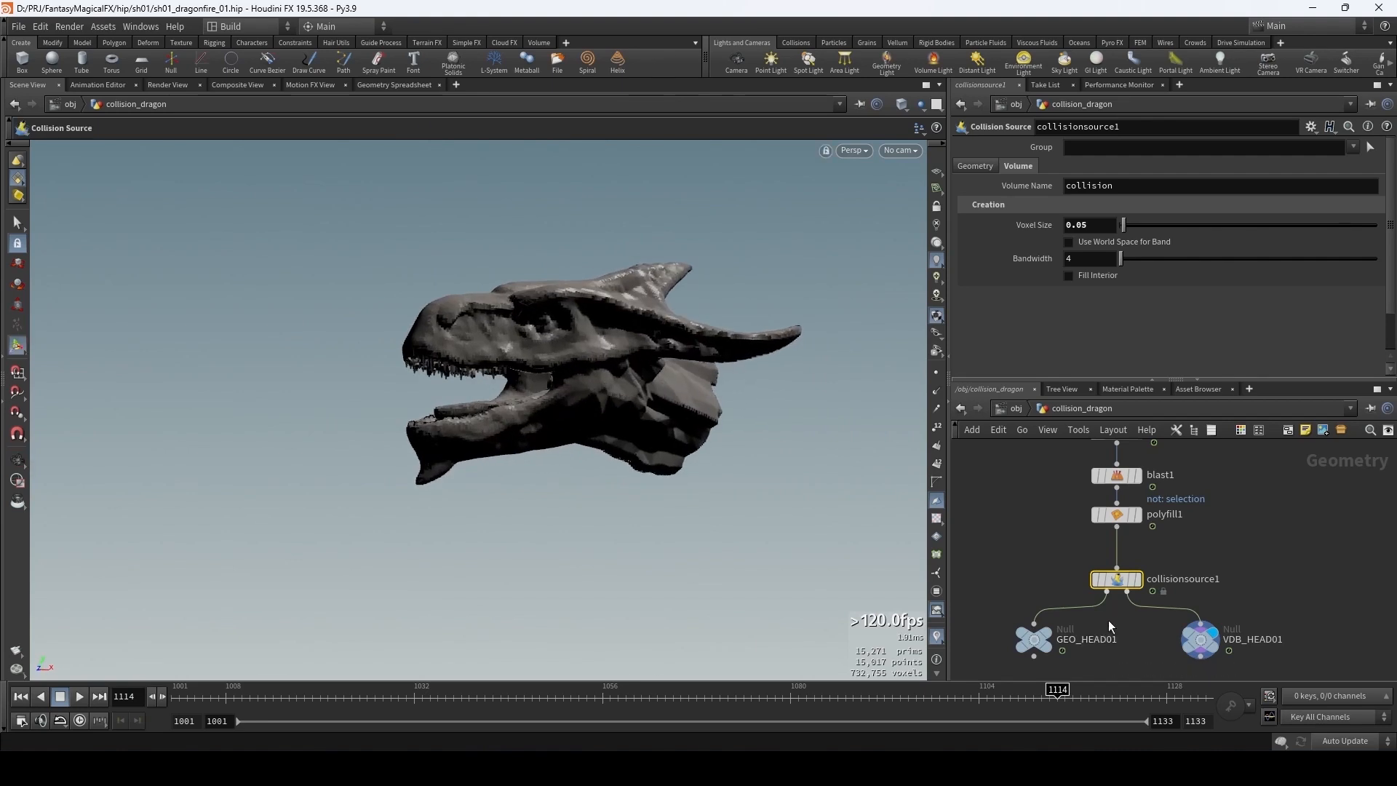
- Move the timeline to frame 1087 and display the GEO_HEAD01 null
middle_drag(1110, 627, 1134, 621)
click(611, 703)
drag(610, 703, 845, 704)
mouse_move(1075, 630)
click(1084, 606)
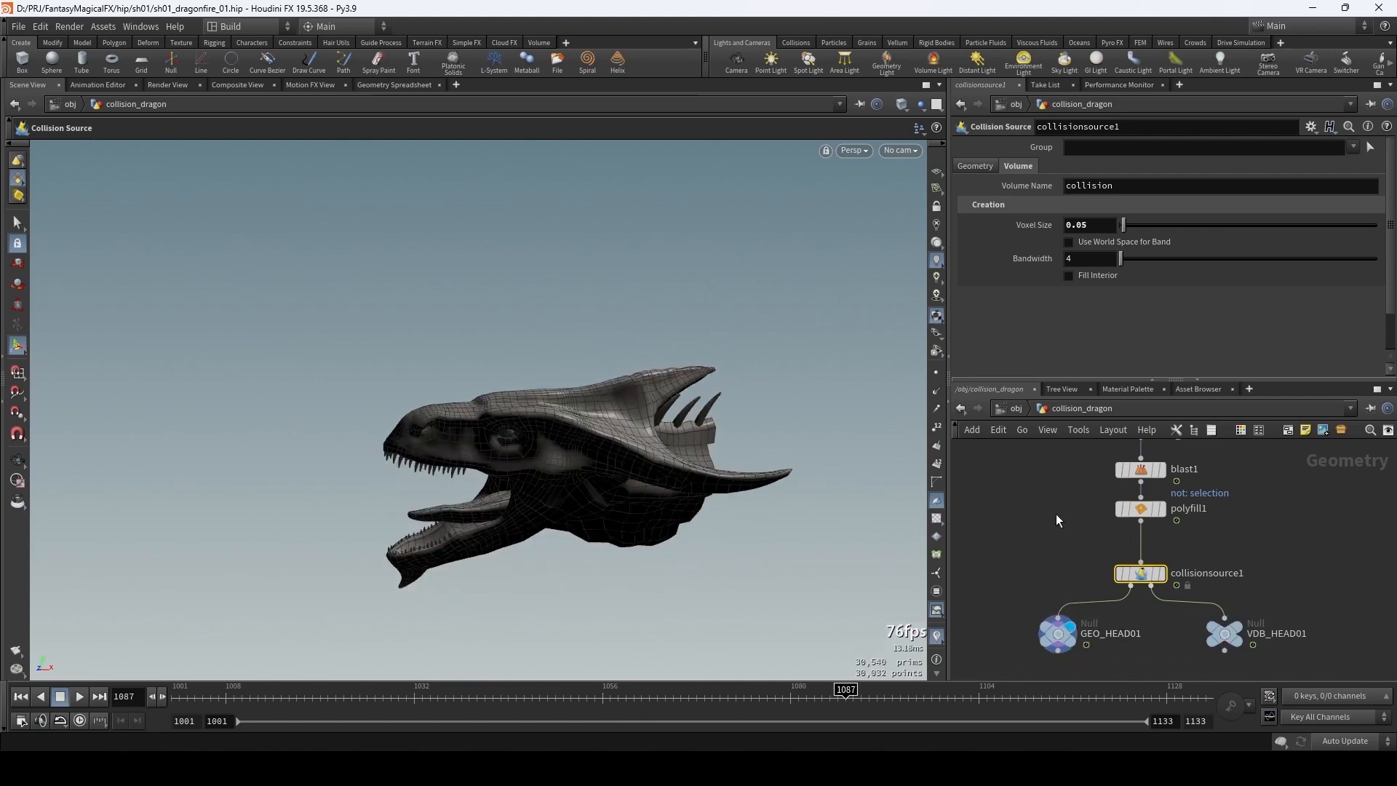
- Return to the object level and colour the collision_dragon node green
click(1014, 412)
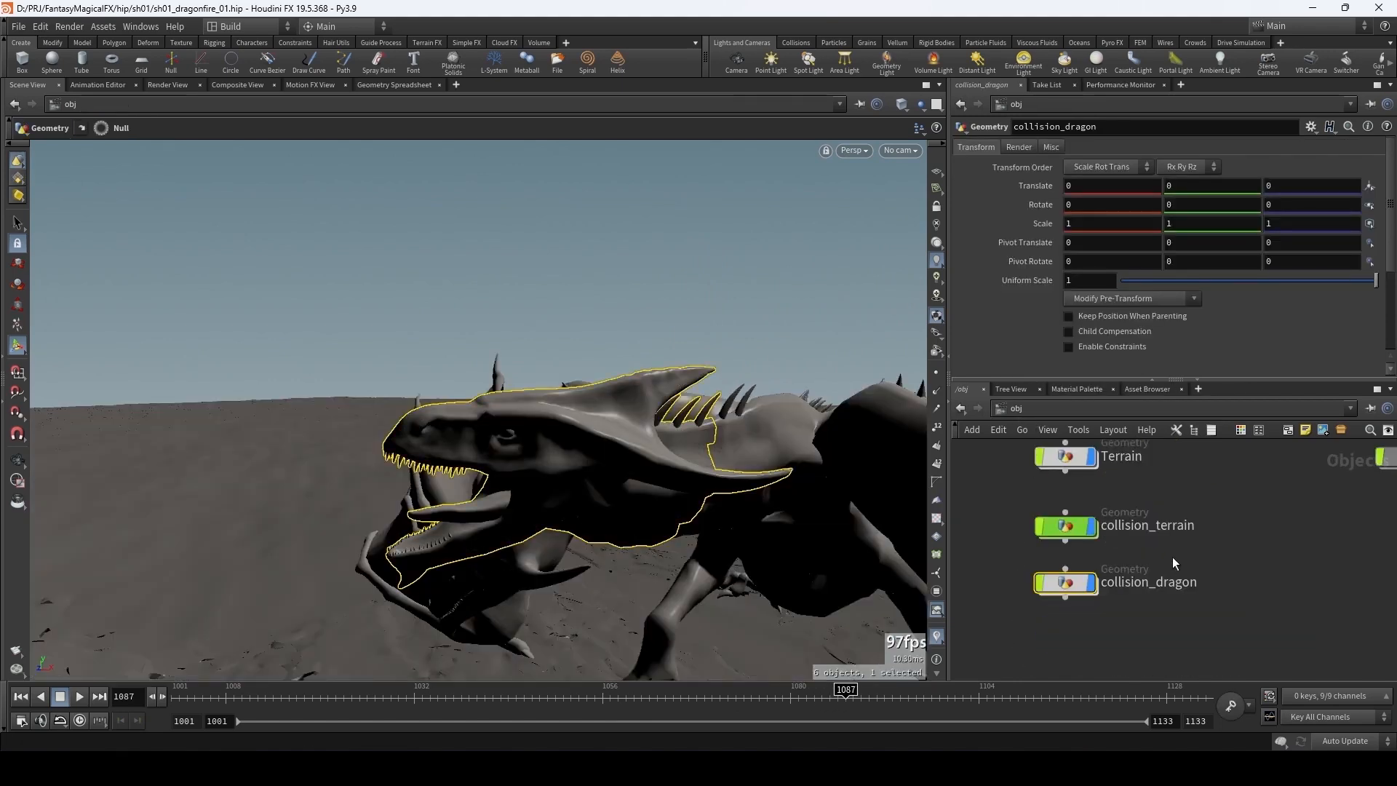
click(1039, 600)
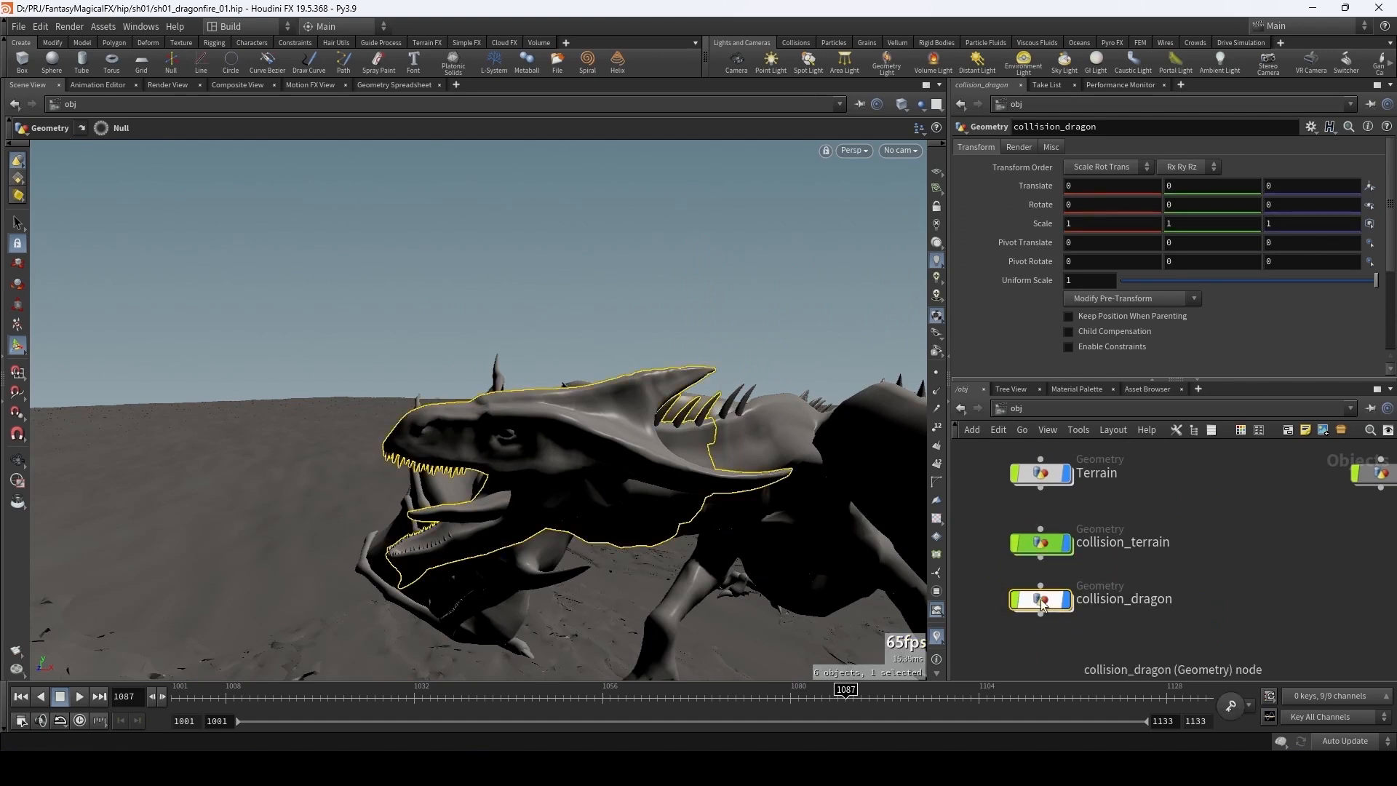
key(c)
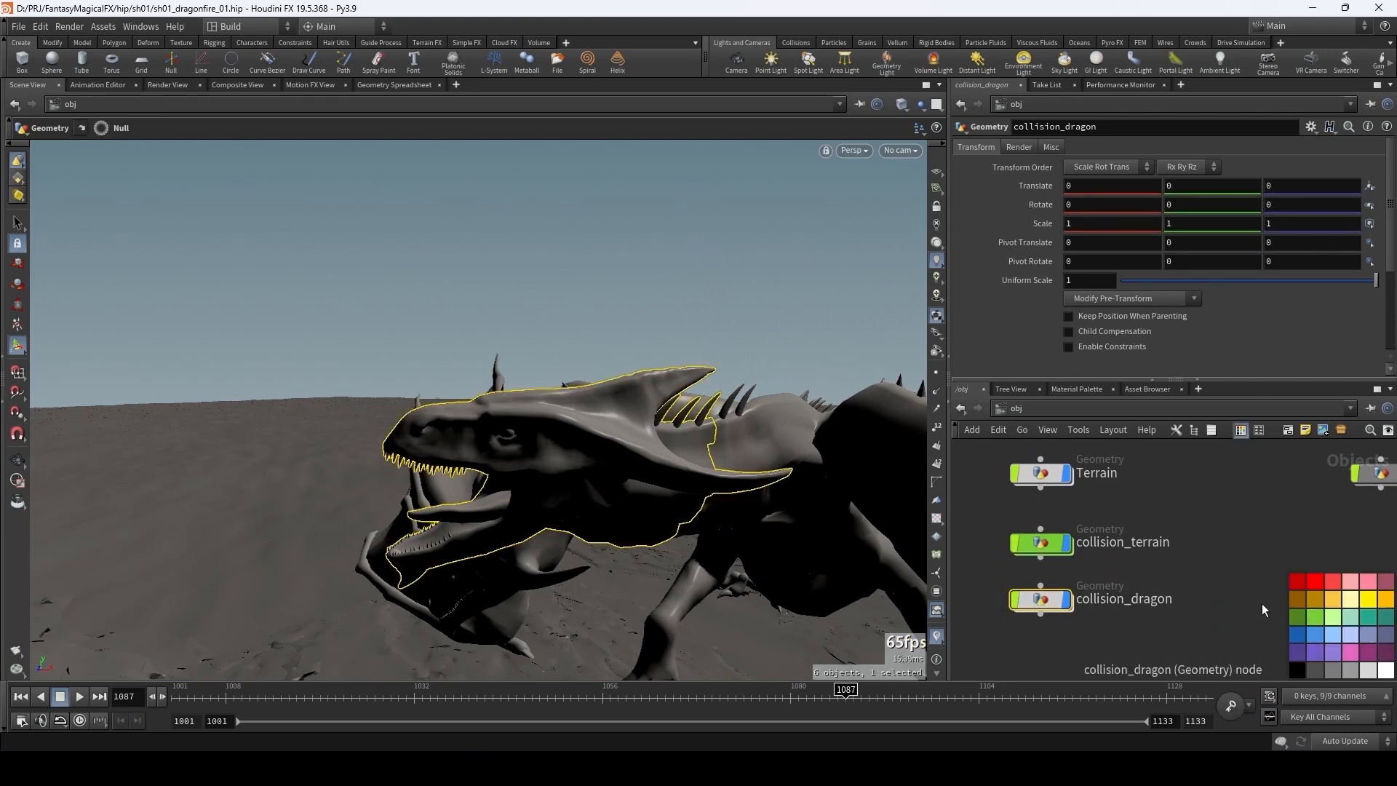
click(1319, 620)
key(c)
- Select collision_terrain along with collision_dragon and turn off the display of both objects
key(h)
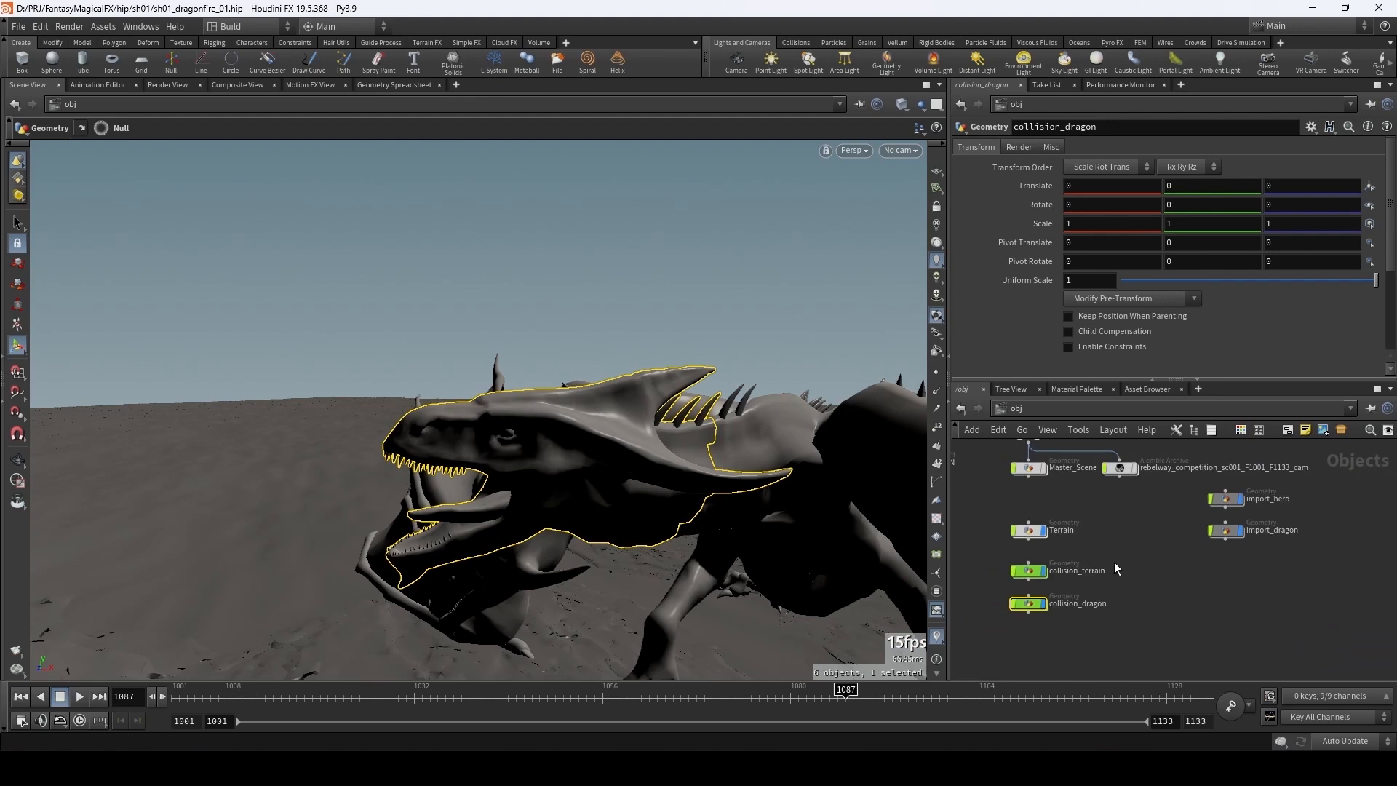
middle_drag(1114, 542, 1141, 529)
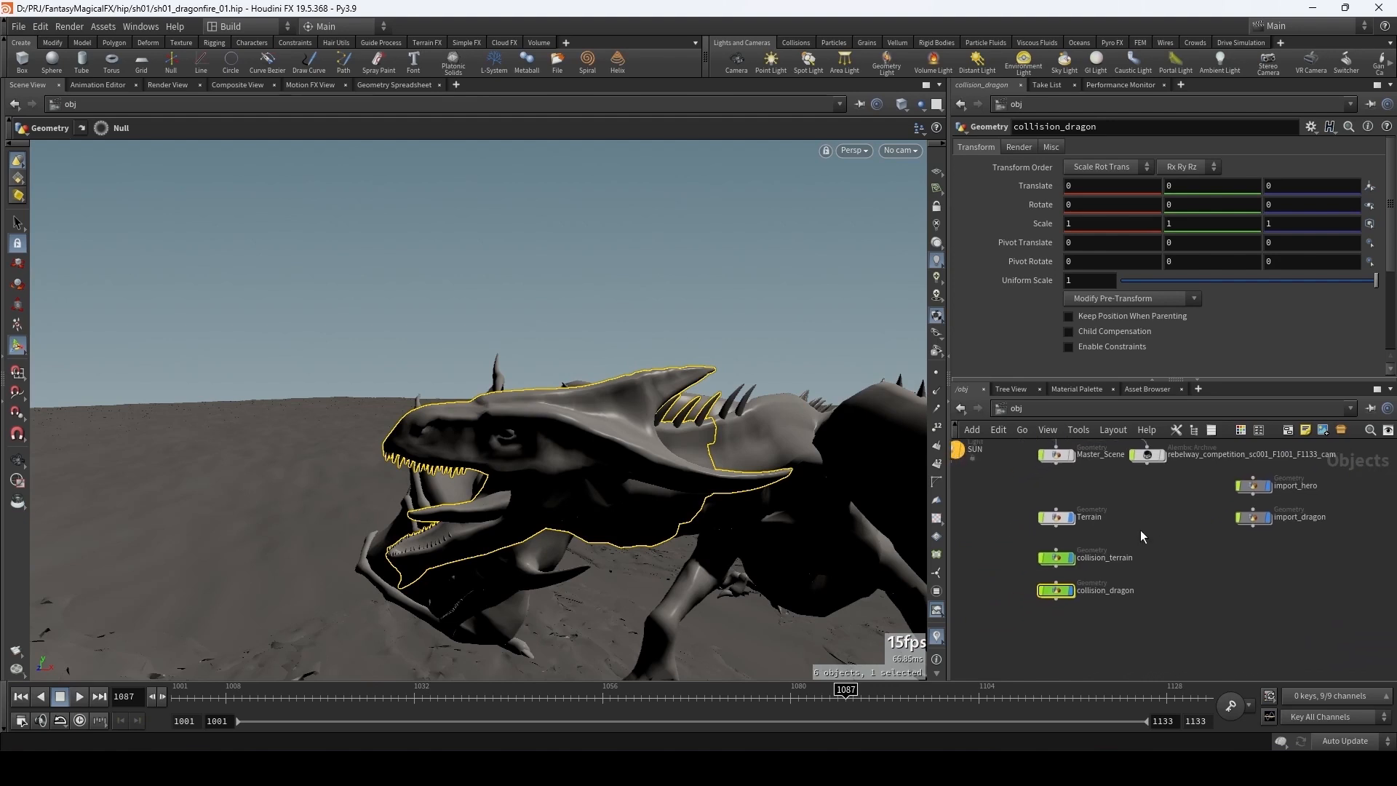
shift+click(1075, 562)
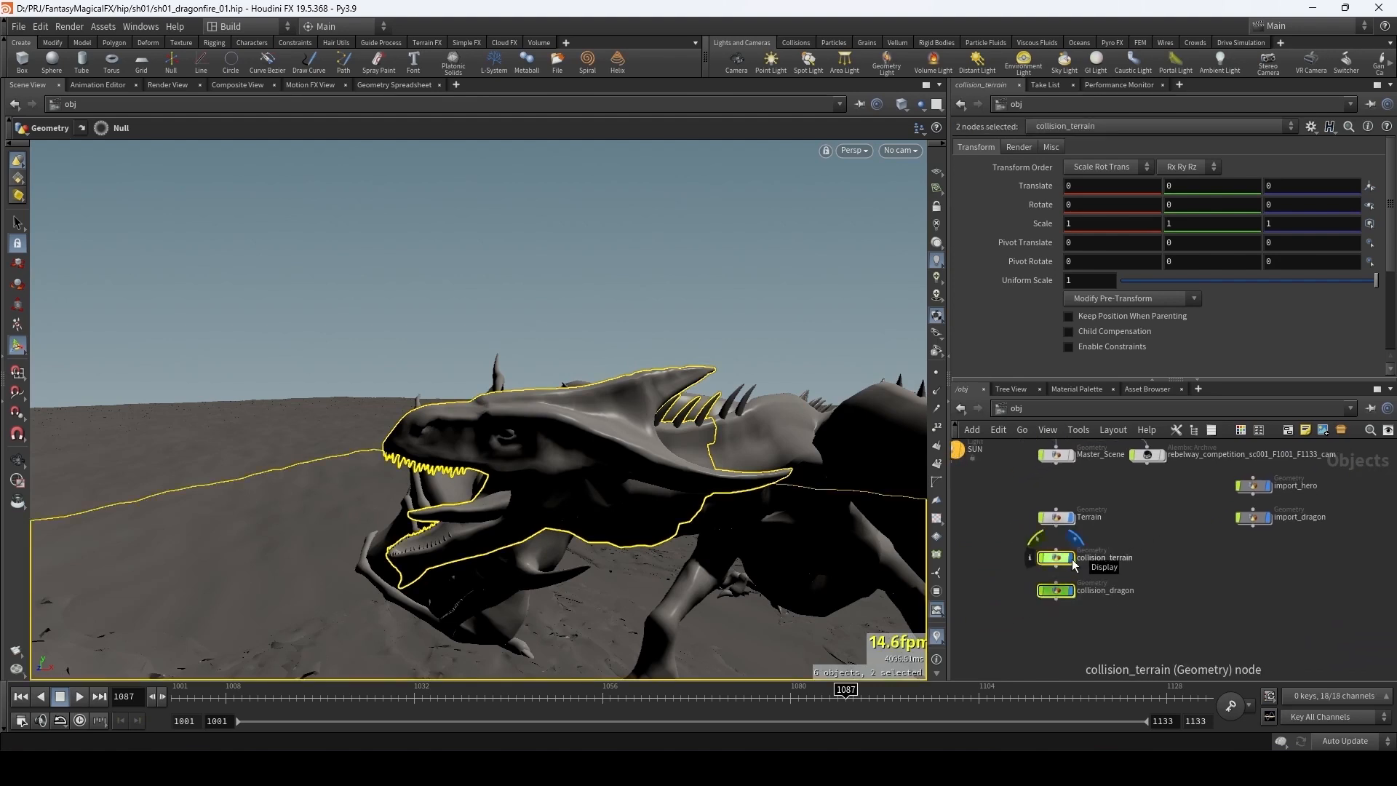
click(1073, 562)
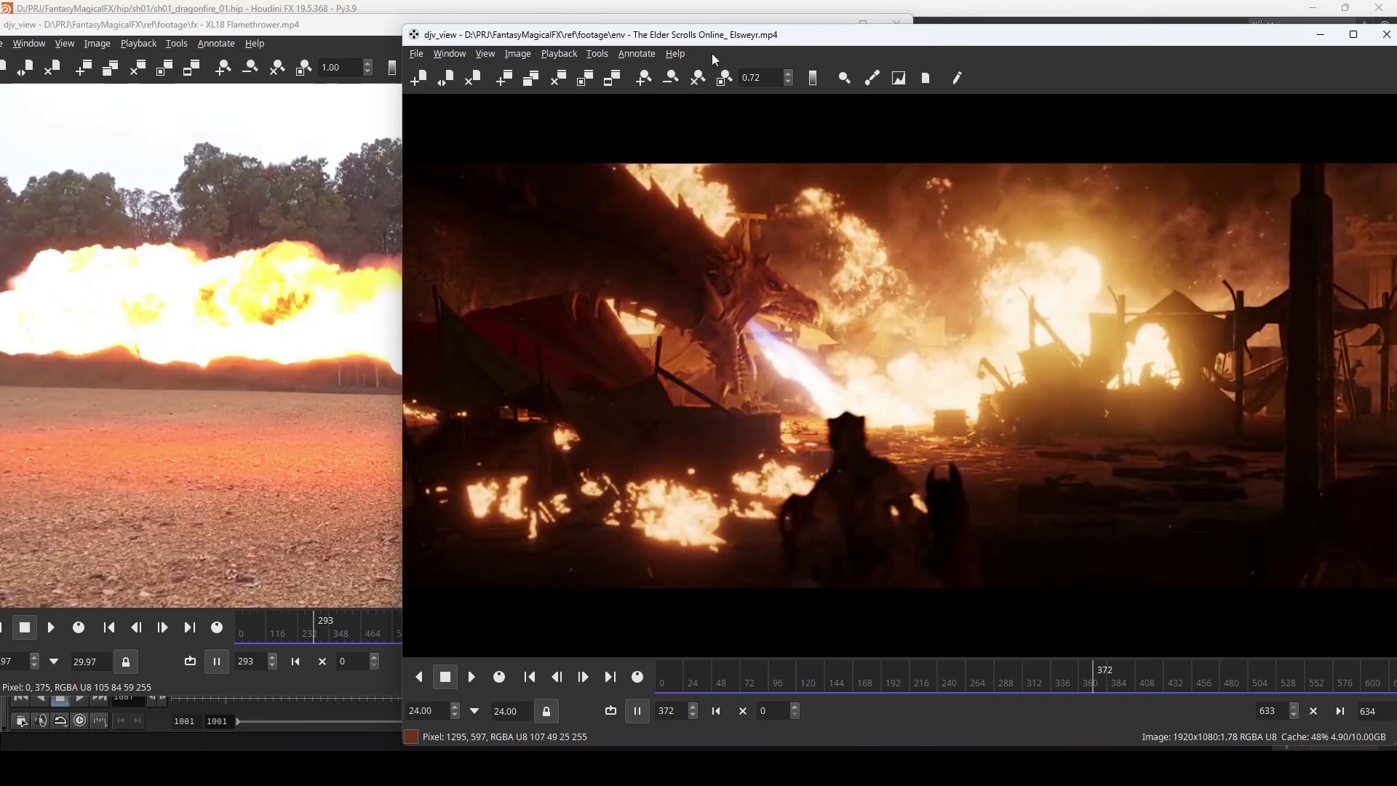
- Switch to djv_view and scrub the Elder Scrolls Online Elsweyr reference around frames 359 to 372 to examine the dragon's fire breath, then minimize it
drag(840, 40, 679, 18)
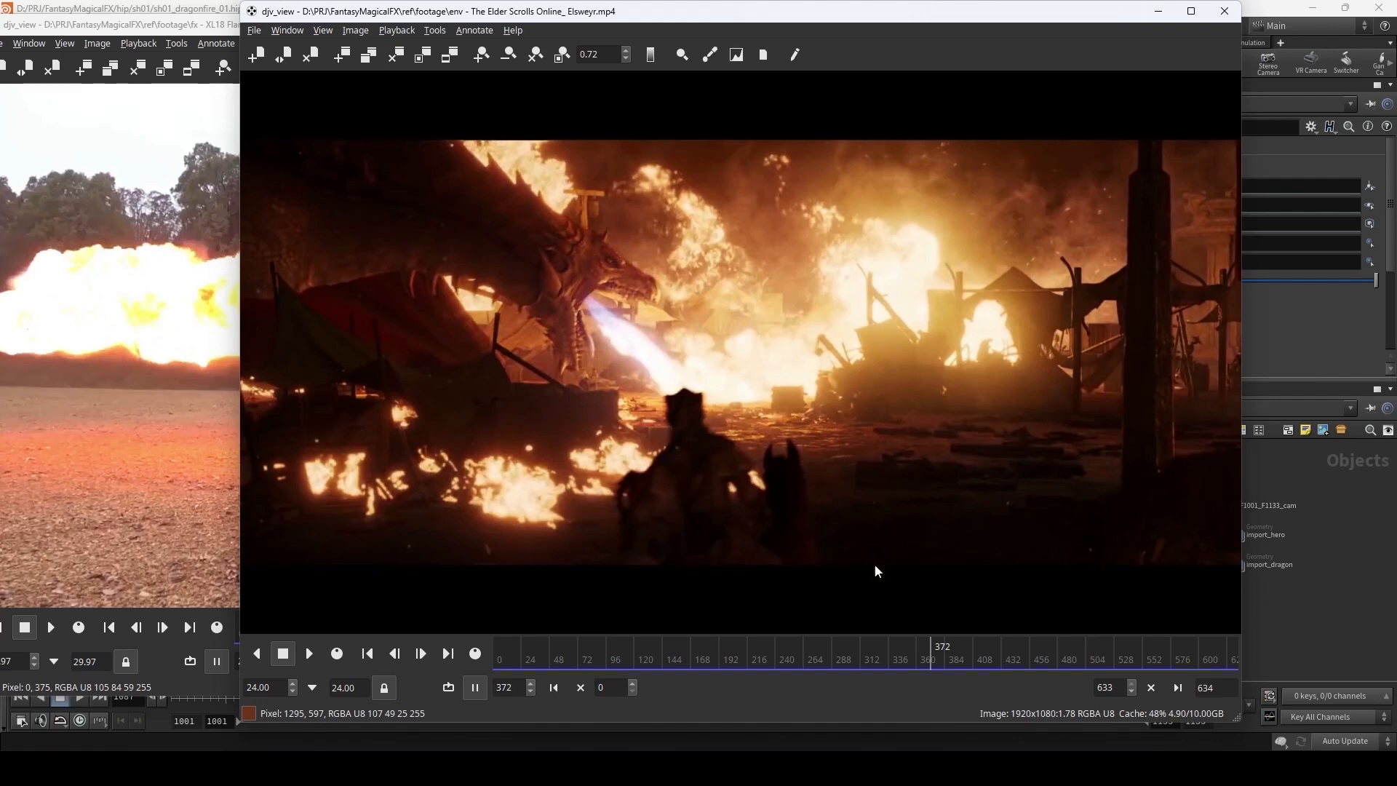
drag(789, 19, 754, 23)
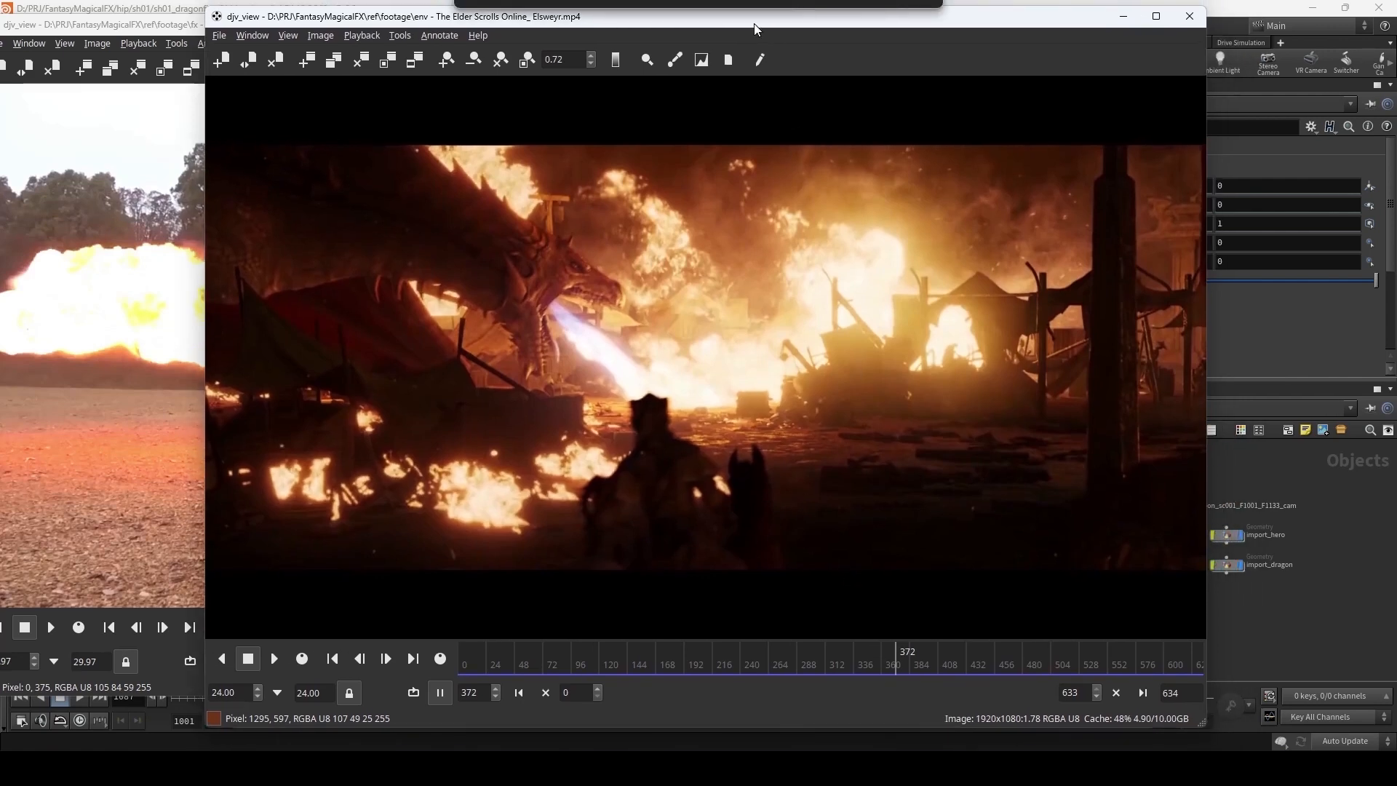
mouse_move(894, 667)
mouse_down()
mouse_move(872, 665)
mouse_move(904, 674)
mouse_move(872, 675)
mouse_move(891, 677)
mouse_up()
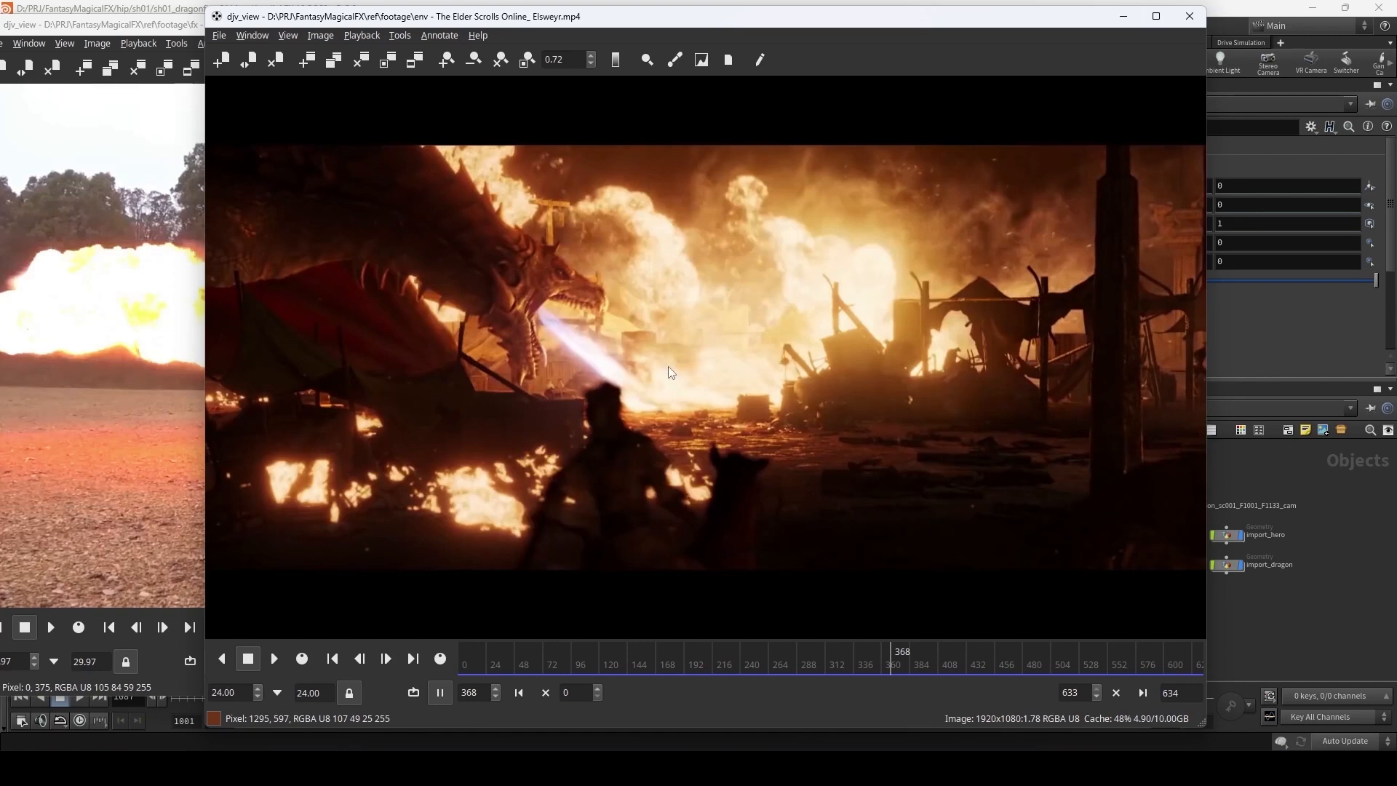
mouse_move(893, 646)
mouse_down()
mouse_move(868, 666)
mouse_move(880, 666)
mouse_up()
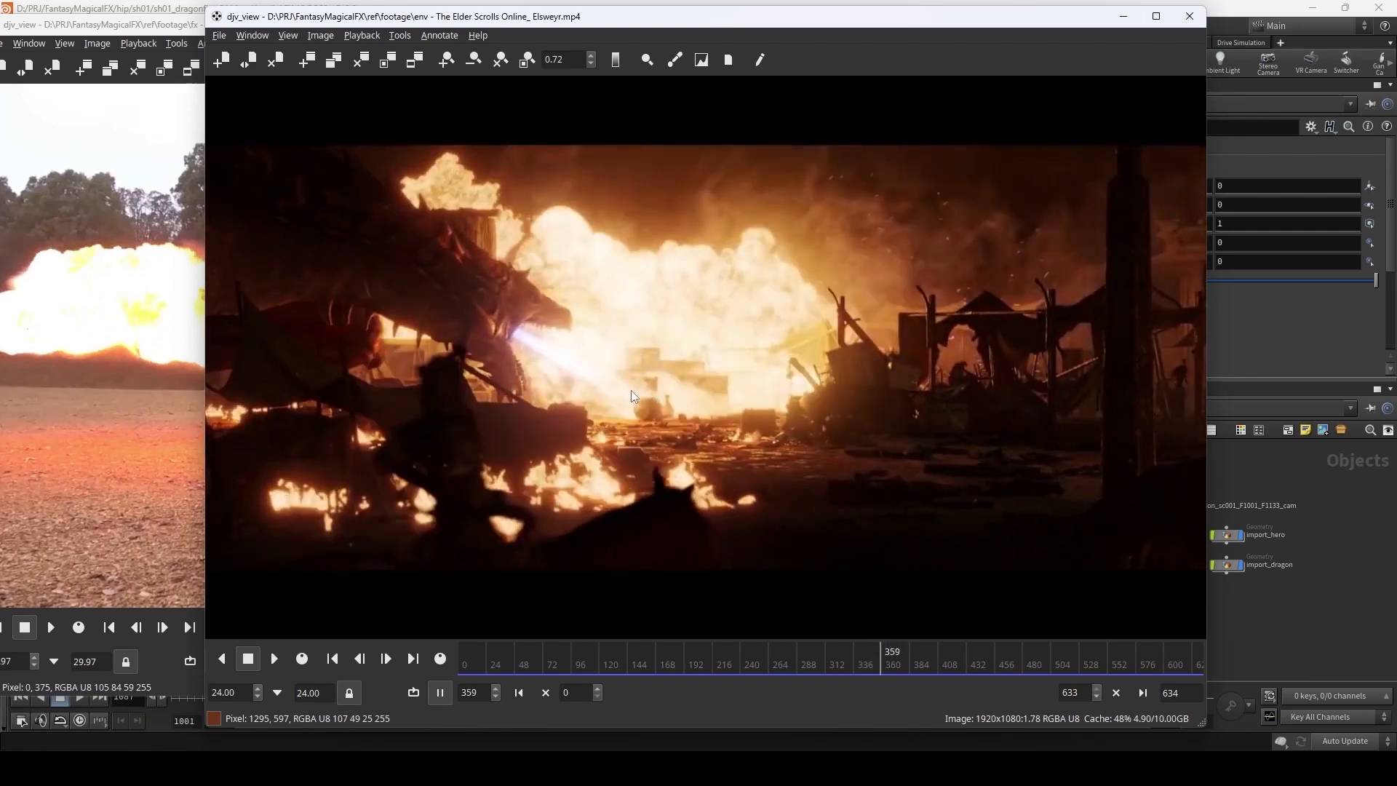
mouse_move(881, 665)
mouse_down()
mouse_move(896, 663)
mouse_move(880, 655)
mouse_up()
drag(883, 661, 896, 641)
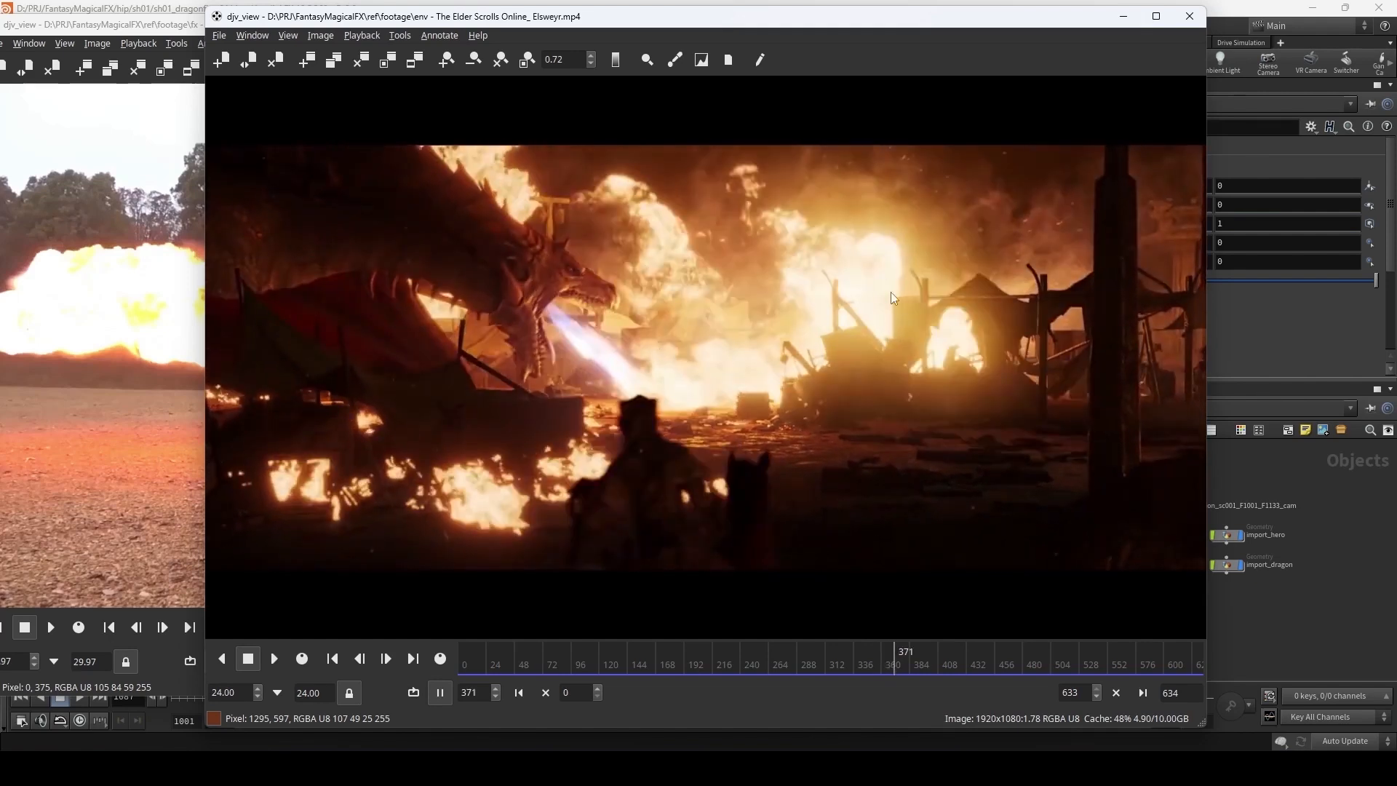
mouse_move(888, 662)
mouse_down()
mouse_move(862, 665)
mouse_move(884, 668)
mouse_up()
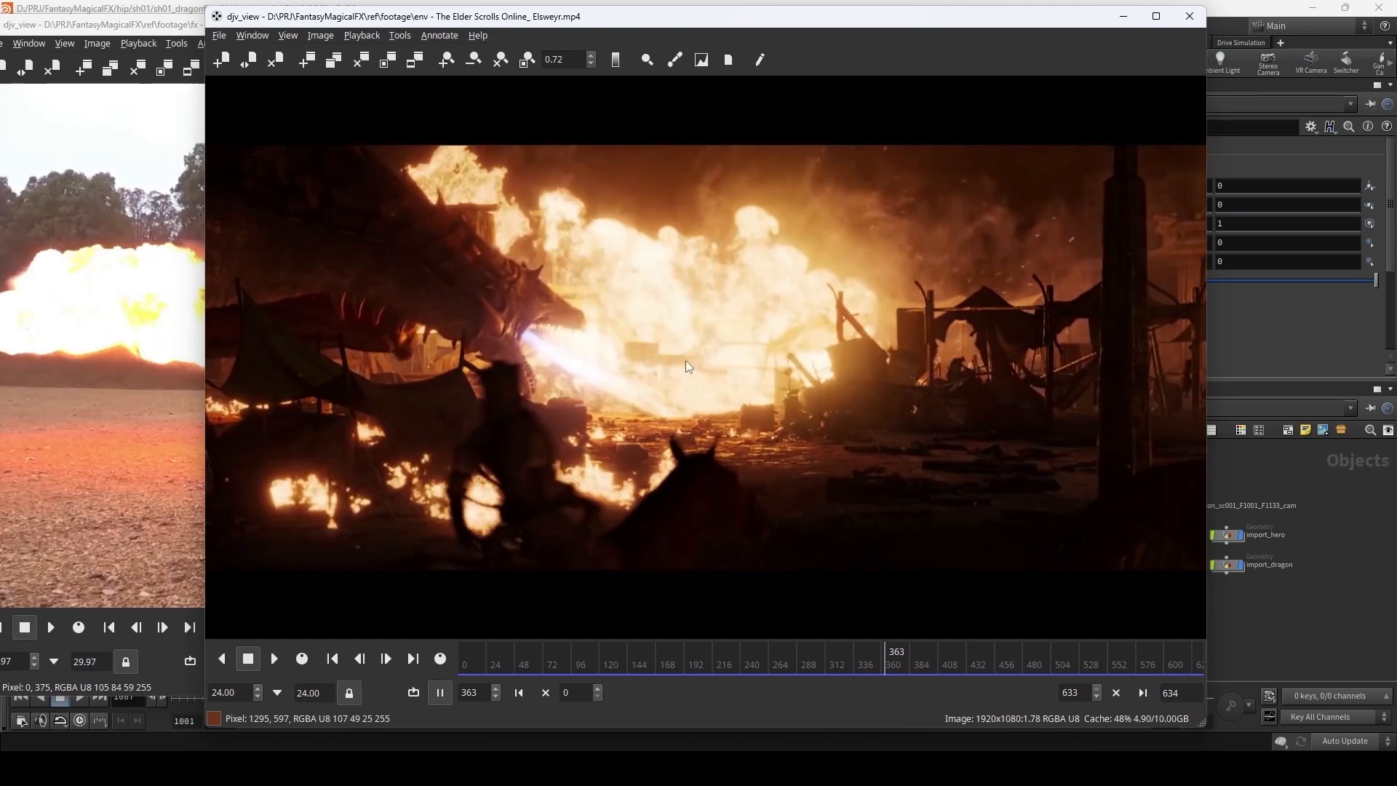
mouse_move(882, 657)
mouse_down()
mouse_move(862, 669)
mouse_move(889, 675)
mouse_up()
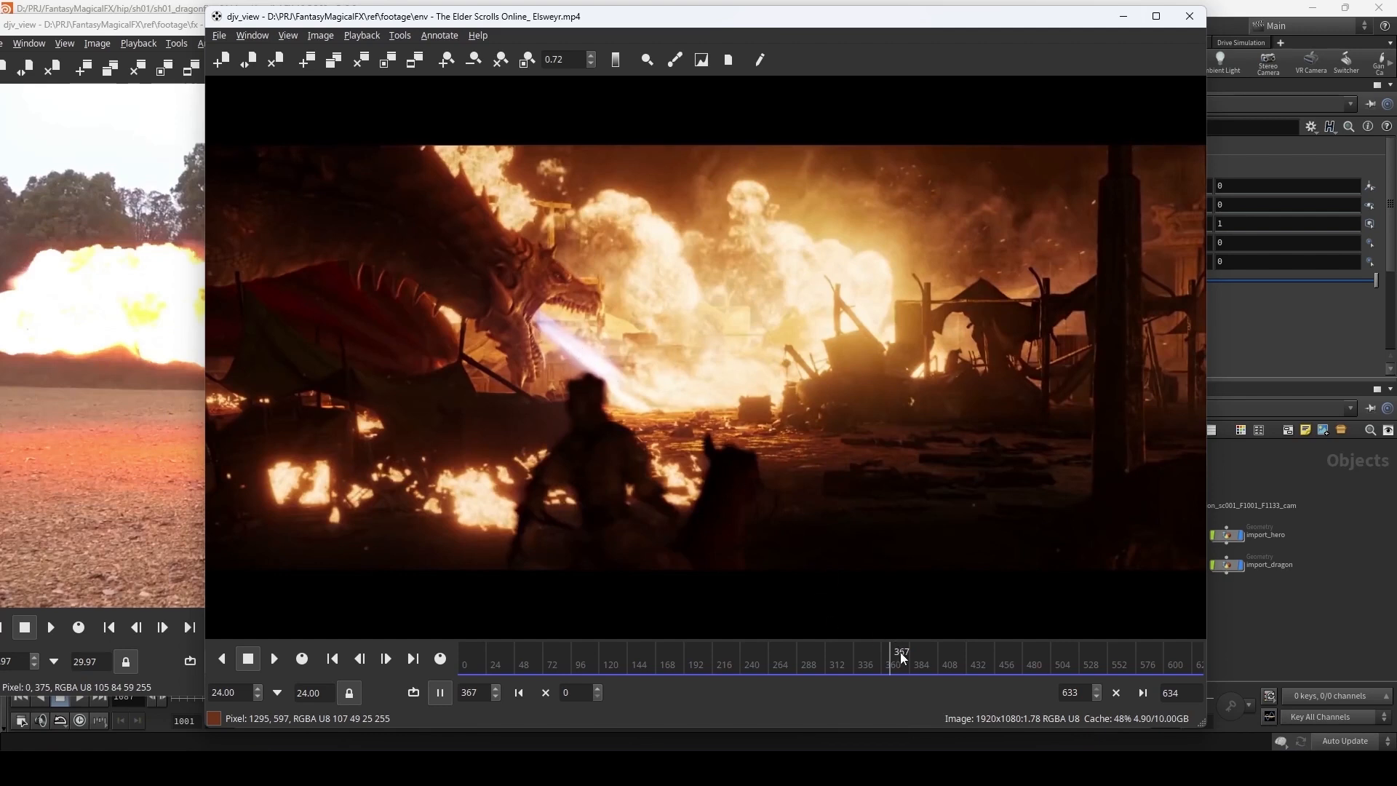
drag(901, 652, 894, 663)
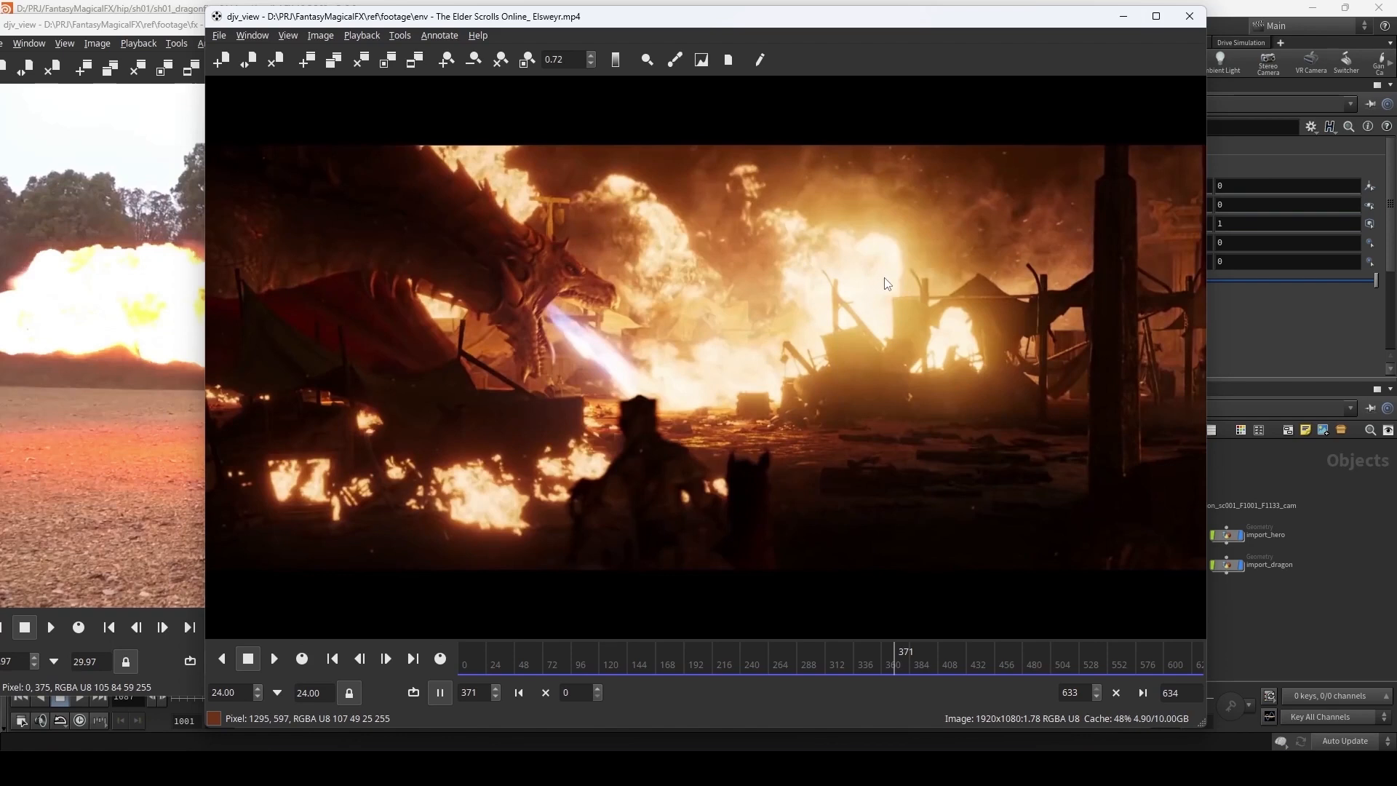
mouse_move(893, 665)
mouse_down()
mouse_move(876, 669)
mouse_move(890, 666)
mouse_up()
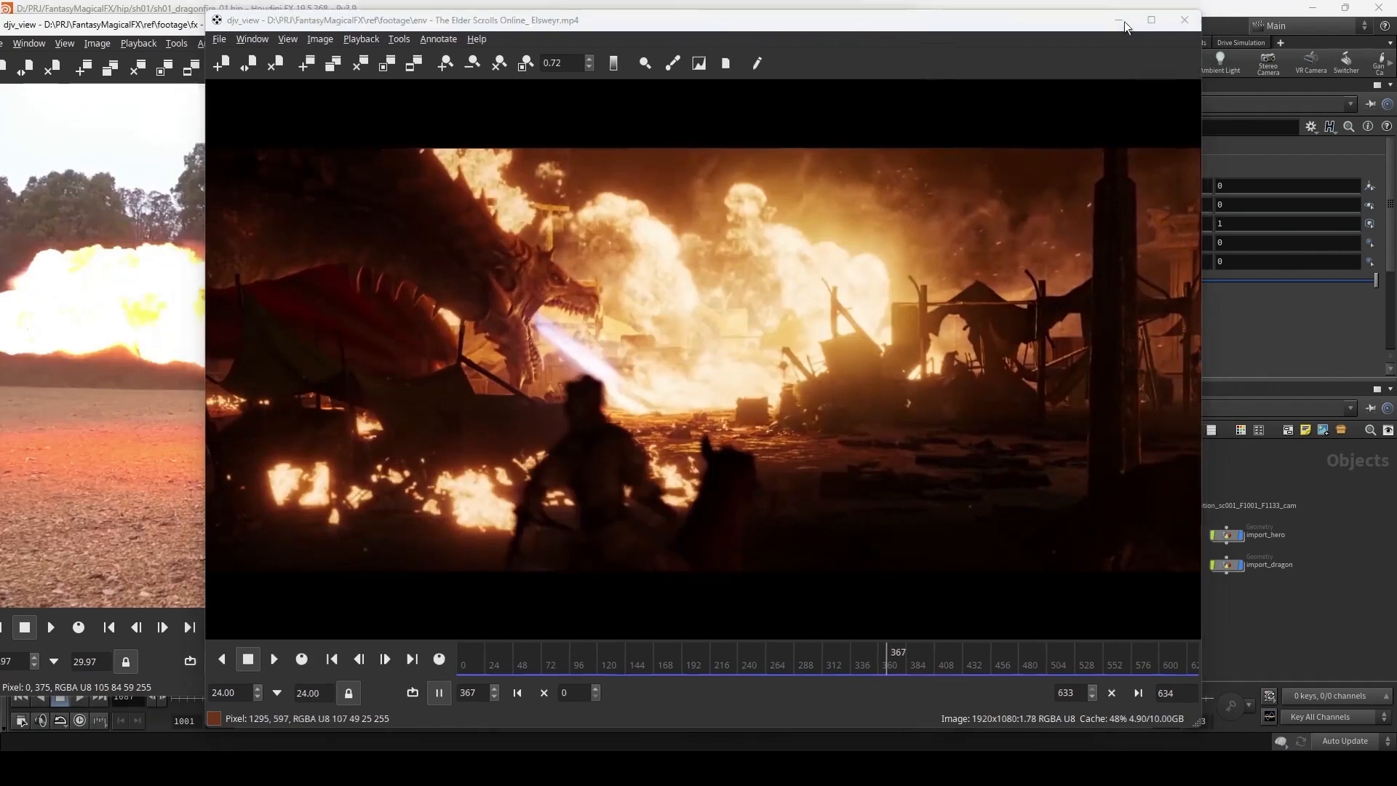
click(1124, 17)
- Bring the XL18 Flamethrower clip into view and play it around frames 272 to 393 to examine the flame stream's shape
drag(484, 34, 772, 32)
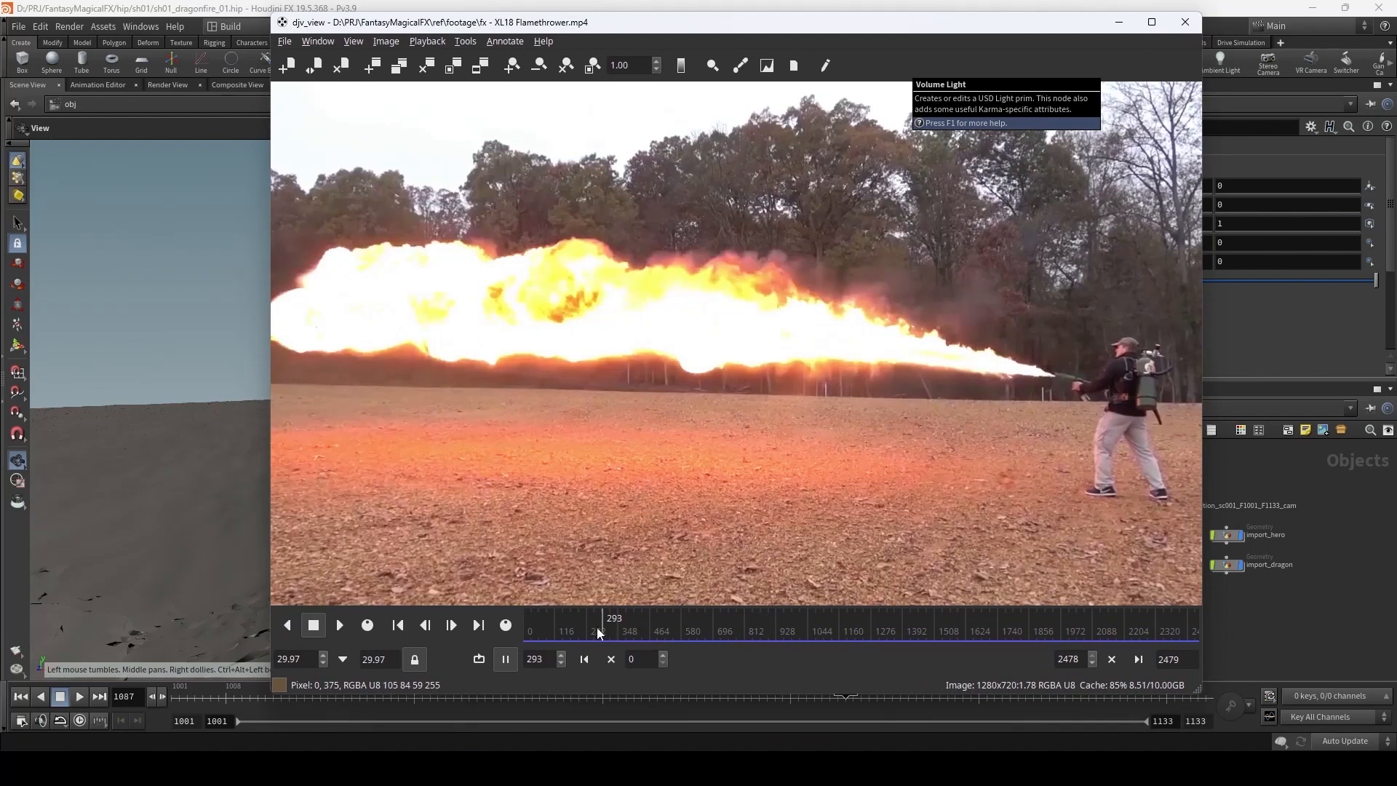
drag(598, 630, 602, 630)
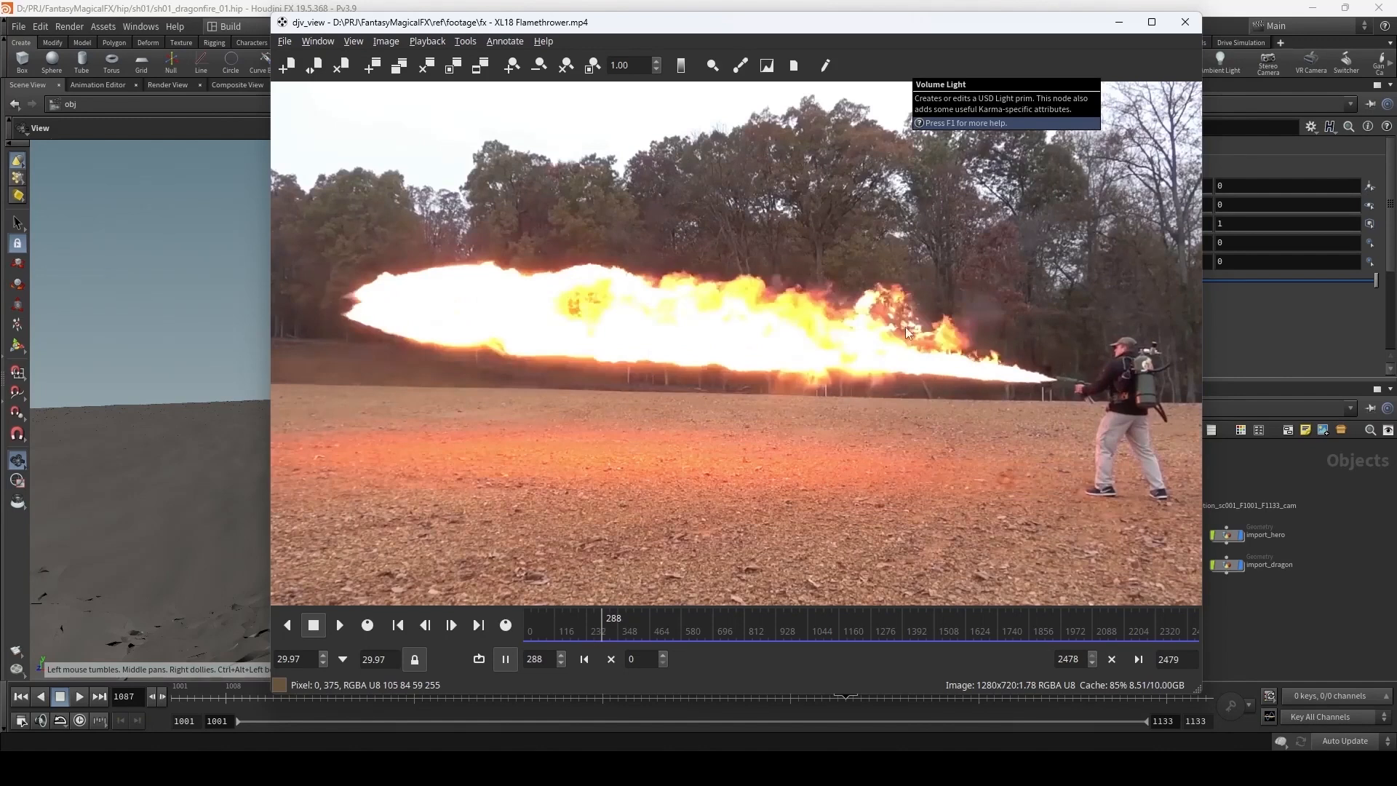
click(596, 634)
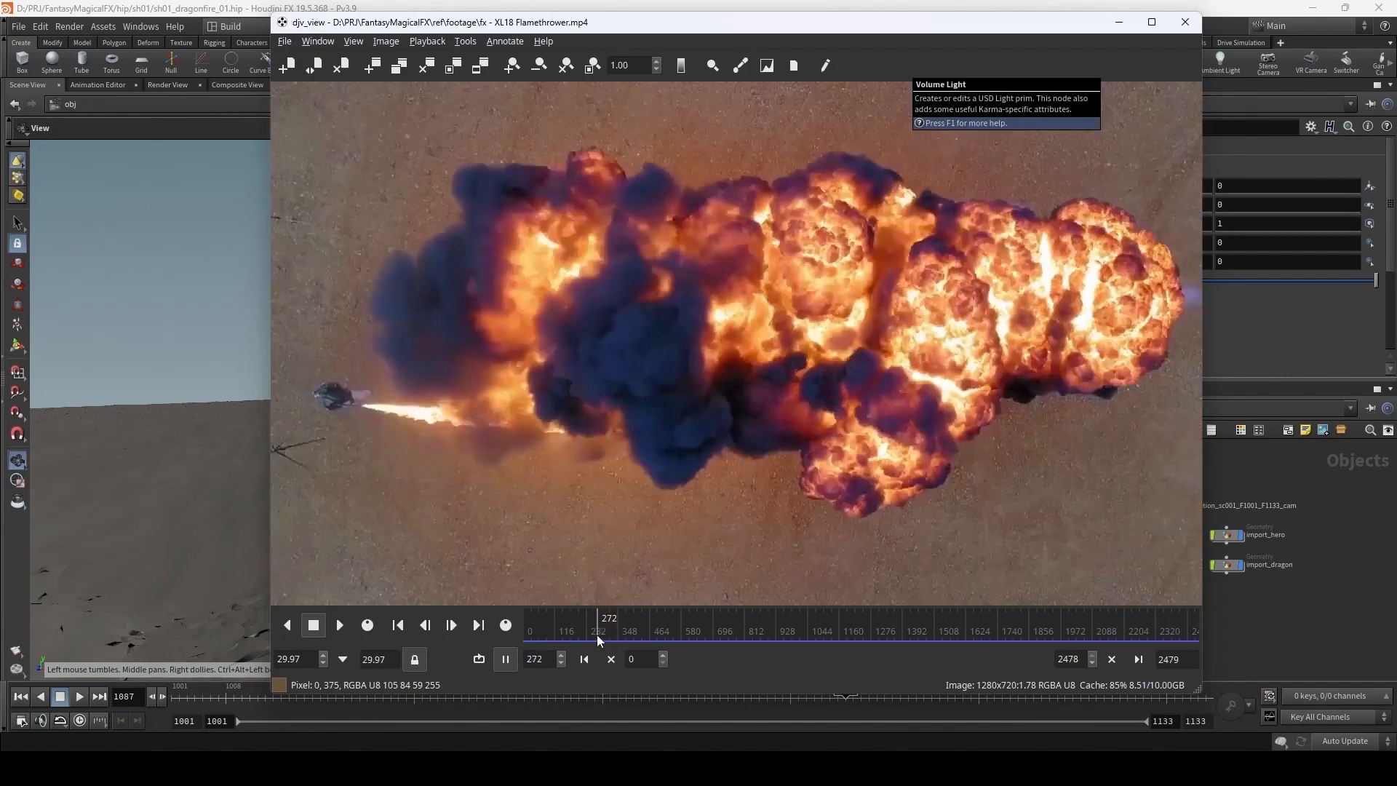
click(337, 630)
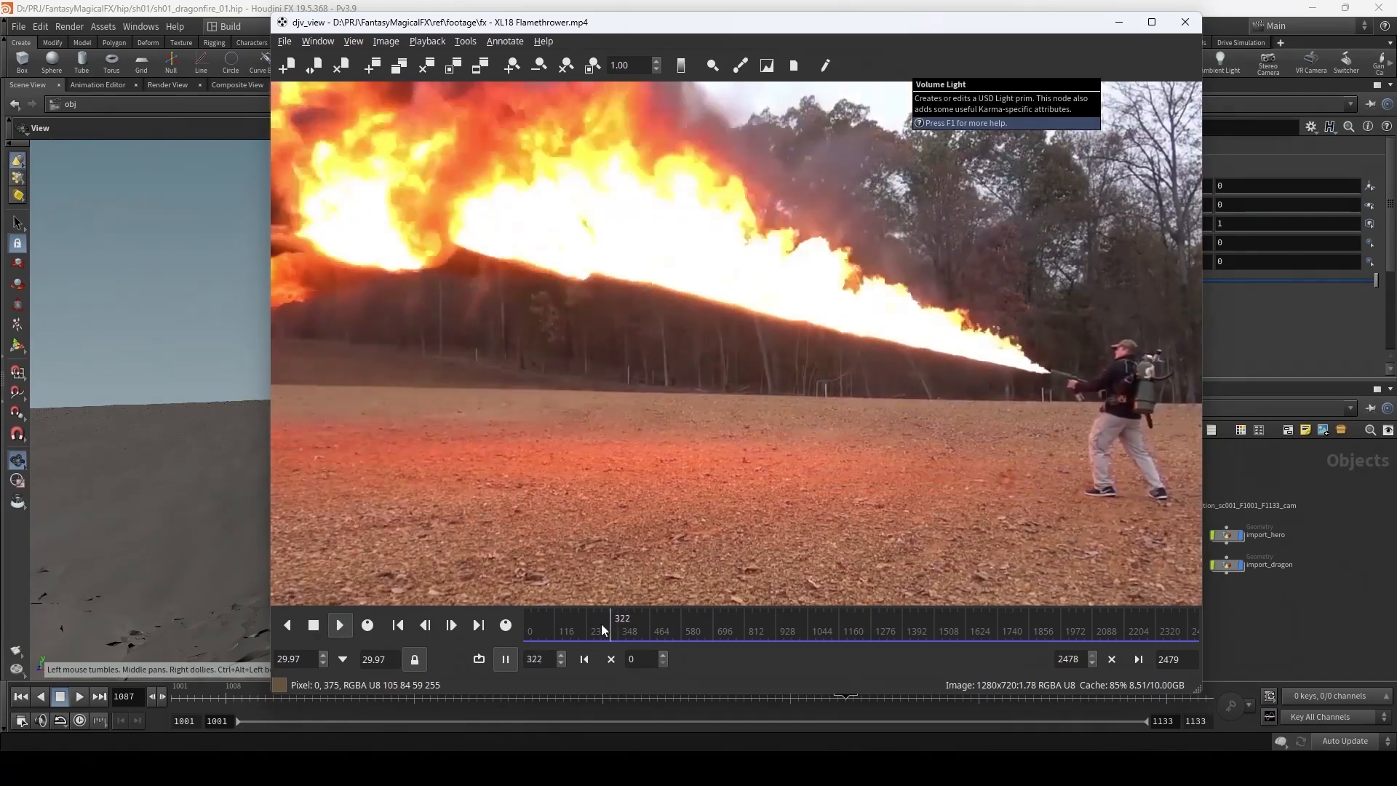
click(596, 627)
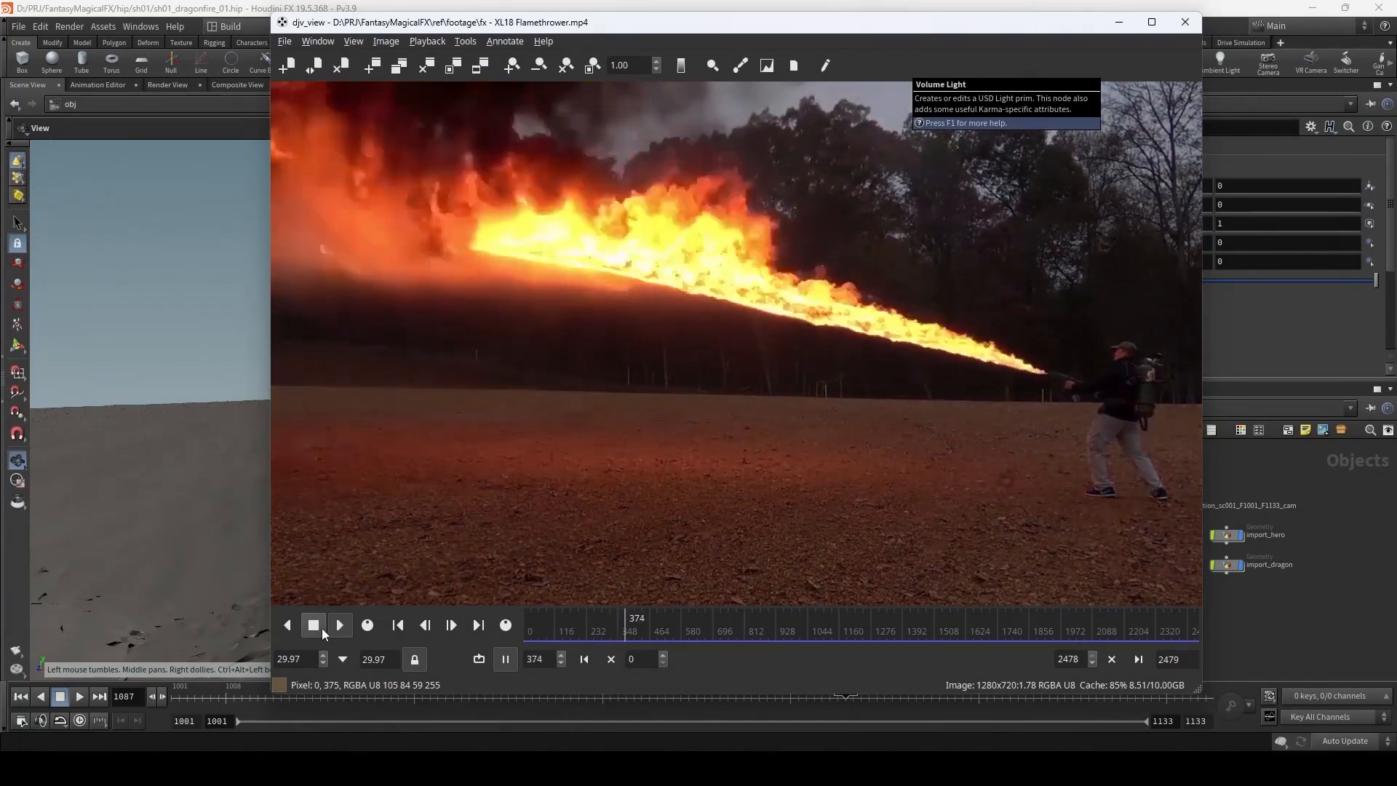
click(319, 630)
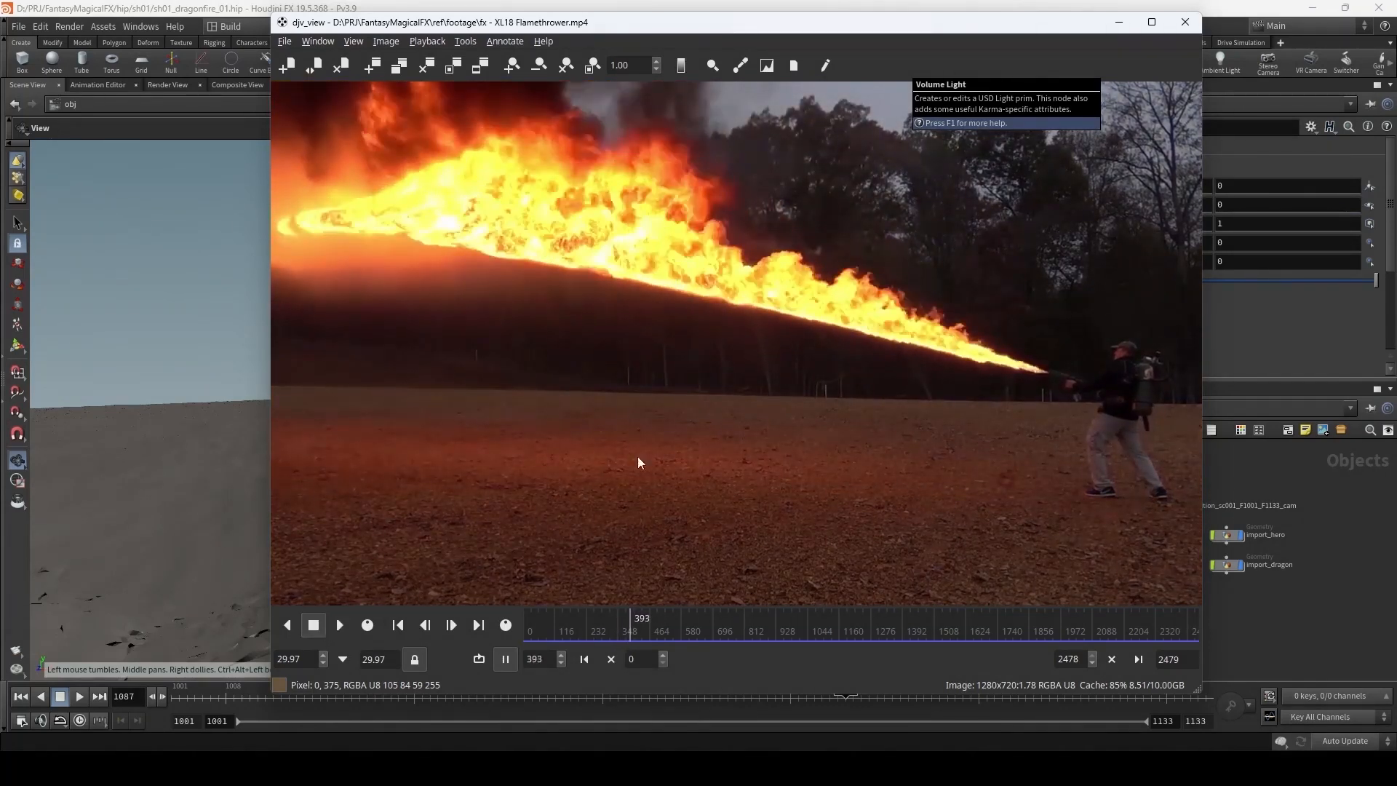
- Play the flamethrower clip's final aerial shot, then scrub frames 285 to 341 to compare the flame's start and rising fire
click(1110, 636)
drag(1110, 636, 1101, 630)
click(339, 625)
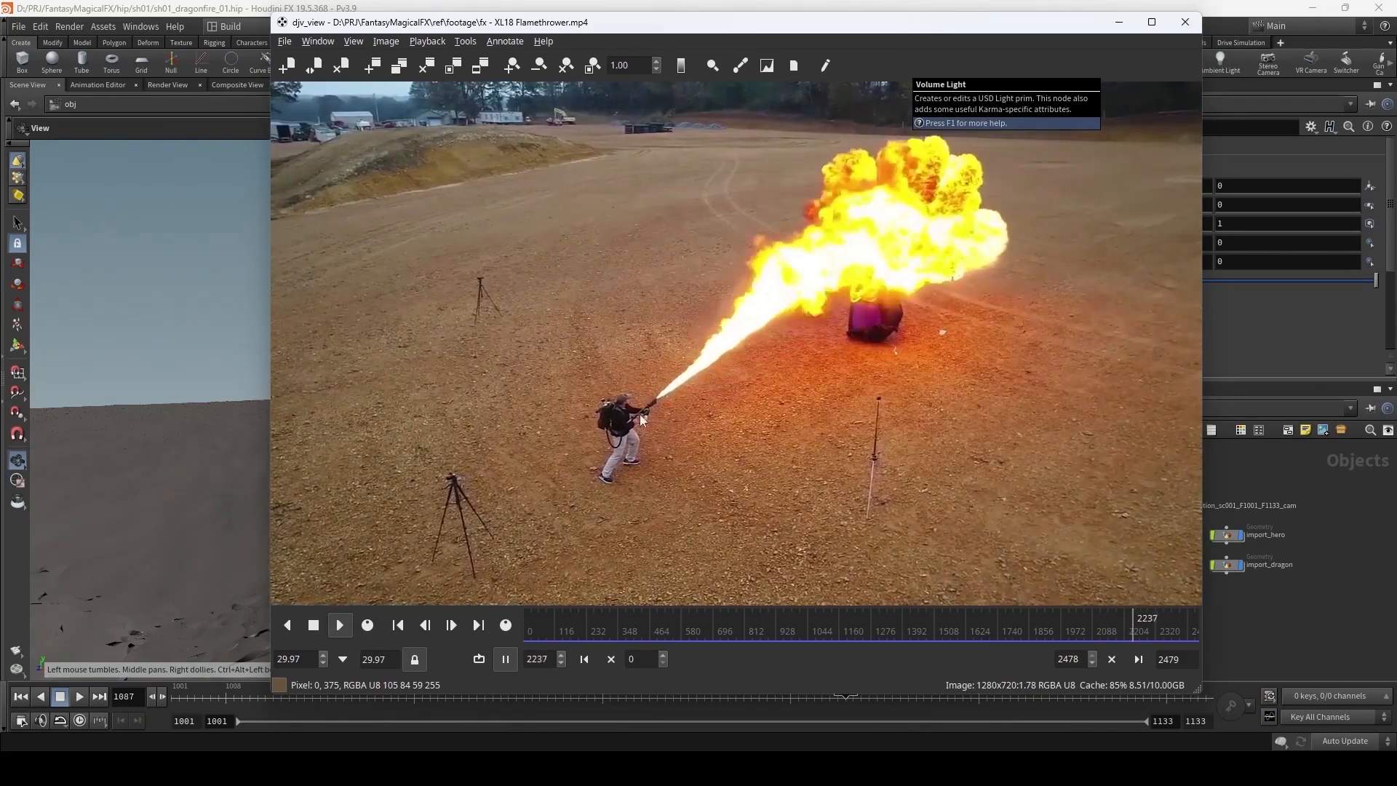
click(1104, 626)
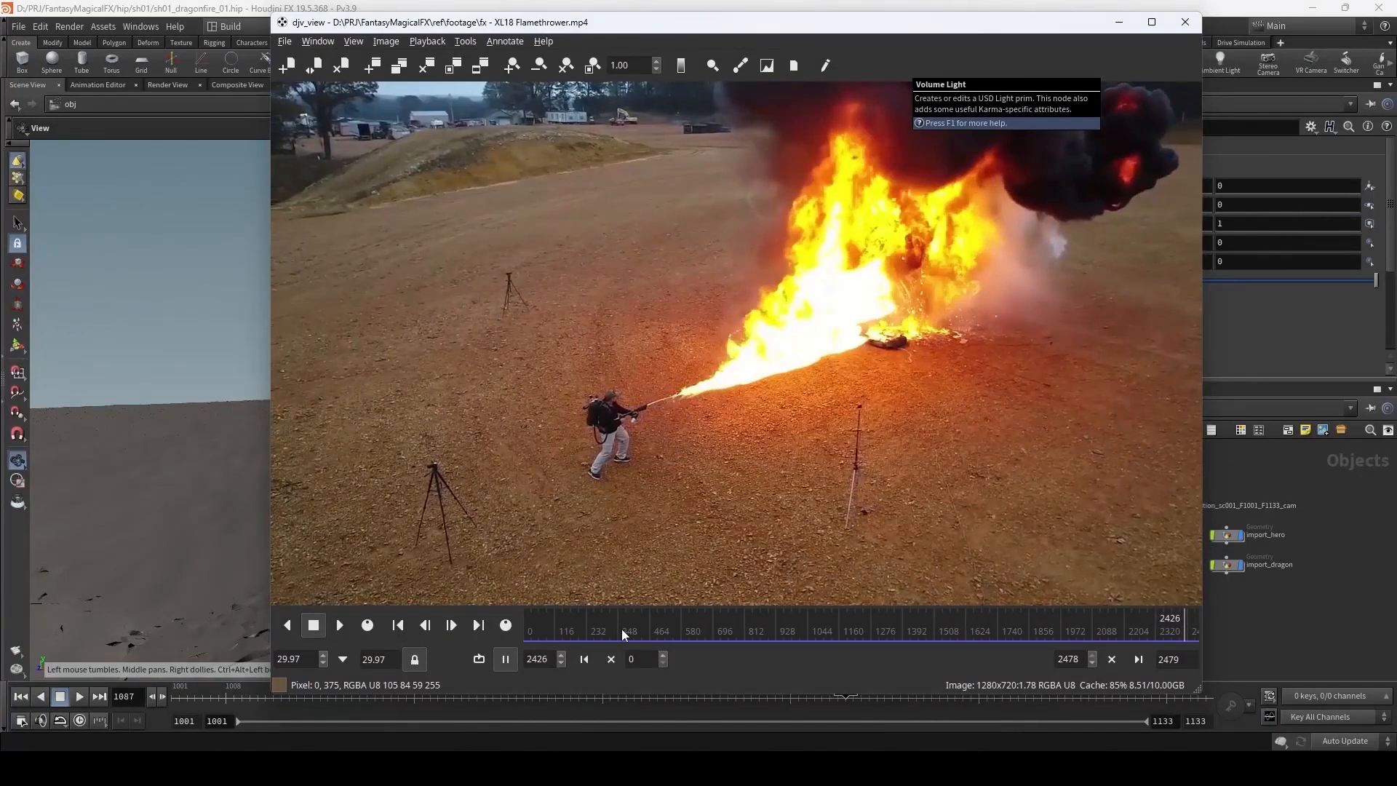
drag(621, 628, 599, 631)
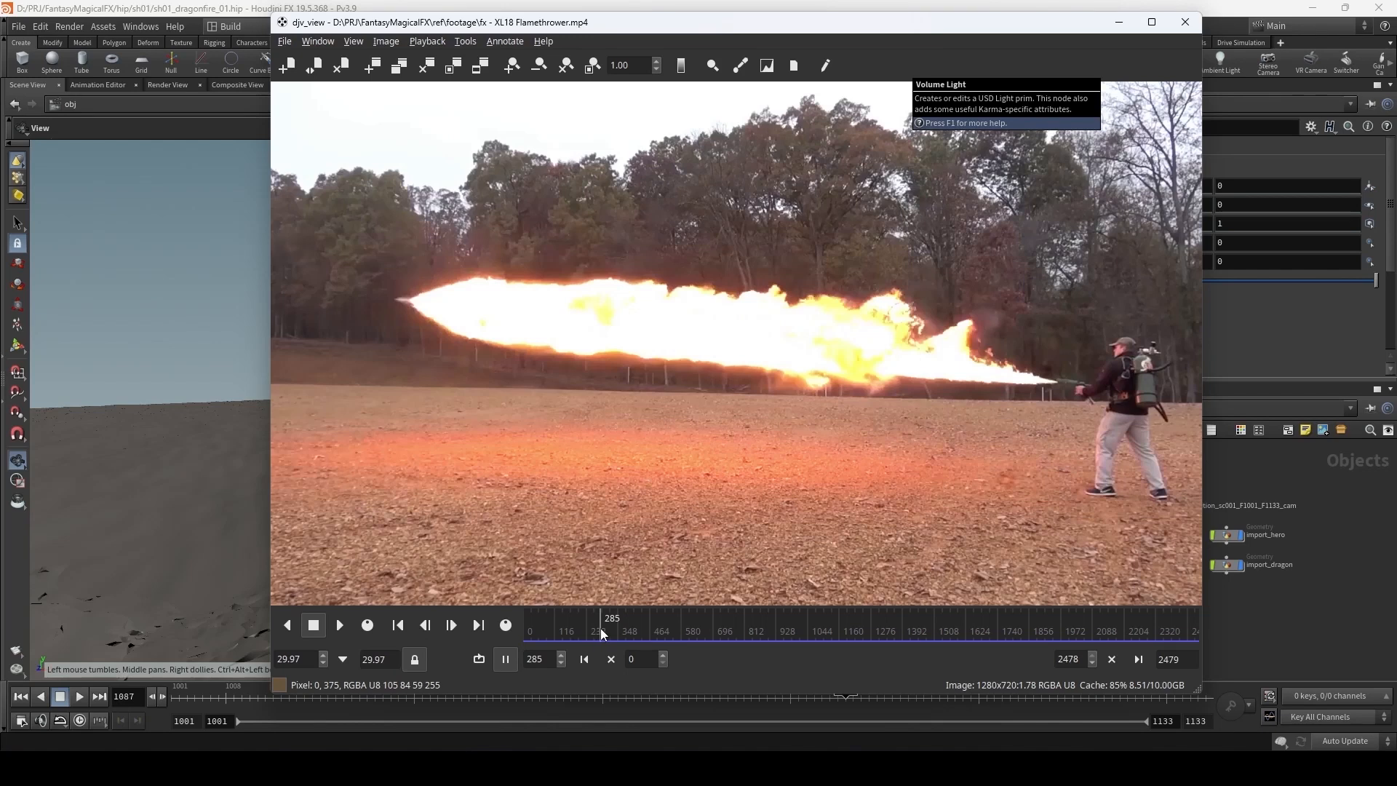
drag(600, 630, 615, 630)
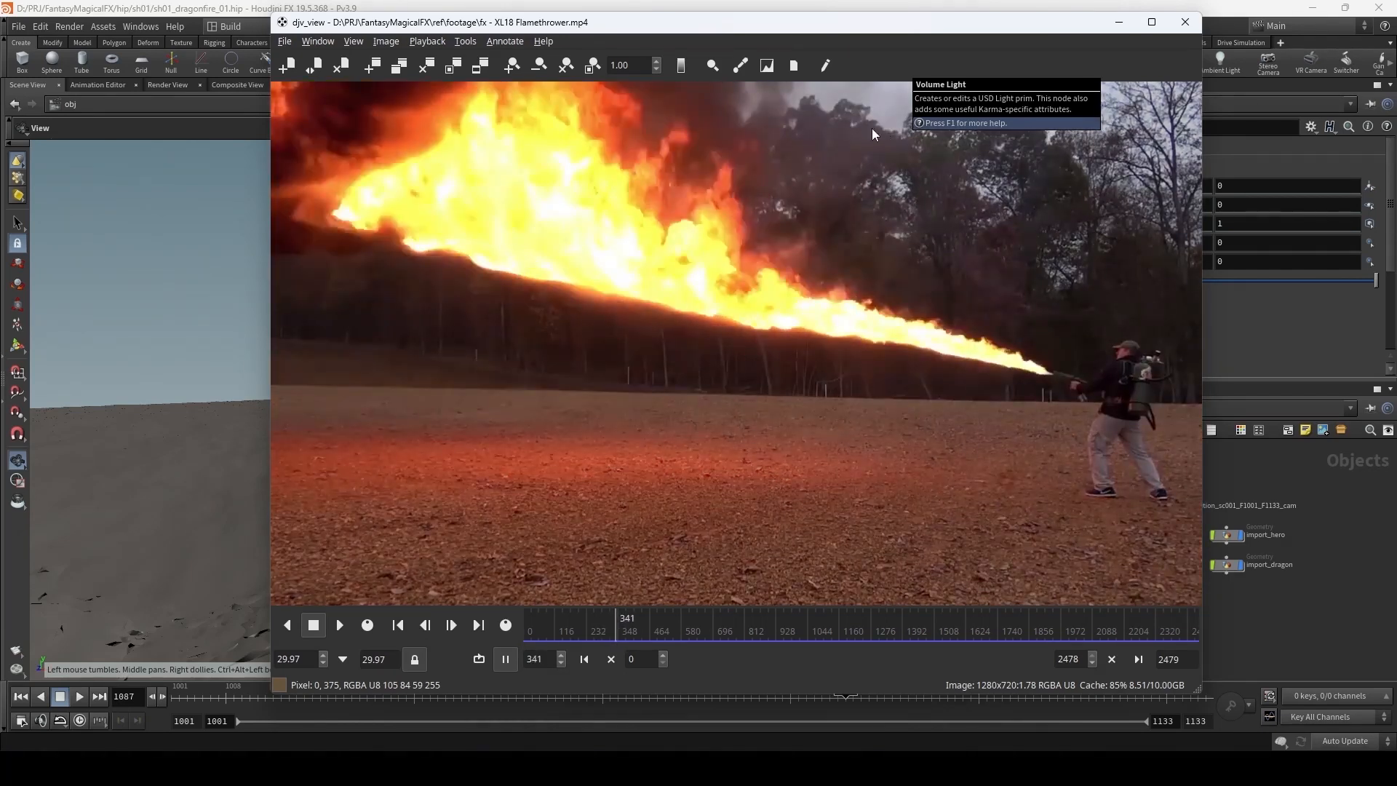
- Scrub the flamethrower clip around frames 400 to 402 to examine the flame arc, then minimize it and return to Houdini
drag(621, 626, 633, 633)
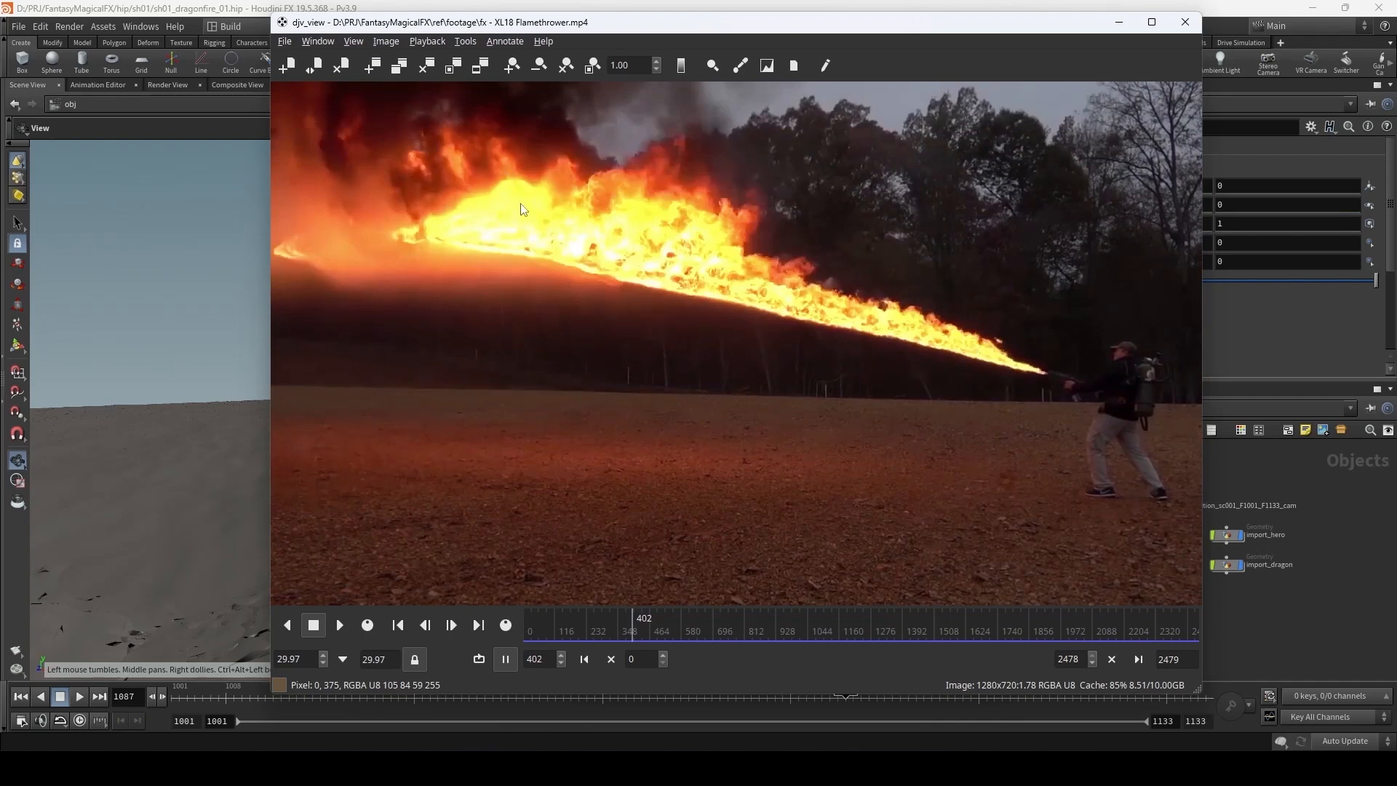
drag(627, 620, 631, 639)
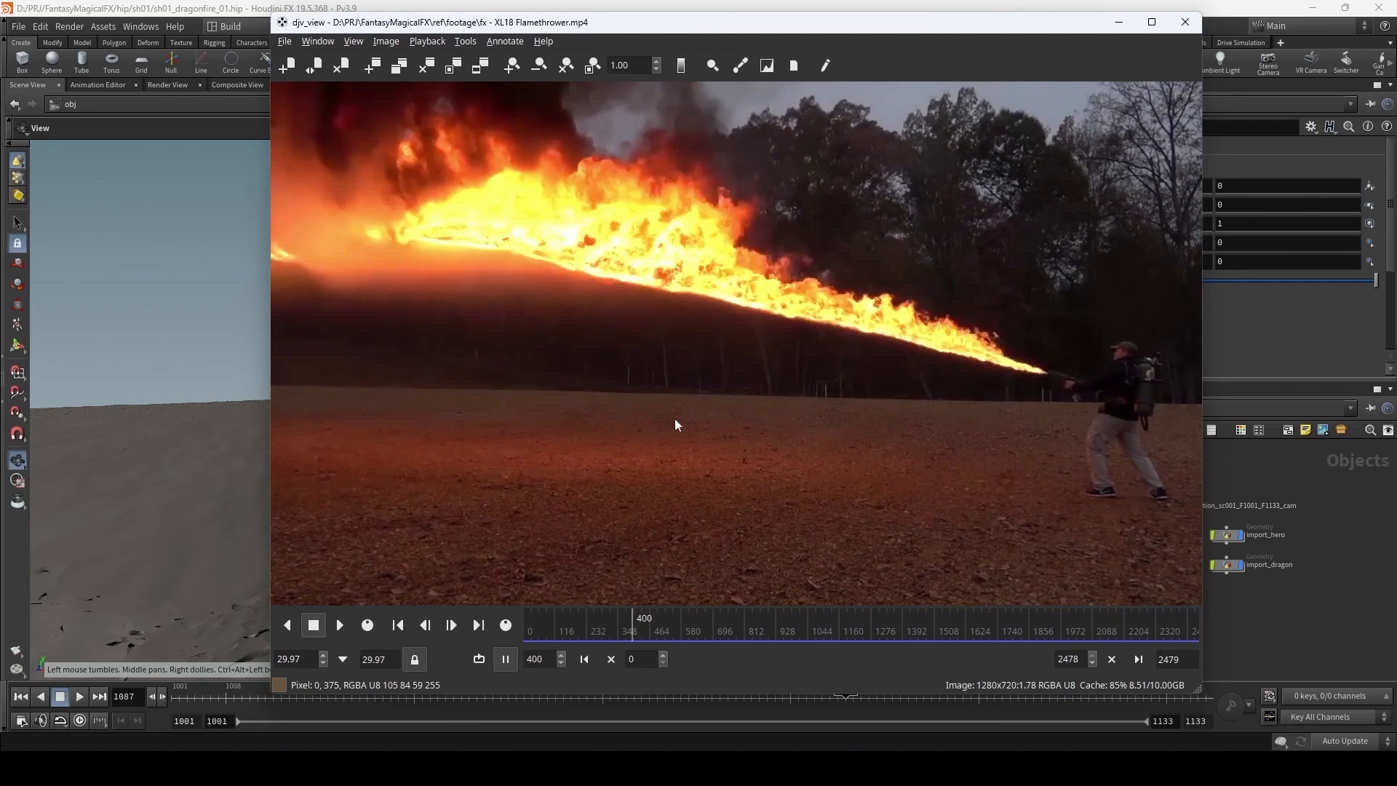
click(1118, 23)
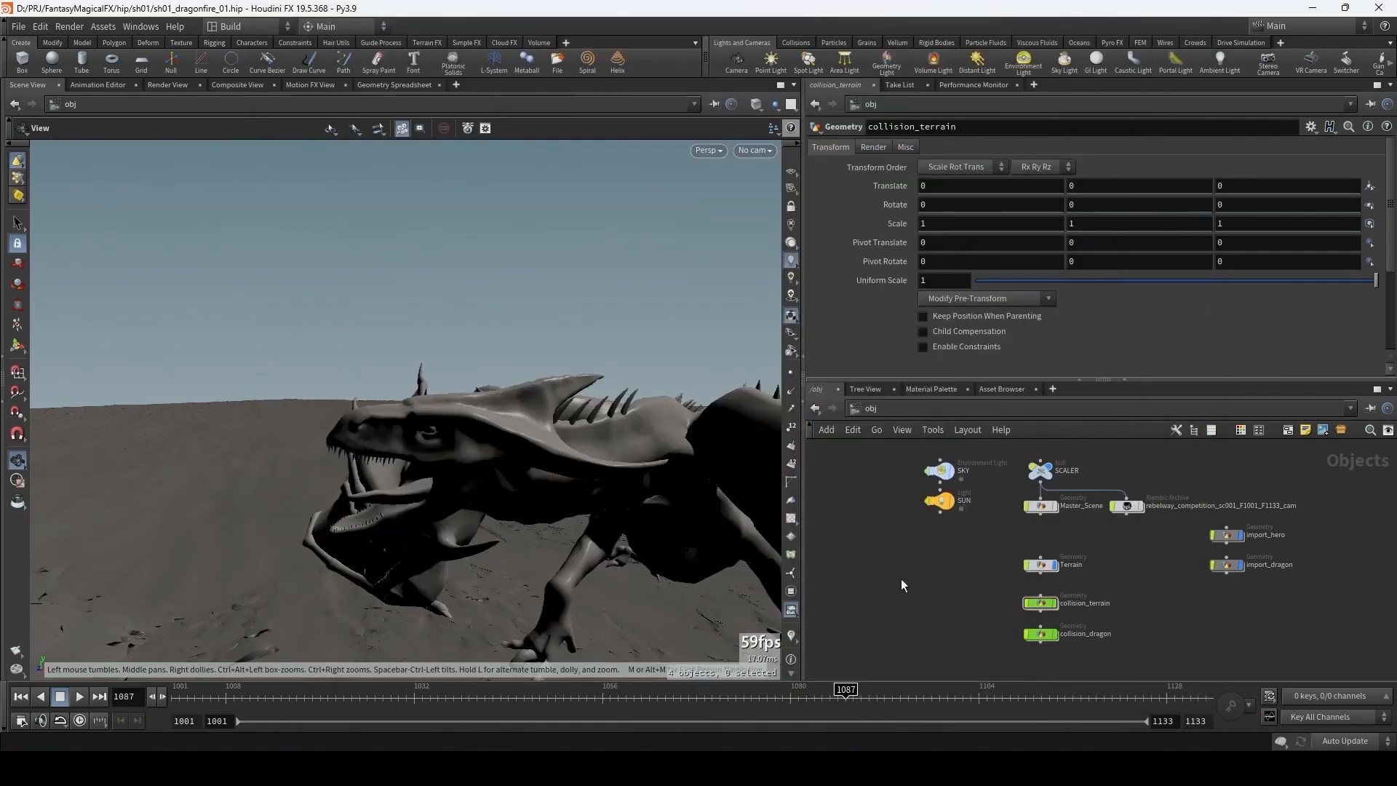
- Create a new Geometry object in the object network beside collision_terrain
mouse_move(1192, 625)
middle_down()
mouse_move(1178, 562)
mouse_move(1204, 628)
middle_up()
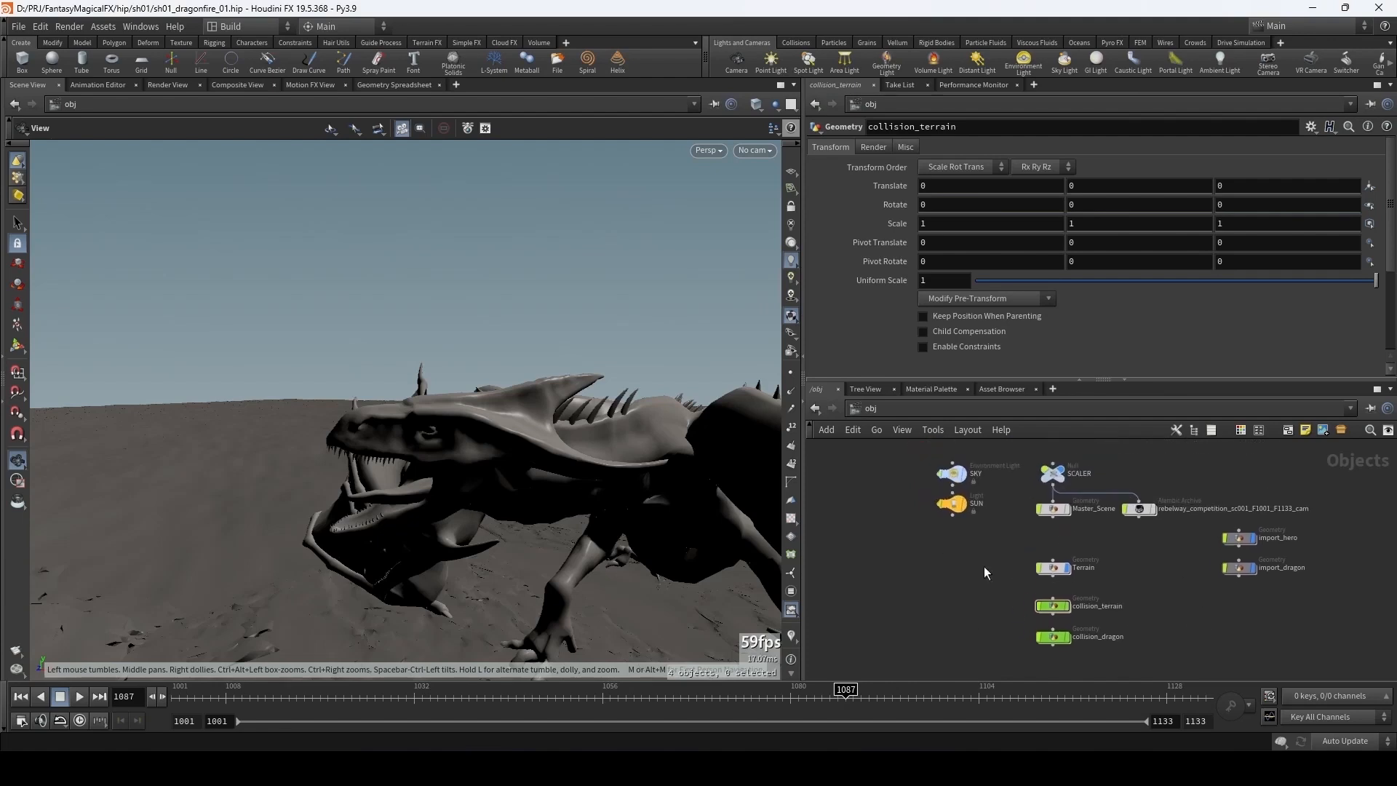
middle_drag(941, 575, 895, 543)
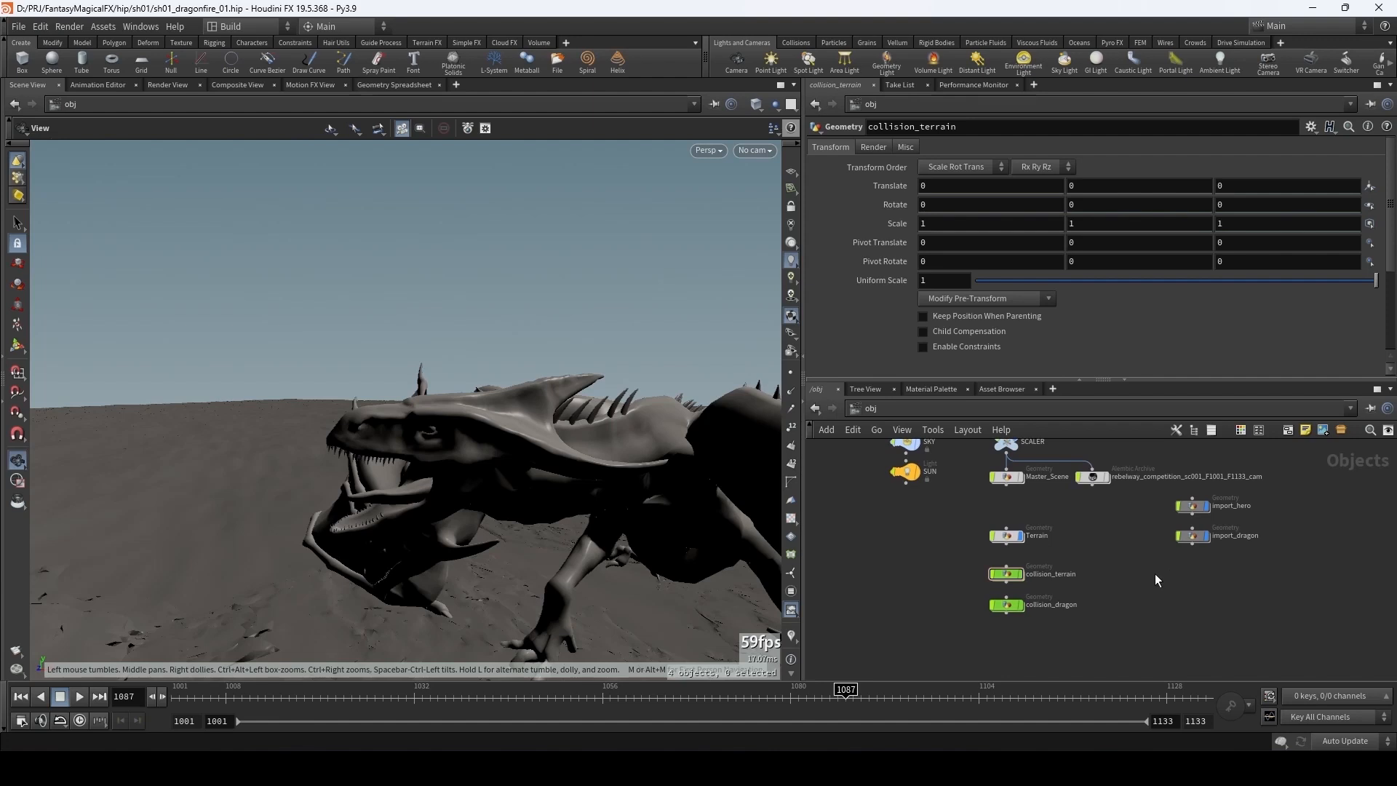
middle_drag(1155, 573, 1181, 602)
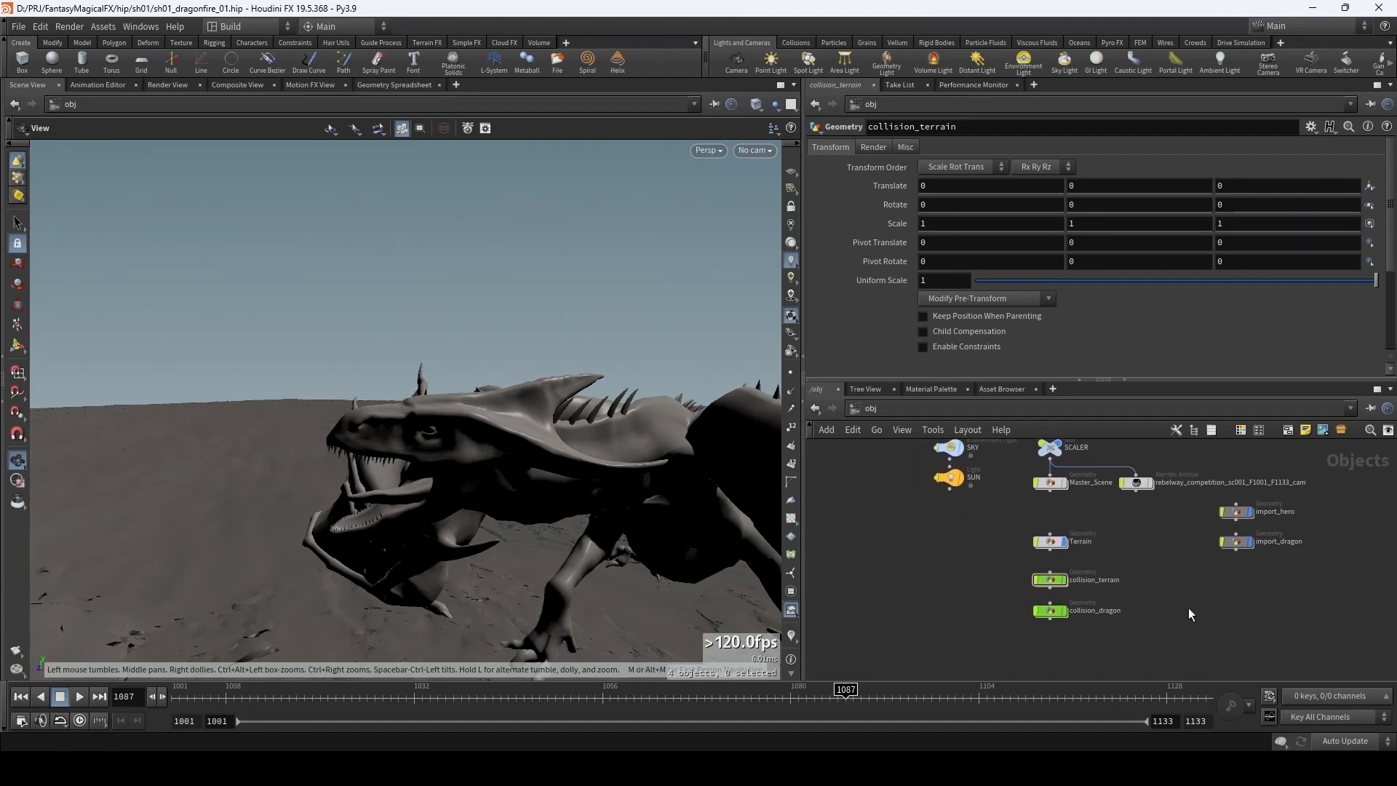
scroll(1189, 609, up, 3)
key(Tab)
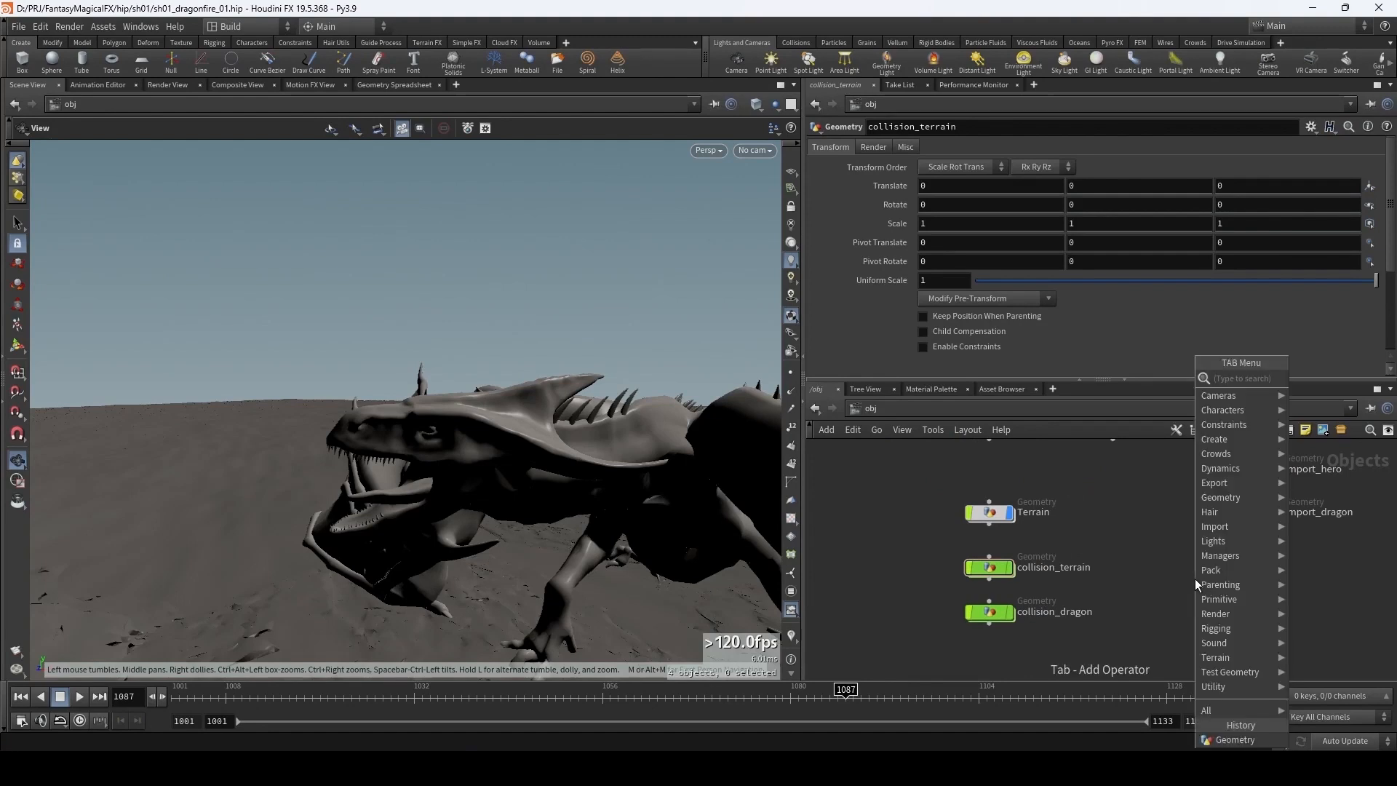
text(geo)
key(Return)
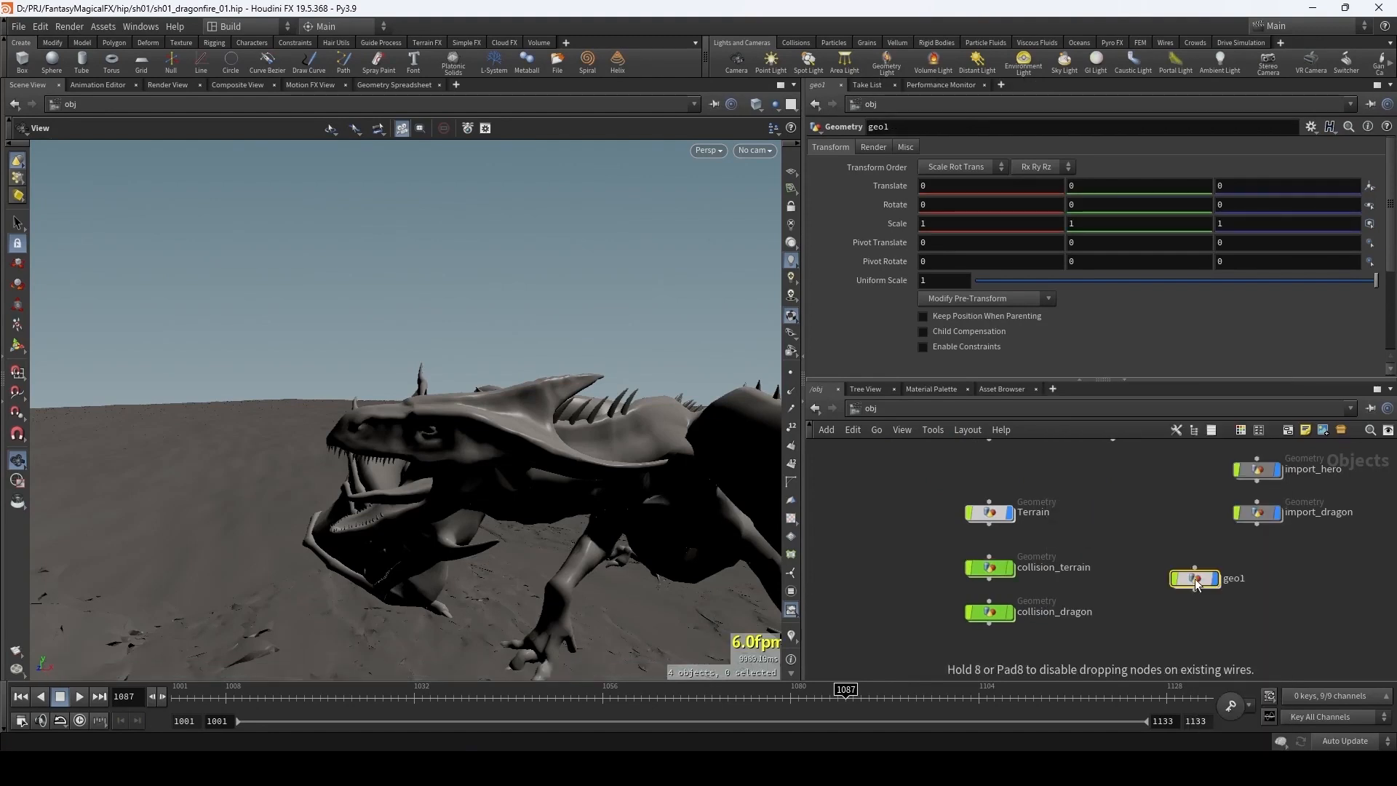
click(1158, 573)
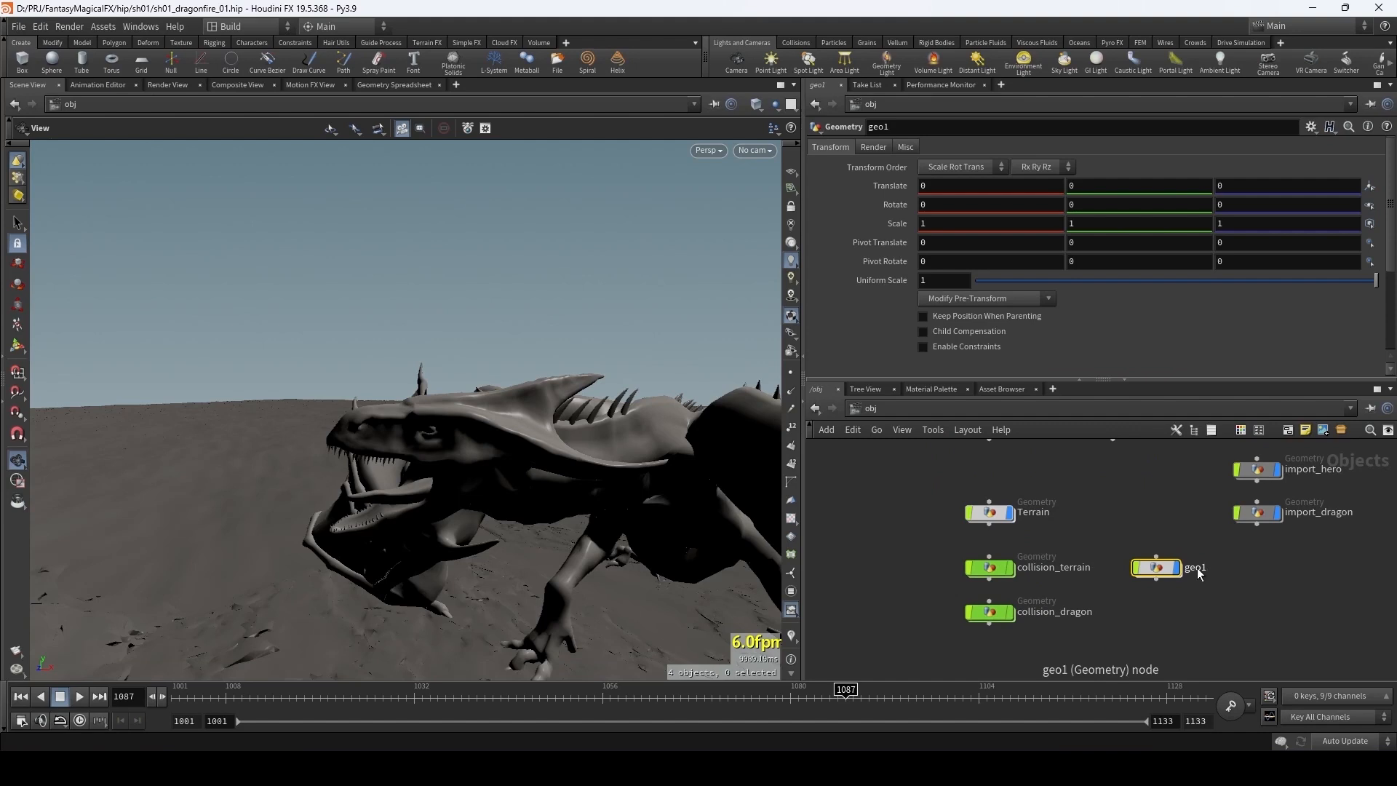
- Rename the new Geometry object FX_dragonfire_01
double_click(1195, 568)
text(FX_dragonfi)
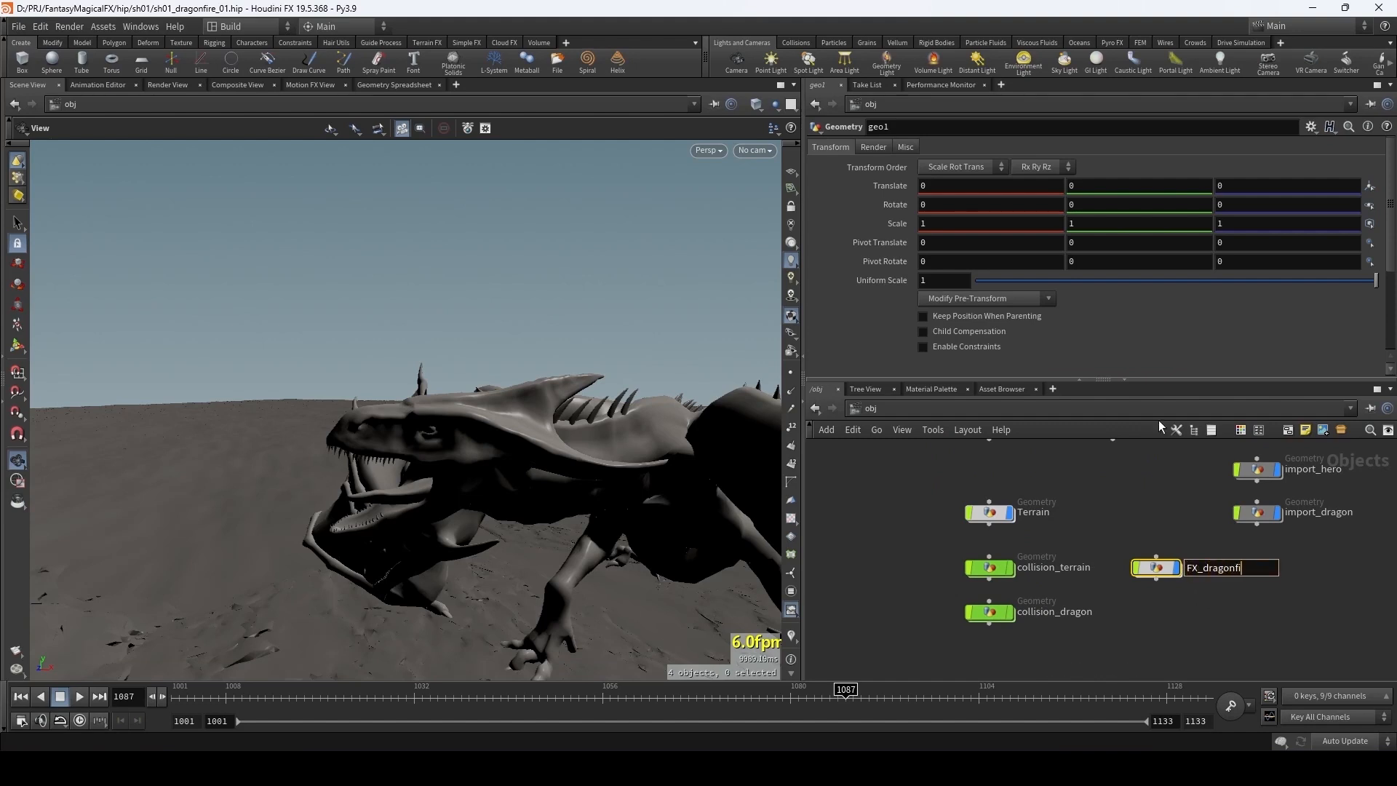
text(re_01)
key(Return)
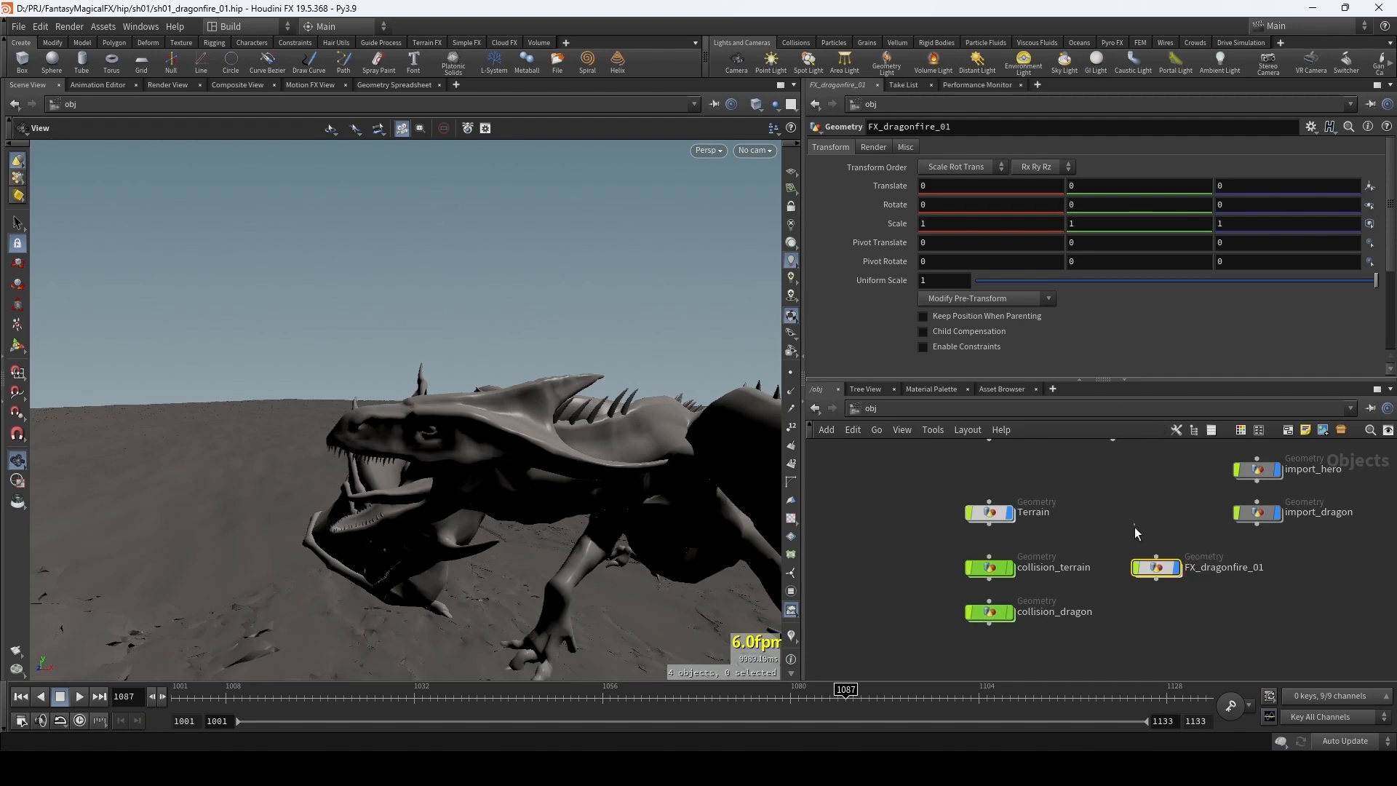
mouse_move(1155, 572)
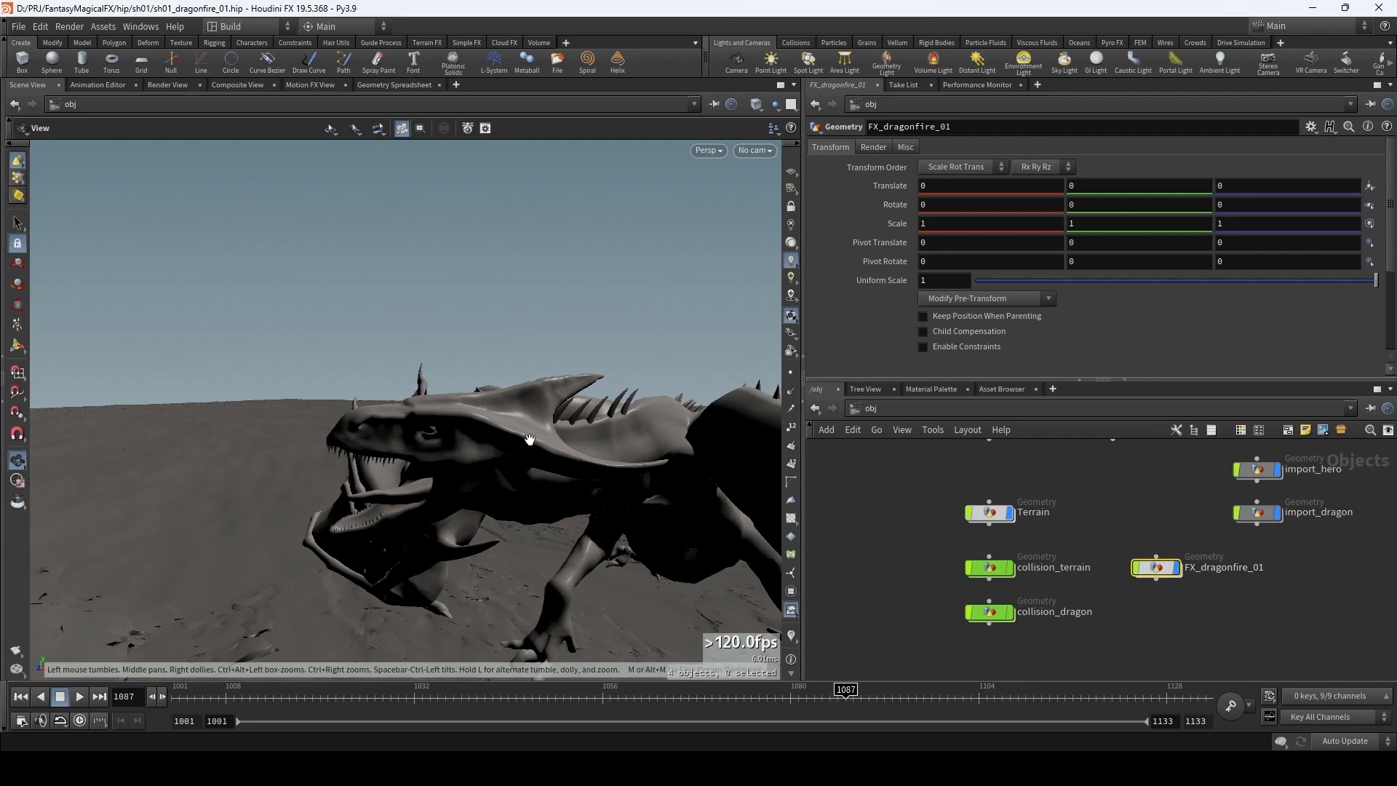
- Go inside FX_dragonfire_01 and add an Object Merge node
drag(530, 438, 323, 498)
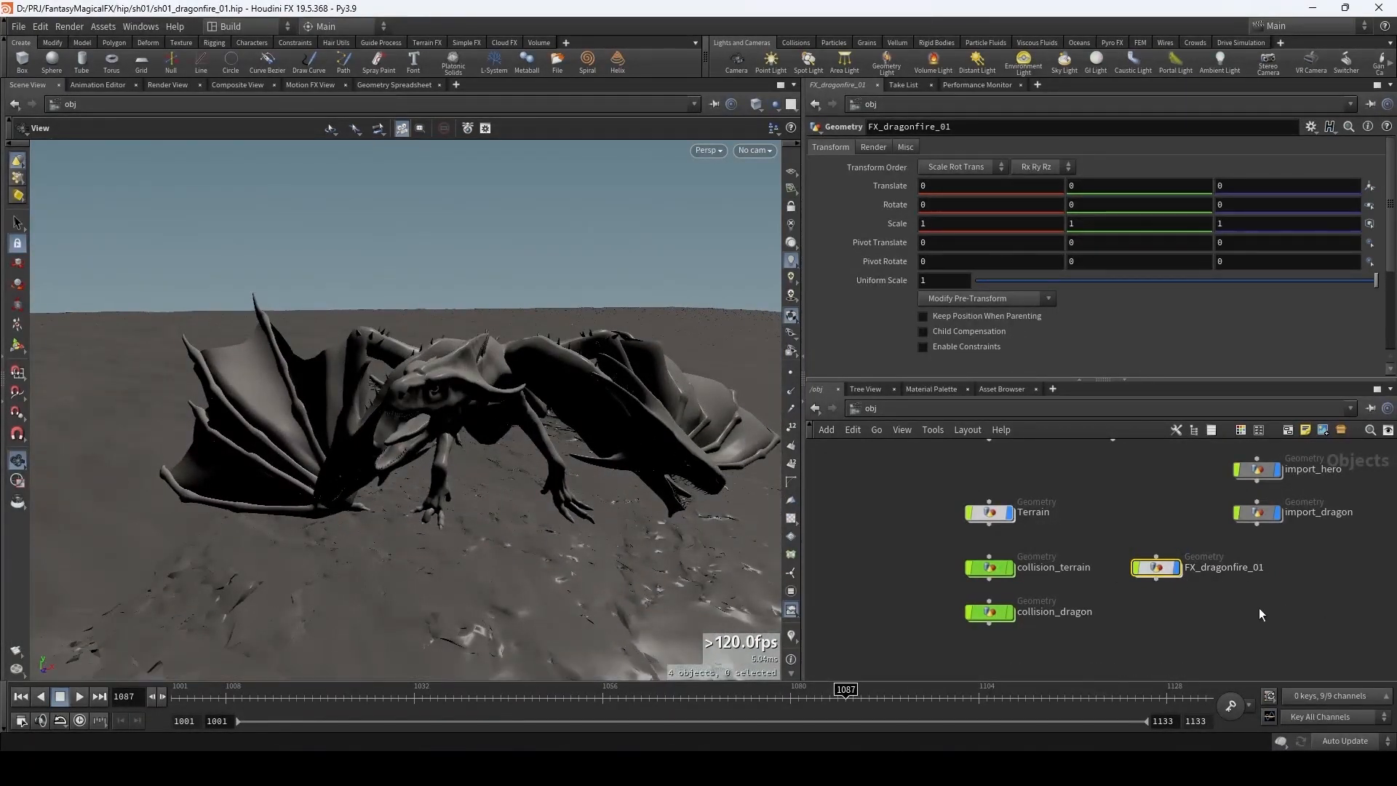
scroll(1175, 582, up, 5)
scroll(1190, 591, down, 2)
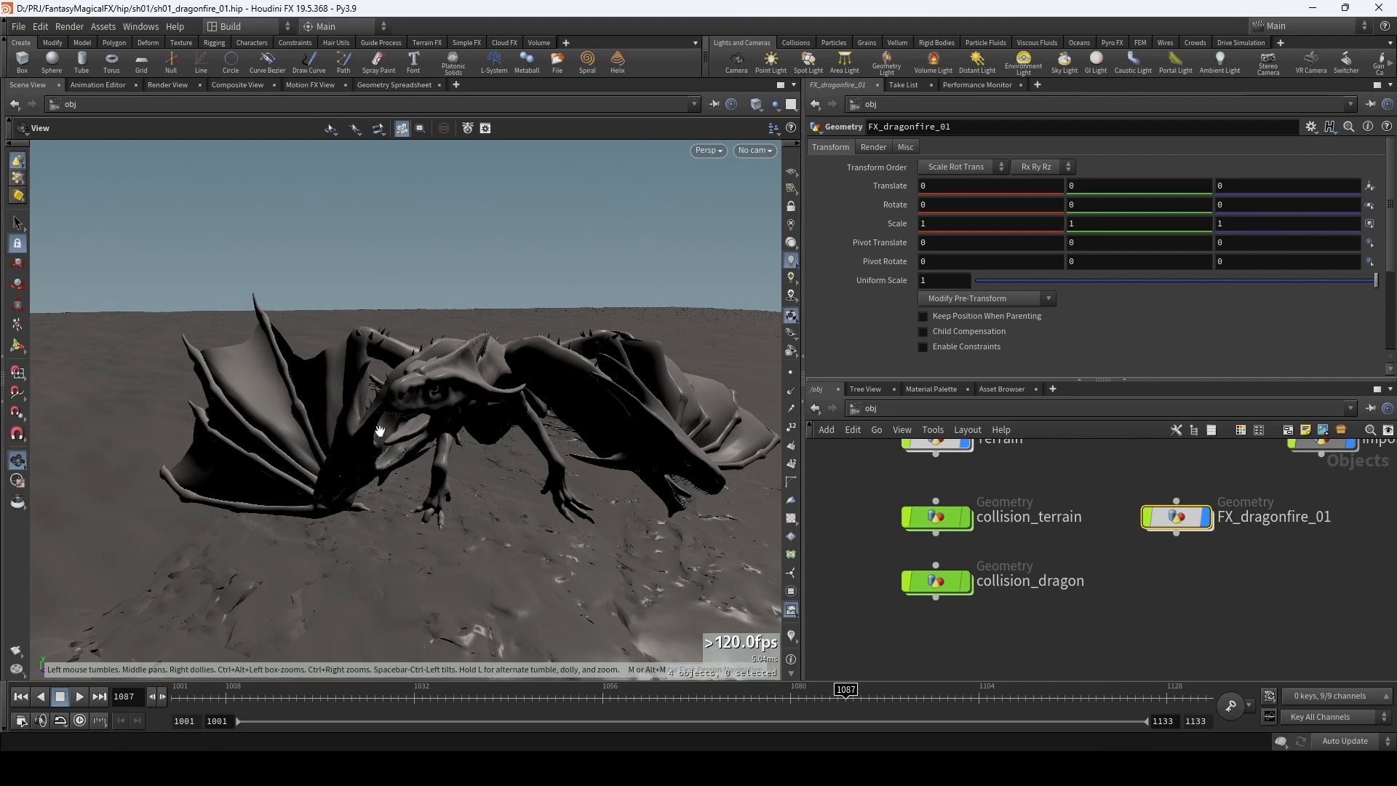
middle_drag(1231, 582, 1174, 597)
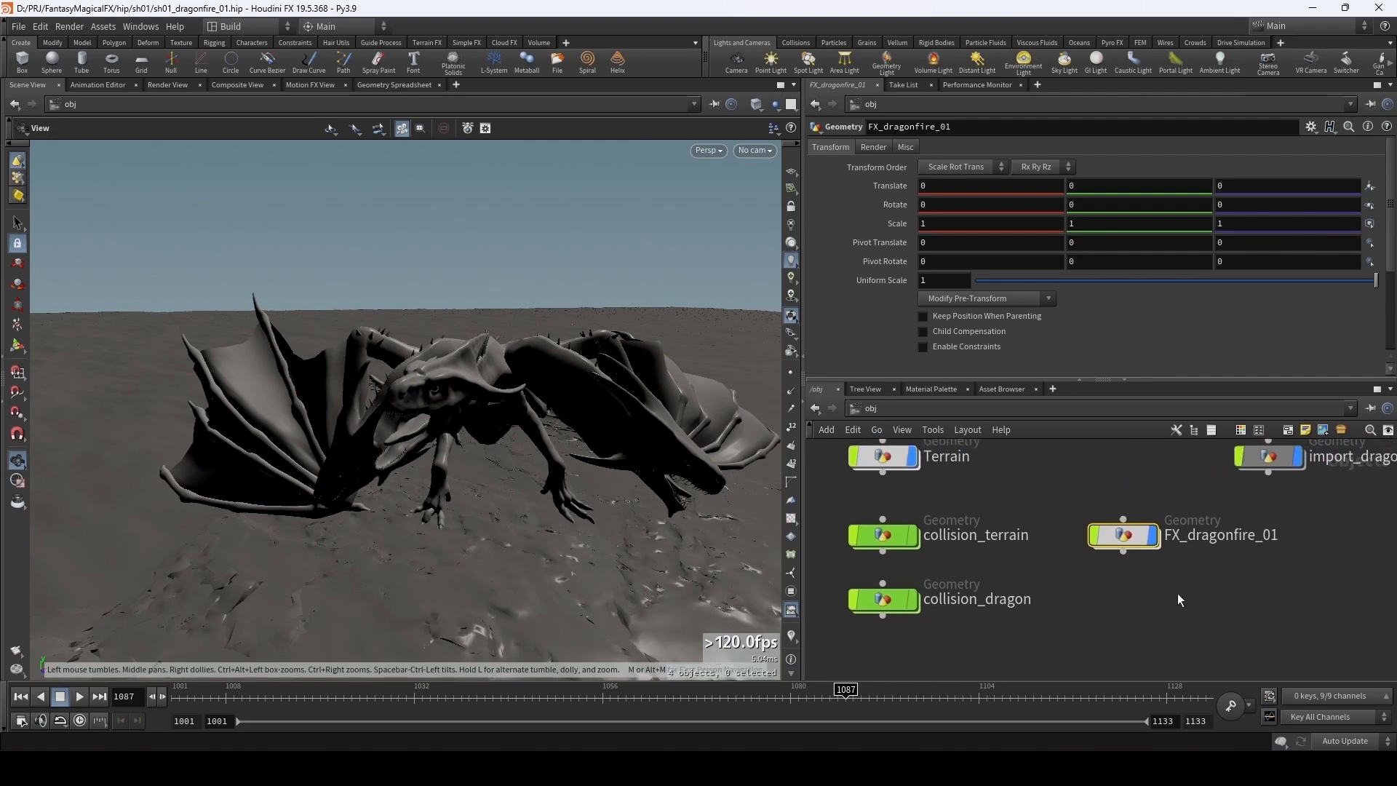
double_click(1126, 534)
key(Tab)
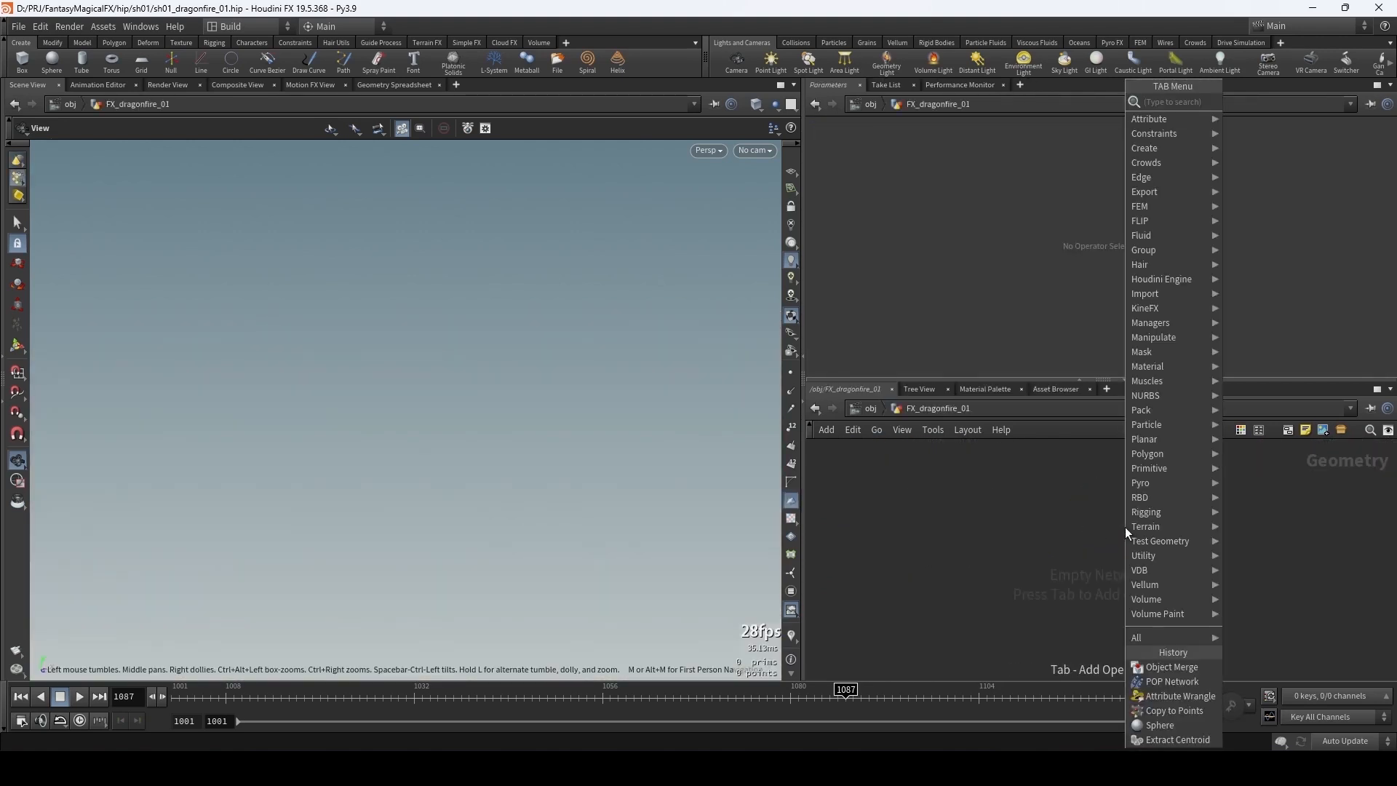
text(object)
key(Return)
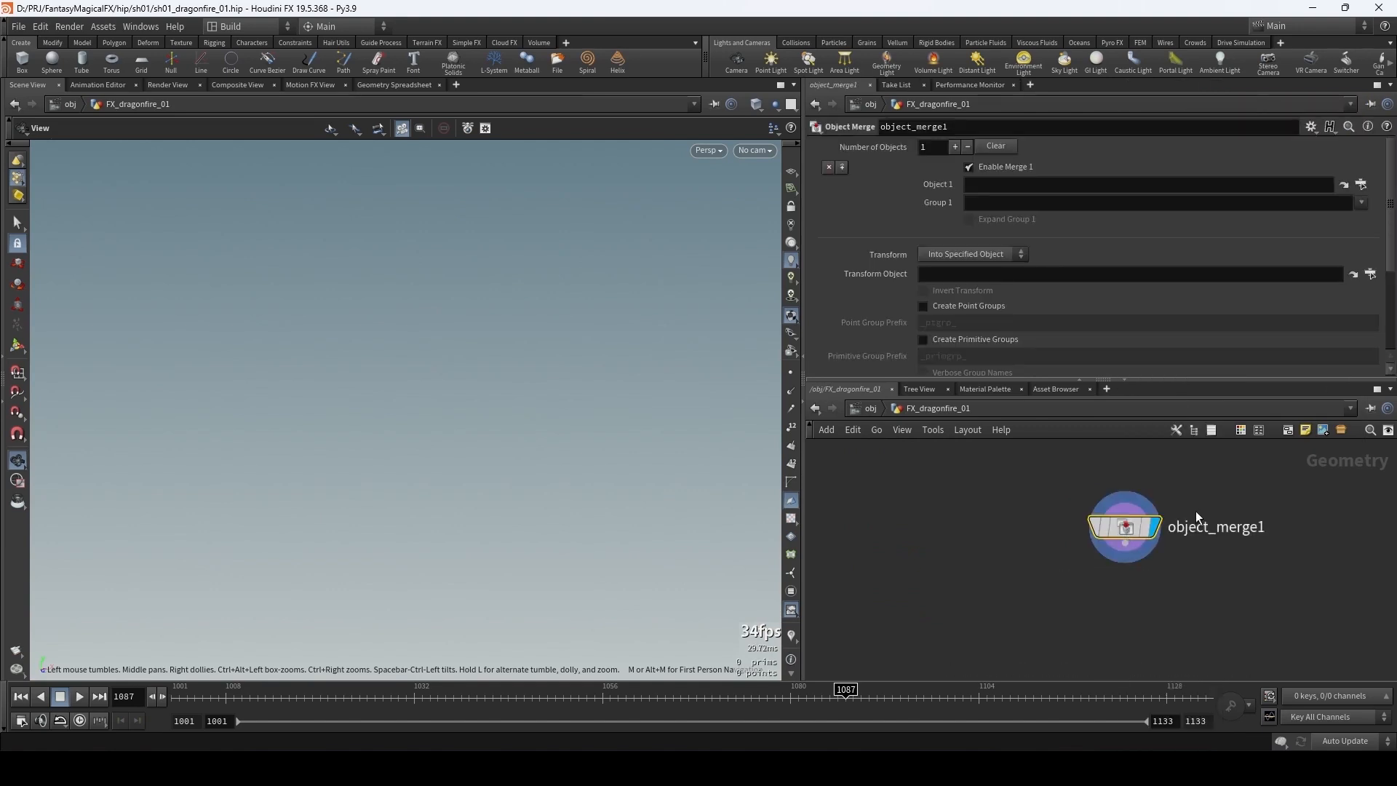
- Point the Object Merge at /obj/import_dragon/object_merge1 and set its transform to Into This Object
click(1361, 185)
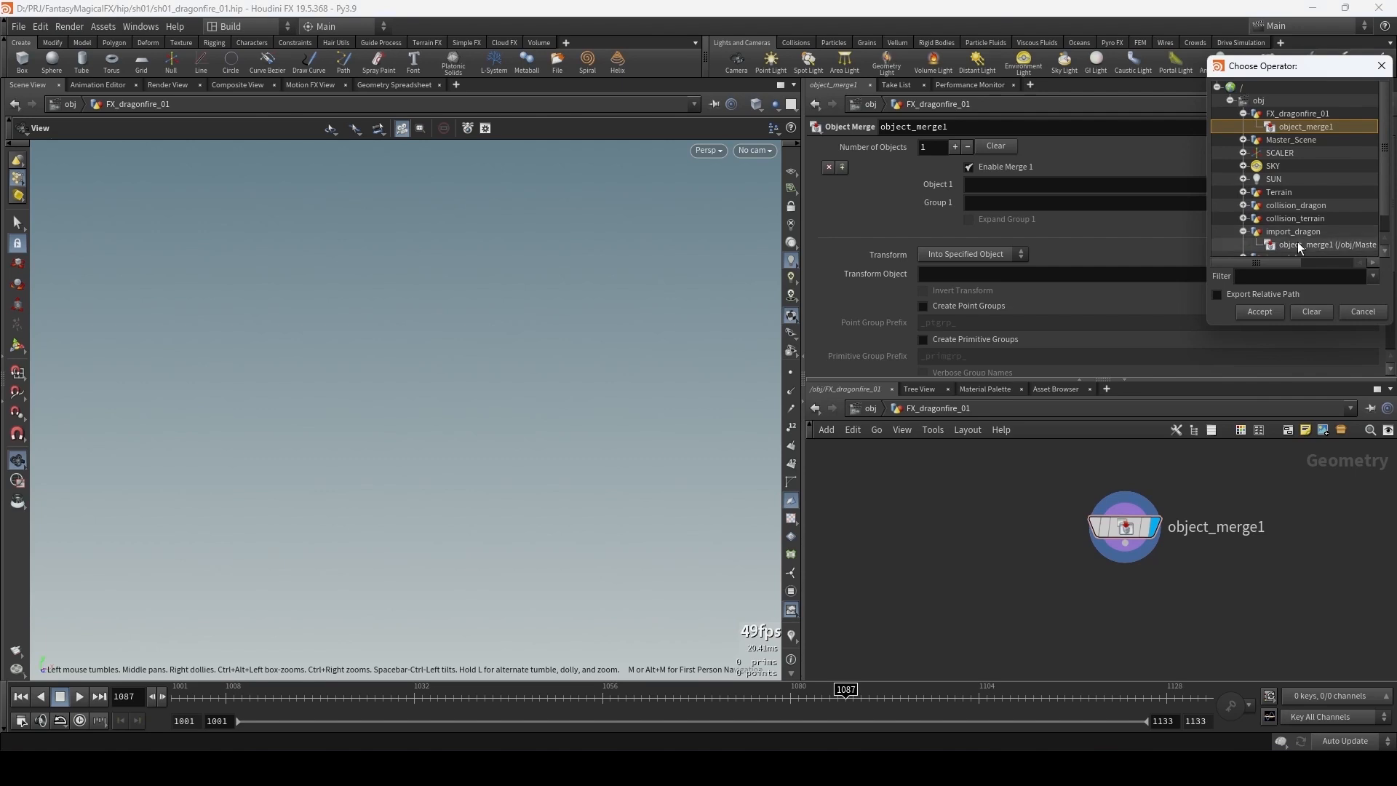
double_click(1226, 246)
click(986, 254)
click(986, 285)
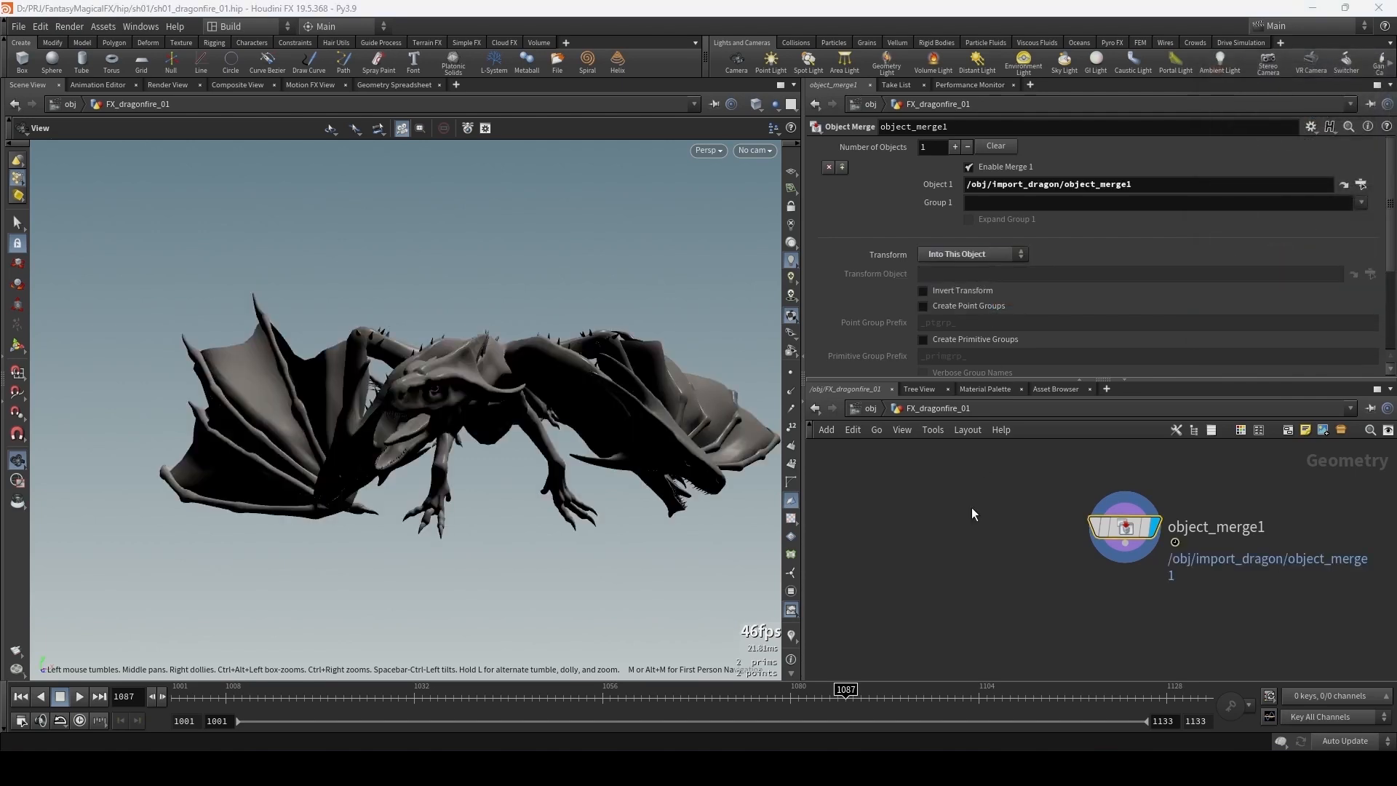
- Switch to Snipping Tool and capture the viewport with the dragon's open mouth seen from the side
drag(555, 473, 483, 379)
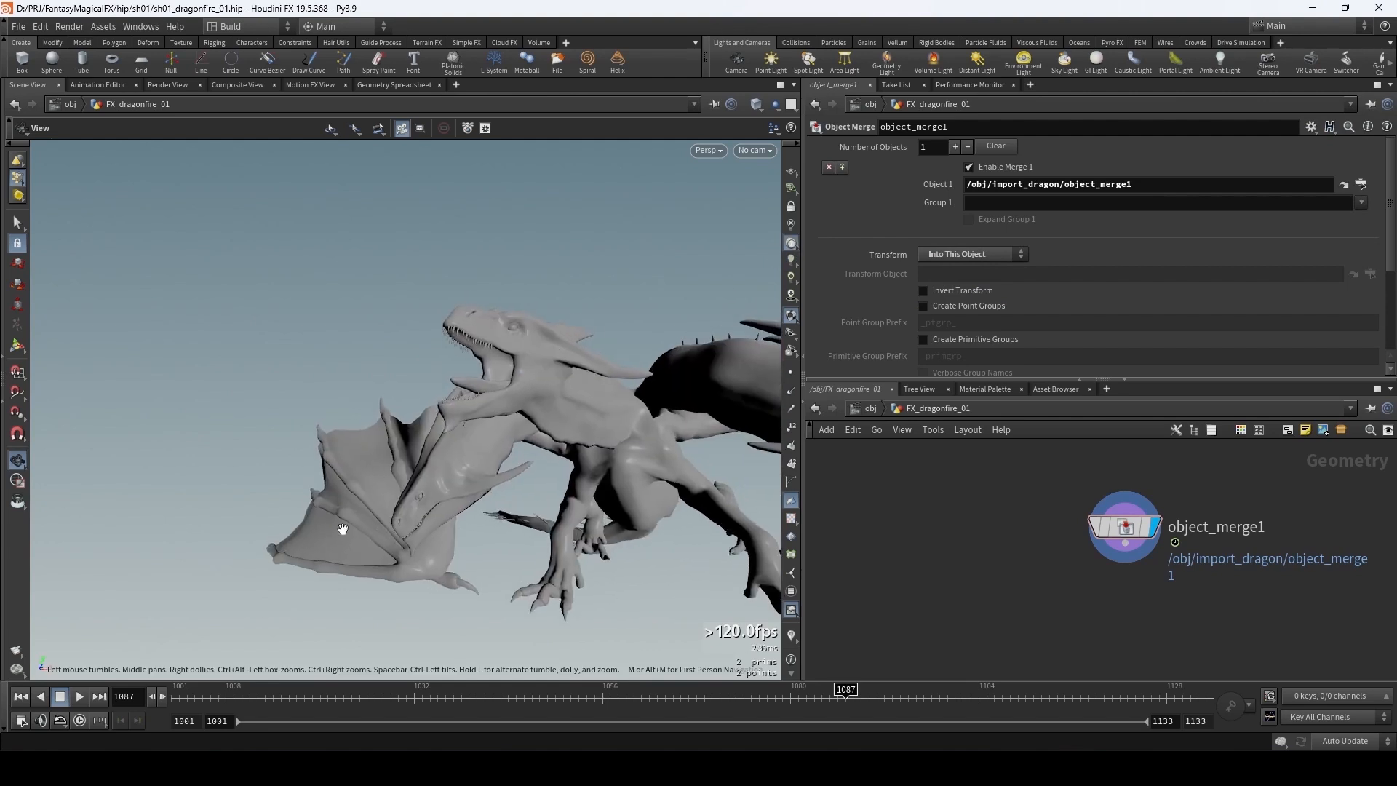
click(168, 750)
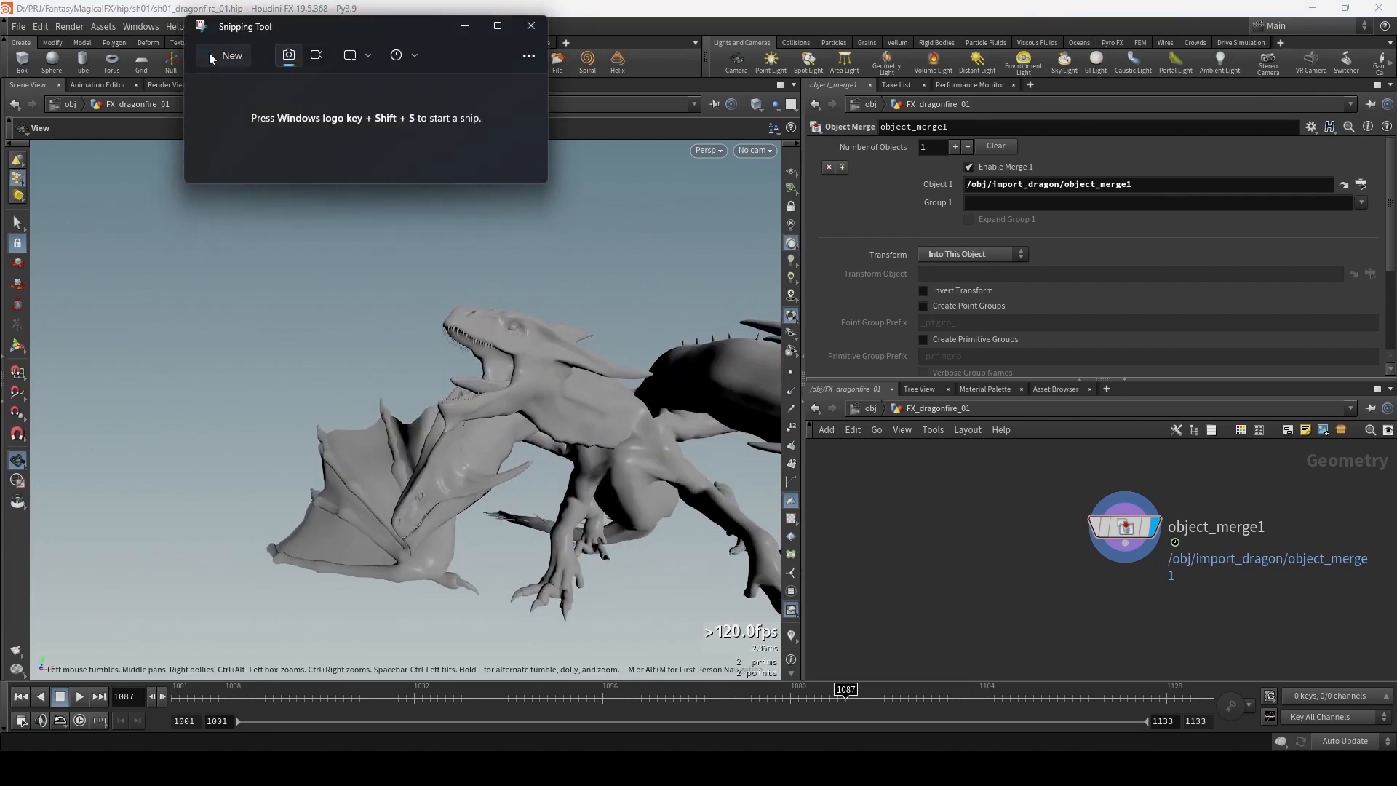
click(210, 56)
drag(775, 136, 29, 609)
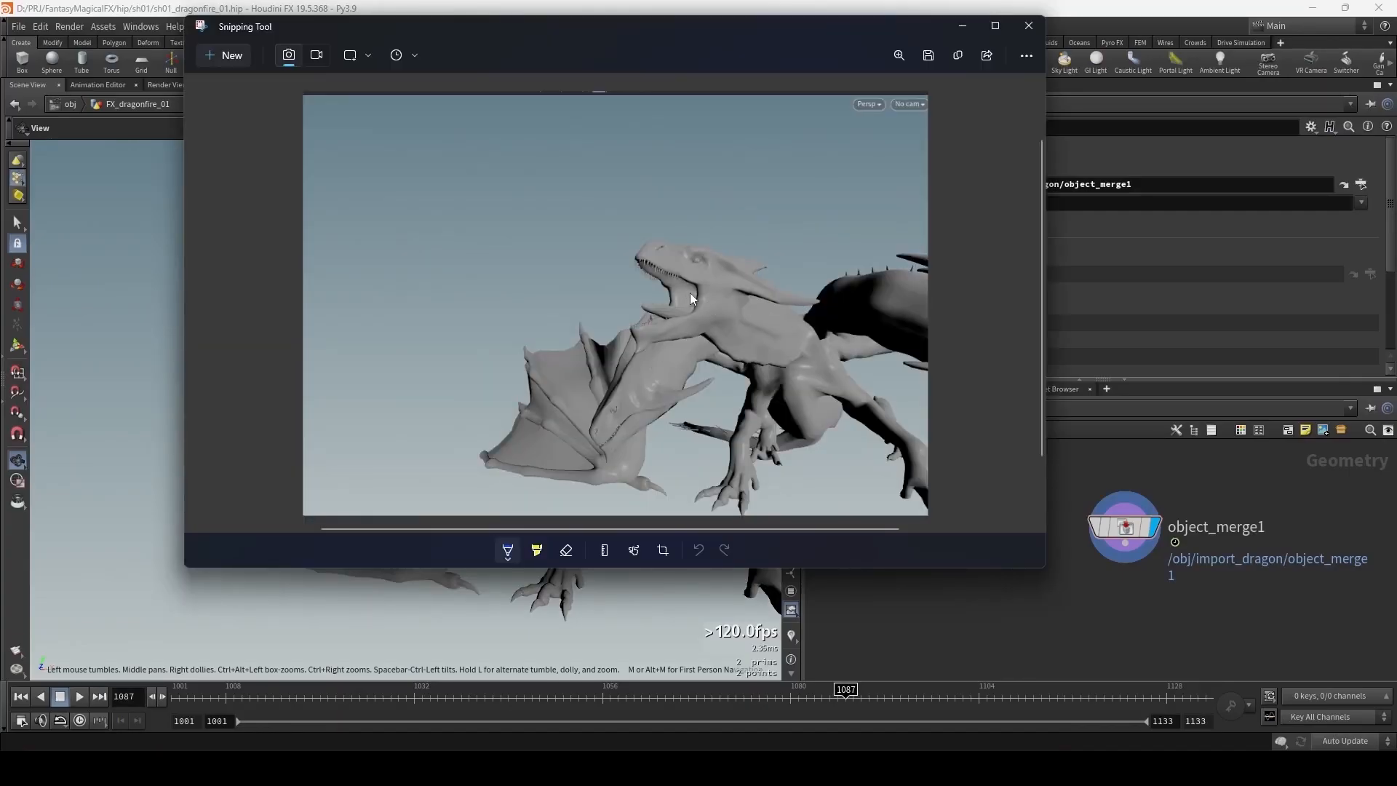
- Sketch a small circle in the dragon's mouth with an arrow pointing out of it, then minimize Snipping Tool
drag(691, 292, 684, 290)
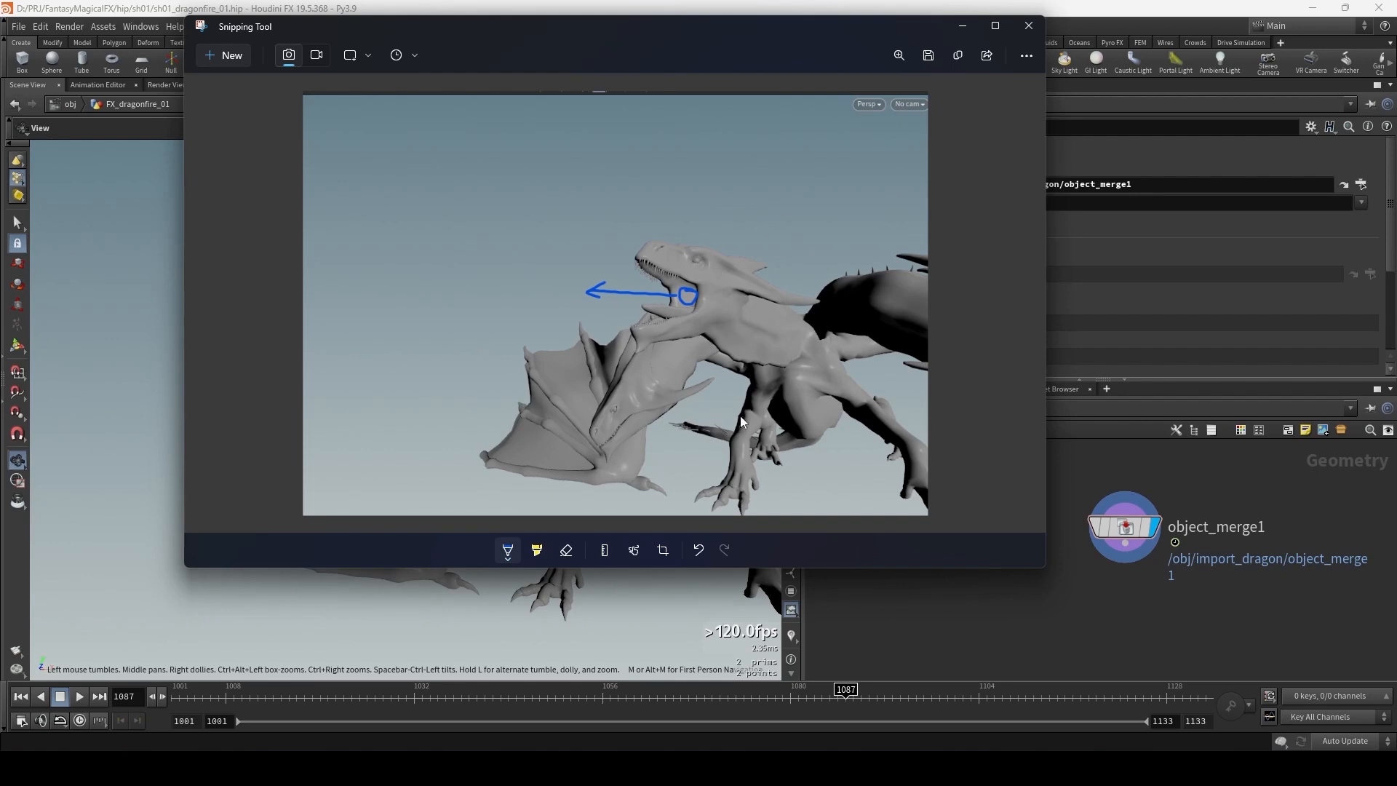
click(509, 550)
click(451, 291)
mouse_move(688, 297)
mouse_down()
mouse_move(684, 313)
mouse_move(688, 298)
mouse_up()
click(962, 30)
- Append a Convert node set to Polygon after object_merge1, display it, and inspect the node info of both nodes
scroll(1034, 578, up, 5)
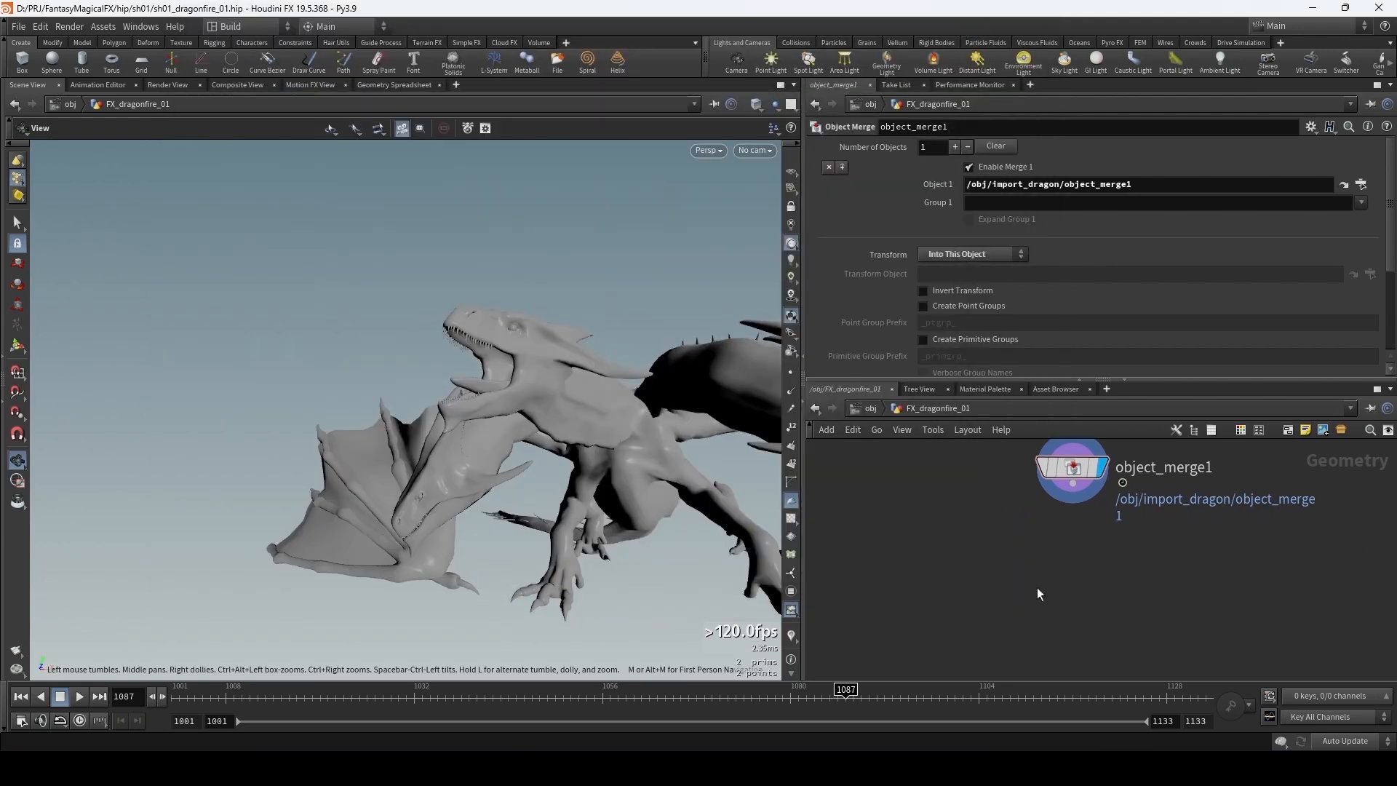
scroll(1036, 582, down, 2)
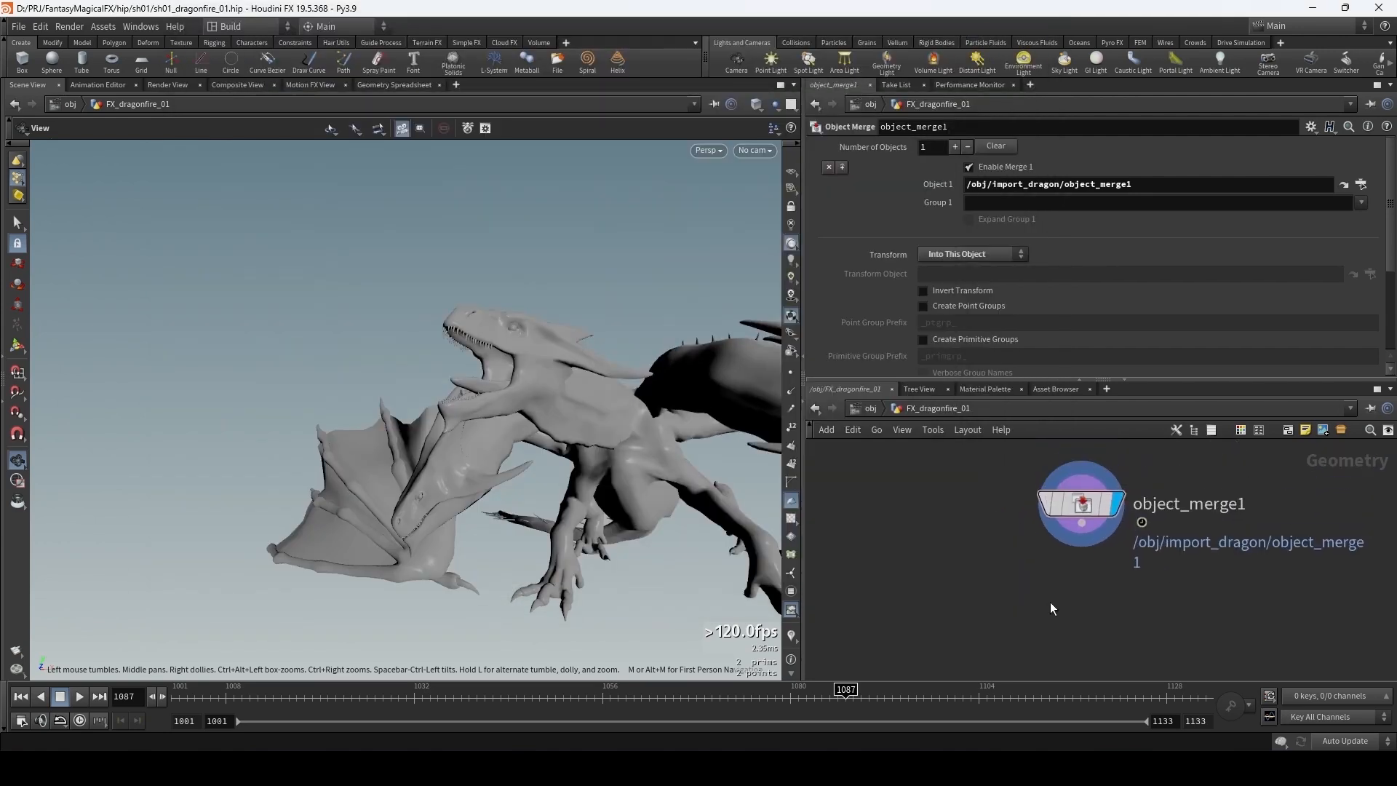
middle_click(1082, 505)
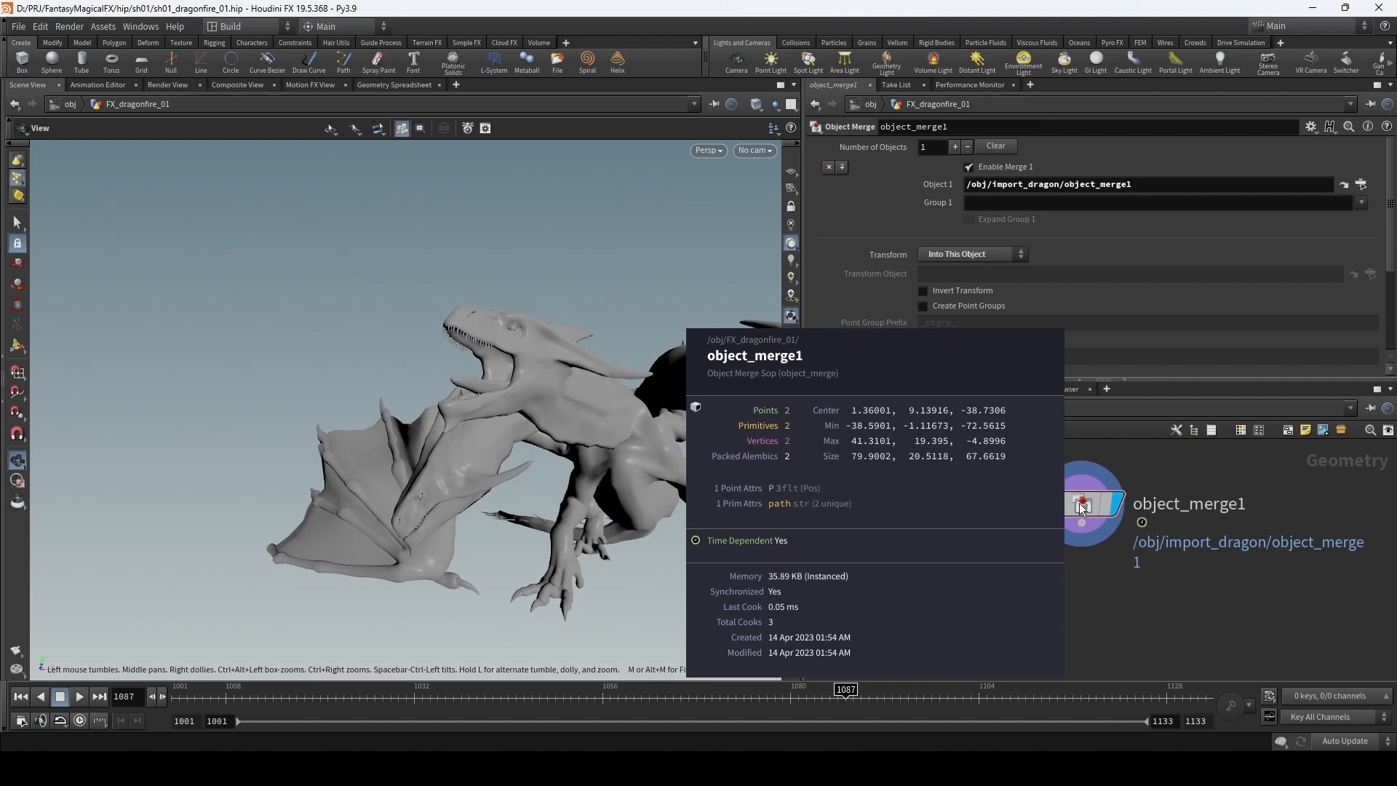
key(Tab)
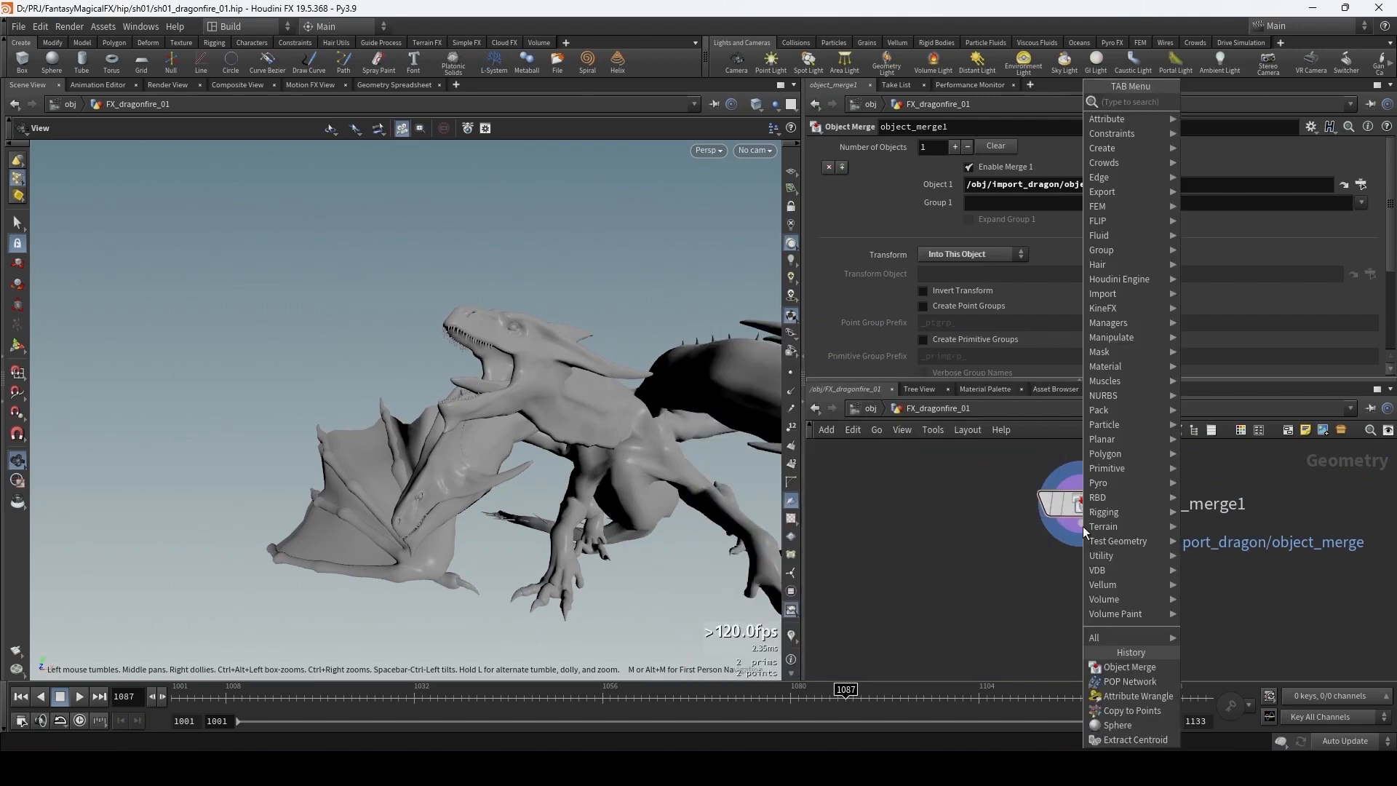
text(convert)
key(Return)
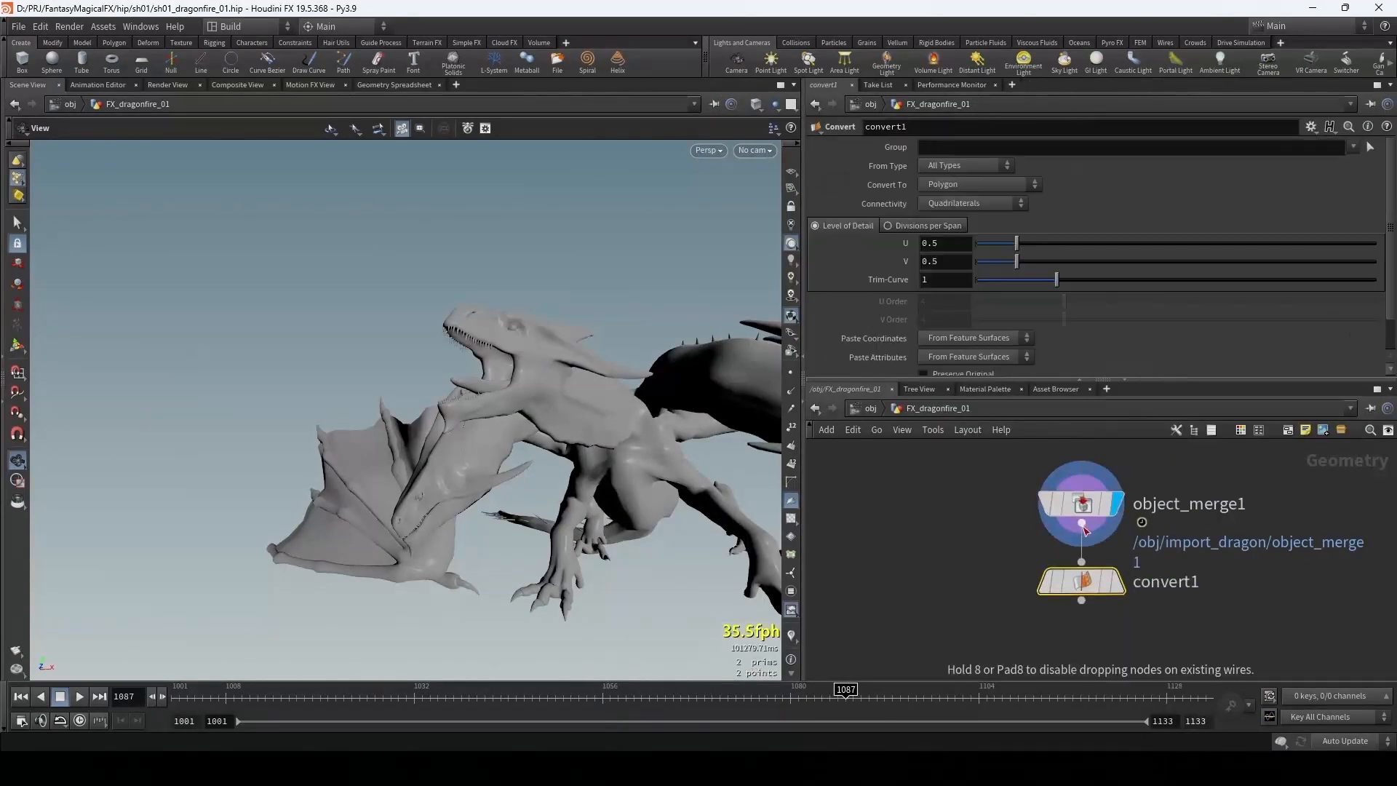
middle_click(1075, 588)
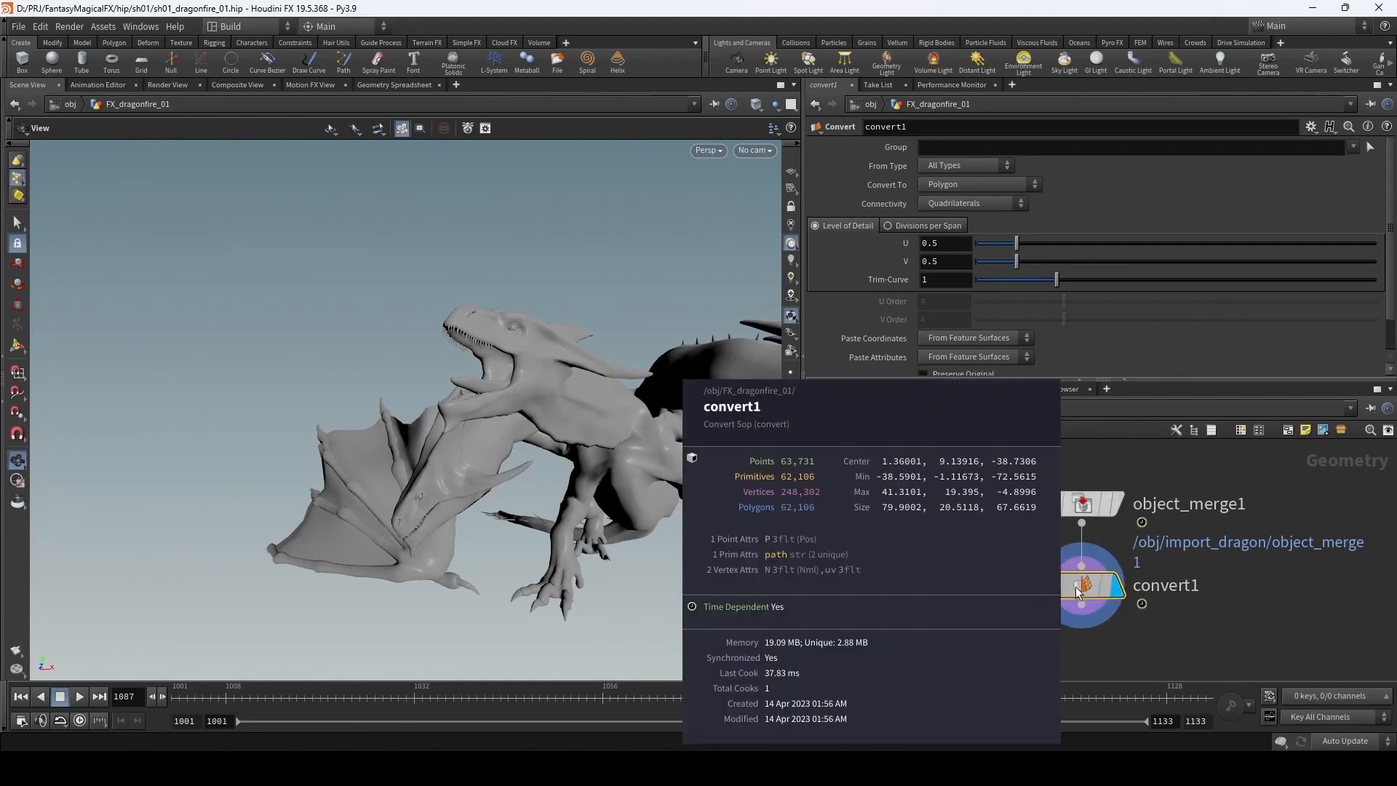
middle_drag(1014, 620, 995, 505)
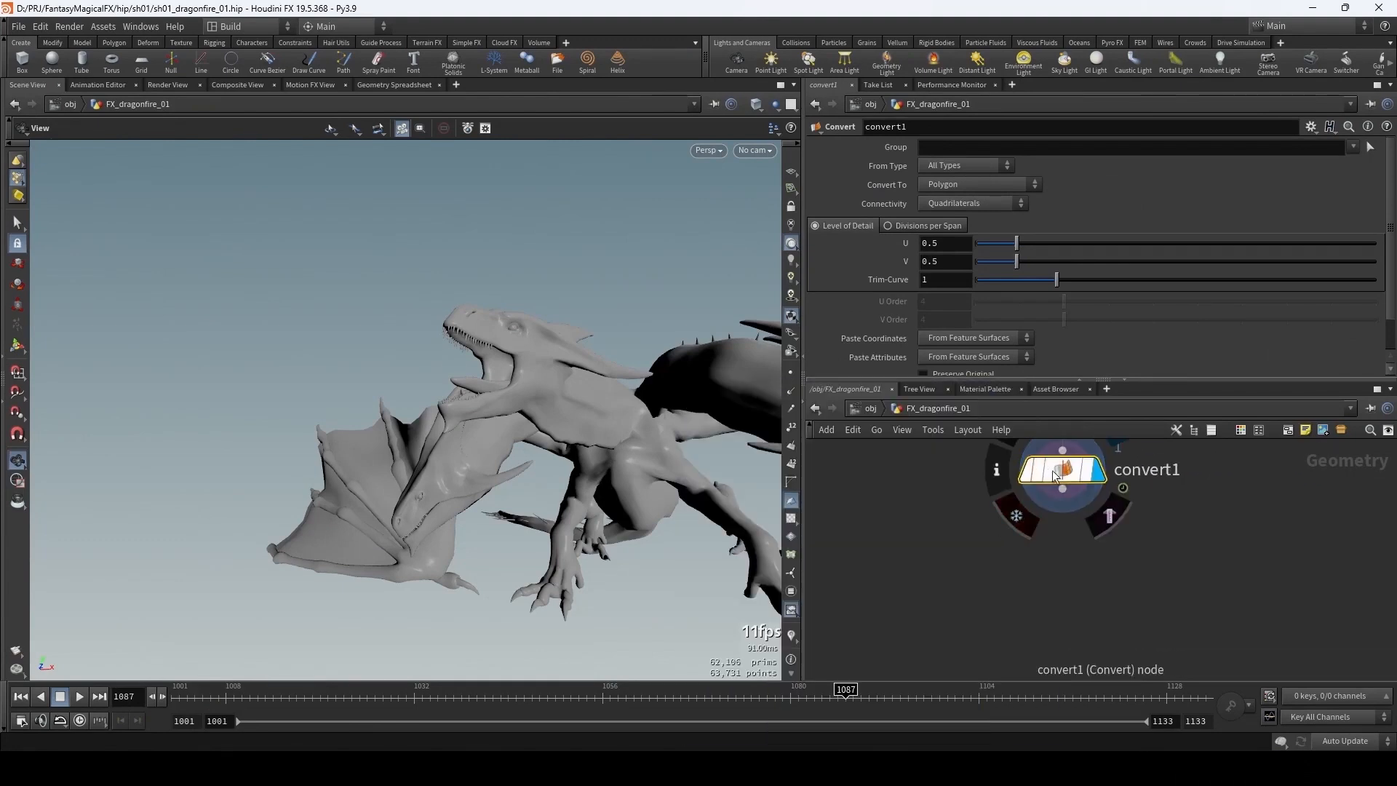
- Activate point selection on the converted dragon and show its wireframe over the shading, with the open mouth in close view
click(18, 223)
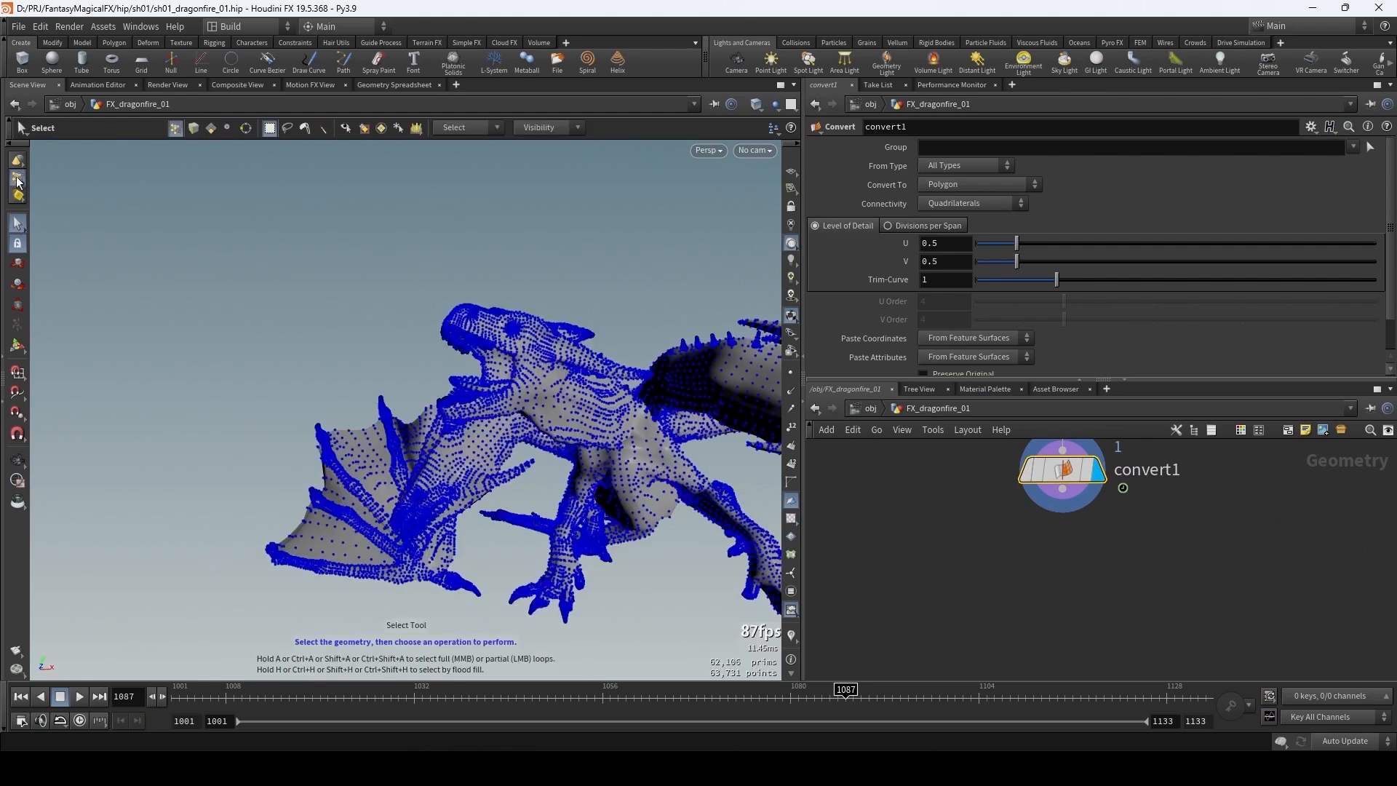
alt+drag(449, 365, 523, 355)
alt+right_drag(524, 355, 754, 281)
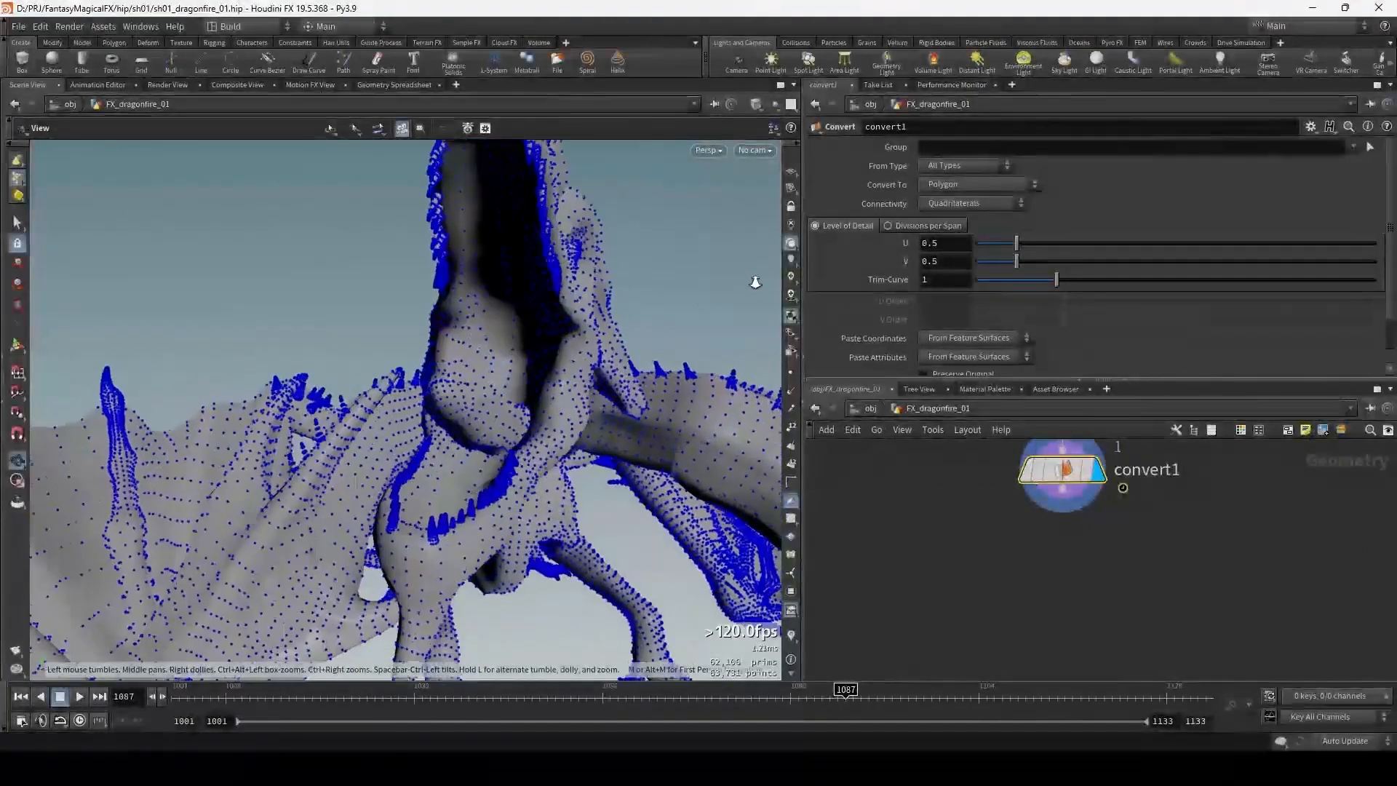
alt+drag(755, 281, 633, 296)
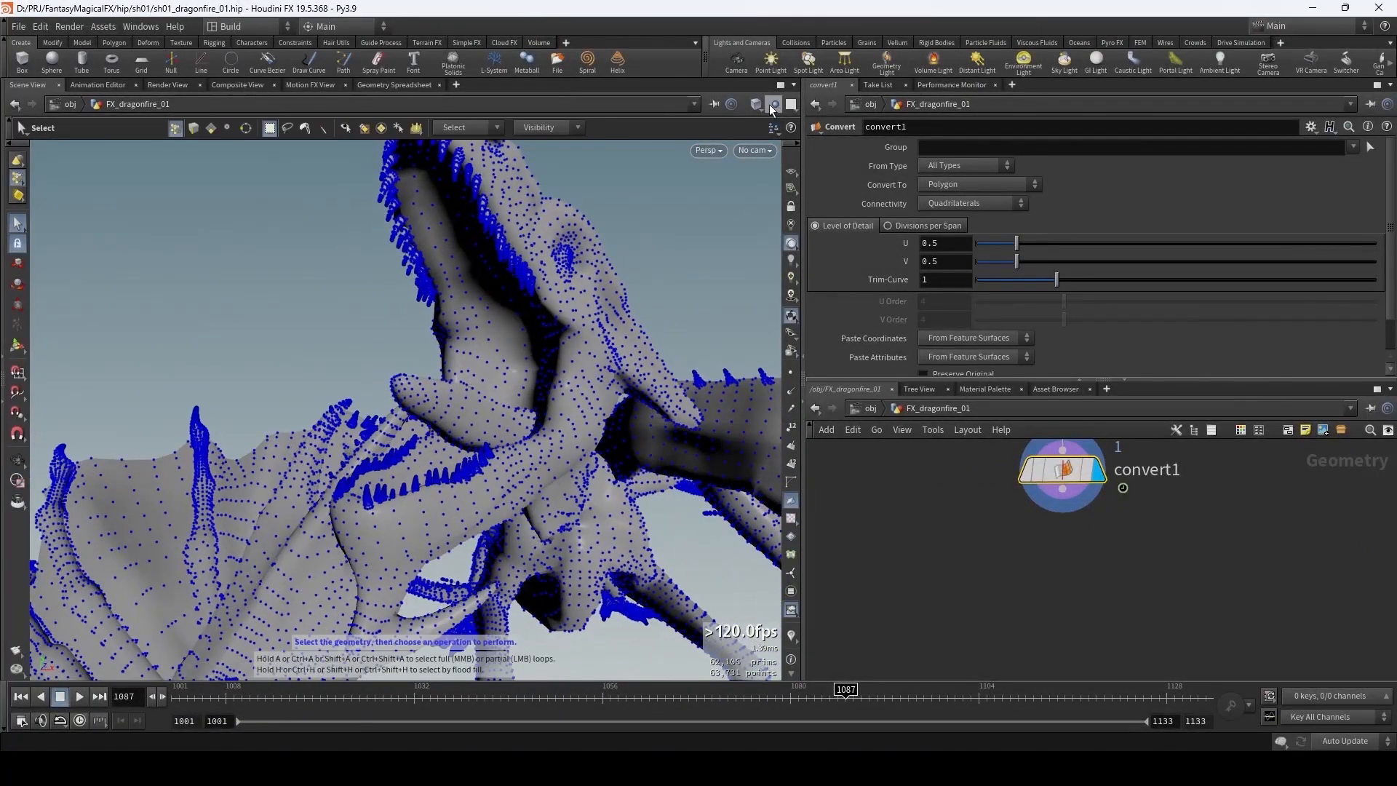
click(769, 103)
click(760, 107)
click(816, 280)
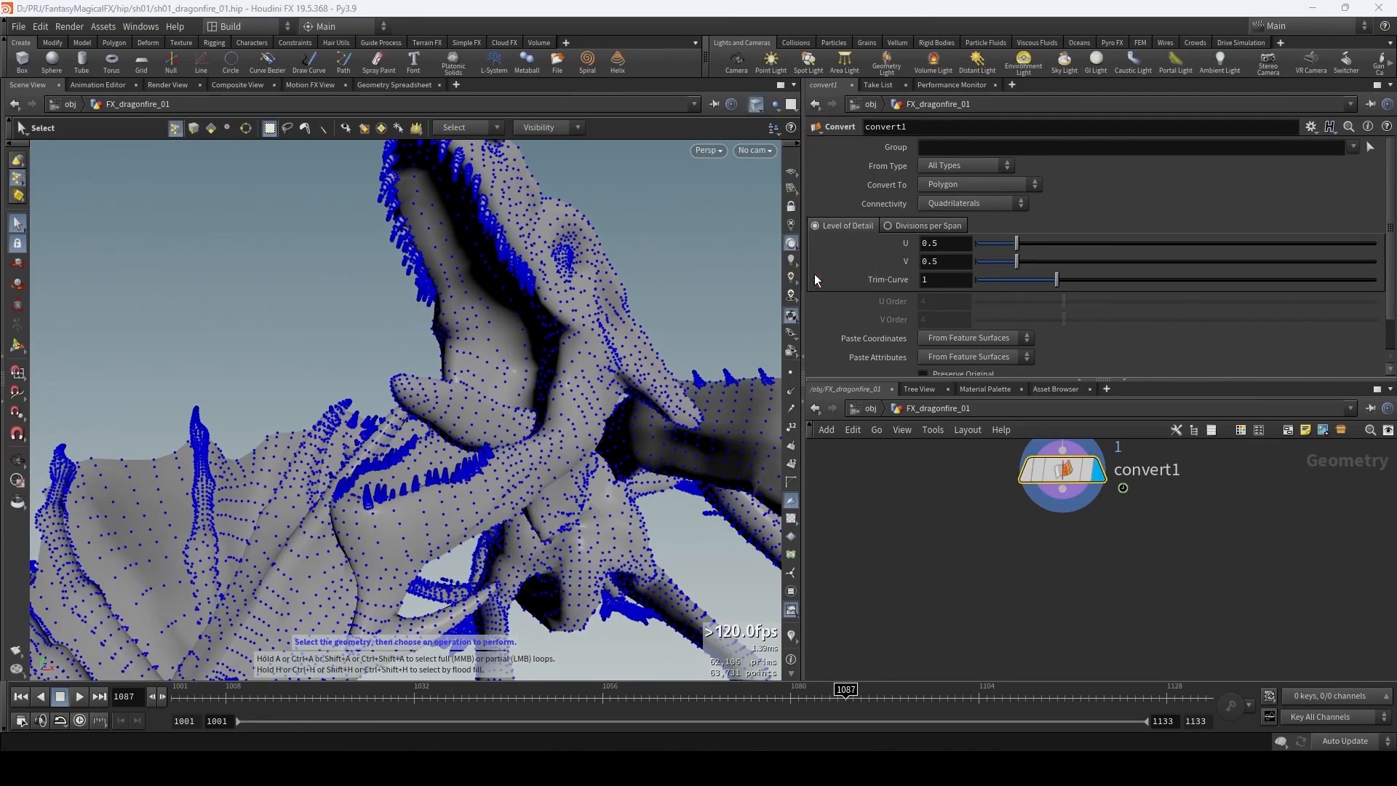
- Select two points on the surface deep inside the dragon's mouth
alt+drag(522, 379, 543, 325)
click(529, 312)
shift+click(481, 460)
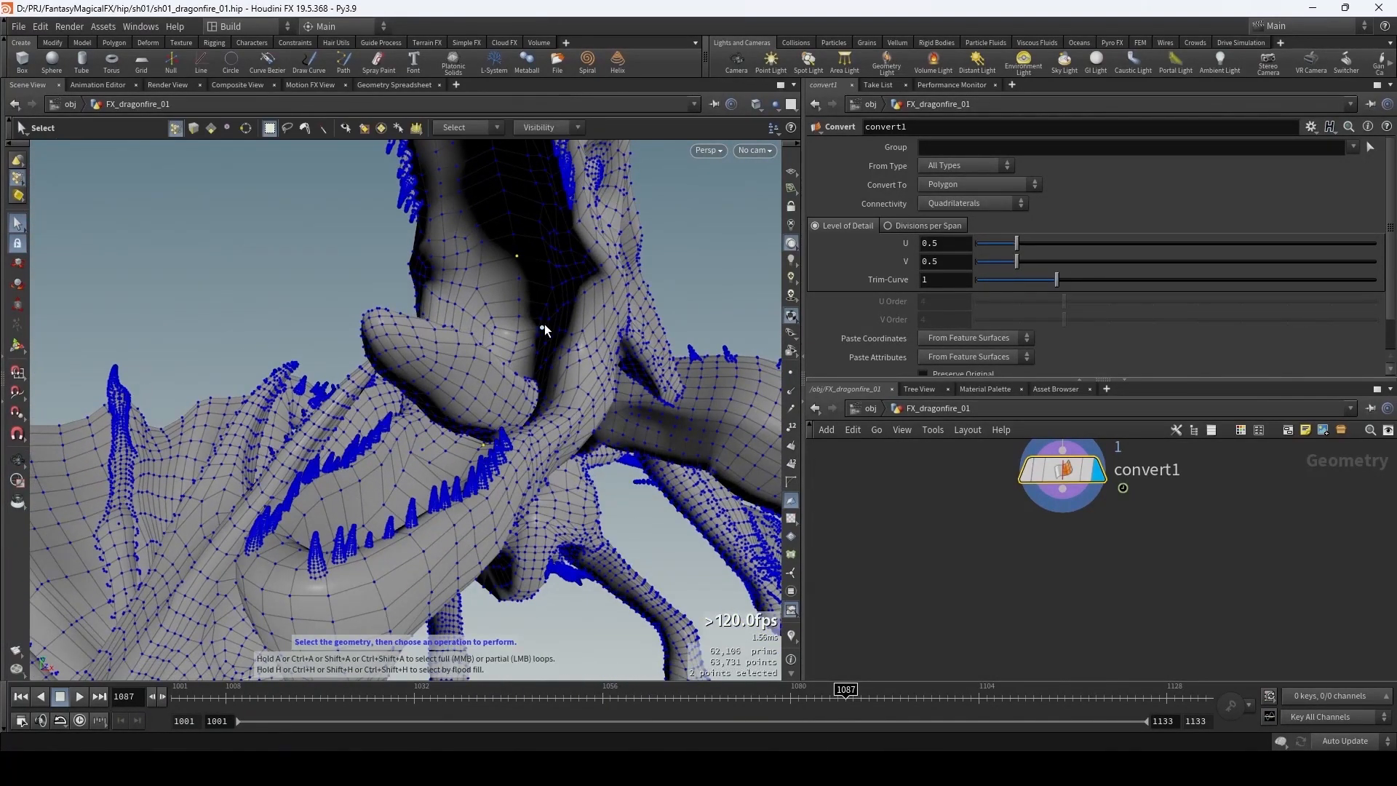
- Blast everything except the two selected mouth points with Delete Non Selected, and turn on point markers
key(Delete)
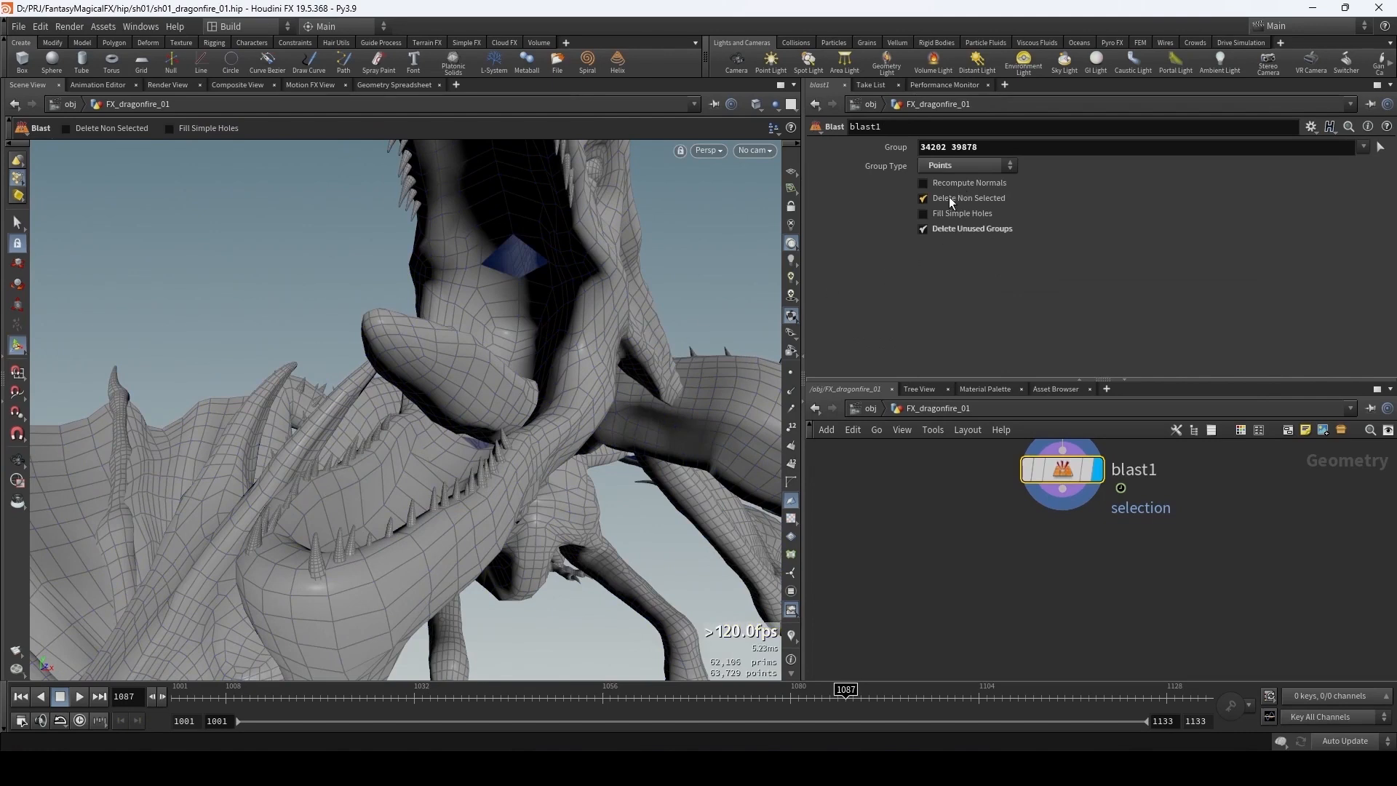
click(948, 196)
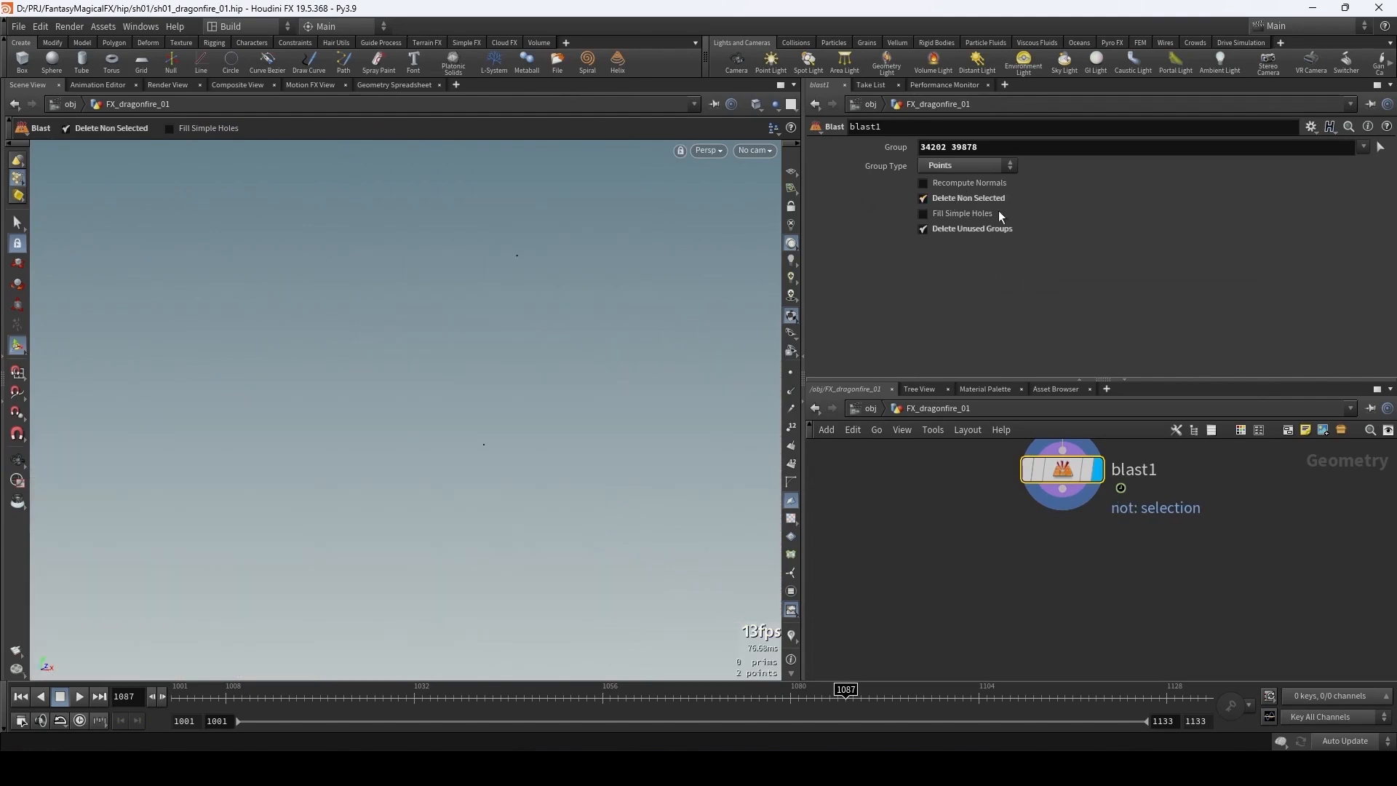
click(790, 376)
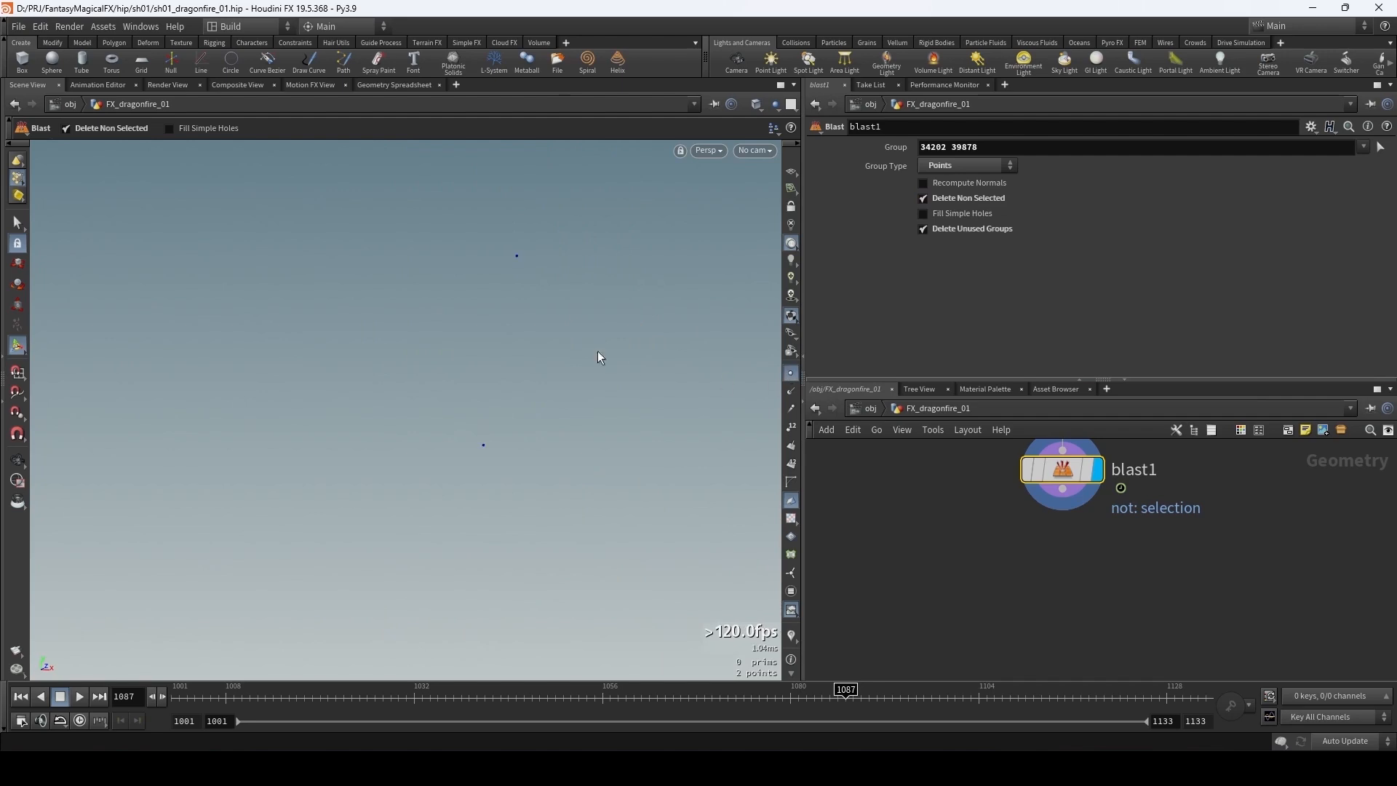
- Template convert1 so the dragon's wireframe shows as a reference around the two kept points
middle_drag(1011, 464, 992, 590)
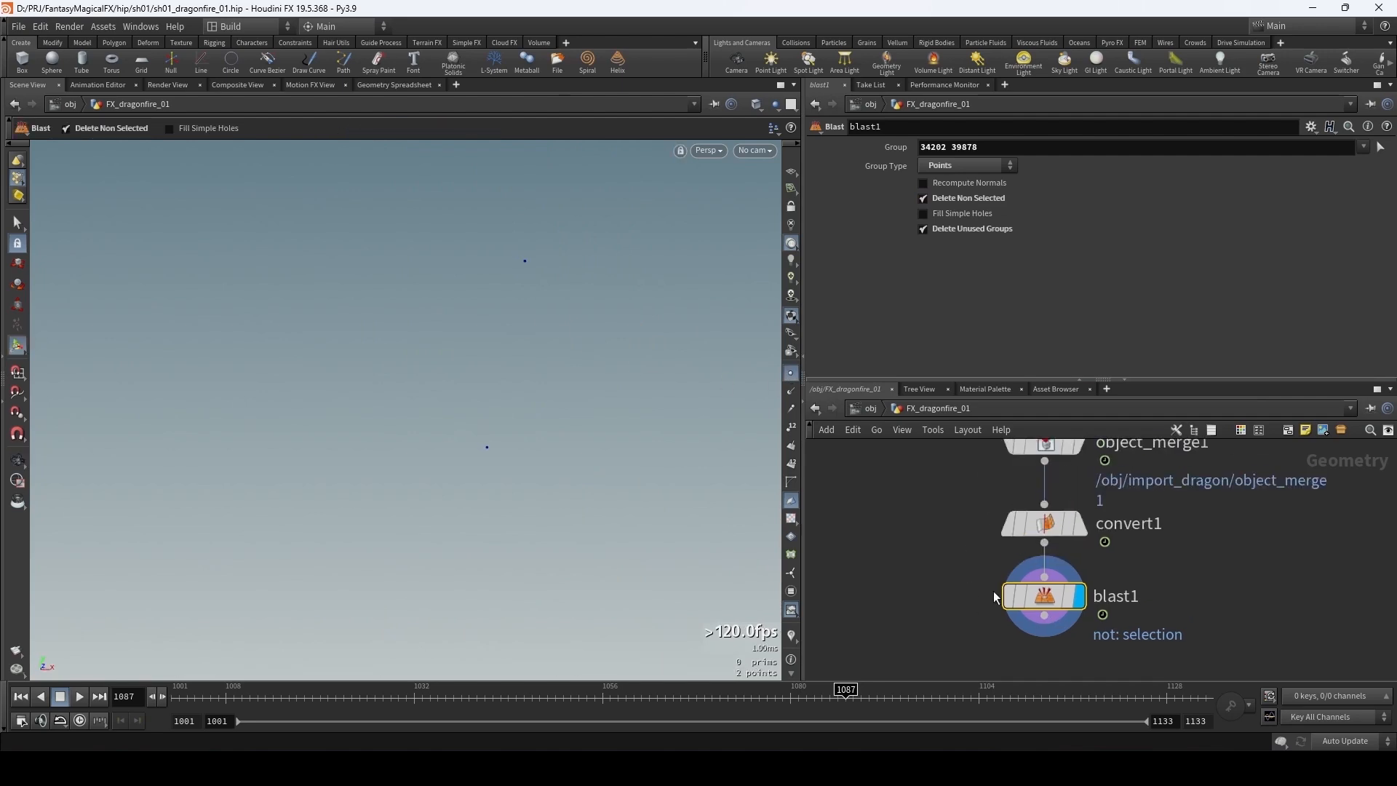
click(1072, 528)
key(Escape)
drag(584, 329, 530, 333)
key(Return)
- Add an Extract Centroid node below blast1, wire blast1 into it and display it
middle_drag(1019, 638, 1006, 584)
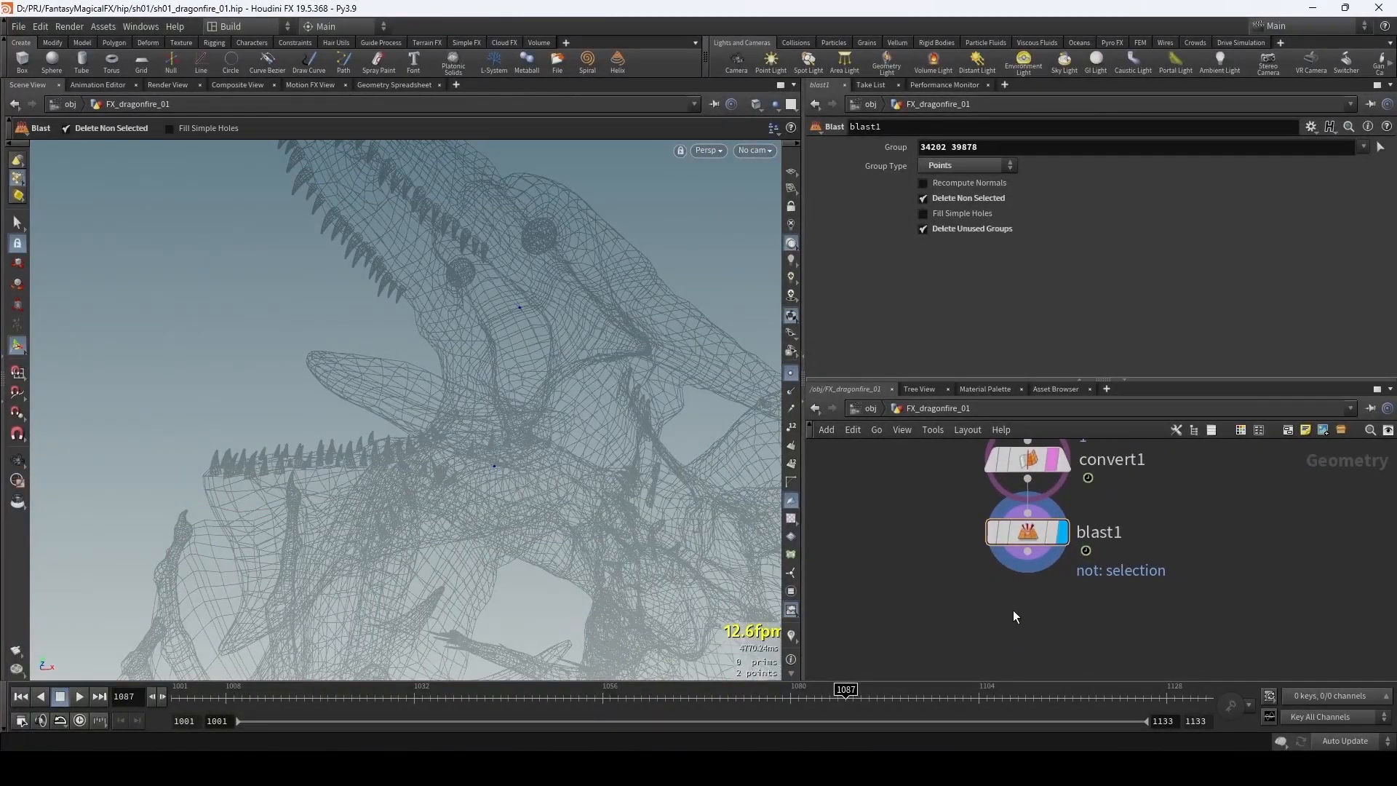
key(Tab)
text(extra)
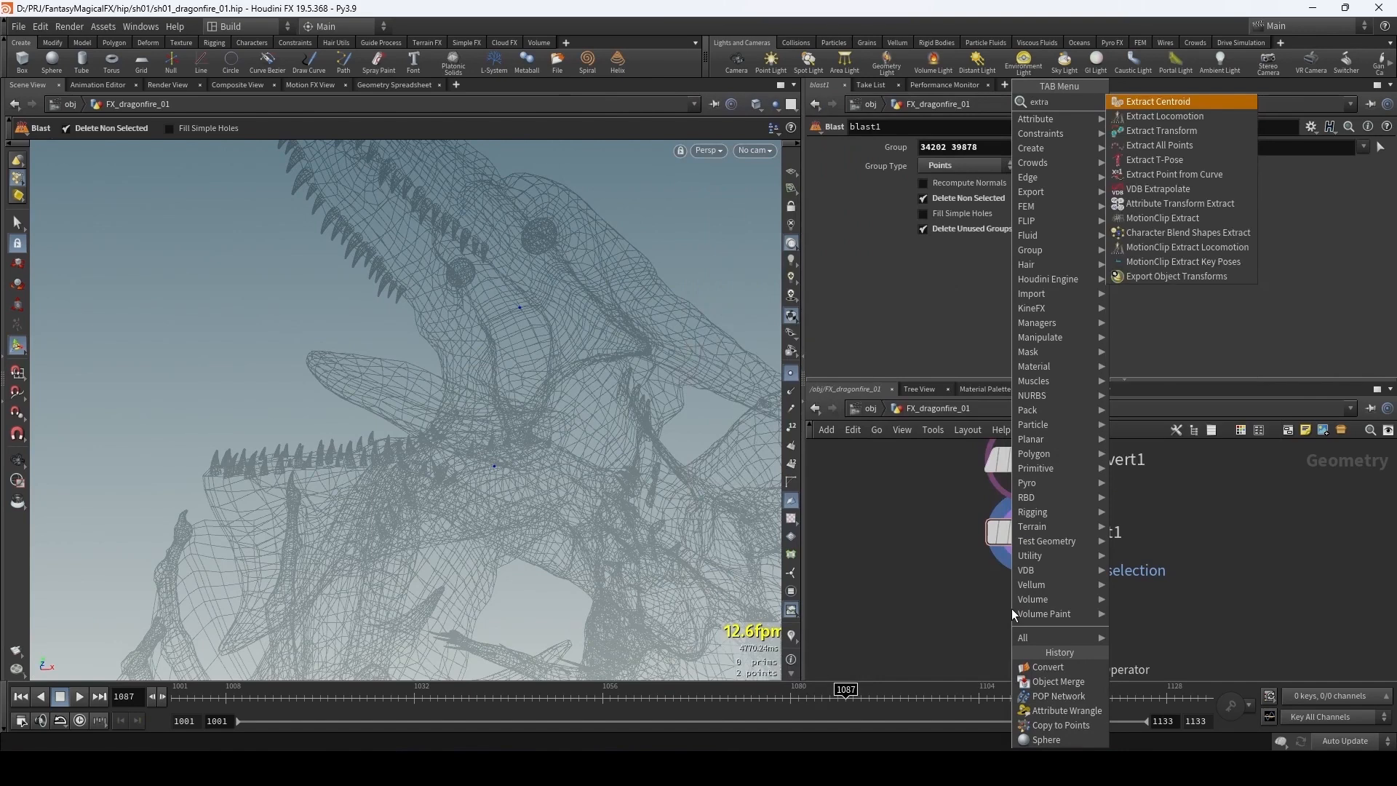
key(Return)
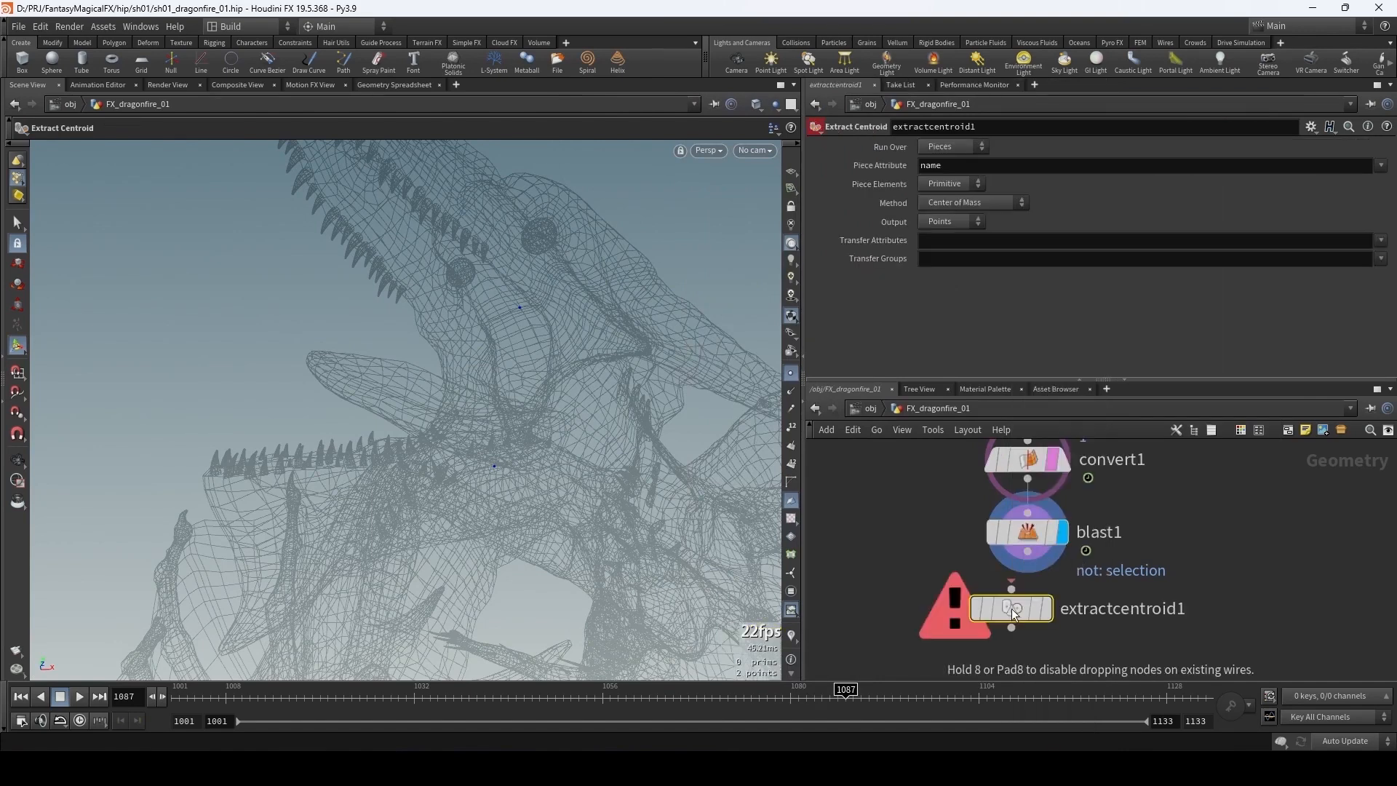
drag(1012, 608, 1033, 613)
click(1028, 593)
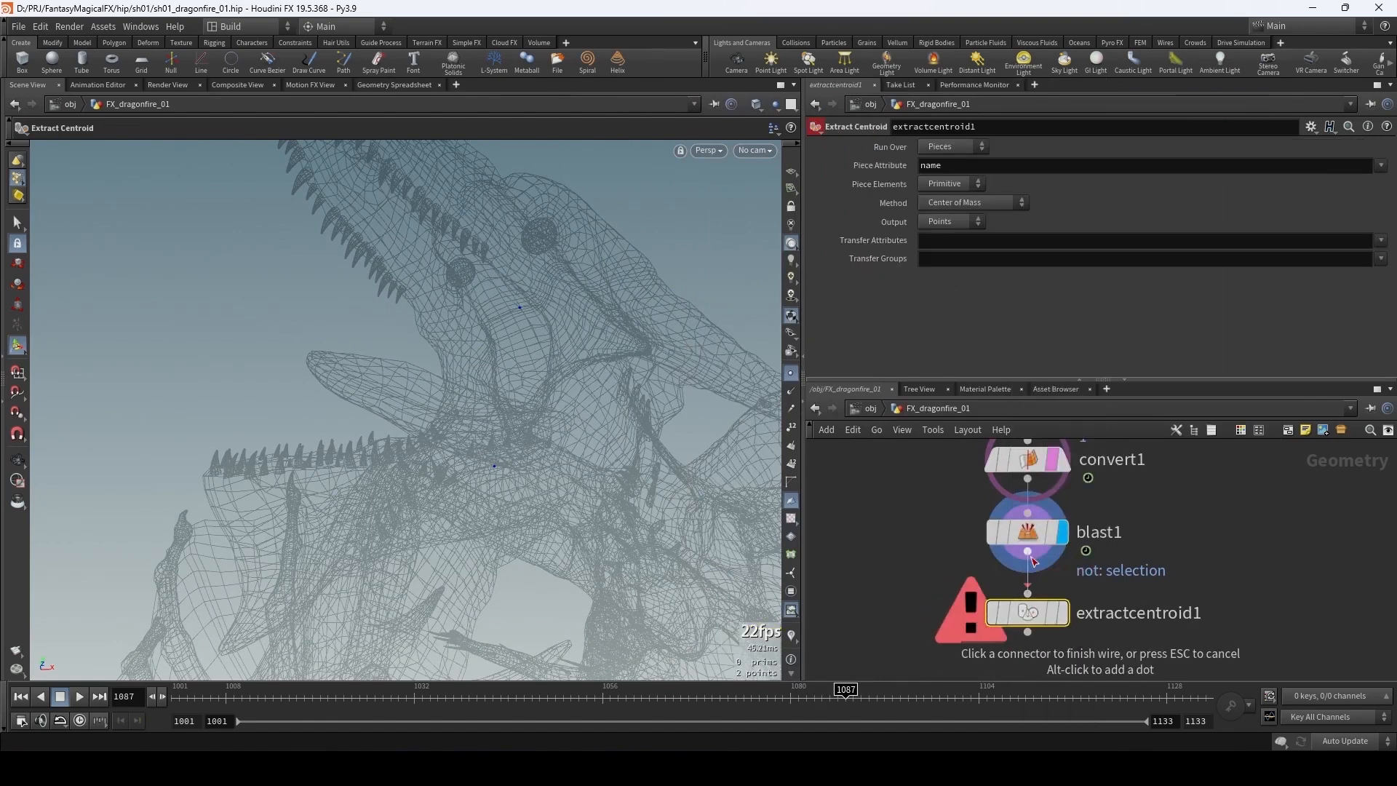
click(1028, 551)
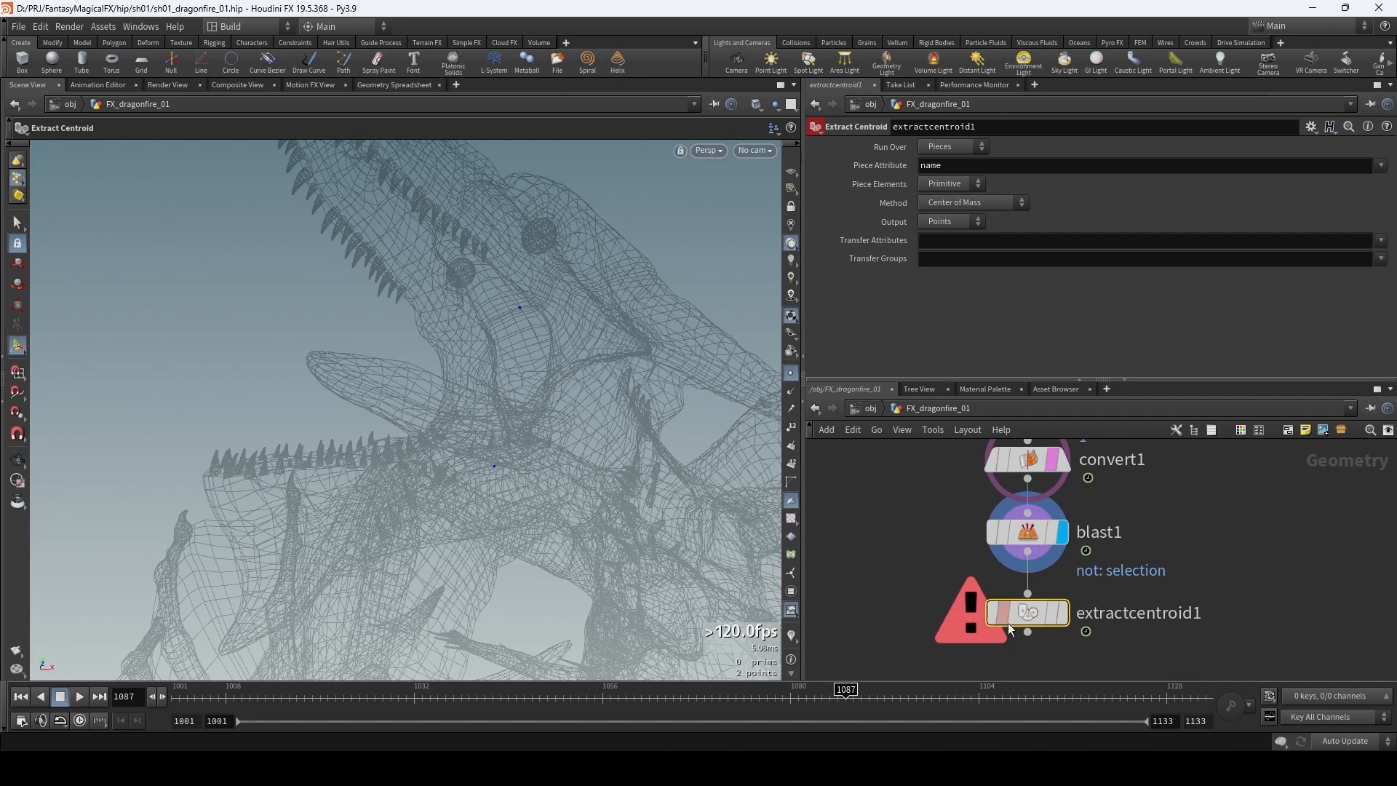
click(1063, 612)
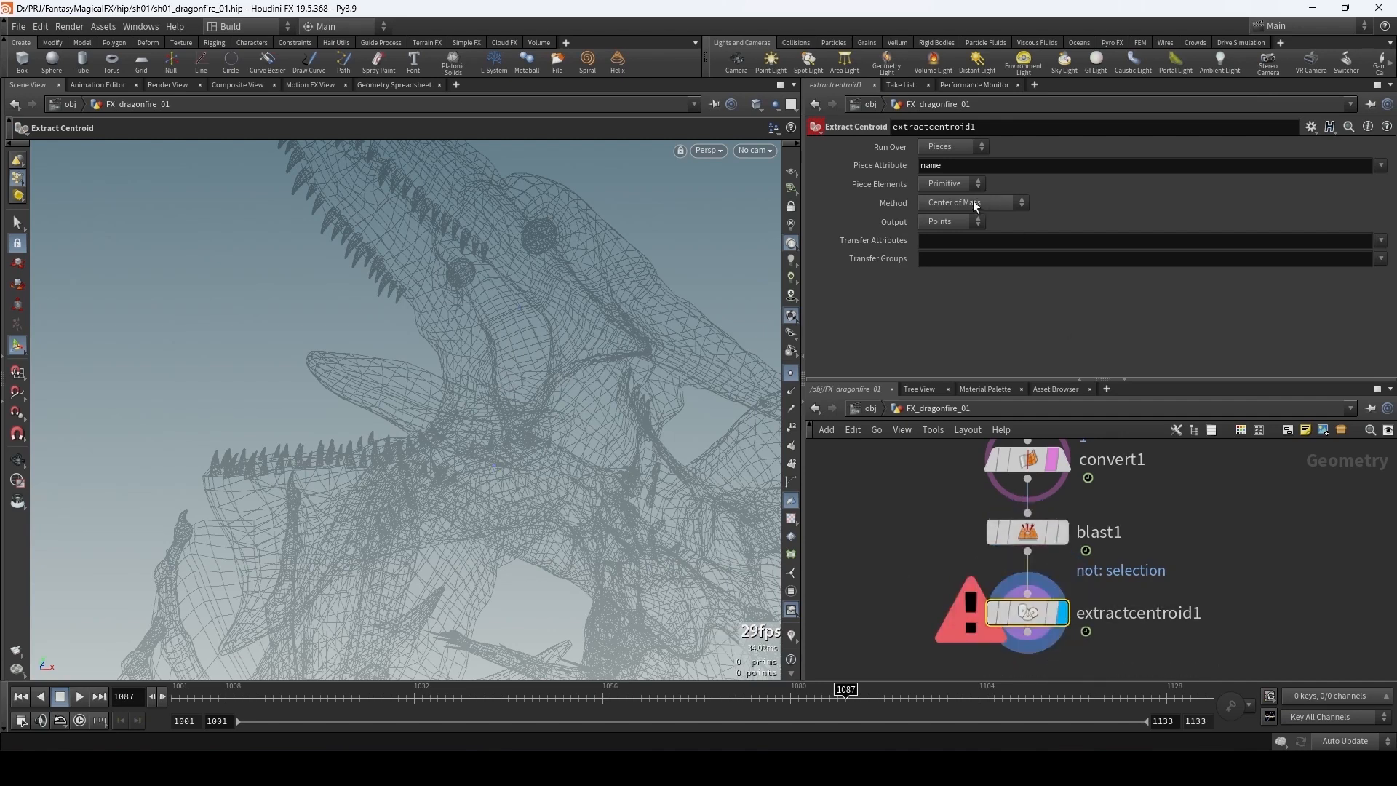
- Clear the Piece Attribute of extractcentroid1 and check the centroid point's place inside the dragon's mouth
click(982, 171)
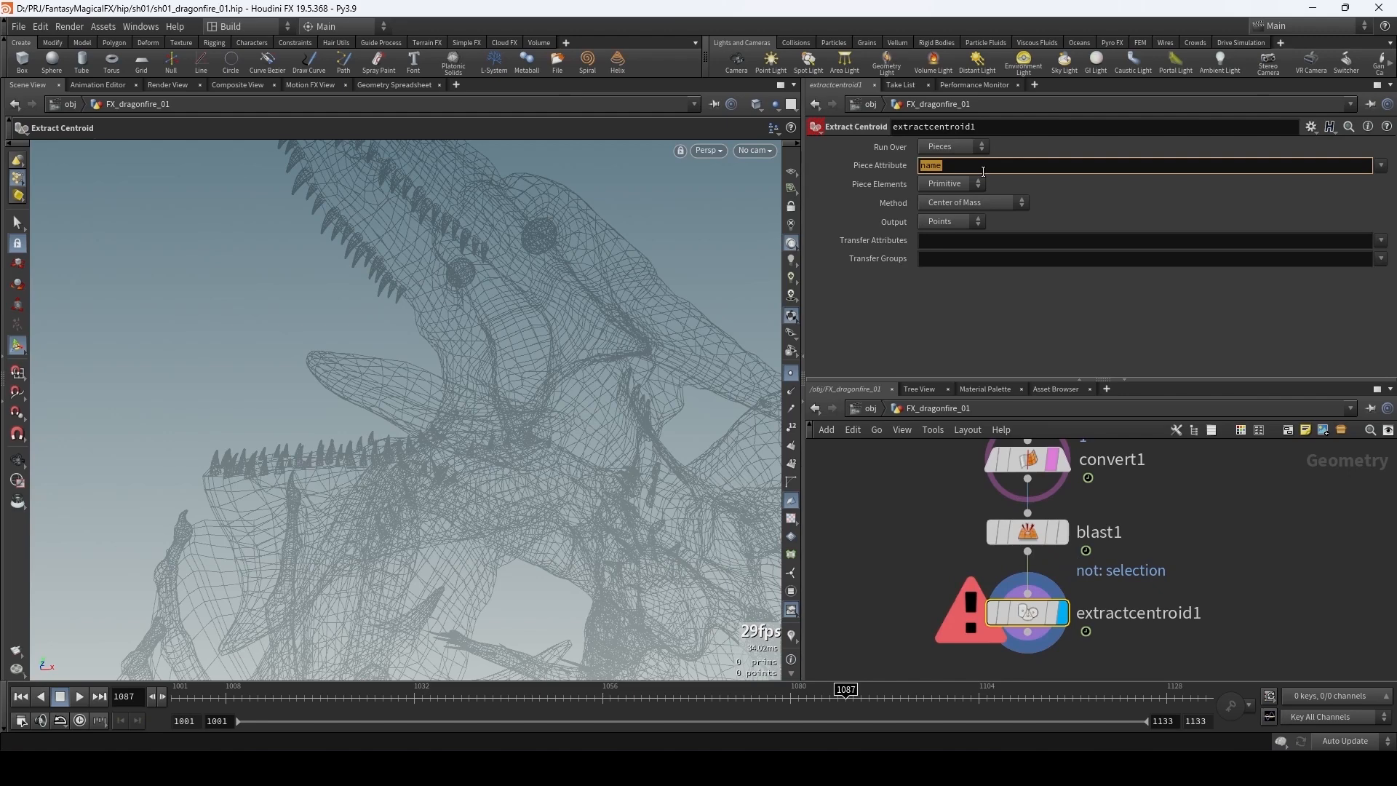
key(BackSpace)
key(Return)
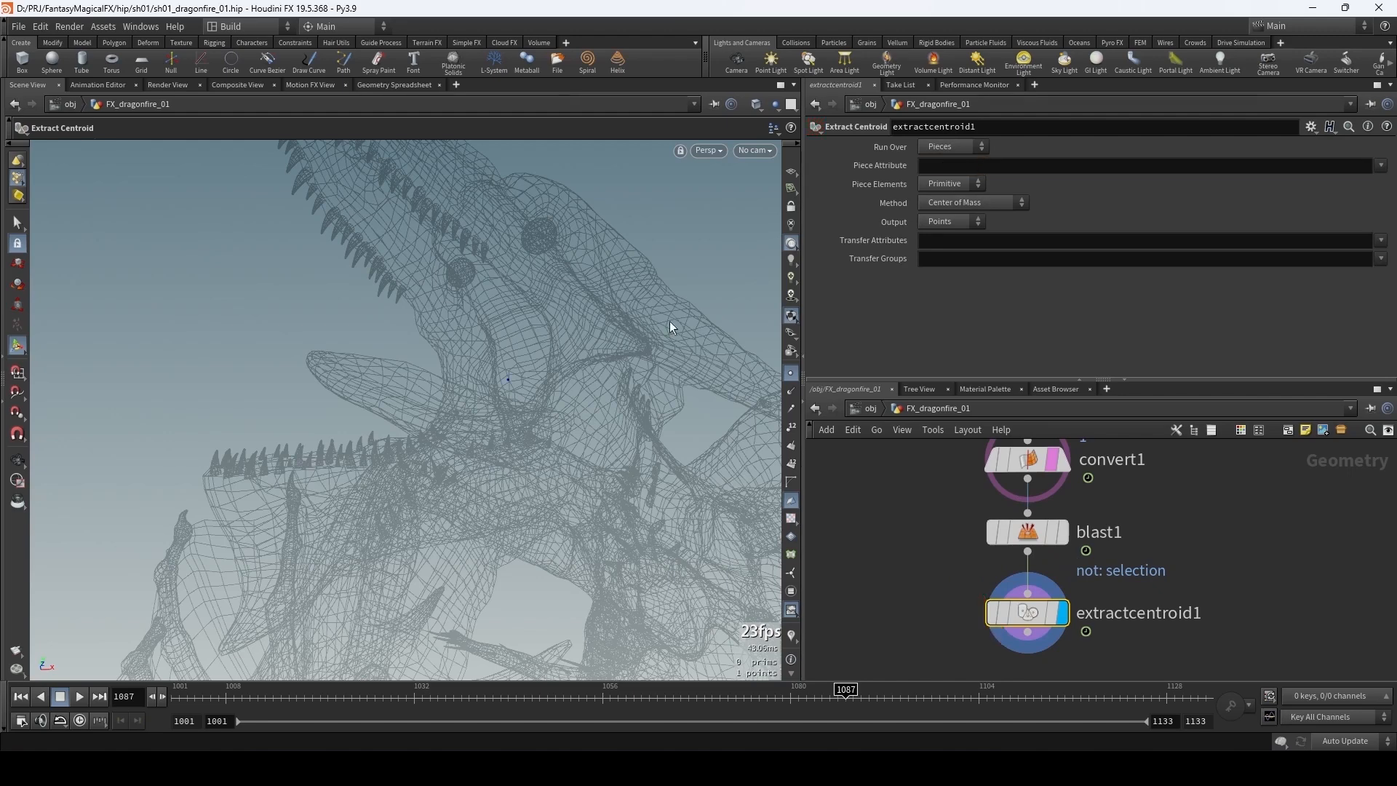
drag(547, 388, 633, 446)
key(Return)
mouse_move(840, 701)
mouse_down()
mouse_move(642, 707)
mouse_move(891, 703)
mouse_move(840, 699)
mouse_up()
scroll(1167, 574, down, 3)
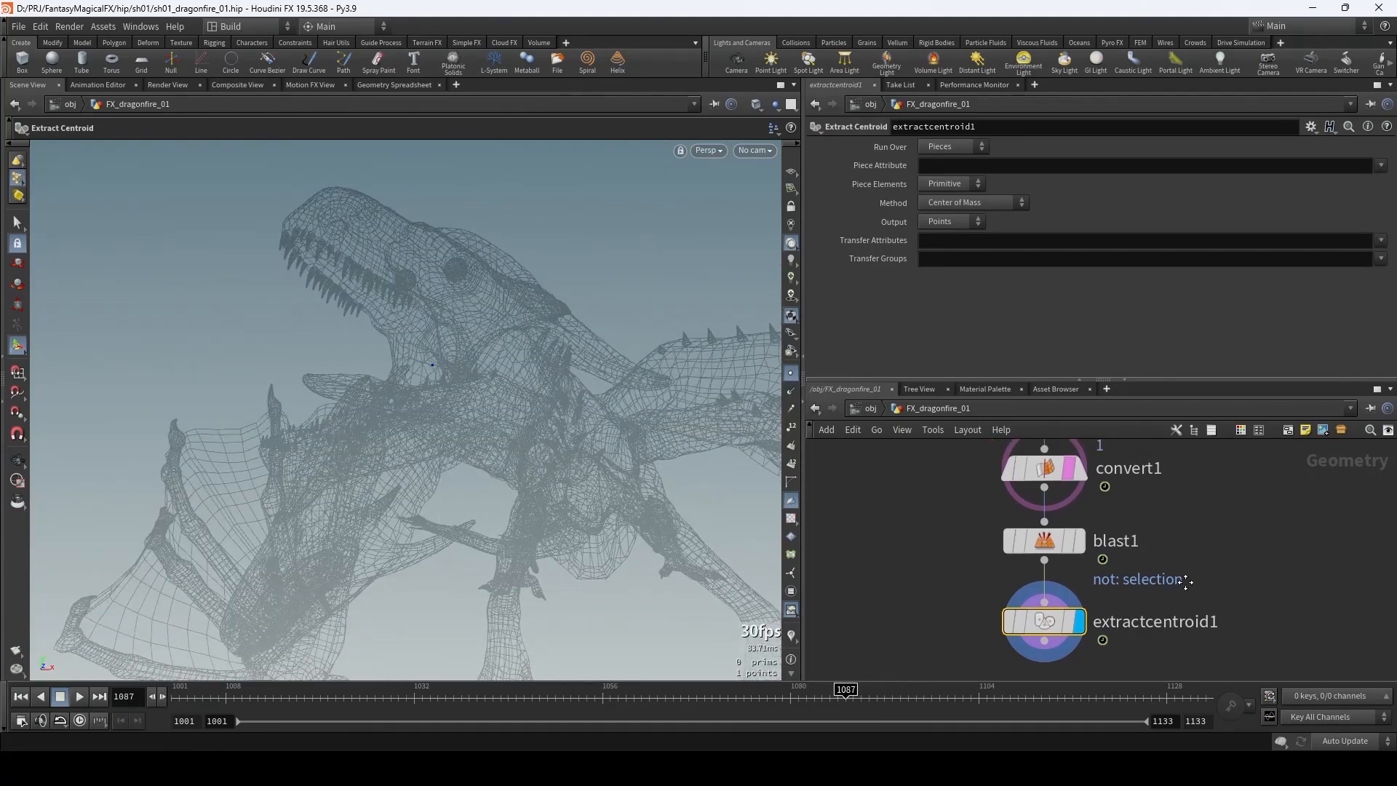
- Duplicate the convert1, blast1 and extractcentroid1 nodes as a second branch beside the original, fed by object_merge1
drag(1149, 495, 1006, 627)
middle_drag(1087, 543, 1041, 540)
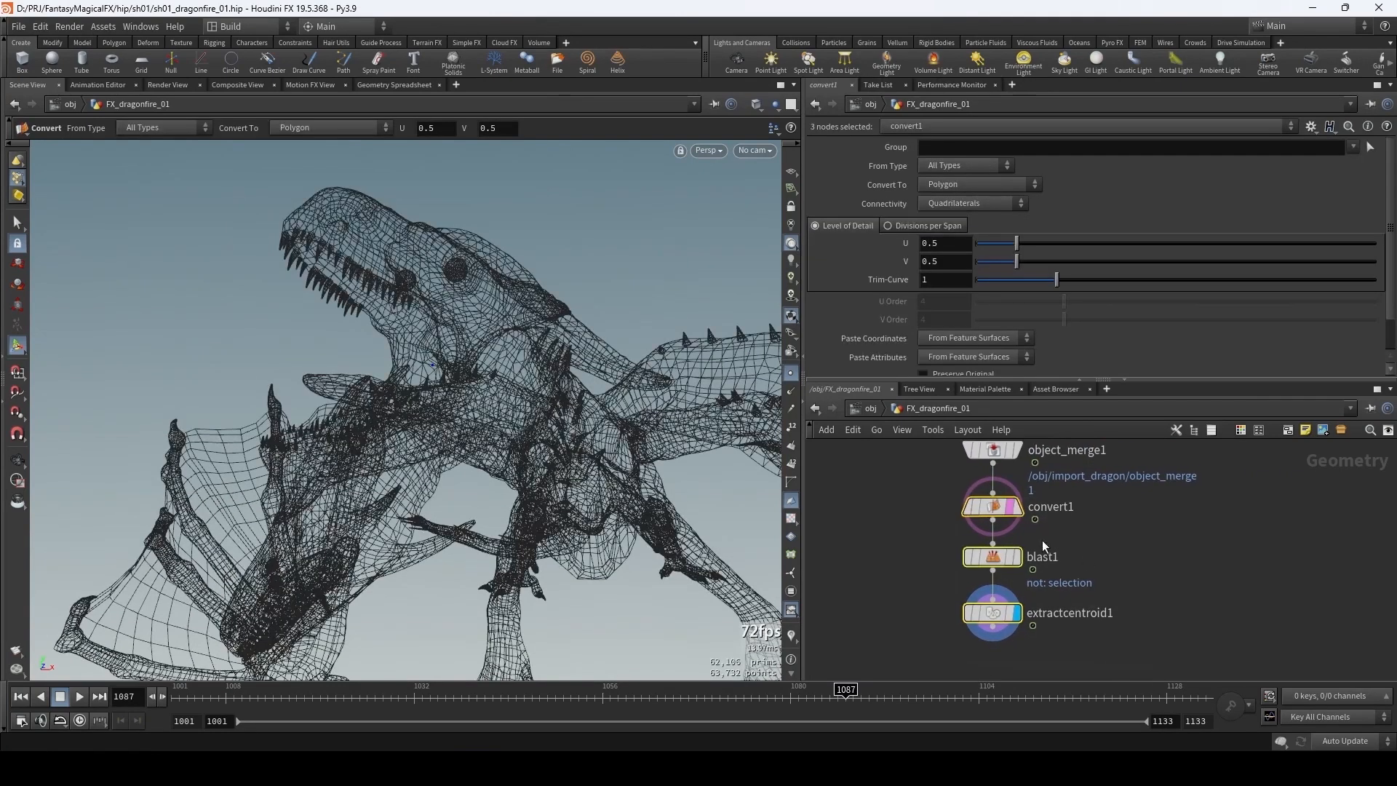
alt+drag(989, 502, 1159, 508)
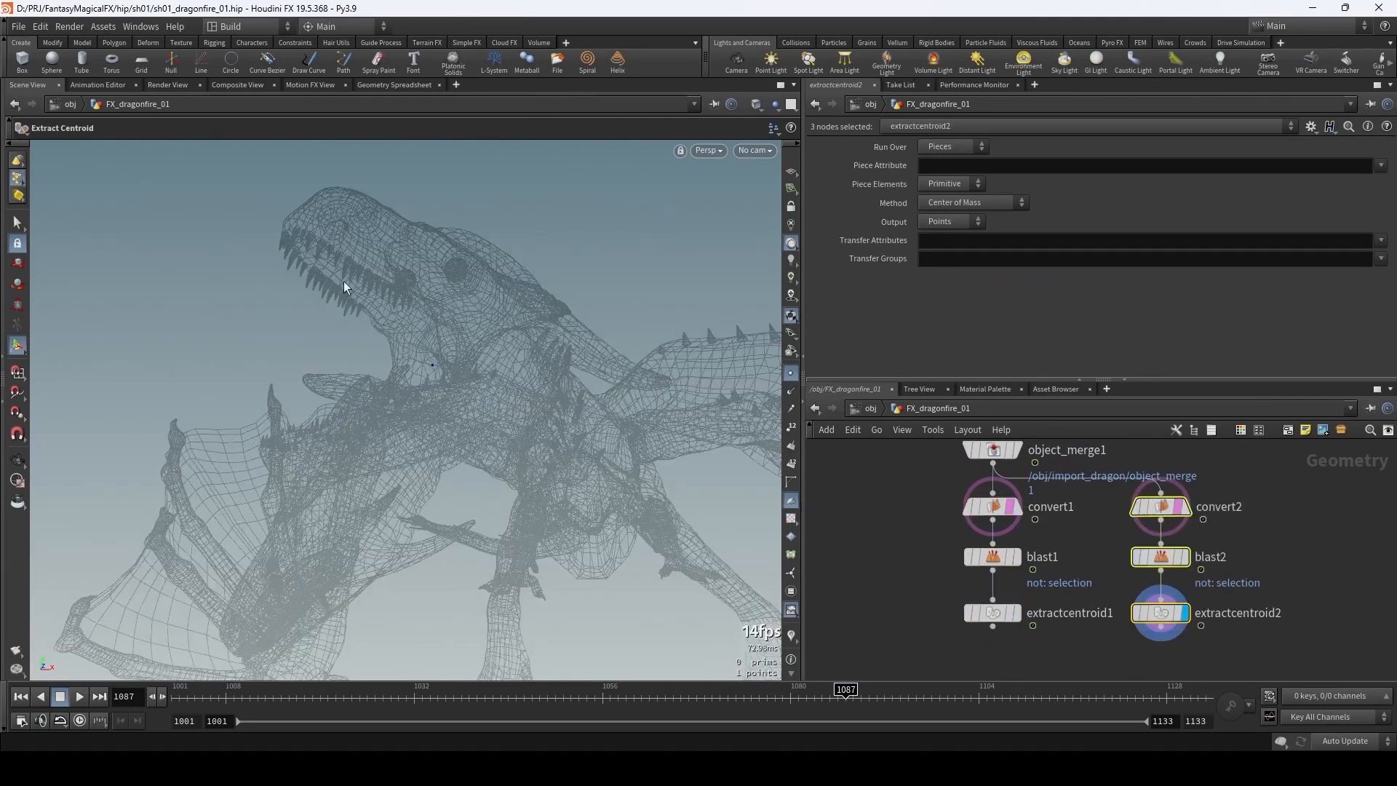
- Reselect blast2's group as points 33851 and 34955, at the front tips of the upper and lower jaws
click(1160, 507)
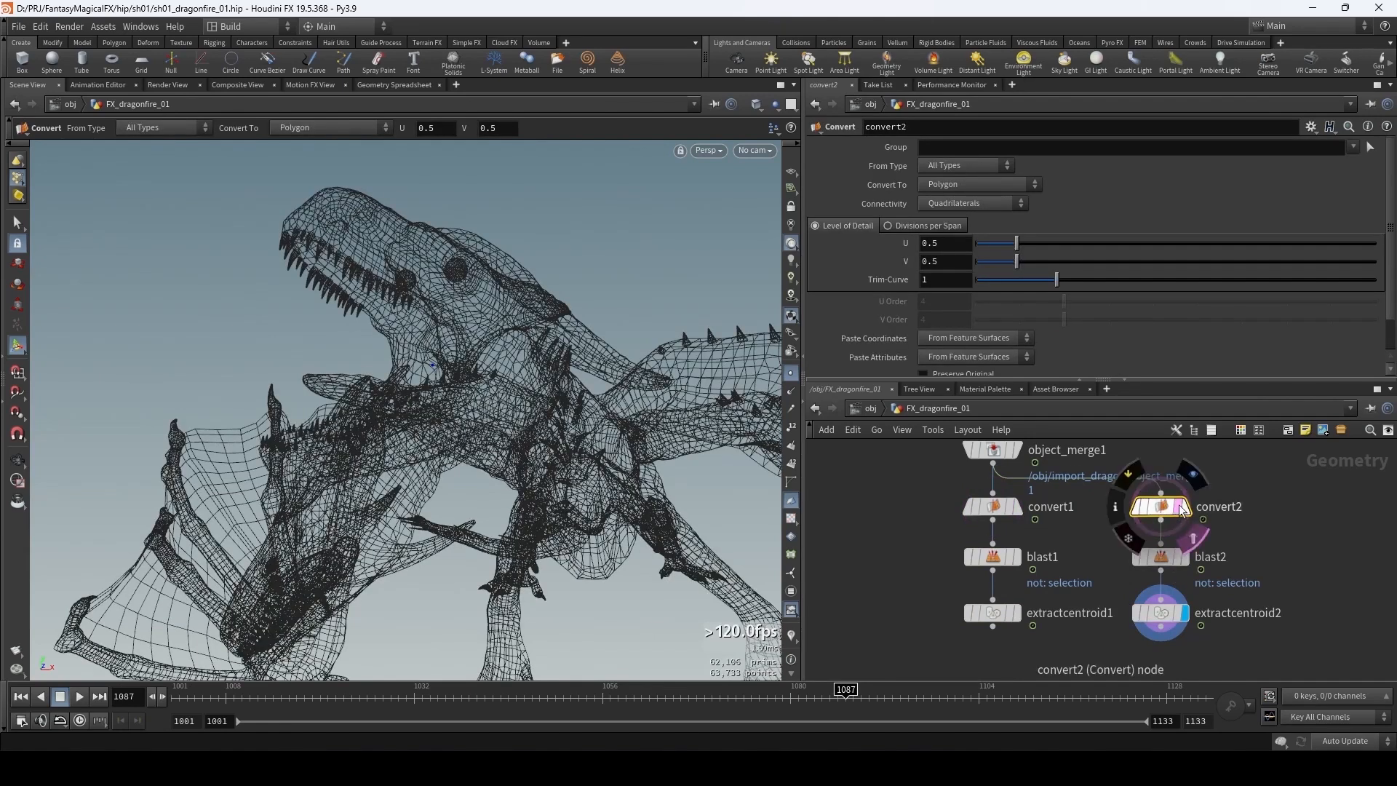
click(1186, 559)
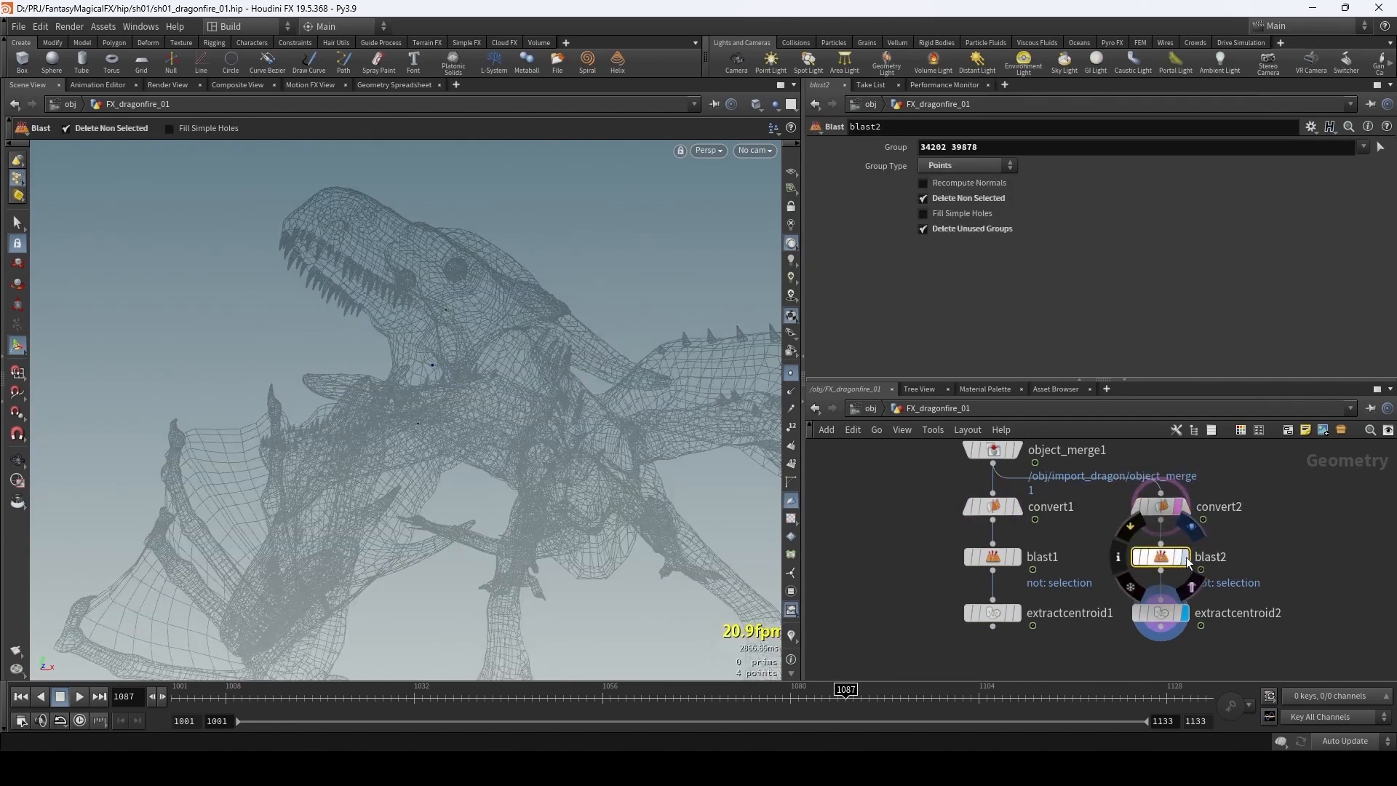
click(1186, 556)
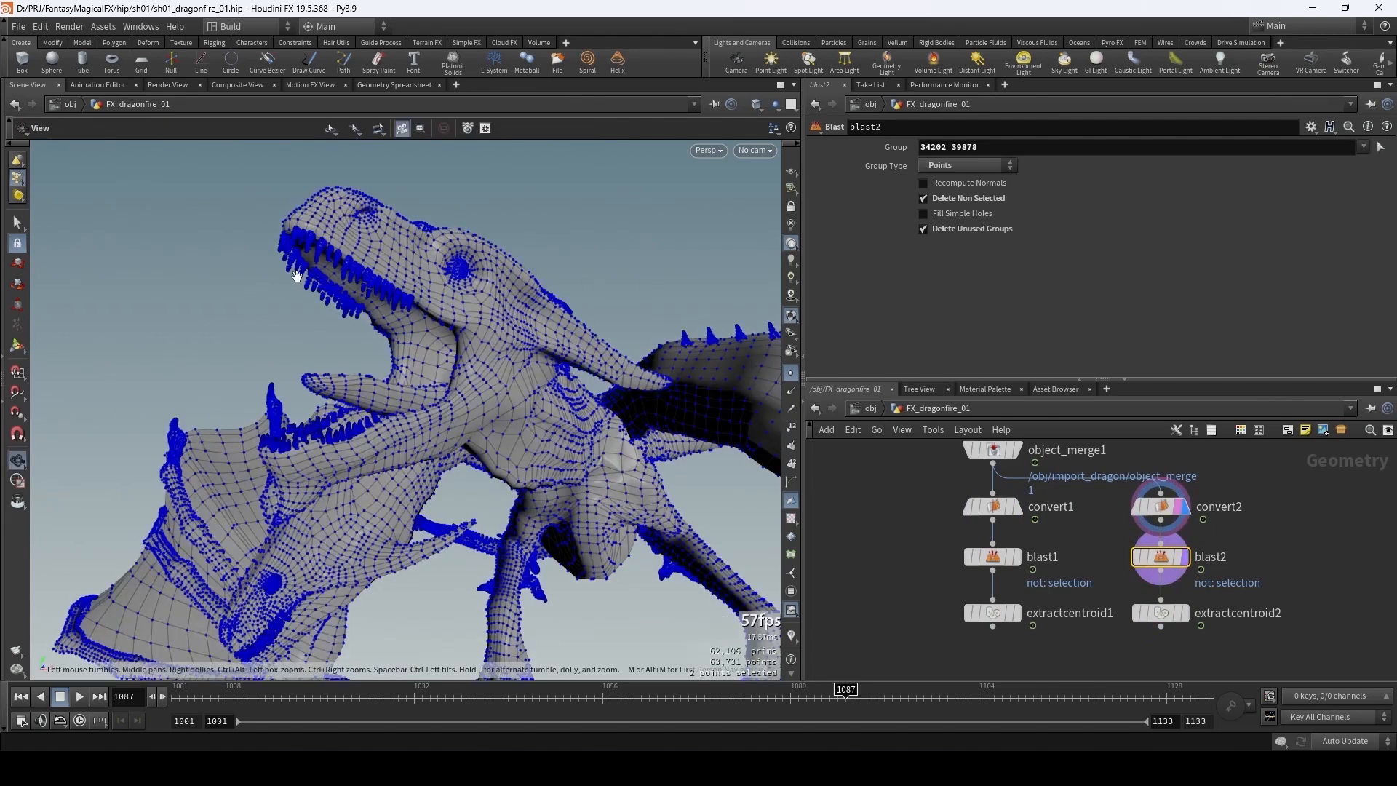
drag(297, 276, 324, 269)
right_drag(325, 268, 567, 256)
drag(235, 288, 360, 281)
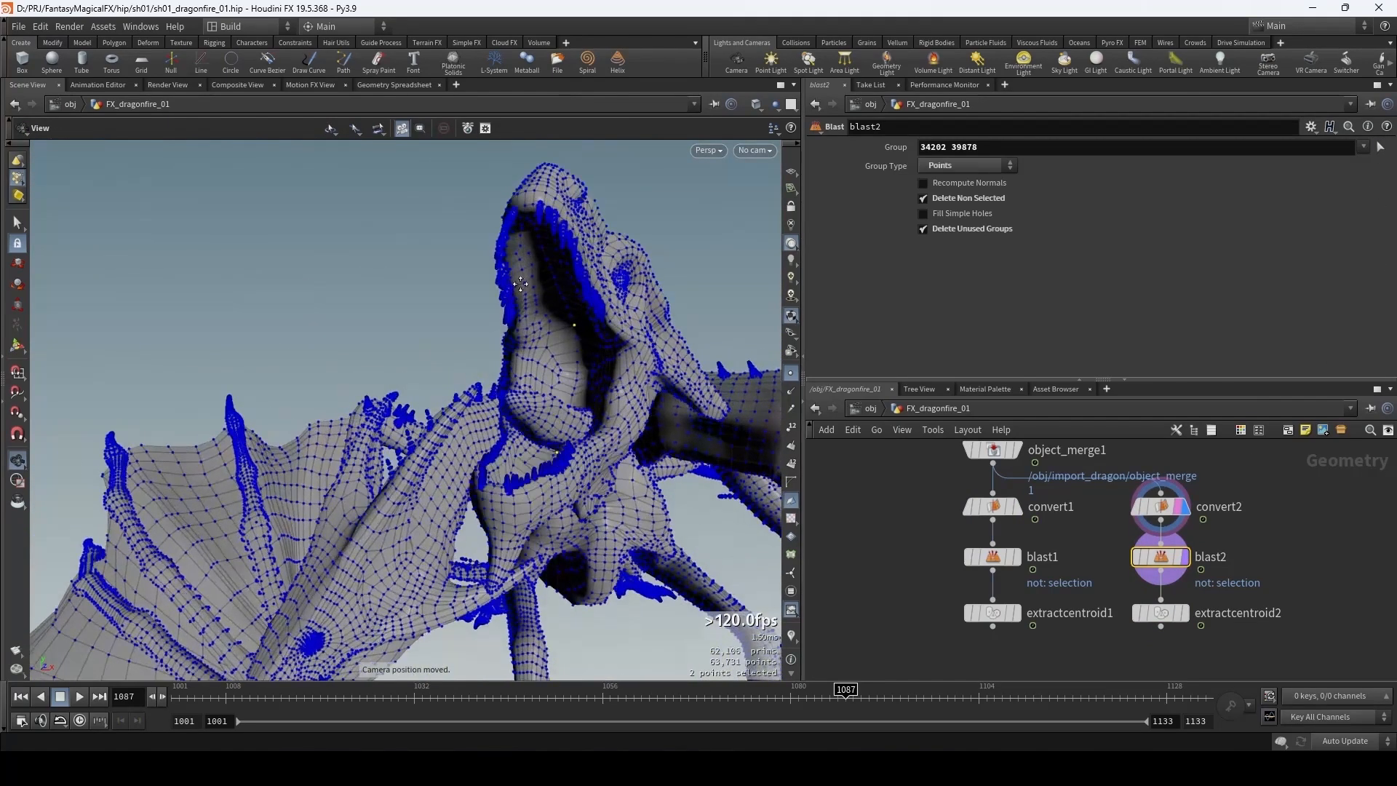
middle_drag(520, 283, 502, 315)
drag(502, 315, 540, 278)
right_drag(538, 260, 636, 249)
drag(636, 250, 558, 308)
right_drag(559, 309, 491, 299)
drag(517, 290, 549, 237)
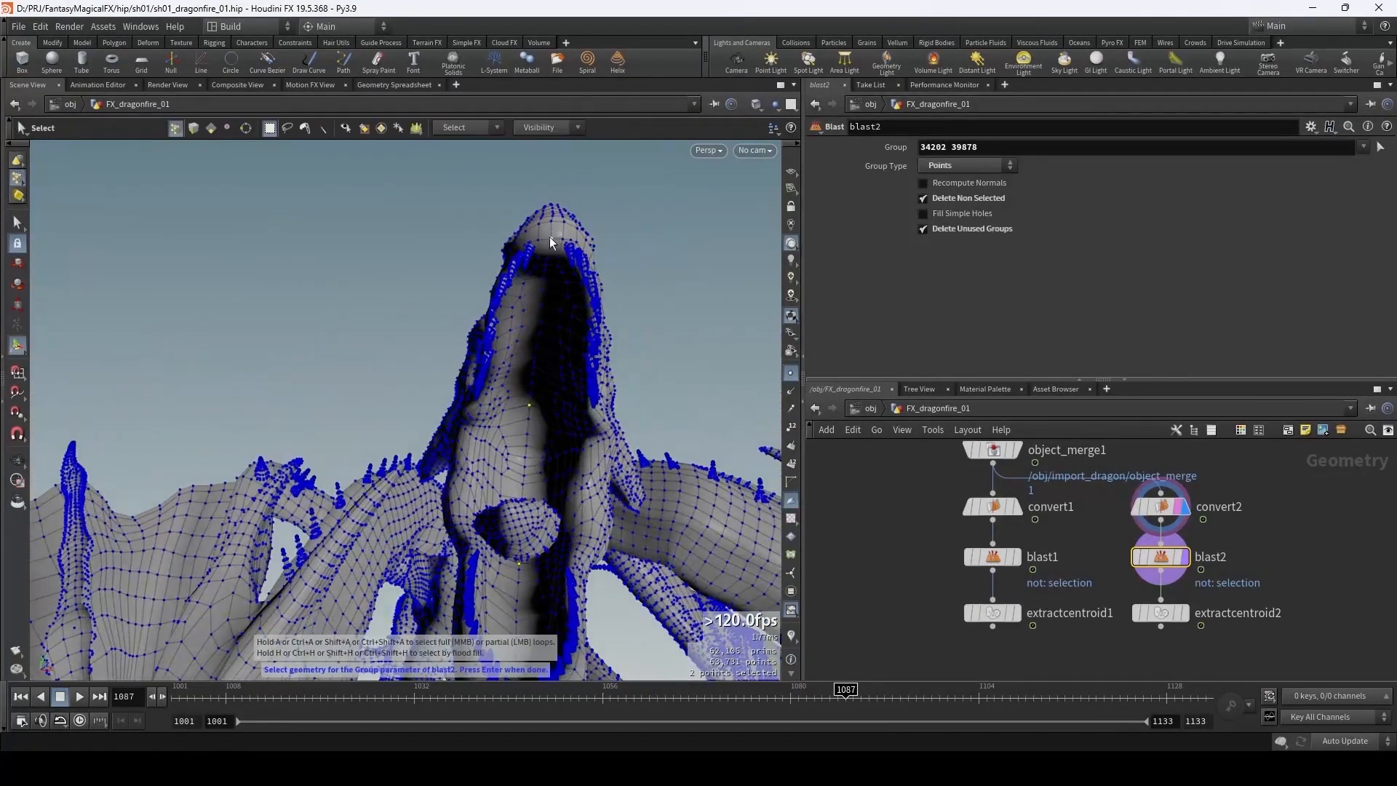
click(549, 237)
drag(620, 339, 527, 495)
shift+click(518, 457)
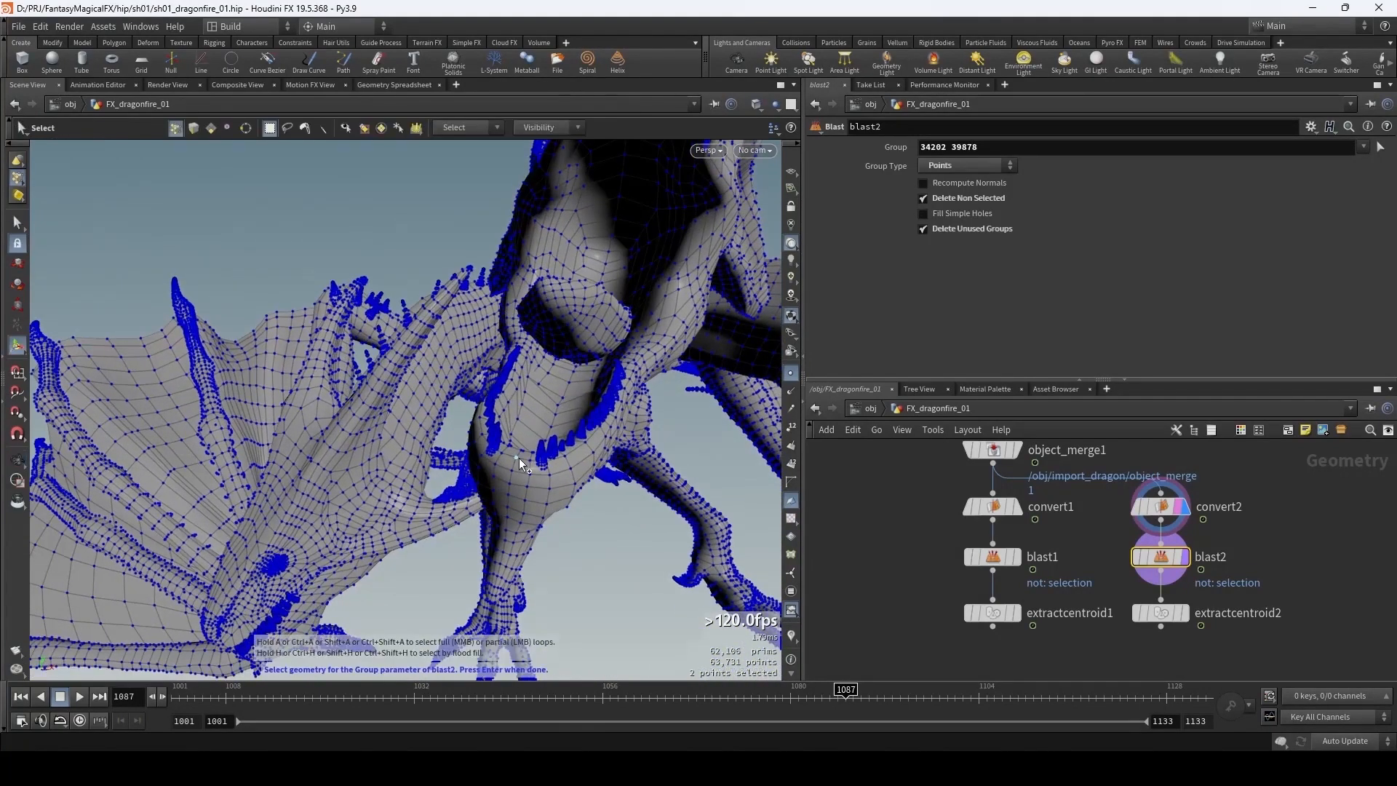
key(Return)
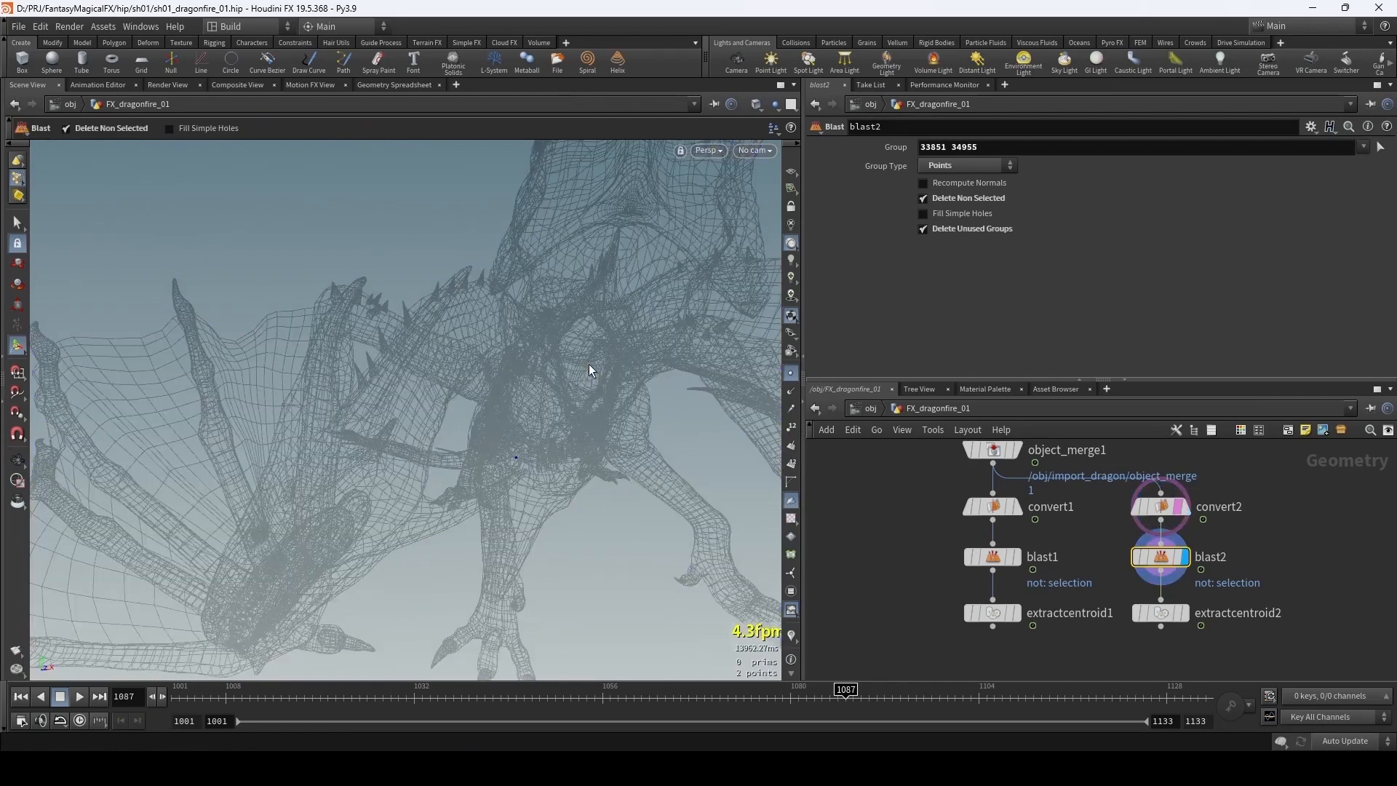
- Display extractcentroid2 and check its point between the jaw tips from the side
drag(698, 258, 487, 328)
middle_drag(487, 328, 469, 308)
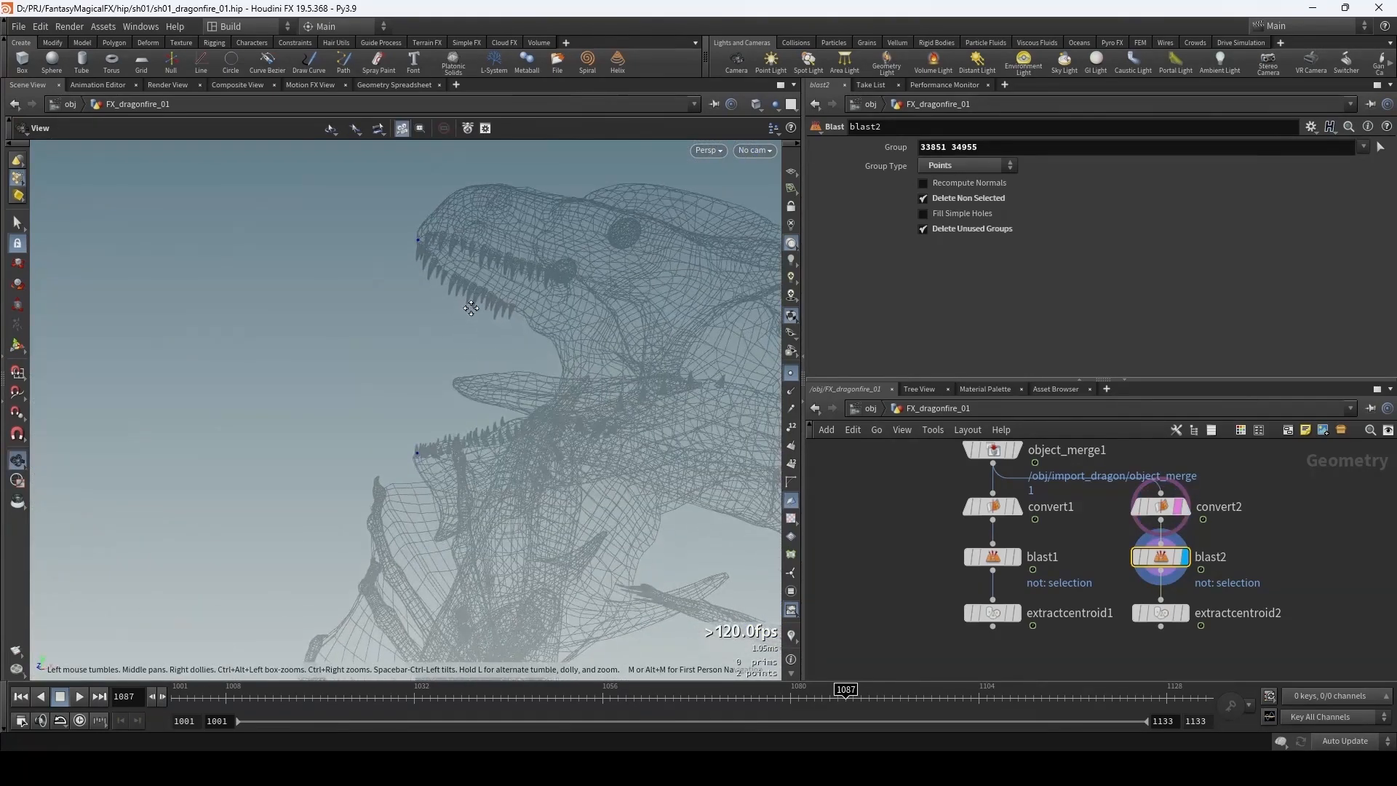
click(1186, 611)
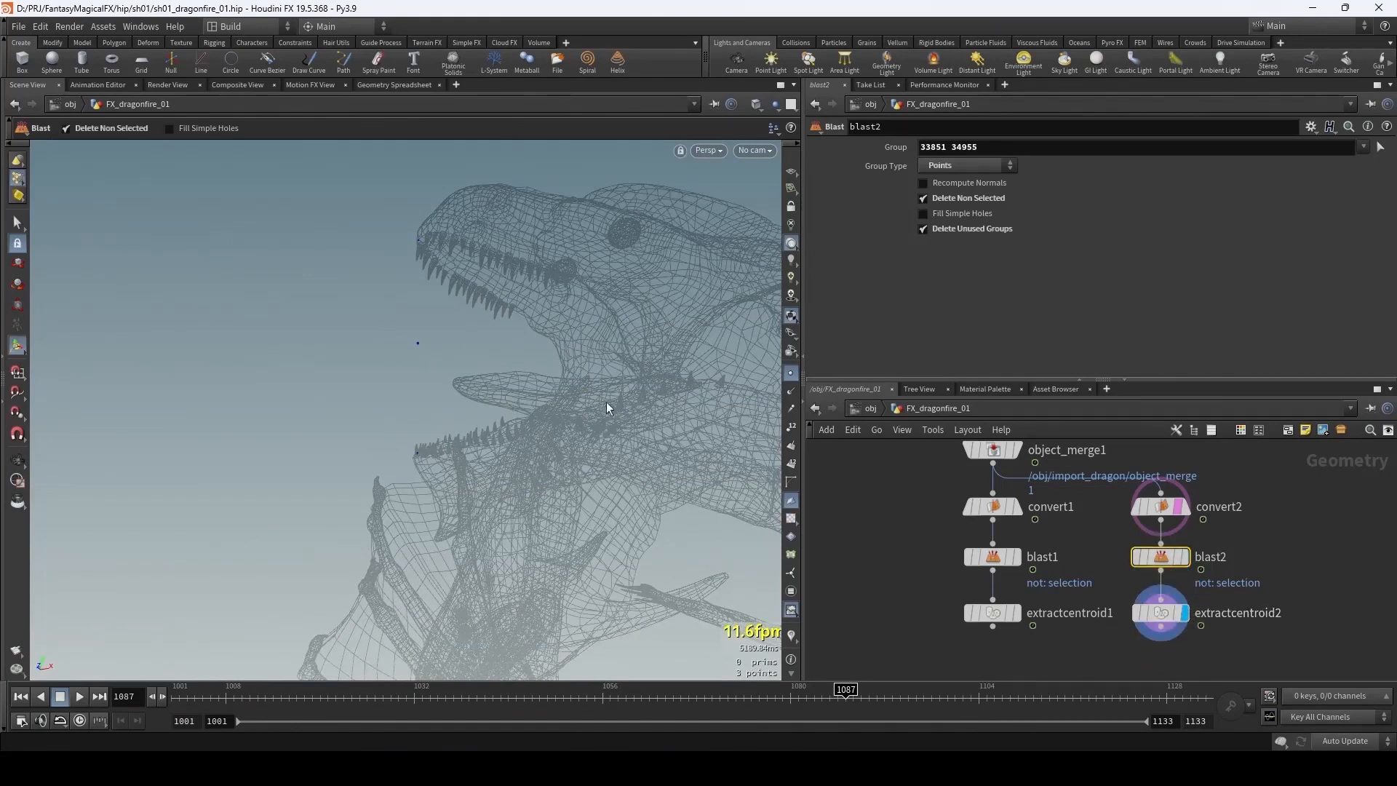
click(1160, 613)
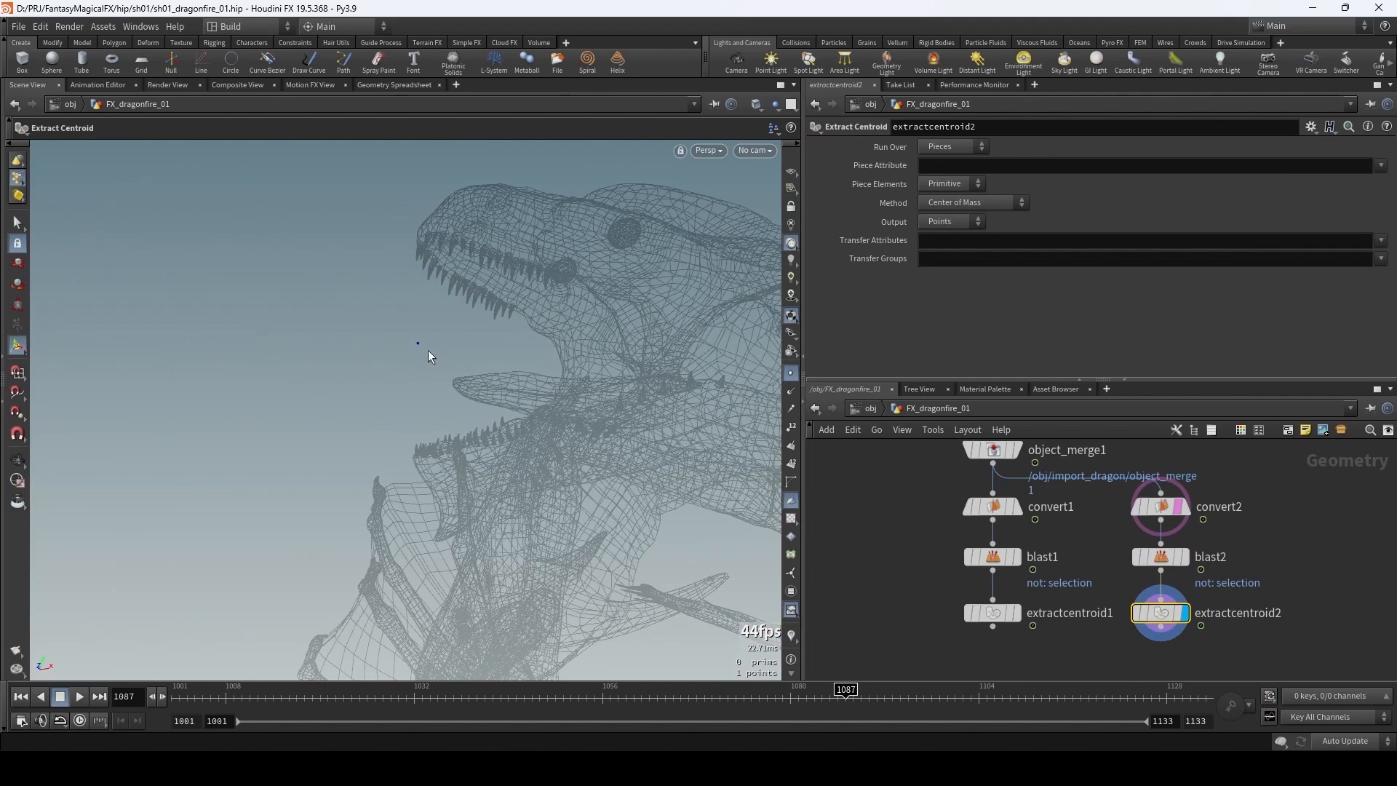
- Turn off convert2's template display and template extractcentroid1 so both centroid points can be compared
middle_drag(1087, 562, 1092, 543)
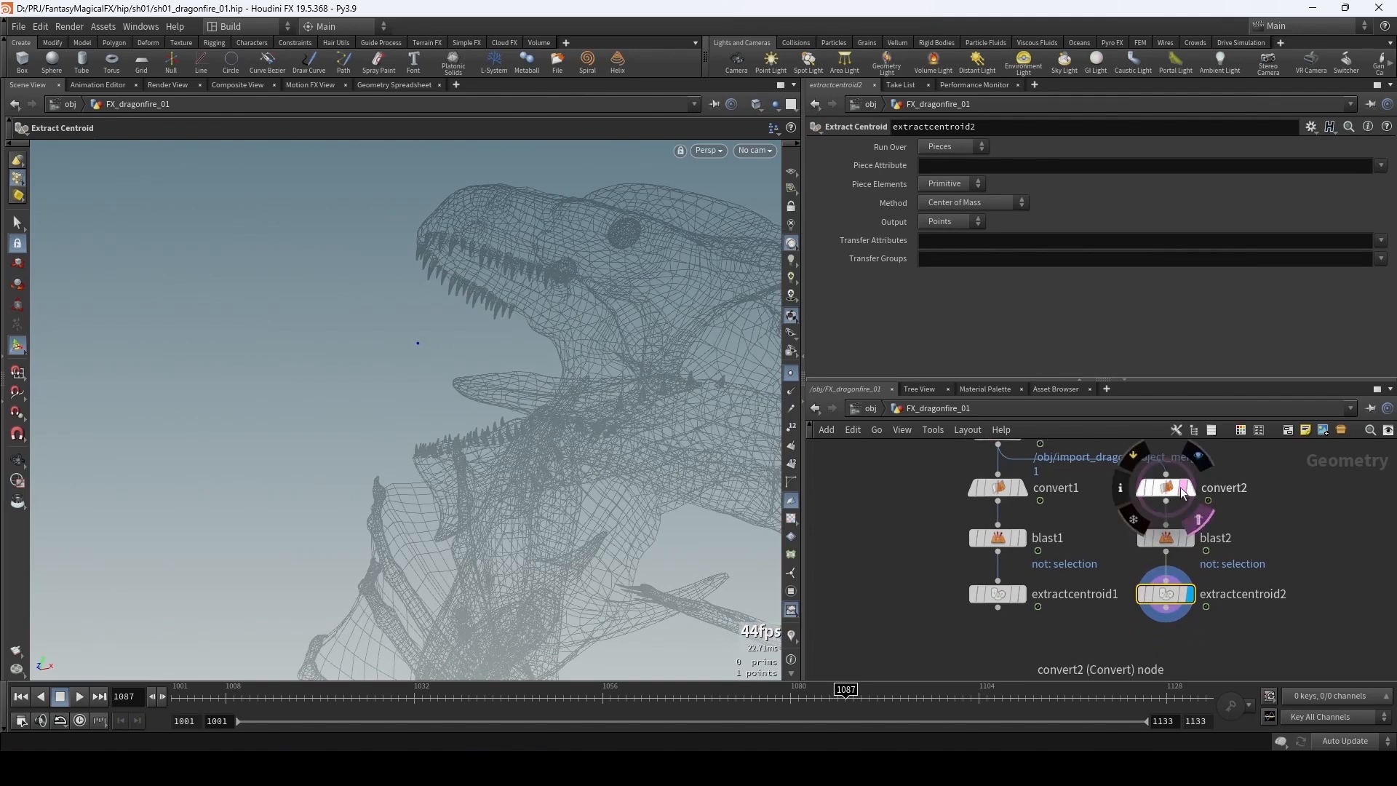
click(1198, 519)
middle_drag(1072, 639, 1062, 591)
mouse_move(1017, 558)
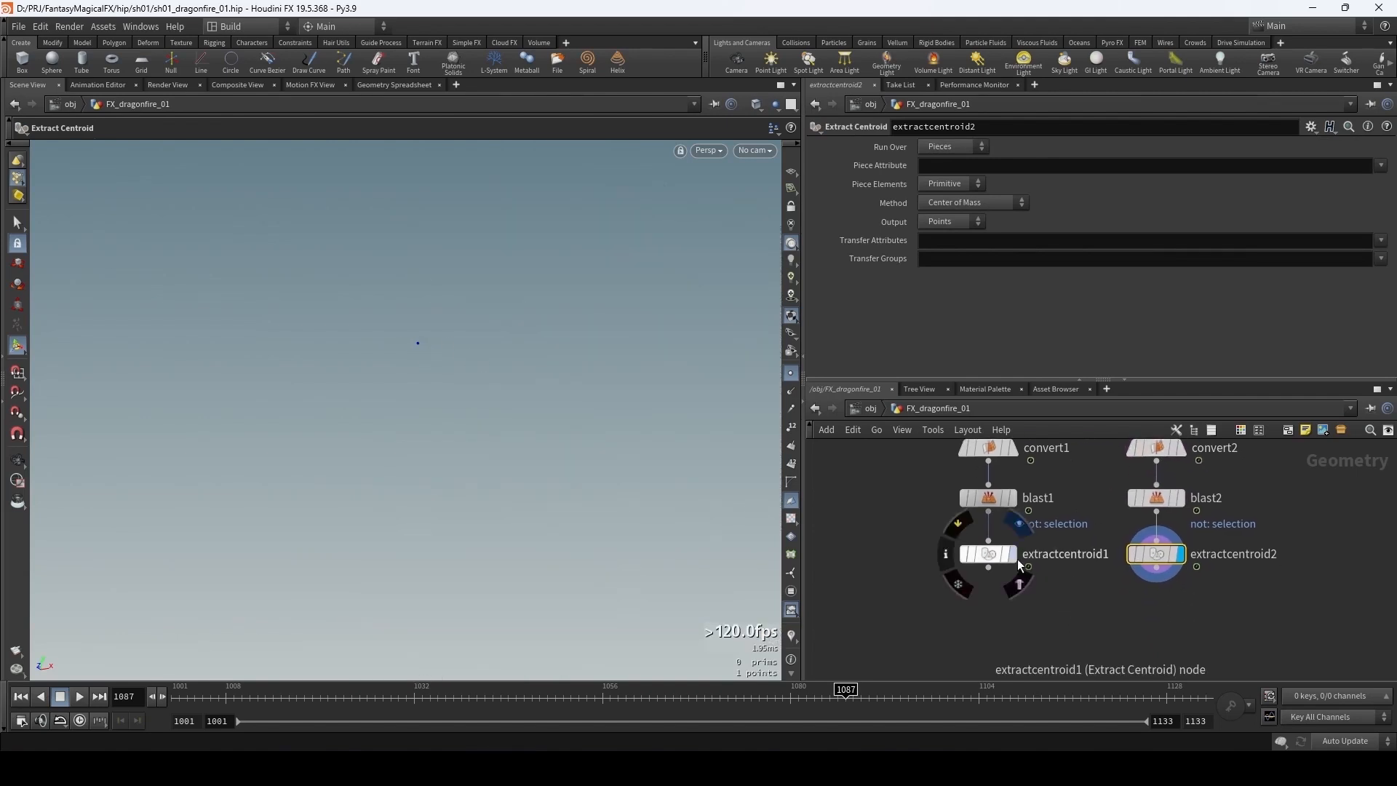
click(1019, 584)
alt+middle_drag(671, 371, 534, 396)
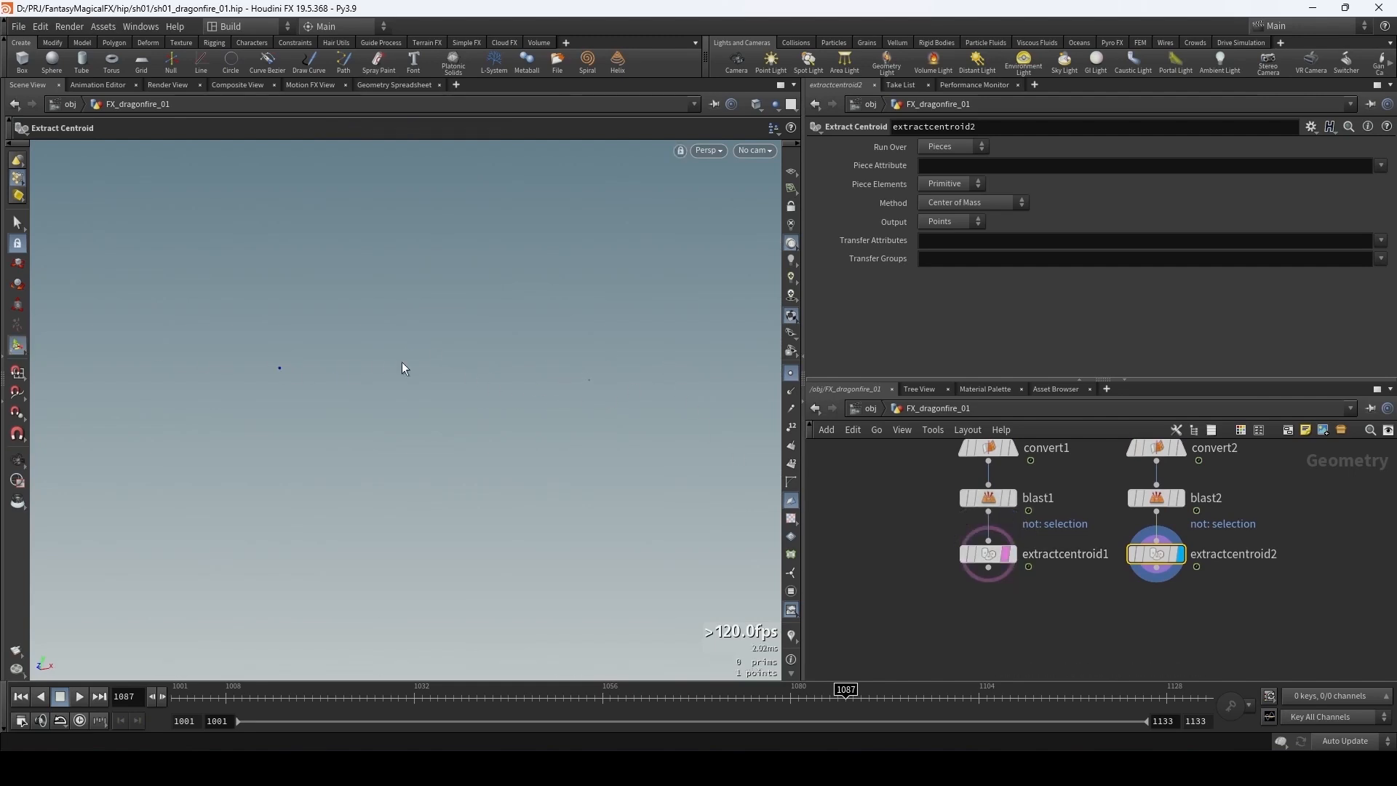
- Add an Attribute Wrangle node and place it below extractcentroid1
click(1009, 607)
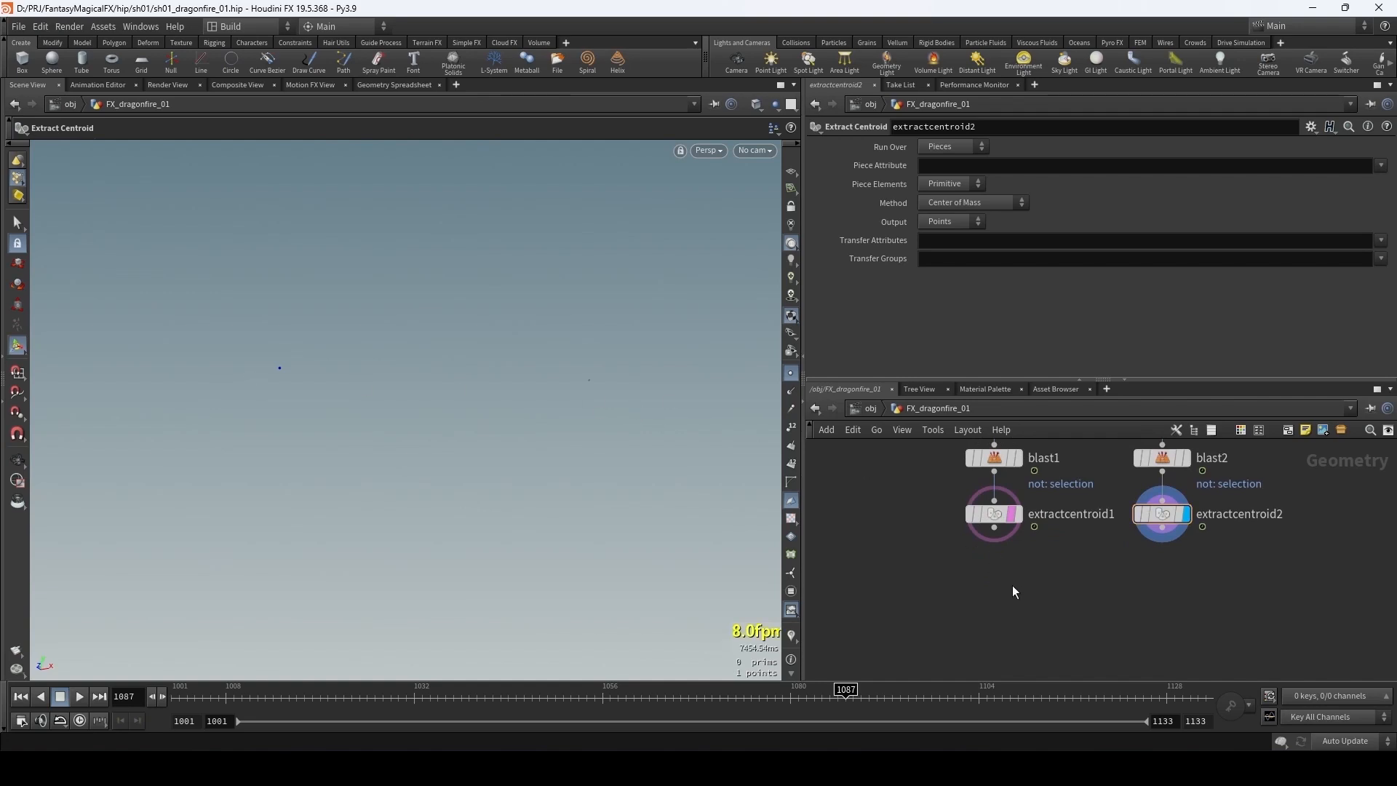
key(Tab)
text(wr)
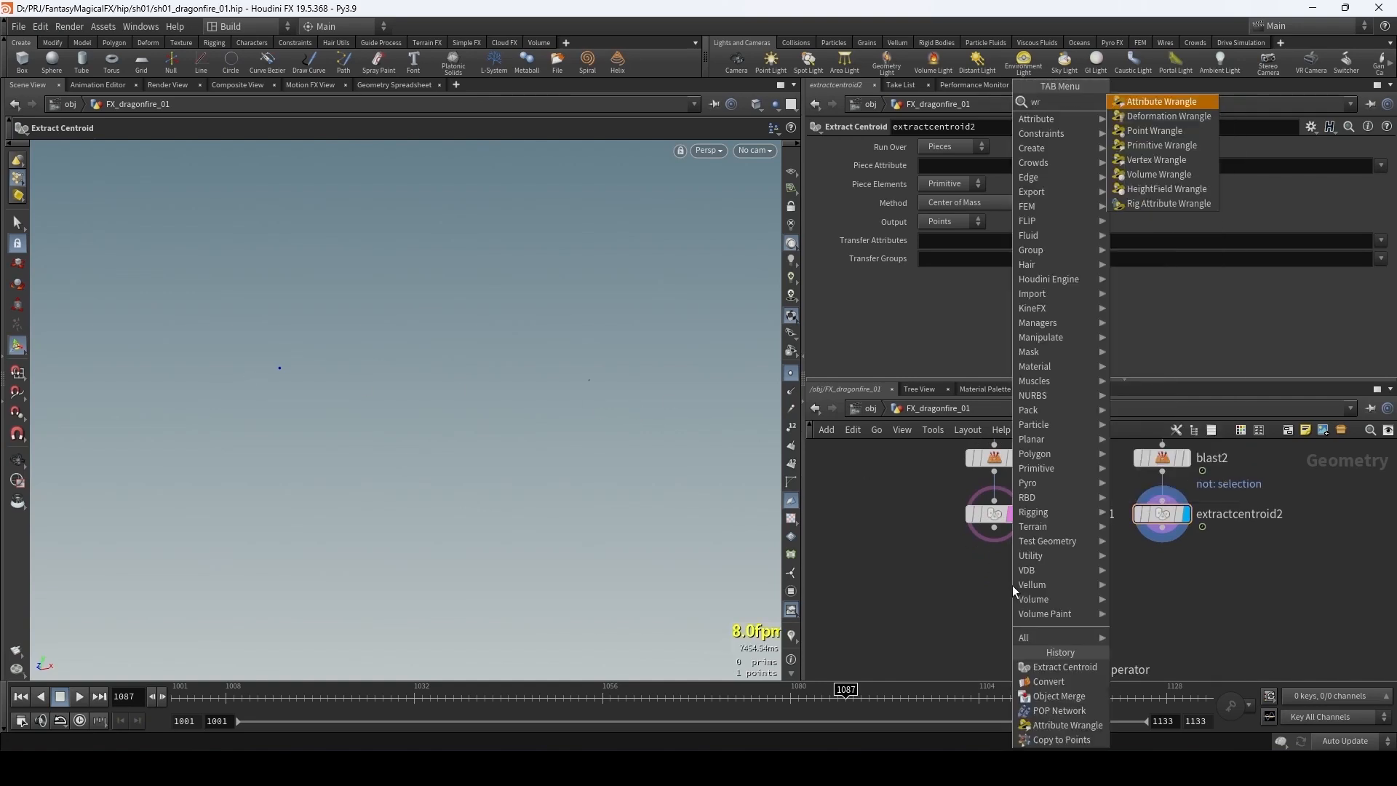
text(an)
key(Return)
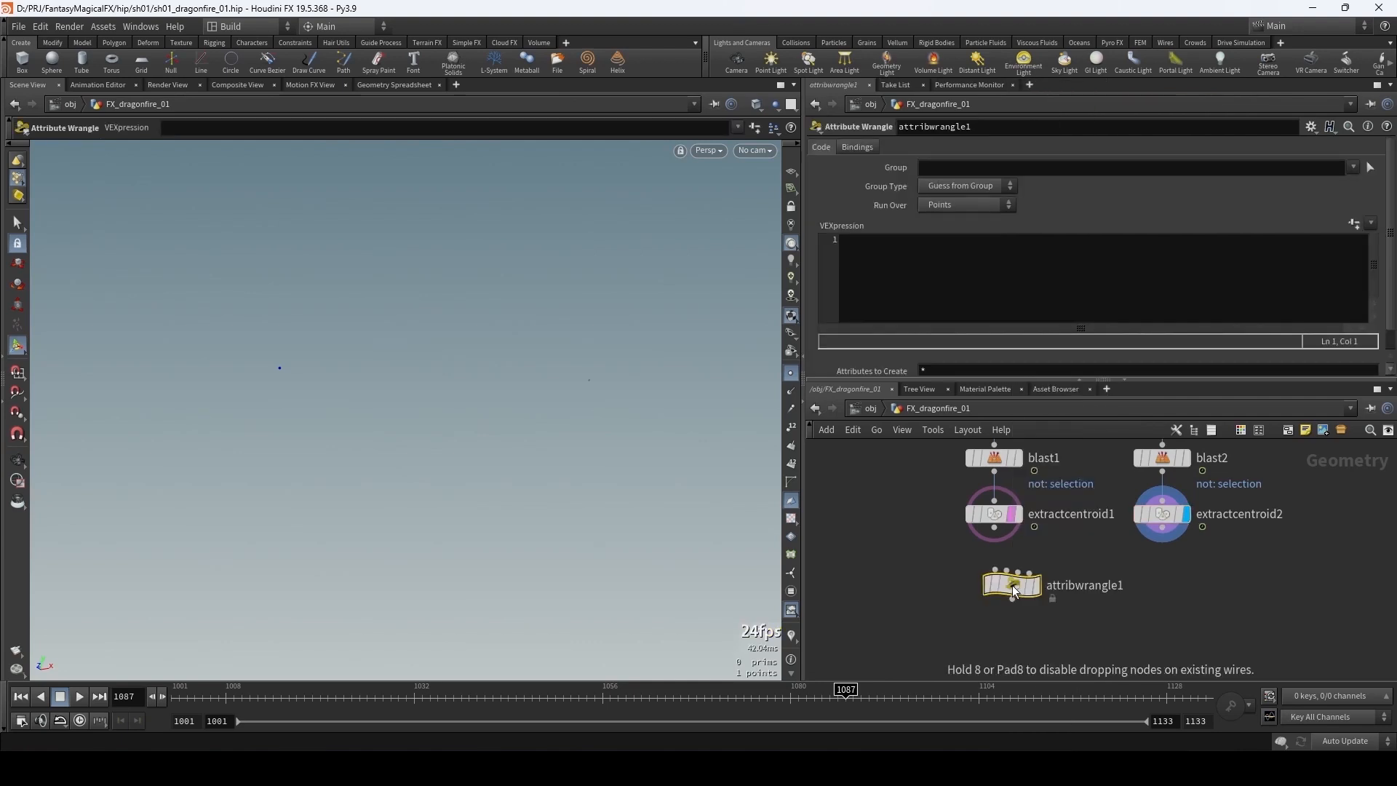
click(998, 592)
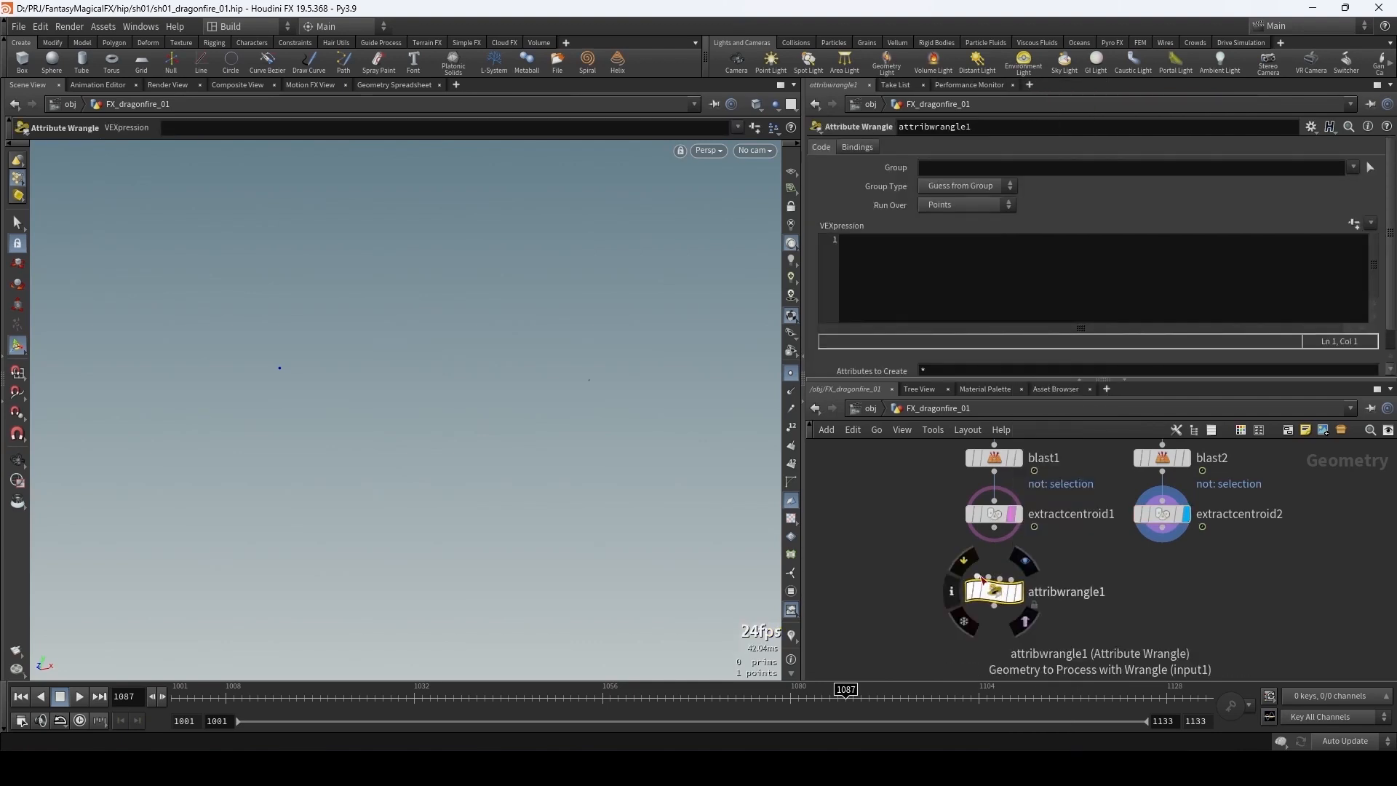
- Wire extractcentroid1 into the wrangle's first input and extractcentroid2 into its second, then display the wrangle
click(981, 578)
click(994, 531)
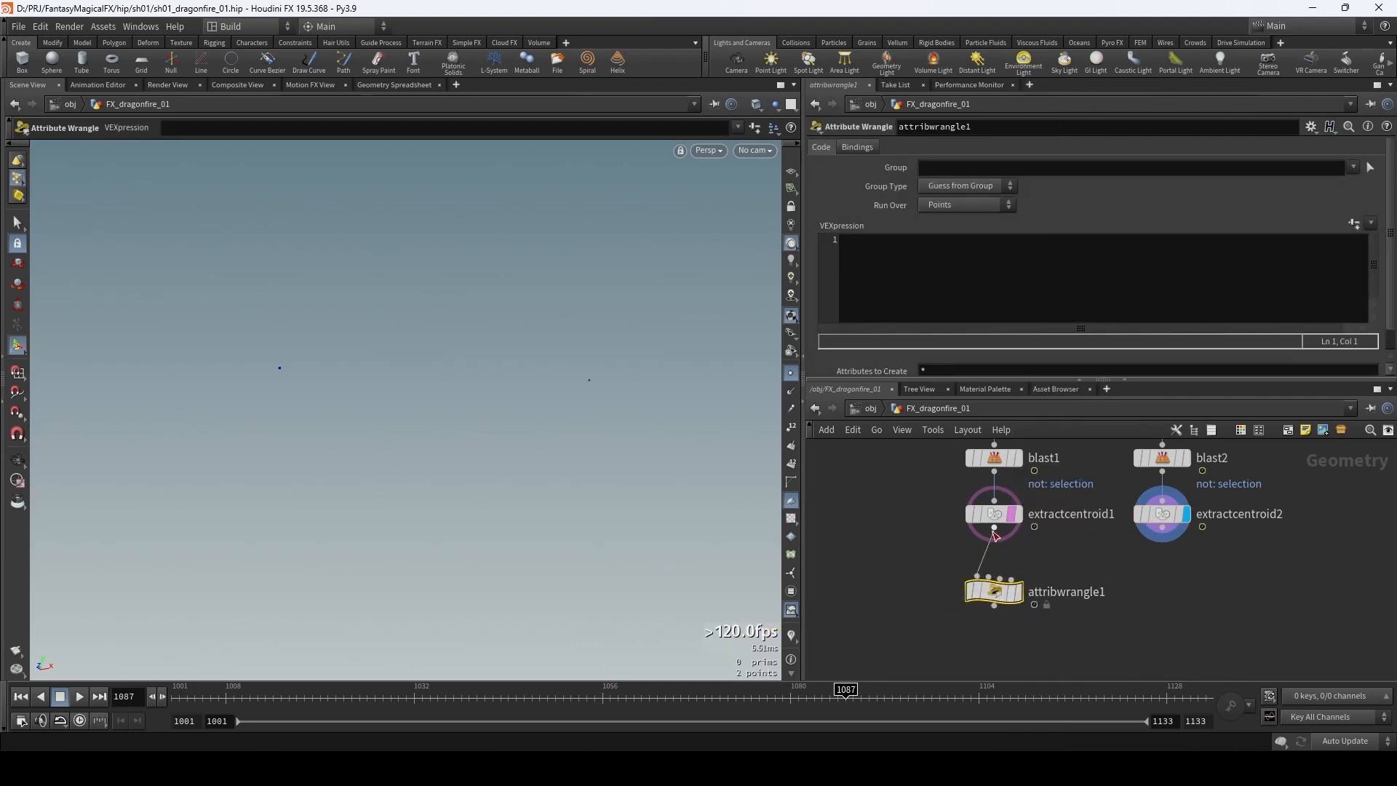
click(989, 578)
click(1165, 538)
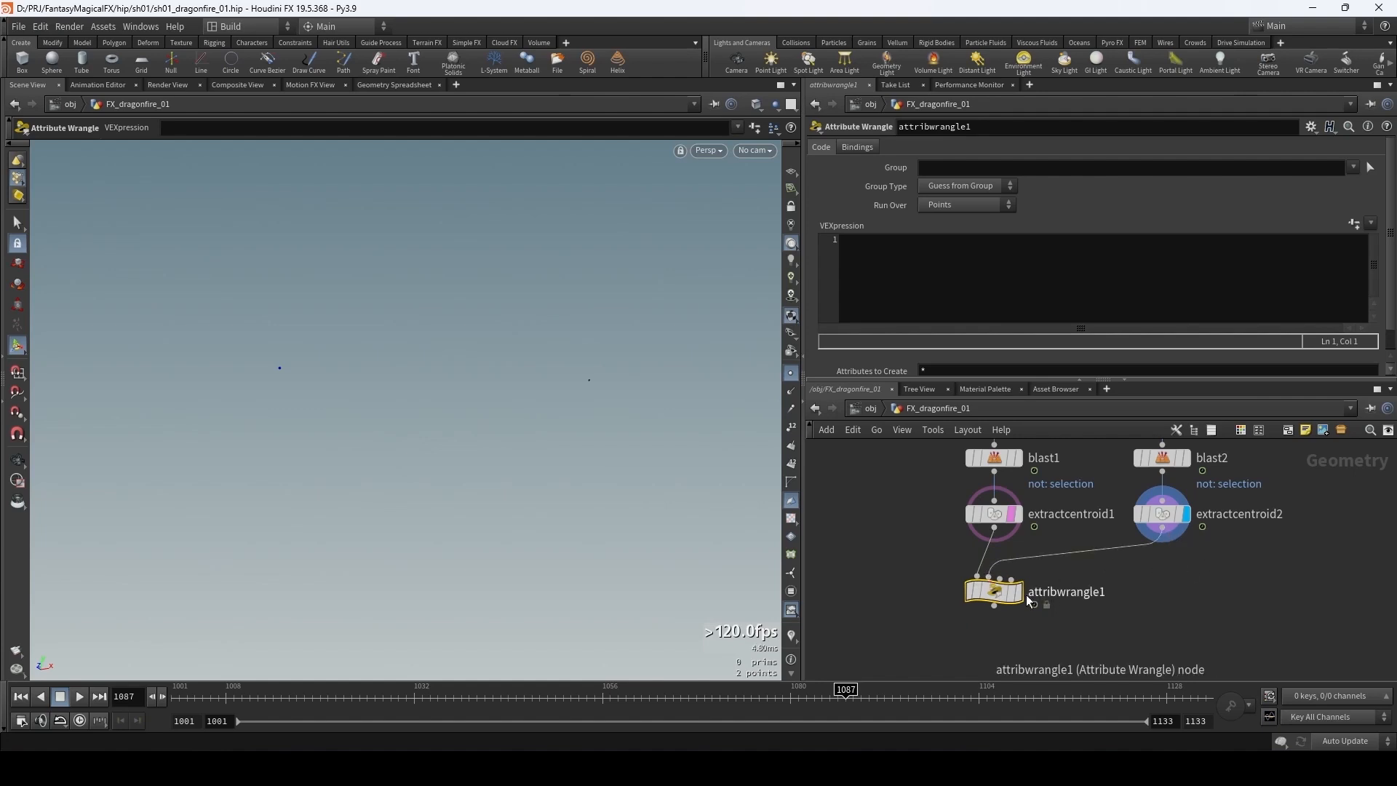
drag(1002, 598, 1010, 598)
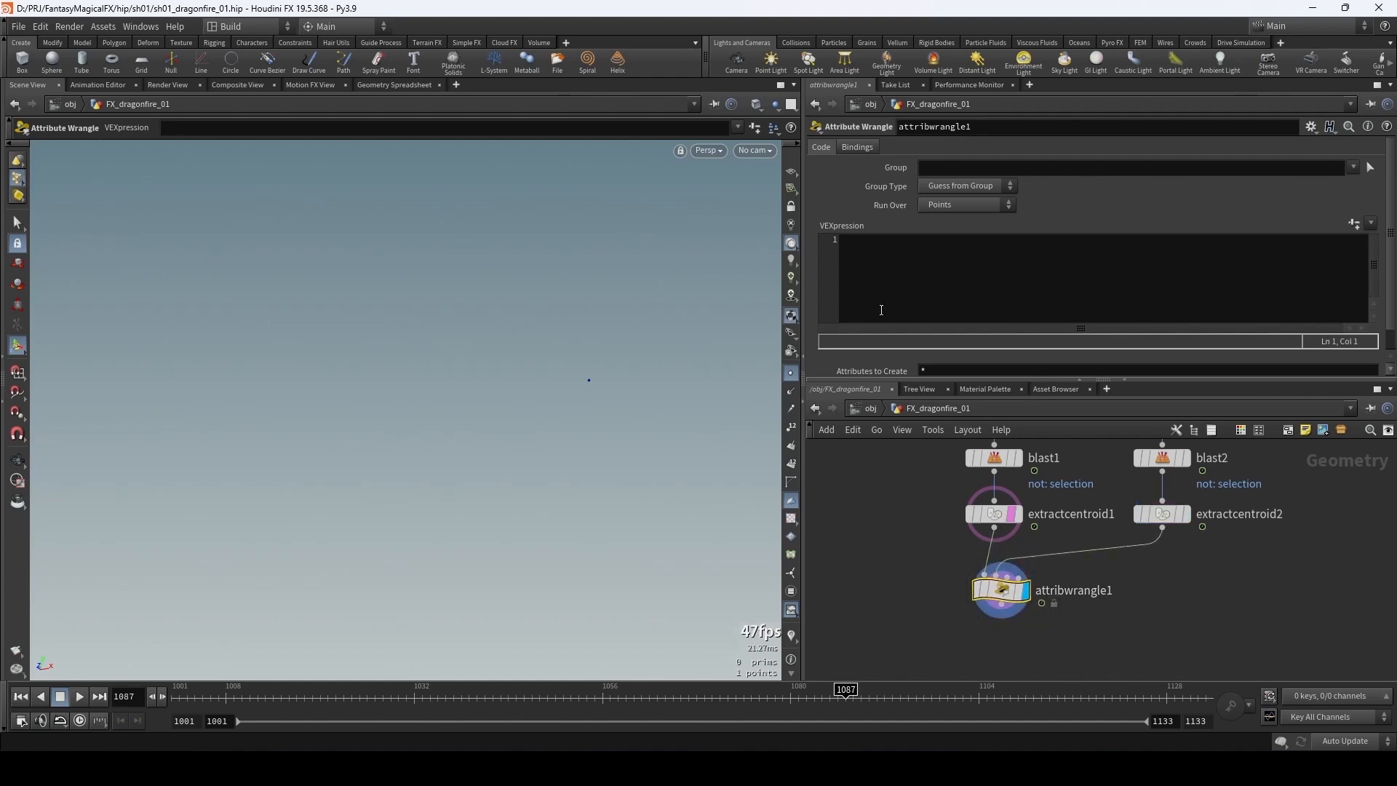
click(855, 247)
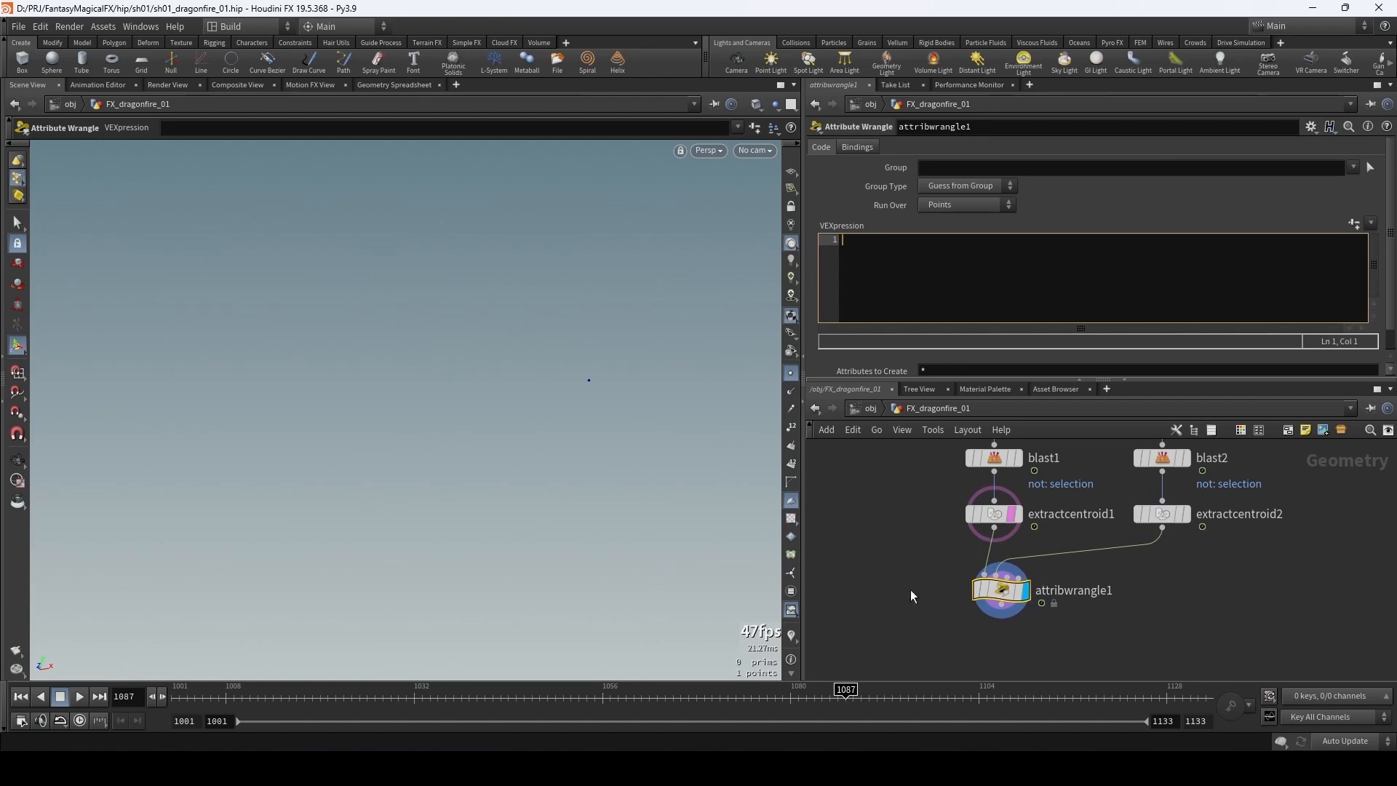
mouse_move(1001, 593)
text(v@v = point(1, "P", @ptnum) - @P;)
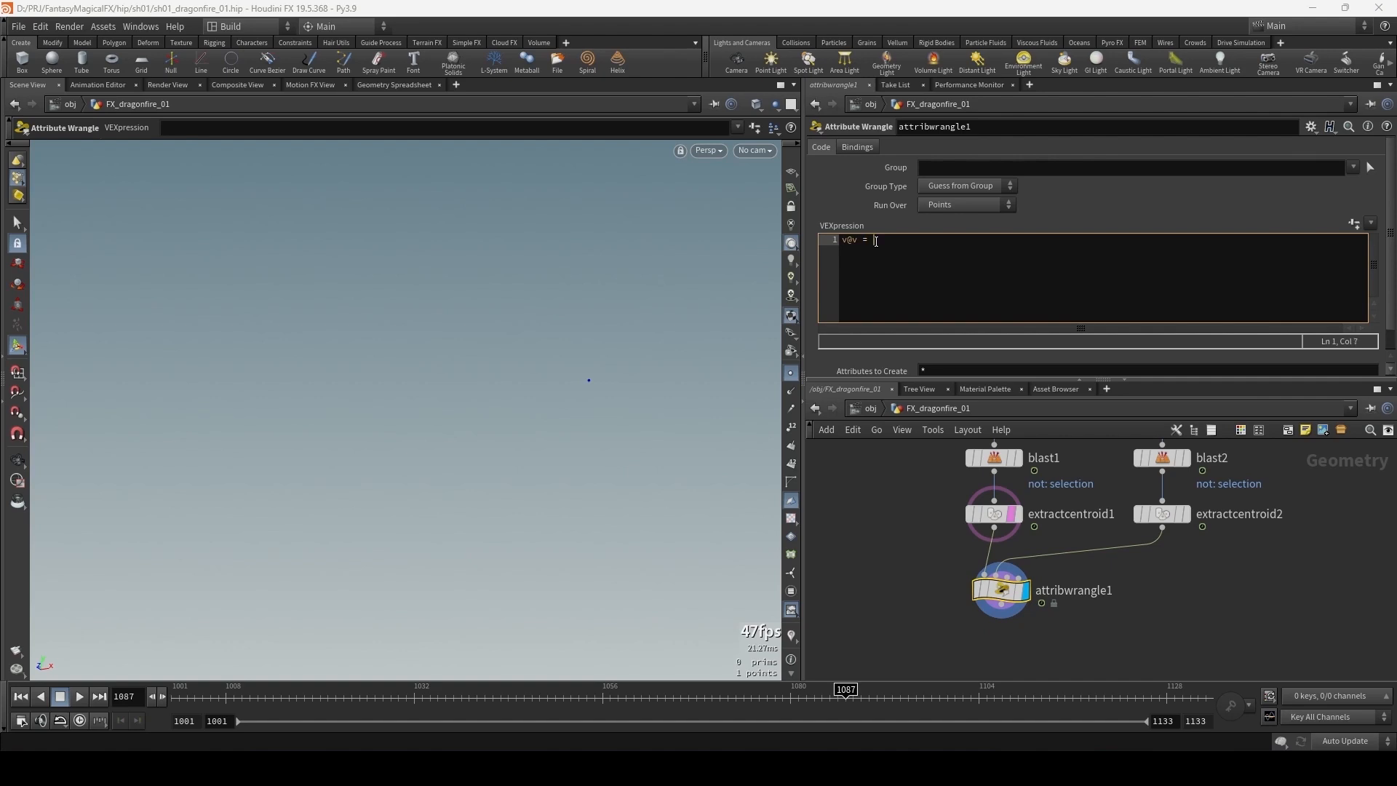
text(= point()
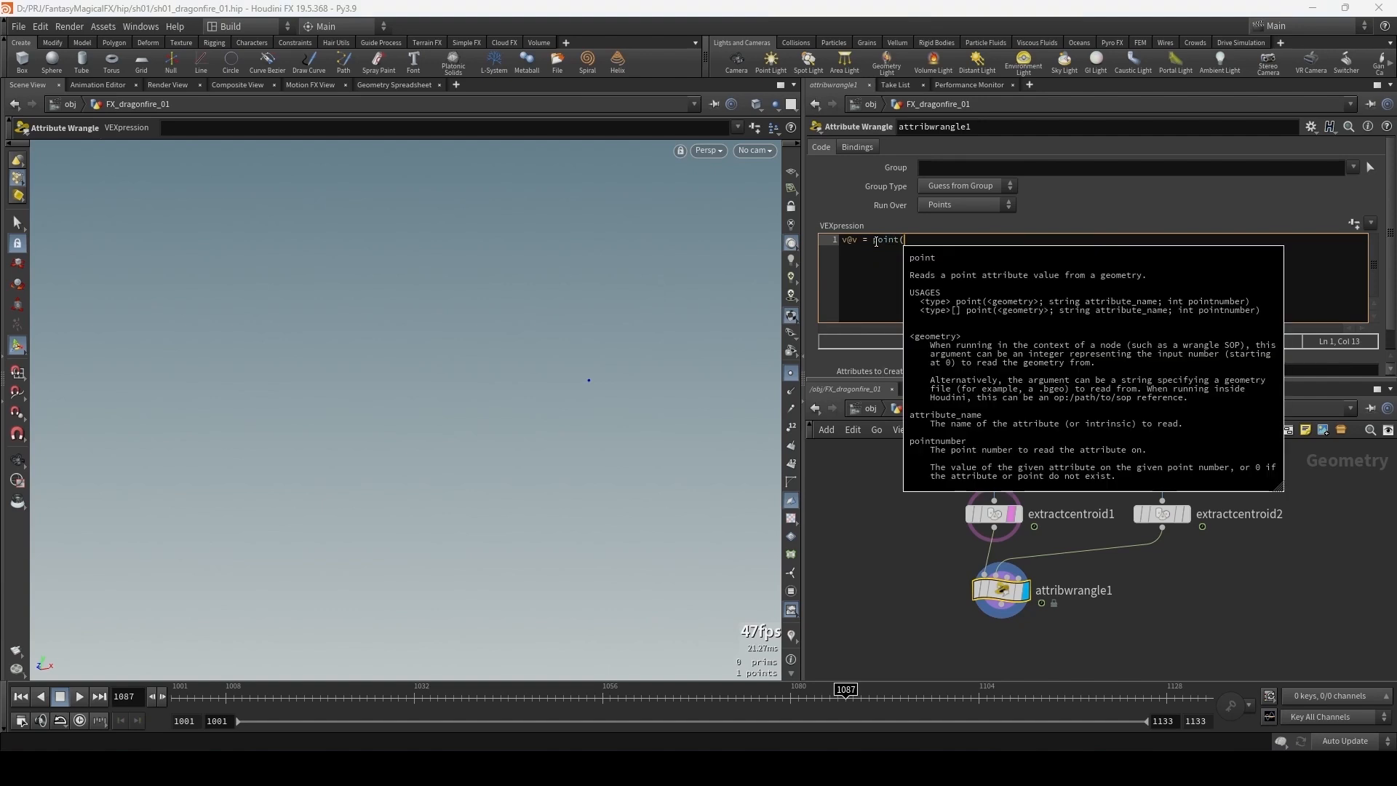
text(1)
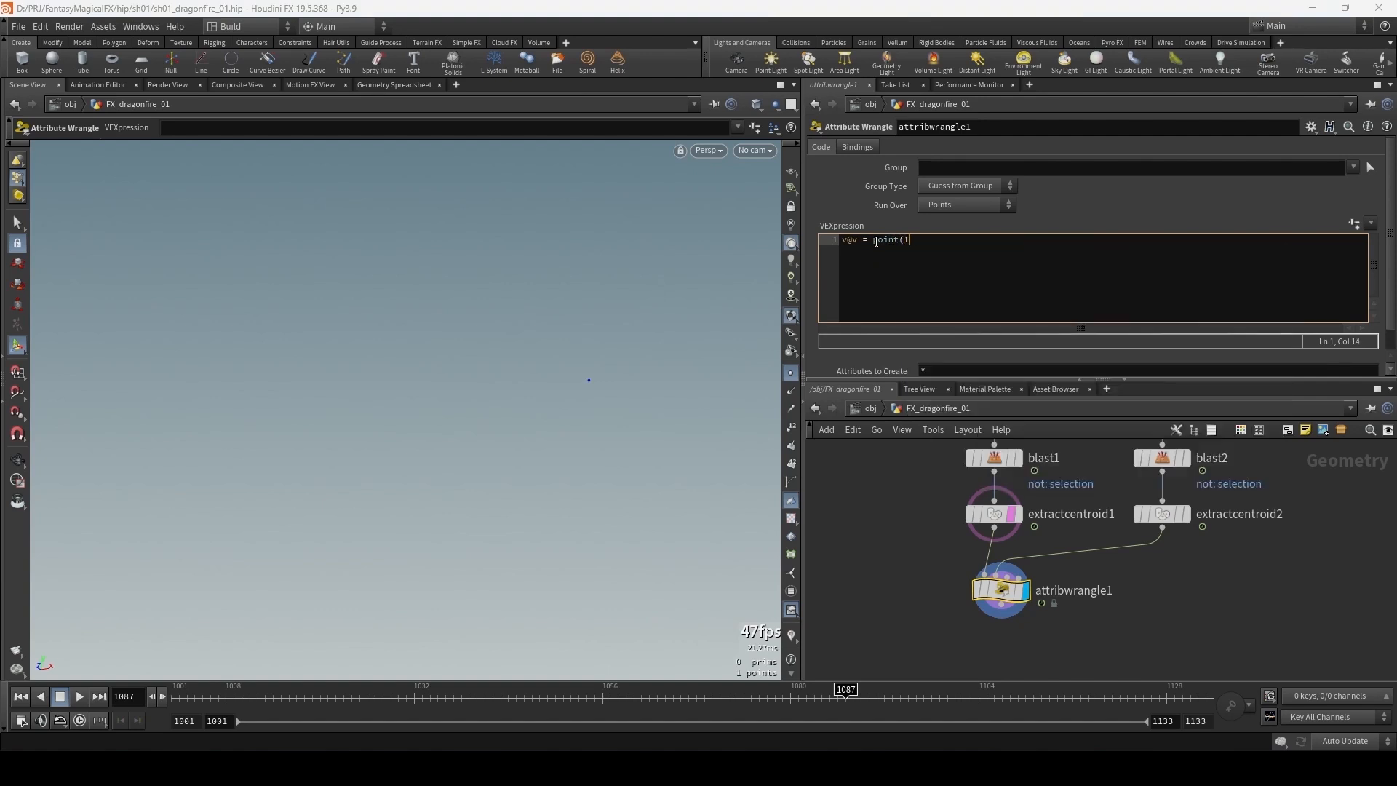
text(,)
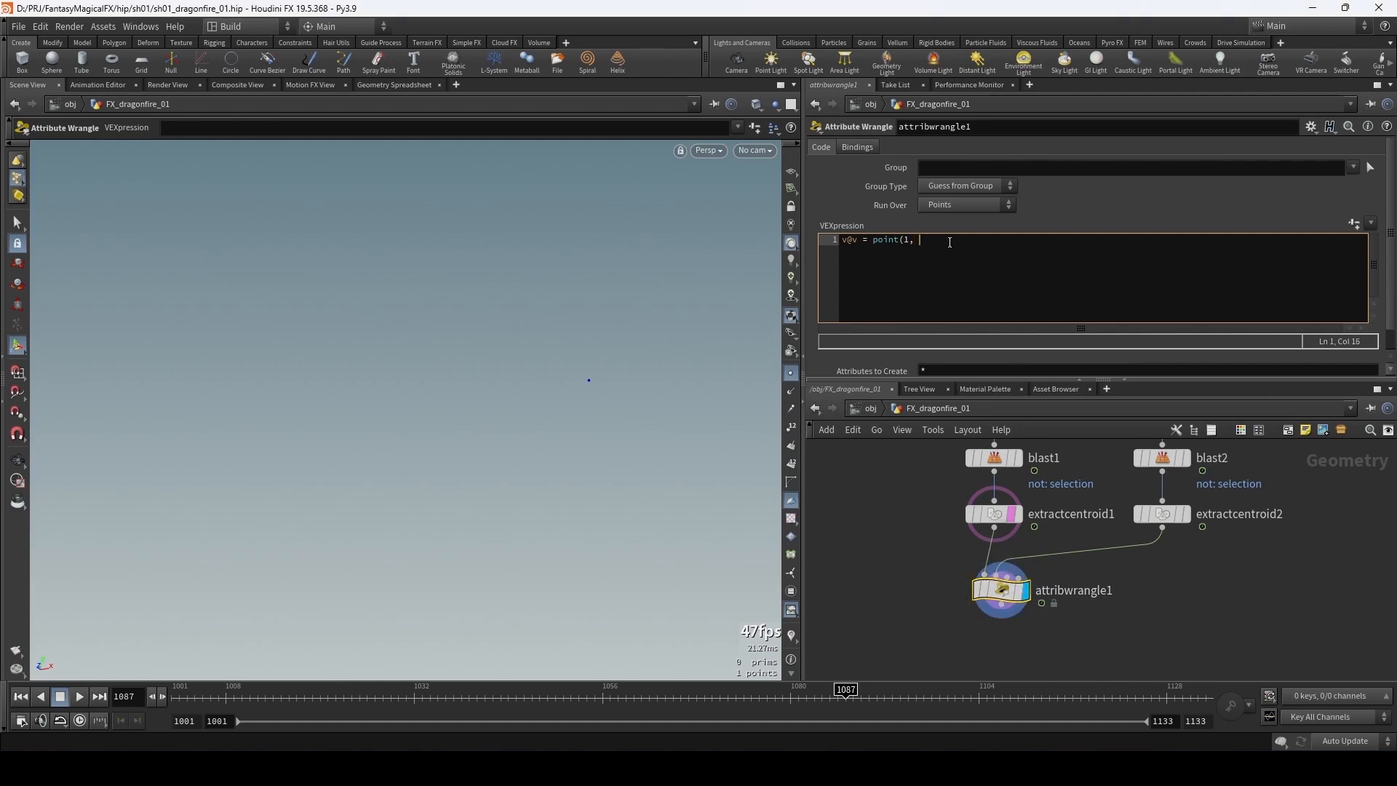
text("P", @ptnum) - @P;)
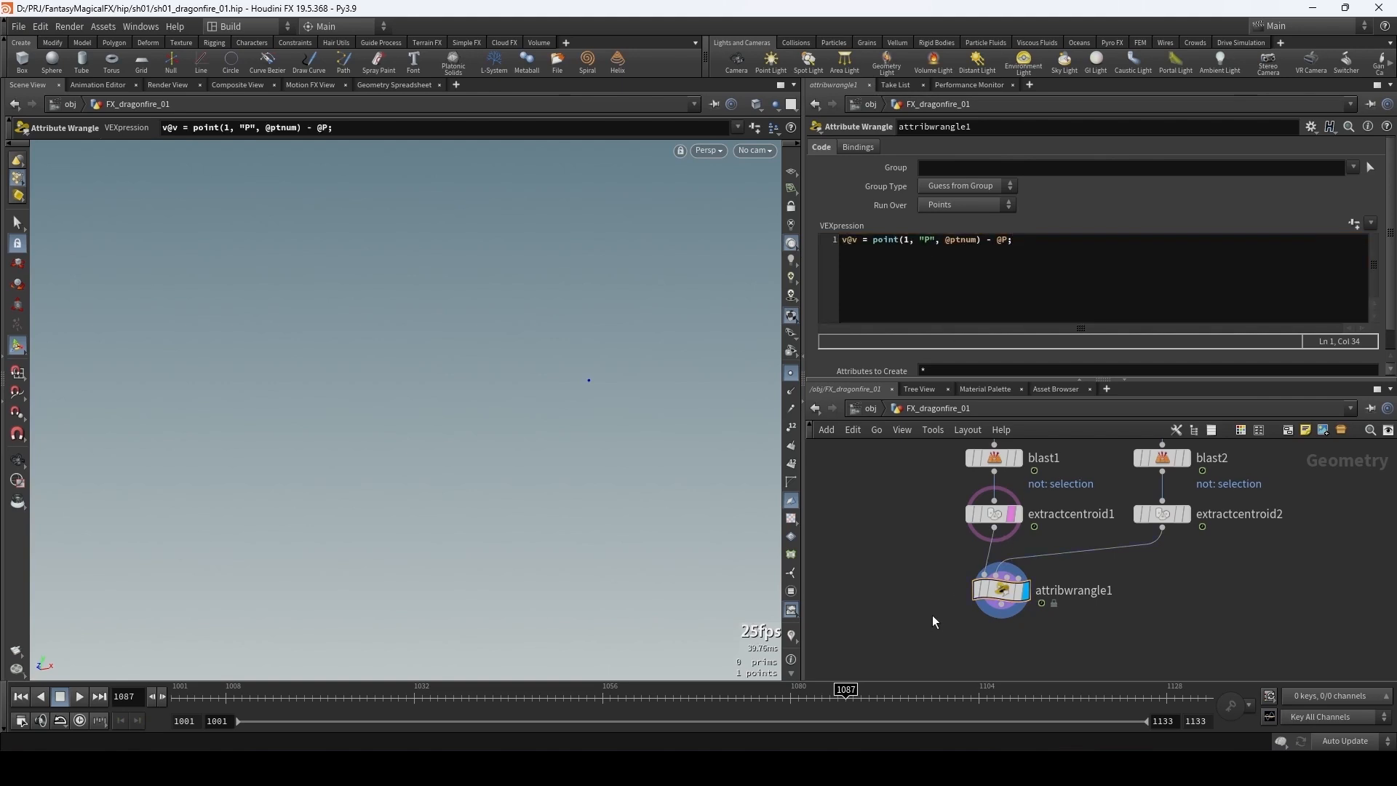
- Check attribwrangle1's node info for the v attribute and turn on point trails in the viewport
click(959, 590)
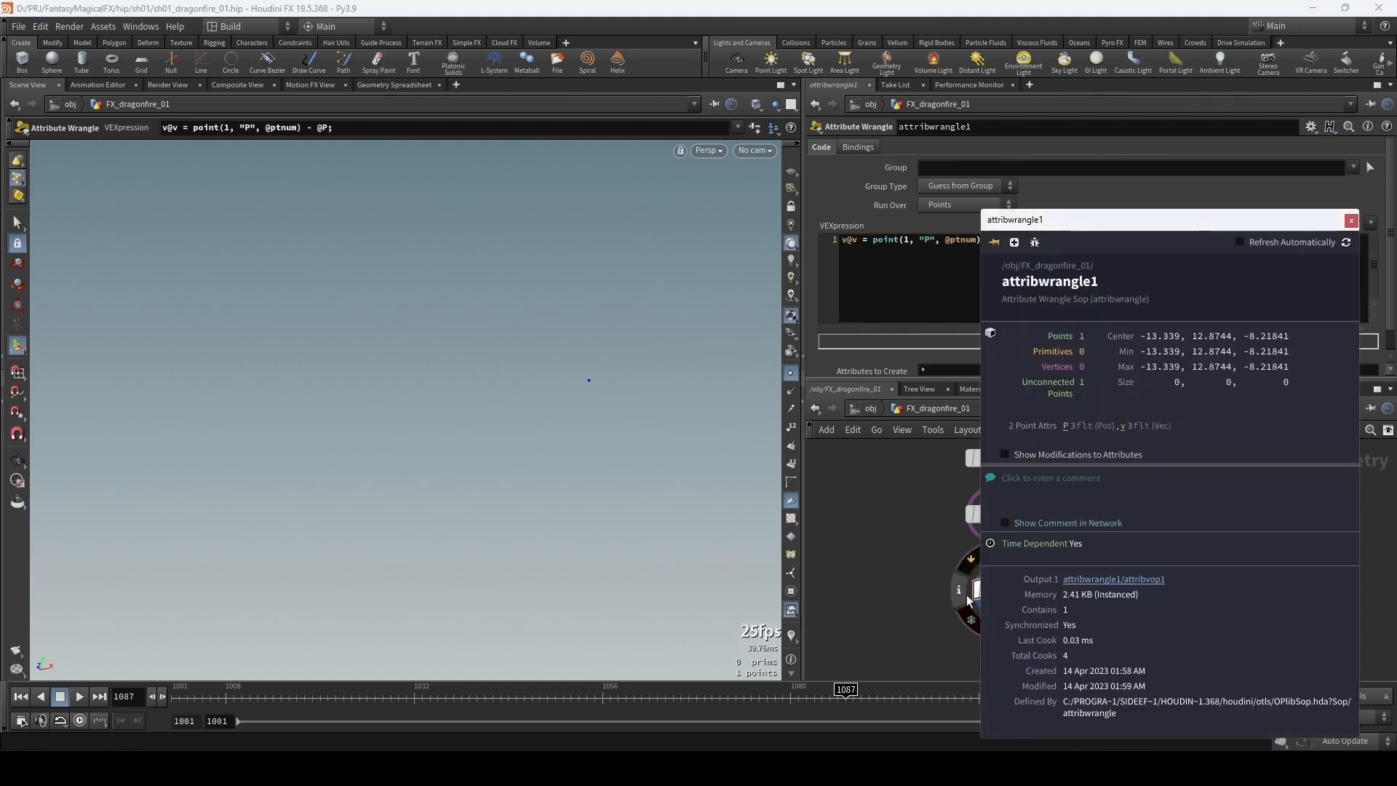
click(1123, 428)
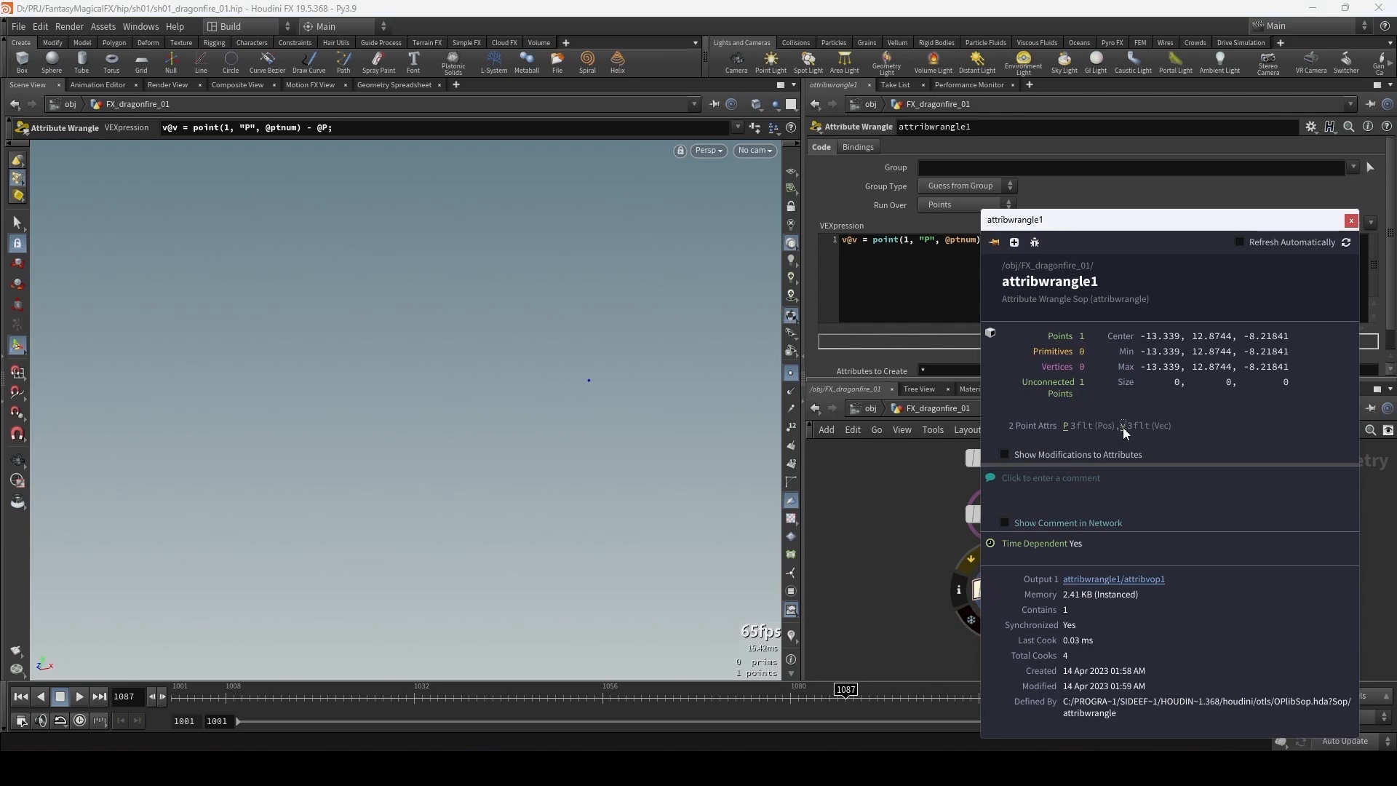
click(791, 635)
key(Escape)
alt+drag(635, 354, 539, 414)
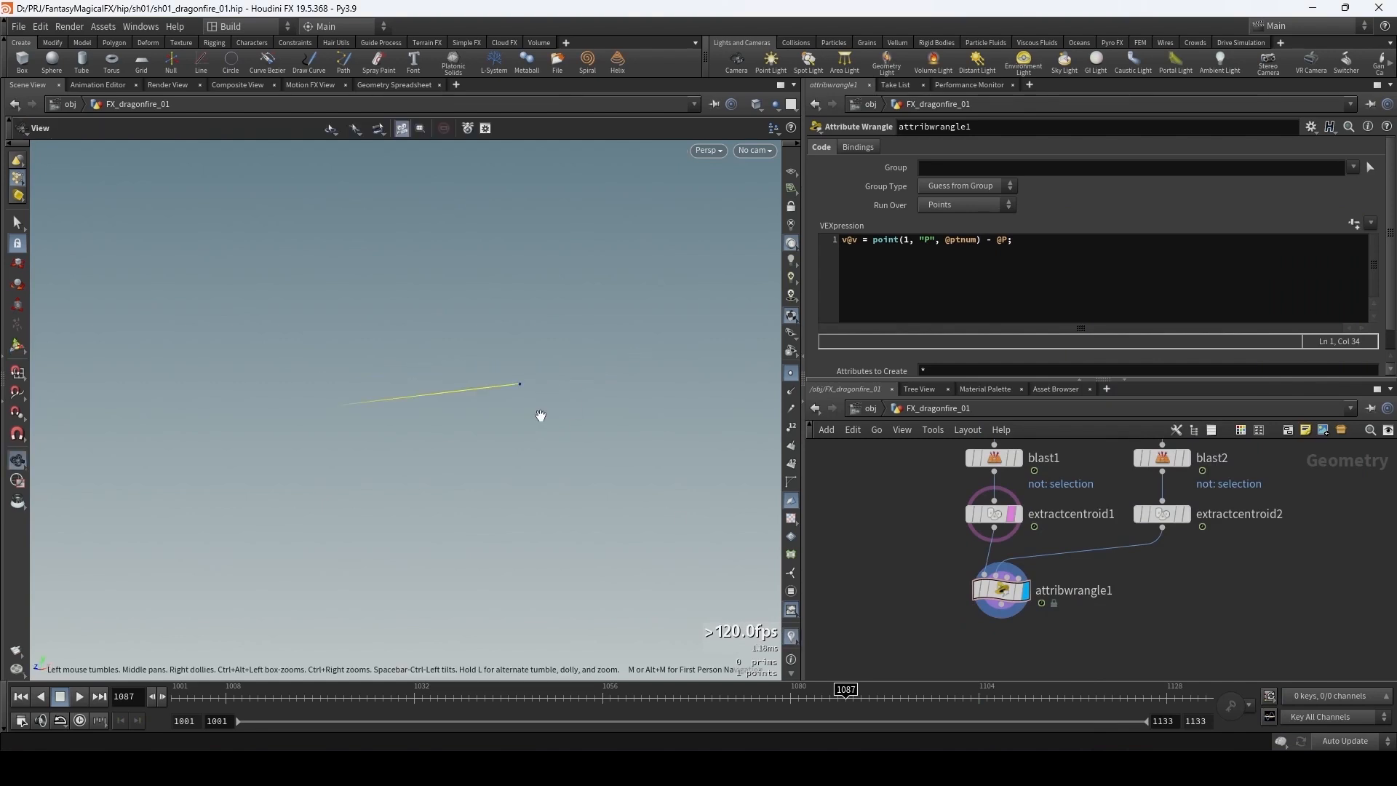
- Template object_merge1 to show the dragon around the velocity trail and frame its head
middle_drag(909, 482, 942, 531)
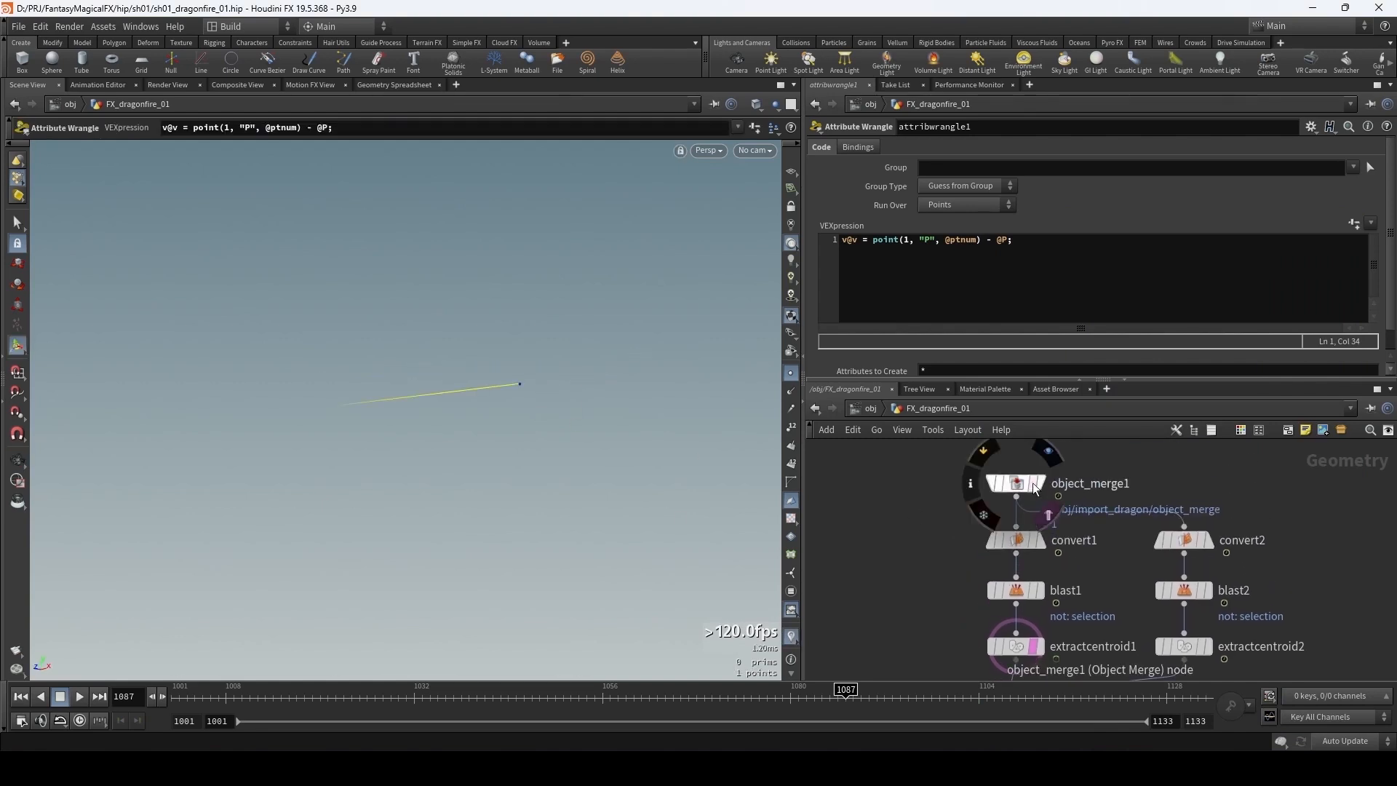
click(1033, 484)
alt+drag(468, 436, 560, 397)
alt+right_drag(561, 397, 526, 371)
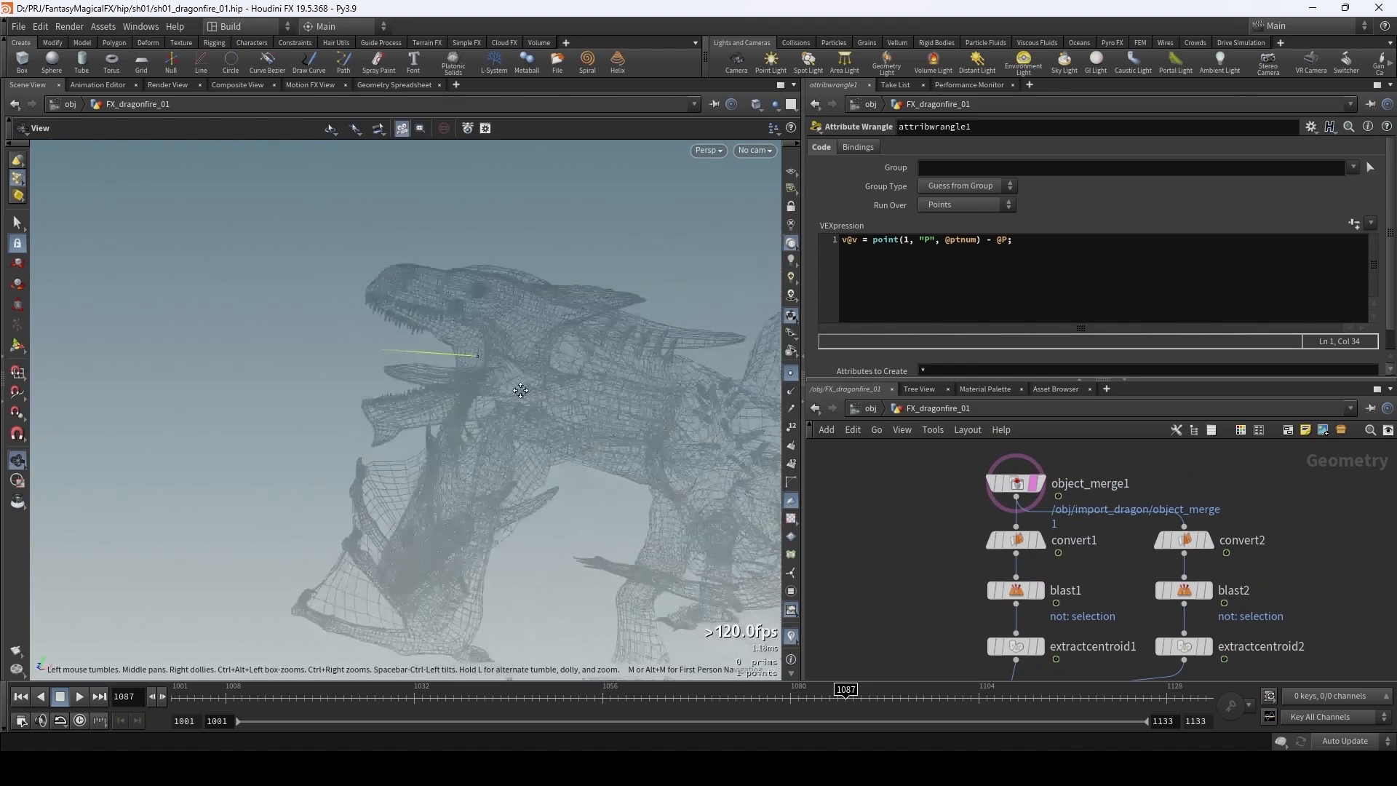
alt+drag(525, 371, 508, 369)
- Go to frame 1090 and examine the velocity trail's direction against the dragon's open mouth
mouse_move(845, 688)
mouse_down()
mouse_move(713, 691)
mouse_move(697, 708)
mouse_move(866, 691)
mouse_up()
key(Escape)
drag(523, 349, 677, 451)
key(Return)
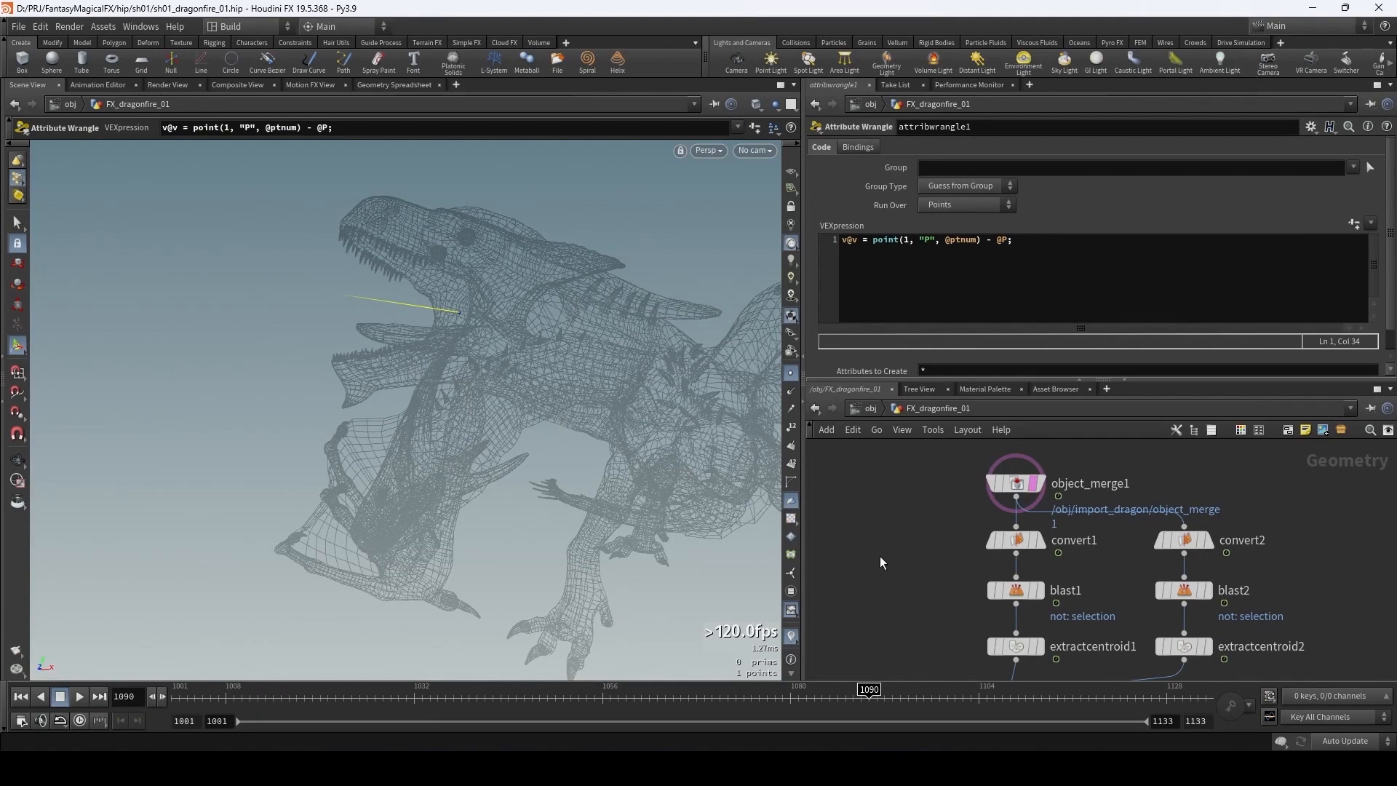
middle_drag(891, 597, 943, 397)
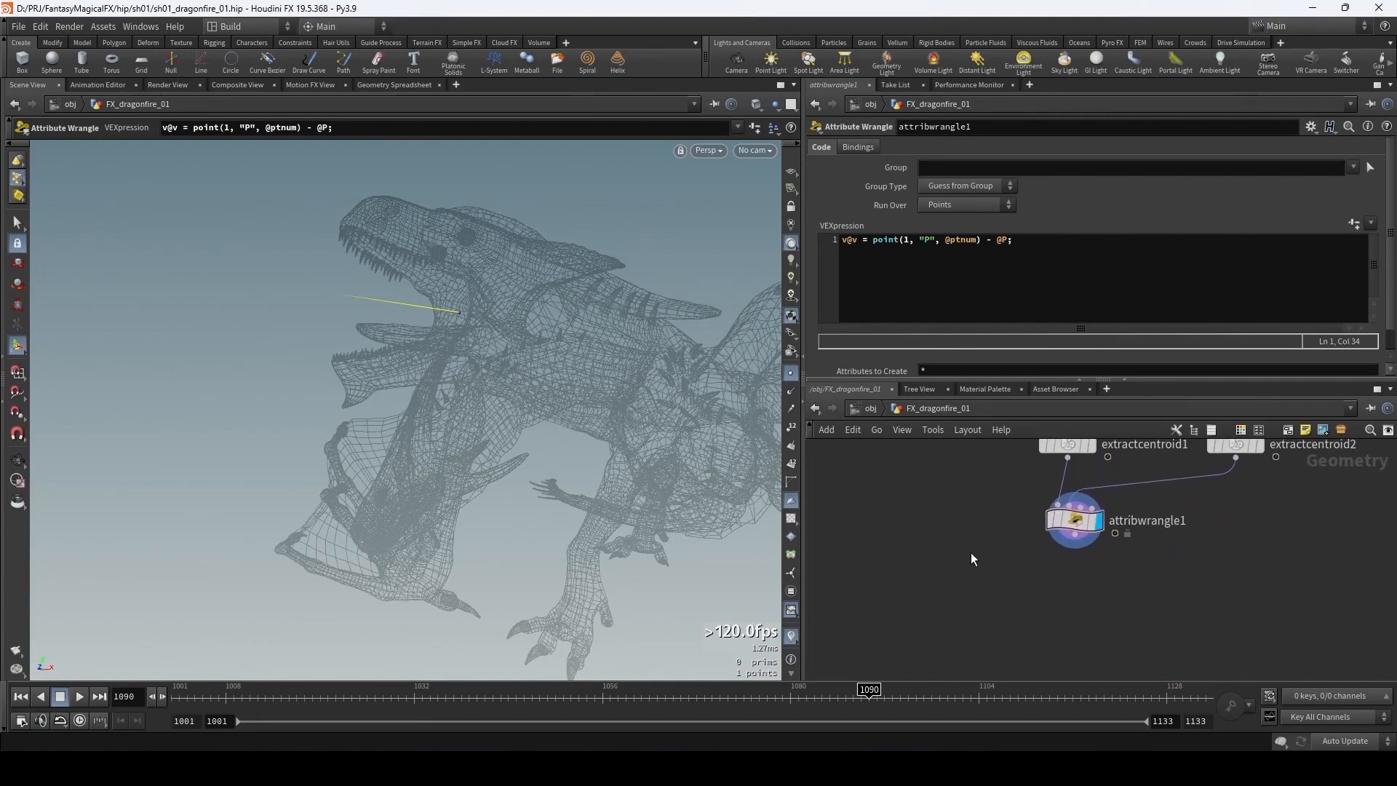
middle_drag(950, 525, 985, 567)
key(Escape)
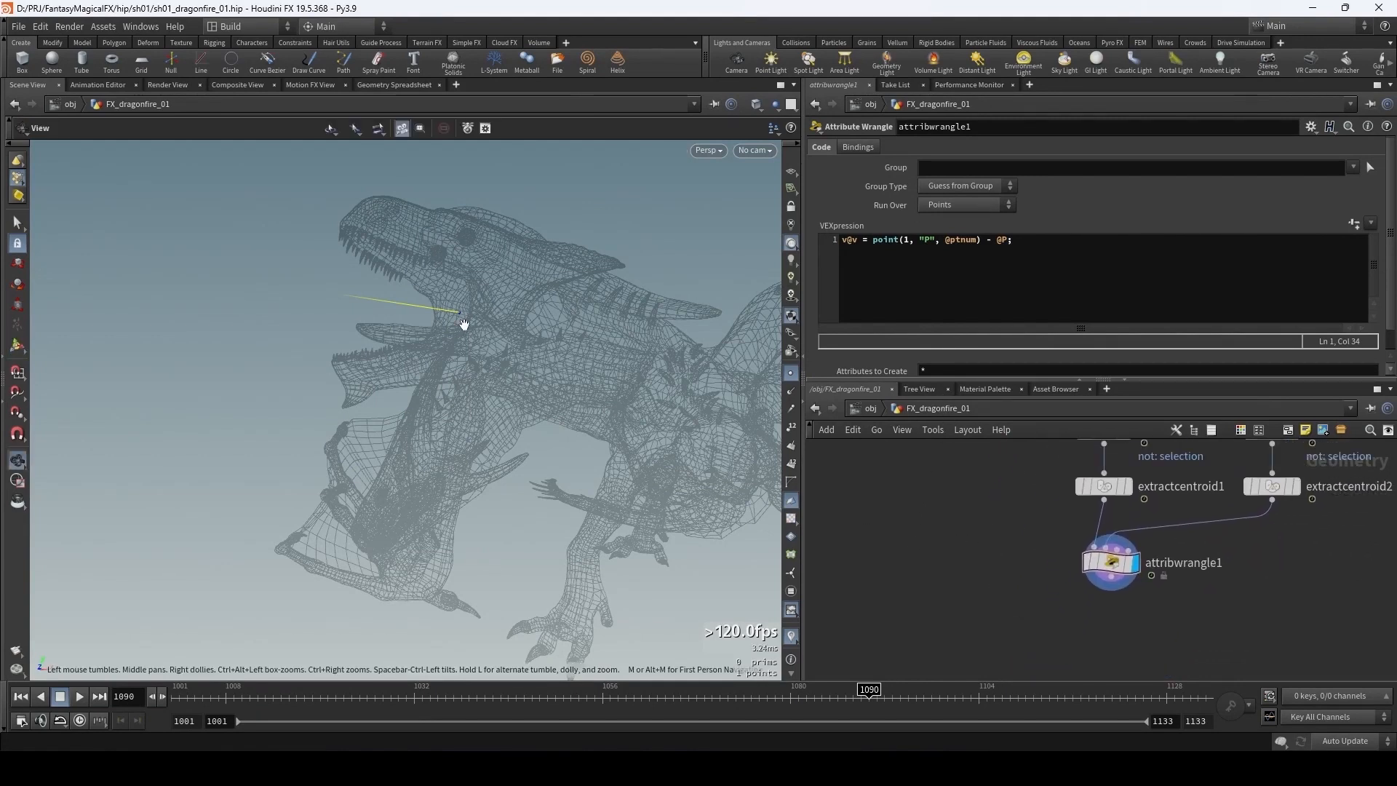
drag(461, 321, 489, 338)
key(Return)
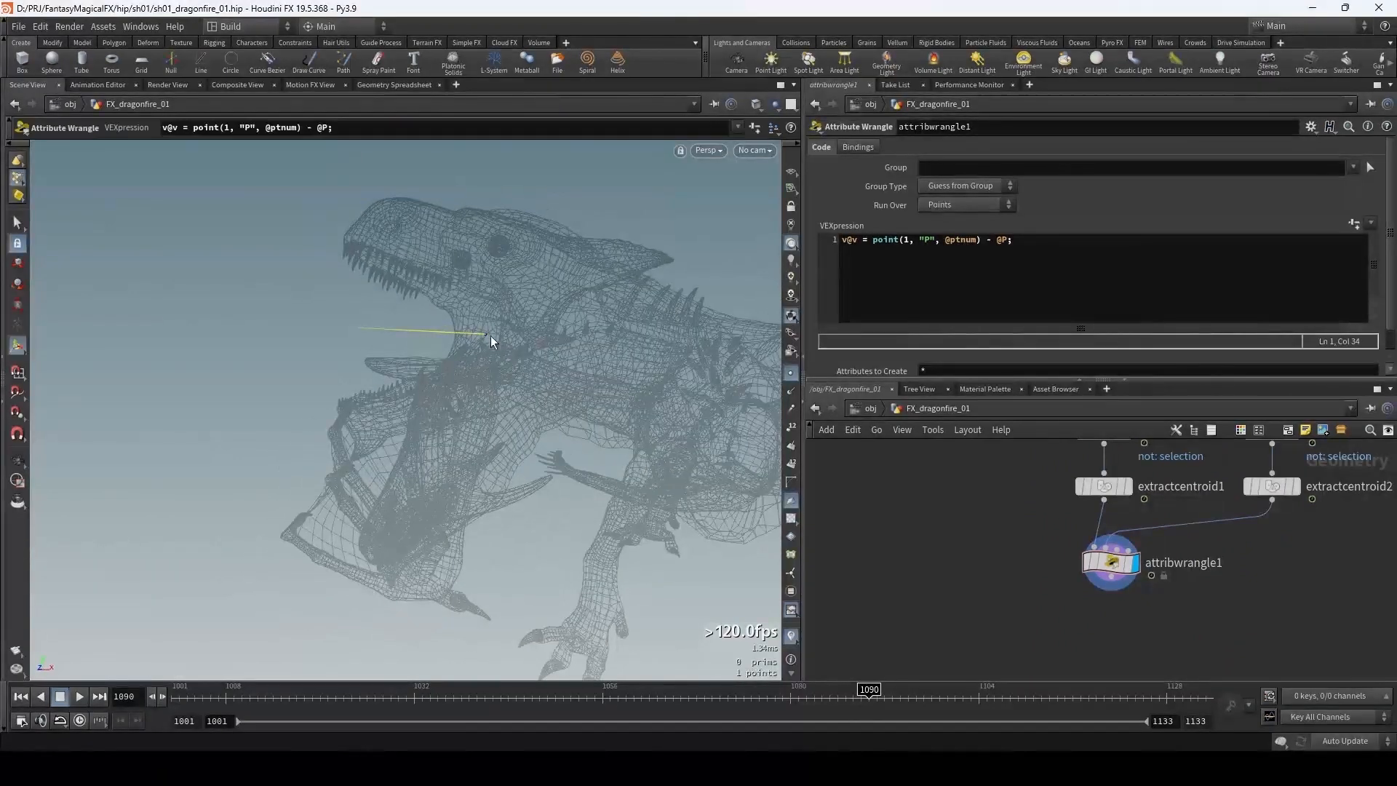
- Add a Sphere node beside attribwrangle1 and set its primitive type to Polygon
key(Tab)
text(spher)
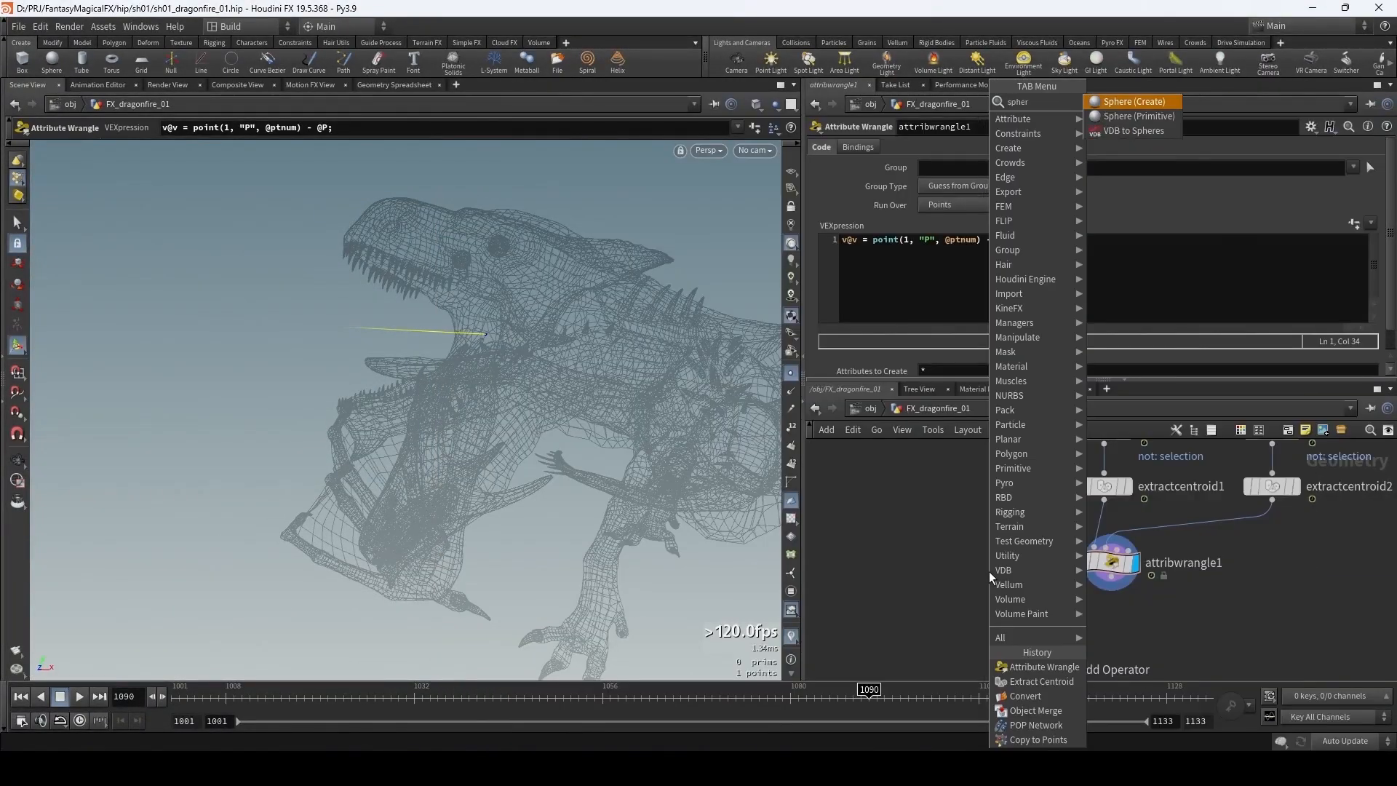
key(Return)
click(989, 570)
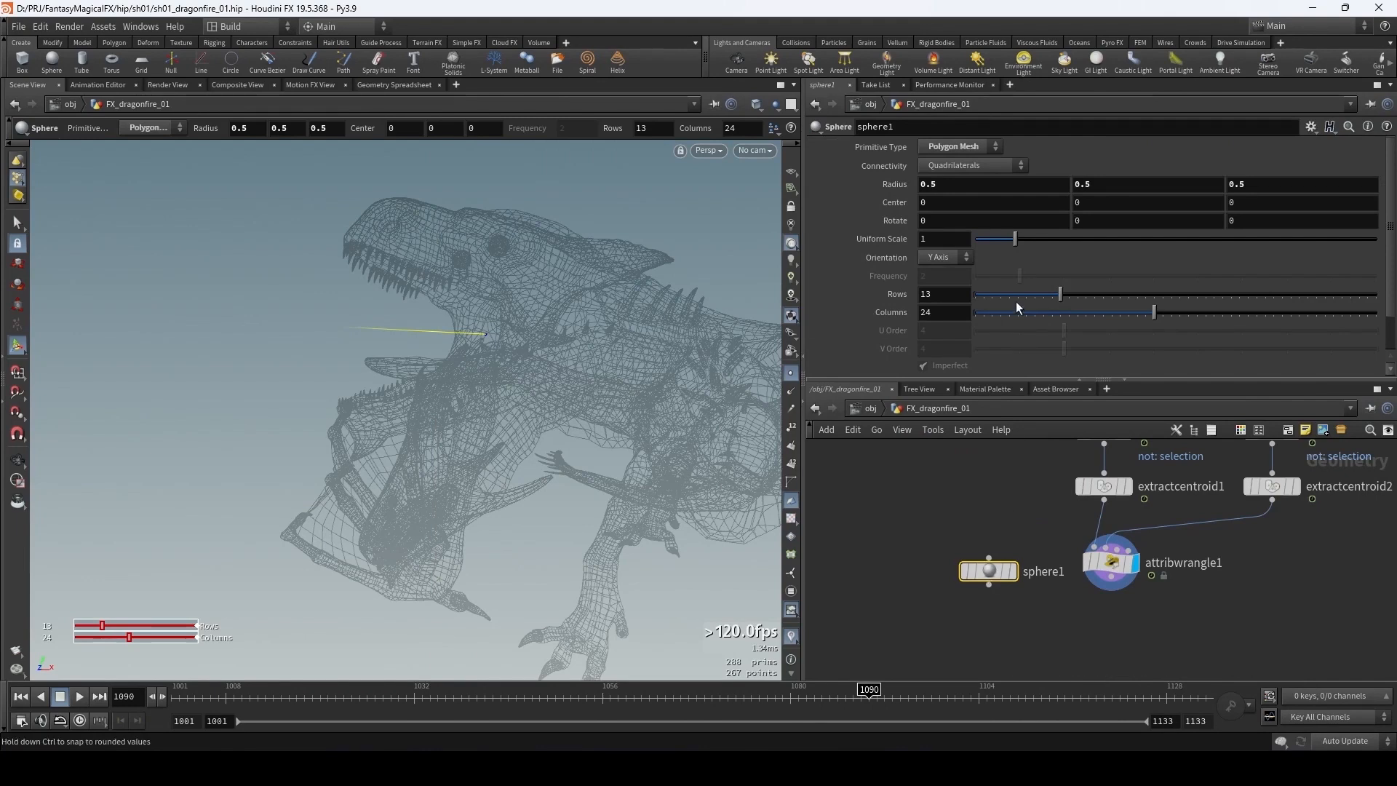
click(951, 147)
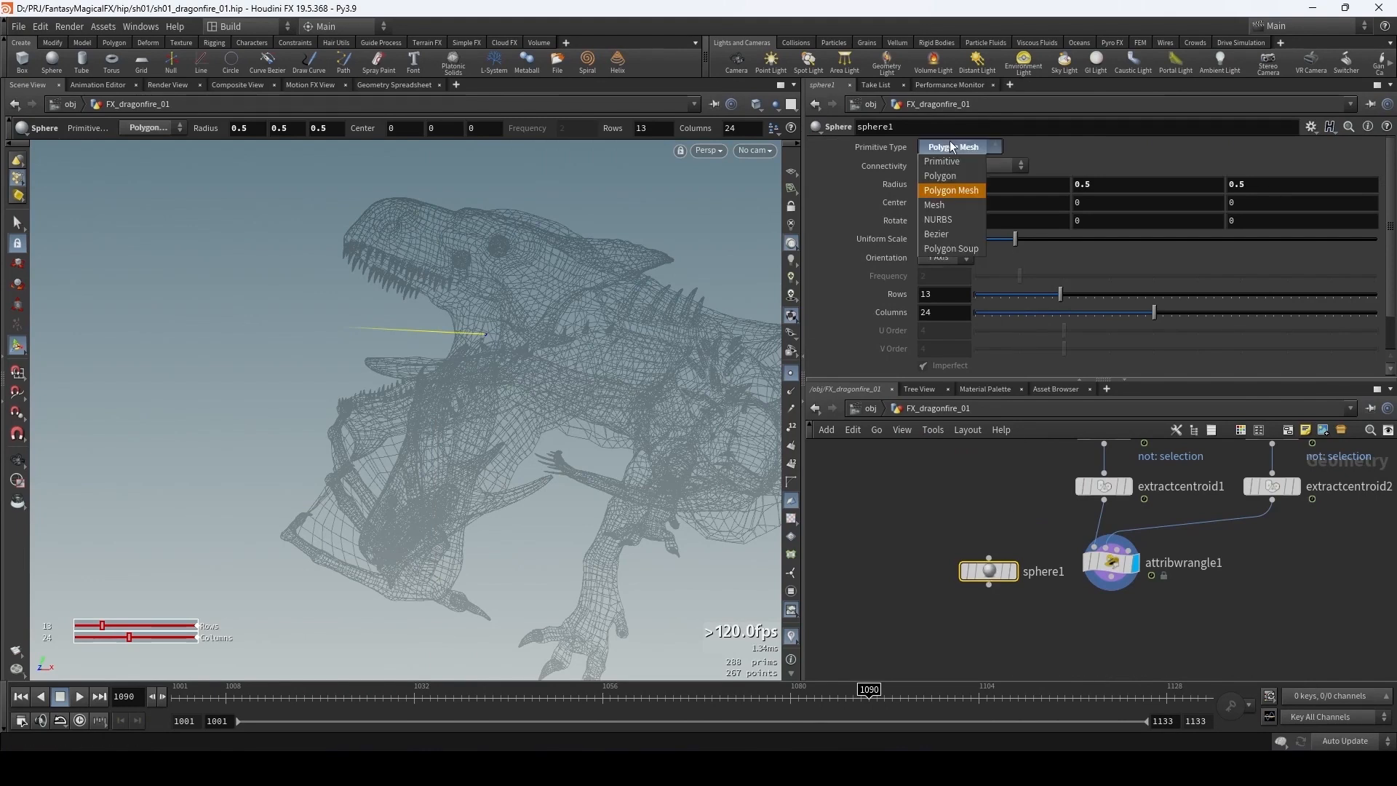
click(939, 177)
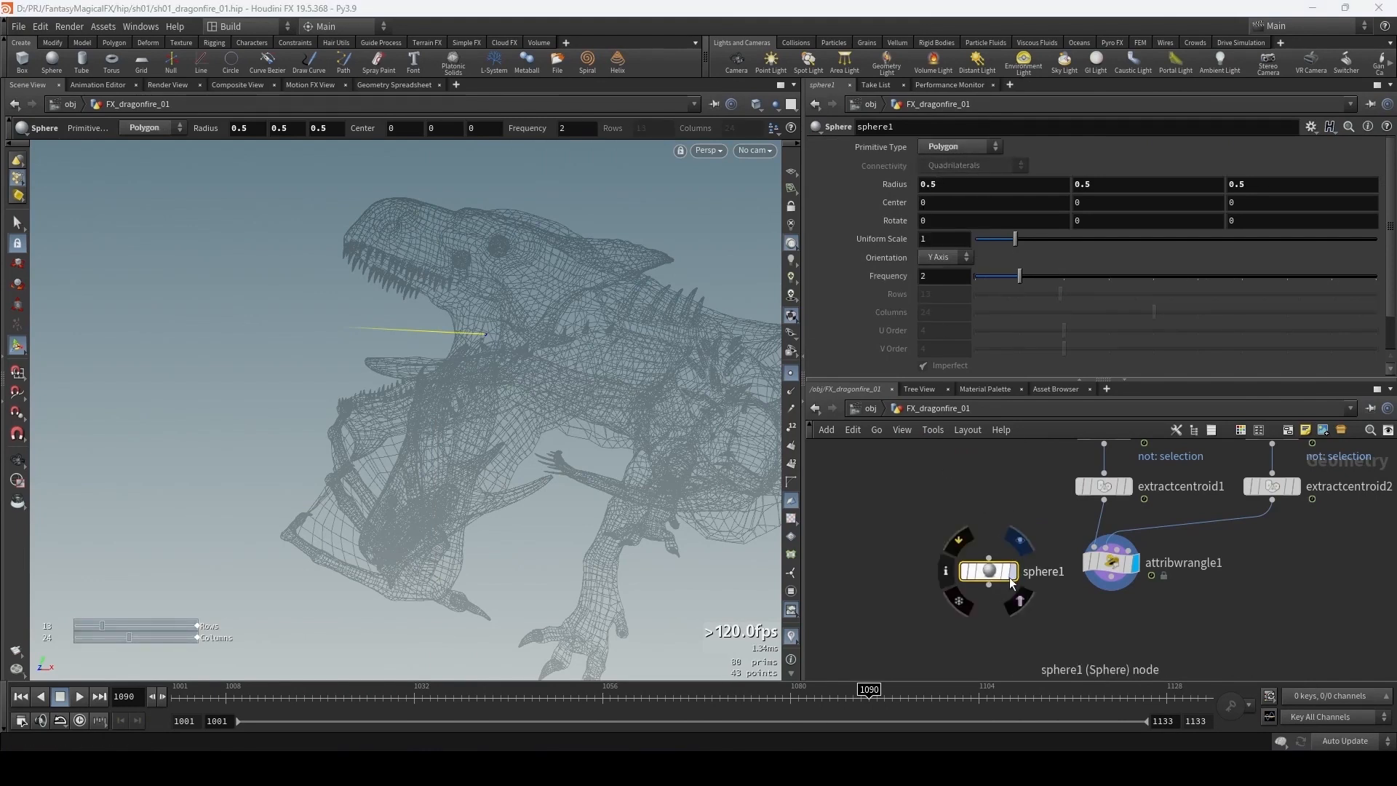
- Add a Copy to Points node below the sphere and attribwrangle1
key(Tab)
text(c)
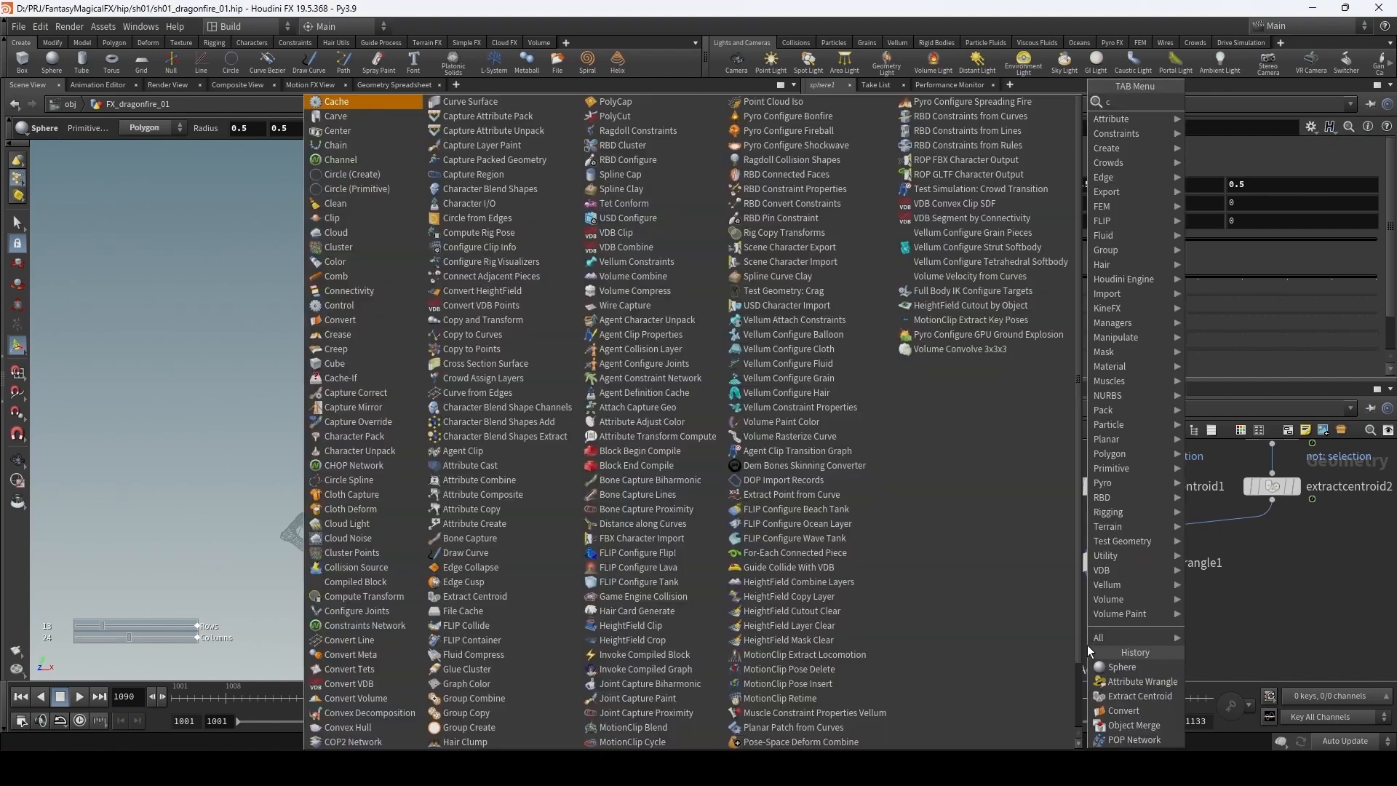
text(op)
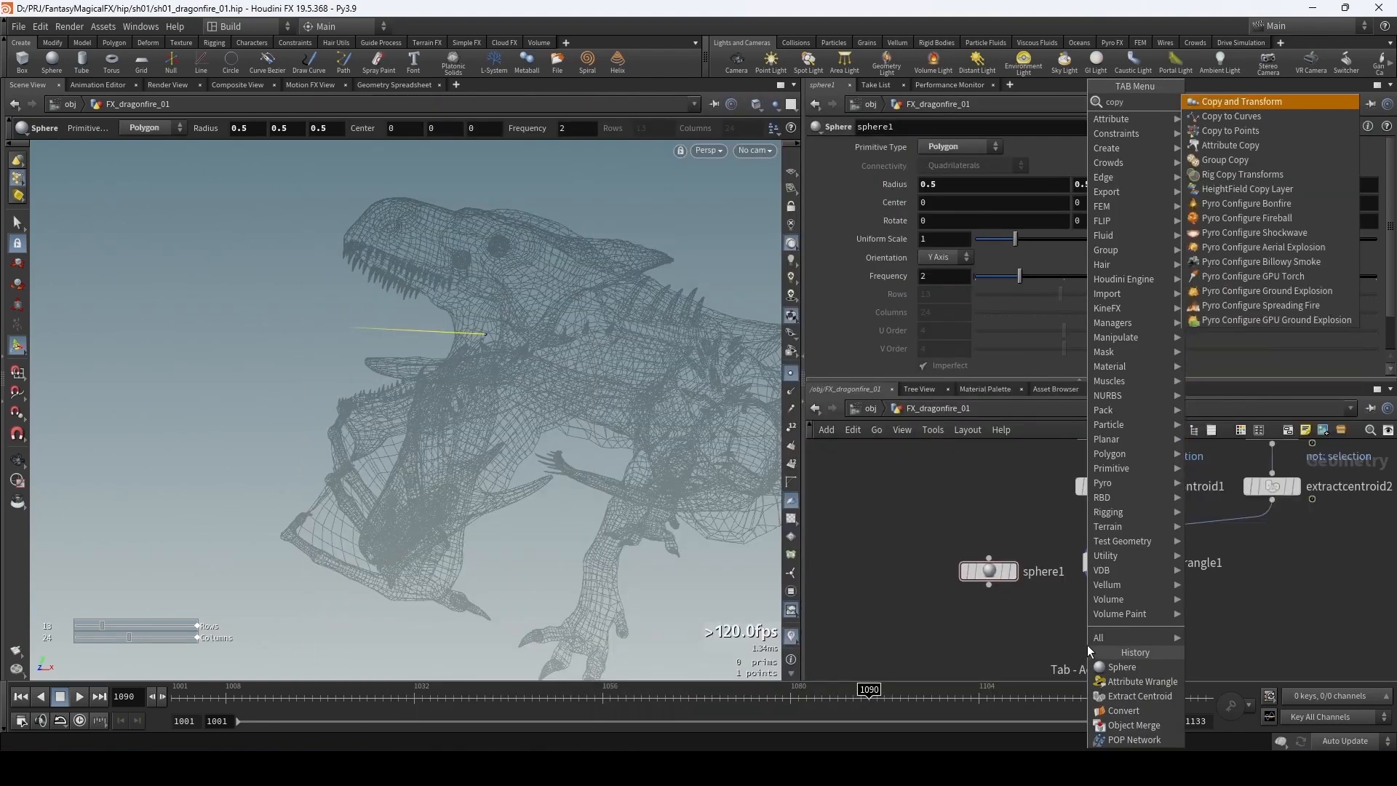
text(topo)
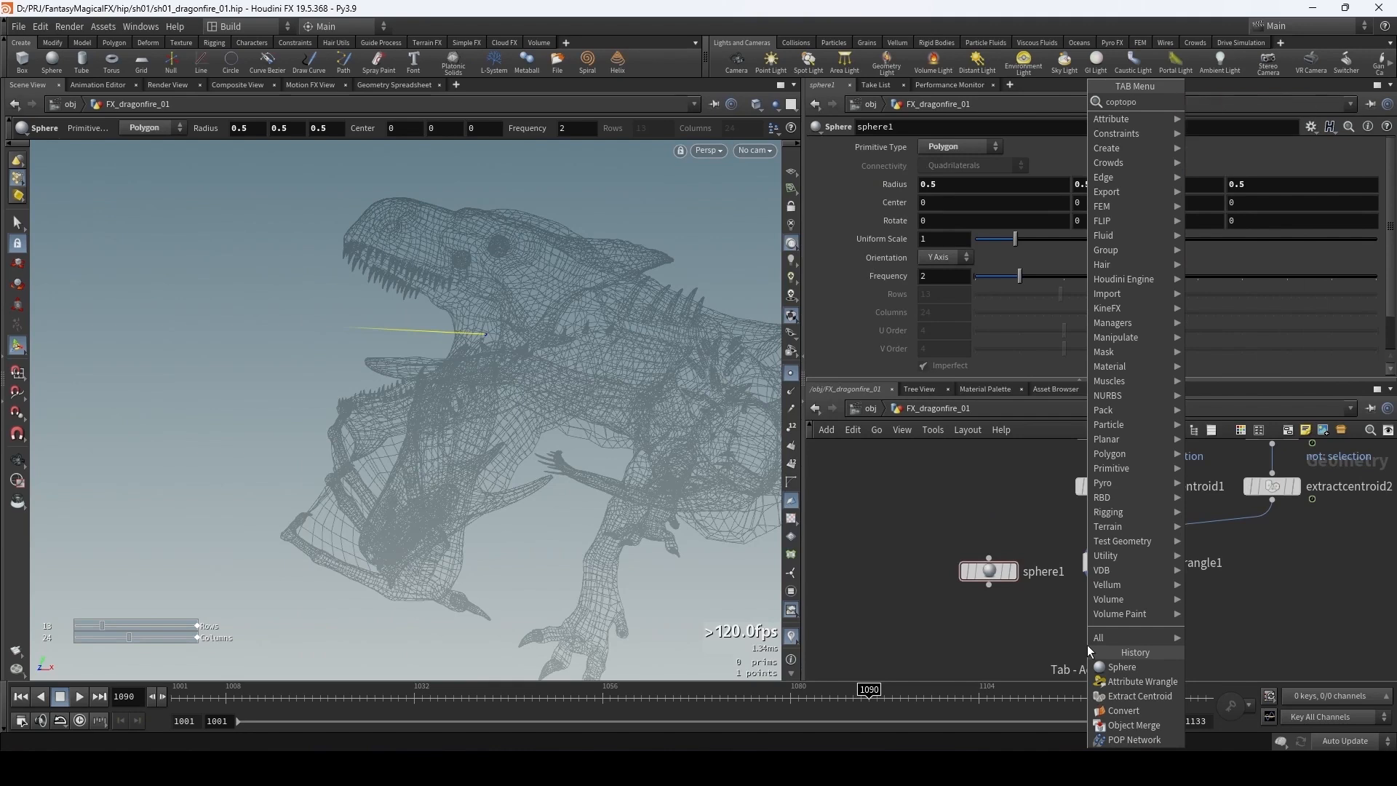
key(Return)
click(1087, 645)
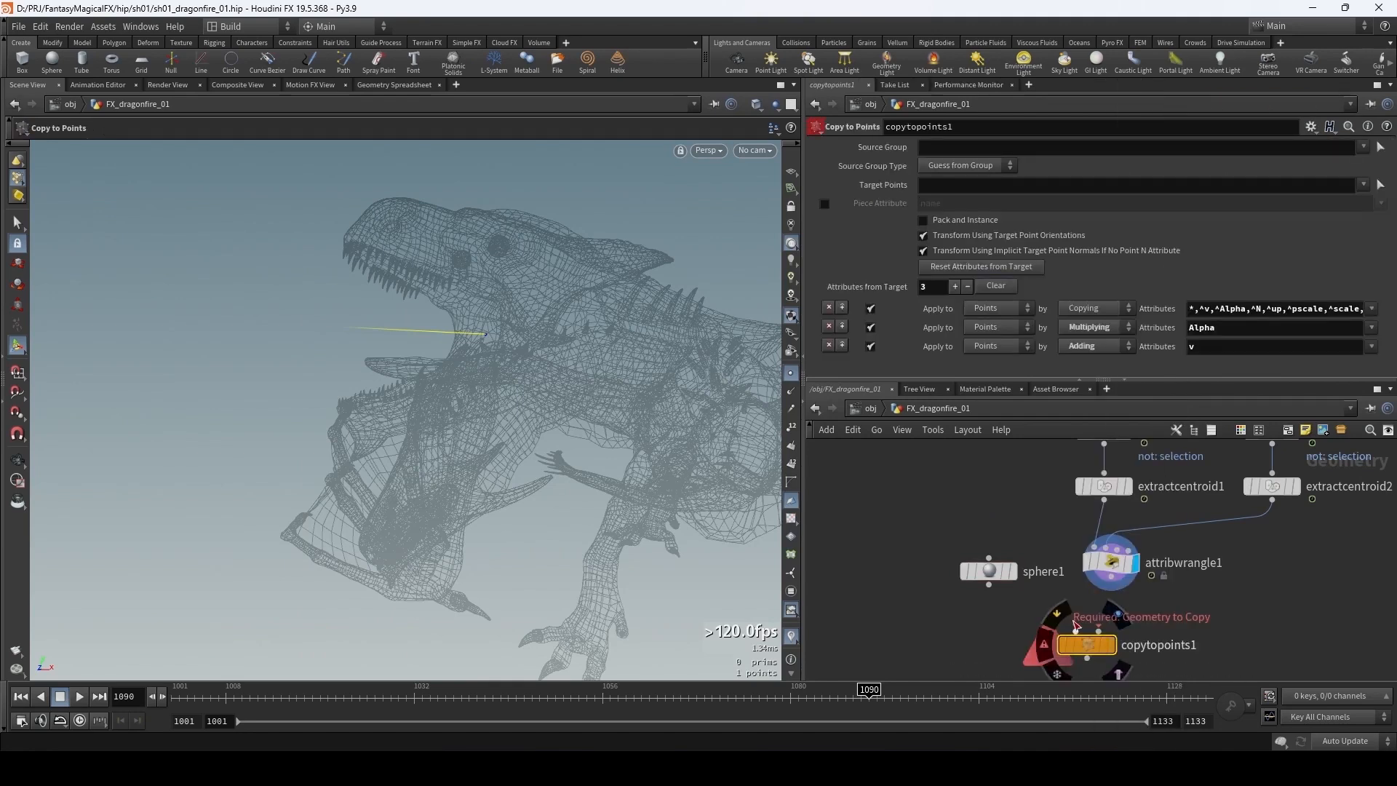
- Wire sphere1 into the copy node's first input and attribwrangle1 into its second, then display the copy node
click(1076, 630)
click(988, 583)
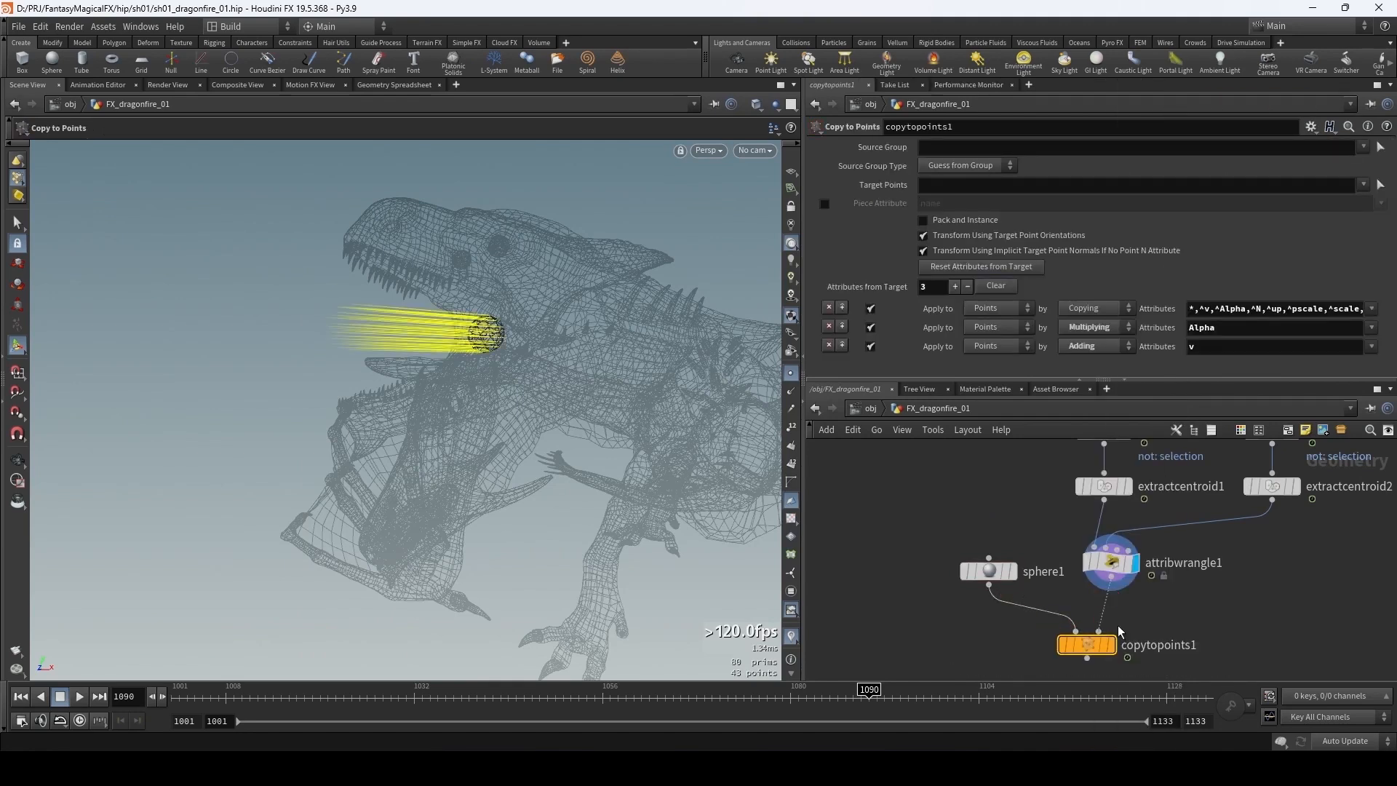
click(1114, 646)
mouse_move(515, 340)
alt+mouse_down()
mouse_move(500, 322)
mouse_move(549, 329)
mouse_move(533, 342)
alt+mouse_up()
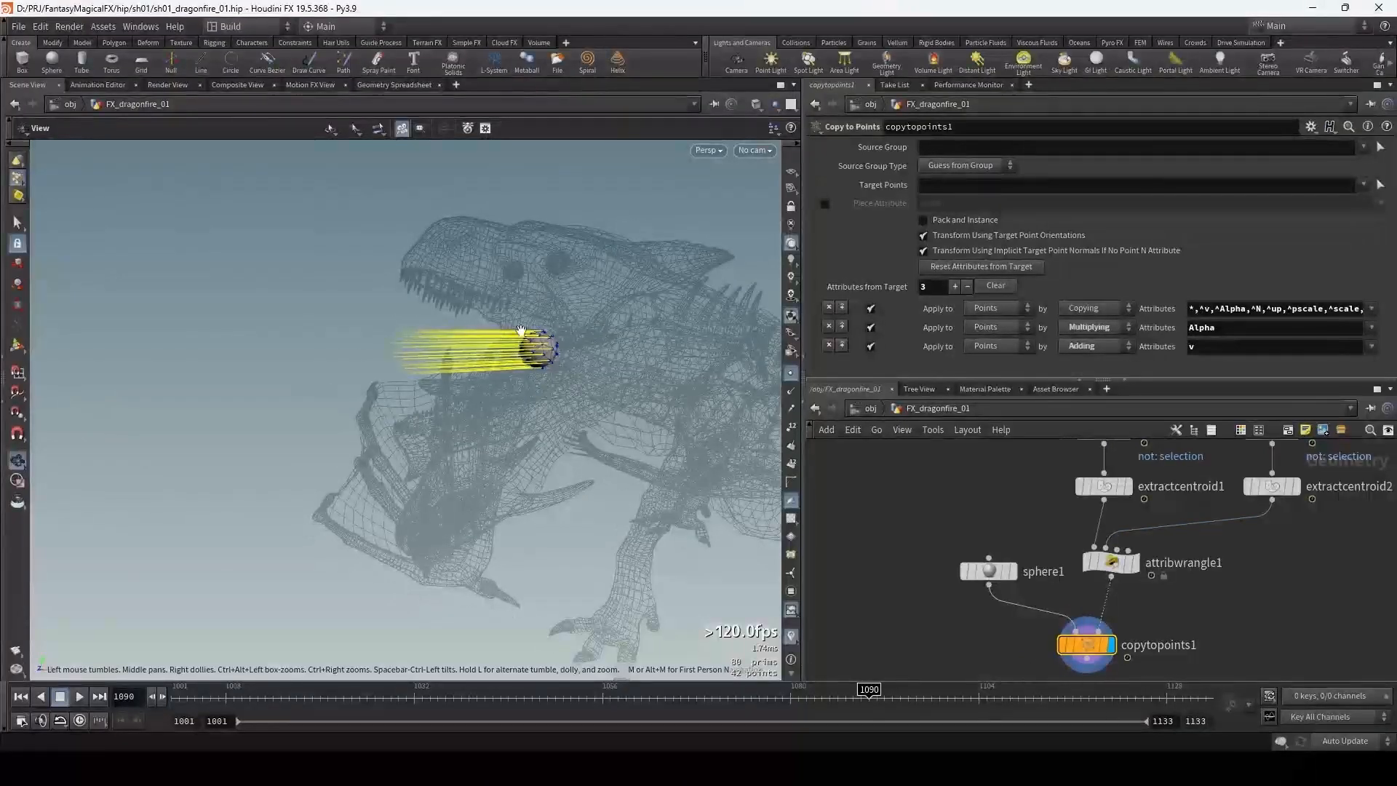
key(Return)
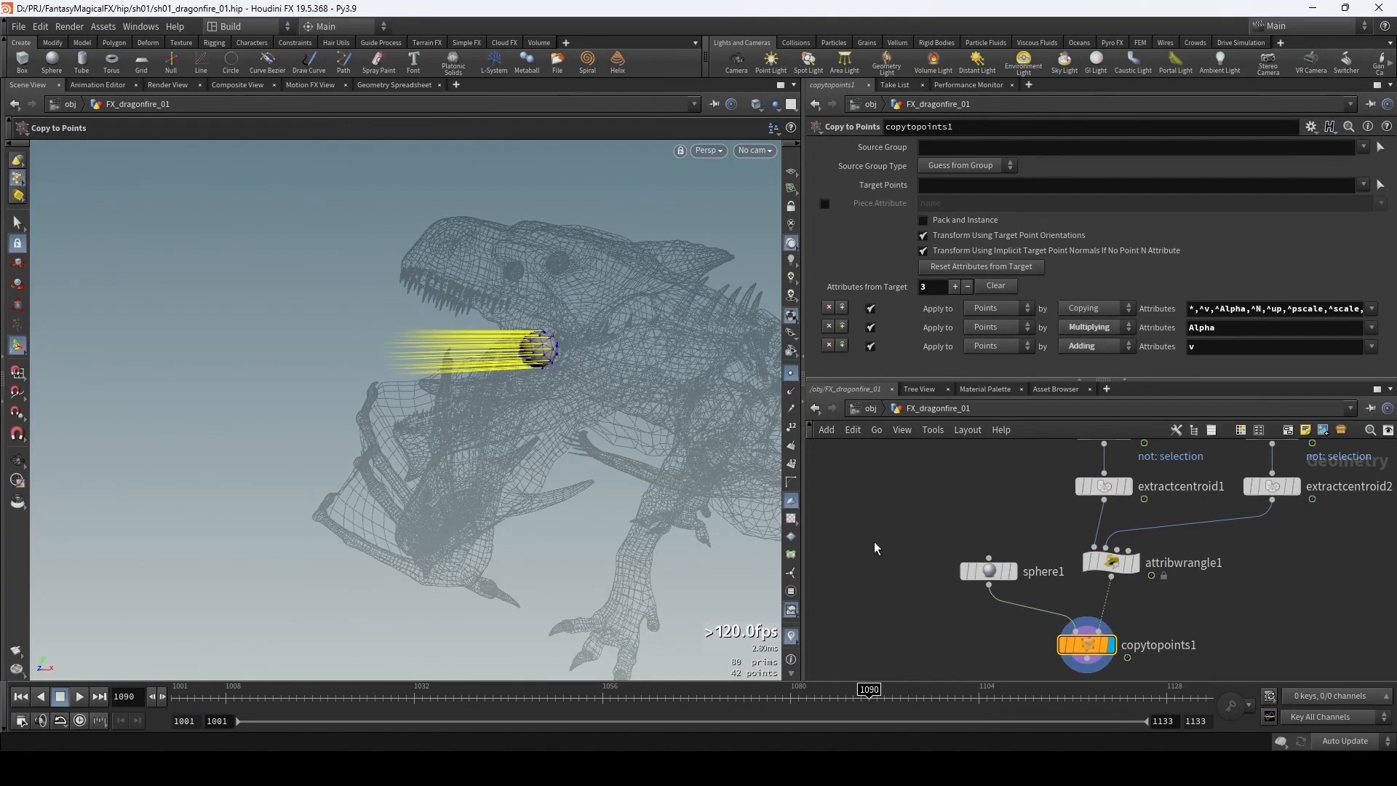
- Move sphere1 slightly away from the wrangle and set its frequency to 10 and uniform scale to 0.1
mouse_move(982, 572)
drag(981, 572, 964, 572)
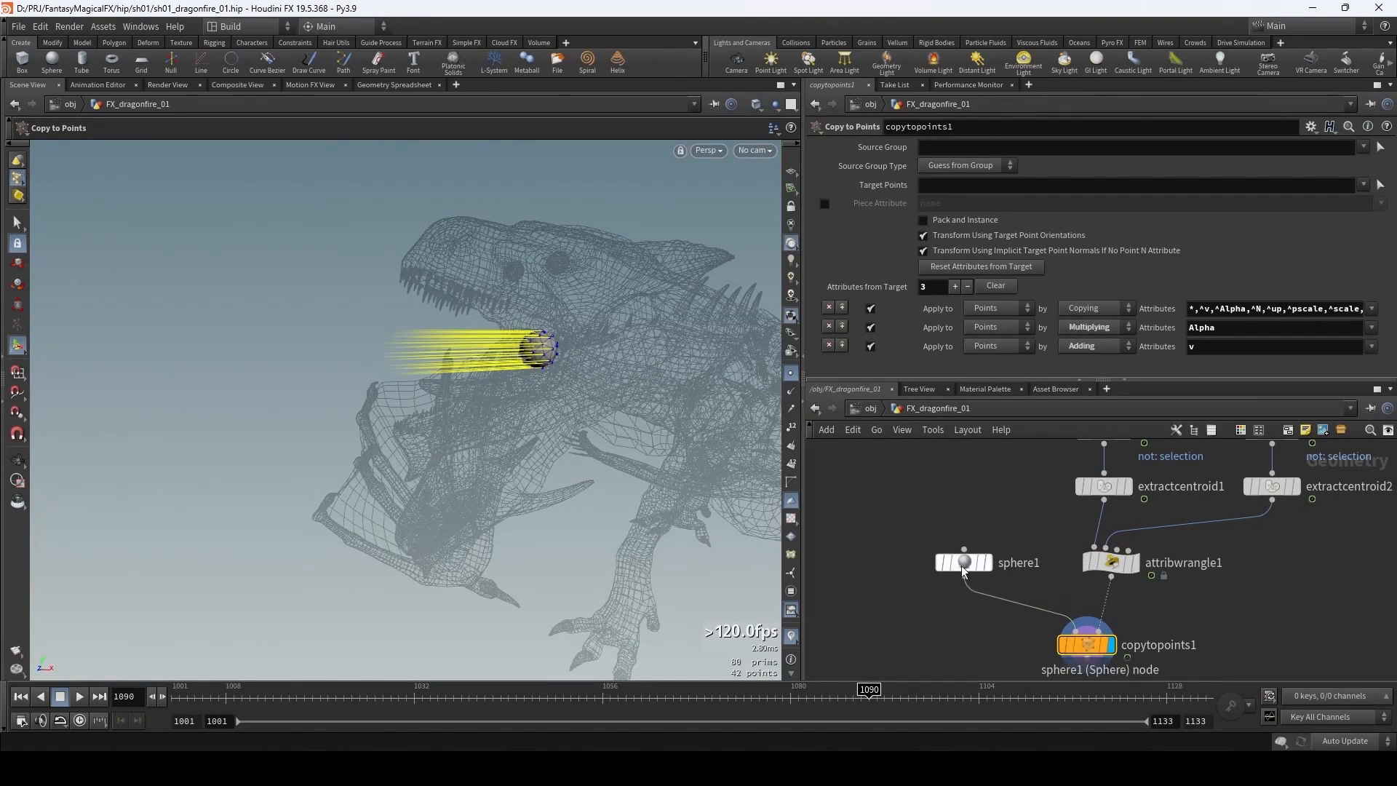
click(964, 566)
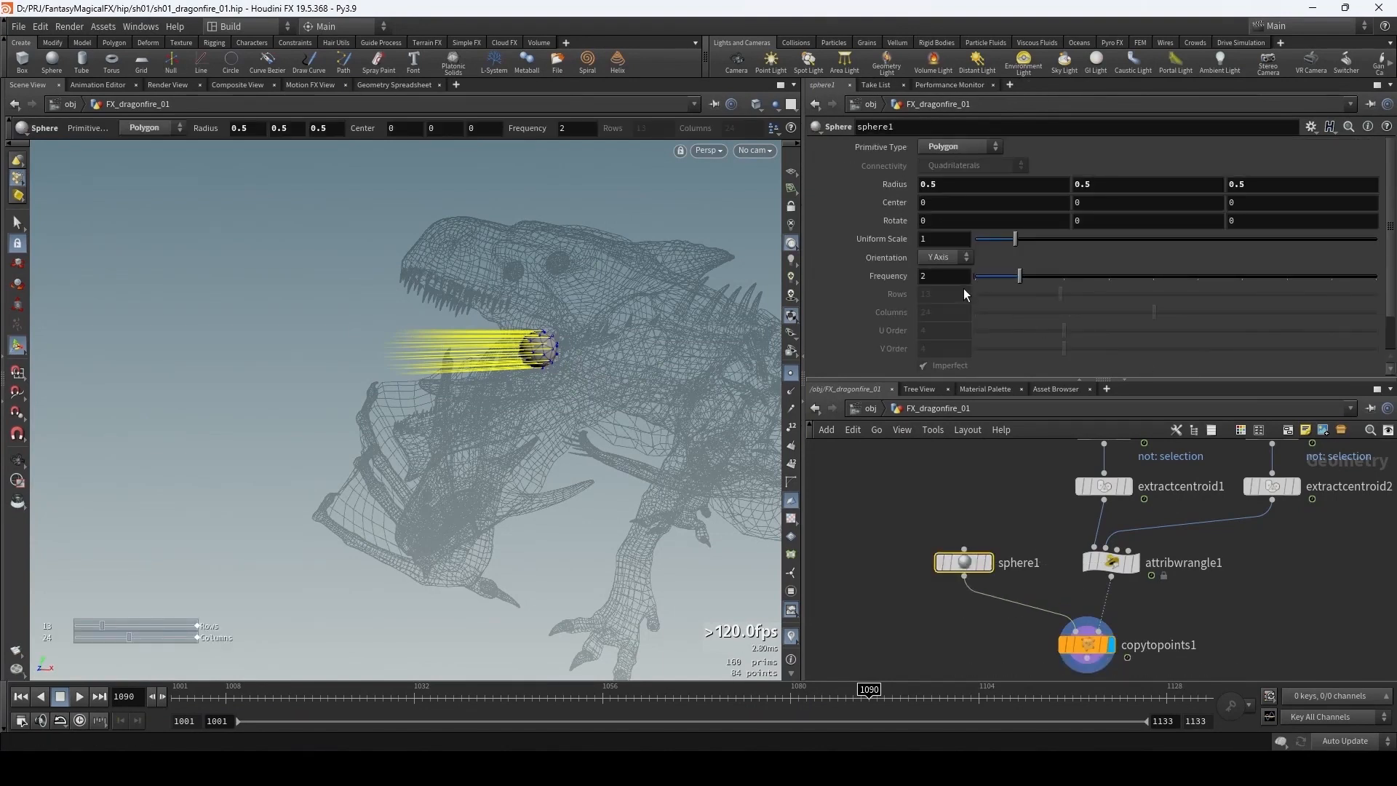
click(943, 277)
text(10)
key(Return)
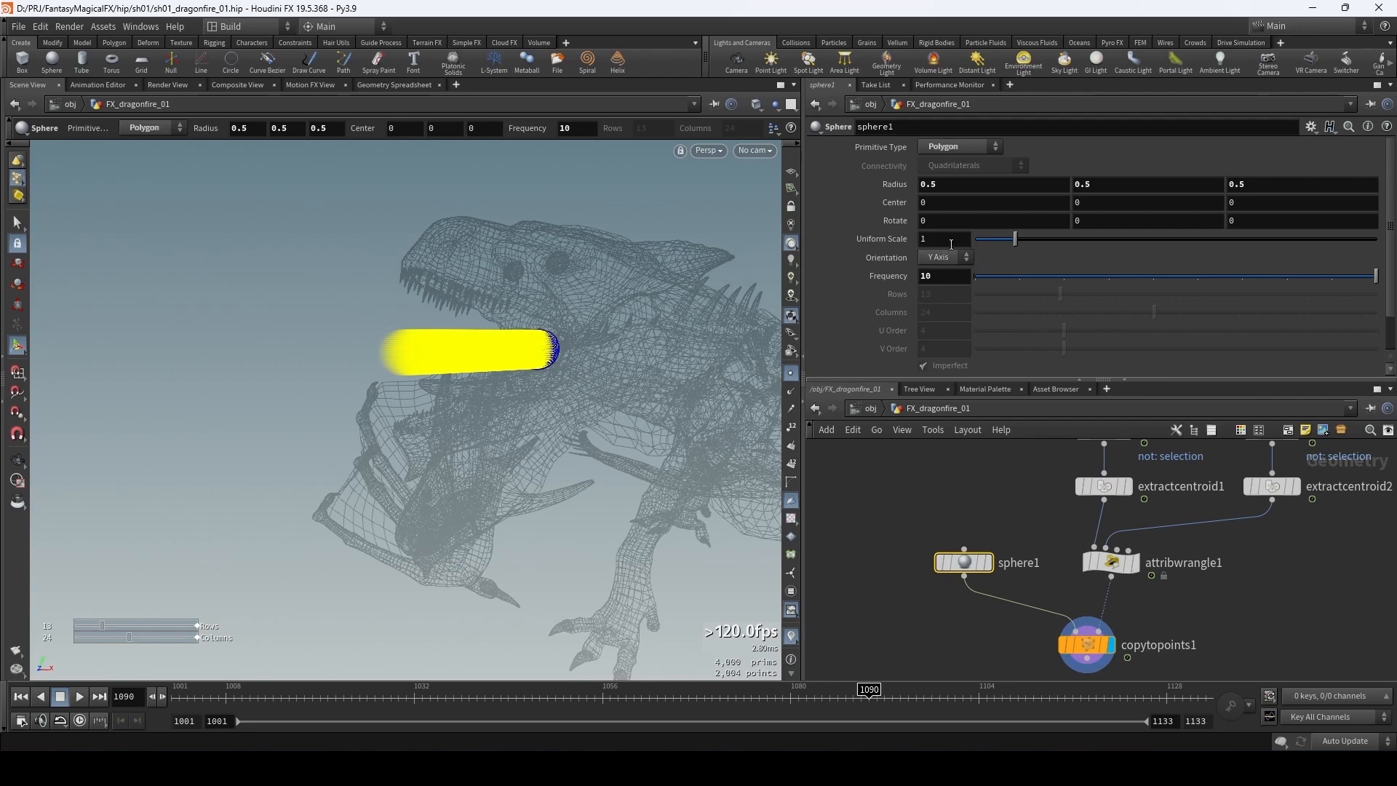
middle_drag(952, 236, 883, 247)
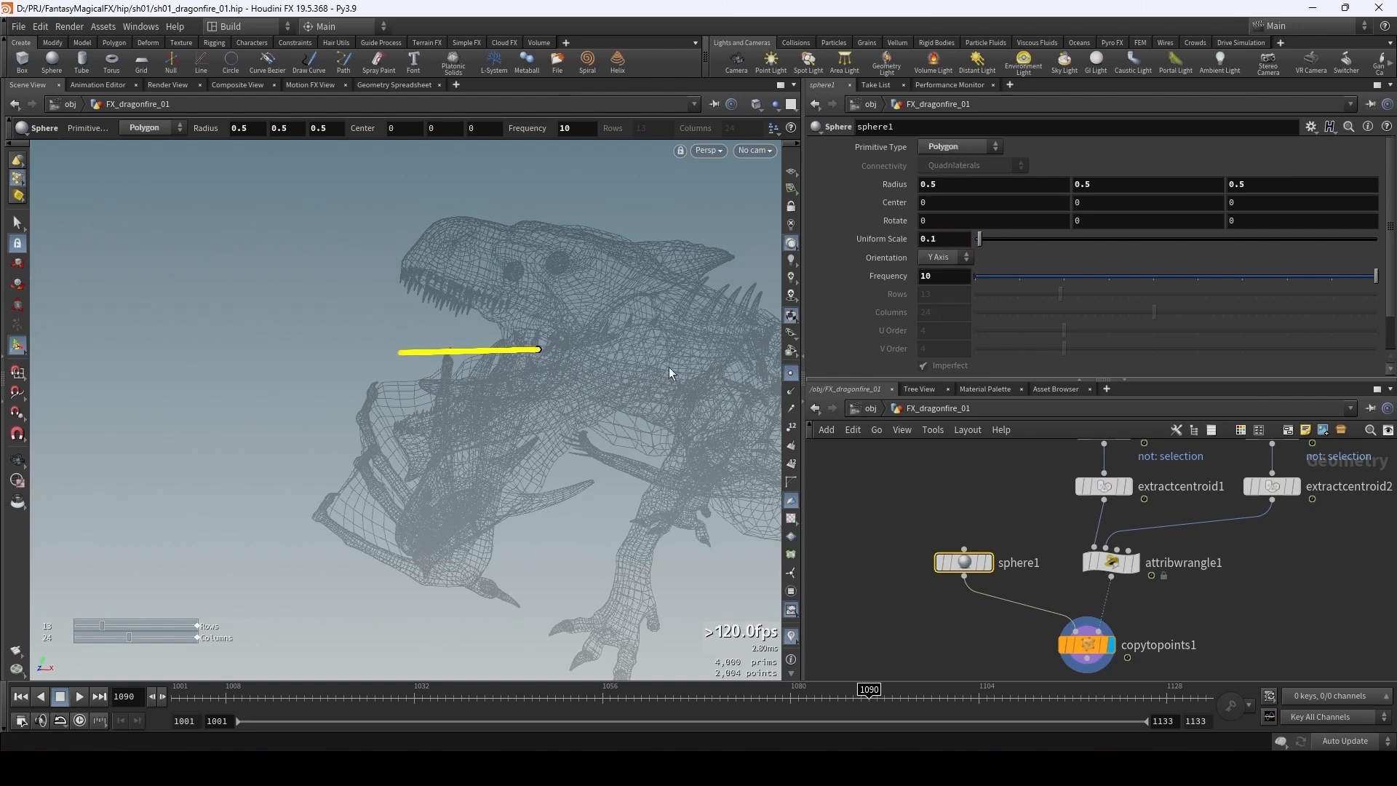
- Examine the scaled-down sphere and its velocity trails in the dragon's mouth from several angles
key(Escape)
drag(609, 390, 639, 374)
key(Return)
key(Escape)
key(Return)
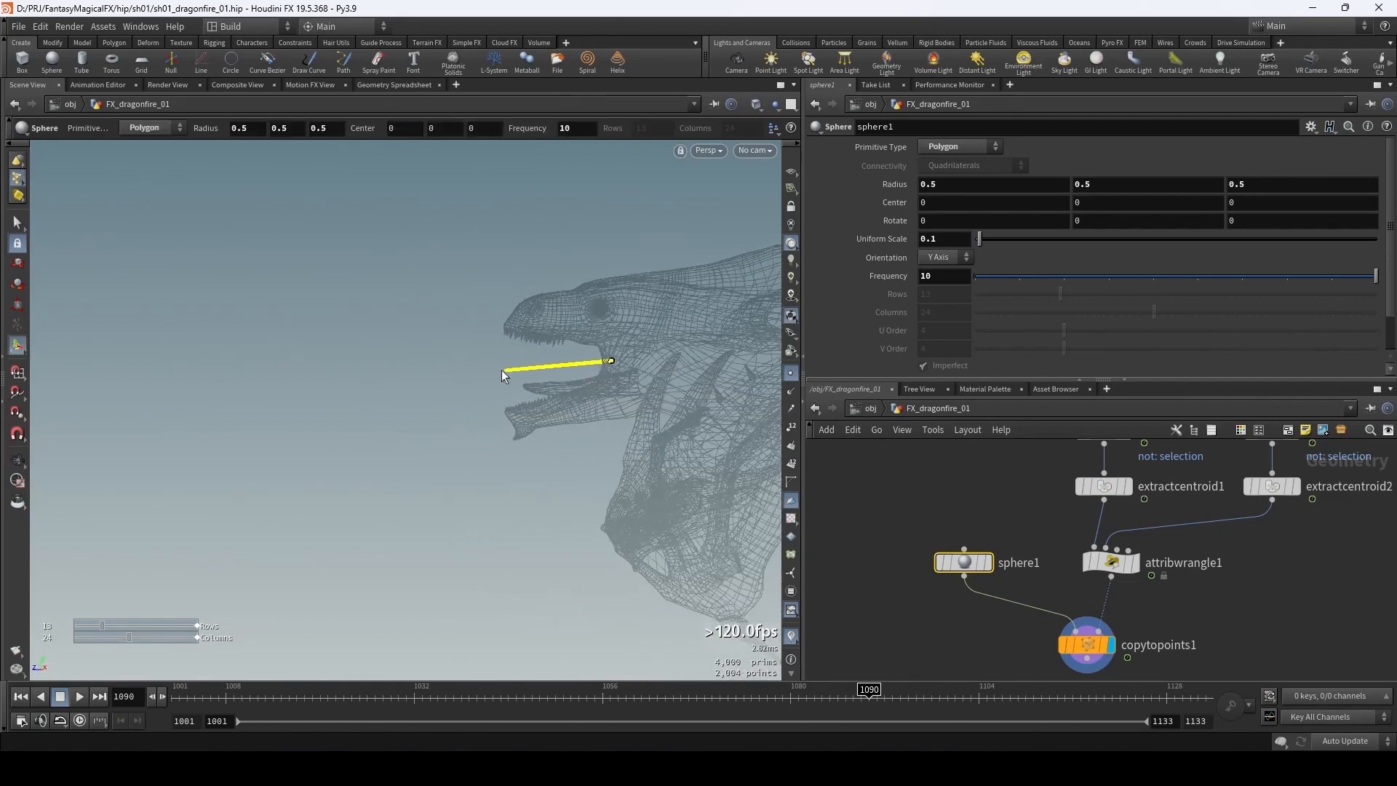
key(Escape)
mouse_move(568, 405)
mouse_down()
mouse_move(667, 400)
mouse_move(567, 397)
mouse_move(583, 391)
mouse_up()
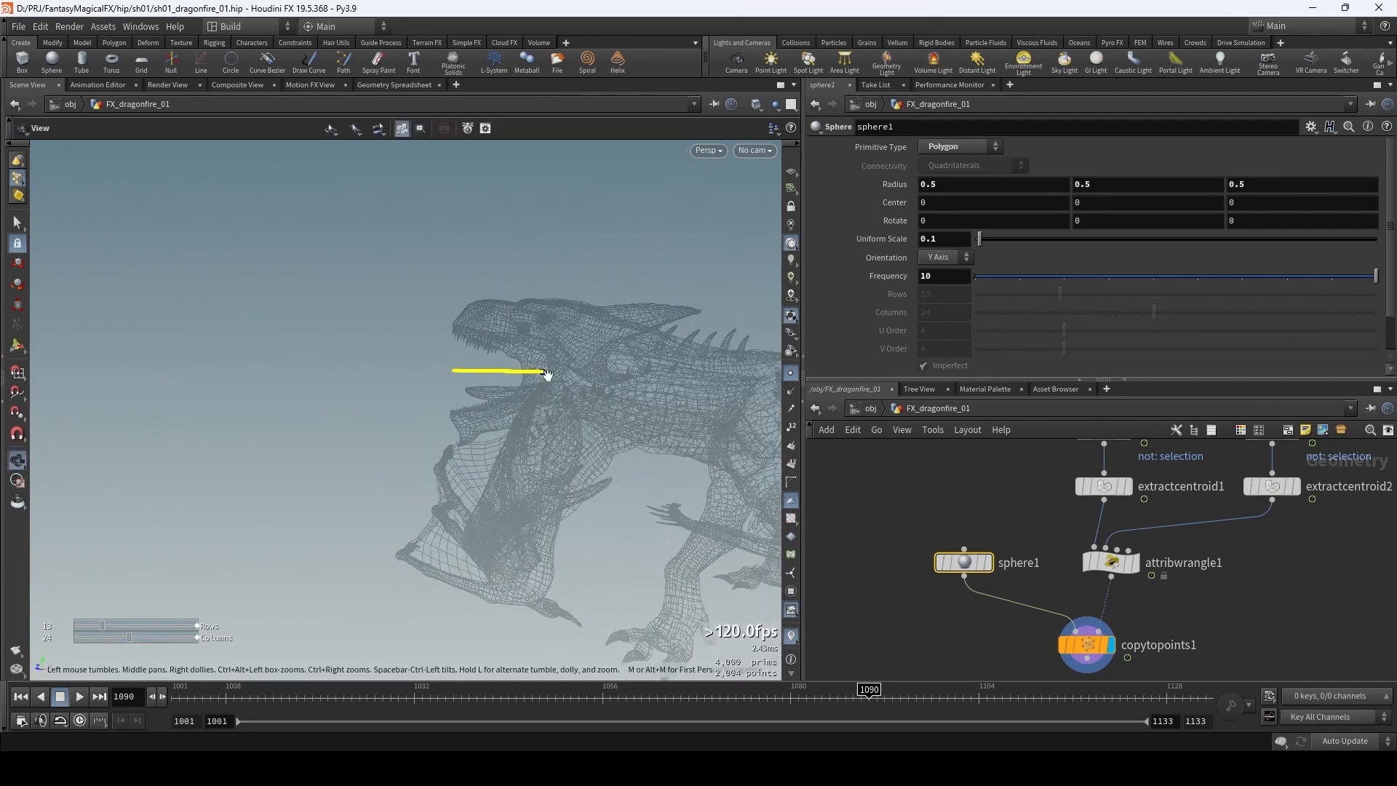
- Add a second Attribute Wrangle node and place it below copytopoints1
middle_drag(975, 639, 937, 566)
drag(1007, 602, 1058, 625)
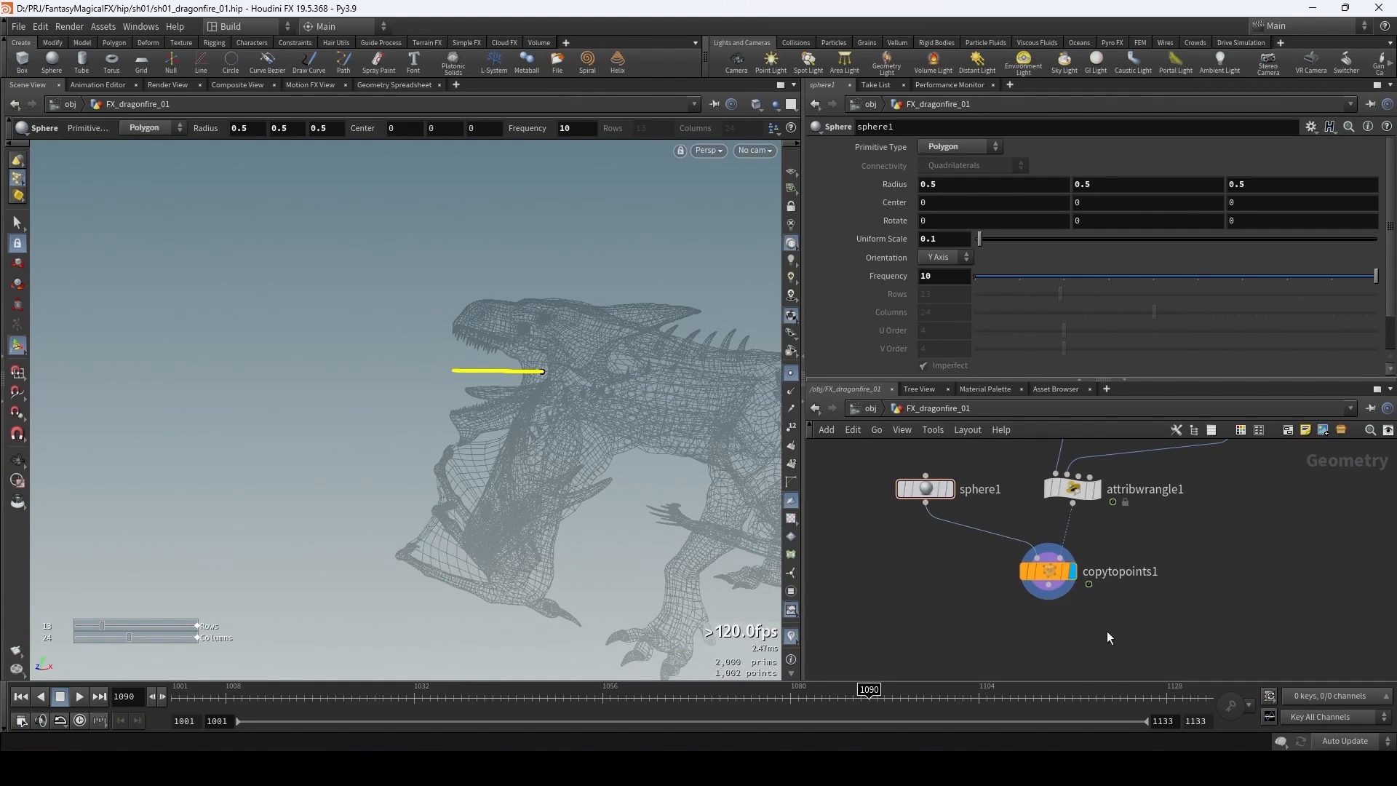
middle_drag(1085, 623, 1085, 611)
key(Tab)
text(wran)
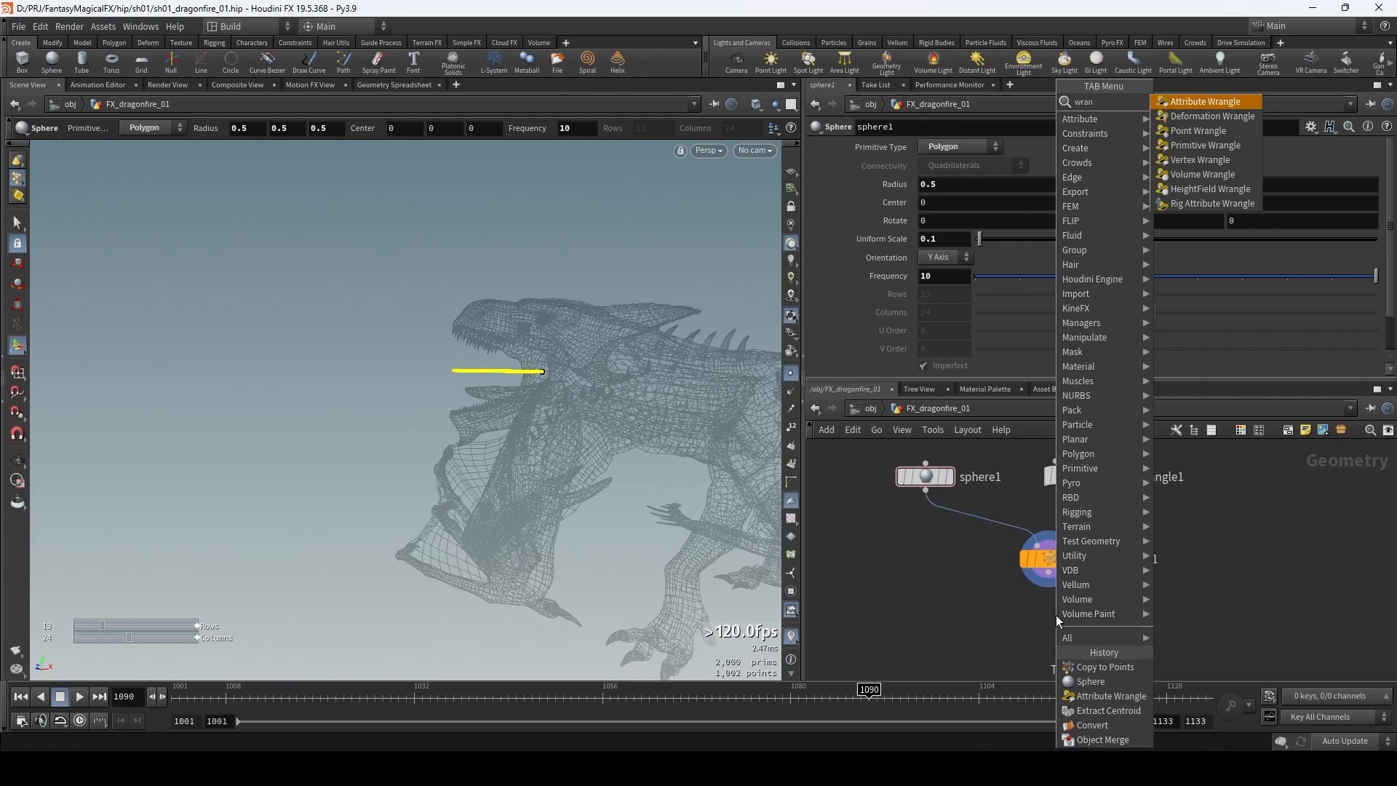
key(Return)
click(1054, 614)
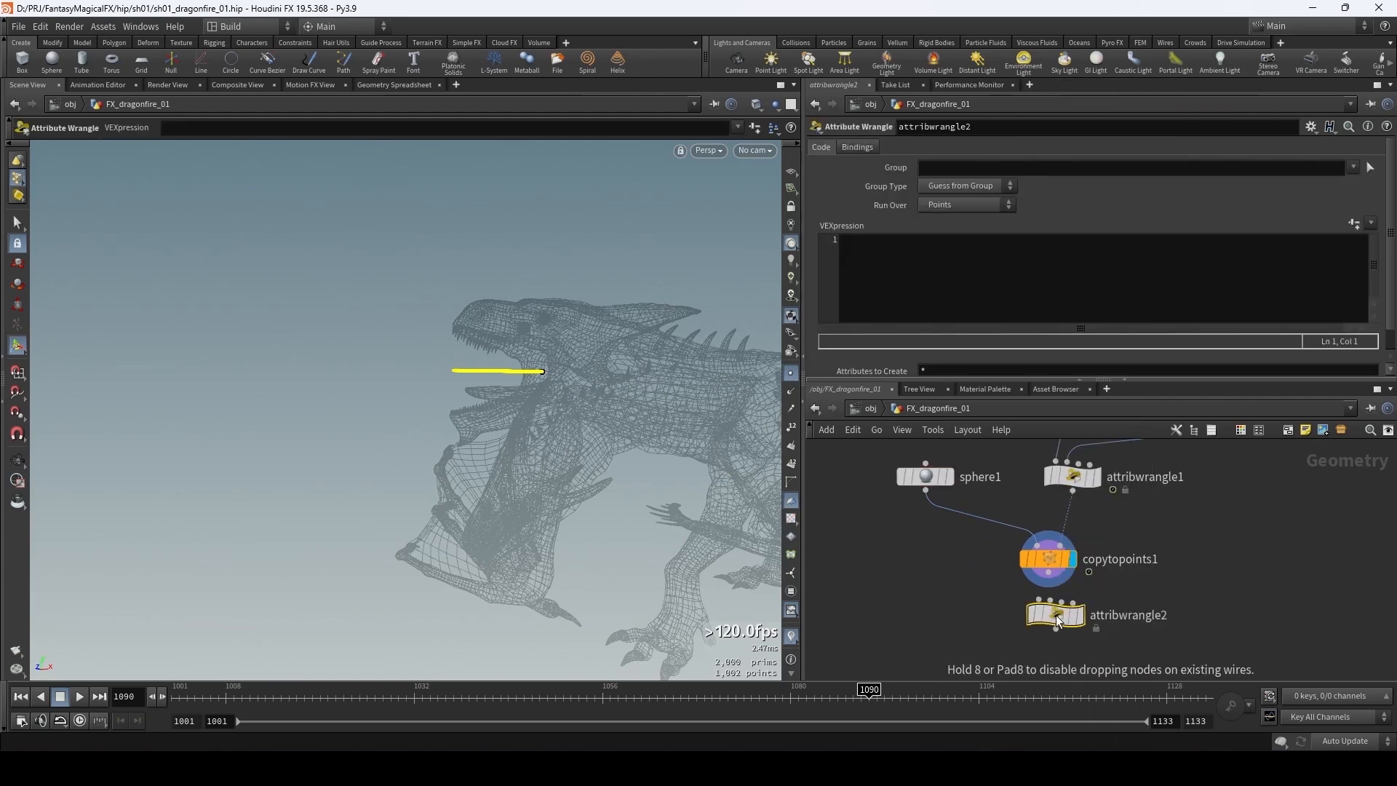
- Align attribwrangle2 beneath copytopoints1 and wire the copy node's output into its first input
drag(1055, 613, 1047, 619)
click(1031, 604)
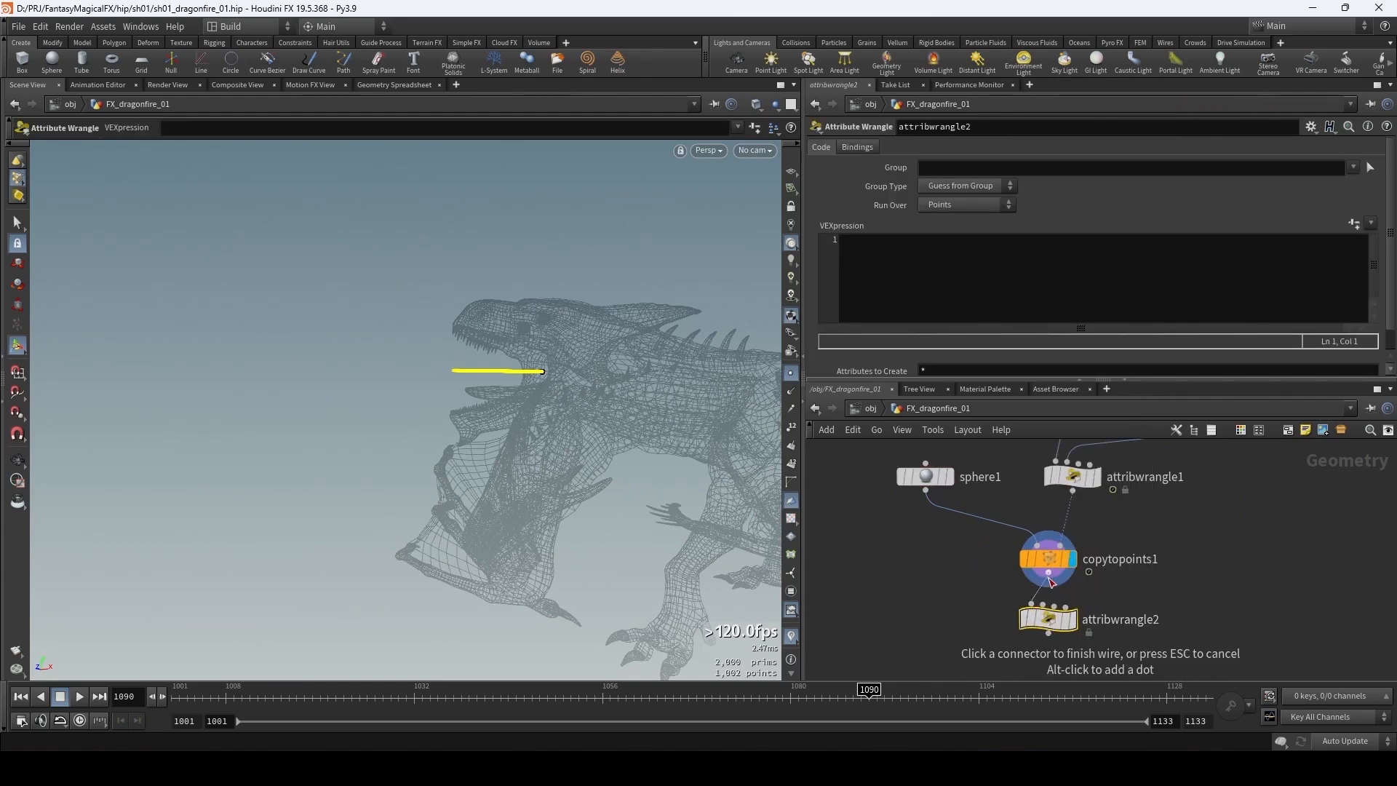
click(1049, 579)
middle_drag(1050, 582, 1057, 554)
scroll(847, 187, down, 1)
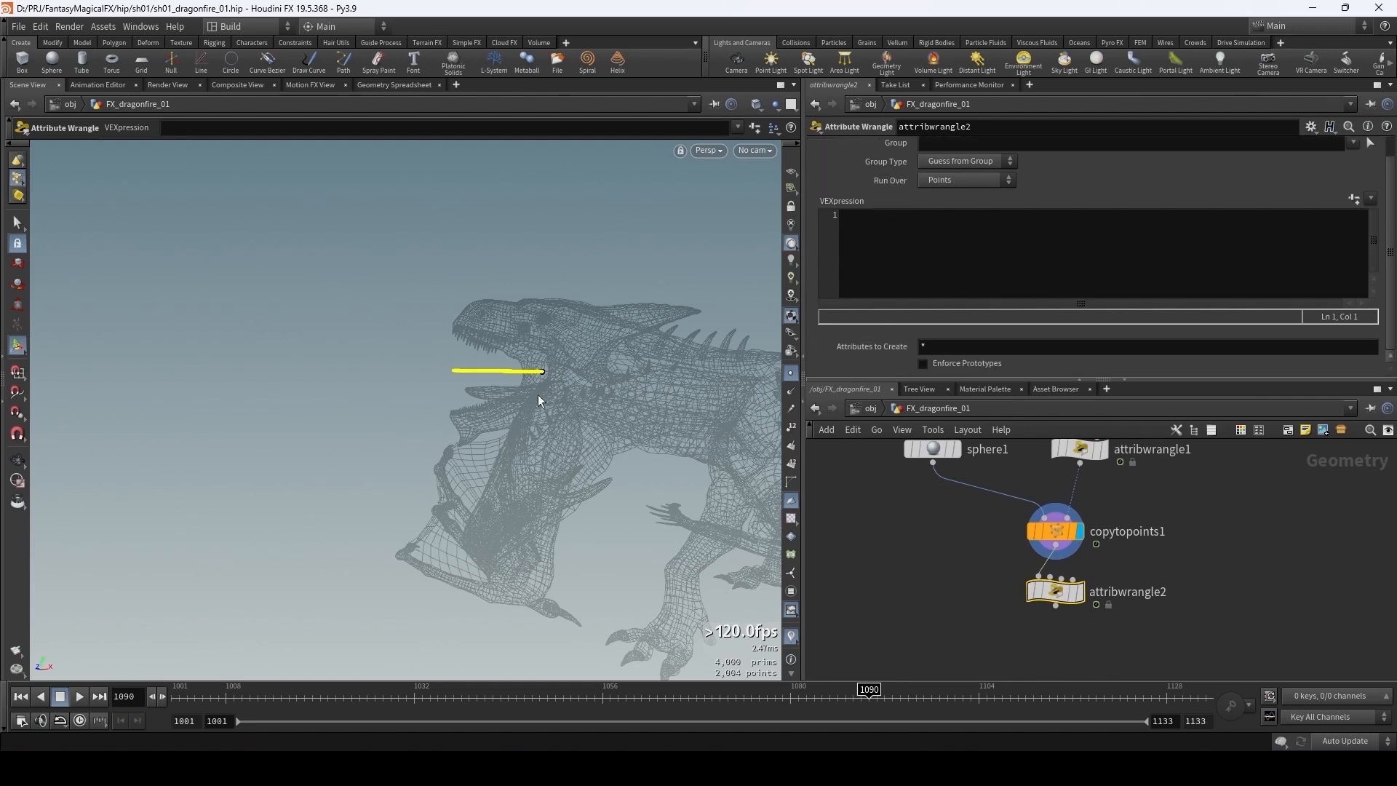
- Enter v@v *= chf("vel_mult"); as attribwrangle2's VEX expression and create its Vel Mult parameter
click(899, 241)
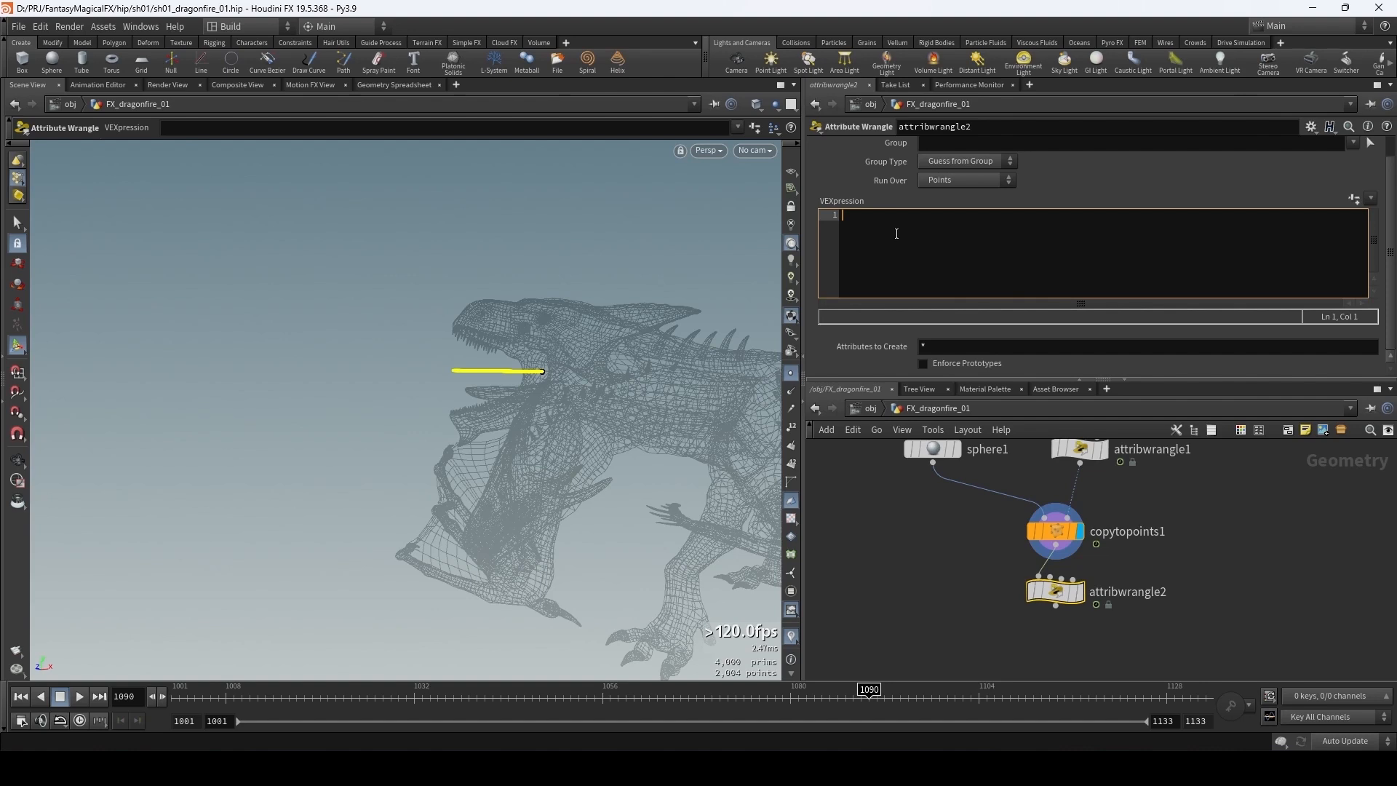
text(v@v)
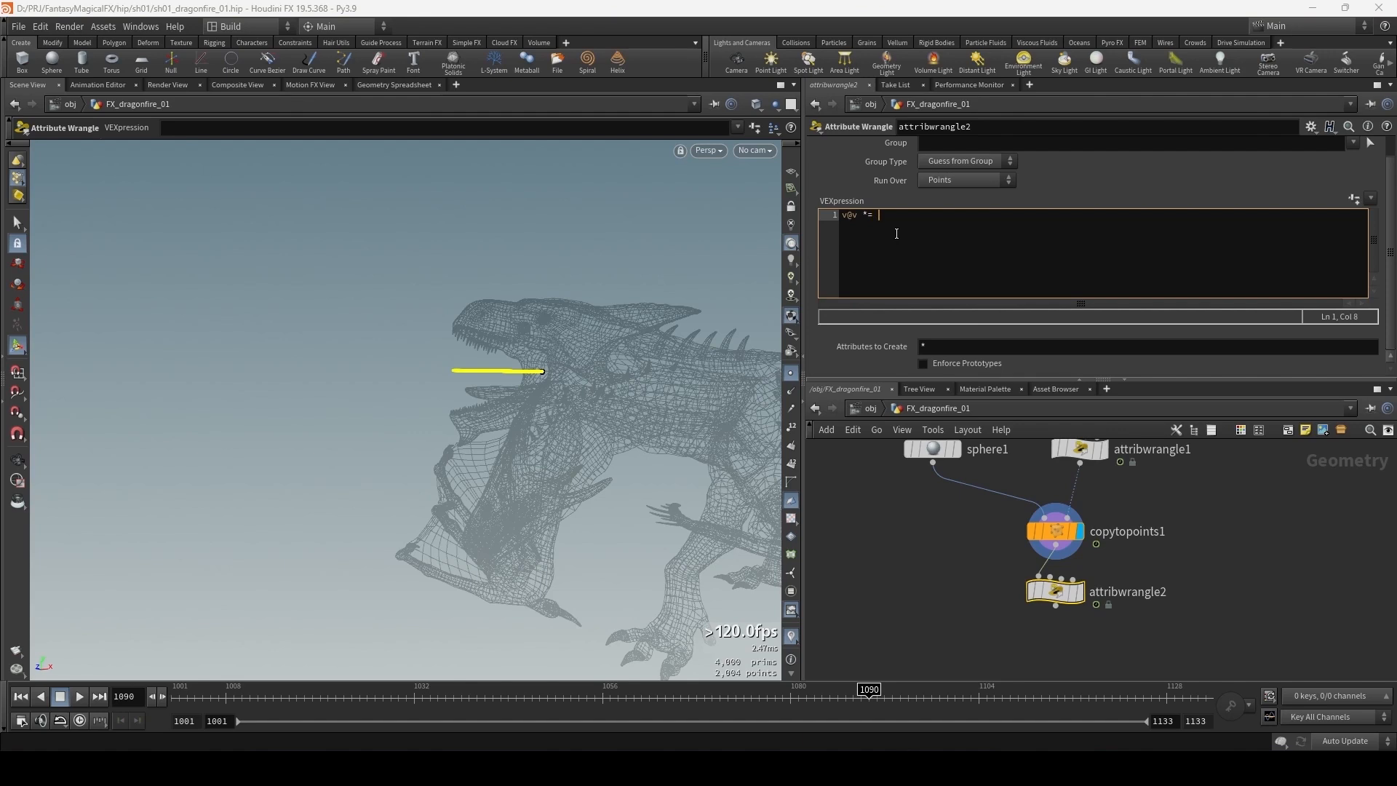
text(*= chf("vel_mult");)
click(1354, 198)
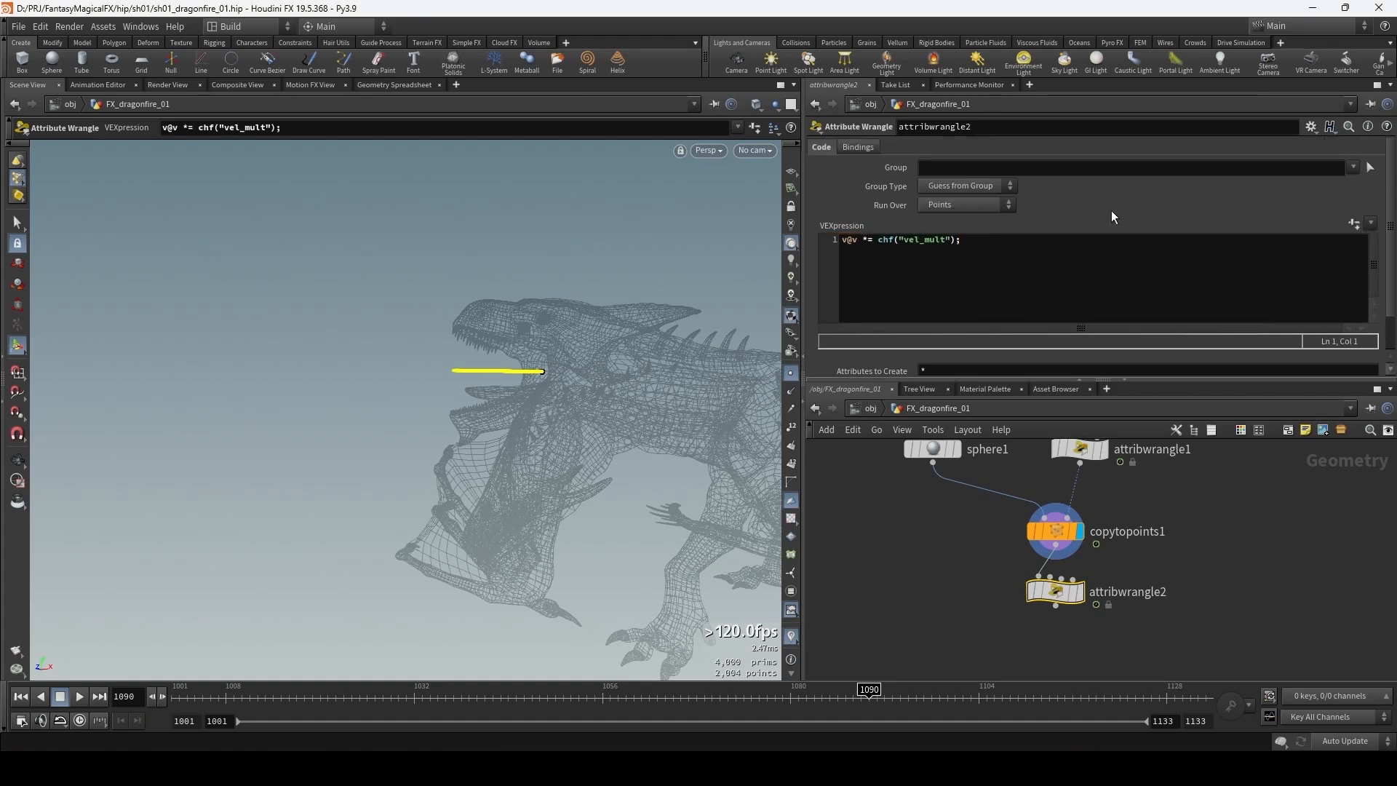
scroll(1111, 216, down, 2)
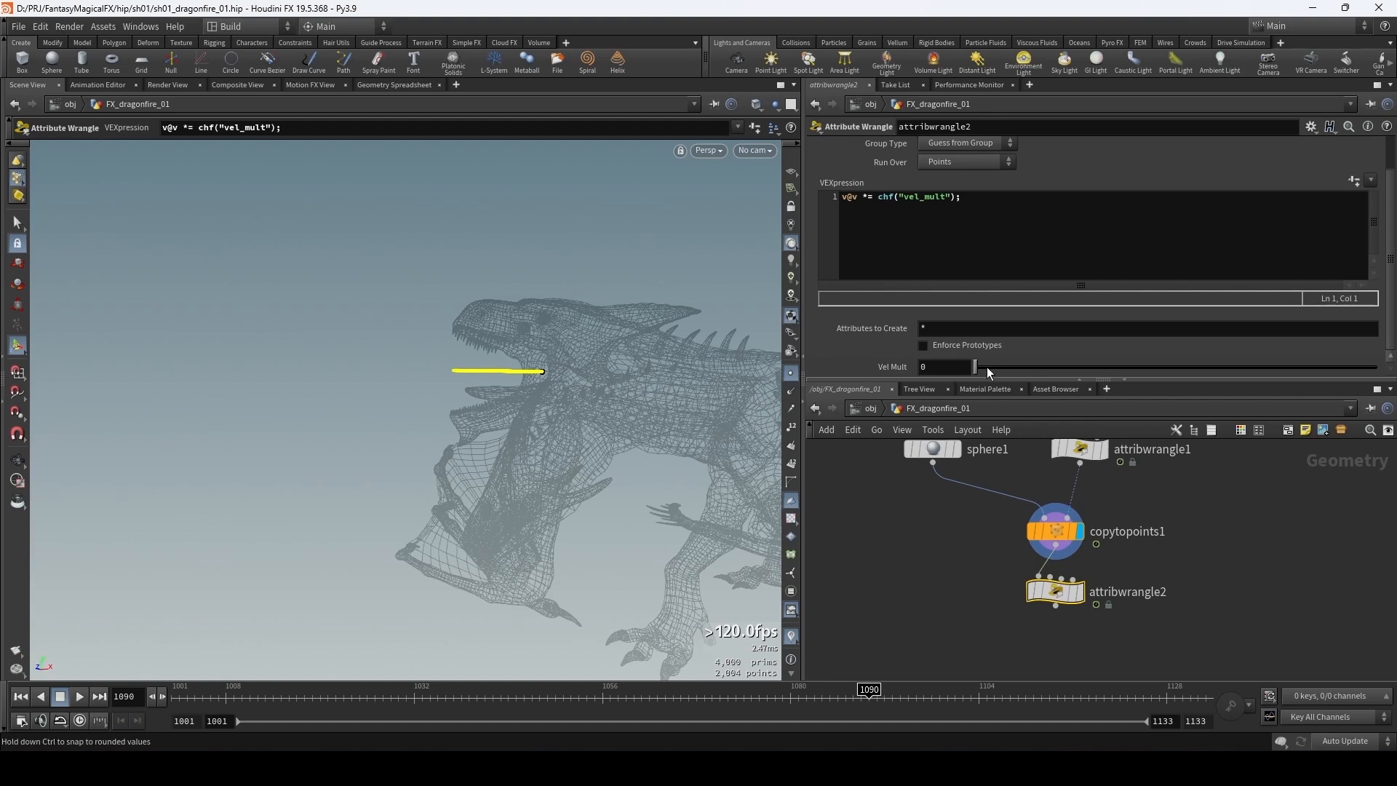
- Display attribwrangle2 and set its Vel Mult to 15 to lengthen the fire's velocity
drag(976, 369, 1377, 367)
click(1079, 591)
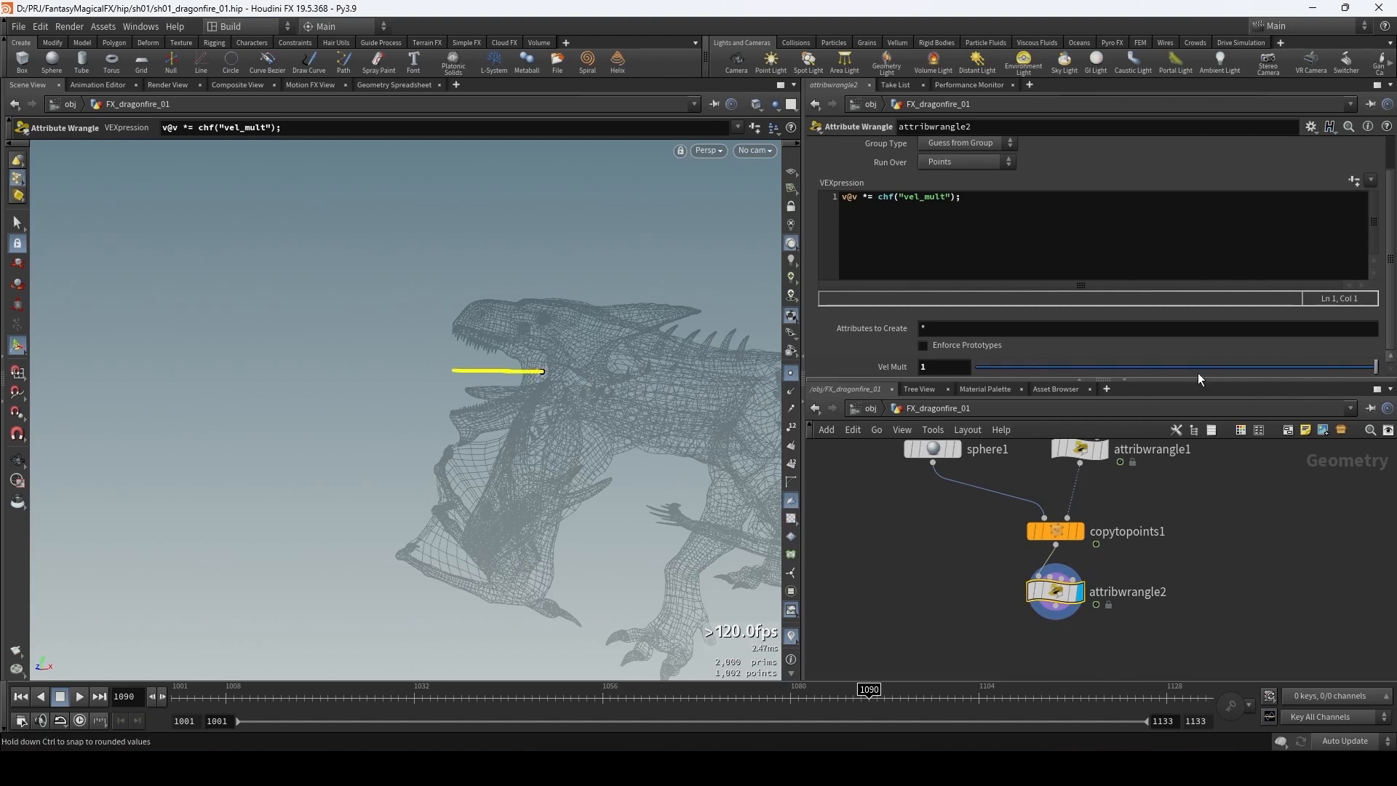
click(947, 366)
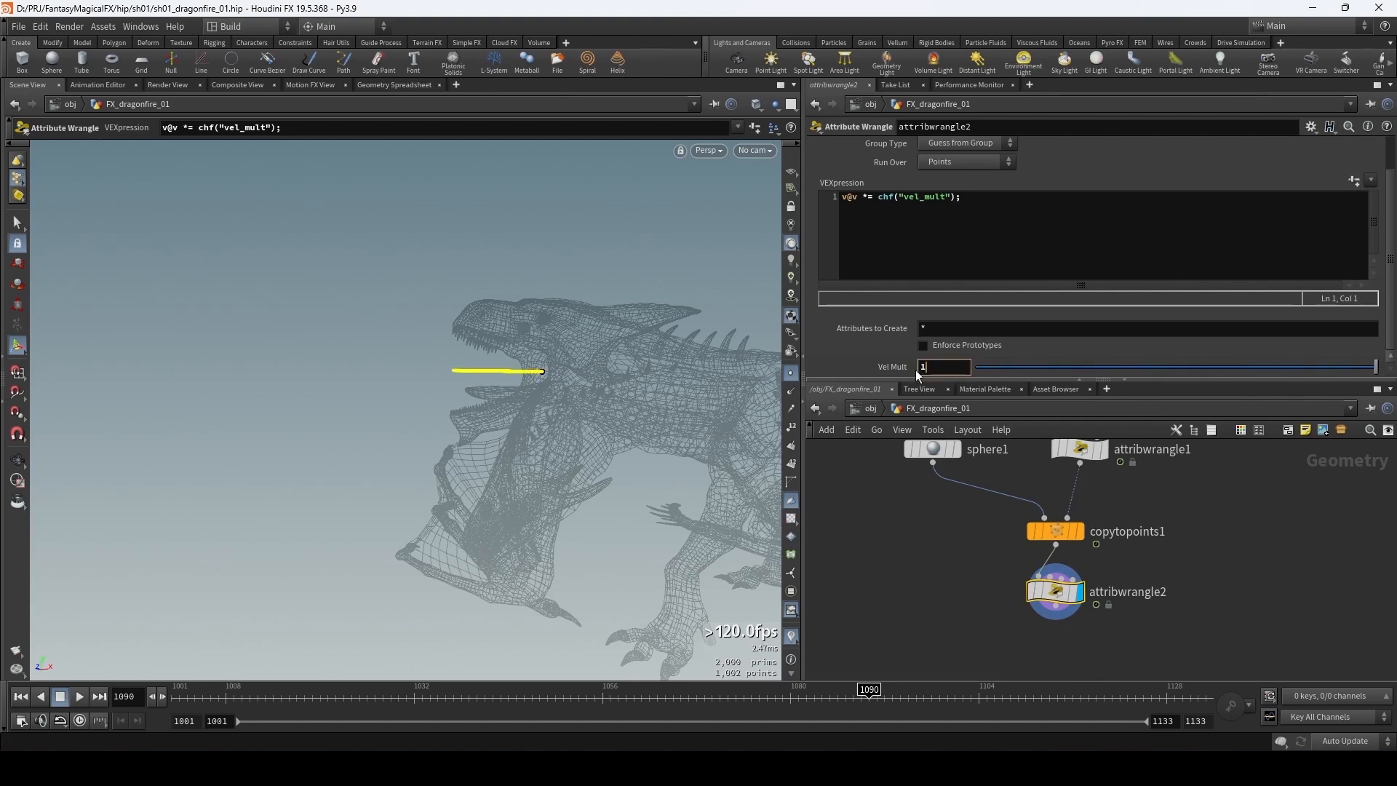
text(5)
key(Return)
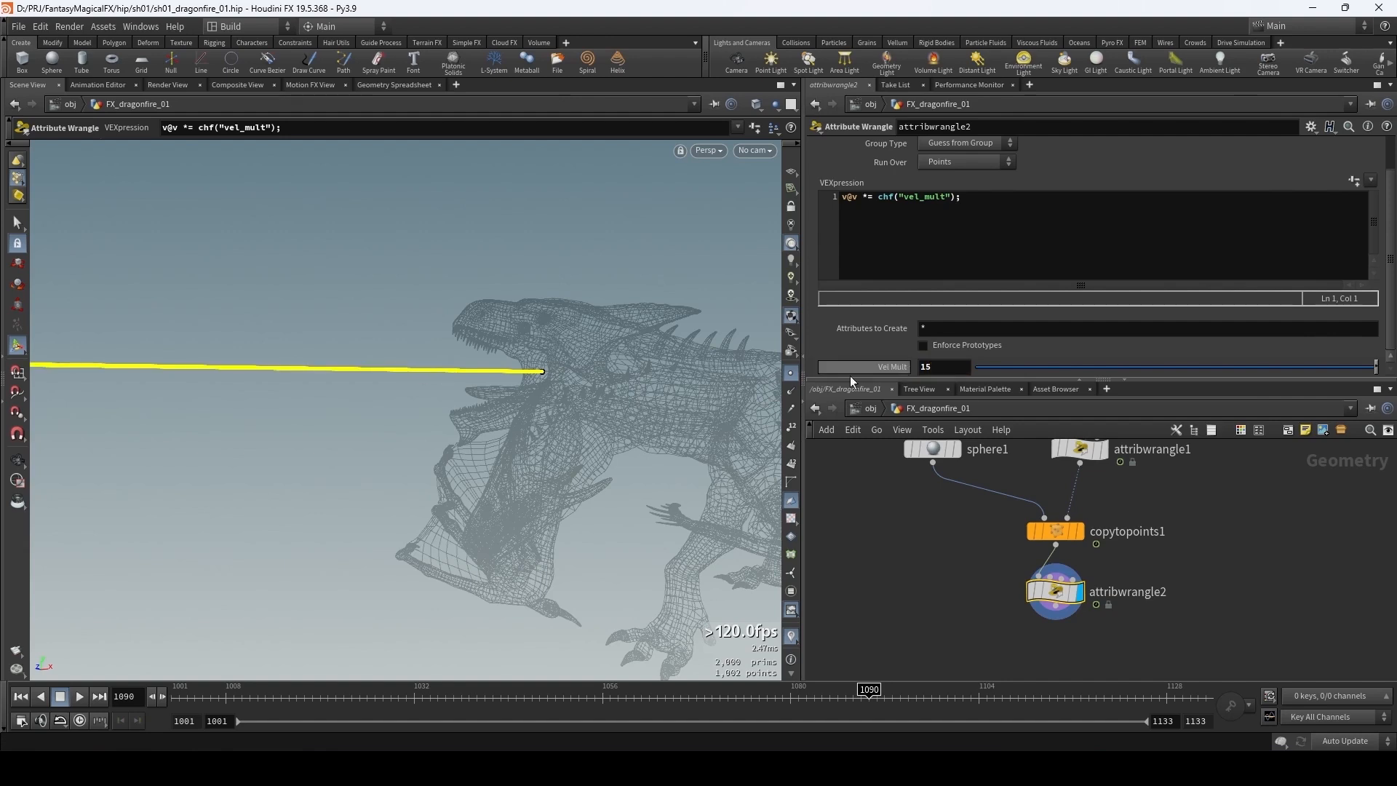
drag(910, 592, 913, 593)
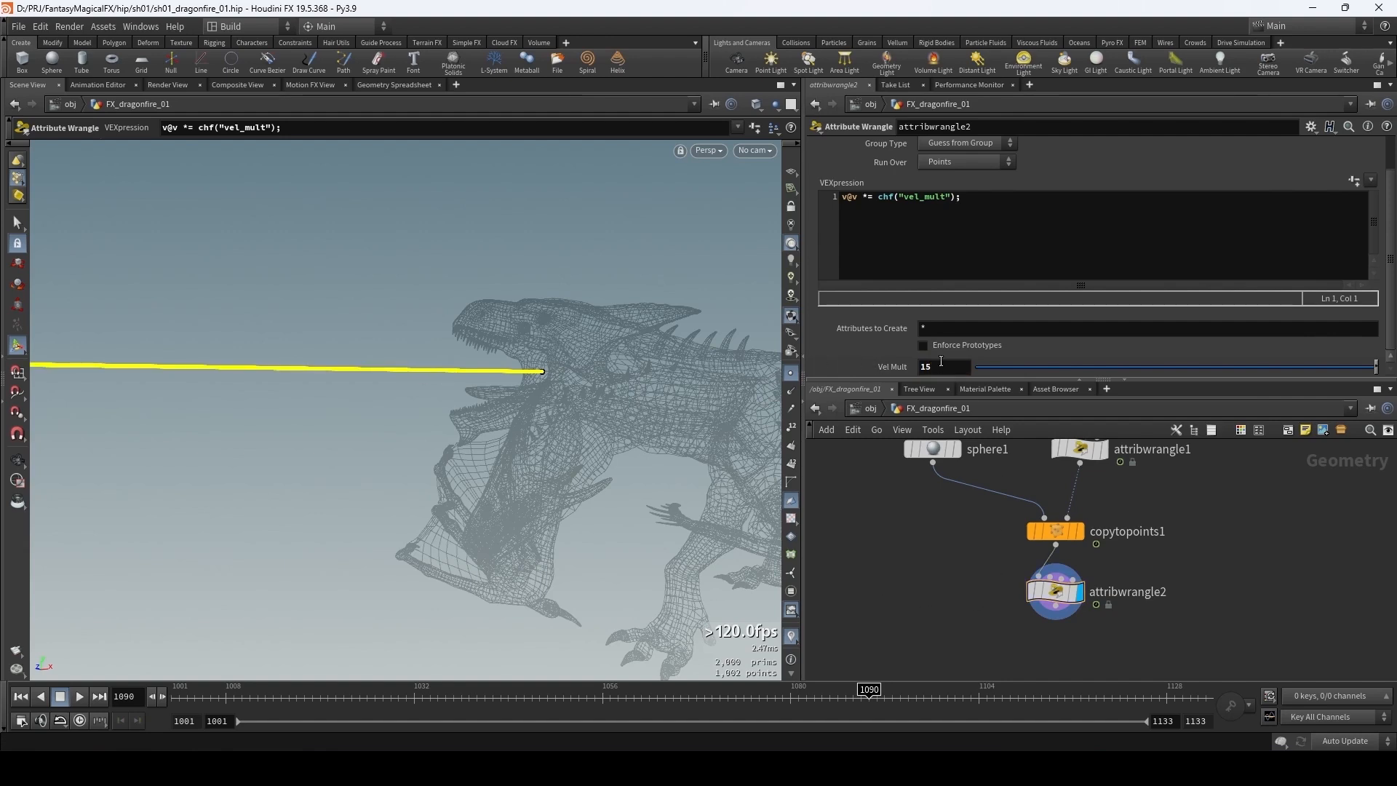
- Add a third Attribute Wrangle below attribwrangle2, wired to its output, and display it
middle_drag(1088, 630, 1091, 561)
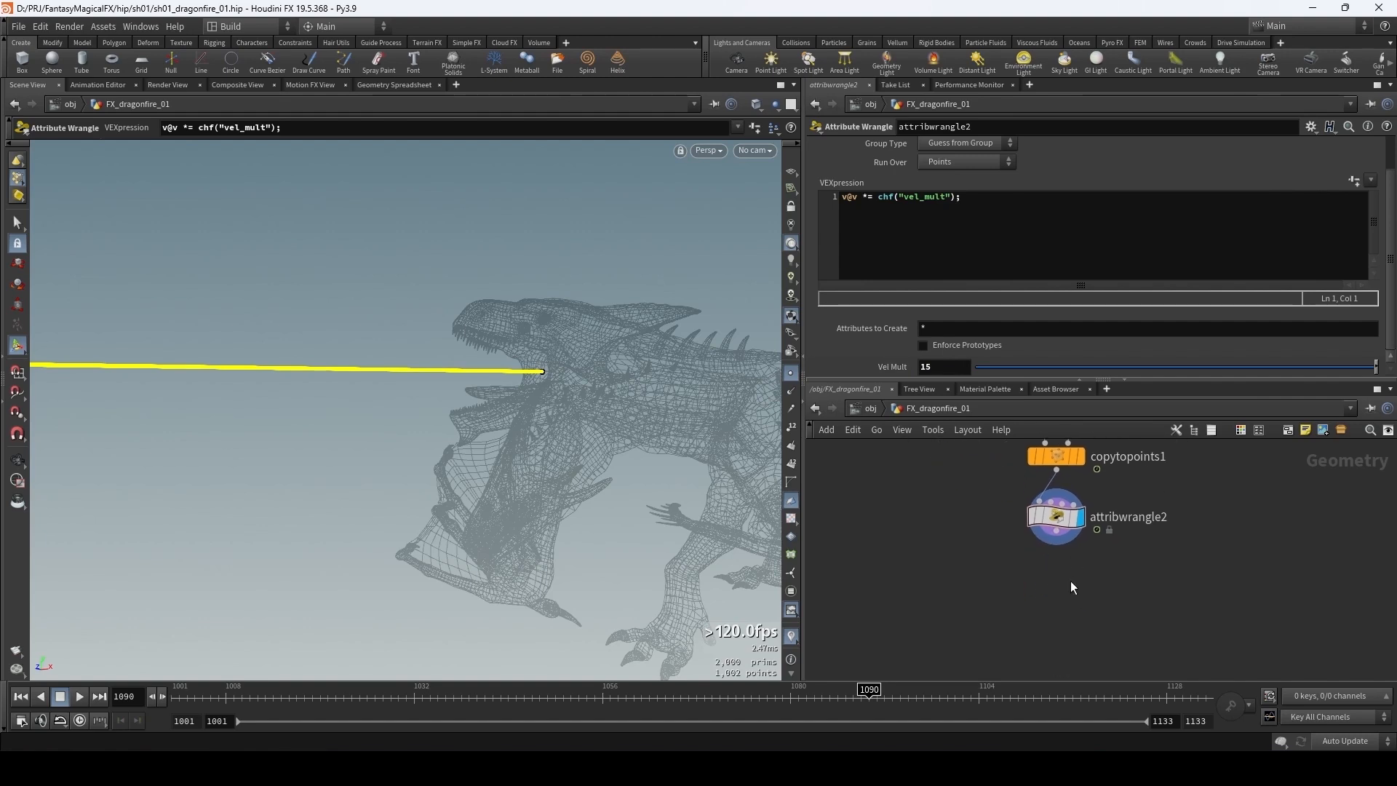
key(Tab)
text(wrang)
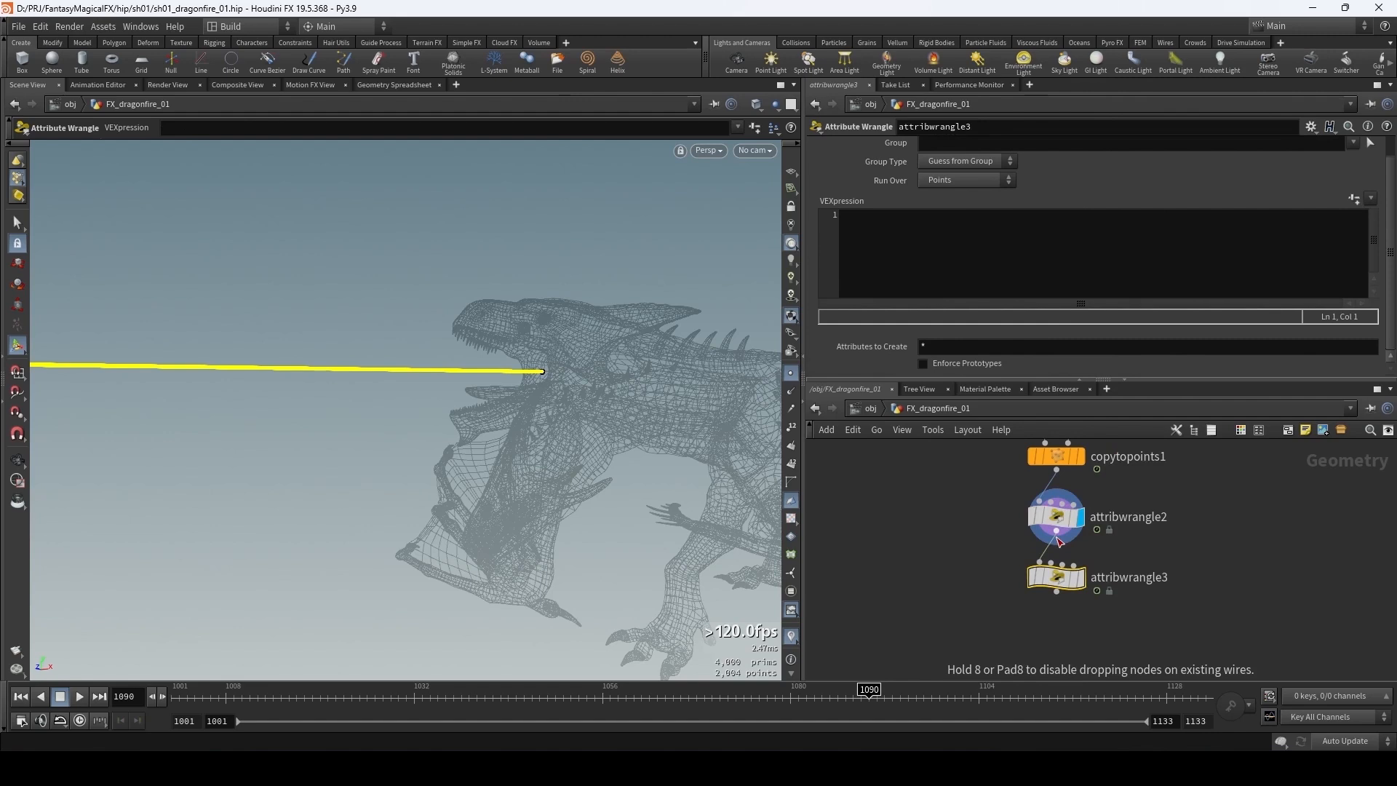
click(1081, 578)
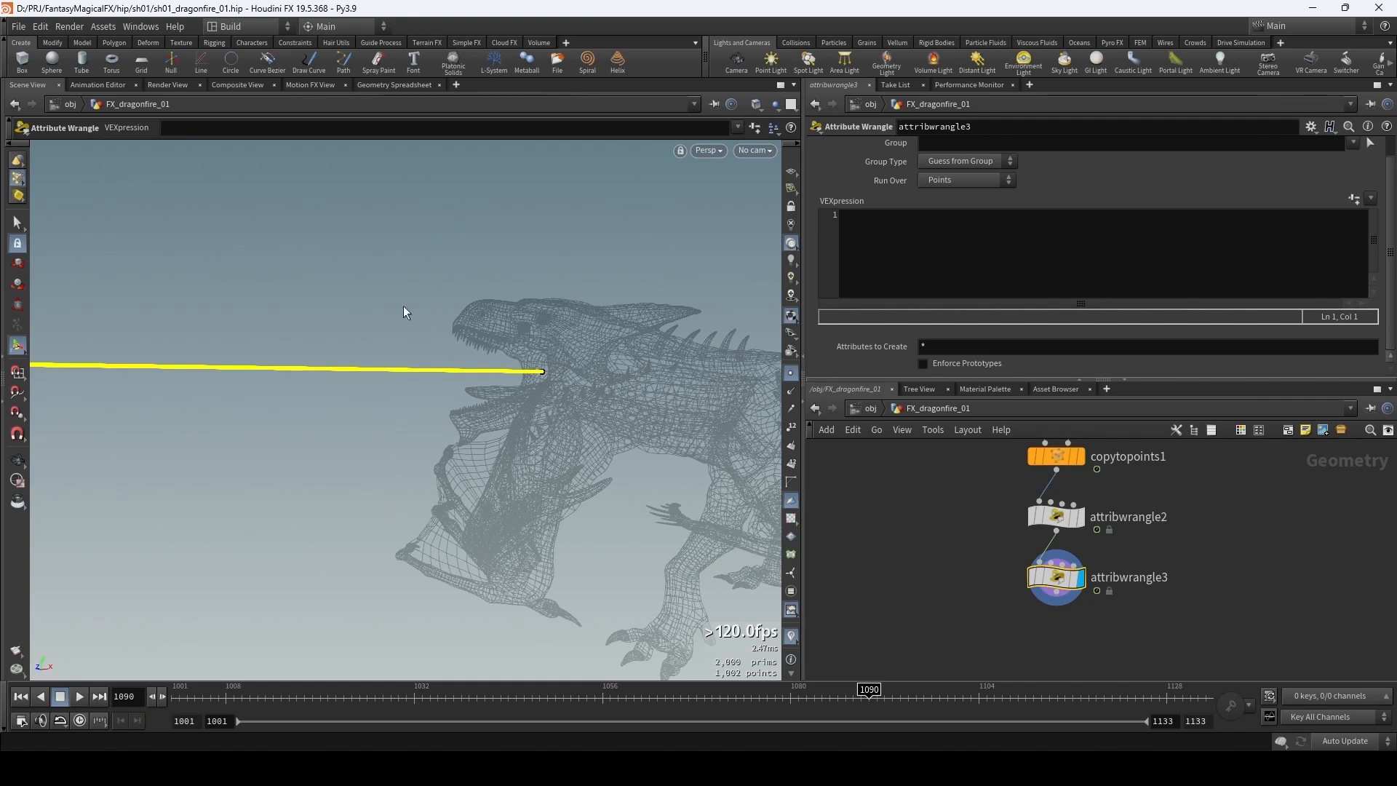
- Write vector dir = set(0, chf("up"), 0); as the first line of attribwrangle3's VEX expression
click(901, 250)
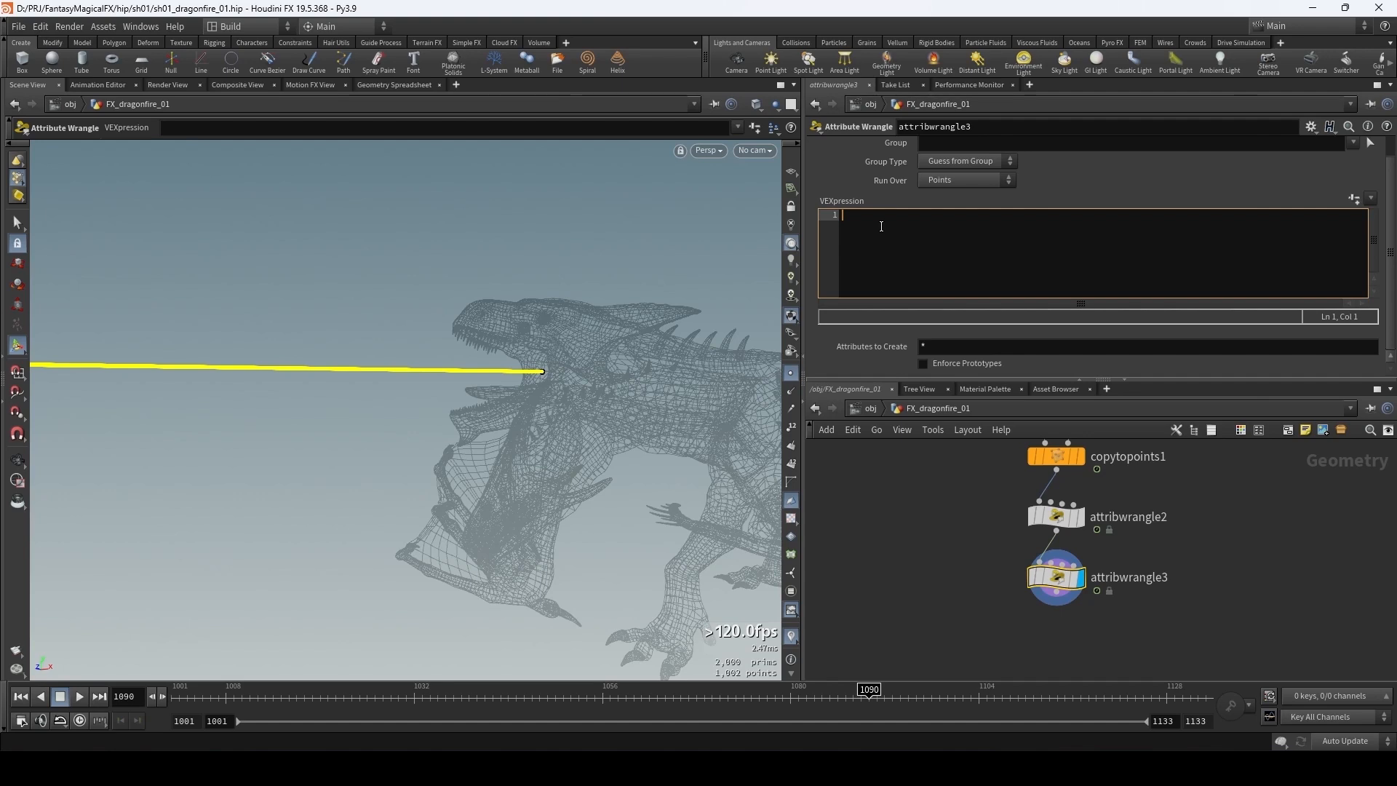
text(vect)
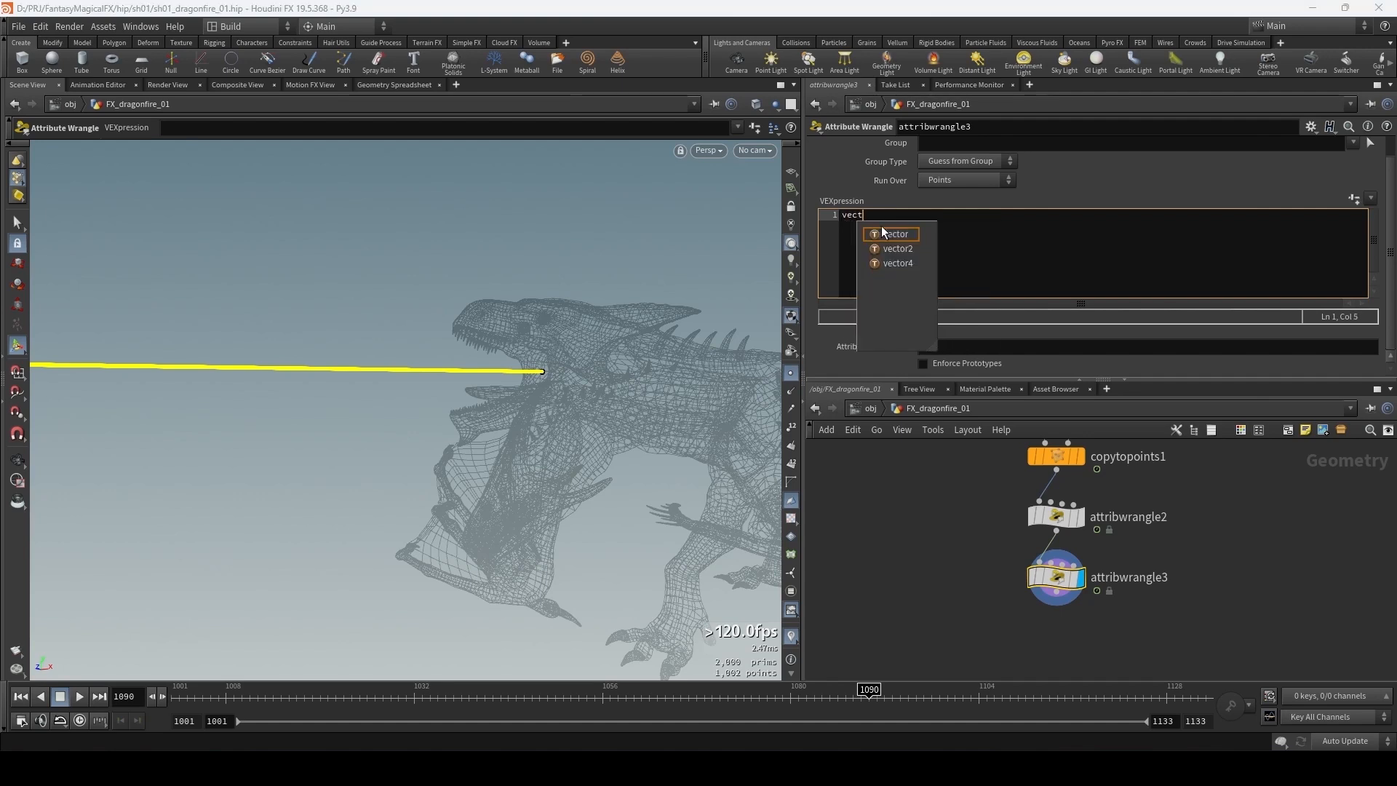
text(or dir)
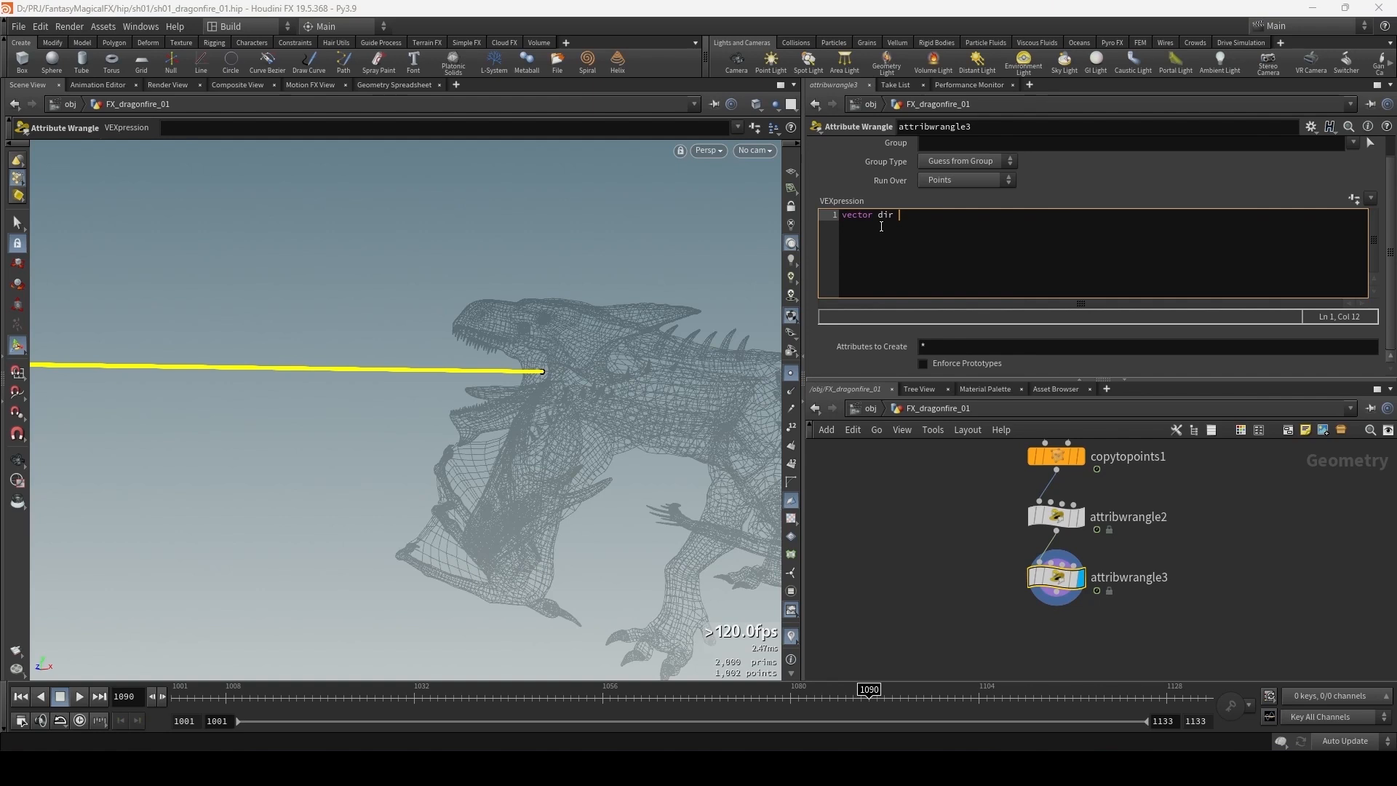
text( = se)
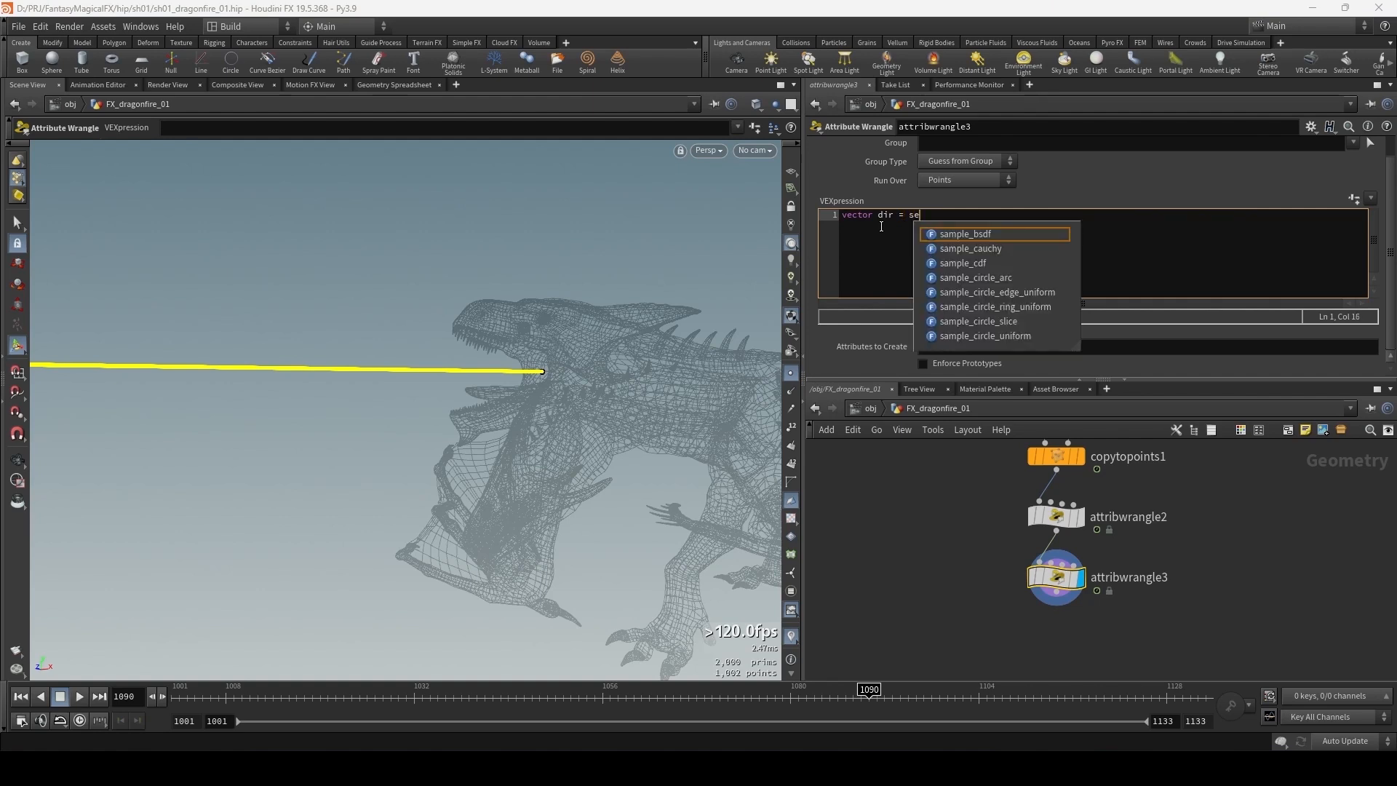
text(t()
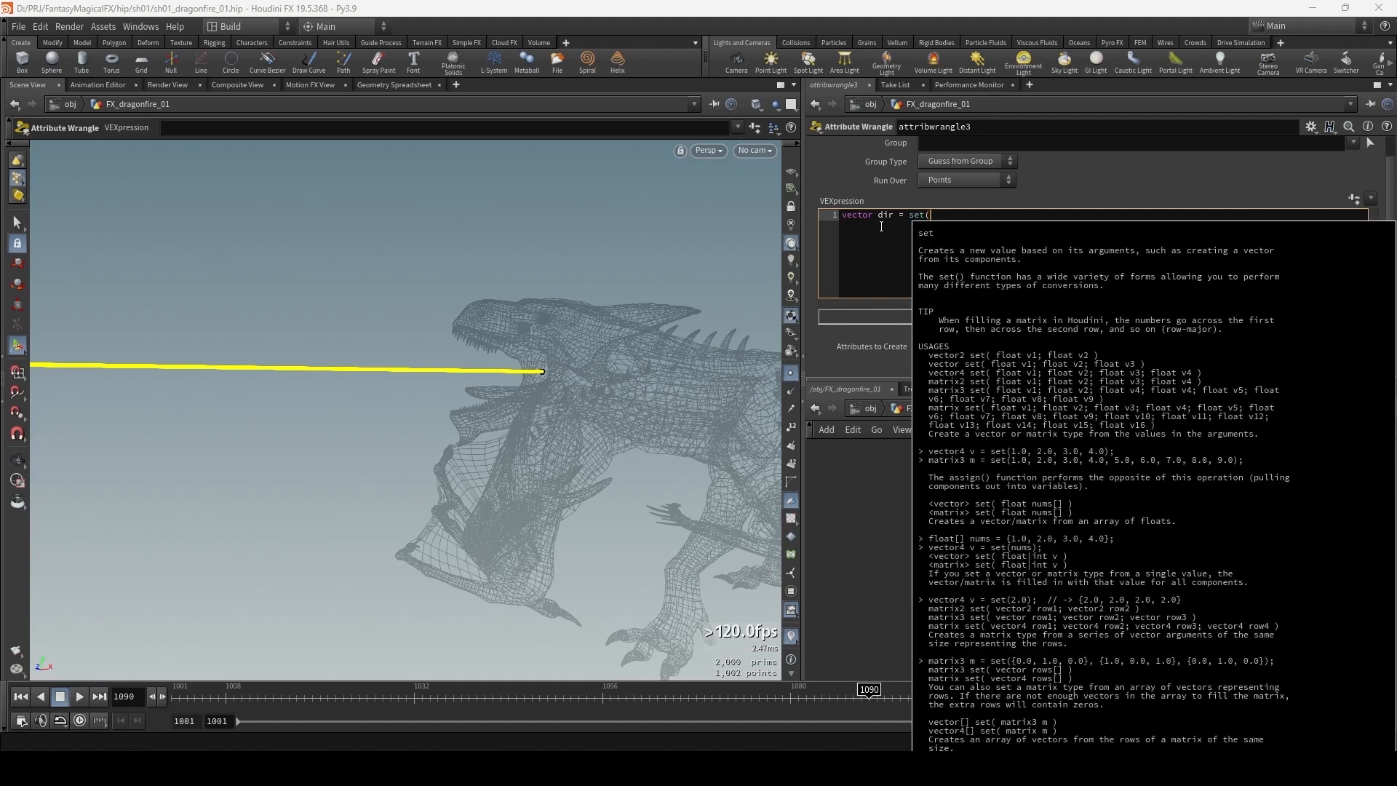
text(0, )
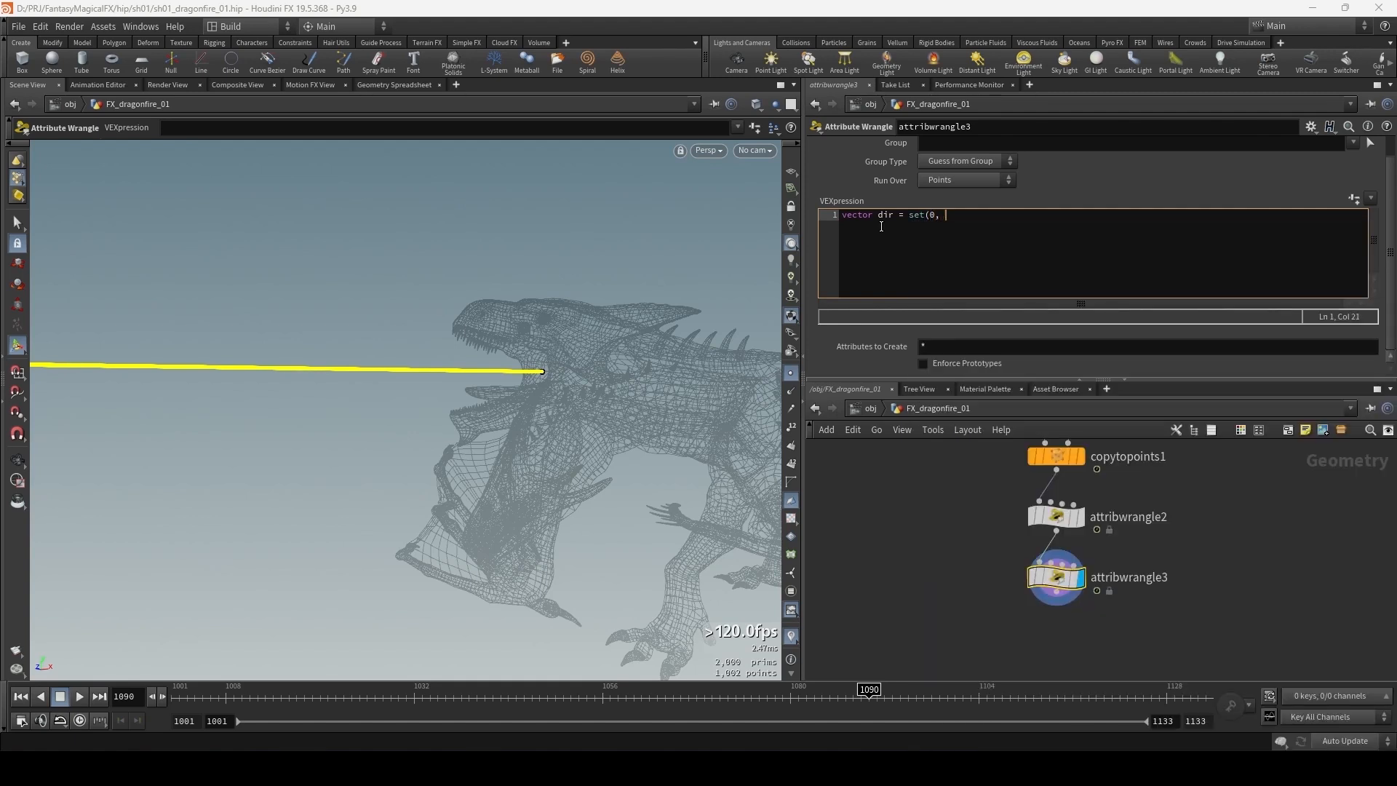
text(chf)
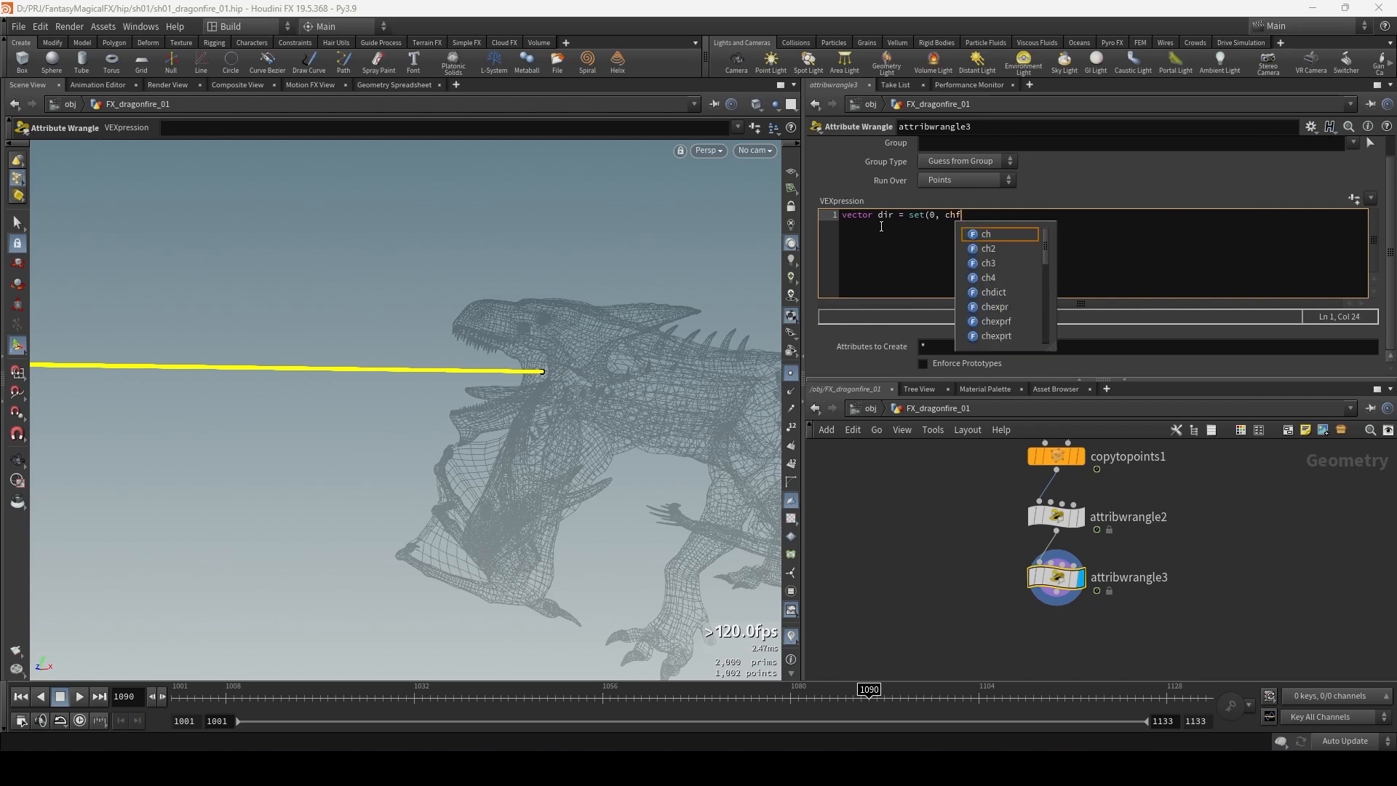
text(()
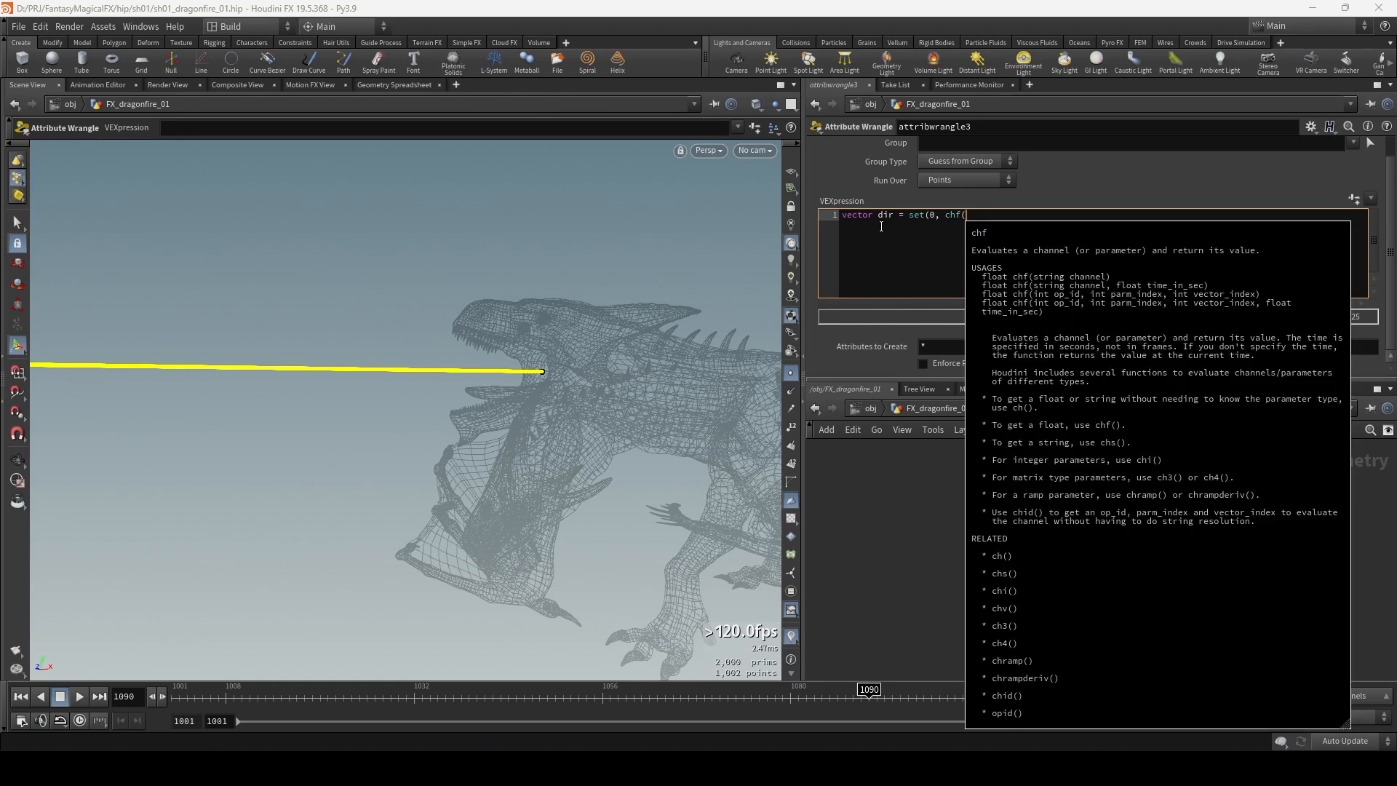
text(")
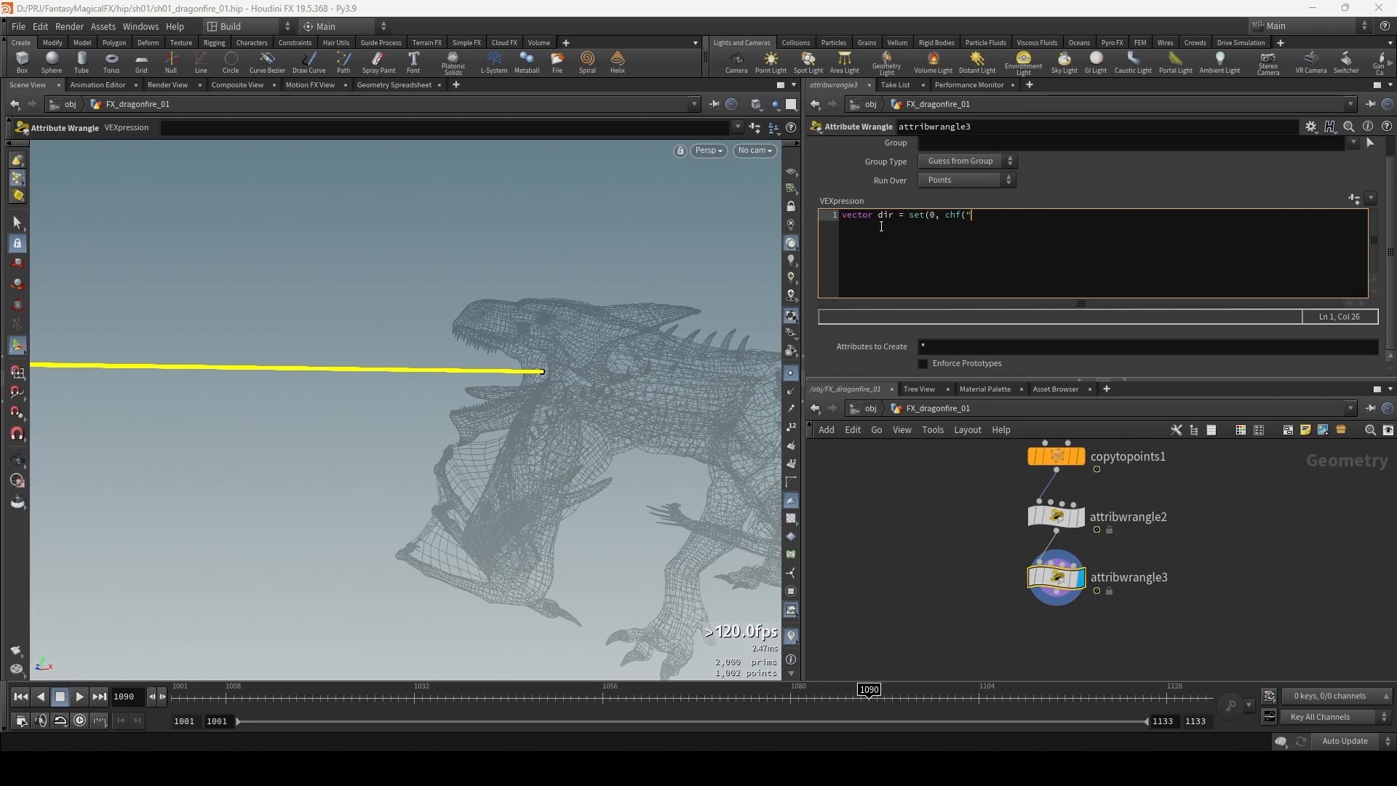
text(up"), 0);)
- Add the line v@v += dir; to attribwrangle3, then create its Up parameter and set it to 1
key(Return)
text(v@v += dir;)
click(1354, 200)
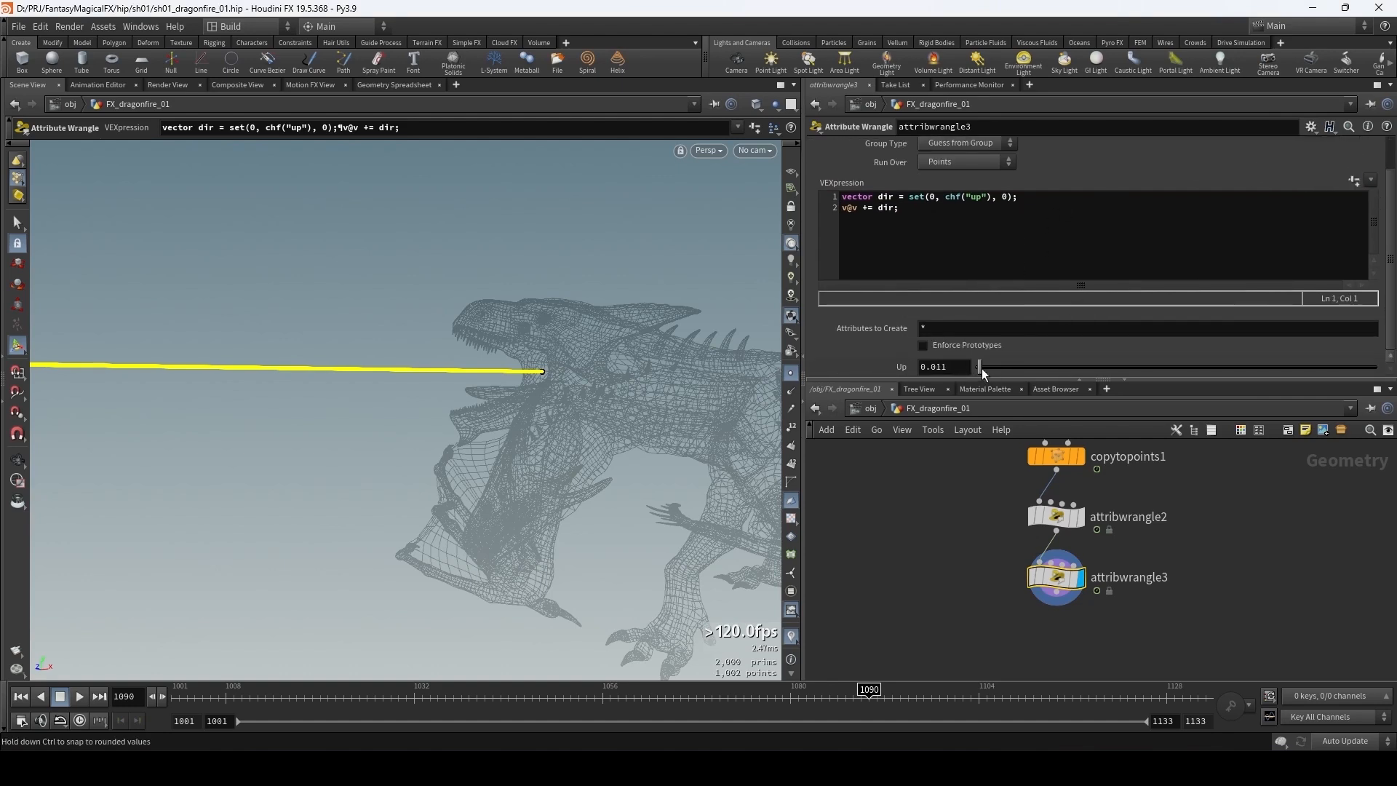
drag(975, 366, 1296, 368)
middle_drag(942, 367, 982, 342)
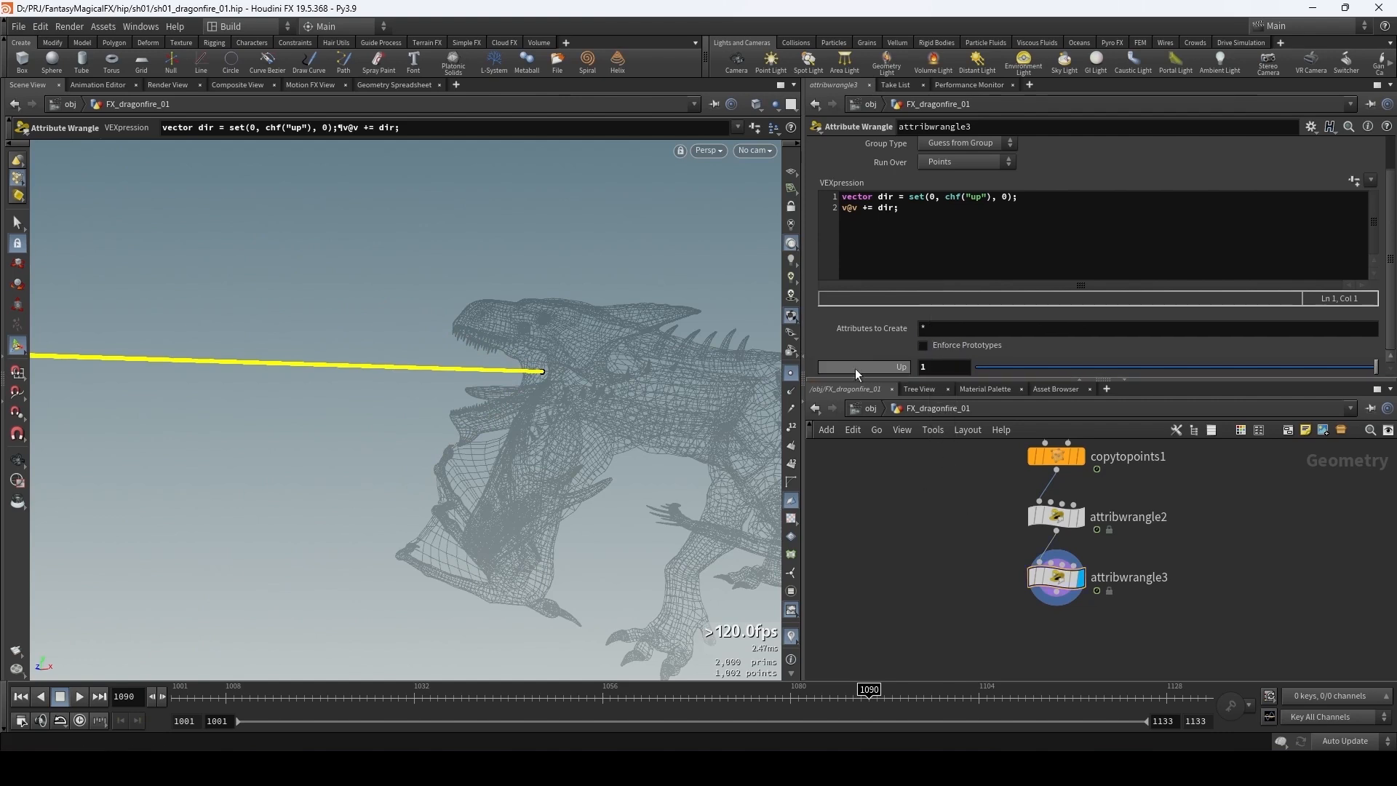
- Add a POP Network node below attribwrangle3, wired to its output
middle_drag(930, 563, 952, 506)
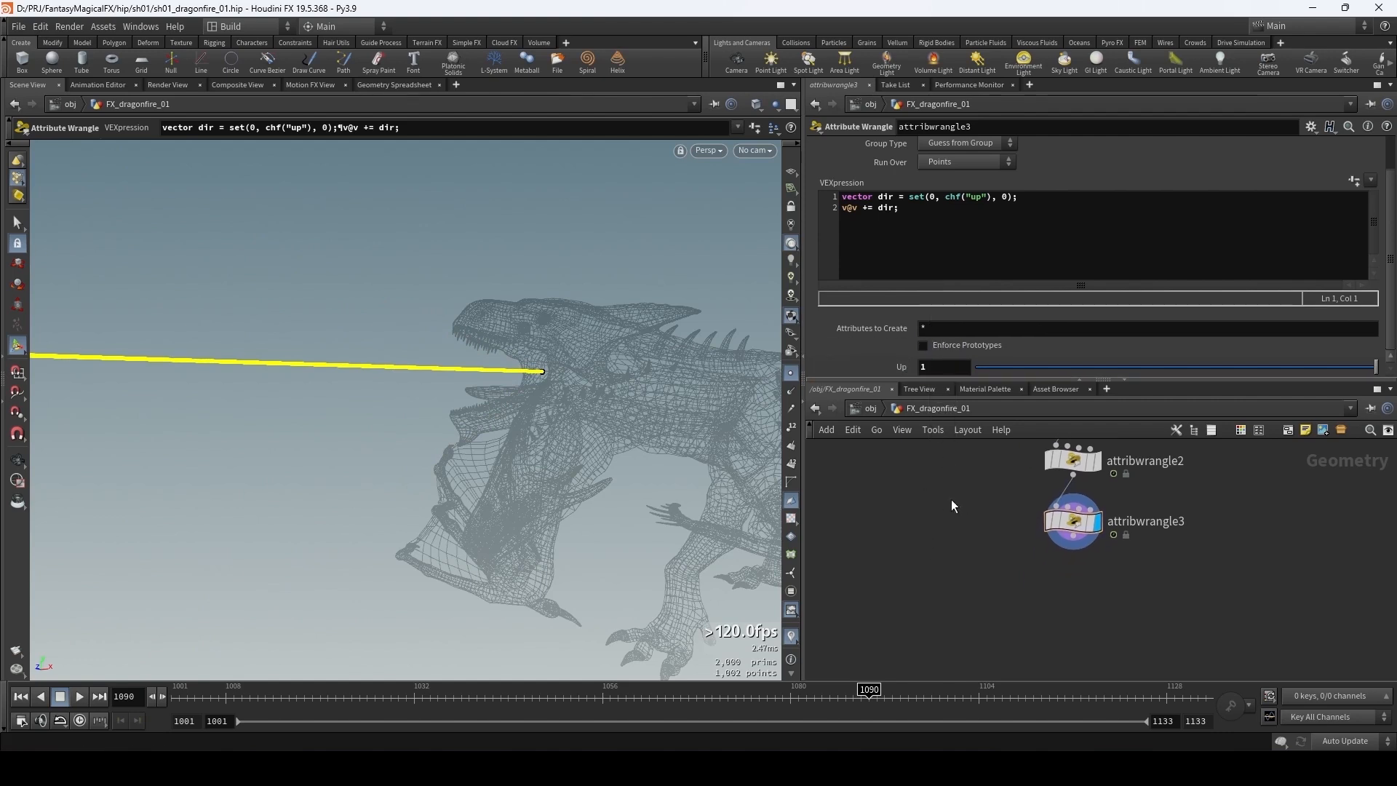
key(Tab)
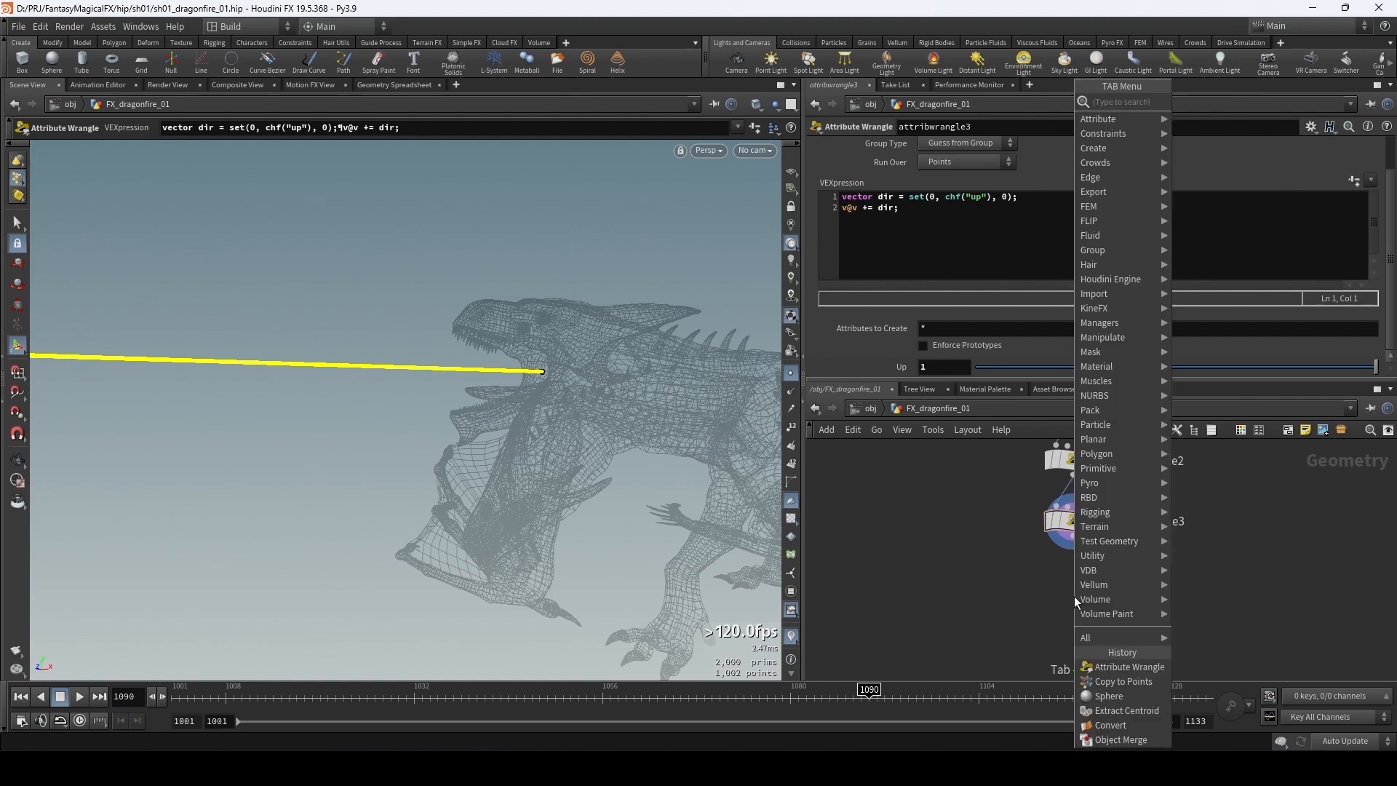
text(popnet)
key(Return)
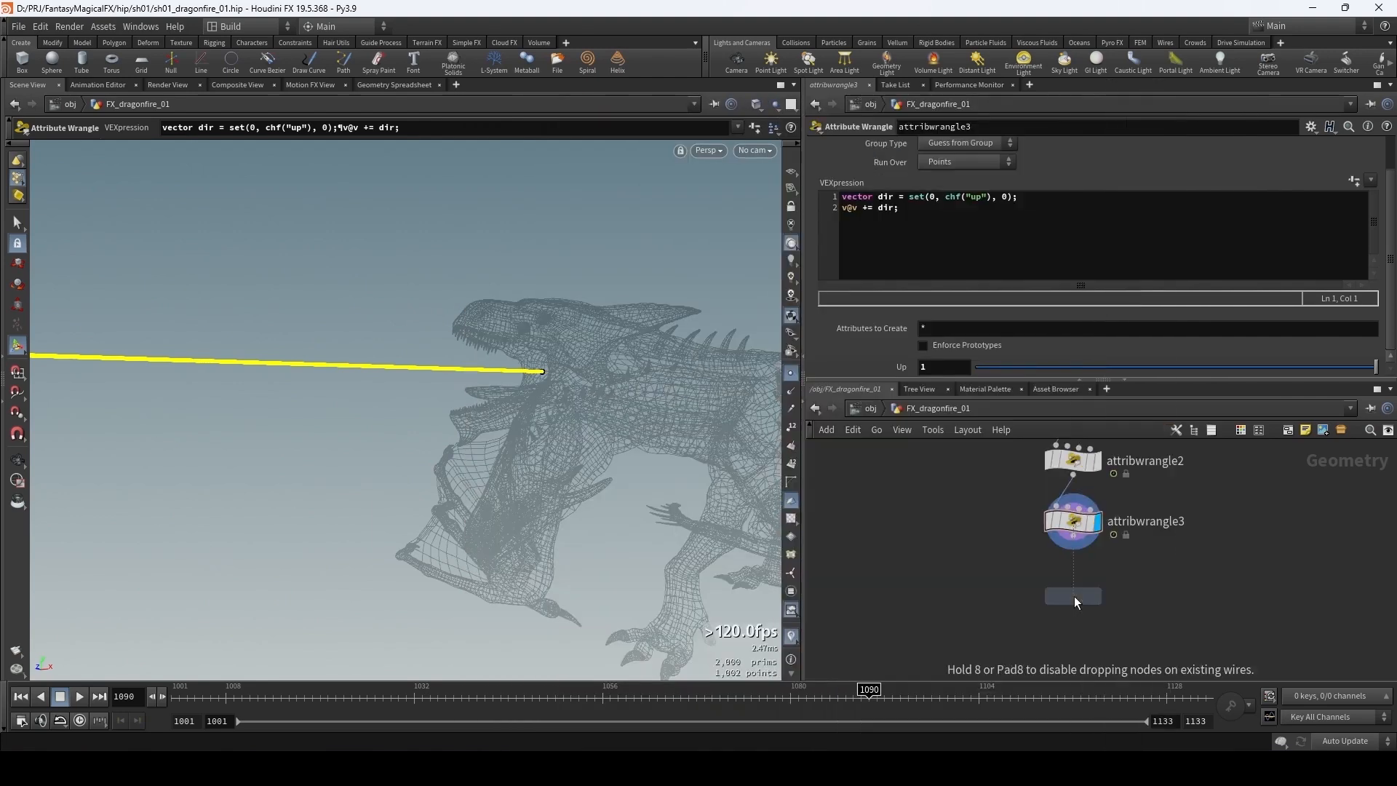
click(1074, 596)
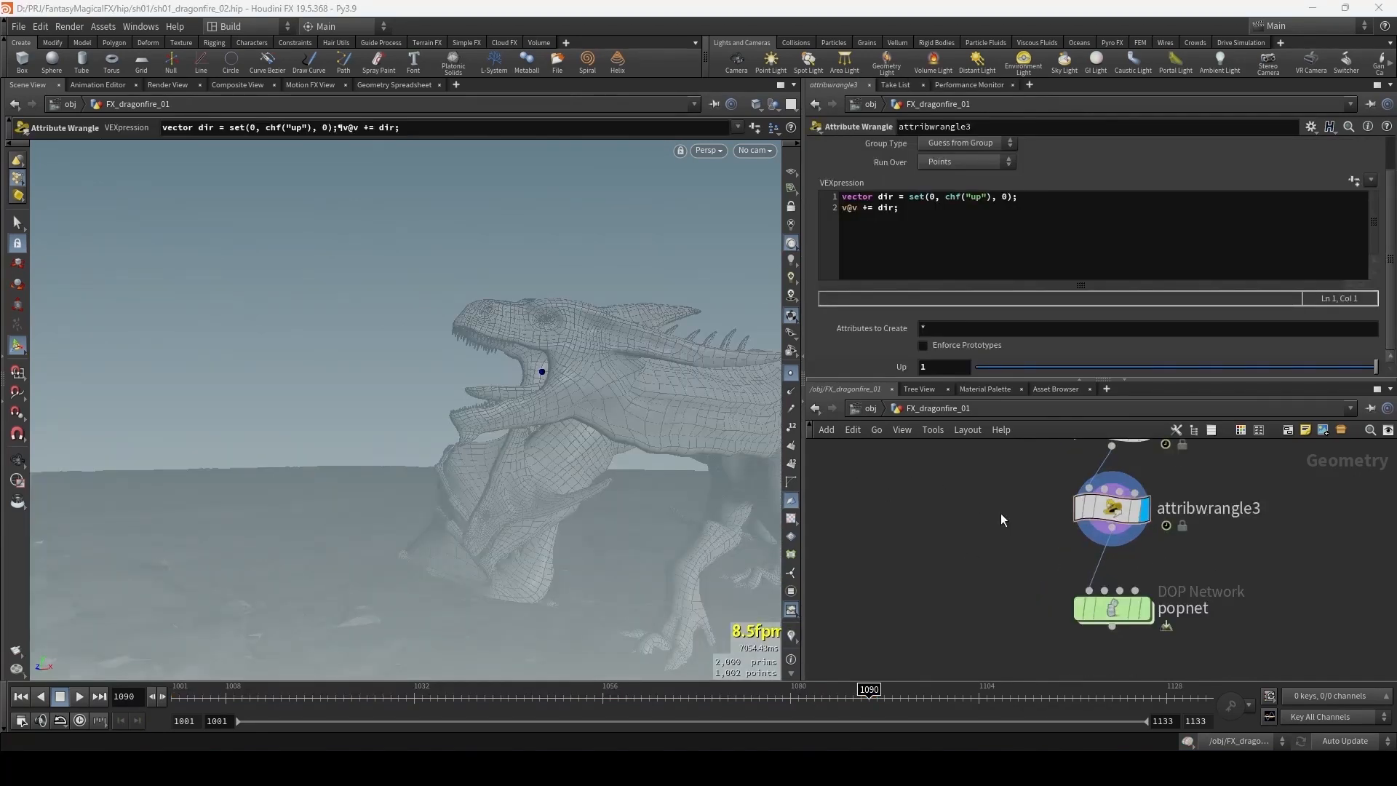
- Move the timeline to frame 1068 and set popnet's simulation Start Frame to 1068
click(1107, 608)
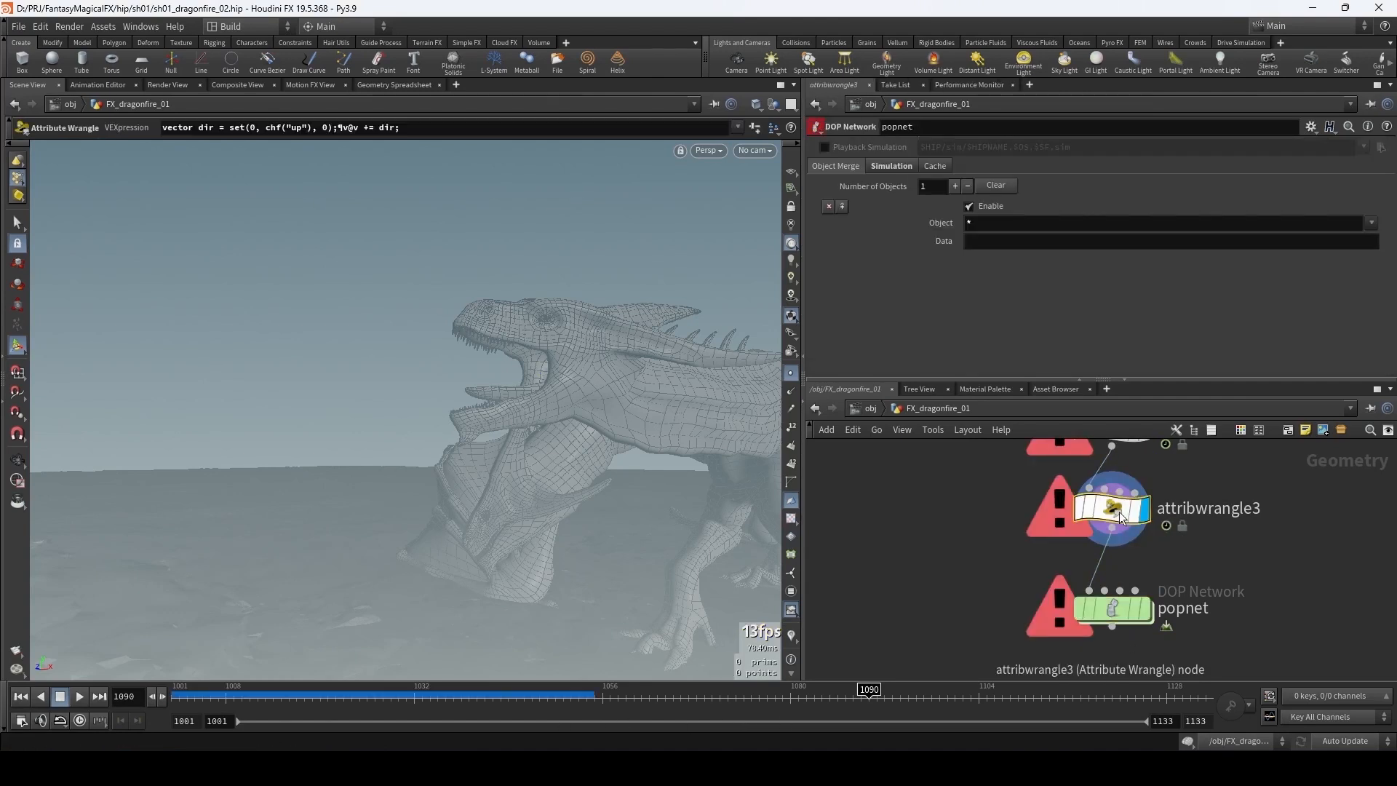
drag(787, 711, 696, 706)
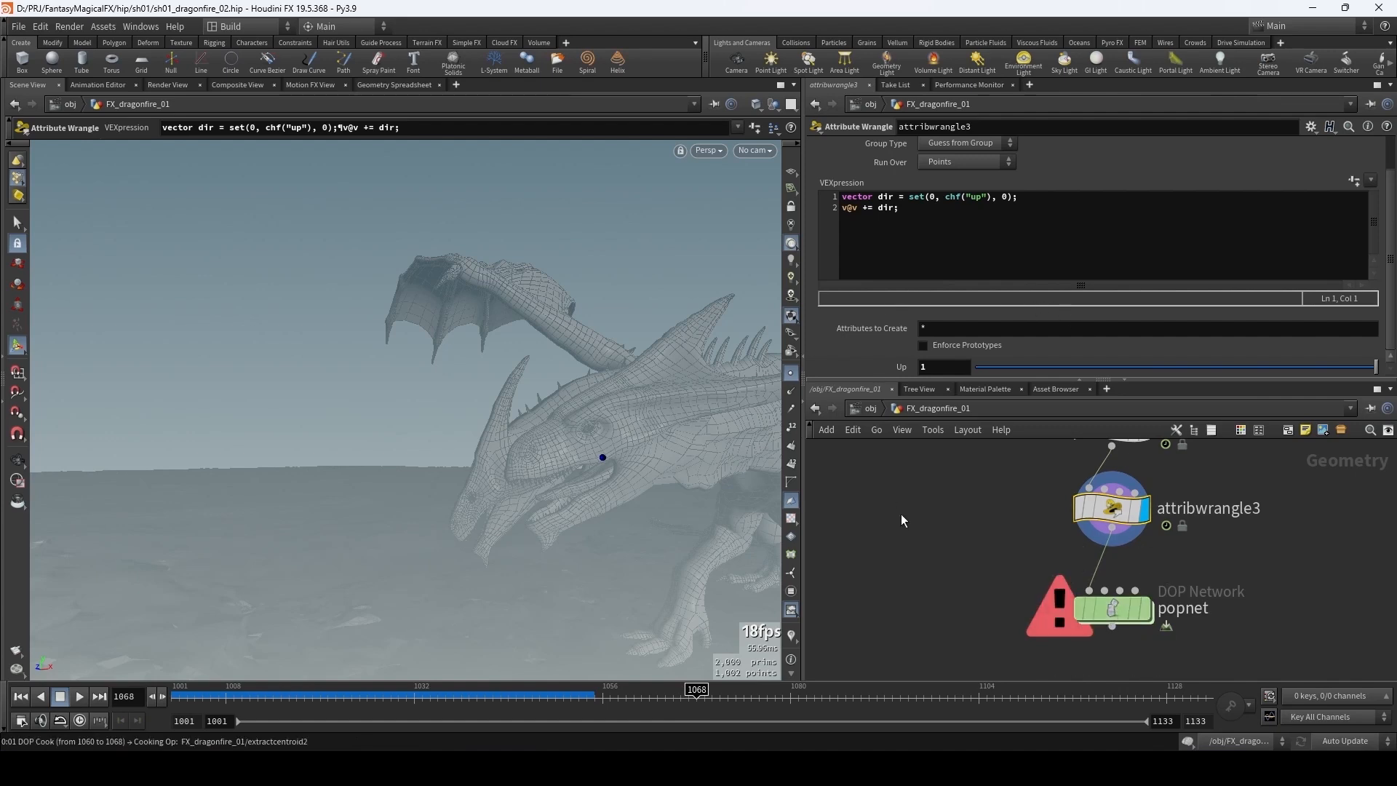
click(889, 167)
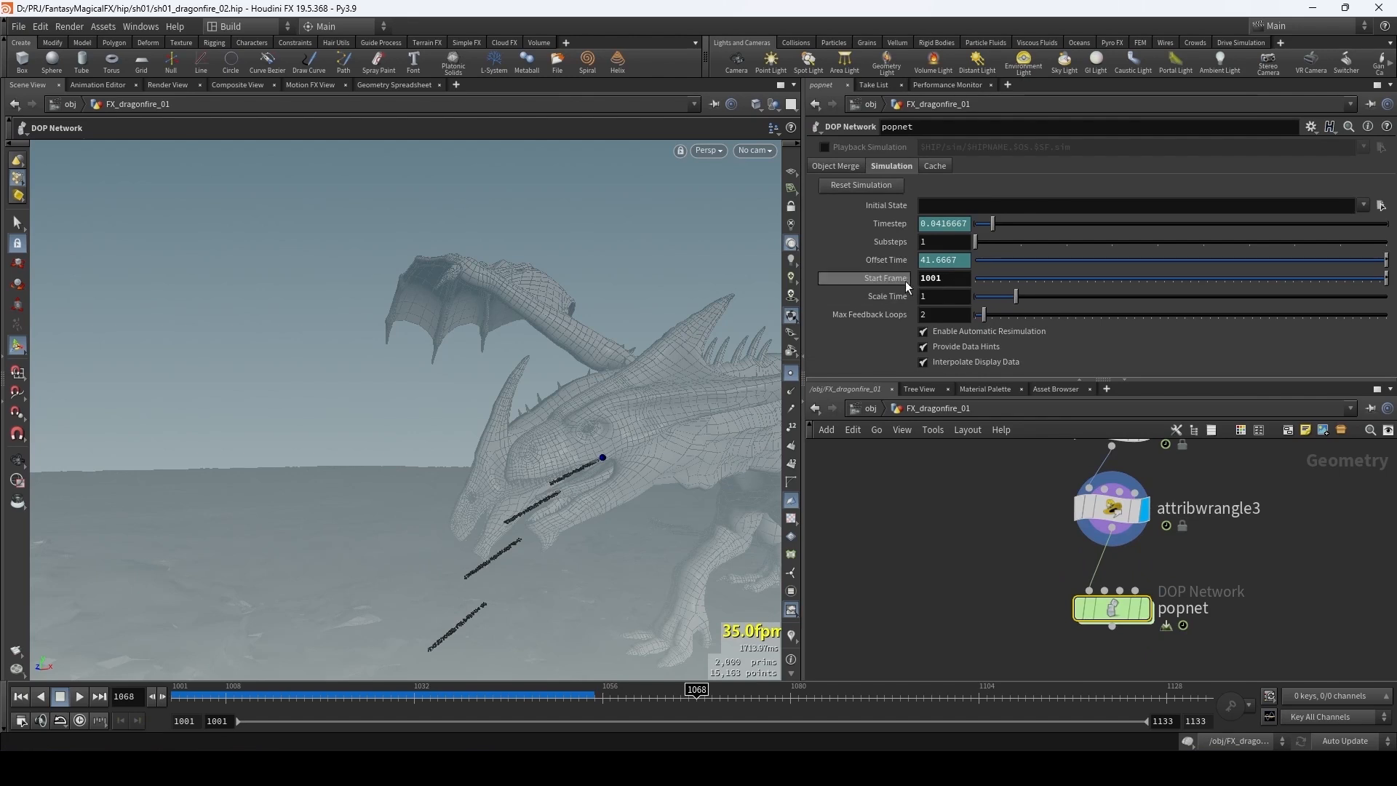
drag(931, 281, 959, 279)
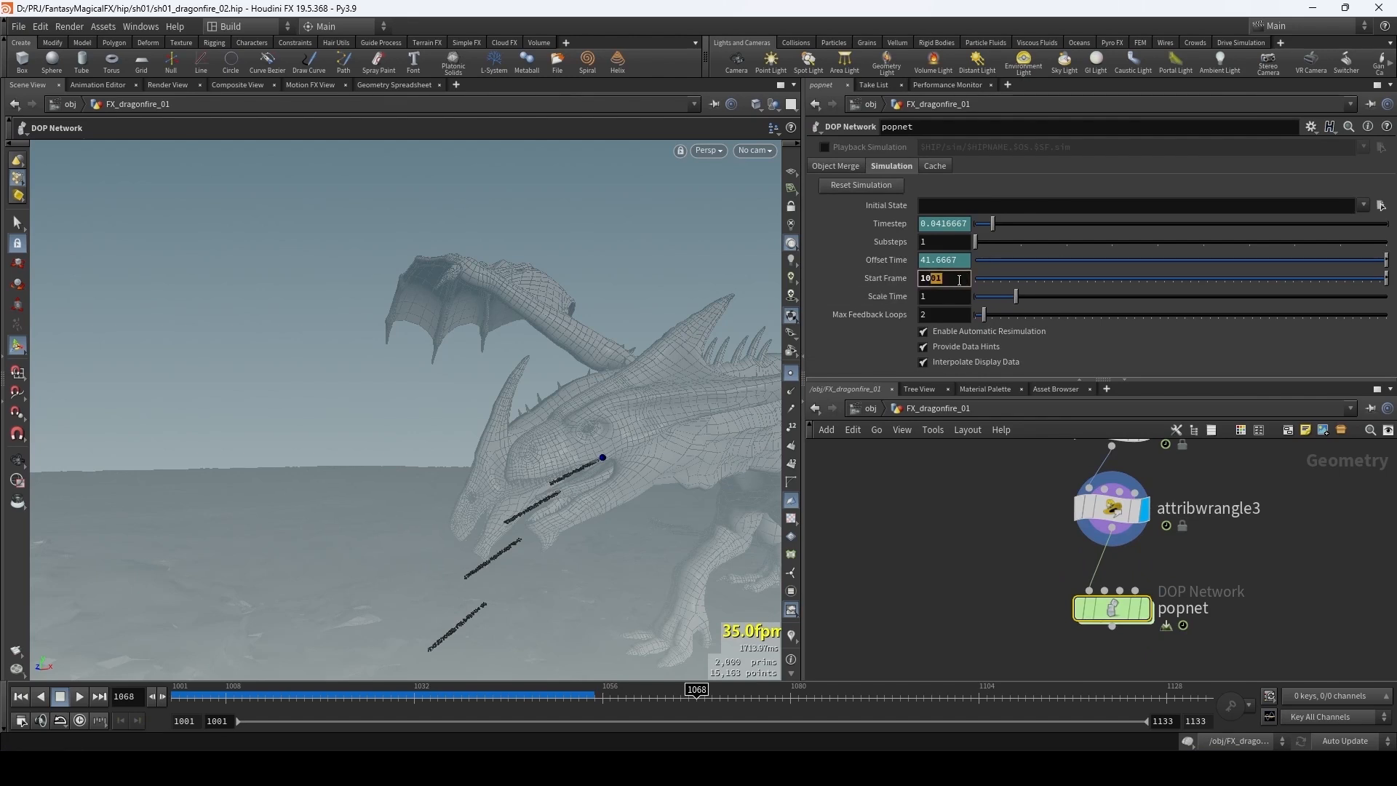
text(68)
key(Return)
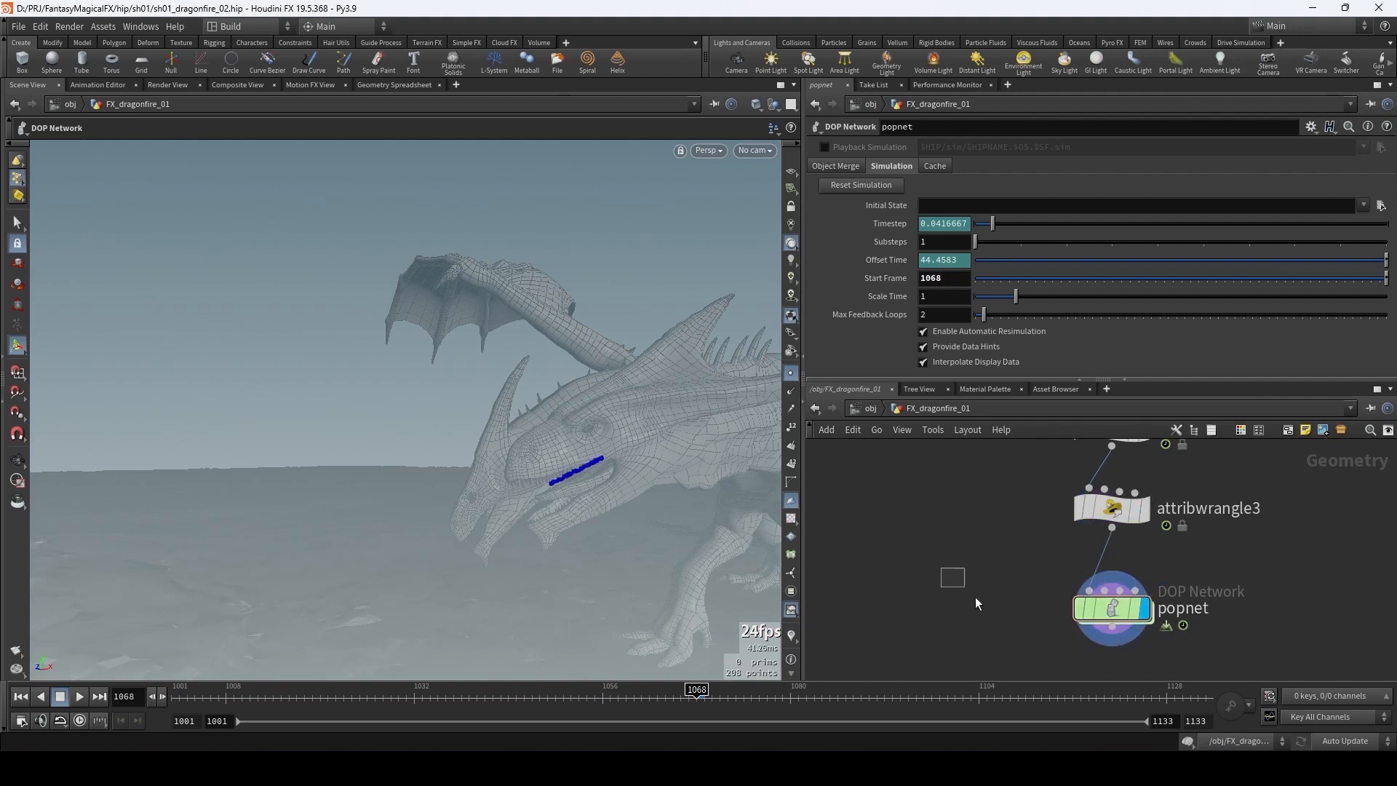
- Turn off the viewport's point display and go inside the popnet network
drag(975, 598, 979, 604)
click(791, 373)
alt+drag(564, 483, 570, 412)
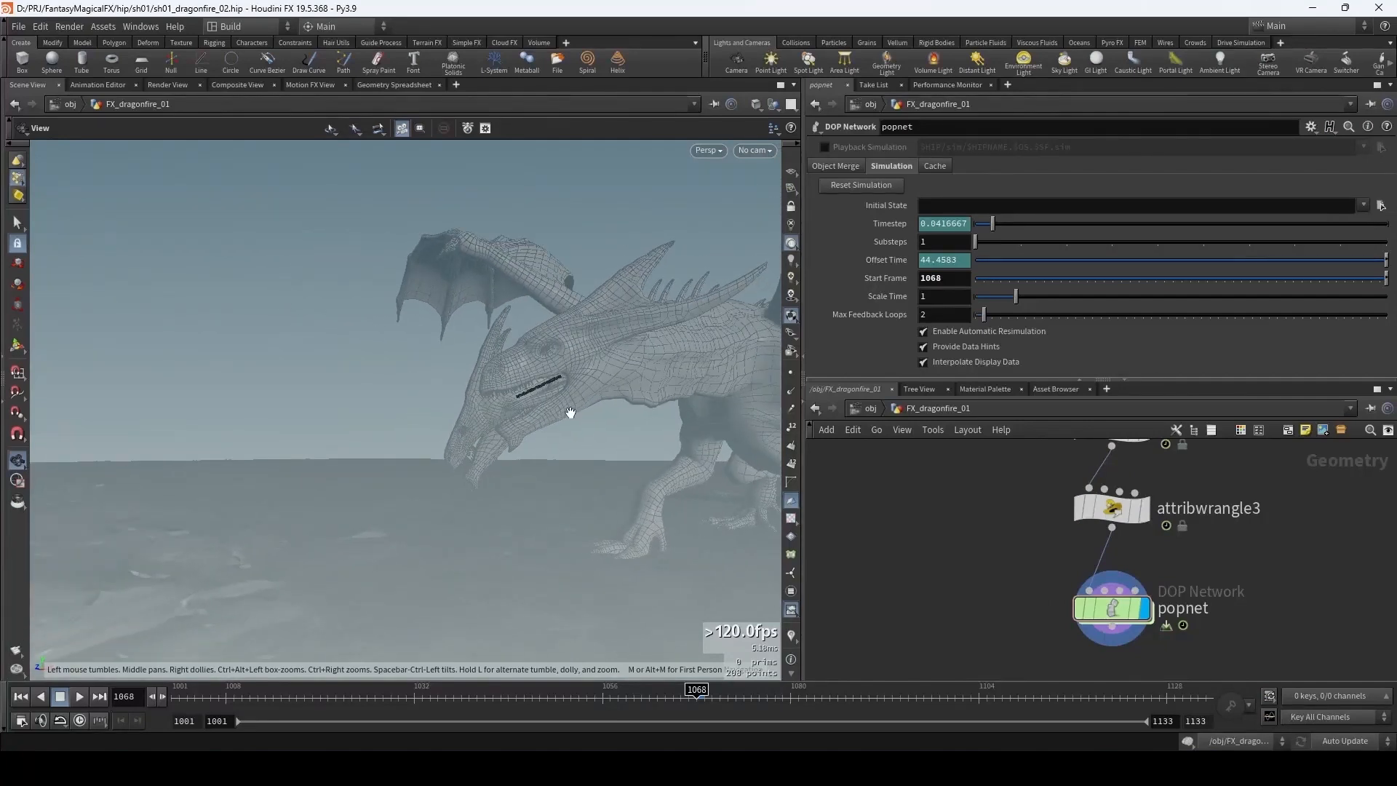
double_click(1112, 607)
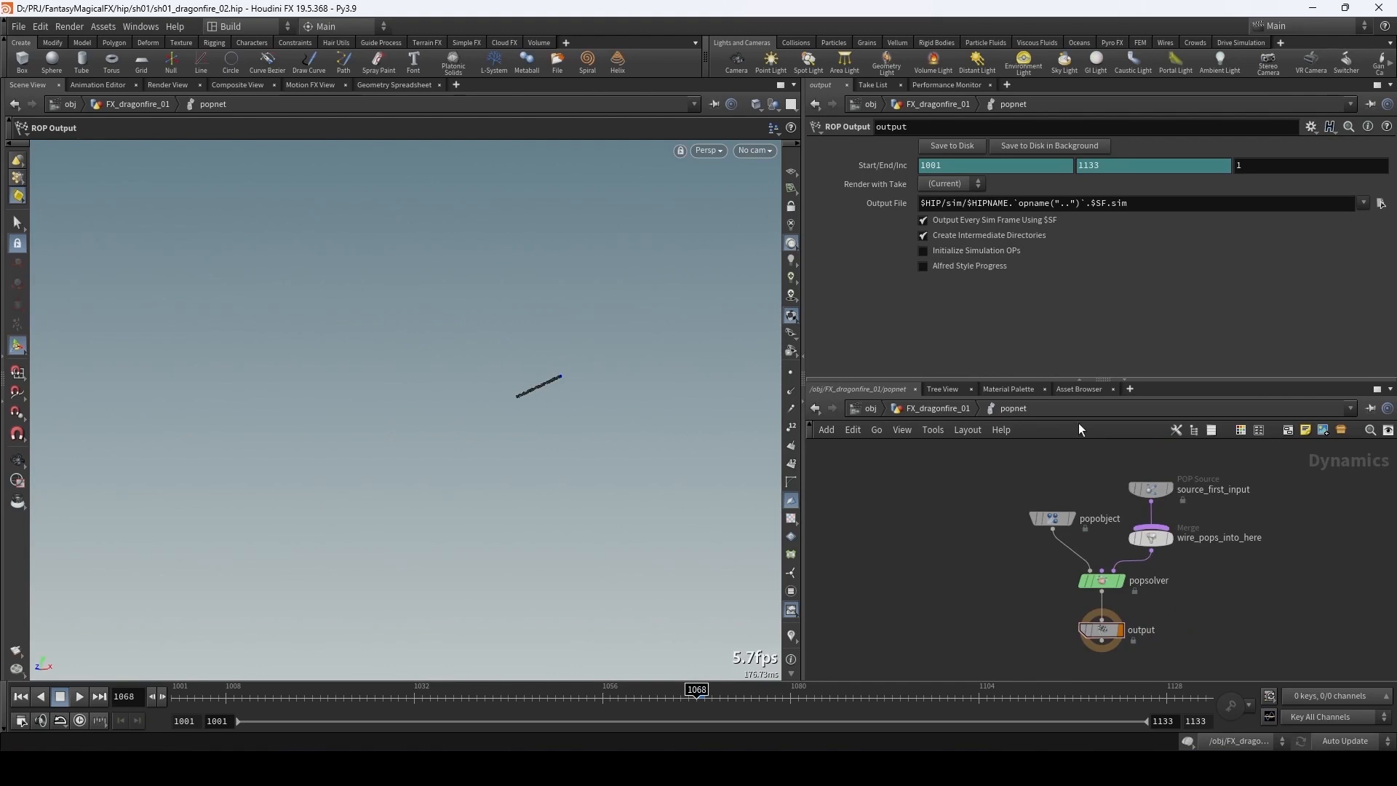
- Return to the FX_dragonfire_01 network and display the surrounding scene objects in the viewport as Smooth Shaded
click(933, 407)
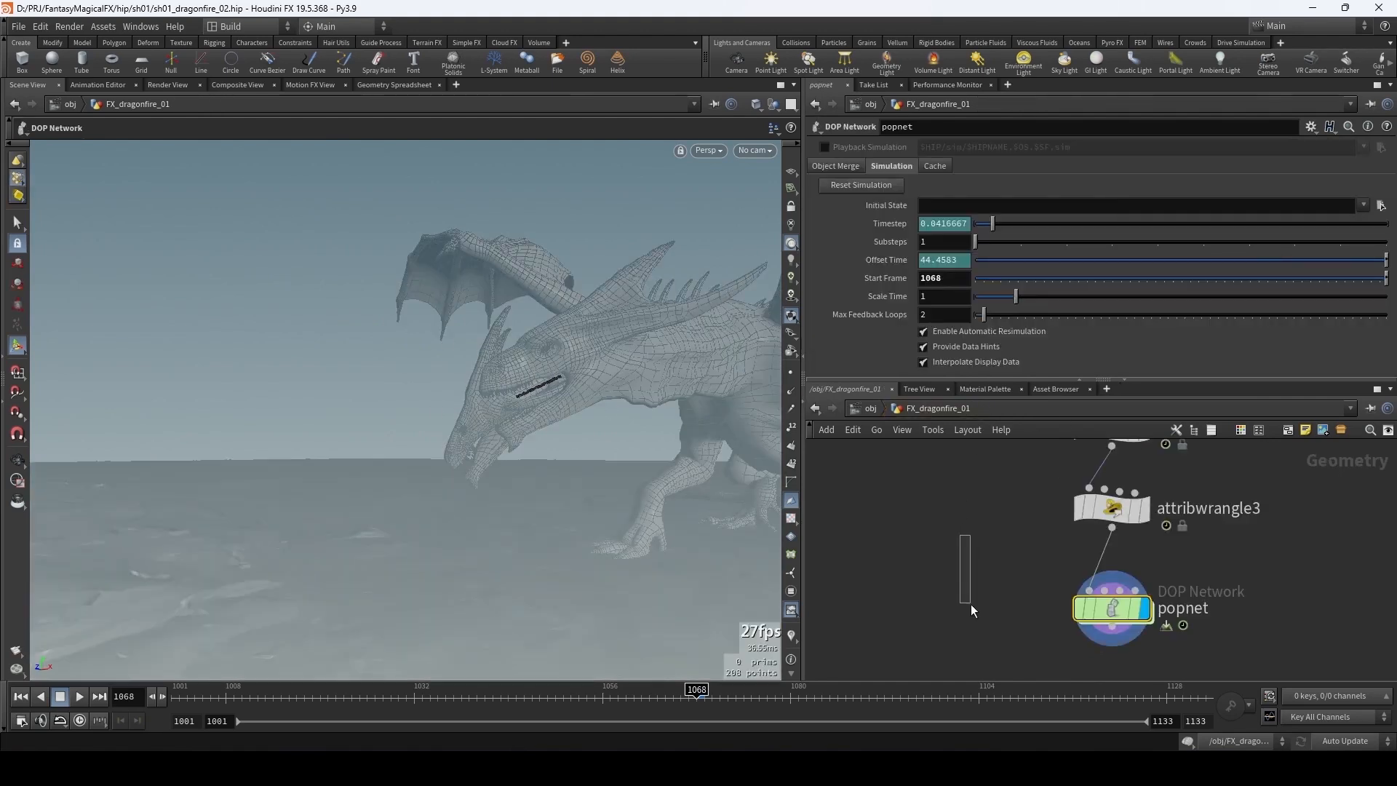
key(Escape)
mouse_move(589, 445)
mouse_down()
mouse_move(601, 433)
mouse_move(530, 437)
mouse_move(664, 412)
mouse_move(589, 426)
mouse_up()
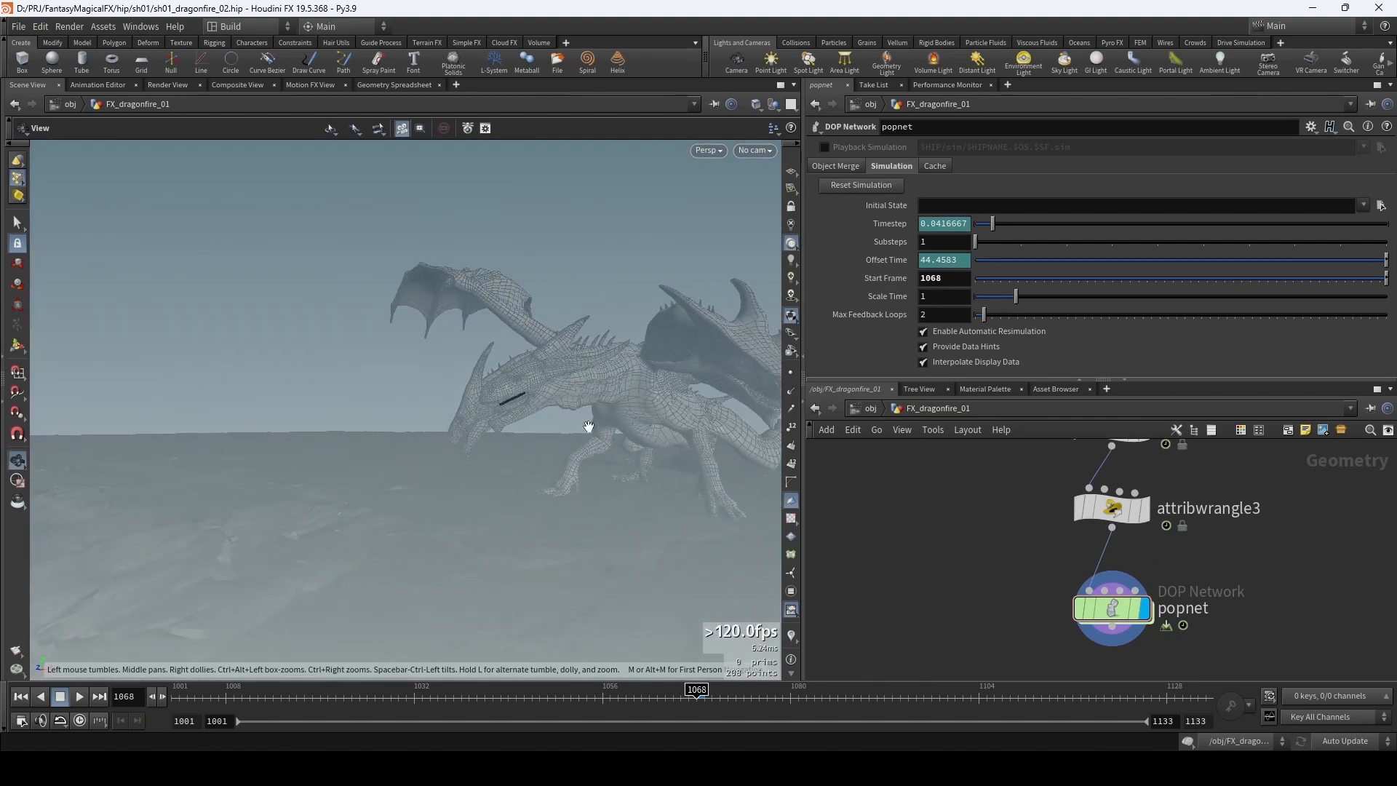
key(Return)
click(770, 104)
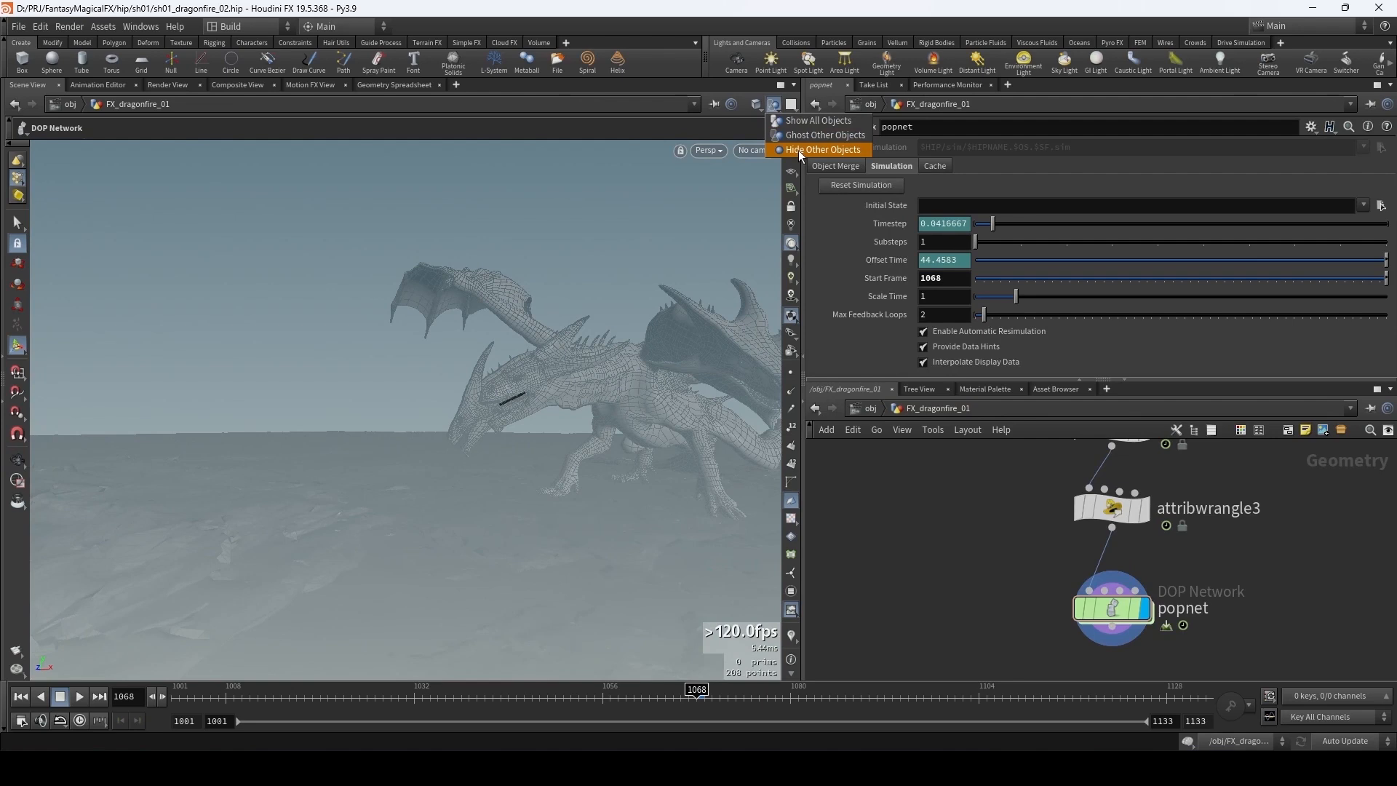
click(755, 104)
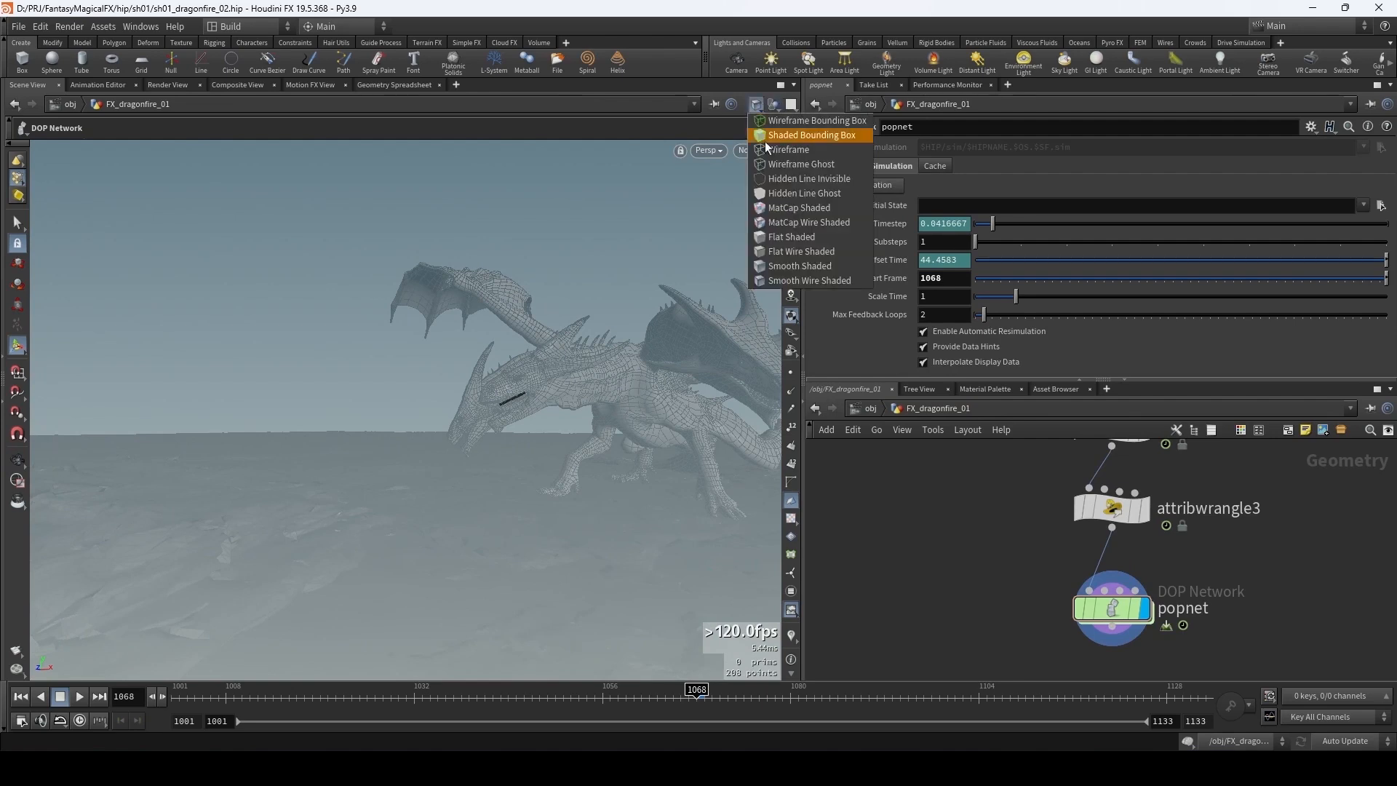
click(781, 267)
alt+drag(503, 422, 554, 425)
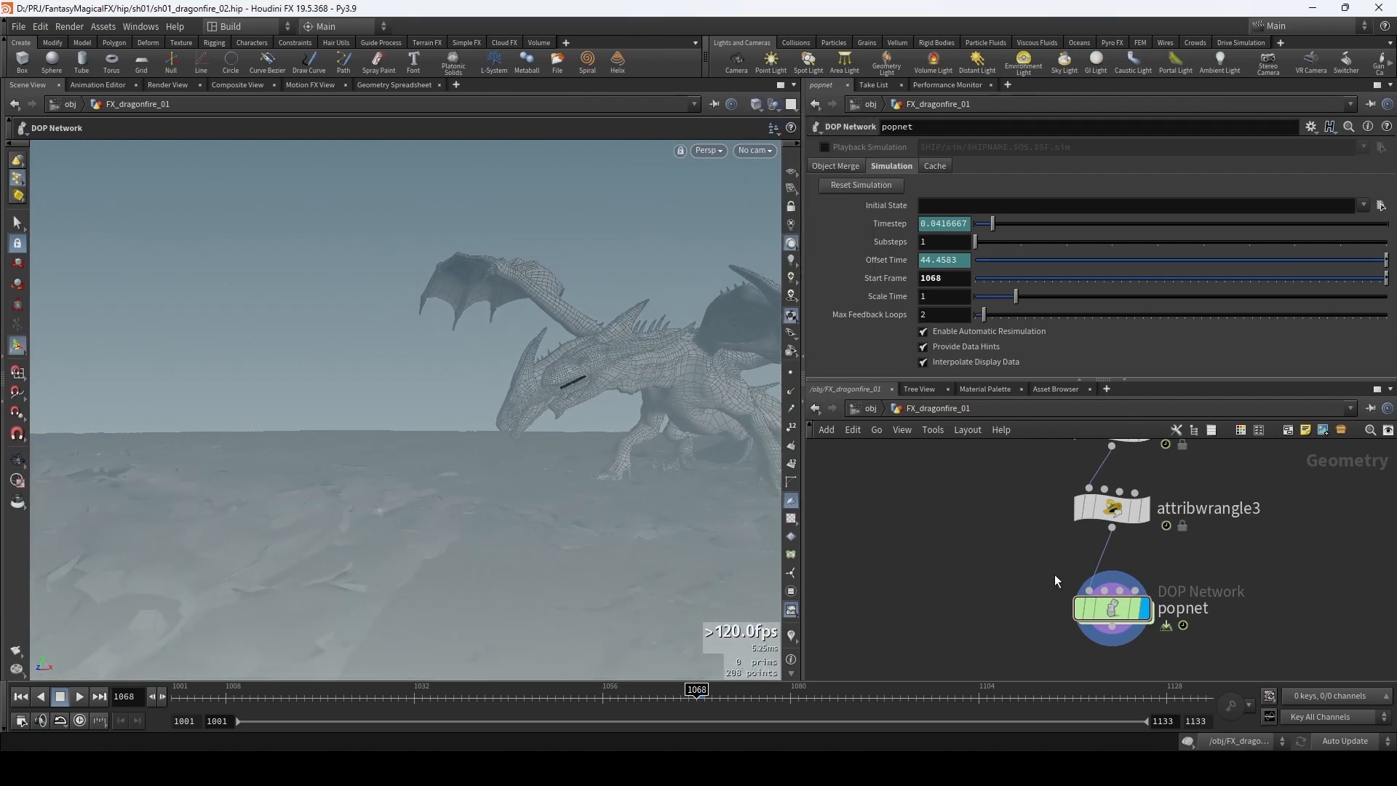
click(1152, 547)
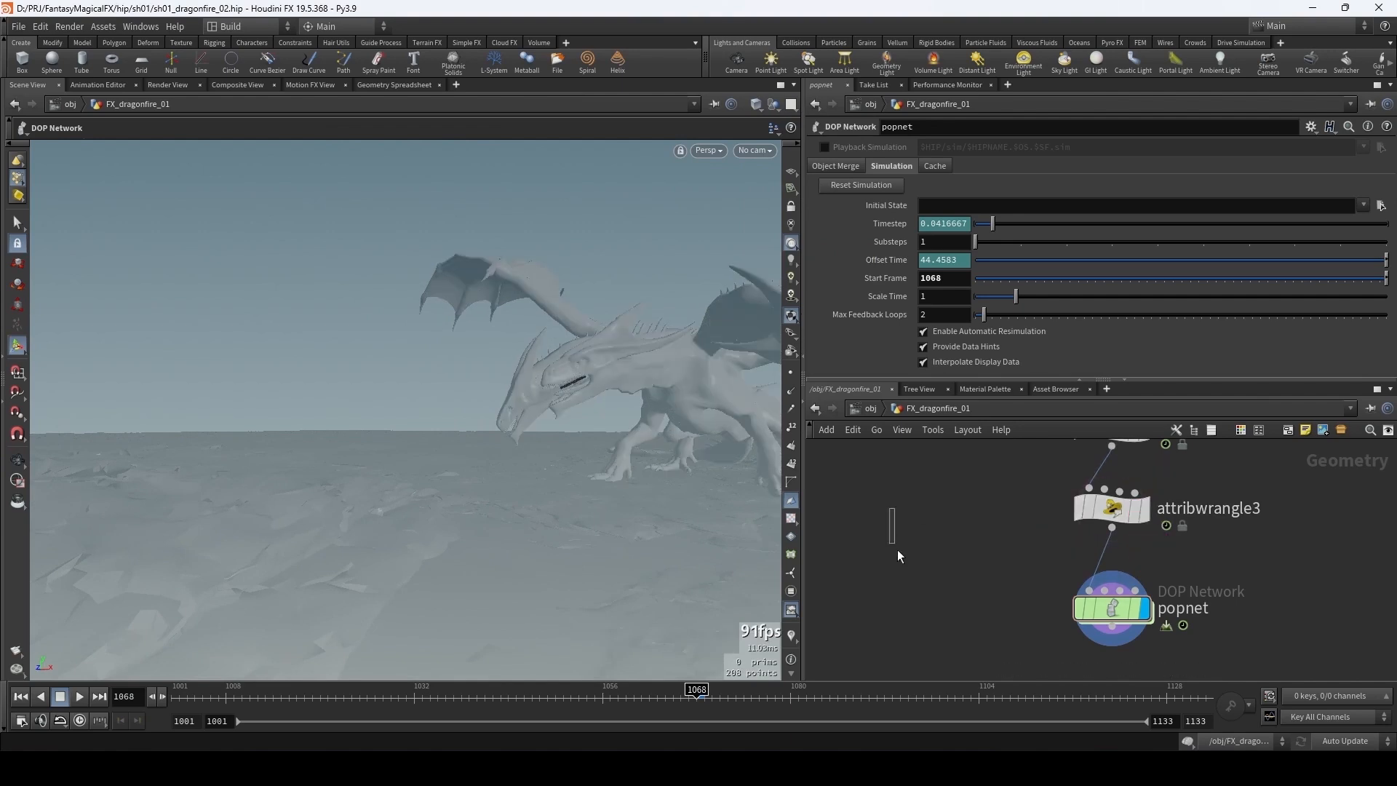
drag(897, 550, 898, 554)
mouse_move(536, 385)
alt+mouse_down()
mouse_move(524, 399)
mouse_move(532, 392)
alt+mouse_up()
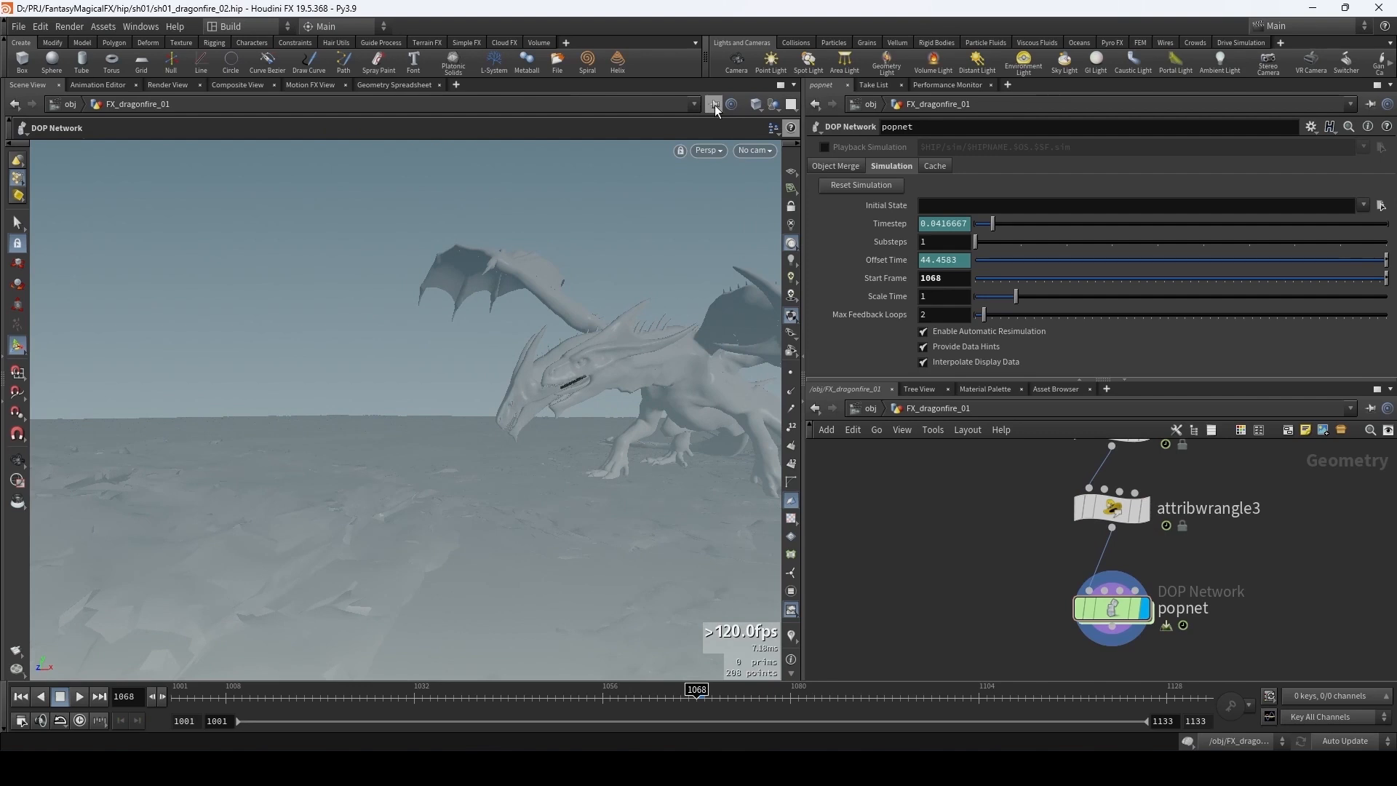
- Pin the viewport to FX_dragonfire_01, go inside popnet, and move source_first_input well above the merge node
double_click(1107, 613)
middle_drag(1043, 464, 1016, 527)
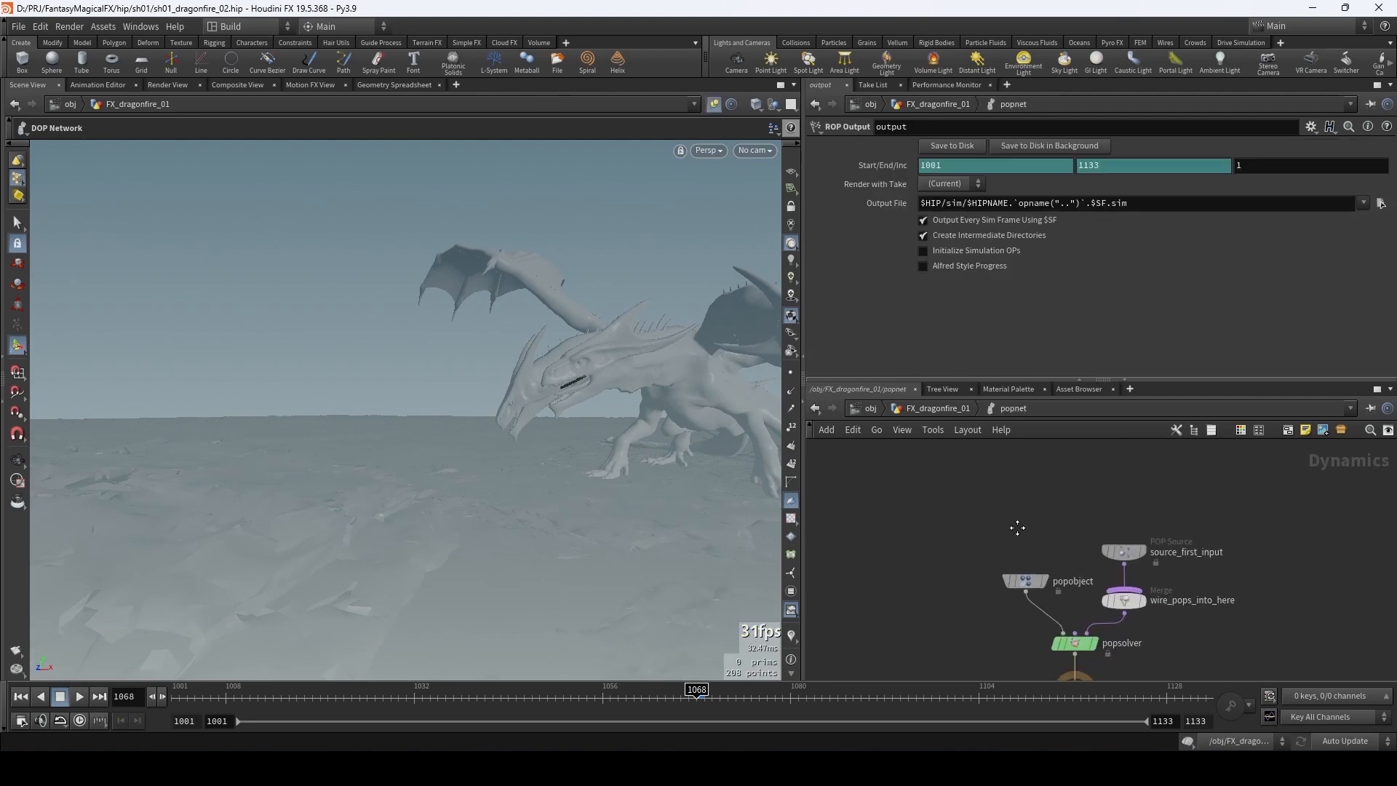
drag(1126, 556, 1124, 470)
mouse_move(697, 696)
mouse_down()
mouse_move(893, 710)
mouse_move(704, 713)
mouse_up()
- Set source_first_input's Life Expectancy to 0.1 and check the frames just after the simulation start
click(1124, 467)
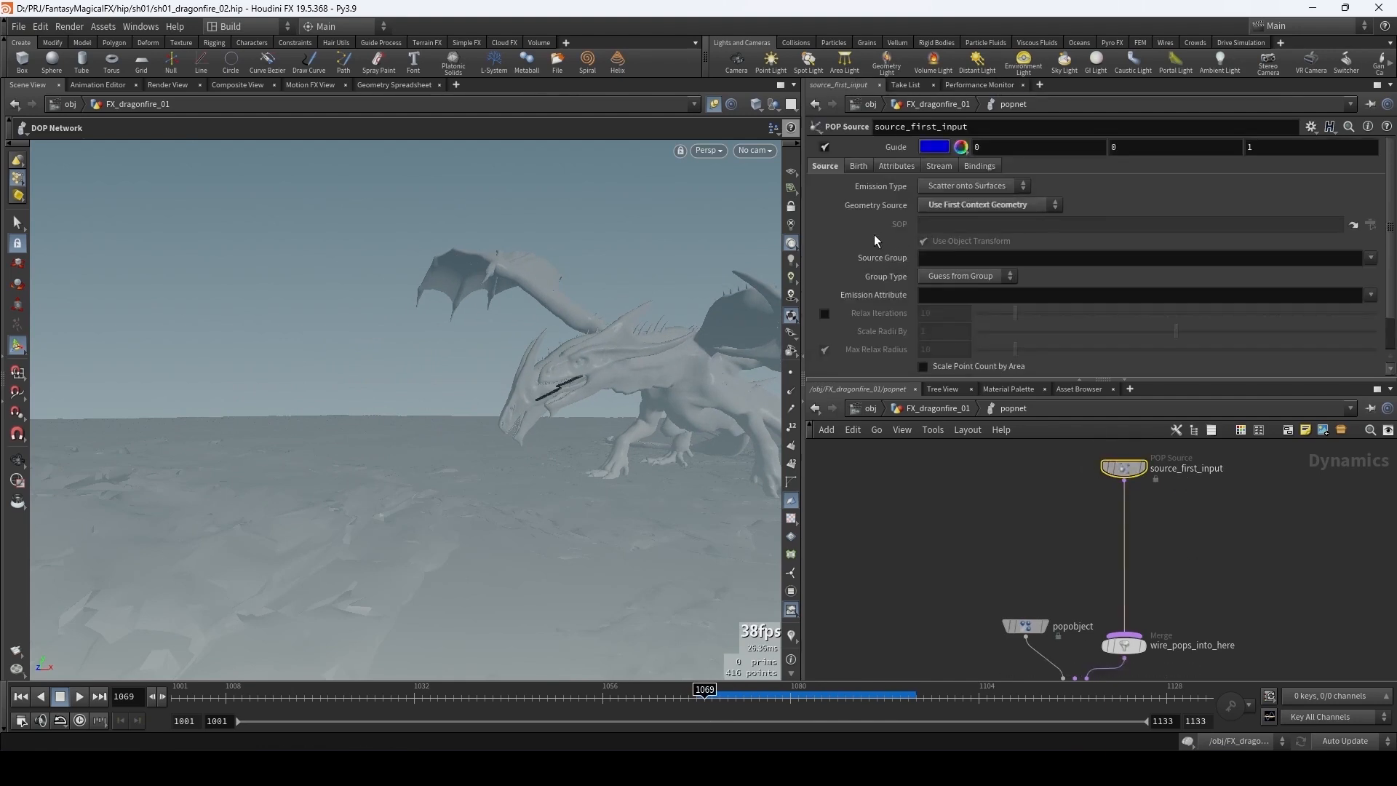
scroll(874, 233, down, 2)
scroll(874, 233, up, 2)
click(858, 167)
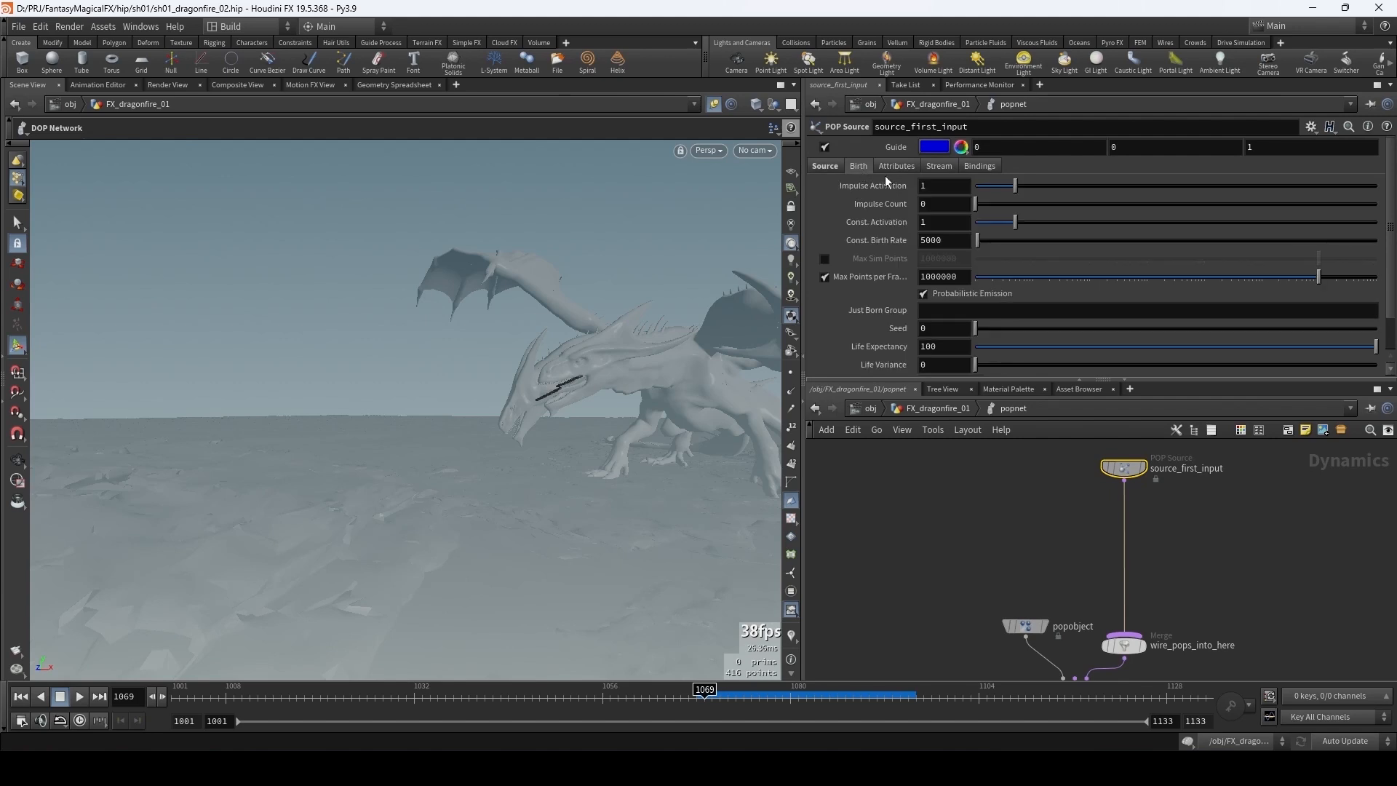
scroll(875, 327, down, 2)
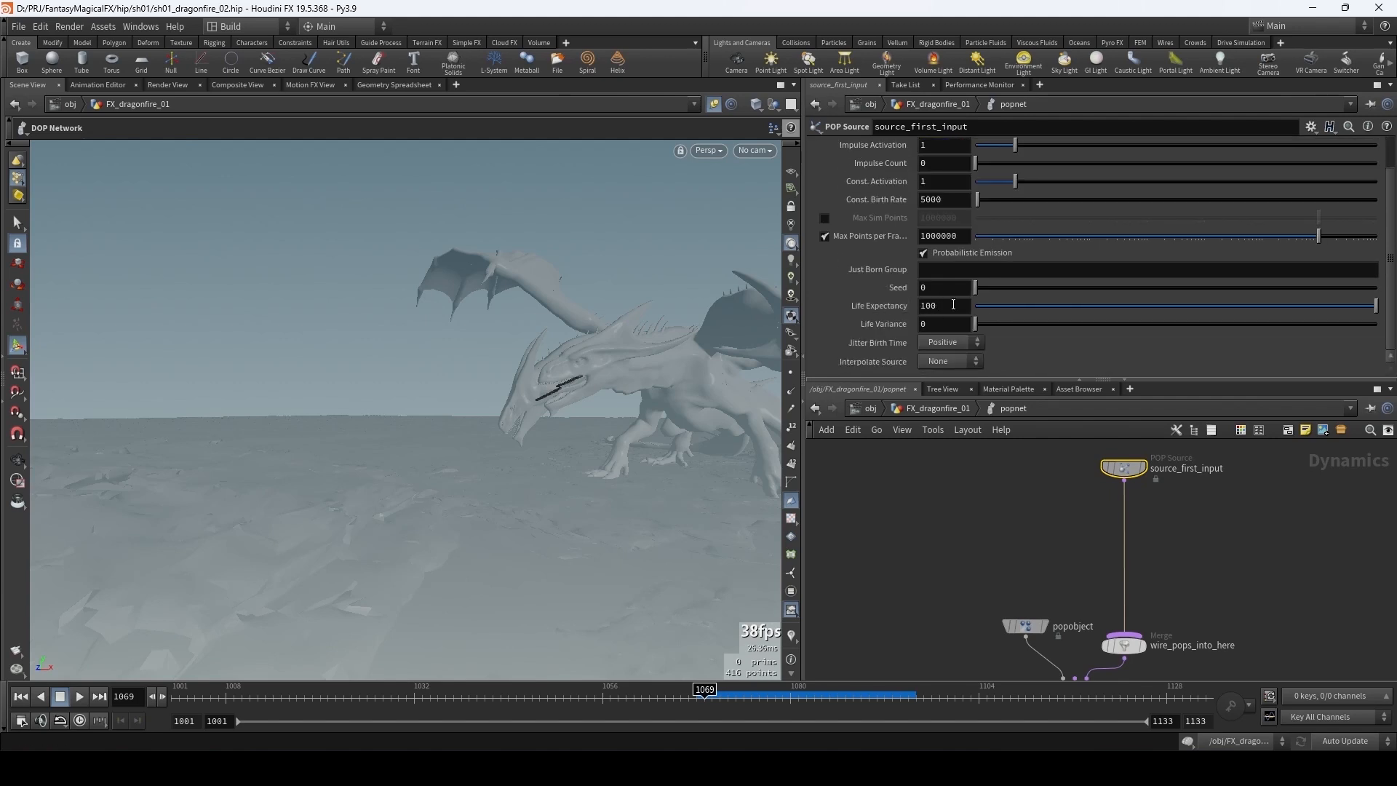
click(953, 305)
text(0.1)
key(Return)
click(711, 697)
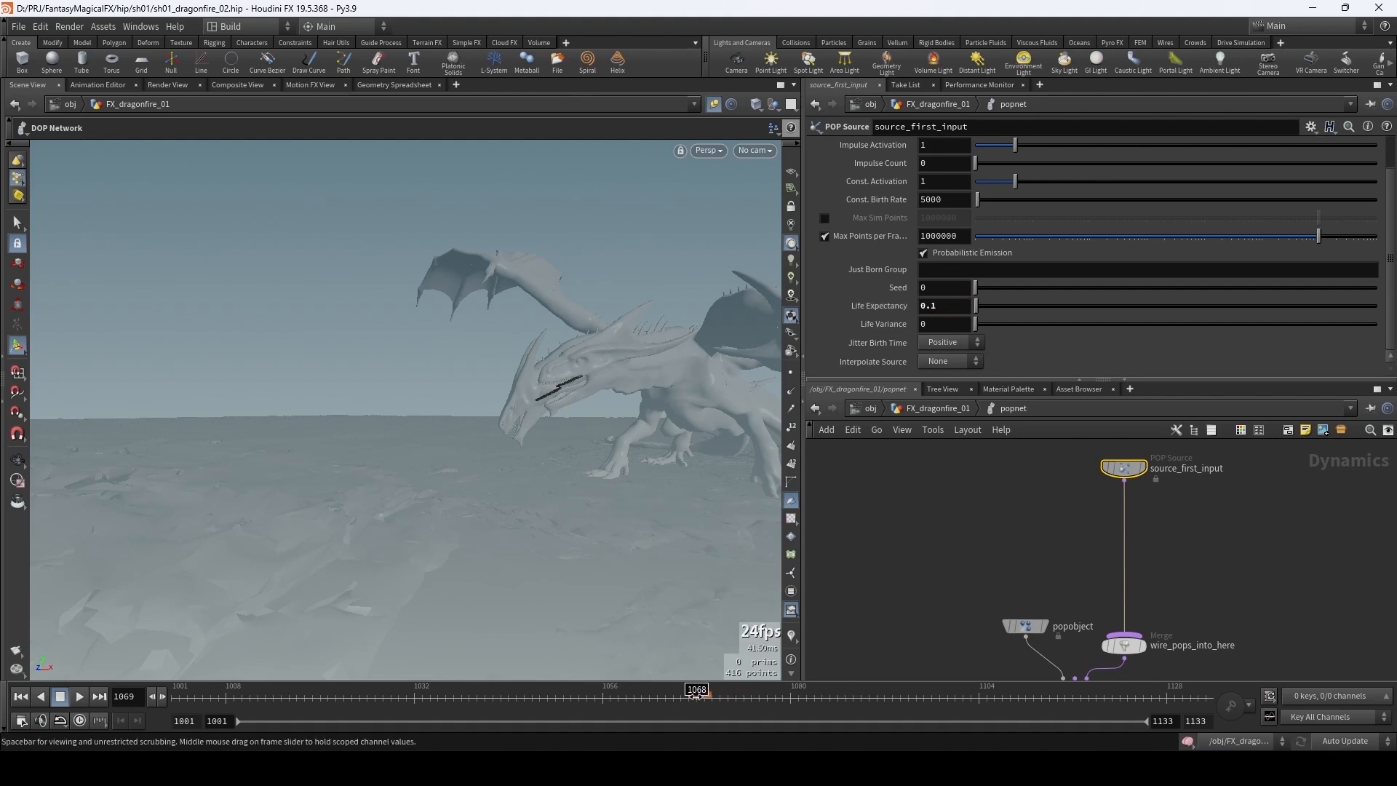
mouse_move(720, 699)
mouse_down()
mouse_move(806, 699)
mouse_move(704, 699)
mouse_up()
- Set Life Variance to 0.02 on the particle source and run the simulation to frame 1106
click(944, 327)
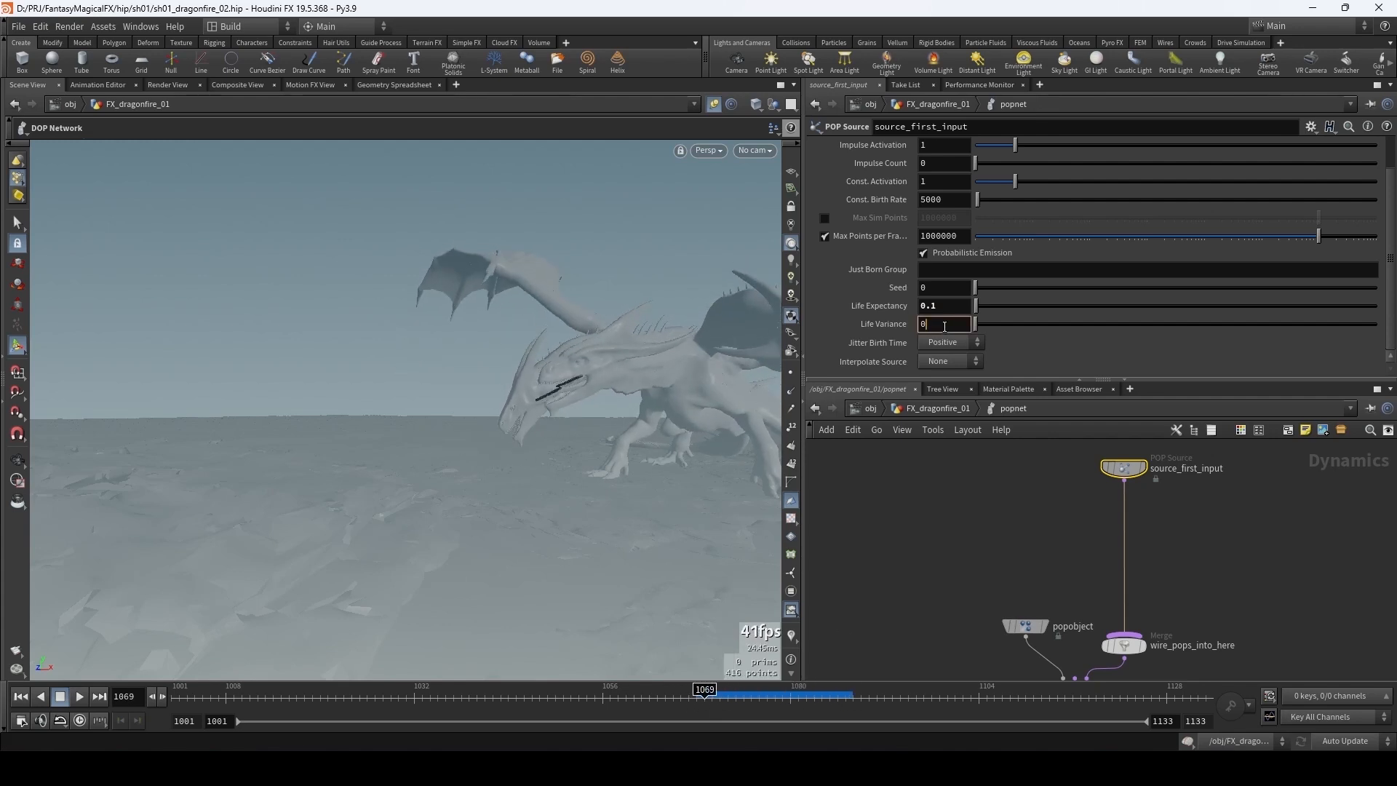
text(.02)
key(Return)
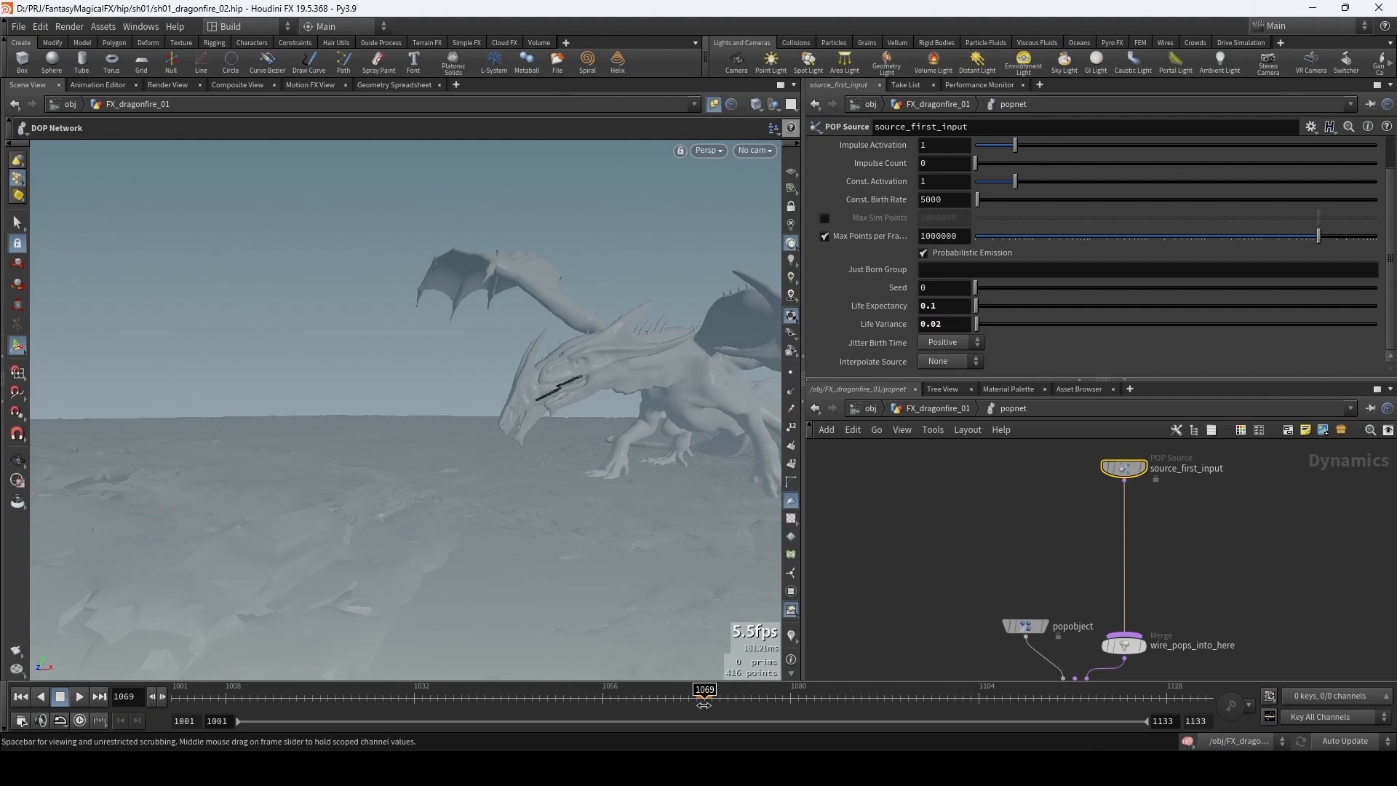
drag(705, 698, 996, 698)
mouse_move(1002, 699)
mouse_down()
mouse_move(1046, 700)
mouse_move(994, 698)
mouse_up()
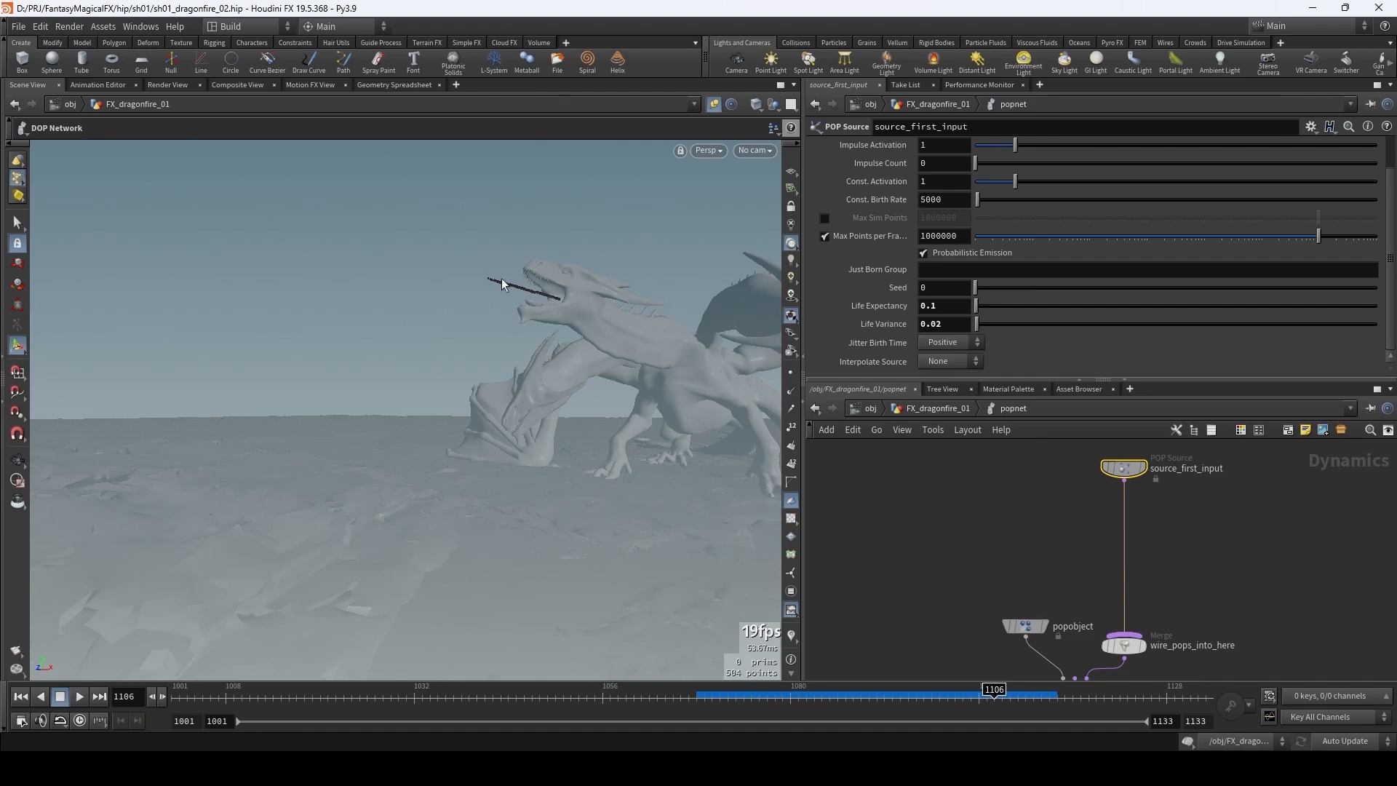
- Limit the source's Const. Activation with the expression $FF<1106 and scrub through the resimulated frames
scroll(932, 218, up, 2)
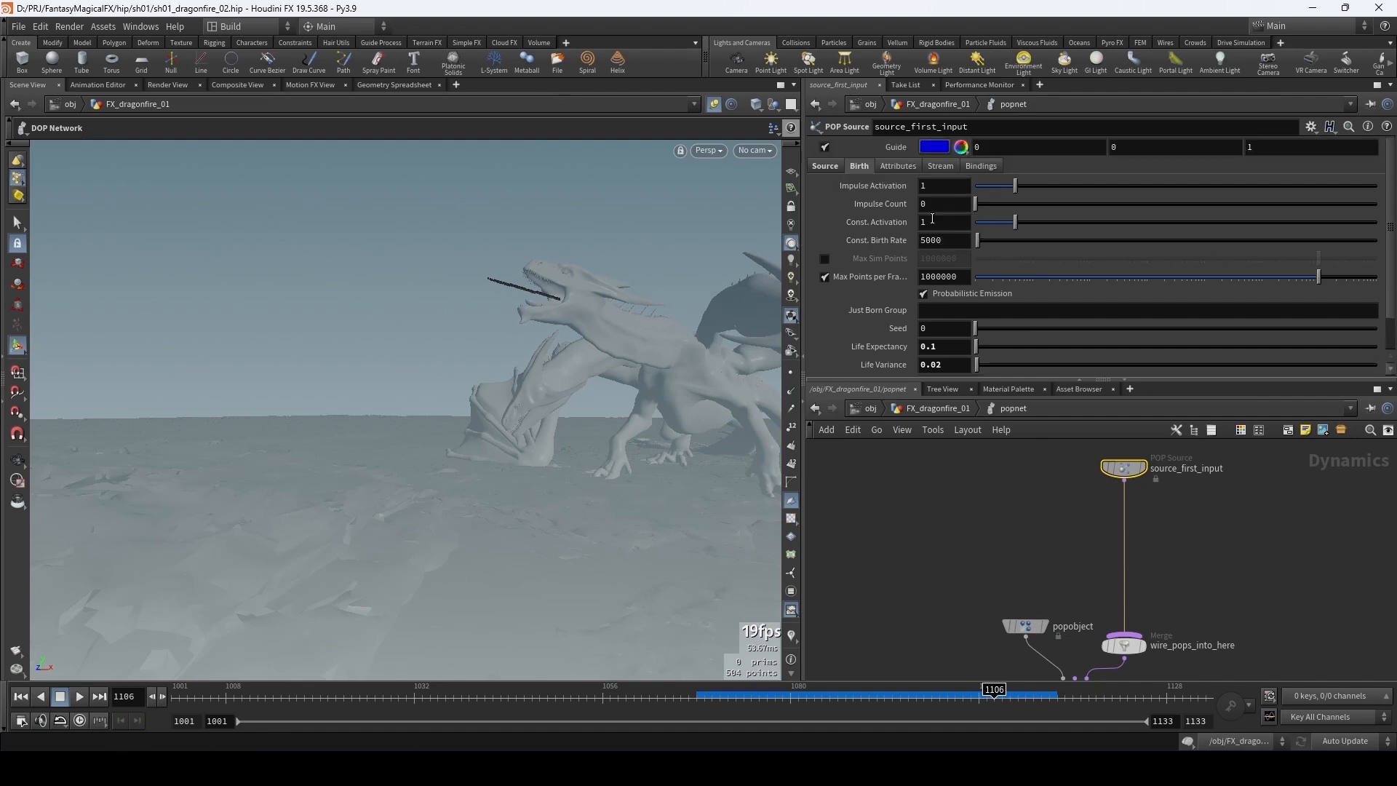
double_click(938, 222)
text($FT)
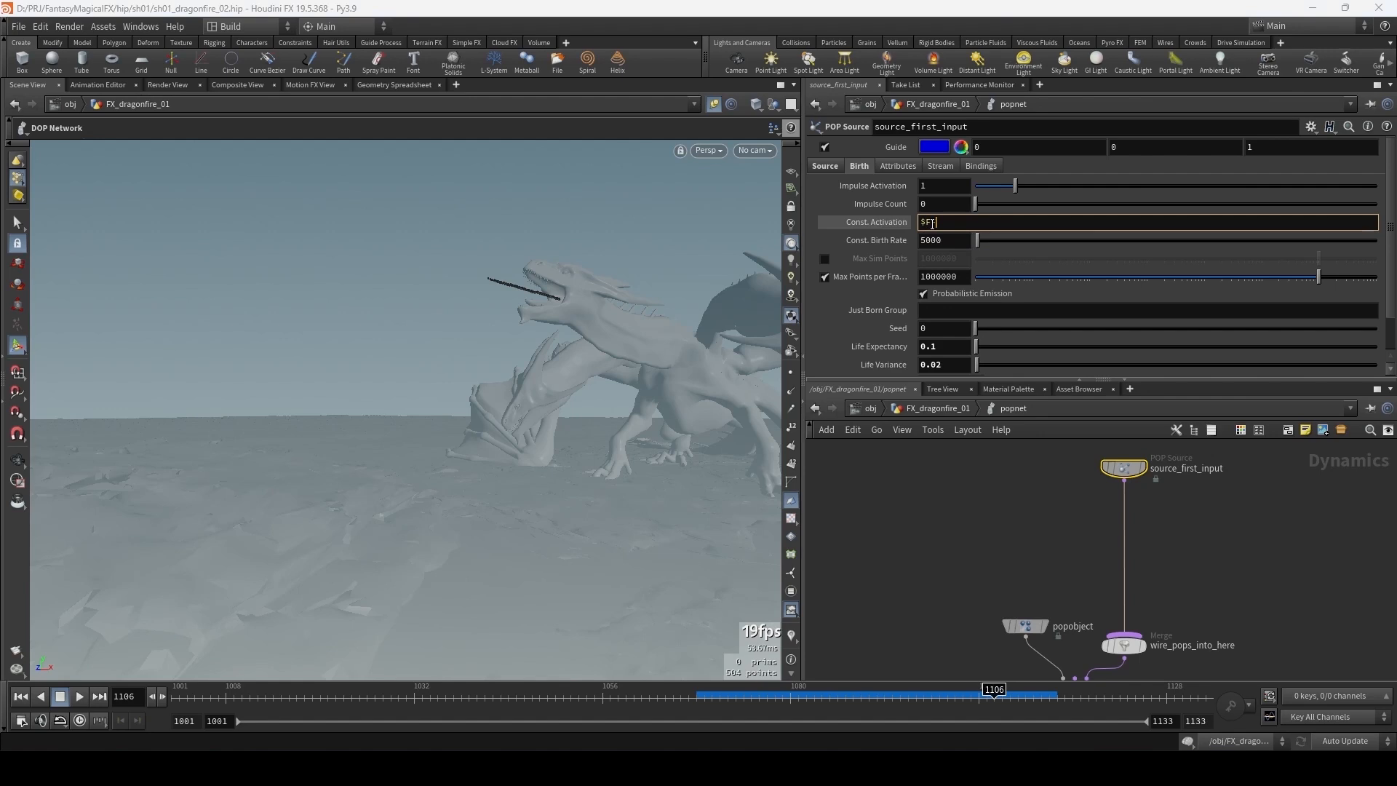
text(<1106)
key(Return)
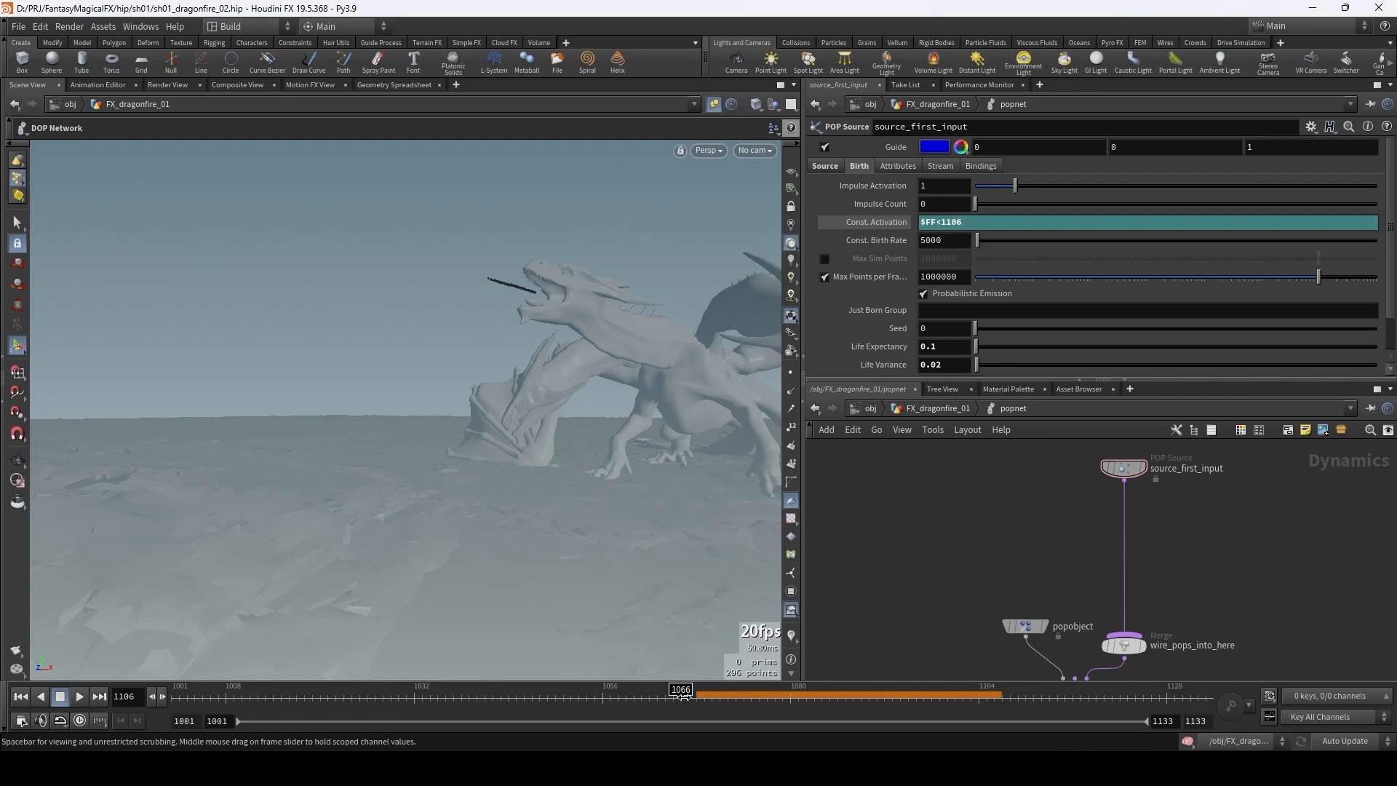
drag(681, 695, 759, 700)
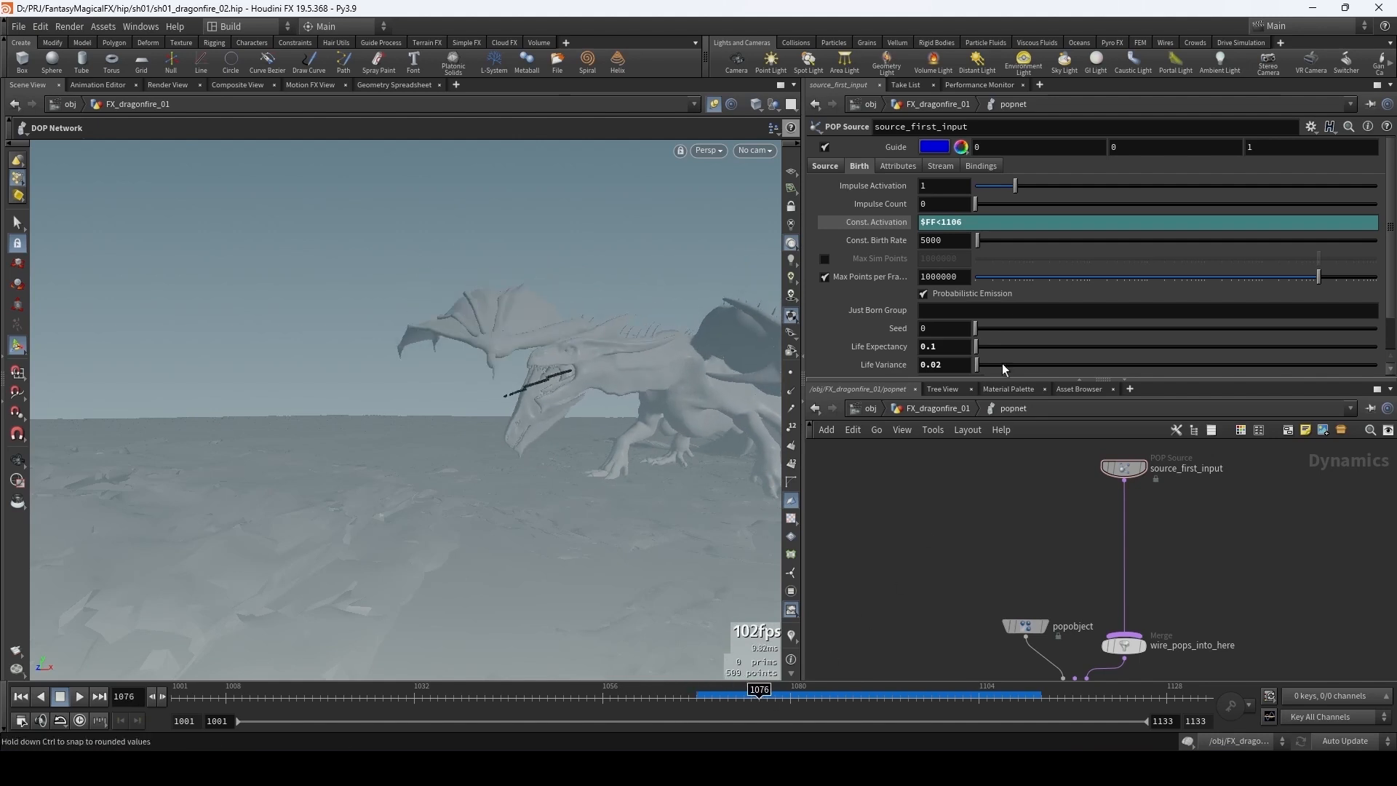
- Try an Inherit Velocity of 3 on source_first_input and preview the stream up to frame 1087
click(898, 166)
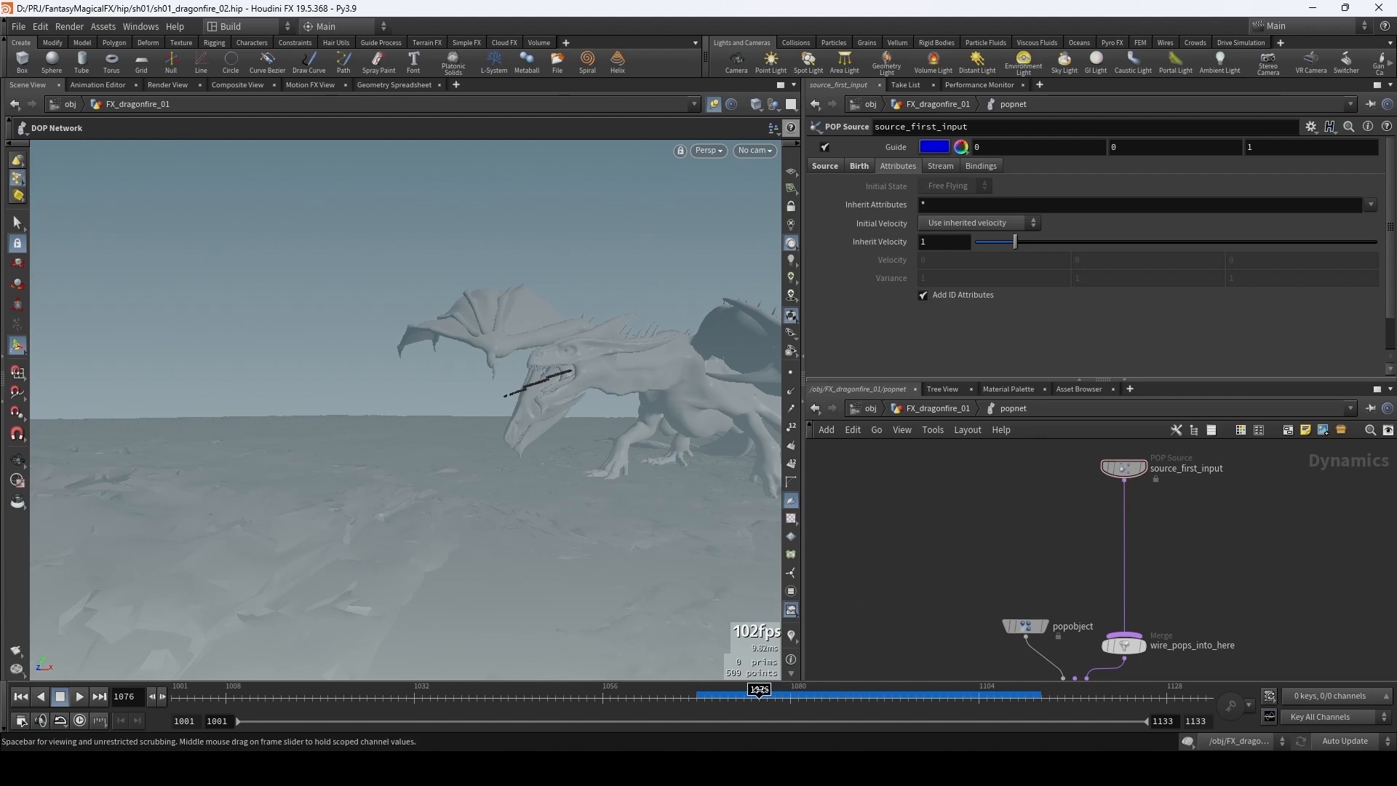
drag(758, 702, 883, 703)
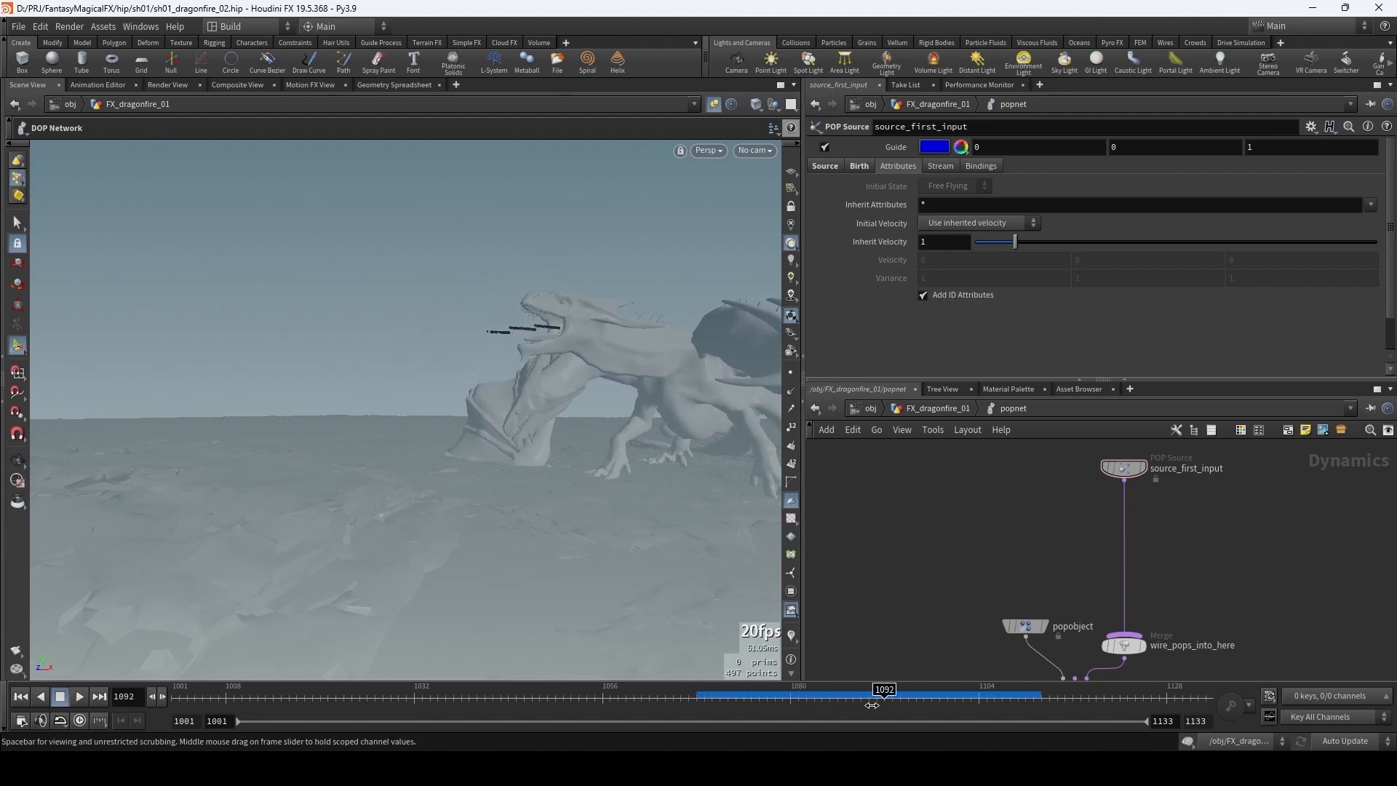
click(930, 243)
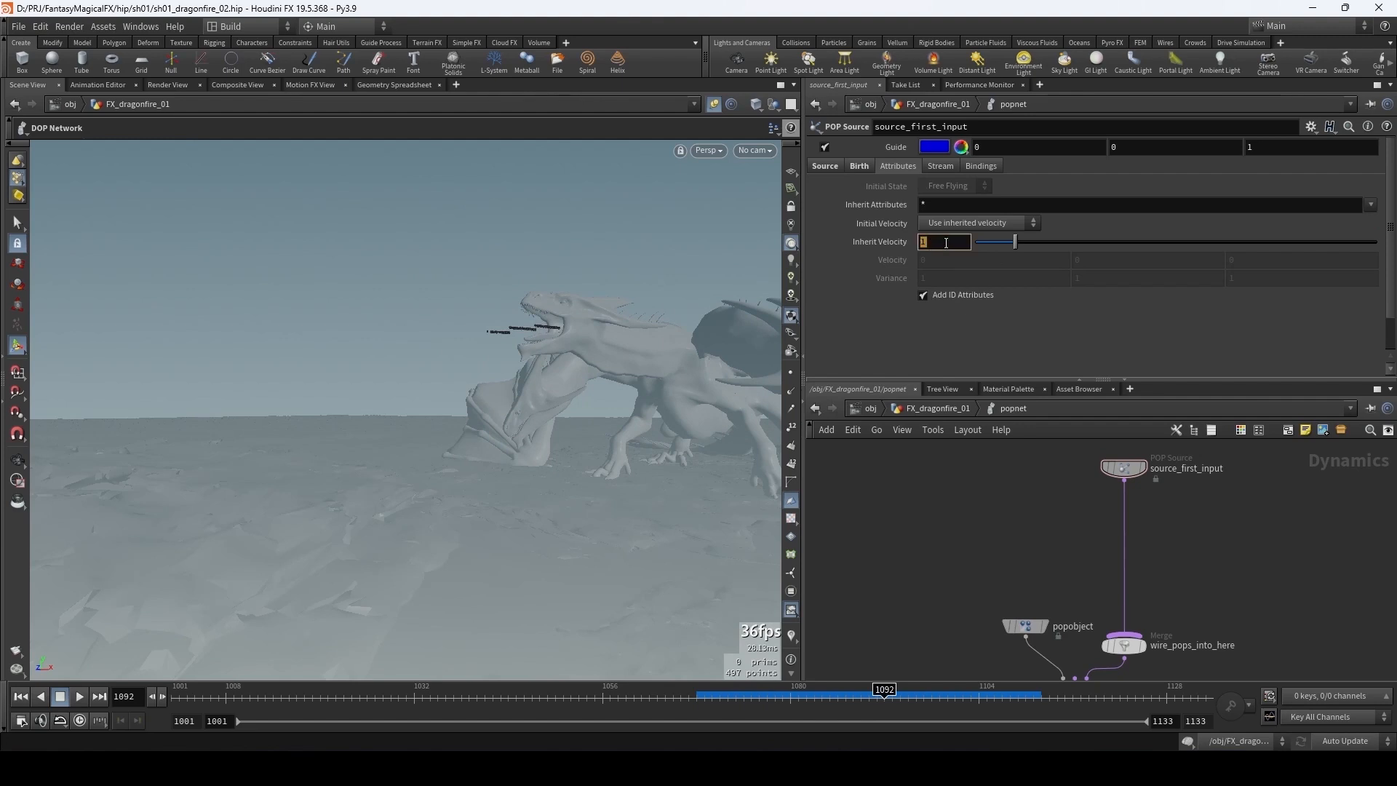
text(3)
key(Return)
click(709, 703)
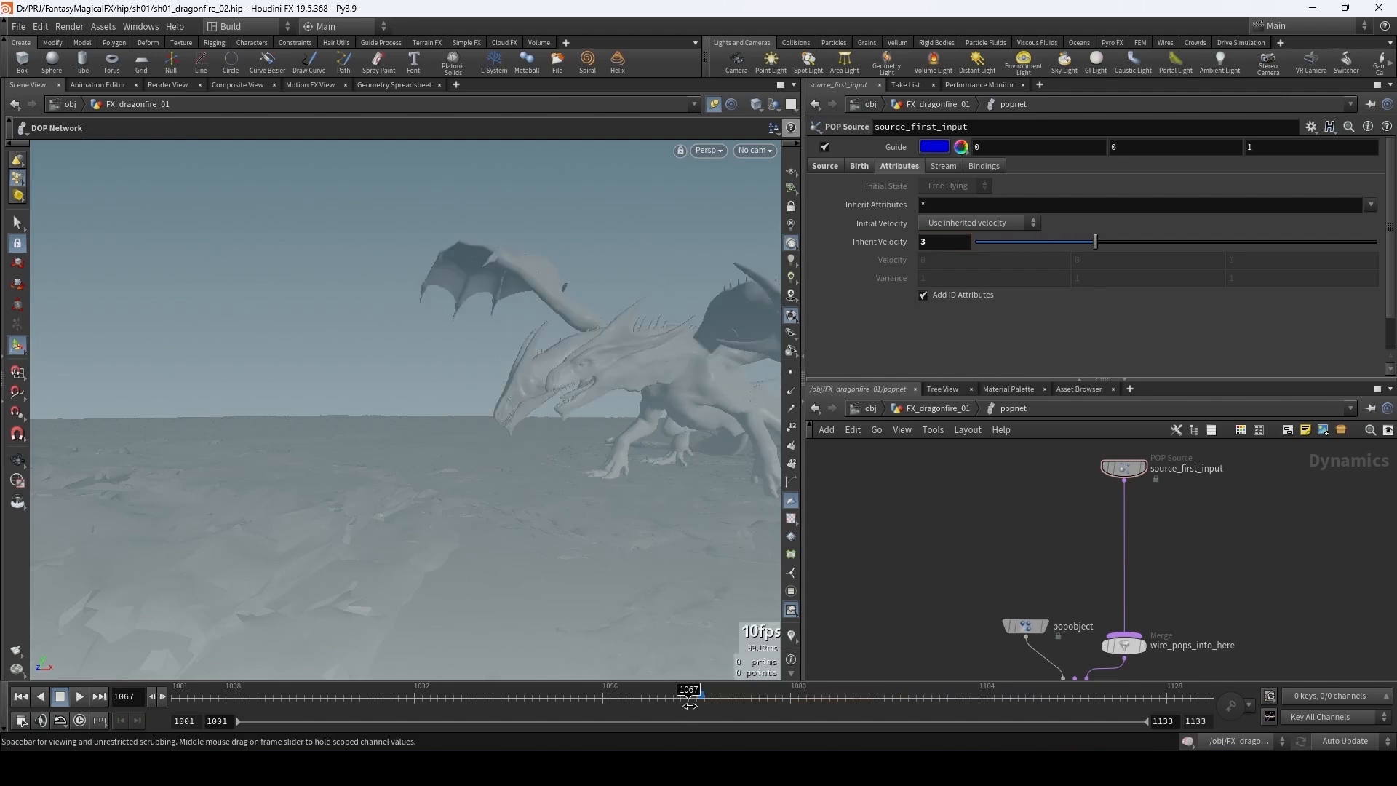
drag(709, 703, 843, 710)
- Set Inherit Velocity to 5.5 and step through the first emission frames between 1067 and 1071
click(945, 242)
text(5.5)
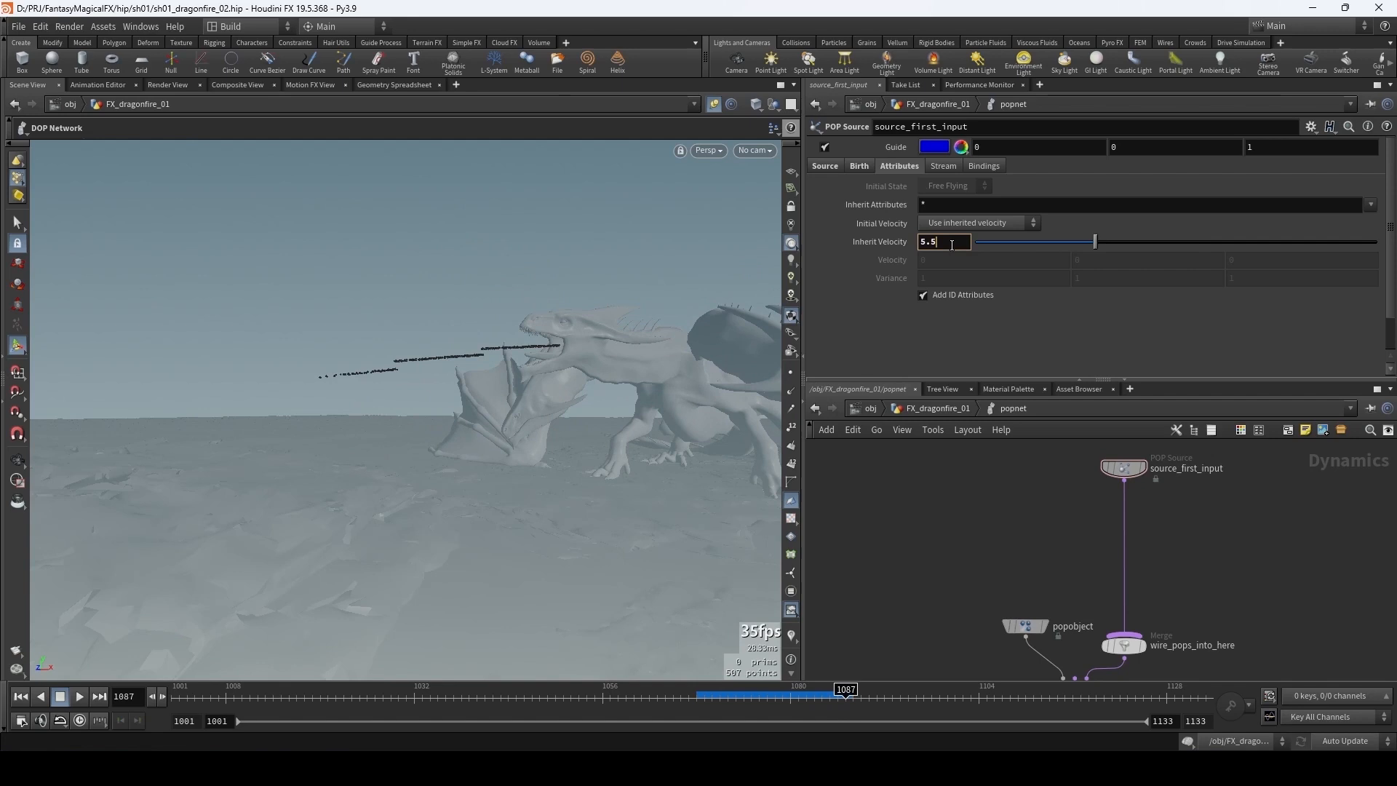
key(Return)
drag(690, 703, 720, 704)
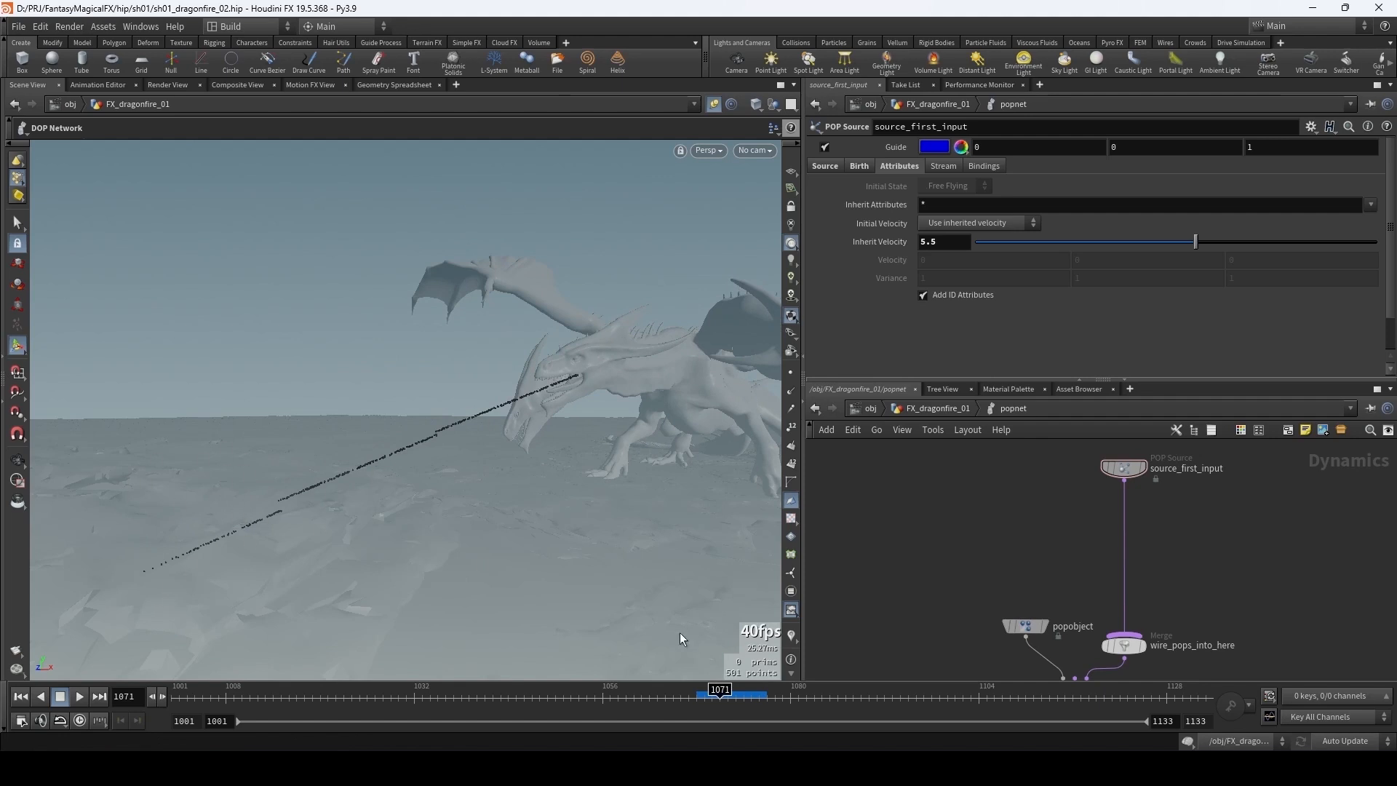
drag(716, 703, 687, 711)
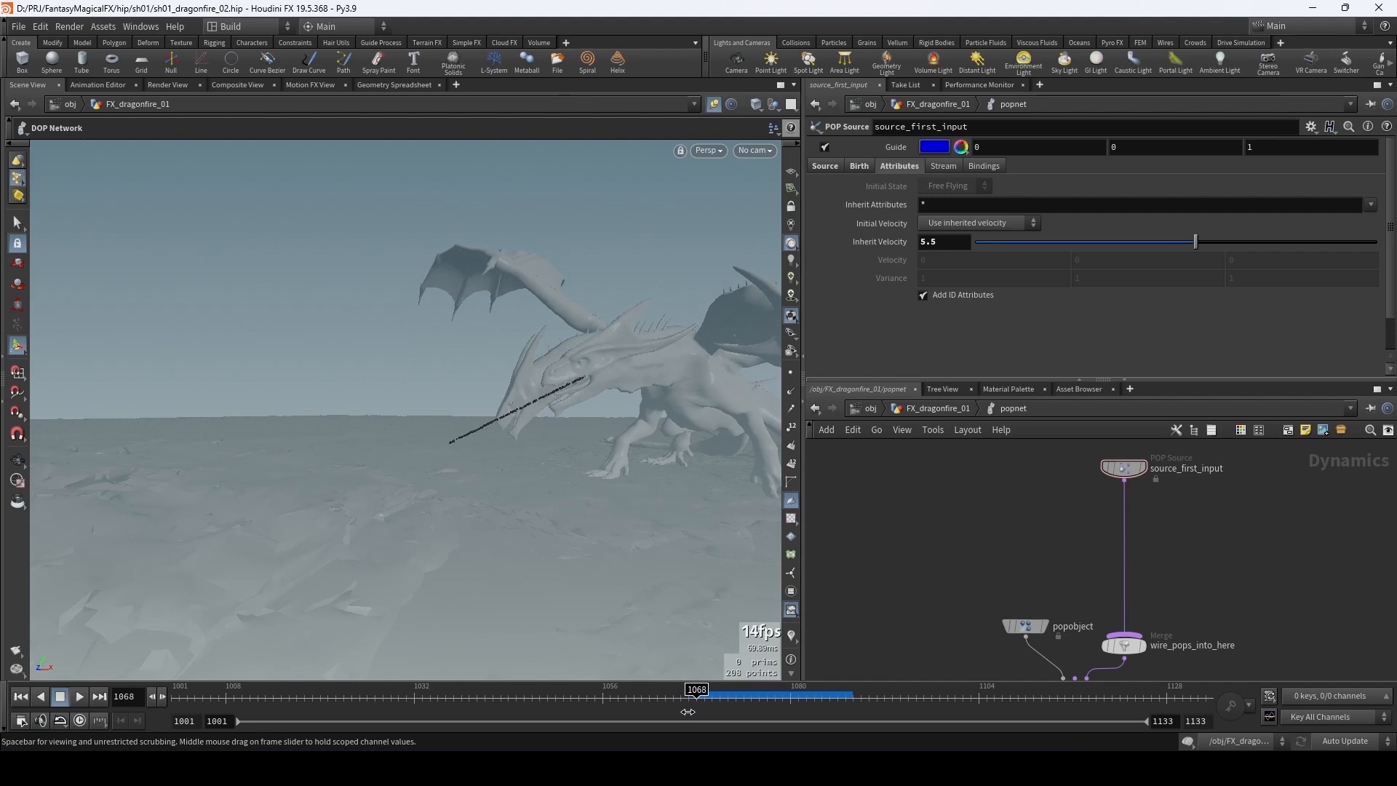
key(Left)
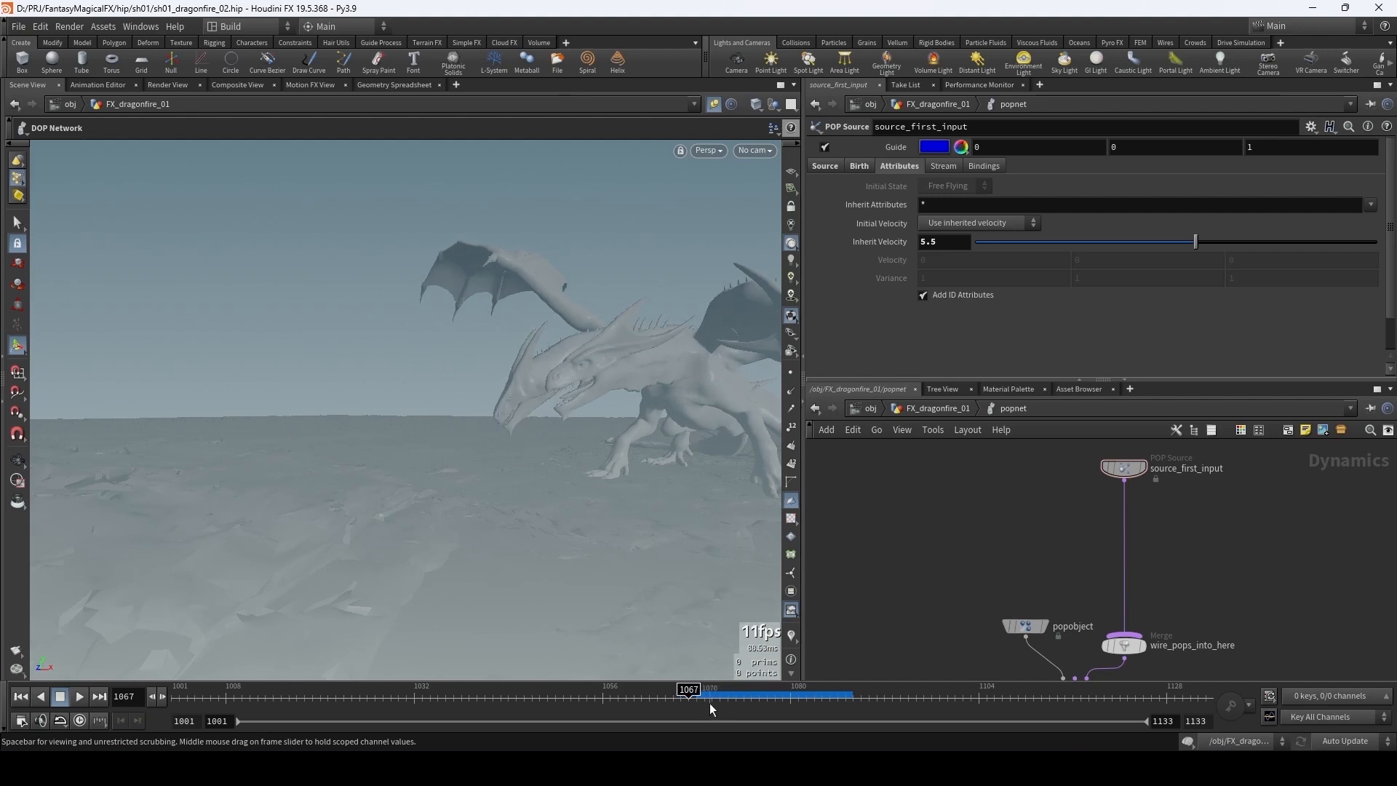
key(Right)
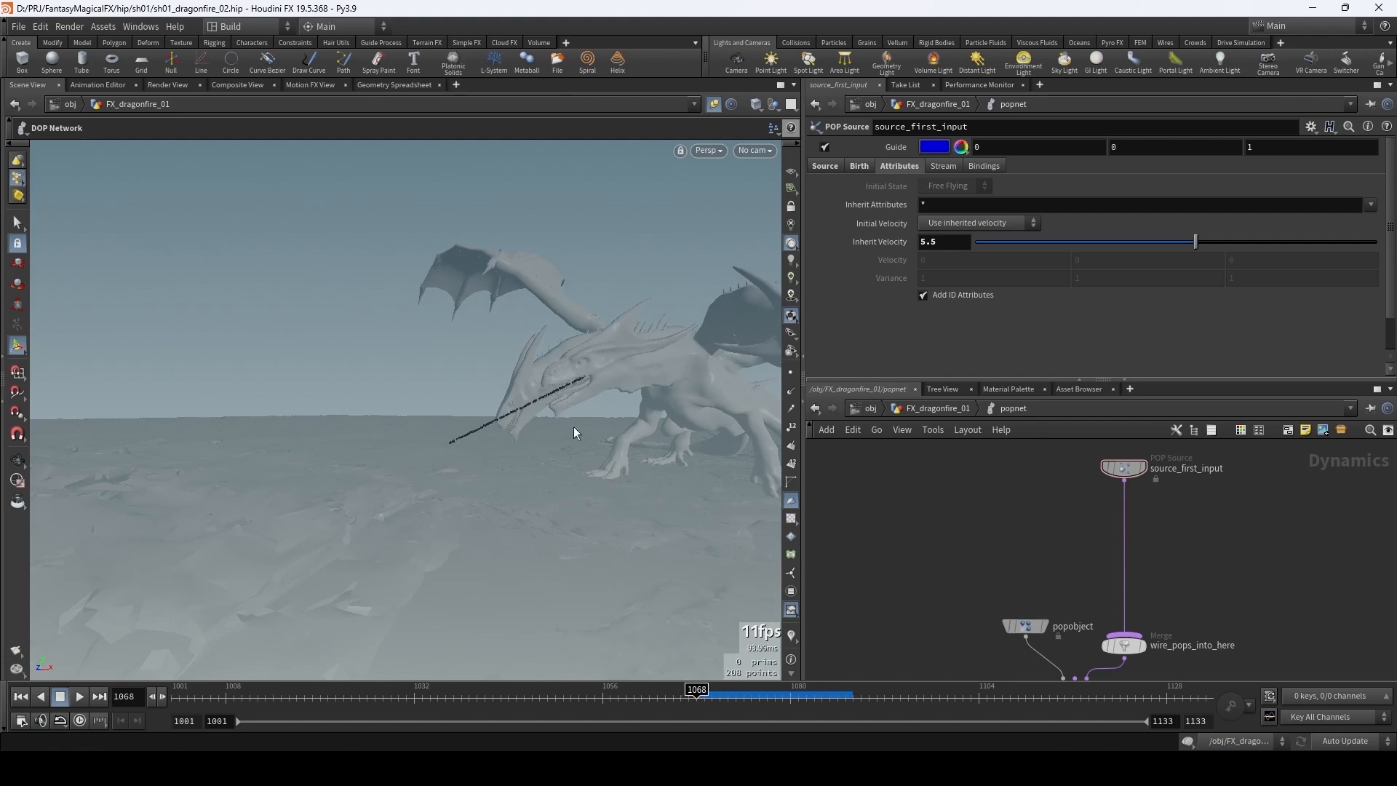
key(Right)
key(Right)
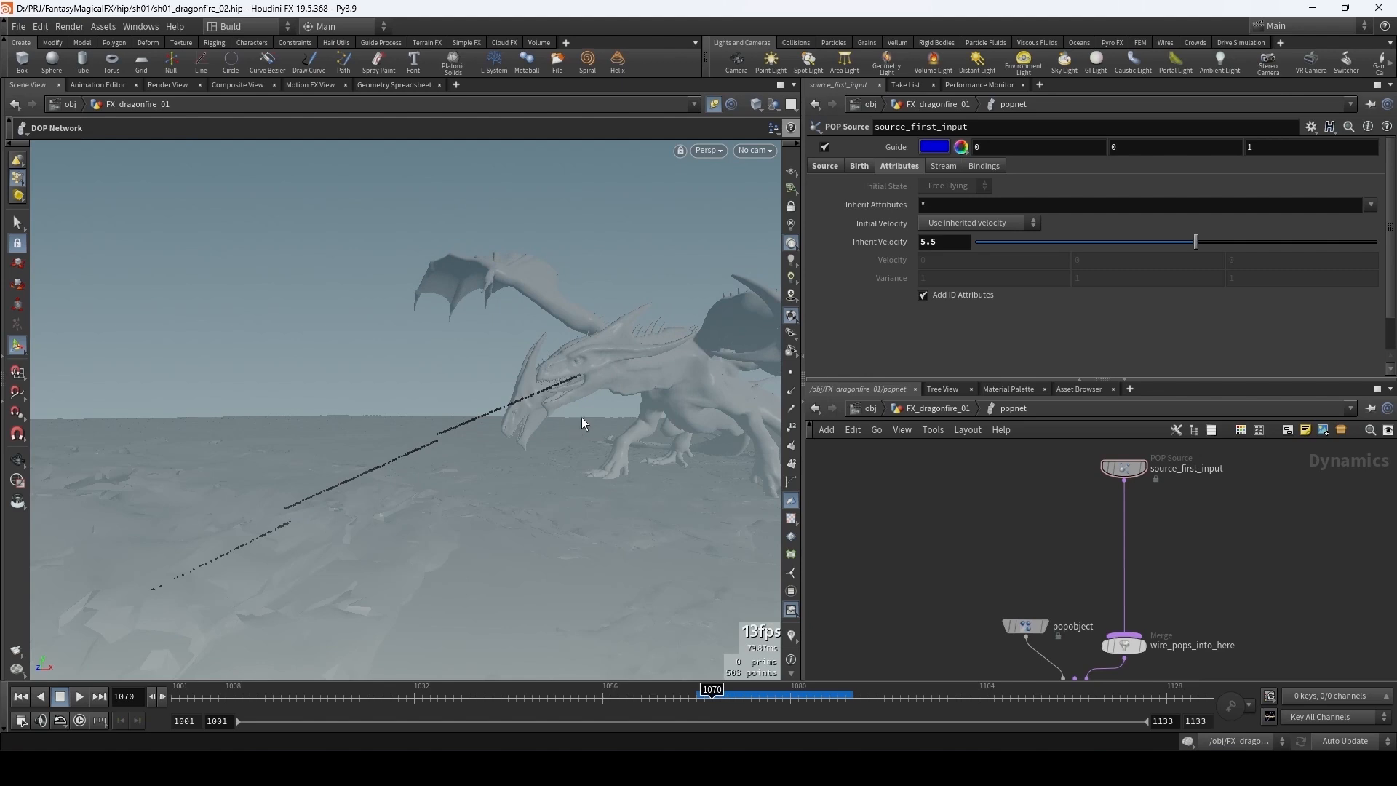
- Keyframe Inherit Velocity at 5.5 on frame 1070 and at 3.5 on frame 1068
alt+click(944, 242)
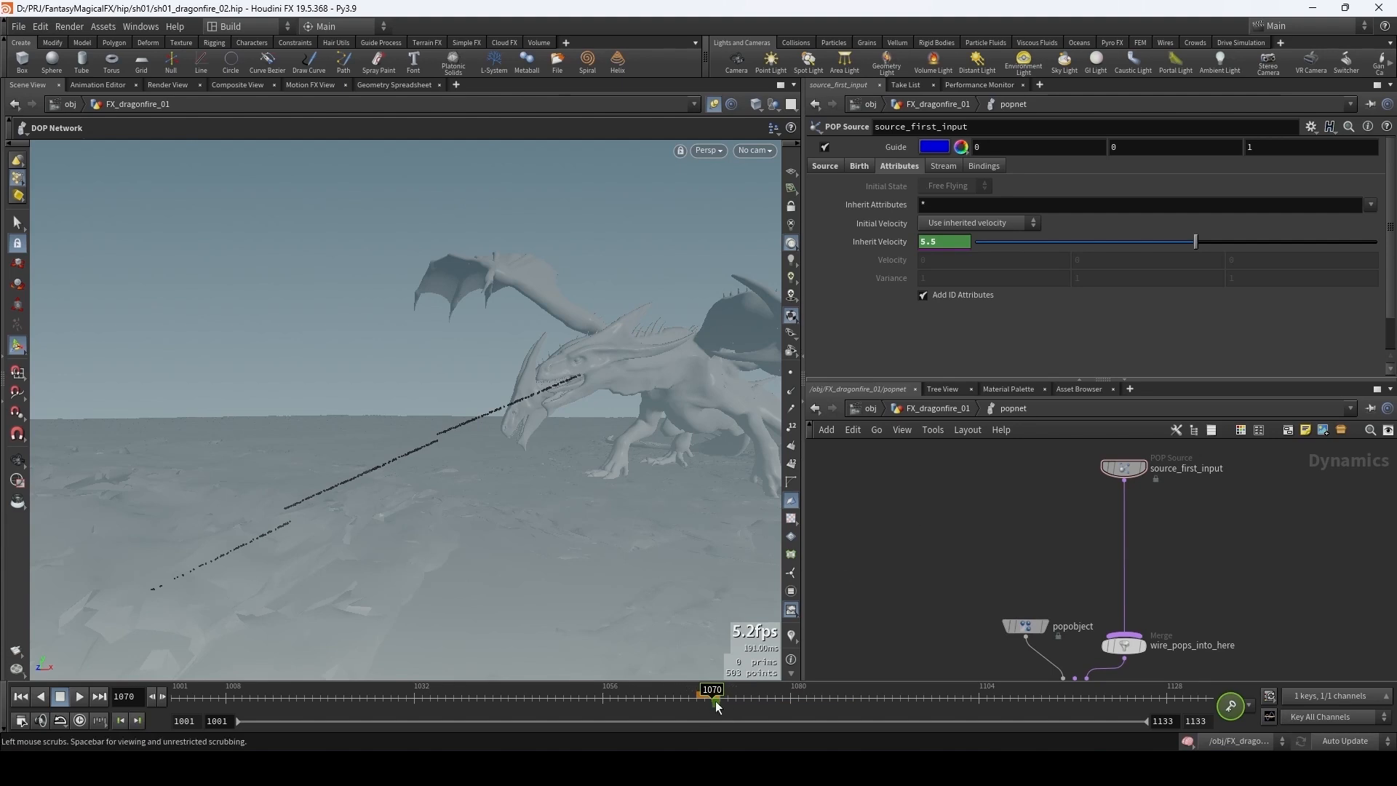
key(Left)
key(Left)
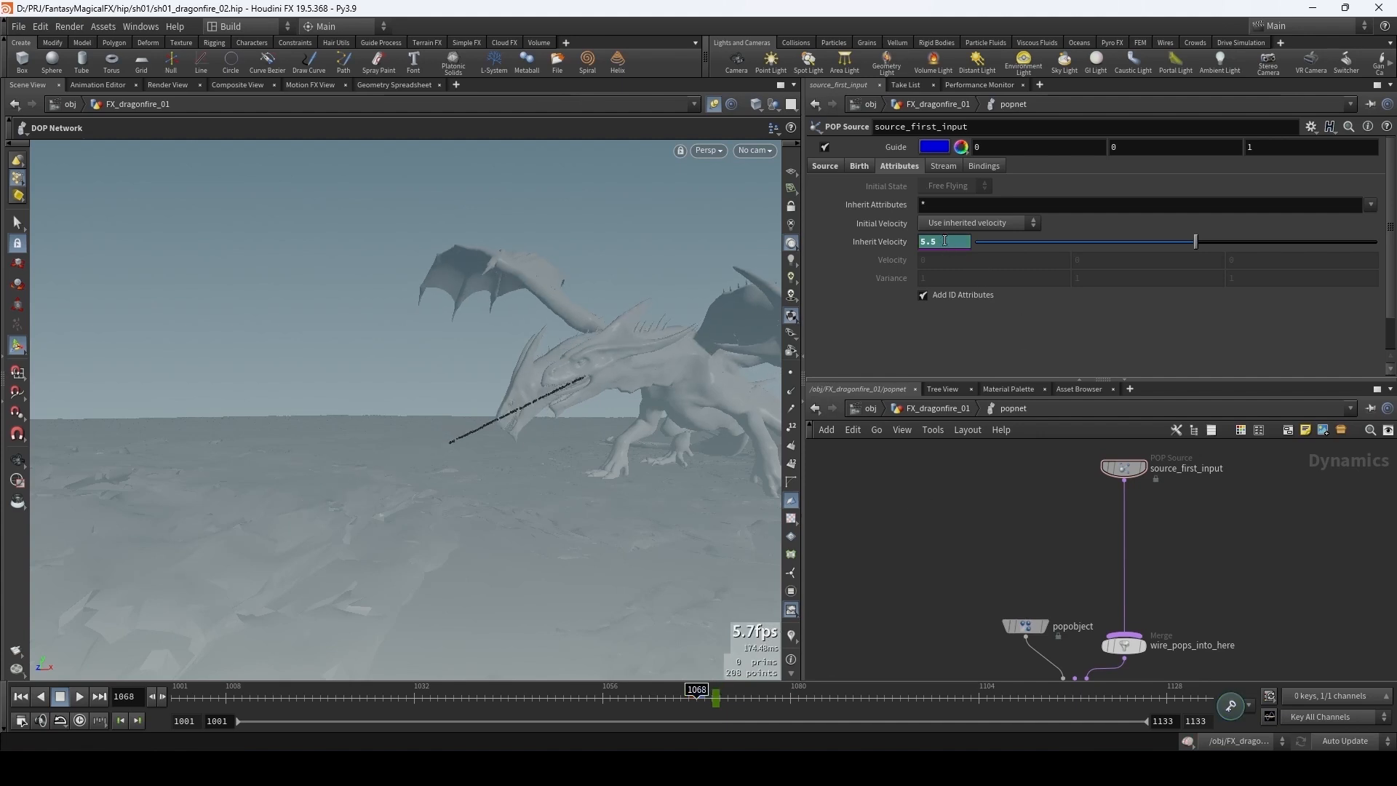
text(3.5)
key(Return)
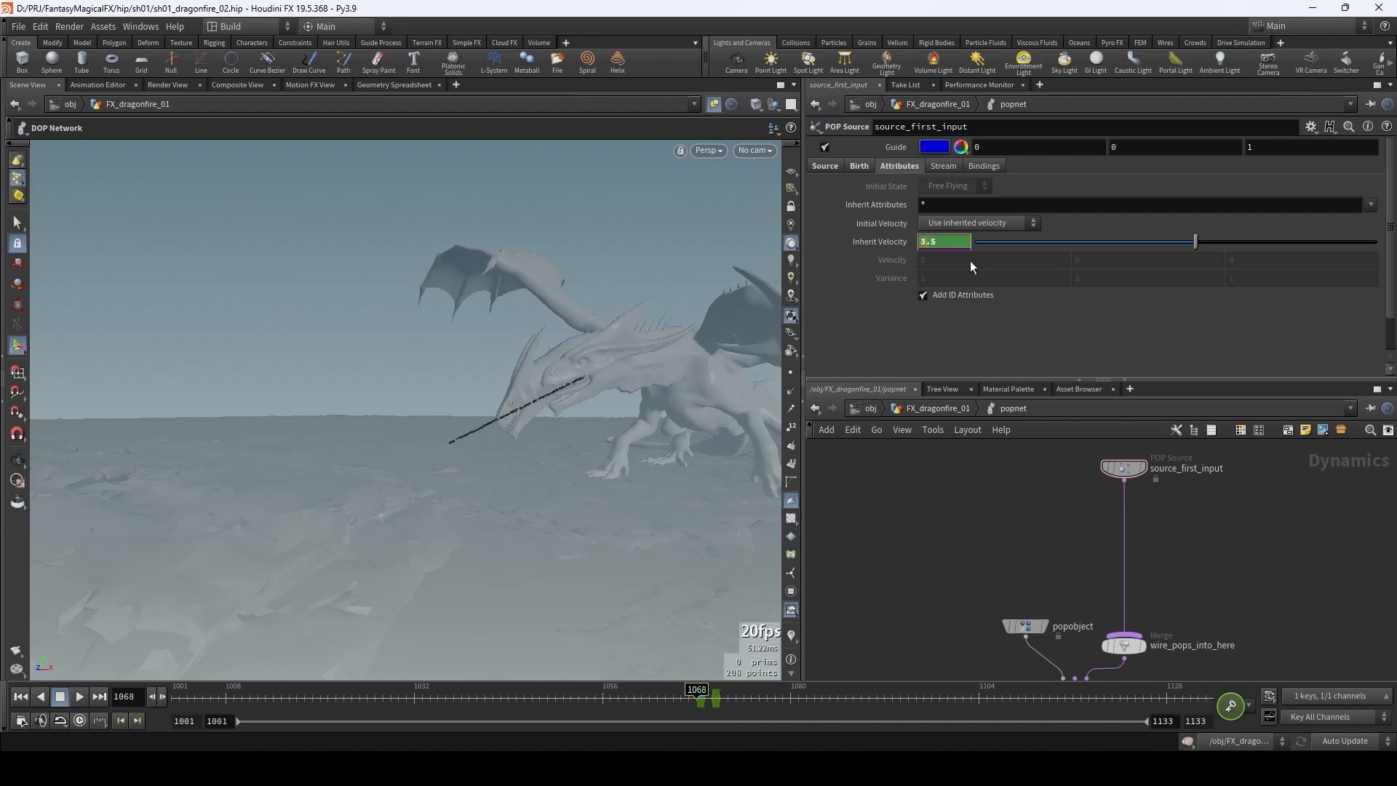
drag(913, 627, 913, 629)
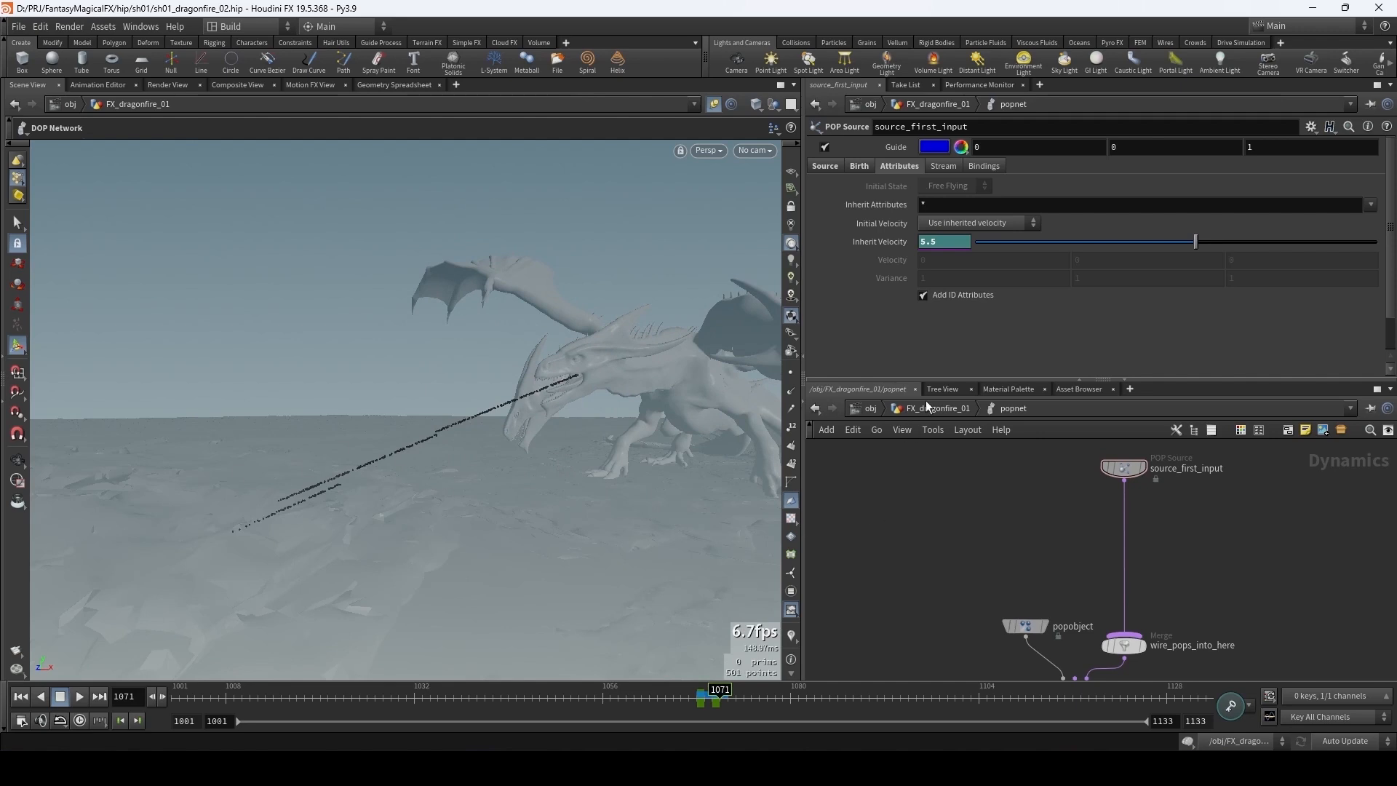
- Scrub the simulation to frame 1089 to check the particle stream, and bring the whole popnet node chain into view
drag(715, 698, 861, 695)
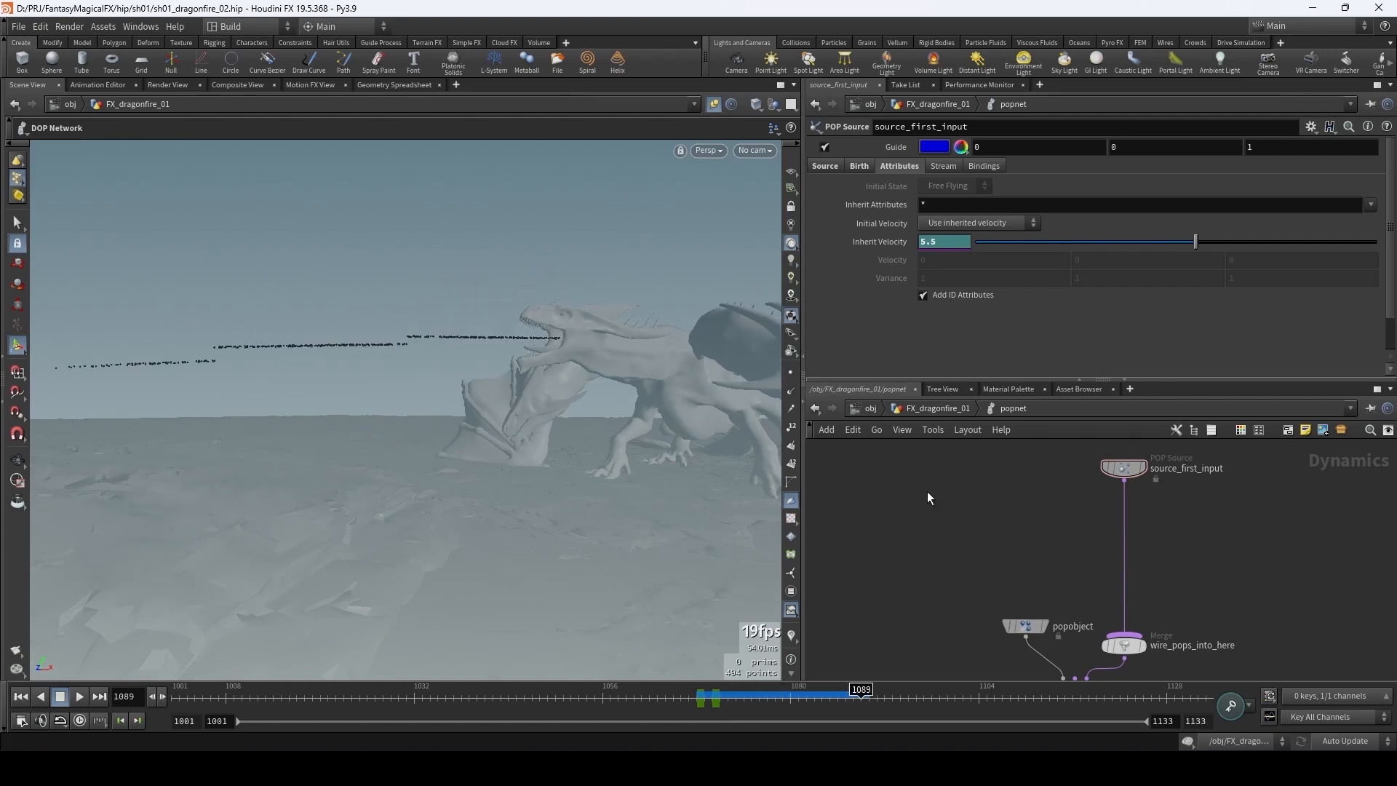
middle_drag(968, 548, 967, 517)
scroll(1016, 524, down, 2)
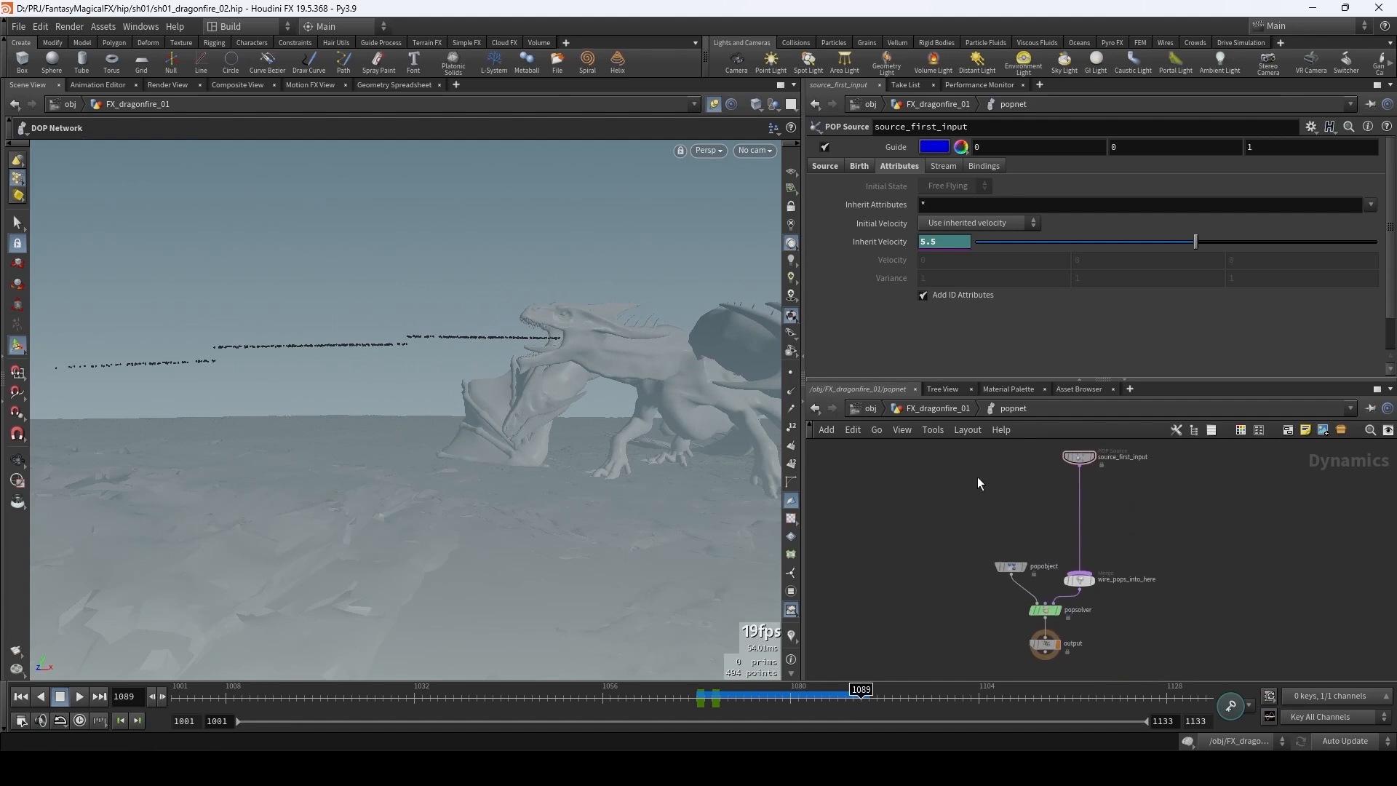
- Try 2 substeps on the popnet DOP network and play the particle stream up to frame 1088
click(944, 408)
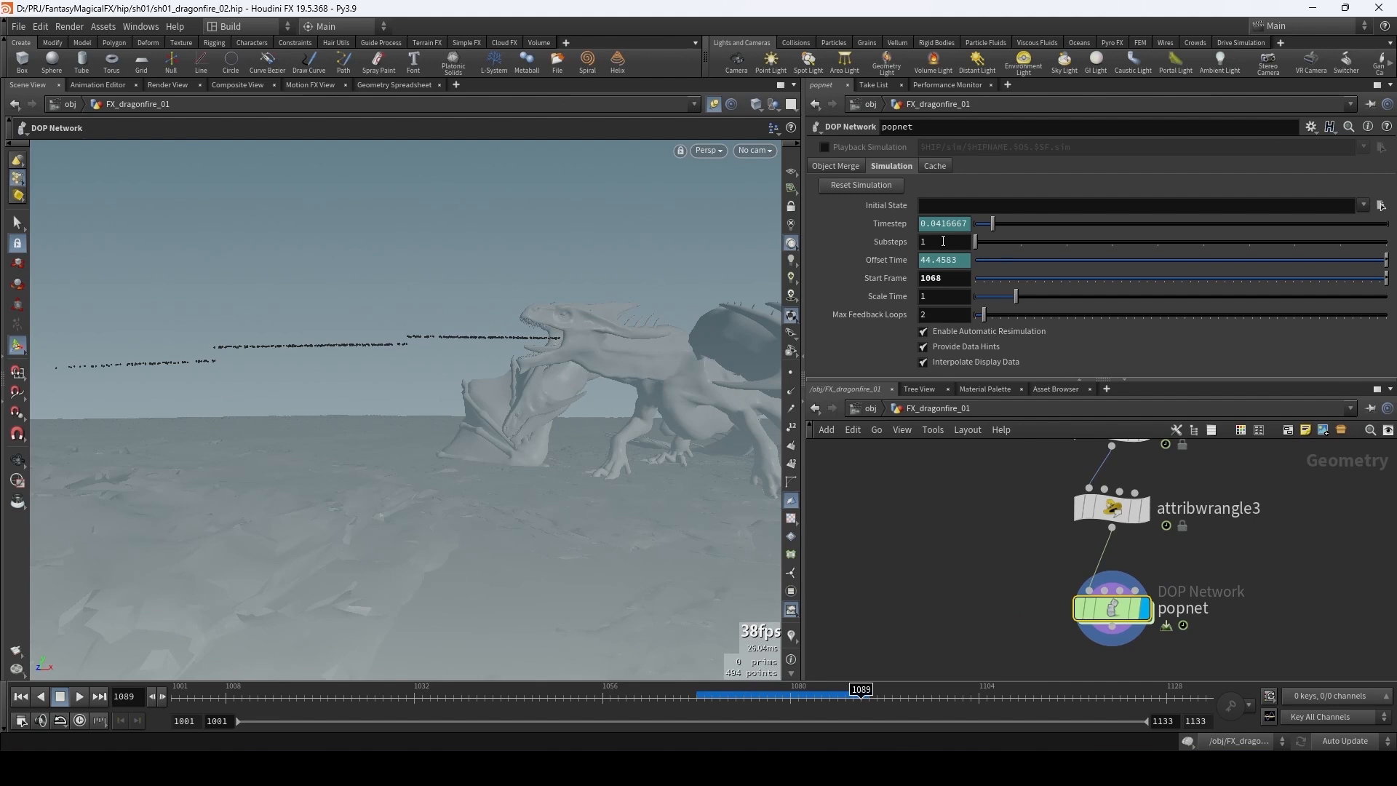
double_click(944, 240)
text(2)
key(Return)
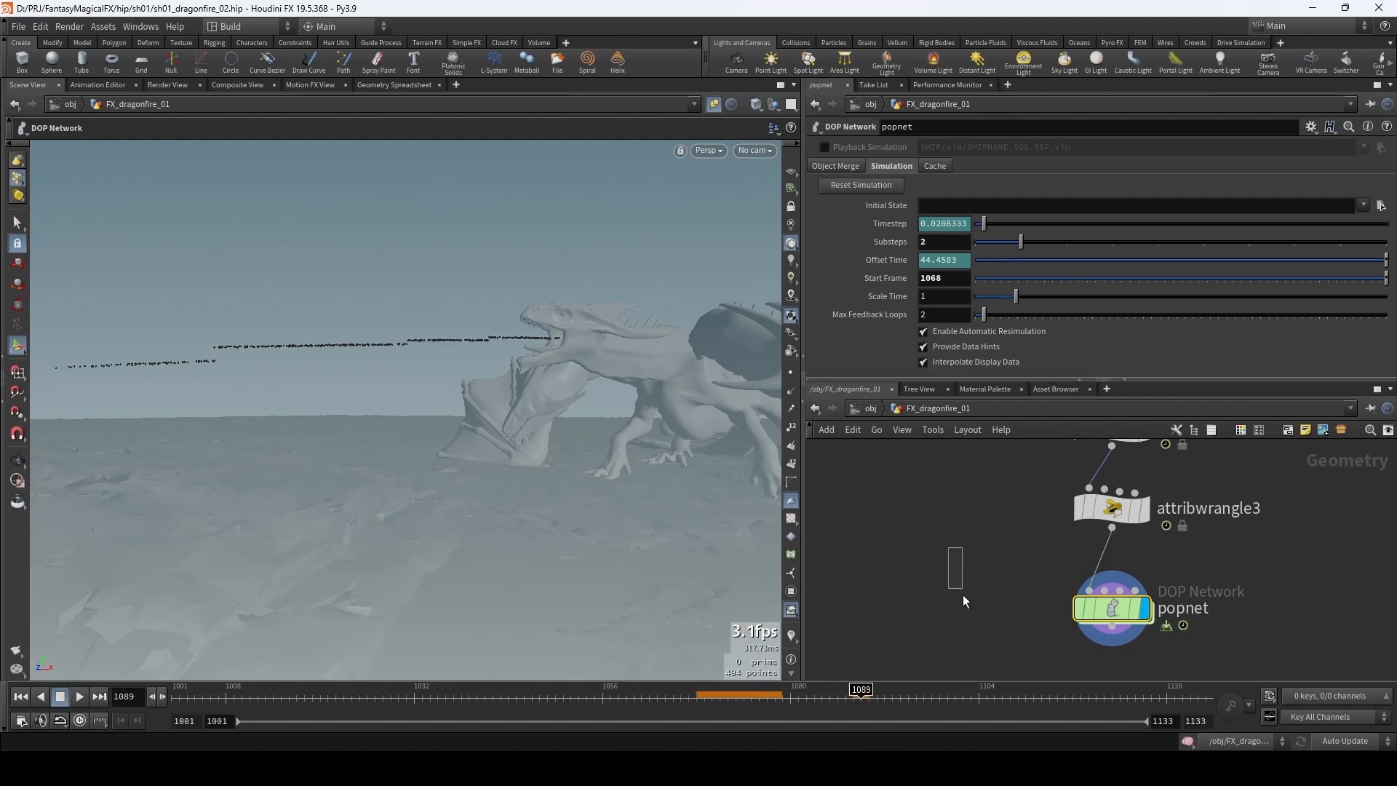
click(708, 698)
key(Up)
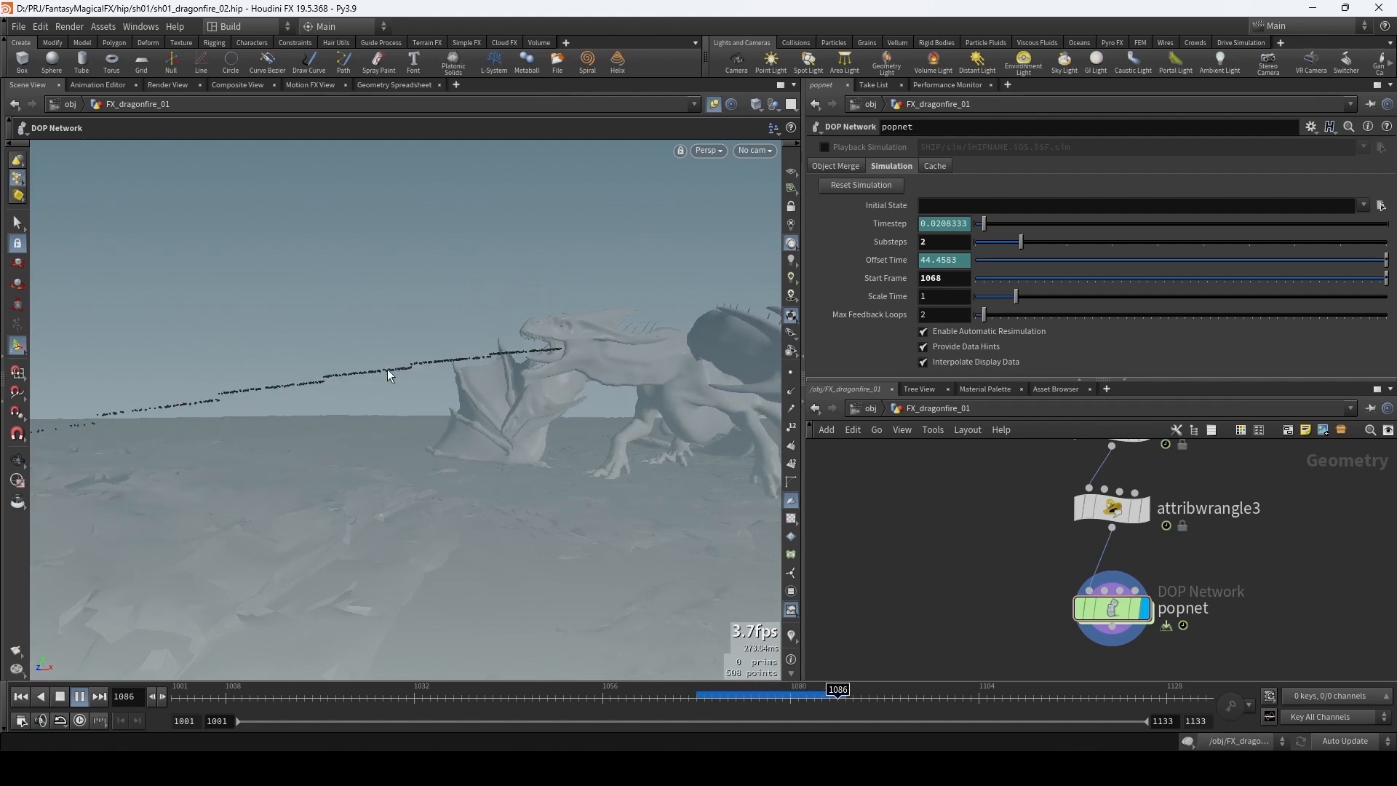
key(Up)
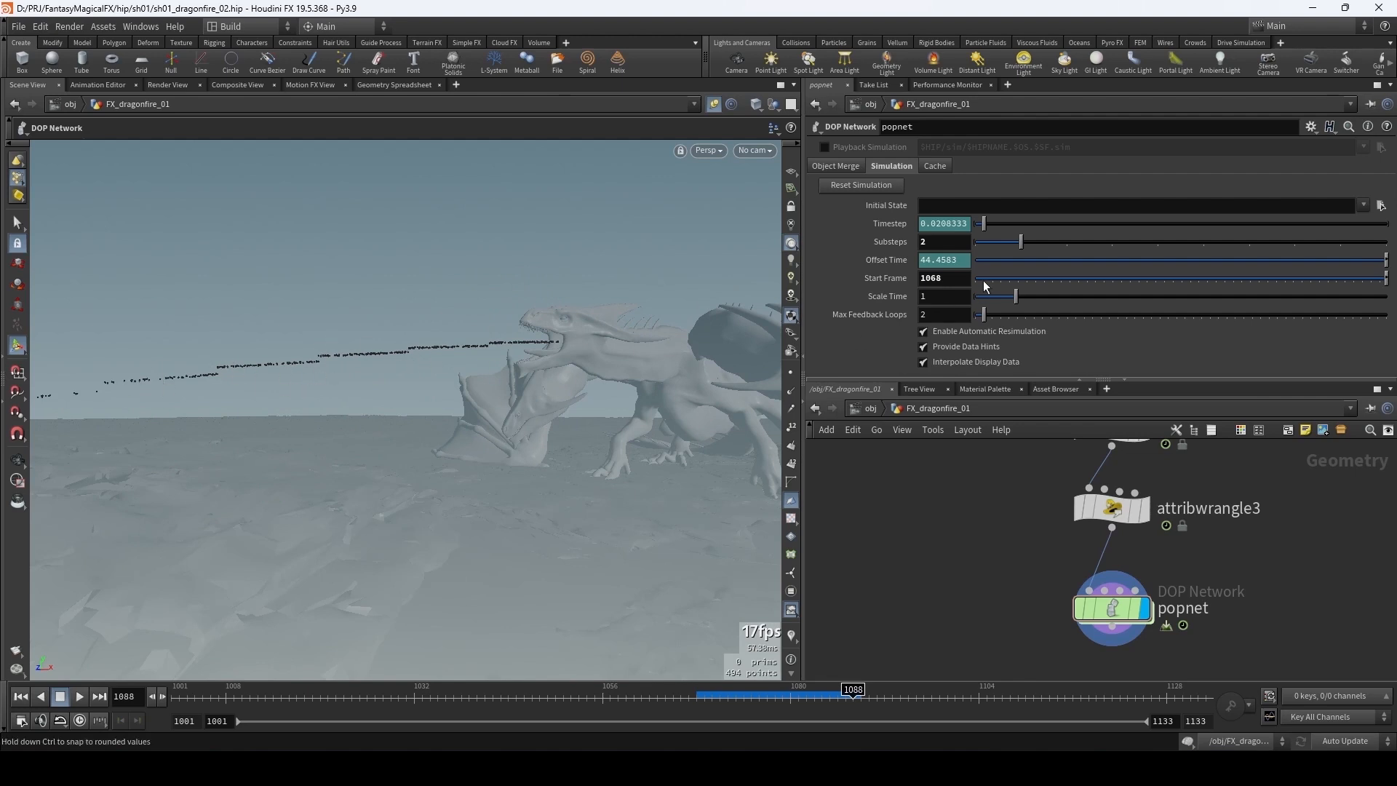
- Set the popnet's substeps to 4 and replay the simulation from frame 1068 to 1079
click(934, 242)
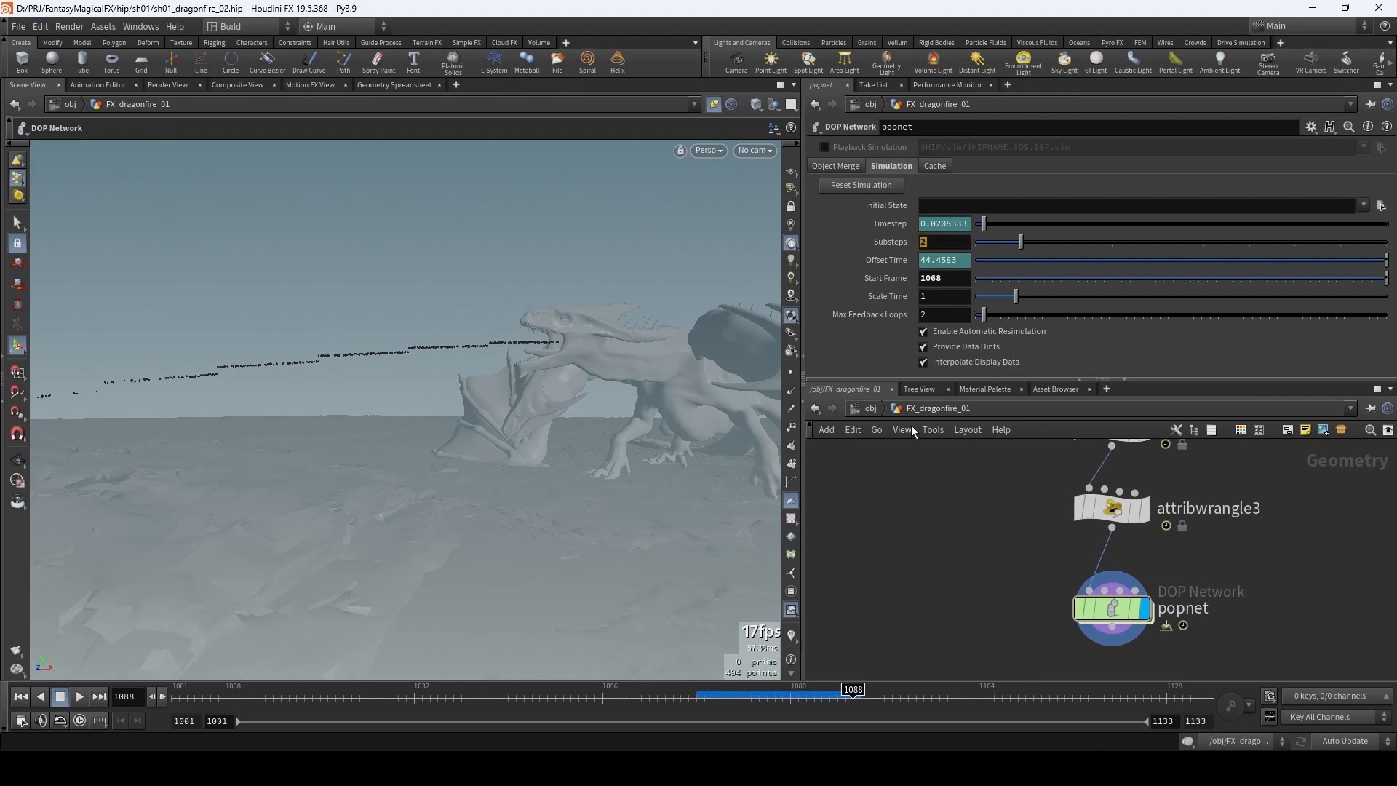
text(4)
key(Return)
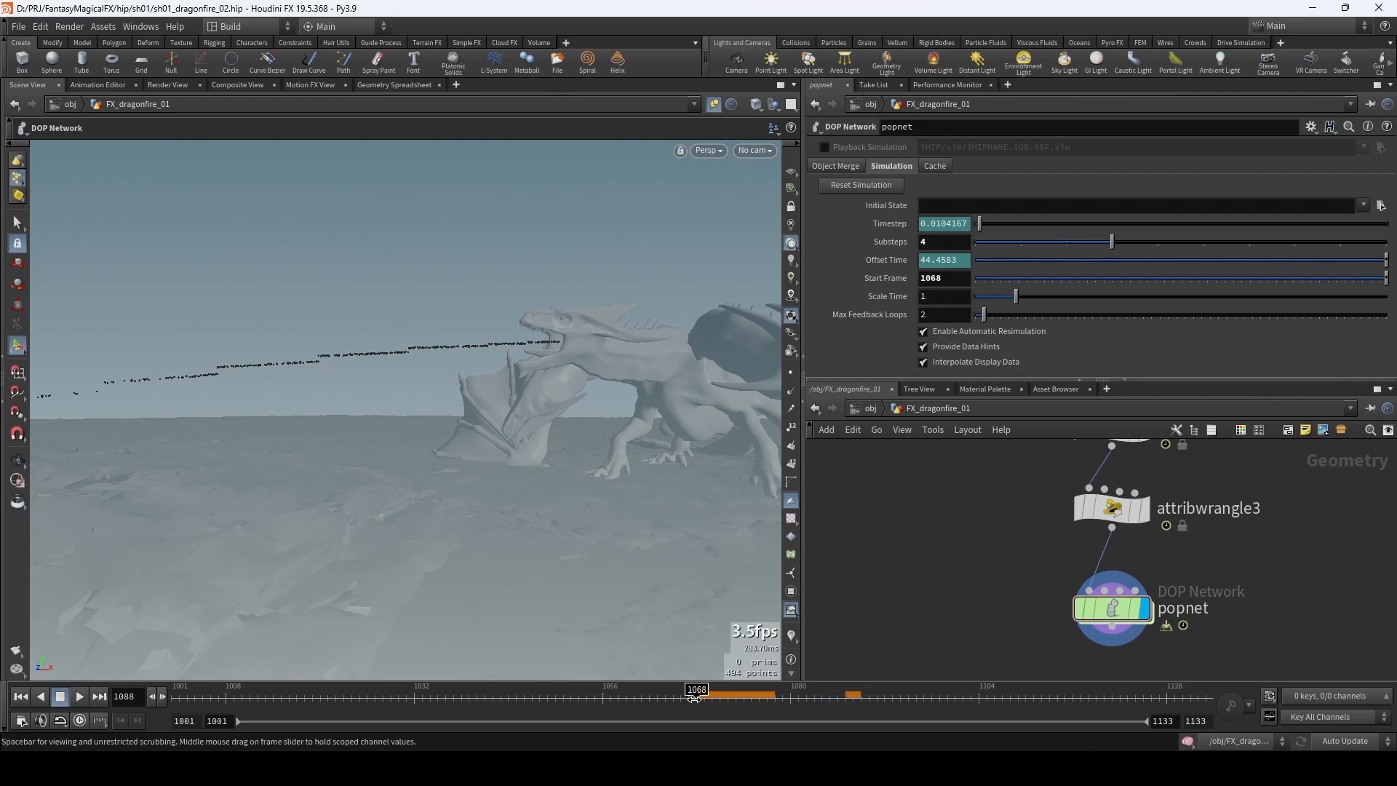
click(694, 697)
key(Up)
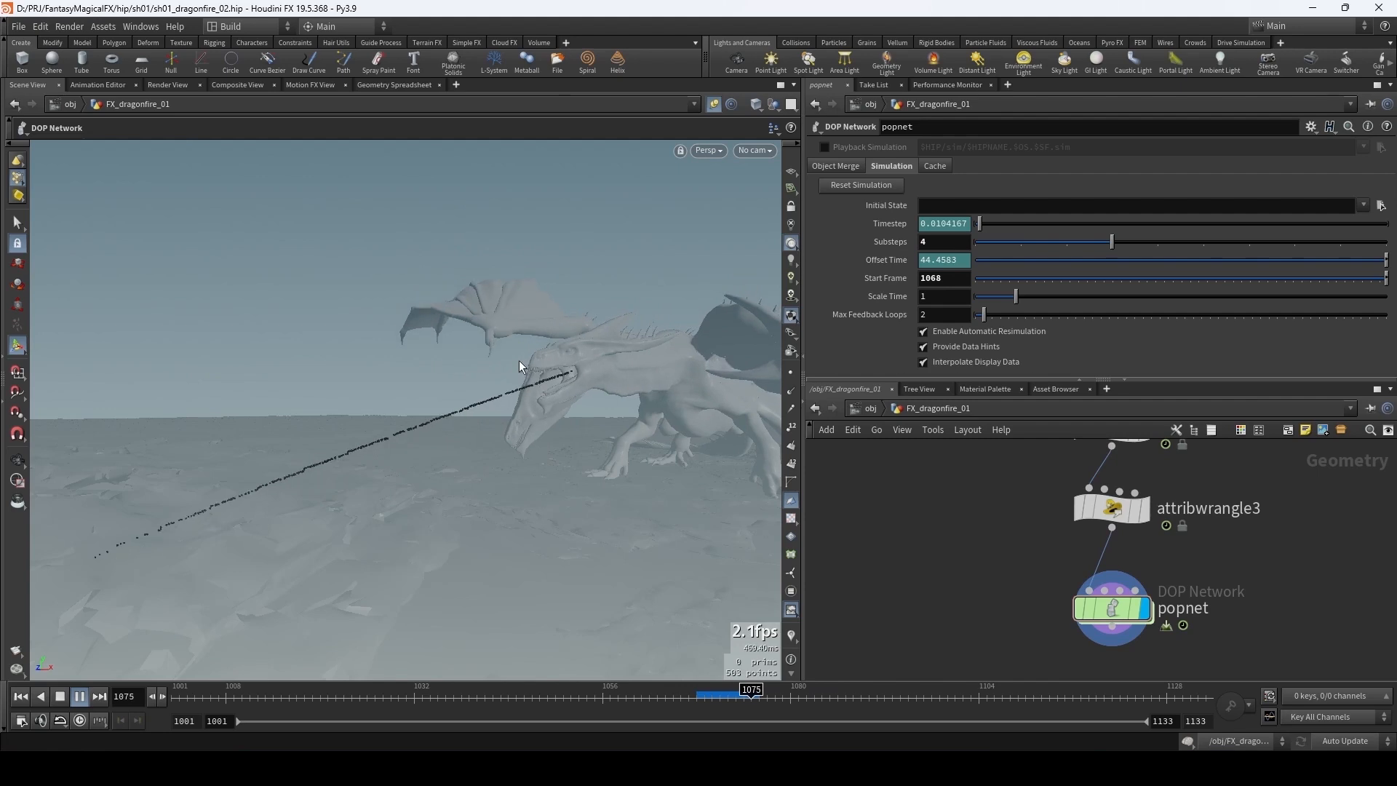
key(Up)
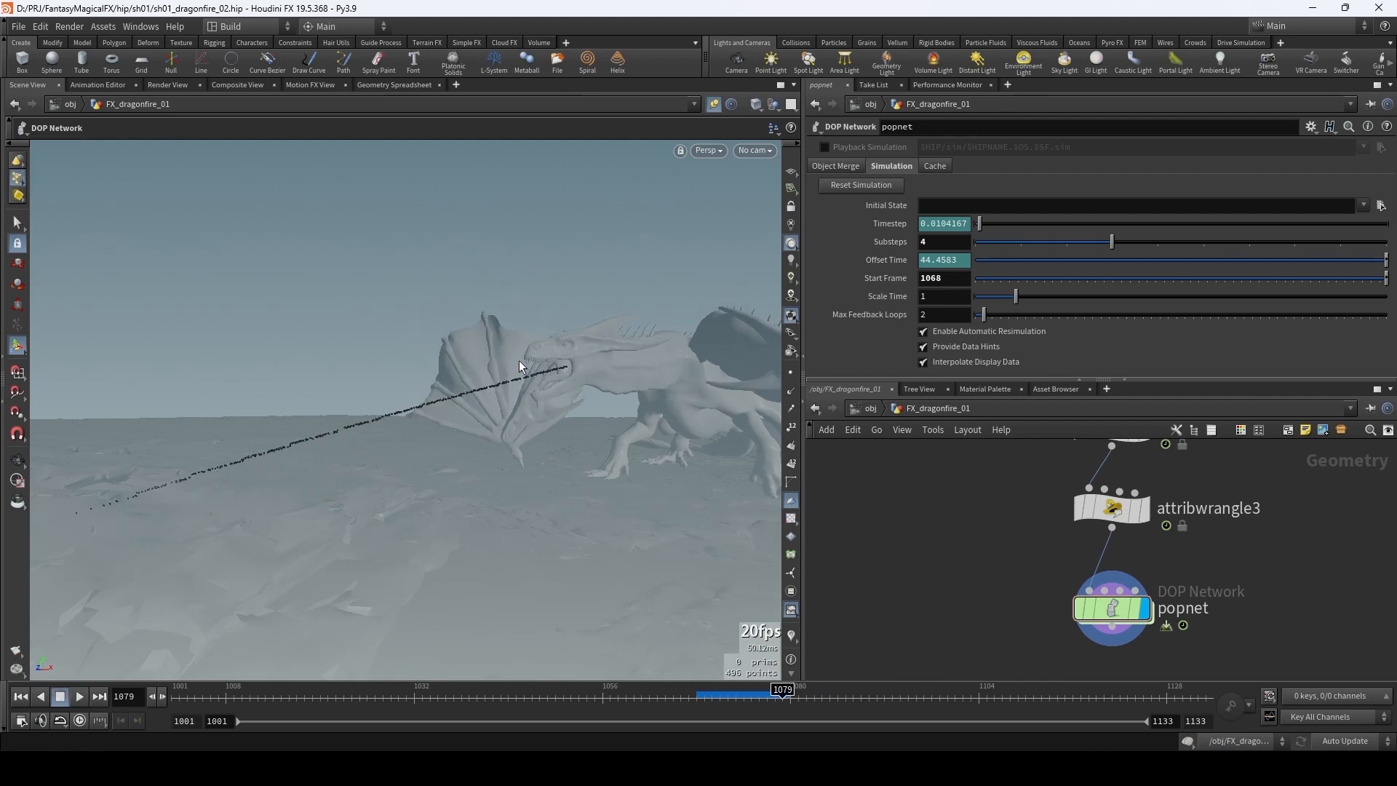
- Go inside the popnet and play on to frame 1087, inspecting the particle stream from the dragon's mouth
mouse_move(1113, 611)
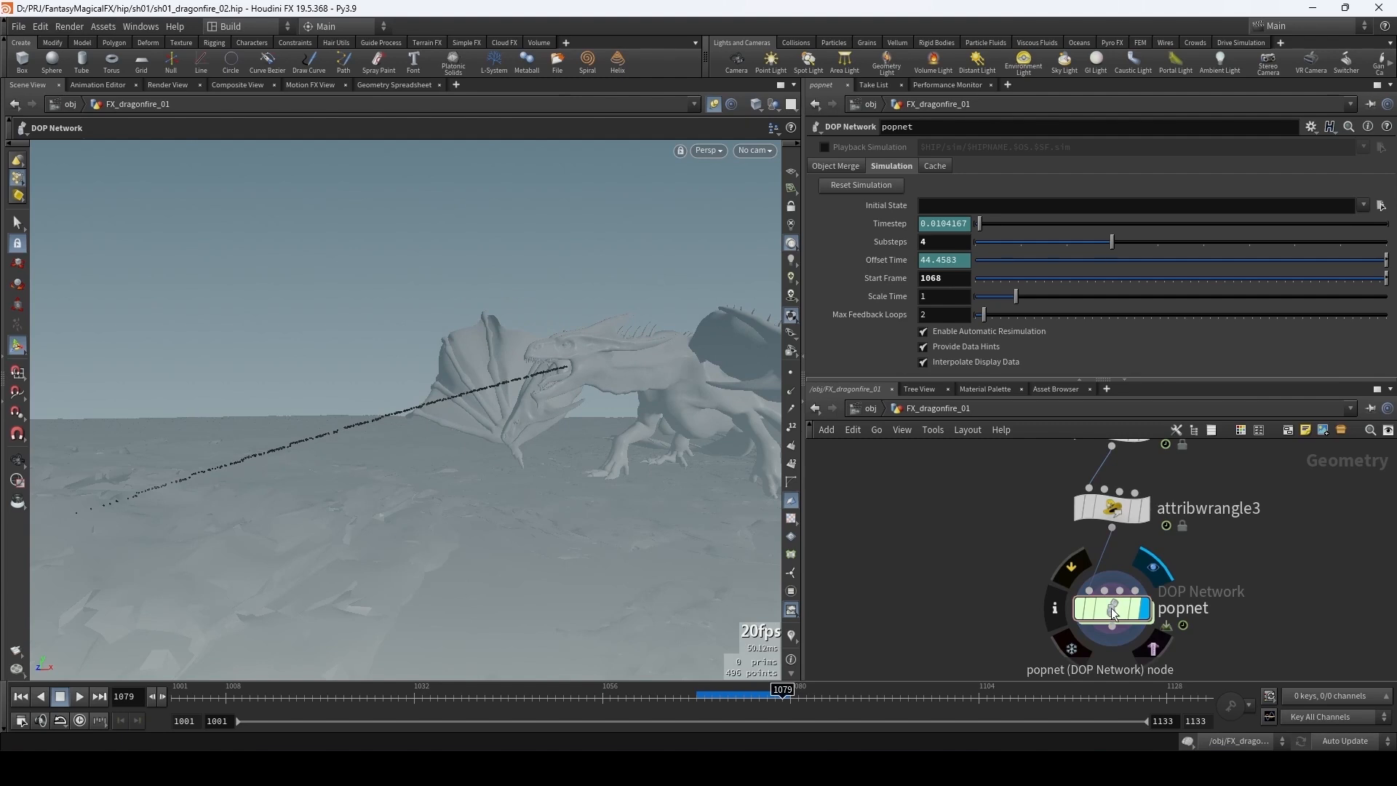
double_click(1113, 610)
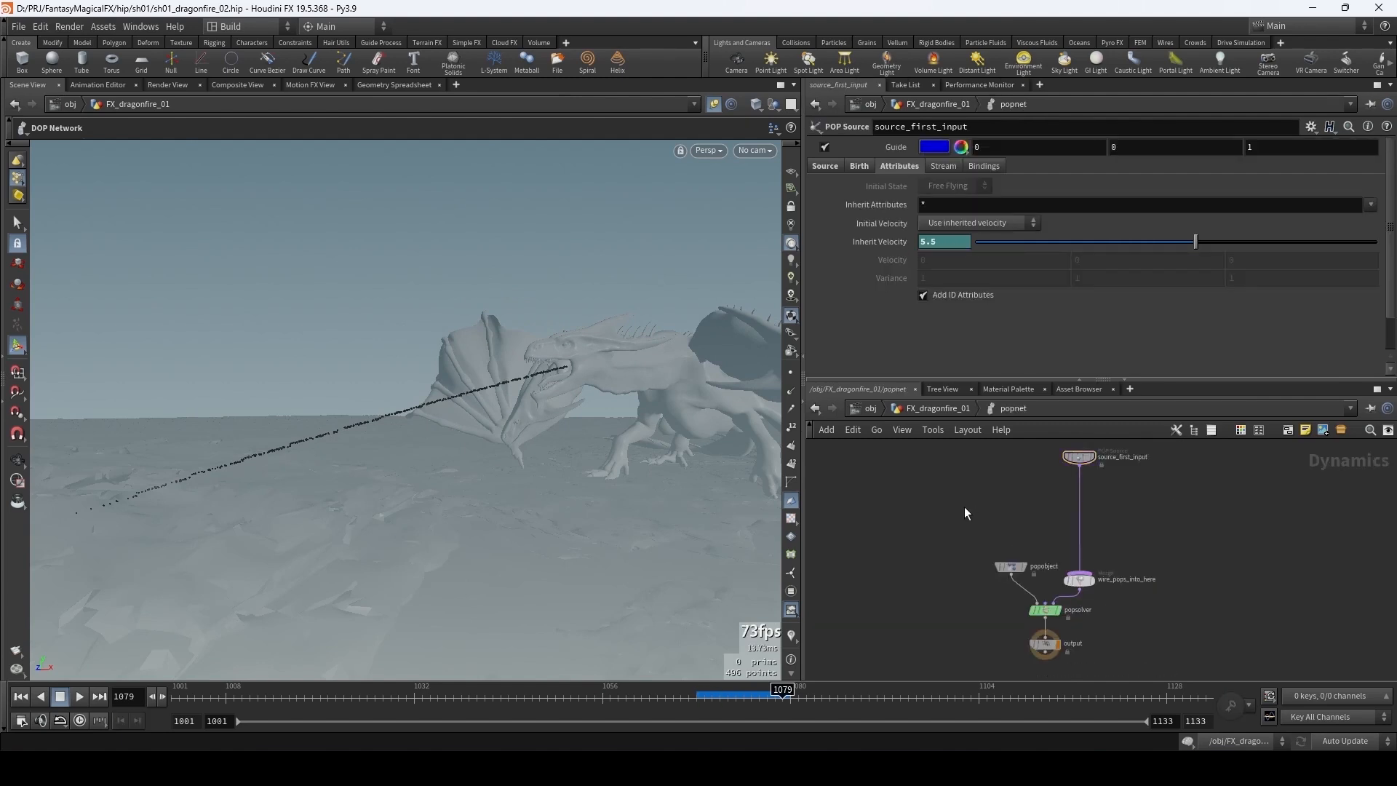
key(Up)
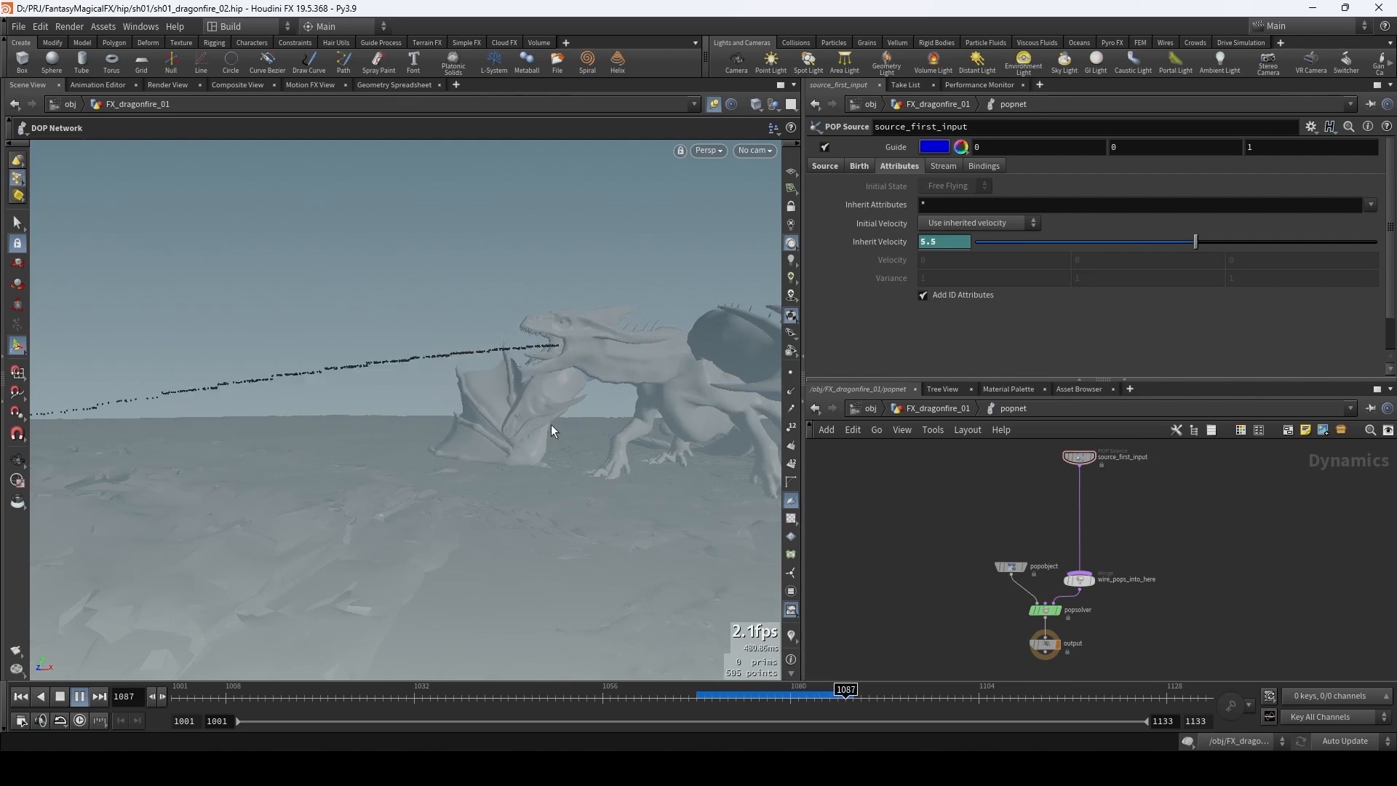
key(Up)
key(Escape)
drag(474, 368, 530, 394)
key(Escape)
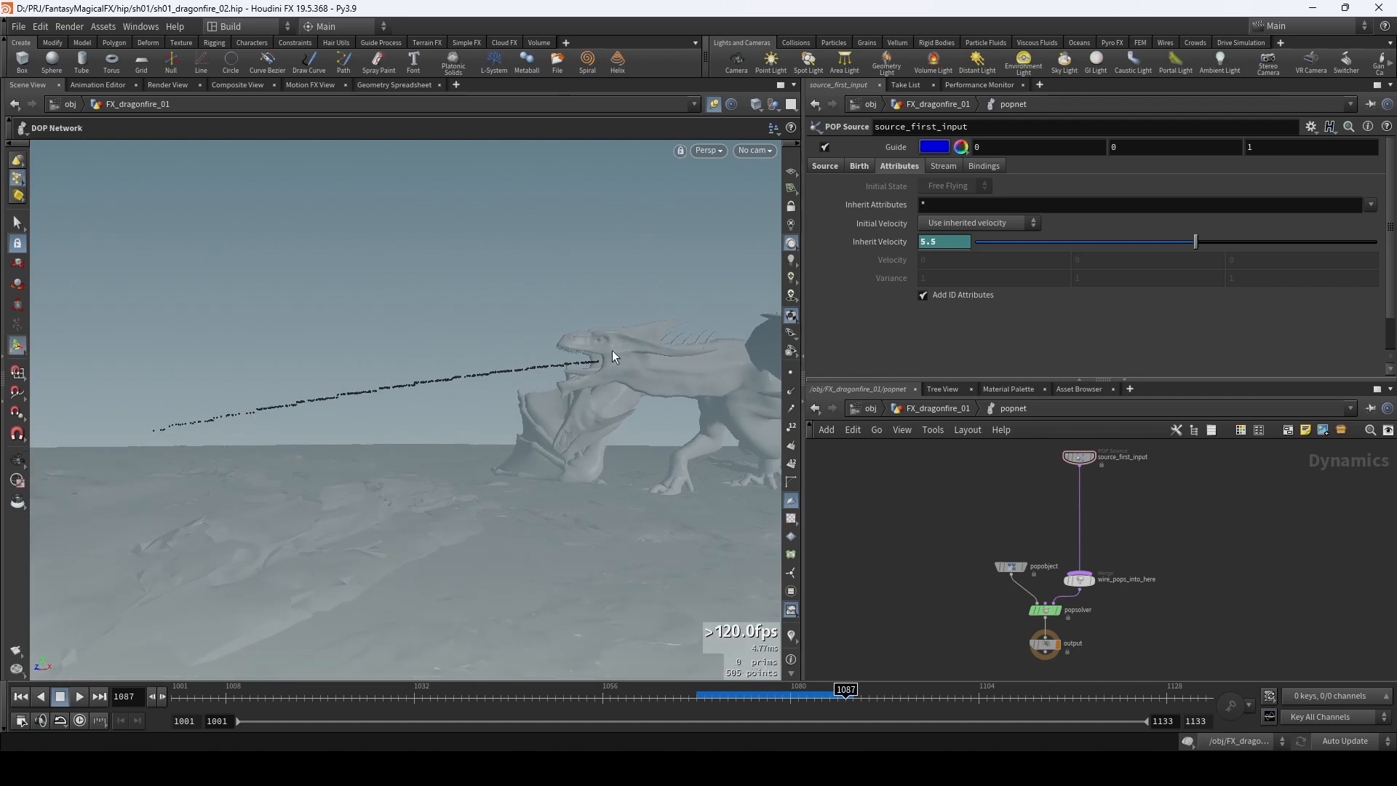
- Add a POP Force node inside the popnet
key(Tab)
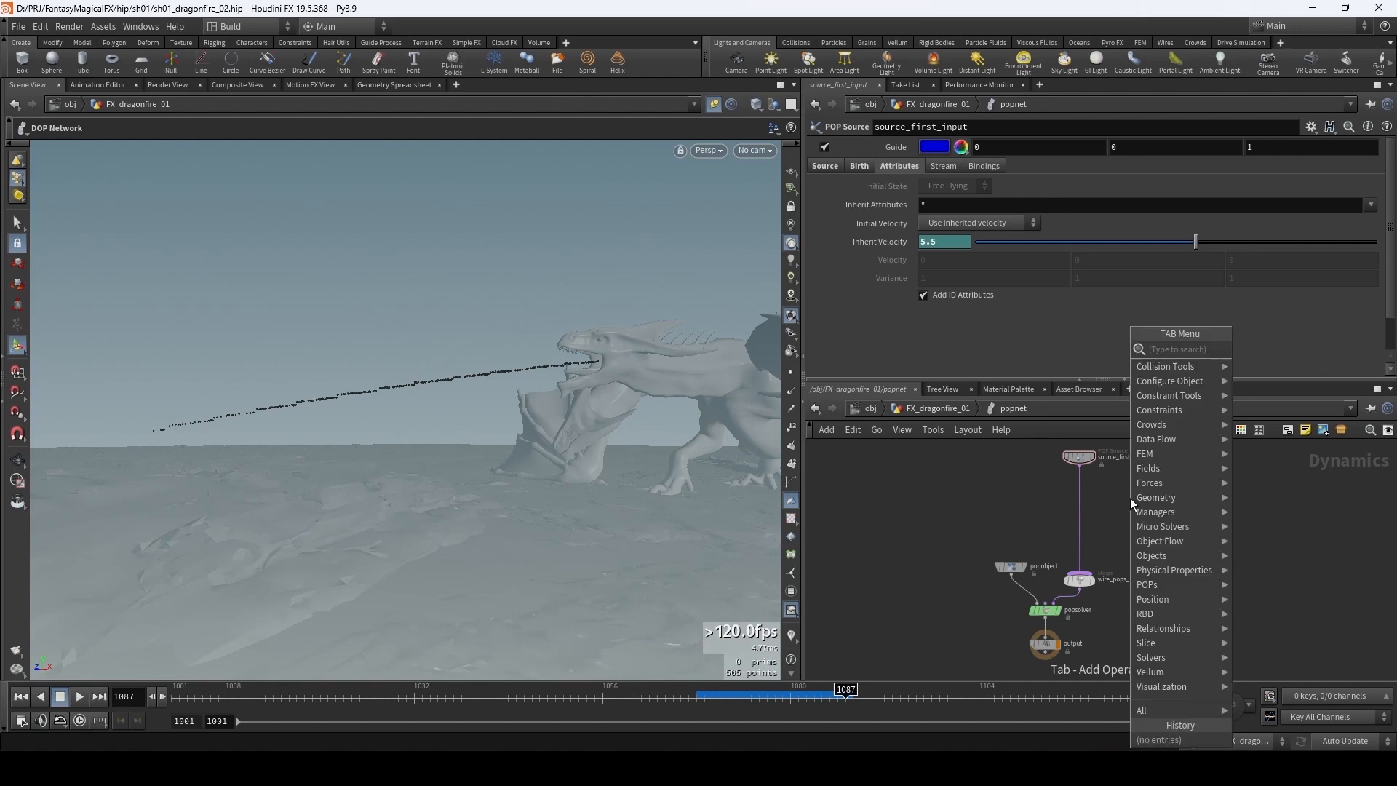
text(popfor)
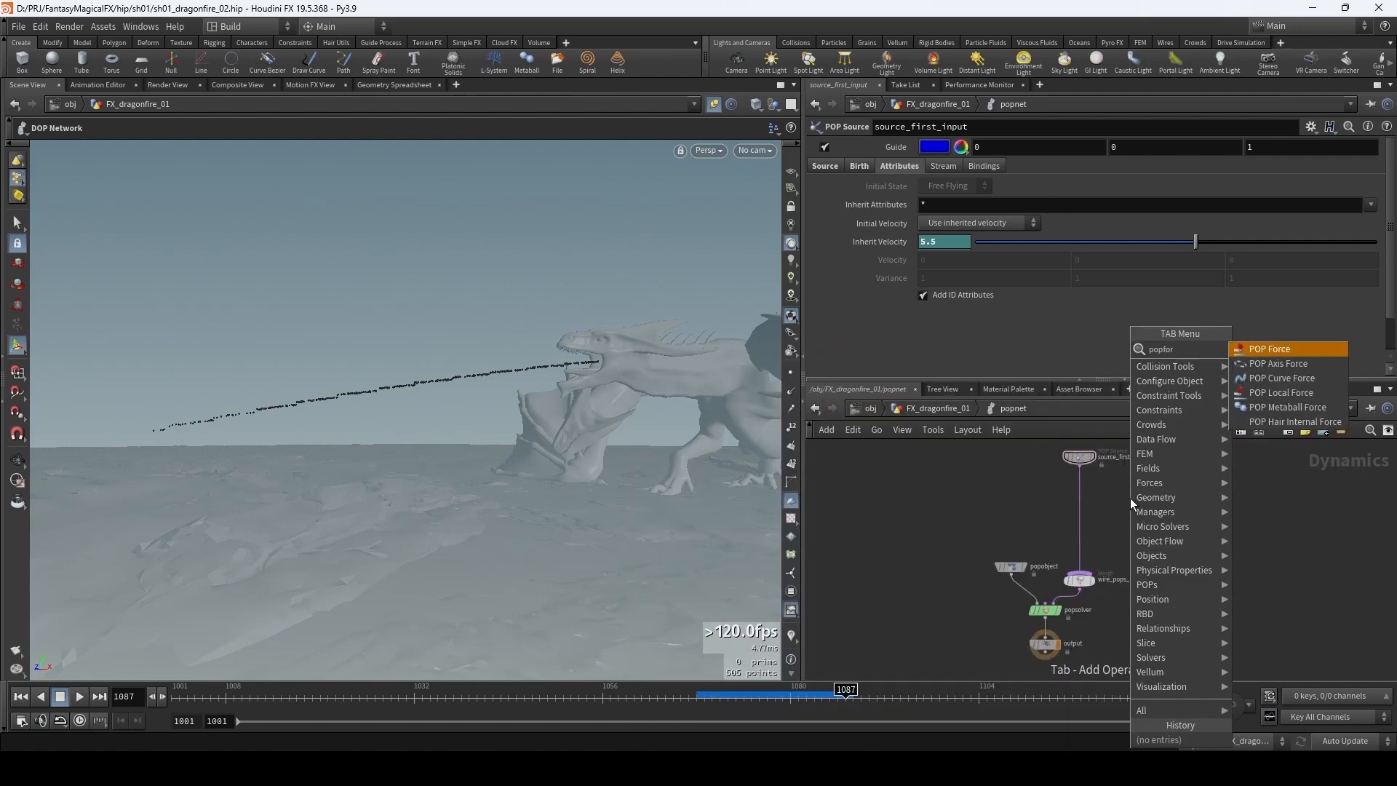
- Insert a POP Force node between source_first_input and wire_pops_into_here and set its Y force to -50
key(Return)
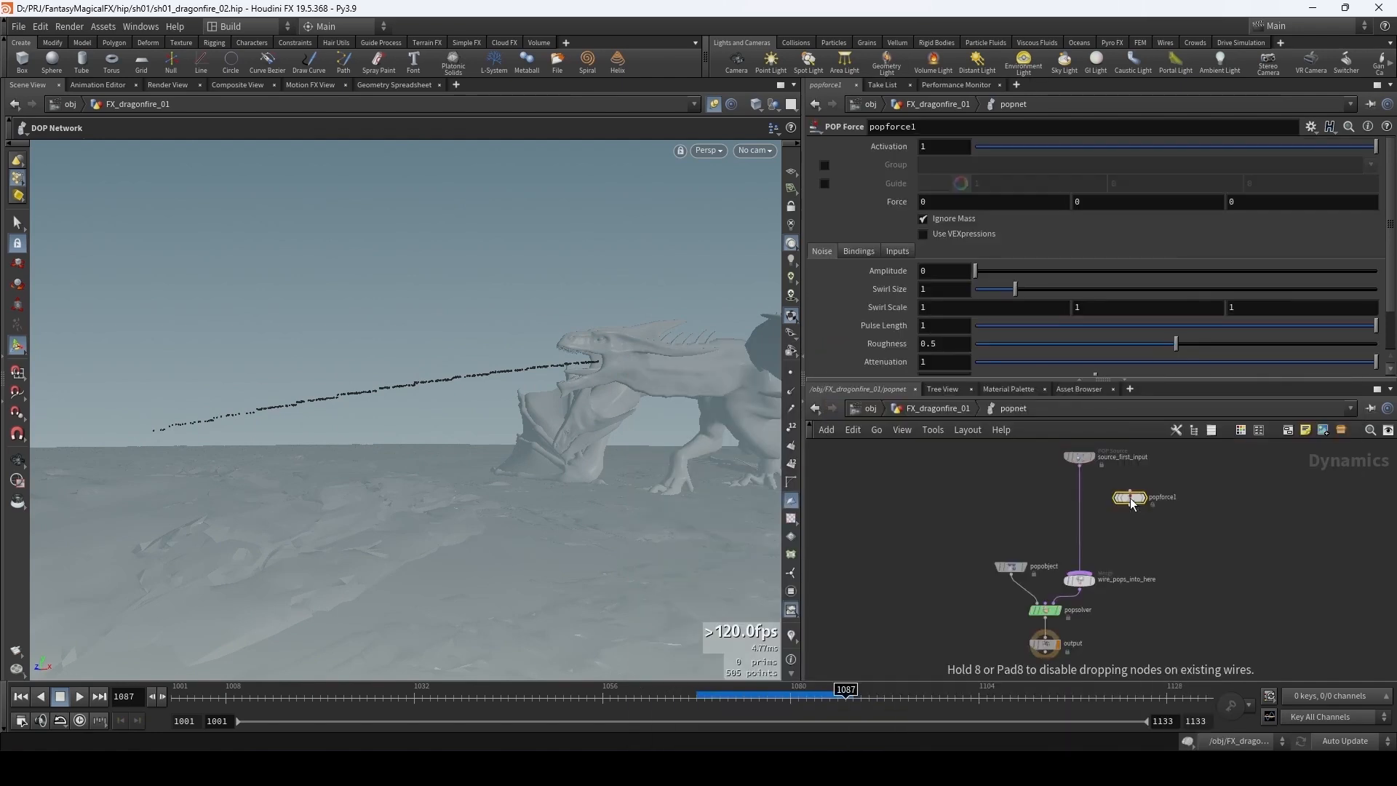
click(1080, 555)
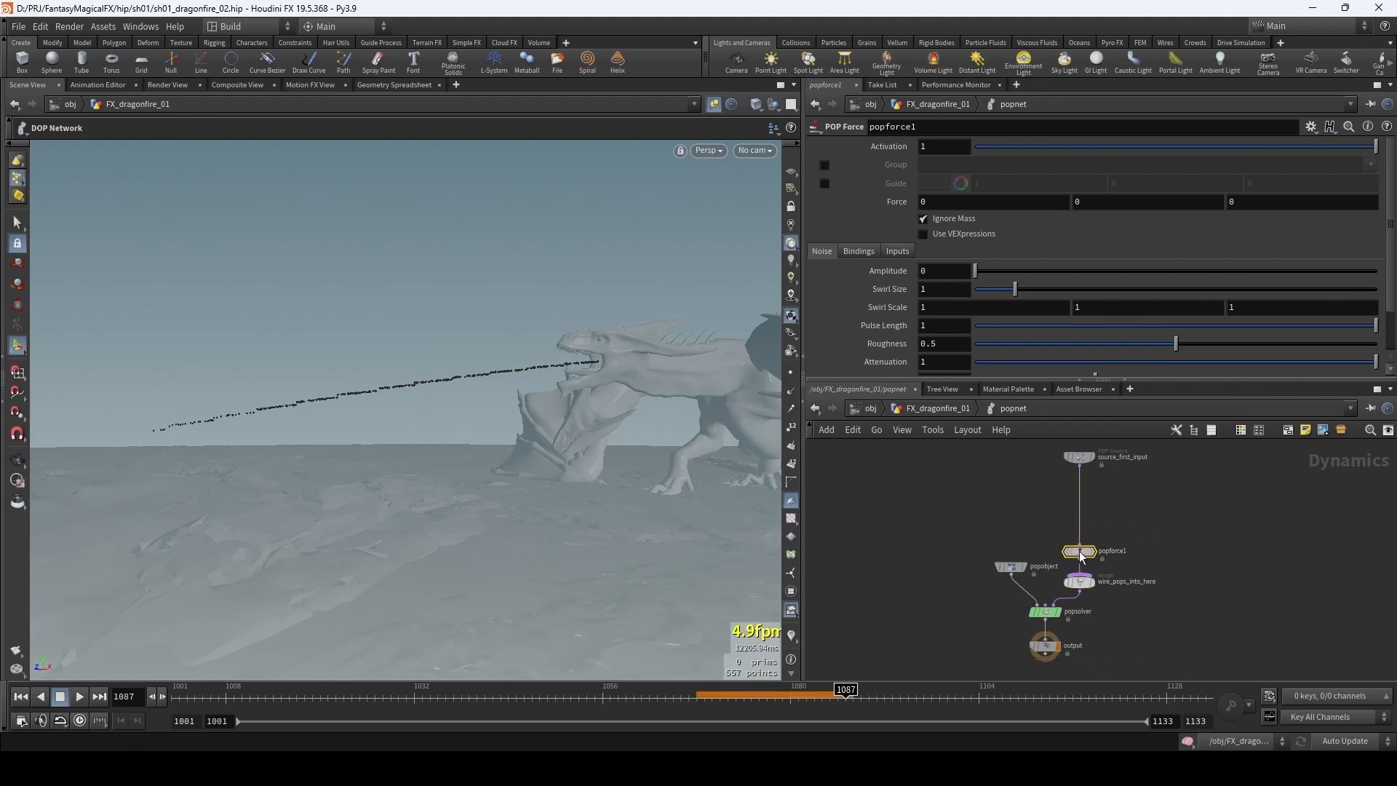
click(1098, 204)
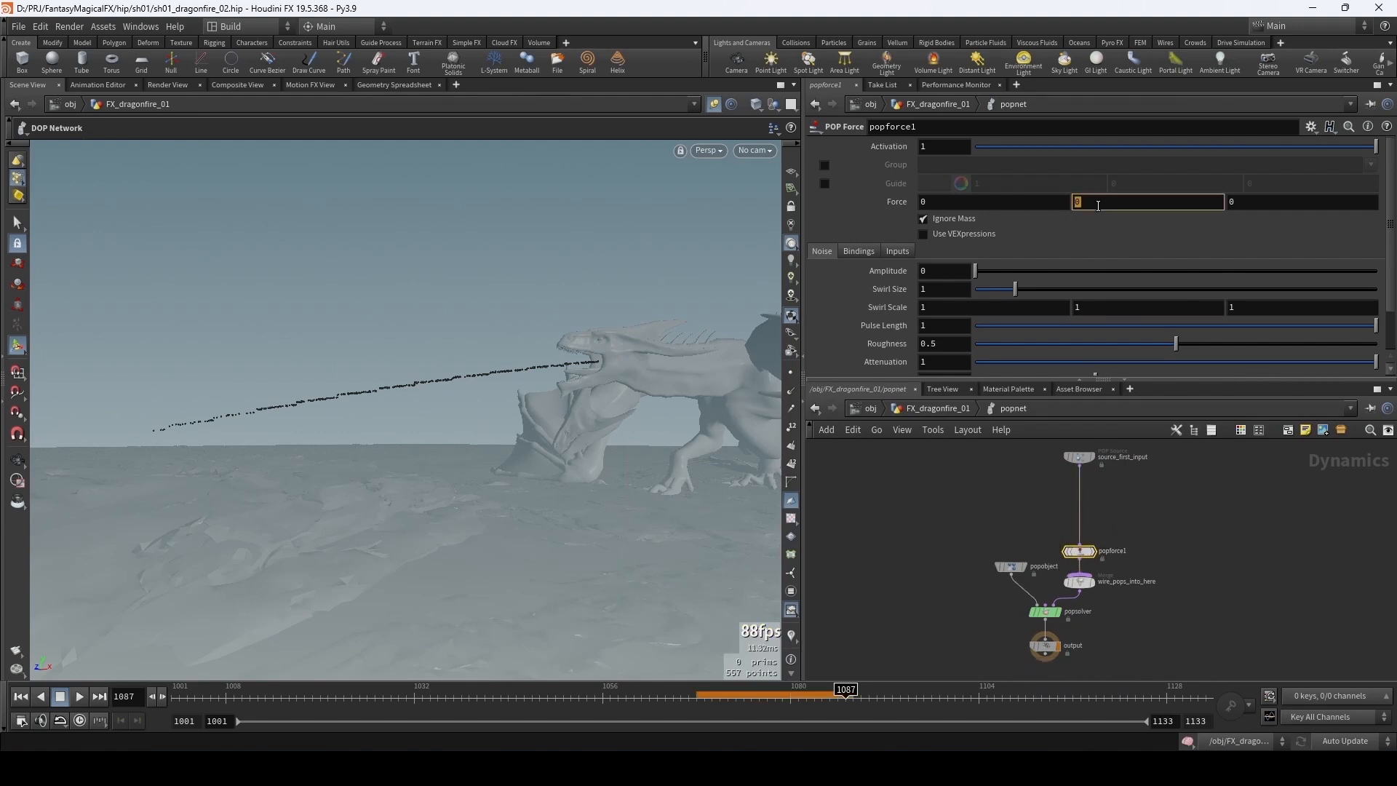
text(-5)
key(Return)
- Play back the particle simulation from its start and examine how the stream from the dragon's mouth falls toward the terrain
click(698, 697)
key(Up)
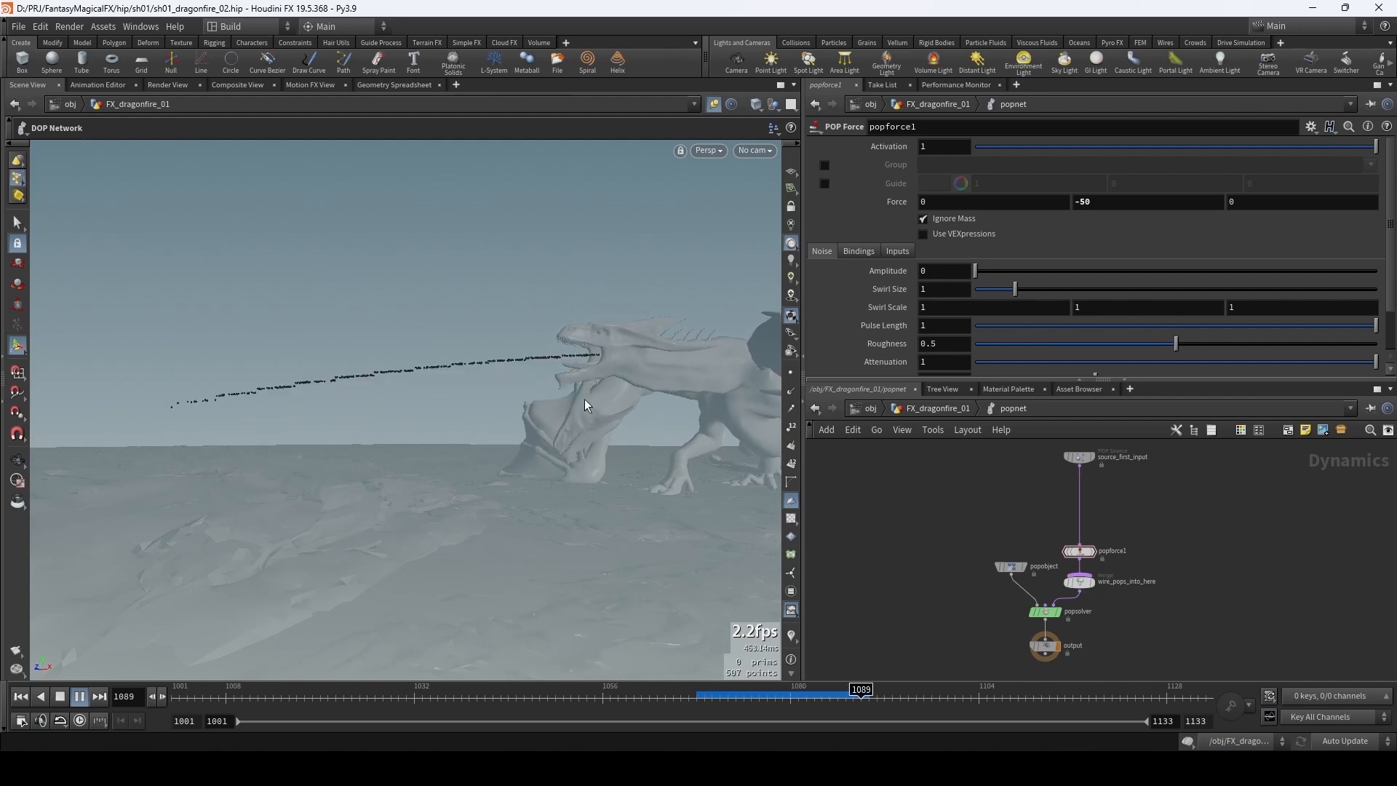
key(Up)
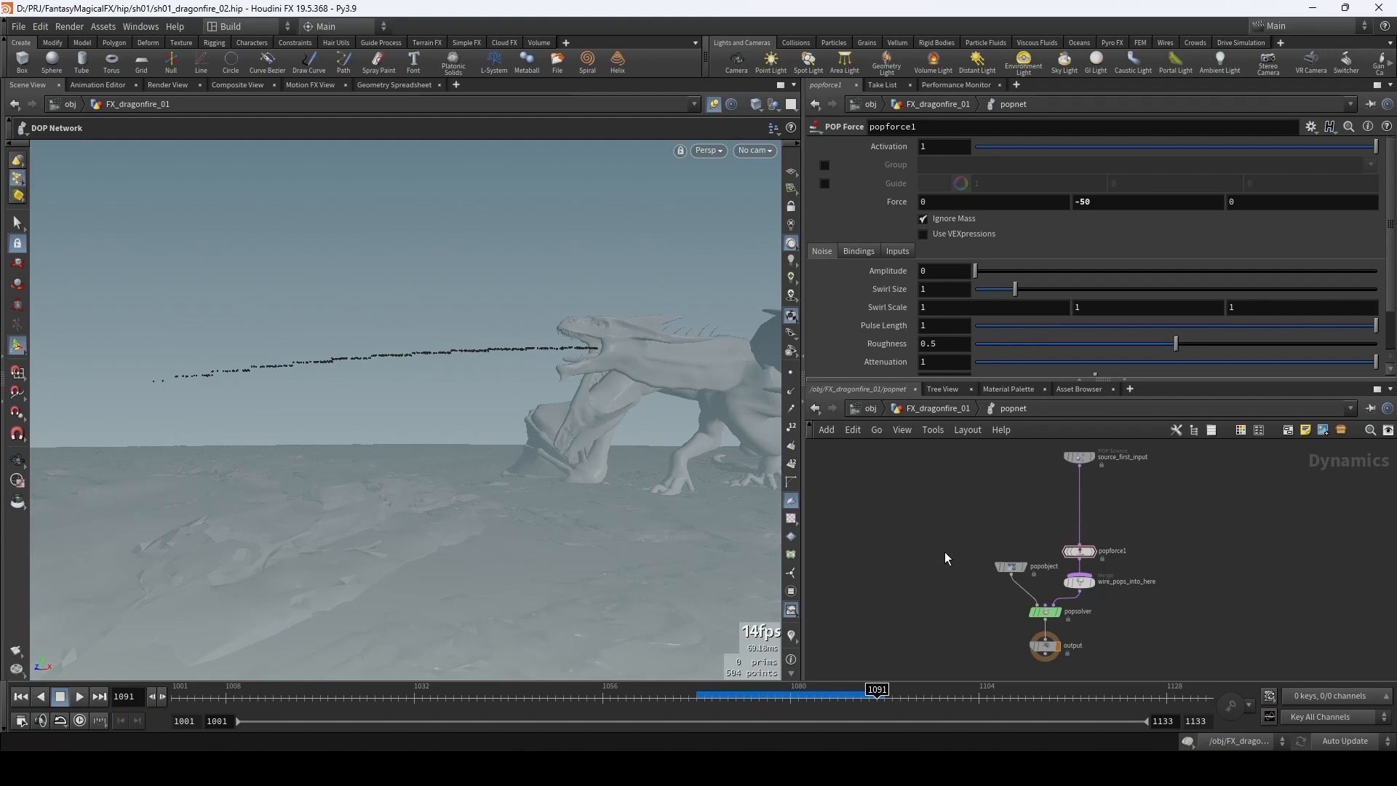
click(728, 697)
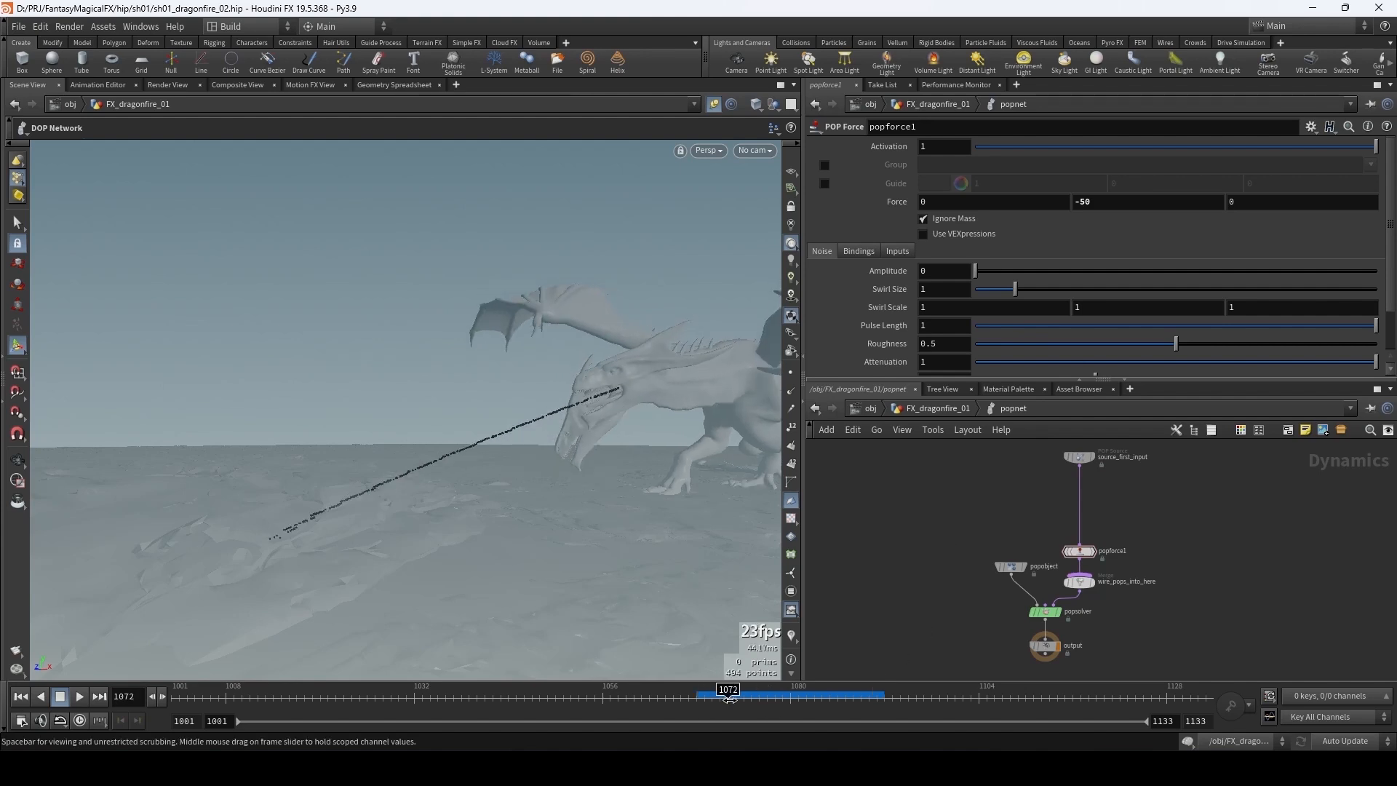
key(Escape)
drag(562, 613, 568, 518)
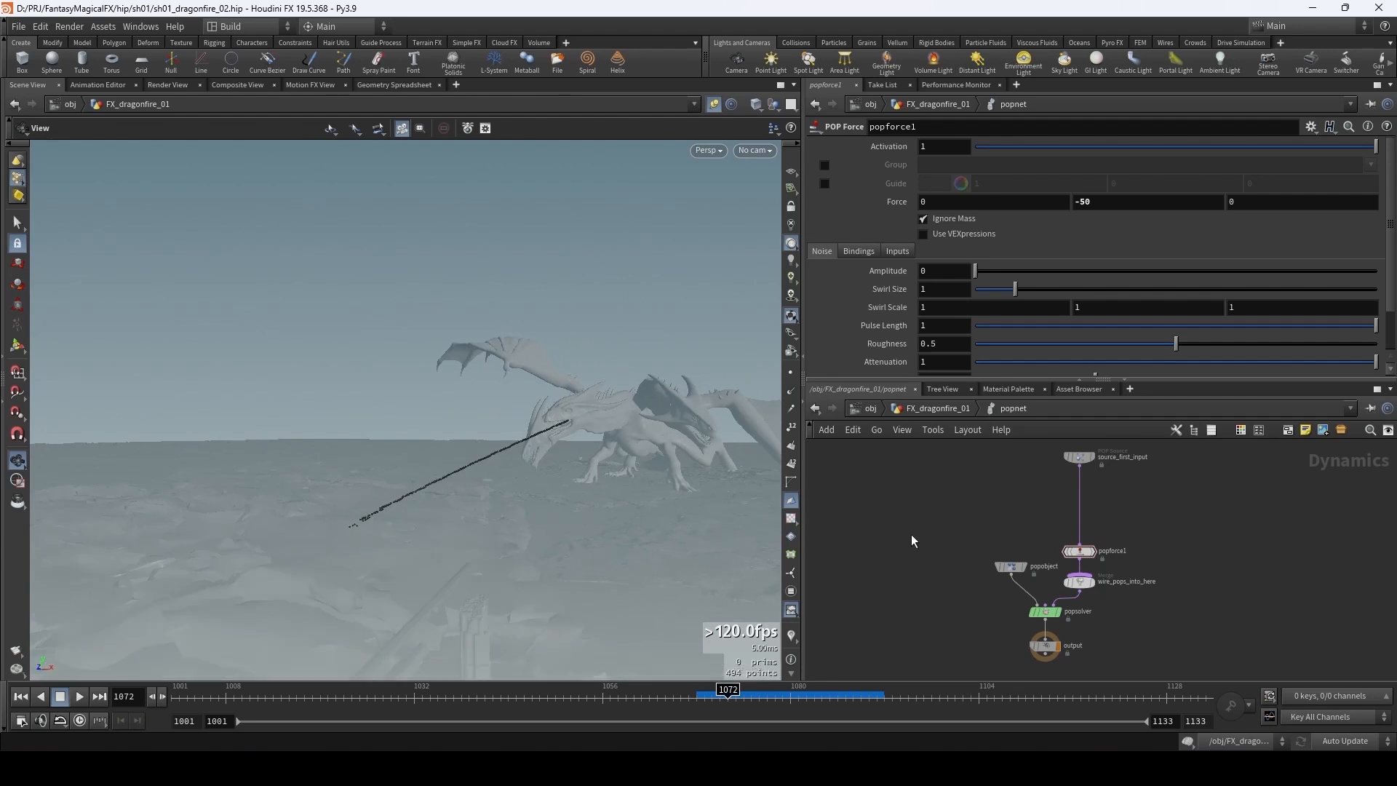
- Add a Static Object node to the popnet network, away from the particle node chain
key(Tab)
text(s)
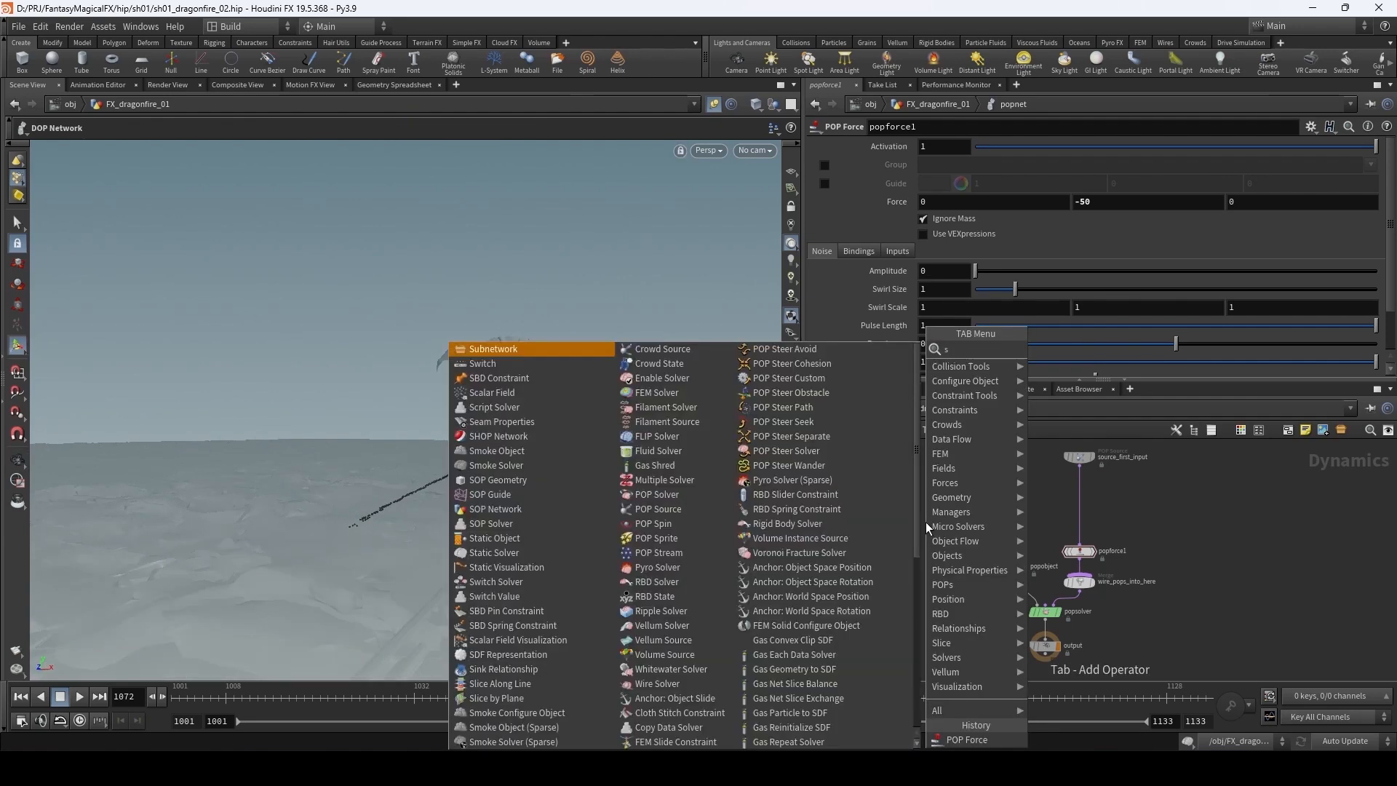
text(tat)
key(Return)
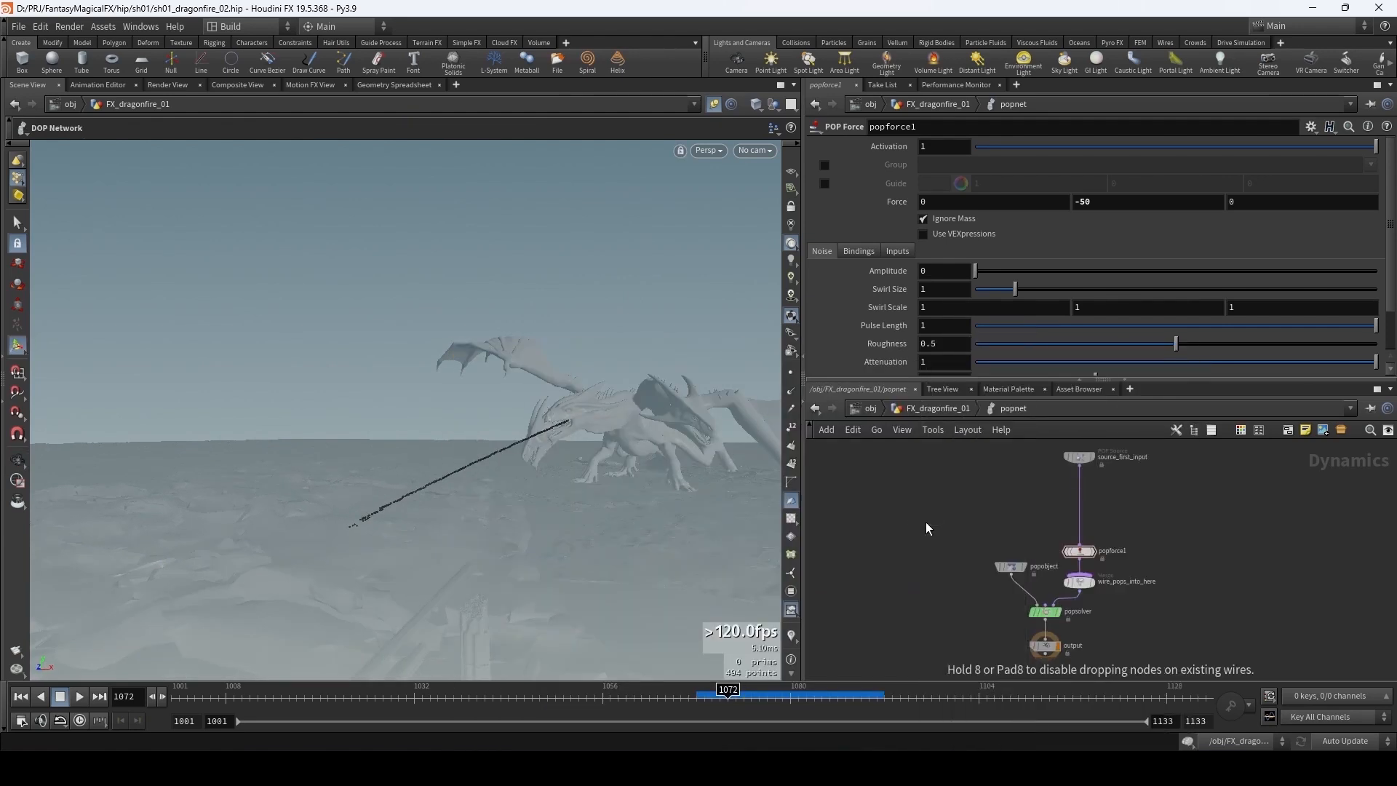
click(925, 521)
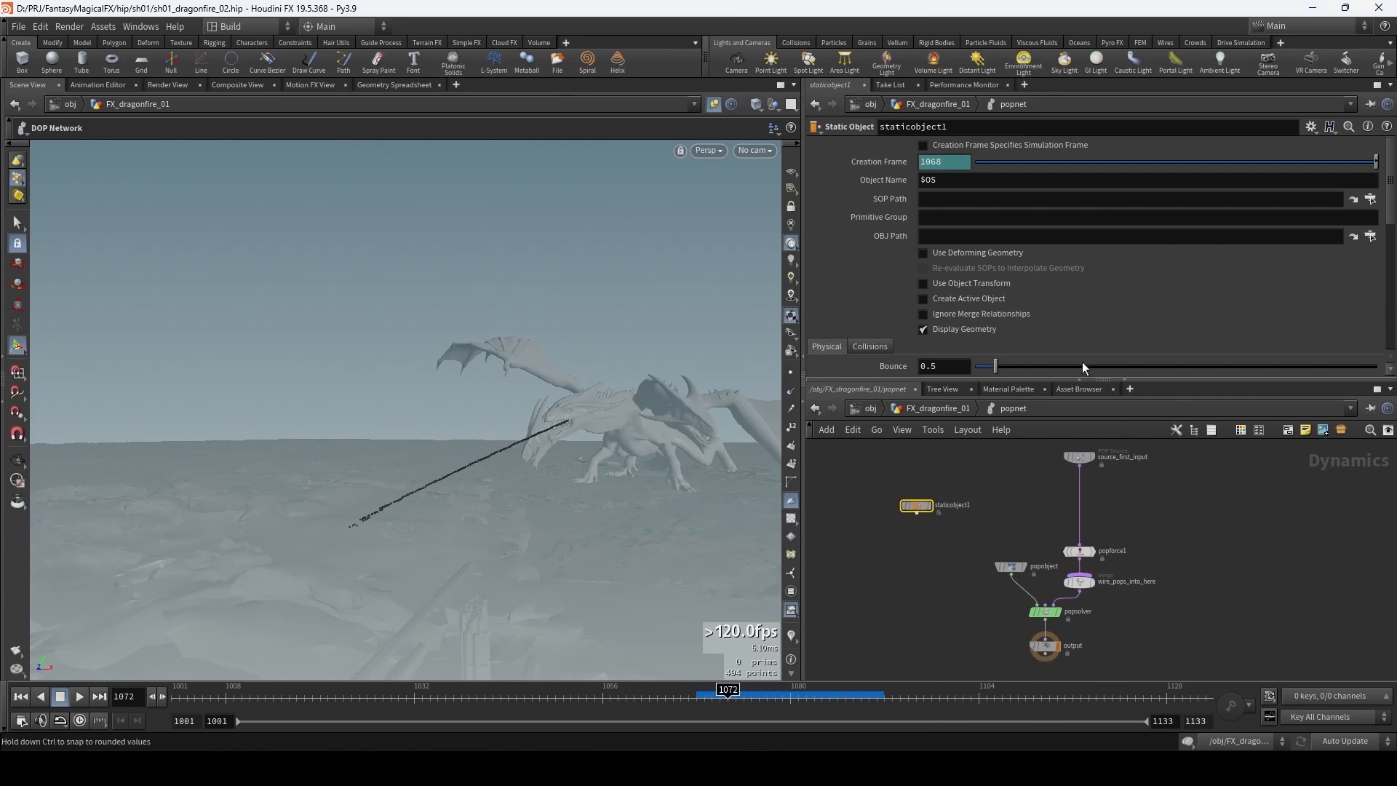
- Set the static object's SOP Path to /obj/collision_terrain/GEO and its OBJ Path to /obj/collision_terrain
click(1371, 201)
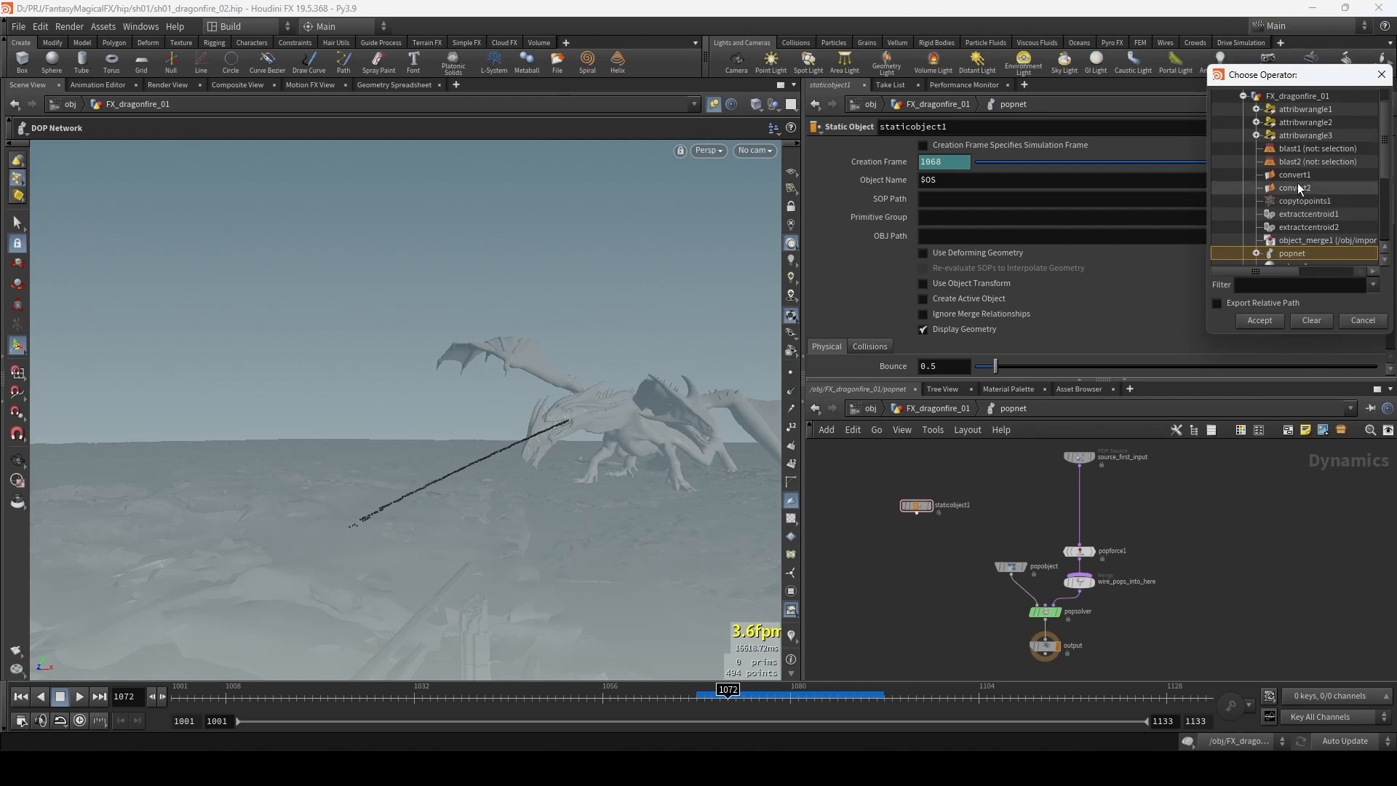
double_click(1296, 122)
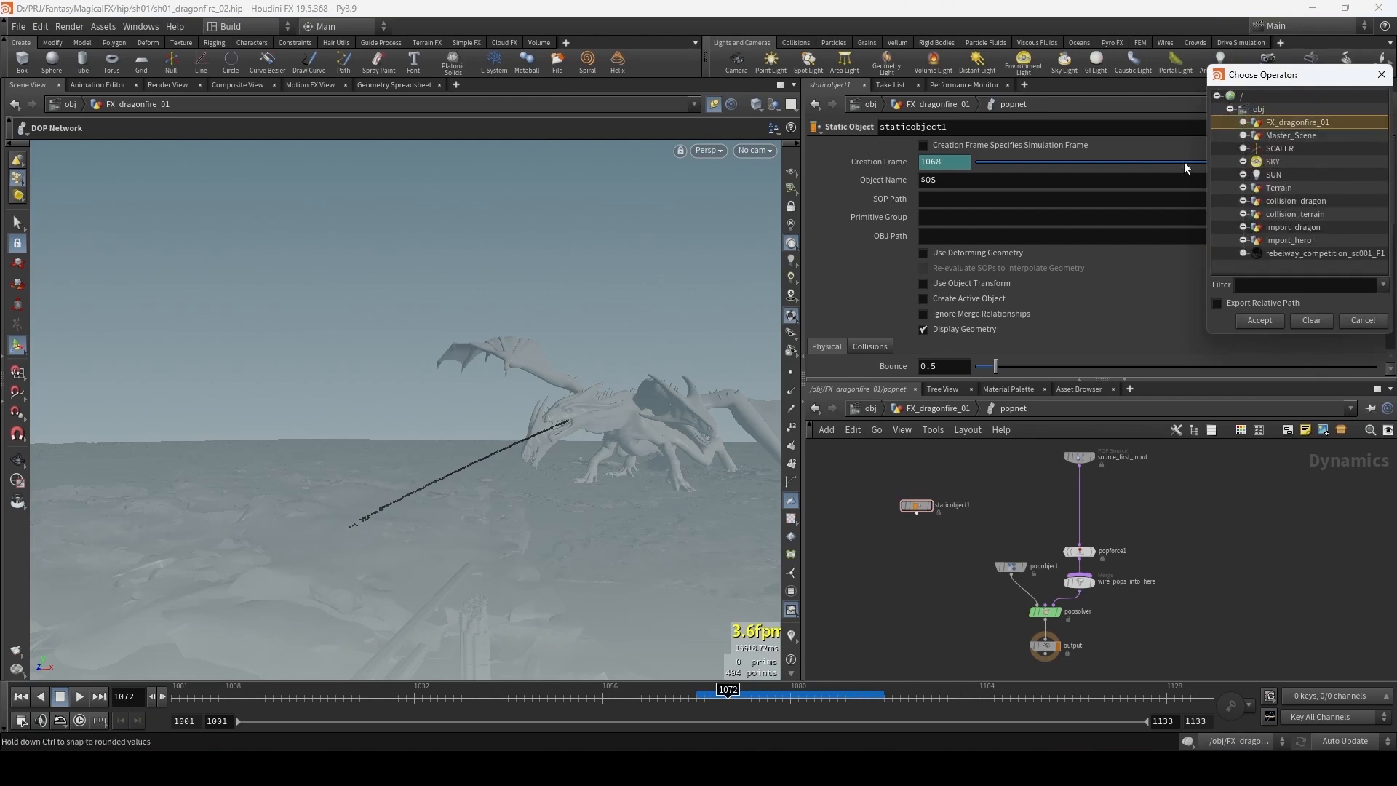
click(1242, 214)
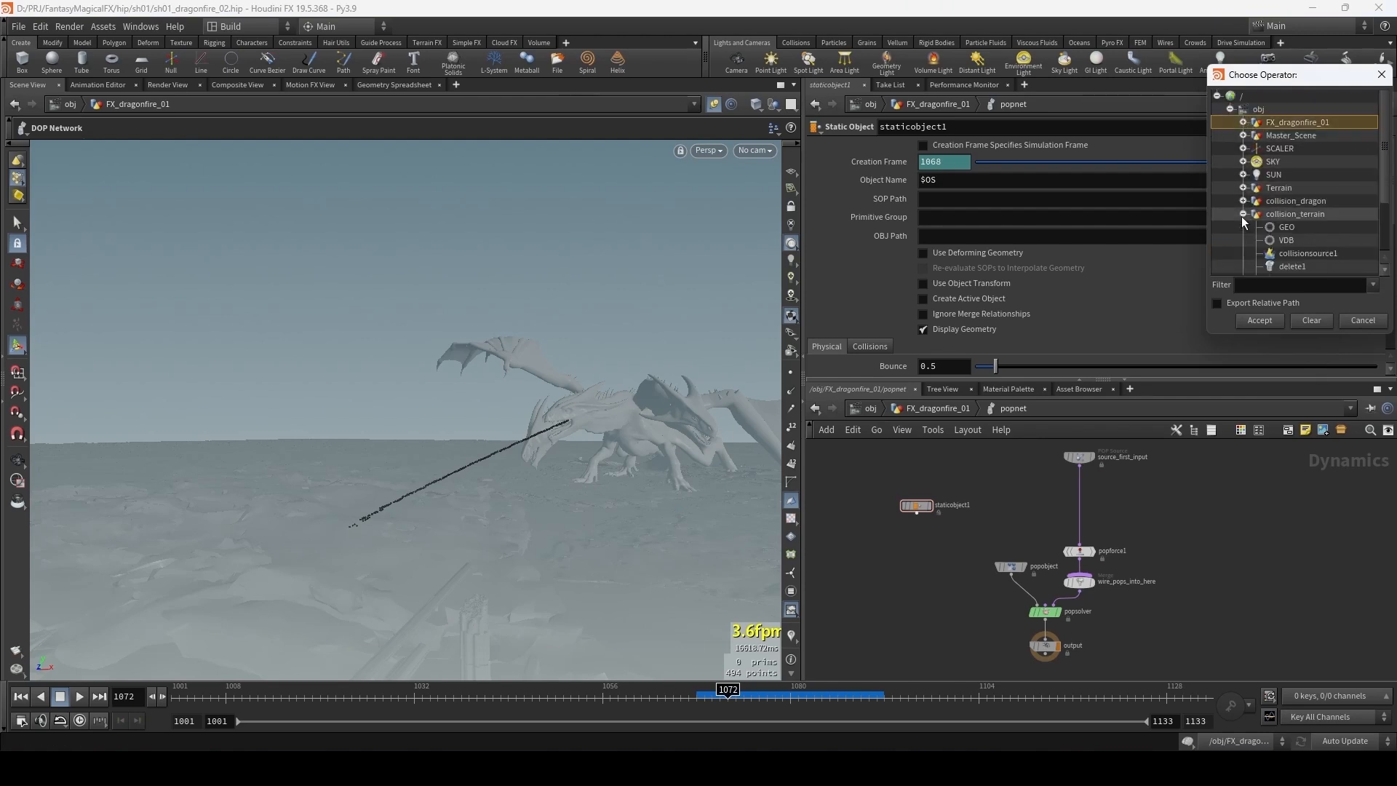
click(1291, 226)
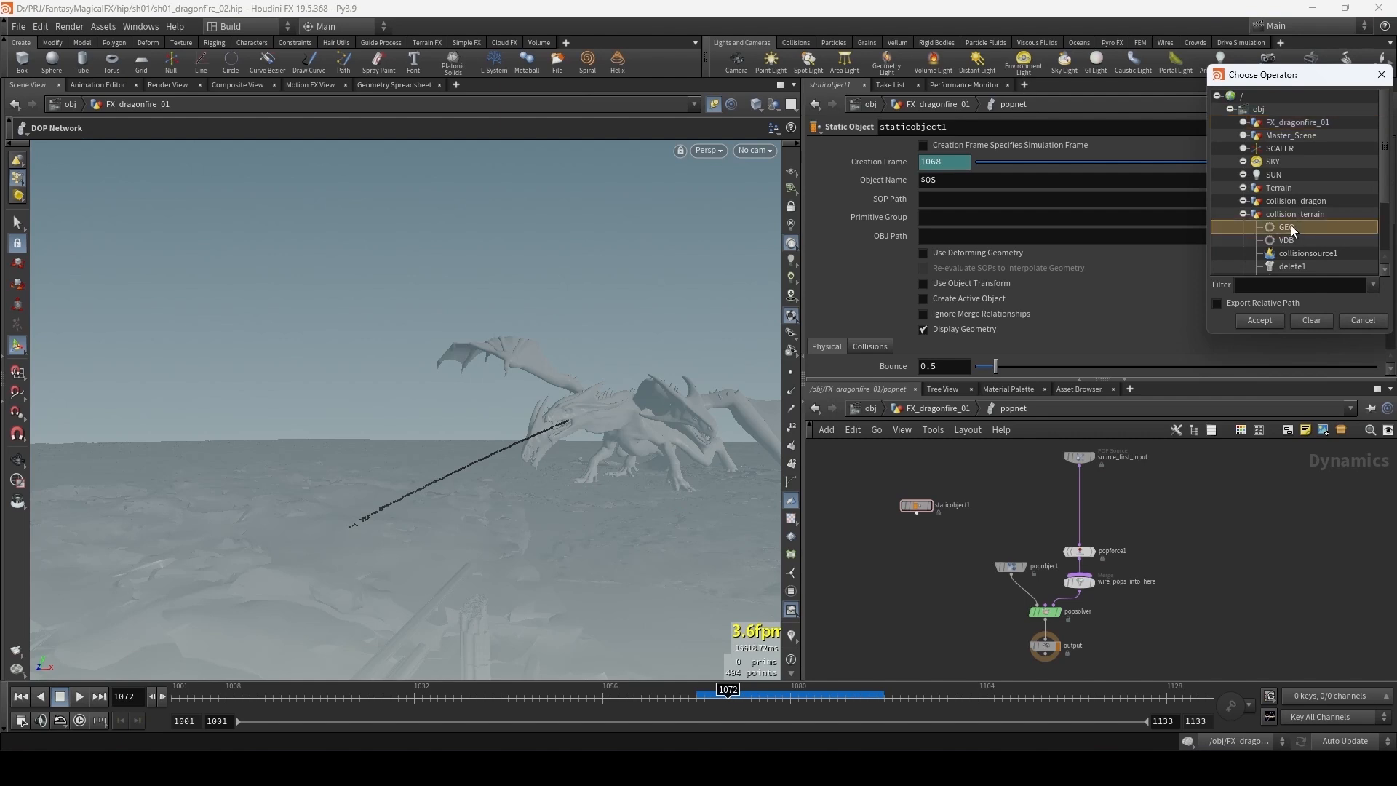
double_click(1284, 226)
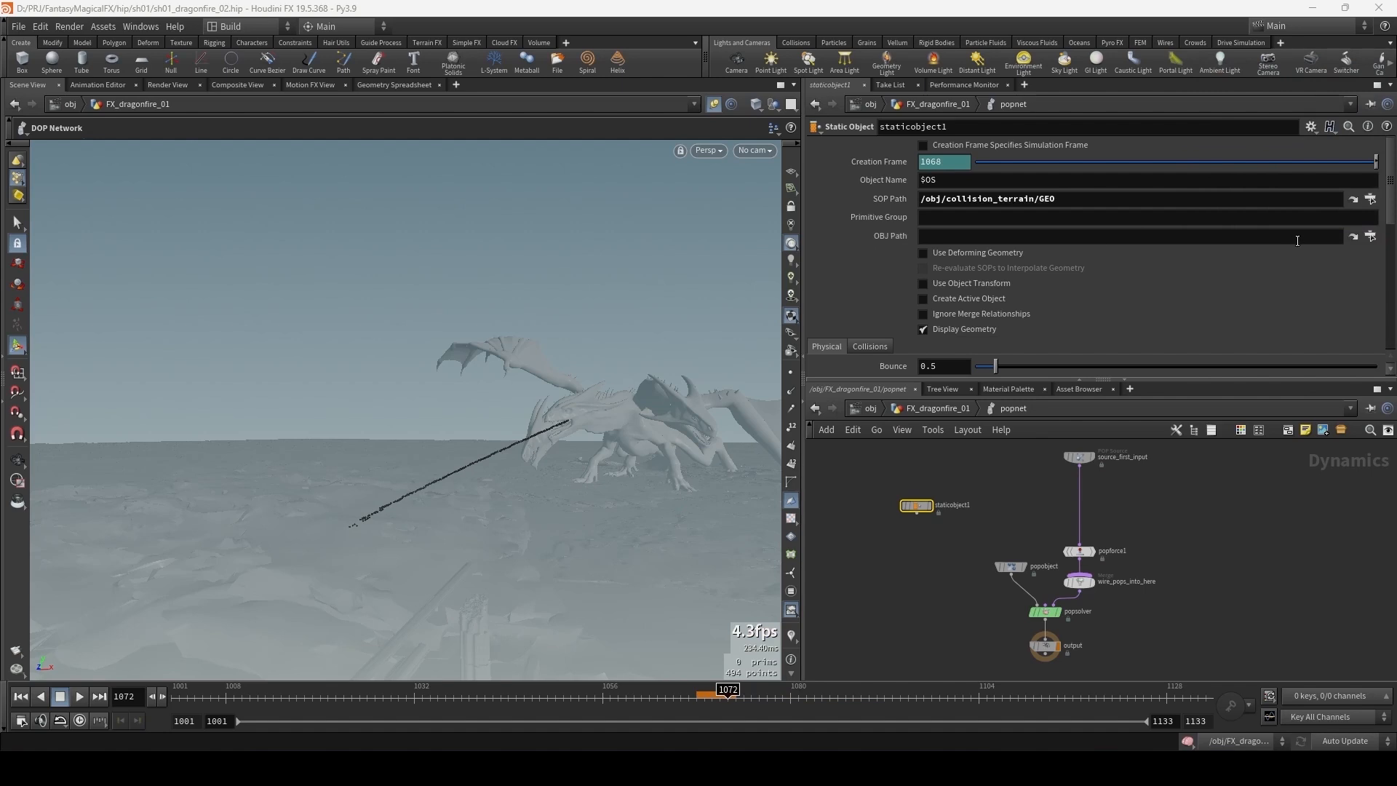
click(1371, 237)
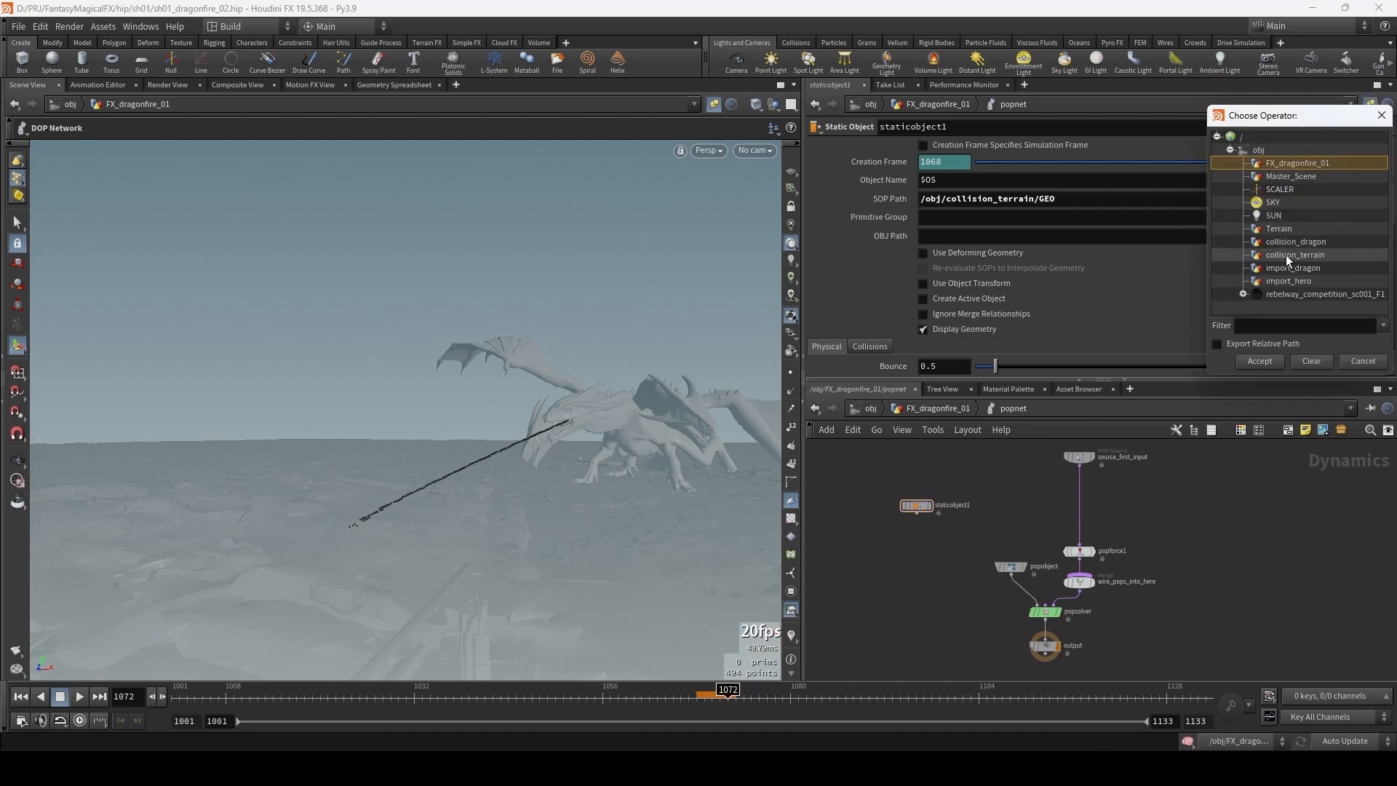
double_click(1285, 255)
- Set the static object's RBD Solver volume collision mode to Volume Sample
scroll(852, 237, down, 3)
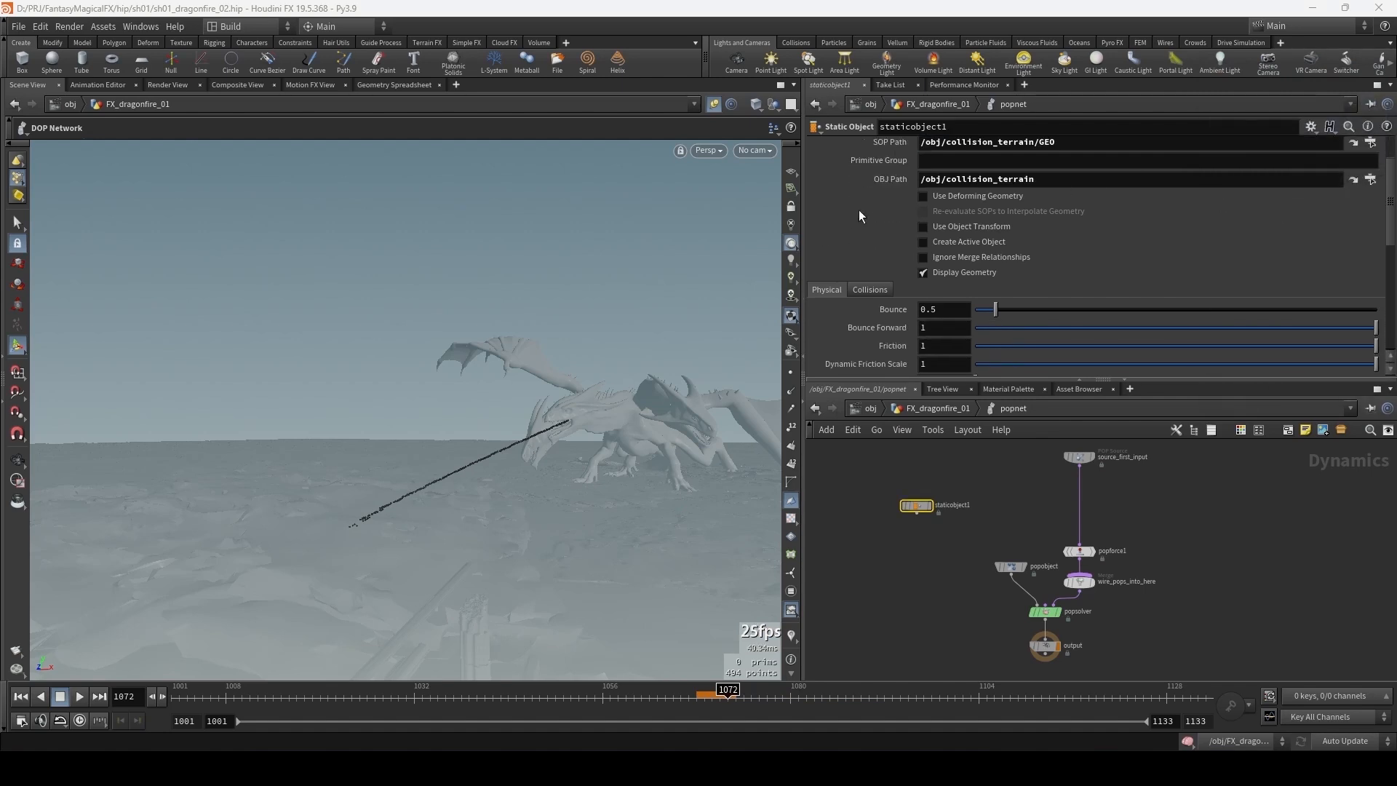
scroll(860, 216, down, 4)
click(866, 215)
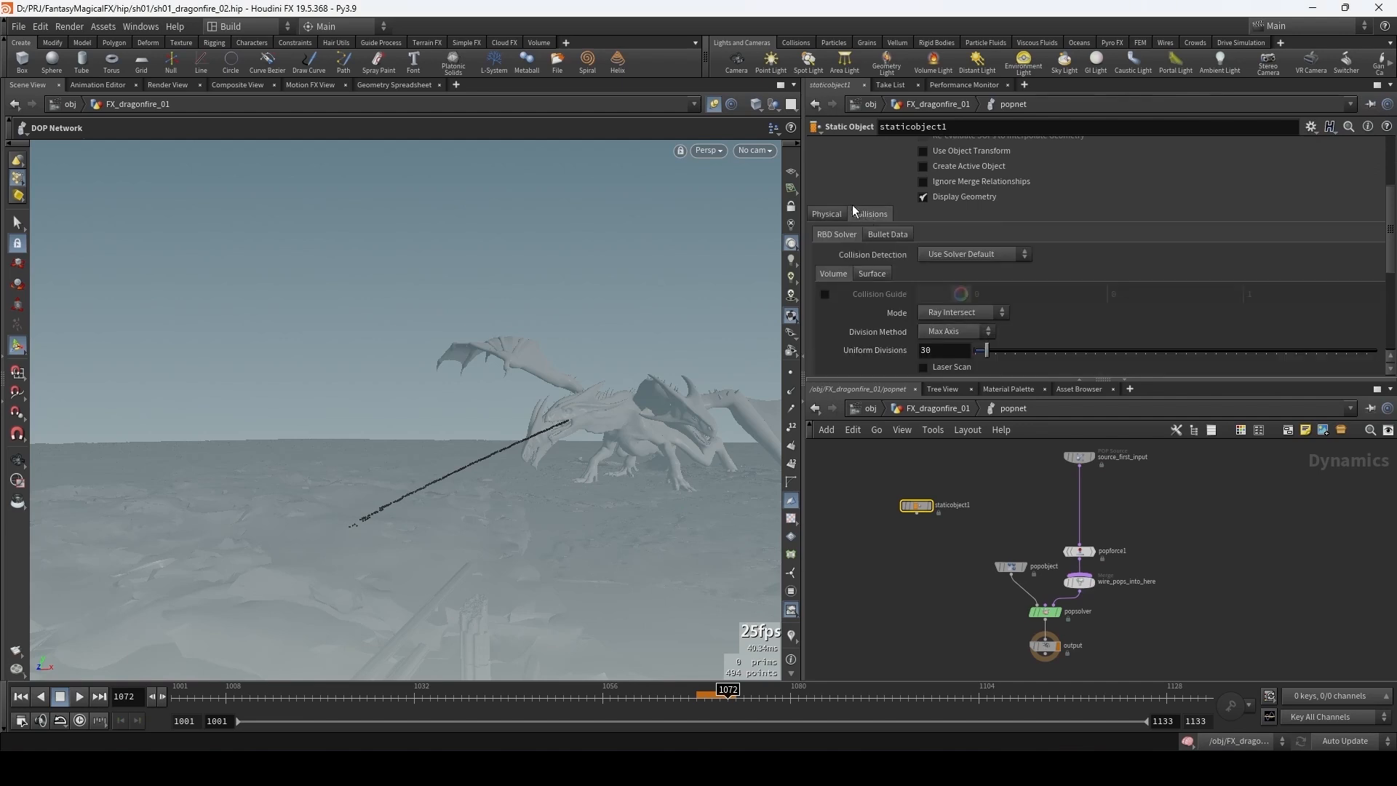
scroll(852, 204, down, 2)
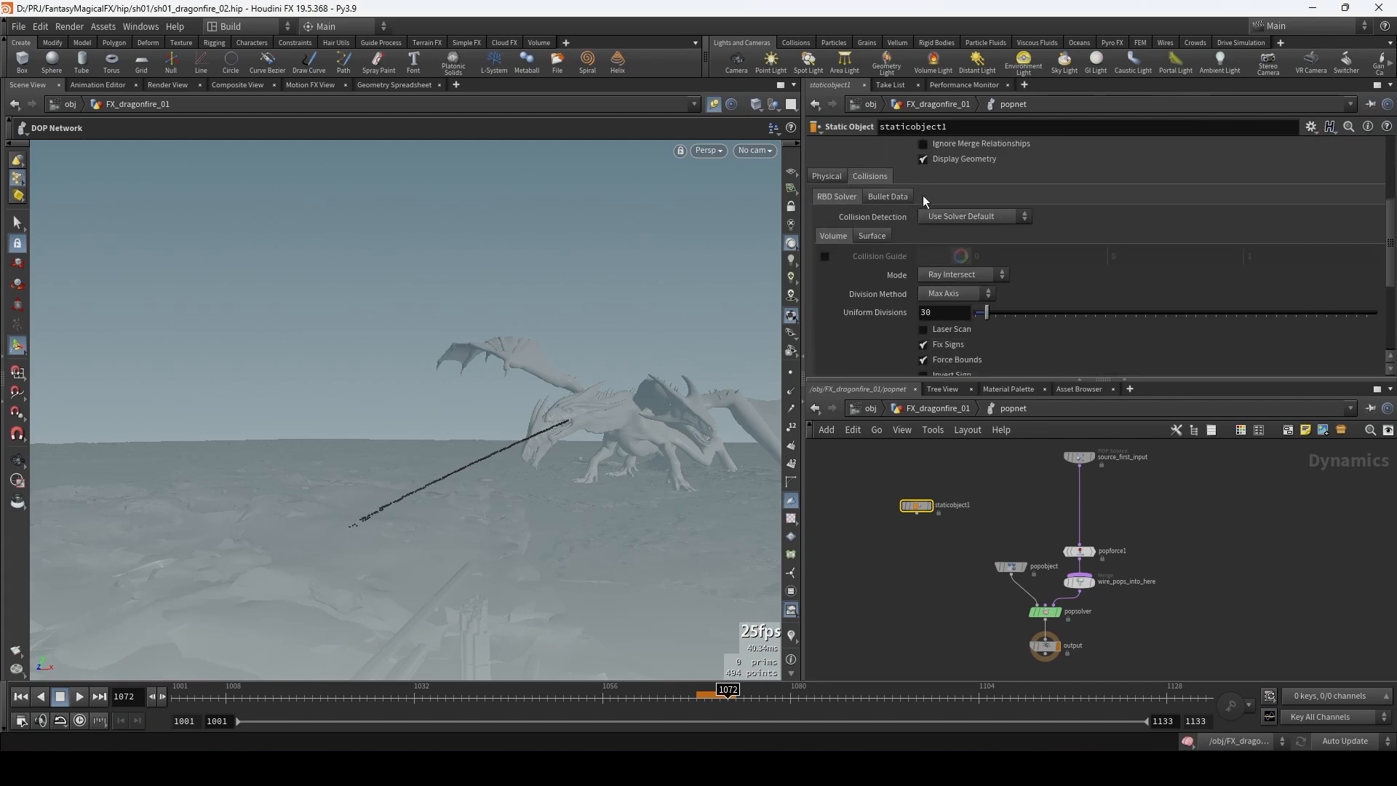
scroll(882, 275, down, 2)
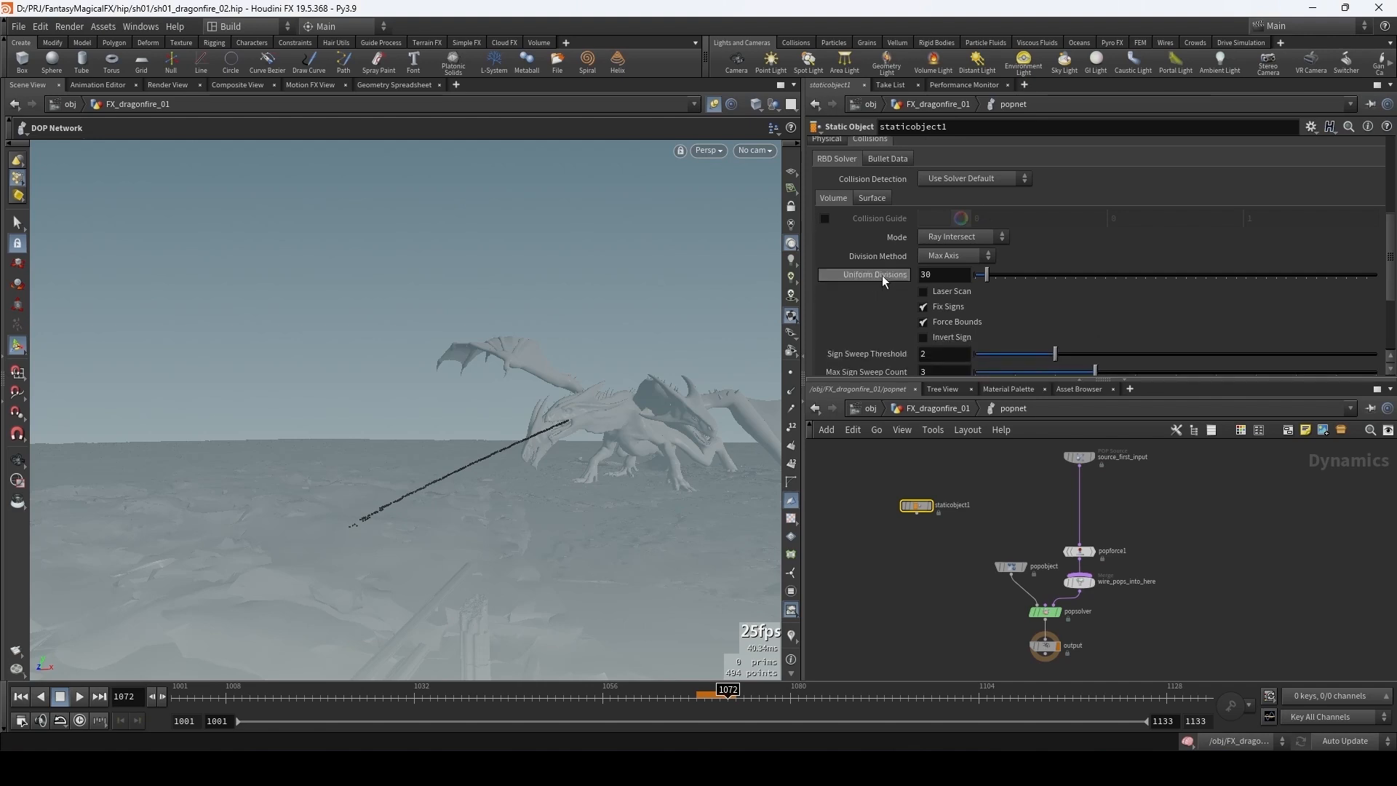
click(968, 236)
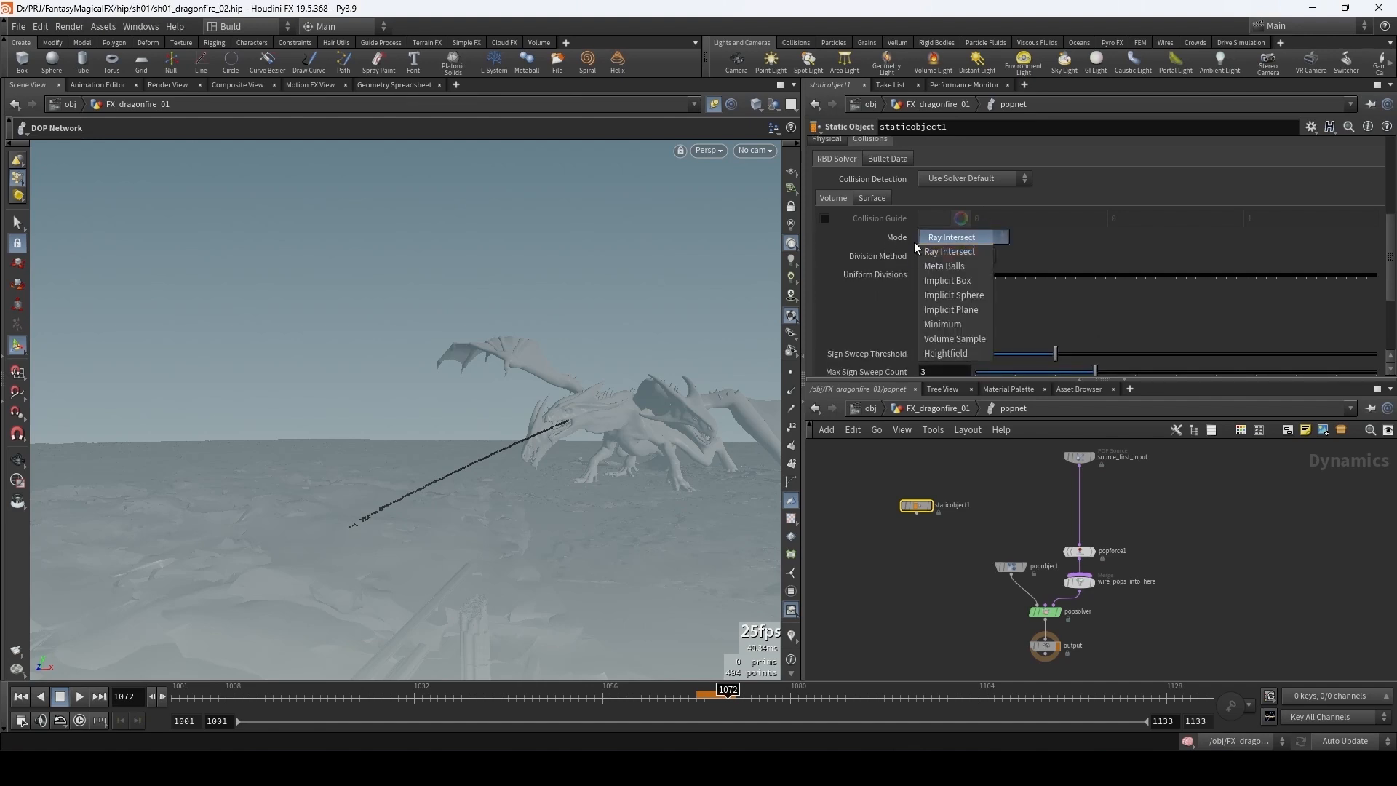
click(941, 339)
- Set the static object's Proxy Volume to /obj/collision_terrain/VDB
scroll(844, 247, down, 7)
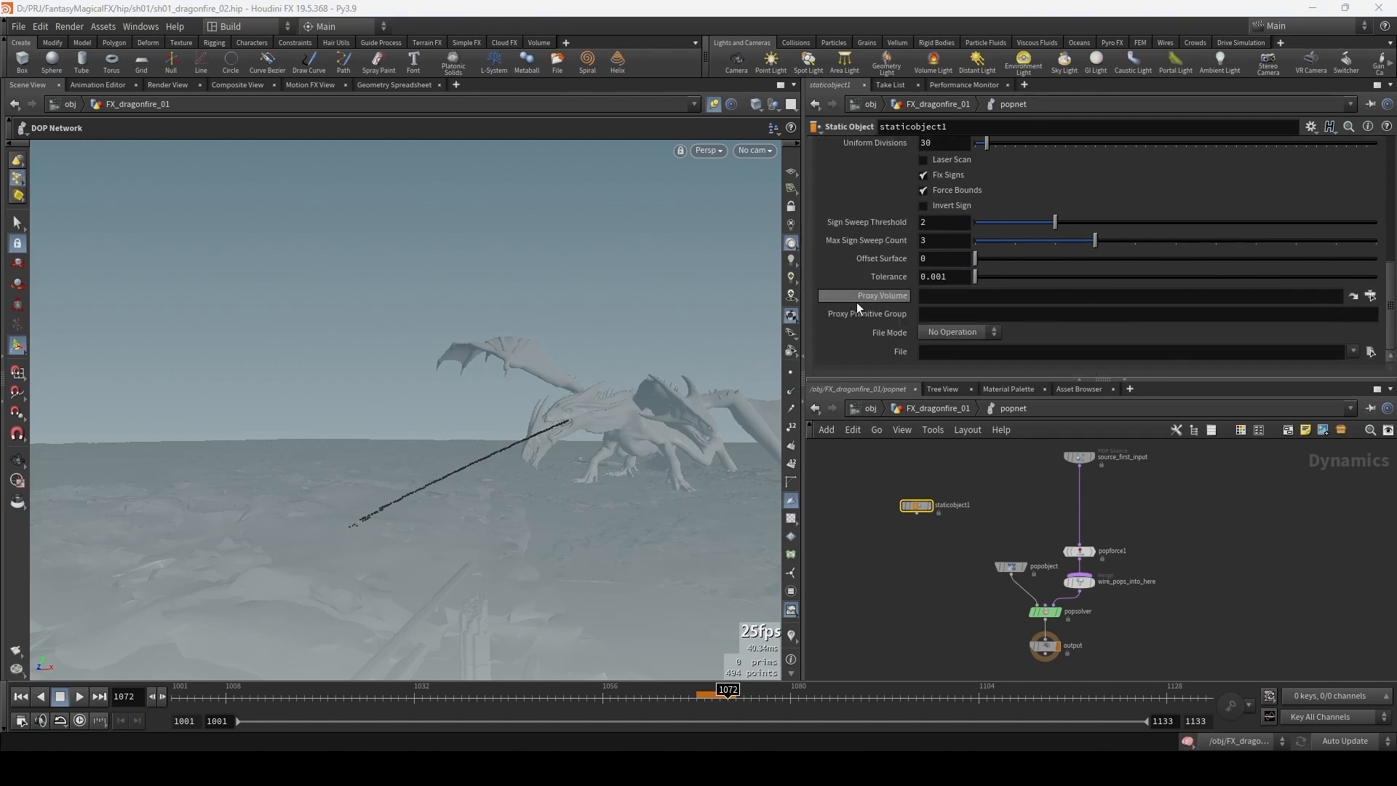
click(1371, 295)
scroll(1286, 287, down, 5)
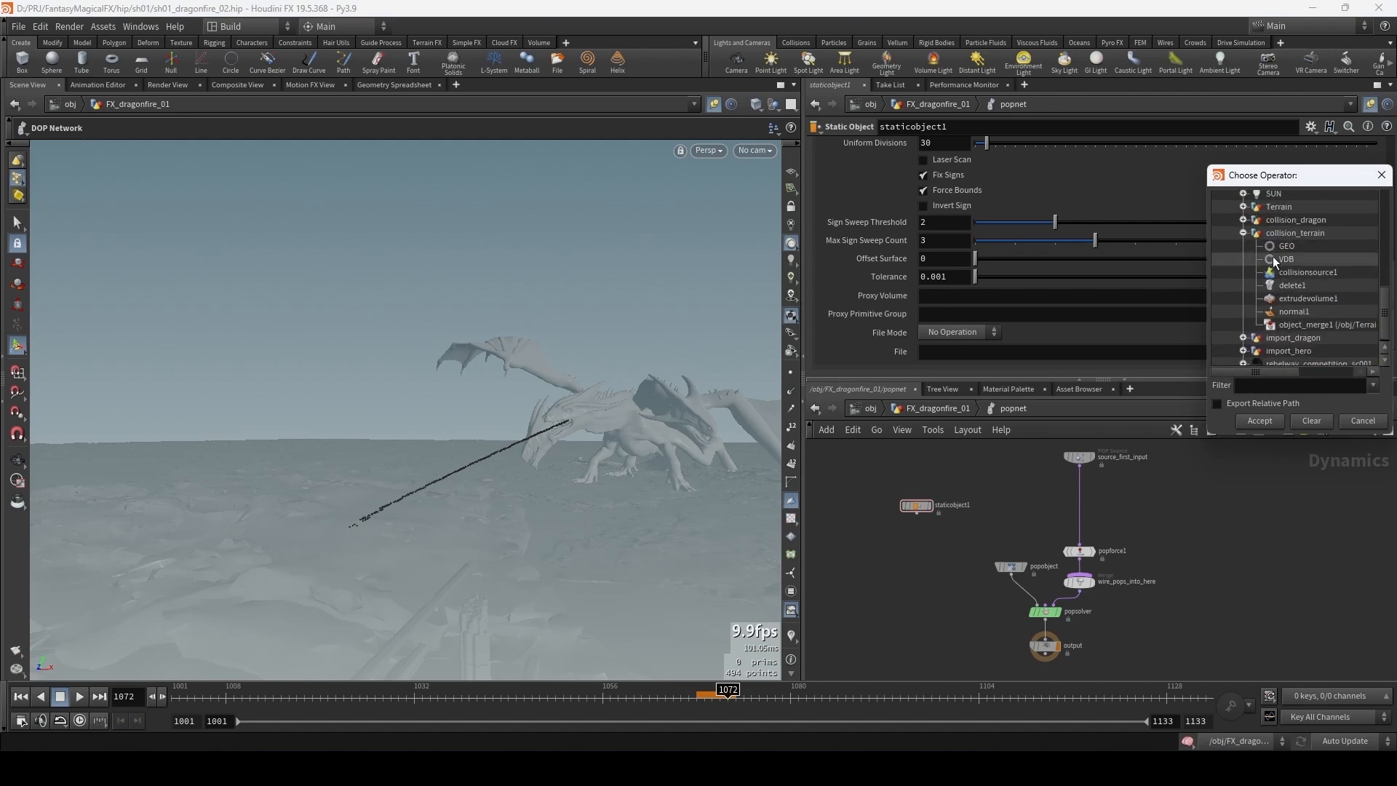
click(1287, 260)
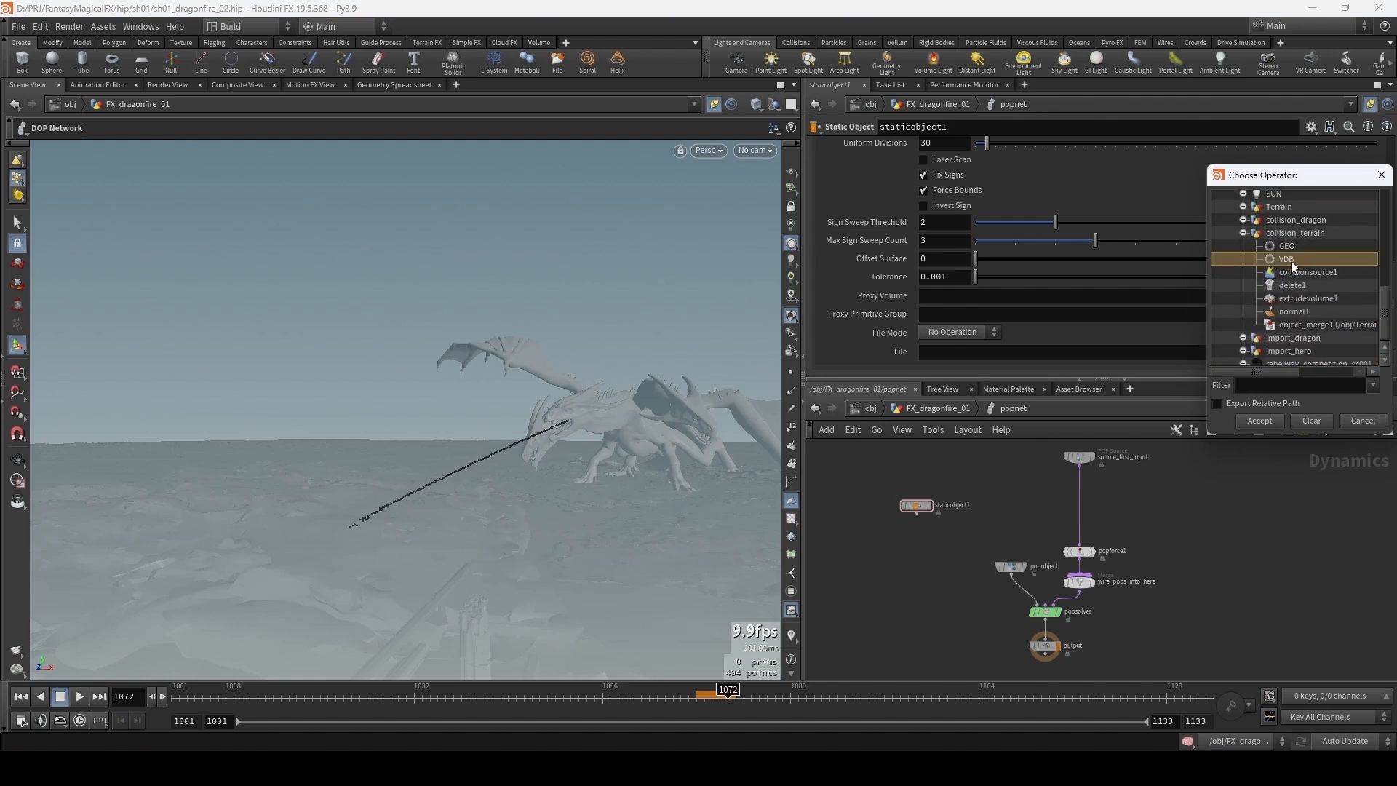
double_click(1287, 259)
click(873, 553)
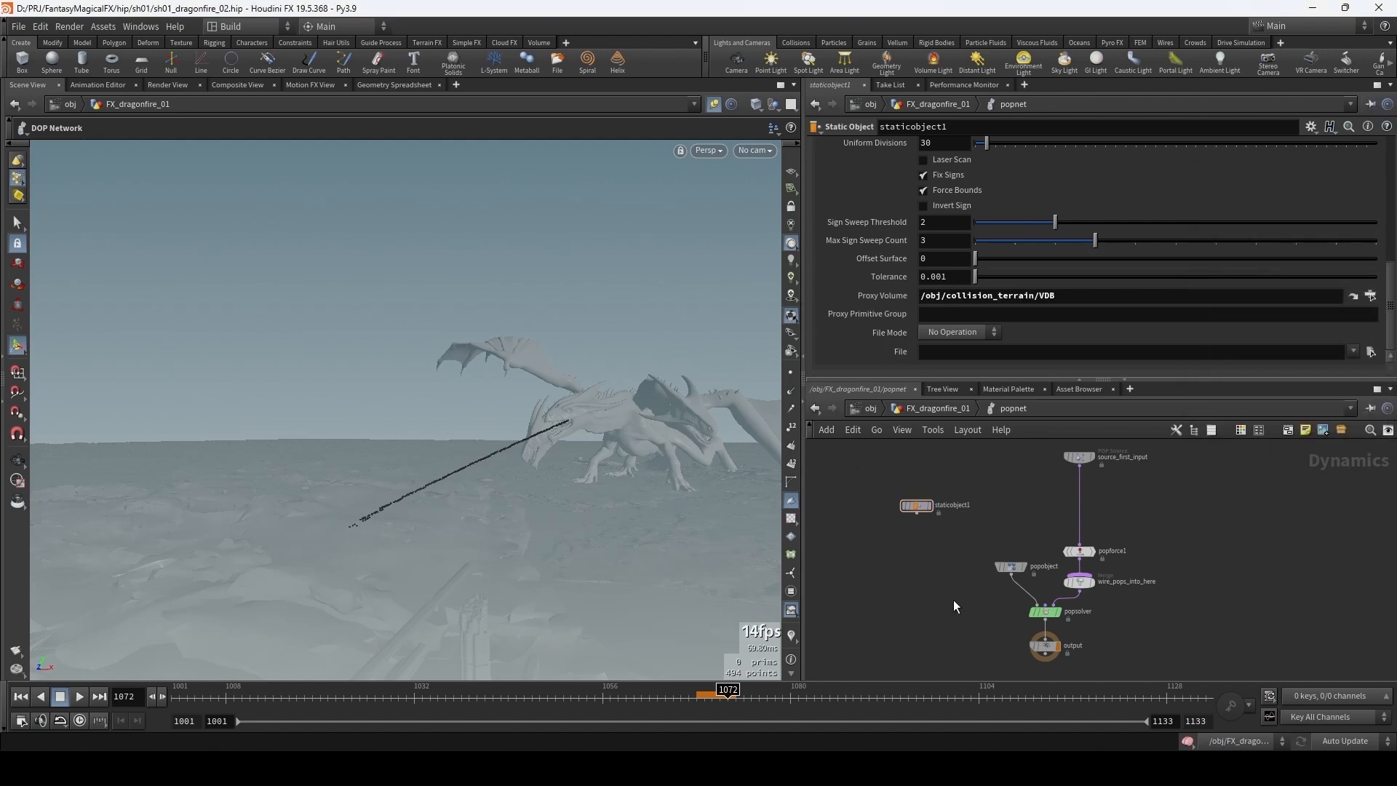
- Add a Merge node to the popnet network and place it beside popsolver
scroll(976, 549, up, 2)
middle_drag(954, 590, 984, 573)
scroll(975, 544, down, 1)
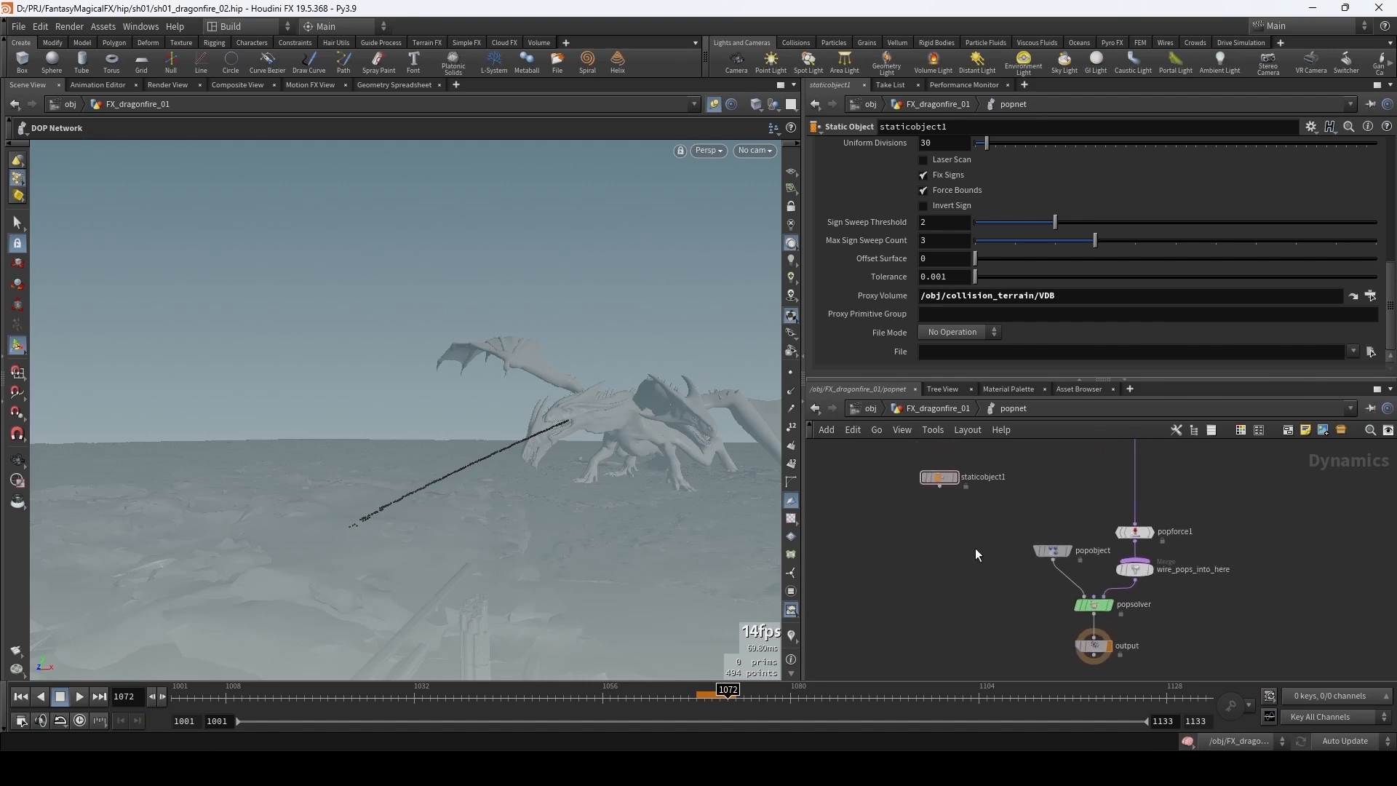
key(Tab)
text(merge)
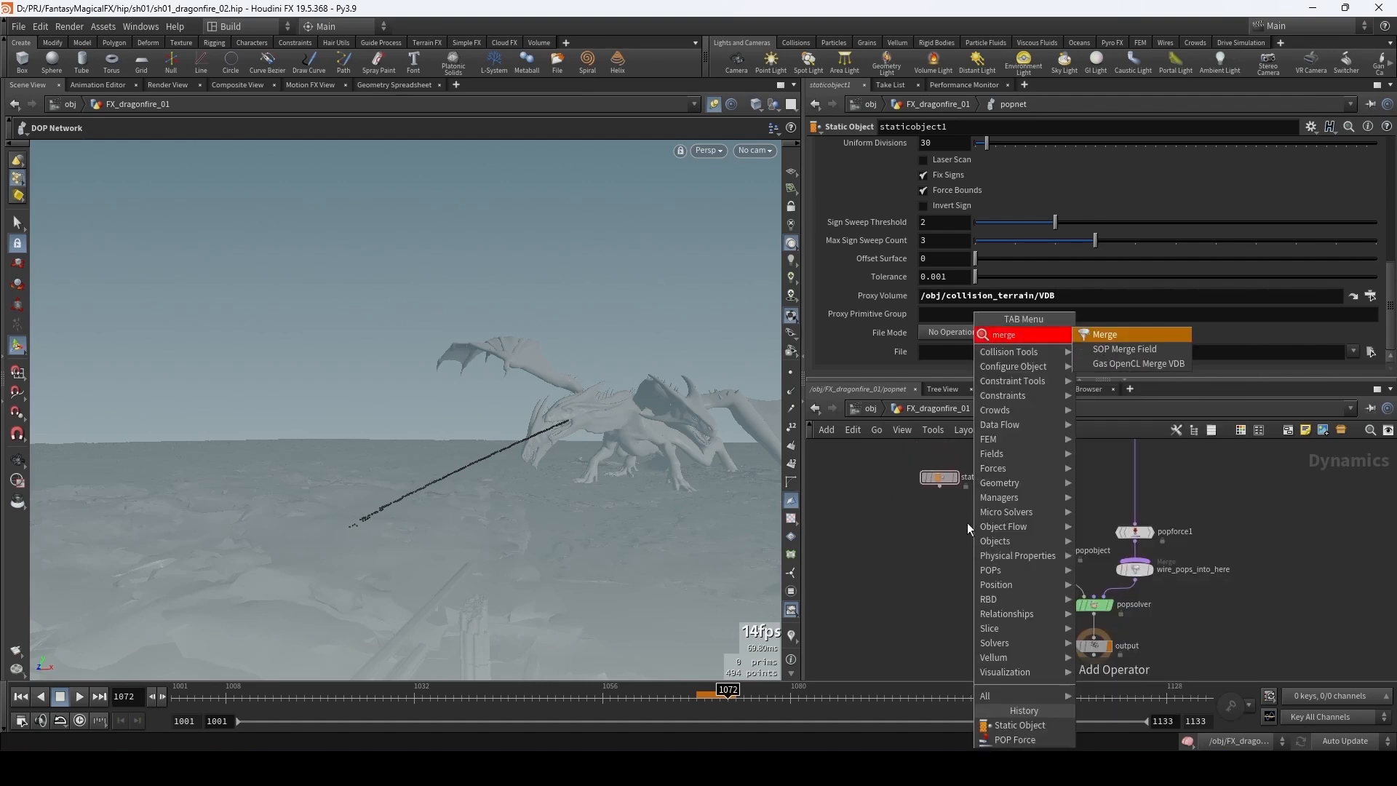
key(Return)
click(966, 522)
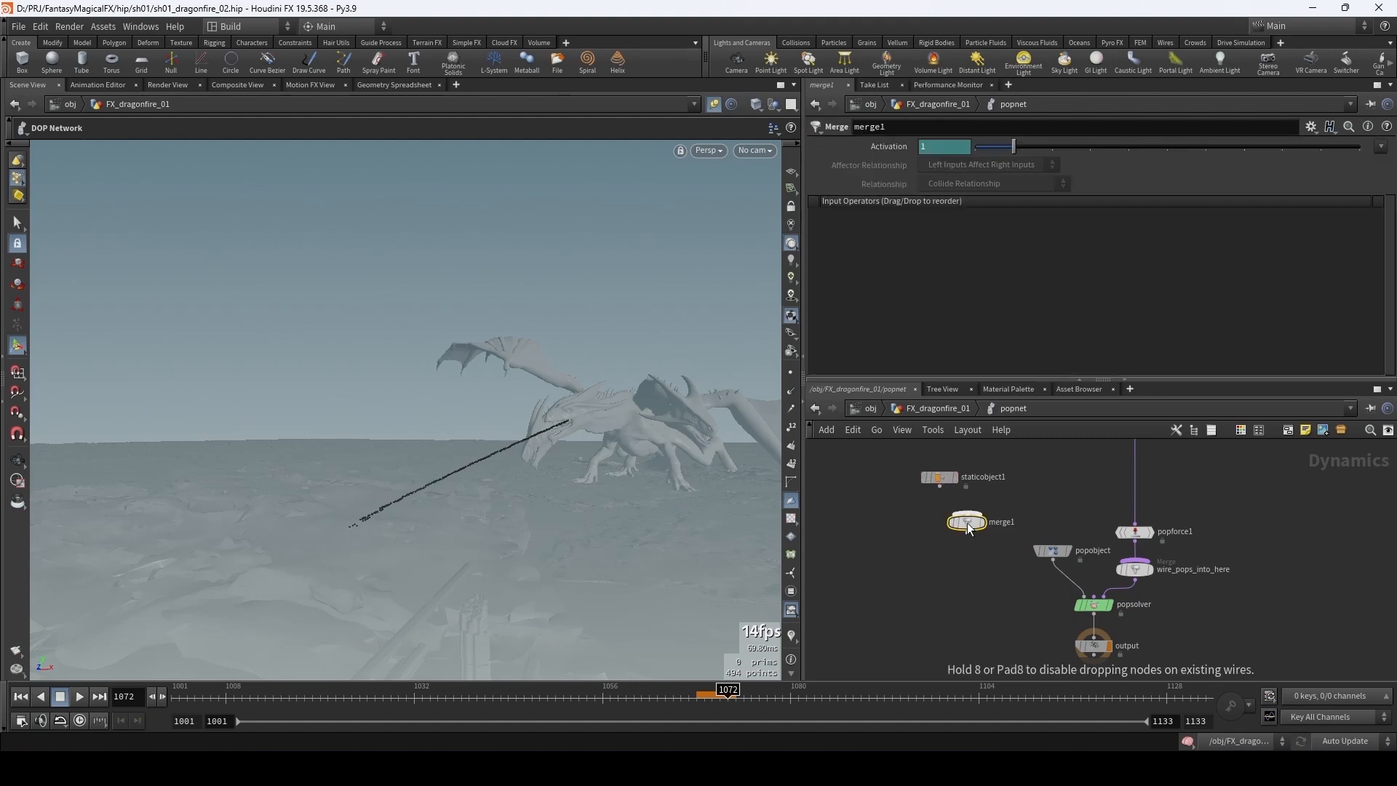
drag(968, 524, 1006, 611)
- Wire staticobject1 and popsolver into the Merge node, in that order, and connect the Merge node to output
click(940, 486)
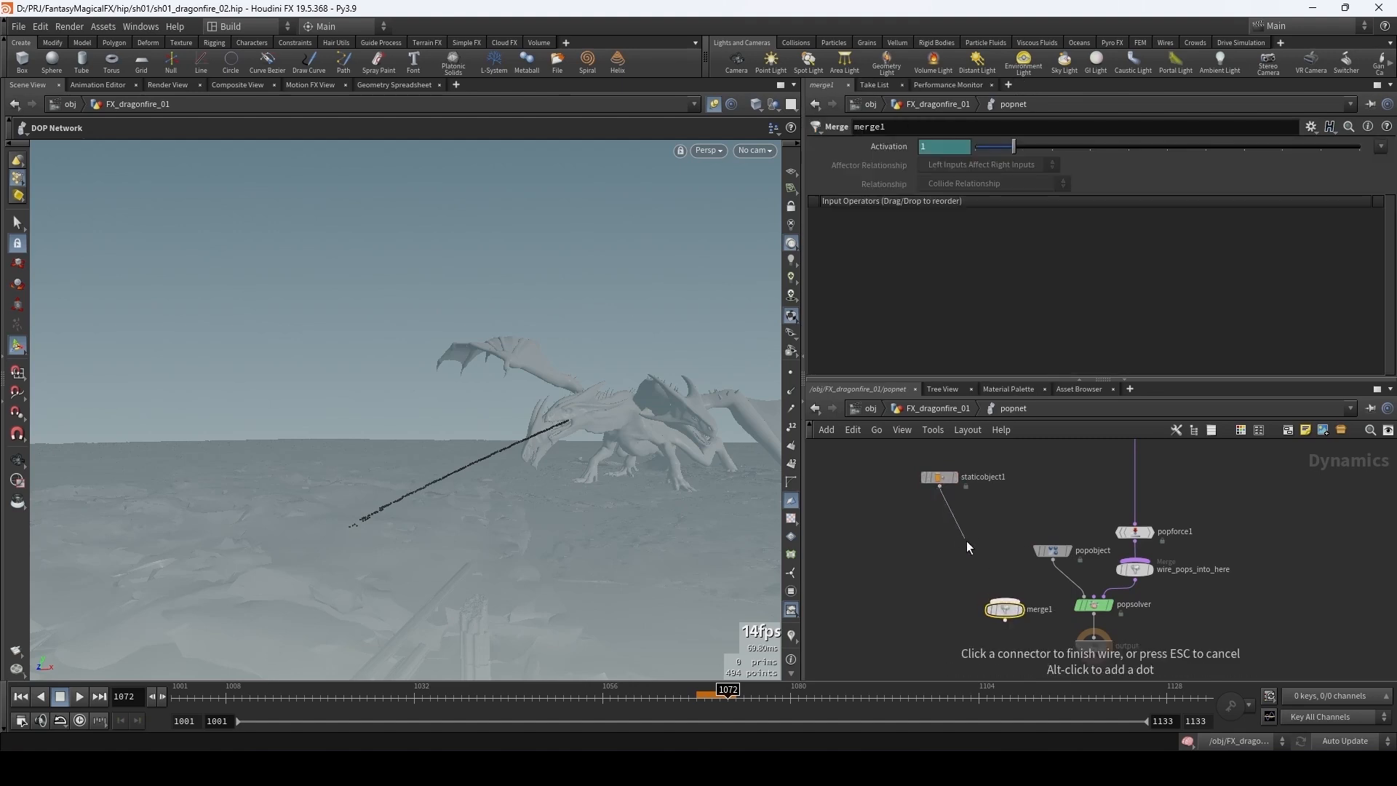
click(1004, 598)
click(1093, 616)
click(1005, 599)
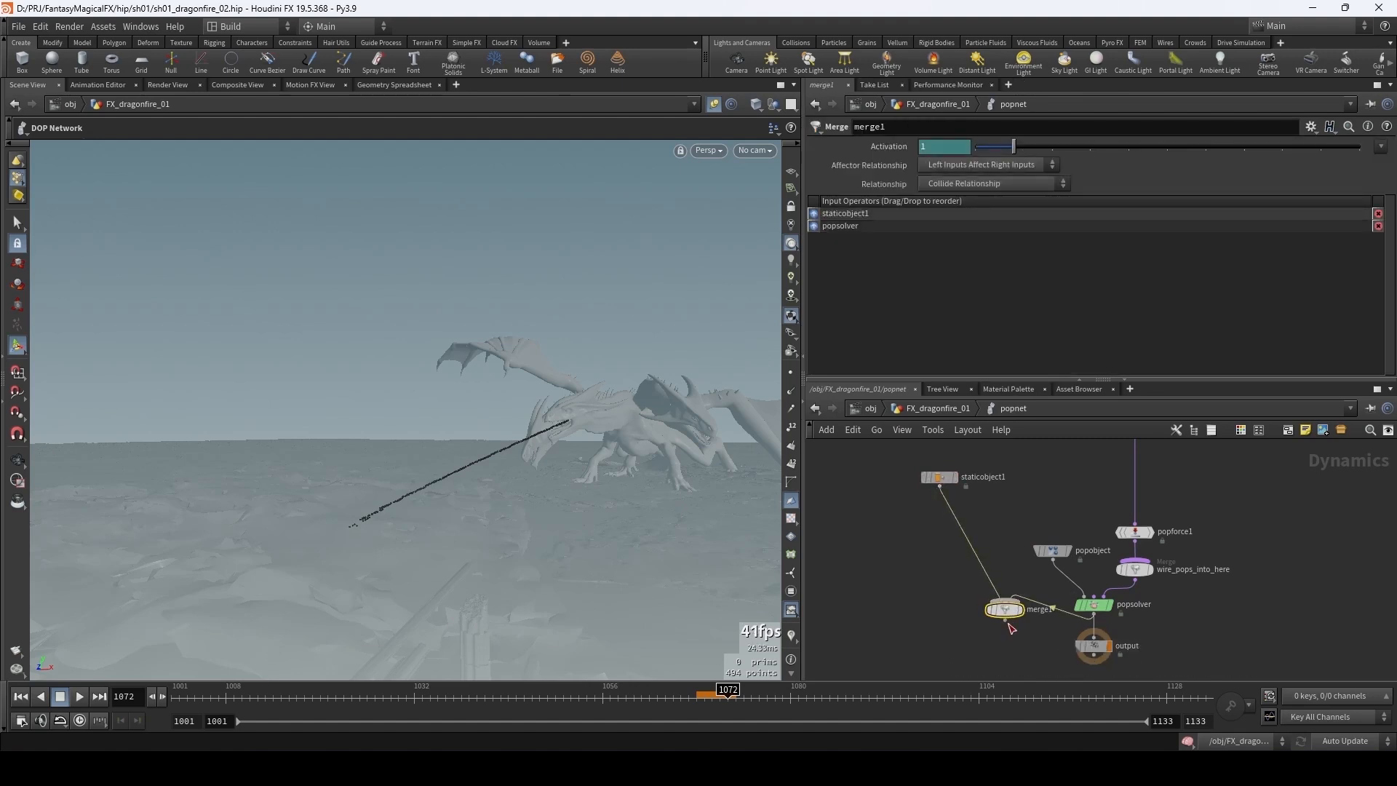
click(1004, 619)
click(1105, 639)
- Rearrange the nodes so merge1 sits between popsolver and output, with staticobject1 close beside it
middle_drag(1154, 631, 1166, 600)
drag(1109, 578, 1109, 574)
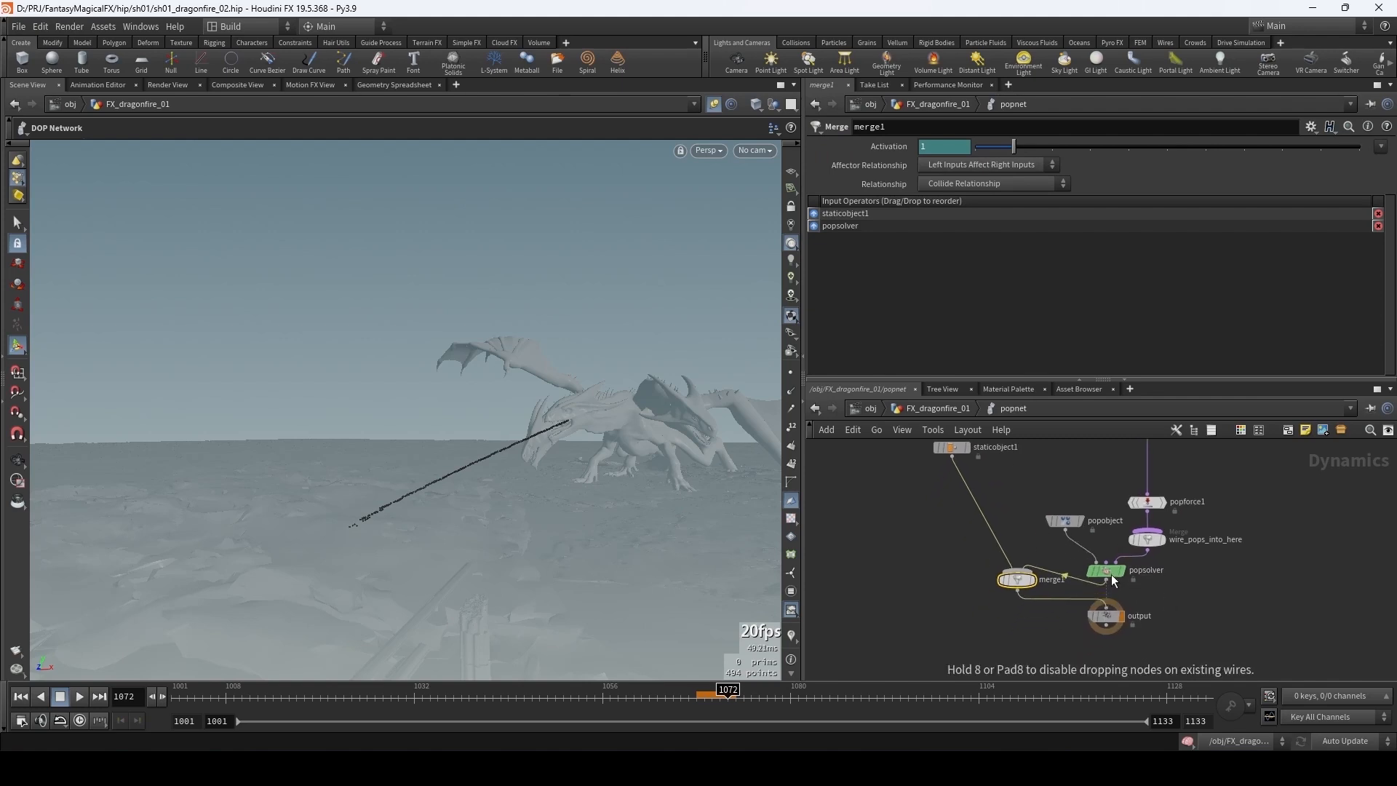
middle_drag(1001, 540, 1008, 532)
scroll(1008, 532, down, 2)
drag(1023, 564, 1093, 650)
drag(1089, 584, 1085, 605)
drag(974, 464, 994, 566)
click(949, 538)
- Go to frame 1068, disable Display Geometry on staticobject1 and inspect the terrain around the dragon
click(694, 699)
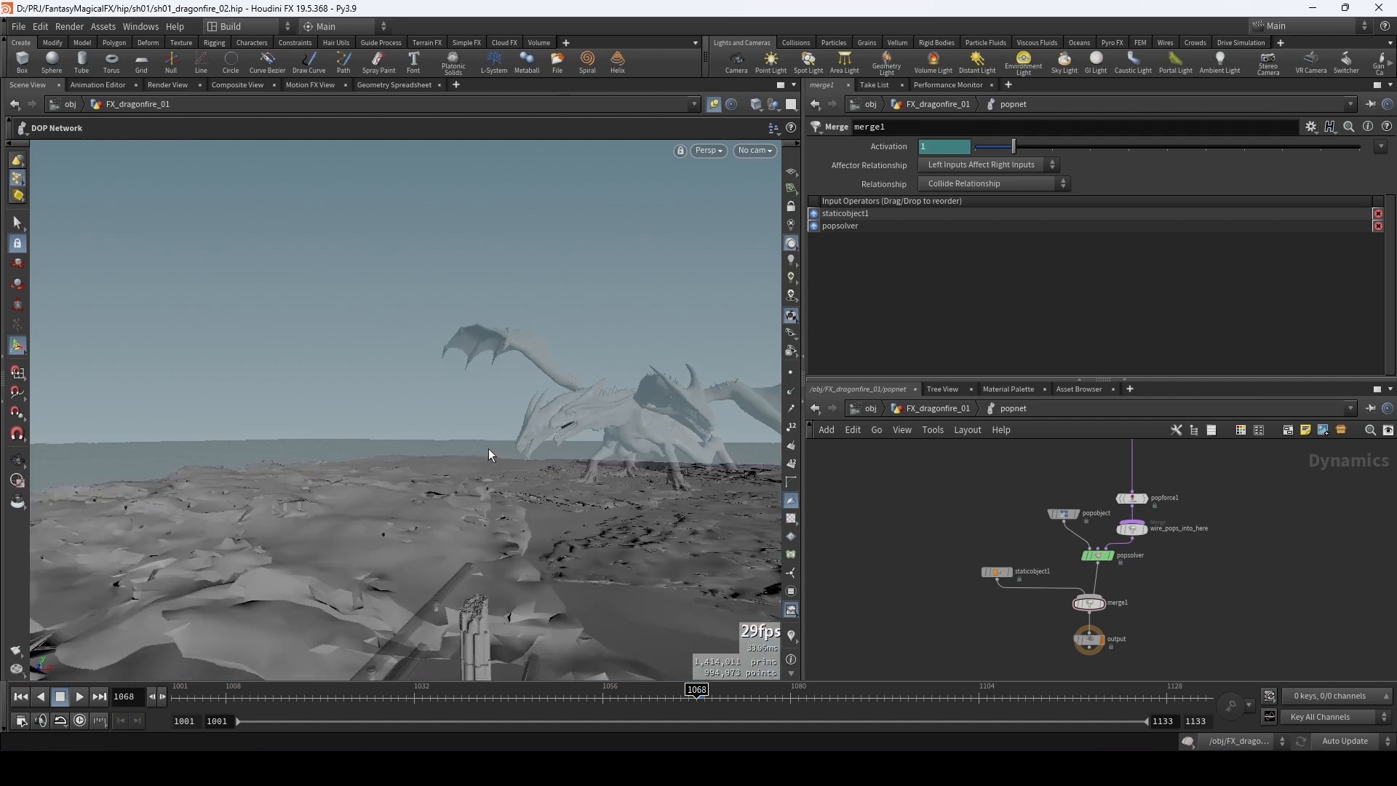
click(996, 571)
scroll(871, 226, down, 3)
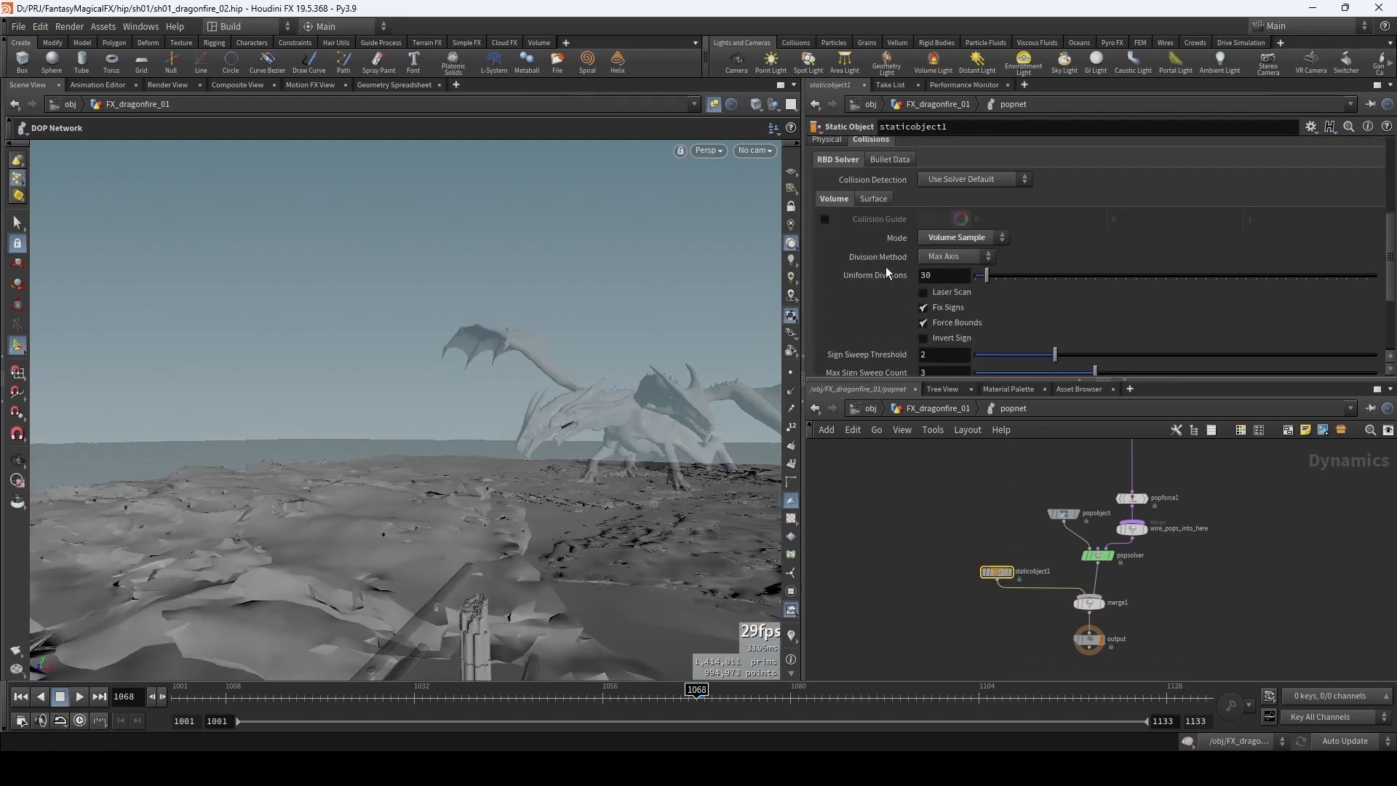
scroll(885, 267, up, 3)
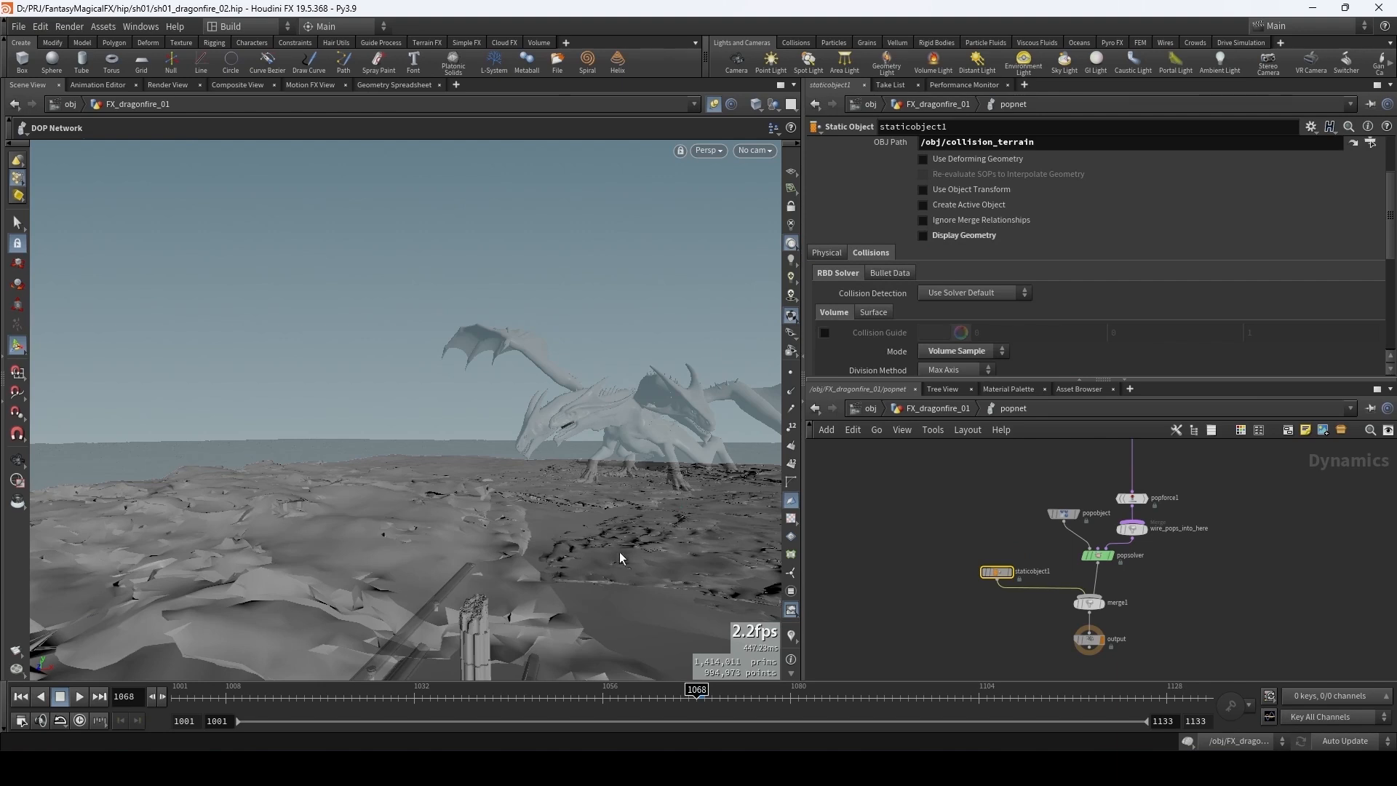
mouse_move(585, 503)
alt+mouse_down()
mouse_move(565, 517)
mouse_move(580, 513)
alt+mouse_up()
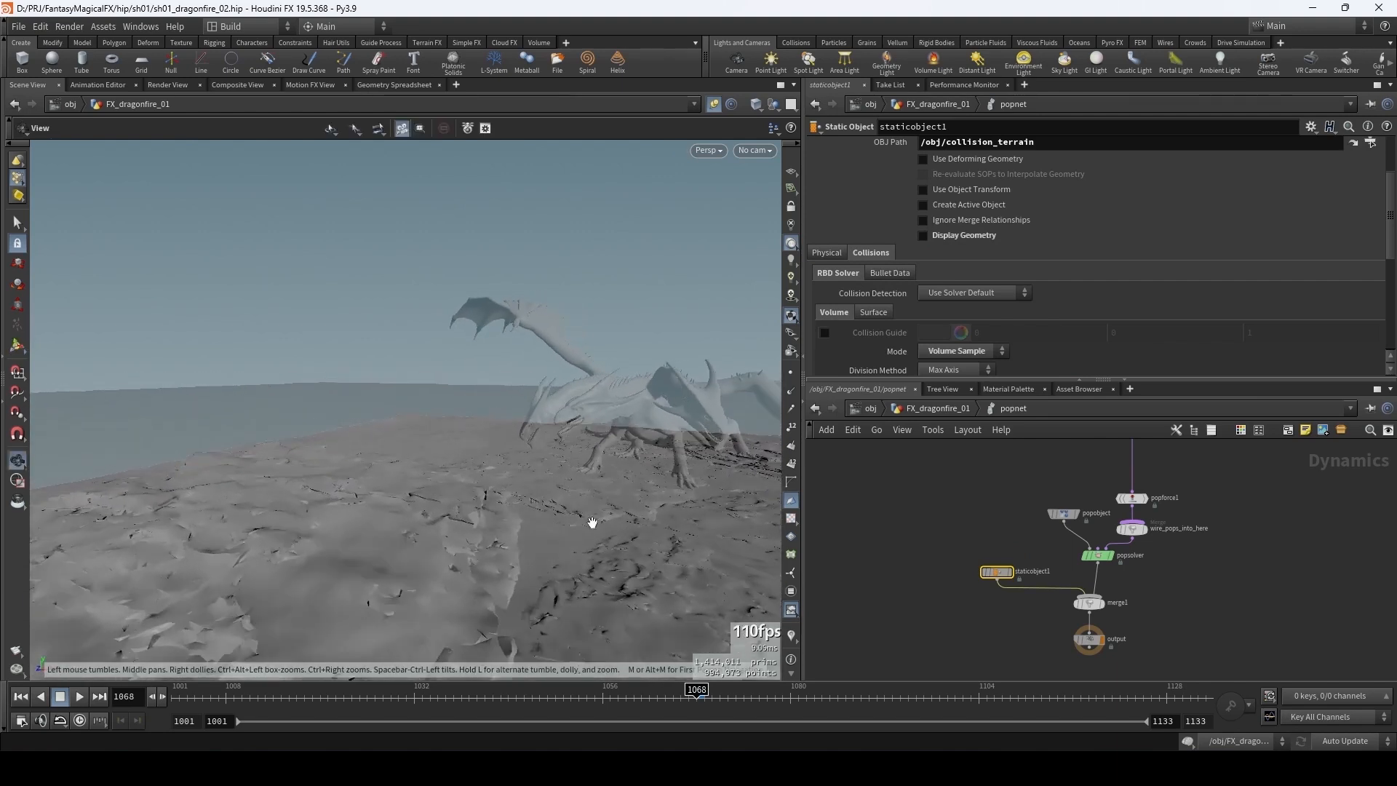
- Return to the FX_dragonfire_01 geometry network and set popnet's Object Merge object pattern to *popobject*
alt+middle_drag(591, 522, 619, 467)
scroll(568, 455, up, 3)
key(u)
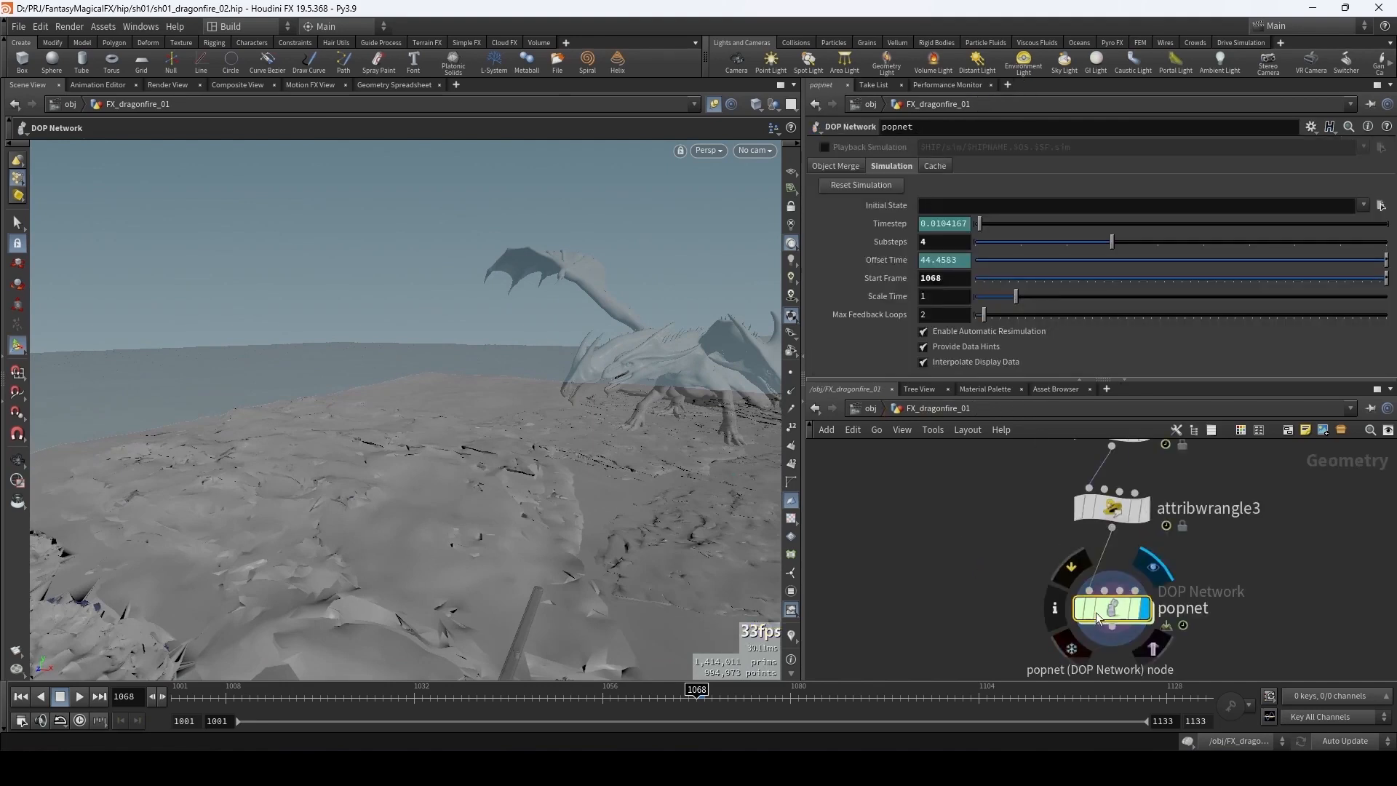
click(836, 166)
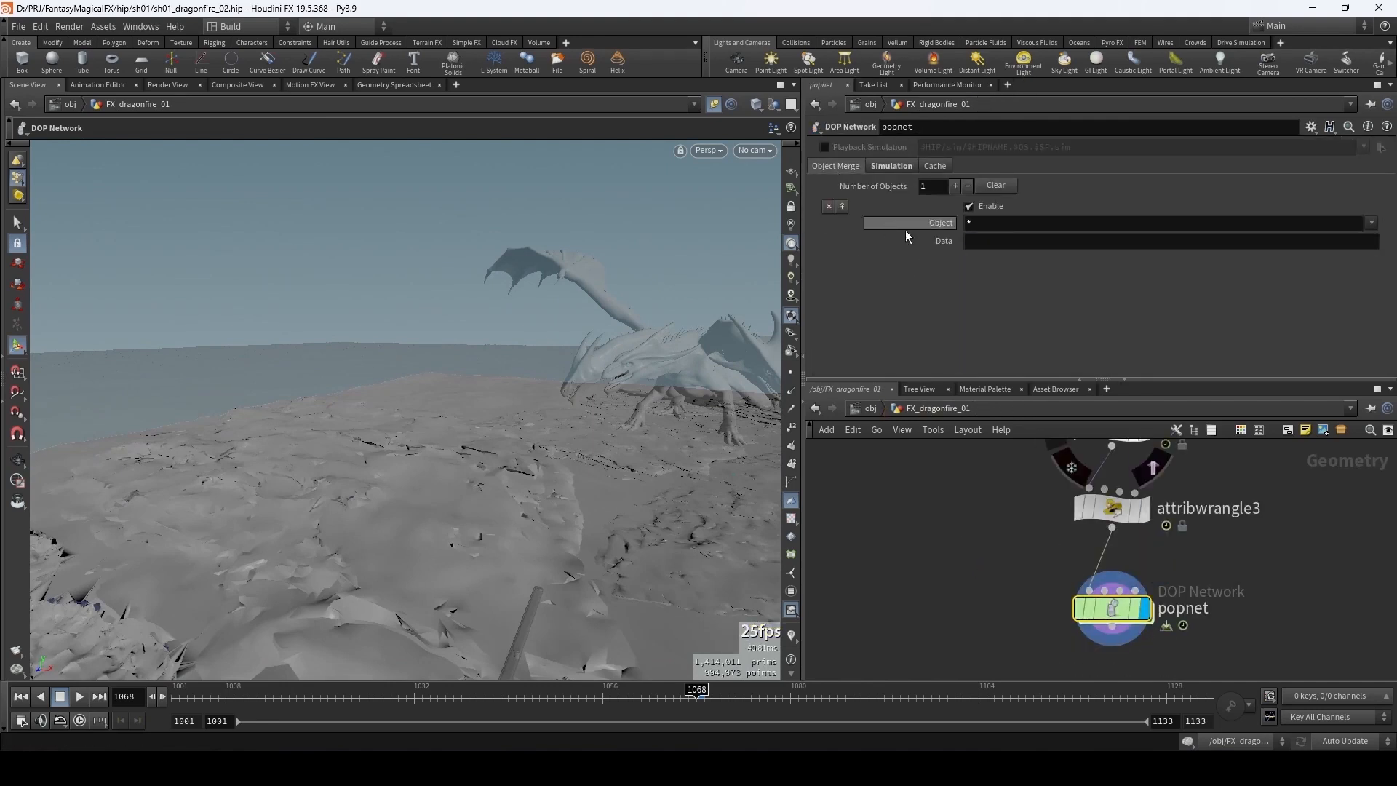
click(1004, 223)
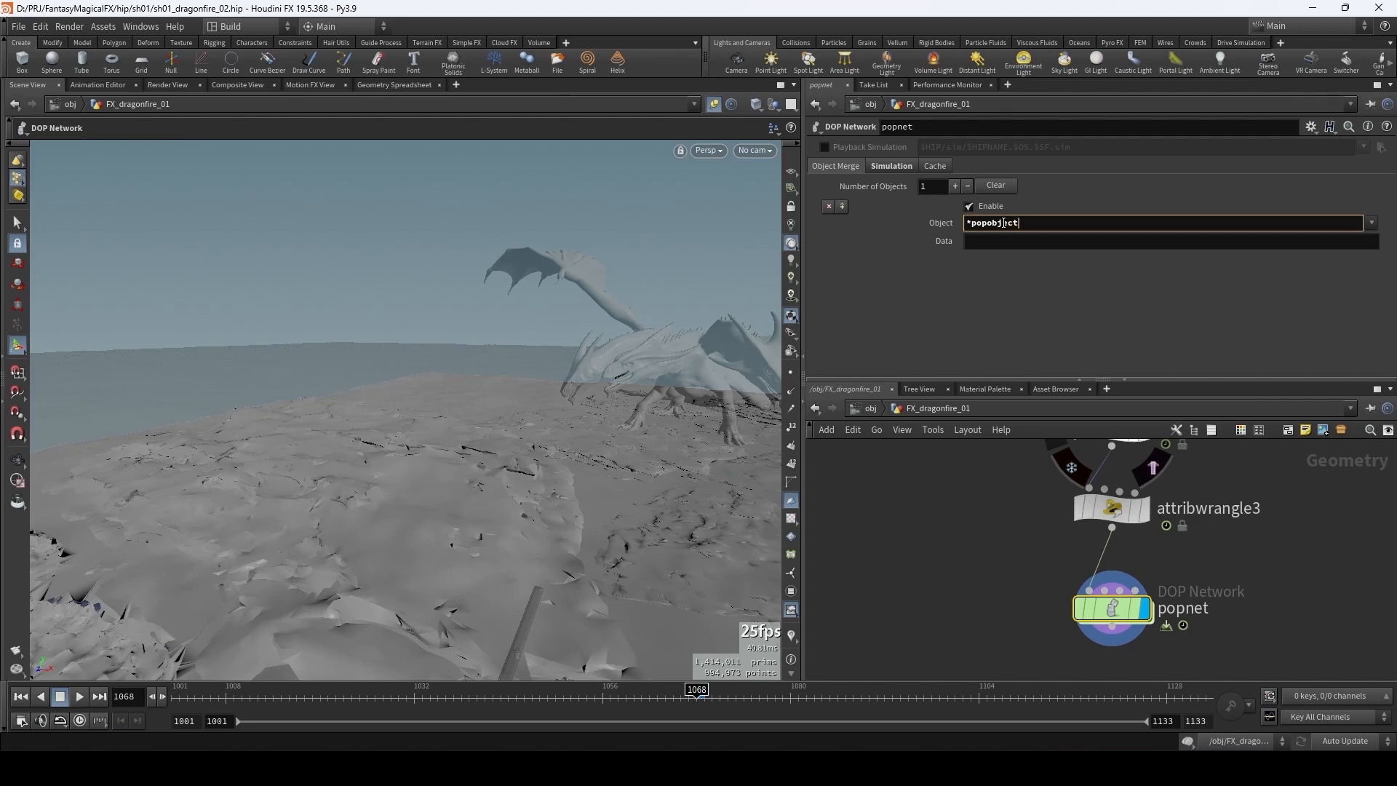
text(popobject*)
key(Return)
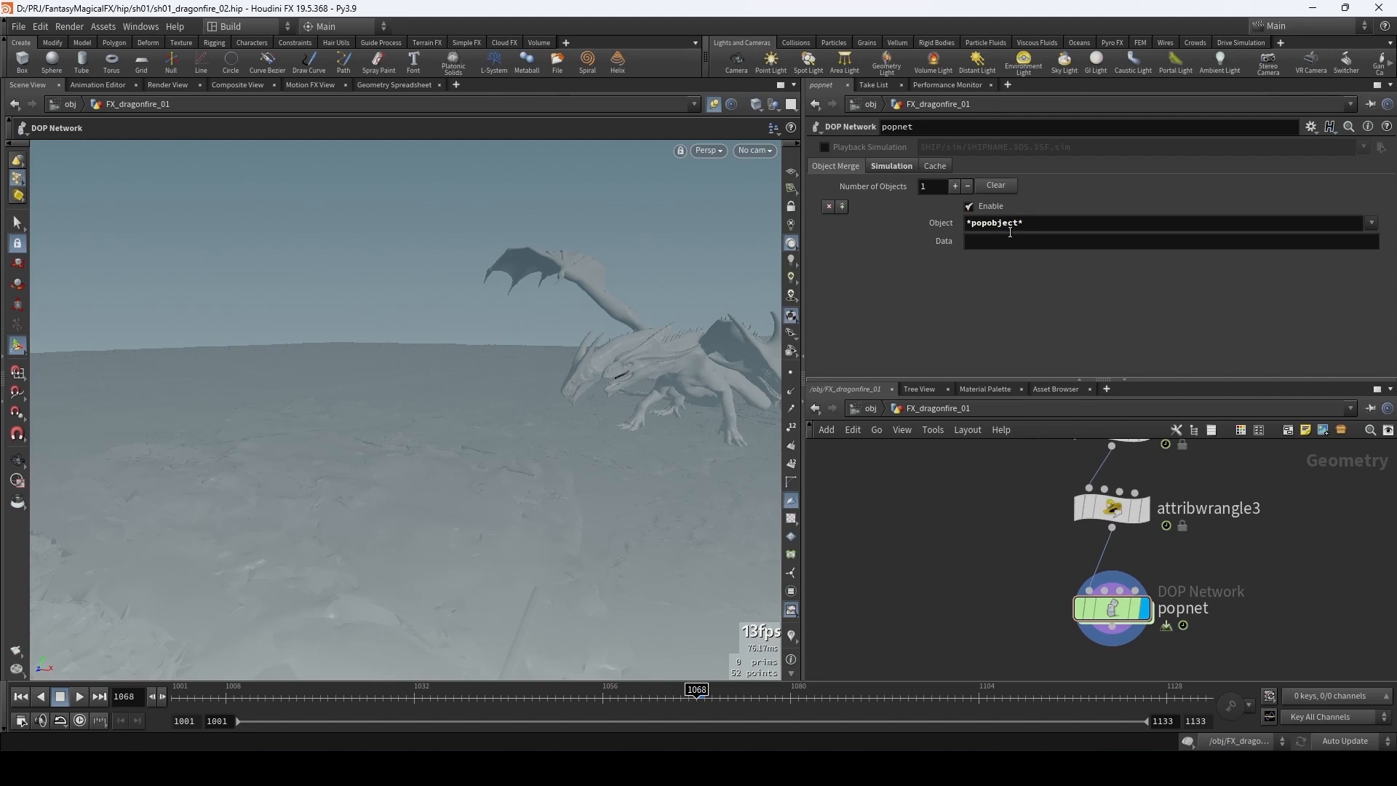
- Go inside popnet, select popobject, play the simulation and inspect how the particles hit the terrain around frame 1073
double_click(1116, 613)
scroll(1058, 509, up, 5)
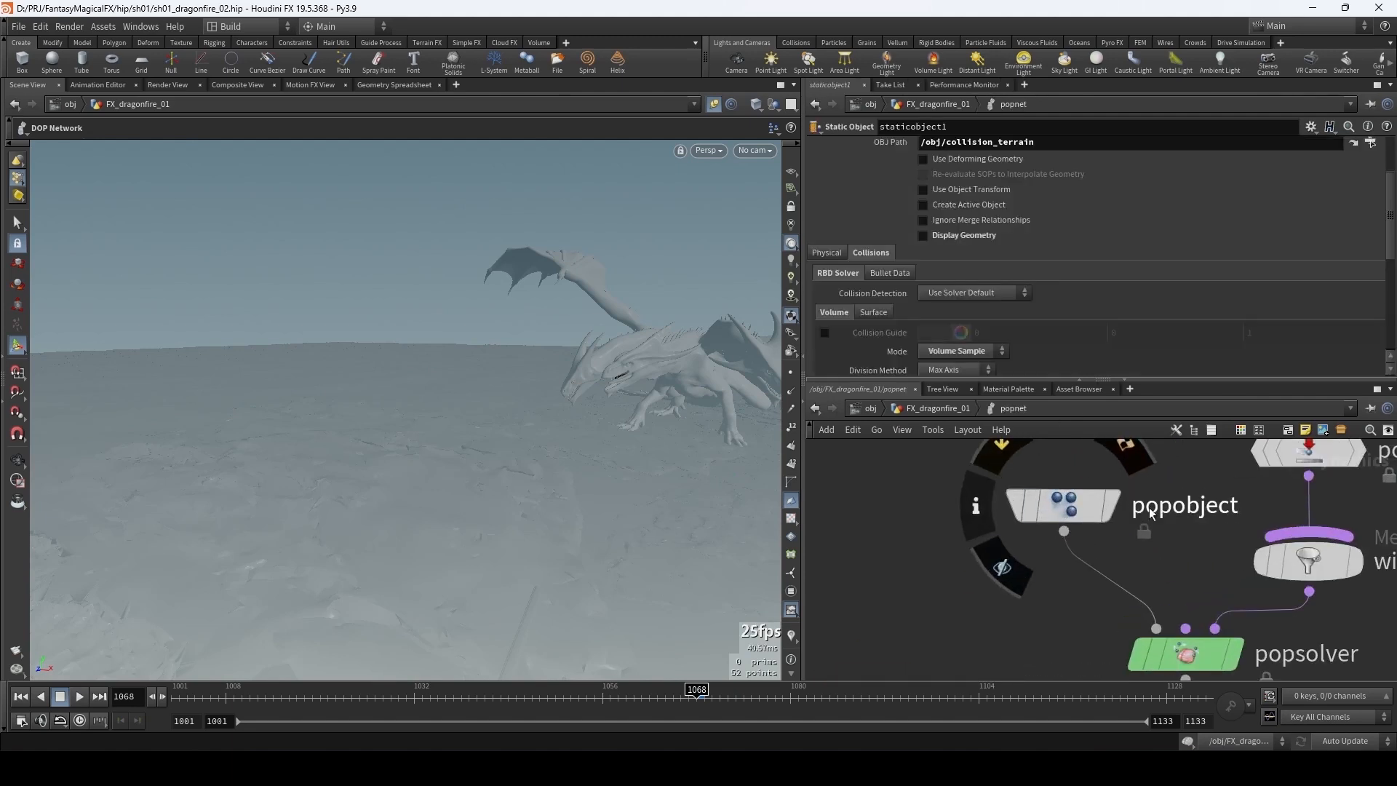
click(1059, 509)
scroll(1051, 474, down, 4)
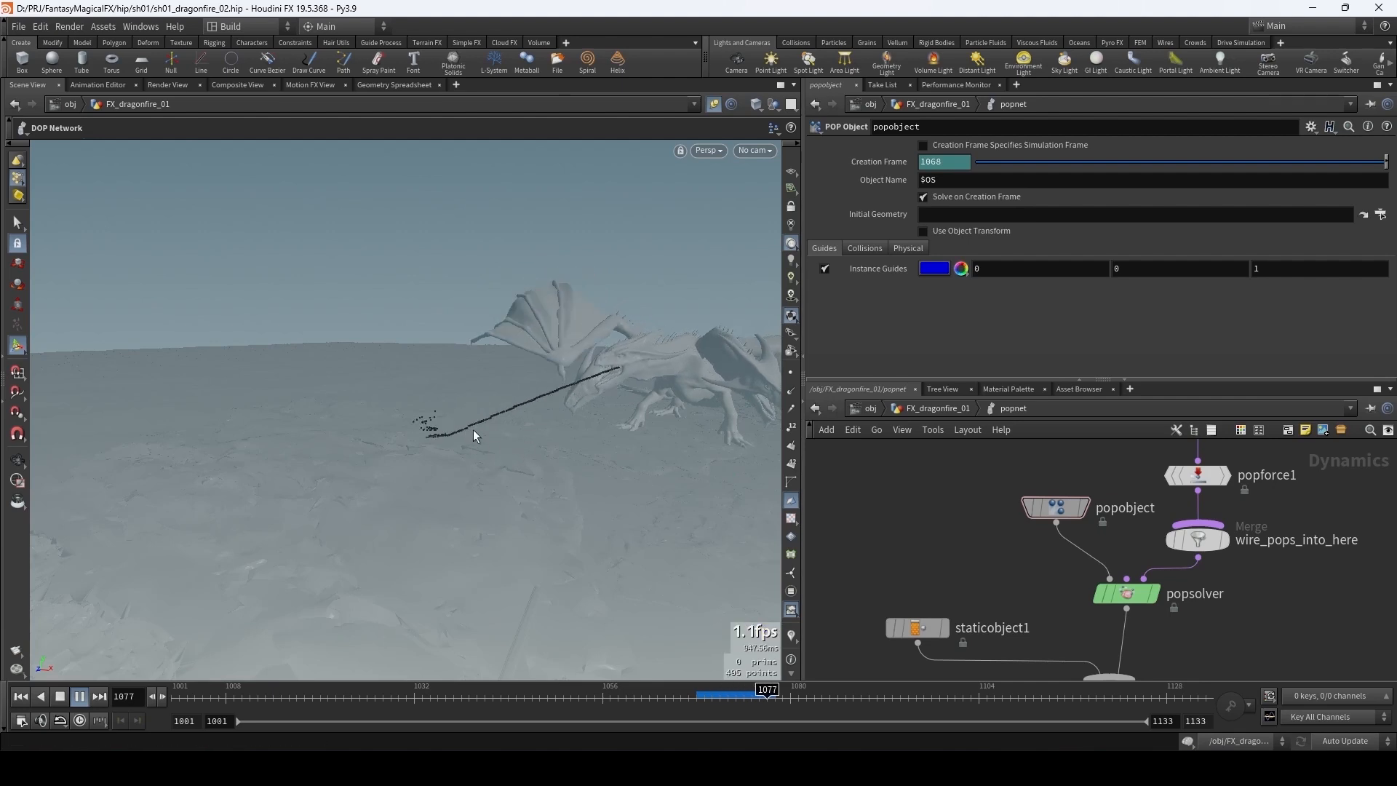
key(Escape)
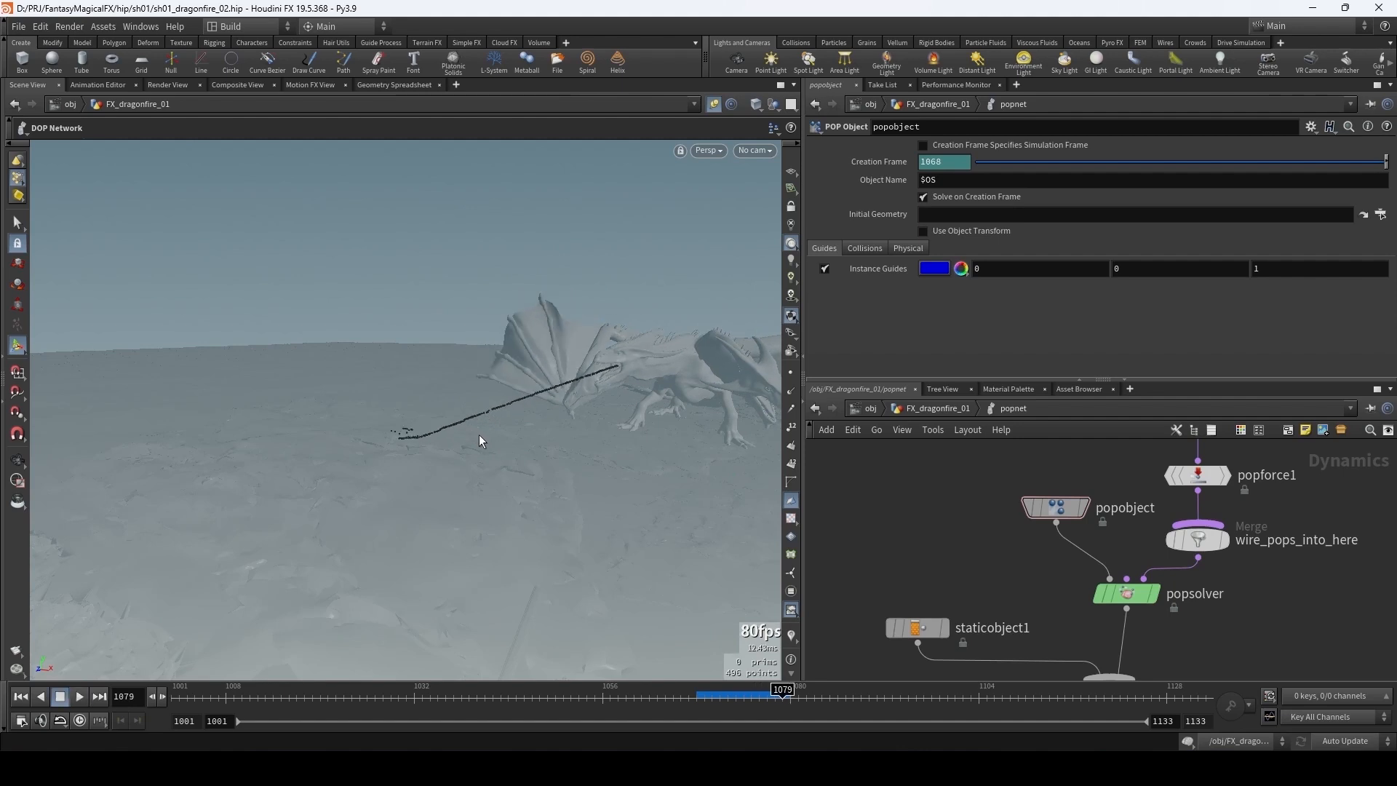
alt+drag(492, 428, 526, 456)
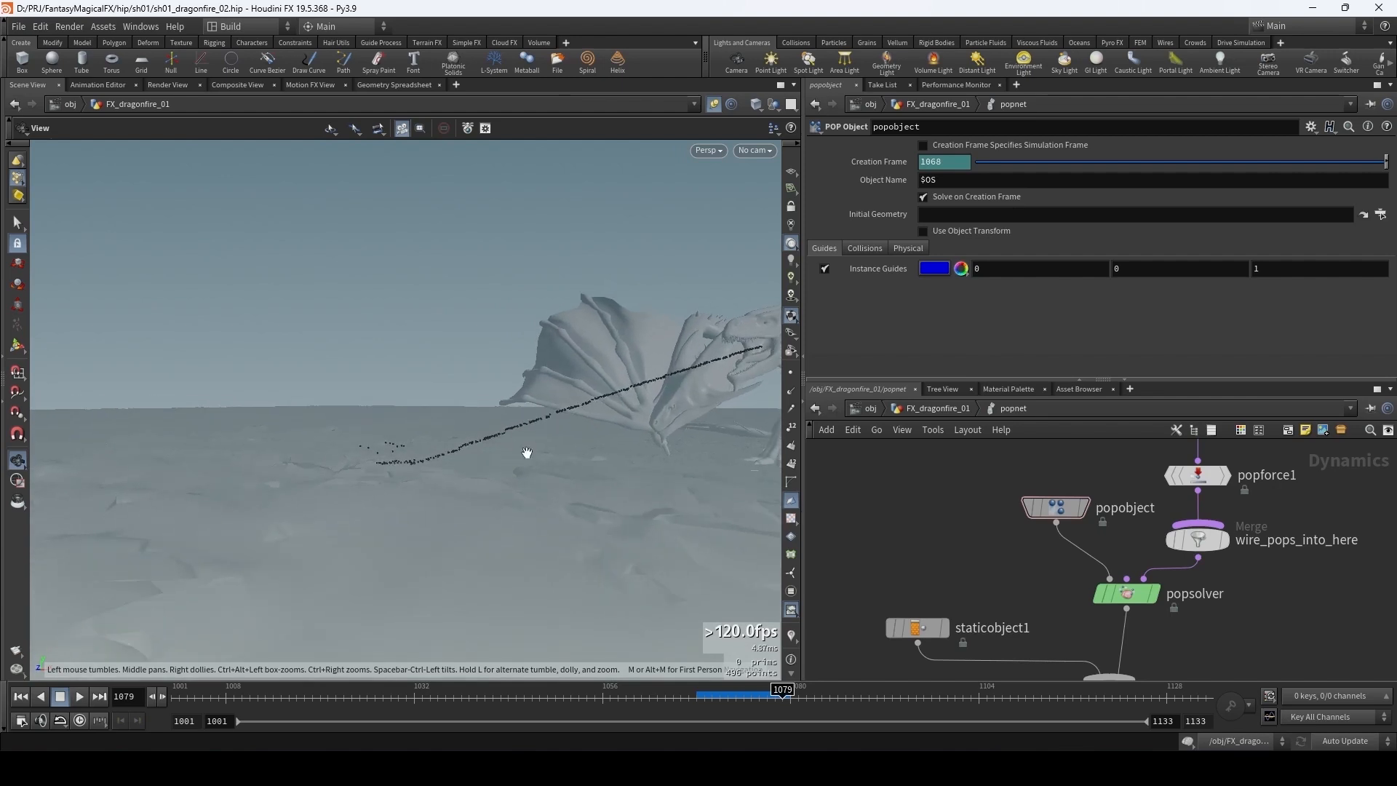
mouse_move(746, 700)
mouse_down()
mouse_move(706, 701)
mouse_move(721, 701)
mouse_up()
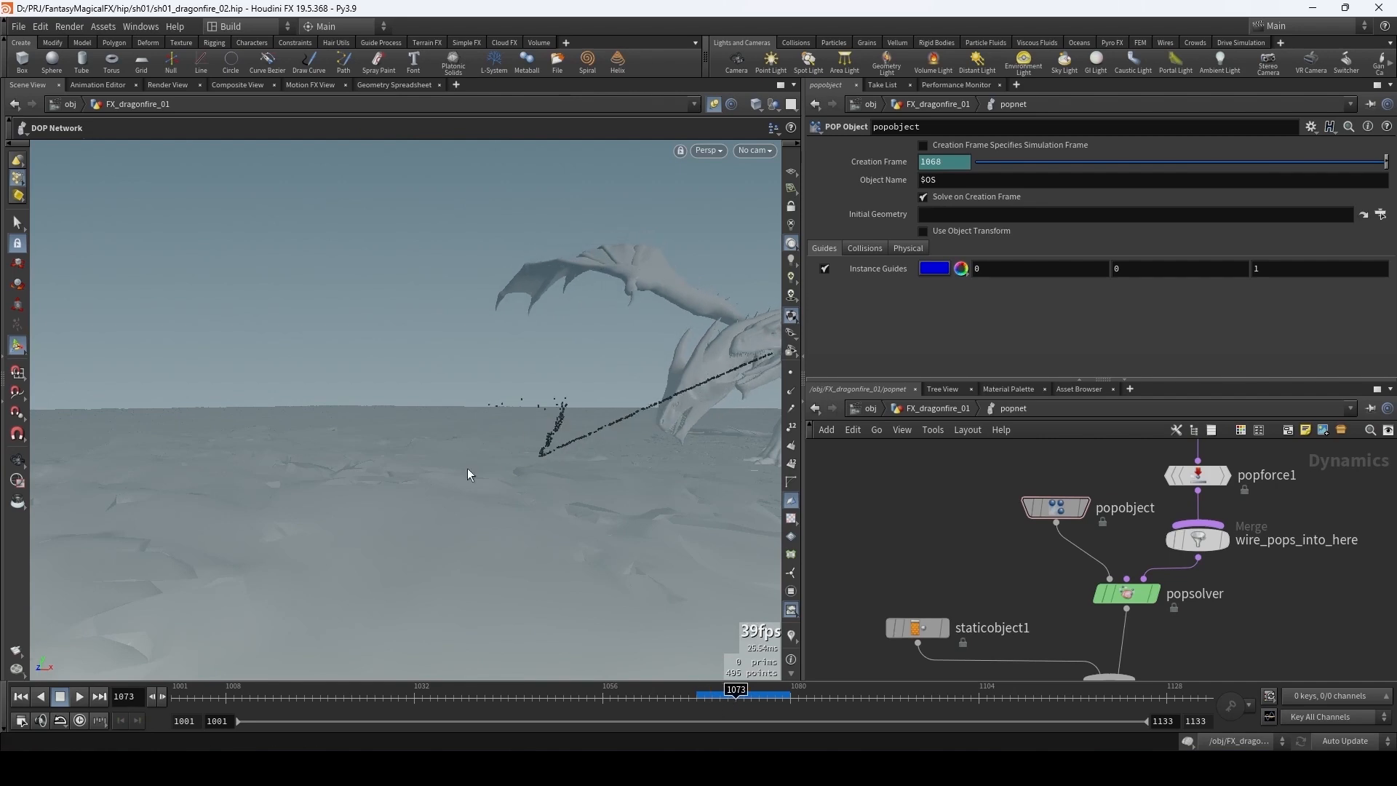
alt+middle_drag(594, 456, 483, 477)
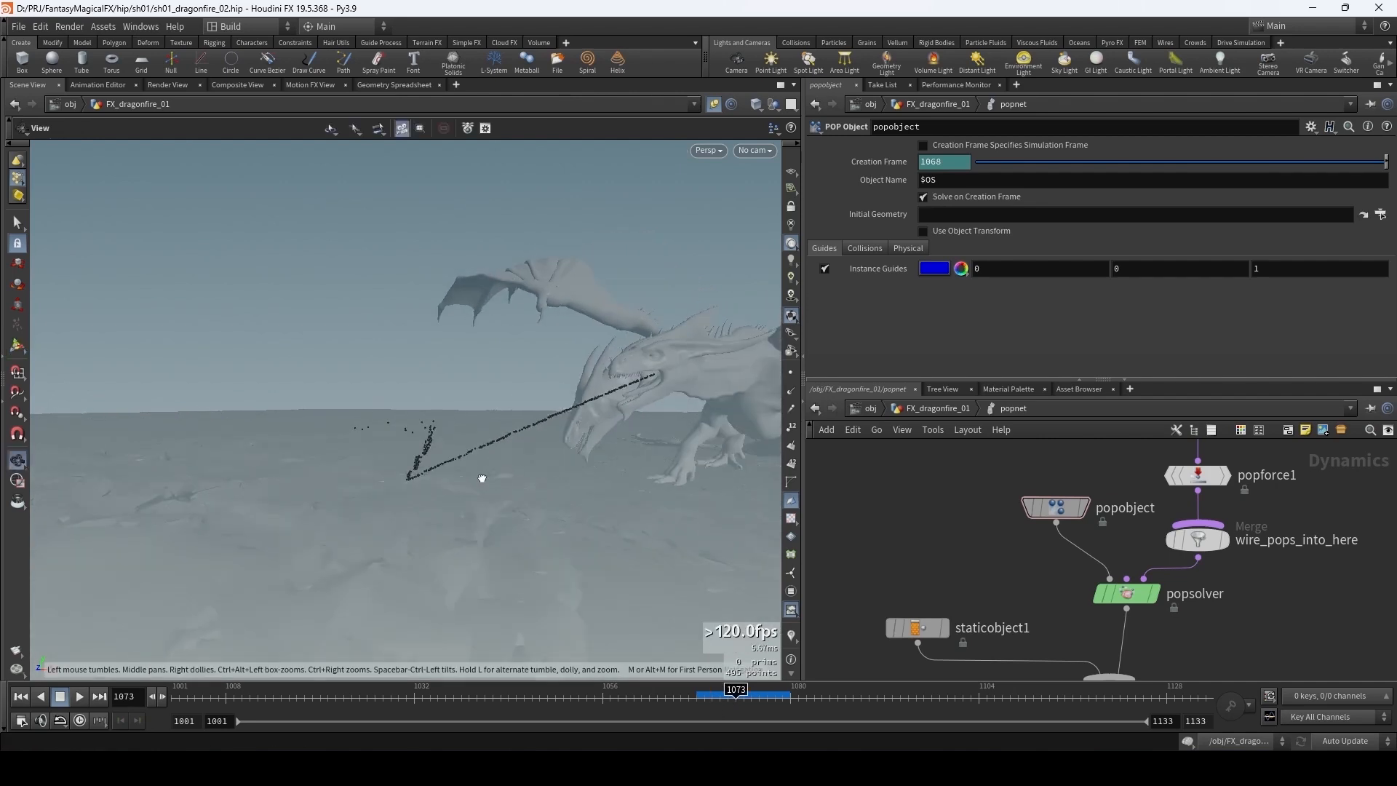
mouse_move(483, 477)
alt+mouse_down()
mouse_move(508, 465)
mouse_move(450, 462)
mouse_move(464, 461)
alt+mouse_up()
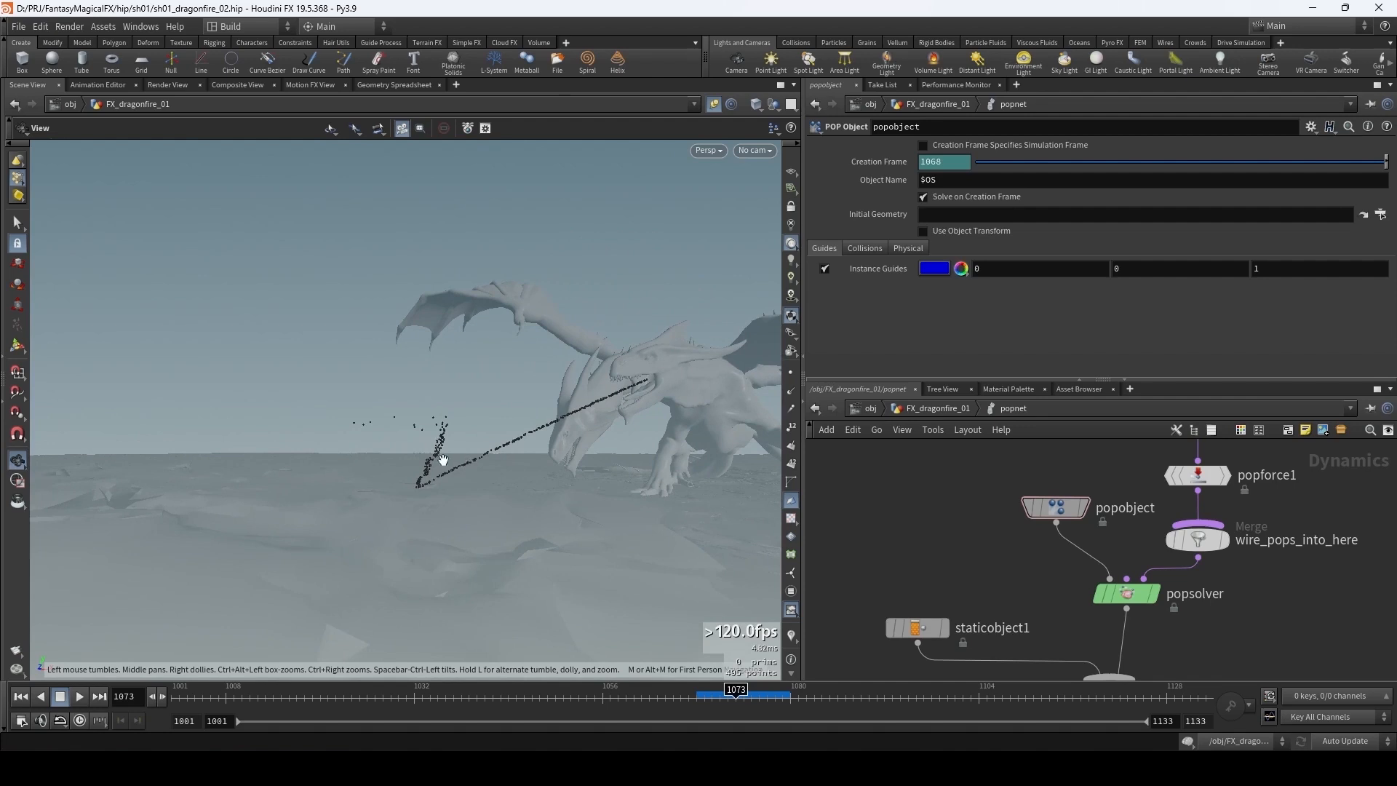
- Enable the Collide Group in popsolver's Collision Behavior settings and name it hit
middle_drag(1242, 509, 1211, 613)
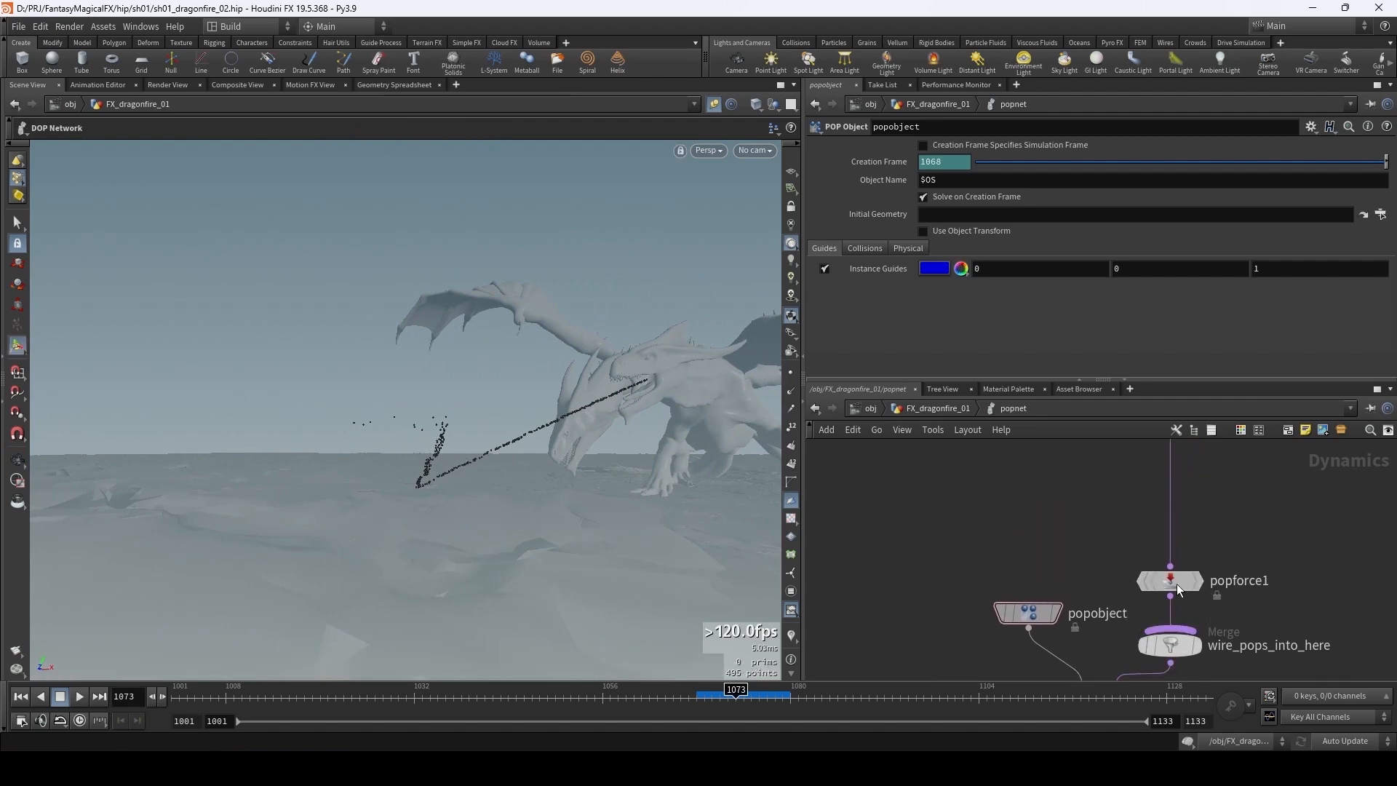
scroll(1176, 595, down, 1)
mouse_move(1178, 512)
middle_down()
mouse_move(1176, 596)
mouse_move(1158, 498)
middle_up()
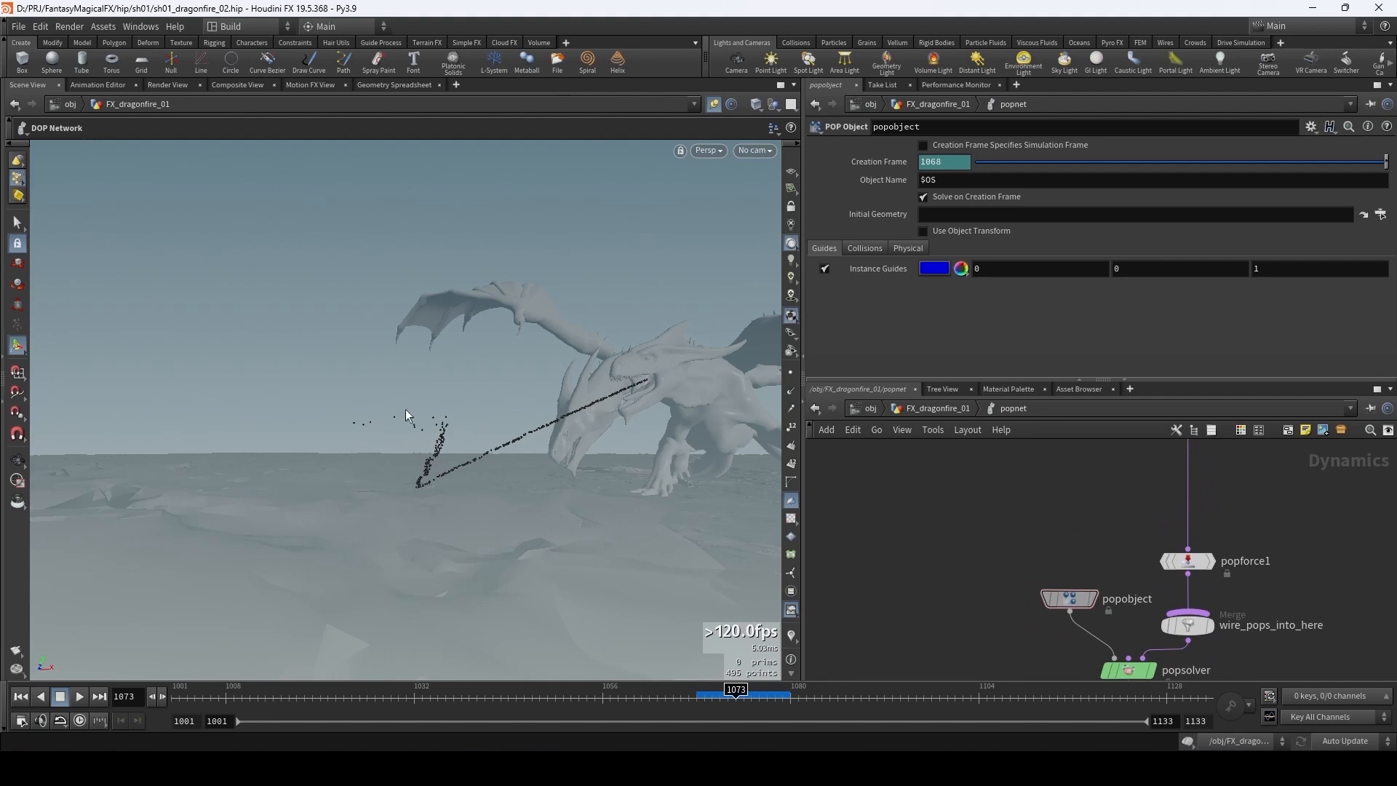
middle_drag(1100, 575, 1092, 523)
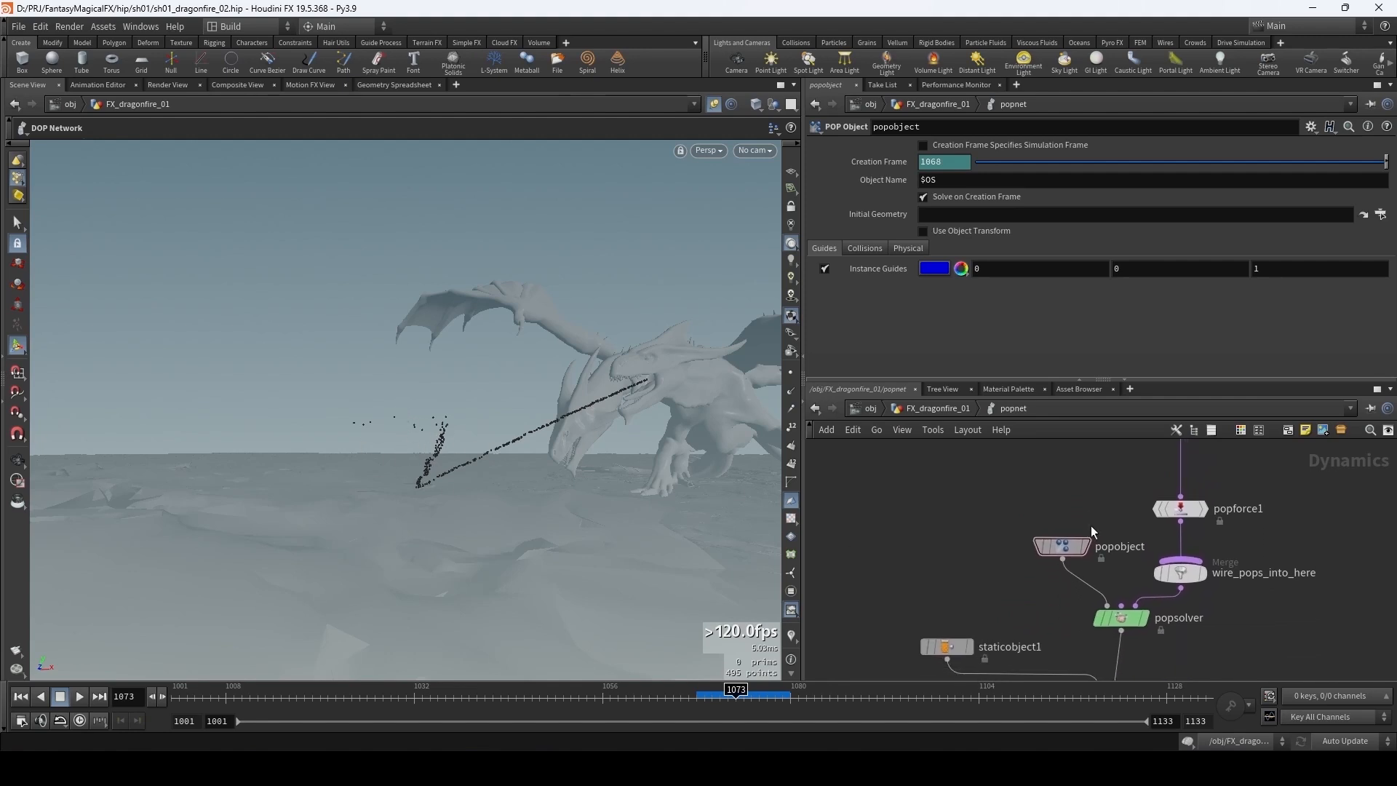
click(1122, 620)
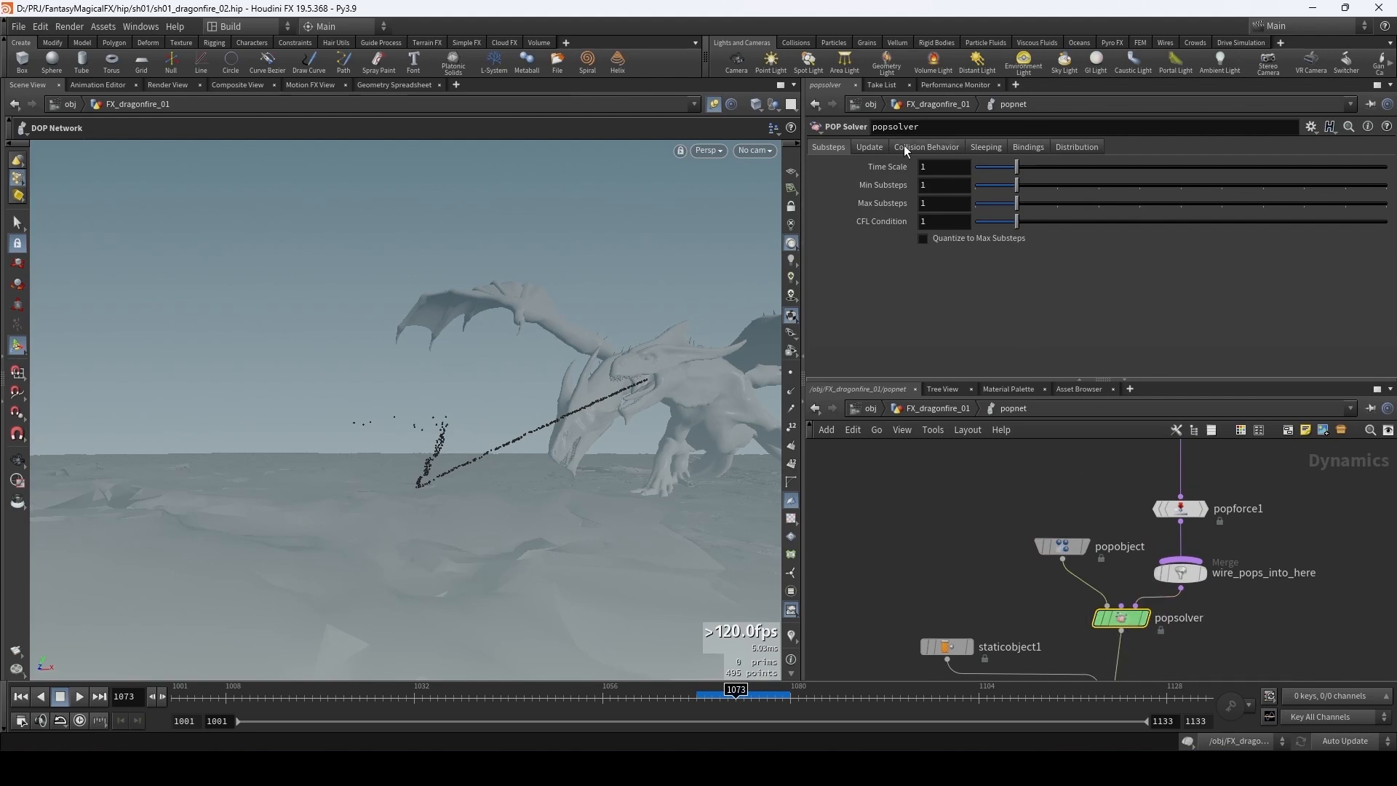
click(927, 148)
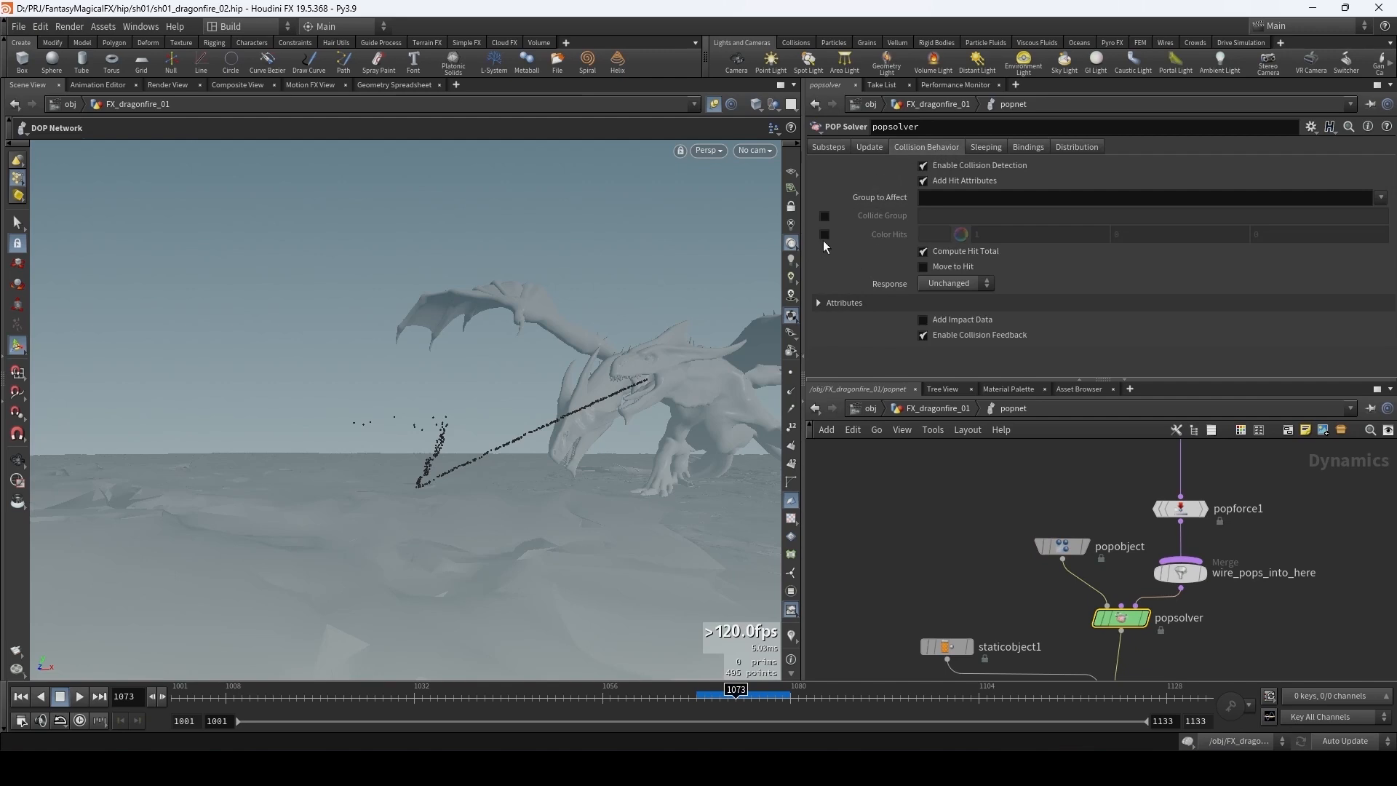
click(823, 217)
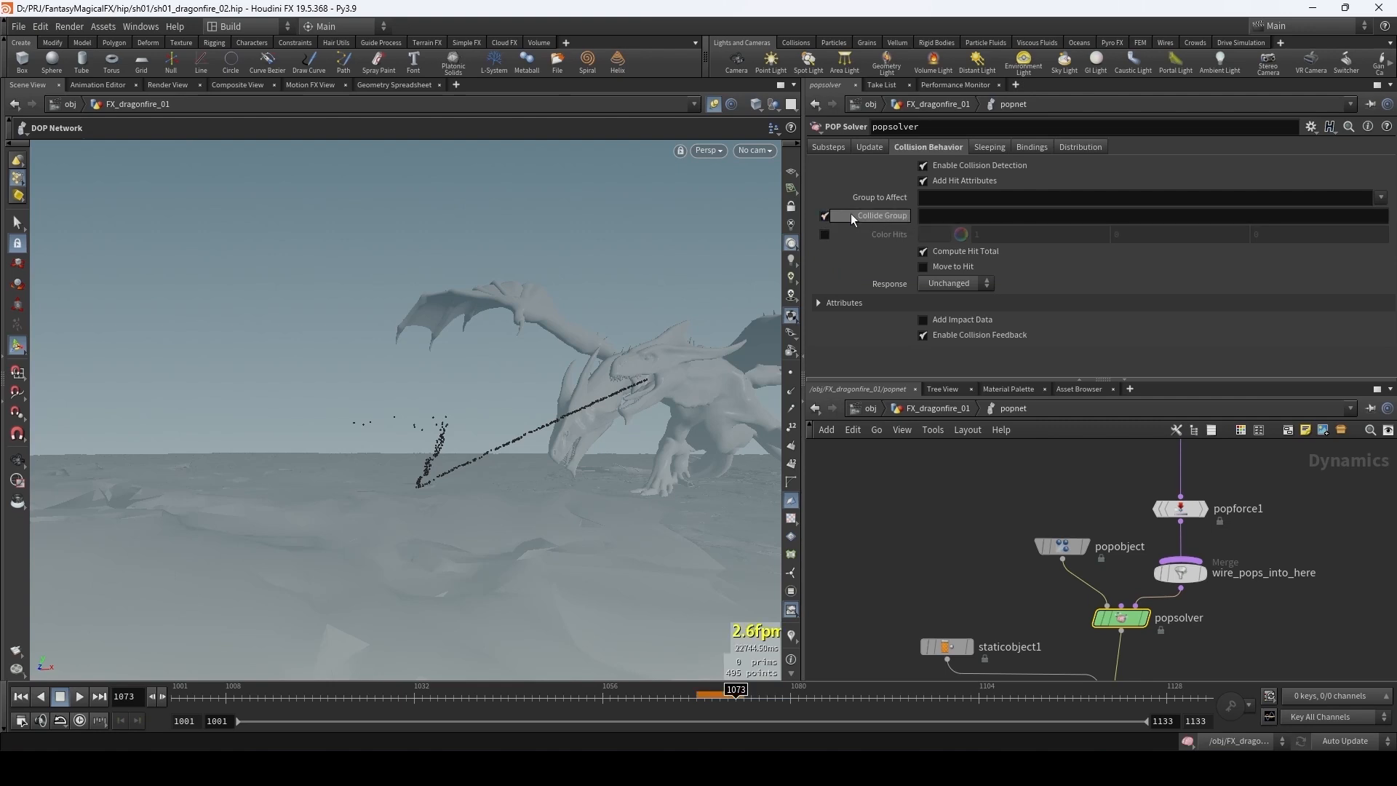
click(925, 217)
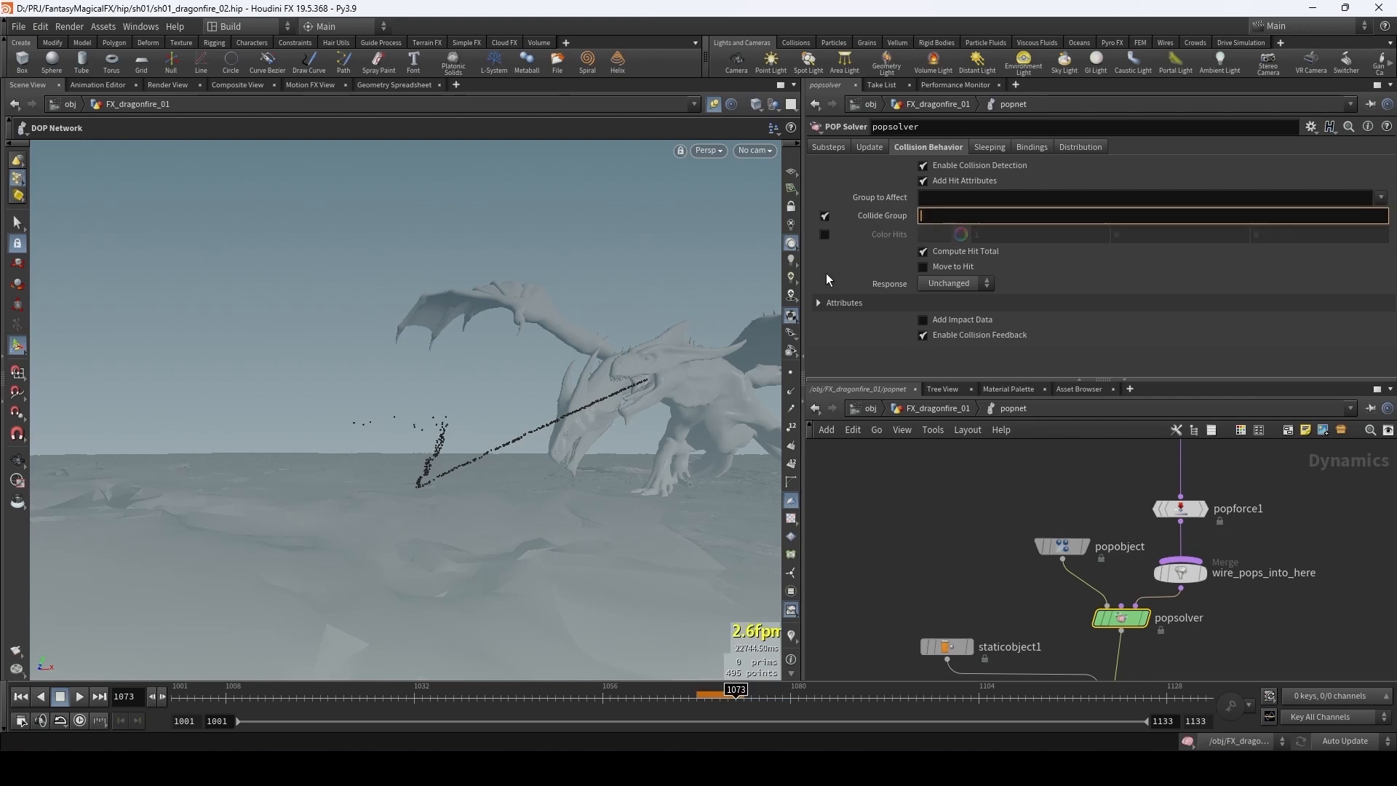
text(hit)
key(Return)
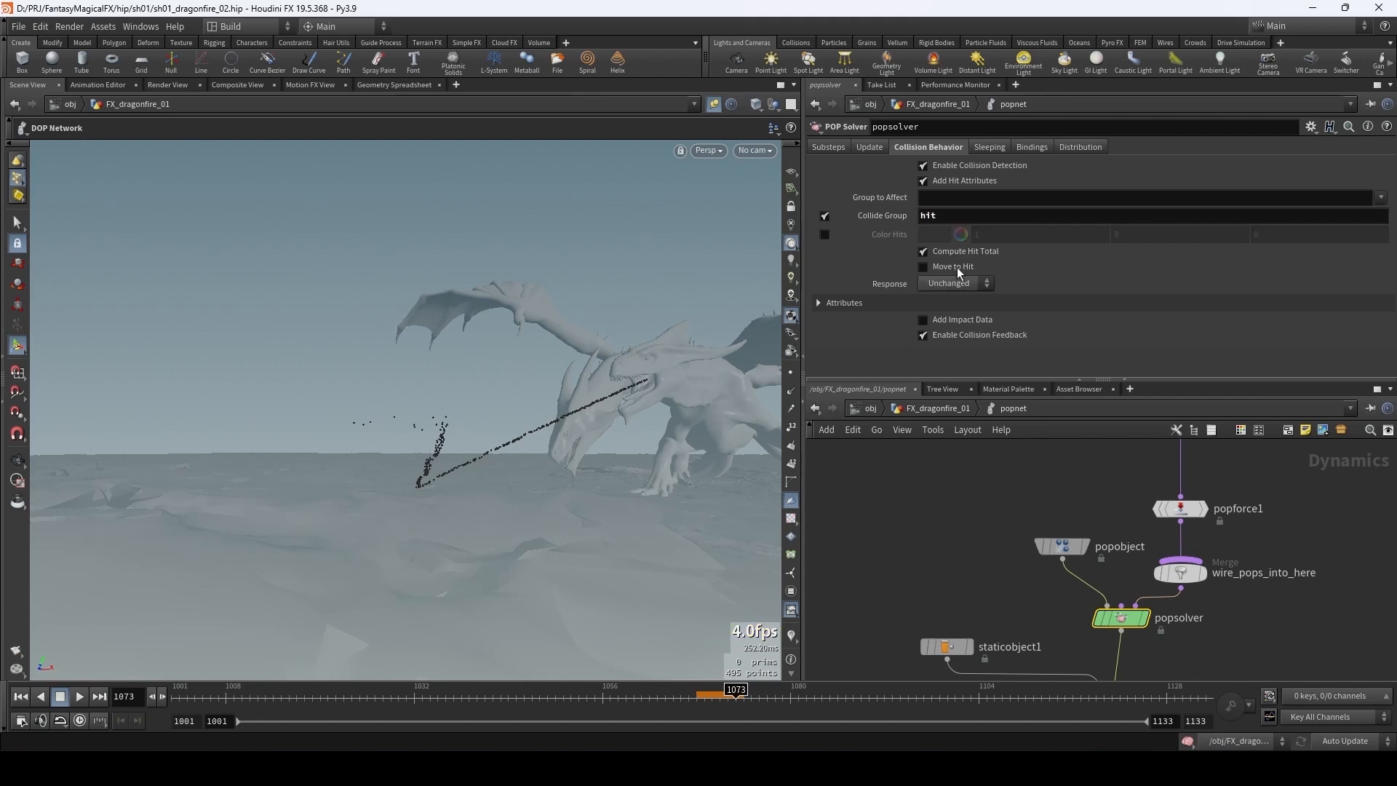
- Add a POP Drag node and insert it into the wire between source_first_input and popforce1
middle_drag(1252, 509, 1216, 585)
key(Tab)
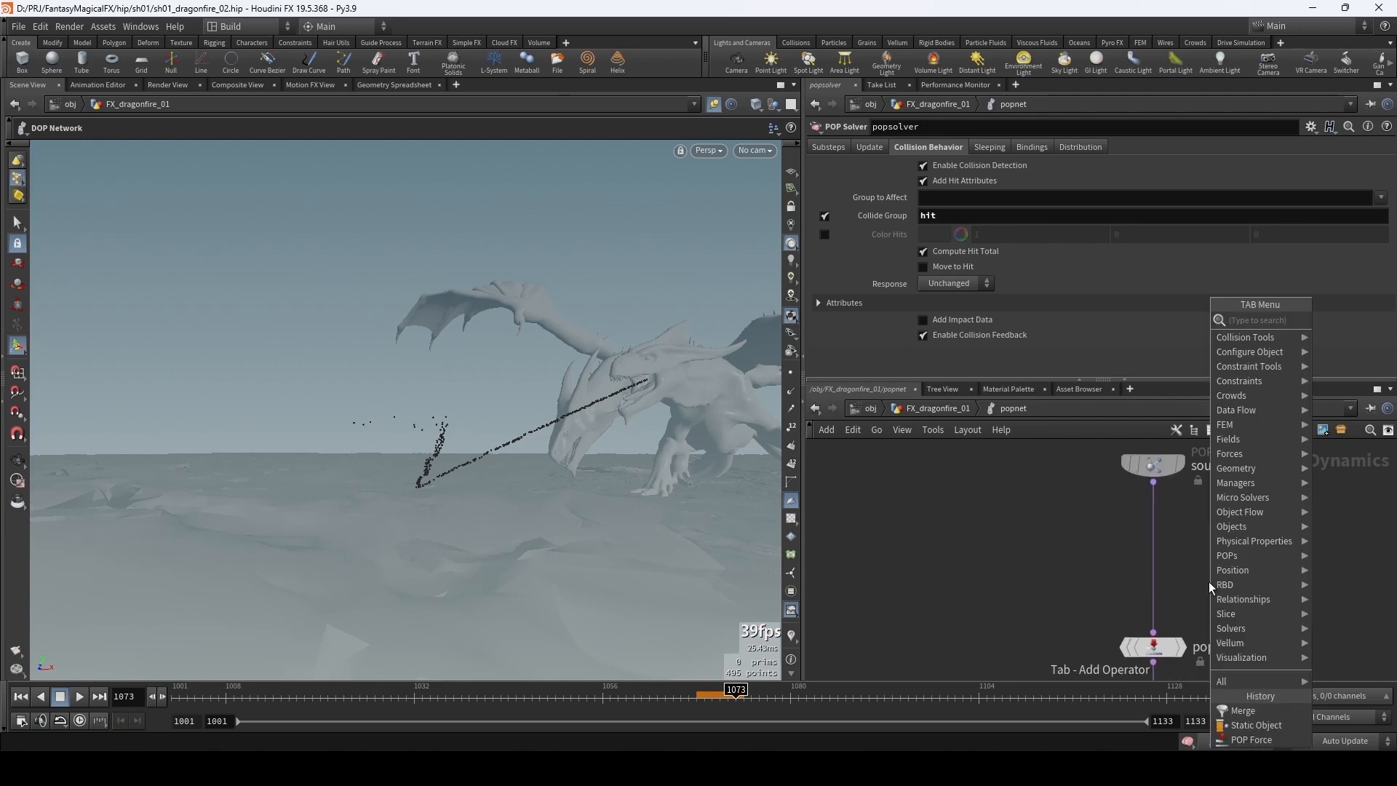
text(popdrag)
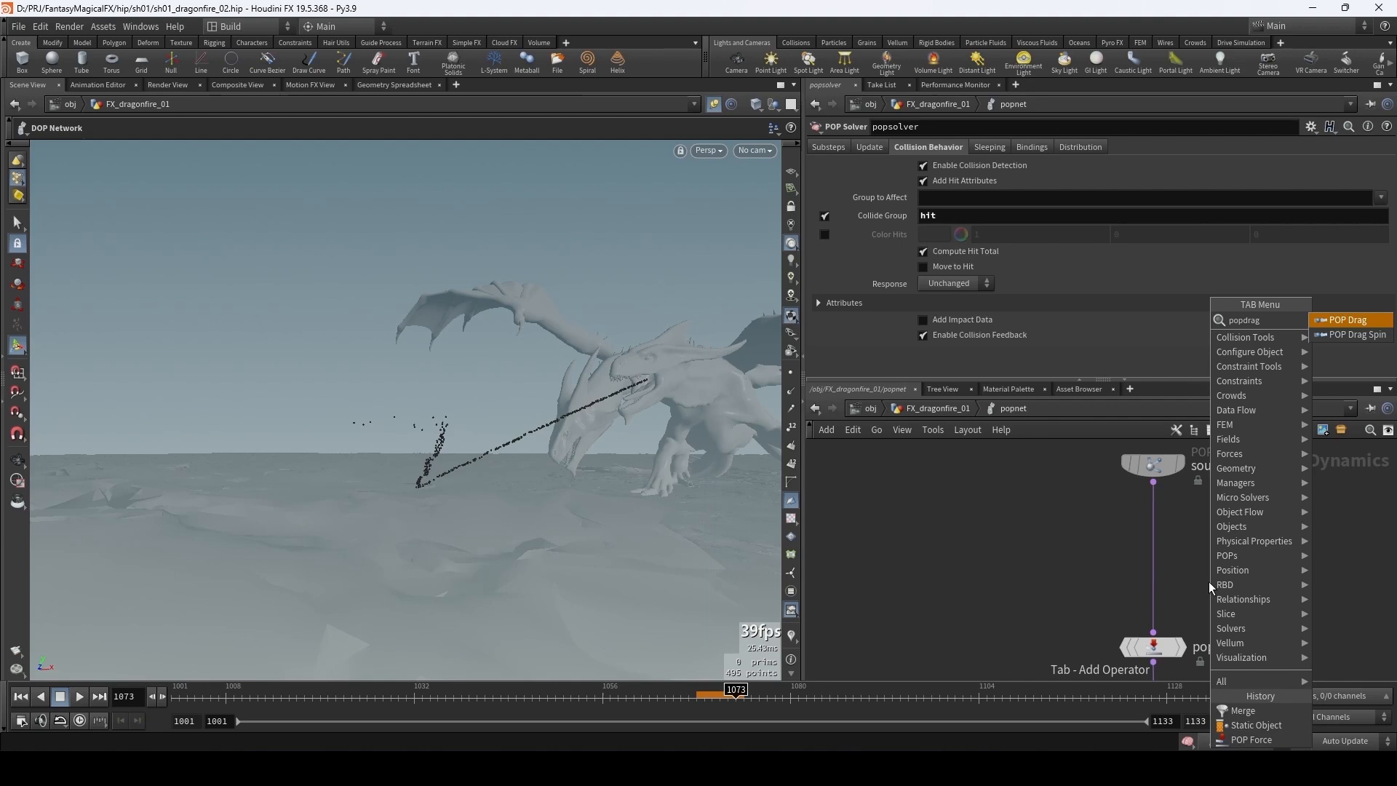
key(Return)
click(1210, 584)
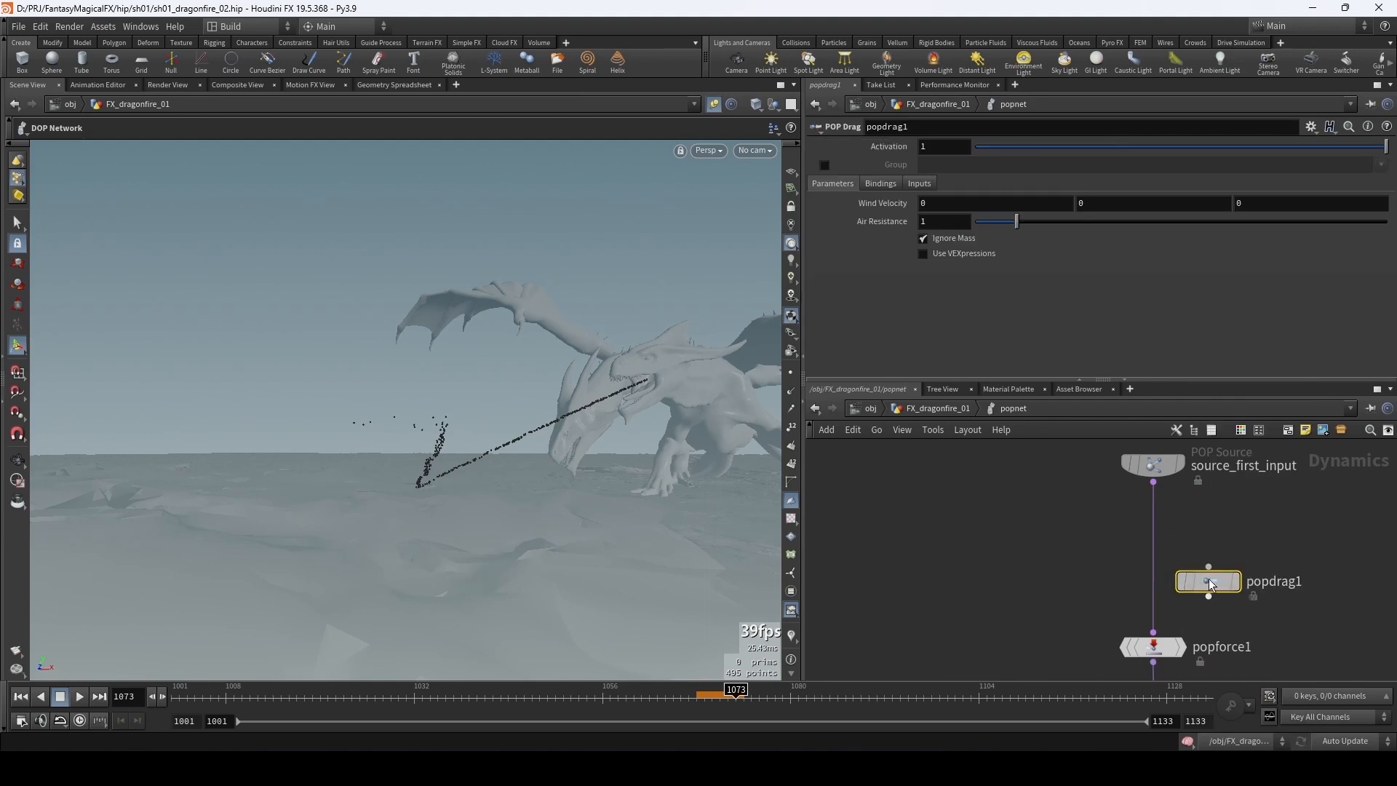
drag(1211, 585, 1156, 584)
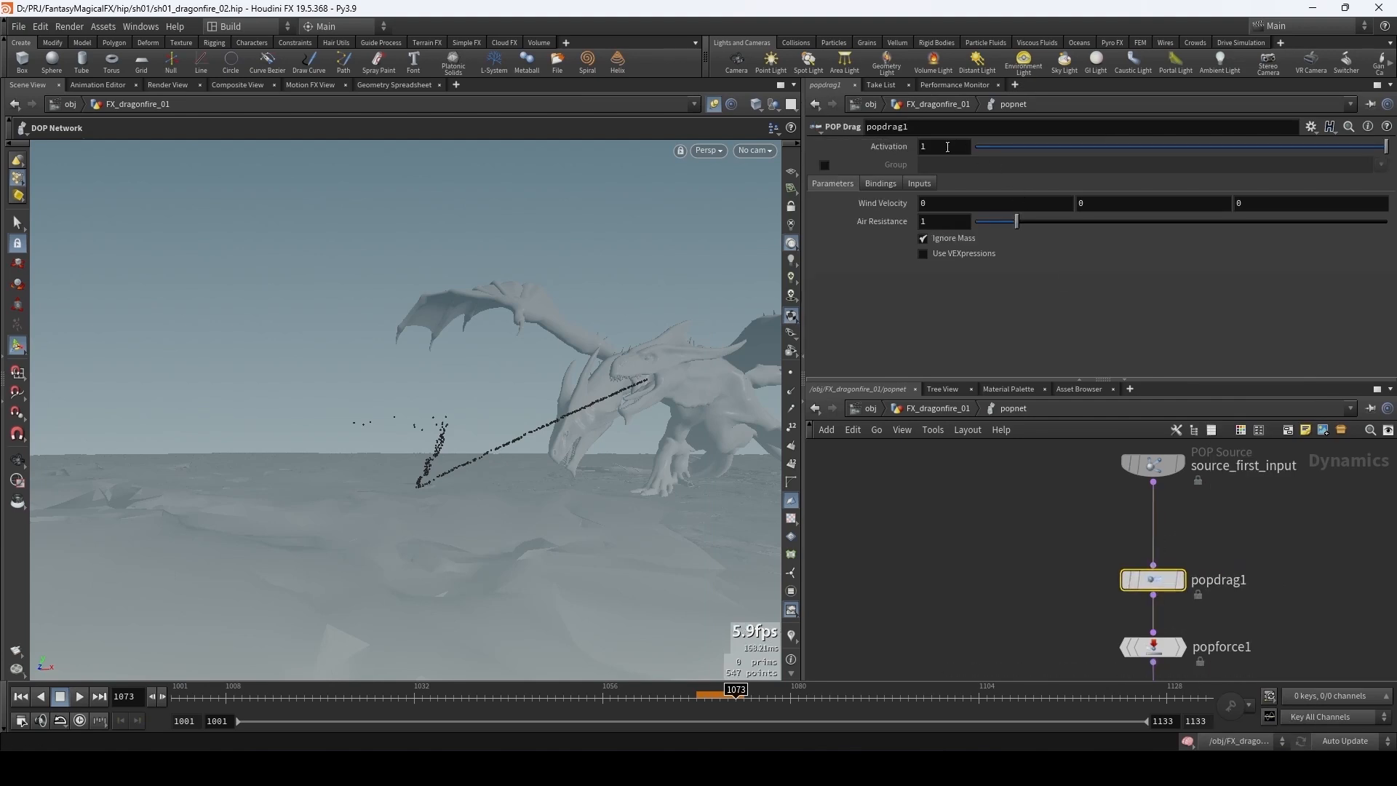
- Restrict popdrag1 to the hit group and set its Air Resistance to 0.4
click(824, 165)
click(1006, 170)
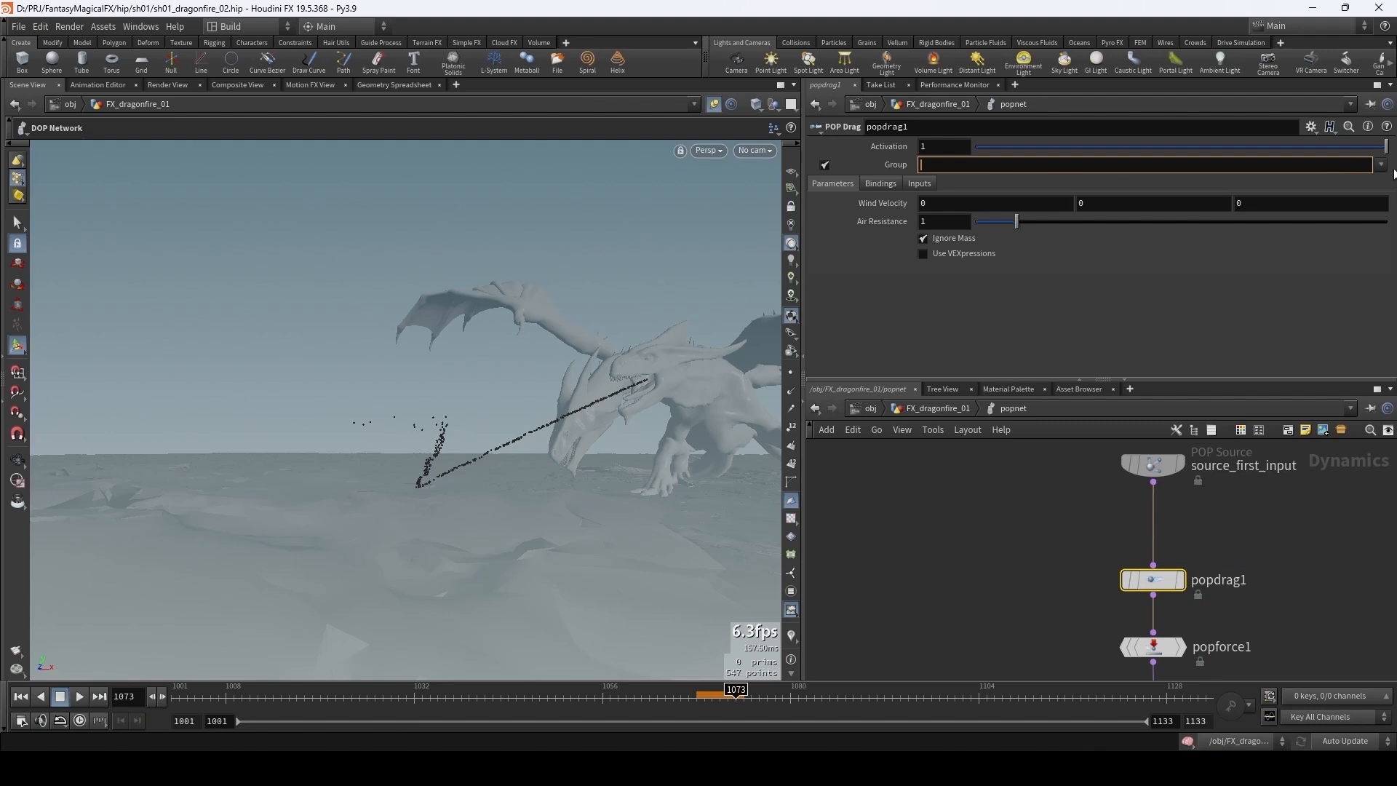
click(1381, 166)
click(1306, 181)
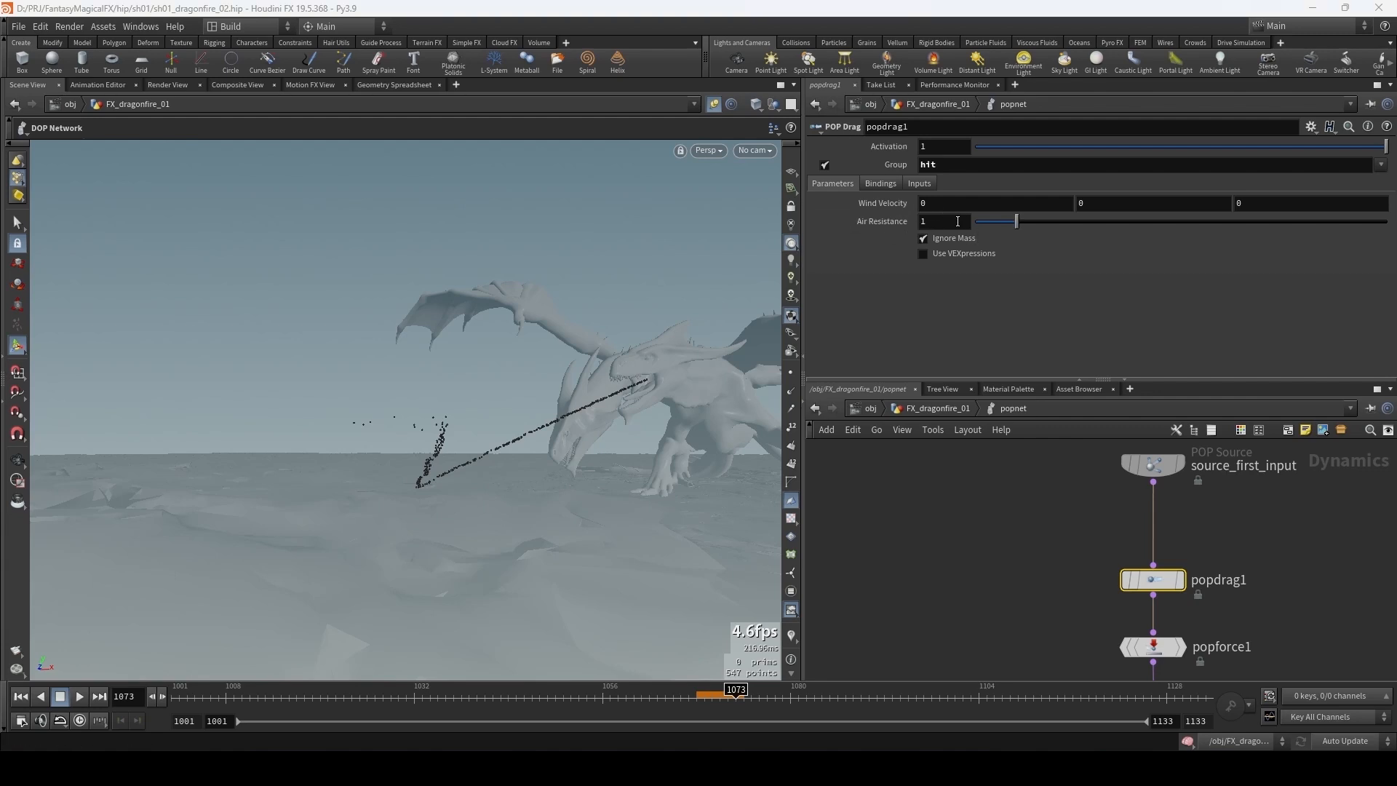
click(957, 222)
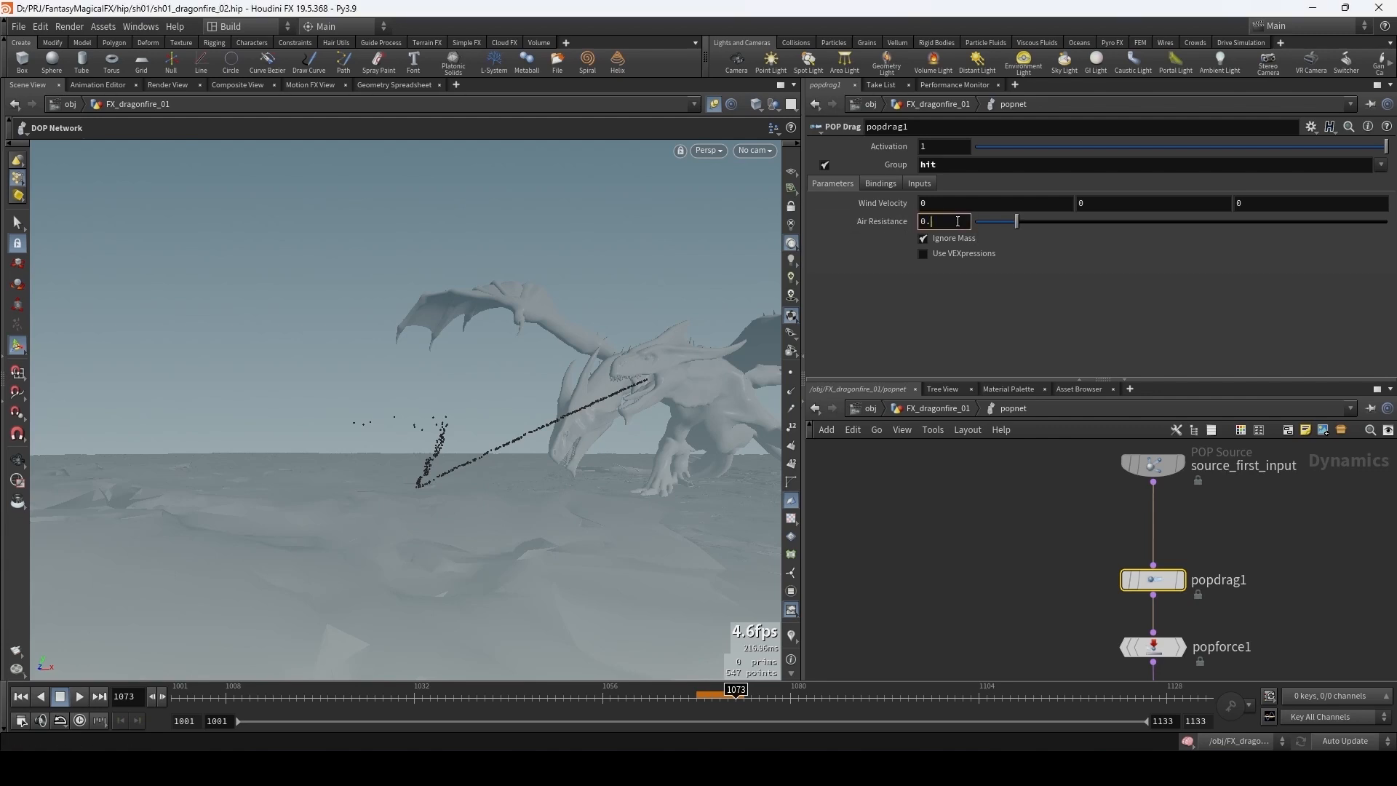
key(Return)
click(1001, 613)
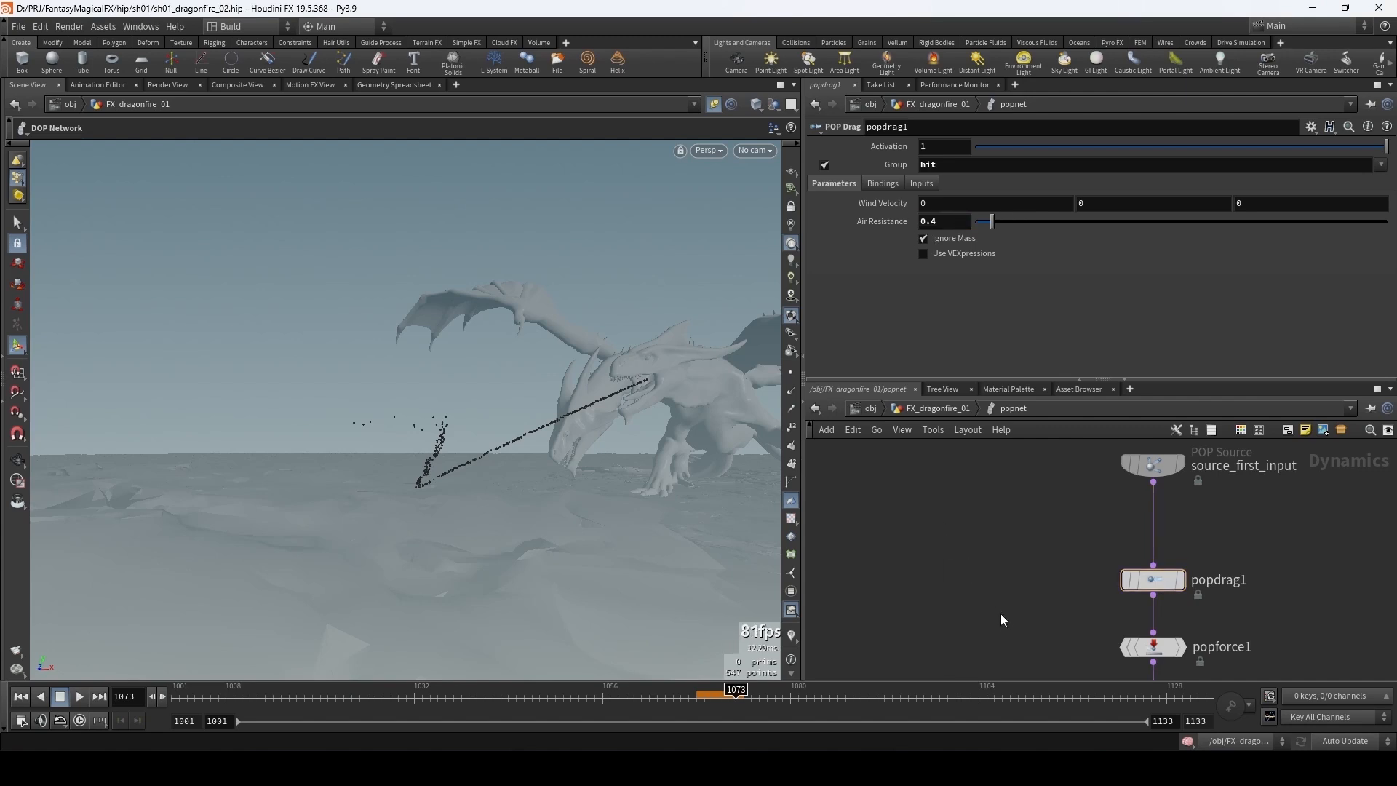
- Play the simulation from frame 1068 to about 1075 and check the particles' motion after they hit the terrain
middle_drag(999, 618, 1001, 563)
click(702, 698)
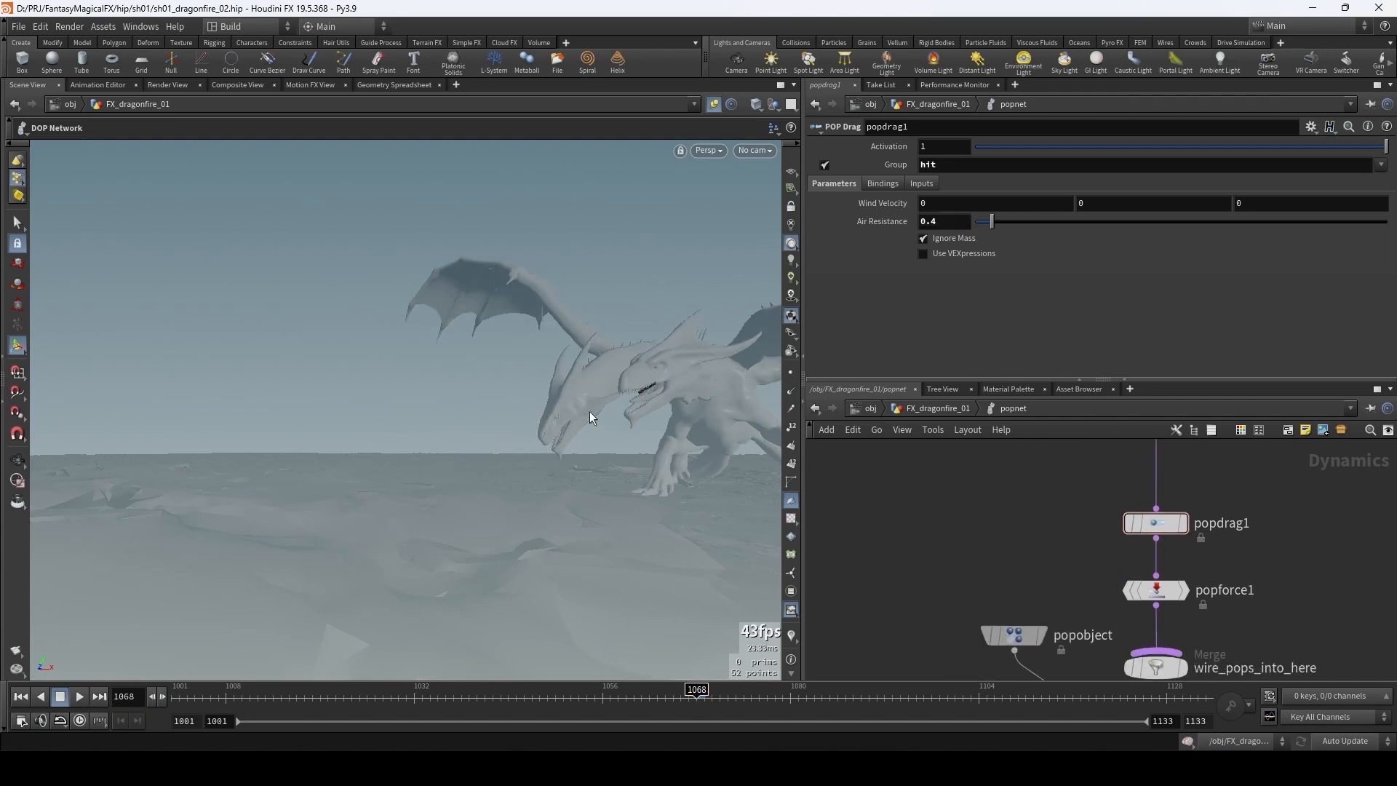
key(Up)
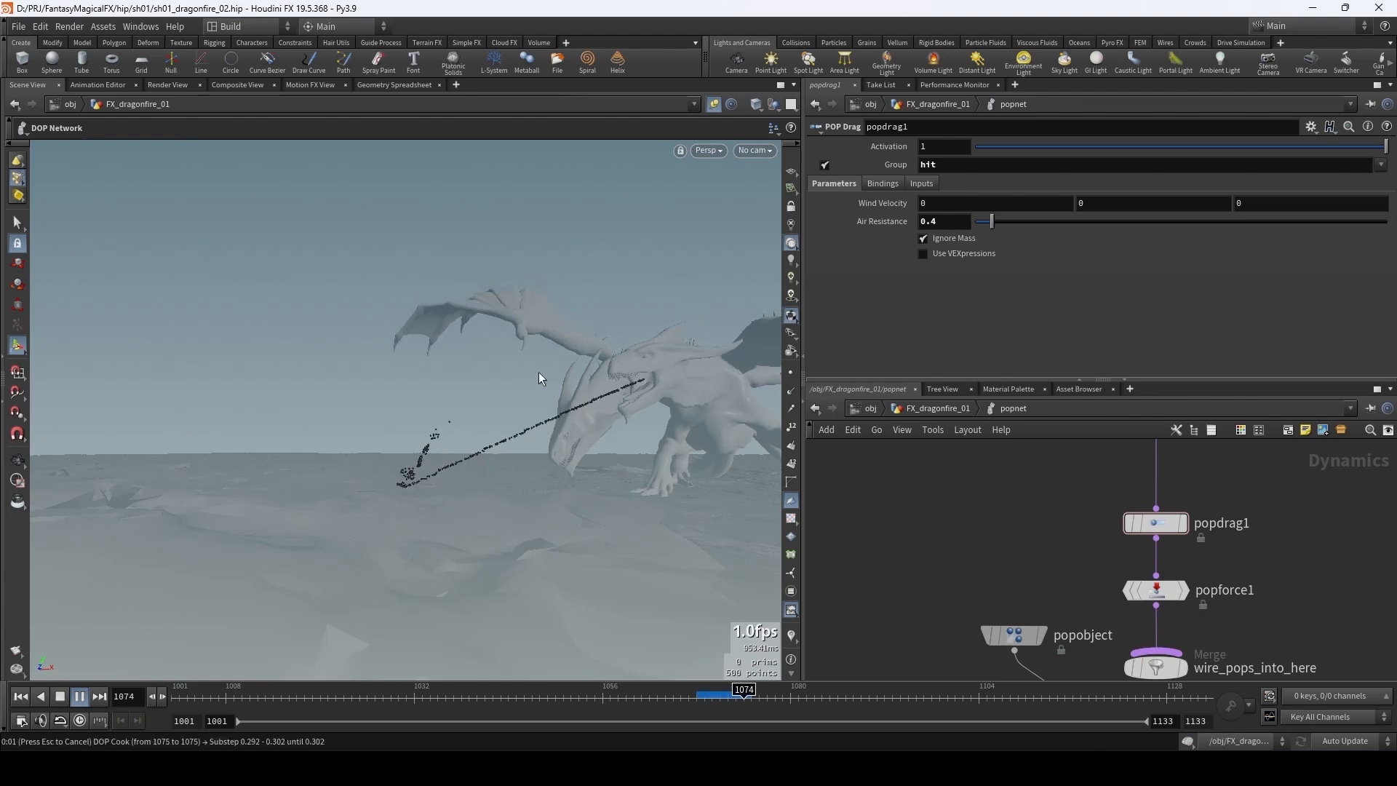
key(Escape)
- Try an Air Resistance of 10 on popdrag1 and play the simulation up to frame 1080
click(951, 220)
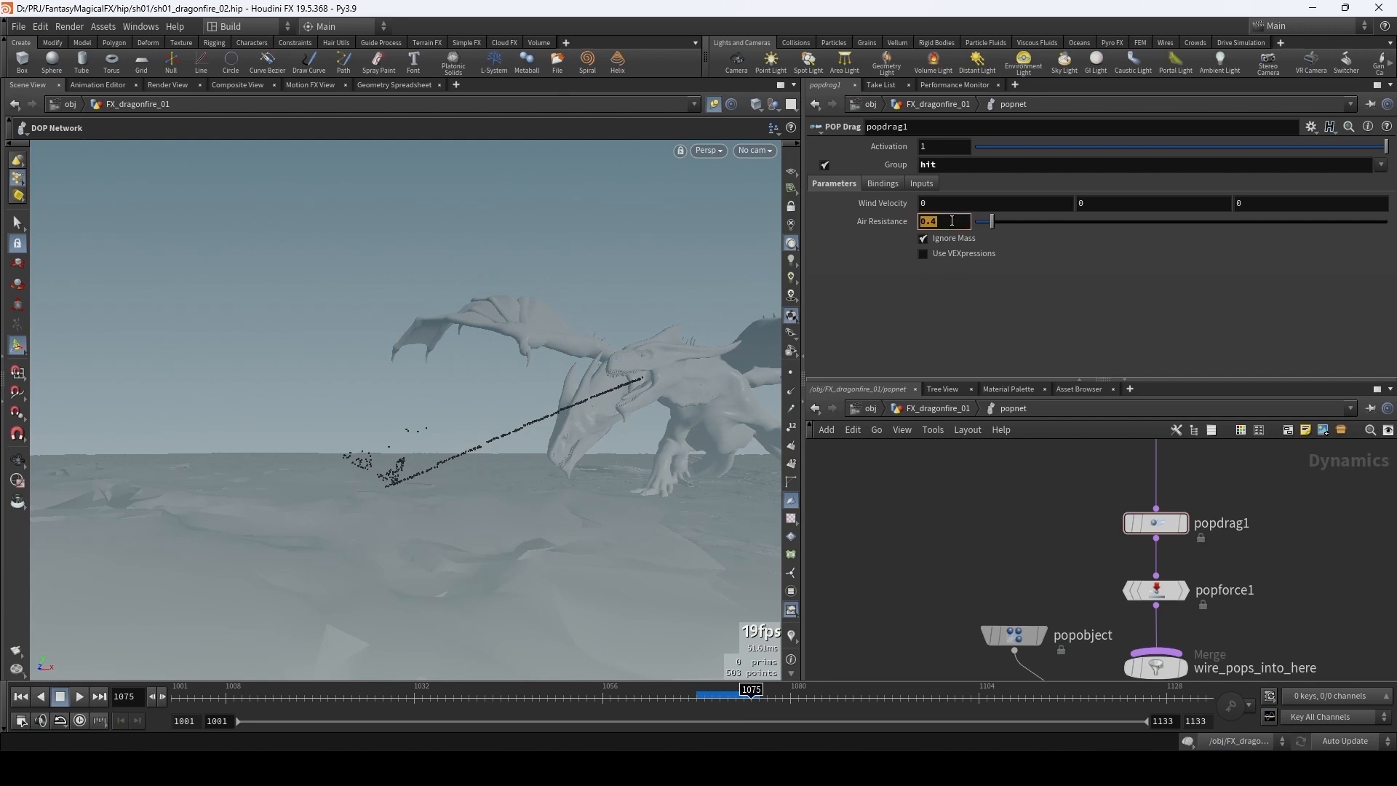
key(Return)
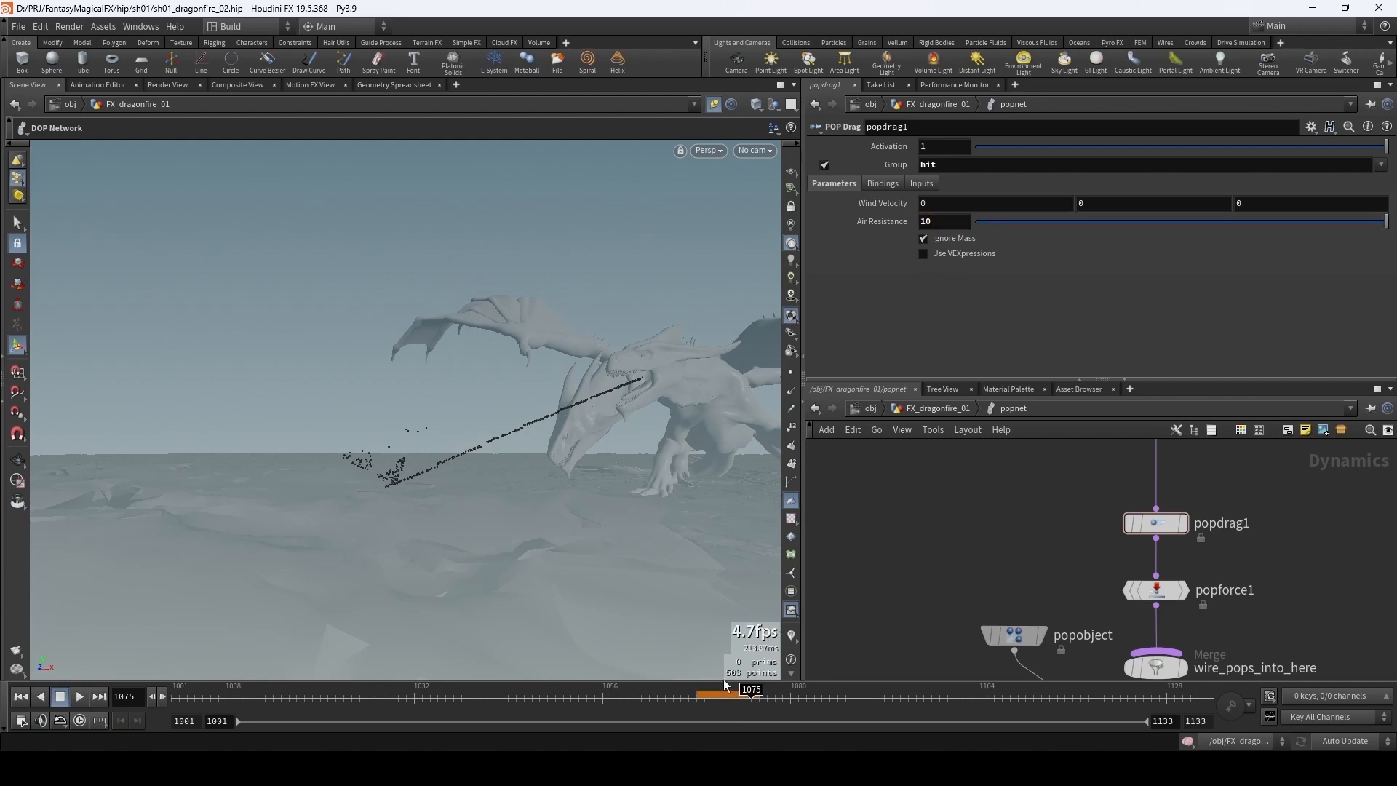
key(Up)
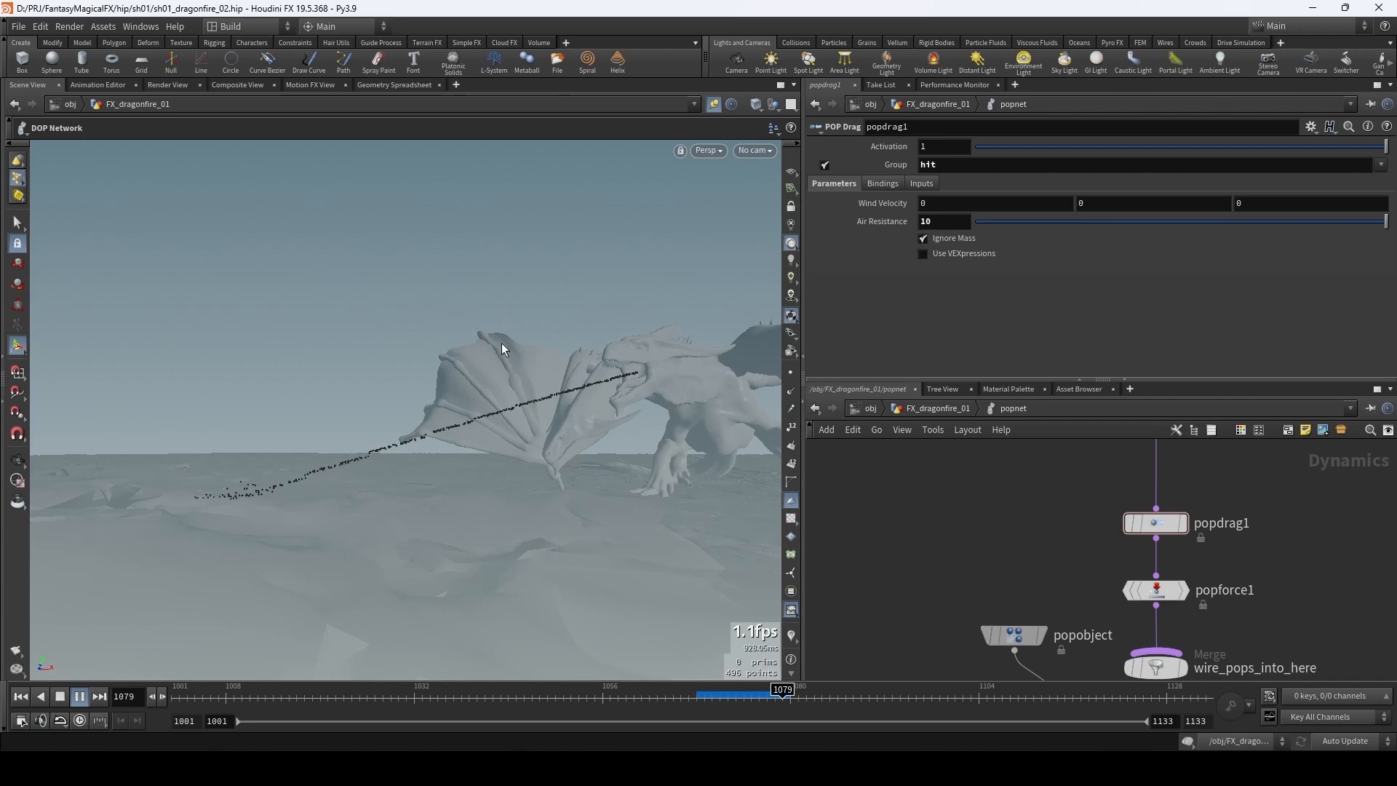
key(Up)
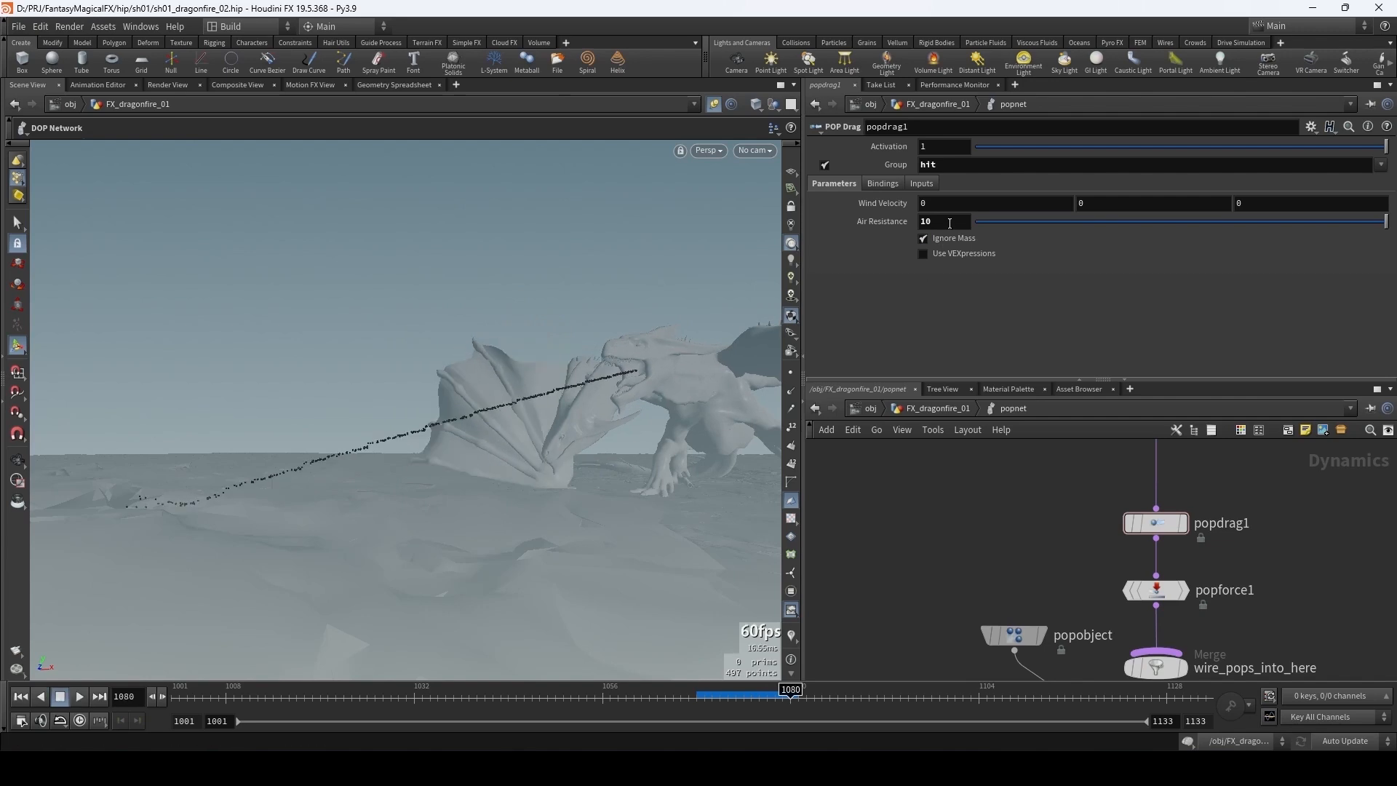
- Set popdrag1's Air Resistance to 0.4 and go back to frame 1068
click(950, 223)
text(0.4)
key(Return)
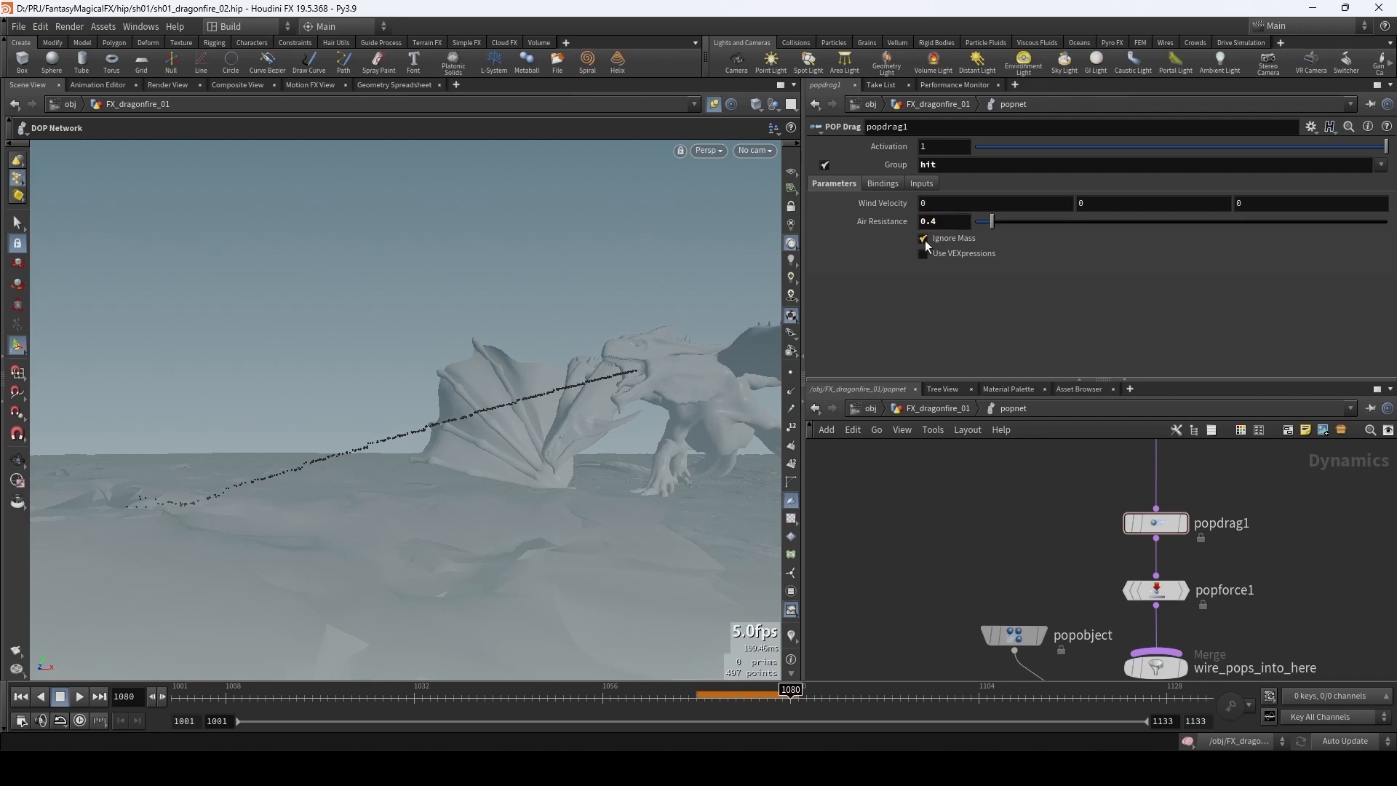
click(697, 700)
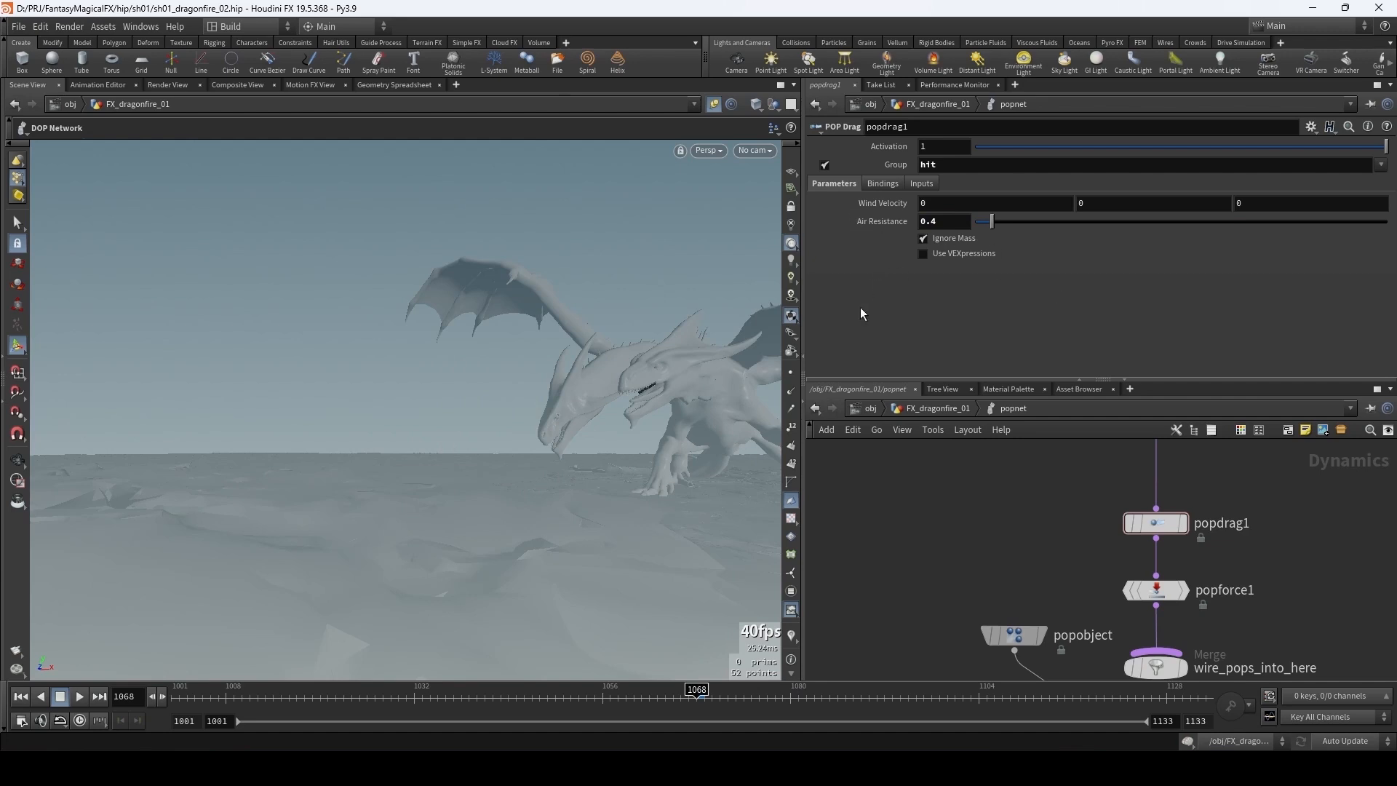
- Play the simulation from frame 1068 to frame 1087 and check the particle stream
scroll(974, 567, down, 4)
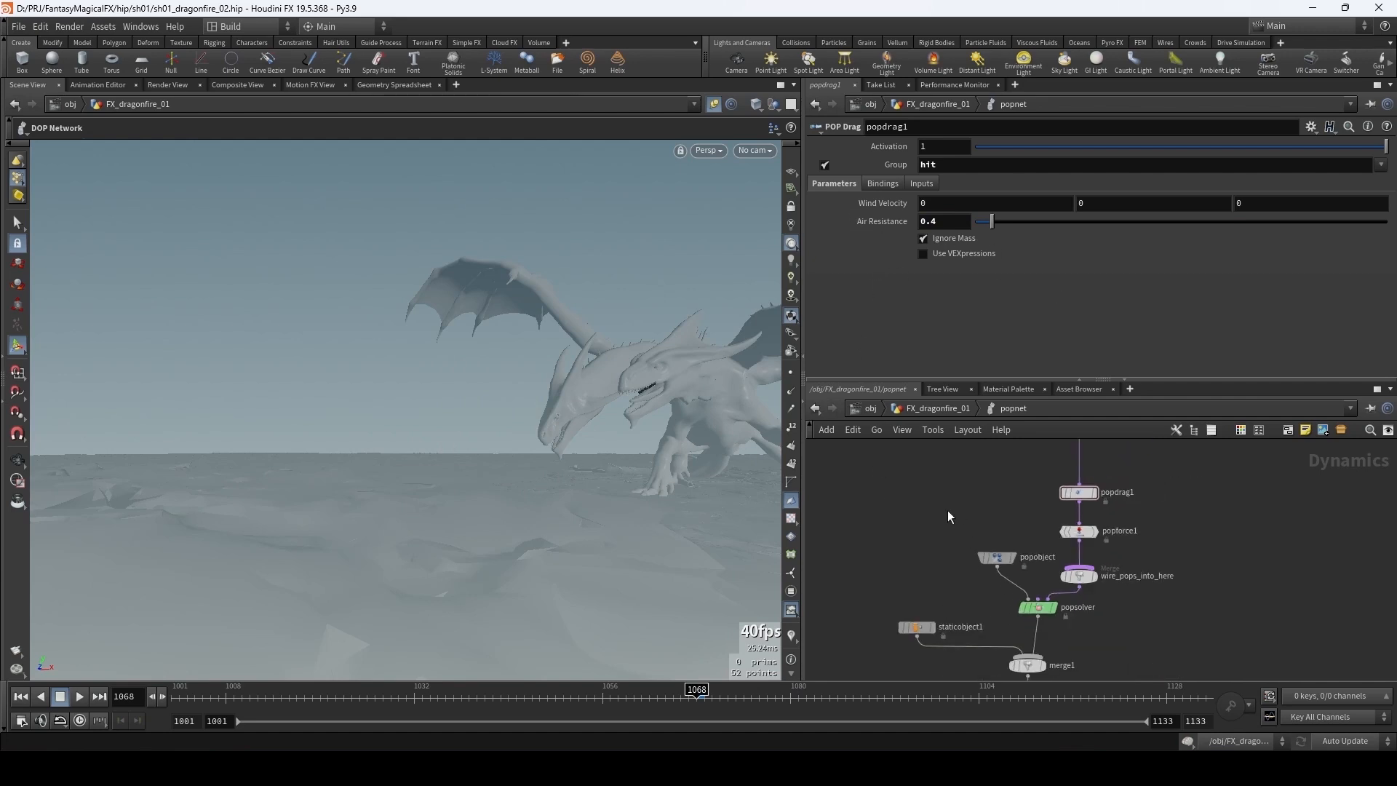
key(Up)
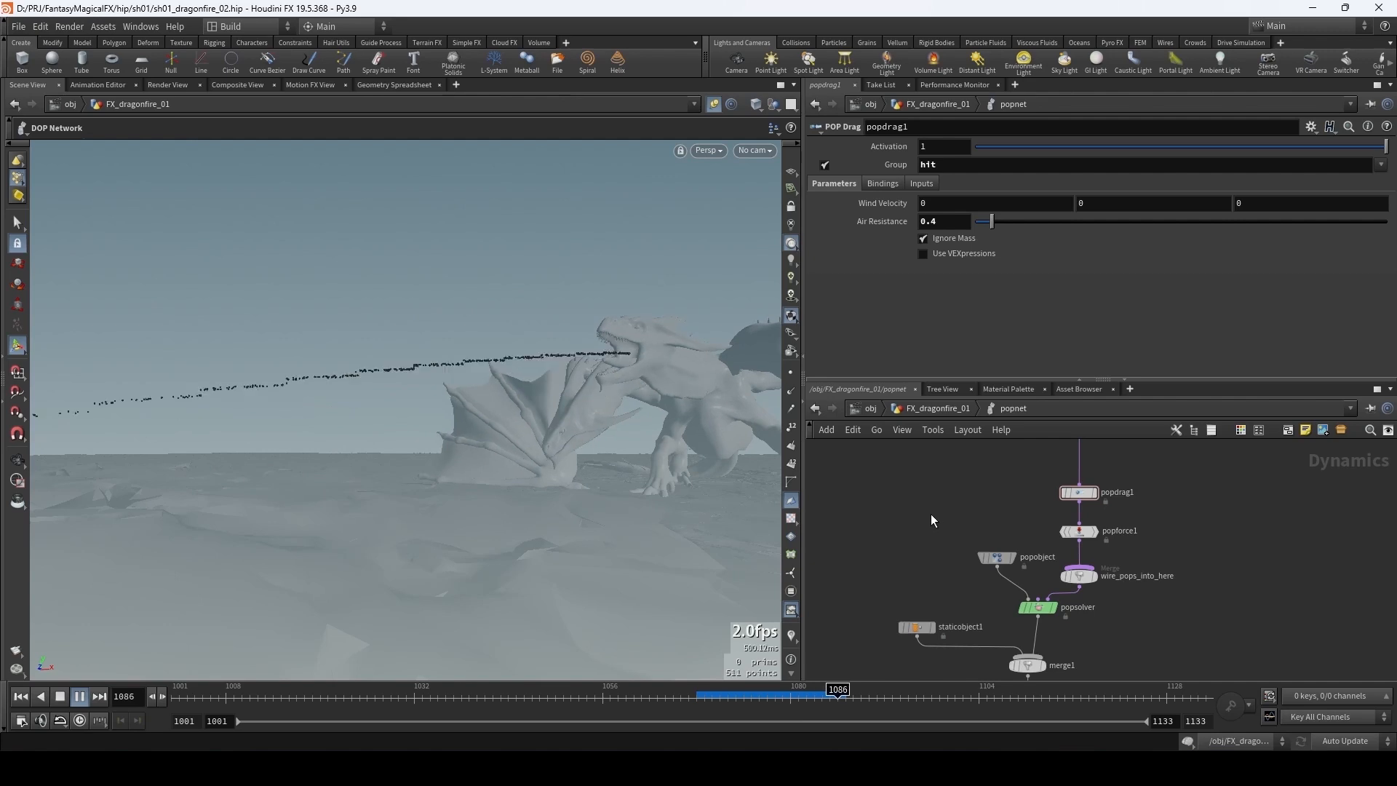
key(Up)
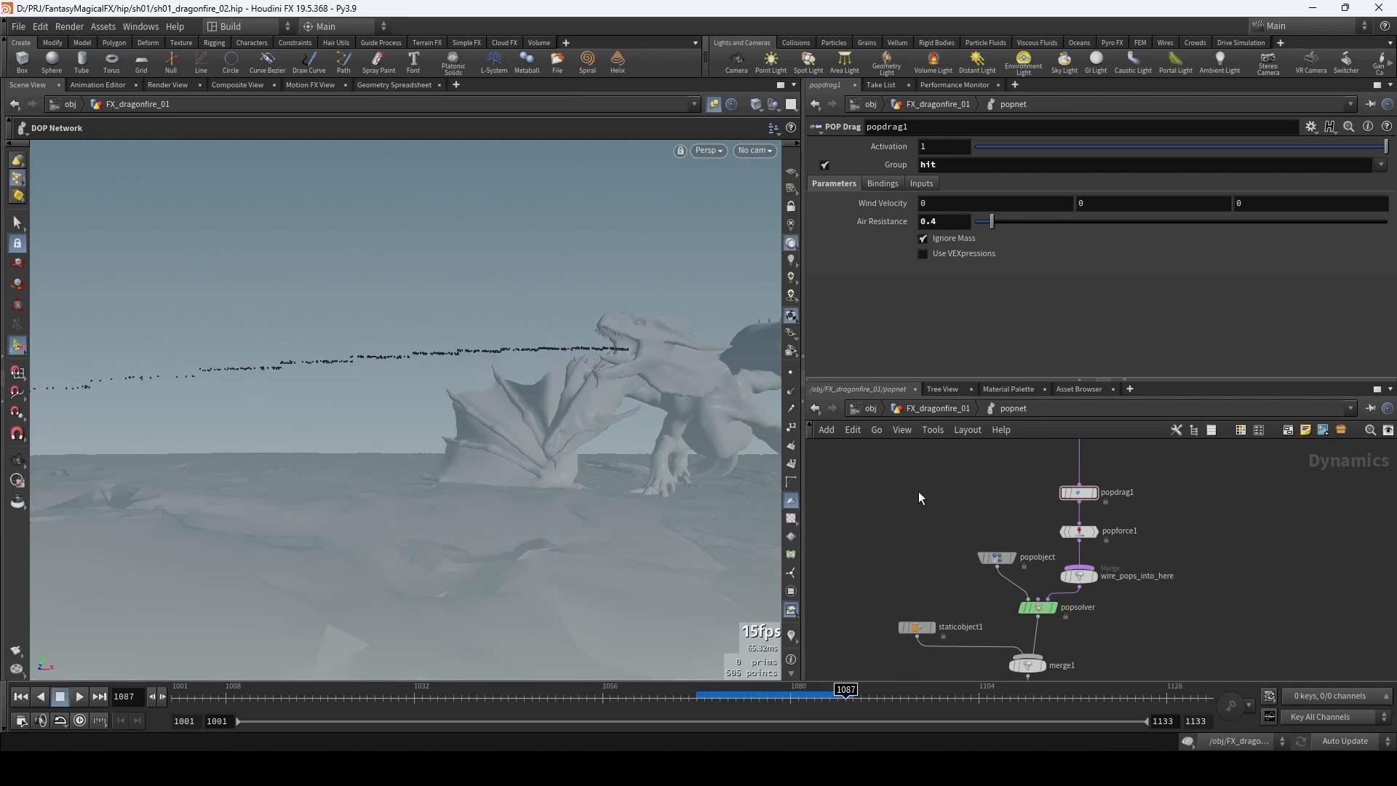
- Go up from popnet to the FX_dragonfire_01 network and scrub to frame 1085 to inspect the particle stream
click(942, 409)
scroll(1008, 604, down, 2)
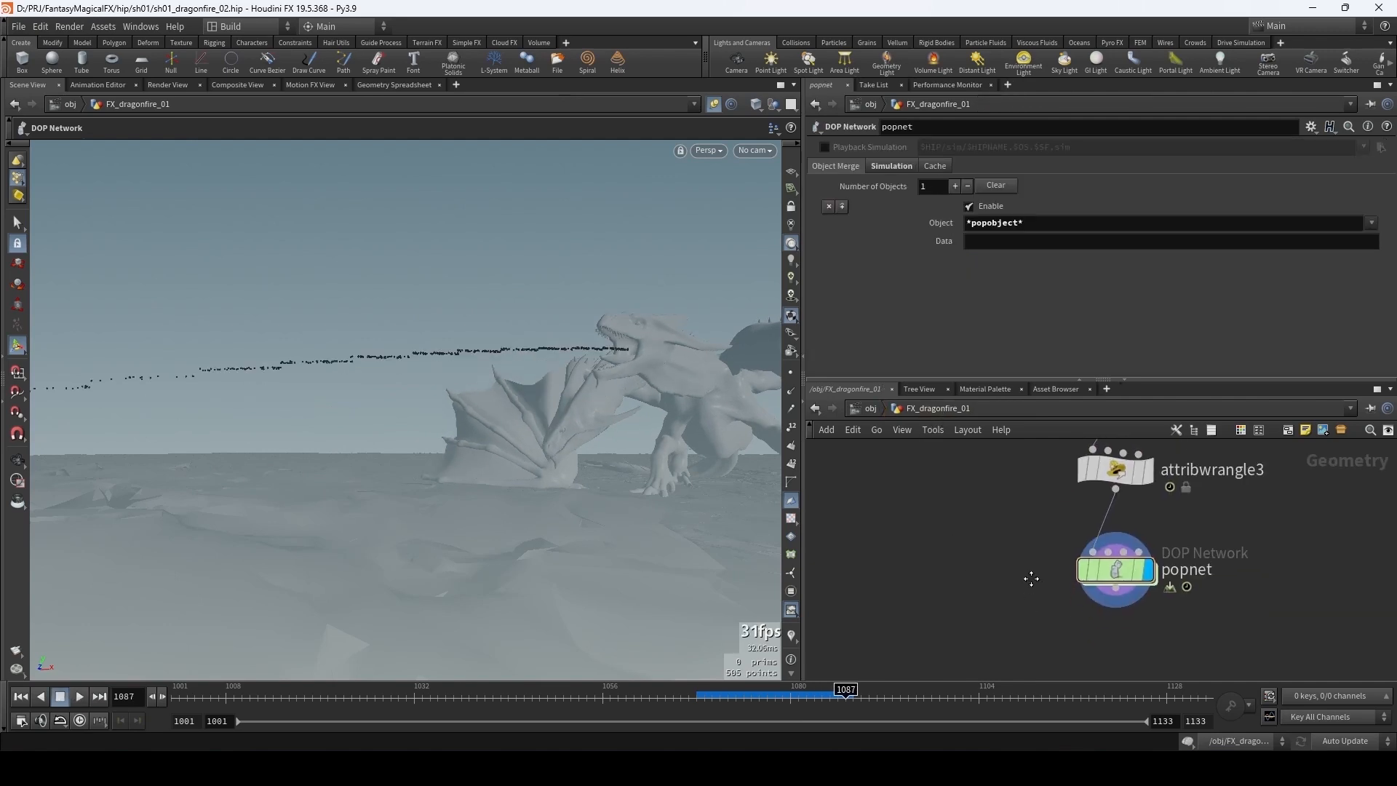
key(Escape)
mouse_move(577, 395)
mouse_down()
mouse_move(539, 391)
mouse_move(614, 396)
mouse_move(574, 396)
mouse_up()
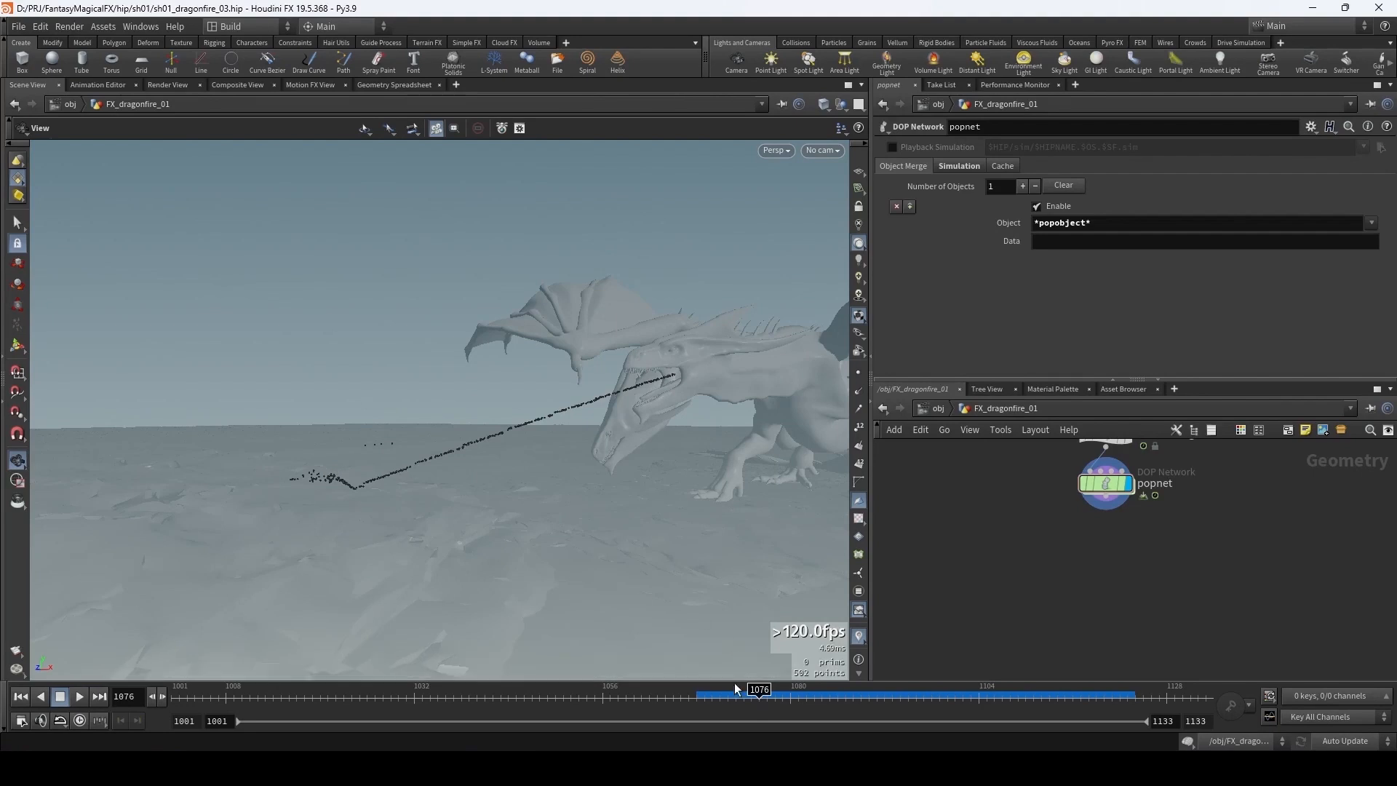
drag(749, 699, 830, 698)
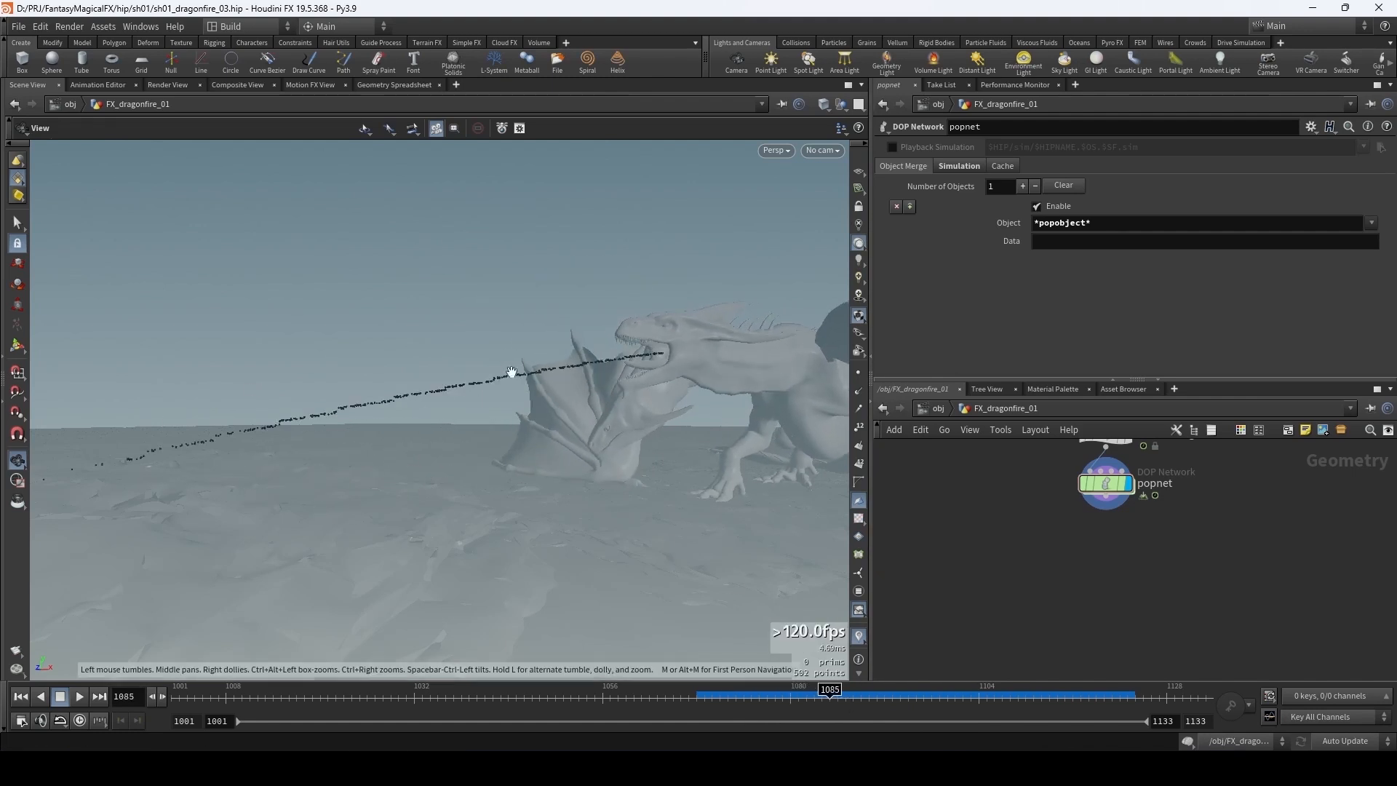
drag(393, 419, 664, 354)
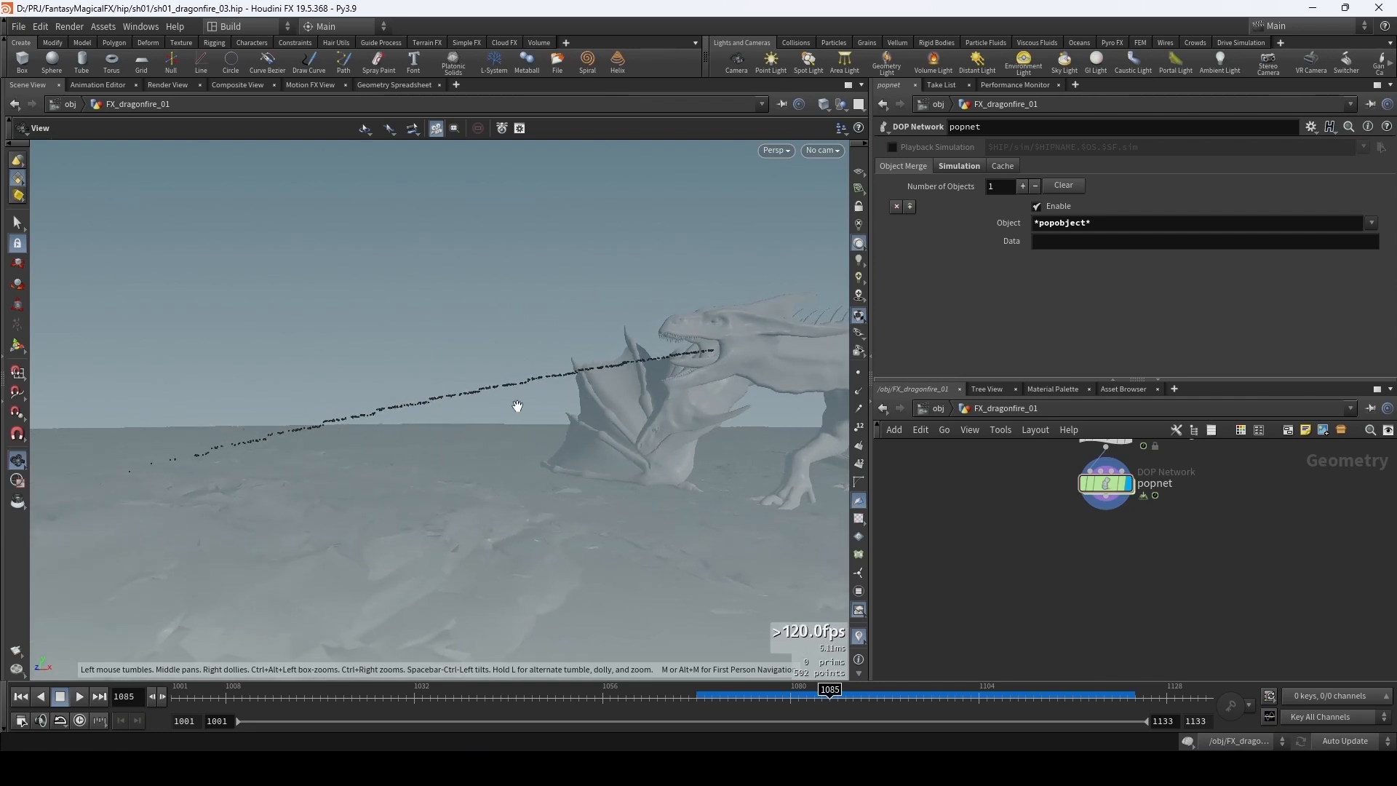
mouse_move(1113, 486)
drag(545, 421, 539, 427)
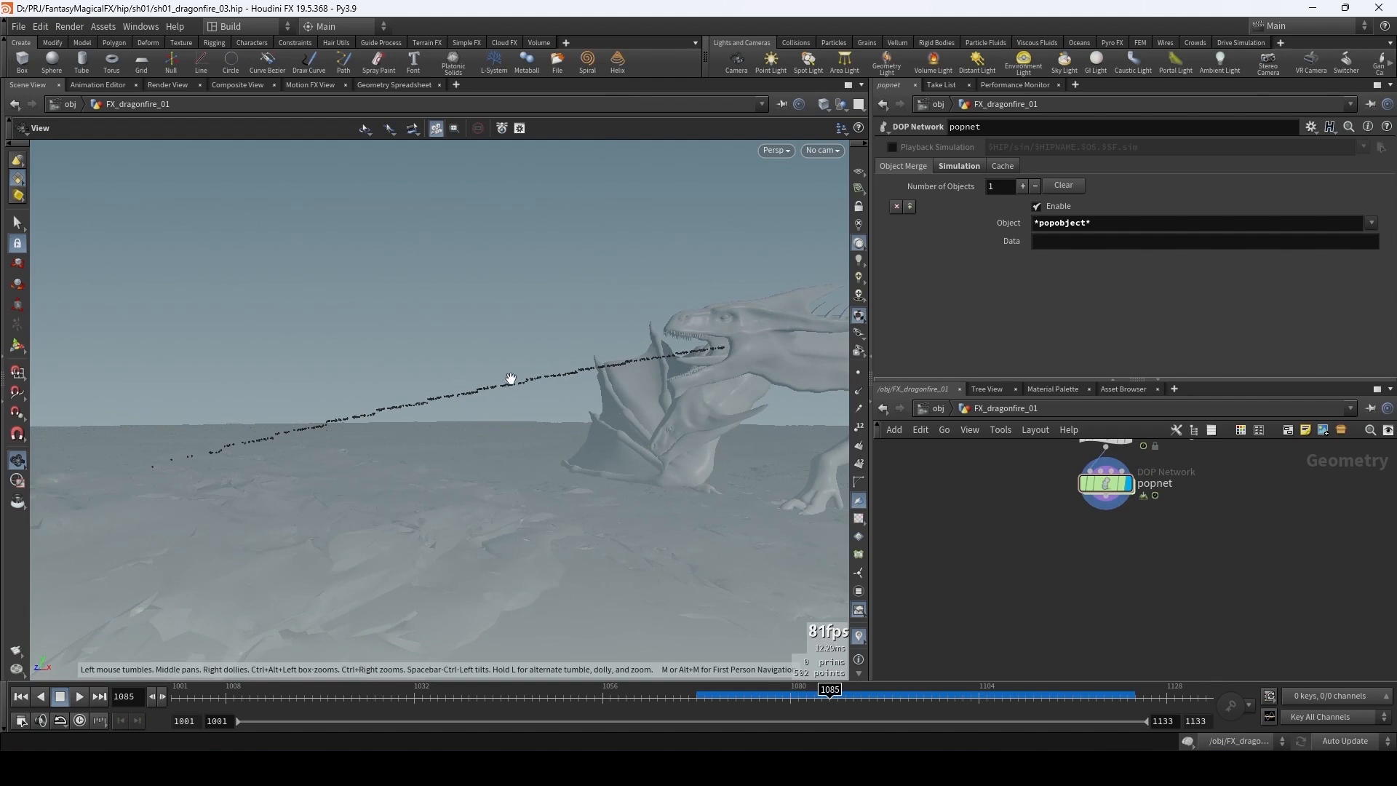
- Add a Trail node after popnet and display its result
key(Tab)
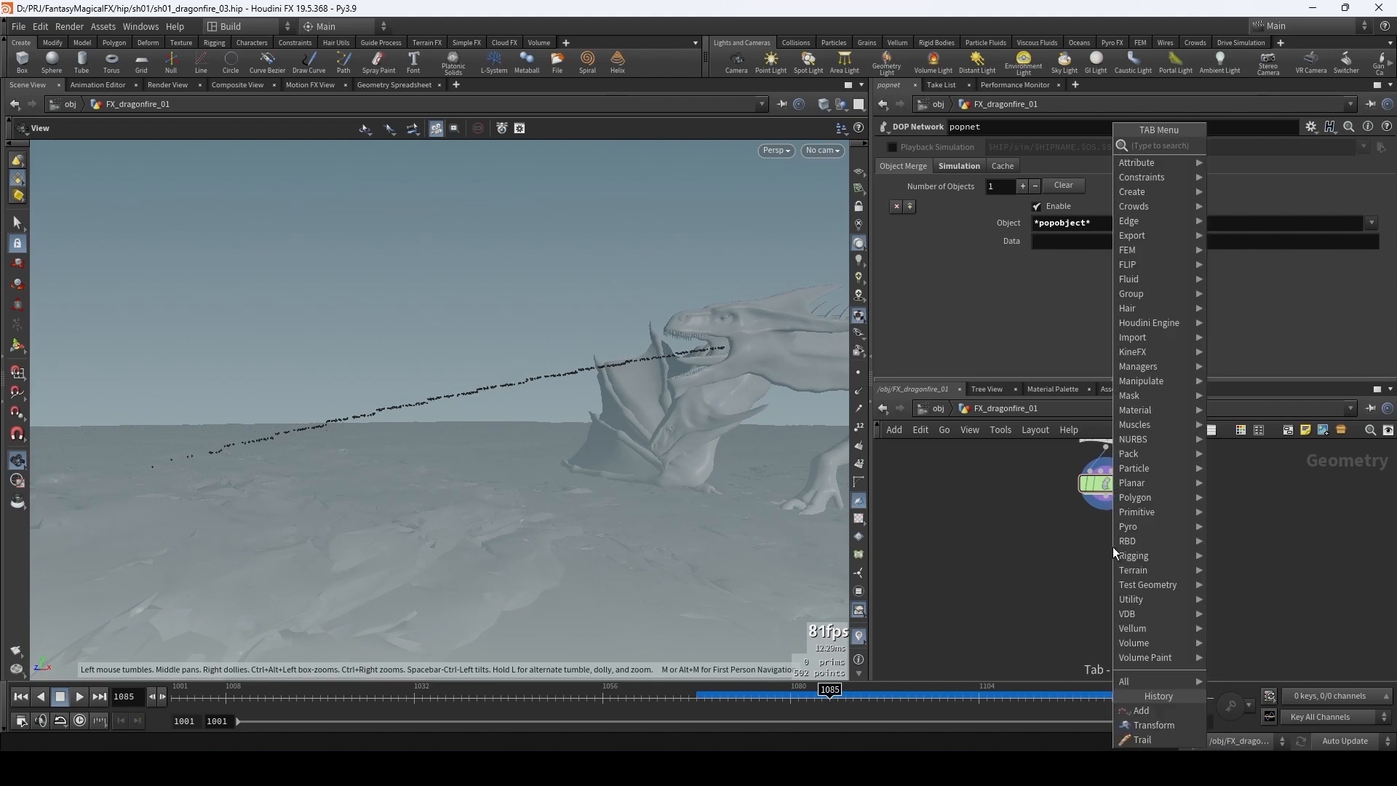
text(trail)
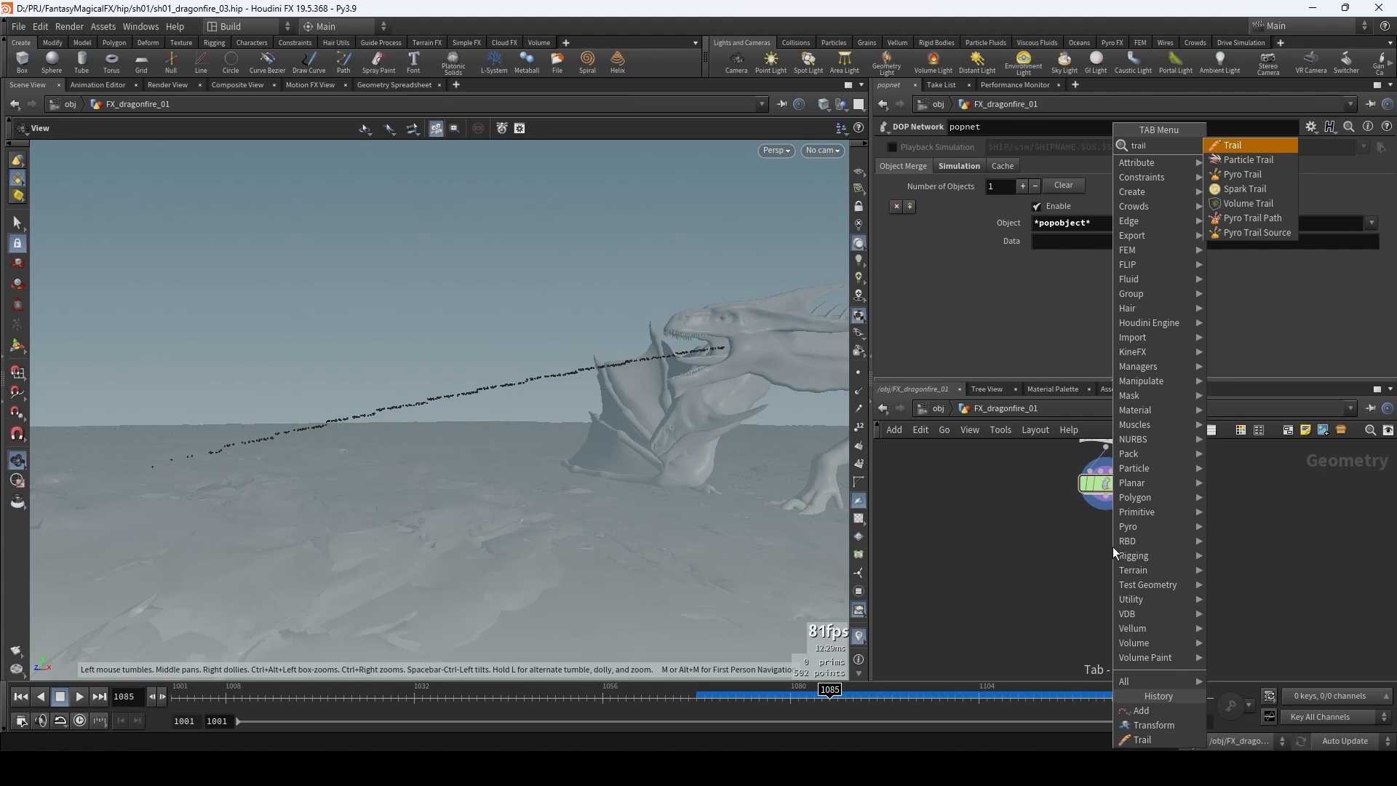
key(Return)
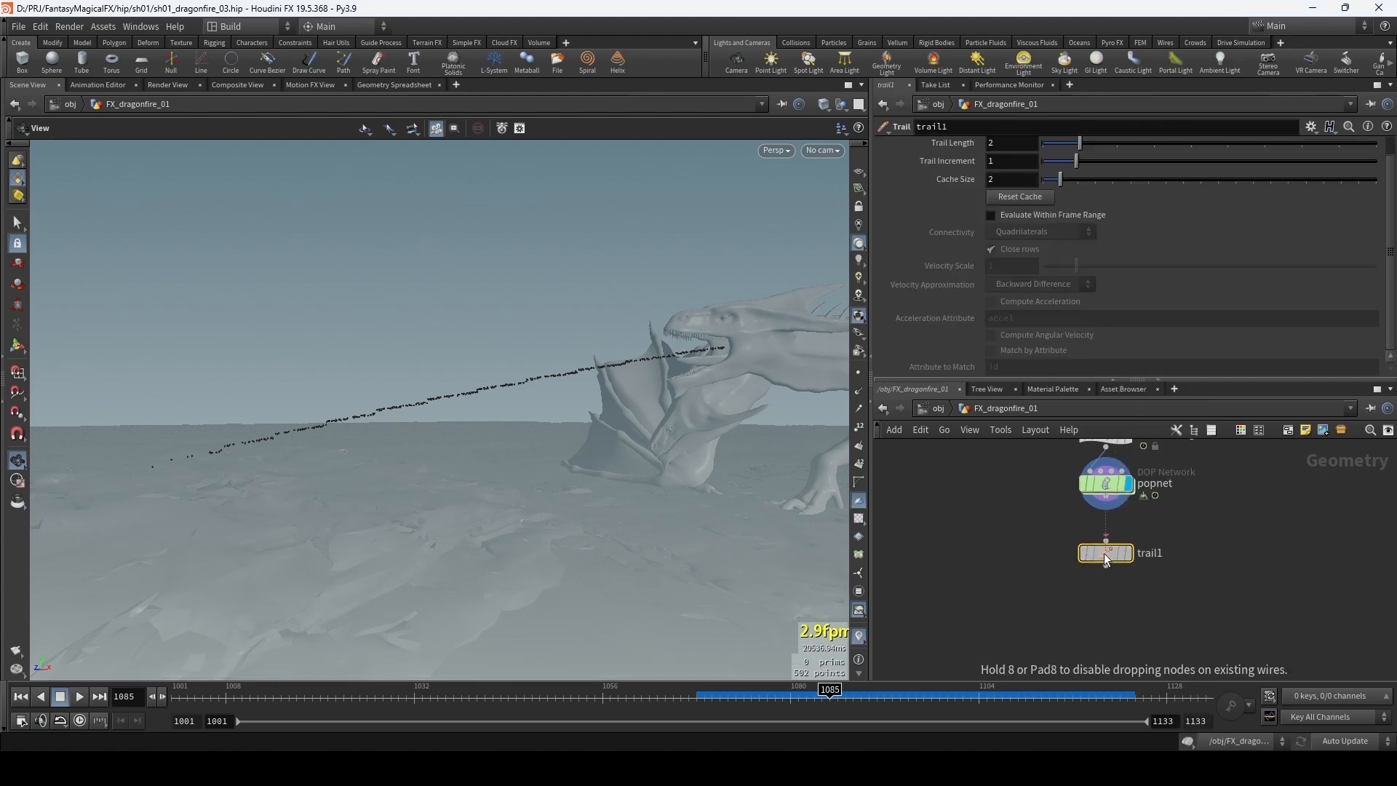
click(1103, 553)
click(1129, 553)
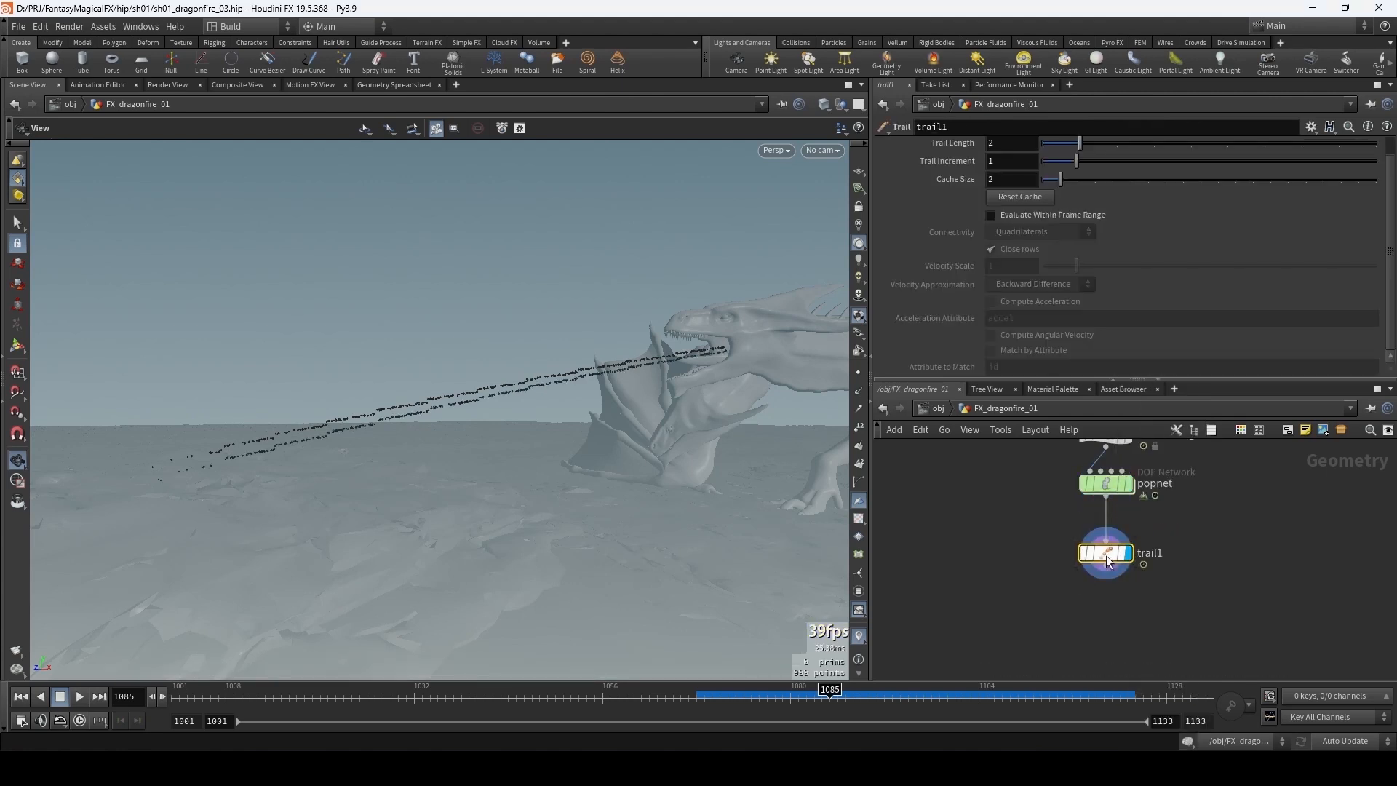
- Set trail1's Trail Length to 4 and its Trail Increment to 0.5
drag(1080, 143, 1151, 152)
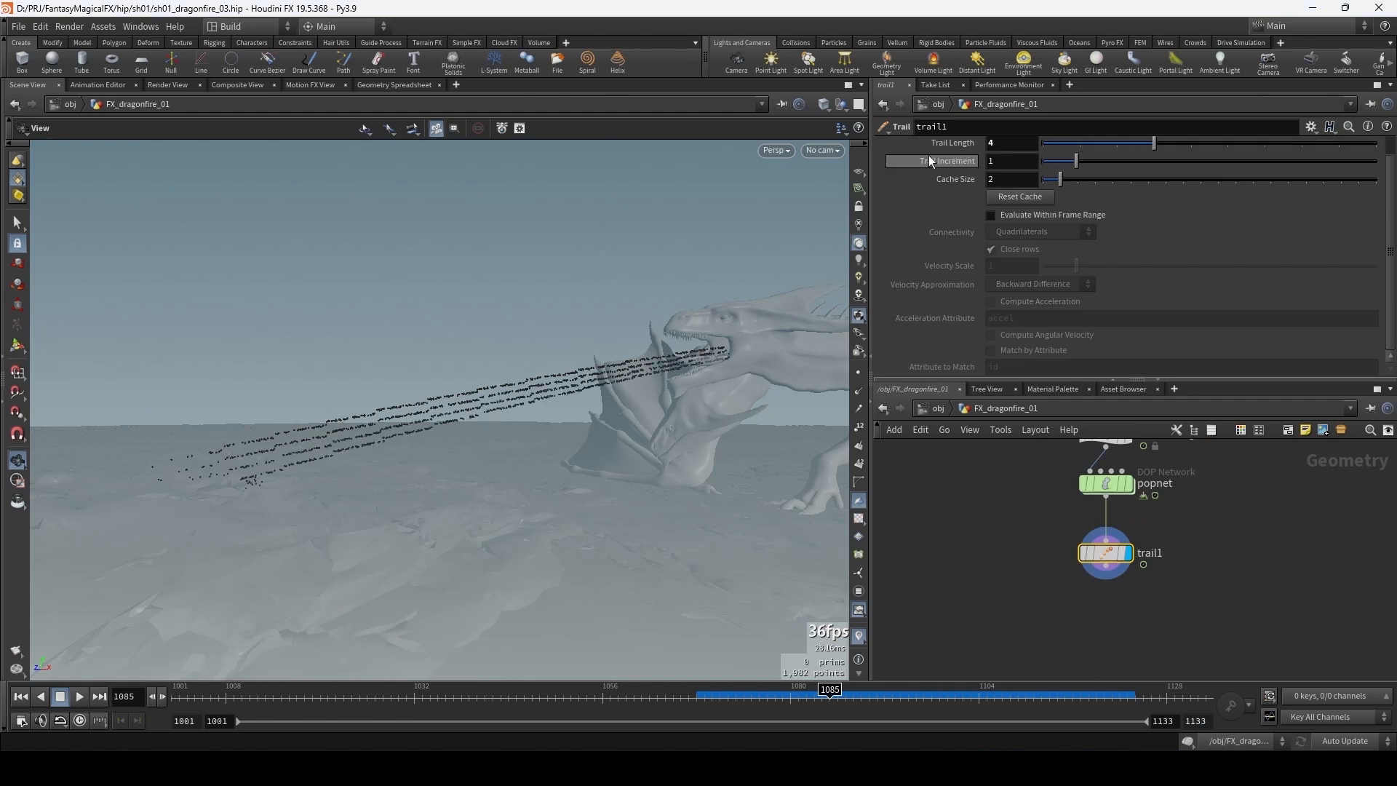
scroll(938, 160, up, 1)
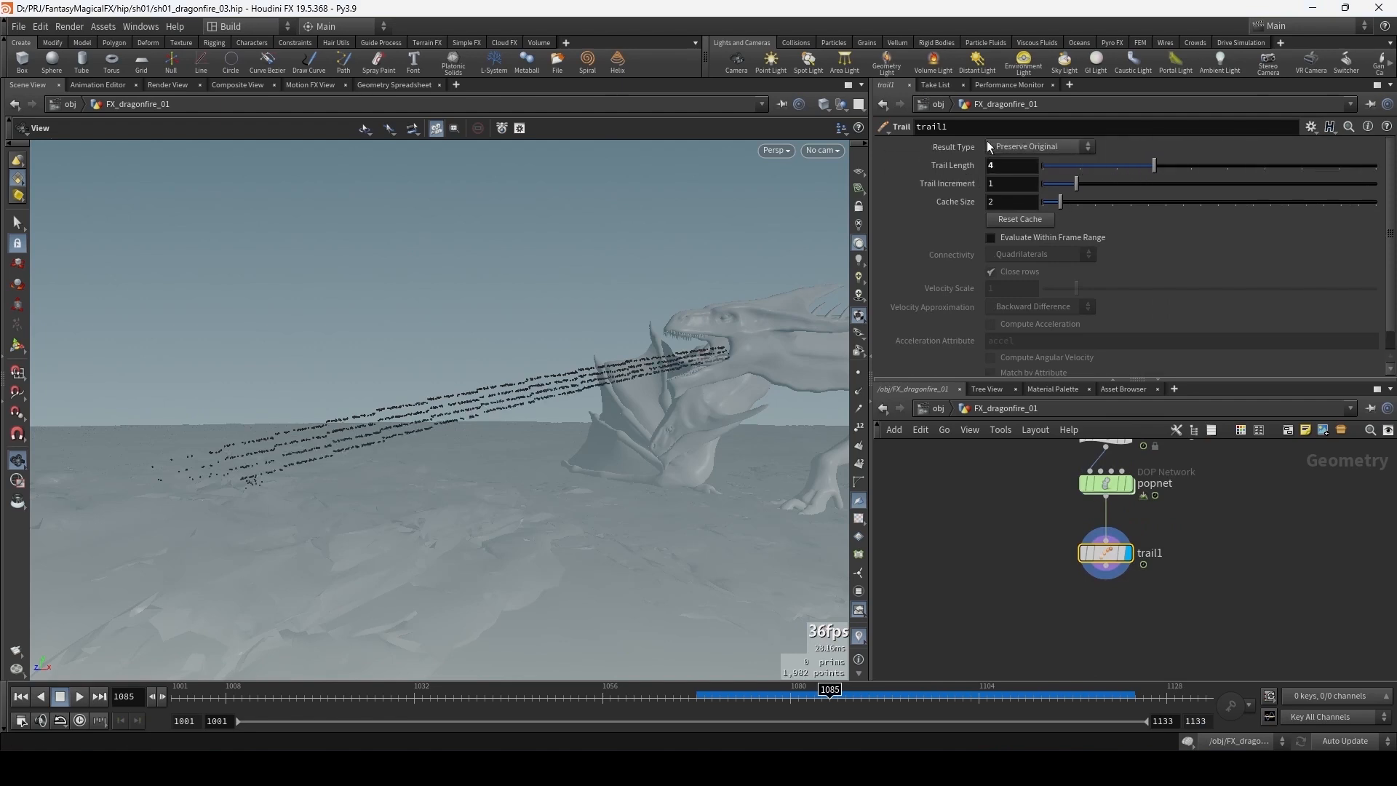
click(1011, 185)
text(0.5)
key(Return)
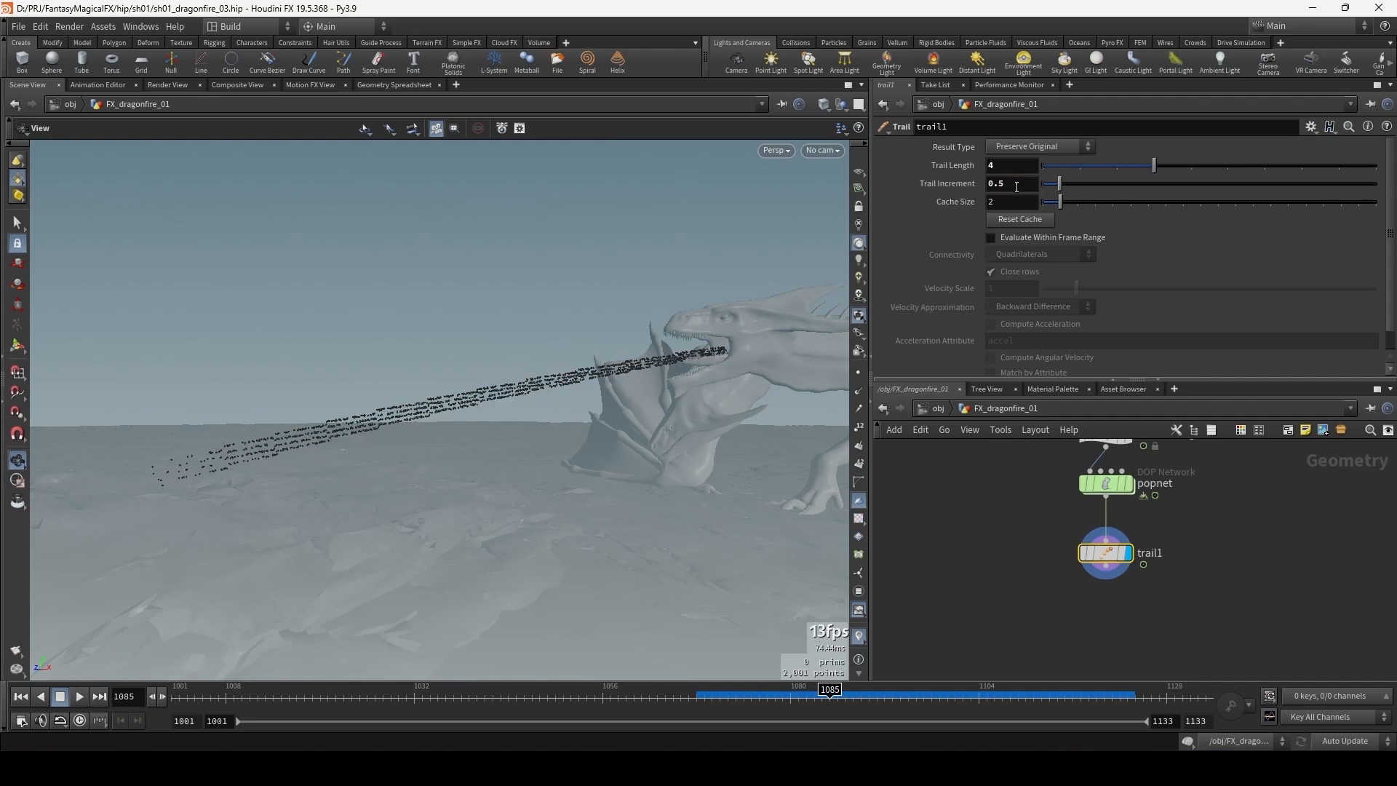
- Make room above trail1 and insert a Transform node between popnet and trail1
drag(764, 374, 443, 406)
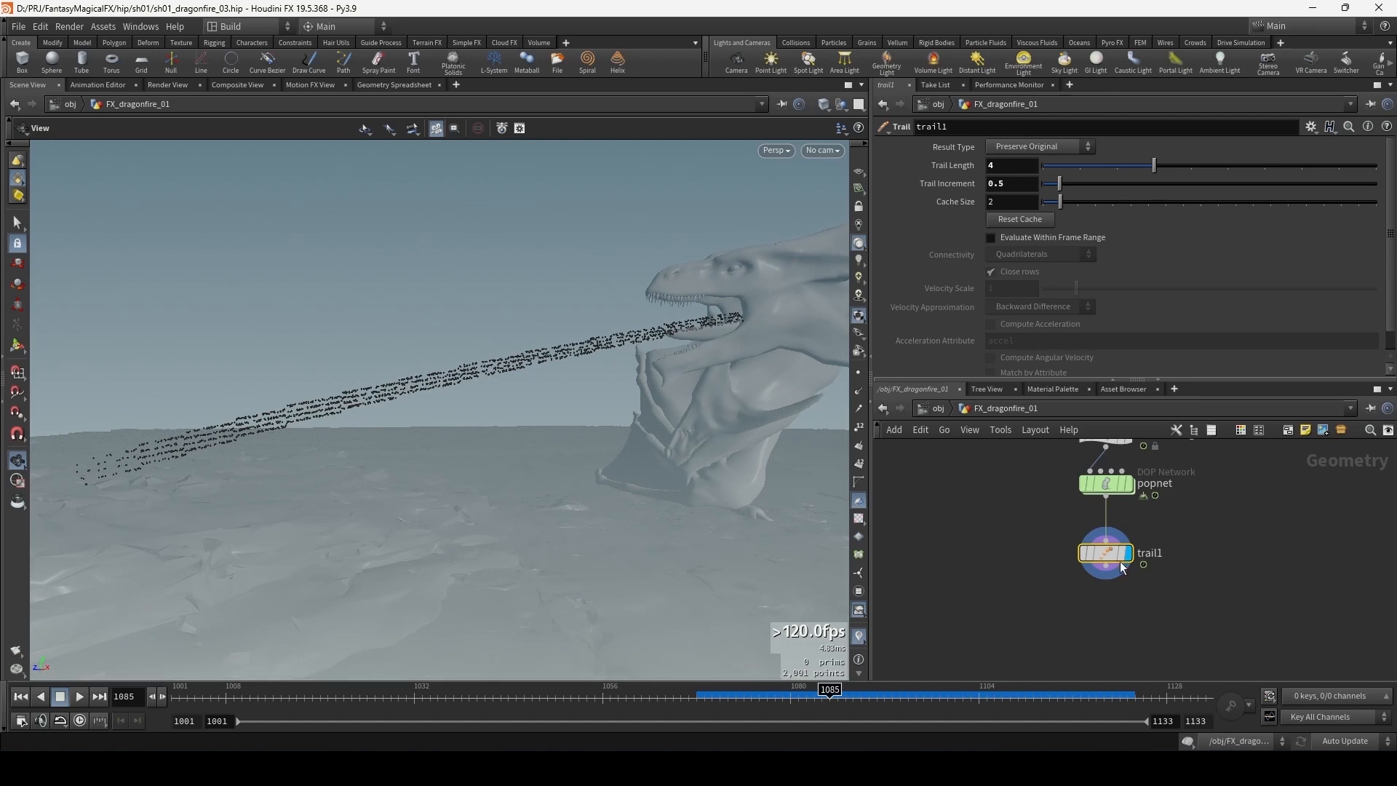
drag(1114, 556, 1114, 580)
drag(742, 337, 764, 362)
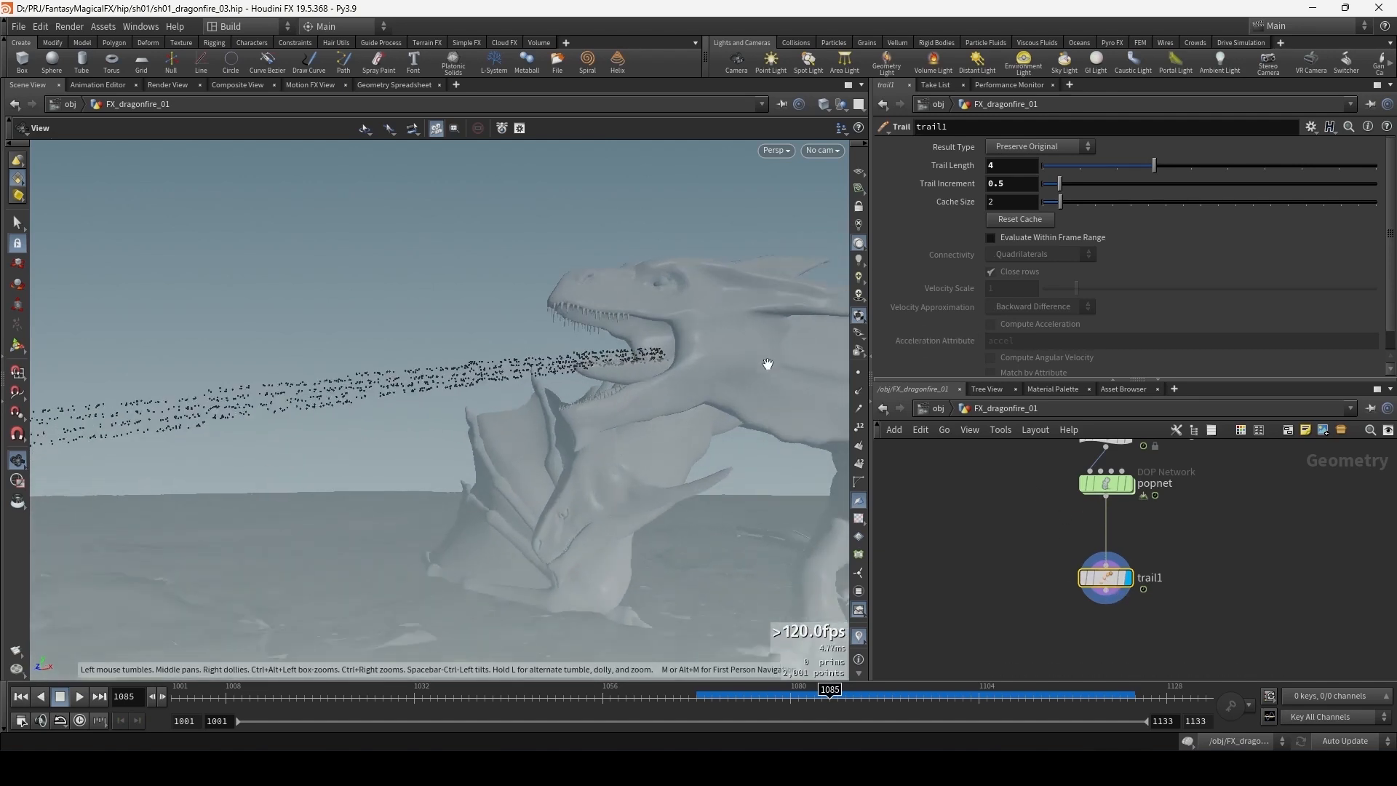
key(Tab)
text(trai)
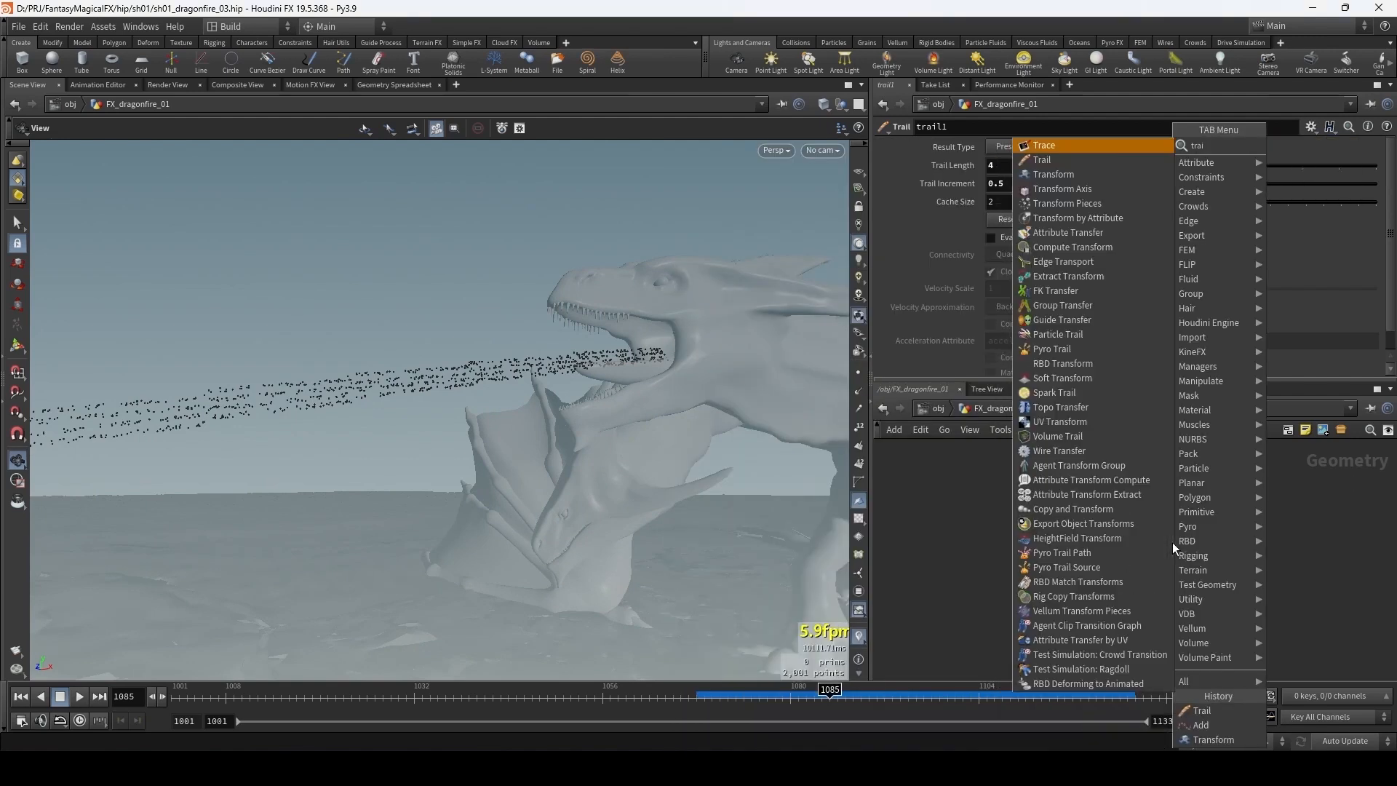
key(Down)
key(Down)
key(Return)
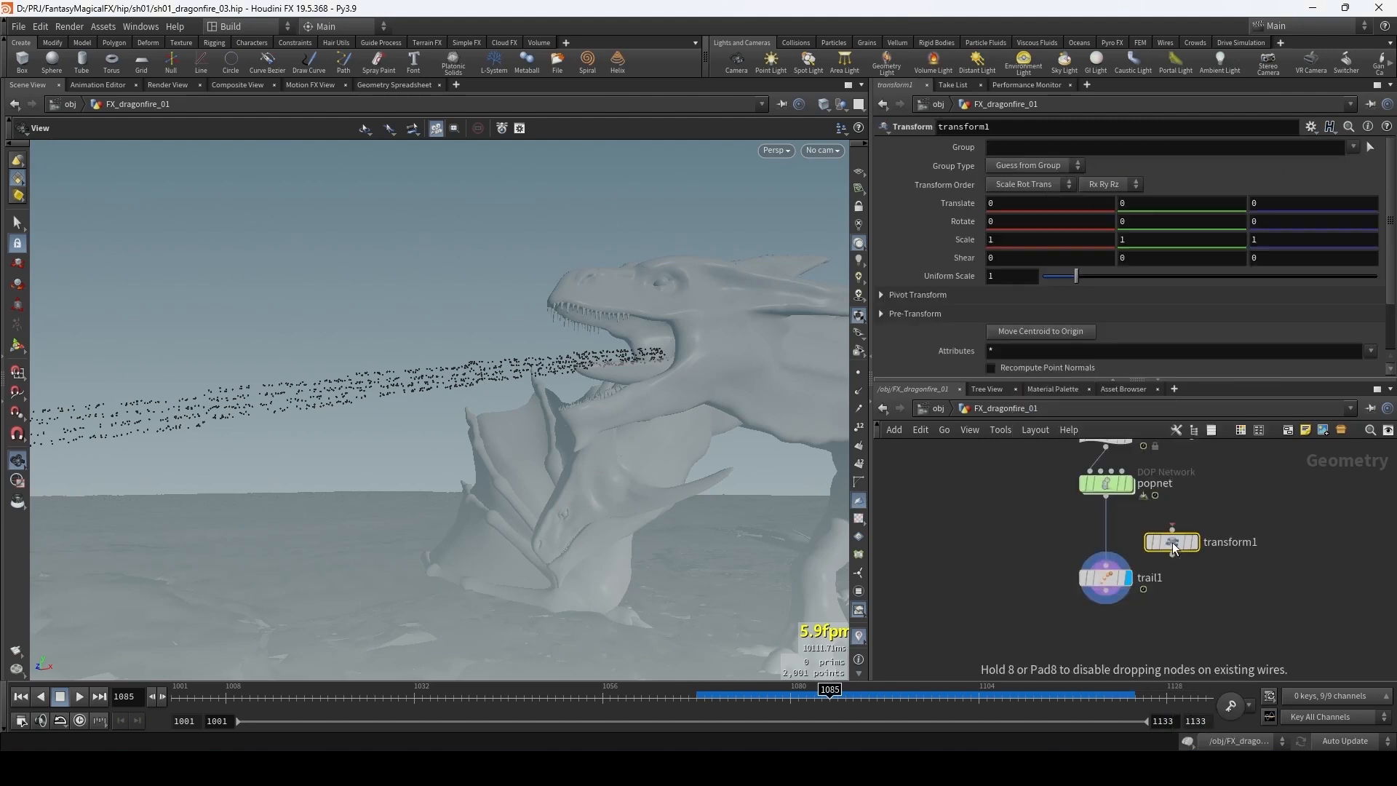
click(1171, 546)
drag(1170, 547, 1106, 539)
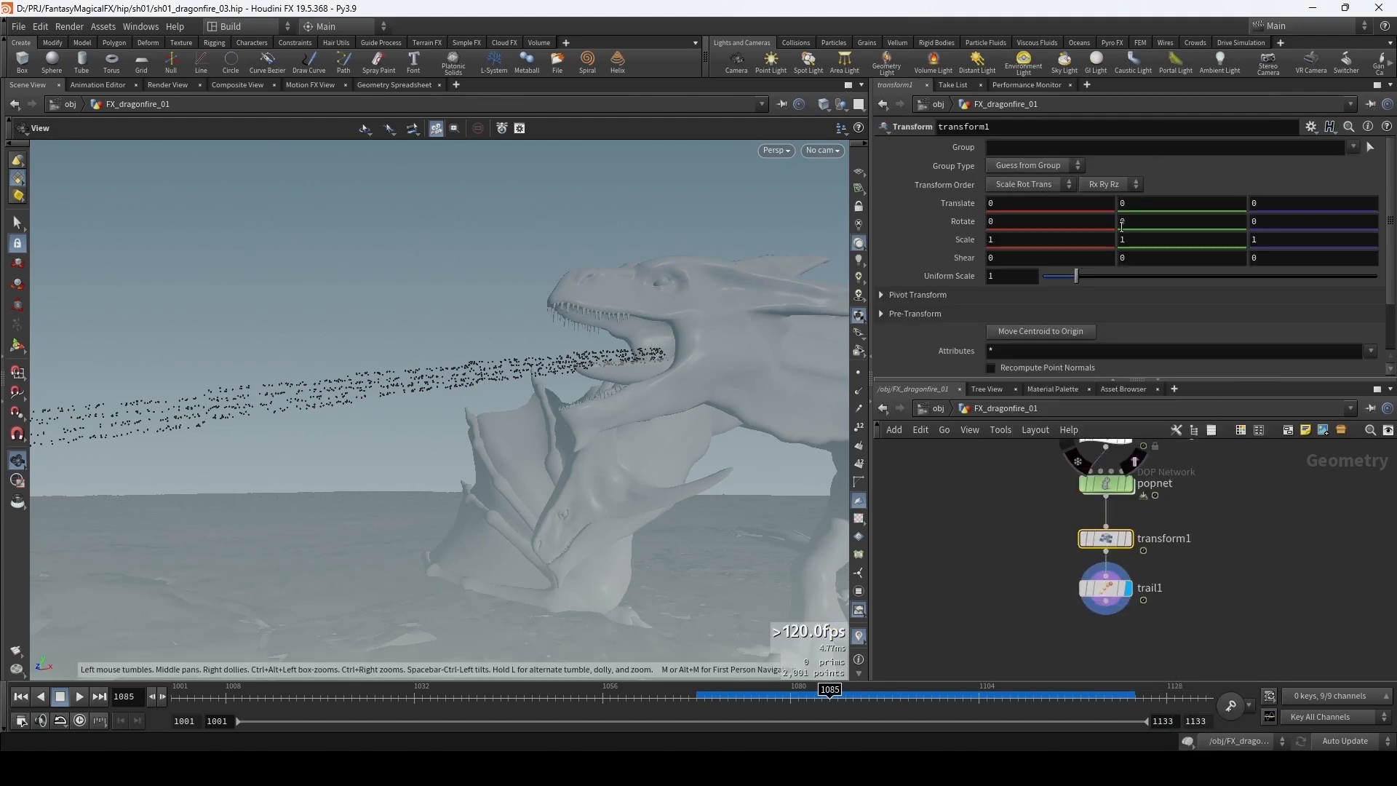
- Set transform1's Y Translate to 0.2 and inspect the raised particle stream
middle_drag(1136, 205, 1164, 210)
drag(640, 392, 808, 461)
middle_drag(1010, 563, 980, 509)
click(980, 511)
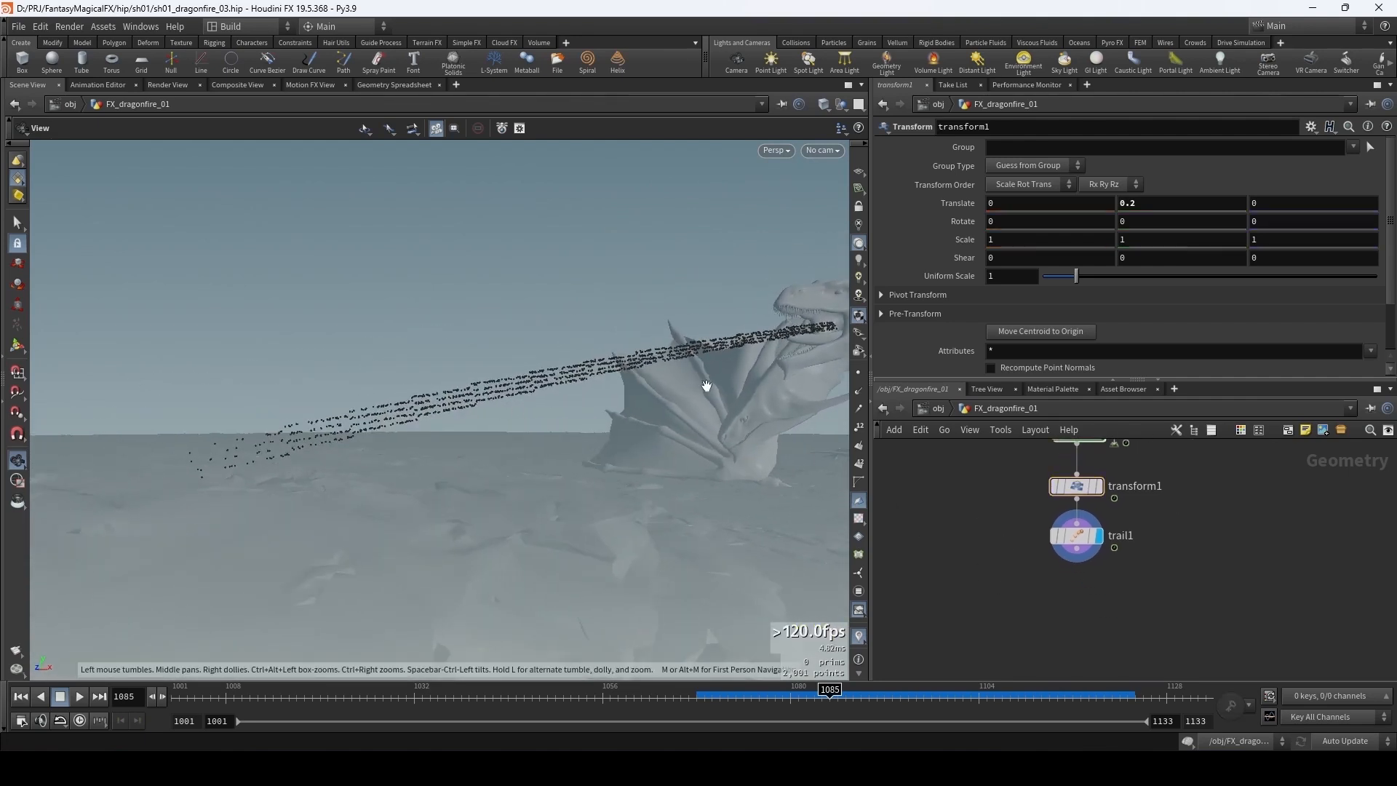
drag(667, 364, 615, 388)
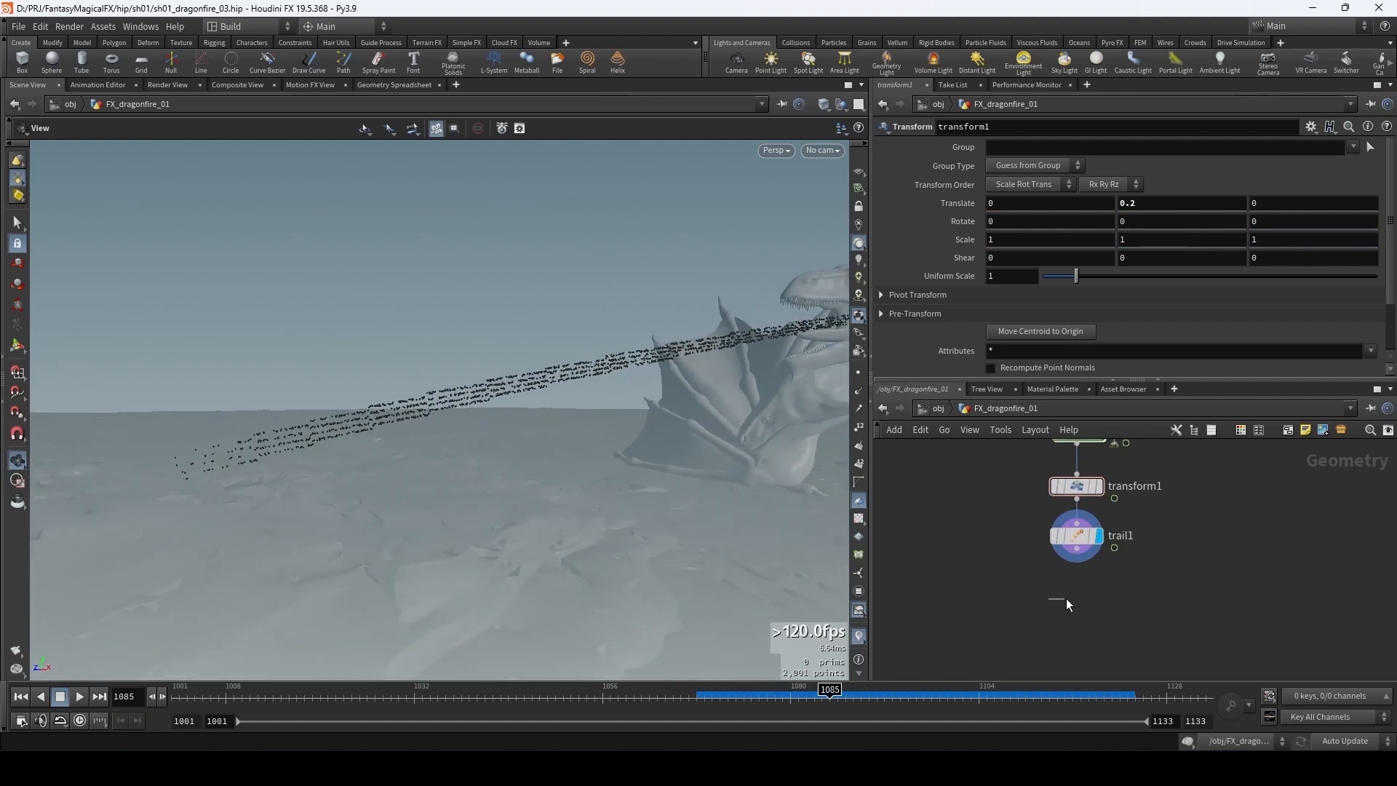
- Add an Add node after trail1 and display its result
key(Tab)
text(add)
key(Return)
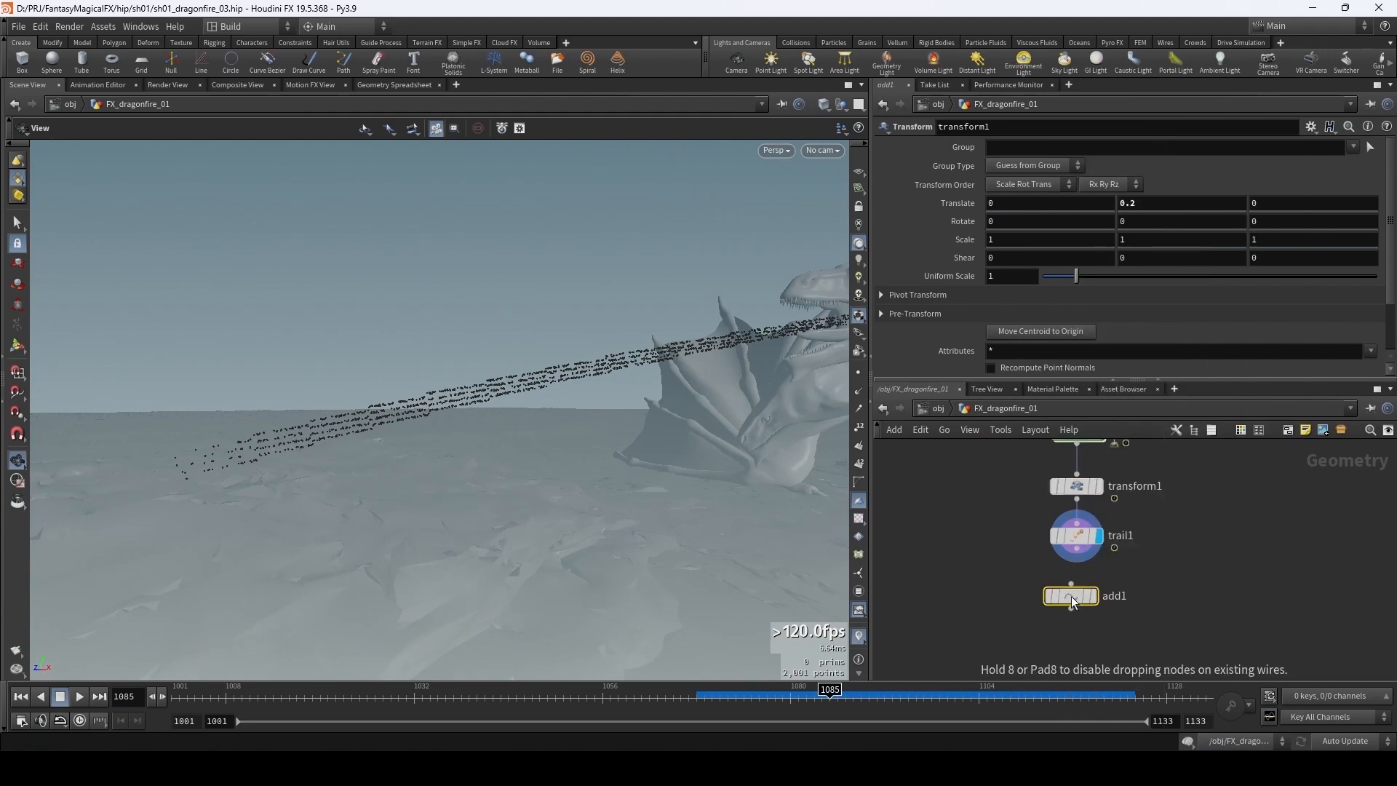
click(1070, 596)
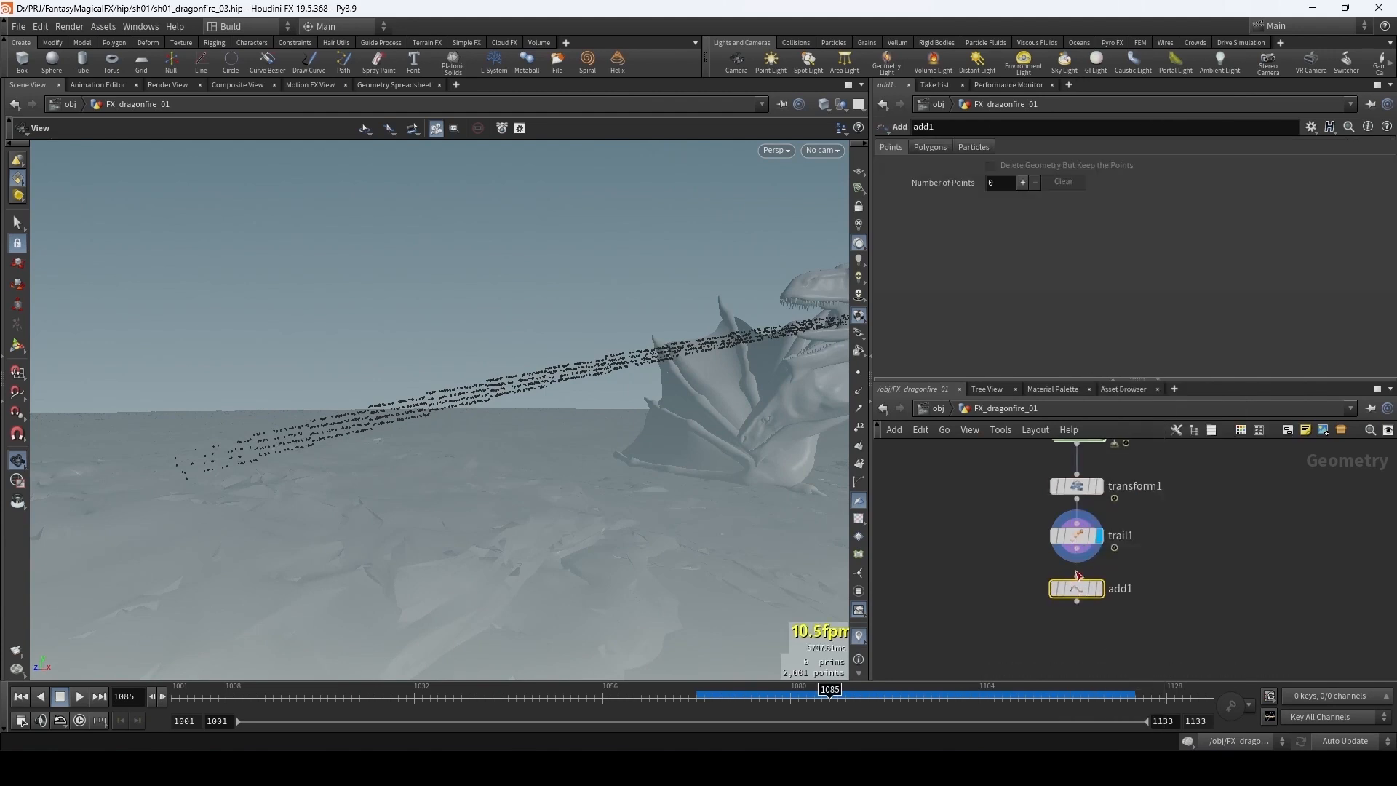
click(1097, 588)
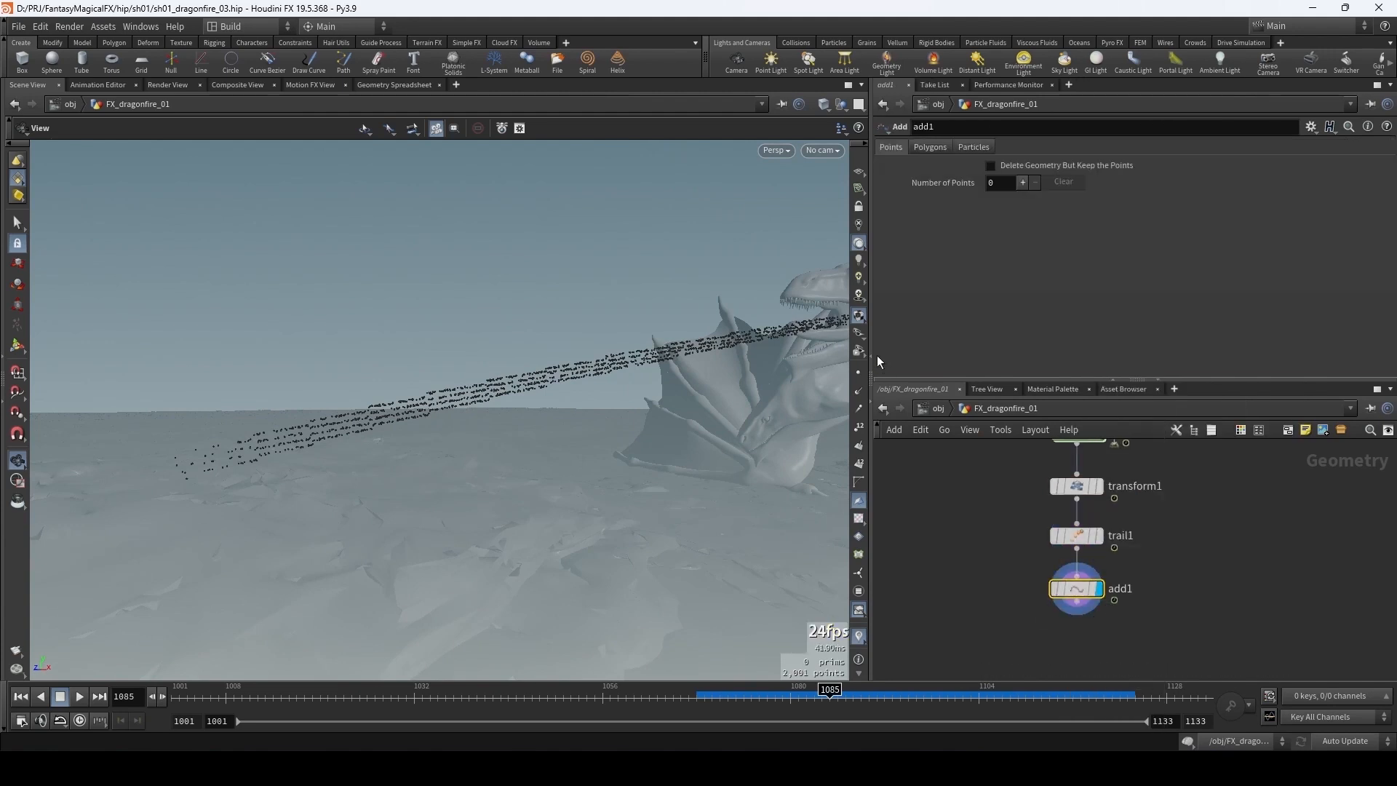
- Set add1 to create polygons By Group, adding them By Attribute with the attribute name id
click(929, 148)
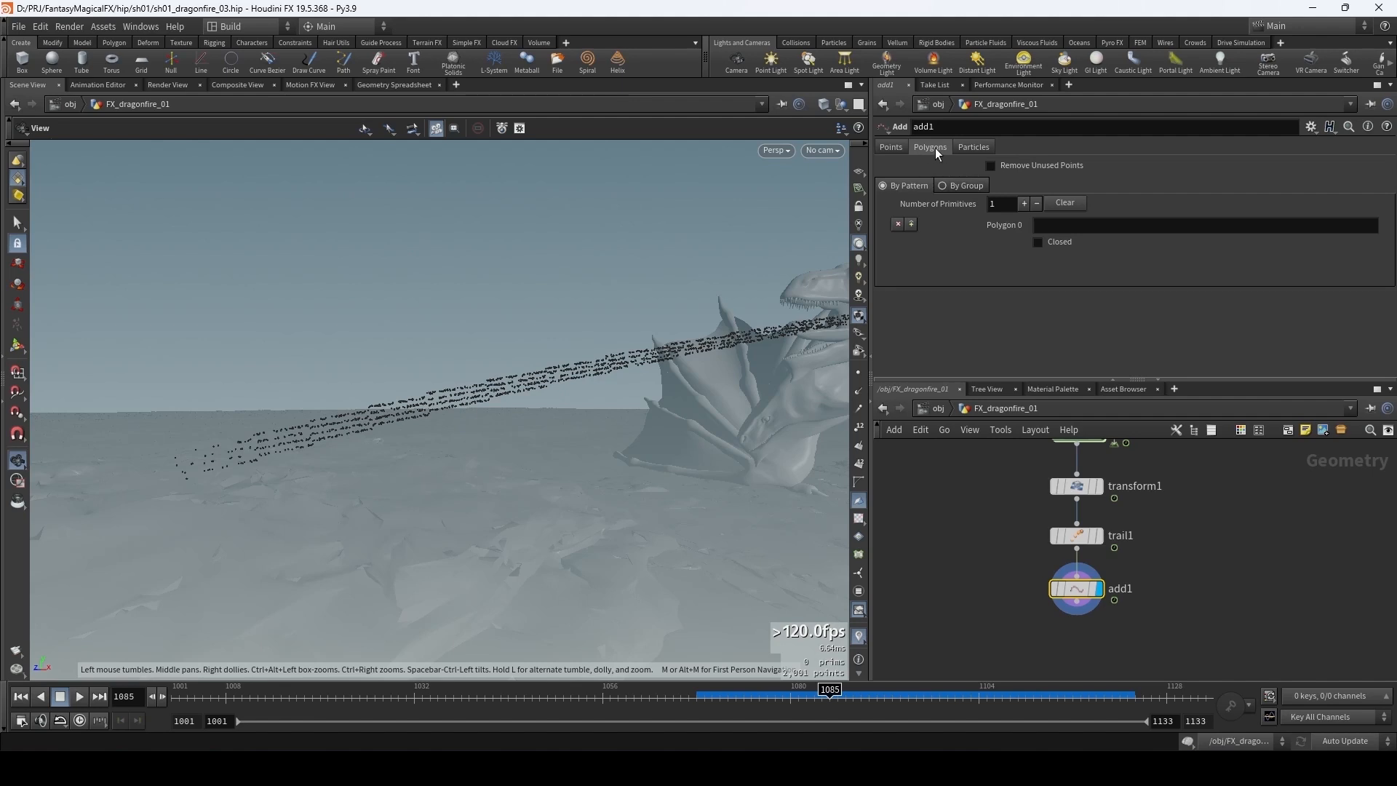
click(954, 186)
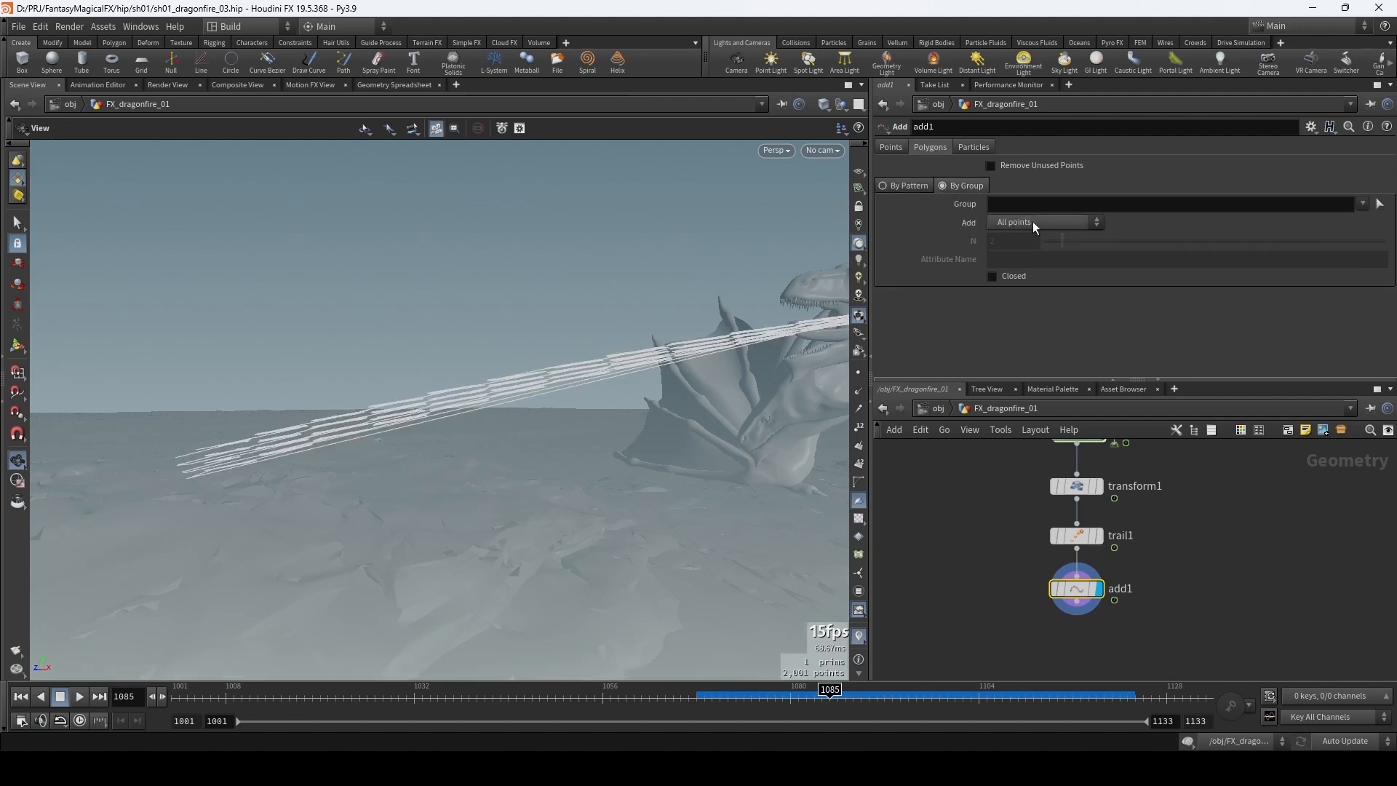
click(1032, 222)
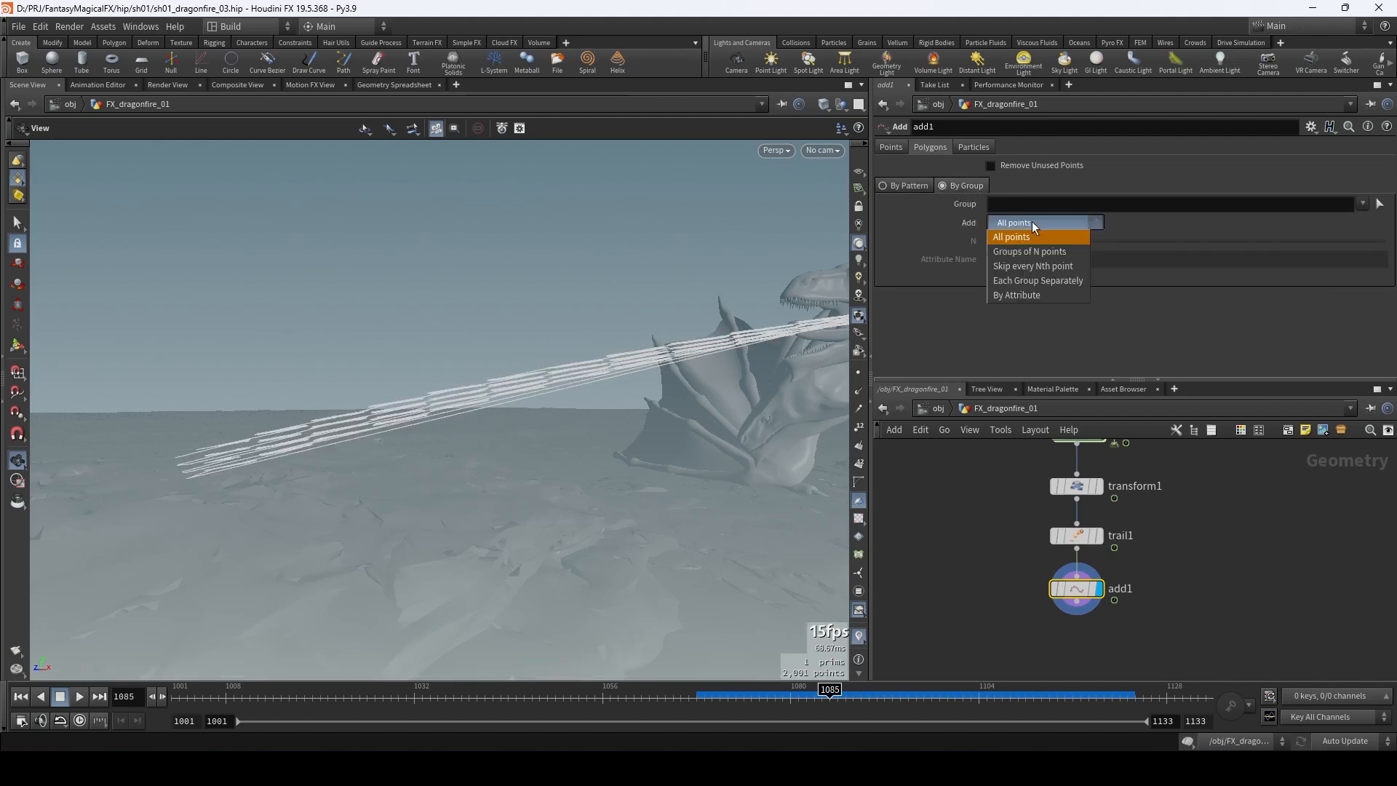
click(1062, 297)
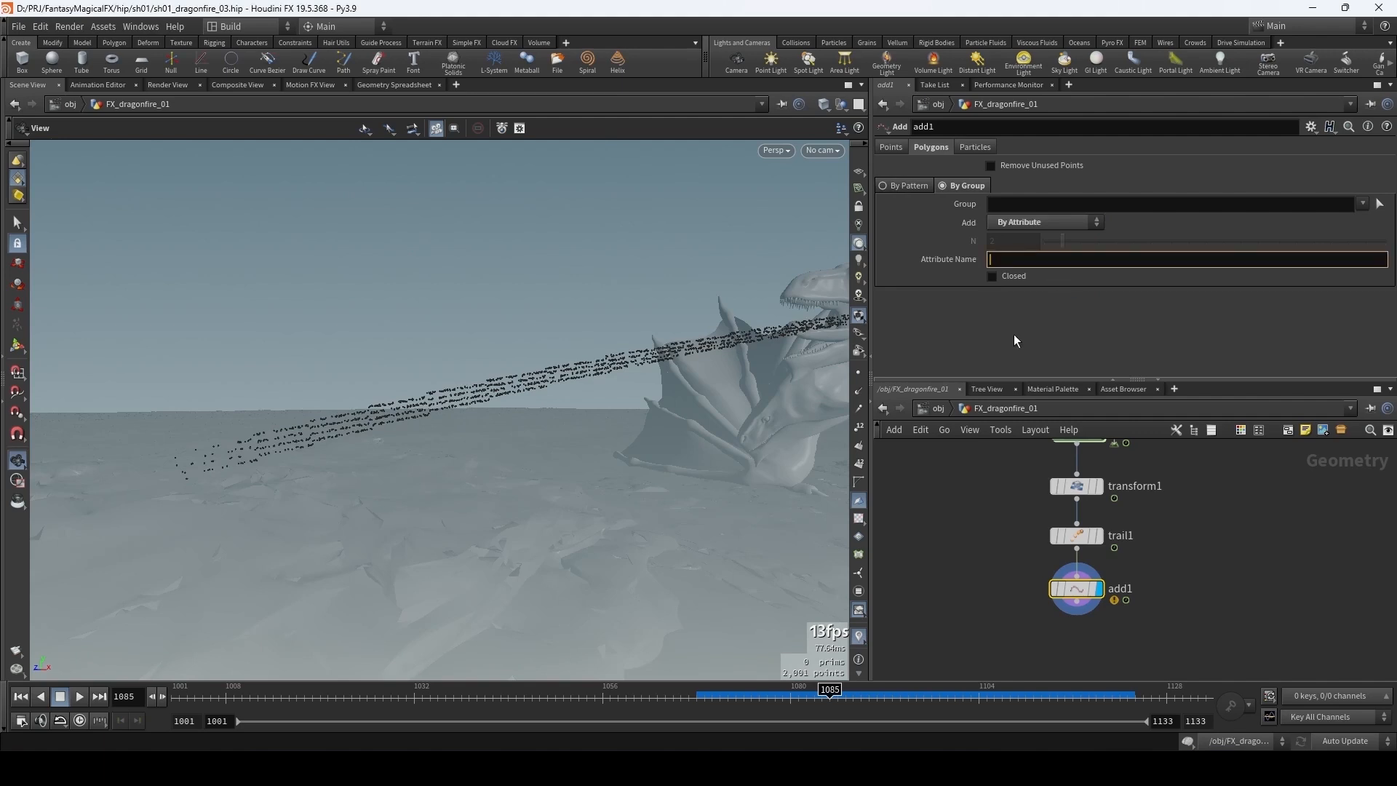
text(id)
key(Return)
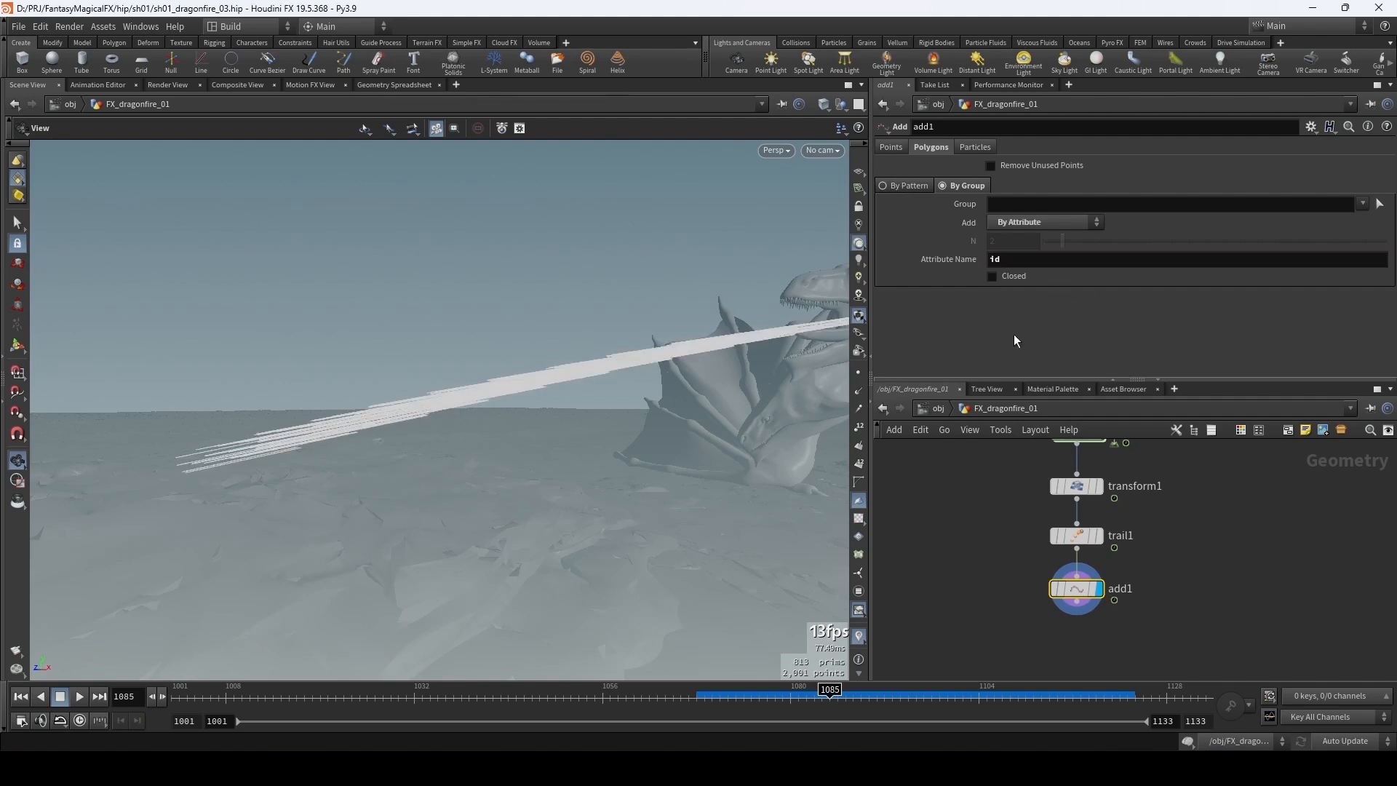
- Turn on point display in the viewport and inspect the points along the trail lines
middle_drag(408, 456, 502, 436)
mouse_move(502, 437)
right_down()
mouse_move(476, 408)
mouse_move(439, 408)
right_up()
click(859, 373)
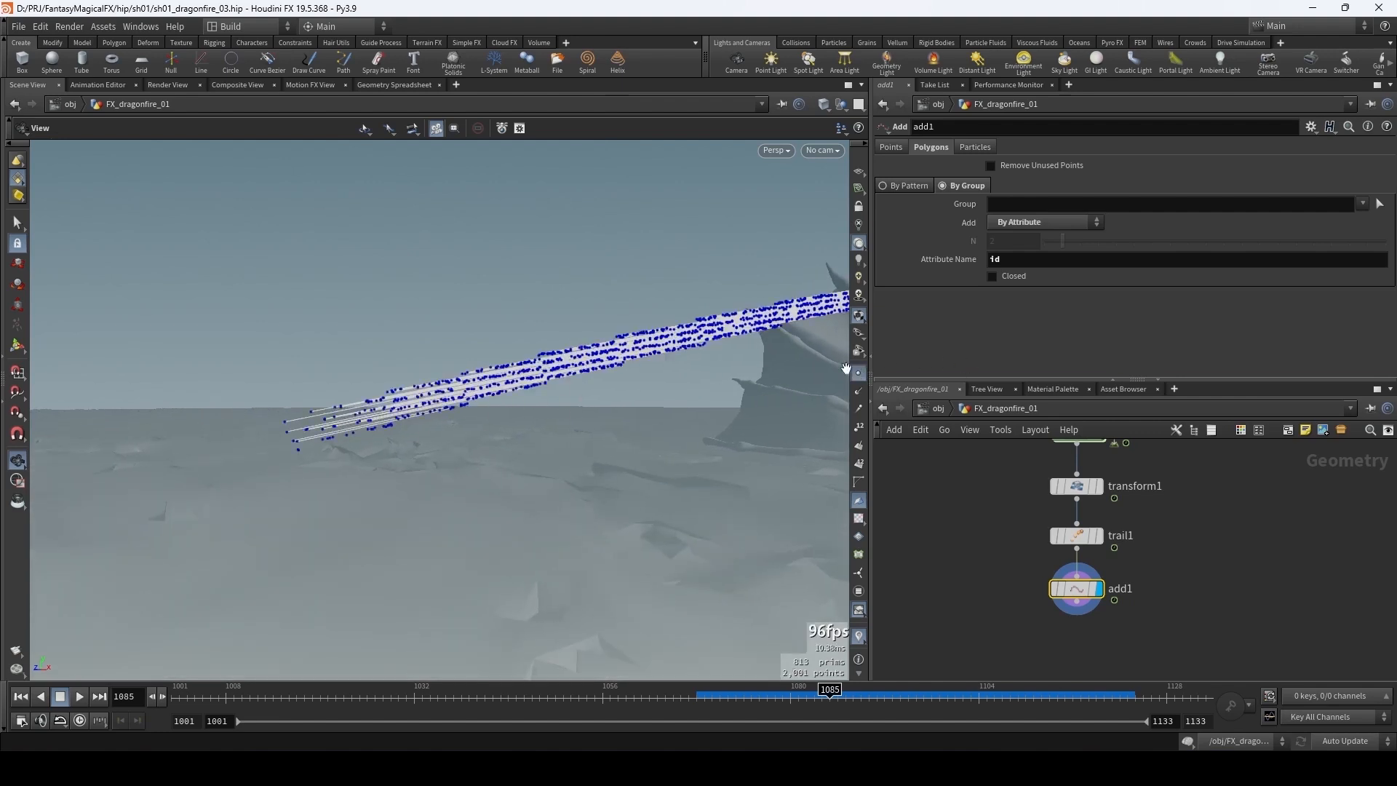
middle_drag(637, 367, 462, 452)
drag(461, 452, 493, 427)
middle_drag(593, 441, 701, 434)
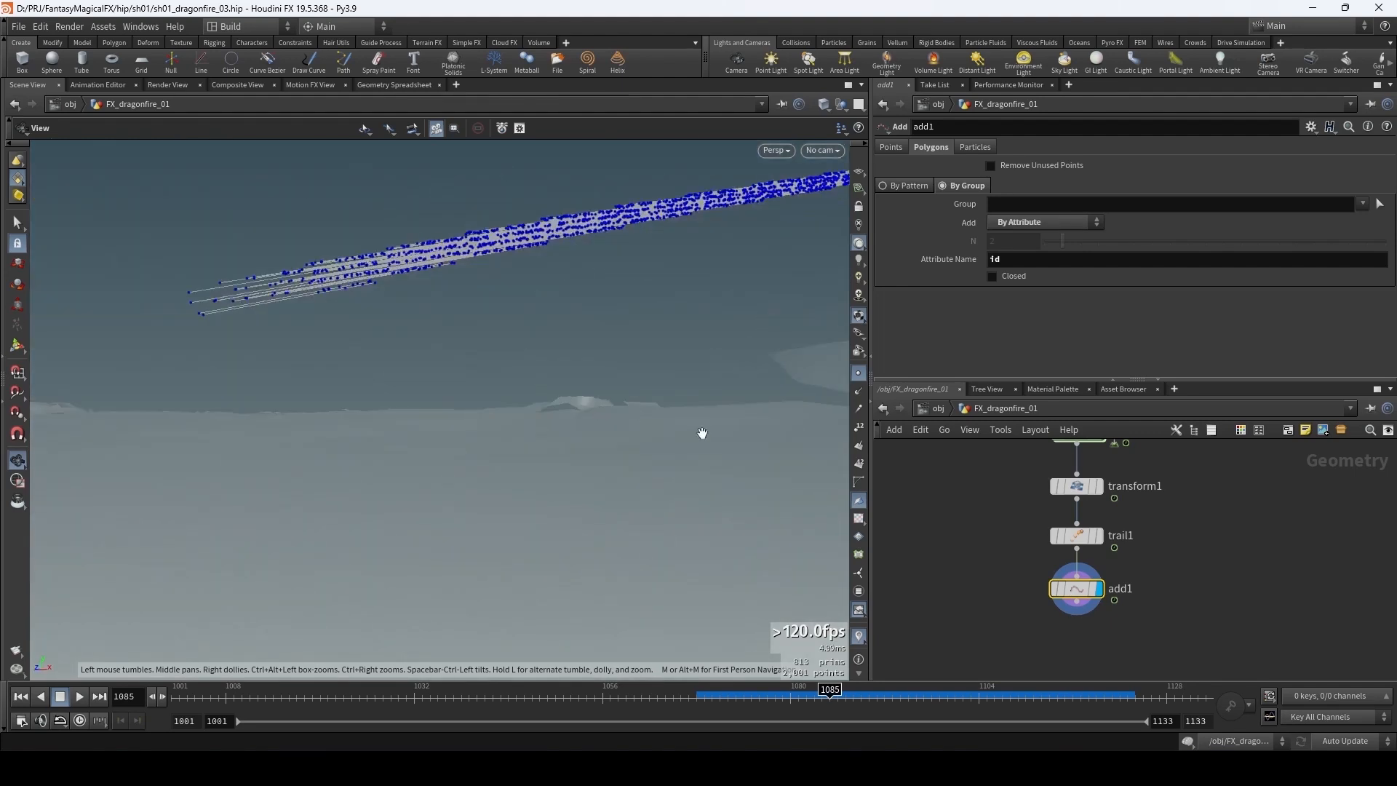
mouse_move(743, 389)
middle_down()
mouse_move(717, 408)
mouse_move(608, 633)
mouse_move(565, 679)
middle_up()
middle_drag(683, 422, 674, 461)
- Add a Resample node directly below add1
middle_drag(1020, 614, 1013, 508)
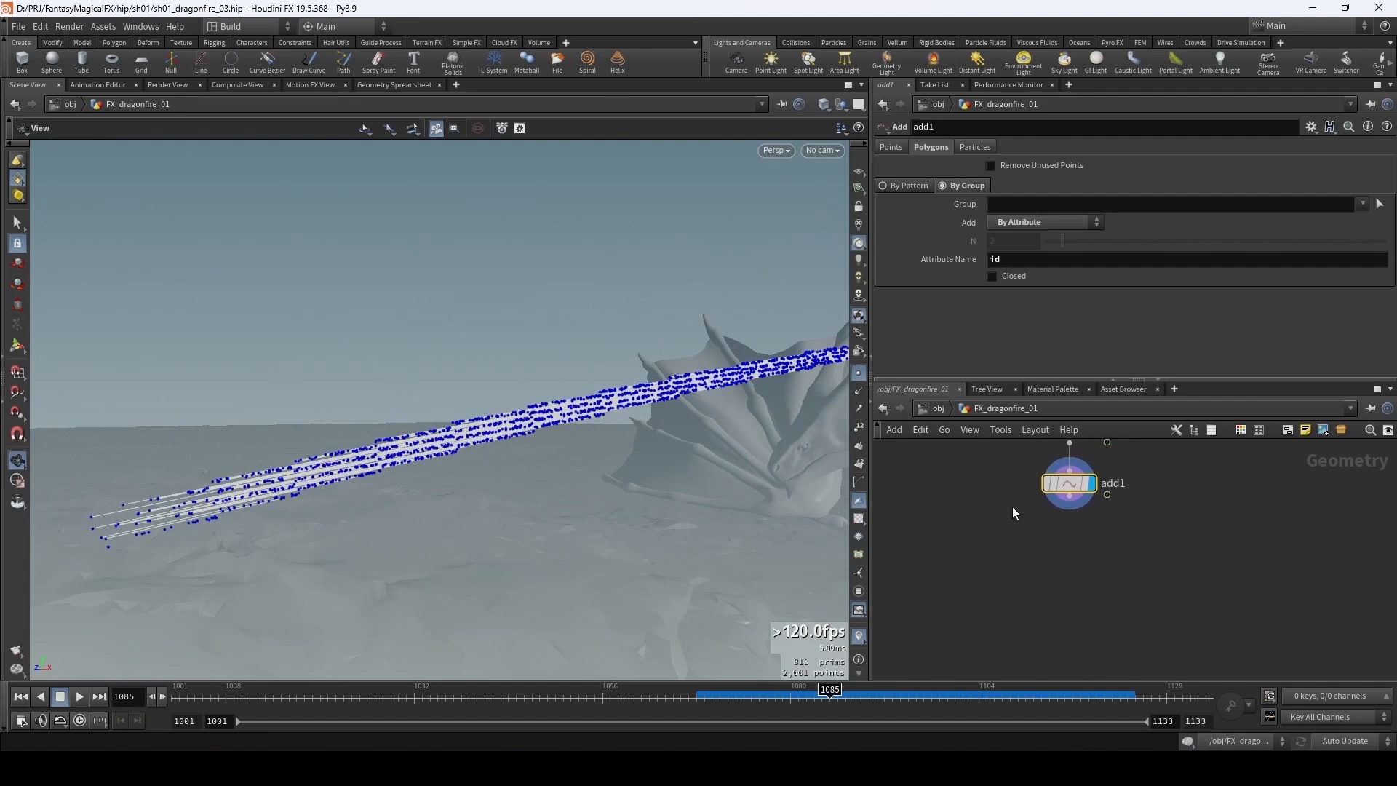
key(Tab)
text(resa)
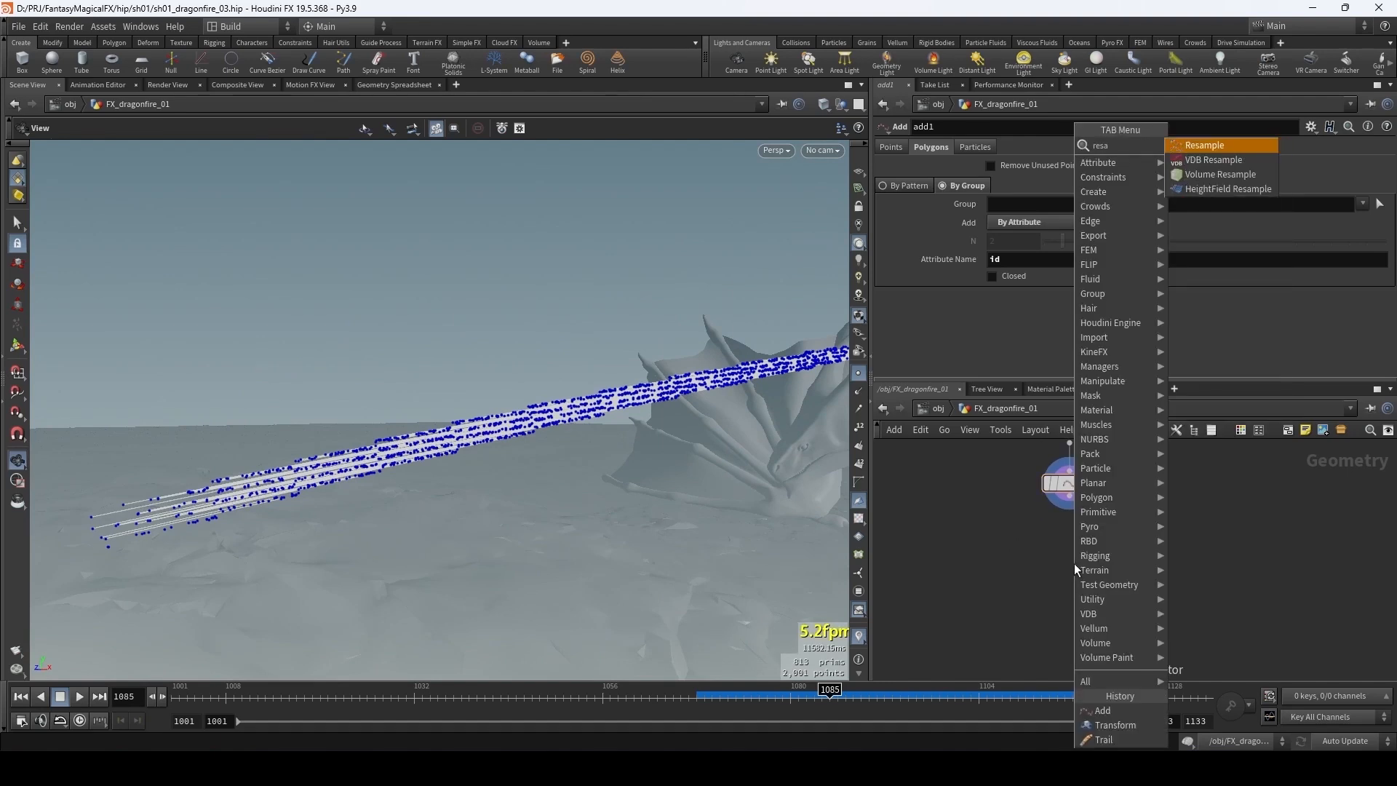
key(Return)
click(1074, 563)
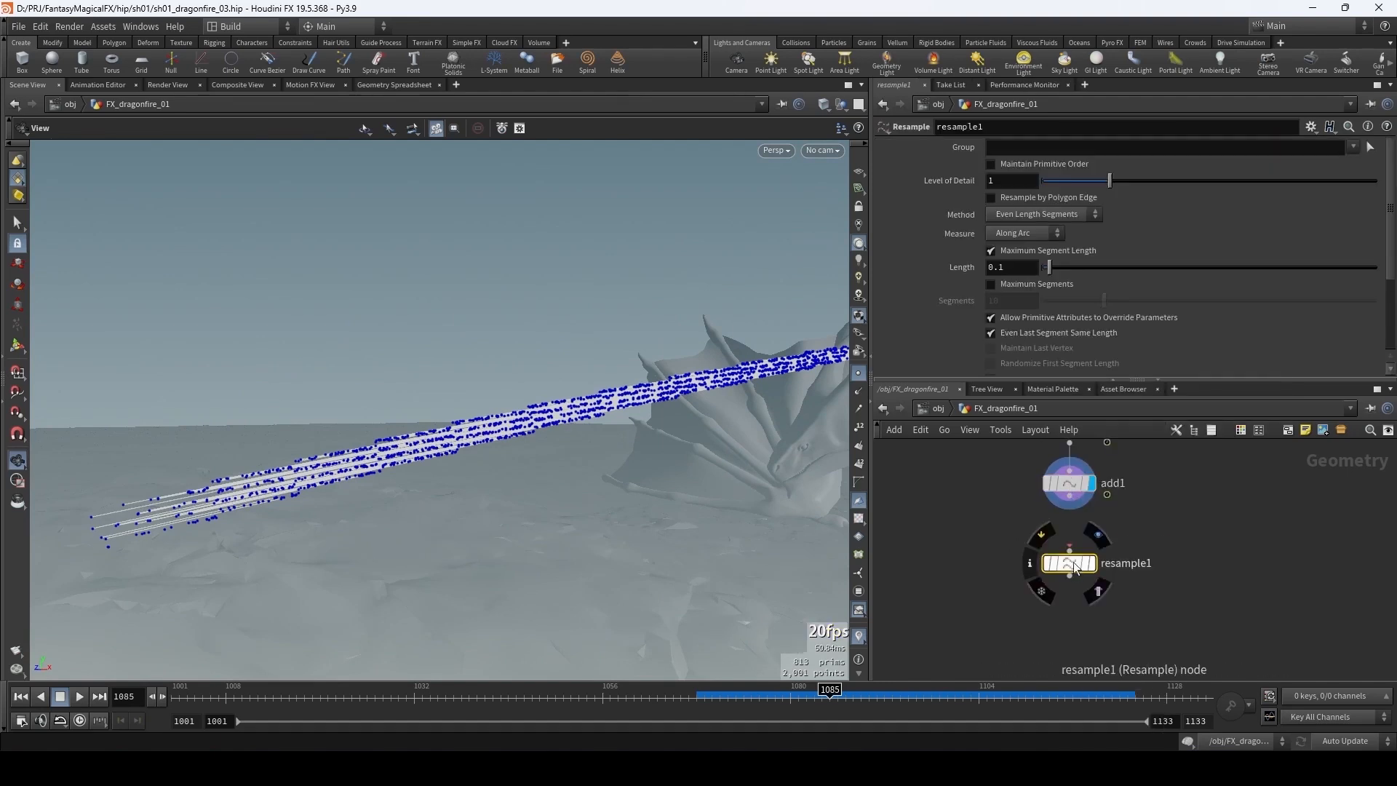
- Wire add1 into resample1, display the resampled lines, and hide the point display in the viewport
drag(1072, 547, 1070, 497)
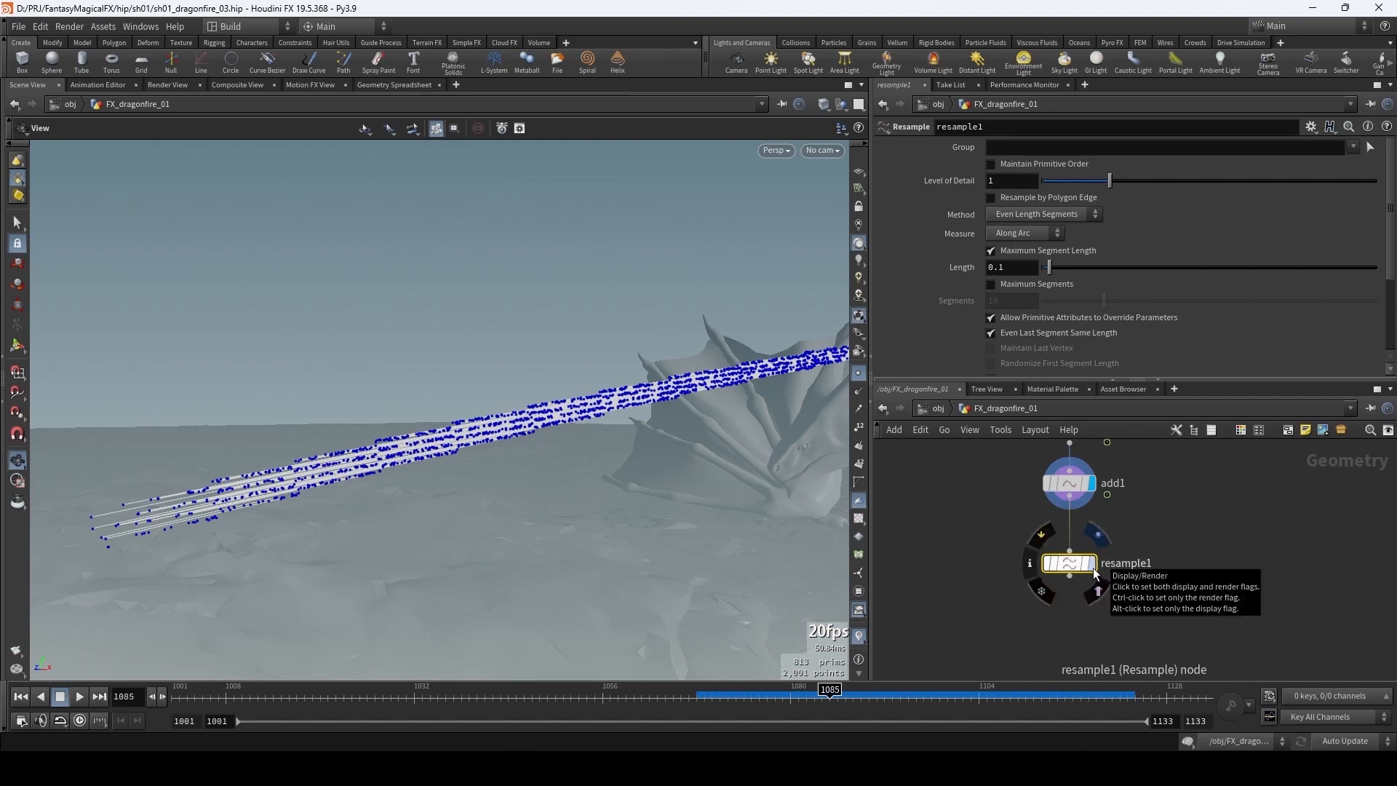
key(r)
drag(1066, 562, 1068, 534)
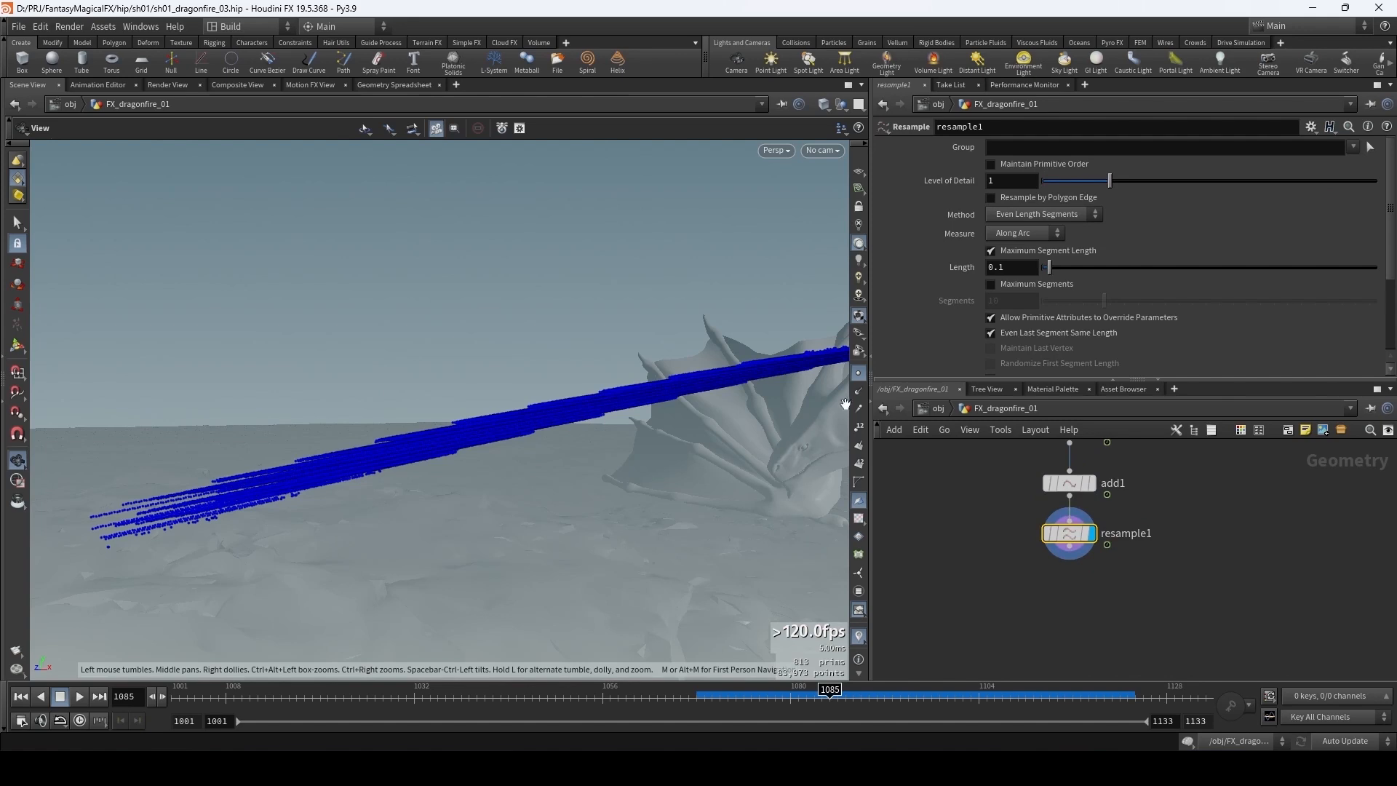
drag(592, 386, 789, 337)
- Enable the Curve U Attribute output curveu on resample1 and inspect the trail lines from tip to dragon mouth
scroll(934, 257, down, 3)
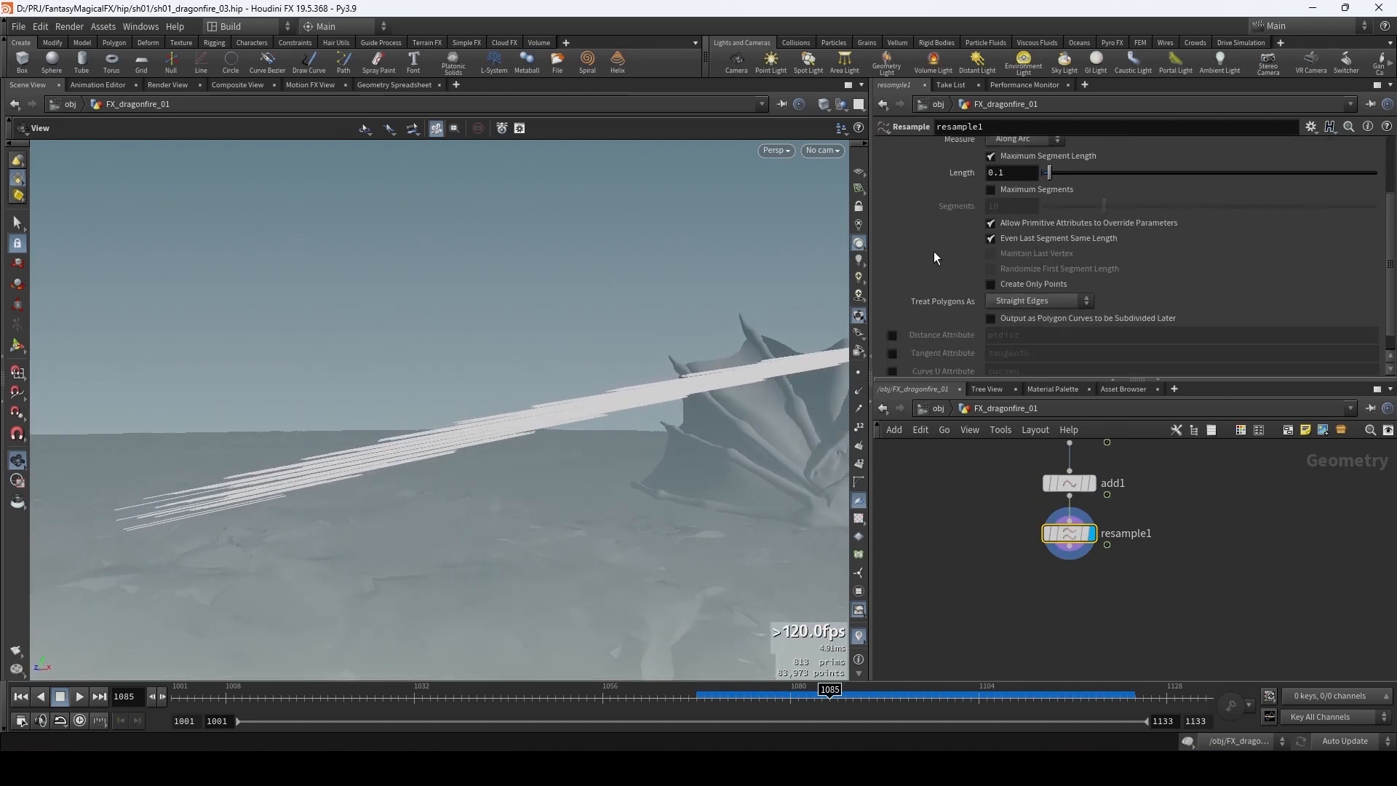
scroll(933, 251, down, 1)
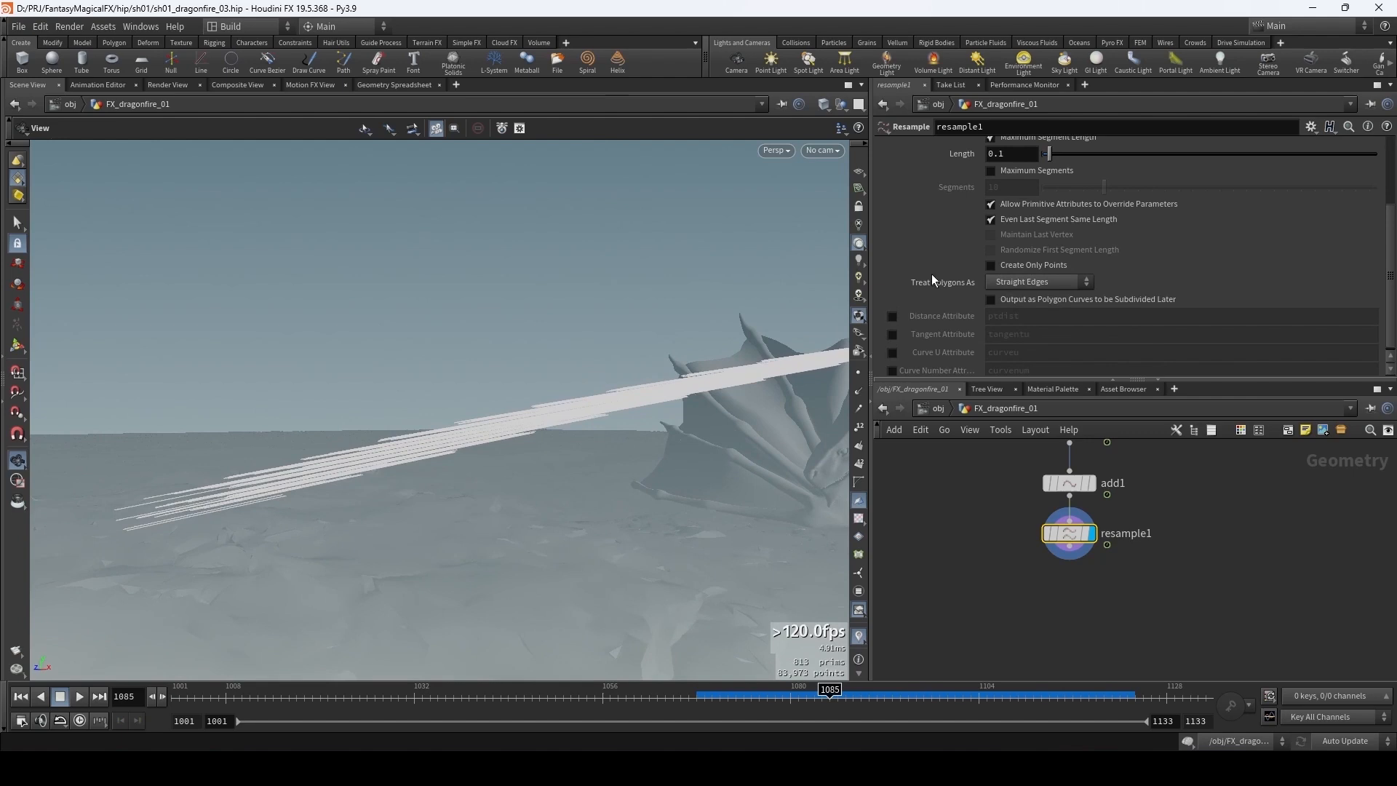
click(891, 349)
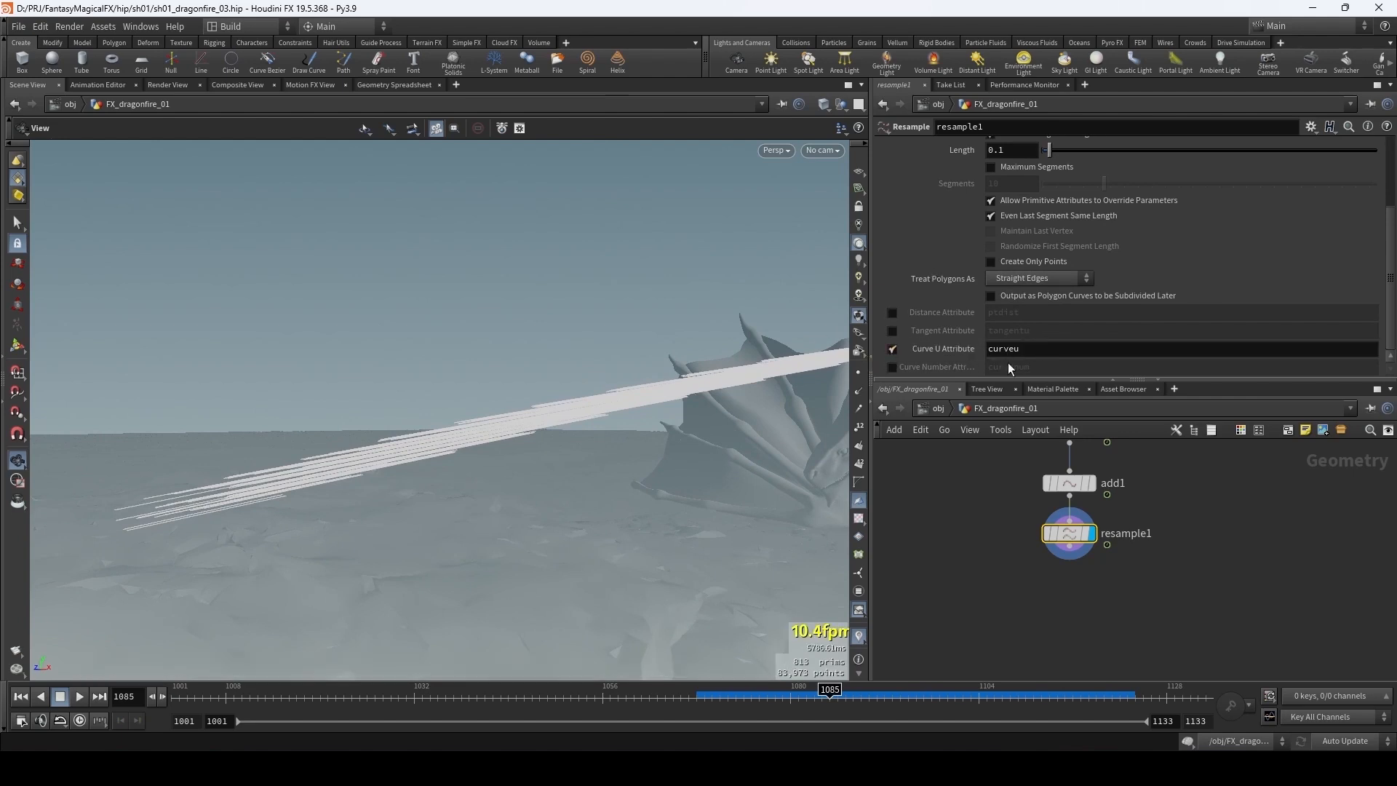
middle_drag(333, 483, 379, 455)
drag(281, 448, 652, 426)
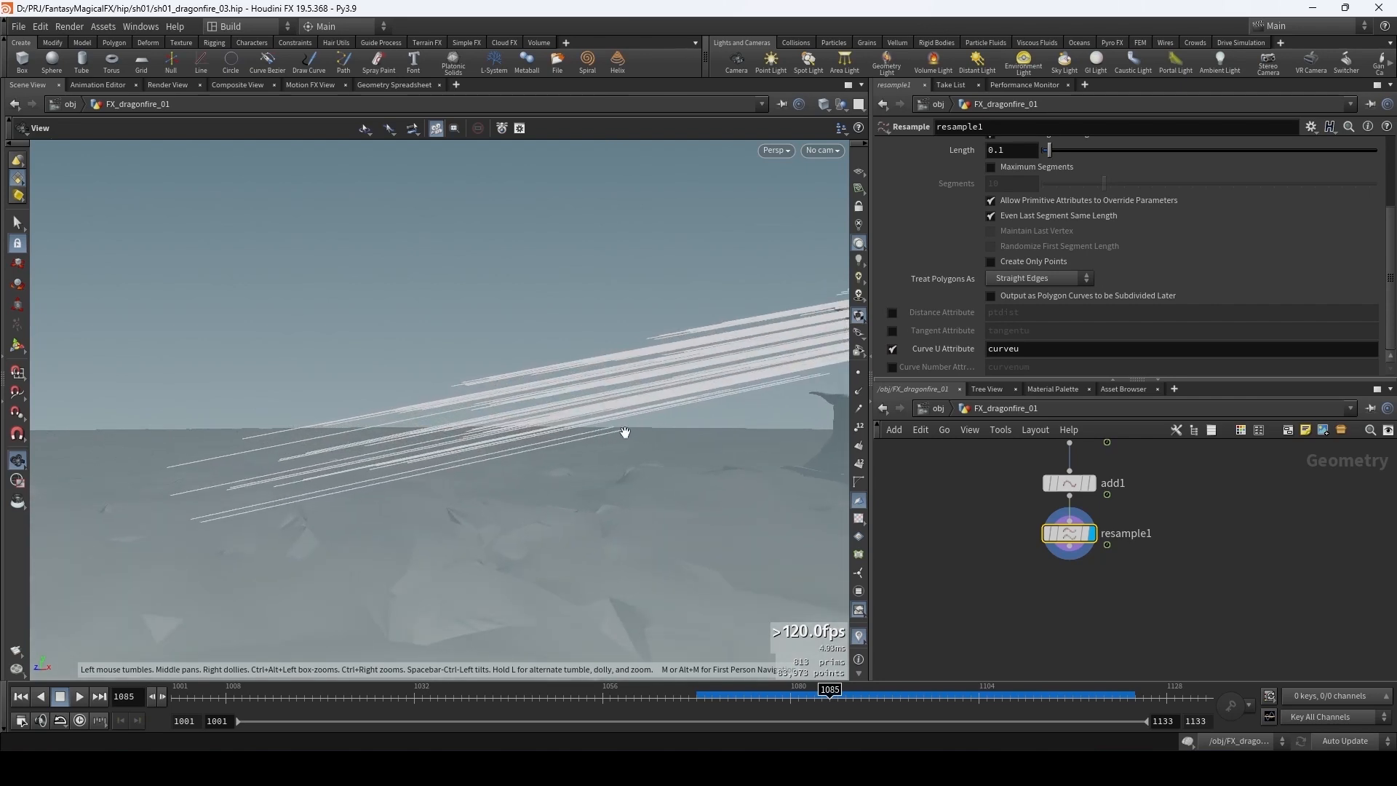
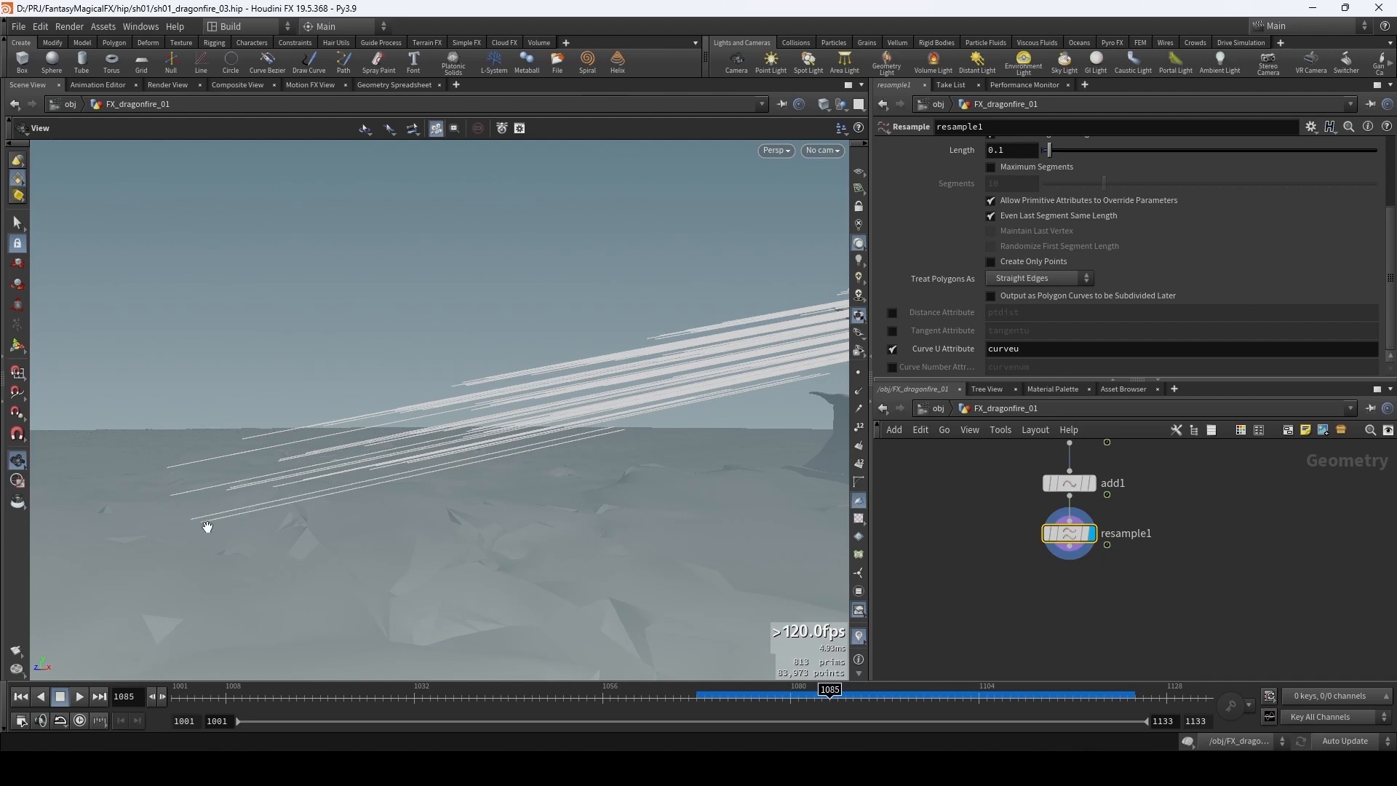
mouse_move(490, 426)
mouse_down()
mouse_move(489, 414)
mouse_move(155, 486)
mouse_move(582, 437)
mouse_move(465, 451)
mouse_move(566, 442)
mouse_move(623, 415)
mouse_up()
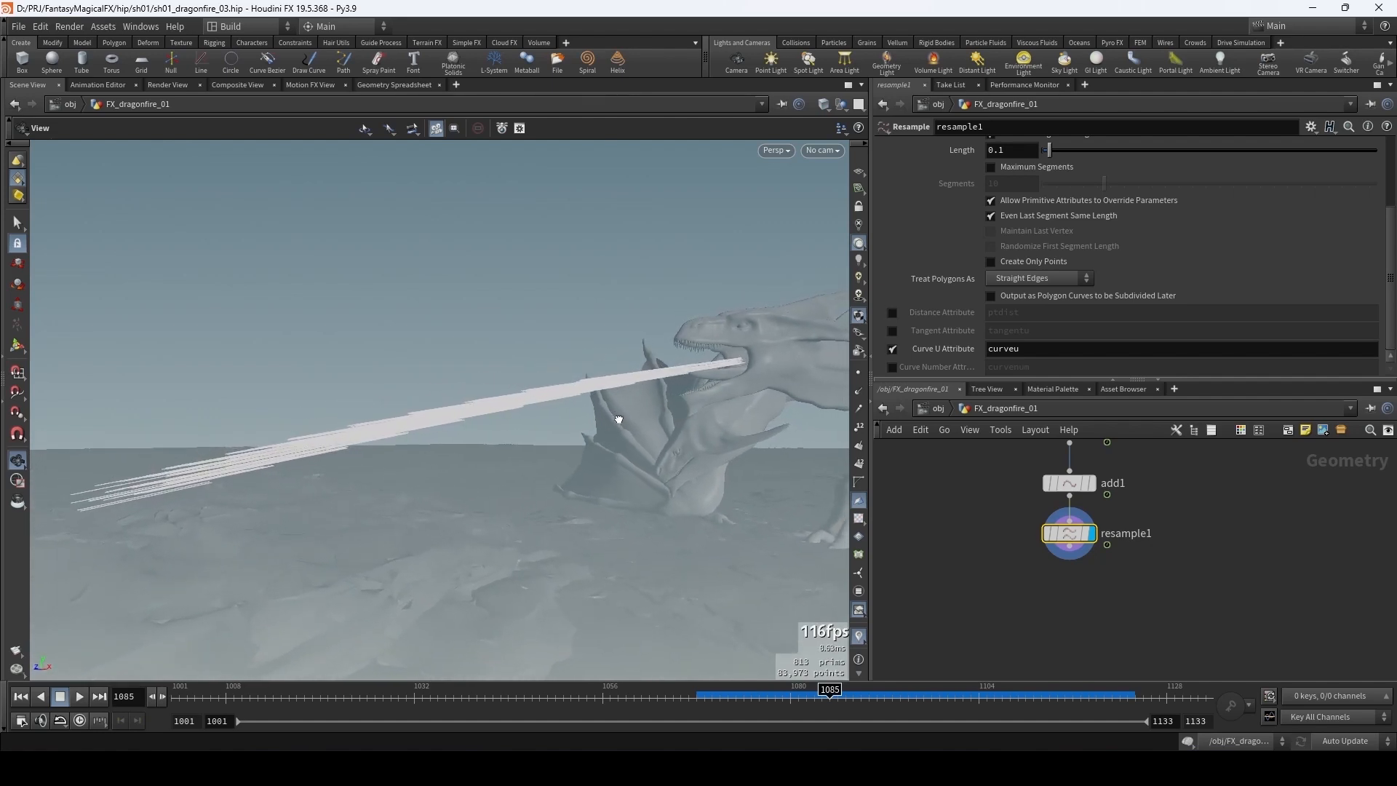
- Add a Point VOP node below resample1, fed by its output
click(1067, 604)
key(Tab)
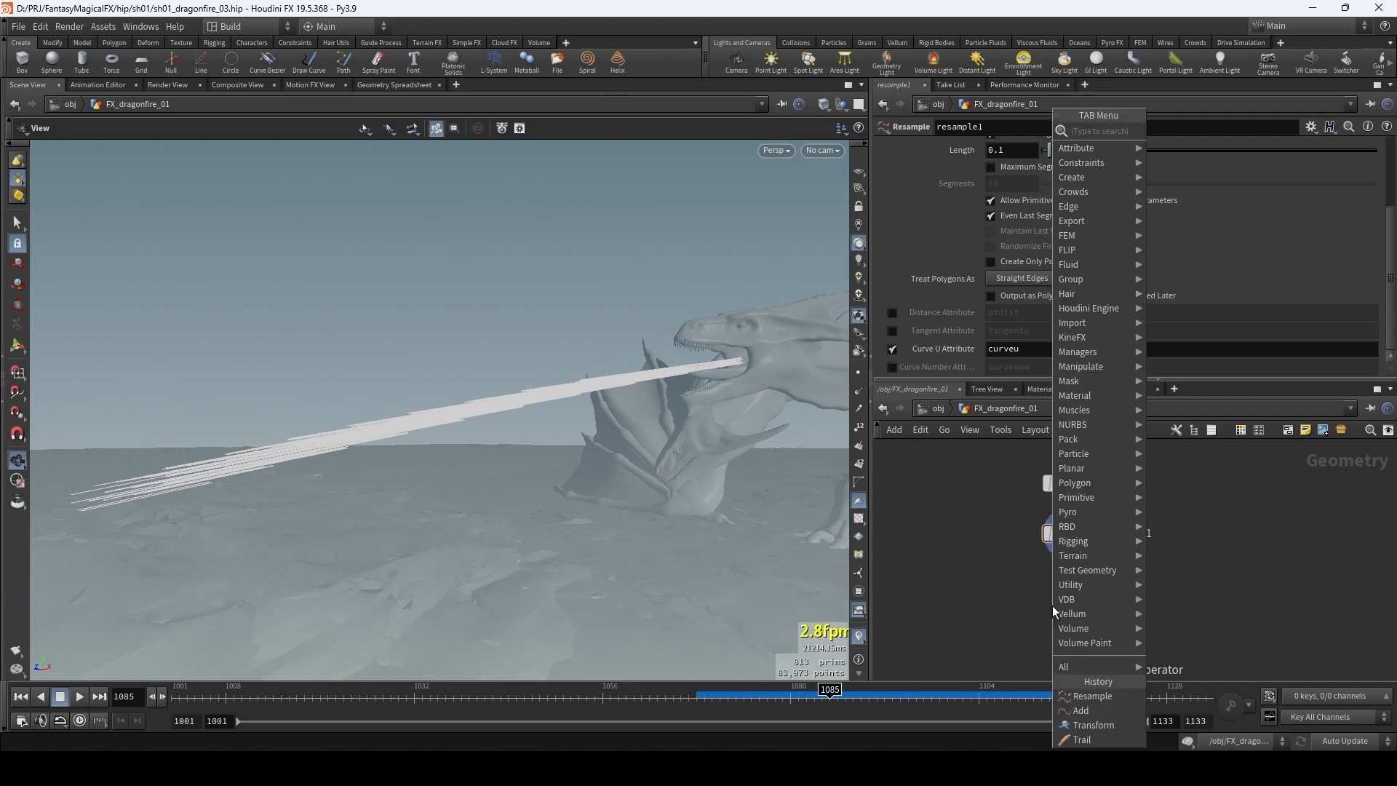
text(pointv)
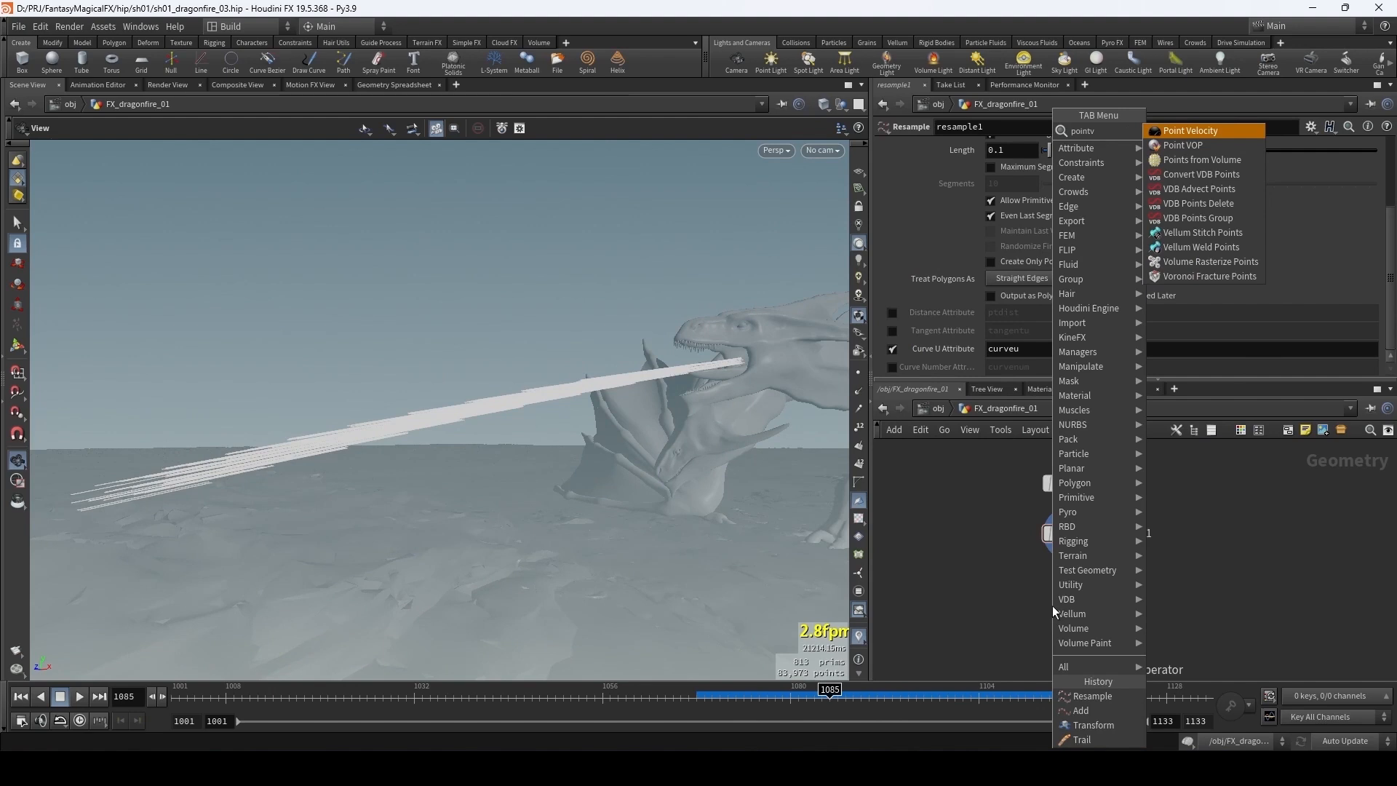
key(Down)
key(Return)
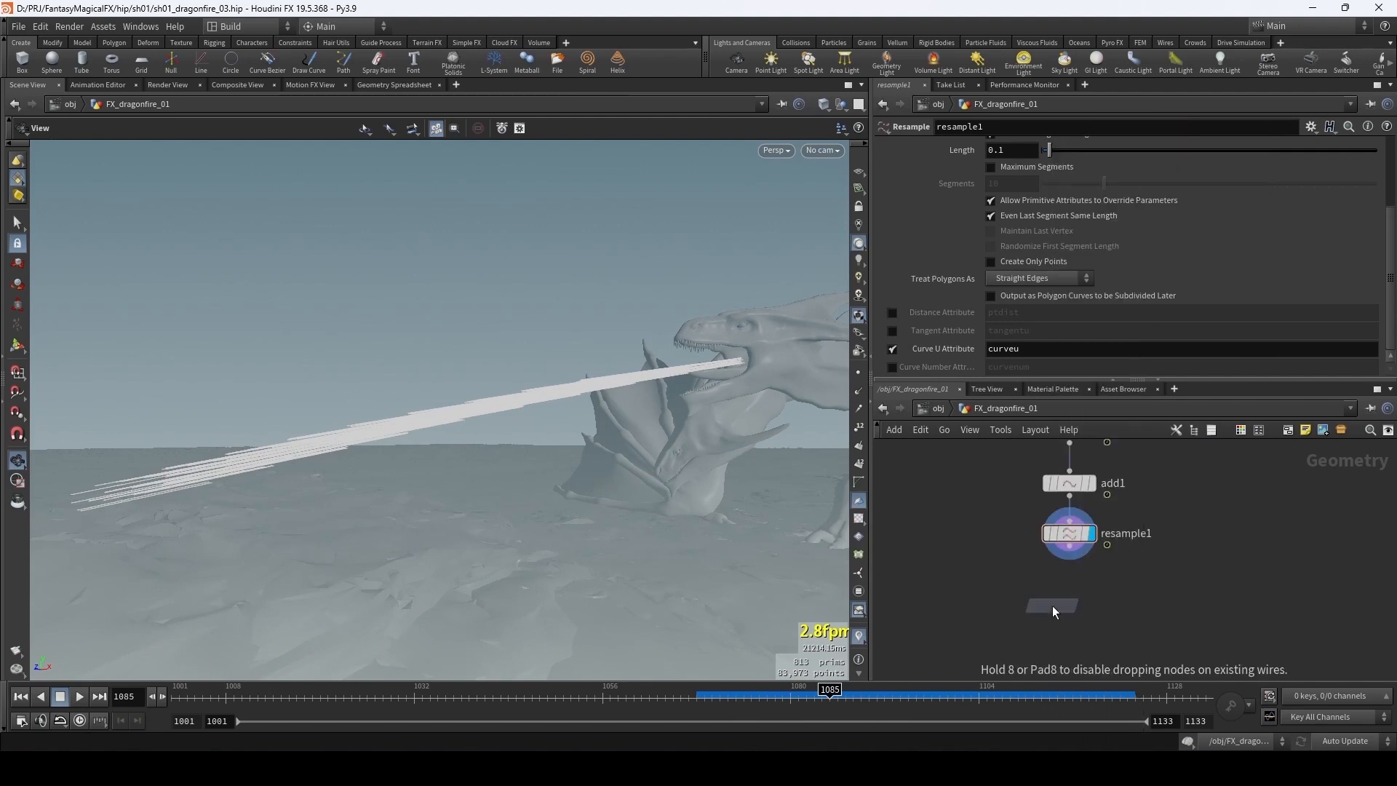
click(1071, 600)
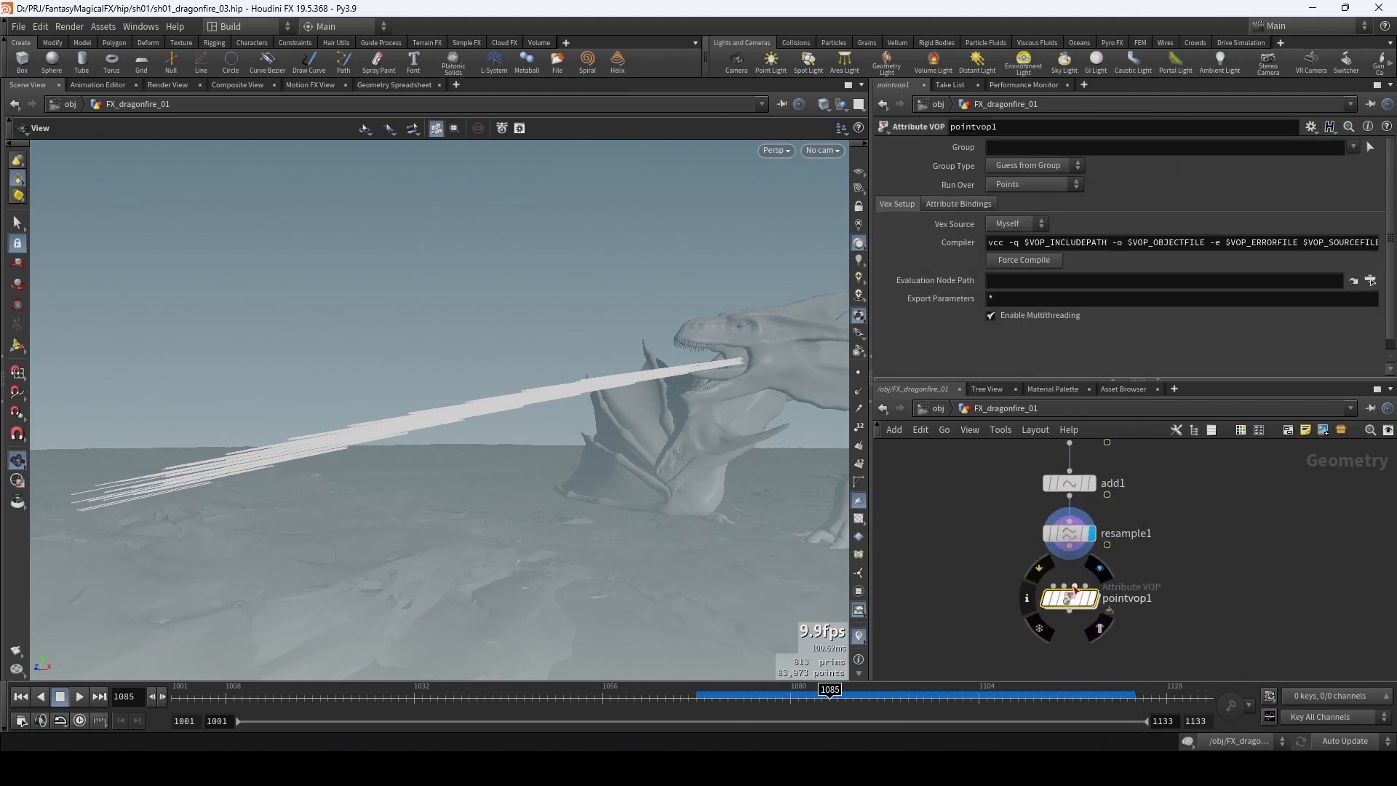
- Rename the new Point VOP node as pointvop_add_noise
double_click(1150, 598)
text(_)
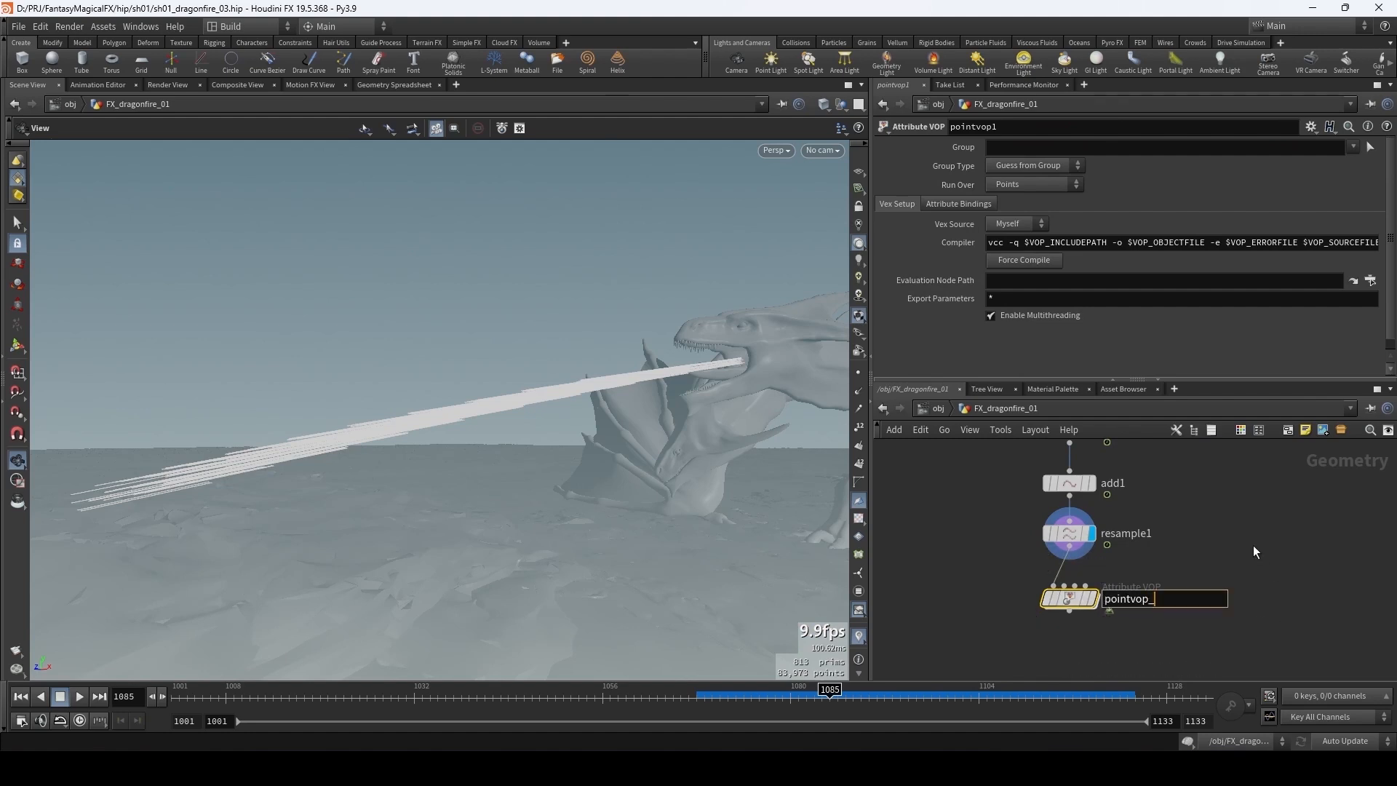
text(add_noise)
key(Return)
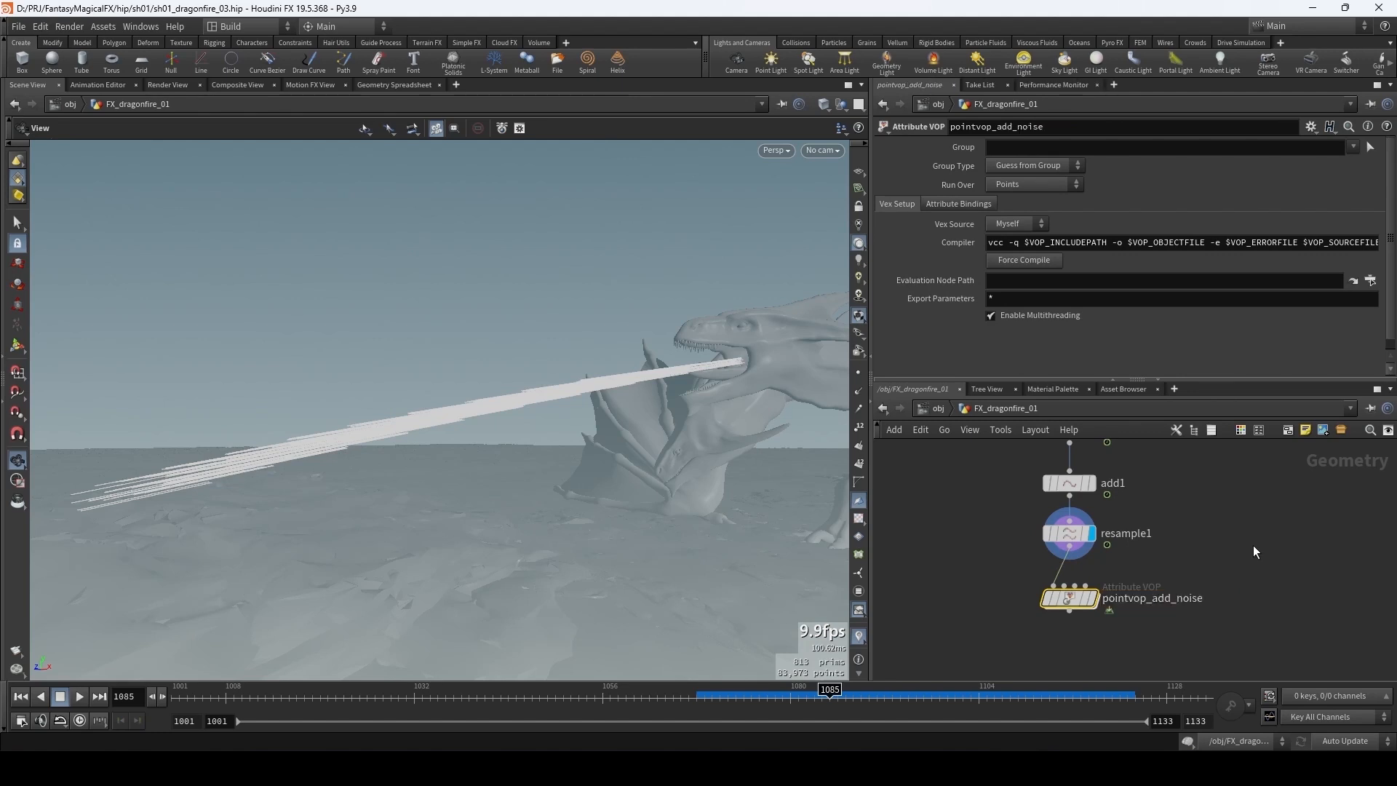
- Open the pointvop_add_noise network, enlarge the network area, and space the global and output nodes apart
double_click(1071, 600)
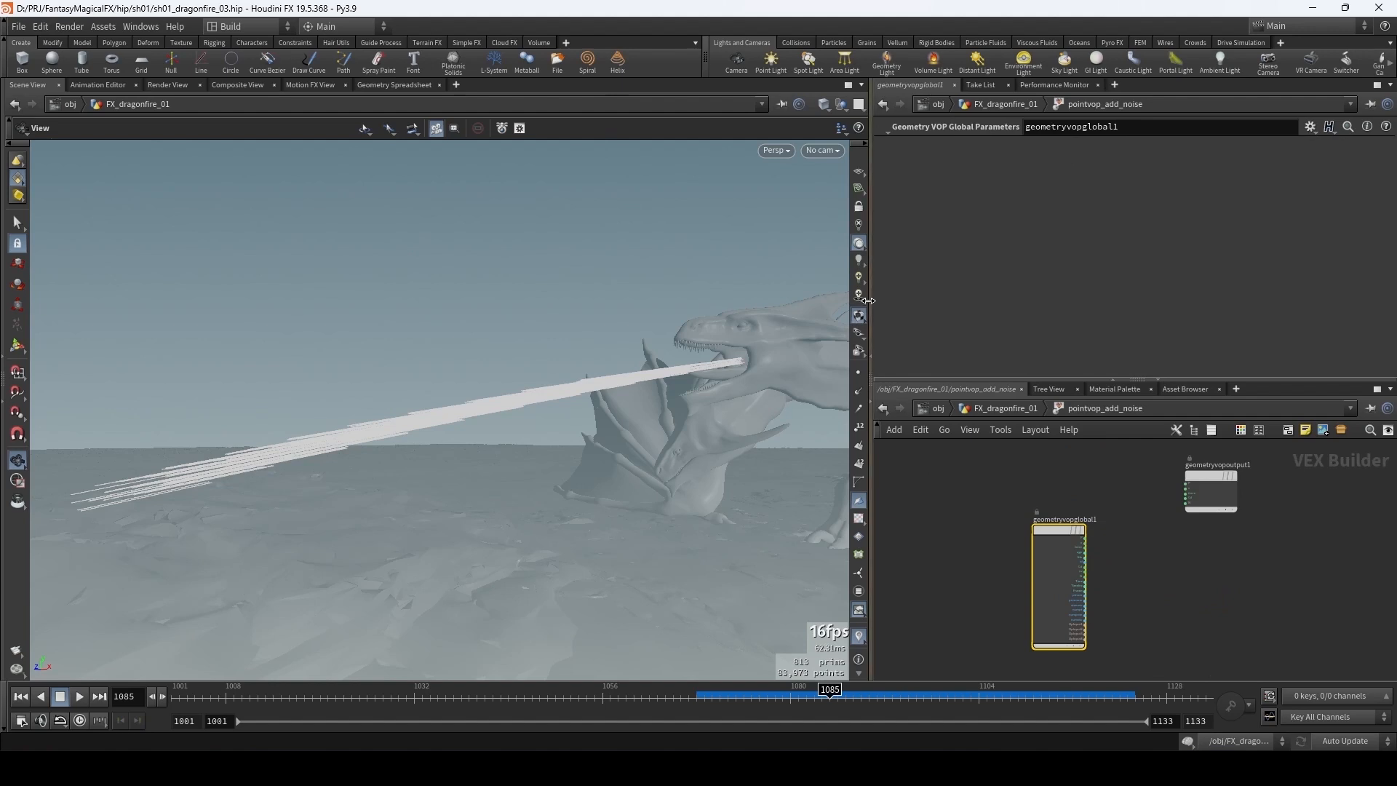
drag(865, 311, 675, 312)
drag(1113, 379, 1125, 294)
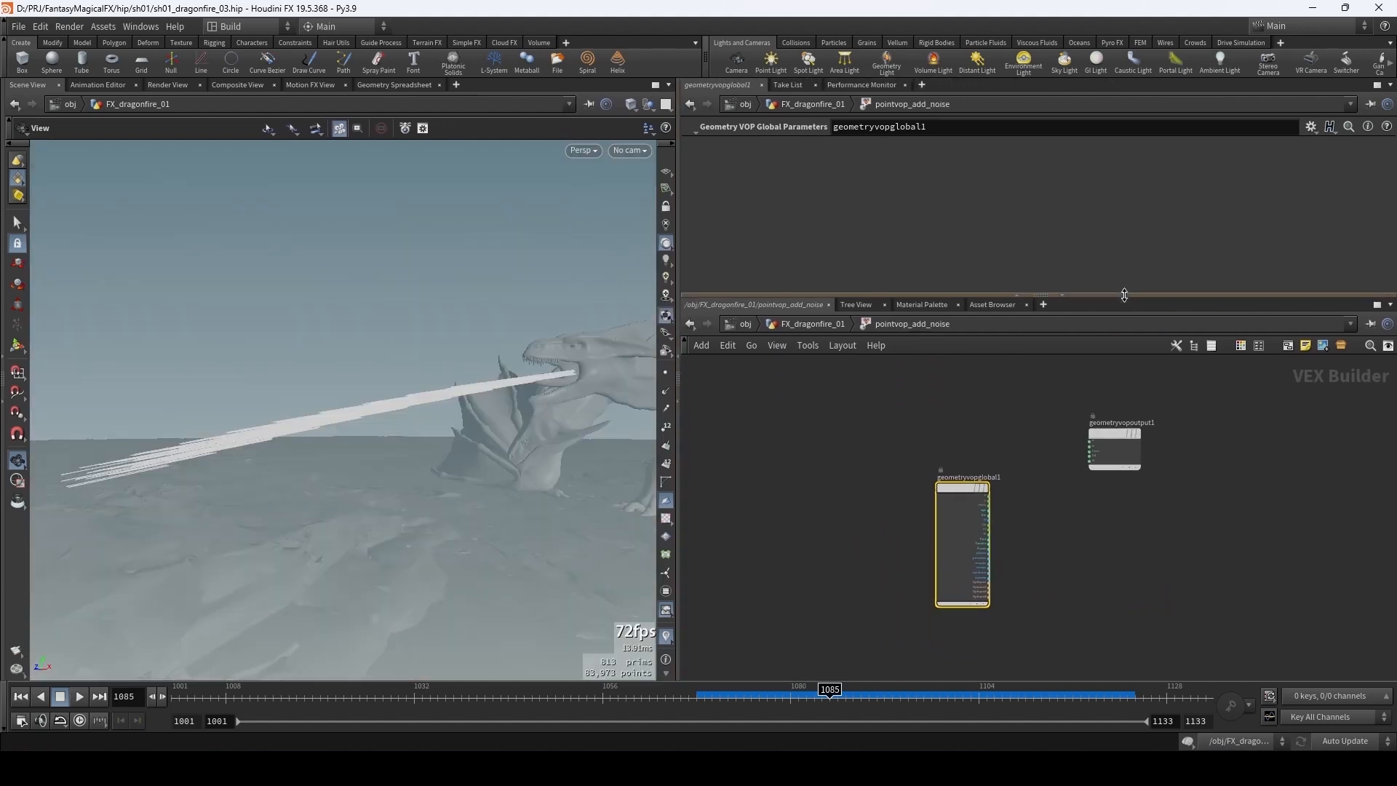
middle_drag(985, 460, 1072, 470)
drag(1054, 502, 910, 478)
scroll(984, 487, up, 3)
- Add an Anti-Aliased Noise node and connect the global P output to its pos input
click(1002, 550)
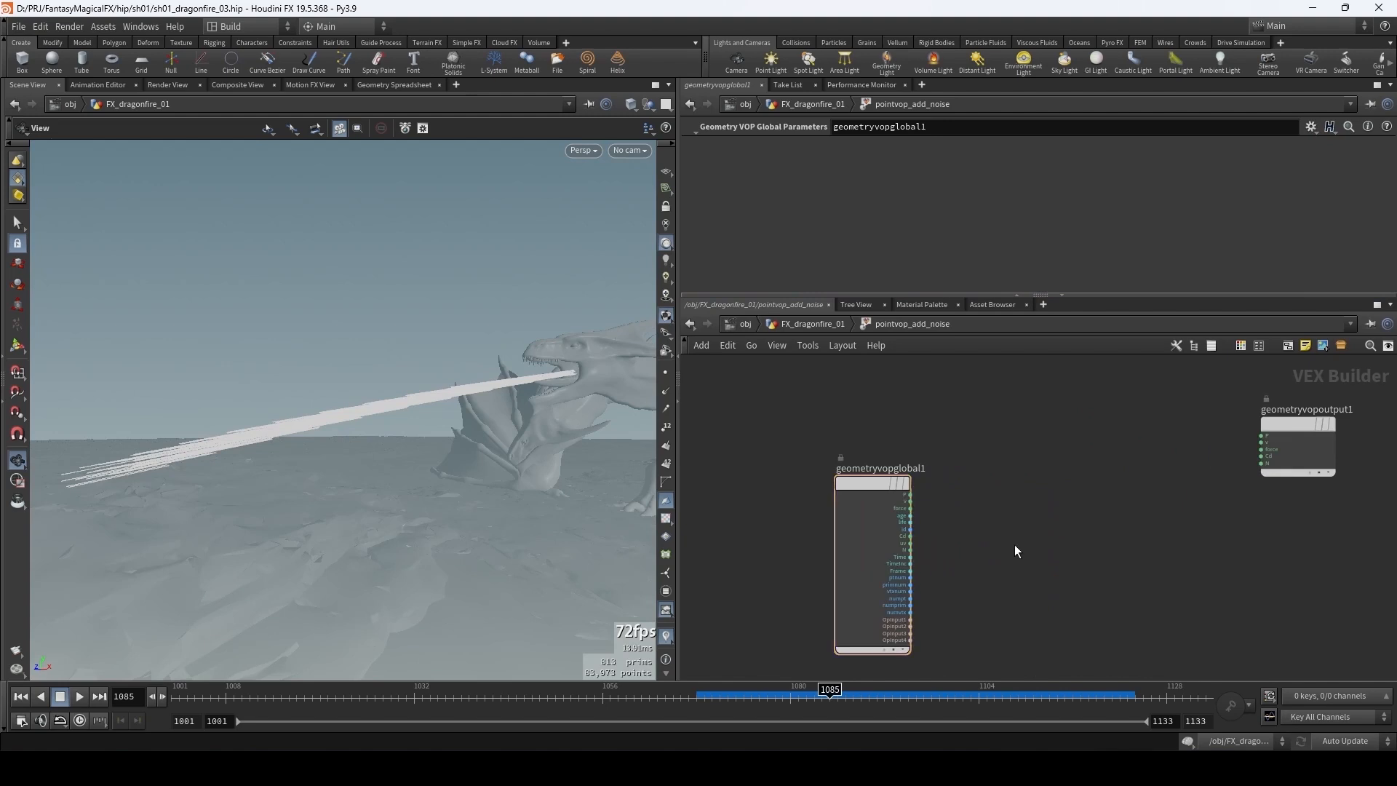
key(Tab)
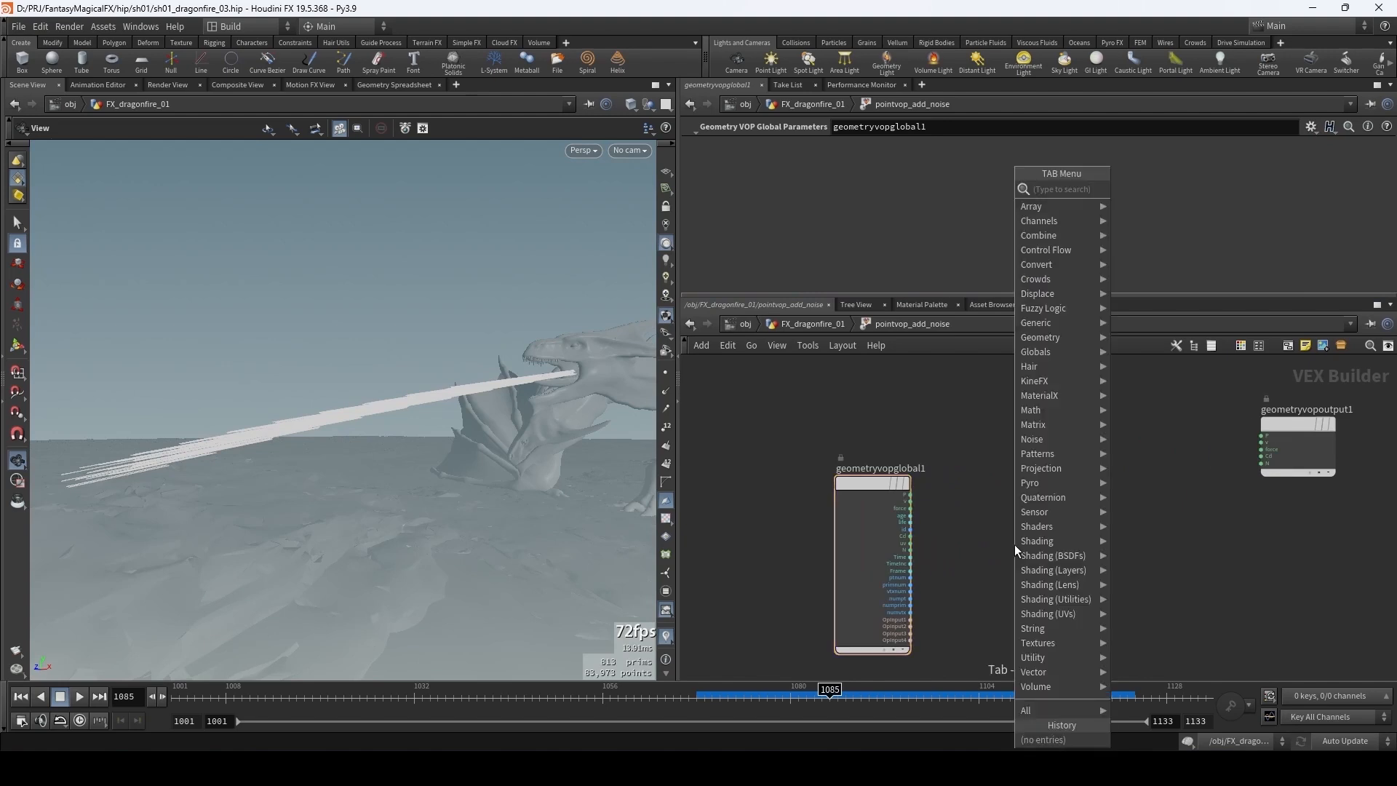
text(aan)
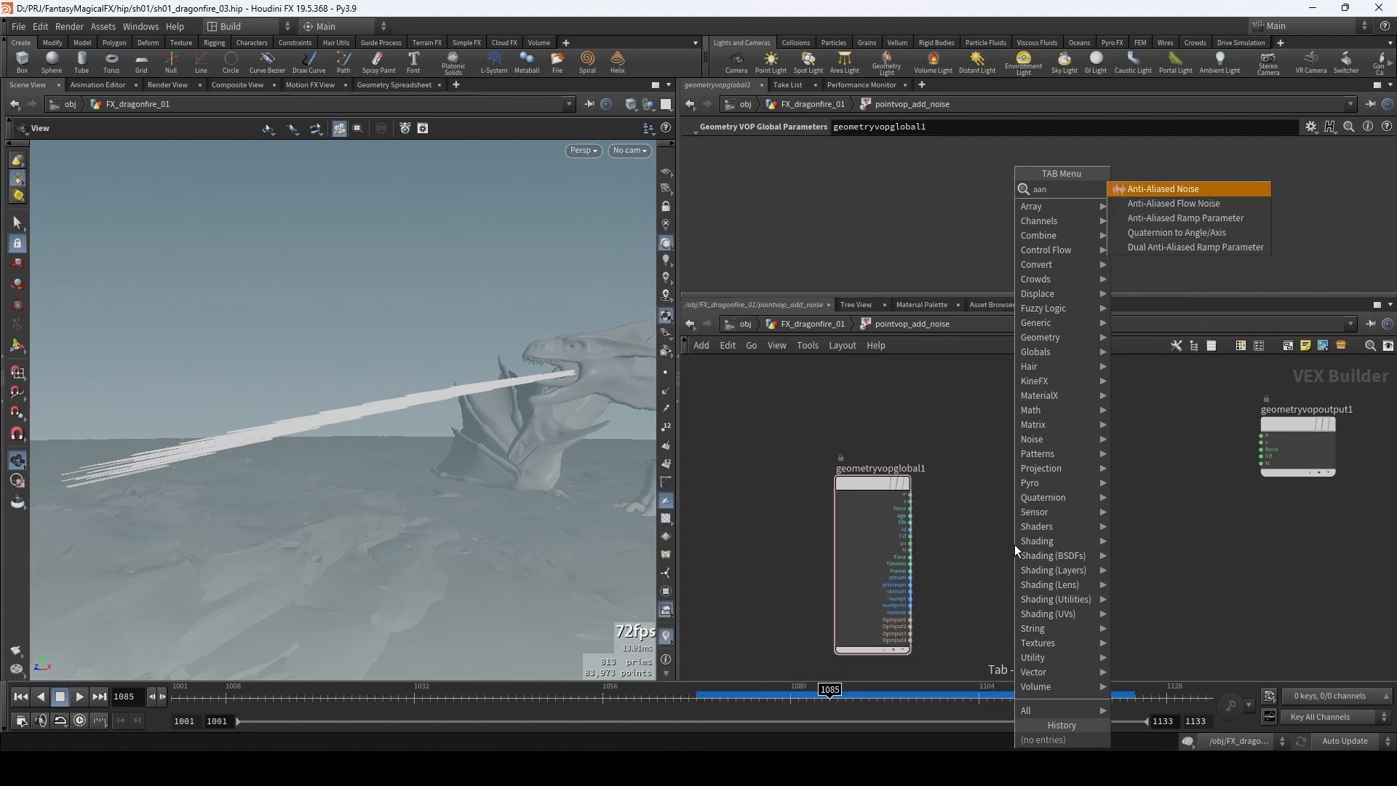
key(Return)
scroll(1014, 544, up, 3)
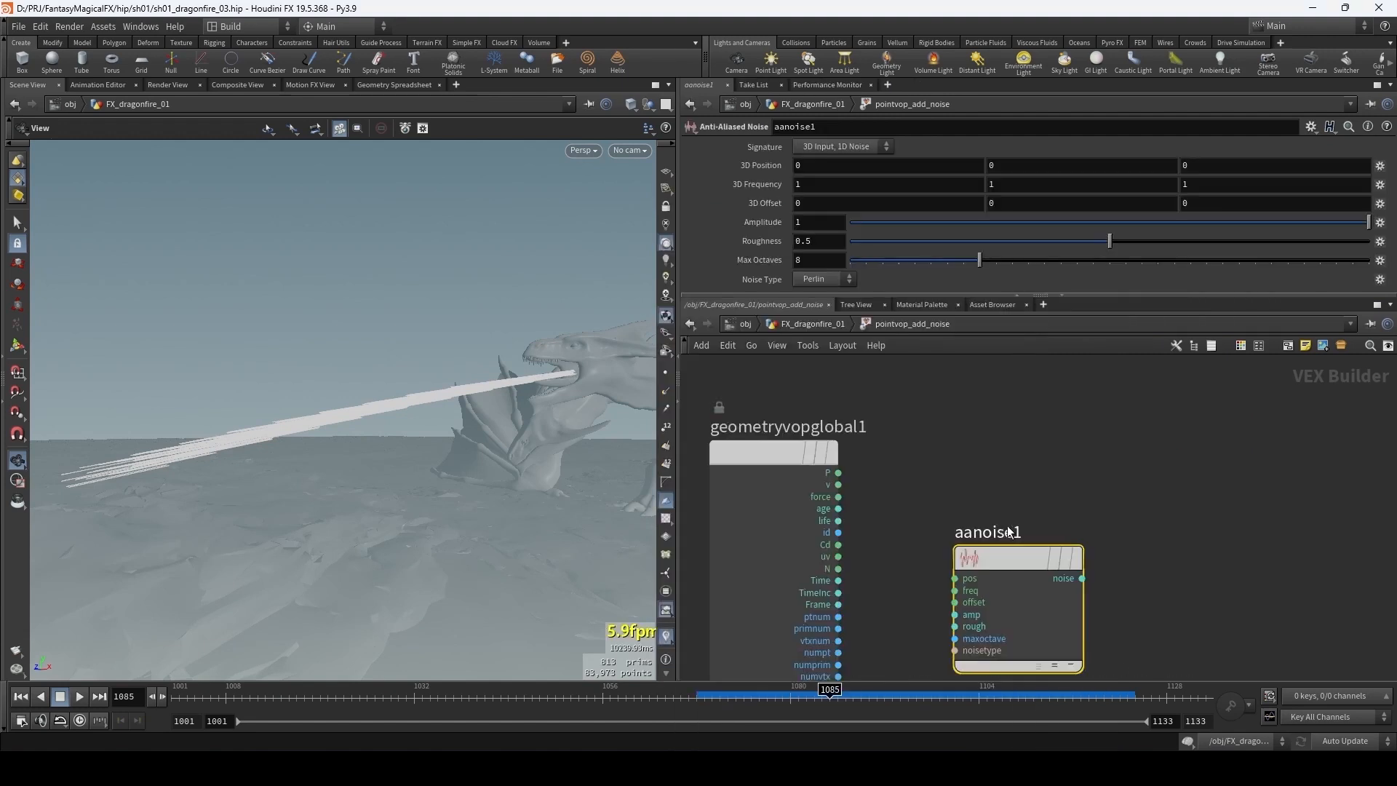
click(838, 473)
click(956, 579)
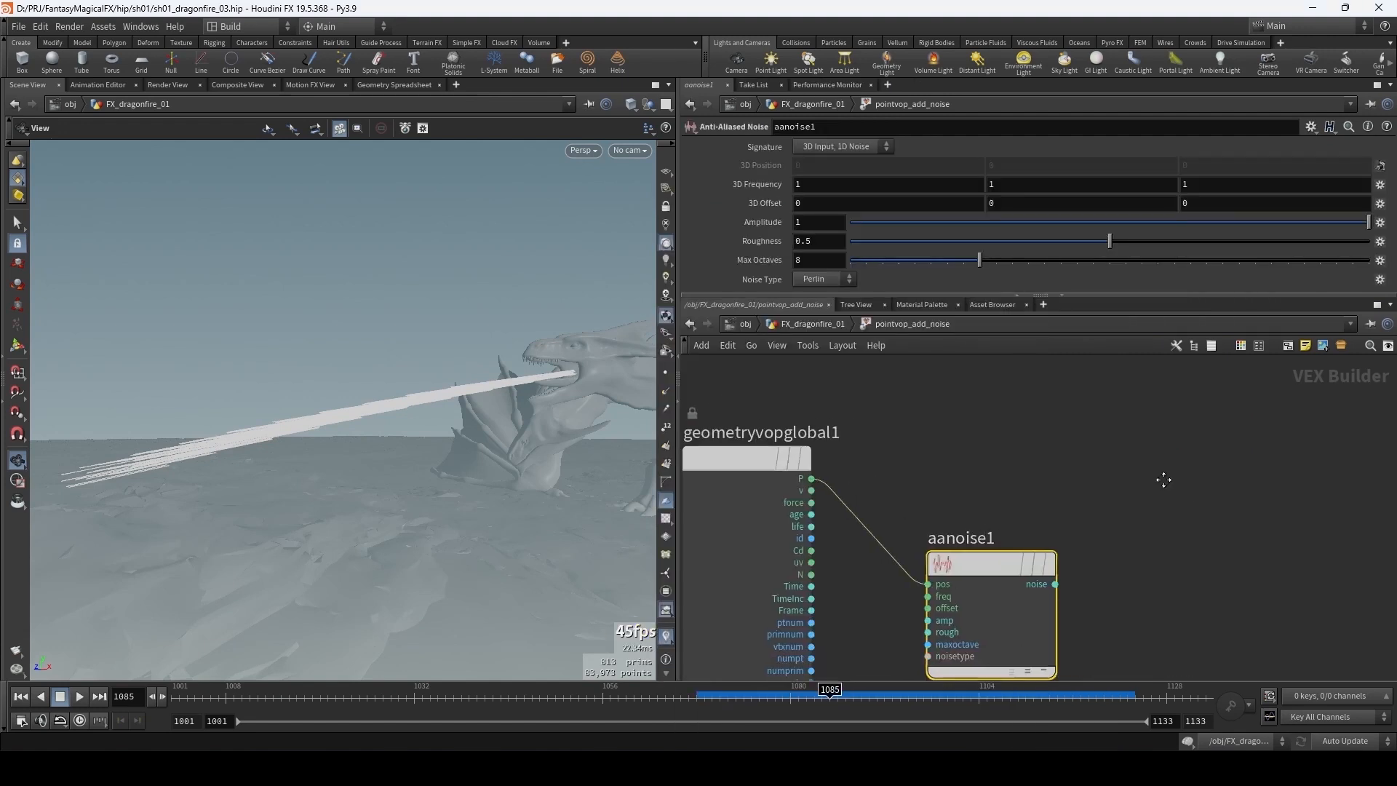
- Add an Add node and feed it the global P and the noise output of aanoise1
scroll(1050, 509, down, 3)
key(Tab)
text(add)
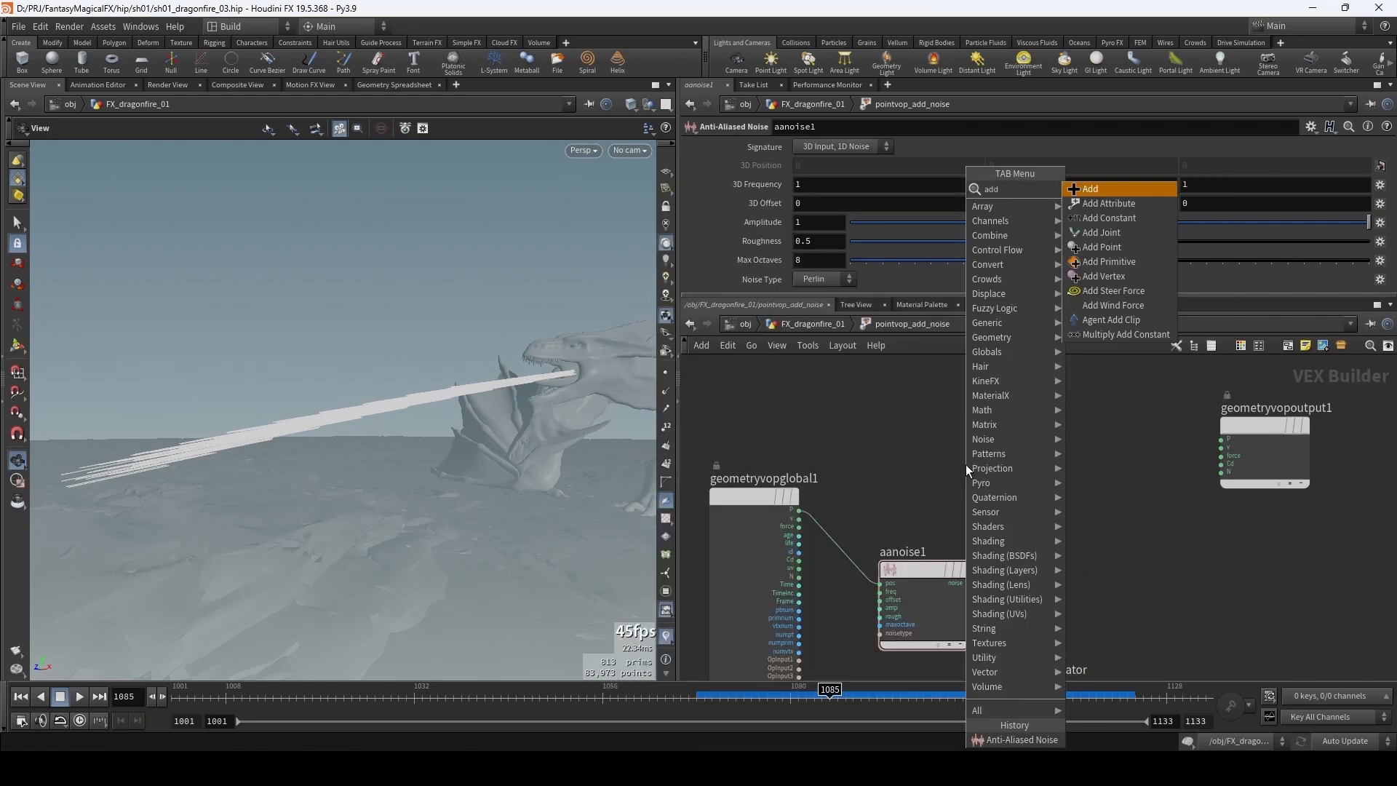
key(Return)
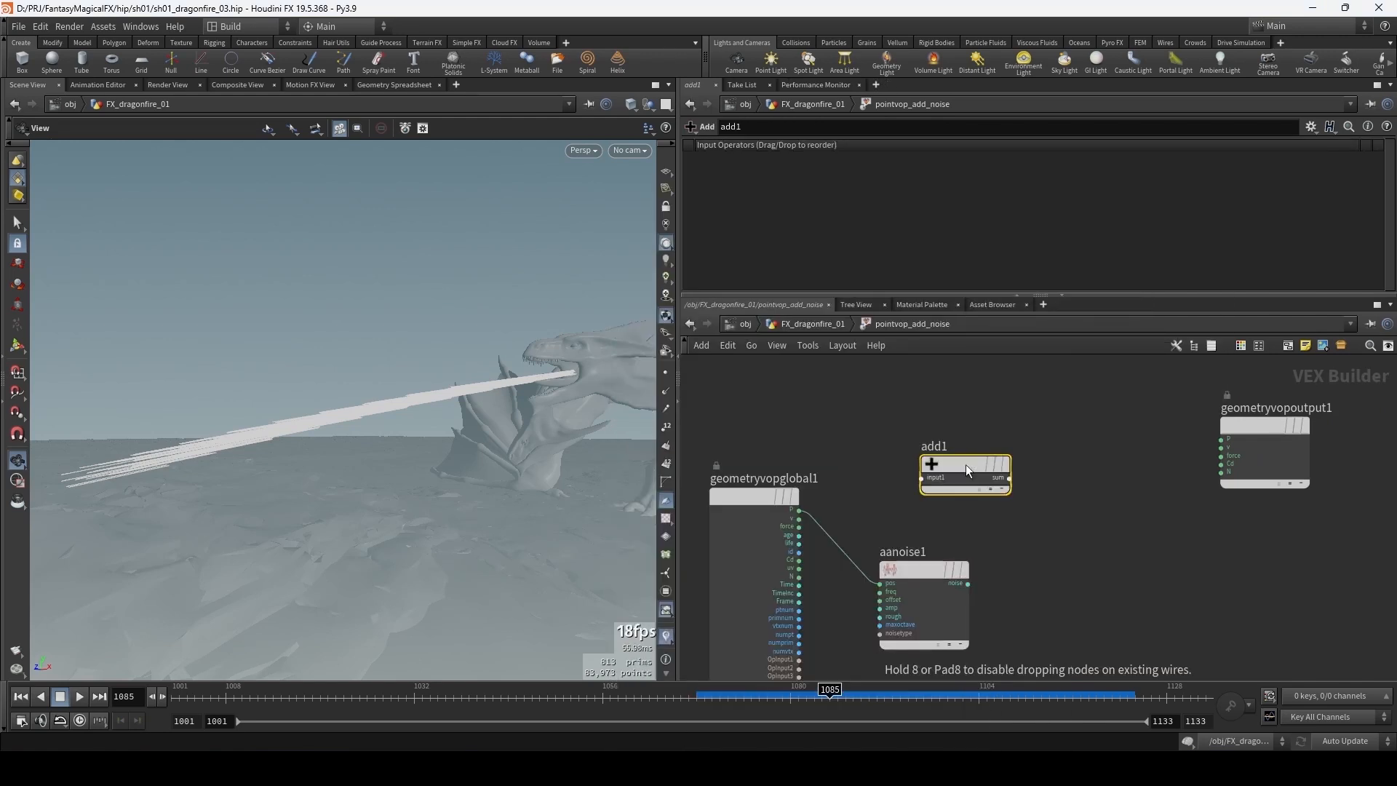
click(799, 509)
click(921, 478)
click(968, 584)
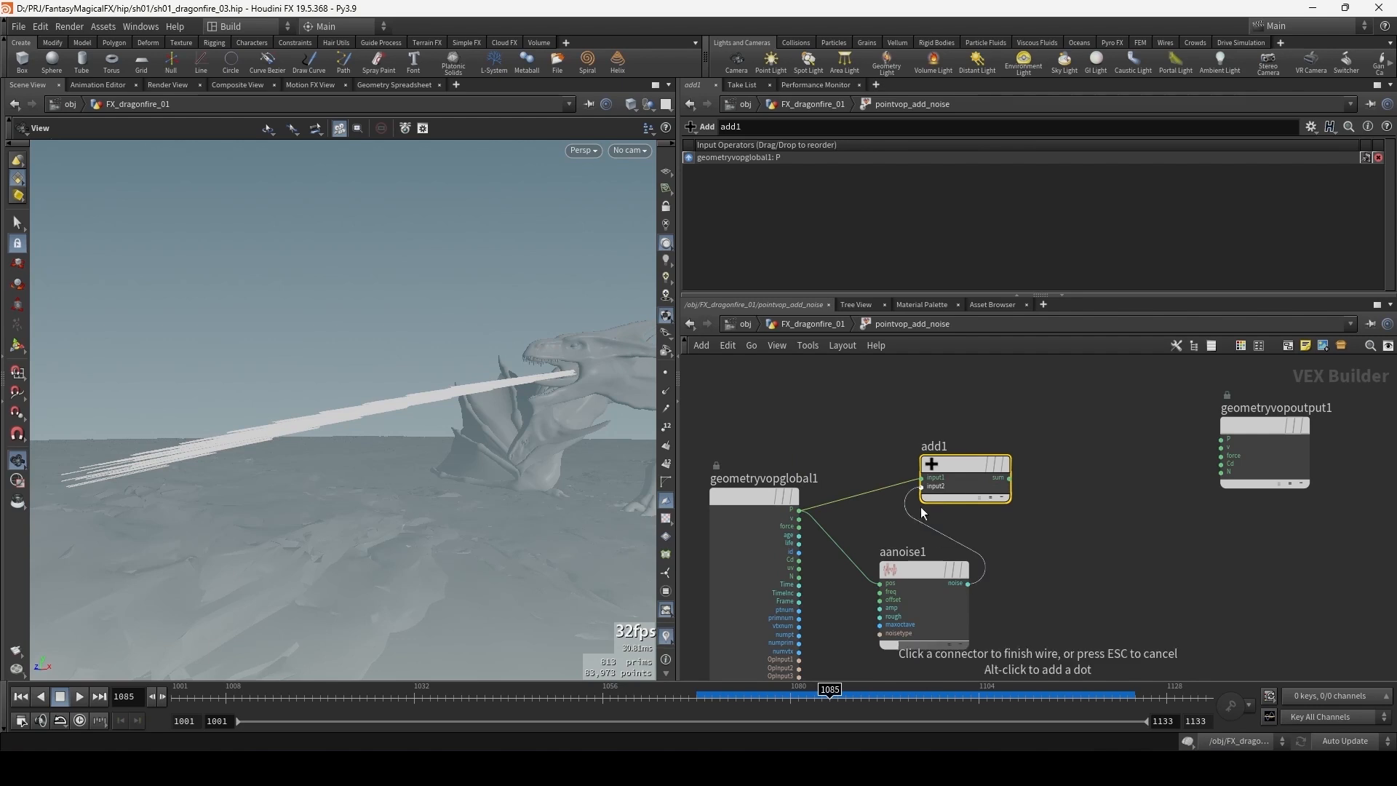
click(921, 486)
- Move add1 closer to the output node and connect its sum to the P input of geometryvopoutput1
drag(957, 462, 1040, 461)
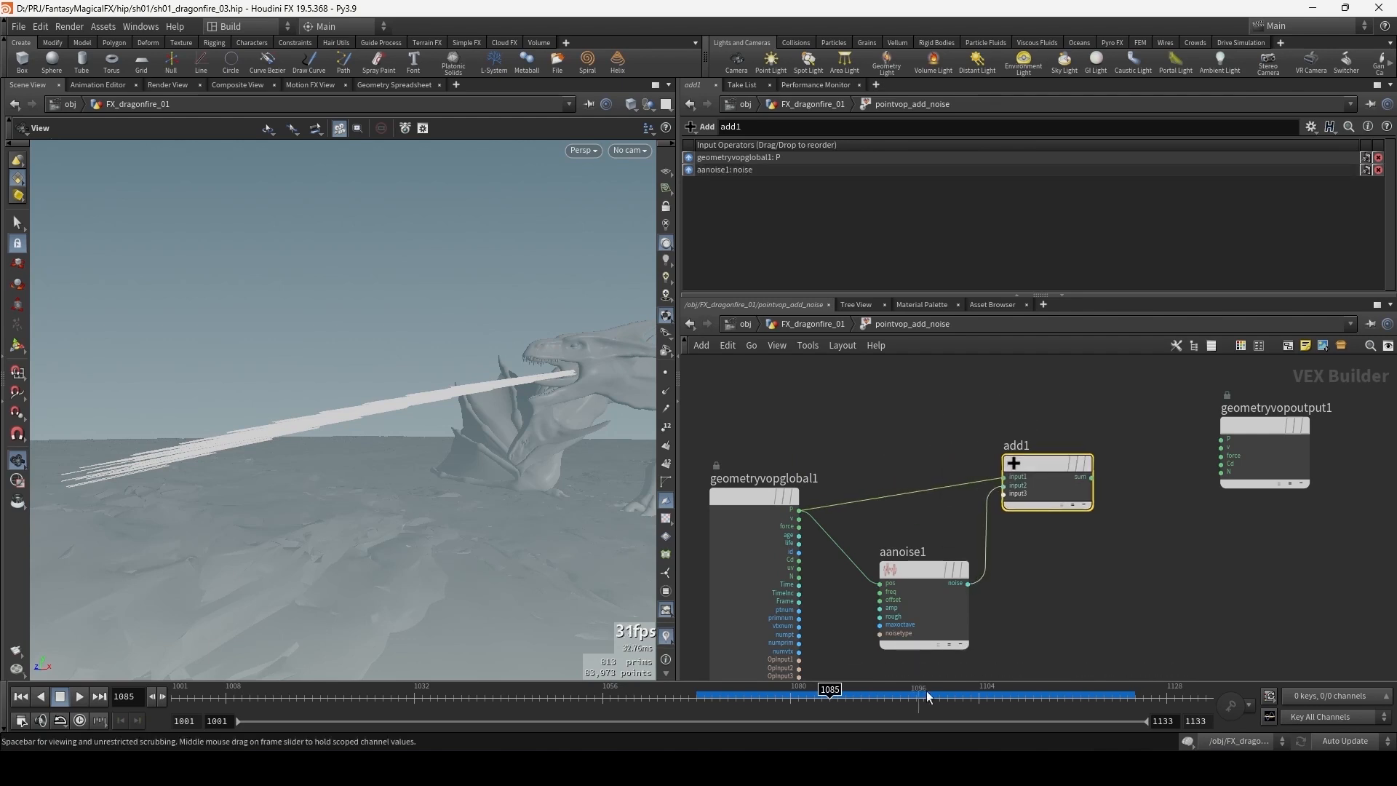
click(1092, 478)
click(1223, 438)
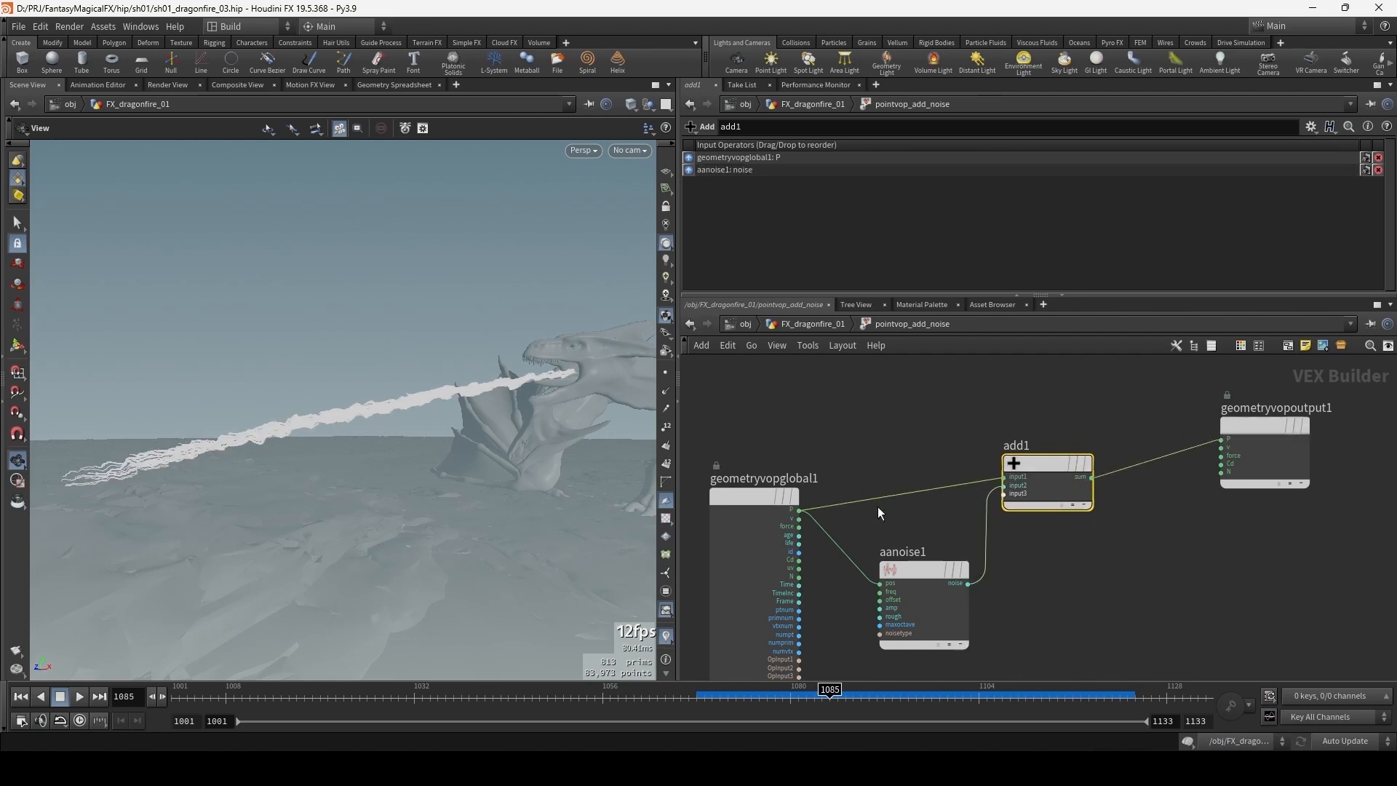
- Set the Amplitude of aanoise1 to 5.9 and spread the global and noise nodes apart
middle_drag(855, 484, 951, 442)
click(1014, 529)
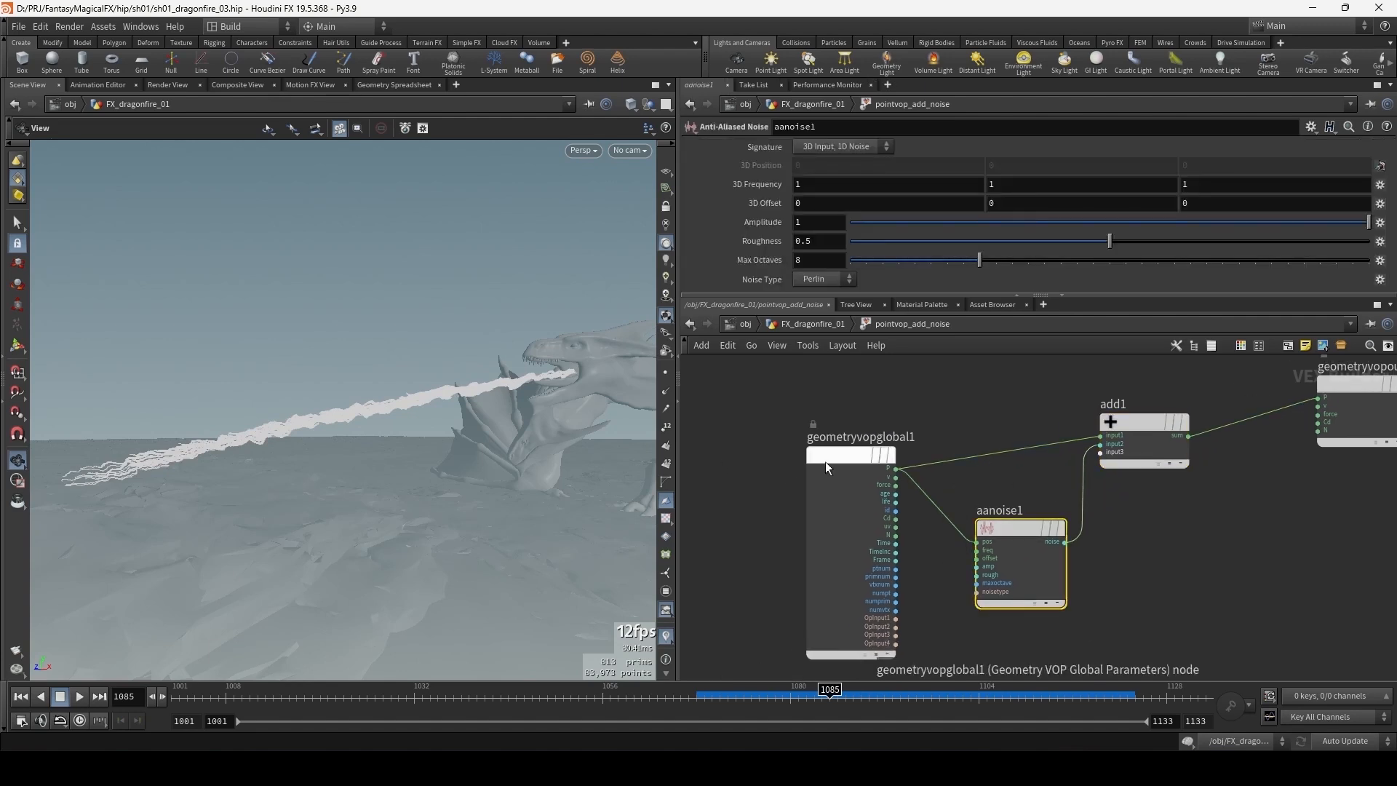
drag(826, 461, 790, 443)
drag(262, 380, 626, 407)
drag(989, 528, 958, 523)
middle_drag(814, 220, 1098, 202)
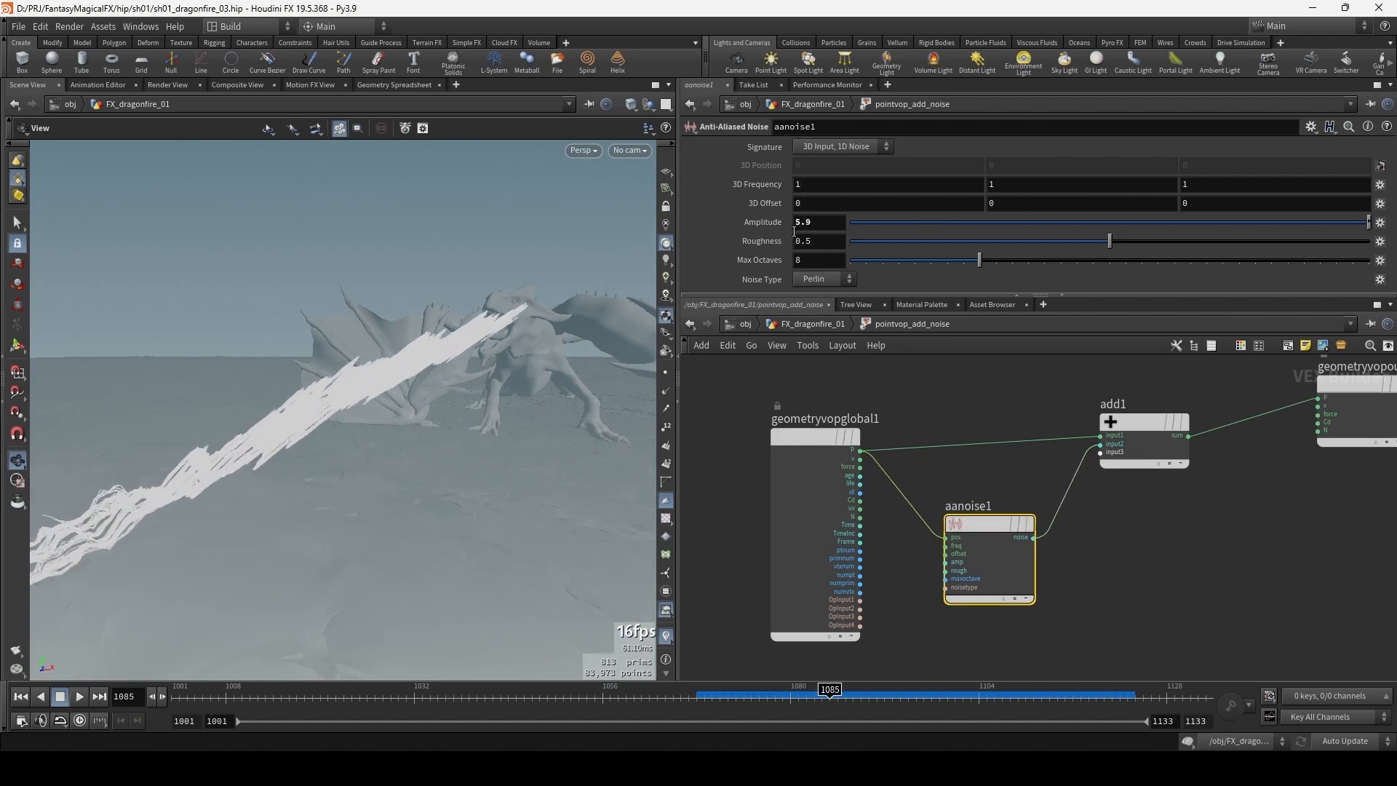
- Change the Signature of aanoise1 to 3D Input, 3D Noise
mouse_move(529, 301)
mouse_down()
mouse_move(488, 328)
mouse_move(459, 386)
mouse_move(408, 283)
mouse_move(531, 305)
mouse_move(522, 290)
mouse_up()
click(798, 146)
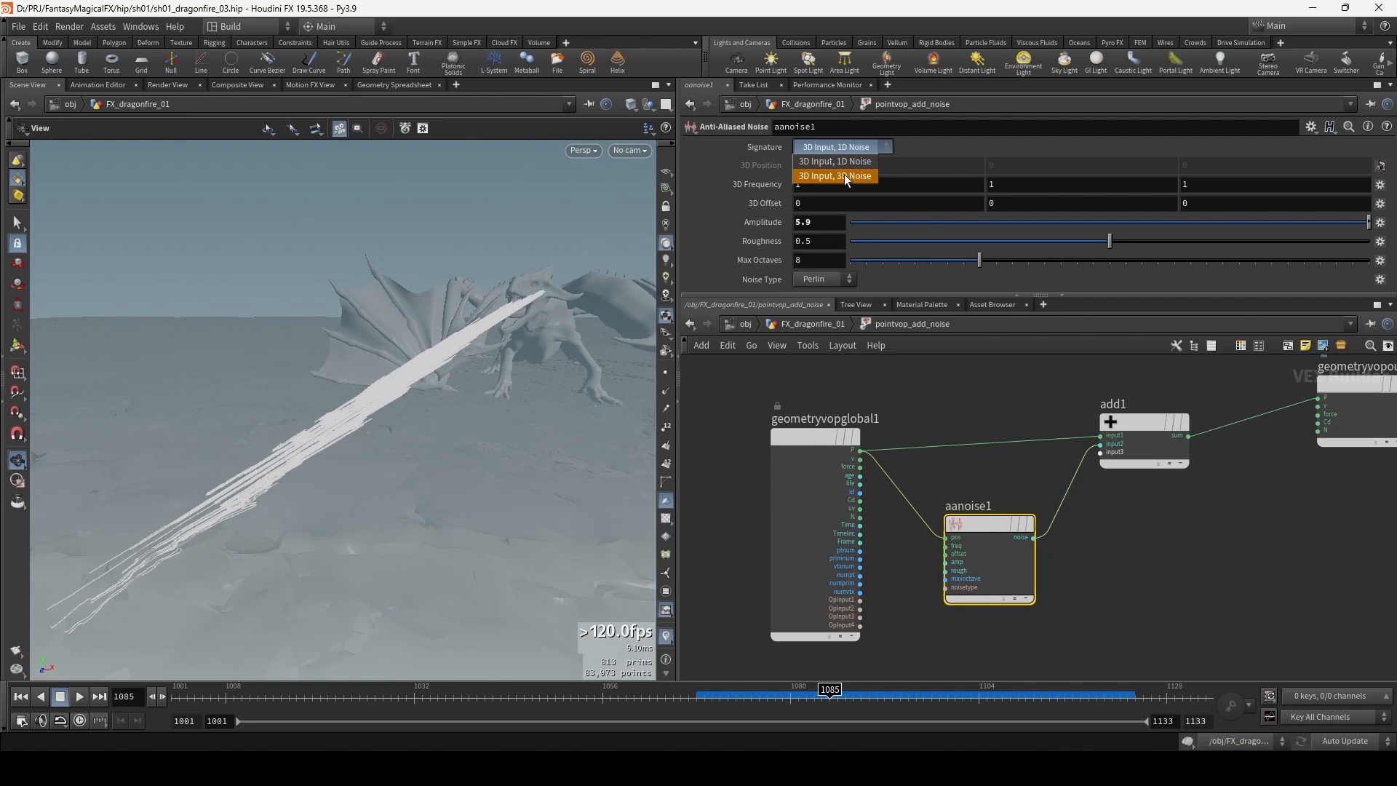
click(823, 176)
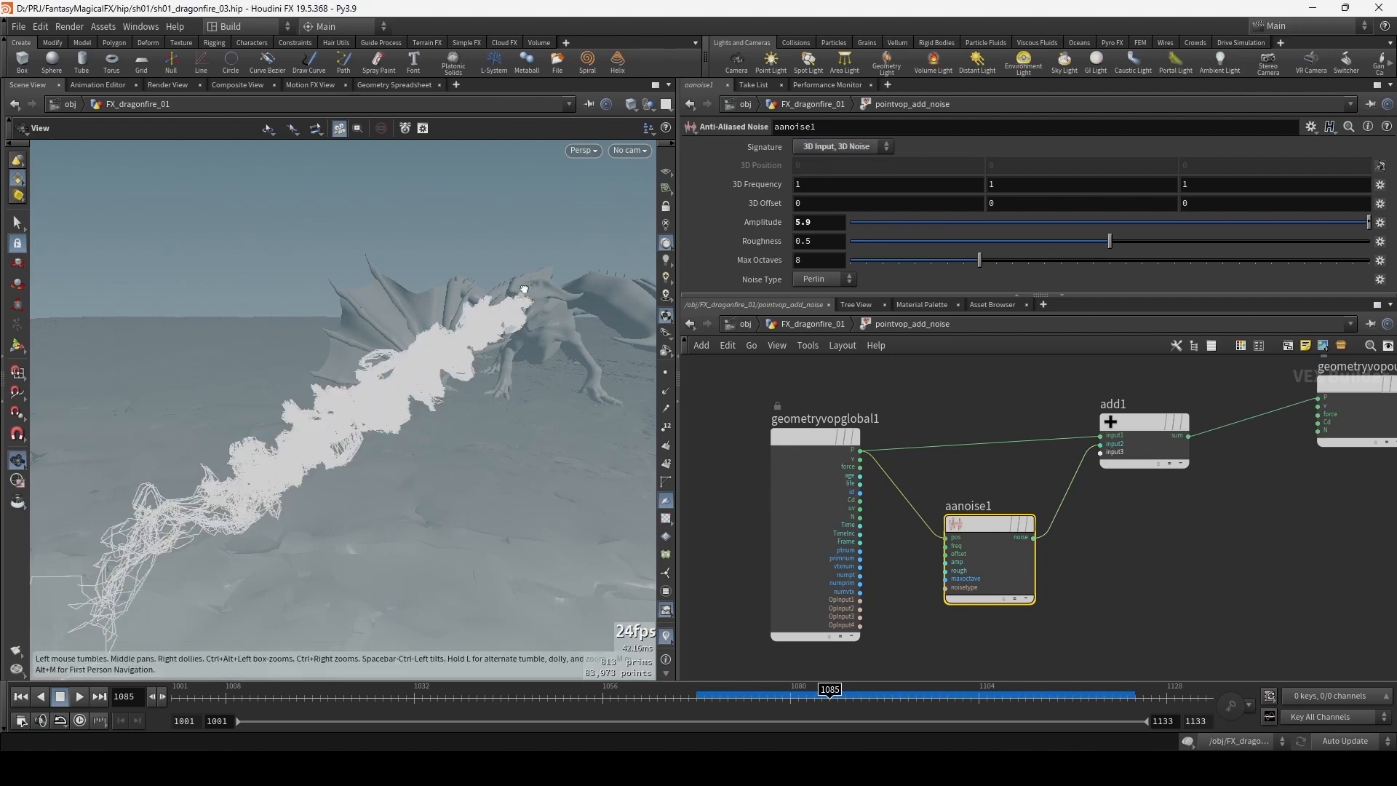
- Examine the noise displacement along the trail lines, especially at the dragon's mouth, and the inputs of the noise network
mouse_move(407, 313)
mouse_down()
mouse_move(433, 291)
mouse_move(436, 334)
mouse_move(564, 340)
mouse_move(488, 352)
mouse_move(415, 334)
mouse_move(429, 347)
mouse_up()
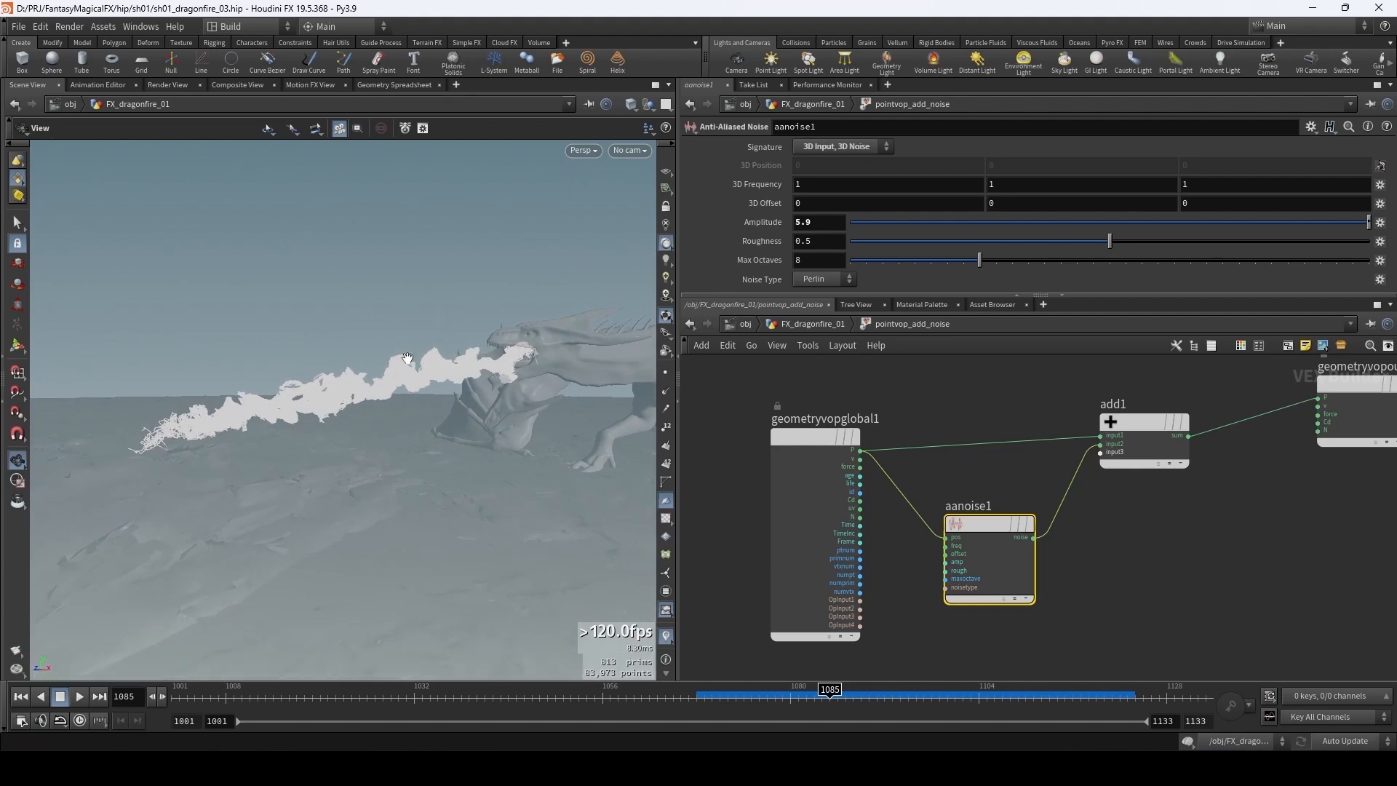
drag(410, 376, 456, 416)
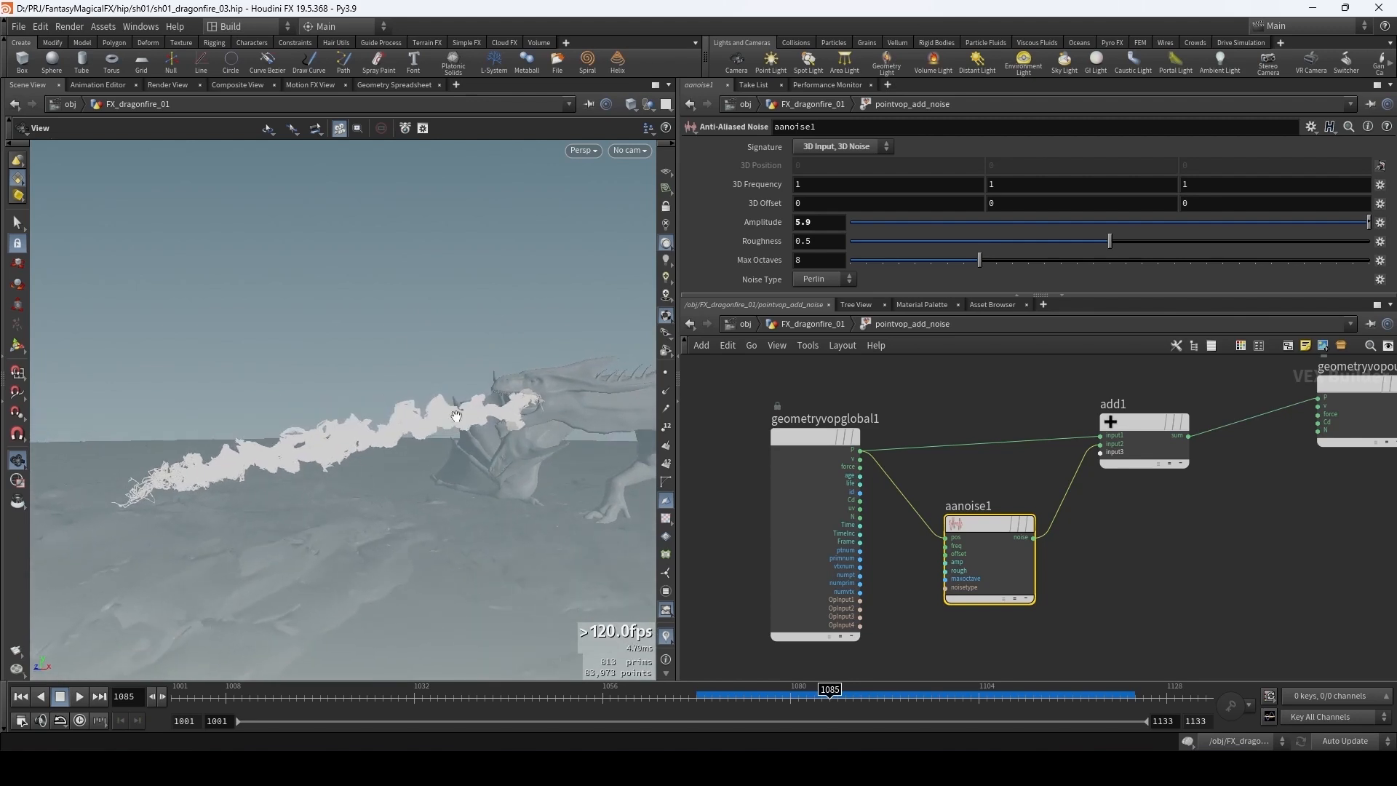
middle_drag(533, 398, 493, 381)
mouse_move(493, 381)
right_down()
mouse_move(514, 387)
mouse_move(504, 406)
right_up()
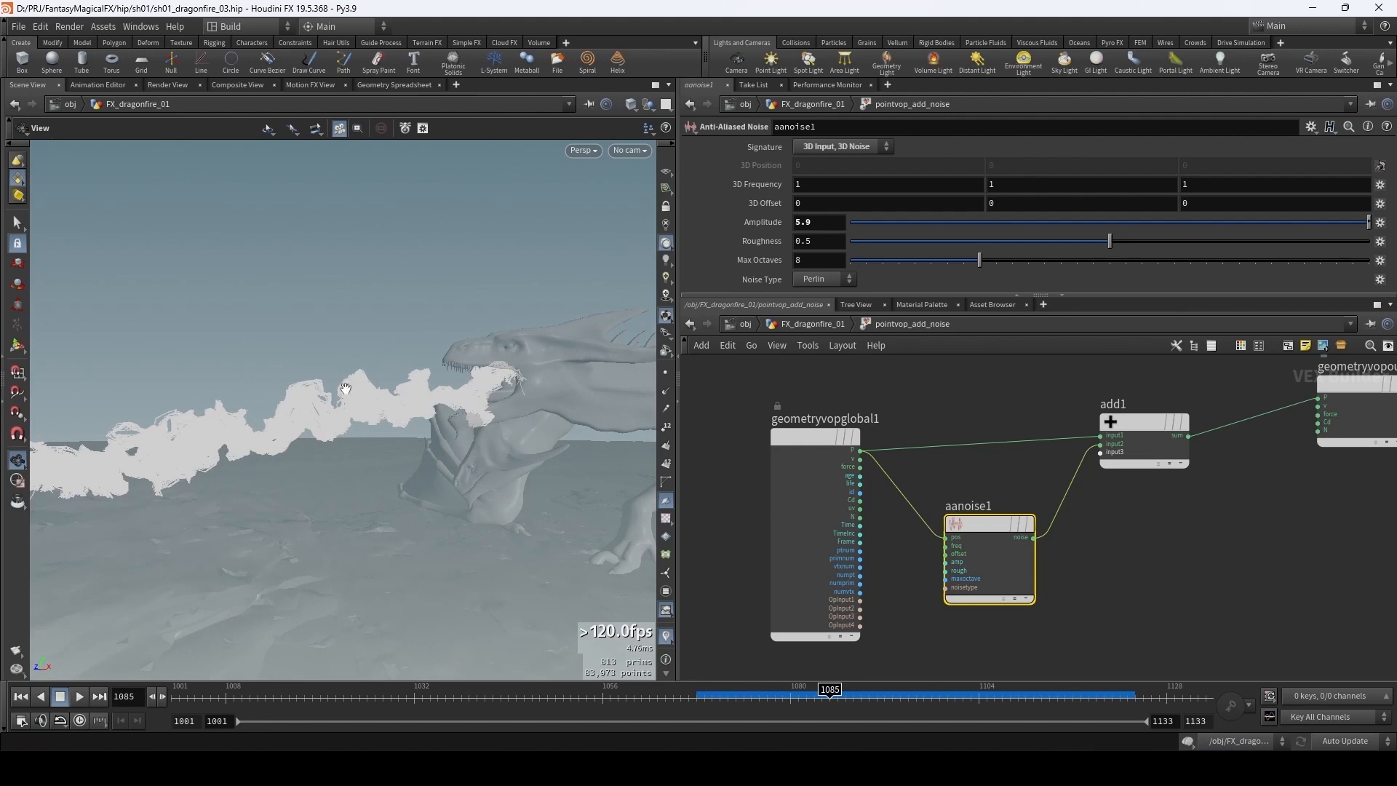
drag(346, 389, 457, 384)
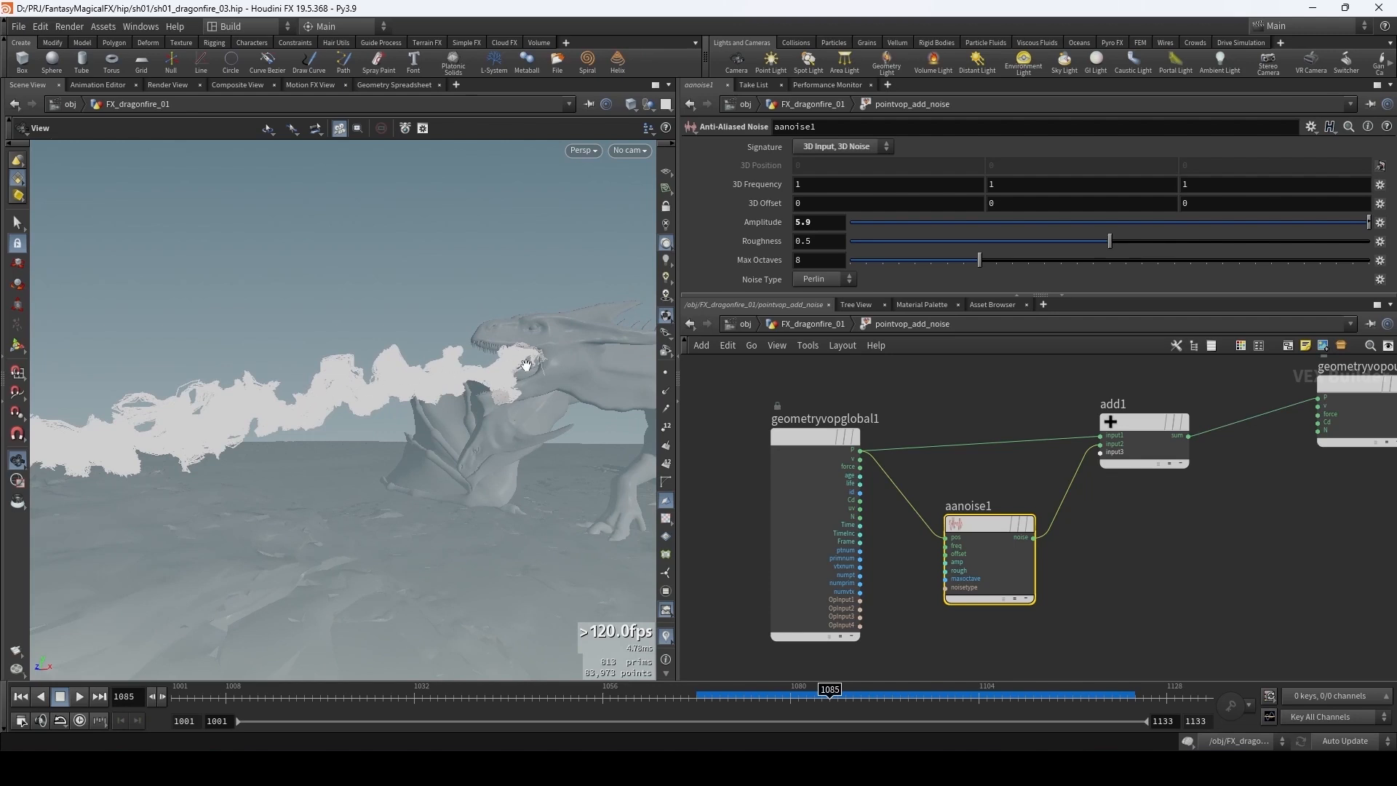
drag(402, 375, 339, 401)
middle_drag(916, 403, 836, 463)
scroll(783, 597, up, 5)
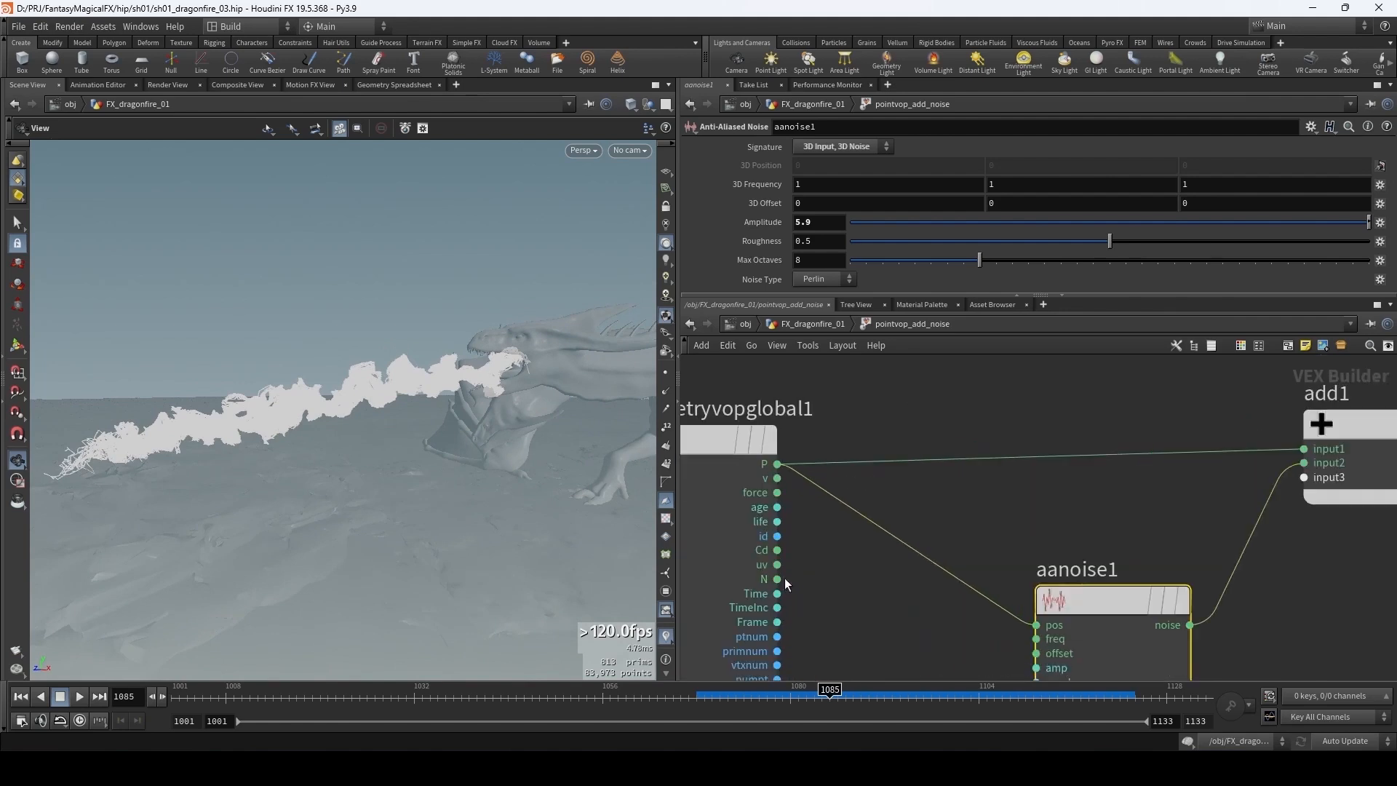
- Add a Divide node above the wire between the global node and add1 in the noise network
middle_drag(825, 419, 816, 487)
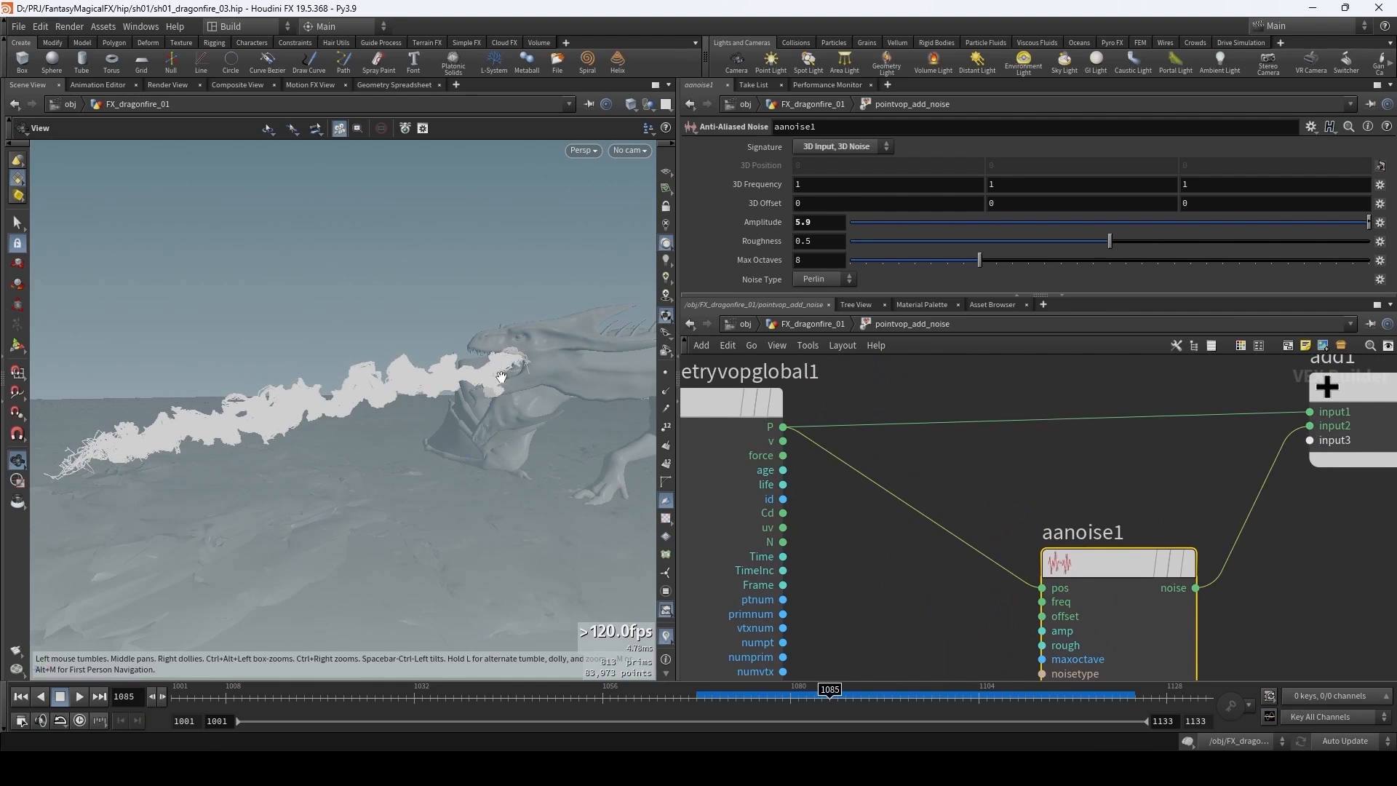
drag(510, 372, 555, 376)
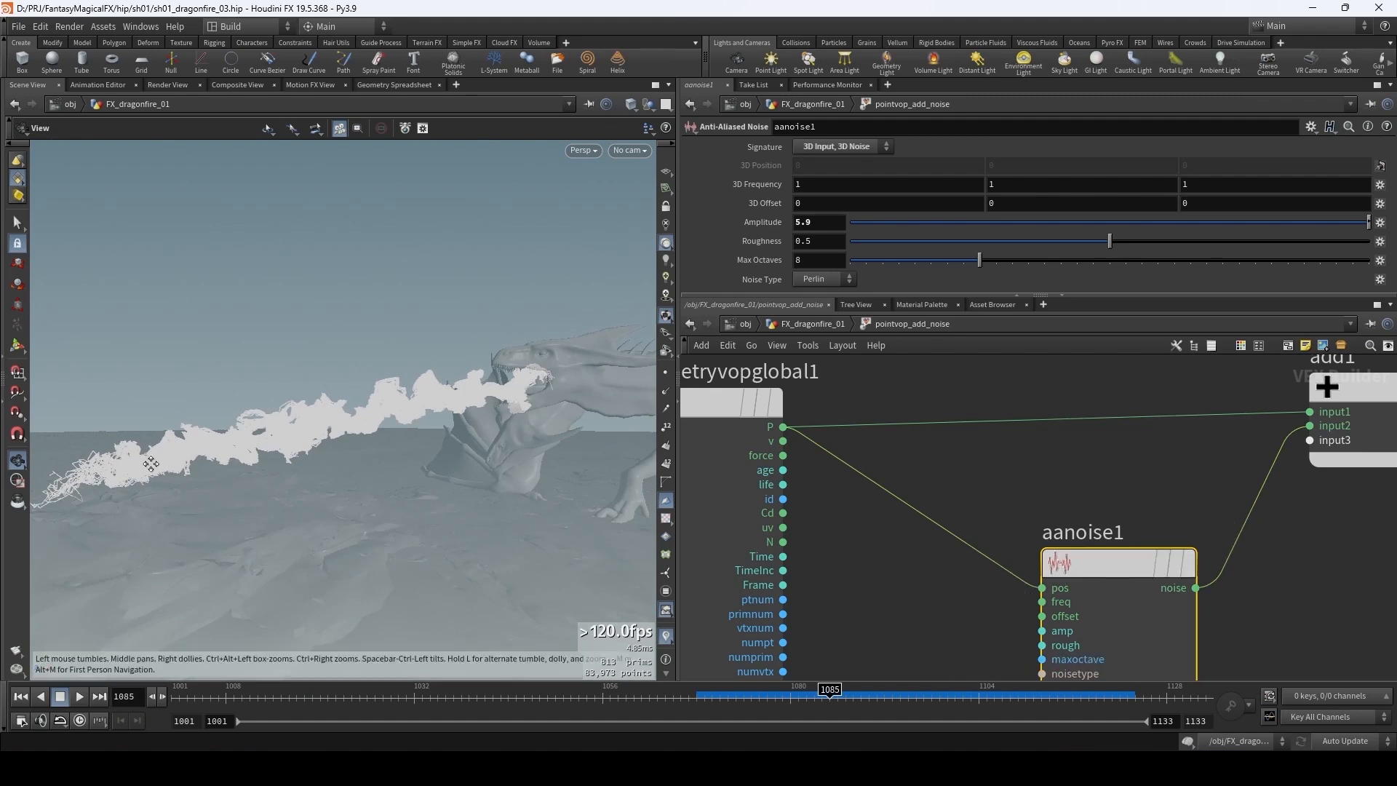
drag(145, 463, 157, 437)
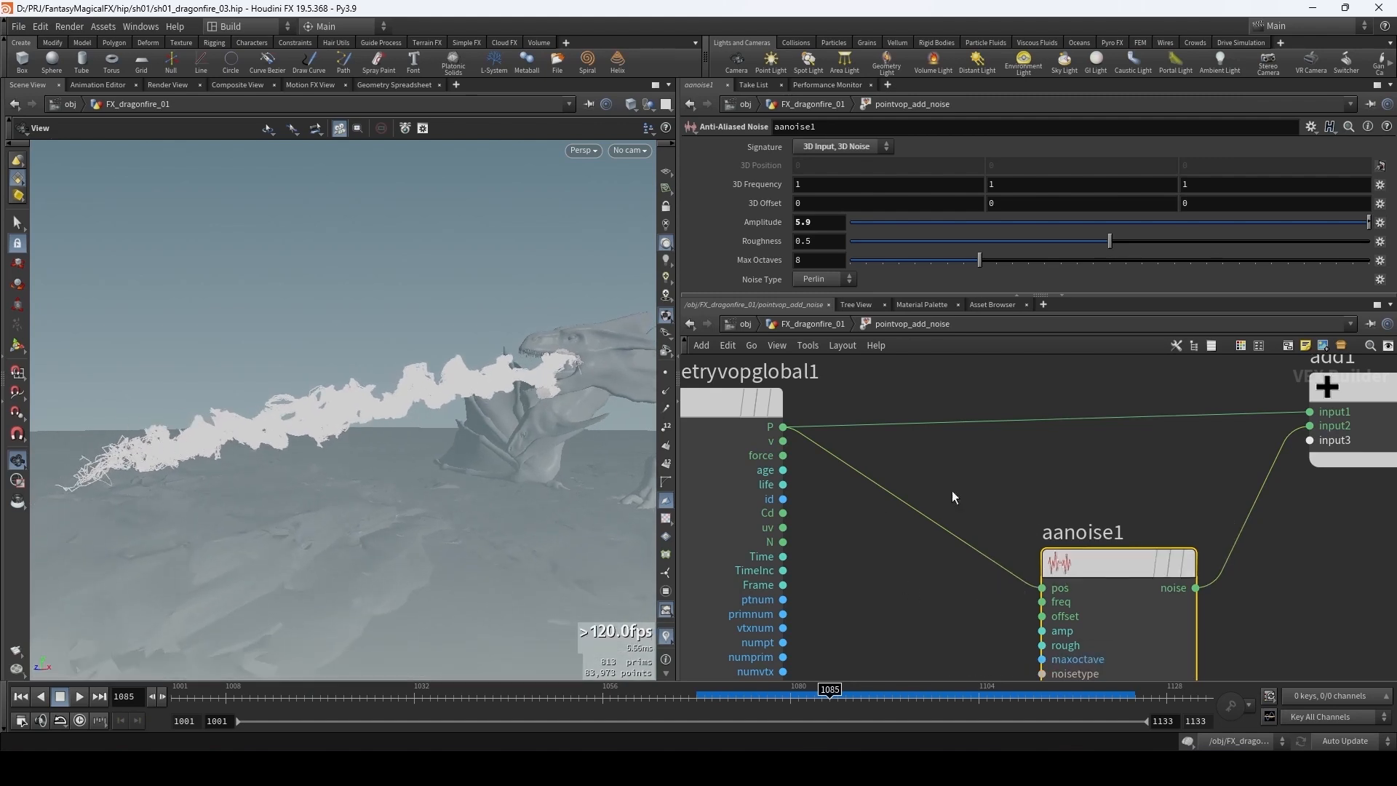
middle_drag(1016, 446, 974, 542)
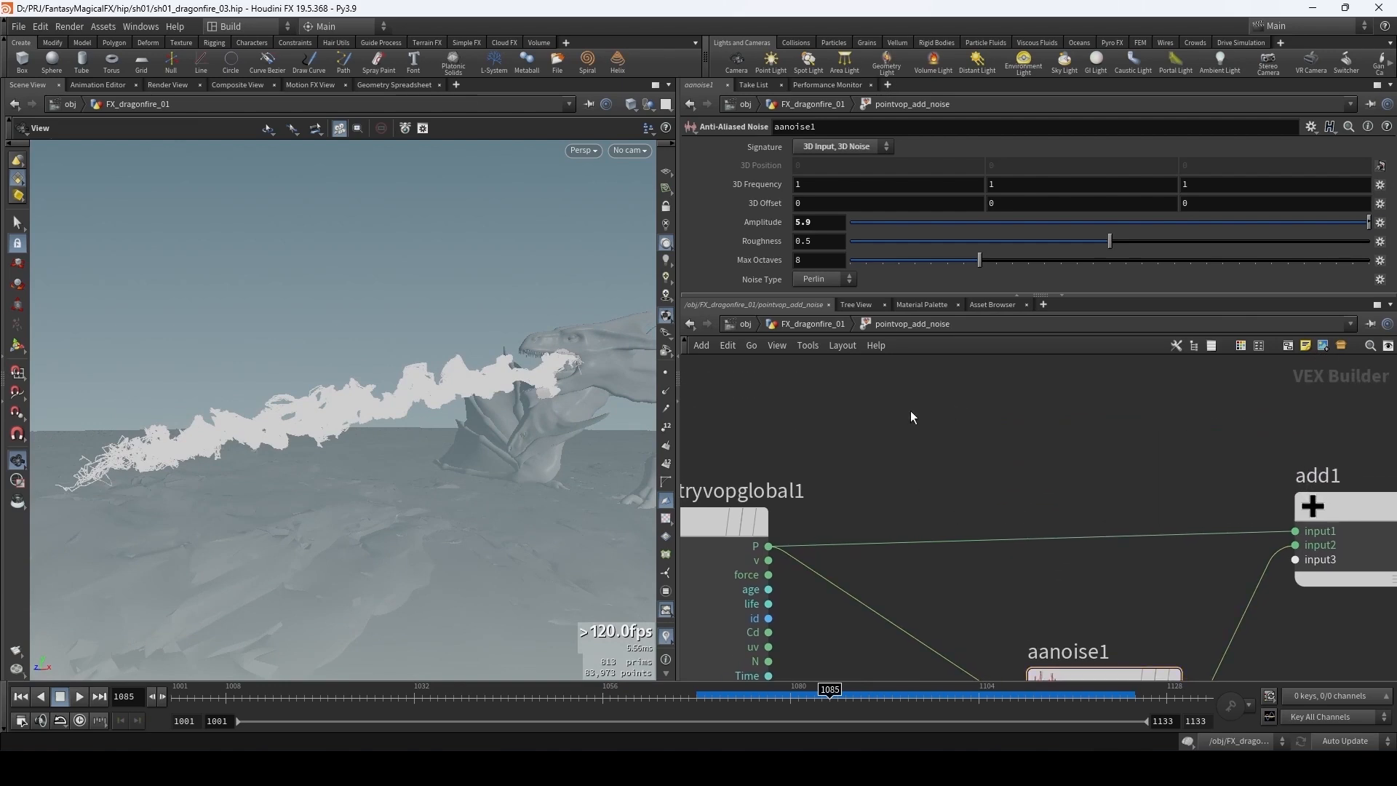
key(Tab)
text(d)
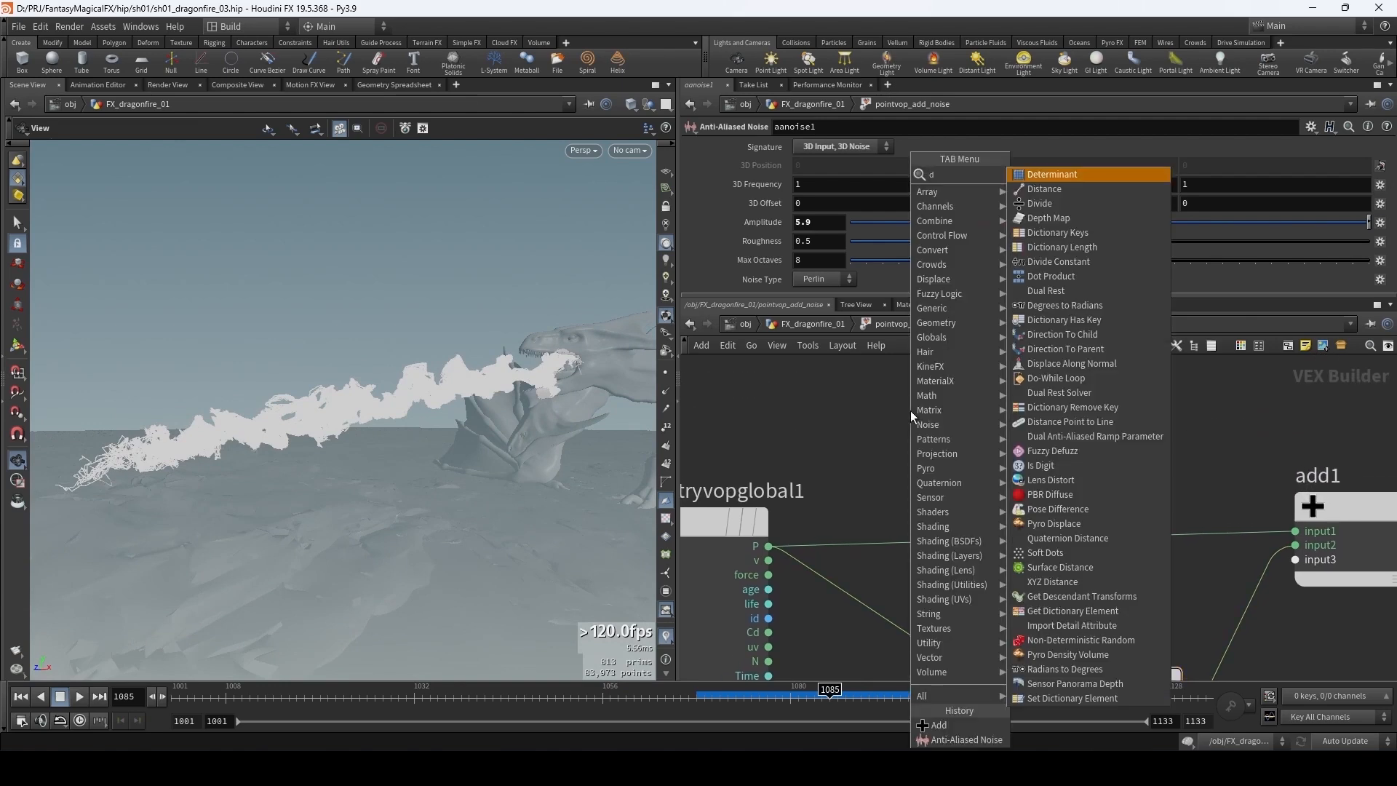
text(iv)
key(Return)
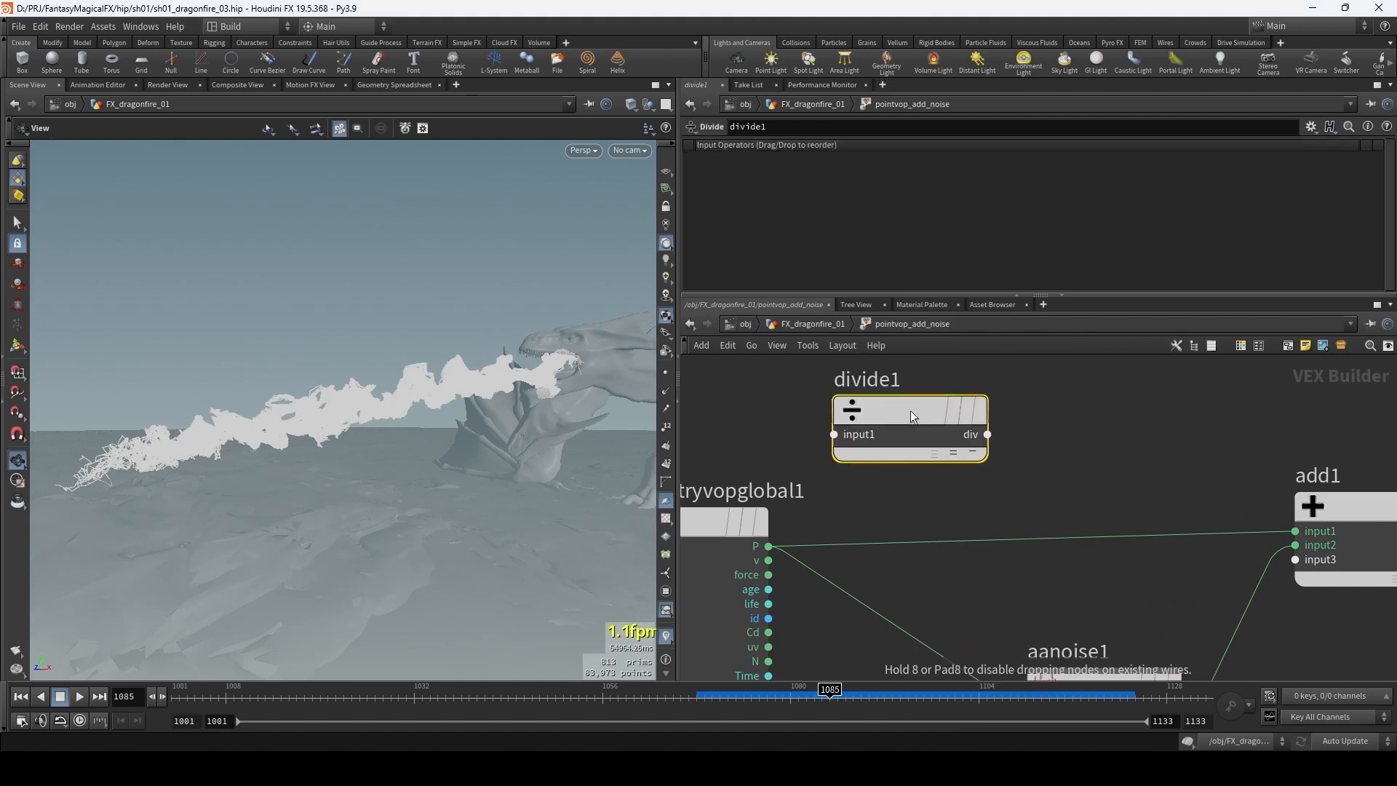
drag(910, 411, 983, 398)
- Connect the age and life outputs of geometryvopglobal1 to the first and second inputs of divide1
middle_drag(884, 525, 920, 466)
middle_drag(840, 573, 810, 621)
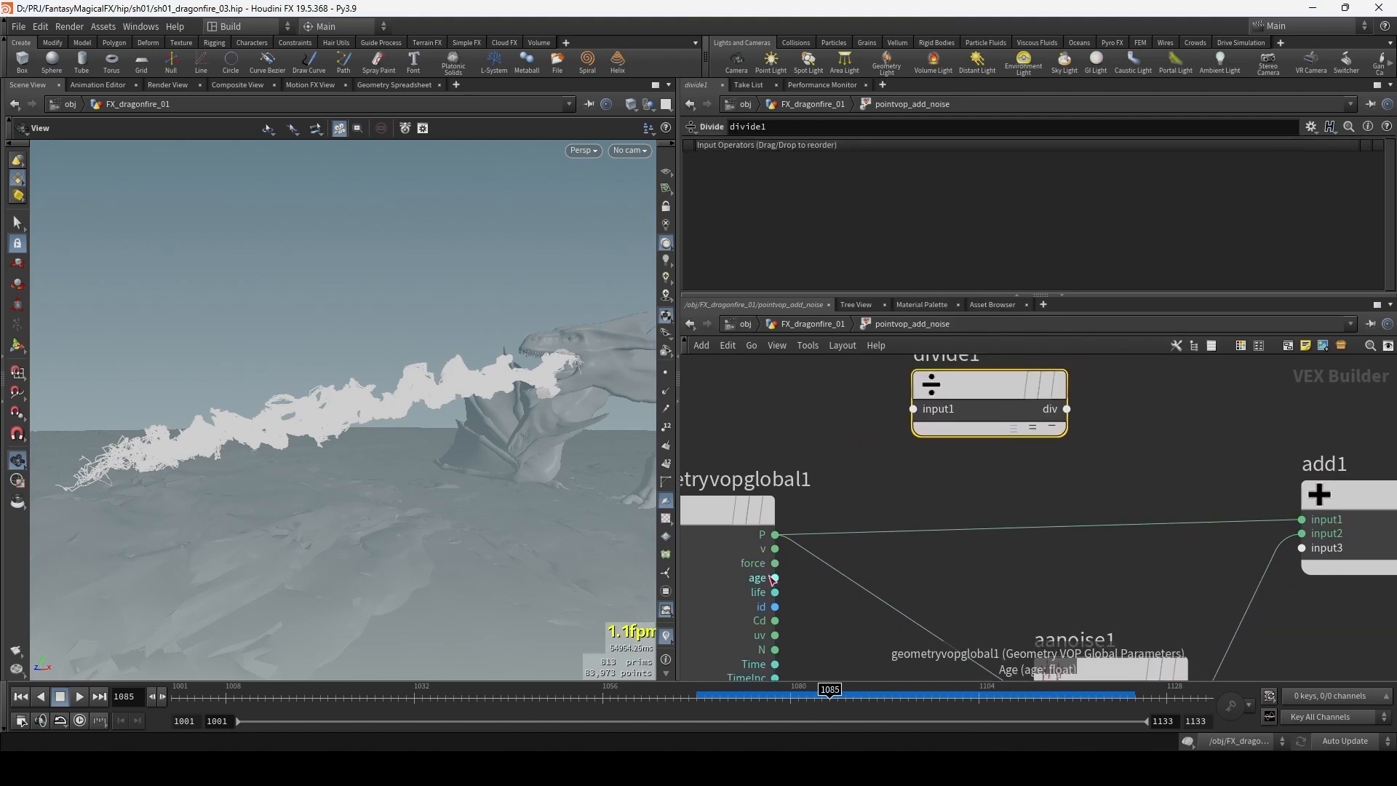
drag(774, 578, 913, 409)
drag(775, 592, 913, 423)
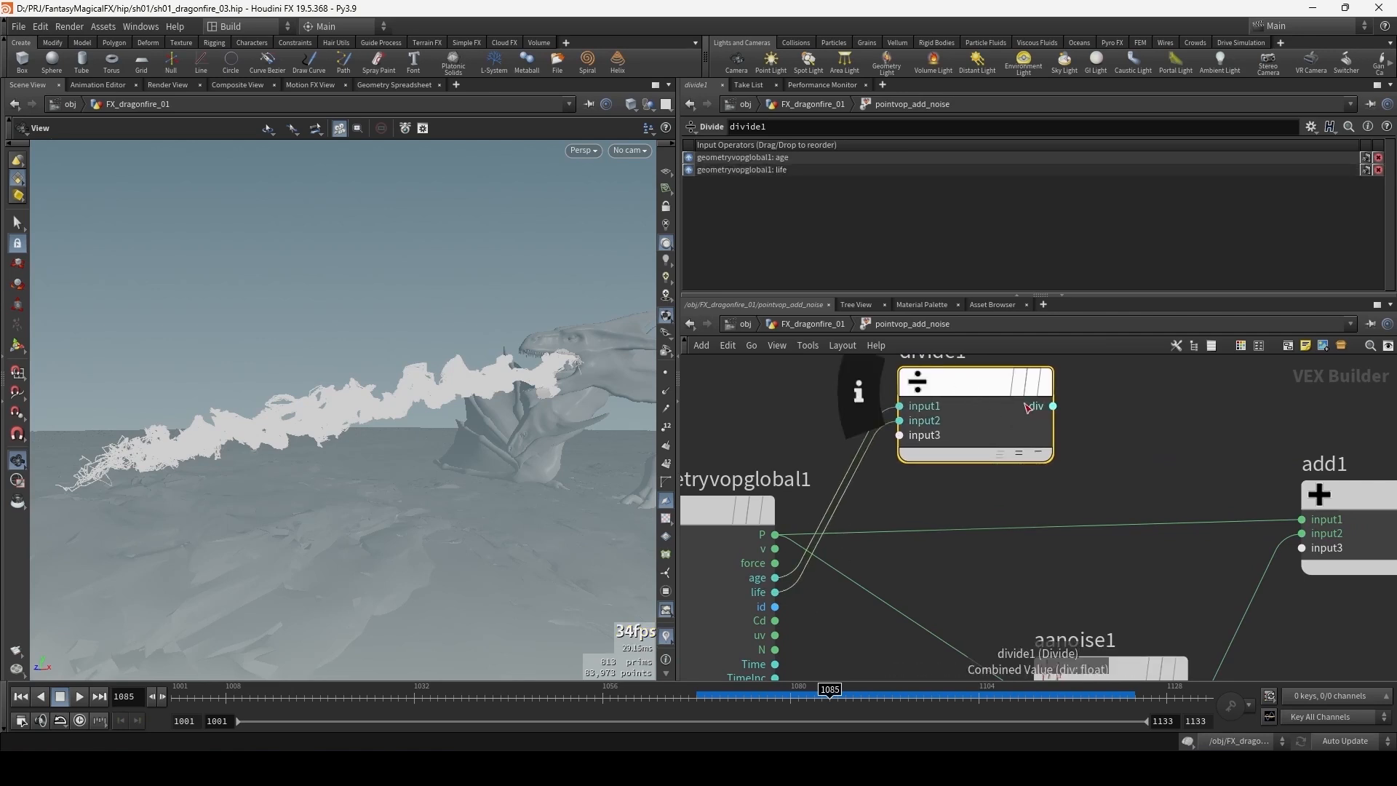
- Connect the div output of divide1 to the amp input of aanoise1, repositioning both nodes for a clearer layout
scroll(1015, 461, down, 2)
middle_drag(1031, 483, 954, 476)
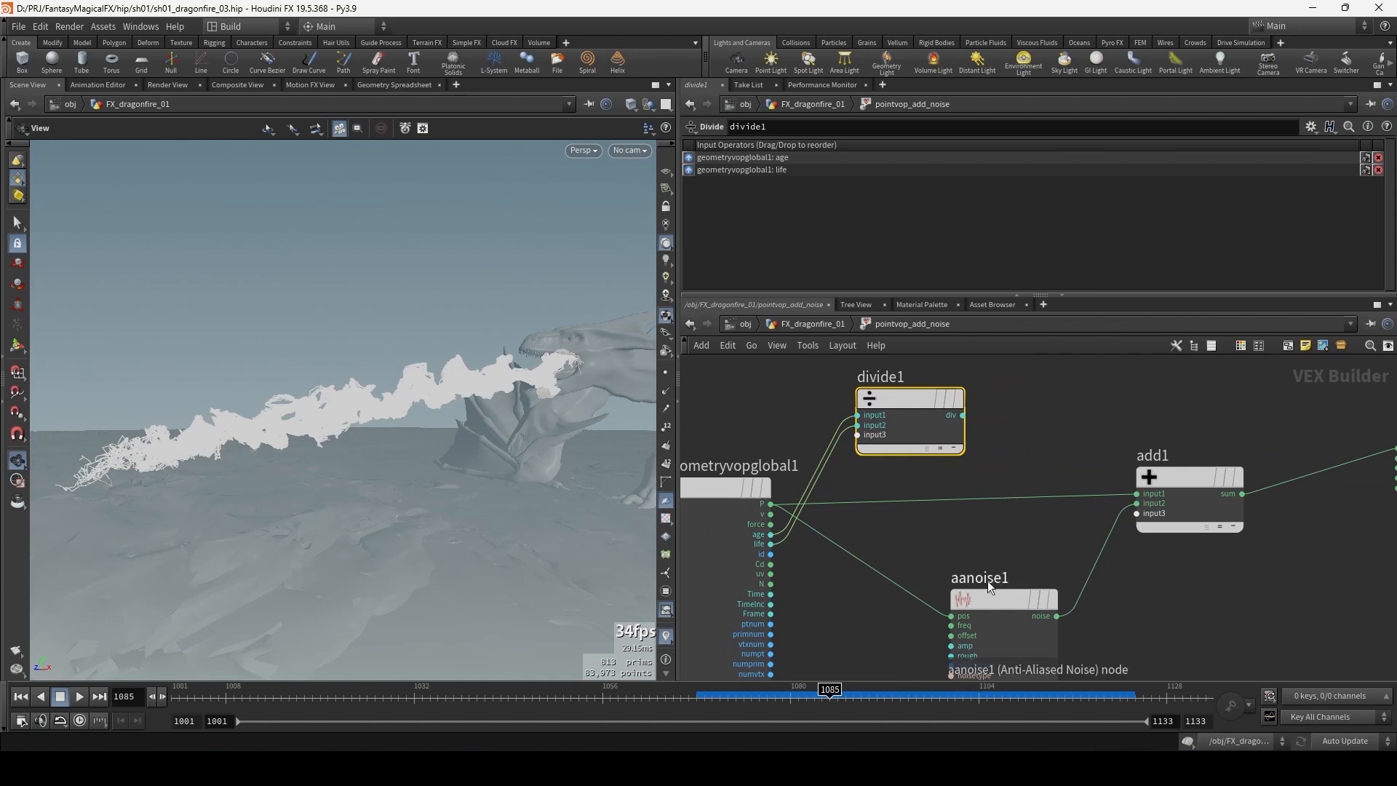
drag(992, 590, 1035, 553)
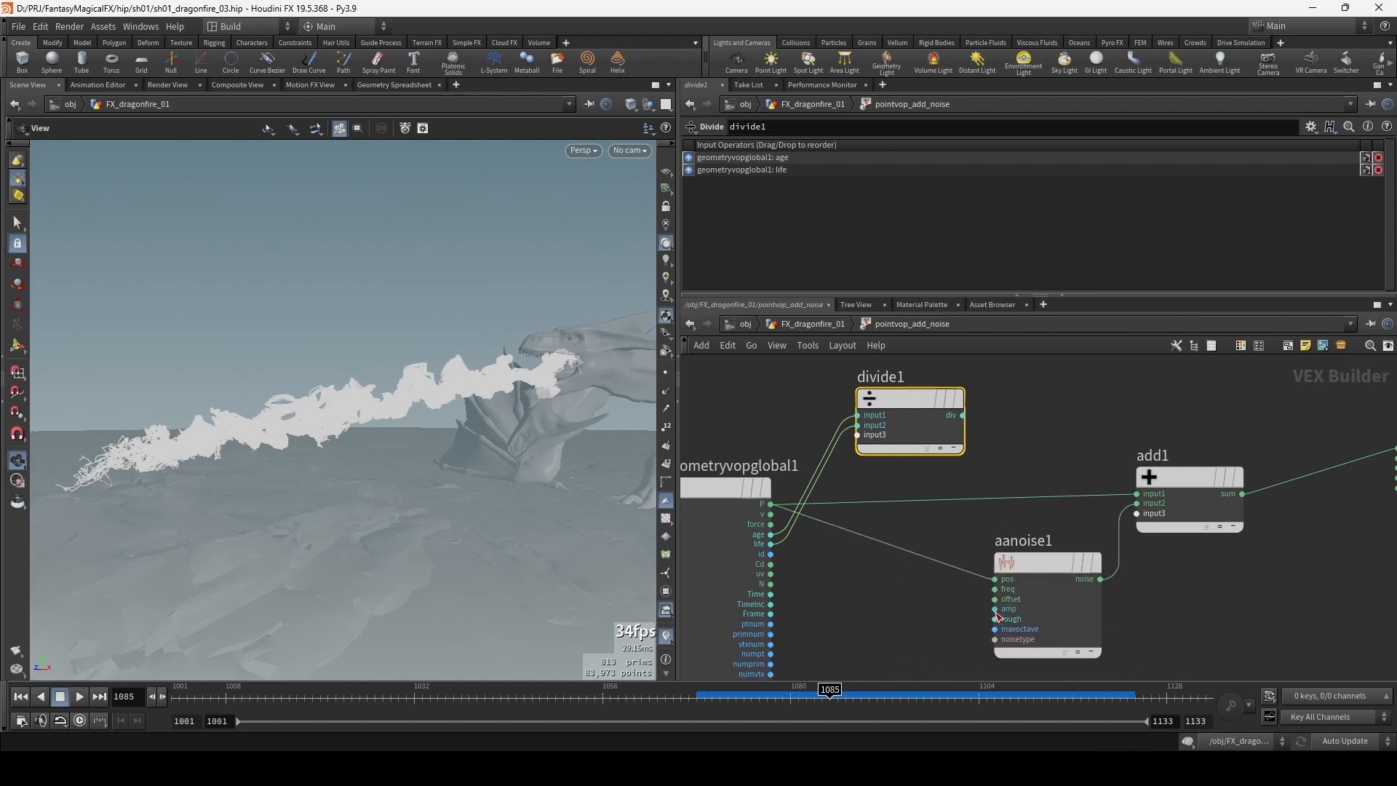
click(995, 610)
click(963, 417)
drag(905, 404, 880, 407)
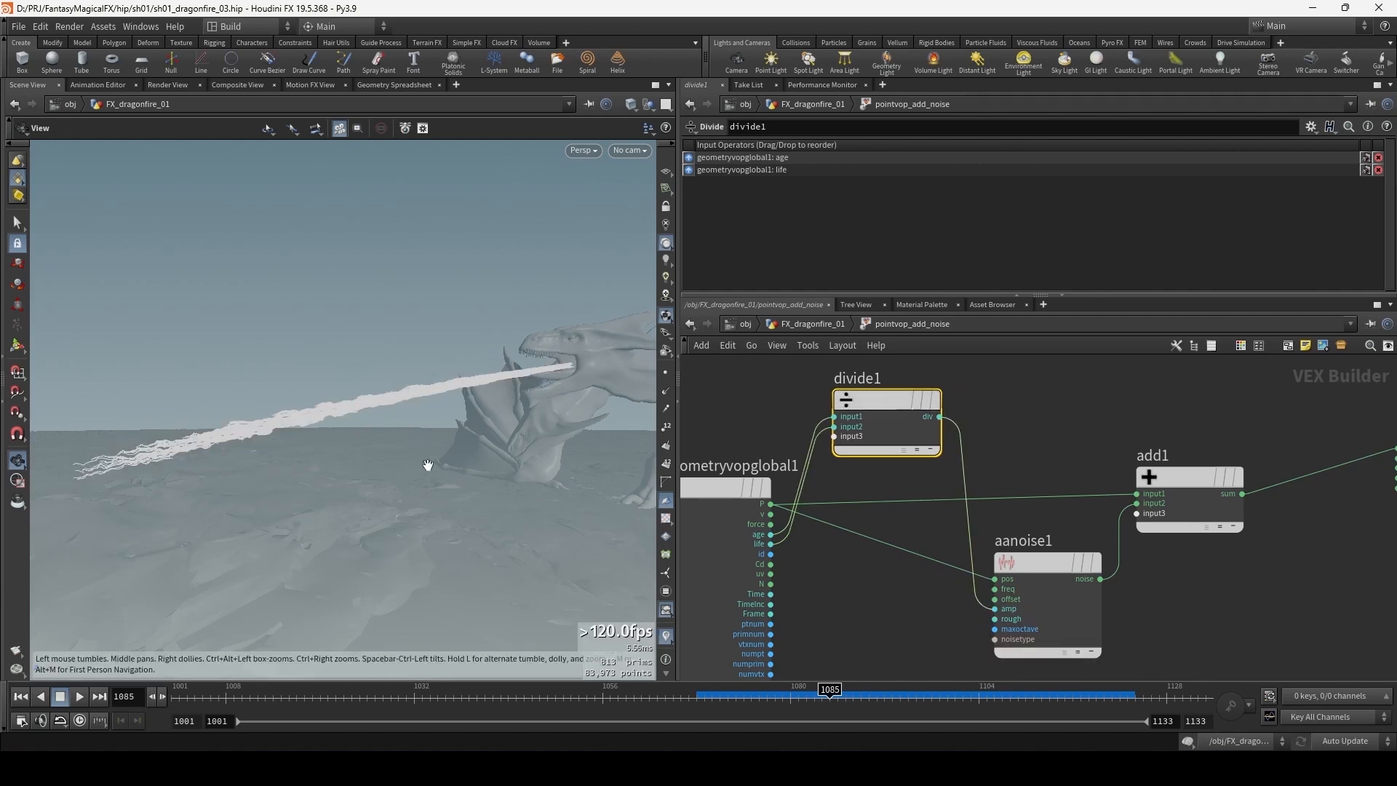
- Examine how the noise displacement grows along the trail lines from the dragon's mouth to the far end
drag(443, 465, 399, 451)
middle_drag(537, 384, 380, 398)
right_drag(380, 398, 566, 374)
drag(469, 406, 535, 397)
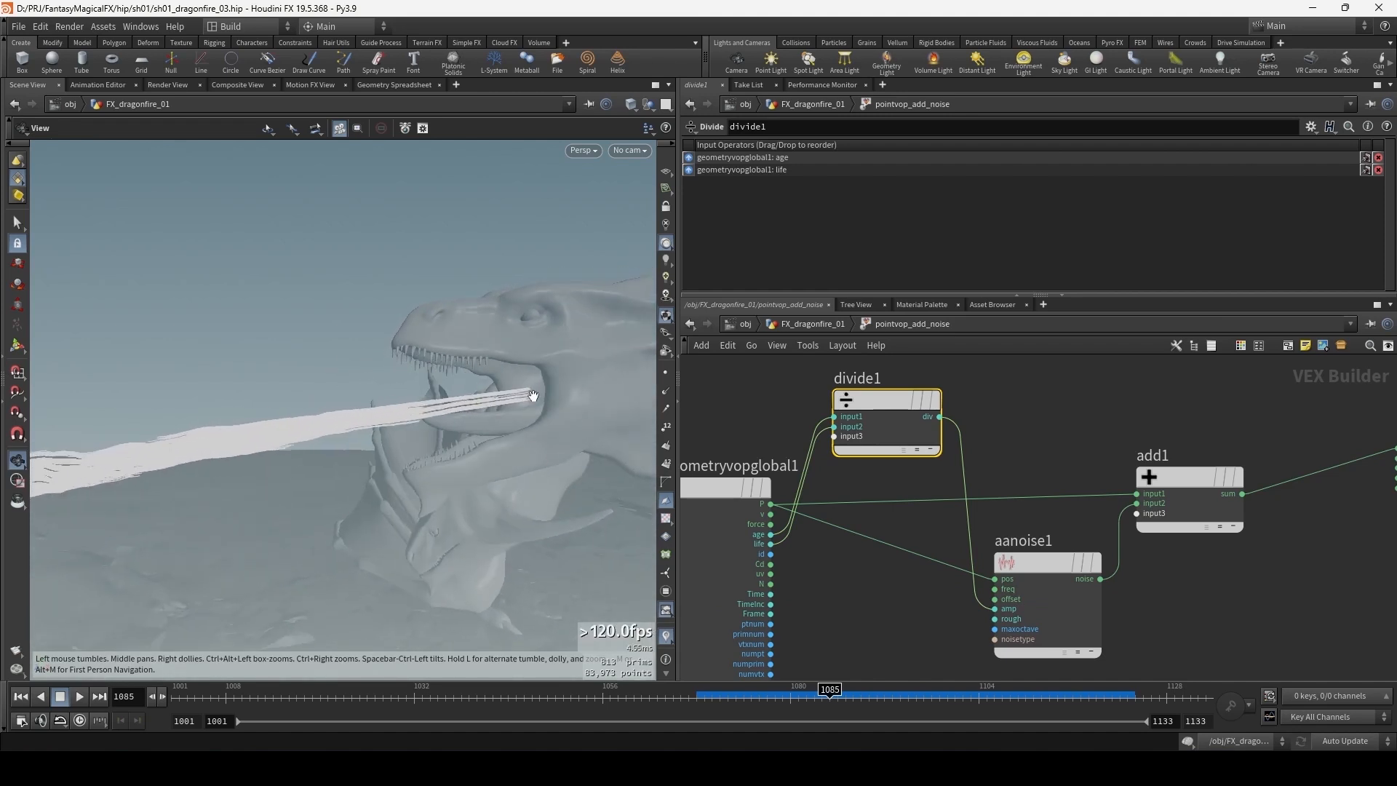
middle_drag(142, 447, 341, 418)
drag(341, 418, 474, 388)
mouse_move(474, 387)
right_down()
mouse_move(490, 382)
mouse_move(471, 384)
right_up()
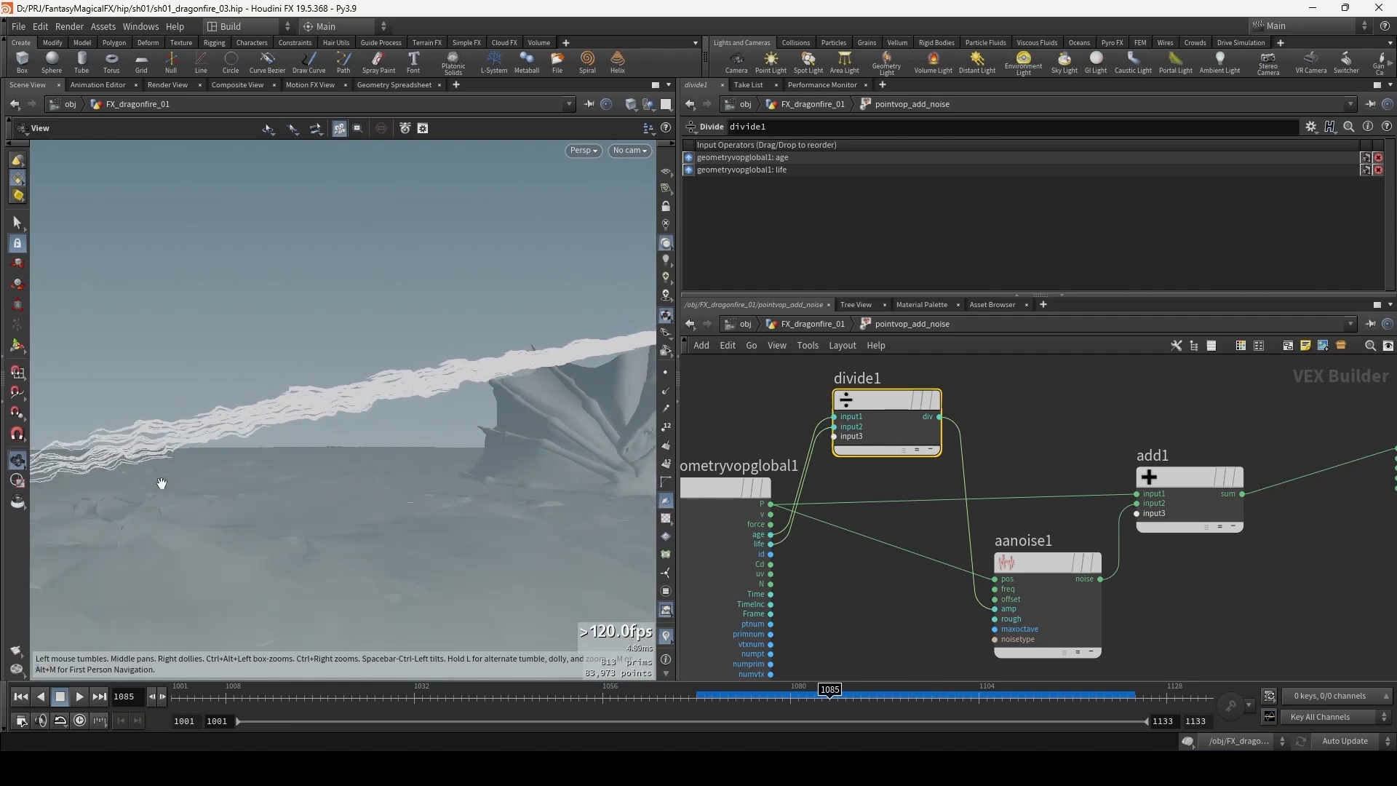
middle_drag(162, 483, 240, 473)
right_drag(240, 473, 166, 480)
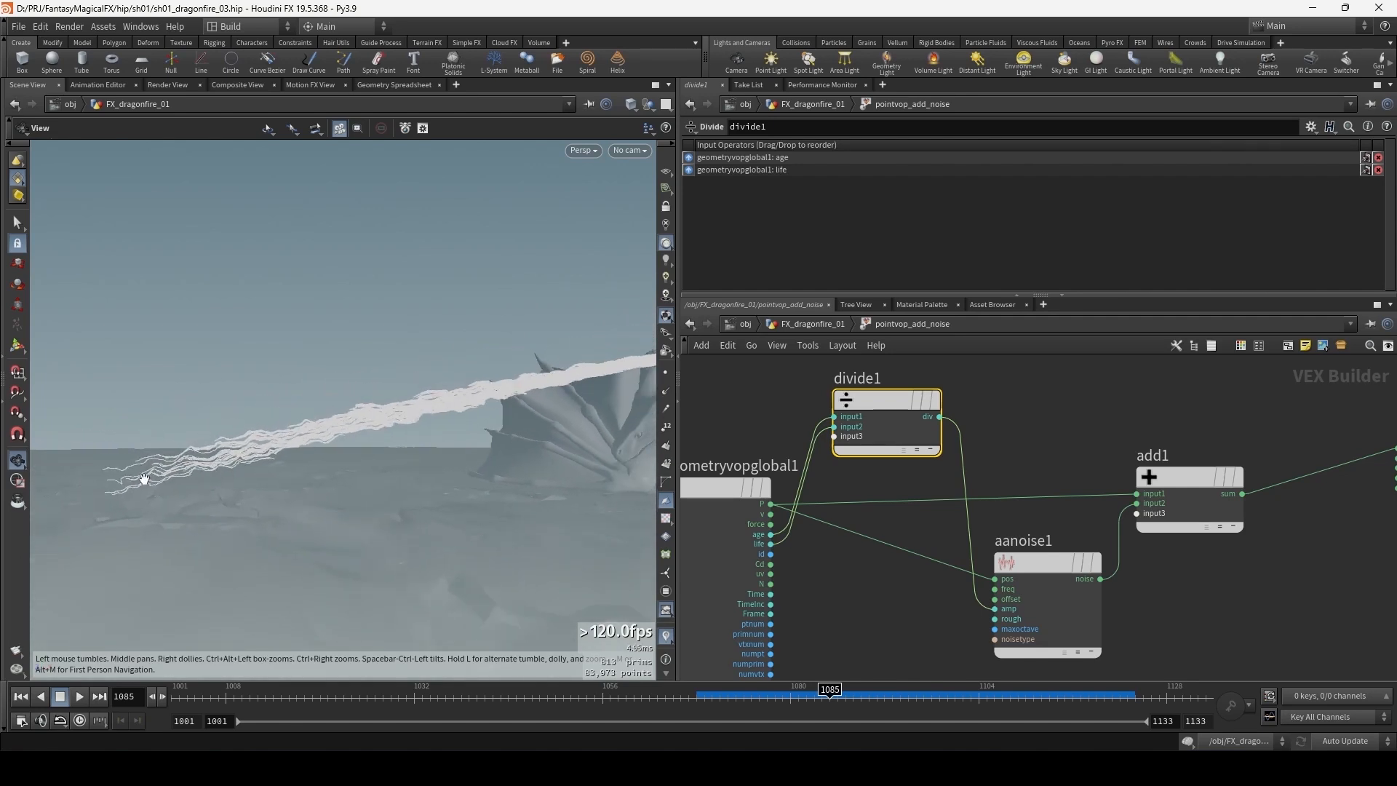
- Spread divide1 and aanoise1 apart and insert a Multiply node on the wire from div to the amp input
drag(880, 403, 845, 412)
middle_drag(948, 601, 913, 563)
drag(1001, 525, 1032, 536)
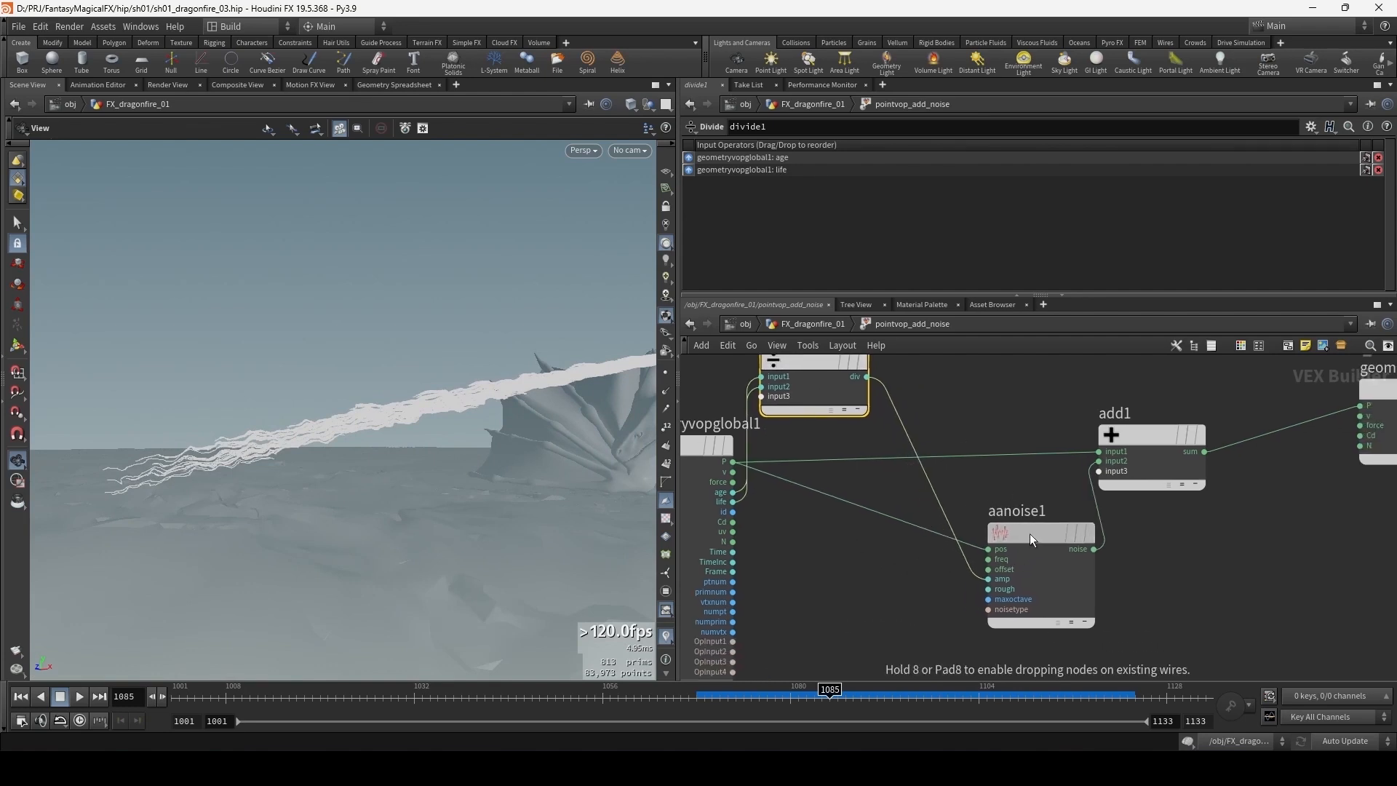
click(940, 584)
key(Tab)
text(mu)
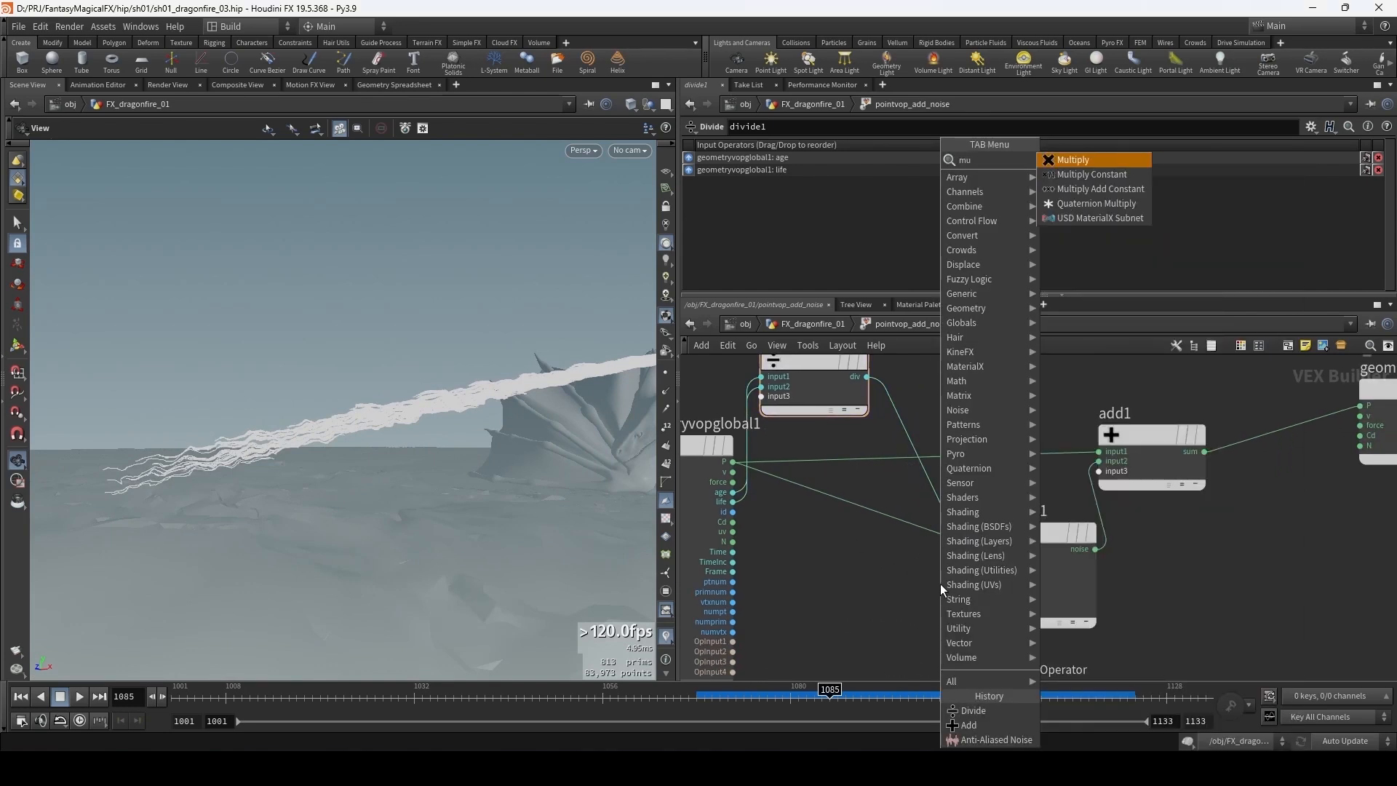
key(Return)
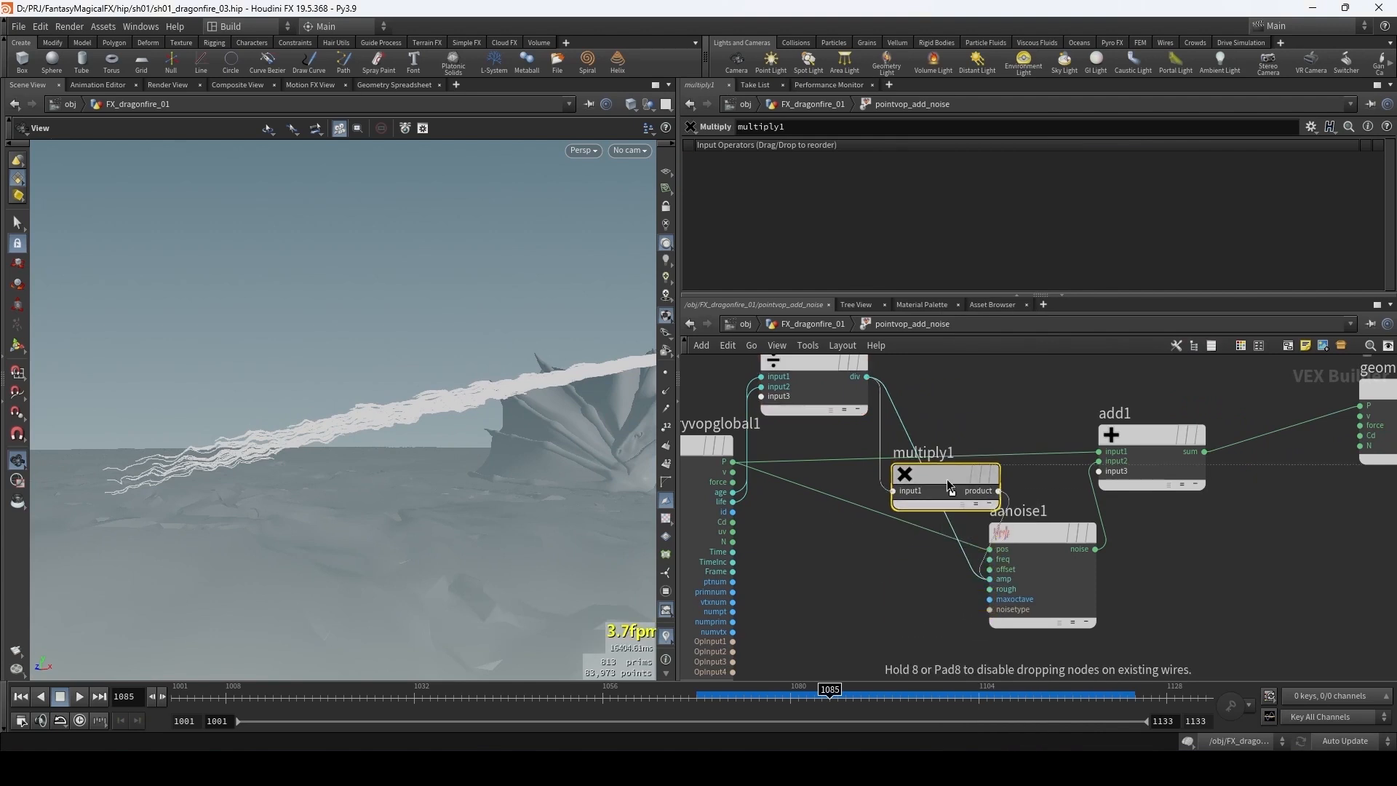
click(946, 479)
scroll(946, 477, up, 2)
drag(1015, 478, 1021, 601)
- Add a Parameter node beside multiply1 and connect its parm output to input2 of multiply1
scroll(902, 604, down, 2)
middle_drag(902, 603, 940, 525)
click(901, 569)
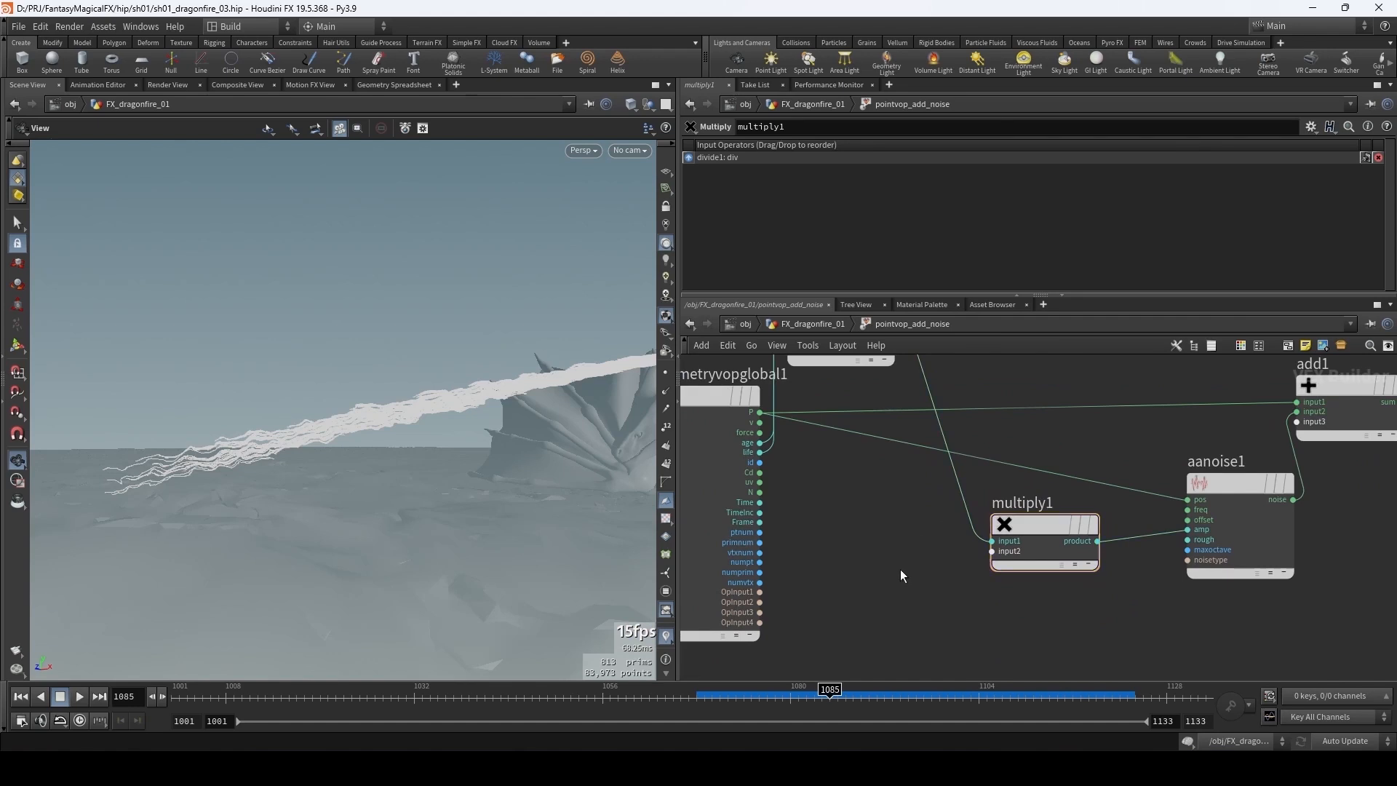
key(Tab)
text(pa)
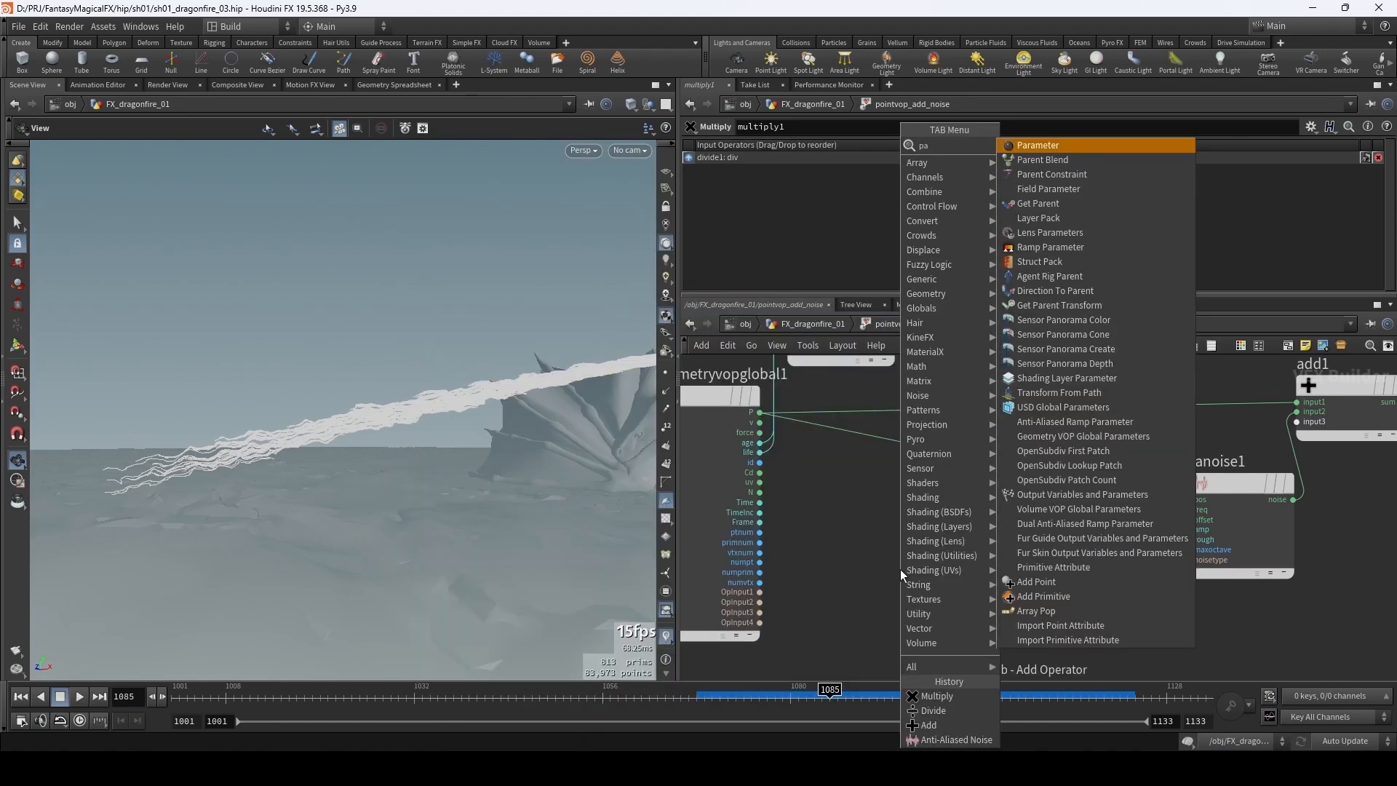
key(Return)
click(900, 568)
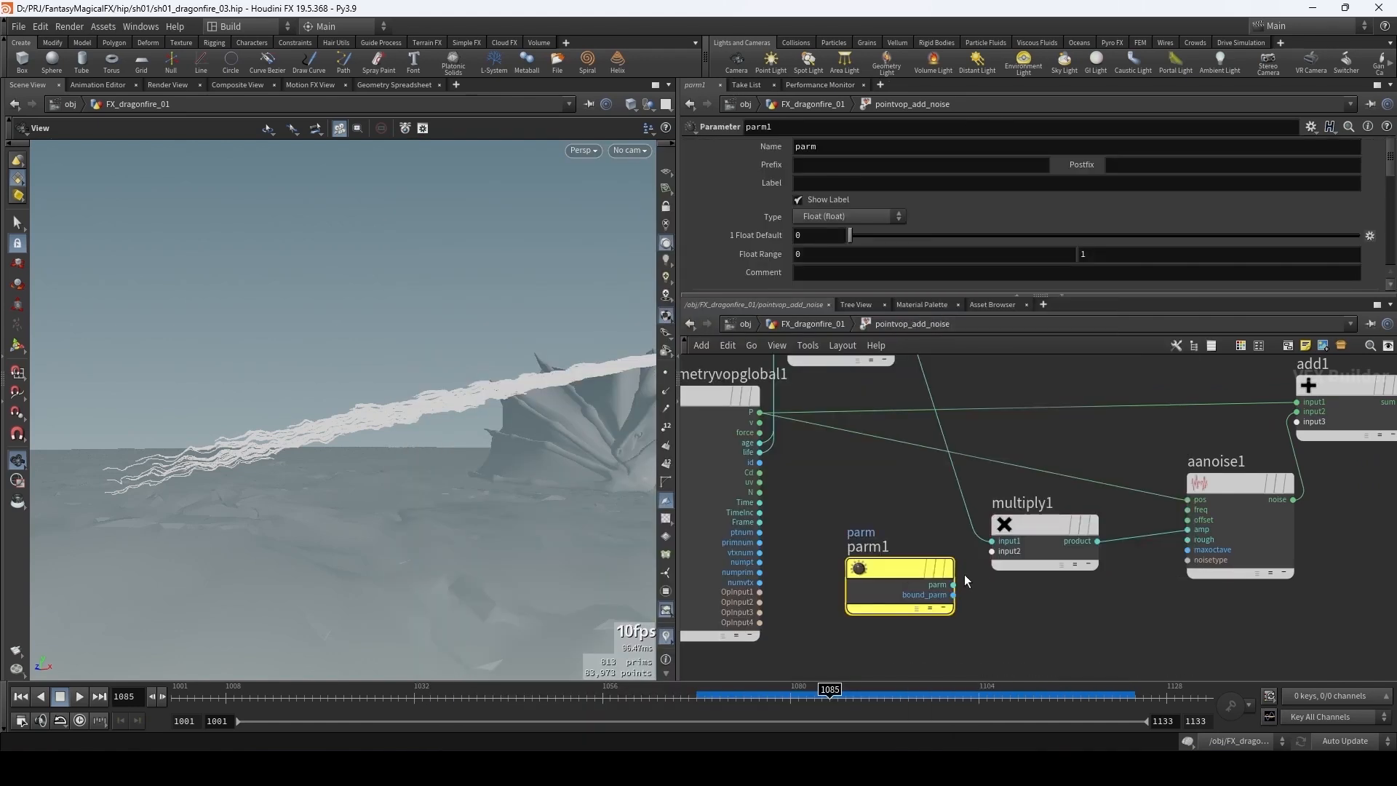
click(953, 587)
click(992, 550)
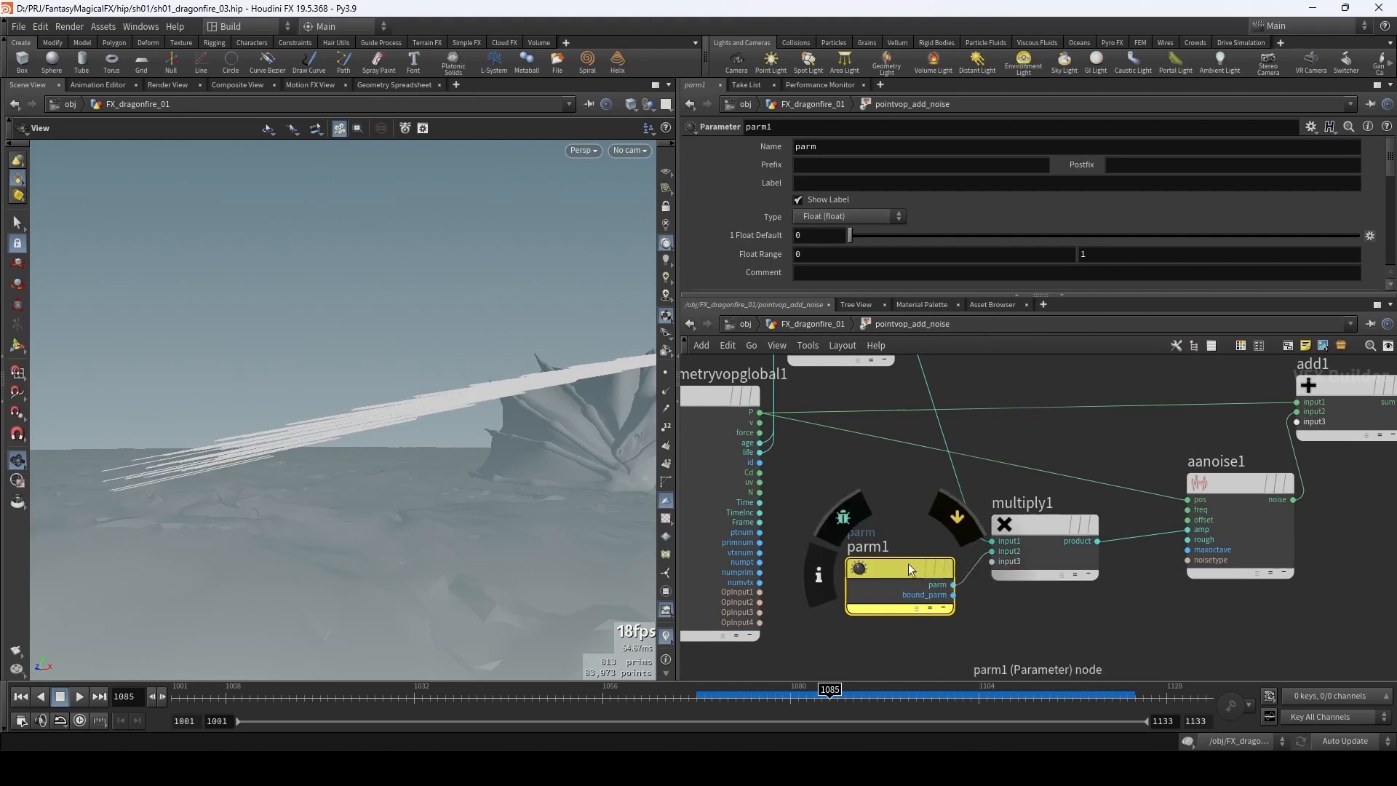
- Set the Name of the parm1 parameter to mult_amp
double_click(864, 147)
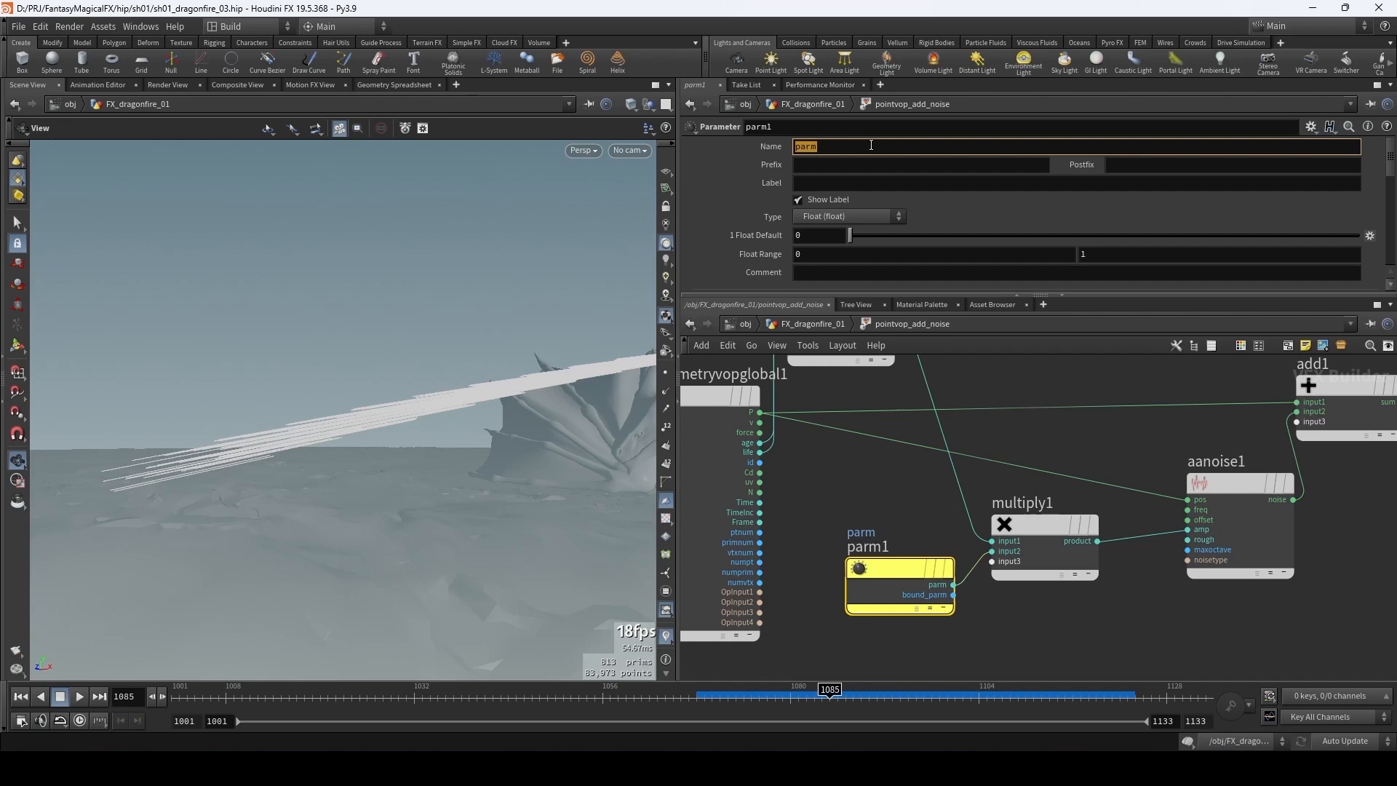
text(mult_amp)
key(Return)
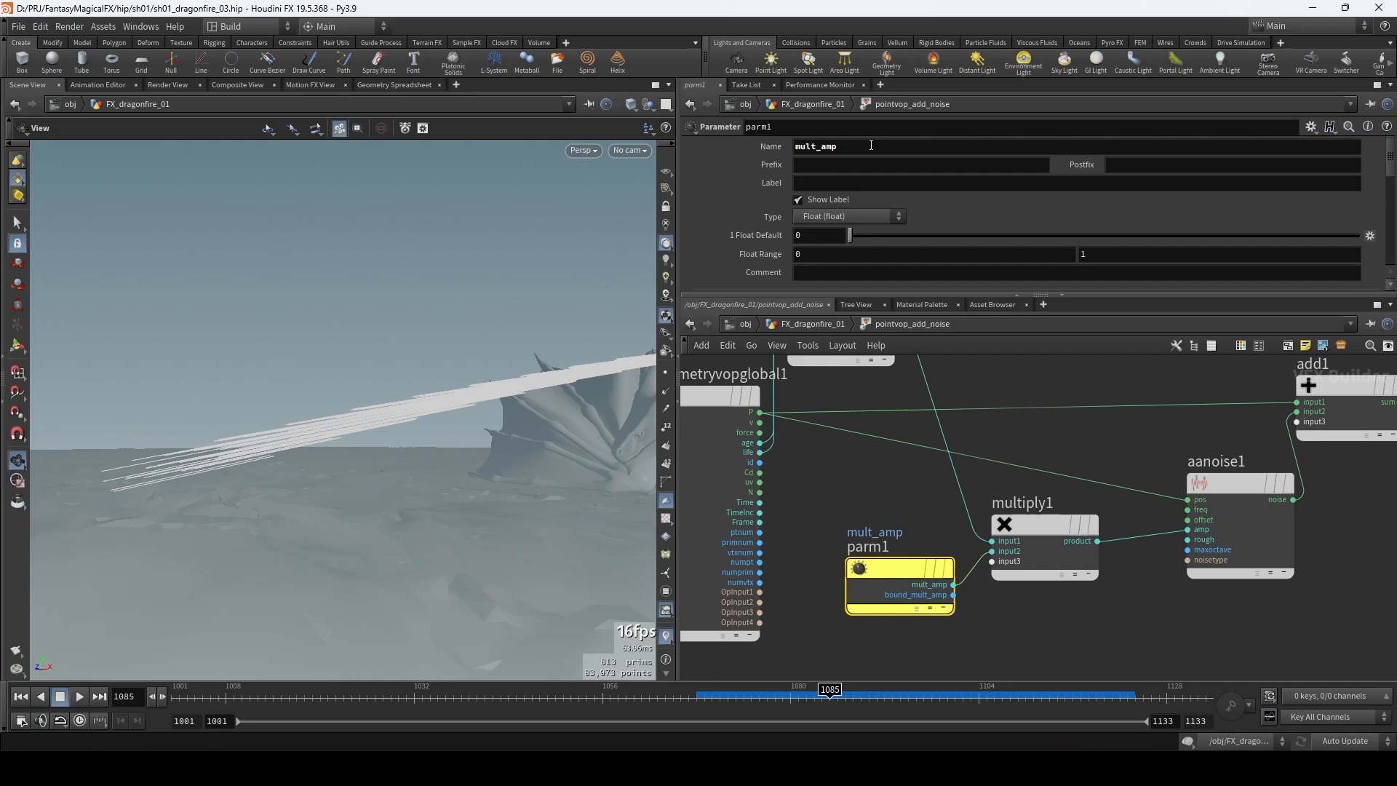
- Return to the FX_dragonfire_01 network and set mult_amp on pointvop_add_noise to 8
click(820, 325)
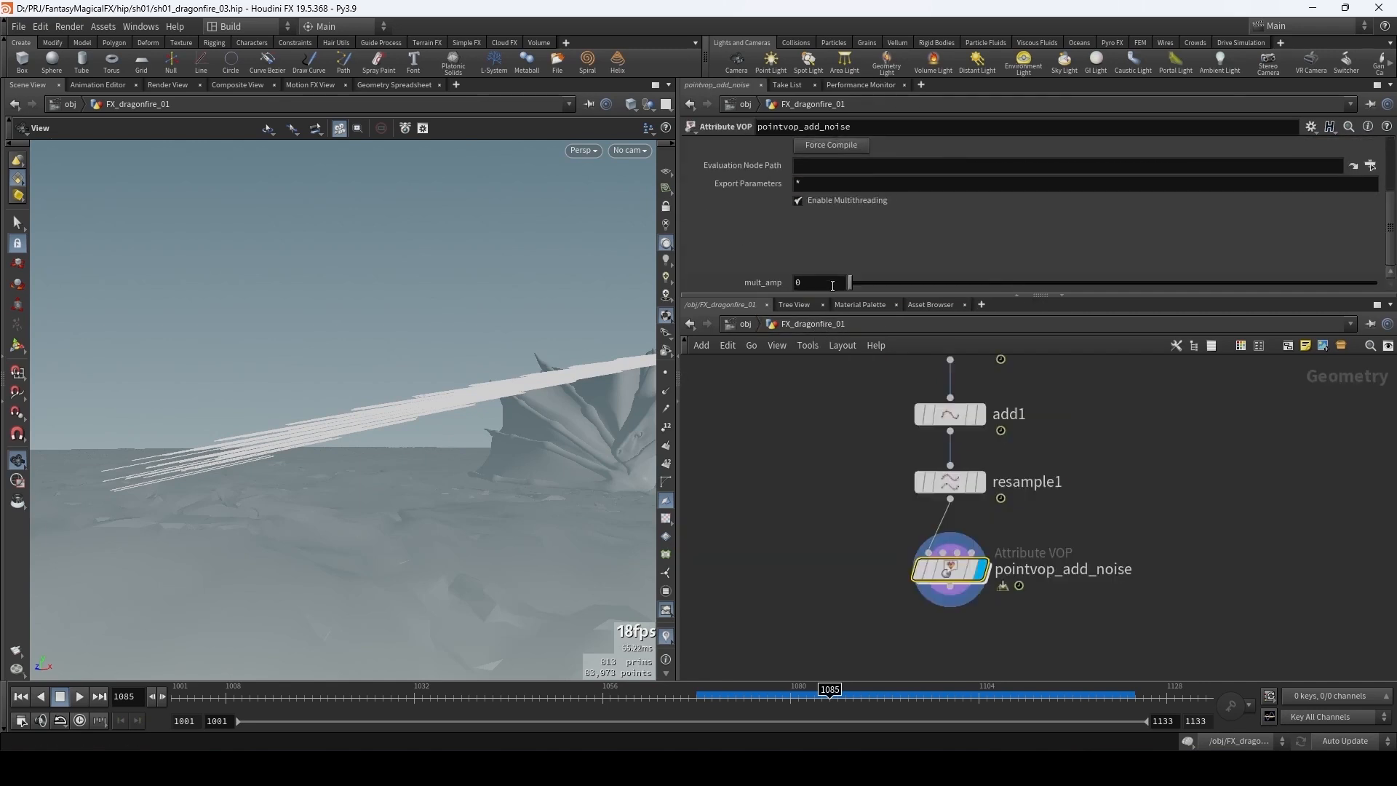
drag(850, 283, 1377, 294)
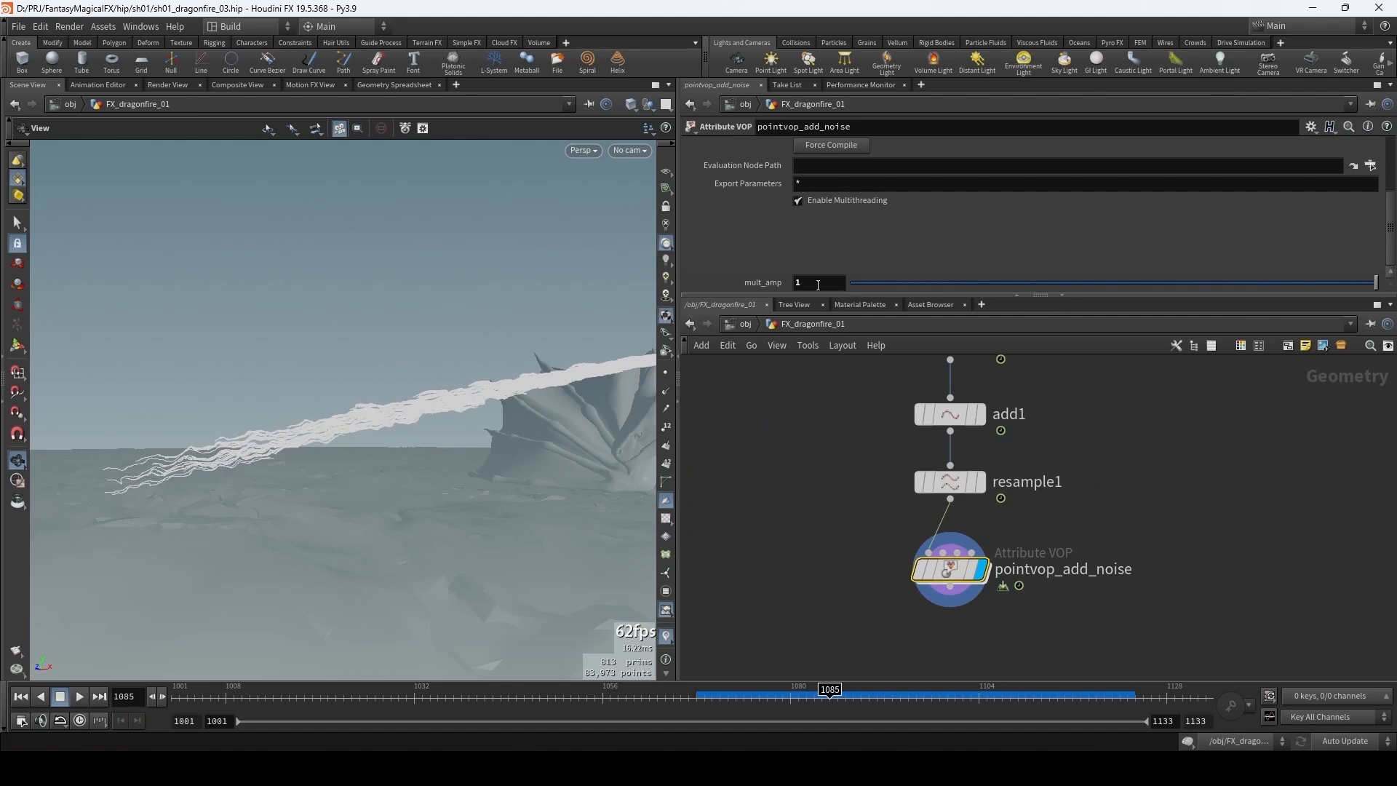
middle_drag(817, 285, 905, 281)
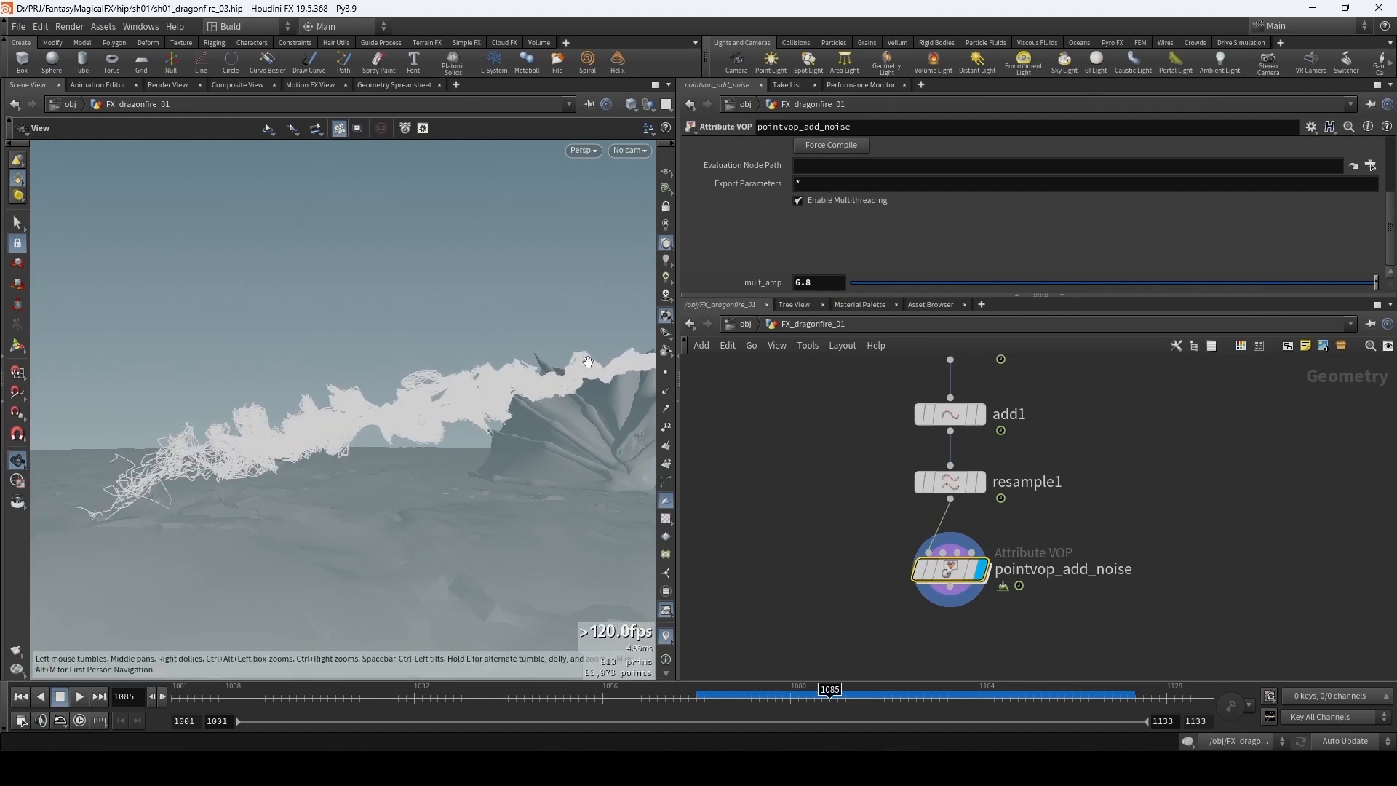
mouse_move(588, 361)
mouse_down()
mouse_move(457, 376)
mouse_move(573, 377)
mouse_up()
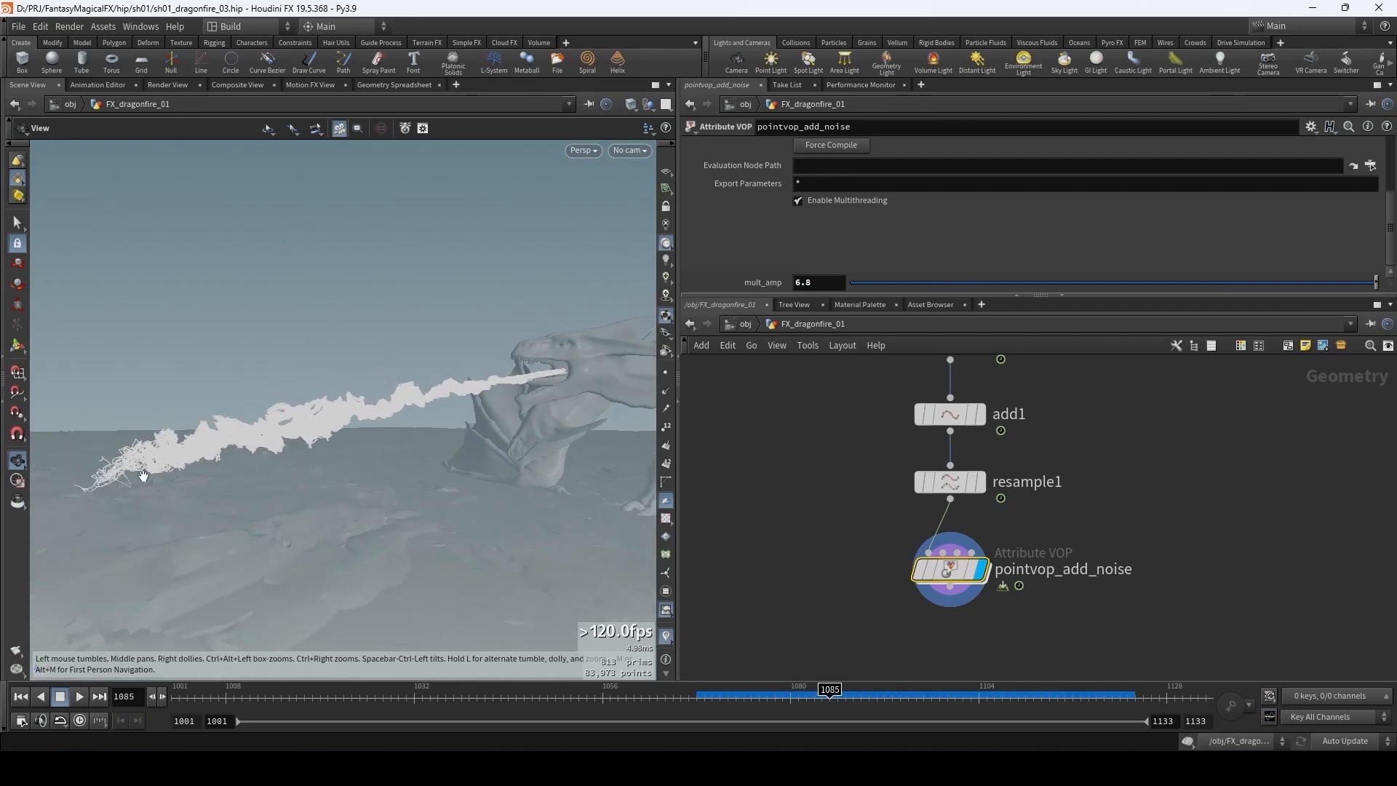
click(816, 283)
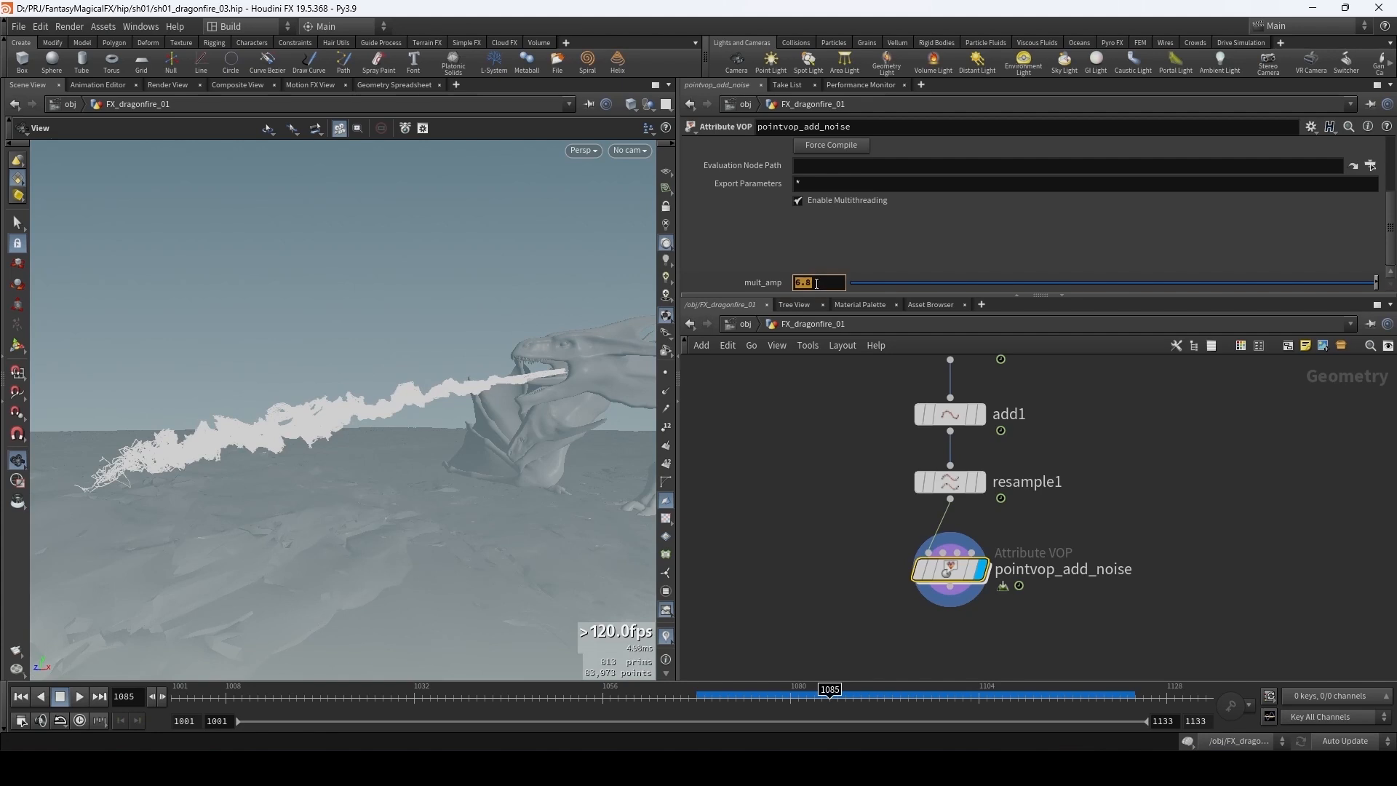
key(Return)
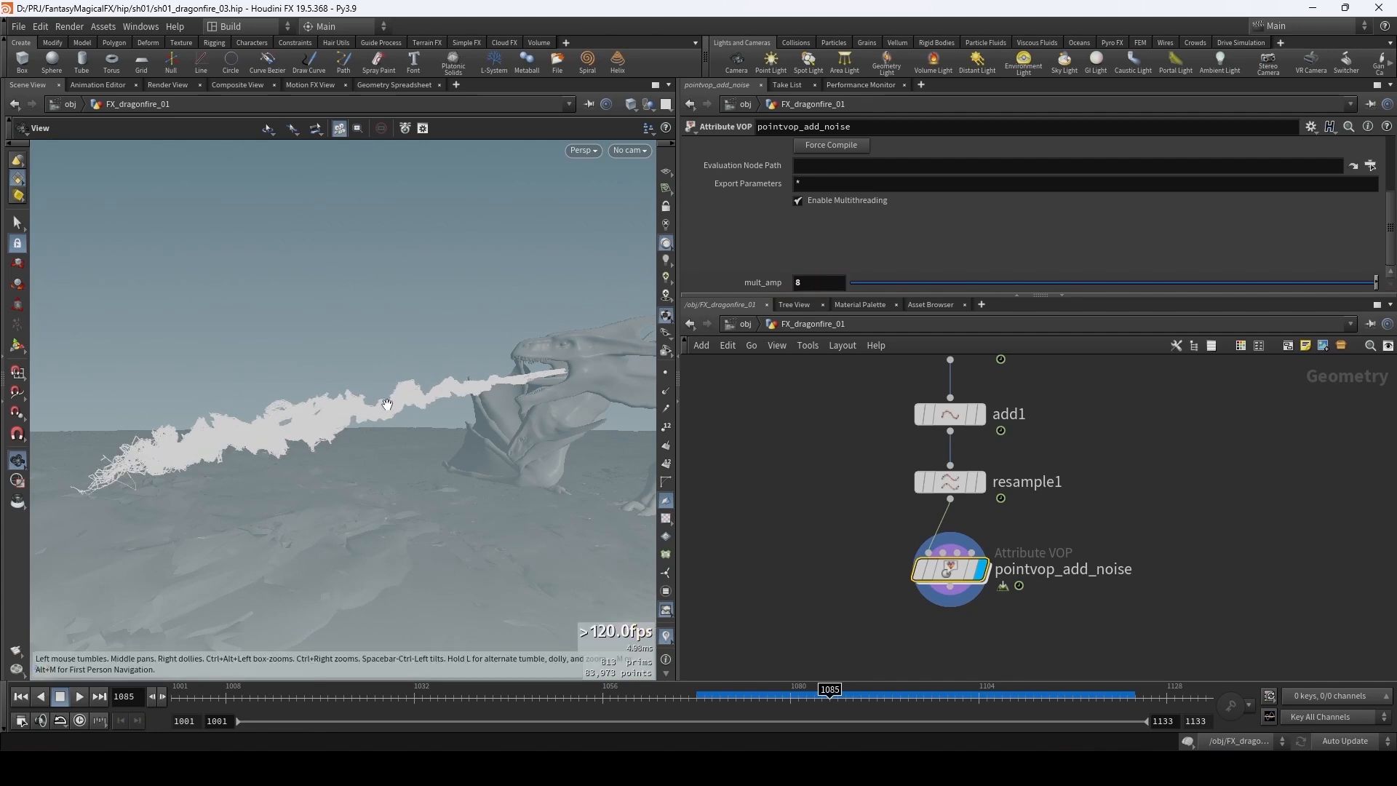
mouse_move(378, 408)
mouse_down()
mouse_move(512, 437)
mouse_move(449, 446)
mouse_move(465, 422)
mouse_move(400, 408)
mouse_up()
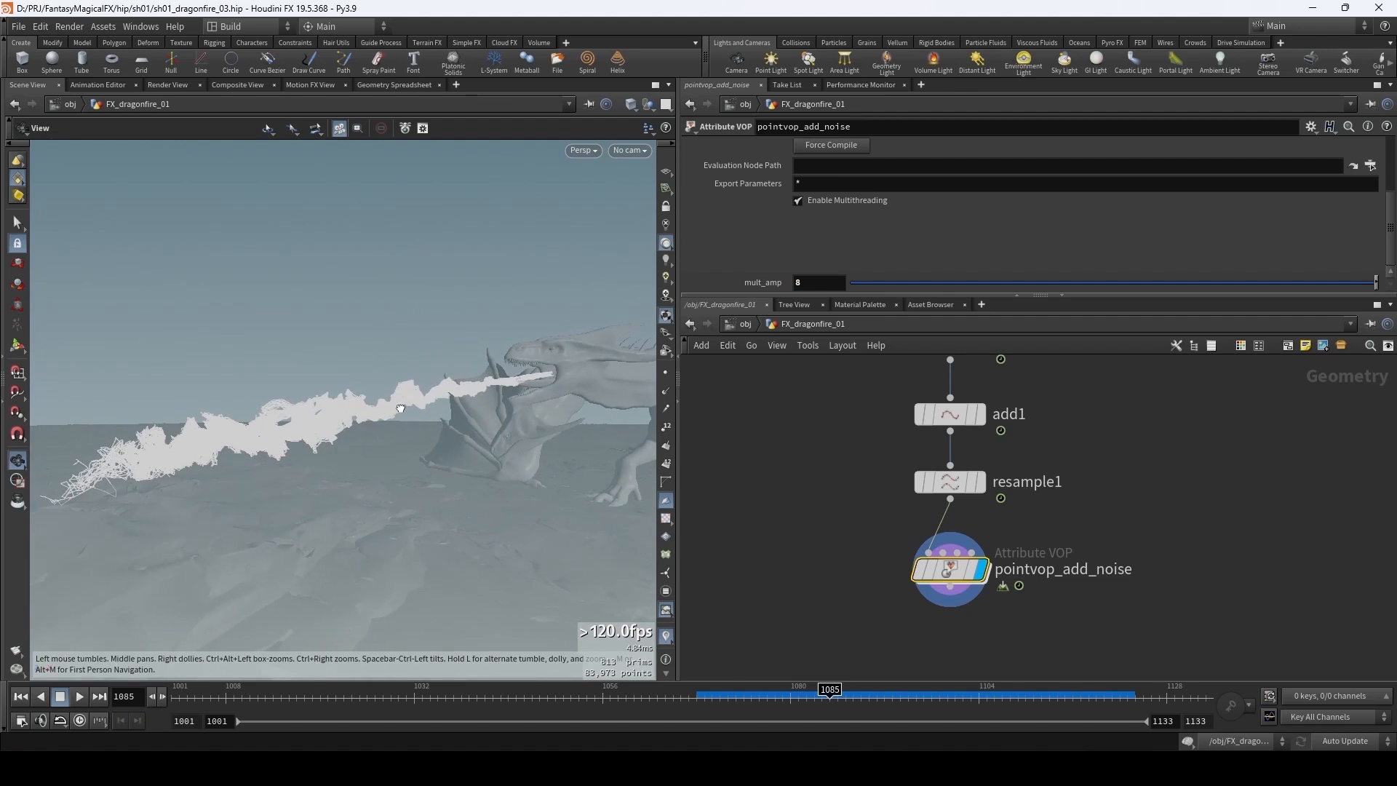
- Reopen the pointvop_add_noise network and spread geometryvopoutput1, add1 and aanoise1 farther apart
double_click(949, 573)
middle_drag(1129, 467, 926, 480)
scroll(926, 480, down, 2)
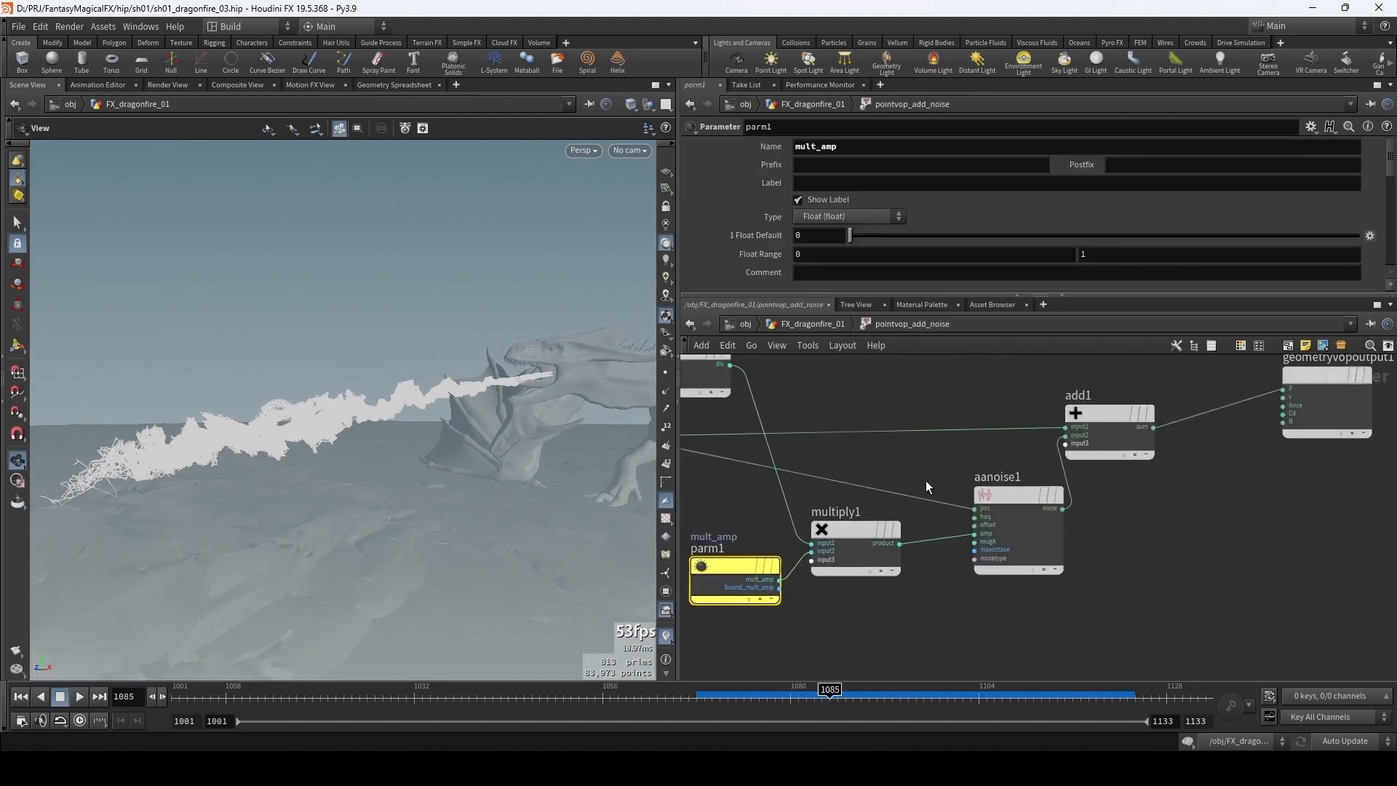
drag(1065, 427, 1107, 430)
middle_drag(1200, 485, 1145, 503)
scroll(1145, 503, down, 1)
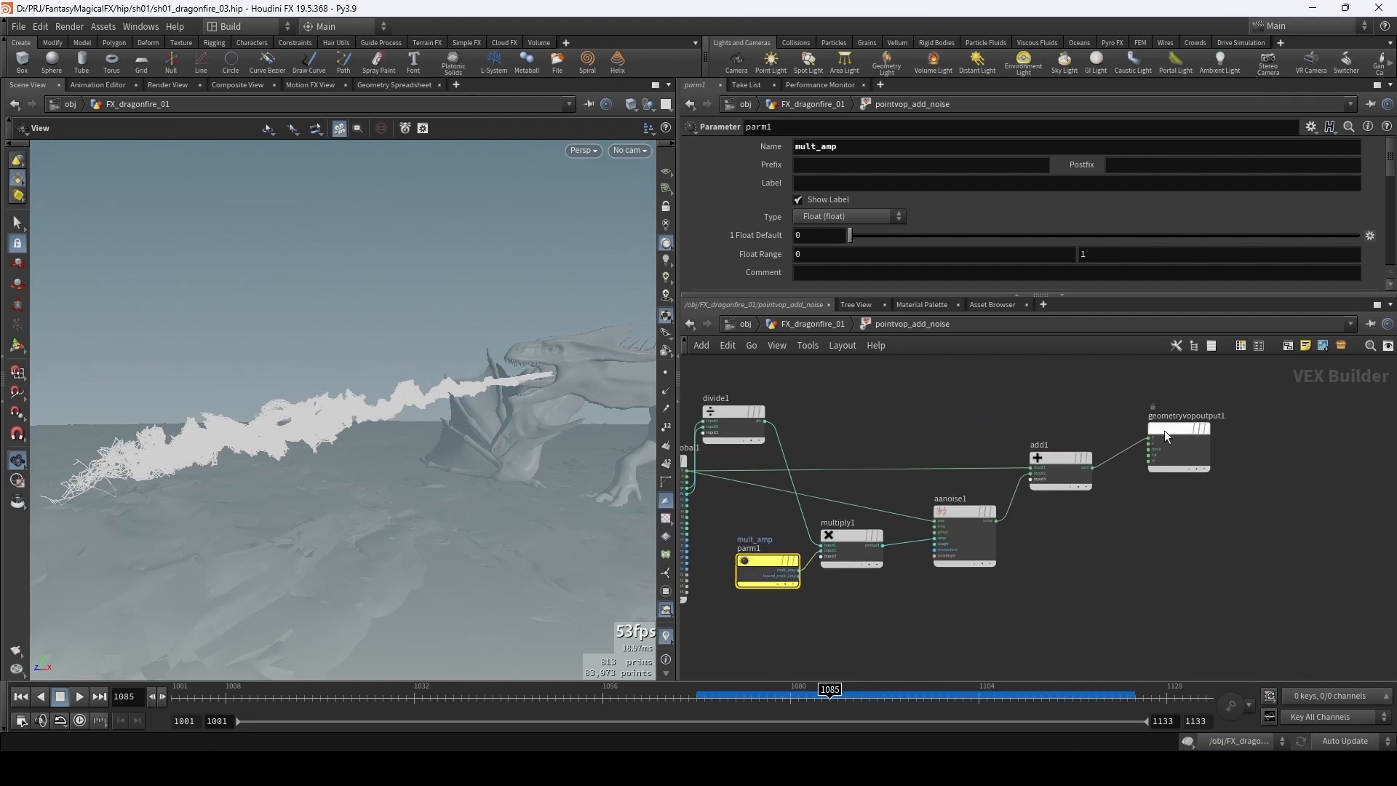
drag(1164, 429, 1241, 436)
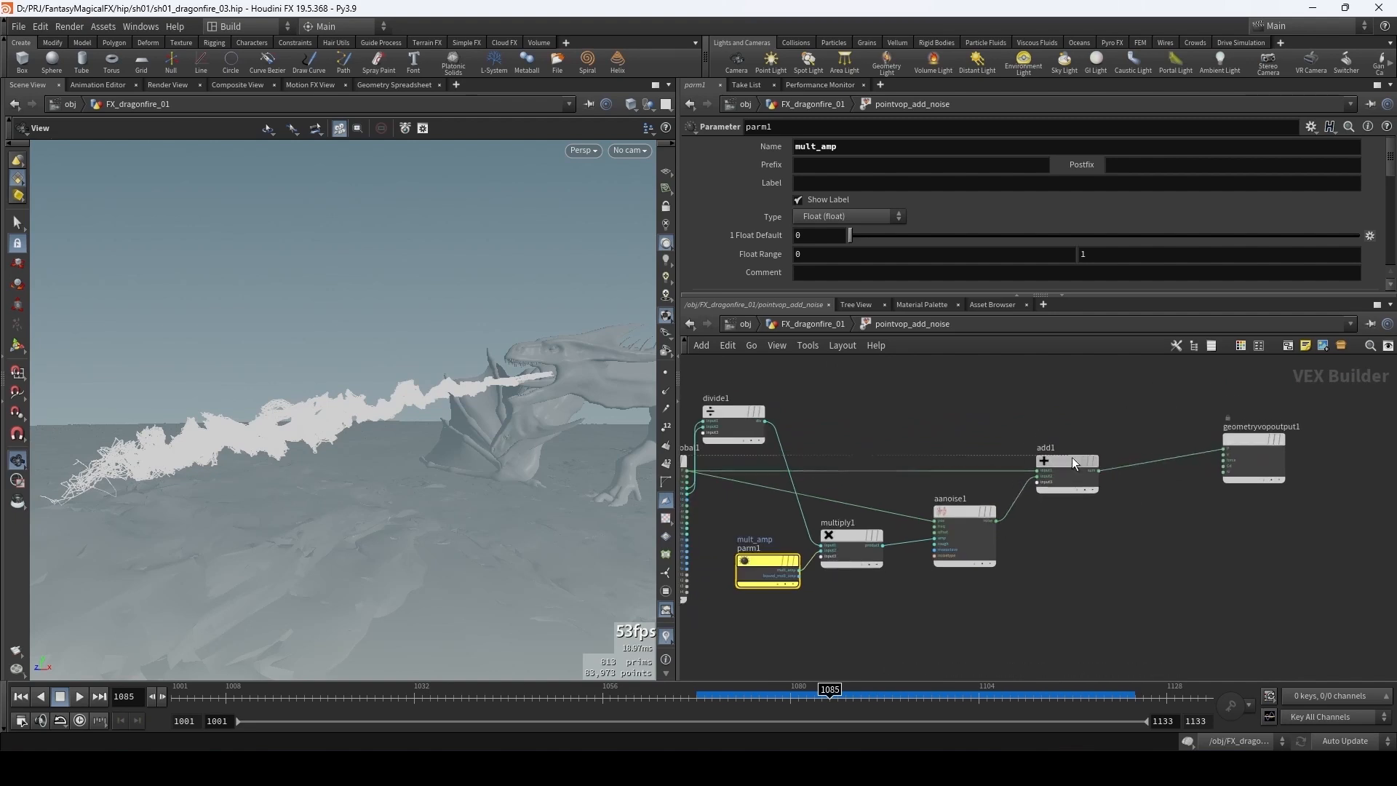
drag(1072, 457, 1101, 454)
drag(966, 518, 987, 506)
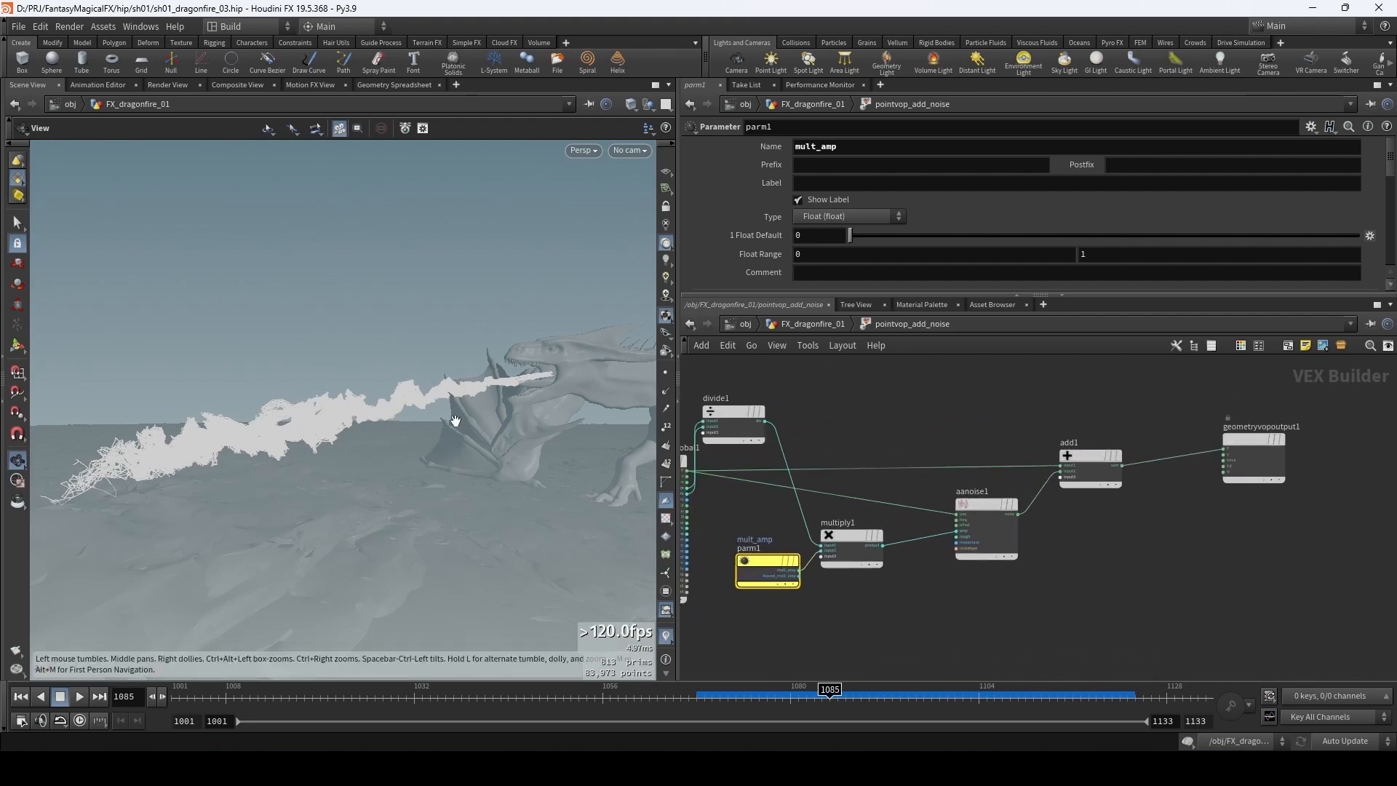
drag(455, 400, 437, 408)
mouse_move(323, 446)
mouse_down()
mouse_move(325, 414)
mouse_move(336, 417)
mouse_move(308, 424)
mouse_up()
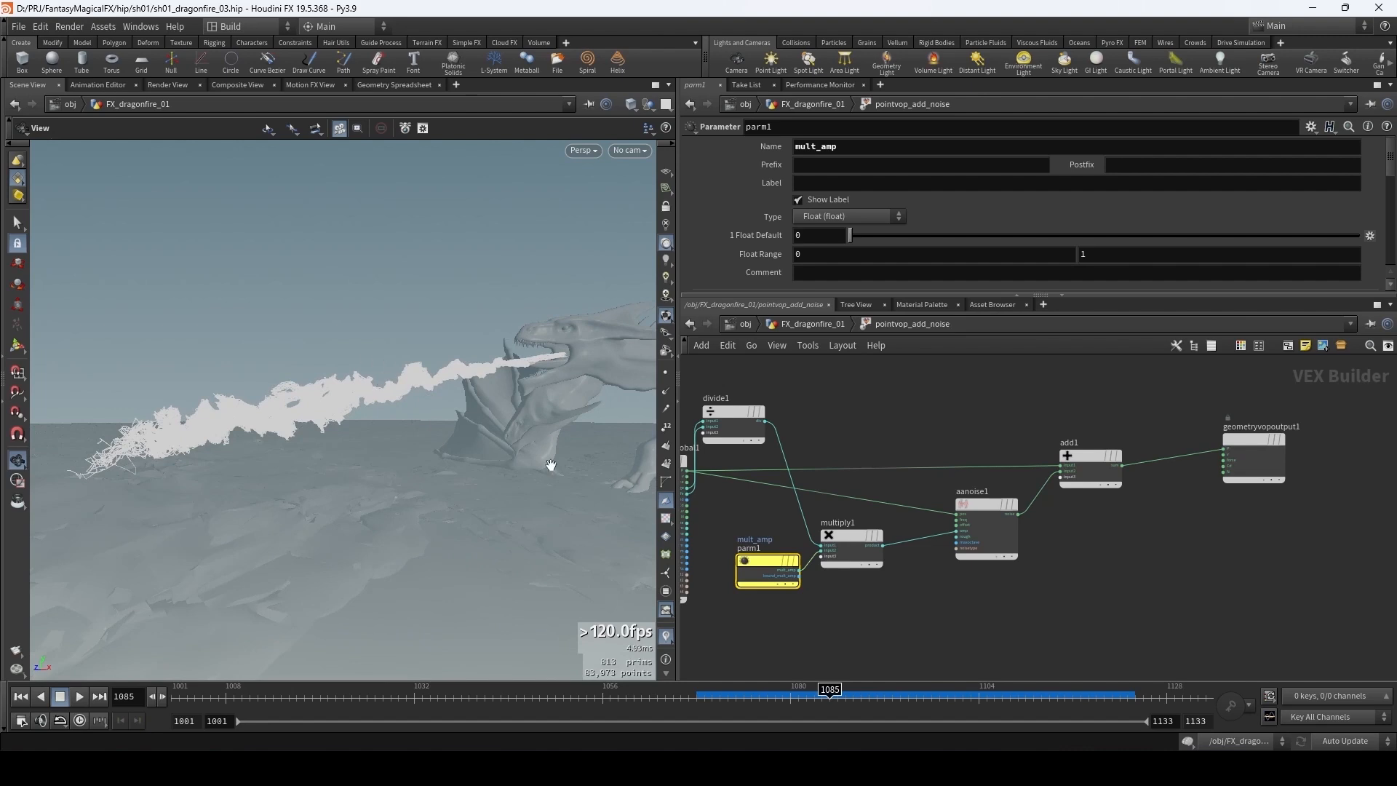
- Add a Bind node below aanoise1 and set its Name to curveu
key(Tab)
text(b)
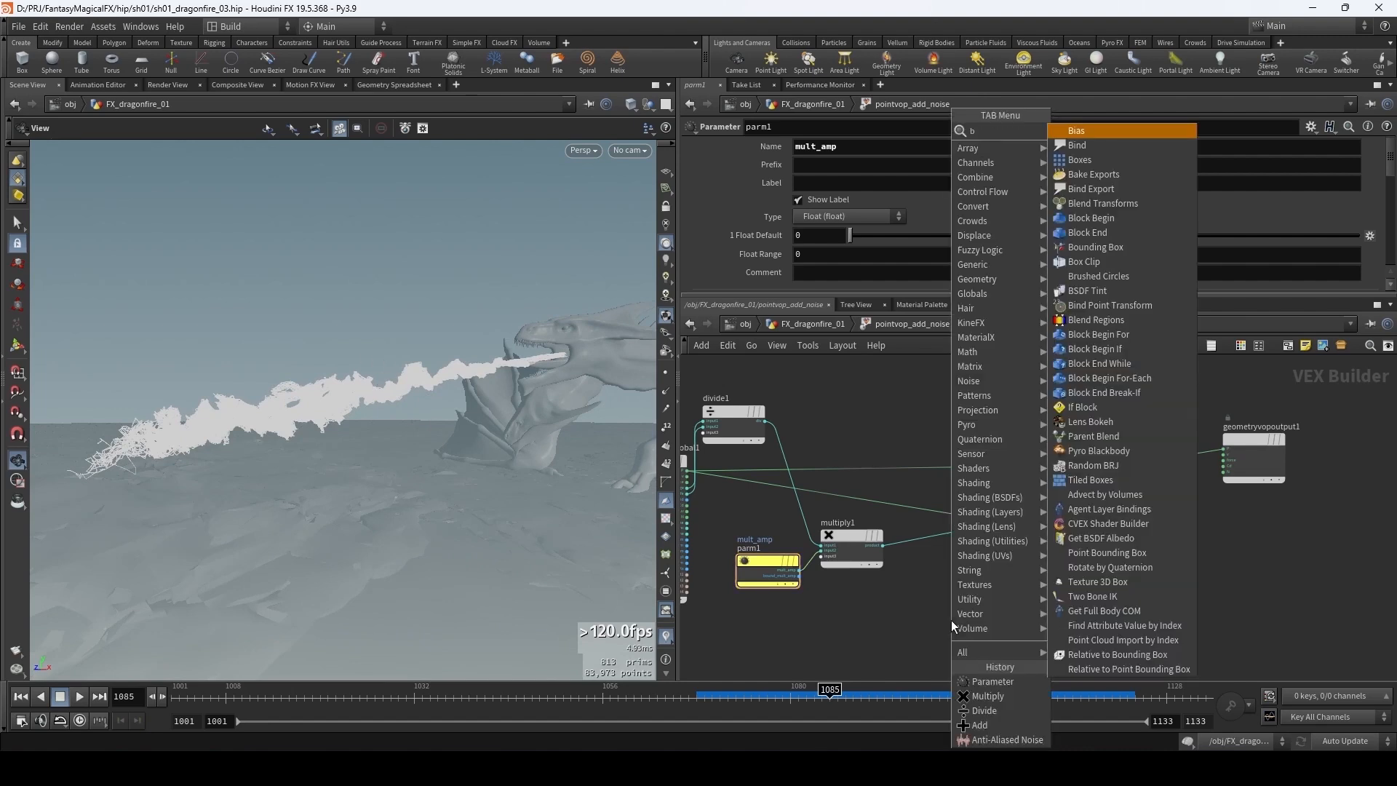
text(ind)
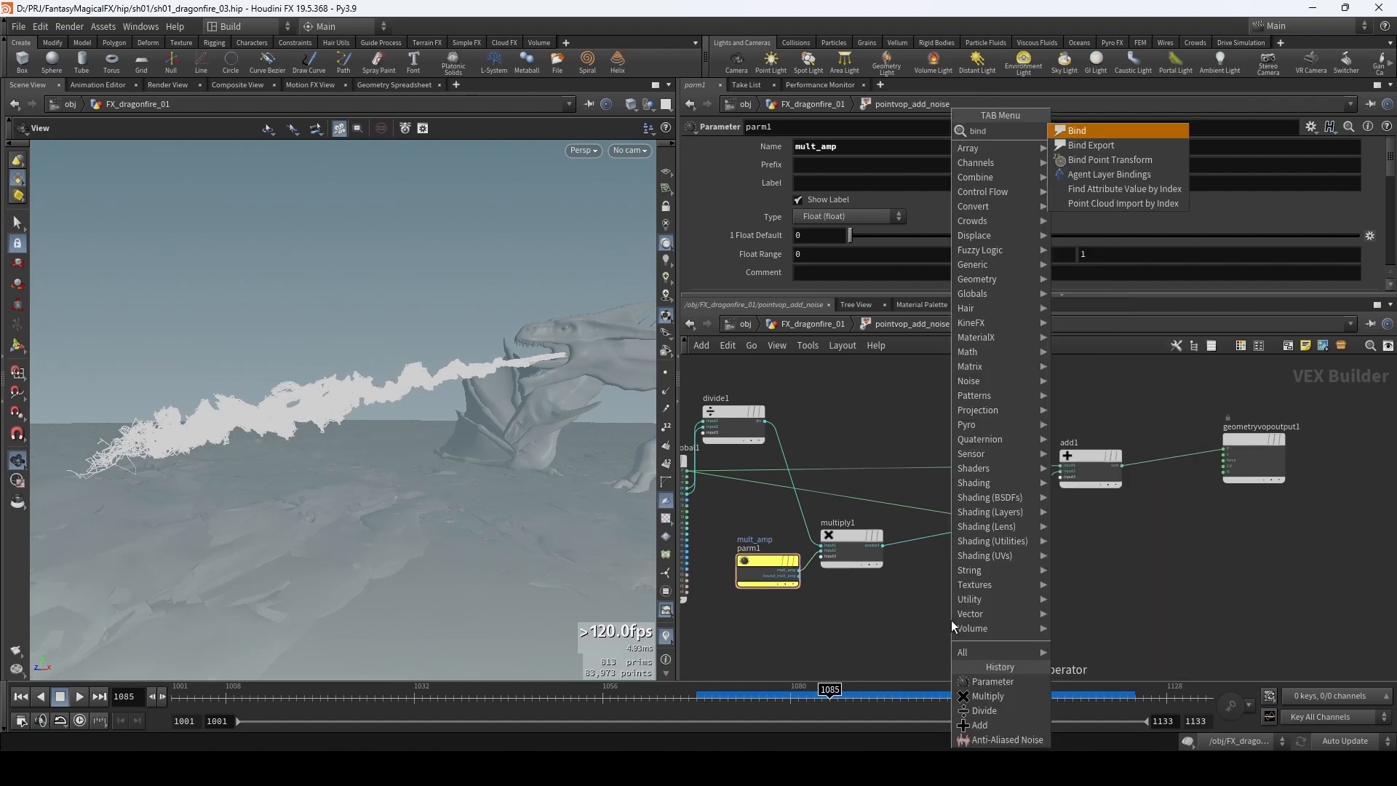
key(Return)
click(951, 620)
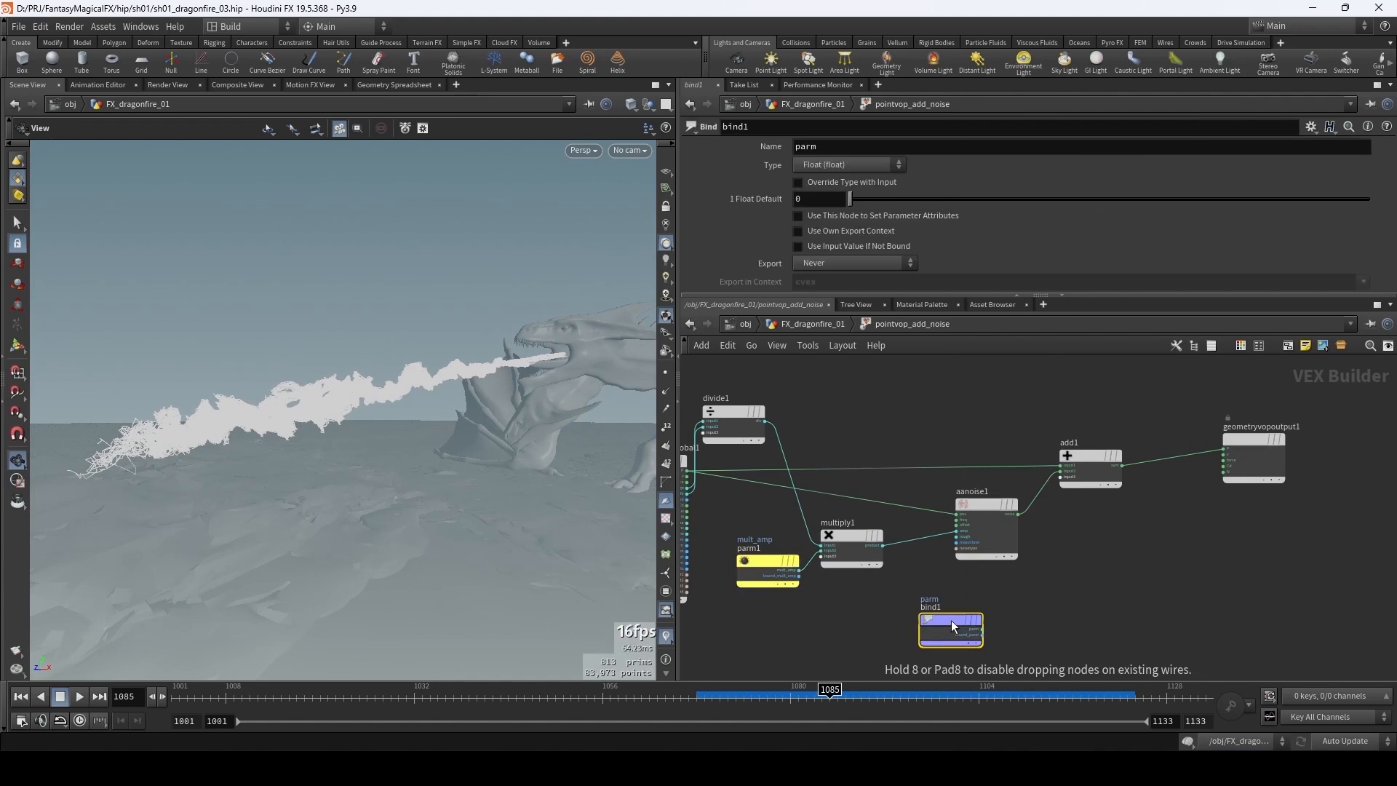
double_click(824, 148)
text(curveu)
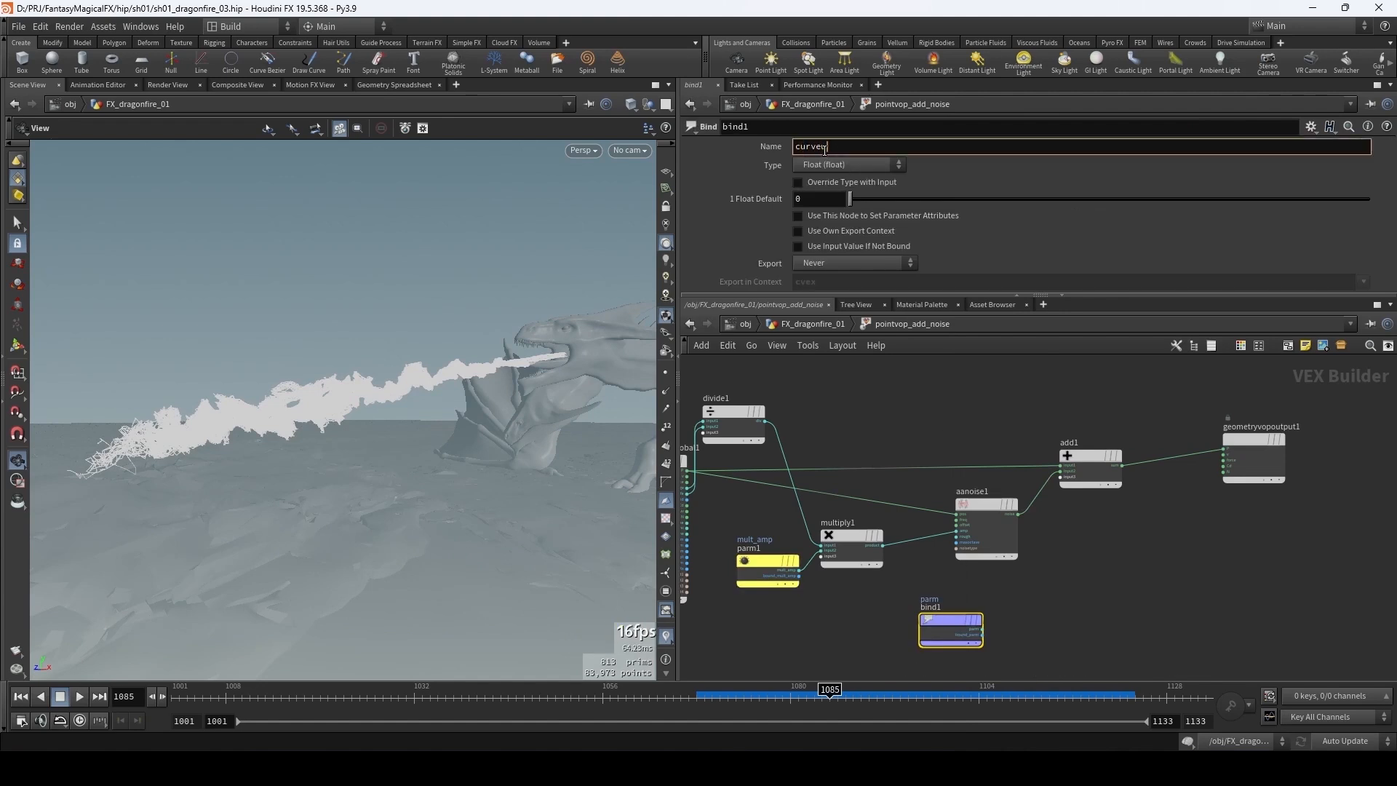
key(Return)
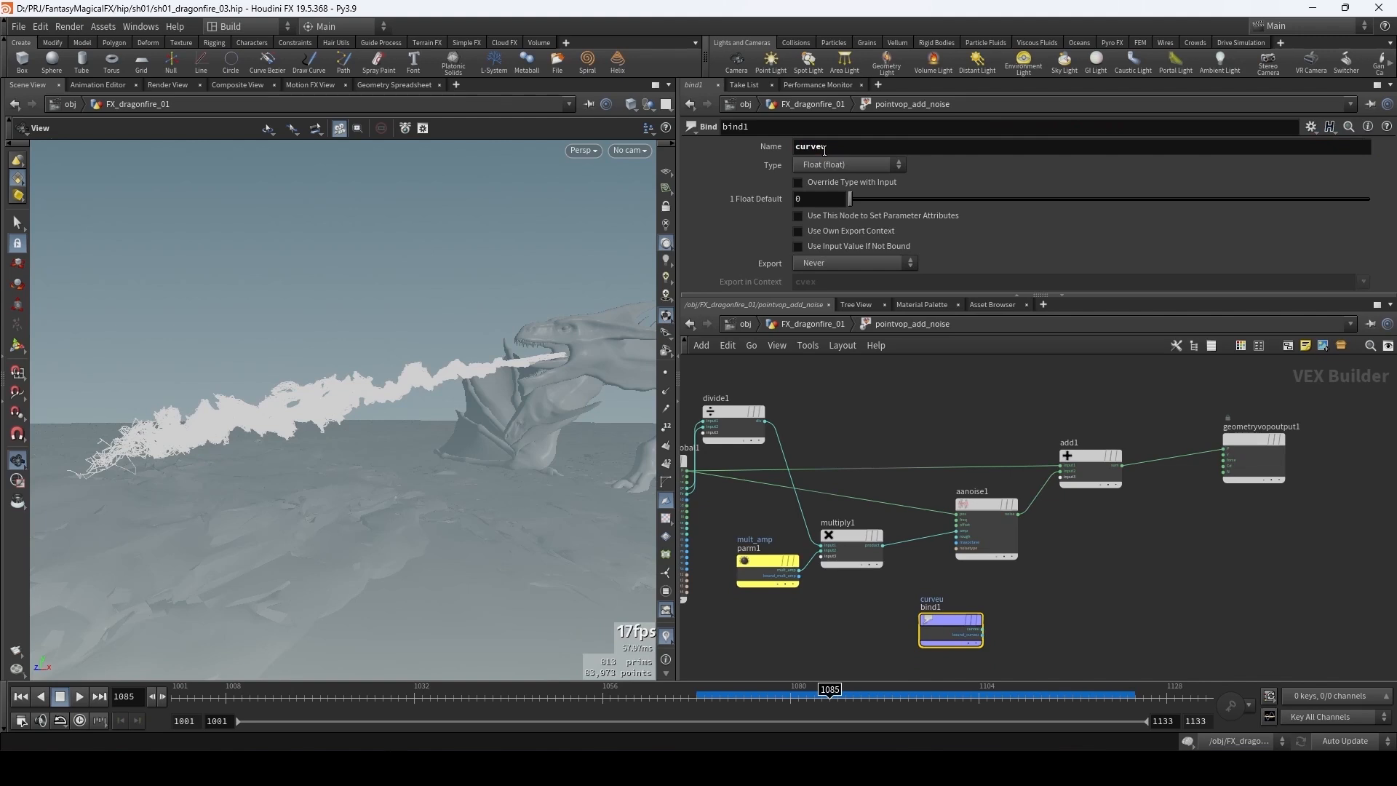
drag(969, 631, 943, 626)
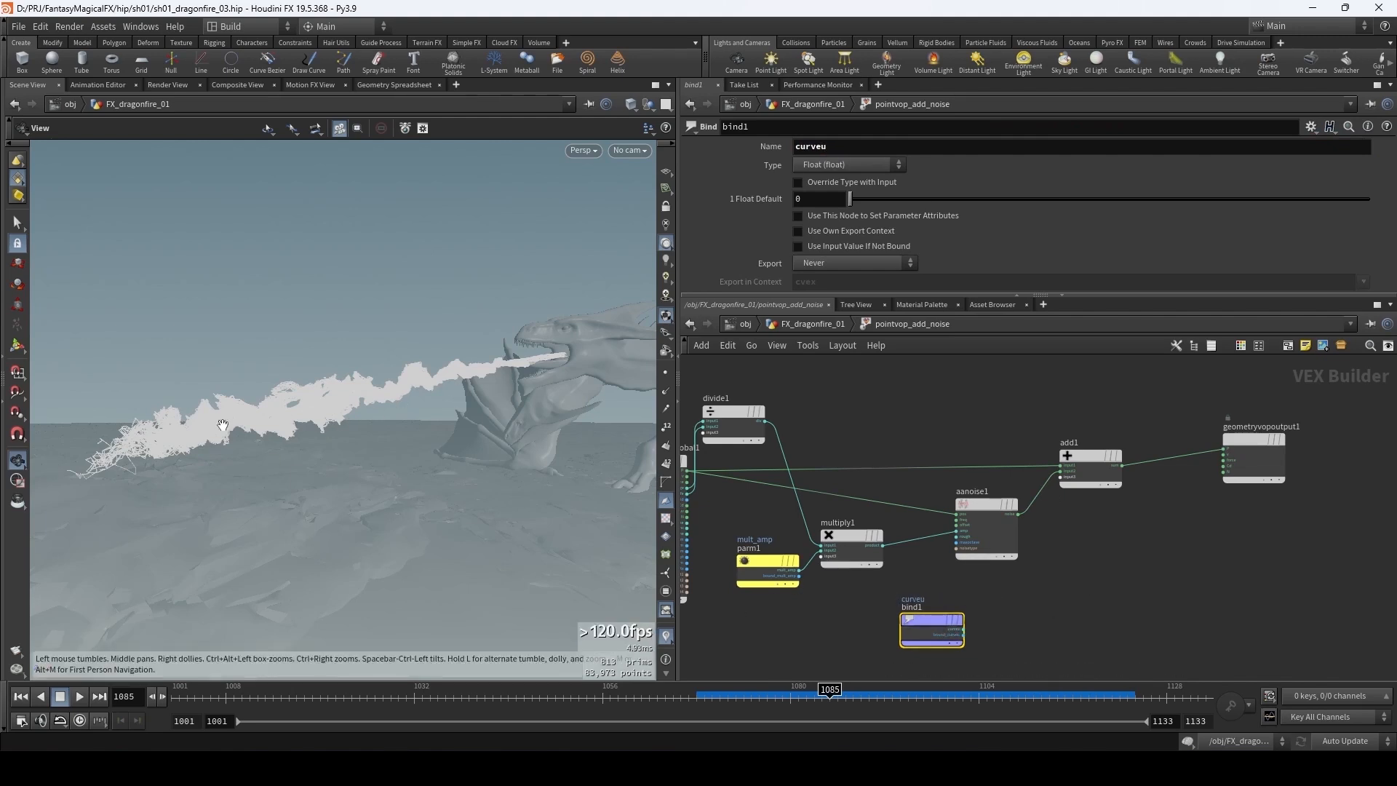
- Insert a Multiply node on the wire between aanoise1 and add1 and connect bind1's curveu output to its input2
drag(364, 434, 191, 411)
middle_drag(1028, 611, 1064, 568)
click(1072, 573)
drag(952, 496, 912, 498)
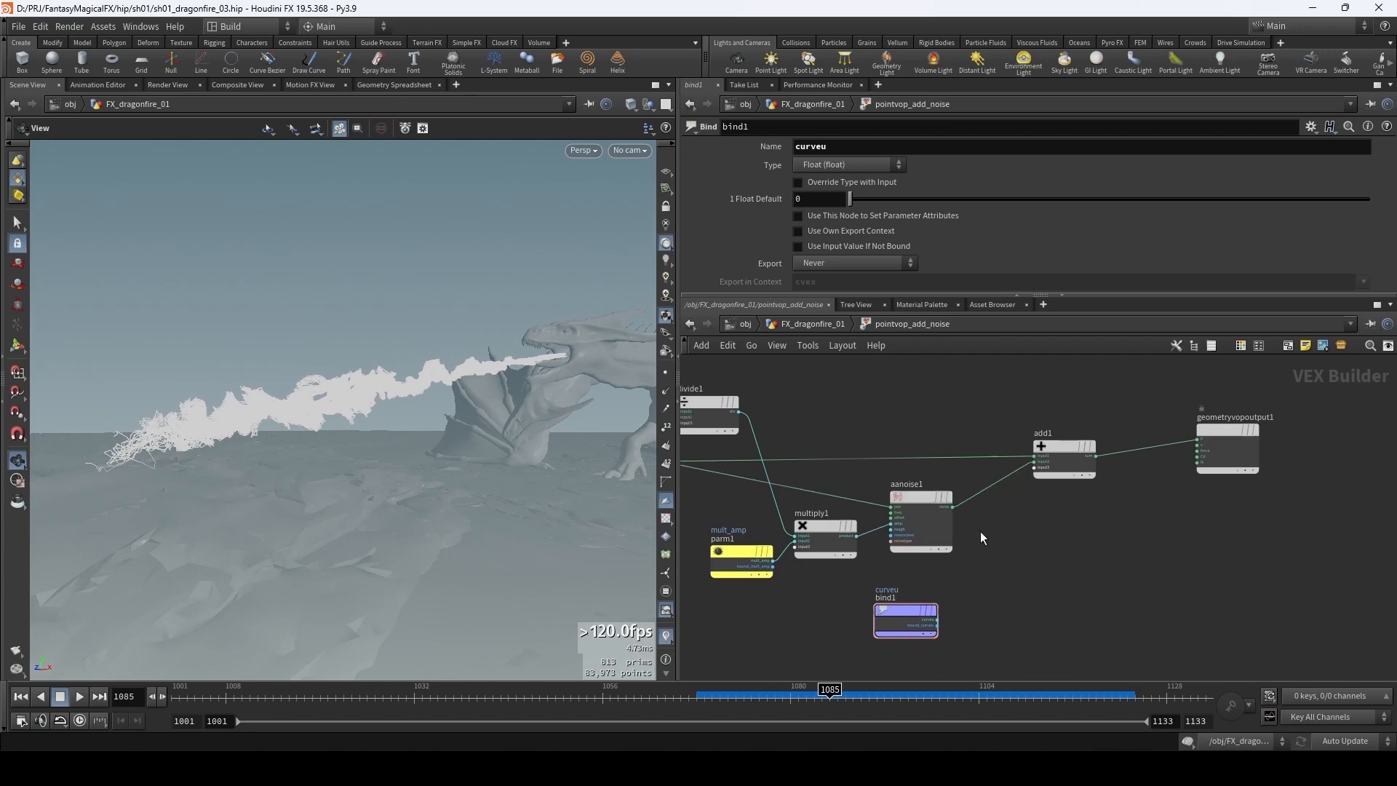
key(Tab)
text(mul)
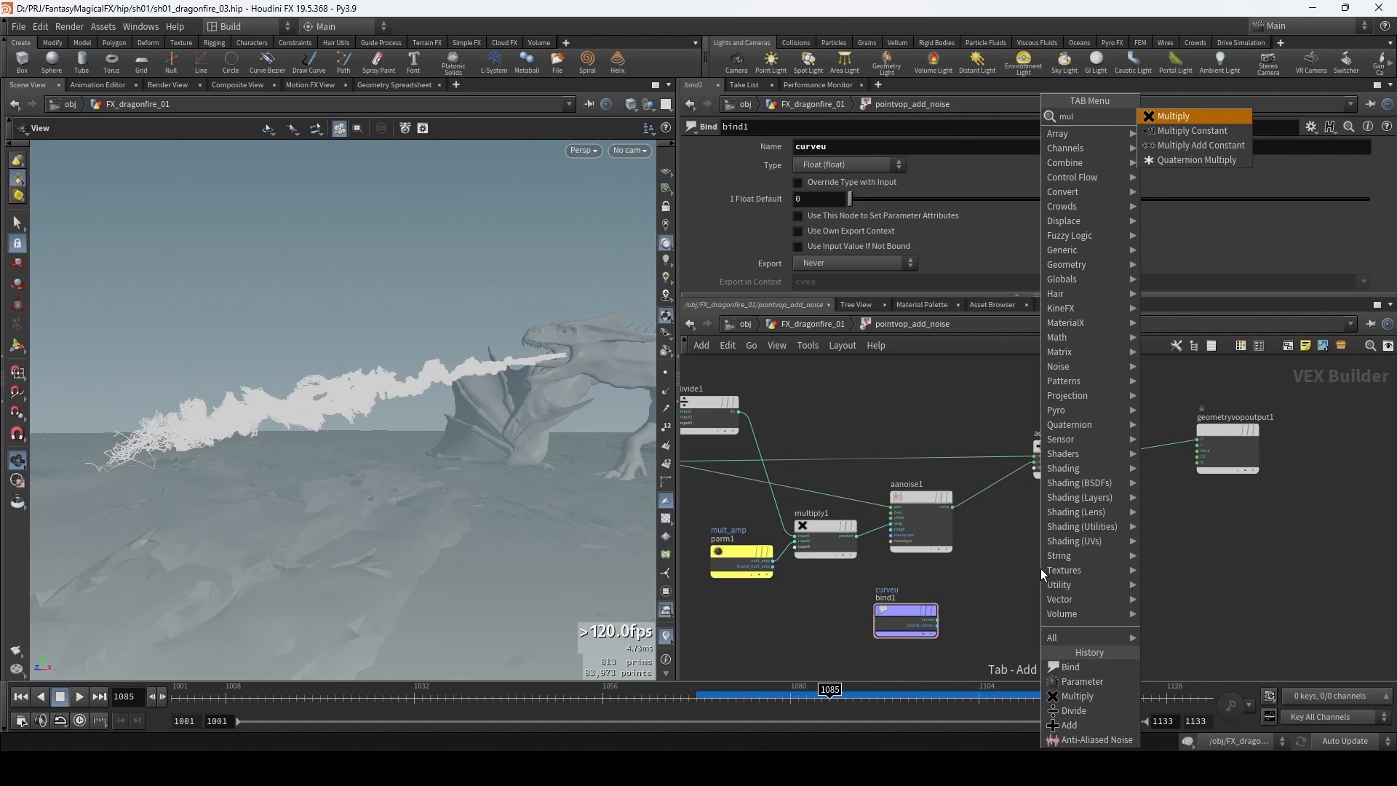
key(Return)
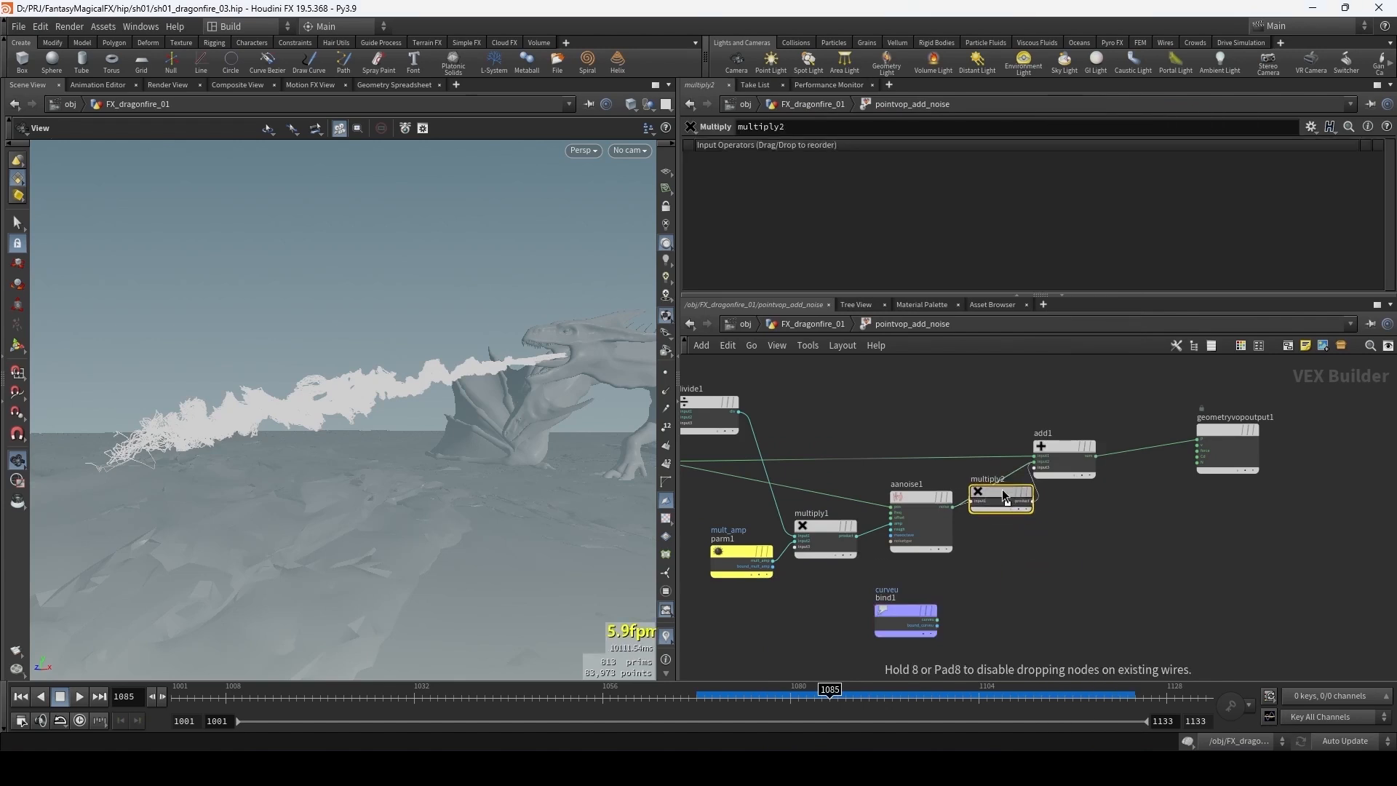
click(1036, 501)
click(1007, 513)
click(937, 620)
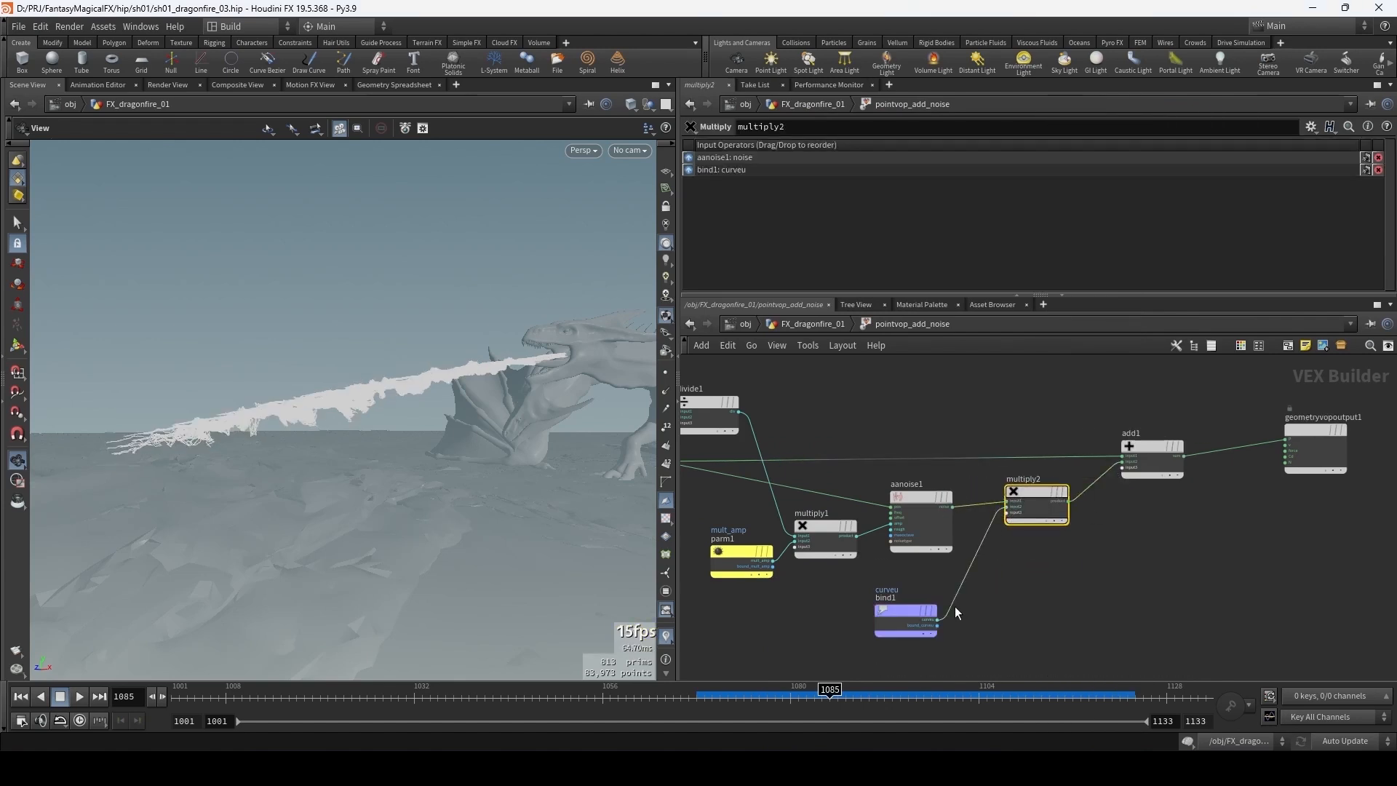
- Spread bind1 and multiply2 apart and insert a Ramp Parameter node on the wire between them
drag(910, 611, 871, 617)
drag(1031, 491, 1065, 488)
key(Tab)
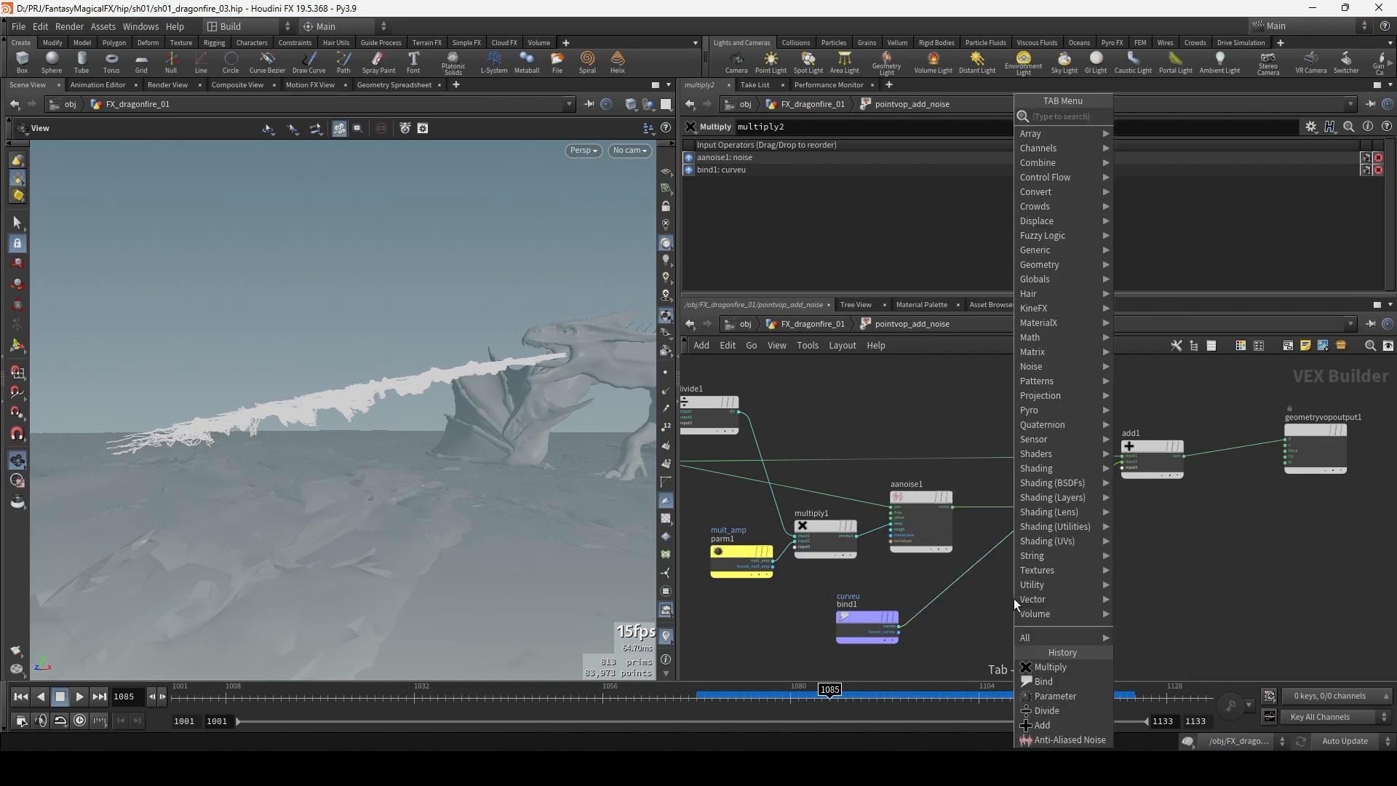
text(ram)
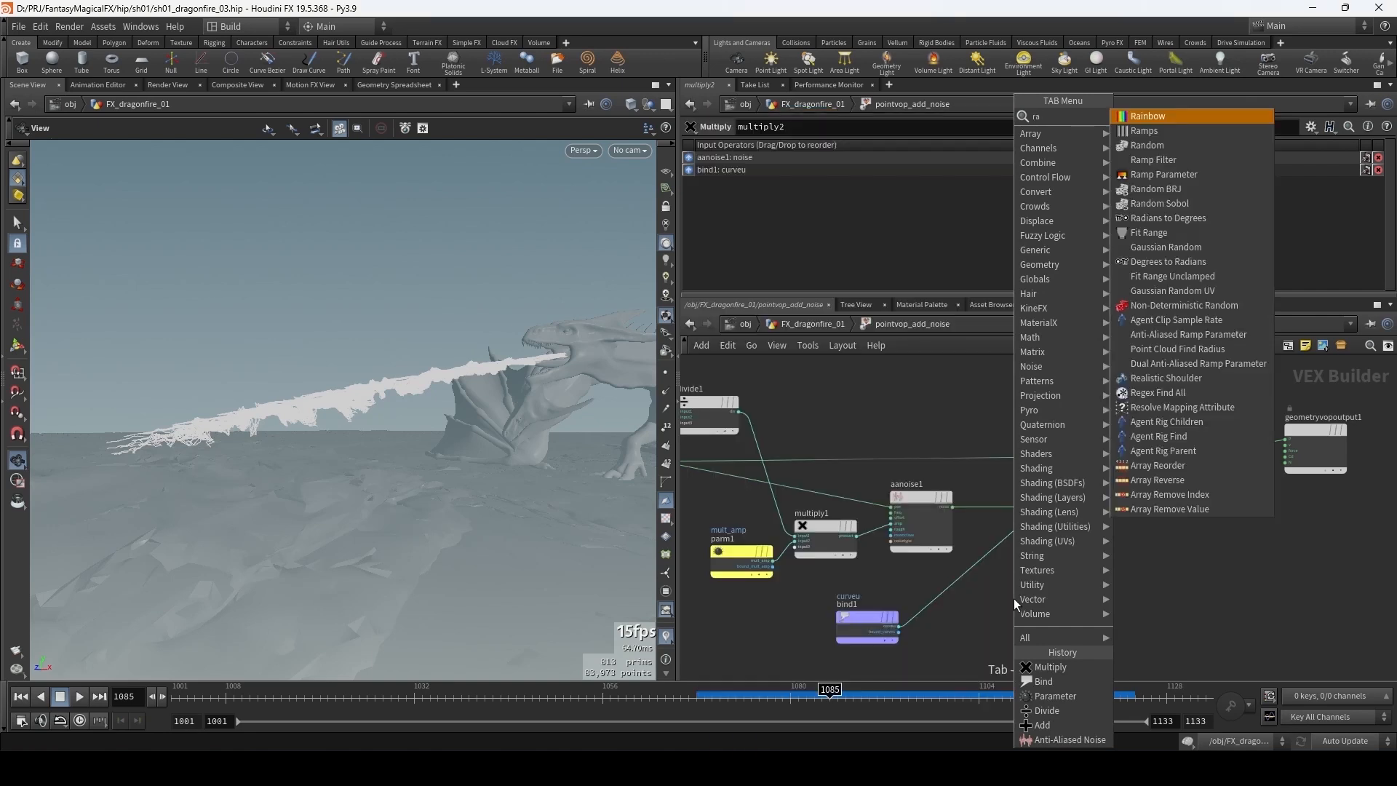
key(Down)
key(Down)
key(Return)
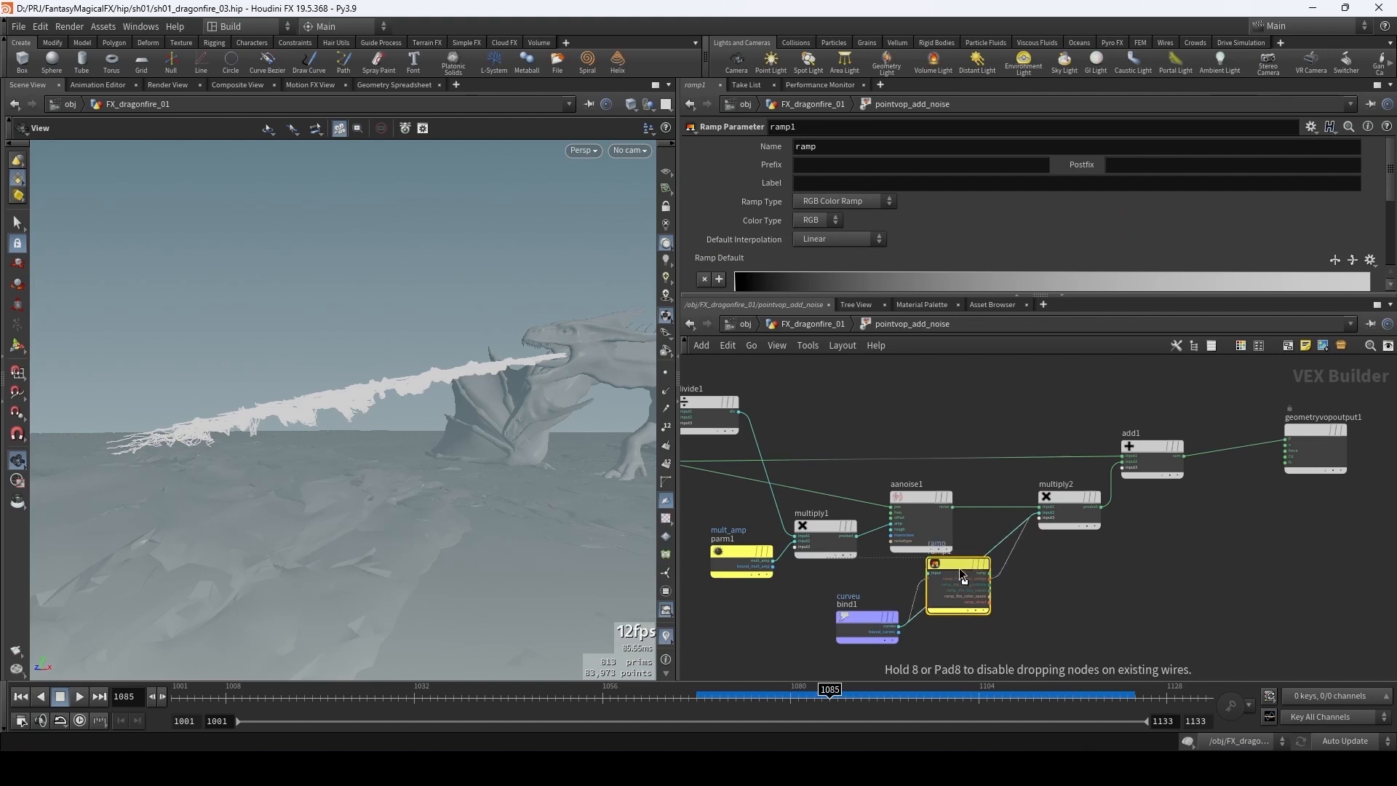
click(981, 587)
drag(982, 590, 978, 613)
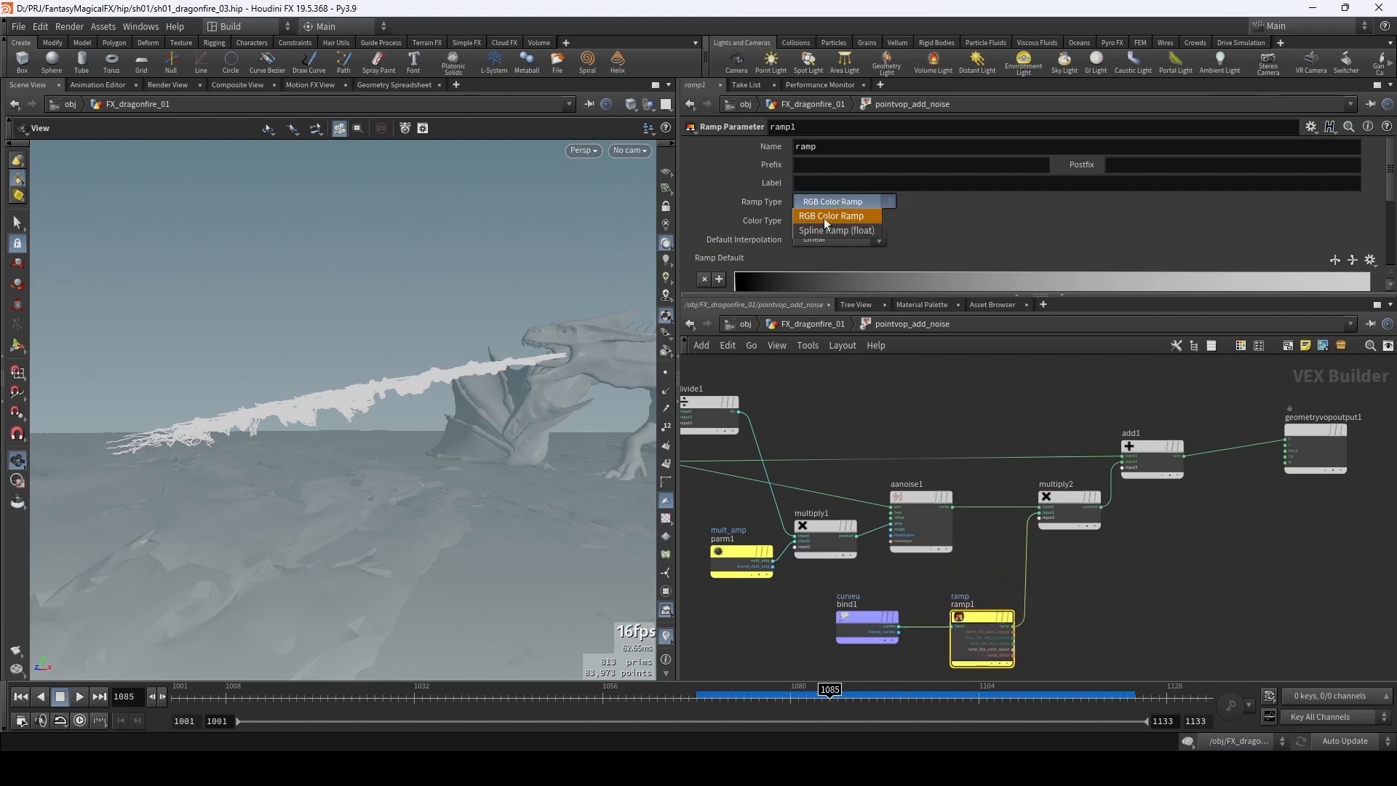
- Set ramp1's Ramp Type to Spline Ramp (float) and its Name to ramp_curveu
click(810, 231)
click(899, 147)
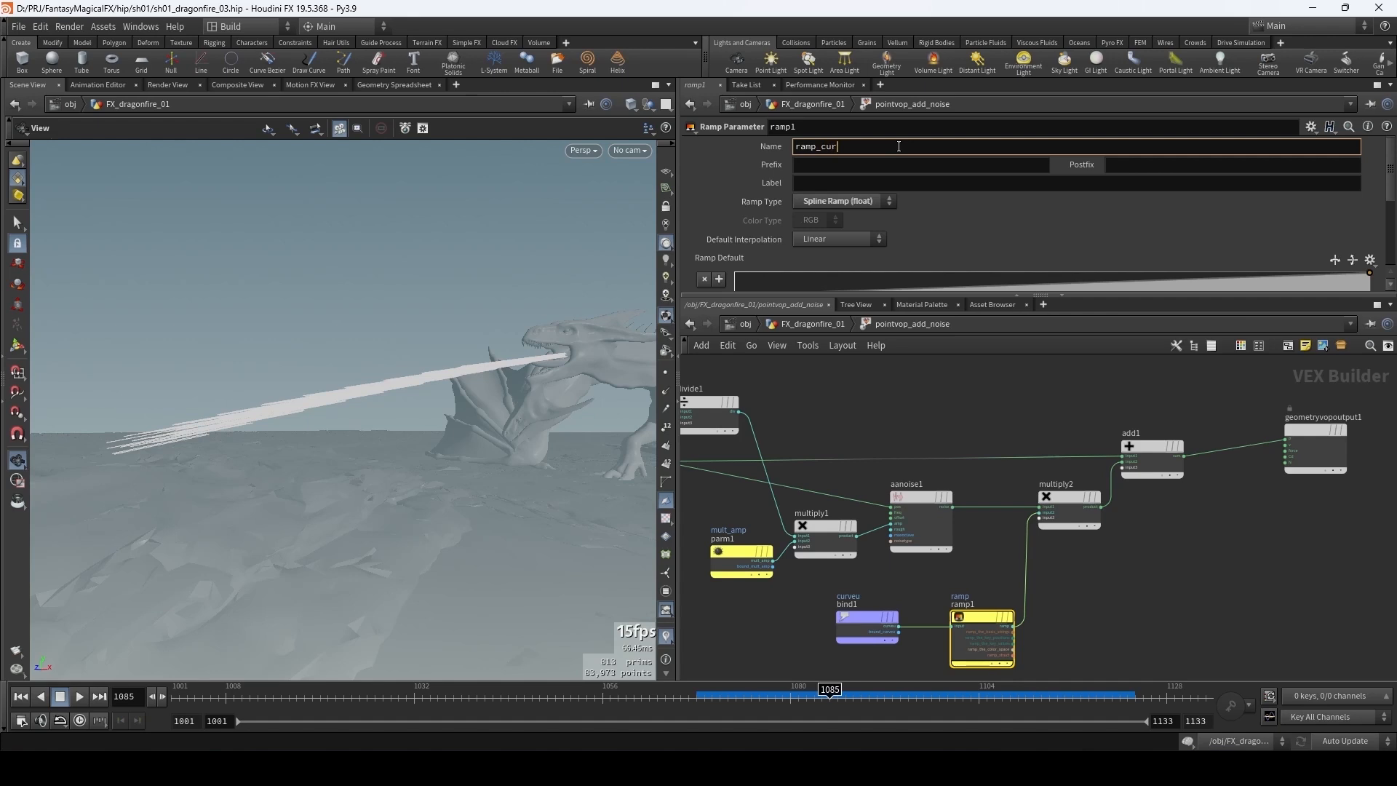
text(_curveu)
key(Return)
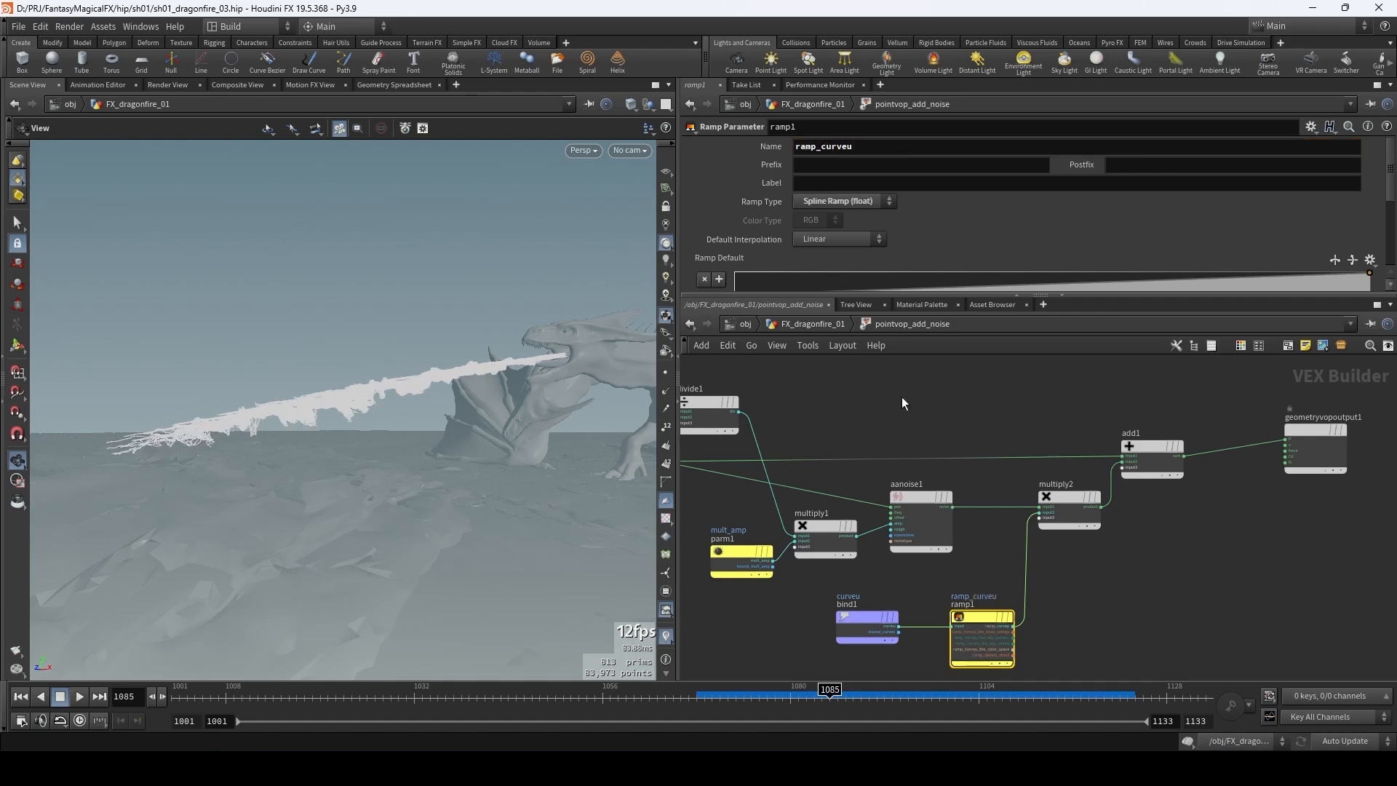
- In the FX_dragonfire_01 network, invert ramp_curveu on pointvop_add_noise, with value 1 at position 0 and value 0 at position 1
click(810, 324)
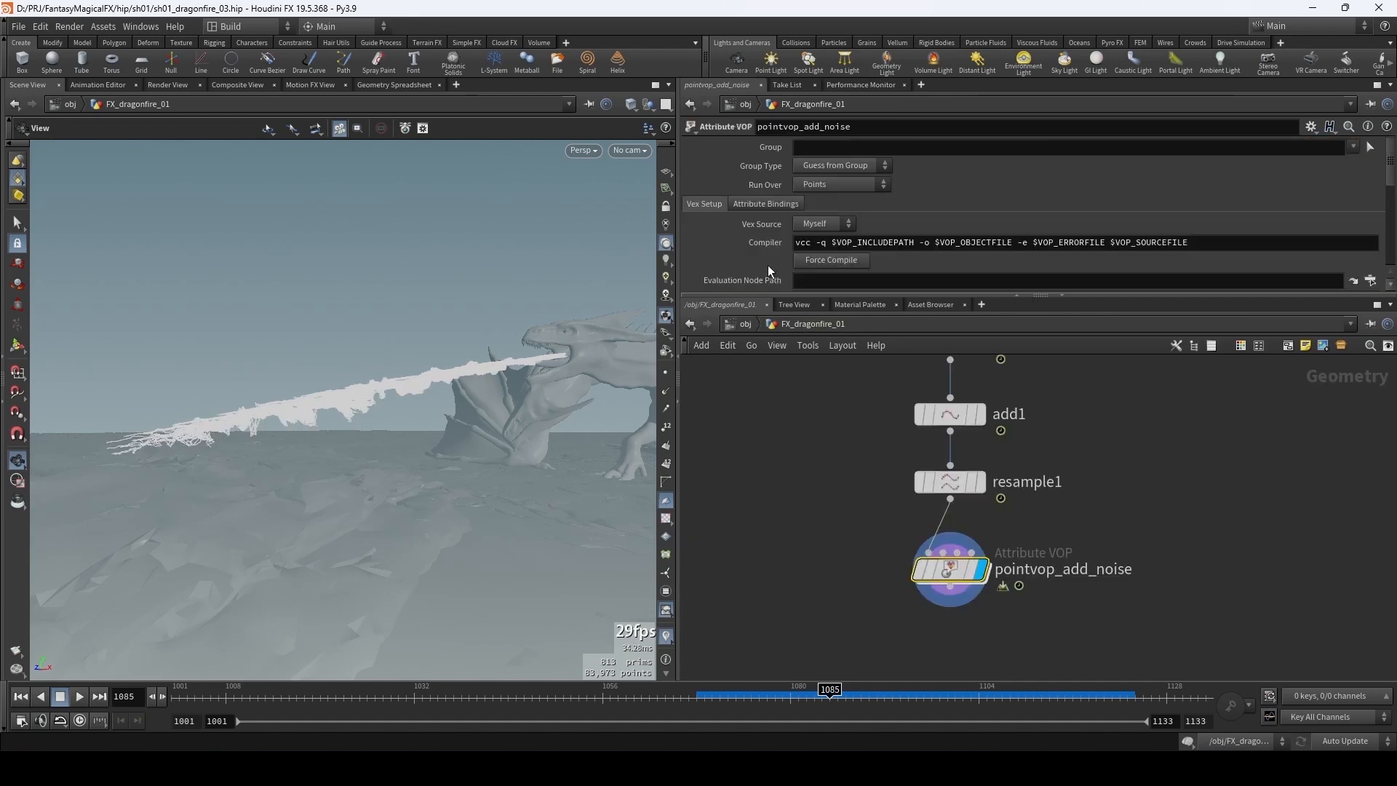
scroll(767, 265, down, 5)
drag(1121, 296, 1120, 362)
scroll(739, 192, down, 1)
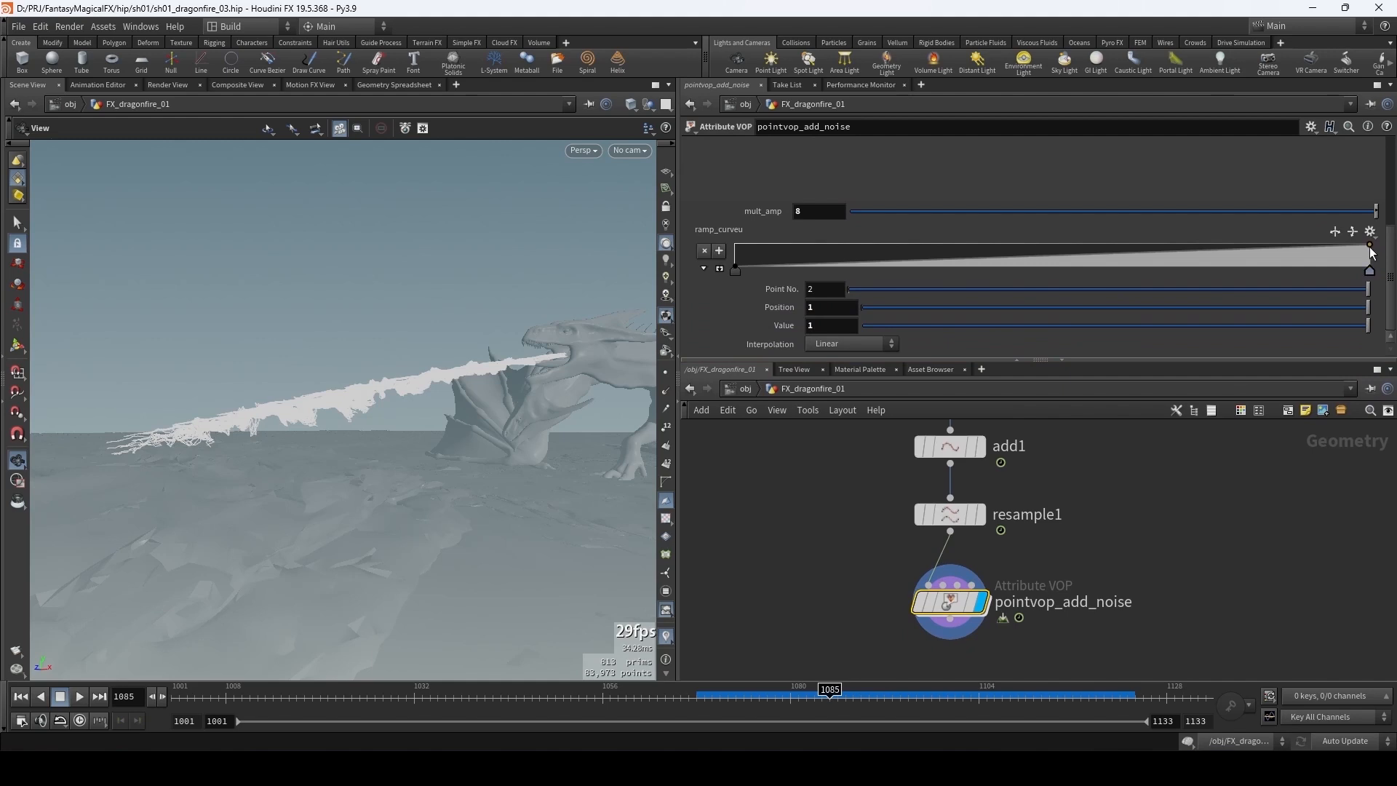
drag(1372, 251, 1380, 280)
click(735, 265)
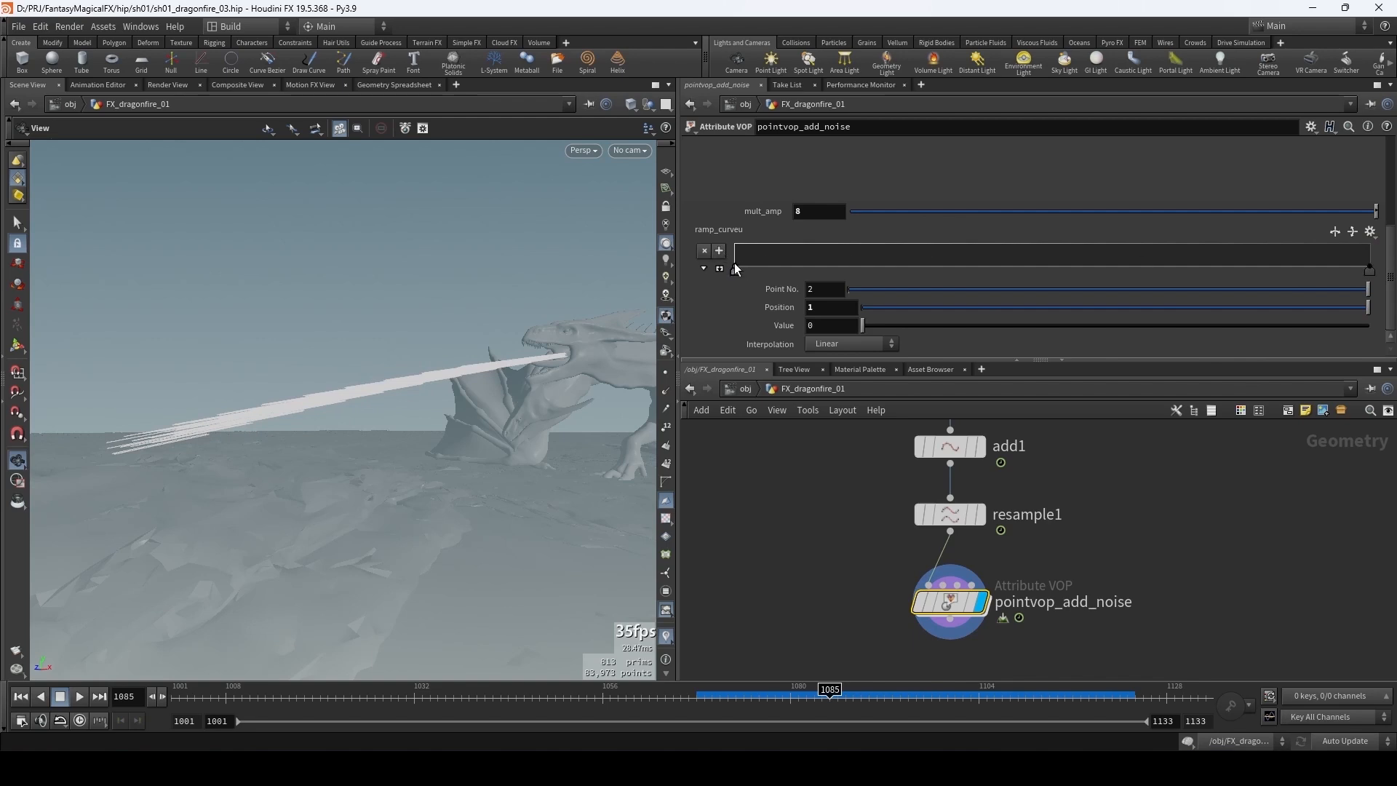
click(704, 251)
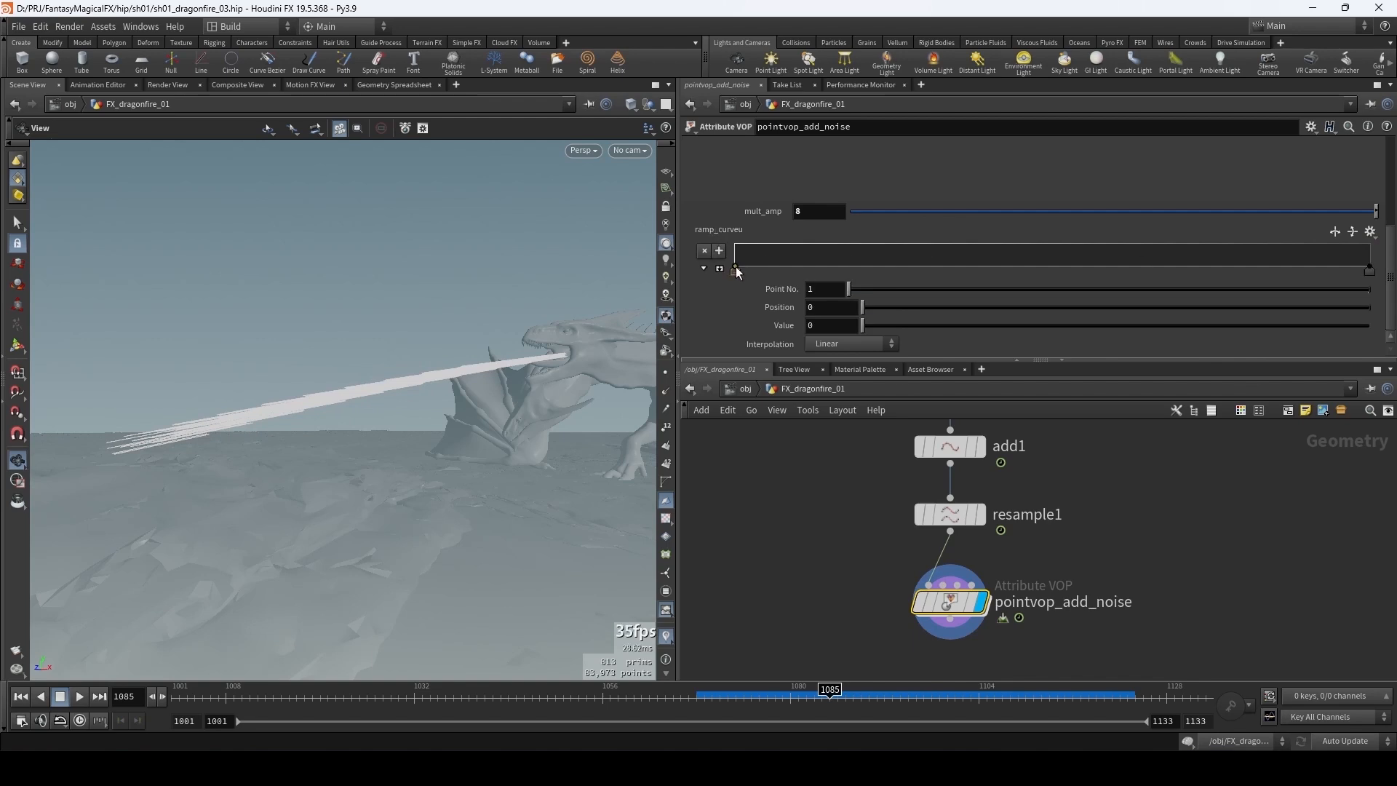
drag(734, 267, 732, 246)
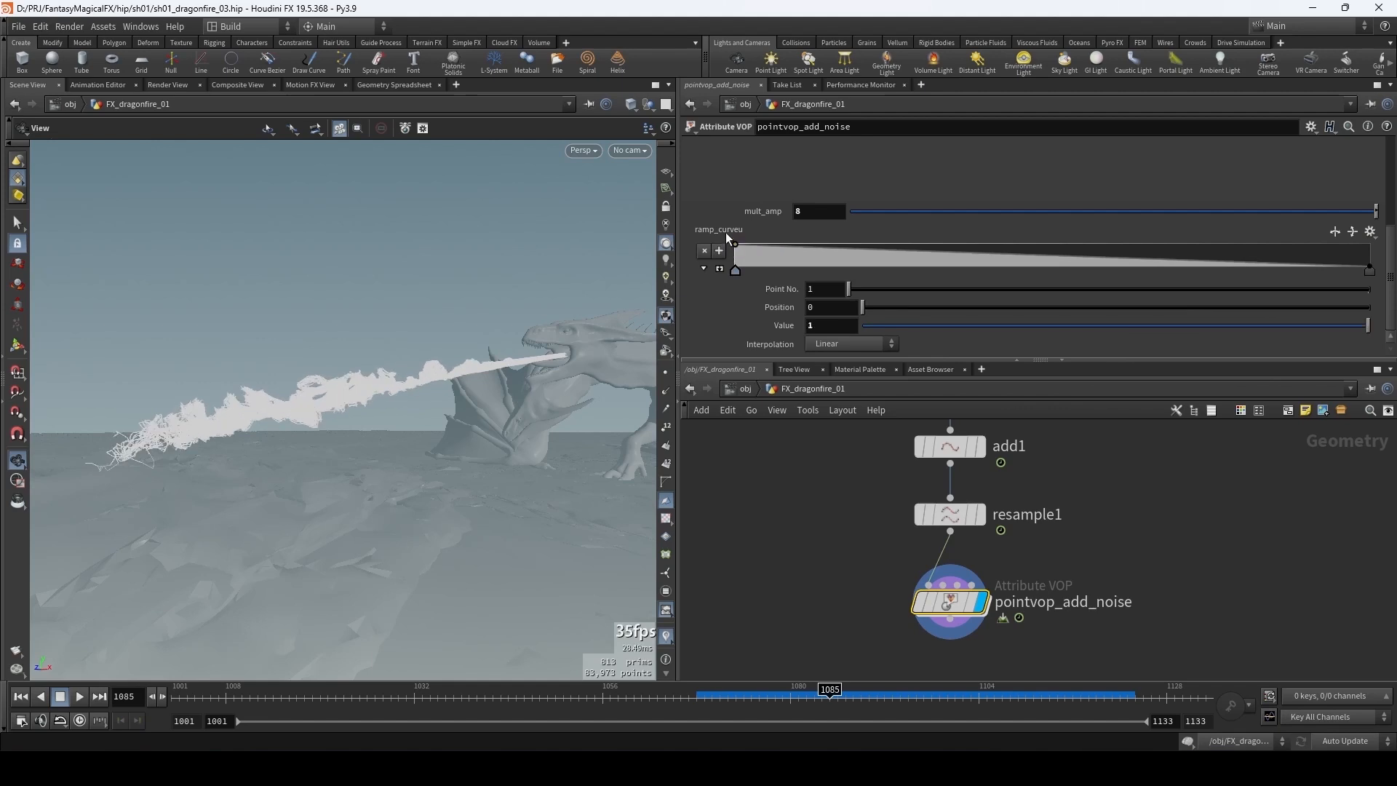
mouse_move(884, 254)
mouse_down()
mouse_move(836, 263)
mouse_move(801, 243)
mouse_move(1216, 259)
mouse_move(1237, 243)
mouse_move(1067, 221)
mouse_move(1006, 237)
mouse_move(1085, 357)
mouse_up()
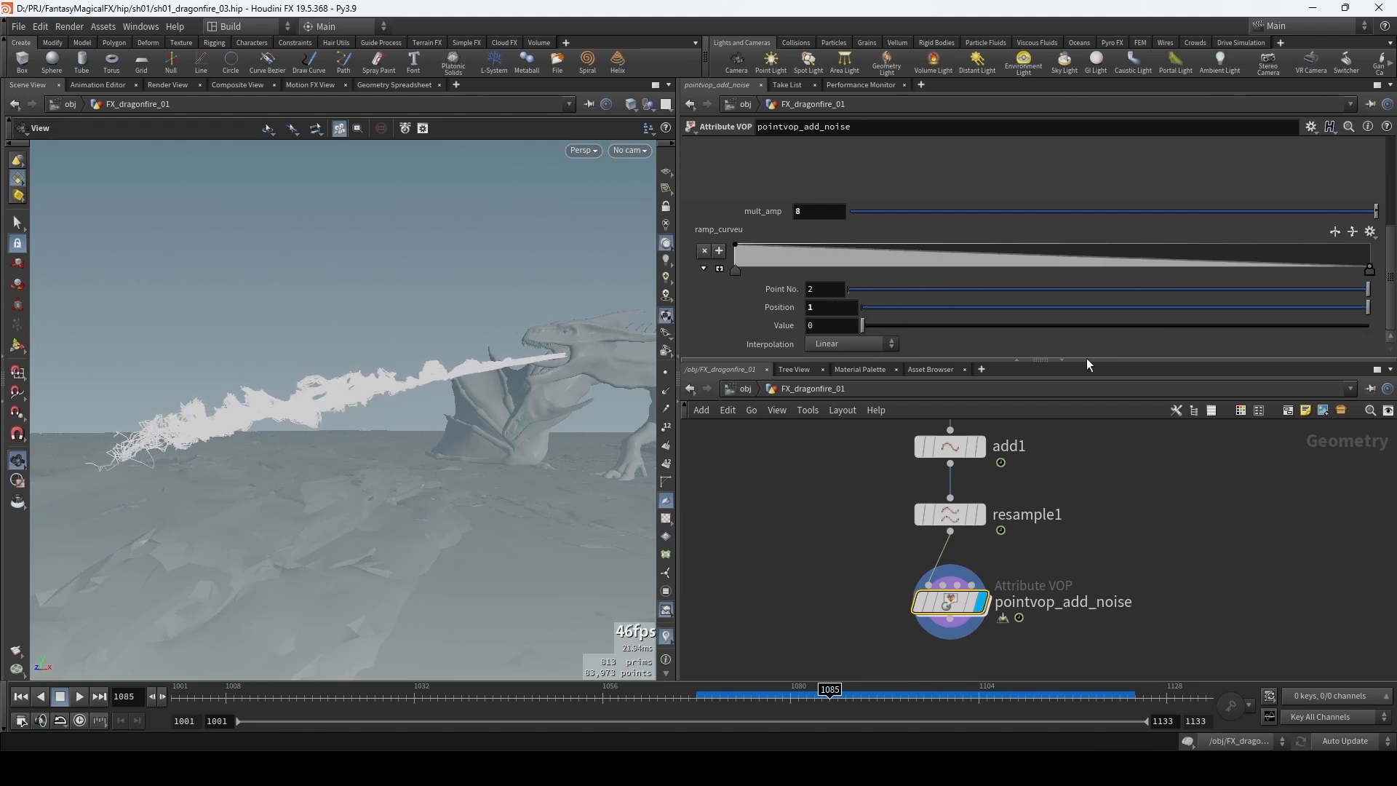
click(735, 272)
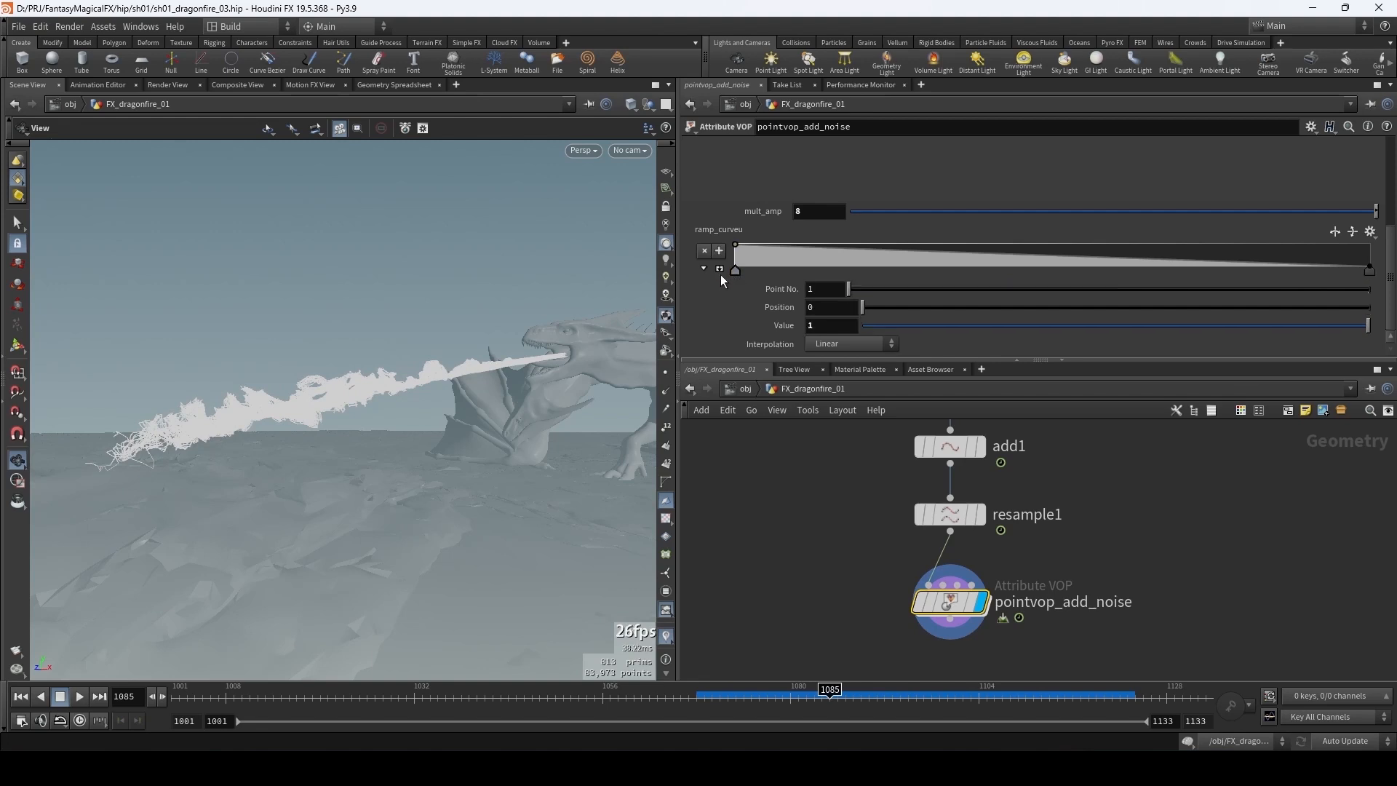
drag(399, 405, 505, 436)
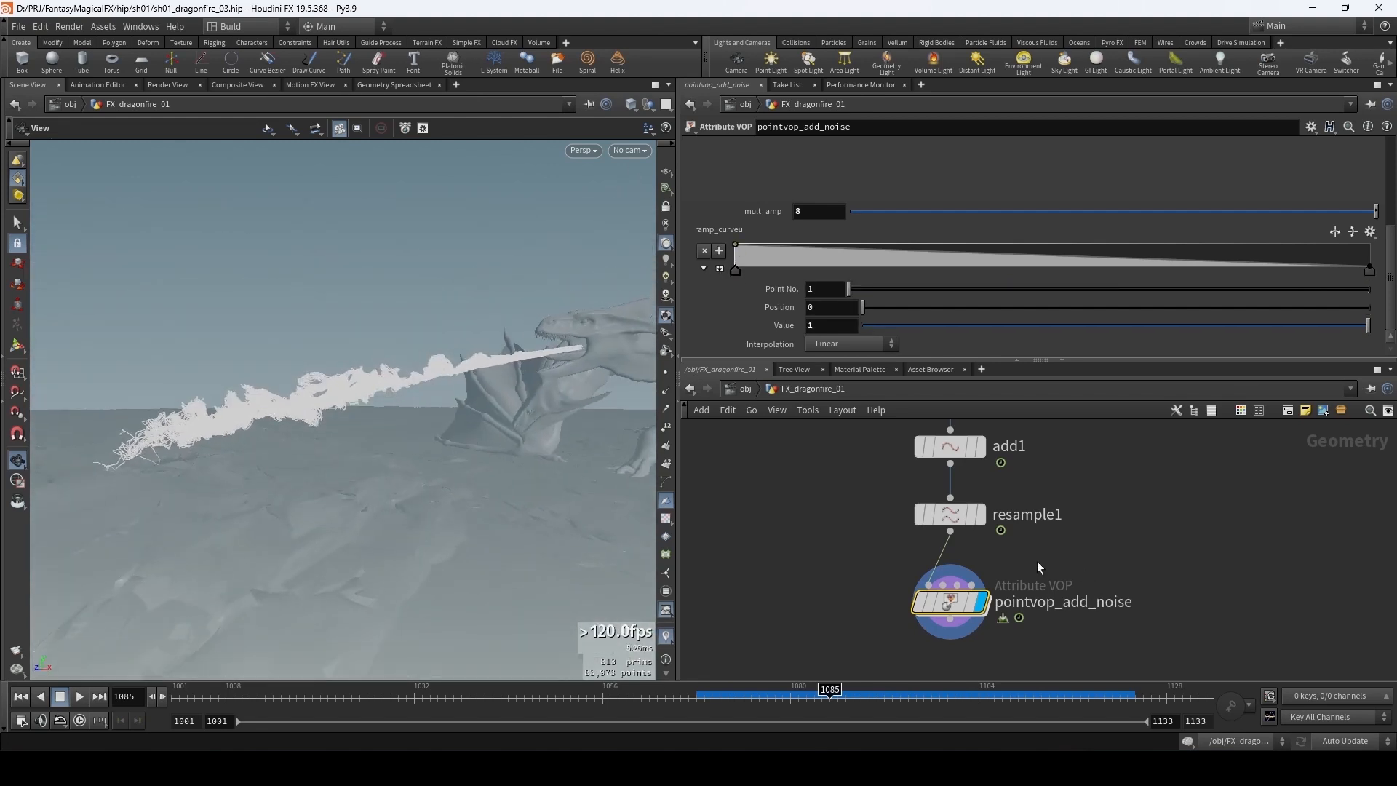
- Reopen the pointvop_add_noise network and create input parameters for the aanoise1 node
middle_drag(1036, 560, 1062, 530)
double_click(982, 566)
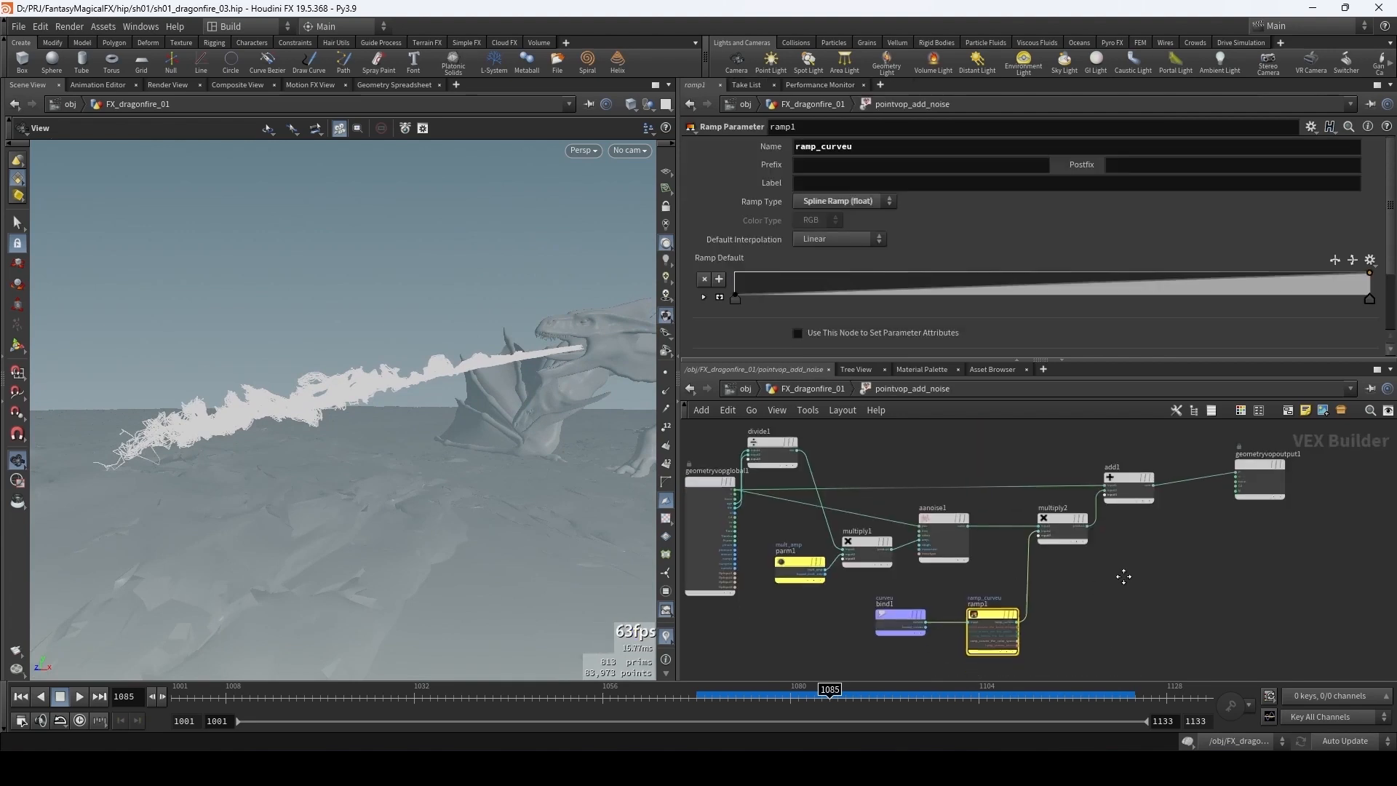
middle_drag(1116, 664, 1147, 554)
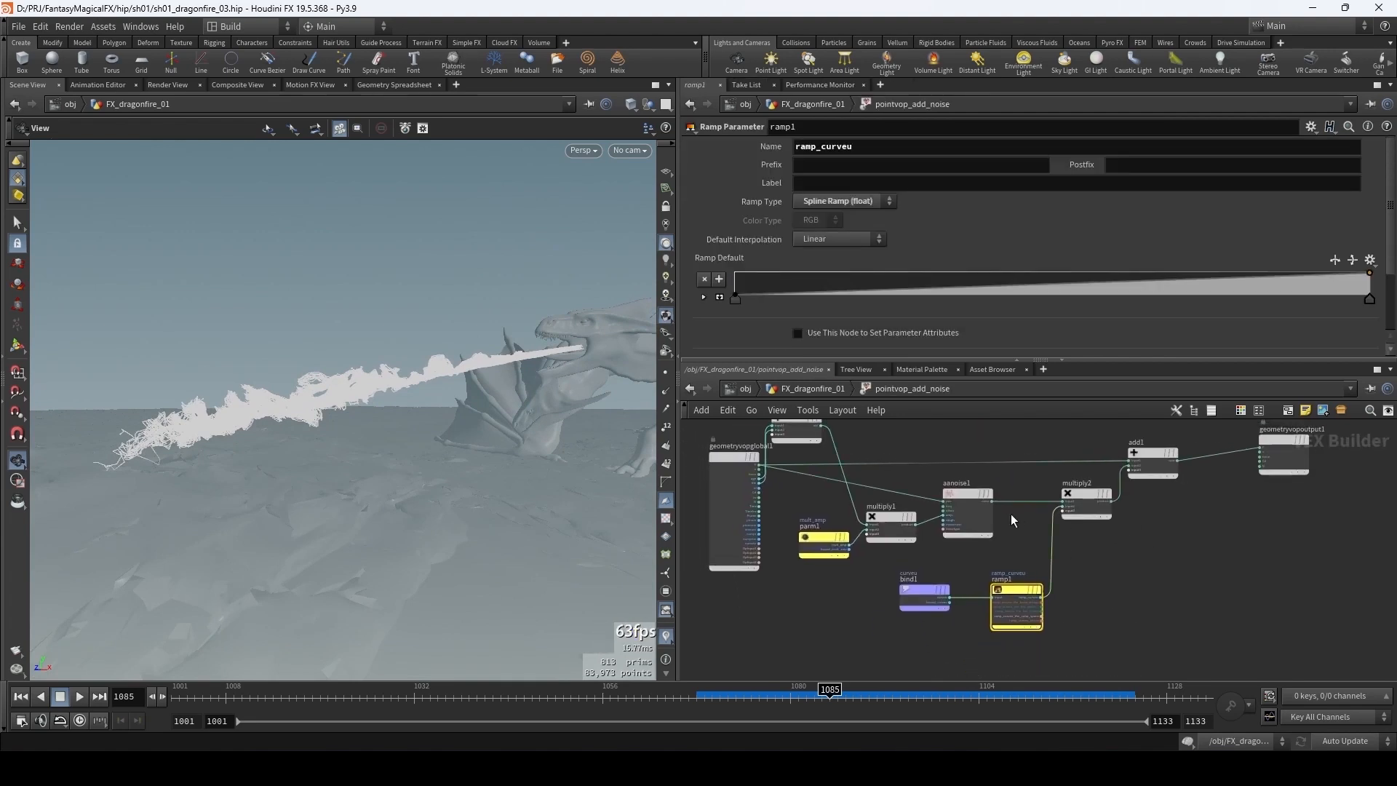
click(1049, 437)
click(959, 494)
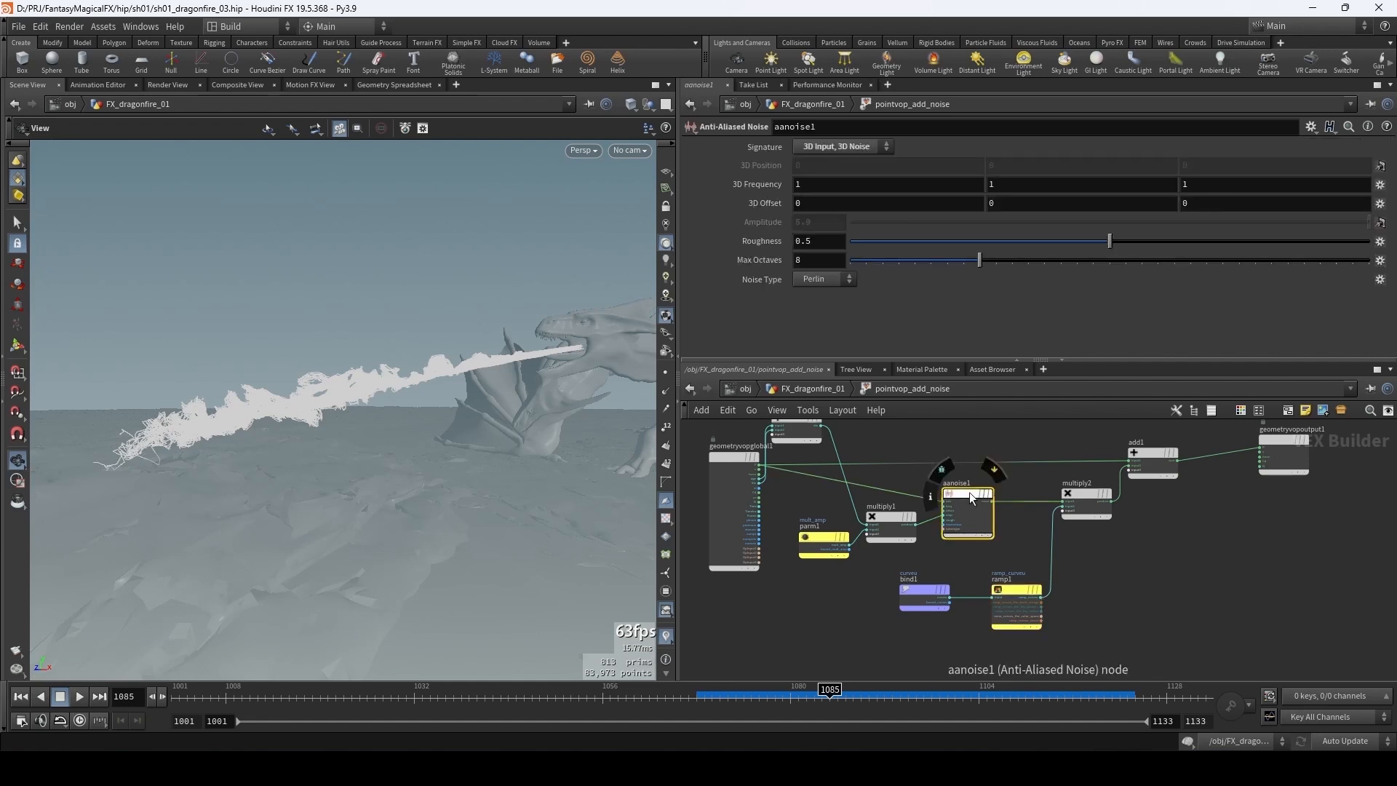
scroll(911, 521, up, 3)
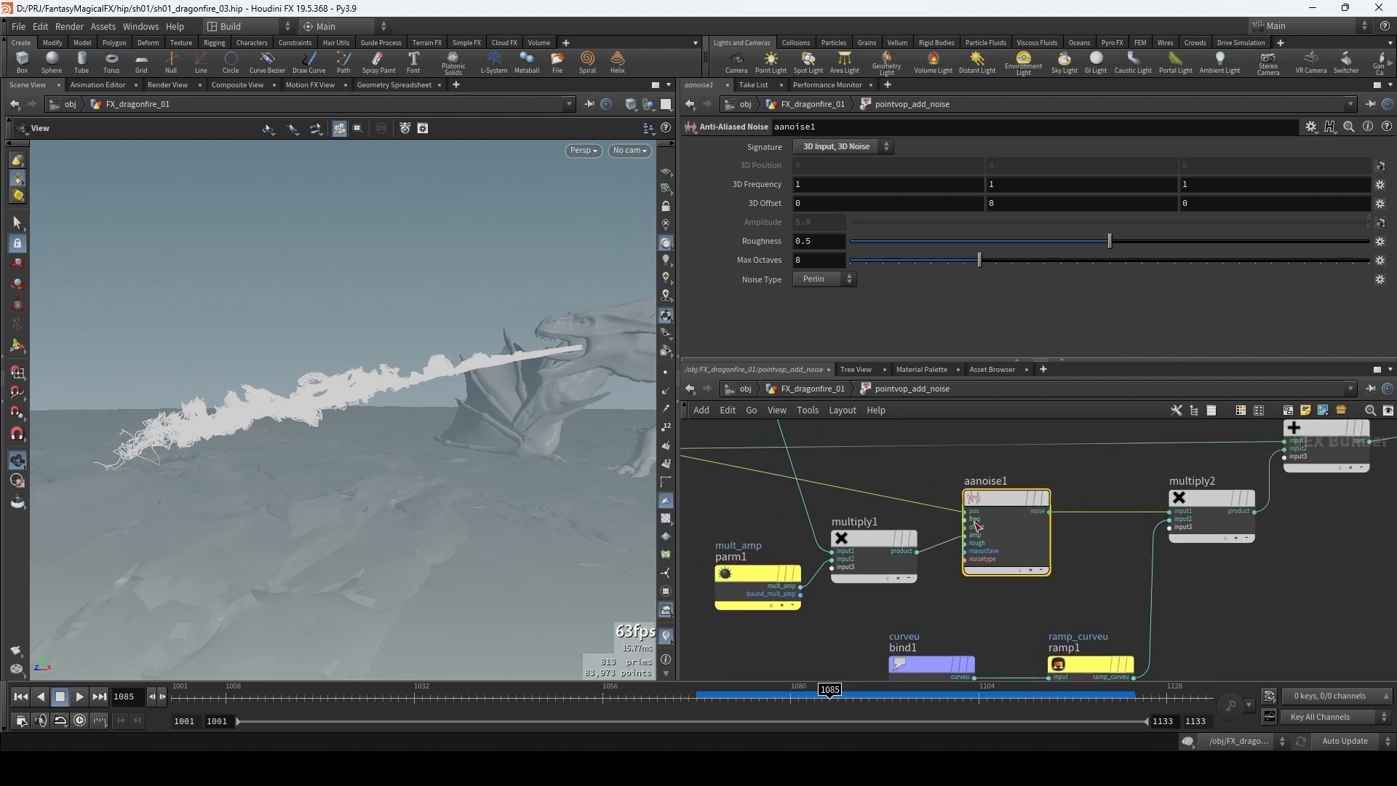
scroll(978, 525, up, 1)
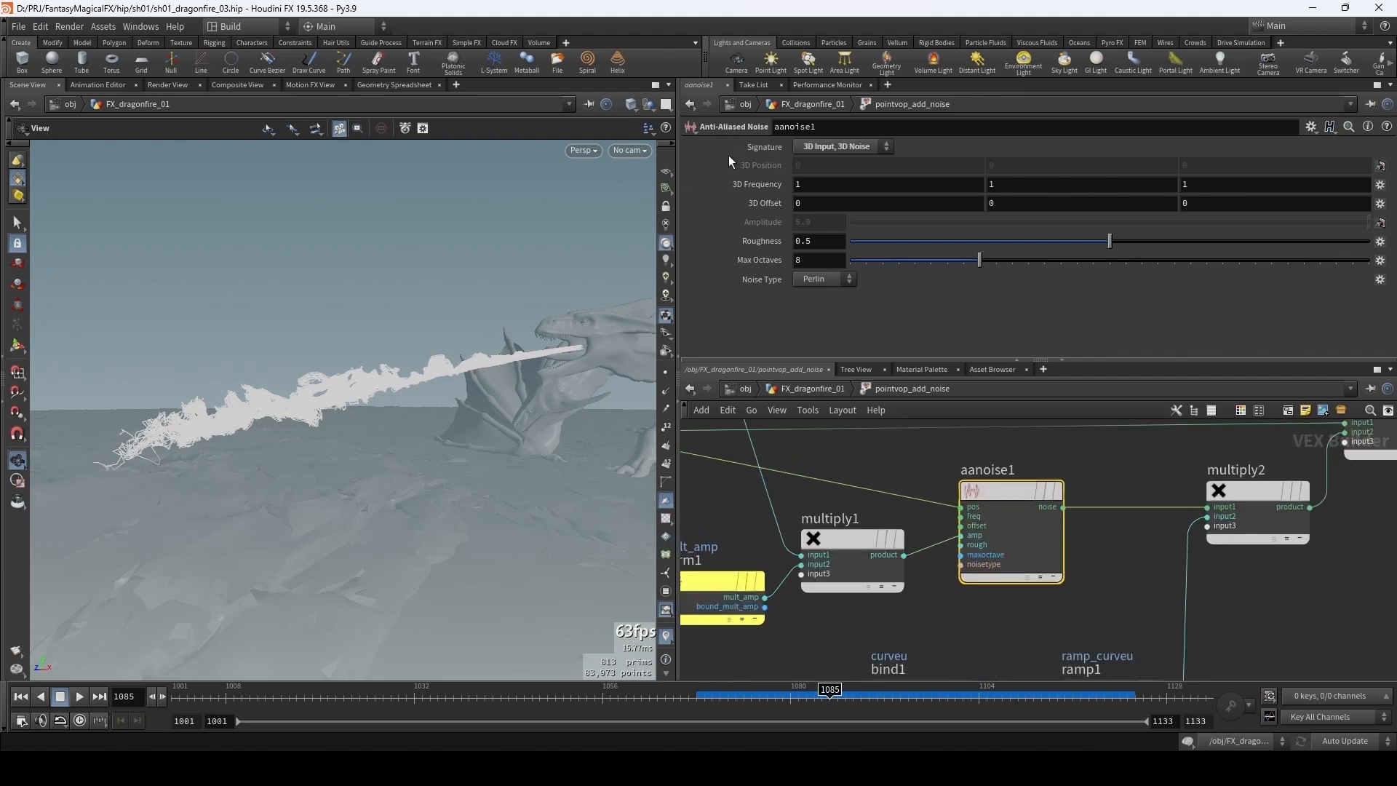
right_click(993, 489)
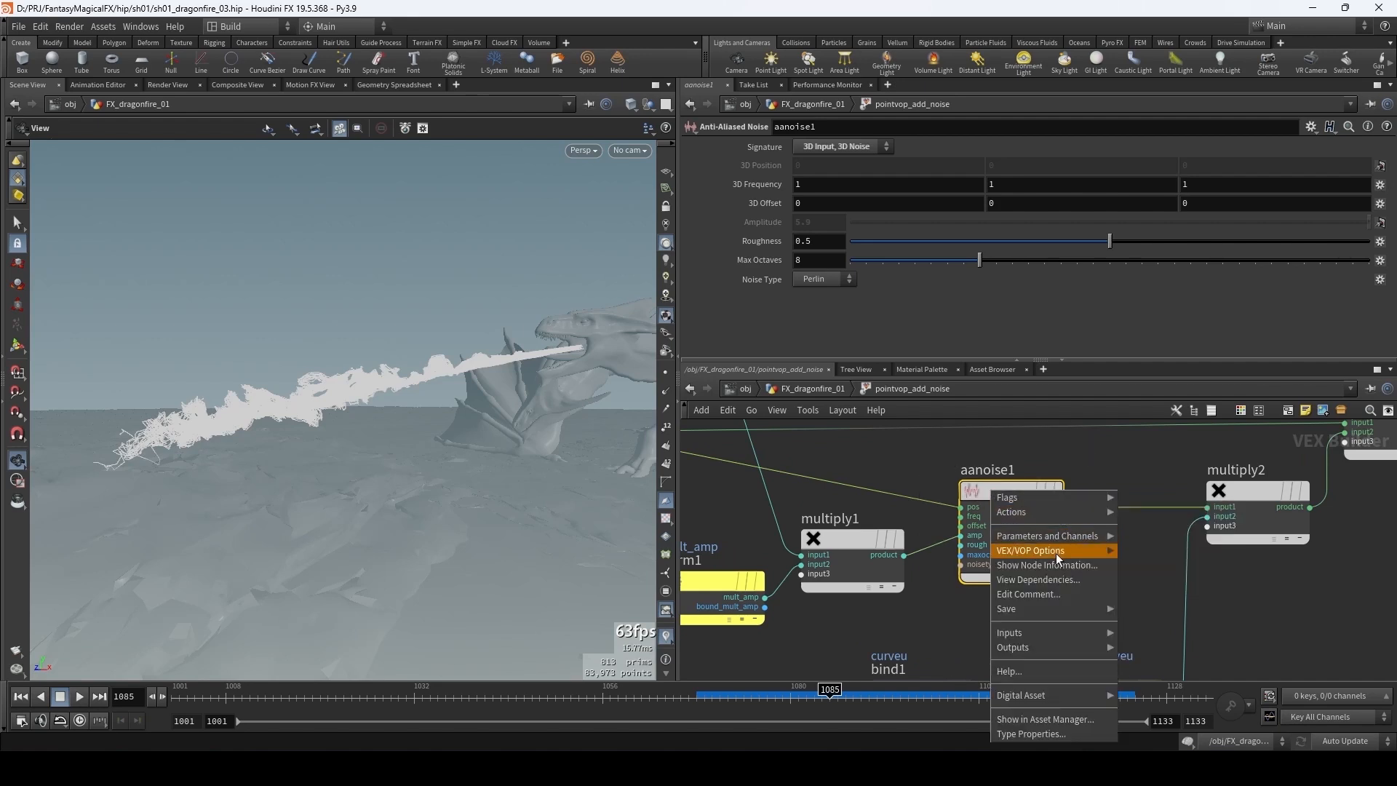
mouse_move(1055, 553)
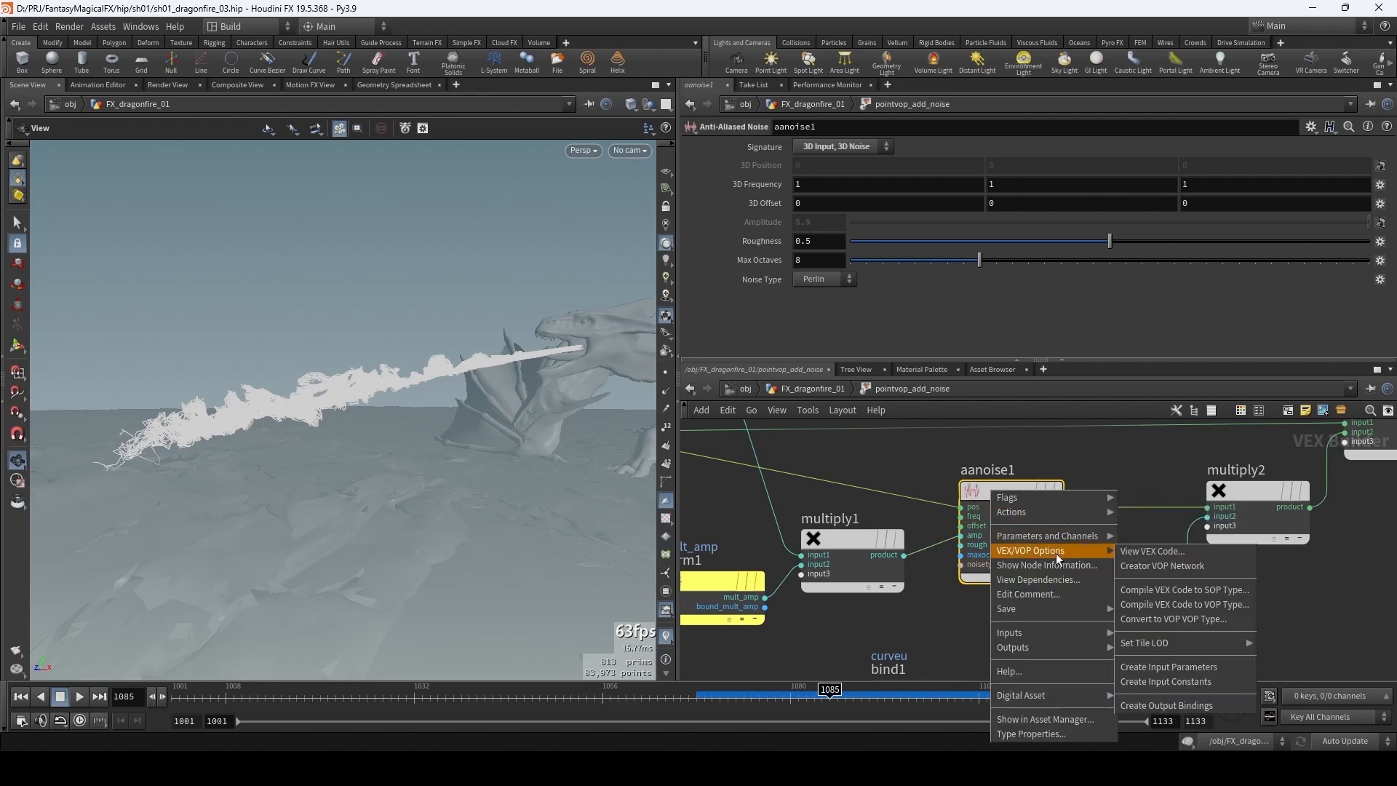
click(1162, 667)
- Return to the FX_dragonfire_01 network and set the noise Frequency on pointvop_add_noise to 1.2 in all three components
click(793, 389)
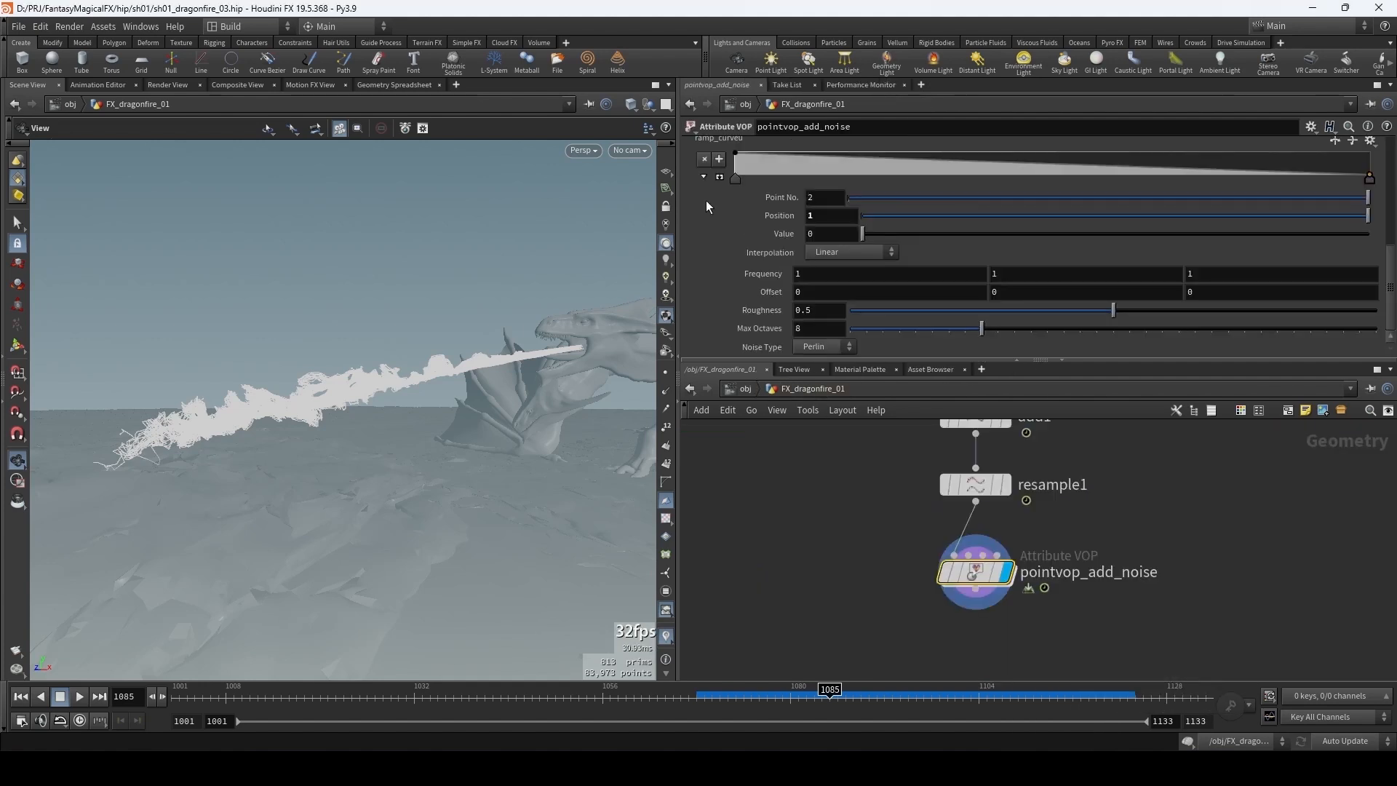
mouse_move(739, 274)
middle_down()
mouse_move(874, 272)
mouse_move(720, 278)
mouse_move(763, 275)
middle_up()
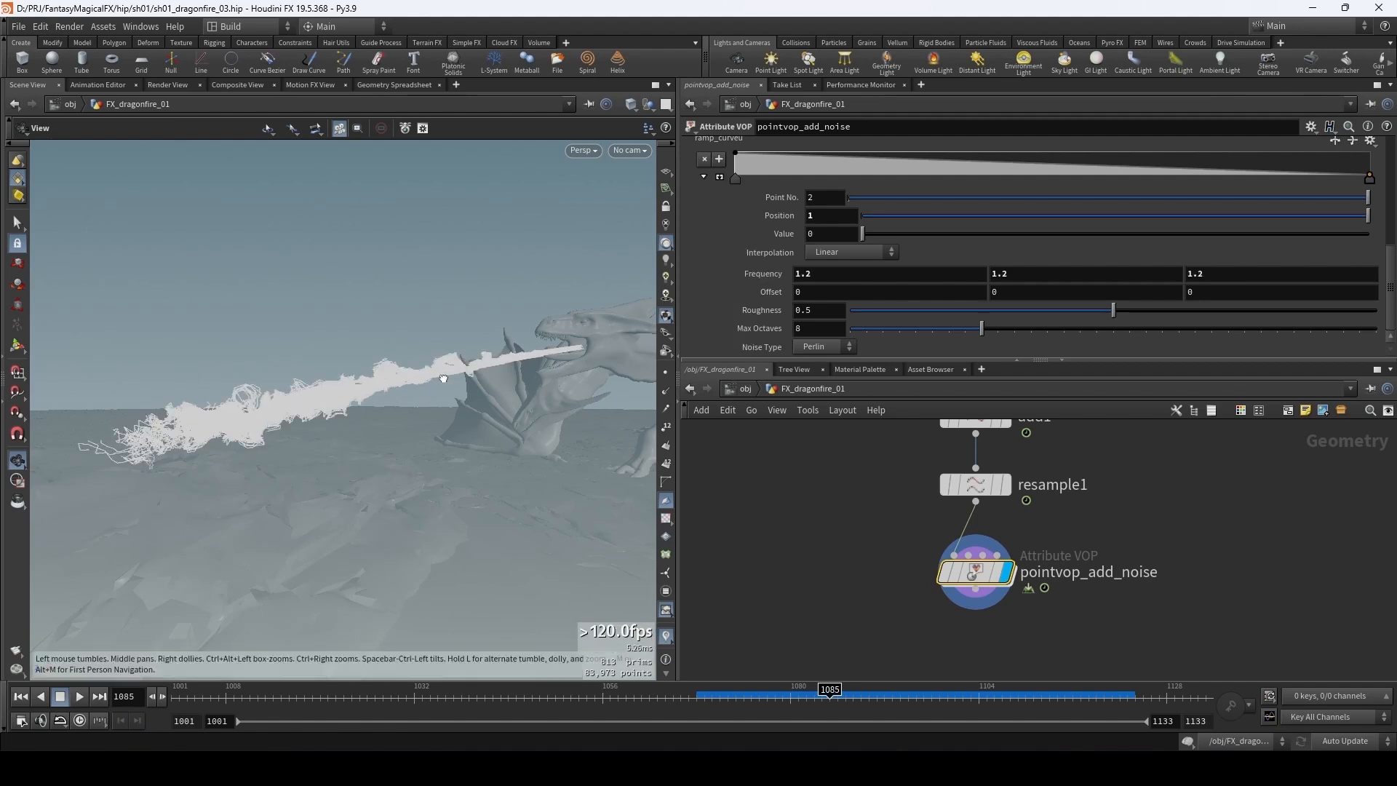
mouse_move(441, 379)
mouse_down()
mouse_move(430, 430)
mouse_move(453, 401)
mouse_up()
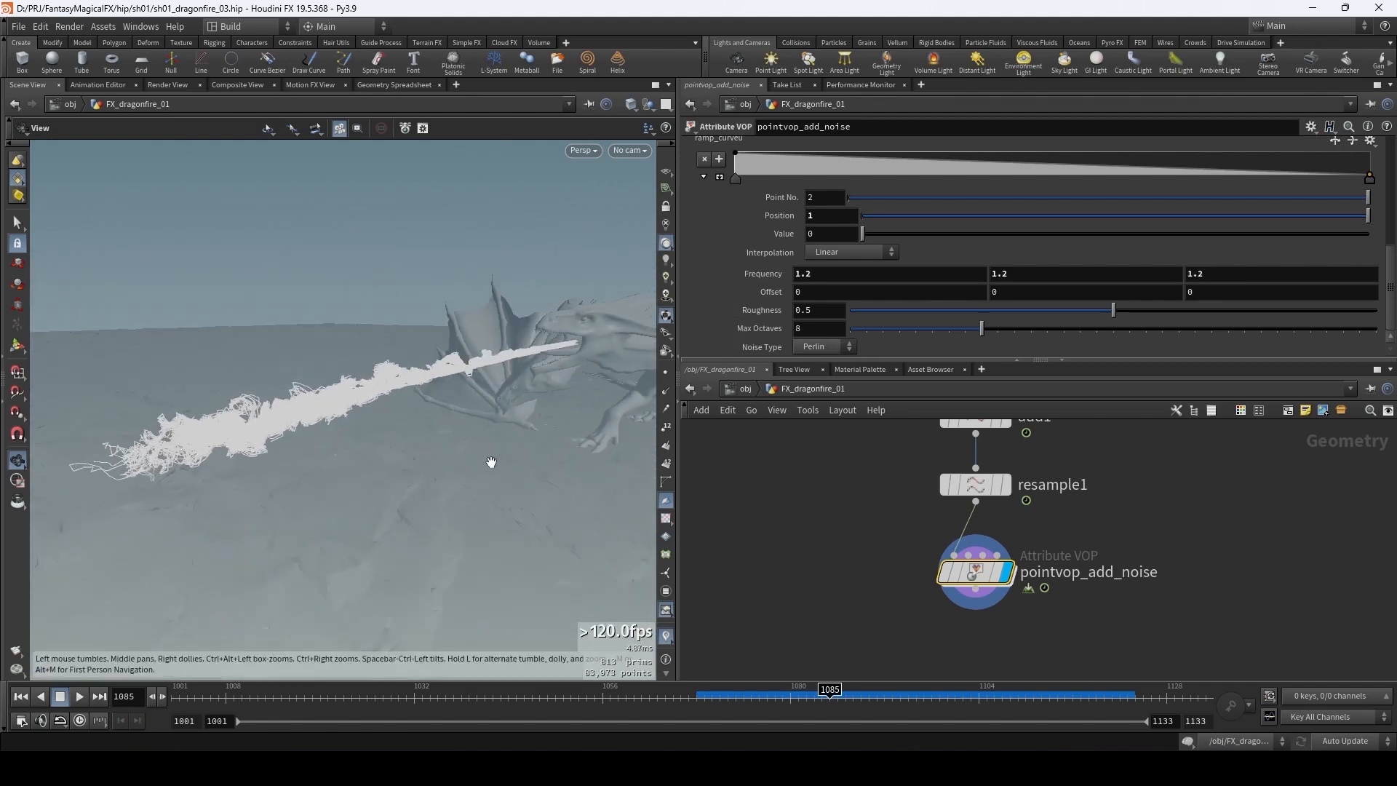
drag(489, 461, 536, 364)
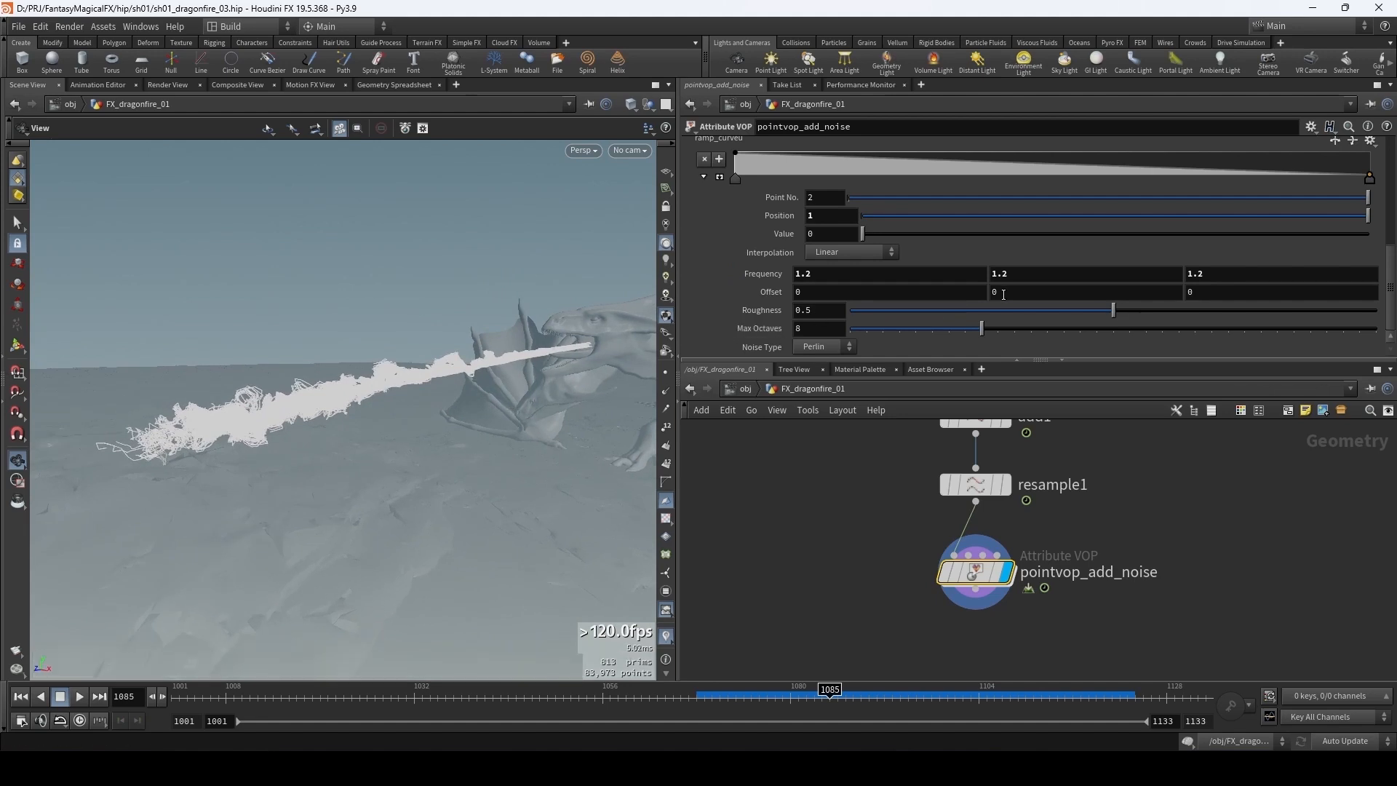
- Animate the noise on pointvop_add_noise by setting the second Offset component to the expression $T*5
mouse_move(1003, 293)
middle_down()
mouse_move(1302, 291)
mouse_move(1020, 304)
middle_up()
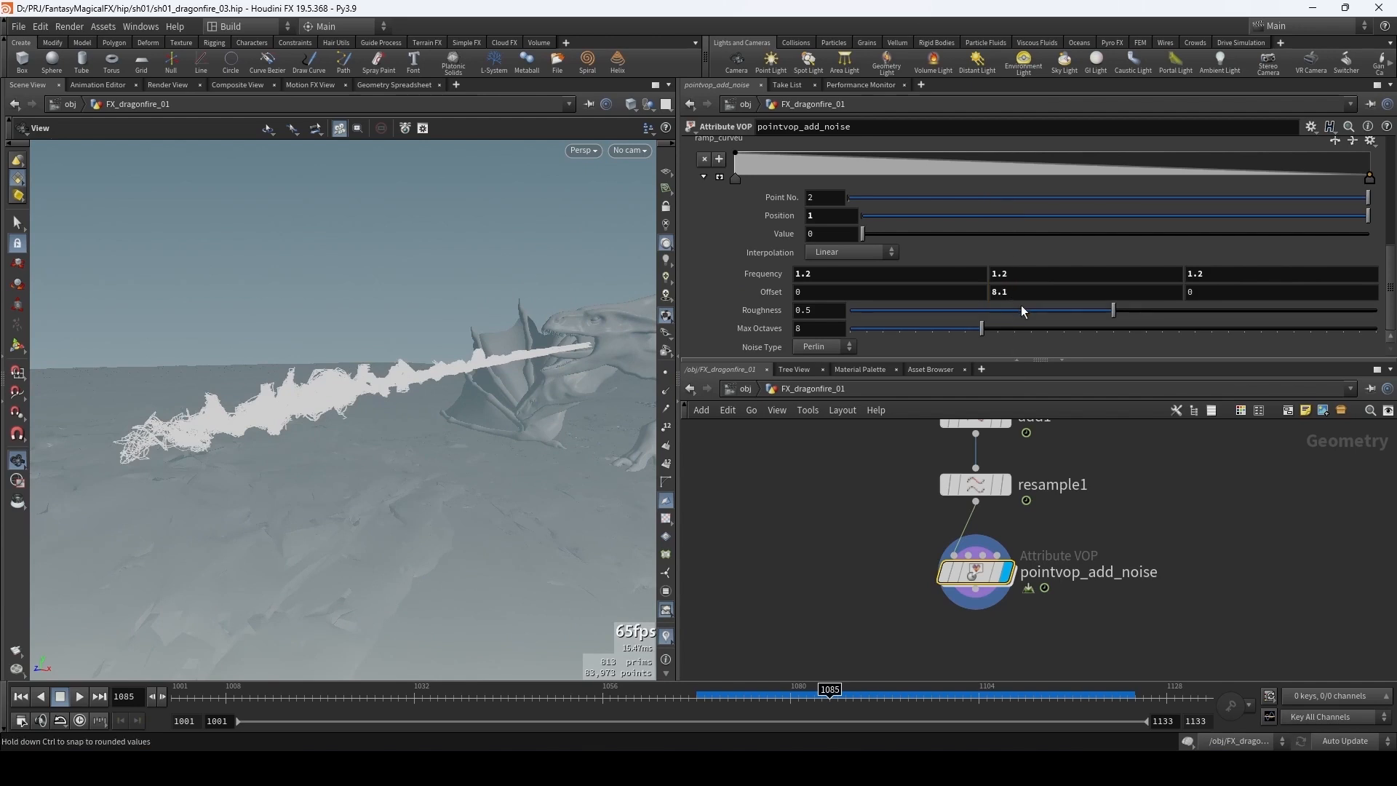
click(1012, 293)
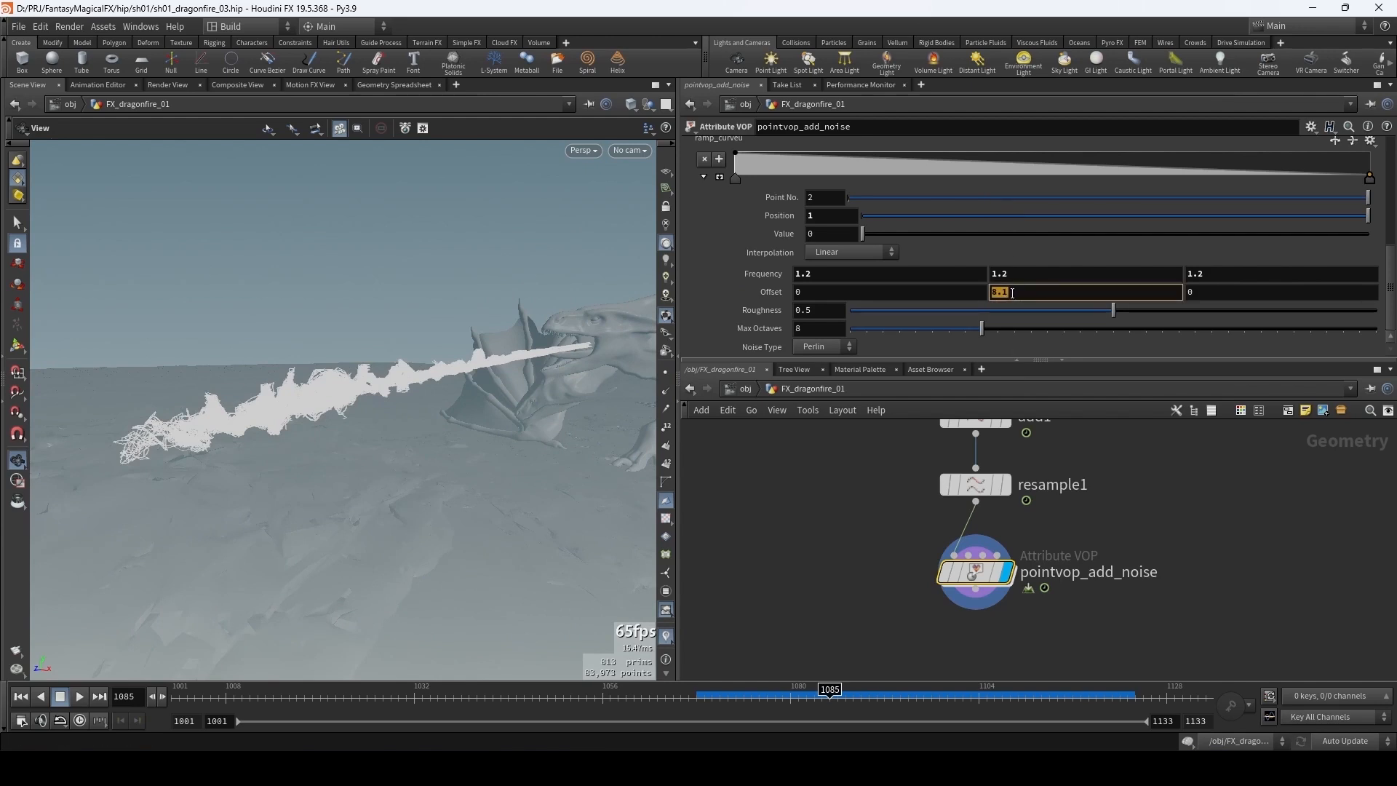
text($T)
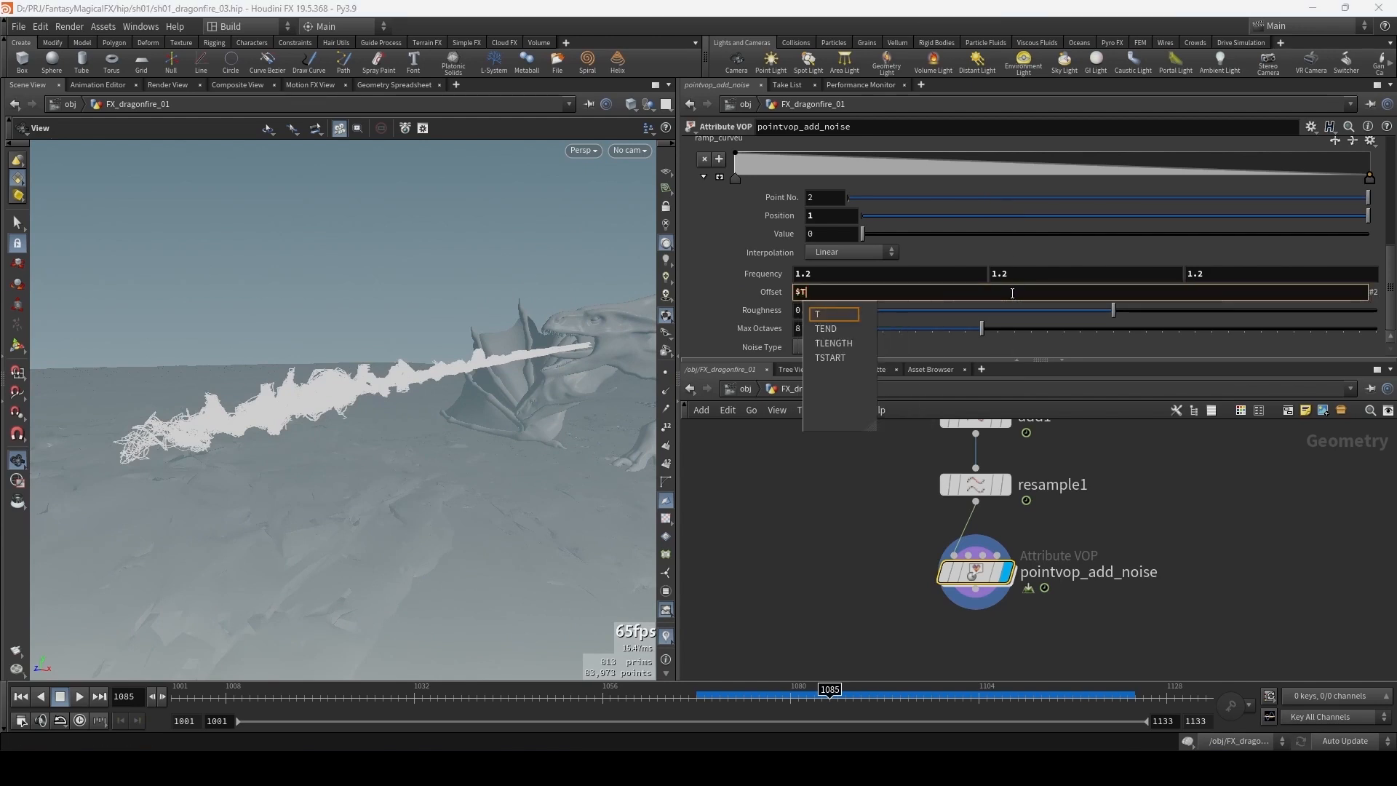
text(*5)
key(Return)
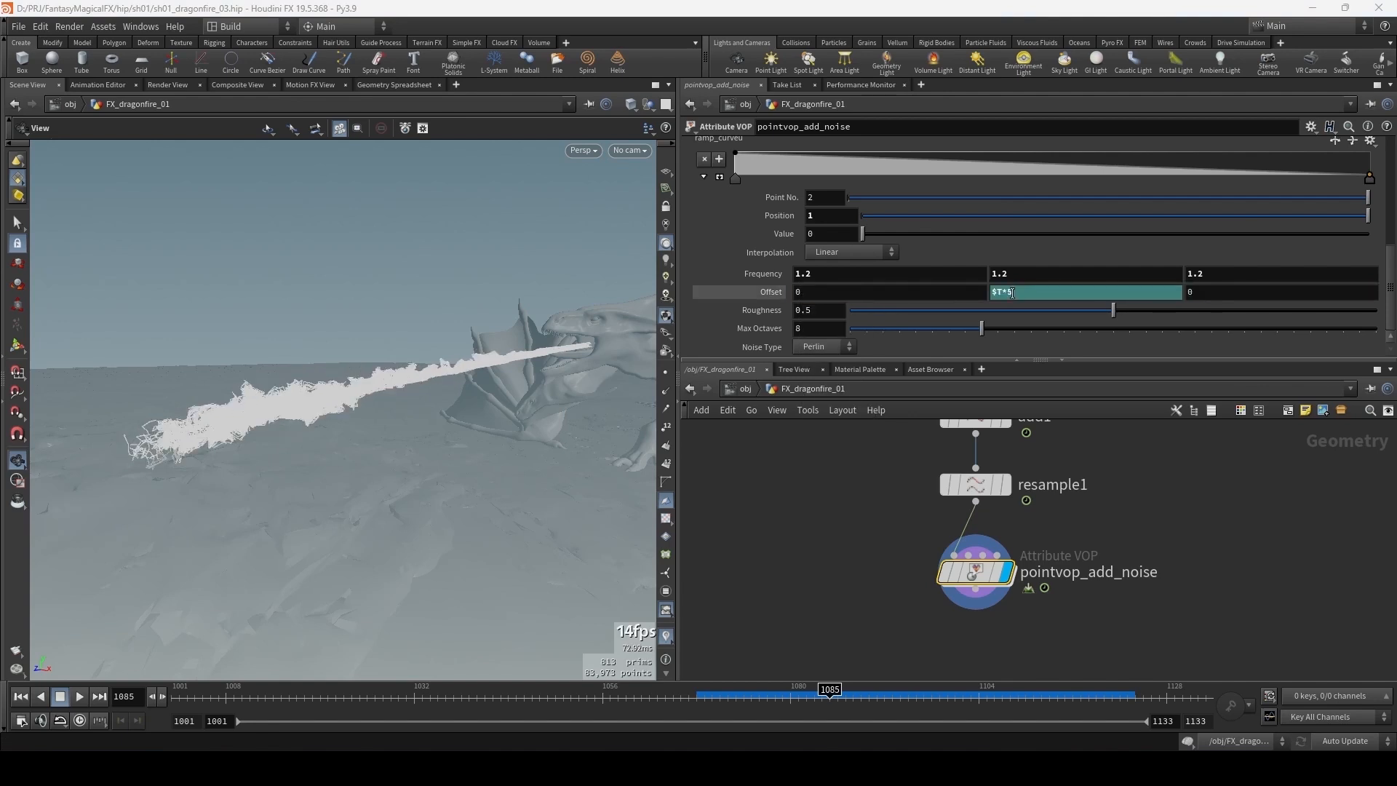
- Play back the animation to check how the noise travels along the dragon fire trail lines
key(Up)
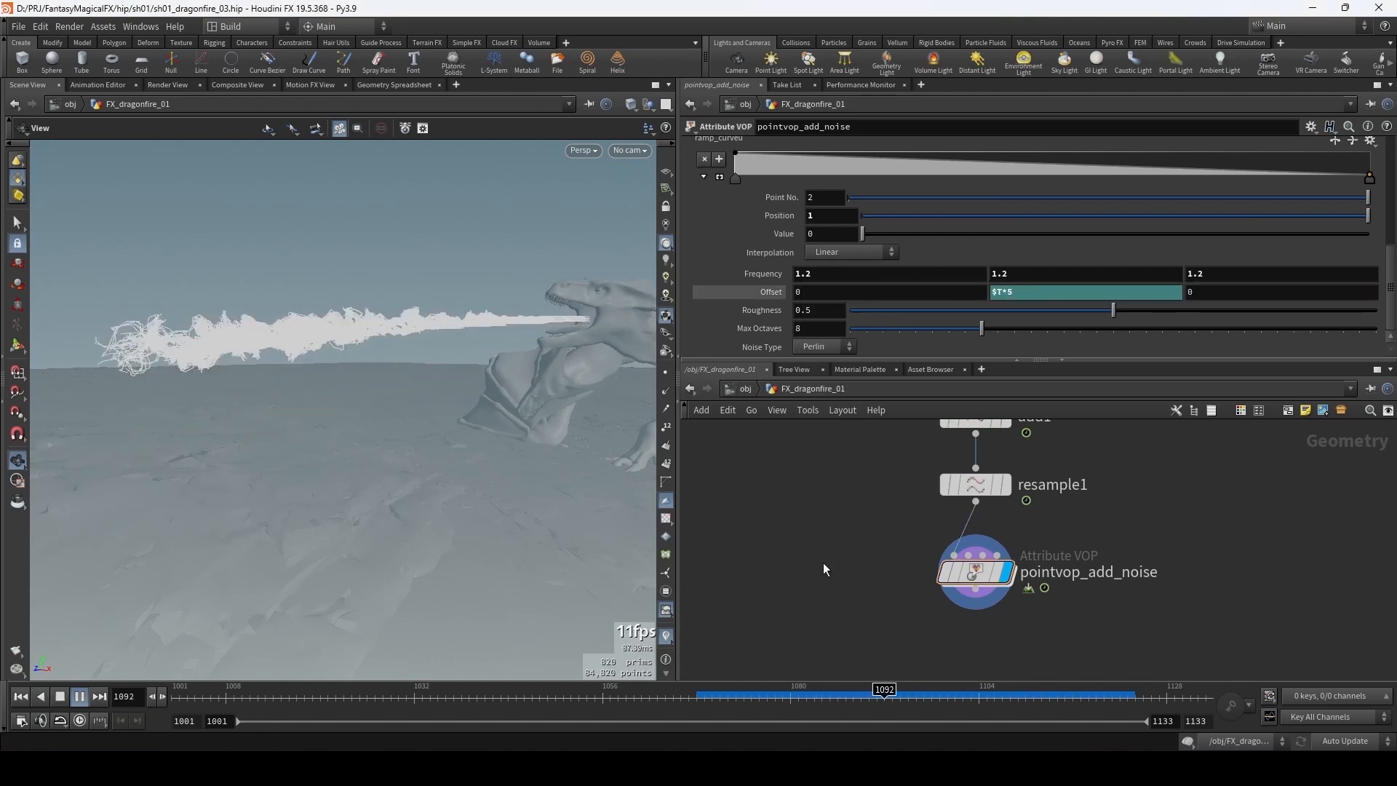
click(704, 696)
key(Up)
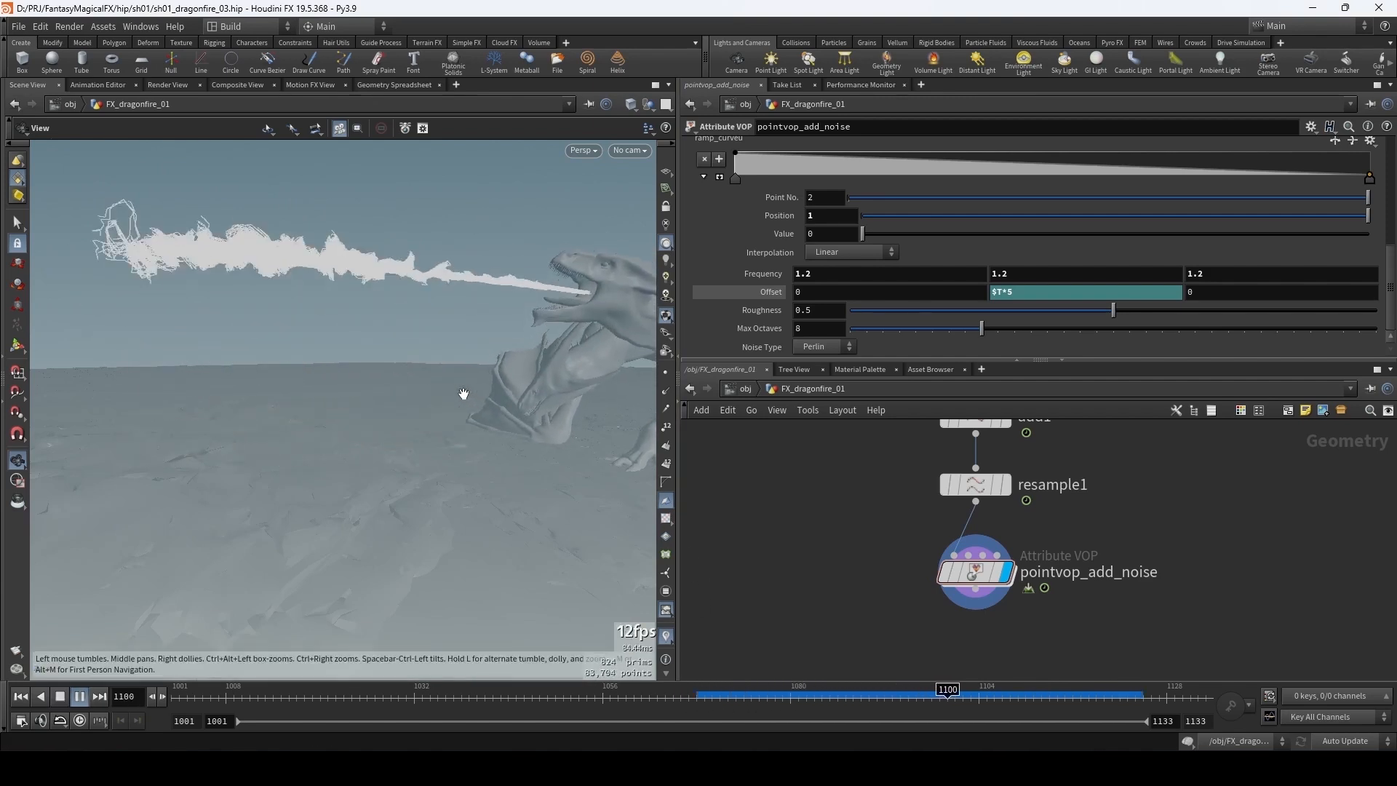
key(Up)
drag(390, 287, 521, 365)
scroll(846, 562, down, 4)
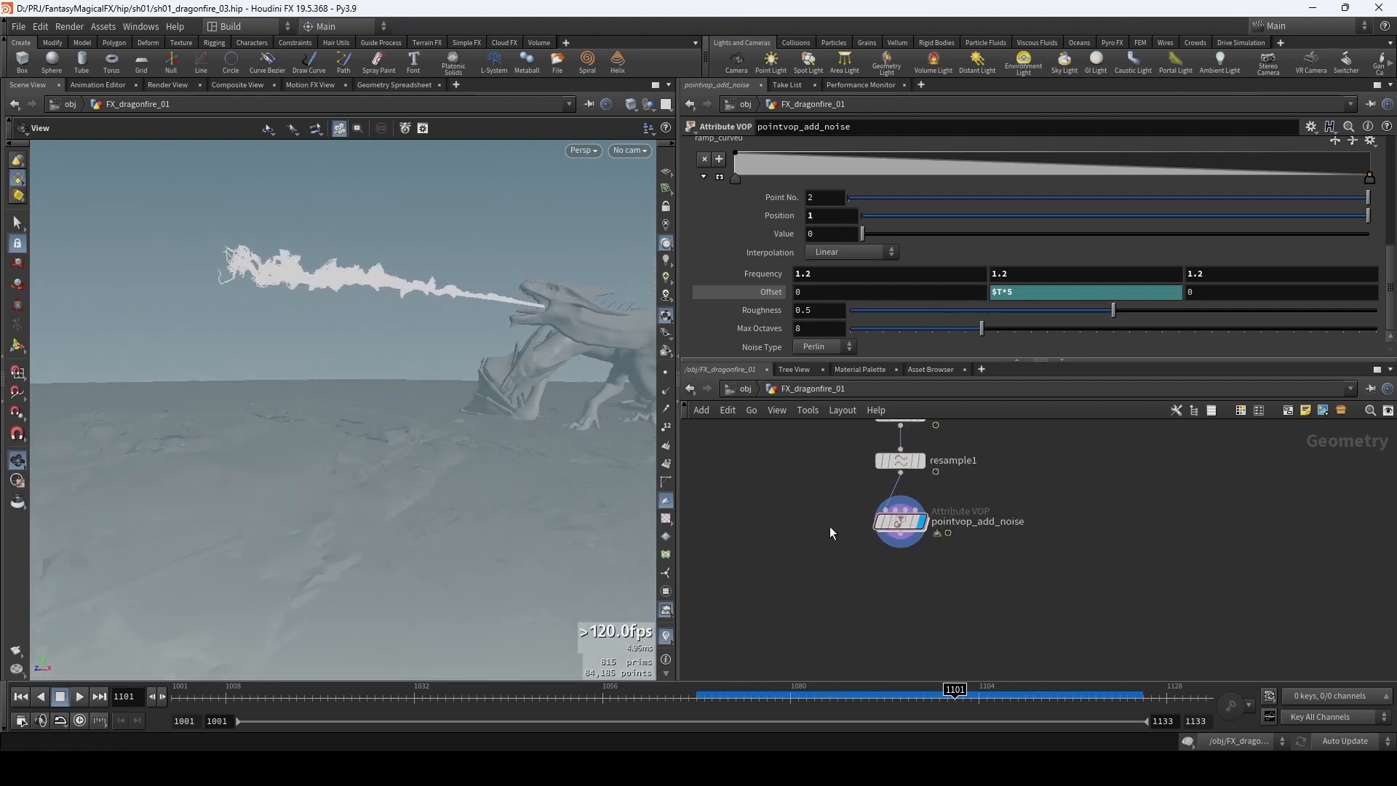
- Compare the upstream particle points with the noise-displaced trail lines at frame 1101 from several viewing angles
scroll(833, 530, up, 2)
middle_drag(823, 503, 863, 528)
drag(465, 332, 455, 349)
mouse_move(455, 349)
middle_down()
mouse_move(456, 364)
mouse_move(459, 336)
middle_up()
drag(458, 336, 558, 347)
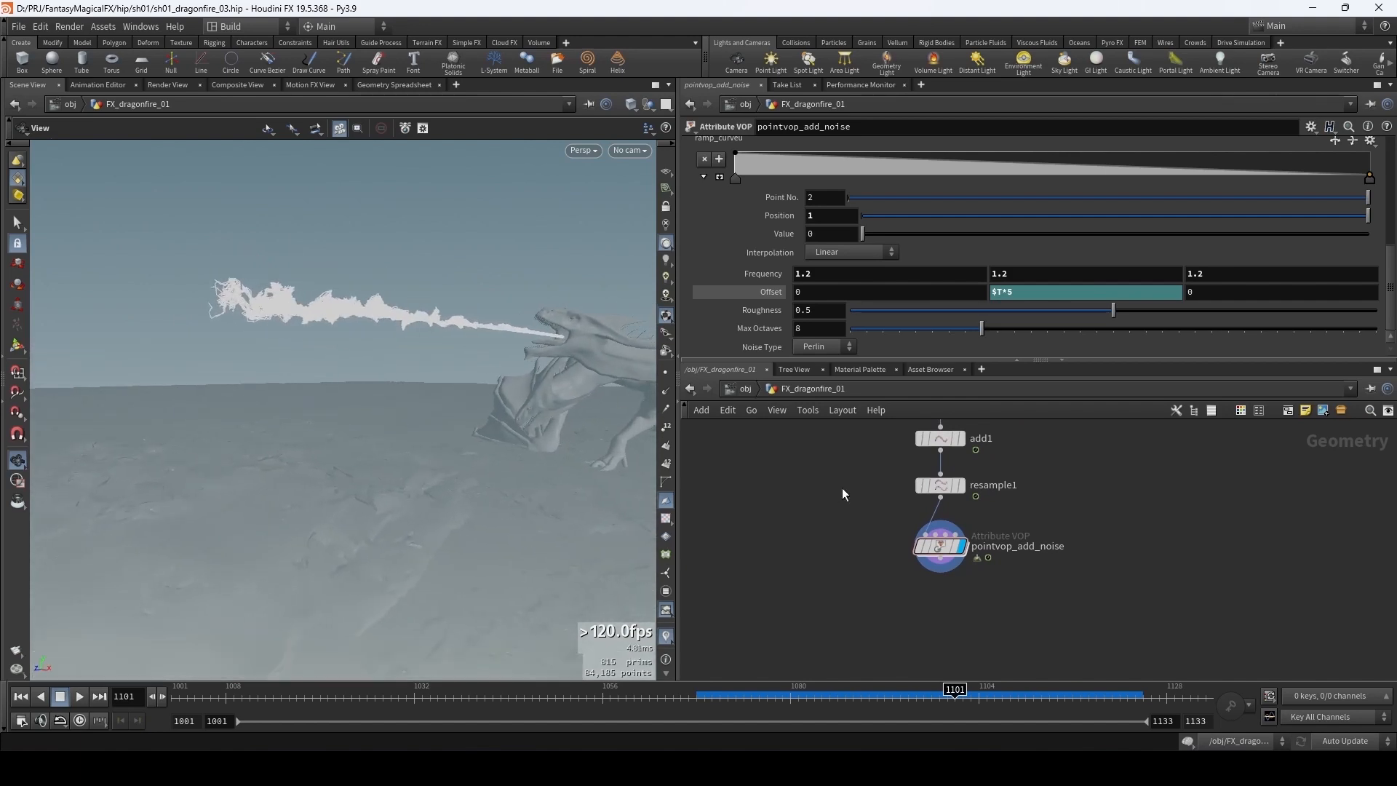
middle_drag(842, 490, 881, 479)
click(974, 470)
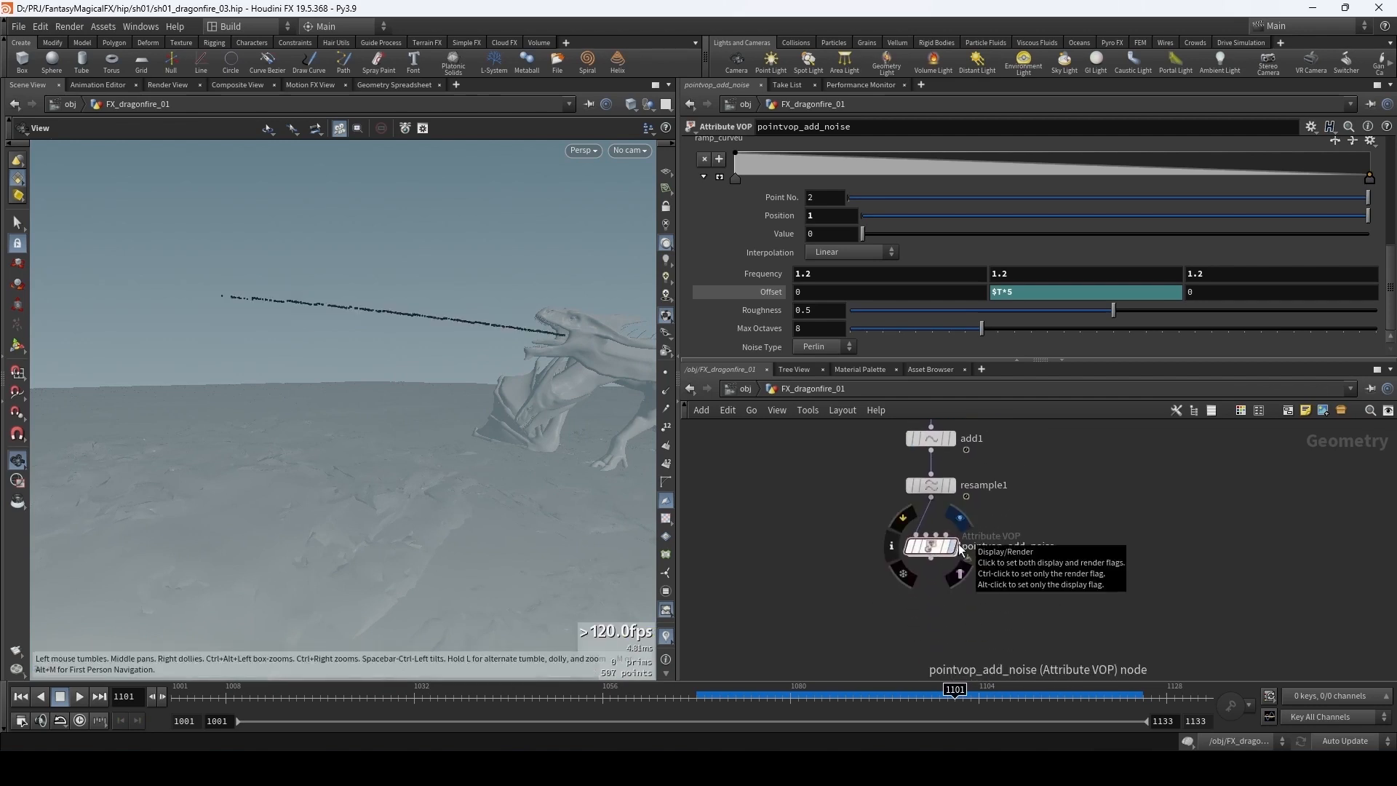
click(961, 551)
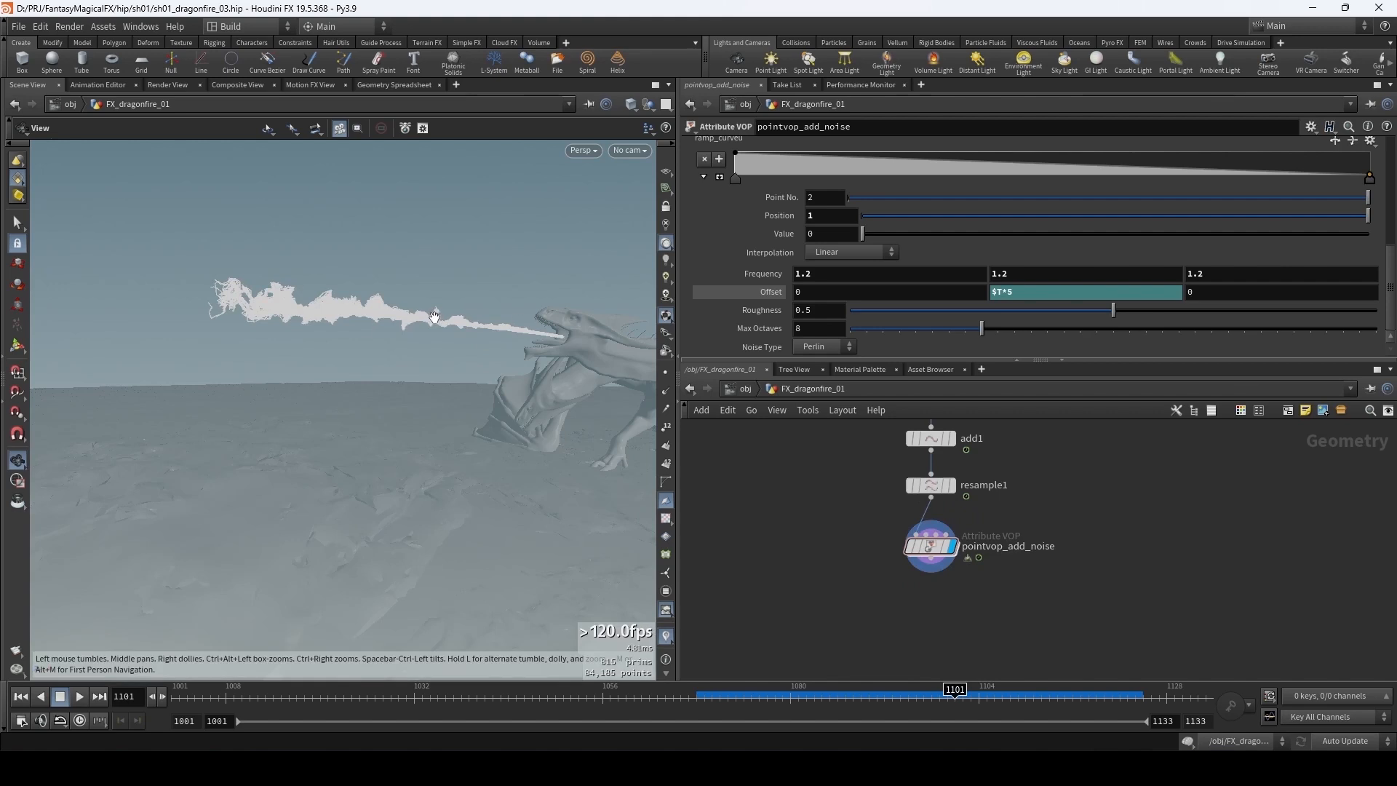
drag(434, 317, 442, 309)
drag(364, 331, 392, 342)
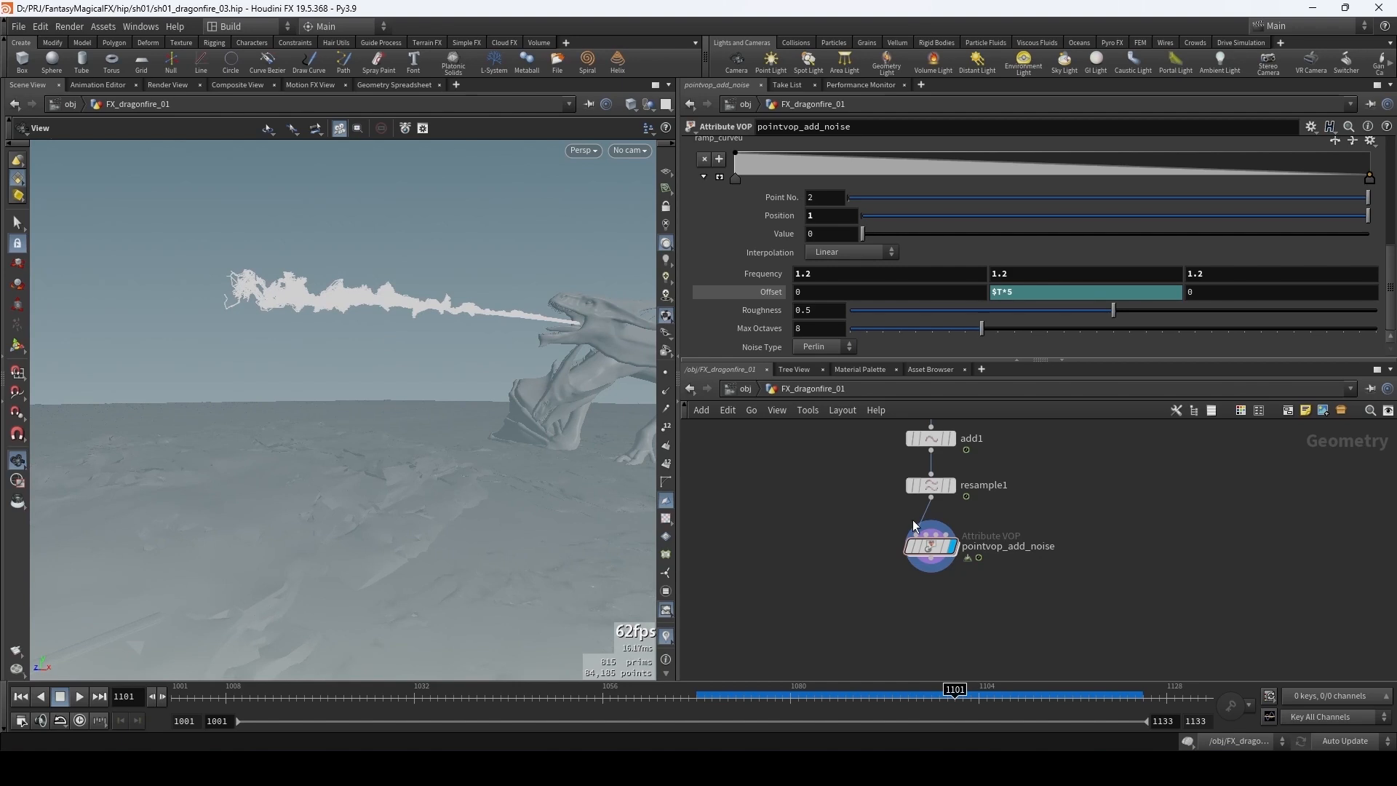
- Add a Pyro Source node after pointvop_add_noise, connect it to that node's output and display its result
key(Tab)
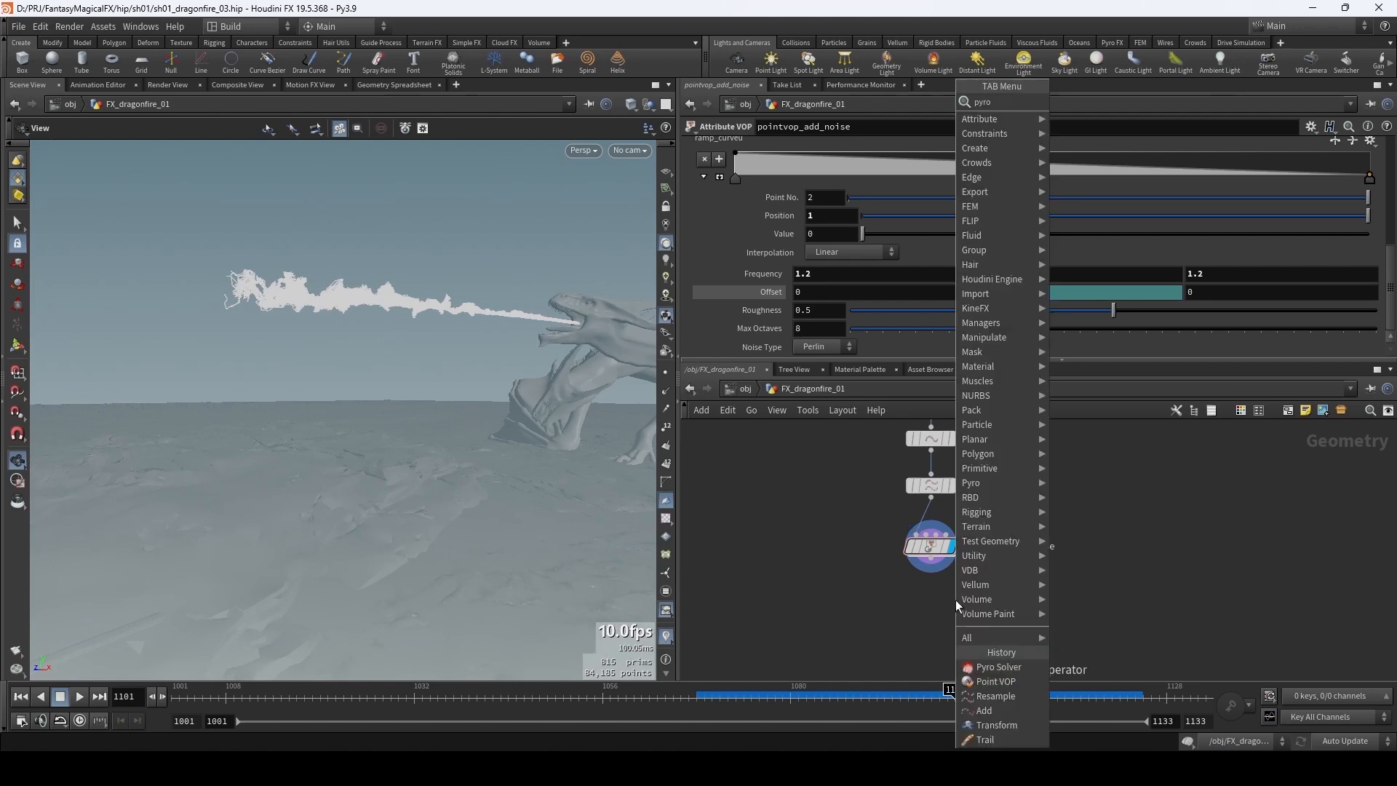
text(s)
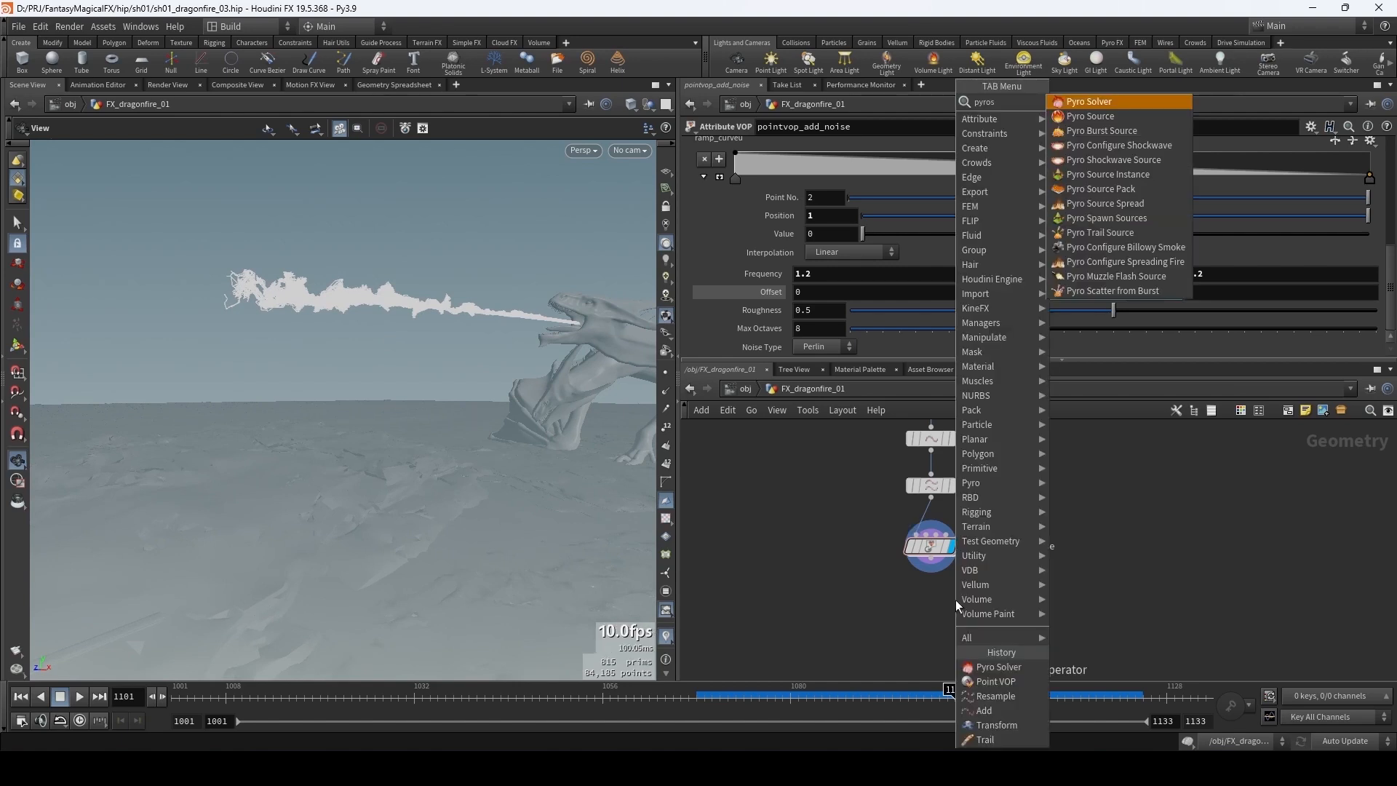
key(Down)
key(Return)
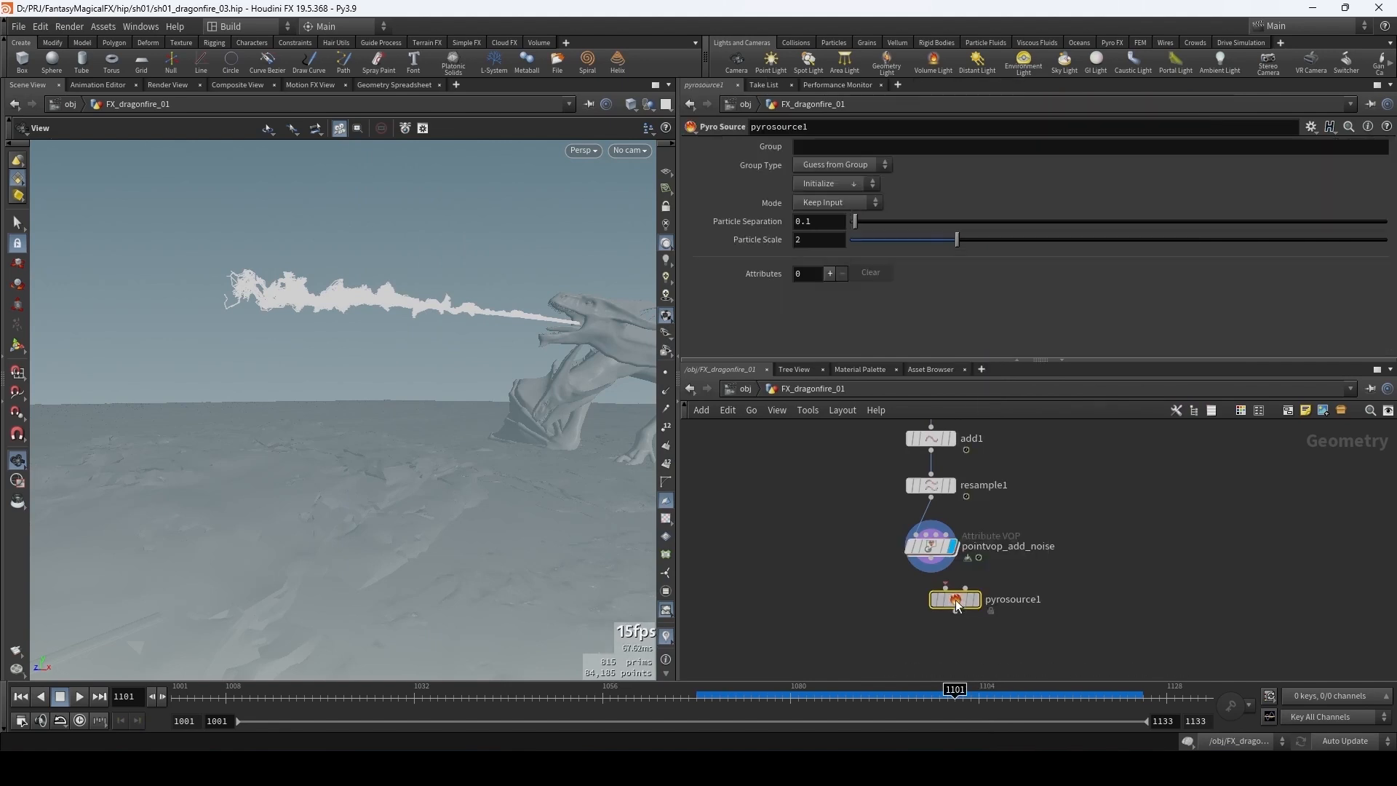
click(936, 615)
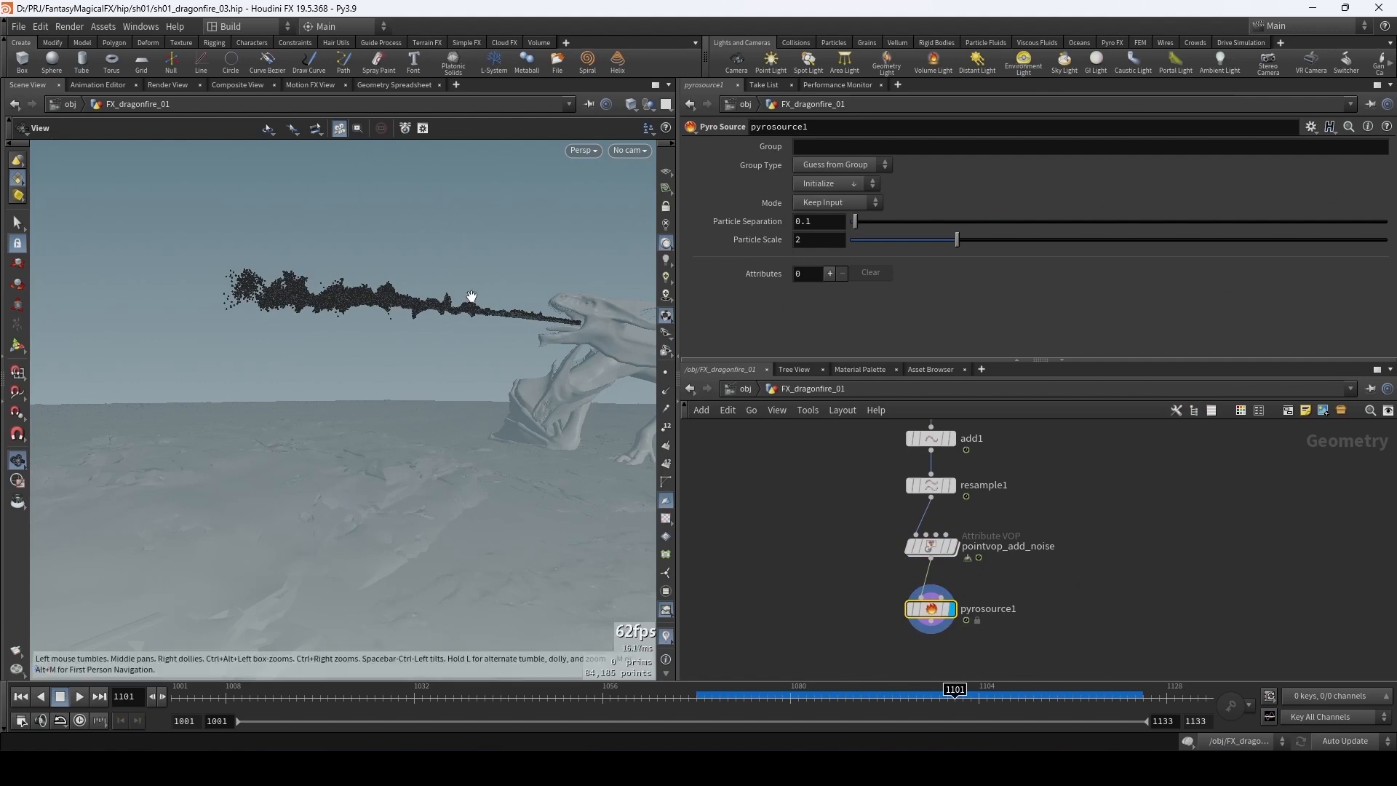
- Initialize pyrosource1 with the Source Burn preset and review its Burn and Temperature attributes
drag(458, 303, 414, 328)
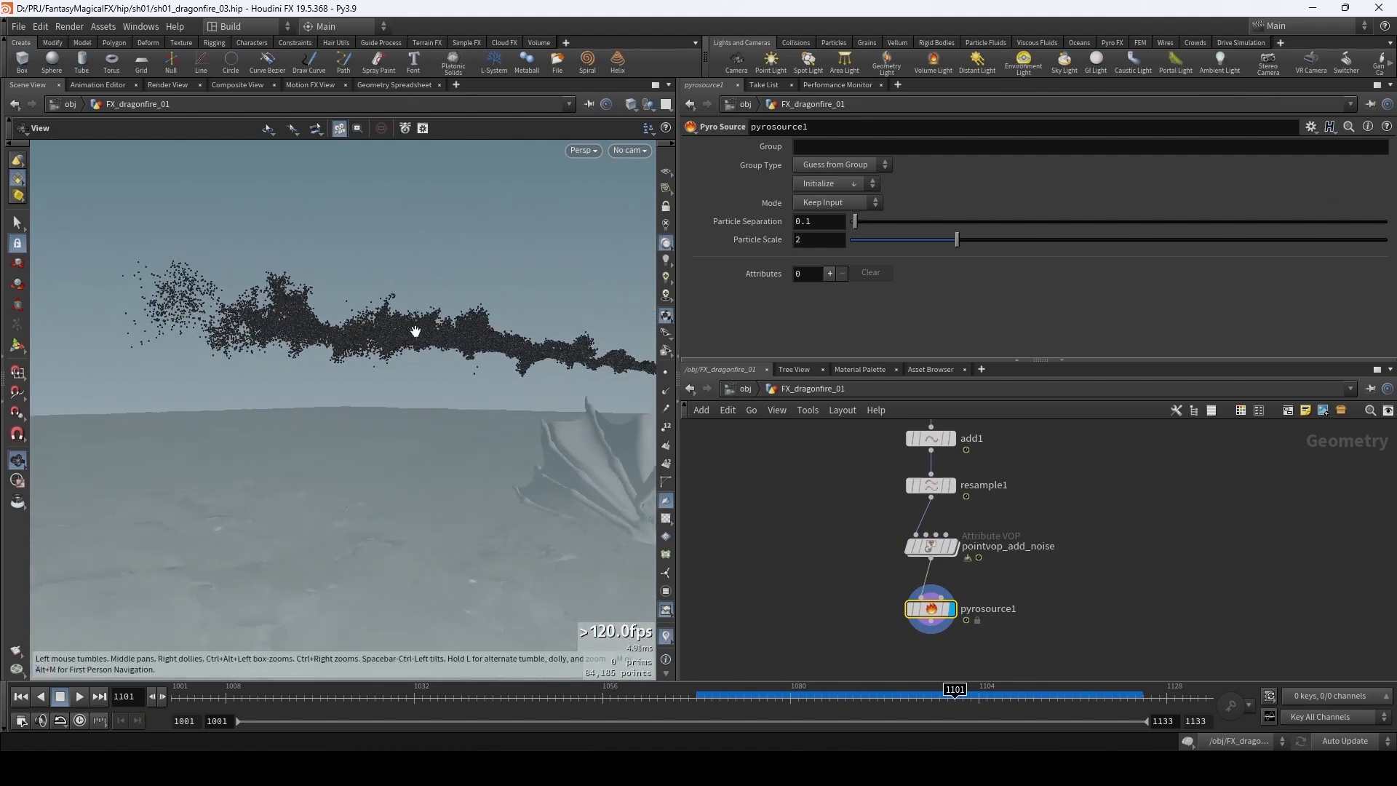
click(841, 188)
click(815, 213)
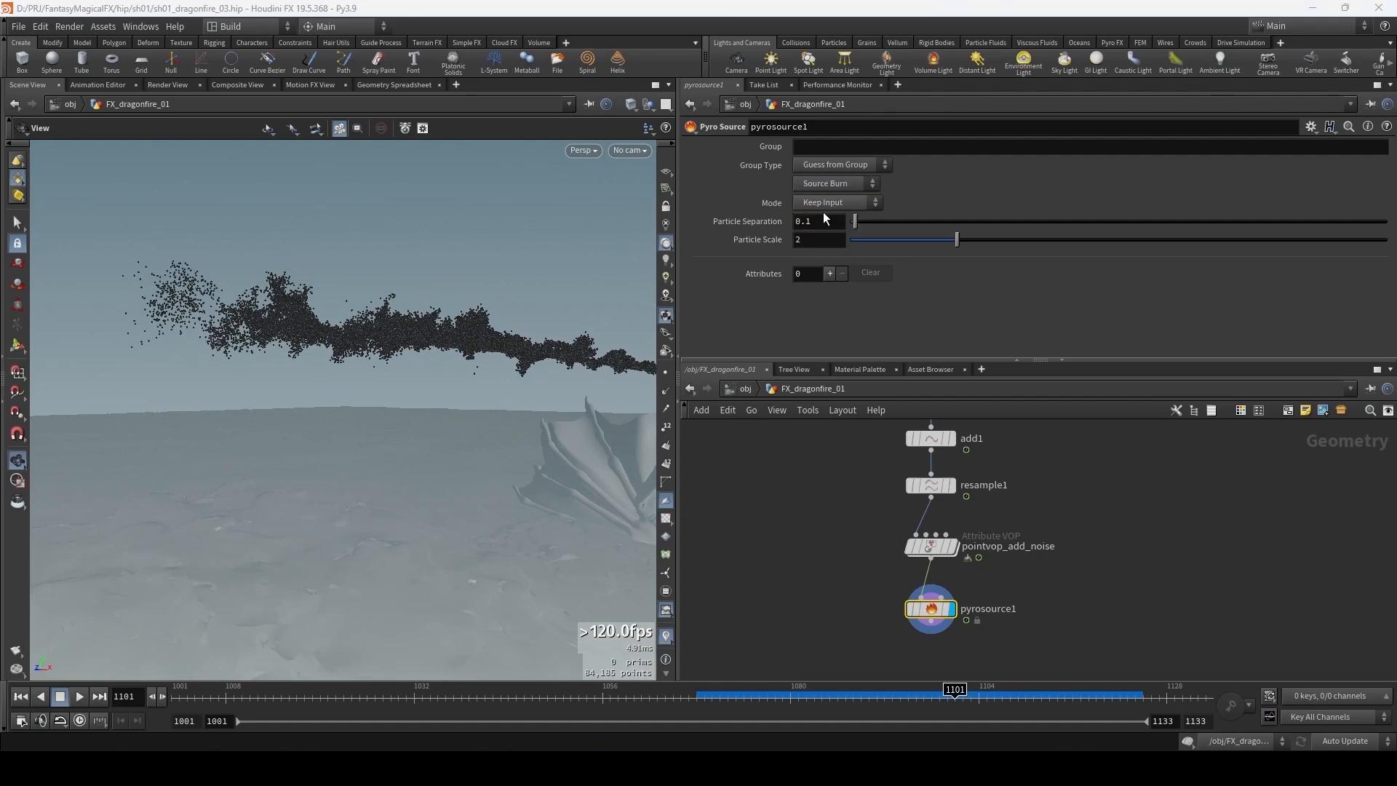
scroll(971, 235, down, 2)
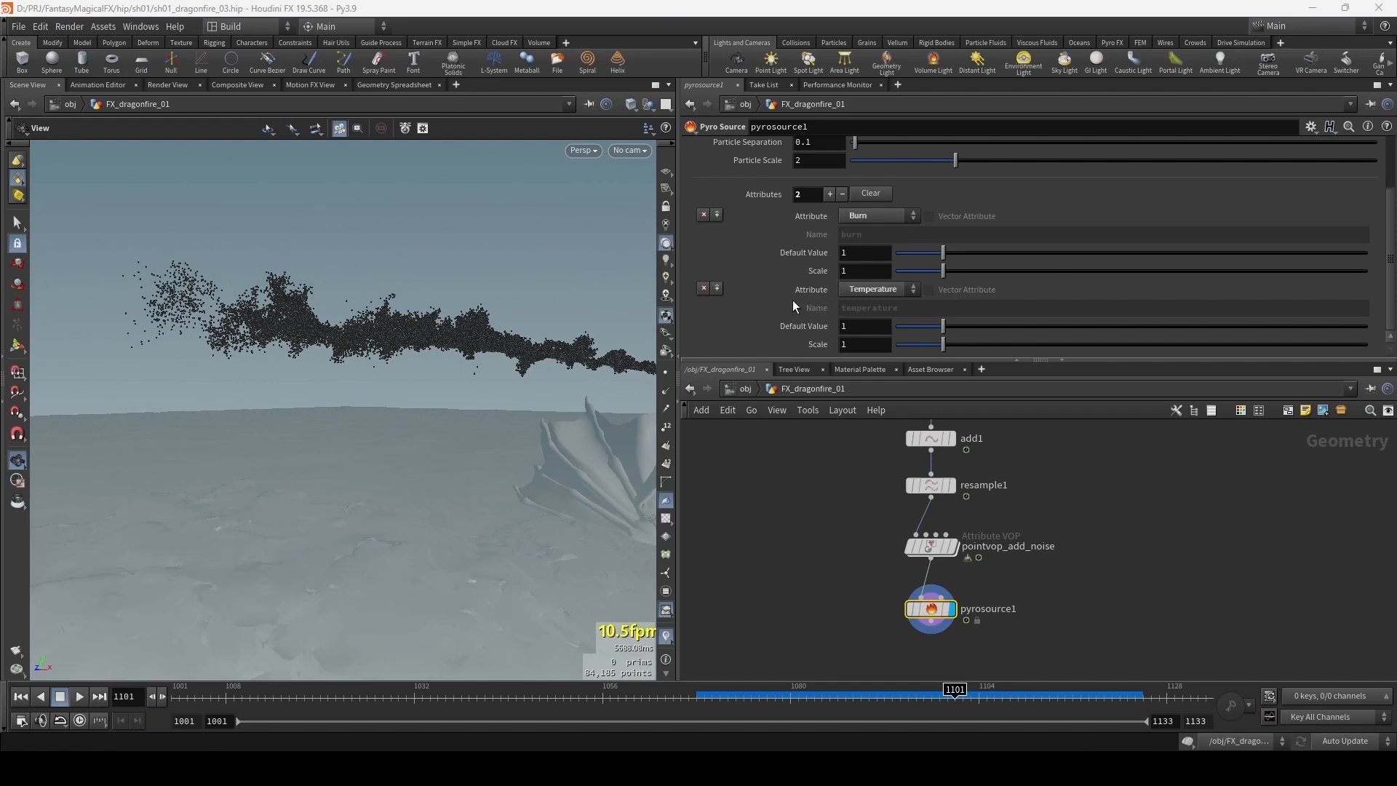
scroll(757, 248, up, 2)
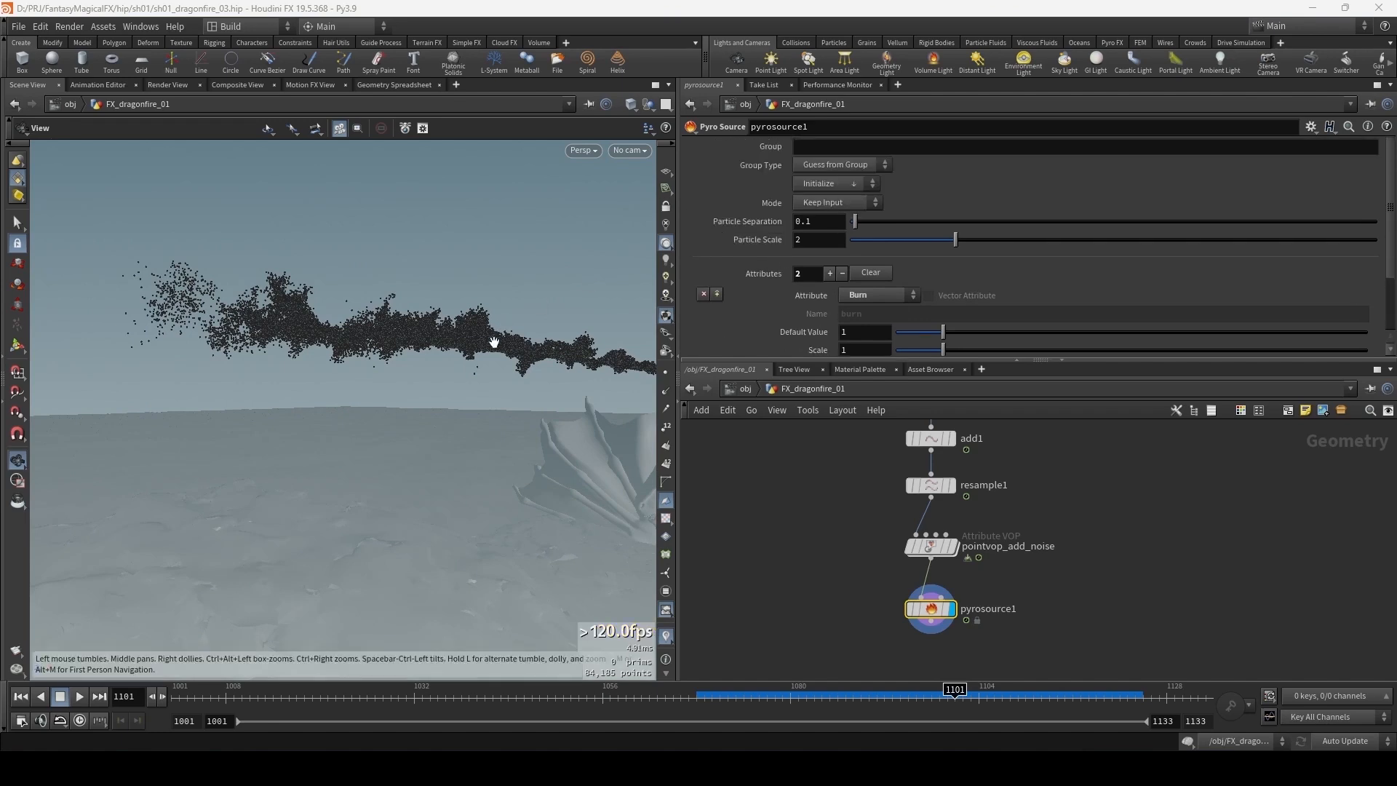
- Set the Mode of pyrosource1 to Surface Scatter and compare the scattered points with the pointvop_add_noise lines
click(951, 546)
click(953, 608)
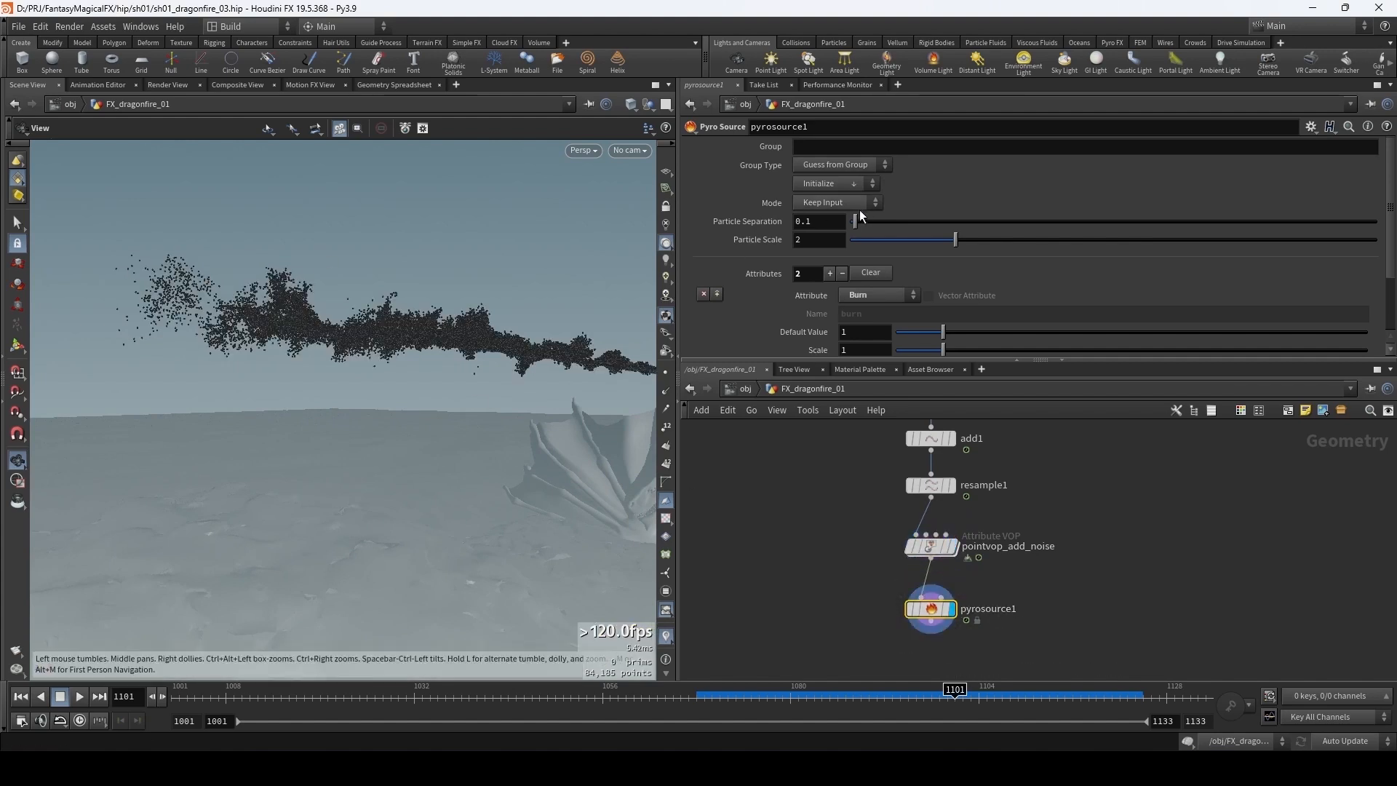
click(822, 203)
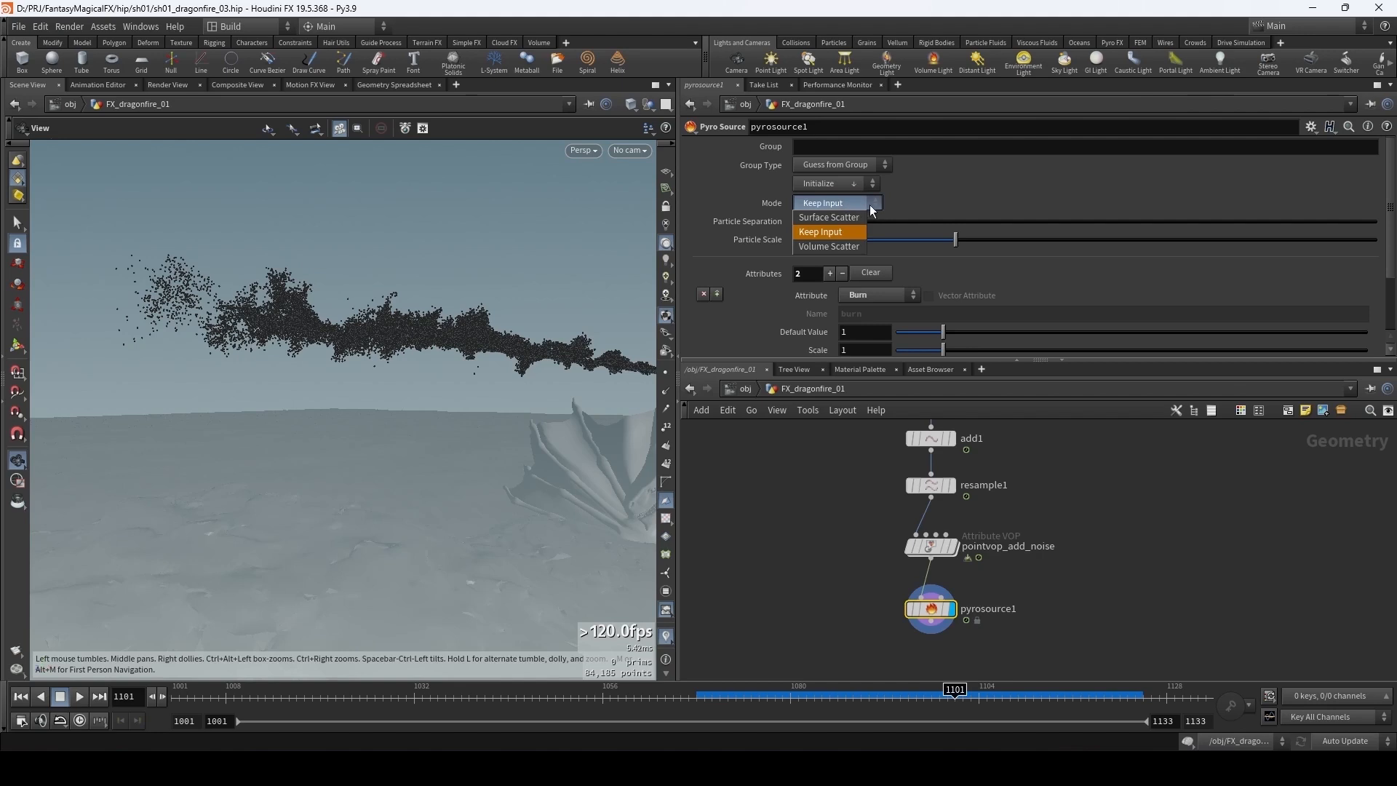
click(830, 218)
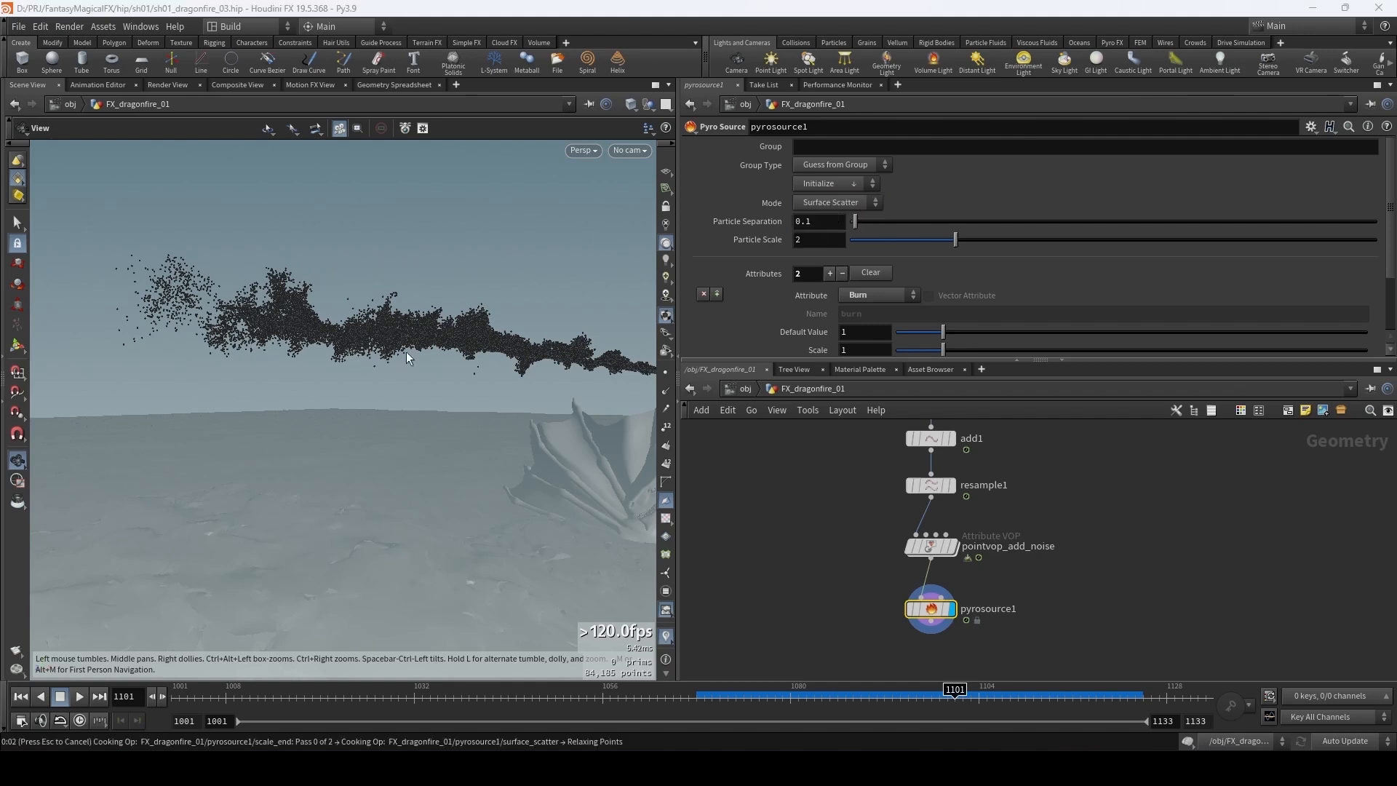
drag(415, 345, 363, 323)
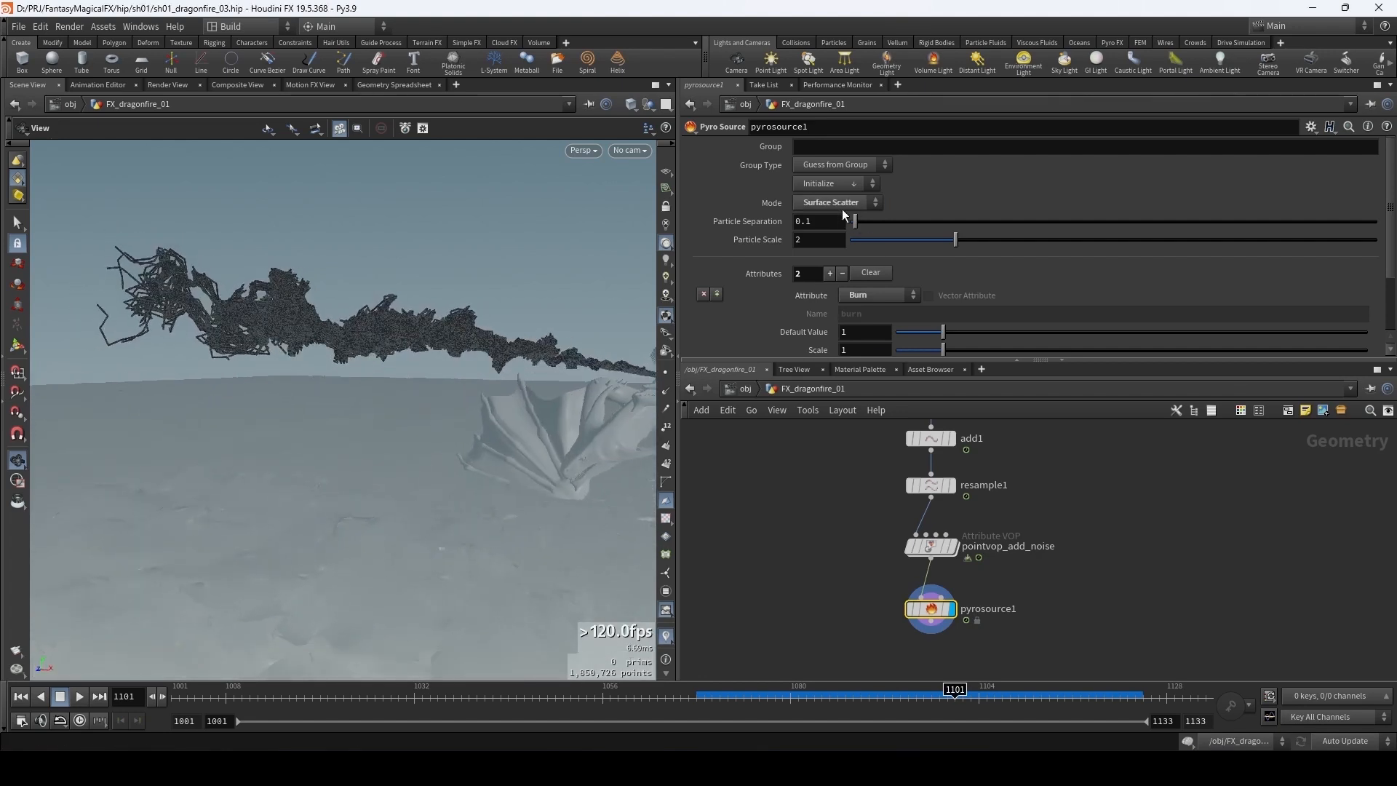
click(952, 545)
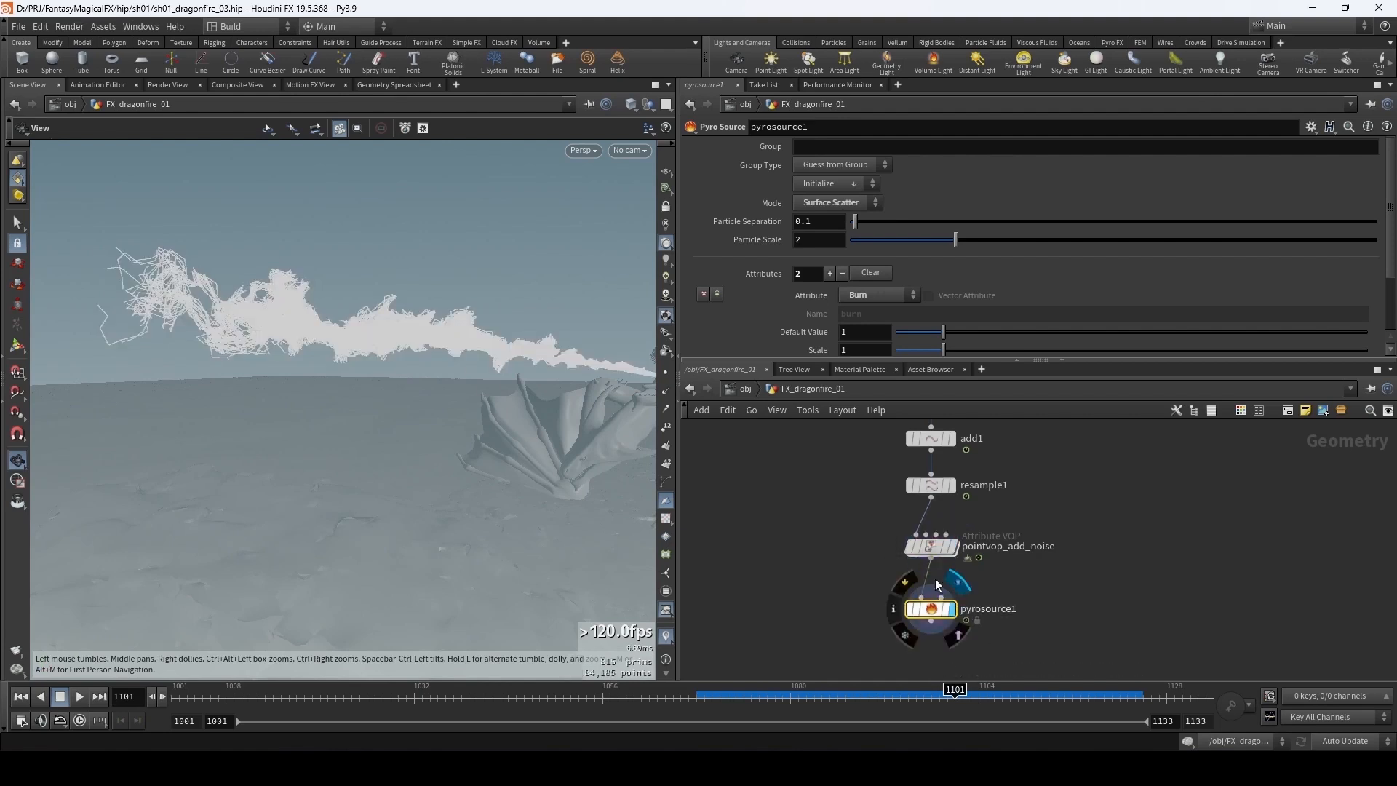
click(949, 609)
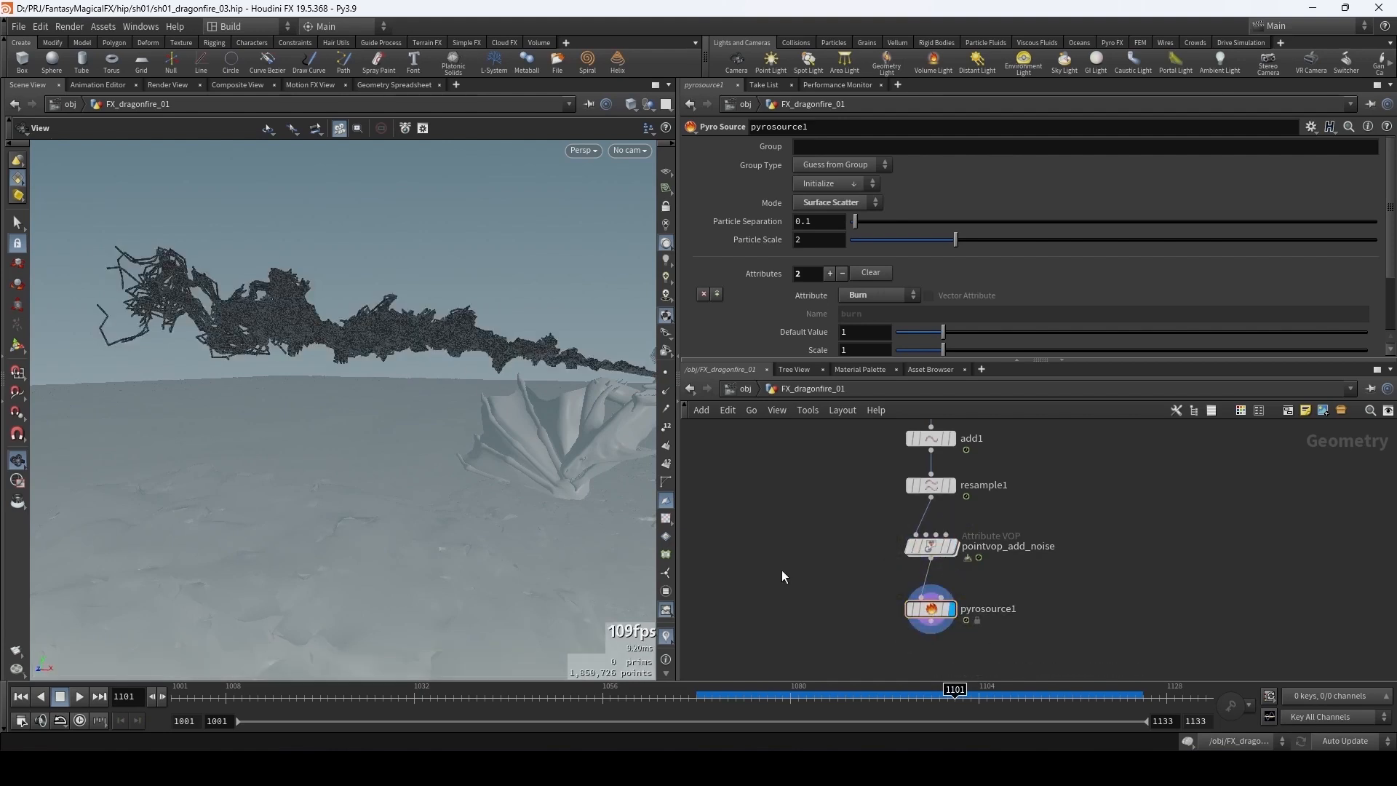
- Move to frame 1100 and inspect the scattered points and the node information of pyrosource1
drag(952, 695, 926, 695)
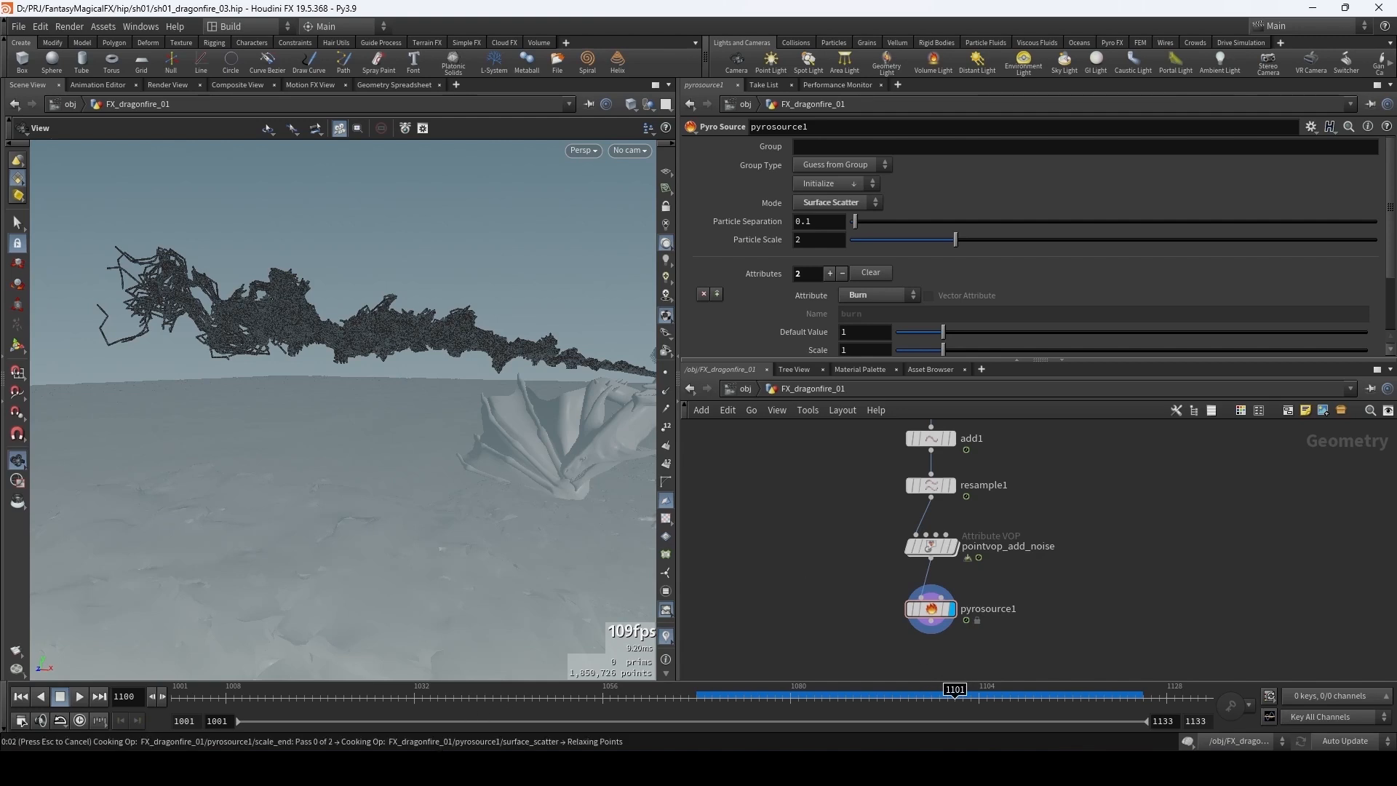
drag(525, 437, 501, 408)
middle_click(930, 609)
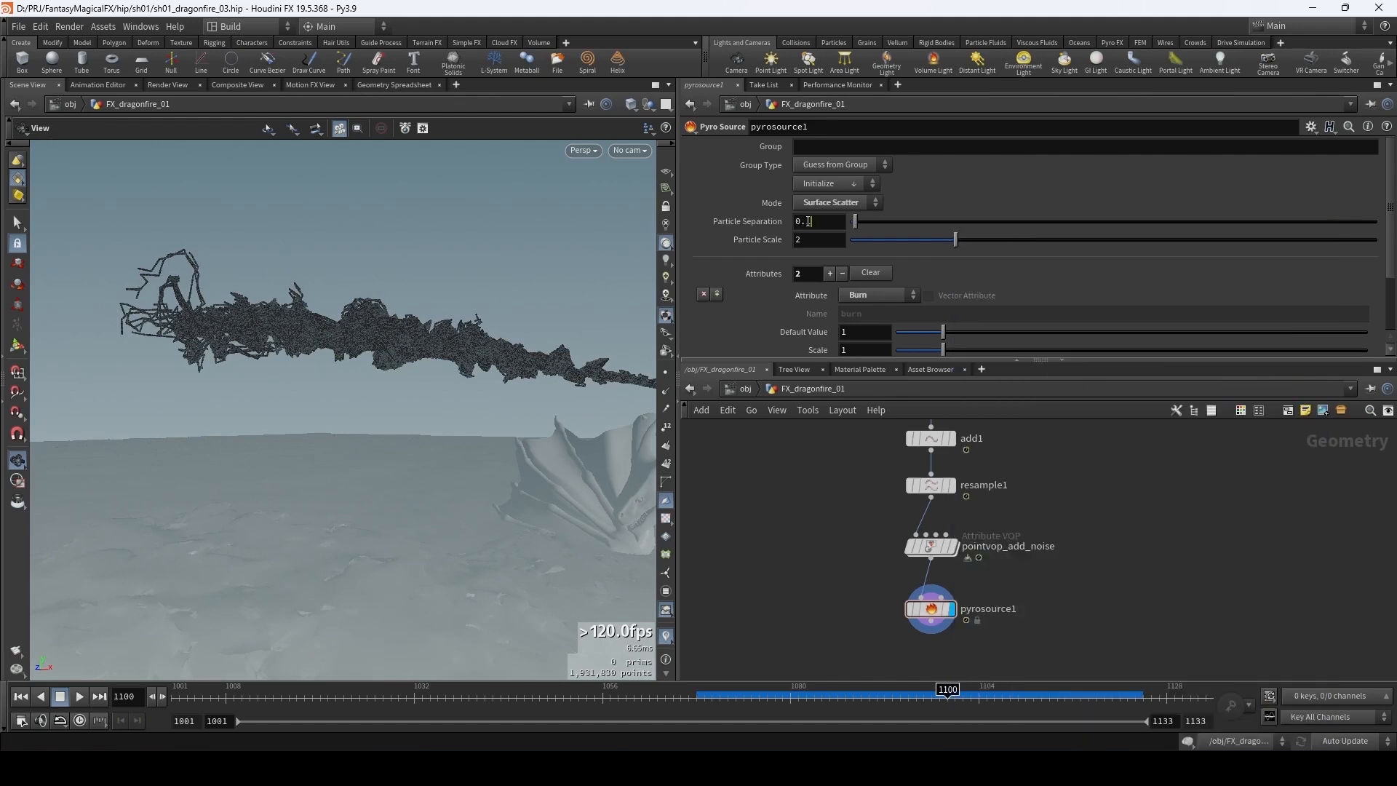
- Try Particle Separation values of 0.2, 0.3 and 0.4 on pyrosource1 and examine the point density
key(Return)
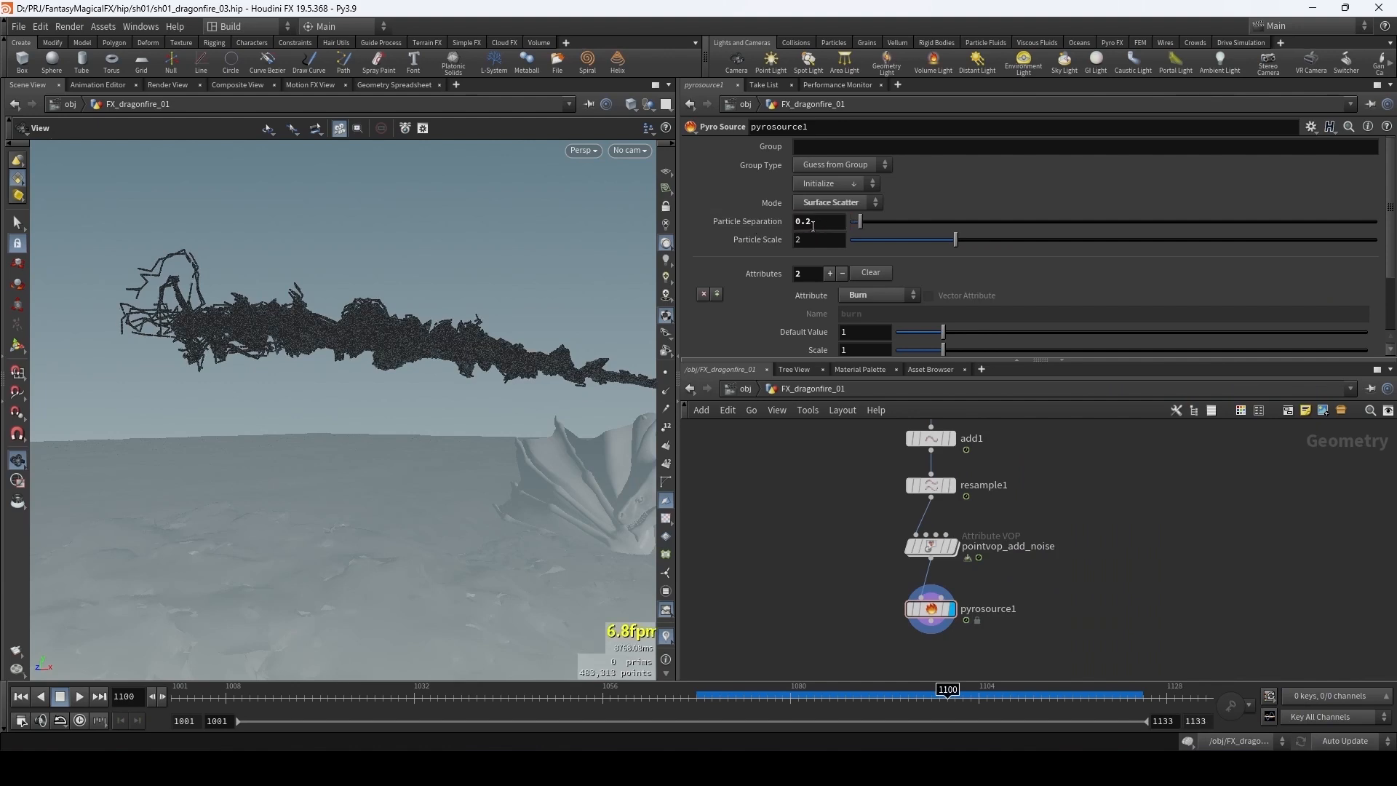
key(Return)
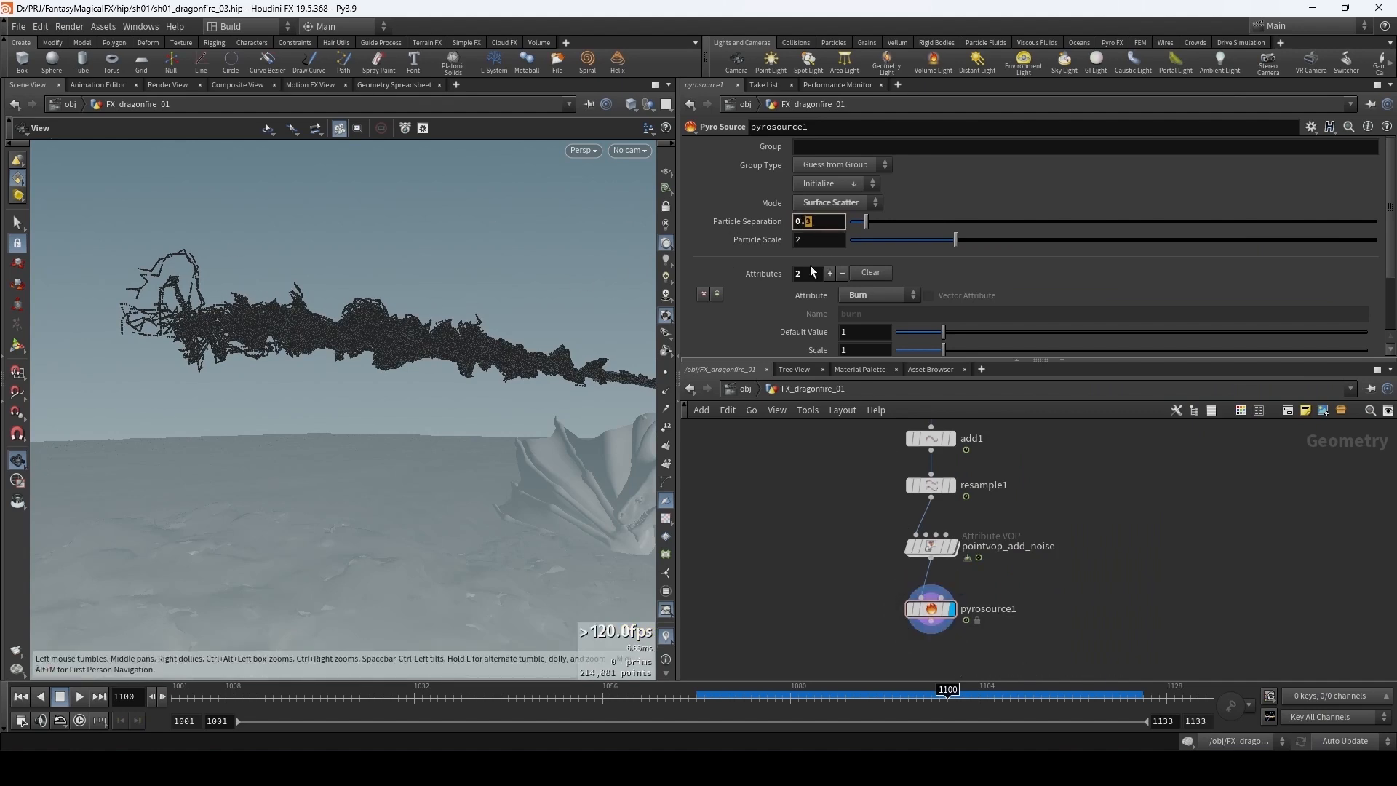
text(4)
key(Return)
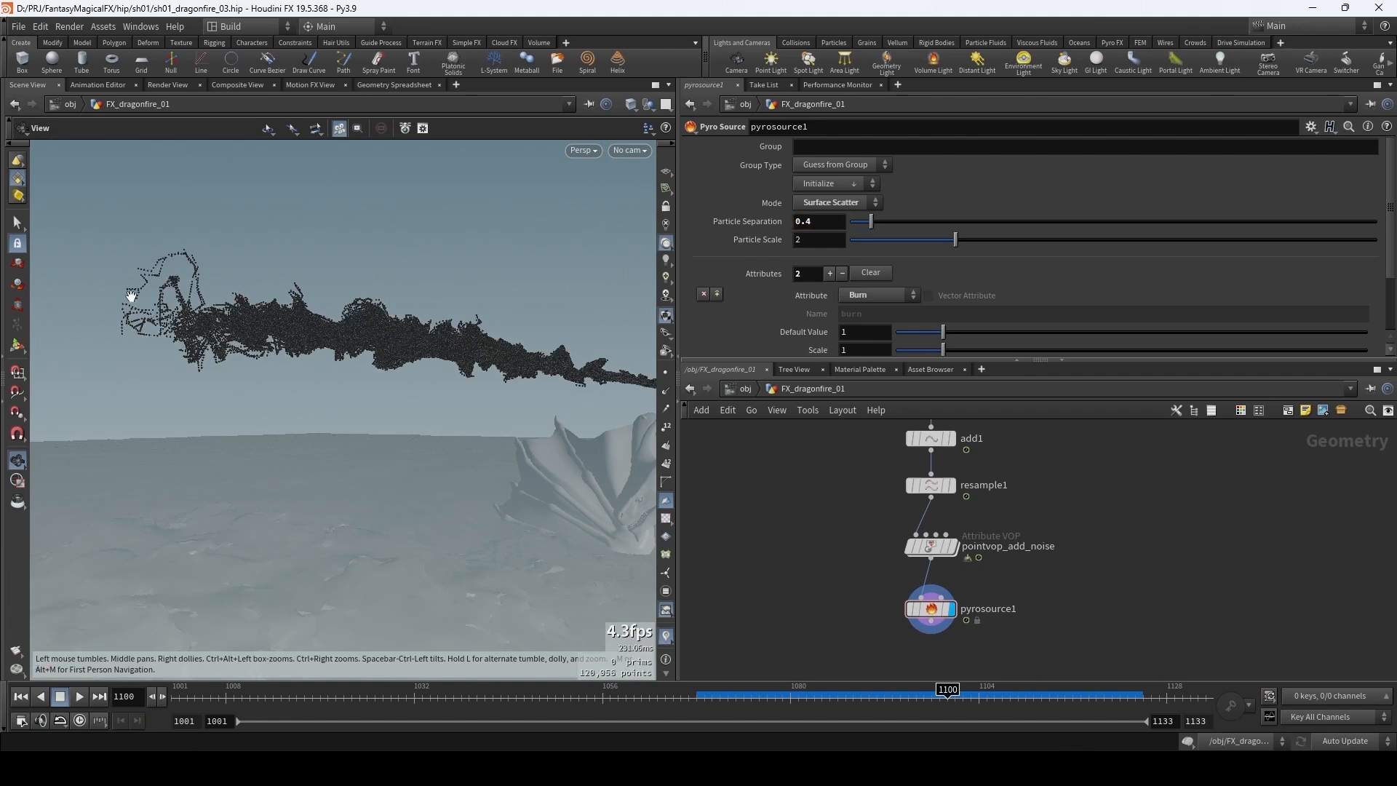
drag(200, 317, 190, 289)
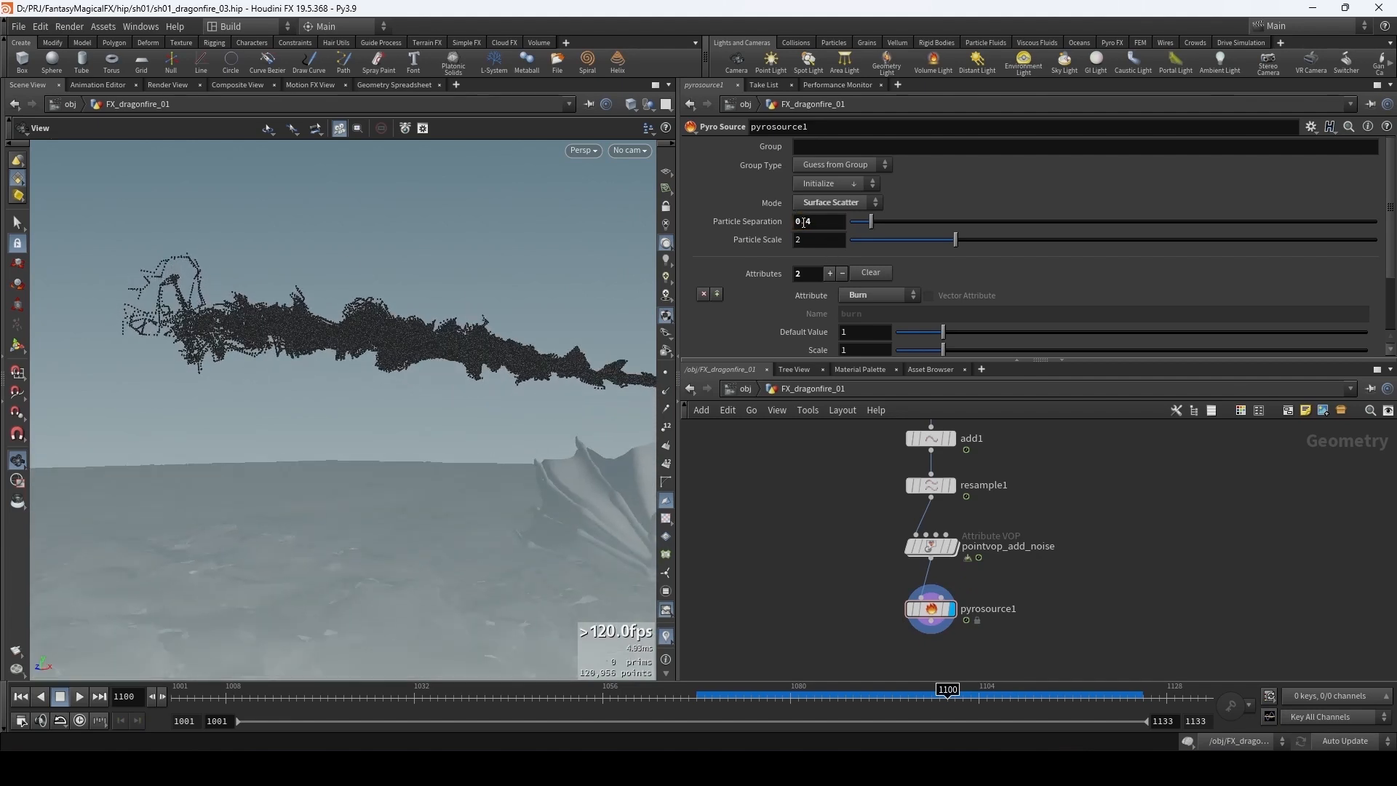
- Set the Particle Separation of pyrosource1 to 0.3 and check the node's information
text(3)
key(Return)
middle_click(932, 611)
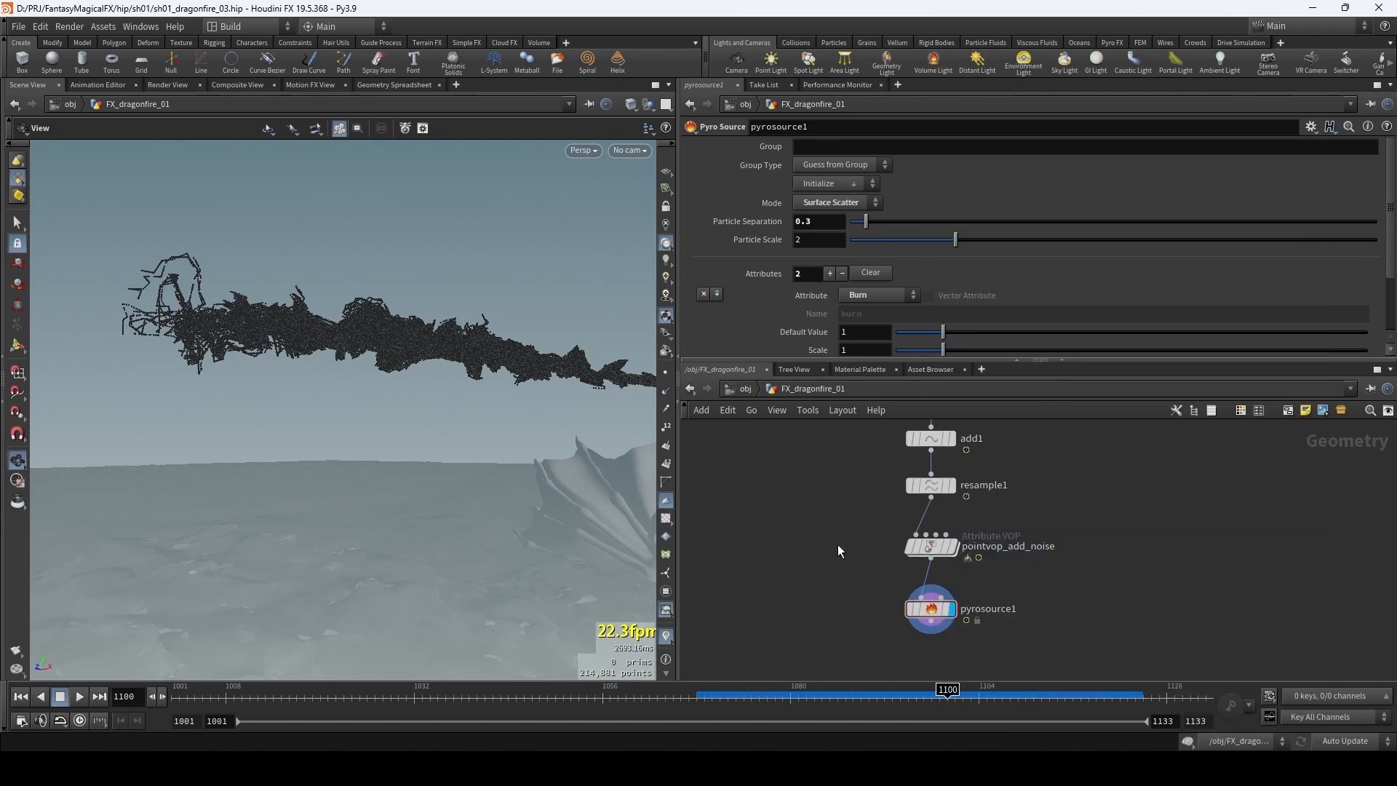
- Step frame by frame between 1102 and 1097 to examine the scattered pyro source points
key(Right)
key(Right)
drag(544, 466, 526, 483)
right_drag(525, 483, 474, 443)
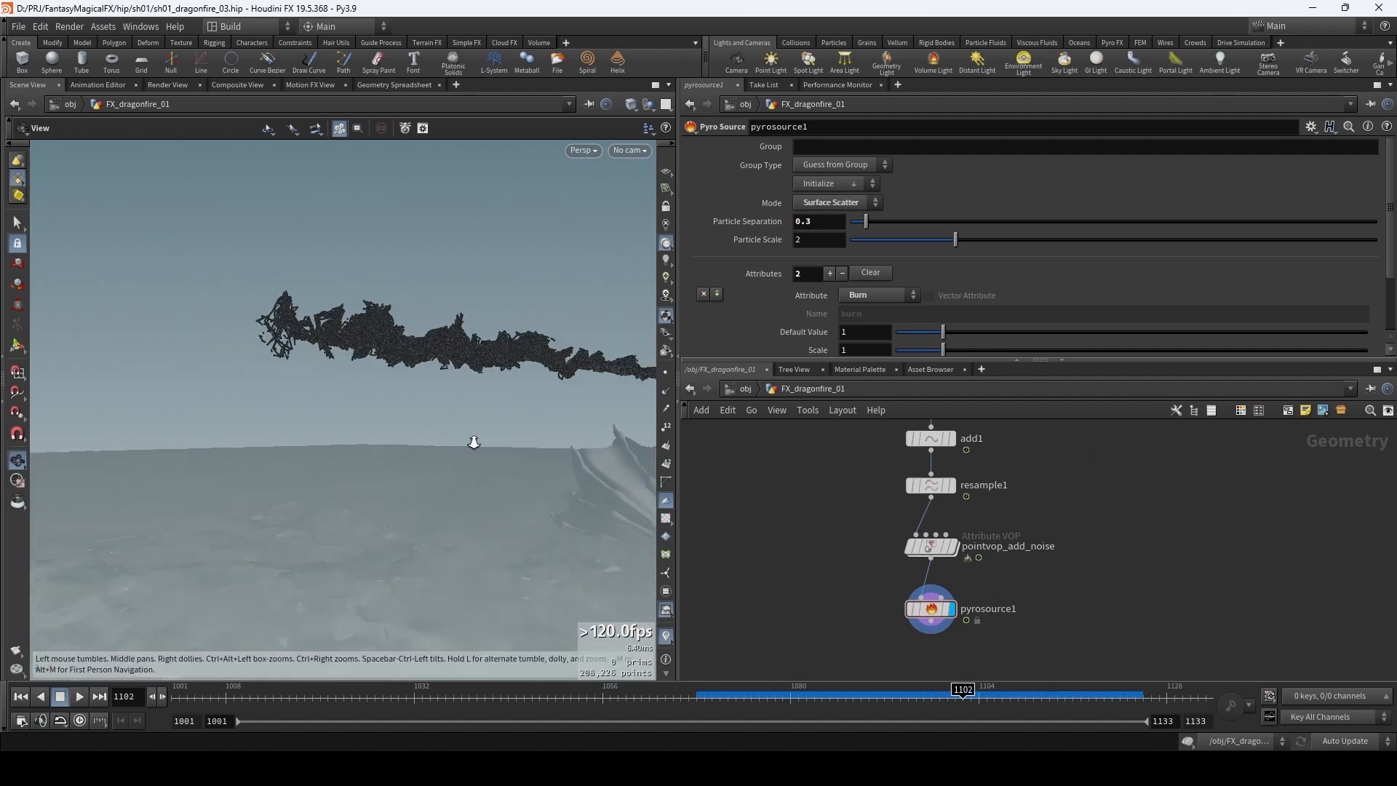
key(Left)
key(Left)
key(Left)
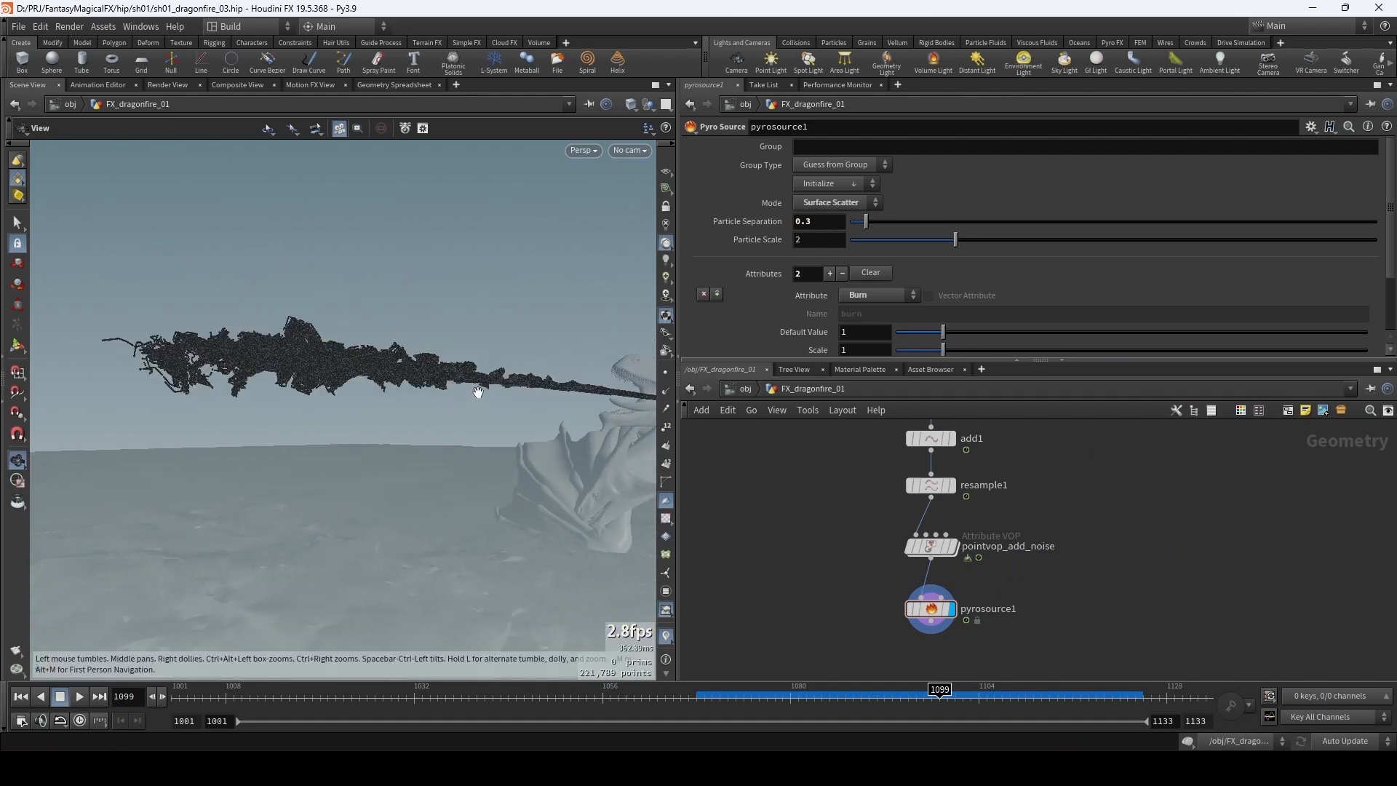
key(Left)
key(Left)
middle_drag(868, 620, 881, 515)
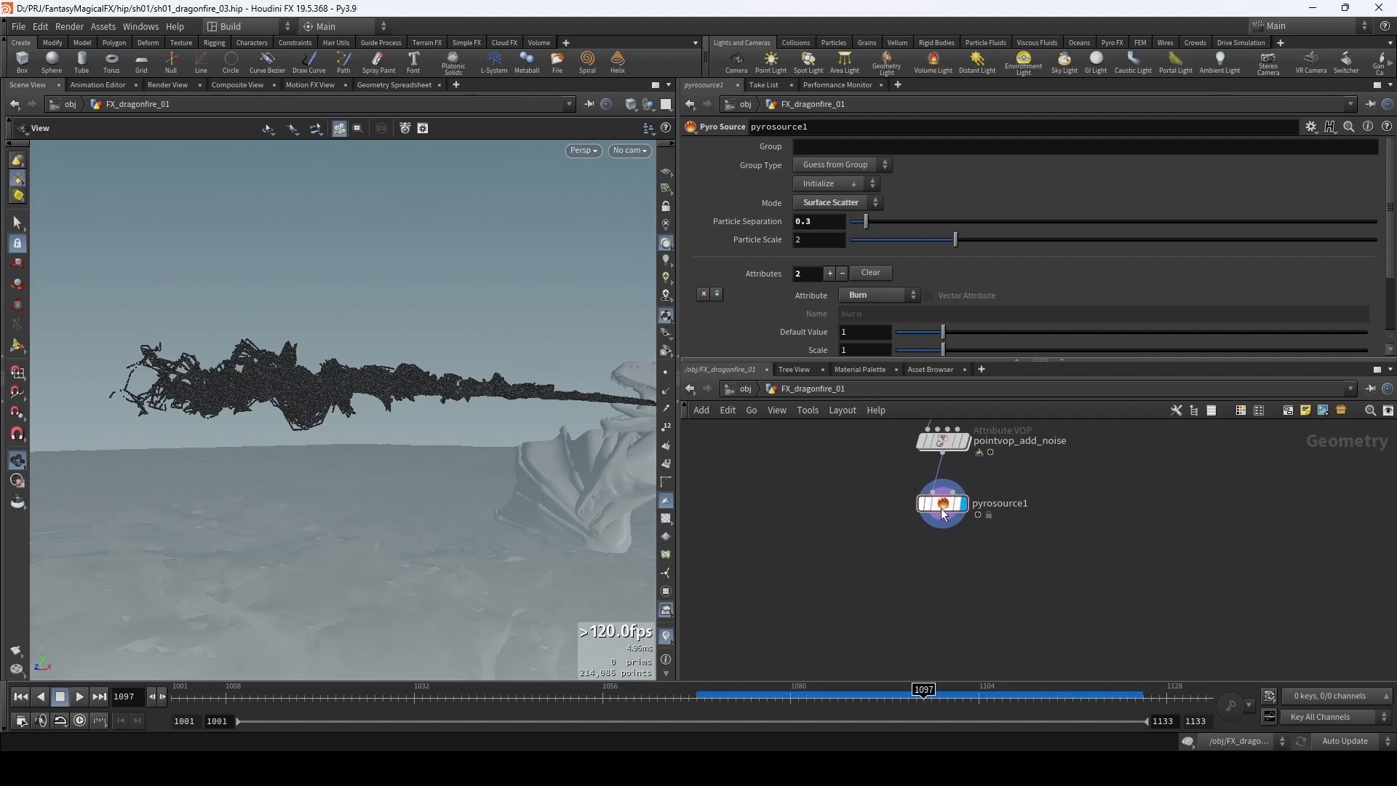
- Add a Volume Rasterize Attributes node below pyrosource1 and feed it the scattered source points
drag(939, 508, 939, 494)
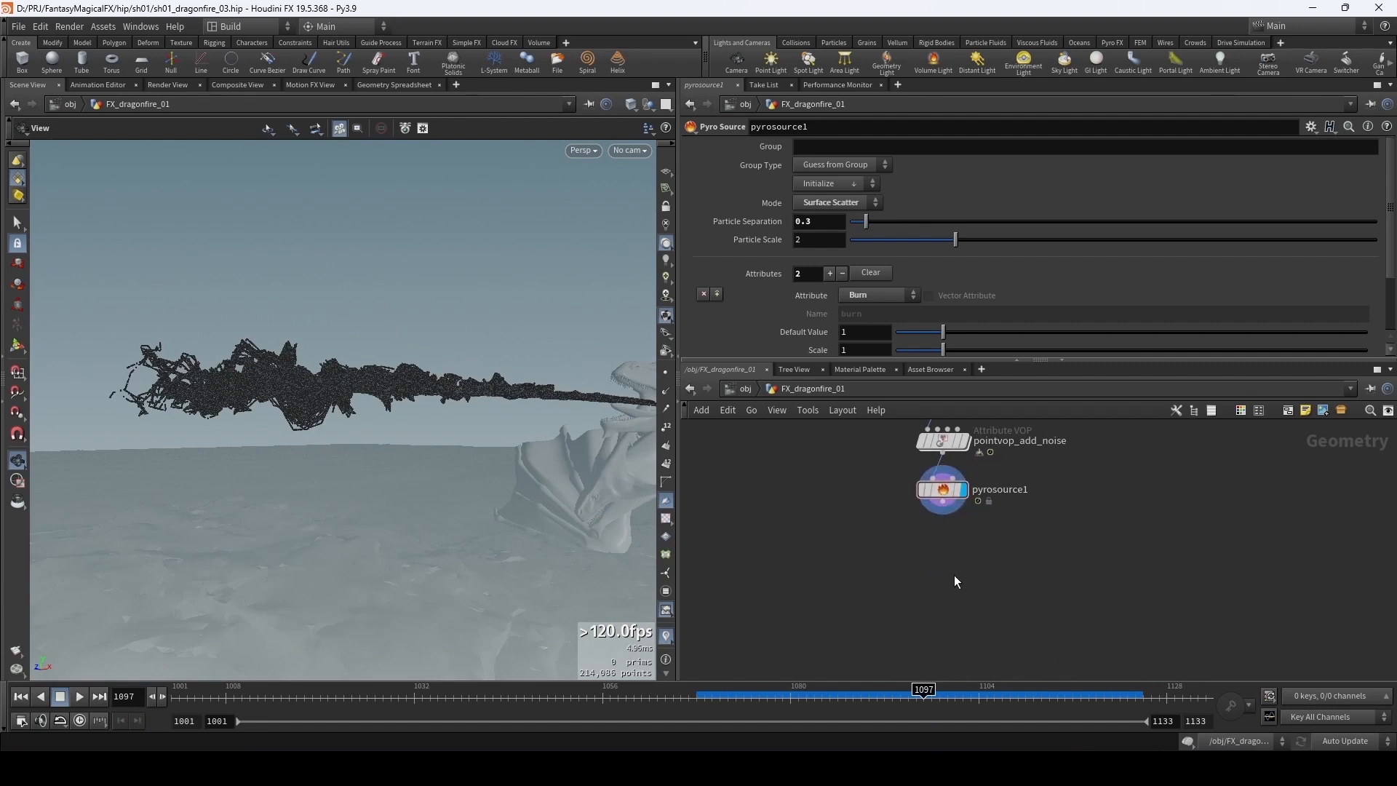
key(Tab)
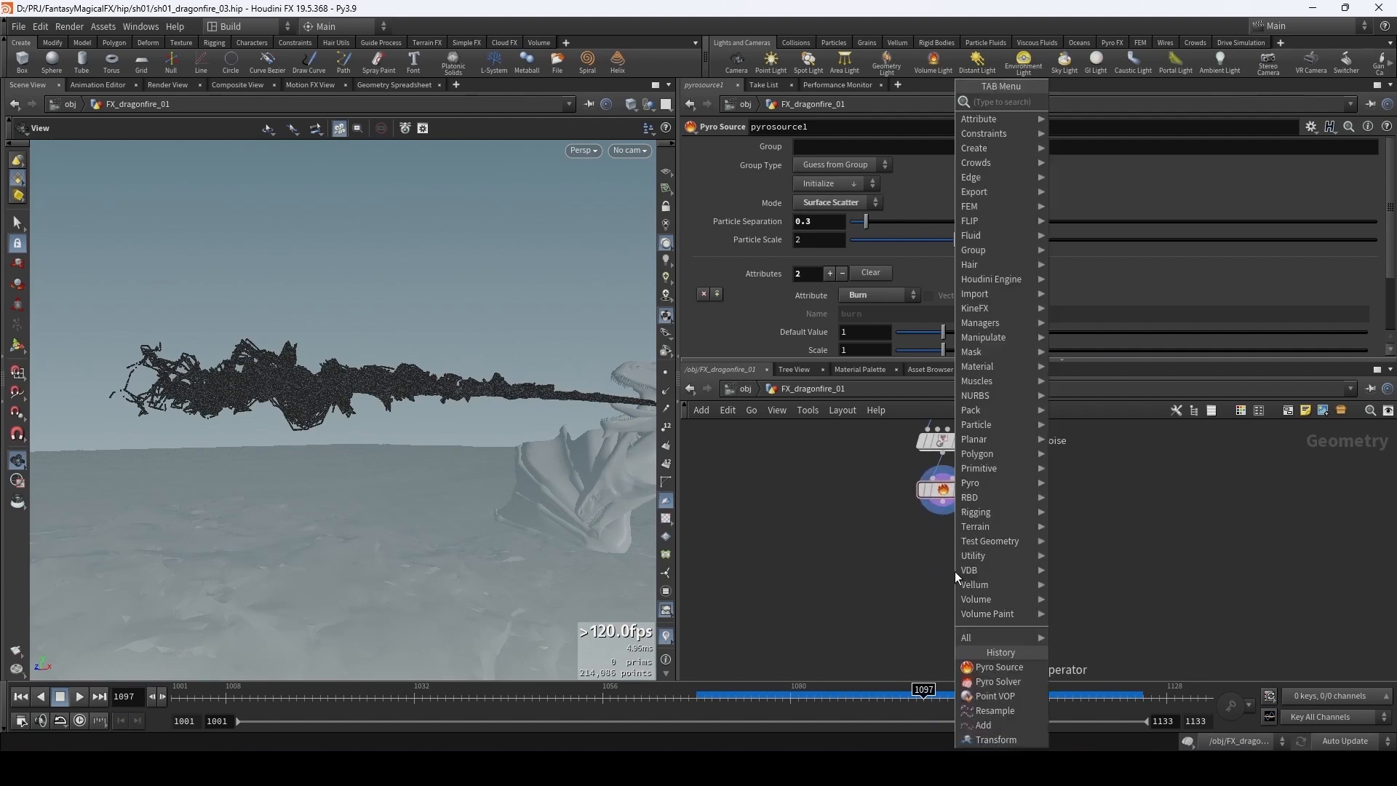
text(vol)
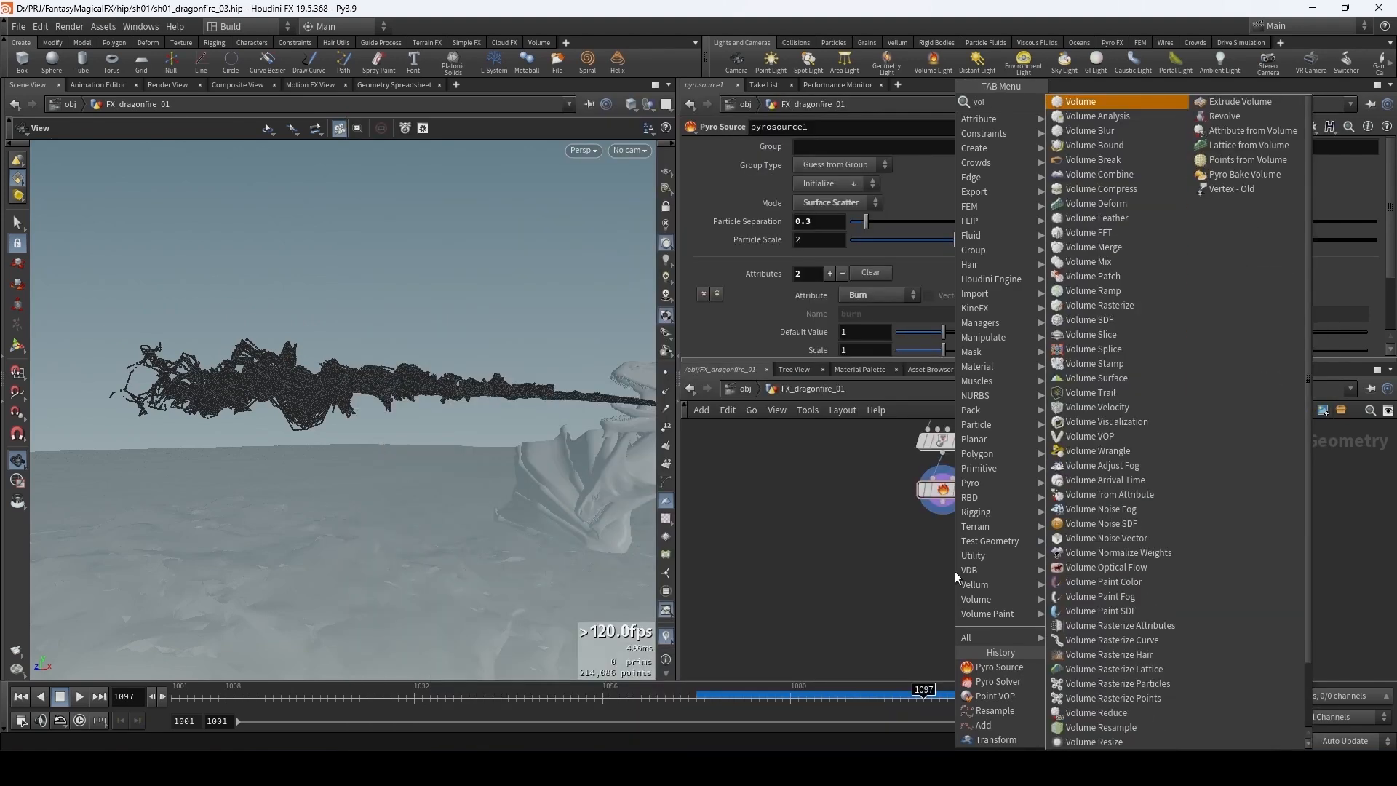
text(umr)
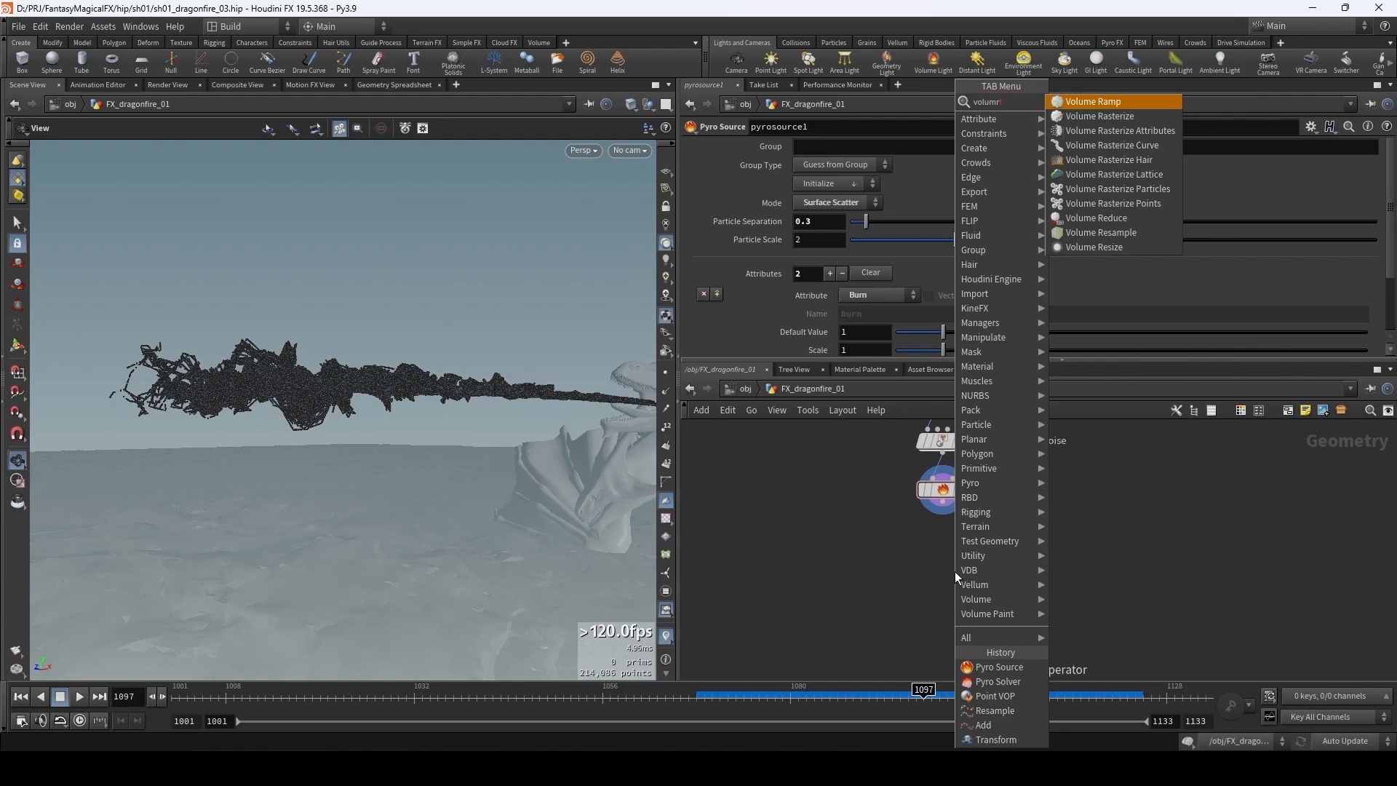
key(Down)
key(Down)
key(Return)
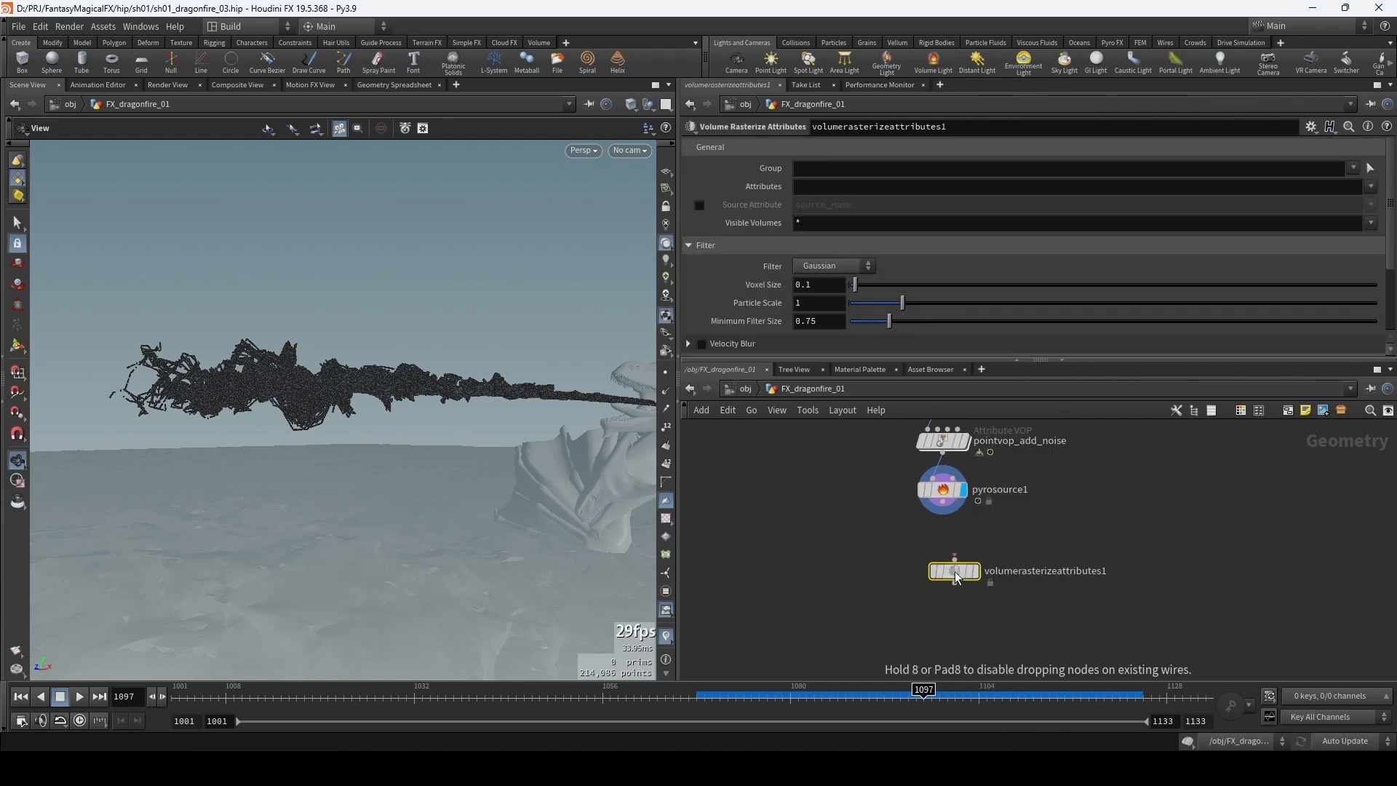
click(897, 566)
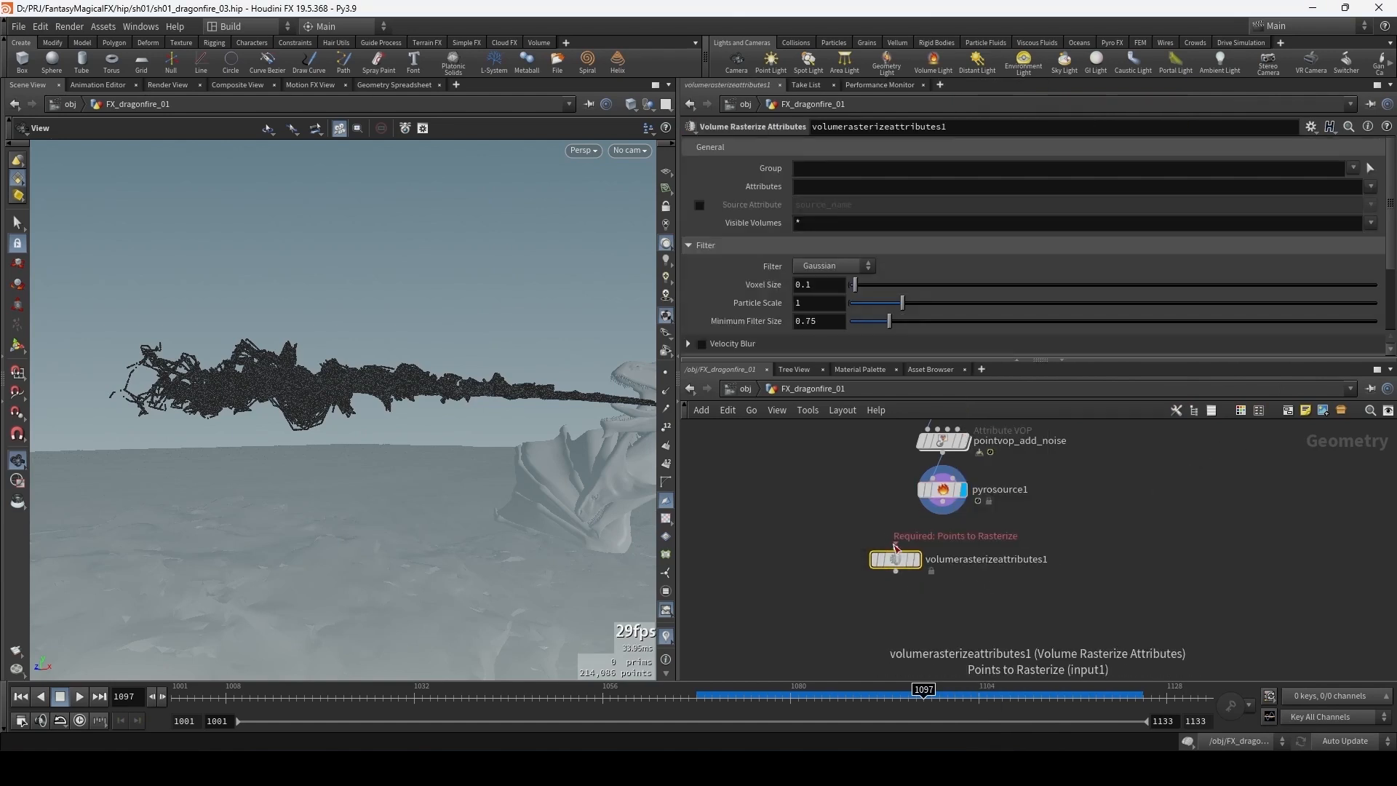
mouse_move(895, 544)
mouse_down()
mouse_move(943, 502)
mouse_move(884, 555)
mouse_move(868, 551)
mouse_up()
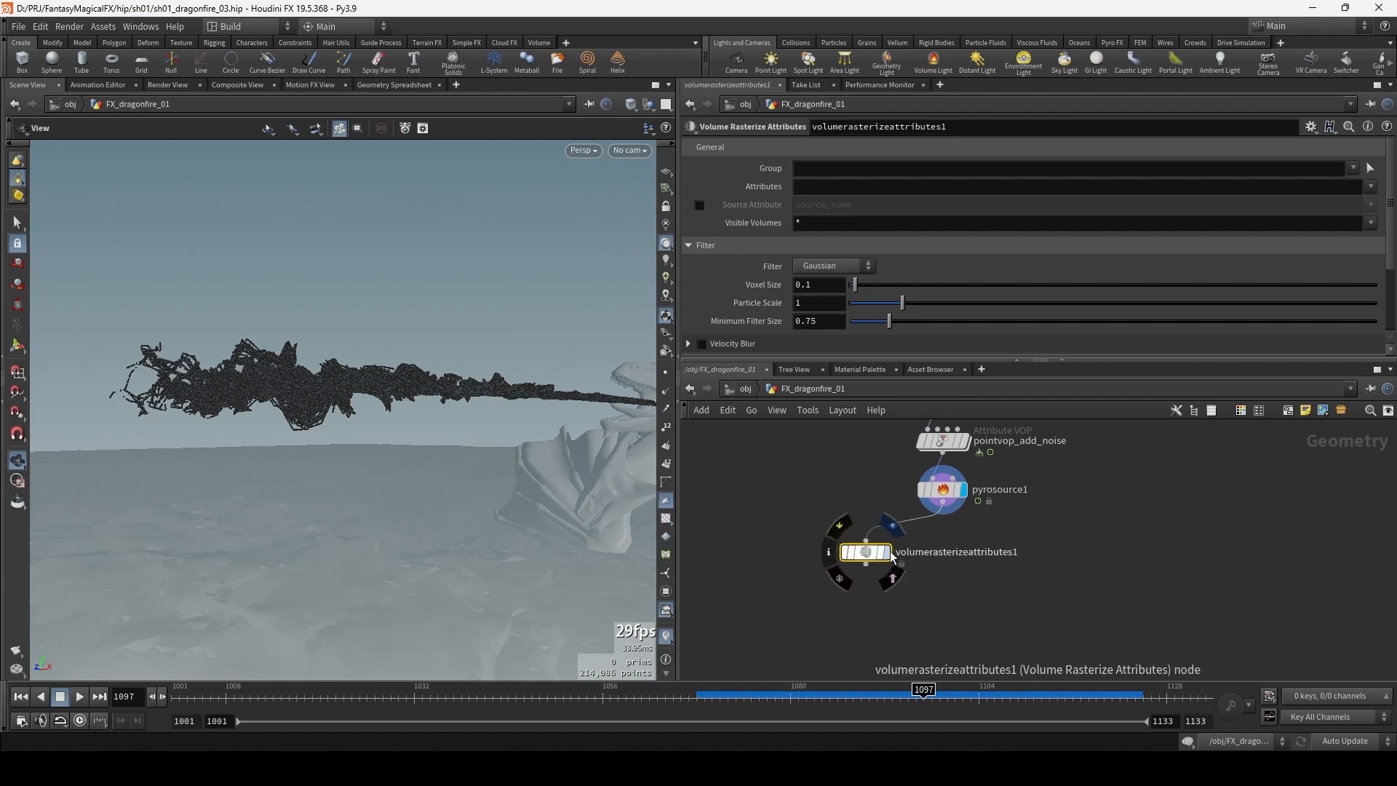
- Set volumerasterizeattributes1 to rasterize the burn and temperature attributes, and display the node
click(1371, 188)
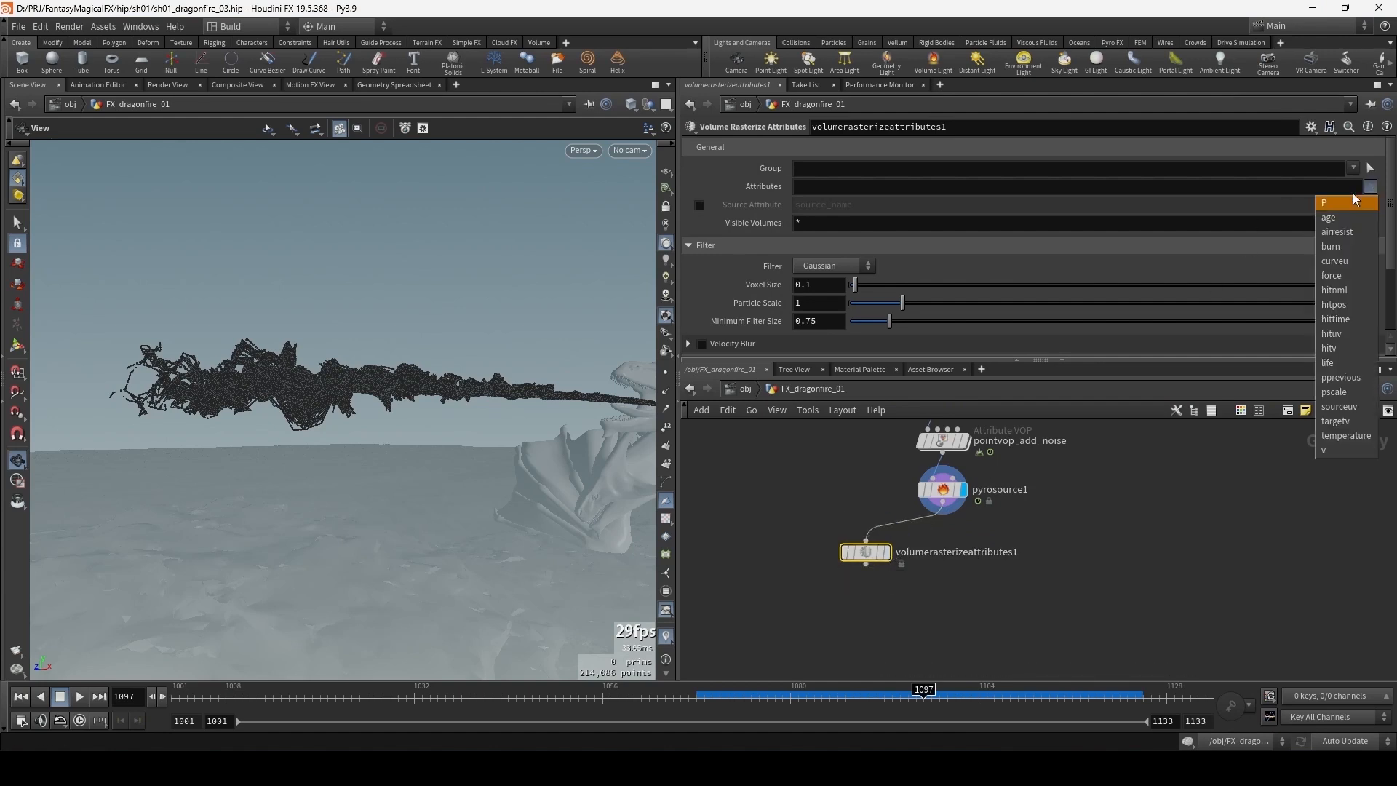
click(1329, 246)
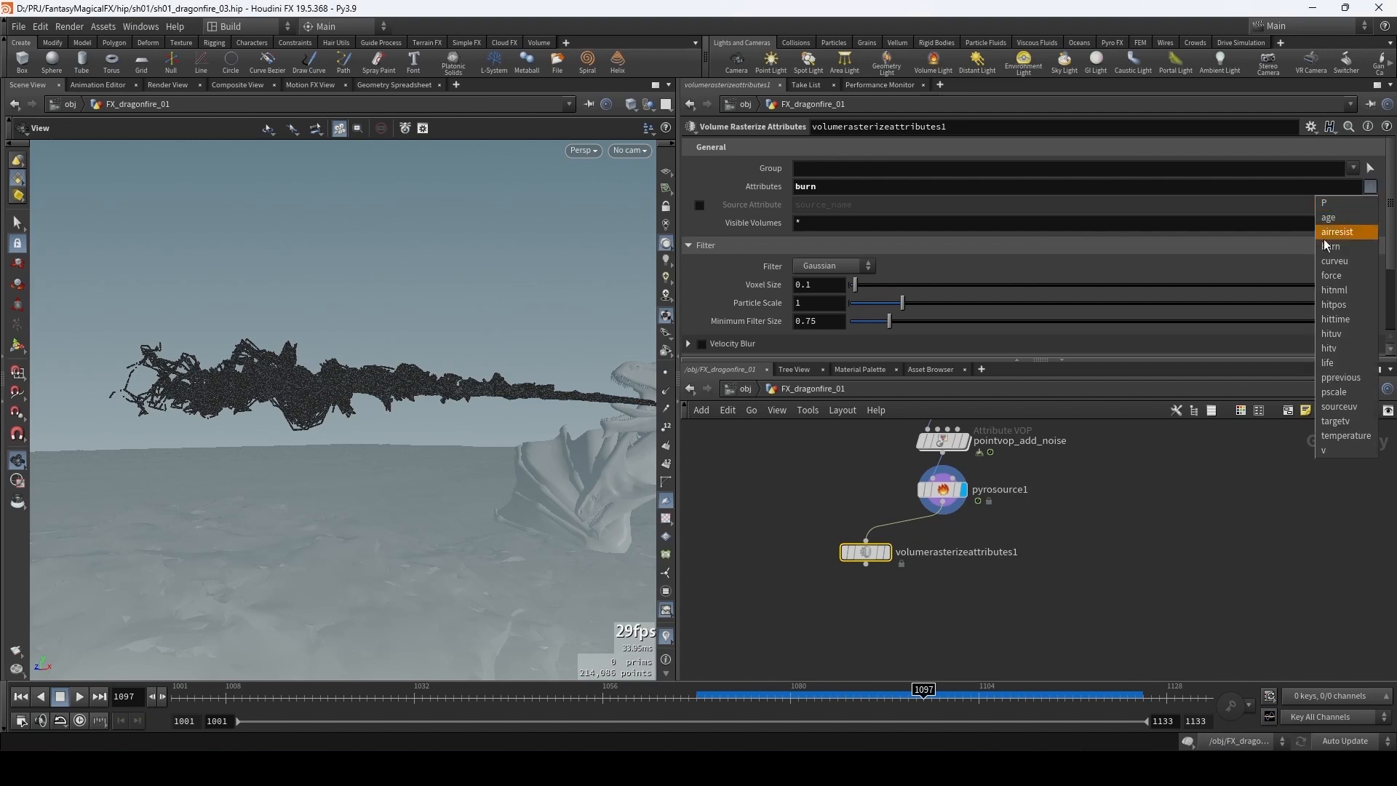
click(1344, 435)
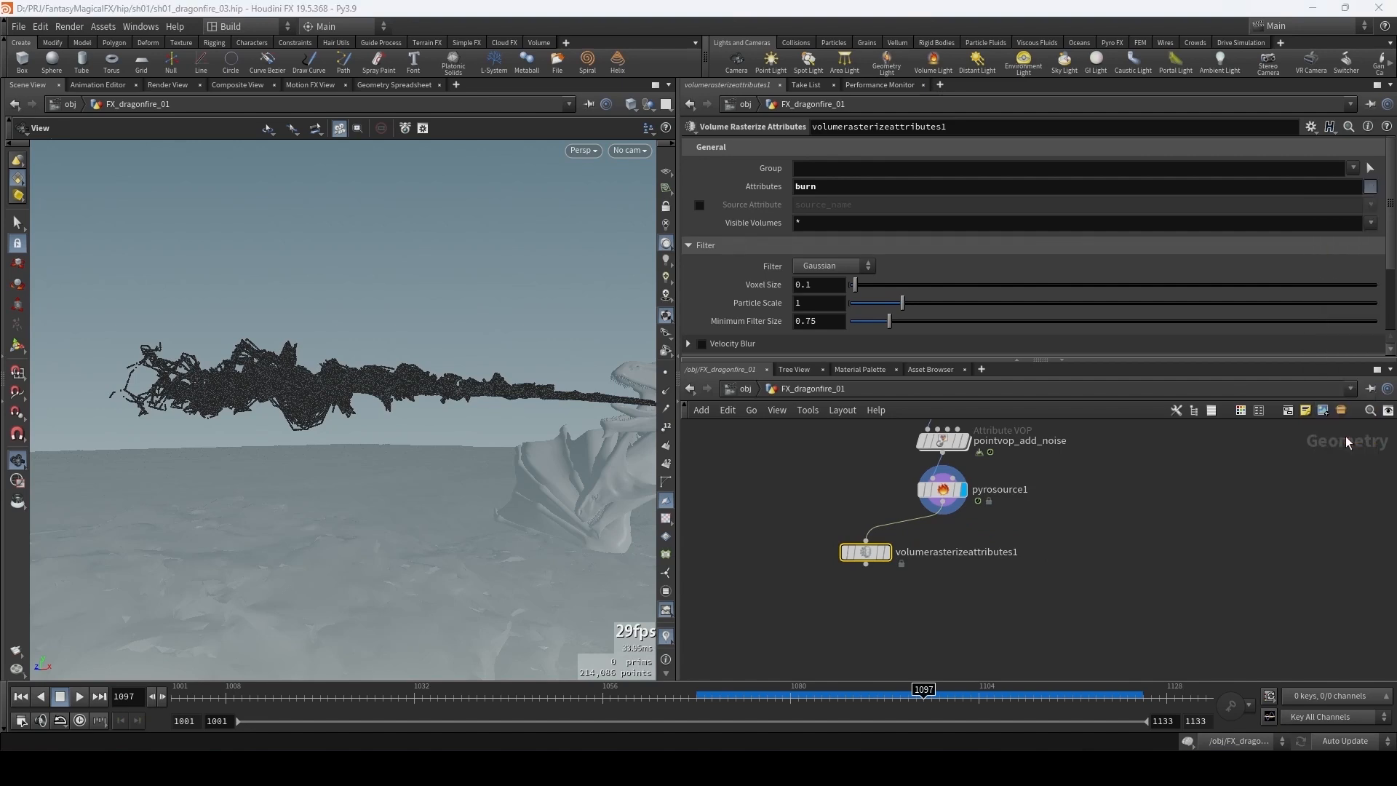
click(887, 559)
drag(864, 555, 828, 562)
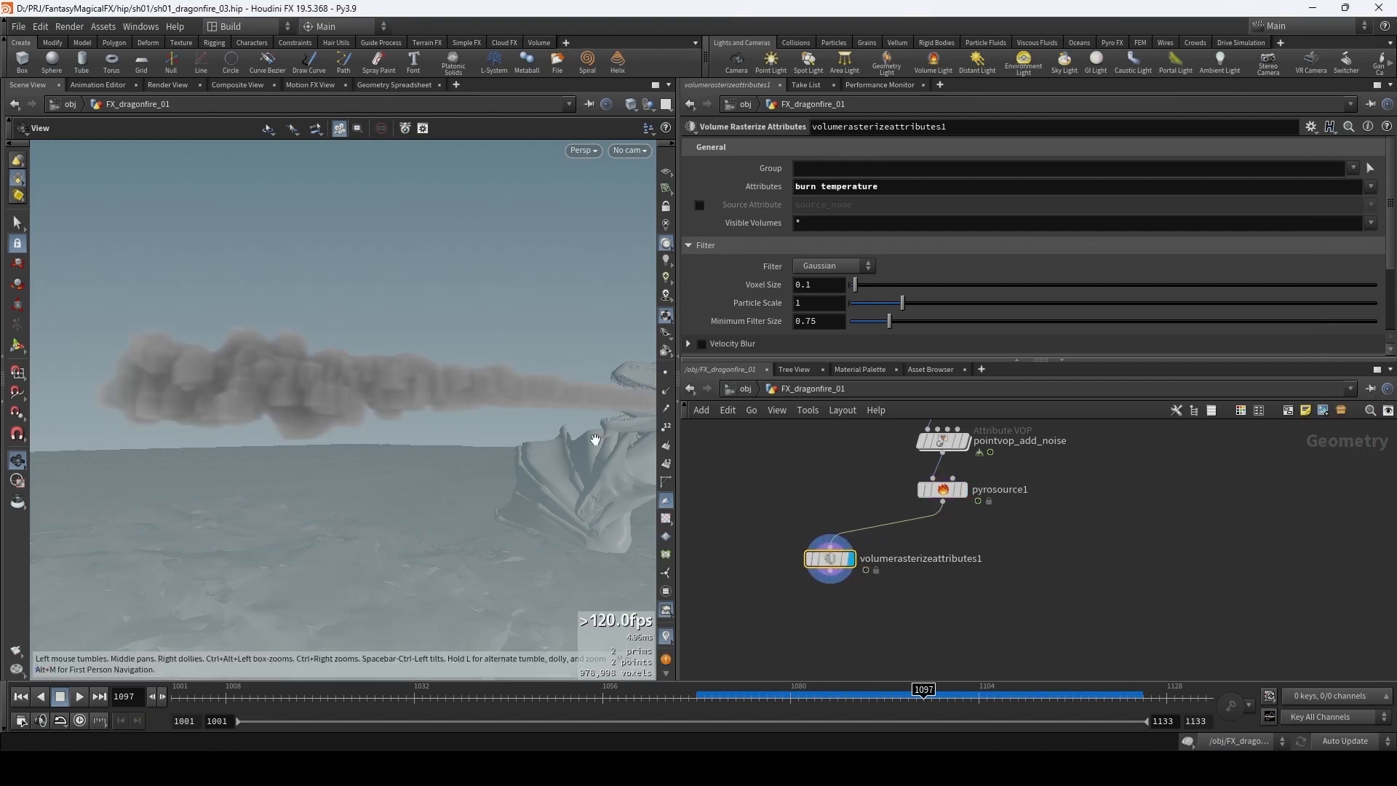
- Examine the rasterized fire volume from several angles and around frames 1082 and 1089
drag(596, 440, 473, 451)
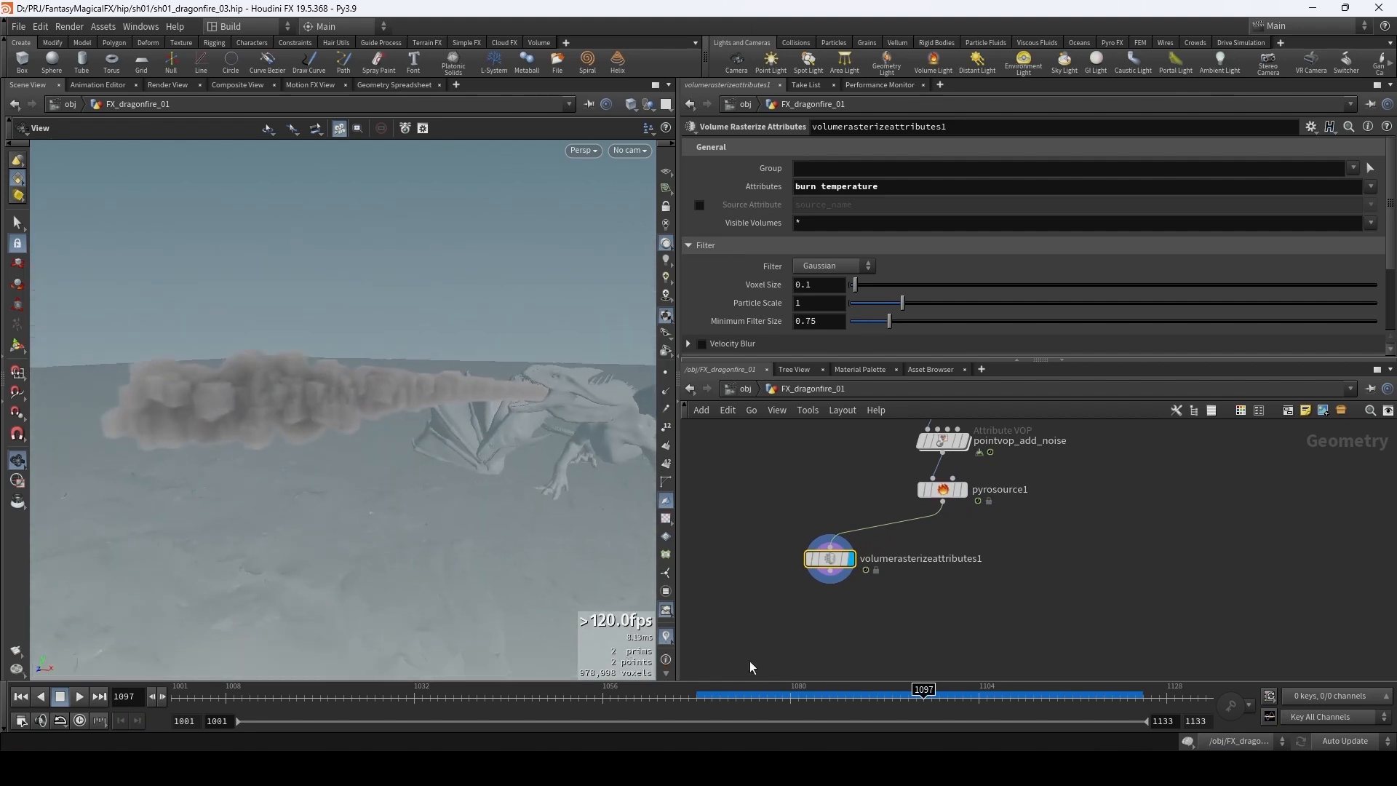
click(815, 698)
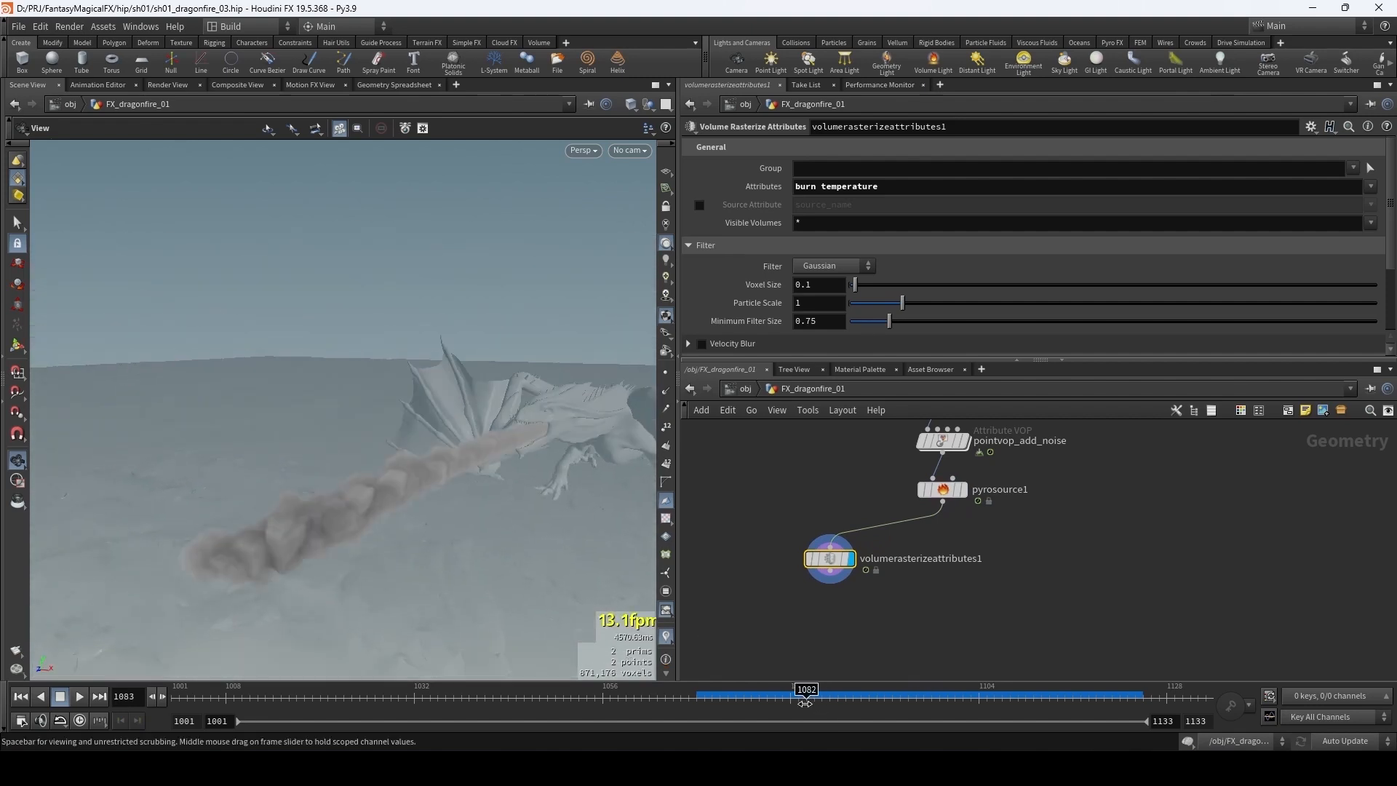
click(860, 700)
drag(427, 421, 492, 466)
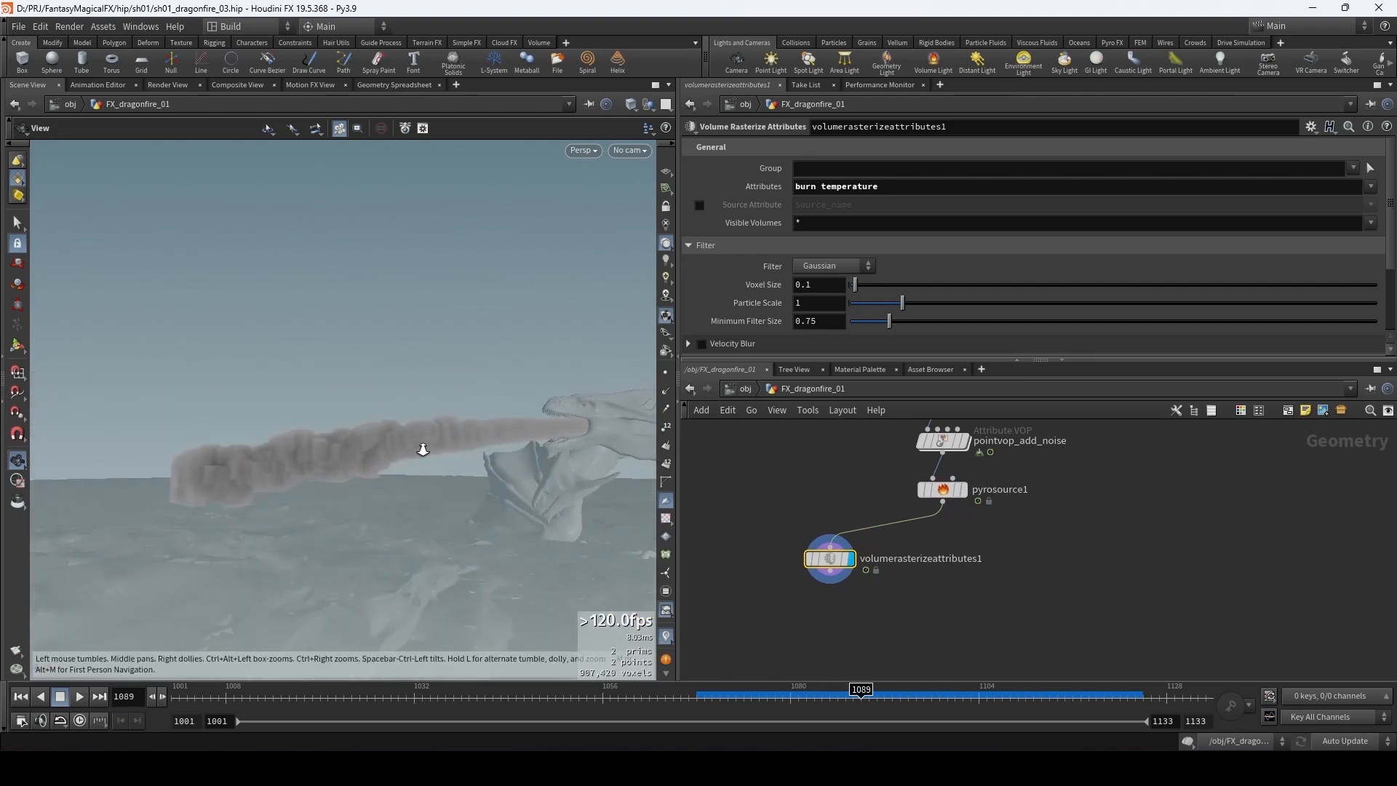
scroll(423, 449, up, 4)
scroll(536, 272, down, 1)
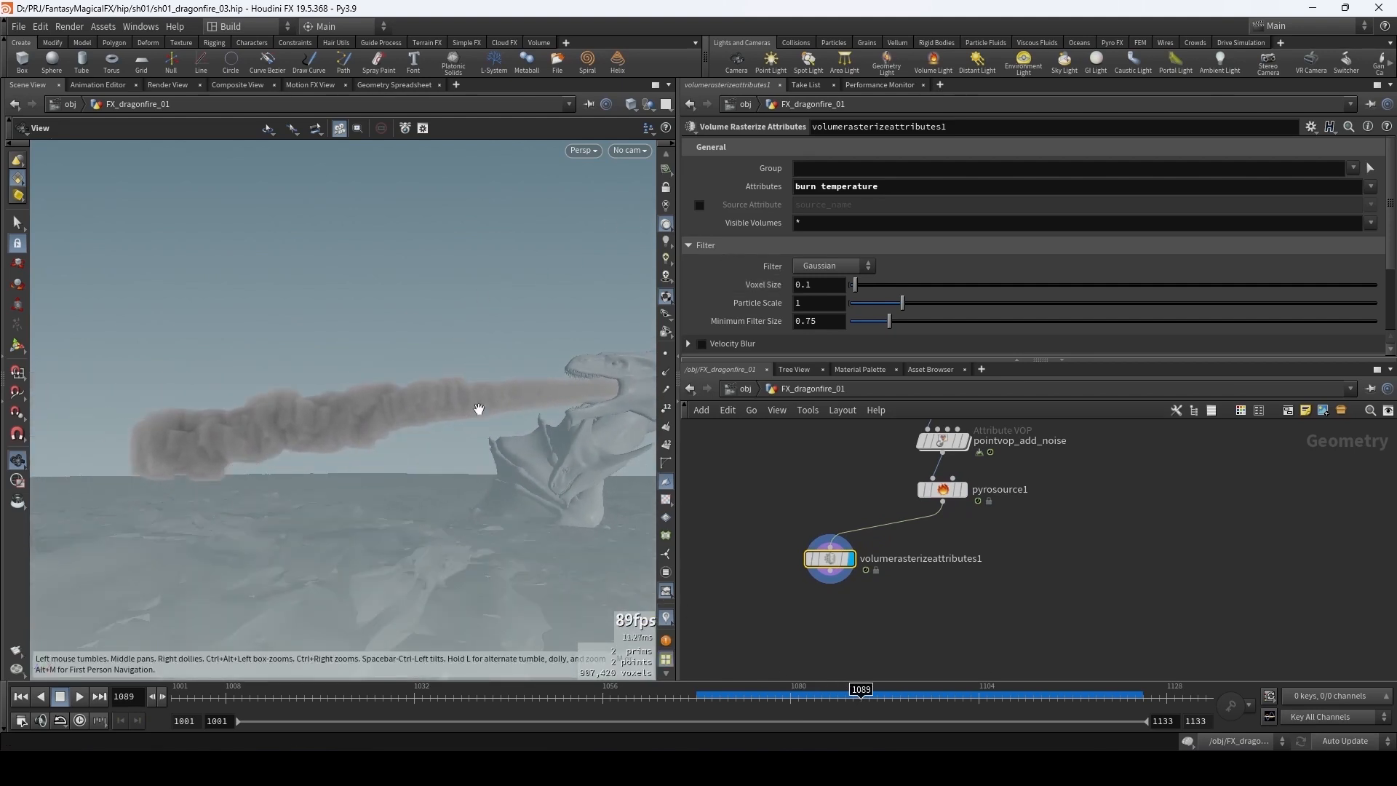
drag(479, 409, 372, 402)
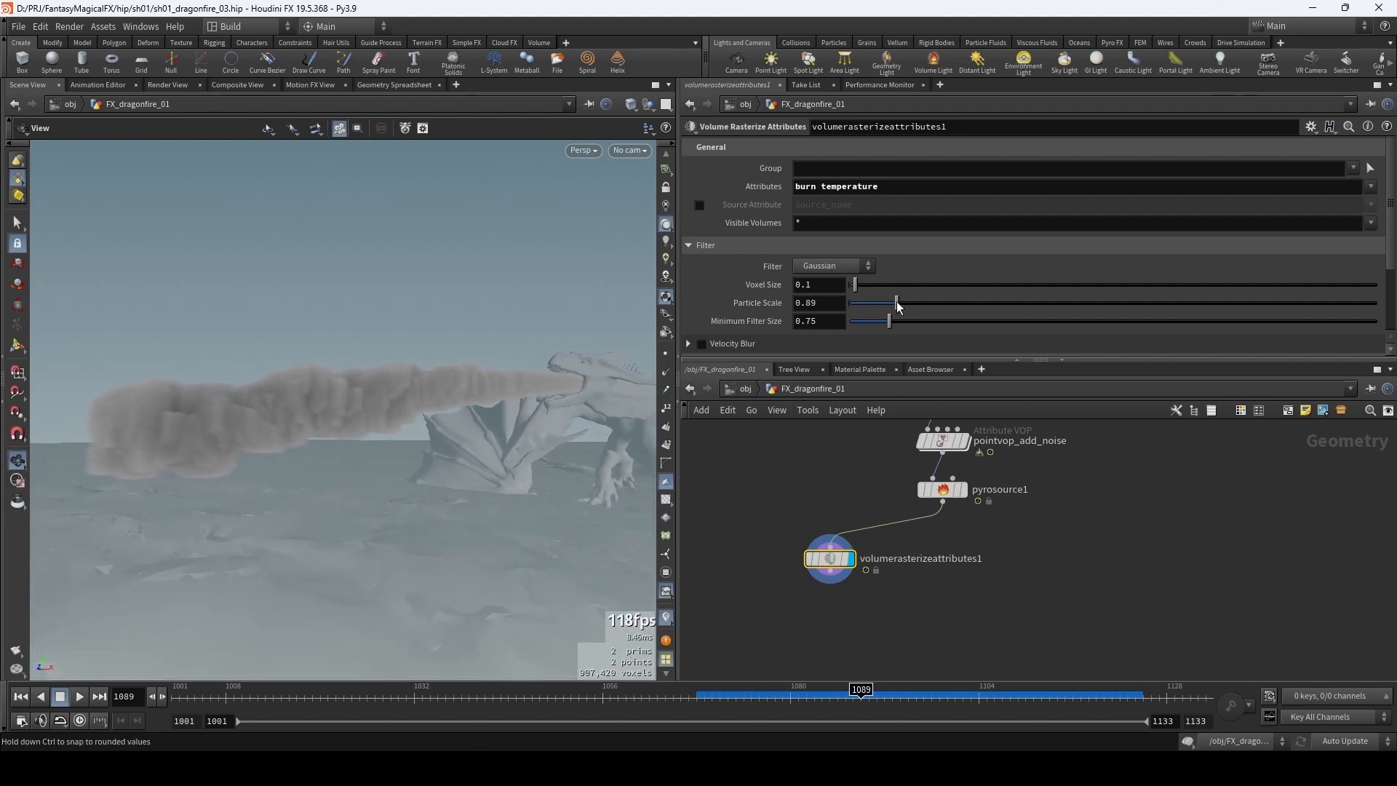
- Lower the Particle Scale of volumerasterizeattributes1 to 0.75, compare with the pyrosource1 points, and reduce it to 0.16
drag(898, 306, 889, 302)
click(962, 489)
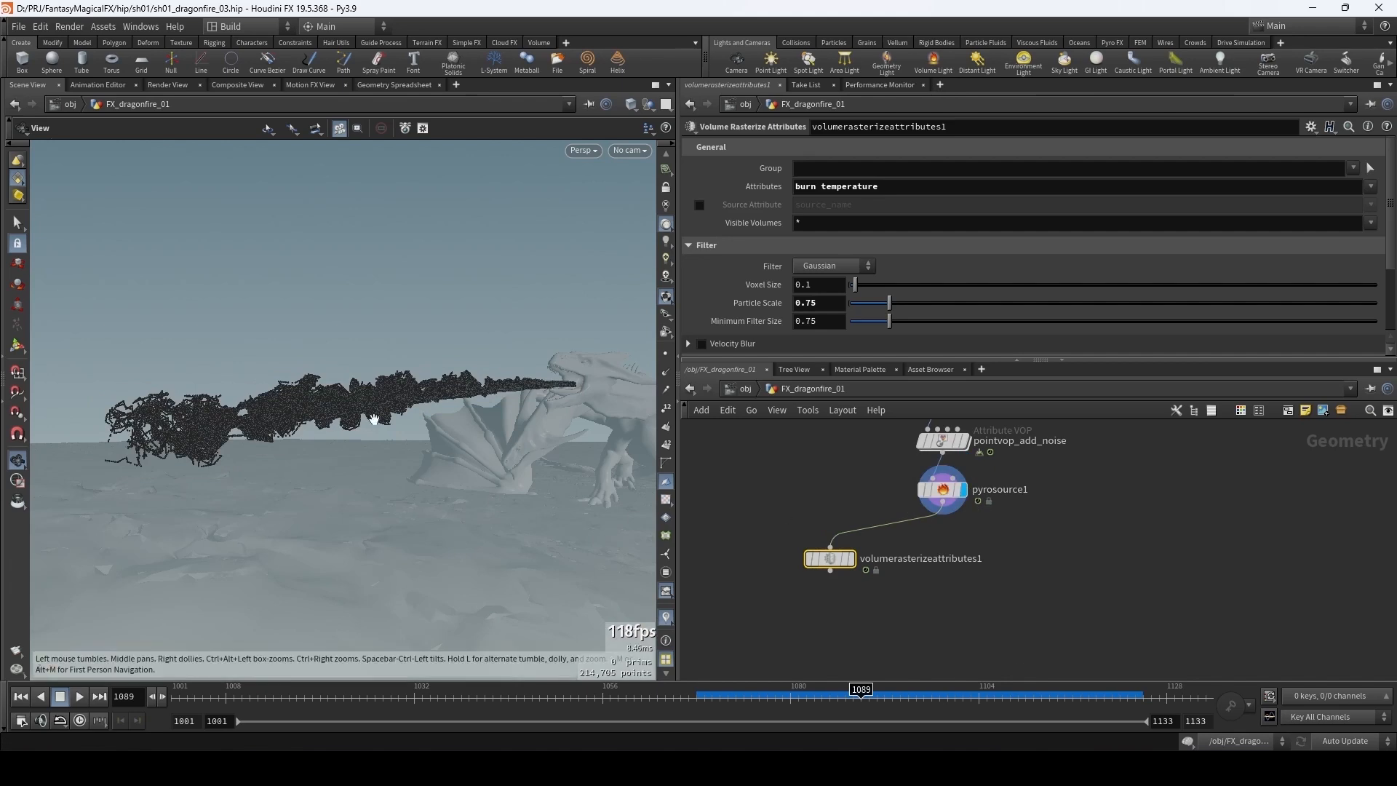
click(849, 558)
drag(872, 306, 856, 311)
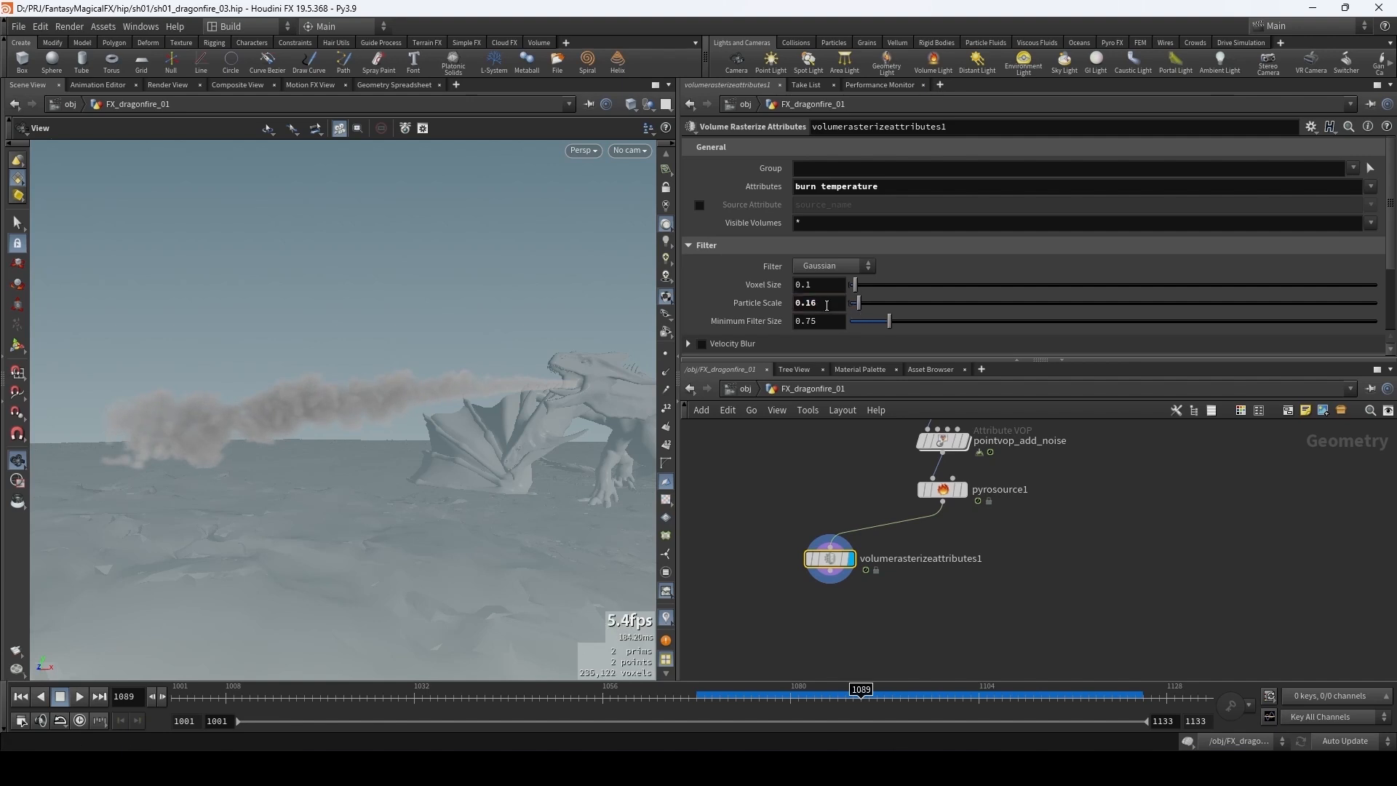
- Compare the thinner rasterized volume with the pyrosource1 points by displaying each node in turn
mouse_move(468, 399)
mouse_down()
mouse_move(508, 381)
mouse_move(480, 402)
mouse_move(405, 381)
mouse_move(358, 389)
mouse_move(479, 381)
mouse_move(361, 399)
mouse_move(465, 390)
mouse_up()
click(961, 489)
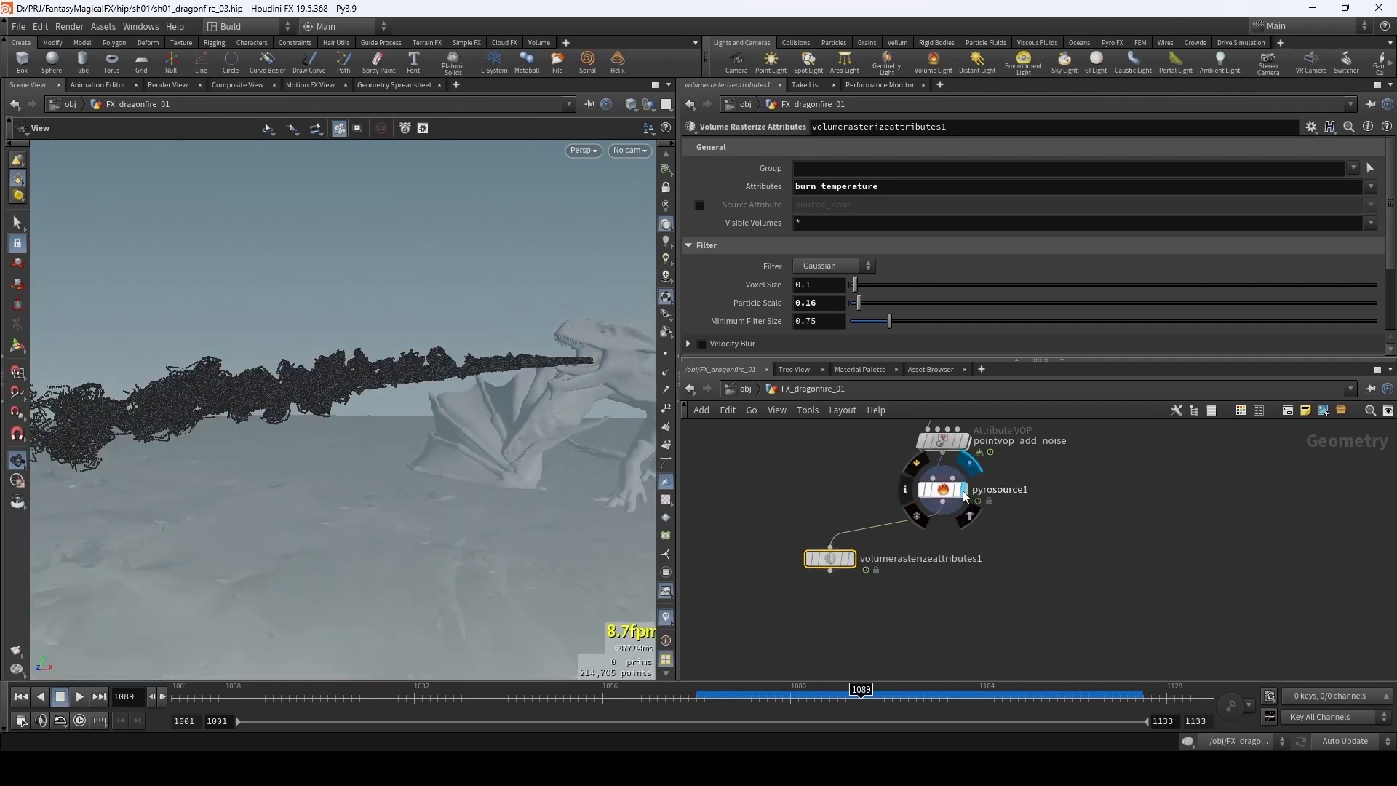
click(850, 557)
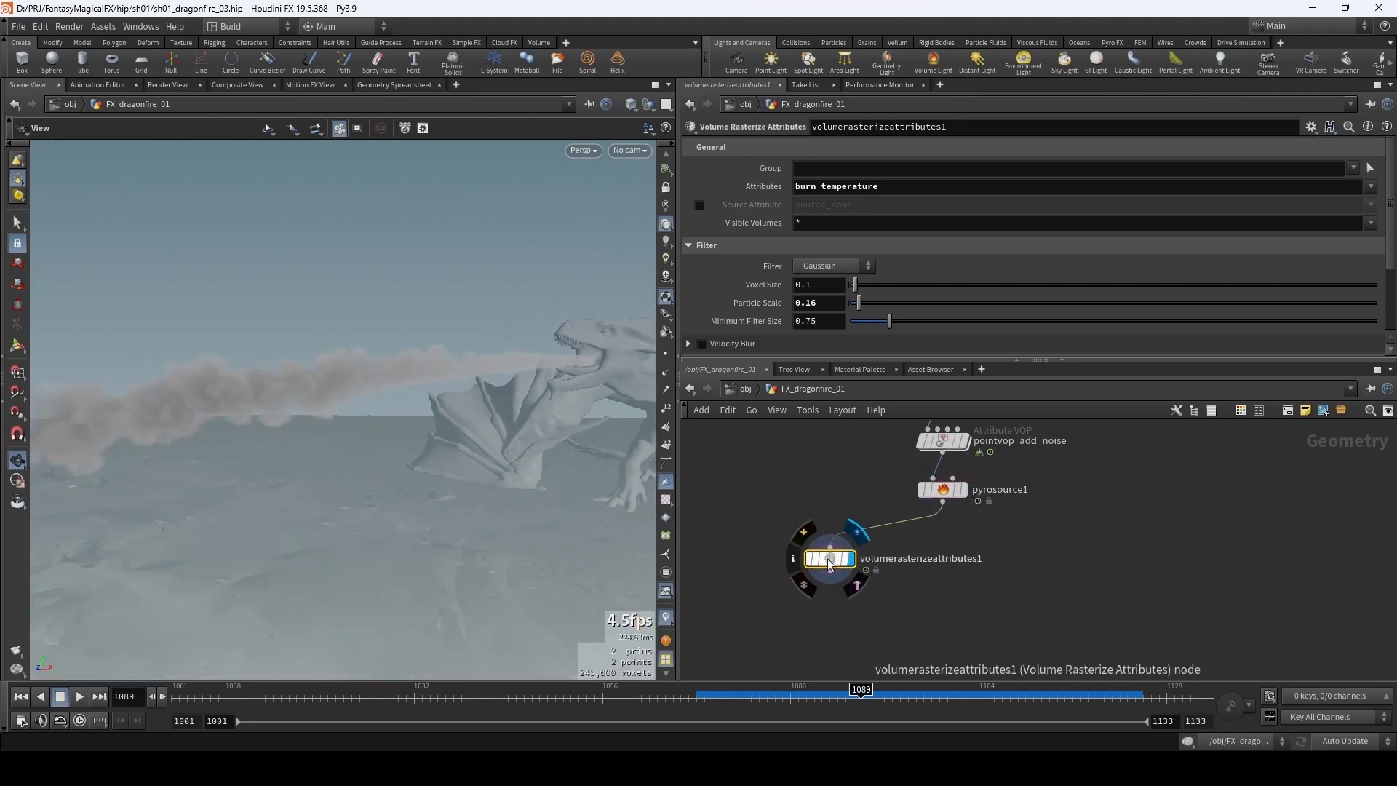
middle_drag(796, 472, 825, 431)
scroll(709, 278, down, 1)
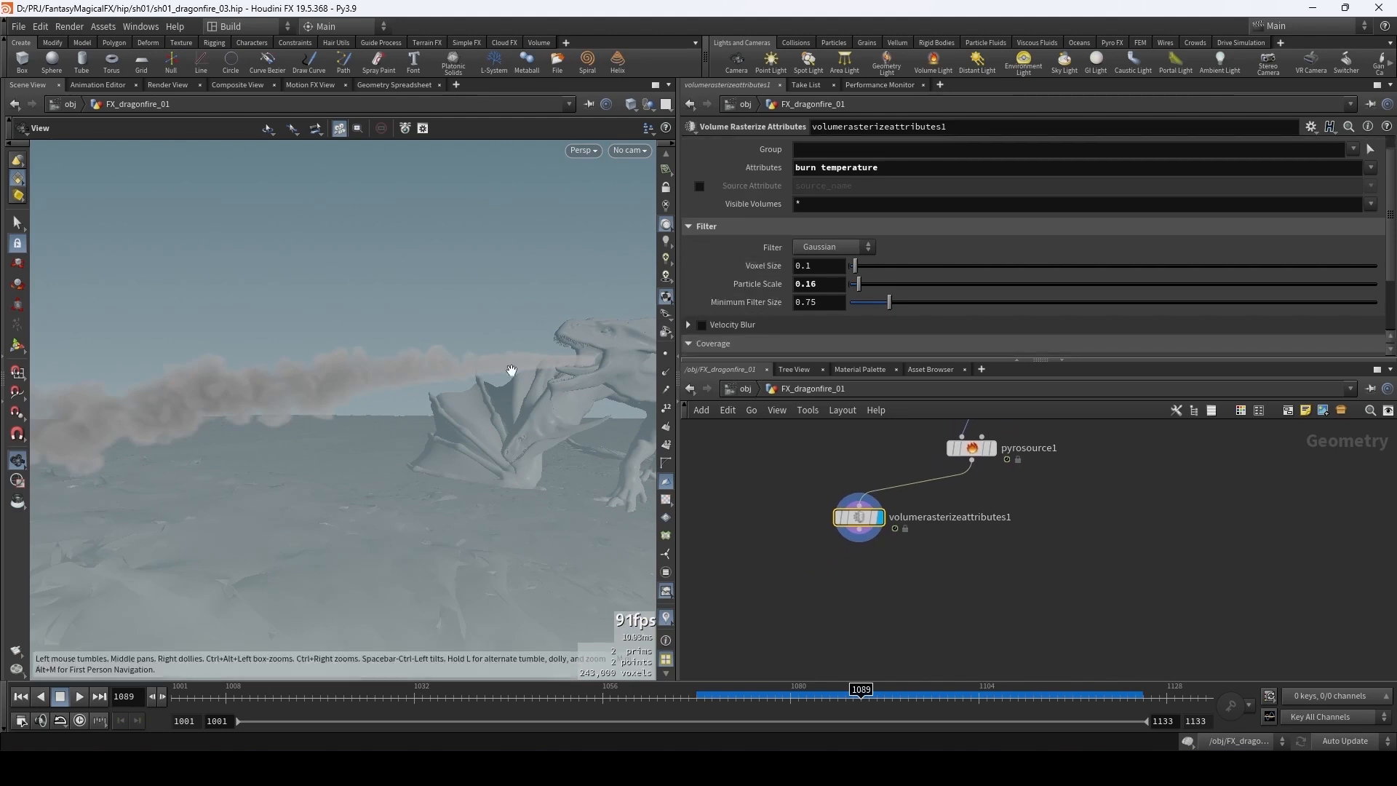
drag(365, 403, 408, 373)
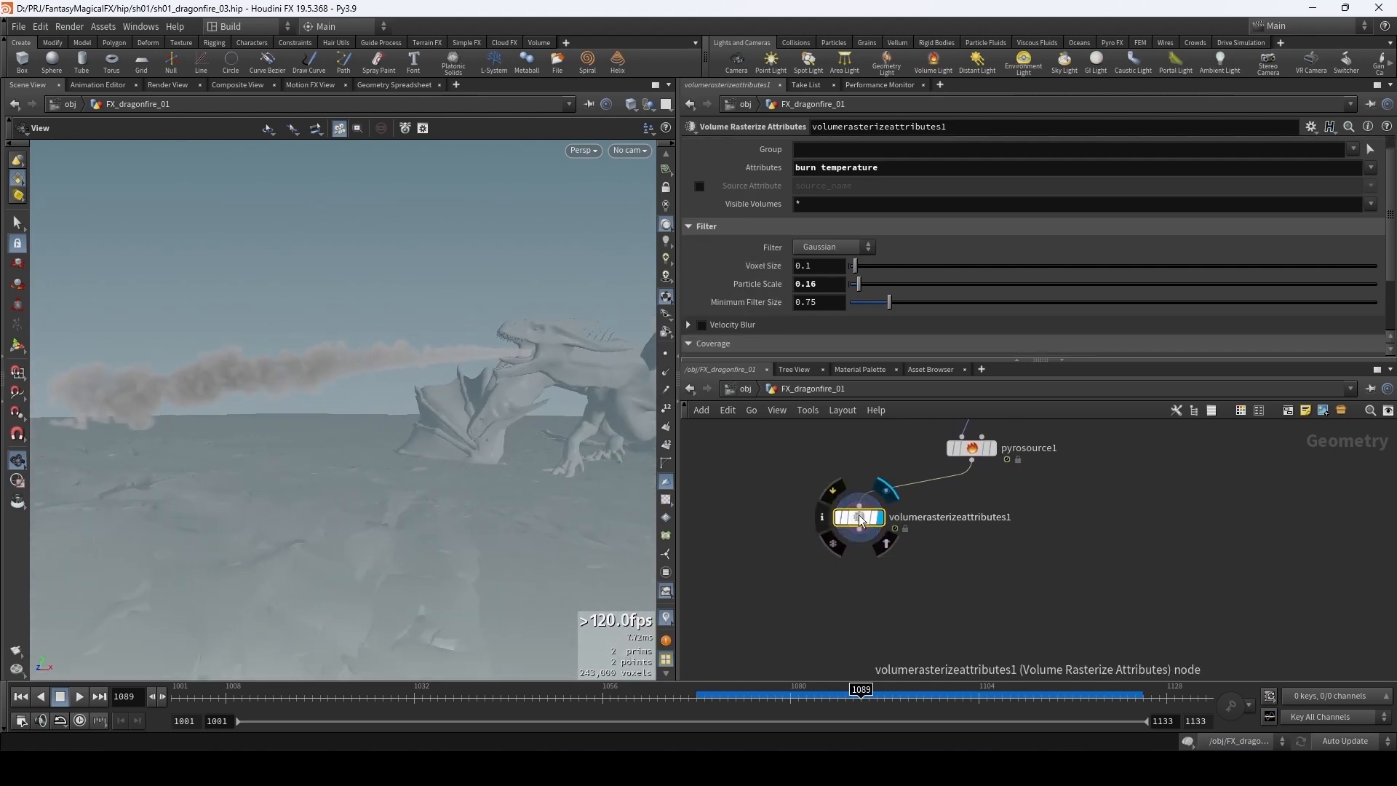
- Duplicate volumerasterizeattributes1 beside the original and make the copy rasterize only the v attribute
alt+drag(857, 518, 1079, 522)
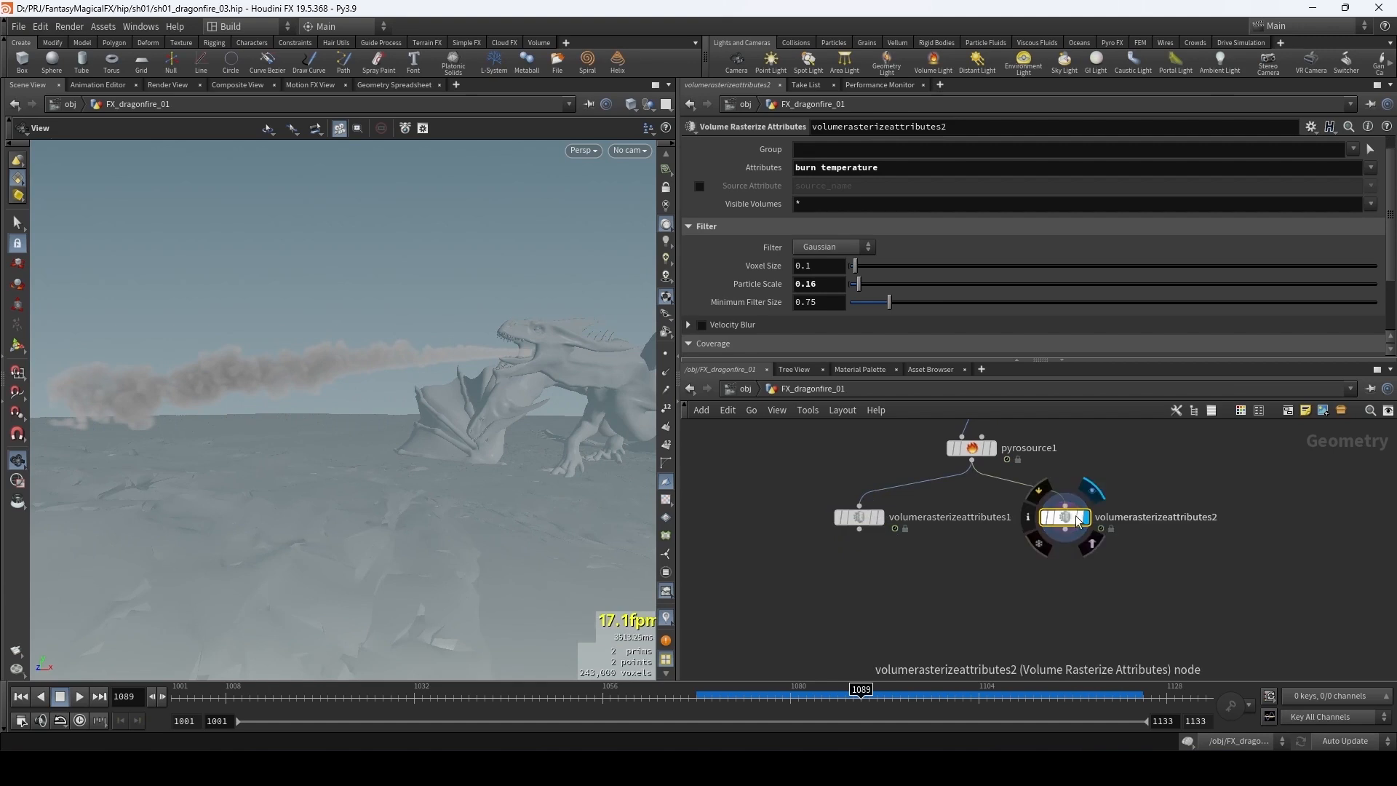
click(1371, 168)
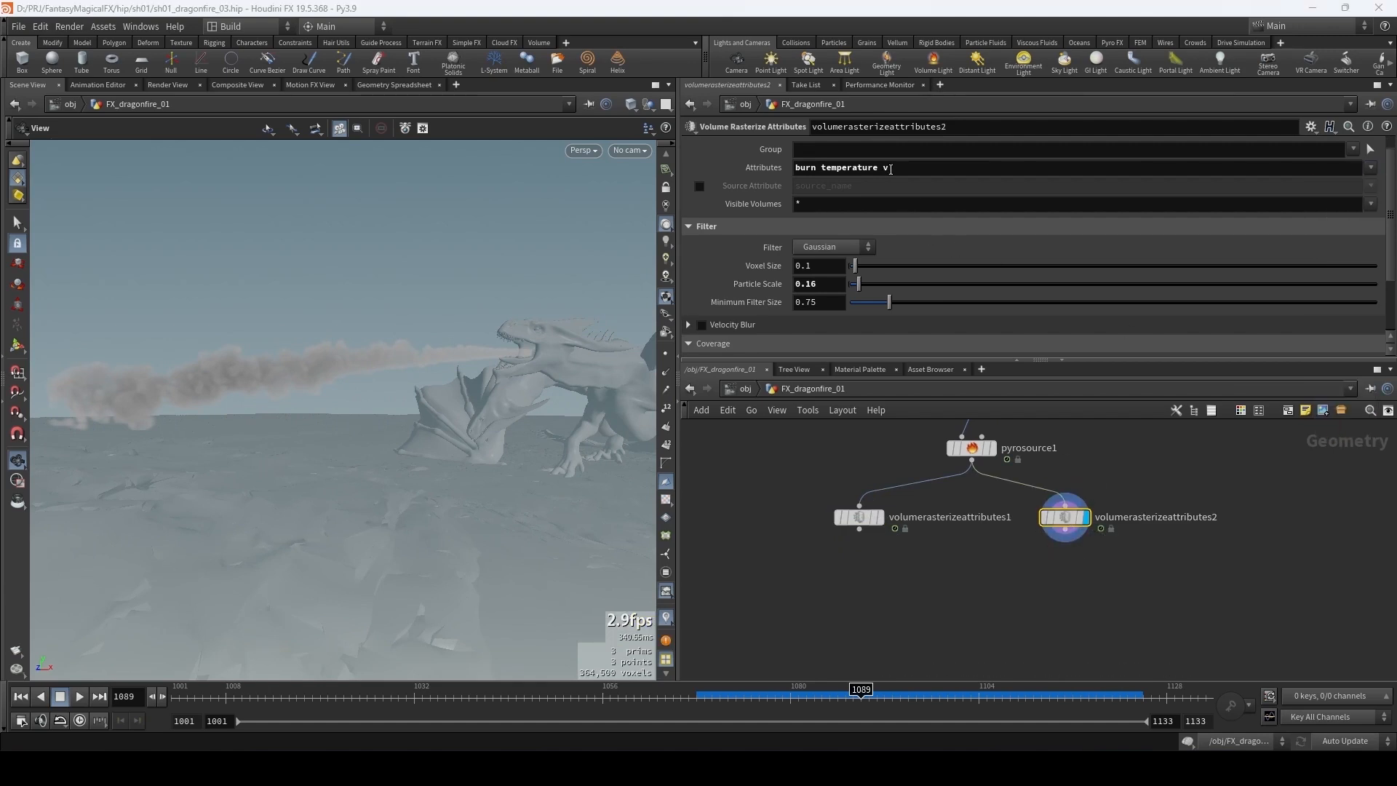
drag(883, 169, 760, 182)
key(BackSpace)
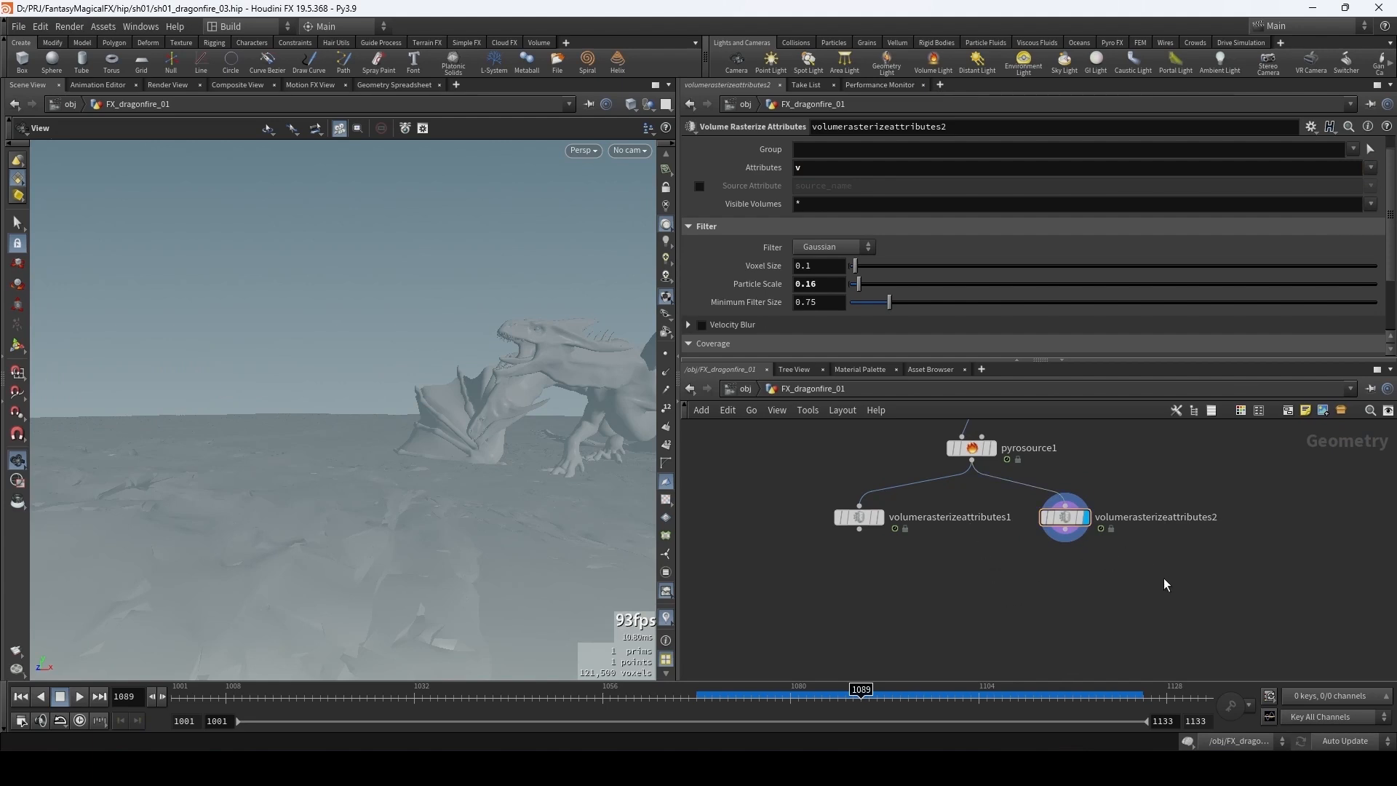
- Add a Volume Trail node below volumerasterizeattributes2 for visualizing the velocity volume
key(Tab)
text(v)
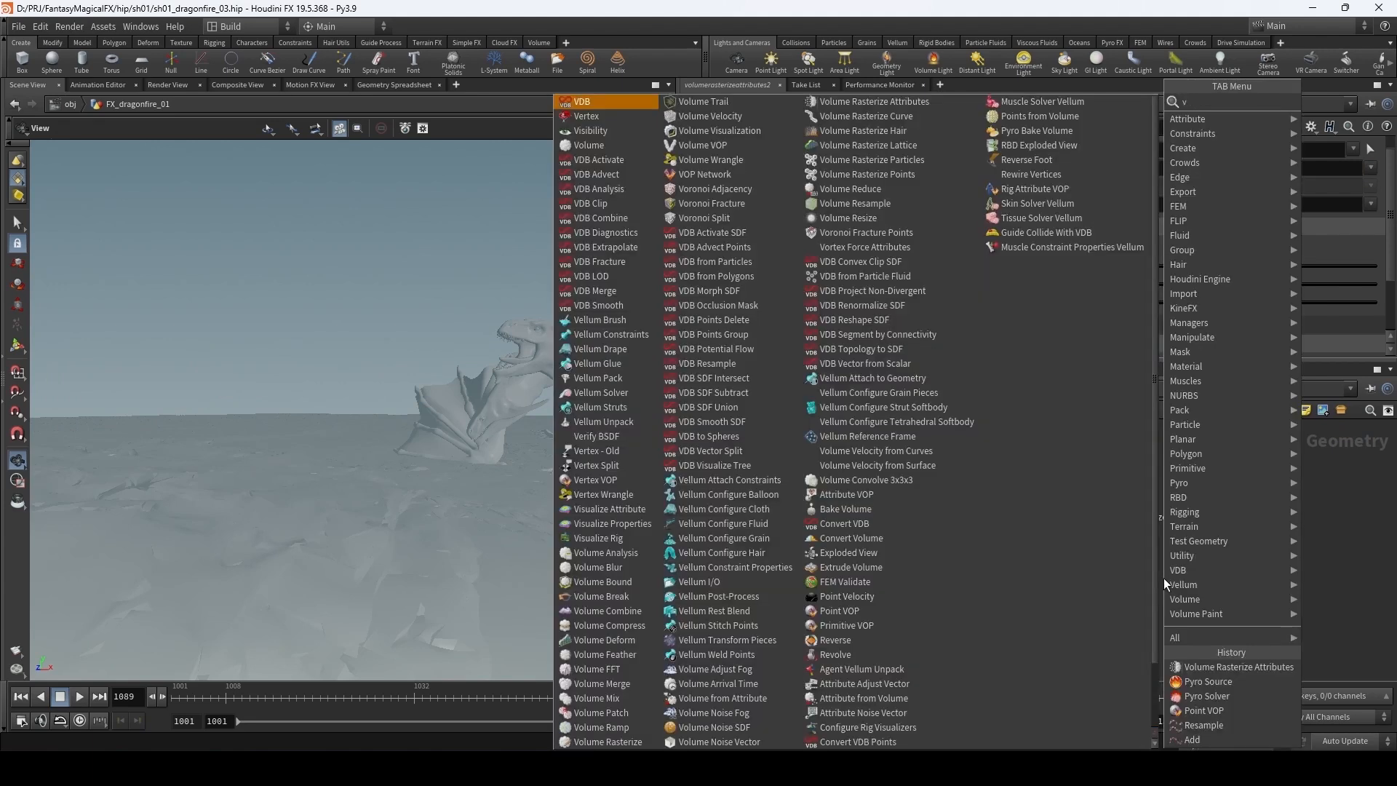
text(olumetr)
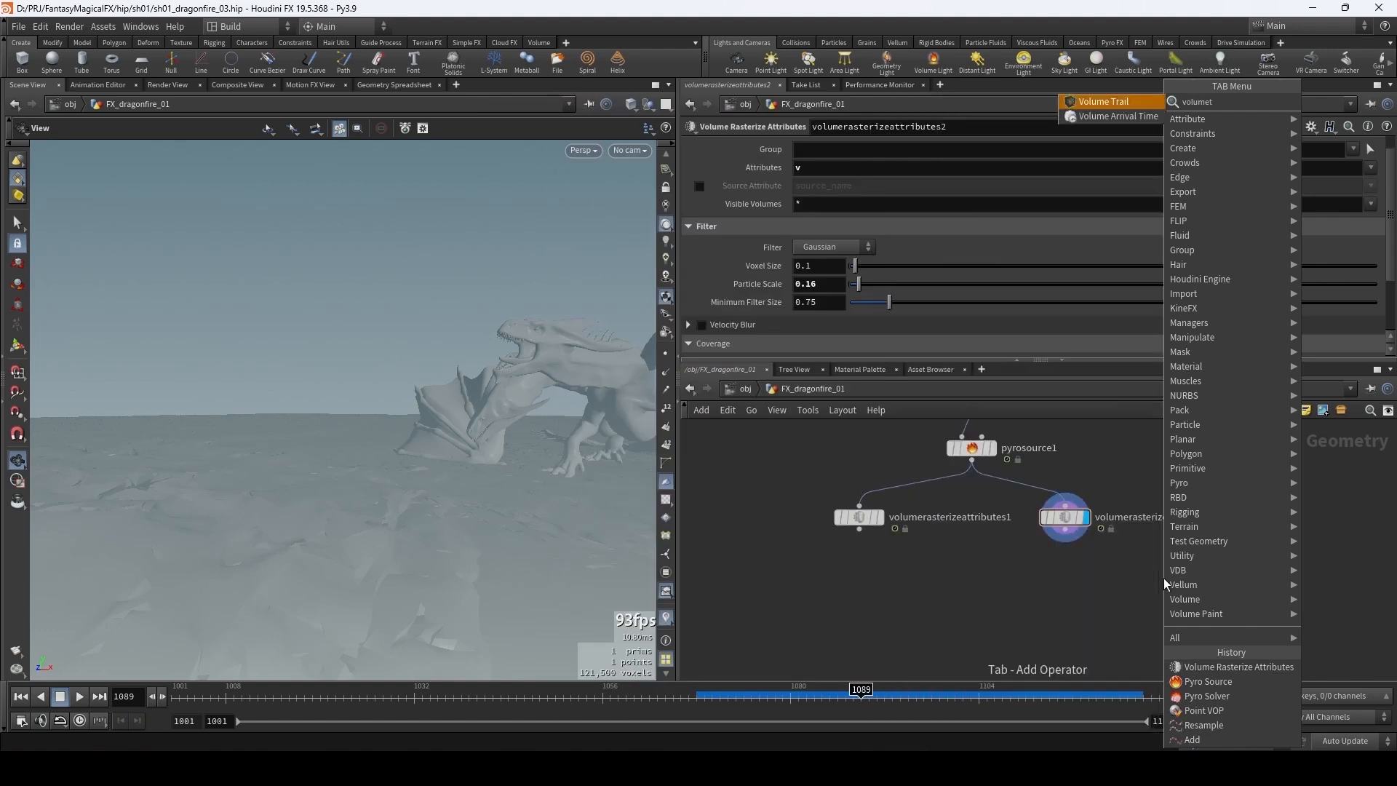
key(Return)
click(1163, 578)
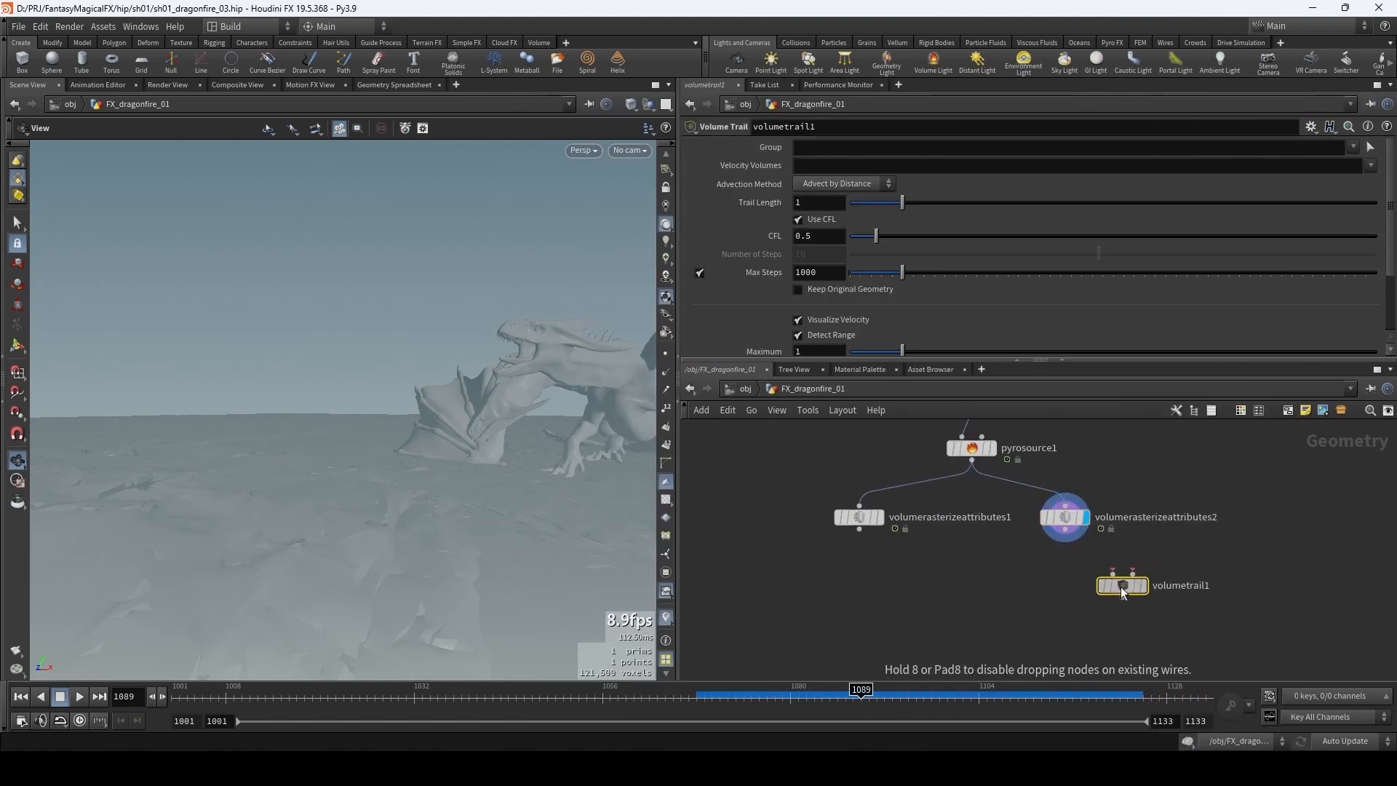
- Add a Scatter node, feed it from volumerasterizeattributes1, and display its points
key(Tab)
text(scat)
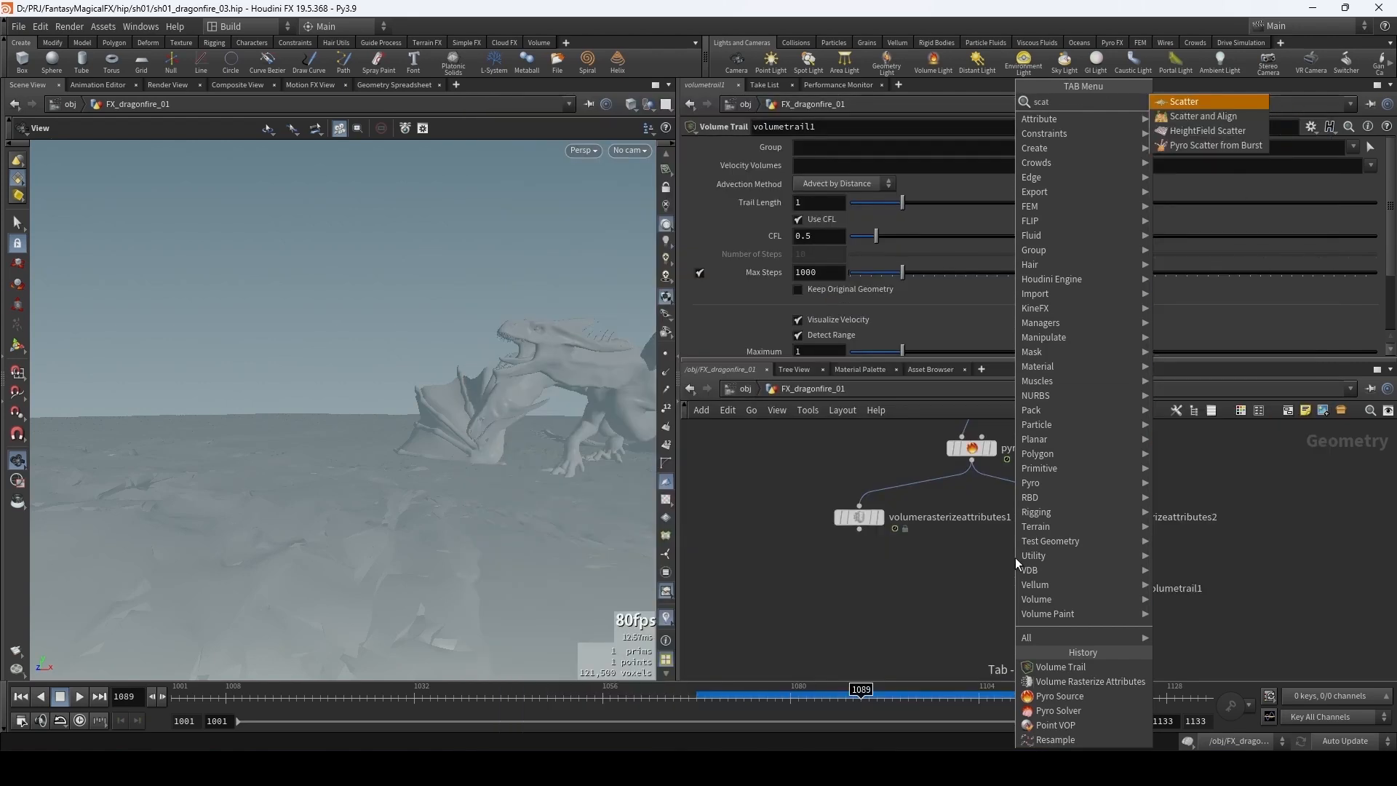
key(Return)
click(1015, 557)
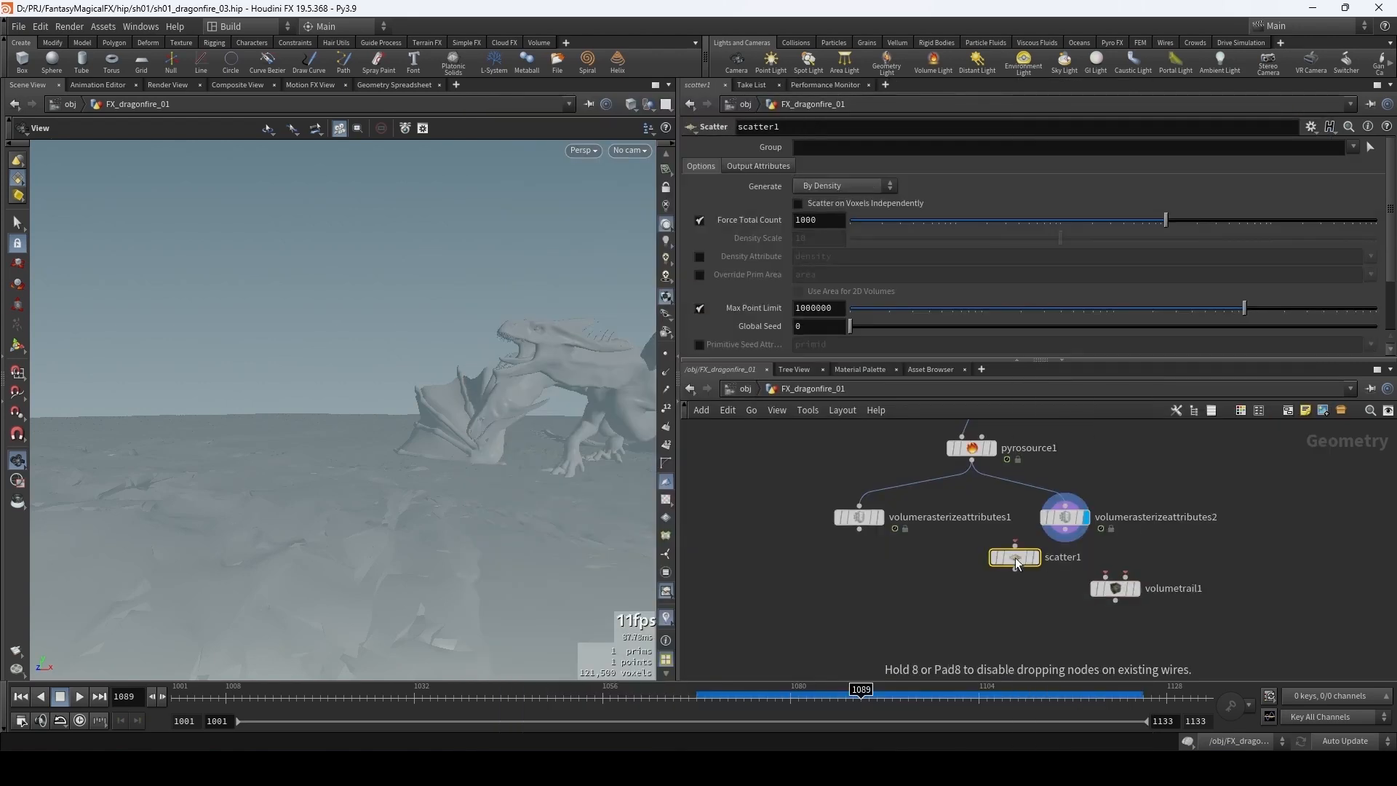
drag(860, 529, 1045, 571)
click(1033, 565)
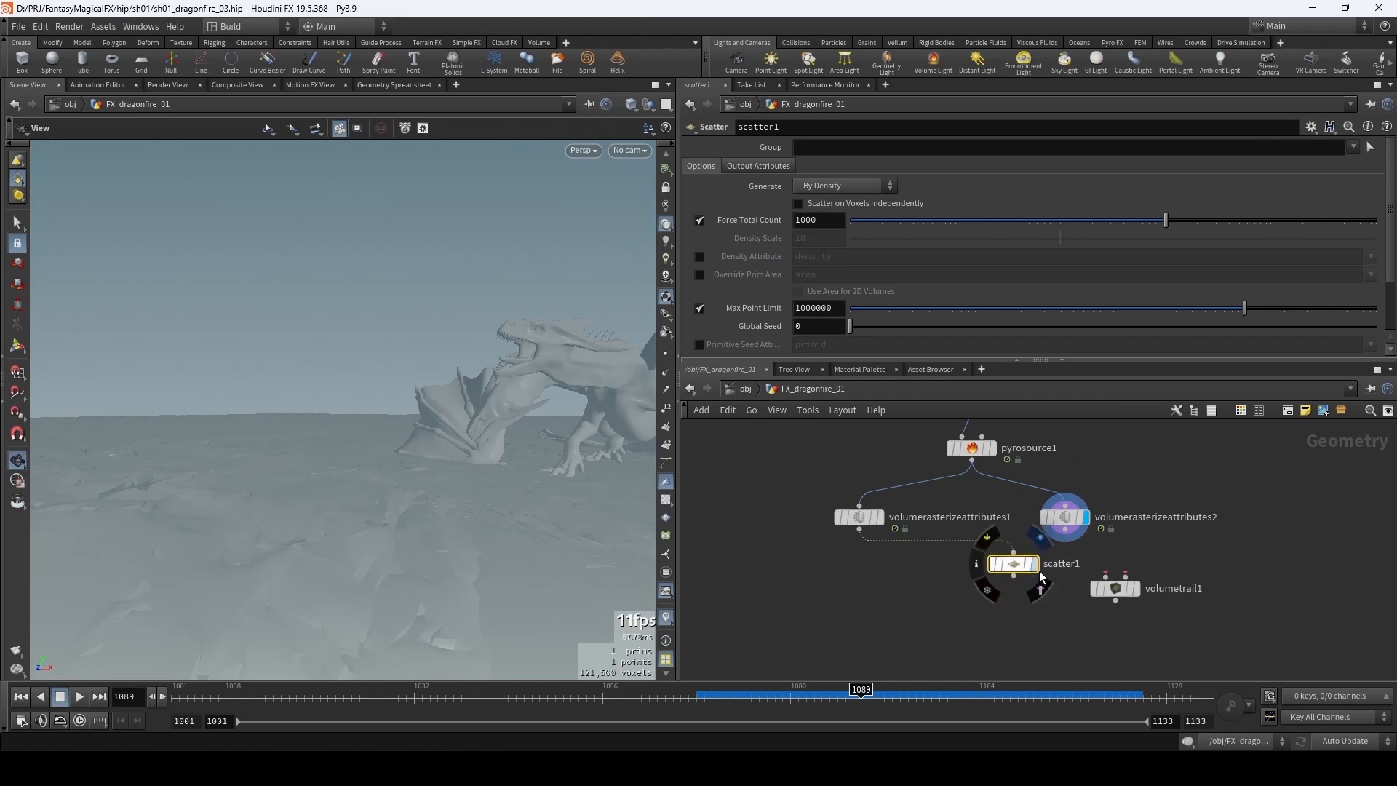
- Connect scatter1 as the points and volumerasterizeattributes2 as the velocity volume of volumetrail1, and display the trails
drag(346, 393, 460, 415)
click(1014, 576)
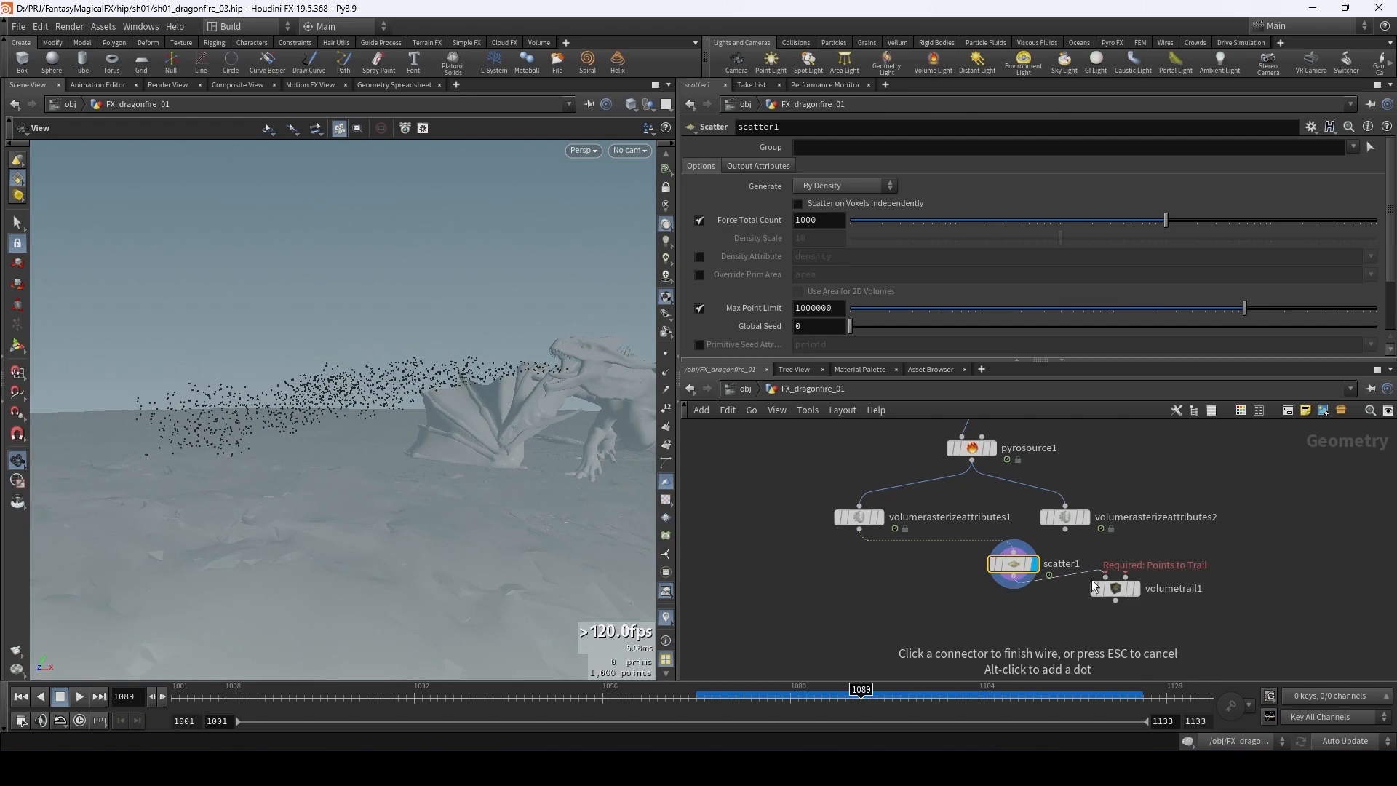
click(1105, 576)
click(1125, 576)
click(1049, 531)
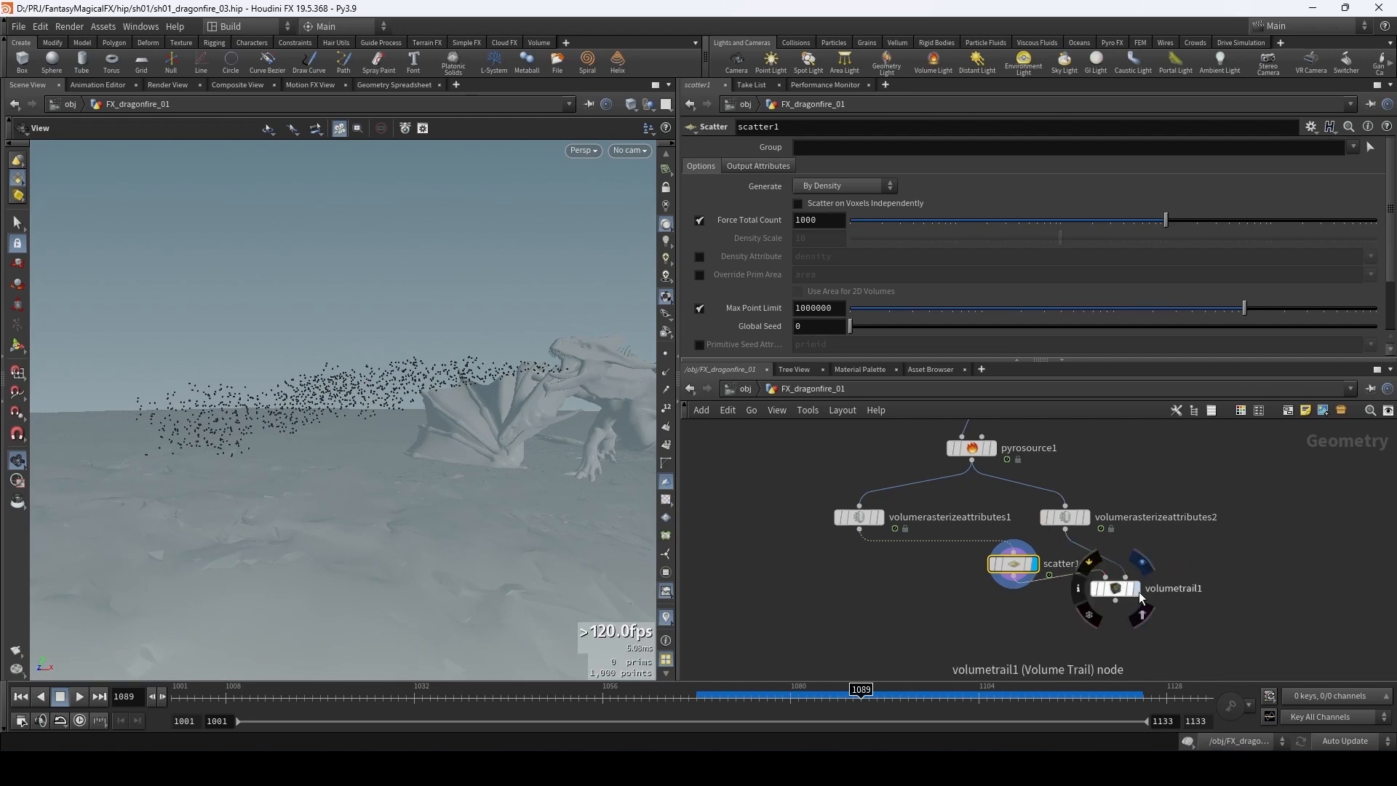
click(1134, 587)
click(1121, 596)
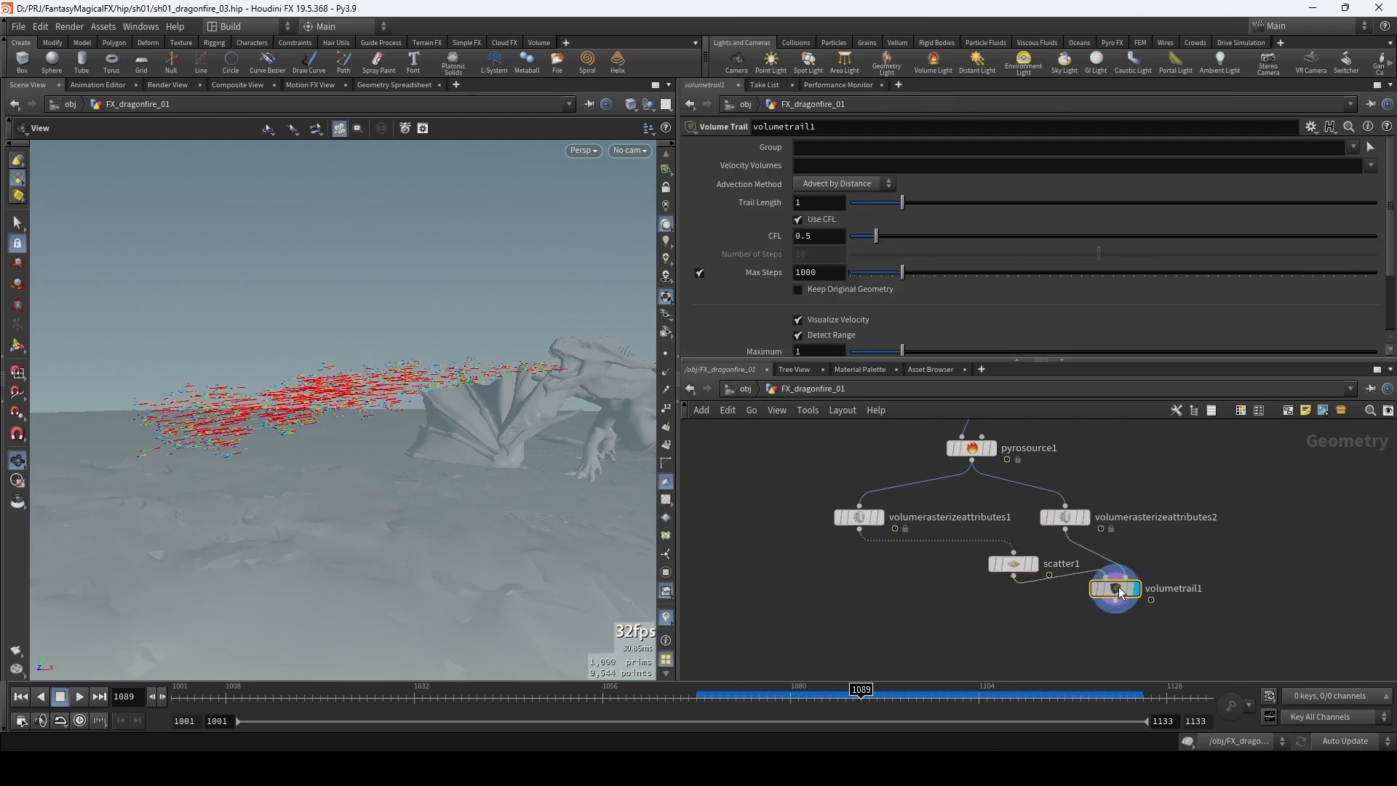
- Space out scatter1 and volumetrail1, set the Trail Length to 8.52, and move the timeline to frame 1078
drag(1121, 596, 1156, 622)
drag(1040, 576, 1278, 620)
drag(930, 210, 1298, 204)
click(775, 700)
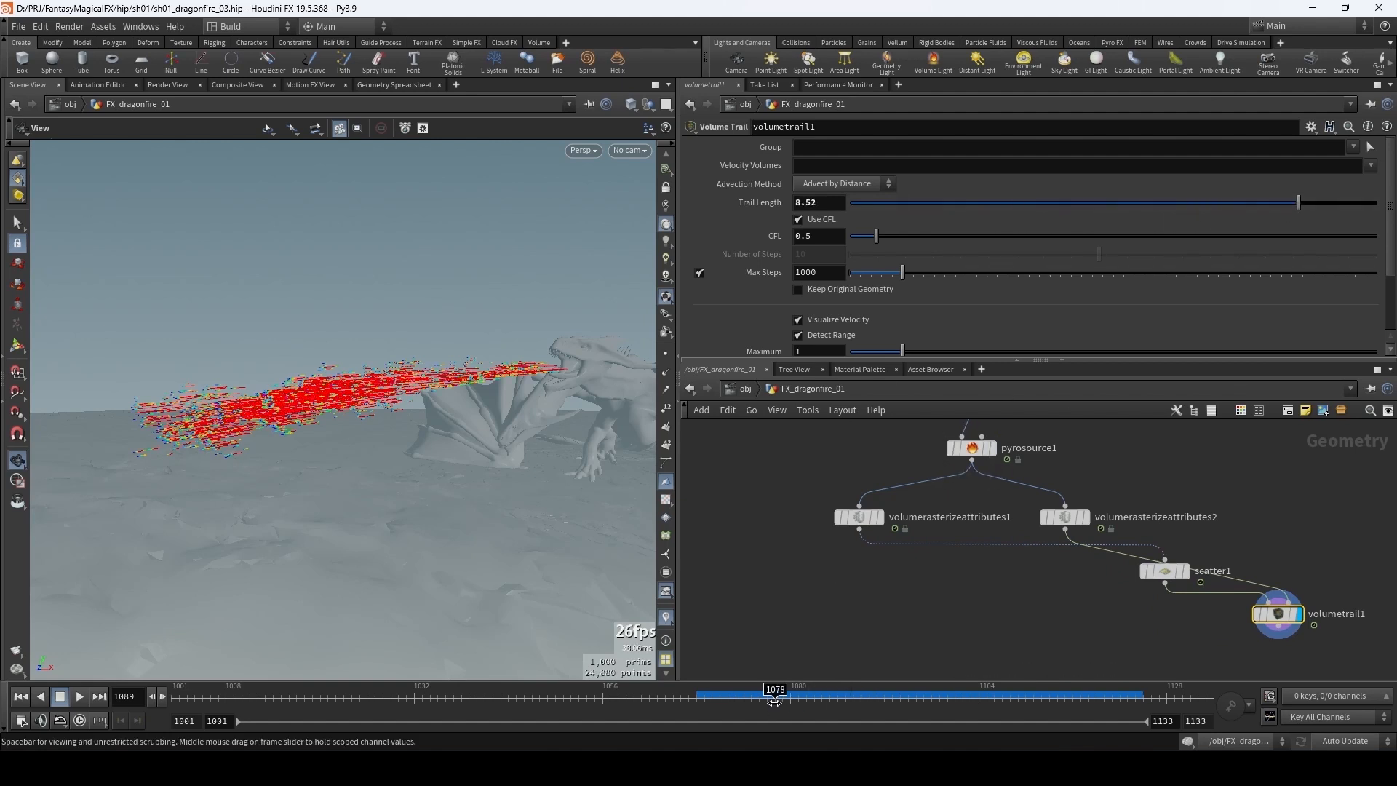
- Add a Merge node below volumerasterizeattributes1 and volumerasterizeattributes2
drag(402, 474, 452, 430)
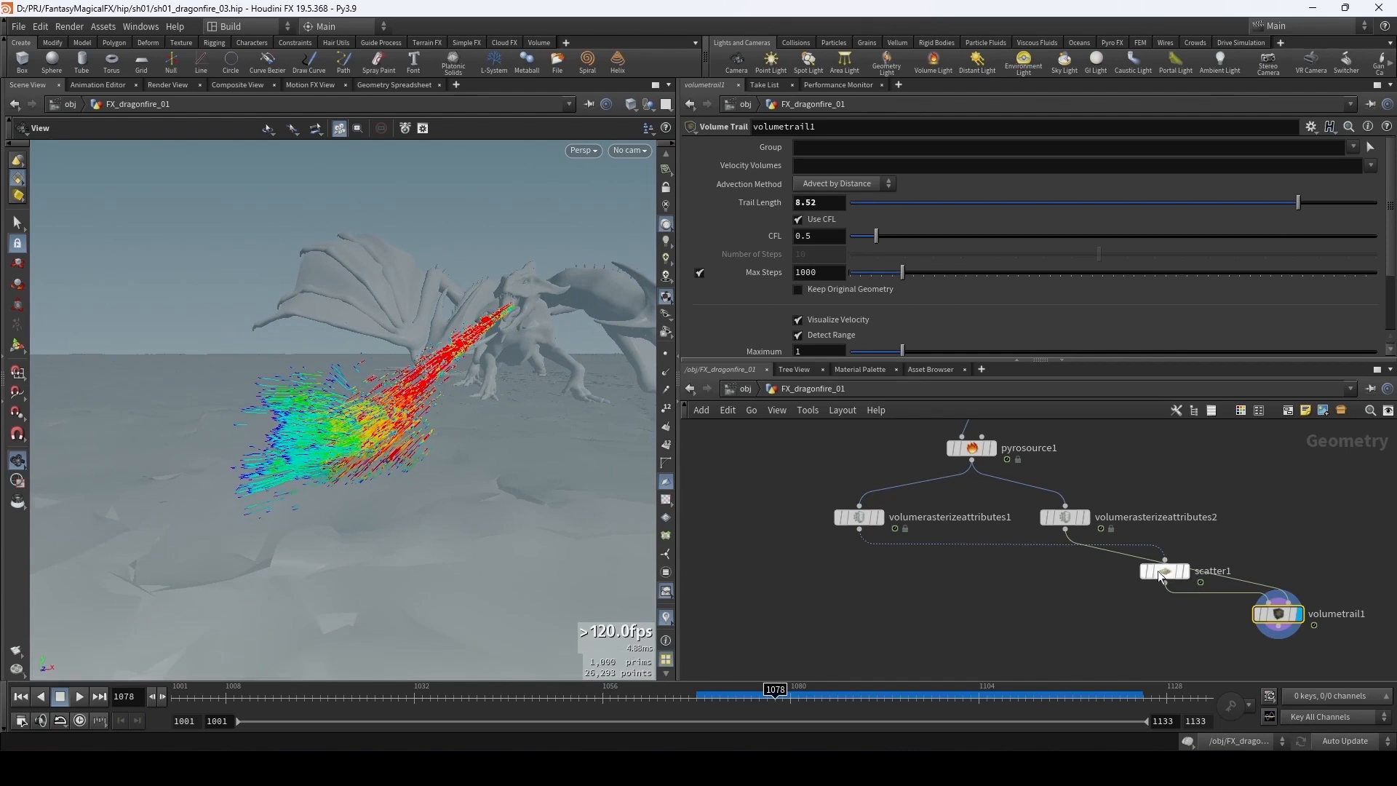
click(1064, 517)
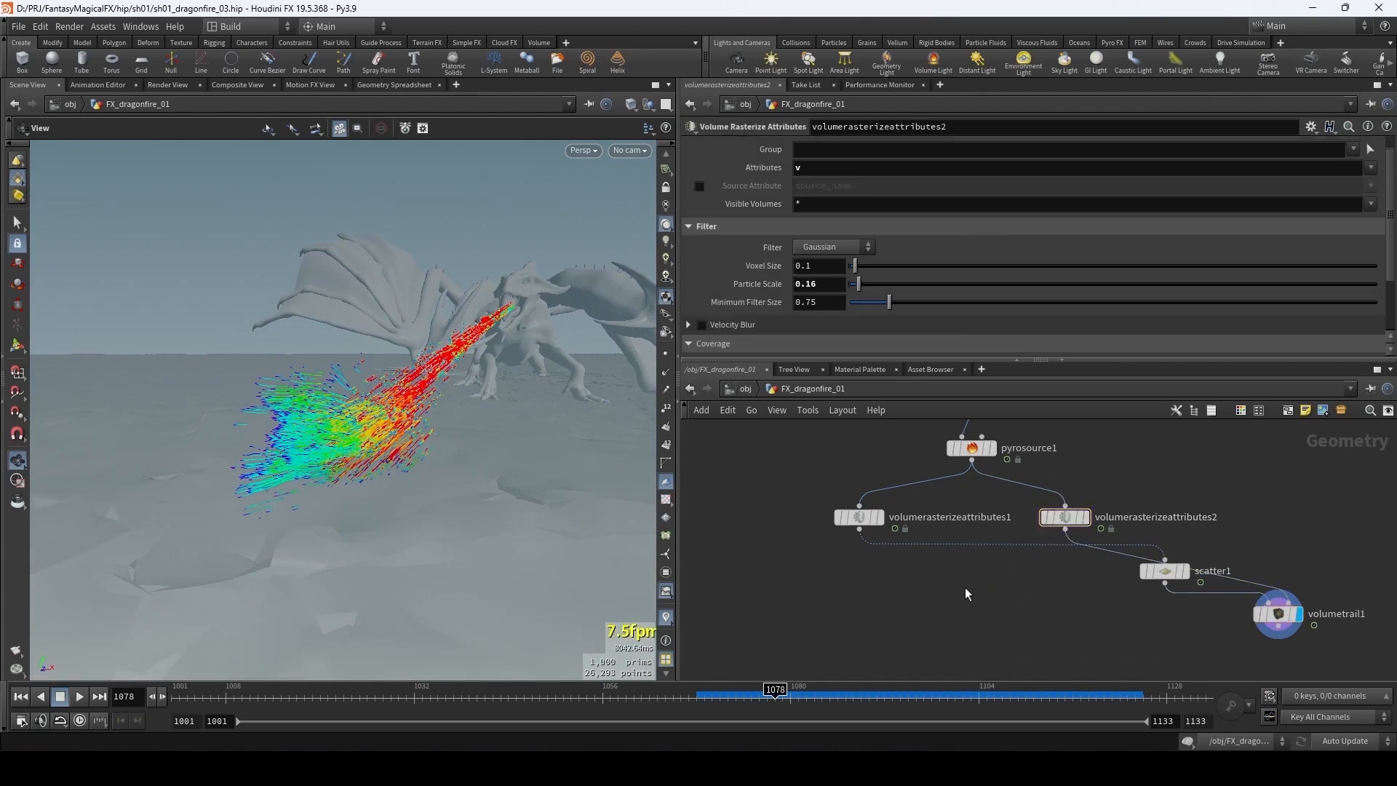
key(Tab)
text(merg)
key(Return)
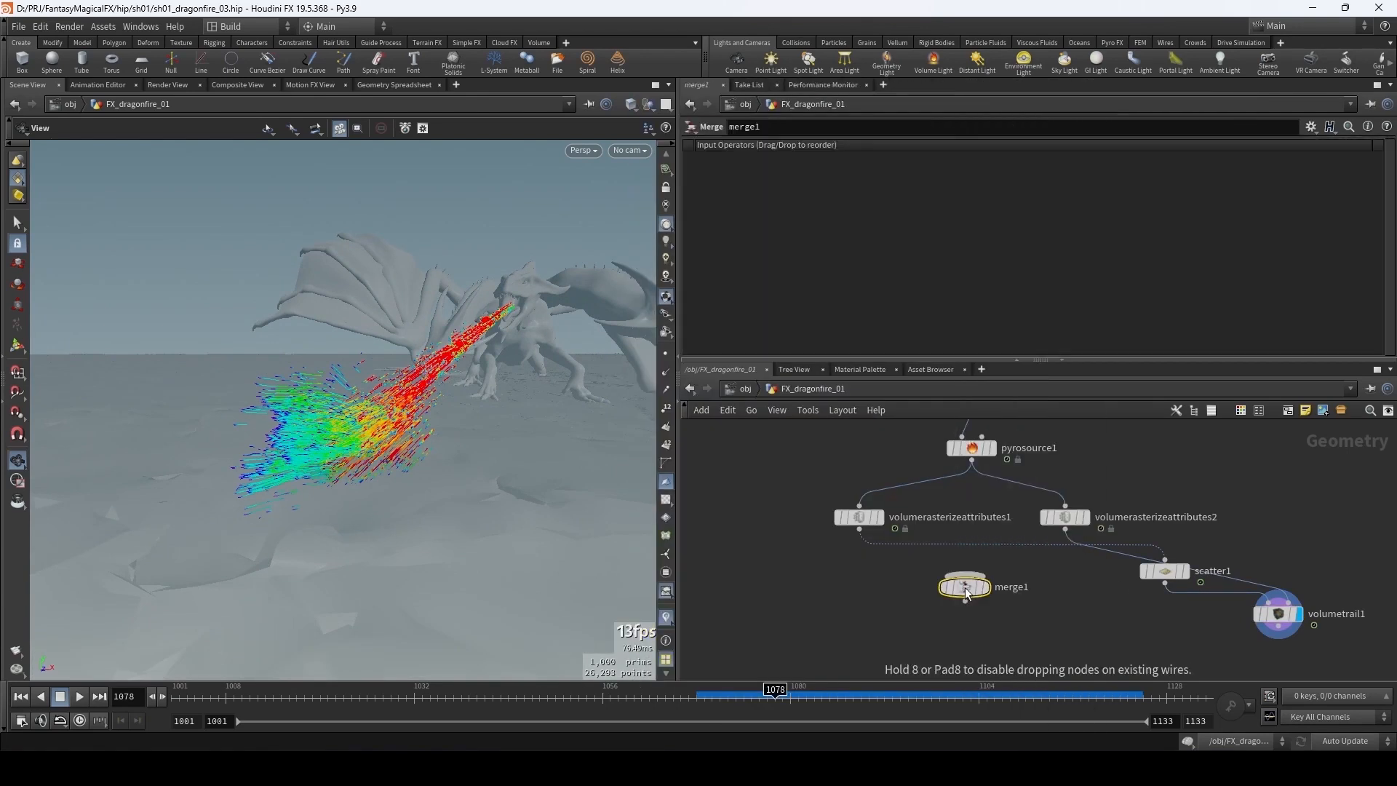
click(966, 595)
- Connect volumerasterizeattributes1 and volumerasterizeattributes2 to merge1 and display the merged volumes
click(859, 531)
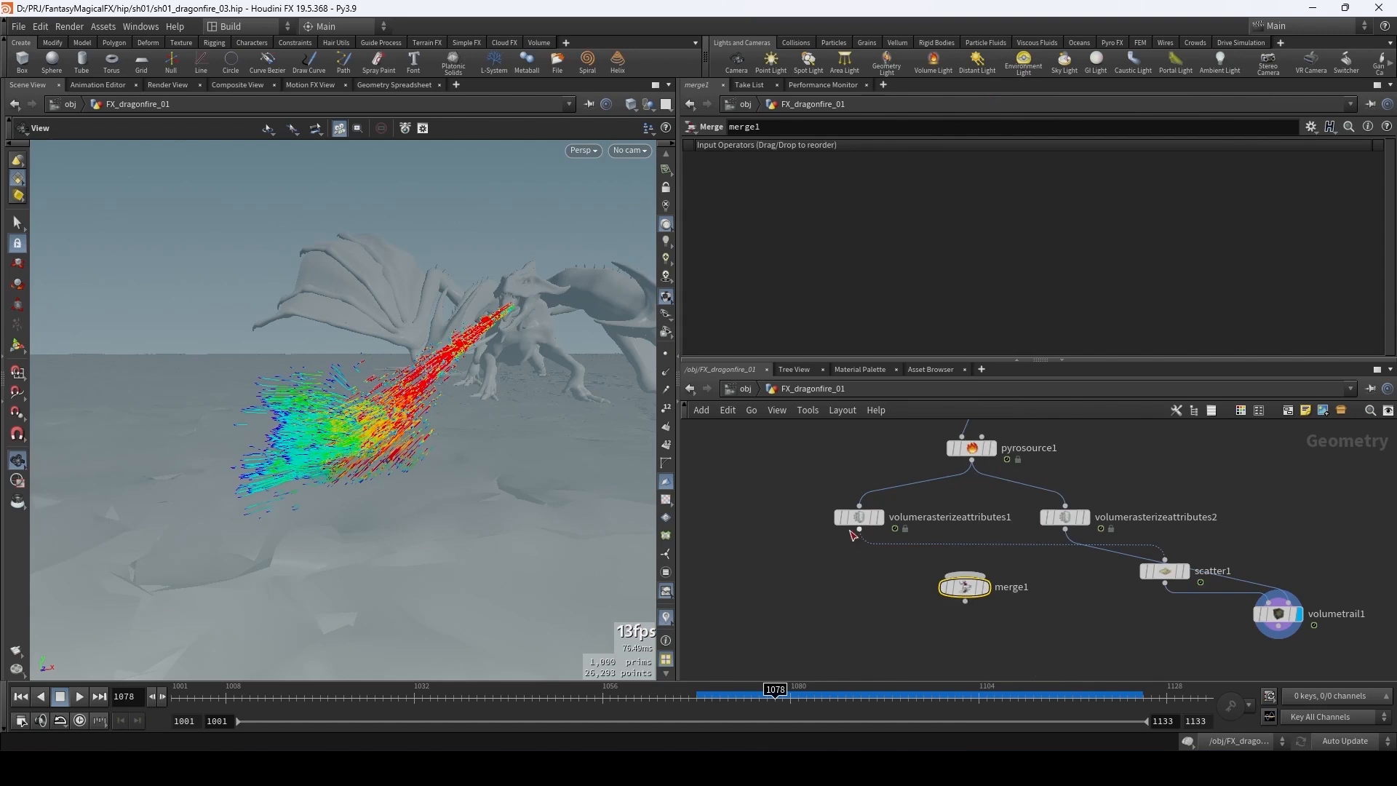
click(964, 574)
click(1066, 531)
click(966, 575)
click(985, 587)
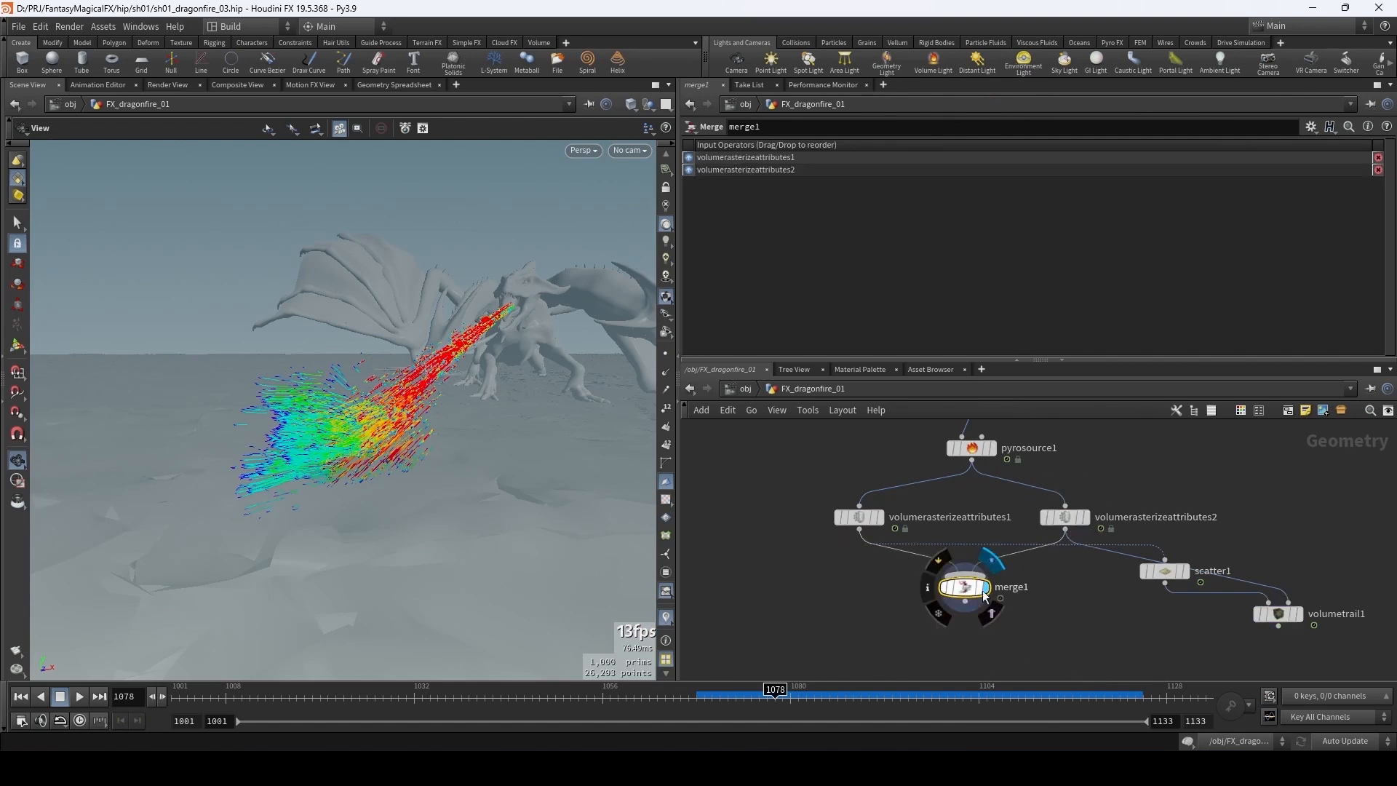
drag(960, 596, 973, 593)
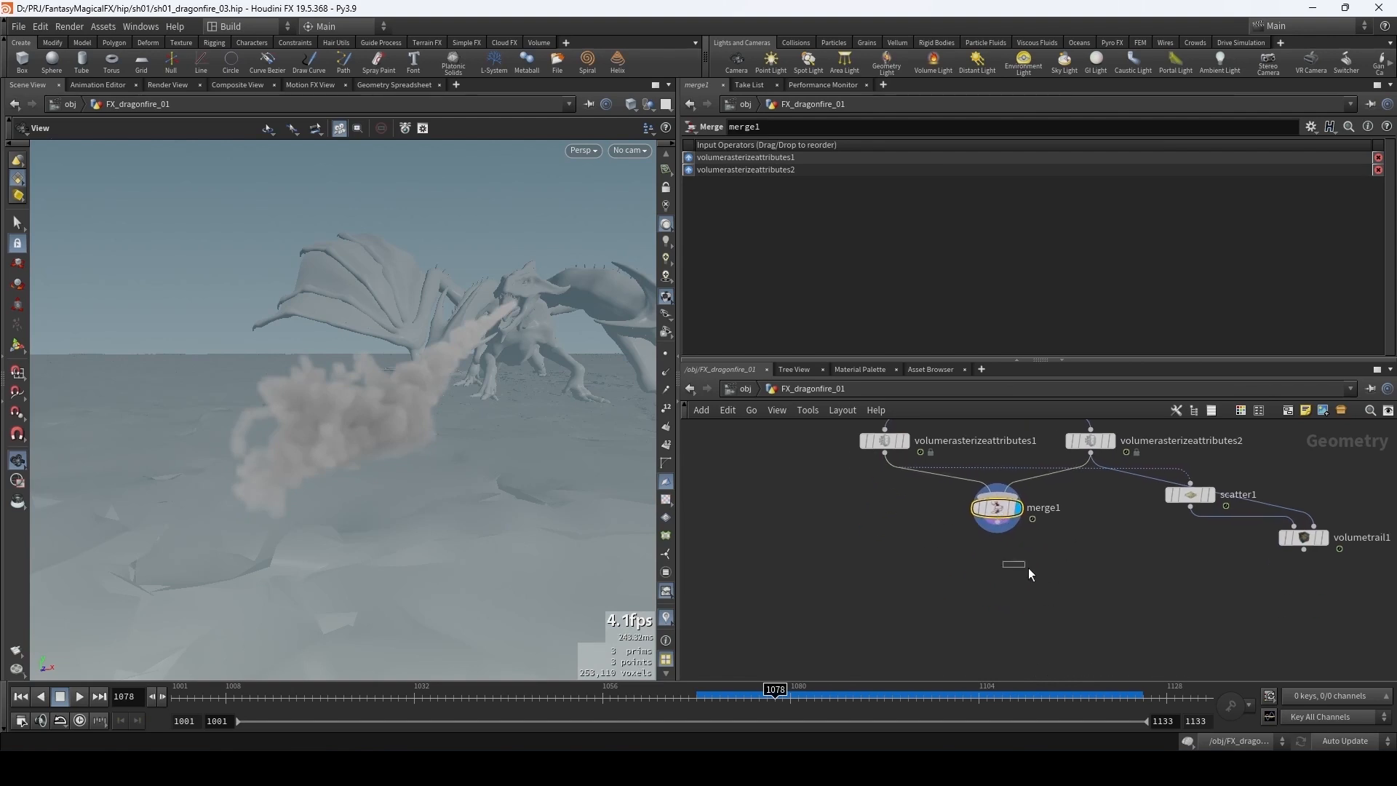
- Add a Pyro Solver below merge1 and connect merge1 to its first input
key(Tab)
text(pyros)
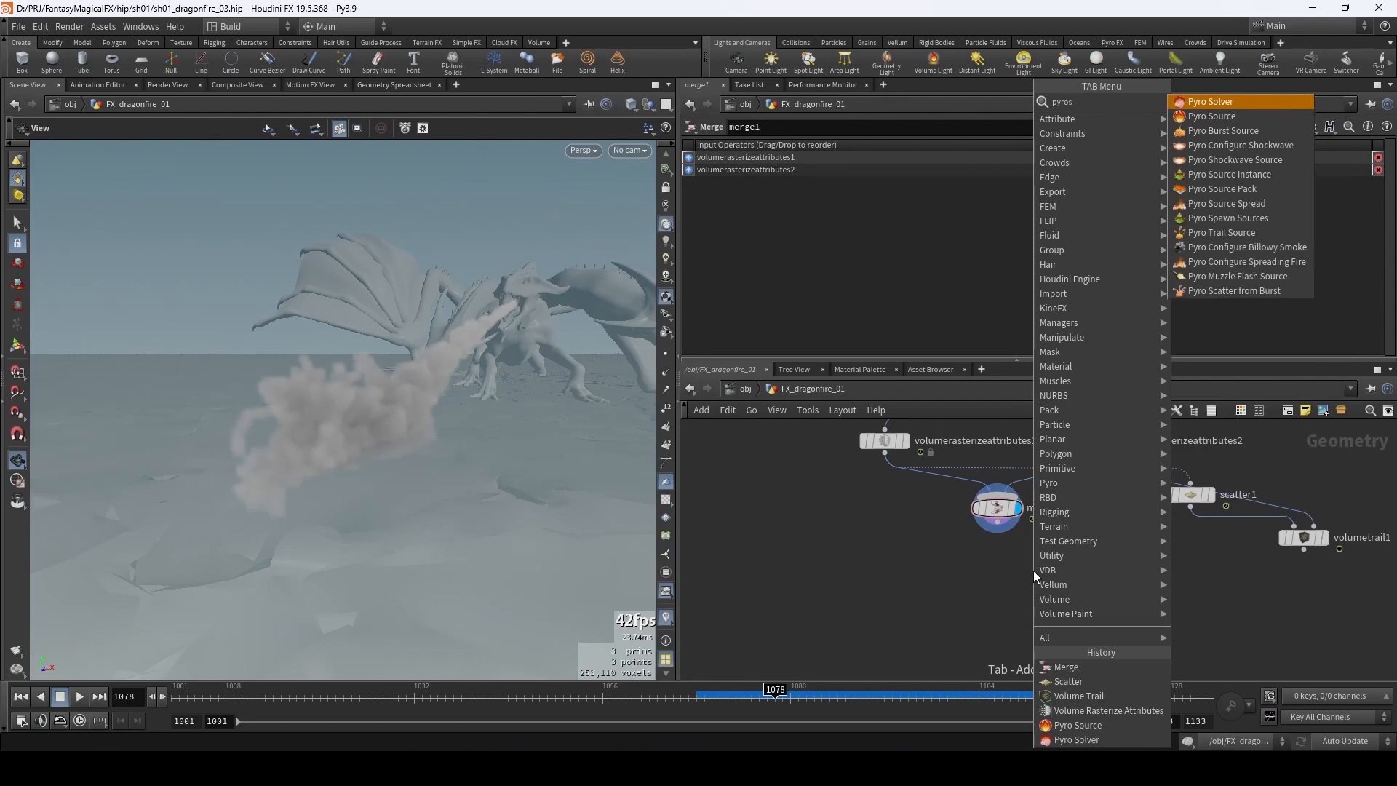
key(Return)
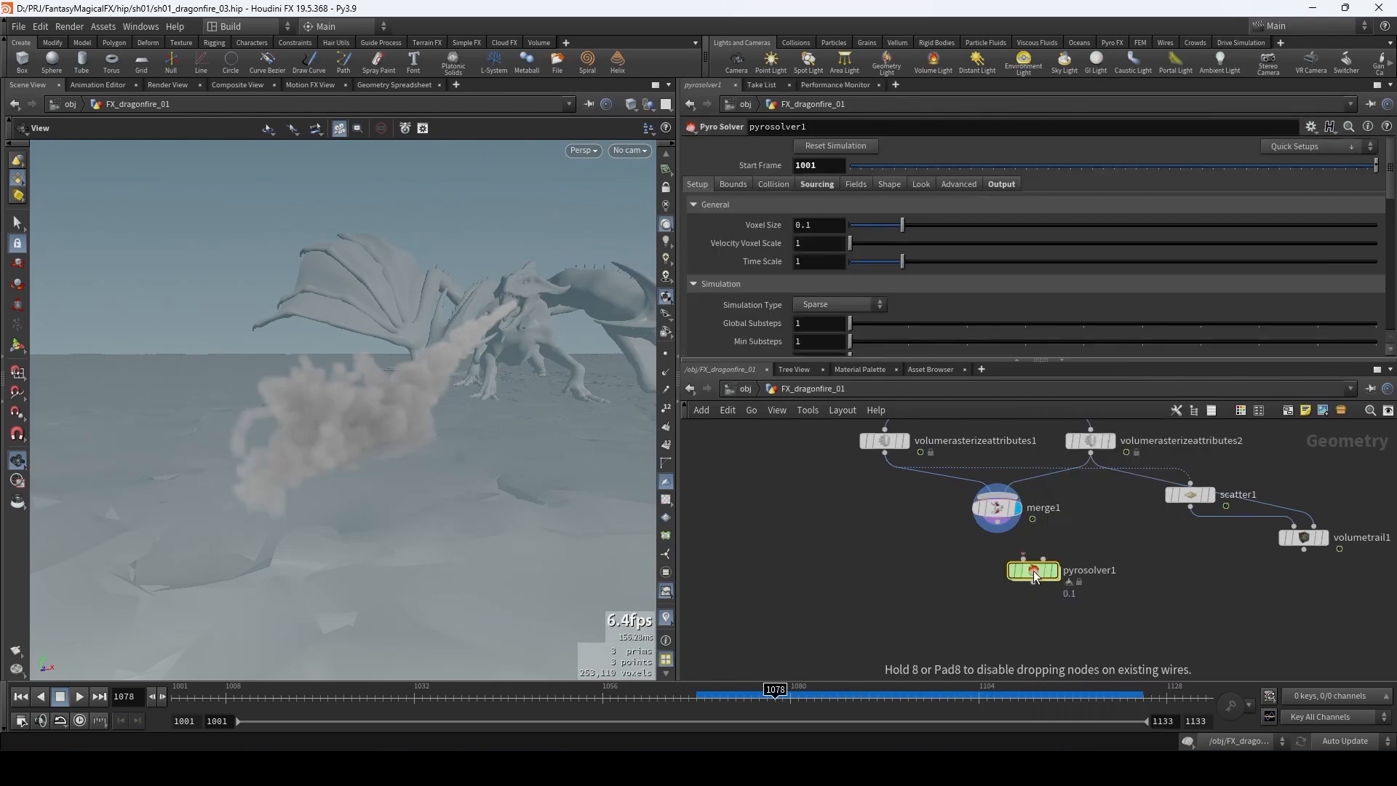
click(999, 574)
click(989, 561)
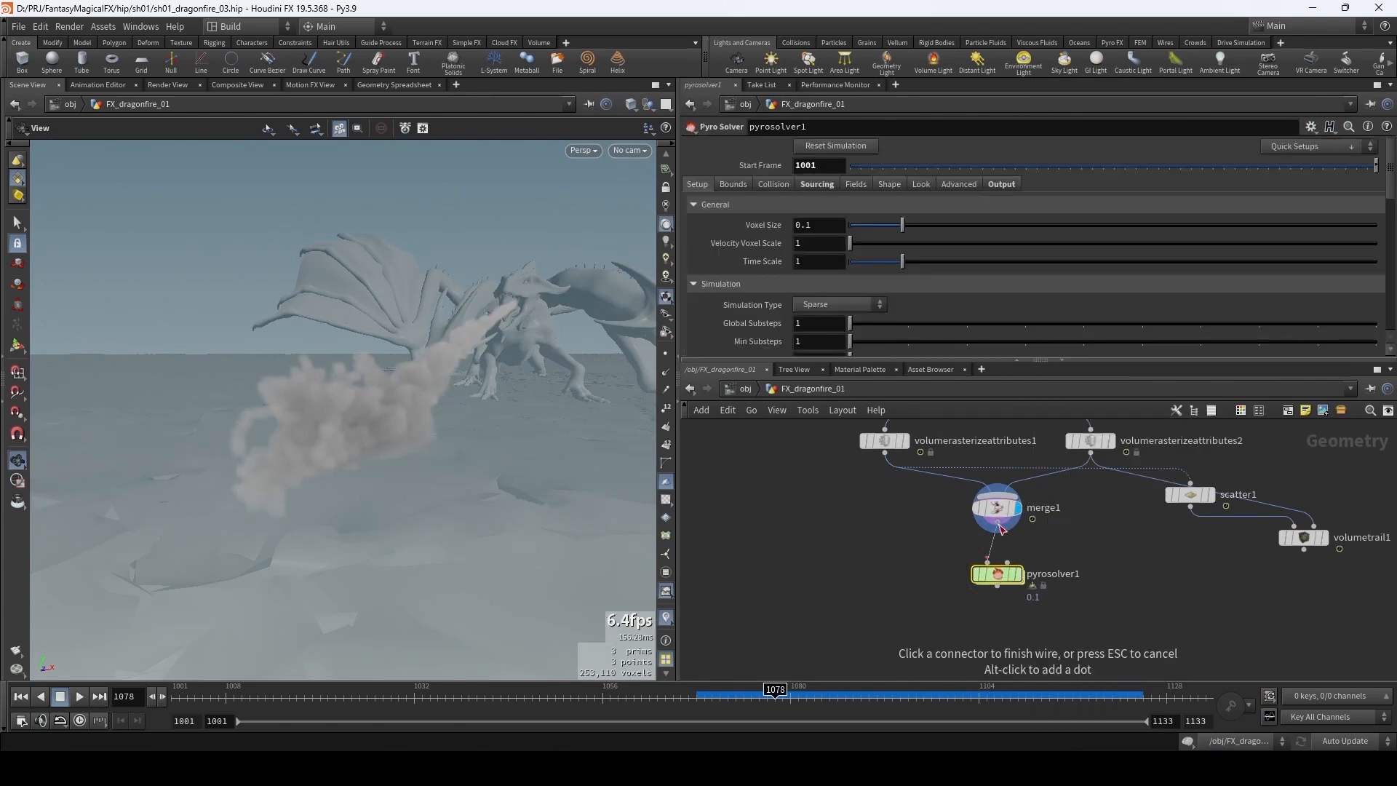
click(997, 521)
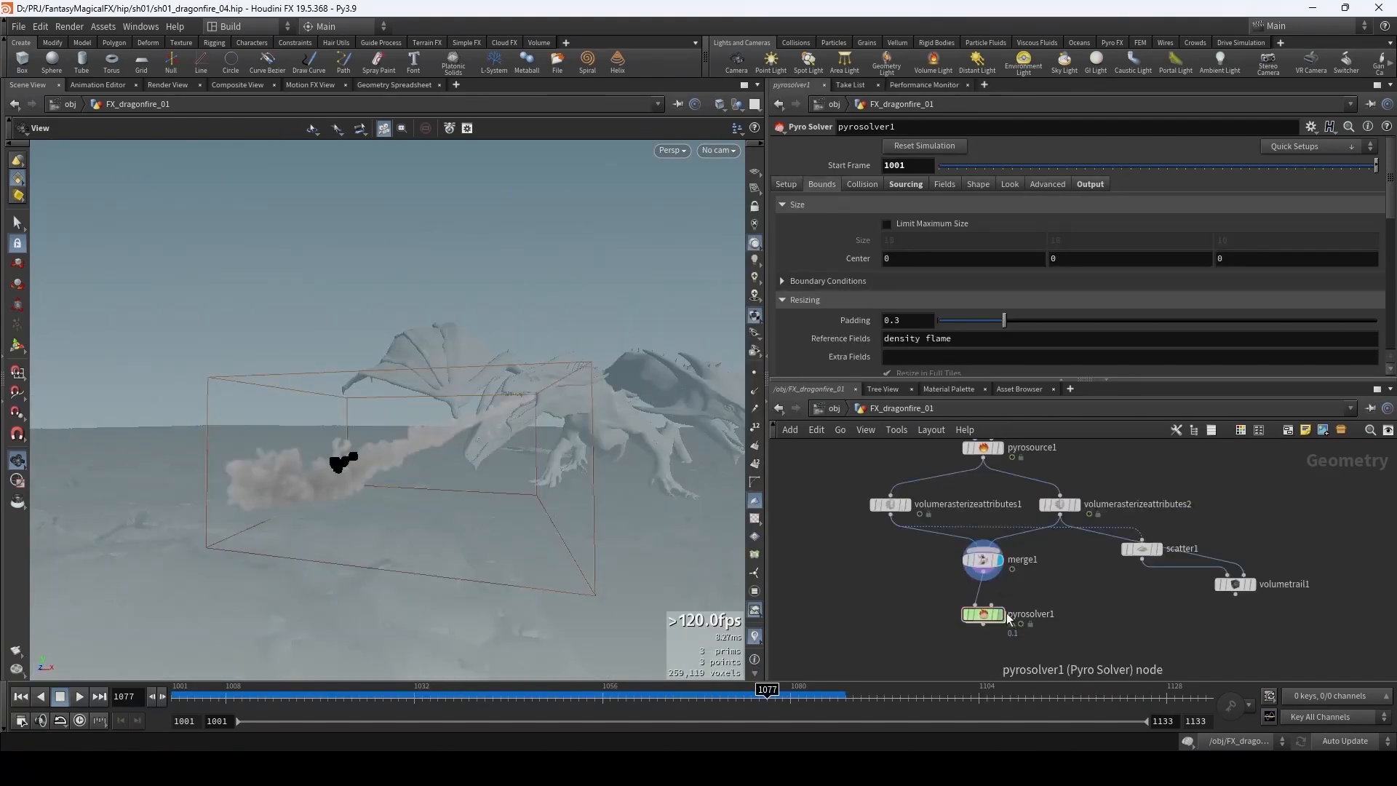
- Display pyrosolver1 and examine the fire and its bounding box around frames 1075 to 1077
click(998, 617)
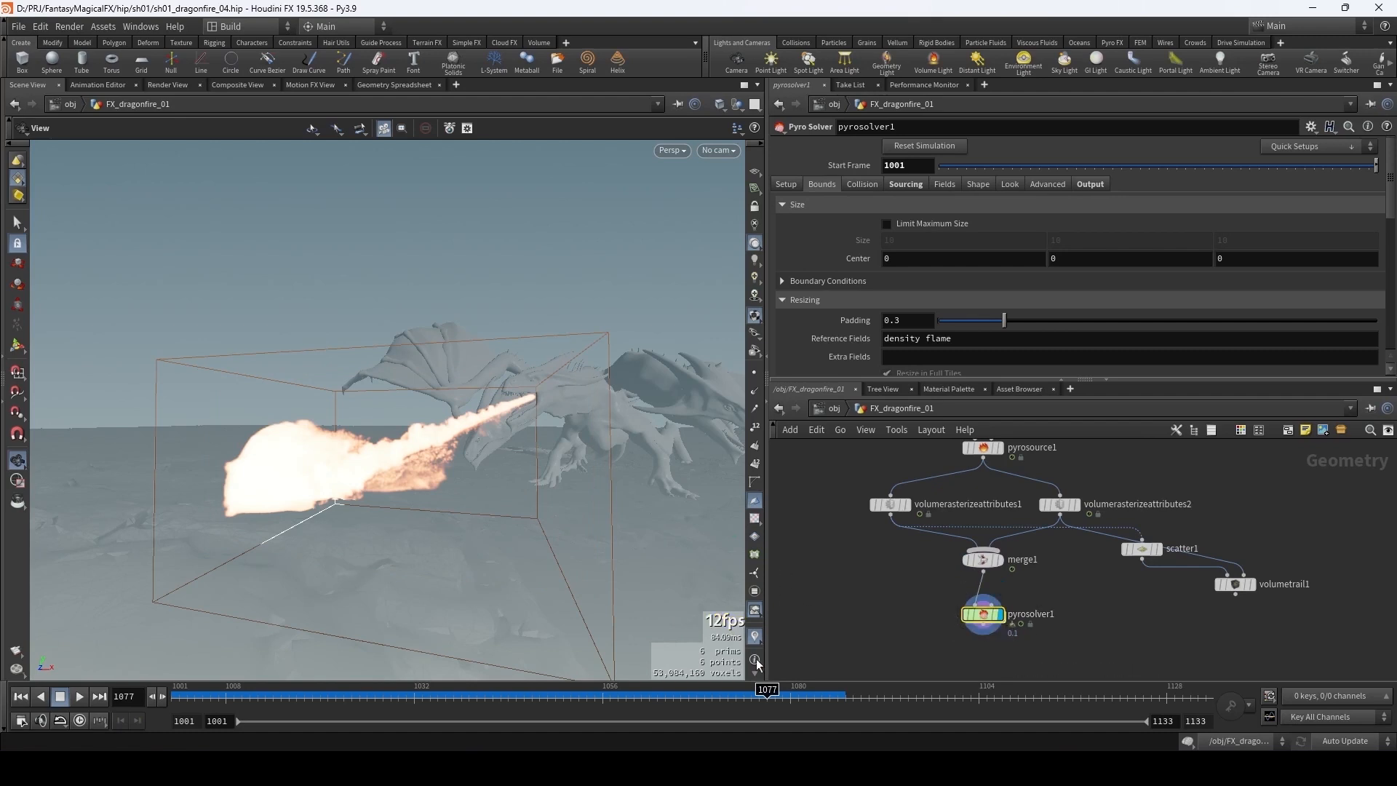
drag(413, 502, 435, 499)
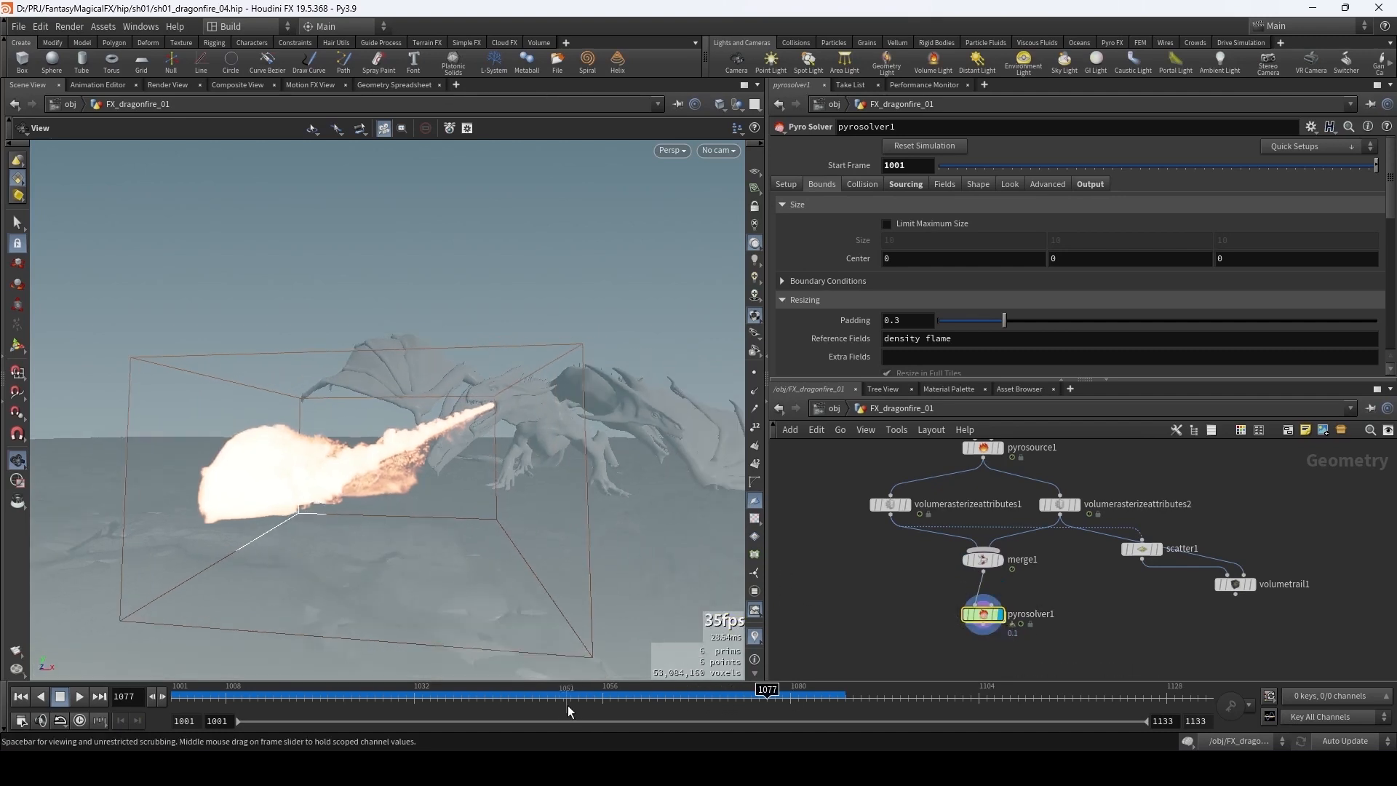
drag(638, 703, 719, 703)
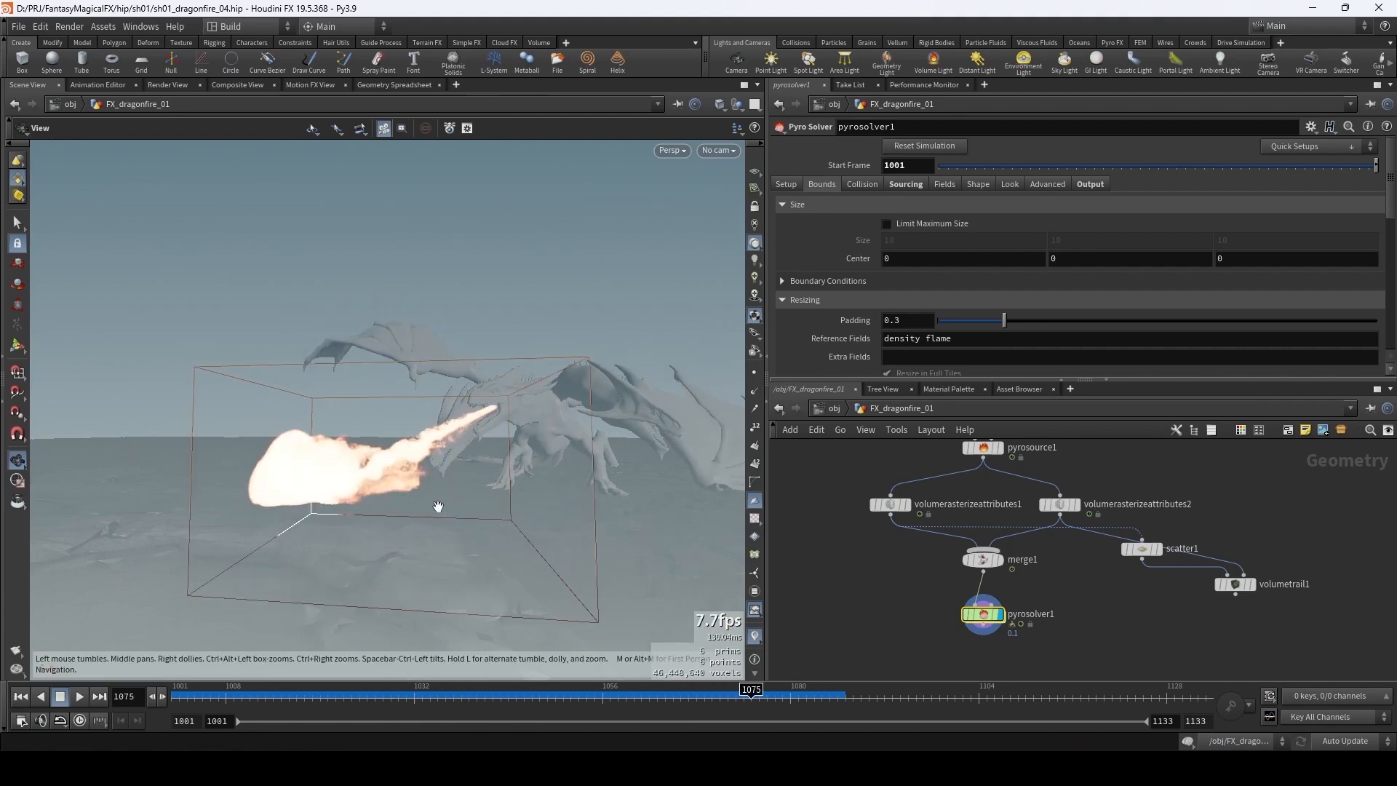
drag(424, 480, 406, 517)
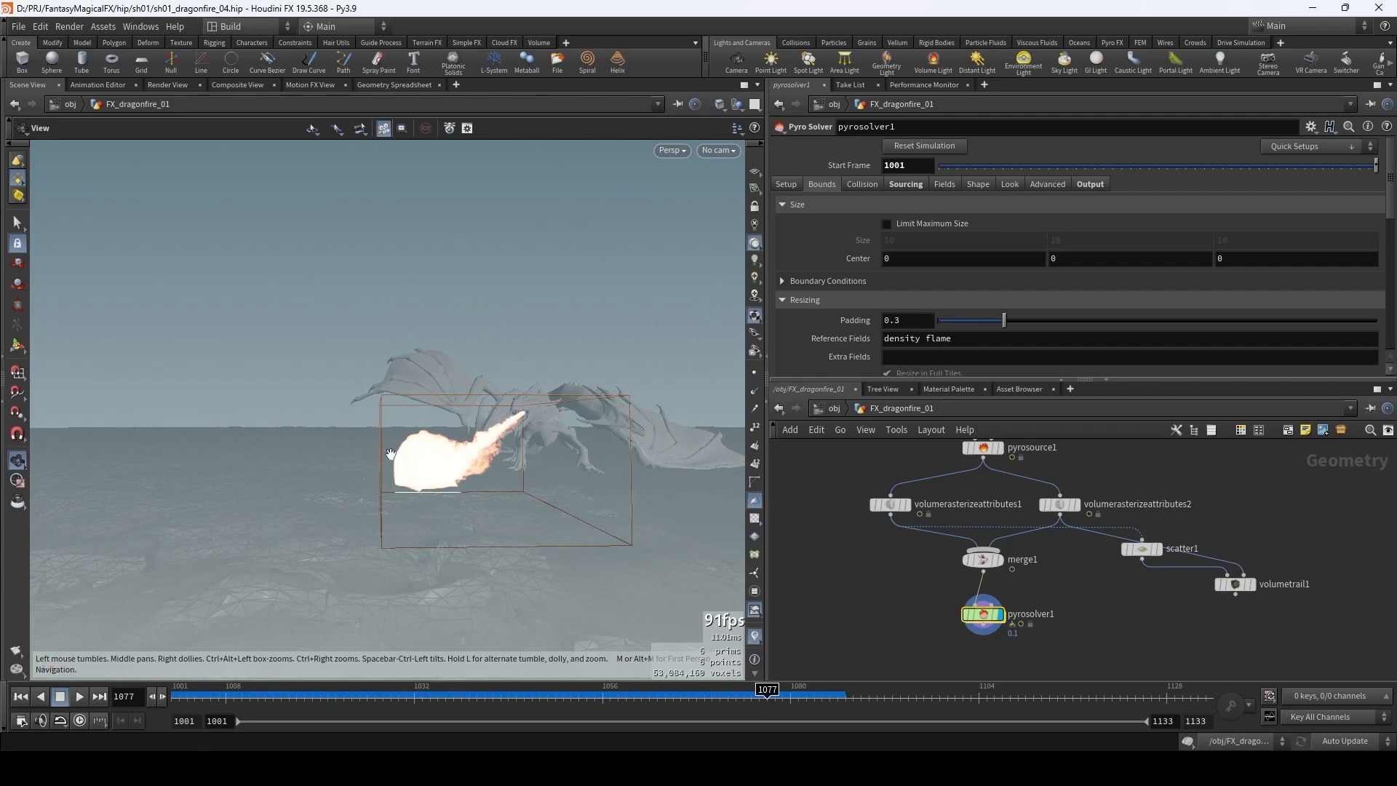
drag(512, 493, 493, 499)
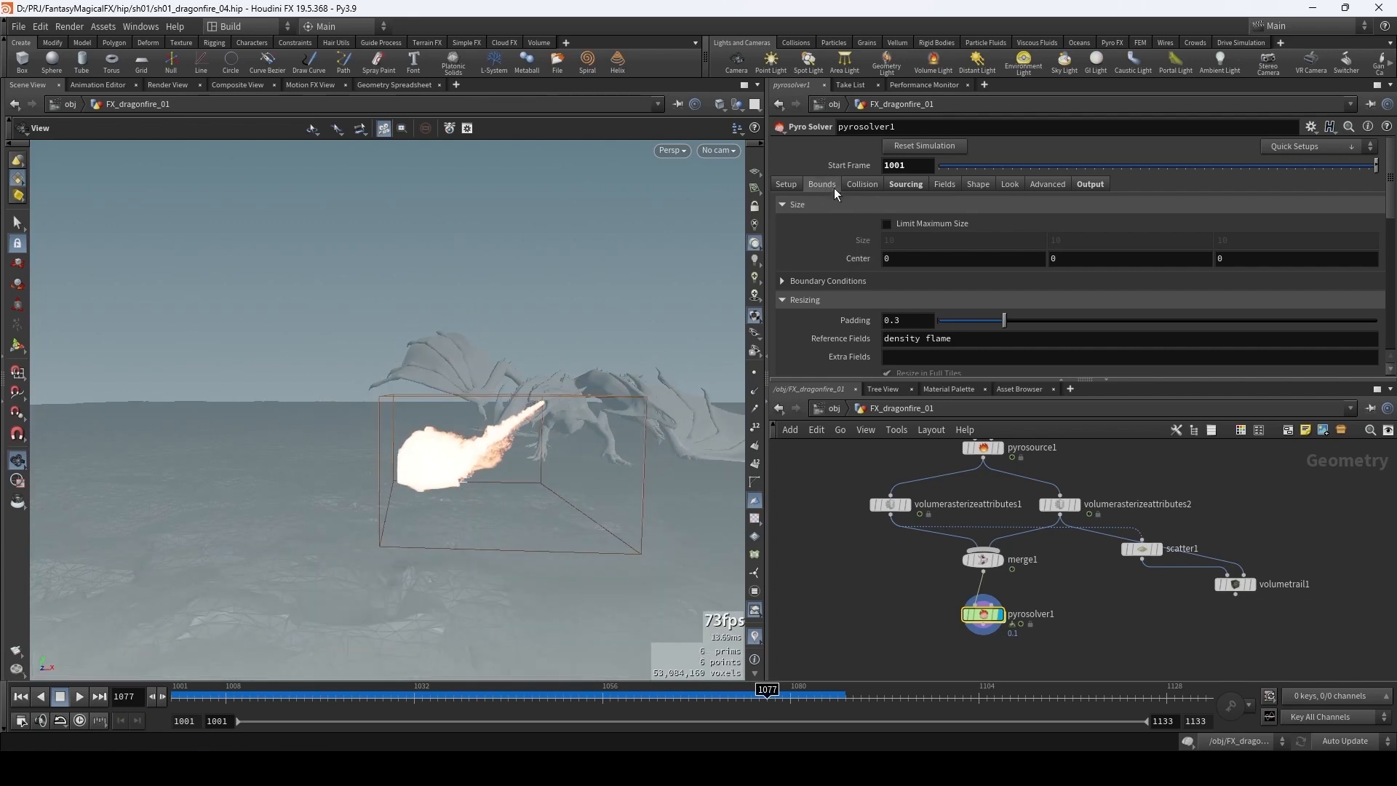
- Set the resizing Padding of pyrosolver1's bounds to 10
scroll(811, 320, down, 2)
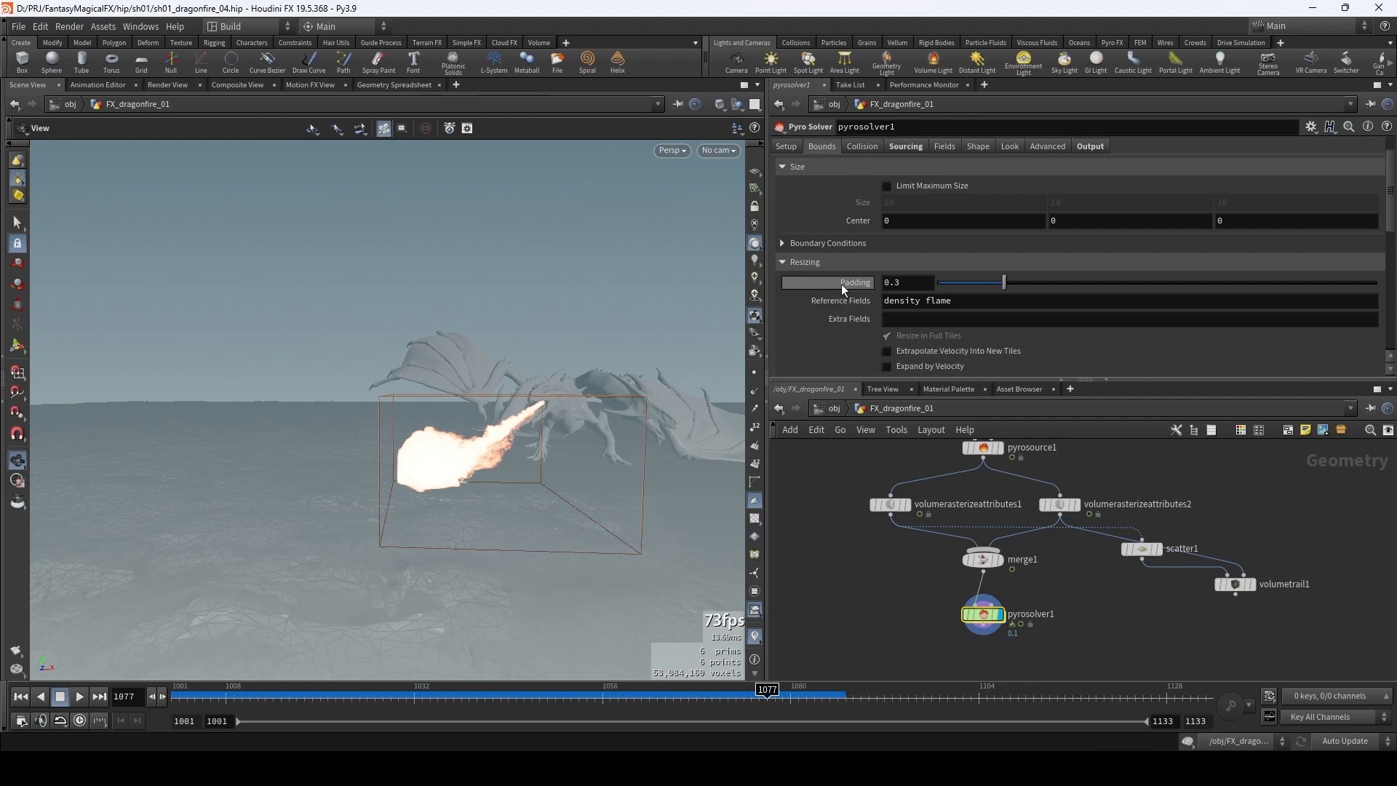
click(911, 281)
key(Return)
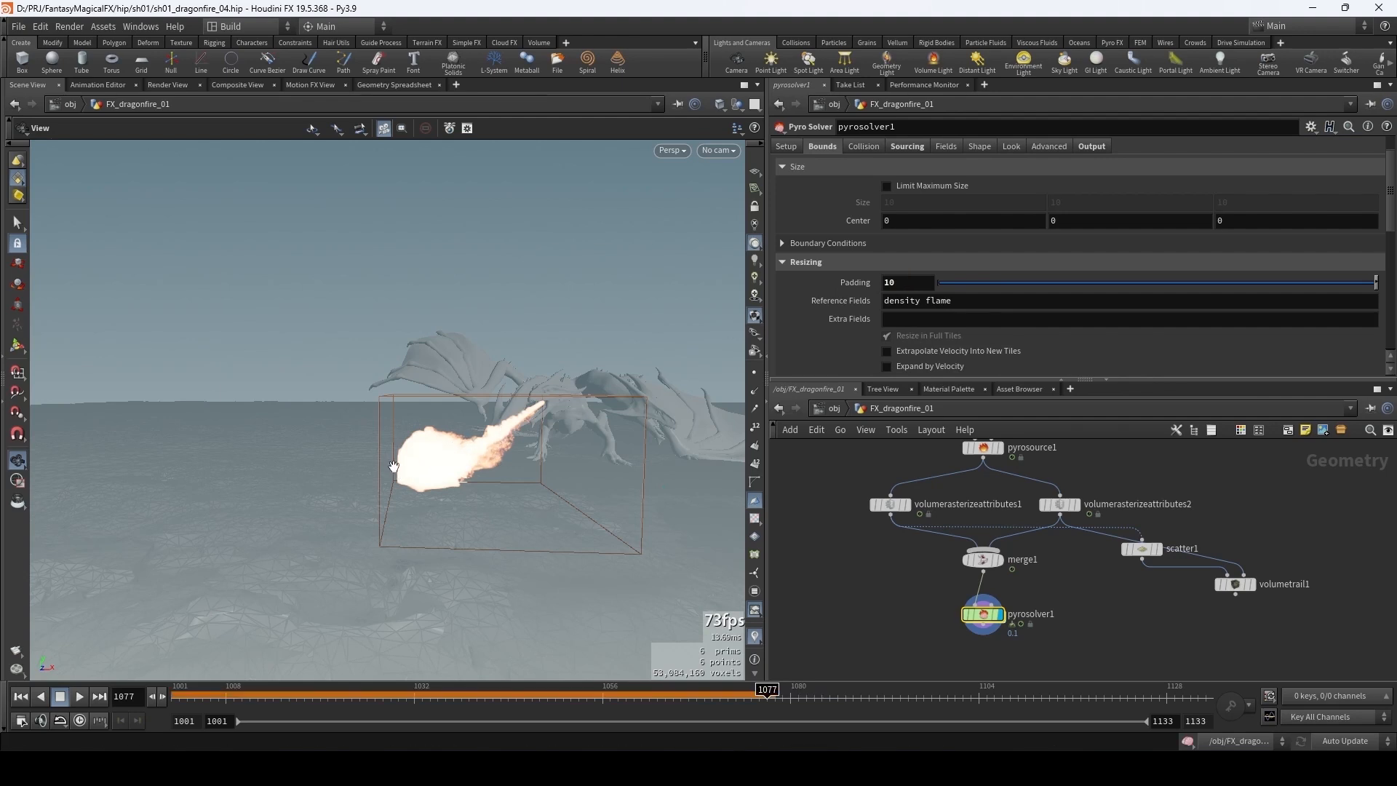
- Inspect the padded simulation bounds from above and scrub the timeline back to the early frames and on to frame 1061
mouse_move(406, 425)
mouse_down()
mouse_move(445, 473)
mouse_move(388, 436)
mouse_move(421, 430)
mouse_up()
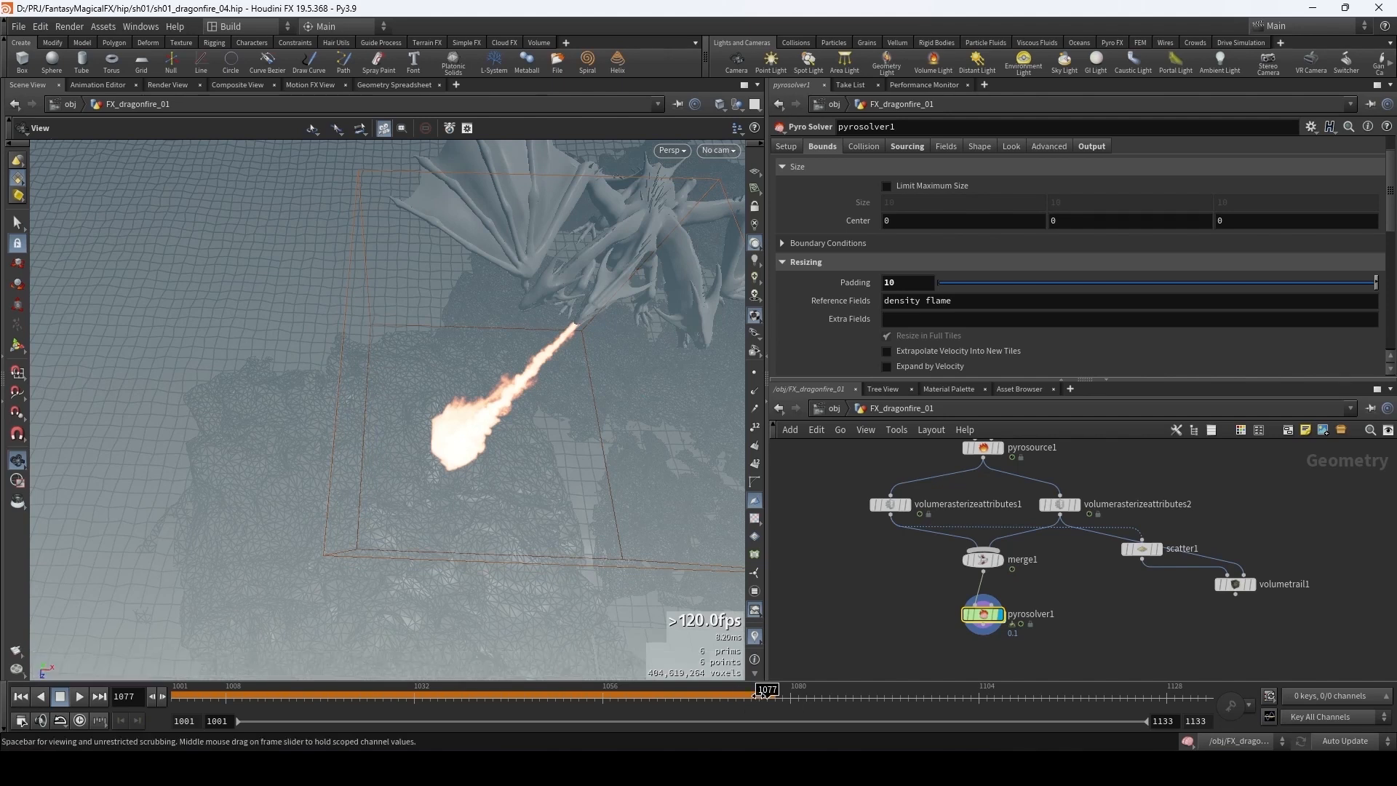
drag(759, 693, 250, 695)
scroll(810, 278, up, 1)
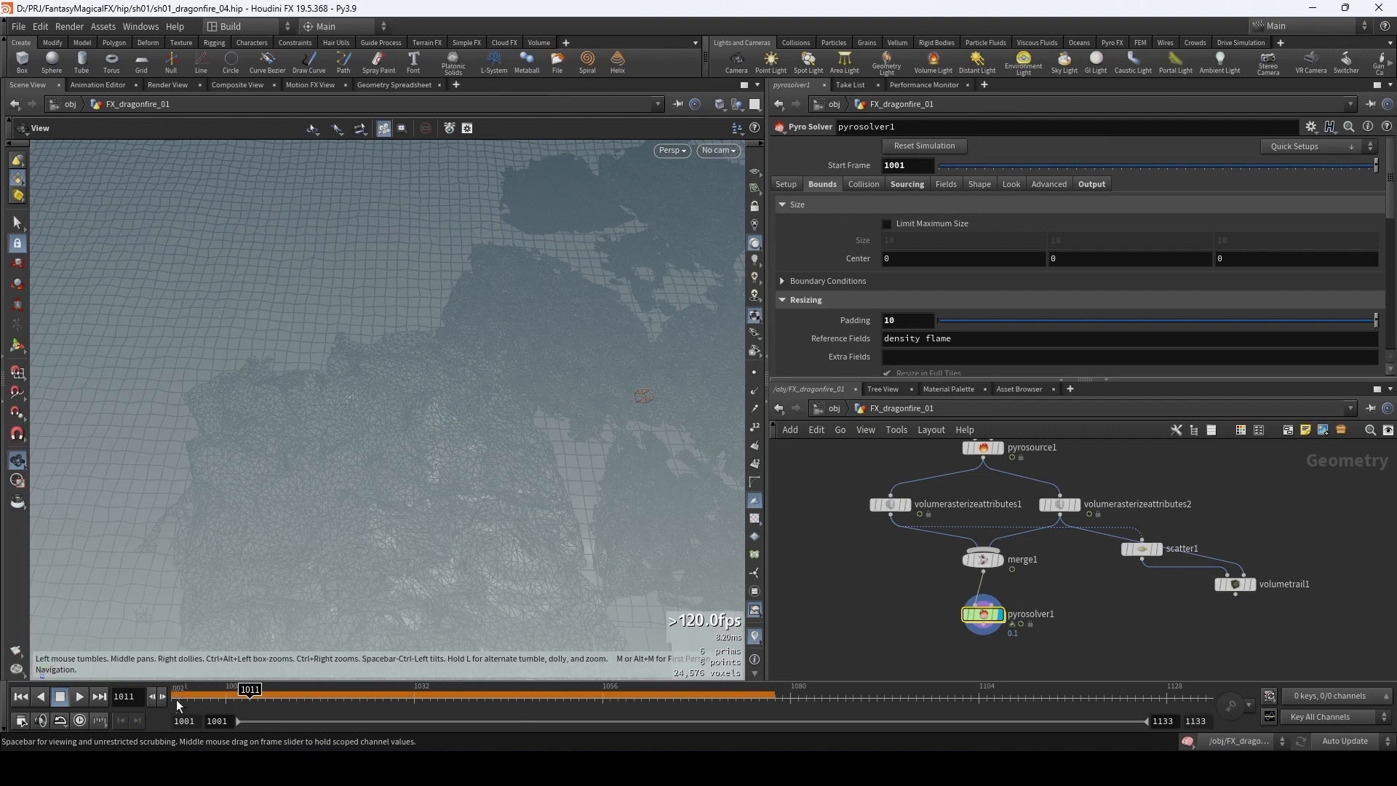
drag(178, 704, 643, 729)
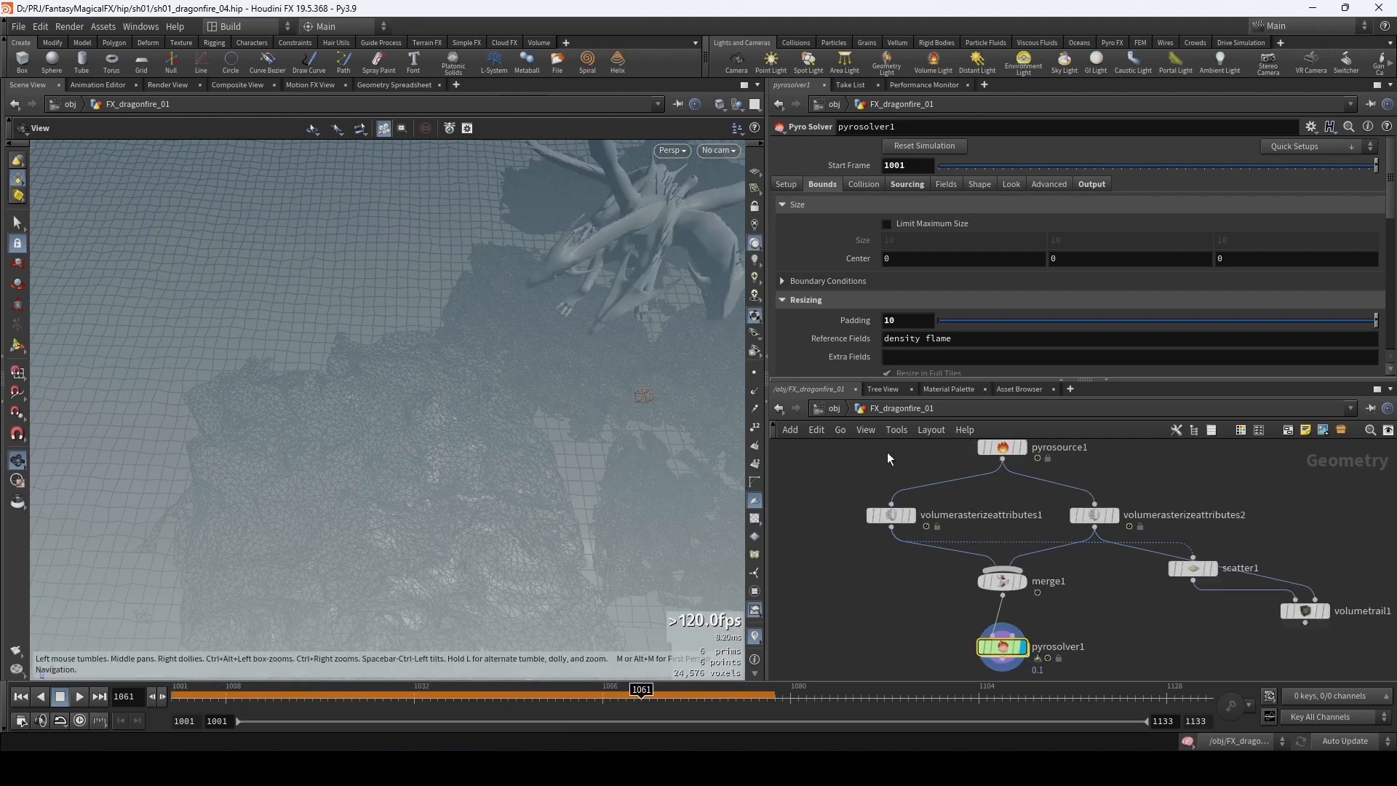
- Copy the Start Frame parameter of the popnet DOP network
middle_drag(888, 452, 900, 570)
middle_drag(905, 499, 889, 658)
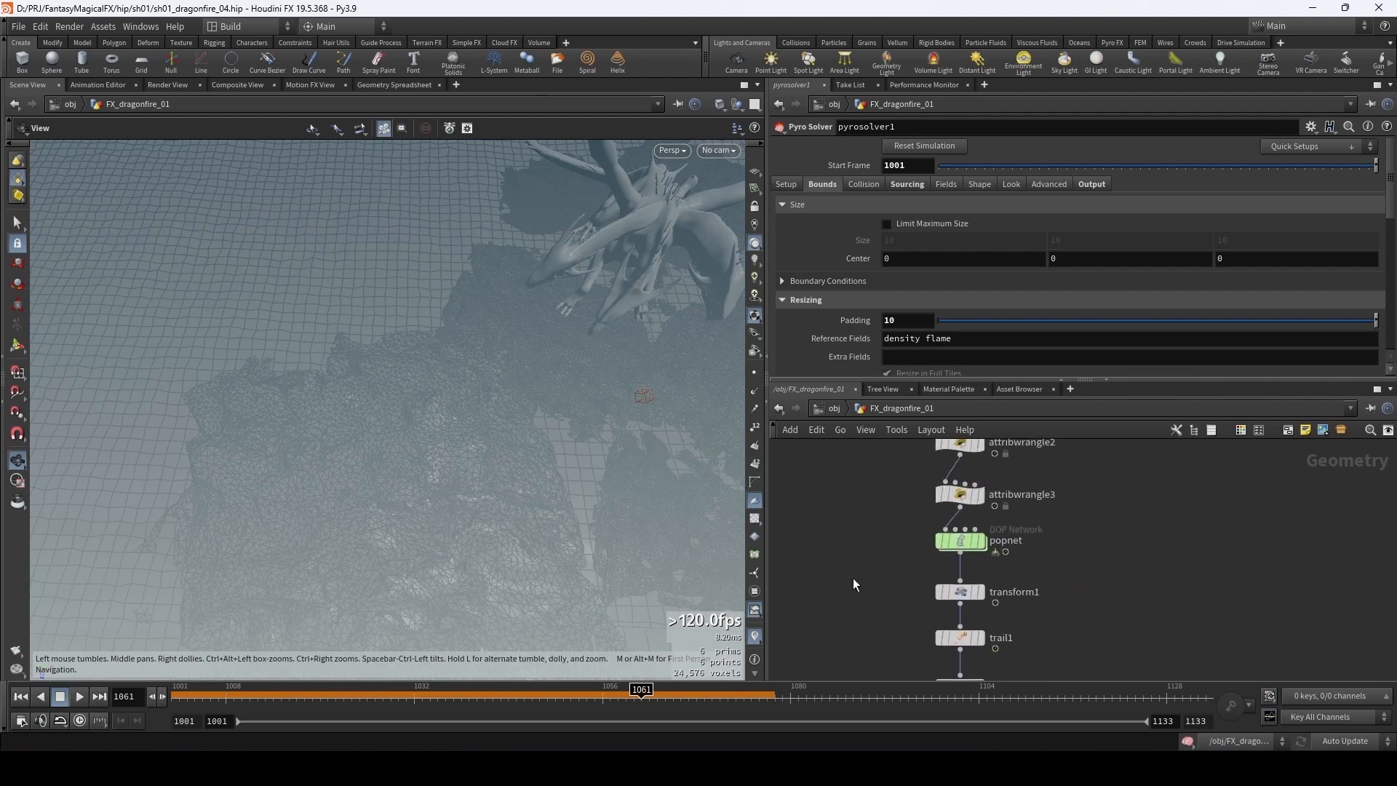
click(960, 542)
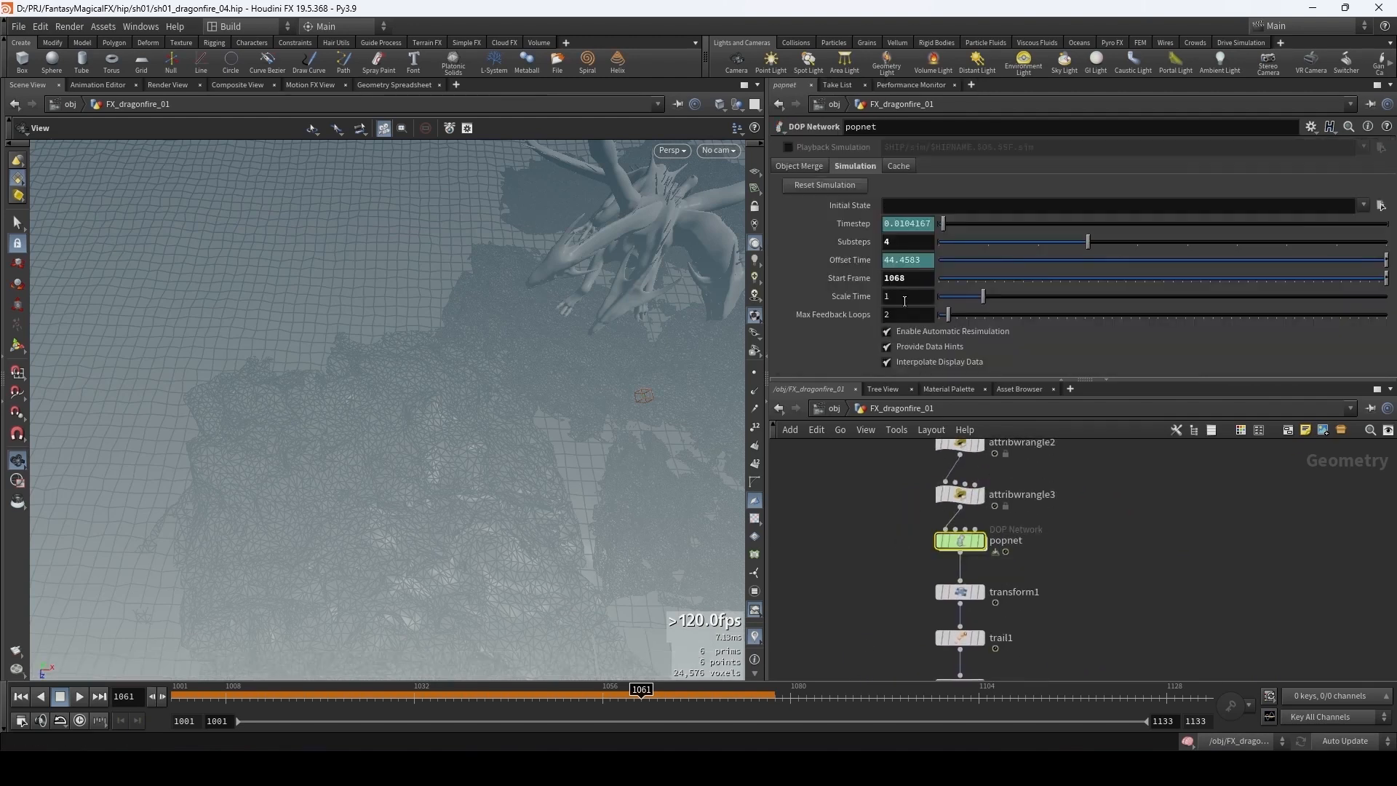
right_click(910, 281)
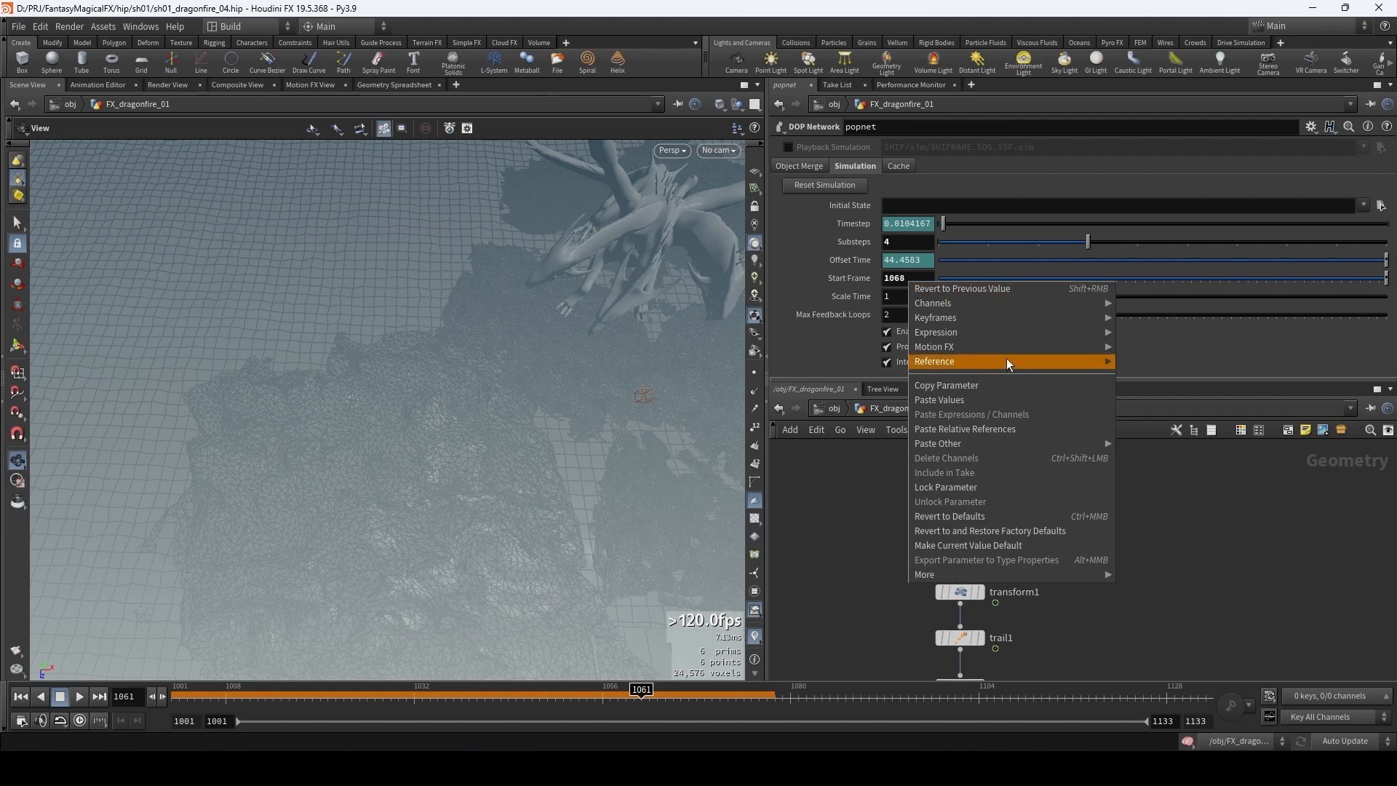
click(971, 383)
- Paste the copied parameter as a relative reference, ch("../popnet/startframe"), into pyrosolver1's Start Frame
scroll(901, 543, down, 5)
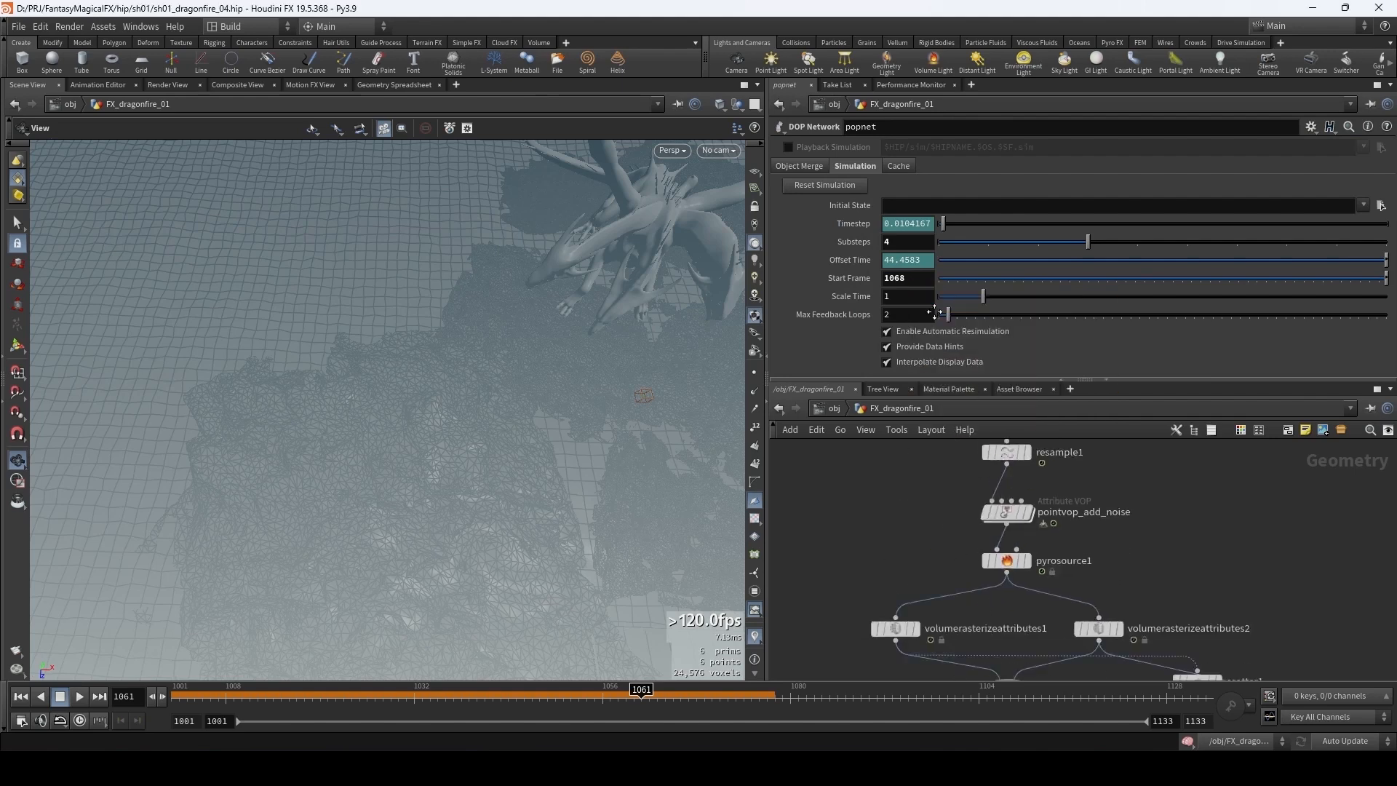
click(1000, 558)
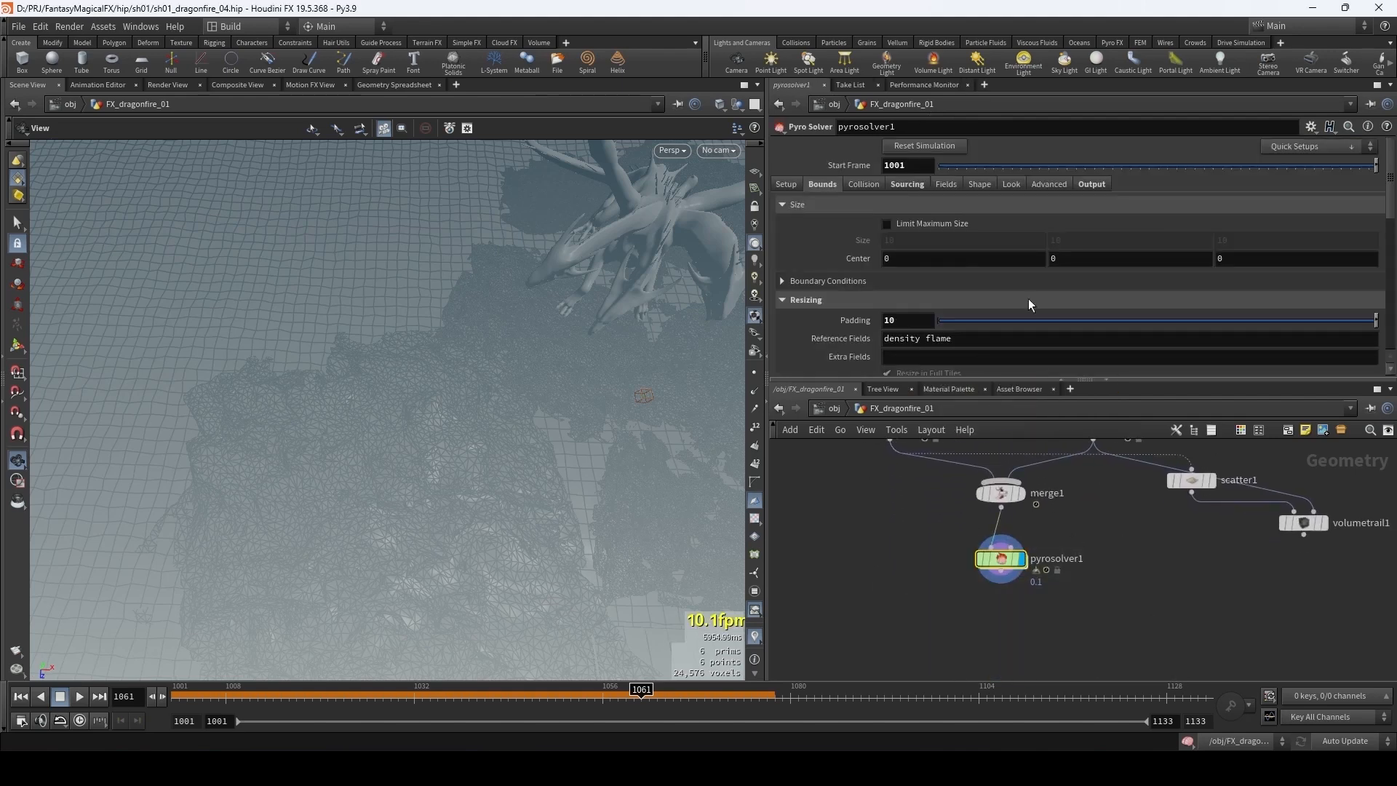
right_click(904, 165)
click(972, 312)
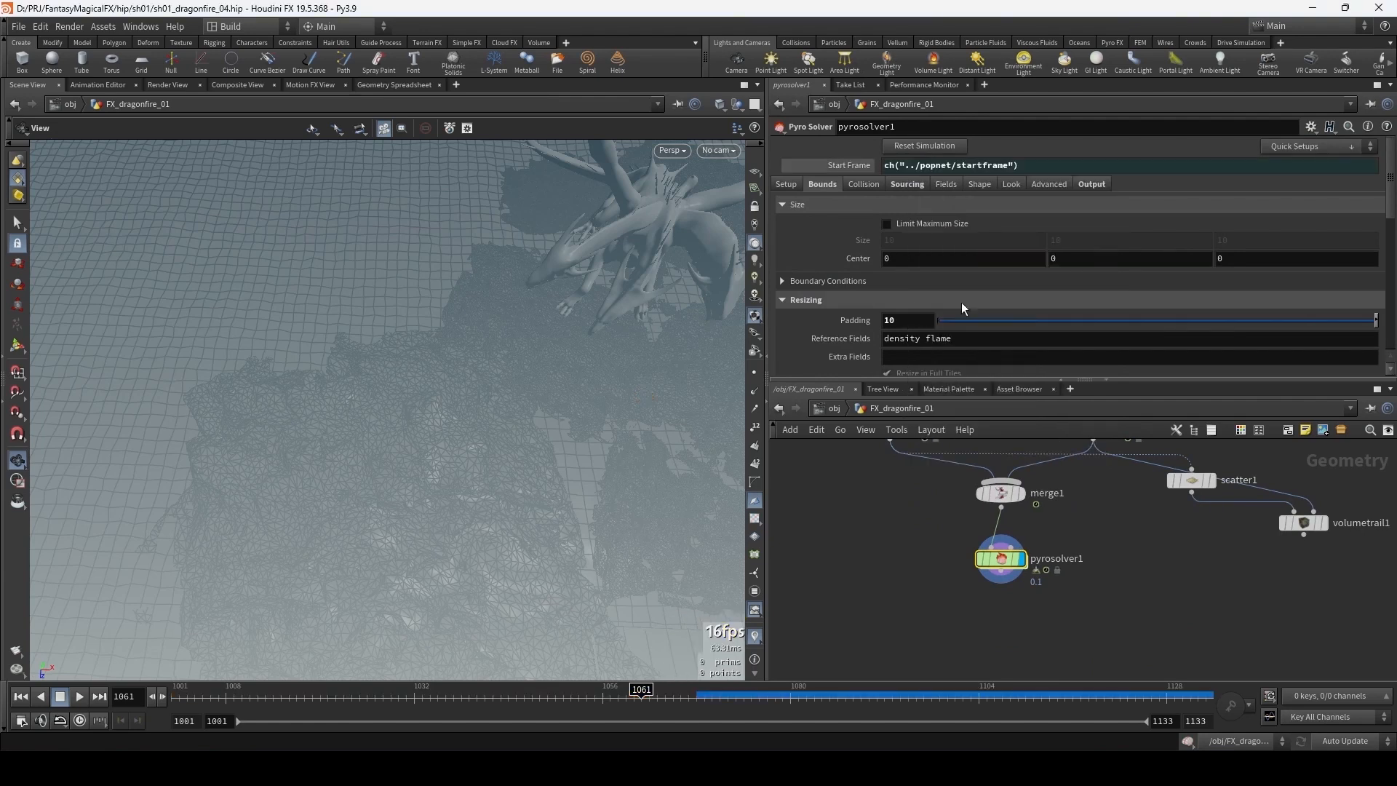
click(814, 167)
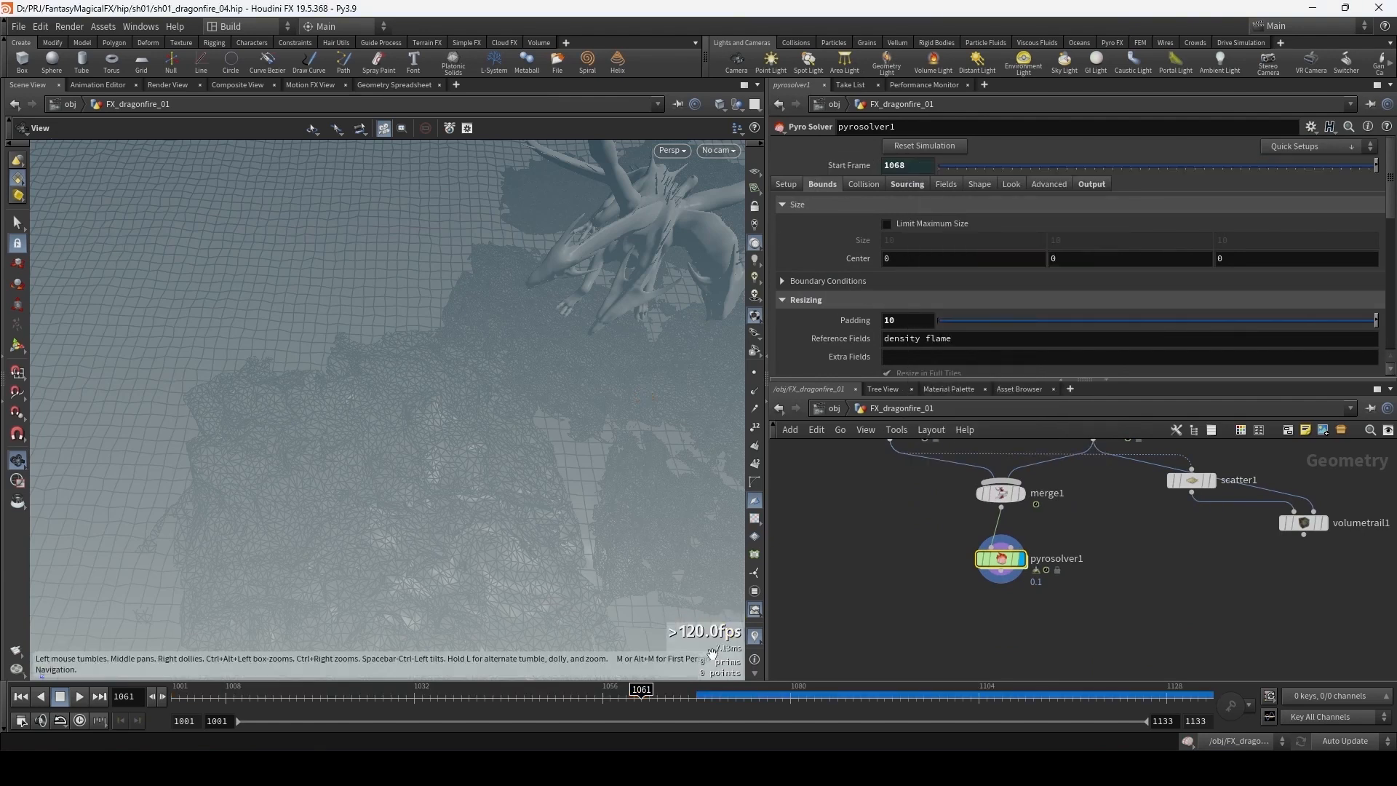
- Play the fire simulation from before its start frame and stop it at frame 1077
drag(574, 697, 601, 697)
key(Up)
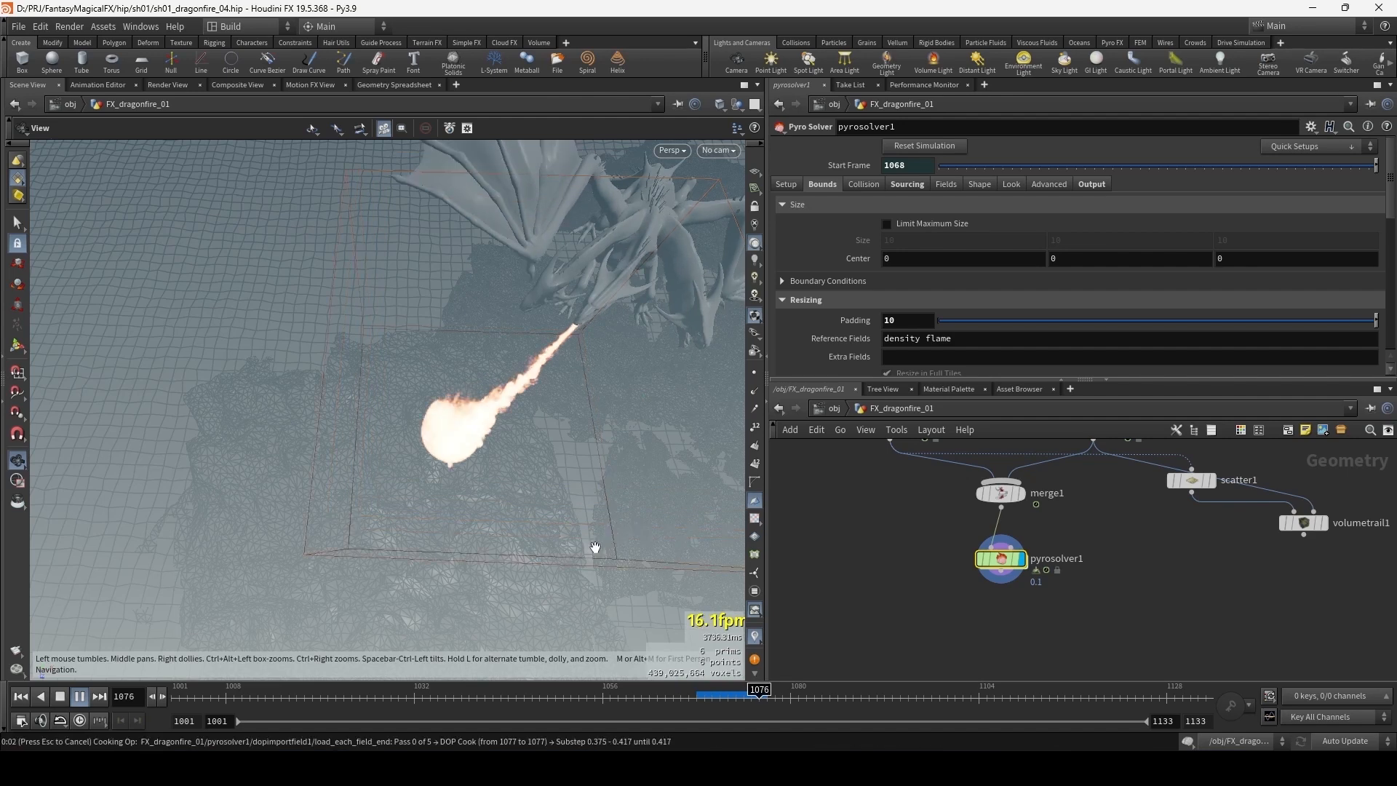
key(Escape)
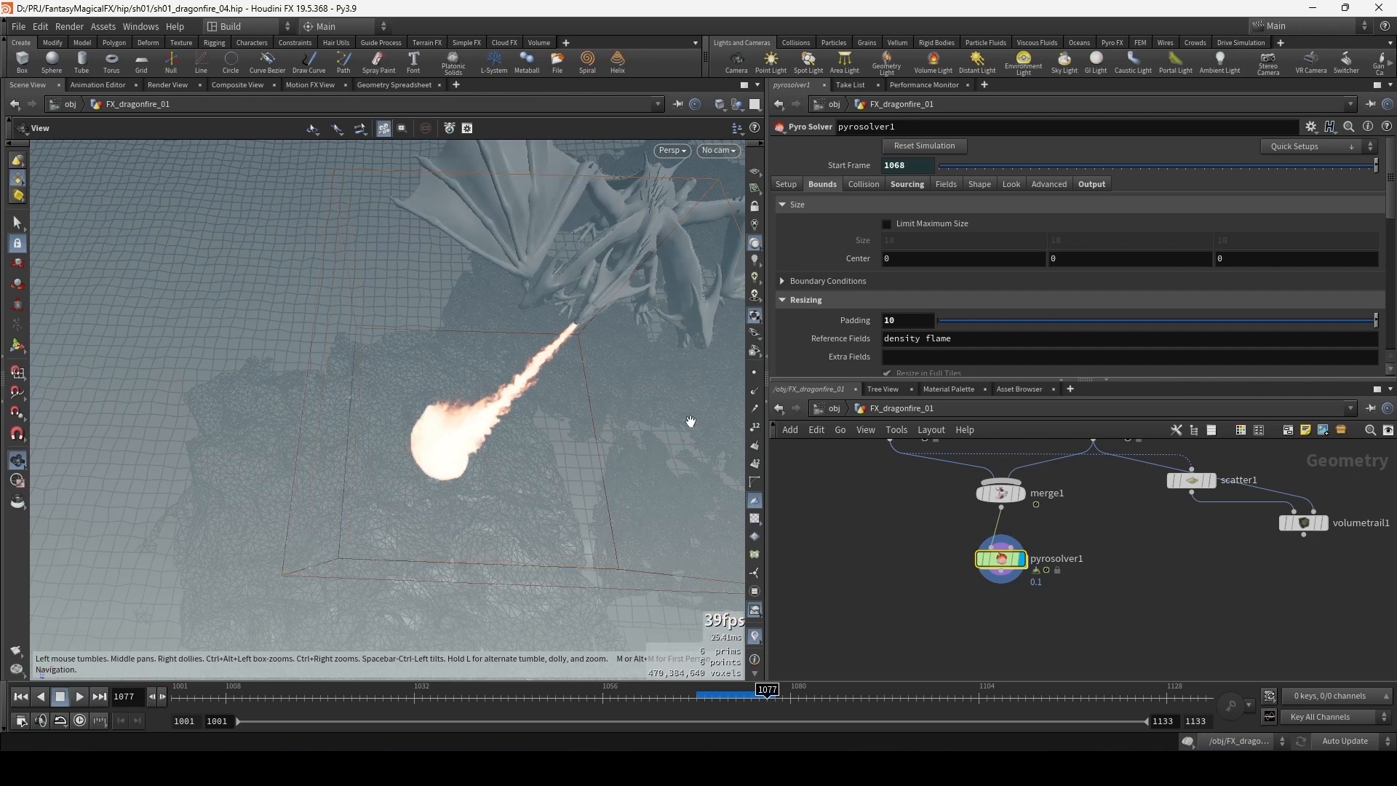
- Set the Voxel Size in pyrosolver1's general setup to 0.25
click(783, 183)
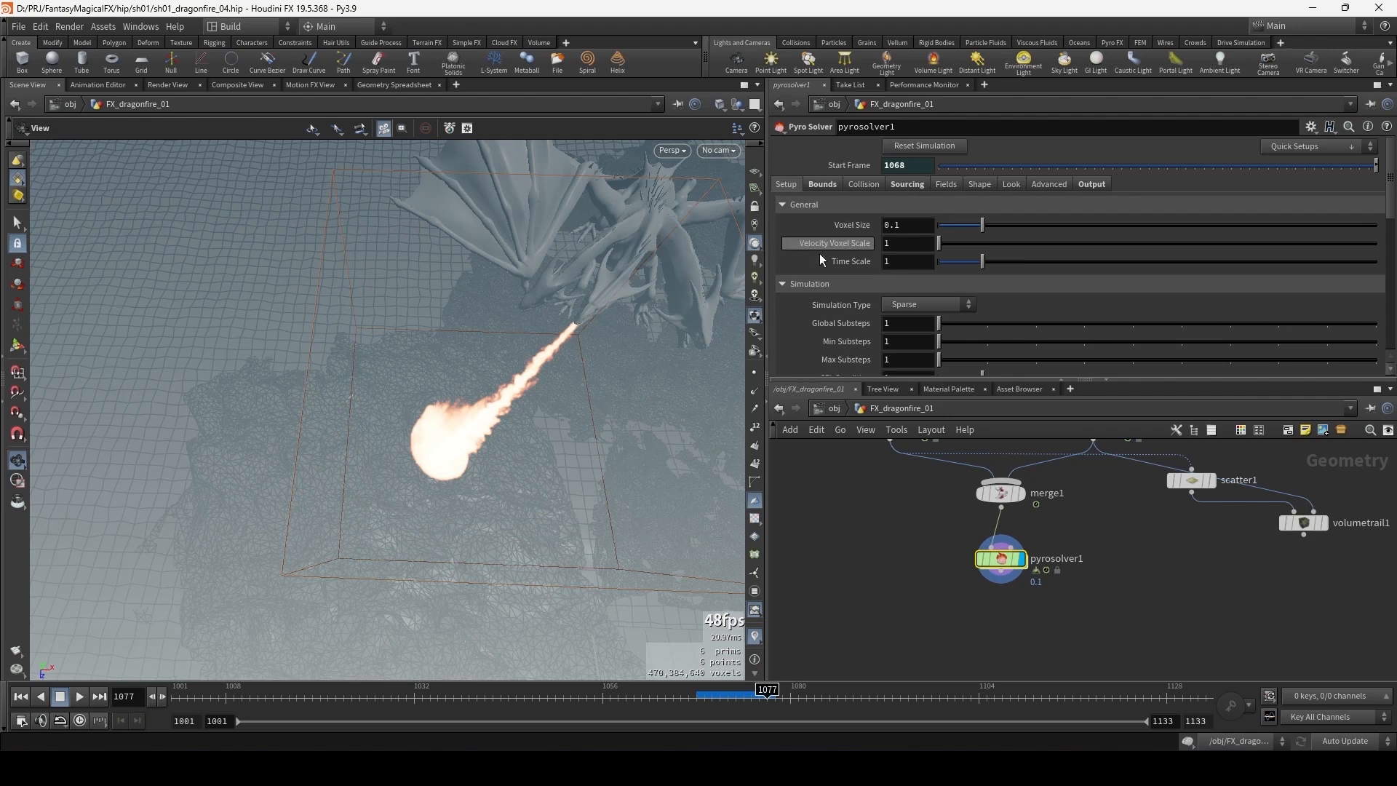
drag(502, 494, 542, 356)
scroll(558, 370, up, 1)
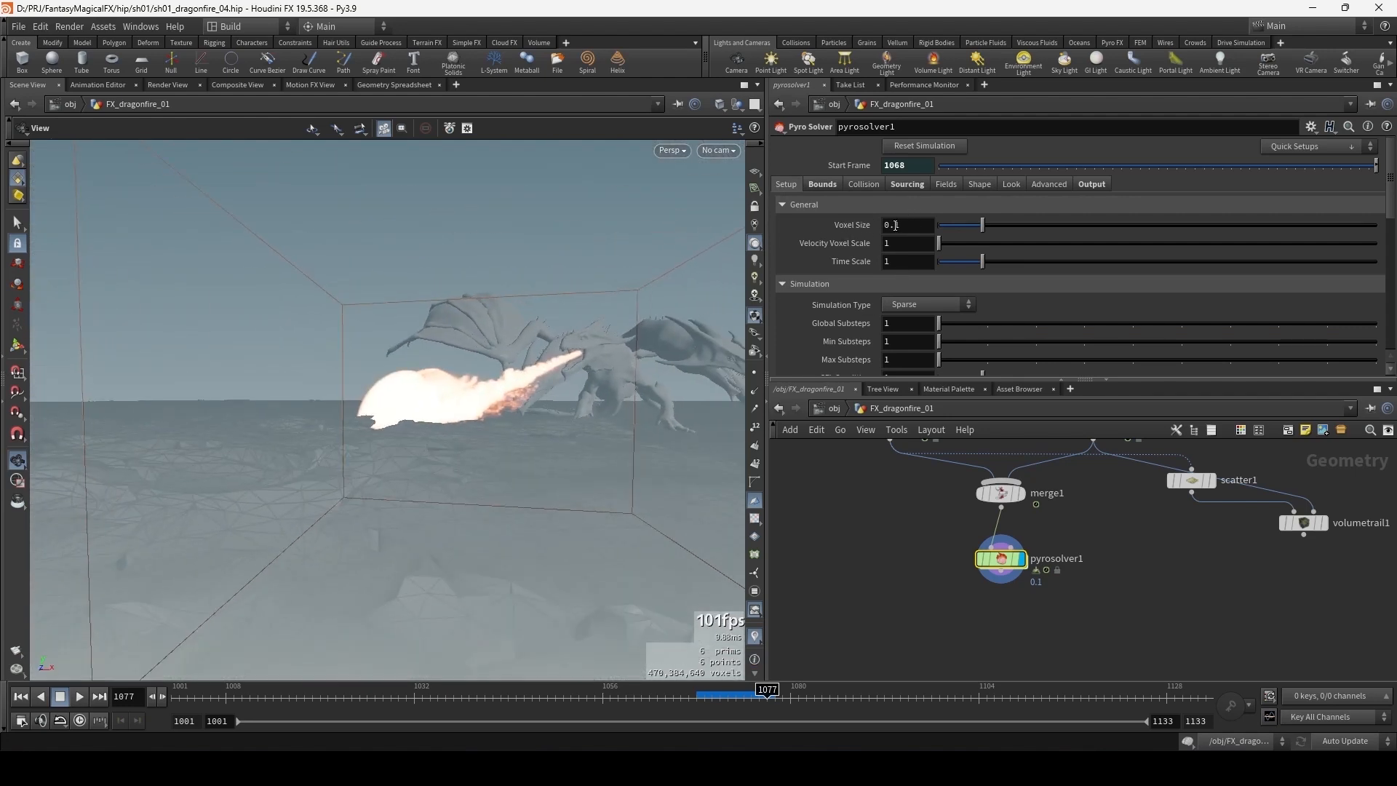
drag(896, 226, 914, 224)
key(Return)
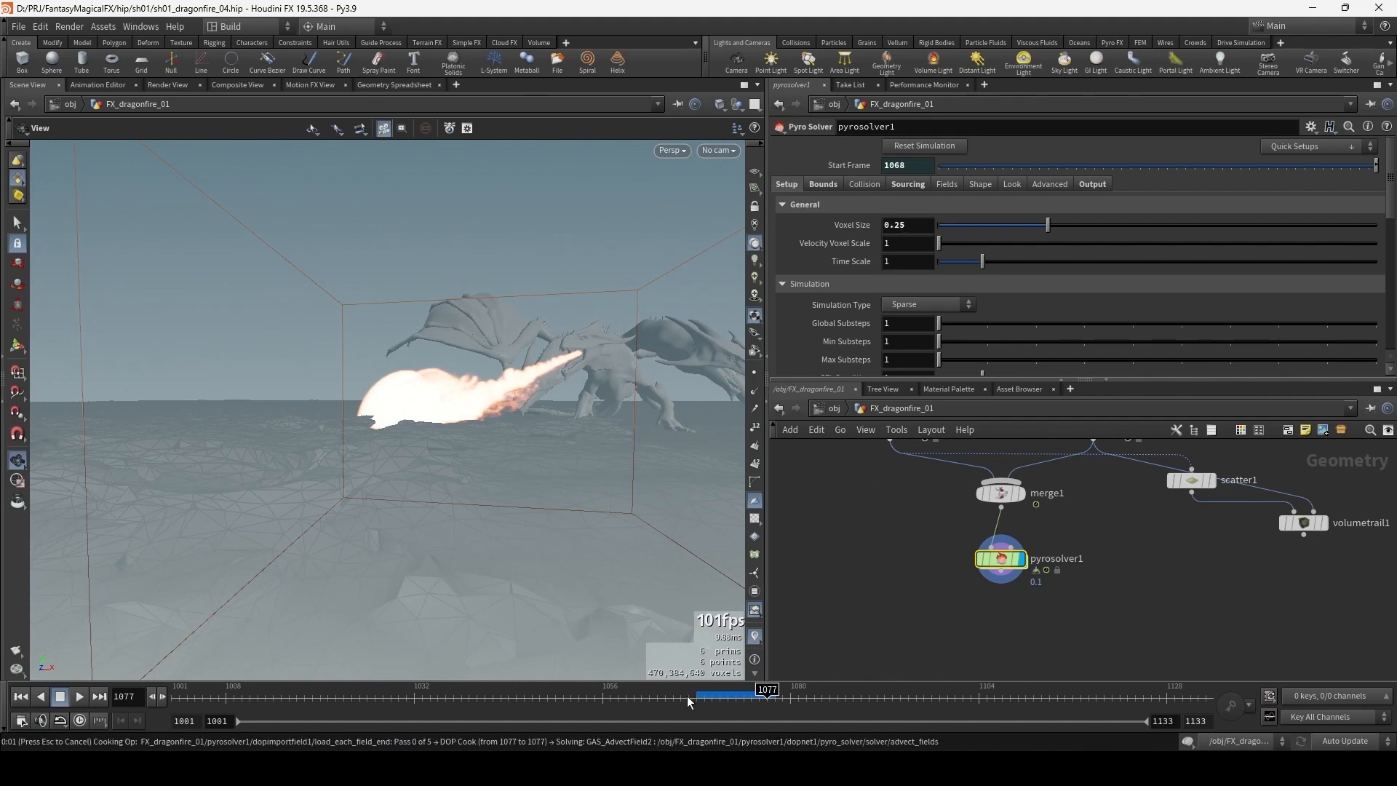
- Replay the coarser simulation from frame 1067 and examine the fire stream from the side
click(688, 698)
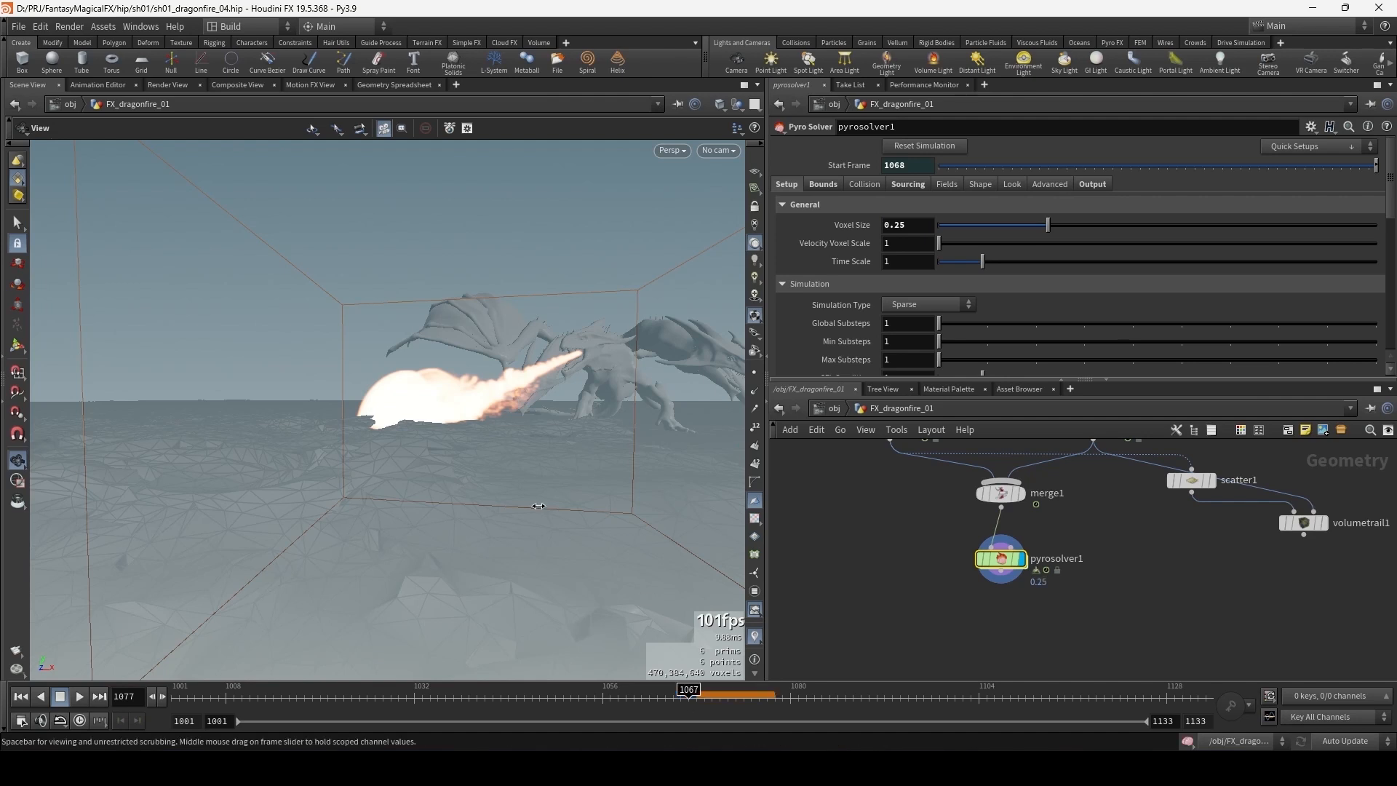
key(Up)
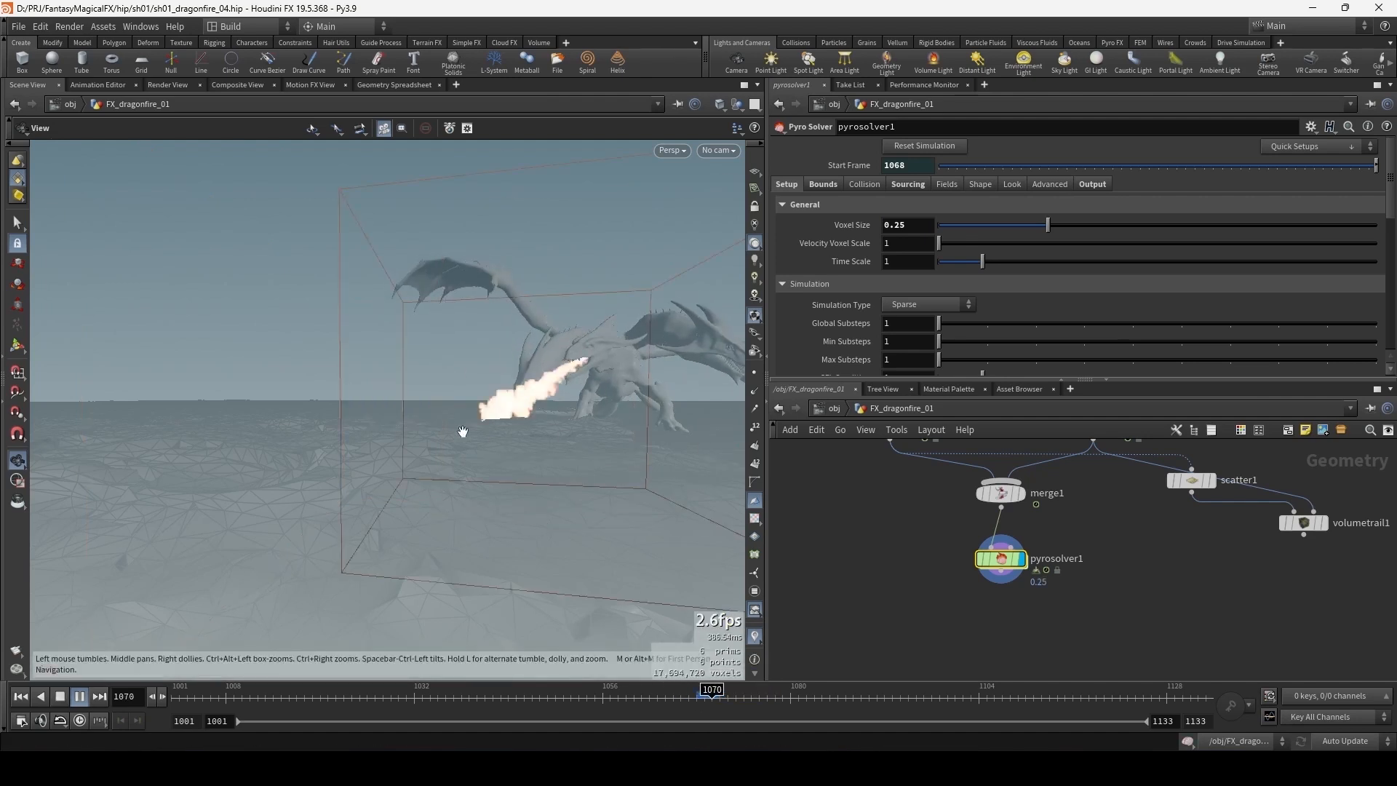
drag(508, 405, 313, 305)
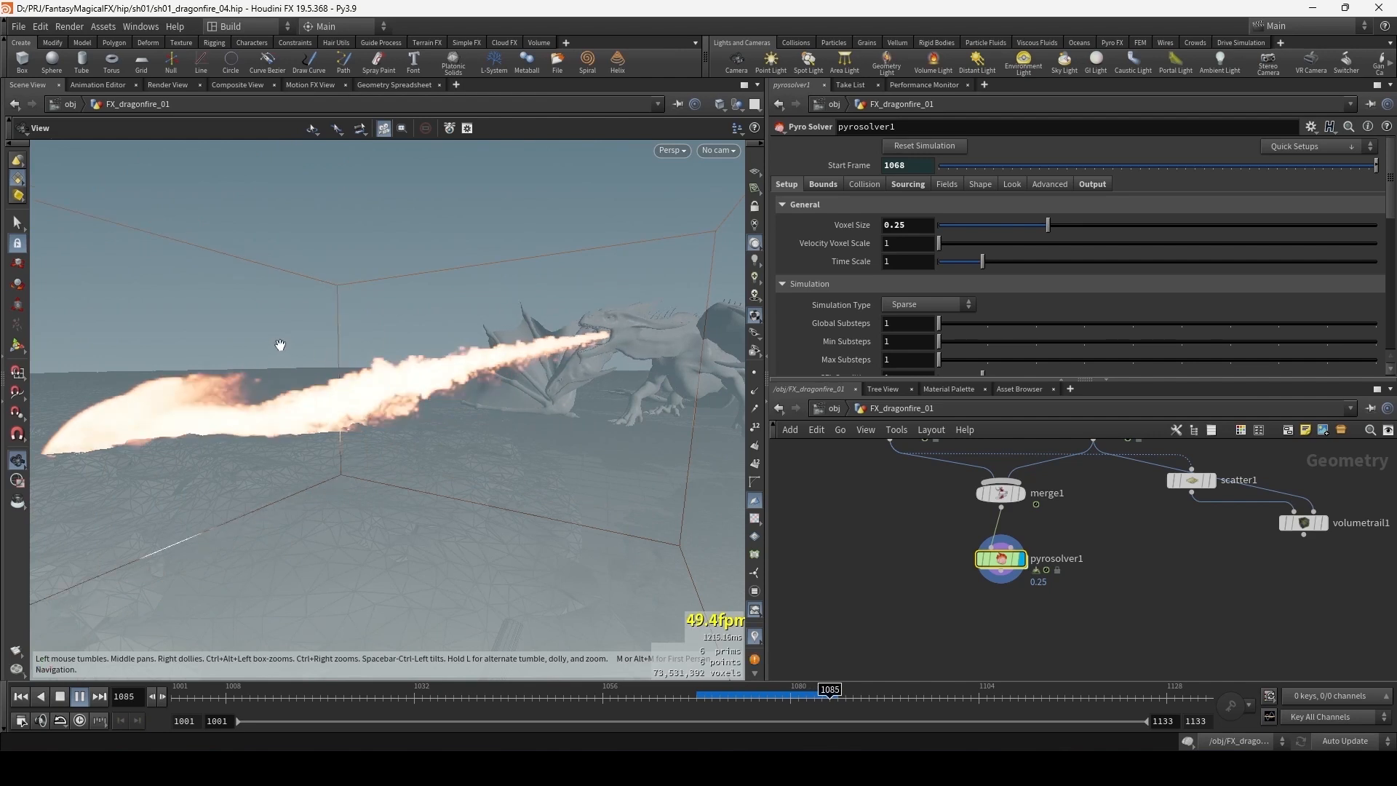
- Stop the playback, set the viewport display to Smooth Shaded, and examine the fire stream up to frame 1091
key(Up)
drag(277, 343, 440, 342)
click(720, 104)
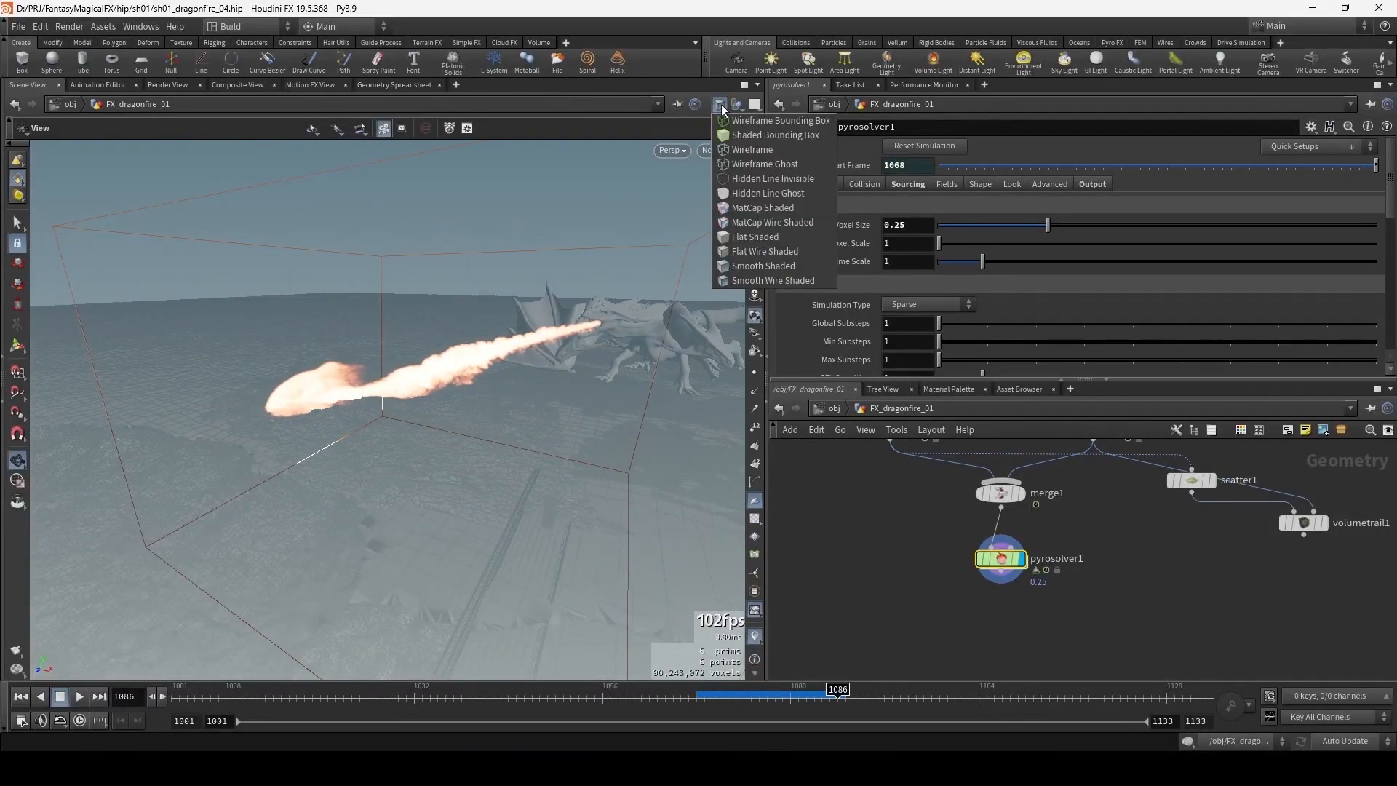
click(768, 266)
drag(332, 320, 349, 383)
middle_drag(349, 384, 387, 391)
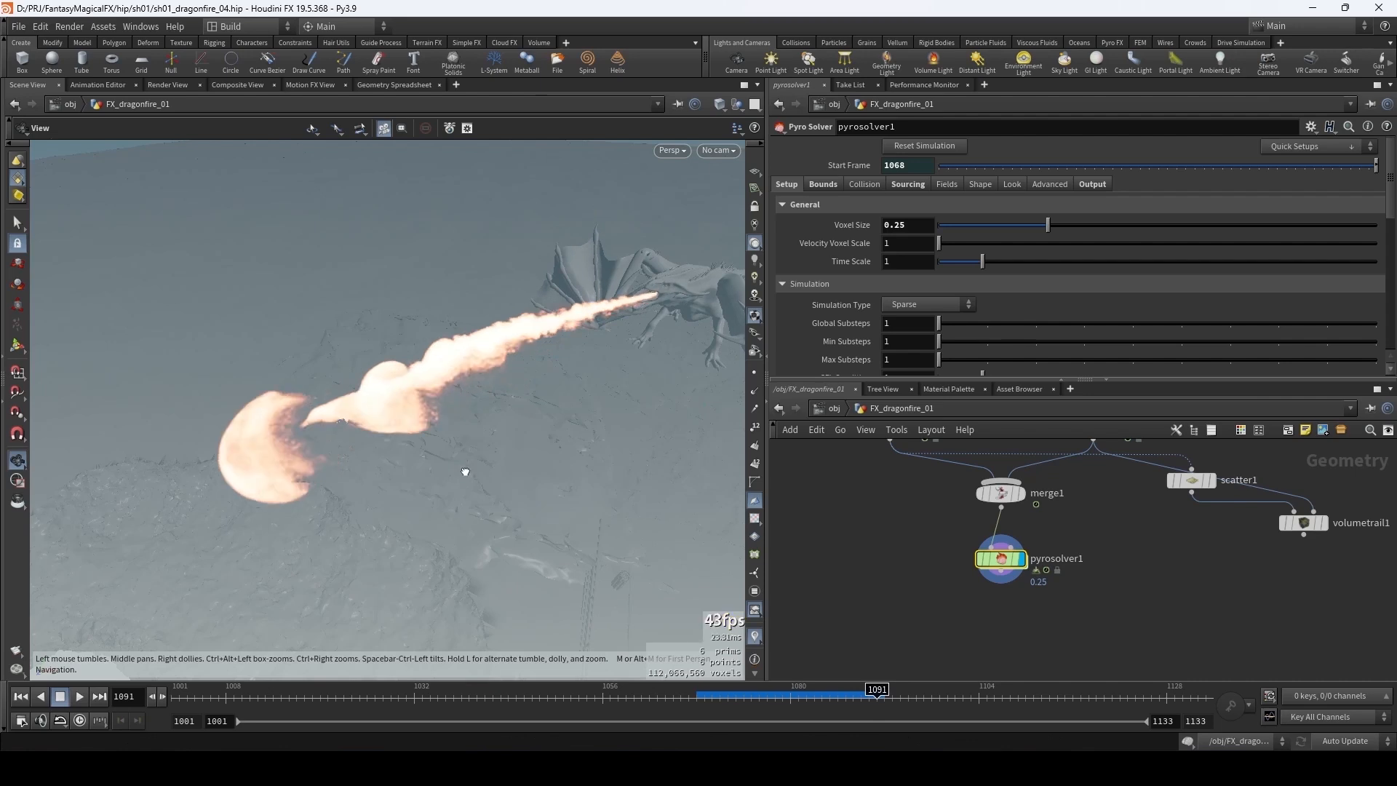
drag(461, 468, 462, 419)
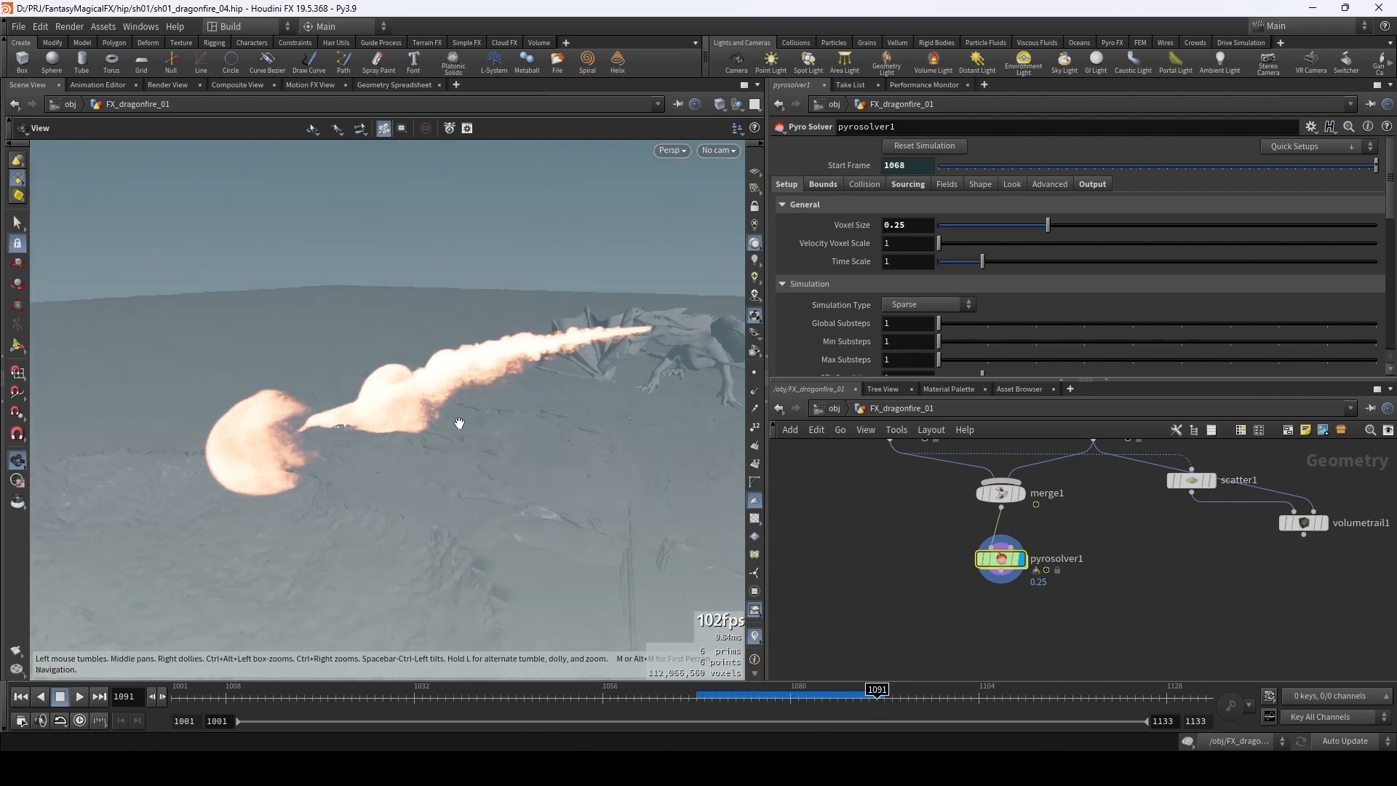
- Set the Source Scale of pyrosolver1's vel source volume to 0.25
click(907, 186)
scroll(1205, 190, down, 3)
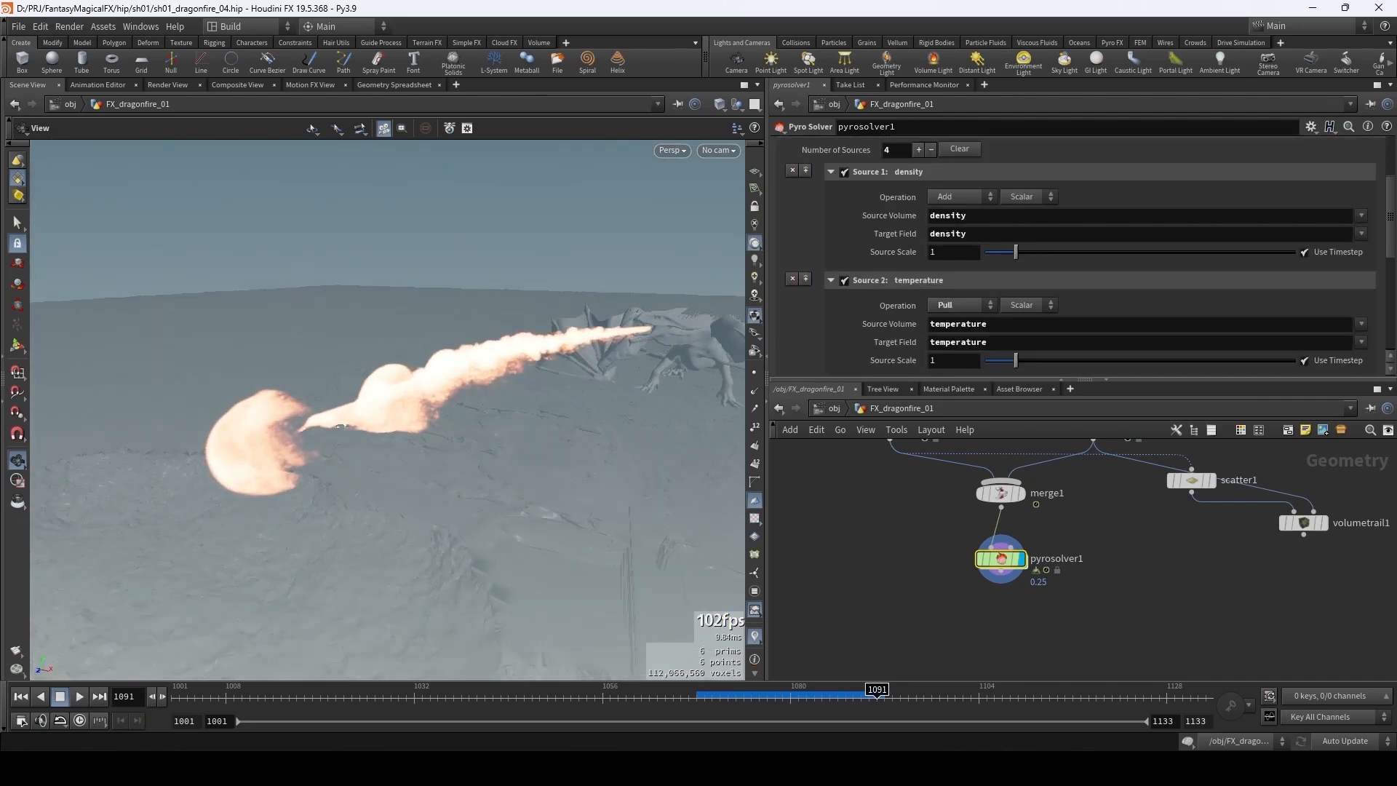
drag(1389, 207, 1389, 305)
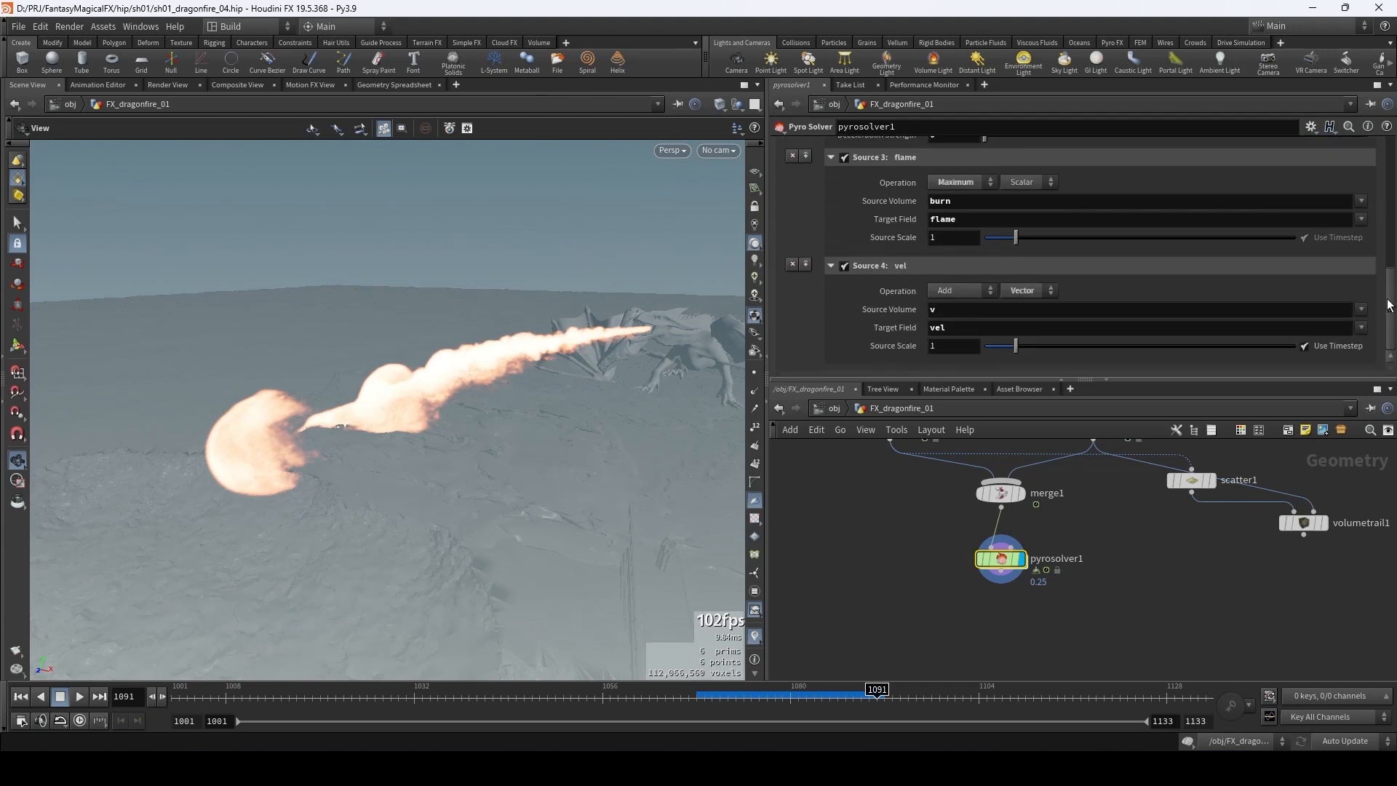
click(958, 345)
key(Return)
- Replay the simulation from just before its start frame, stop at frame 1092, and examine the fire stream from the side
click(689, 696)
key(Up)
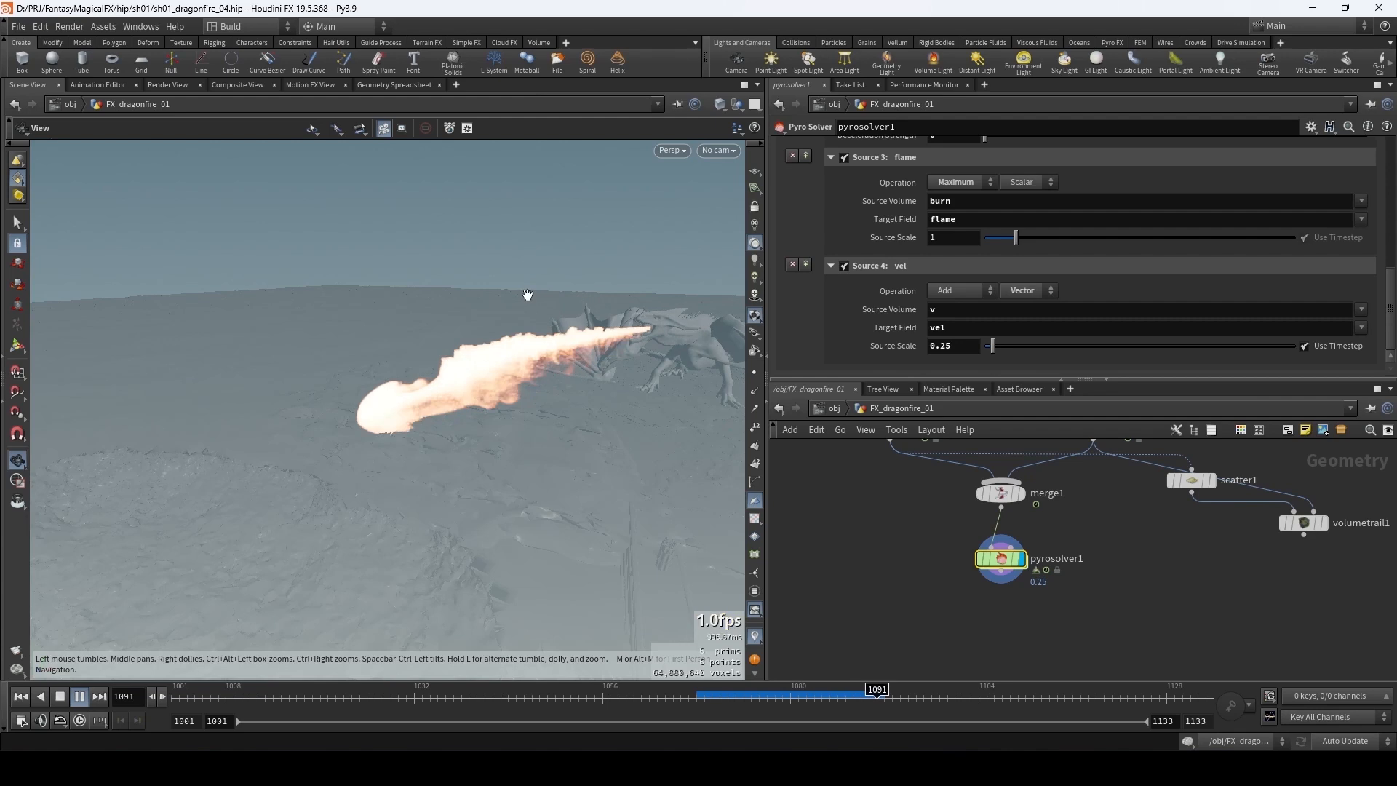
key(Escape)
drag(533, 386, 382, 366)
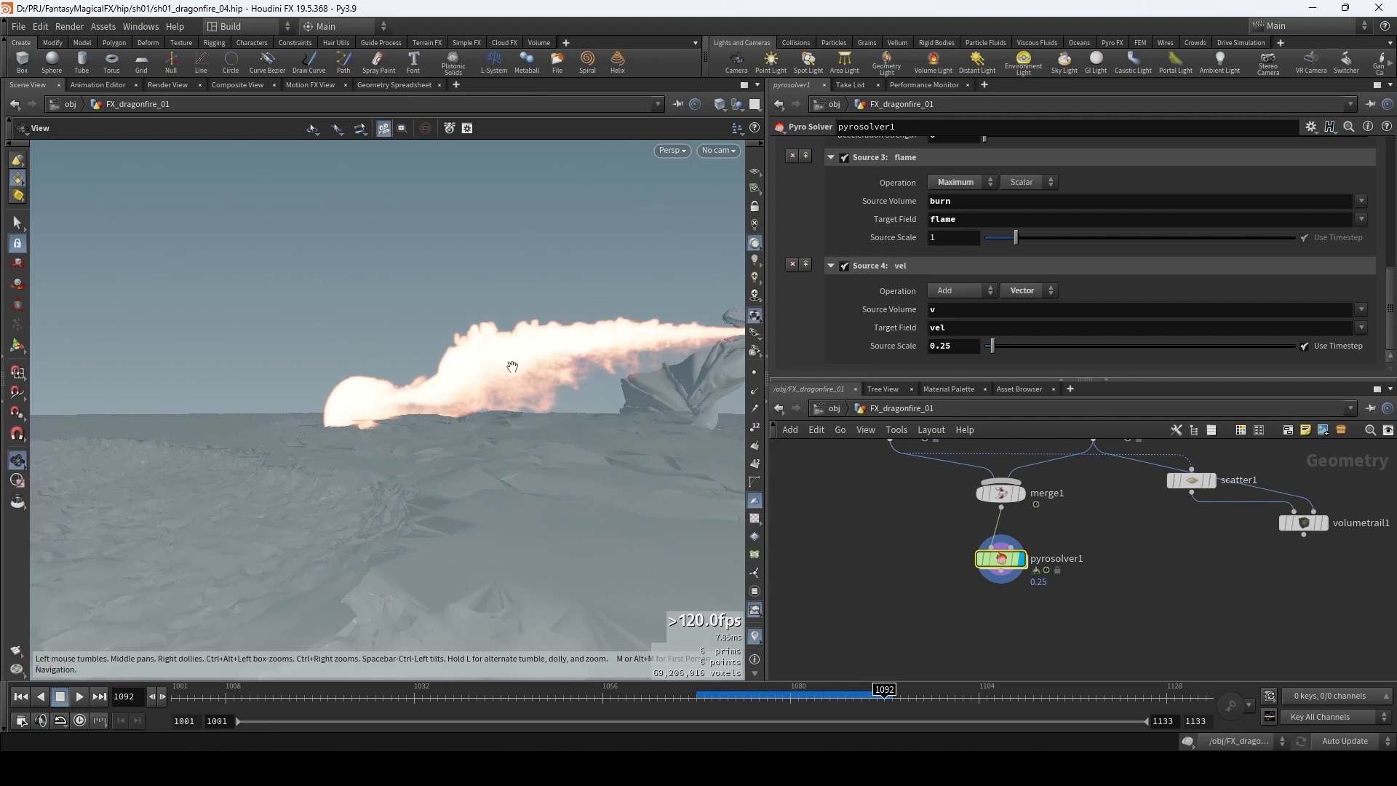
drag(512, 366, 422, 390)
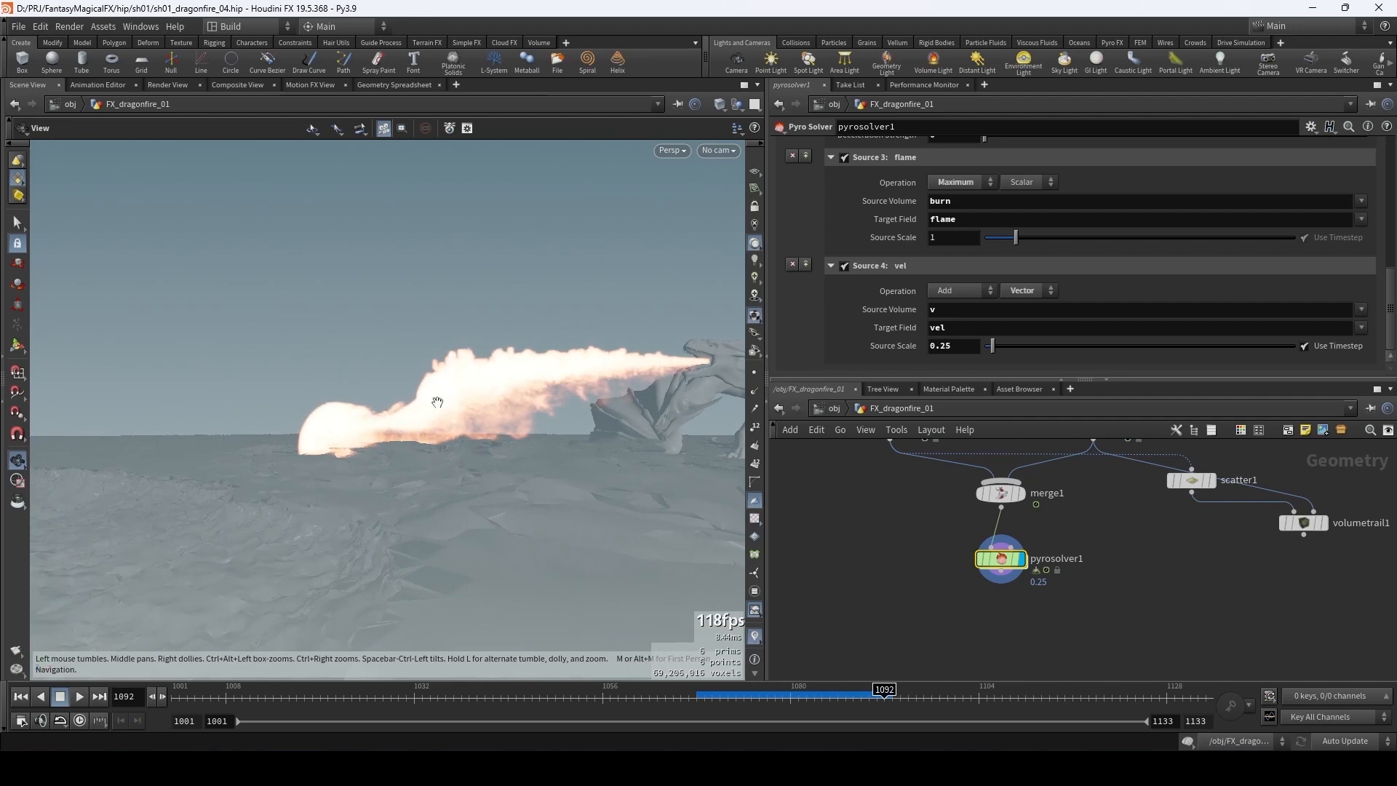
- Set pyrosolver1's Buoyancy Scale to 2.85 in its shape settings
scroll(856, 306, up, 4)
scroll(861, 246, up, 5)
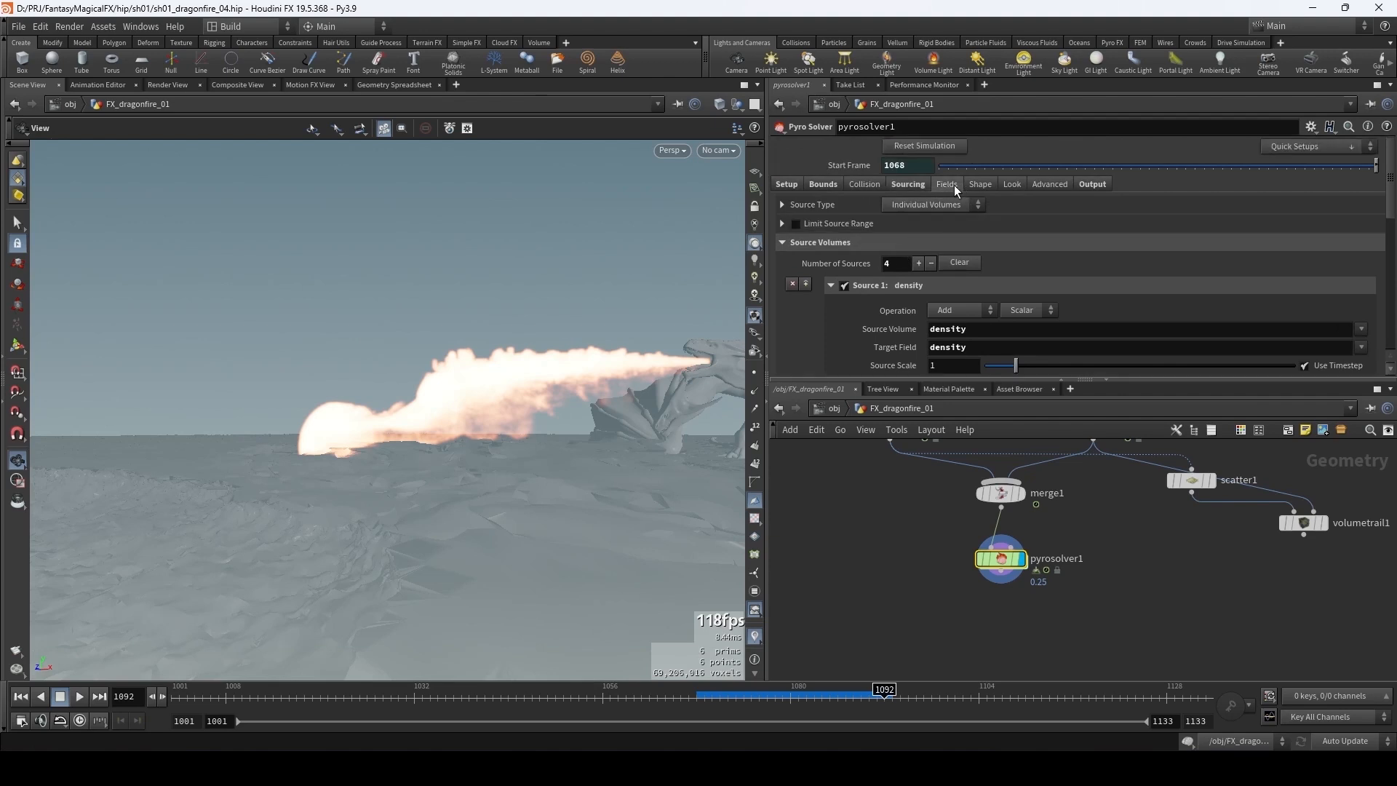
click(953, 185)
click(980, 185)
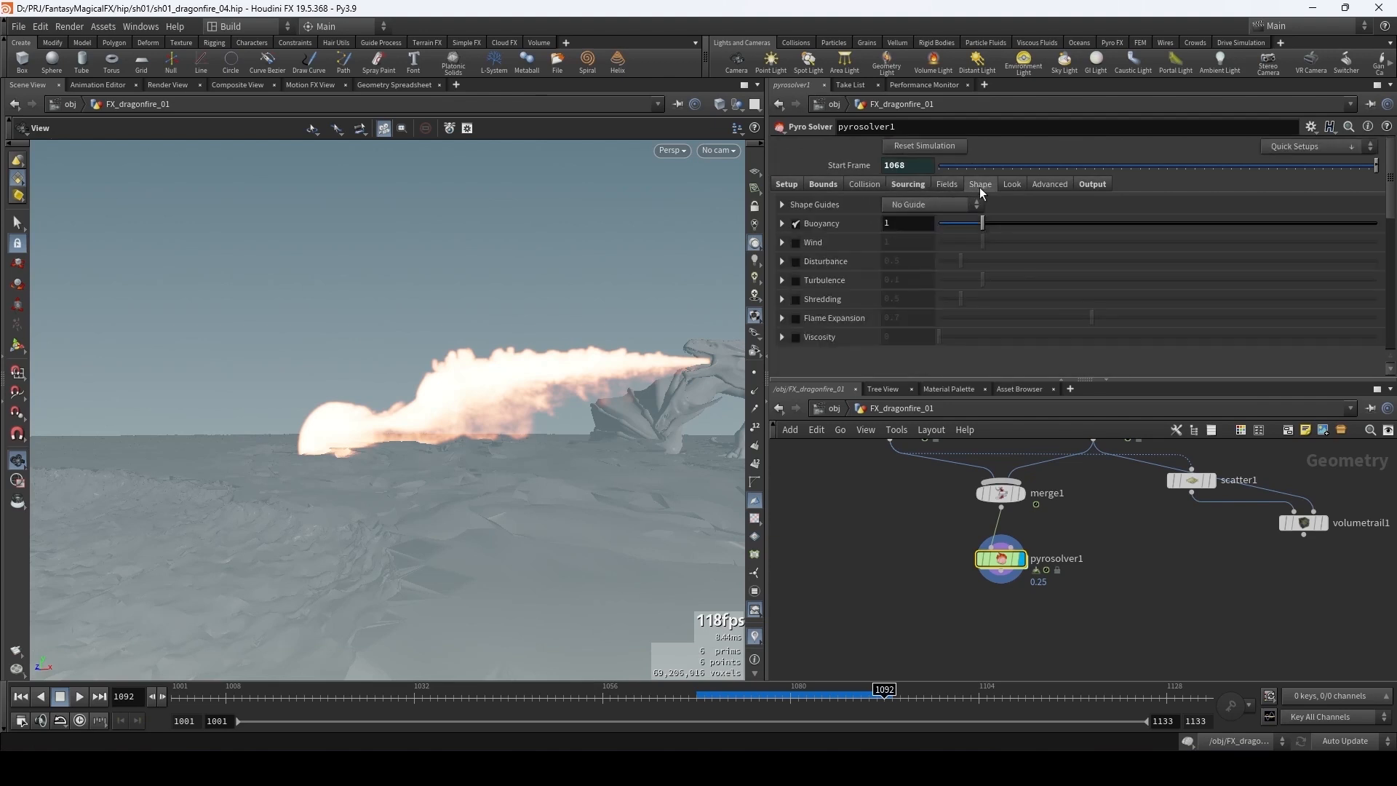
click(782, 224)
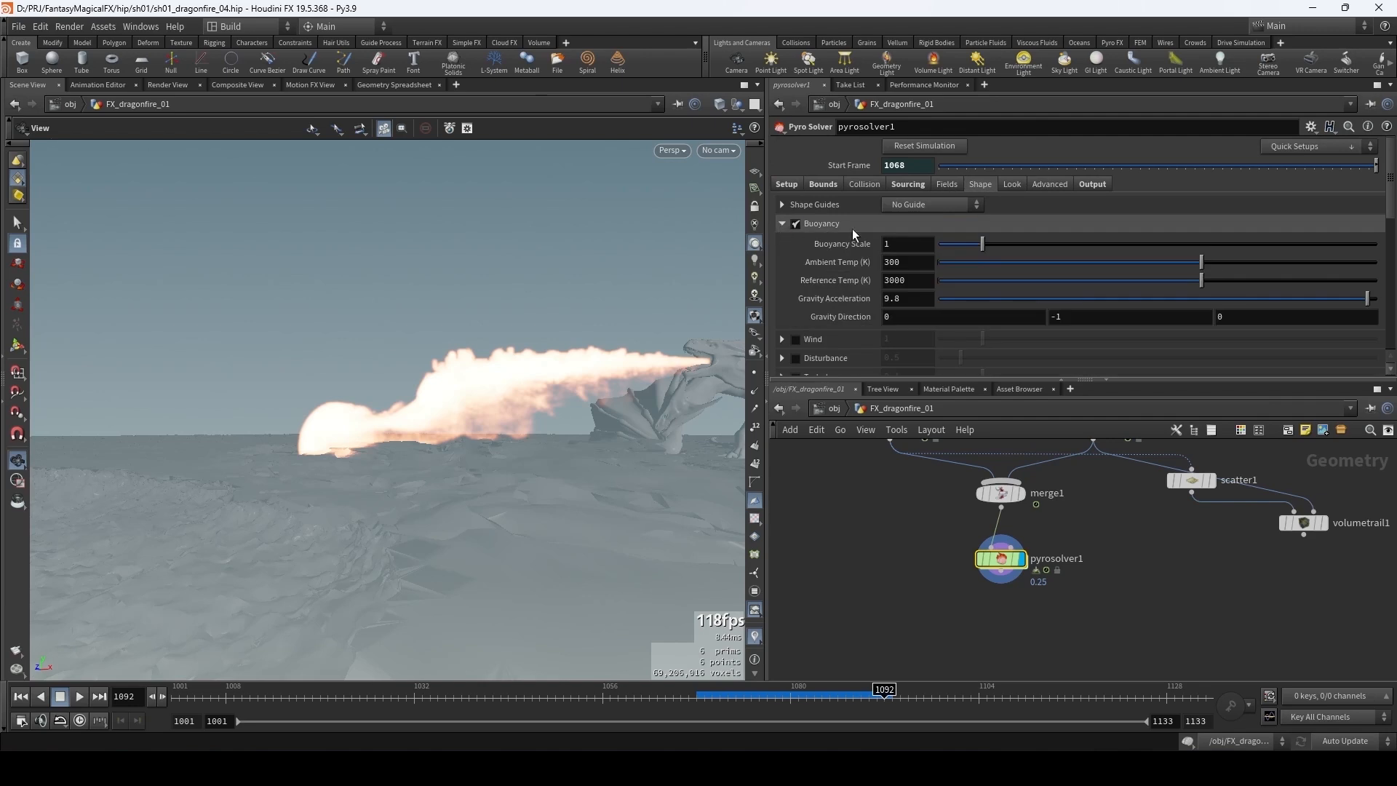
click(915, 244)
key(Return)
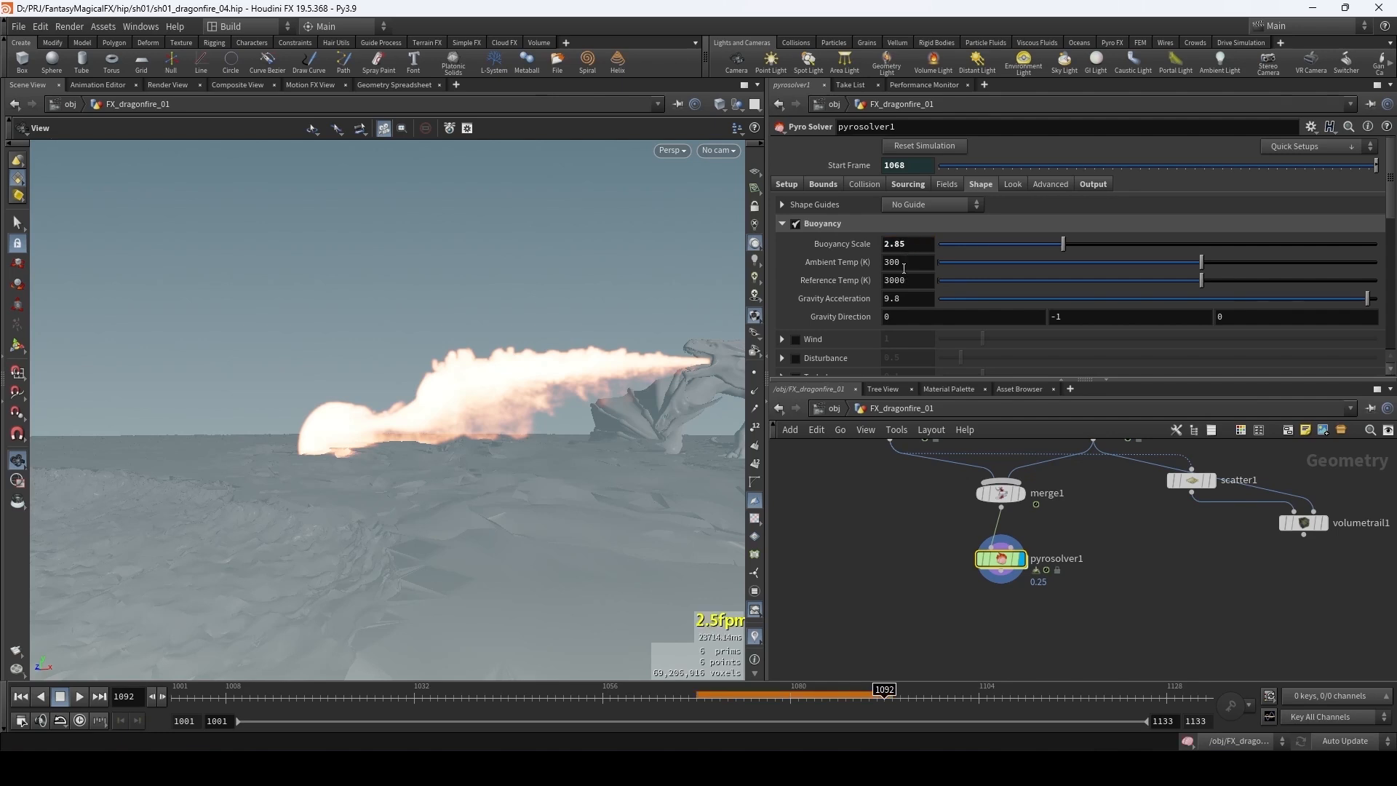
- Replay the simulation from before its start frame, switching to the object level, and examine the fire among the scene objects at frame 1084
click(689, 699)
key(Up)
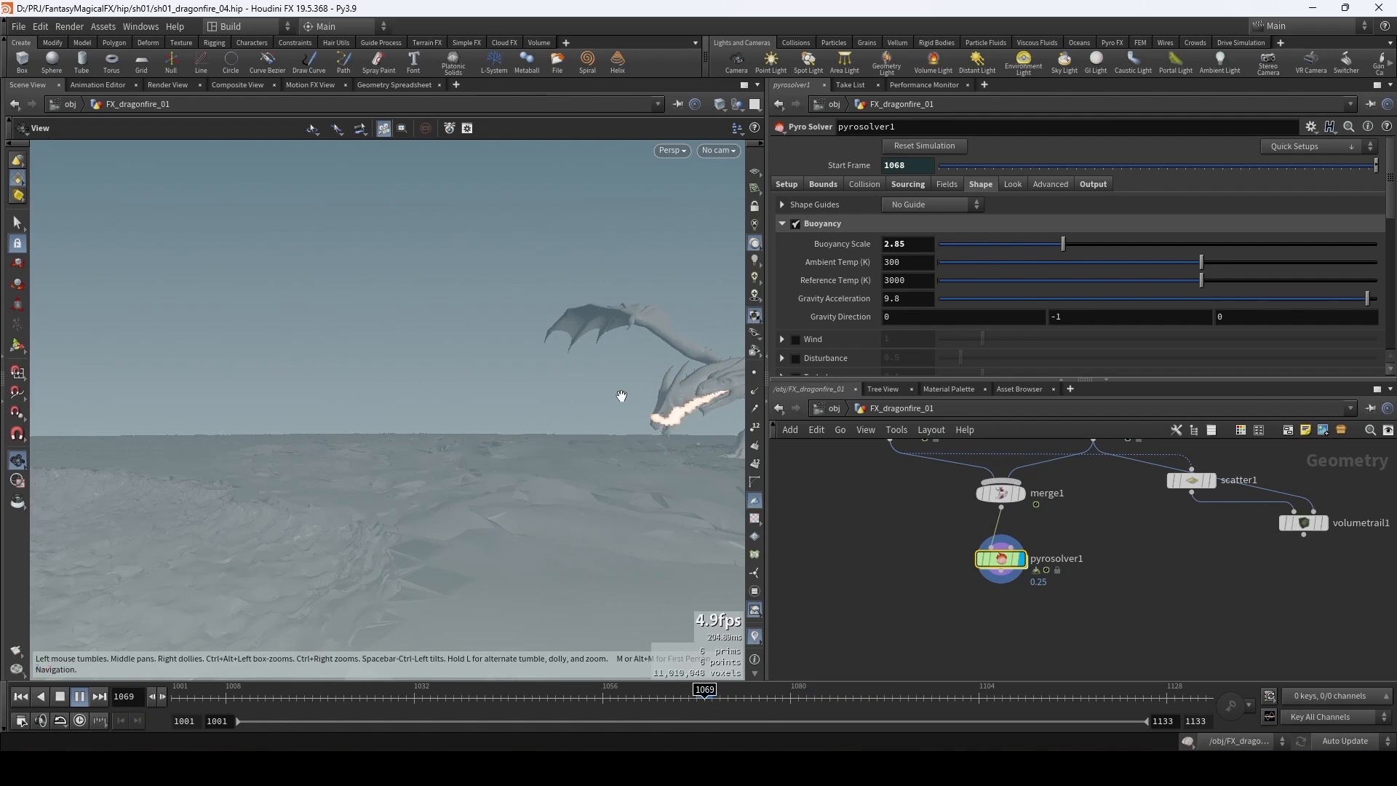
click(832, 412)
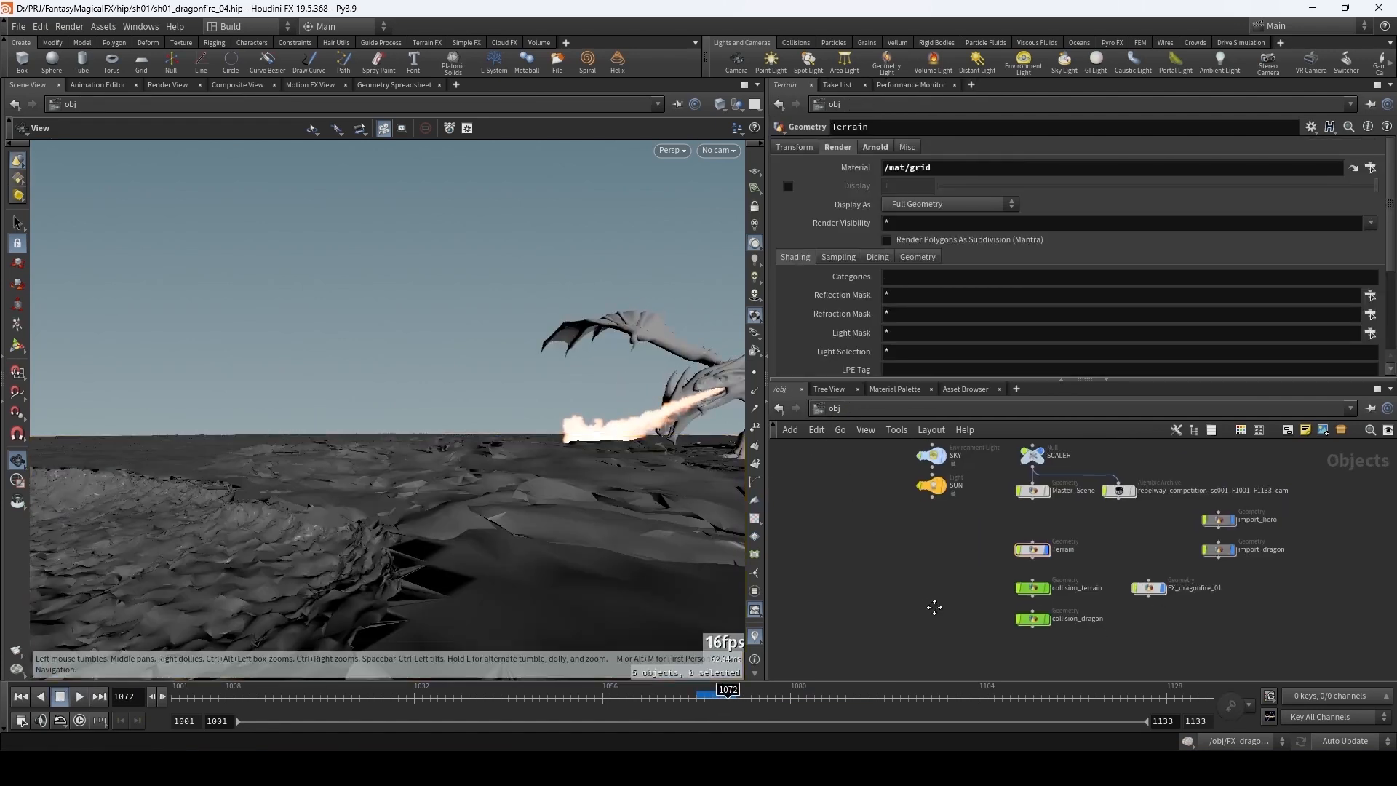
middle_drag(934, 607, 920, 582)
key(Up)
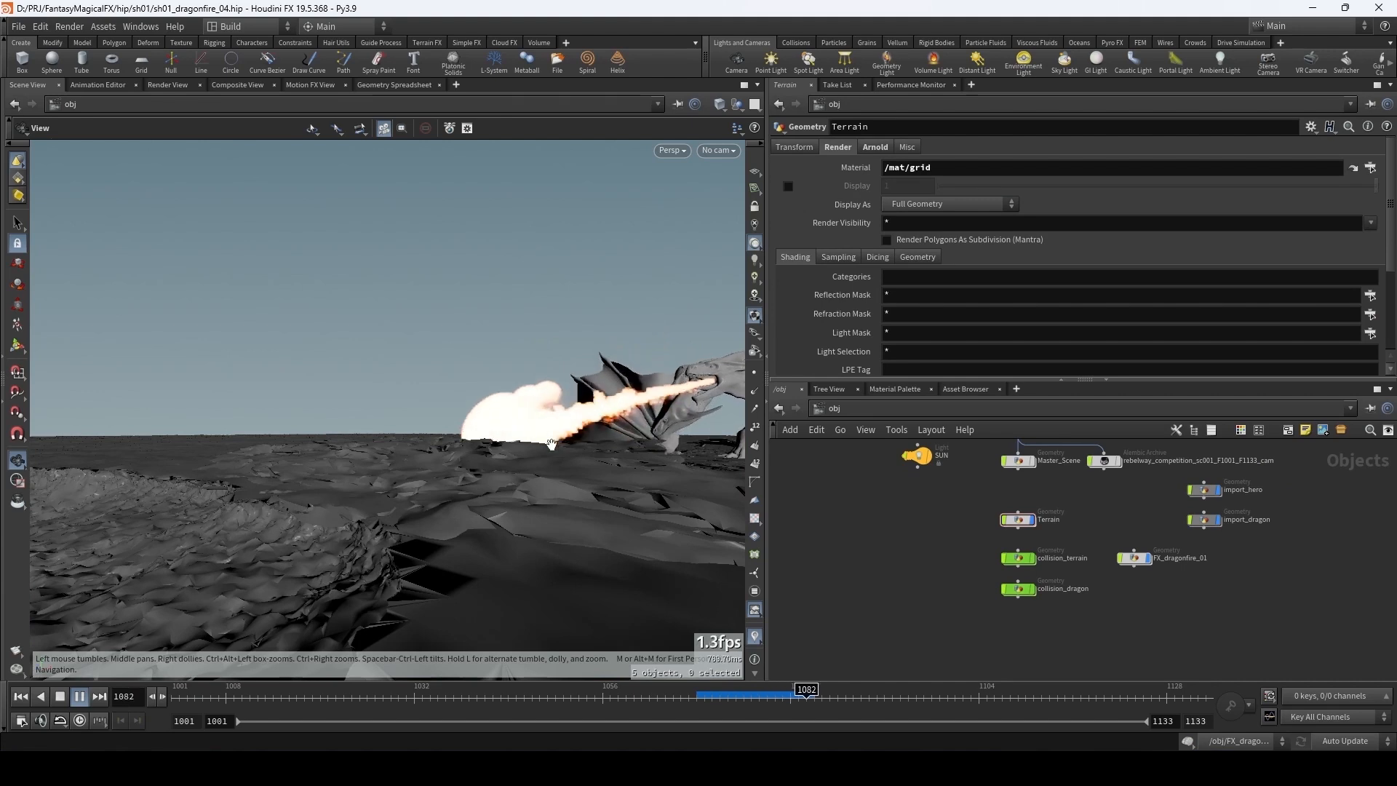
key(Up)
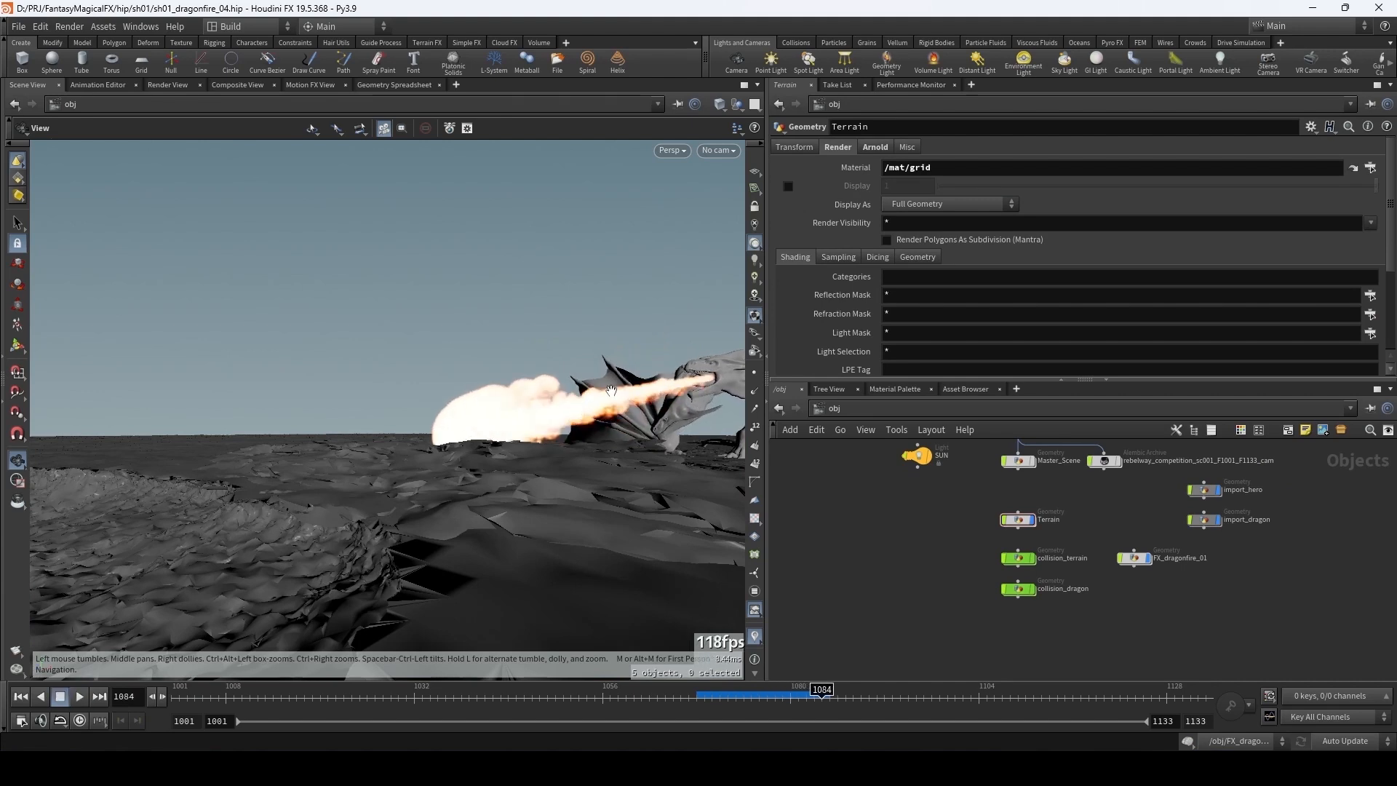
middle_drag(658, 389, 515, 398)
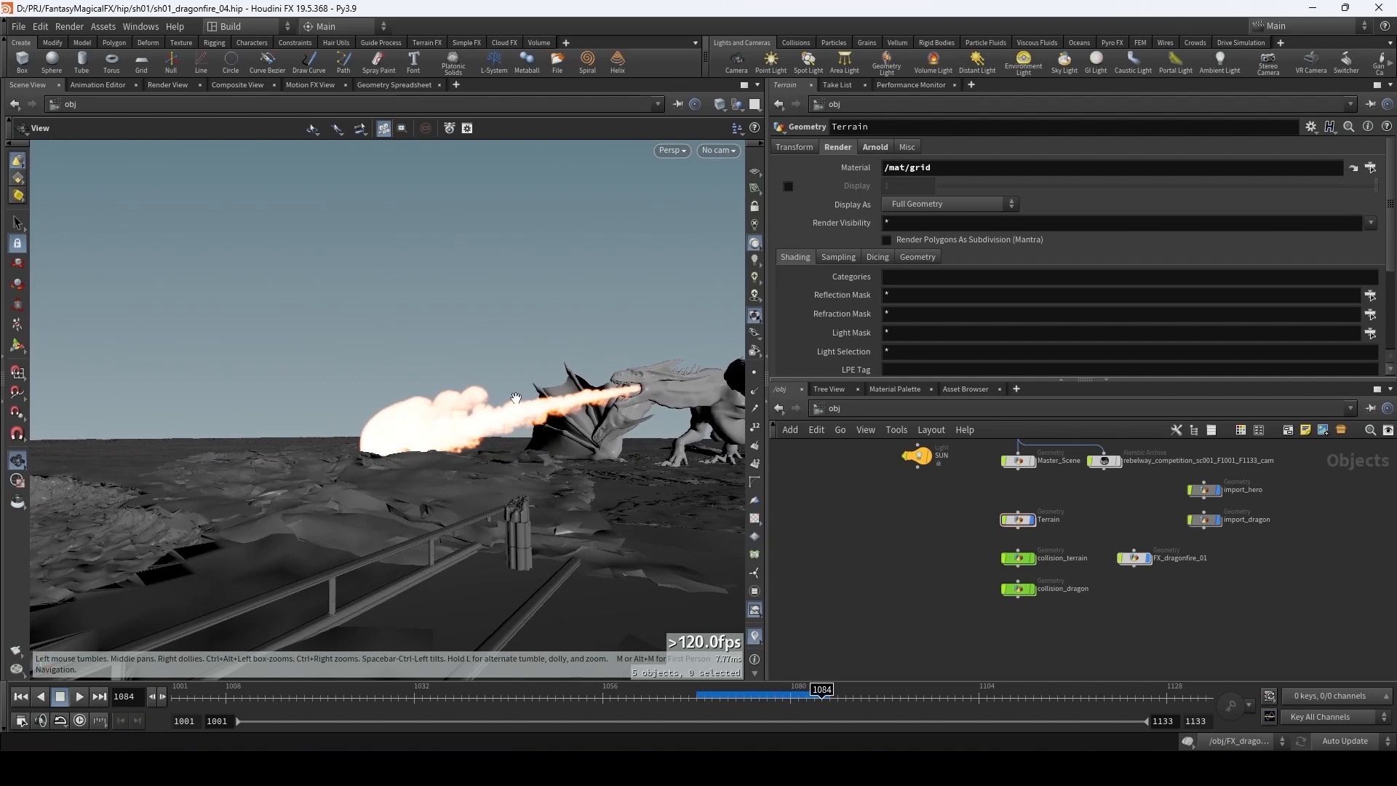
- Change the viewport background's Color Scheme to Dark in the display options
key(d)
click(588, 255)
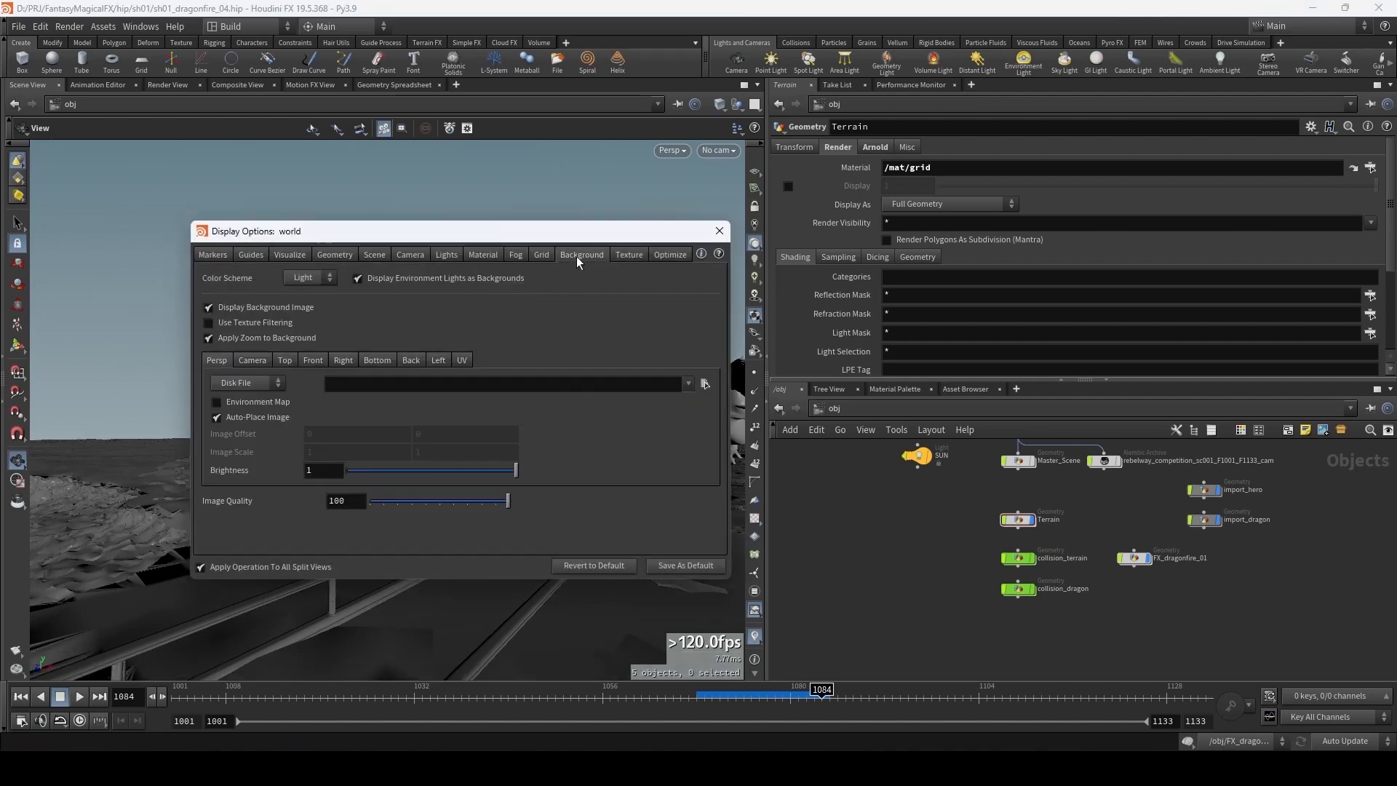
click(309, 278)
click(299, 307)
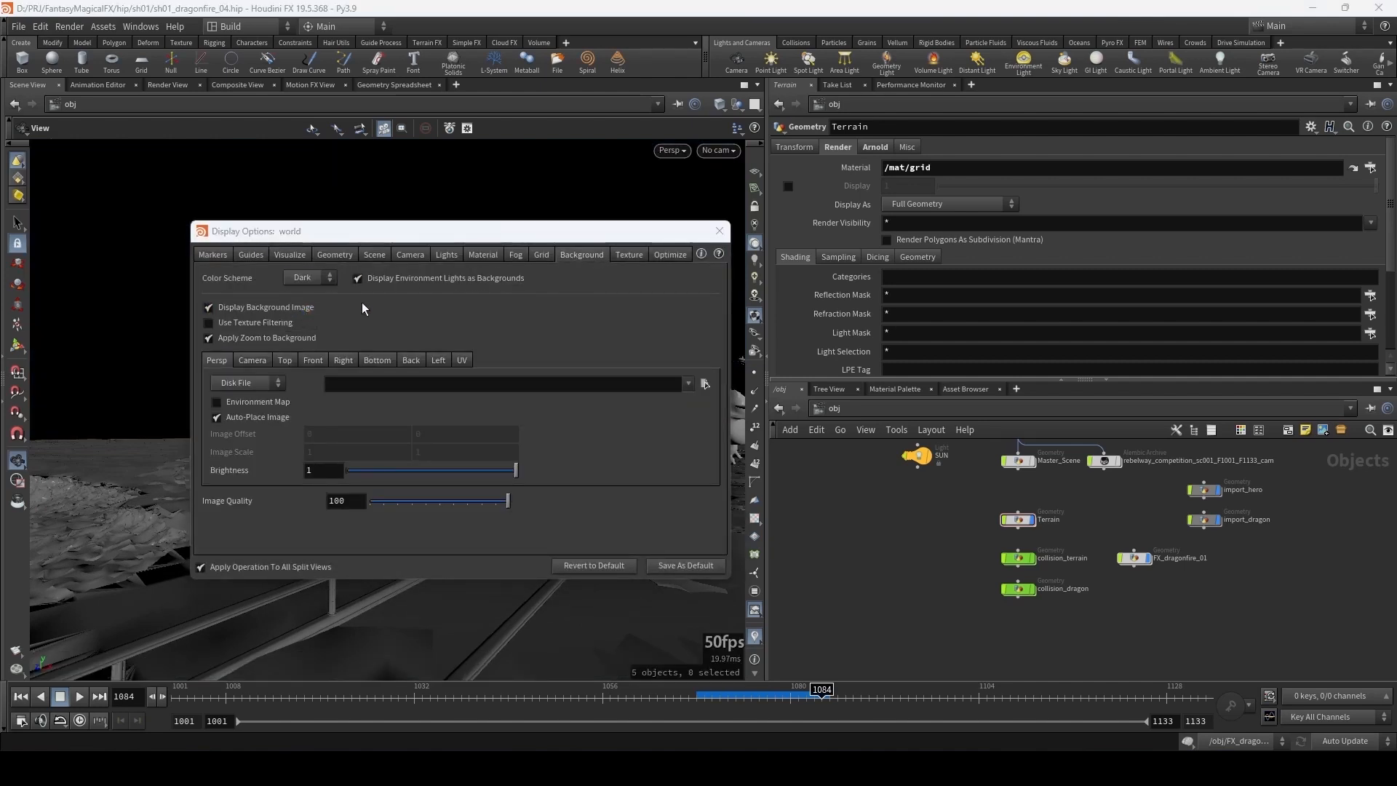
click(718, 231)
- Frame the dragon and its fire, create a camera from the current view, and unlock the camera from view navigation
drag(606, 443, 577, 421)
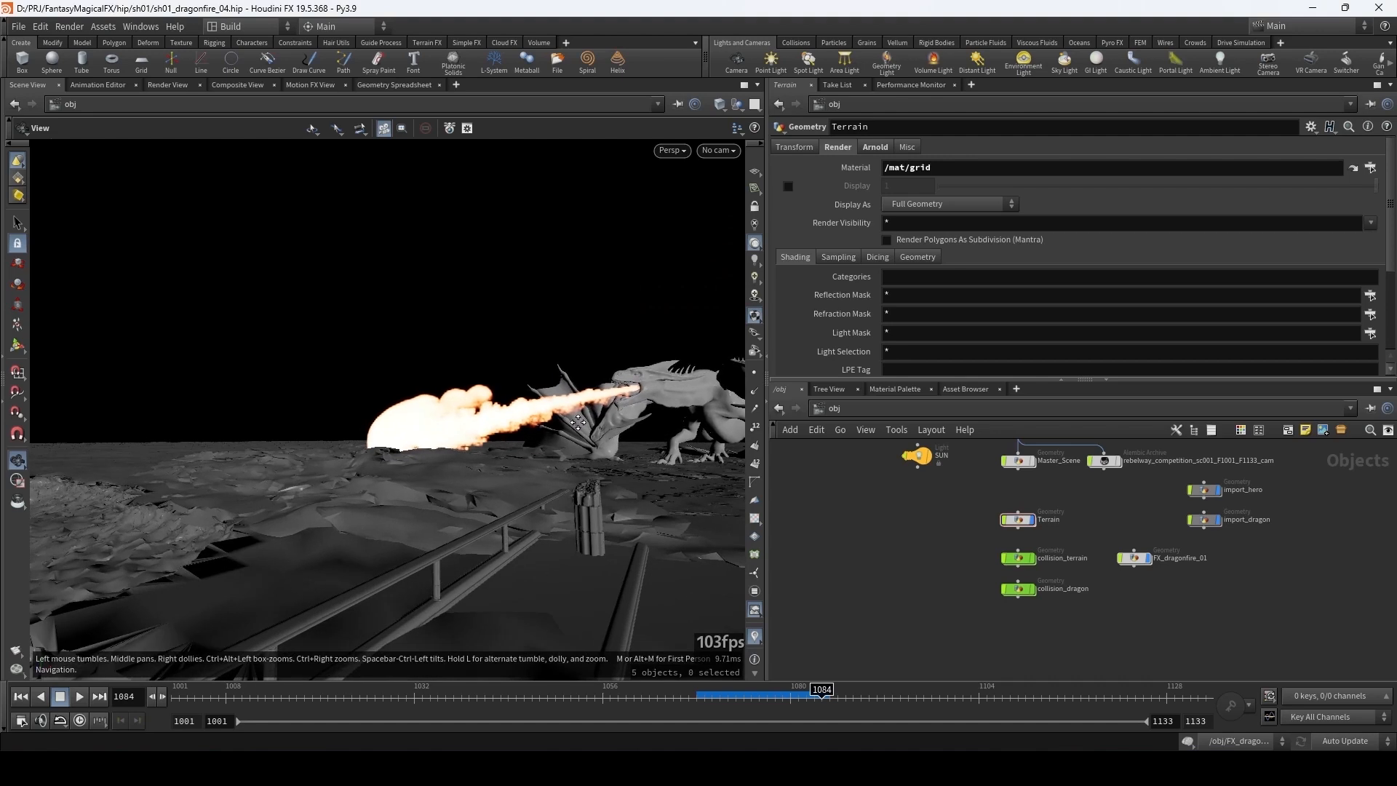
ctrl+click(733, 64)
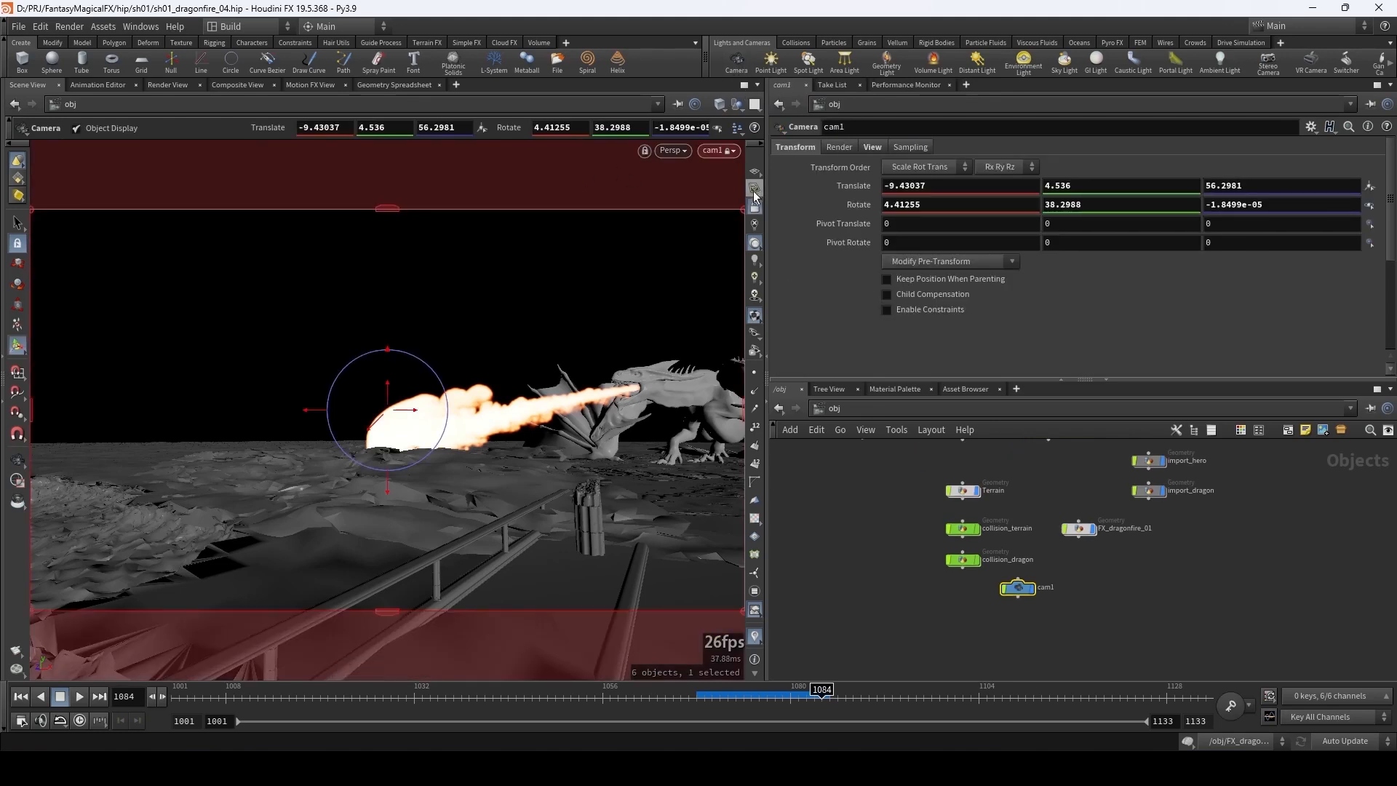
click(755, 208)
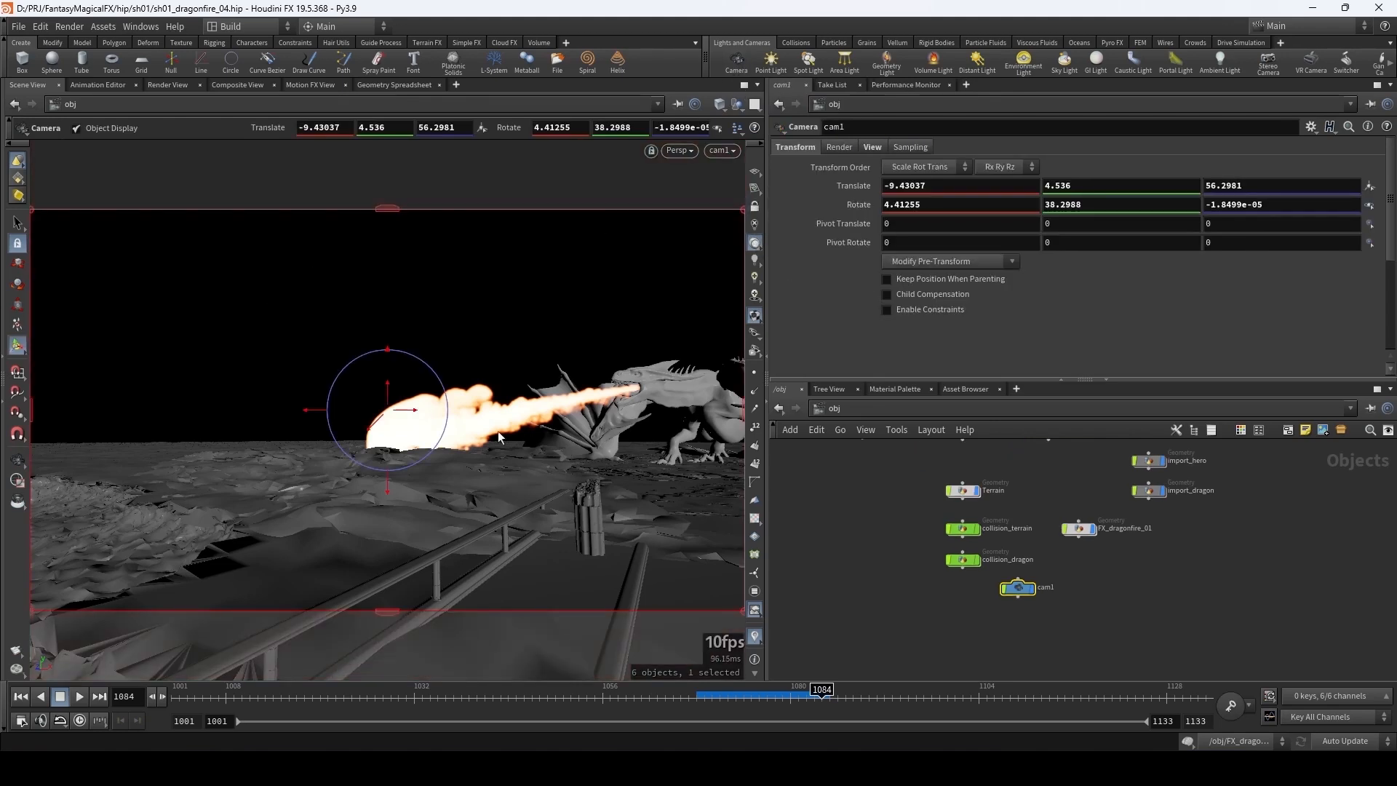
- Return inside FX_dragonfire_01, show pyrosolver1's parameters, and play the simulation through the new camera to frame 1089
scroll(1065, 556, up, 3)
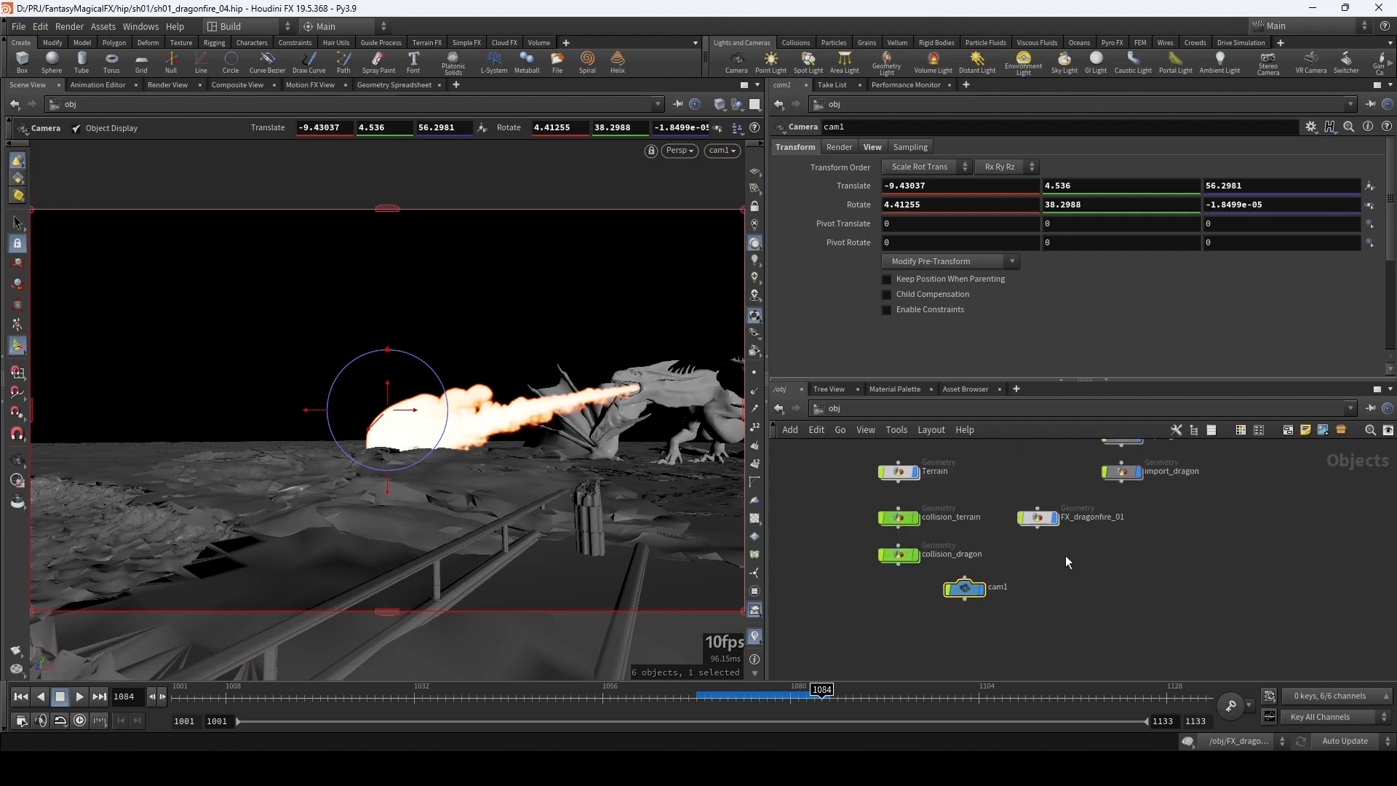
click(1033, 510)
double_click(1033, 510)
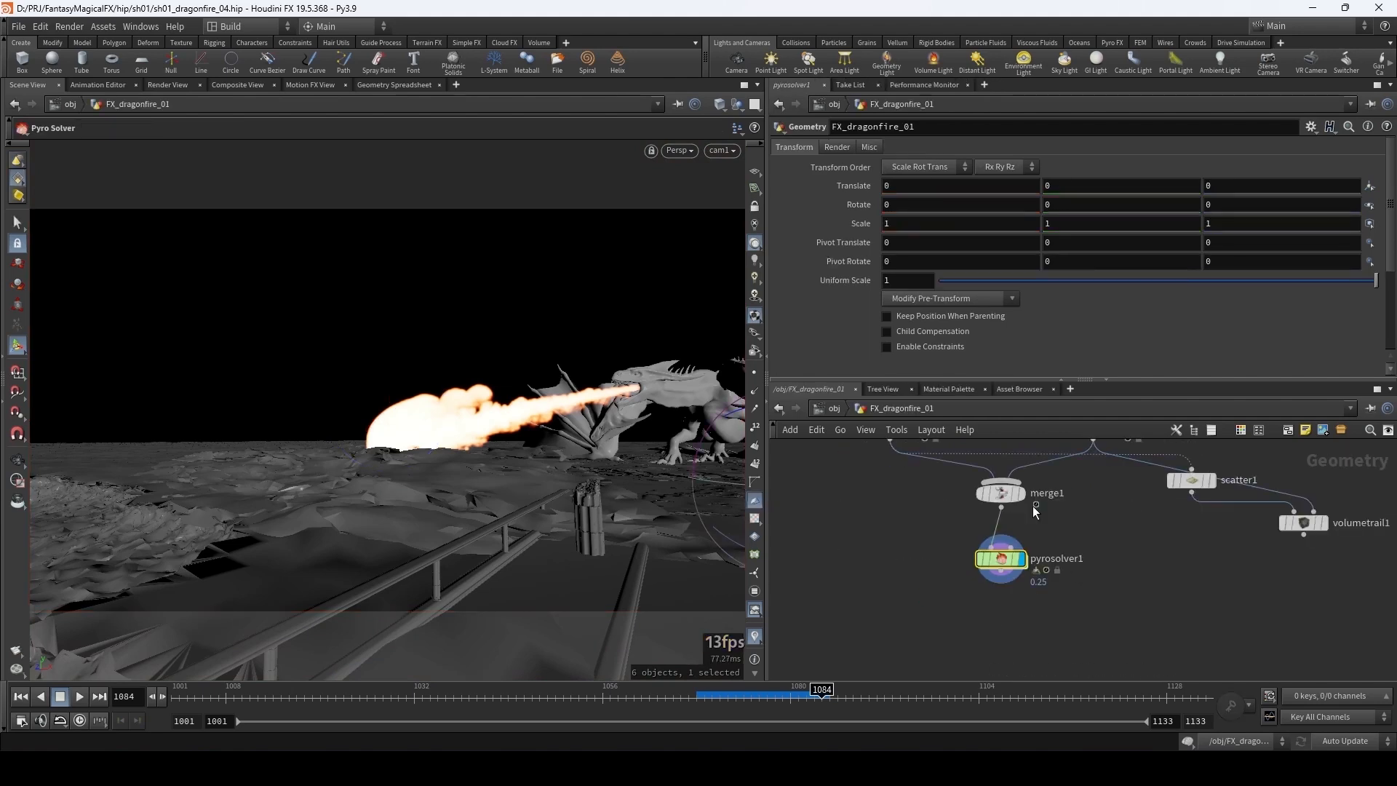
click(1055, 559)
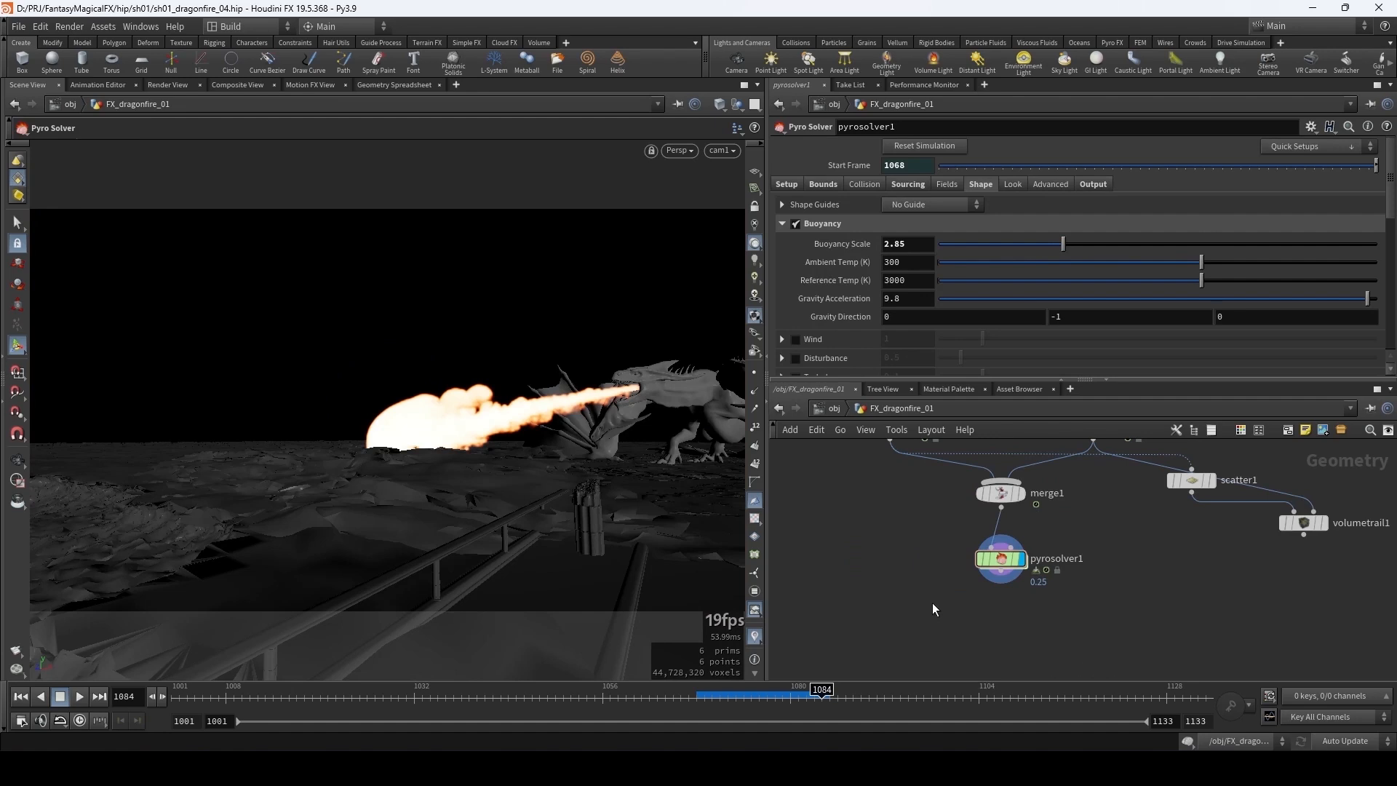
key(Up)
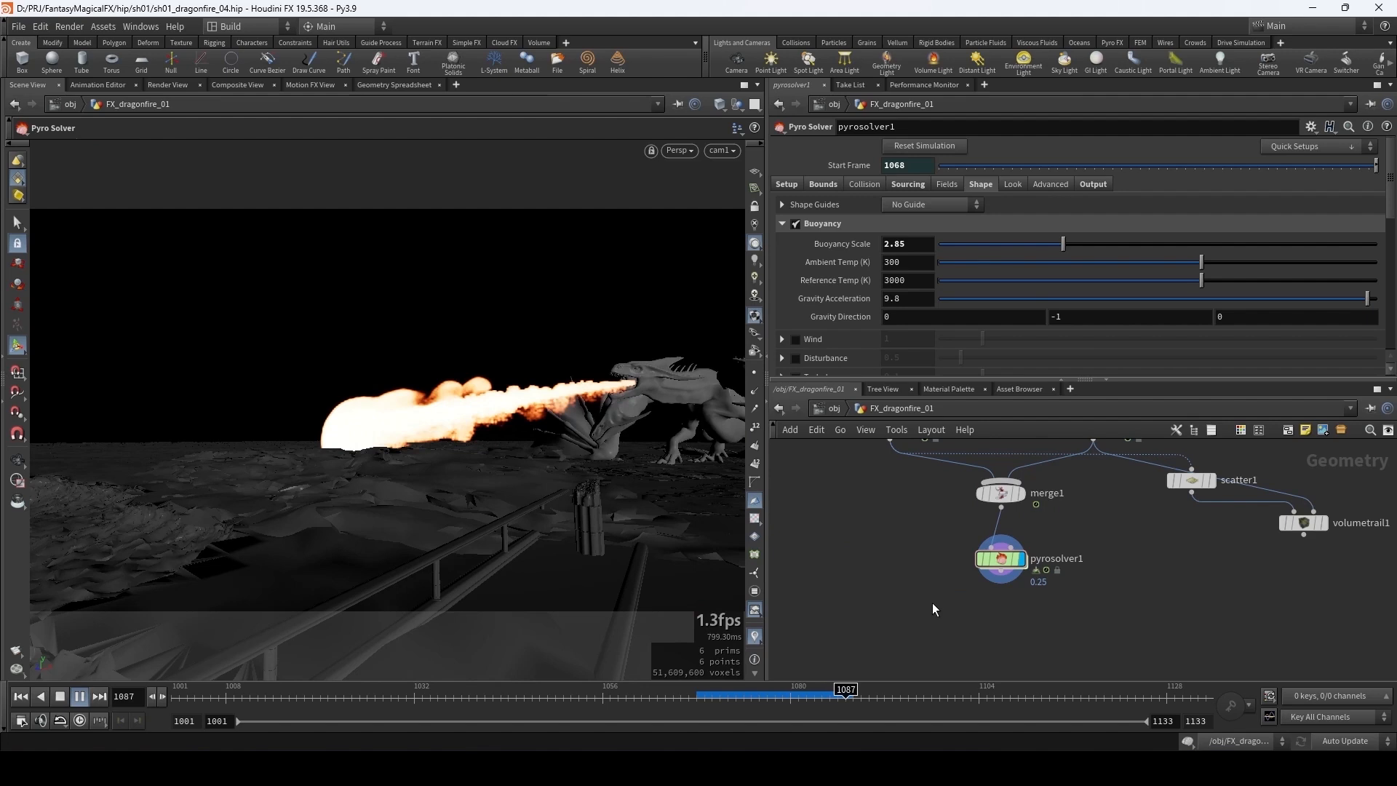
key(Up)
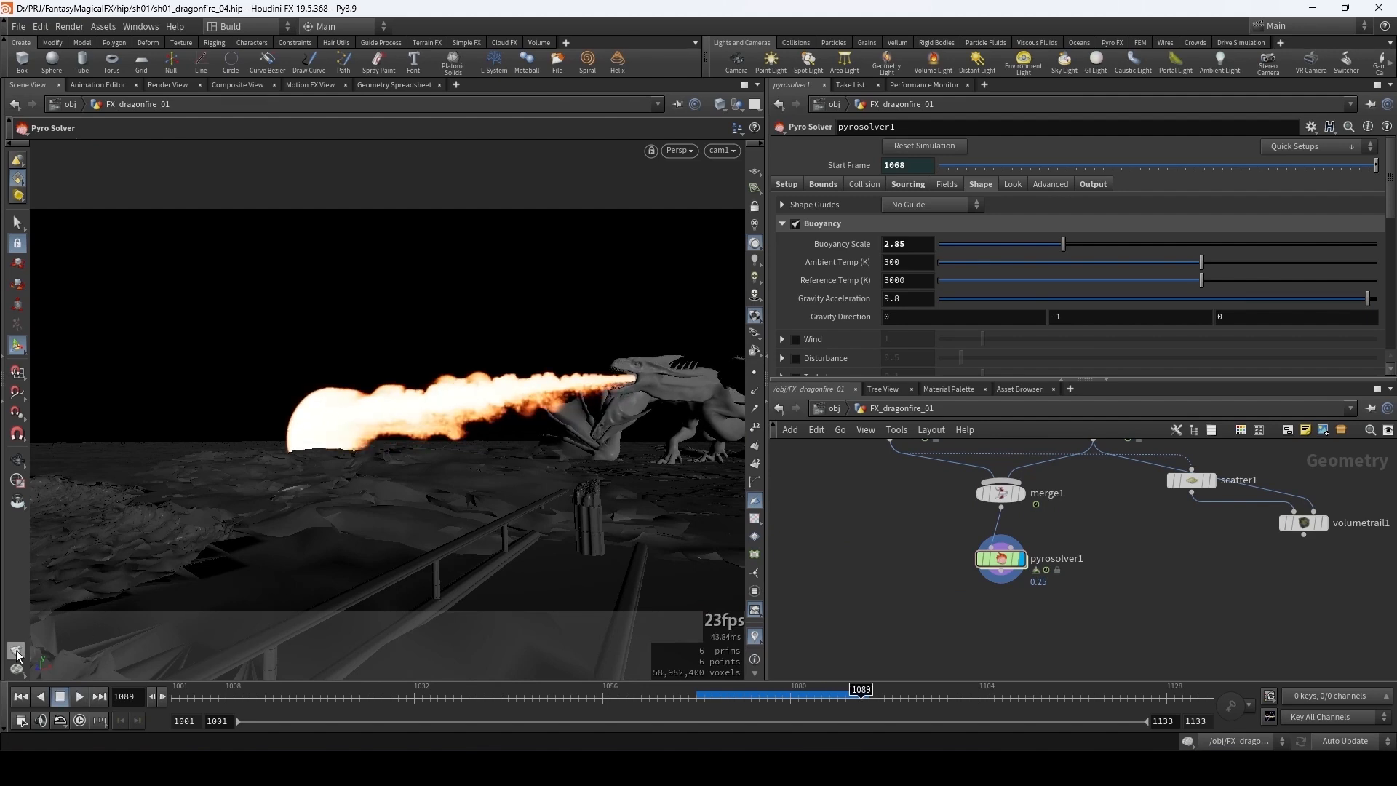
- Configure a new flipbook with the Resolution override disabled and Leave Playbar at Last Frame enabled
right_click(16, 653)
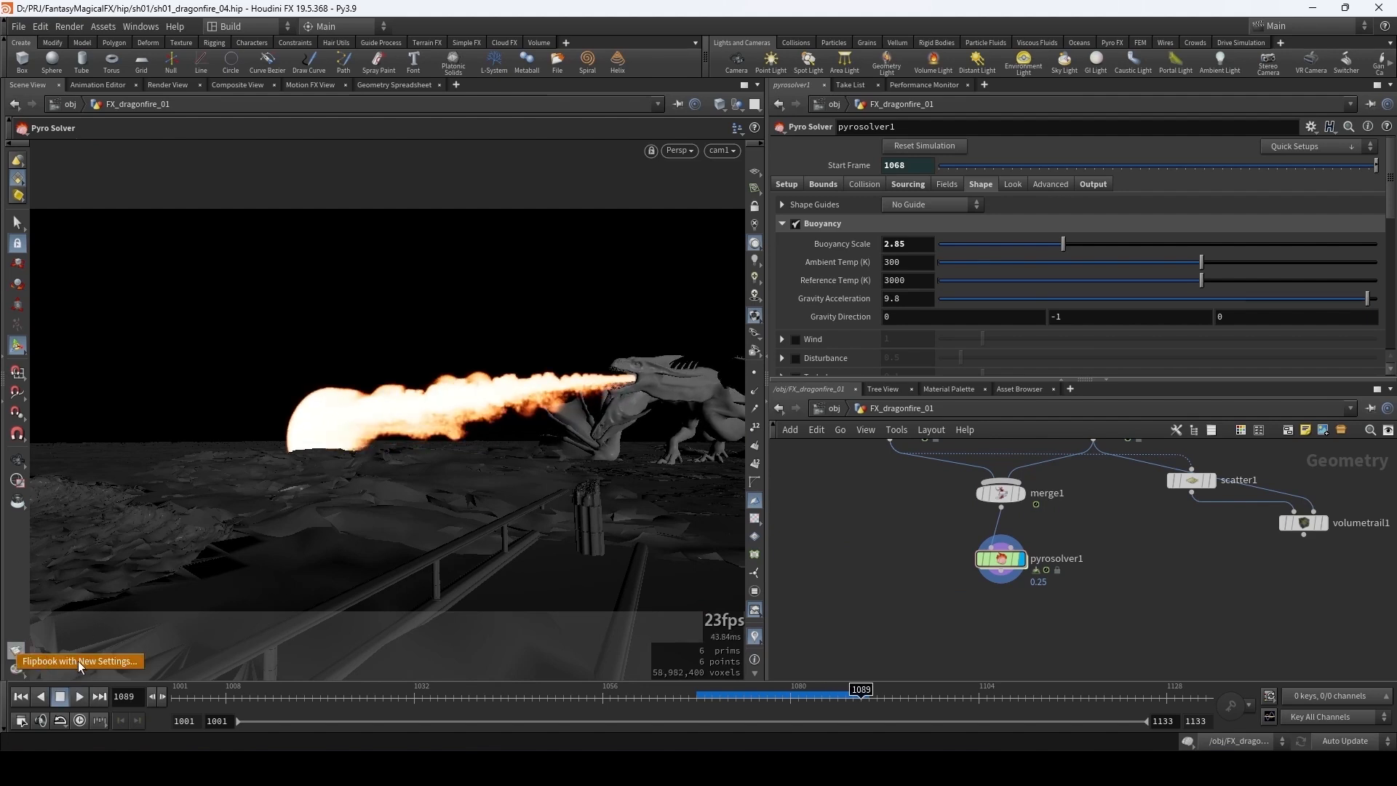
click(77, 660)
drag(96, 422, 156, 259)
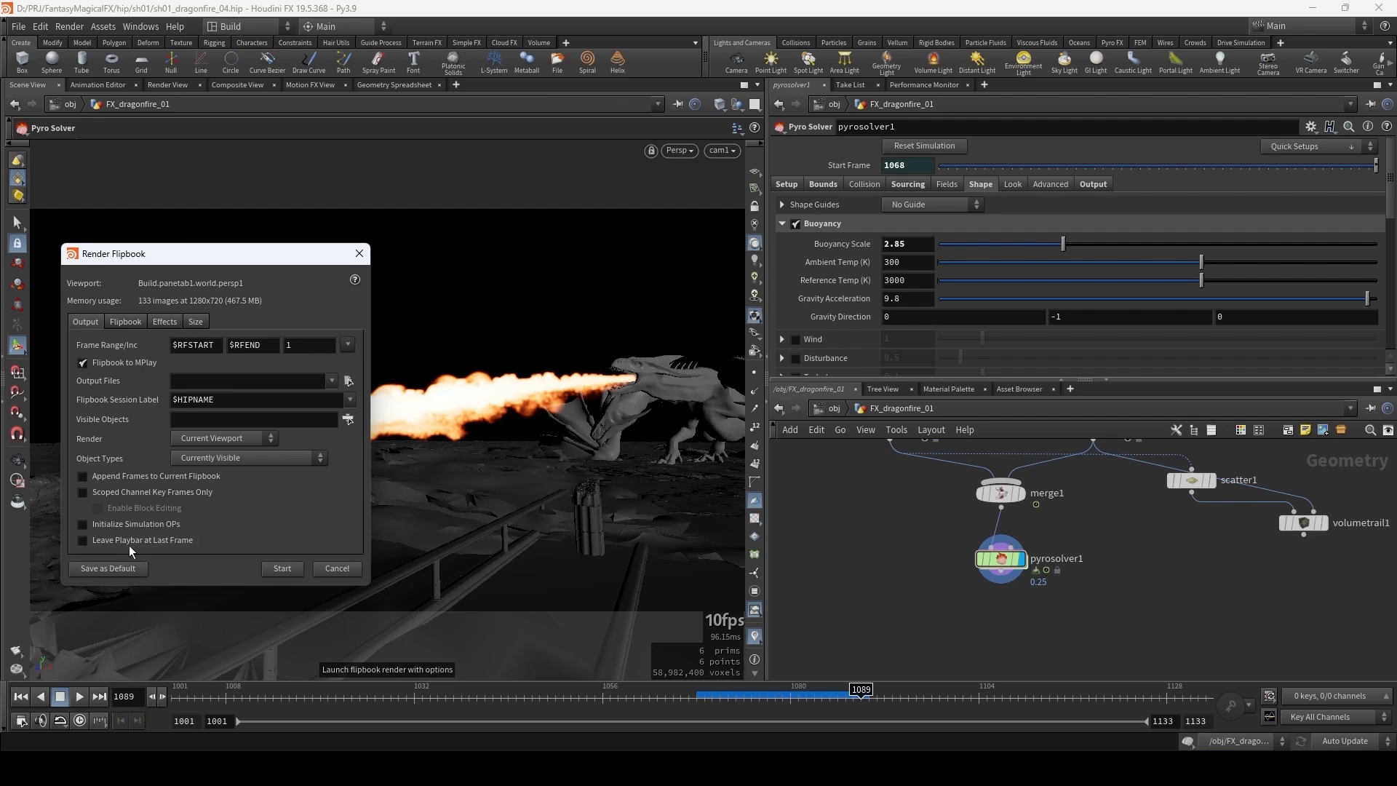
click(195, 321)
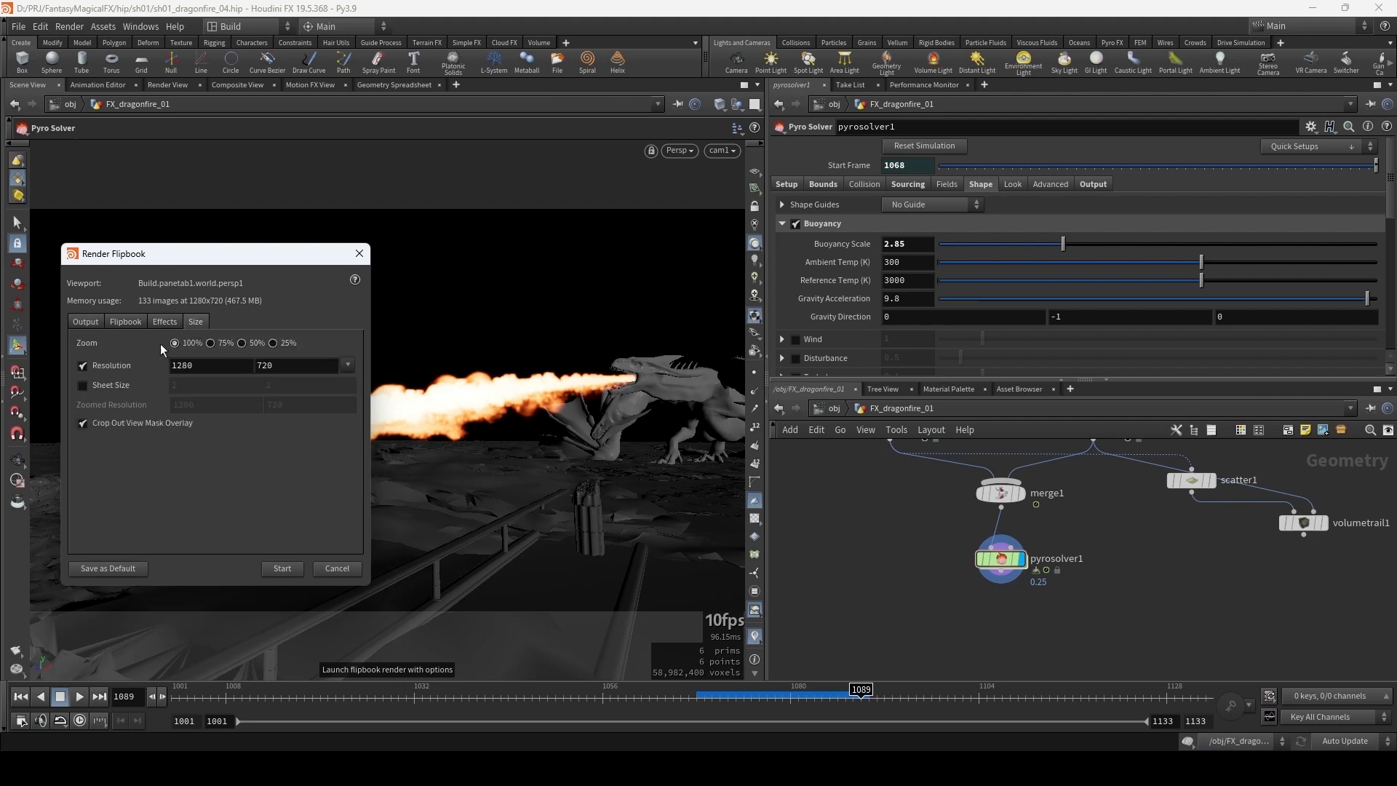
click(82, 366)
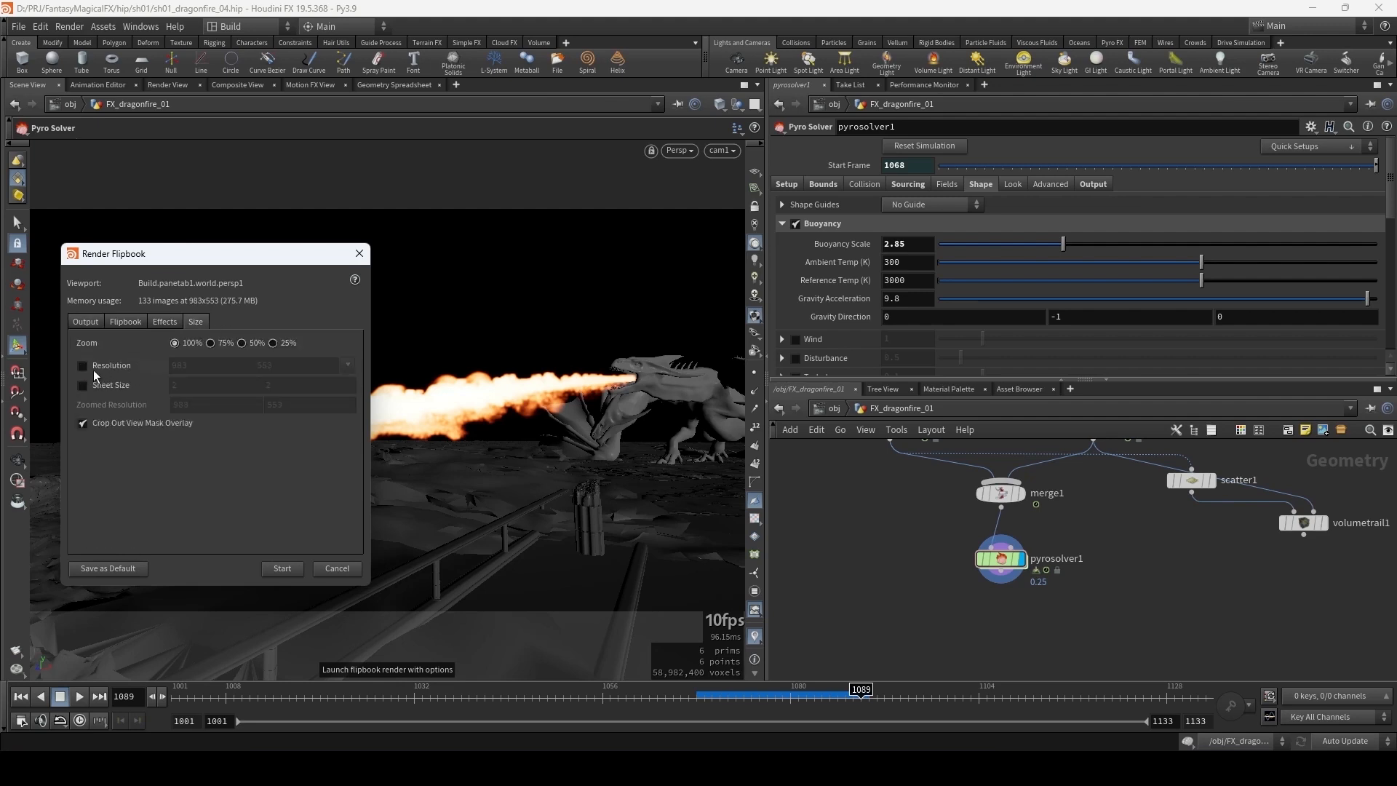
click(89, 323)
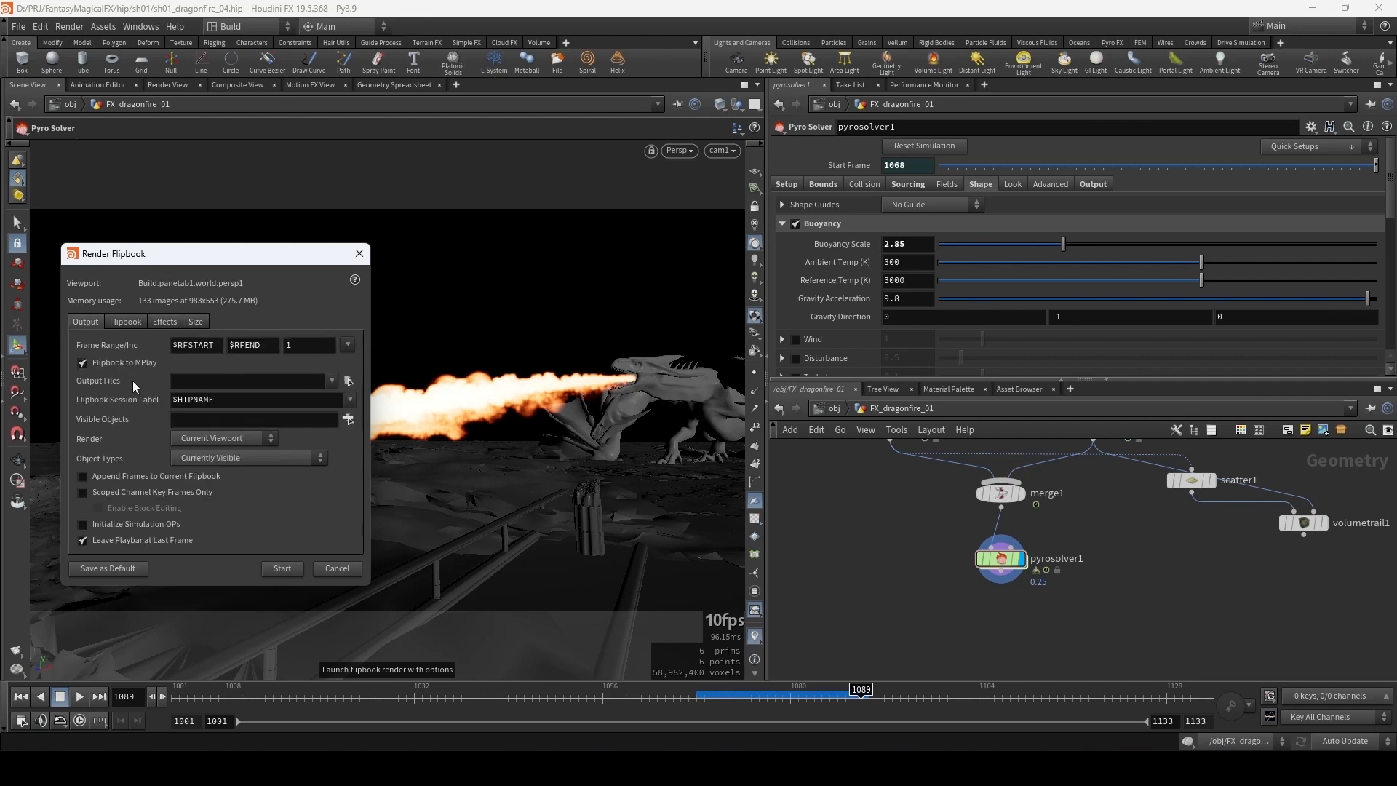
- Start the flipbook render, cancel it at frame 1038, and close the MPlay window
click(282, 568)
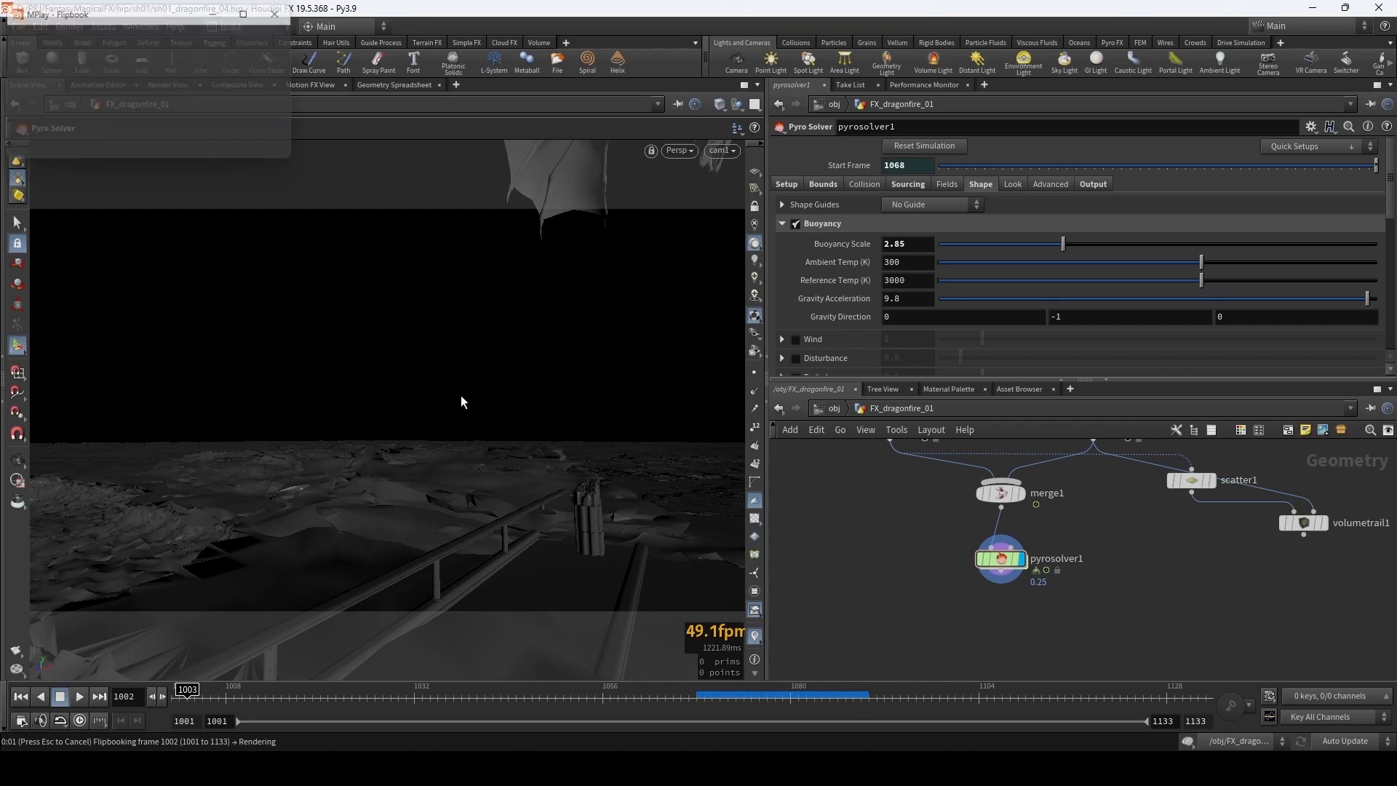
click(487, 7)
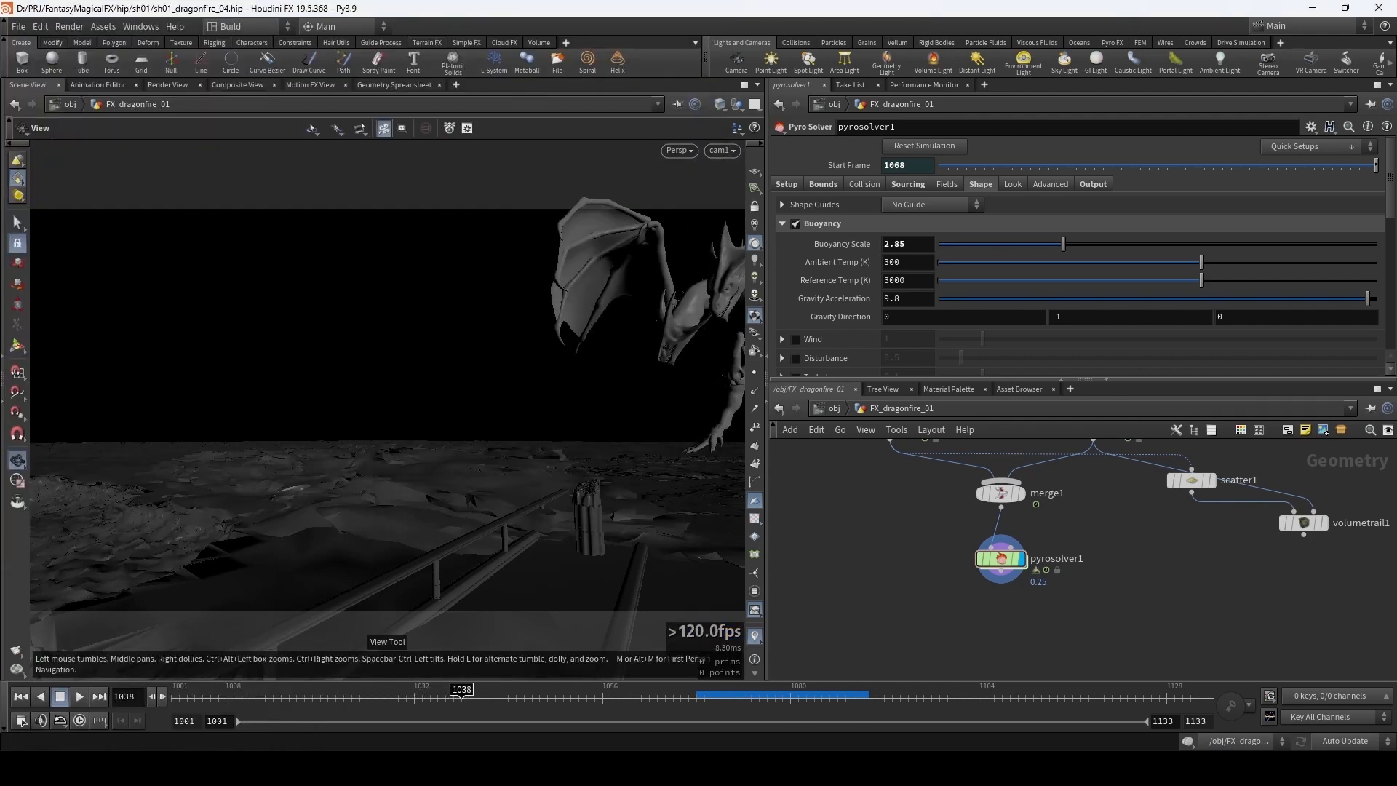
click(706, 50)
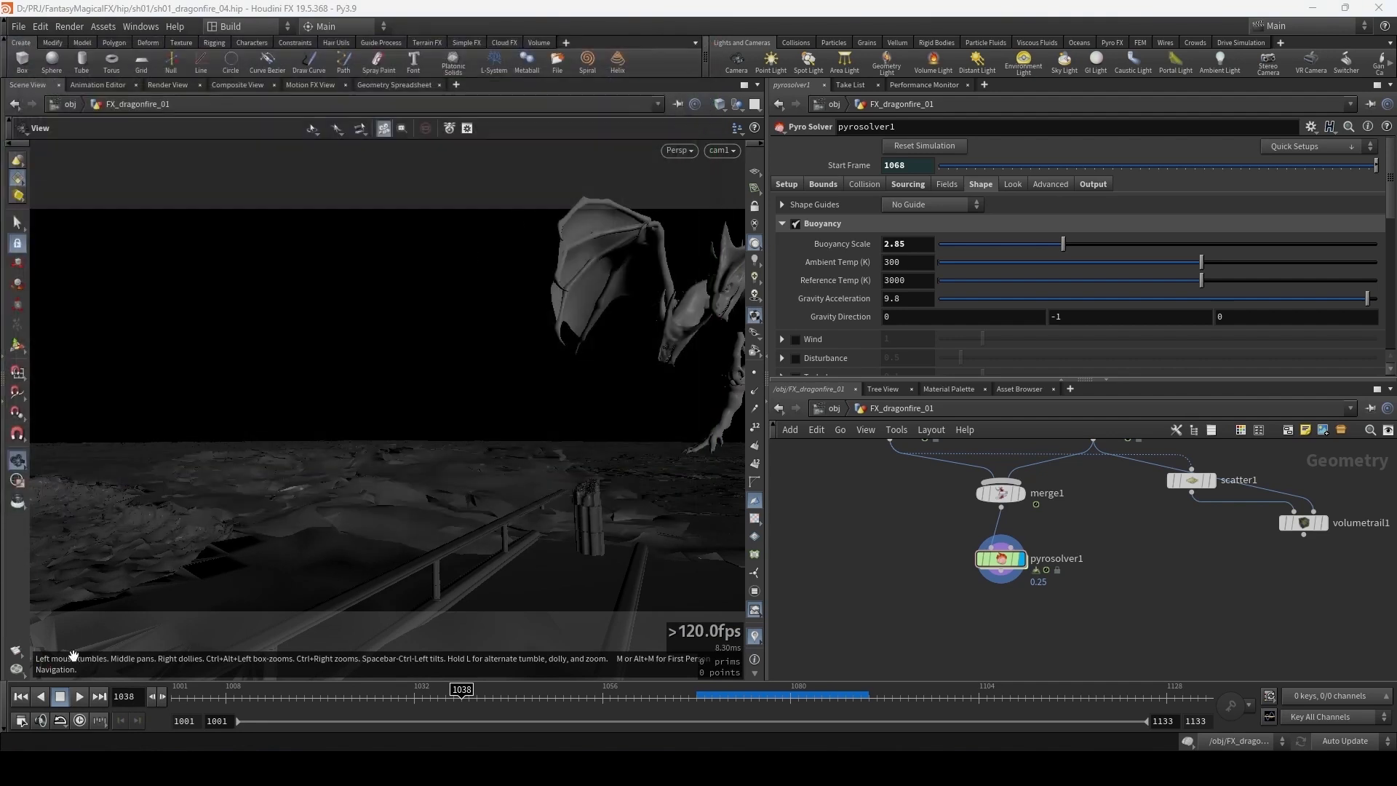
- Render a flipbook with the frame range starting at 1060, stop it at frame 1105, and show the MPlay window
right_click(13, 653)
click(51, 654)
double_click(215, 344)
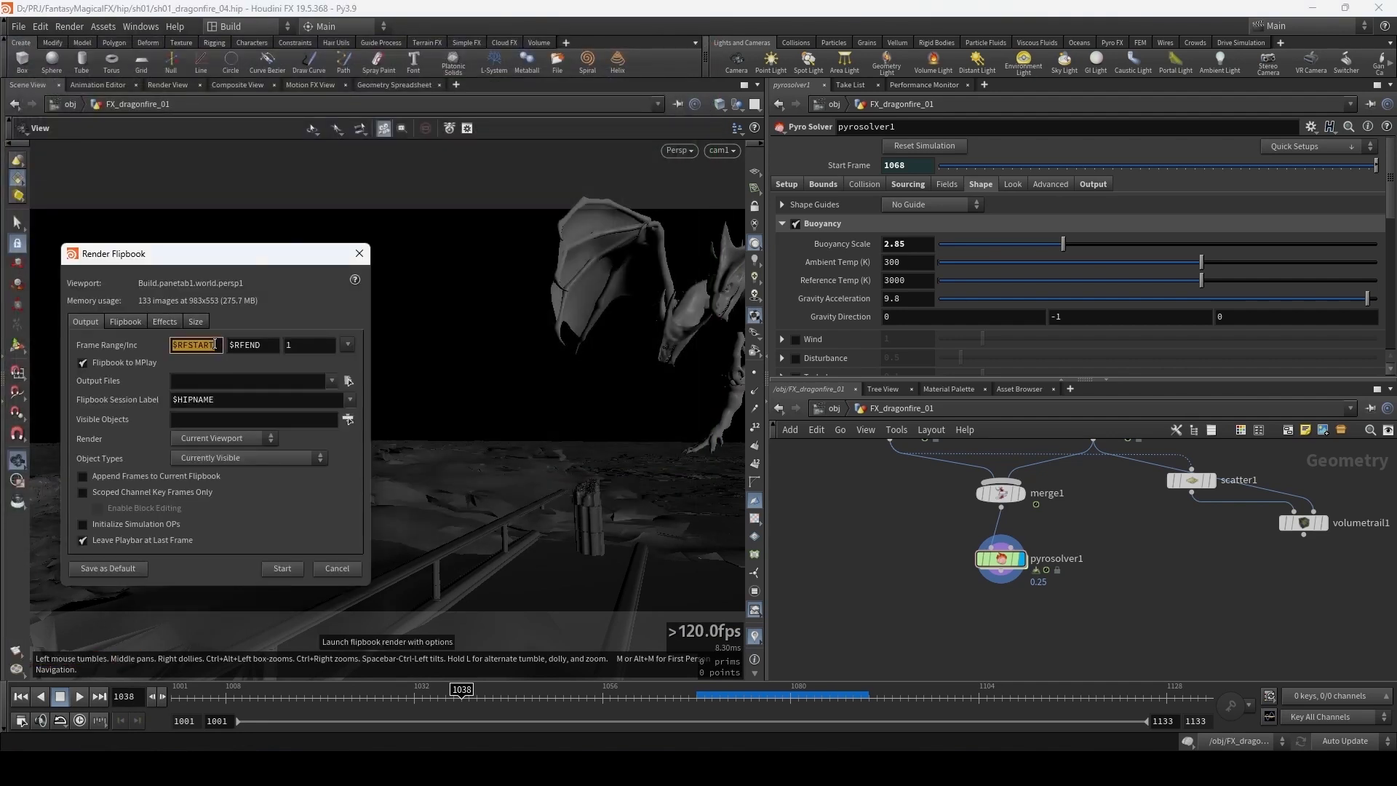
text(1060)
key(Return)
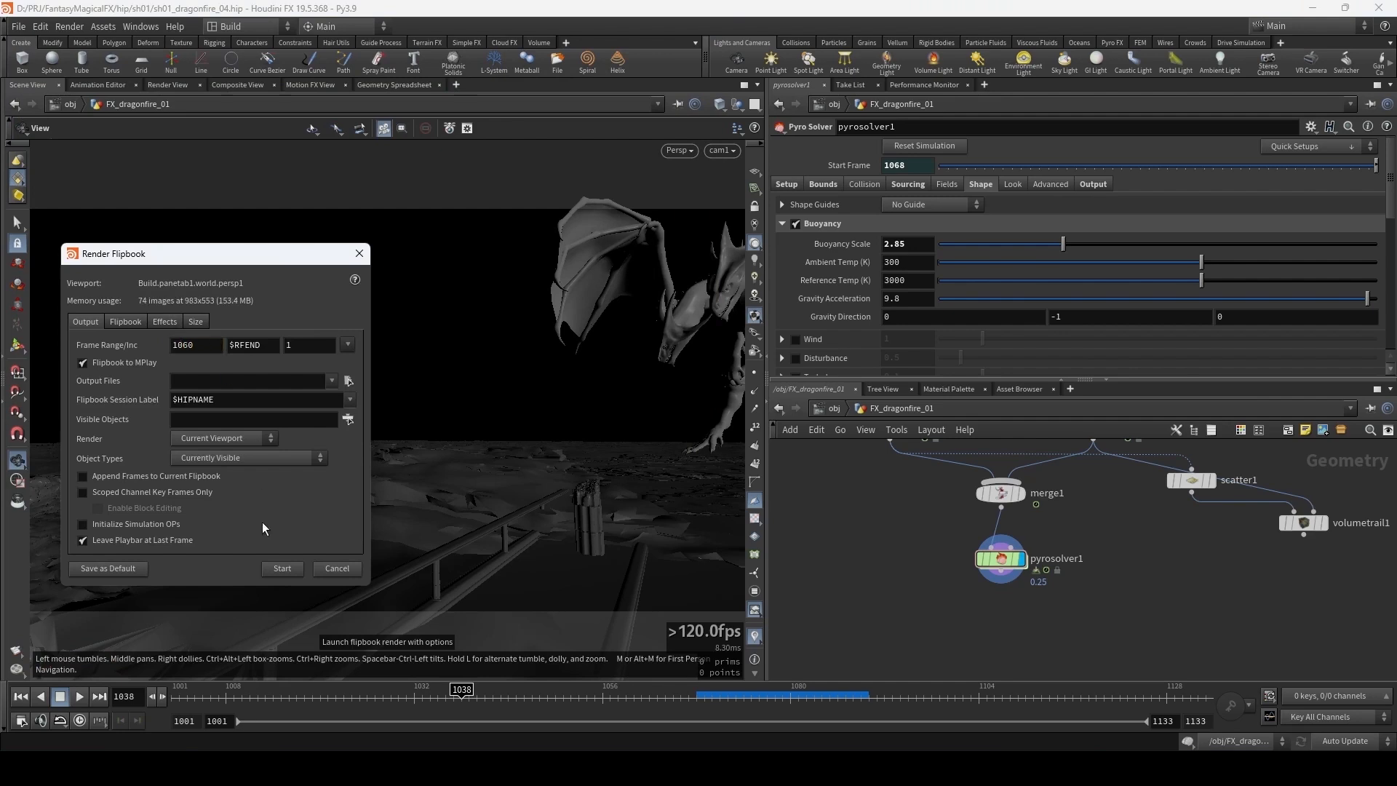
click(280, 570)
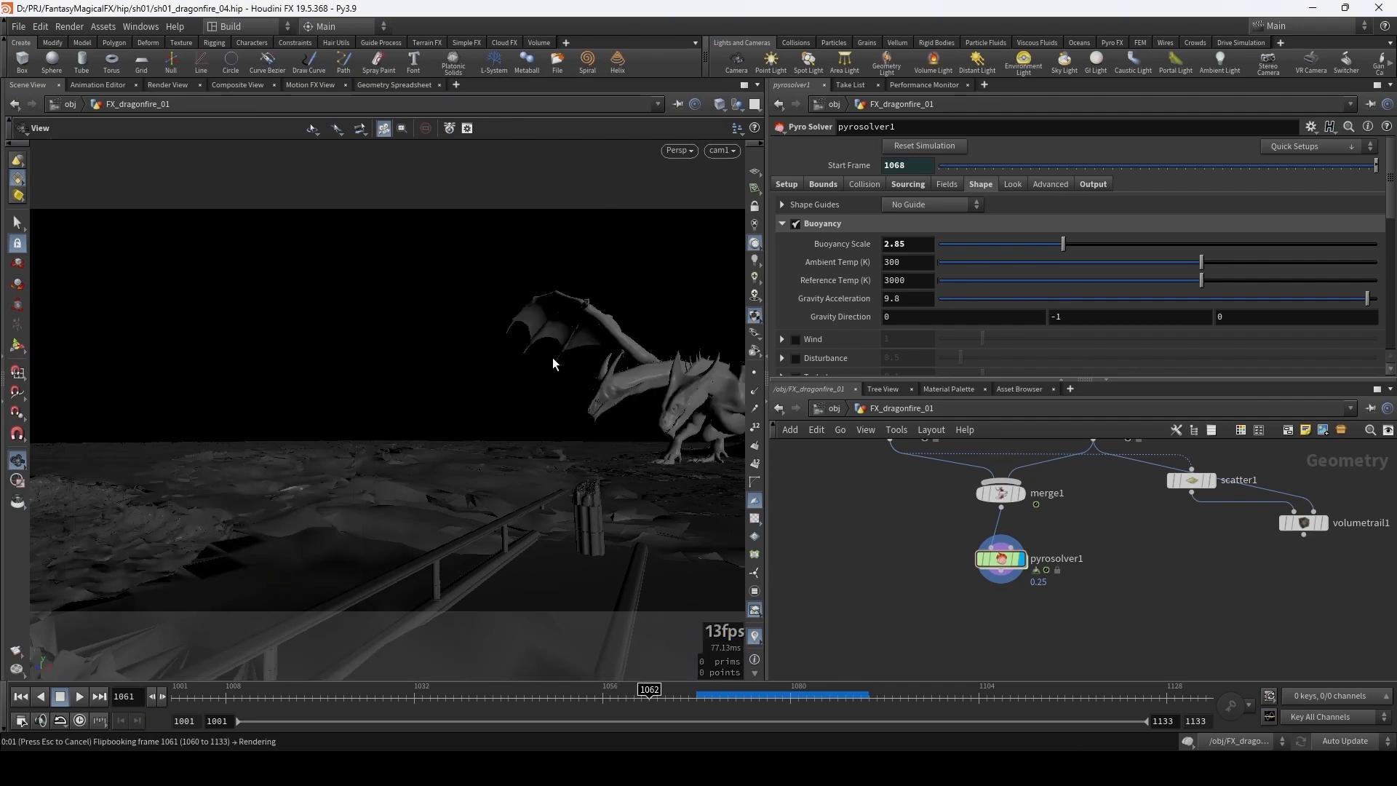
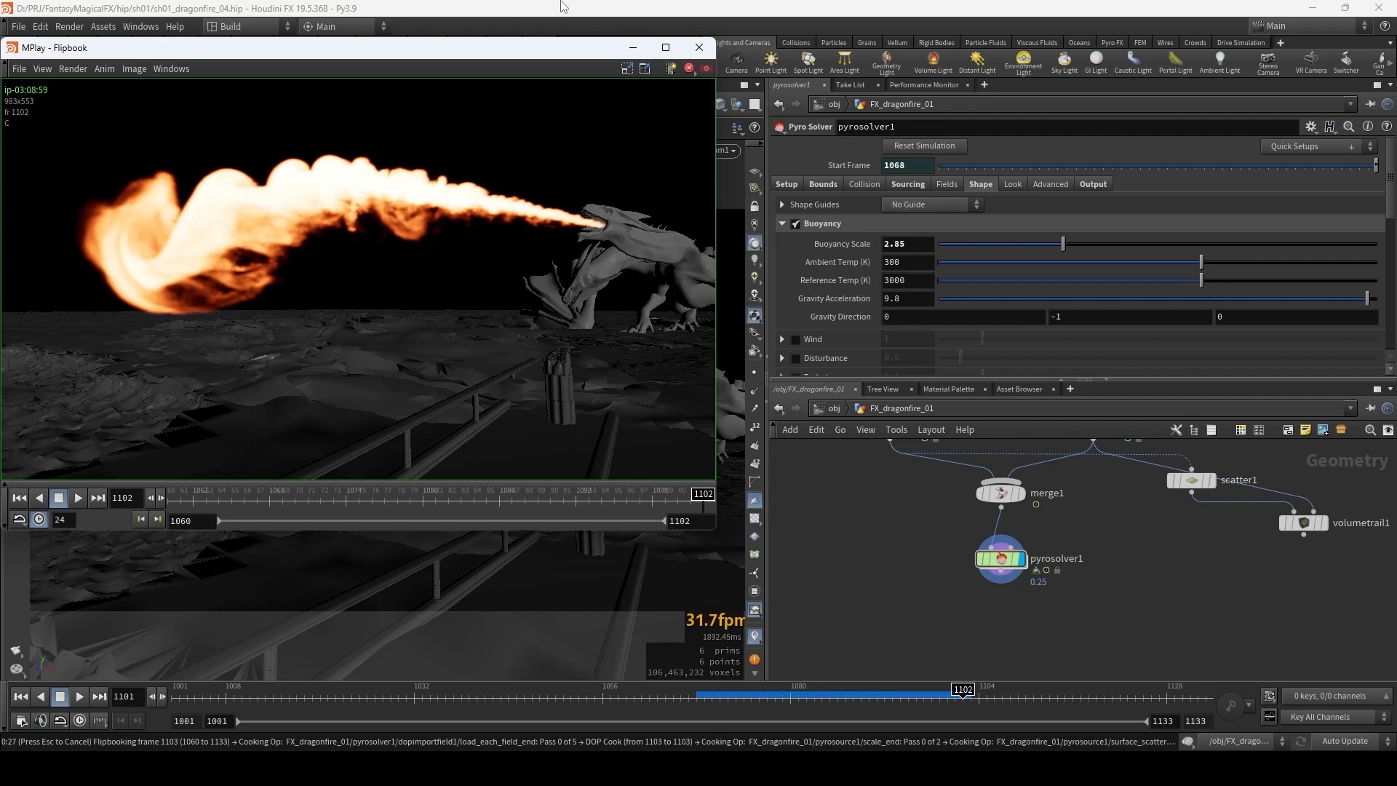
click(560, 7)
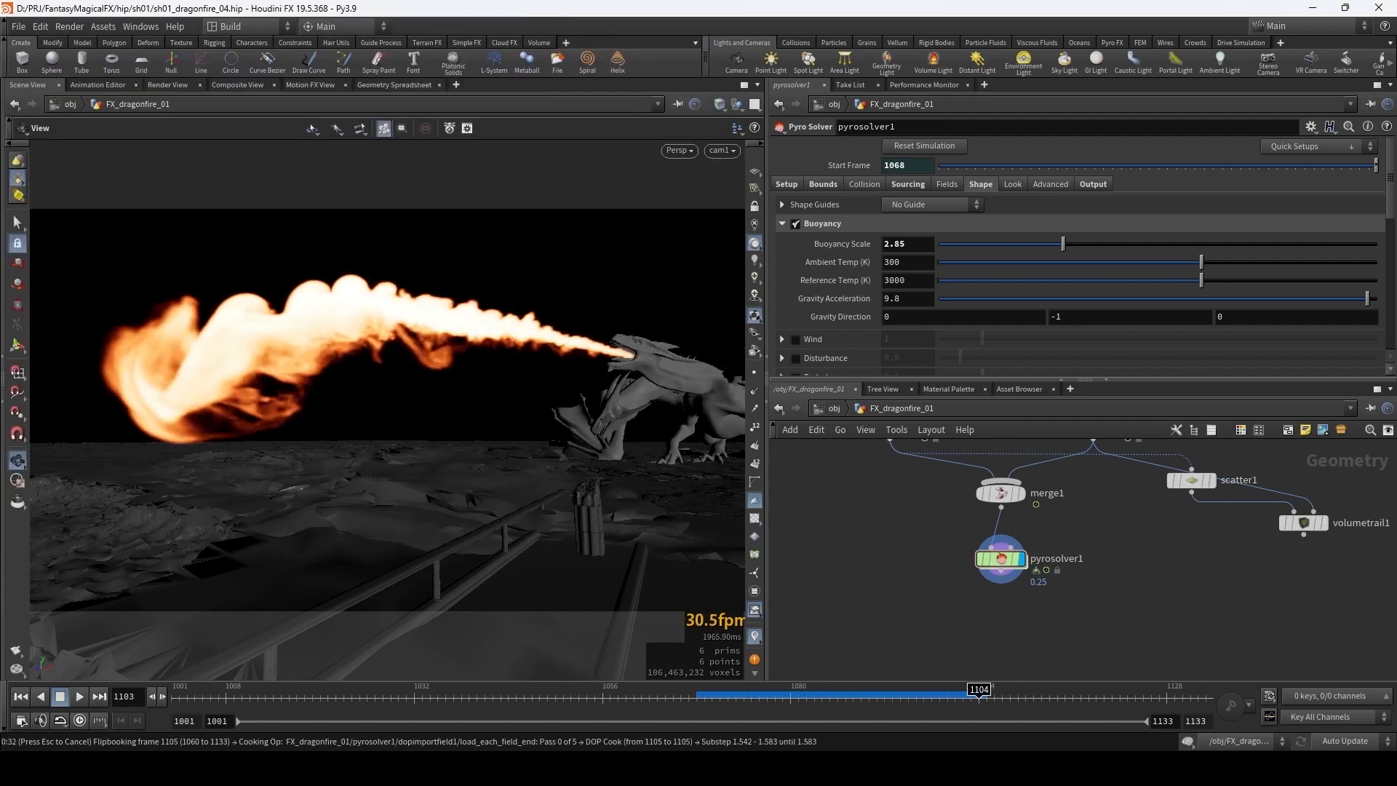
click(619, 768)
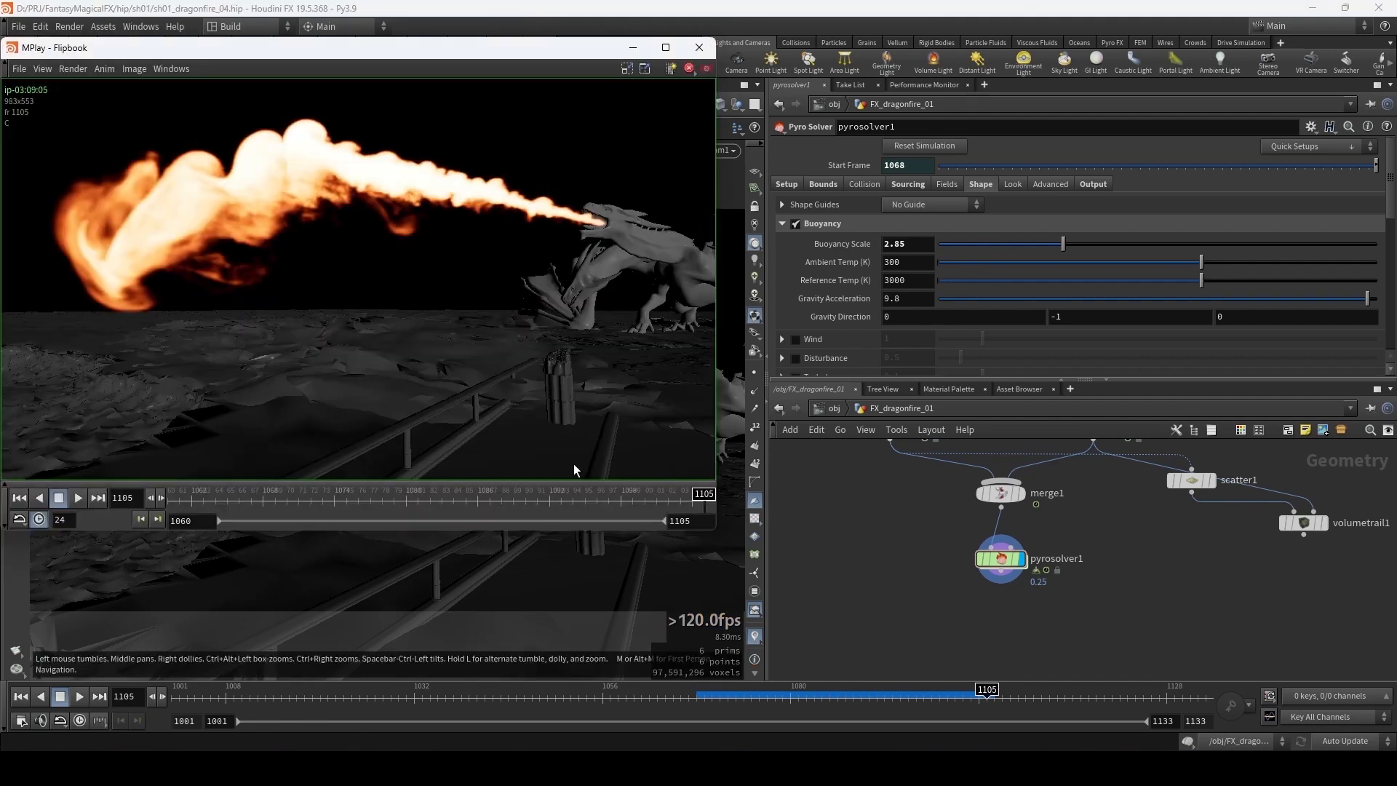
- Scrub the flipbook back and forth between frames 1094 and 1105 to examine the fire's shape and motion, and return to the main Houdini window
mouse_move(633, 499)
mouse_down()
mouse_move(452, 499)
mouse_move(670, 502)
mouse_move(537, 510)
mouse_move(524, 534)
mouse_move(628, 521)
mouse_up()
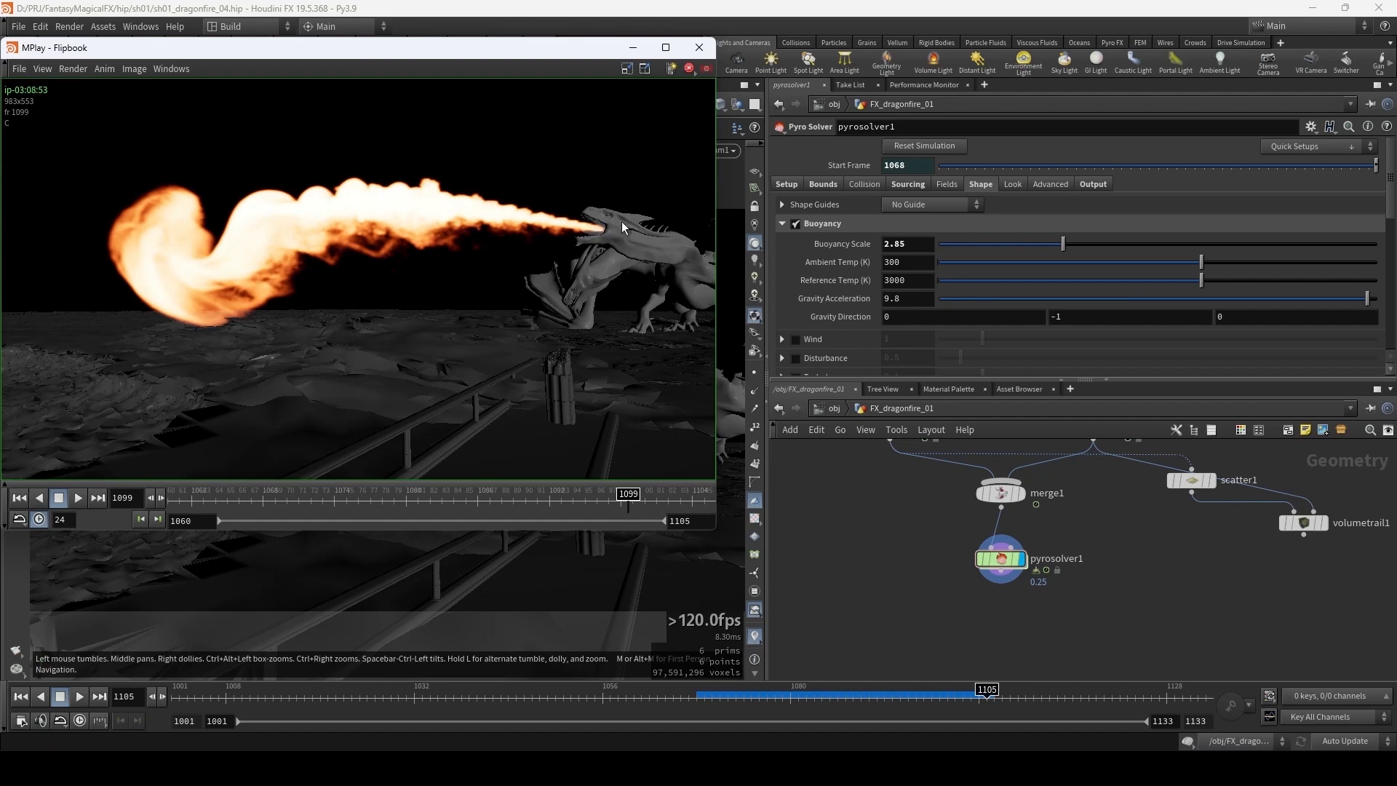
drag(628, 499, 694, 500)
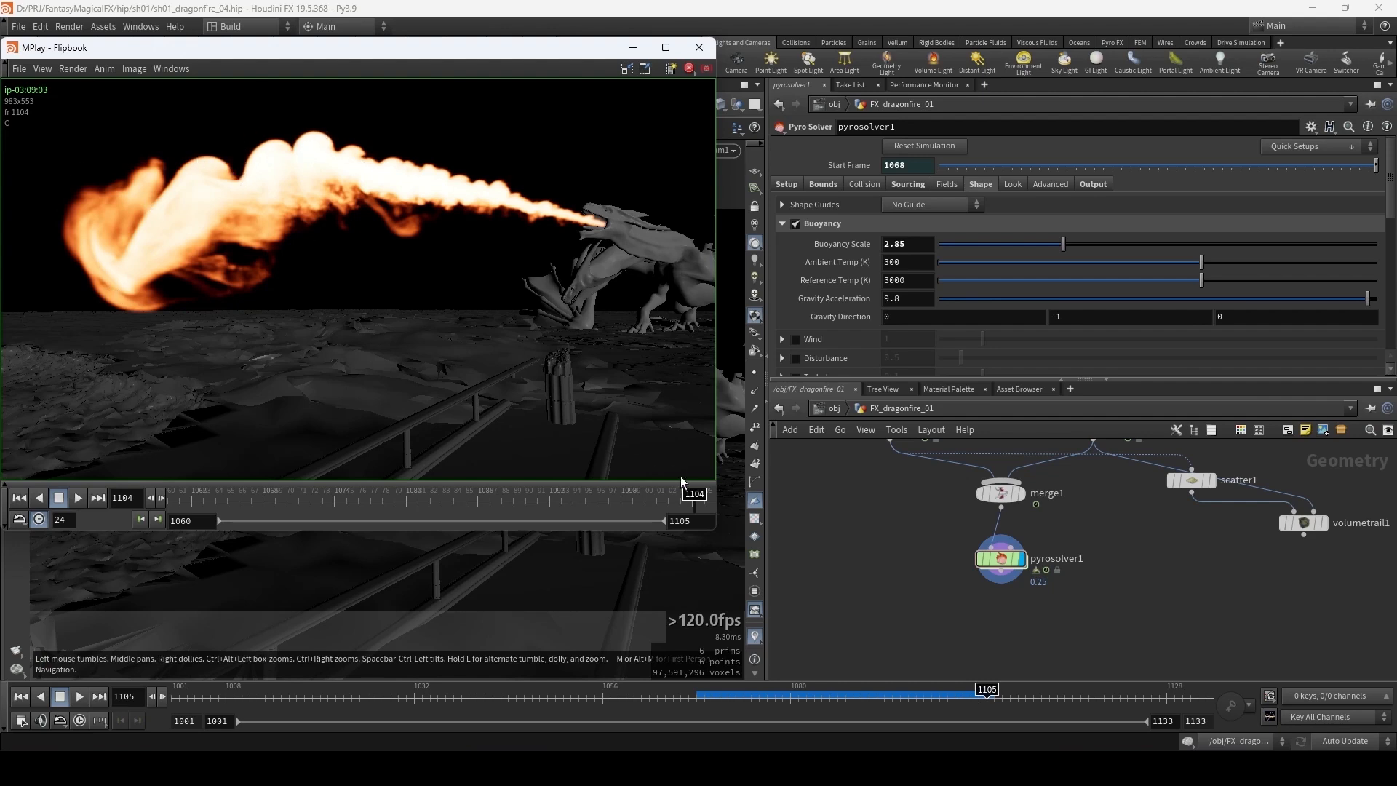
drag(681, 498, 576, 505)
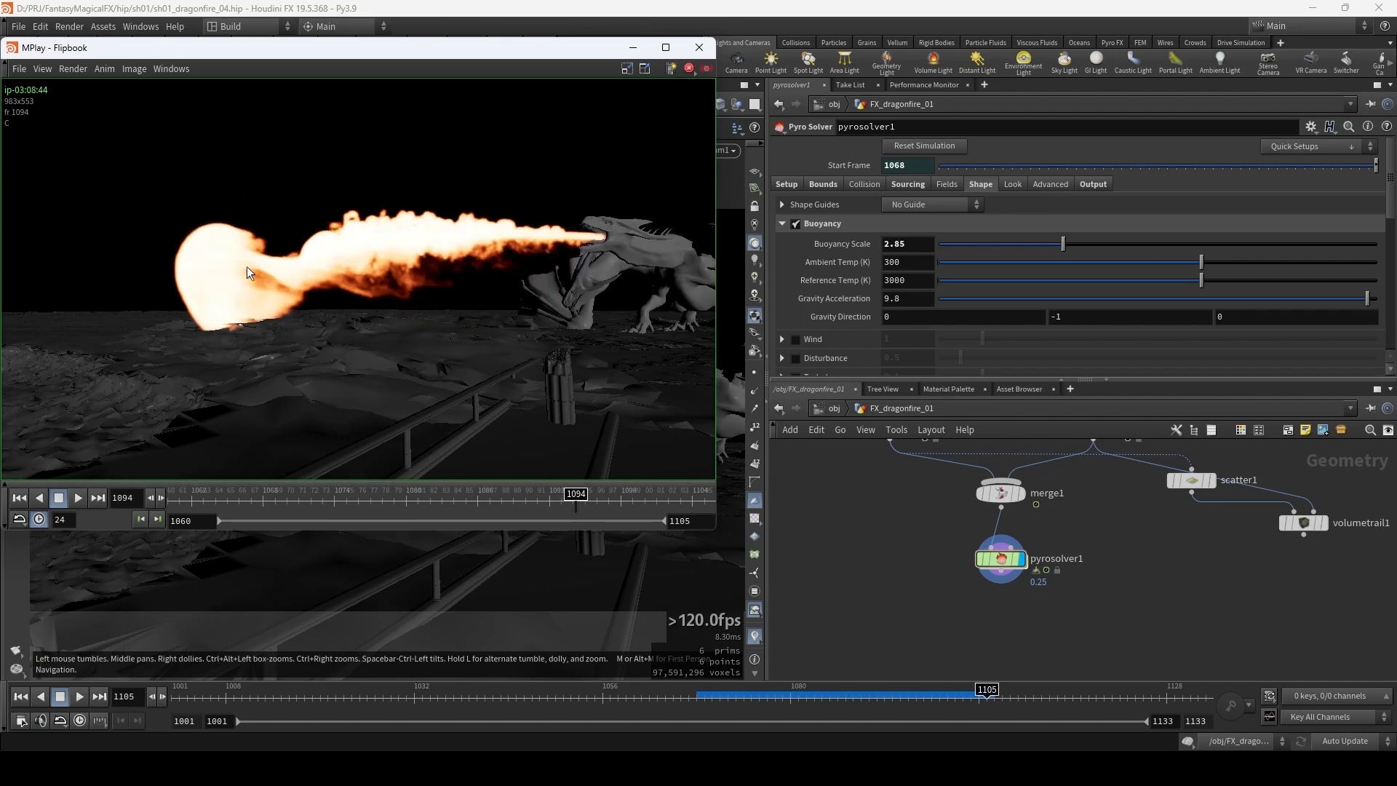
drag(575, 505, 691, 515)
click(926, 7)
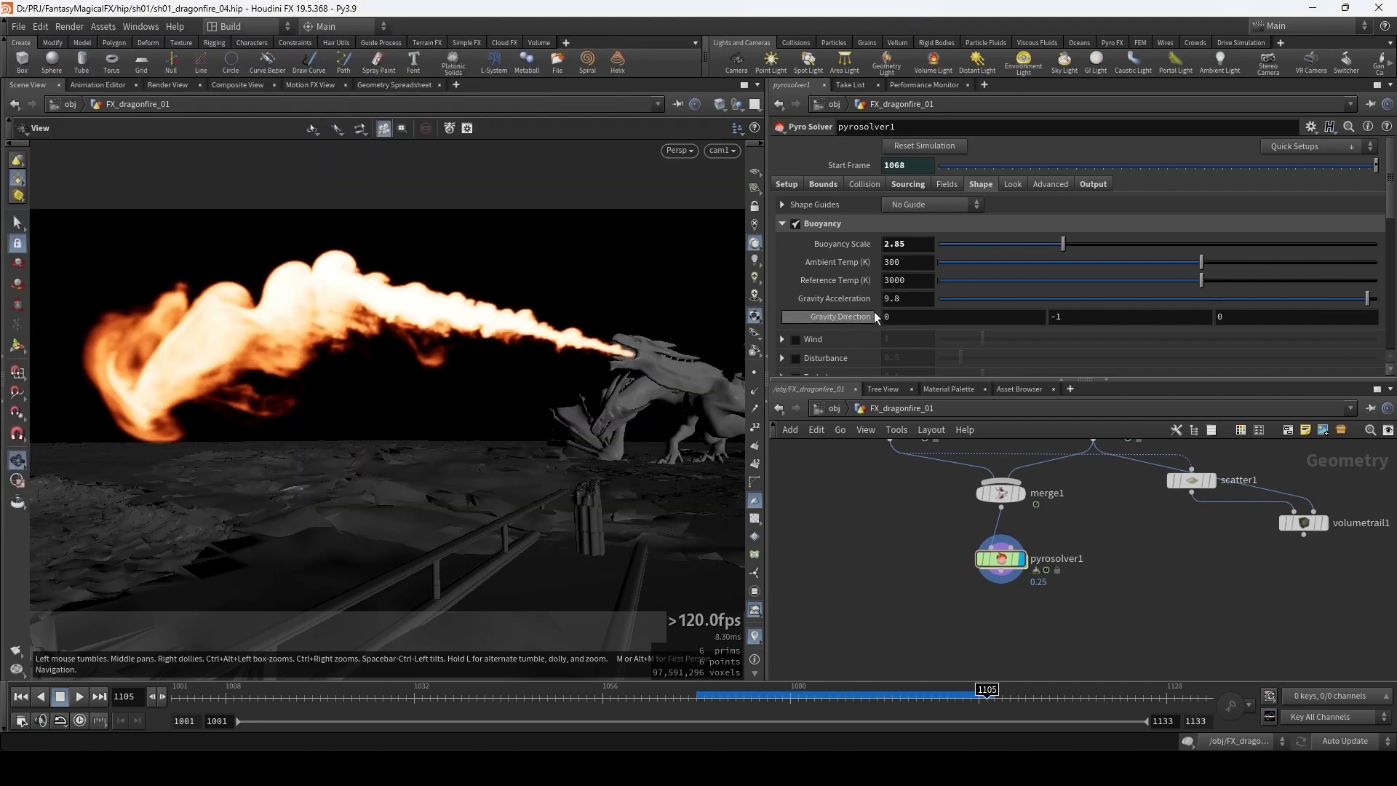
- Set the Pyro Solver's buoyancy Reference Temp to 2000 K
double_click(917, 282)
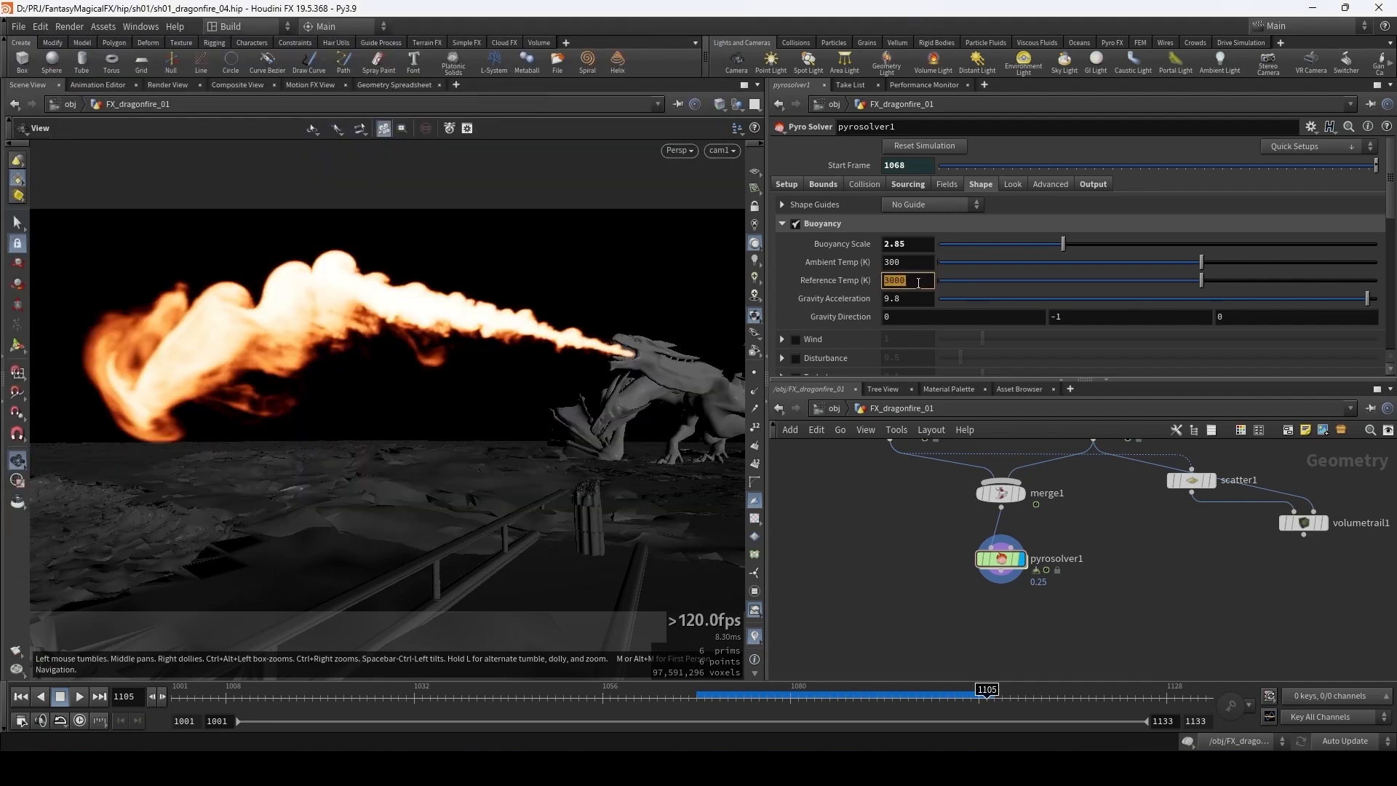
text(200)
key(Return)
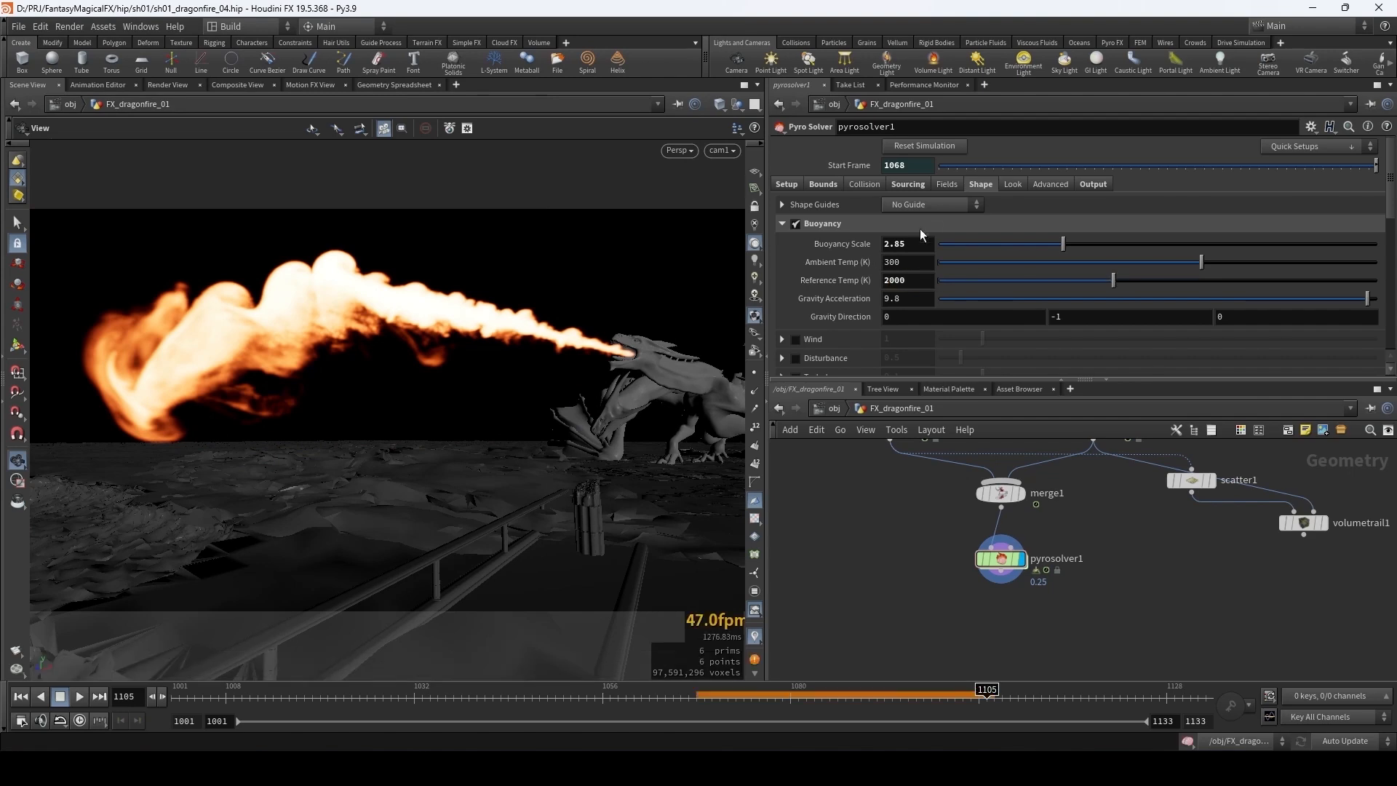
- Set the Pyro Solver's simulation Min Substeps to 2 and Max Substeps to 3
click(788, 185)
scroll(812, 298, down, 3)
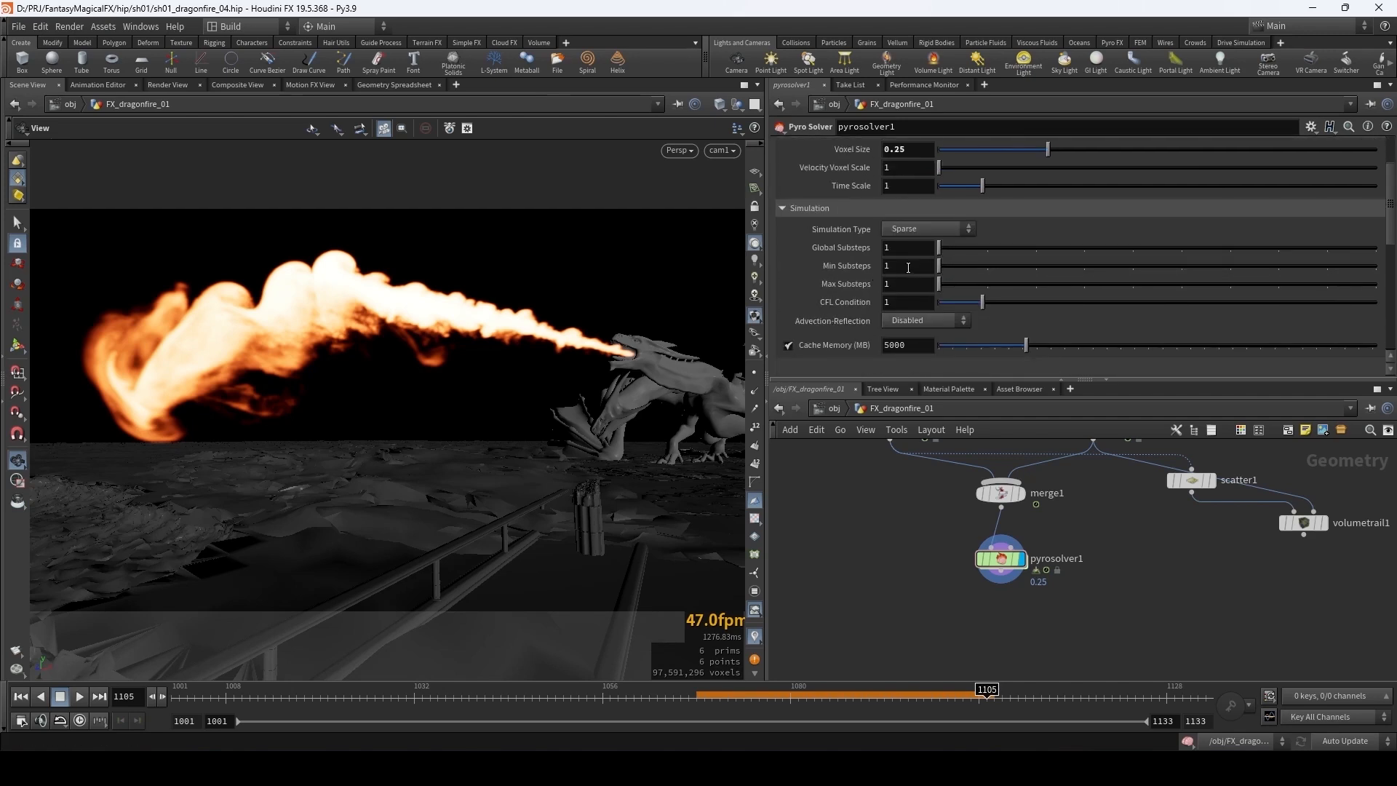
click(882, 267)
key(Return)
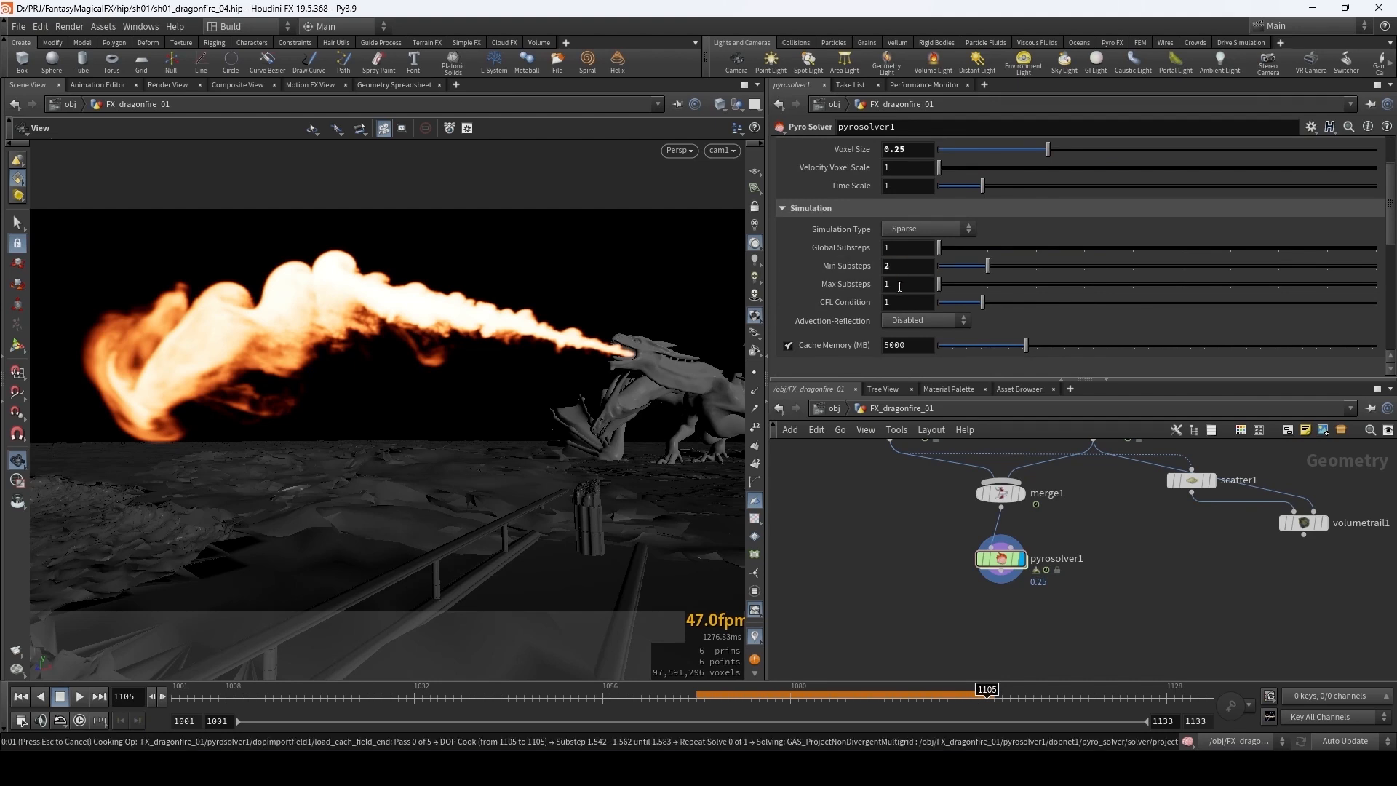
click(899, 286)
text(3)
key(Return)
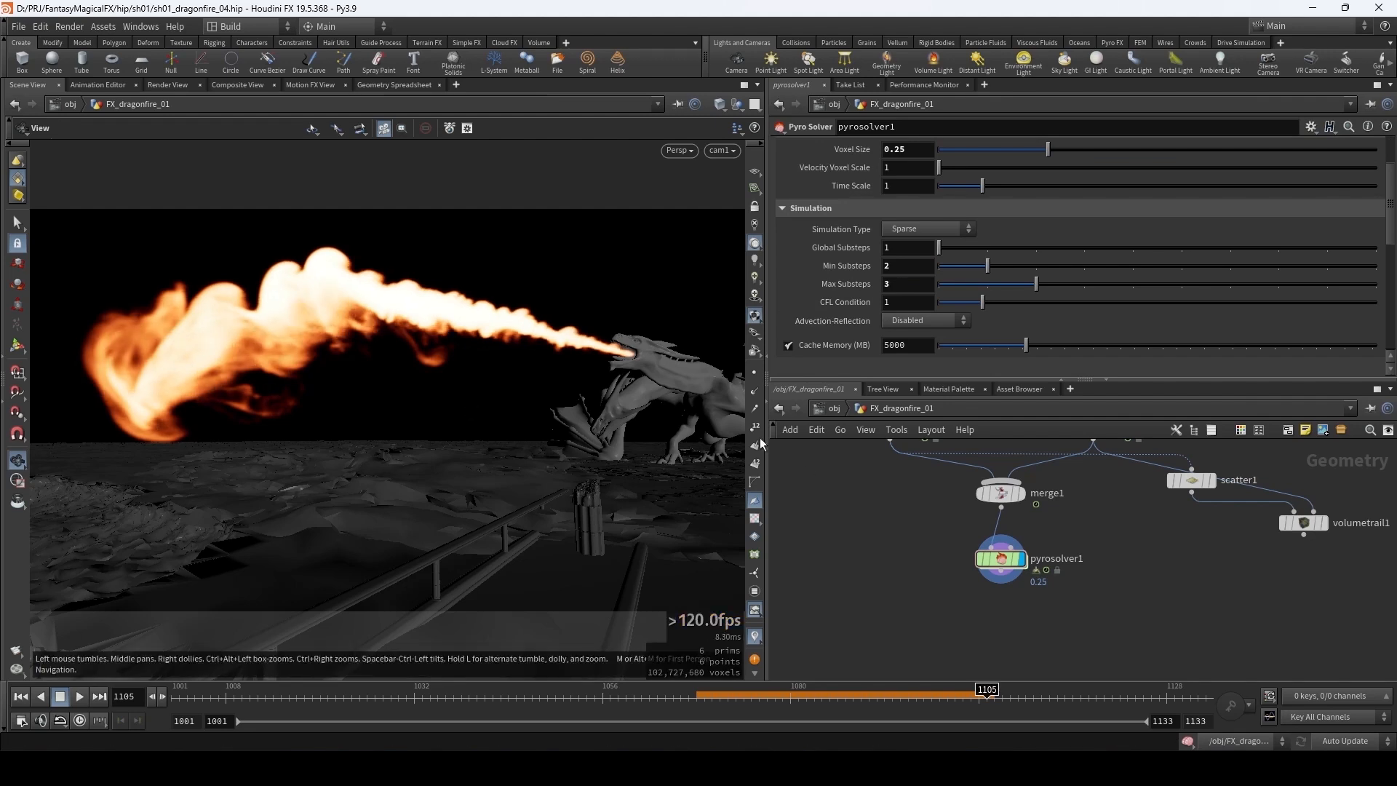
- Move pyrosolver1 further below merge1 and add an Object Merge node beside the connection between them
scroll(1022, 489, down, 3)
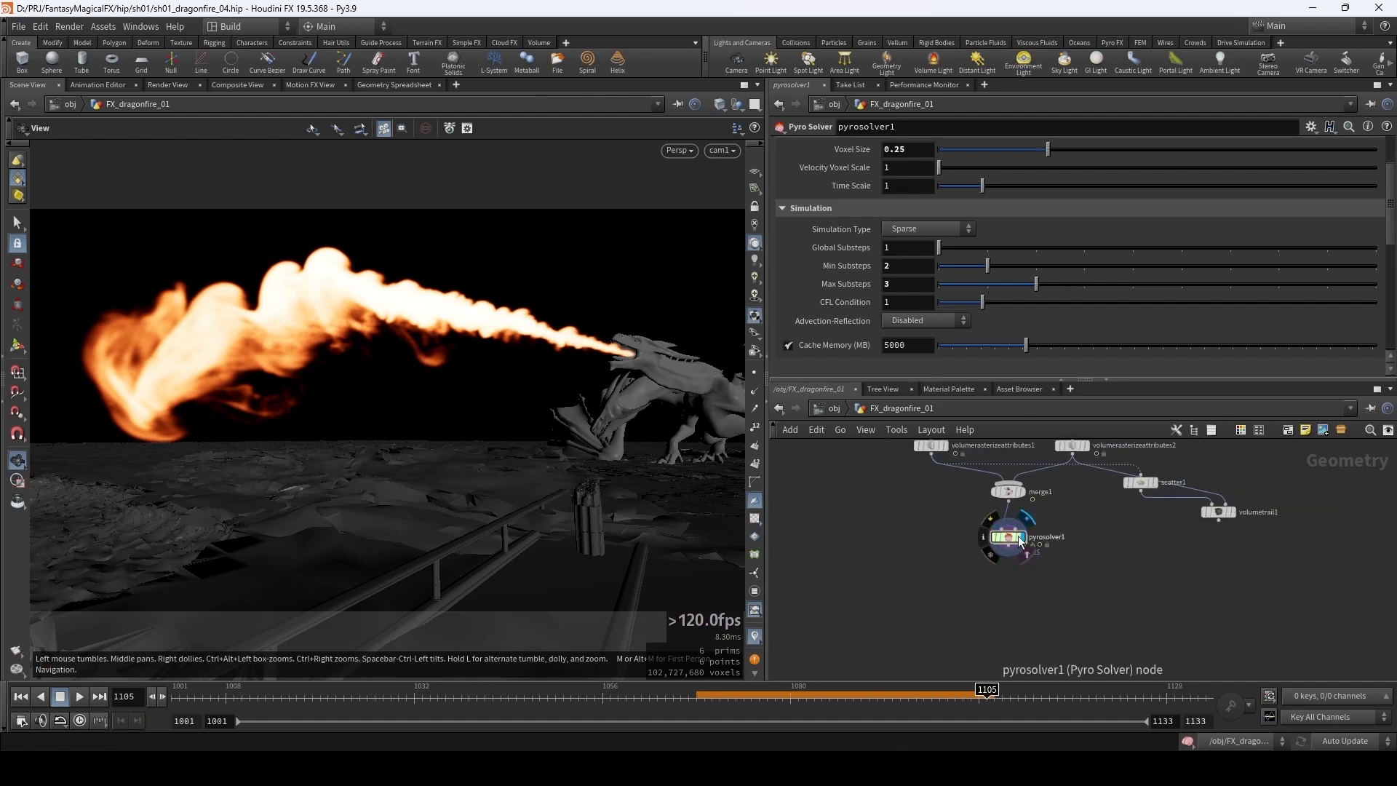
drag(1011, 544, 1012, 623)
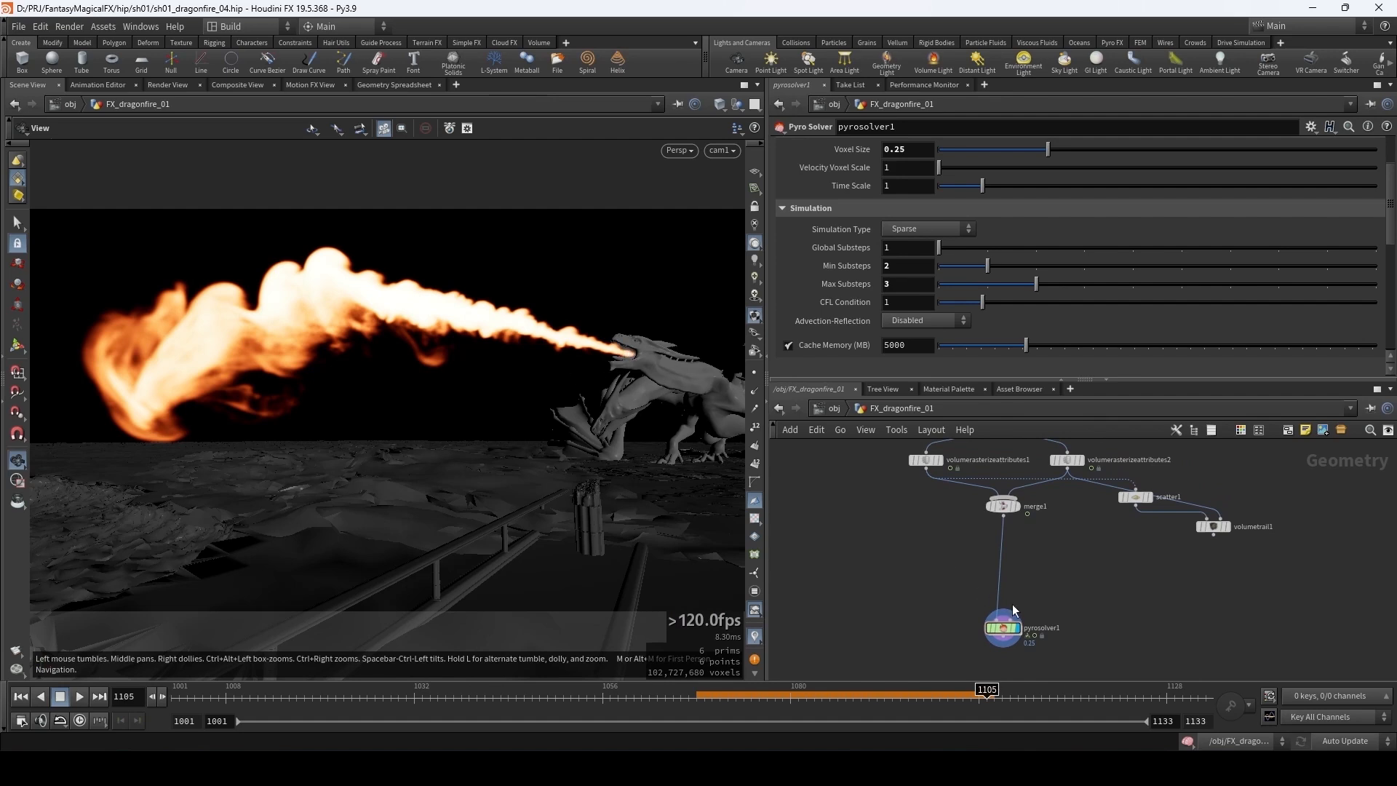
key(Tab)
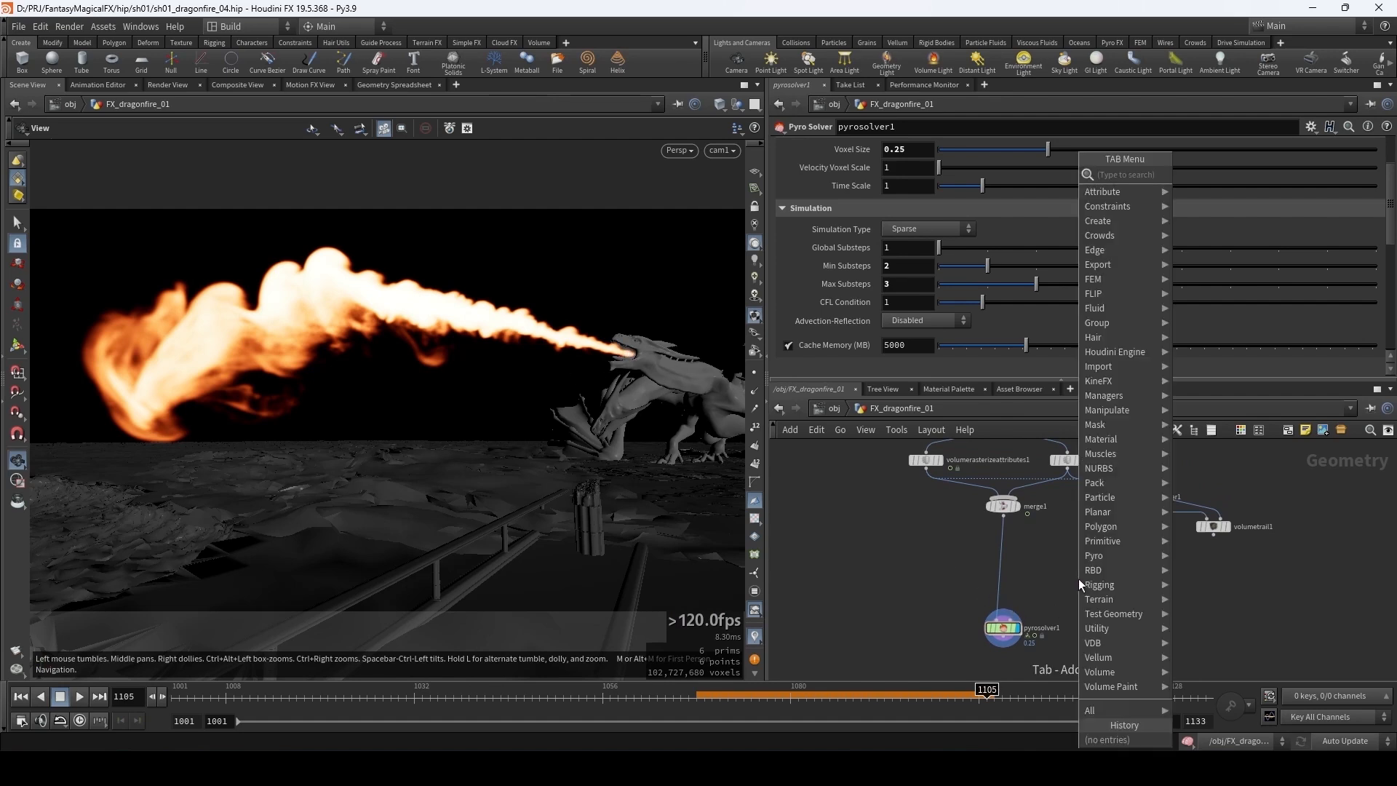
text(object)
key(Return)
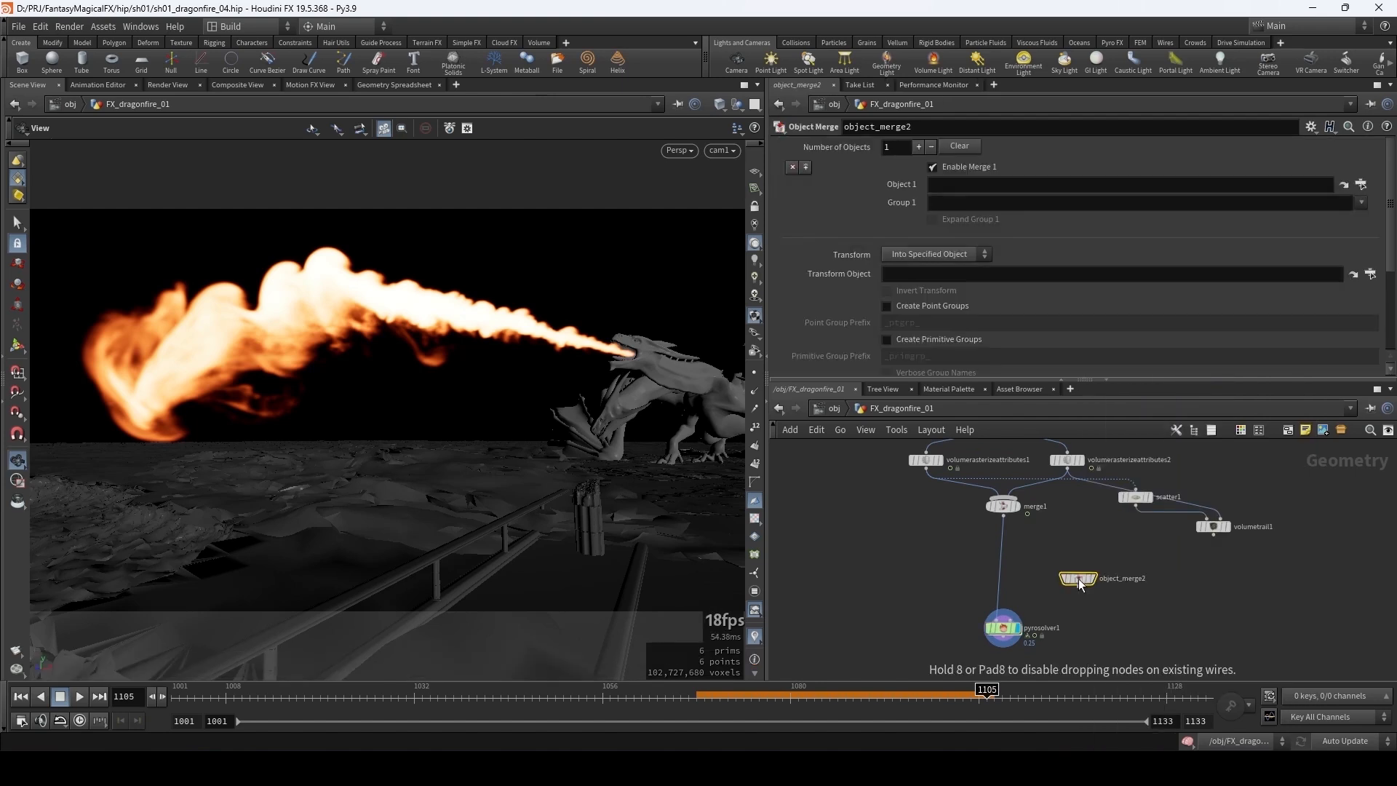
click(1079, 583)
- Point the new Object Merge to /obj/collision_terrain/VDB and set its Transform to Into This Object
click(1358, 186)
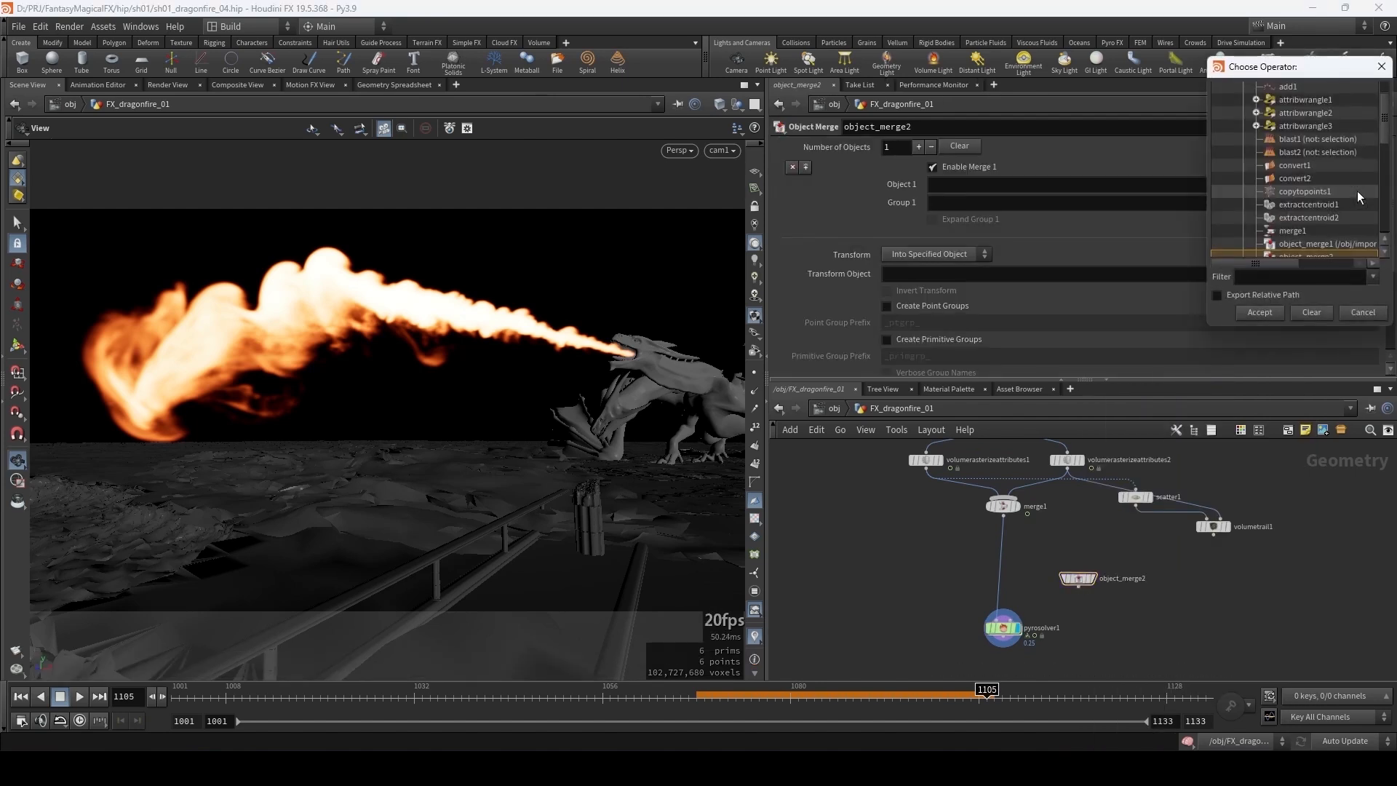
click(1242, 115)
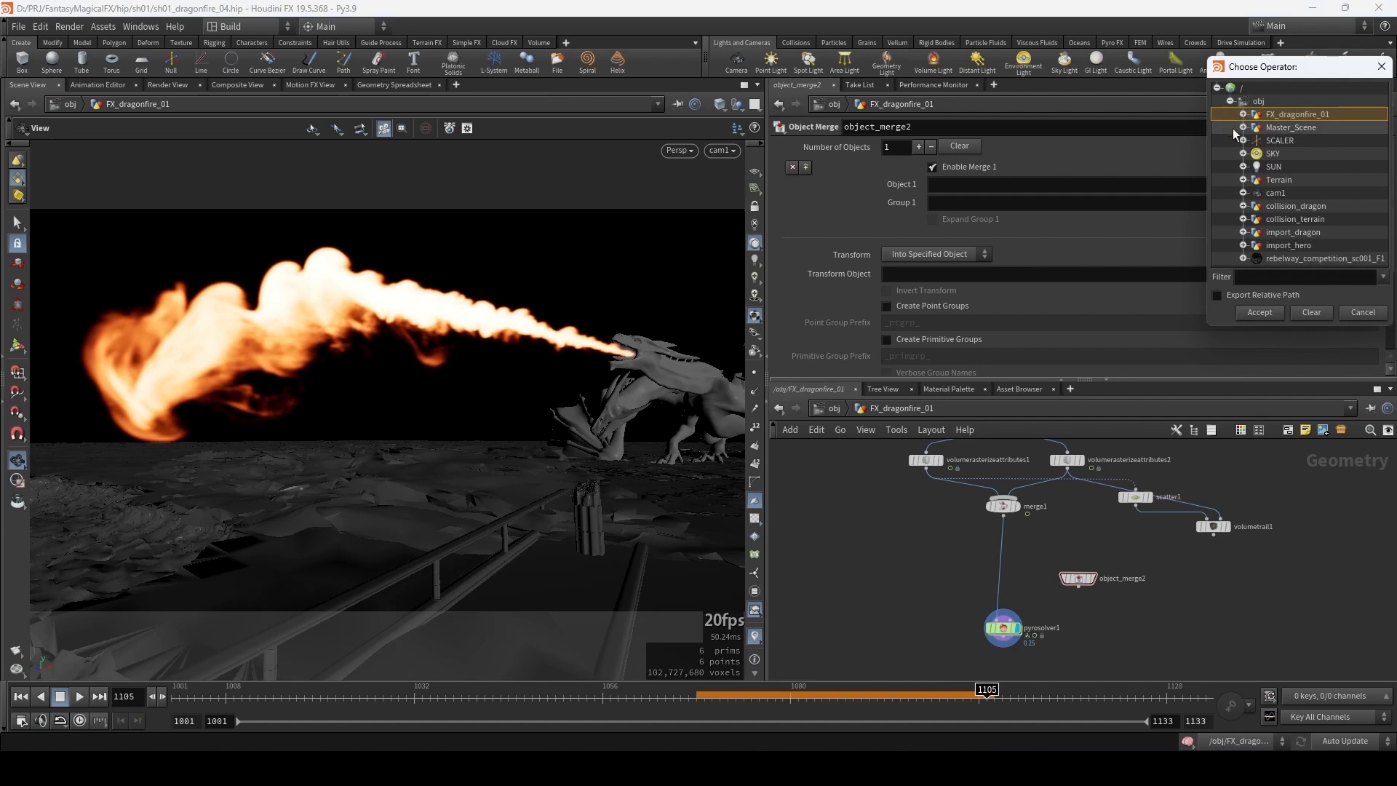
click(1242, 219)
click(1286, 244)
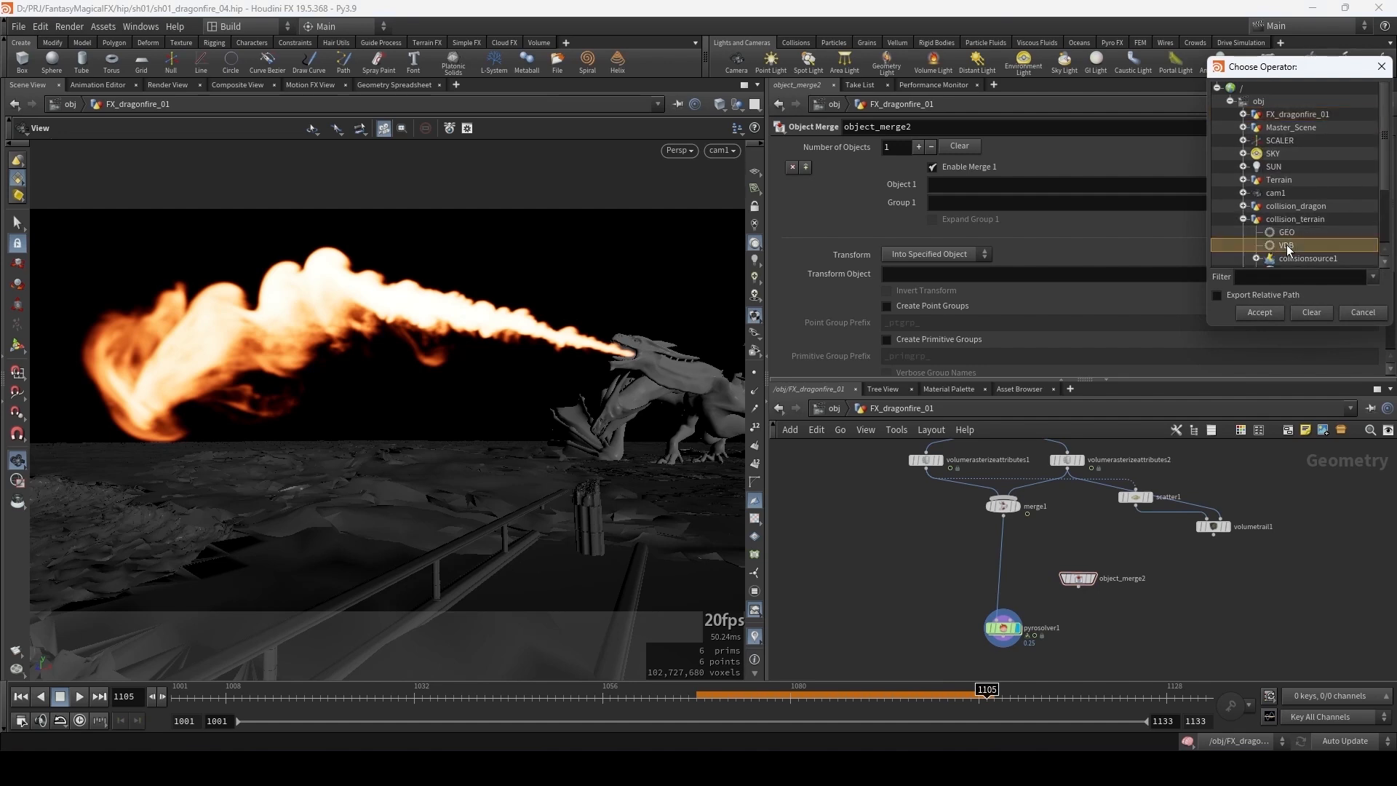
click(1260, 316)
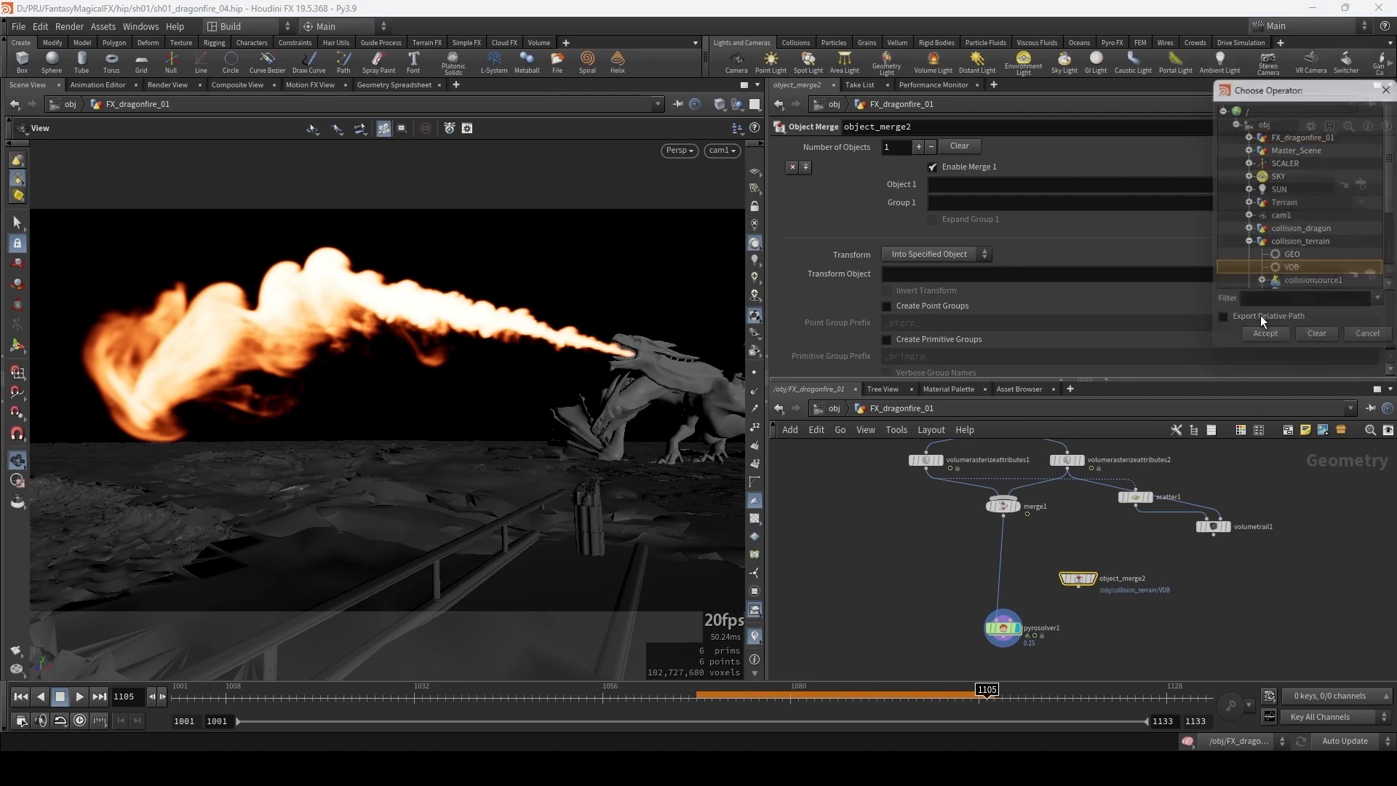
click(932, 256)
click(931, 282)
scroll(1055, 574, up, 3)
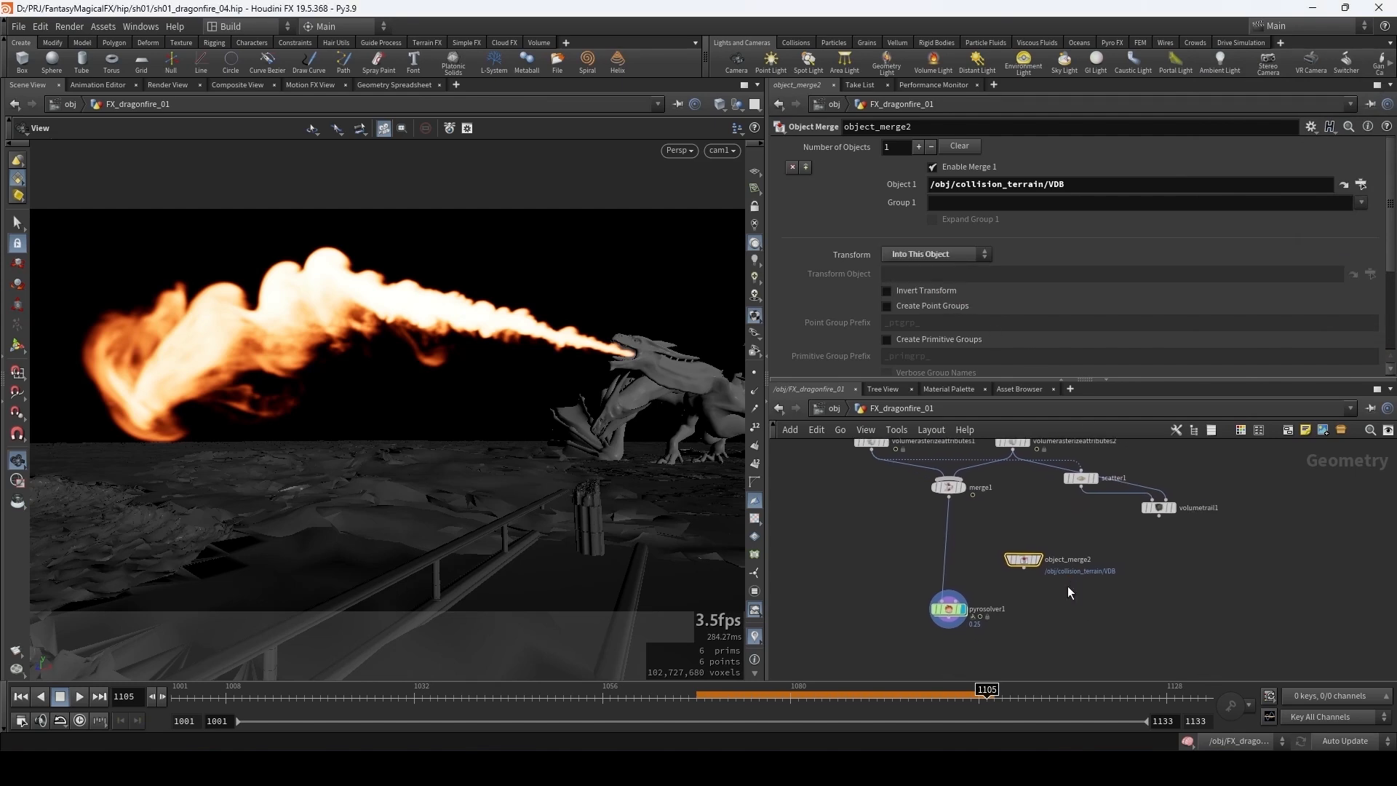
- Duplicate the terrain Object Merge node and point the copy to /obj/collision_dragon/VDB_HEAD01
alt+drag(1012, 554, 1166, 553)
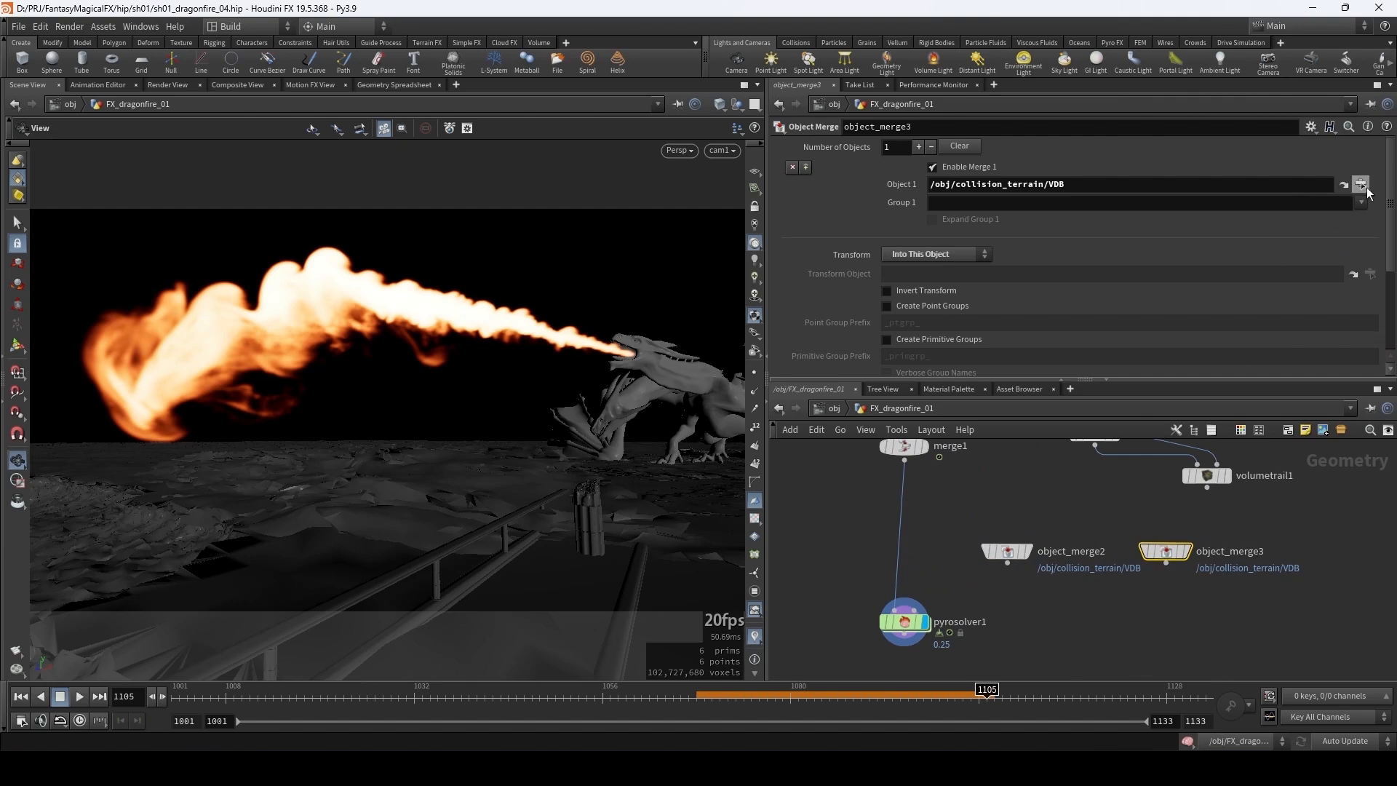
click(1361, 184)
click(1243, 216)
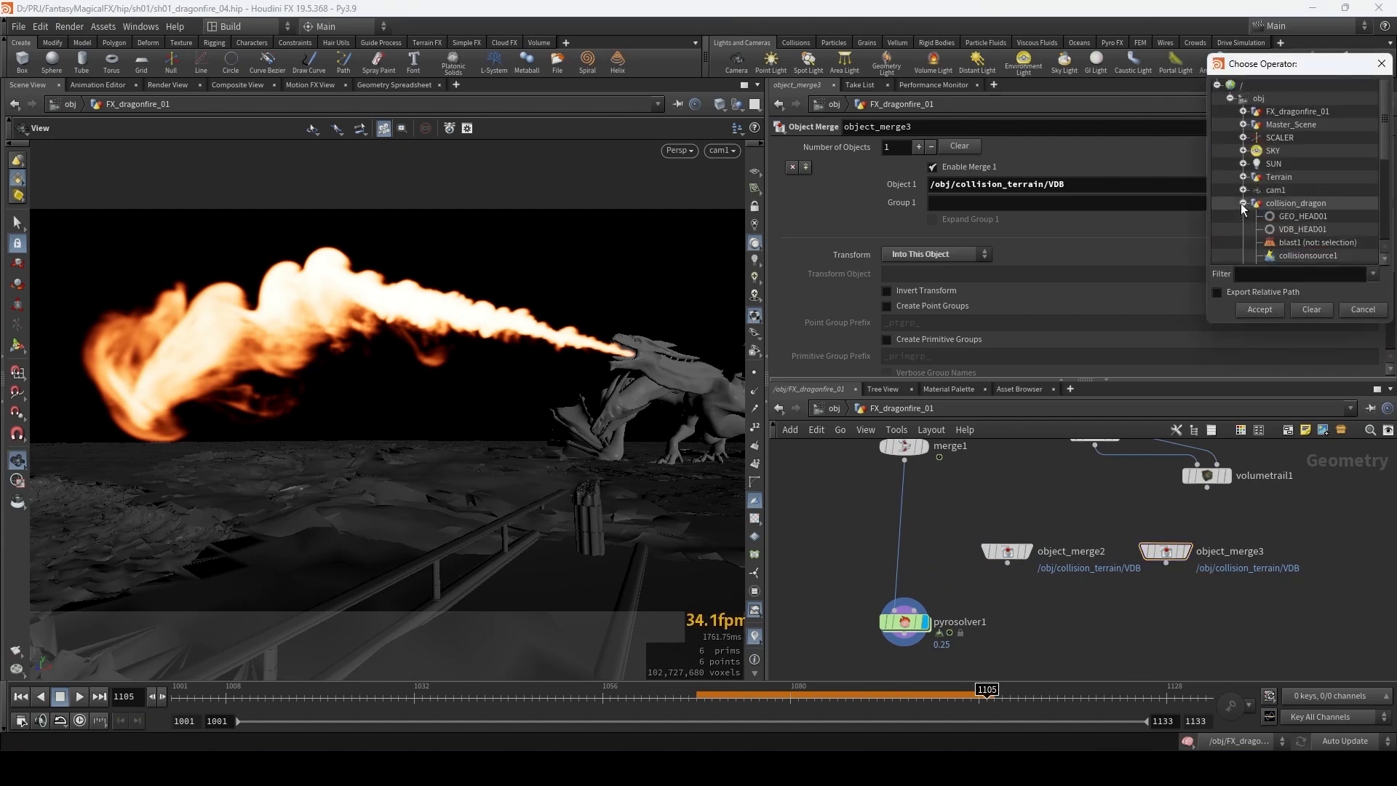
click(1243, 203)
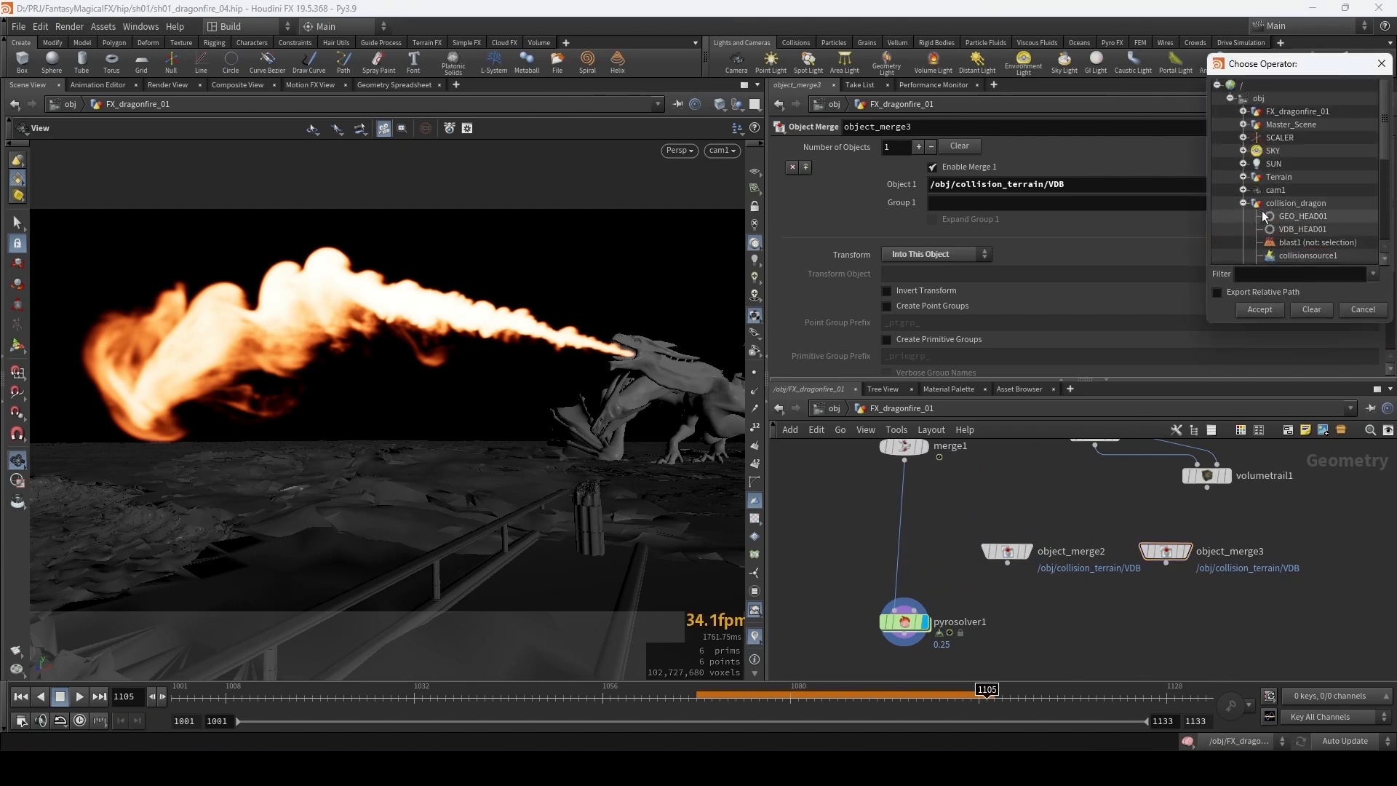
click(1316, 230)
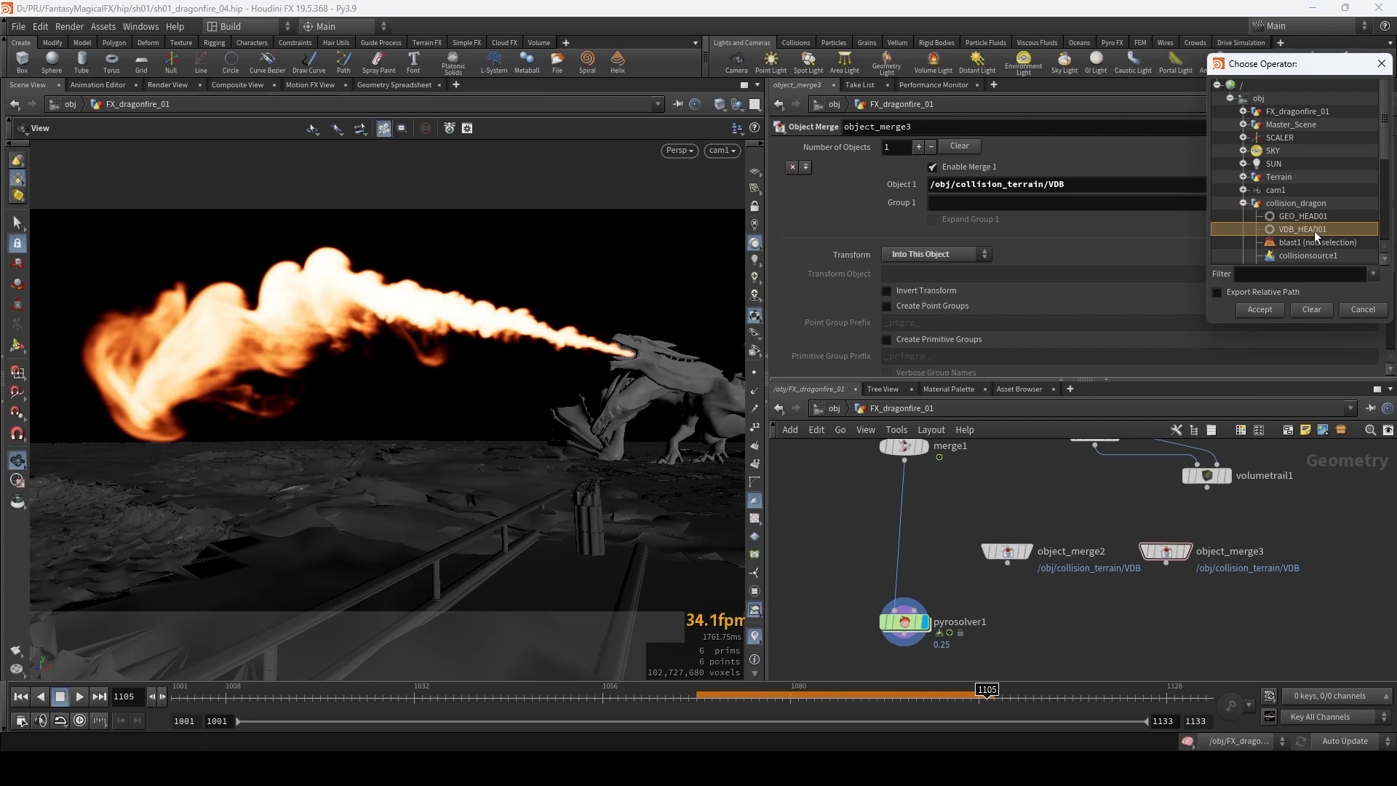
double_click(1314, 230)
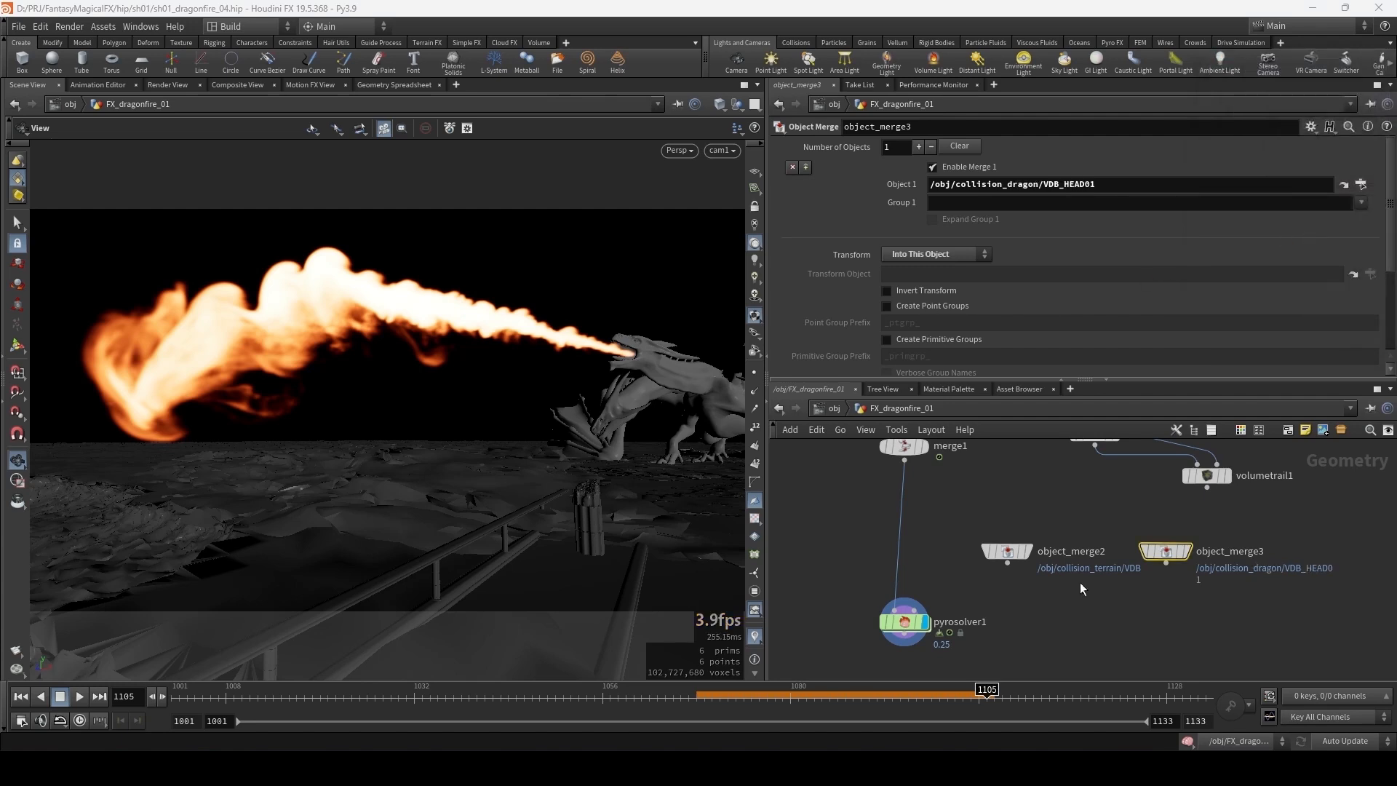
- Add a Merge node below the two collision Object Merge nodes and wire both of them into it
middle_drag(1151, 622, 1168, 570)
click(1144, 540)
key(Tab)
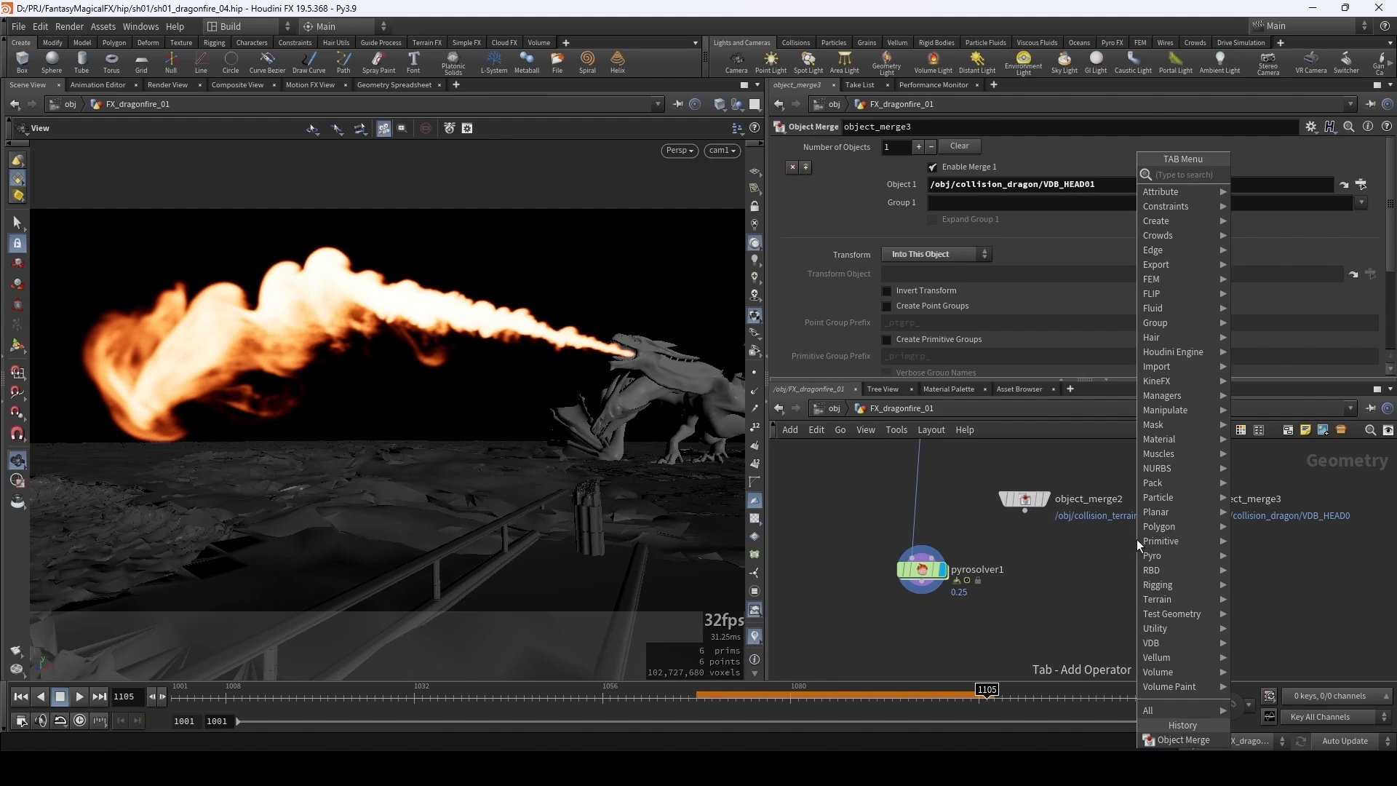
text(merge)
key(Return)
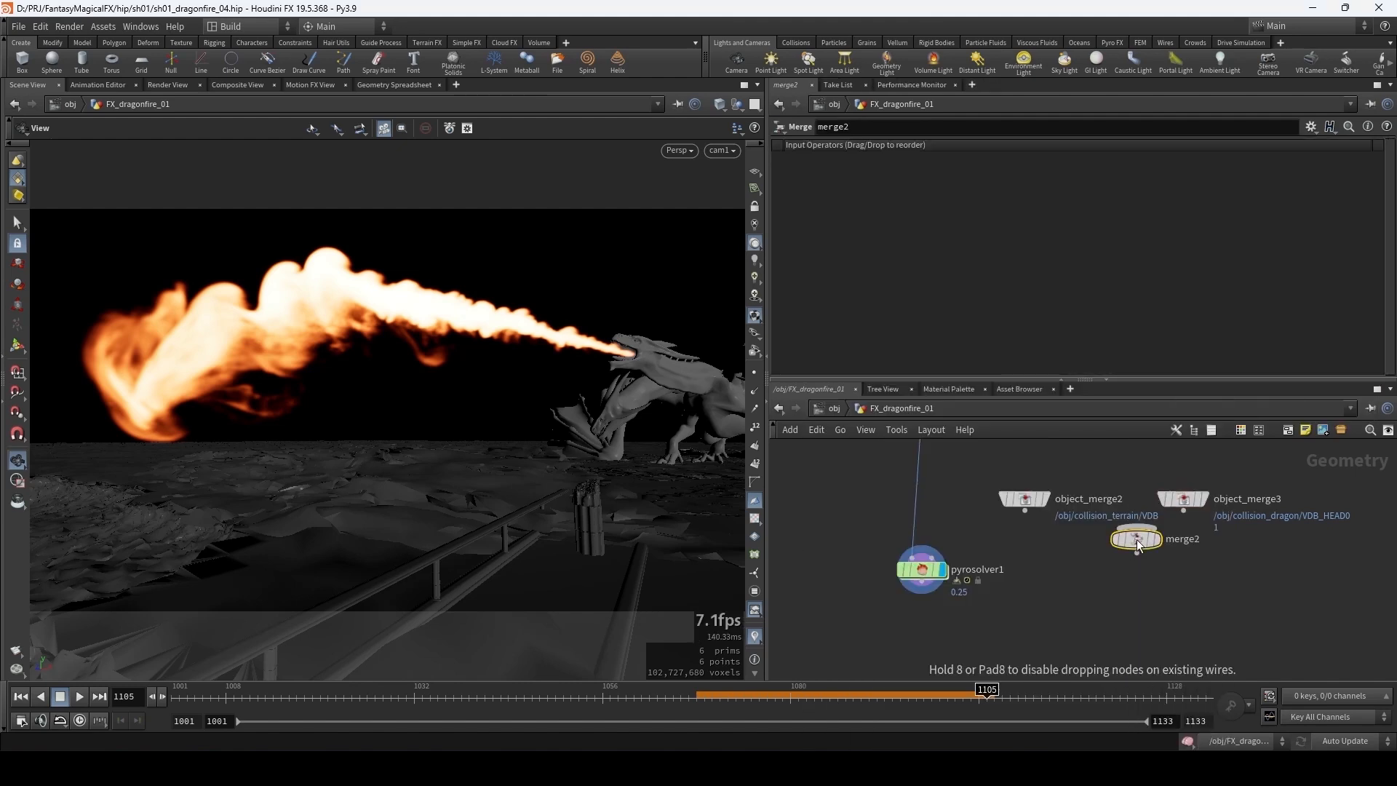
drag(1002, 527, 1313, 489)
click(1183, 511)
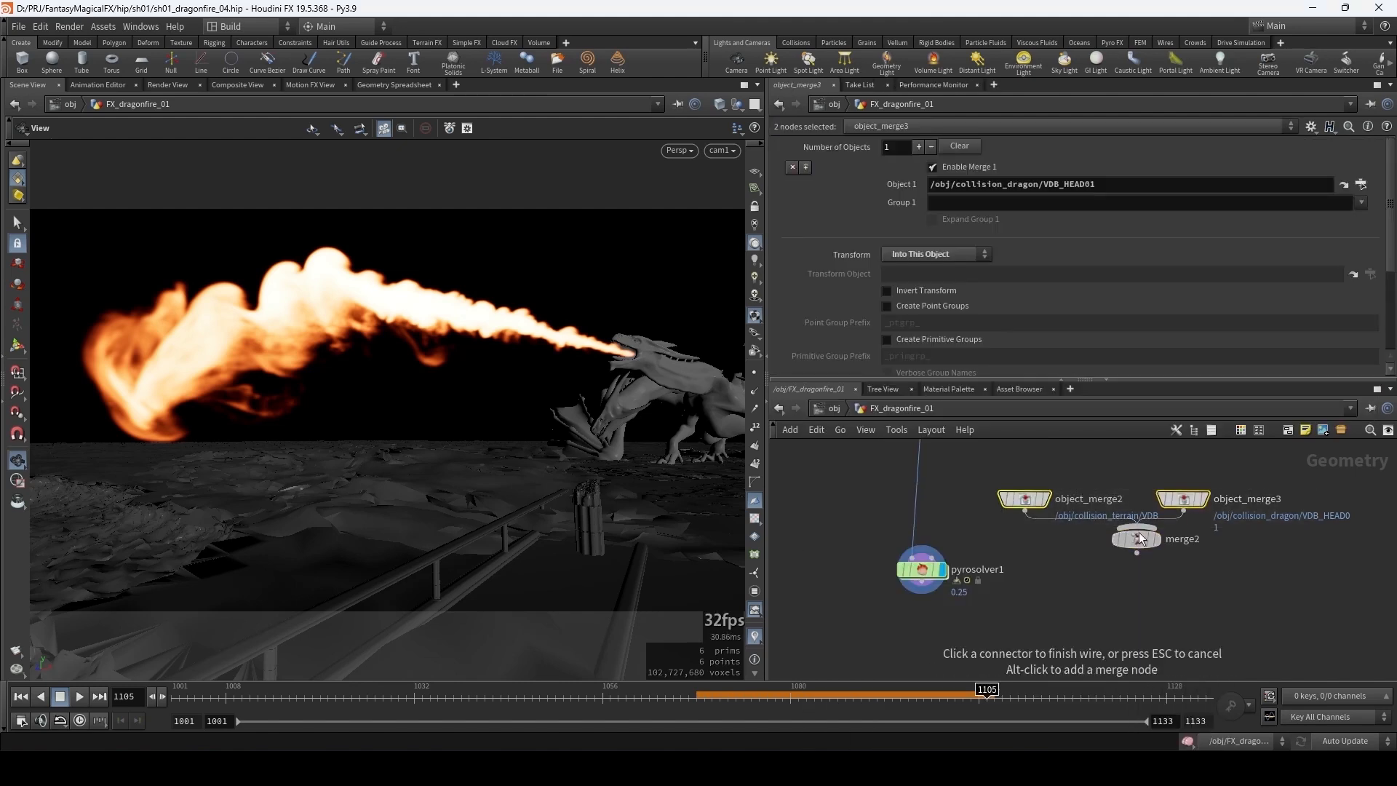
click(1139, 534)
drag(1138, 540, 1099, 548)
- Connect the collision Merge node to the Collision Geometry/Volumes input of pyrosolver1 and move the solver slightly lower
click(1099, 562)
middle_drag(1011, 566, 1022, 563)
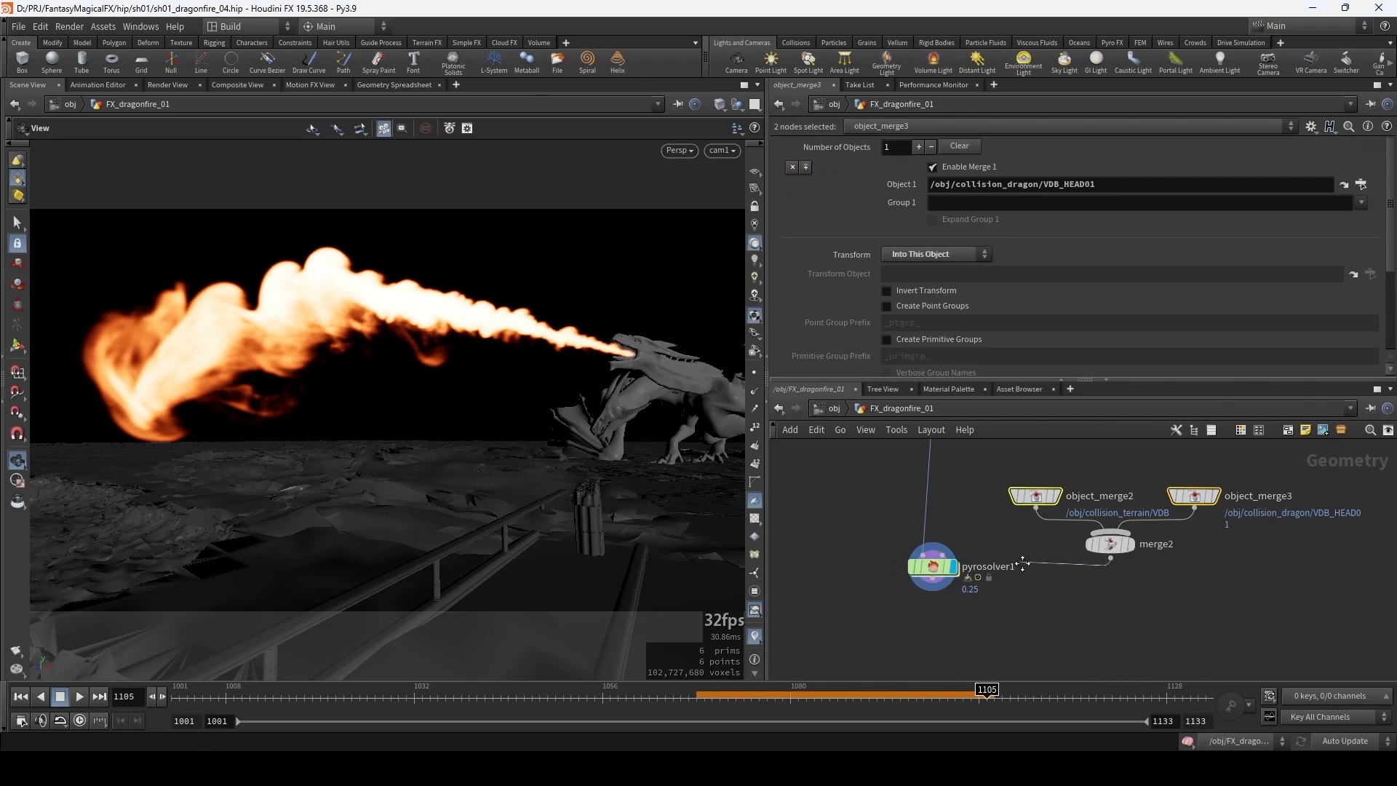
scroll(1004, 565, up, 3)
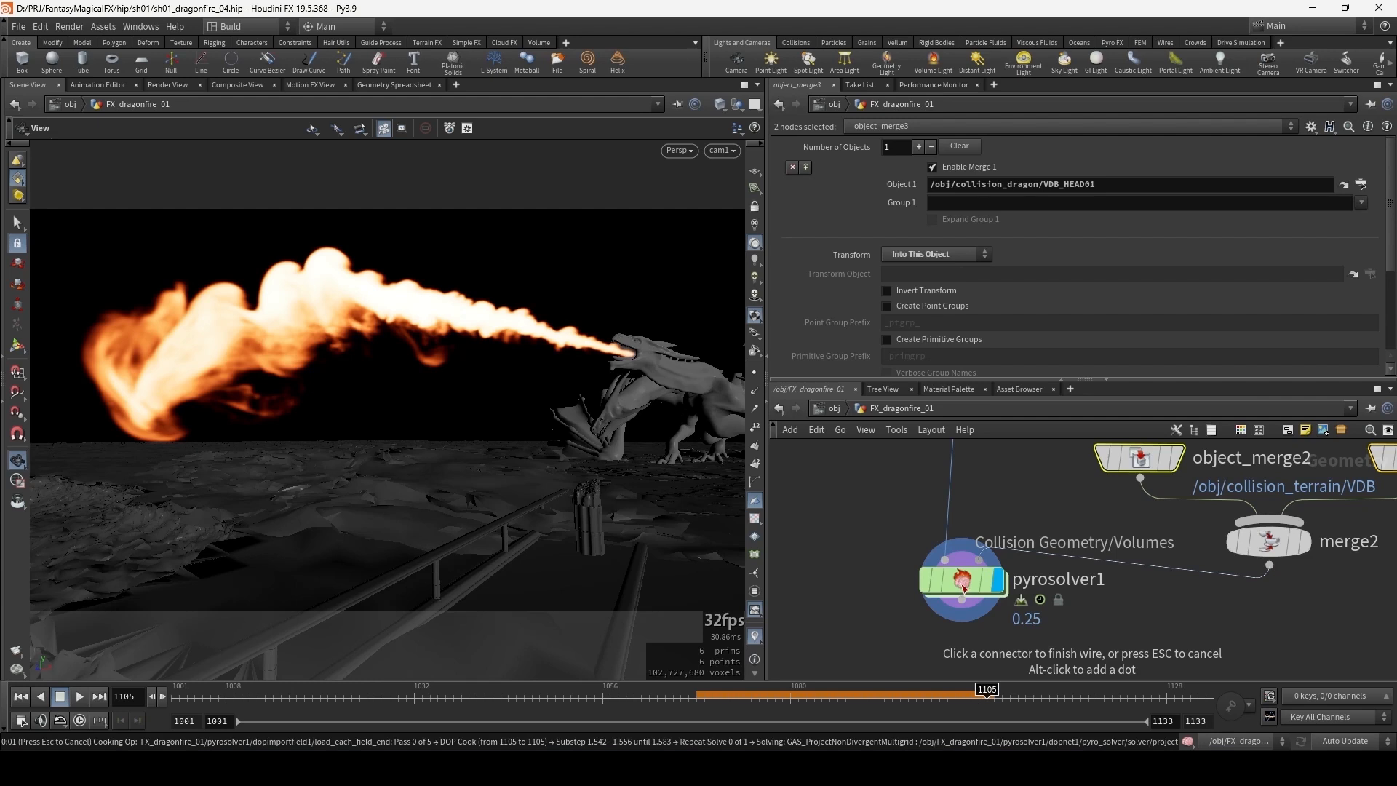
click(962, 585)
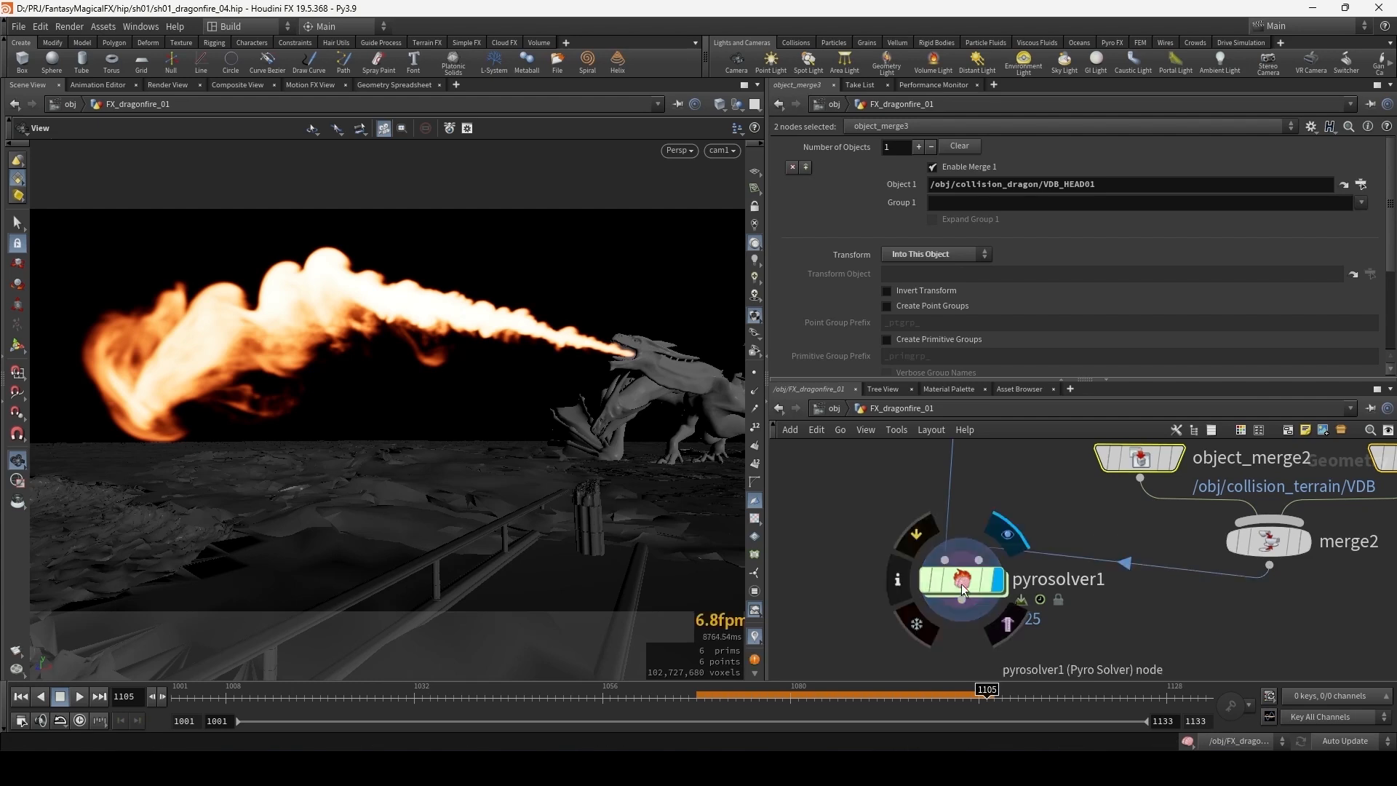
drag(961, 586, 965, 634)
scroll(1035, 539, down, 3)
middle_drag(1035, 539, 1076, 503)
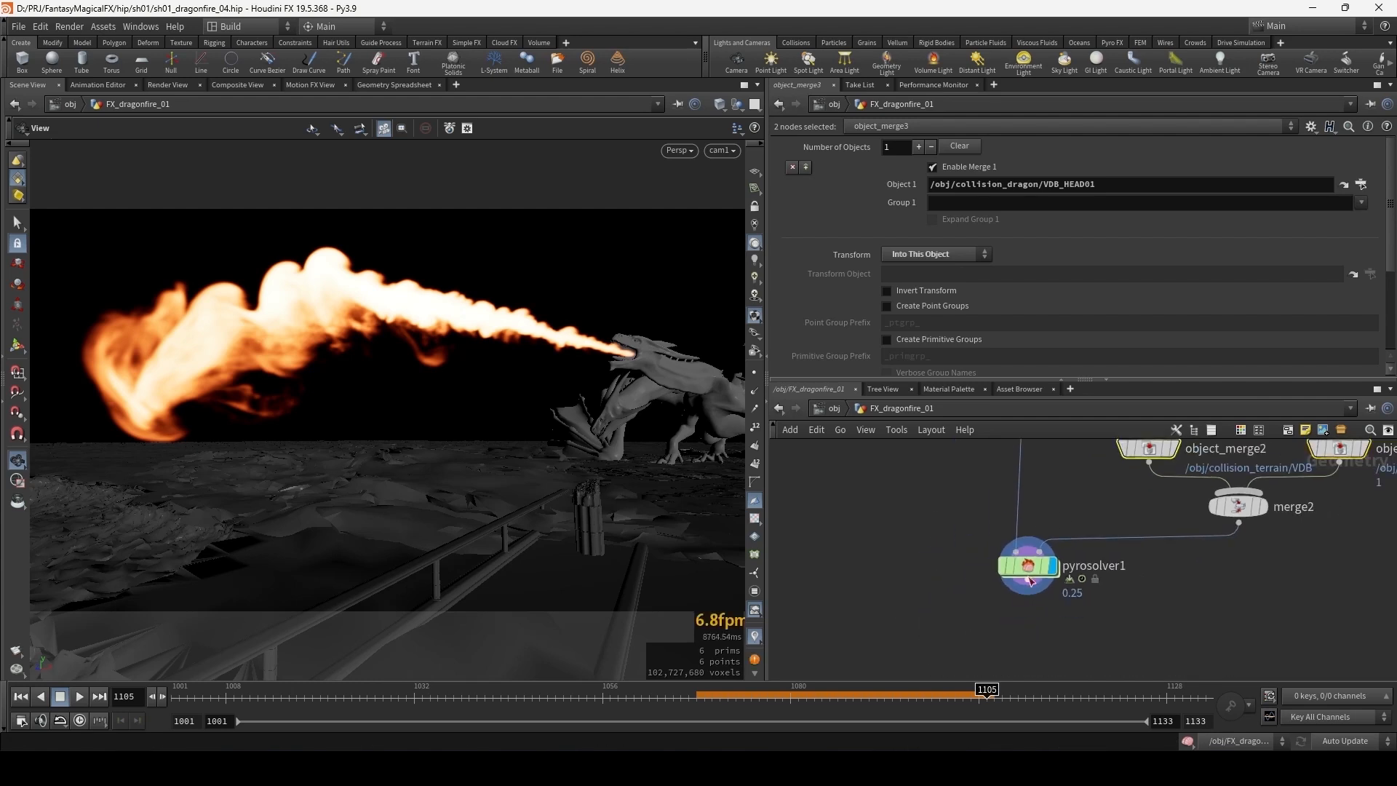
- Set the source Collision Type of pyrosolver1 to SDF + Volume Velocity
click(1026, 565)
scroll(845, 237, up, 3)
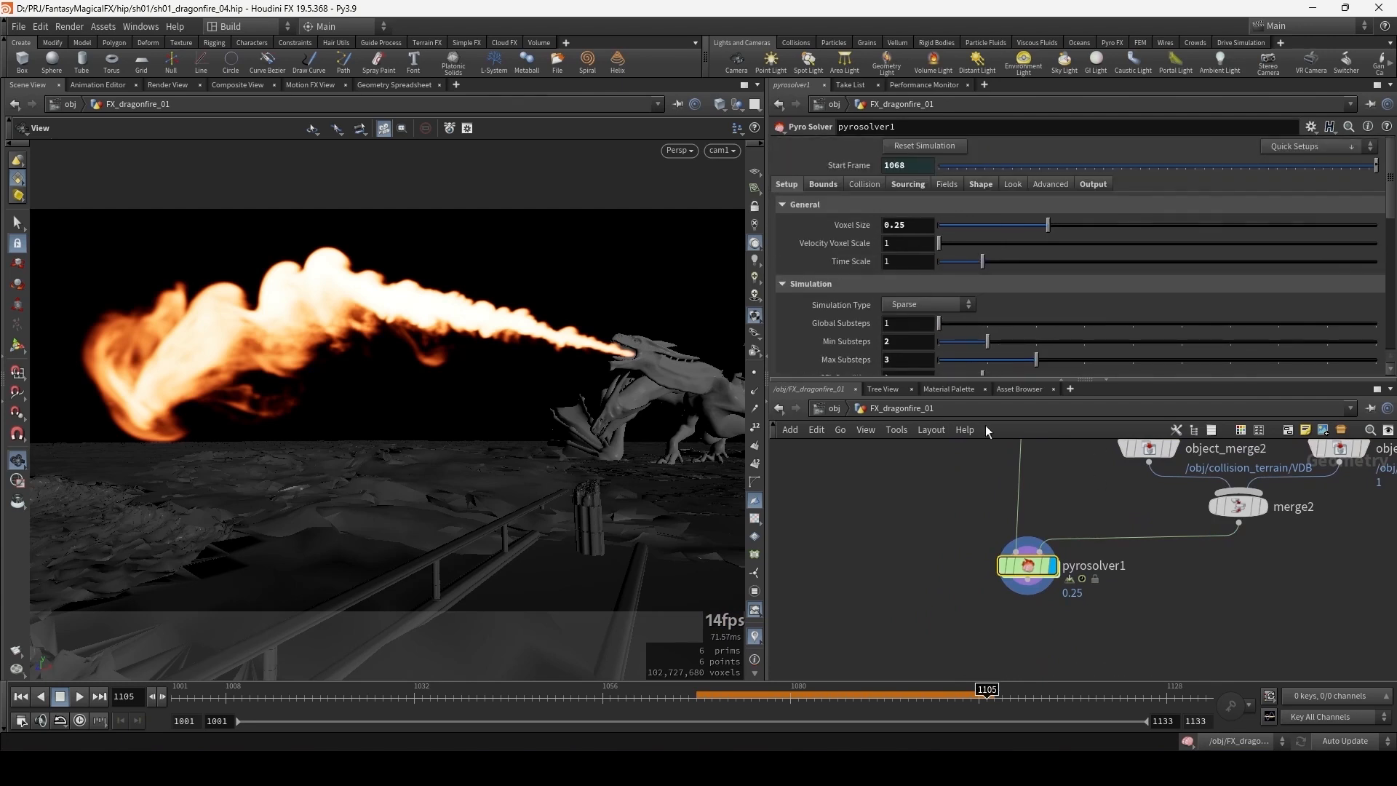
click(865, 186)
click(941, 262)
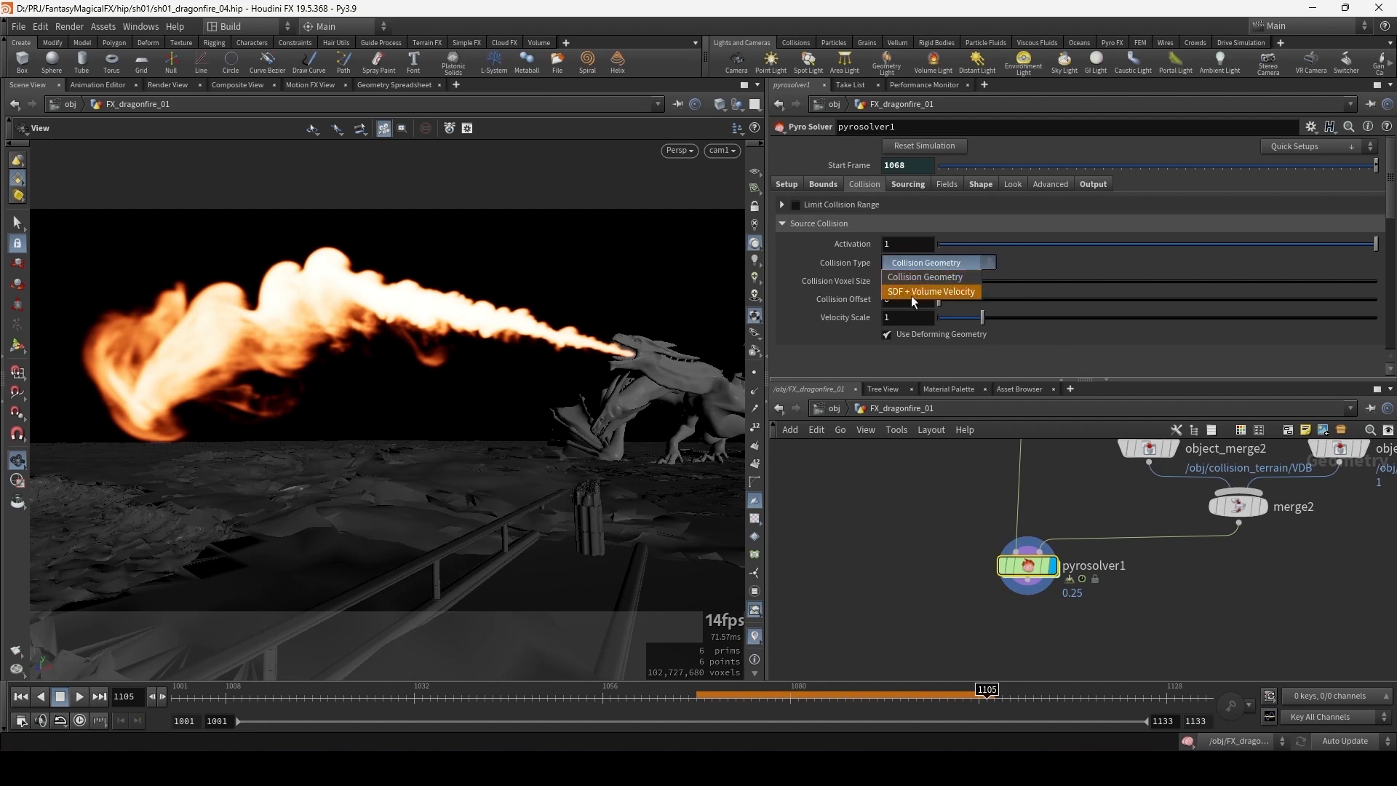
click(932, 291)
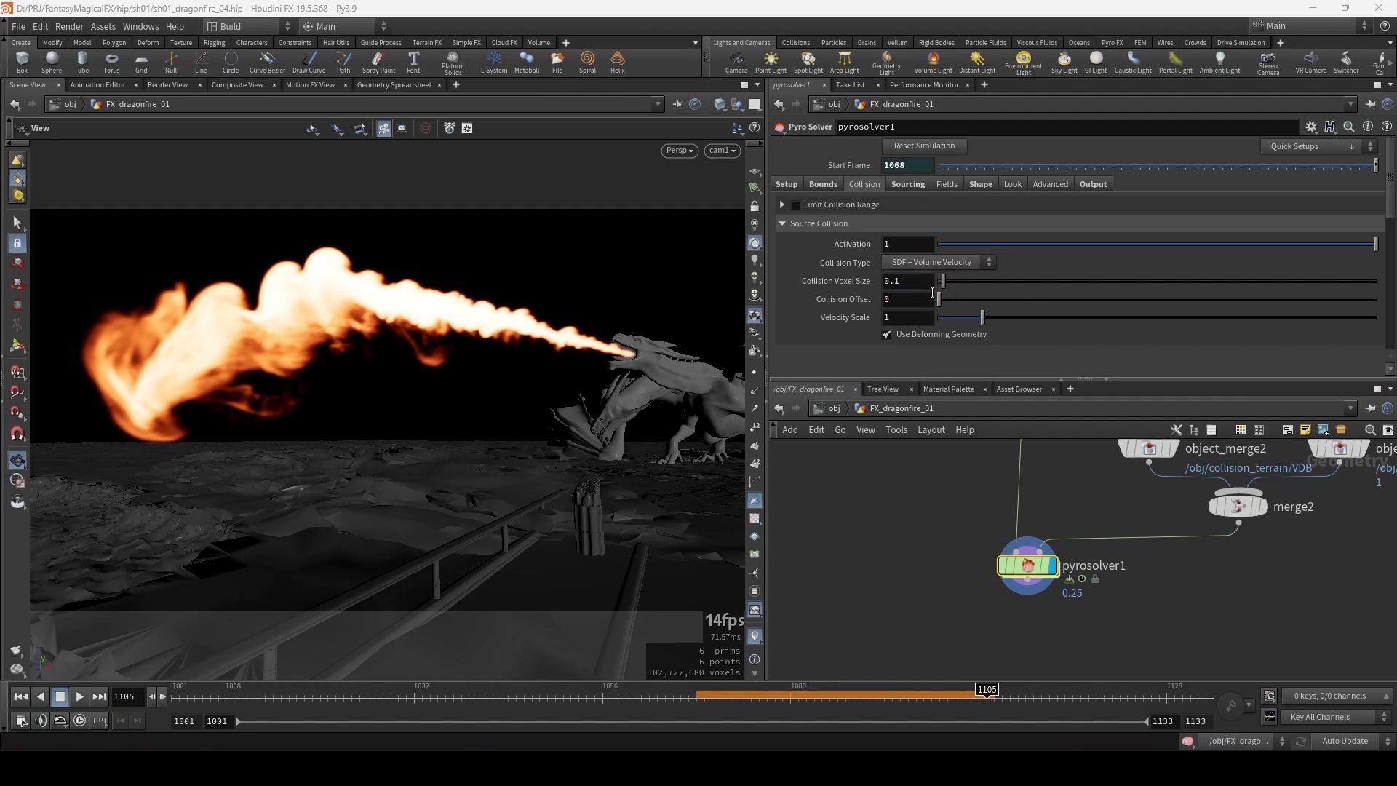
- Go to frame 1067 and create a flipbook of the updated fire simulation
click(691, 699)
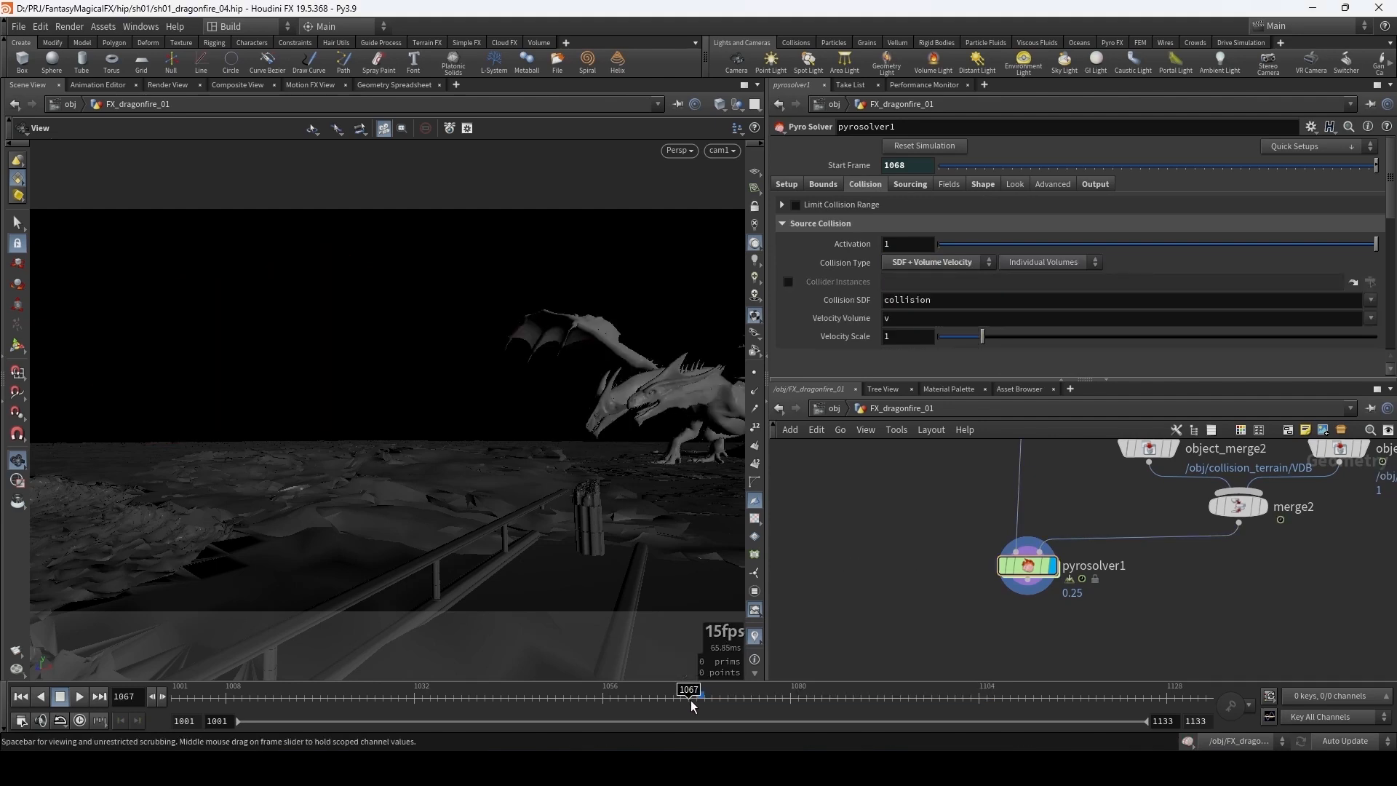
click(17, 656)
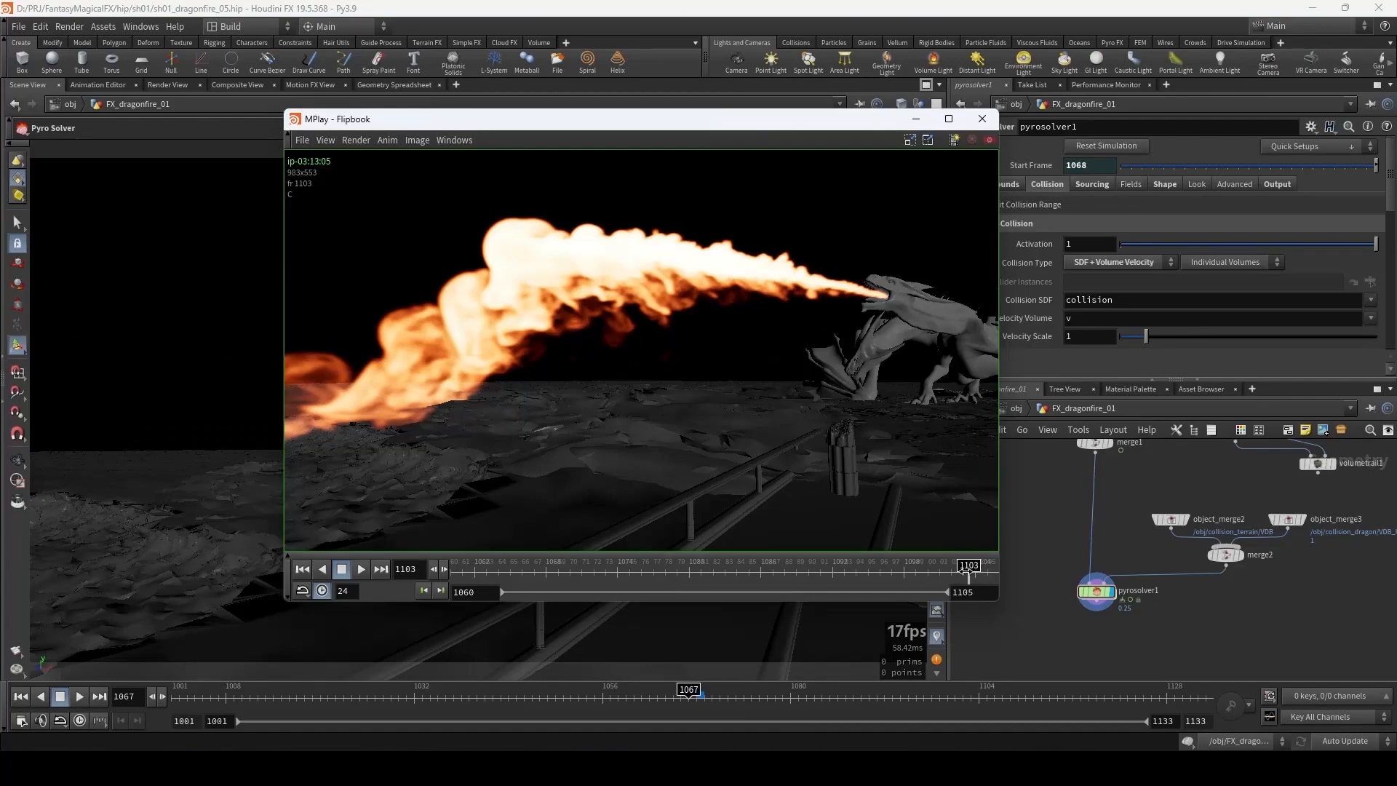
- Play and scrub through the flipbook to examine how the fire moves and collides with the terrain, comparing it with the previous version
drag(967, 571, 494, 568)
click(361, 568)
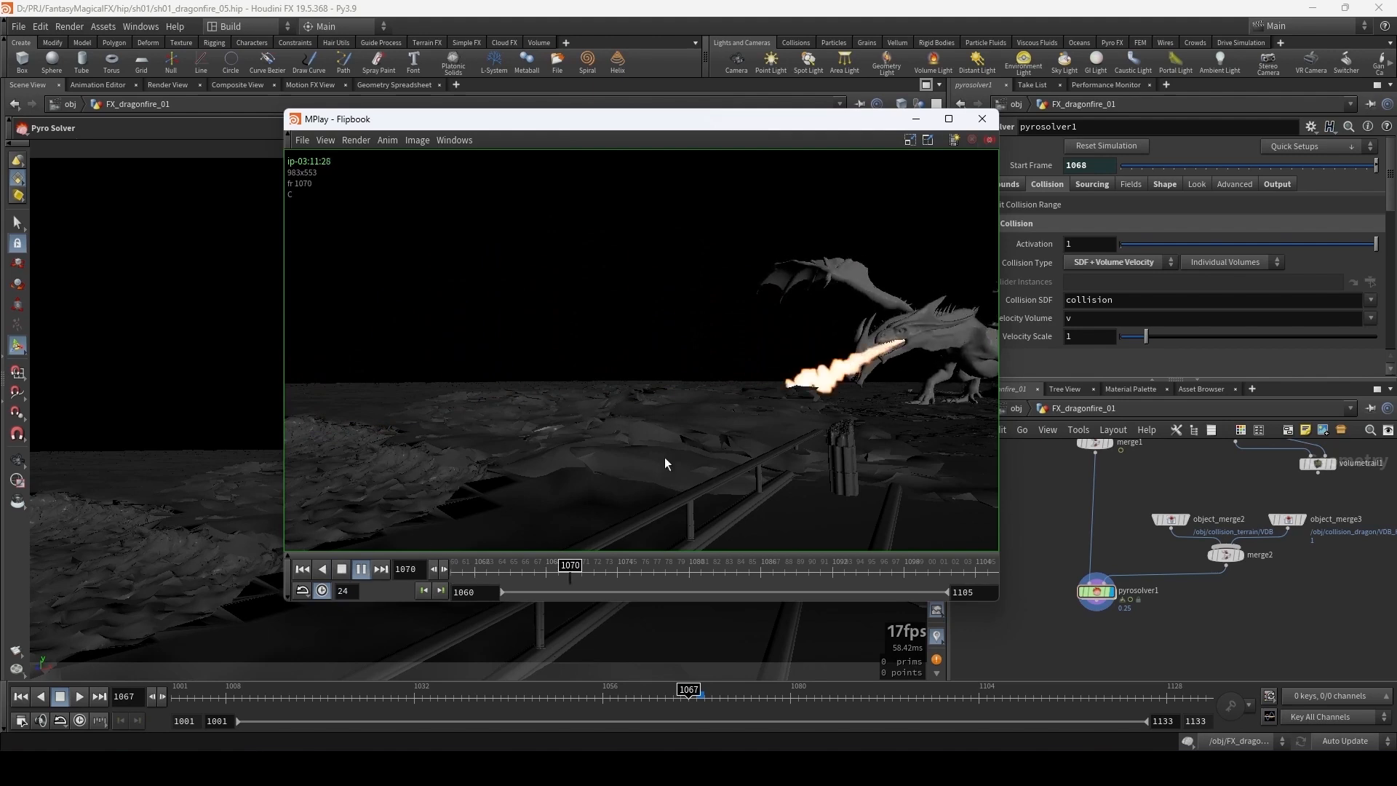
click(341, 573)
mouse_move(775, 571)
mouse_down()
mouse_move(742, 572)
mouse_move(886, 579)
mouse_up()
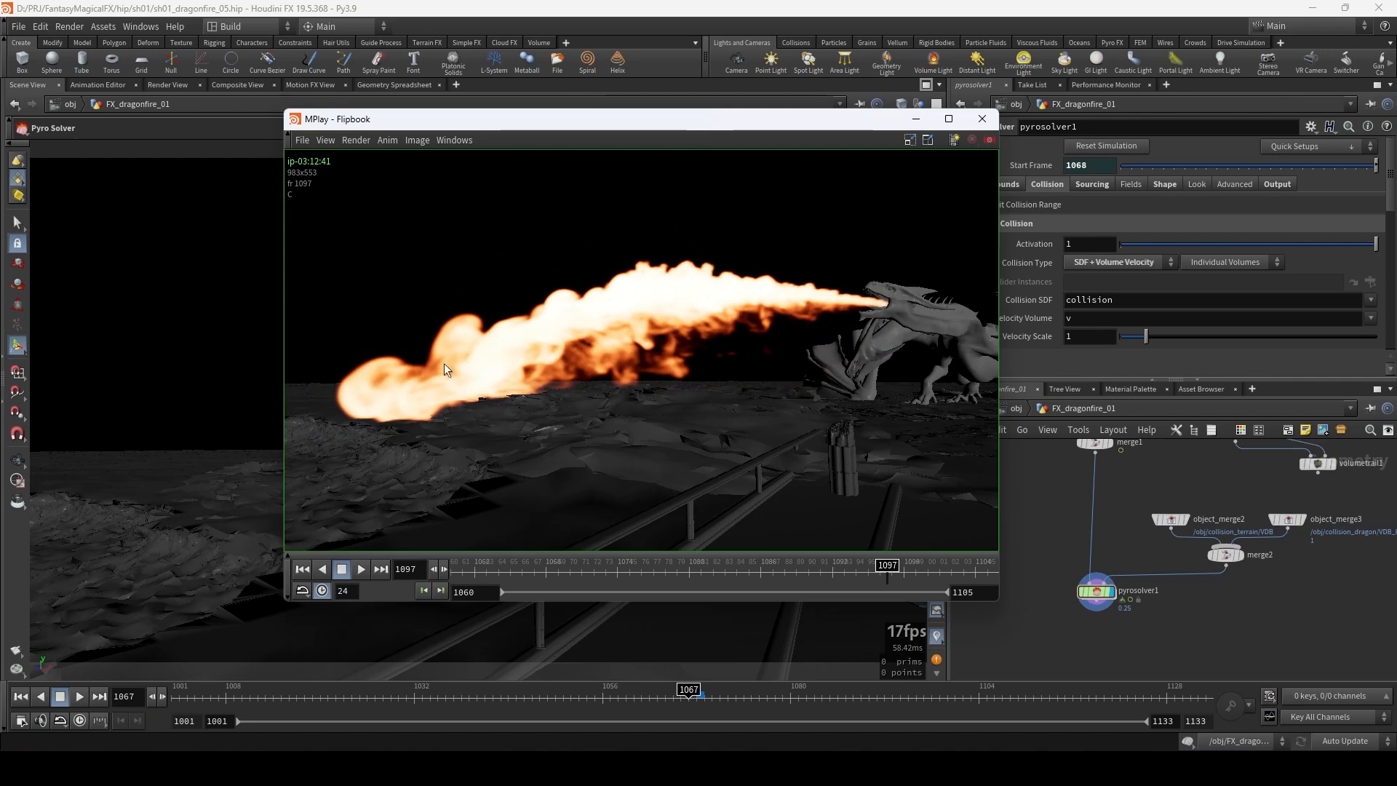
mouse_move(887, 573)
mouse_down()
mouse_move(975, 577)
mouse_move(958, 577)
mouse_up()
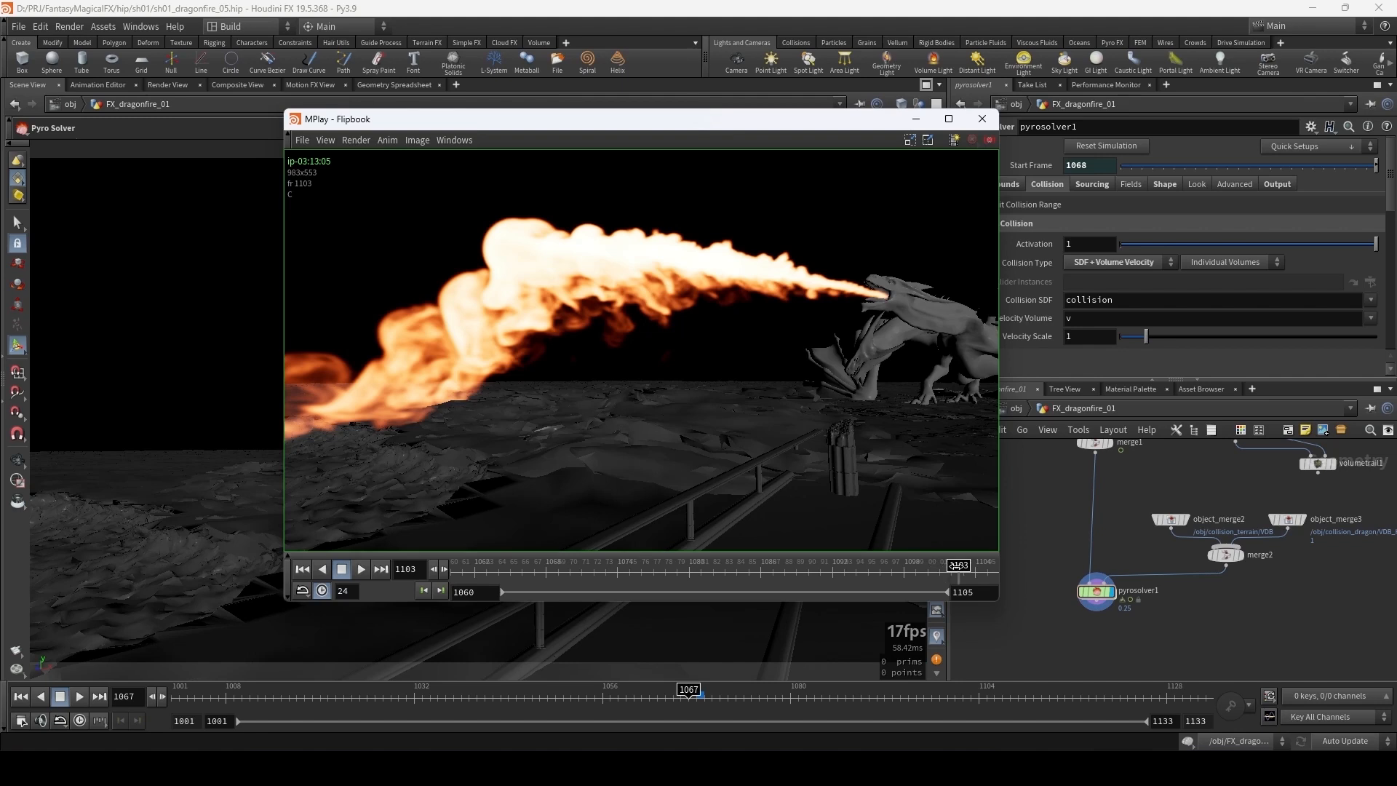
drag(959, 571, 967, 571)
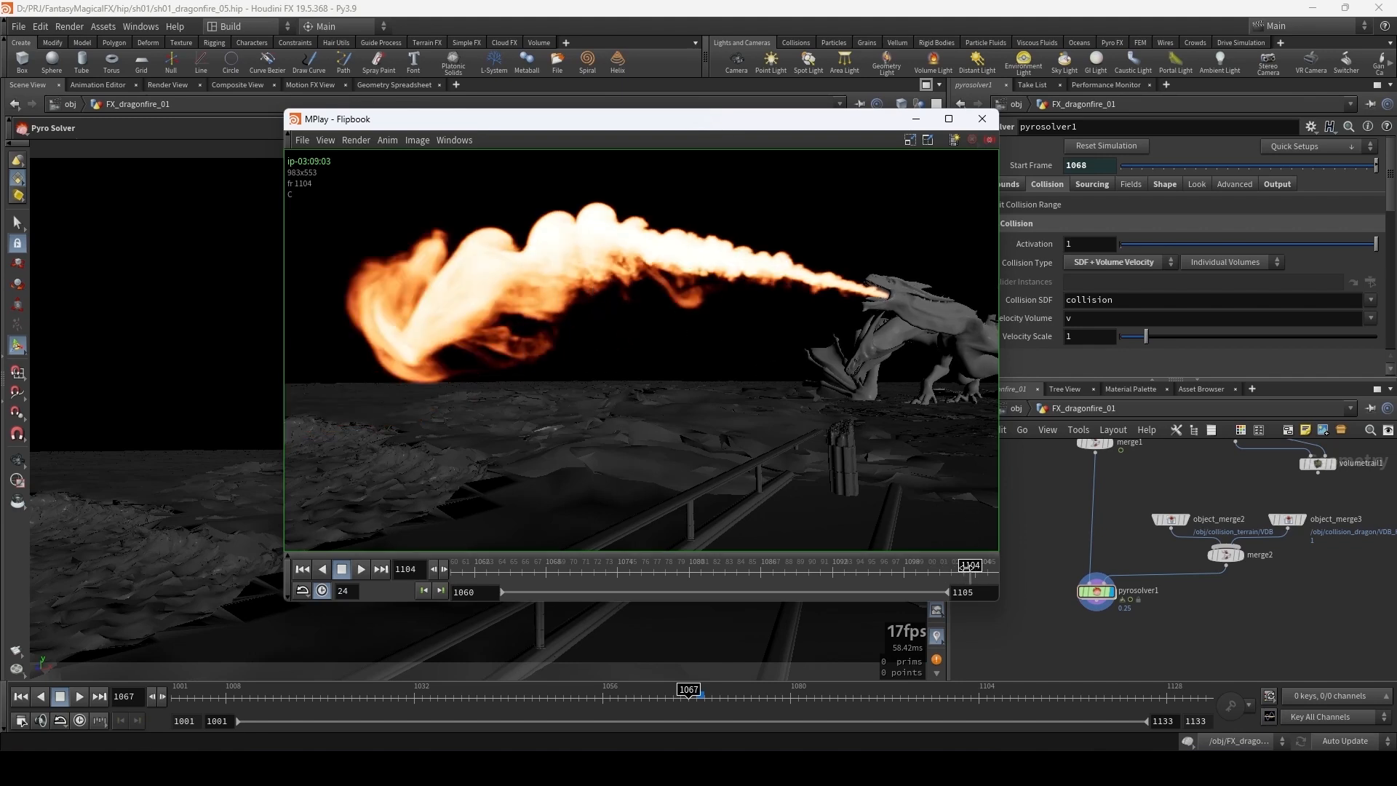
- Examine the fire's shape in the flipbook around frames 1100 to 1104 and check the Shape settings of pyrosolver1
drag(972, 572, 963, 572)
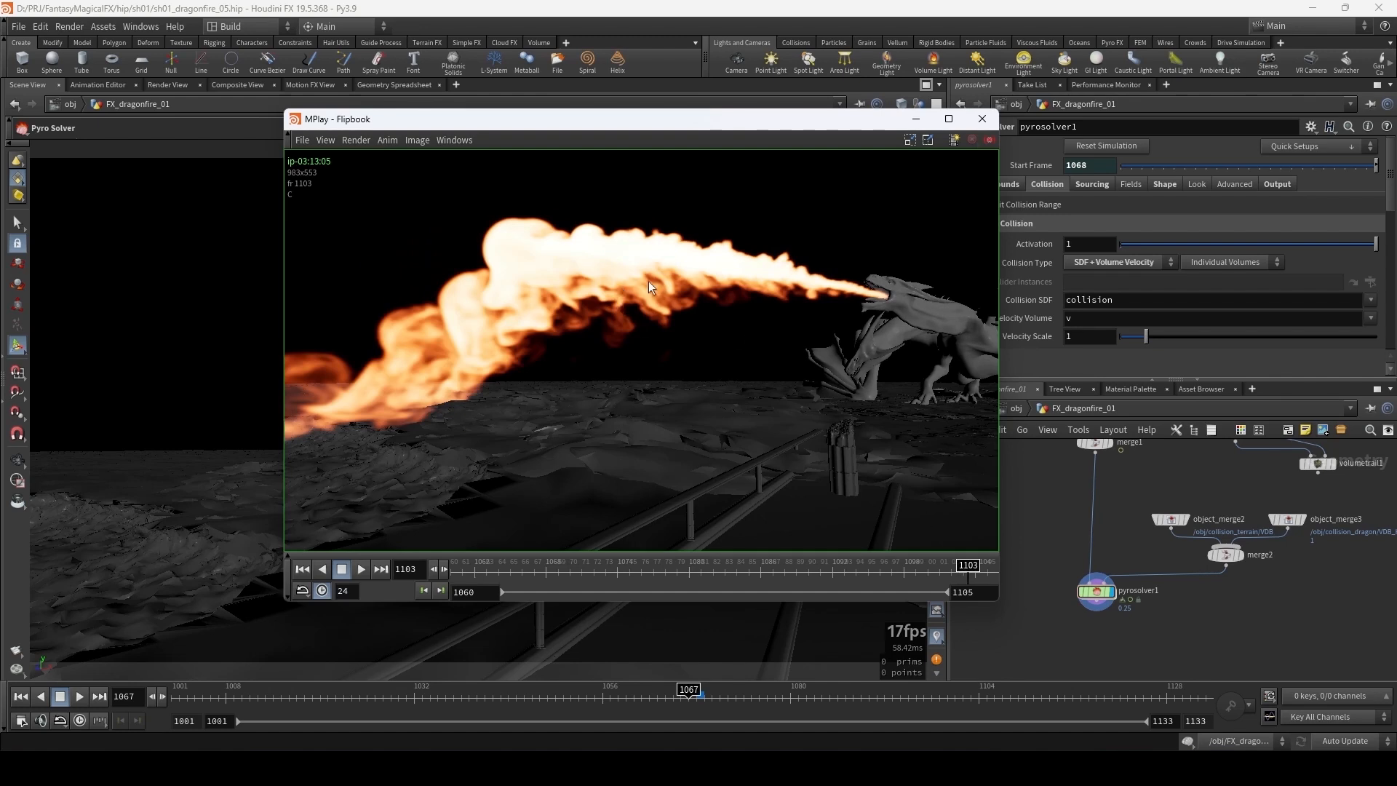
click(915, 121)
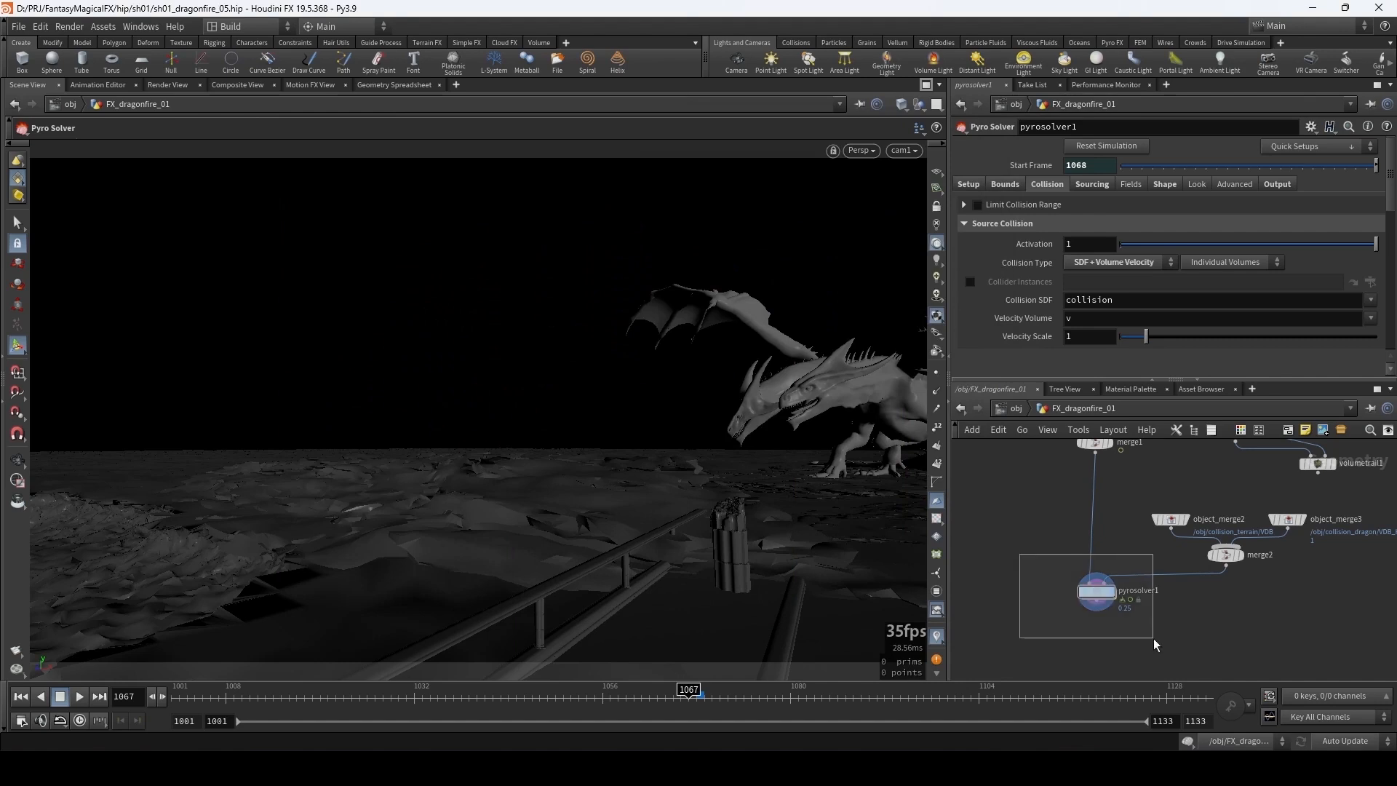
click(1164, 184)
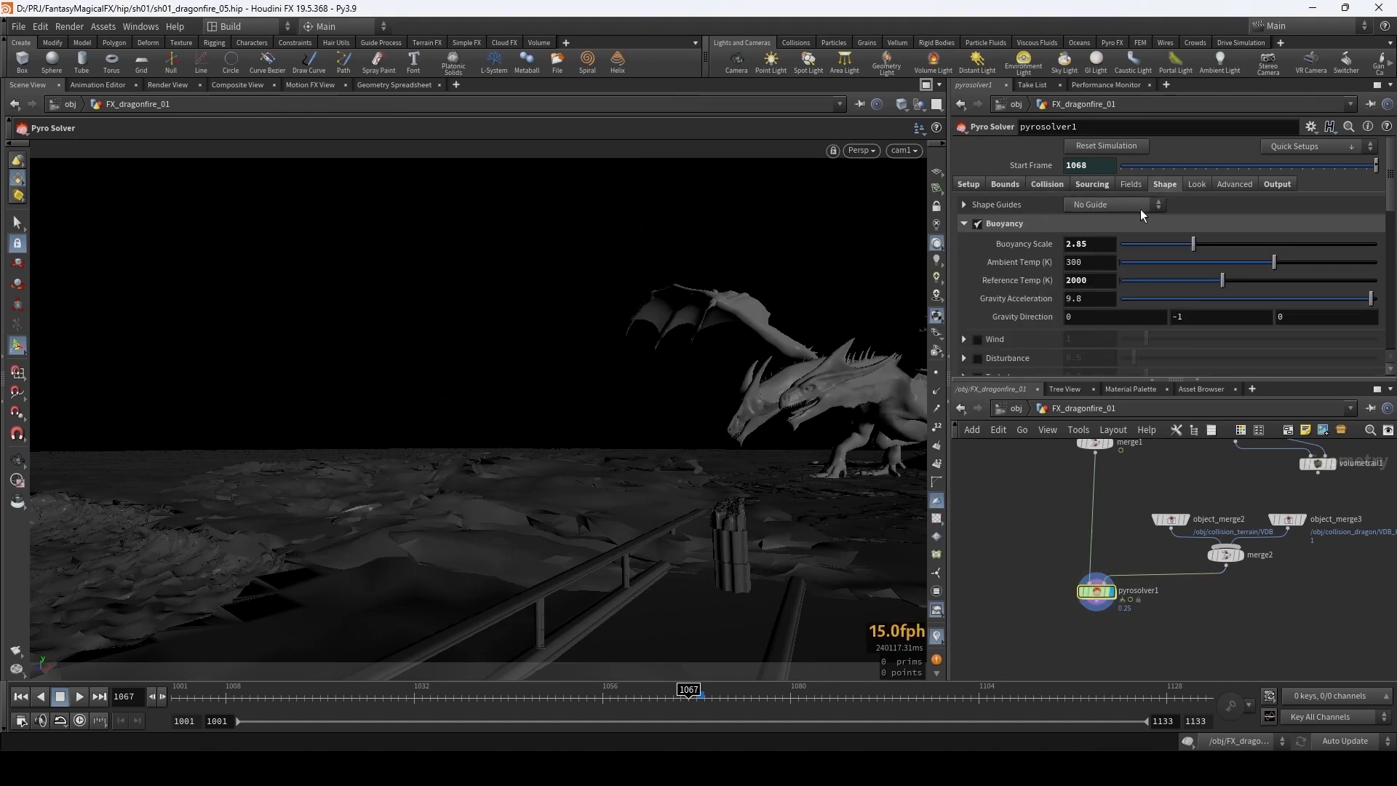
click(966, 223)
scroll(1002, 252, down, 2)
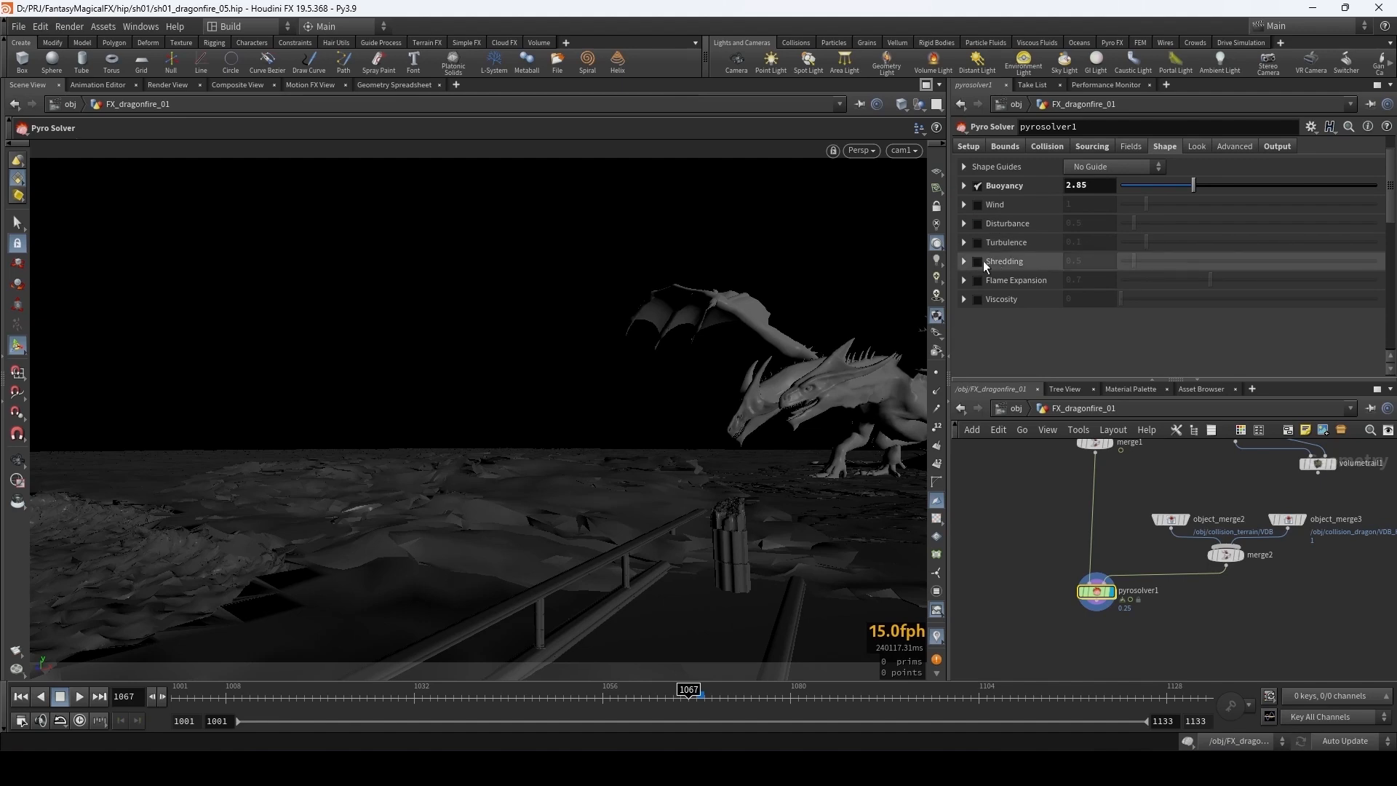
middle_drag(1026, 561, 1077, 536)
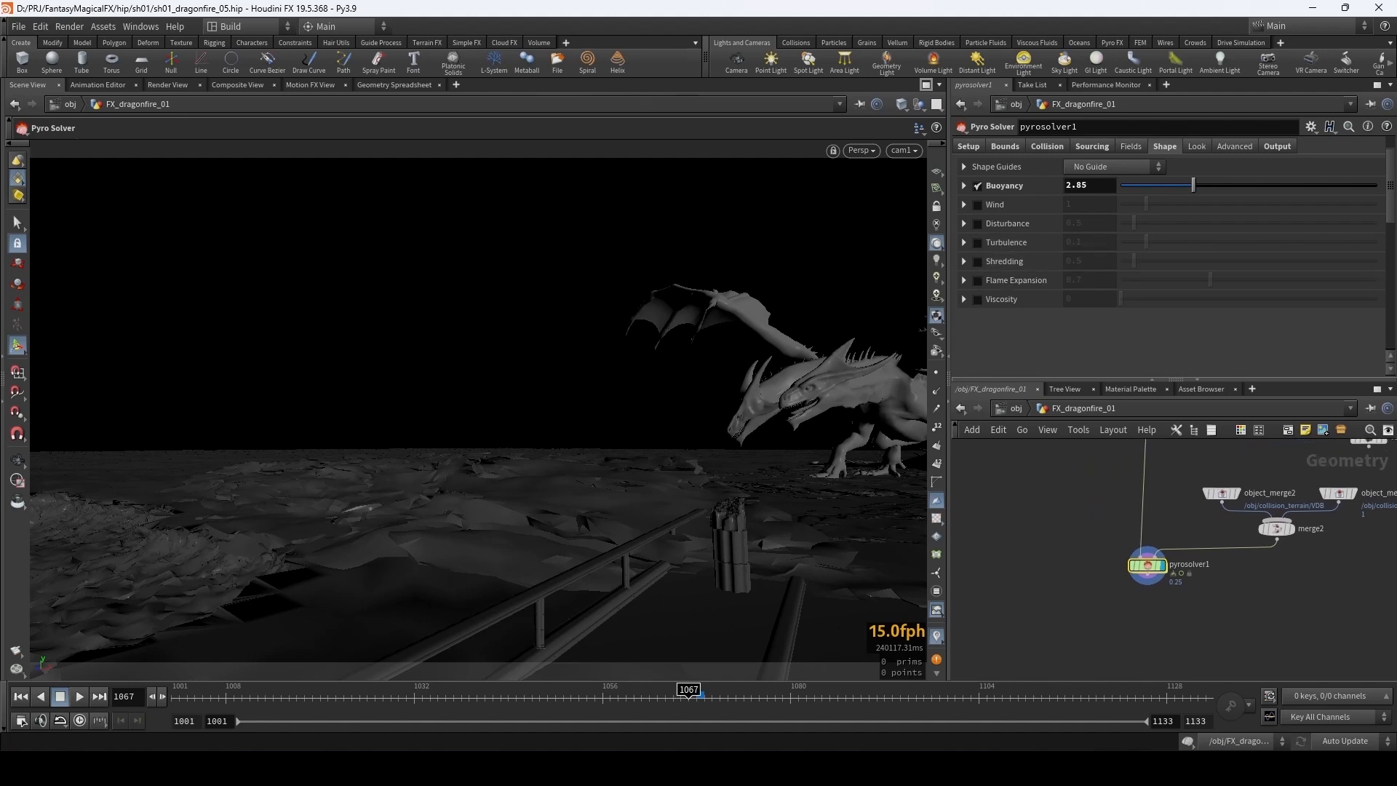
click(333, 768)
drag(962, 572, 923, 572)
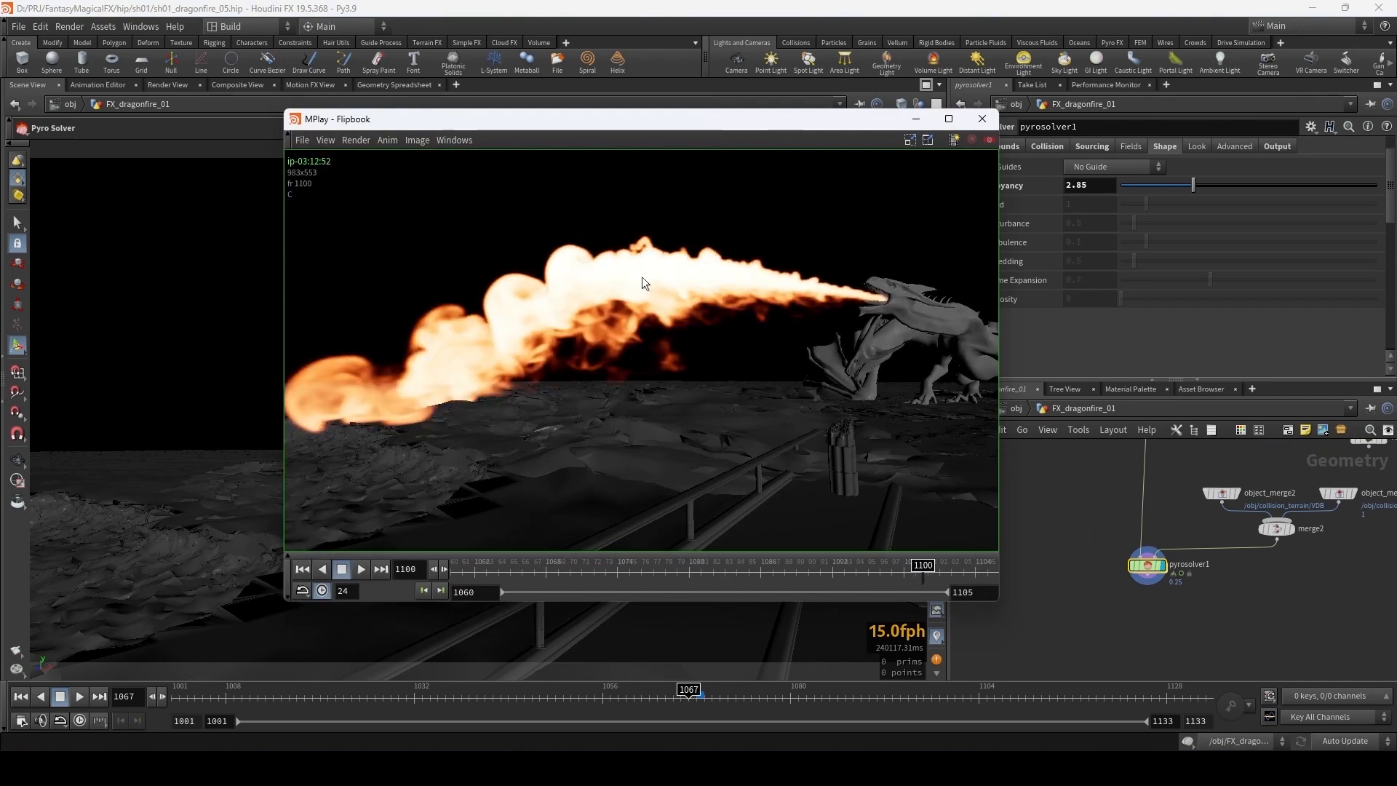
click(915, 120)
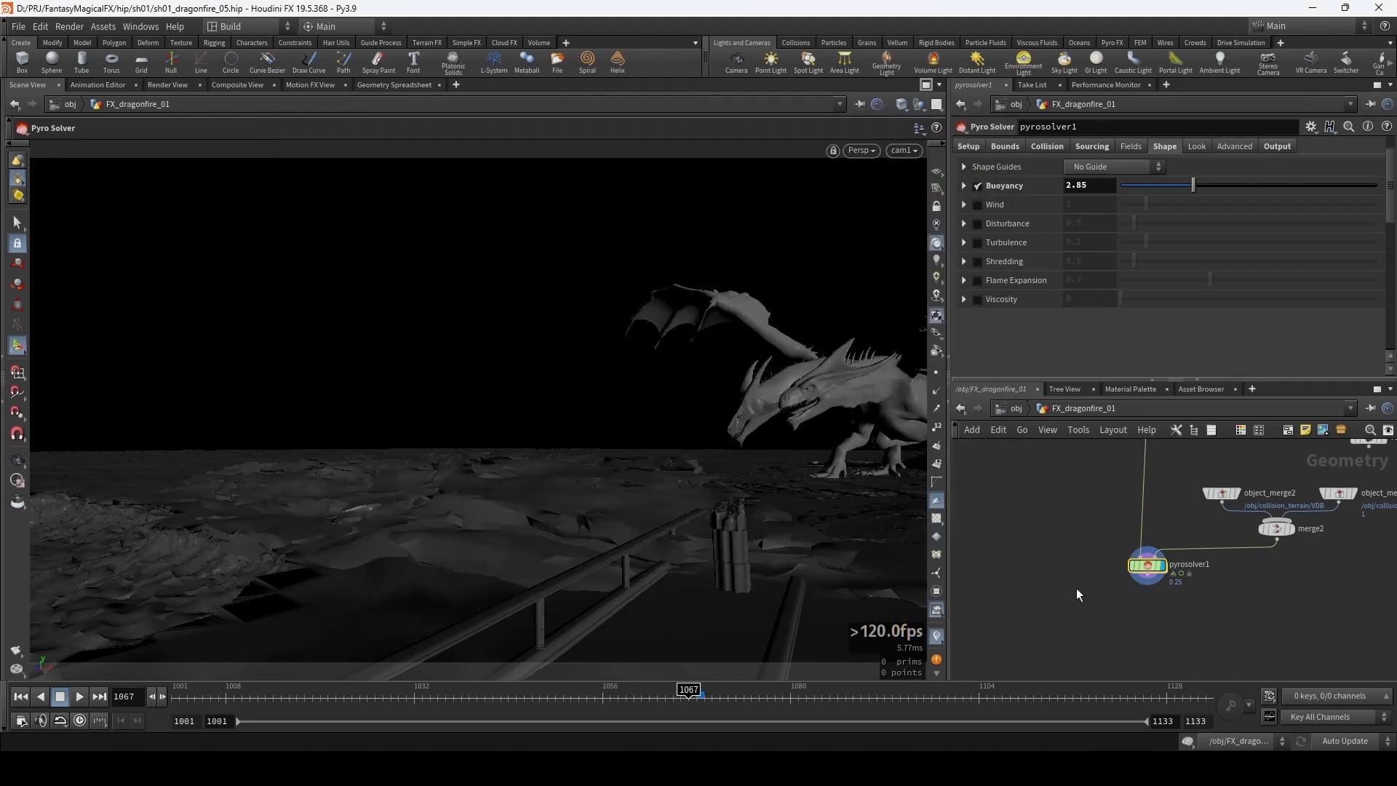
- Add a Pyro Configure Ground Explosion setup to the free space below pyrosolver1
middle_drag(1076, 588, 1157, 537)
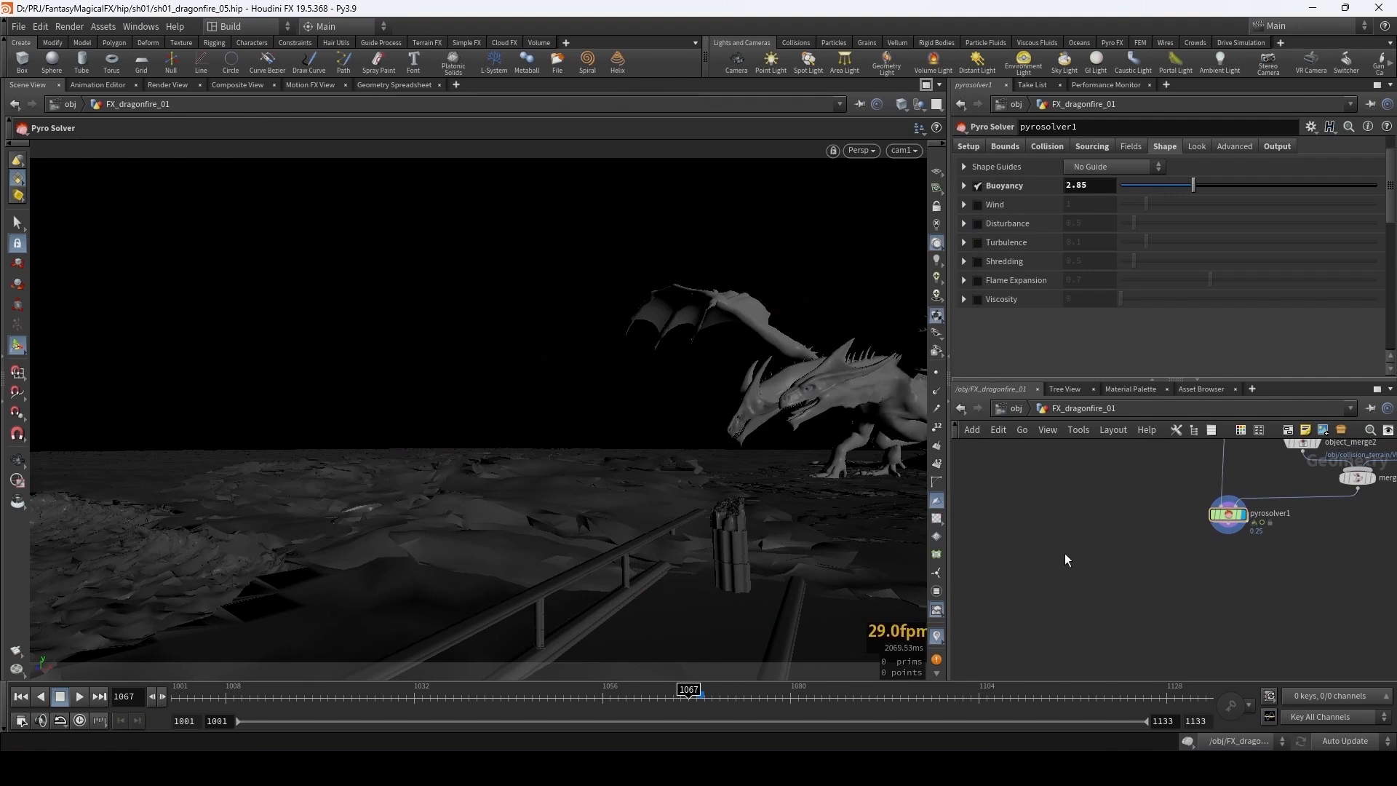
key(Tab)
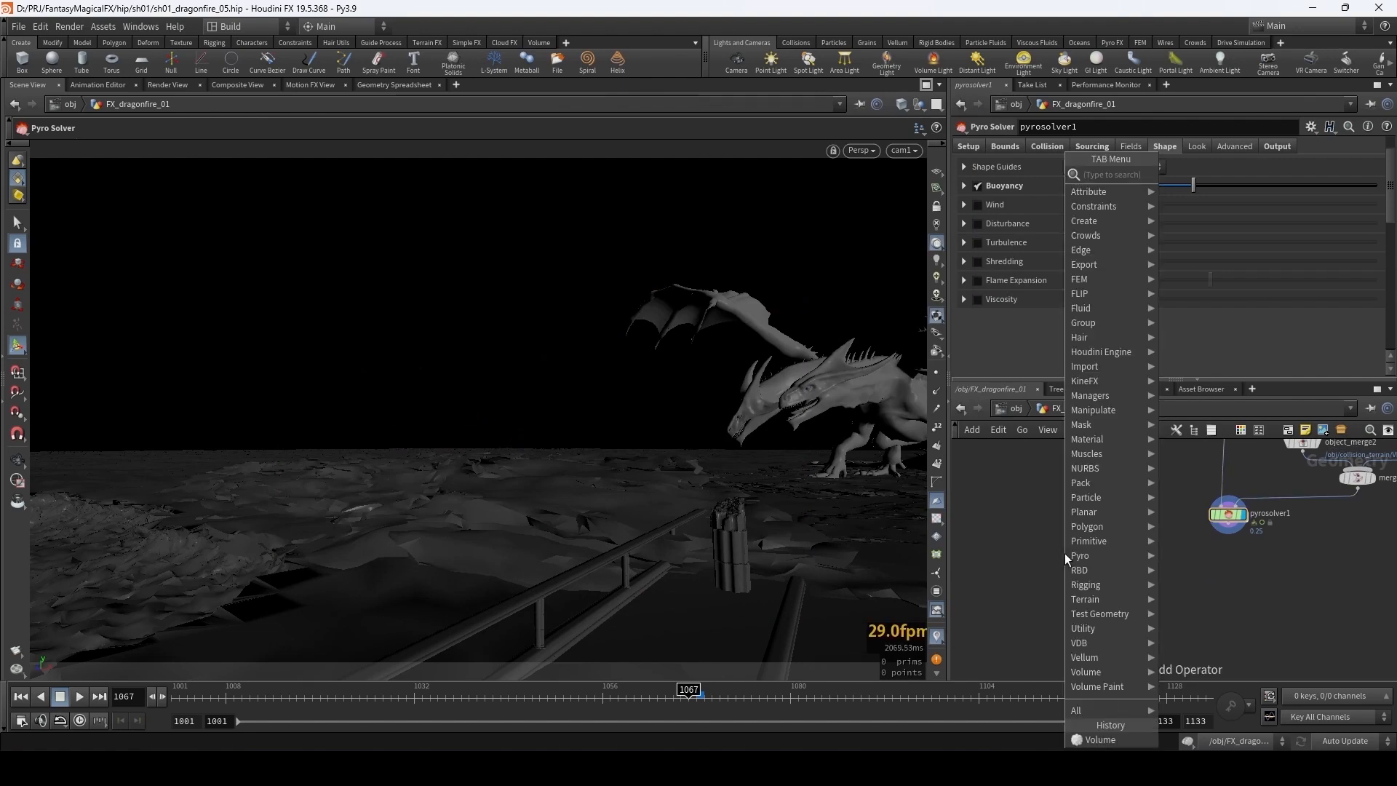
text(gr)
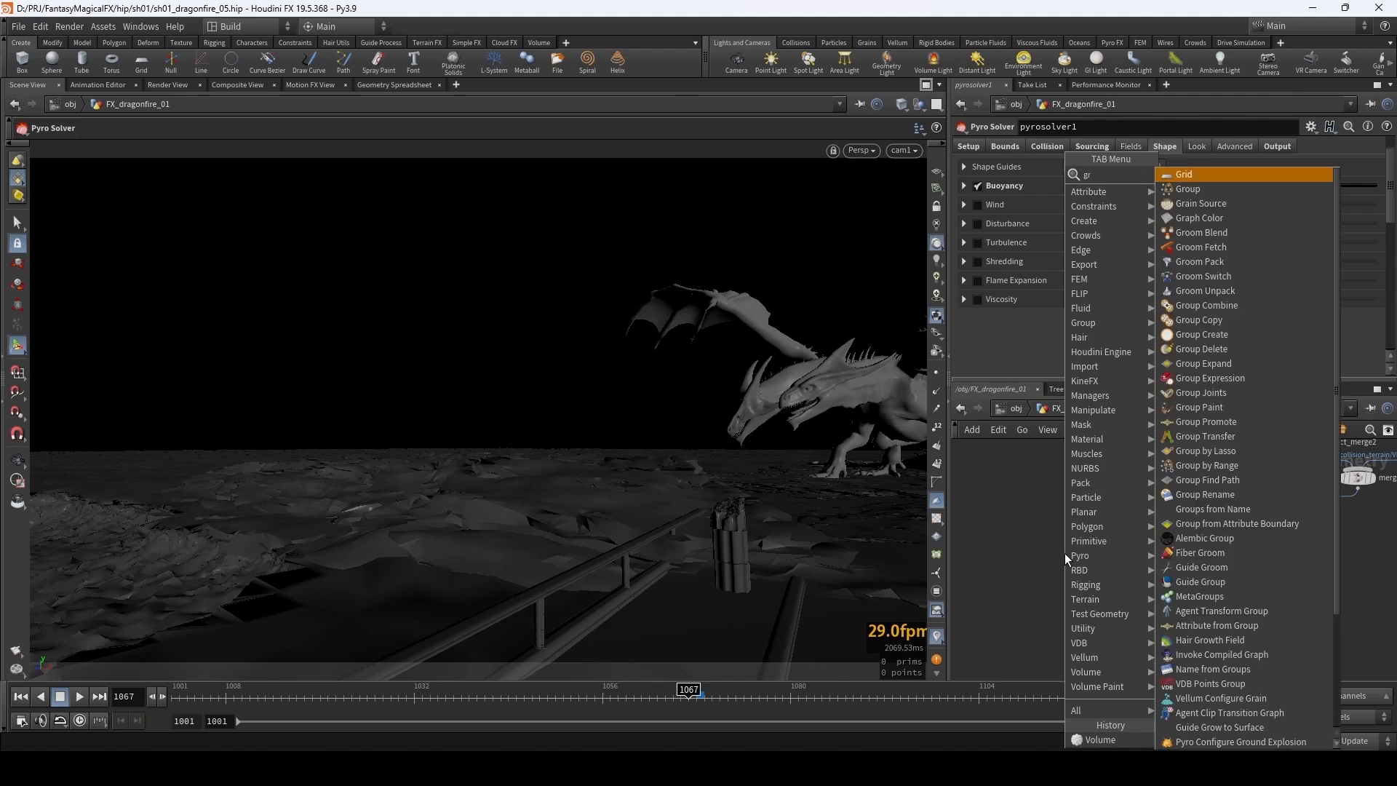
text(ouex)
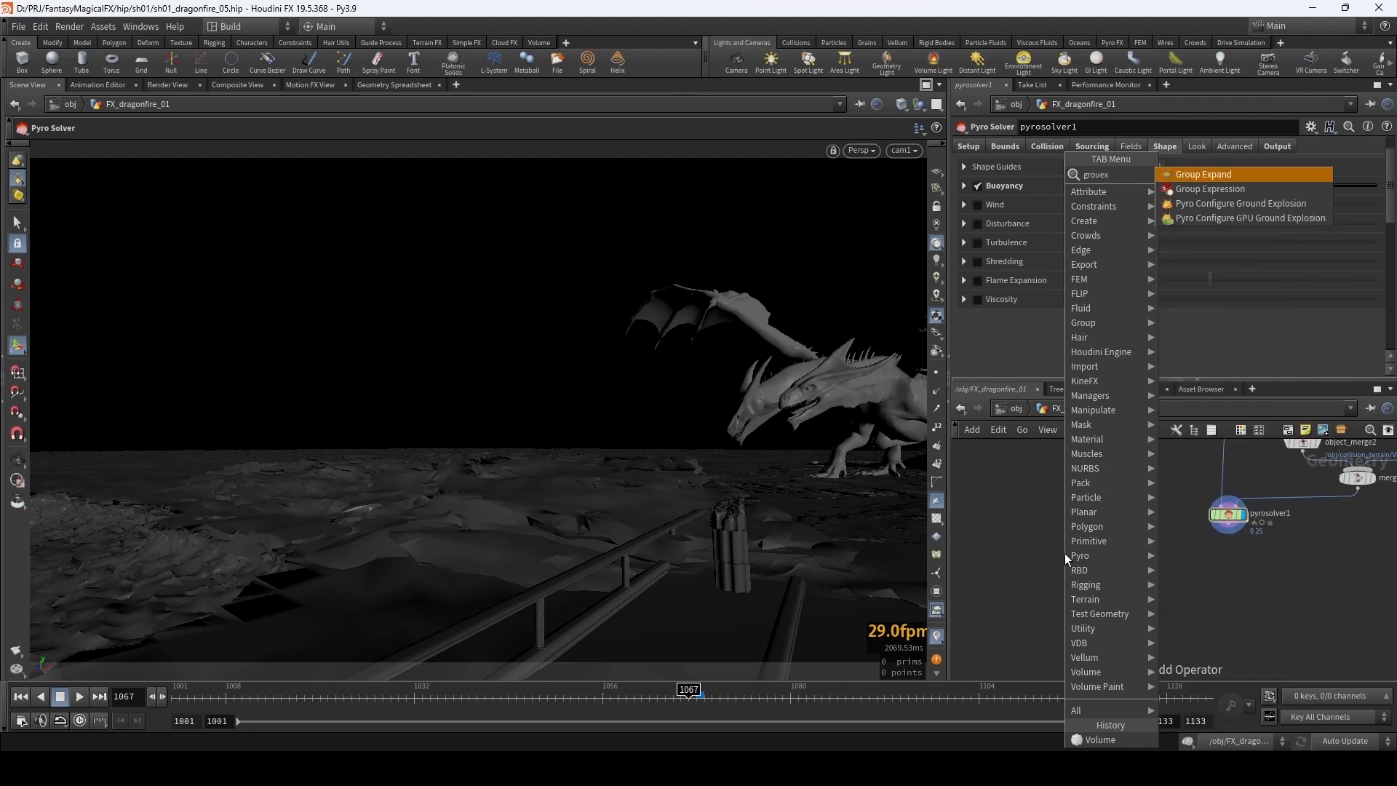
key(Down)
key(Down)
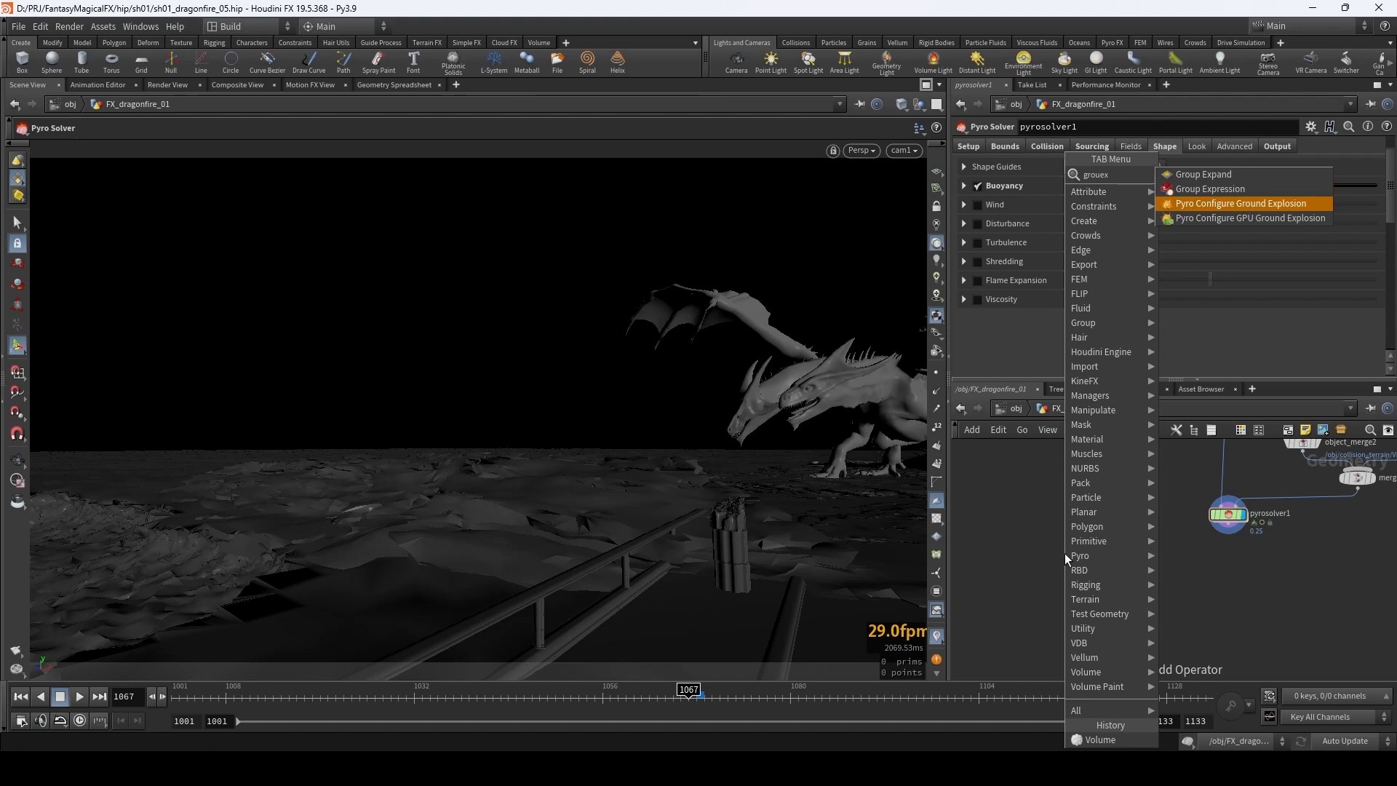
key(Return)
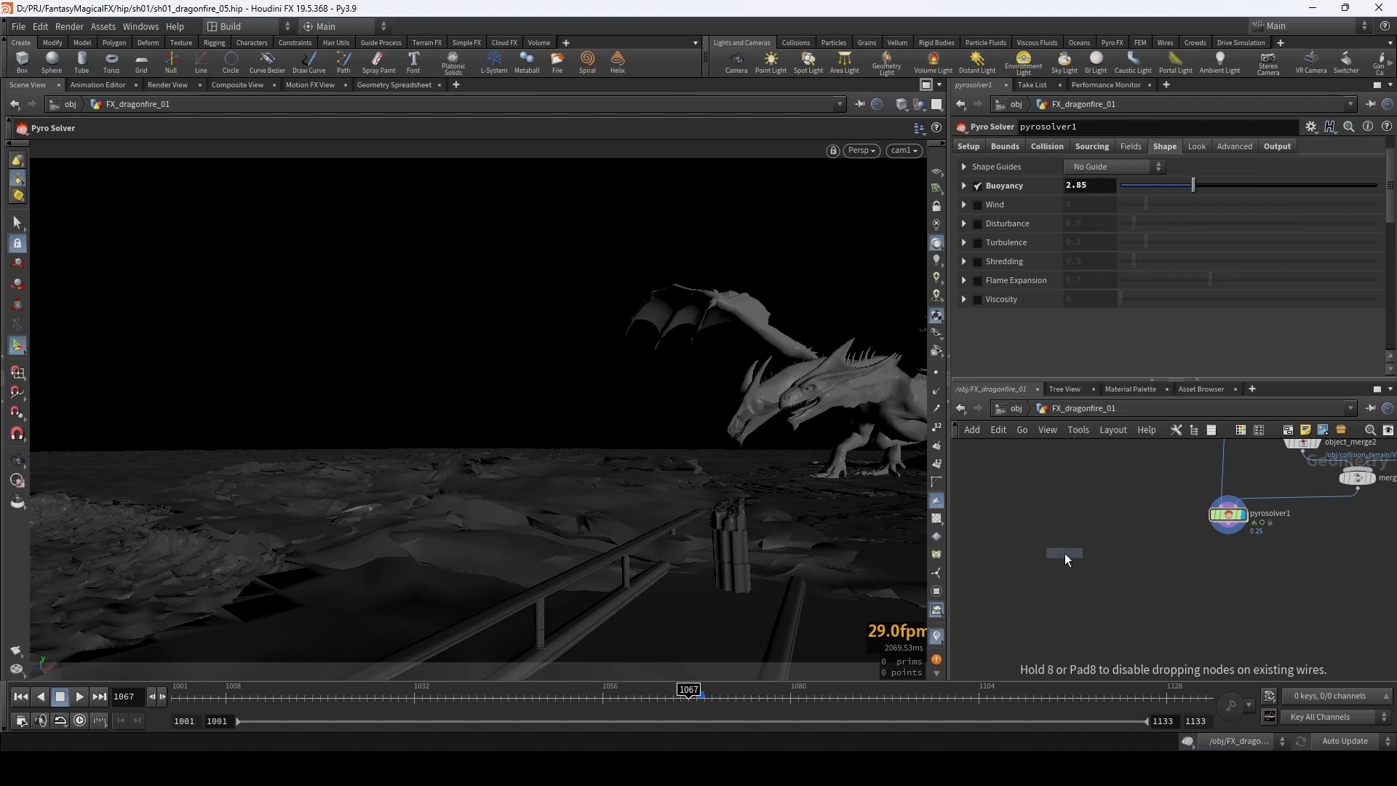
click(1065, 556)
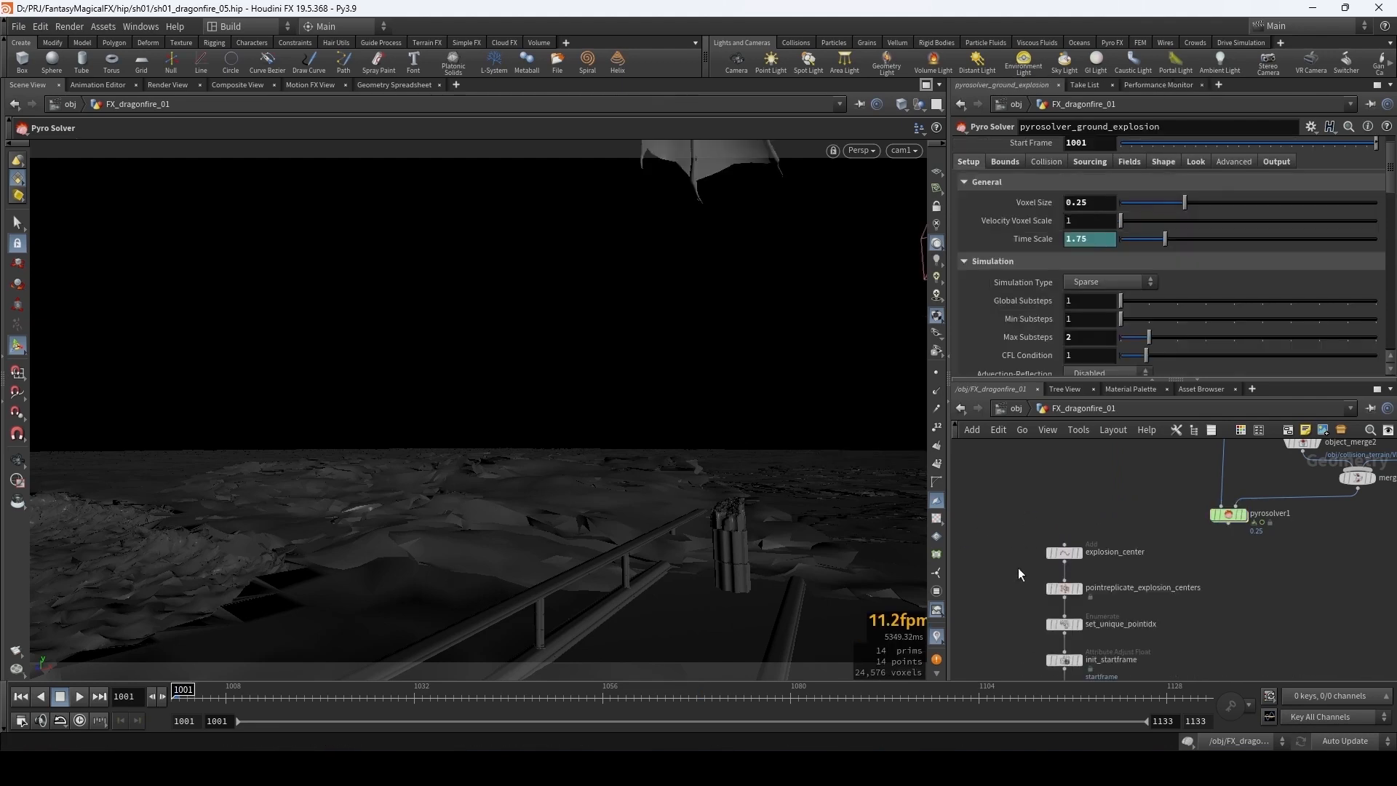
- Detach pyrolook_ground_explosion from the ground explosion network and set it apart from the other nodes
middle_drag(1193, 627, 1206, 492)
scroll(1193, 489, down, 3)
middle_click(1187, 588)
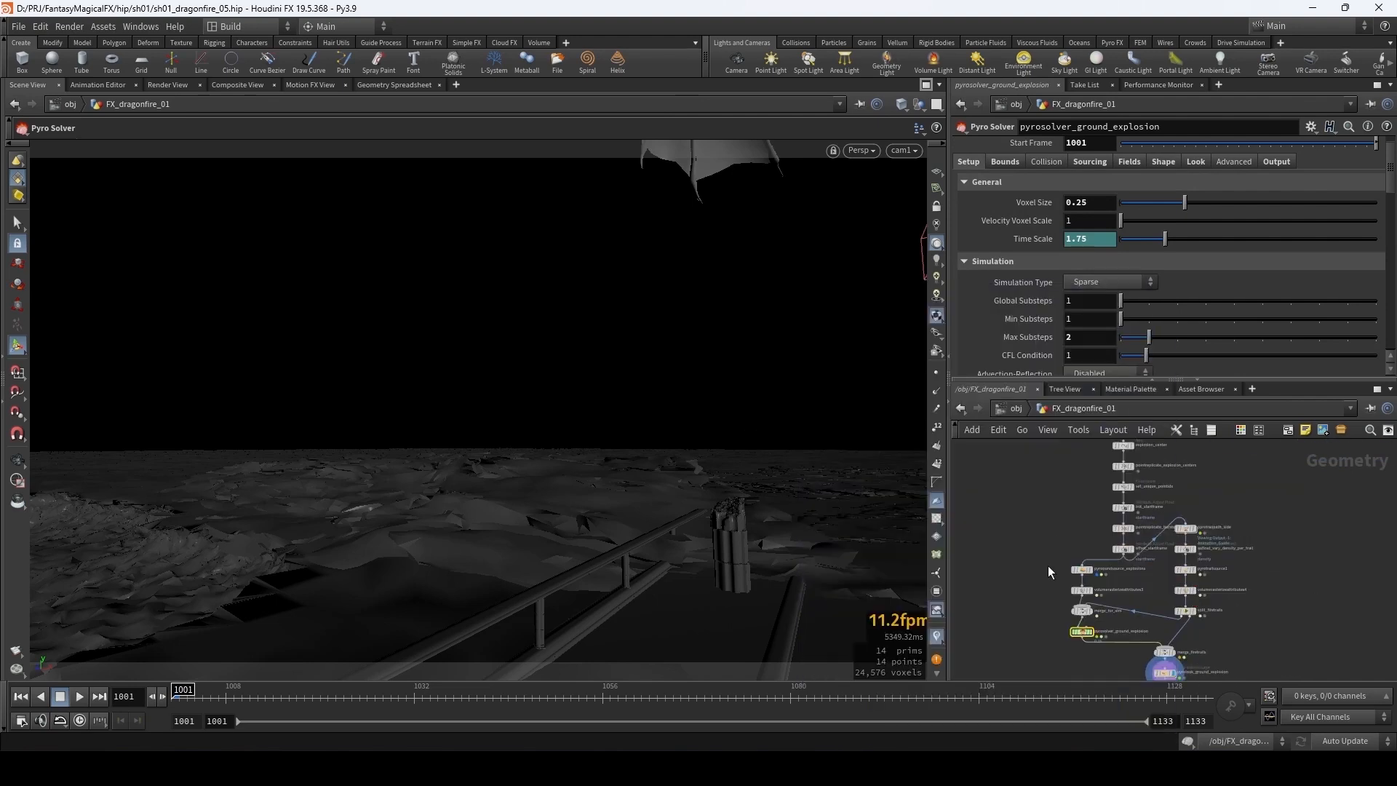
middle_drag(1096, 629, 1090, 581)
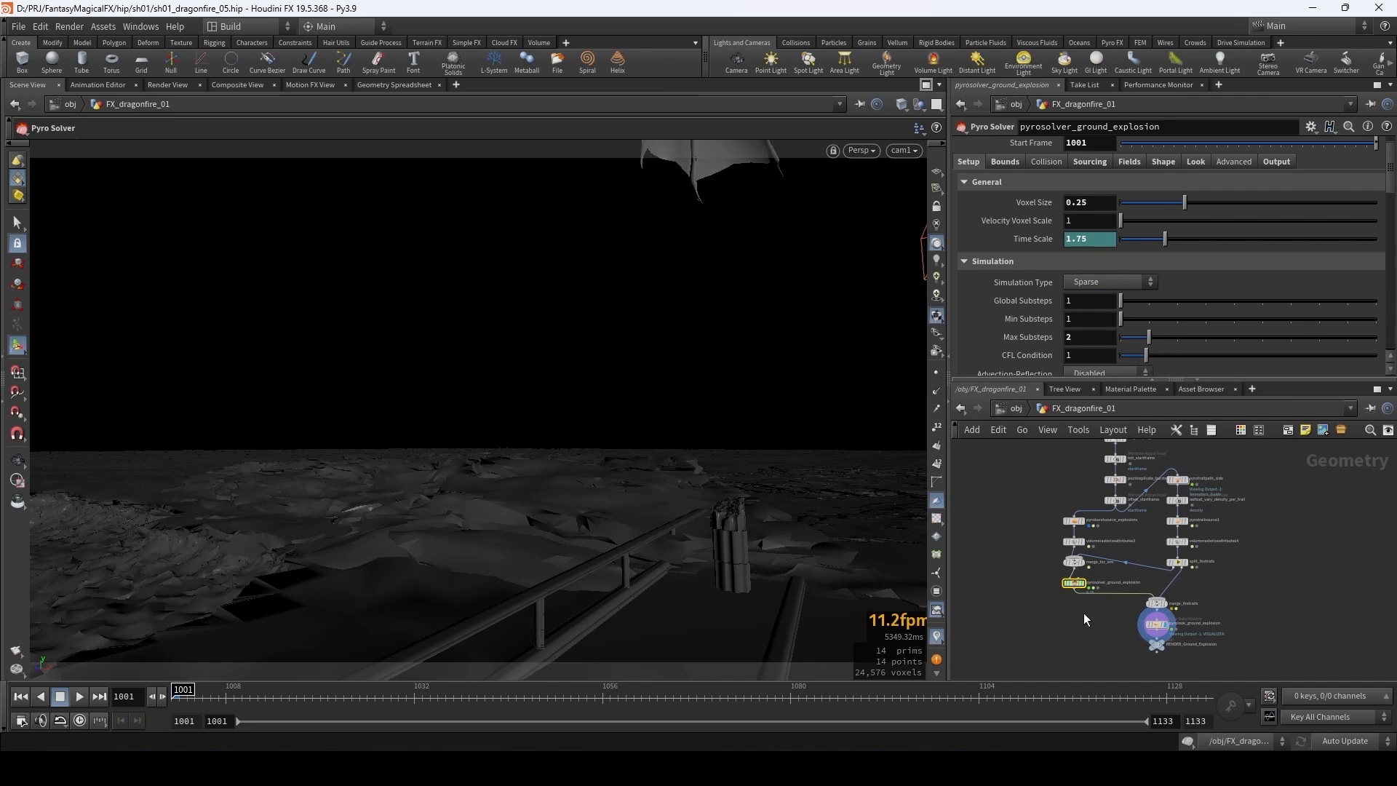
scroll(1084, 613, up, 1)
scroll(1091, 600, up, 1)
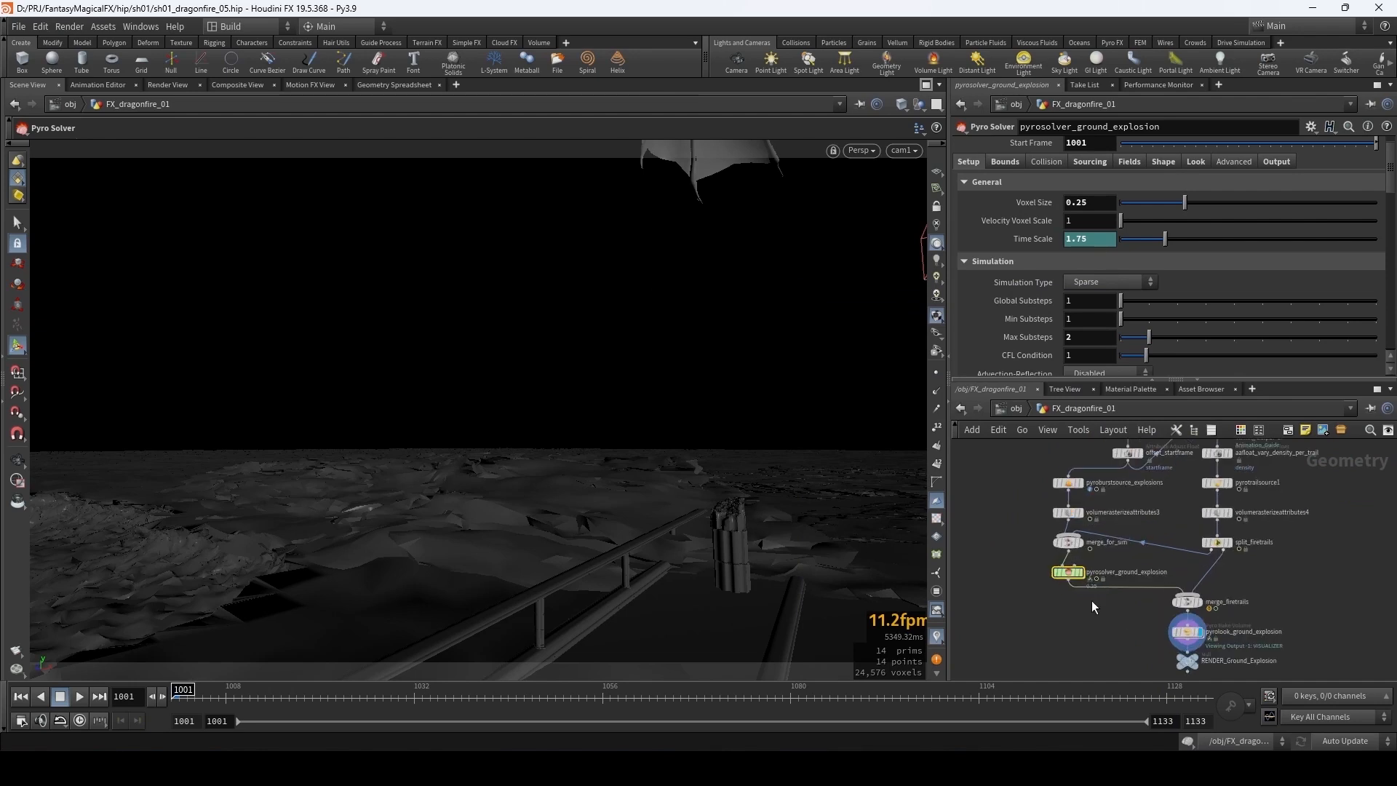
click(1186, 660)
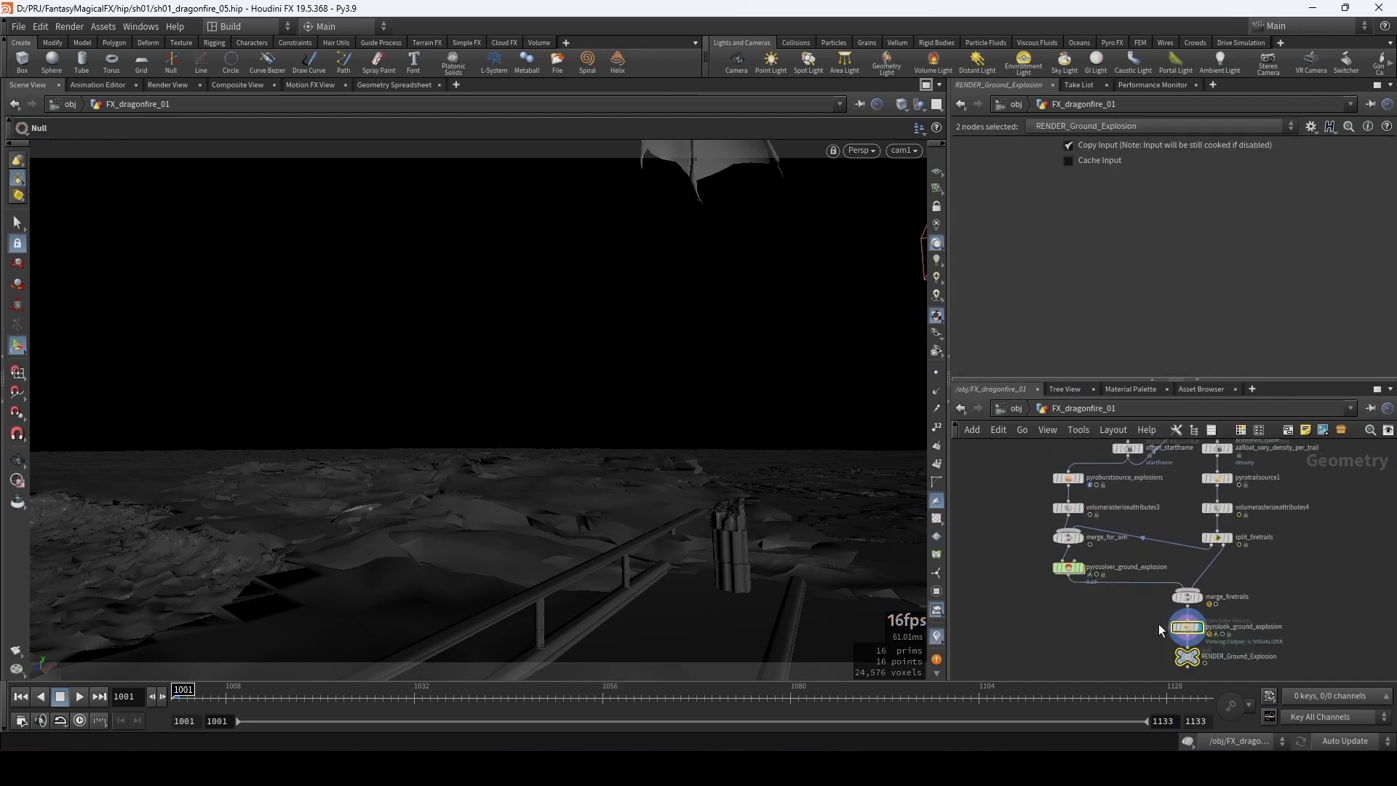
drag(1191, 633, 1017, 627)
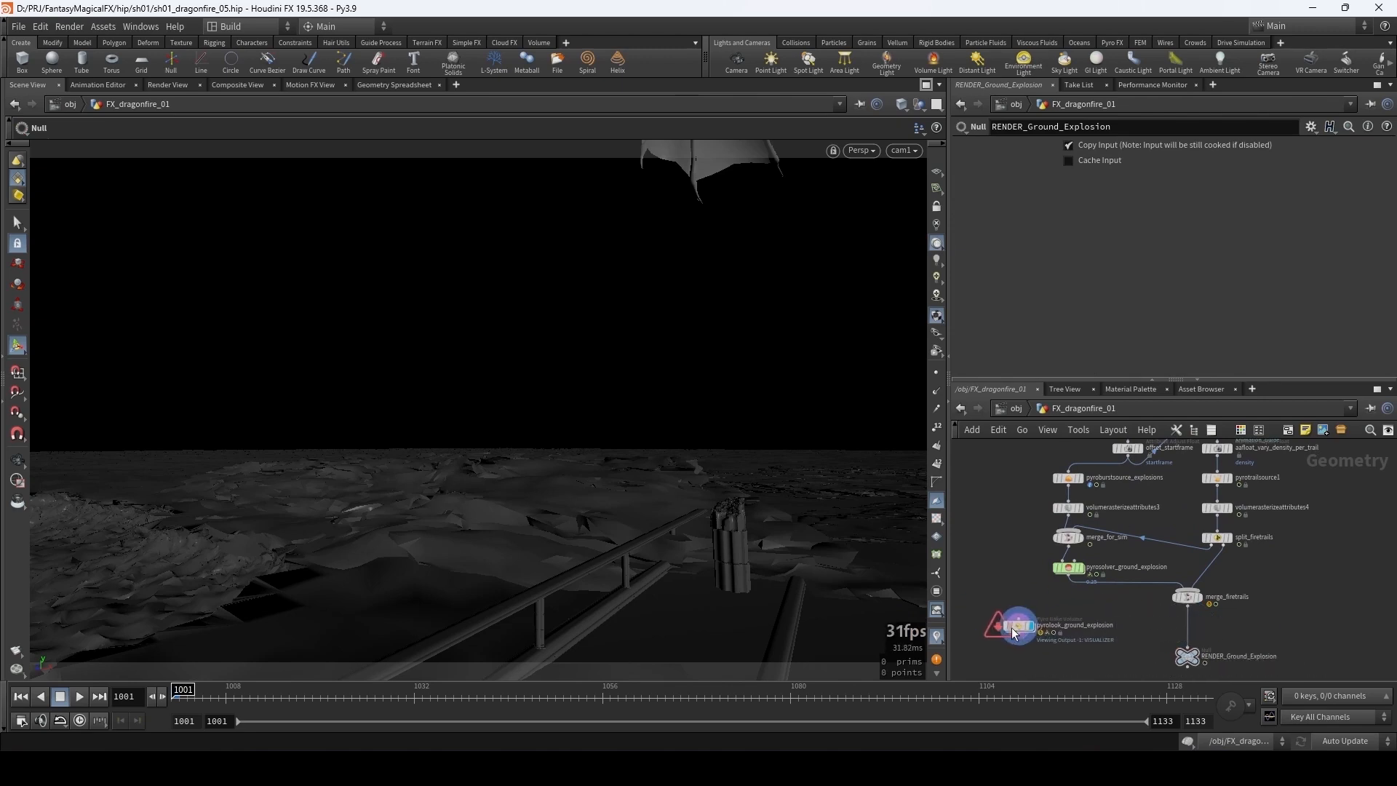
scroll(1016, 627, up, 2)
click(1008, 619)
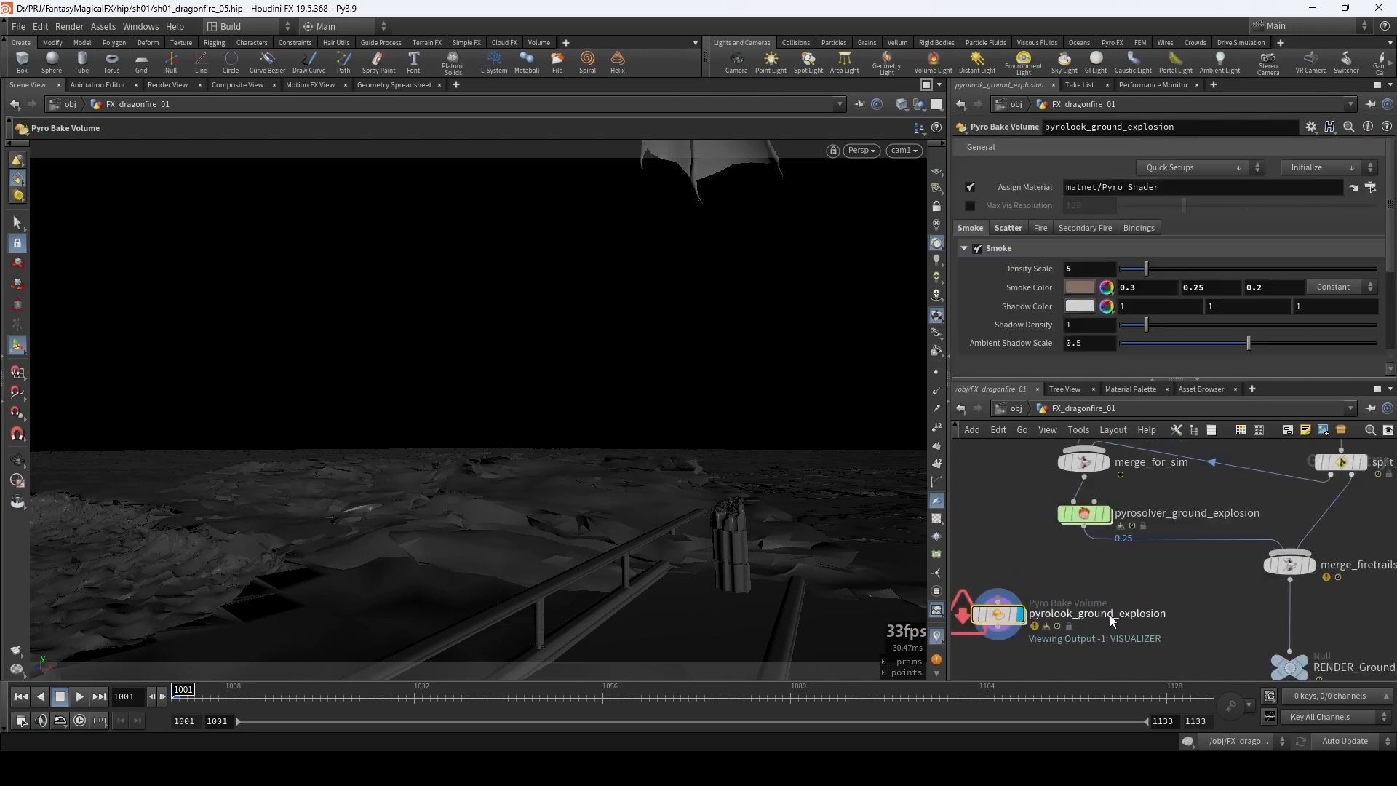
scroll(1051, 568, down, 5)
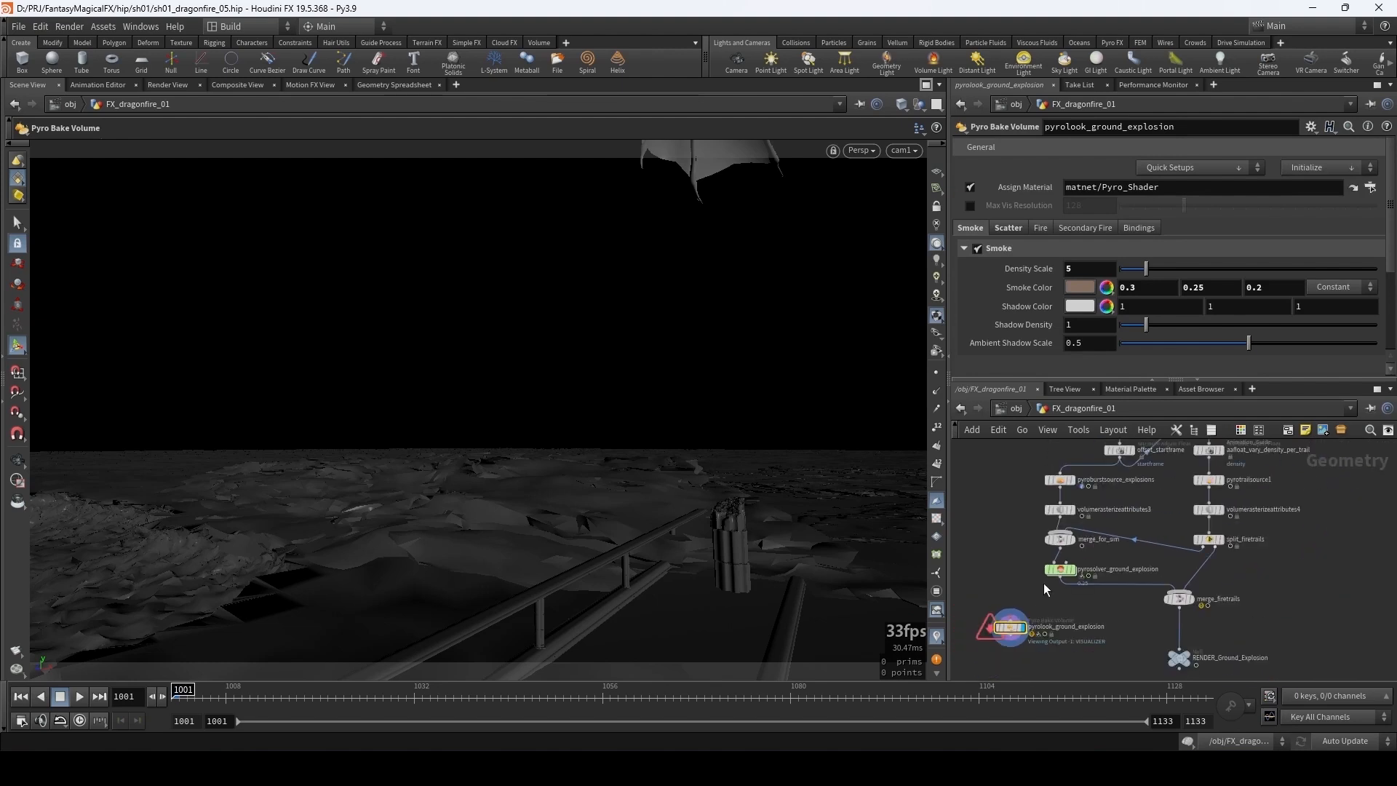
mouse_move(1033, 605)
drag(1033, 605, 1196, 522)
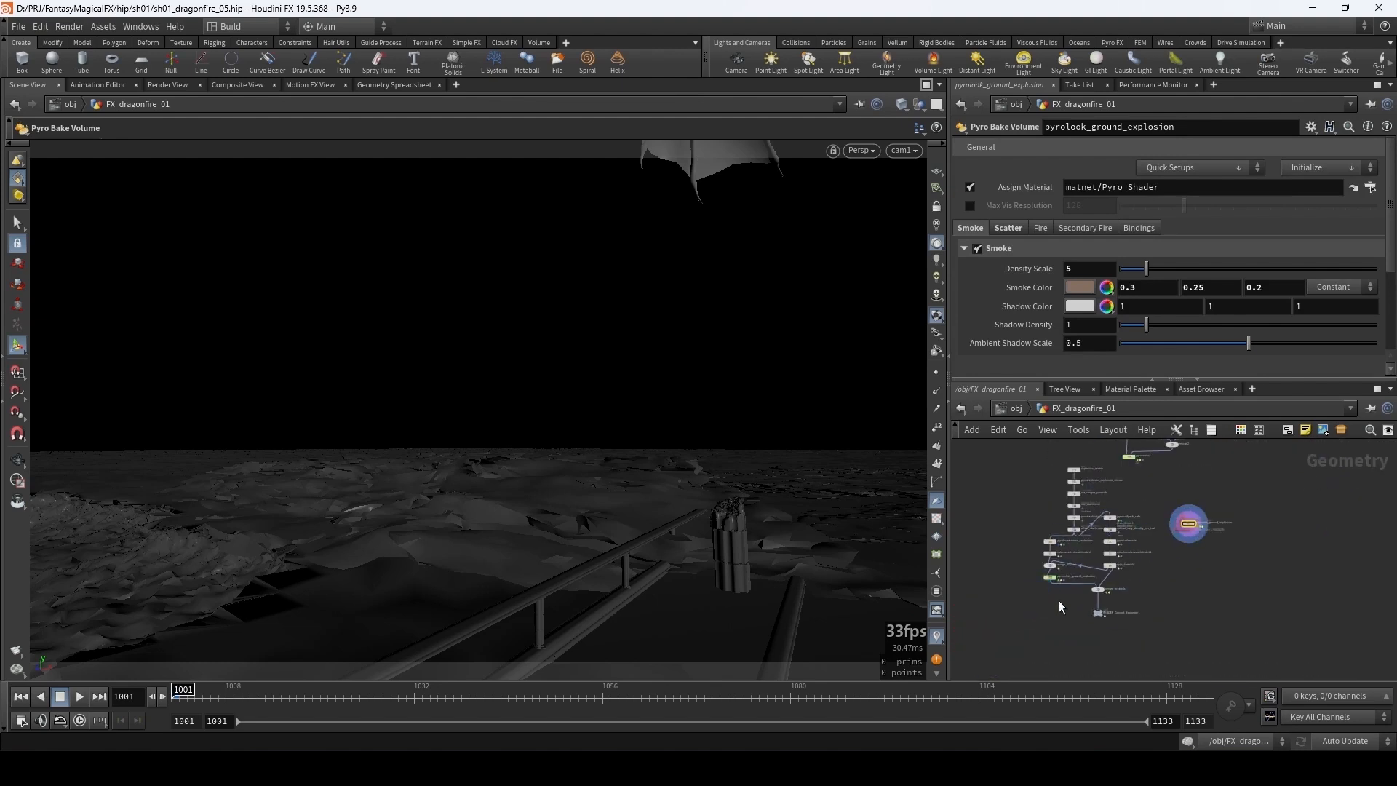
- Detach pyrosolver_ground_explosion from its network and place it near the separated pyrolook node
scroll(1047, 588, up, 3)
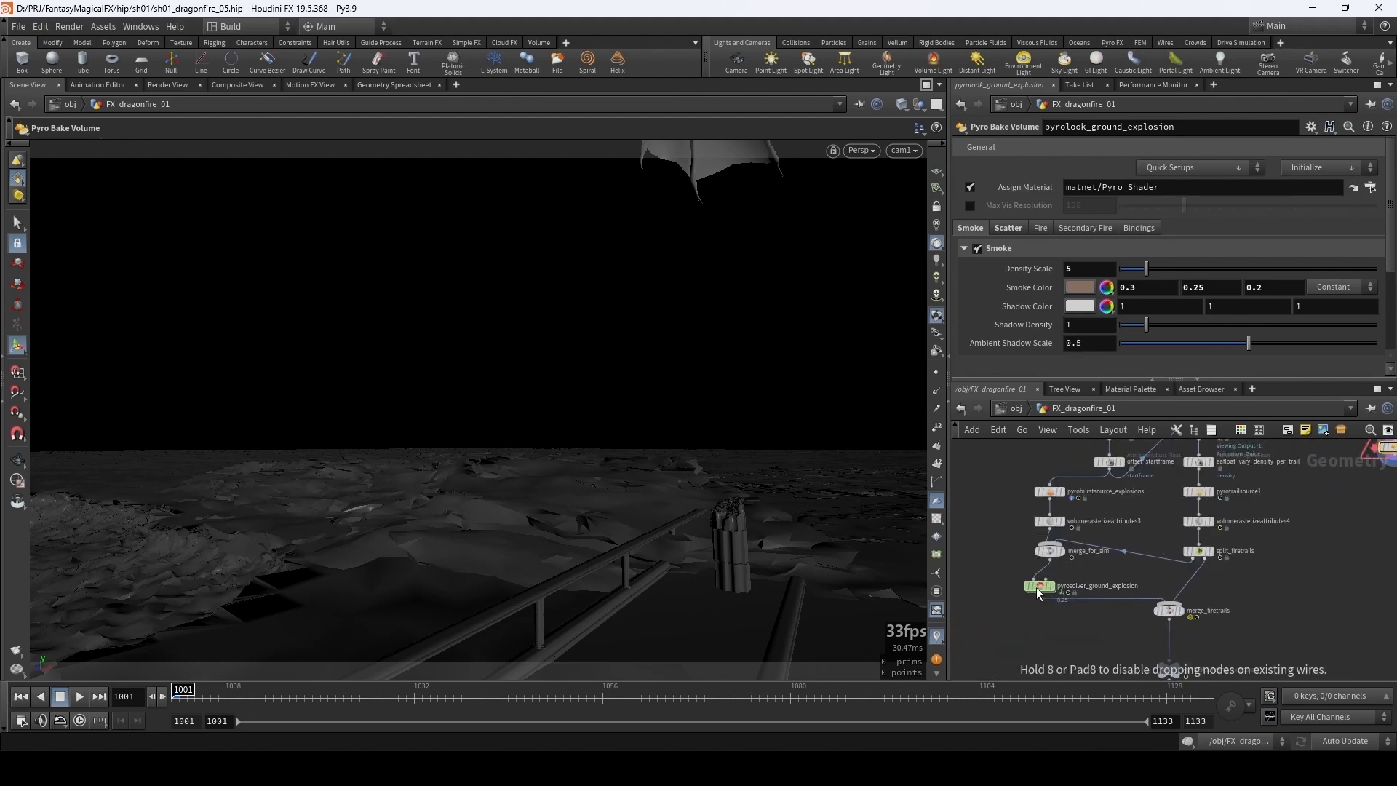
scroll(1059, 605, down, 2)
click(1066, 586)
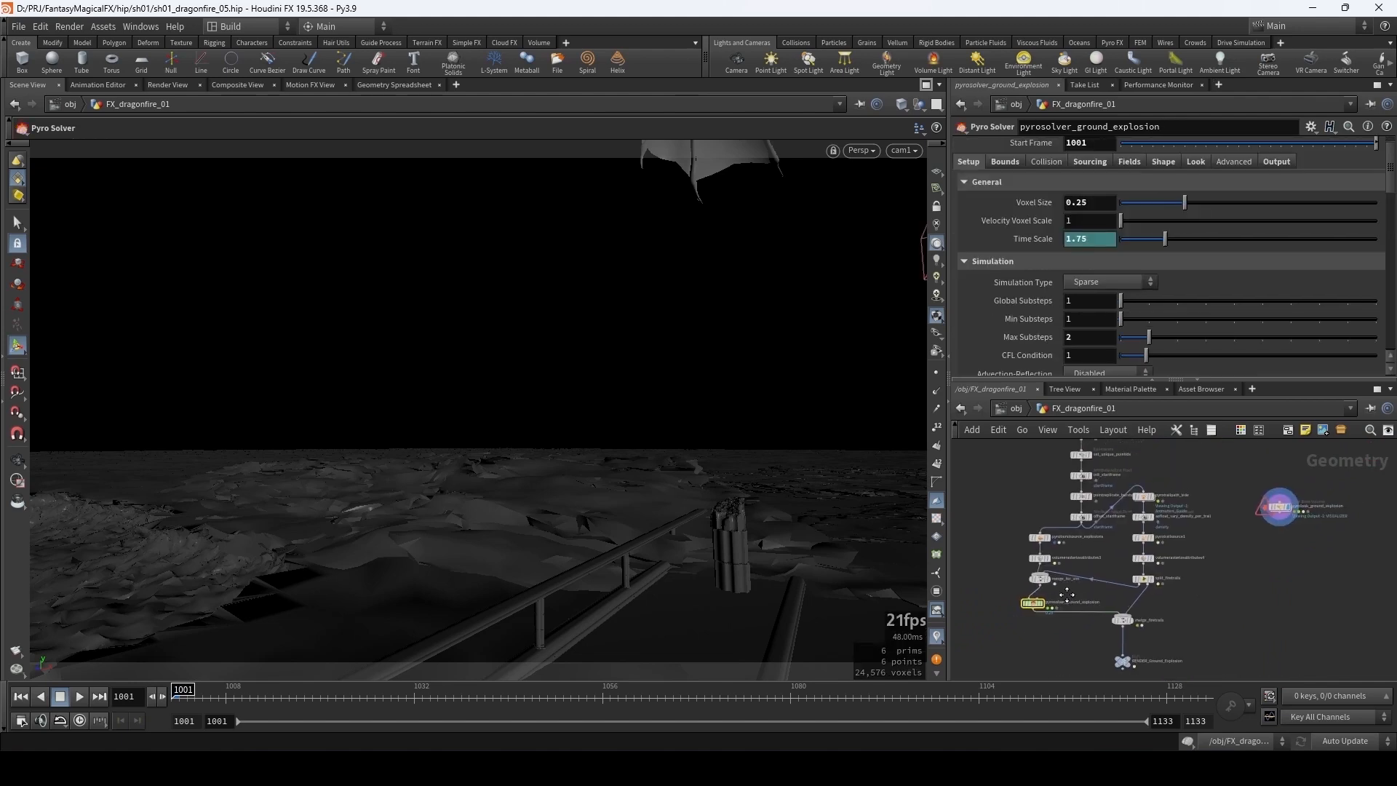
scroll(1048, 597, down, 2)
drag(1042, 604, 1174, 494)
- Delete the remaining ground explosion nodes, keeping only the separated pyrosolver and pyrolook nodes
scroll(1129, 522, up, 3)
scroll(1137, 544, down, 3)
scroll(1105, 524, down, 2)
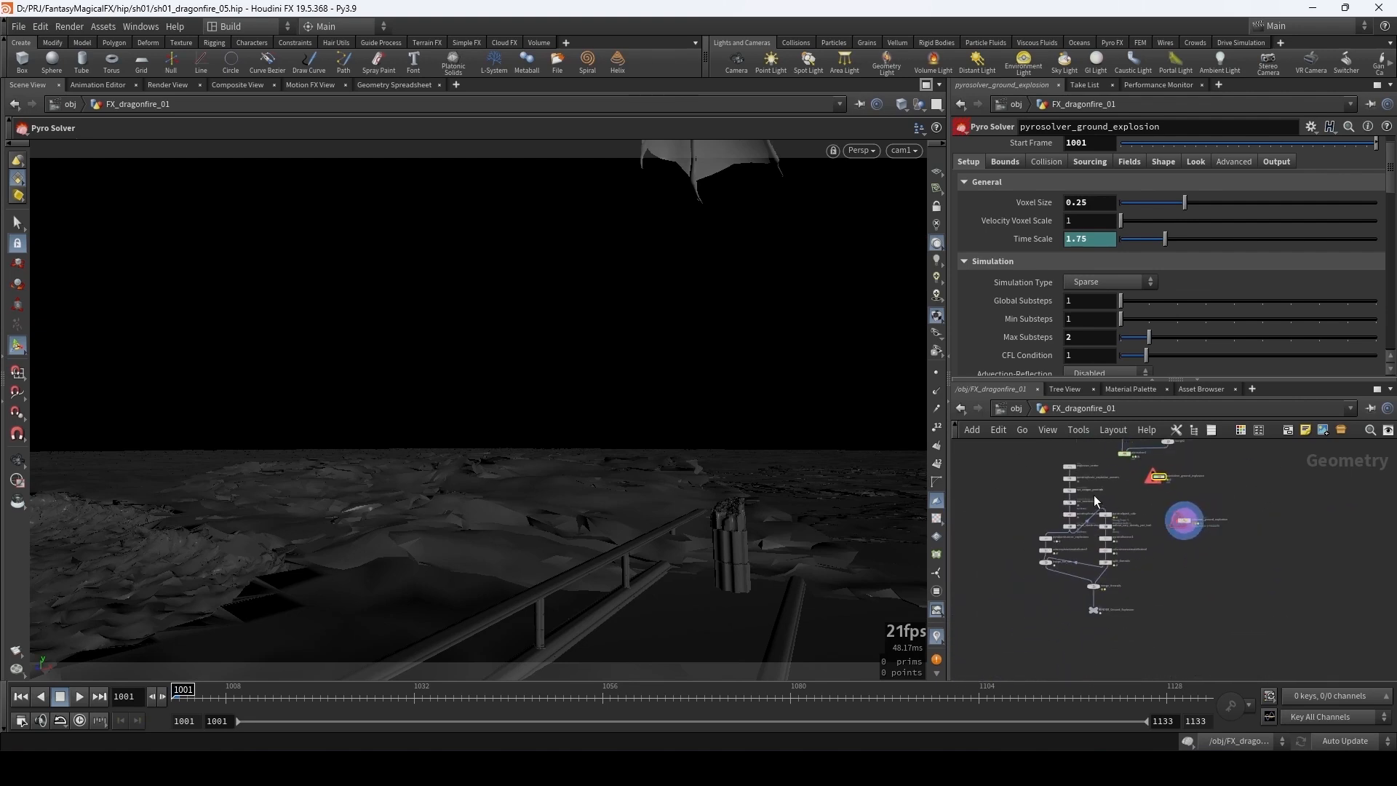
drag(1031, 466, 1106, 640)
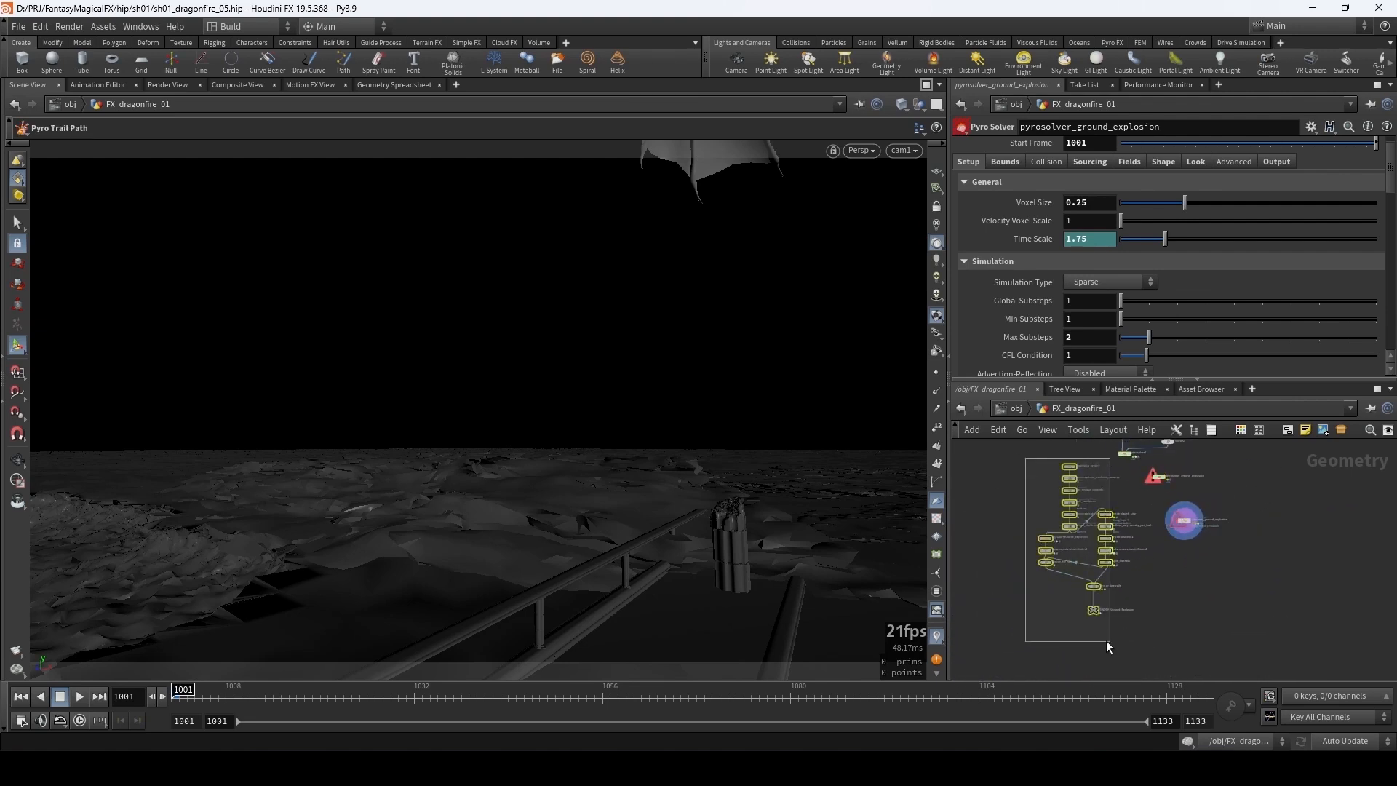
key(Delete)
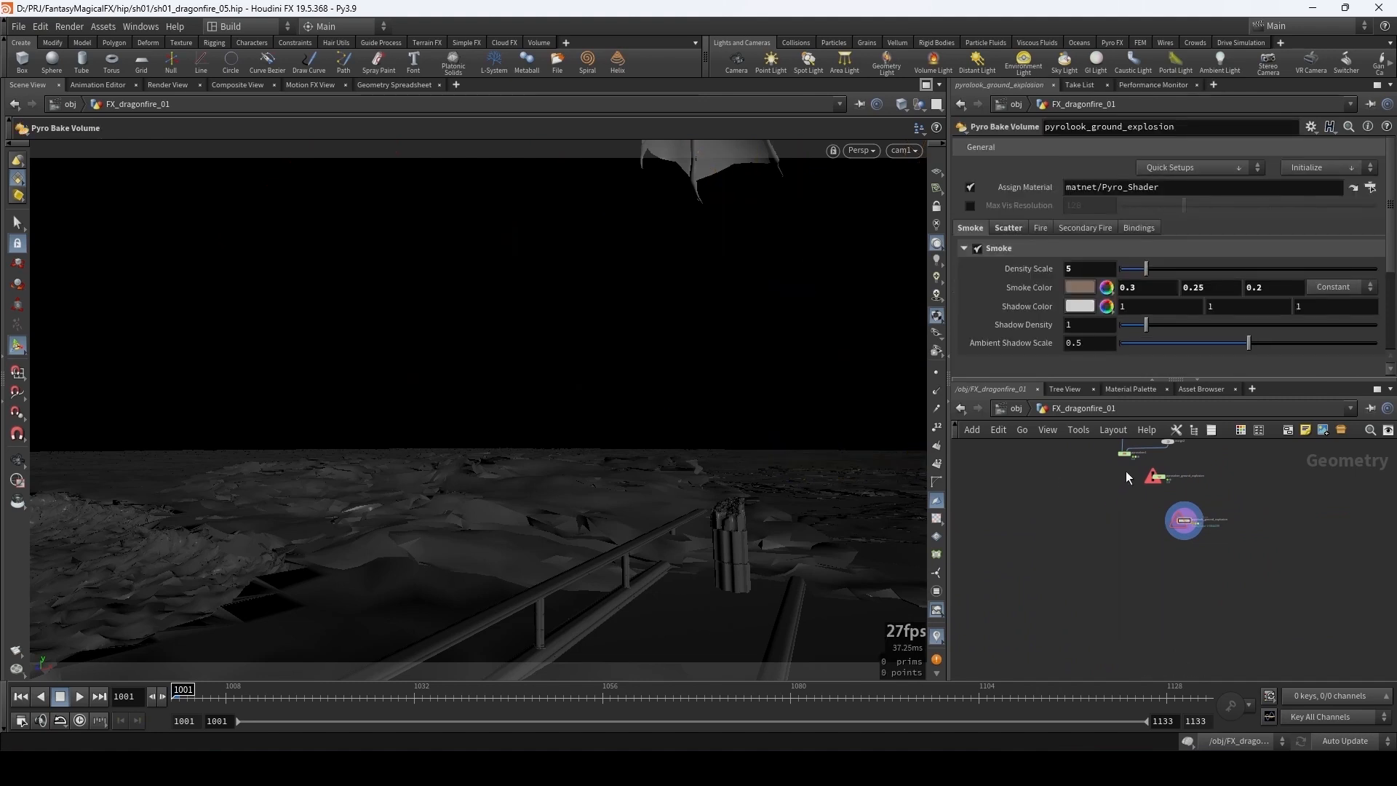
- Move pyrosolver_ground_explosion beside pyrosolver1 and place pyrolook_ground_explosion beneath it
middle_drag(1125, 470, 1092, 582)
scroll(1092, 582, up, 3)
drag(1142, 600, 990, 552)
click(988, 556)
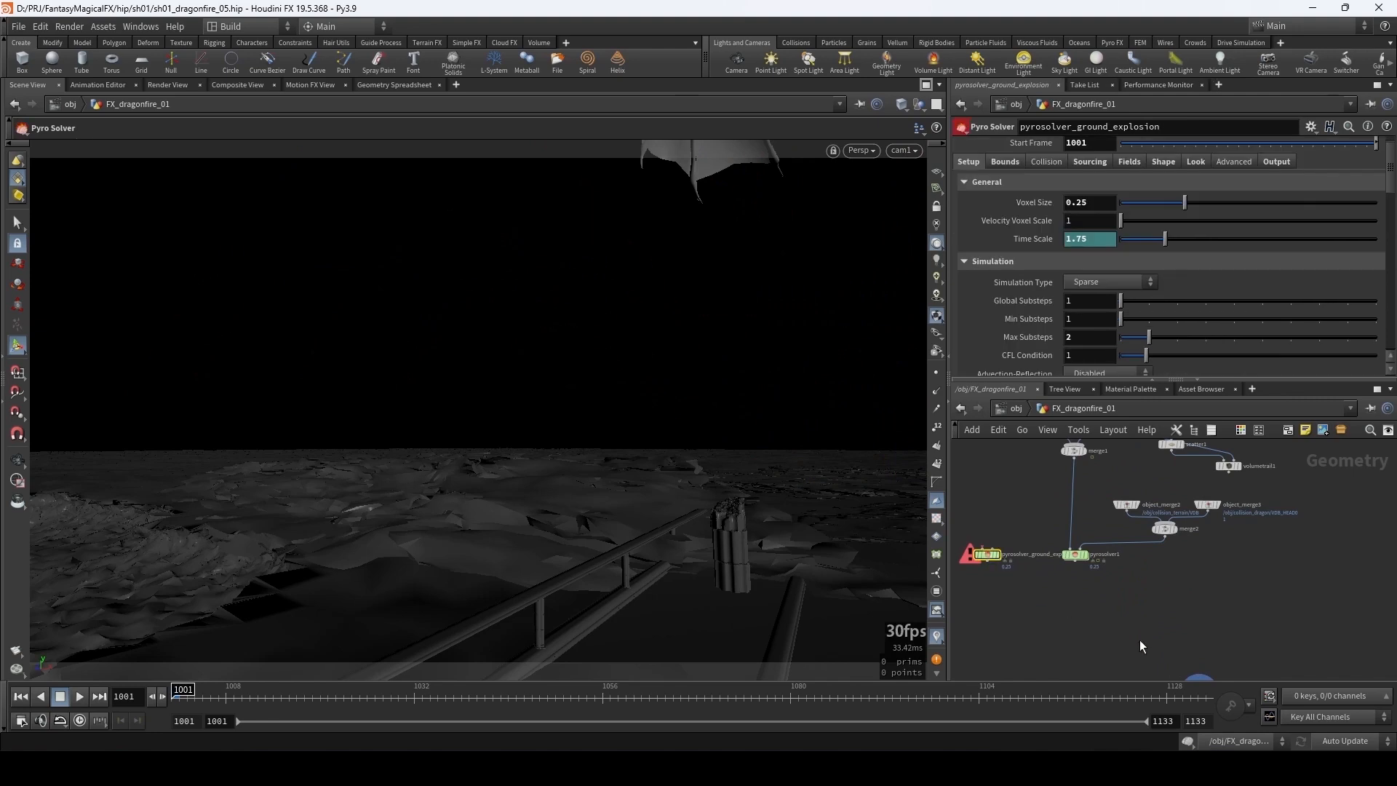
middle_drag(1141, 634, 1151, 592)
click(1204, 652)
drag(1204, 652, 990, 568)
middle_drag(1010, 529, 1013, 584)
scroll(1013, 583, up, 2)
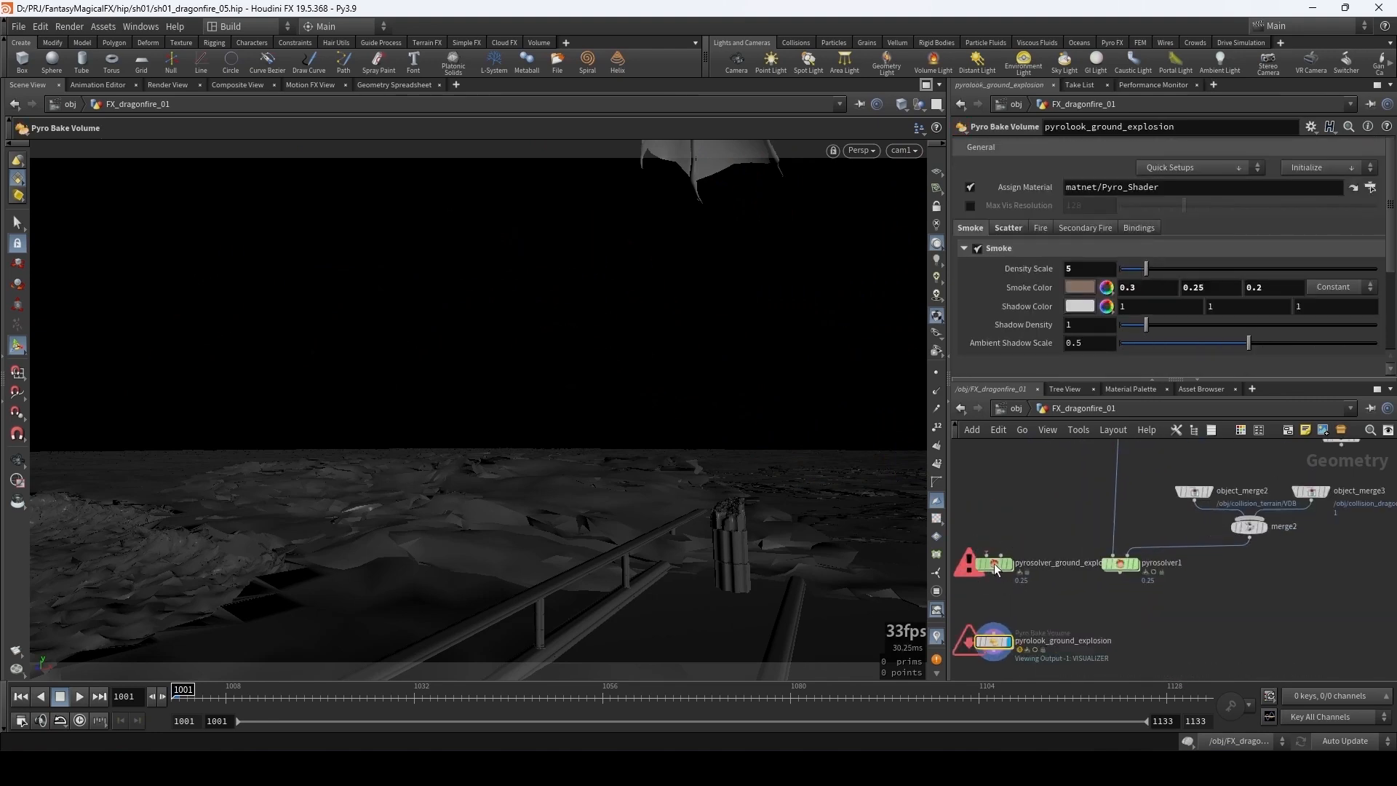
- Connect merge1 to the source input and merge2 to the collision input of pyrosolver_ground_explosion
click(993, 563)
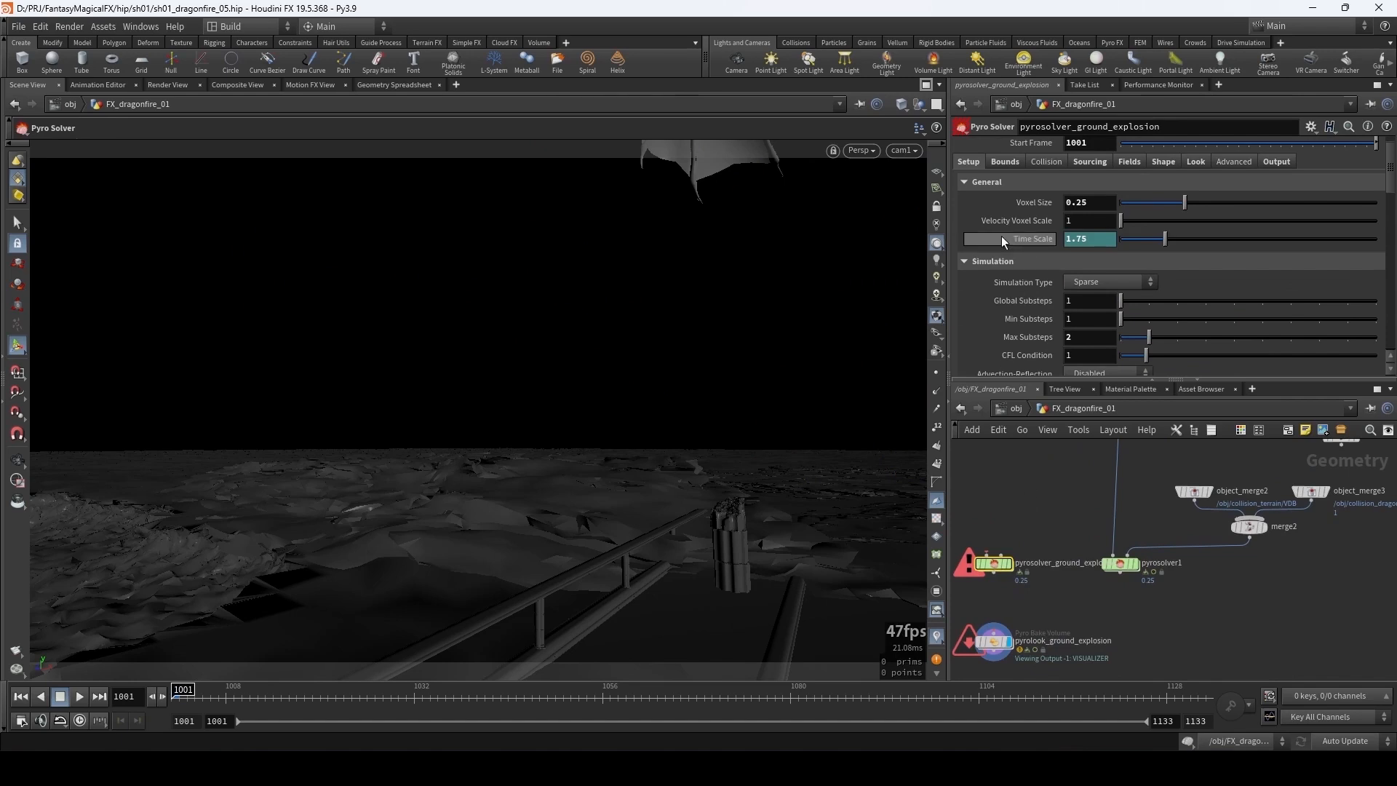
scroll(994, 230, up, 1)
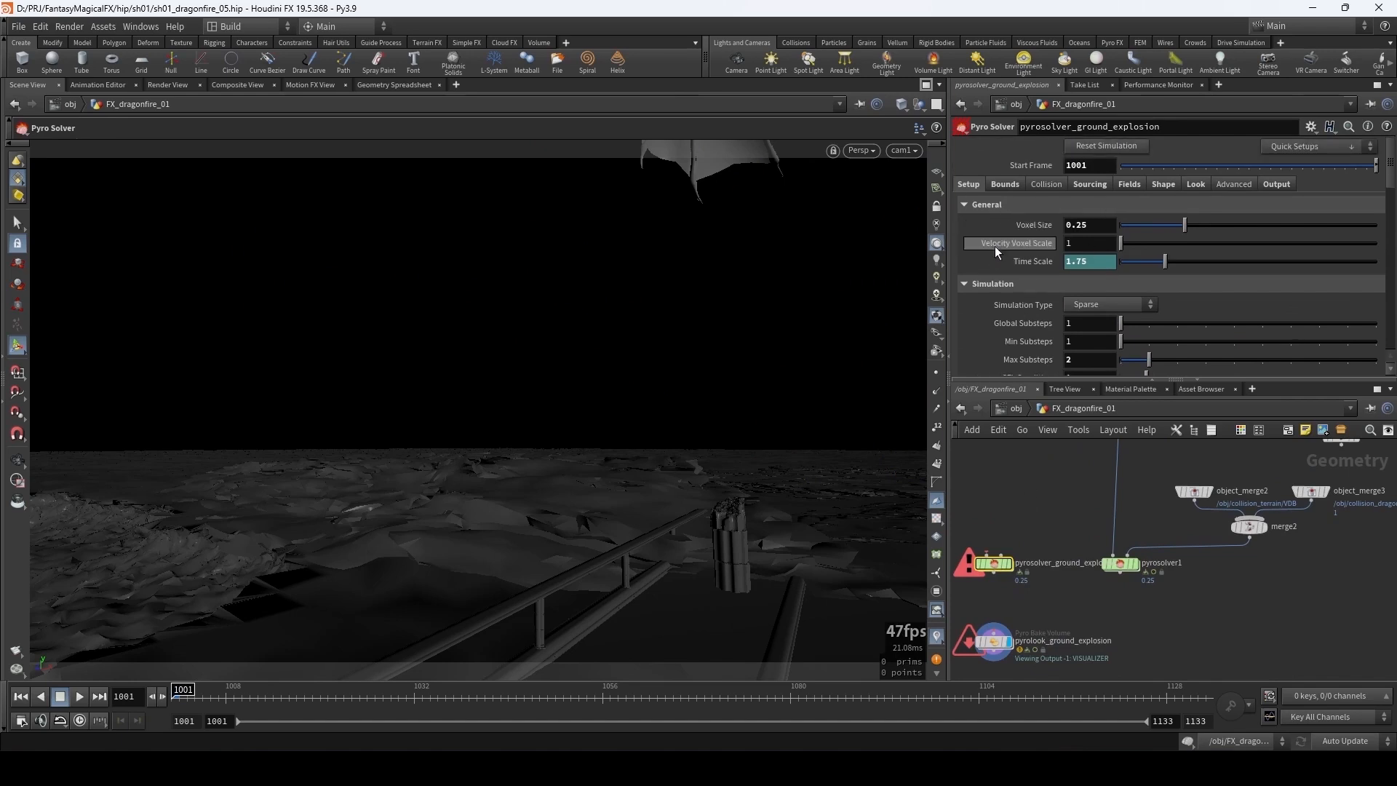
middle_drag(1057, 488, 1059, 510)
scroll(1060, 511, down, 1)
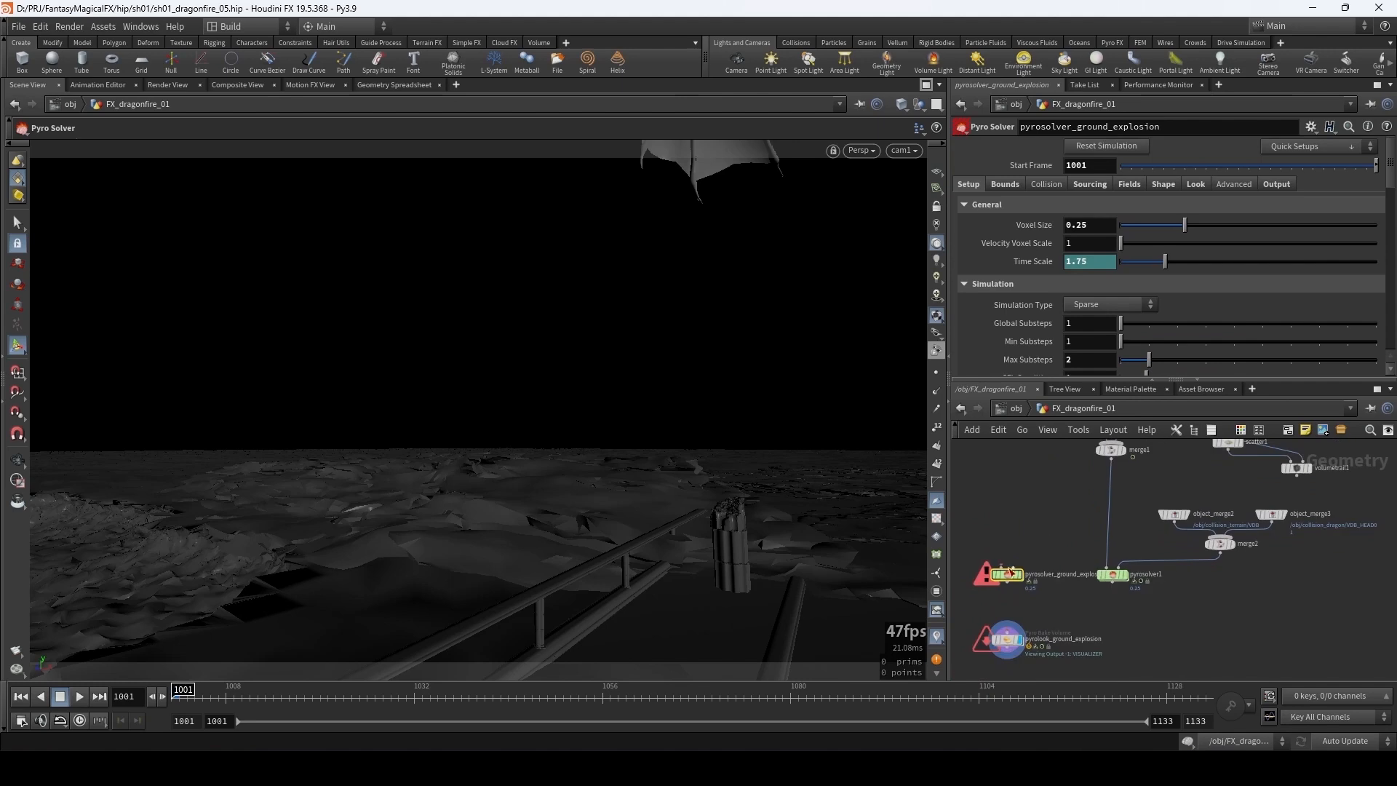
drag(1000, 567, 1111, 459)
click(1008, 568)
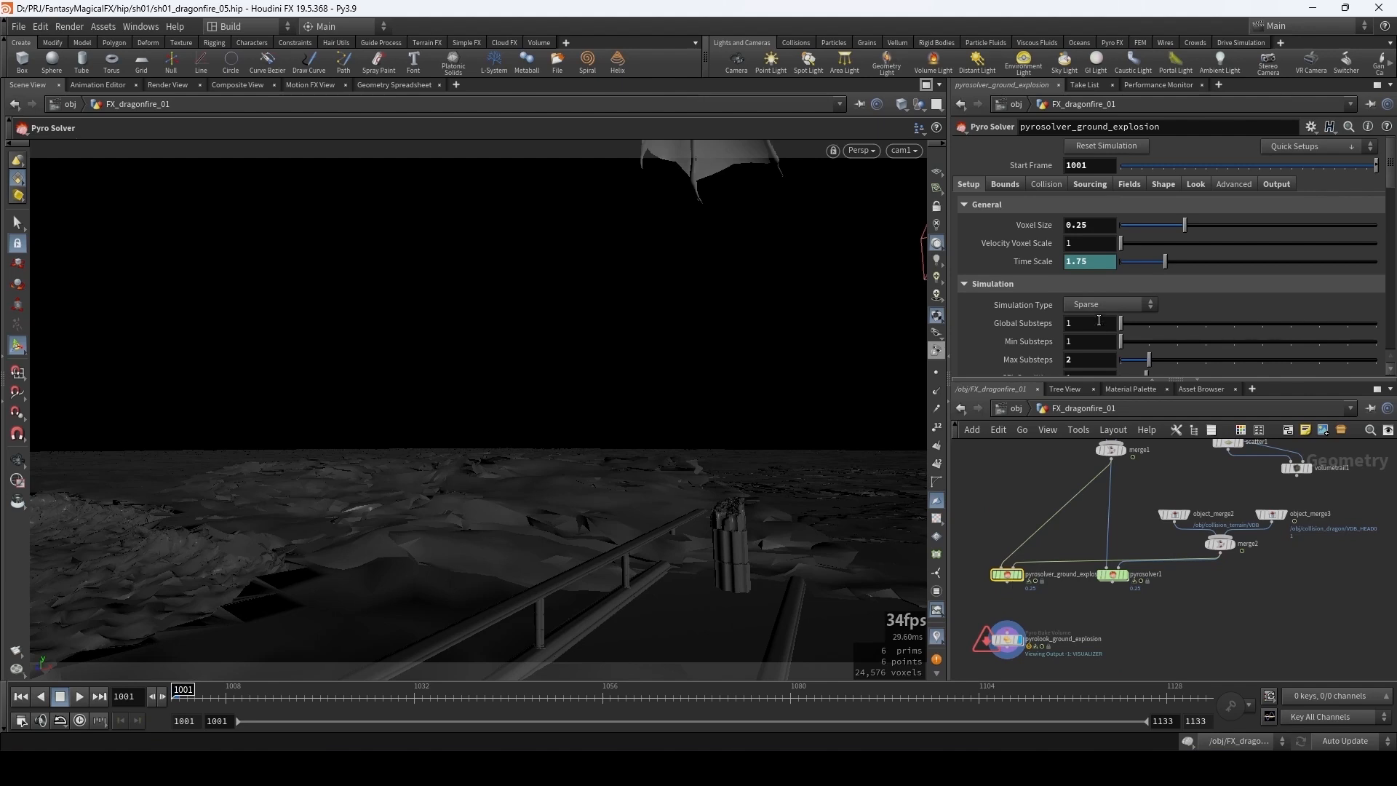
- Delete the channels on the Time Scale parameter of pyrosolver_ground_explosion
right_click(1100, 262)
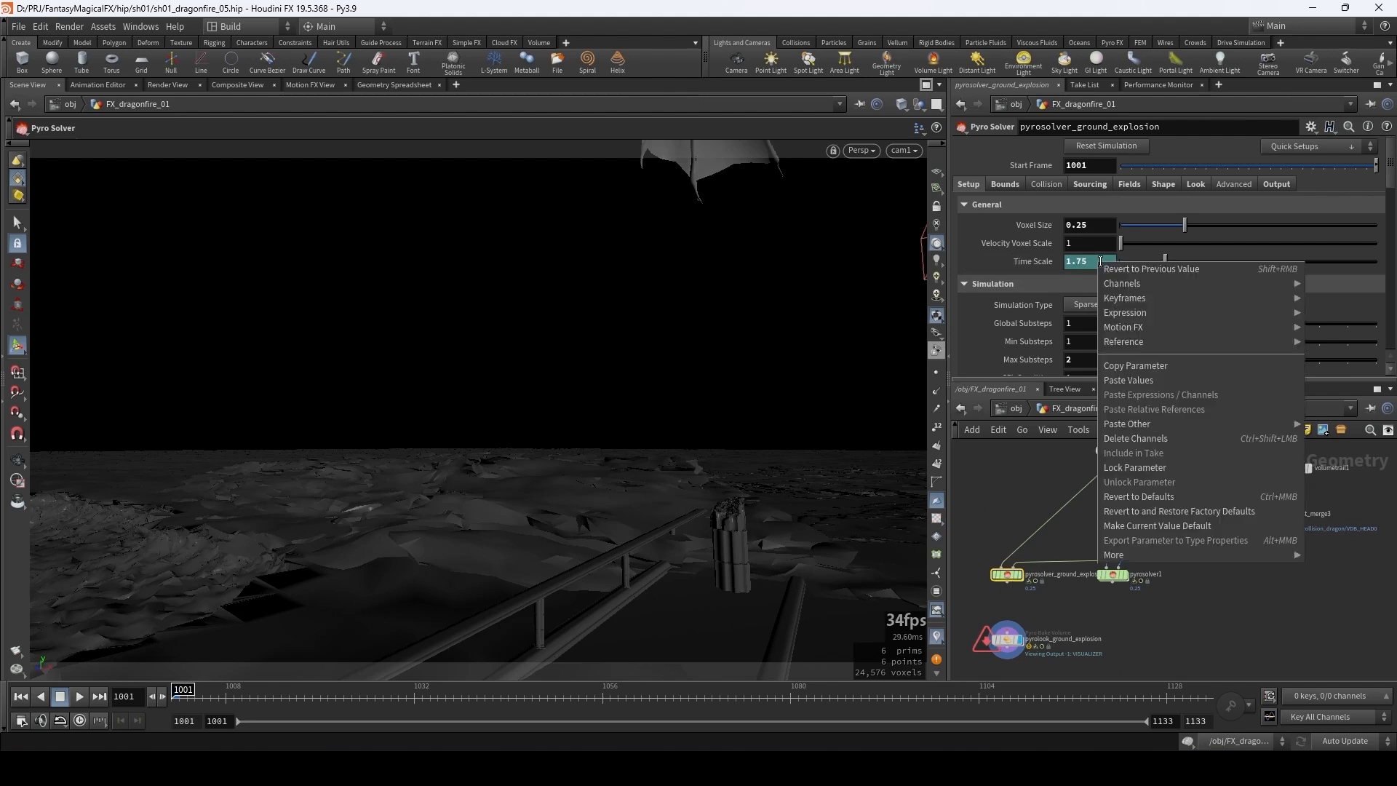
click(1150, 437)
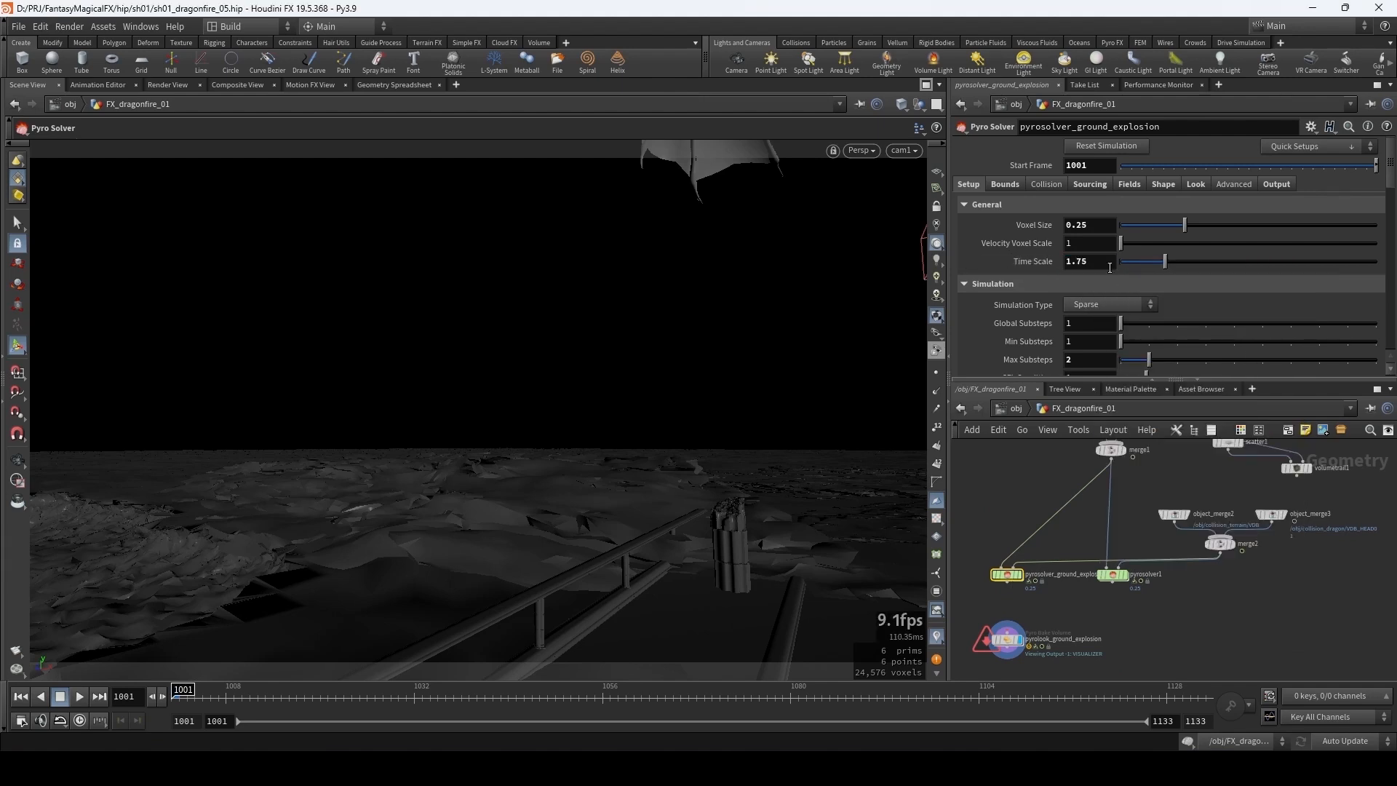
- Set the Time Scale of pyrosolver_ground_explosion to 0.75 and its Voxel Size to 0.2
click(1100, 262)
text(0.)
key(Return)
click(1091, 224)
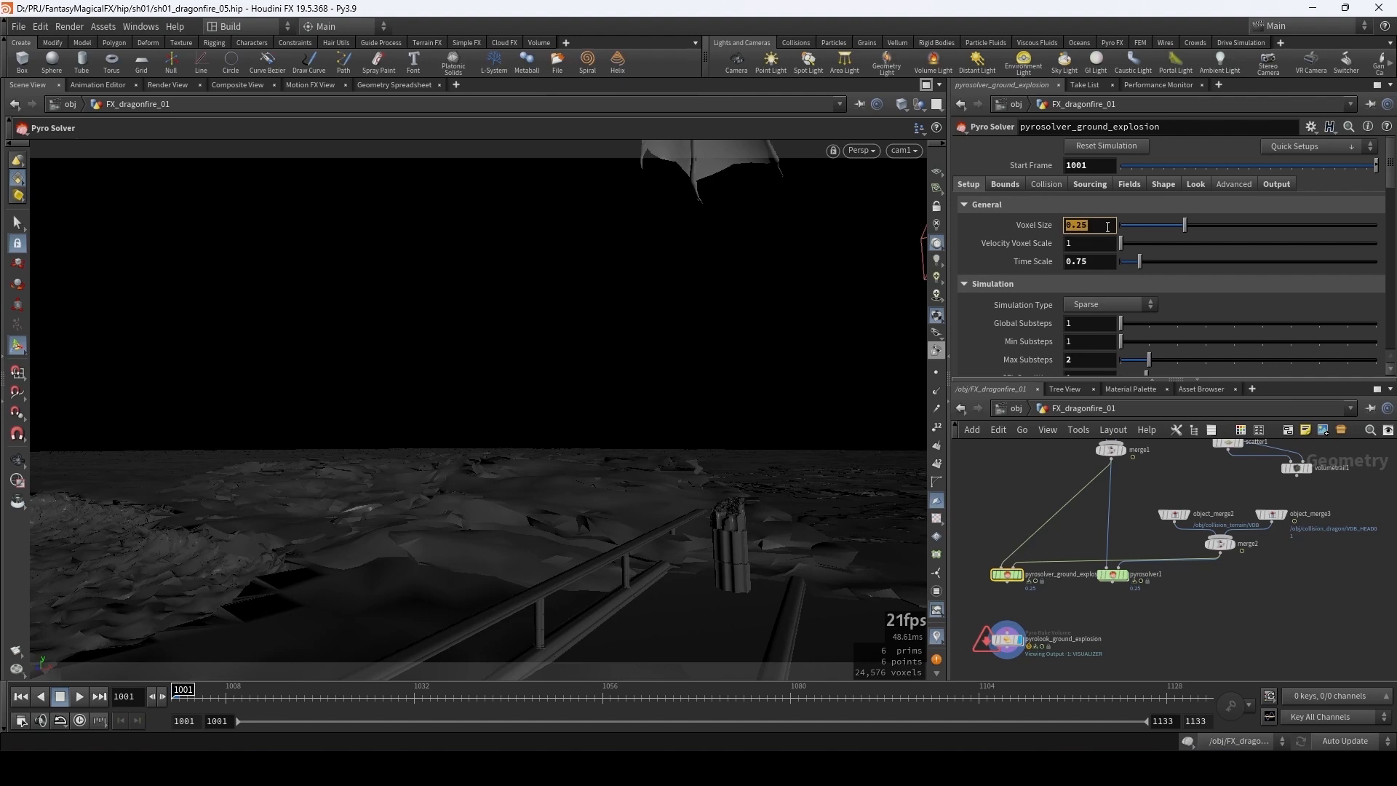
text(0.2)
key(Return)
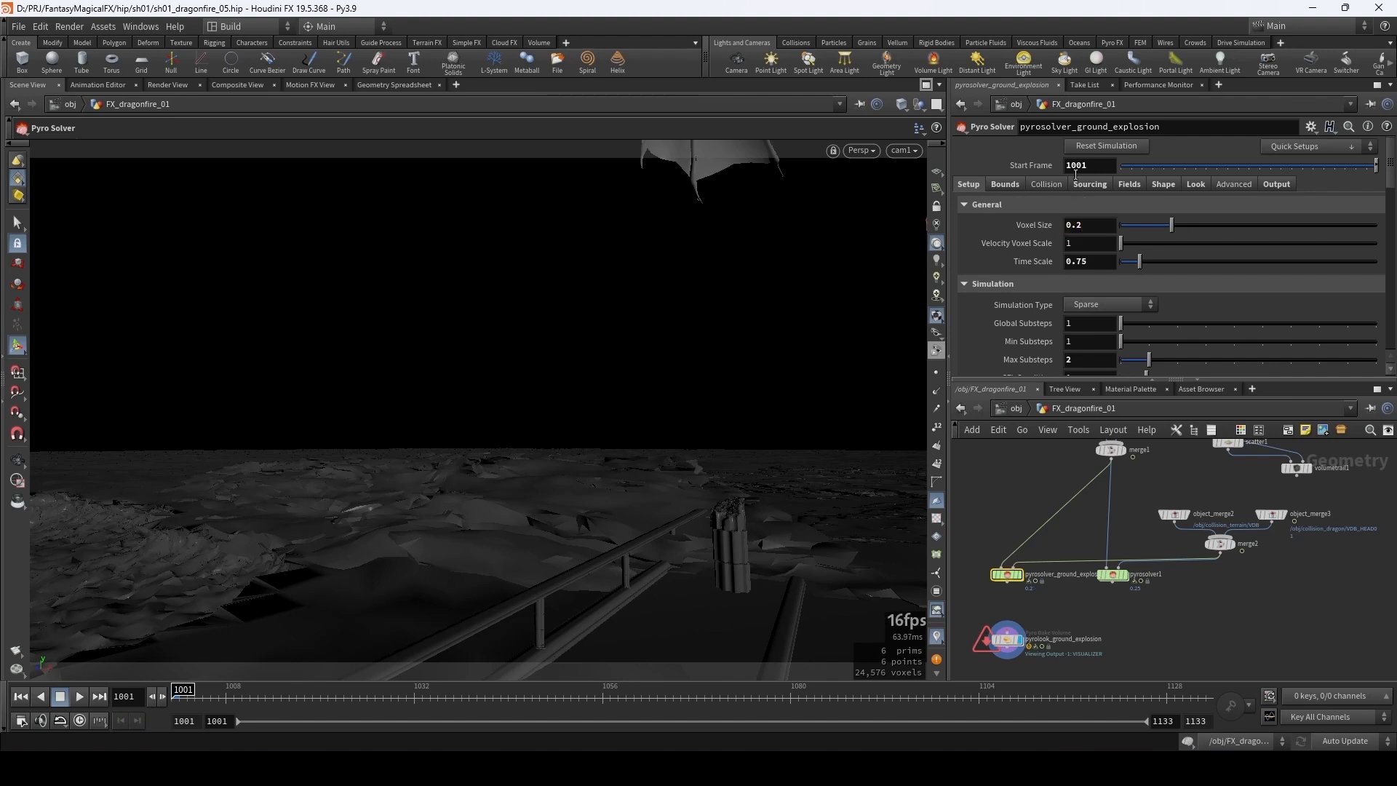
- Copy the Start Frame parameter of the popnet node
click(1111, 574)
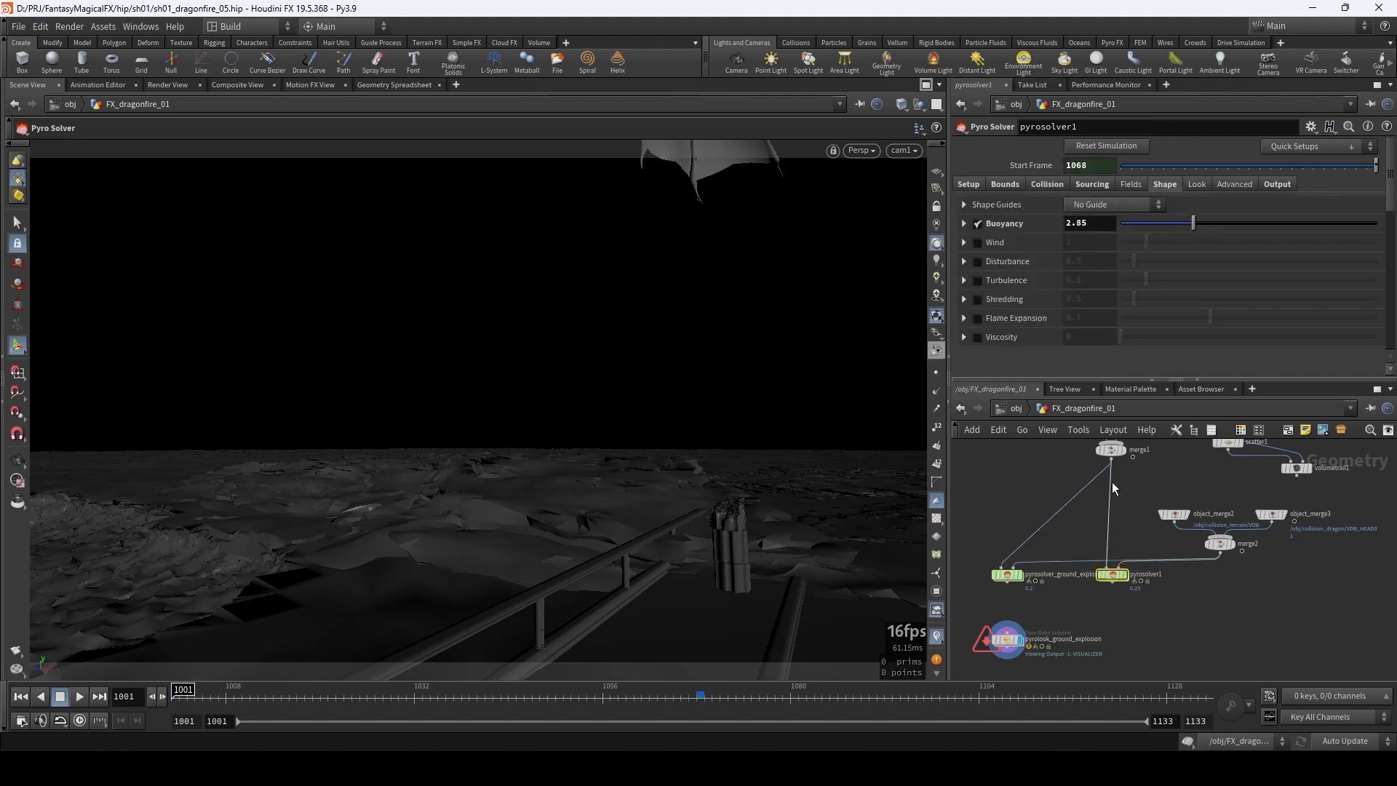
right_click(1095, 167)
click(1014, 459)
middle_drag(1048, 504, 1057, 654)
scroll(1030, 511, down, 4)
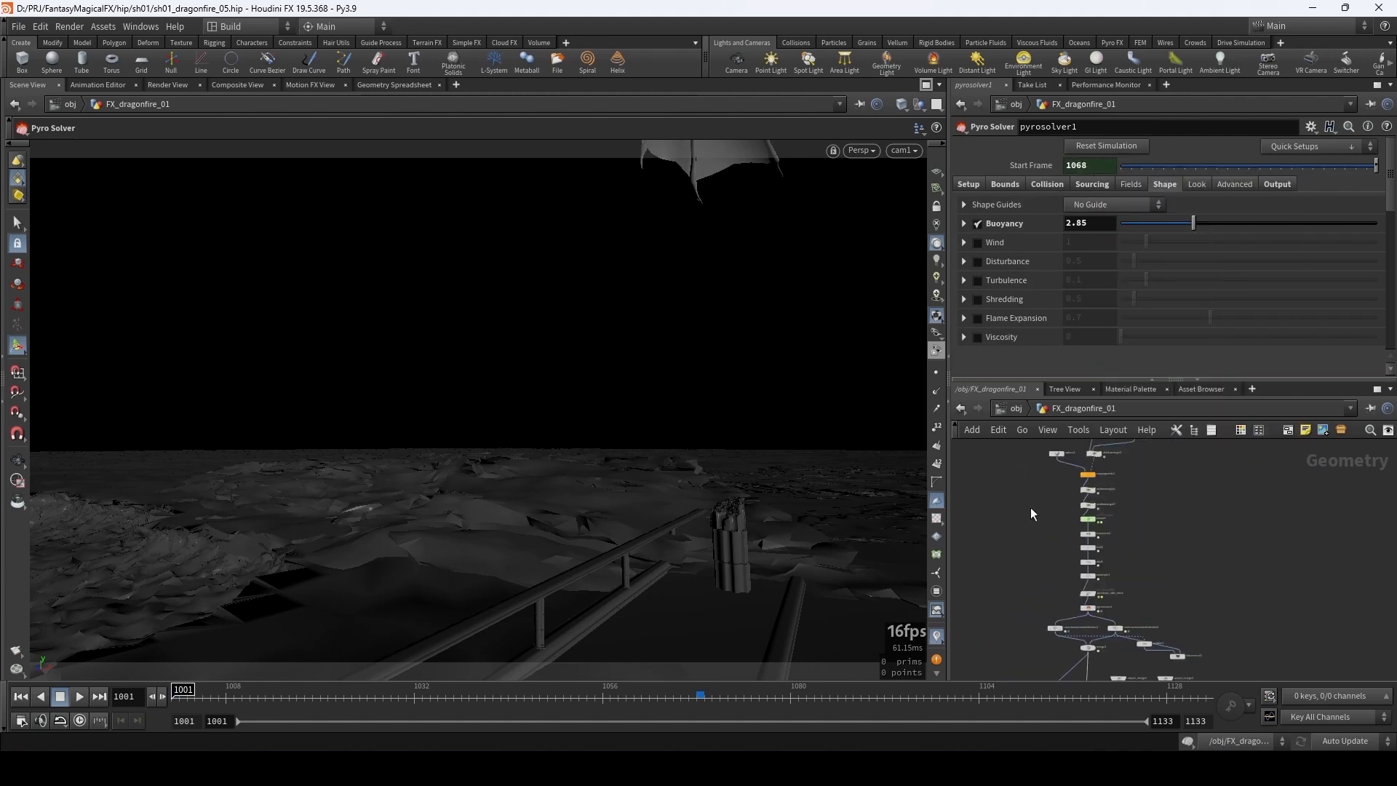
scroll(1050, 528, up, 2)
click(1105, 517)
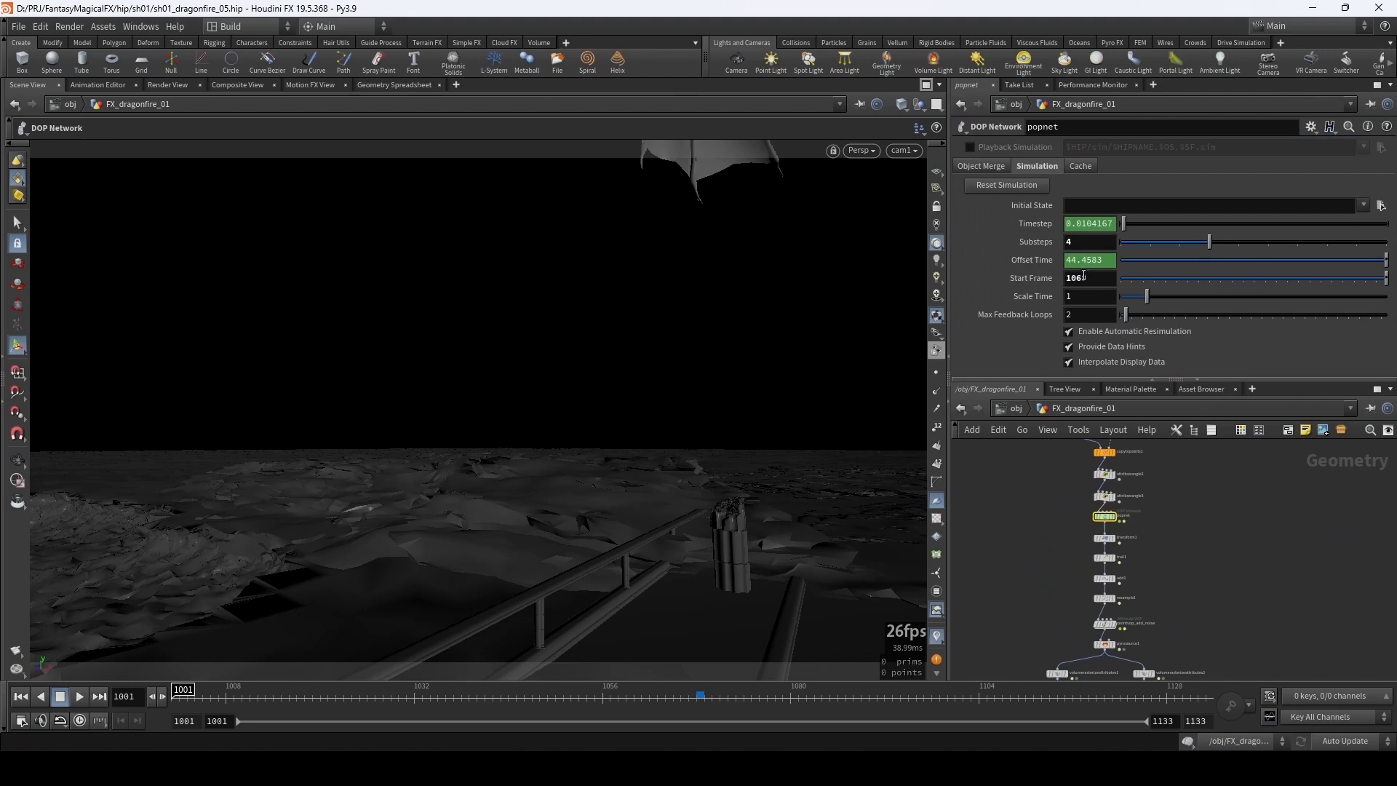
right_click(1084, 277)
click(1151, 384)
- Paste the copied popnet start frame as a relative reference into the Start Frame of pyrosolver_ground_explosion
middle_drag(1042, 604, 1051, 445)
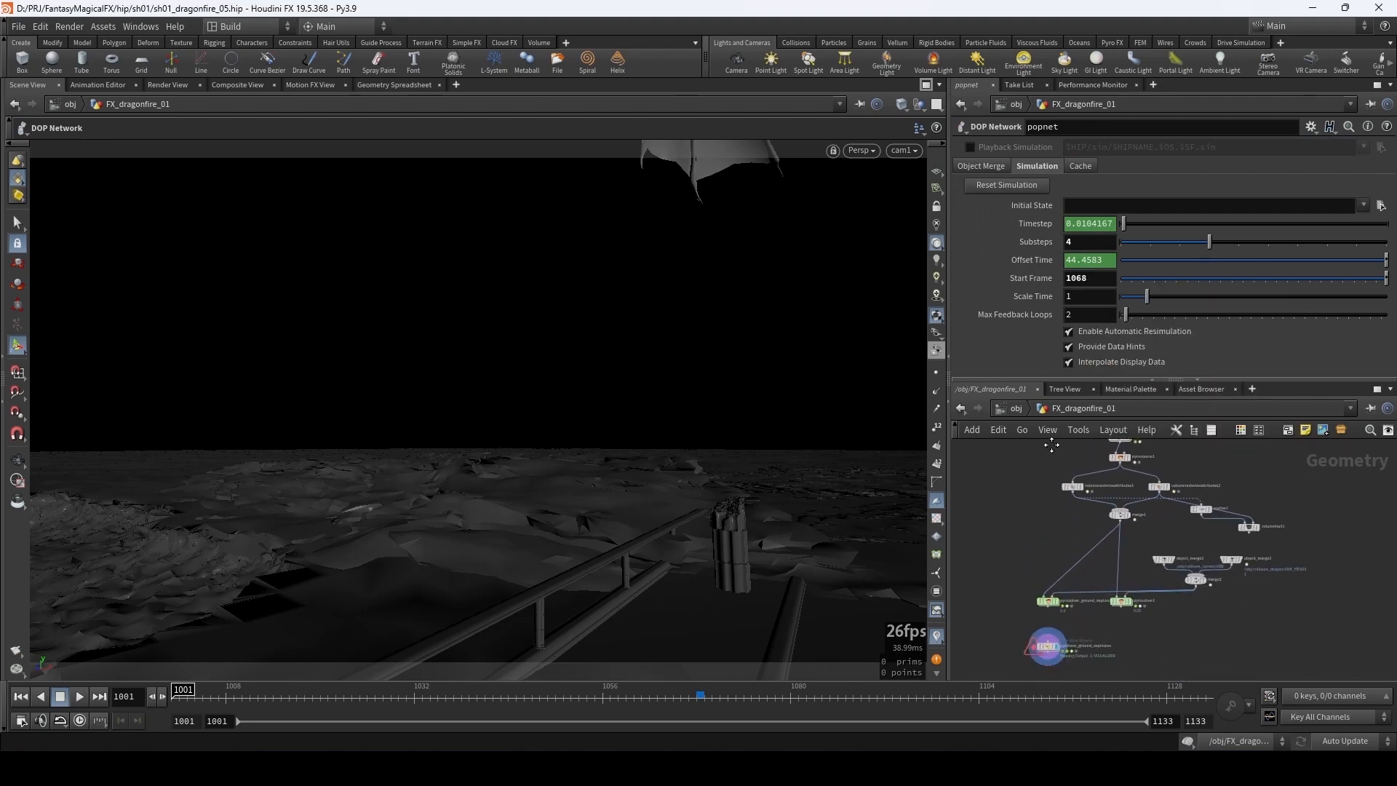
scroll(1032, 583, up, 3)
click(1060, 611)
right_click(1093, 176)
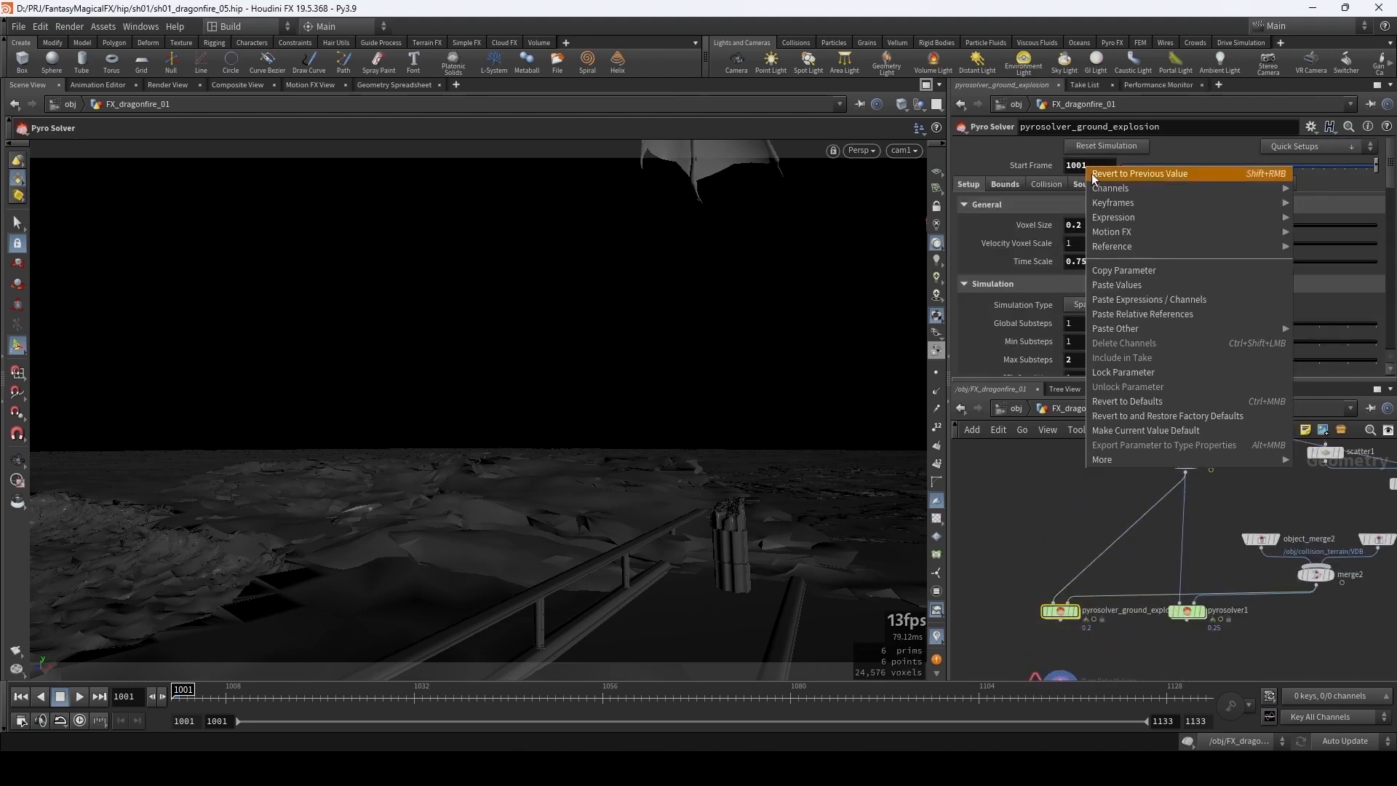
click(1147, 312)
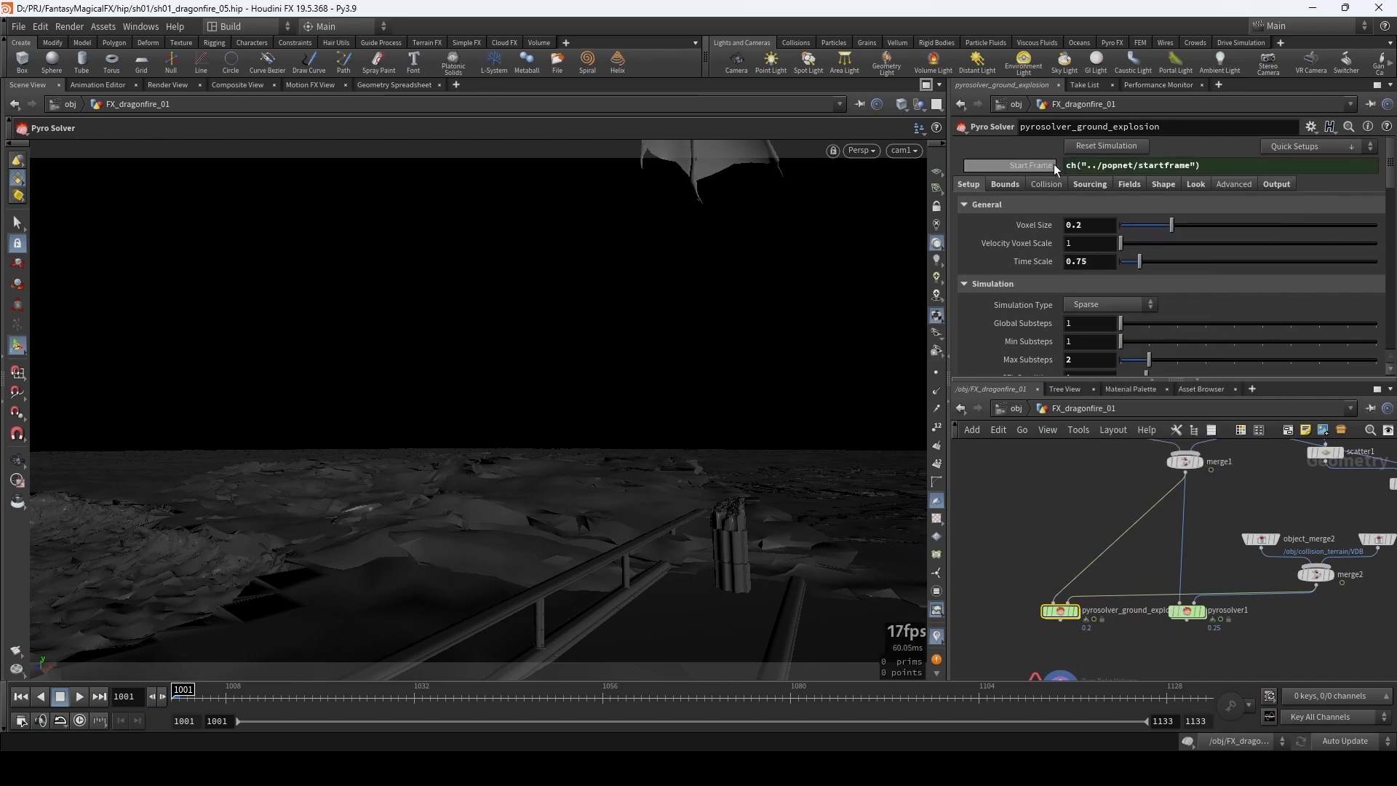
- Set Min Substeps to 2 and Max Substeps to 3 on pyrosolver_ground_explosion
scroll(1030, 283, down, 3)
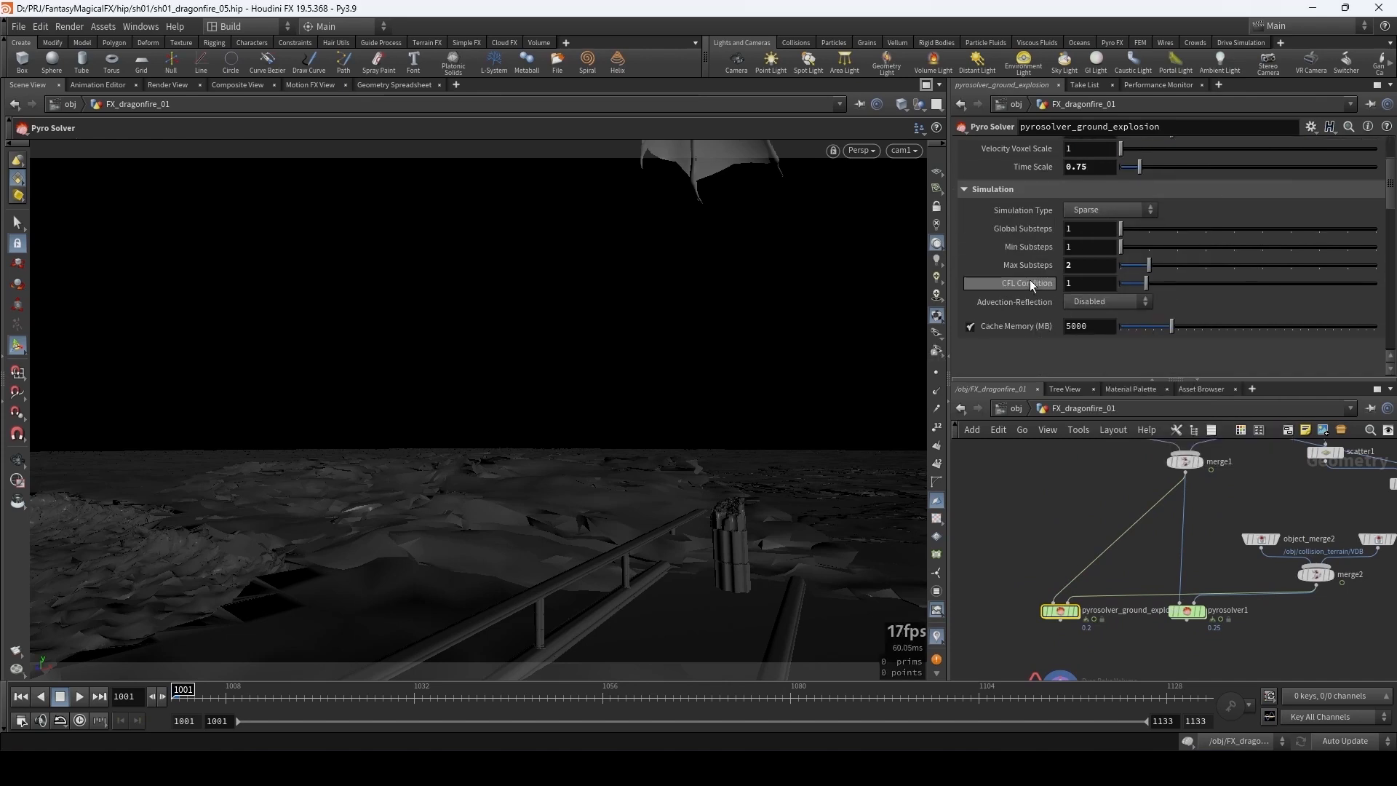
click(1079, 248)
click(1094, 262)
text(3)
key(Return)
scroll(1025, 272, up, 3)
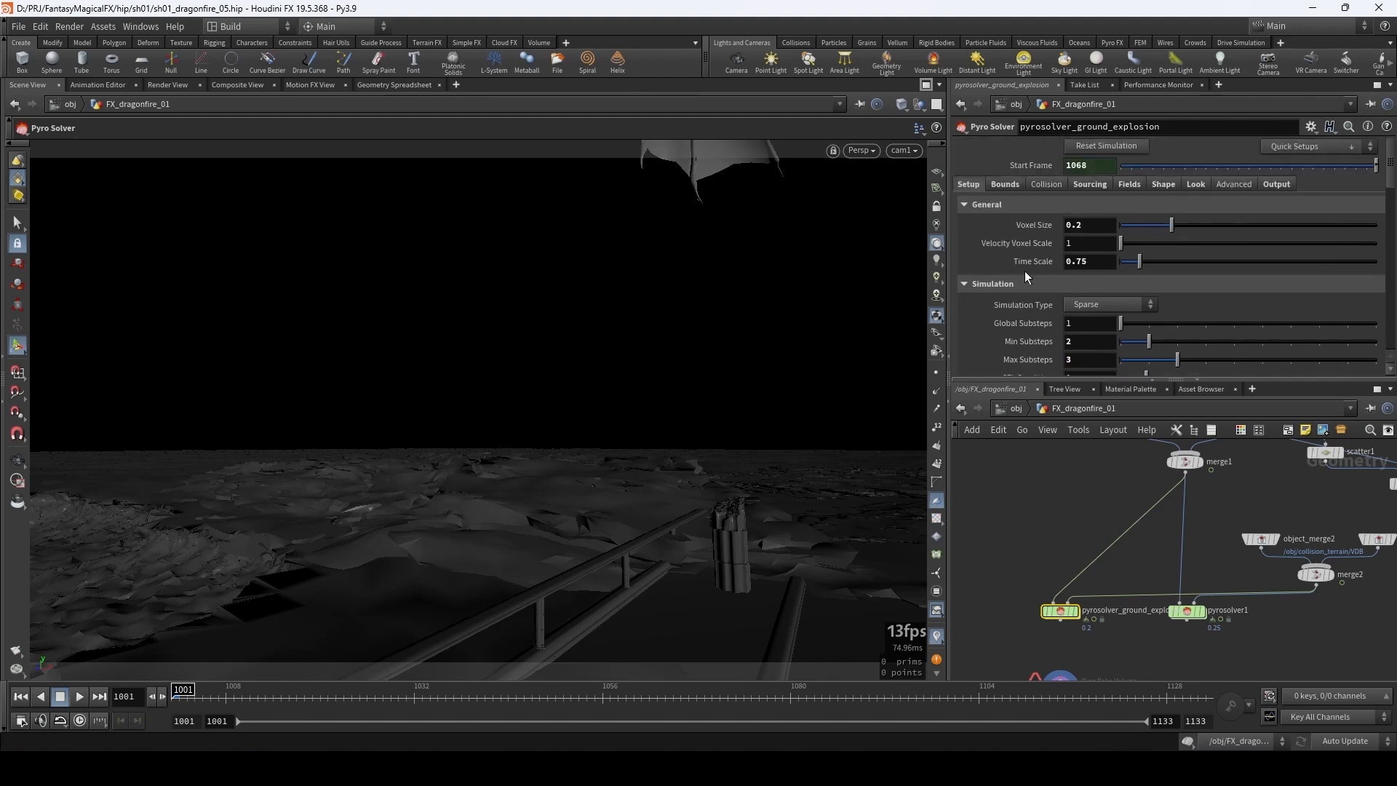
- Delete the channels on the Buoyancy and Turbulence shape parameters of pyrosolver_ground_explosion
click(1135, 186)
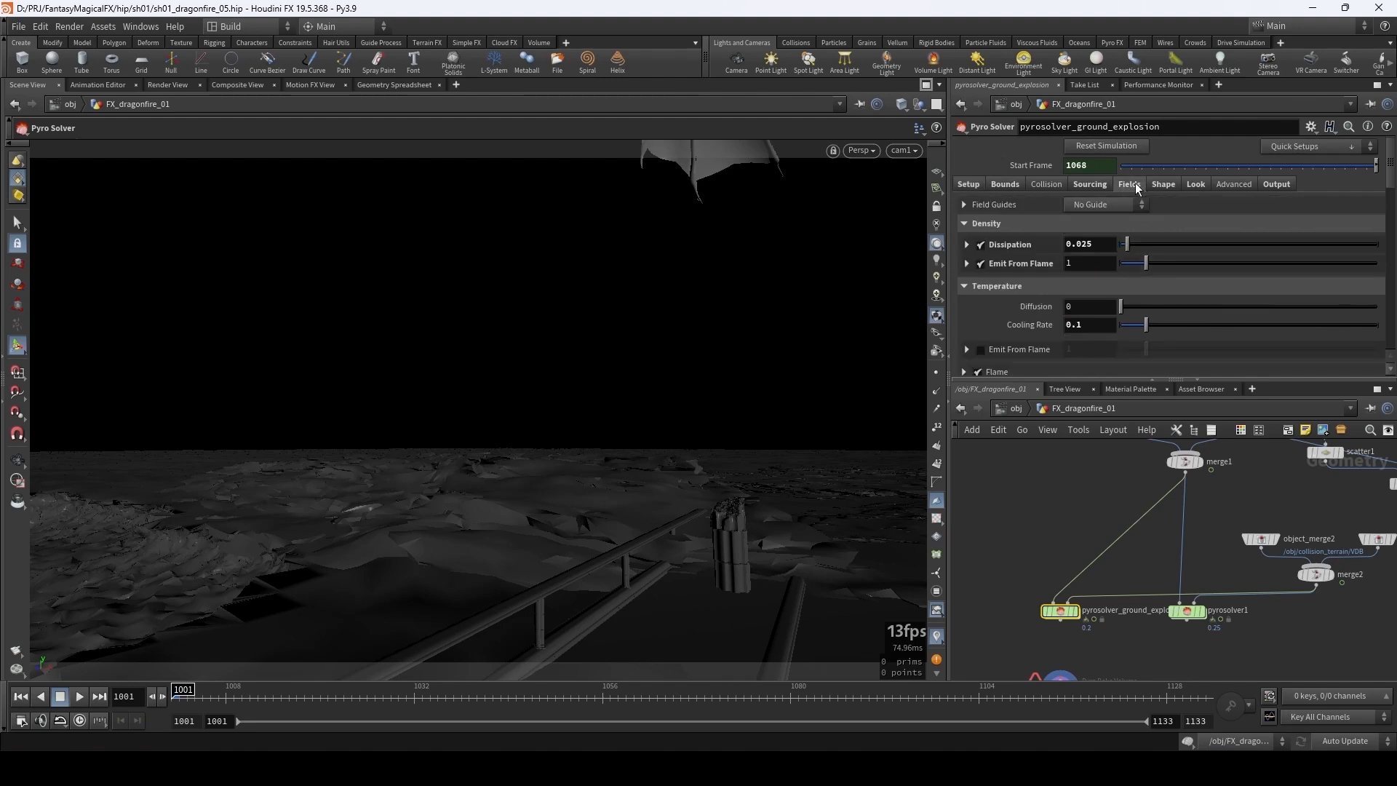
click(1163, 185)
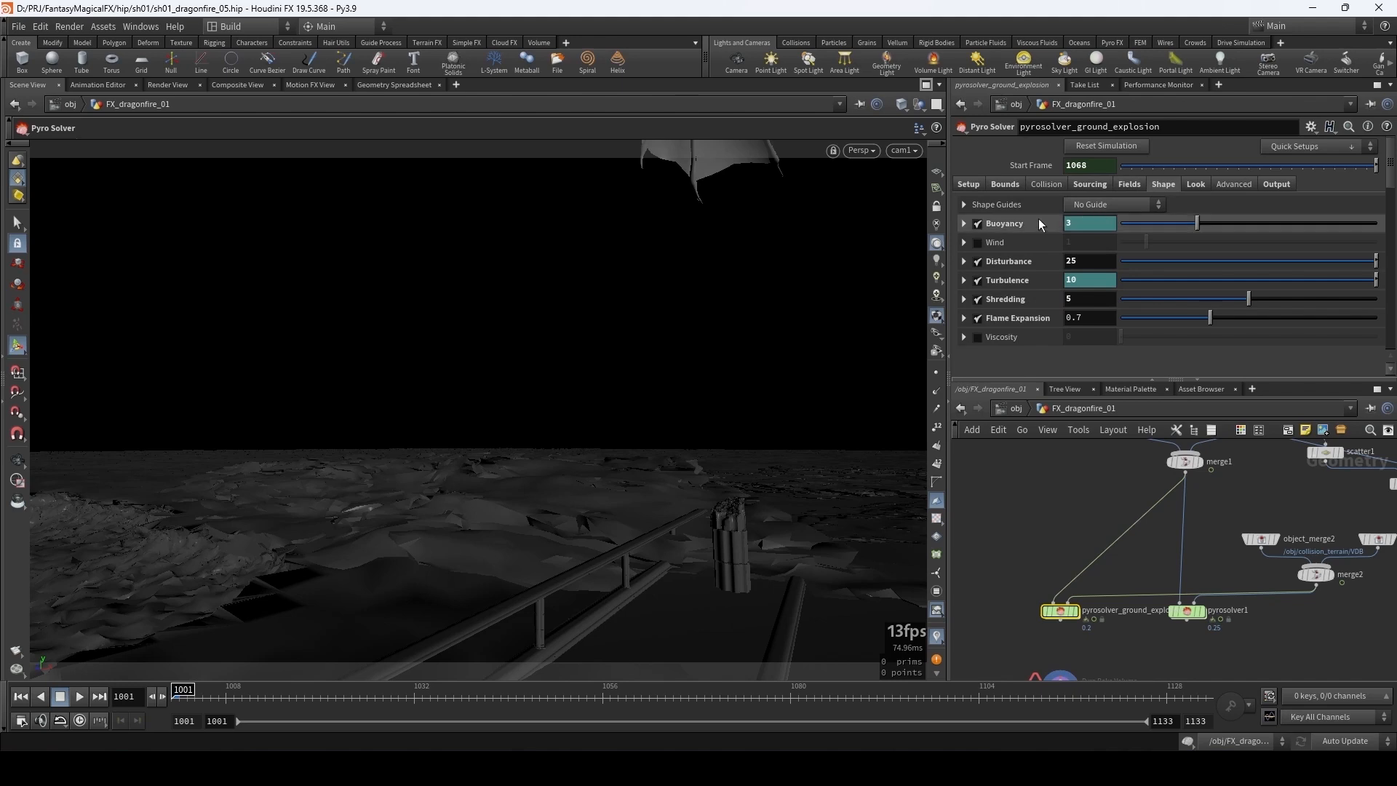
right_click(1080, 225)
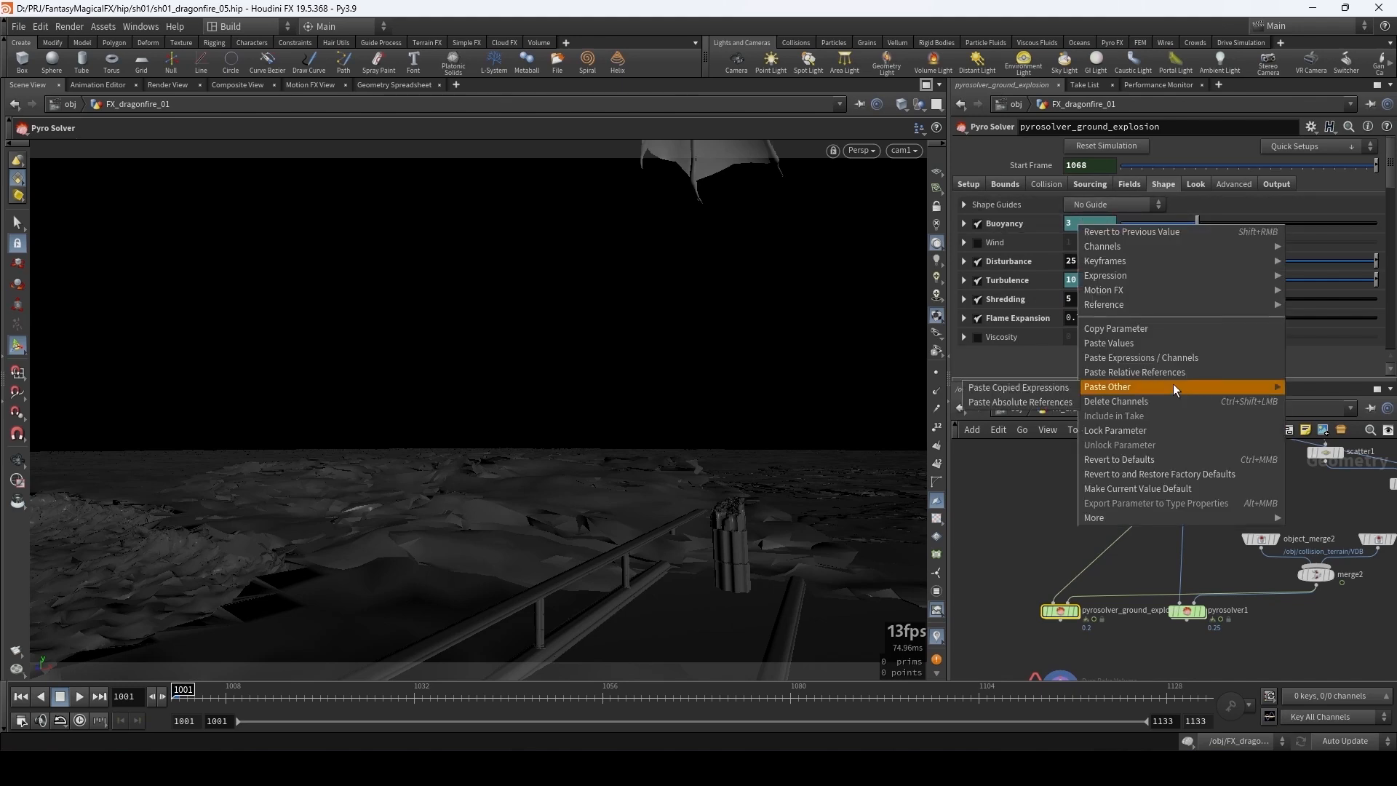
click(1132, 400)
right_click(1079, 280)
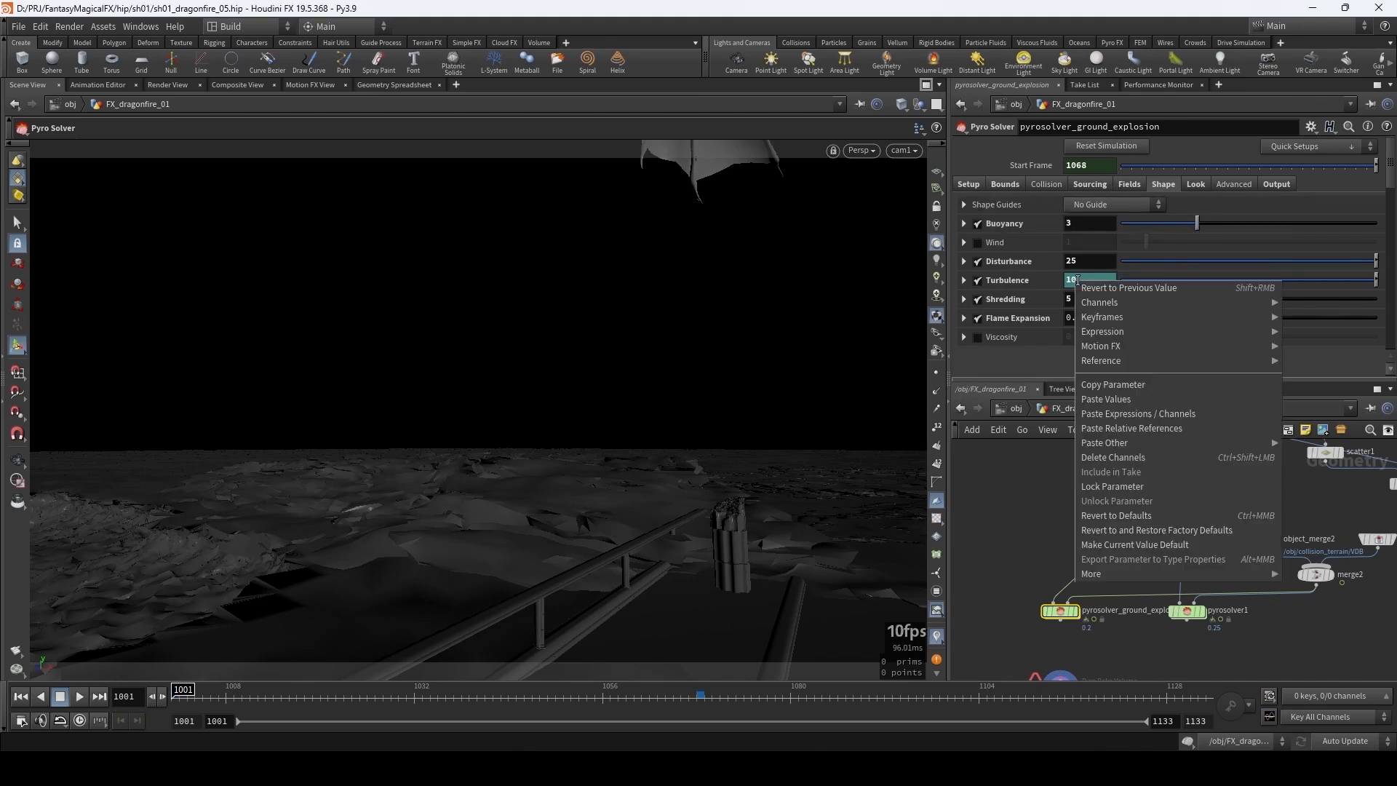
click(1139, 449)
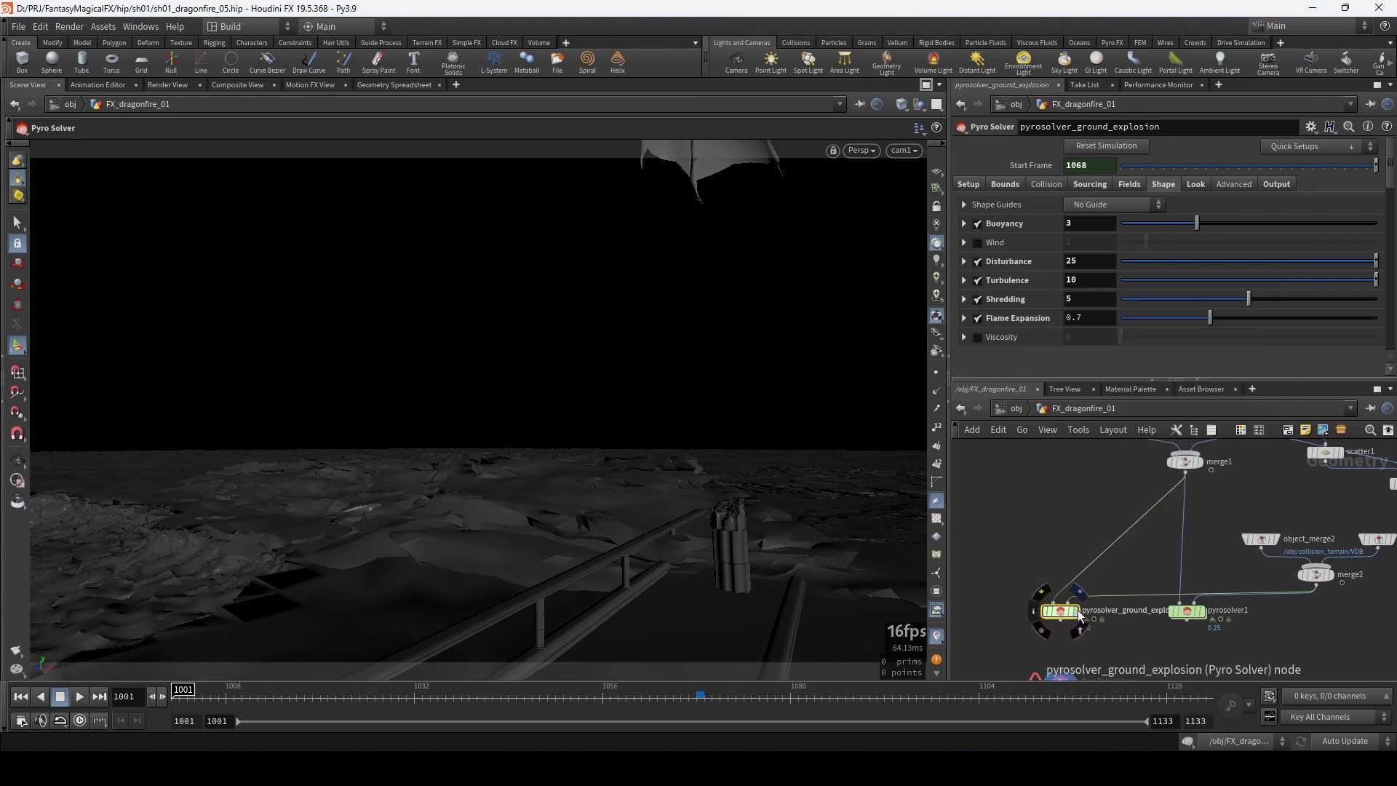
- Display pyrosolver_ground_explosion, go to frame 1066 and render a flipbook from frame 1060 to $RFEND
middle_drag(1077, 610, 1097, 541)
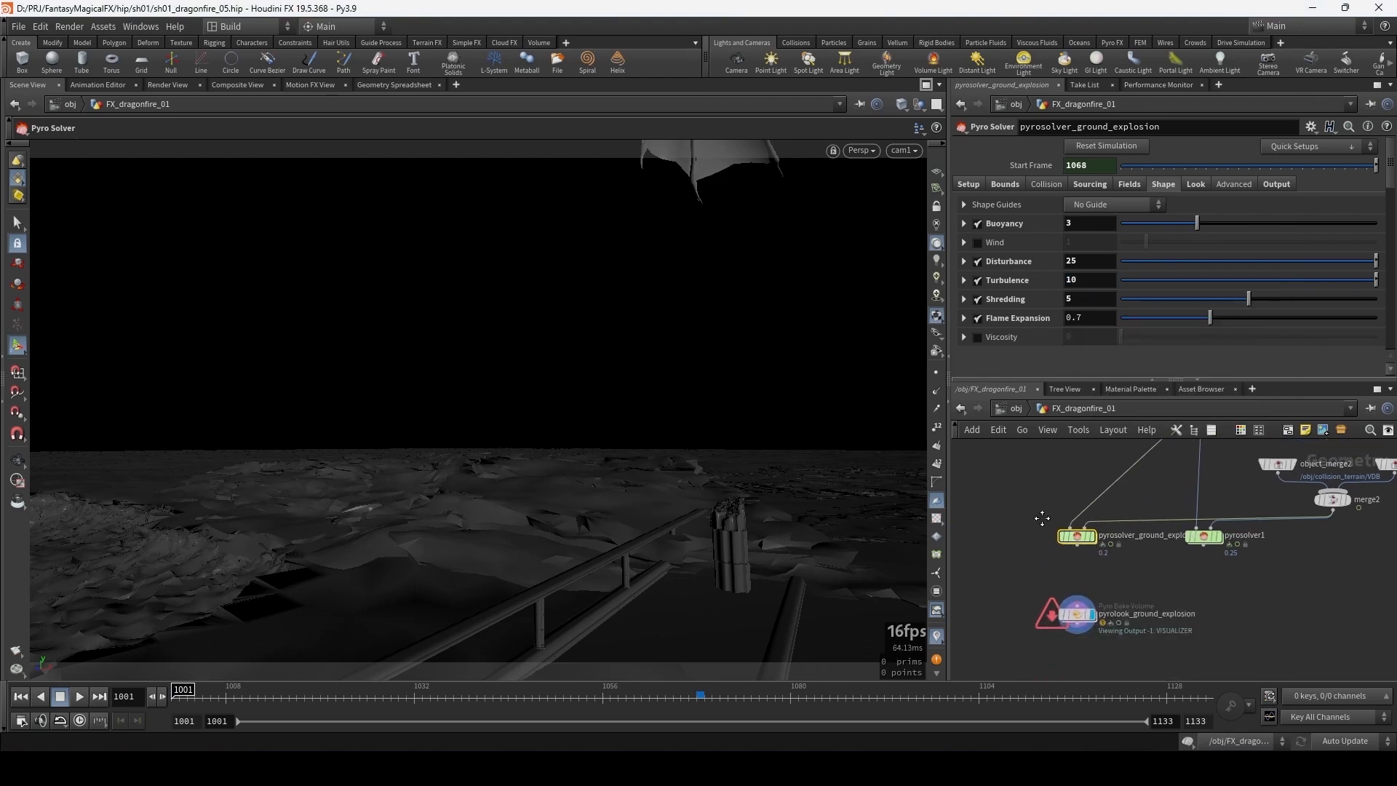
click(1092, 537)
click(680, 697)
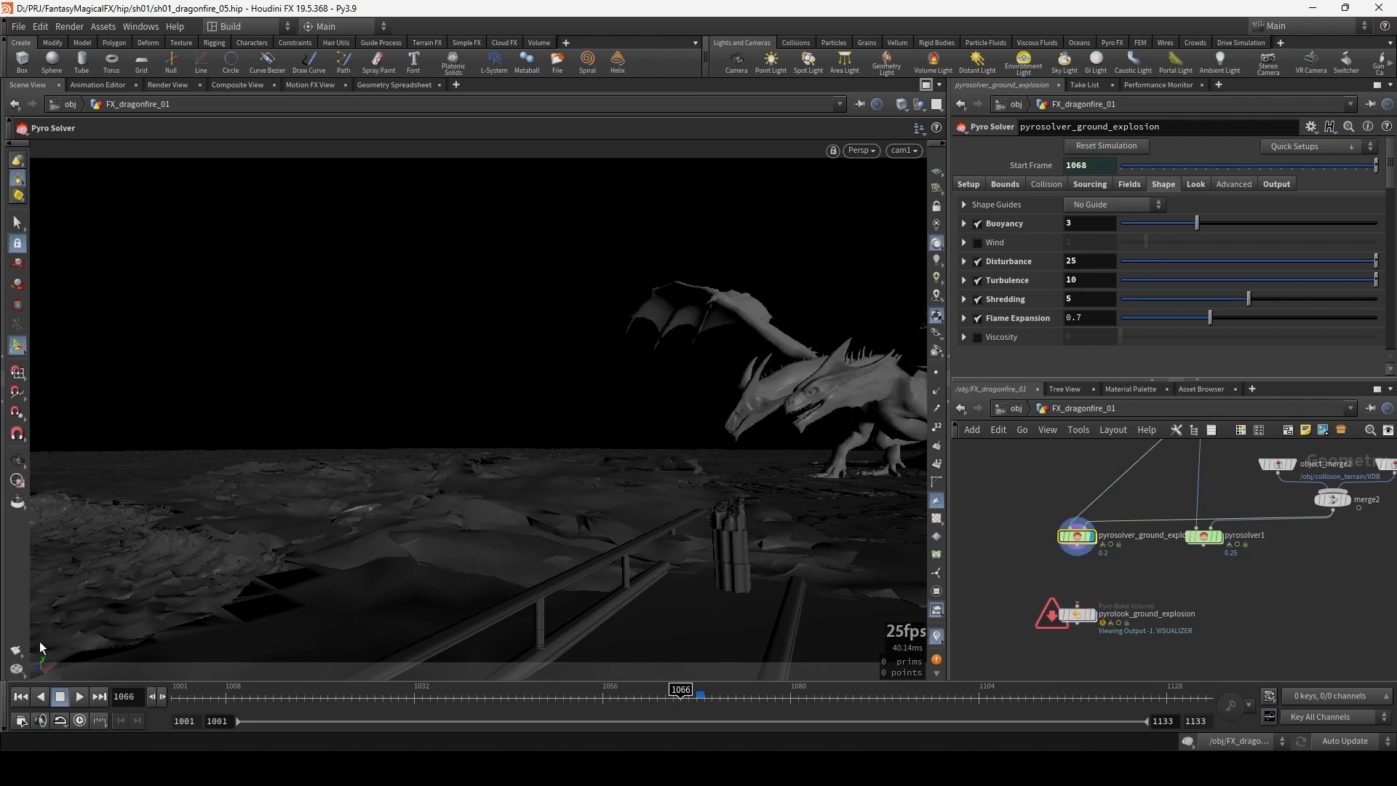
click(14, 648)
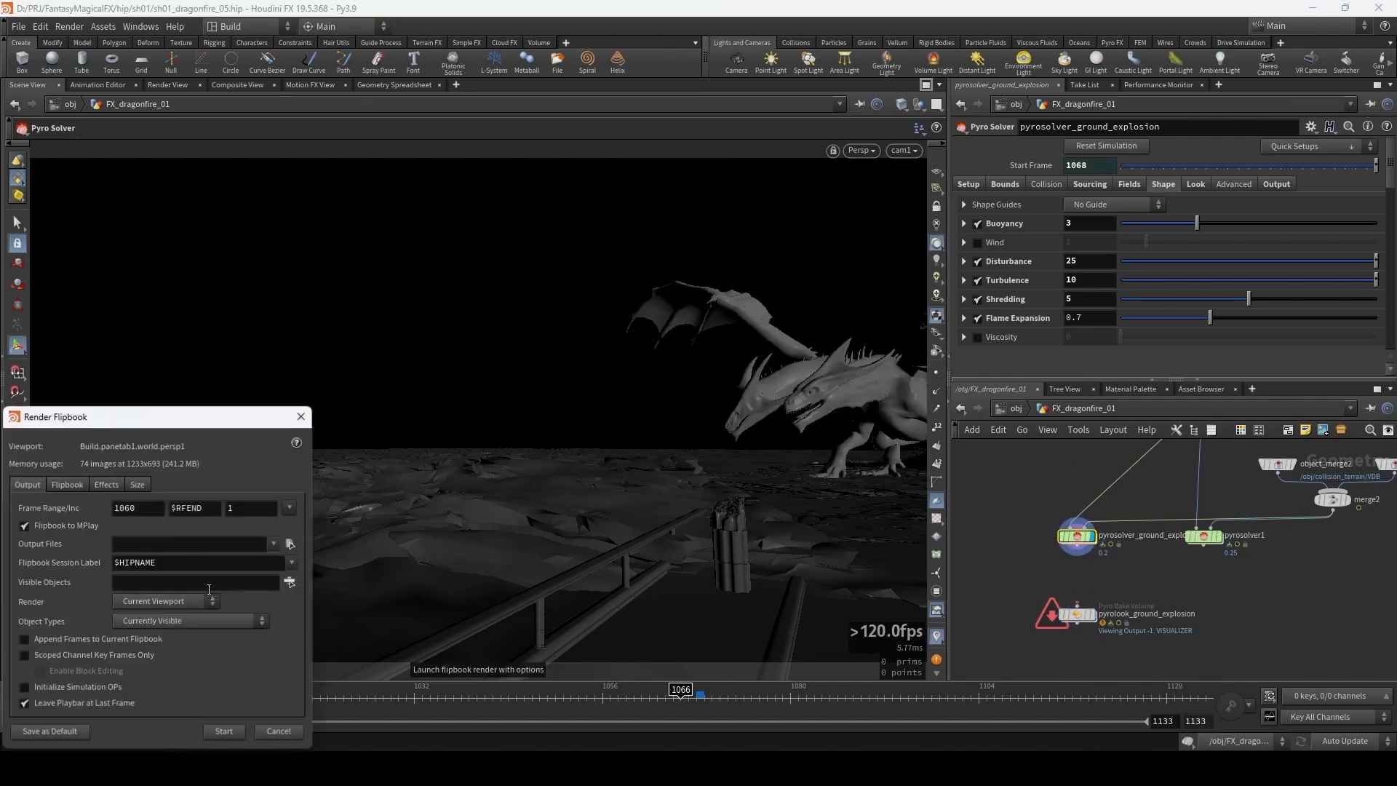
click(136, 484)
click(26, 485)
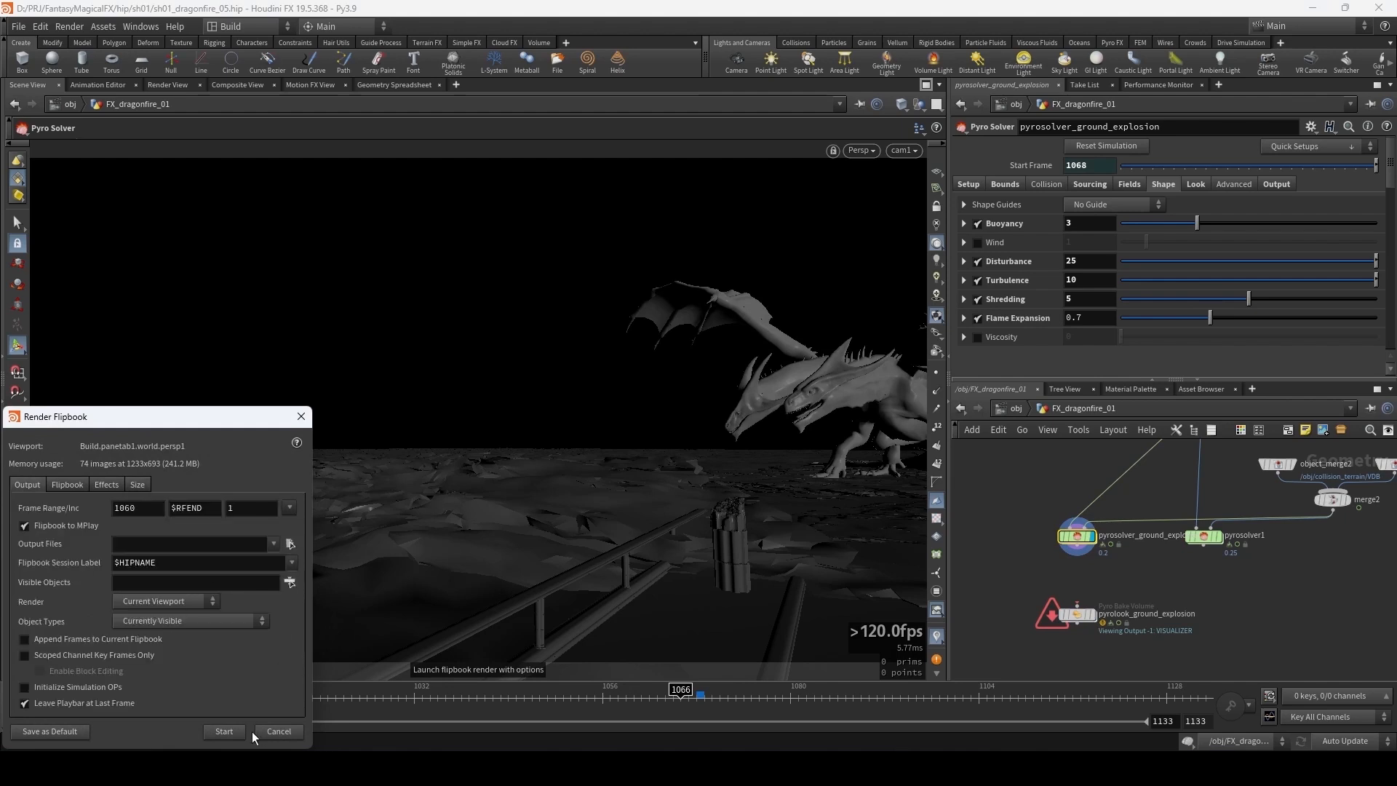
click(224, 732)
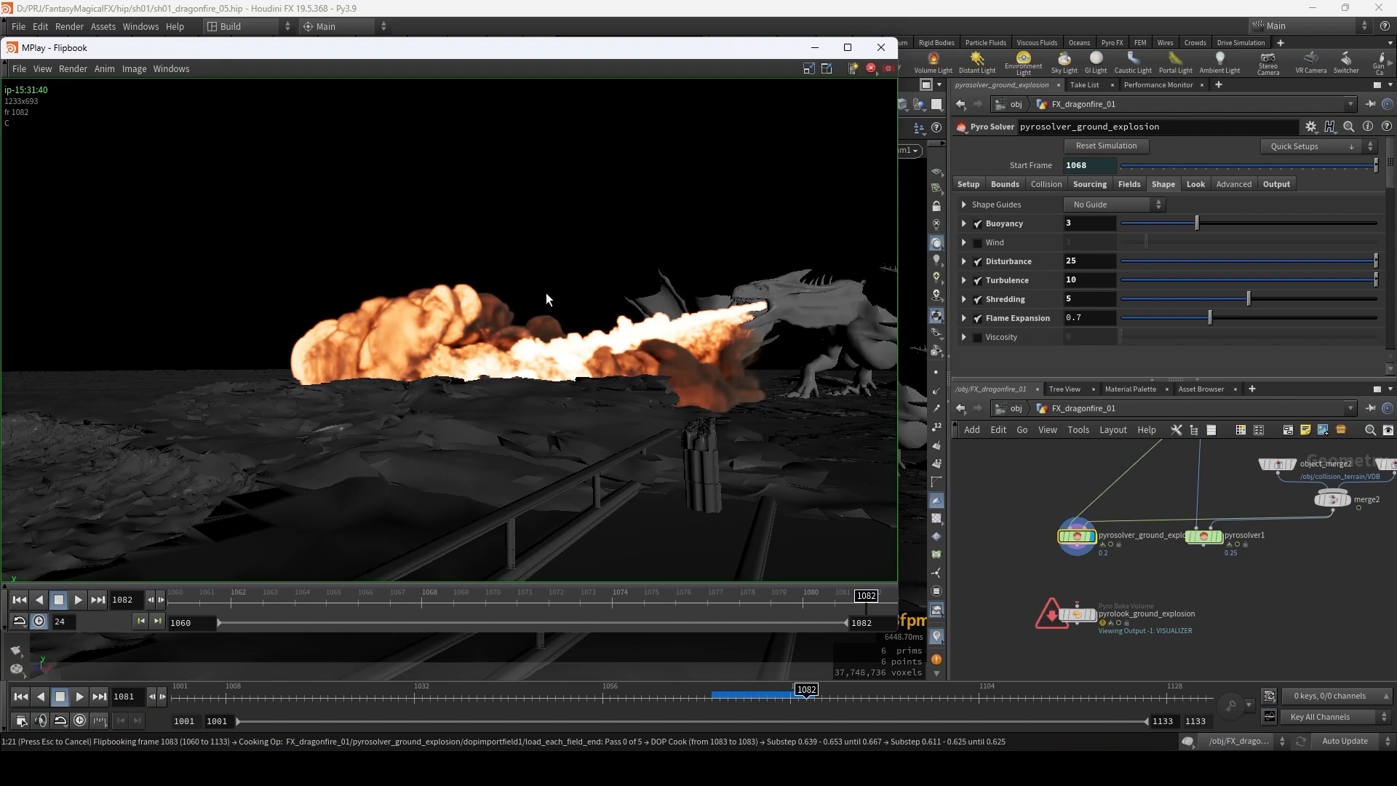
- Interrupt the flipbook render and inspect the fire shape from a higher angle outside the camera view
click(594, 7)
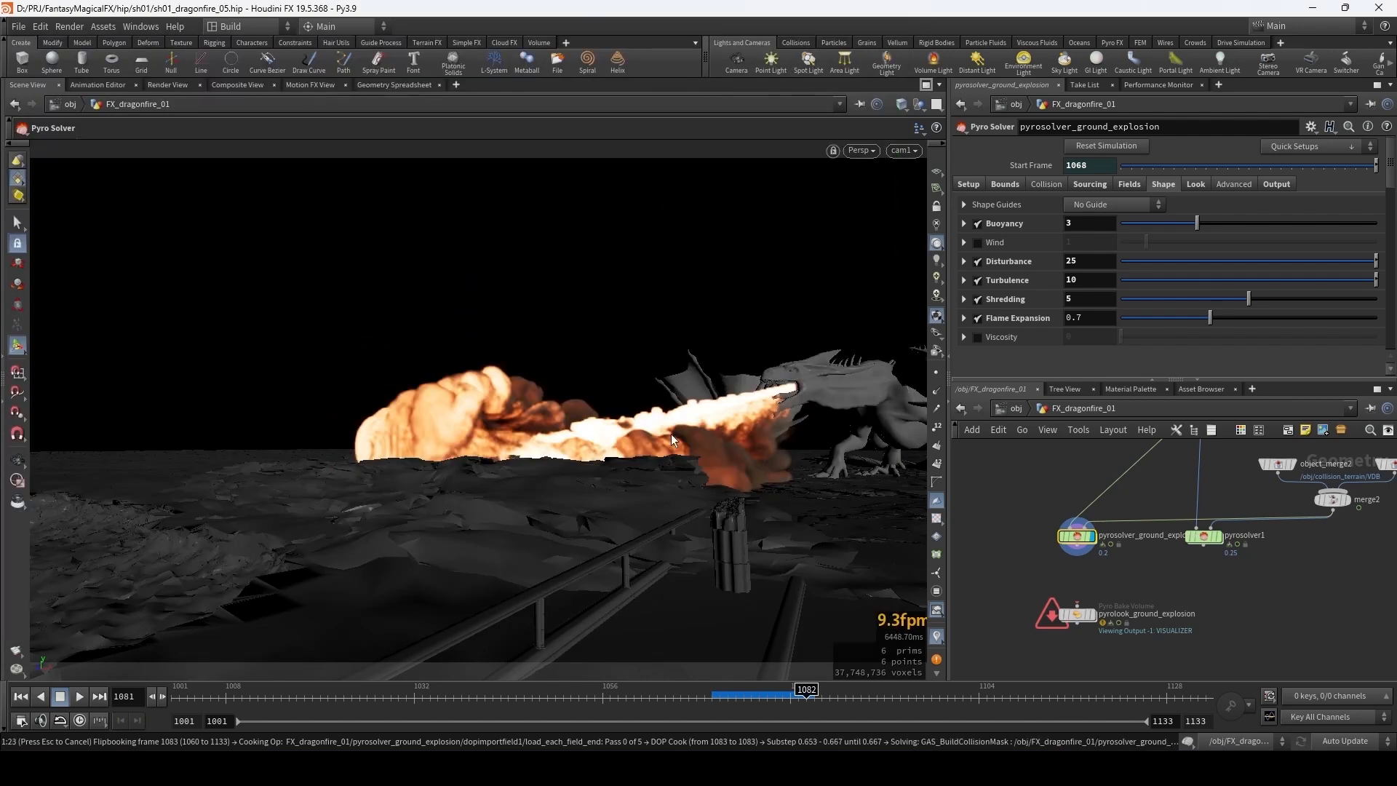
key(Escape)
drag(683, 410, 623, 393)
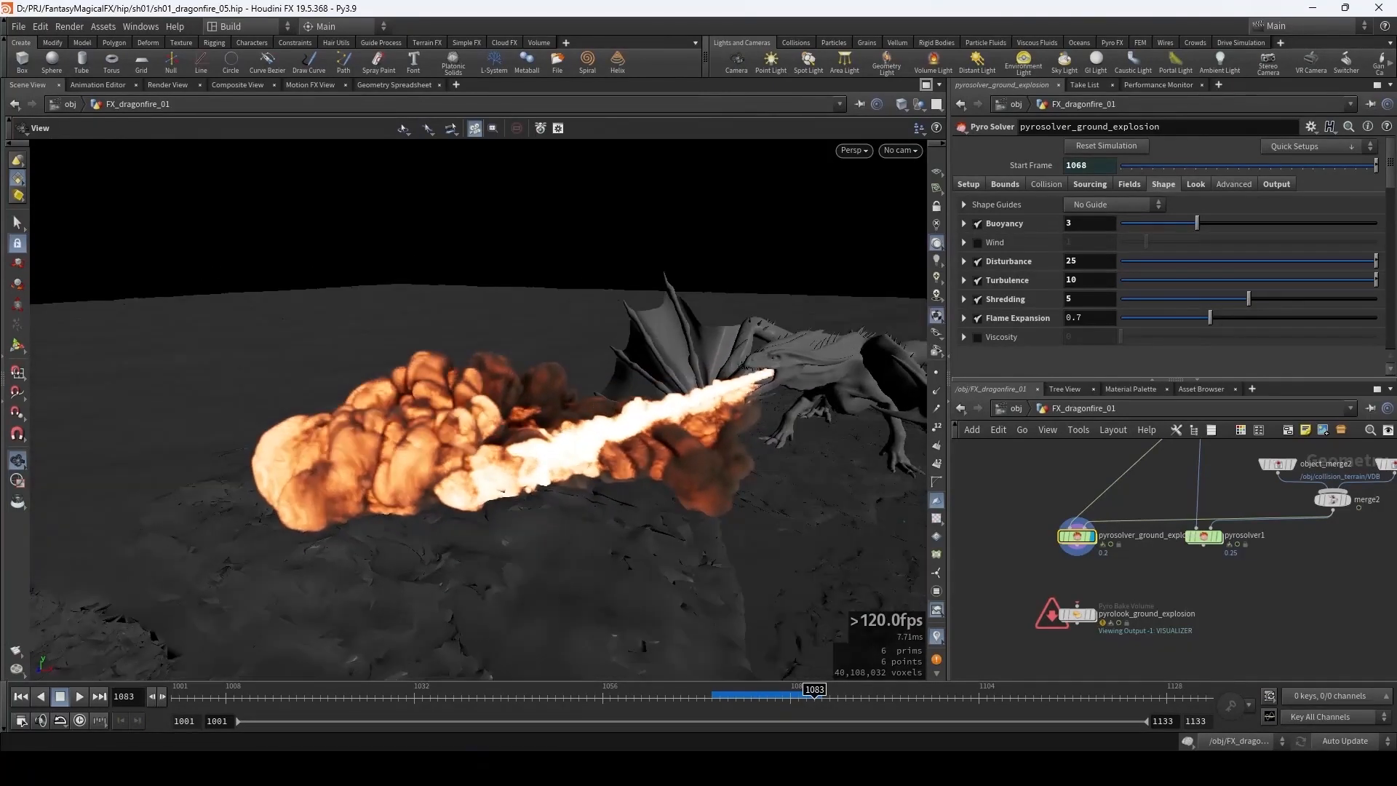
- Replay and scrub the flipbook frames in MPlay to examine how the fire develops, then return to the scene
click(280, 768)
click(358, 727)
drag(837, 609, 866, 608)
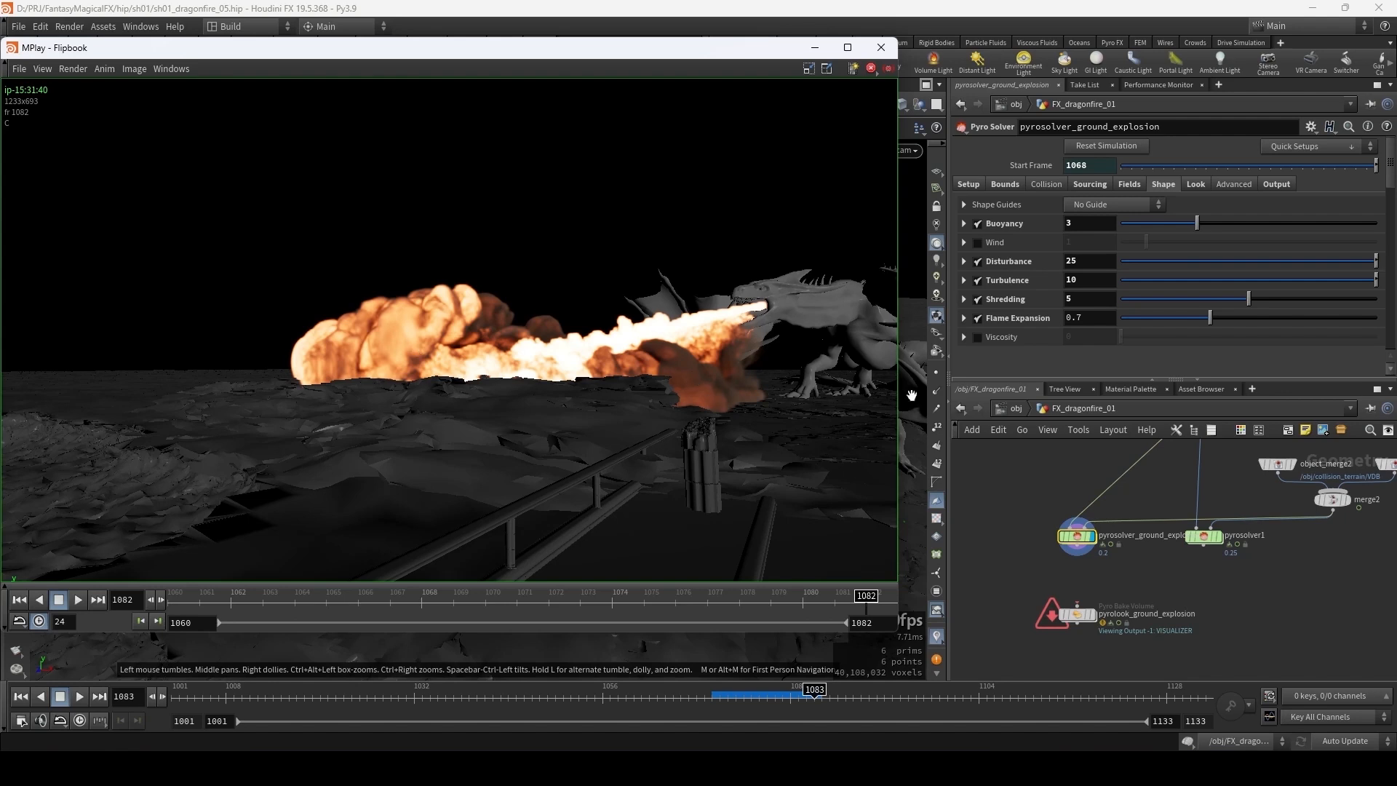
drag(492, 606, 177, 610)
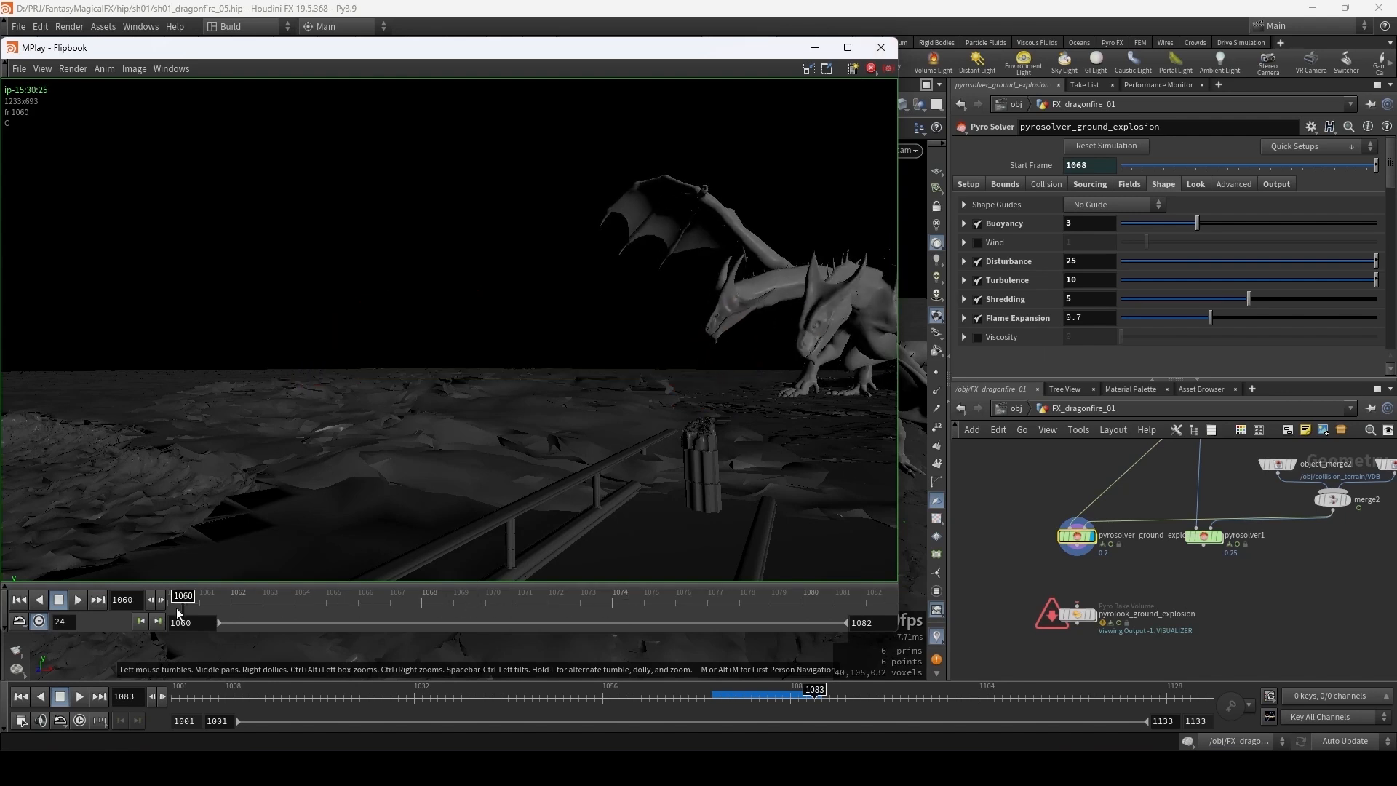
click(77, 599)
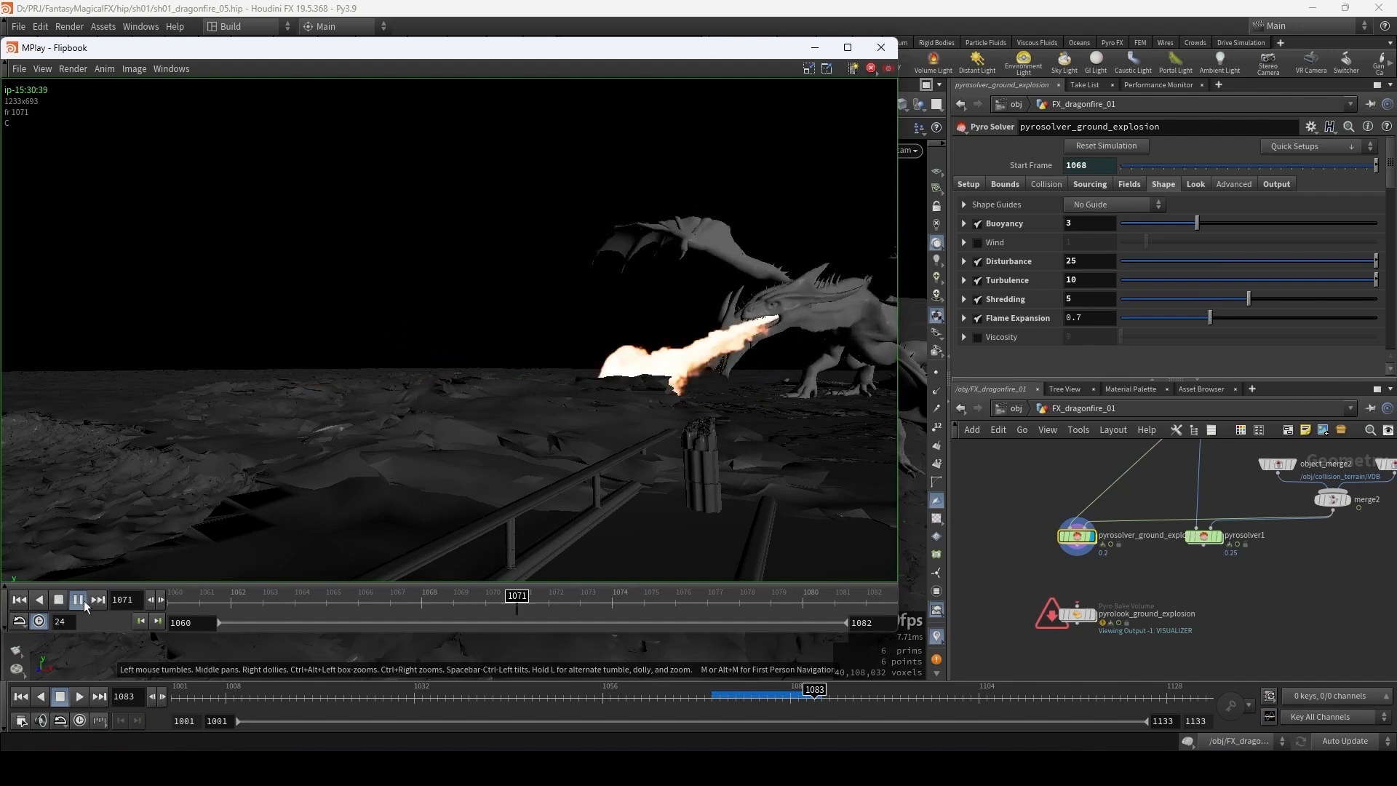
click(58, 599)
drag(529, 605, 780, 605)
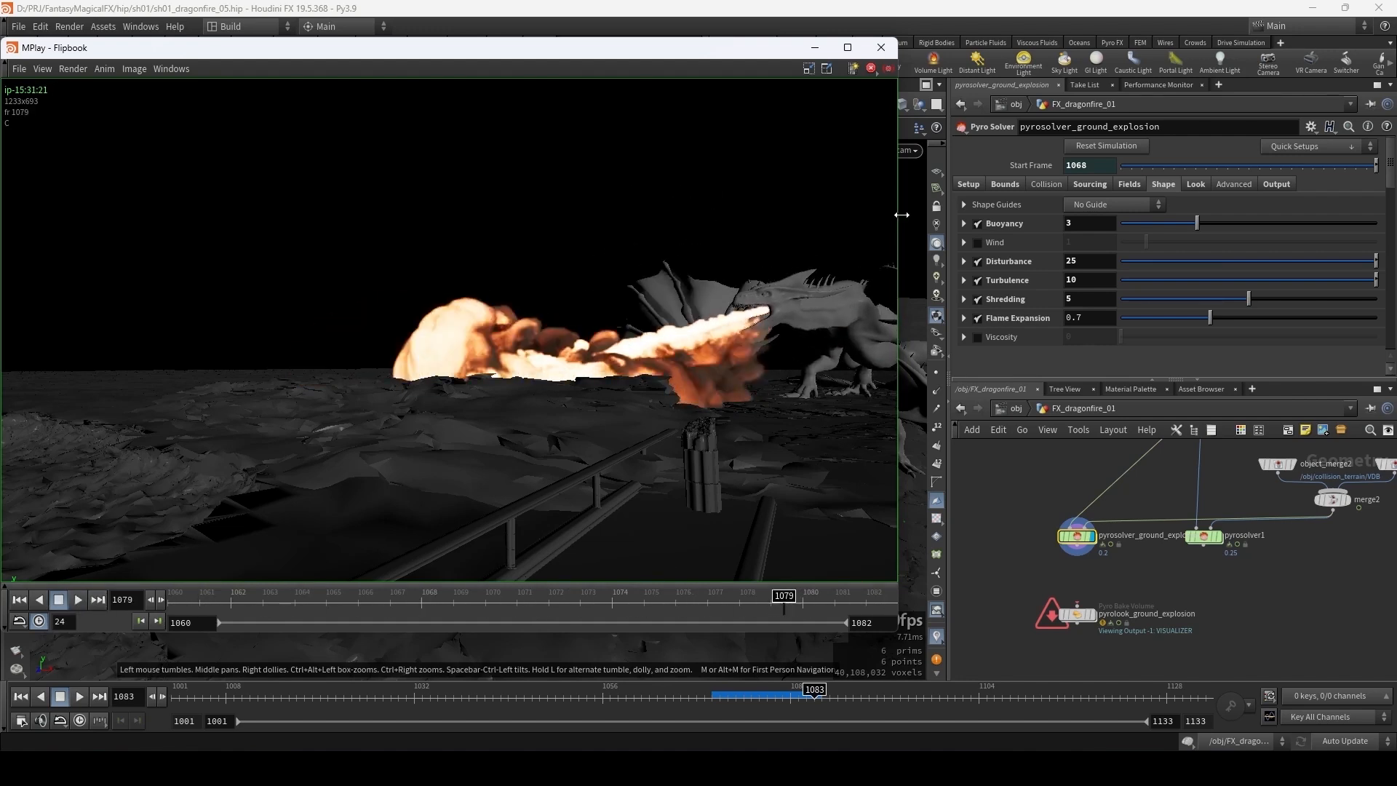
click(848, 5)
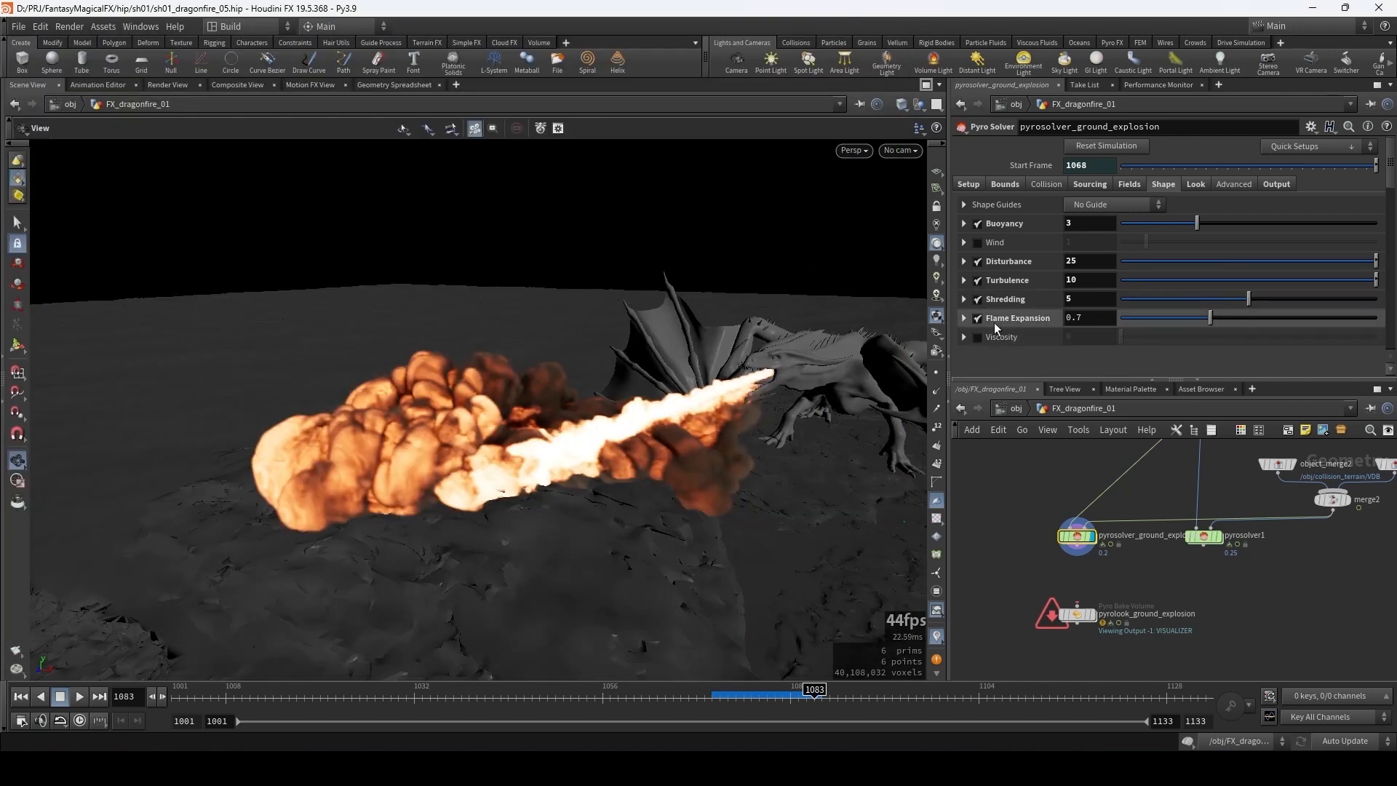
- Remove the divergence source from the sourcing of pyrosolver_ground_explosion and move the timeline back to frame 1067
click(1089, 184)
scroll(1142, 263, down, 5)
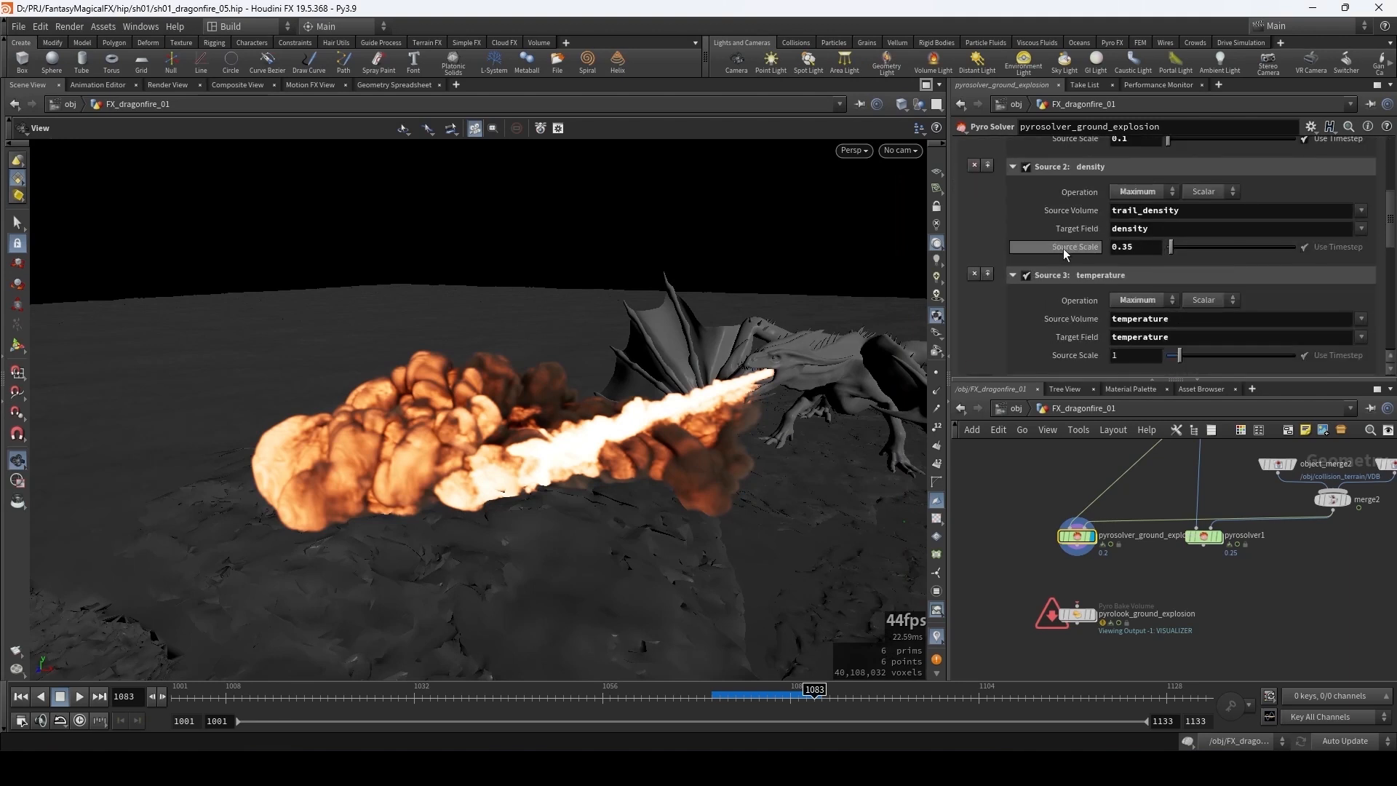
scroll(1065, 252, down, 9)
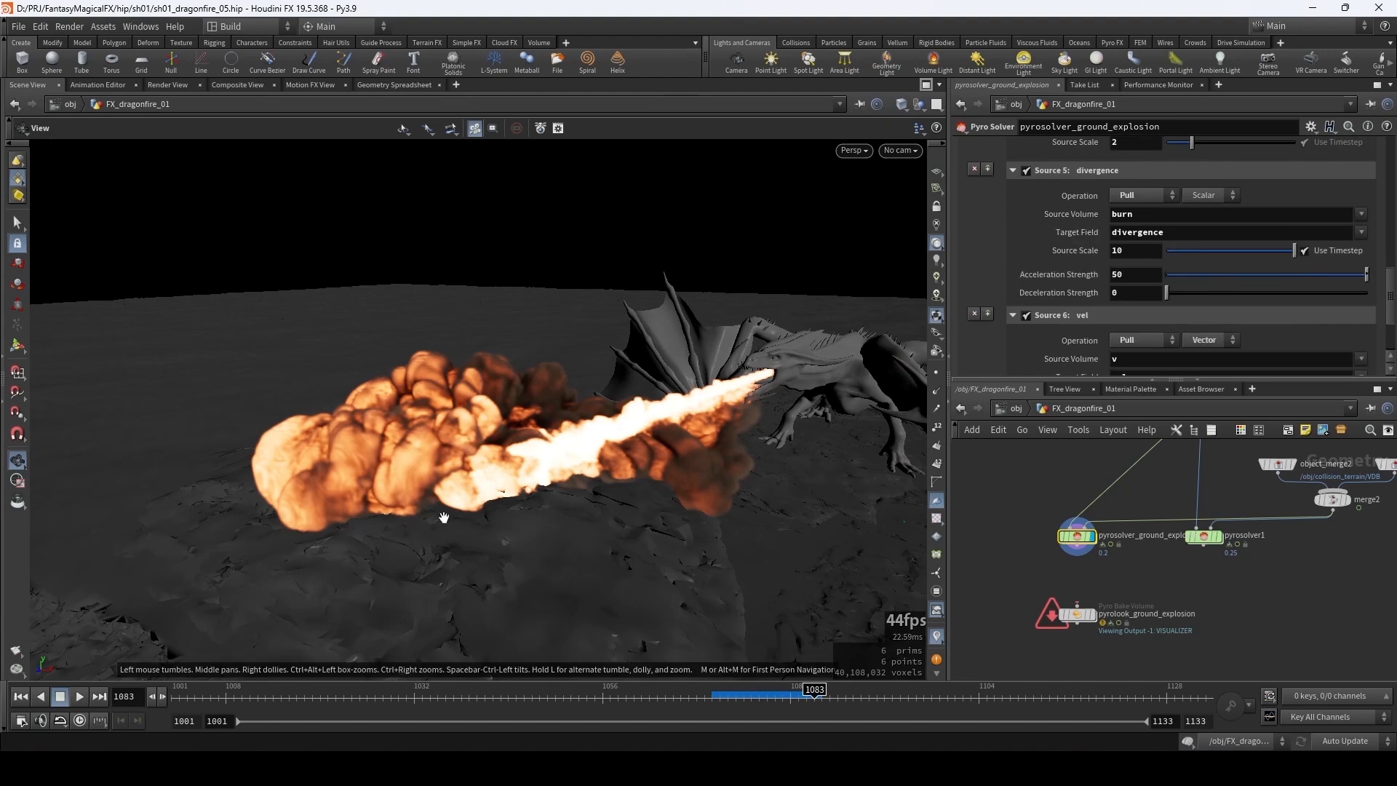
drag(444, 517, 454, 477)
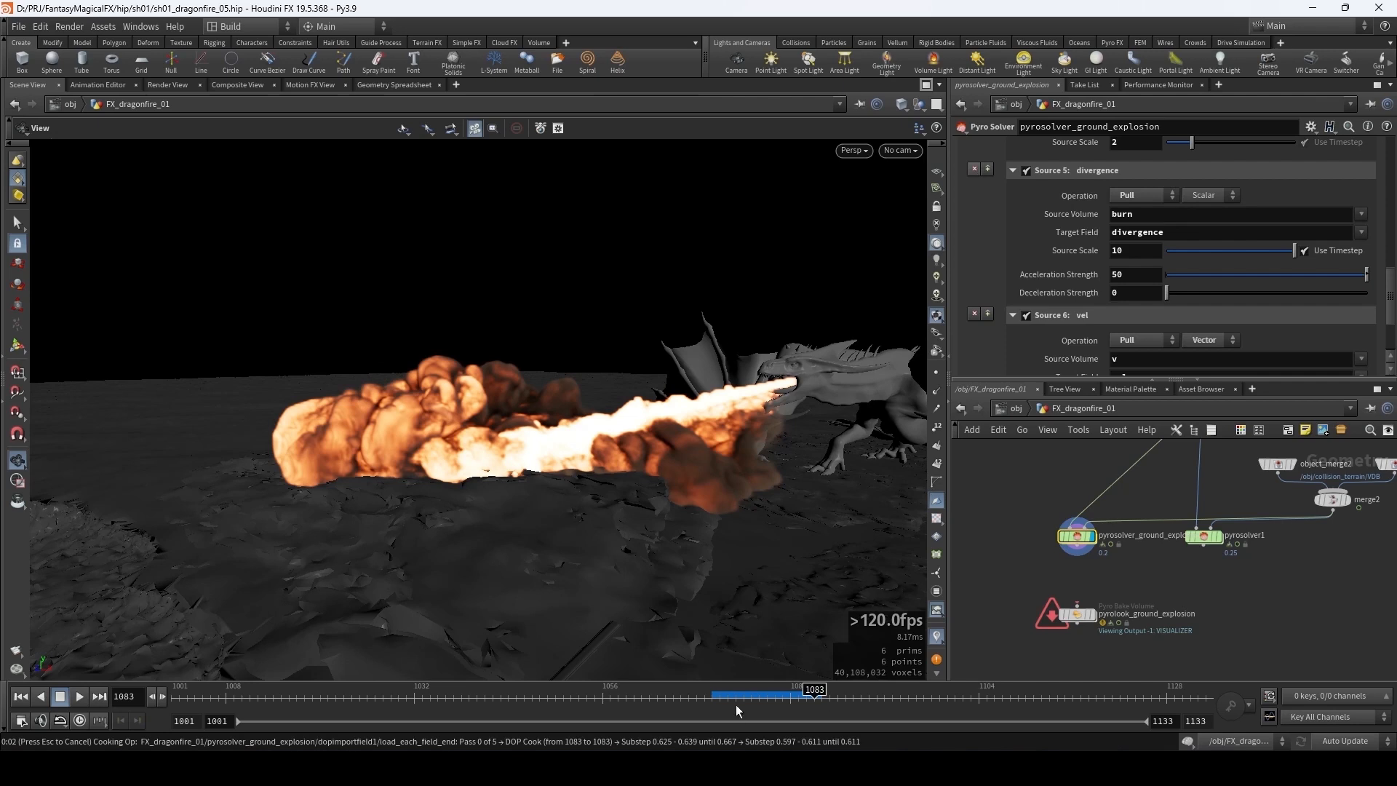
click(693, 708)
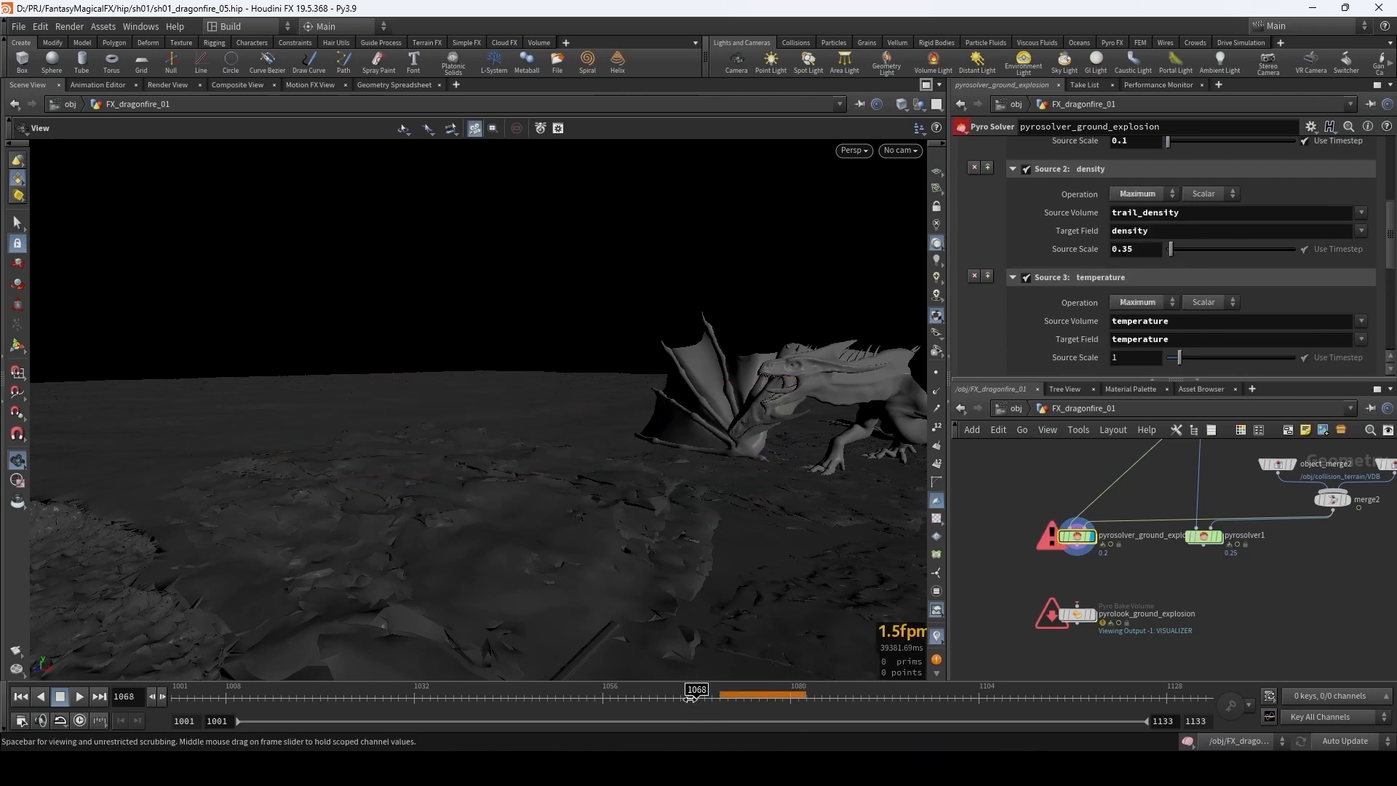
- Change the vel source of pyrosolver_ground_explosion to the Add operation with a source scale of 0.25
scroll(1040, 279, down, 6)
scroll(1041, 272, down, 2)
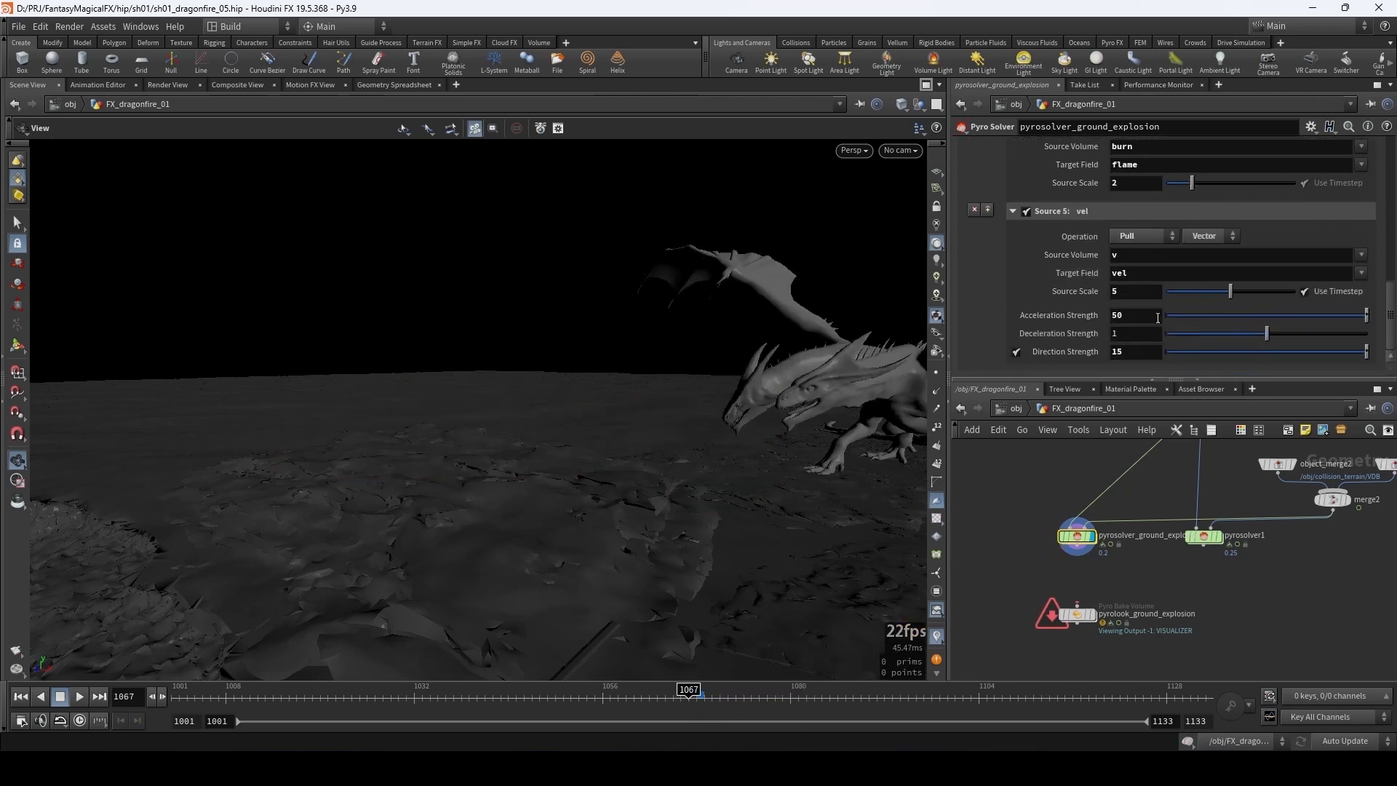
click(1140, 237)
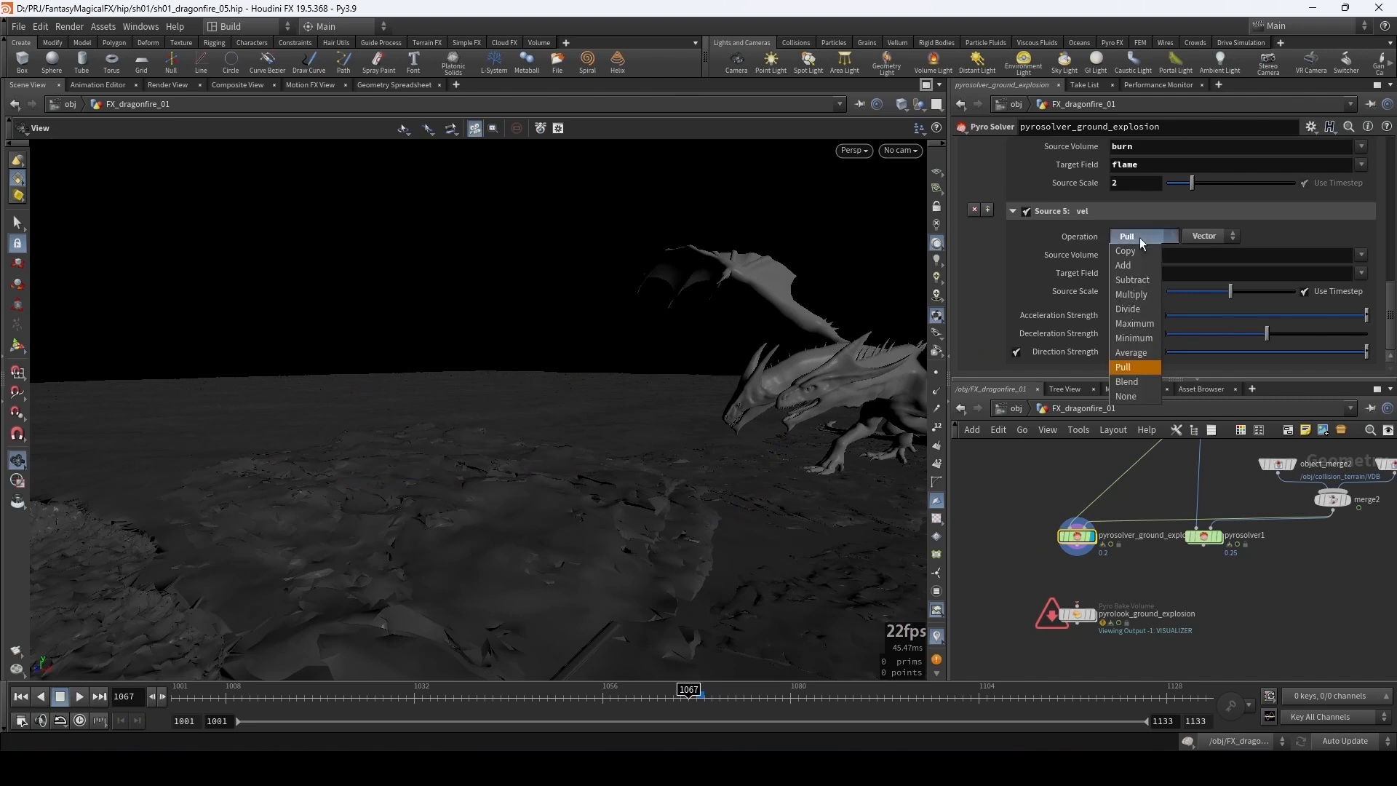
click(1138, 265)
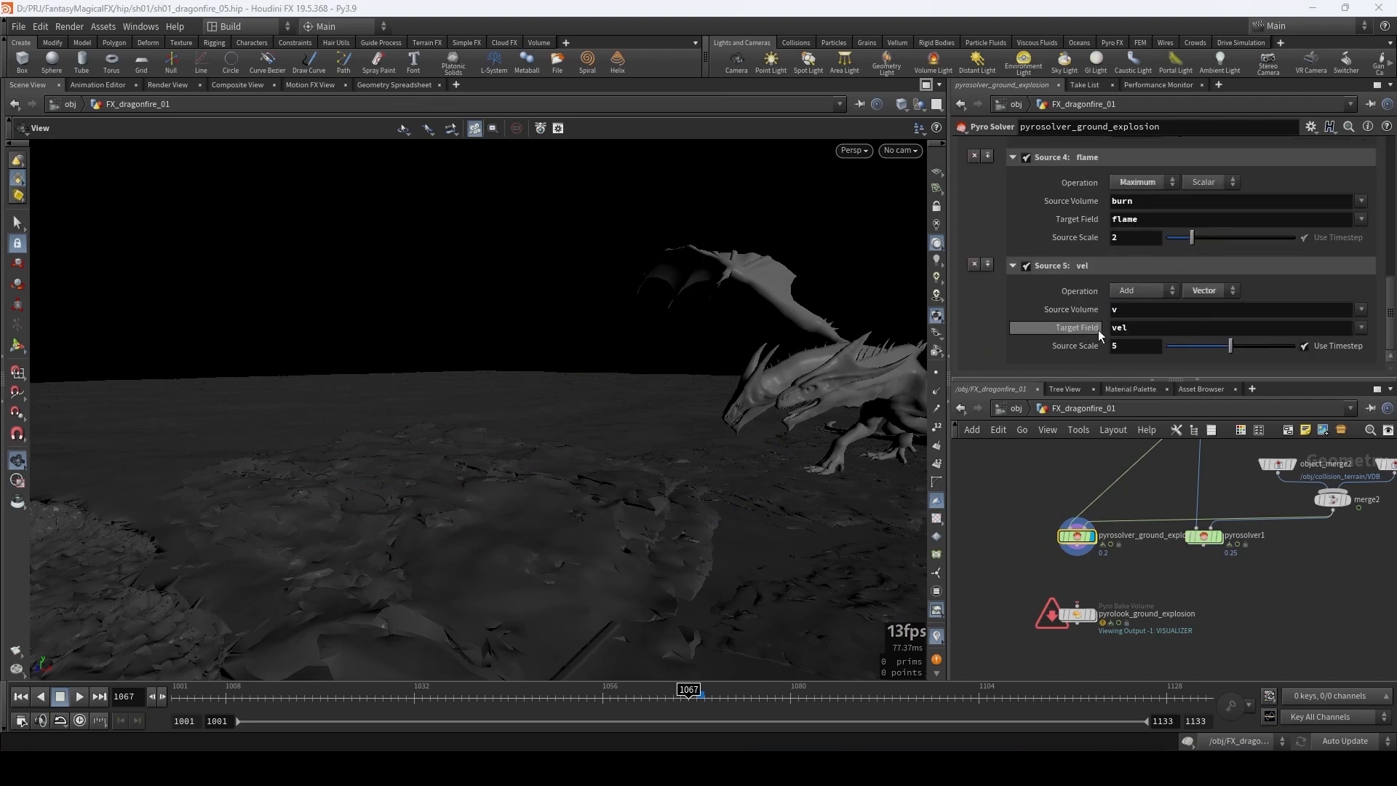
click(1139, 351)
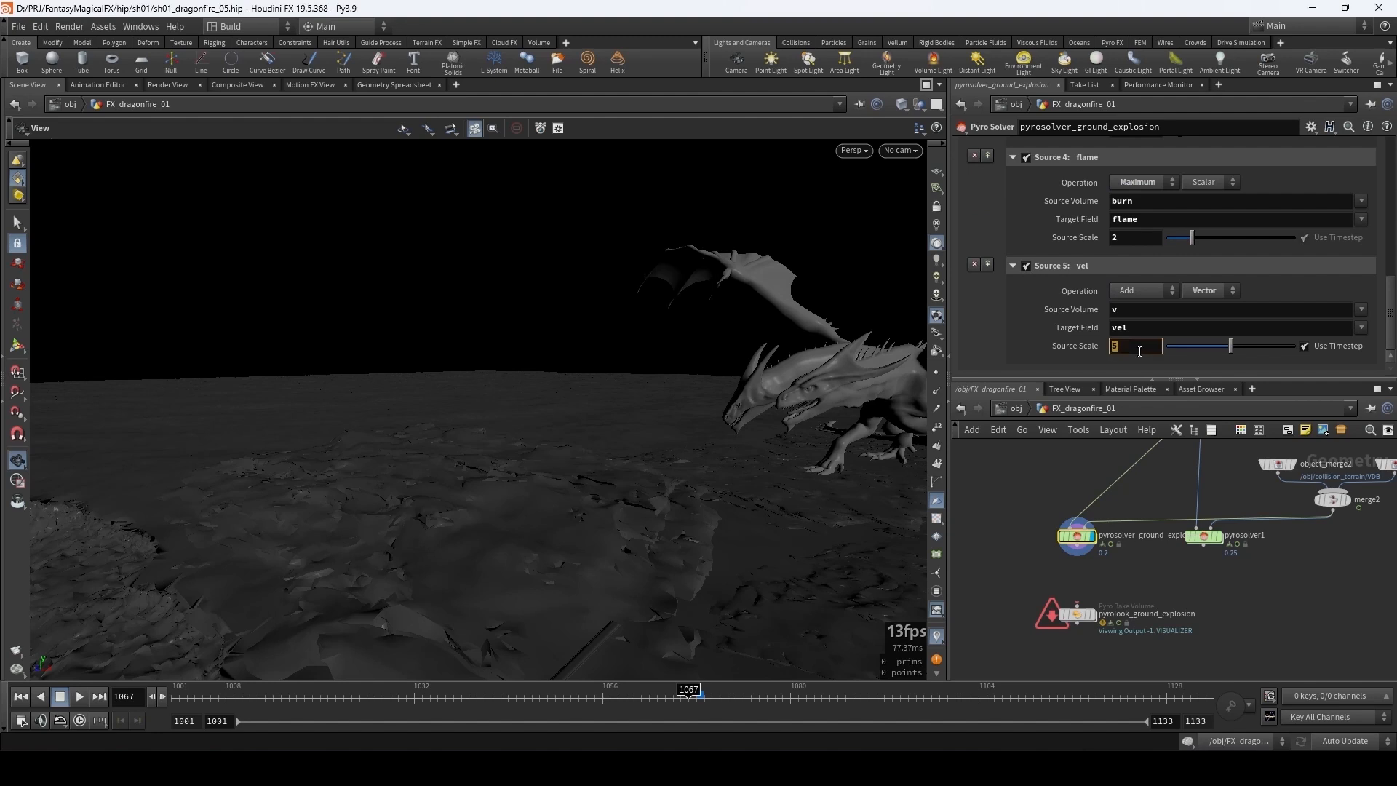
text(0.25)
key(Return)
- Remove the density source that reads trail_density from the solver's source volumes
scroll(1084, 265, up, 3)
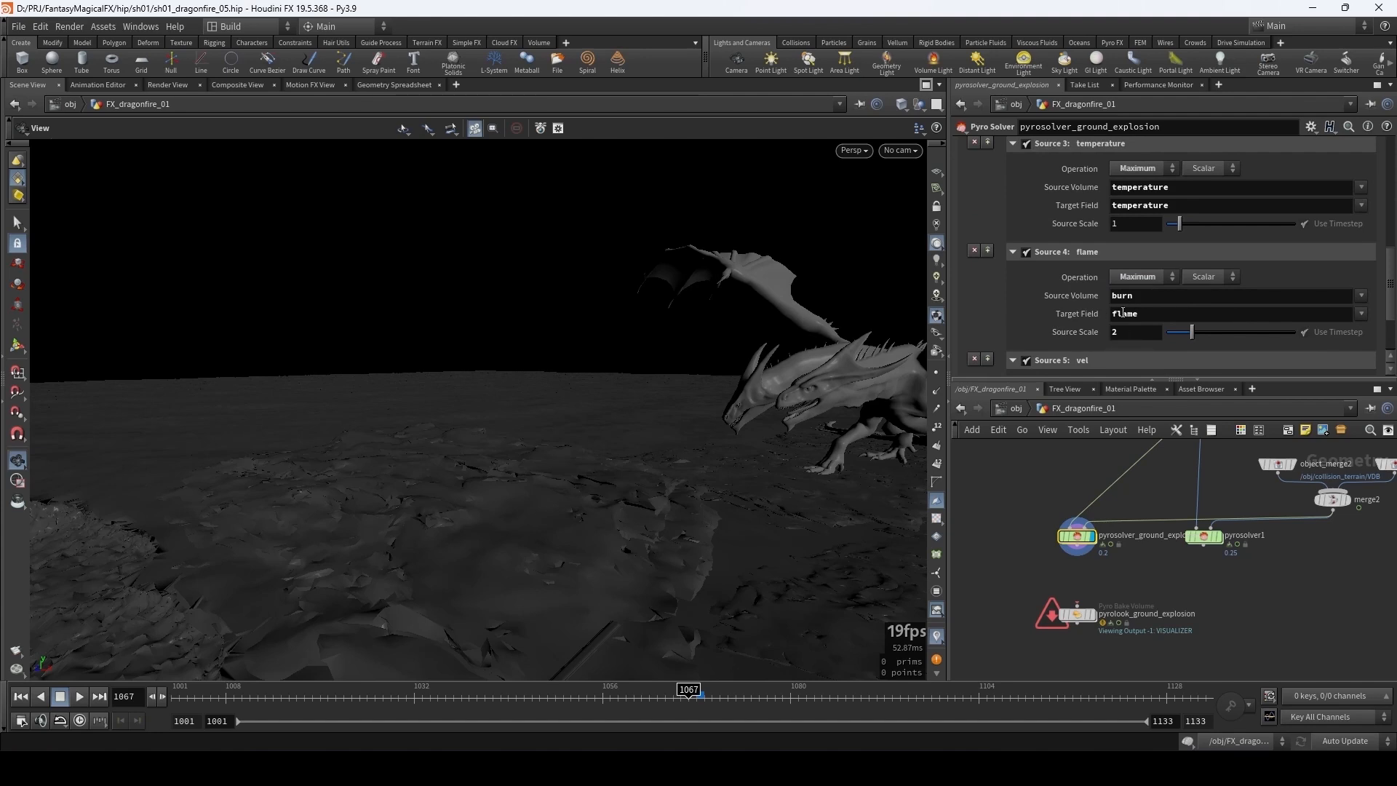
click(1133, 336)
scroll(1066, 337, up, 3)
scroll(1072, 338, up, 1)
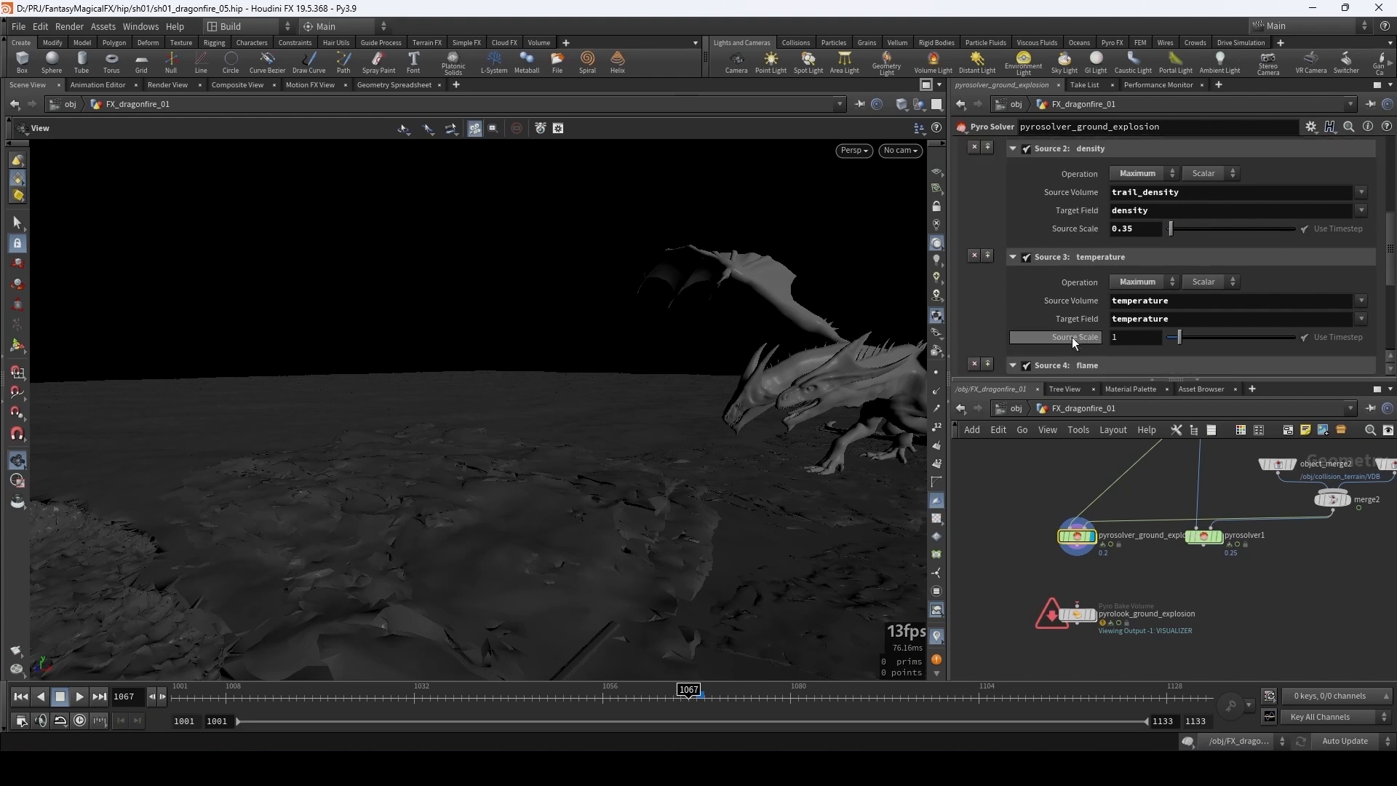
scroll(1072, 337, up, 2)
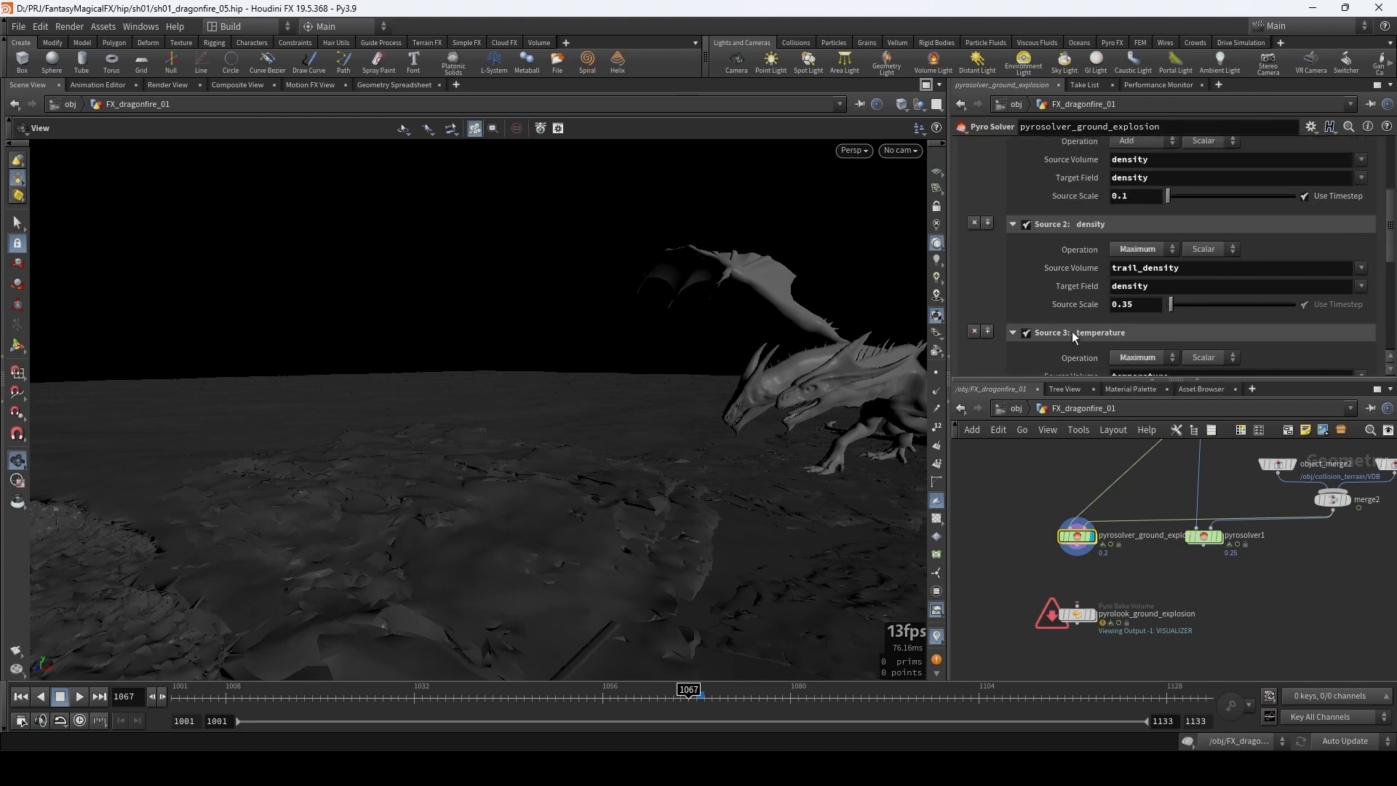
click(973, 224)
scroll(1049, 283, up, 4)
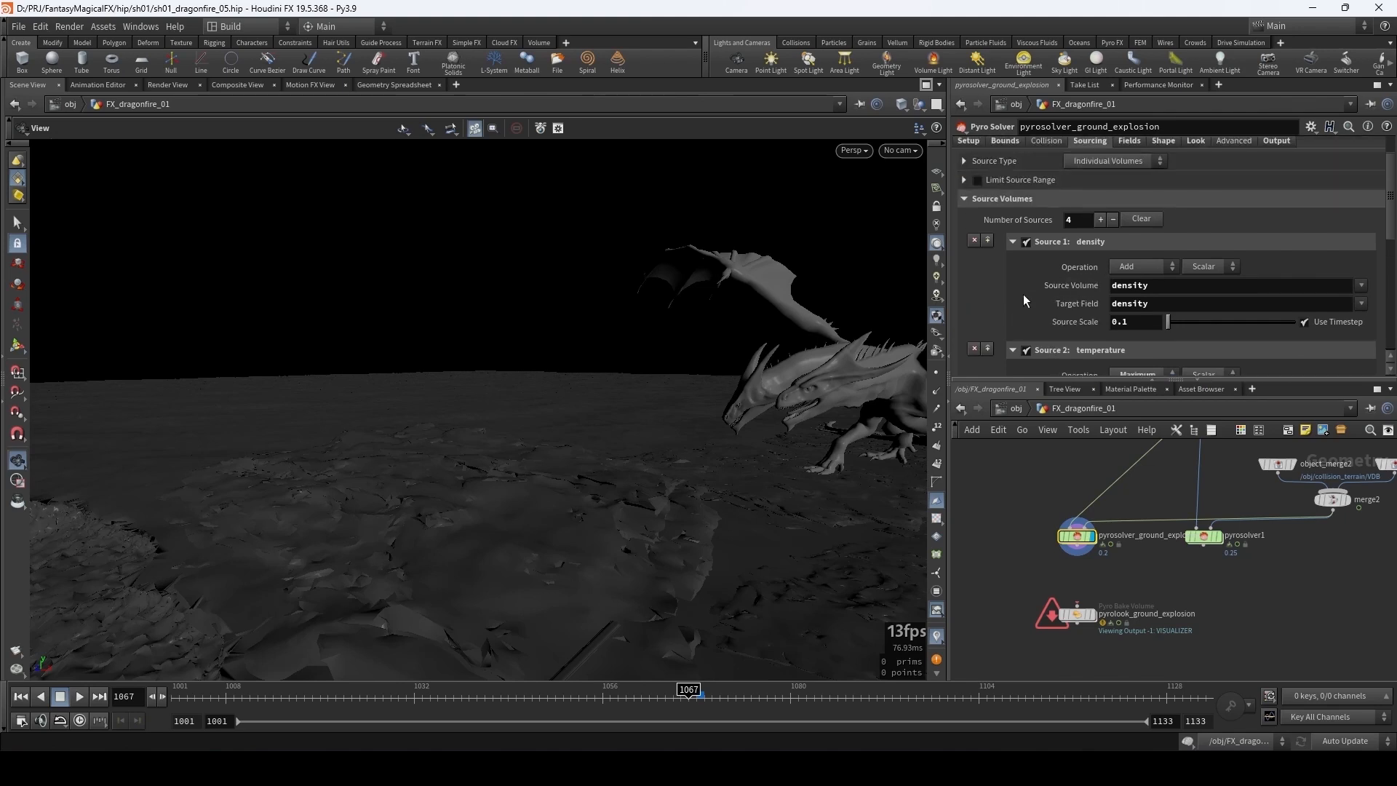
- Set the source volume of the remaining density source to burn
double_click(1173, 286)
text(burn)
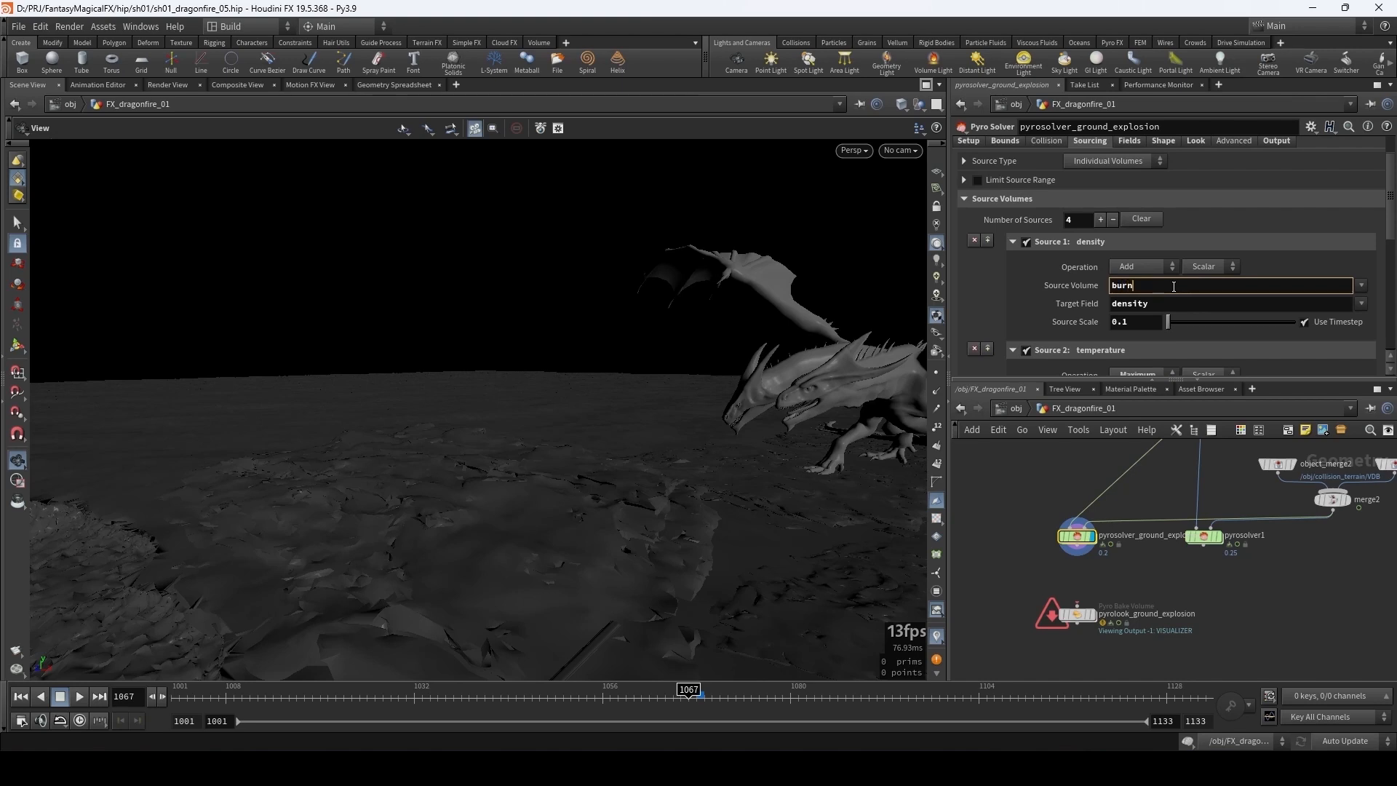
key(Return)
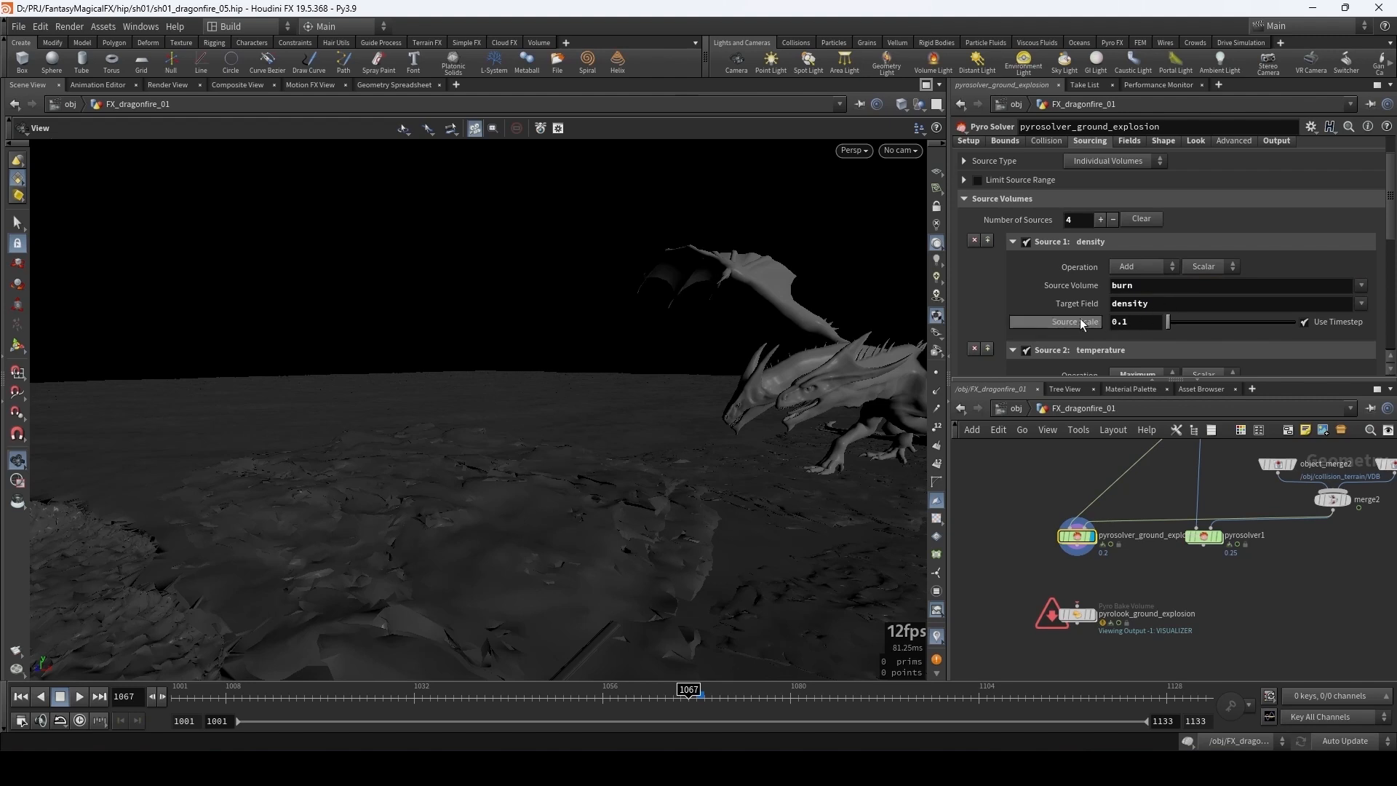
scroll(1029, 286, up, 1)
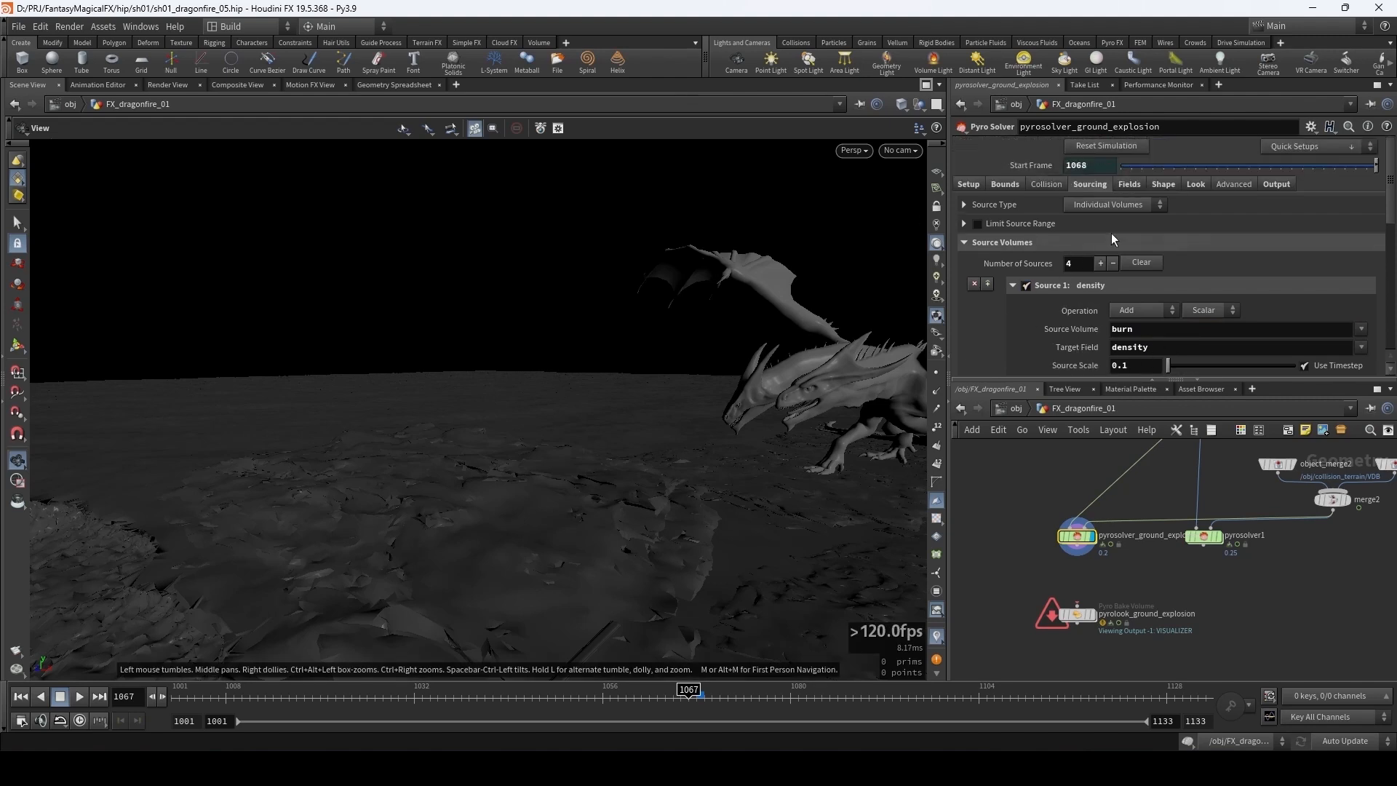
- Set the density dissipation of pyrosolver_ground_explosion to 0.4 in its field settings
click(1131, 185)
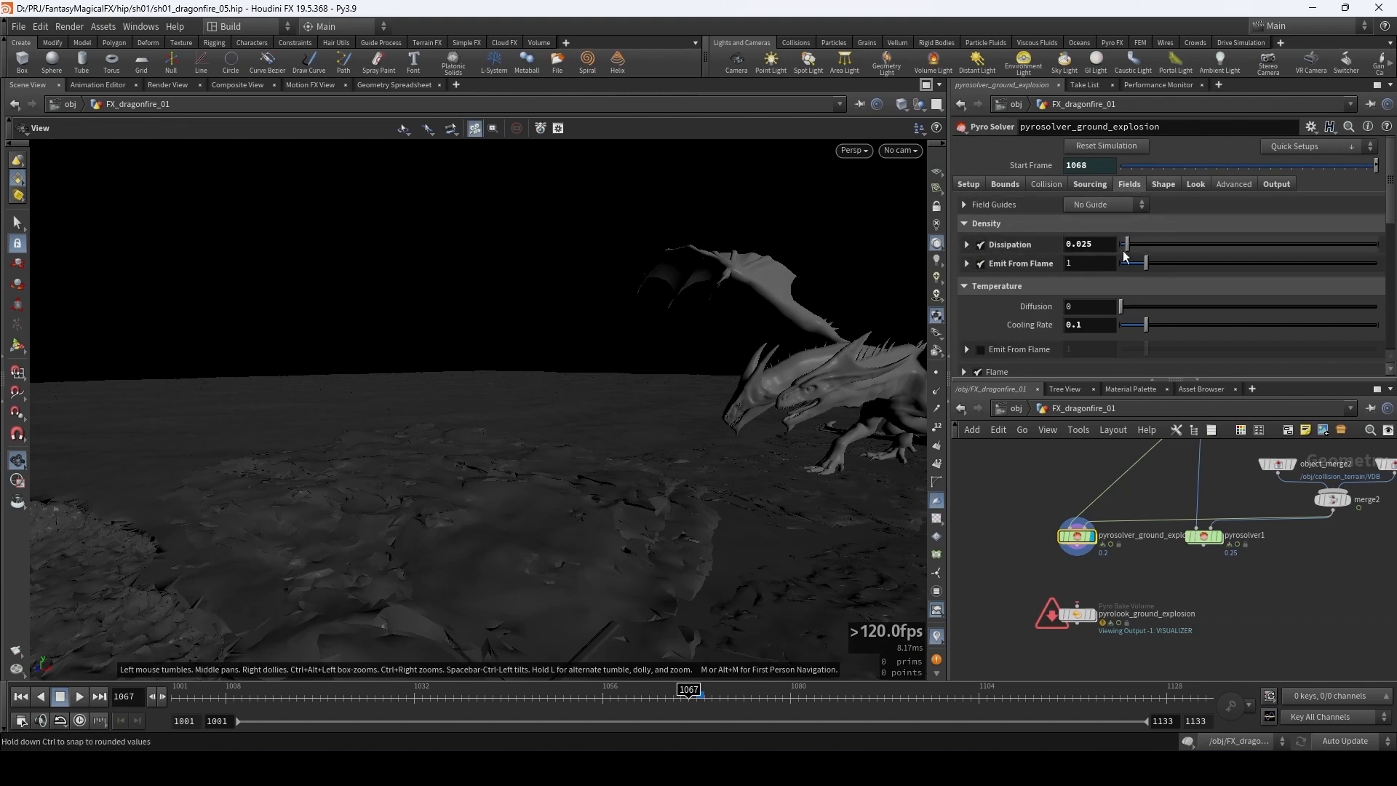
drag(1075, 243, 1105, 245)
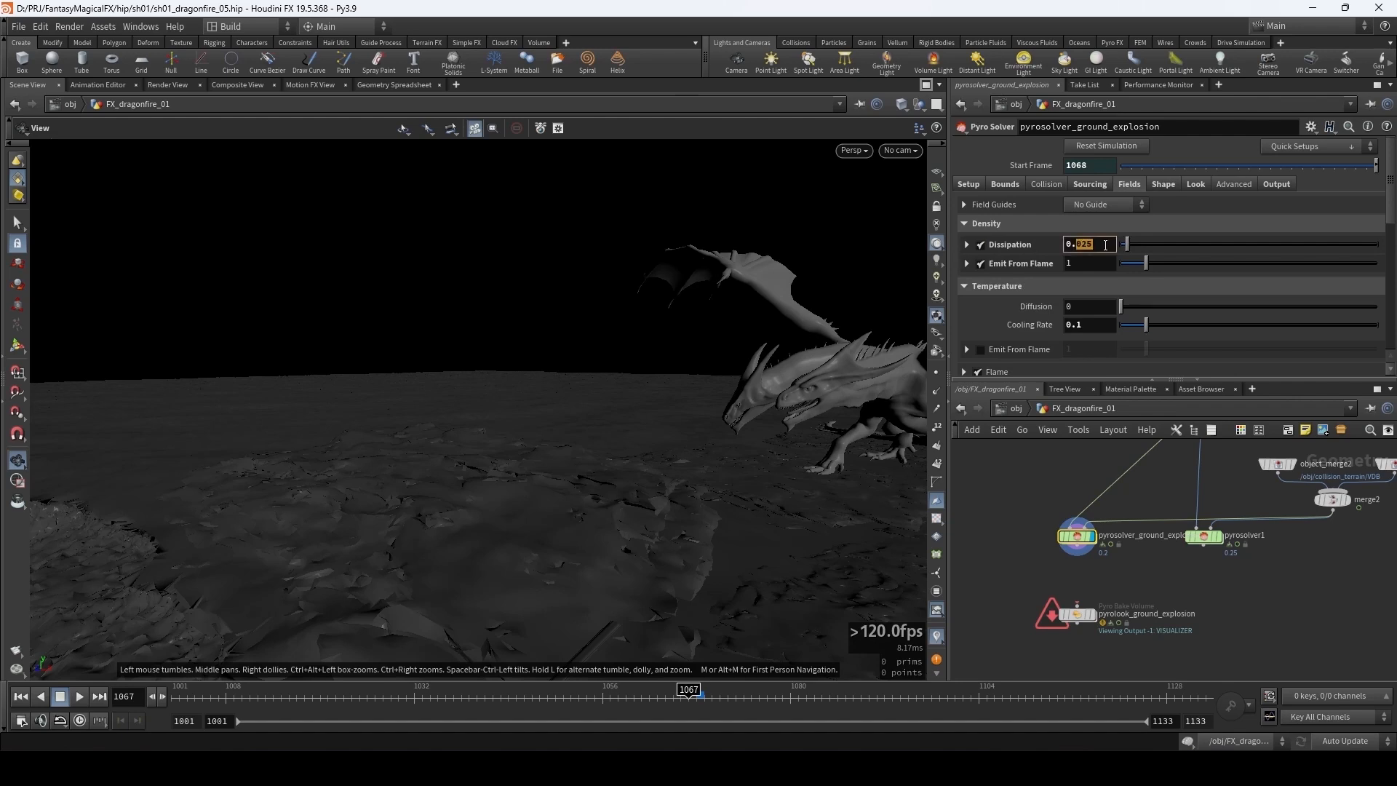
text(4)
key(Return)
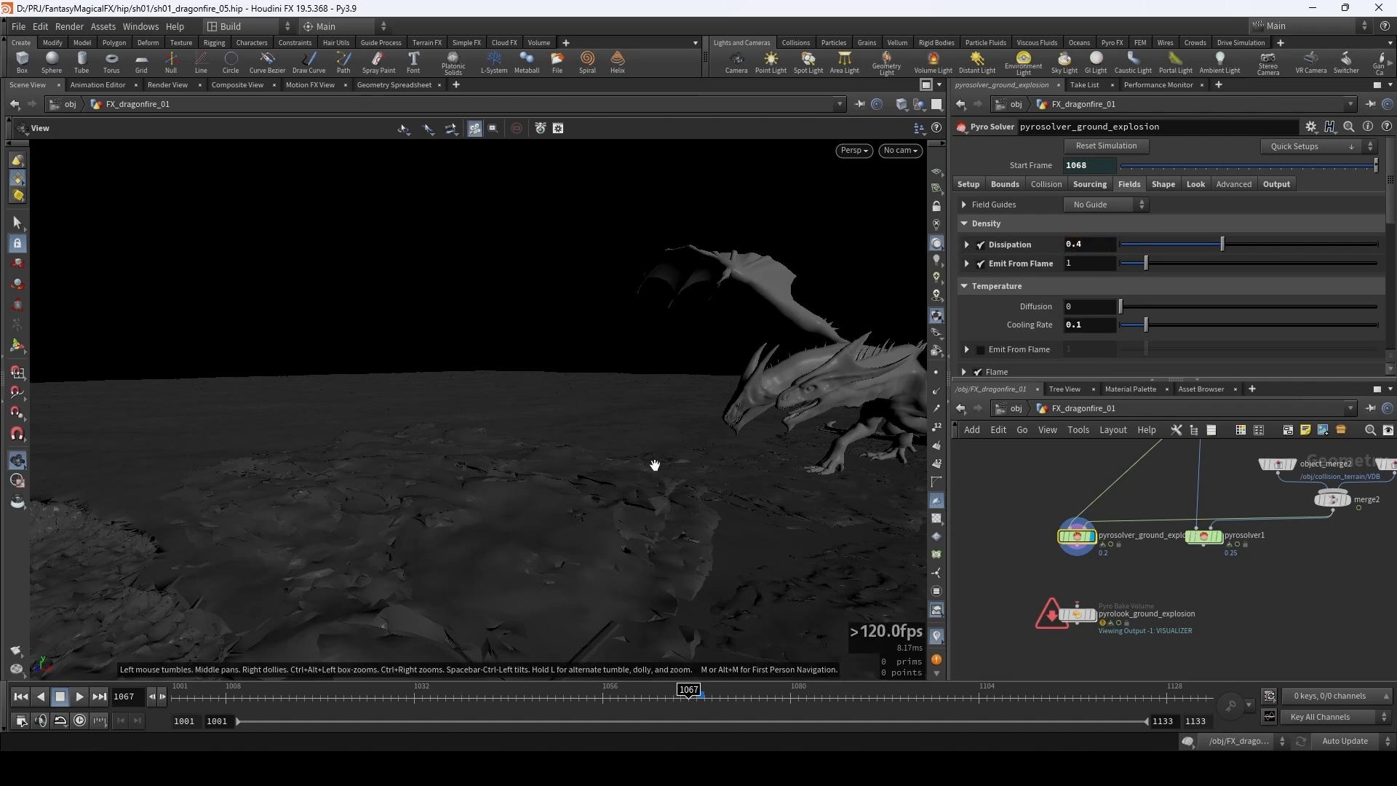
- Switch the viewport back to cam1 and set the solver's temperature cooling rate to 0.65
drag(760, 436, 814, 321)
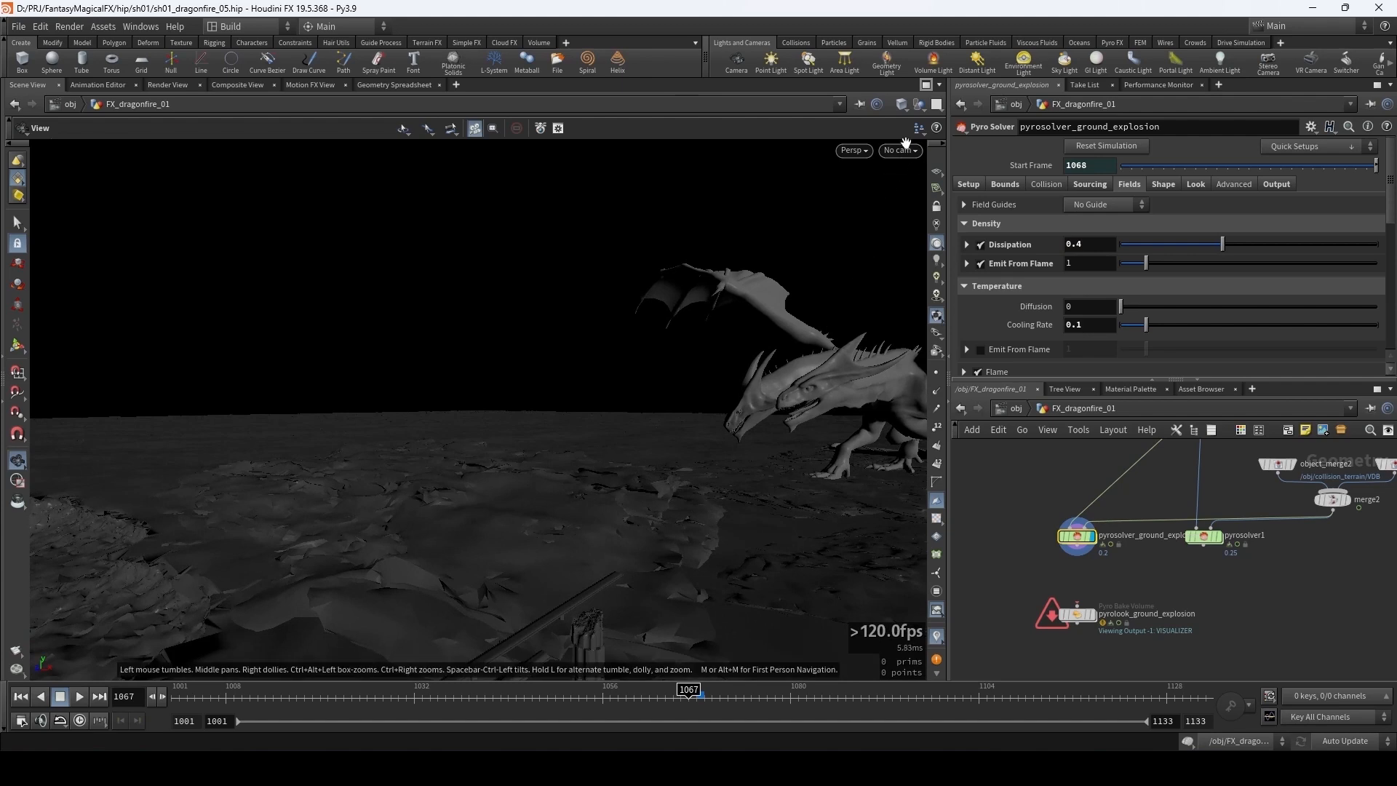
click(900, 150)
click(931, 219)
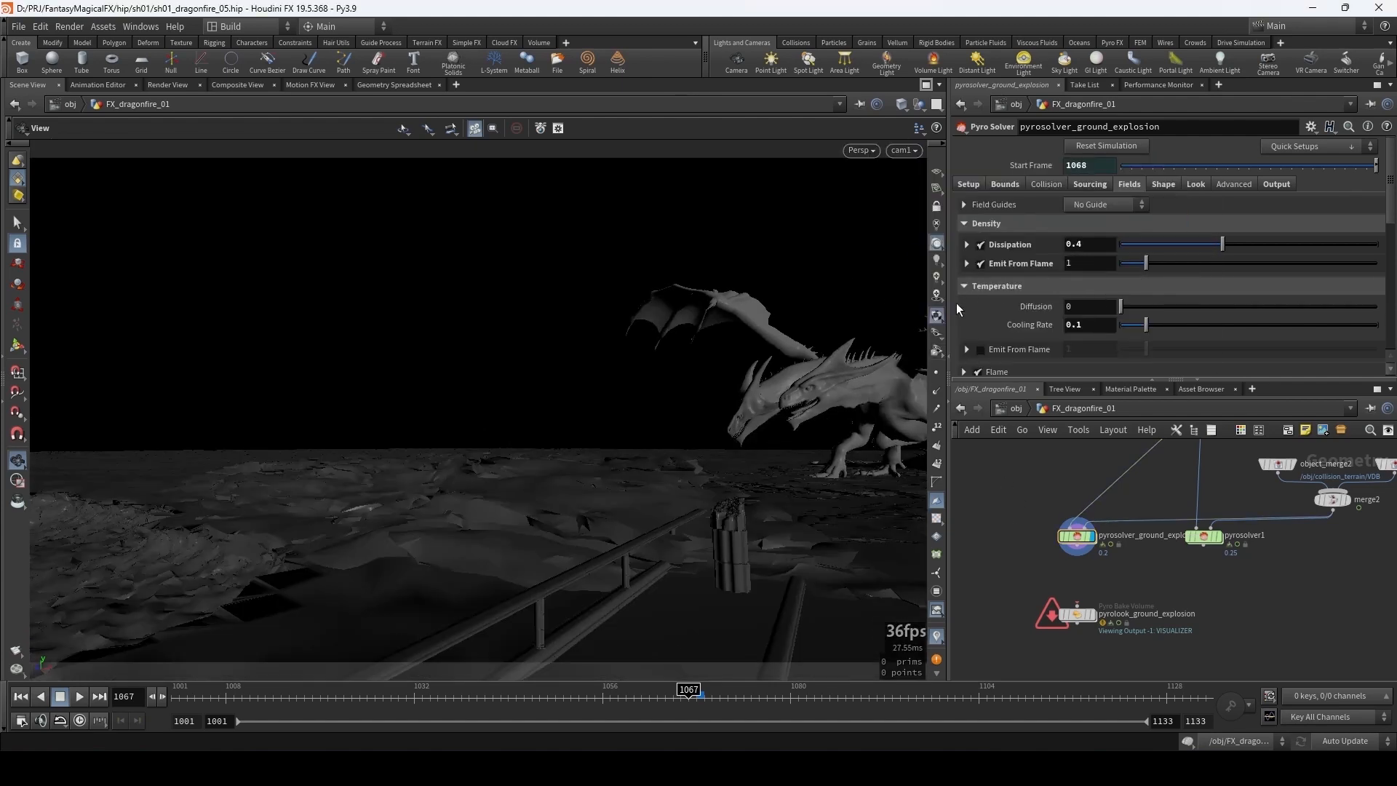
scroll(969, 291, down, 5)
scroll(1002, 259, up, 3)
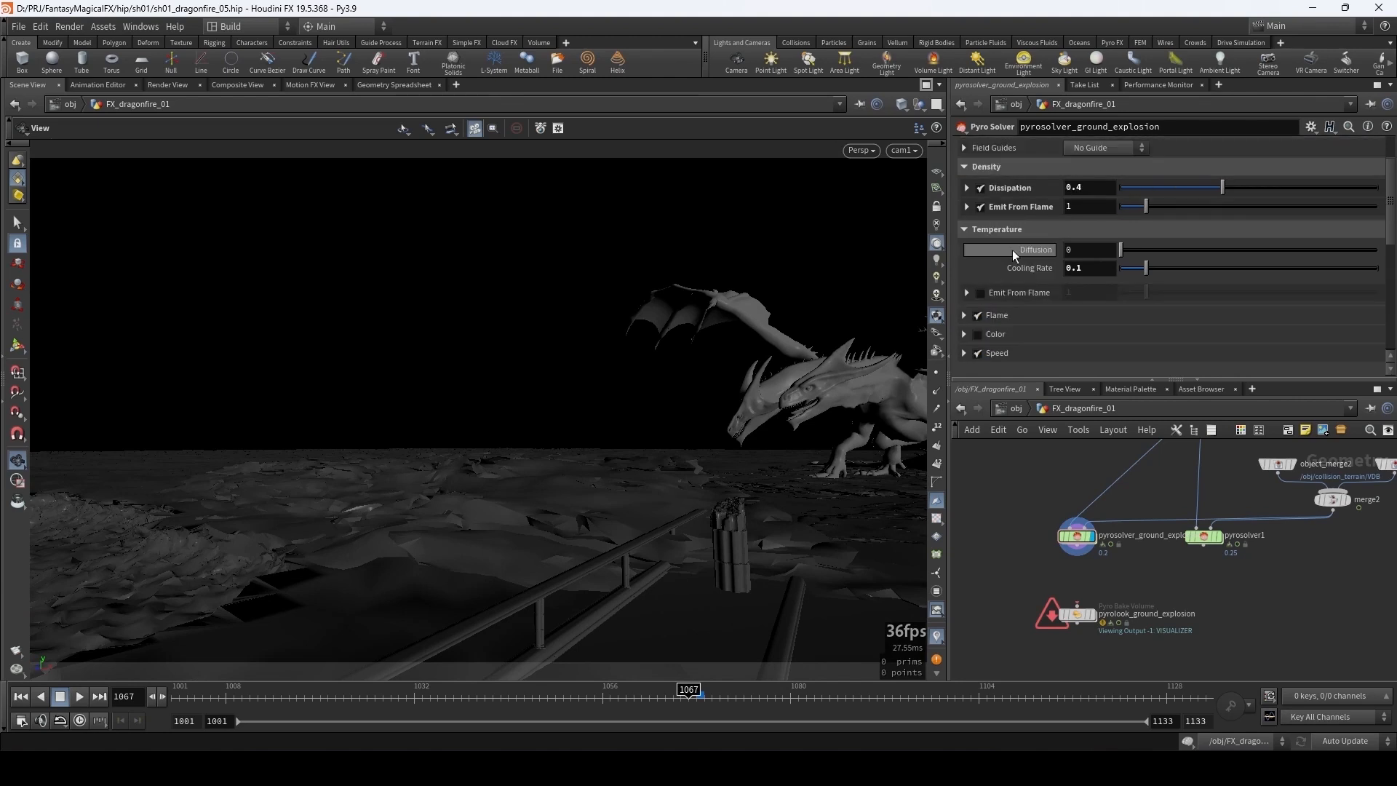
drag(1075, 270, 1103, 270)
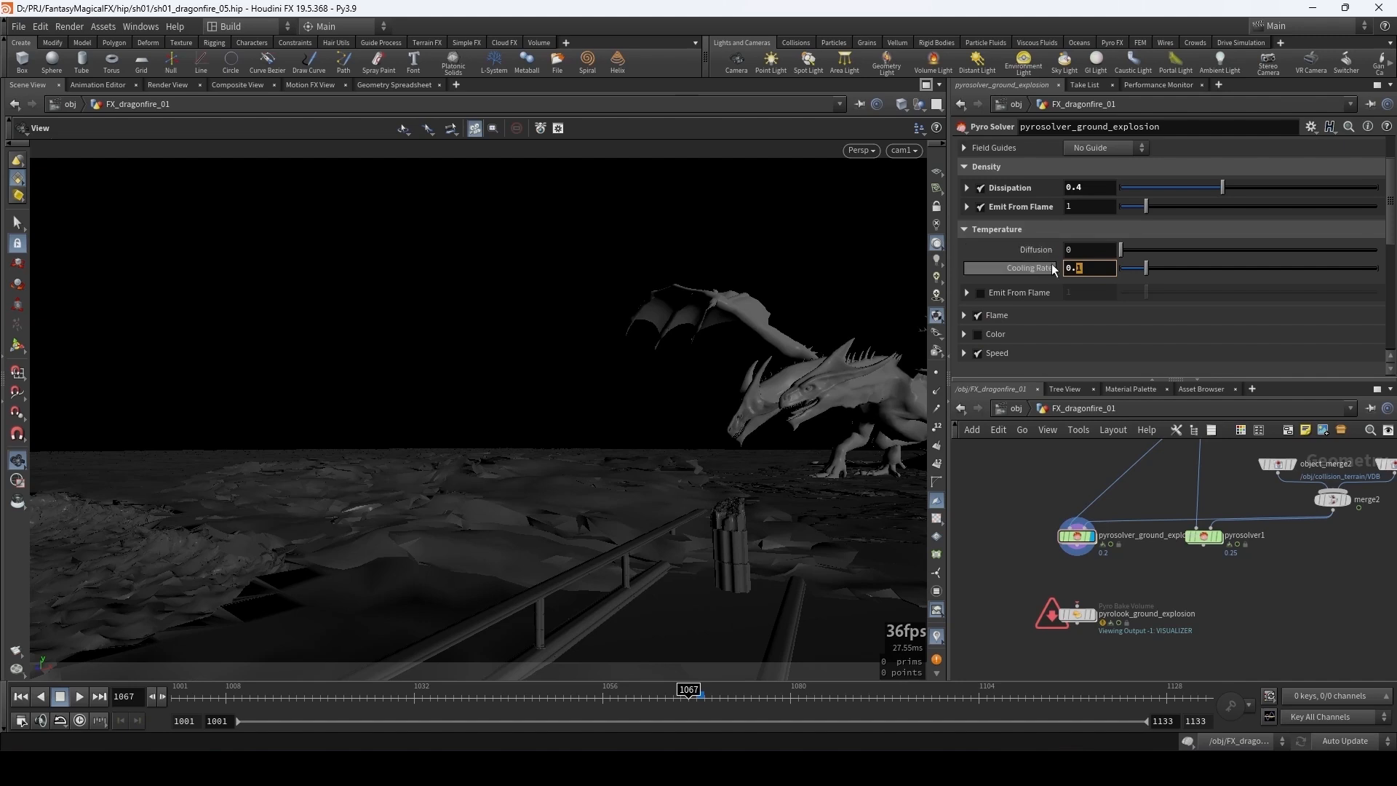
text(65)
key(Return)
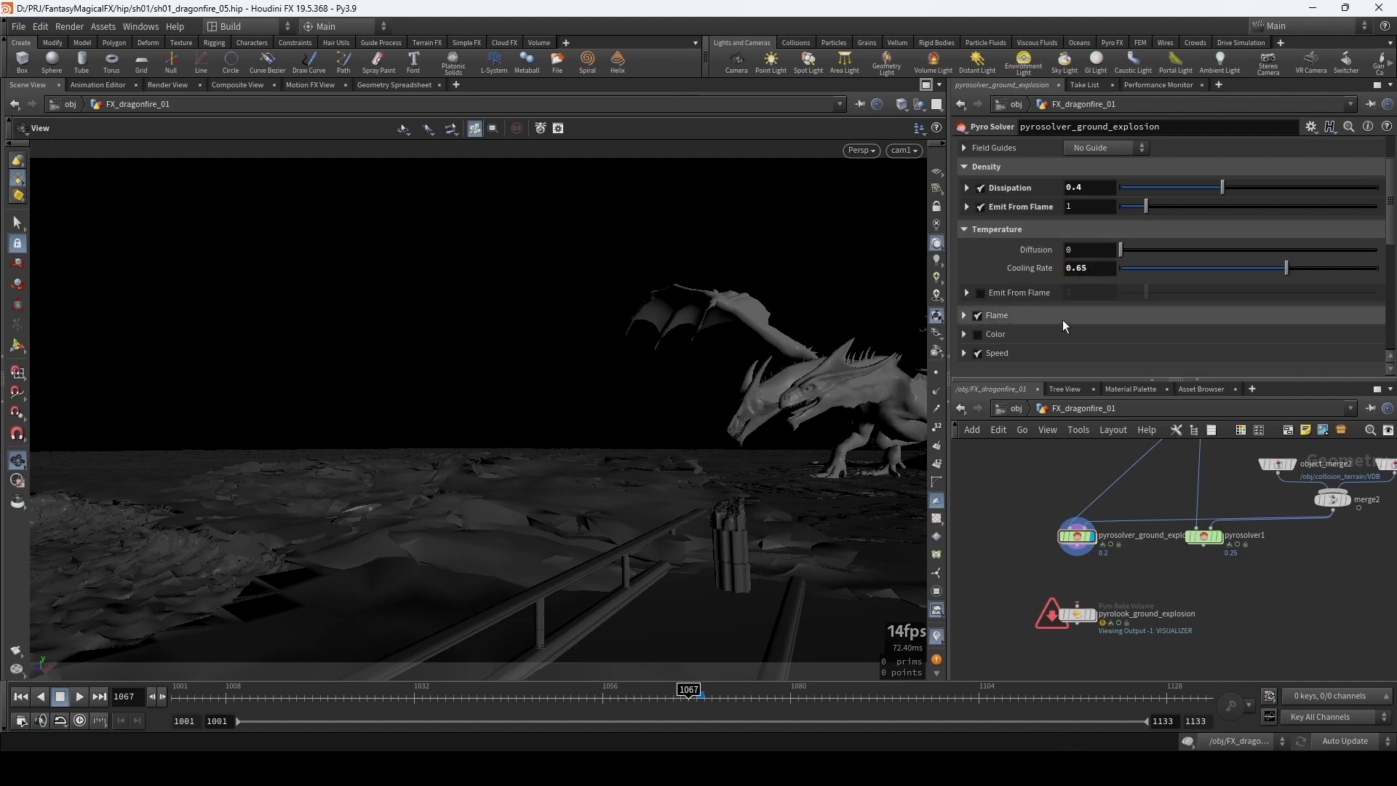
scroll(1011, 255, up, 3)
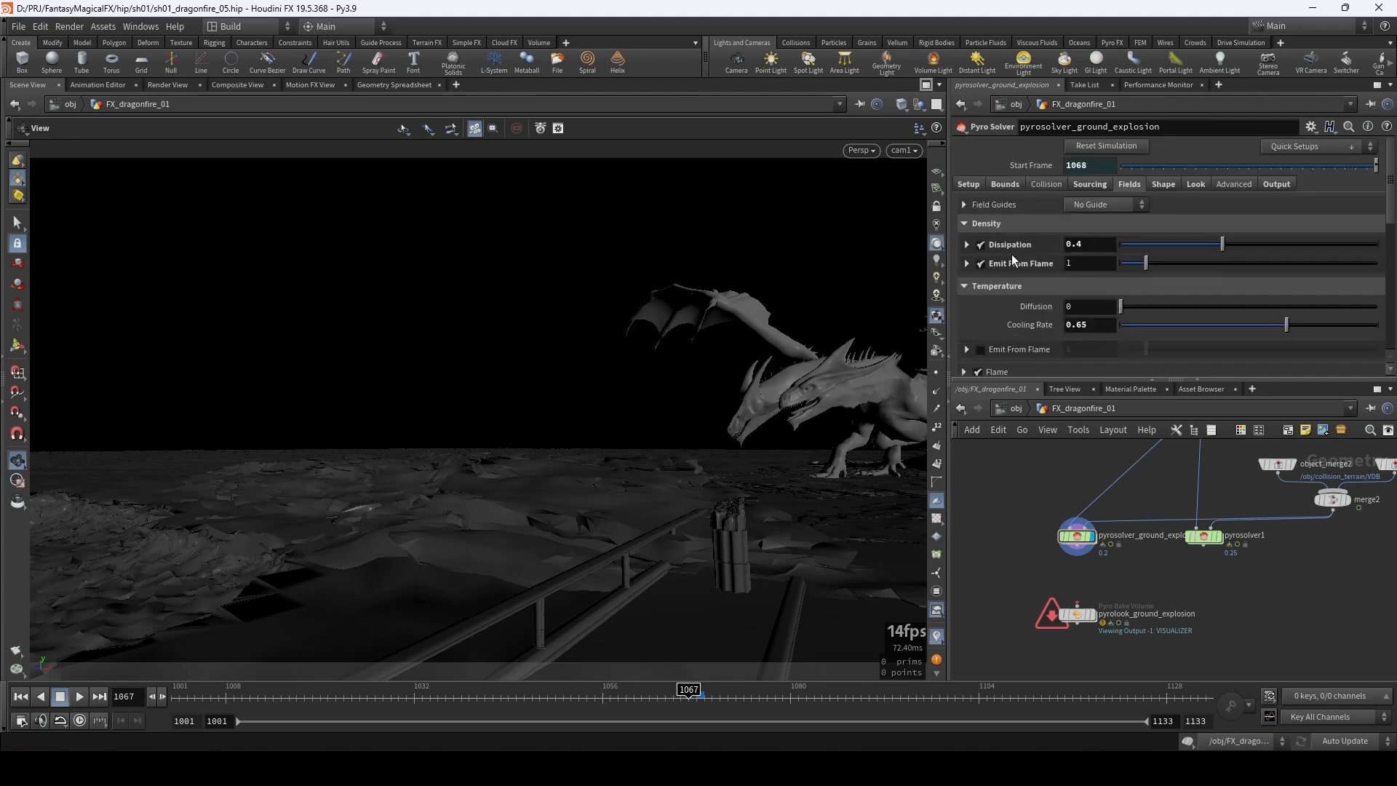
- Expand the solver's Disturbance shape settings, go up to the obj level and add a box geometry object below FX_dragonfire_01
click(1092, 184)
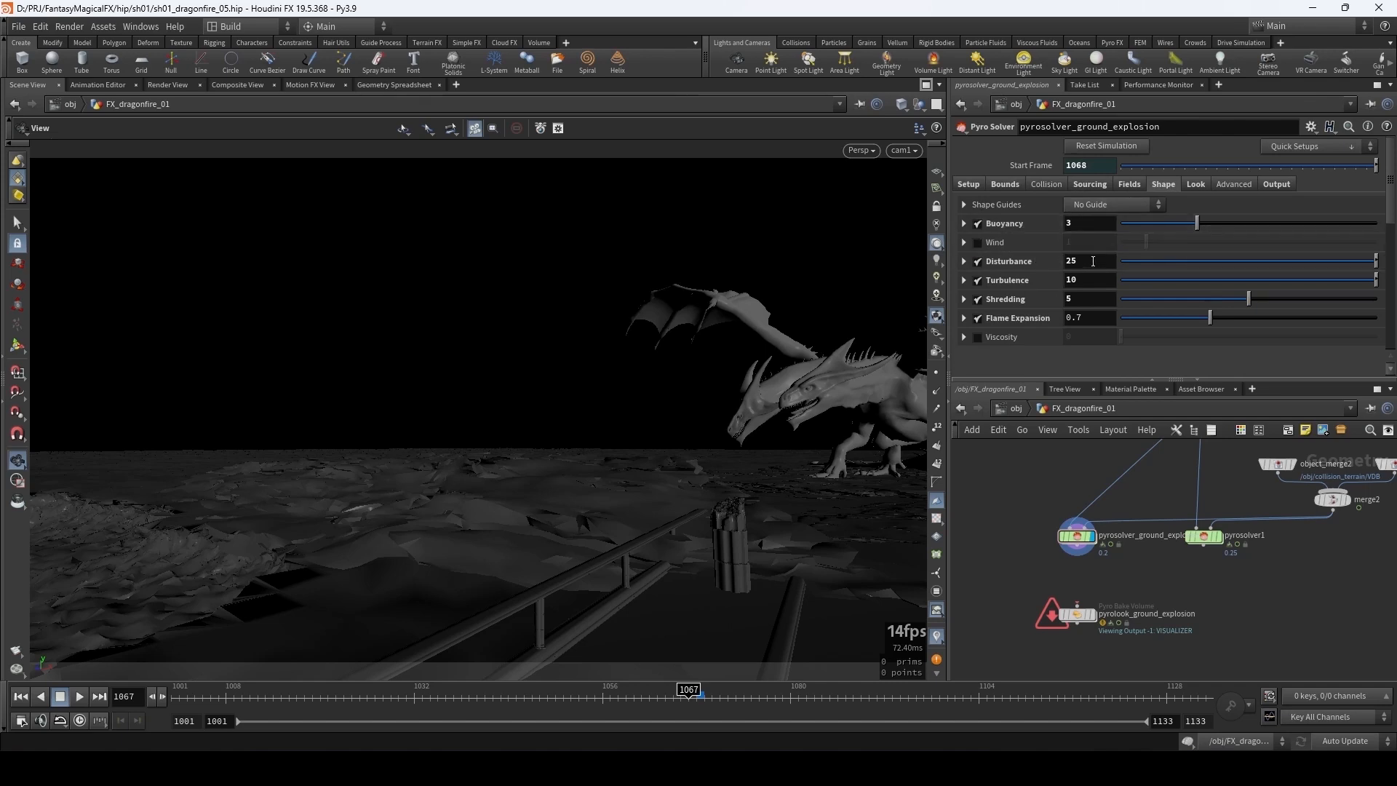
click(962, 261)
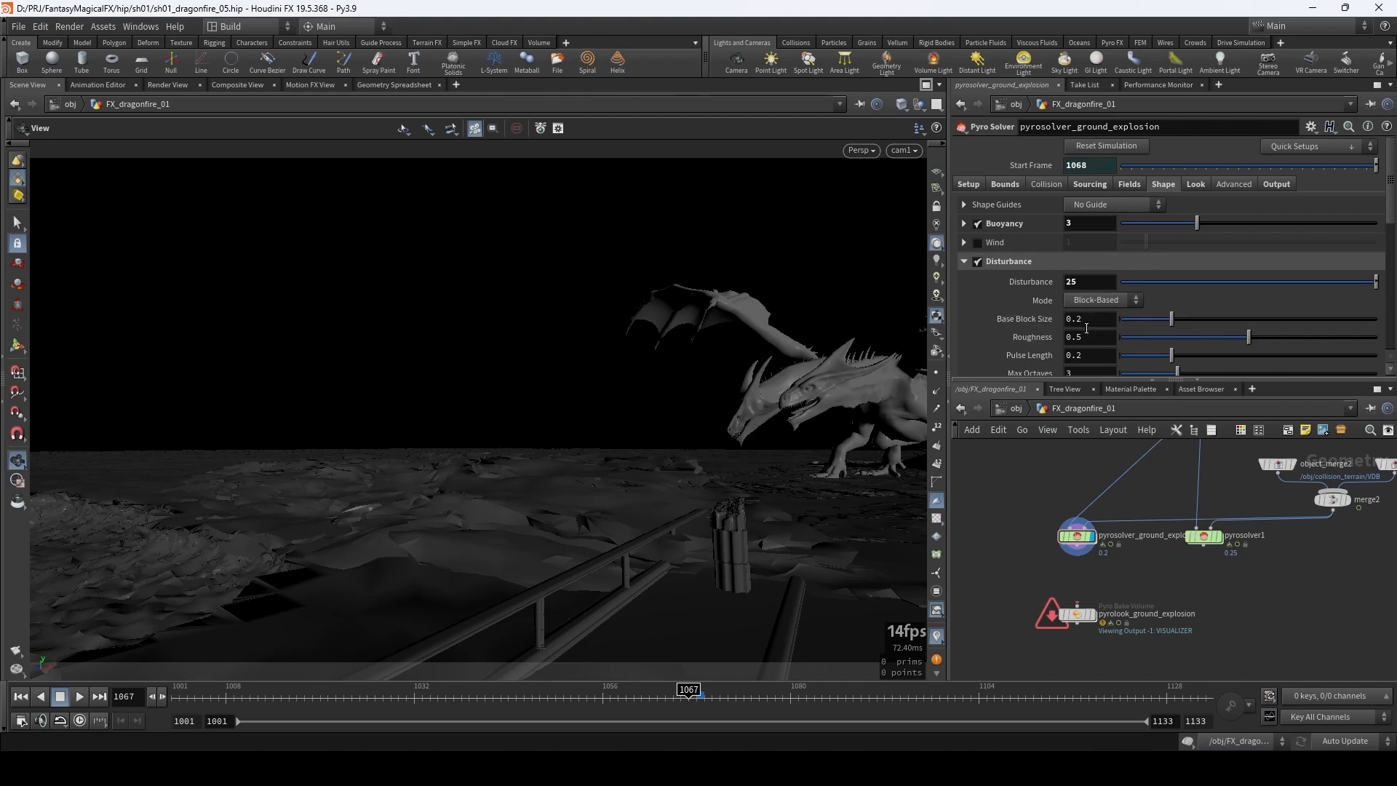
click(1004, 408)
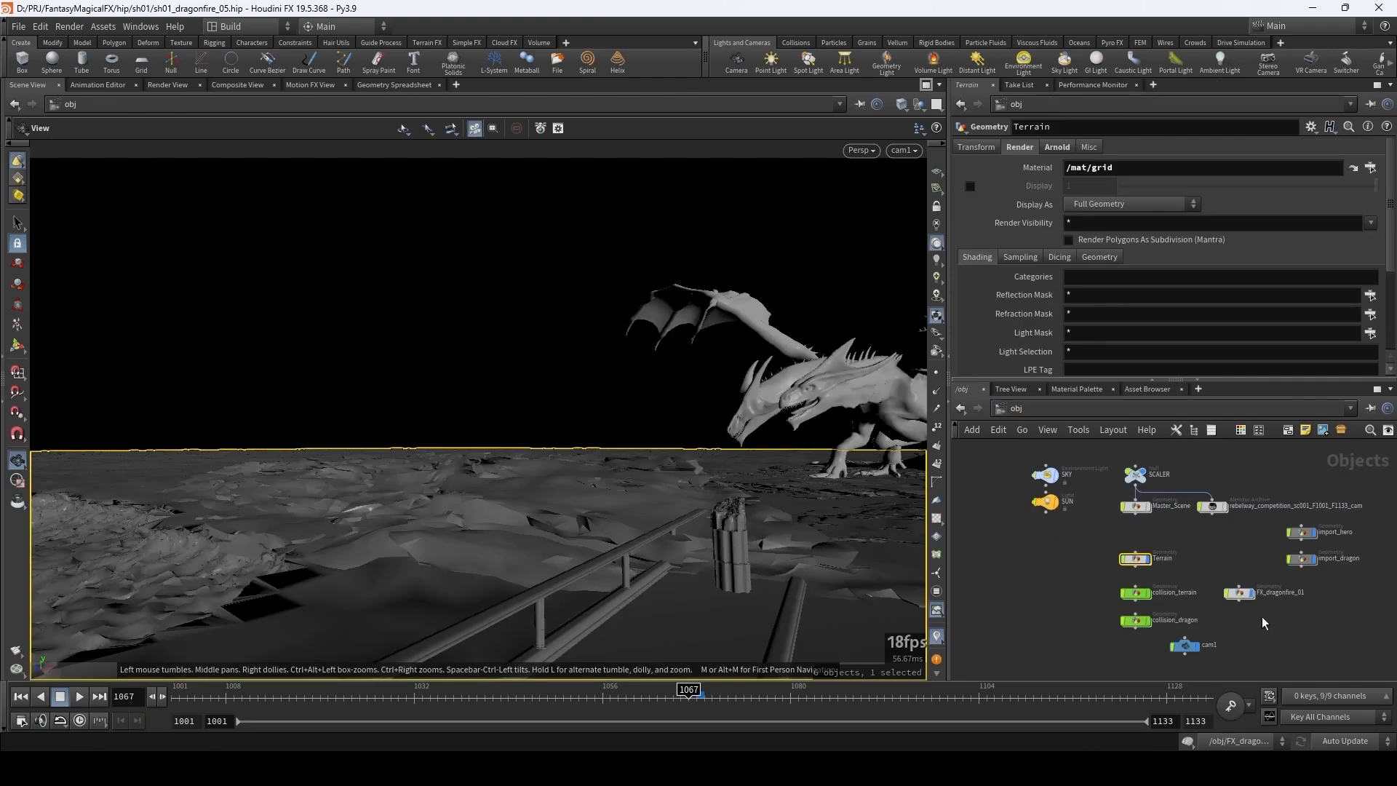
key(Tab)
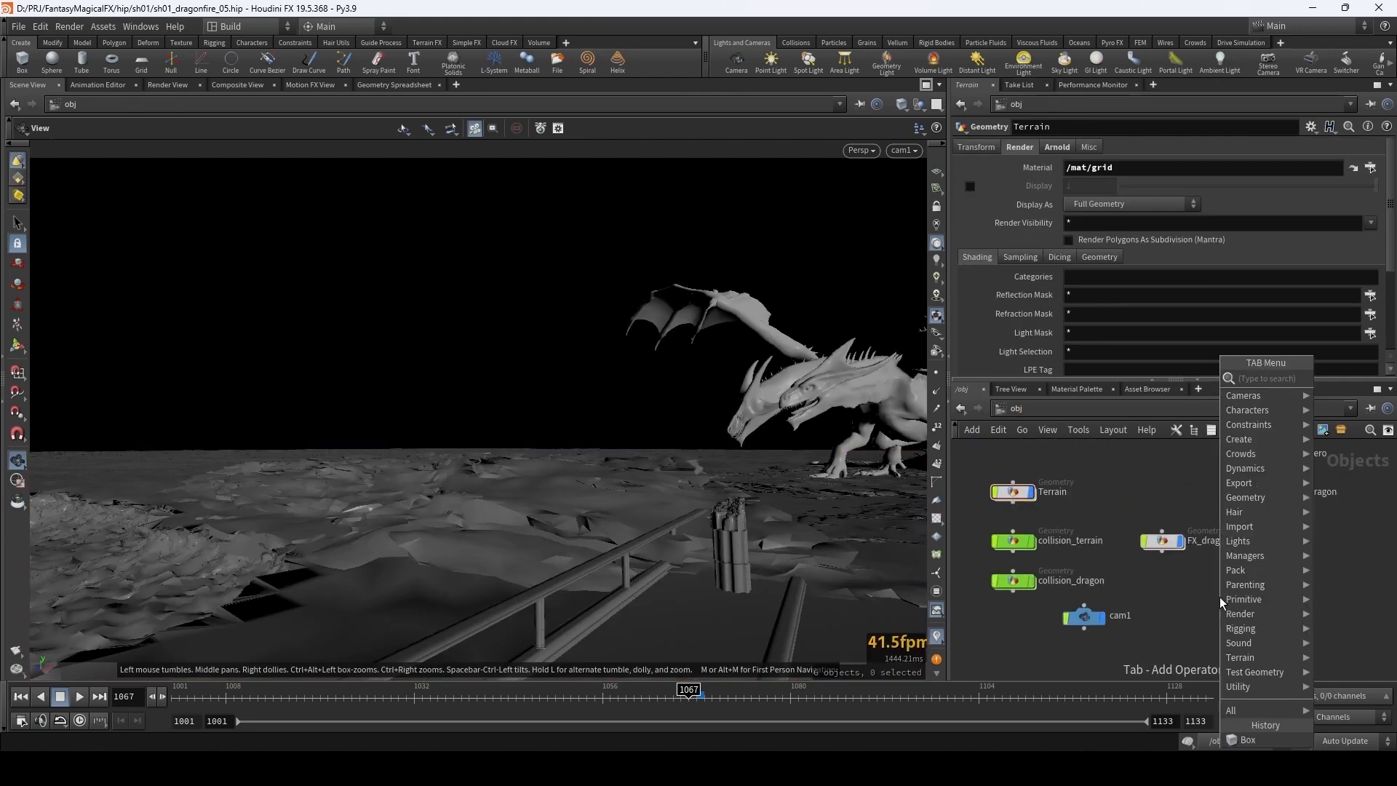
text(box)
key(Return)
click(1219, 596)
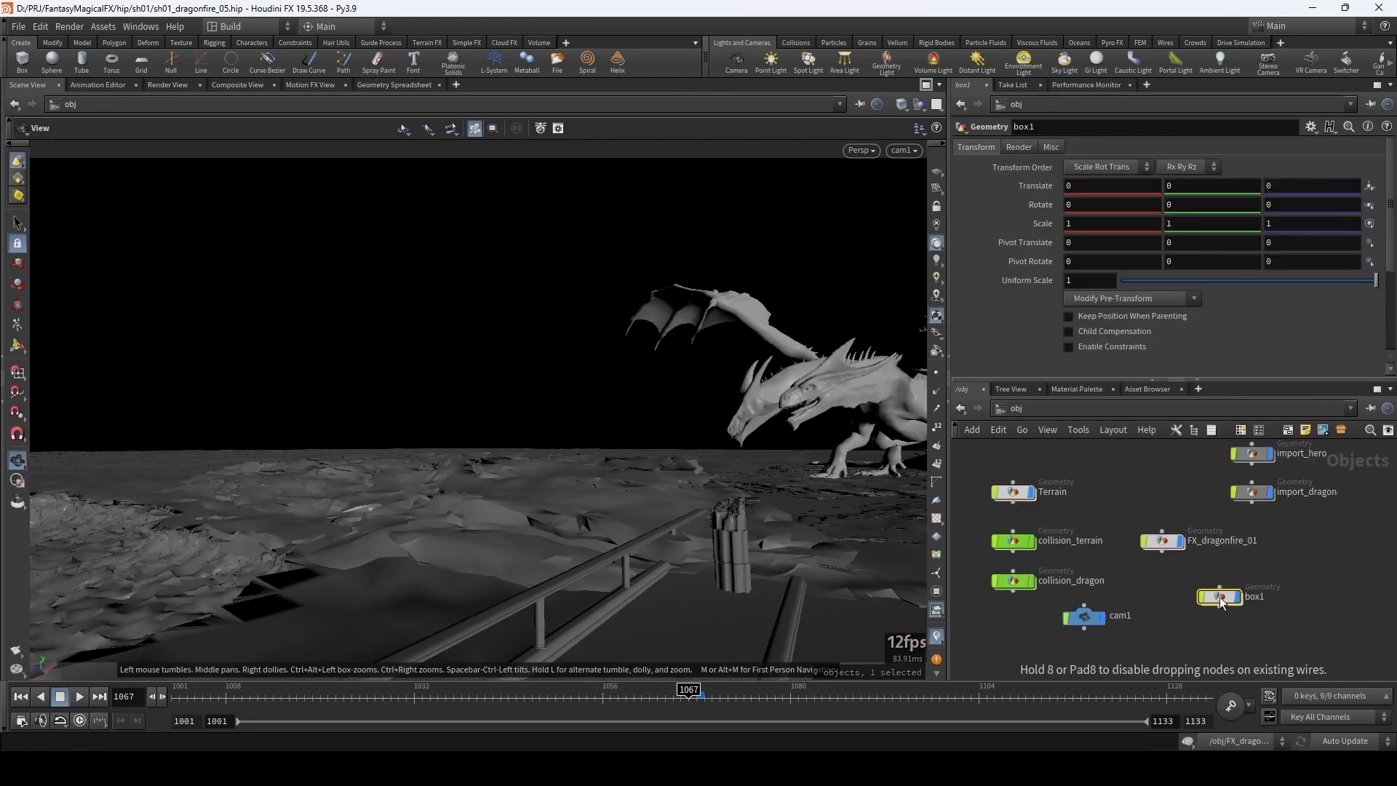
drag(1222, 601, 1209, 603)
- Move box1 in front of the dragon's mouth, at about -26, 6.2, -1.7, and look through cam1
click(21, 346)
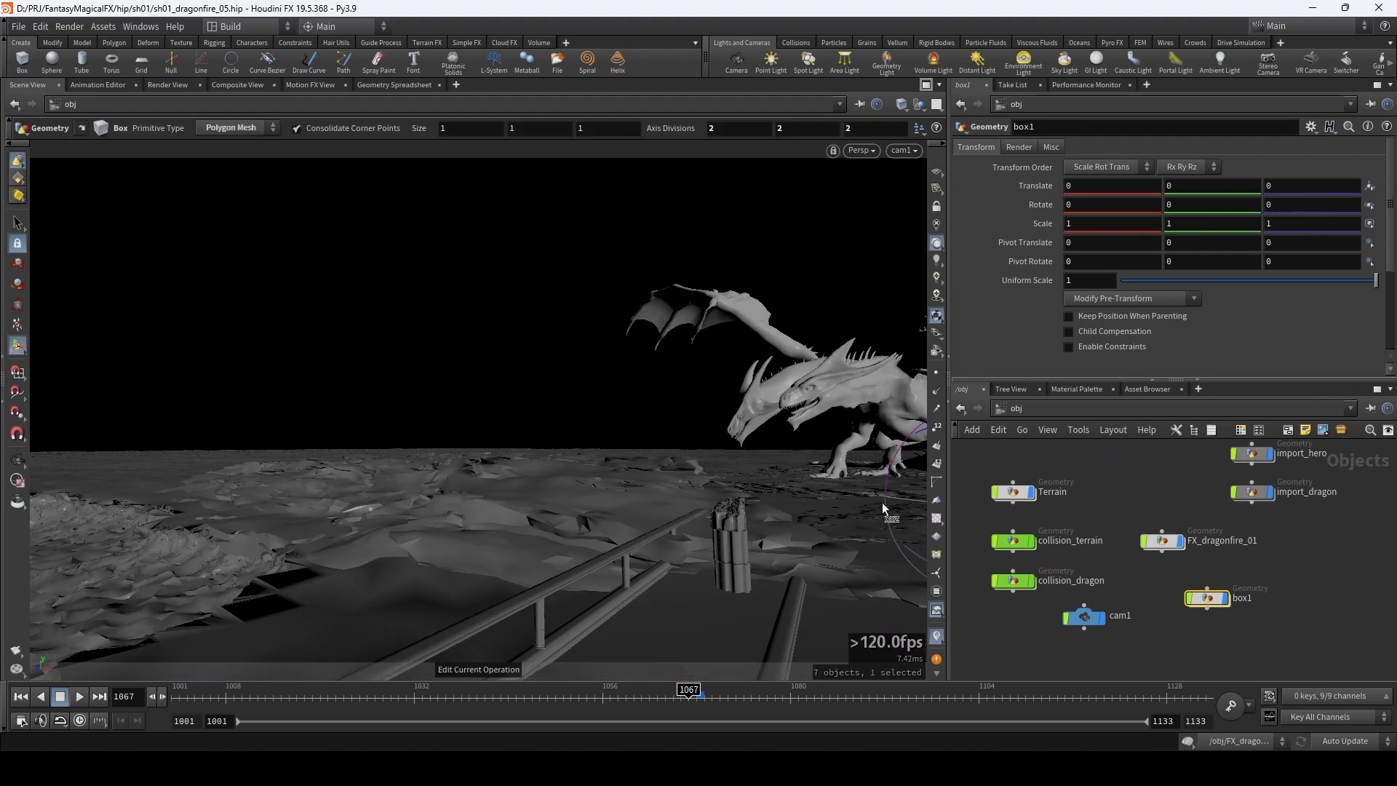
key(Escape)
drag(835, 512, 674, 549)
key(Return)
drag(762, 584, 611, 436)
key(Escape)
key(Return)
key(Escape)
key(Return)
click(899, 150)
click(924, 219)
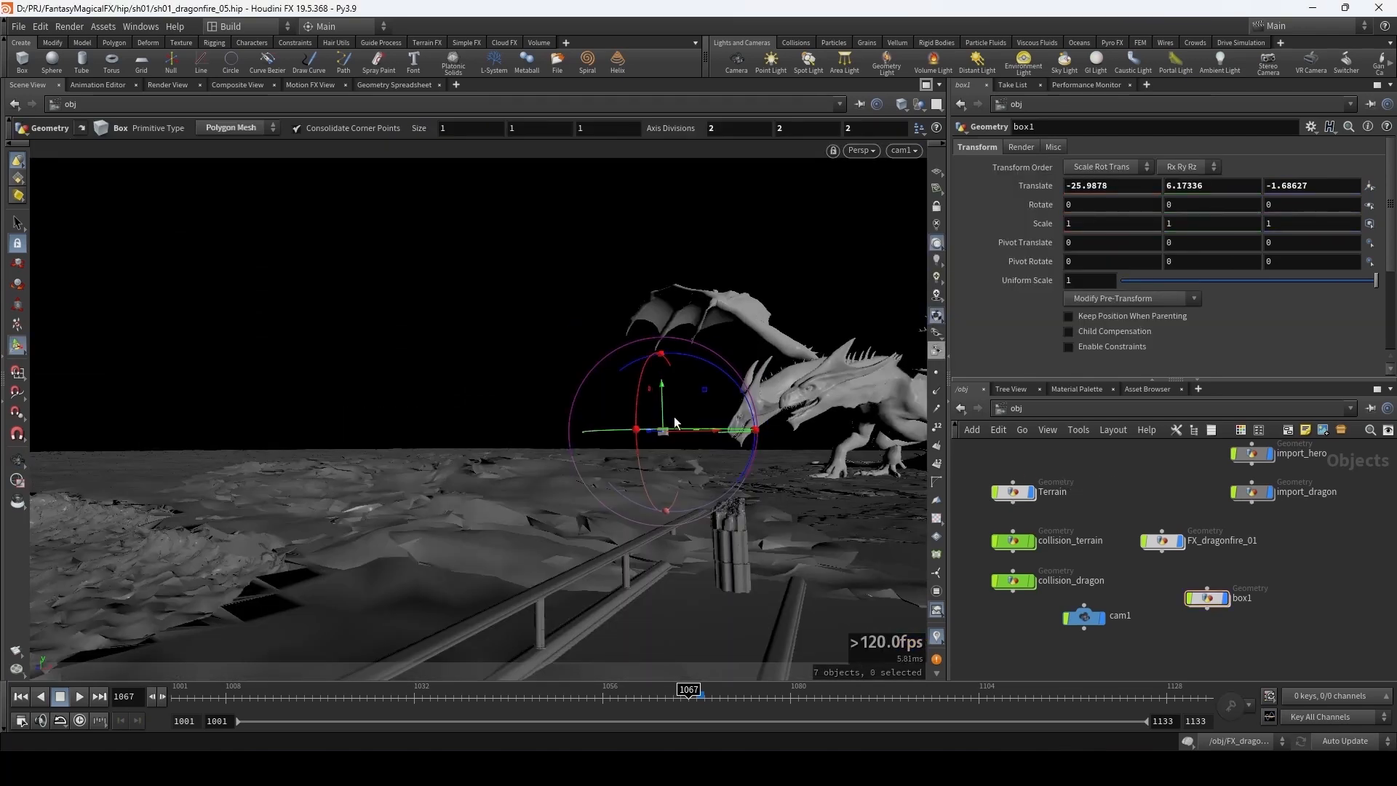
- Try uniform scales of 0.2 and 0.4 on box1 to judge the disturbance block size
key(Escape)
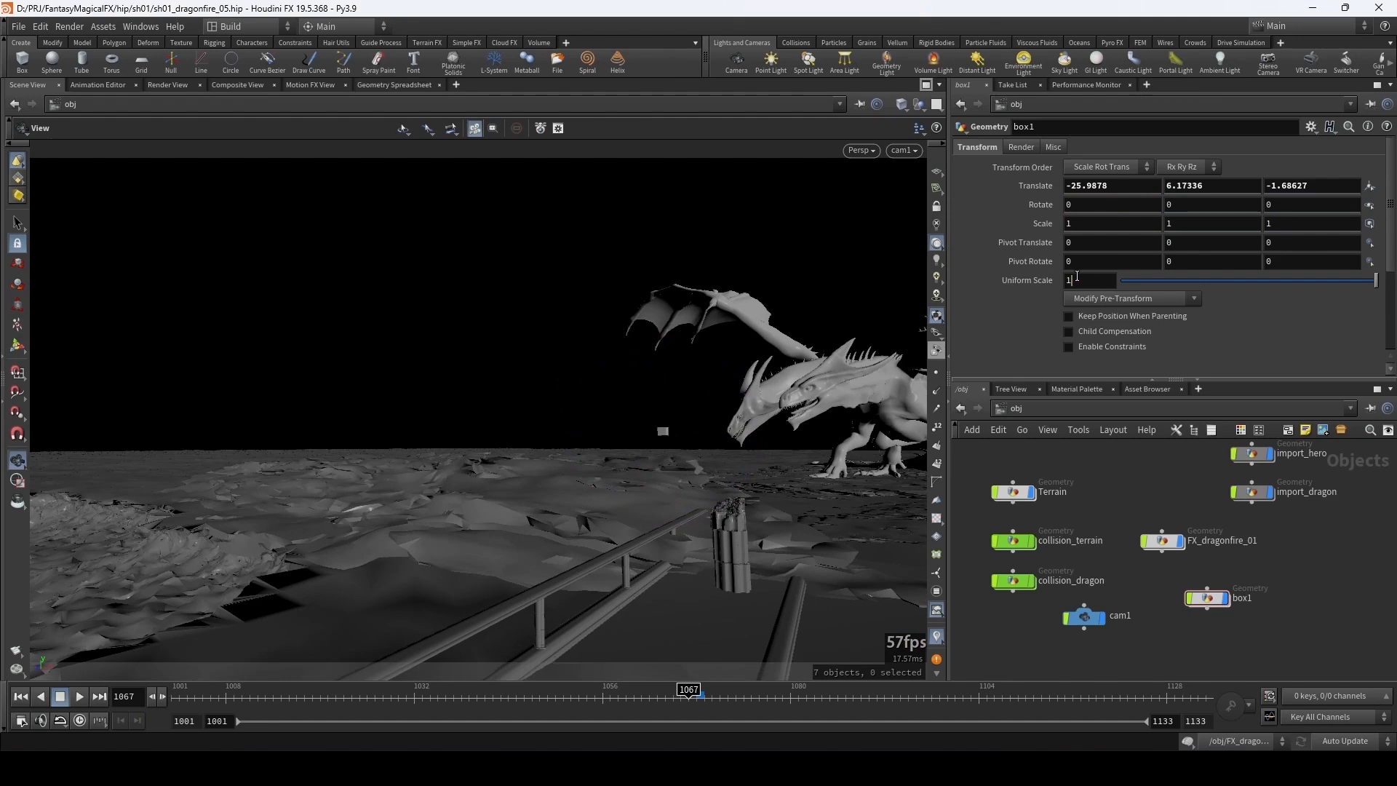
click(1077, 278)
text(0.2)
key(Return)
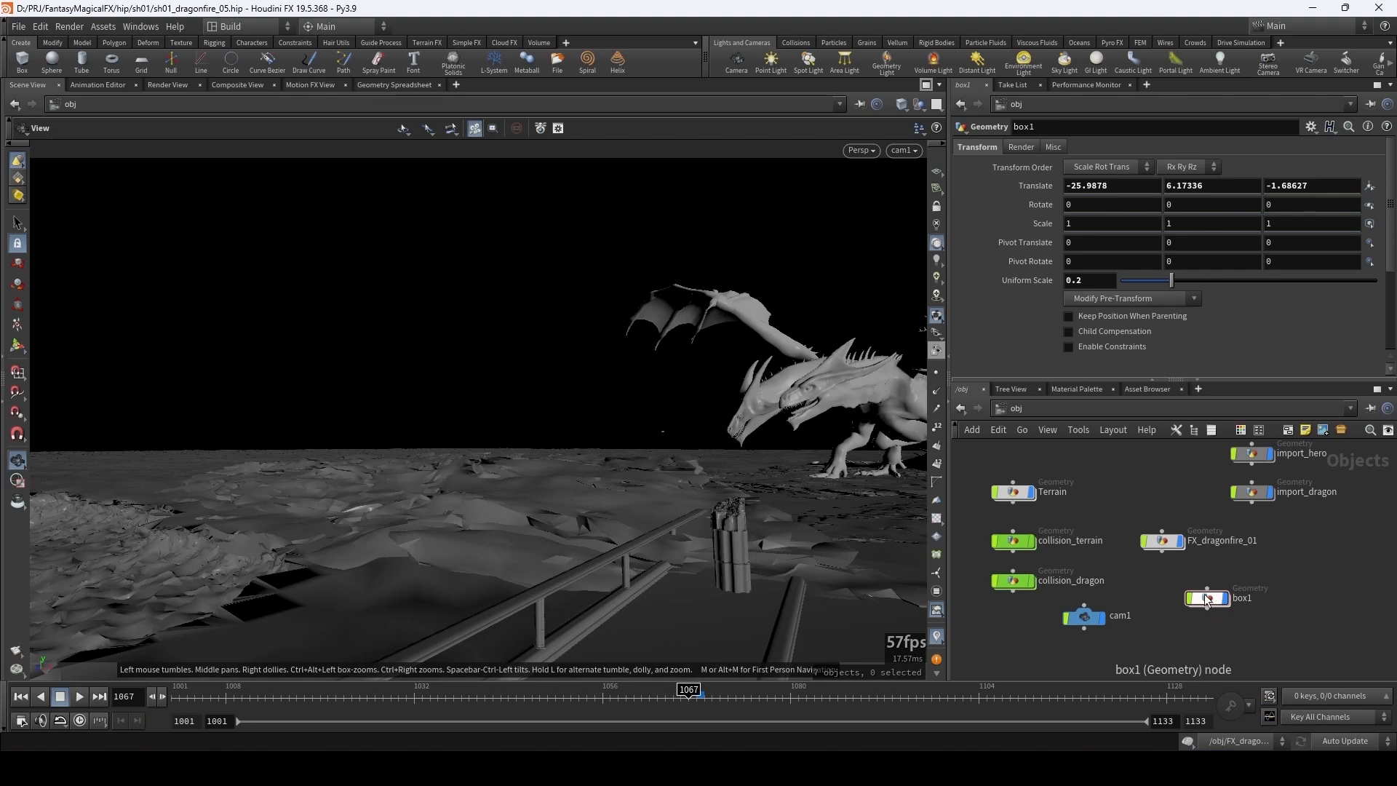
double_click(1105, 278)
text(0.4)
key(Return)
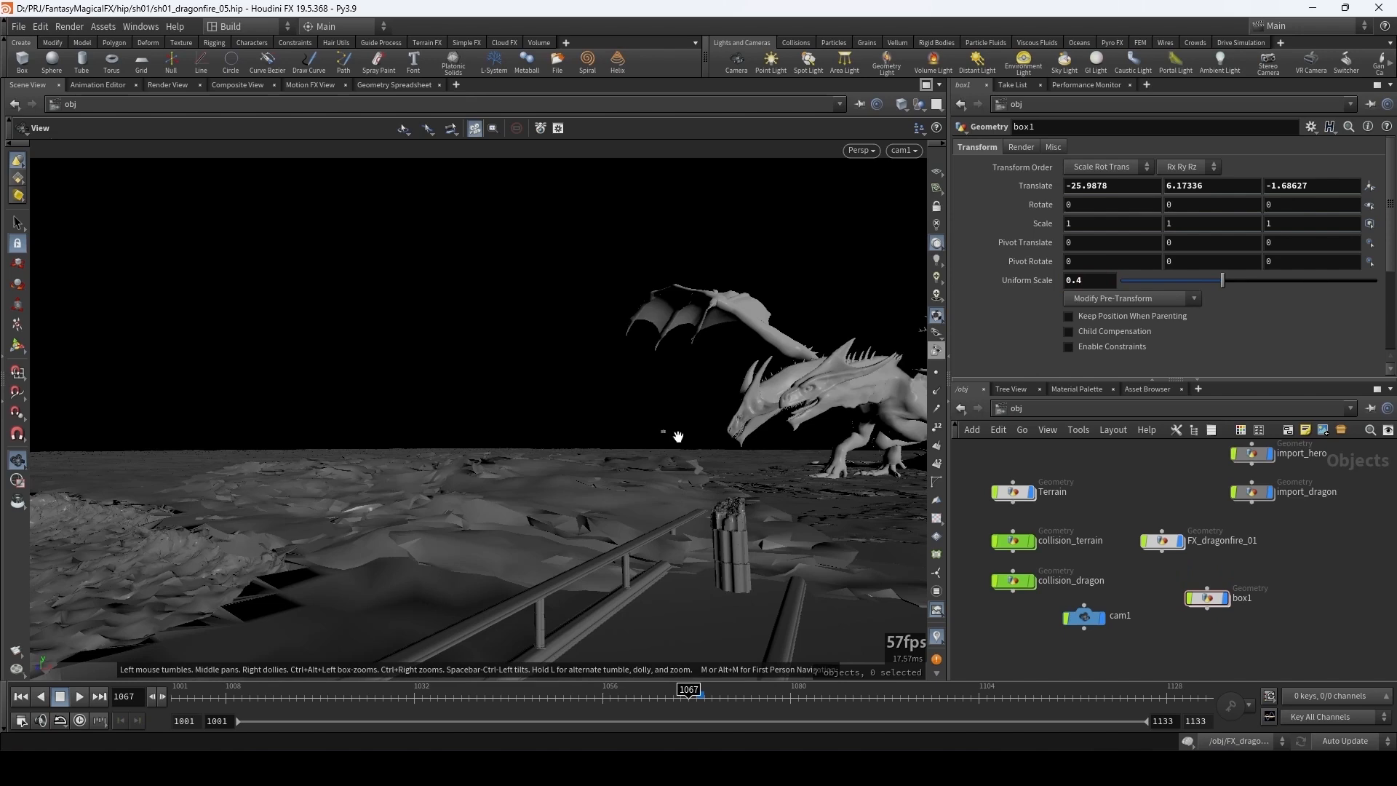
- Set the uniform scale of box1 to 0.5
click(1088, 281)
key(BackSpace)
text(5)
key(Return)
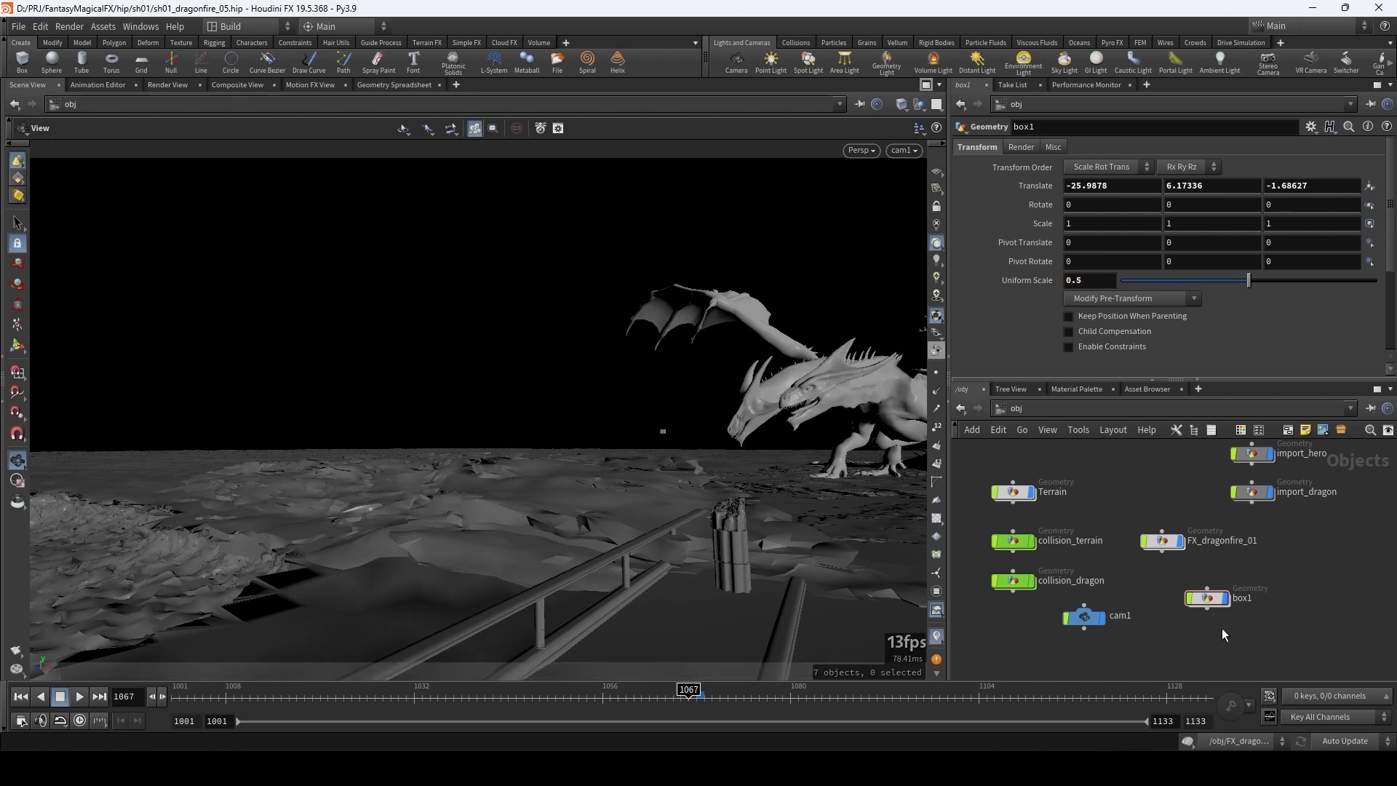
- Go back inside FX_dragonfire_01 and set the disturbance base block size of pyrosolver_ground_explosion to 0.4
double_click(1162, 542)
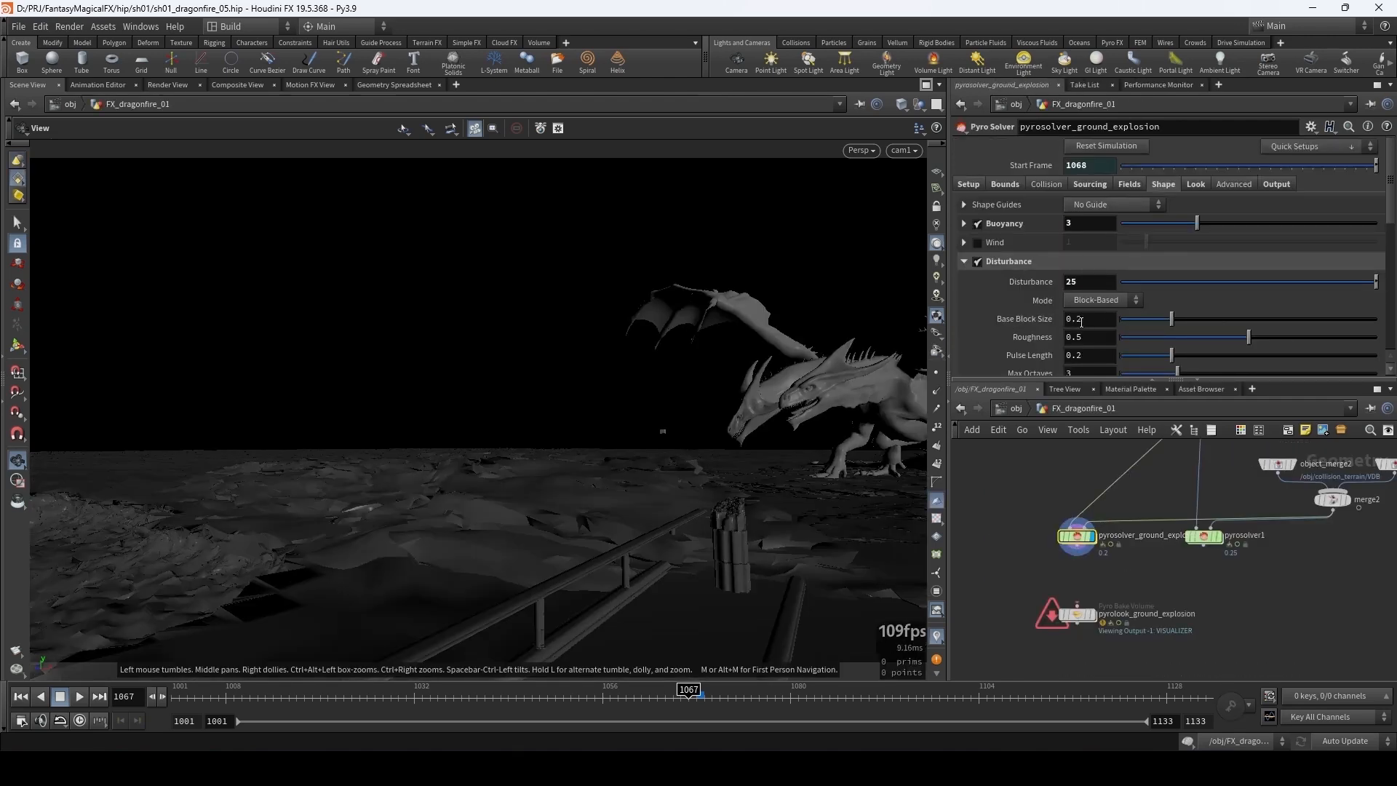
drag(1076, 320, 1093, 320)
text(4)
key(Return)
scroll(989, 289, down, 4)
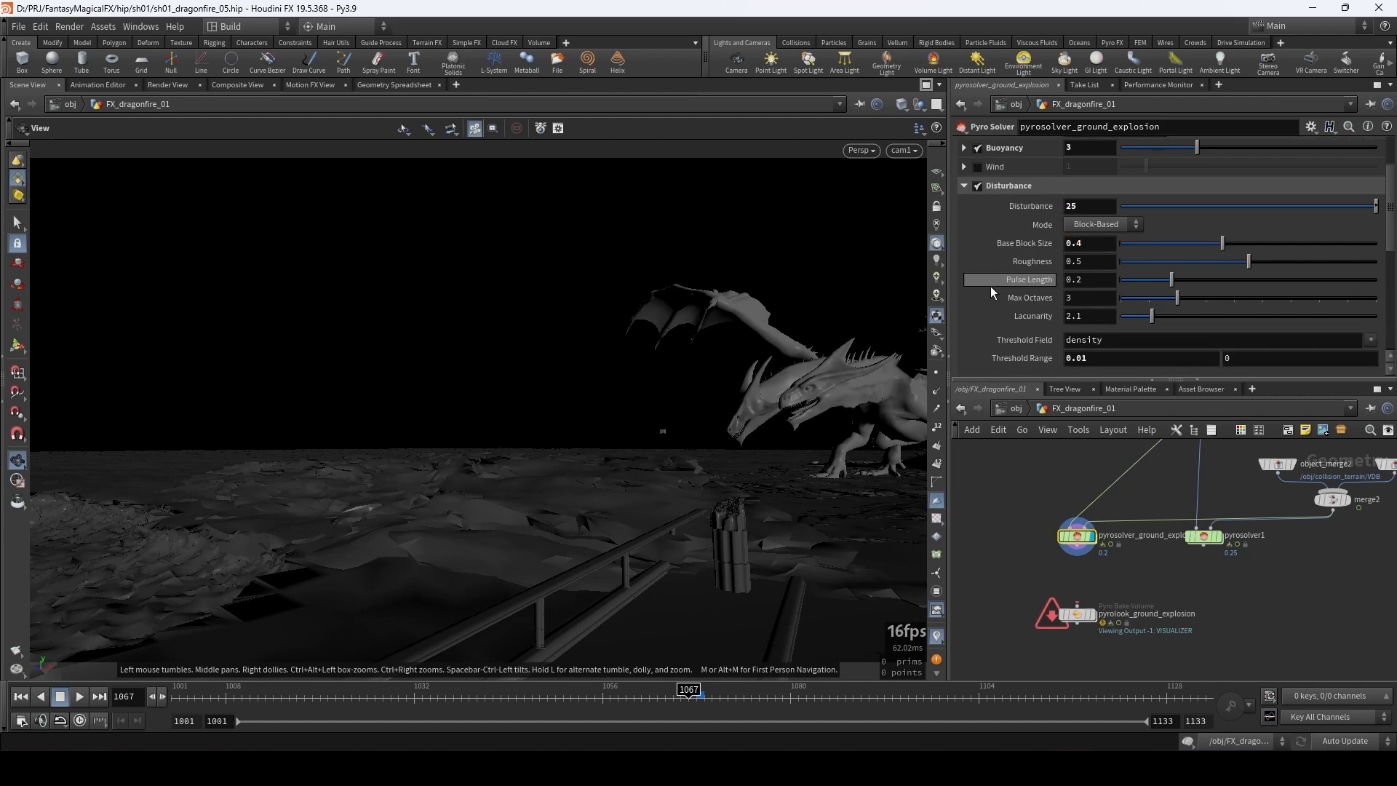
- Switch to the MPlay flipbook and scrub to frame 1081 to examine the shape of the fire
click(280, 768)
click(362, 707)
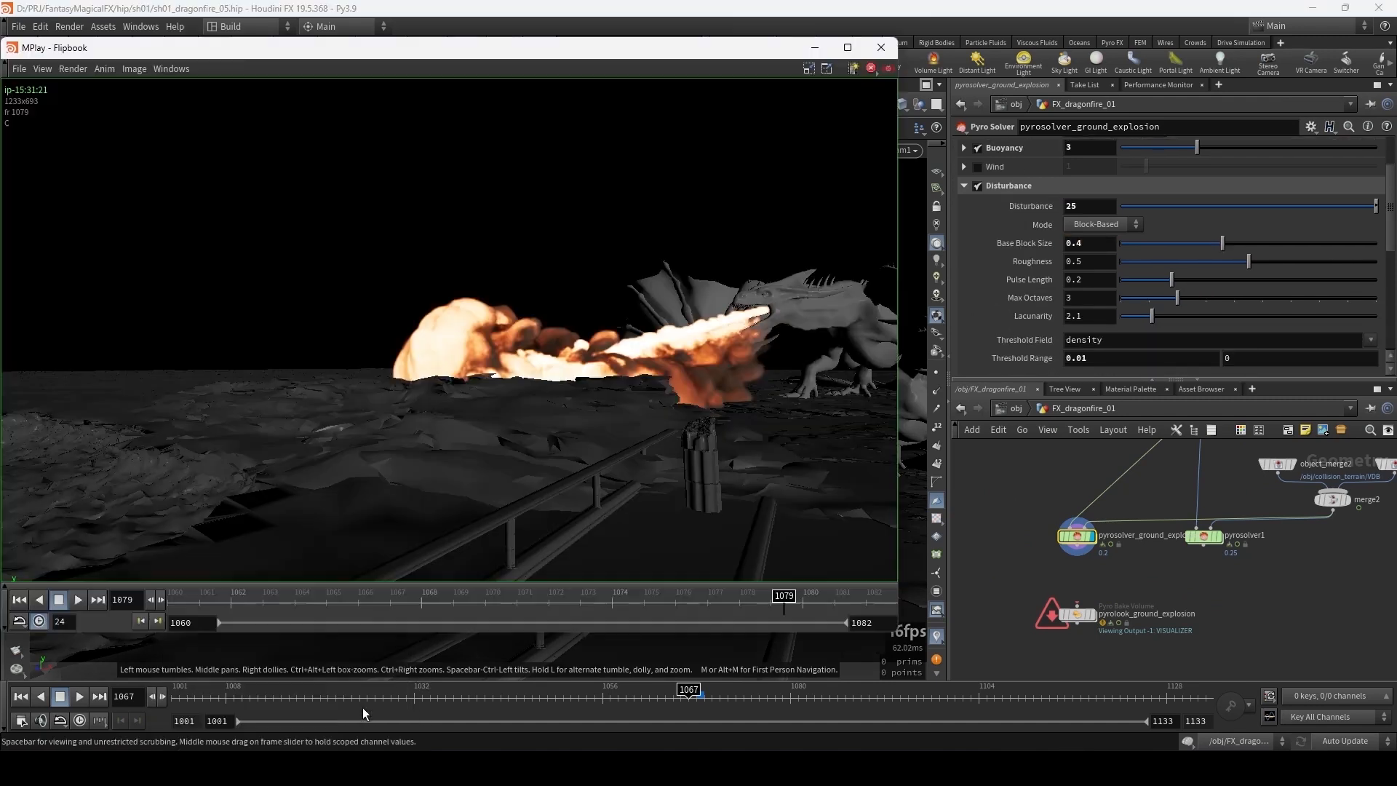
mouse_move(783, 604)
mouse_down()
mouse_move(623, 604)
mouse_move(849, 616)
mouse_up()
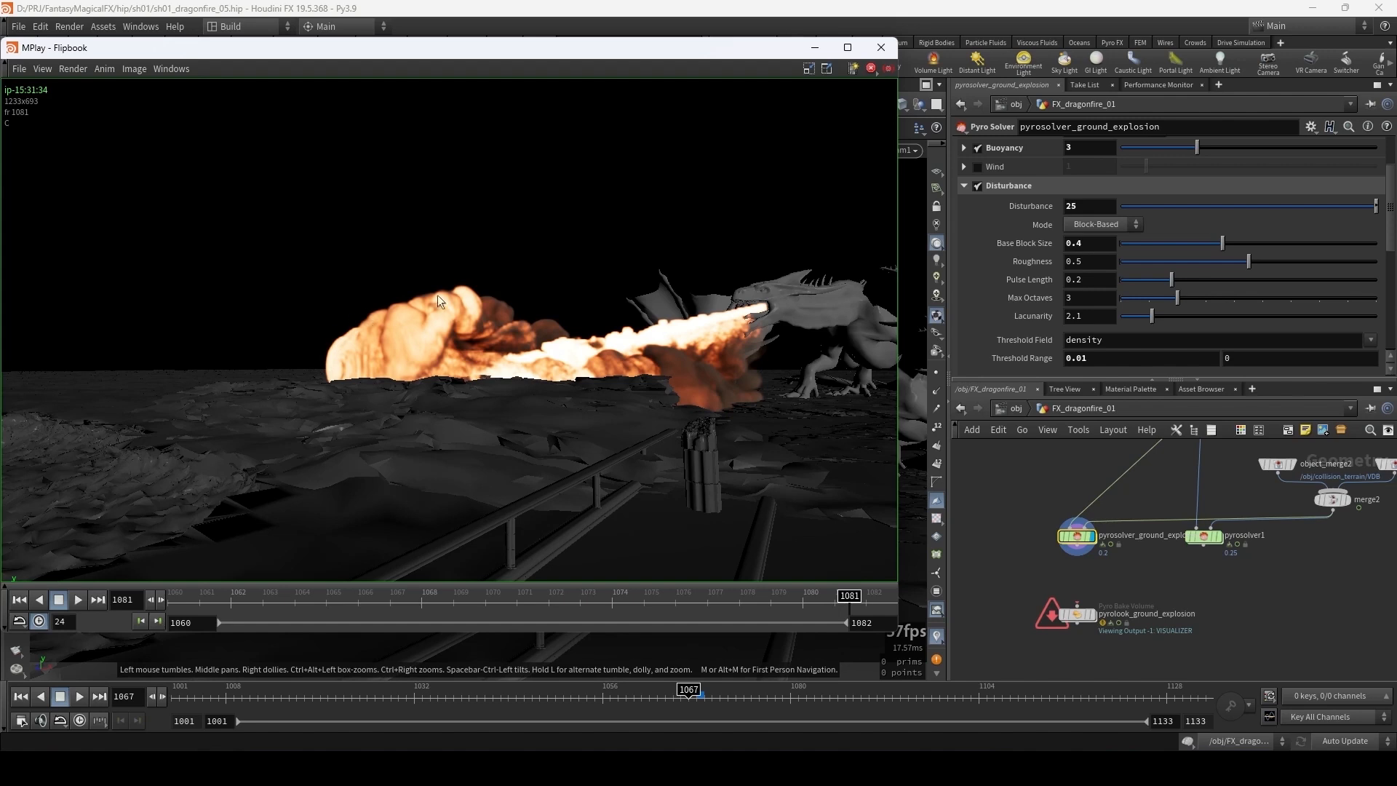
- Return to the main Houdini window and set the Disturbance strength of pyrosolver_ground_explosion to 75
click(1068, 167)
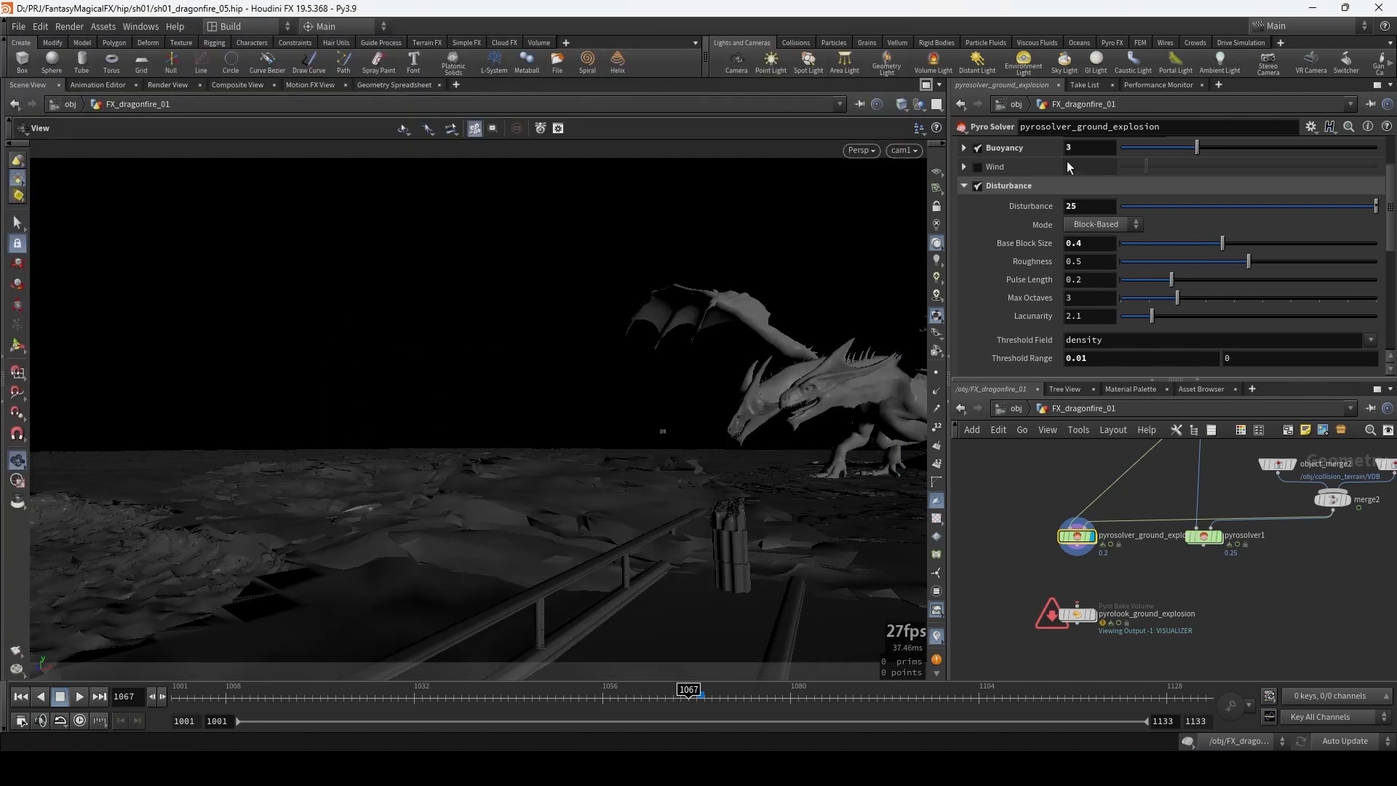
double_click(1086, 206)
text(75)
key(Return)
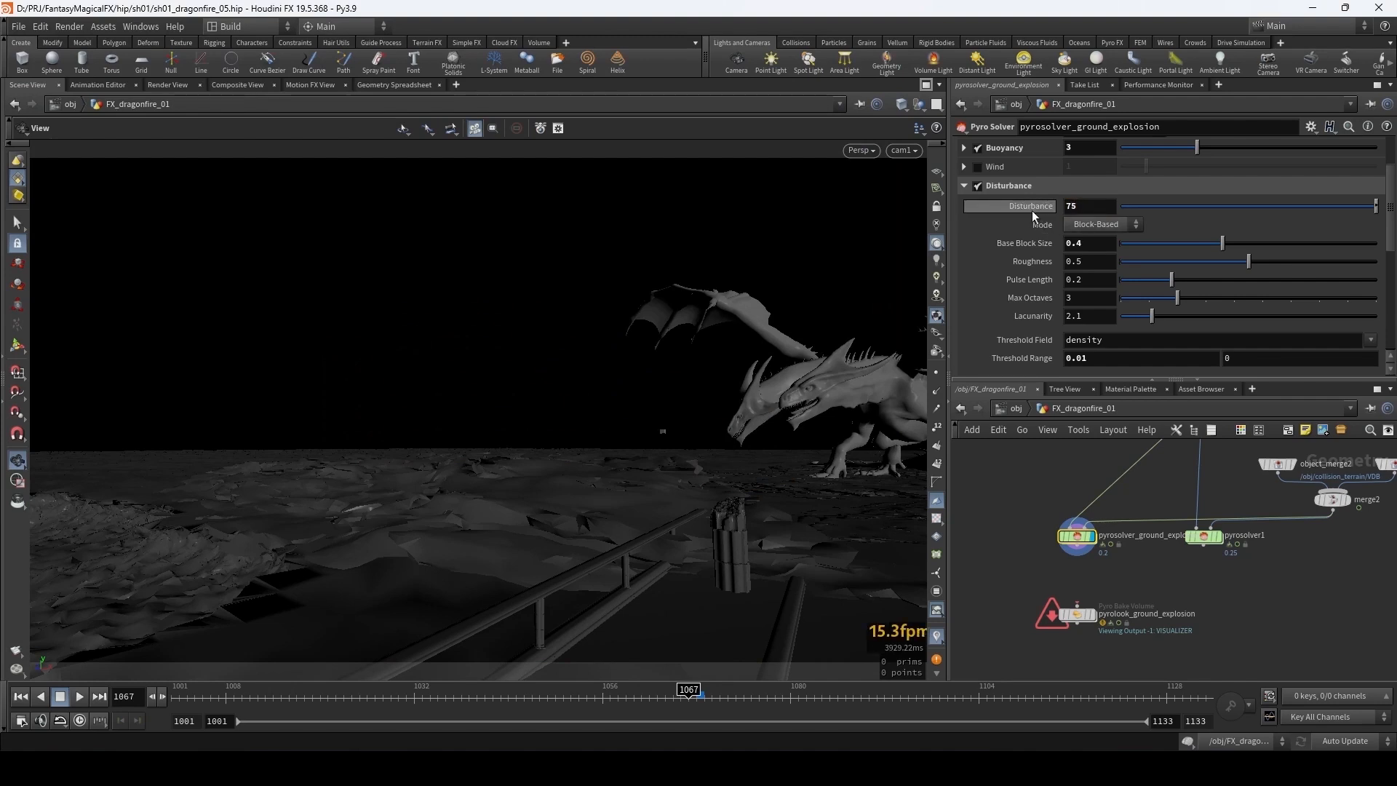
- Review the field dissipation and cooling settings and the disturbance control field settings of pyrosolver_ground_explosion
scroll(989, 218, down, 5)
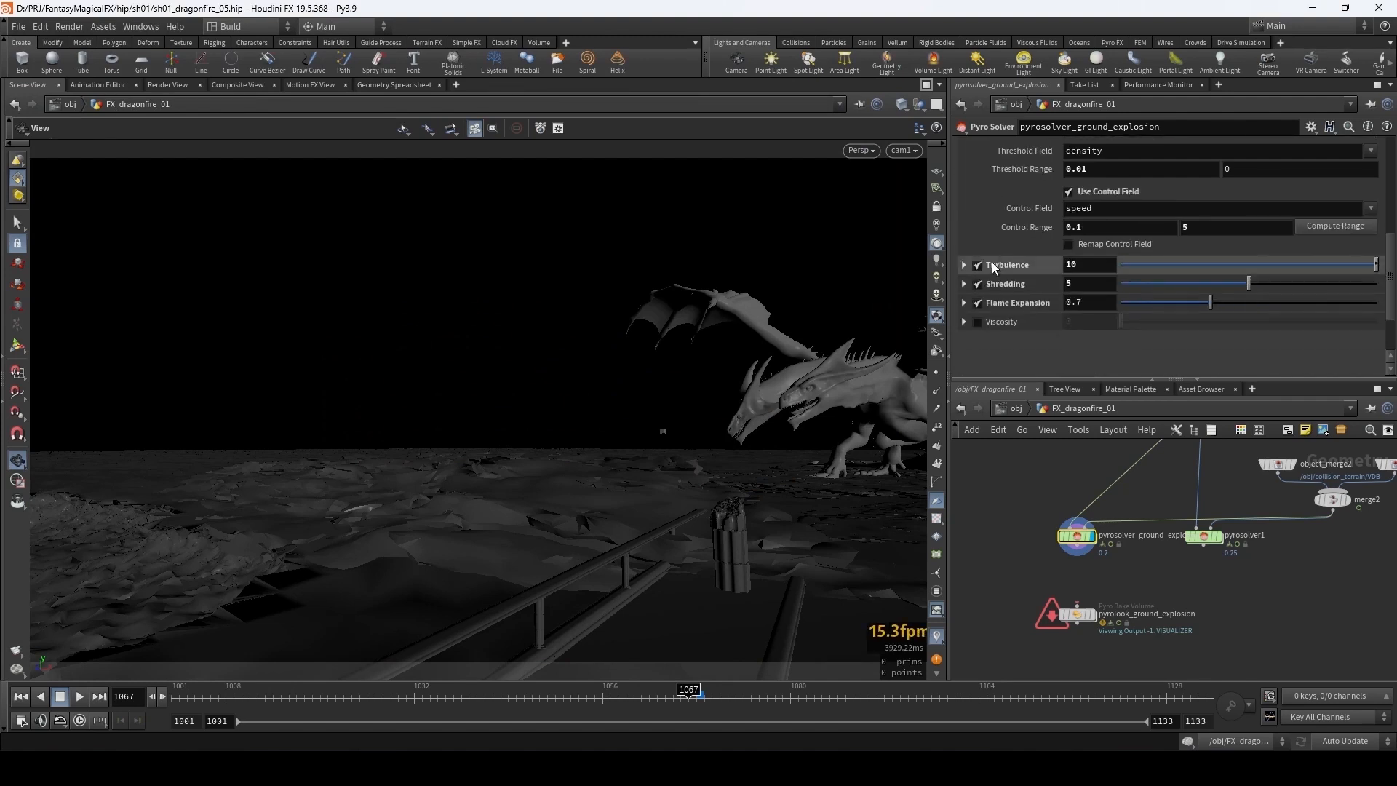
scroll(992, 262, up, 2)
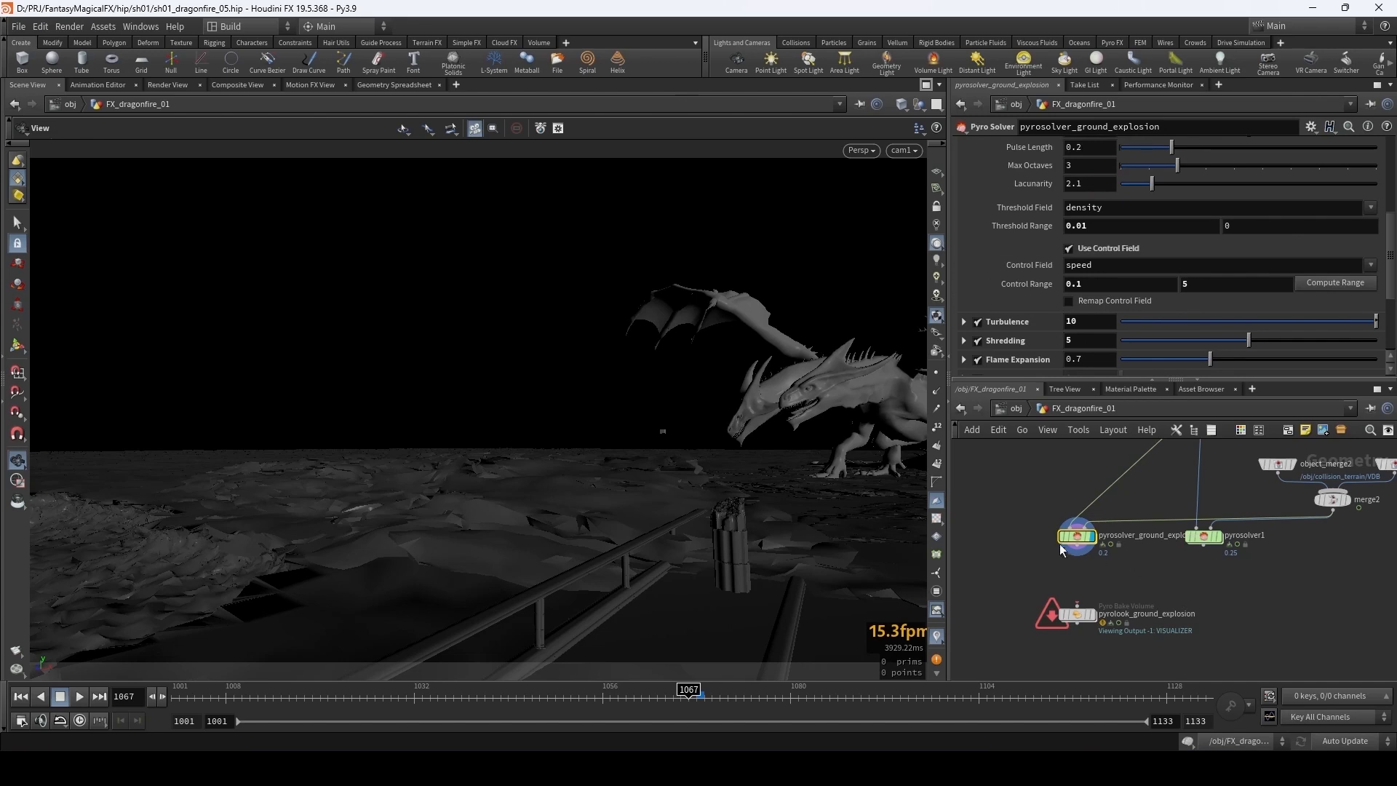
scroll(1048, 313, up, 5)
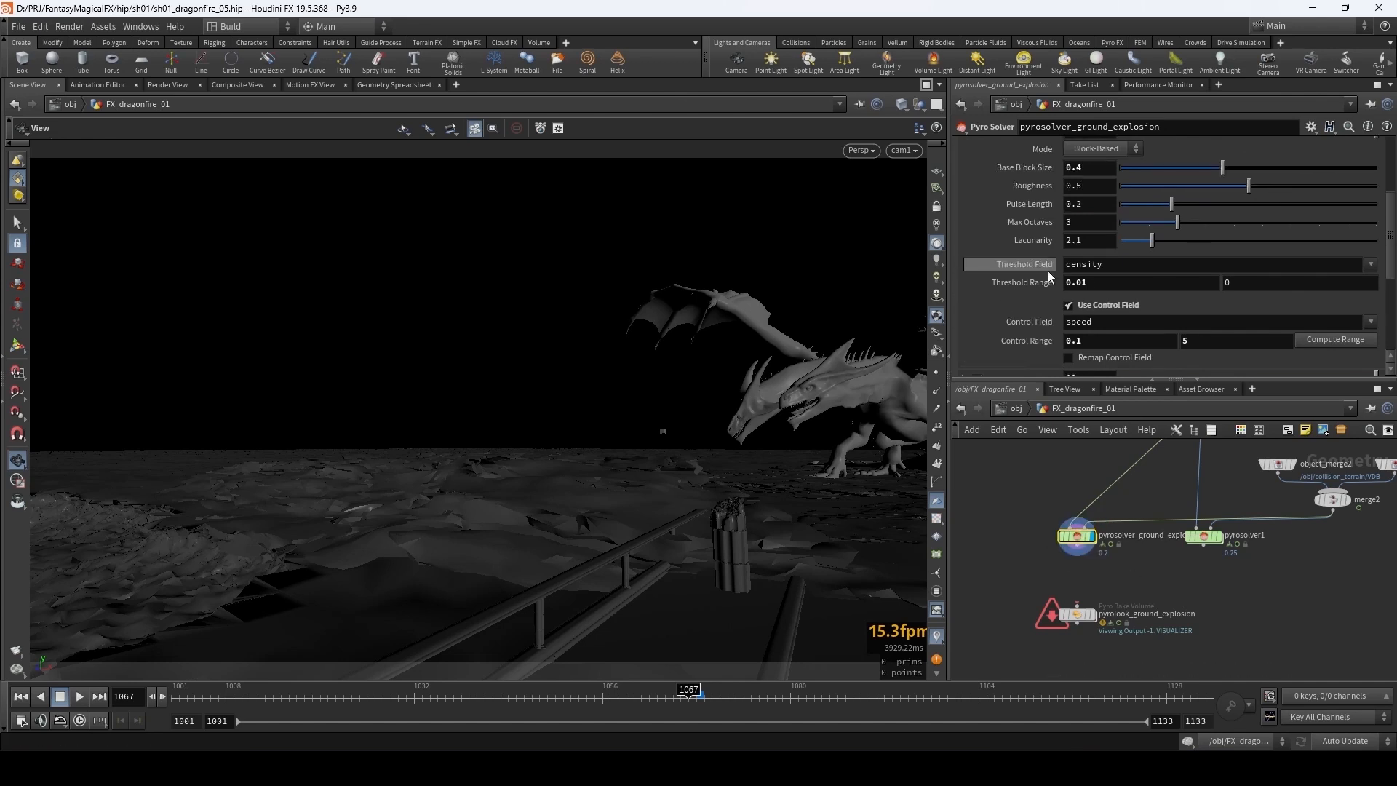
click(1129, 185)
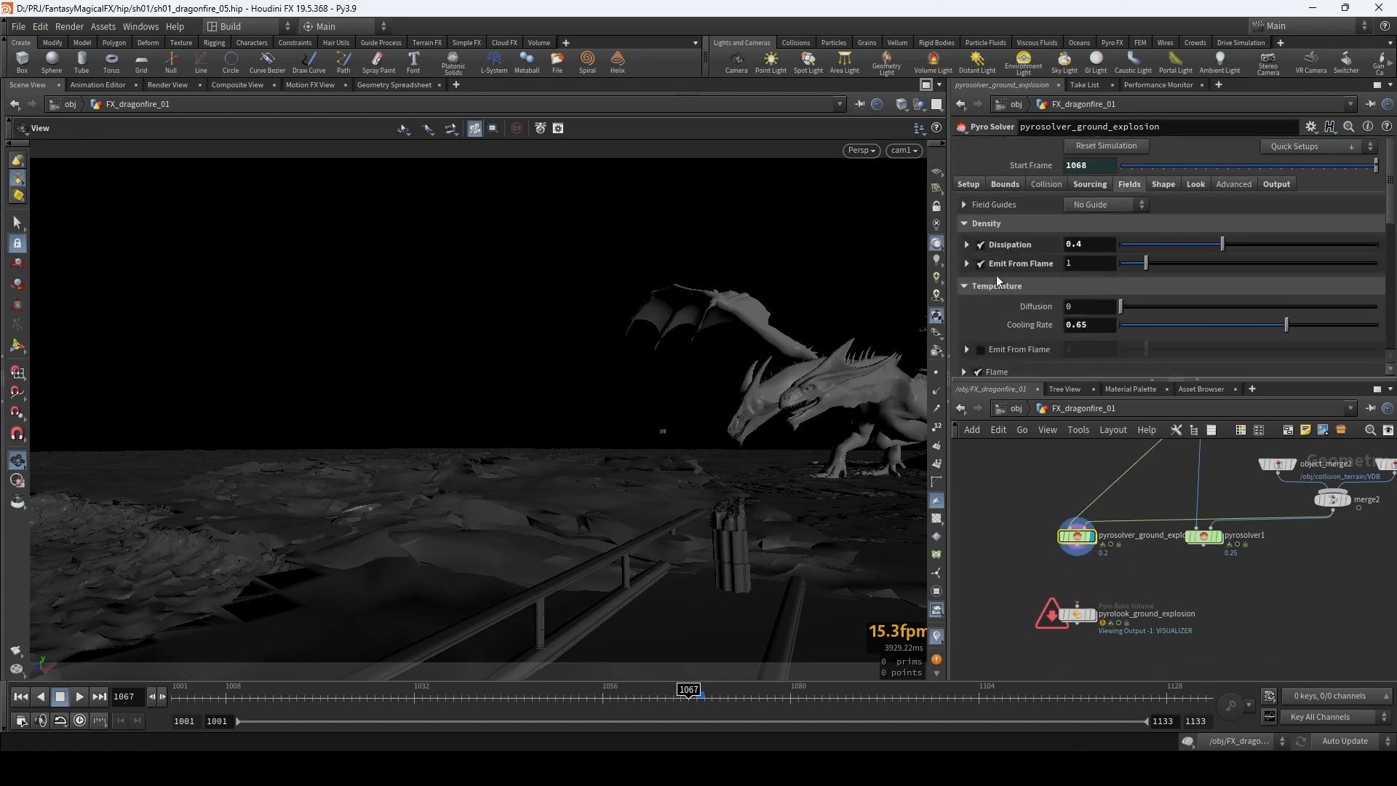
scroll(985, 276, down, 3)
scroll(1056, 290, up, 3)
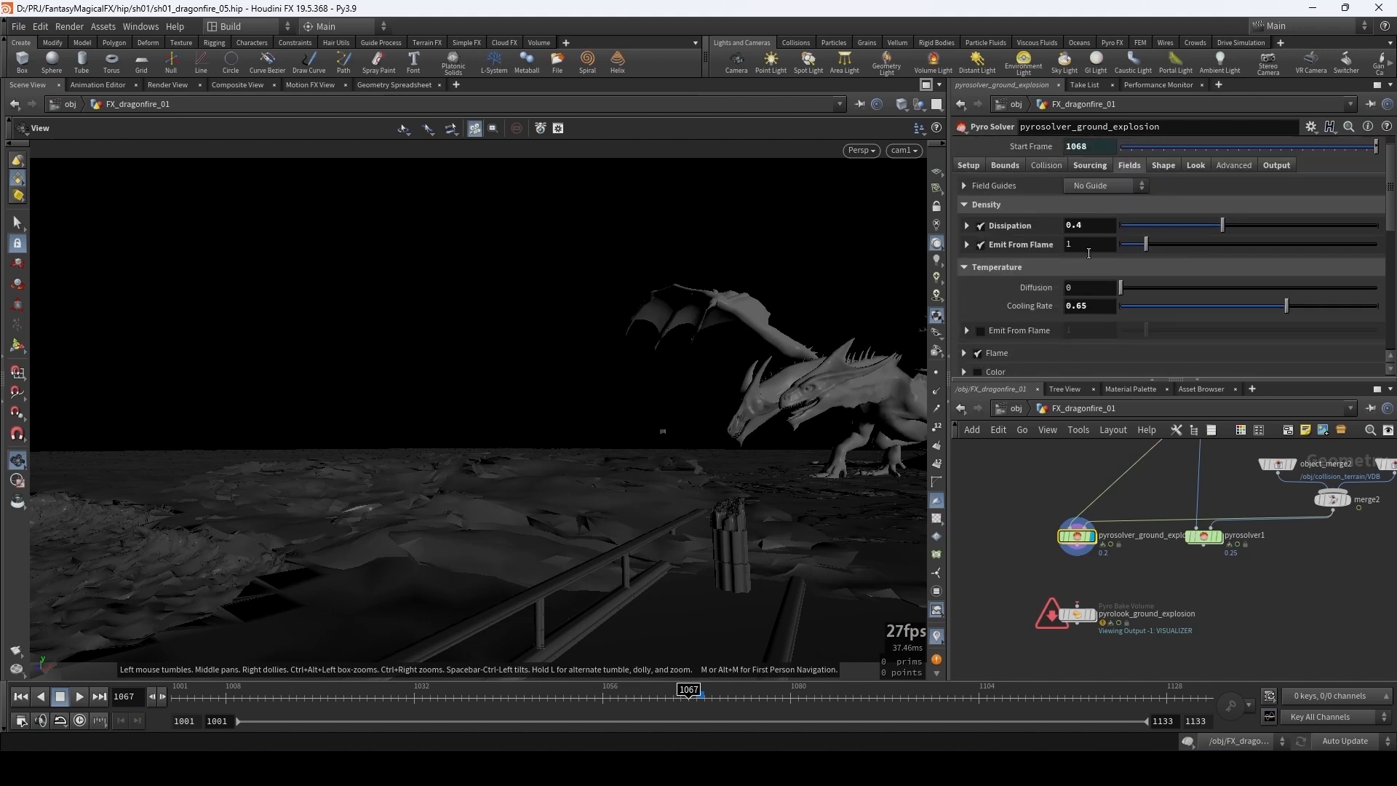
click(1163, 185)
scroll(1016, 279, down, 5)
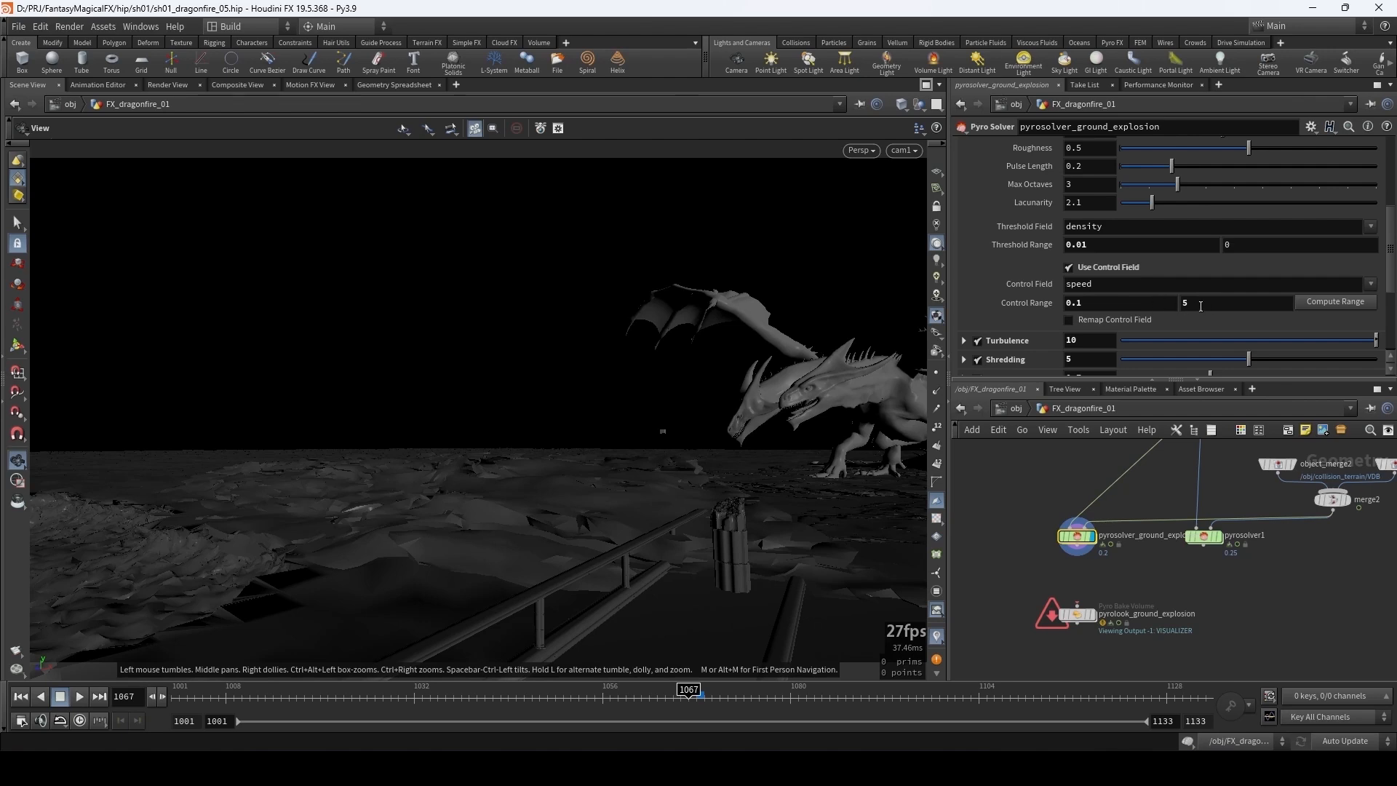
scroll(1089, 250, down, 3)
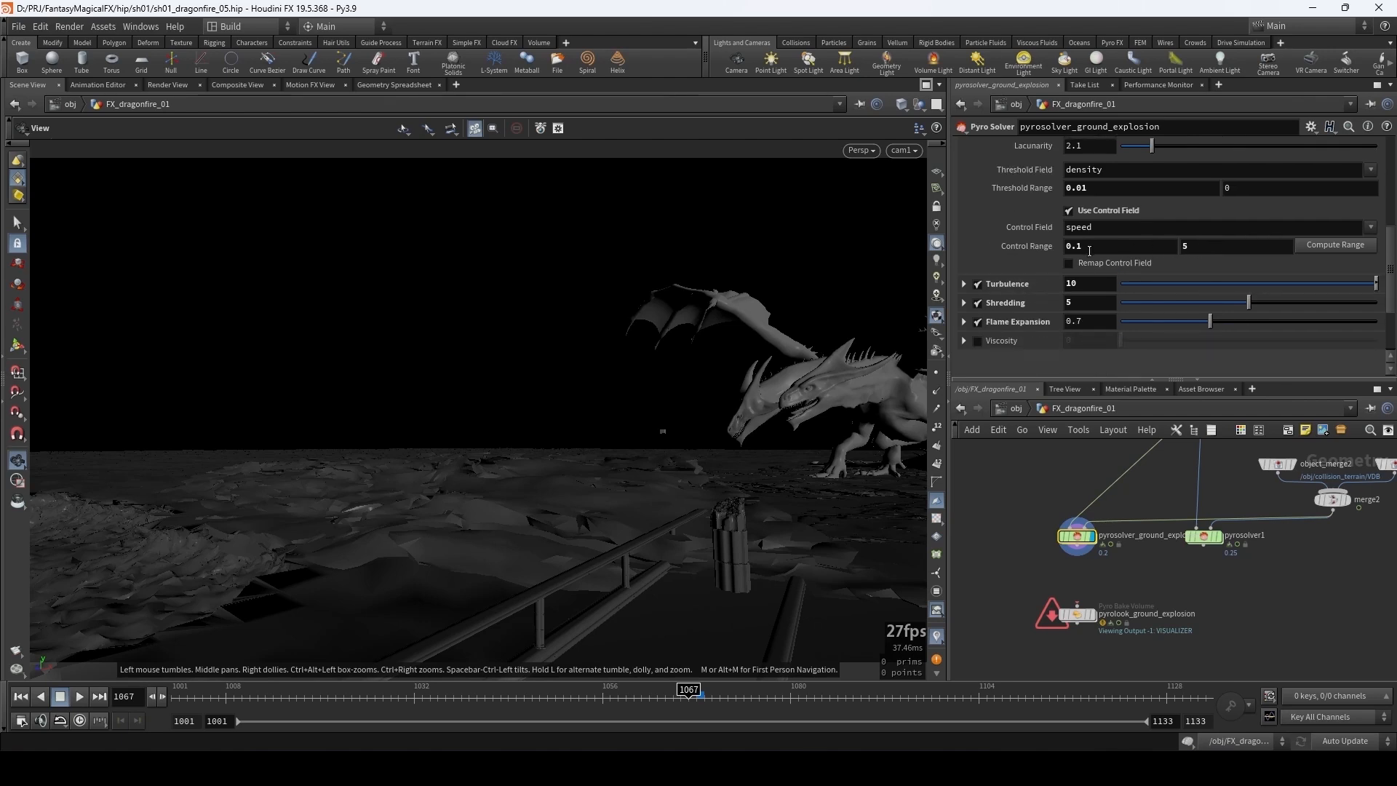
- Expand the Turbulence settings of pyrosolver_ground_explosion and set the Turbulence strength to 0.1
click(964, 284)
scroll(957, 286, down, 4)
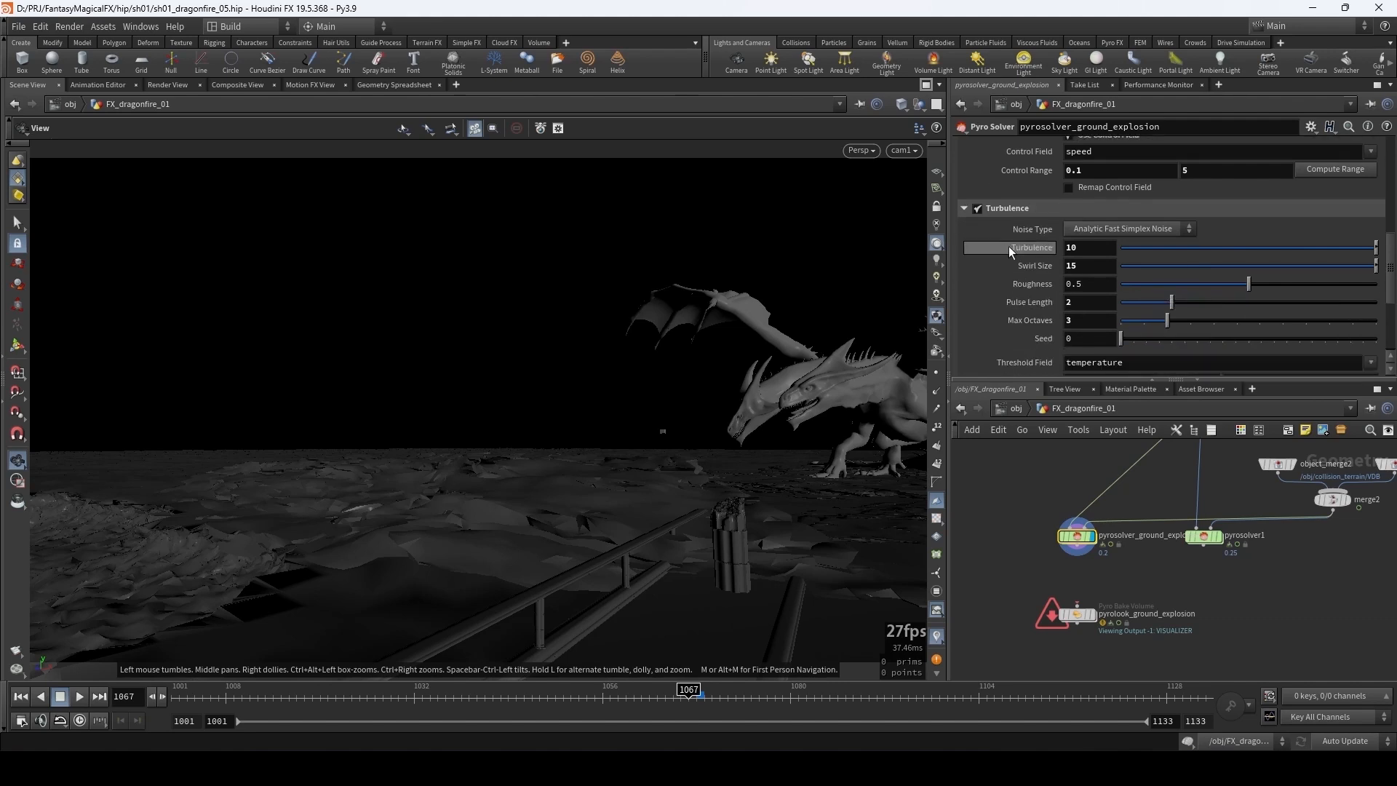
click(1088, 248)
text(0.1)
key(Return)
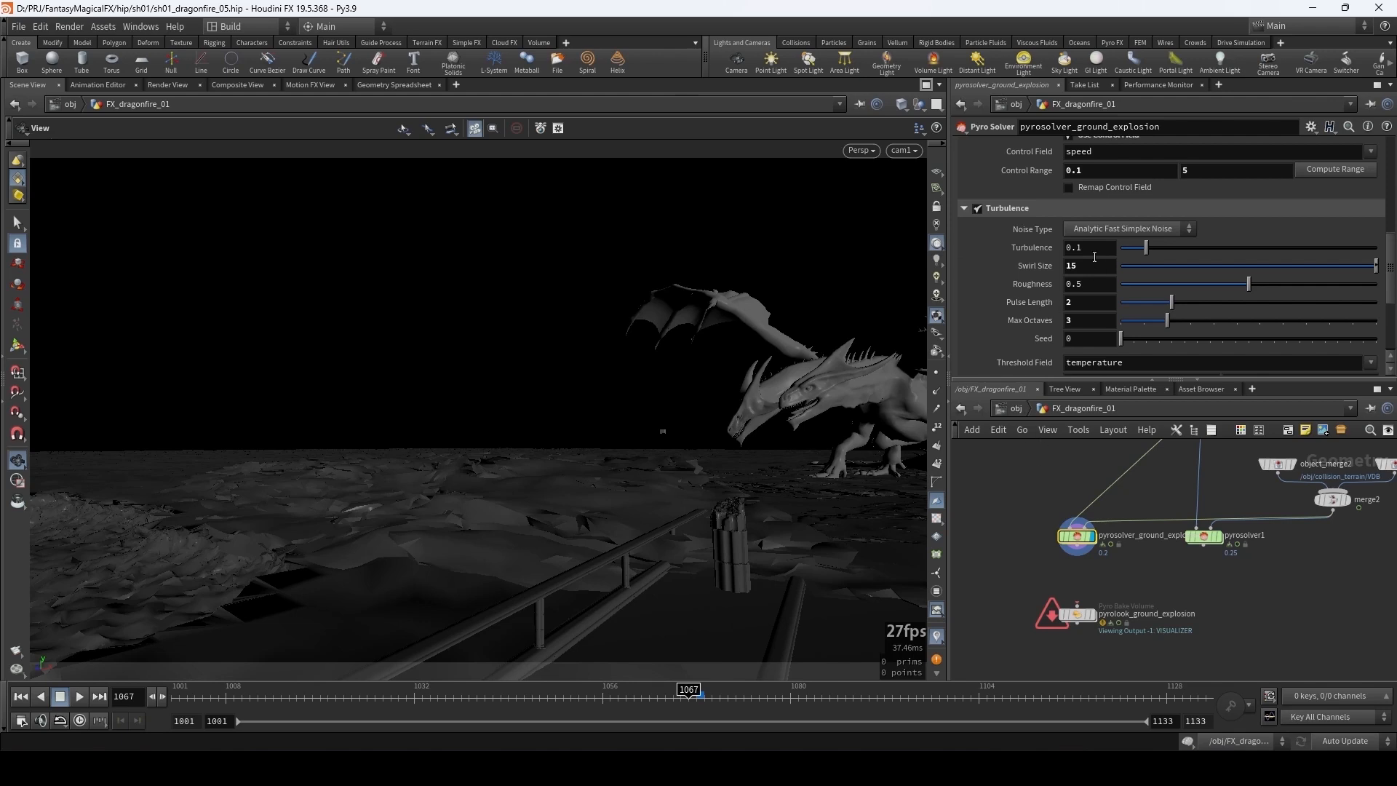
- Go up to the object level and try a uniform scale of 15 on box1 to judge the turbulence swirl size
click(1015, 409)
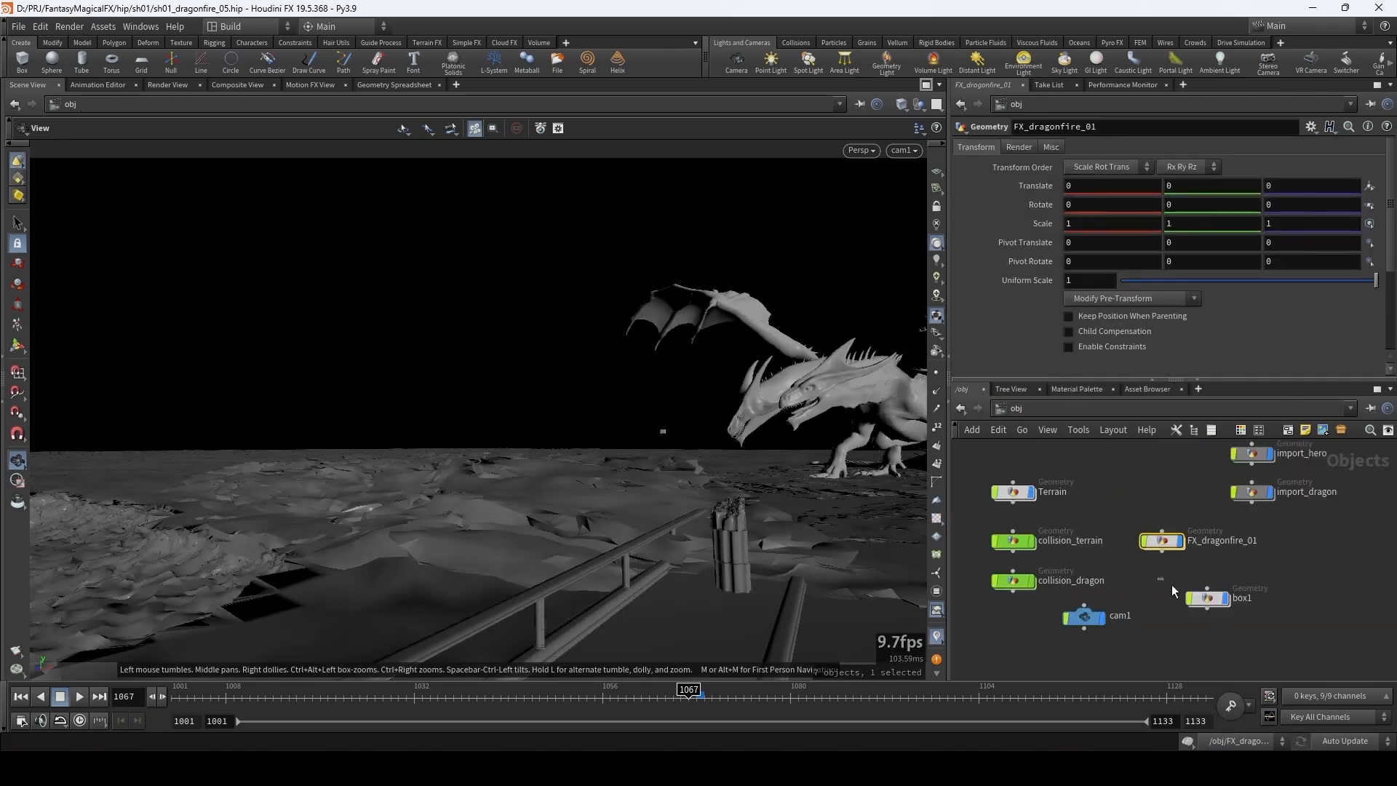
click(1205, 597)
click(1089, 281)
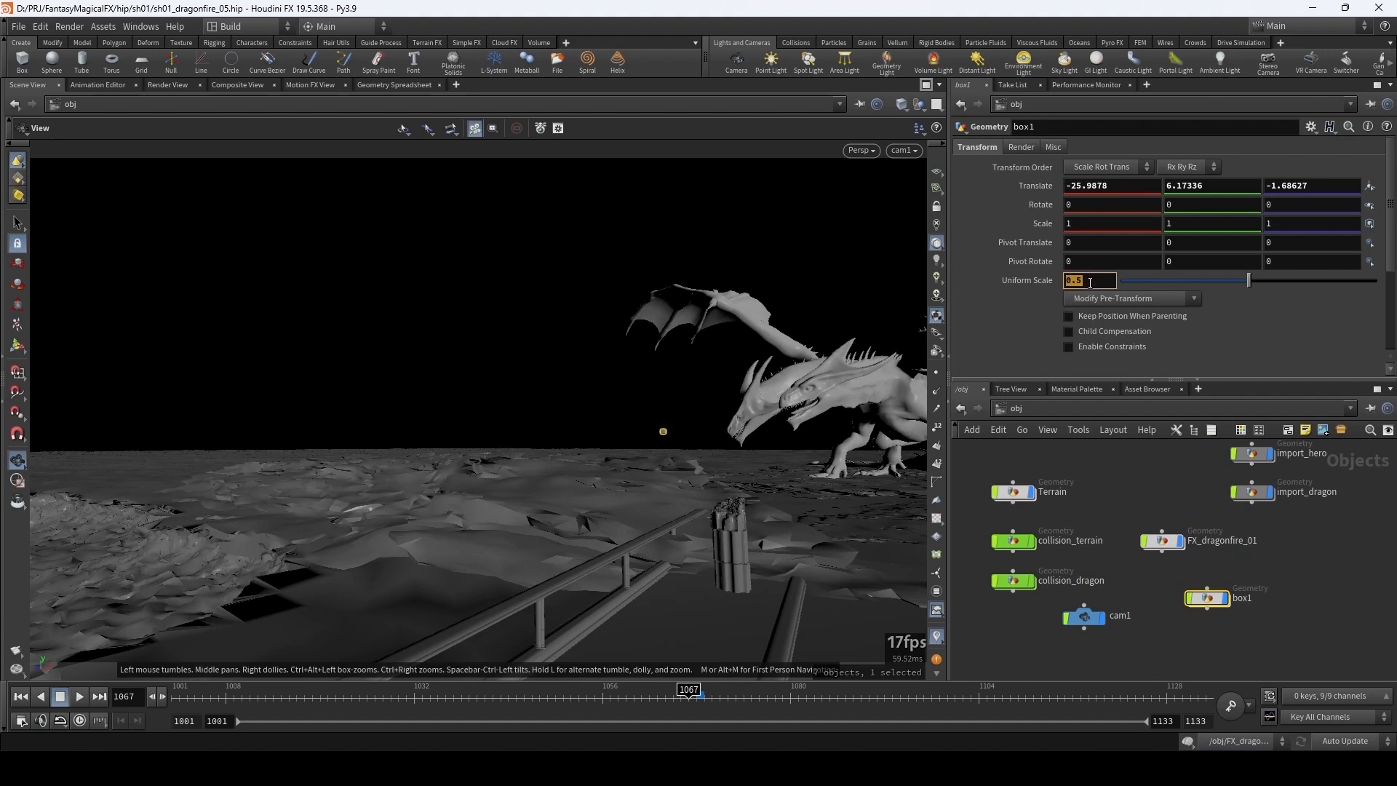
text(15)
key(Return)
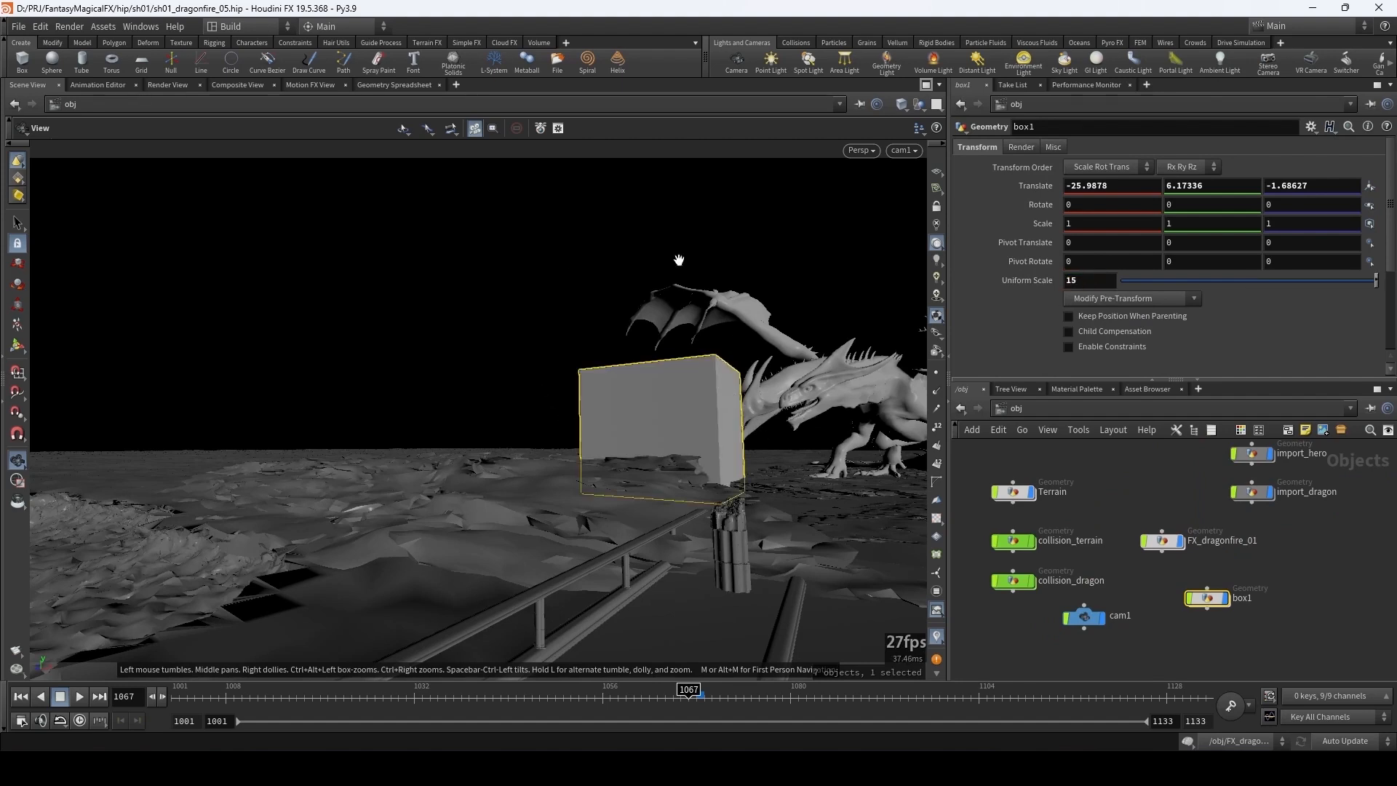
- Set the uniform scale of box1 to 4
click(1095, 280)
key(Return)
key(BackSpace)
text(4)
key(Return)
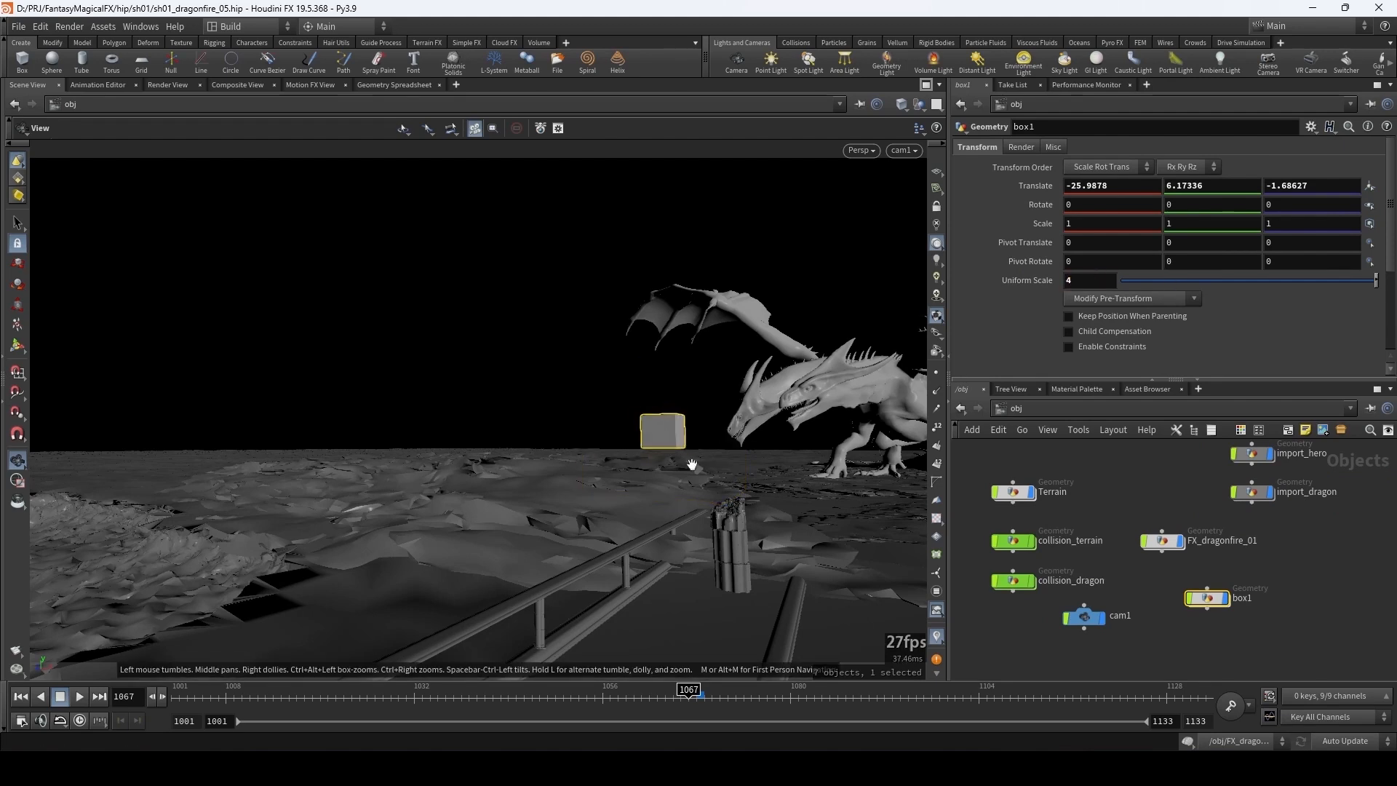
- Go back inside FX_dragonfire_01 and set the turbulence Swirl Size of pyrosolver_ground_explosion to 4
click(1162, 540)
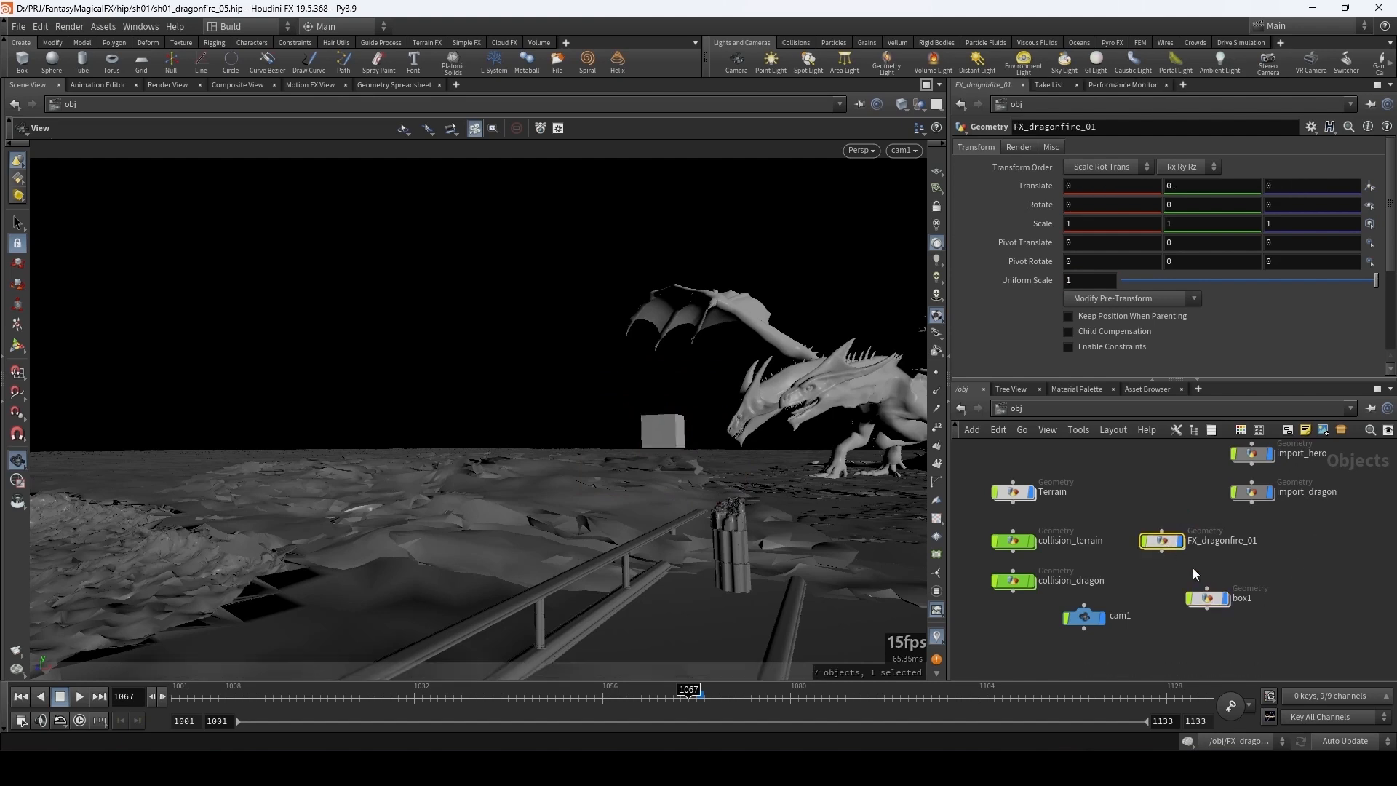
double_click(1162, 539)
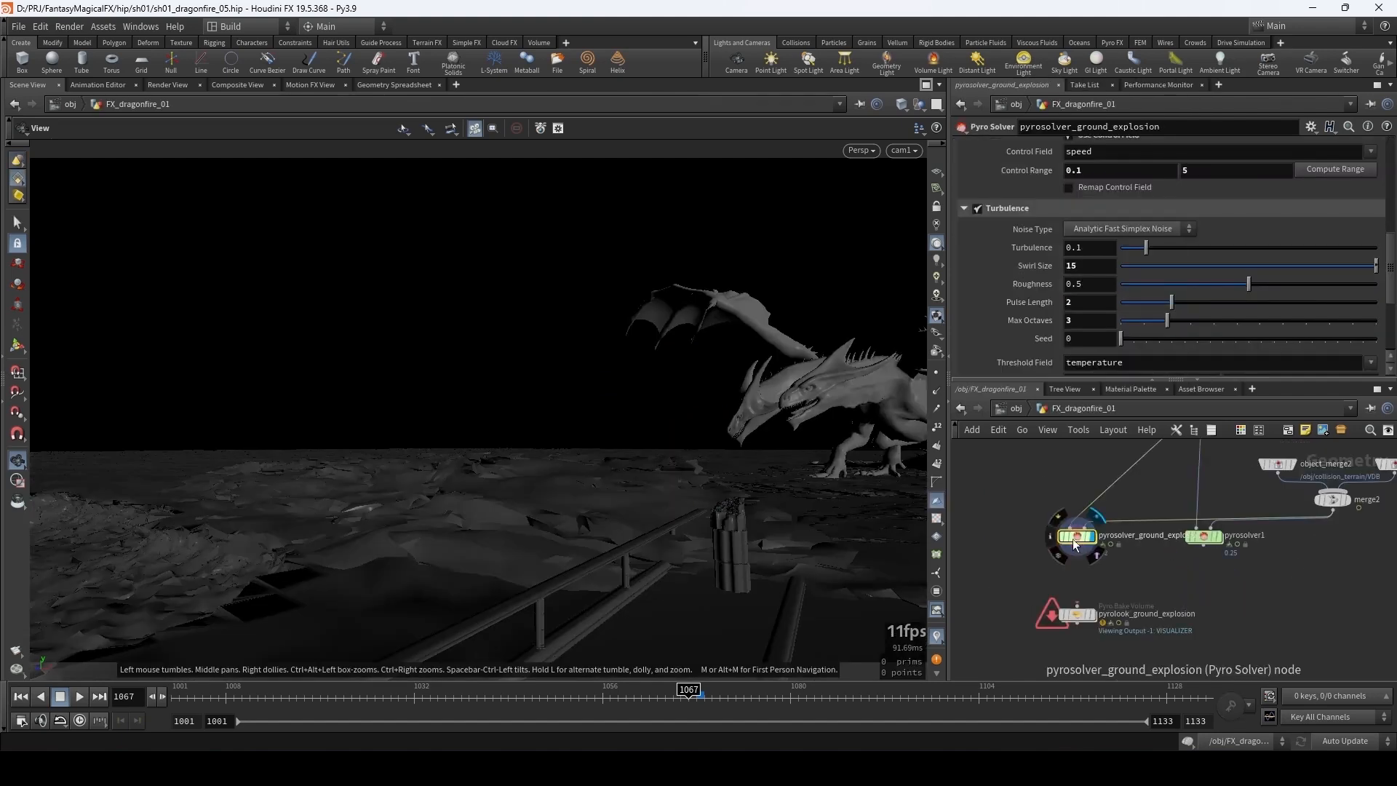
click(1072, 266)
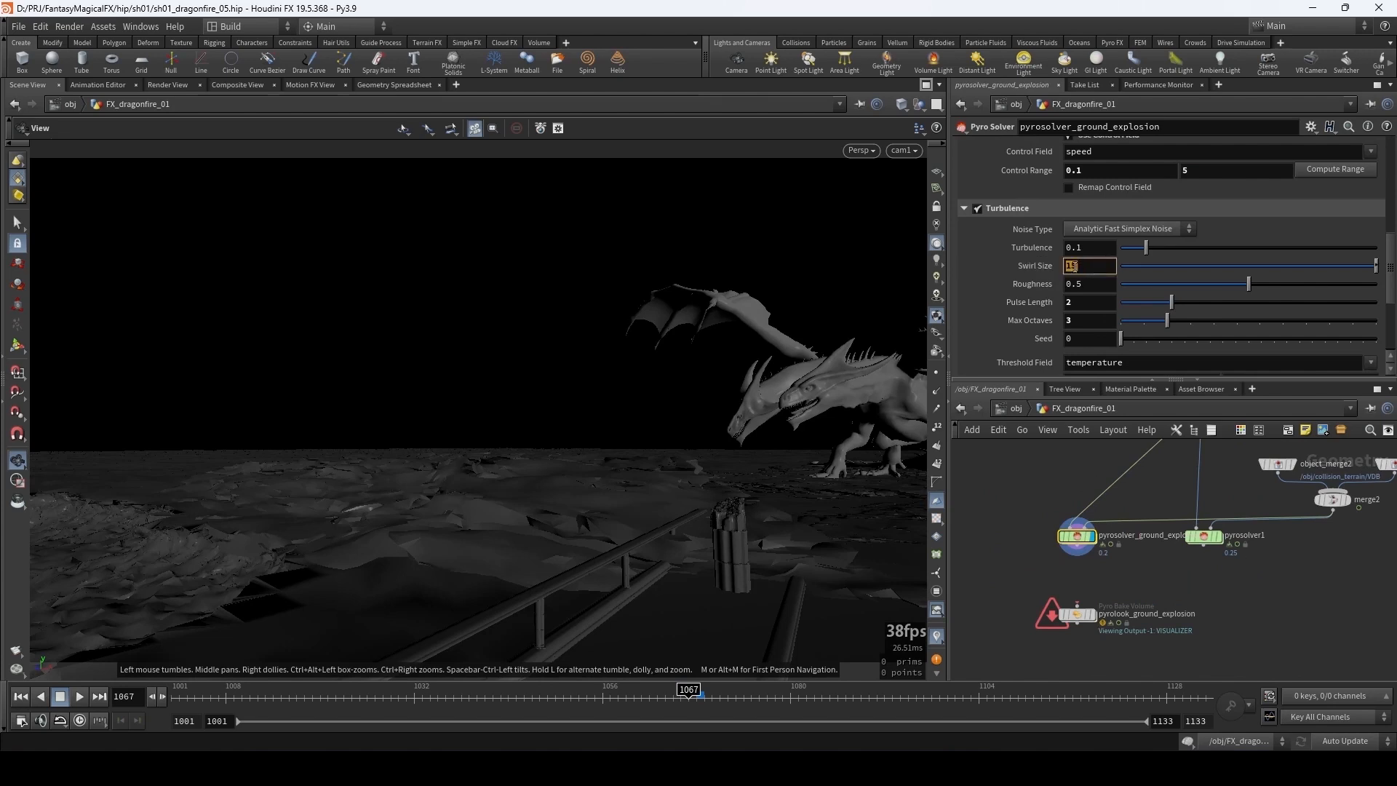
text(4)
key(Return)
- Expand the Shredding settings of pyrosolver_ground_explosion and set the Shredding strength to 15
scroll(1021, 245, down, 4)
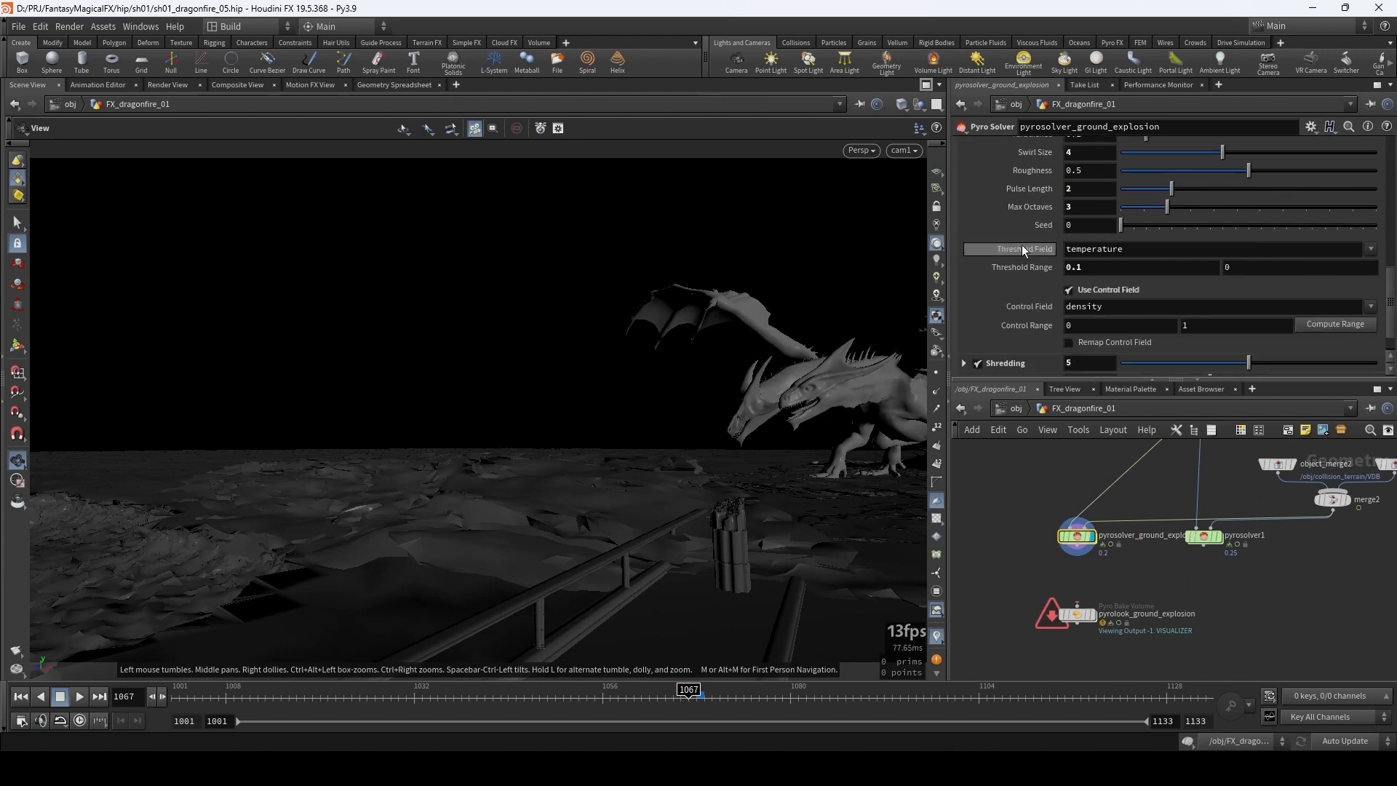
click(965, 323)
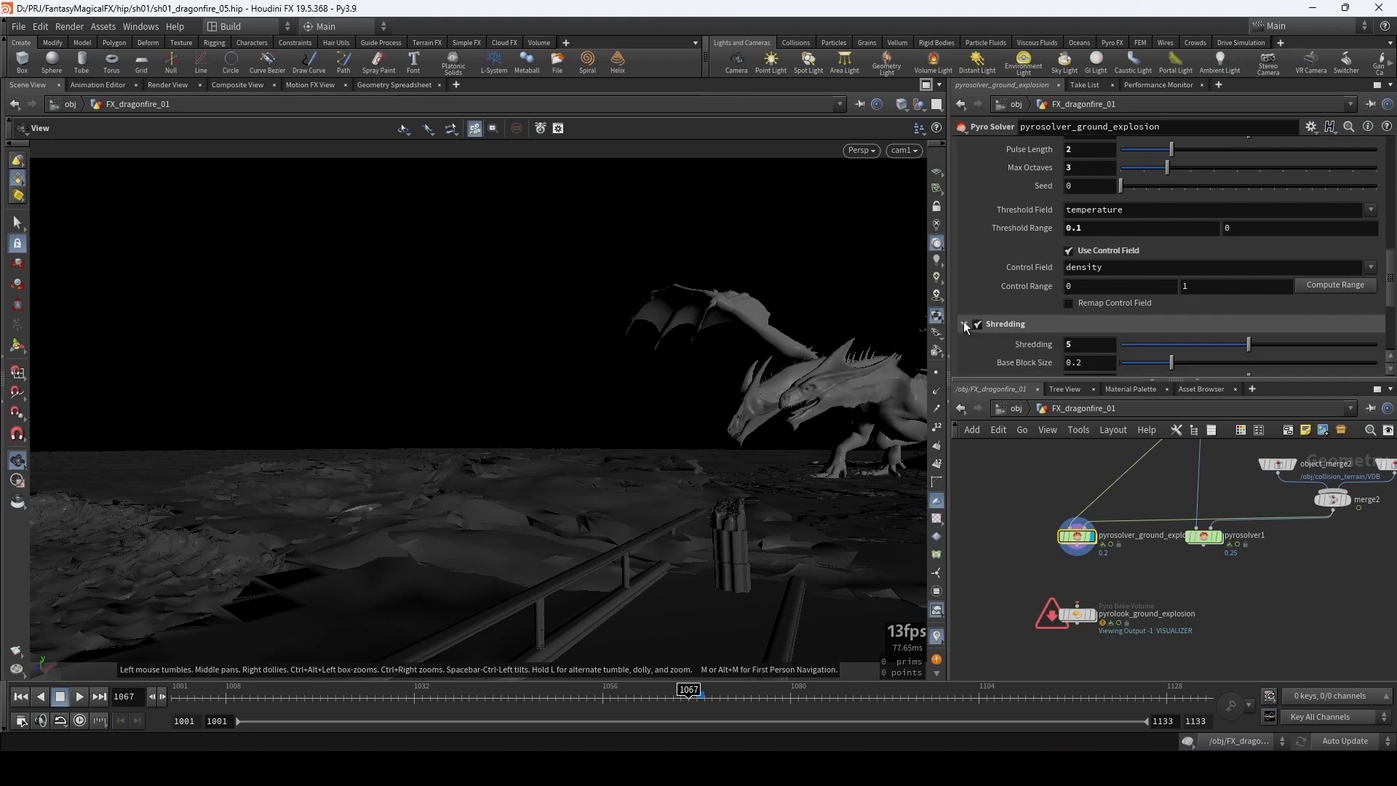
scroll(1004, 266, down, 3)
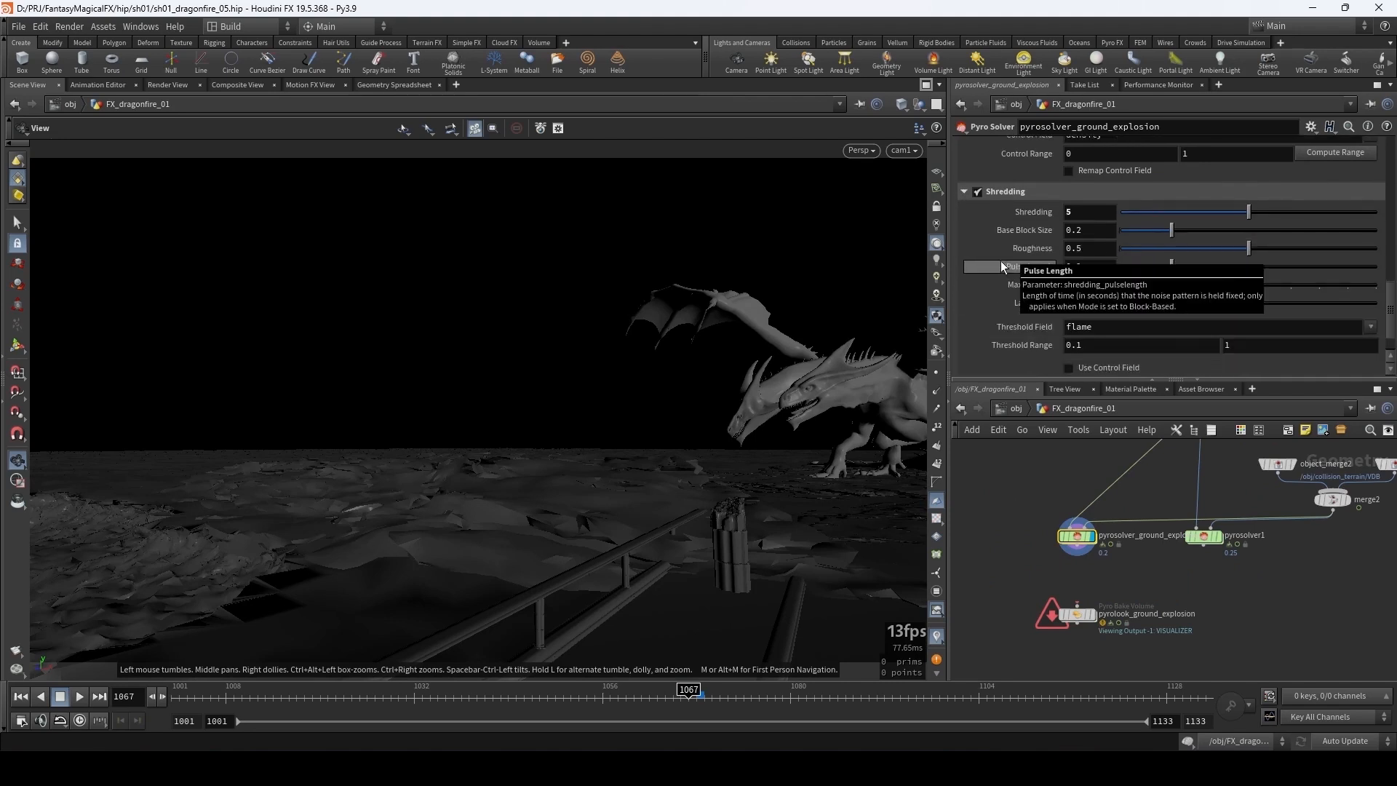
click(1067, 211)
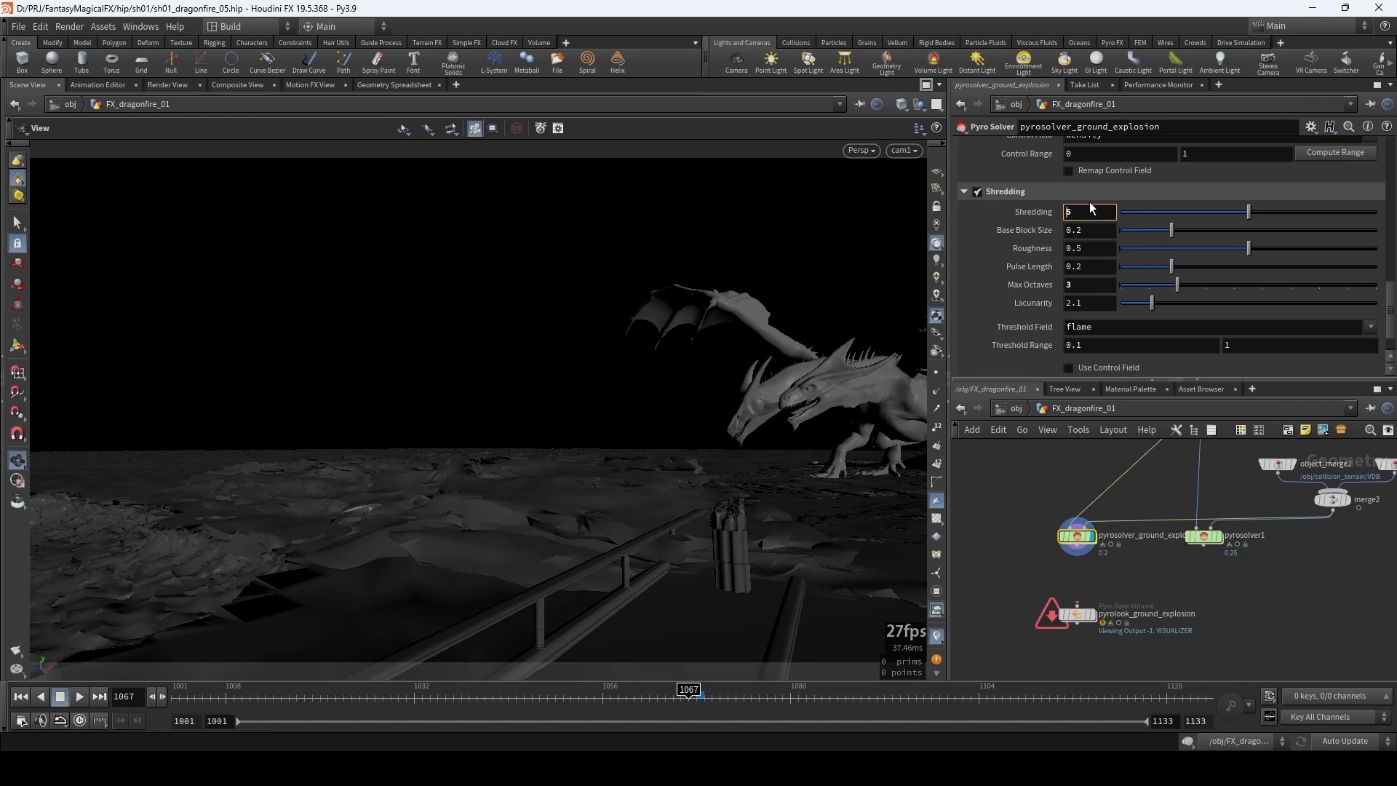
text(1)
key(Return)
scroll(1010, 223, down, 1)
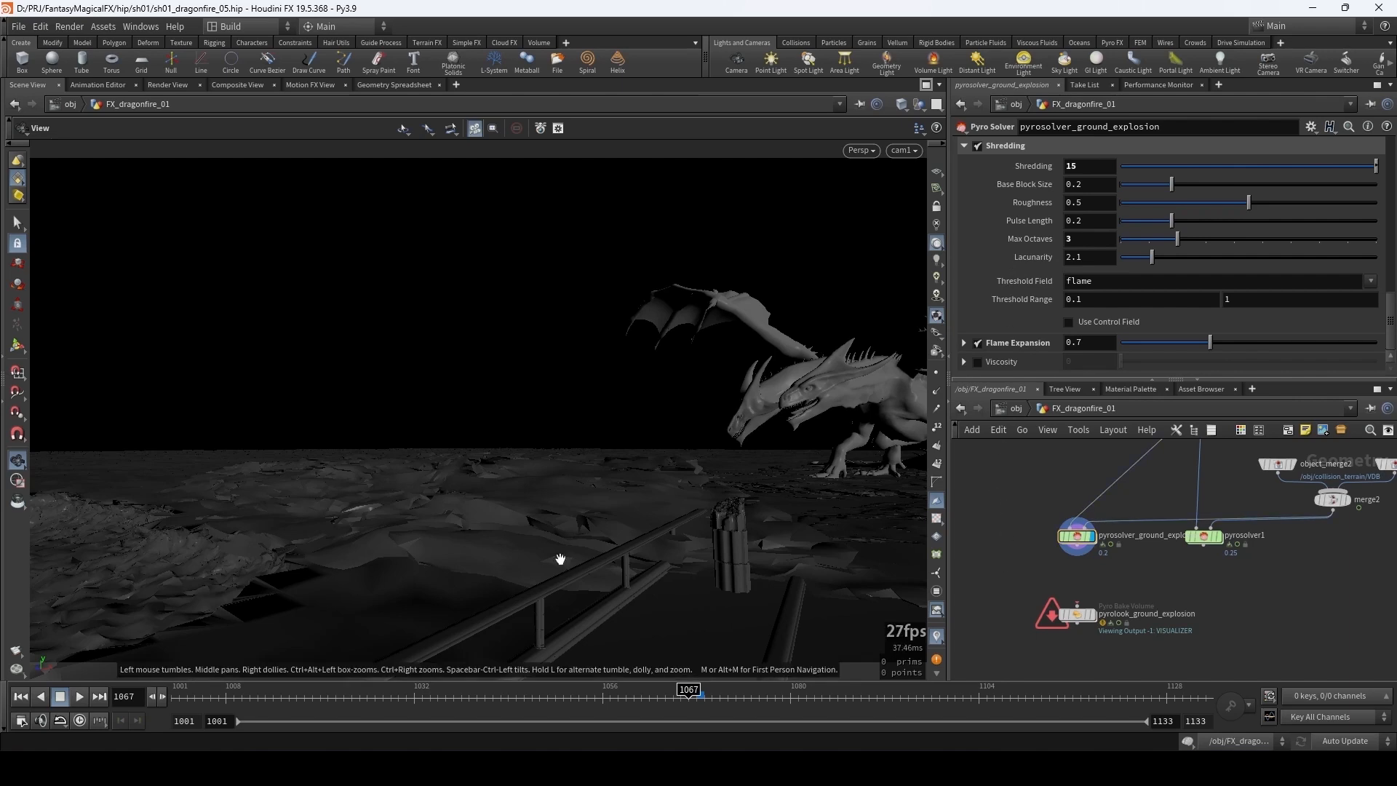
- Run a viewport flipbook of the simulation starting at frame 1060 and stop it at about frame 1101
click(16, 649)
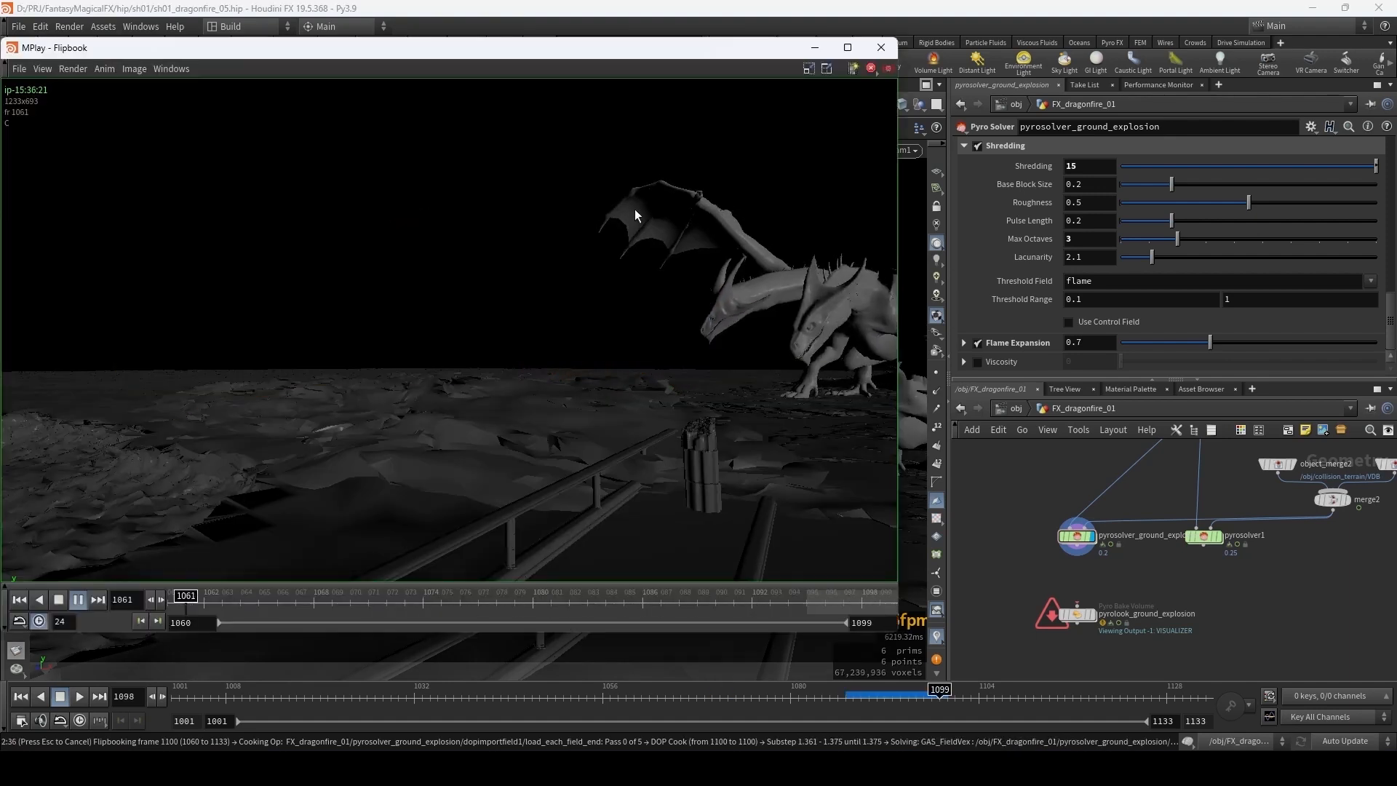
click(539, 2)
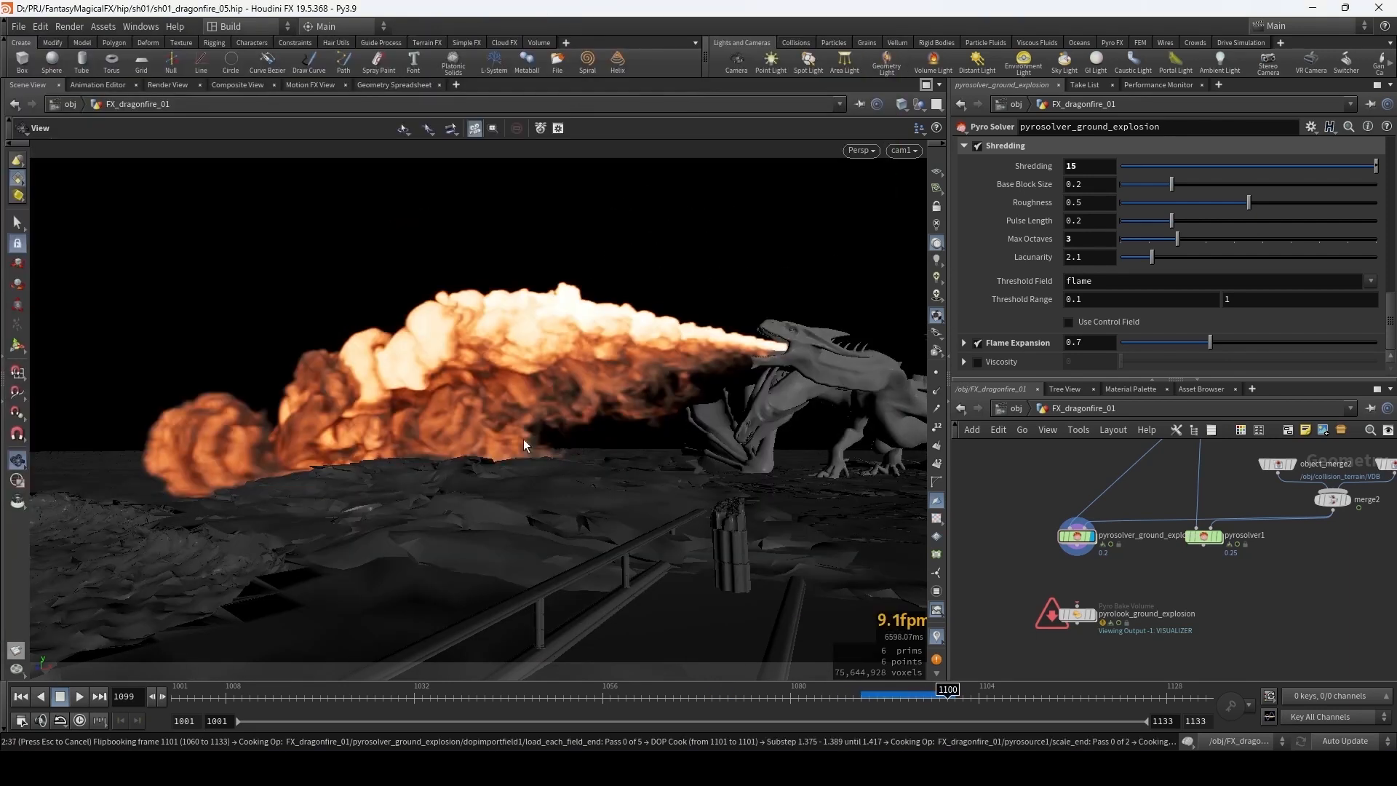
key(Escape)
- Switch to the new MPlay flipbook, stop playback and scrub to frame 1093 to examine the fire
click(280, 768)
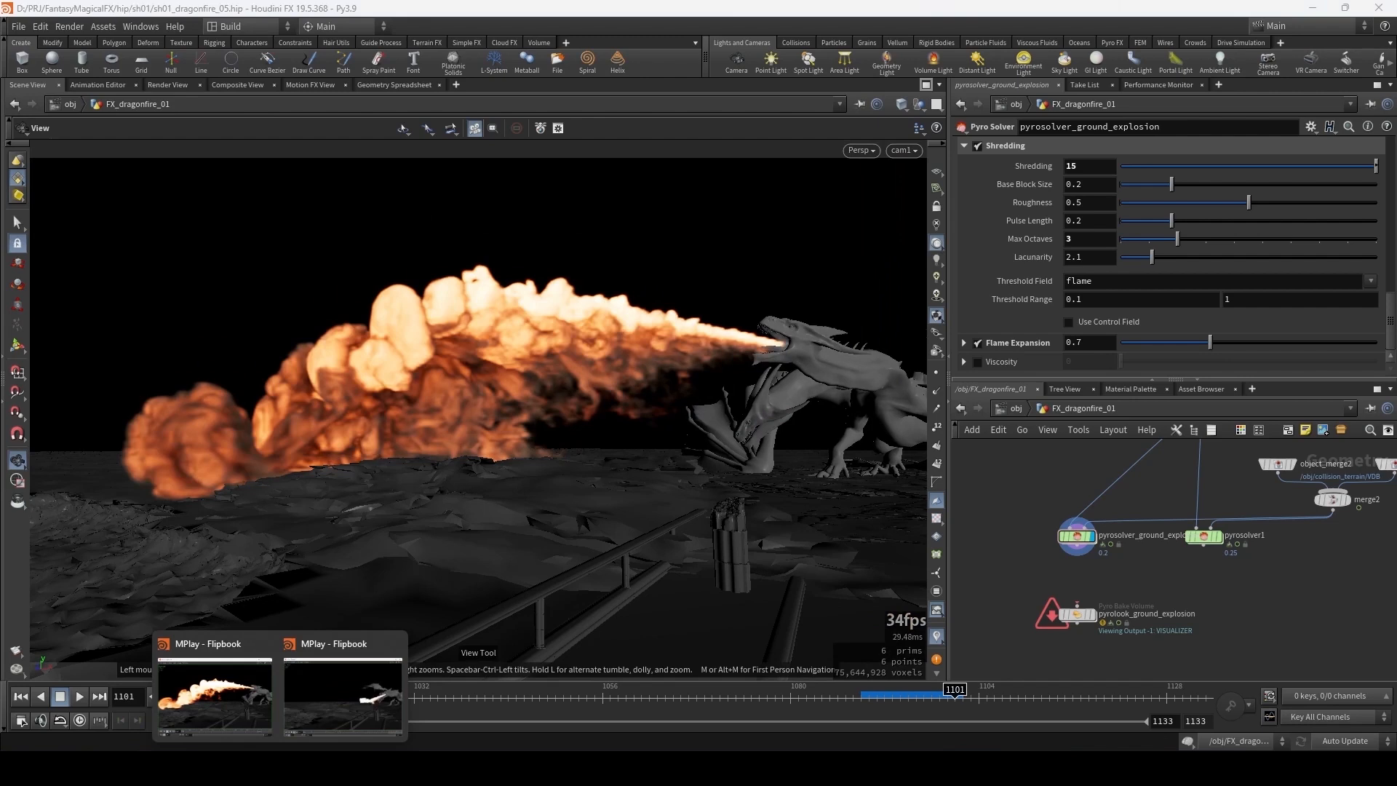
click(342, 694)
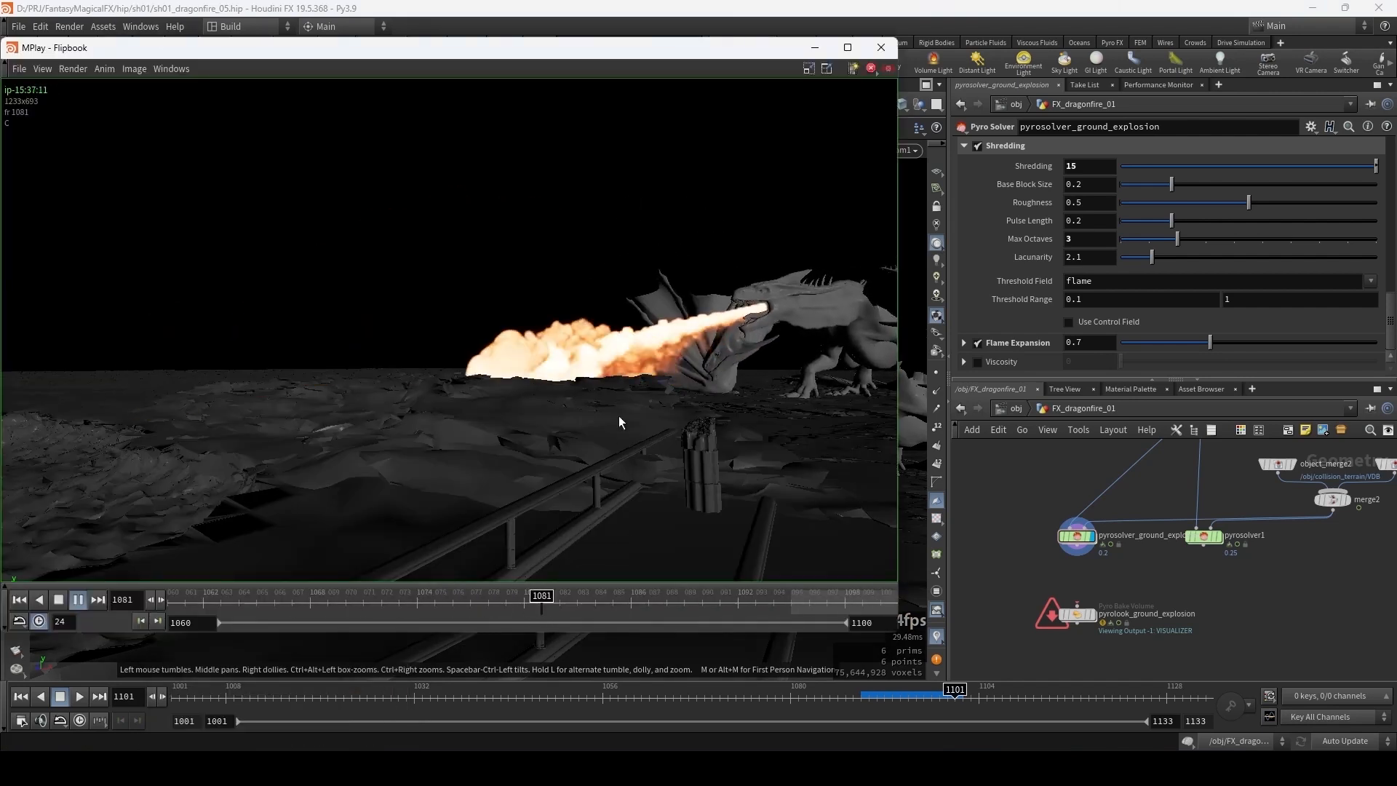
click(59, 600)
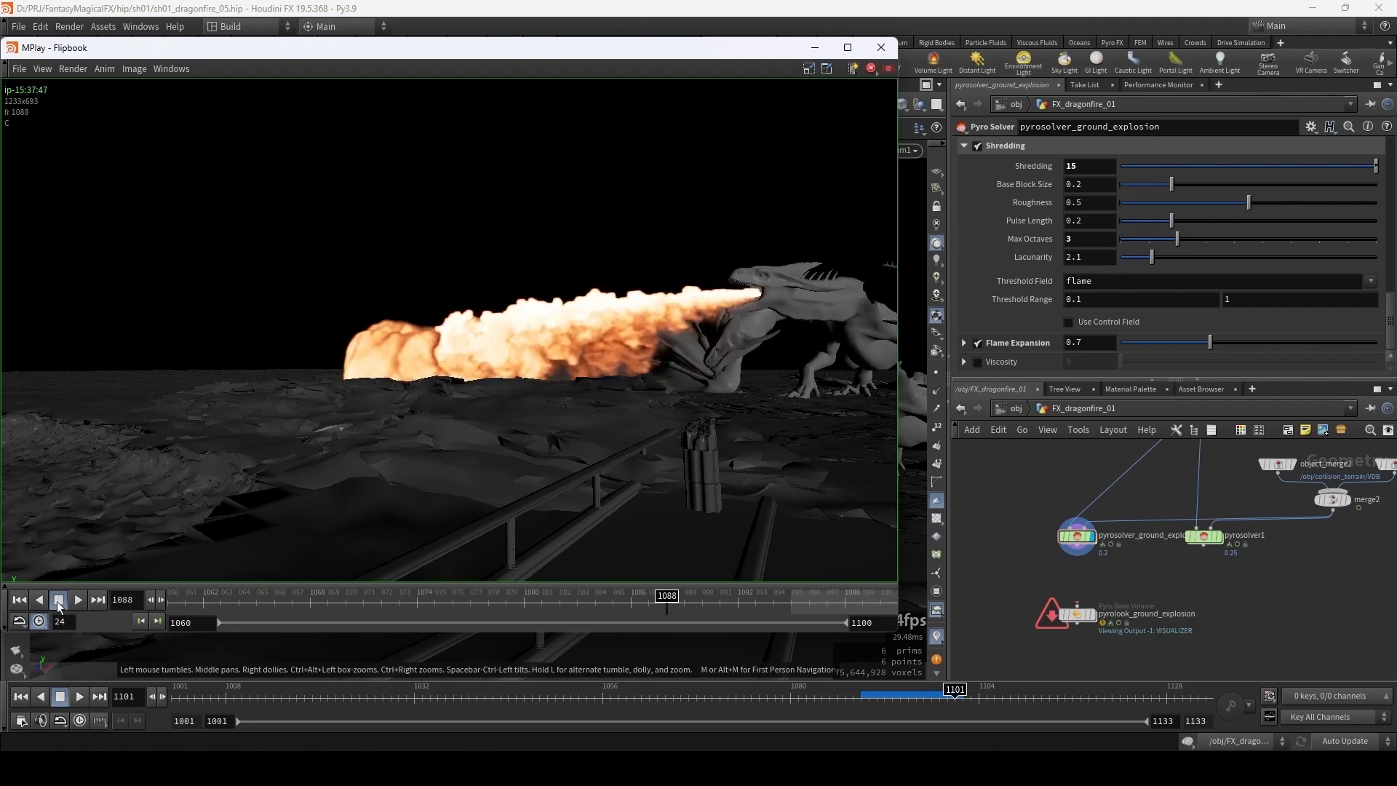
mouse_move(652, 605)
mouse_down()
mouse_move(900, 602)
mouse_move(391, 603)
mouse_move(836, 601)
mouse_move(889, 623)
mouse_move(717, 622)
mouse_move(789, 623)
mouse_move(757, 623)
mouse_up()
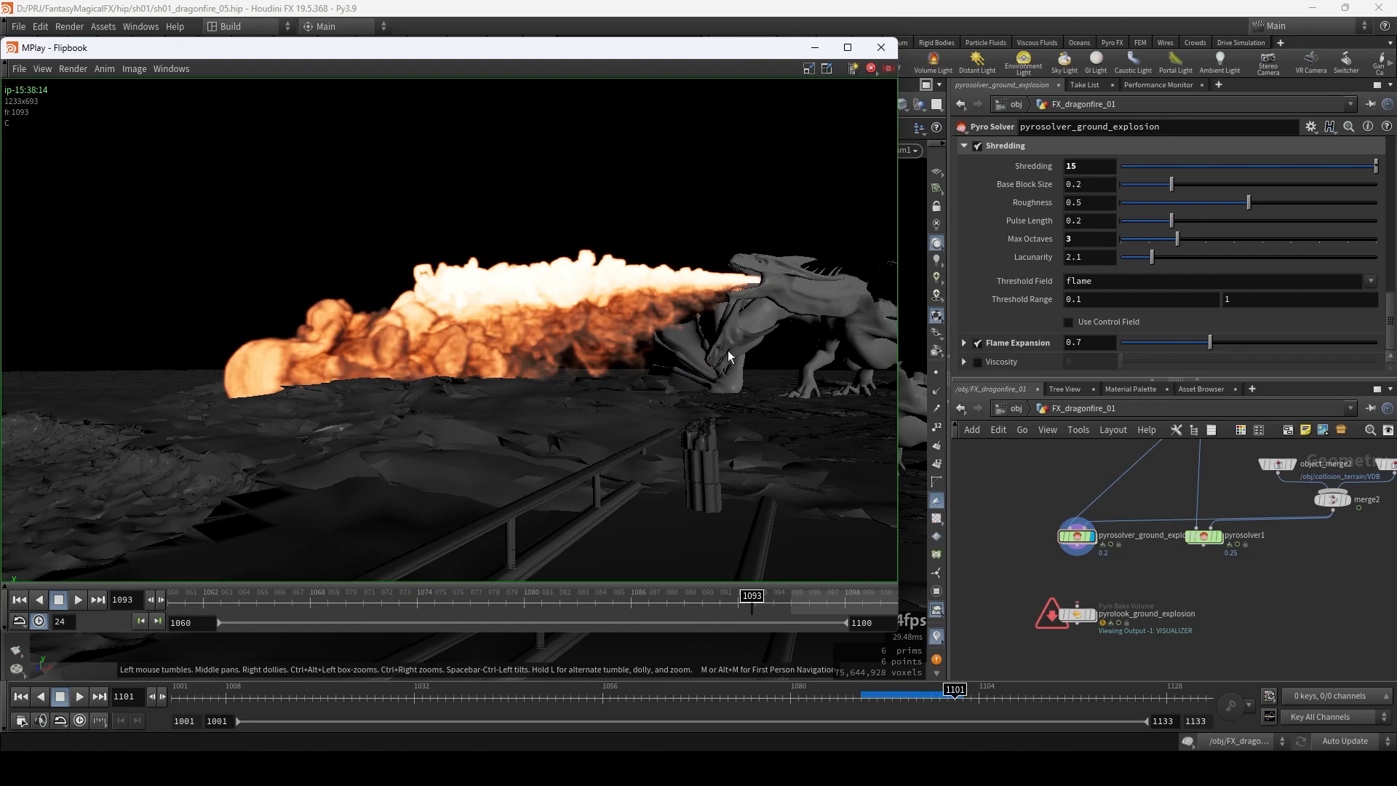
- Return to the solver, expand its Flame Expansion settings and set the Expansion Rate to 1.5
click(979, 317)
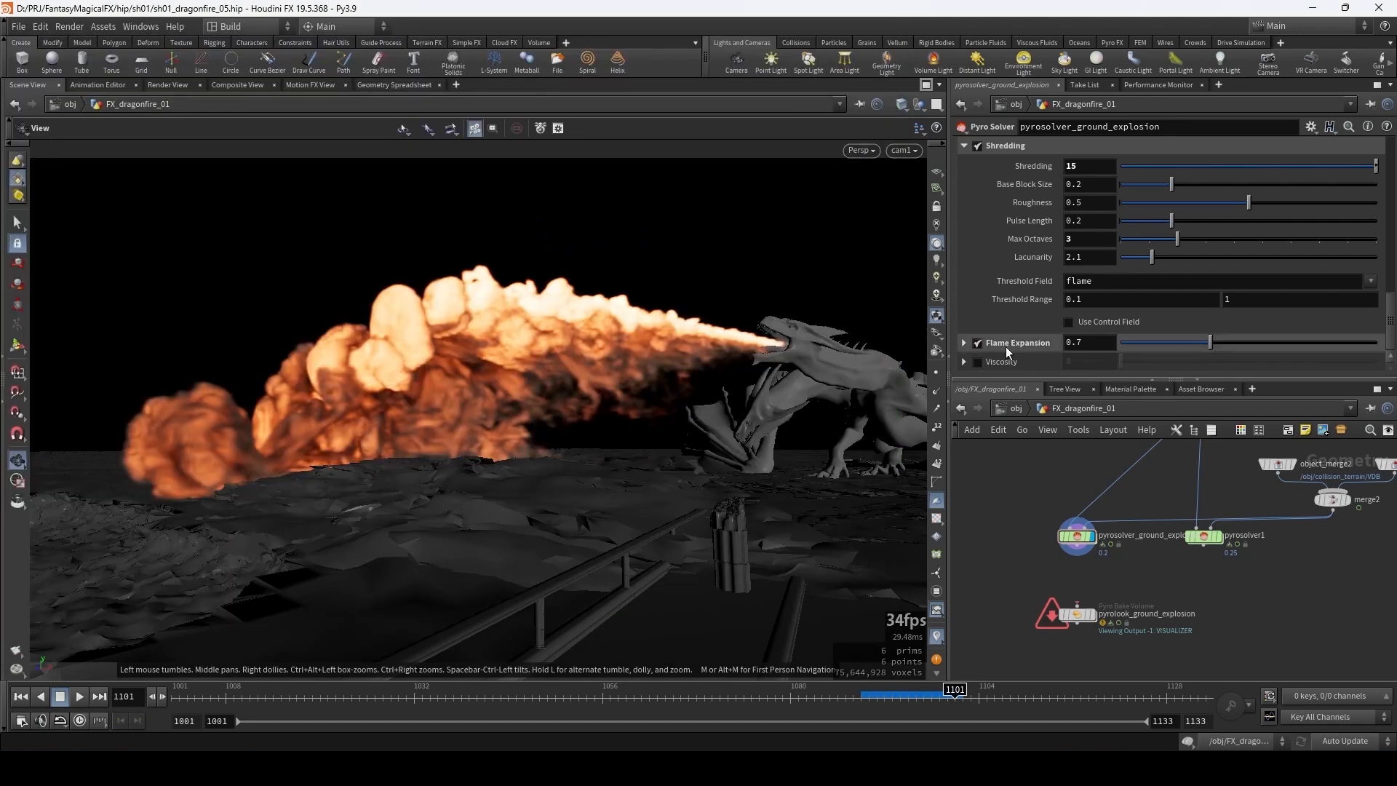
click(1085, 342)
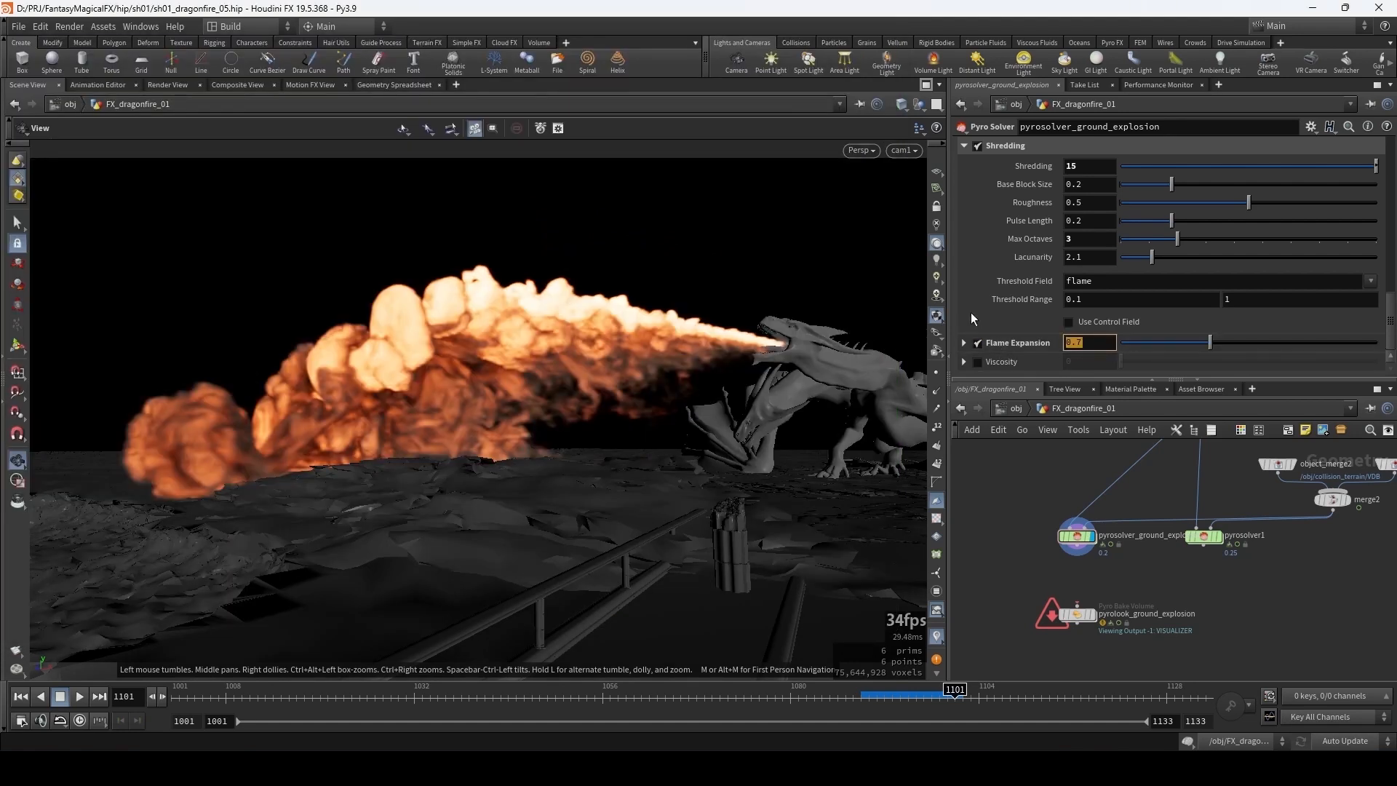
click(963, 343)
scroll(992, 301, down, 2)
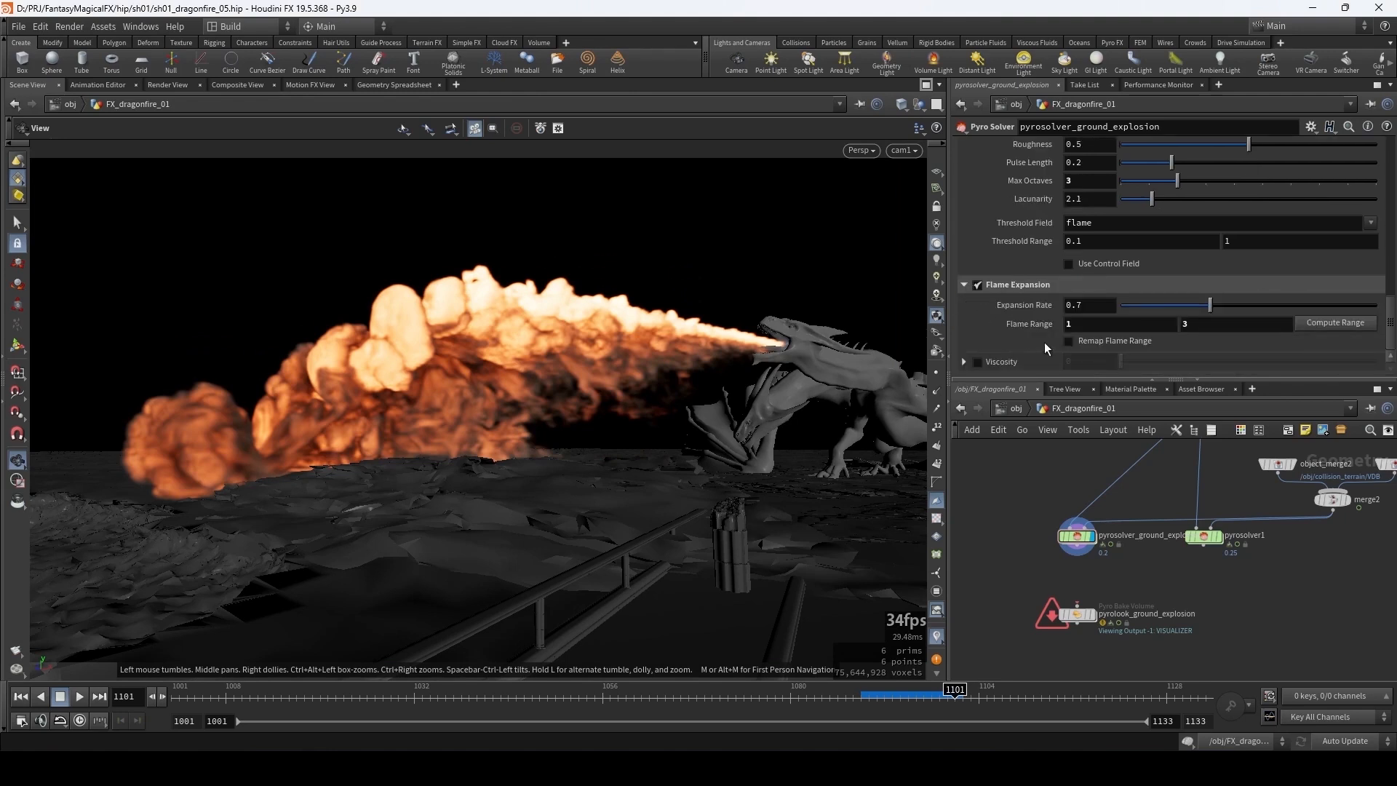
click(1100, 306)
text(1.5)
key(Return)
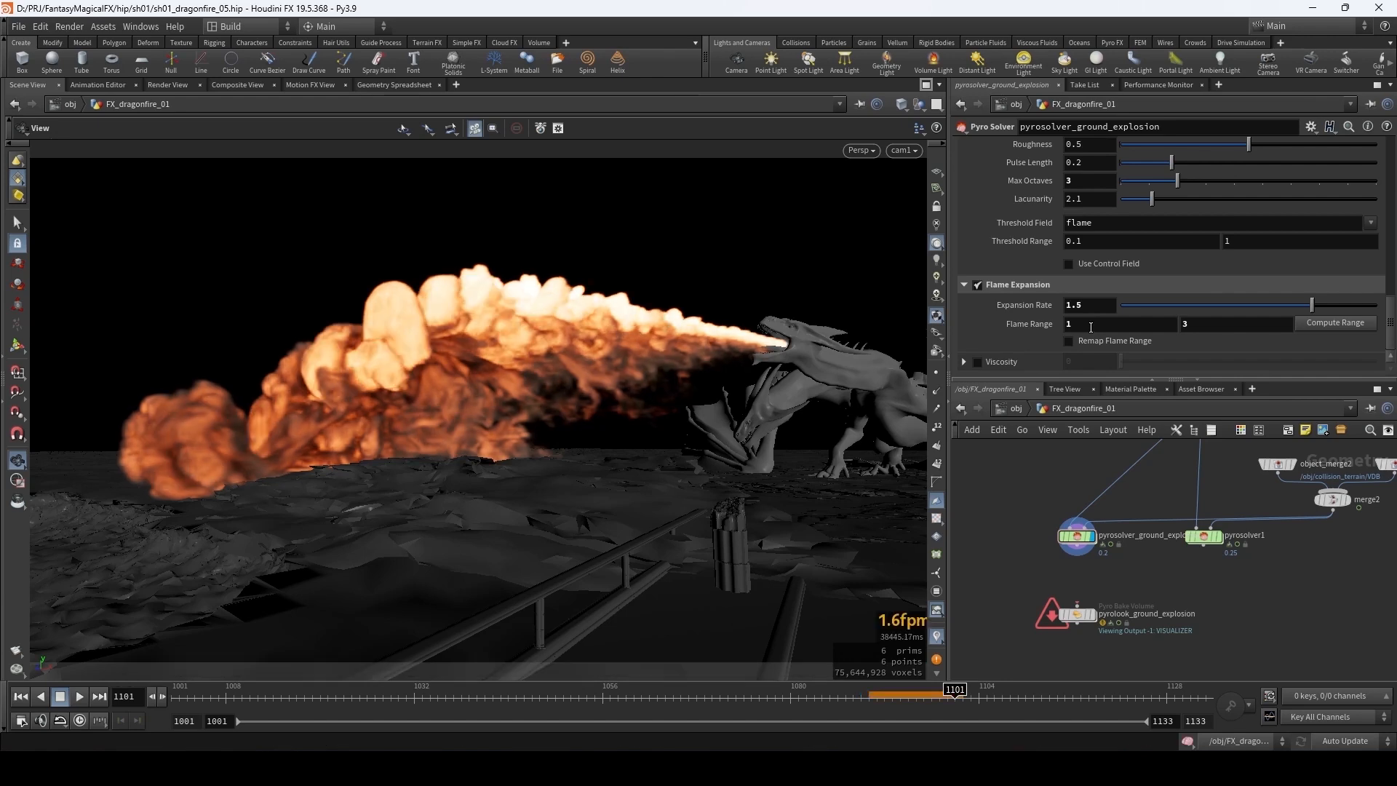
- Set the minimum of the Flame Expansion's Flame Range to 0.5 and interrupt the recook
drag(1091, 327, 1024, 327)
text(0.5)
key(Return)
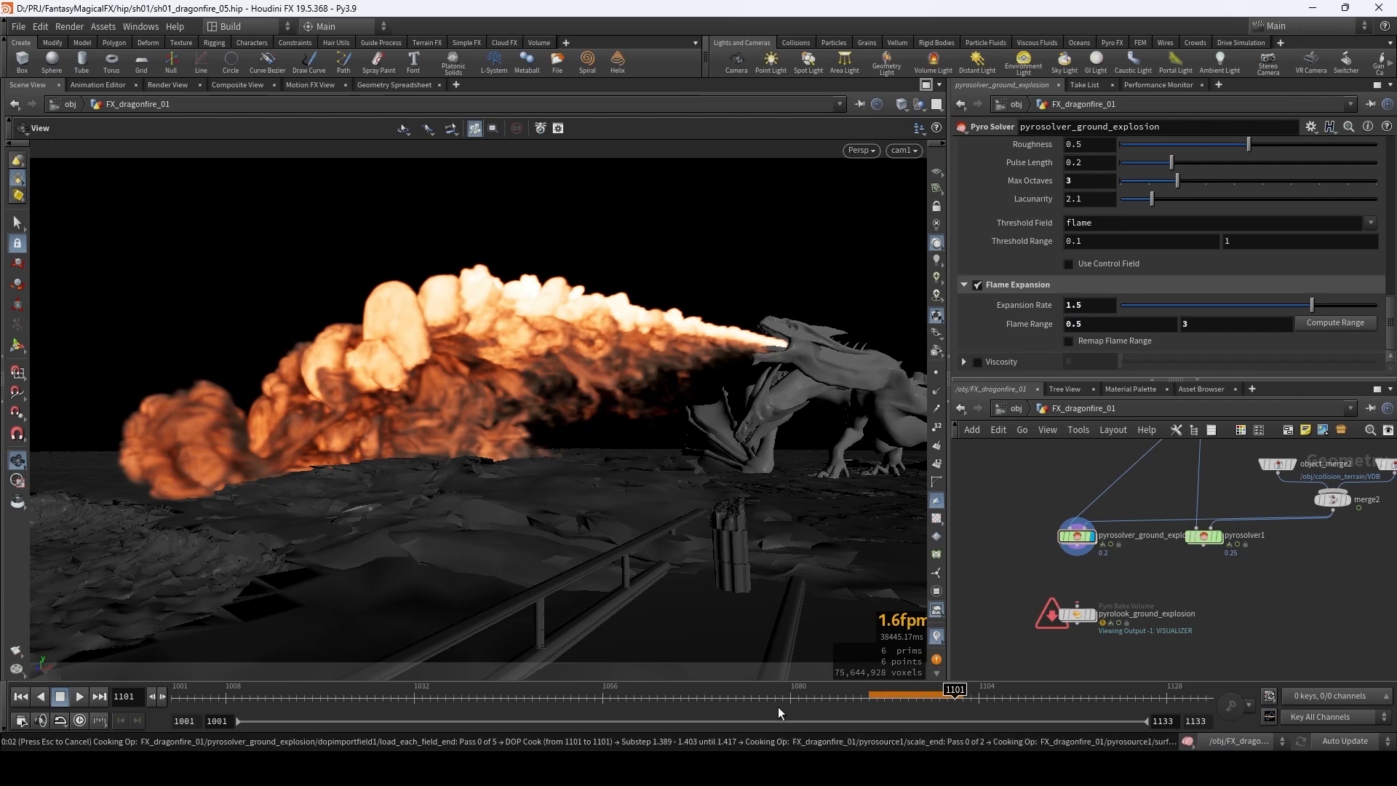
key(Escape)
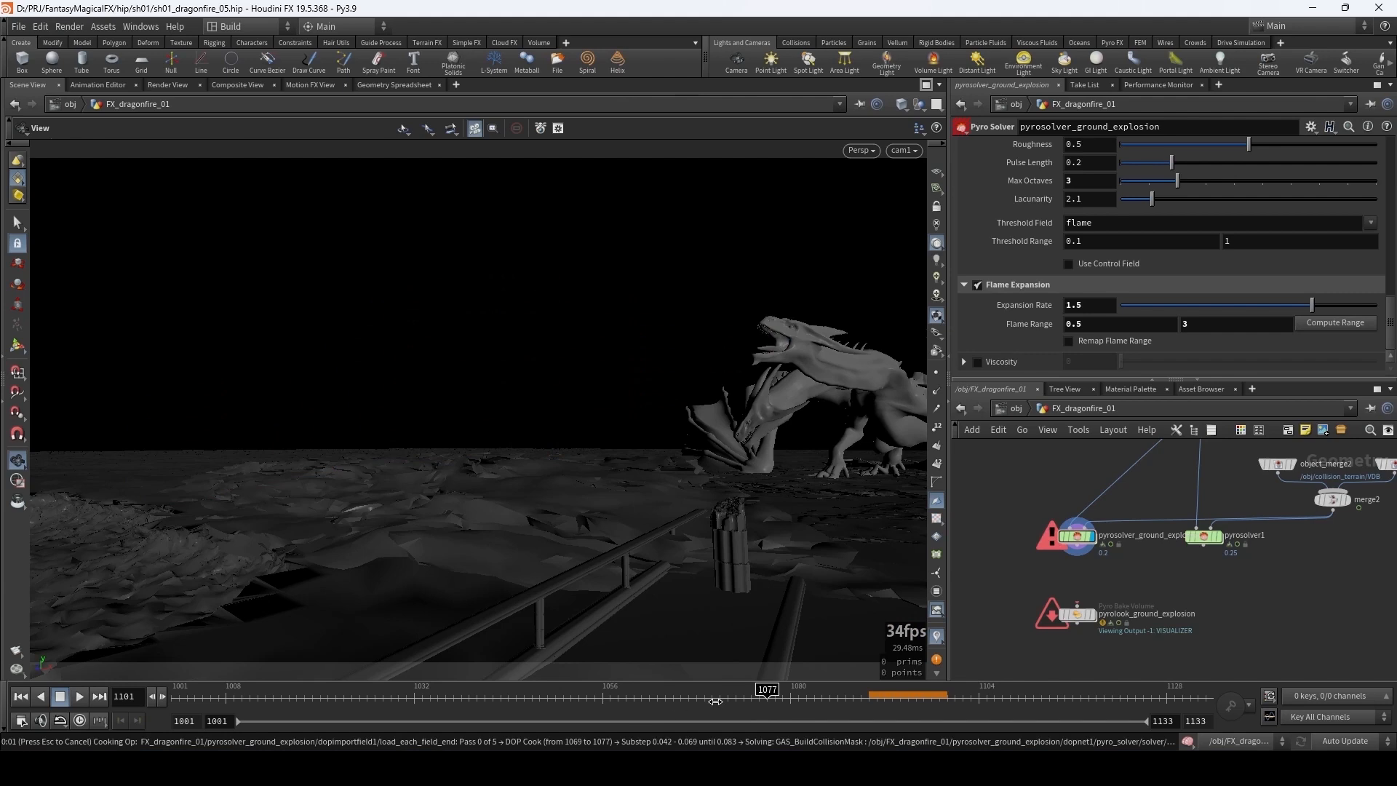
- Move the timeline to frame 1066 and set the ground explosion solver's Voxel Size to 0.15
click(685, 705)
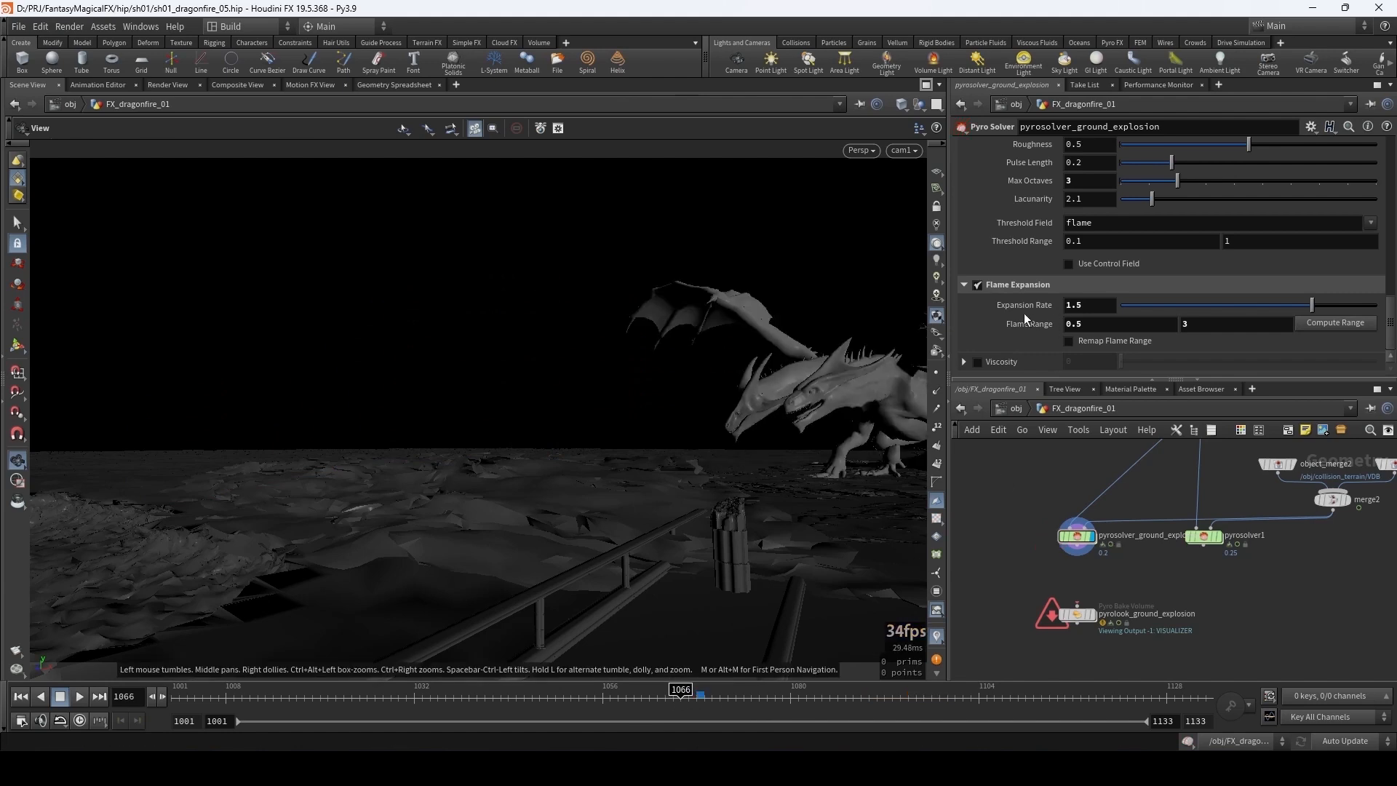
scroll(1014, 260, up, 10)
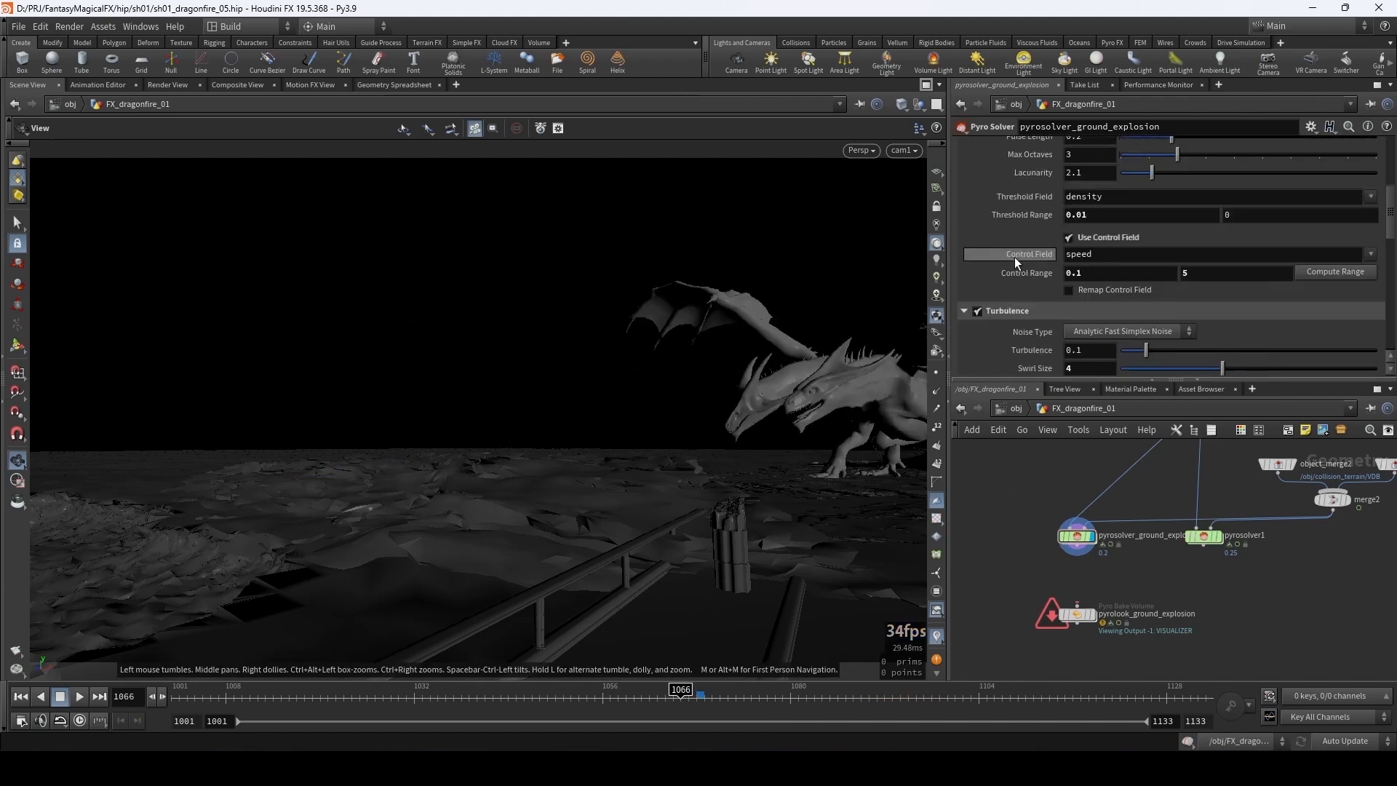
scroll(1015, 258, up, 10)
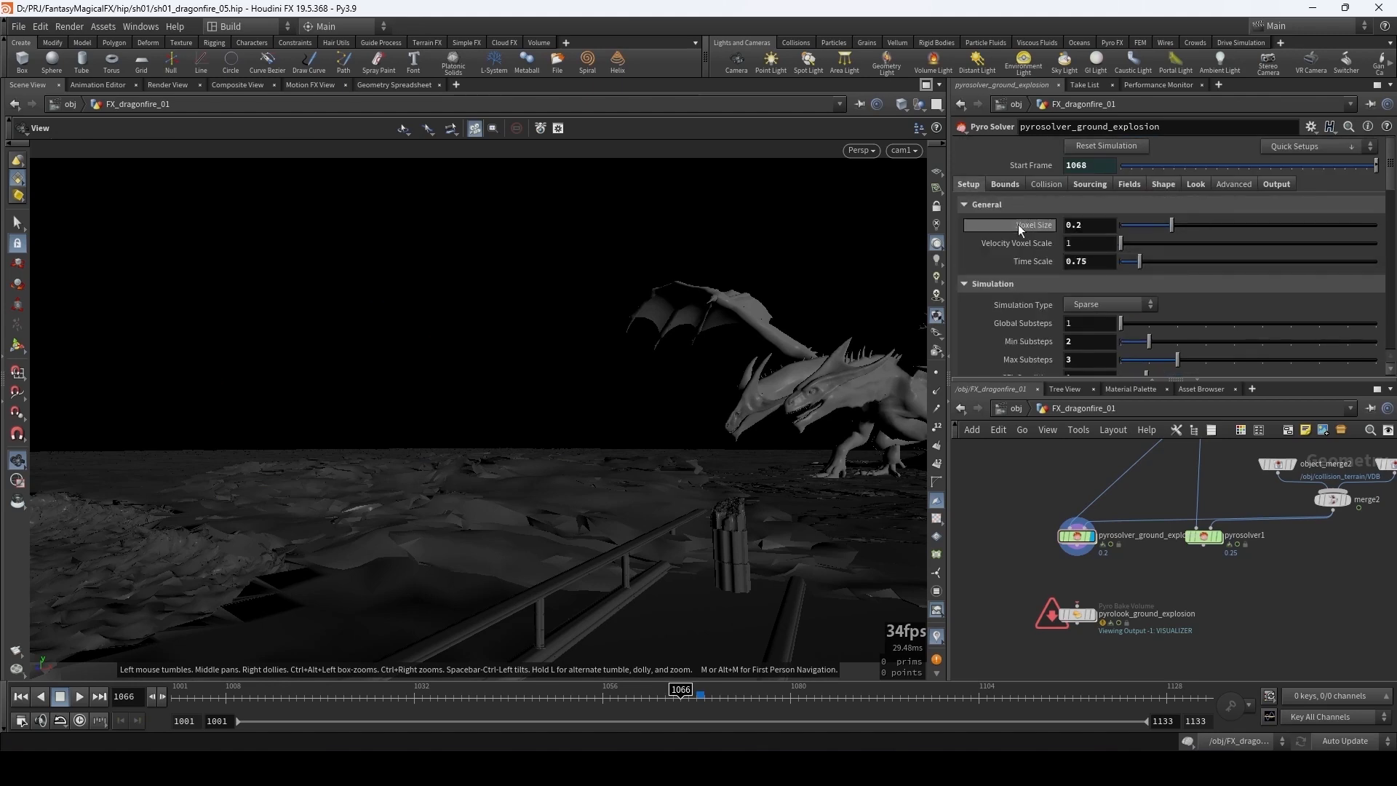
drag(1075, 225, 1086, 230)
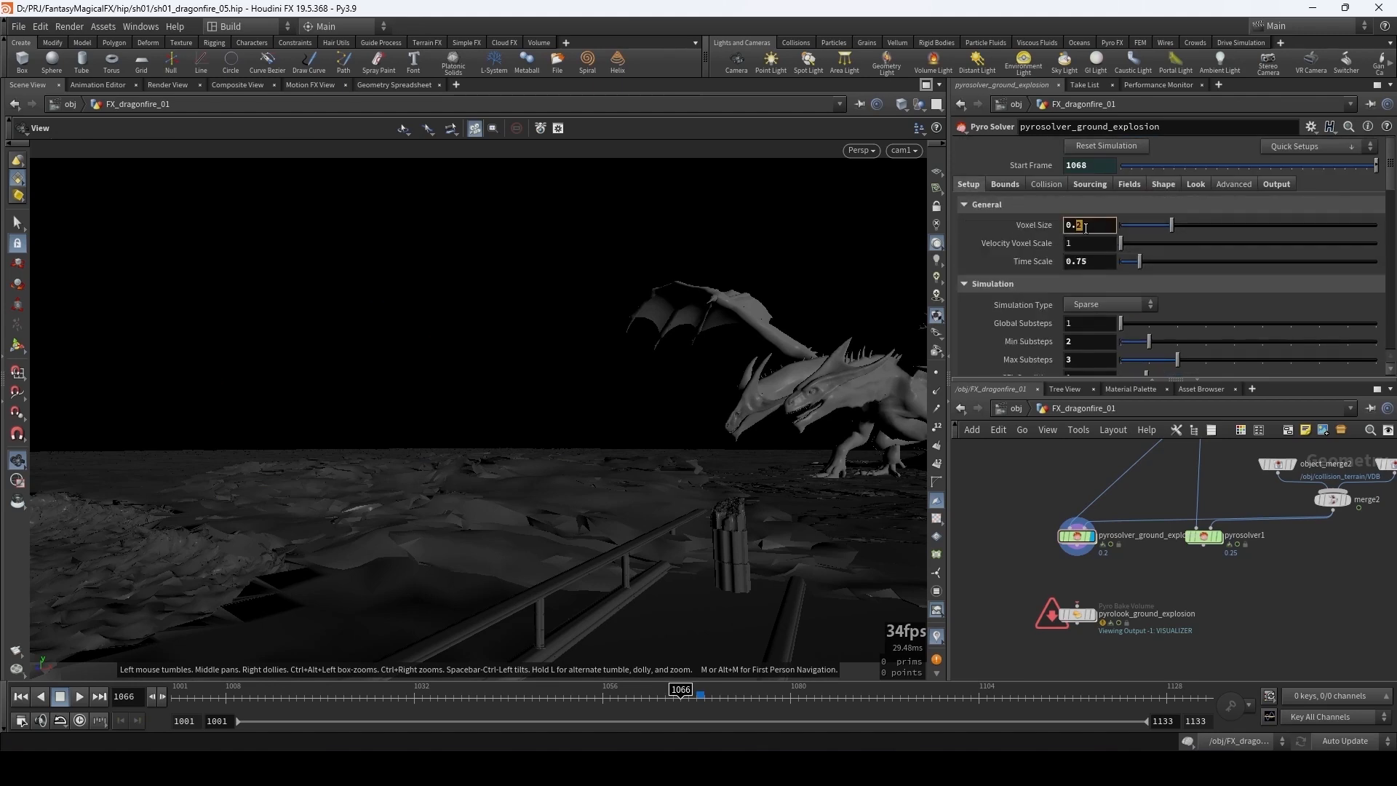
text(15)
key(Return)
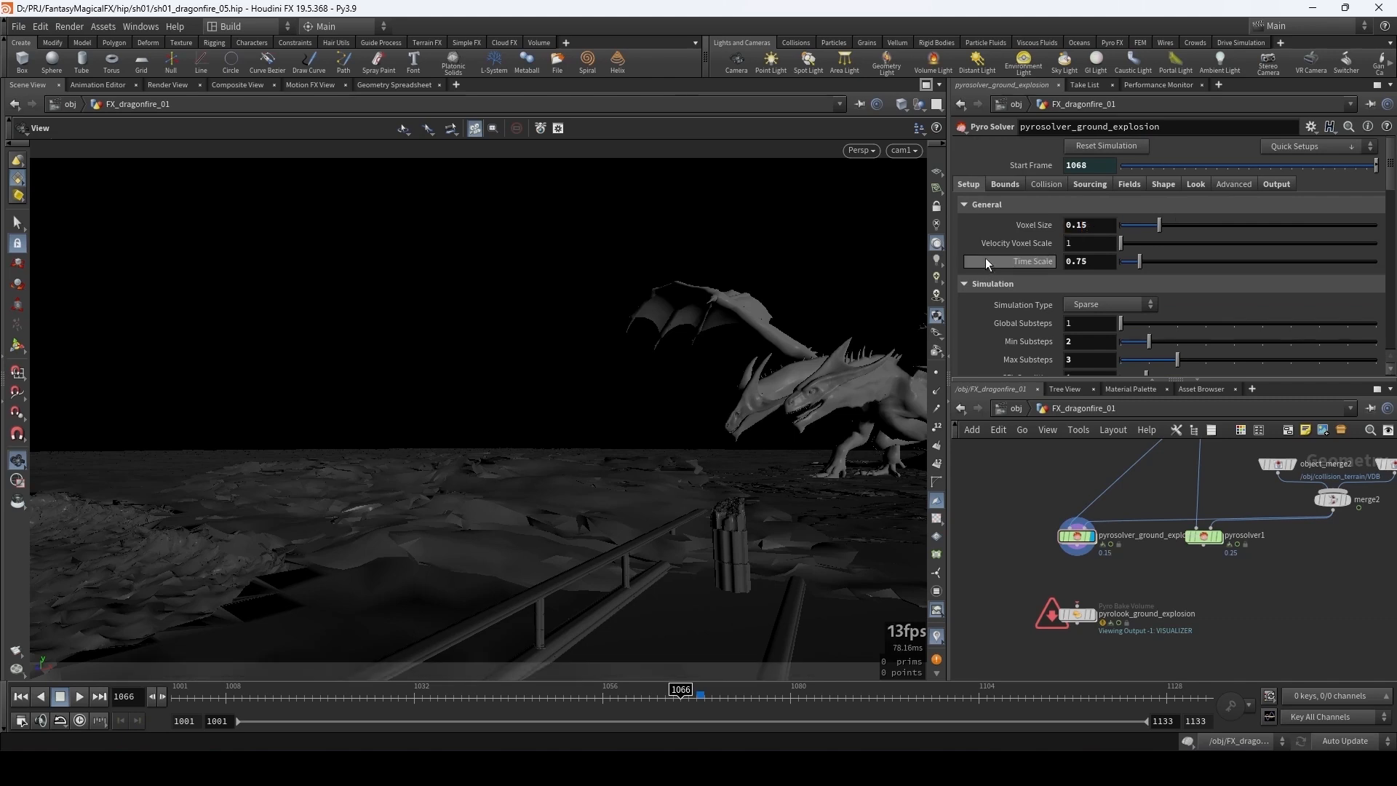
- Run a viewport flipbook of the simulation, scrub through its frames to examine the fire, and stop the render at frame 1111
click(11, 653)
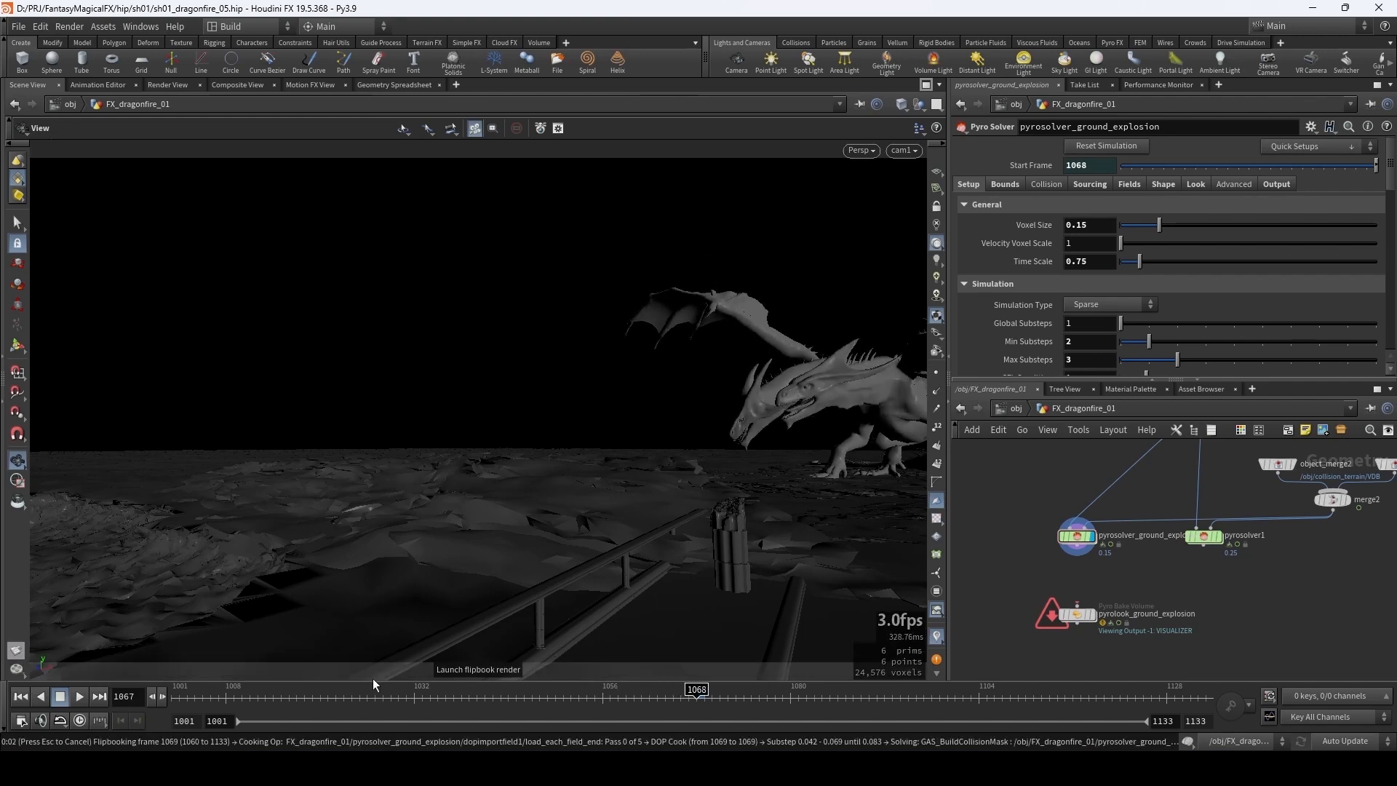
click(340, 706)
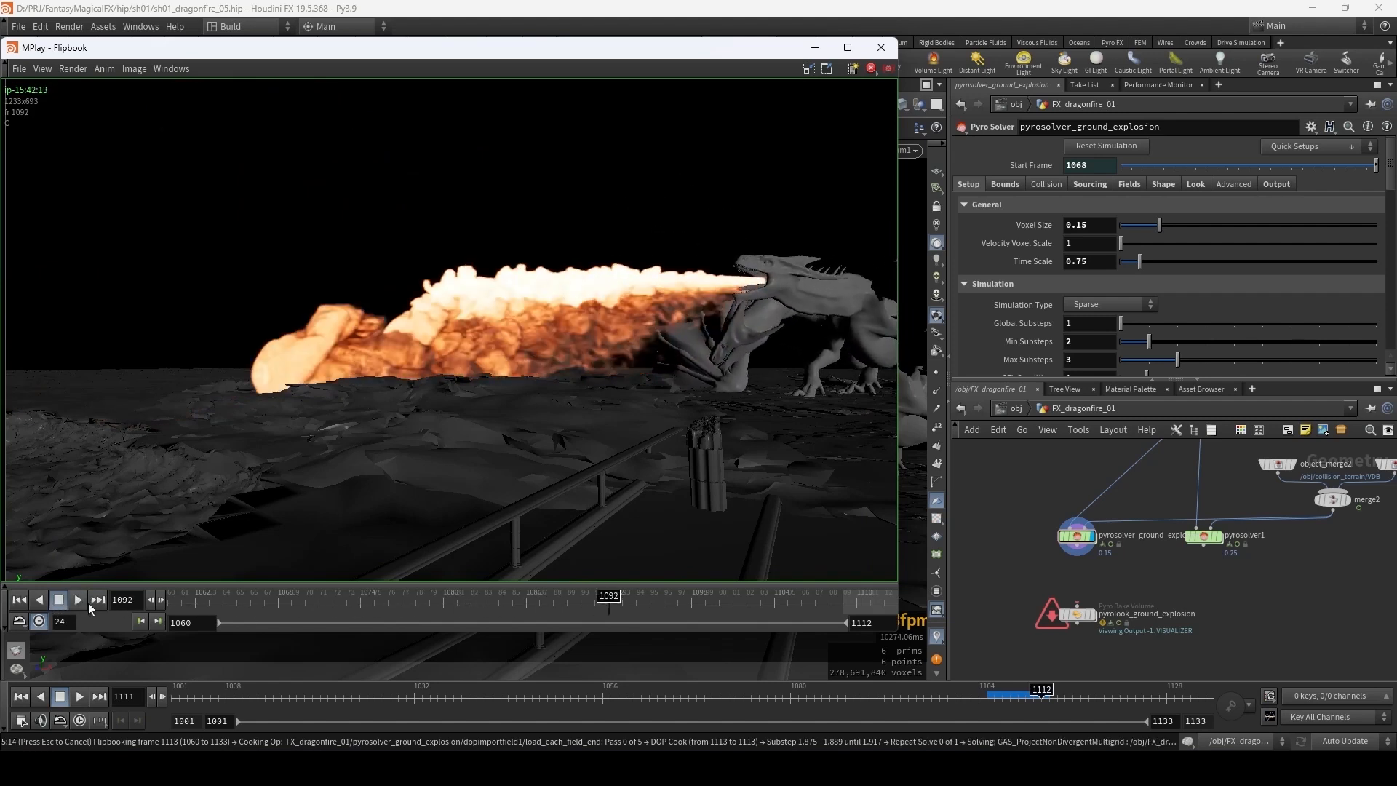
click(507, 603)
drag(507, 602, 783, 608)
click(648, 7)
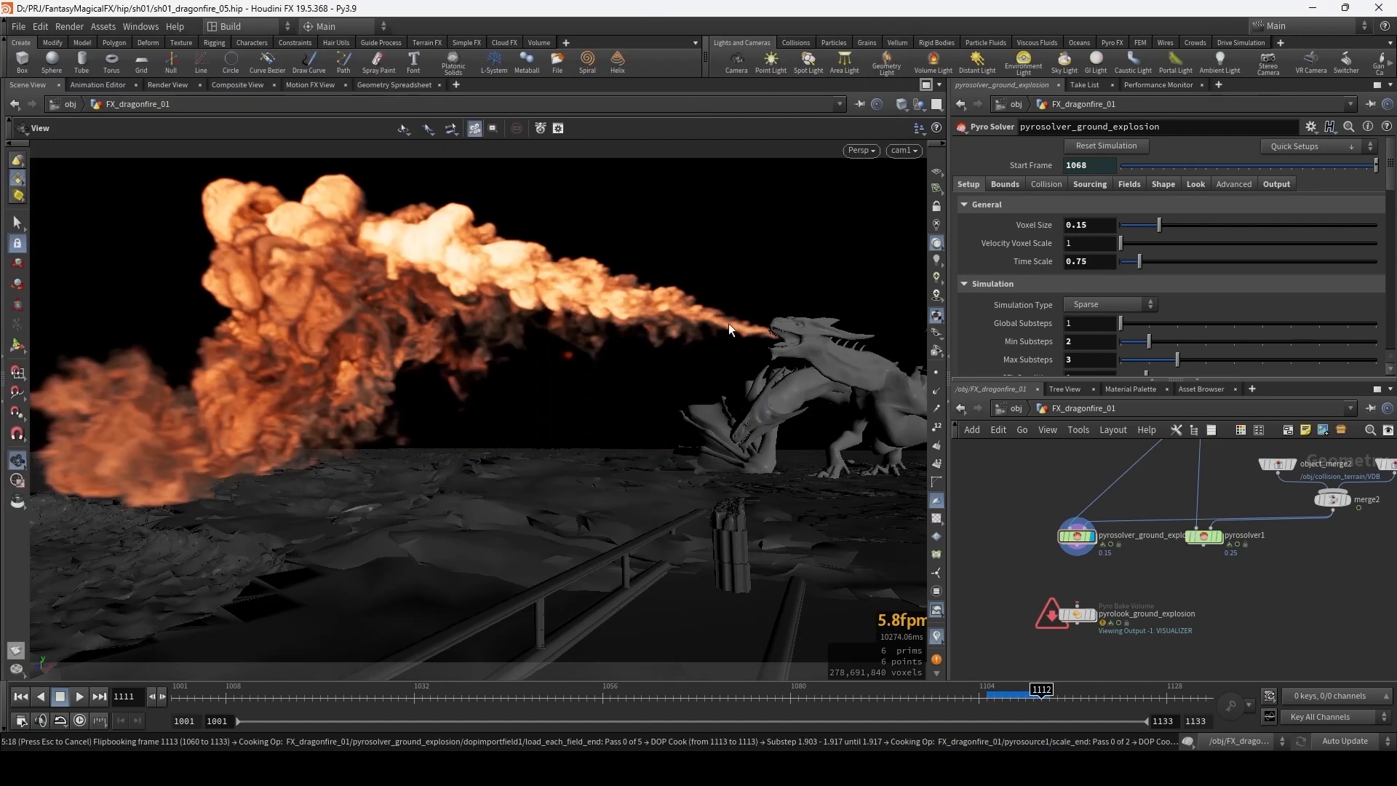
click(1033, 694)
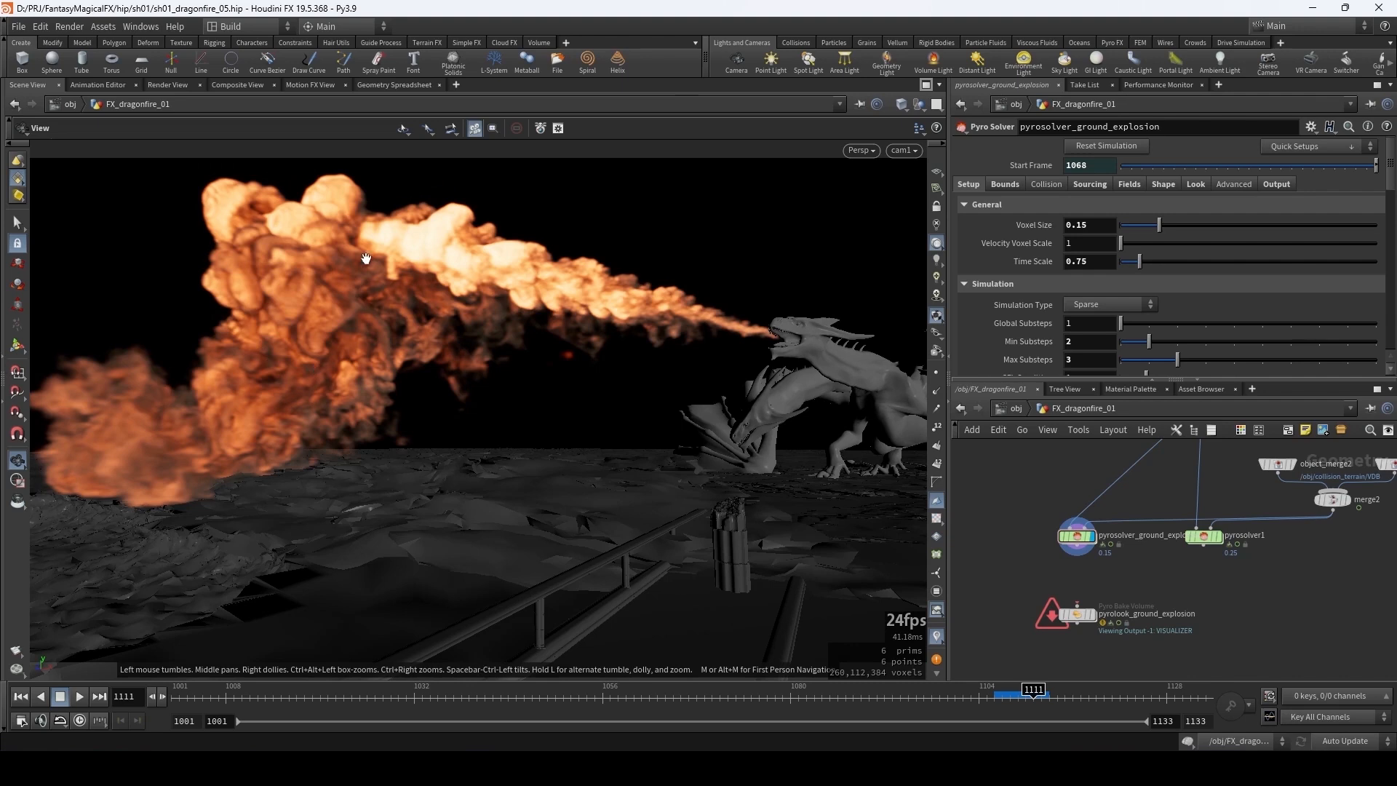
- Turn off Limit Resolution for 3D textures in the viewport's display options and close the dialog
key(d)
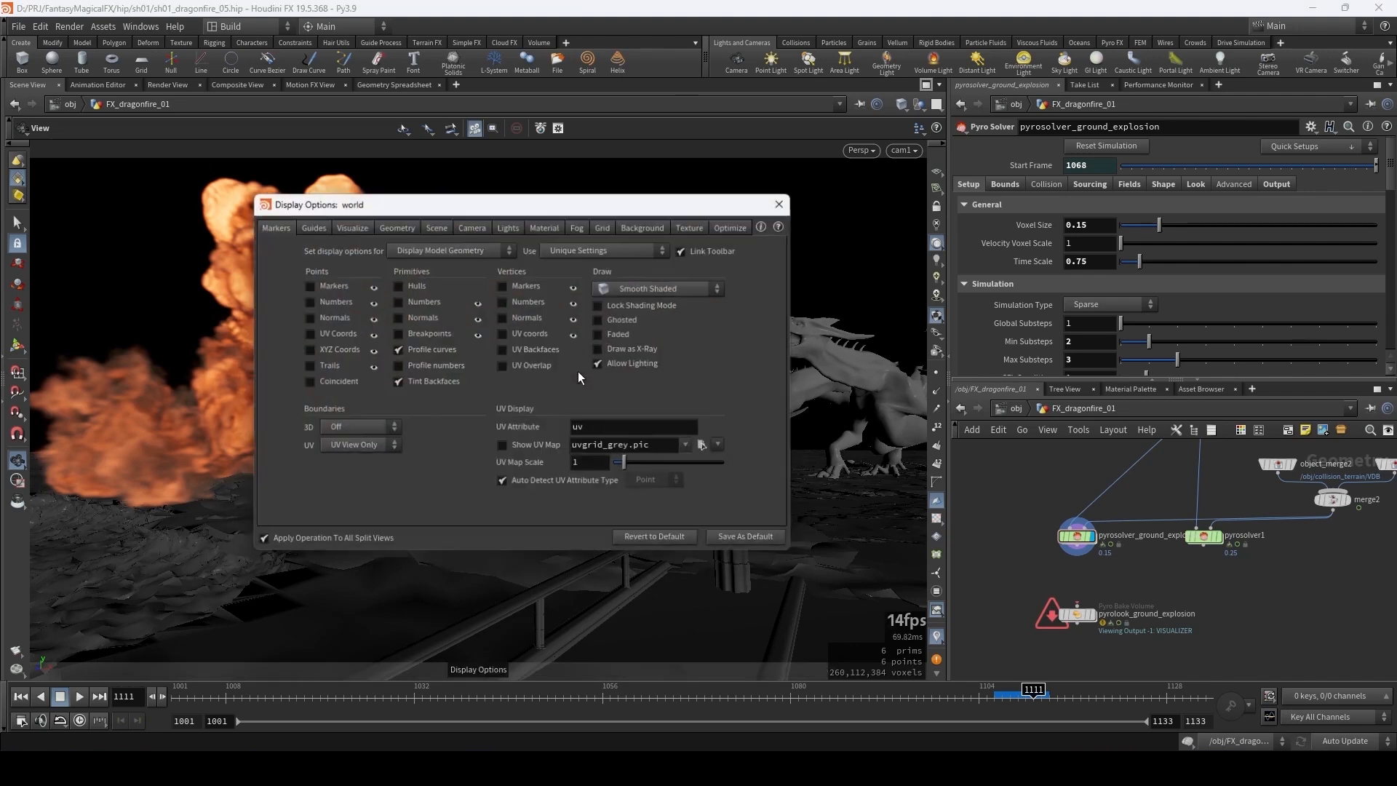
click(689, 227)
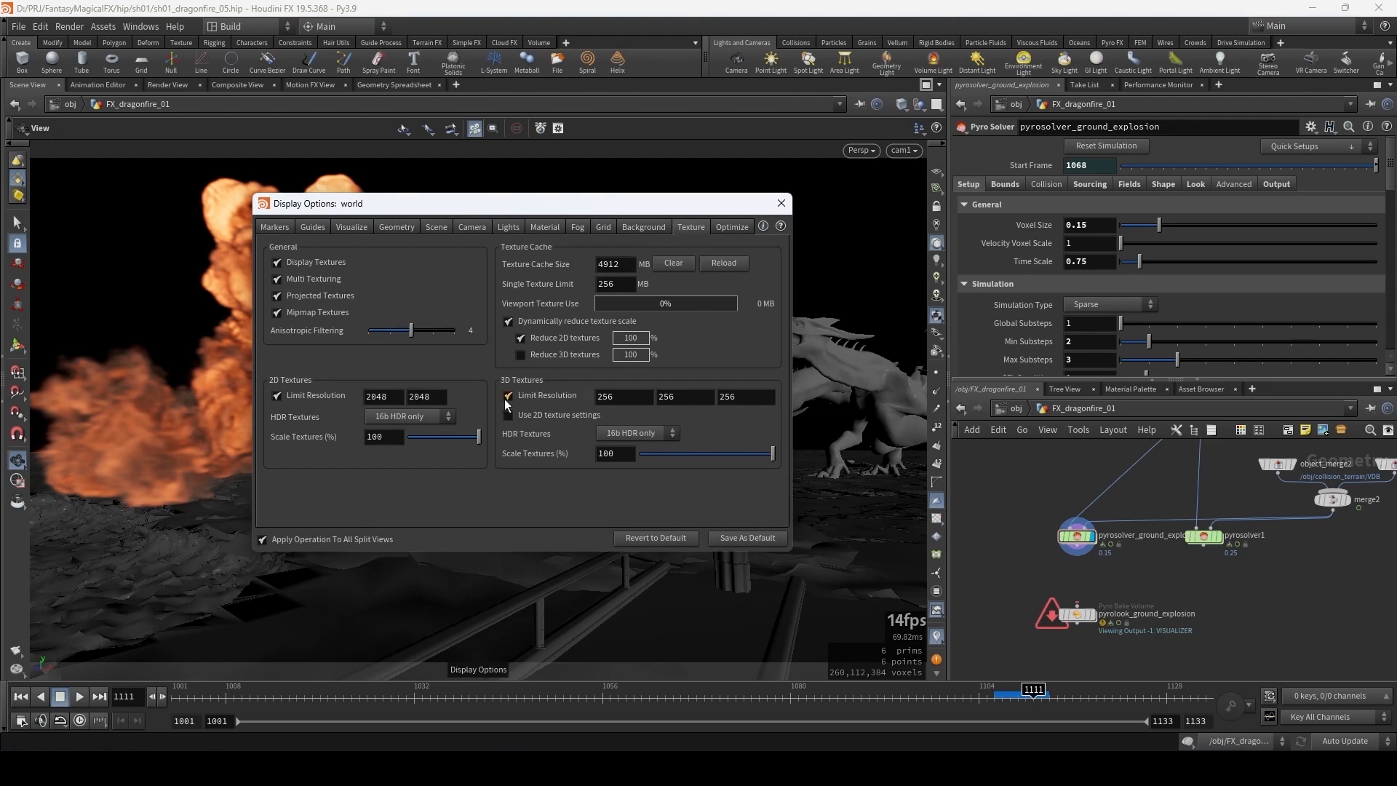
drag(465, 204, 699, 202)
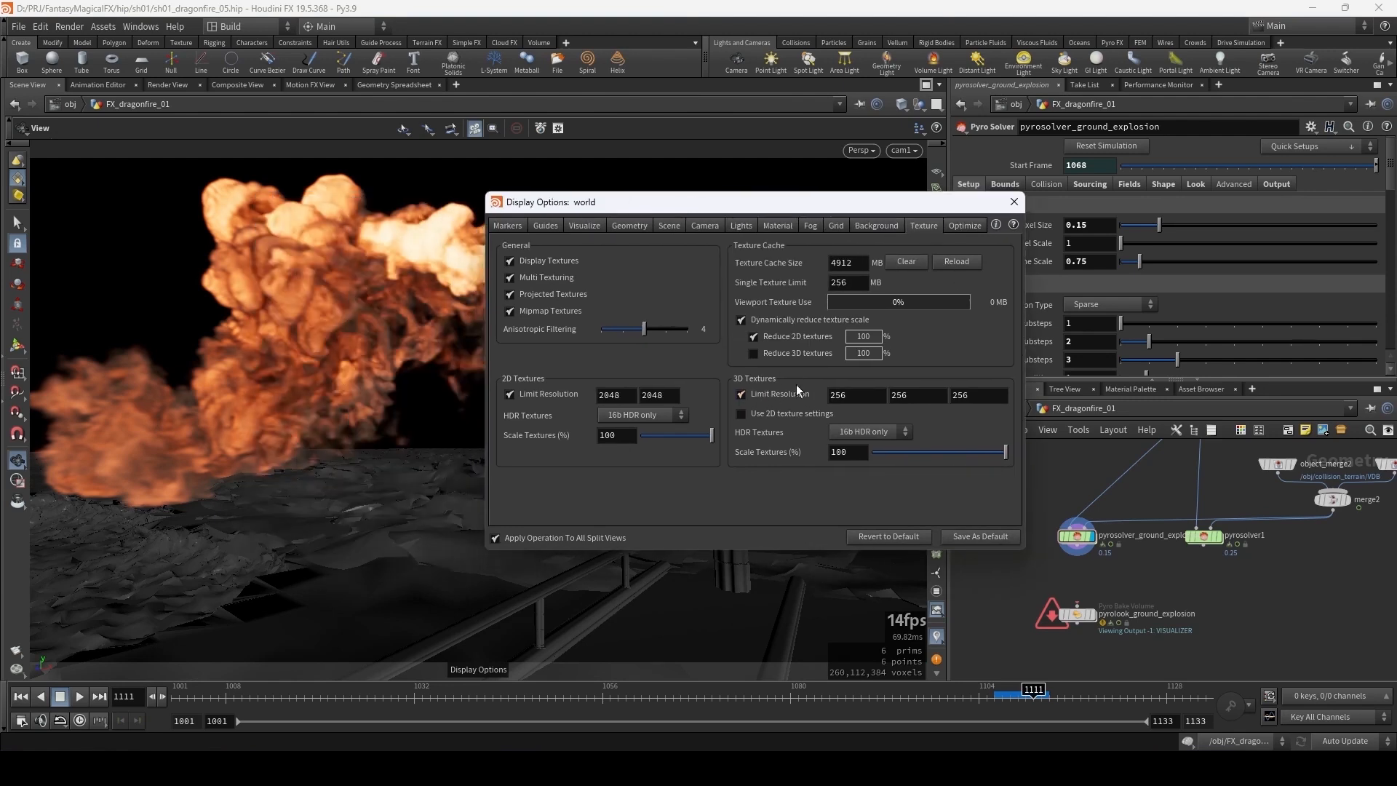
click(741, 394)
drag(804, 204, 972, 187)
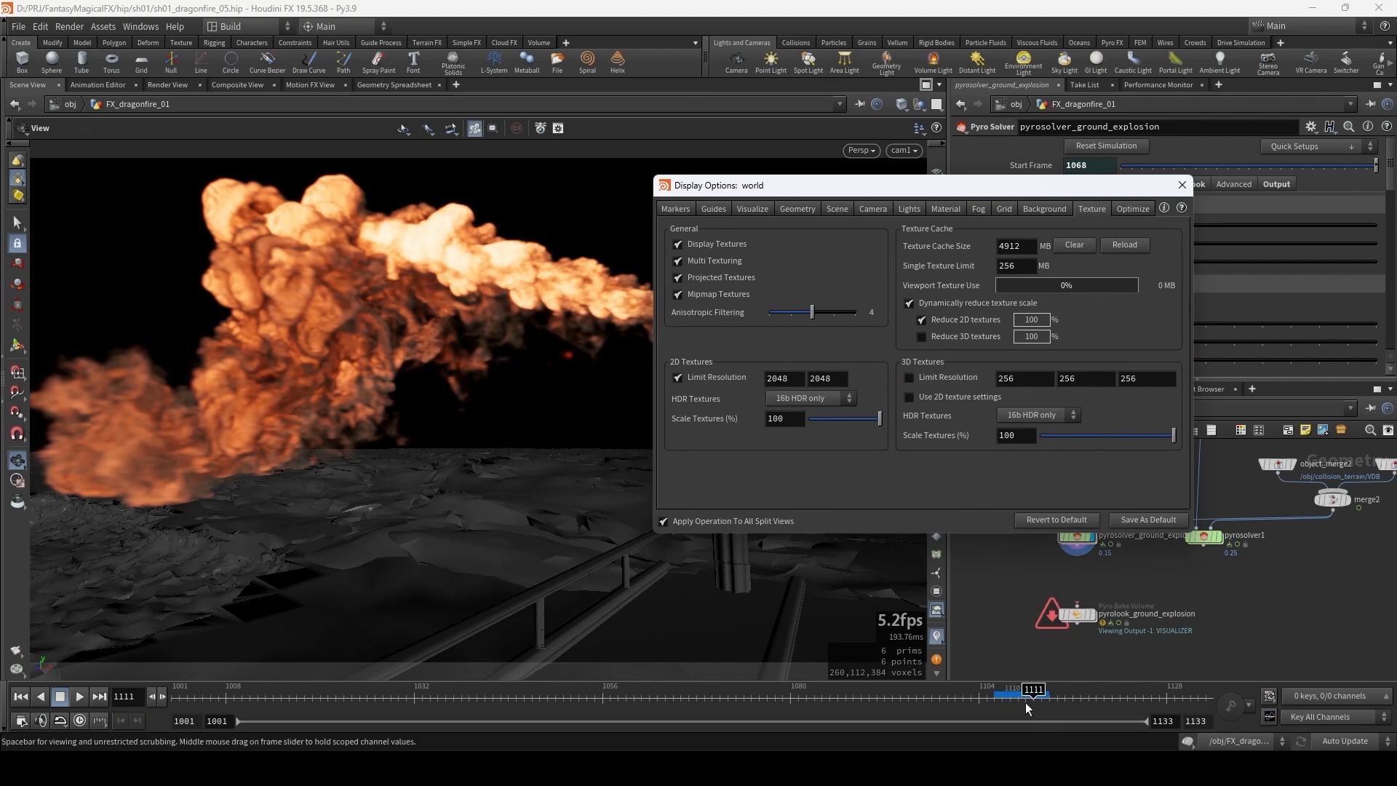
click(1180, 185)
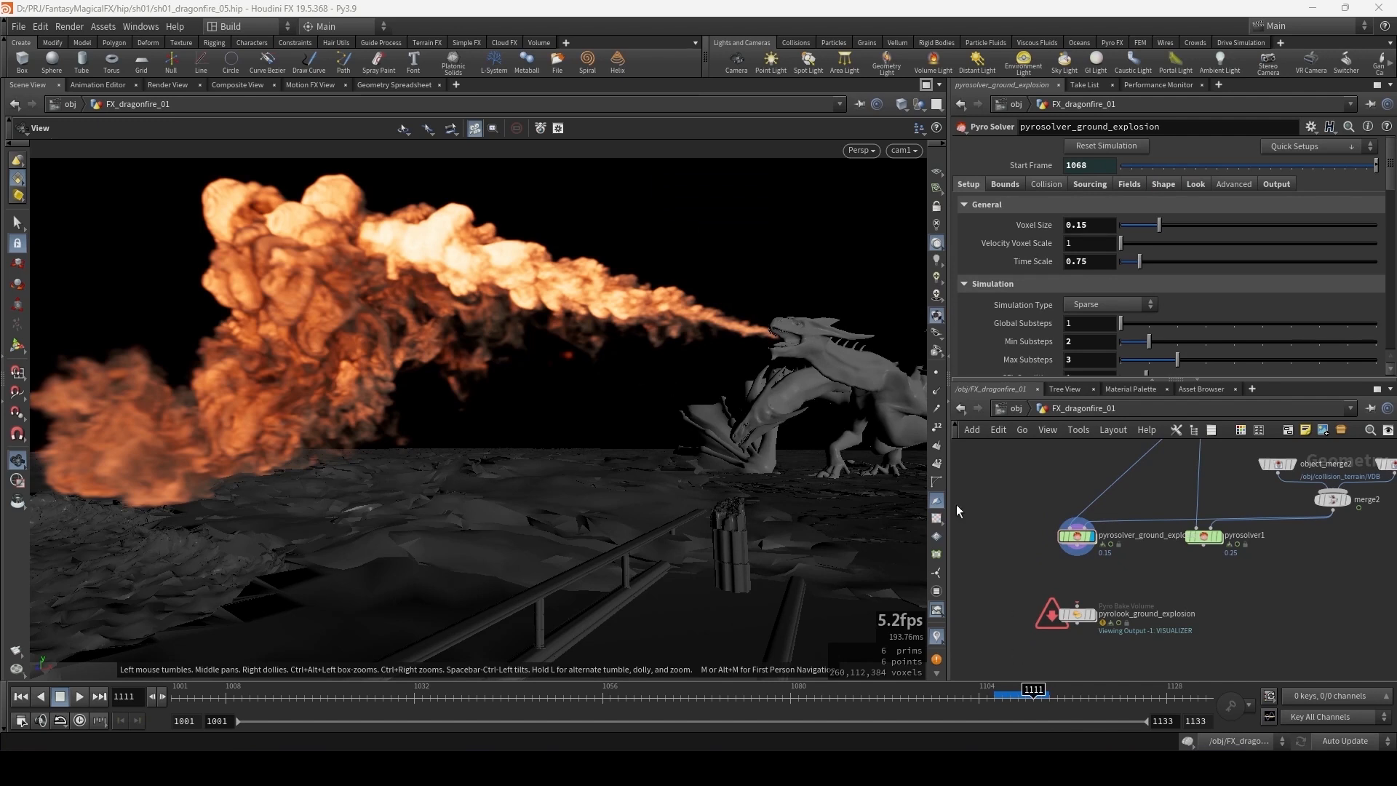
- Step the viewport between frames 1110 and 1111, and scrub the MPlay flipbook to frame 1103 to examine the fire
key(Left)
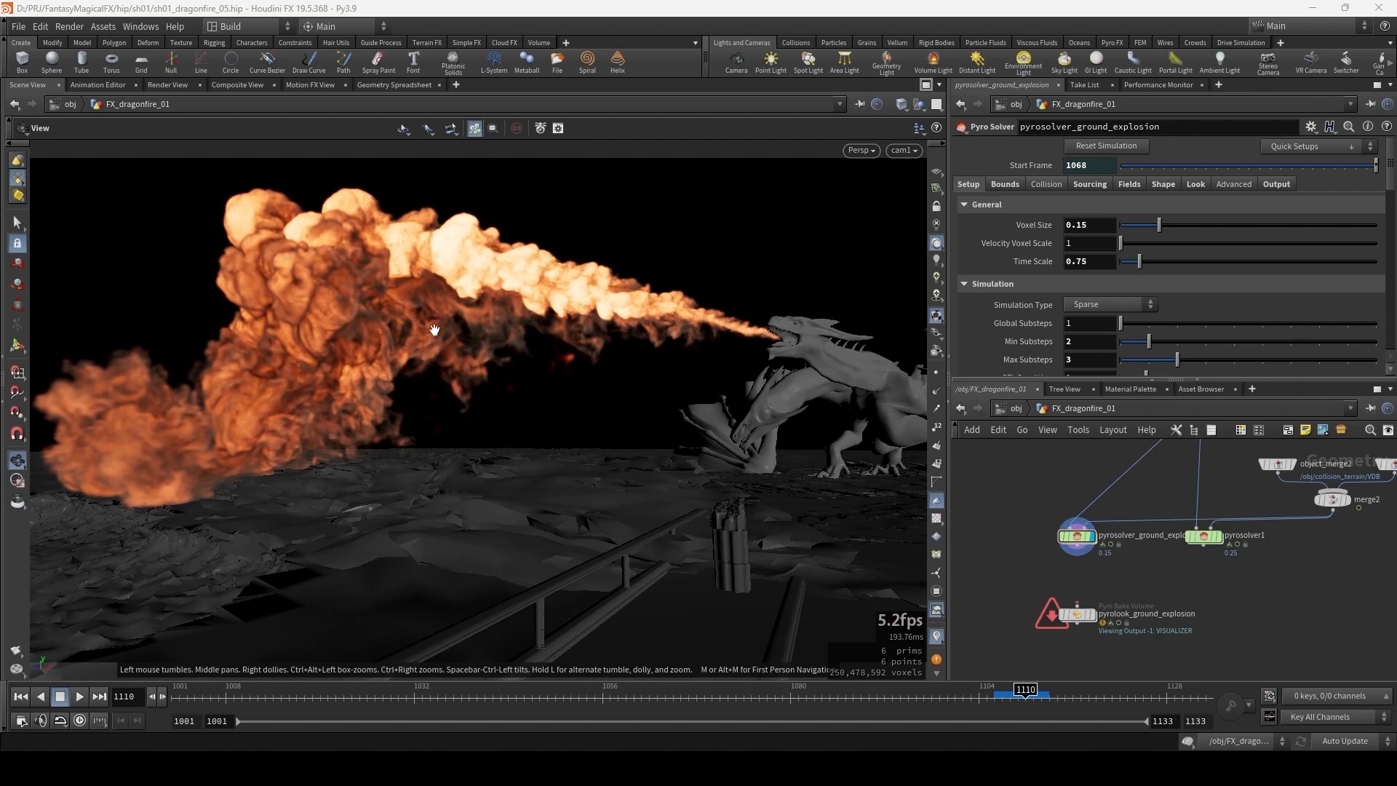
key(Right)
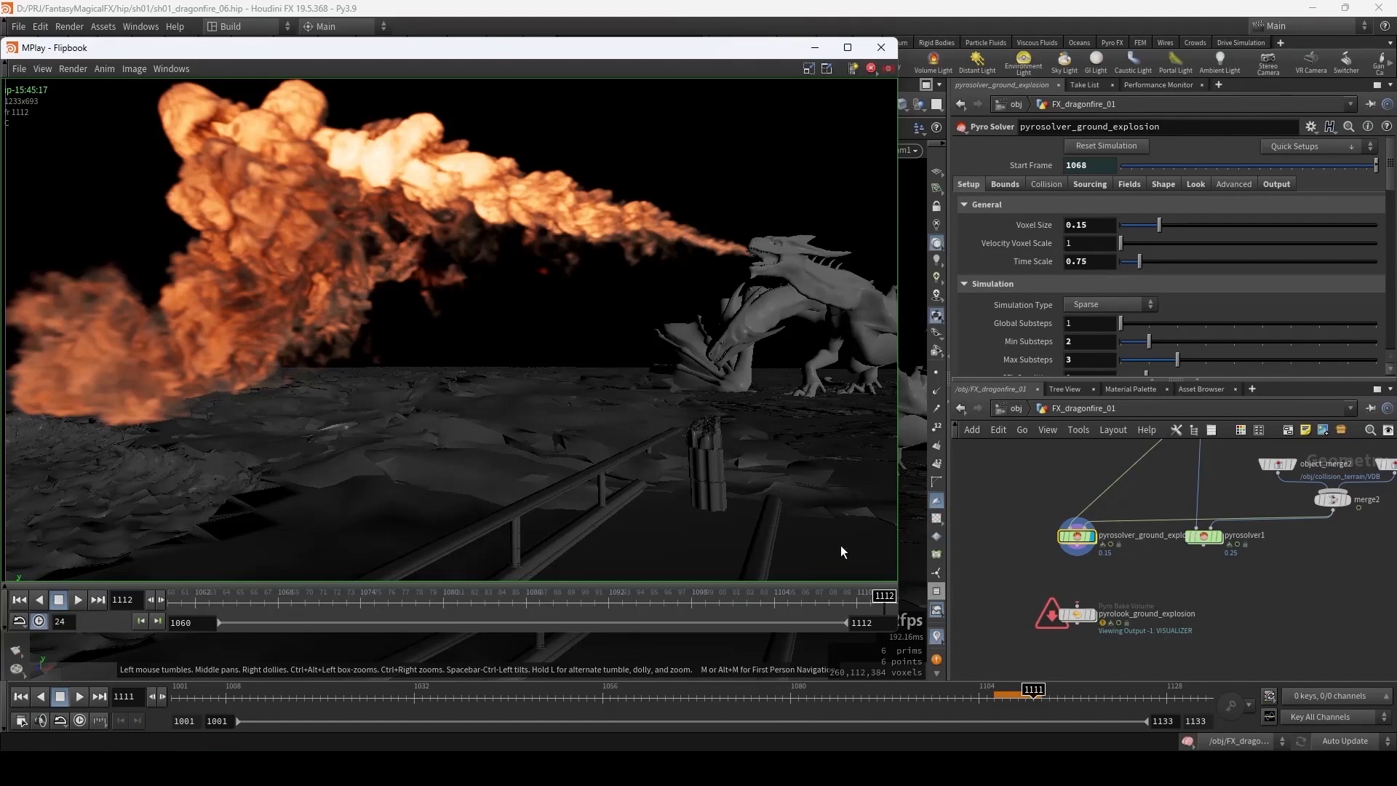
mouse_move(882, 604)
mouse_down()
mouse_move(550, 598)
mouse_move(753, 610)
mouse_up()
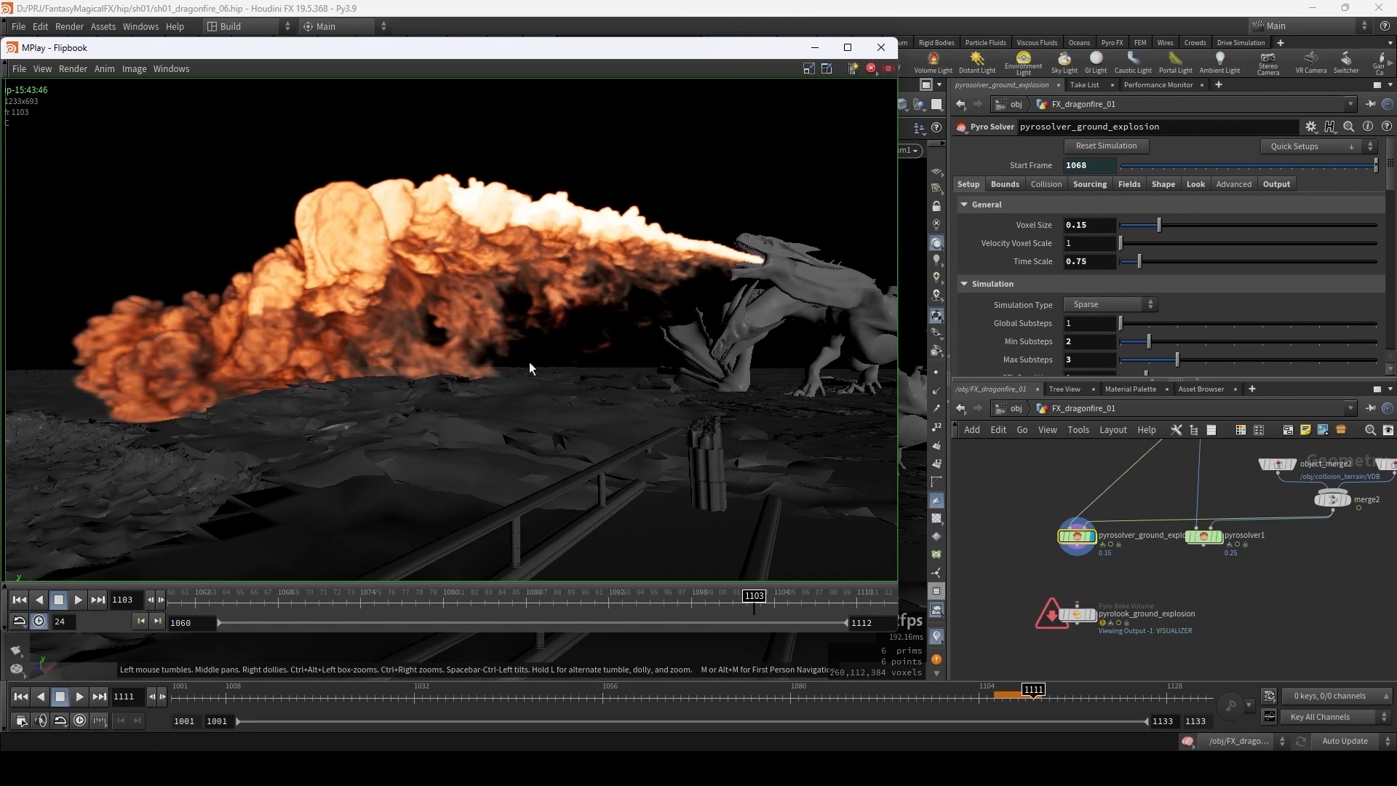
click(939, 6)
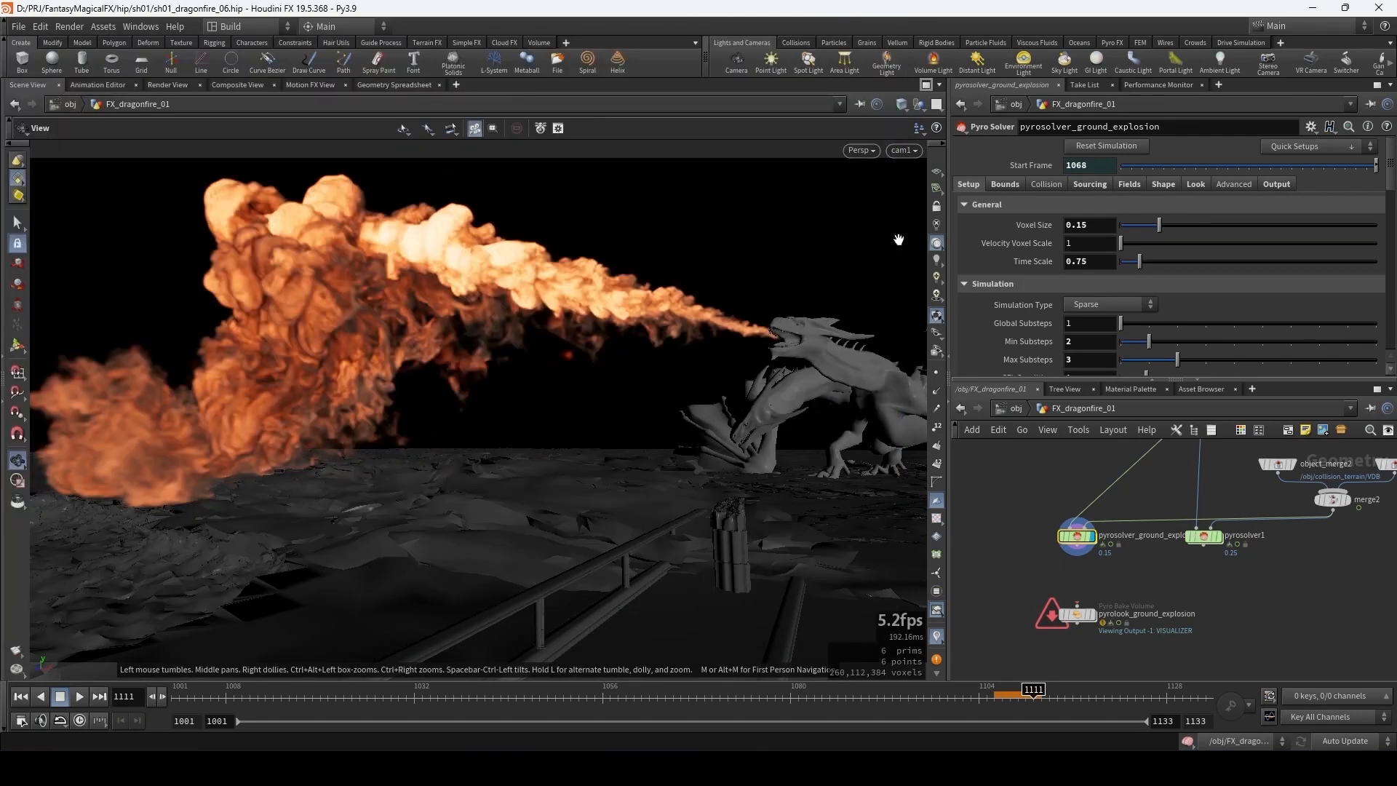
- Set the solver's bounds Resizing to 10 and move the timeline to frame 1062, interrupting the recook
click(1006, 186)
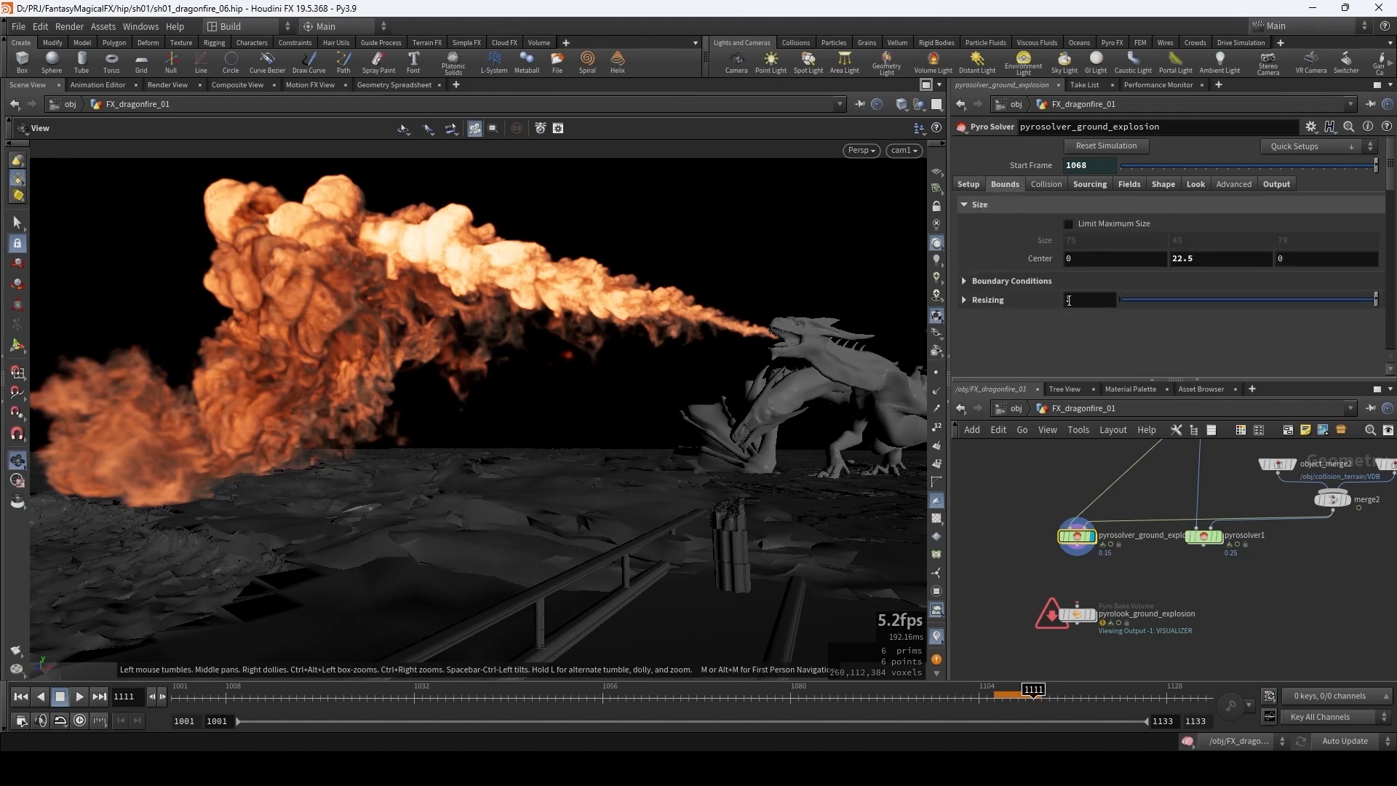
click(1085, 304)
text(10)
key(Return)
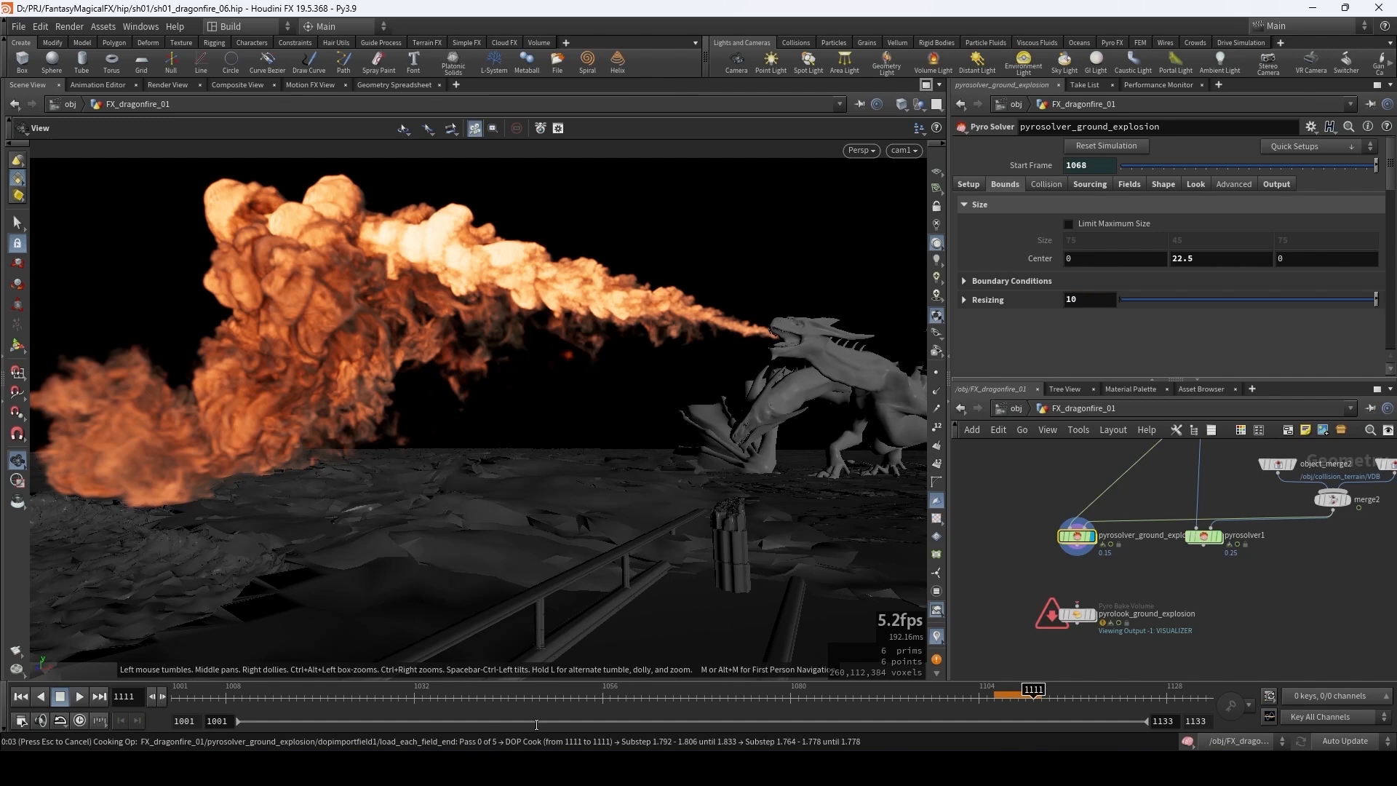
click(649, 691)
- Change the solver's source Collision Type to SDF + Volume Velocity
click(1046, 184)
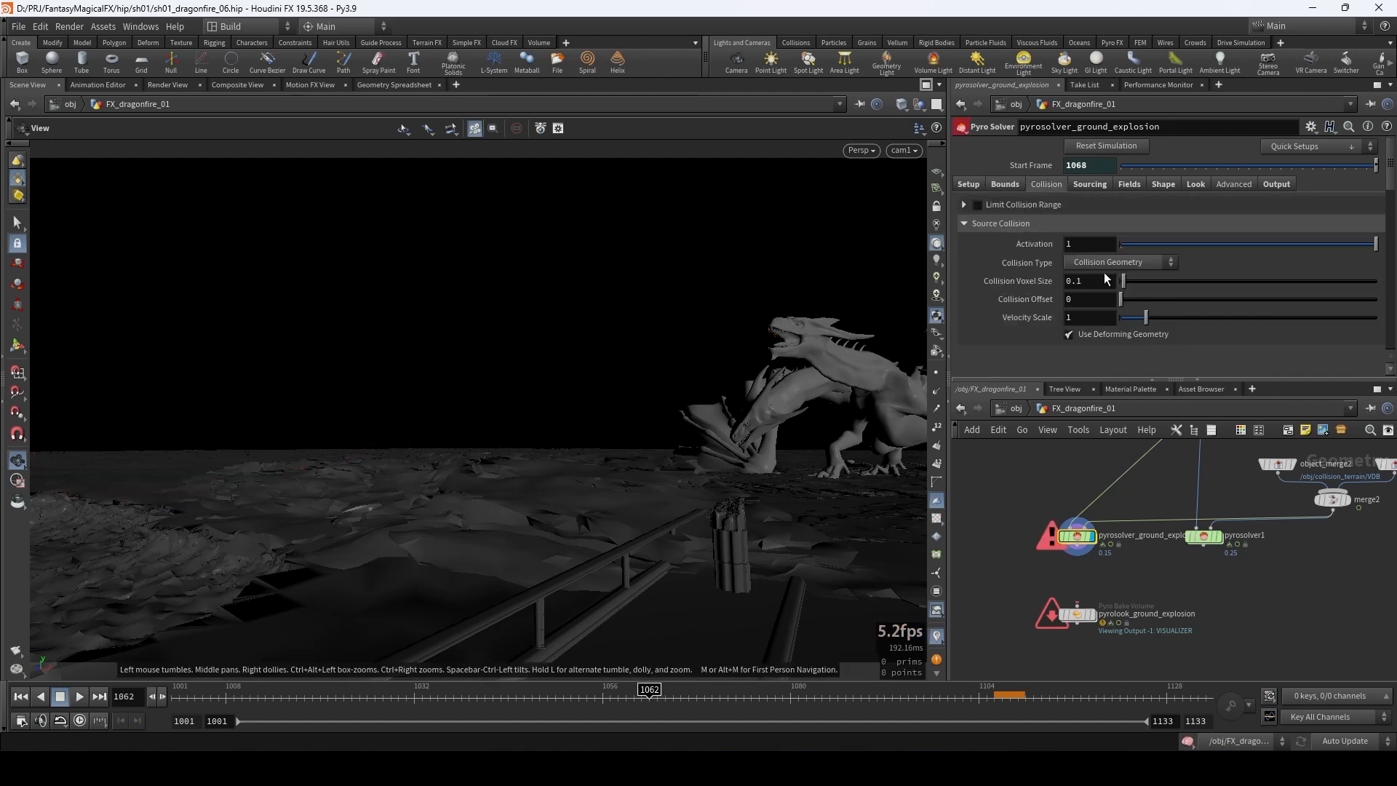
click(1098, 262)
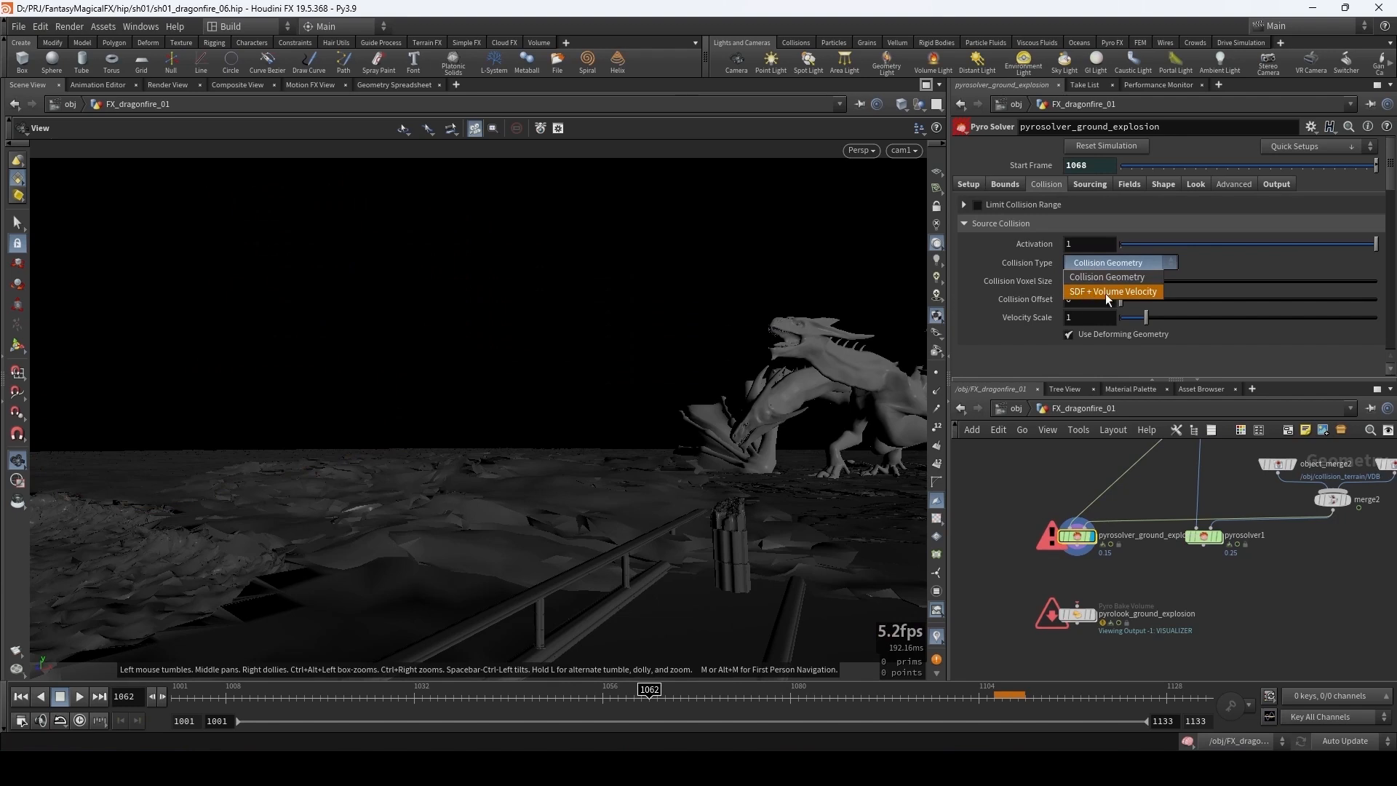
click(1107, 291)
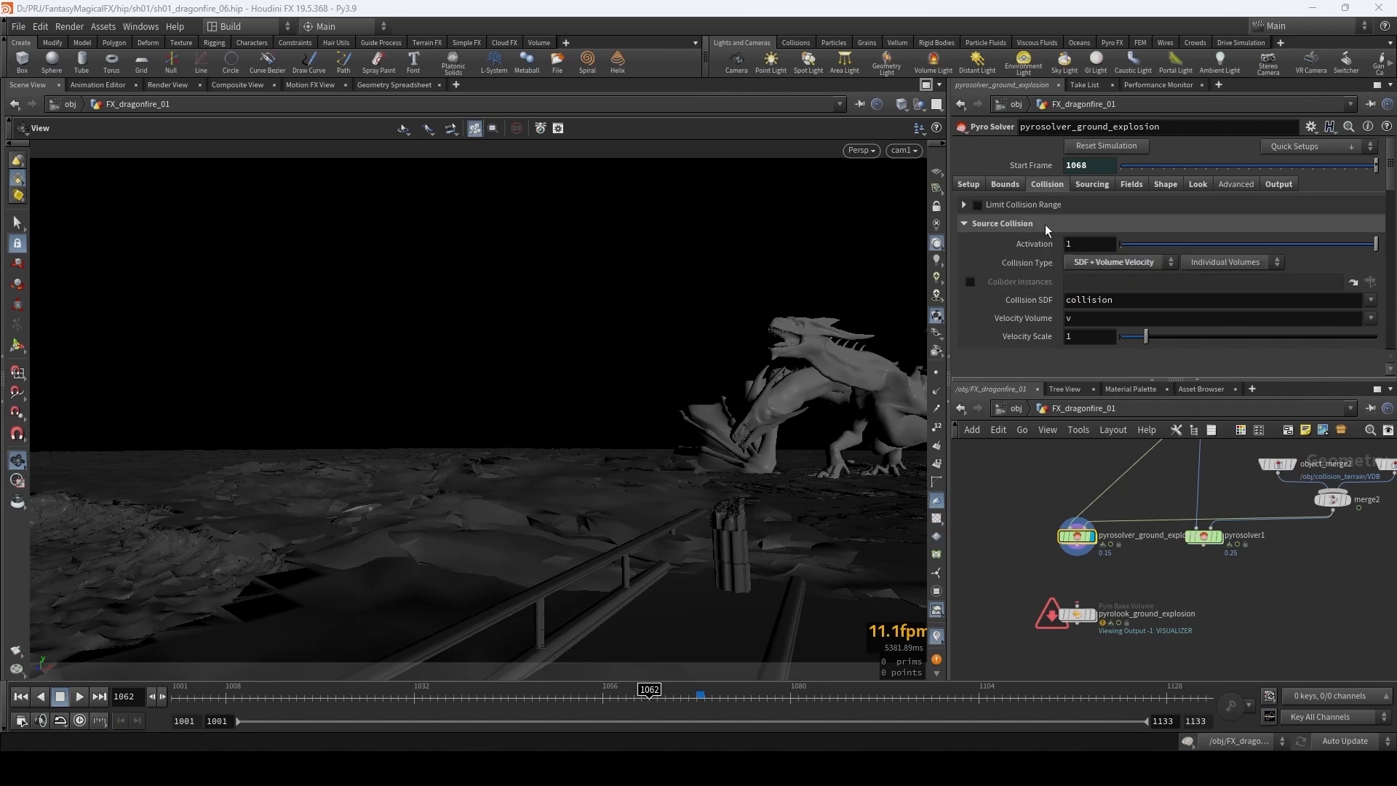
- Review the solver's source volume settings from density through vel
click(1089, 182)
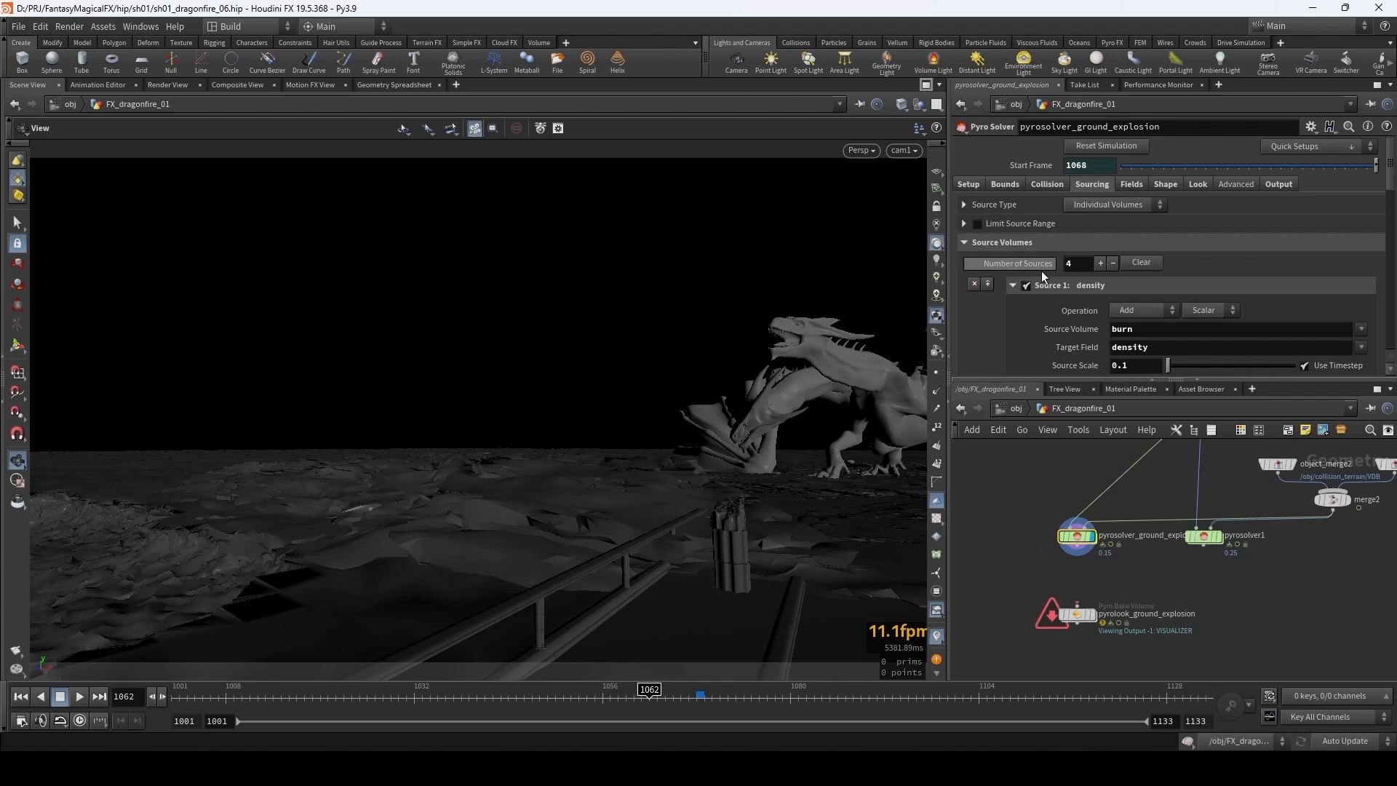
scroll(1041, 271, down, 3)
scroll(1040, 271, down, 6)
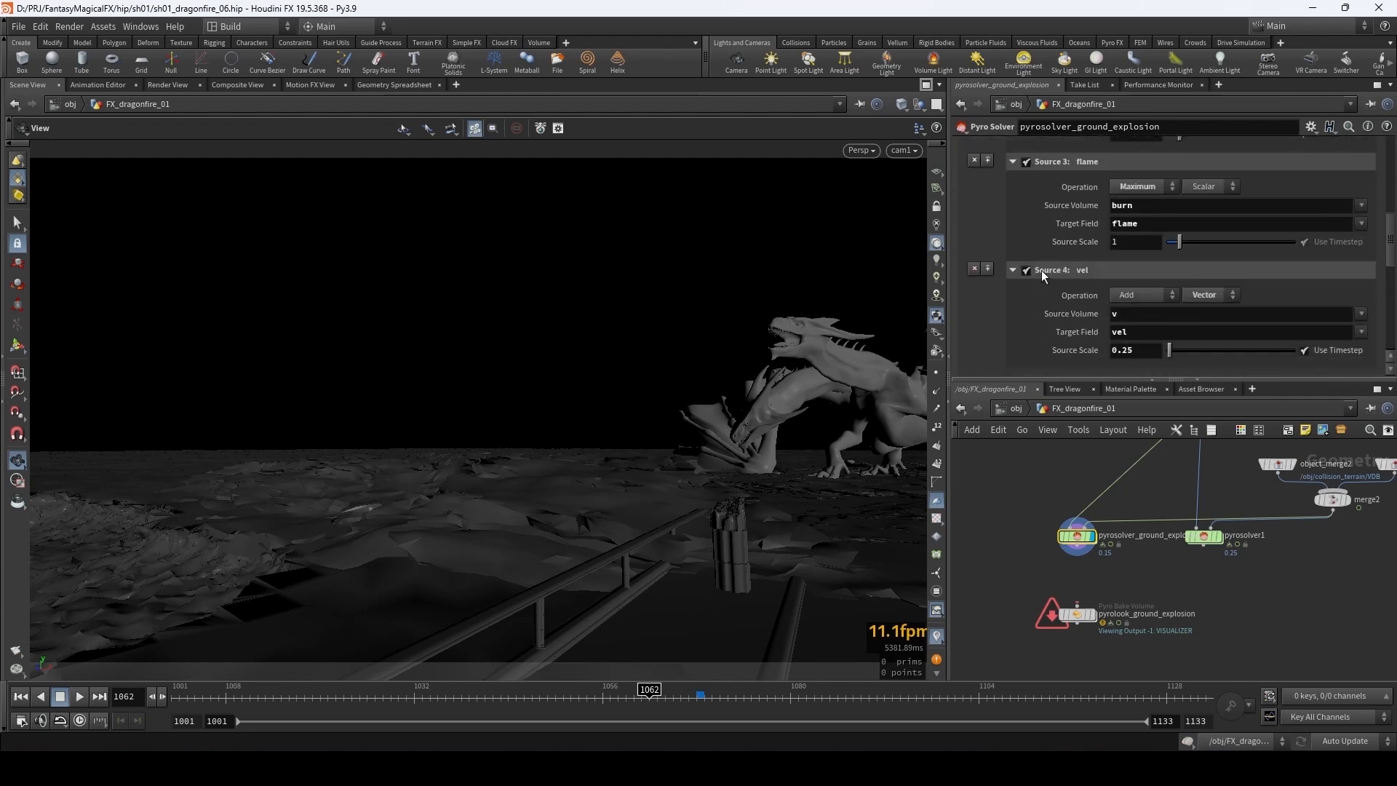
scroll(1041, 269, up, 8)
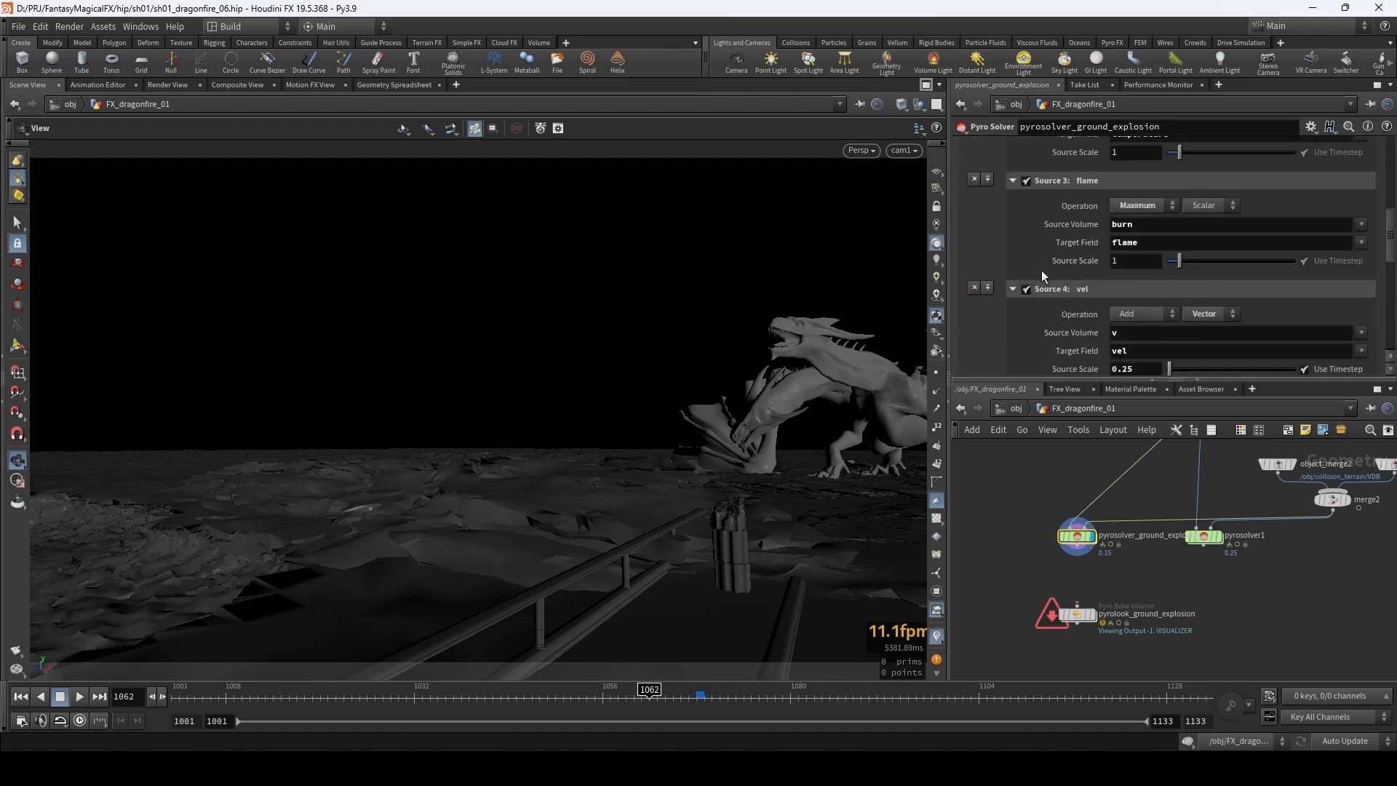
scroll(1063, 246, up, 3)
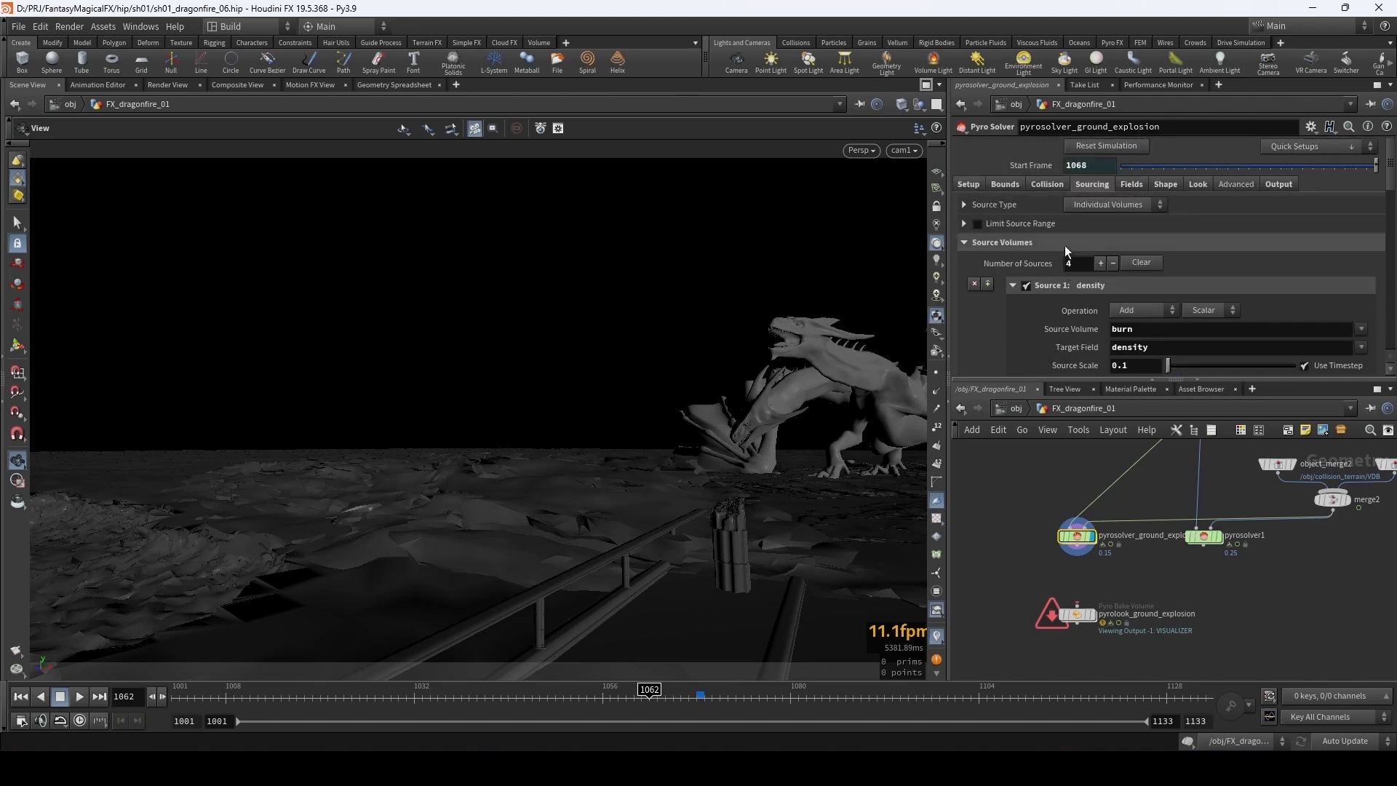
- Expand the density field's Emit From Flame settings and scrub the MPlay flipbook to frame 1109 to examine the smoke
click(1132, 184)
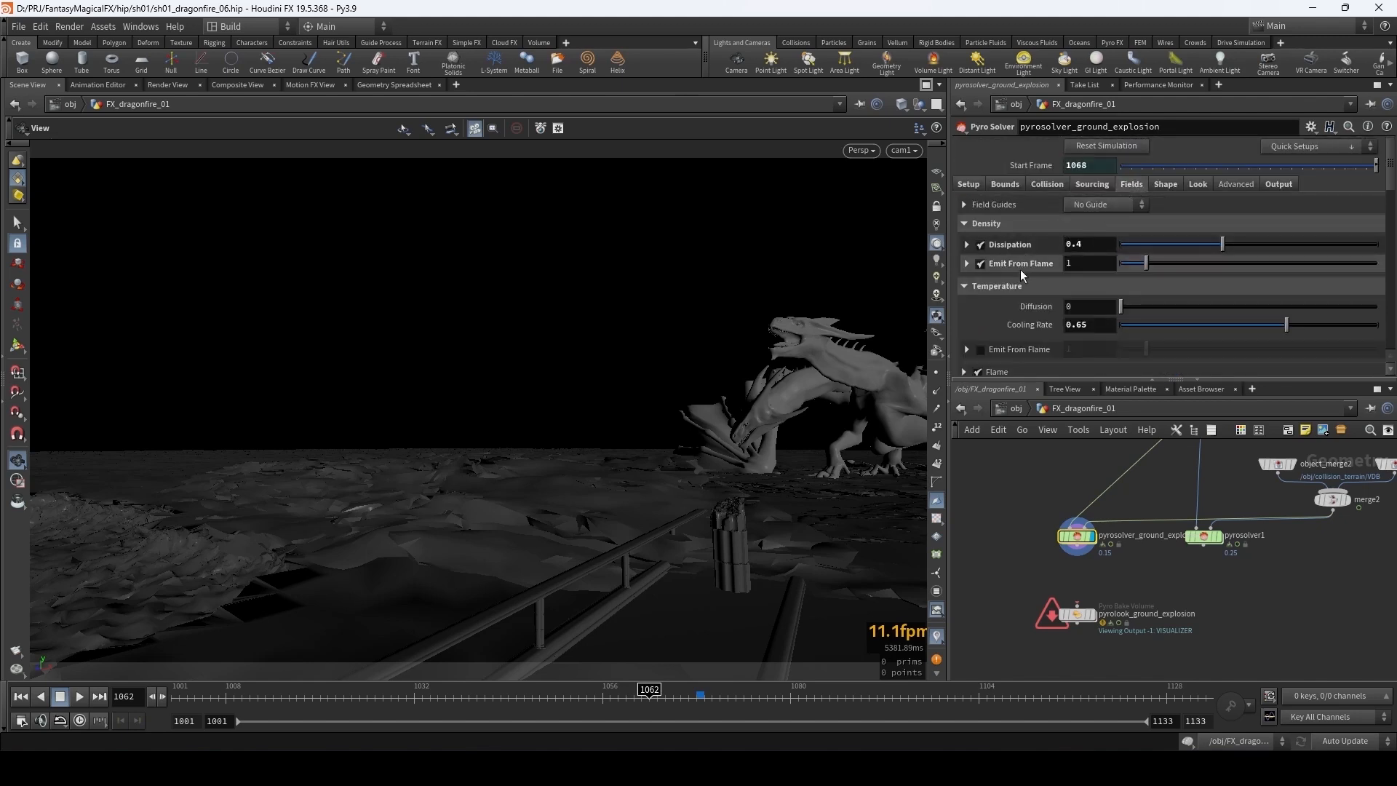
click(964, 264)
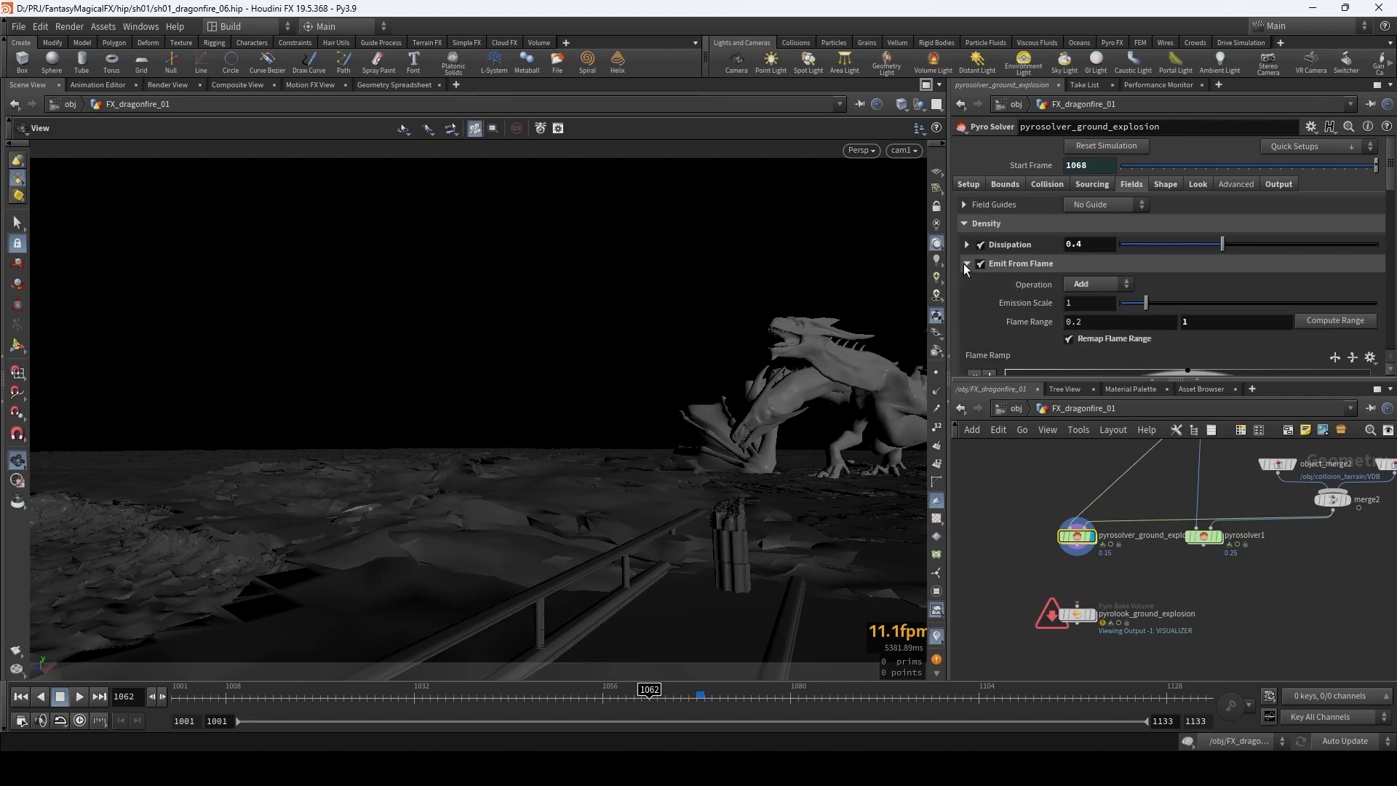
click(367, 768)
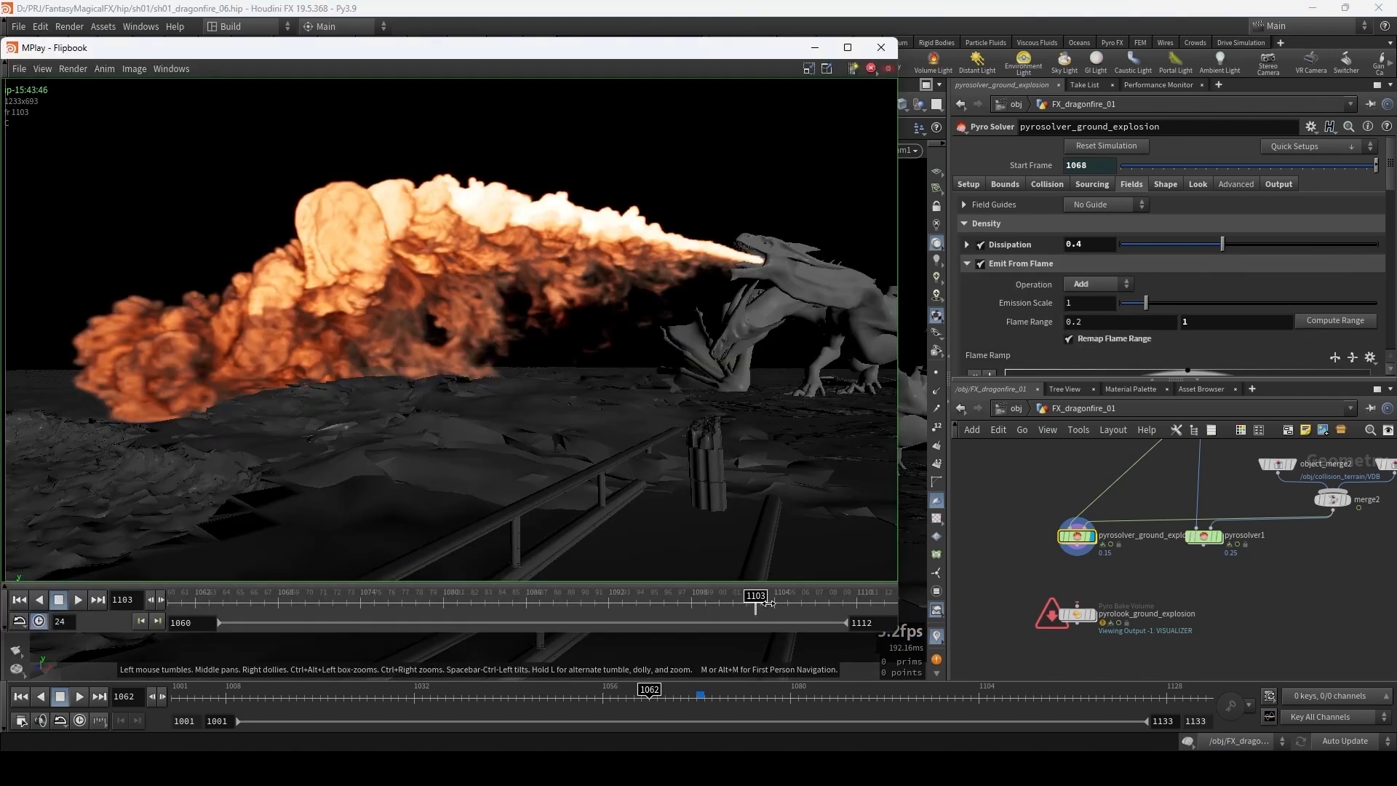
drag(753, 601, 795, 601)
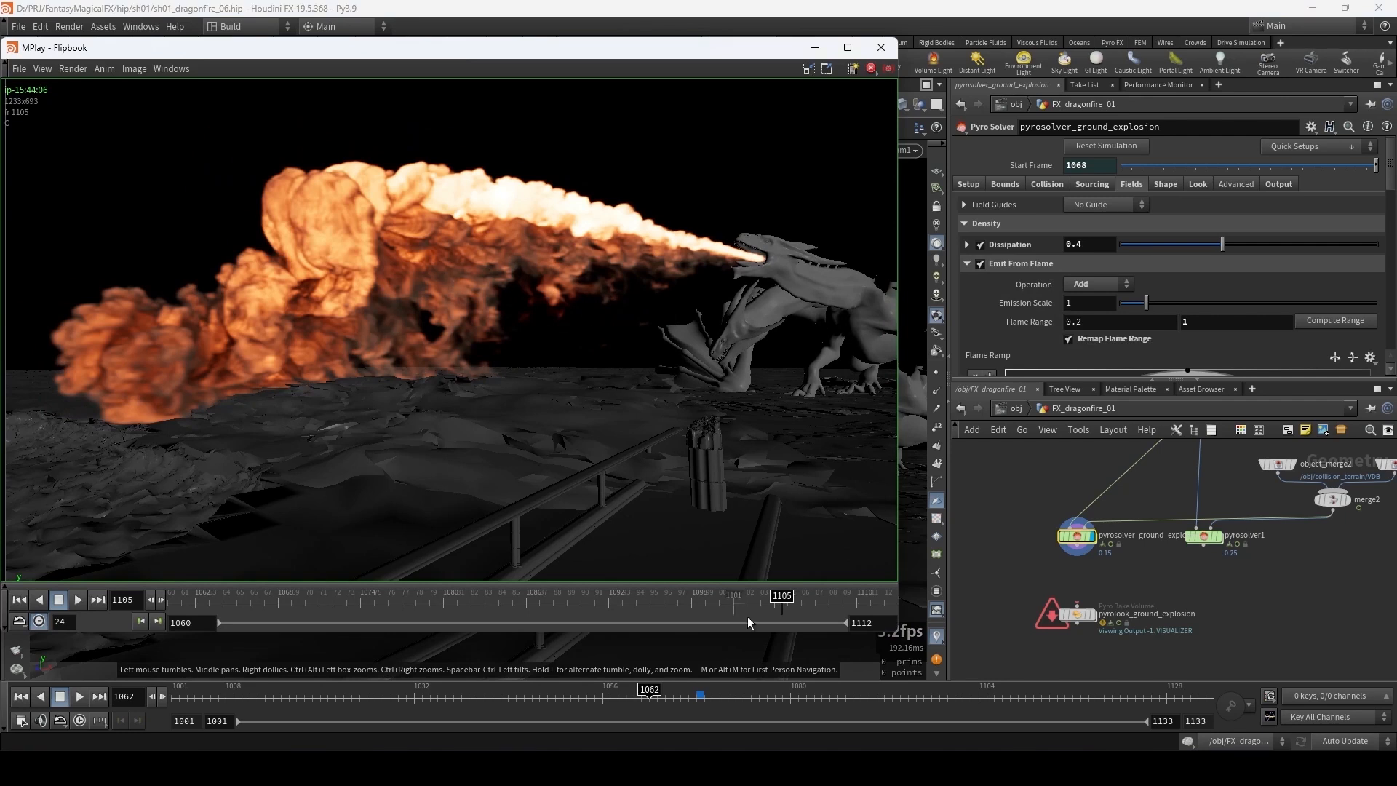
drag(779, 610, 837, 613)
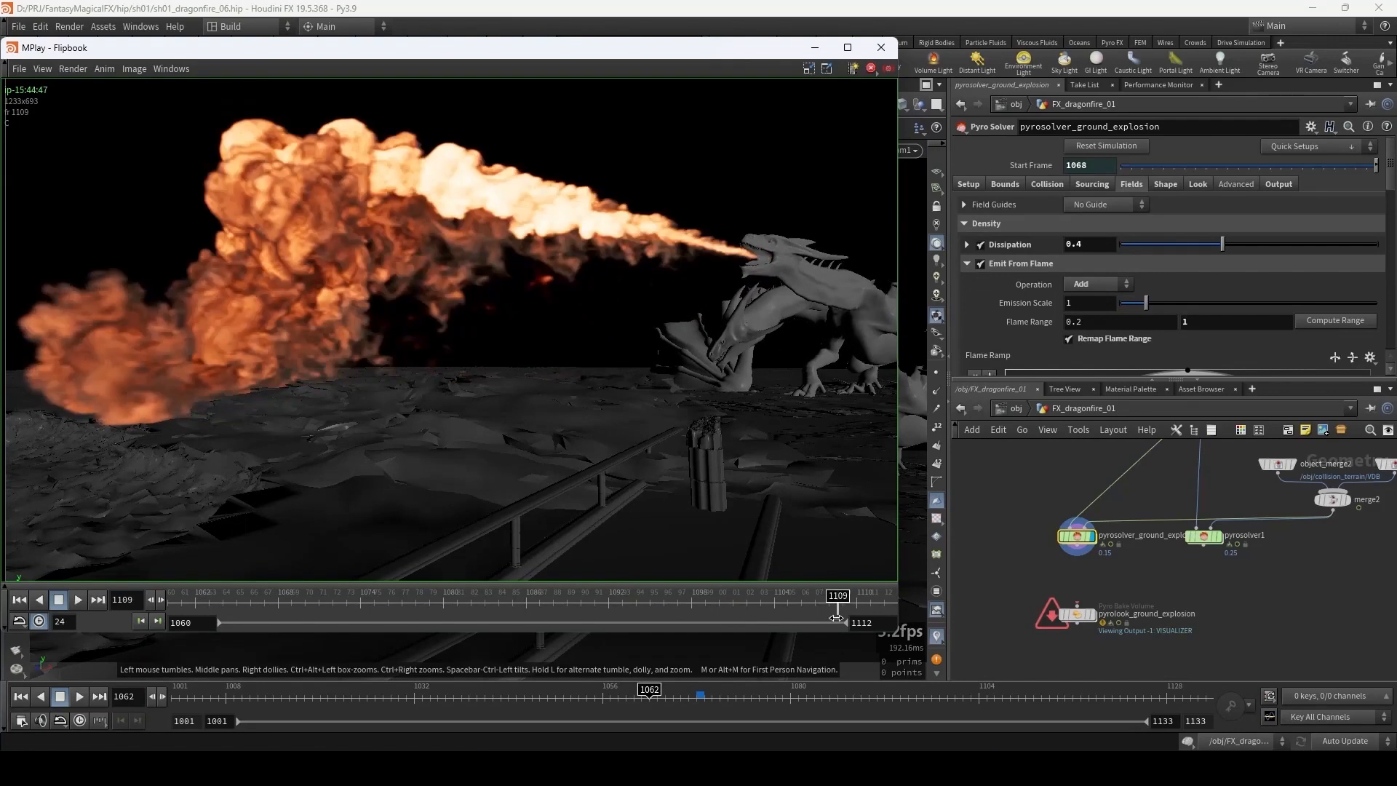
click(993, 6)
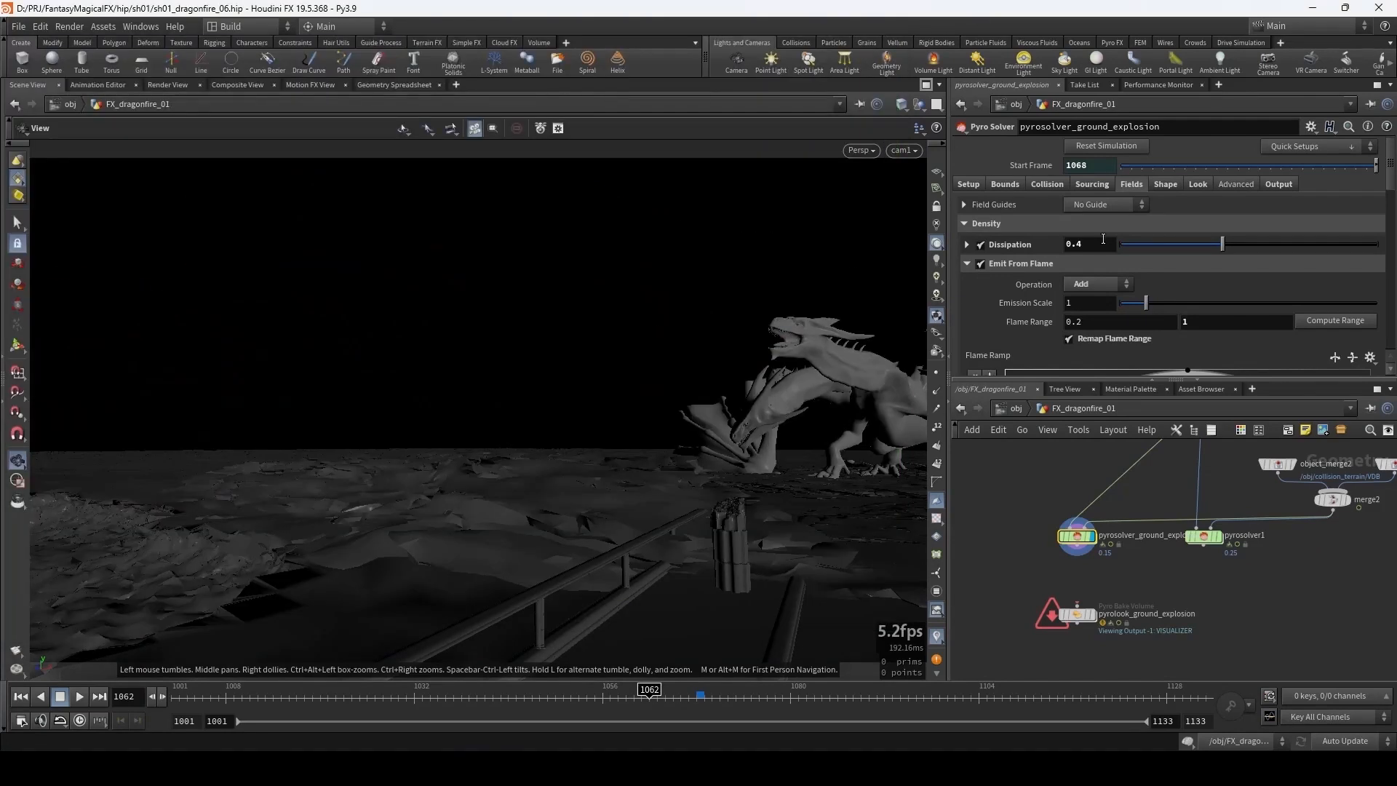
- Set the Emission Scale of the density field's Emit From Flame to 0.5
double_click(1088, 303)
text(0.5)
key(Return)
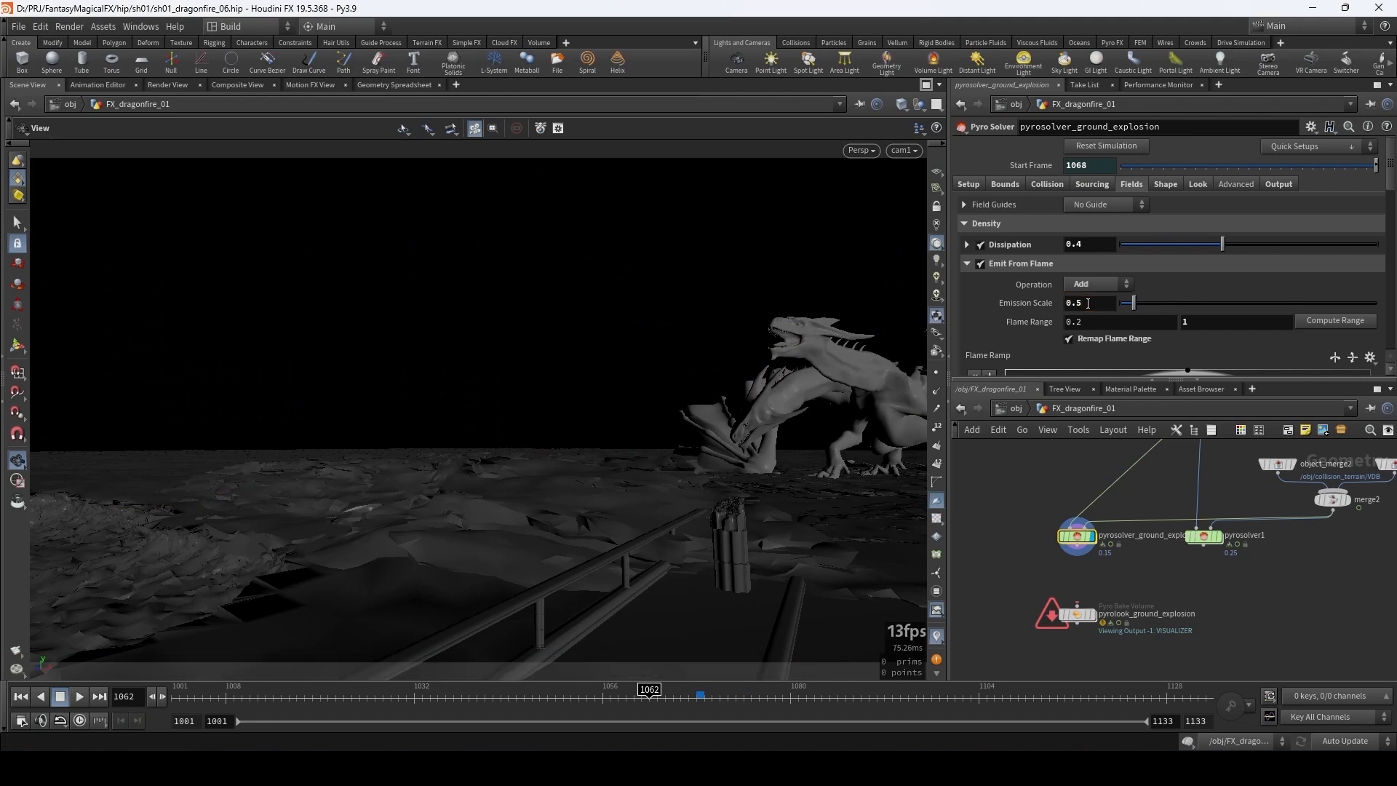
- Set the density emission's Flame Range to a minimum of 0.1 and a maximum of 0.4
double_click(1095, 323)
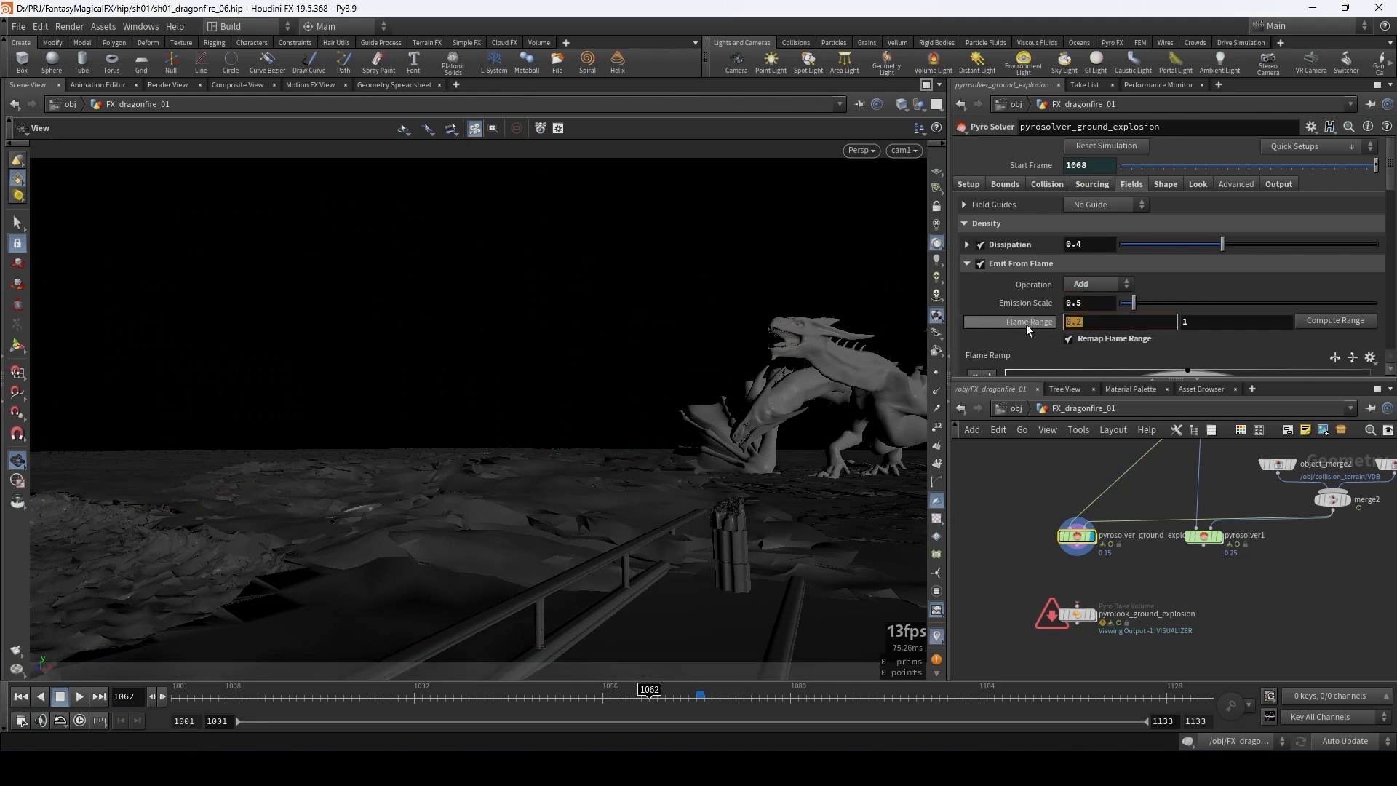
text(0.1)
key(Return)
double_click(1204, 320)
text(0.5)
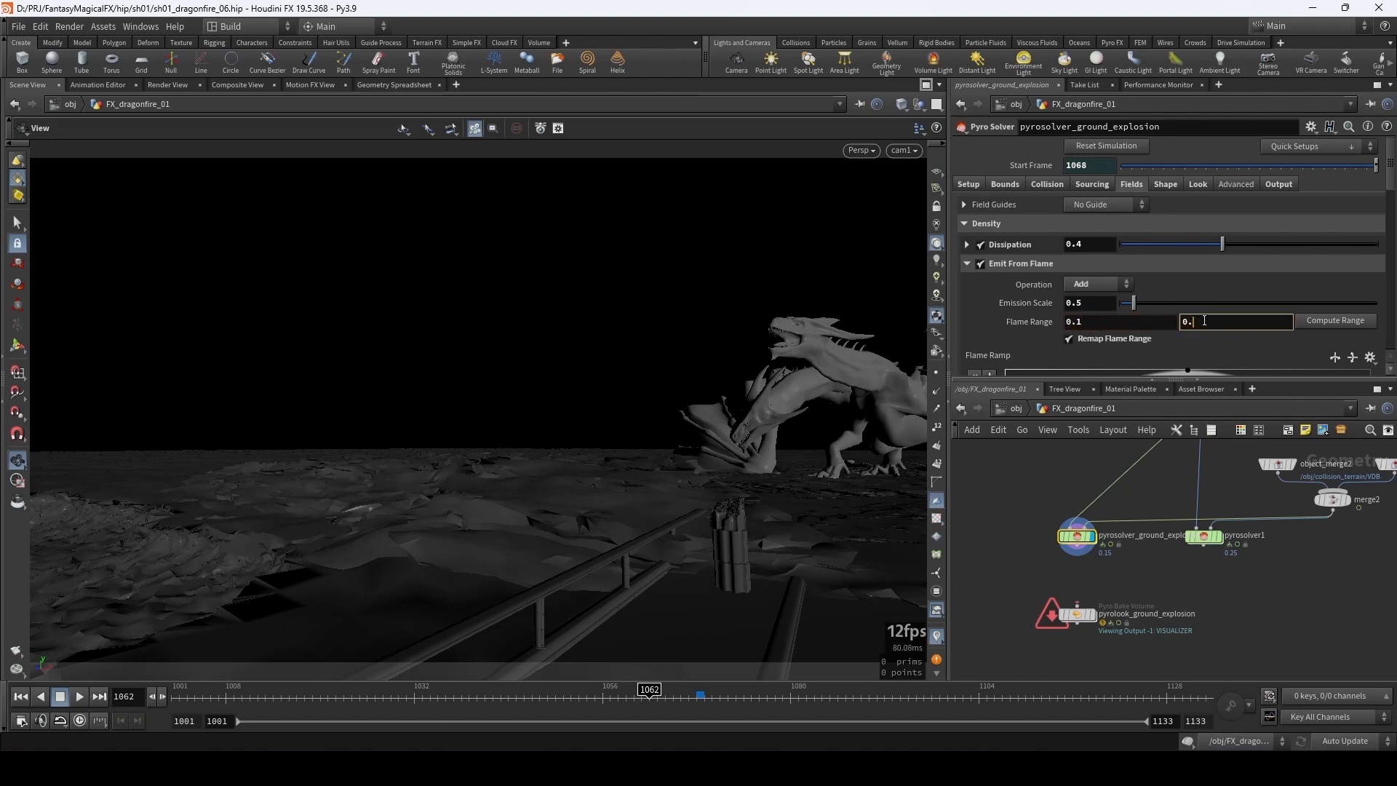
key(Return)
double_click(1204, 320)
text(0.4)
key(Return)
- Review the density emission's Flame Ramp and the Temperature, Flame, Color and Speed field settings
scroll(1019, 275, down, 3)
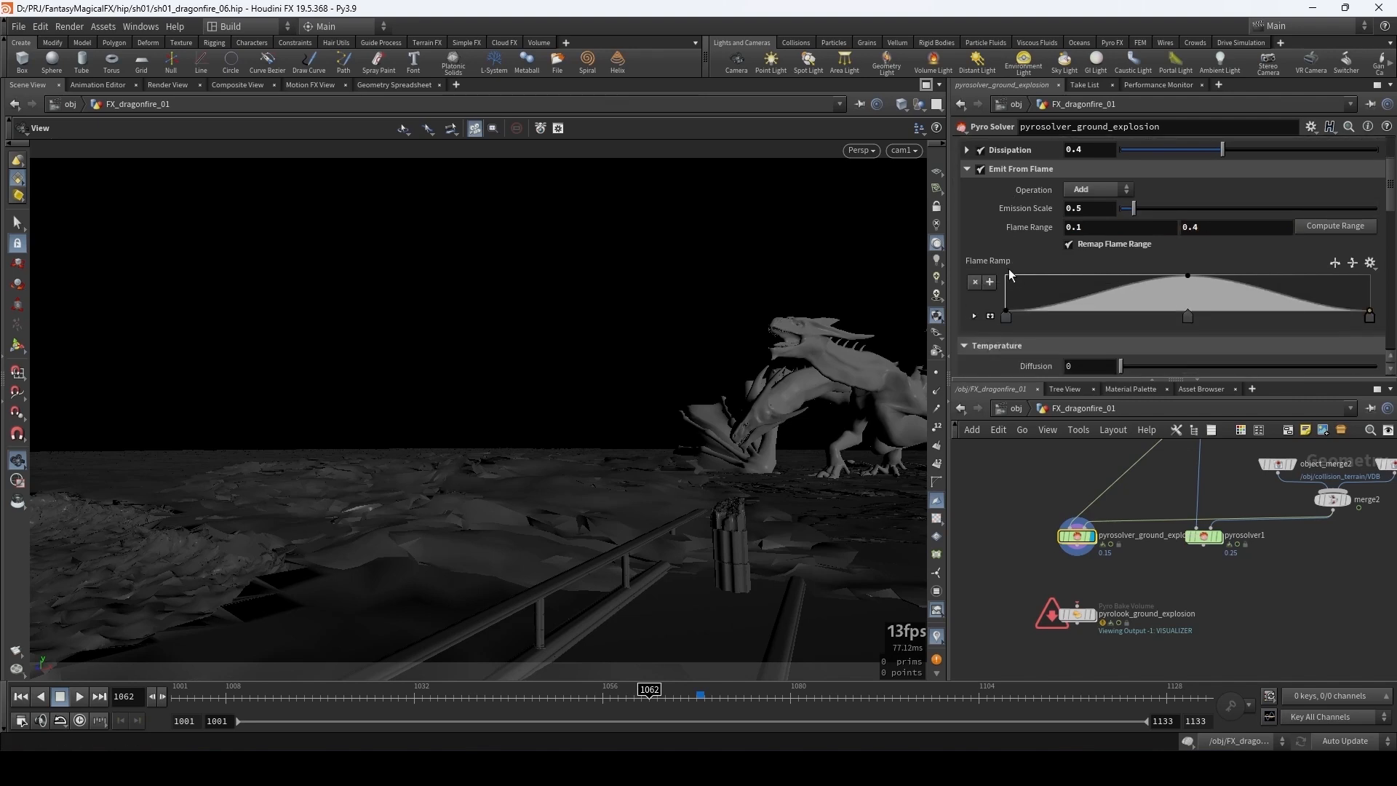
scroll(989, 229, down, 3)
scroll(989, 223, up, 2)
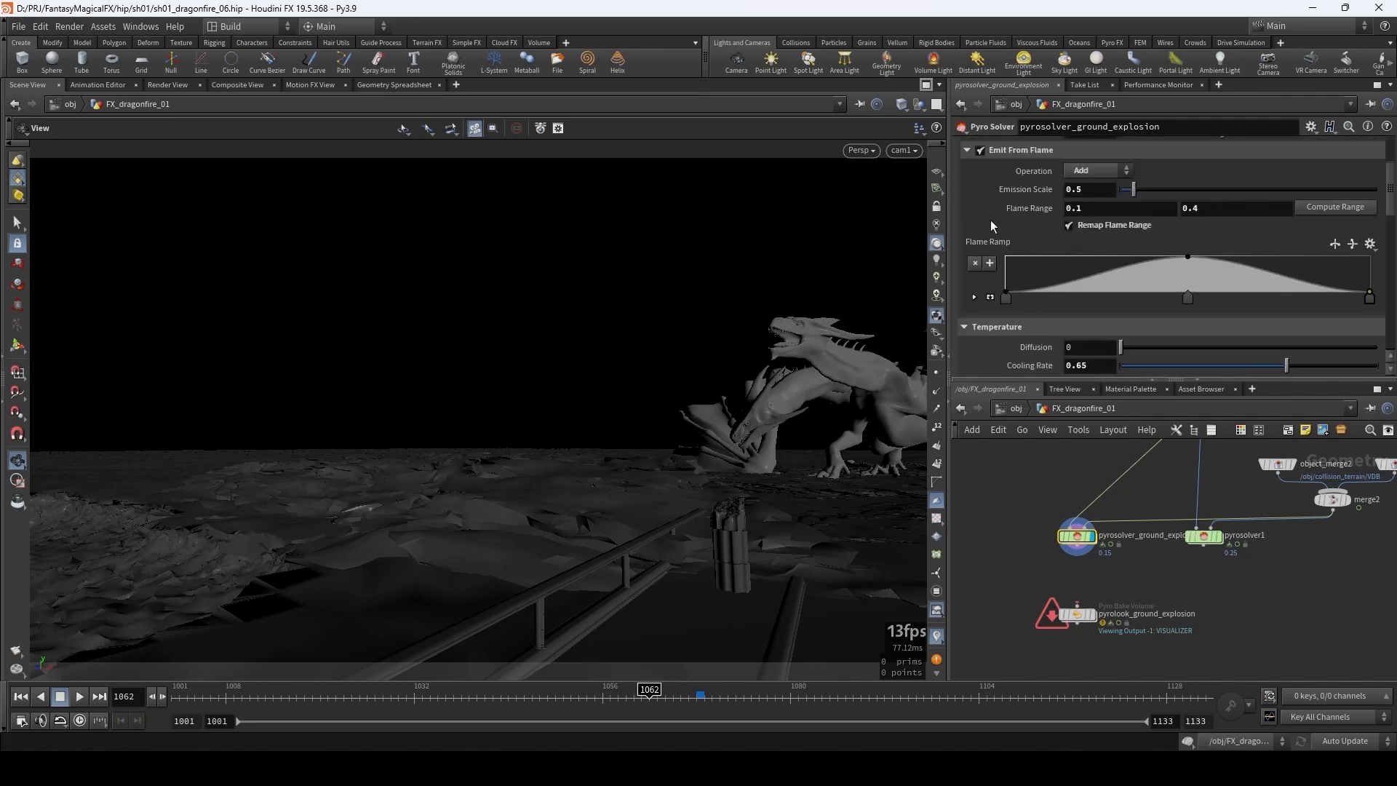
scroll(993, 203, down, 2)
mouse_move(987, 277)
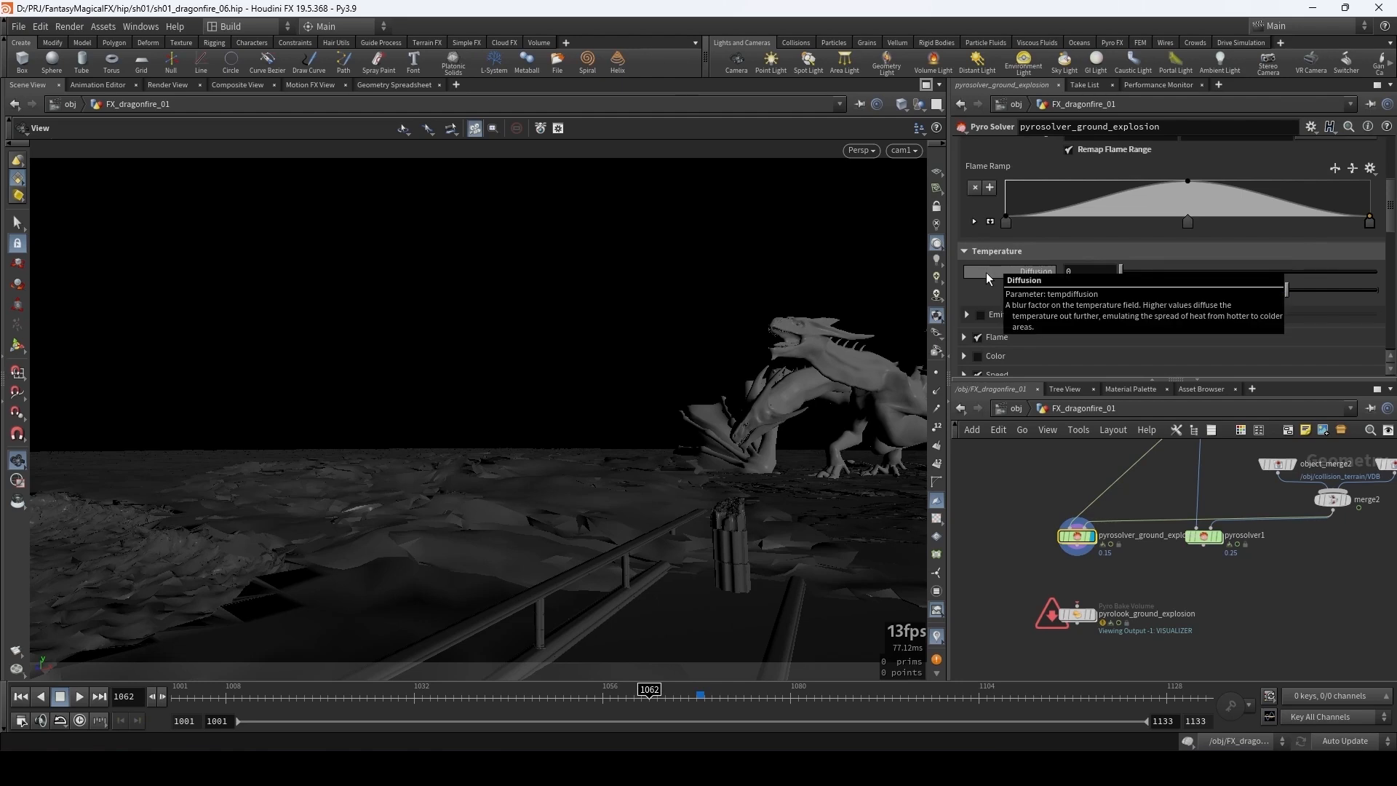
scroll(985, 275, down, 2)
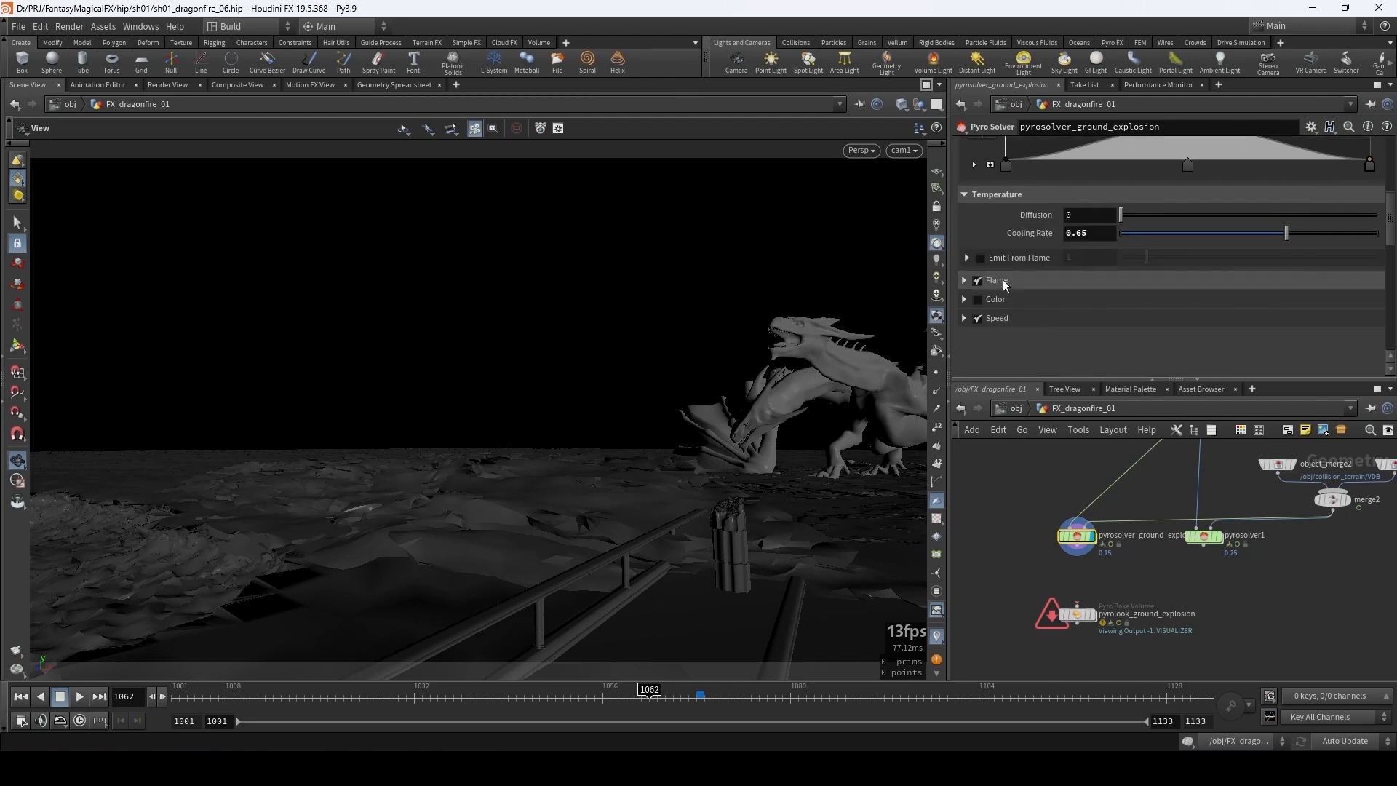
scroll(1011, 330, up, 3)
scroll(1018, 328, up, 5)
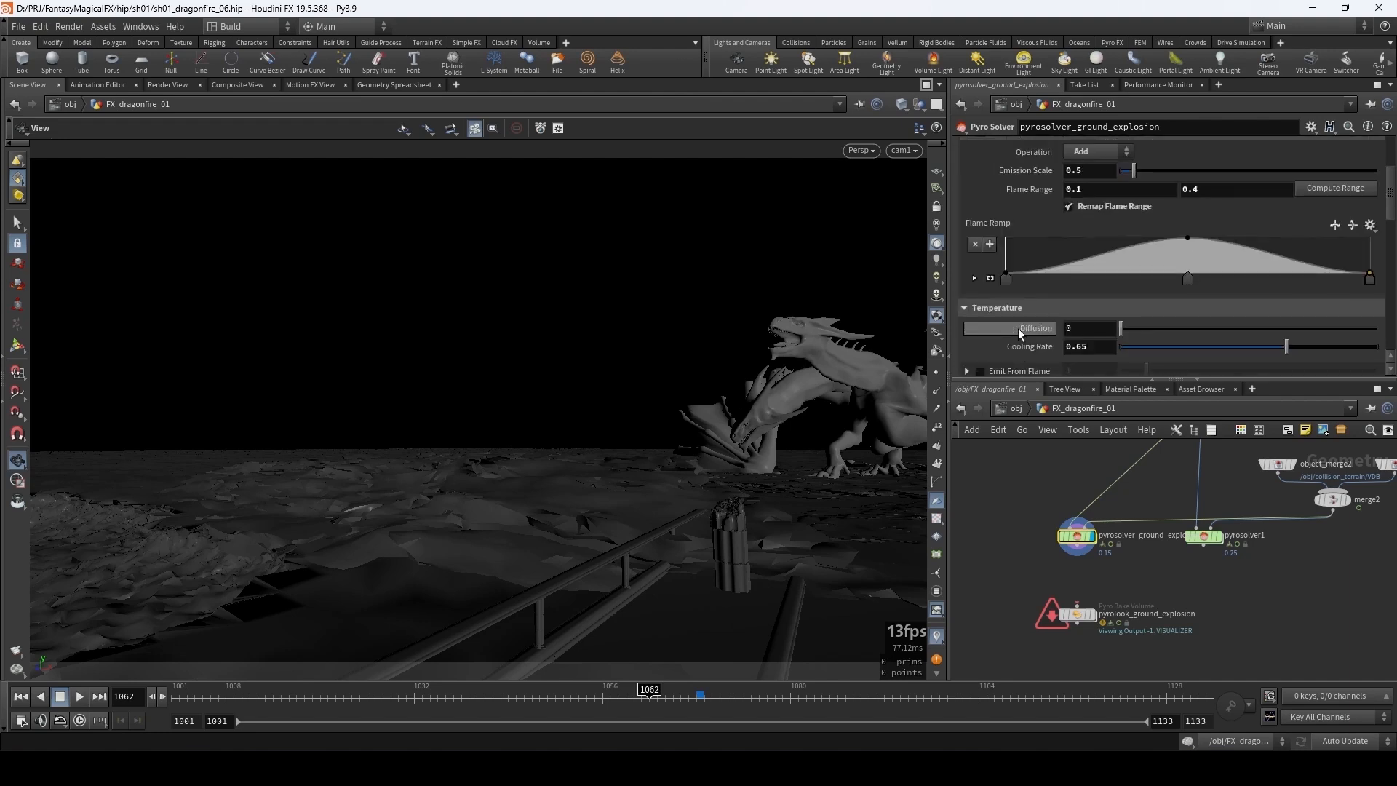
scroll(1051, 319, up, 1)
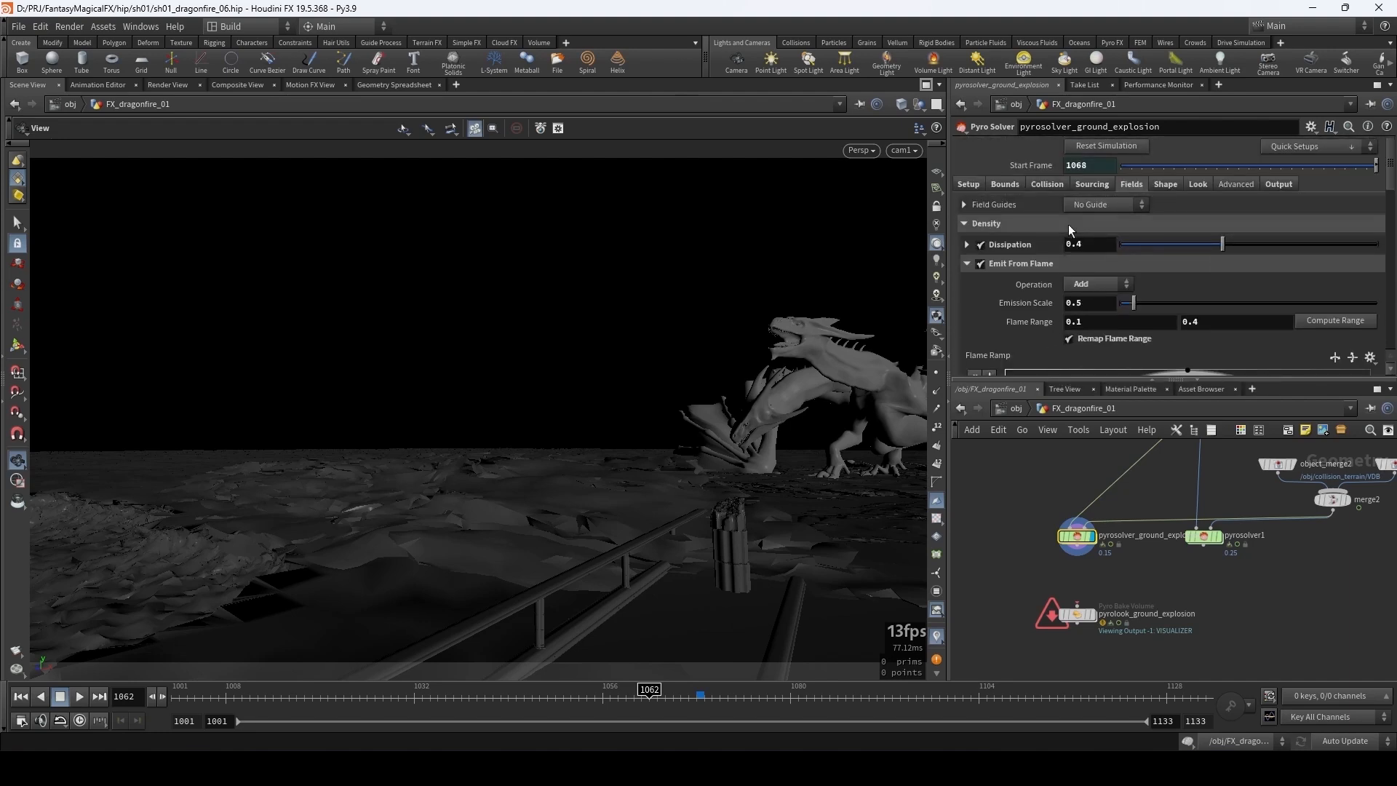
- Set the solver's Buoyancy Scale to 2.85 in the shape settings and check the expanded buoyancy parameters
click(1163, 185)
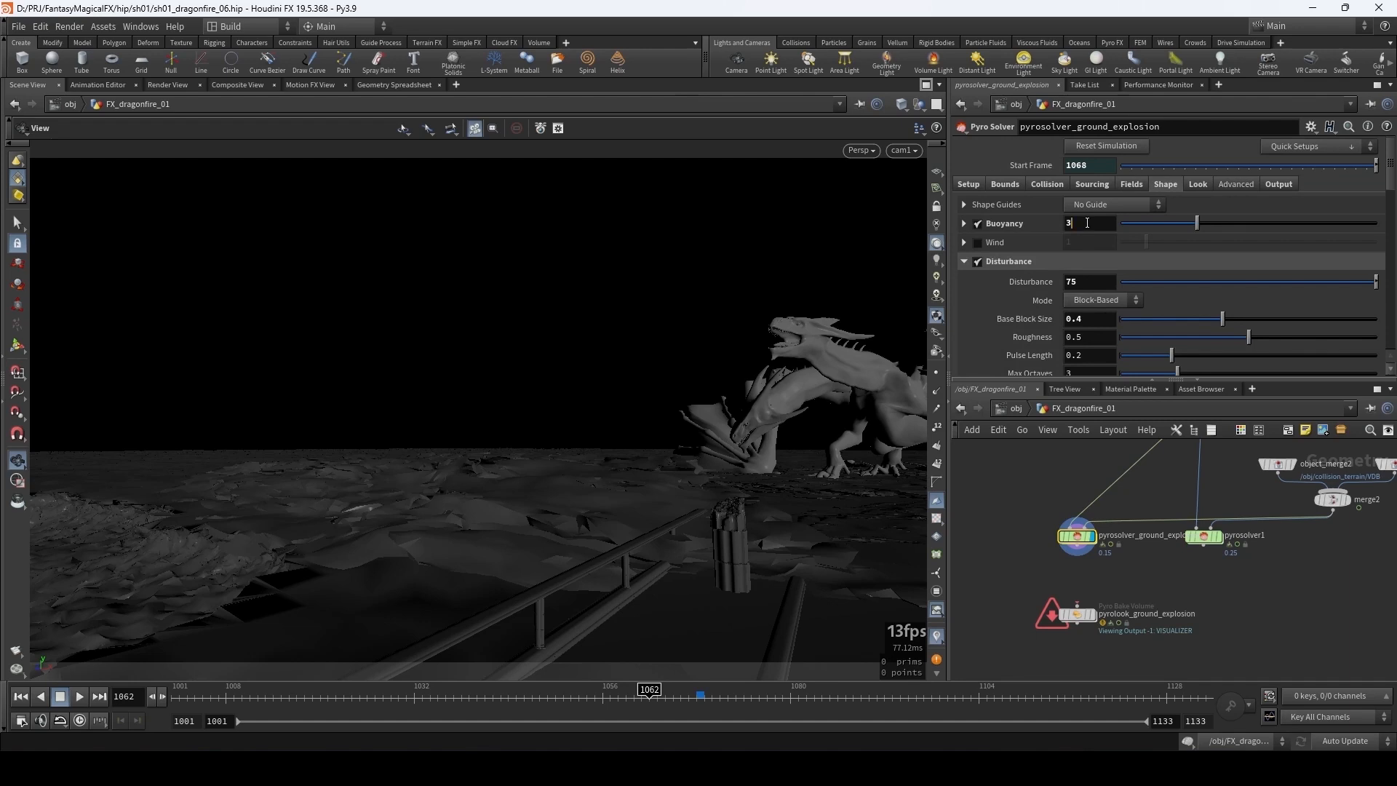
drag(1087, 223, 1048, 232)
text(2.85)
key(Return)
click(966, 224)
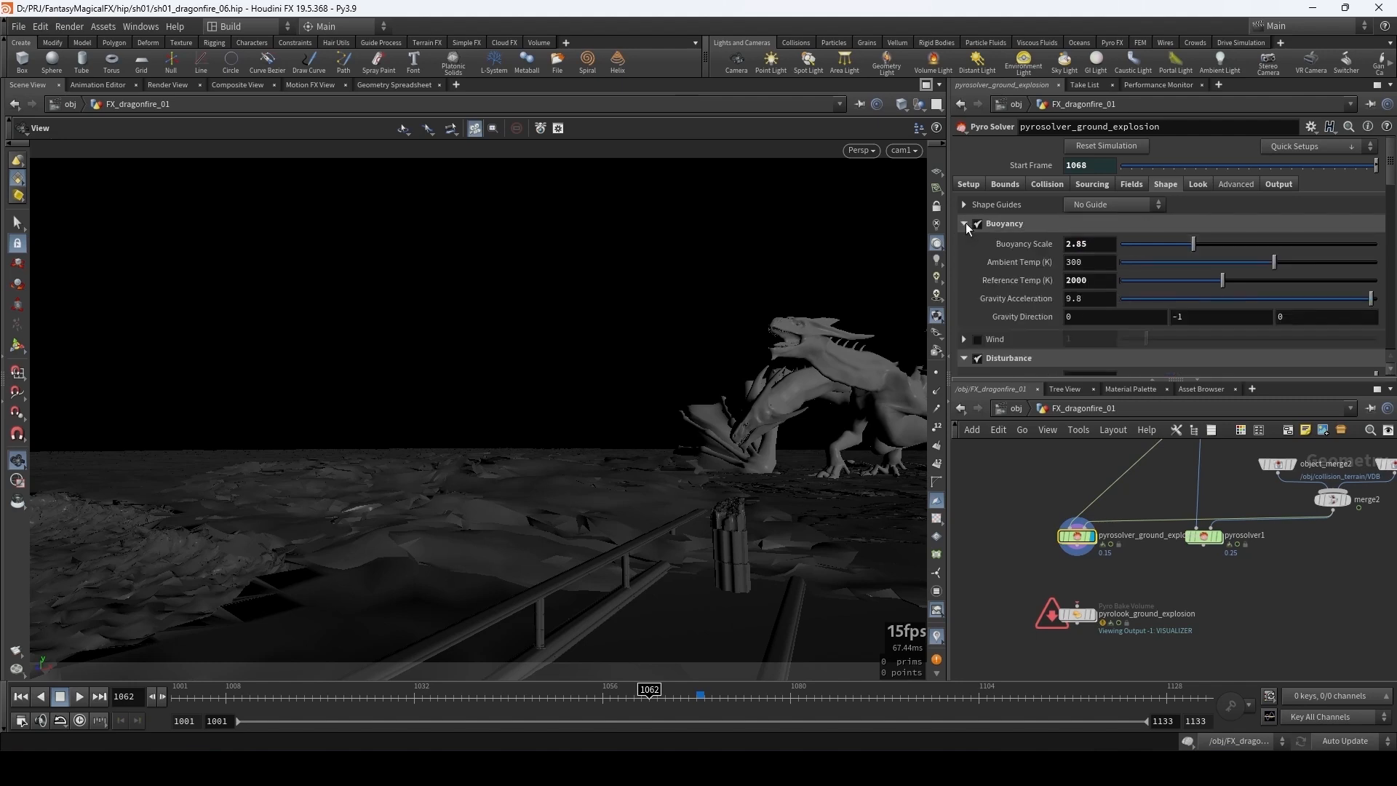
click(965, 223)
- Set the Disturbance Roughness to 0.55
scroll(1000, 232, down, 2)
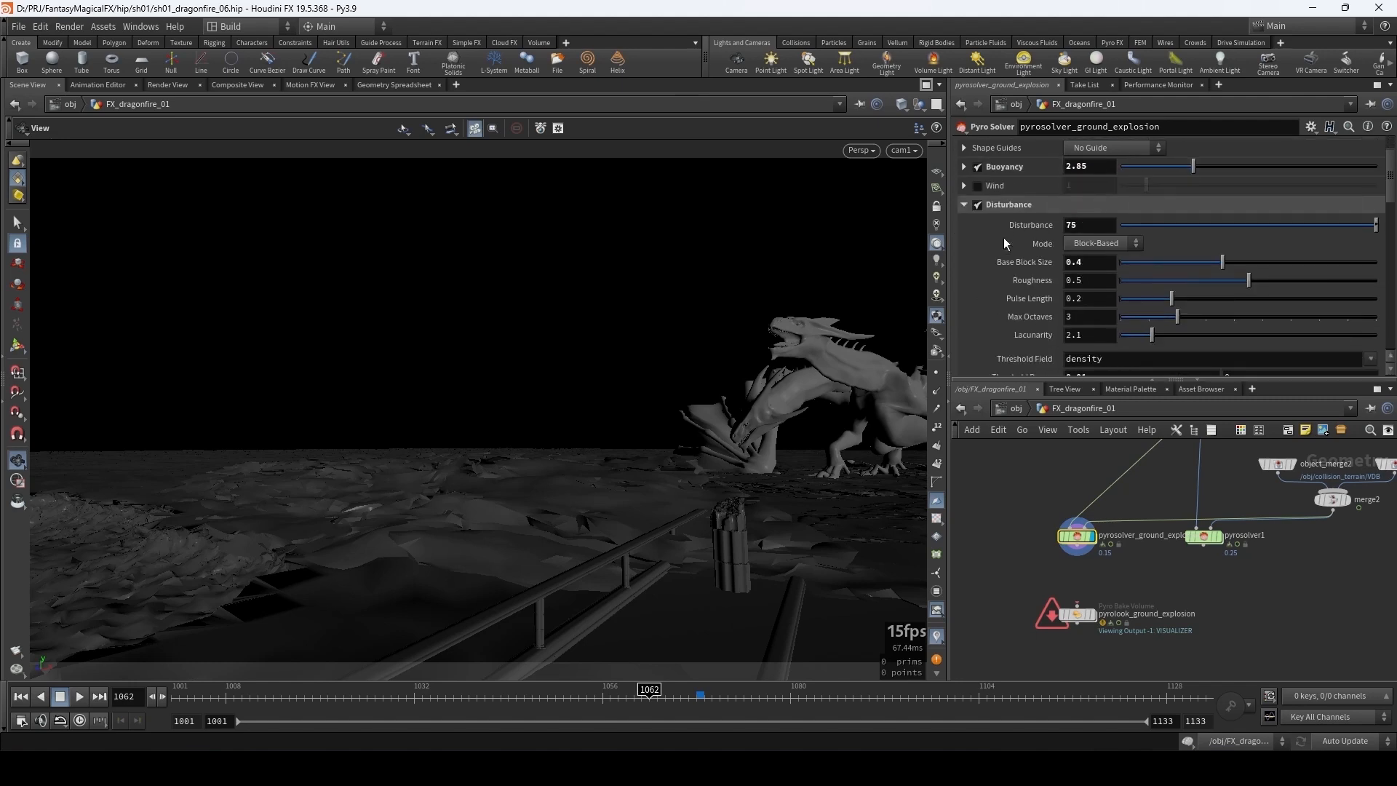
scroll(971, 241, down, 1)
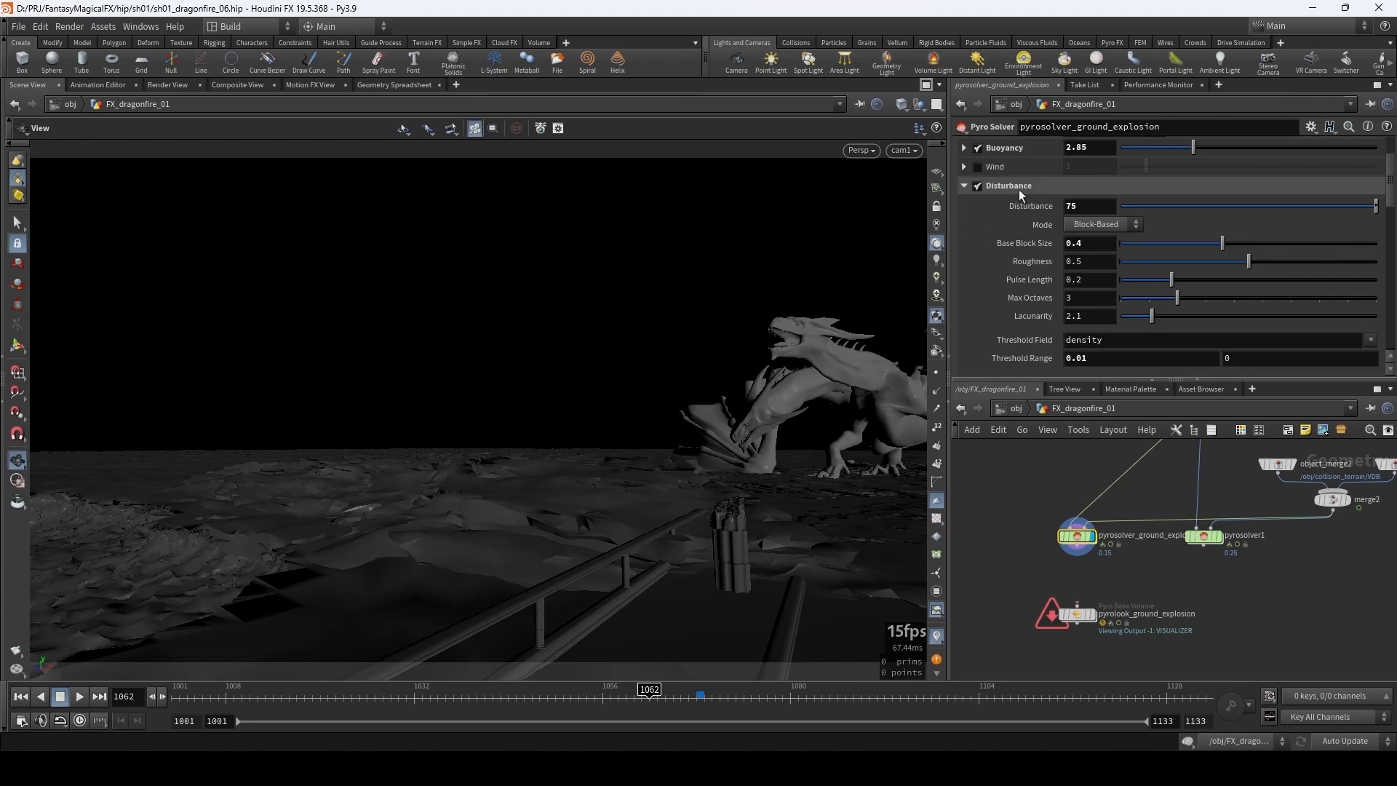
click(1092, 261)
text(5)
key(Return)
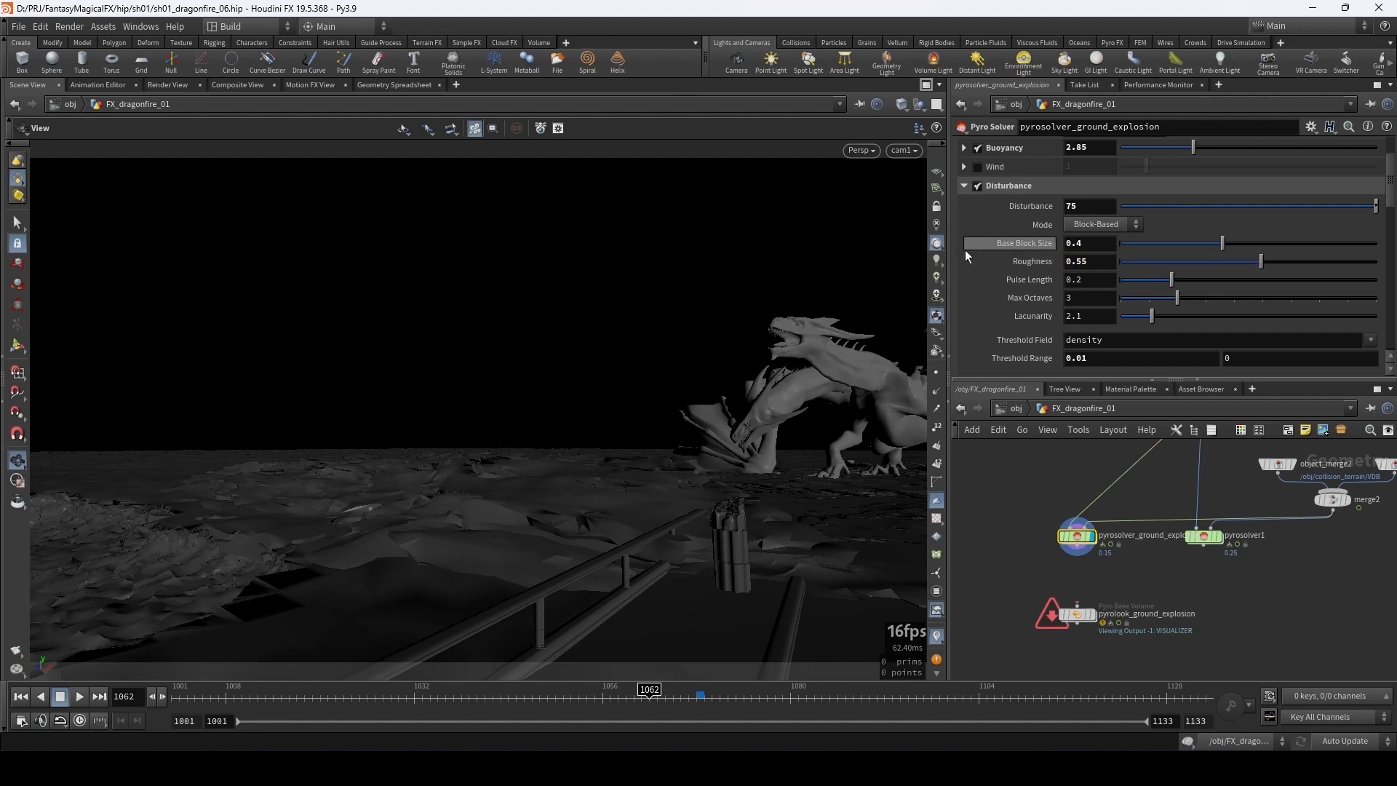
- Set the minimum of the Disturbance's speed Control Range to 0
scroll(989, 264, down, 1)
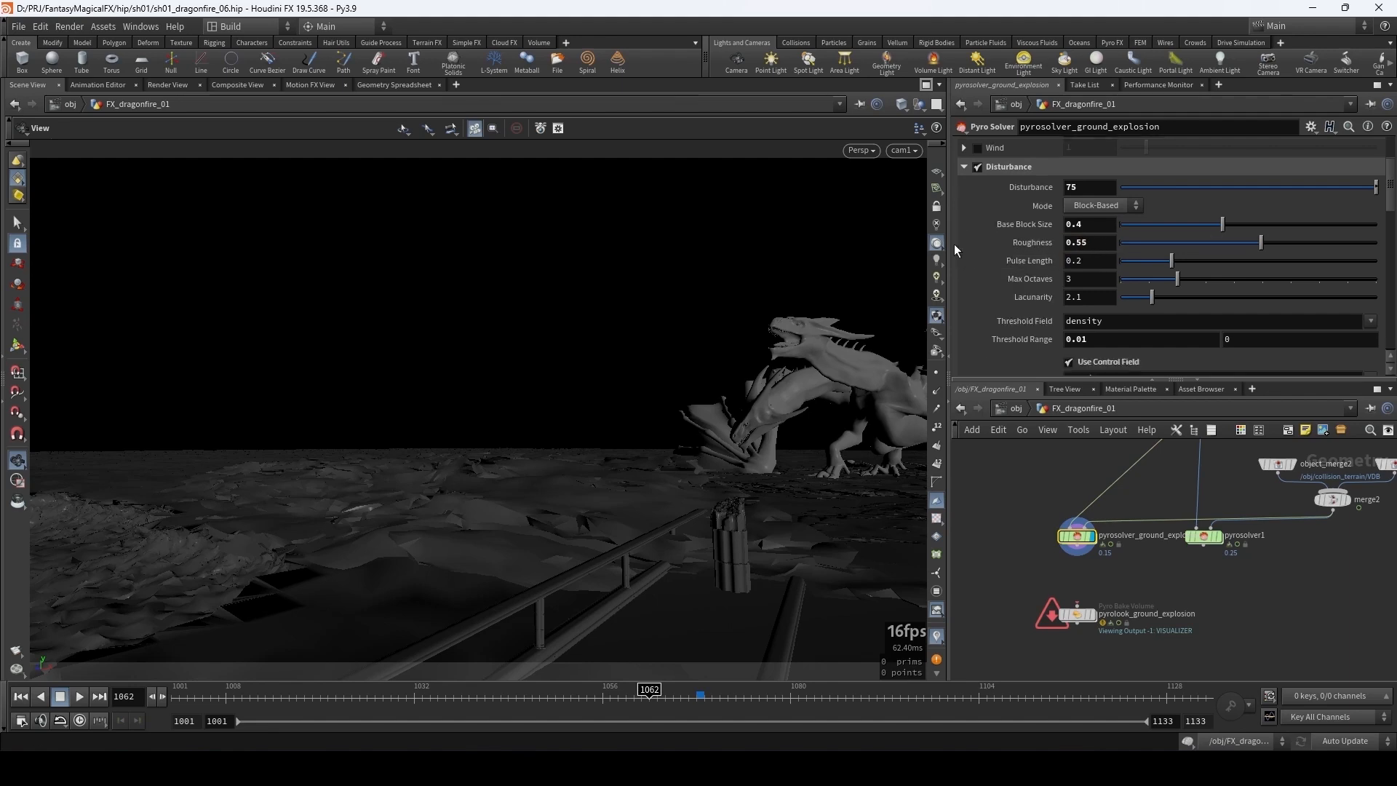
scroll(956, 242, down, 4)
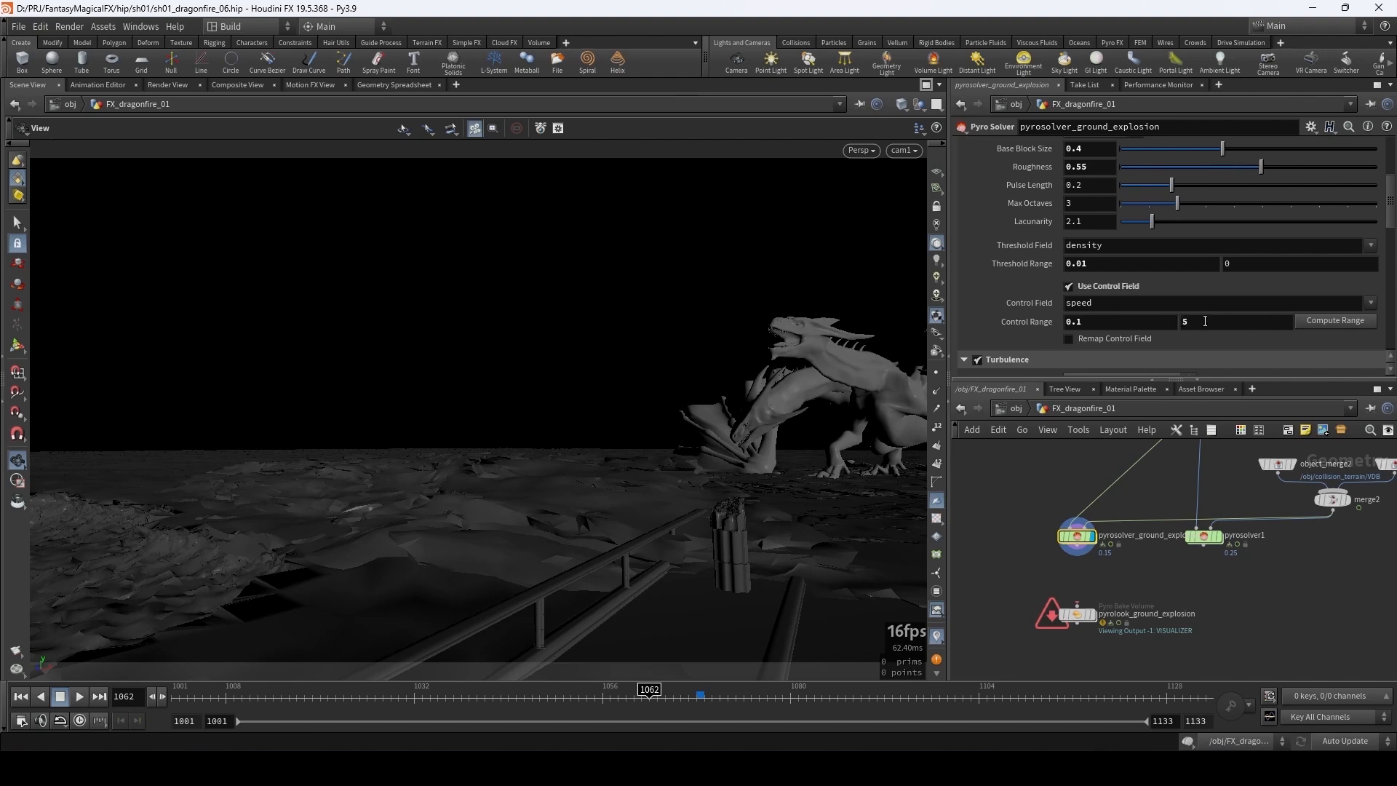
double_click(1134, 320)
text(0)
key(Return)
- Scrub the MPlay flipbook back to frame 1104 to examine the fire's shape, then return to the Houdini scene
scroll(1006, 273, down, 5)
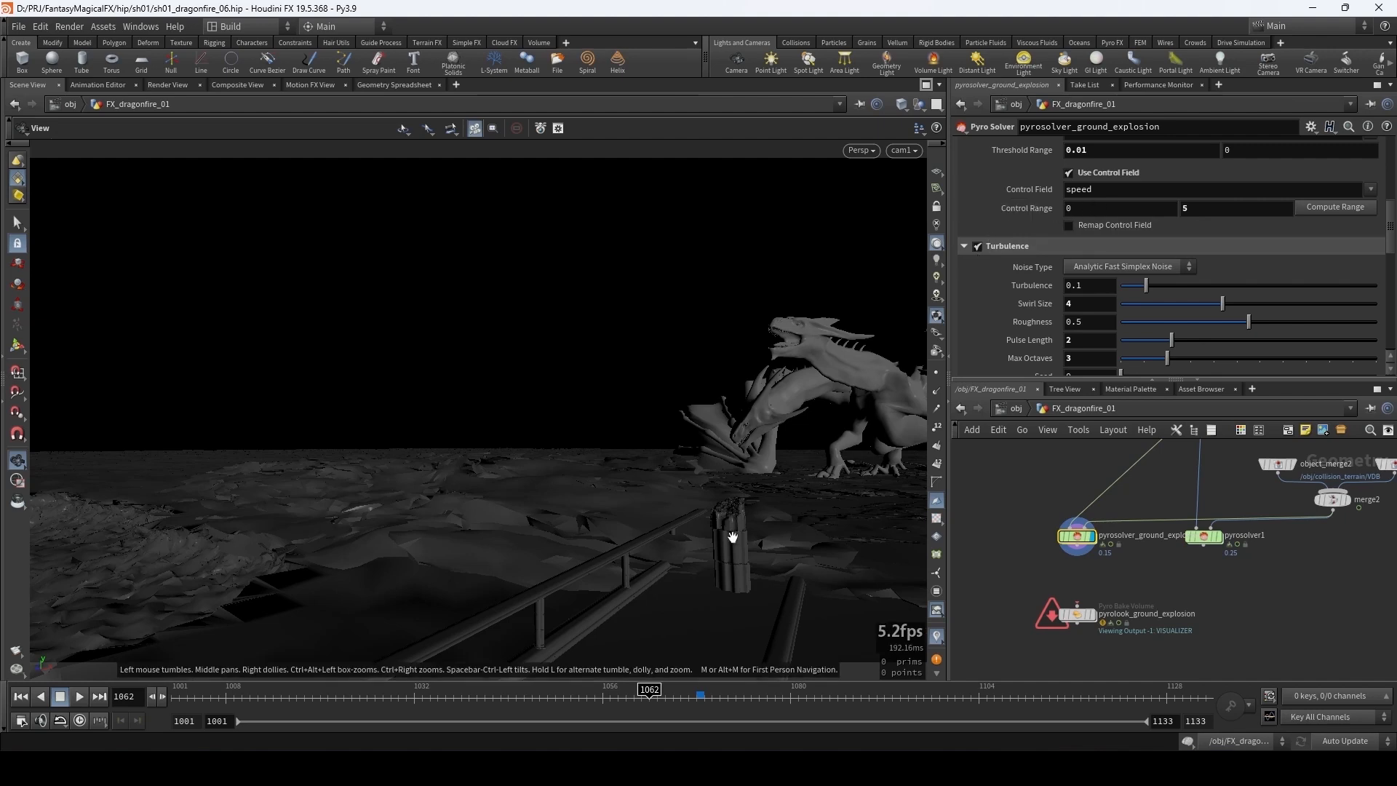
click(254, 692)
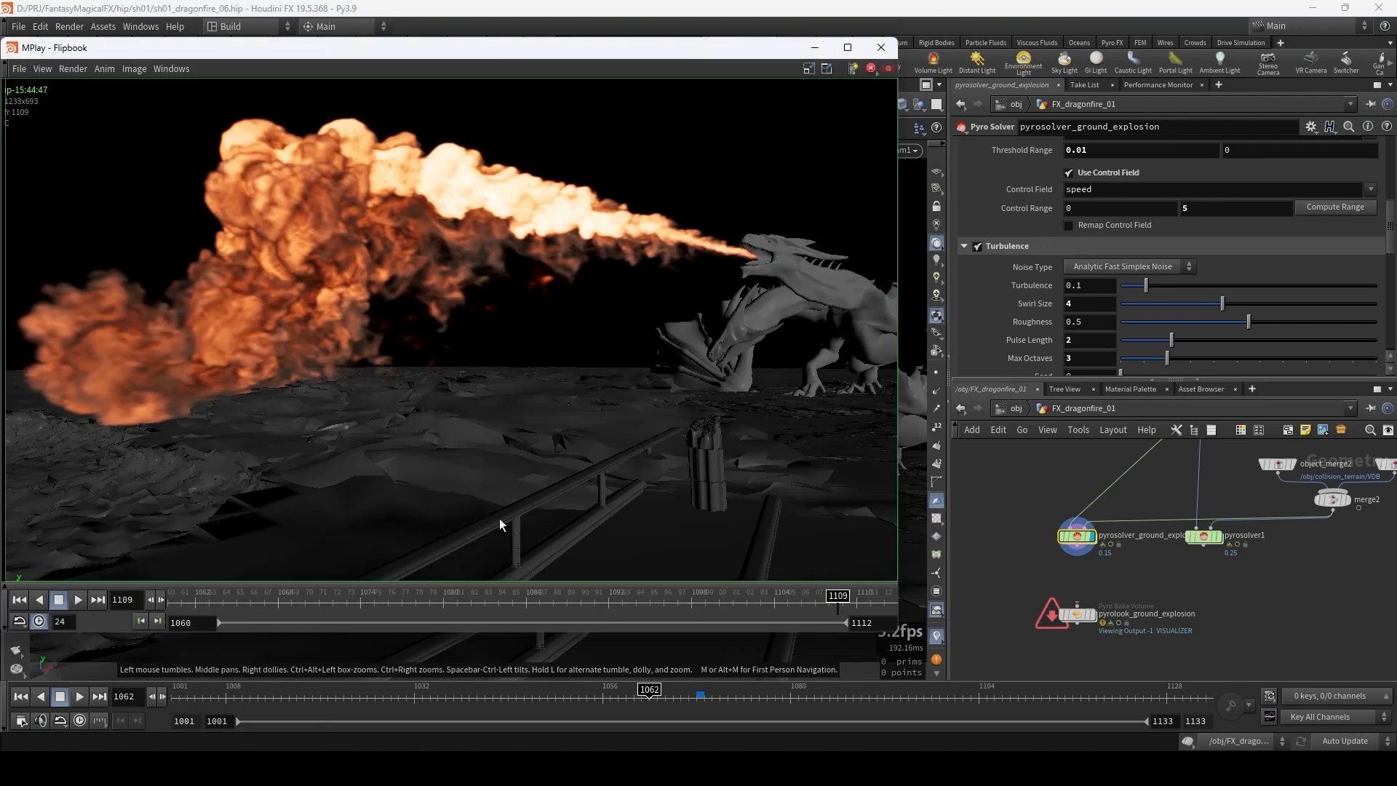
drag(806, 602, 772, 615)
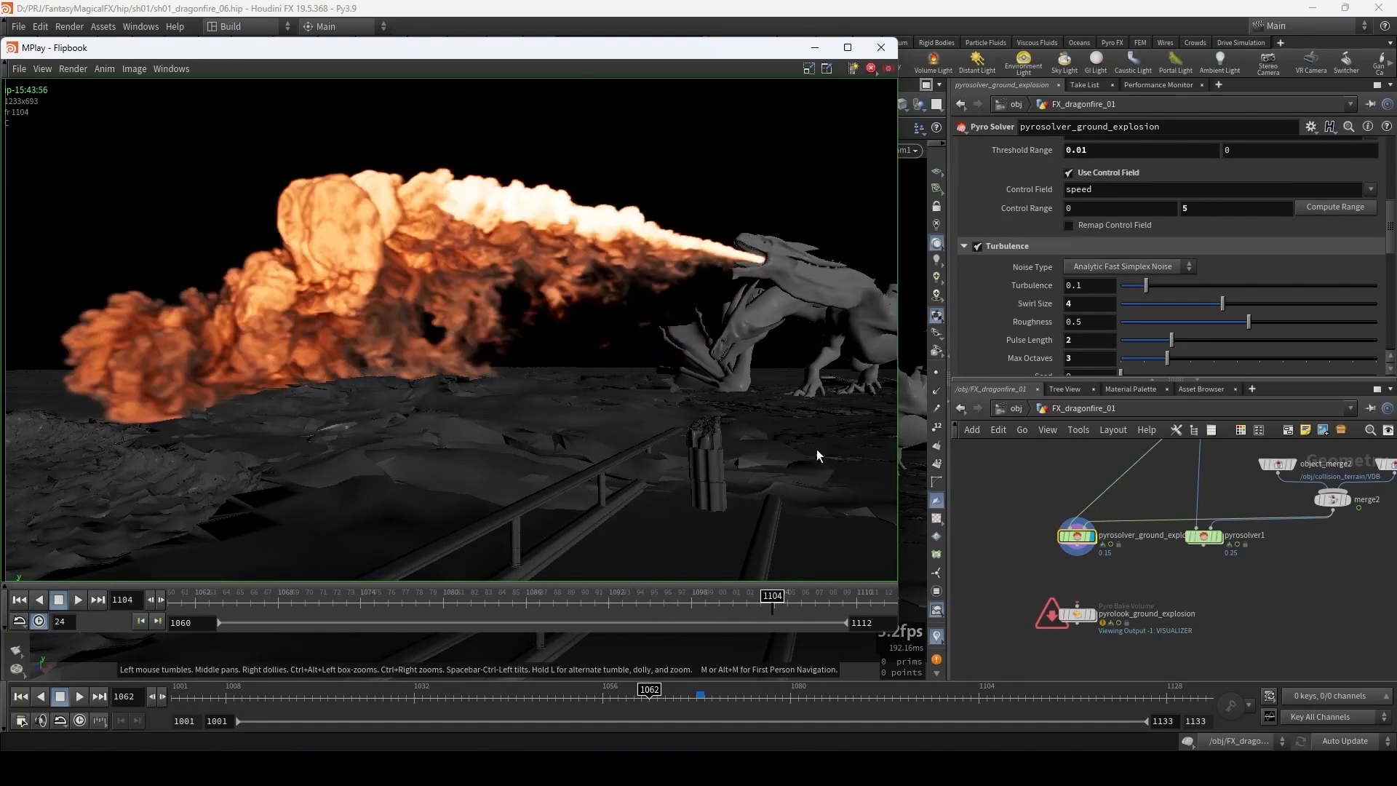
click(725, 7)
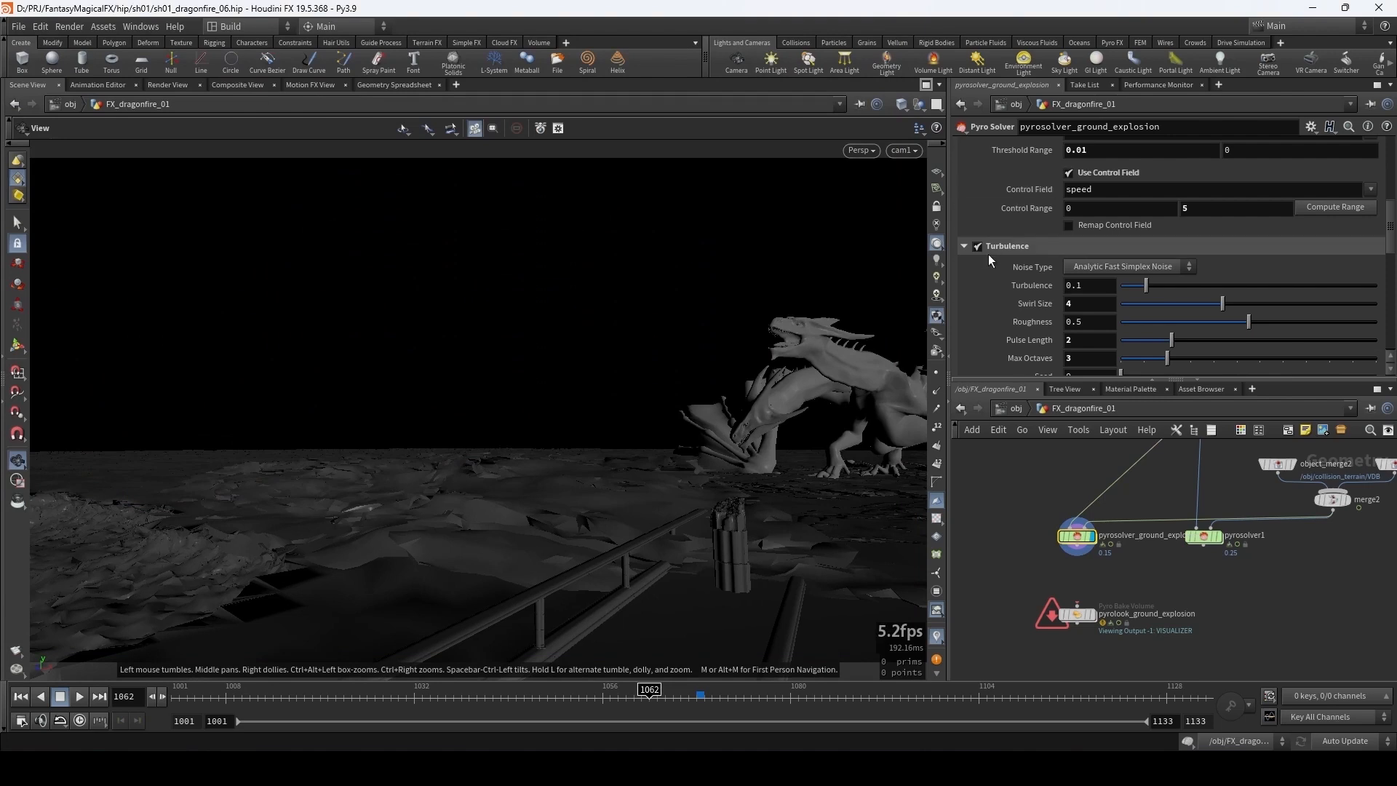
- Set the Turbulence Roughness to 0.55 and the maximum of its density Control Range to 2
scroll(988, 254, down, 3)
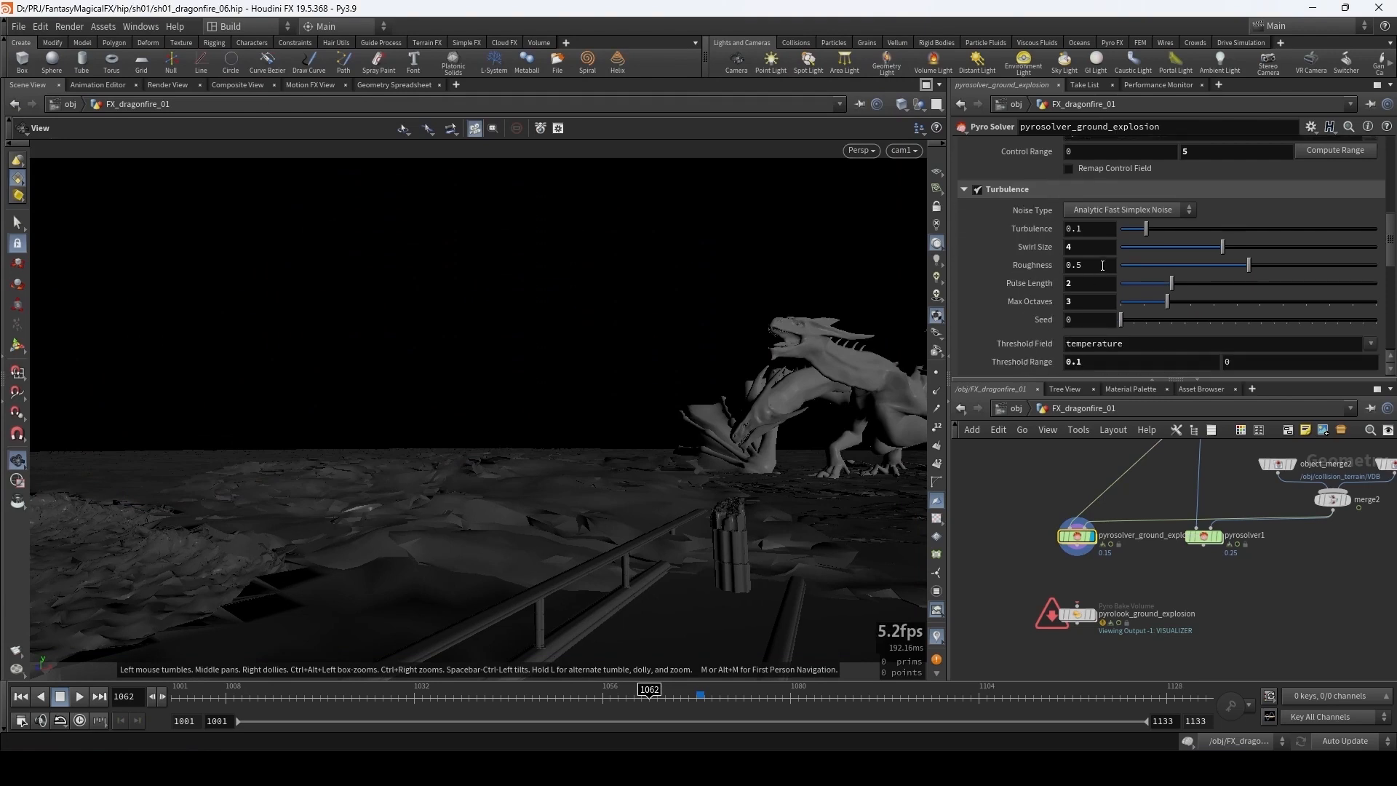
click(977, 189)
scroll(1019, 260, down, 6)
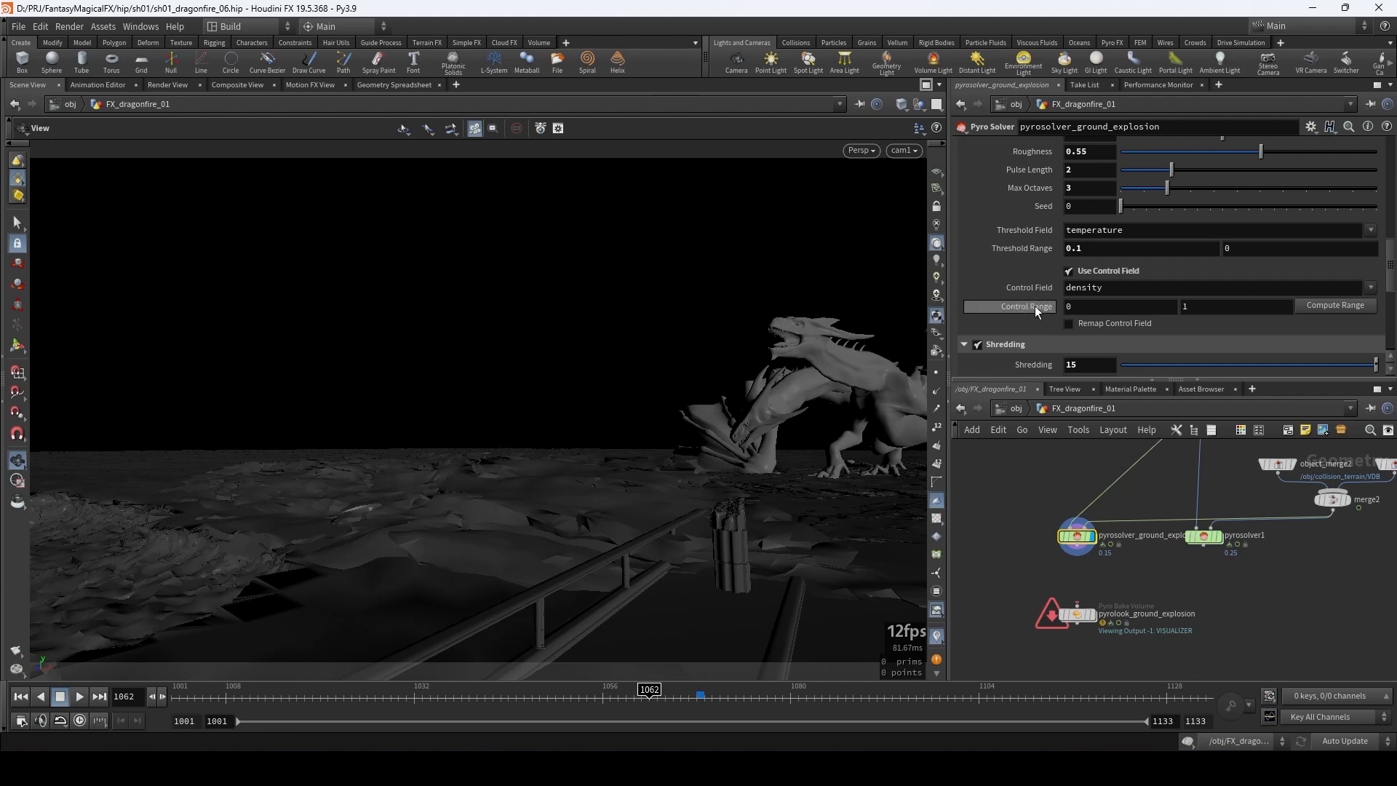
click(1225, 306)
text(2)
key(Return)
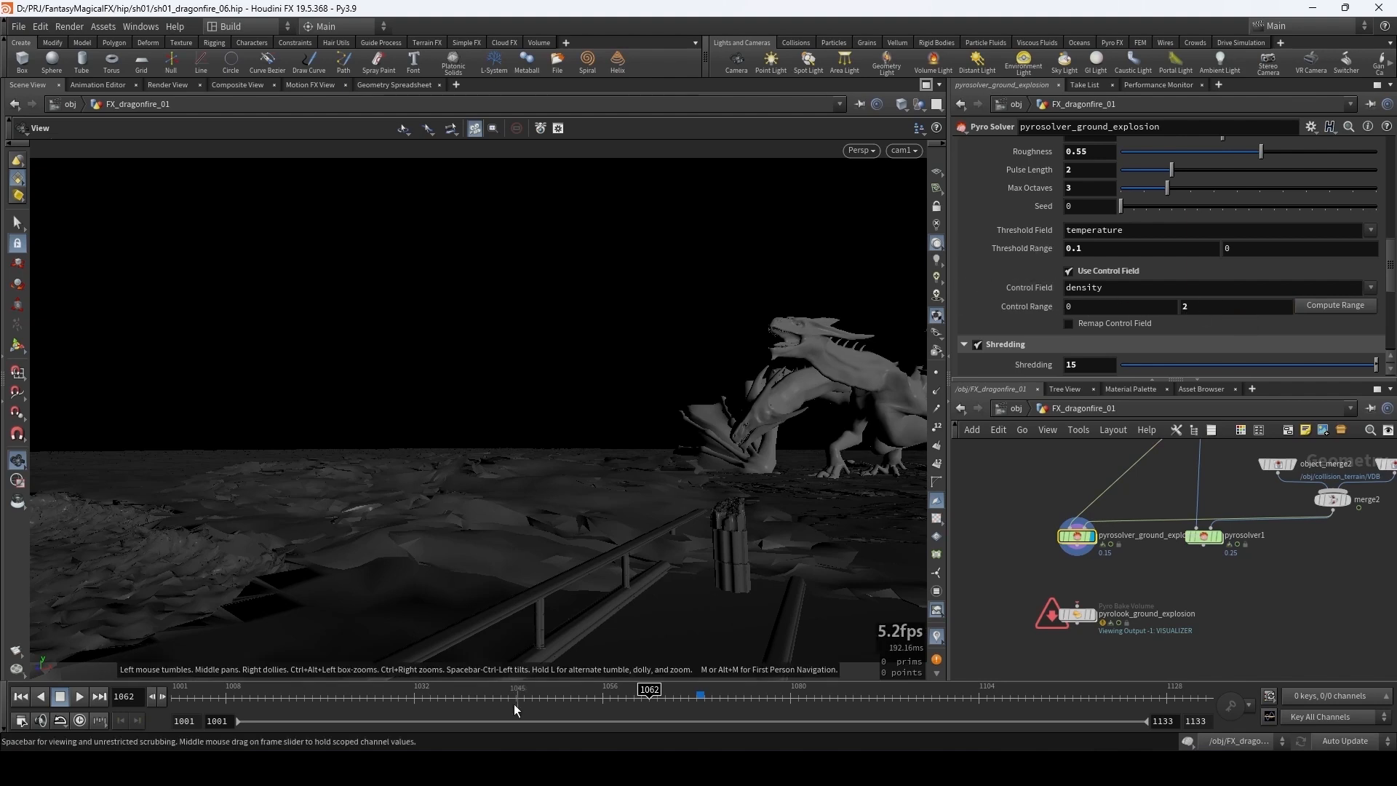
- Scrub the MPlay flipbook to frame 1112 to examine the fire's breakup, then return to the solver parameters
mouse_move(282, 766)
click(283, 735)
drag(776, 605, 884, 613)
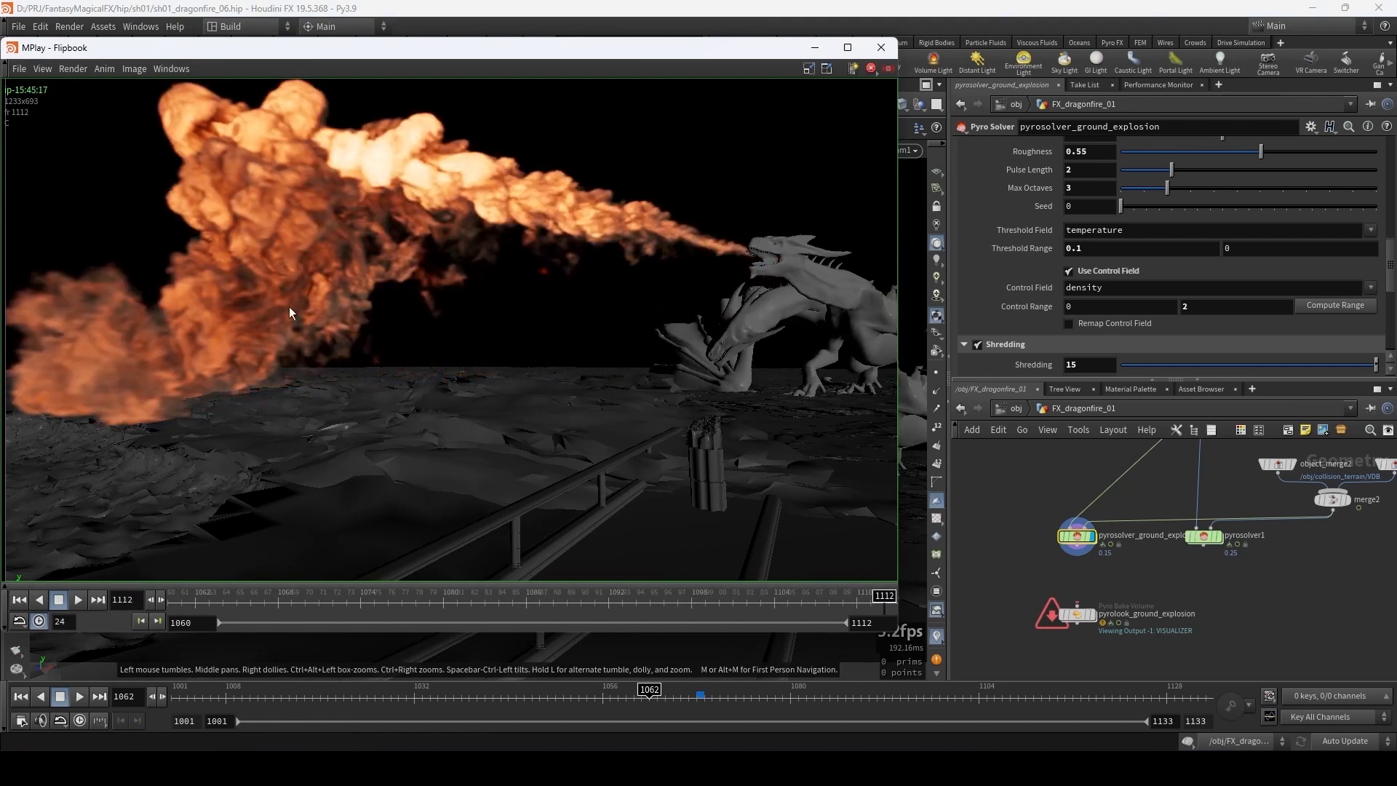
mouse_move(882, 607)
mouse_down()
mouse_move(509, 610)
mouse_move(889, 613)
mouse_up()
click(1224, 328)
- Set the Shredding Base Block Size to 0.5
scroll(1002, 259, down, 5)
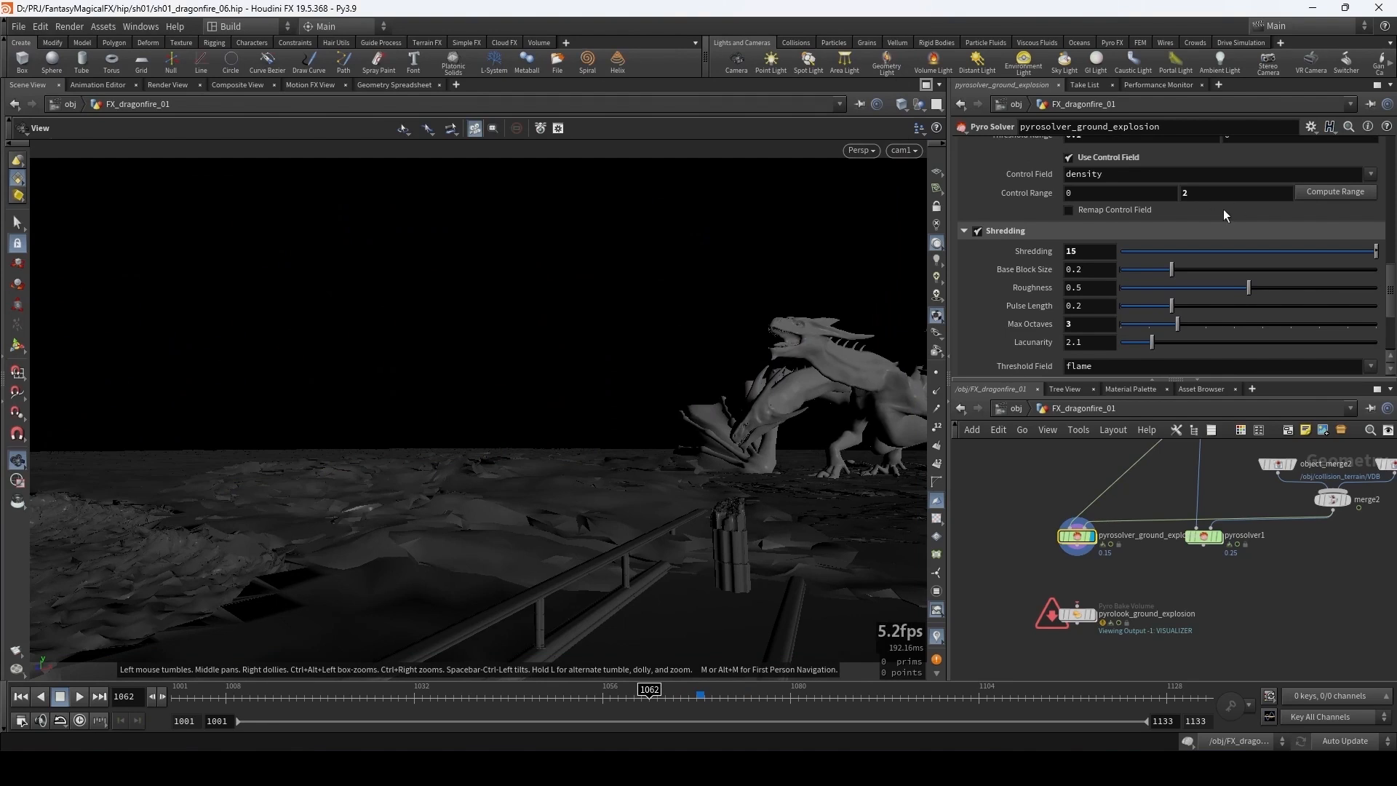
scroll(982, 260, down, 1)
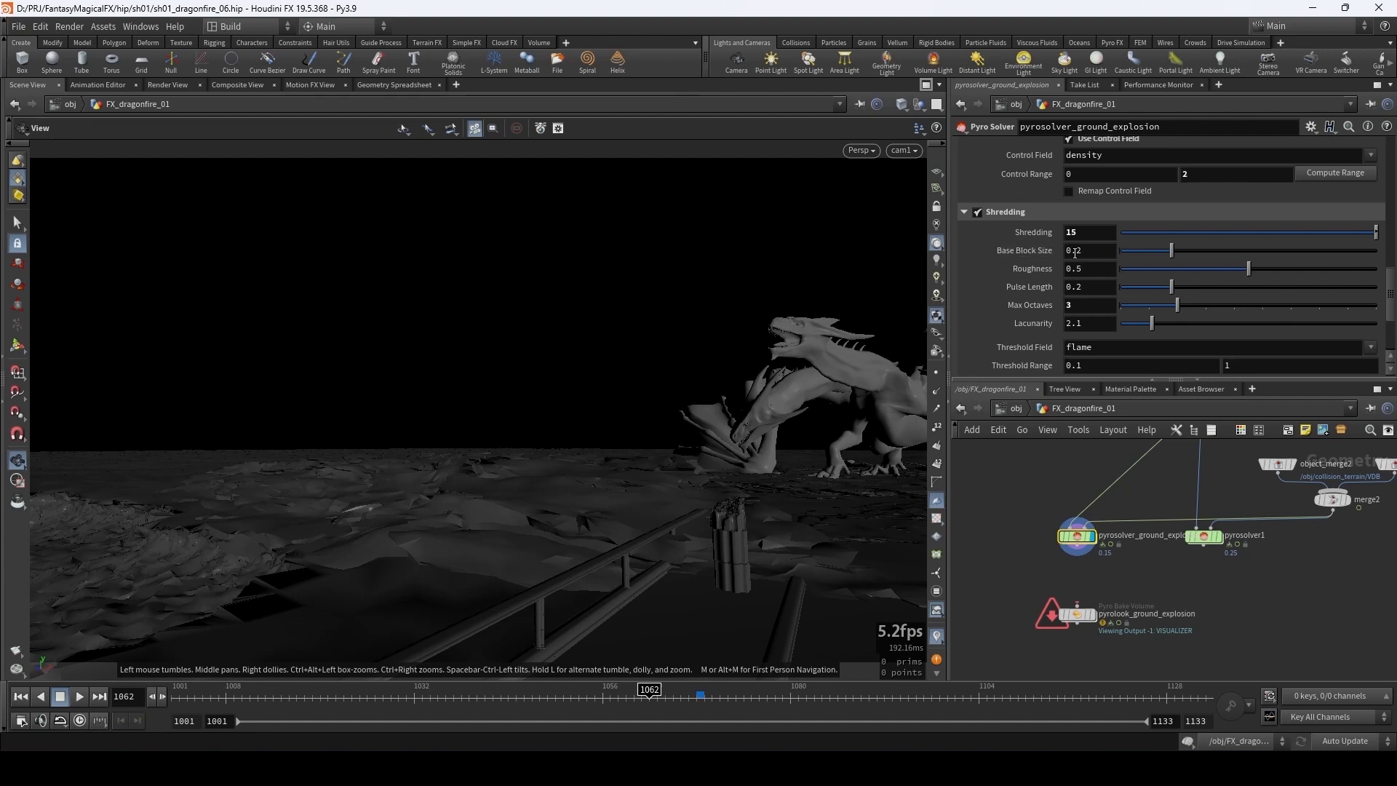
drag(1075, 253, 1083, 252)
text(5)
key(Return)
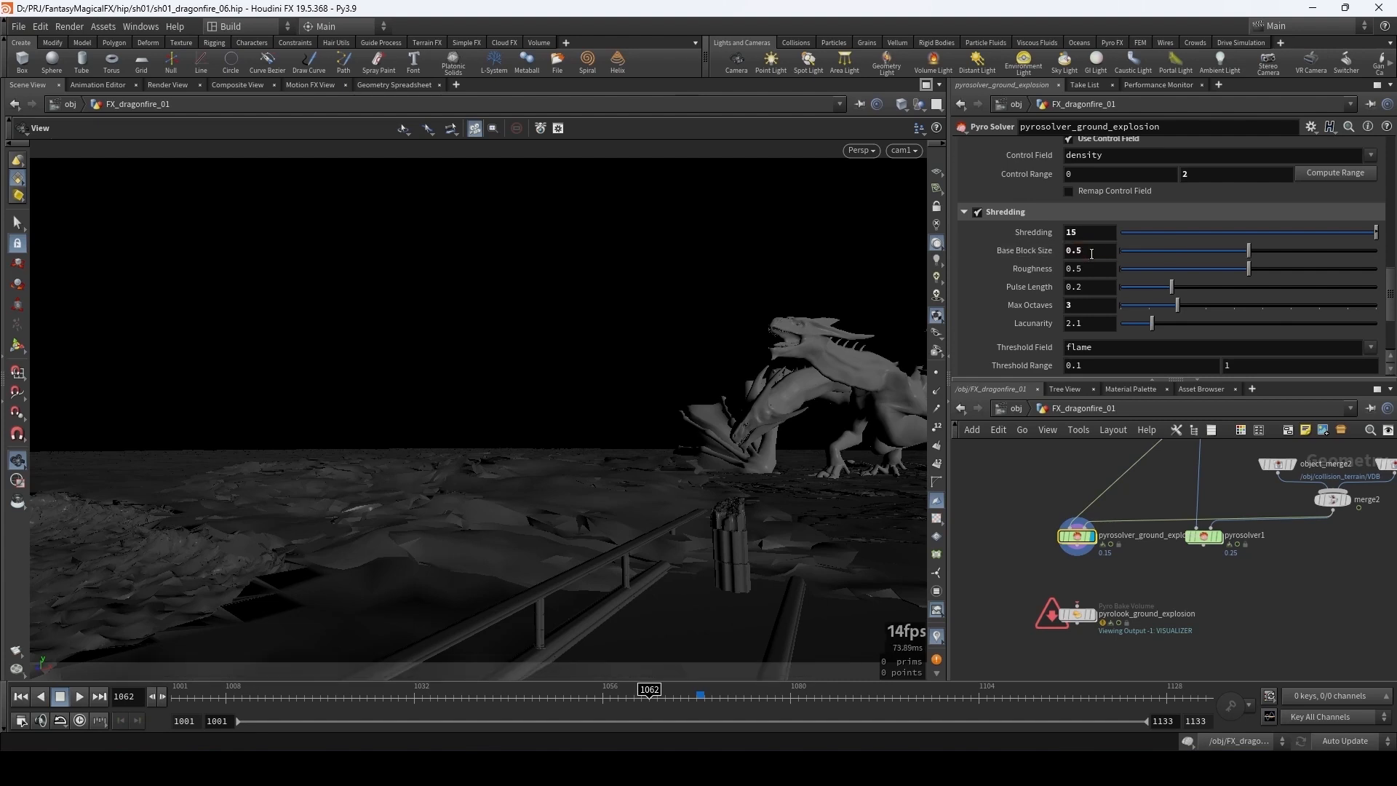
- Compare the Disturbance and Turbulence roughness settings and set the Shredding Roughness to 0.55
scroll(1011, 268, down, 5)
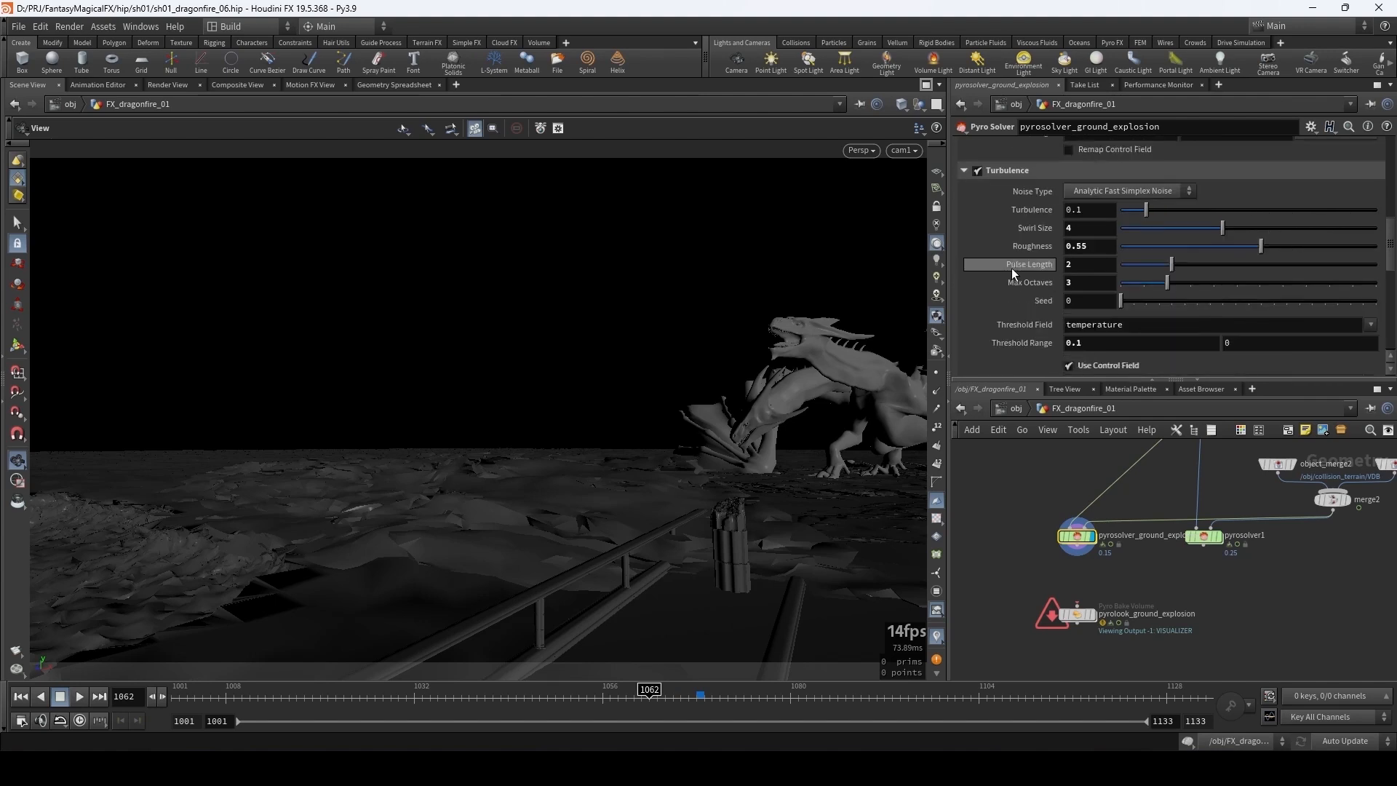
scroll(1010, 270, up, 4)
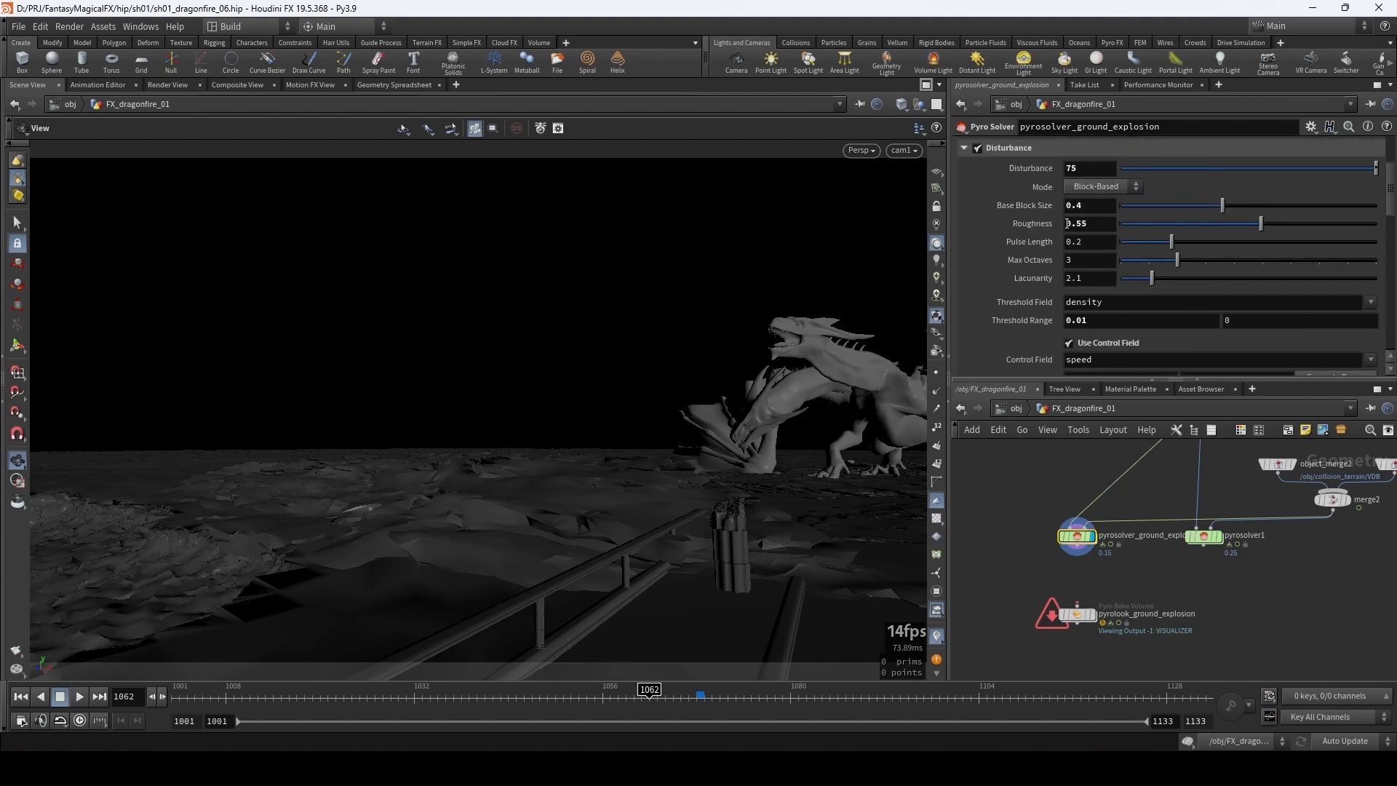
scroll(1059, 215, down, 12)
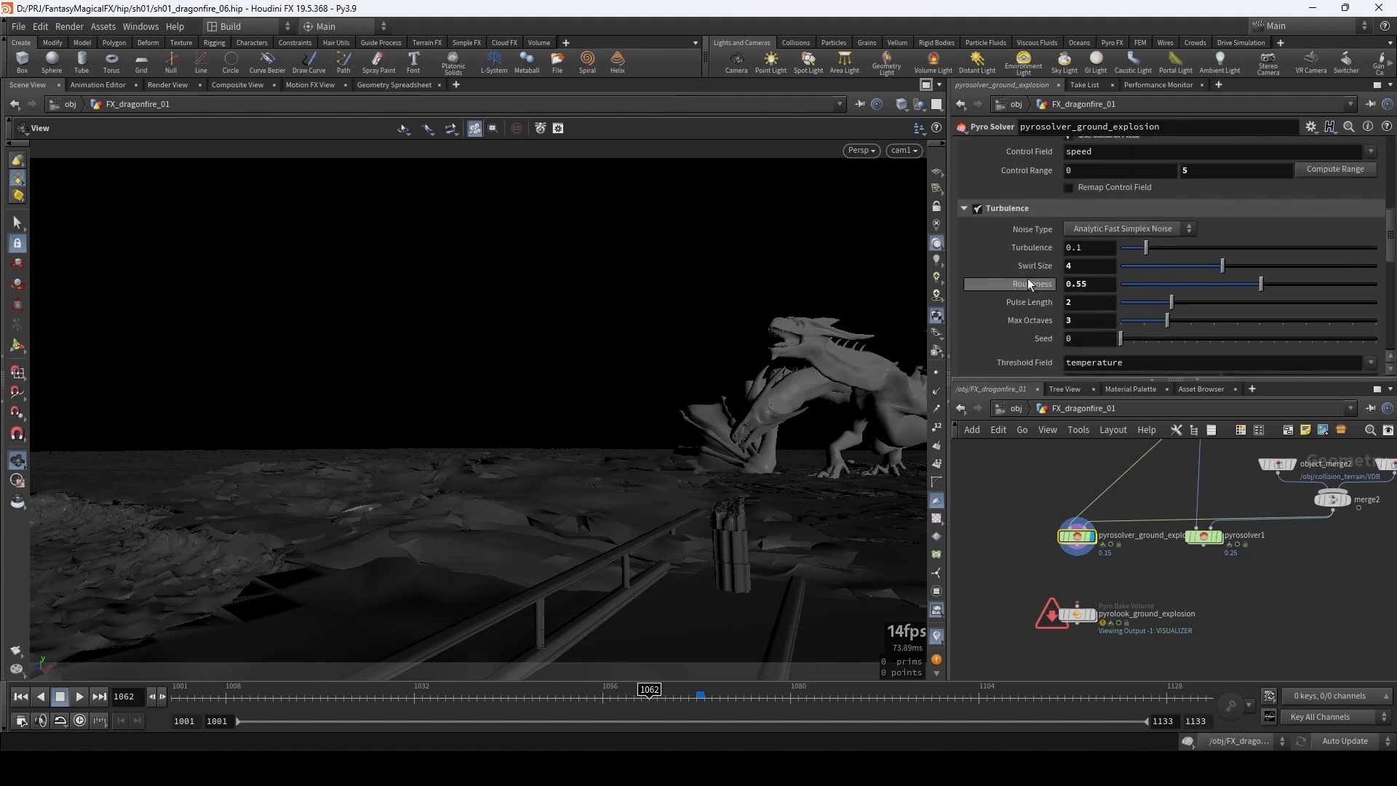
drag(1391, 245, 1392, 294)
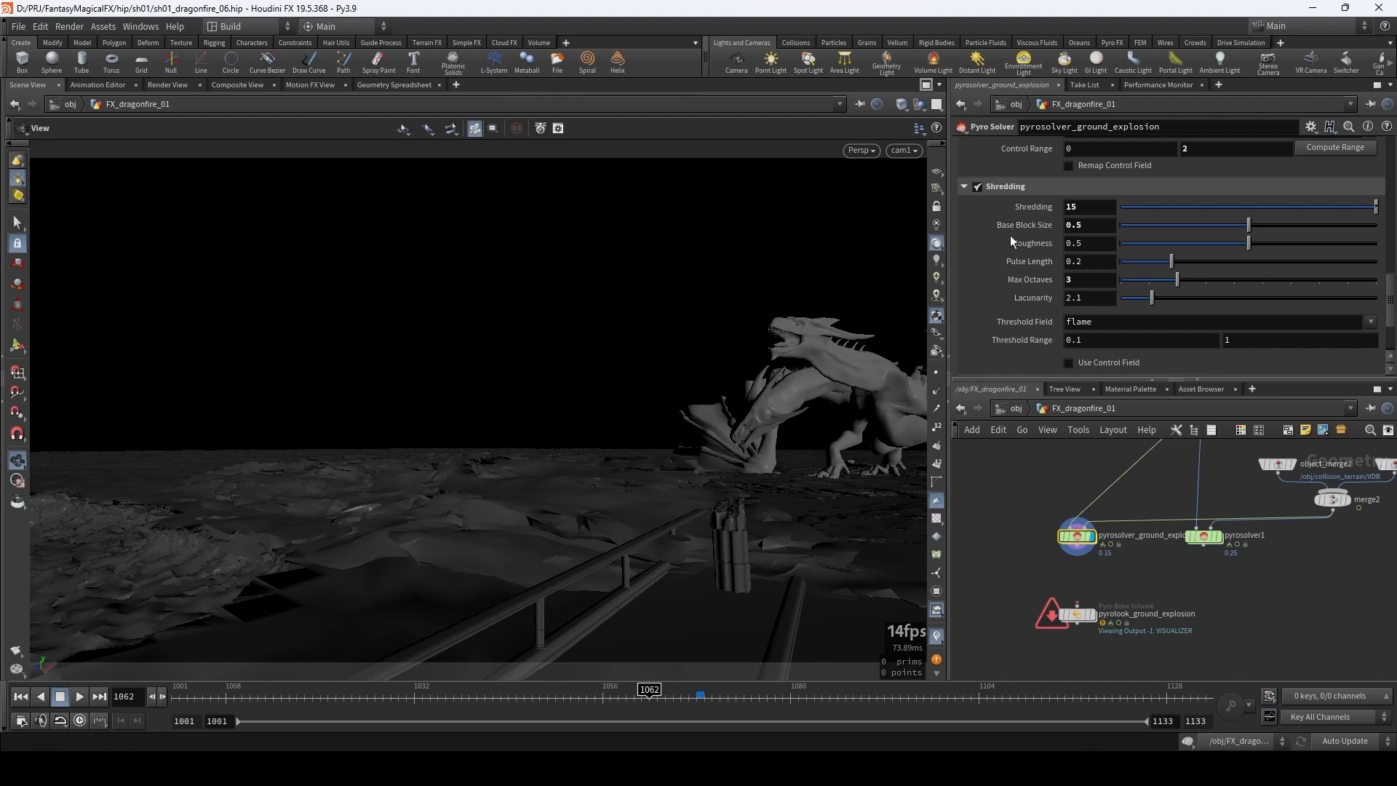
click(1096, 243)
text(6)
key(Return)
- Review the Shredding threshold and Flame Expansion settings, then bring up the MPlay flipbook for comparison
scroll(979, 260, down, 1)
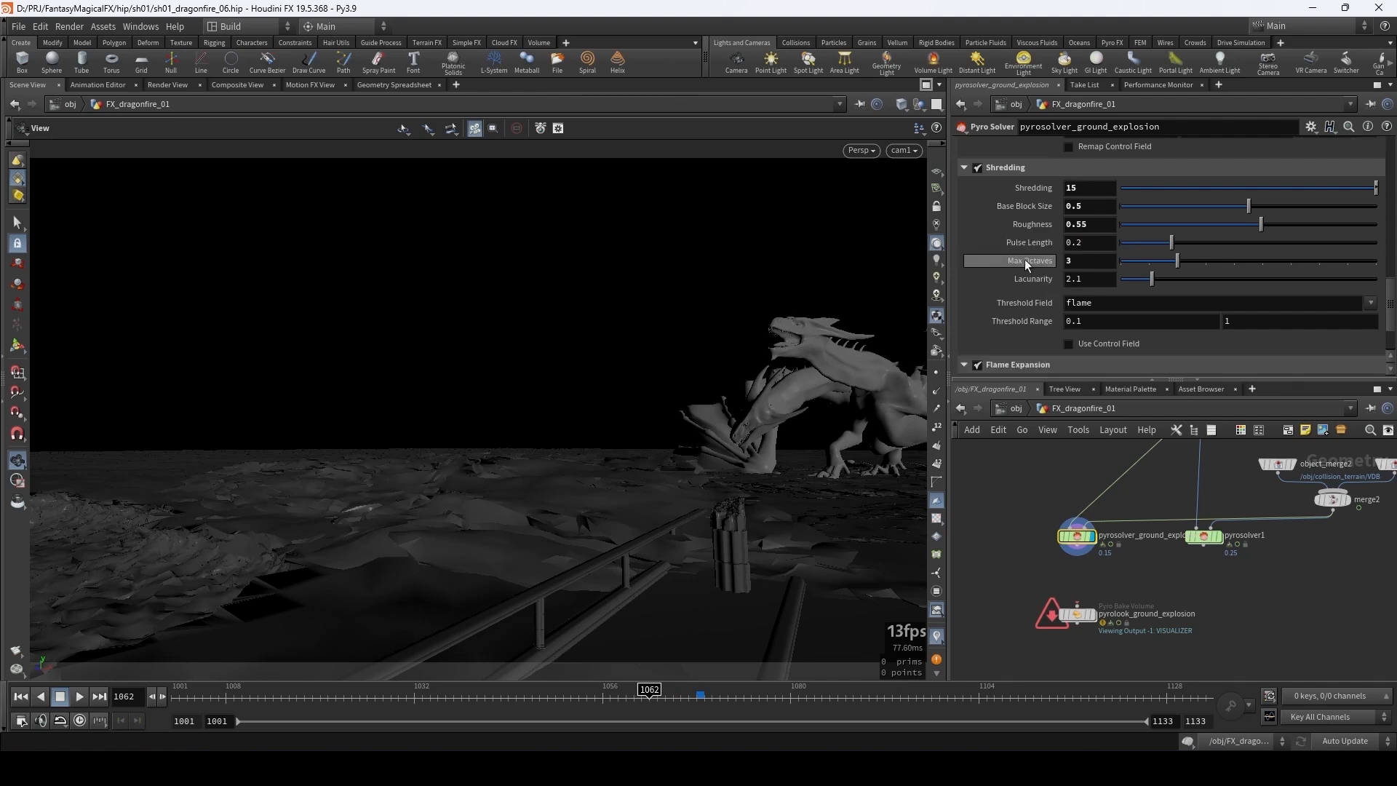
scroll(985, 269, down, 1)
scroll(985, 268, down, 2)
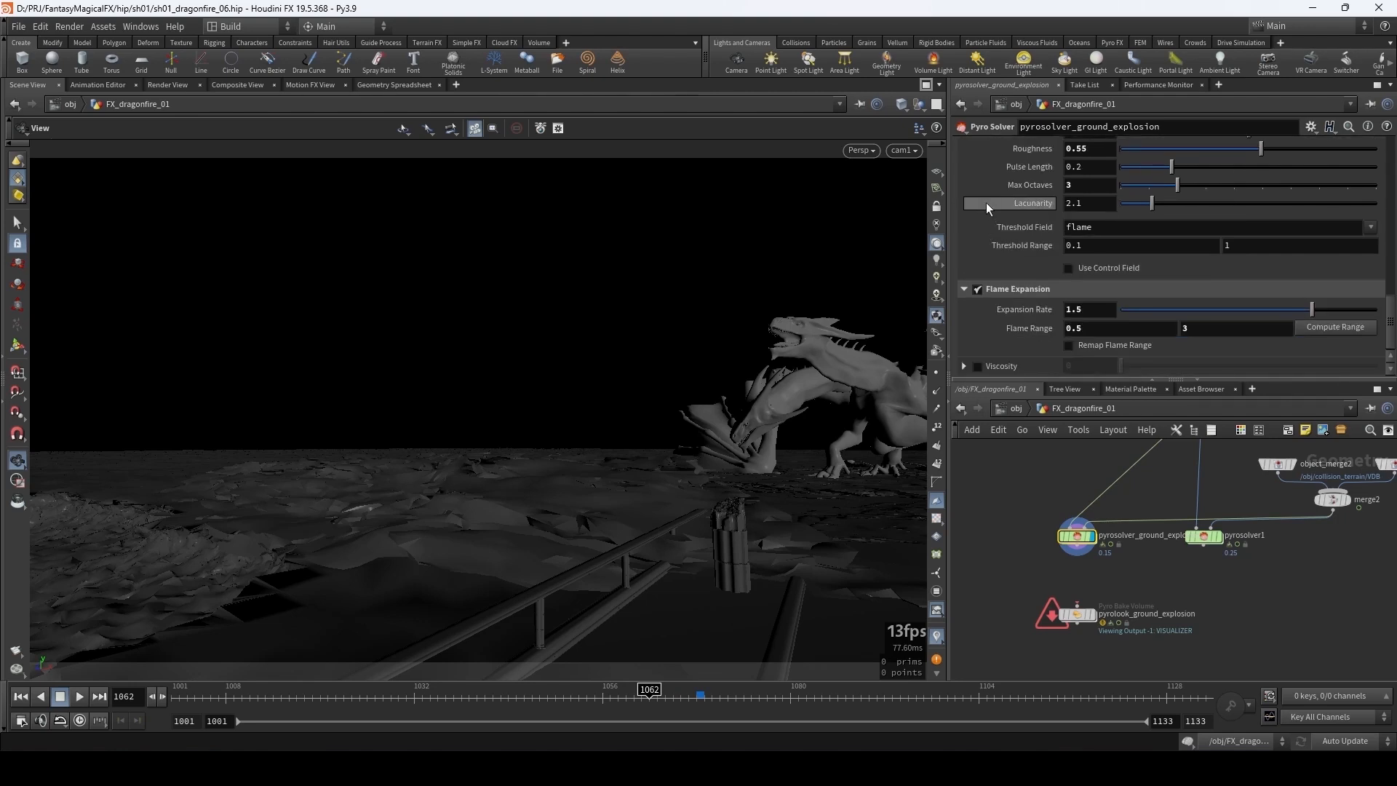
scroll(982, 265, down, 1)
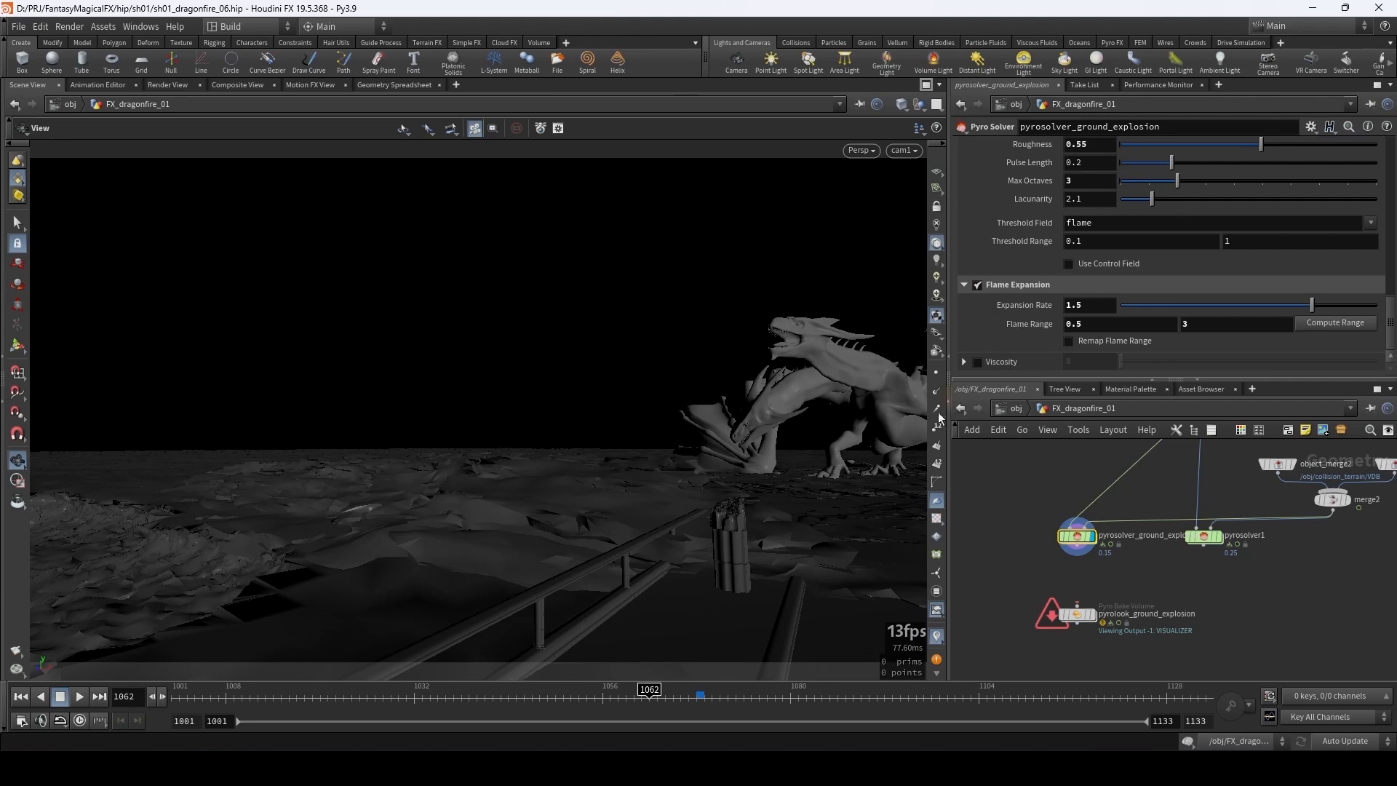
click(814, 769)
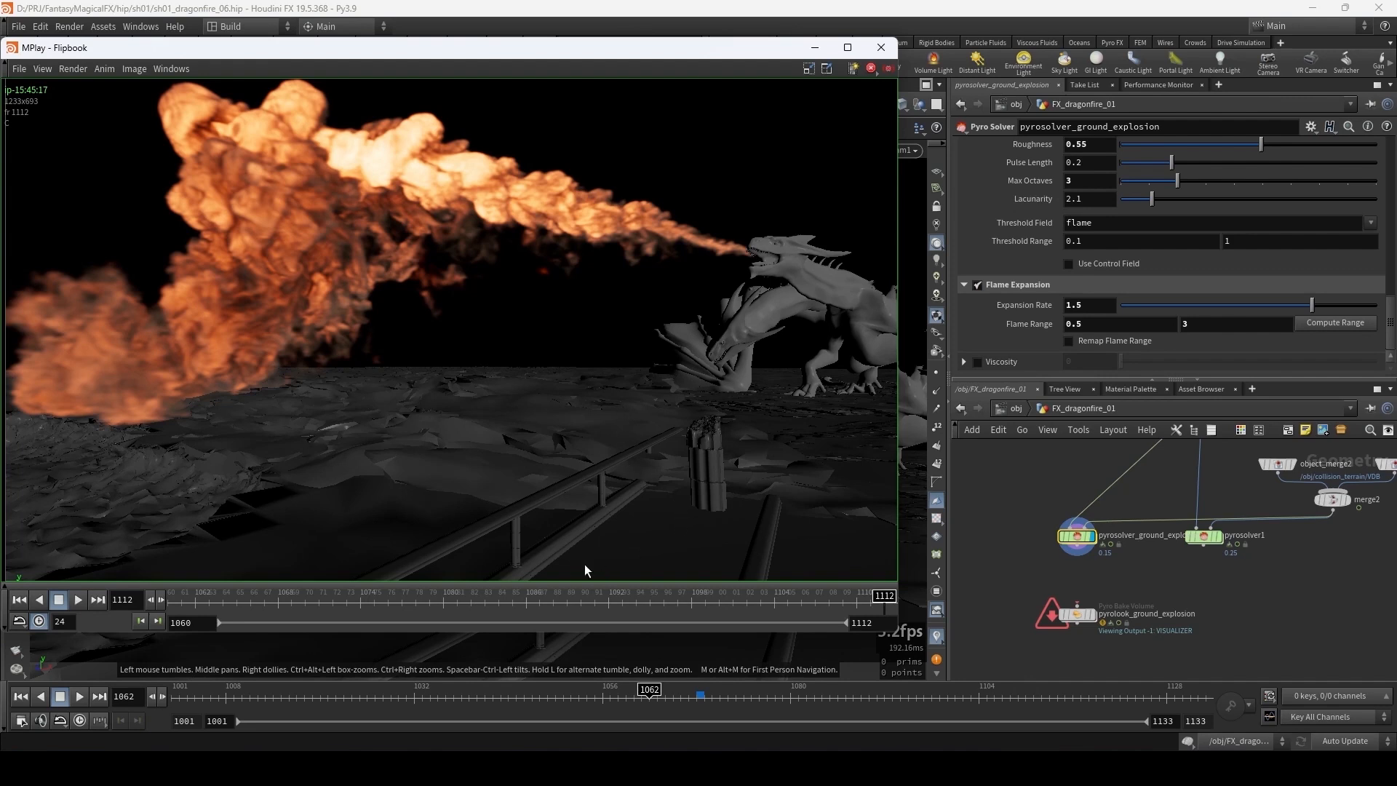
- Scrub the MPlay flipbook between frames 1099 and 1109 to examine the fire's expansion and breakup
drag(539, 609, 702, 607)
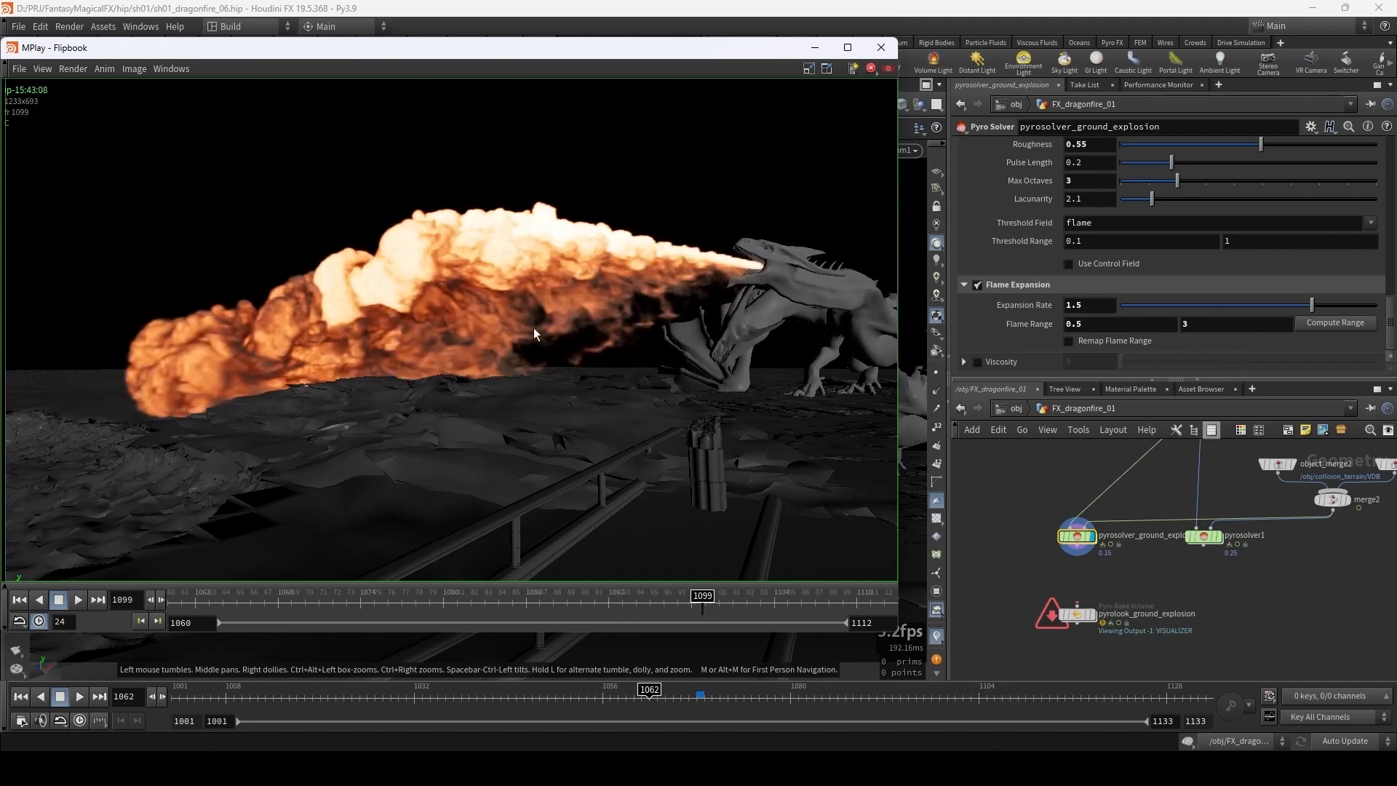
mouse_move(699, 607)
mouse_down()
mouse_move(483, 604)
mouse_move(713, 604)
mouse_up()
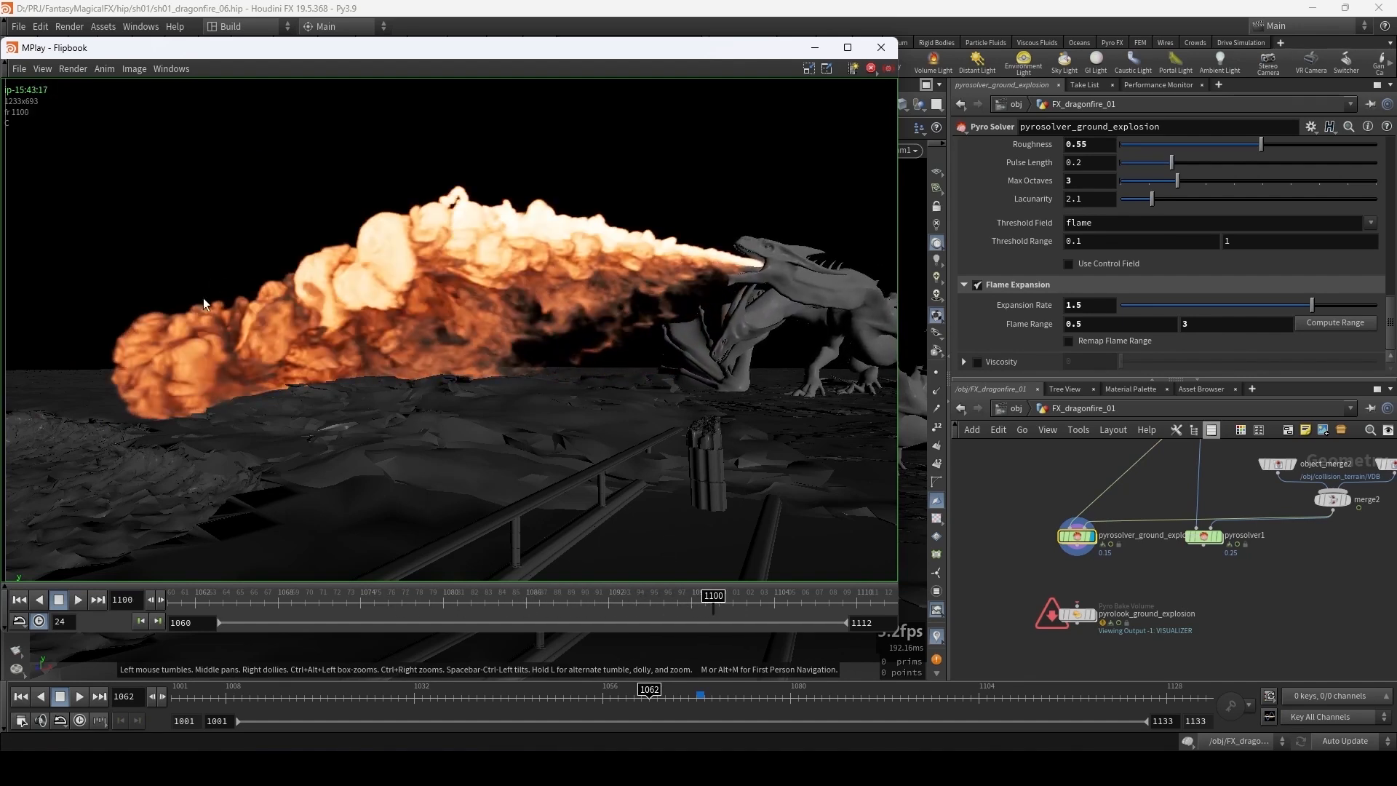
drag(713, 604, 837, 600)
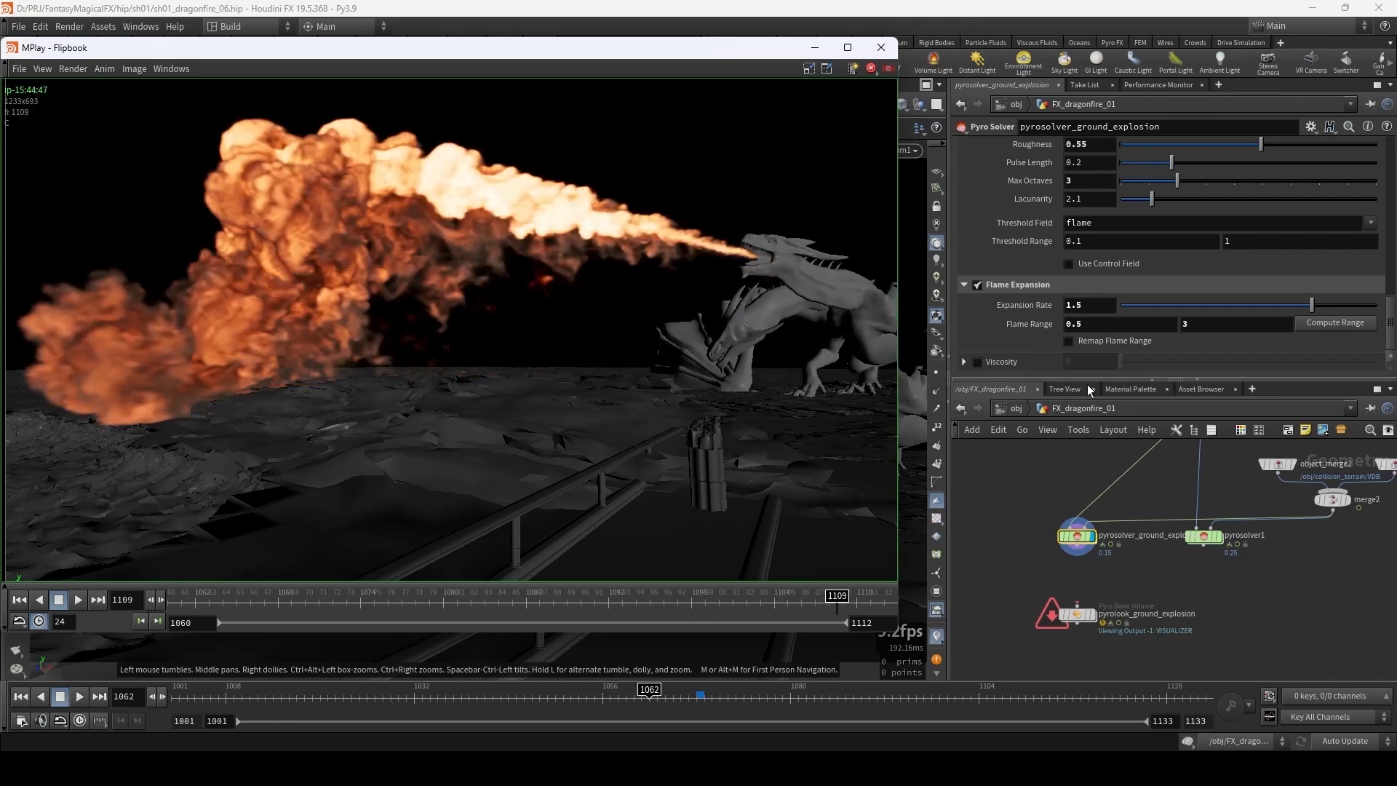
- Set the ground explosion solver's Flame Expansion Flame Range to 0.35 minimum and 1 maximum
click(1219, 321)
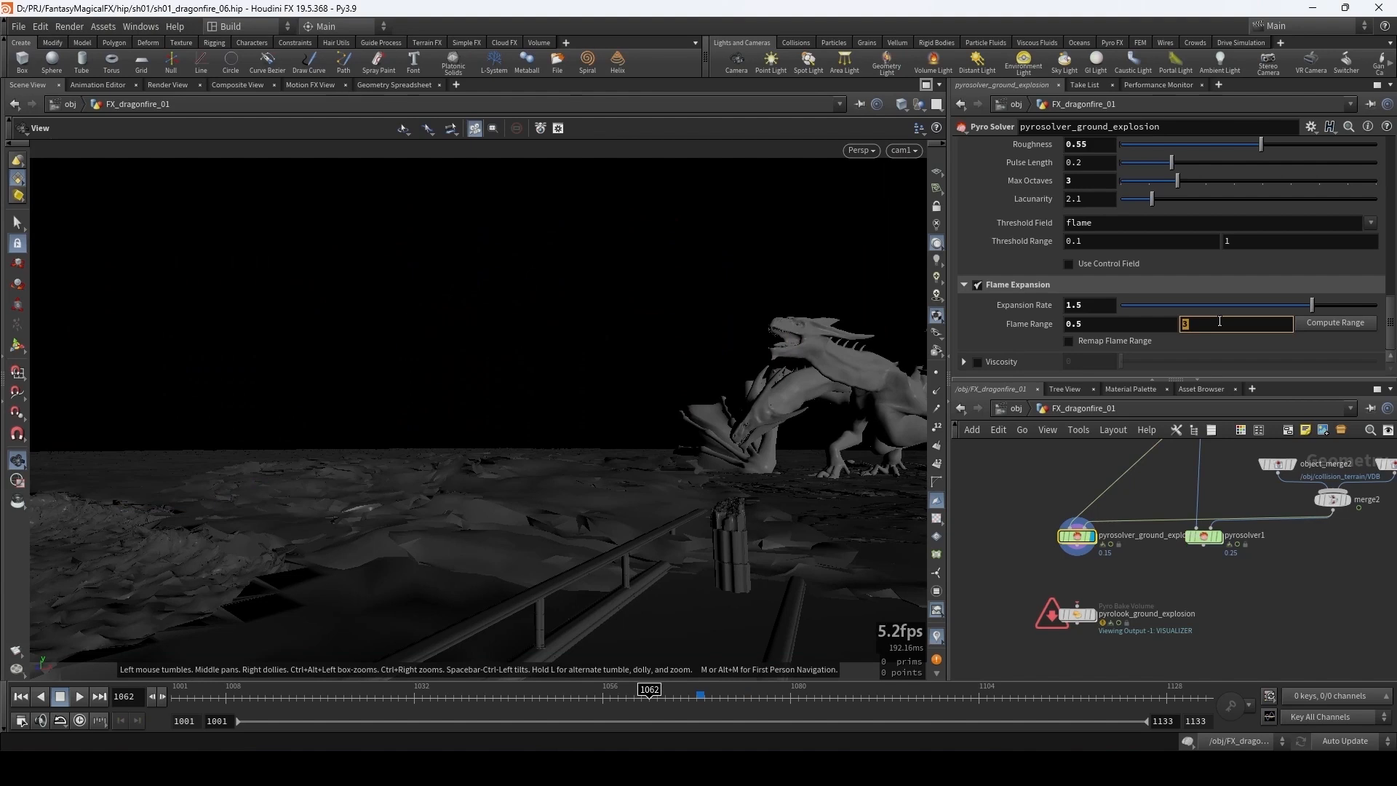
text(1)
key(Return)
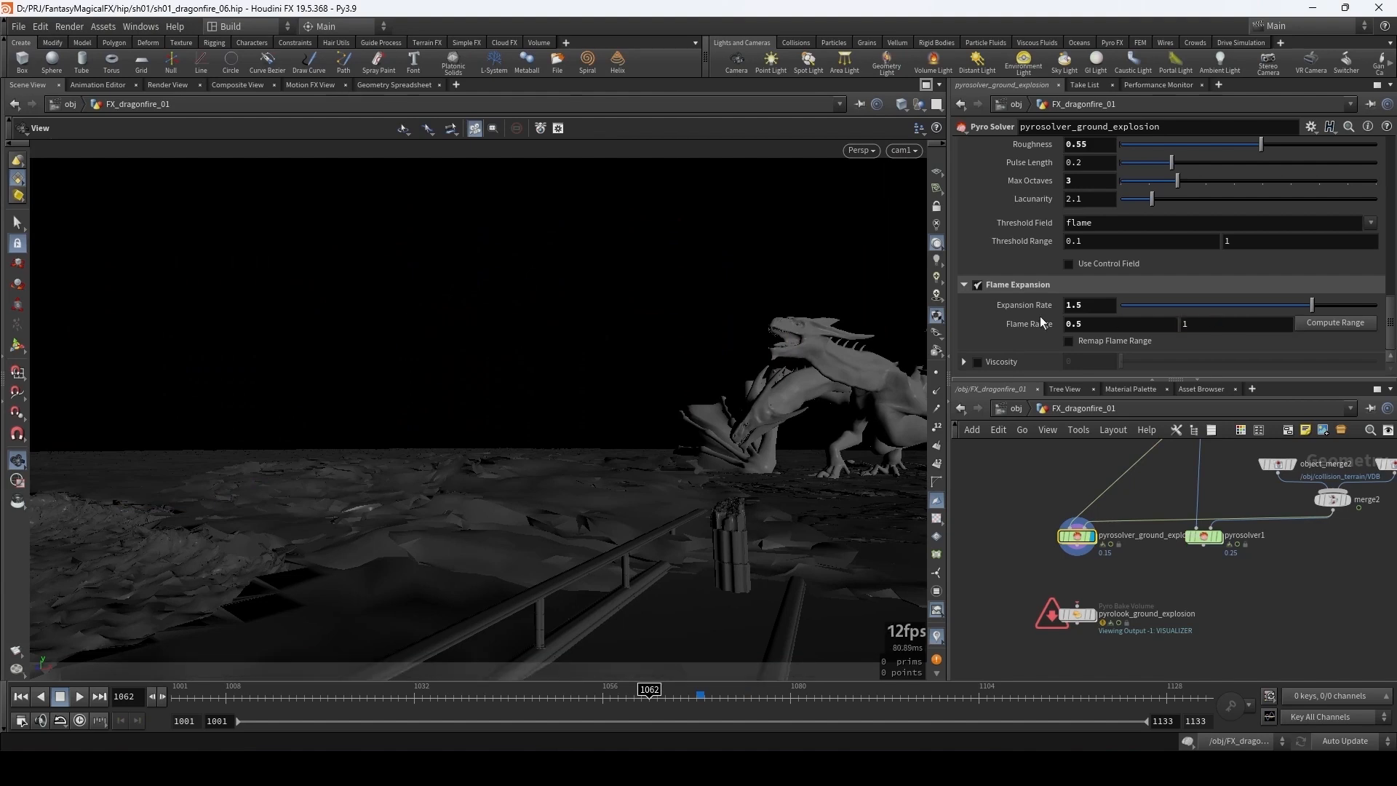
click(1076, 324)
text(0.35)
key(Return)
- Change the Field Advection method in the solver's advanced advection settings to BFECC
scroll(1052, 291, up, 5)
scroll(1032, 299, up, 5)
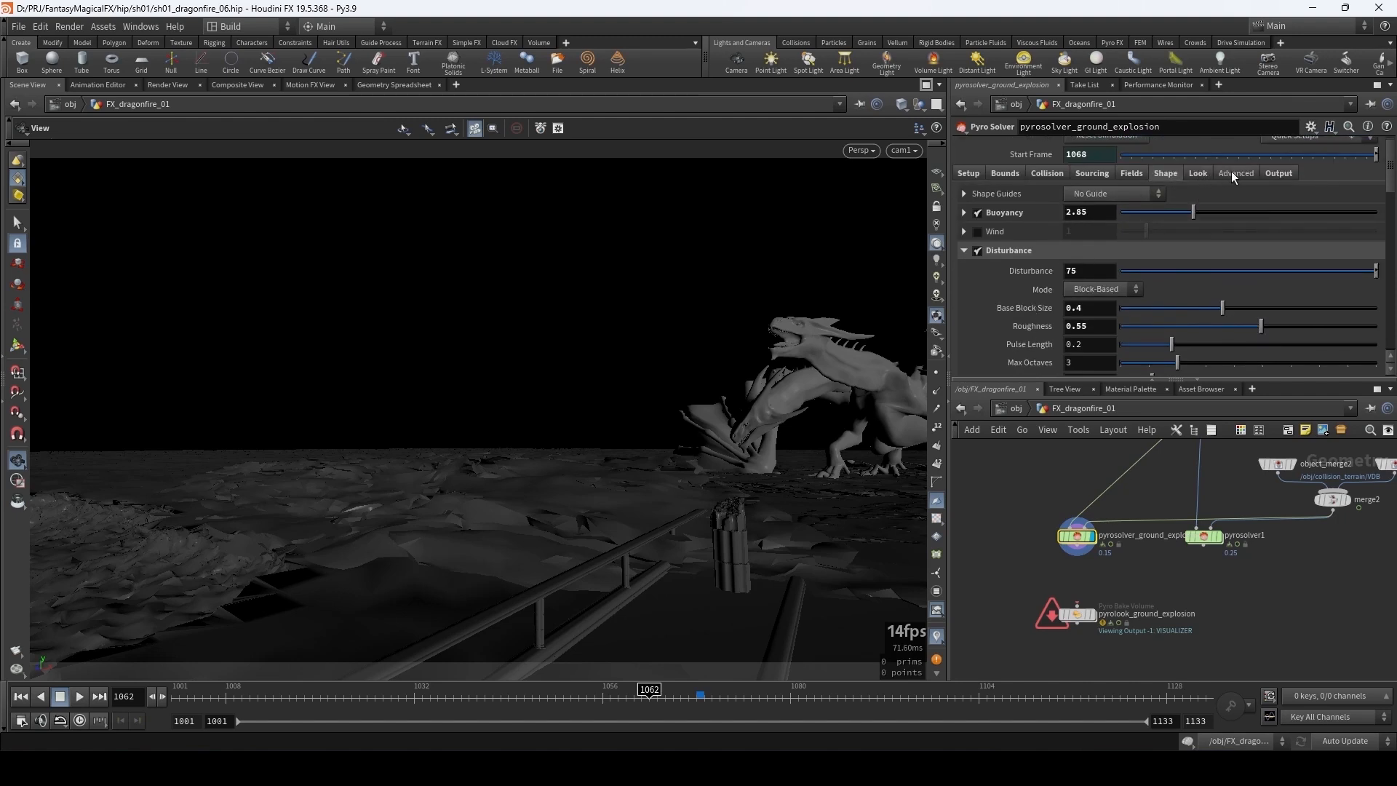
click(1232, 173)
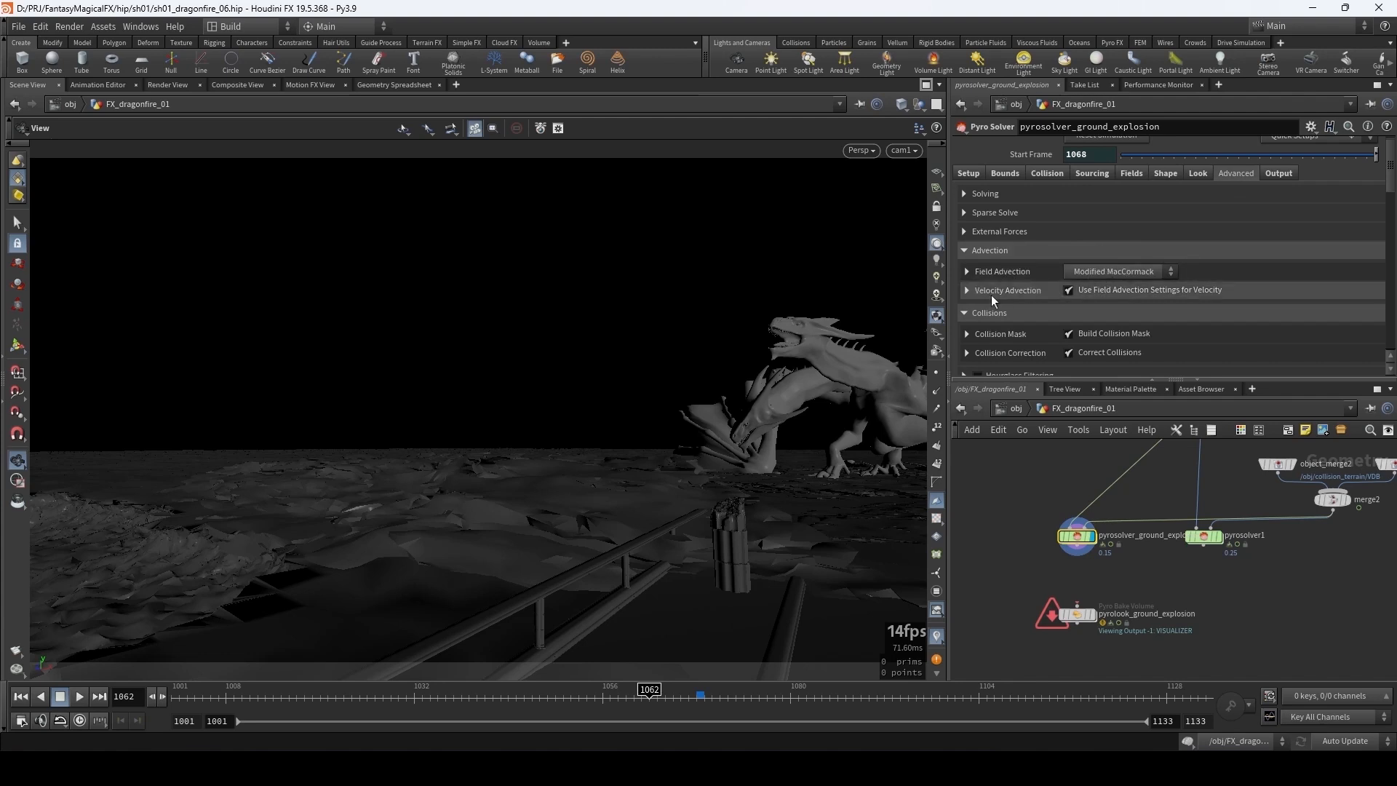
click(1157, 273)
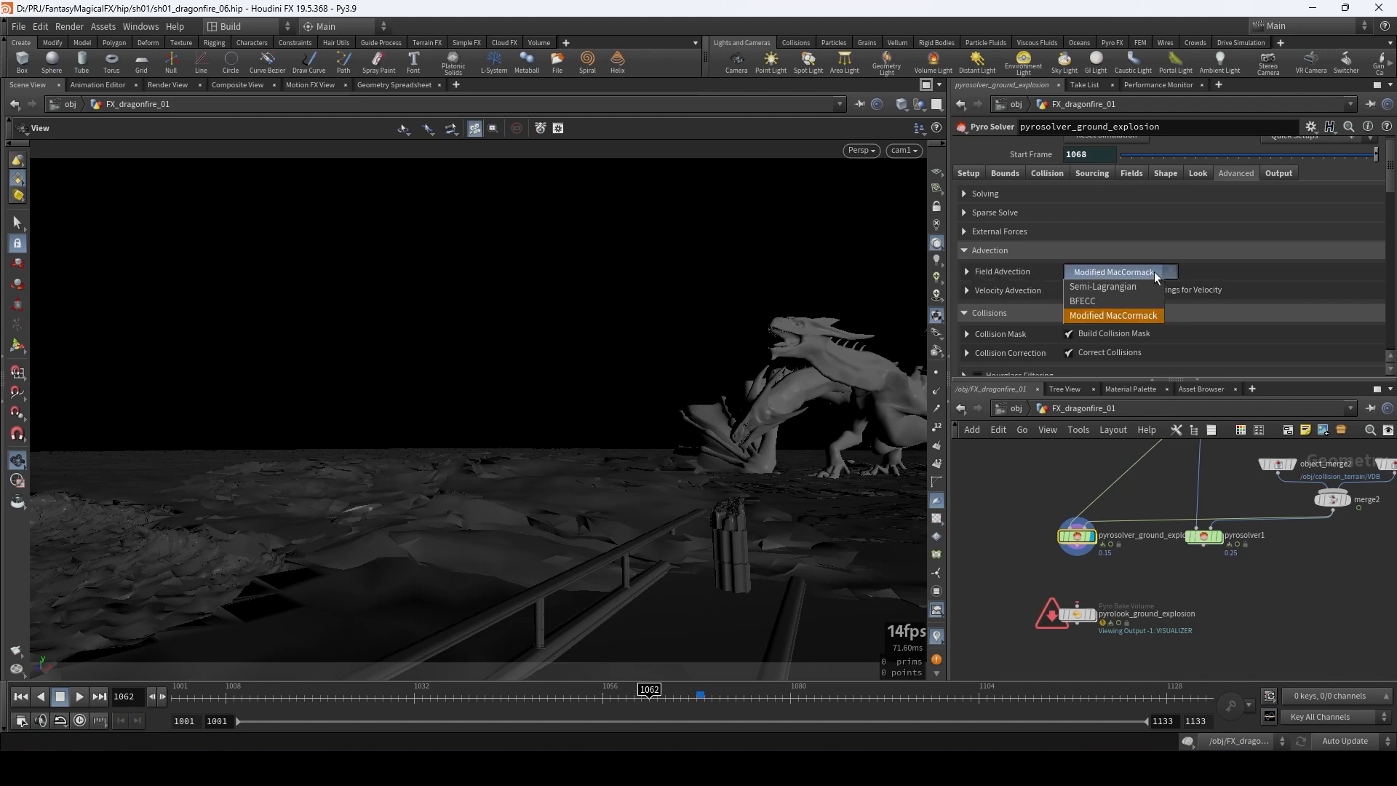
click(1104, 302)
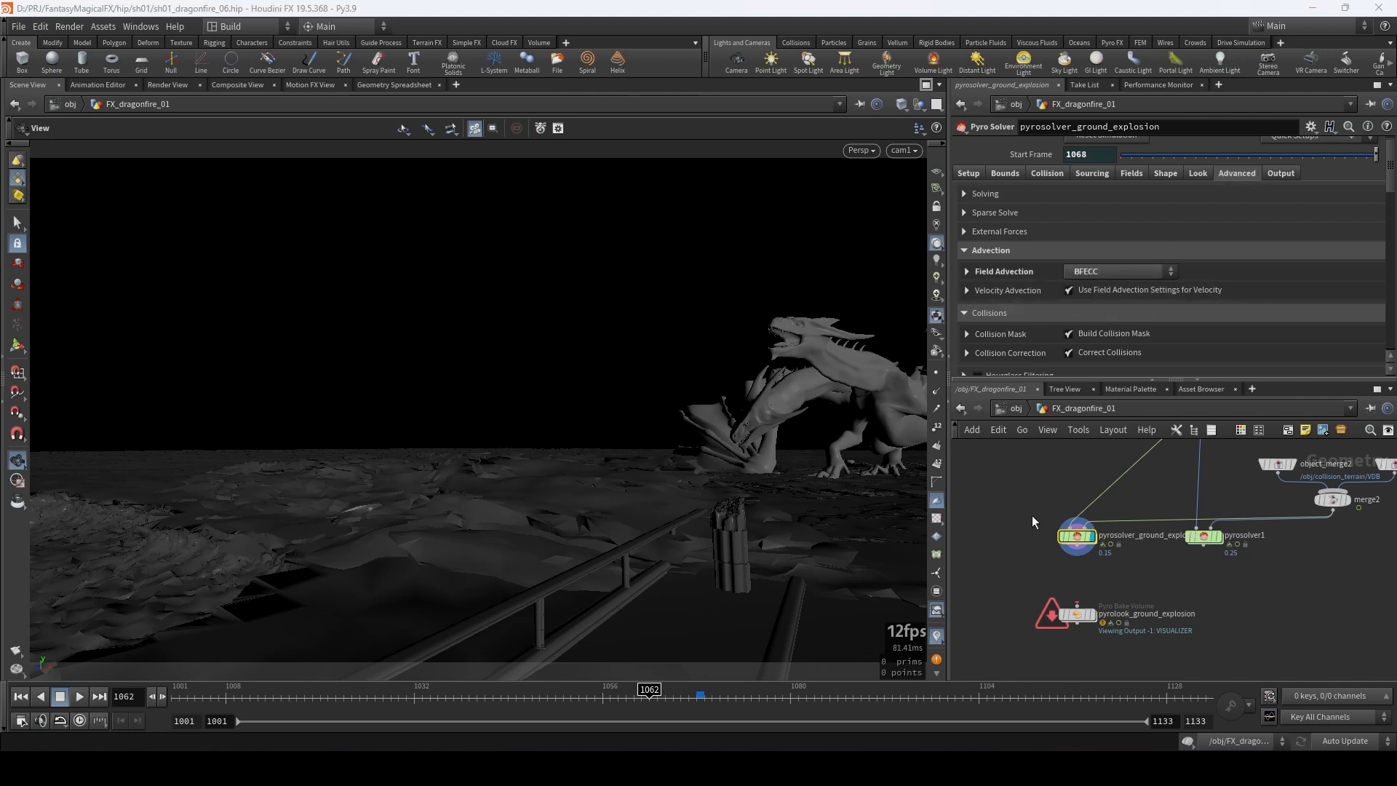
- Scrub the MPlay flipbook between frames 1094 and 1103 to examine the mushroom shapes and the fire's edge detail
click(520, 768)
mouse_move(723, 597)
mouse_down()
mouse_move(545, 607)
mouse_move(682, 624)
mouse_up()
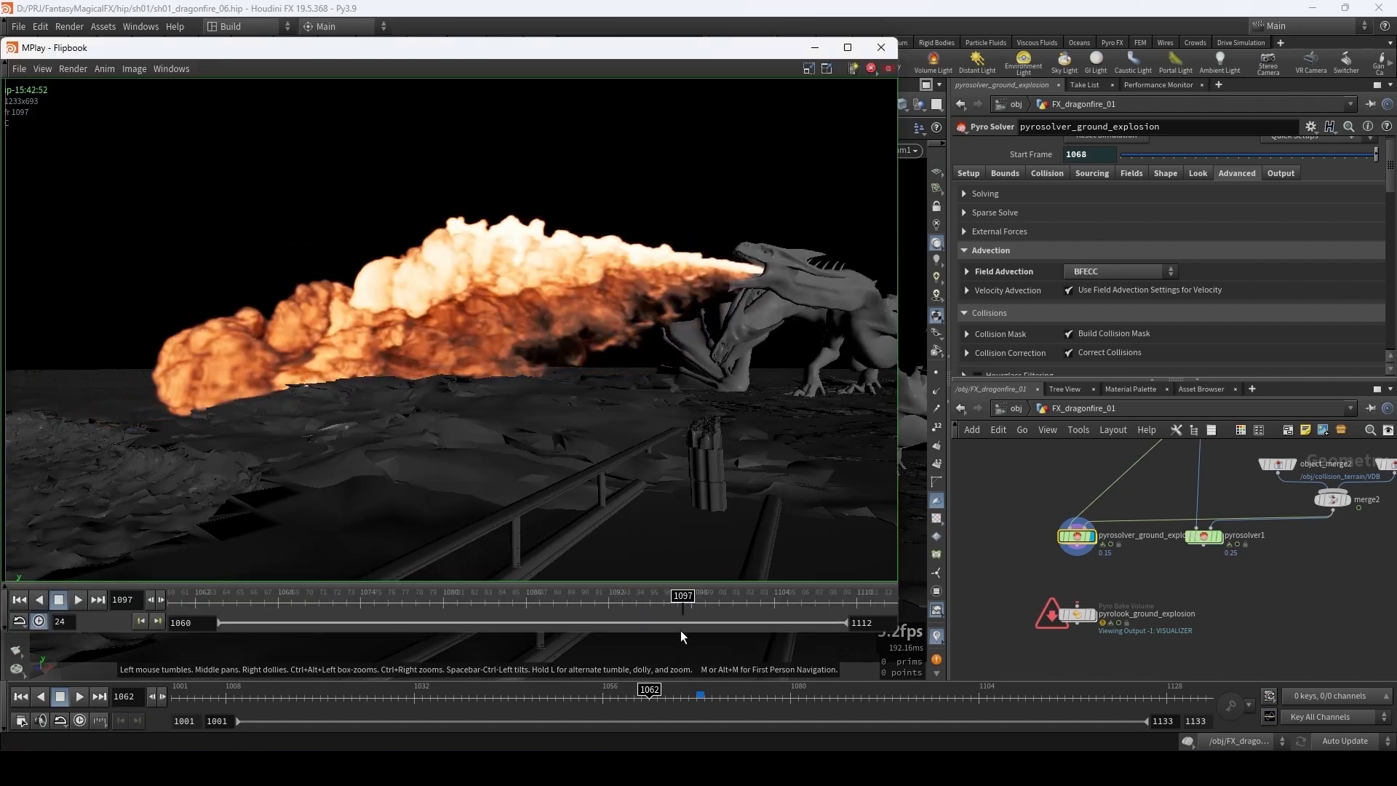
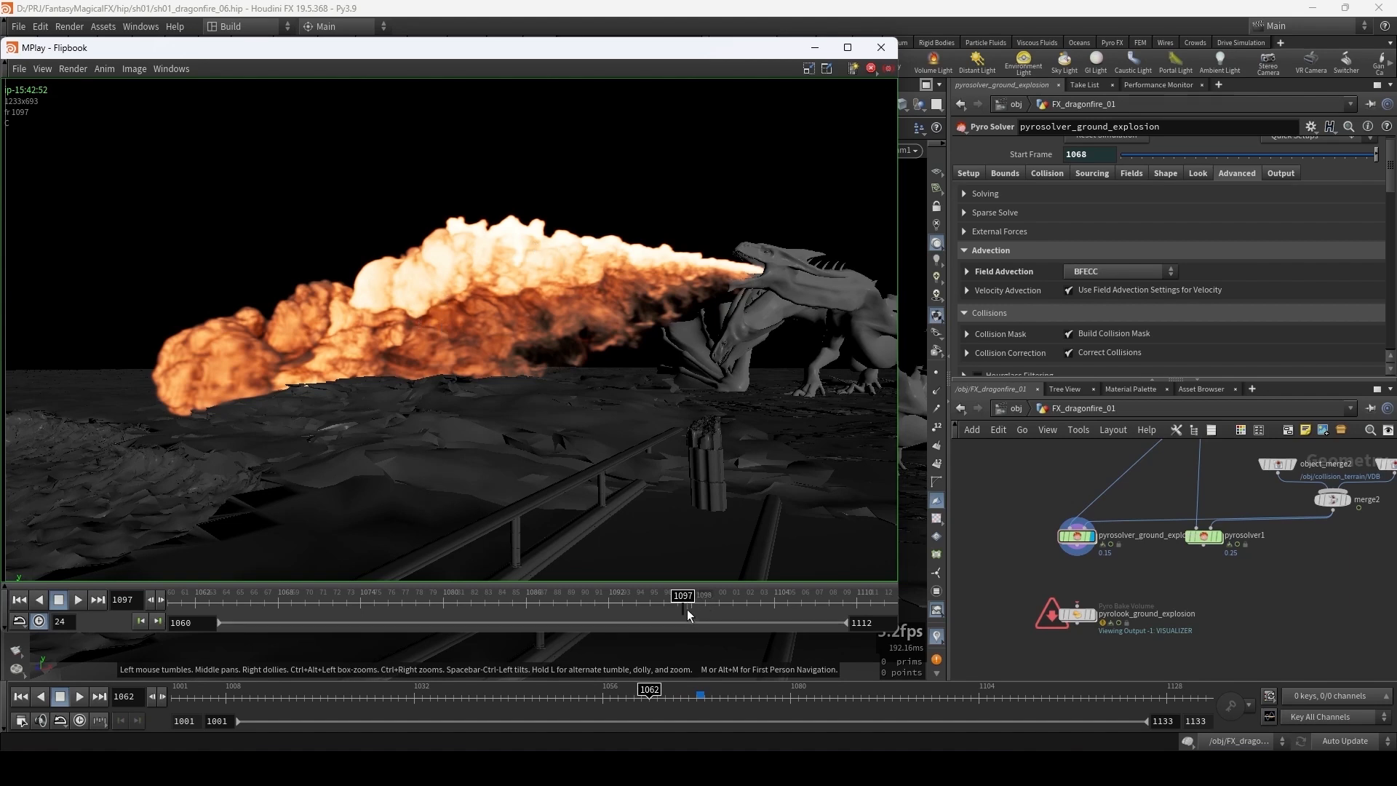
drag(687, 609, 755, 608)
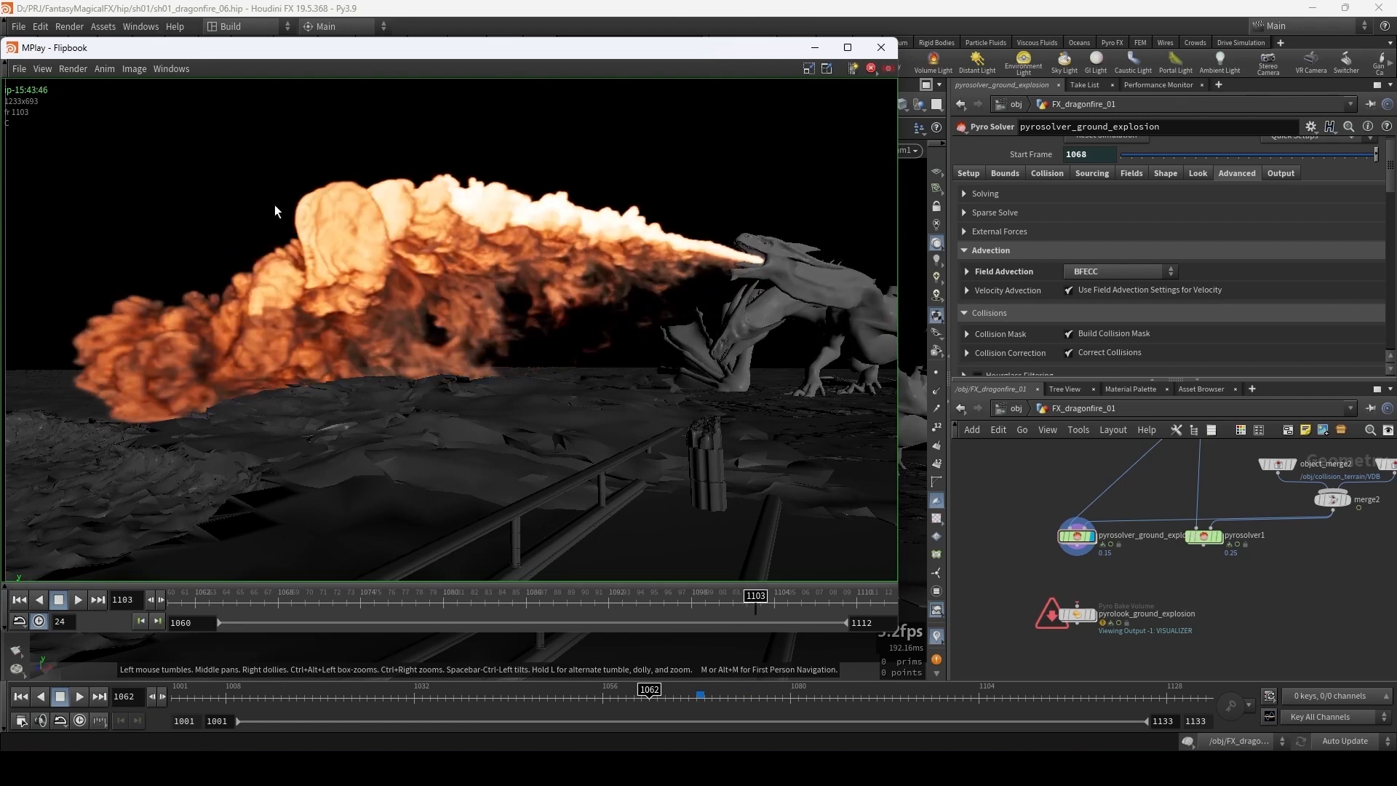
mouse_move(754, 608)
mouse_down()
mouse_move(598, 608)
mouse_move(636, 609)
mouse_up()
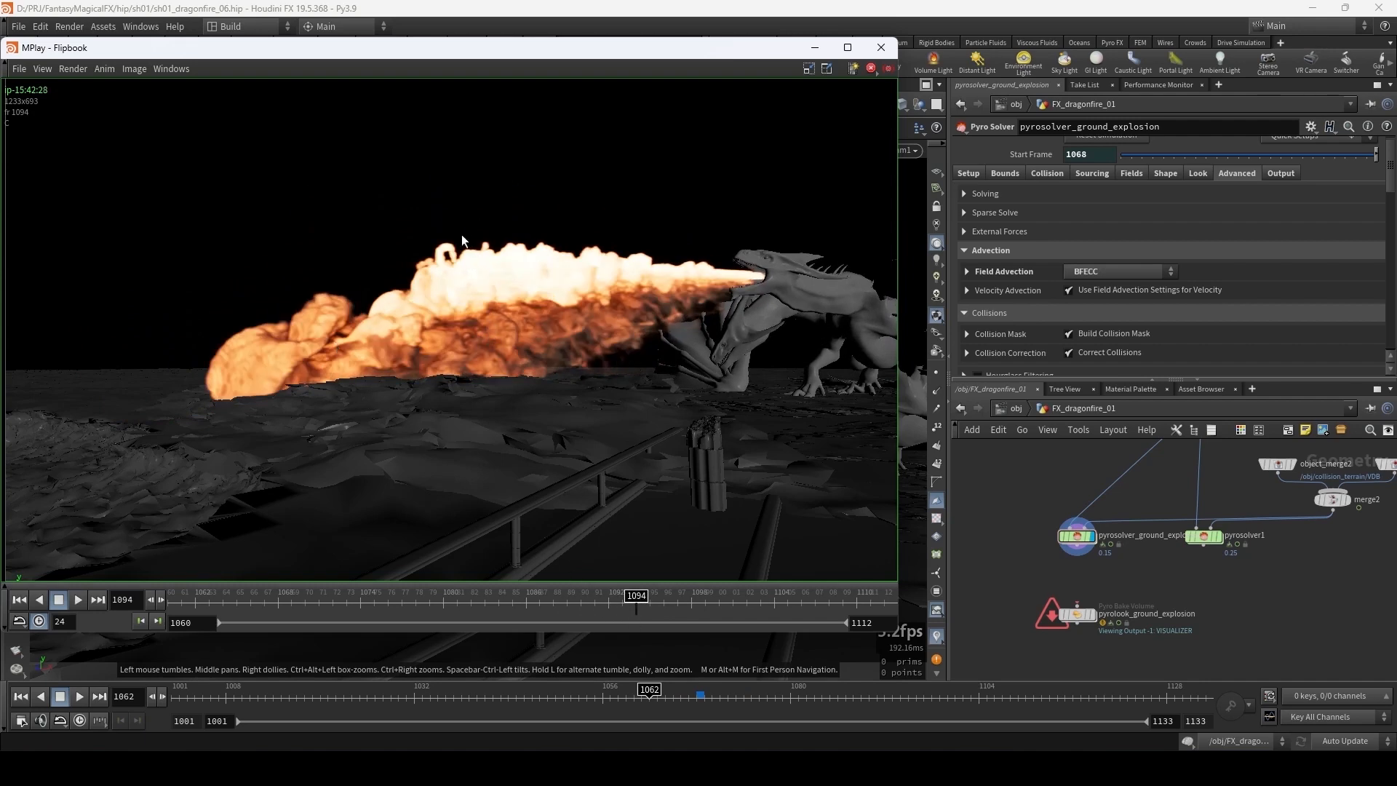
drag(639, 605, 658, 601)
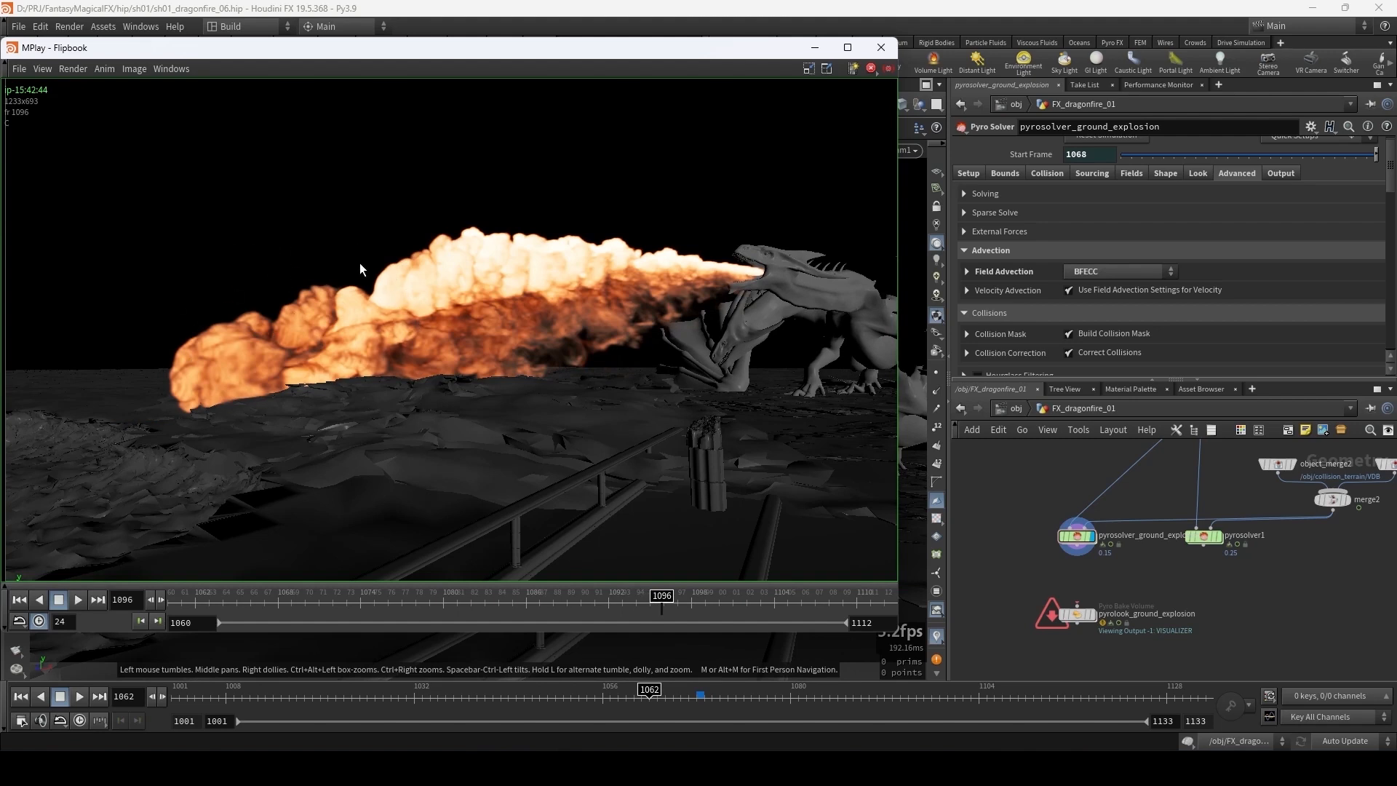
drag(660, 602, 760, 609)
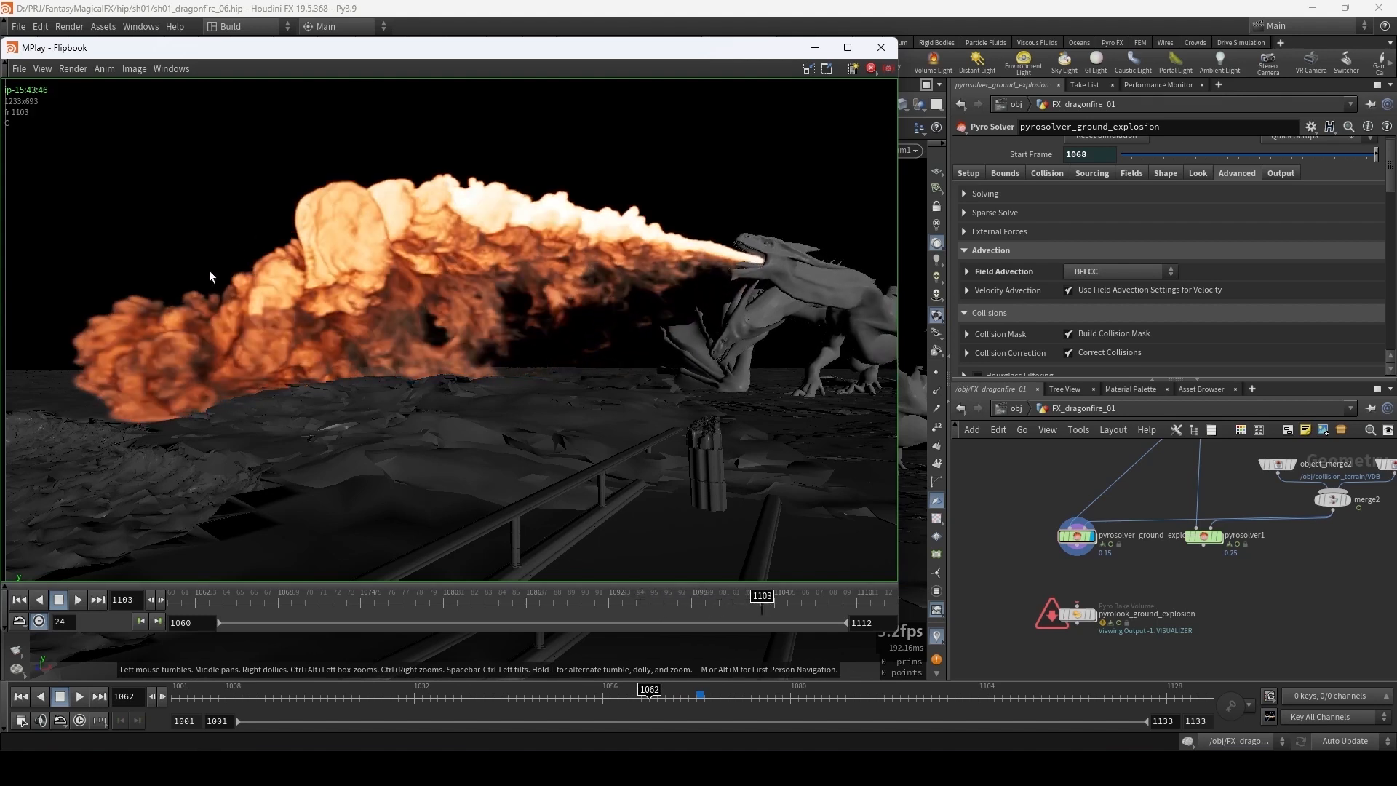
- Enter the FORCES network inside pyrosolver_ground_explosion and add a Gas Vortex Boost node above force_output
click(1077, 542)
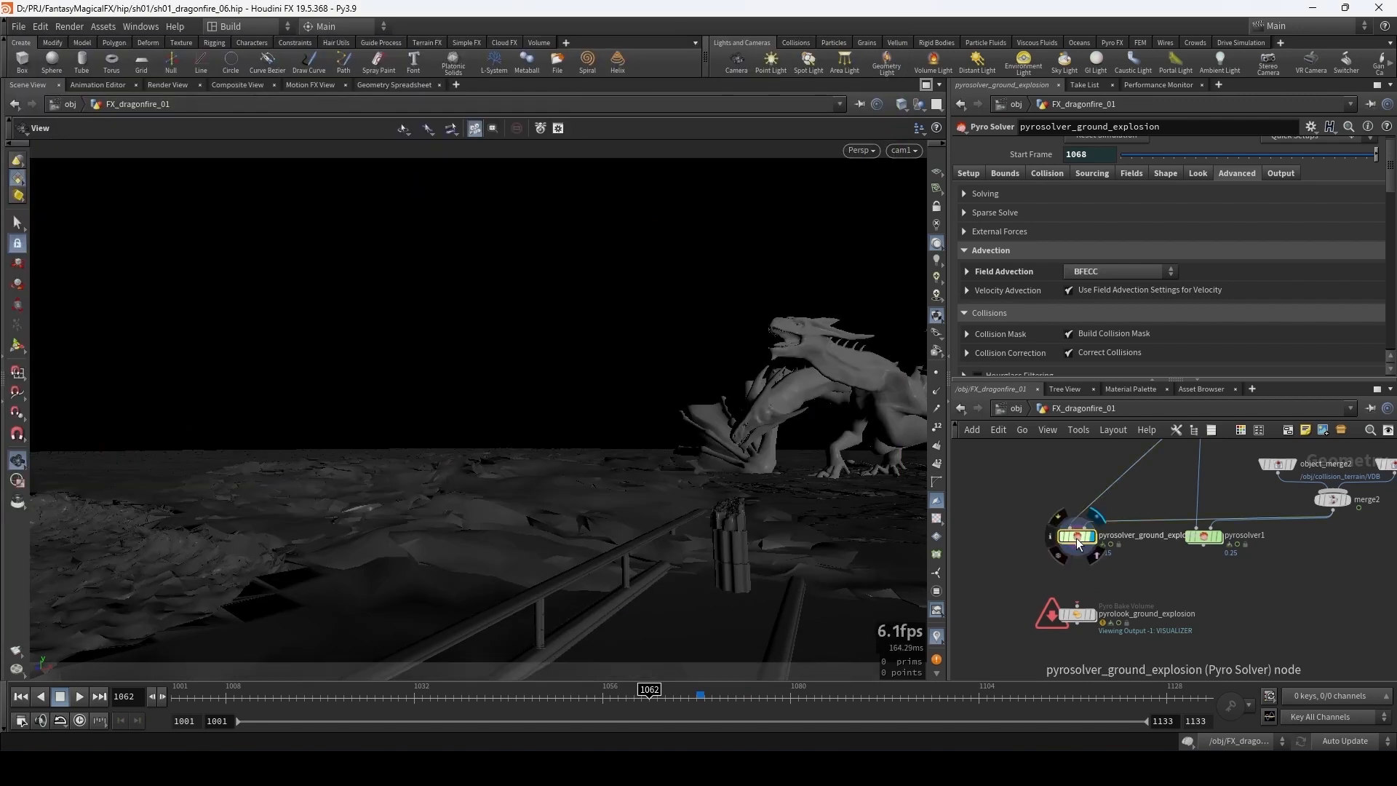
double_click(1077, 542)
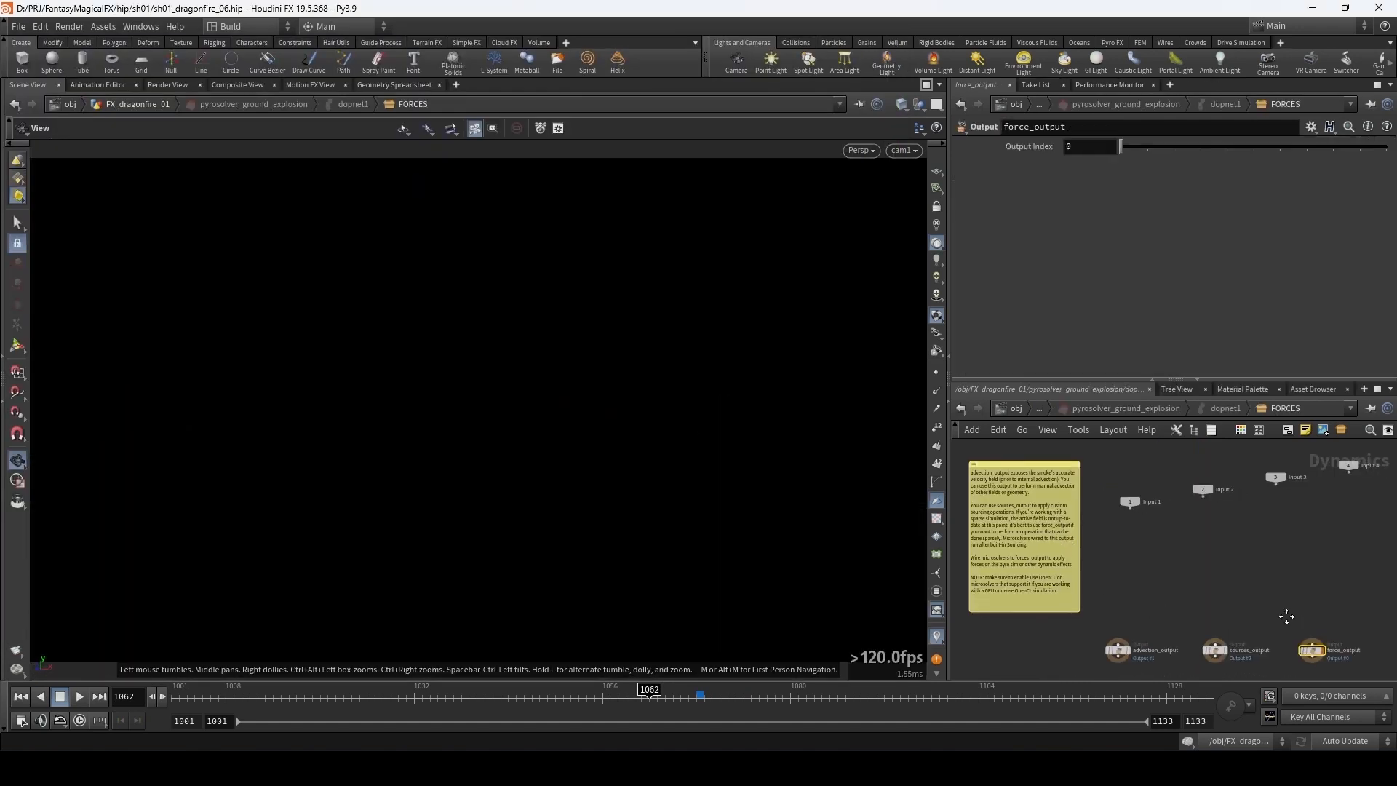
scroll(1234, 629, up, 5)
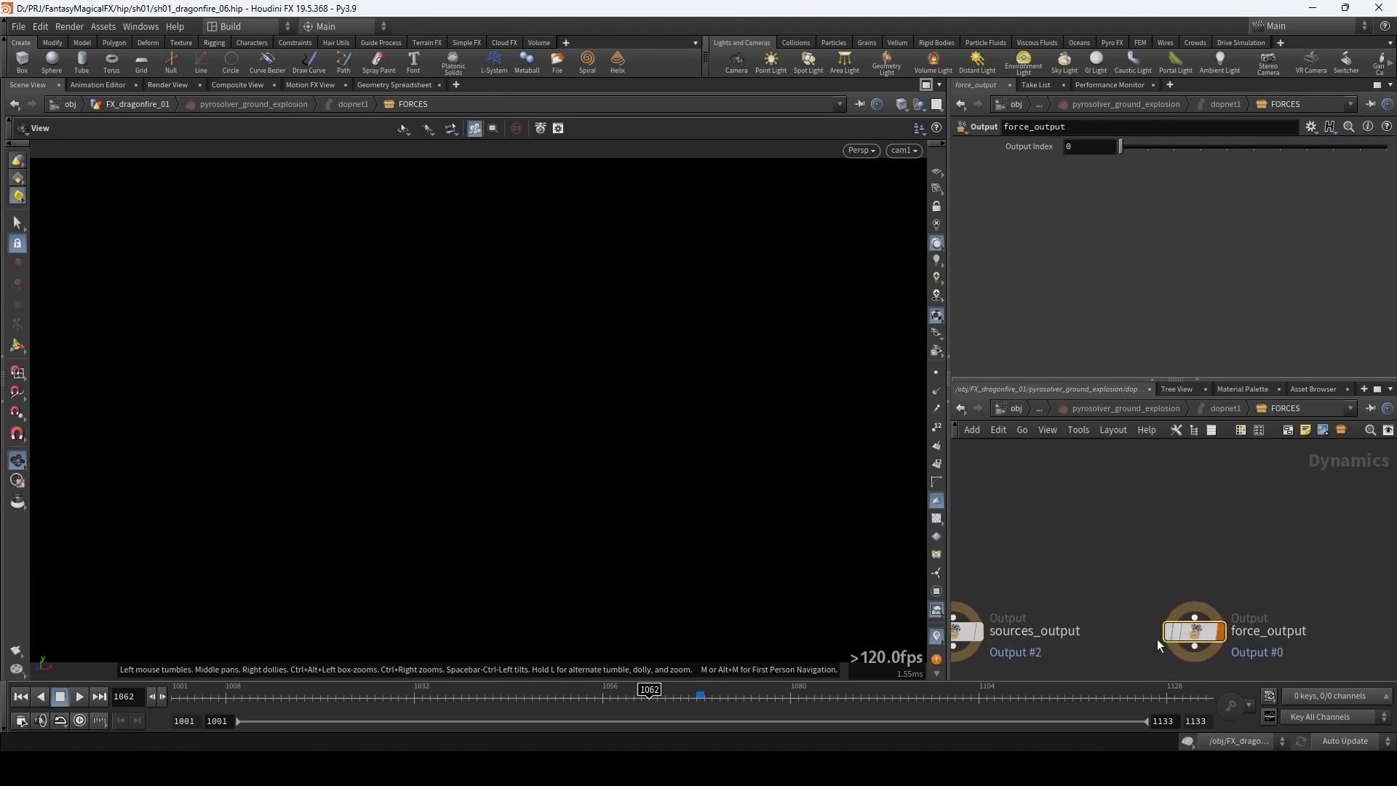
scroll(1176, 552, down, 3)
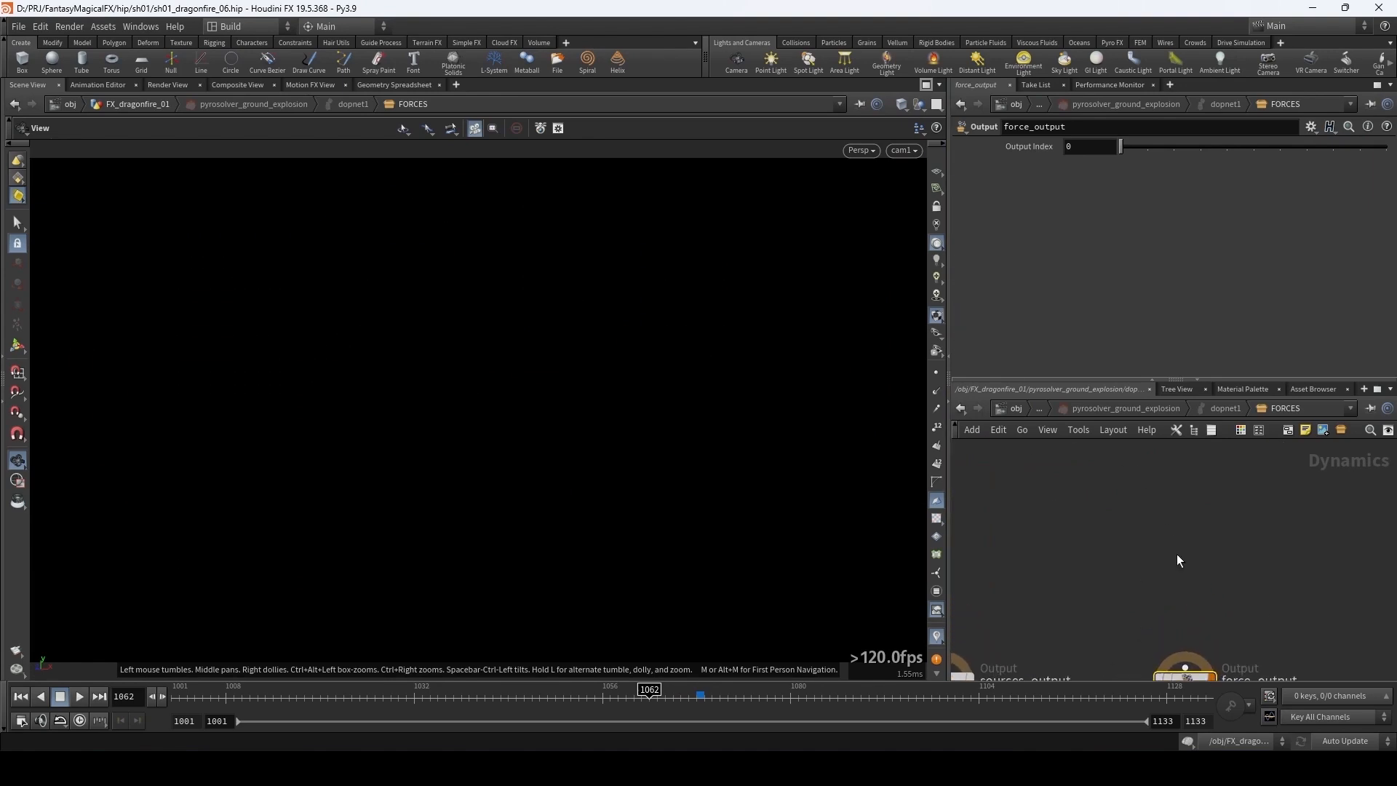
key(Tab)
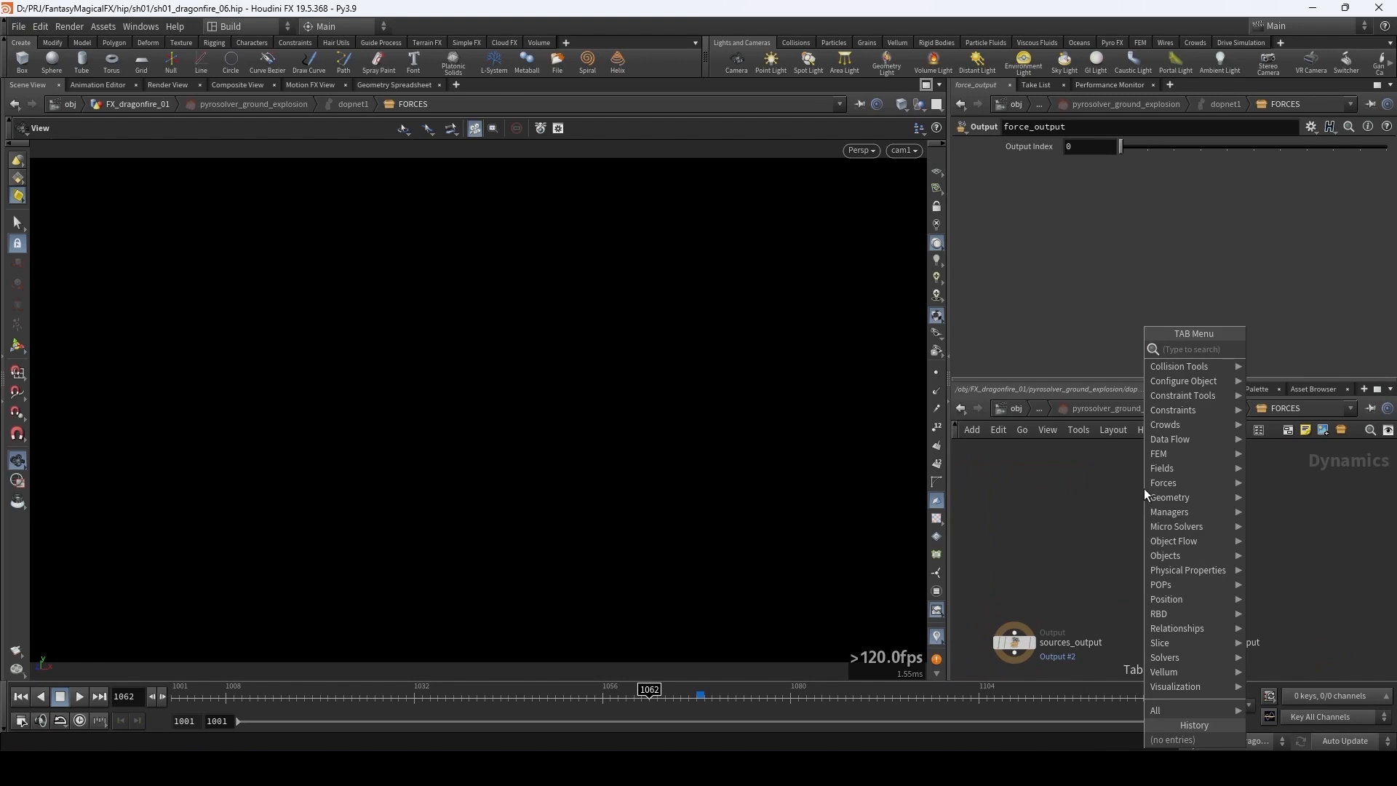
text(gasvortex)
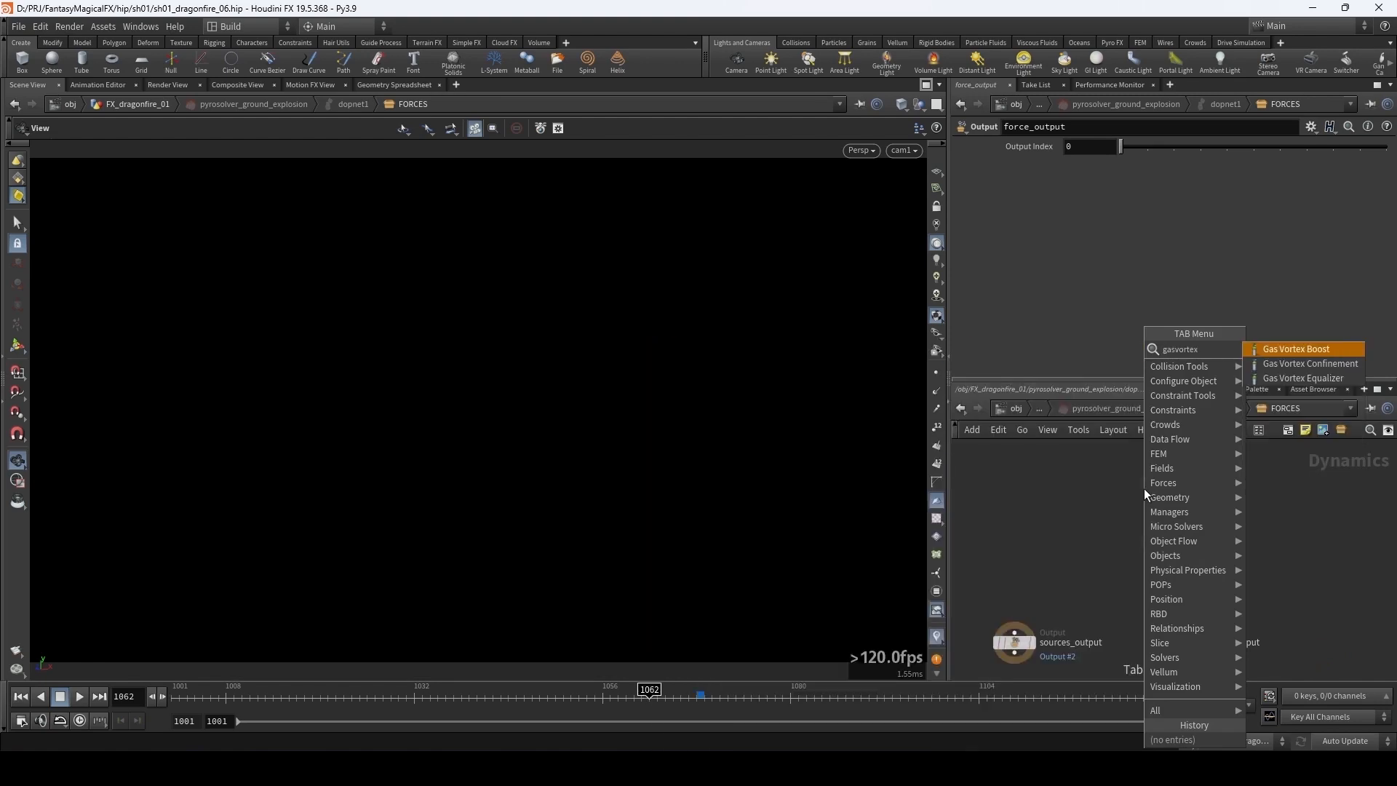
key(Return)
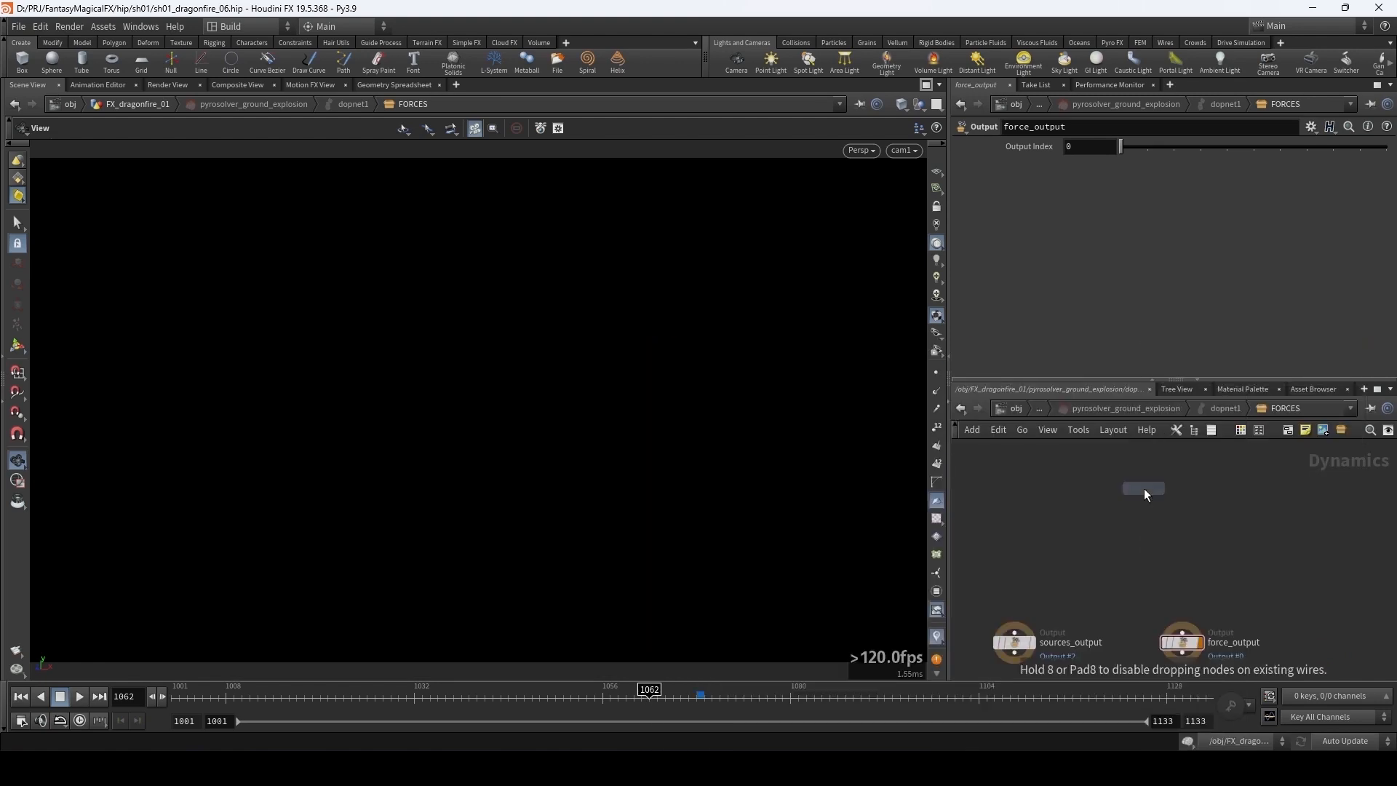
click(1143, 487)
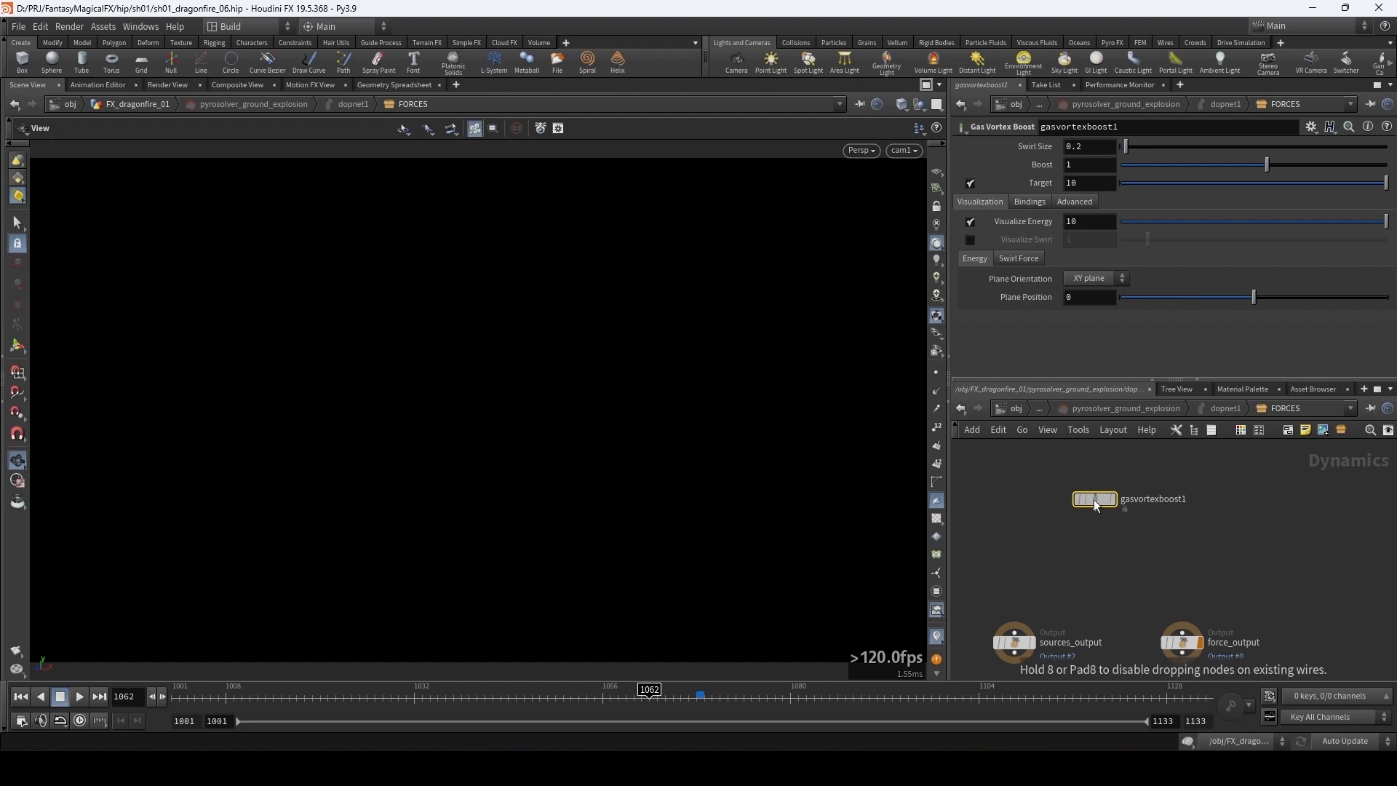
- Add a Gas Vortex Confinement node beside the Gas Vortex Boost node
click(1078, 502)
key(Tab)
text(ga)
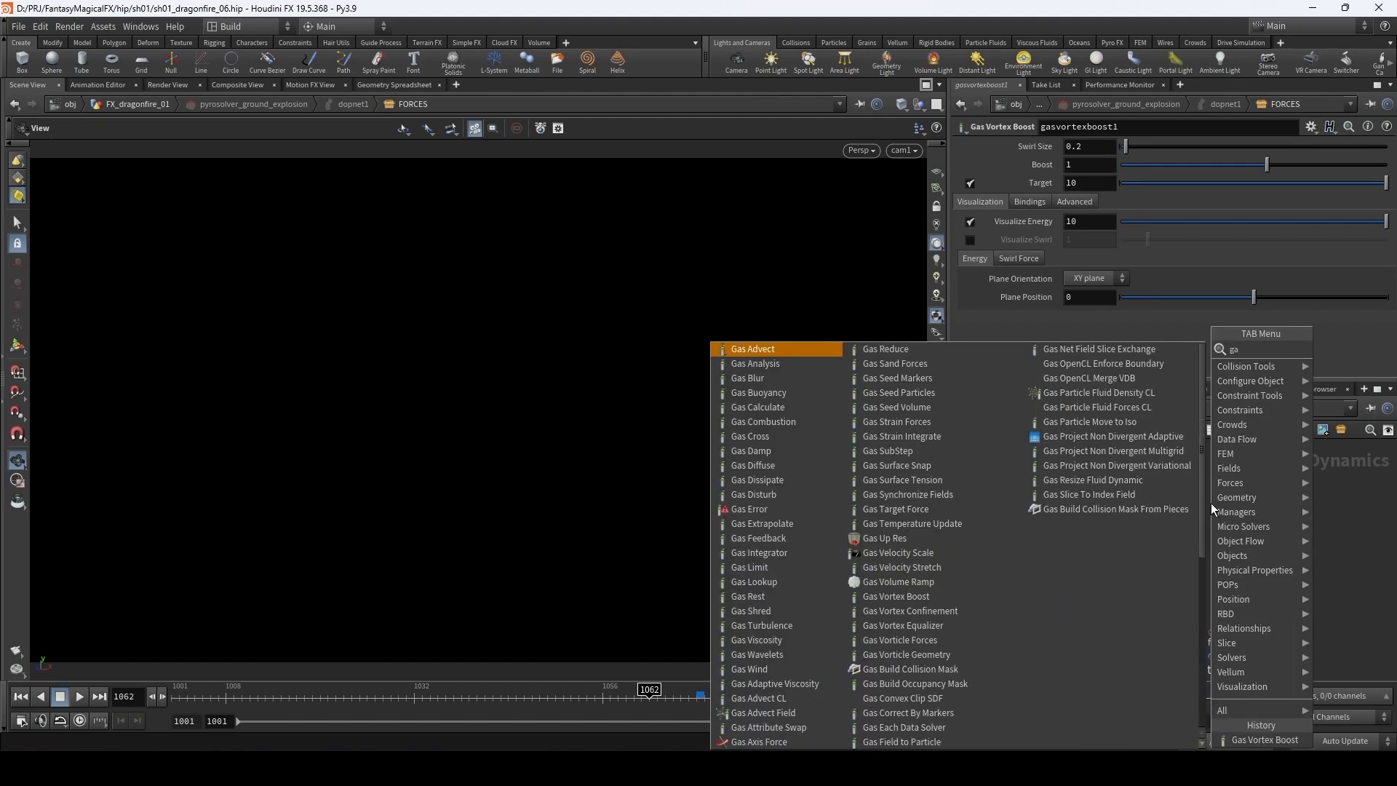
text(svorte)
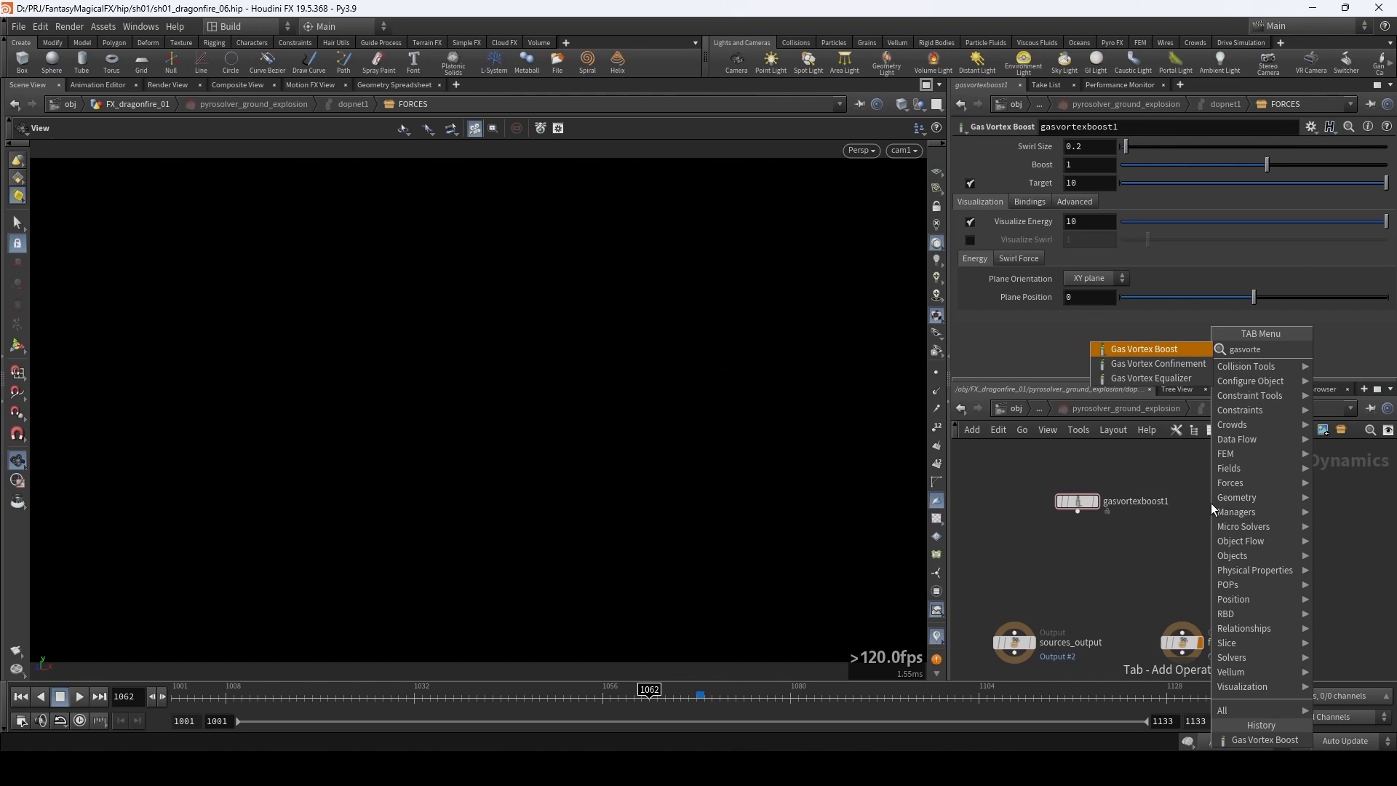
key(Down)
key(Return)
click(1213, 507)
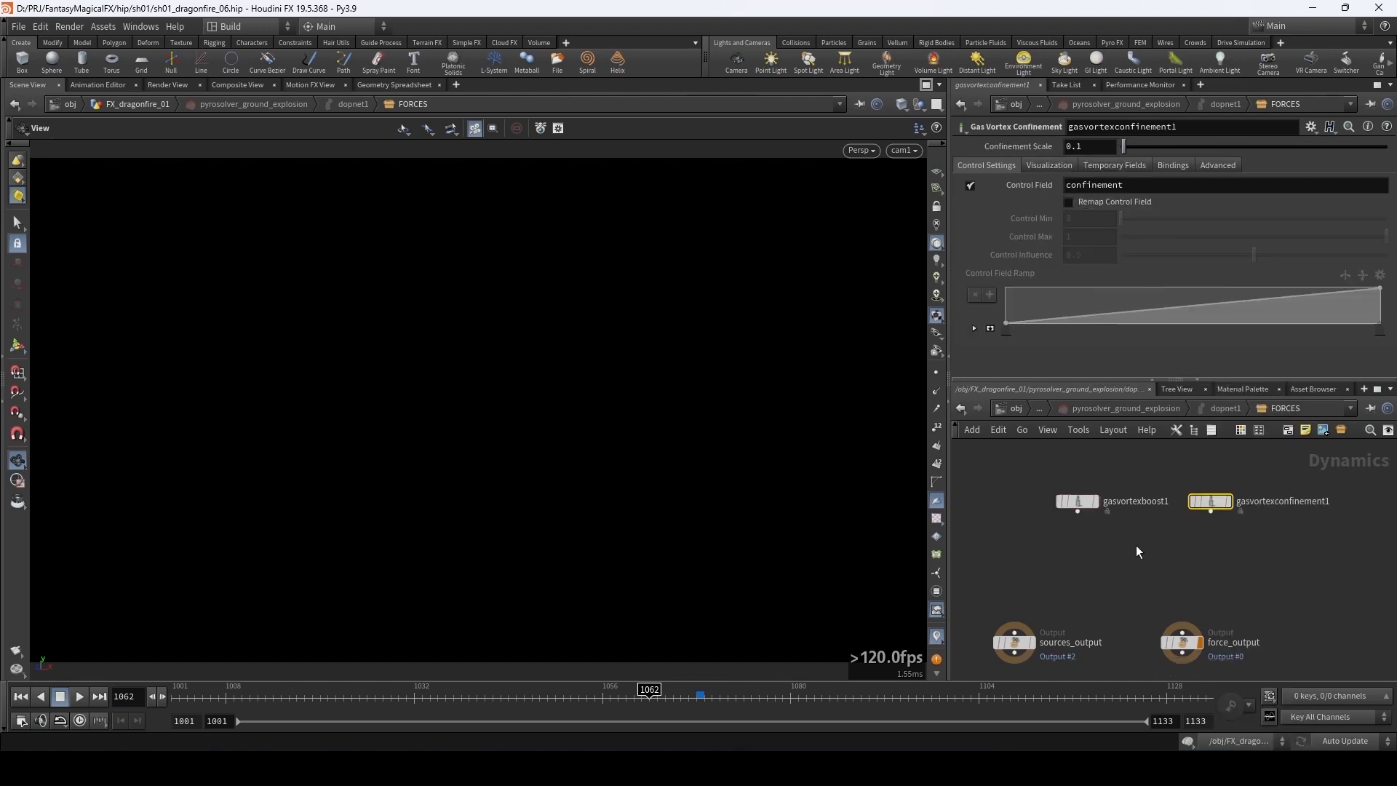
- Add a Merge node combining the vortex boost and vortex confinement nodes, and connect it to force_output
key(Tab)
text(mer)
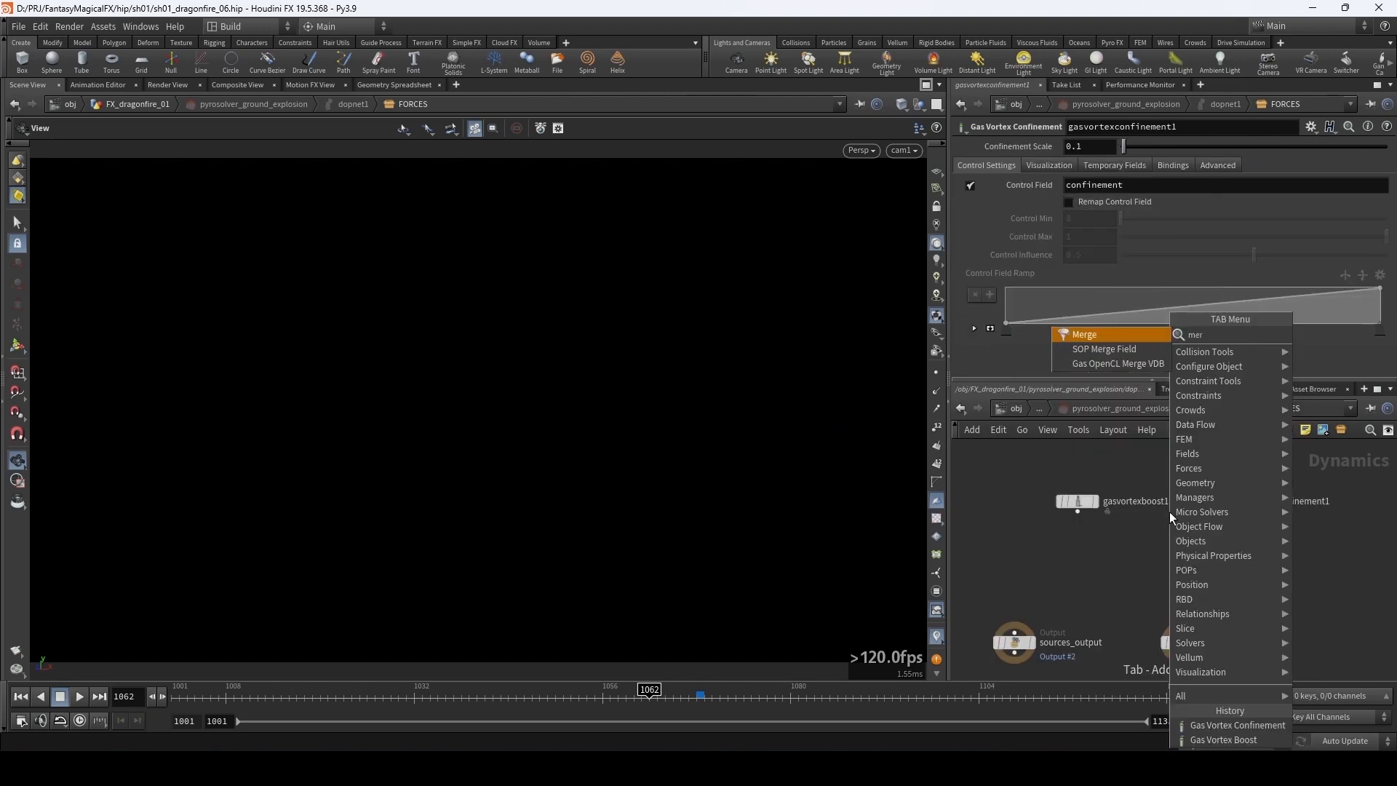
text(ge)
key(Return)
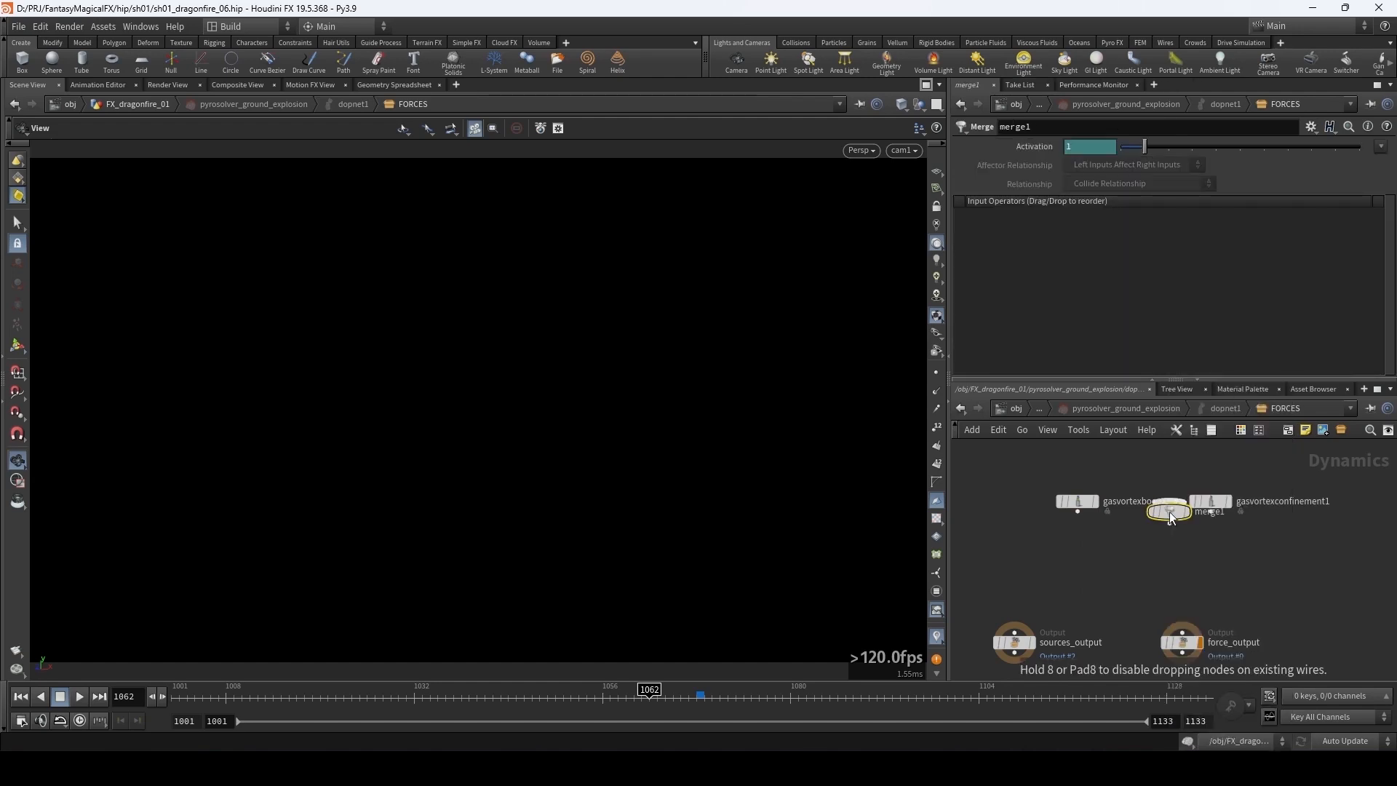
click(1180, 569)
drag(1077, 512, 1182, 631)
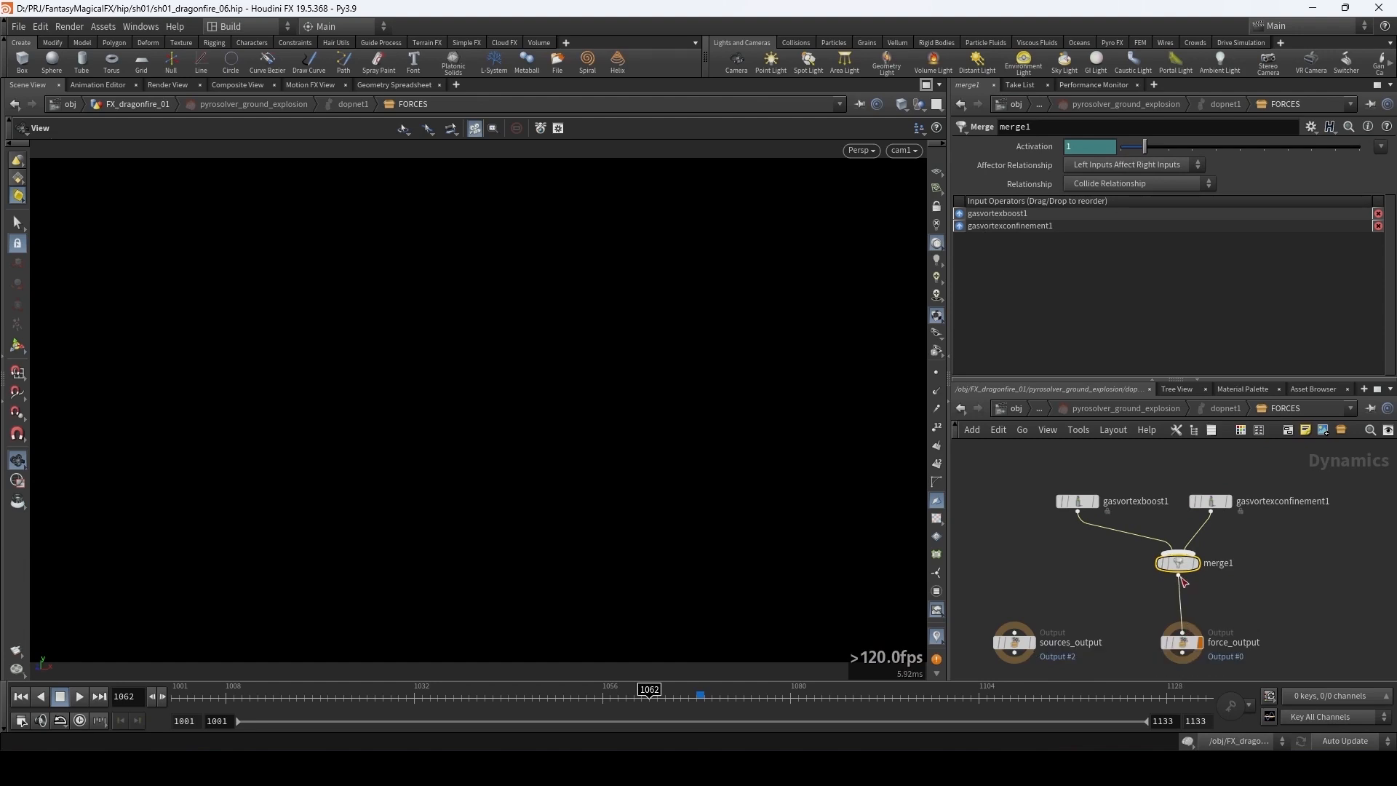
drag(1181, 567, 1187, 576)
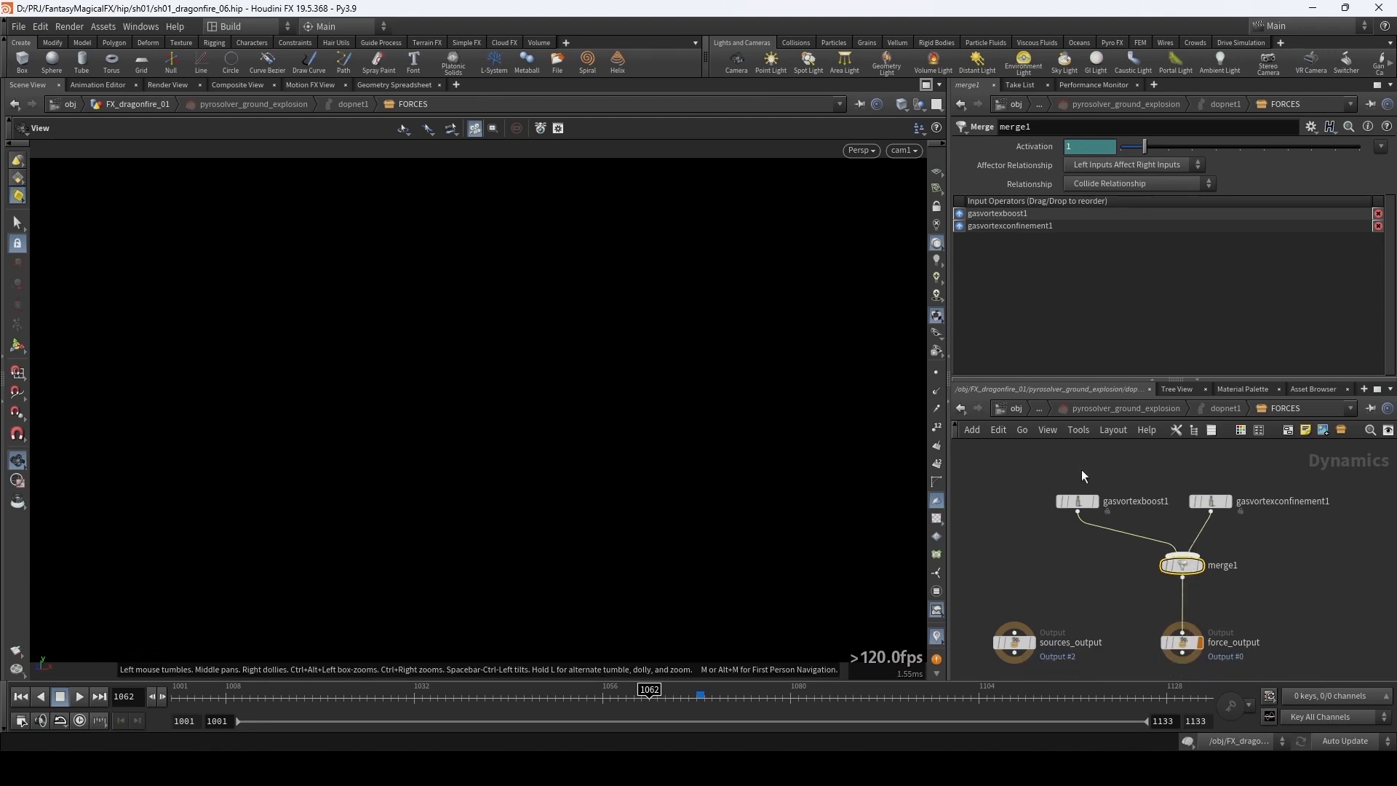
drag(1076, 501, 1093, 501)
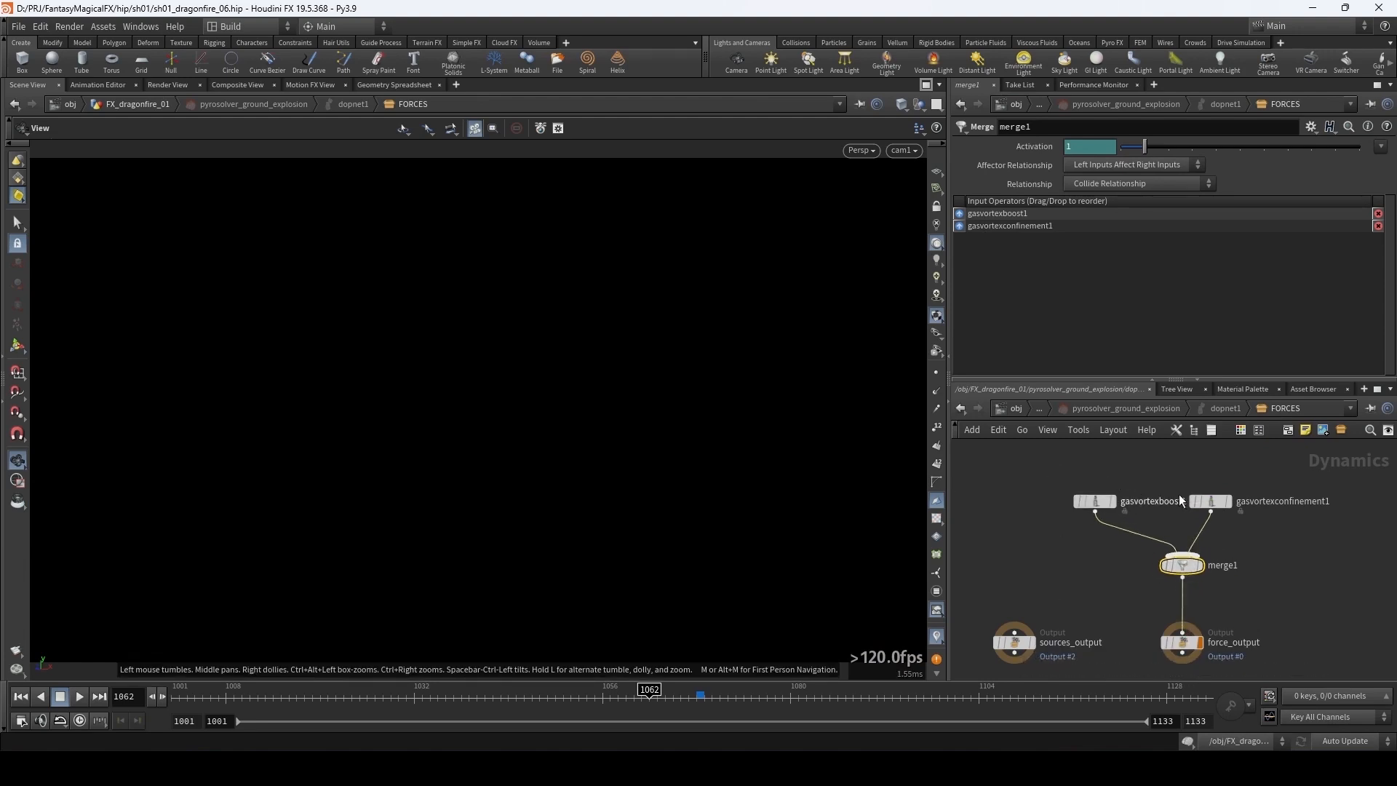
- Space the vortex confinement node away from the boost node and set its Confinement Scale to 1
click(1093, 501)
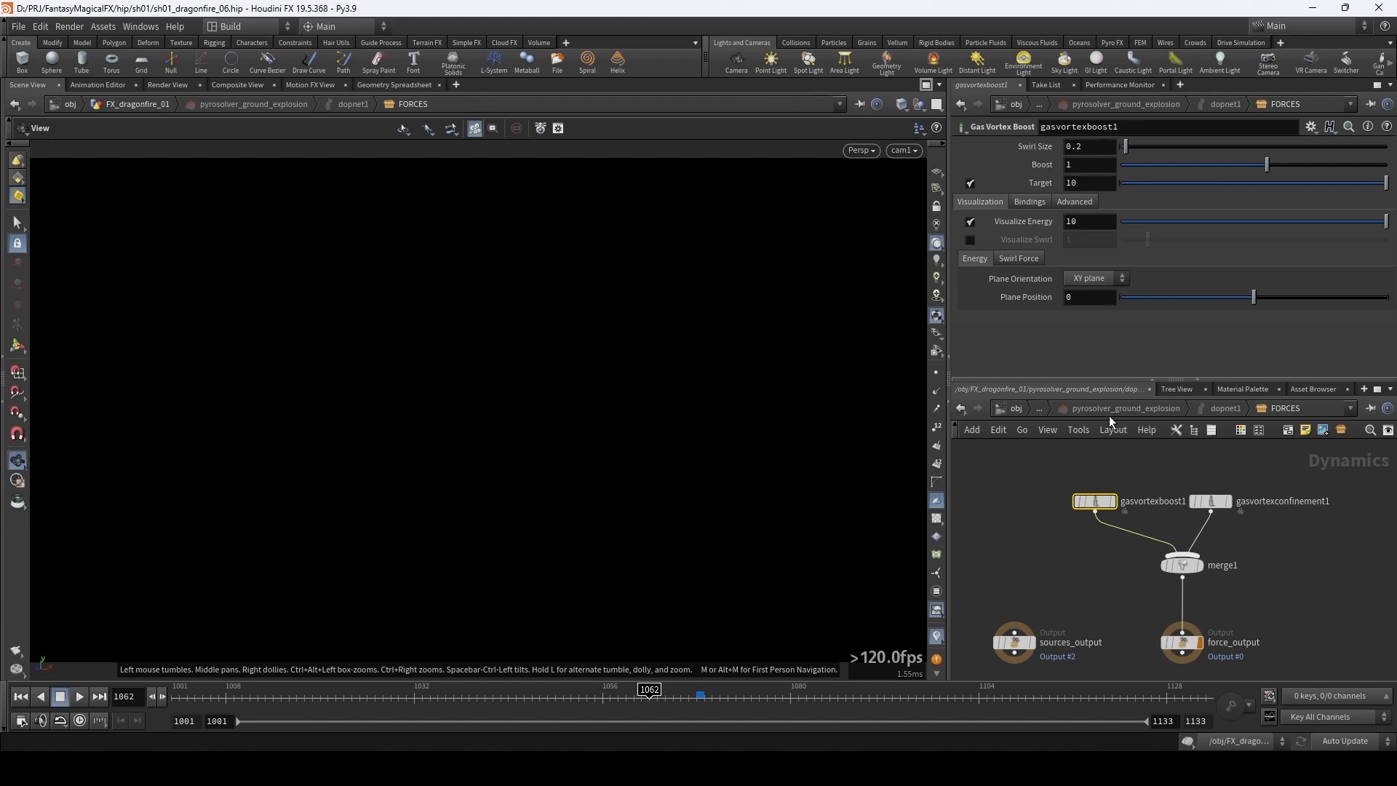
click(1213, 505)
drag(1213, 507, 1244, 502)
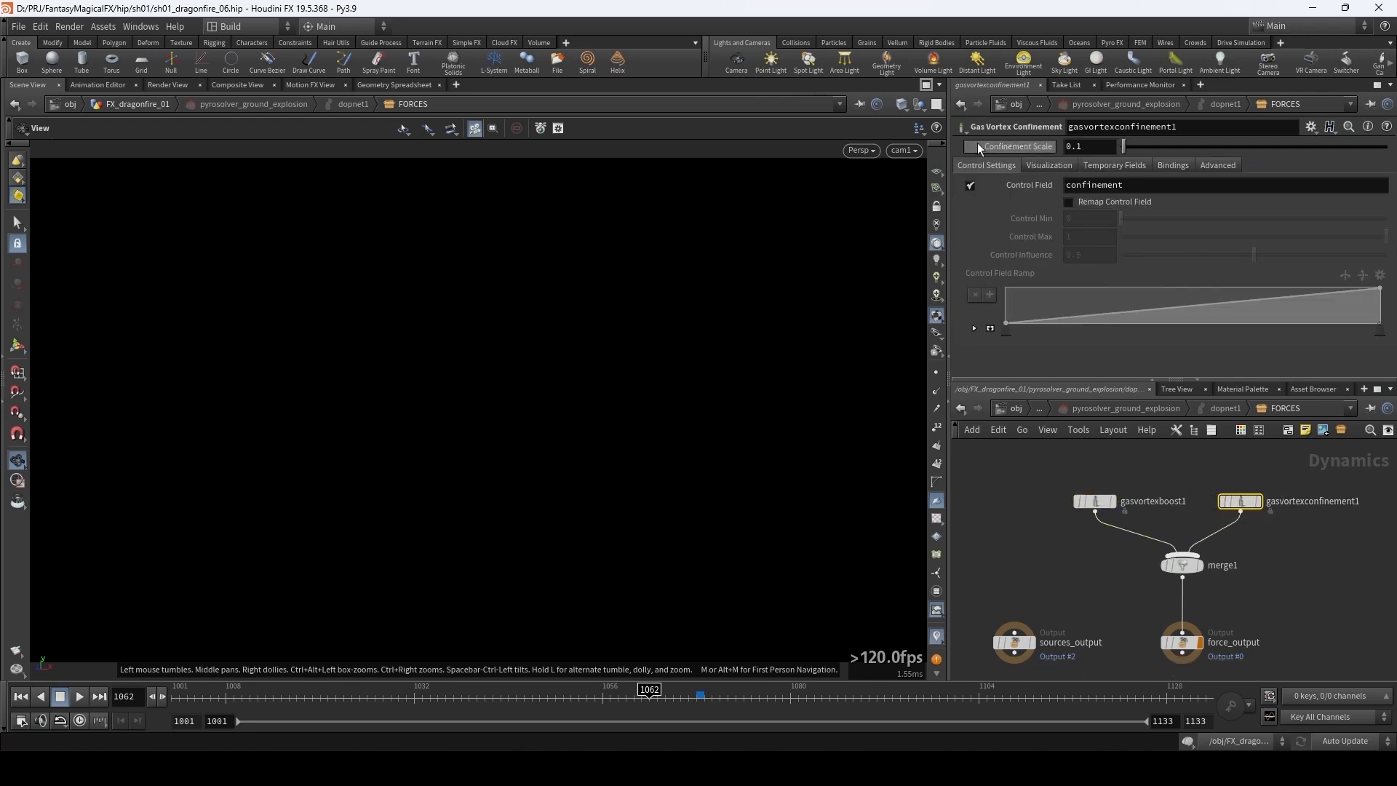
click(1085, 144)
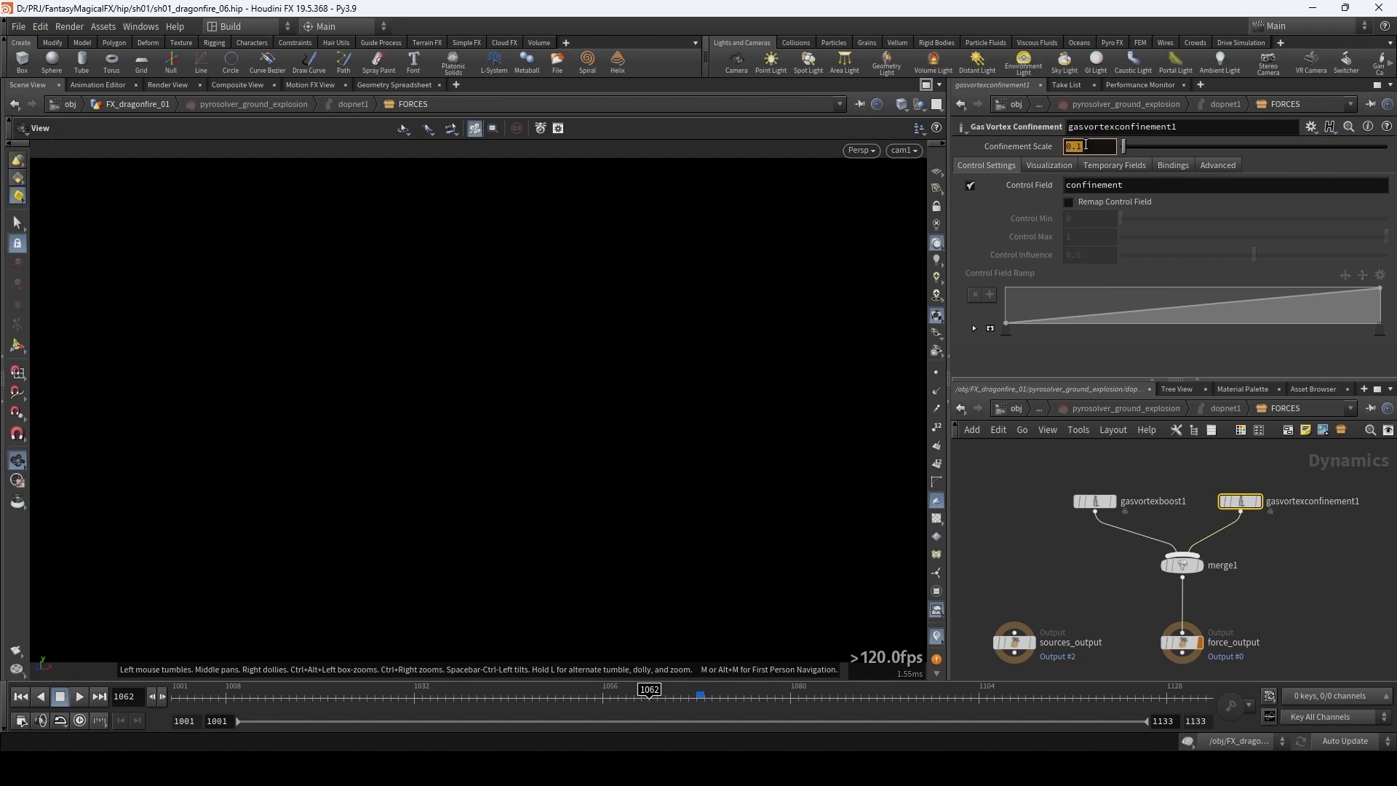
text(1)
key(Return)
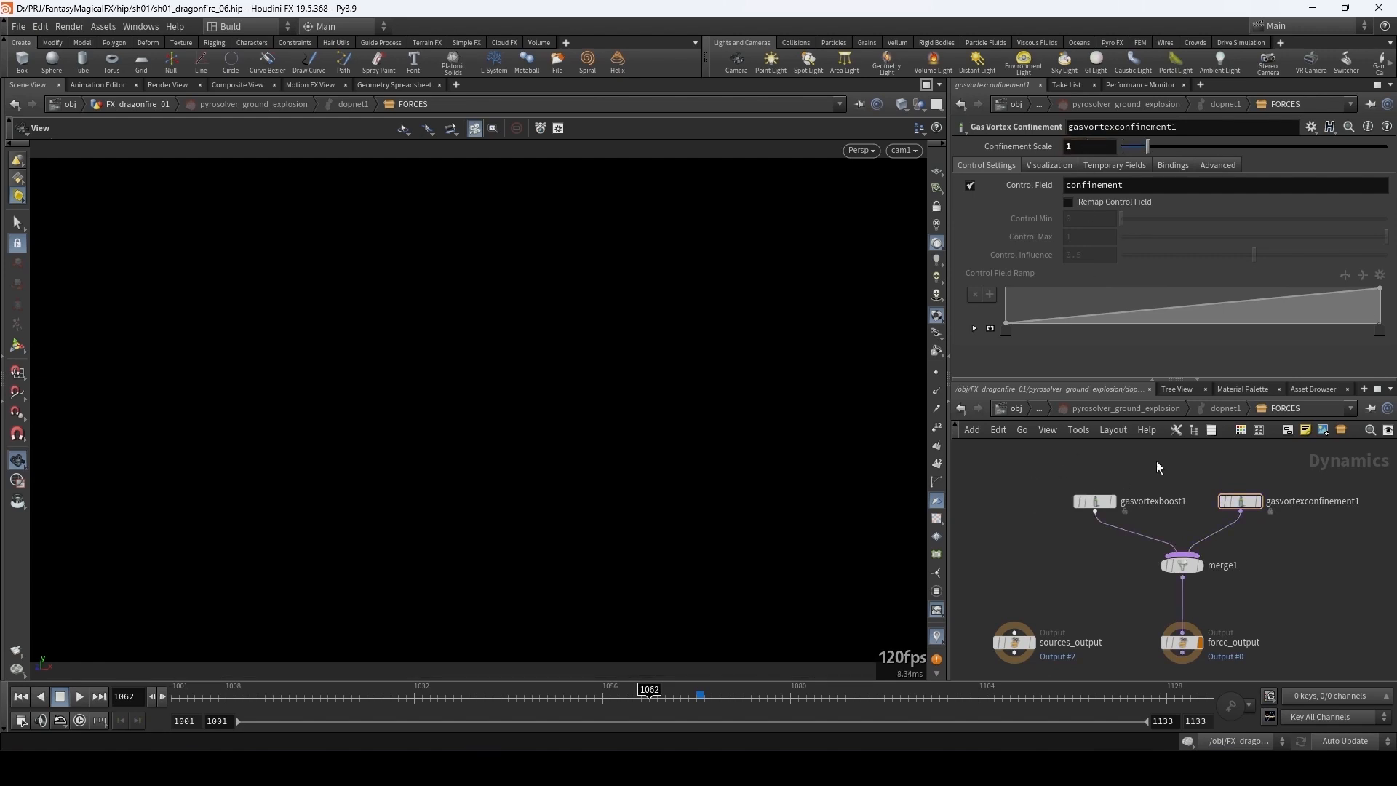
- Return to the FX_dragonfire_01 network and render a flipbook of the updated ground explosion simulation through cam1
click(1014, 409)
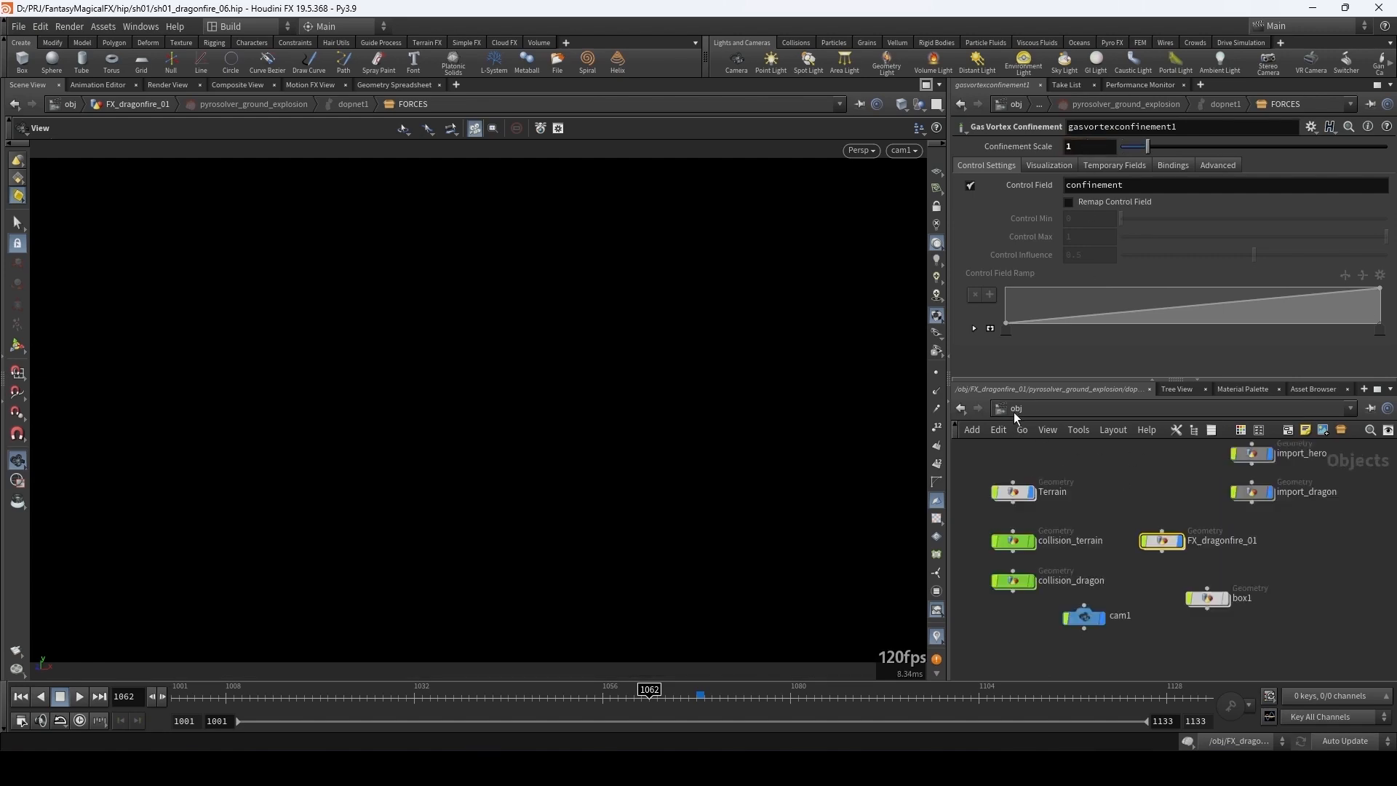
double_click(1164, 541)
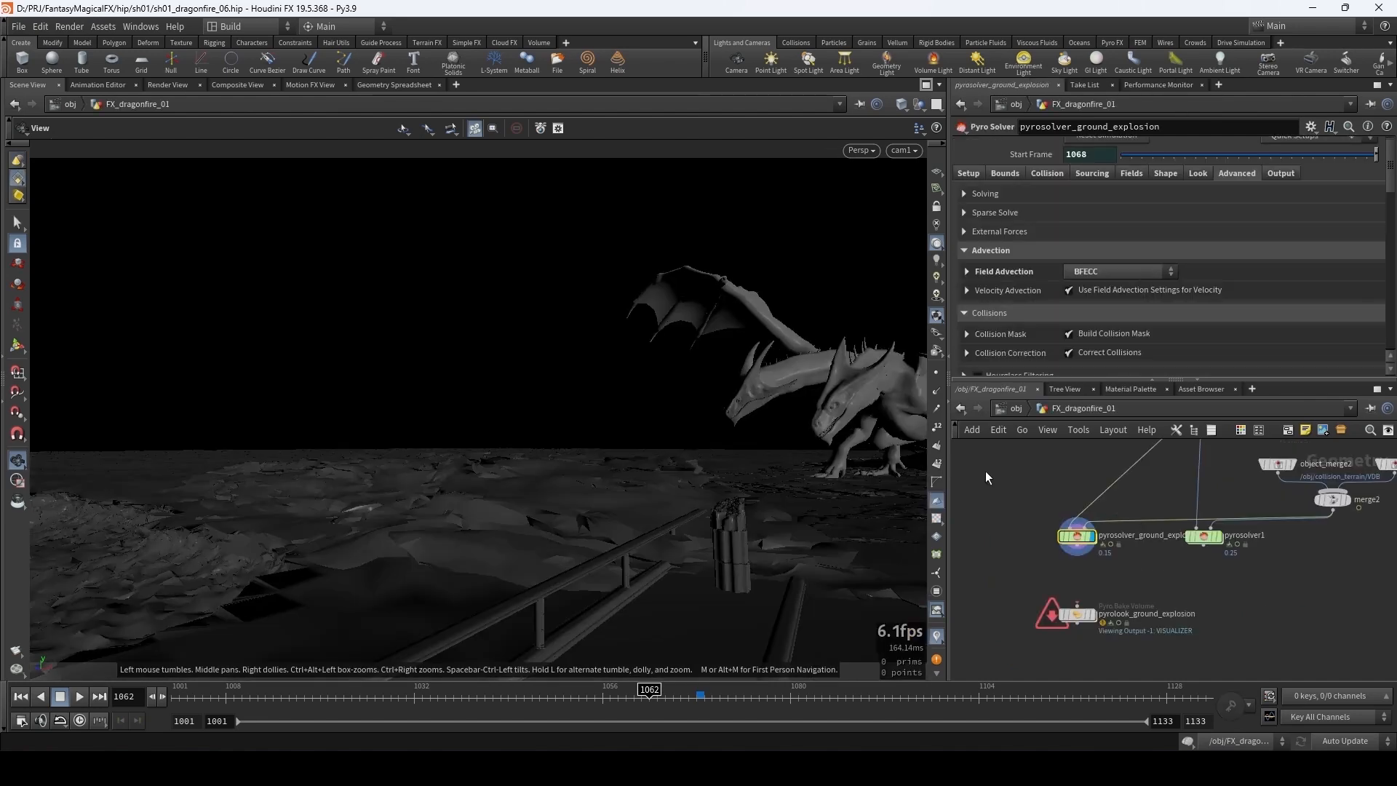
drag(1025, 572, 1023, 569)
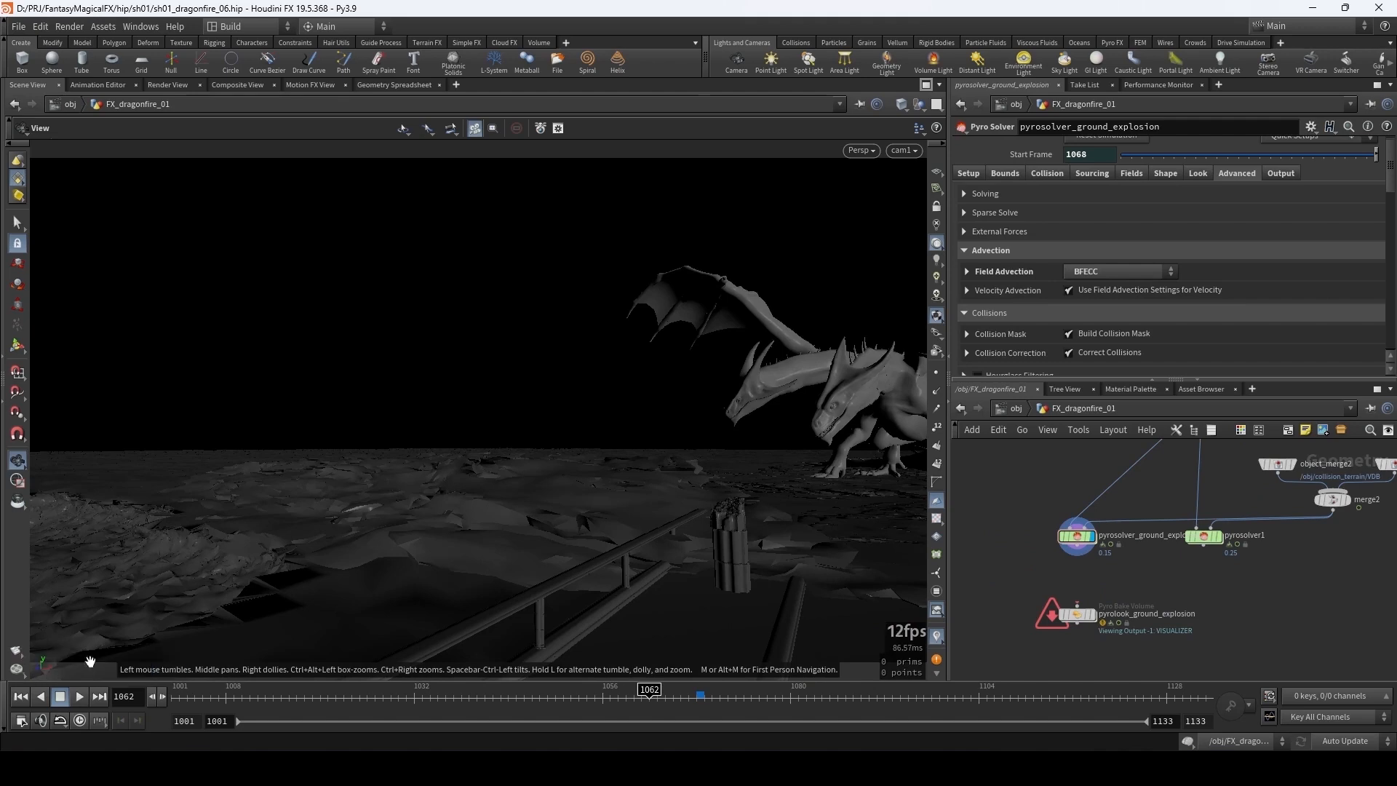
click(15, 649)
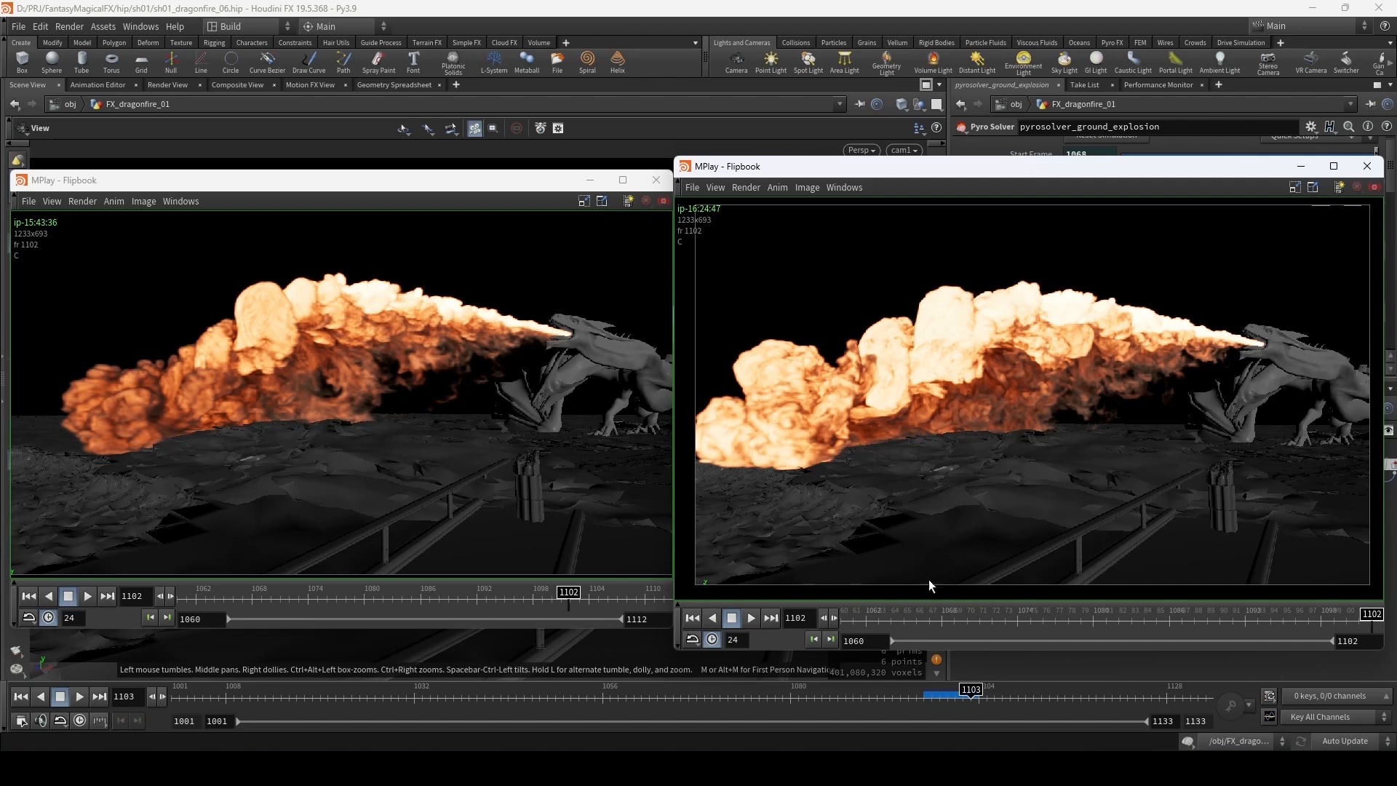
- Compare the previous and new flipbooks at frame 1095, then minimize both MPlay windows
click(750, 618)
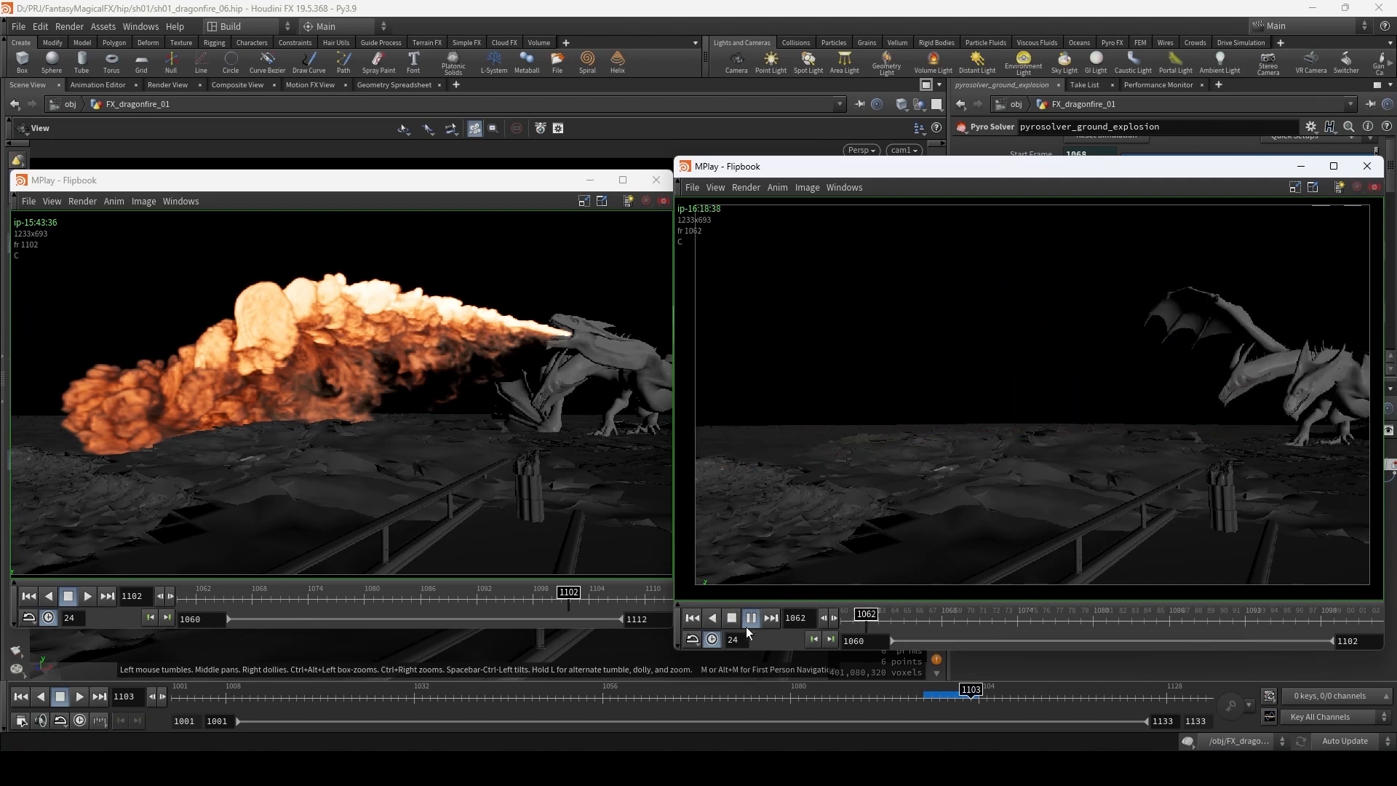
click(86, 597)
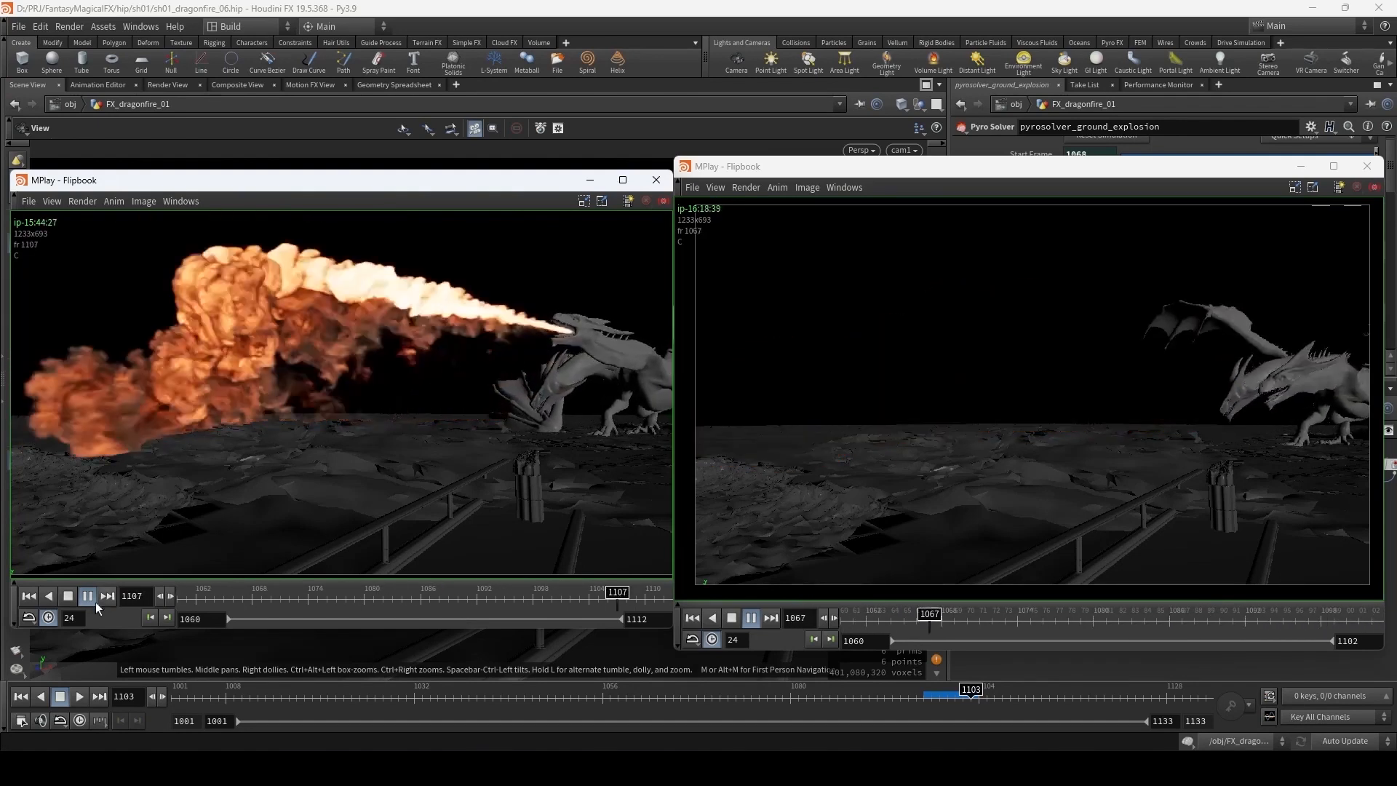
click(68, 600)
click(953, 622)
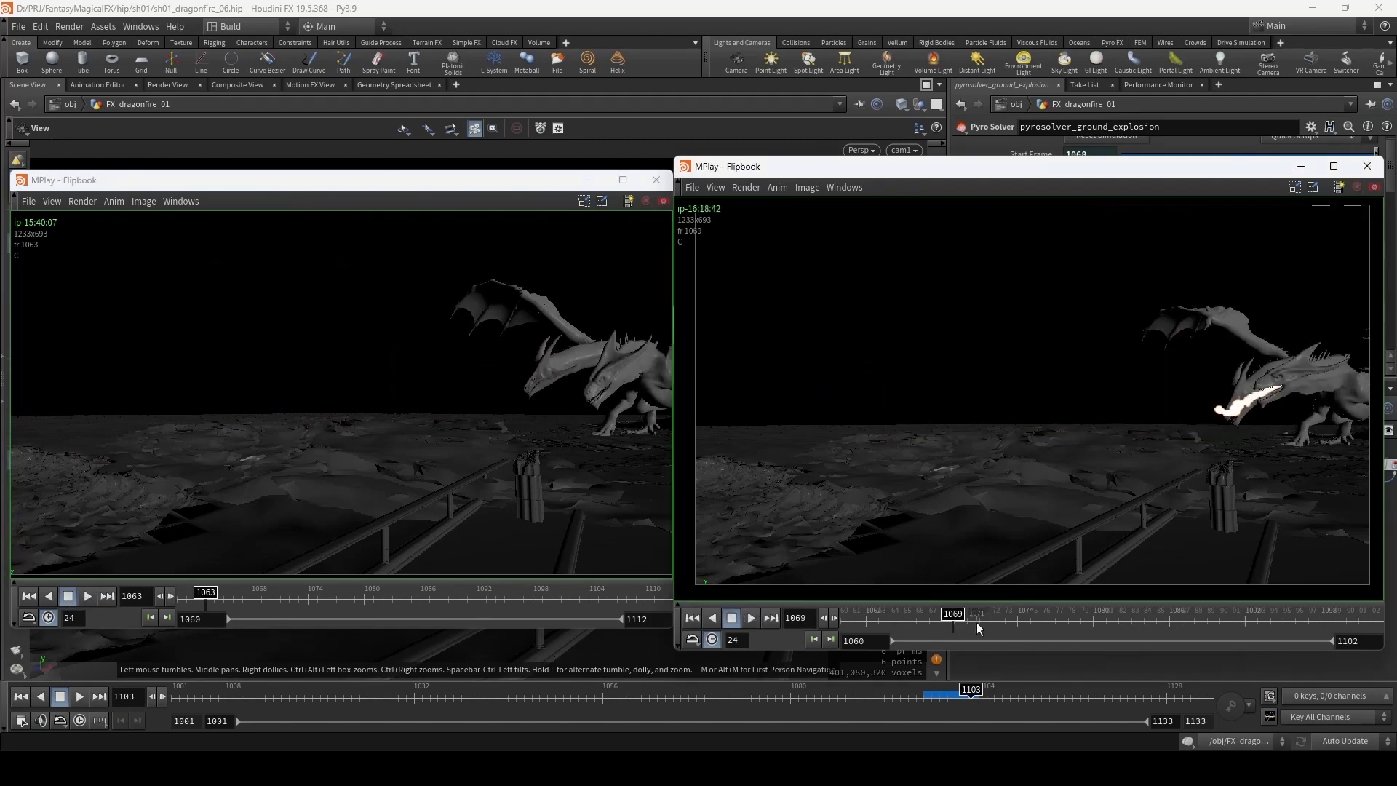
drag(977, 627, 1283, 624)
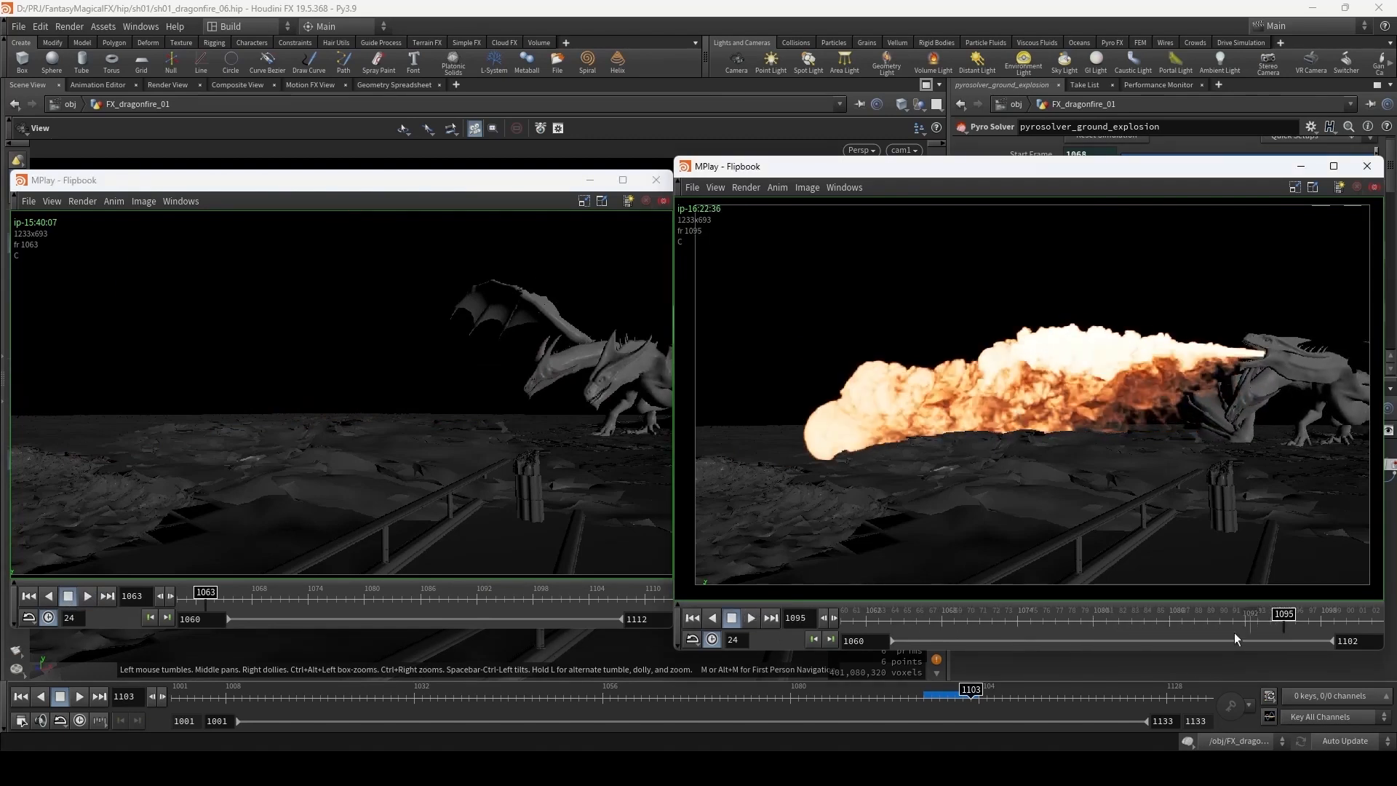
click(400, 603)
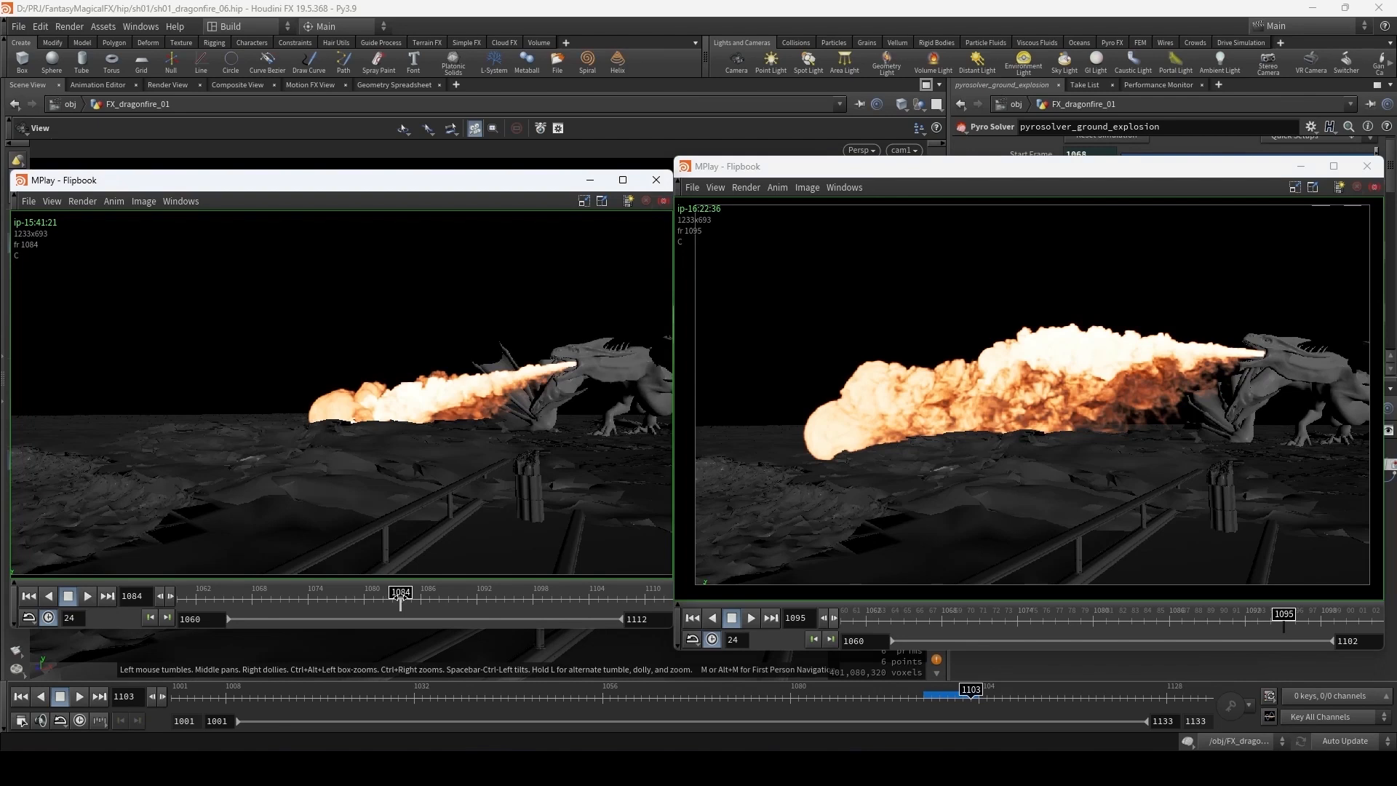
drag(400, 603, 506, 603)
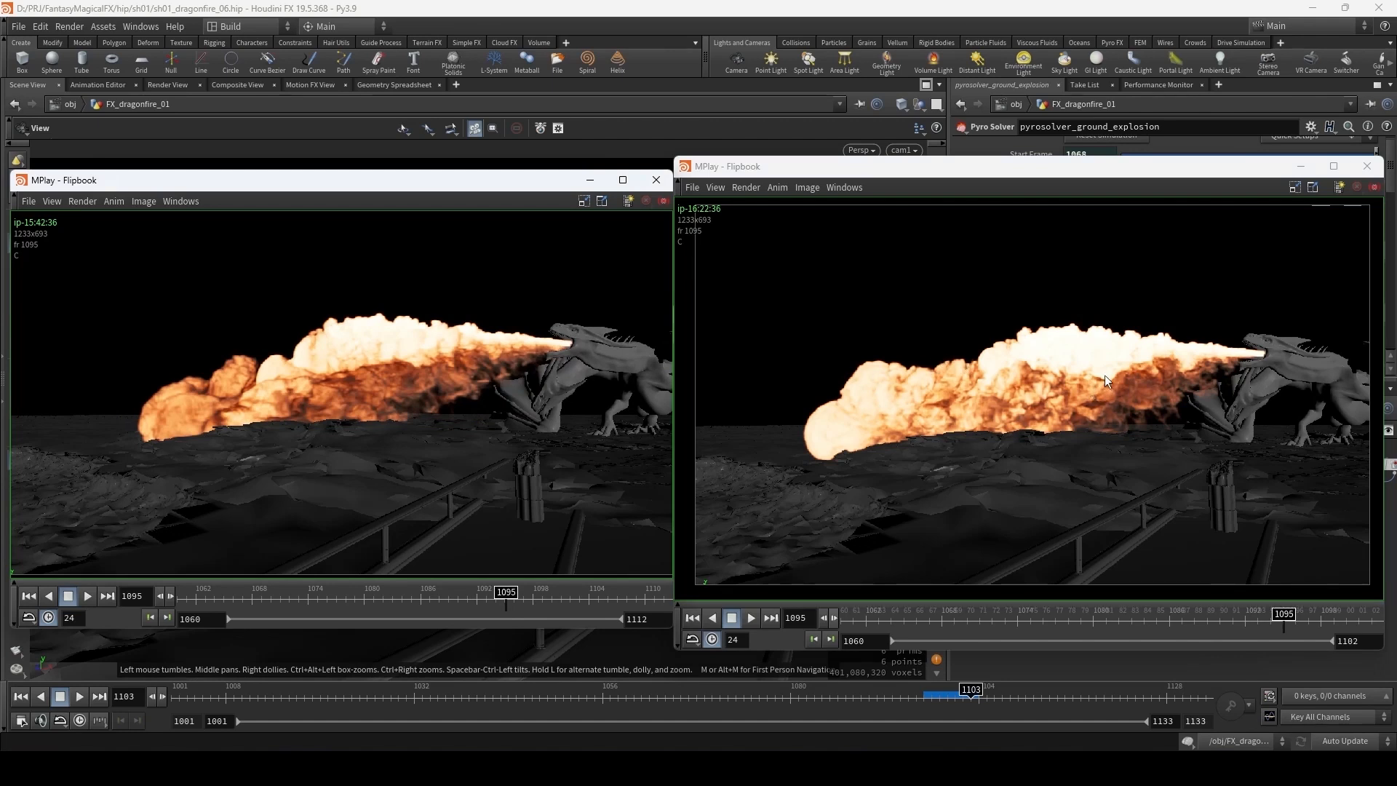
click(1301, 168)
click(591, 182)
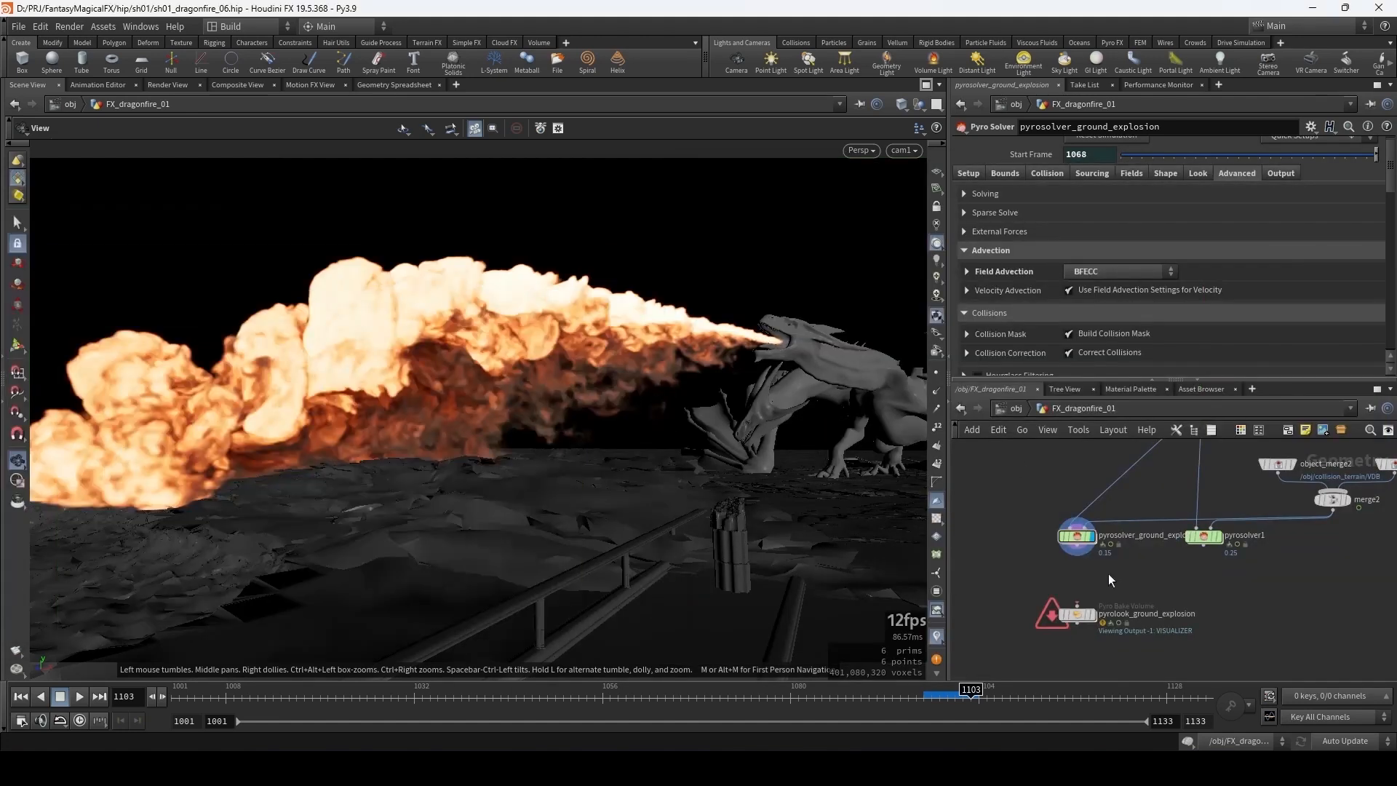
- Move pyrolook_ground_explosion slightly lower in the network and delete the unused pyrosolver1 node
middle_drag(1112, 580, 1187, 565)
drag(1161, 600, 1161, 624)
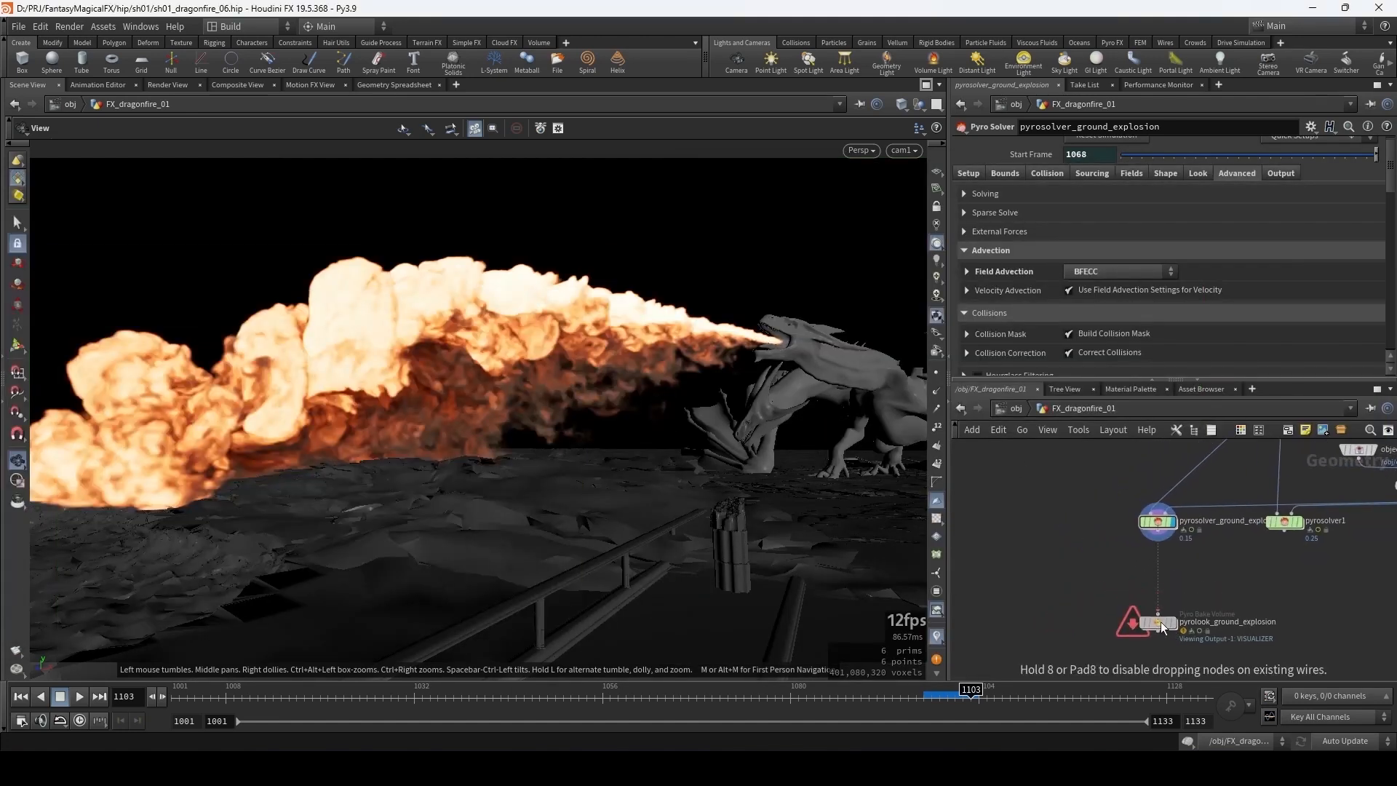
middle_drag(1235, 562, 1155, 606)
scroll(1185, 587, up, 1)
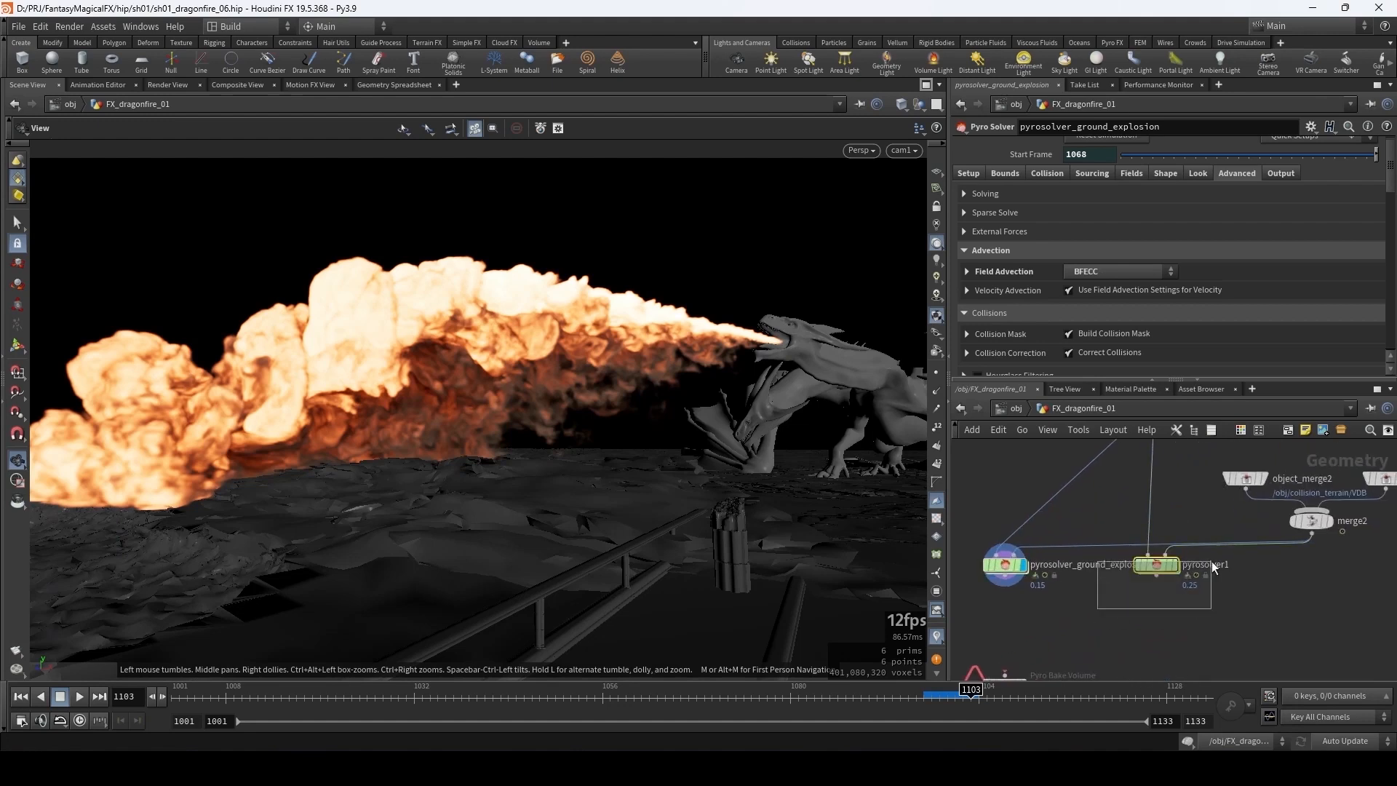
click(1159, 569)
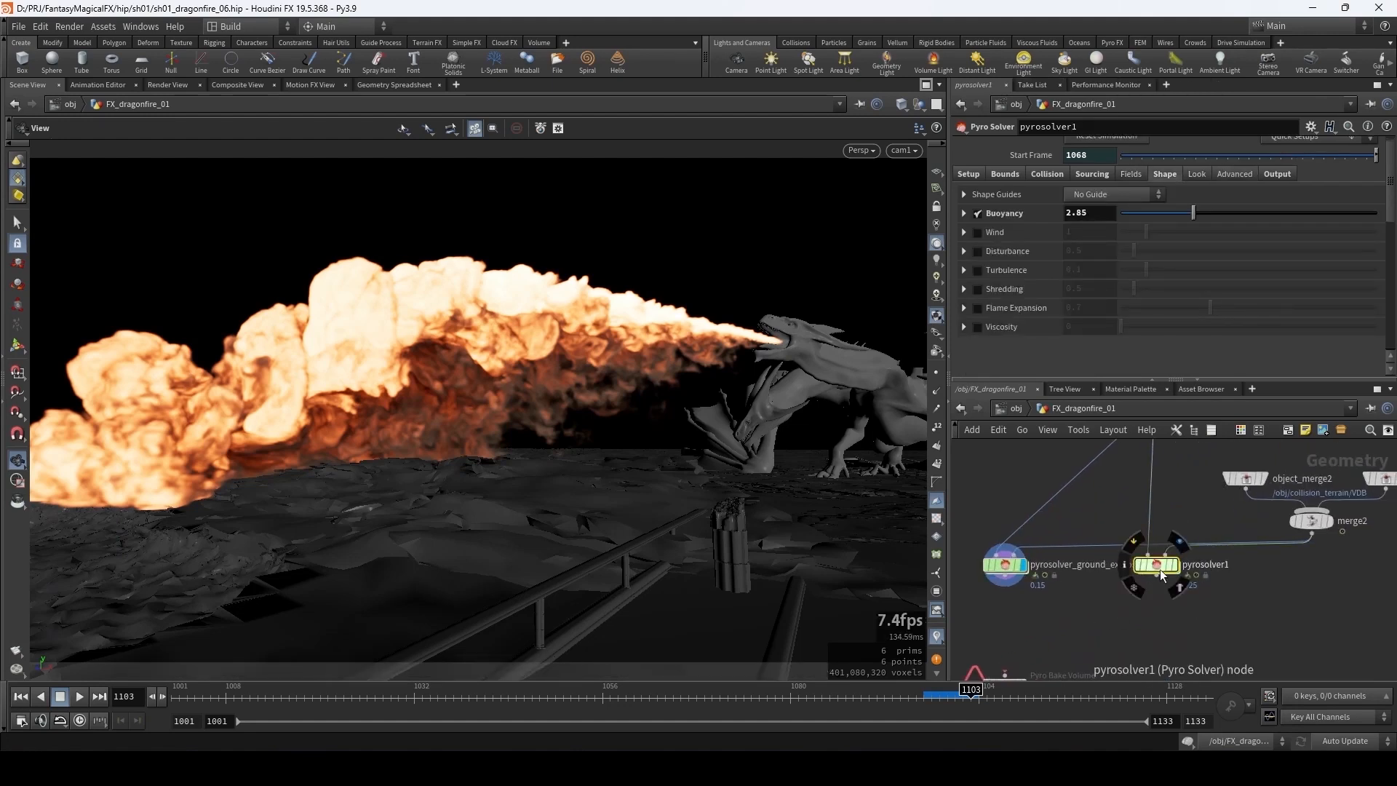
key(Delete)
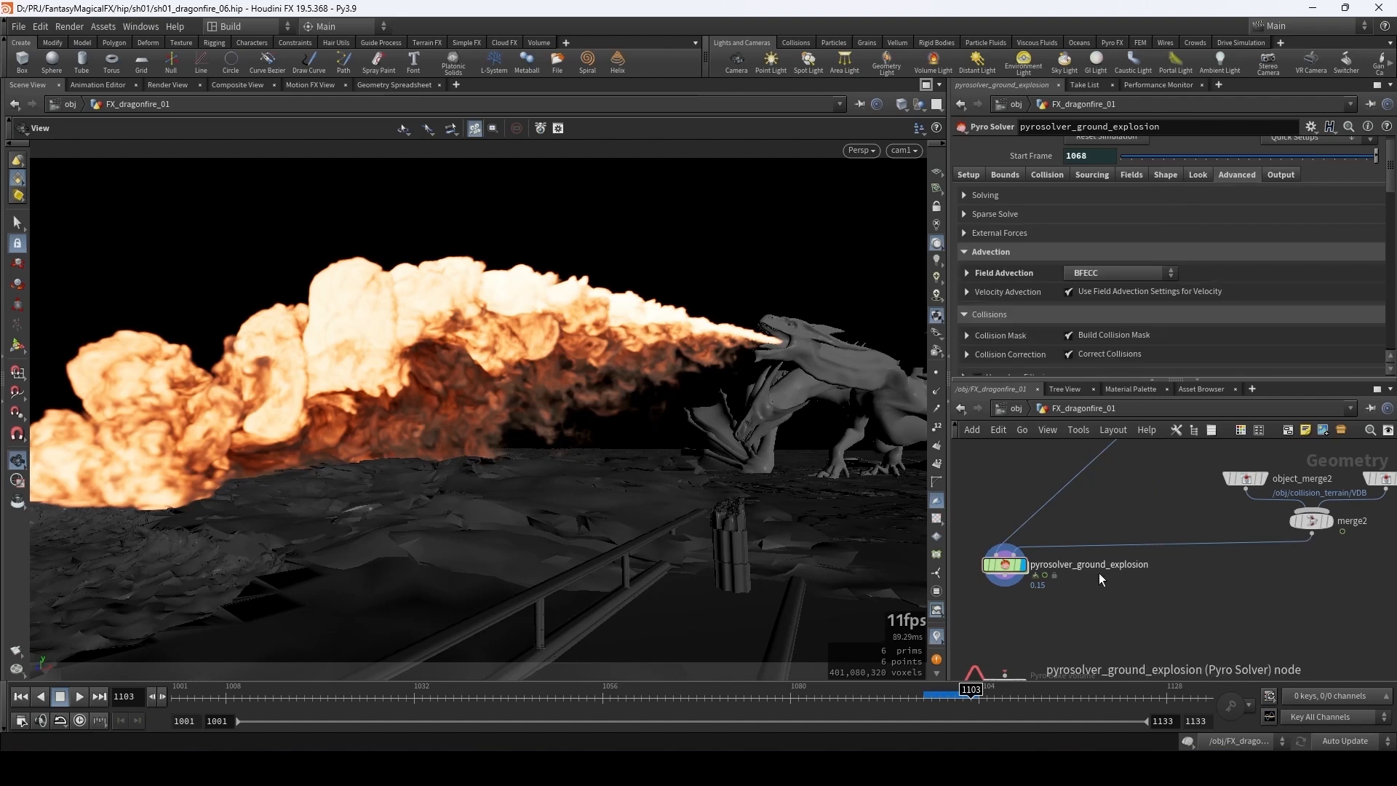
- Rename pyrosolver_ground_explosion to pyrosolver_dragonfire
double_click(1078, 565)
drag(1079, 565, 1172, 569)
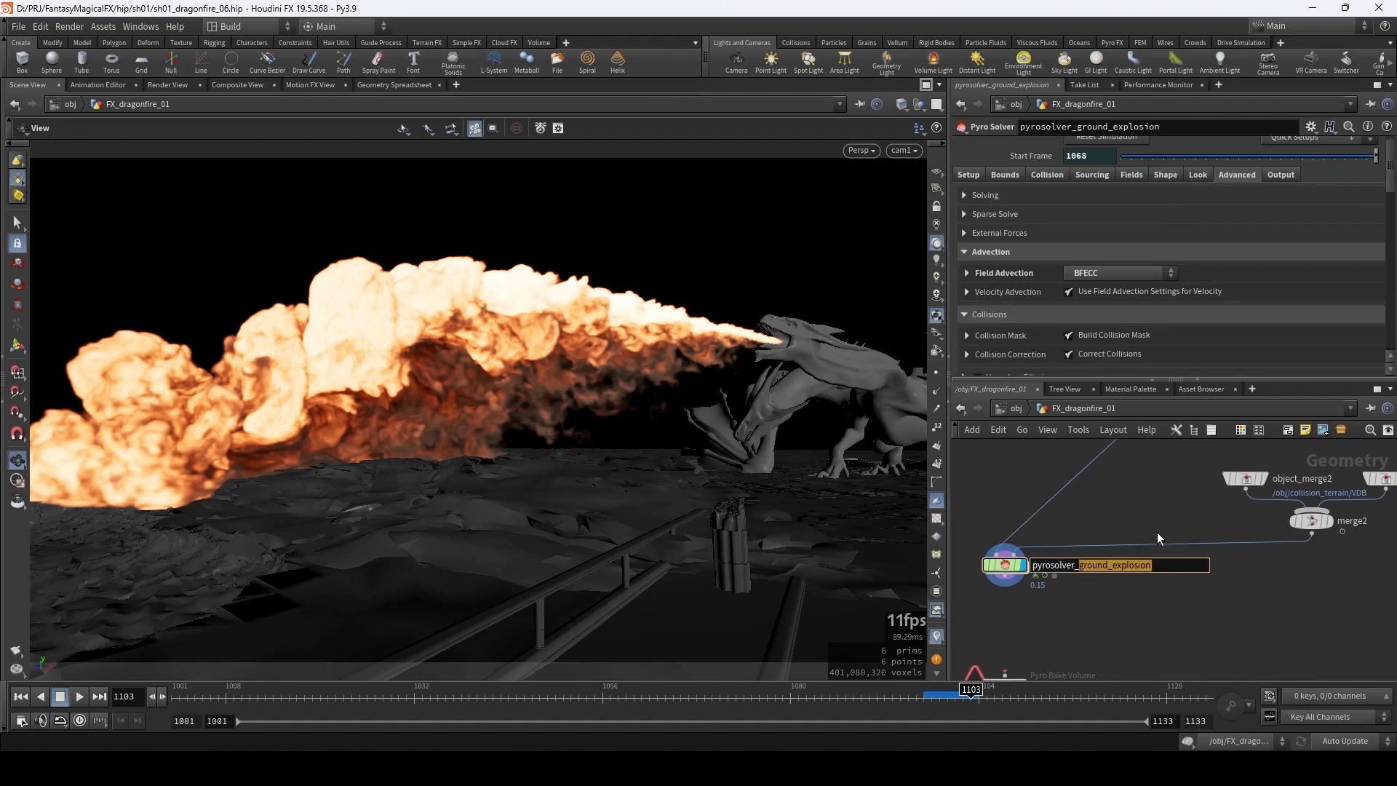
text(dragonfire)
key(Return)
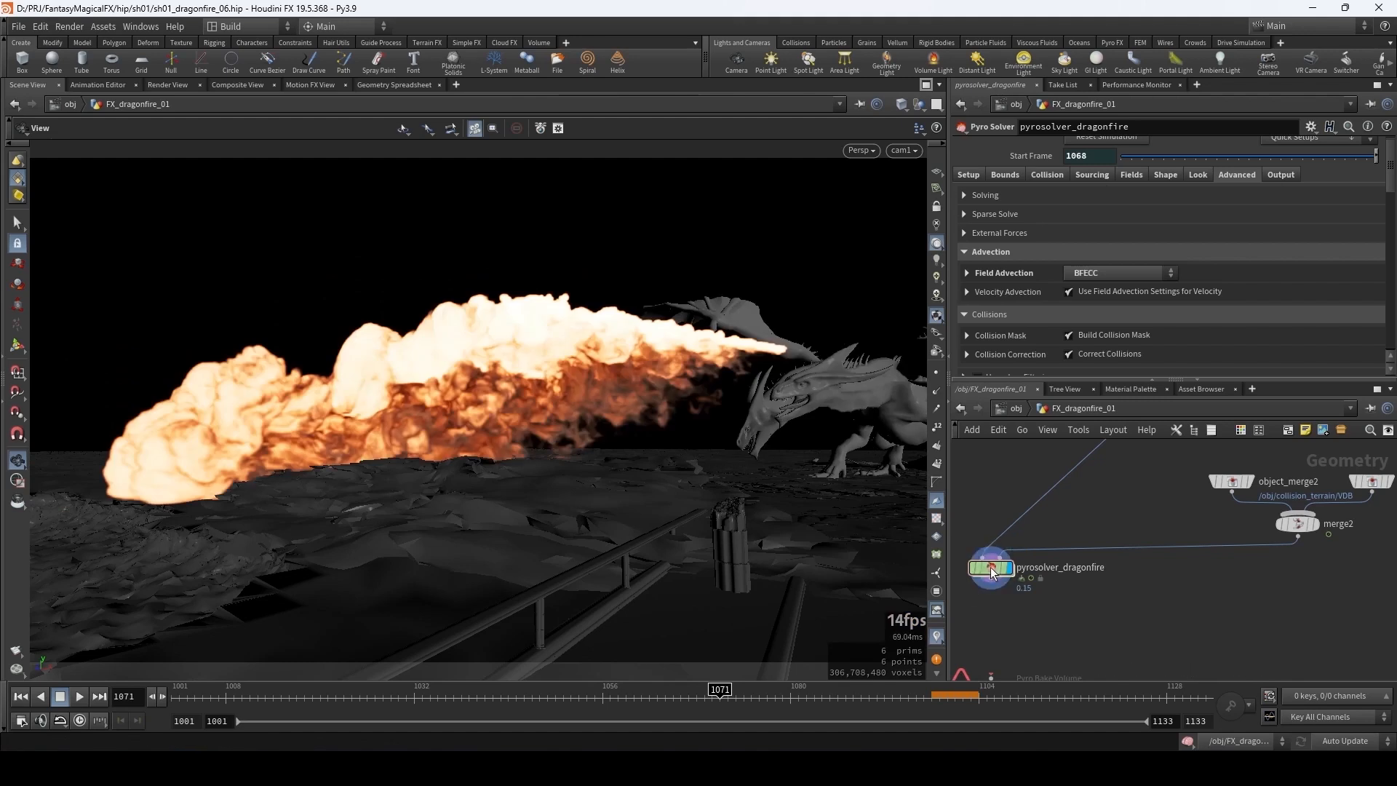
- Reposition pyrosolver_dragonfire below its source input and align pyrolook_ground_explosion beneath it
drag(988, 569, 1150, 582)
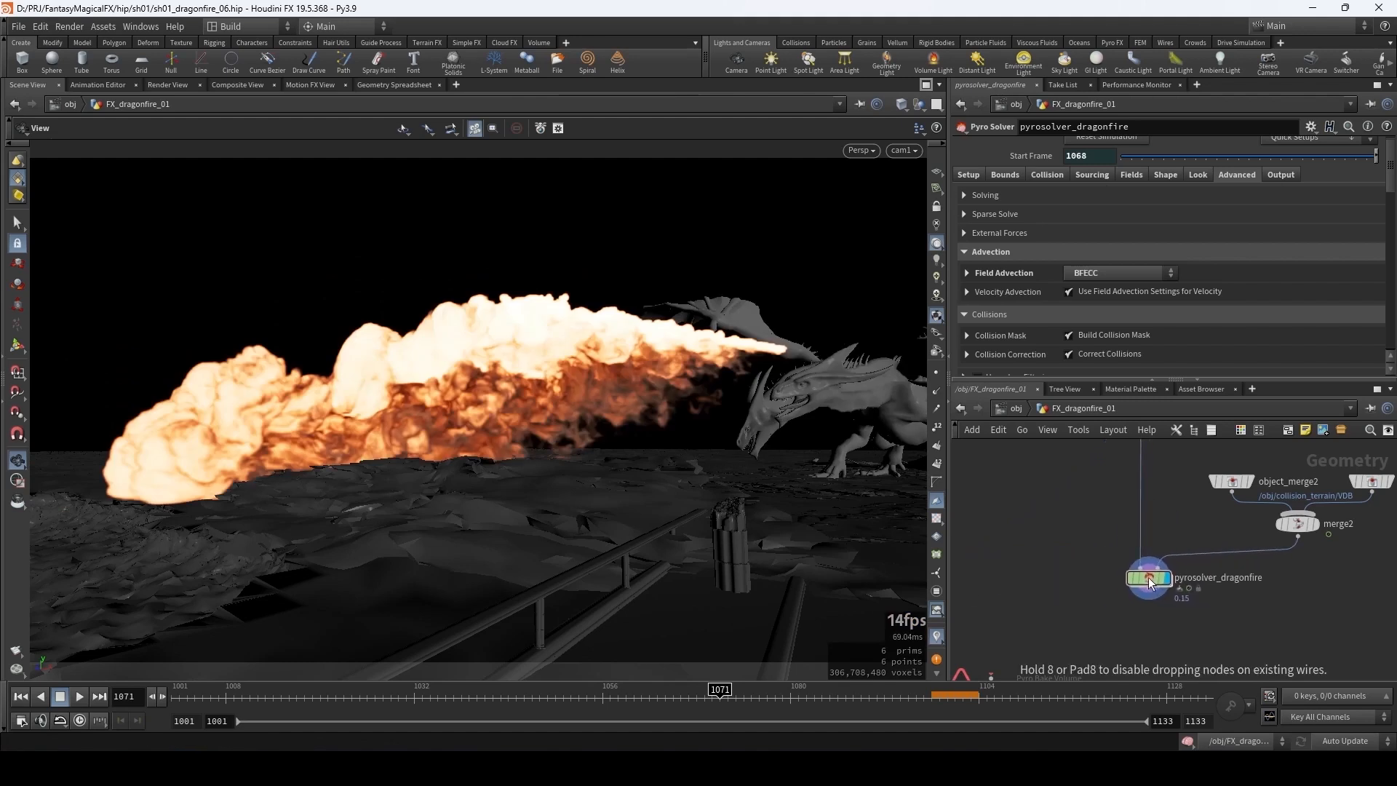
middle_drag(1173, 621, 1160, 545)
scroll(1142, 567, down, 3)
drag(1051, 601, 1138, 603)
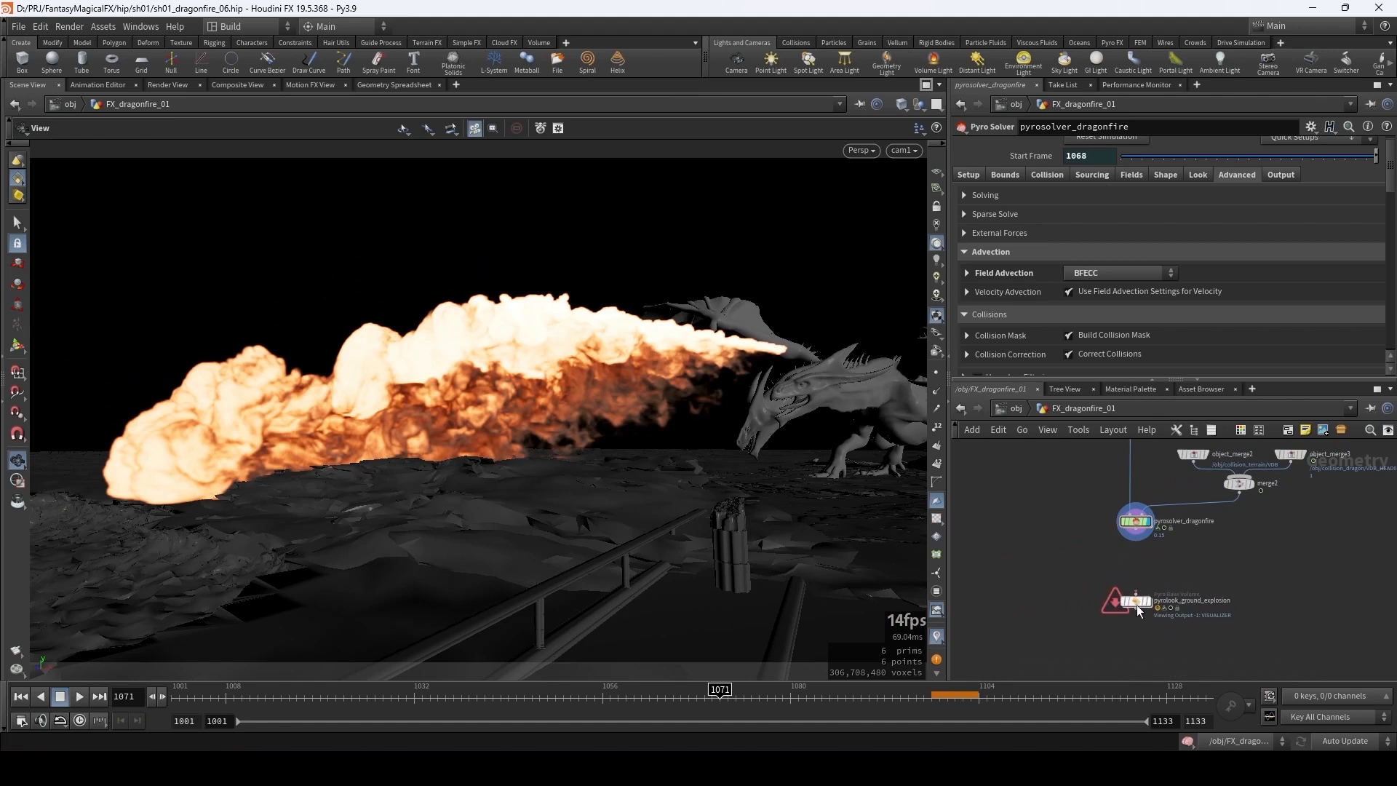
- Add a File Cache node between the solver and pyrolook nodes and connect pyrosolver_dragonfire to its input
middle_drag(1155, 558, 1151, 580)
scroll(1151, 581, up, 2)
key(Tab)
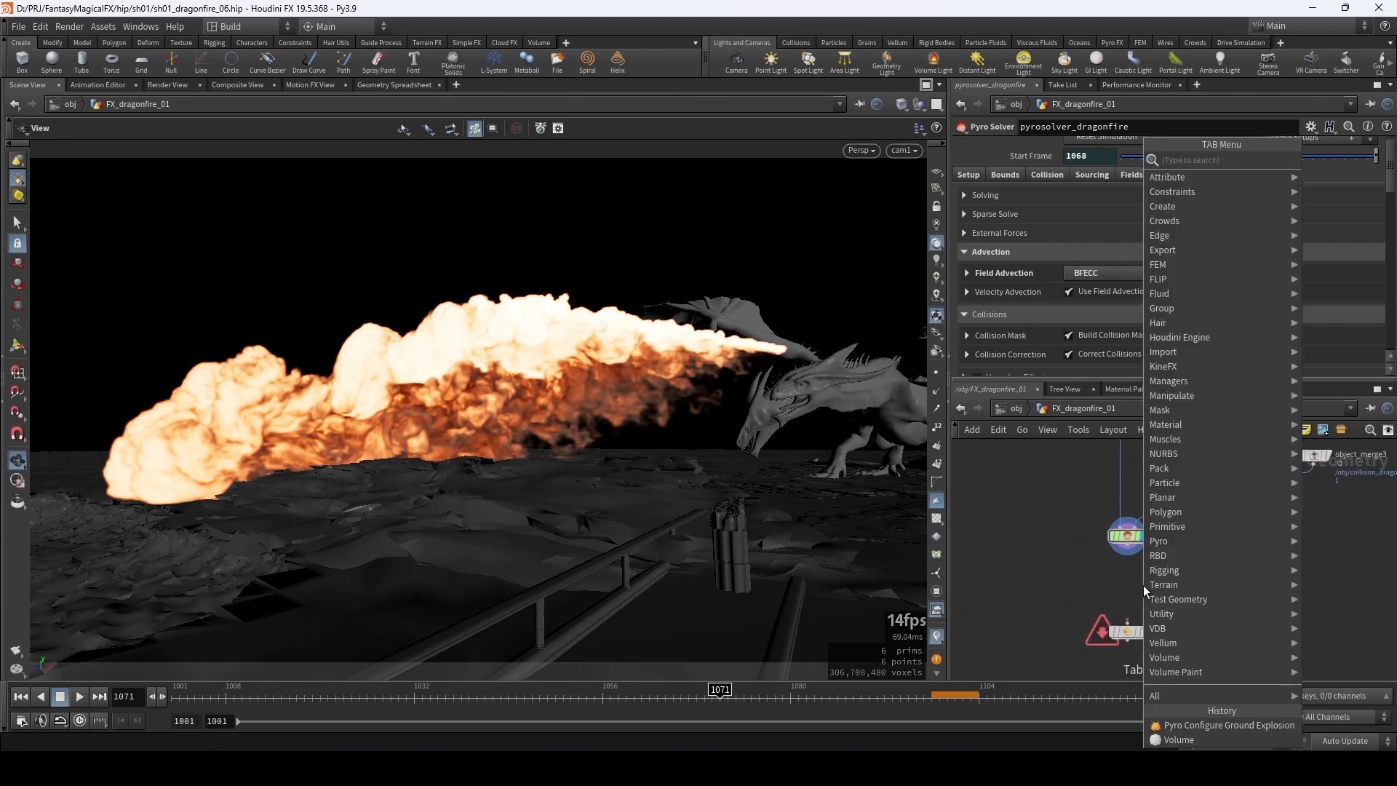
text(file)
text(c)
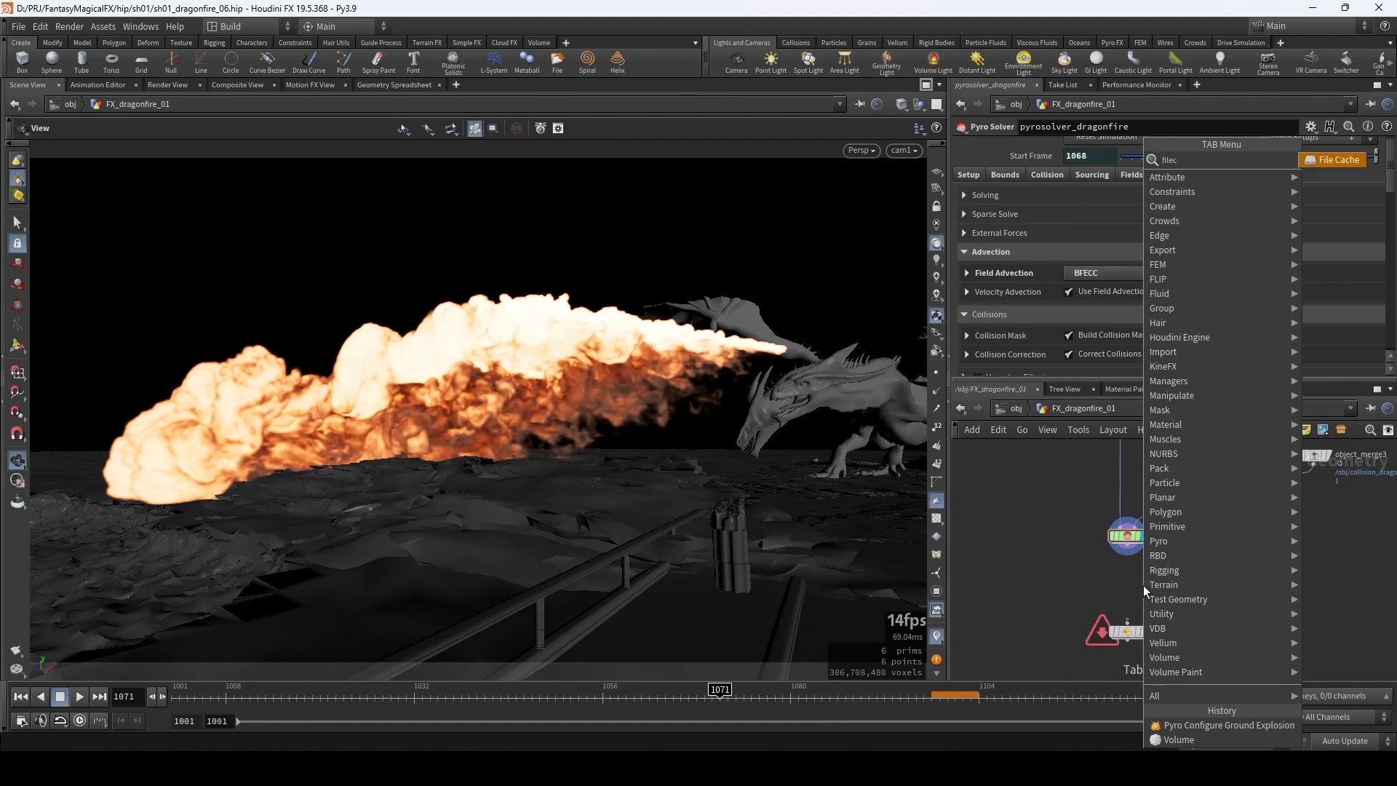
key(Return)
click(1143, 585)
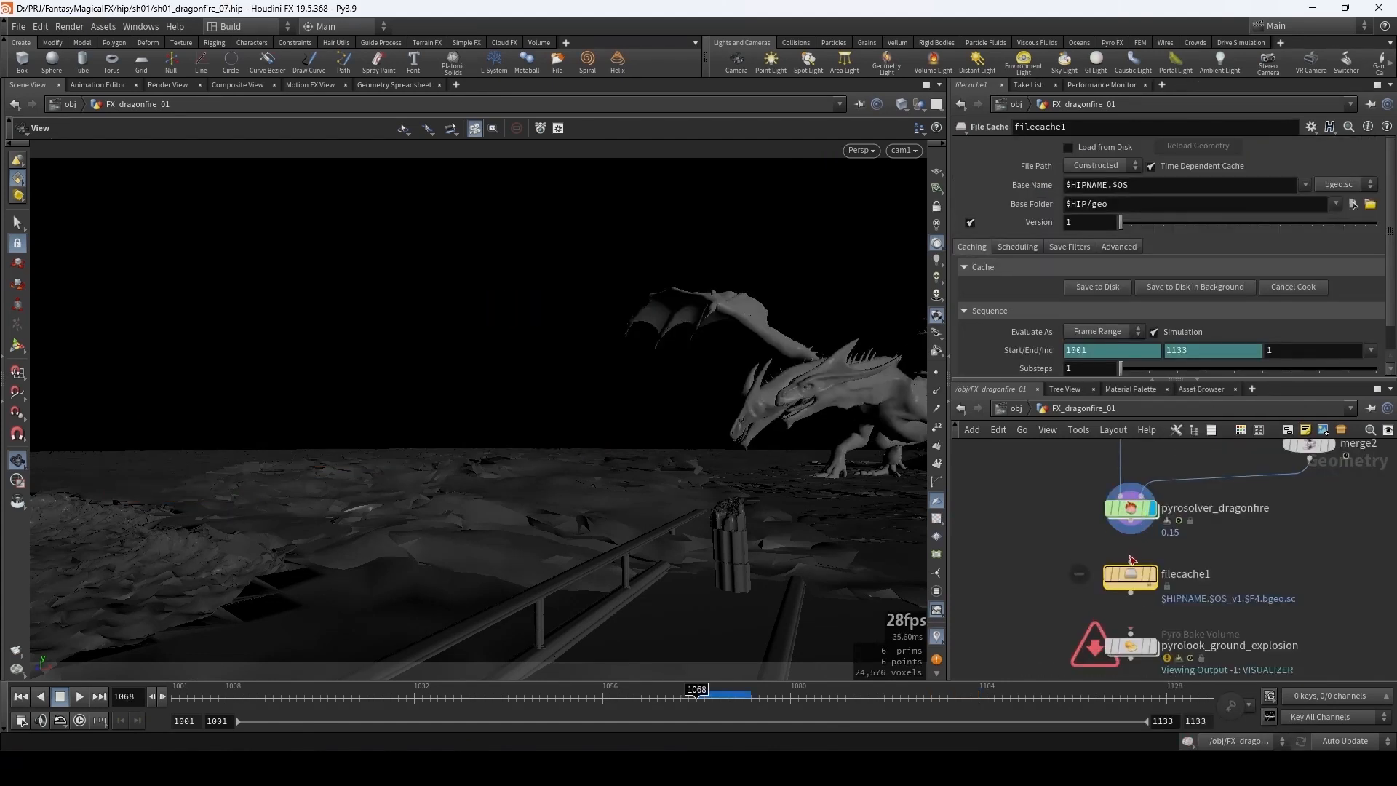
click(1129, 517)
click(1130, 565)
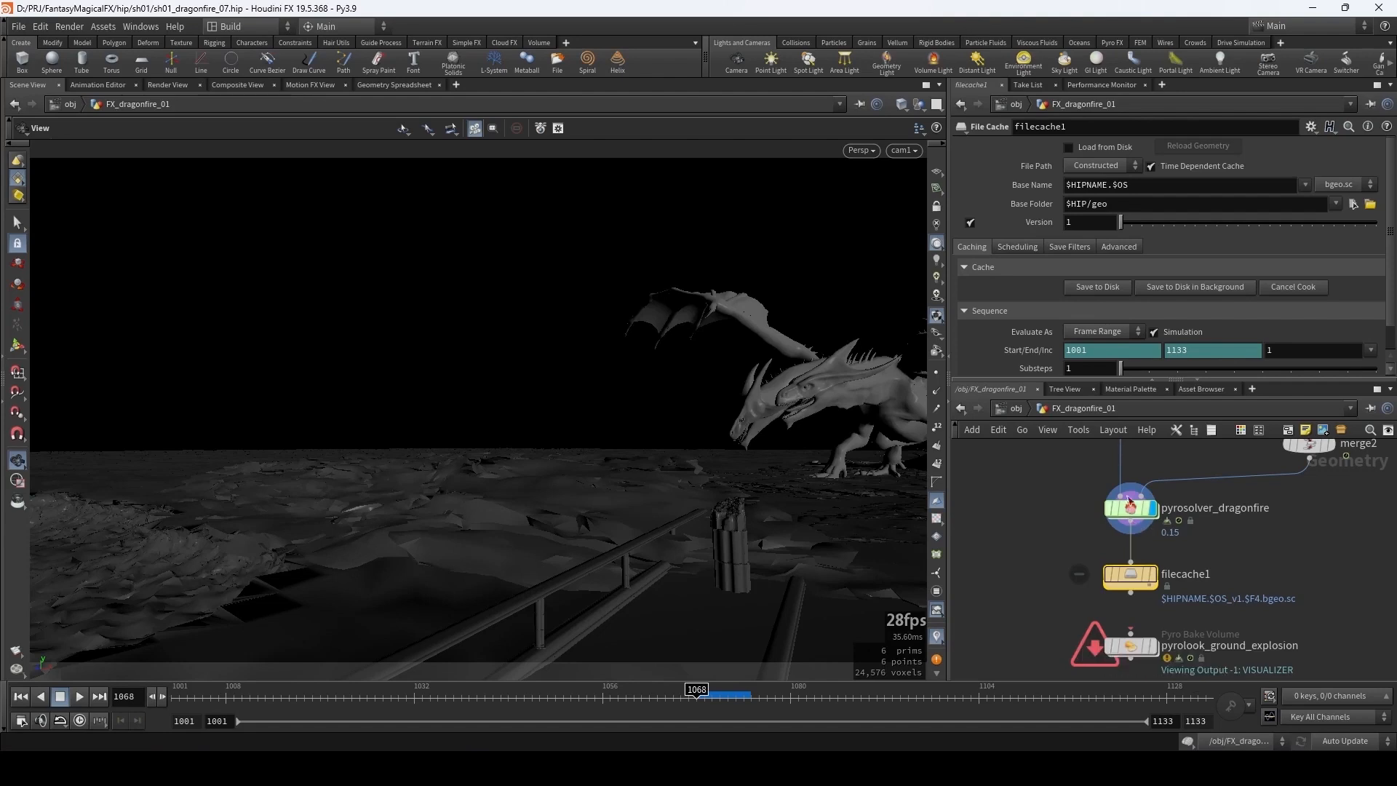
- Set the File Cache's File Path to Explicit and replace $HIP with $JOB in the Geometry File path
click(1091, 166)
click(1087, 188)
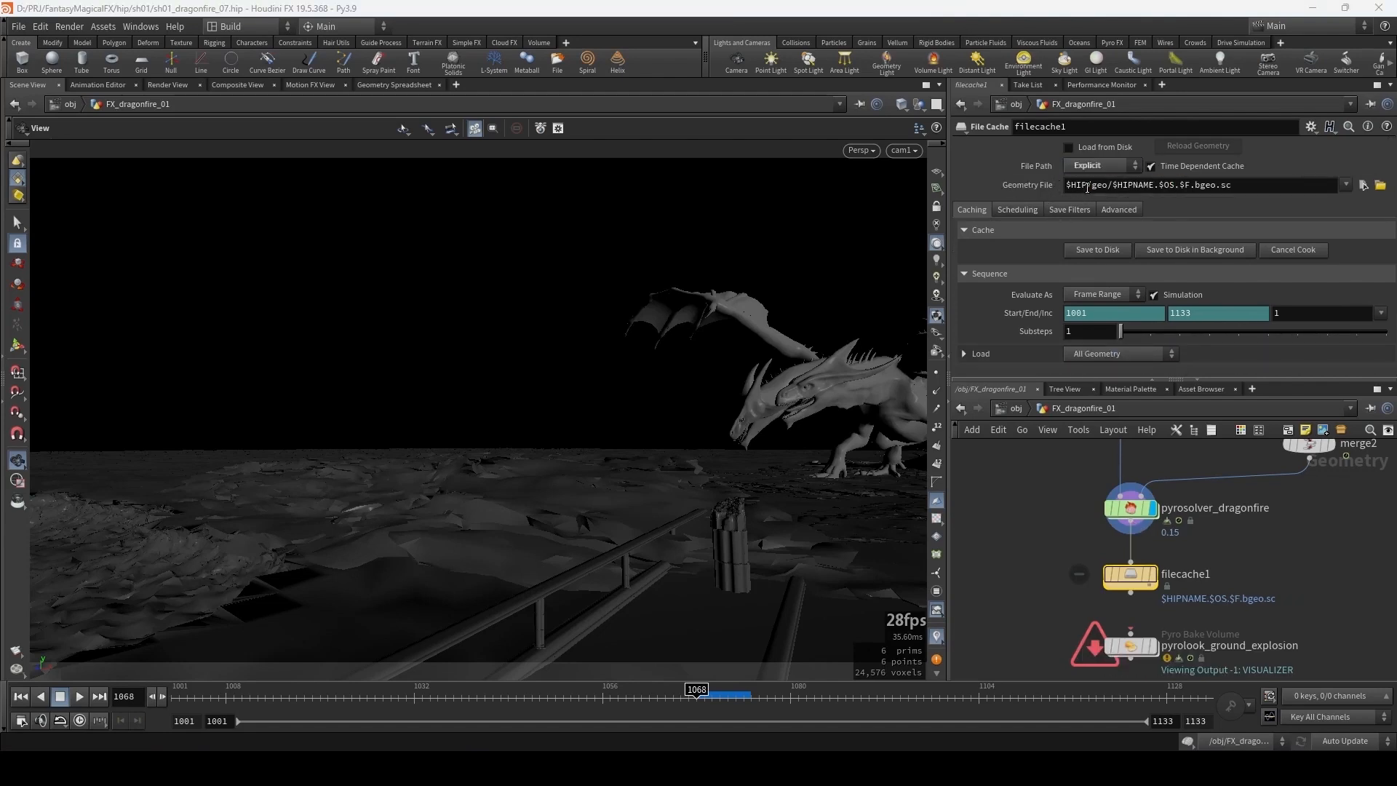
drag(1086, 188, 1067, 187)
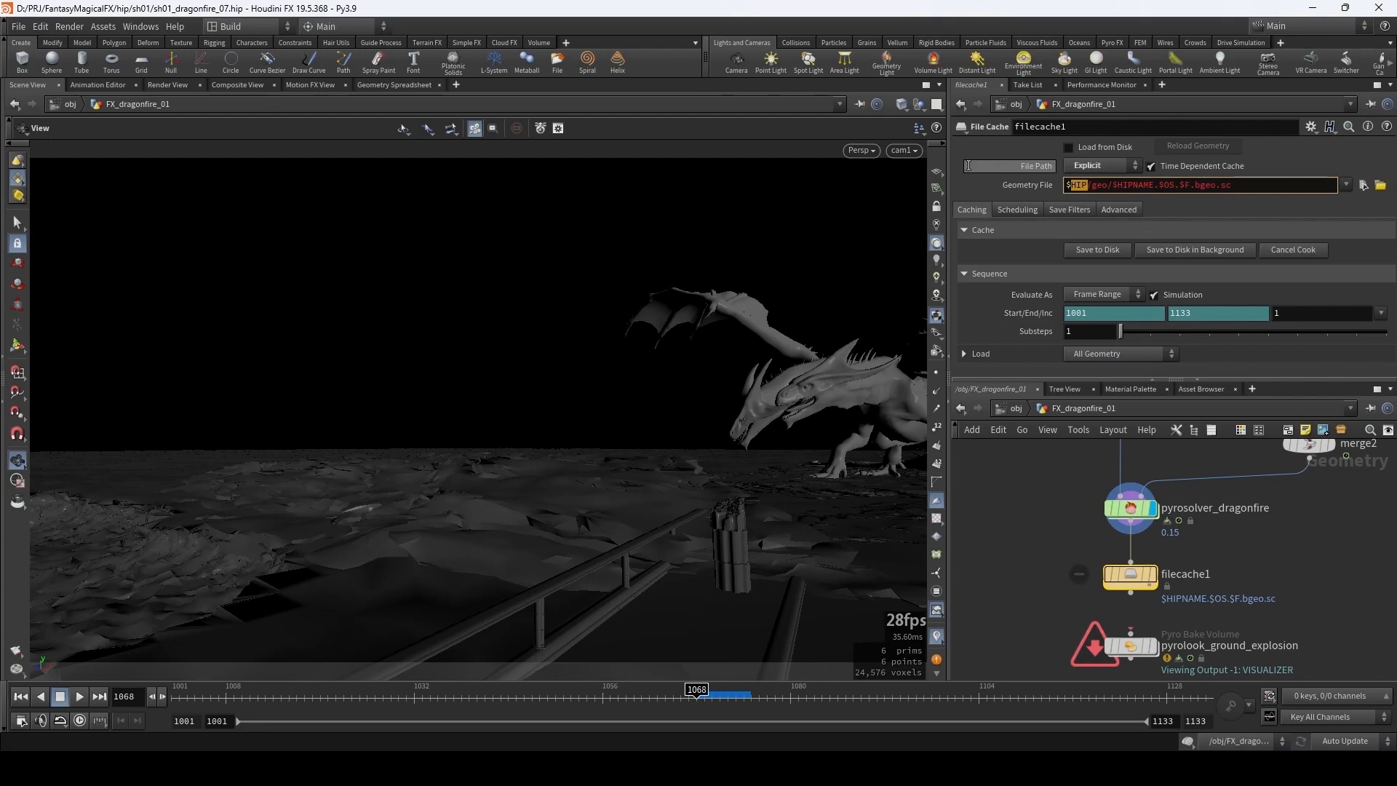
mouse_move(968, 166)
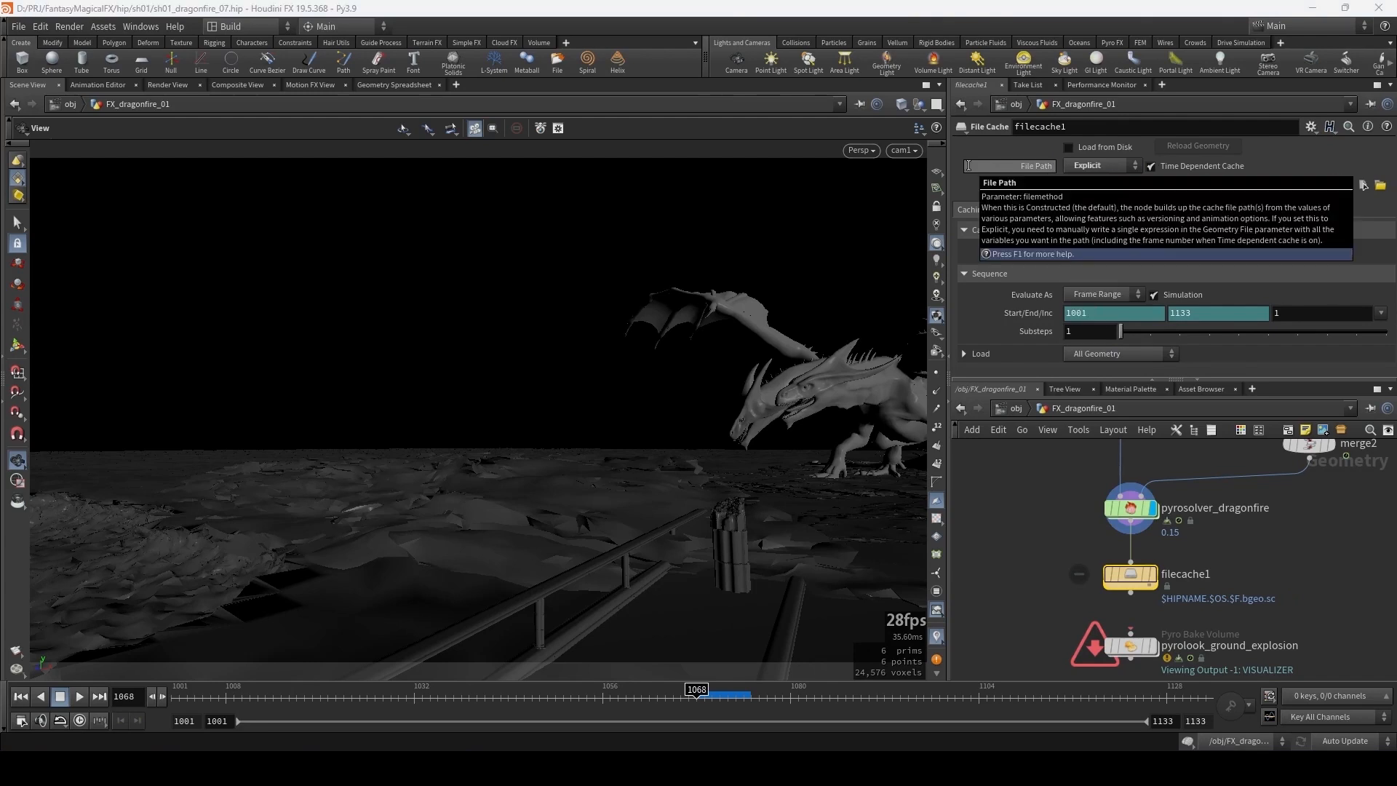
text(JOB)
key(Return)
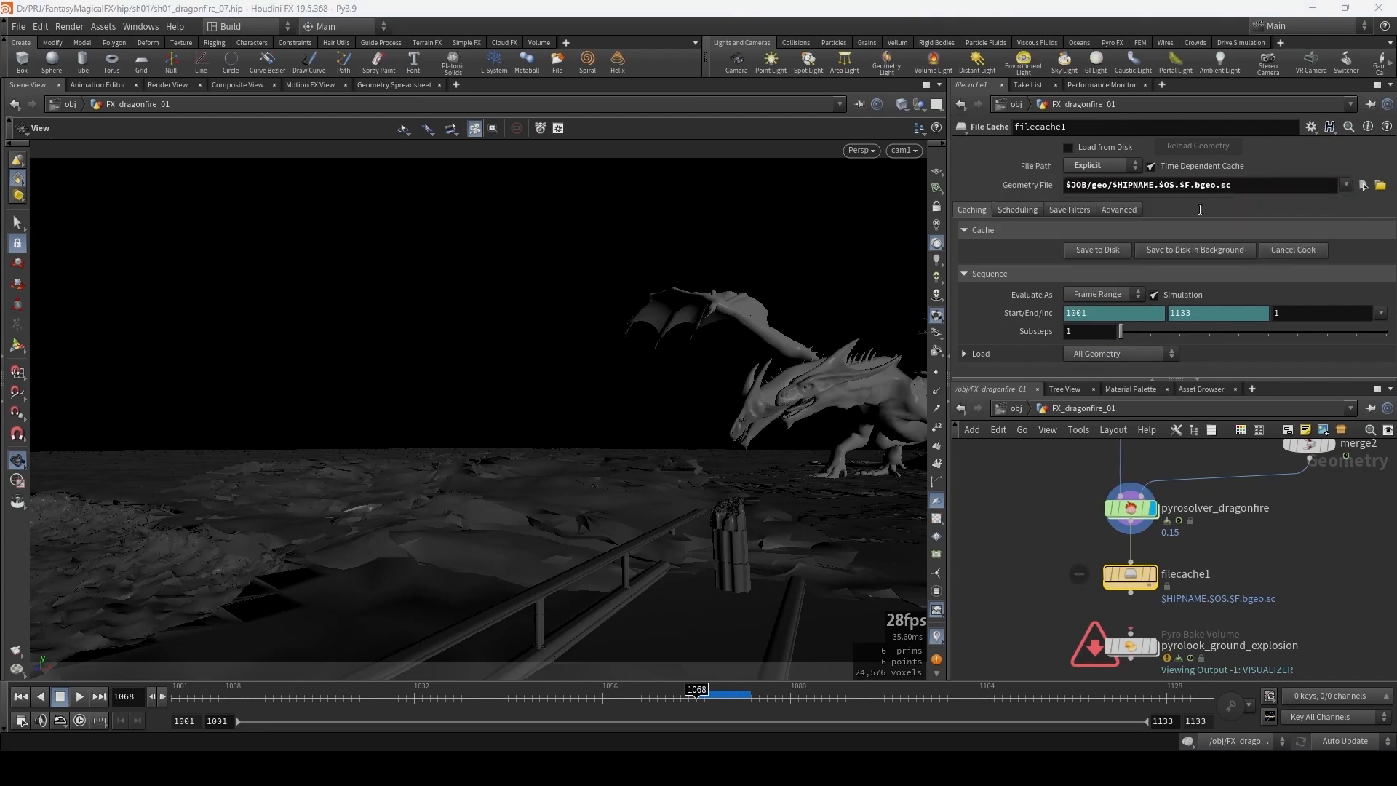
- Add a sh01 folder and replace $HIPNAME with an $OS folder, making the Geometry File path $JOB/geo/sh01/$OS/$OS.$F.bgeo.sc
click(1110, 185)
text(sh)
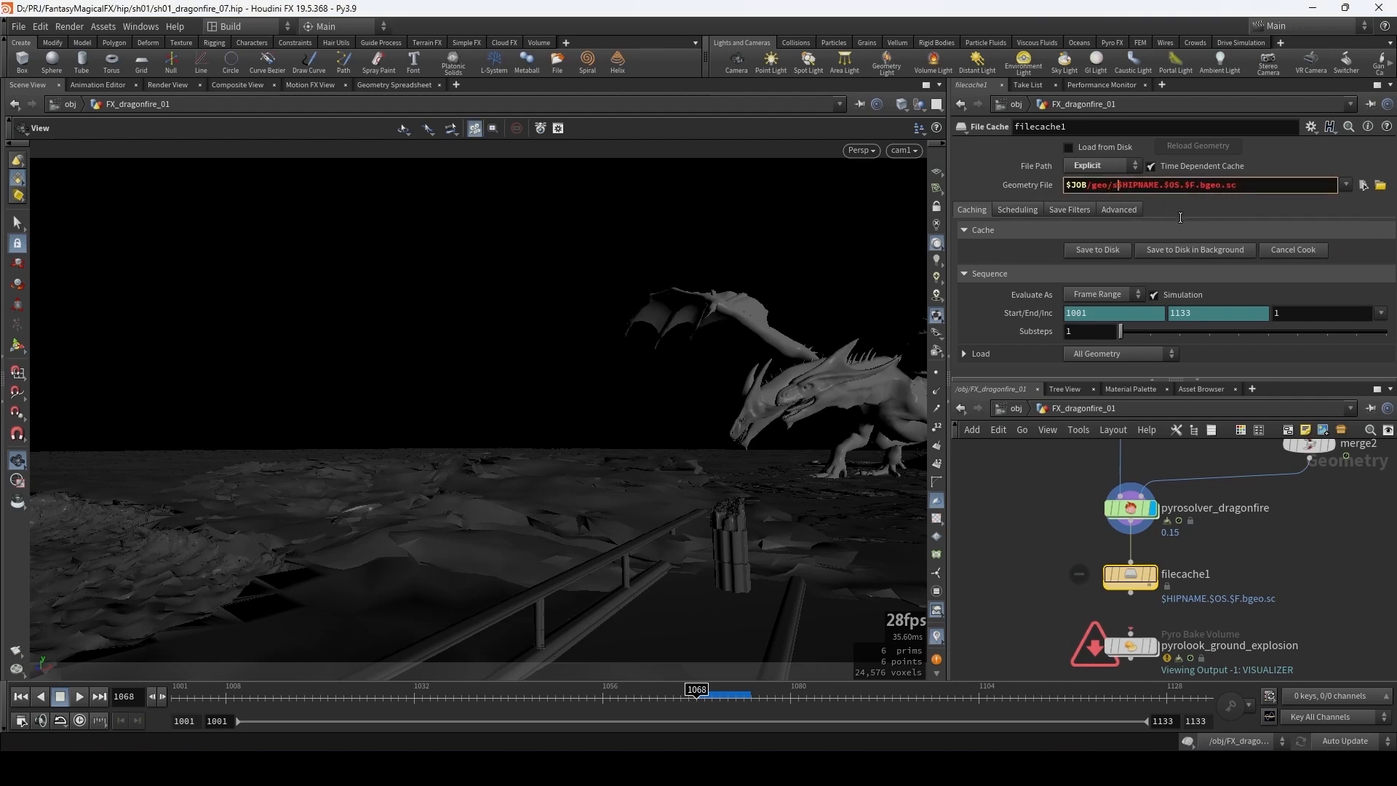
text(01/)
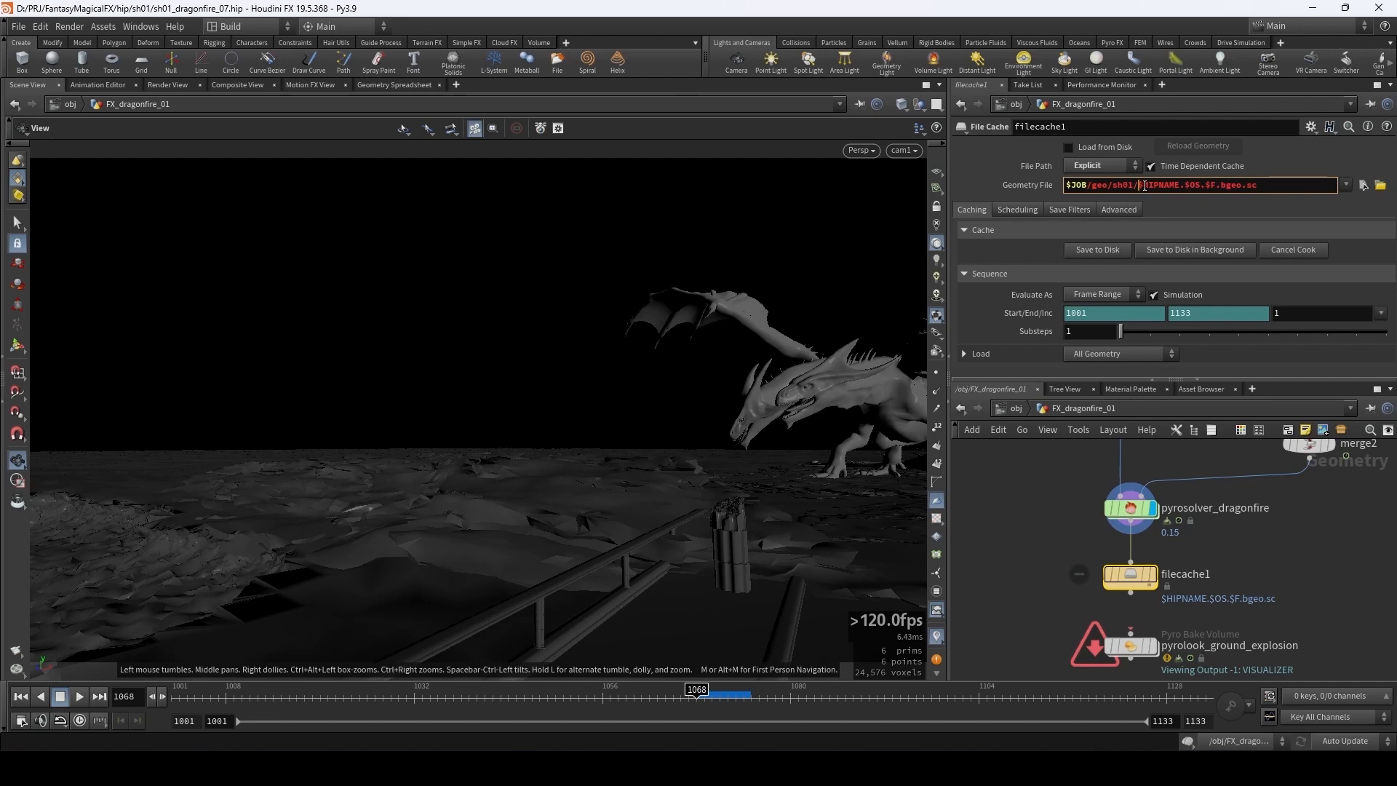
drag(1138, 184, 1183, 186)
text($OS/)
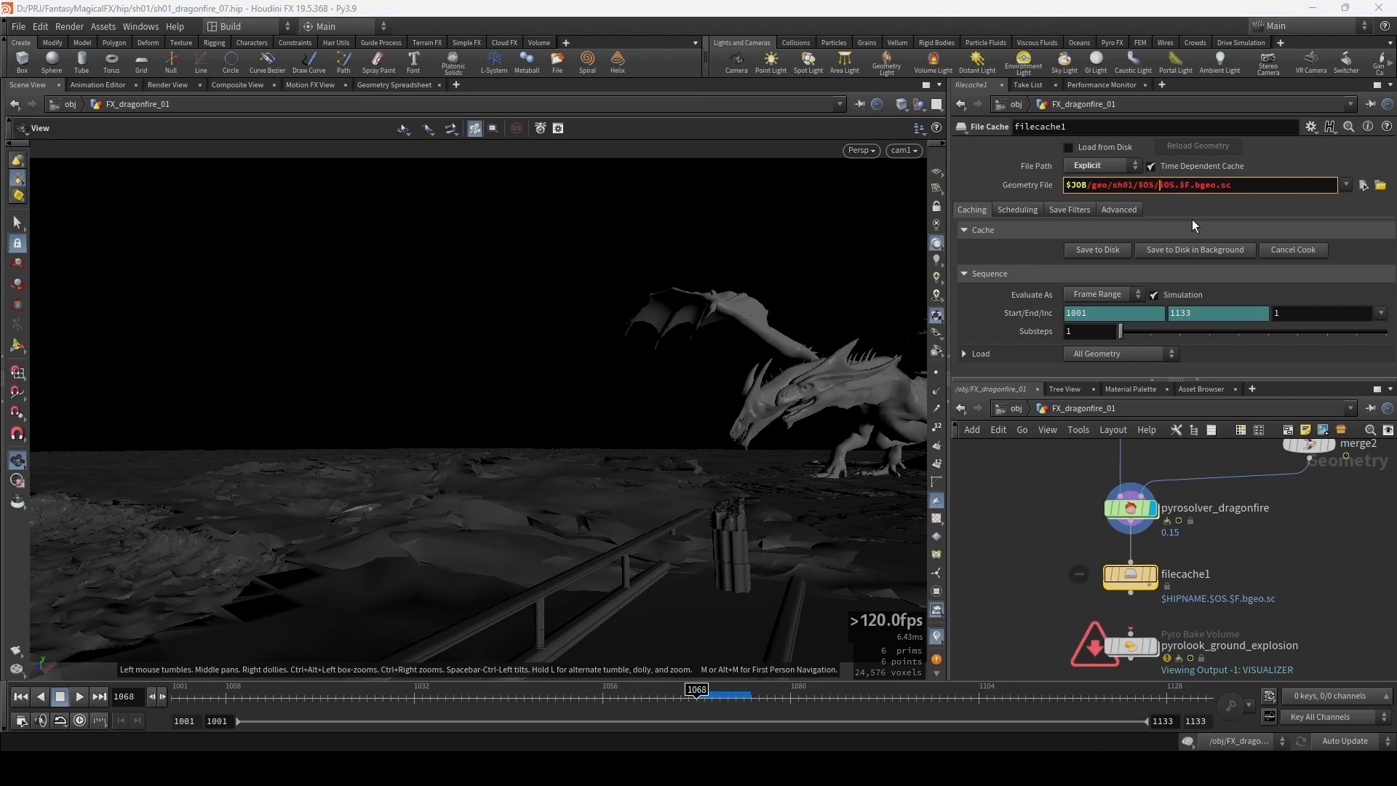
key(Return)
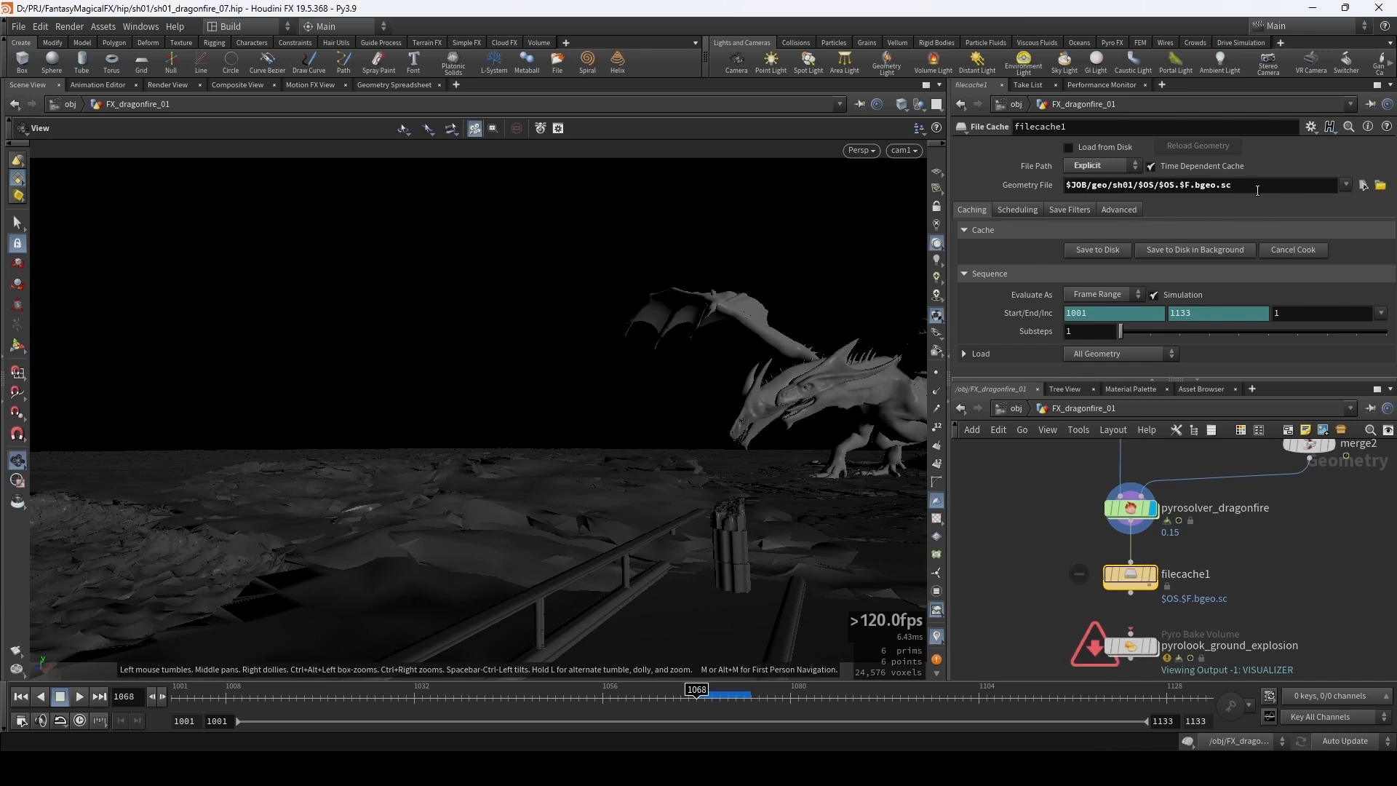
- Rename the File Cache node to cache_dragonfire_01 and start saving the simulation cache to disk
mouse_move(1127, 586)
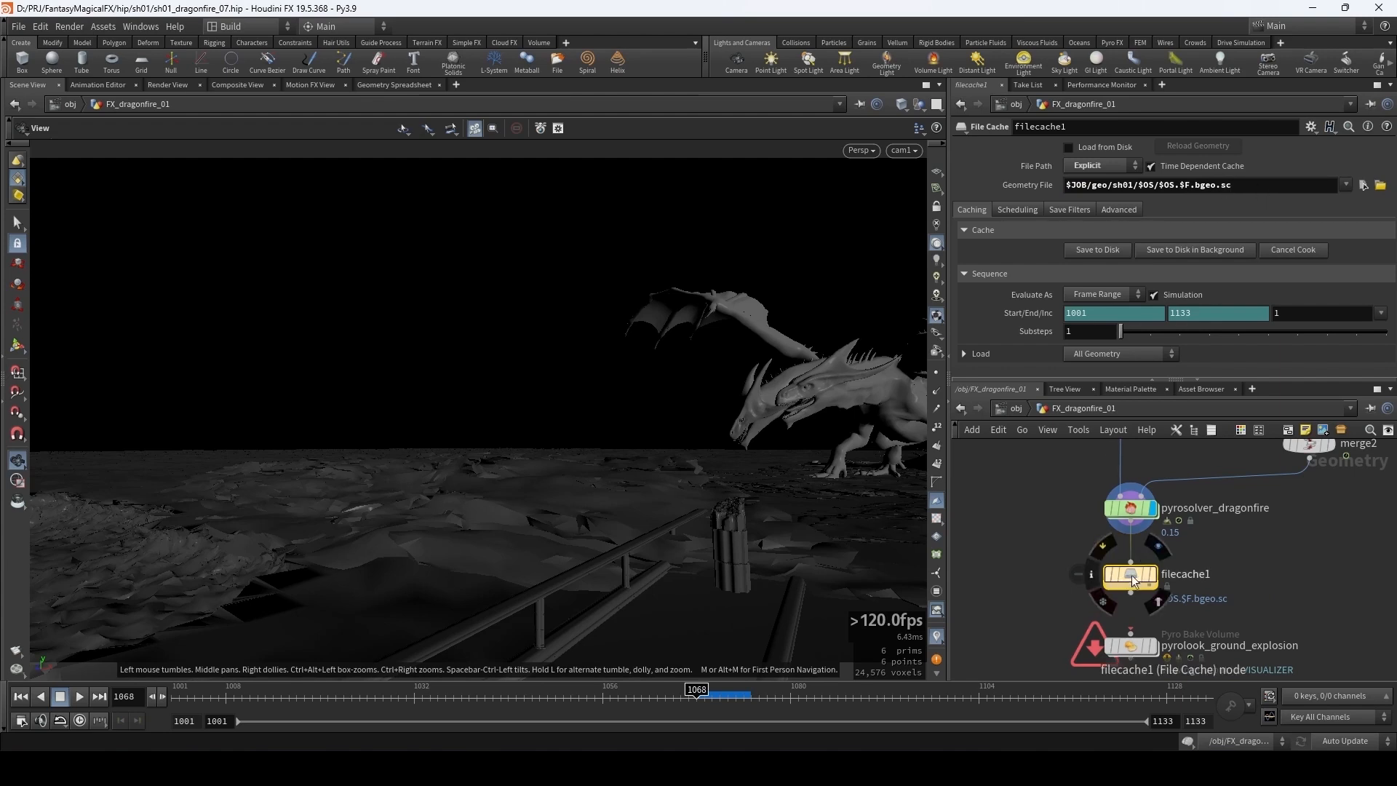
double_click(1180, 574)
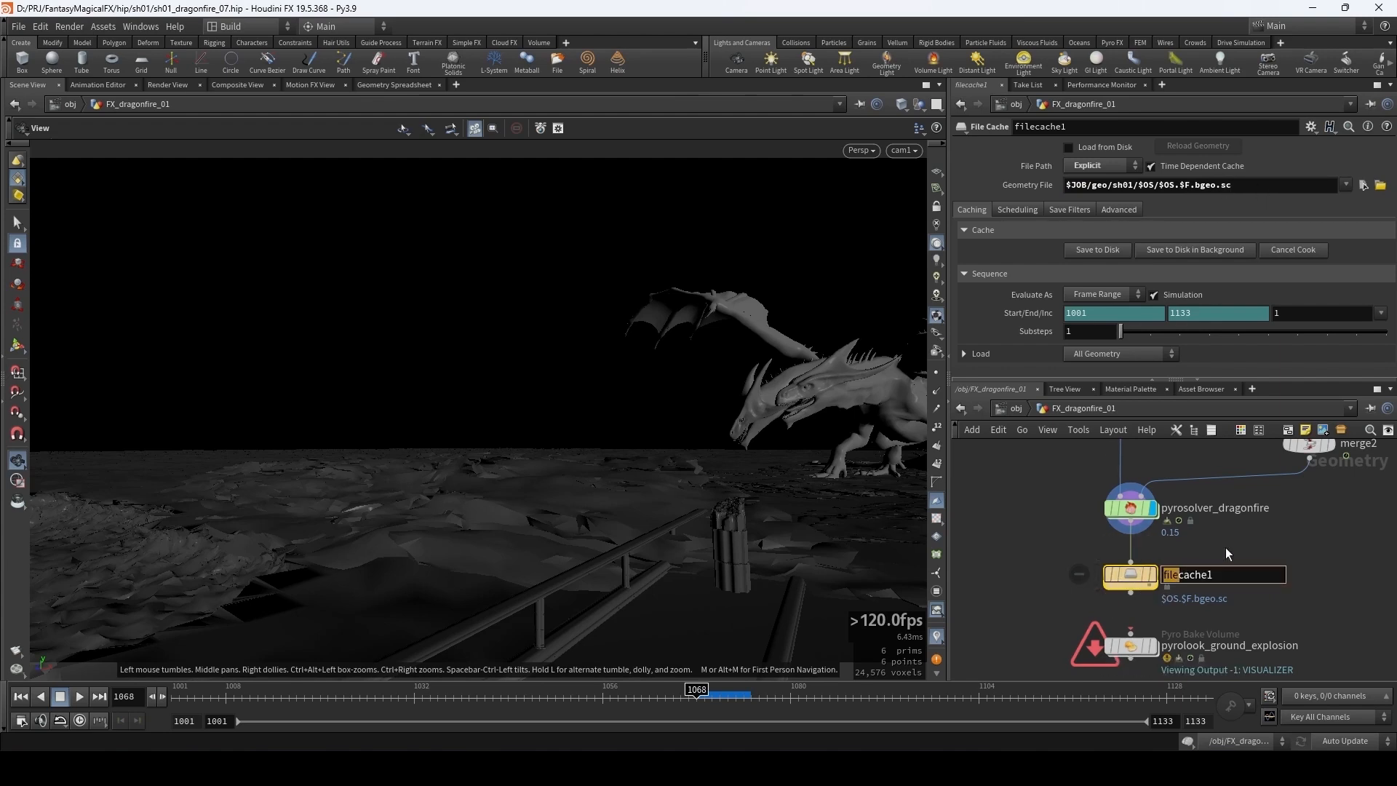
key(BackSpace)
key(Return)
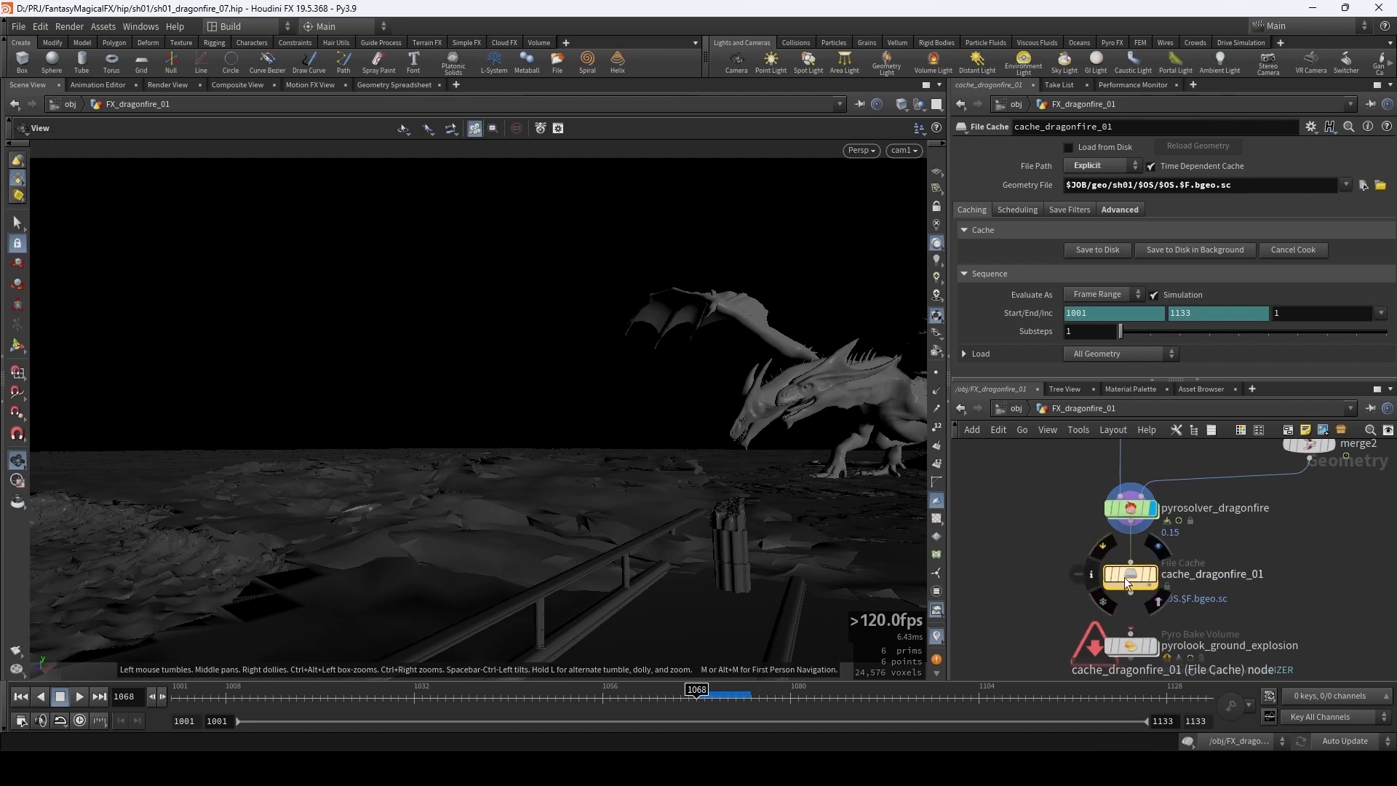
click(1097, 249)
drag(363, 402, 574, 281)
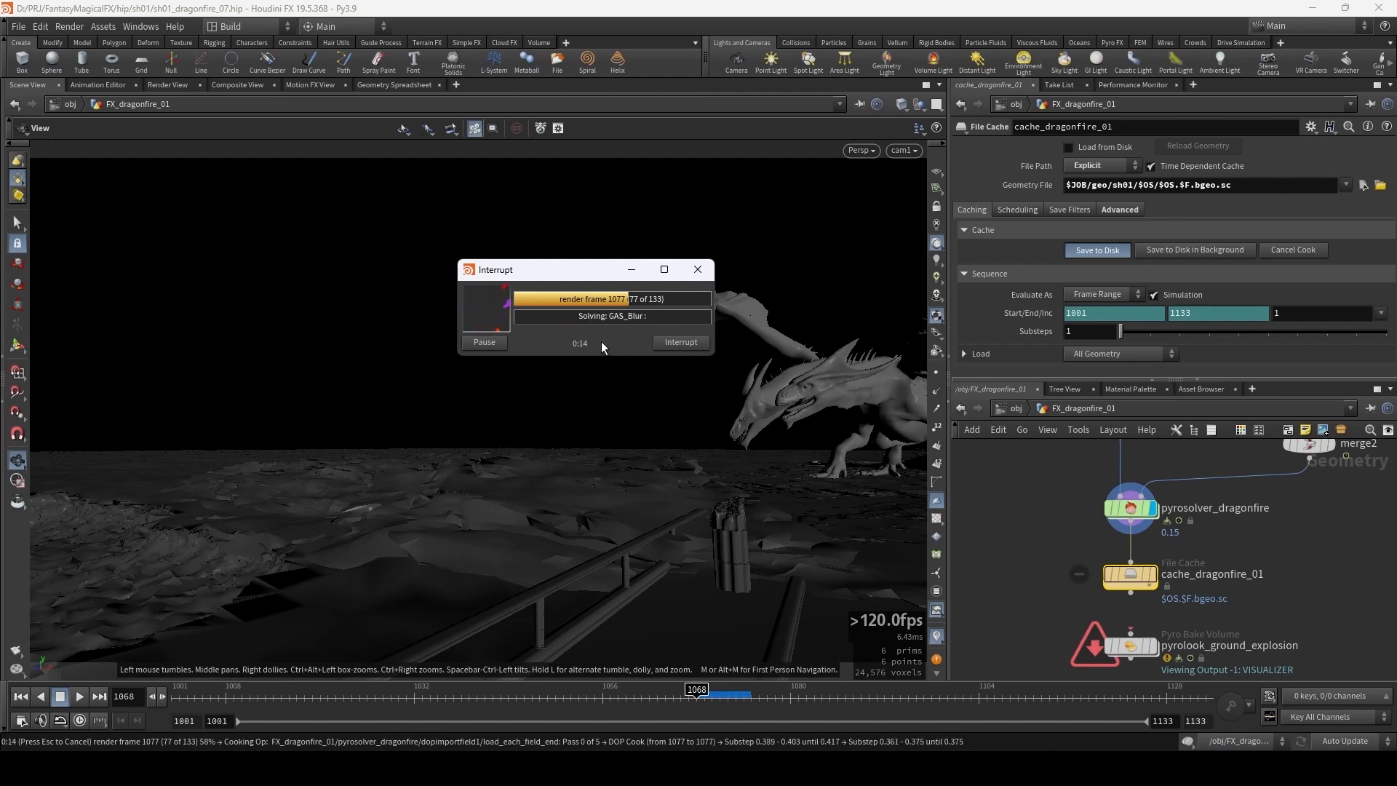
- Interrupt the simulation cache save, then clear and close the console window
click(679, 343)
click(1298, 727)
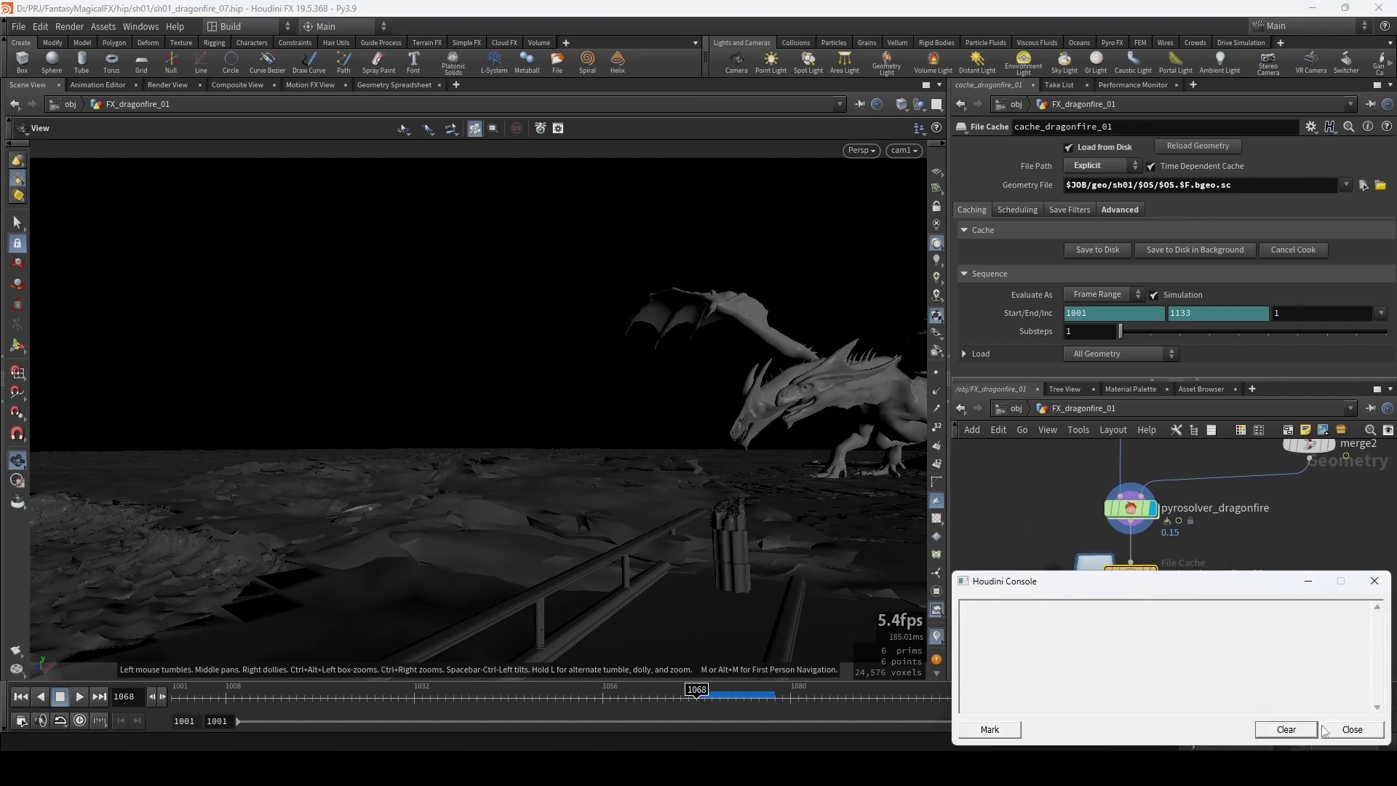
click(1351, 729)
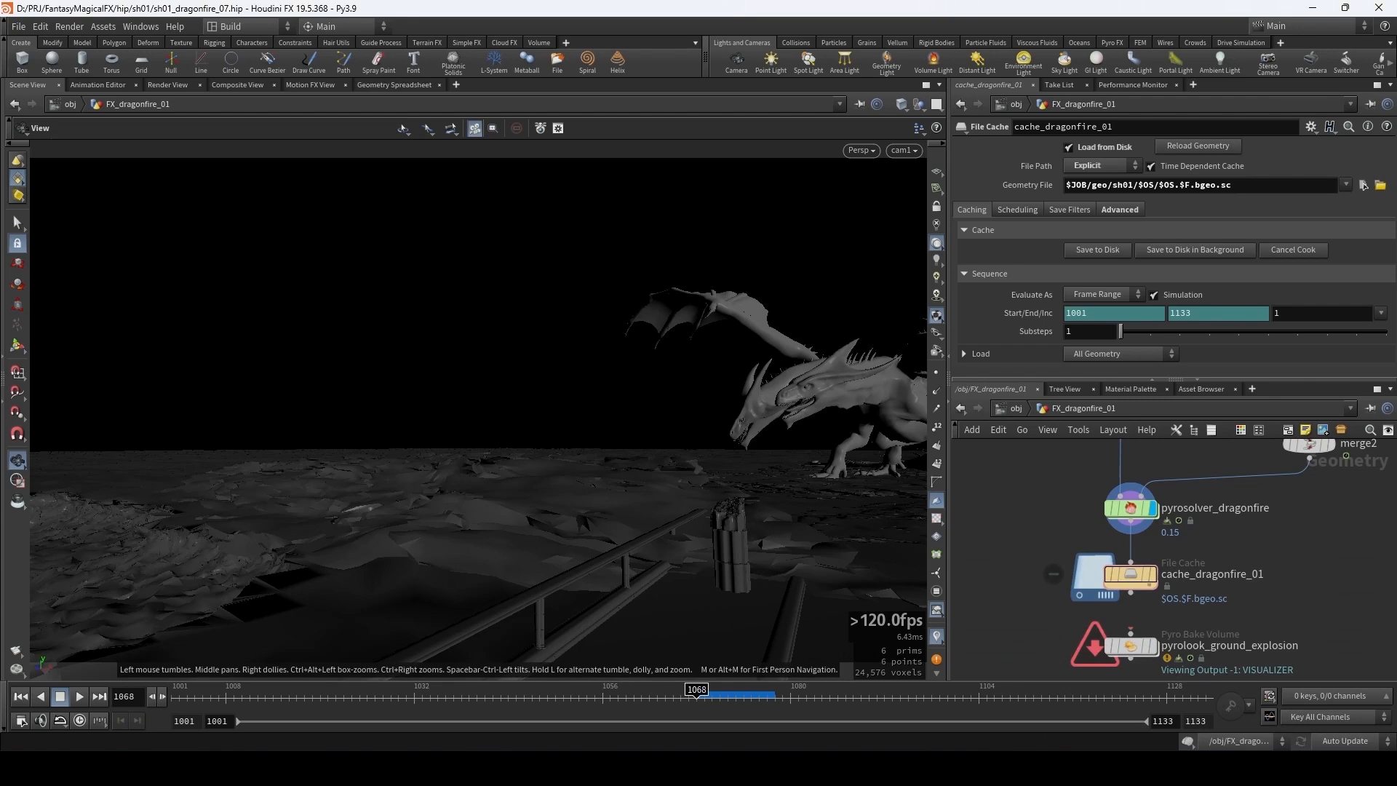
- Switch to File Explorer and check the sizes of the cached bgeo.sc files in geo/sh01/cache_dragonfire_01
click(157, 768)
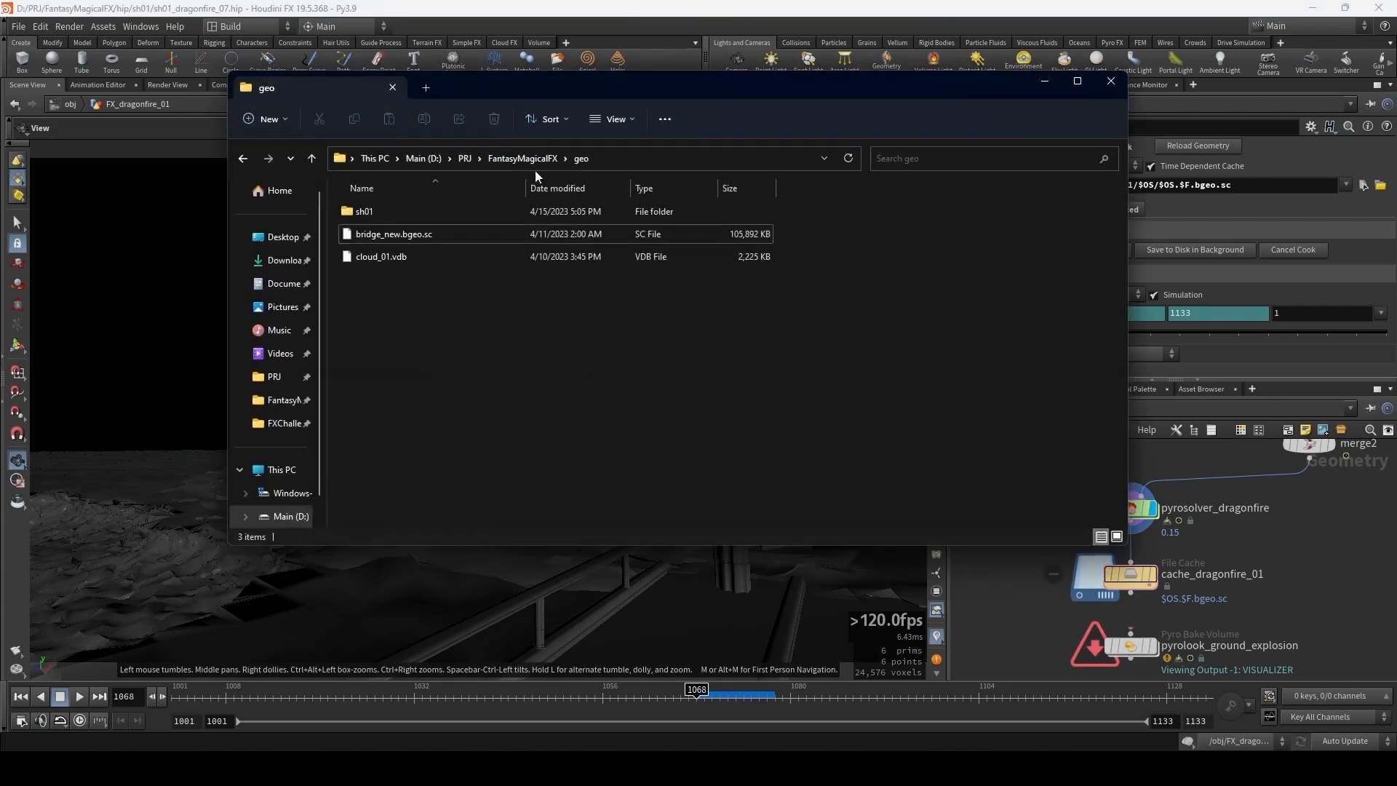
click(347, 216)
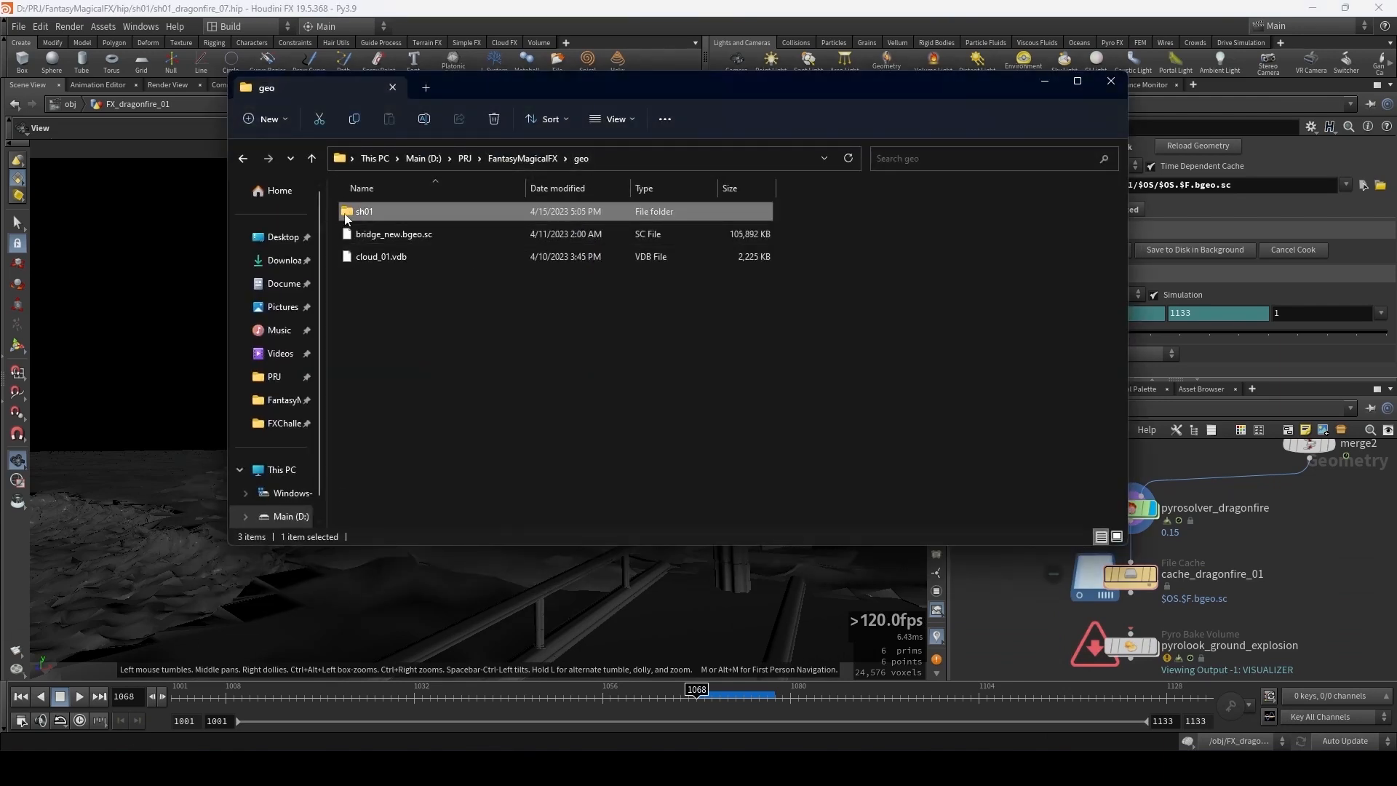
double_click(381, 213)
click(436, 214)
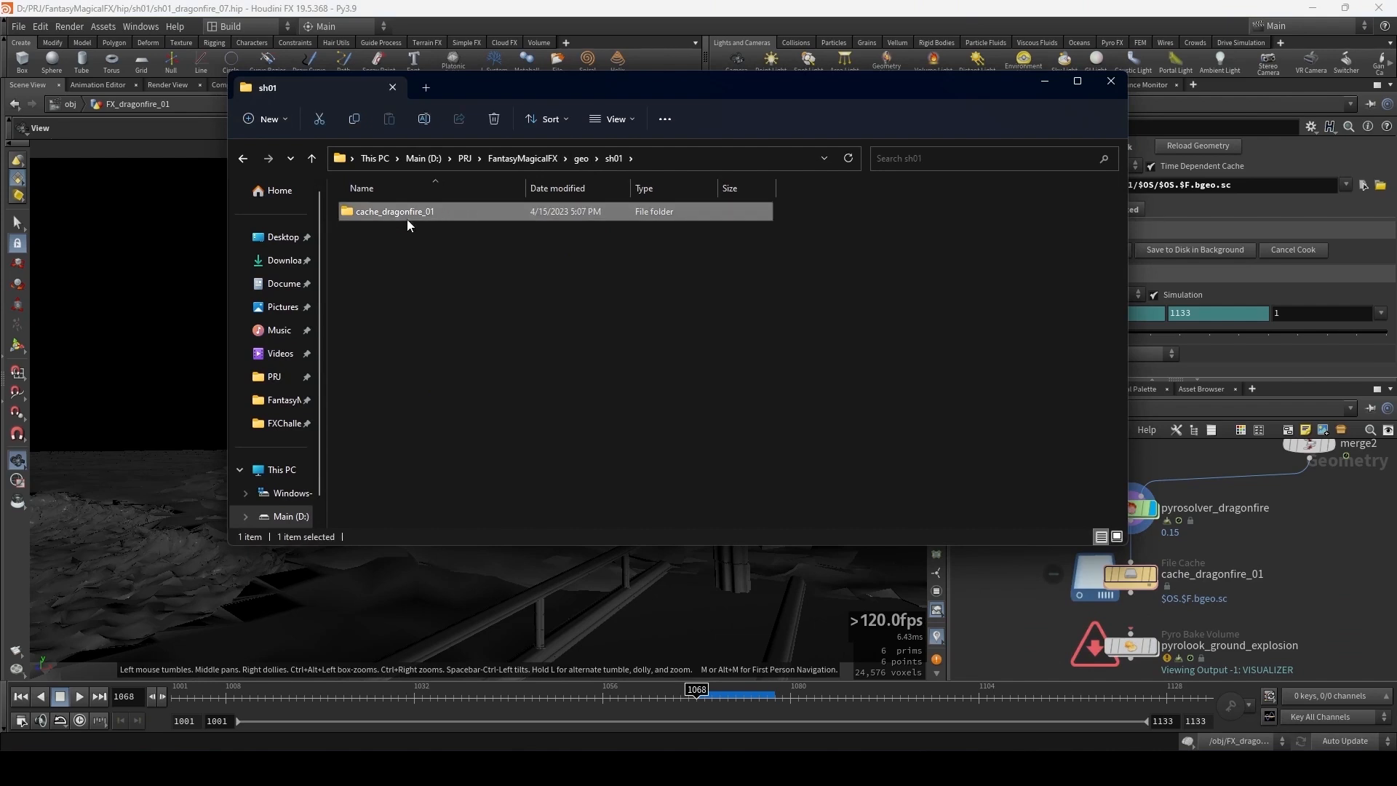
double_click(446, 211)
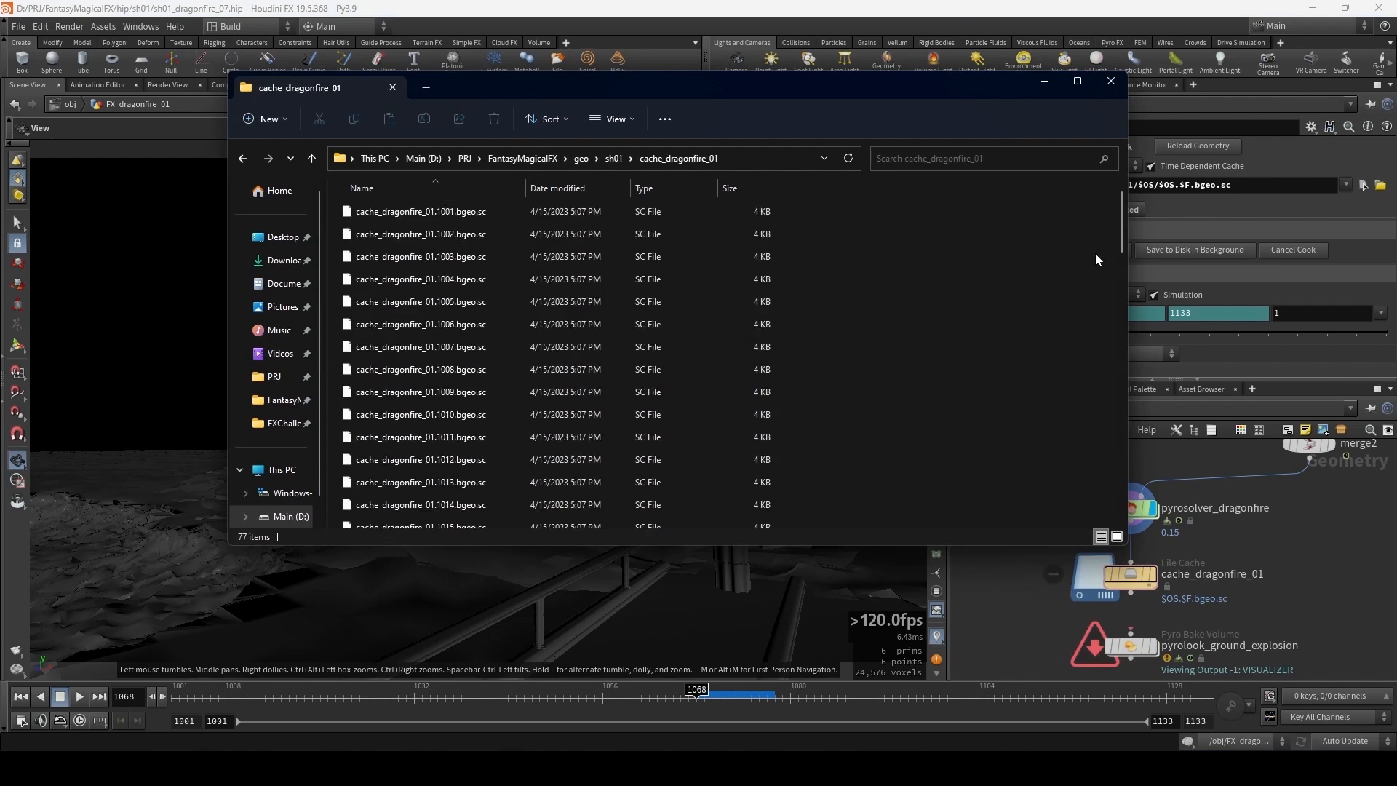
drag(1122, 207, 1113, 469)
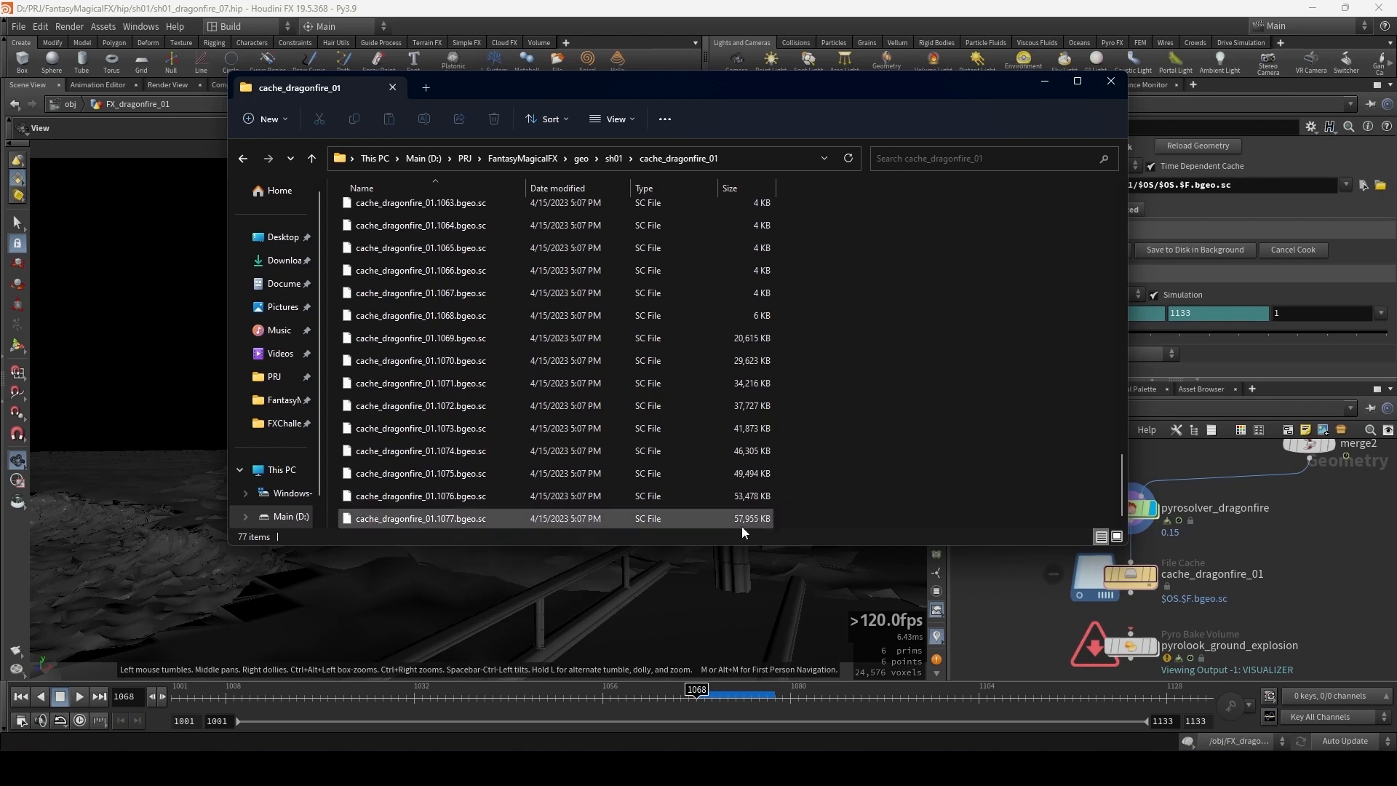
drag(853, 512, 925, 472)
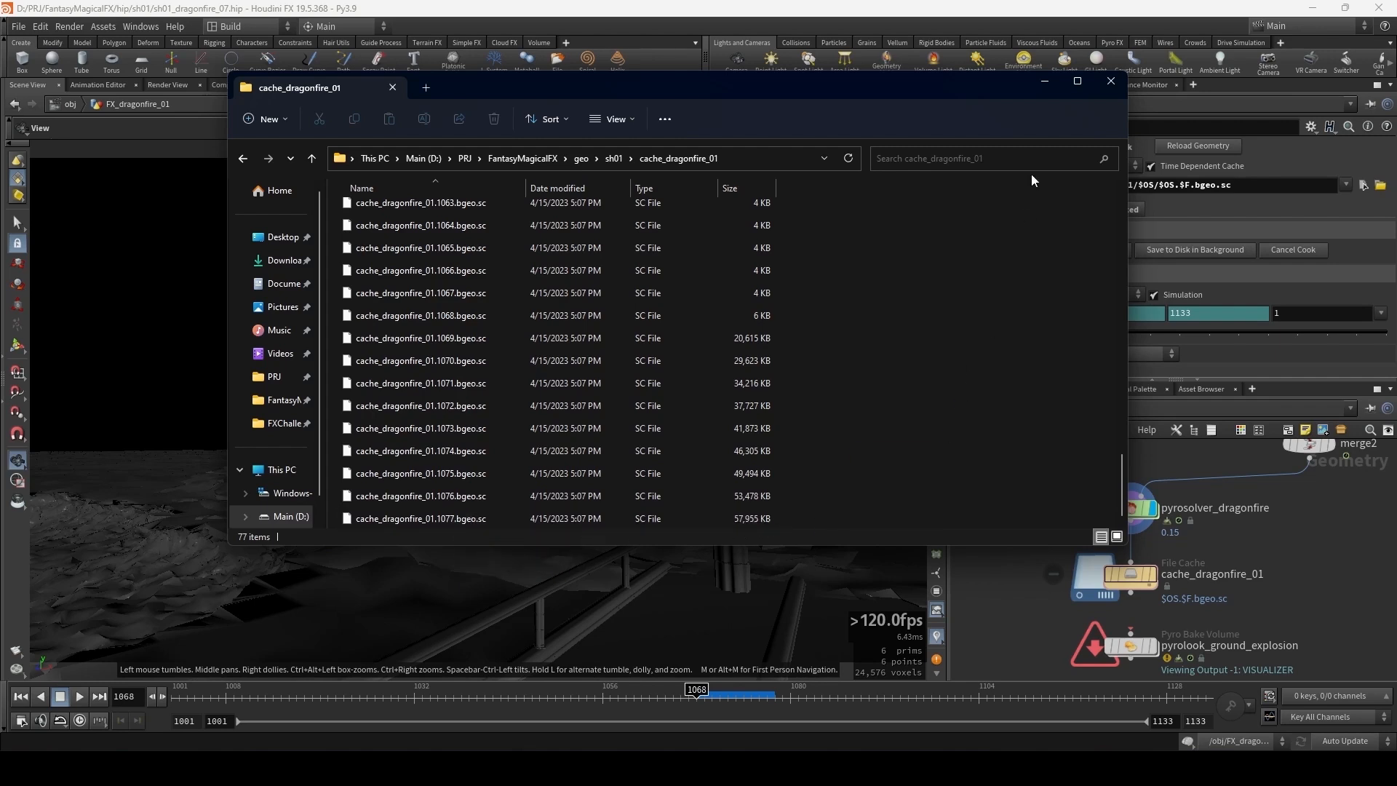
click(1048, 85)
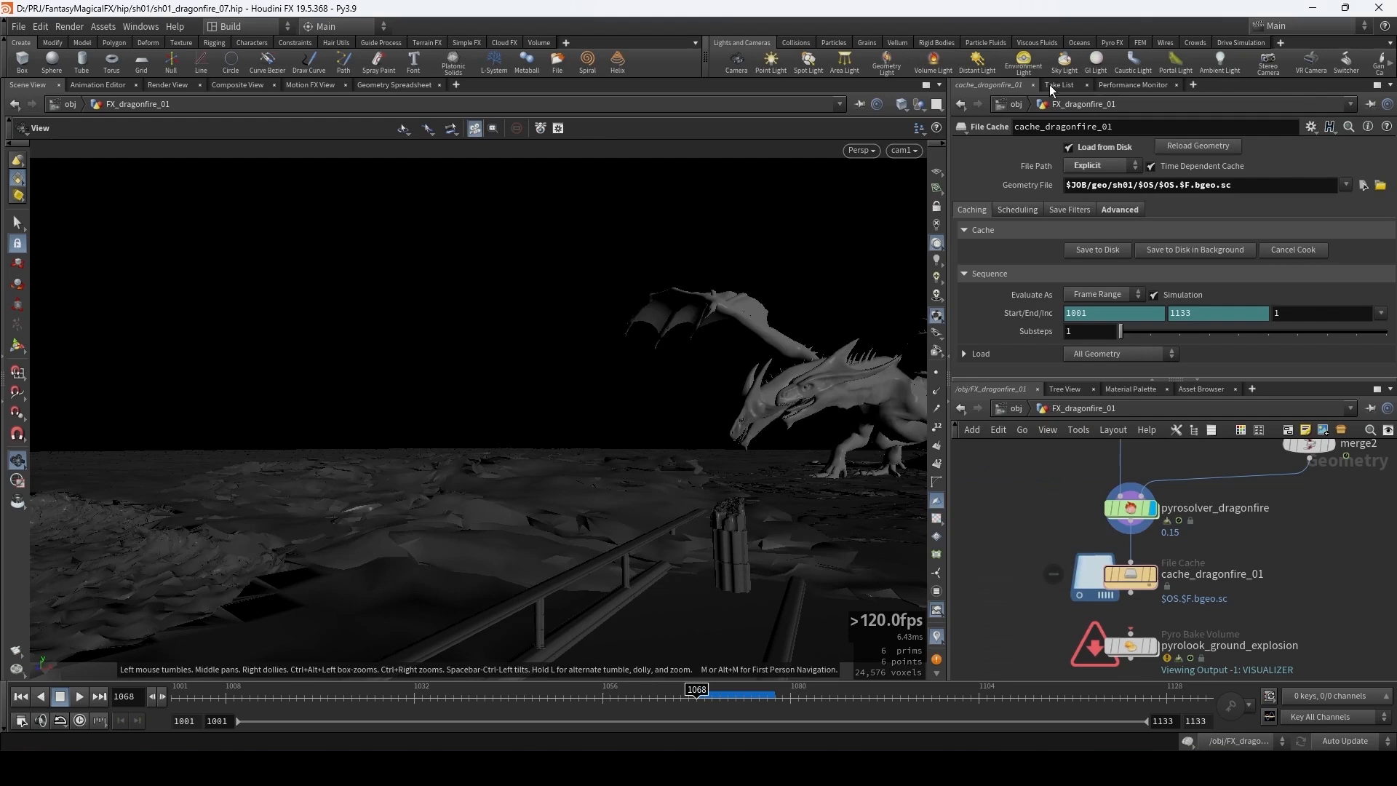
- Review the export fields and Post-Process output options of pyrosolver_dragonfire
click(1130, 507)
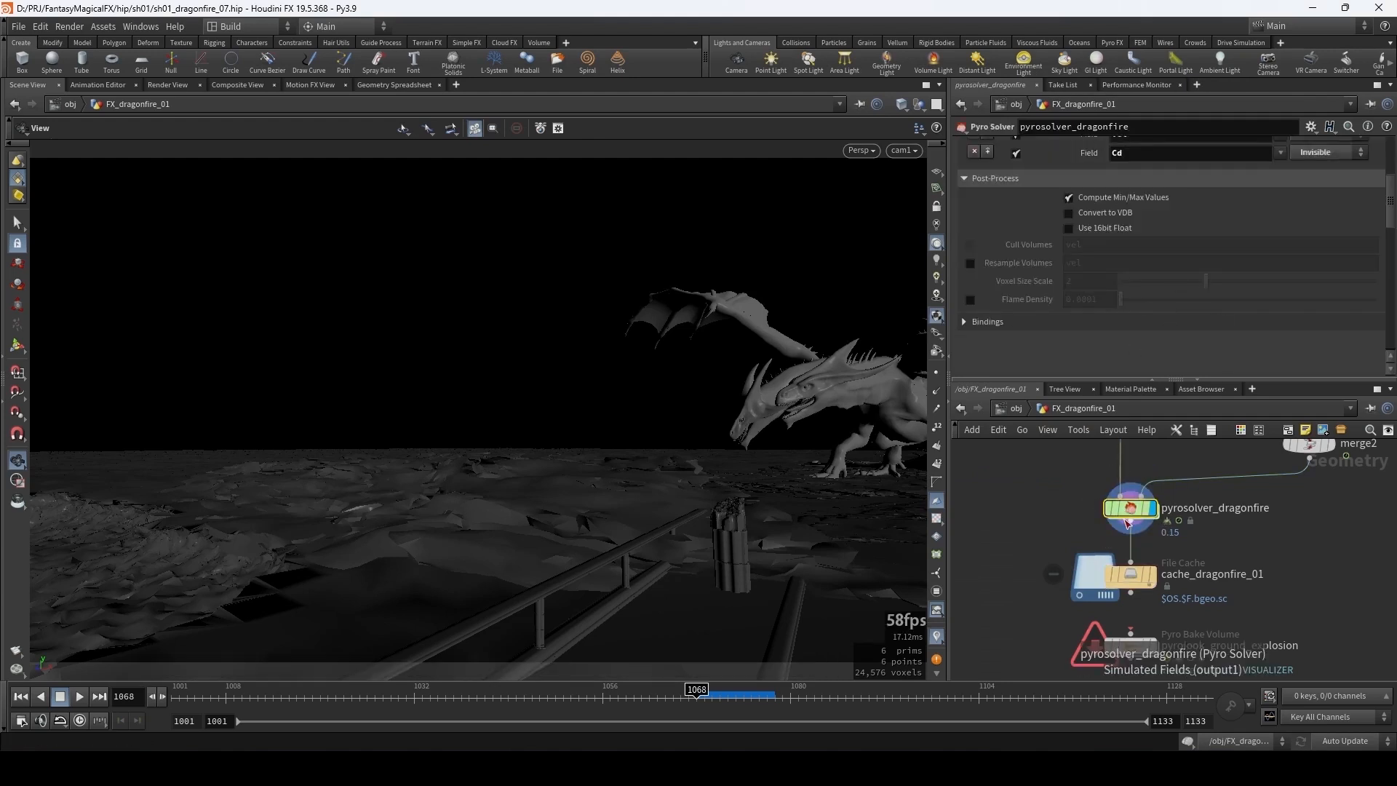
scroll(1177, 287, up, 5)
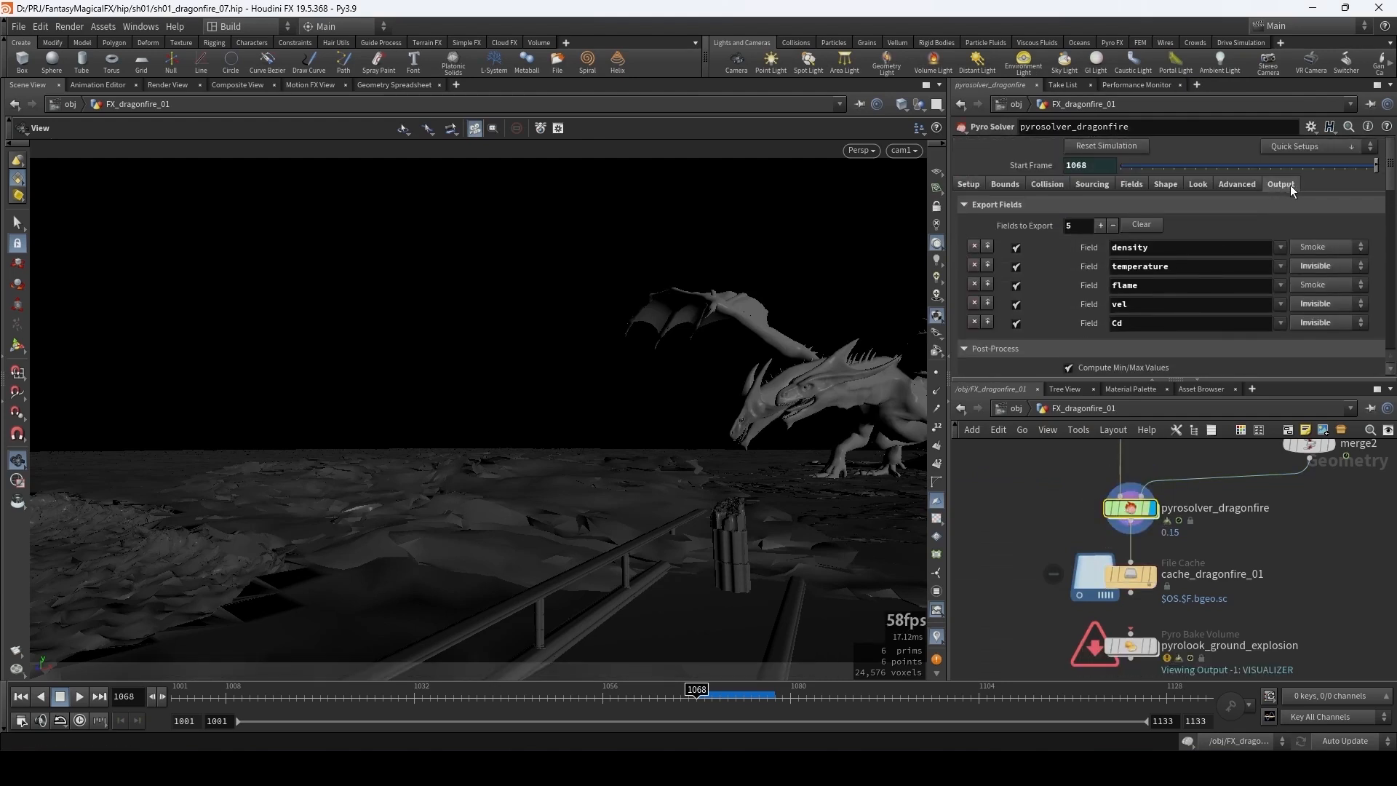
scroll(1075, 247, down, 3)
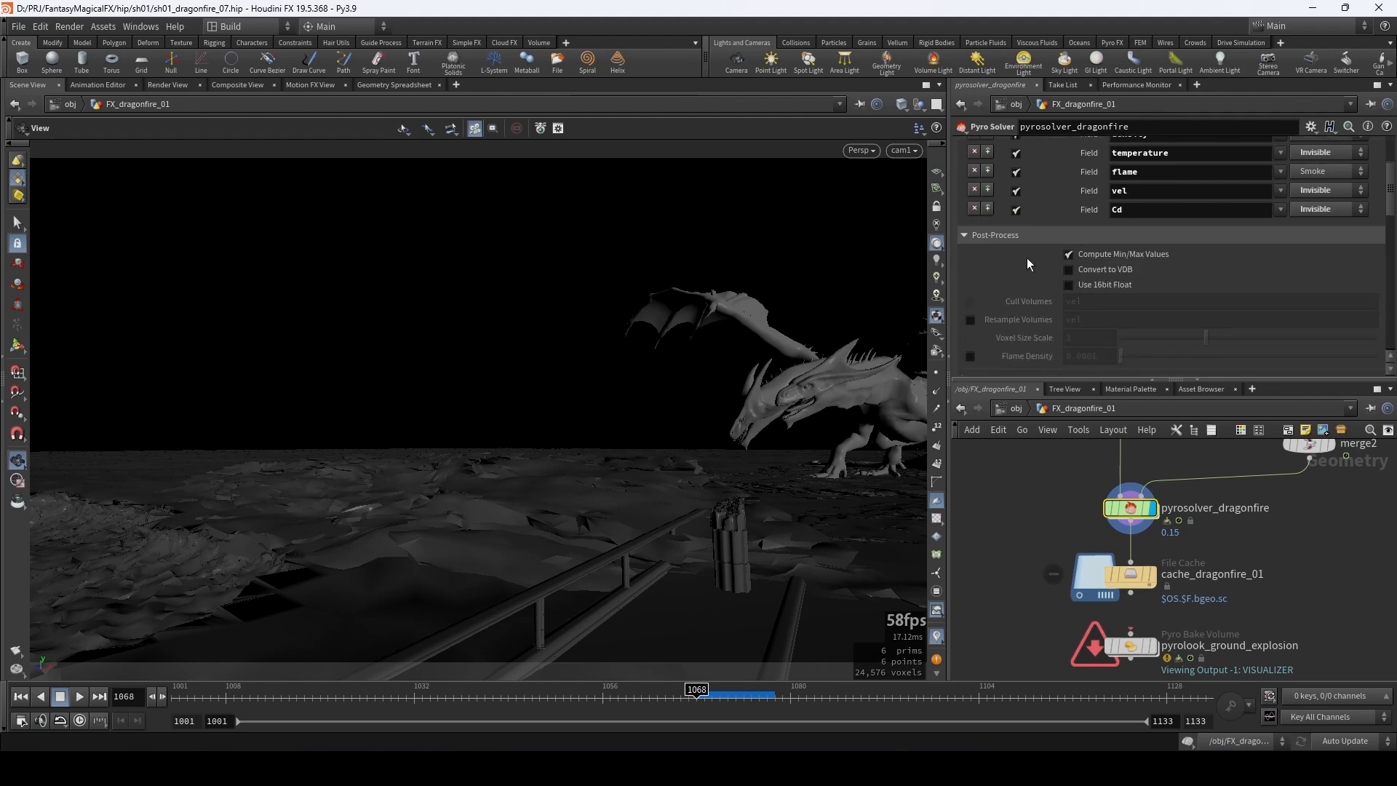
scroll(1027, 264, down, 1)
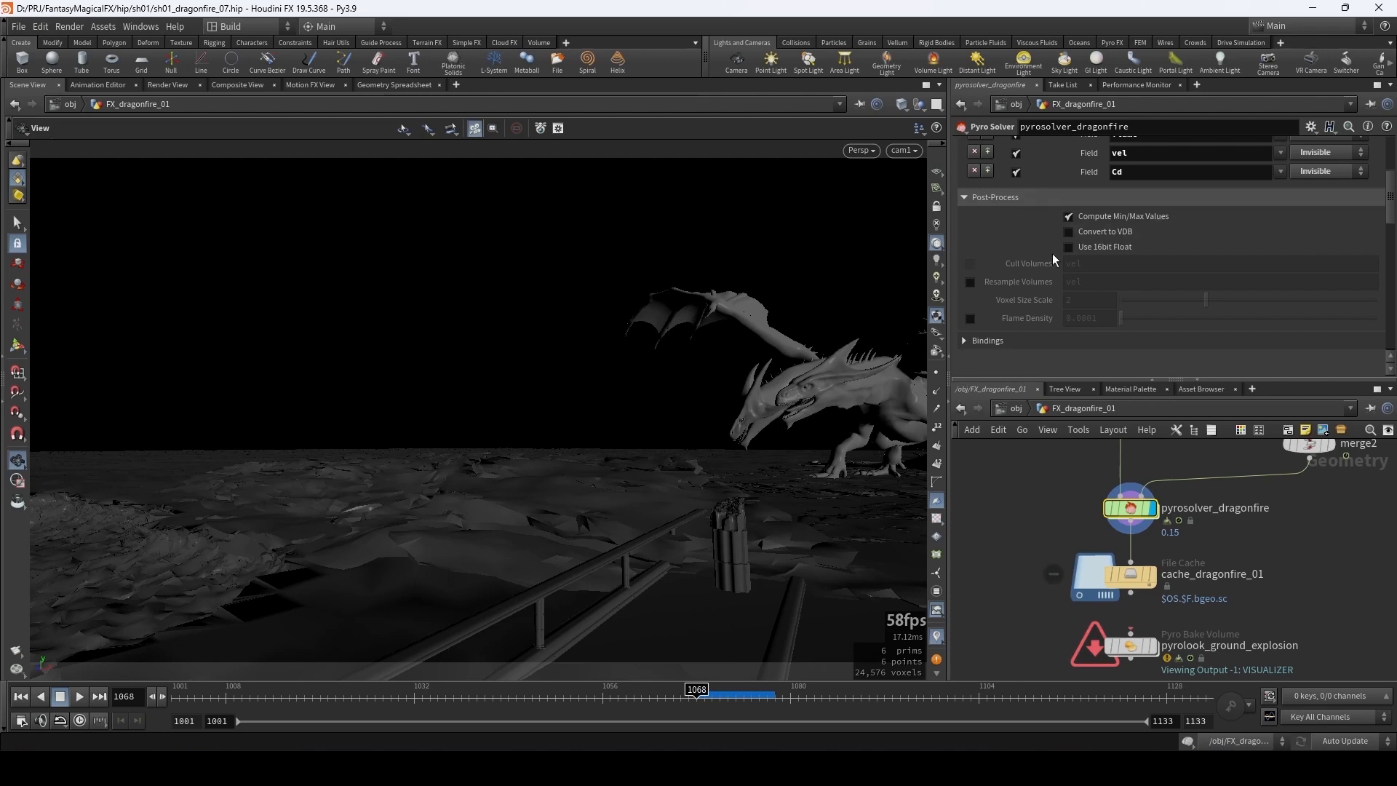
- Add a temporary Pyro Post-Process node beside the solver to view its options, and remove it
middle_drag(962, 515, 1076, 534)
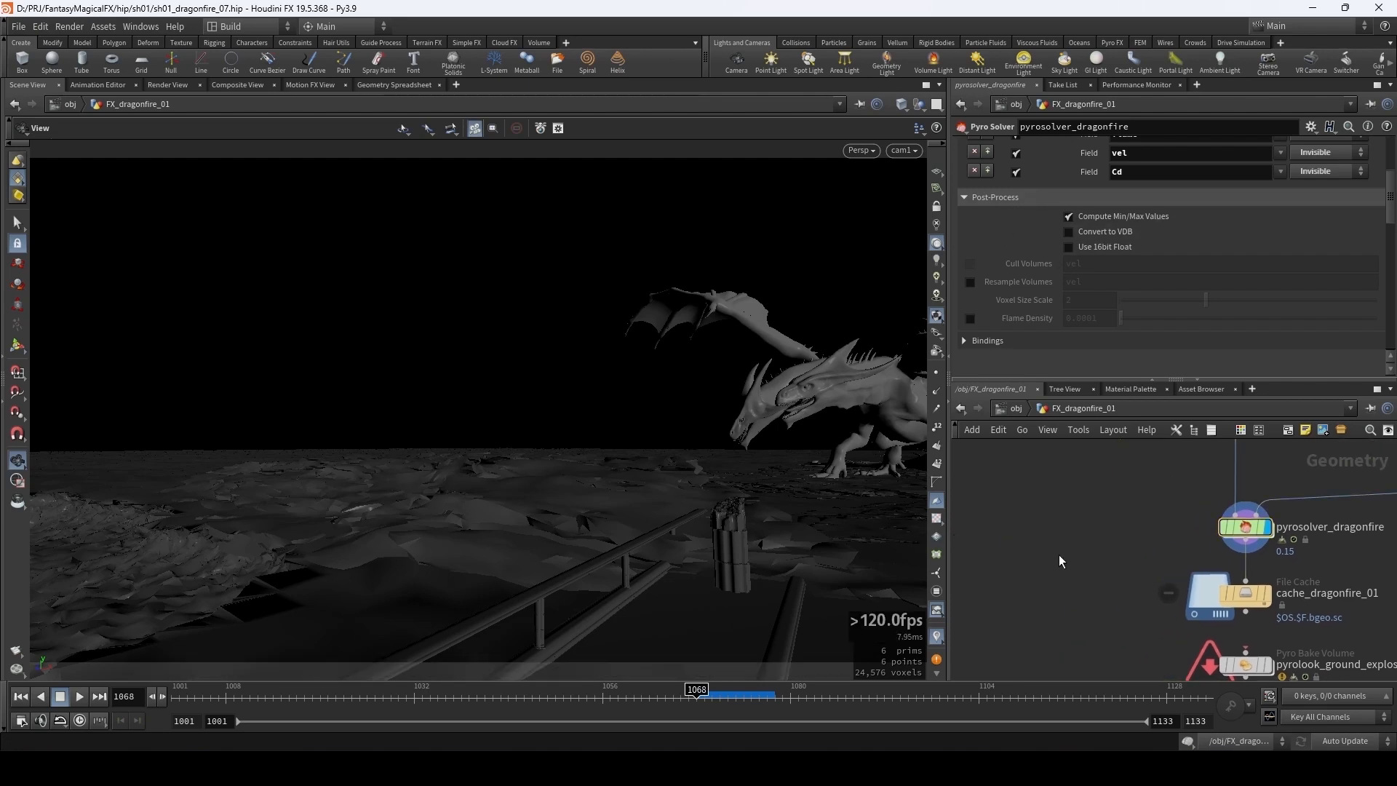
key(Tab)
text(pyro)
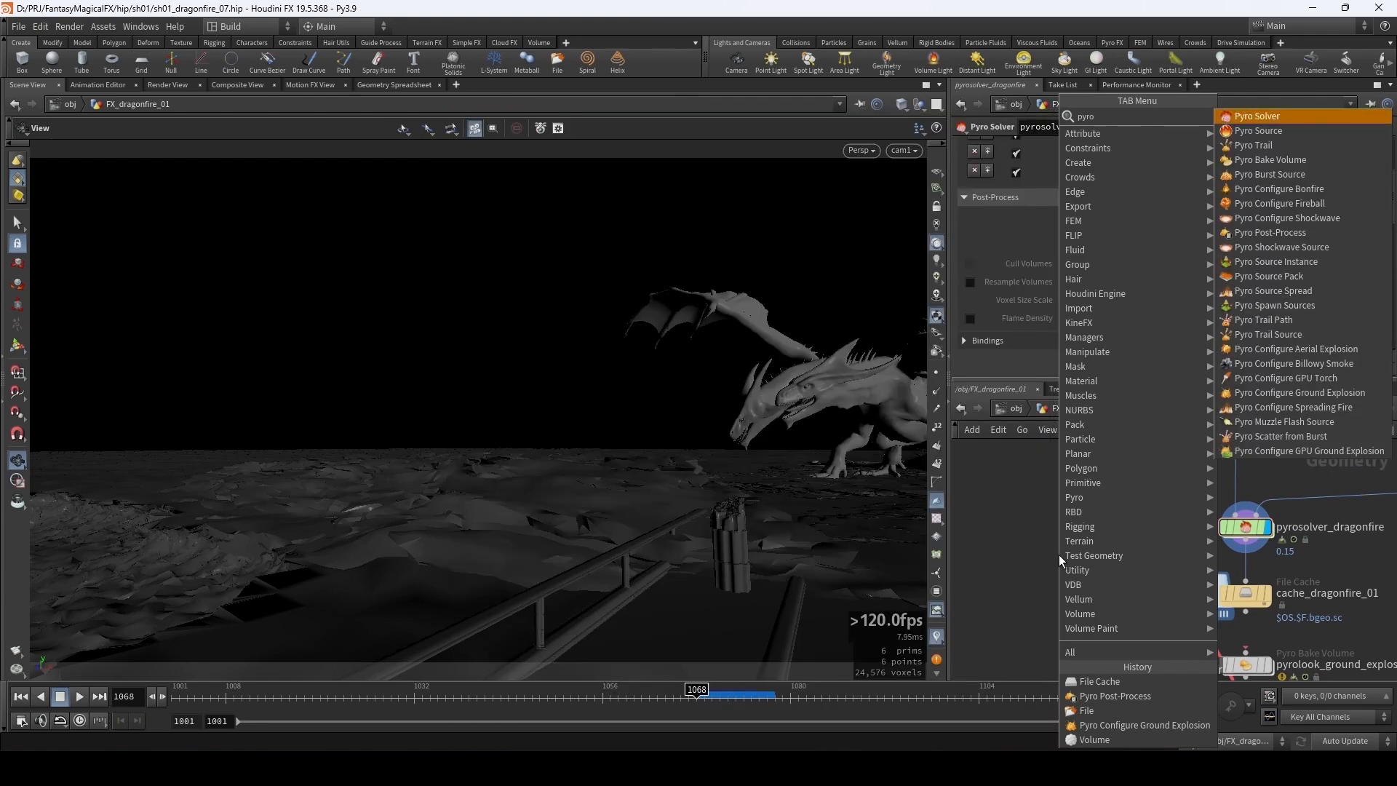
text(po)
key(Return)
click(1059, 555)
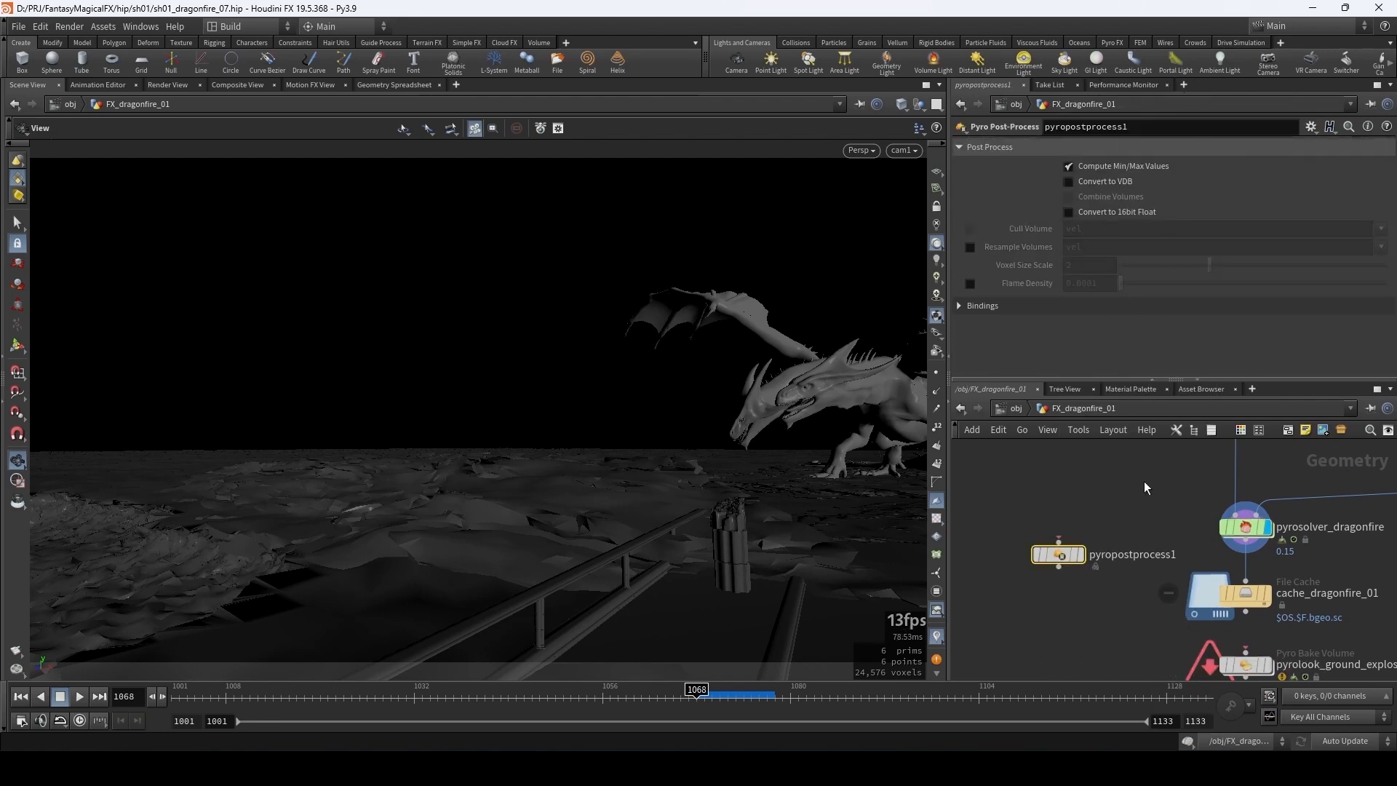
drag(1143, 482, 1000, 592)
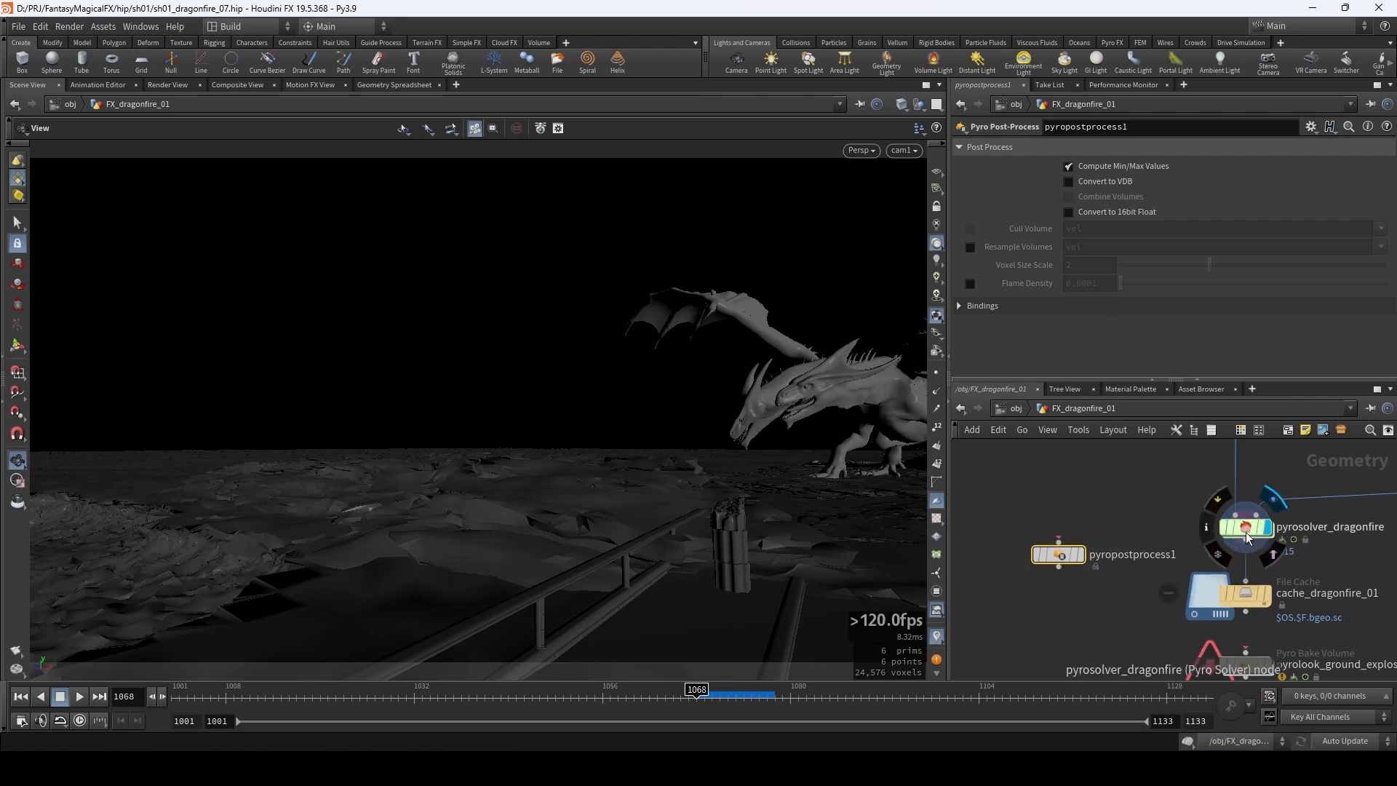
- Enable Convert to VDB and Use 16bit Float in the Post-Process output options of pyrosolver_dragonfire
click(1244, 534)
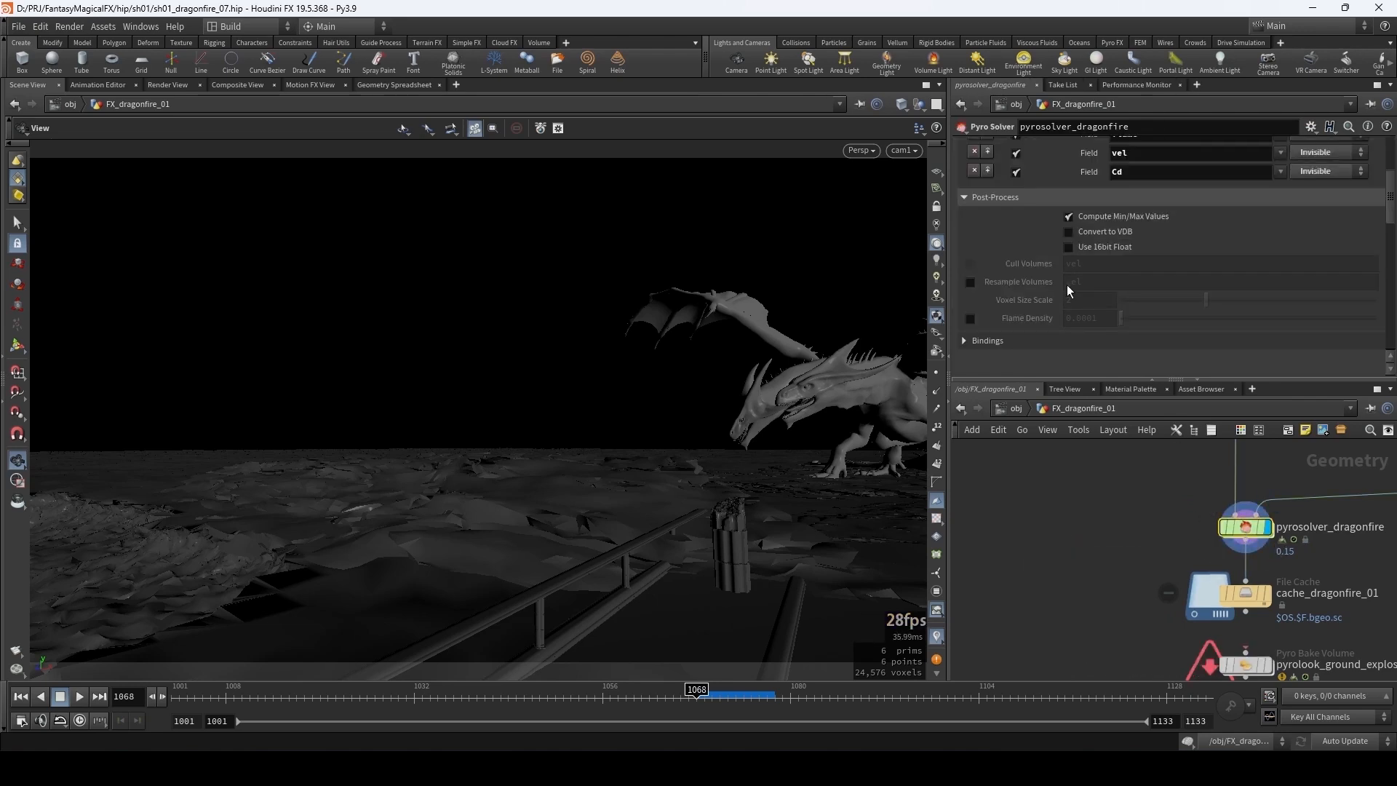
scroll(1041, 251, up, 1)
scroll(1028, 244, down, 2)
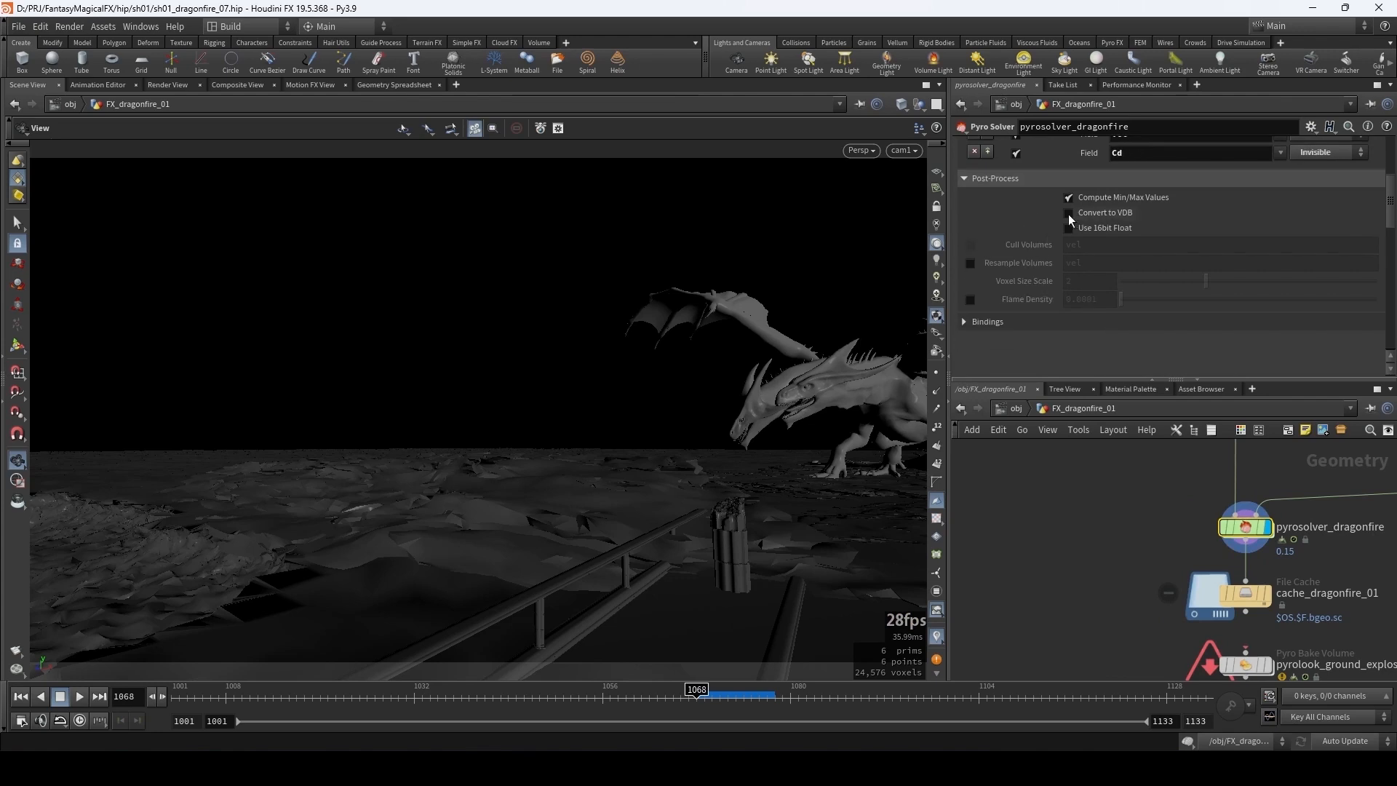
click(1068, 214)
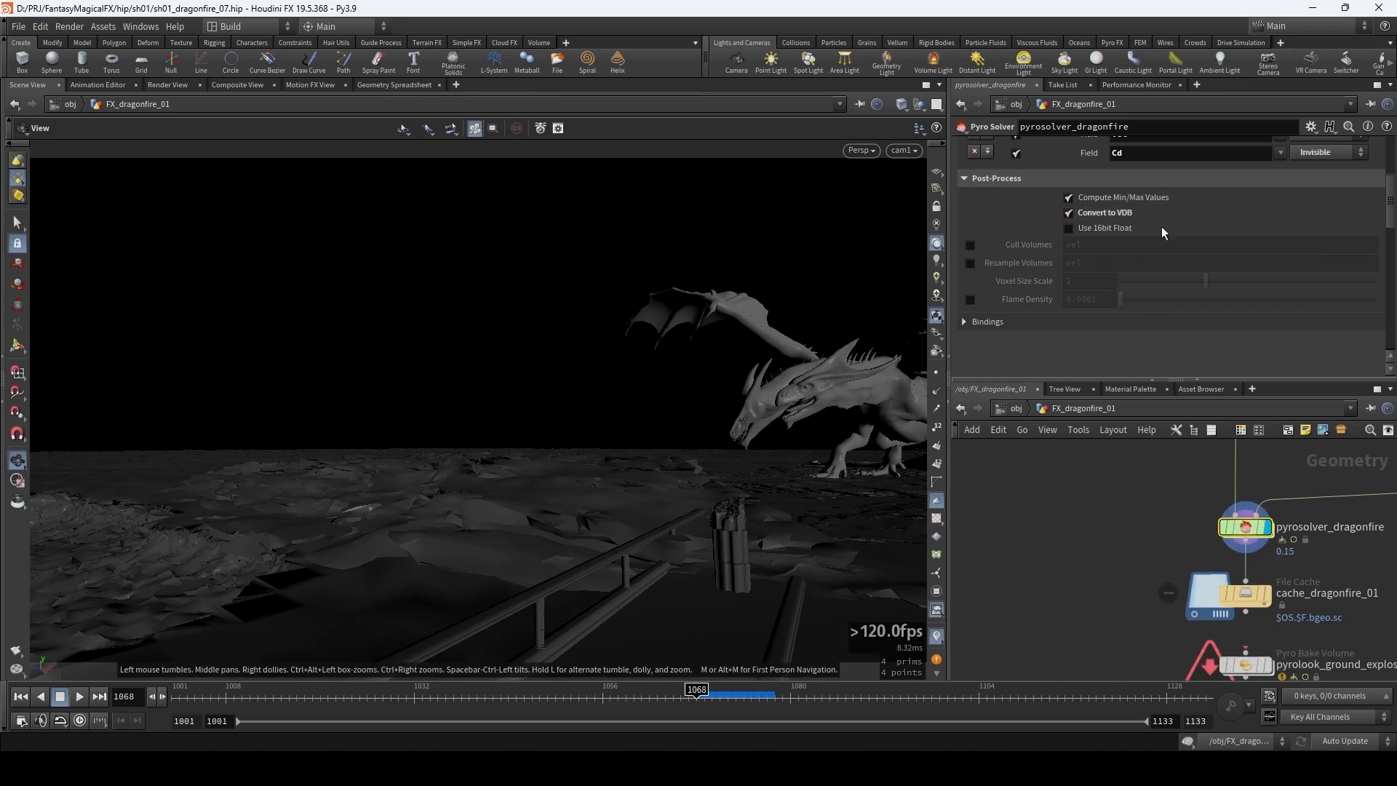
click(1067, 228)
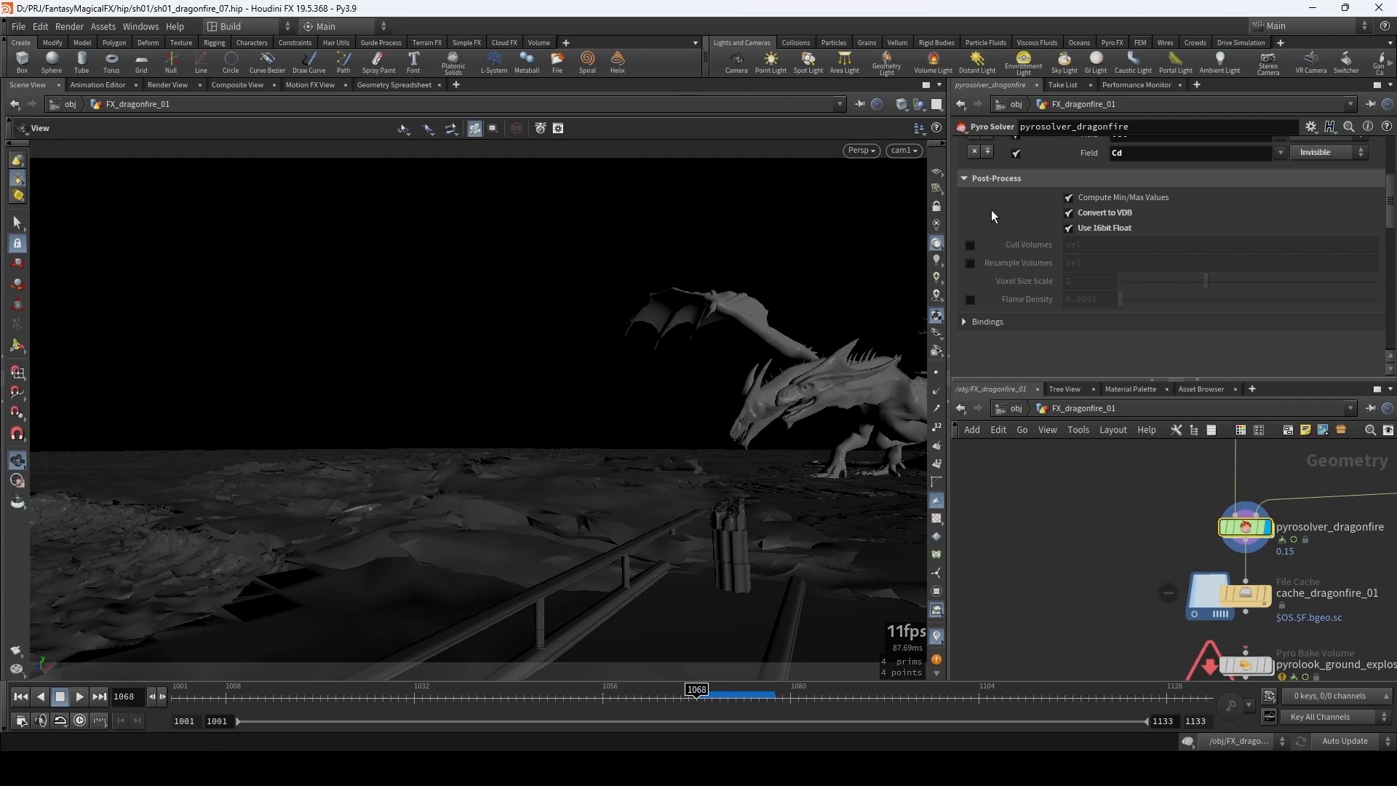
- Enable Resample Volumes for the solver's vel field and set its Voxel Size Scale to 4
click(969, 263)
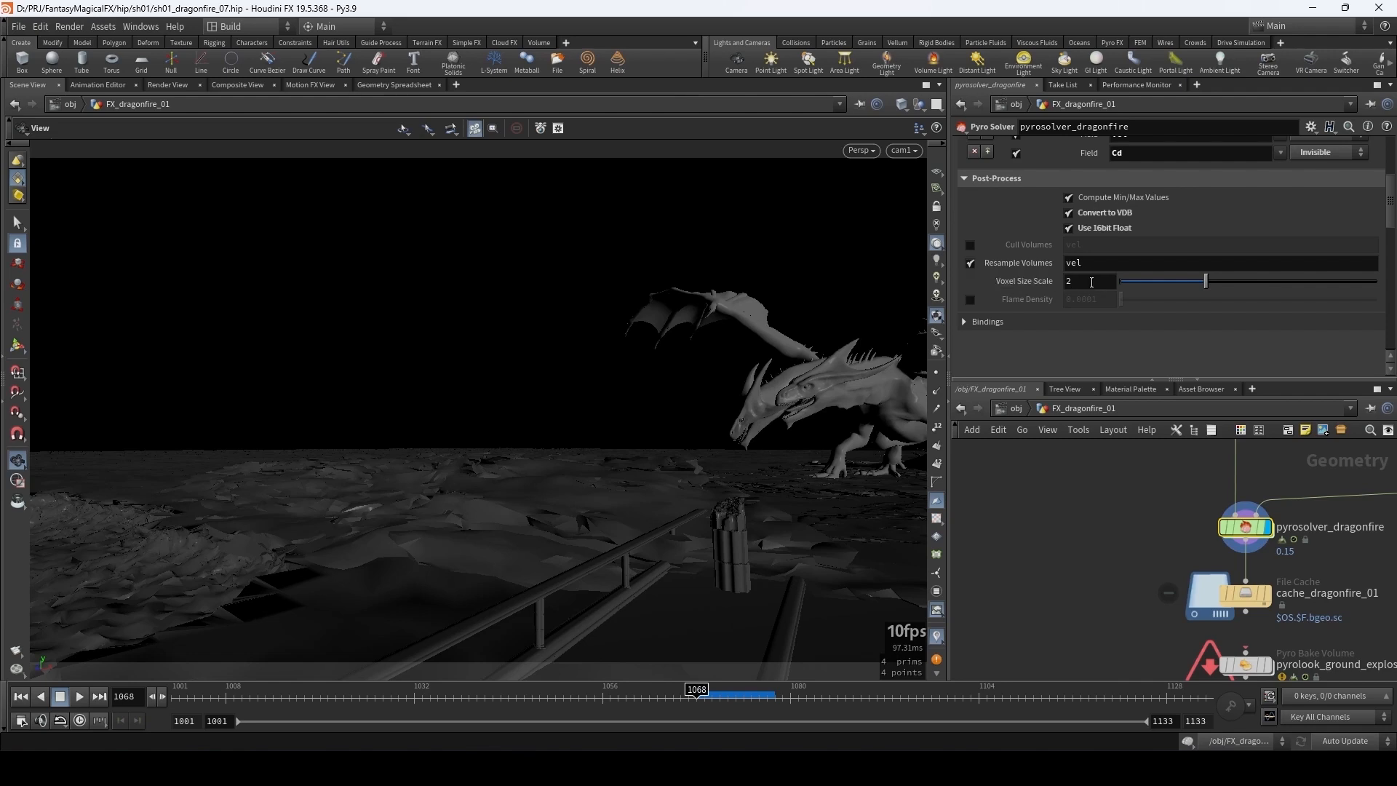
double_click(1092, 281)
text(4)
key(Return)
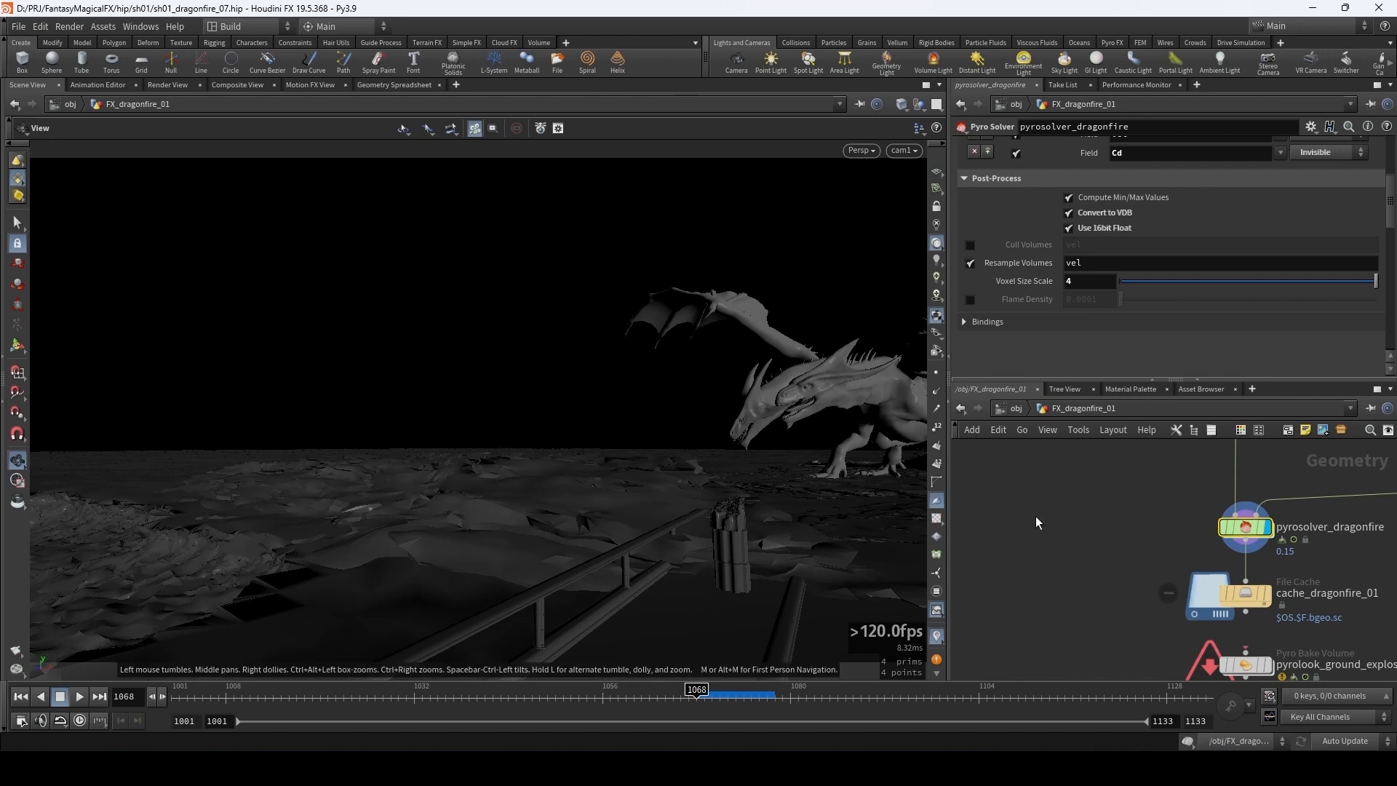
- Change the Geometry File path of cache_dragonfire_01 to $JOB/geo/sh01/$OS/$OS.$F.vdb and start saving the cache to disk
drag(1133, 555, 1319, 601)
key(f)
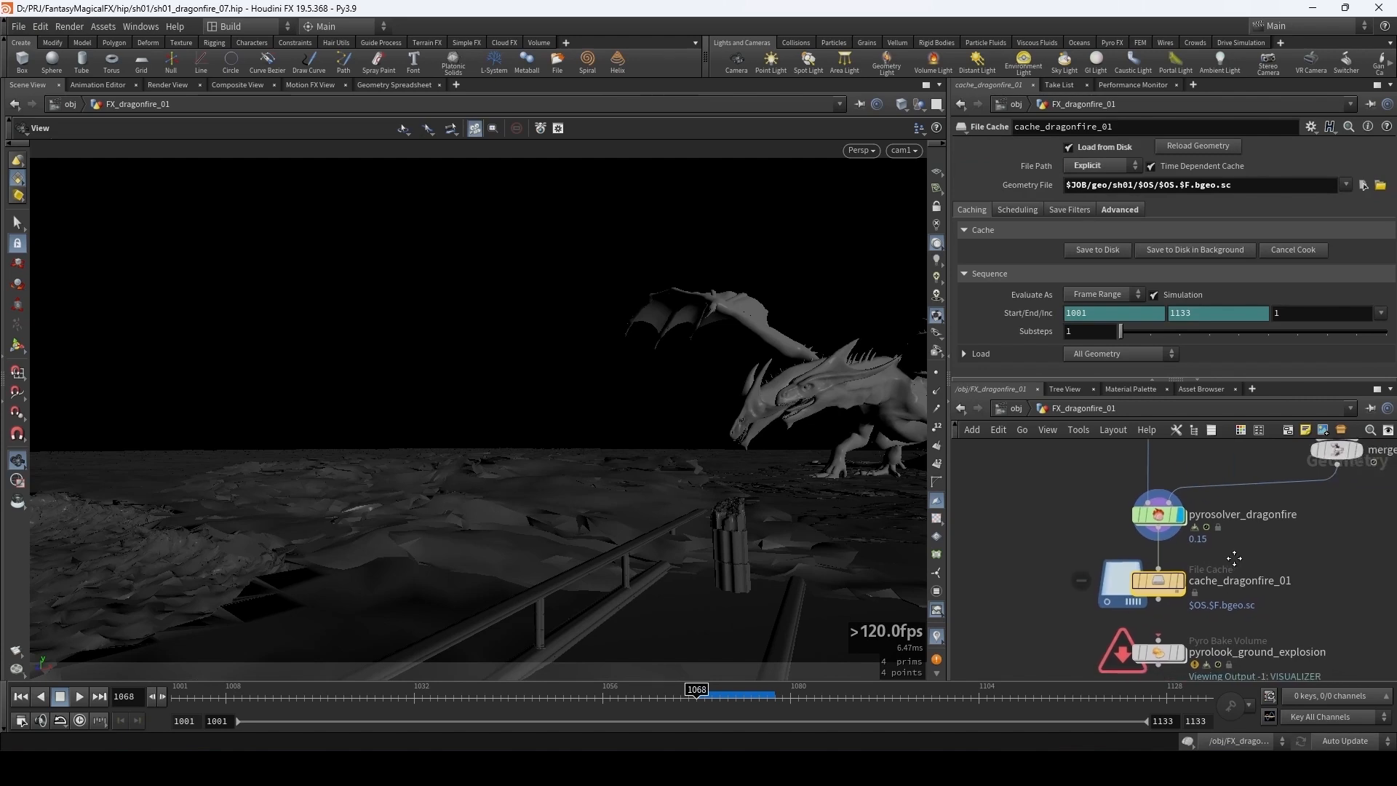
drag(1195, 184, 1254, 186)
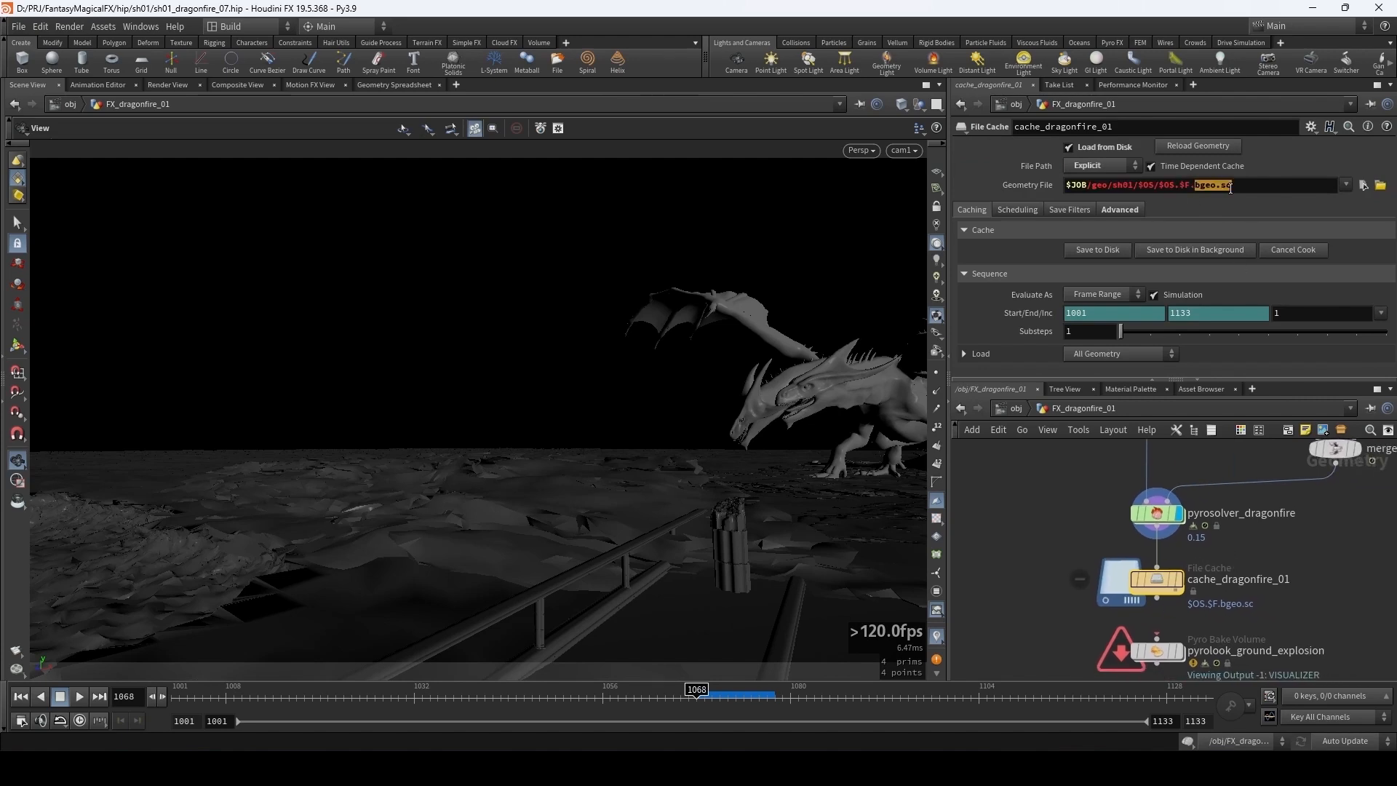
text(vdb)
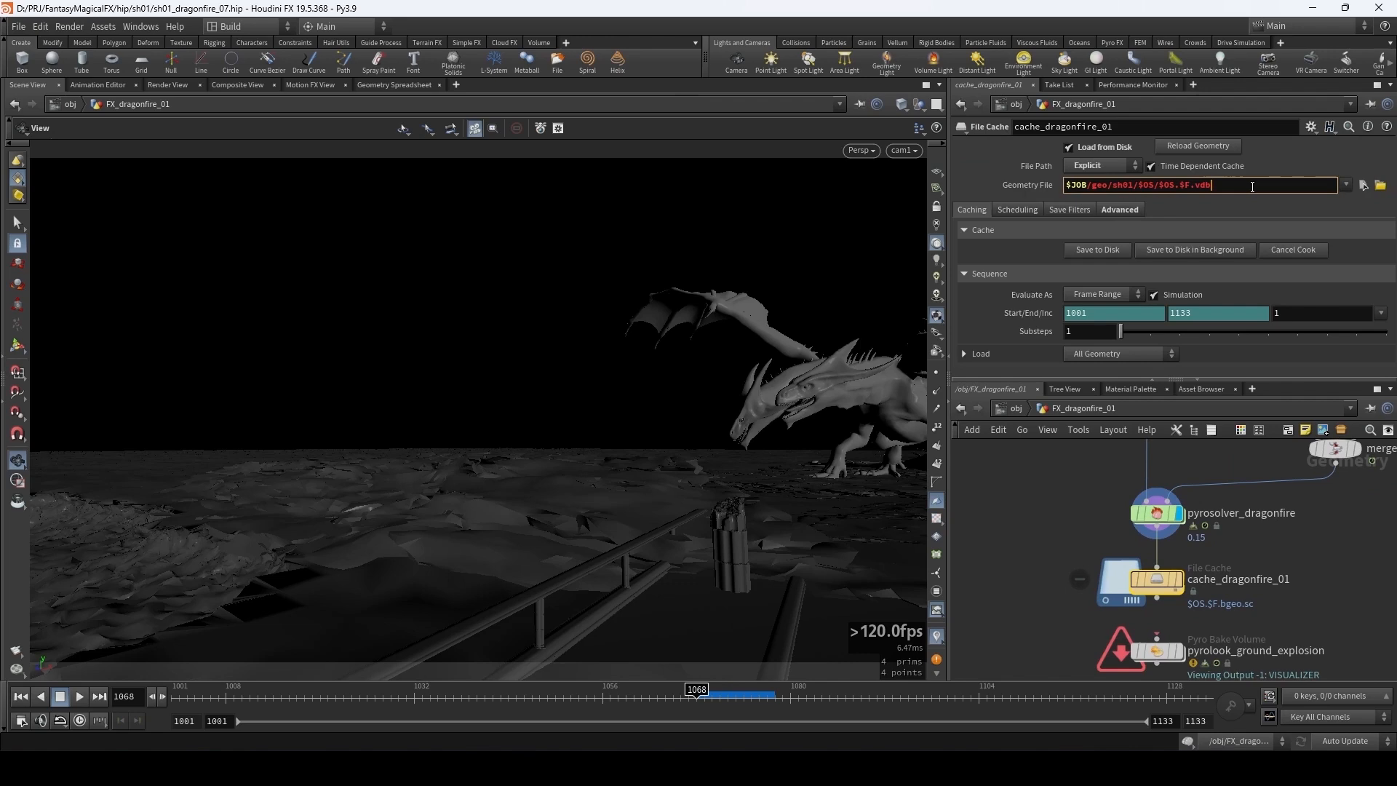
key(Return)
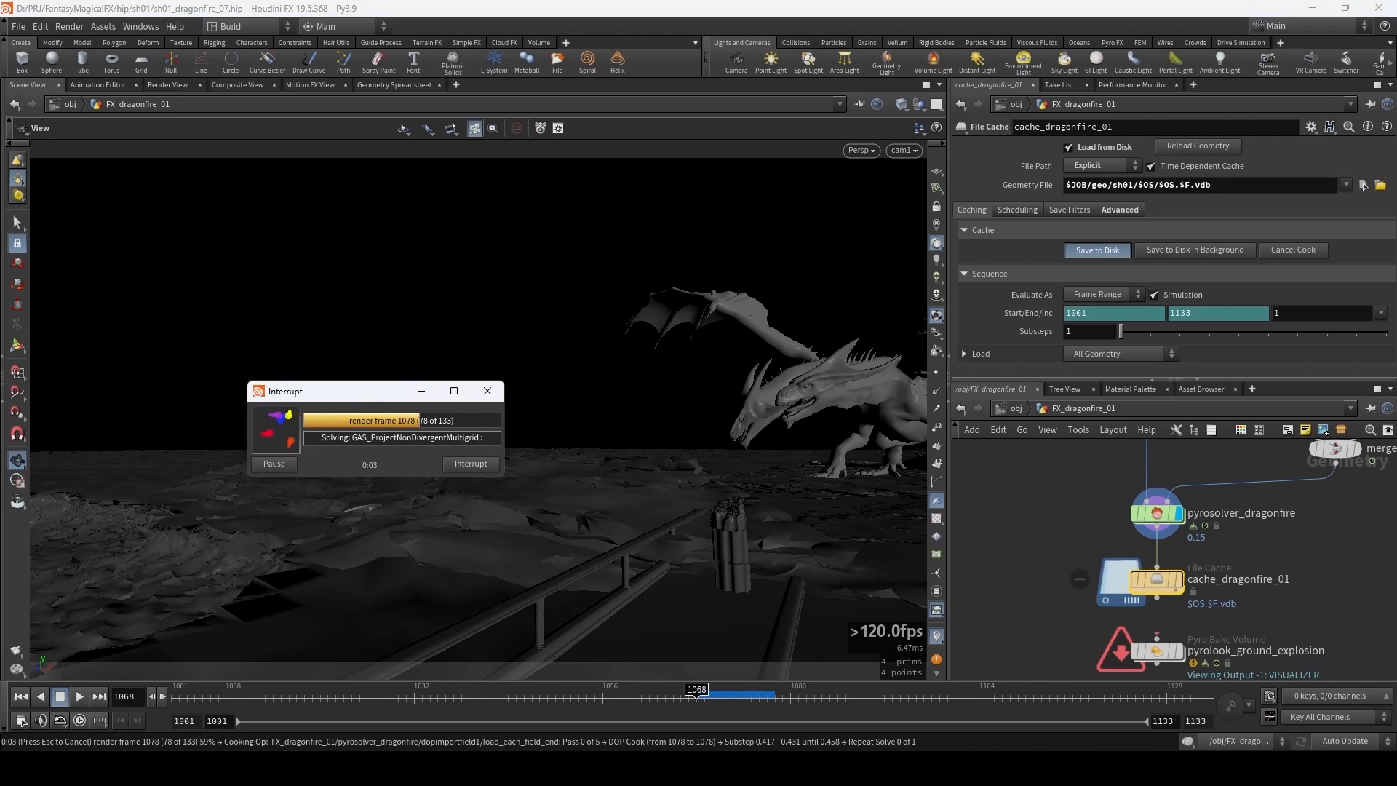
- Compare the sizes of the new VDB files with the bgeo.sc files in the cache_dragonfire_01 folder
click(87, 703)
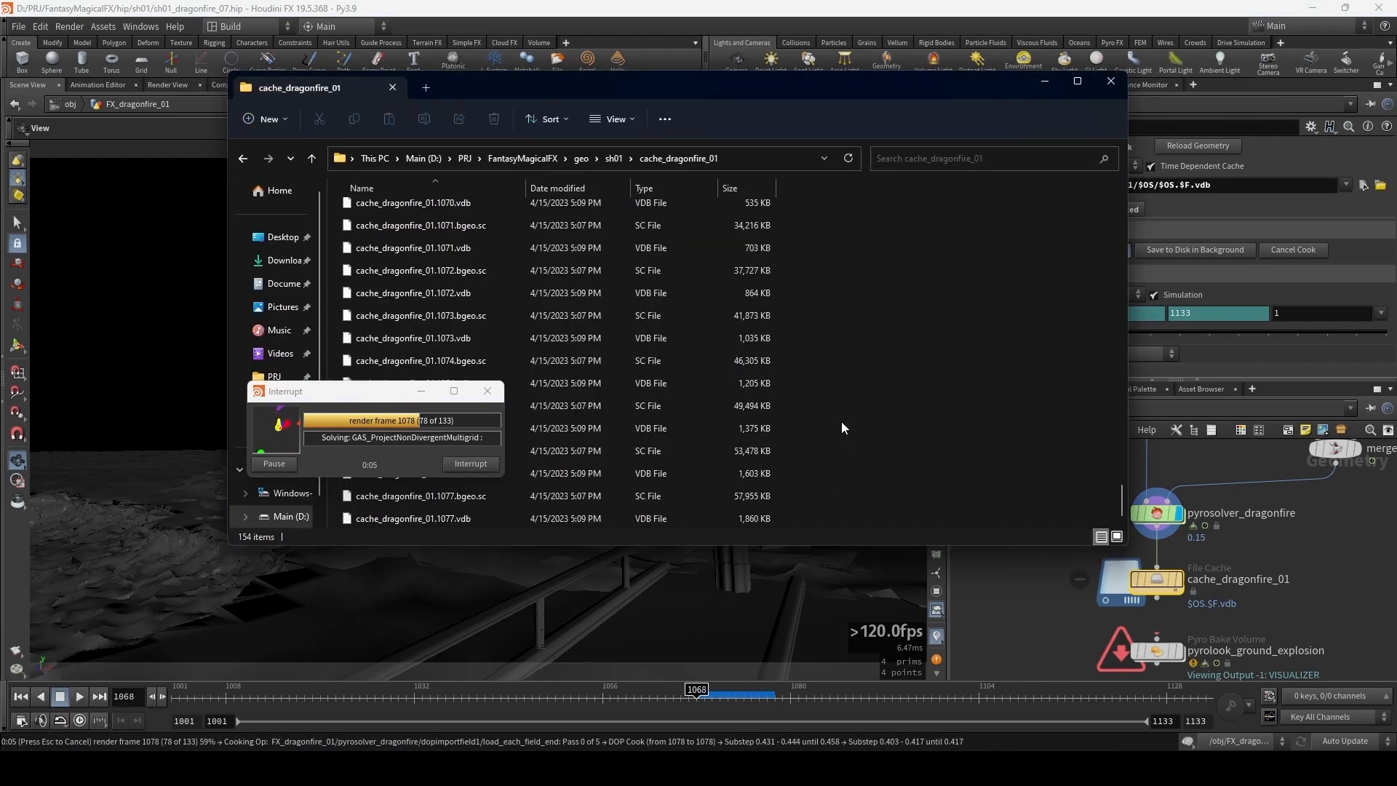
drag(350, 393, 1125, 341)
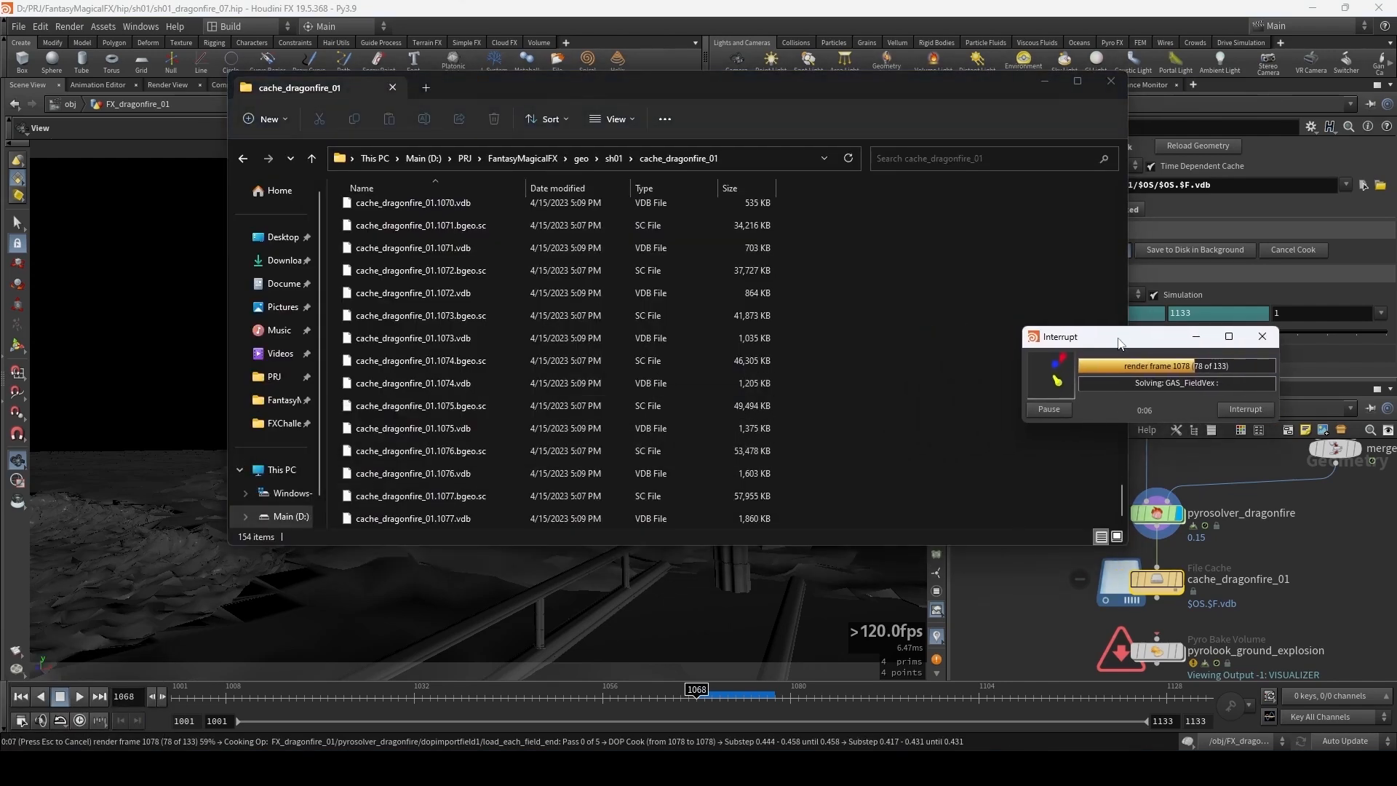
drag(829, 391, 881, 448)
click(466, 501)
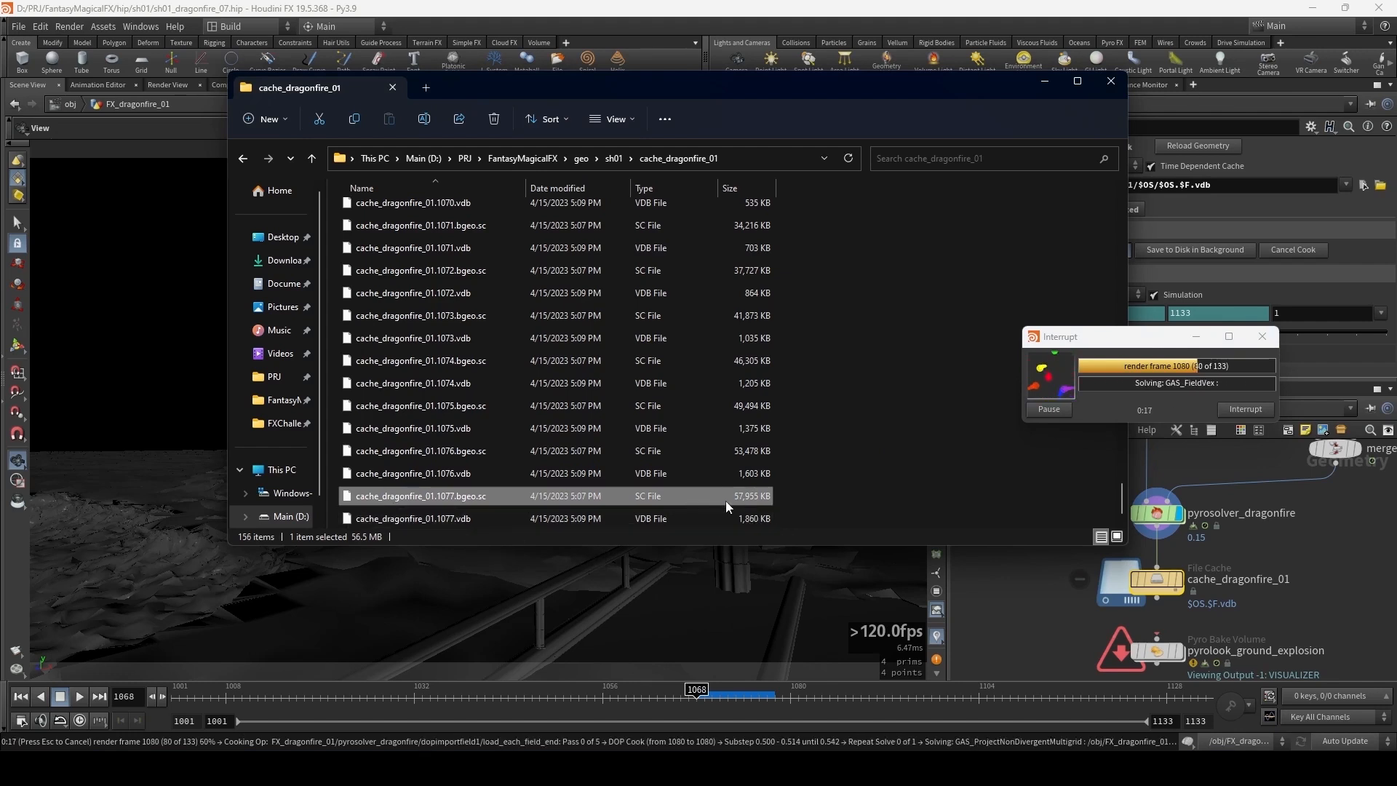
drag(866, 465, 929, 360)
drag(1149, 340, 934, 279)
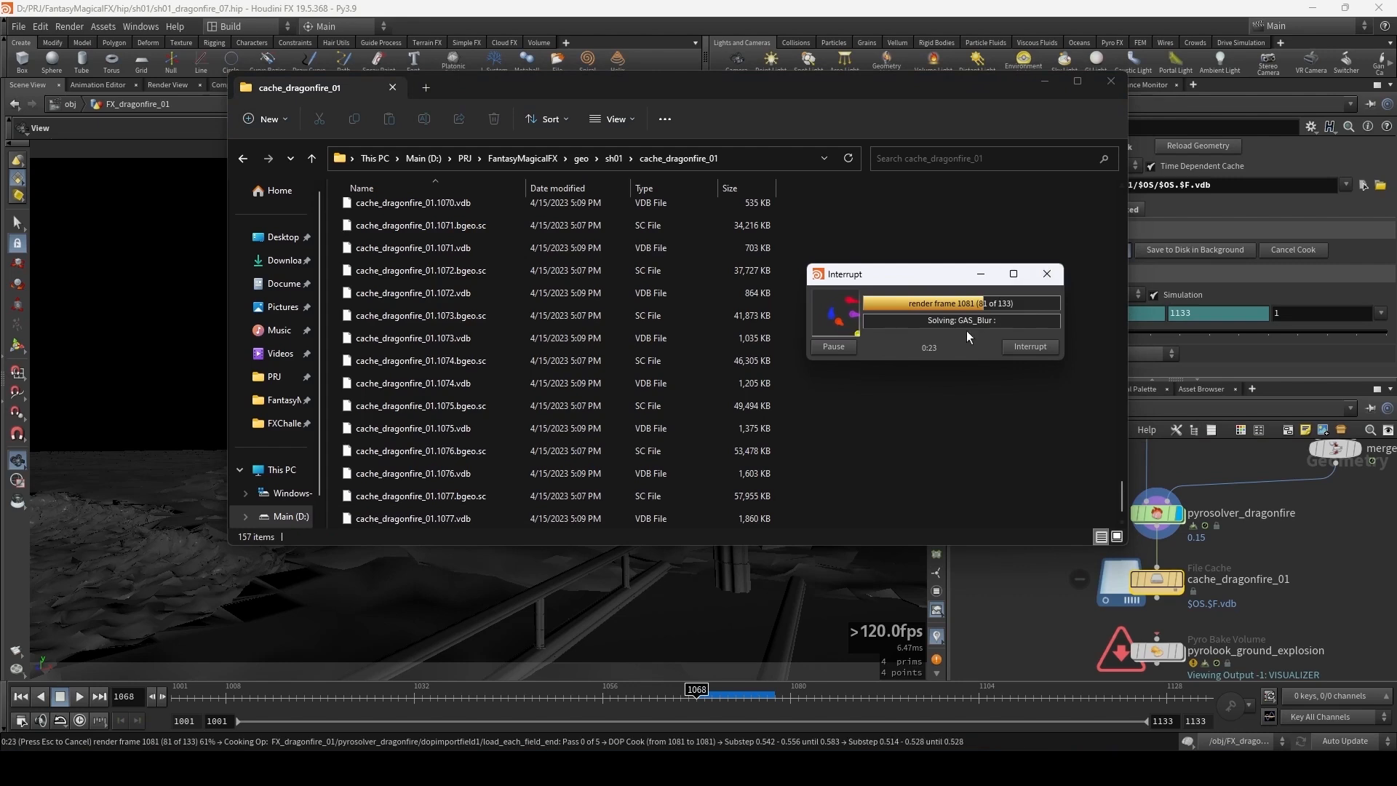
drag(940, 280, 852, 300)
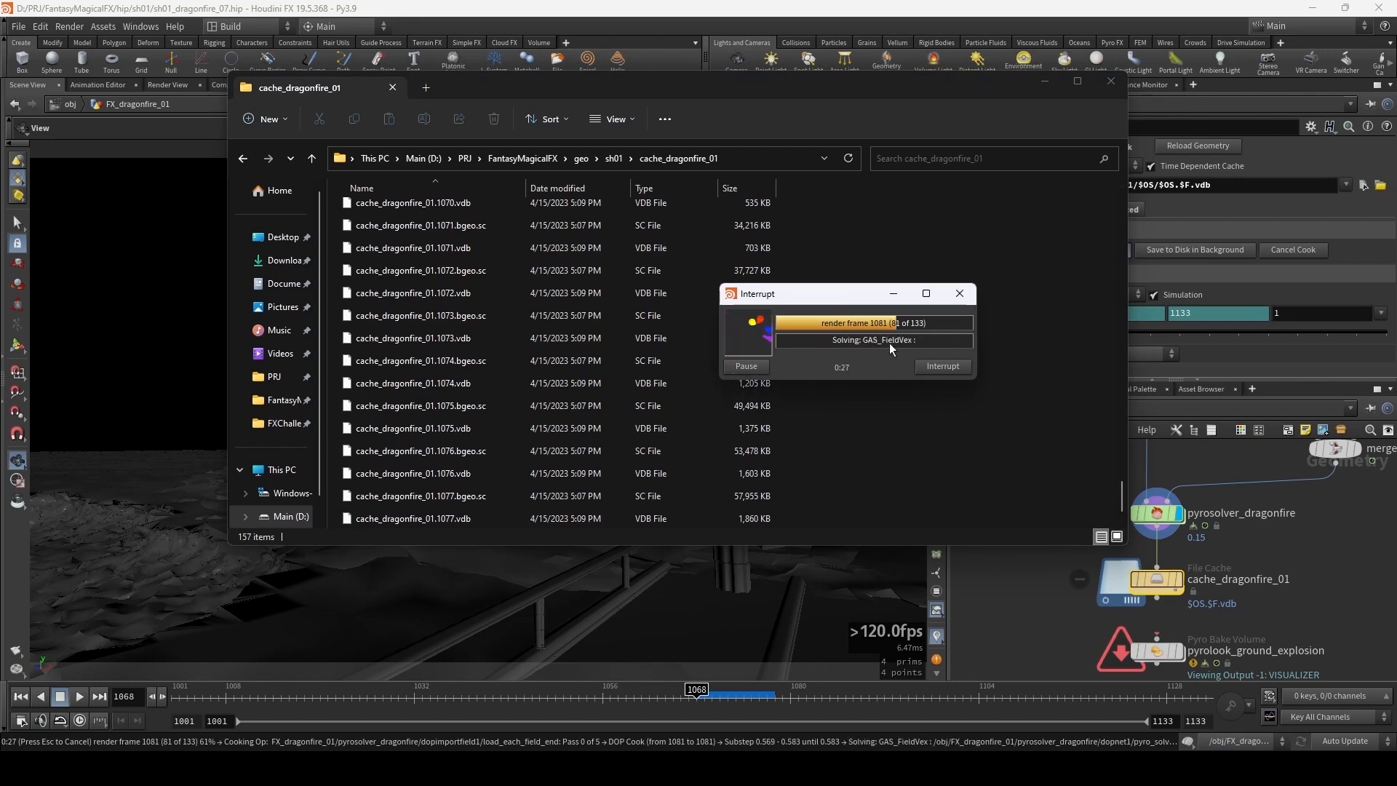
drag(856, 301, 910, 302)
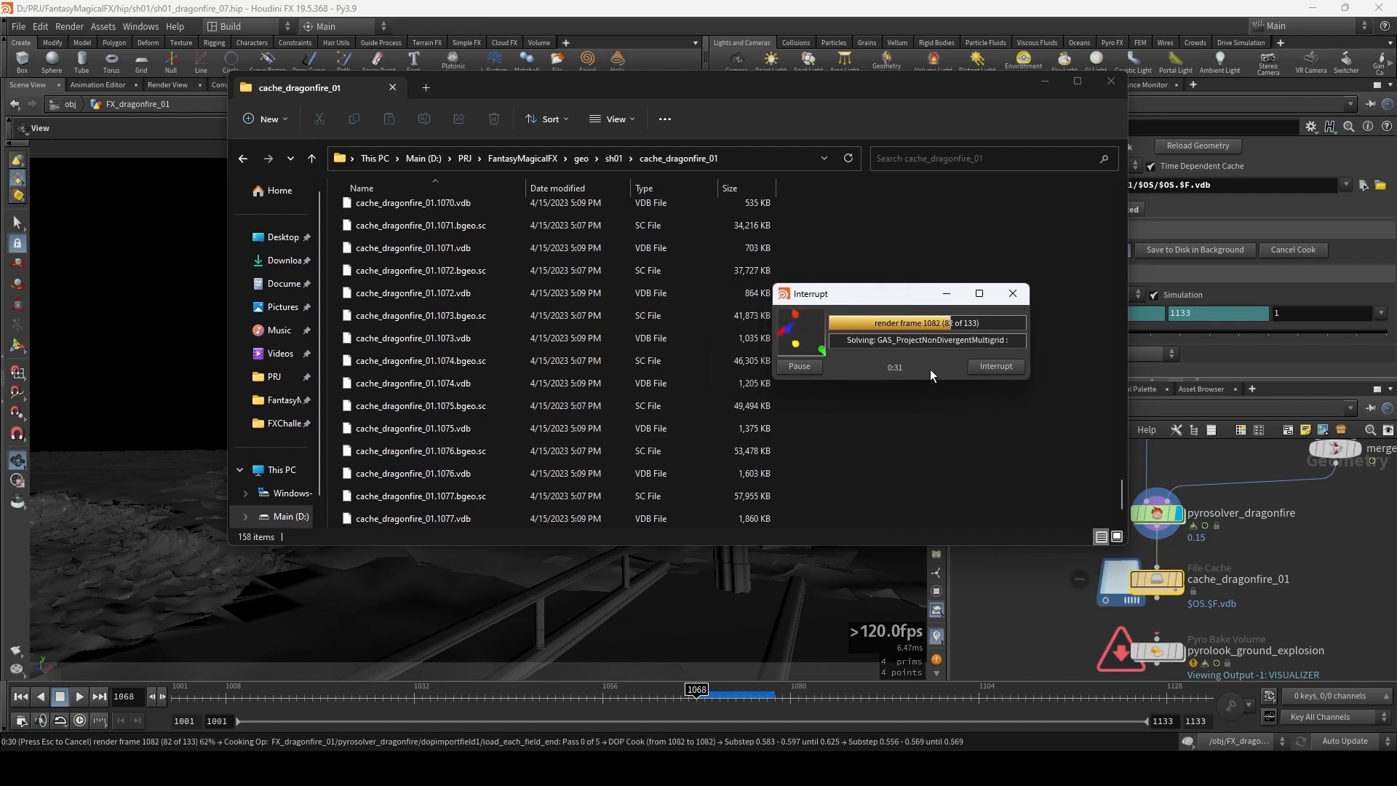
click(1042, 81)
- Interrupt the running disk save of cache_dragonfire_01 and close the console window
drag(891, 301, 741, 301)
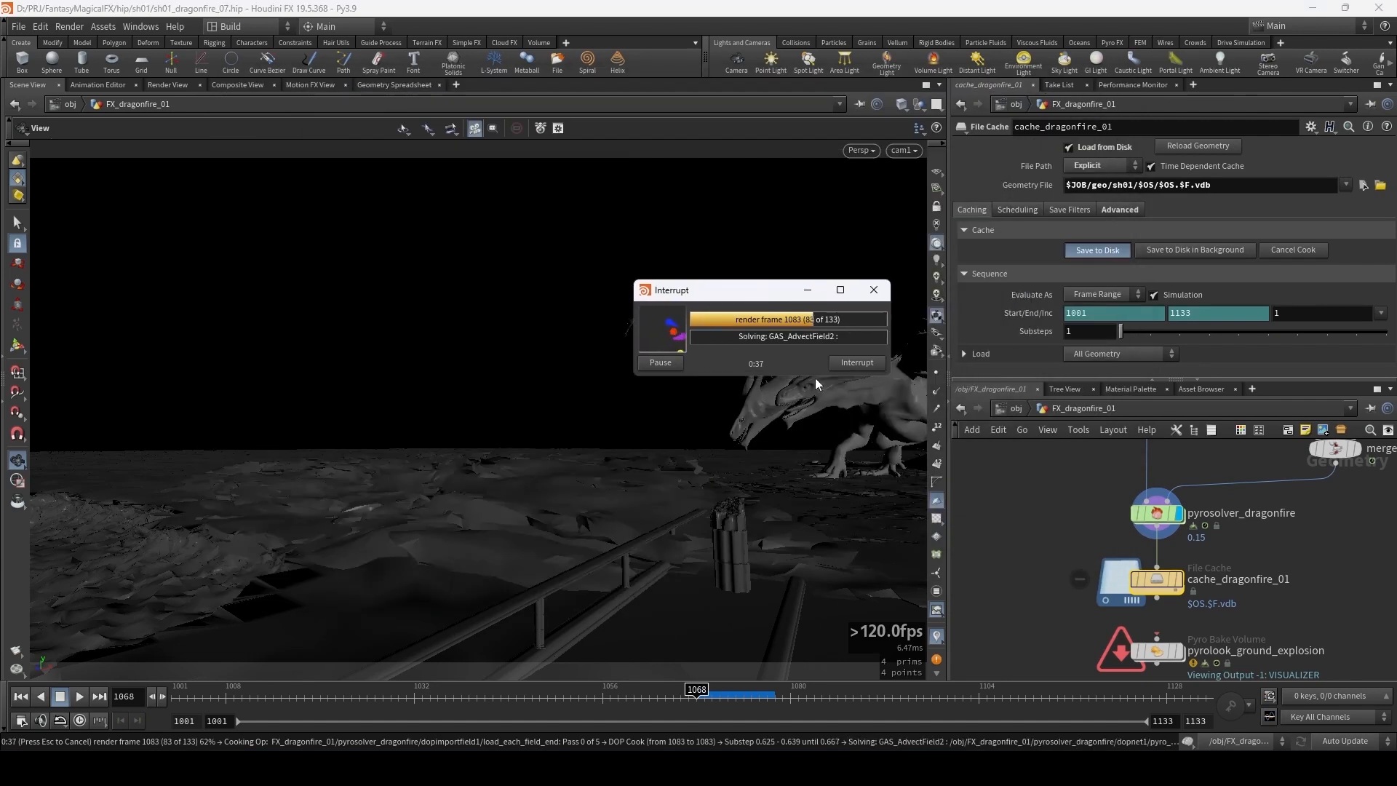
click(845, 366)
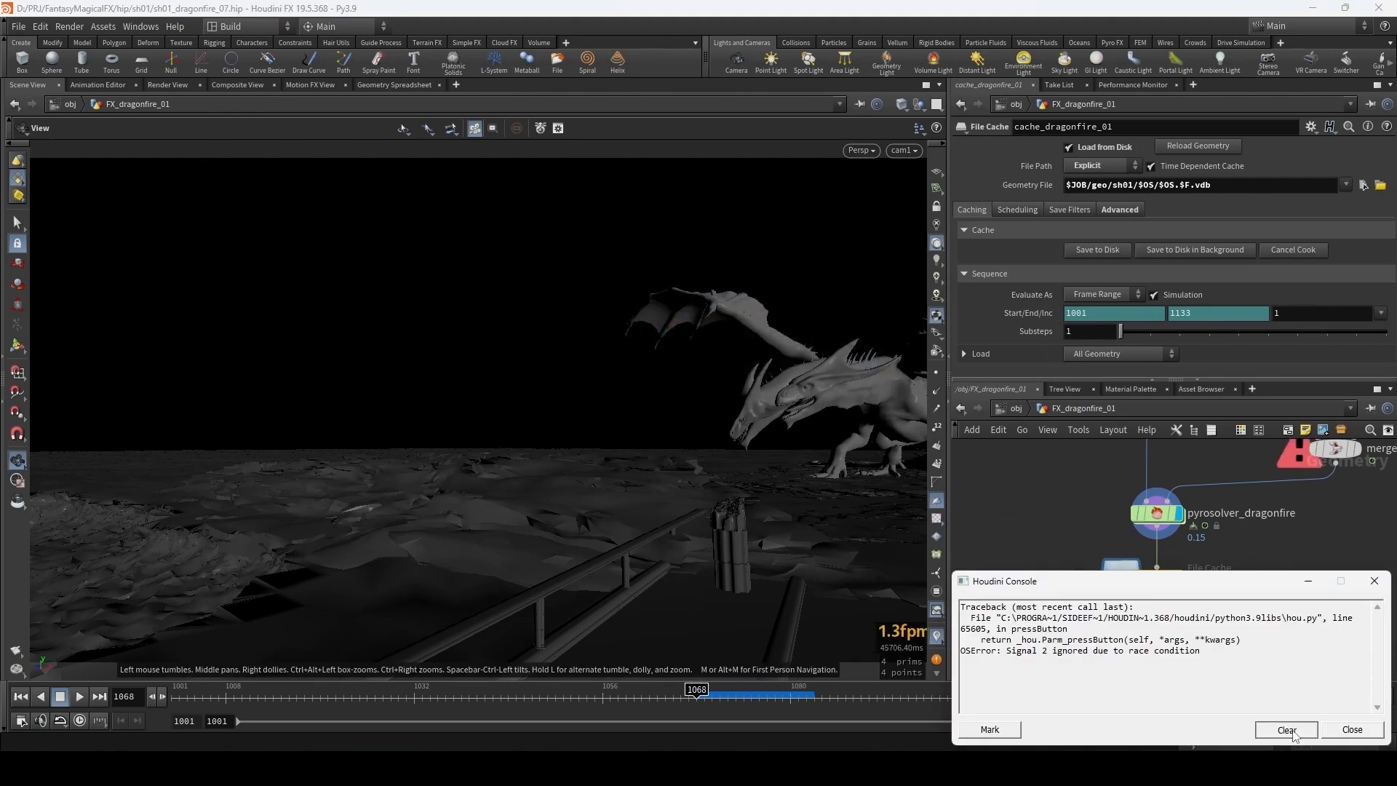
click(1352, 729)
- Set the Voxel Size of pyrosolver_dragonfire to 0.1 and restart saving cache_dragonfire_01 to disk
click(1166, 502)
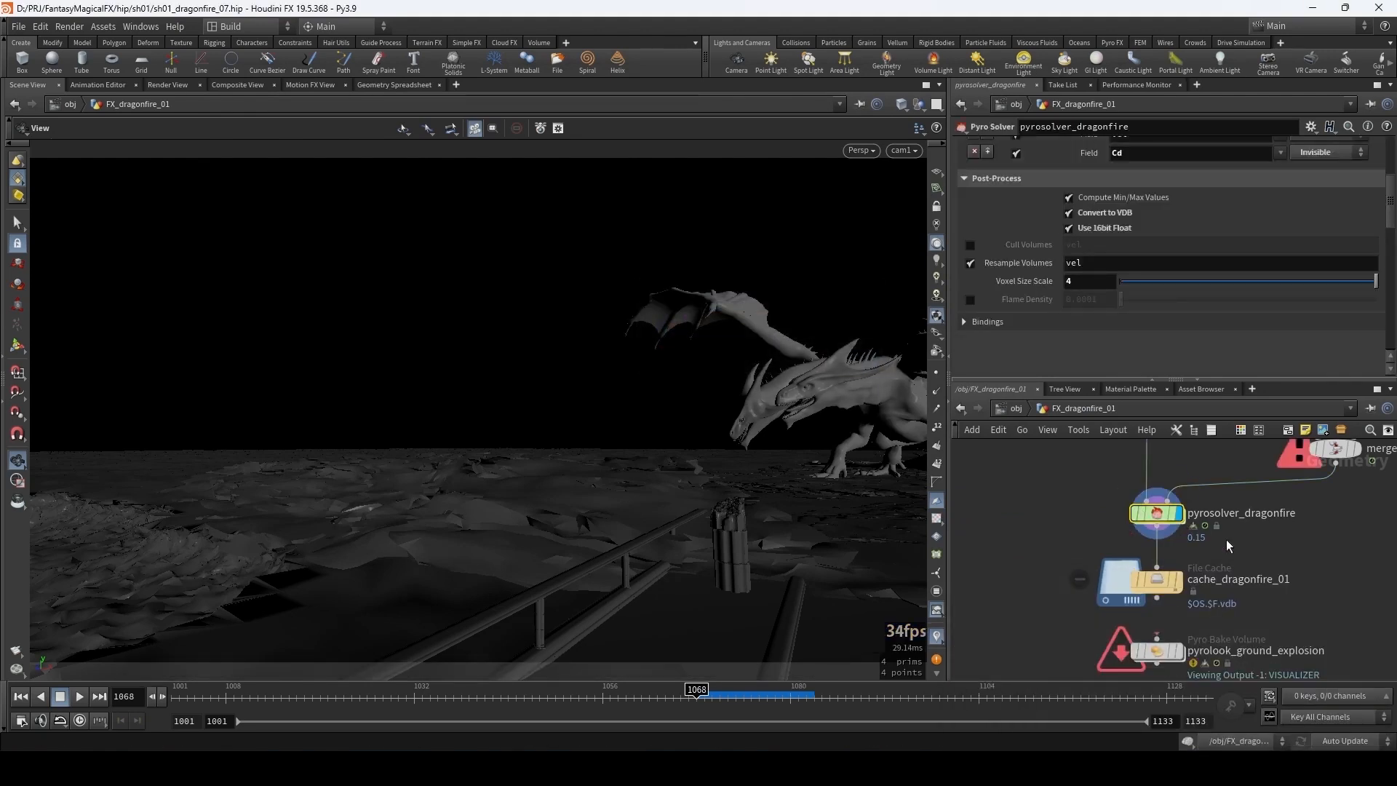
scroll(1025, 269, up, 5)
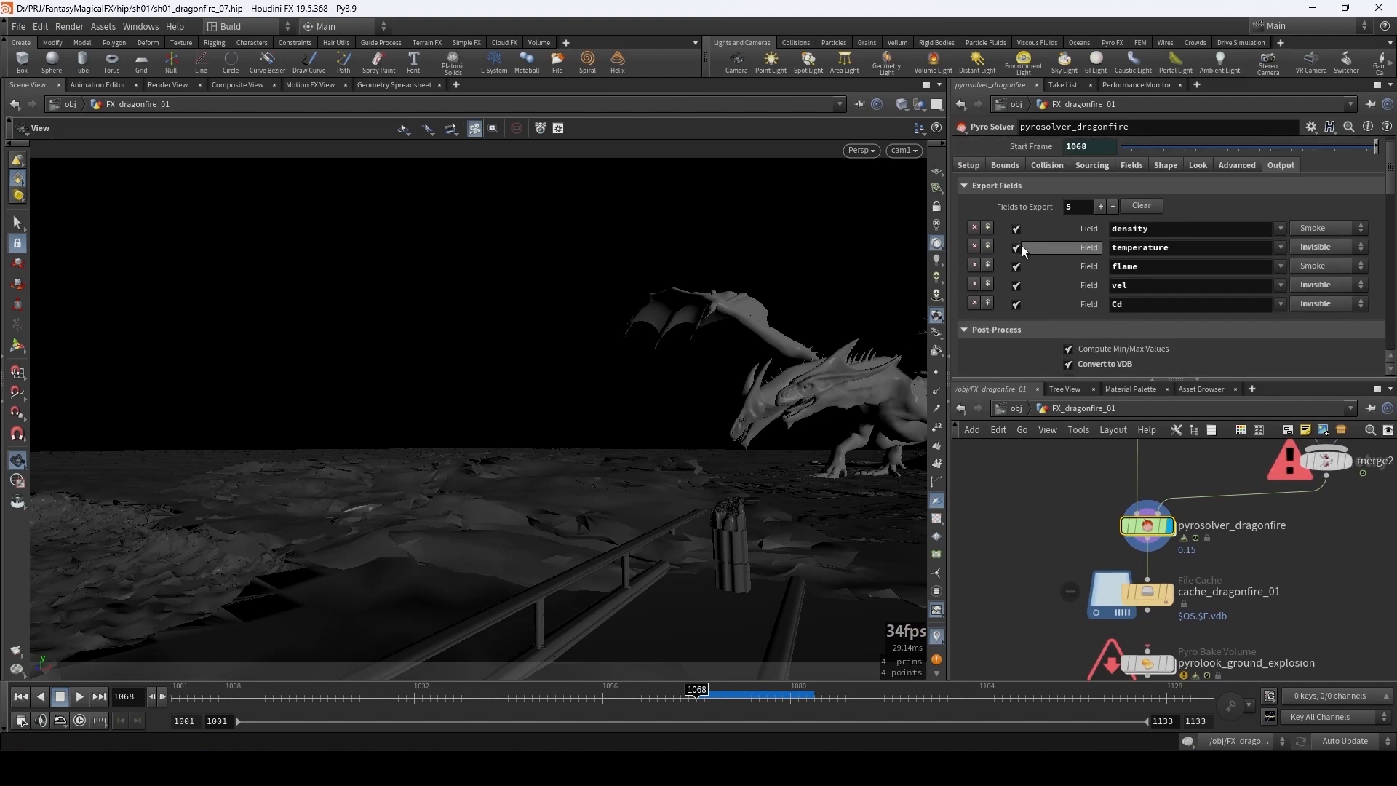
click(969, 185)
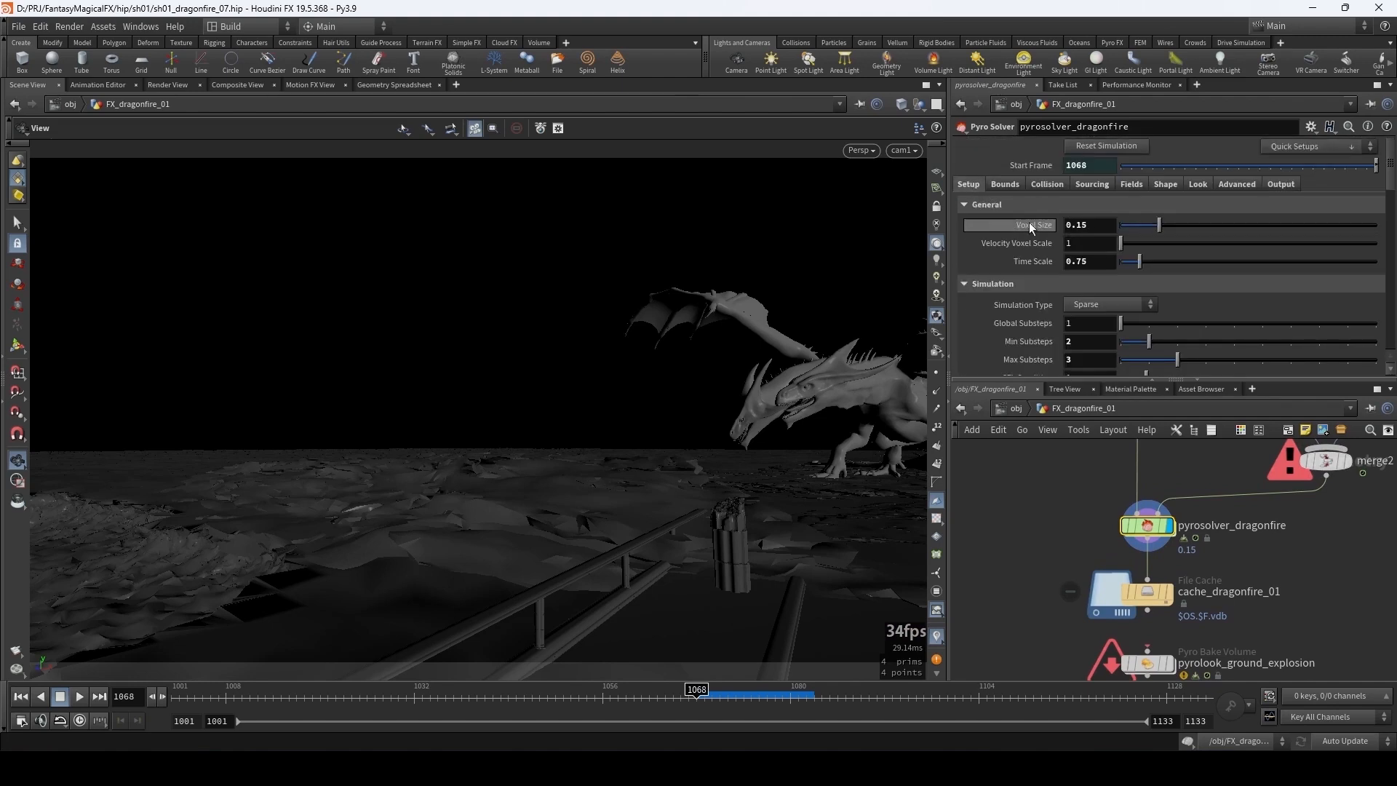
drag(1076, 225, 1100, 224)
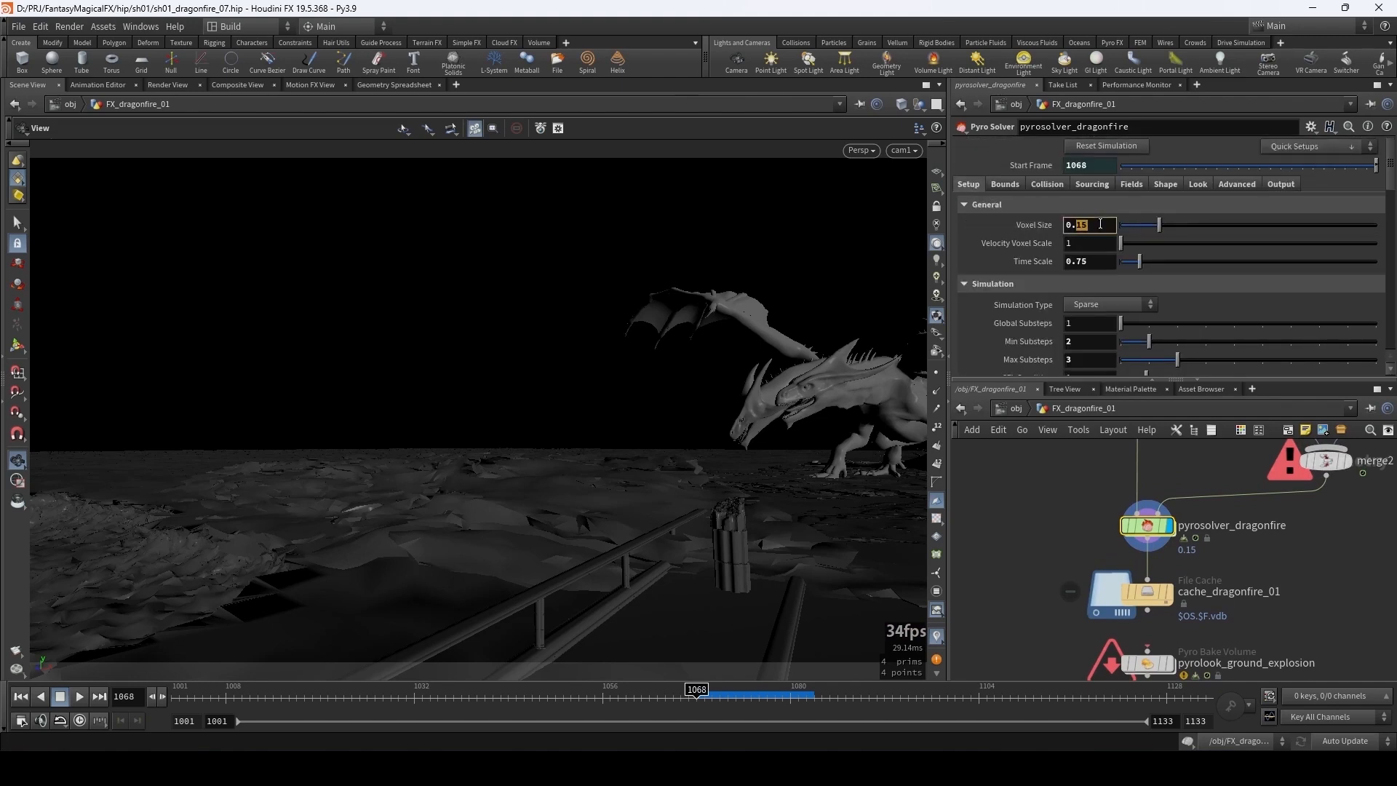
text(1)
key(Return)
click(1147, 590)
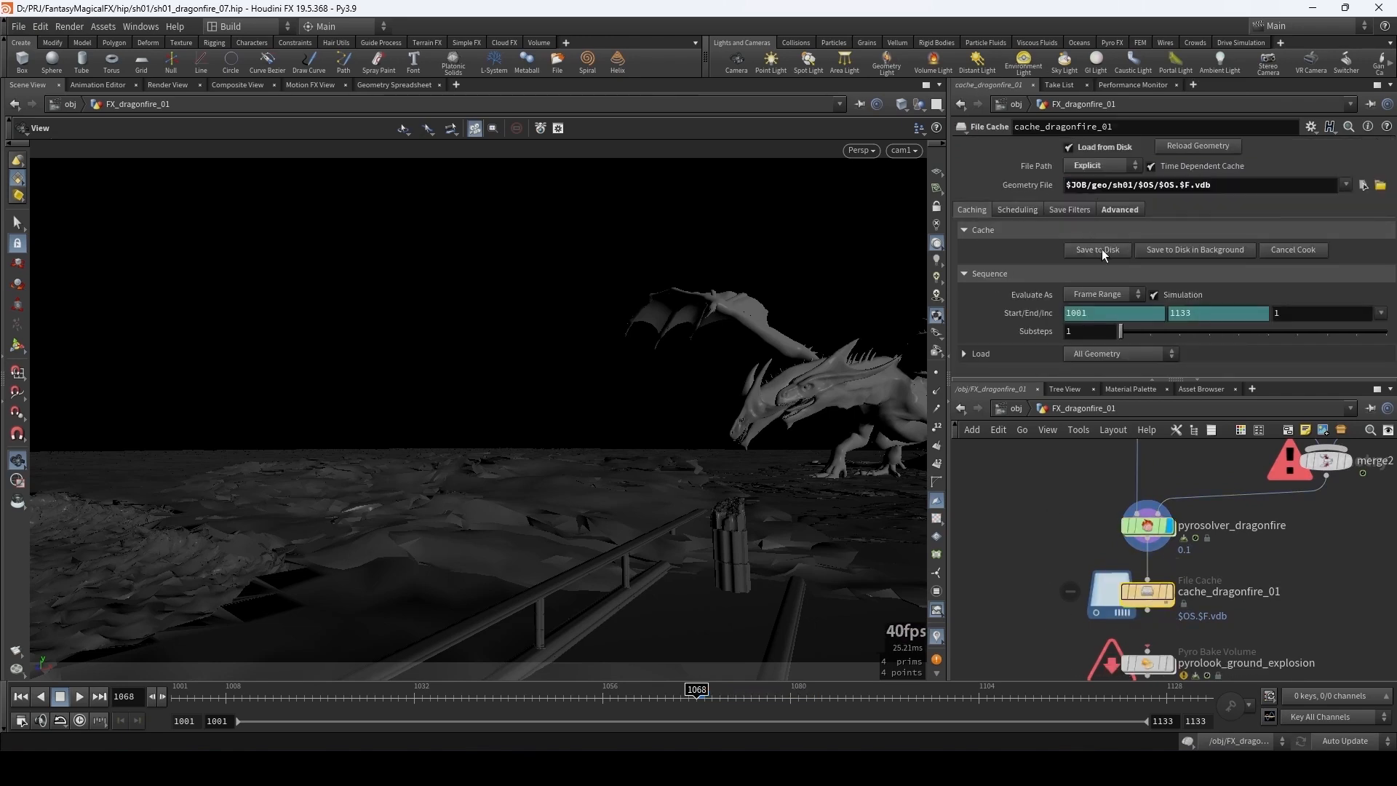
click(1099, 250)
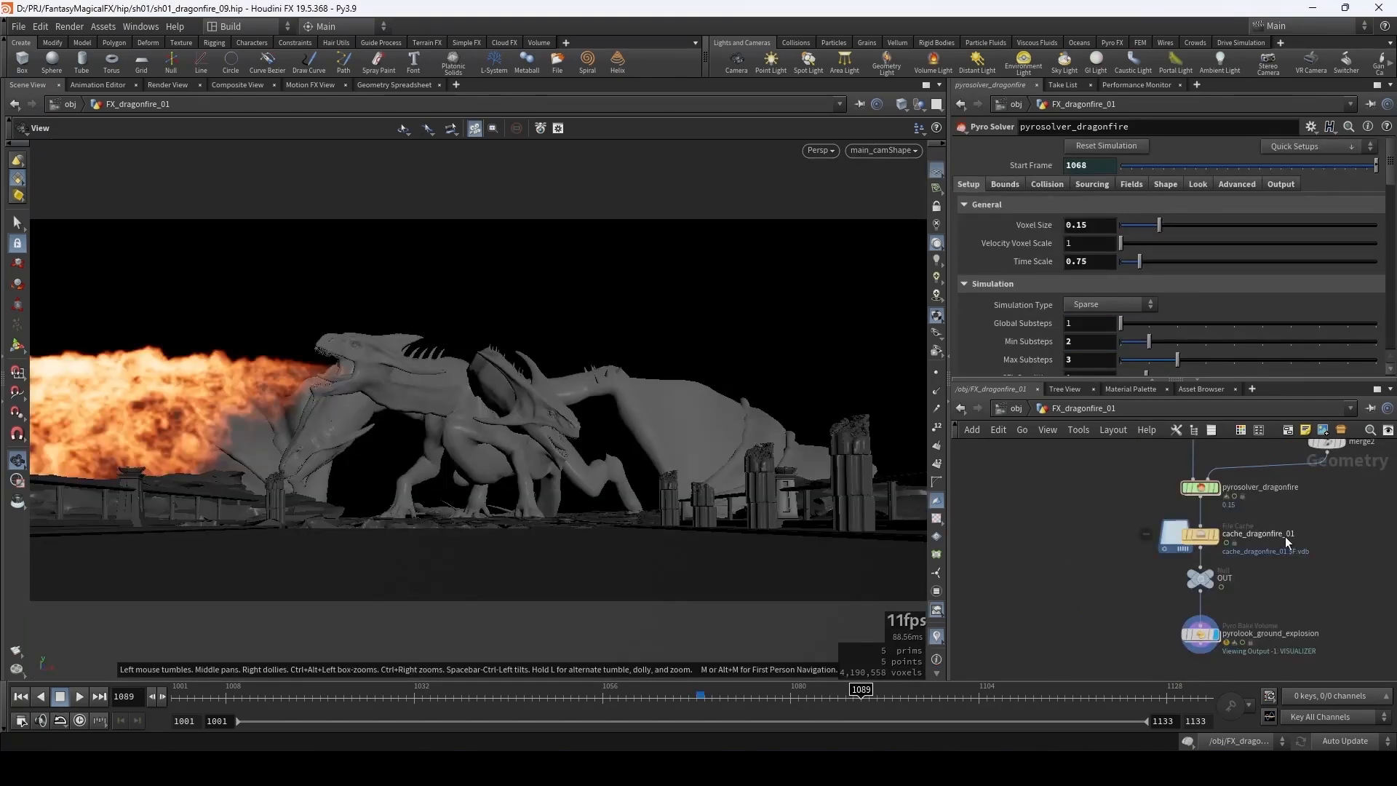
mouse_move(1213, 577)
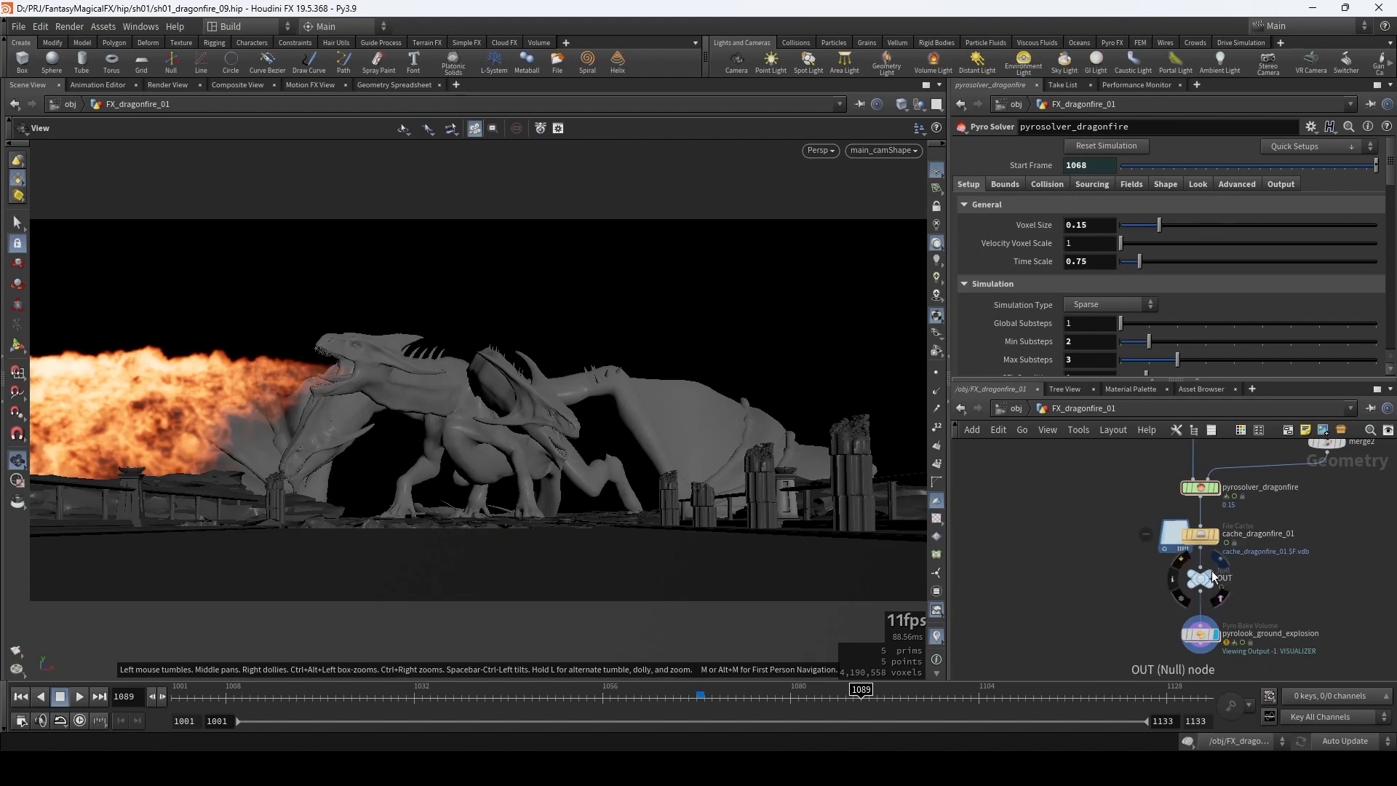
scroll(1191, 622, up, 5)
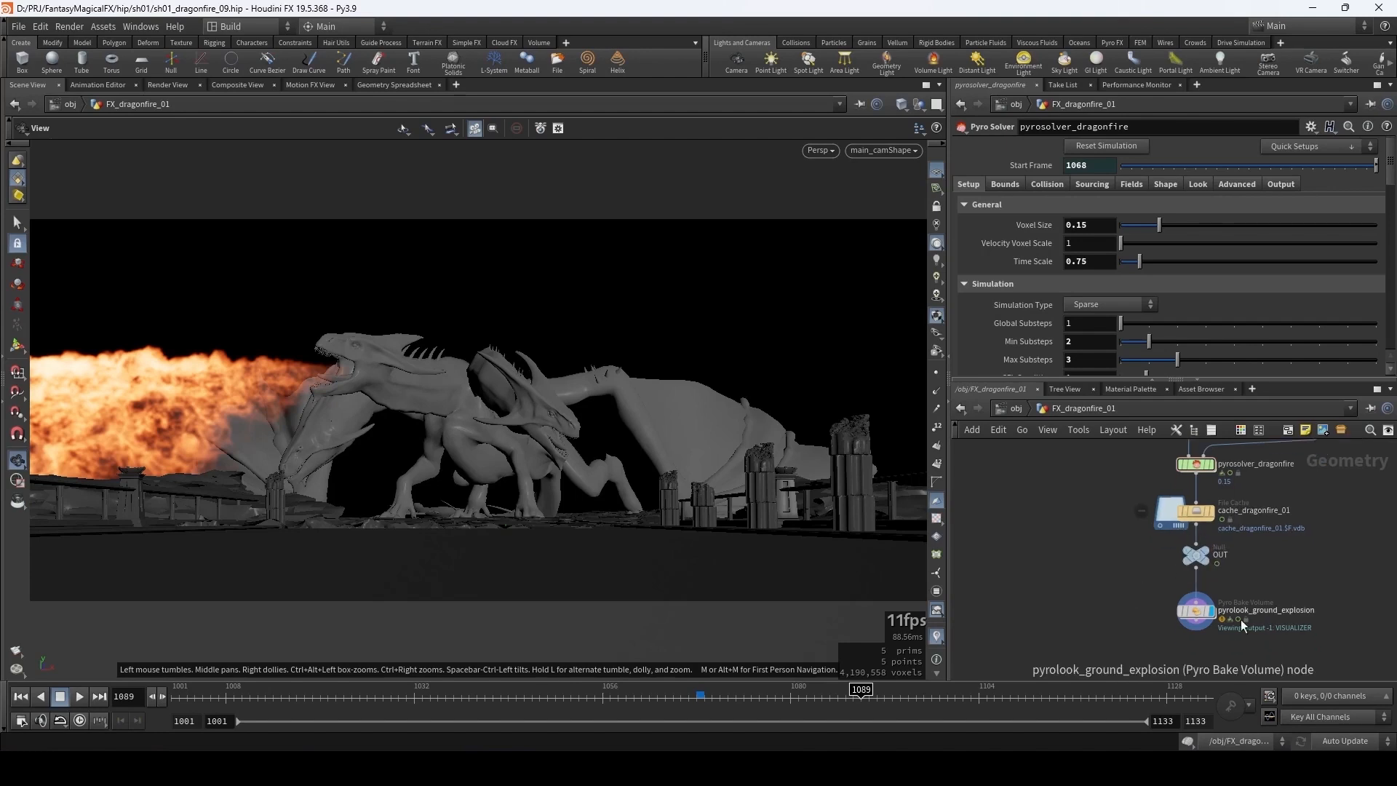
scroll(1190, 622, down, 2)
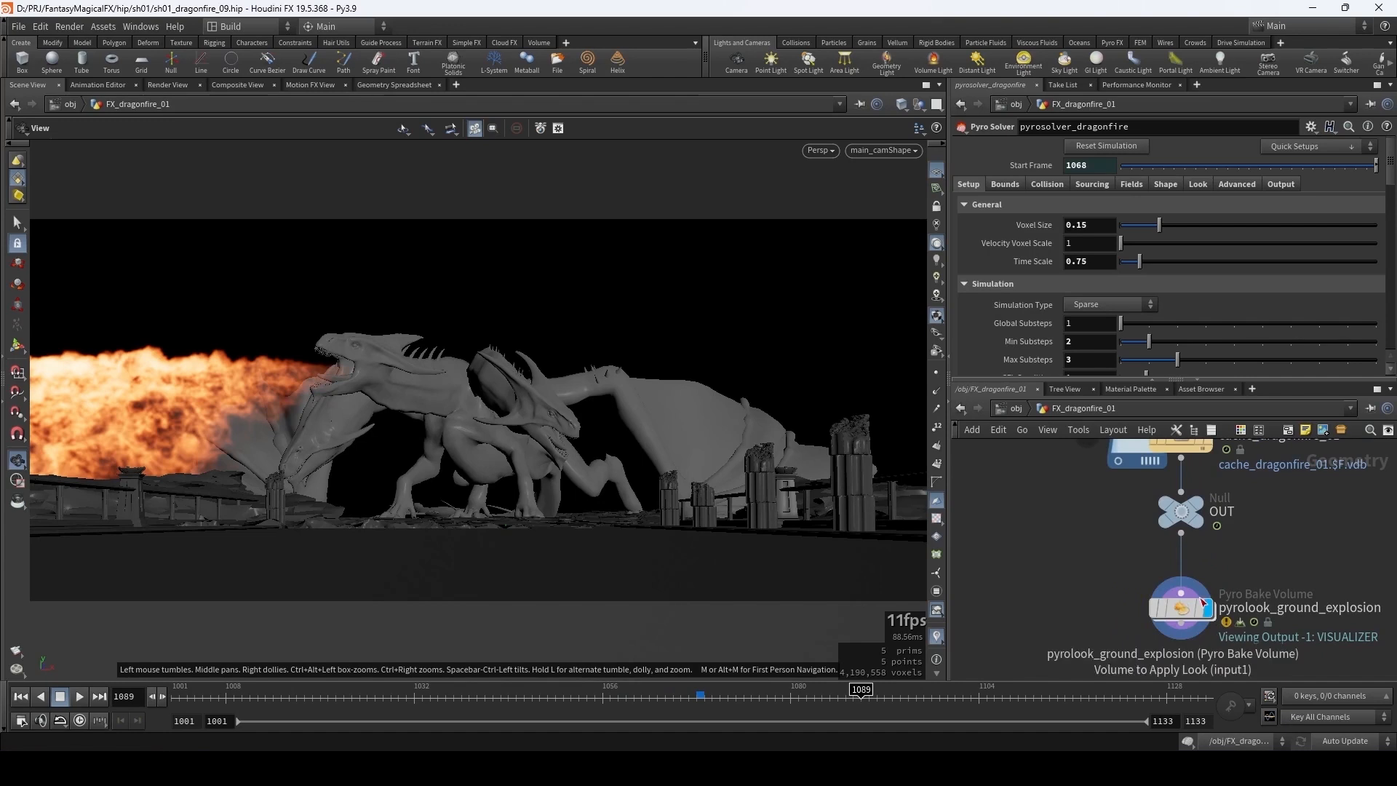
scroll(1058, 538, down, 4)
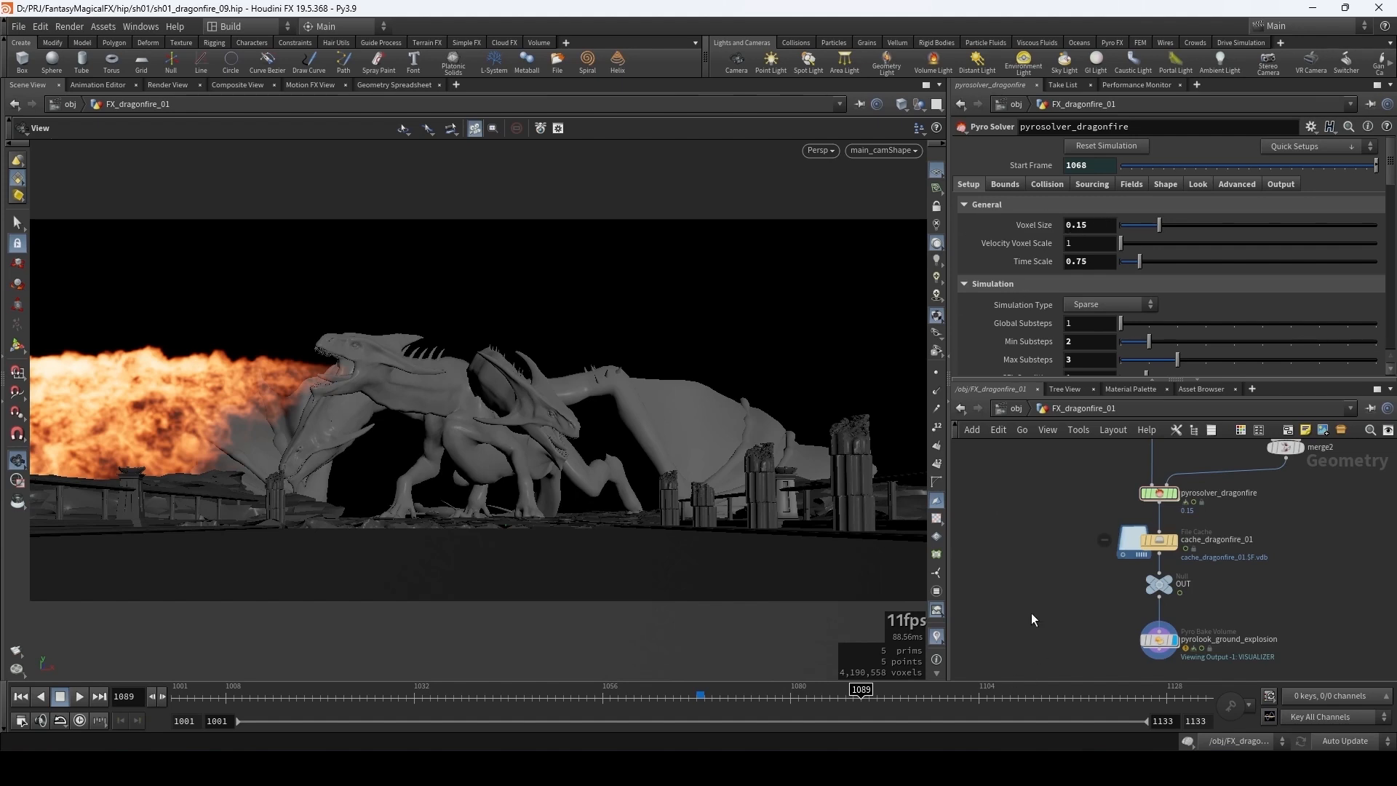
middle_drag(1172, 508, 1176, 473)
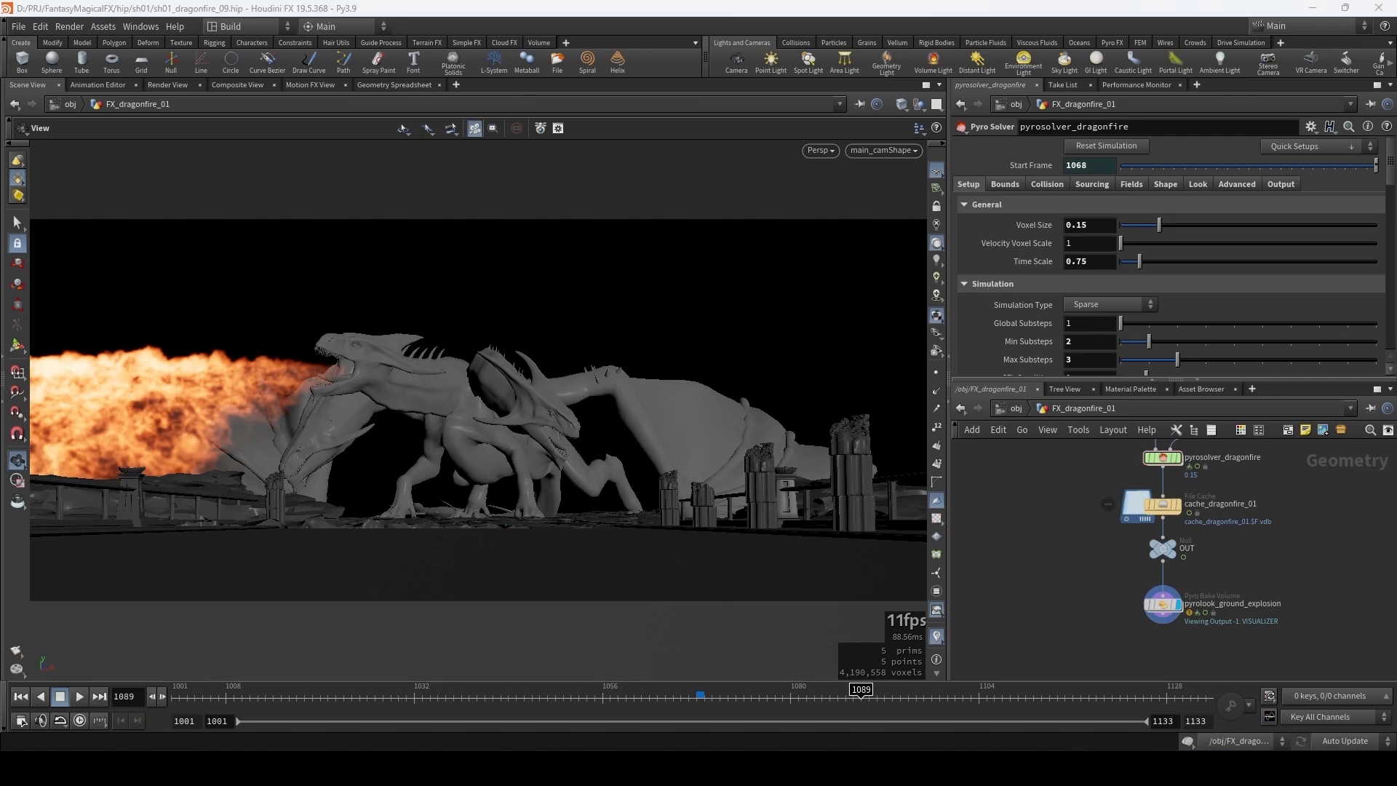
- Play the MPlay flipbook of the dragon fire and scrub to frames 1115 and 1122 to examine the flame detail
mouse_move(249, 768)
click(249, 700)
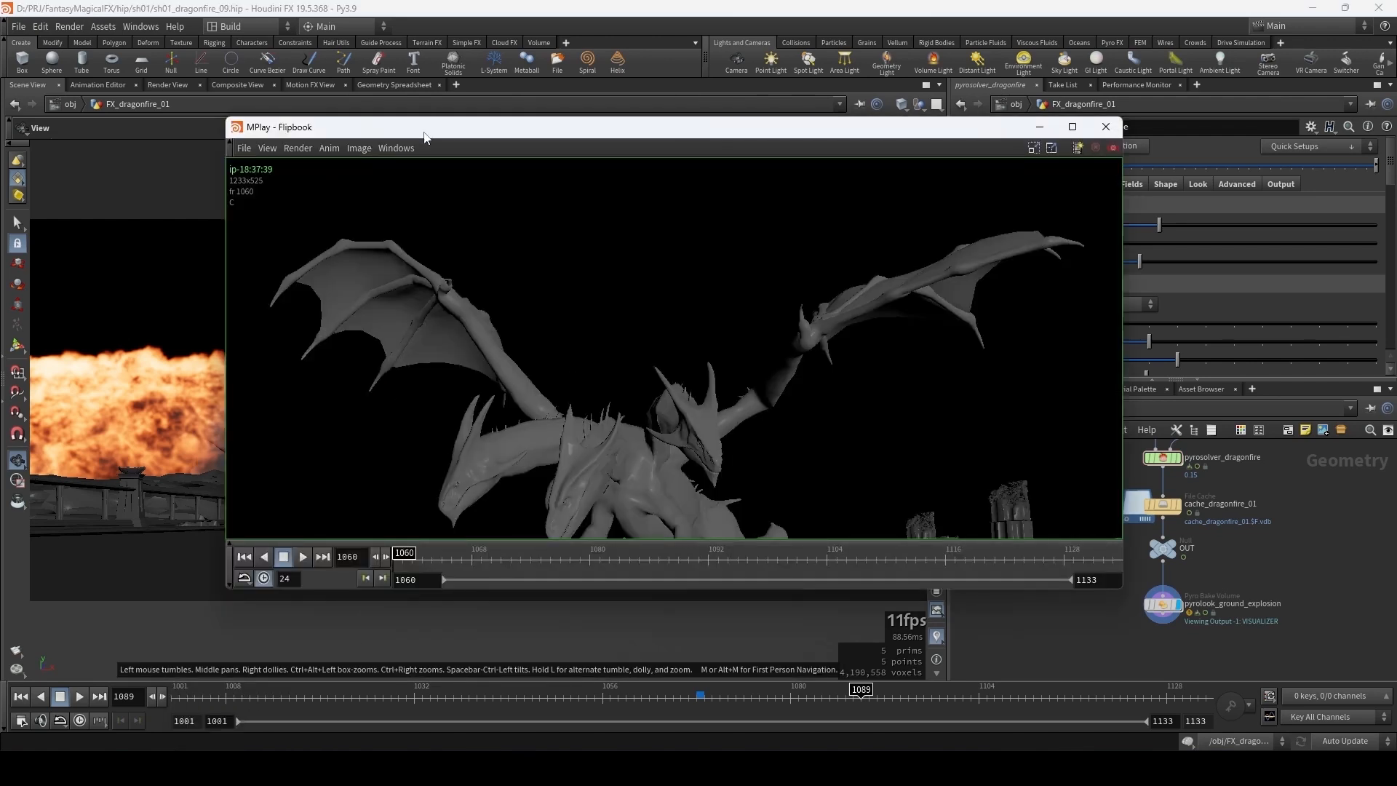
drag(424, 135, 402, 121)
click(281, 545)
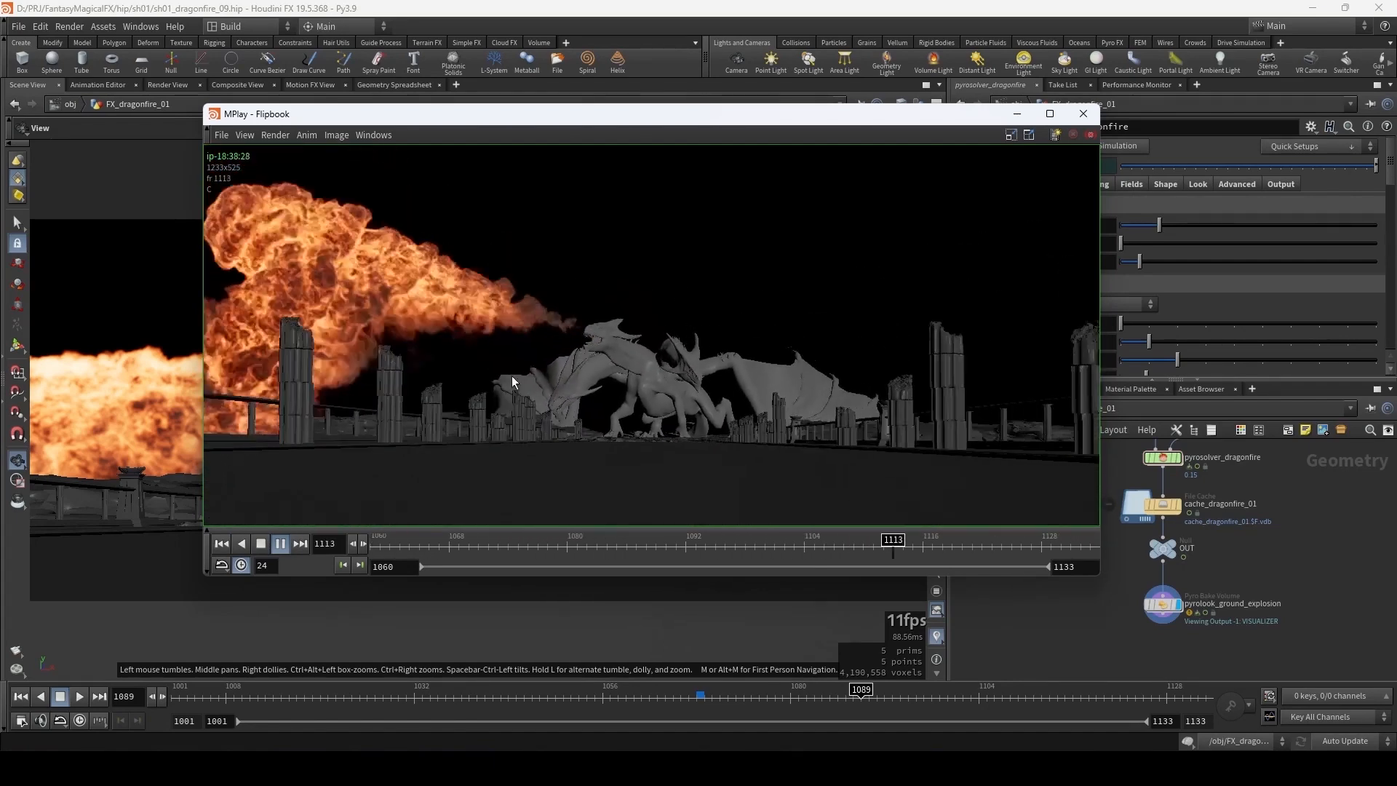
click(876, 547)
mouse_move(876, 547)
mouse_down()
mouse_move(935, 553)
mouse_move(832, 552)
mouse_move(909, 559)
mouse_up()
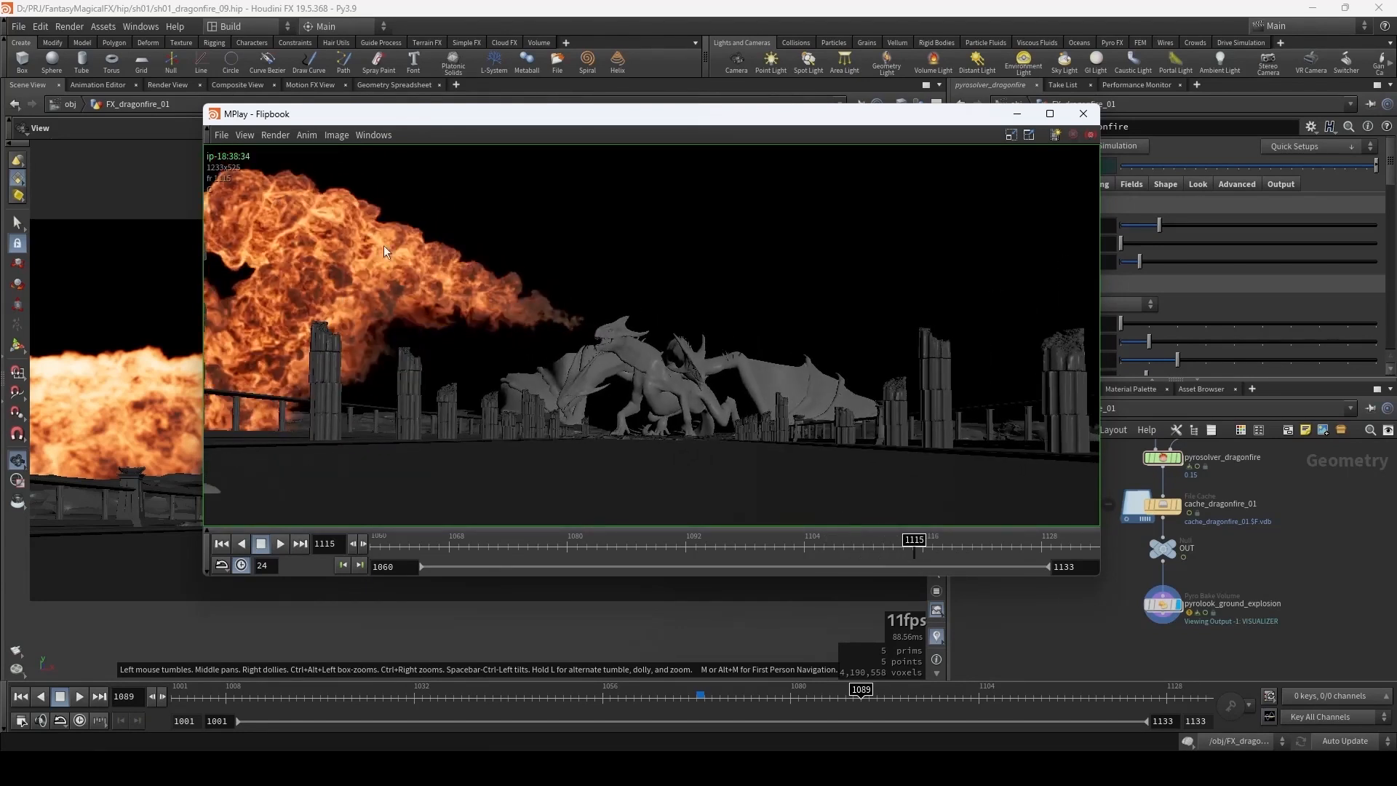
mouse_move(909, 553)
mouse_down()
mouse_move(836, 552)
mouse_move(1054, 557)
mouse_move(784, 556)
mouse_move(982, 549)
mouse_up()
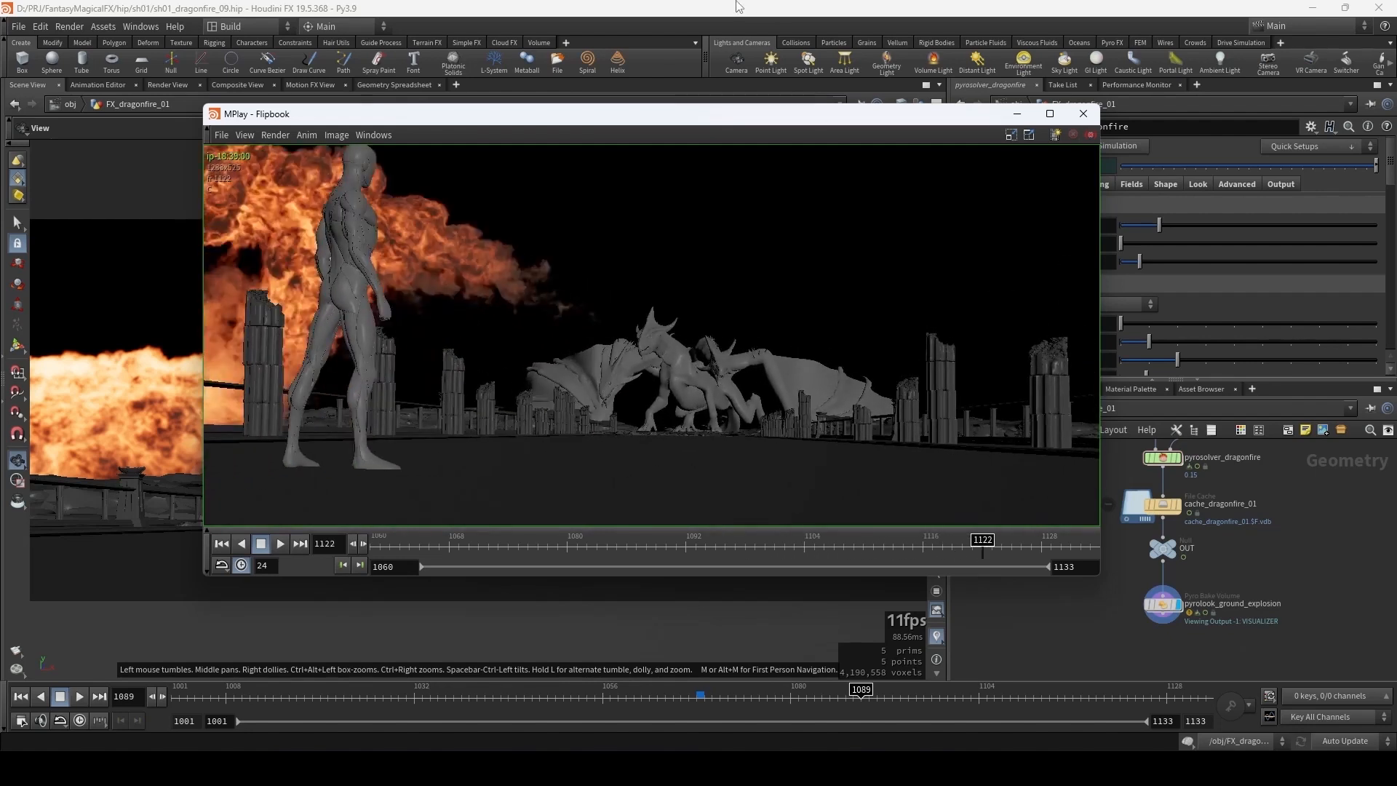
- Return to the main Houdini scene and go up from the FX_dragonfire_01 network to the obj level
click(738, 6)
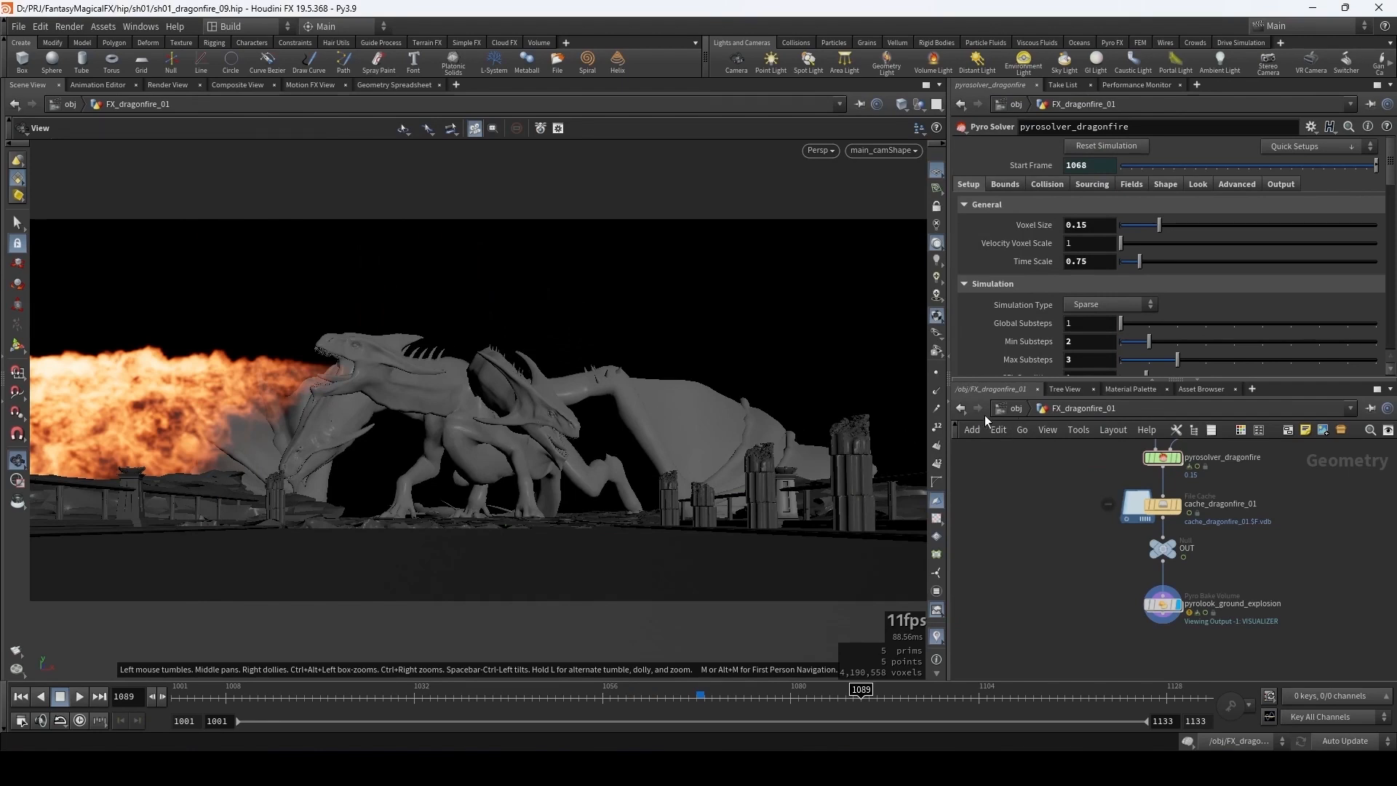
click(1006, 408)
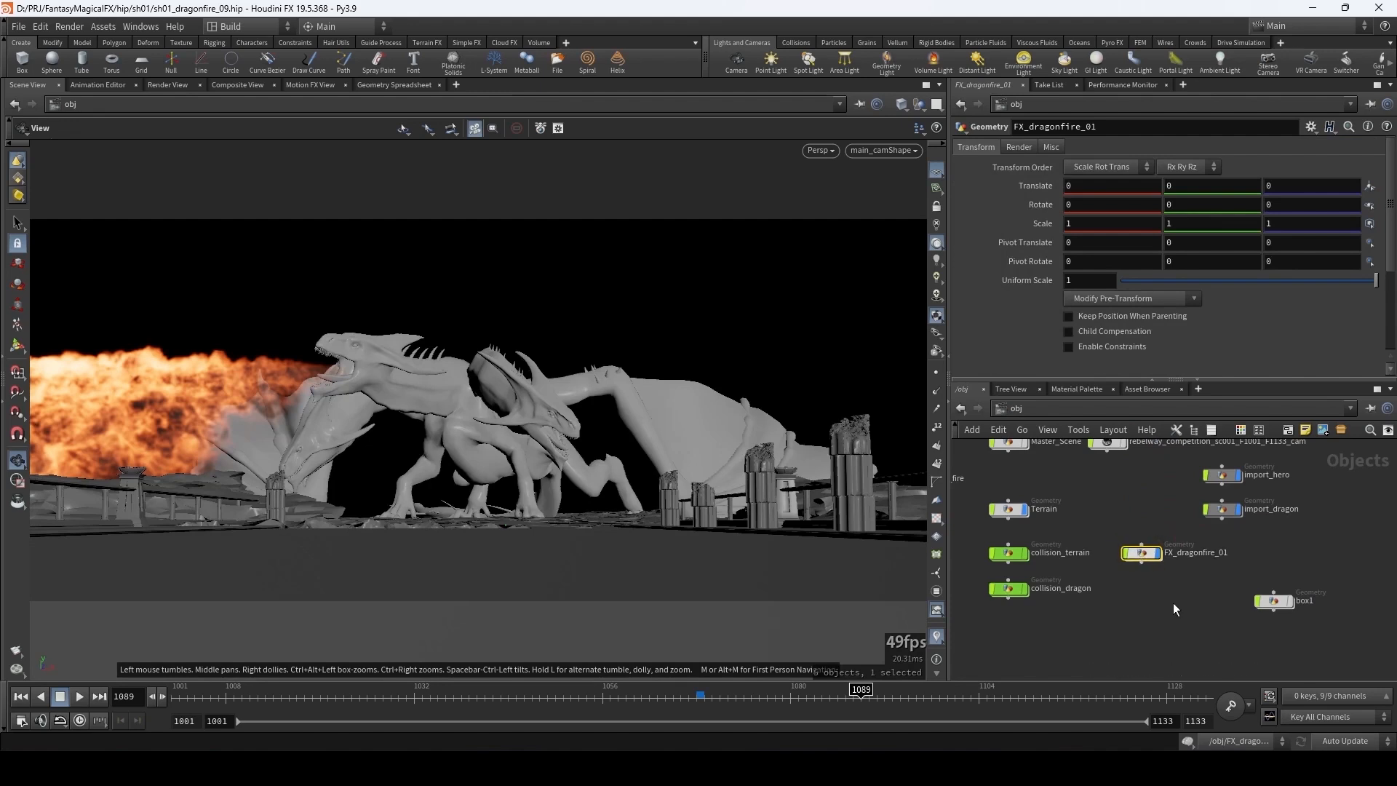
- Colour the FX_dragonfire_01 node dark purple in the object network
key(c)
click(1297, 652)
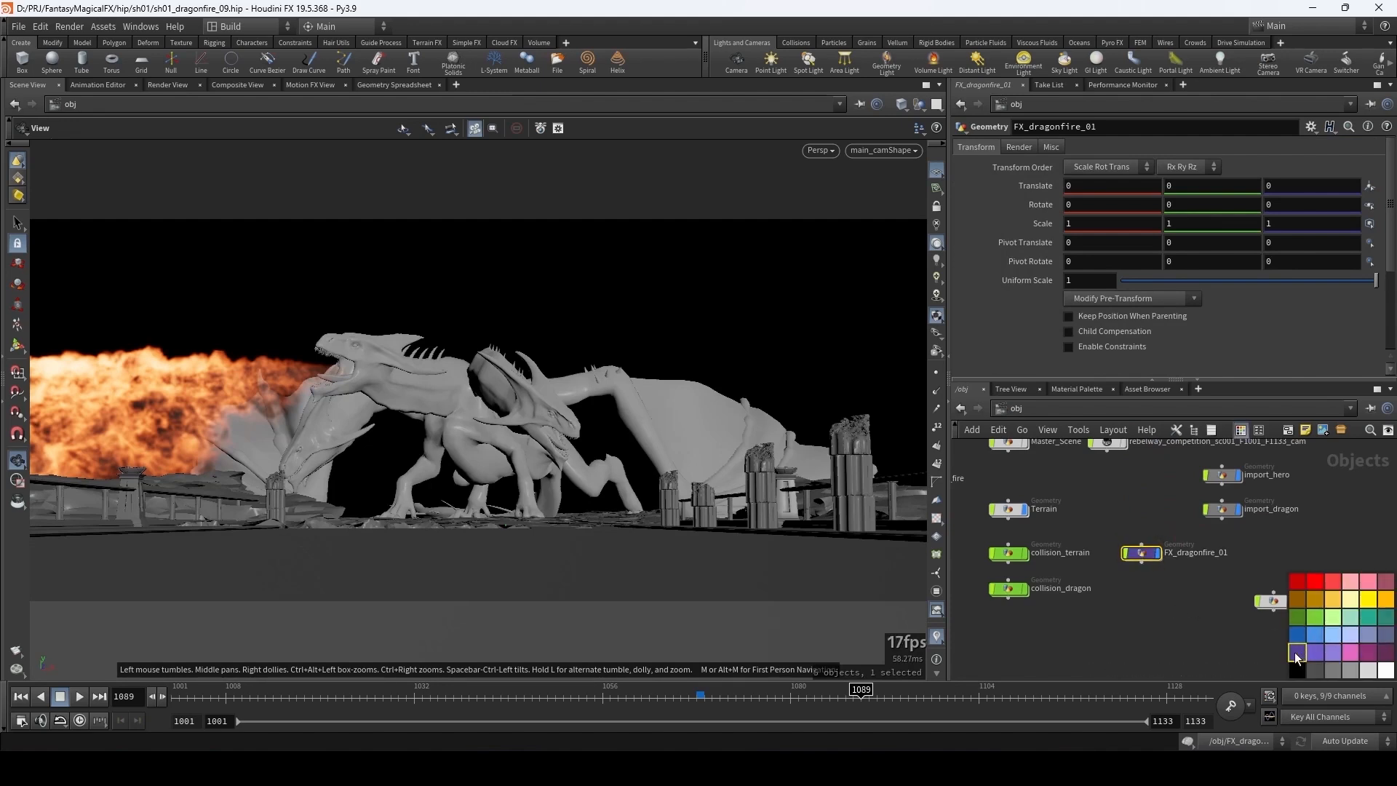
key(c)
click(1143, 592)
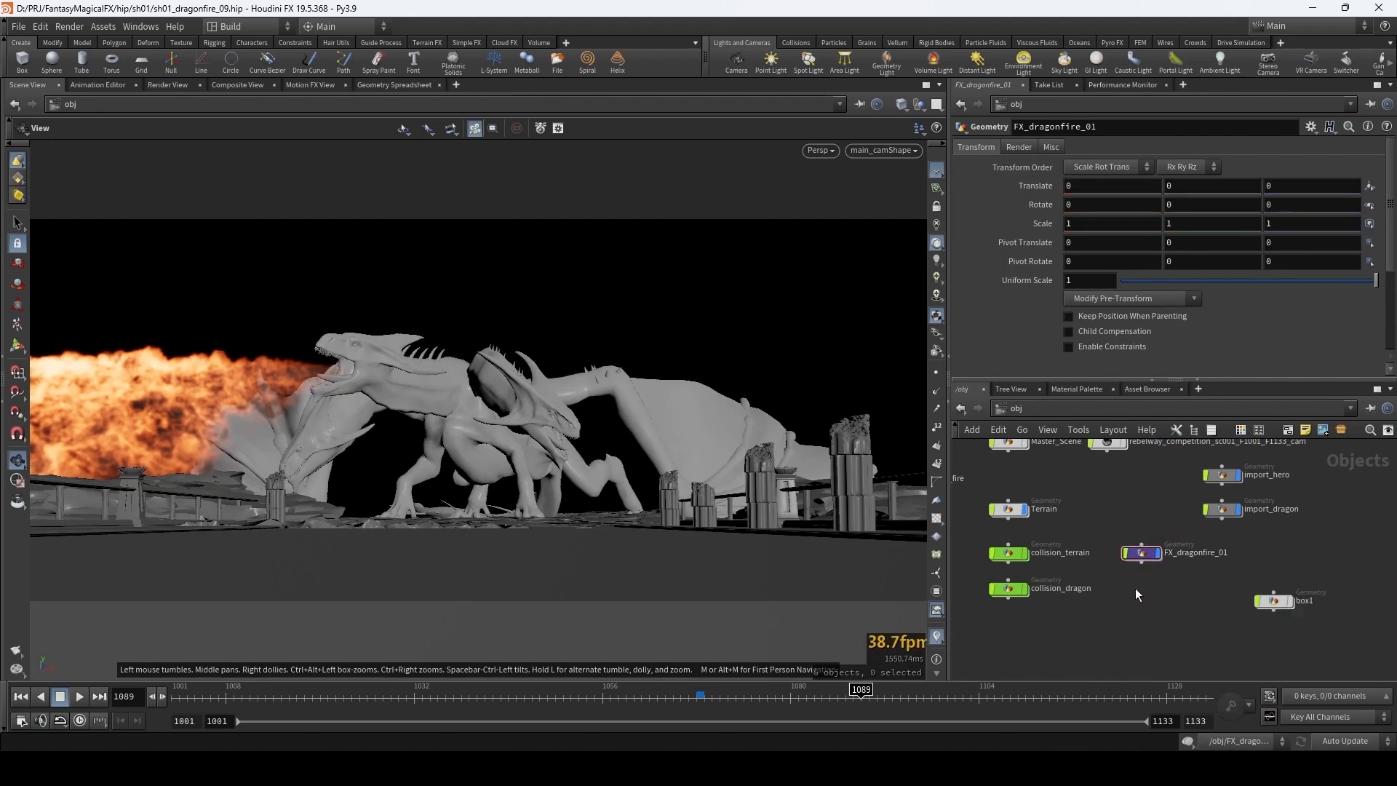
scroll(1137, 588, up, 1)
middle_drag(1137, 588, 1165, 566)
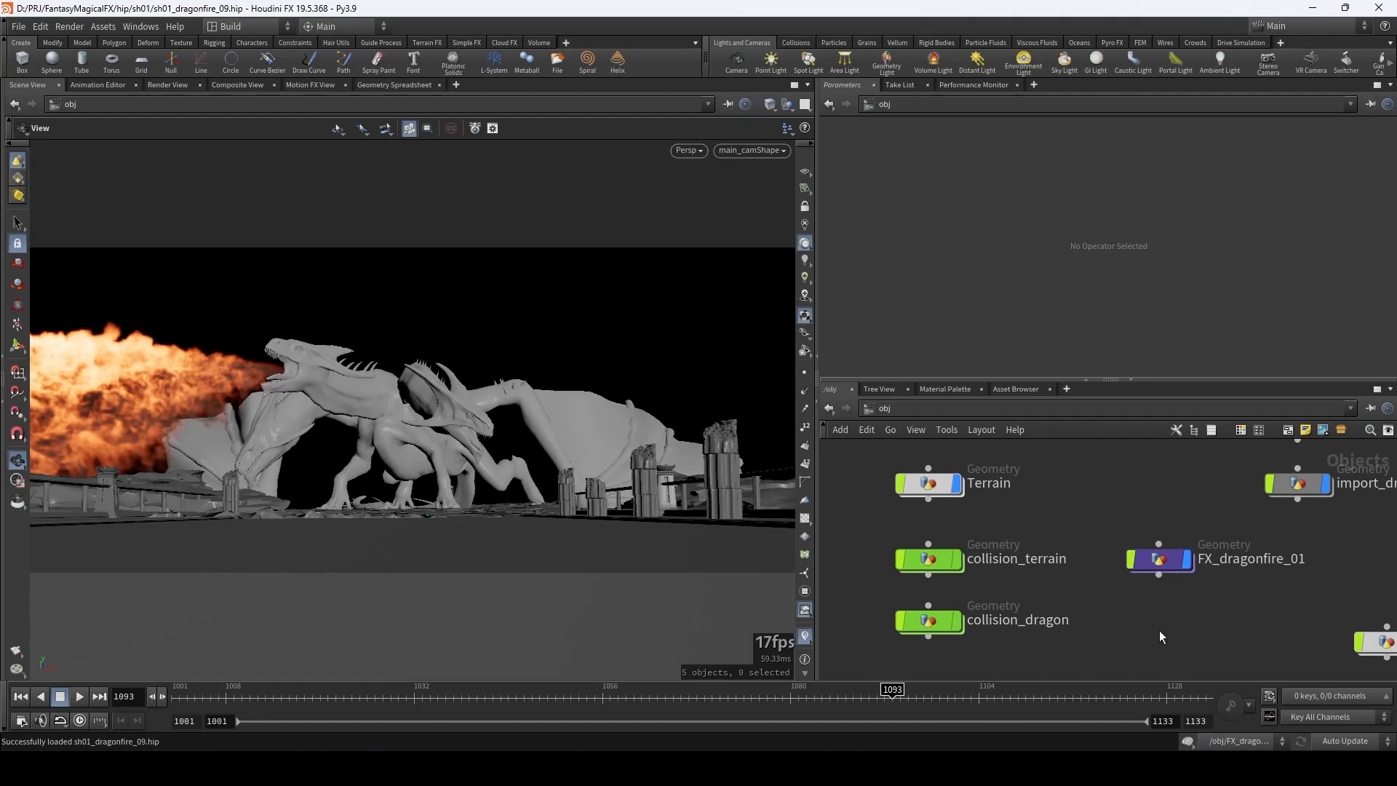
- Create a Geometry object below FX_dragonfire_01 and name it FX_ground_fire_01
key(Tab)
text(geo)
key(Return)
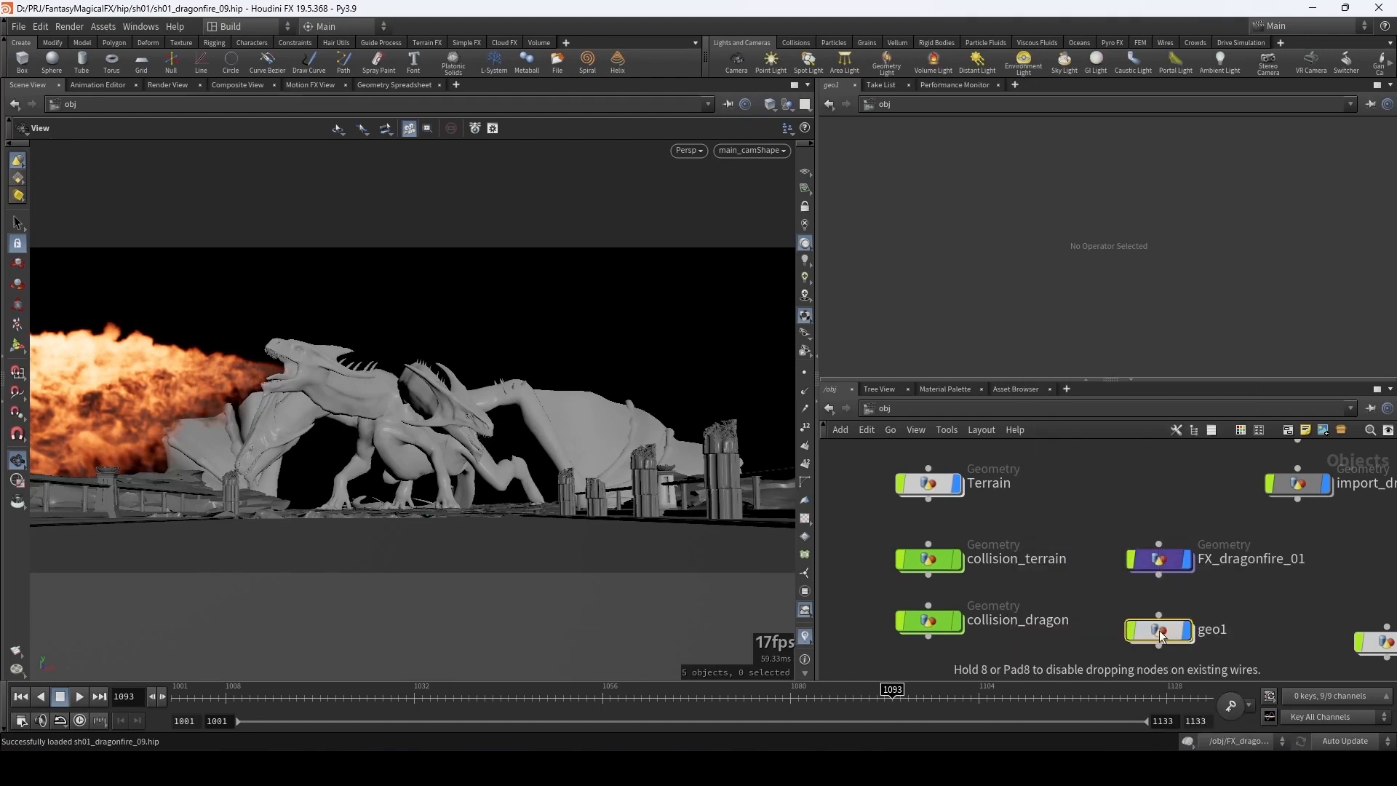
click(1159, 630)
double_click(1228, 622)
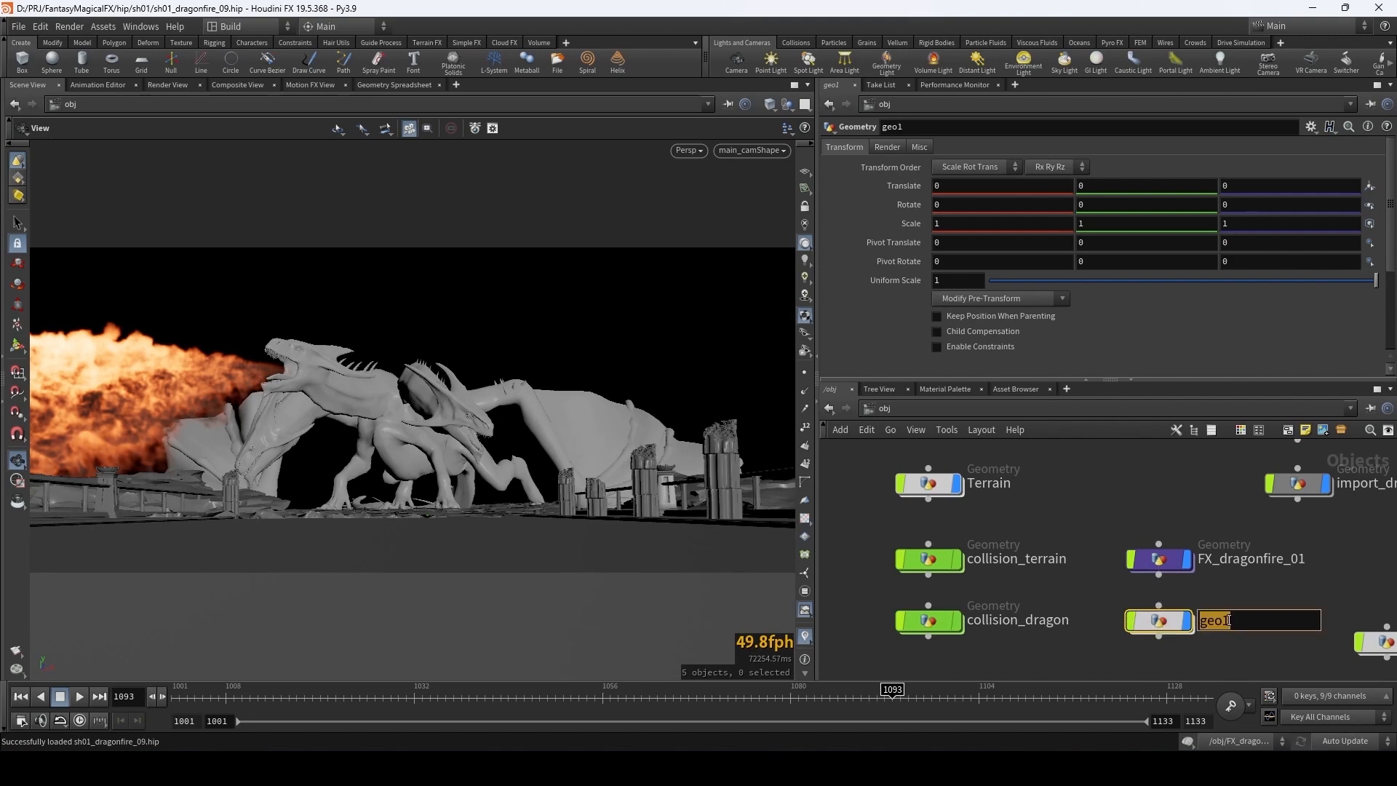
text(FX_ground_fire_)
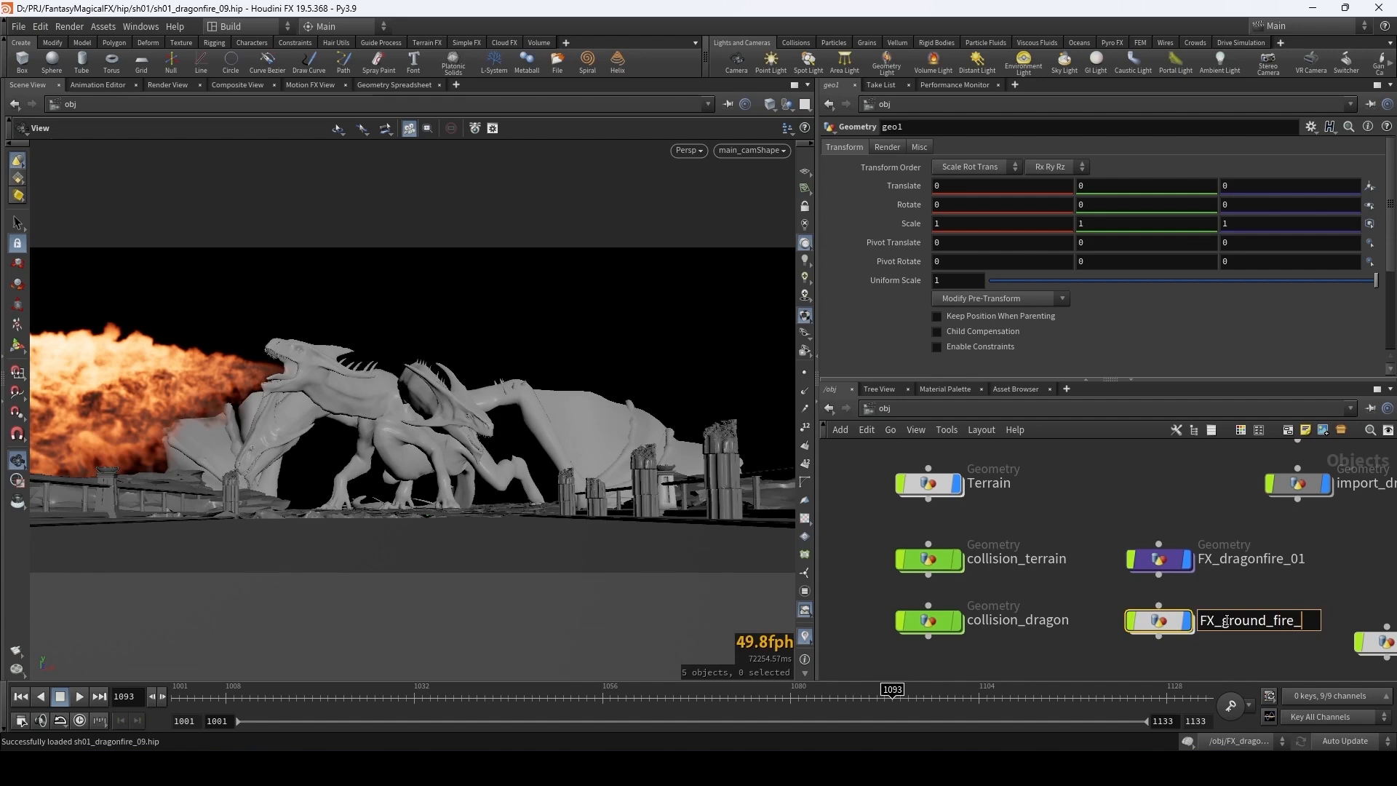
text(01)
key(Return)
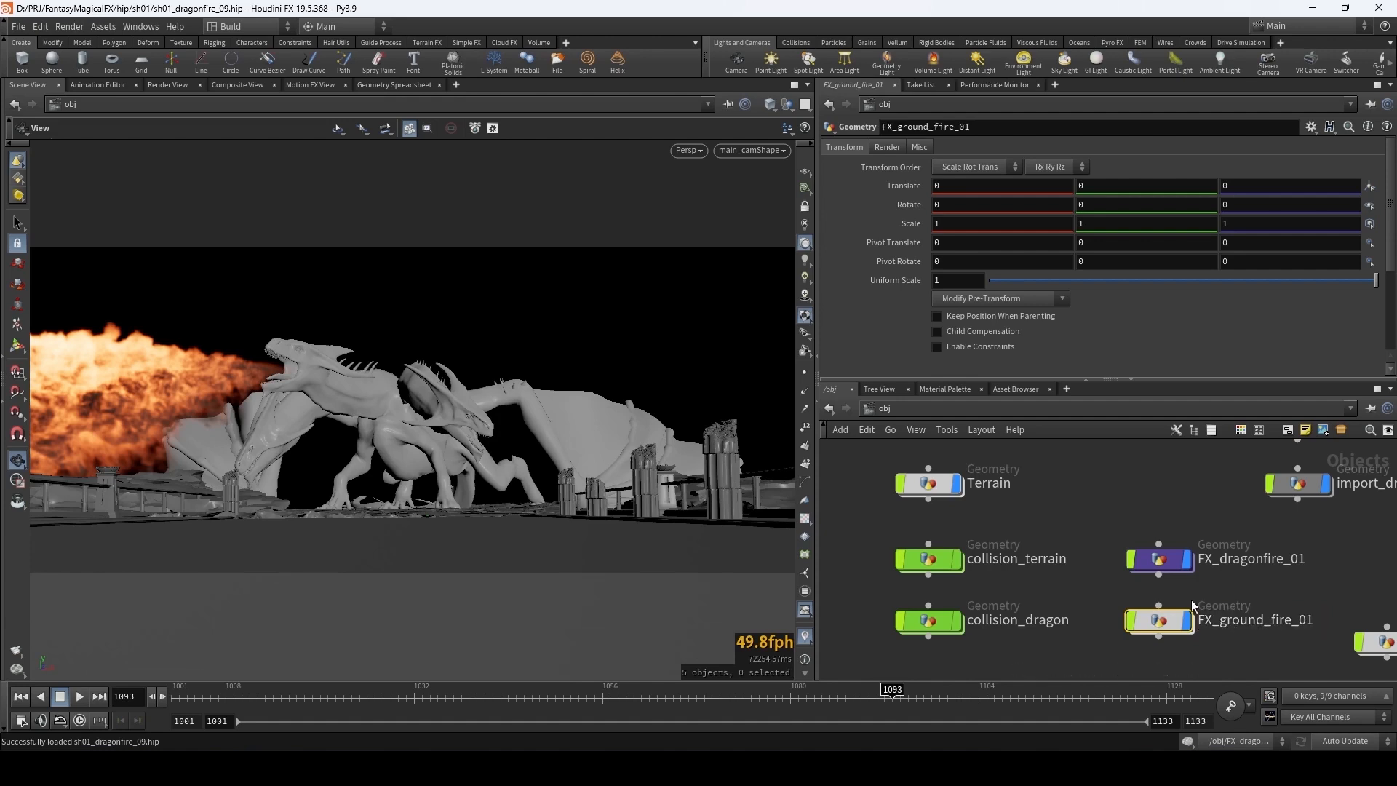
- Colour the FX_ground_fire_01 node the same dark purple as FX_dragonfire_01
mouse_move(1156, 619)
key(c)
click(1296, 649)
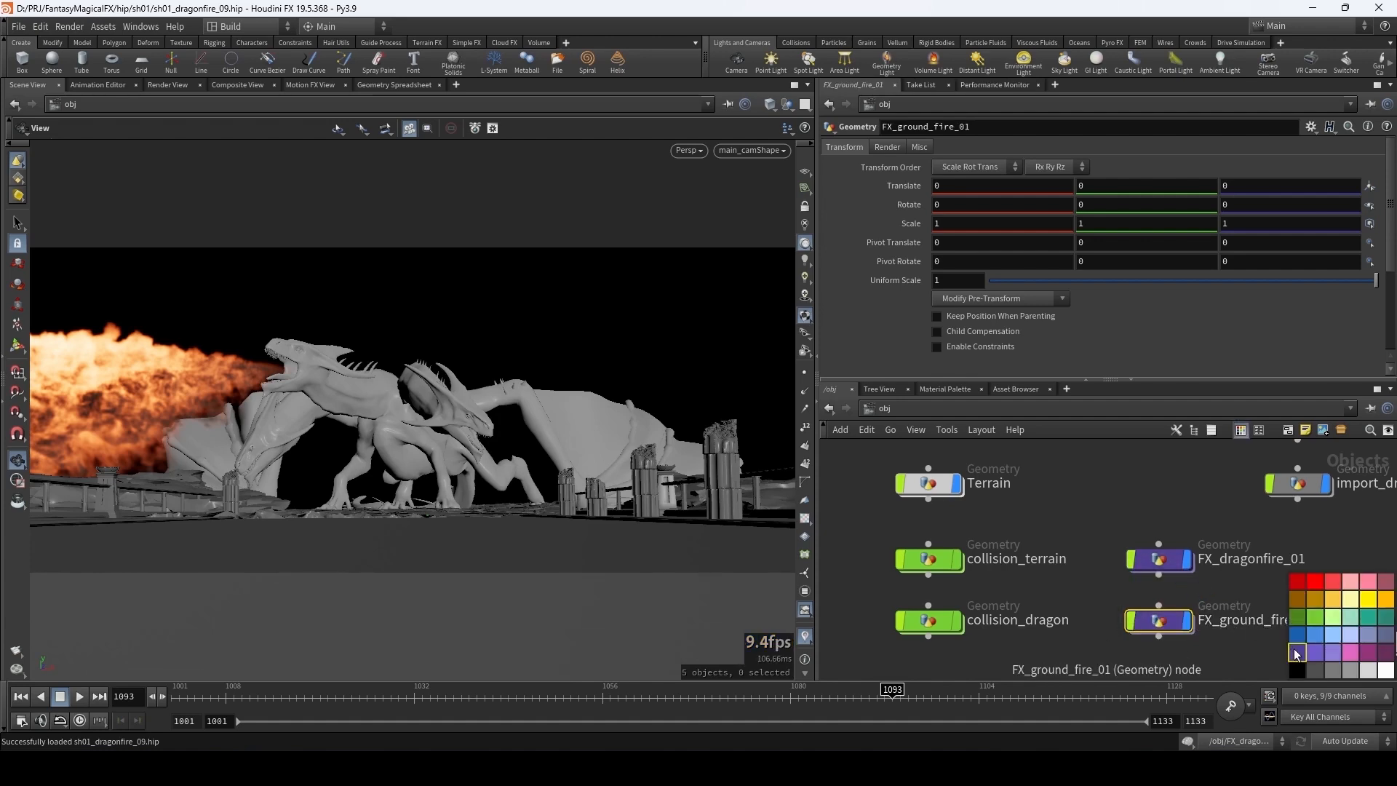
key(c)
- Go inside FX_ground_fire_01 and add an Object Merge node to its empty network
double_click(1159, 623)
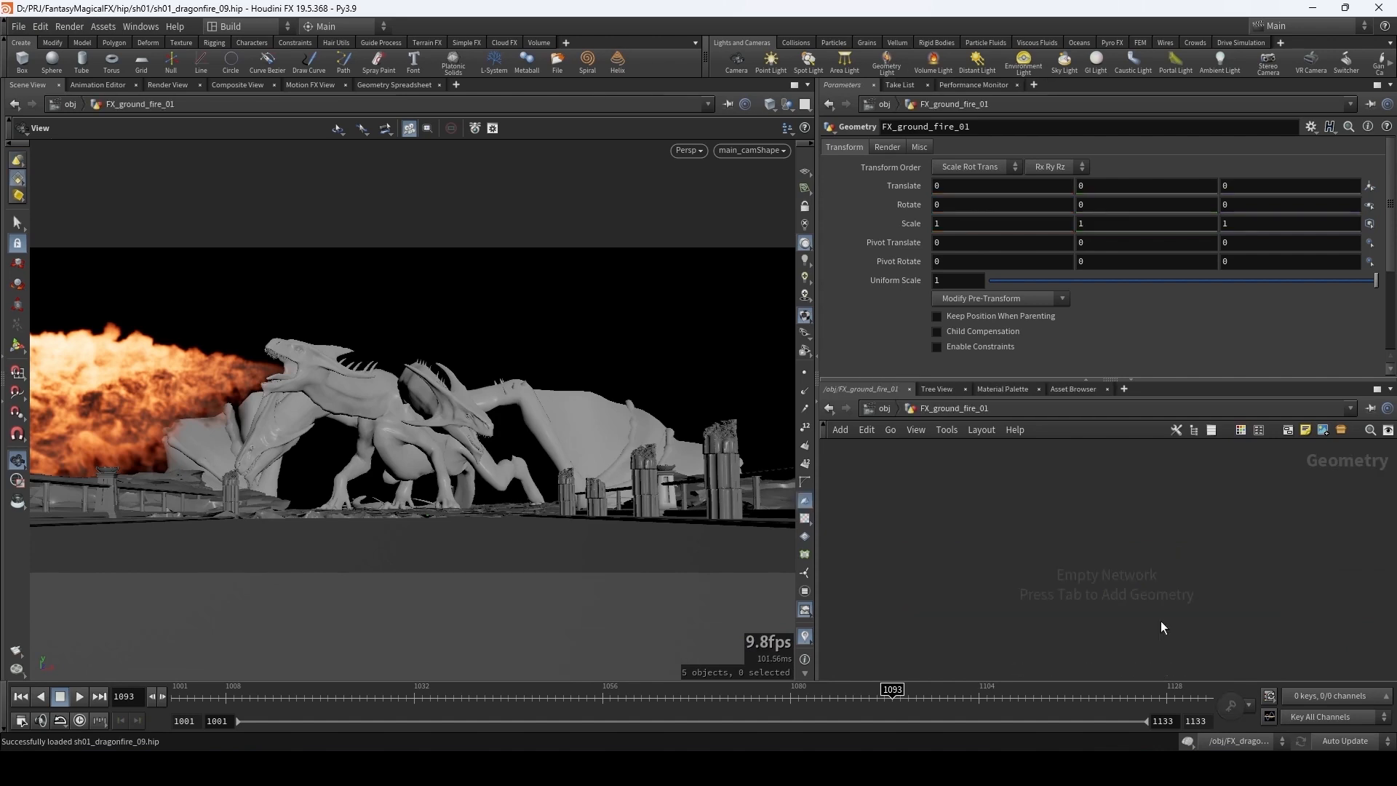
drag(444, 386, 415, 393)
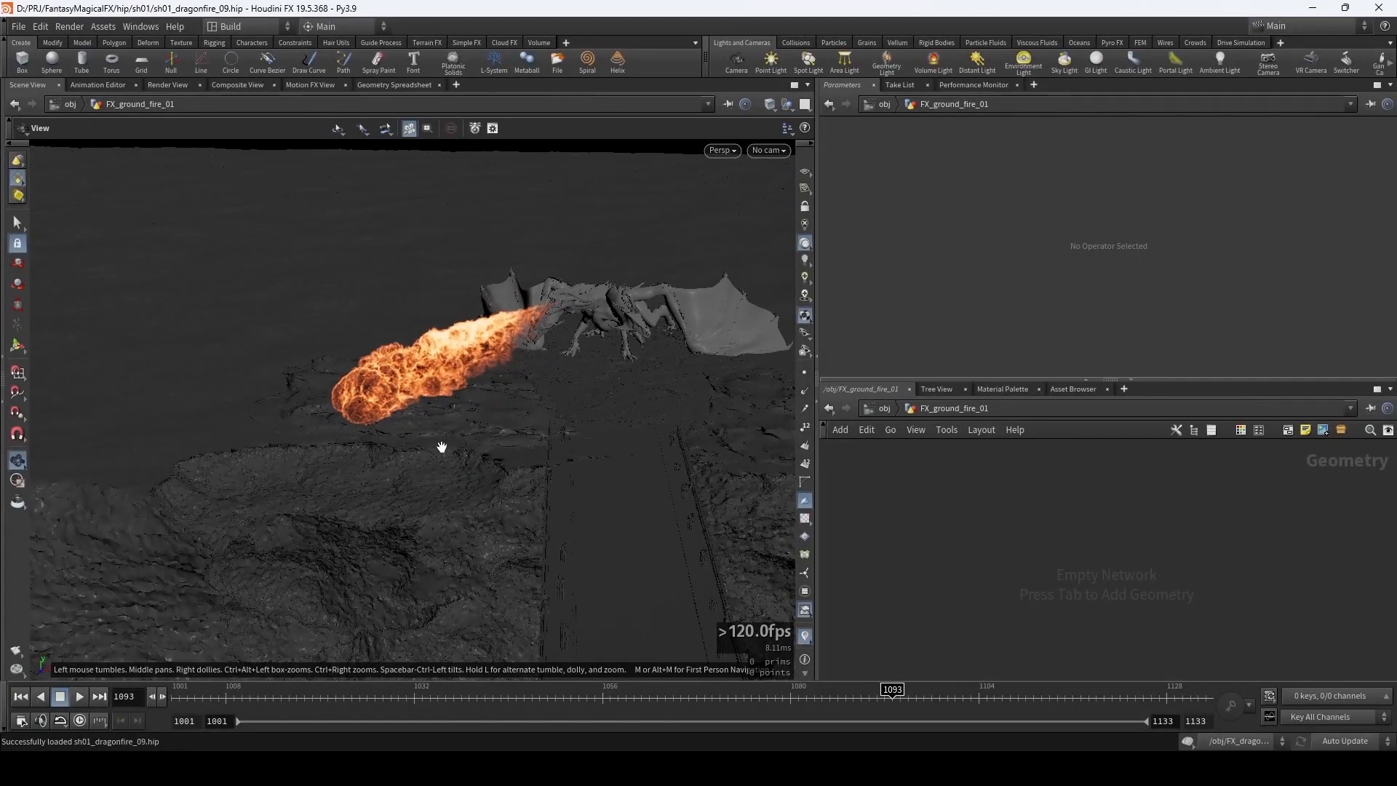
drag(442, 446, 636, 459)
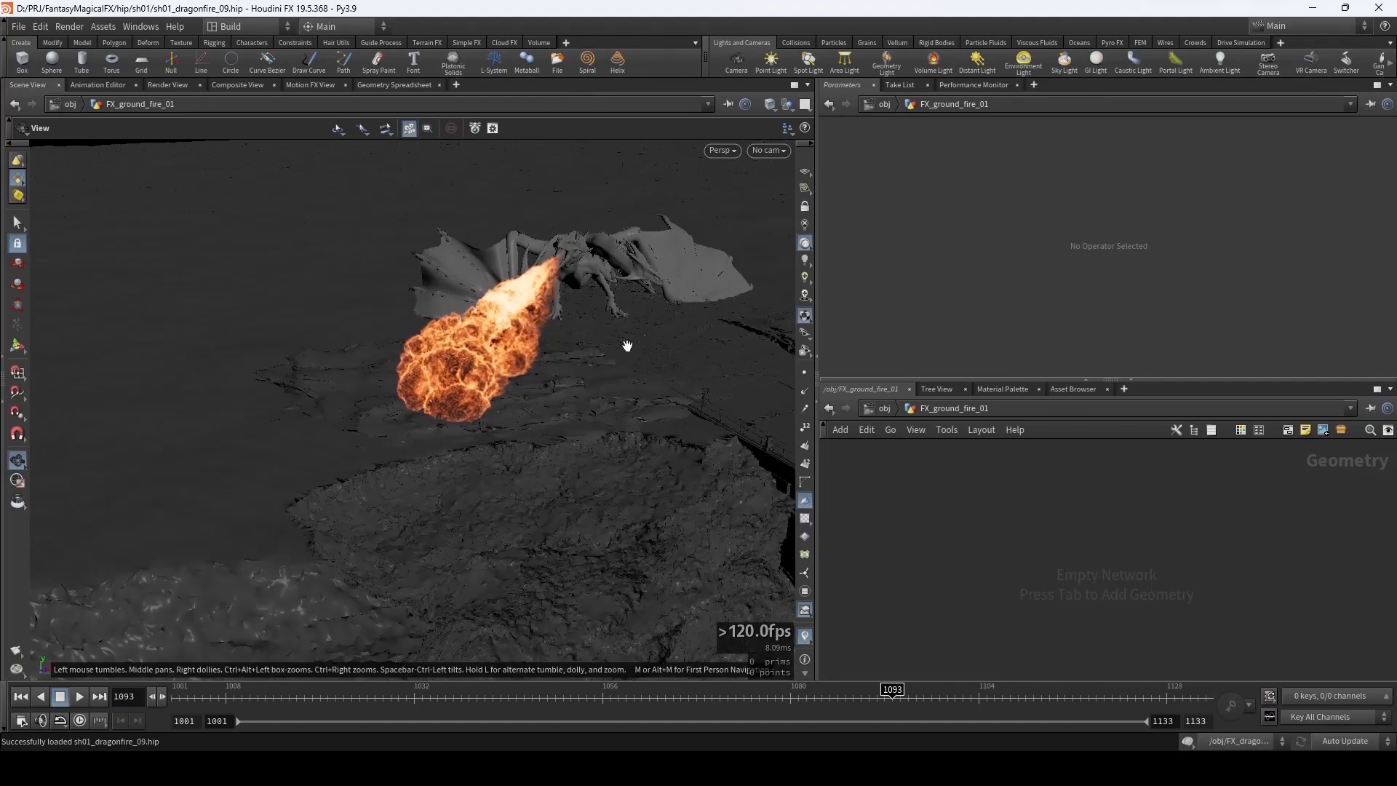
drag(627, 345, 545, 325)
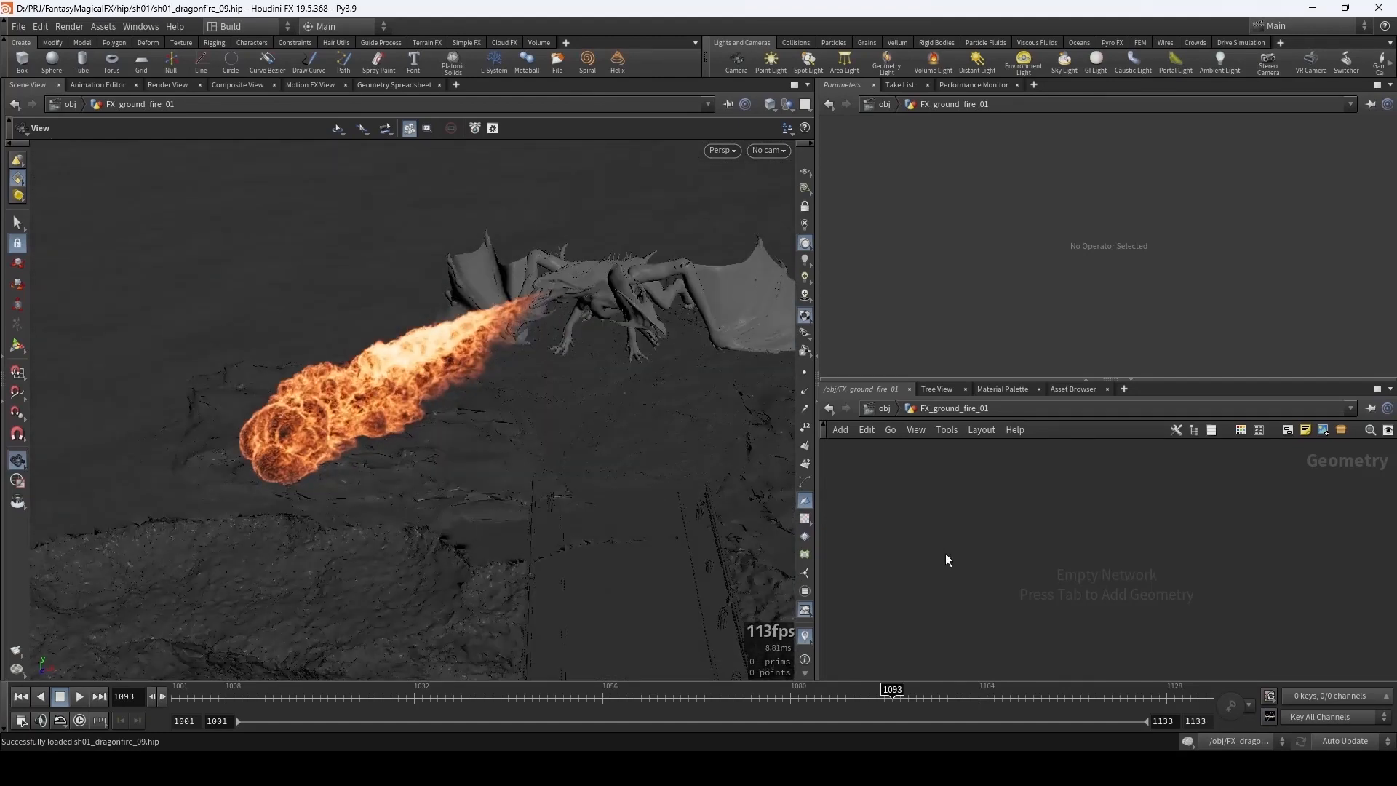
key(Tab)
text(object merge)
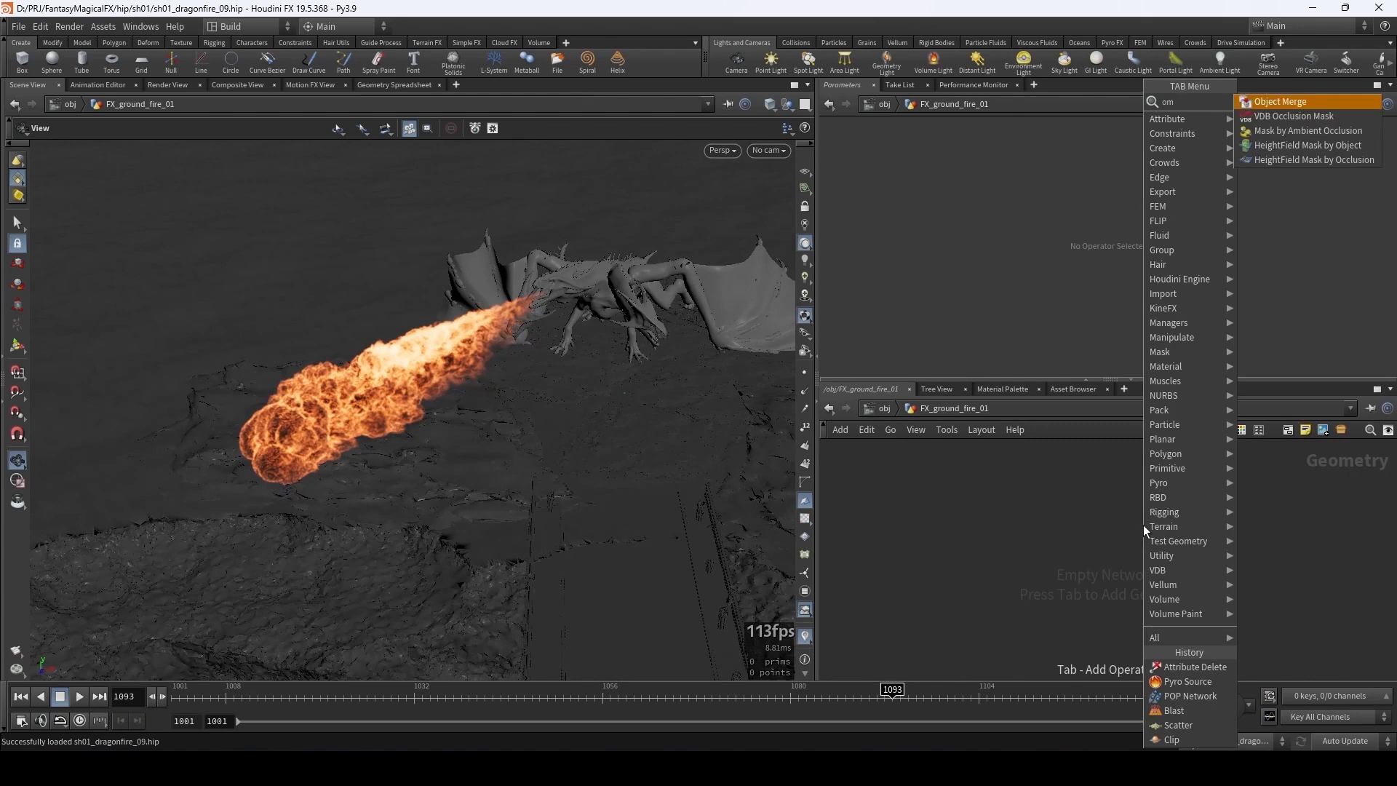
key(Return)
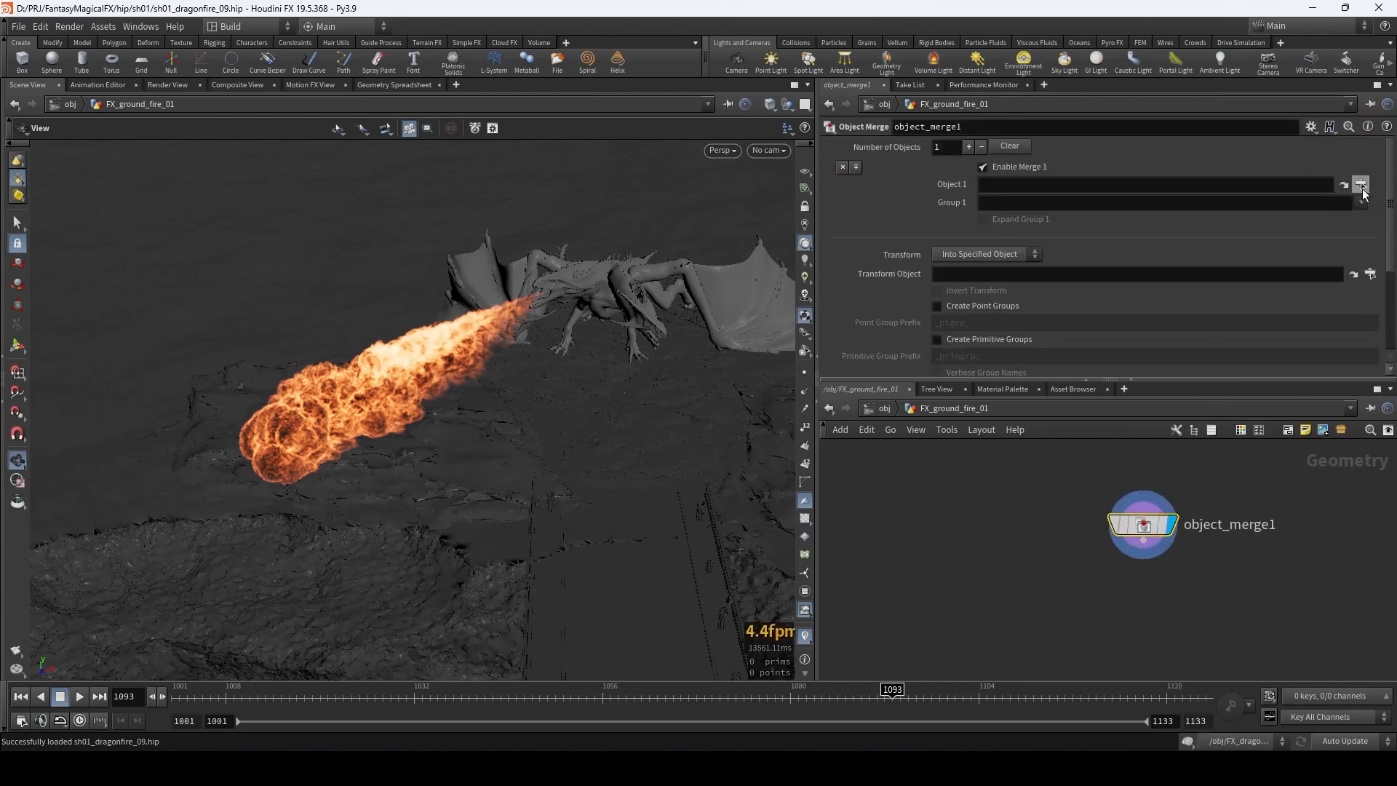
- Set the Object Merge to import /obj/FX_dragonfire_01/OUT with Transform set to Into This Object
click(1361, 185)
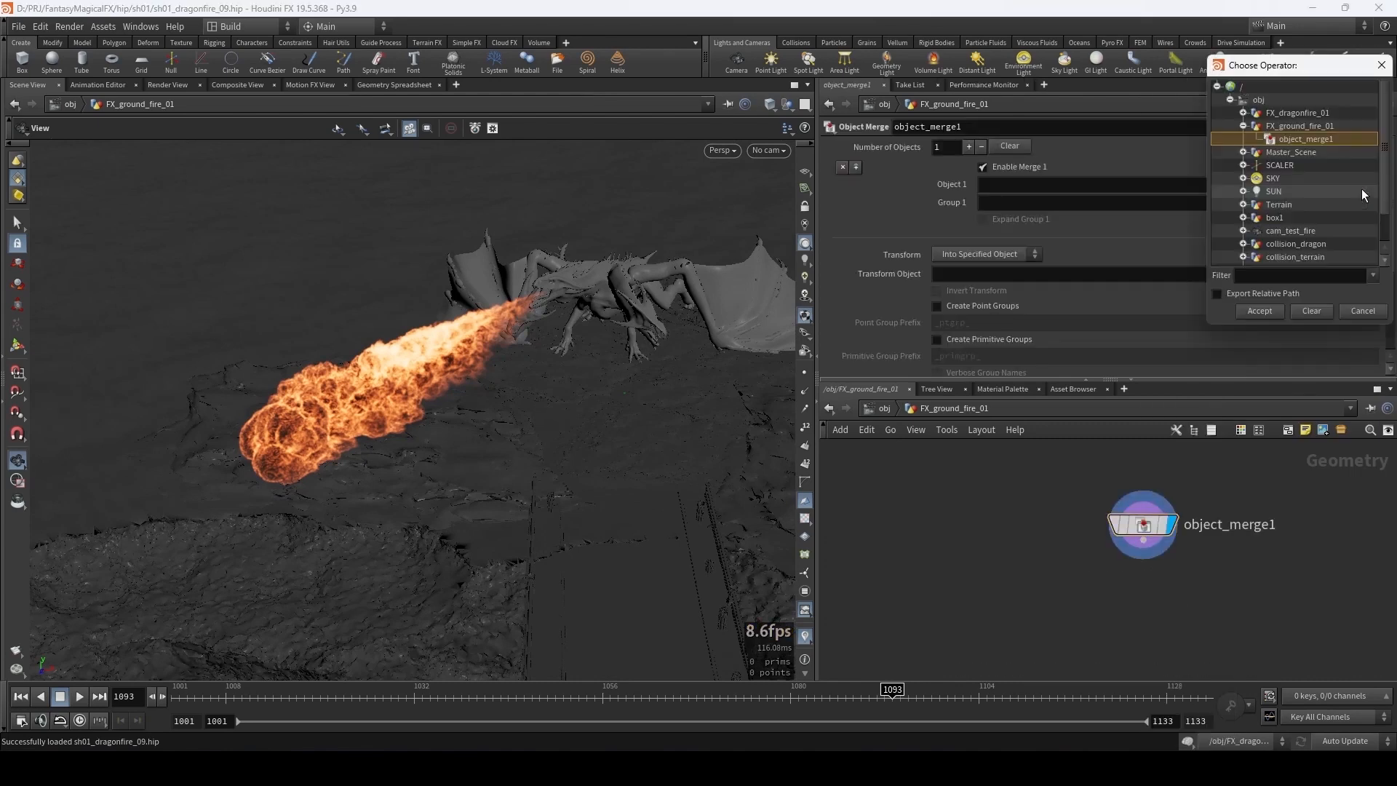
click(1243, 113)
double_click(1285, 128)
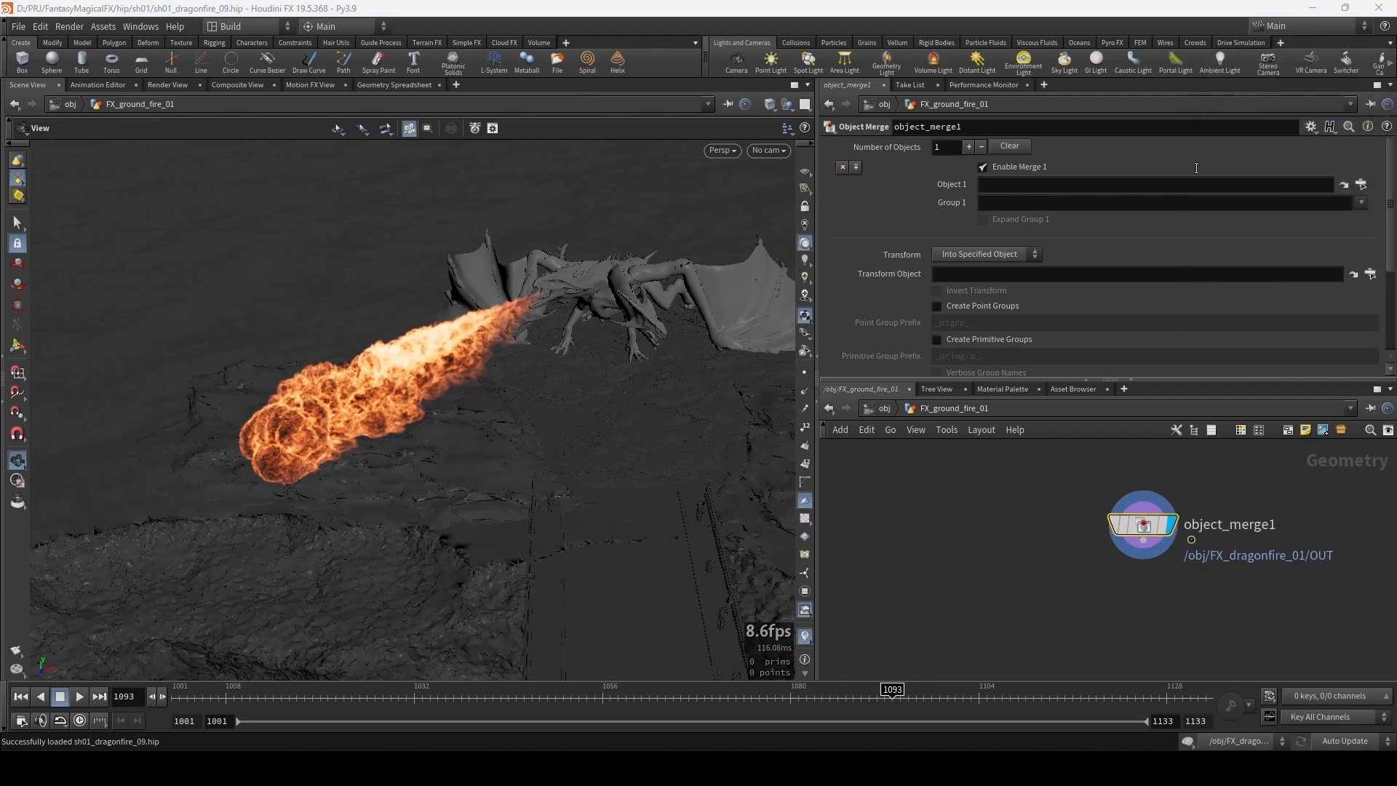
click(969, 257)
click(968, 279)
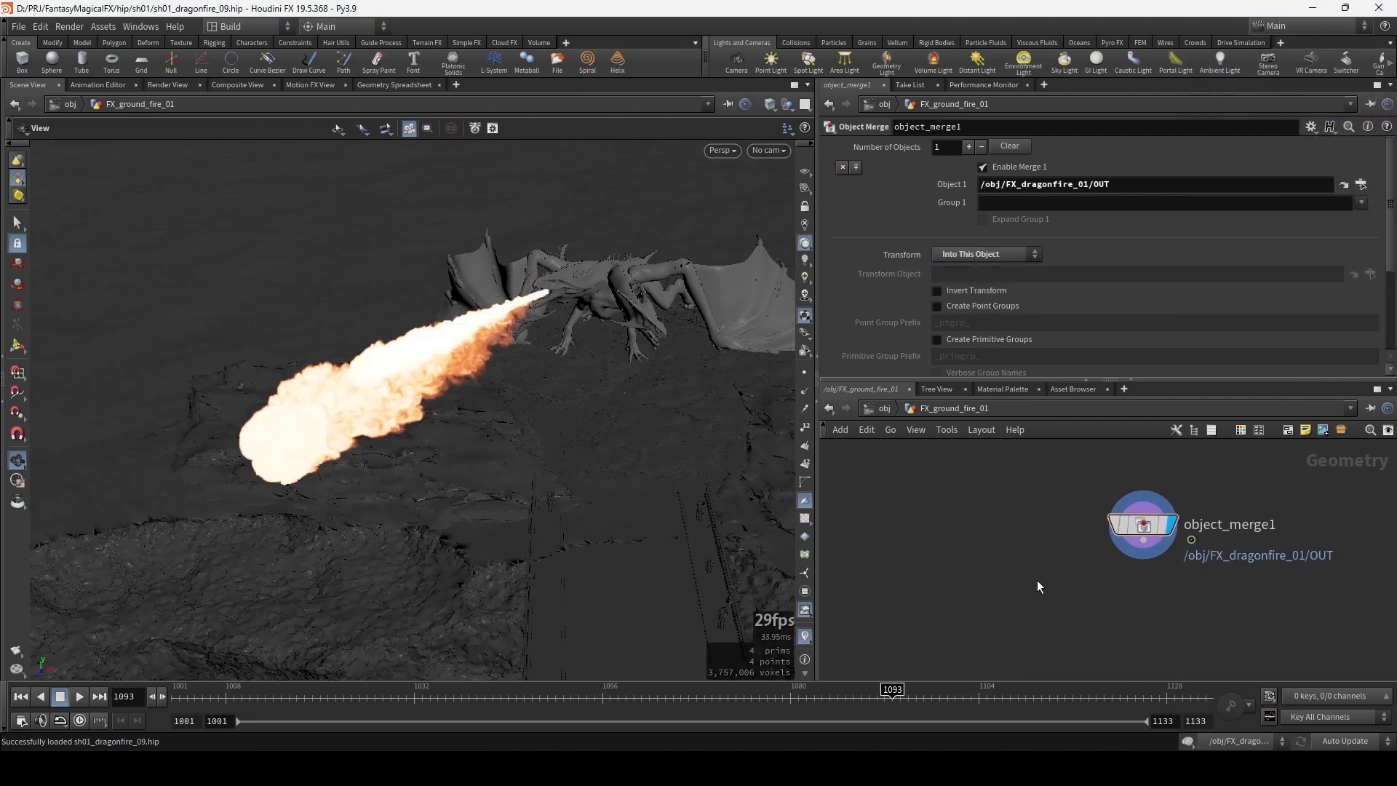
- Add a second Object Merge node and place it level with the dragon fire import
middle_drag(943, 534, 1029, 529)
key(Tab)
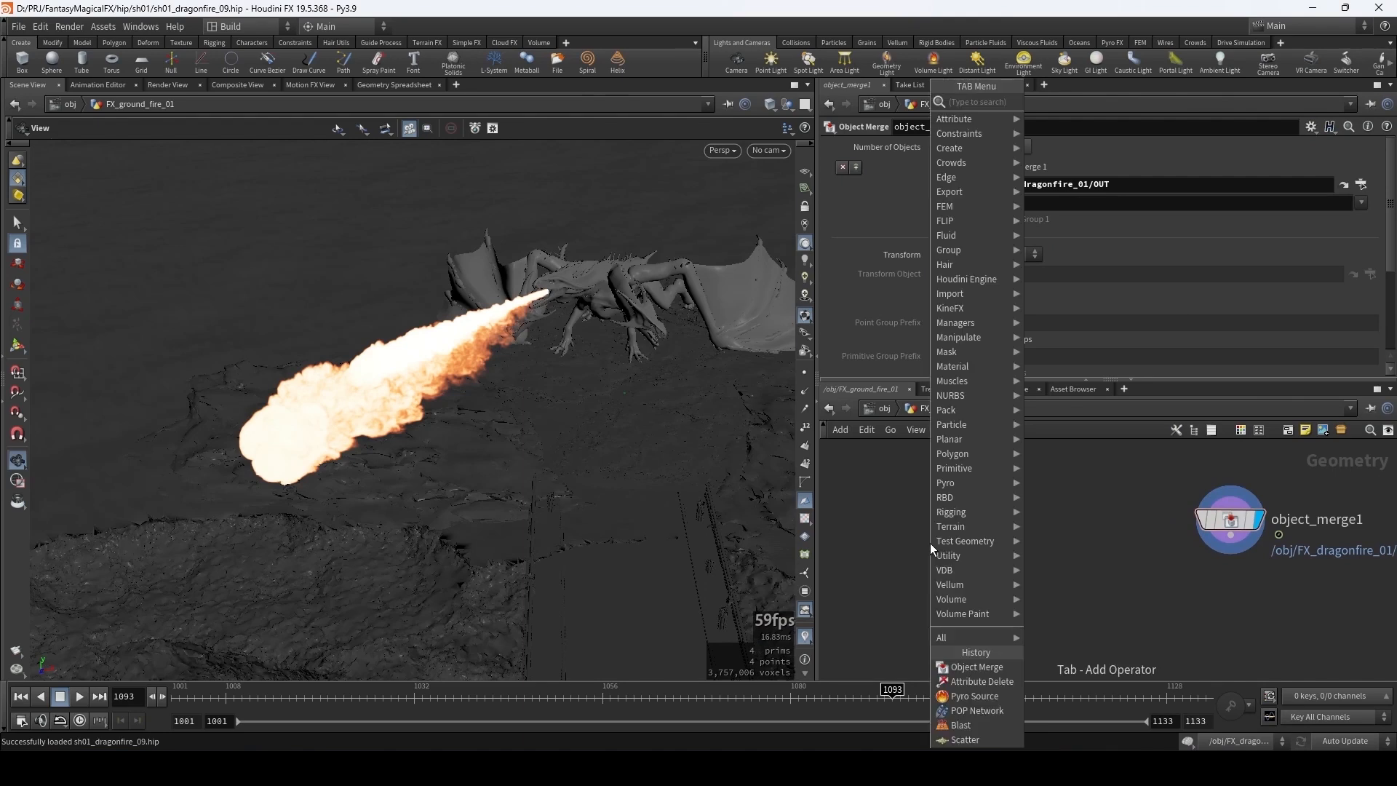
text(obj)
key(Return)
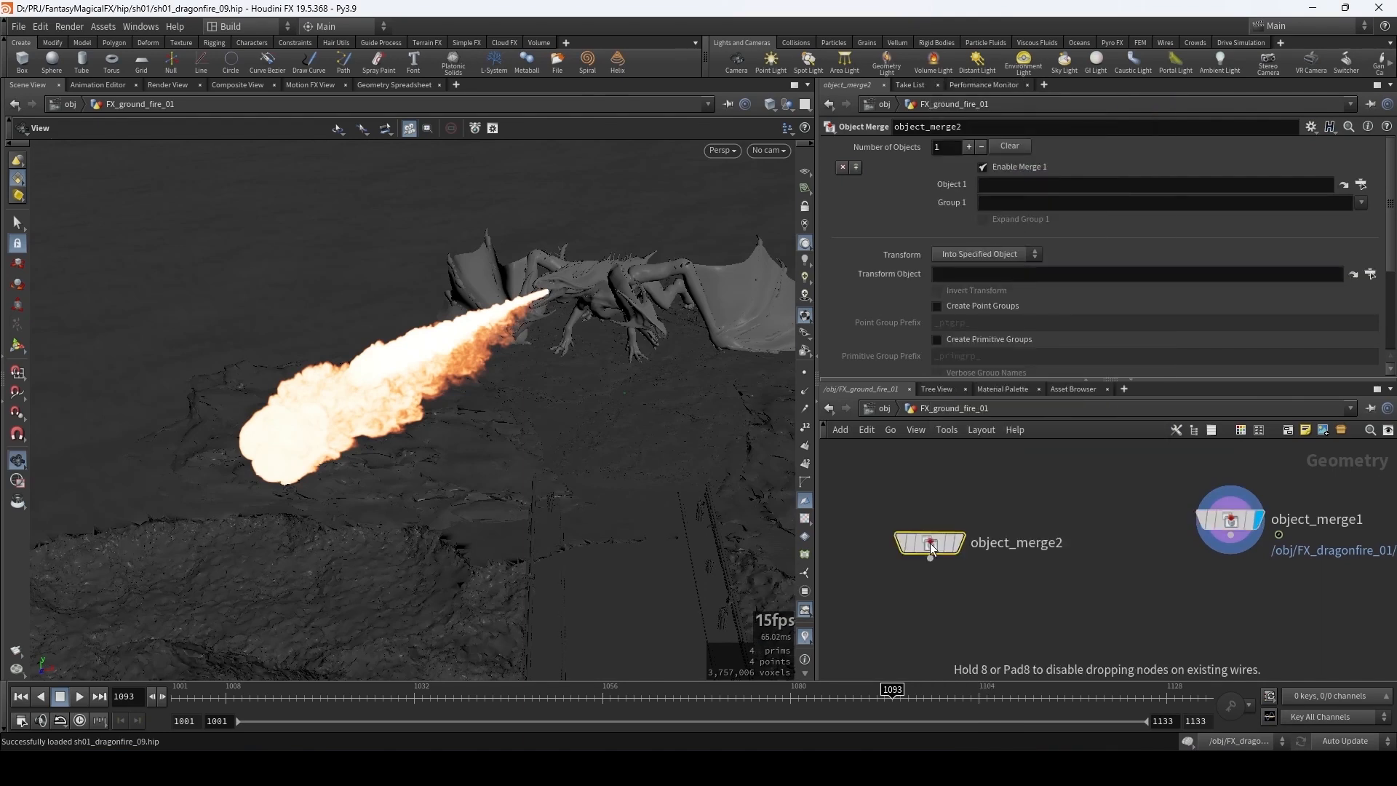
mouse_move(930, 542)
mouse_down()
mouse_move(1054, 509)
mouse_move(923, 523)
mouse_up()
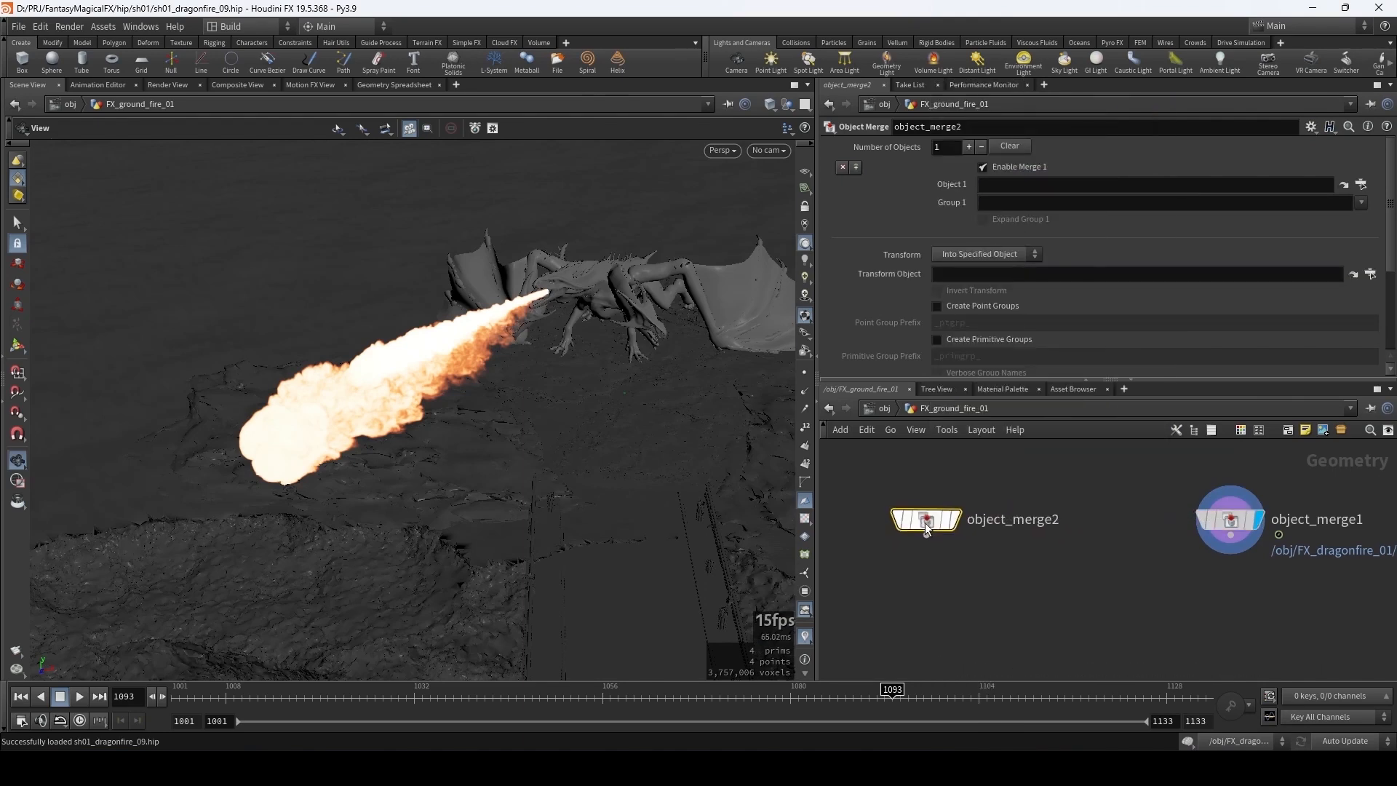
- Import /obj/collision_terrain/GEO through the second Object Merge, transform it Into This Object, and display the node
click(1361, 184)
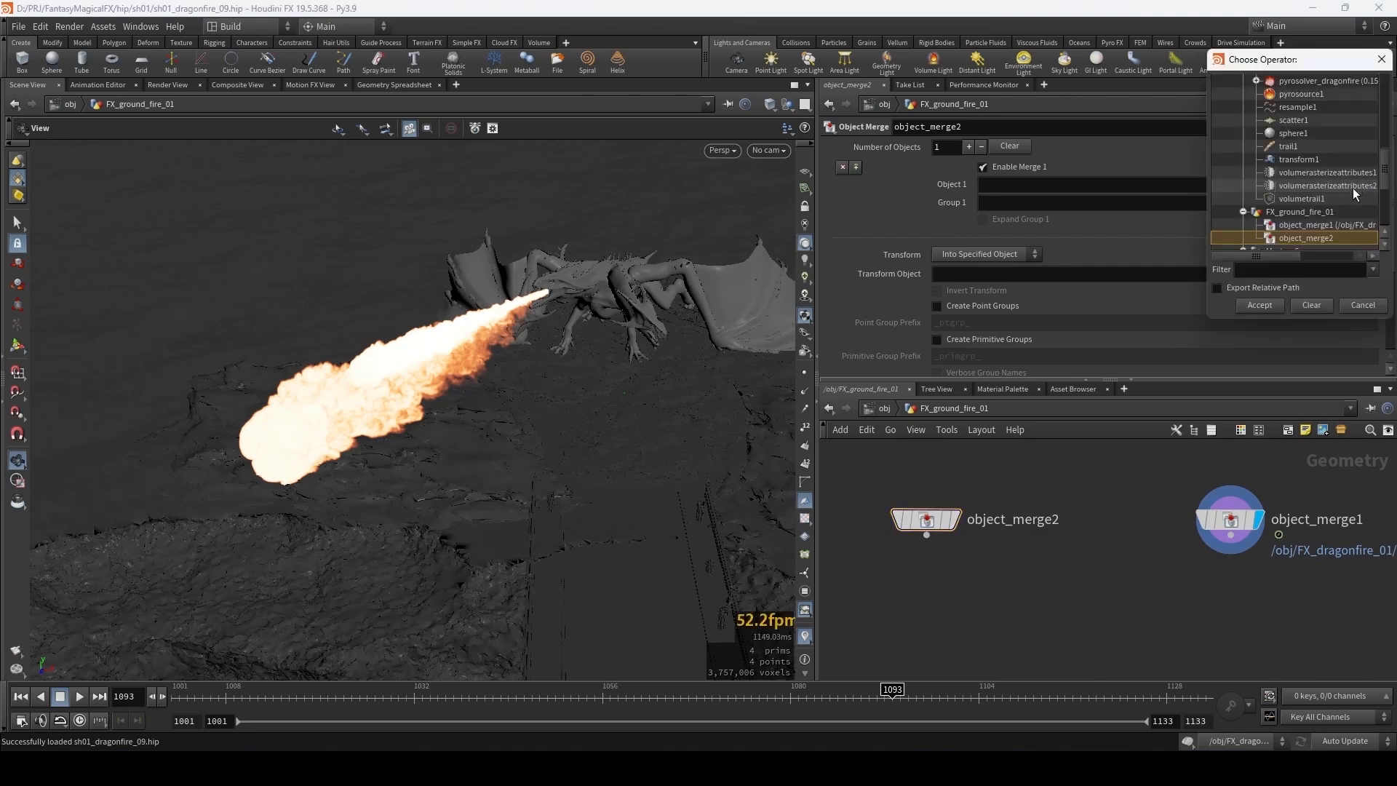
scroll(1241, 112, down, 5)
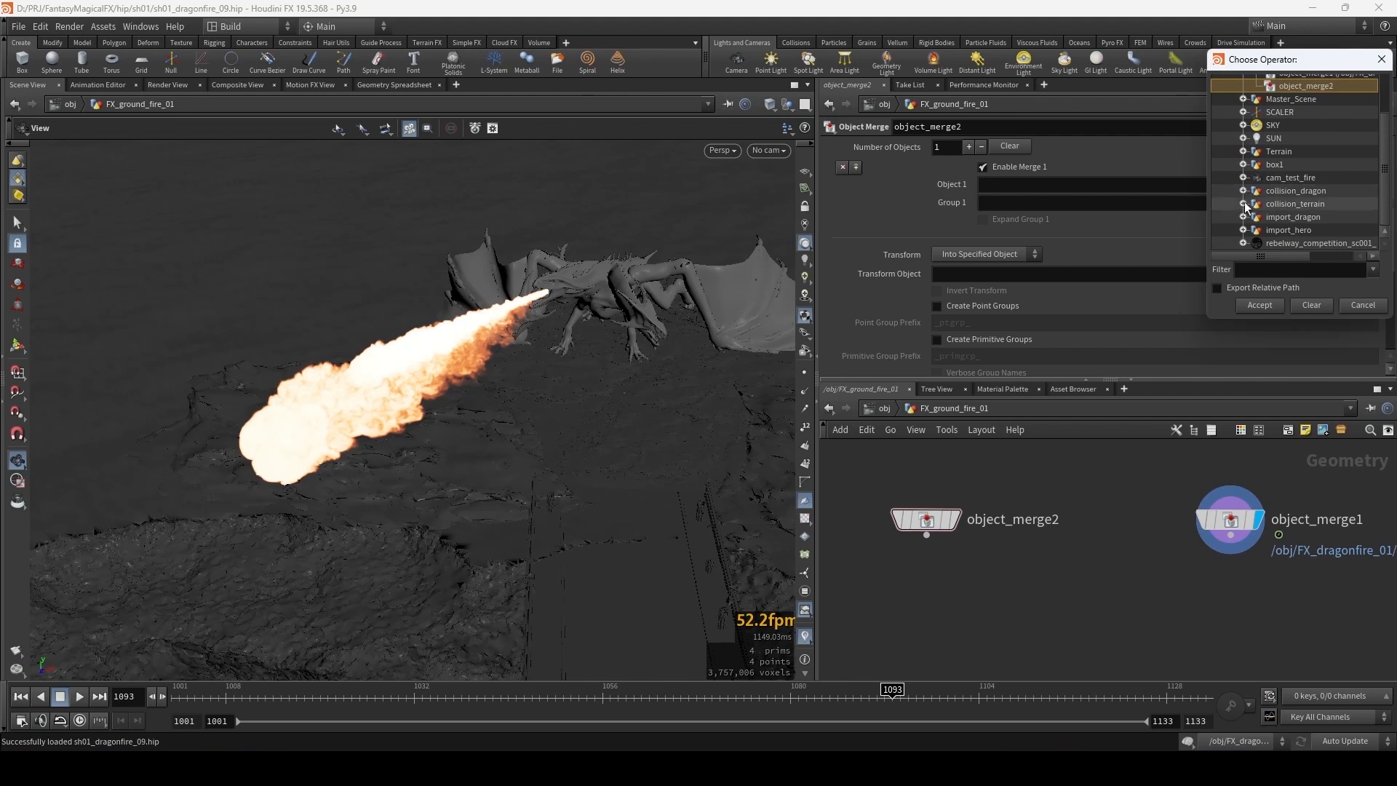
click(1242, 205)
click(1275, 215)
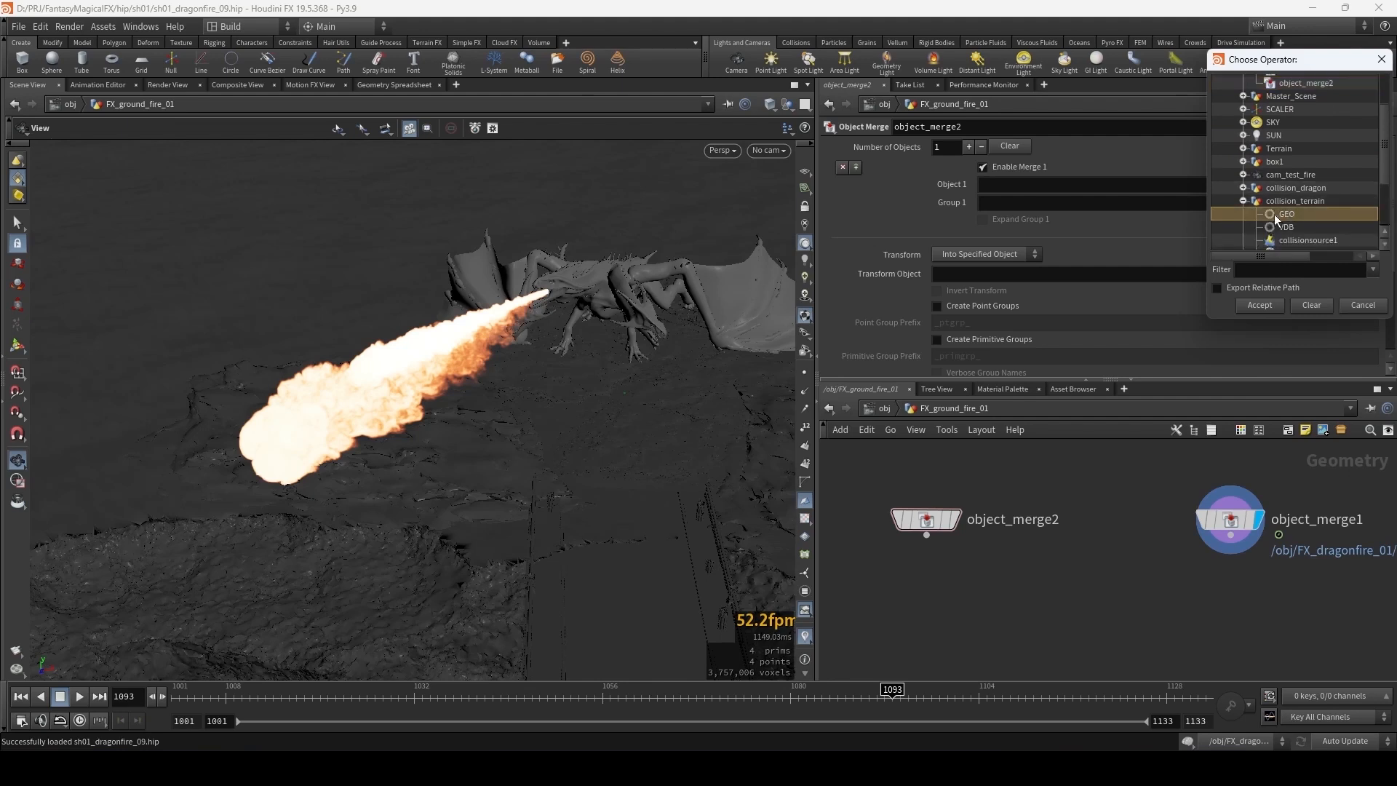
double_click(1287, 215)
click(986, 253)
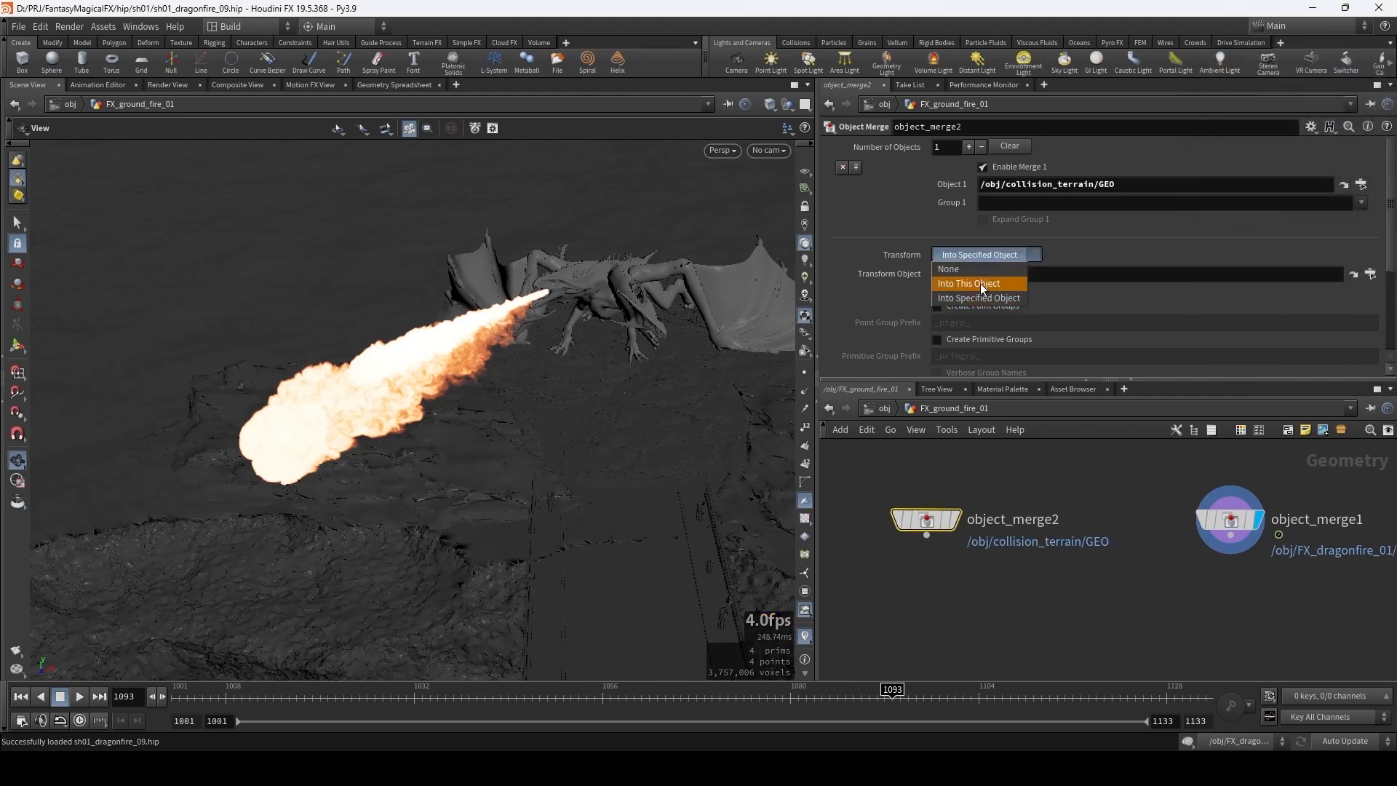
click(979, 284)
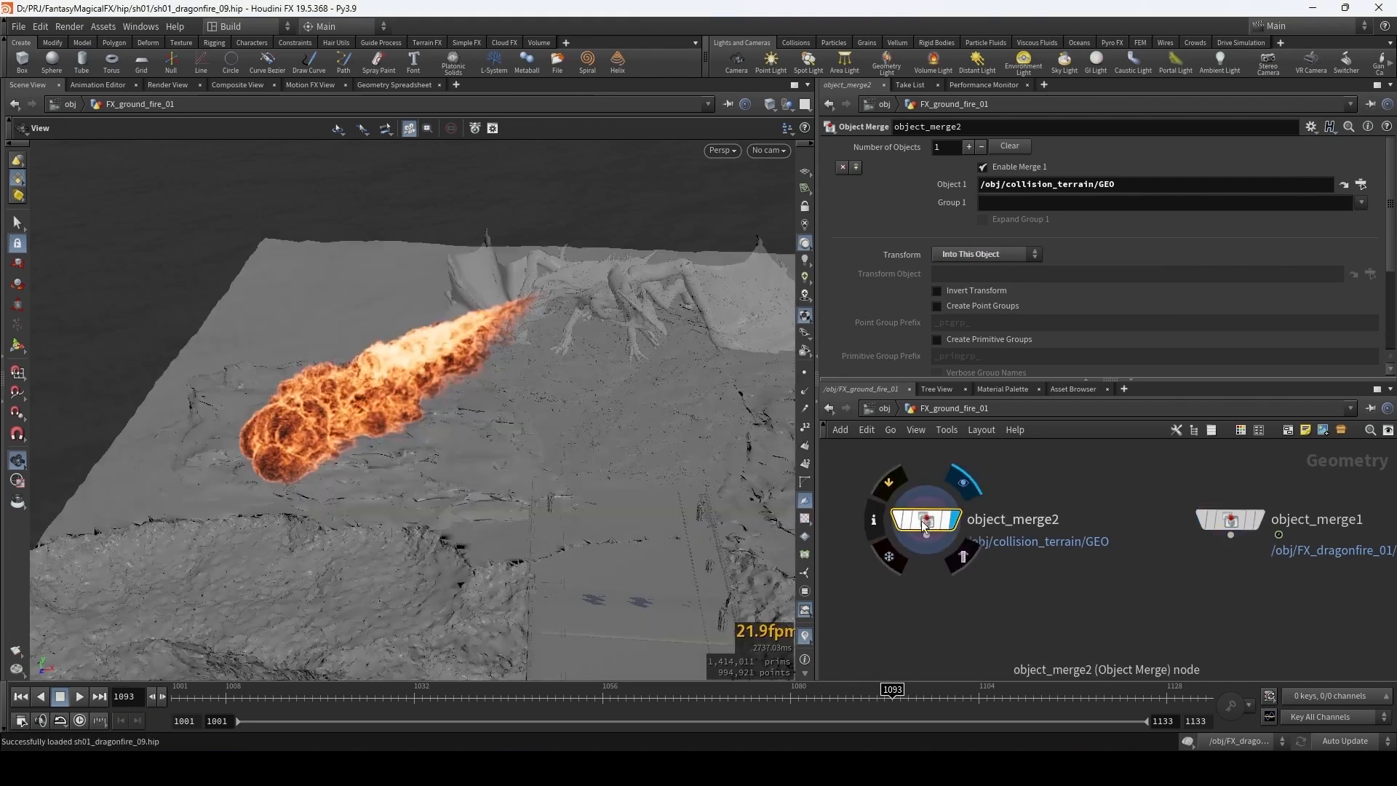
drag(926, 519, 942, 523)
drag(335, 452, 477, 446)
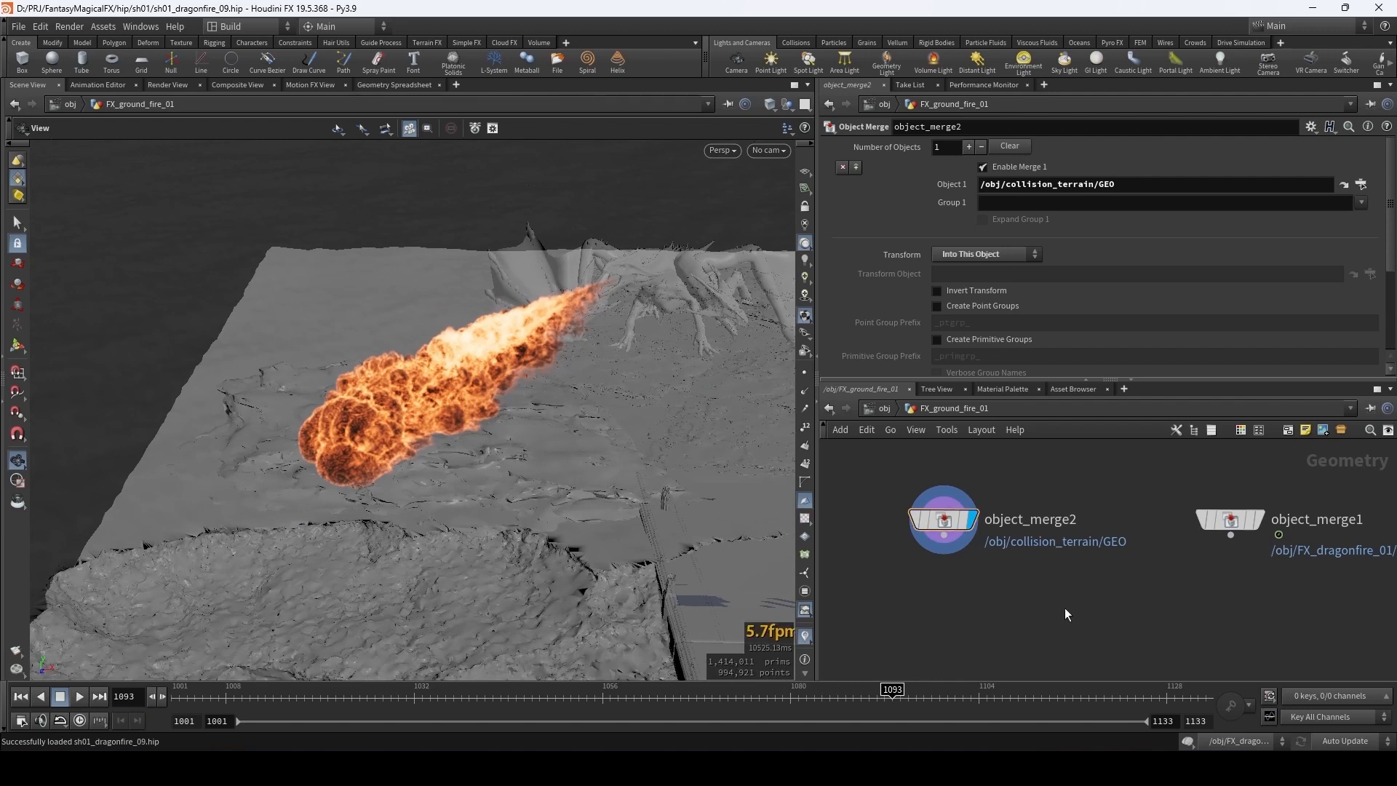
- Add an Attribute from Volume node and place it below the terrain Object Merge
key(Tab)
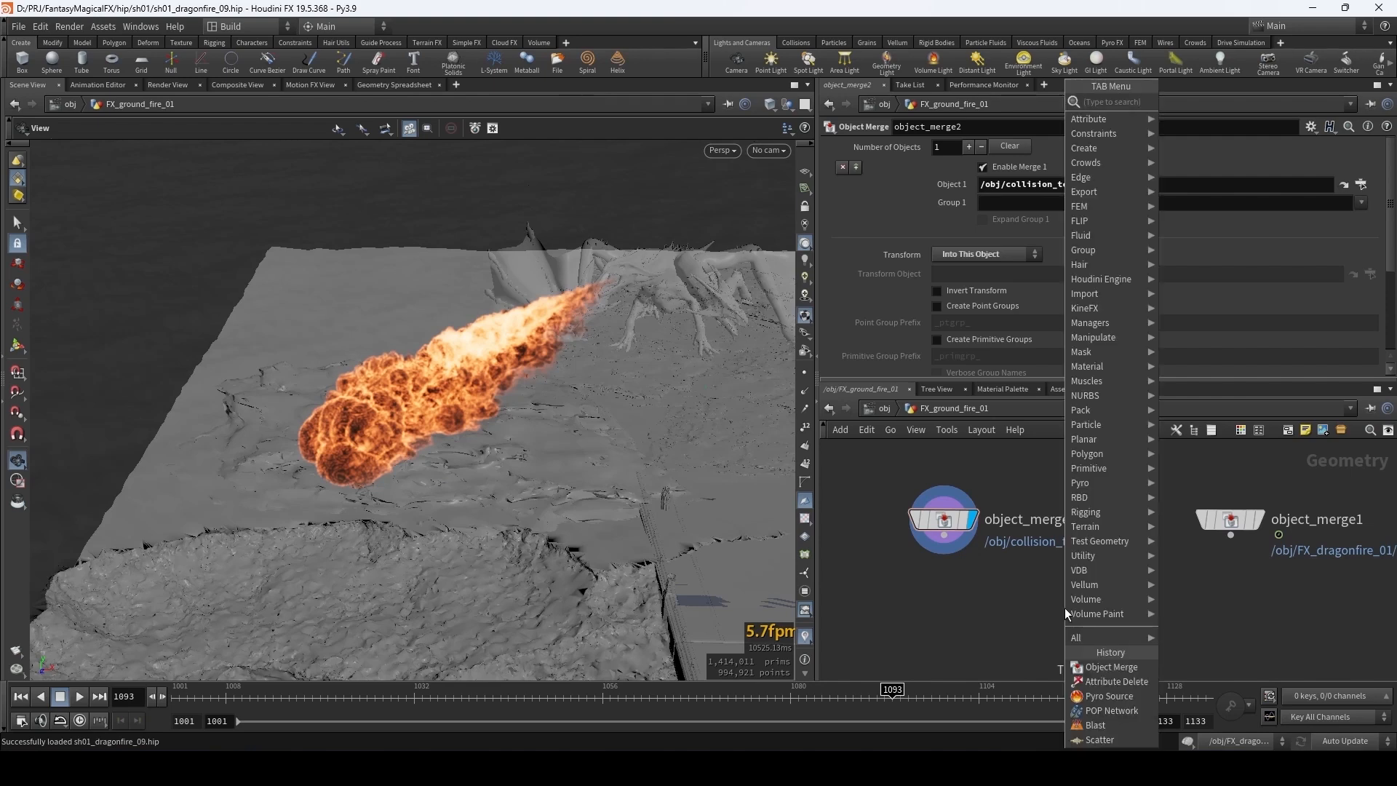
text(attri)
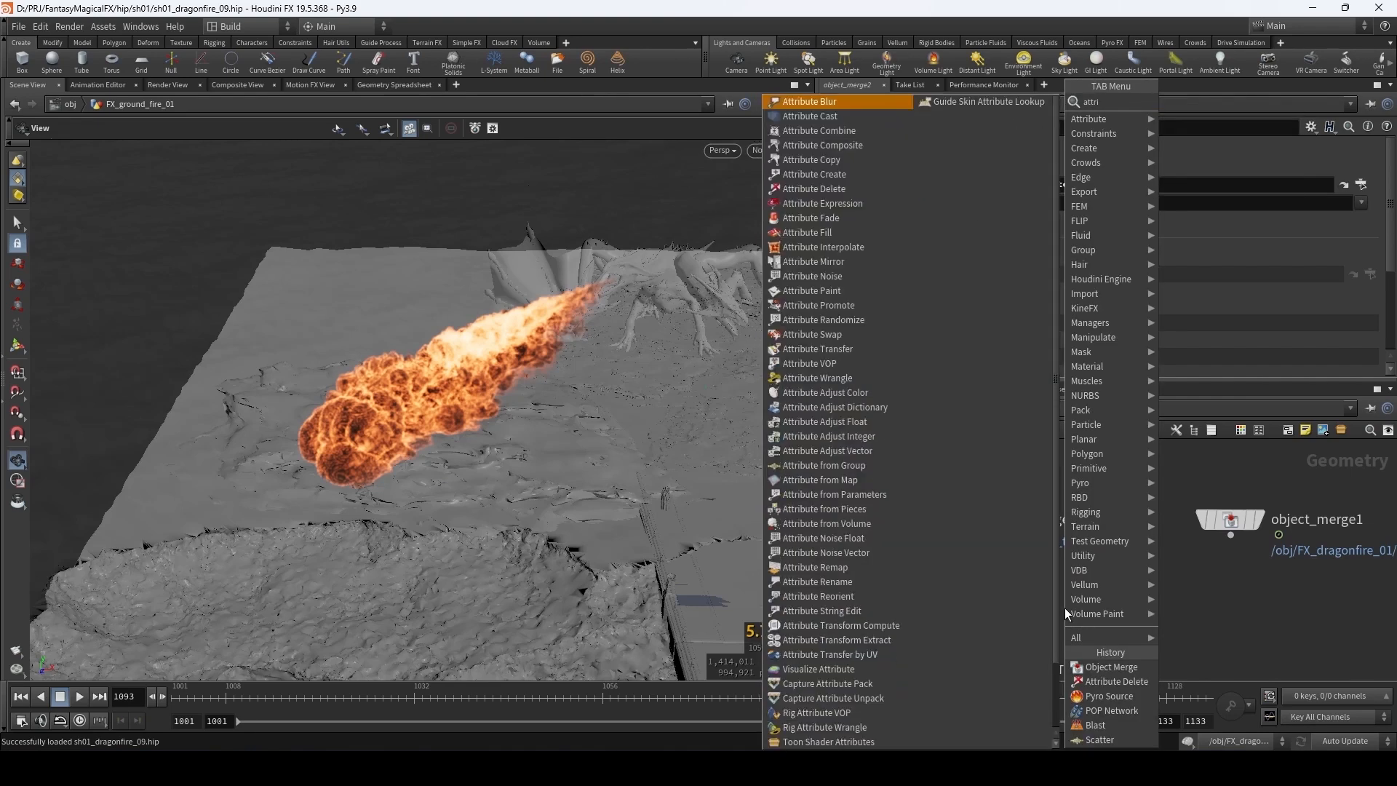
text(bute from v)
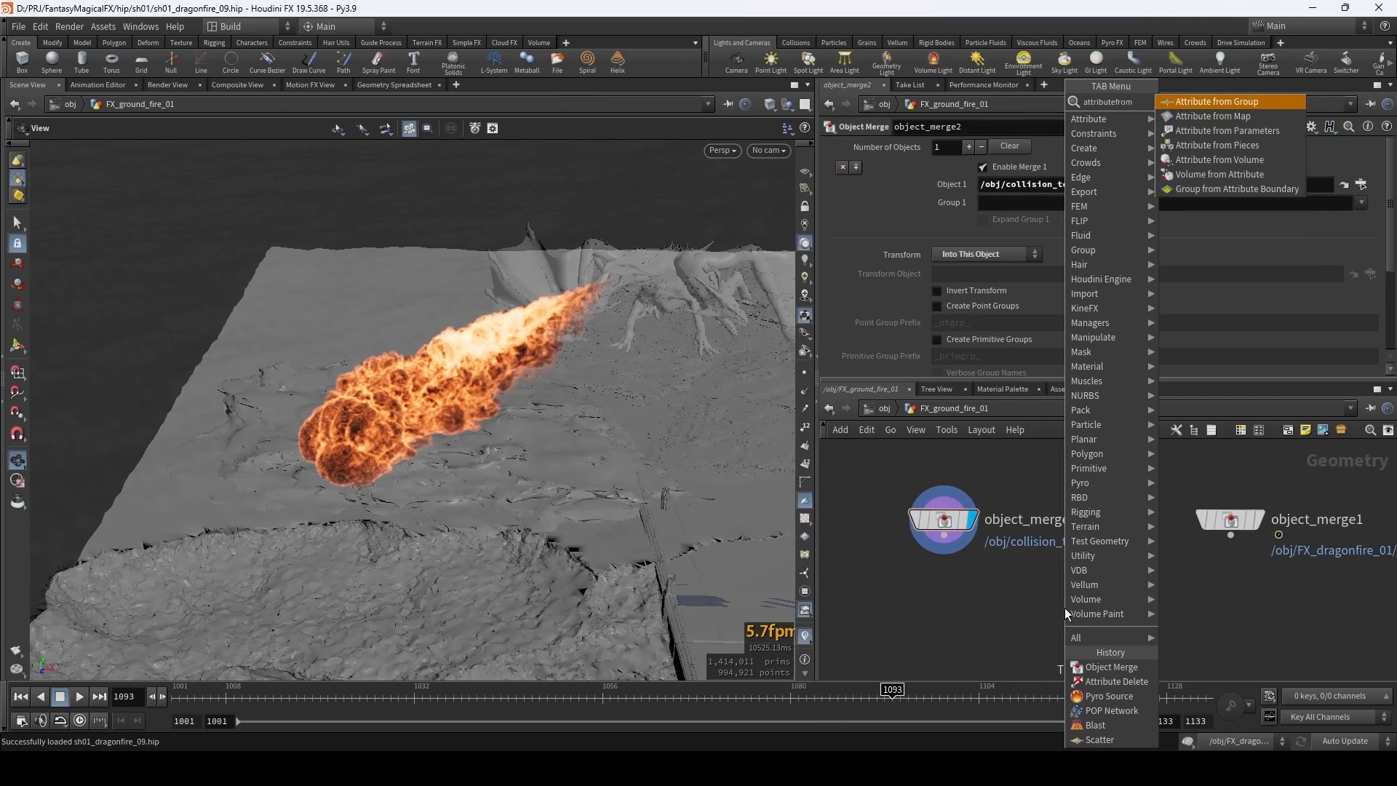
key(Return)
click(1063, 608)
drag(1064, 608, 938, 619)
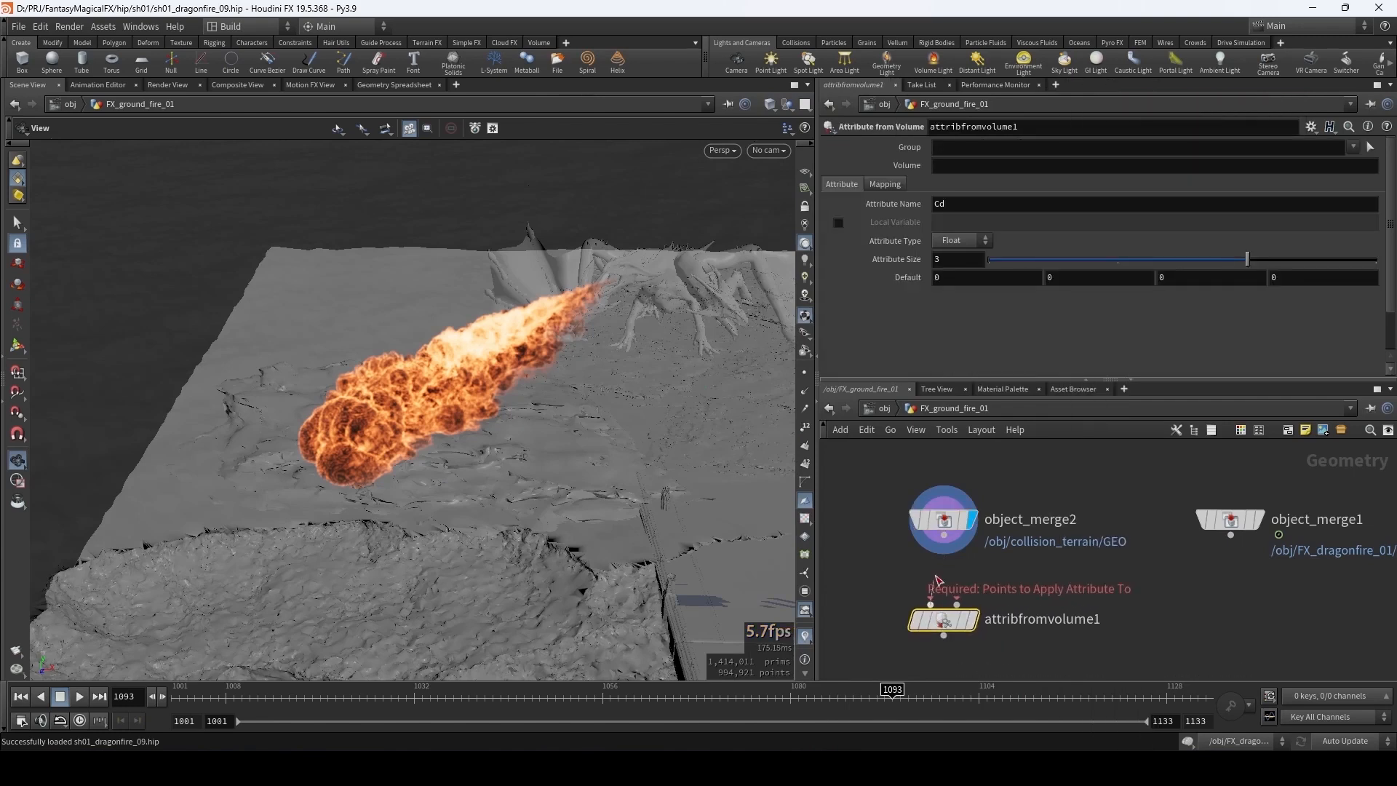
- Wire the terrain merge into the first input of Attribute from Volume and the dragon fire merge into the second
click(931, 602)
click(945, 538)
click(956, 603)
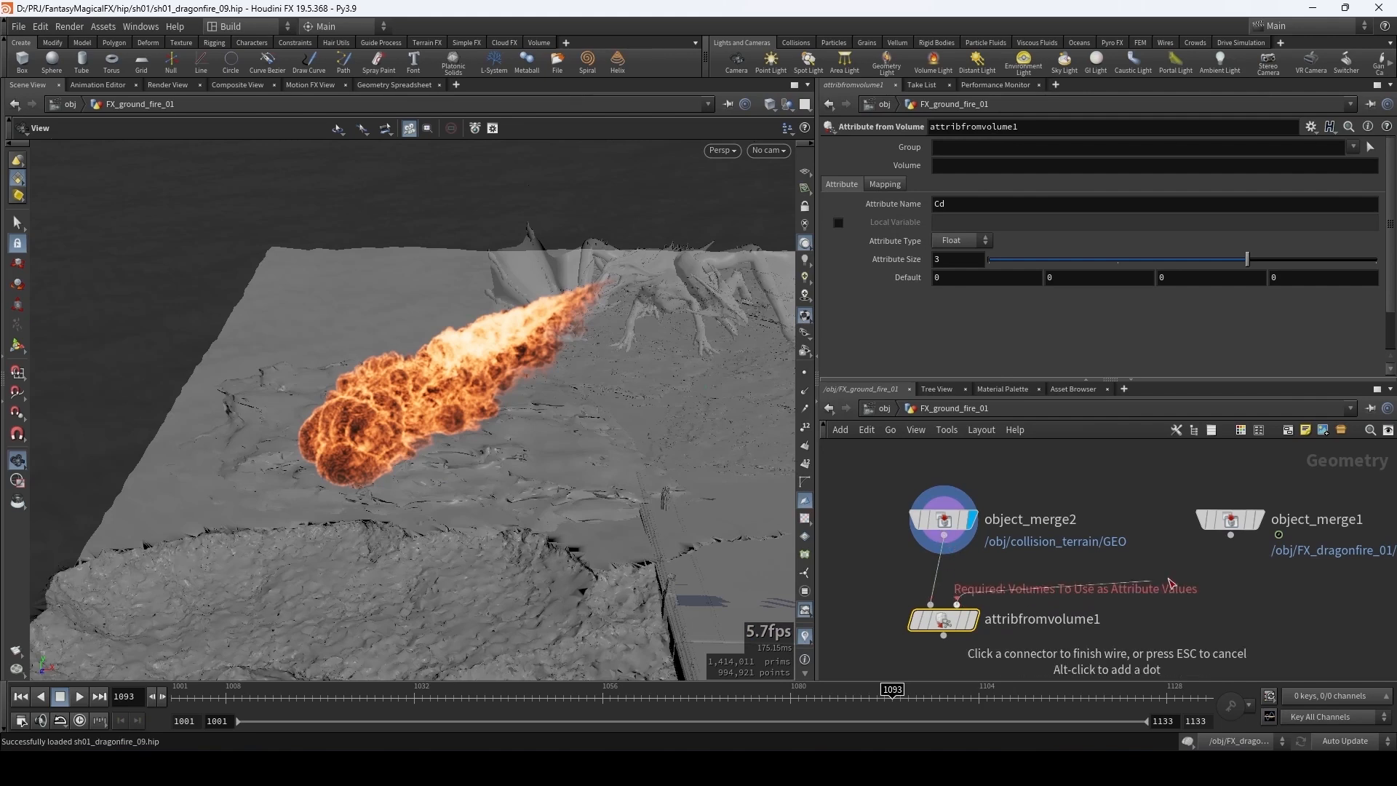
click(1230, 537)
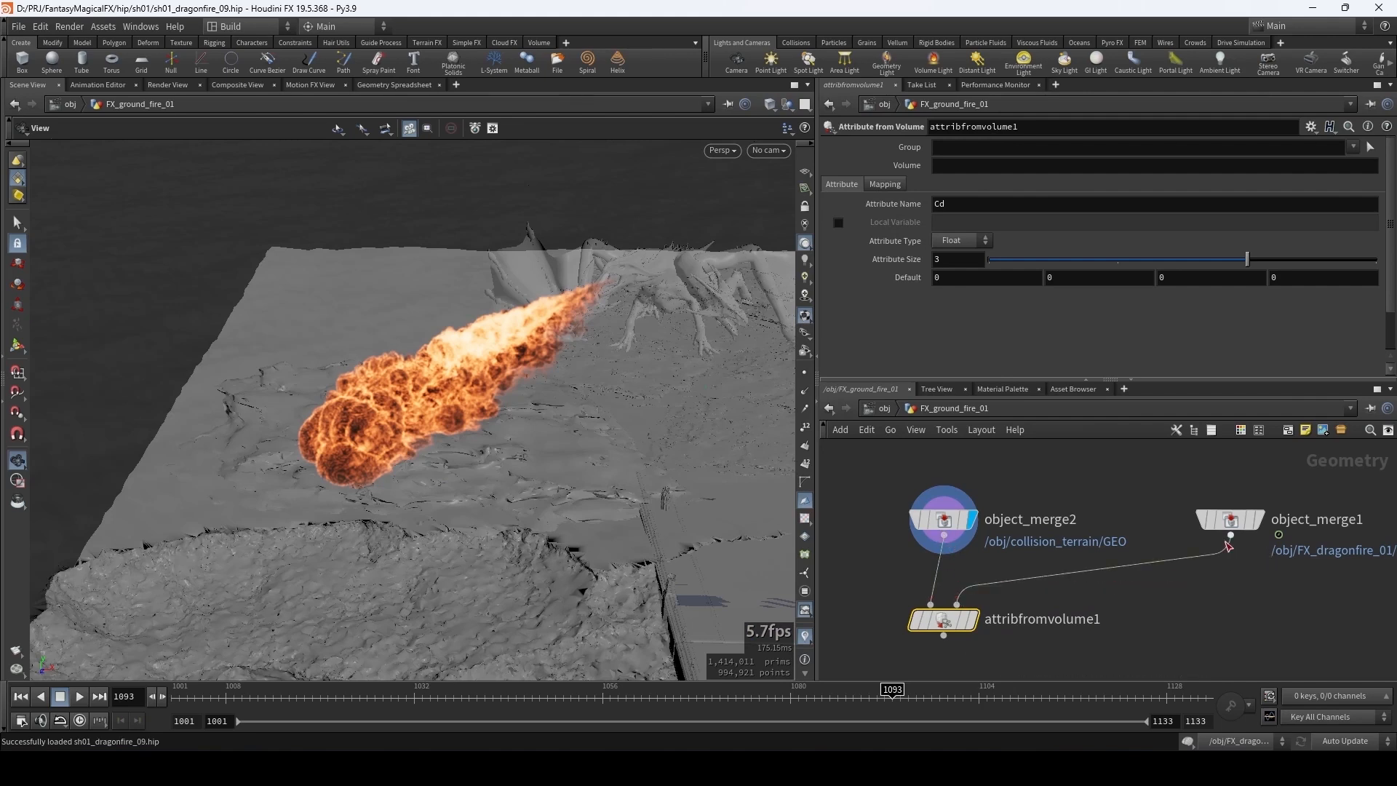
- Display the Attribute from Volume node, hide FX_dragonfire_01 at object level, and return inside FX_ground_fire_01
click(971, 620)
click(885, 408)
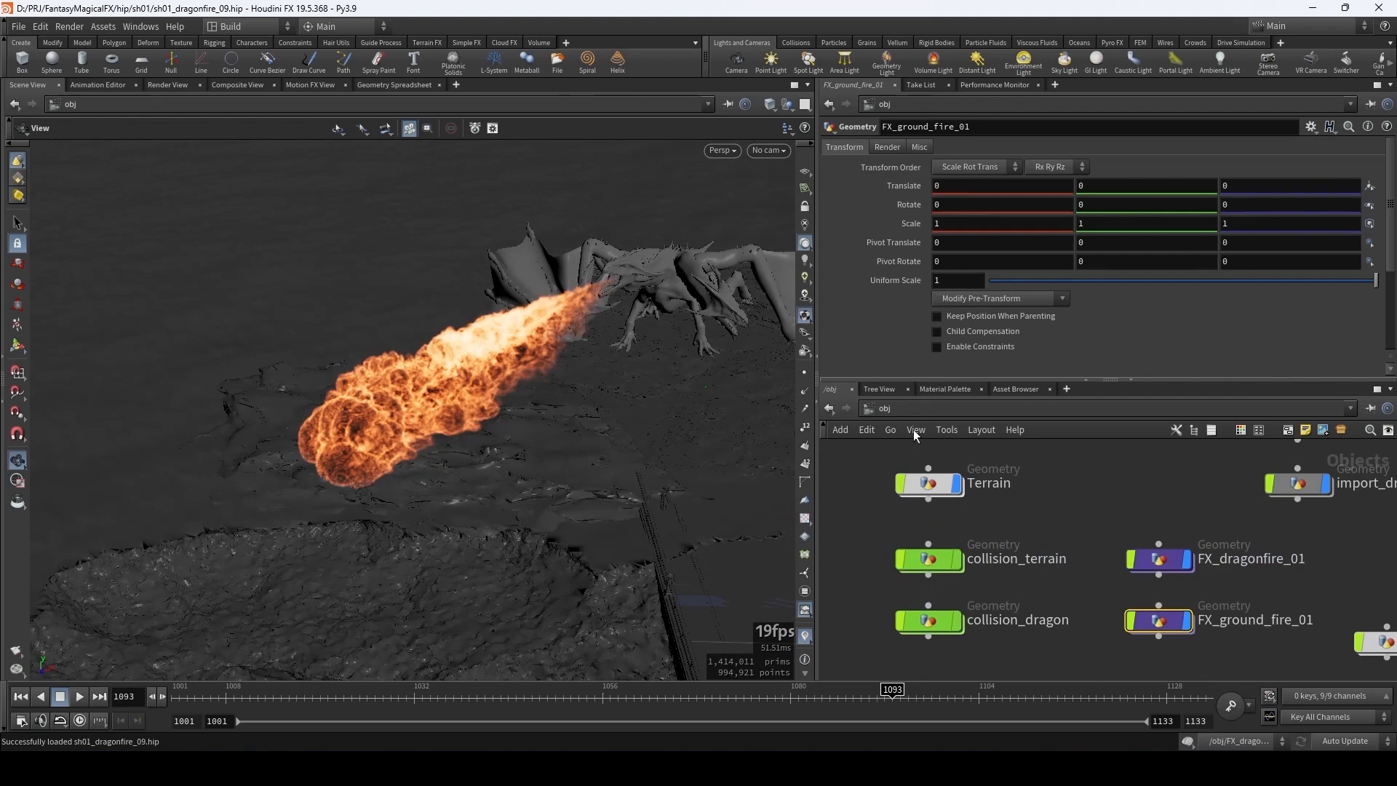
click(1178, 562)
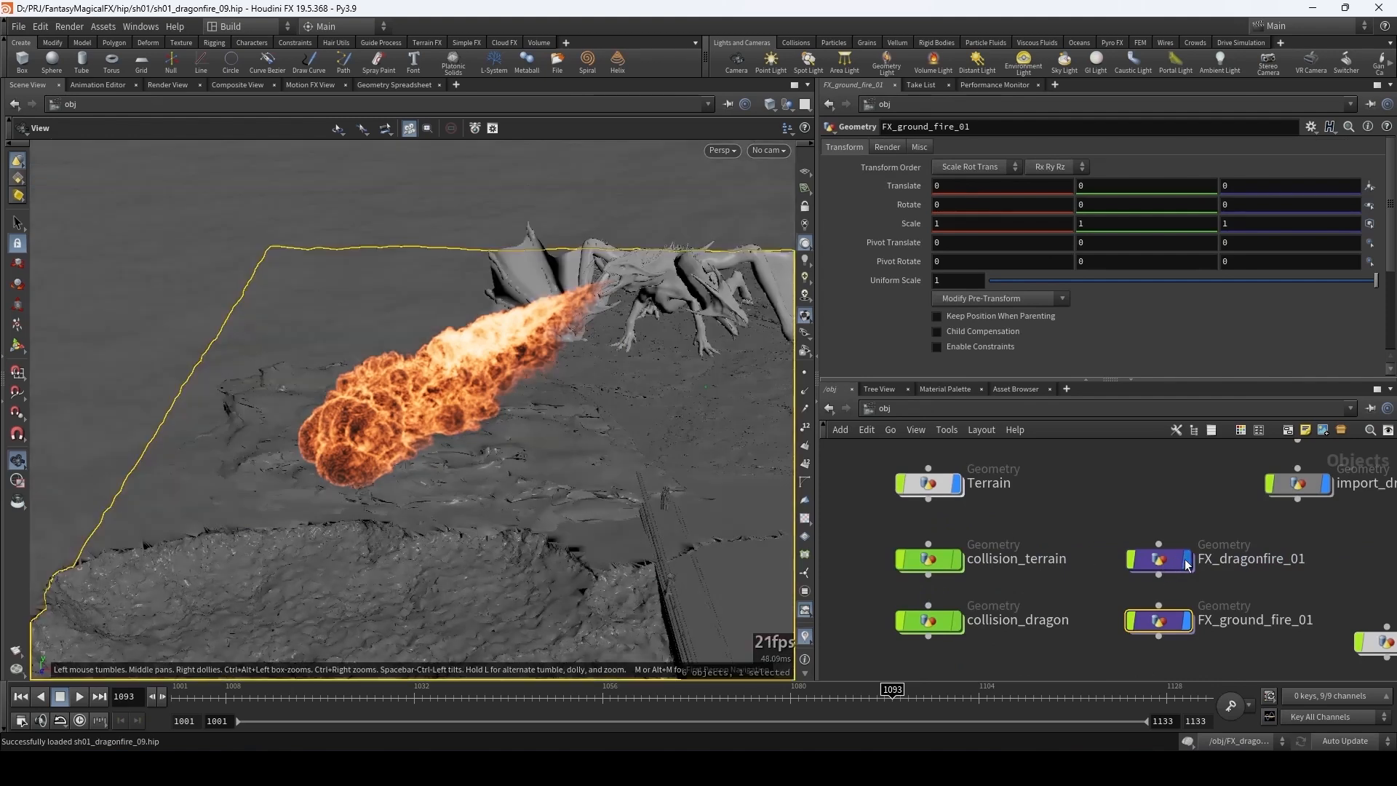
double_click(1161, 619)
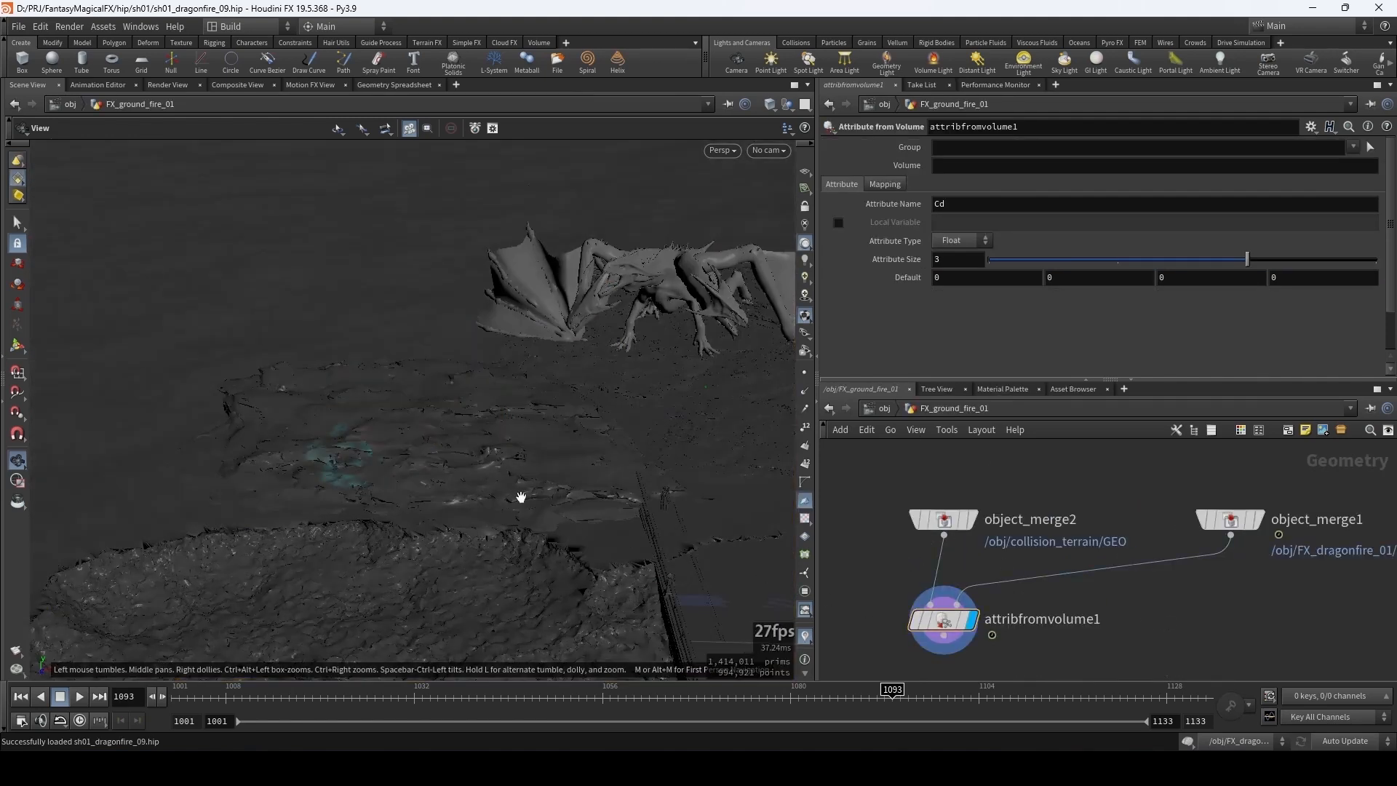
- Scrub to frame 1084 and examine the color transferred onto the terrain near the dragon
drag(520, 497, 399, 478)
right_drag(399, 477, 512, 449)
middle_drag(511, 449, 501, 421)
drag(502, 421, 531, 411)
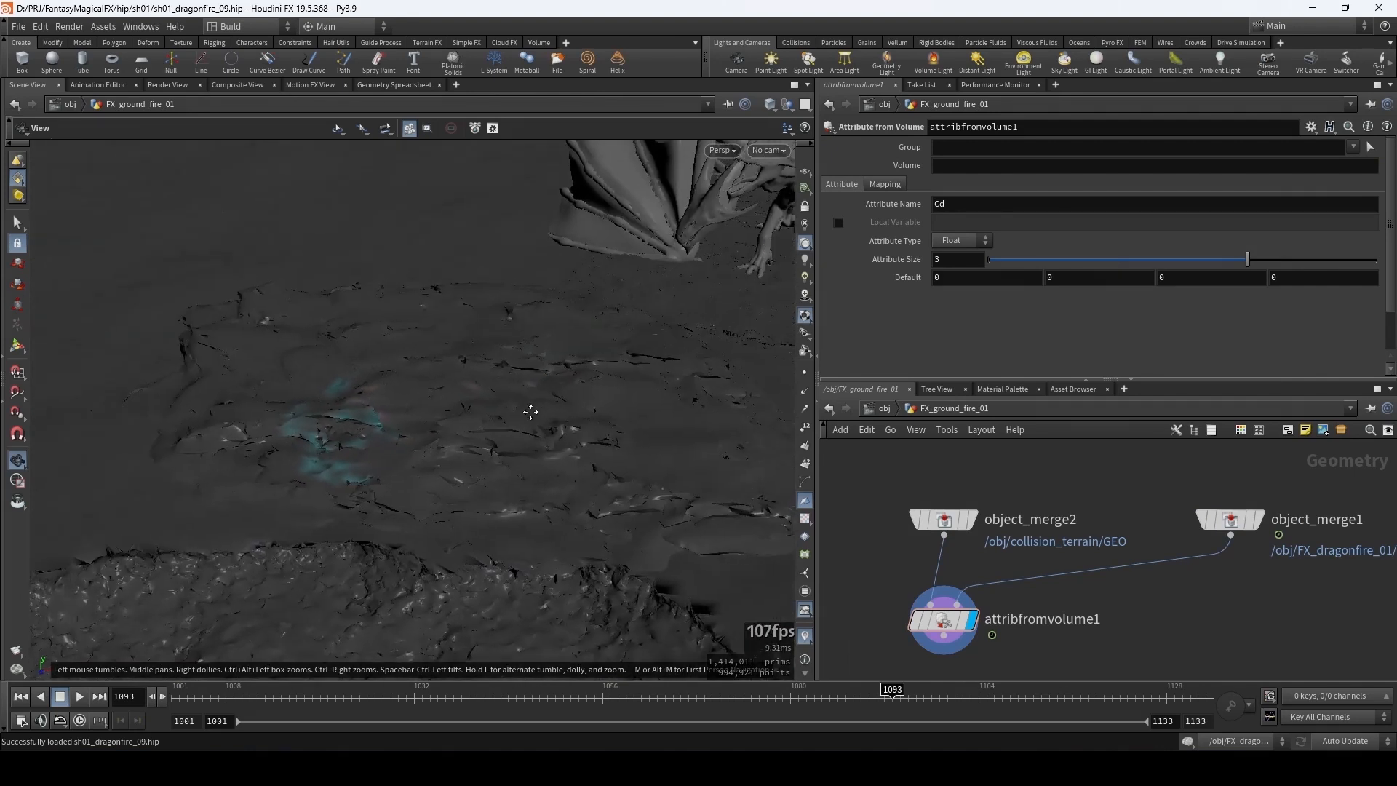
drag(862, 698, 822, 697)
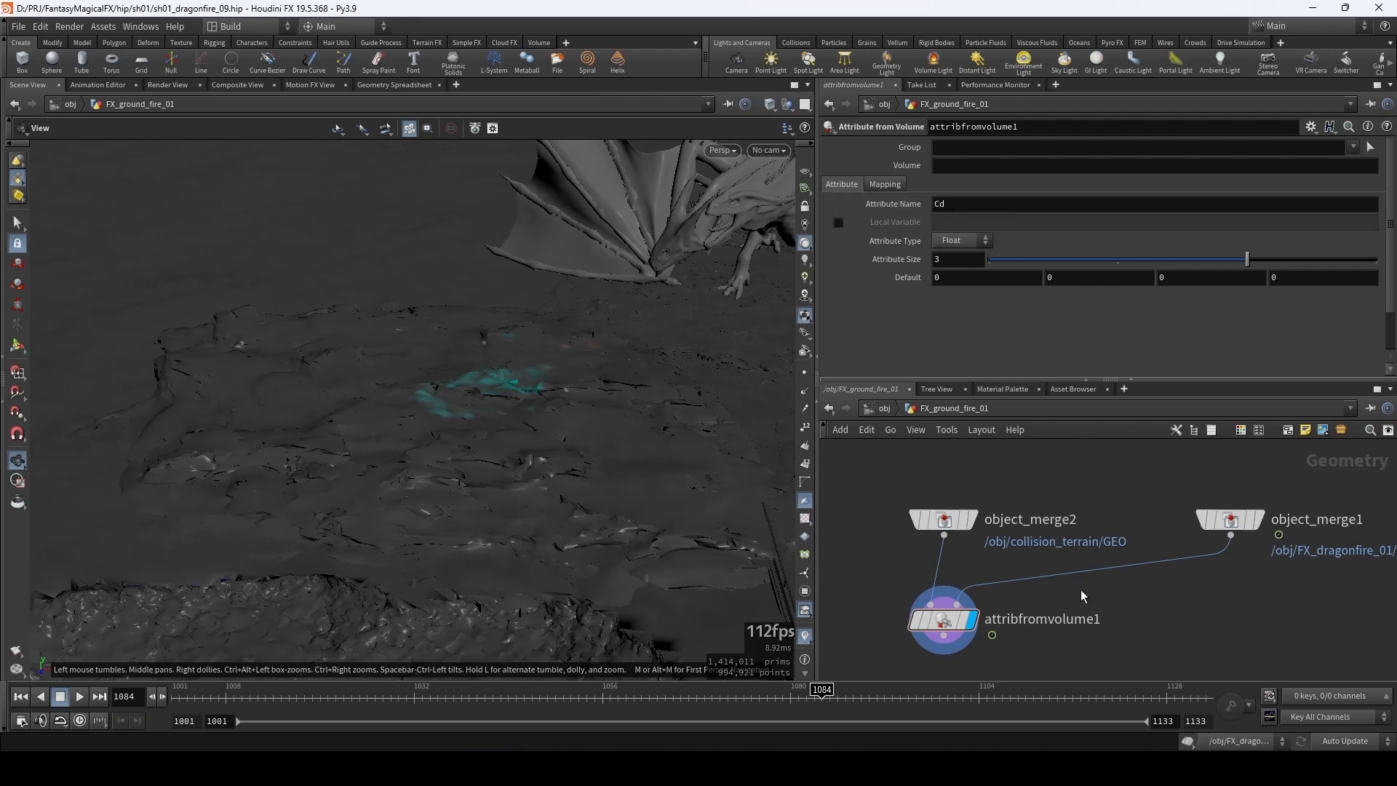
- Set the Attribute from Volume node to read the flame volume with an attribute size of 1
middle_click(1234, 521)
click(966, 166)
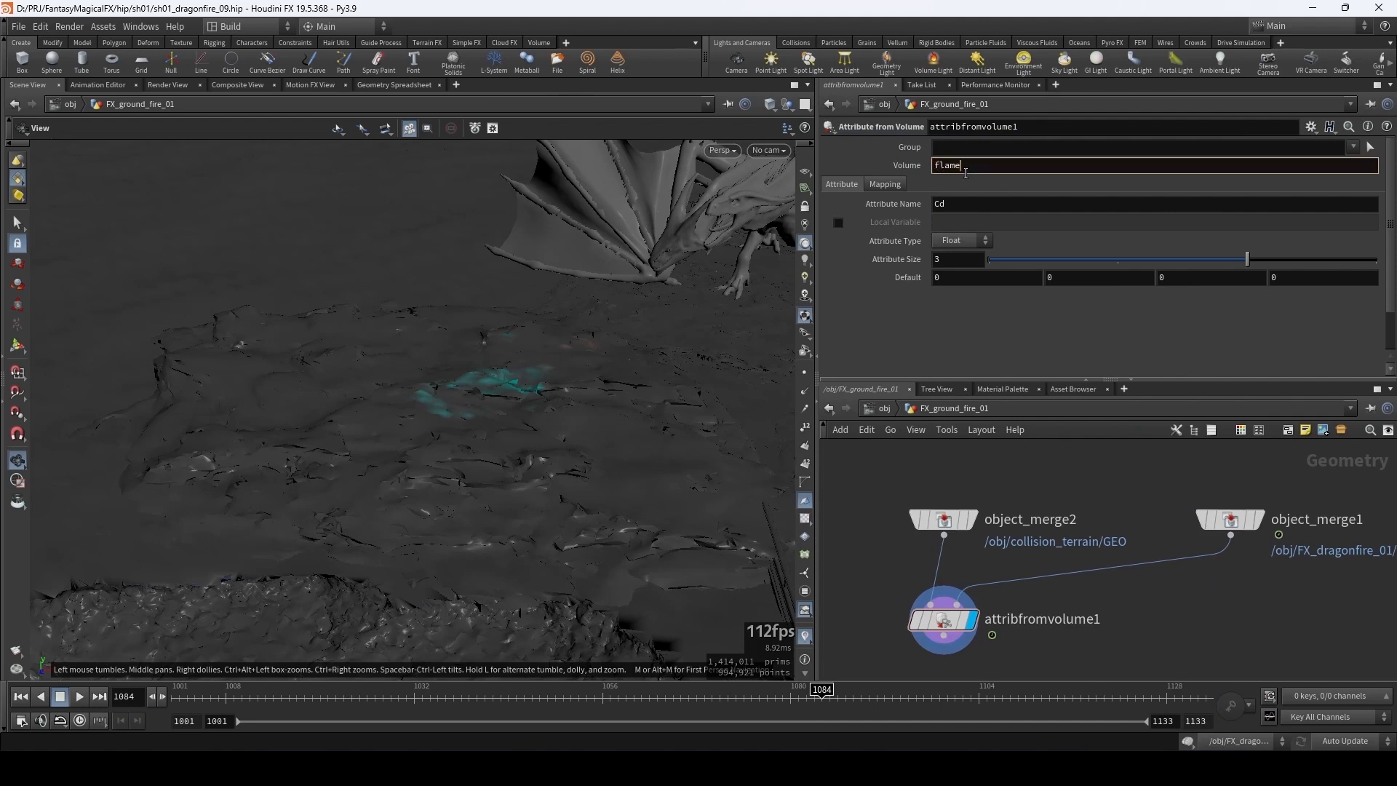
key(Return)
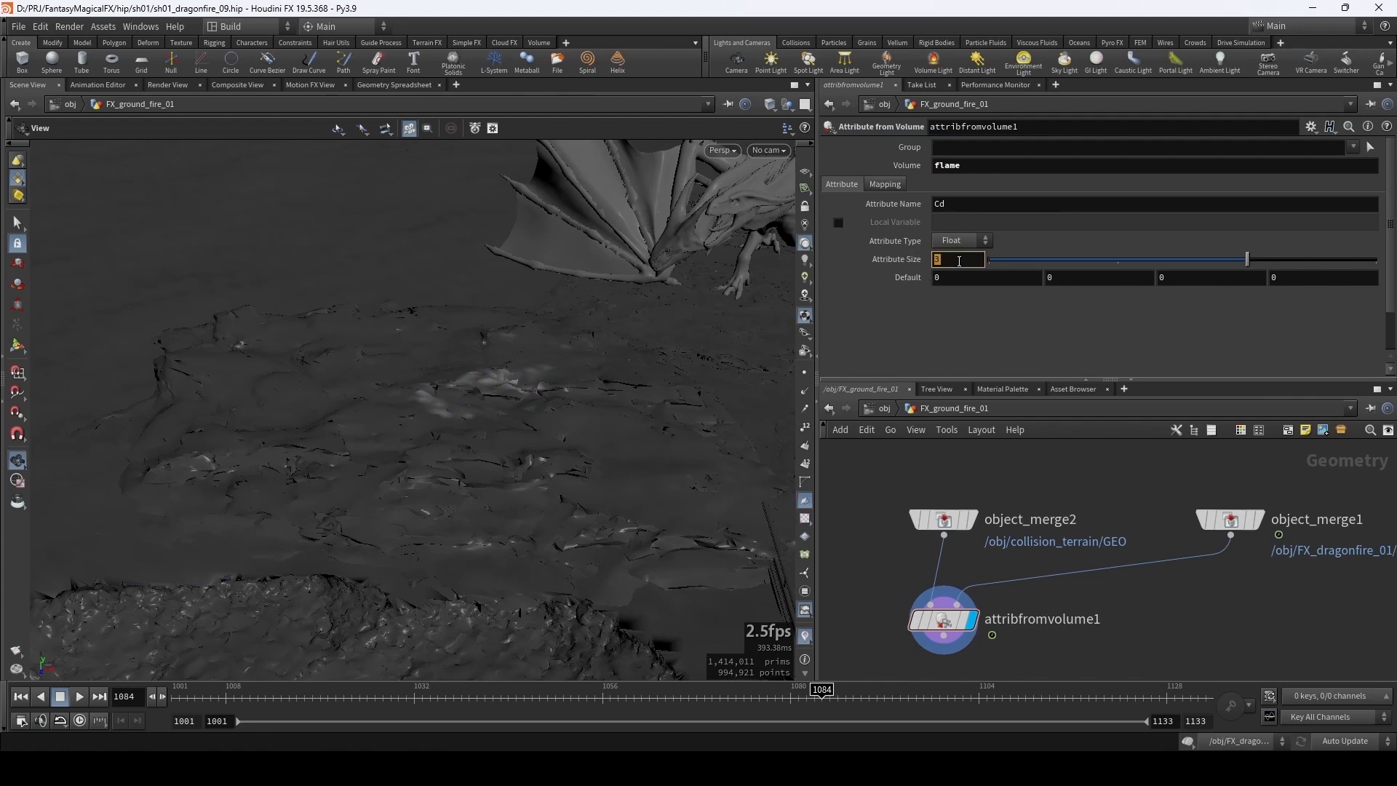
text(1)
key(Return)
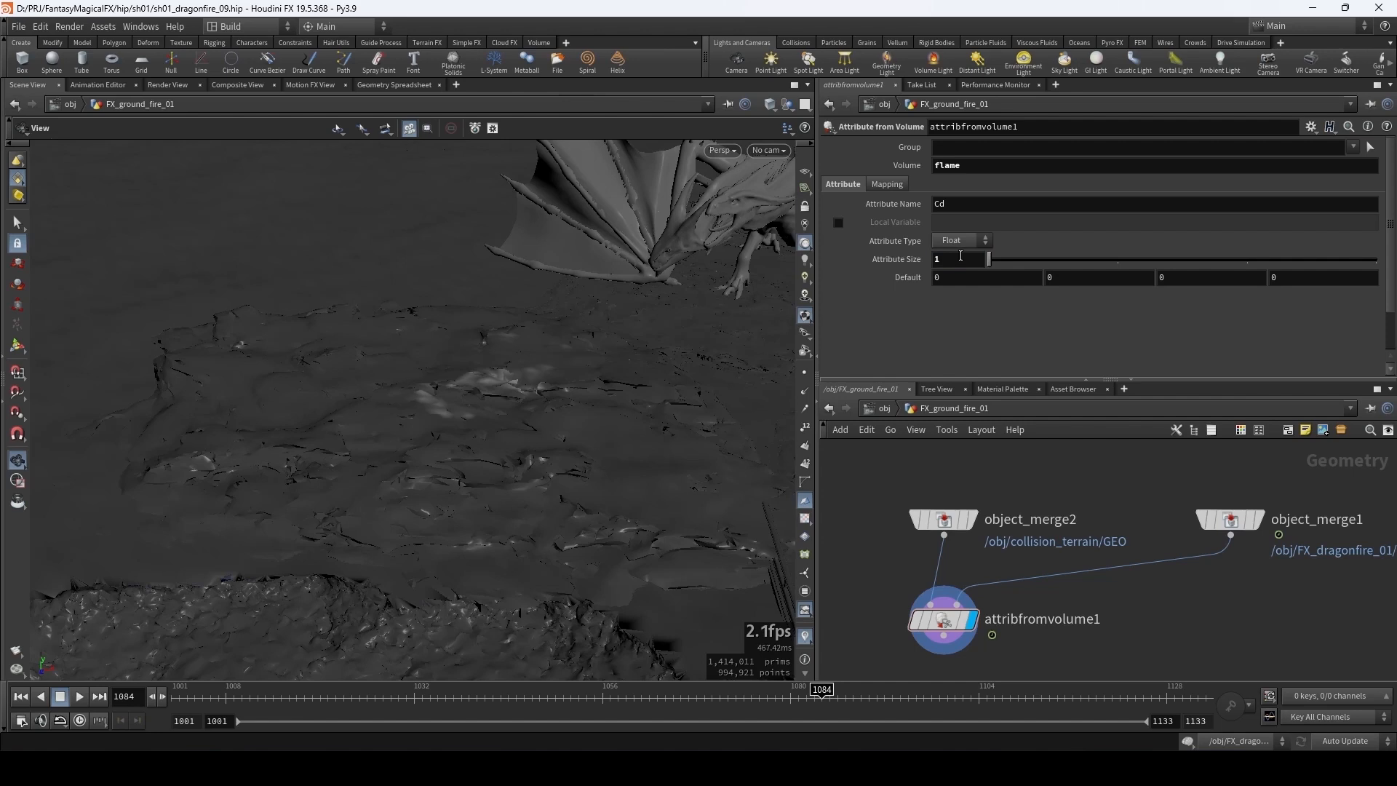
- Set the mapping input range maximum of Attribute from Volume to 0.1
click(887, 184)
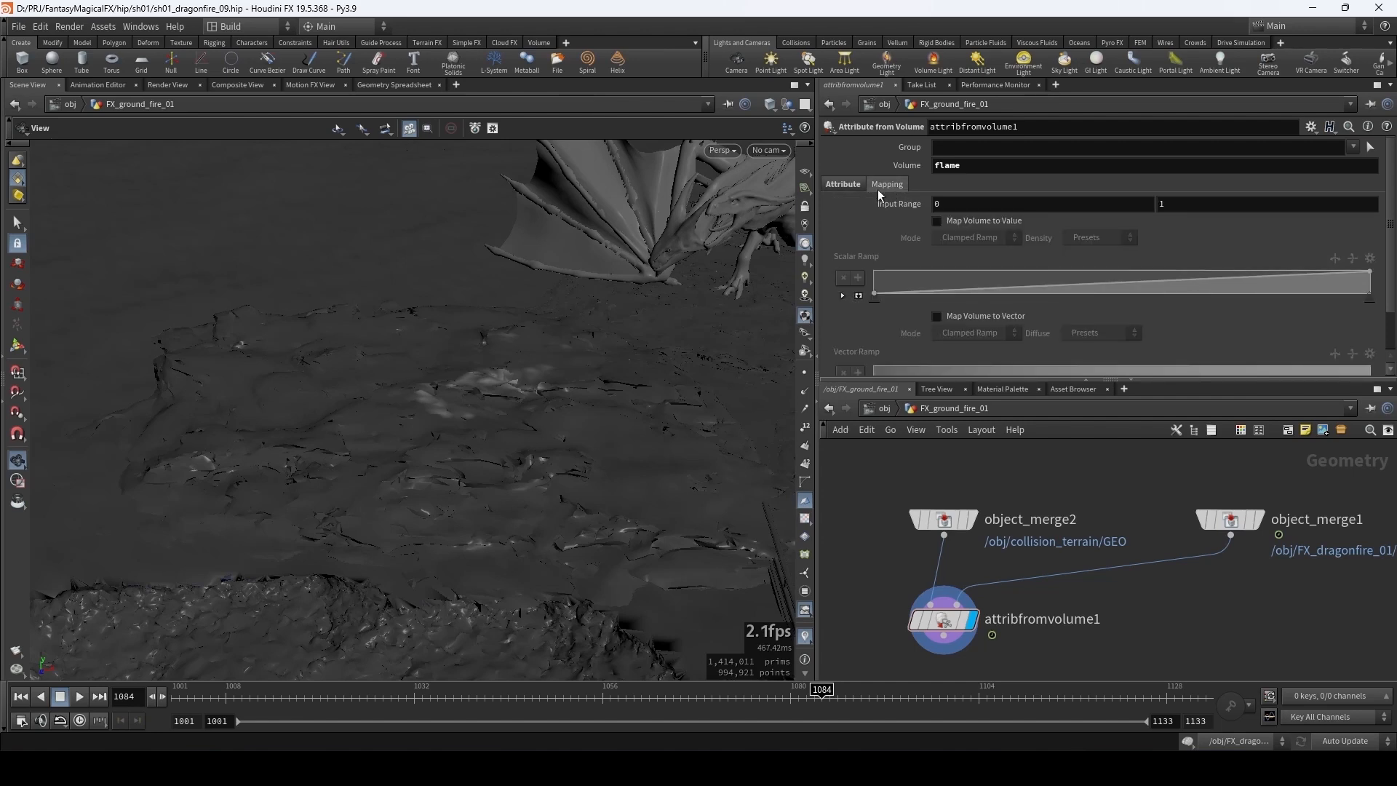
mouse_move(1213, 209)
middle_down()
mouse_move(1134, 214)
mouse_move(1146, 213)
middle_up()
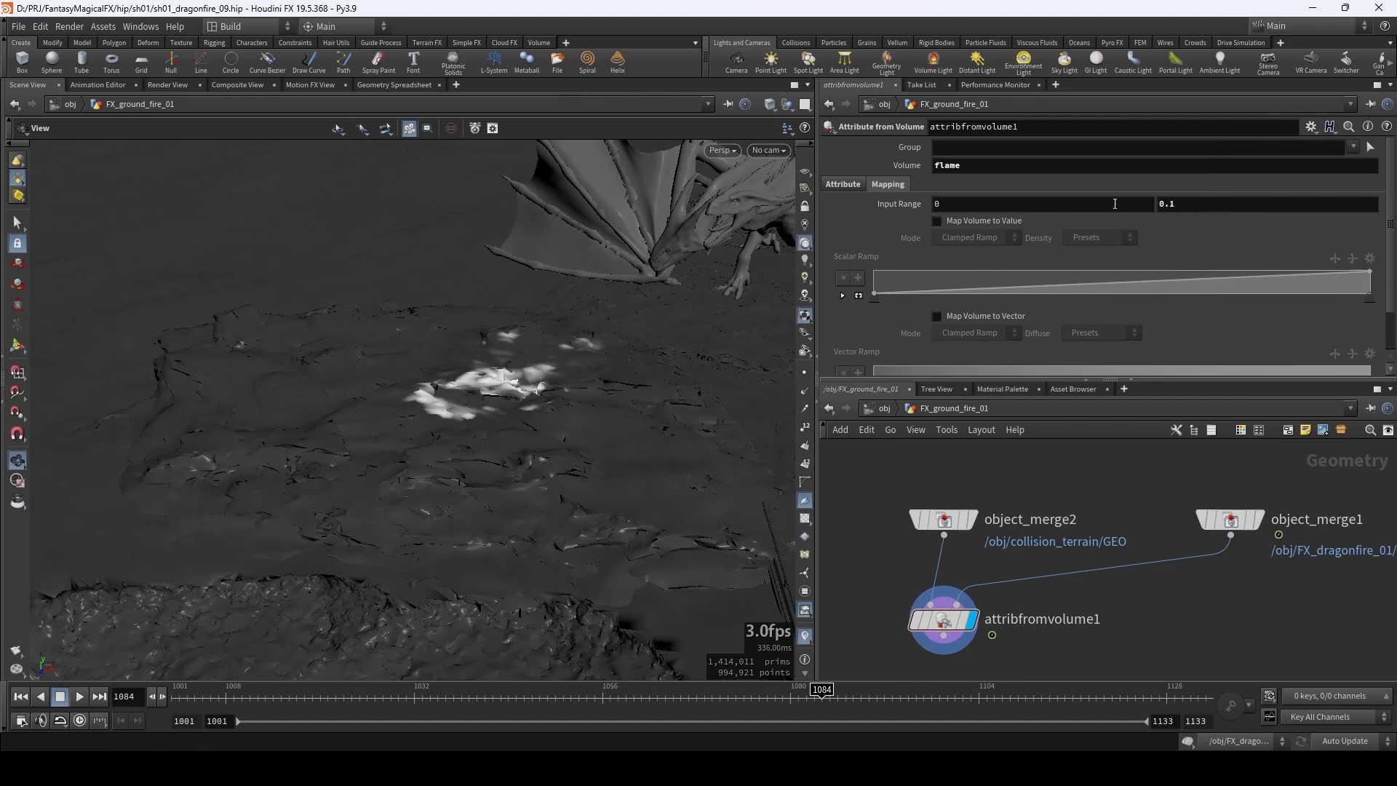
scroll(484, 403, up, 5)
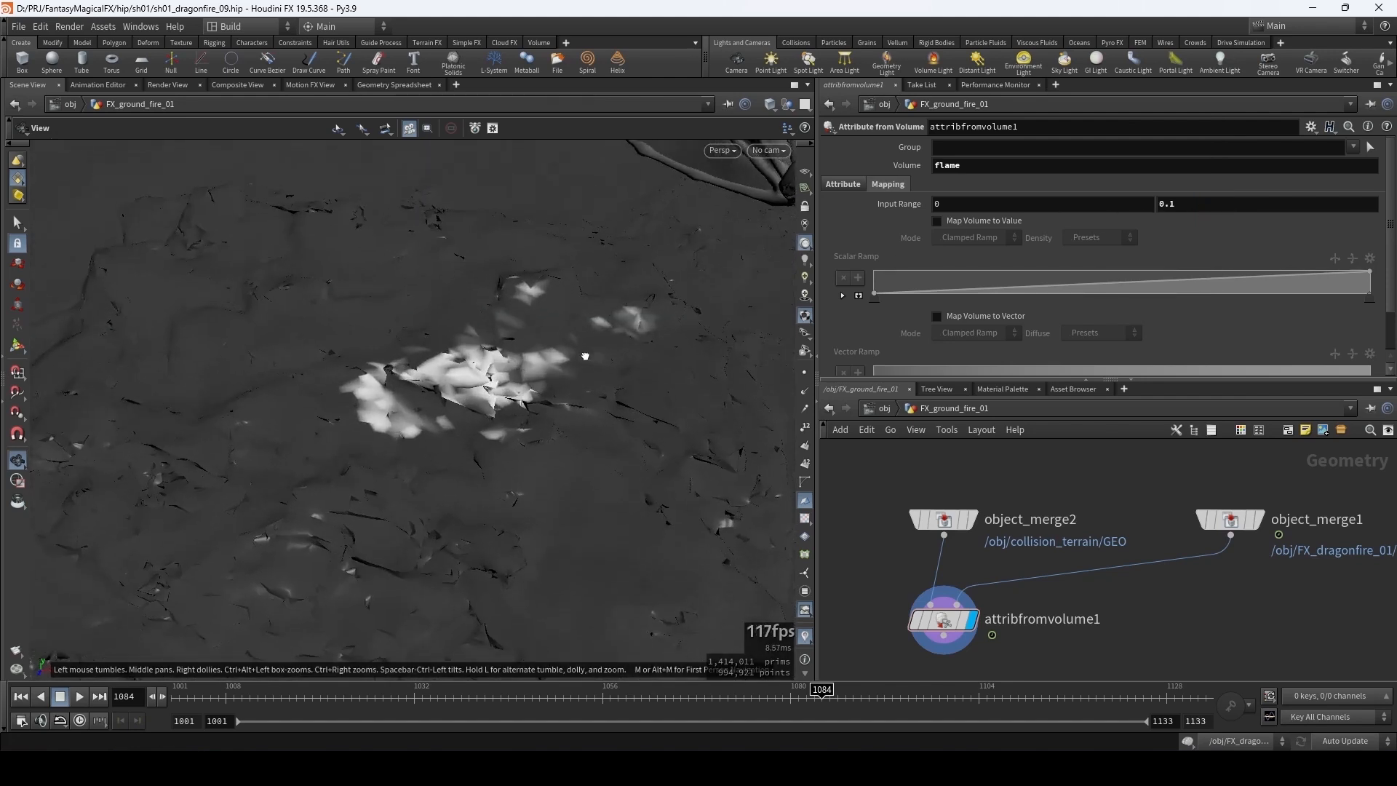
scroll(466, 396, down, 3)
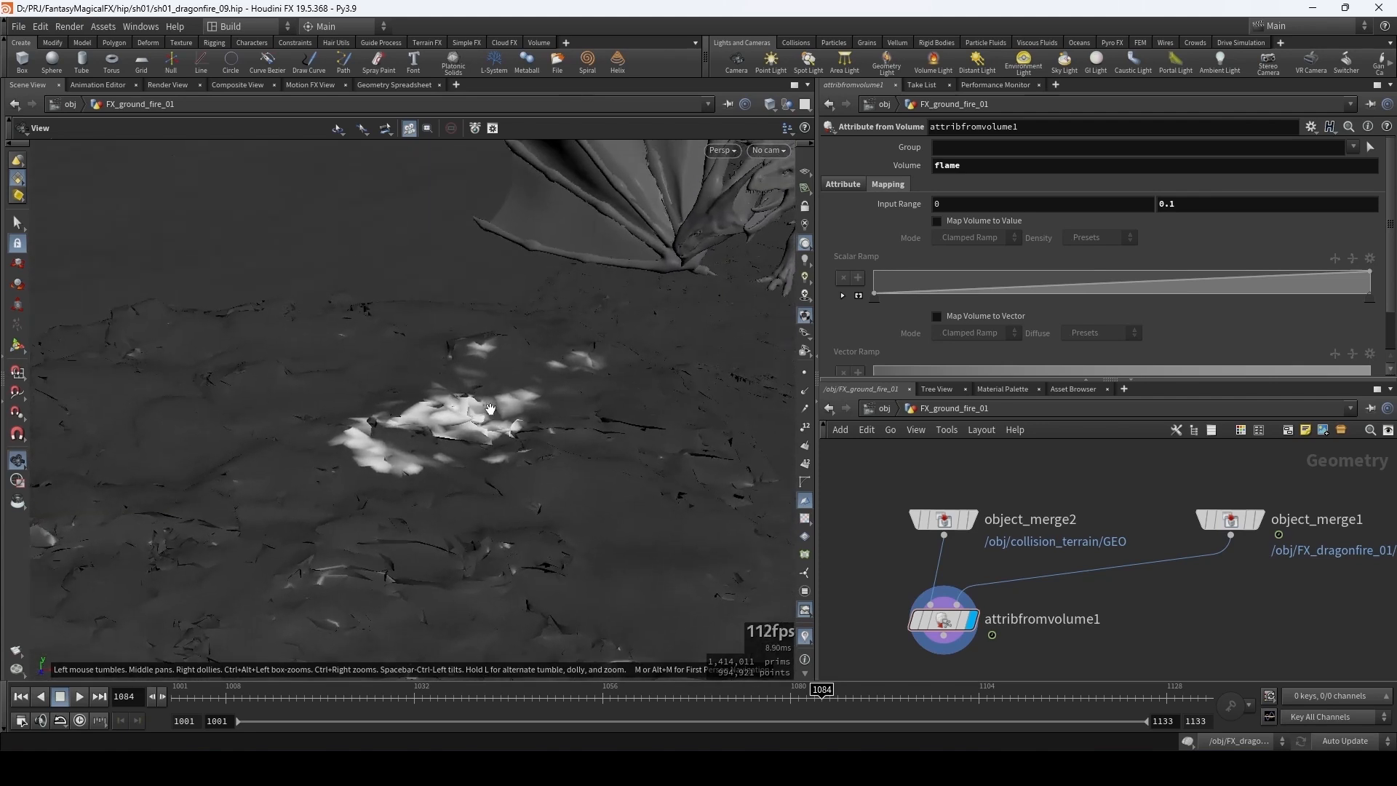
middle_drag(539, 429, 540, 398)
drag(509, 405, 421, 429)
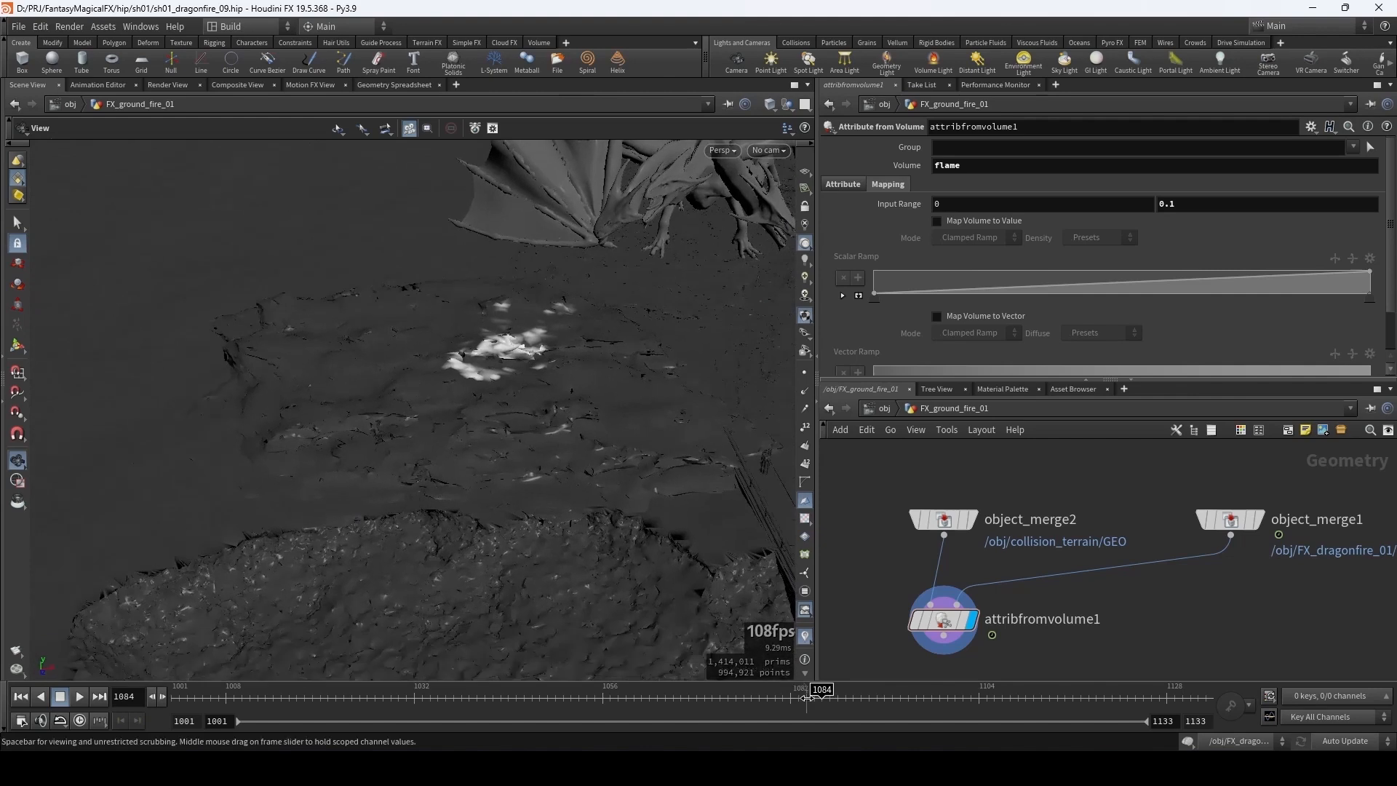
- Scrub to frame 1100 and inspect the terrain's point and wireframe density around the flame area
drag(753, 696, 961, 707)
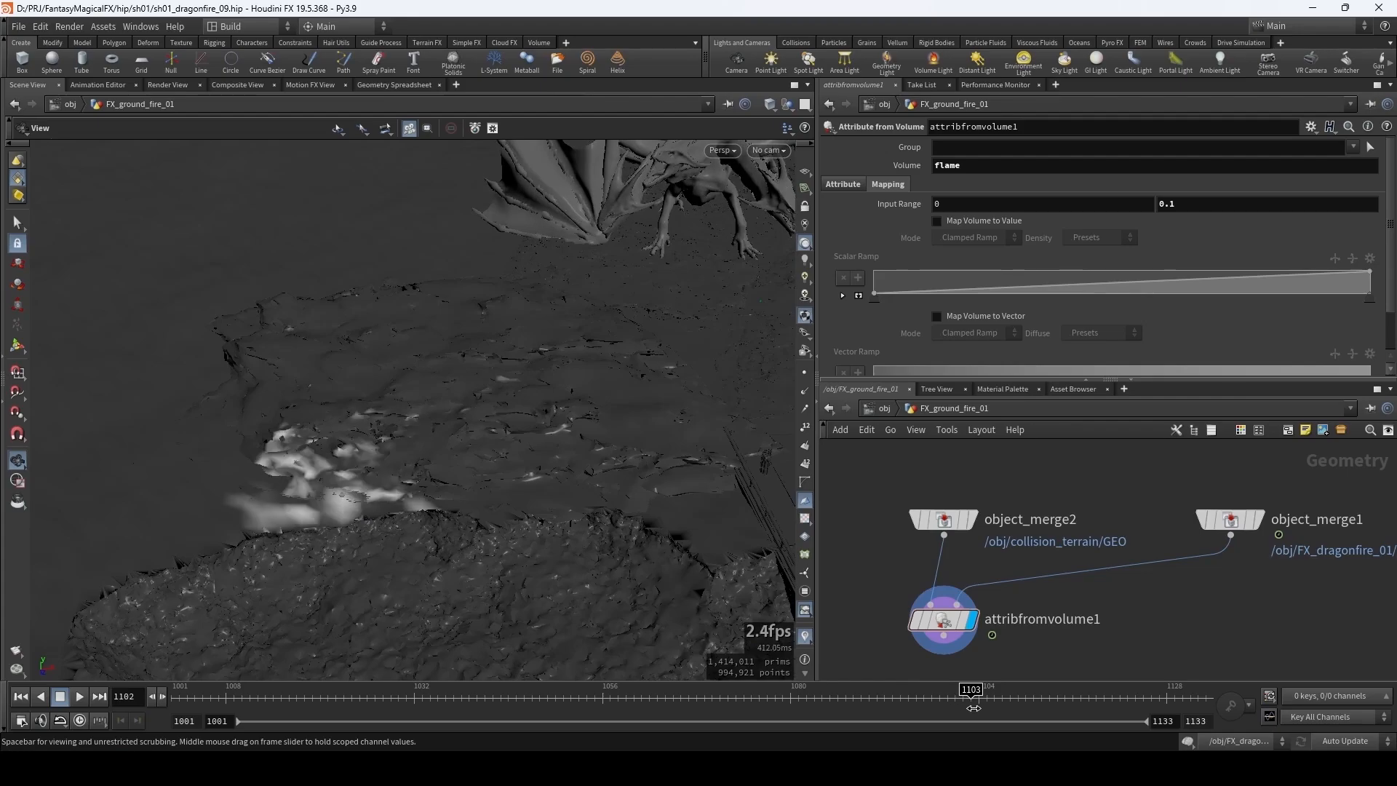
click(804, 374)
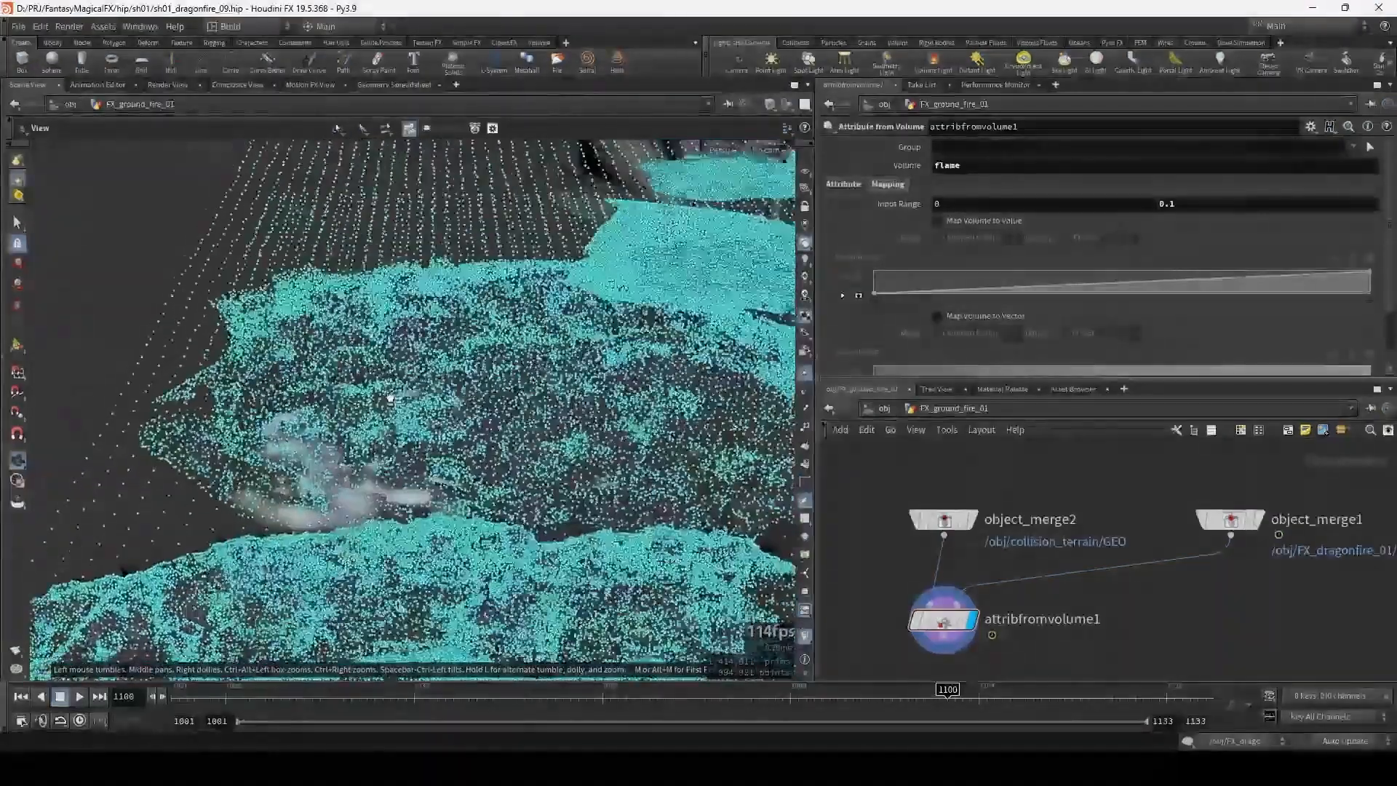
drag(390, 398, 511, 480)
middle_drag(397, 491, 405, 427)
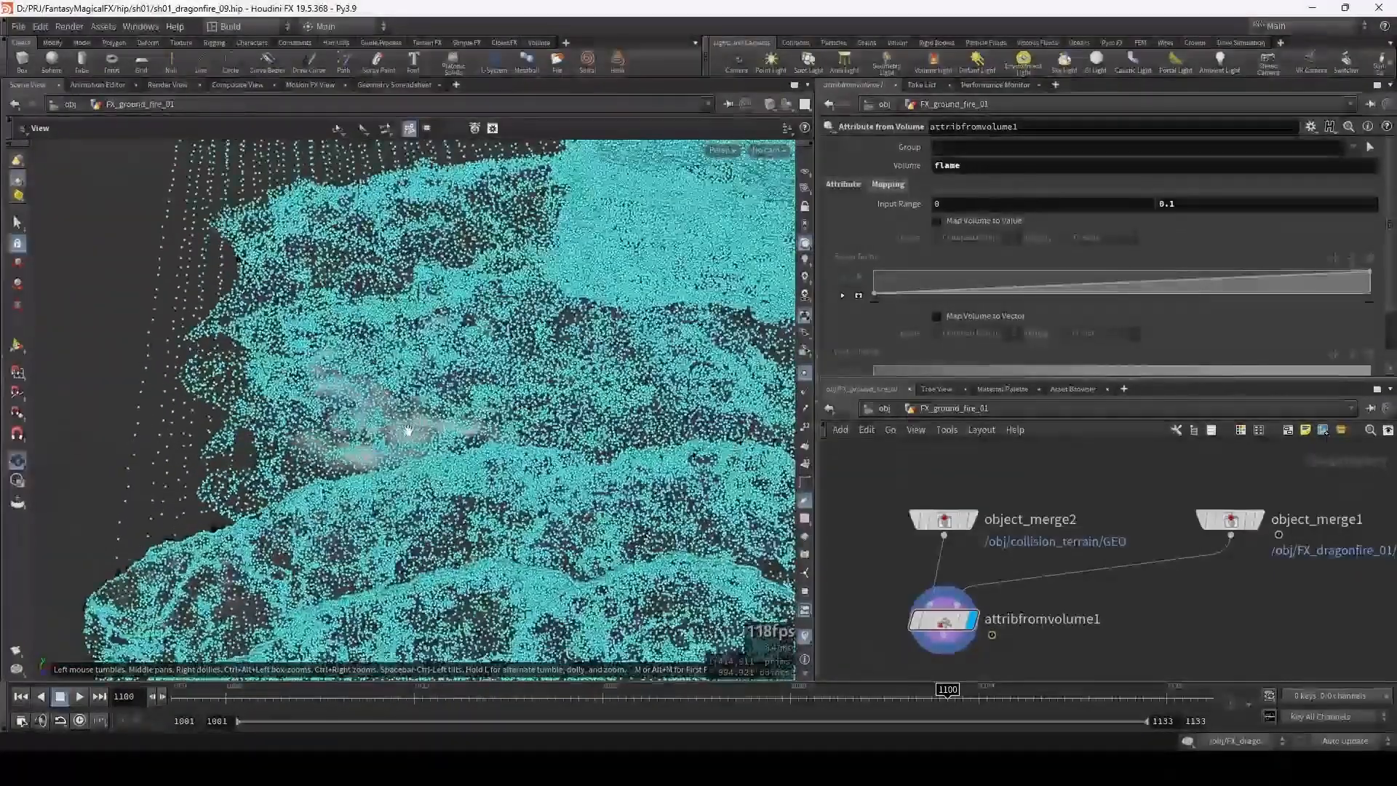
click(804, 374)
key(w)
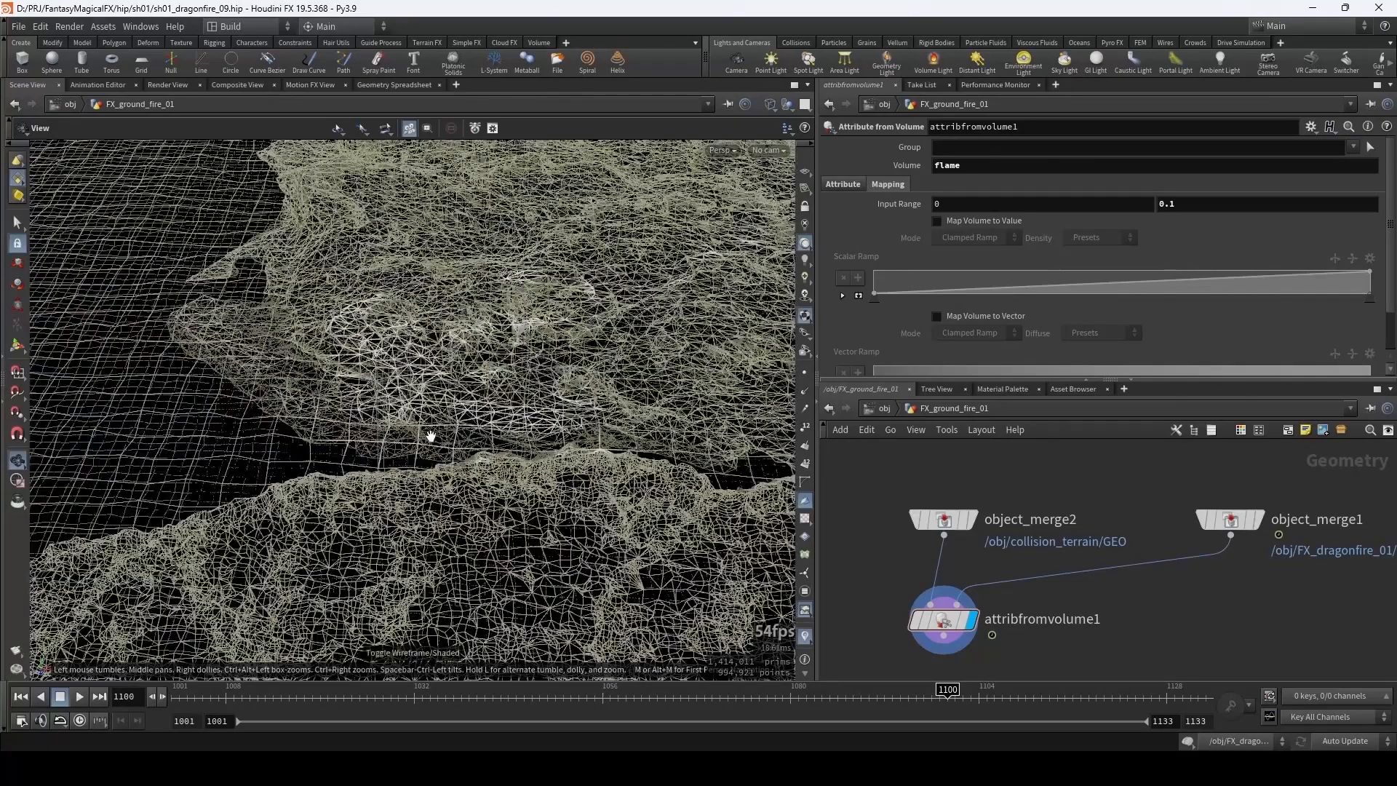
drag(431, 437, 563, 401)
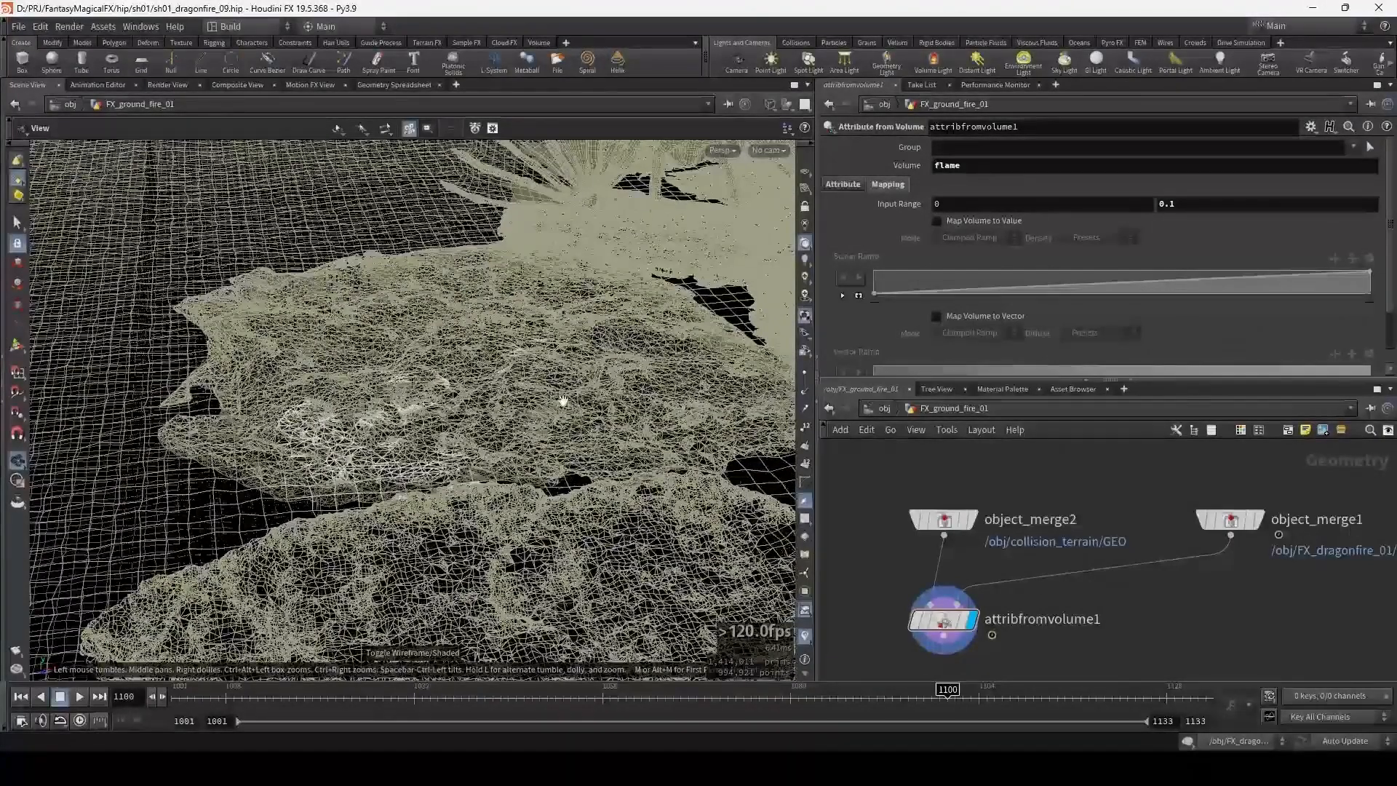
- Move the terrain Object Merge aside, display it on its own, and return the viewport to shaded mode
drag(929, 529, 844, 509)
click(884, 502)
middle_drag(945, 541, 1063, 552)
key(shift+w)
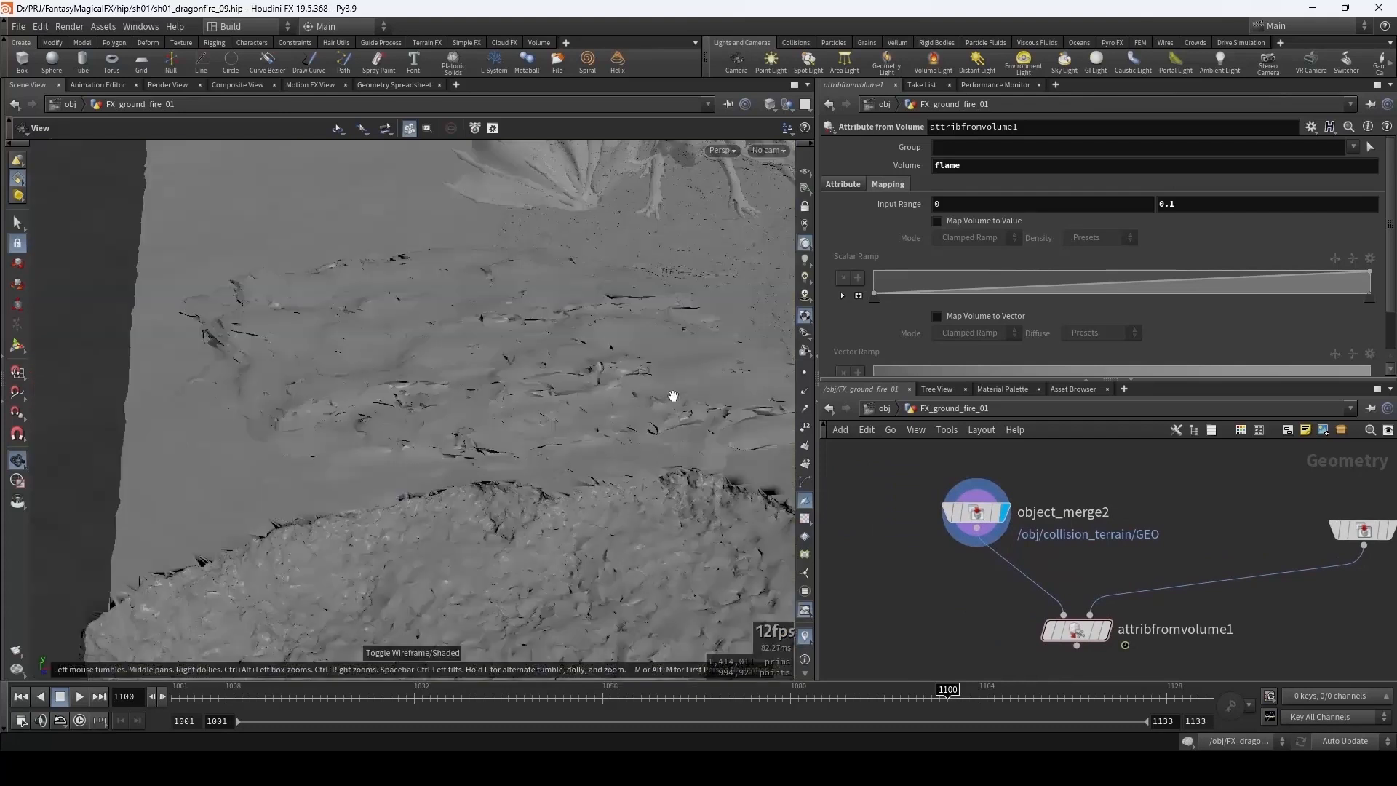
mouse_move(672, 396)
mouse_down()
mouse_move(720, 375)
mouse_move(508, 408)
mouse_move(376, 391)
mouse_move(375, 372)
mouse_up()
mouse_move(560, 429)
mouse_down()
mouse_move(567, 405)
mouse_move(529, 421)
mouse_move(549, 427)
mouse_up()
- Change the terrain Object Merge source to /obj/collision_terrain/VDB
drag(1007, 529, 947, 494)
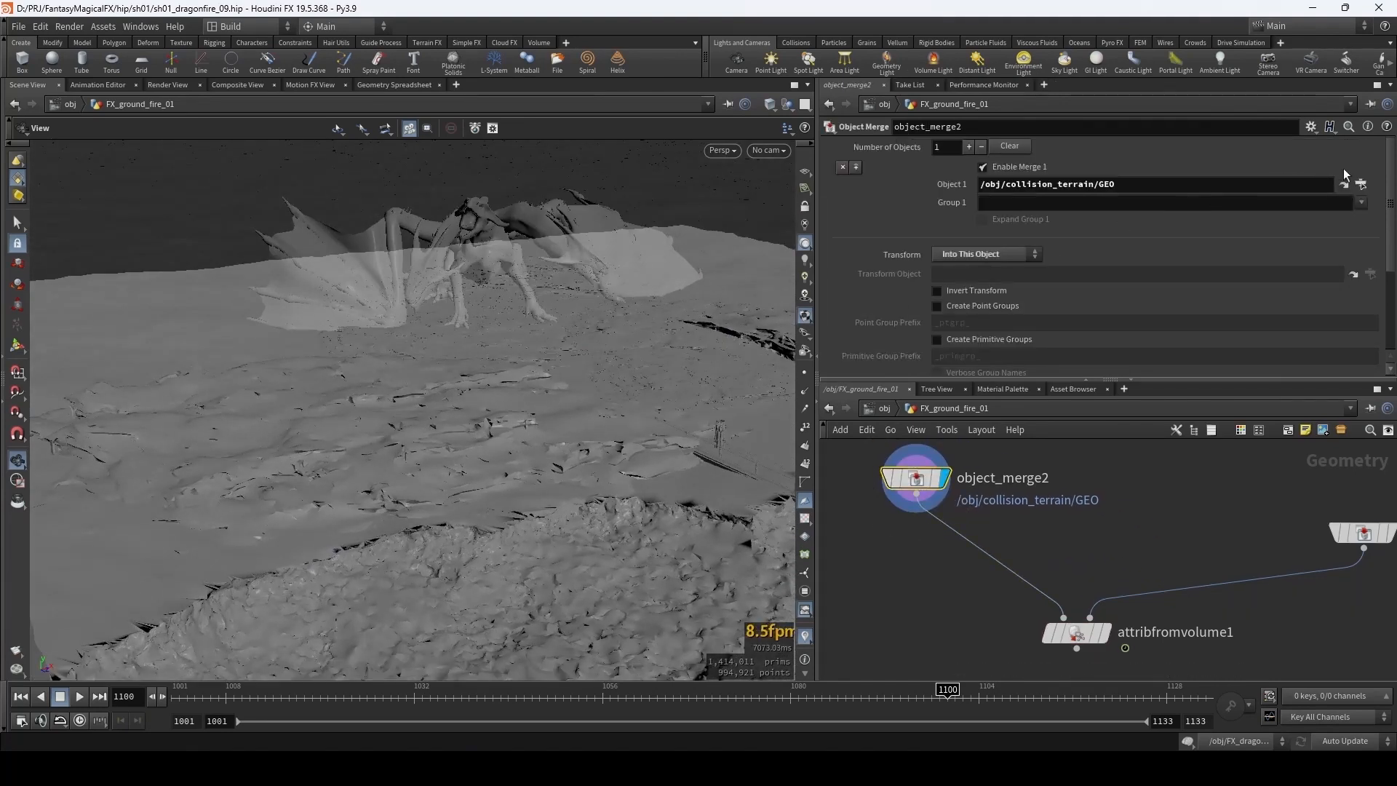
click(1361, 186)
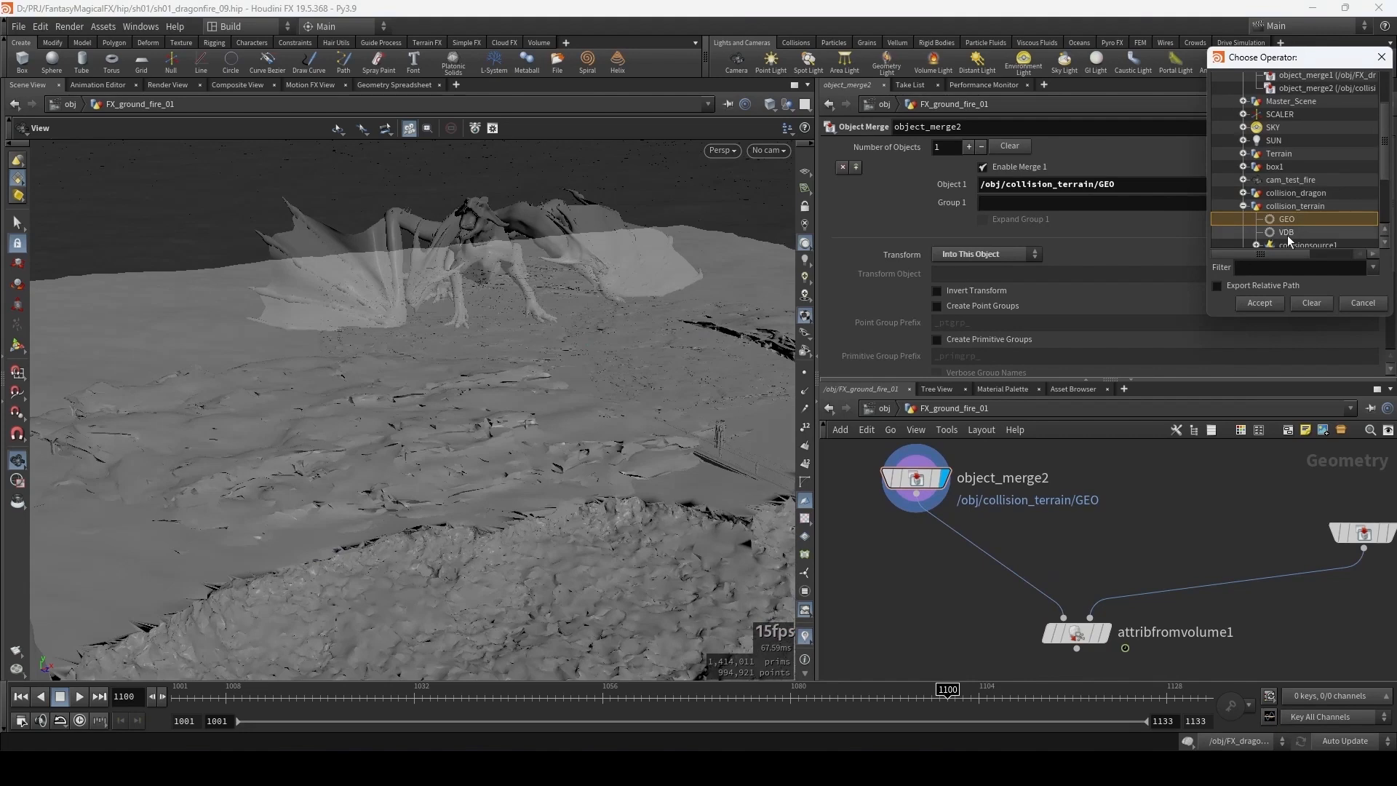
click(1259, 303)
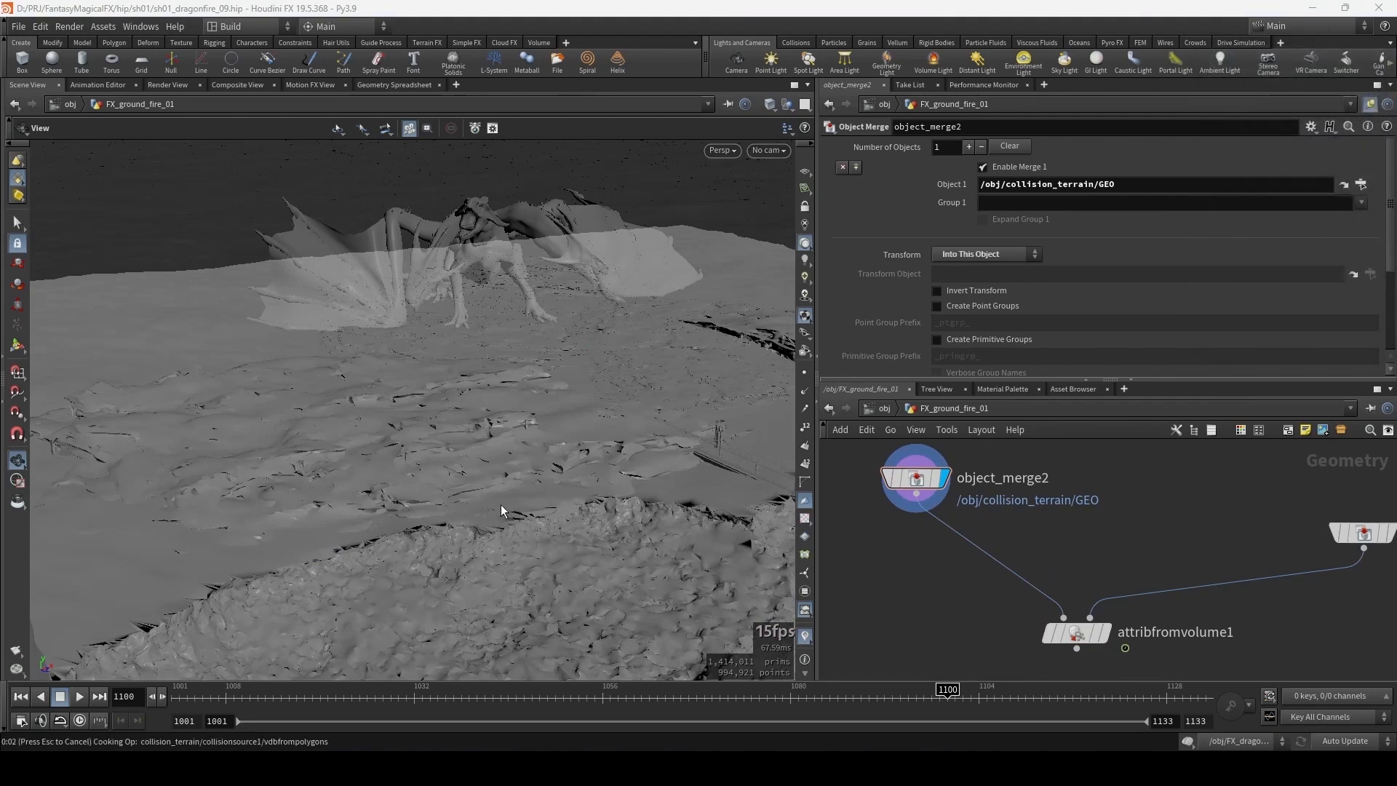
drag(502, 474, 483, 422)
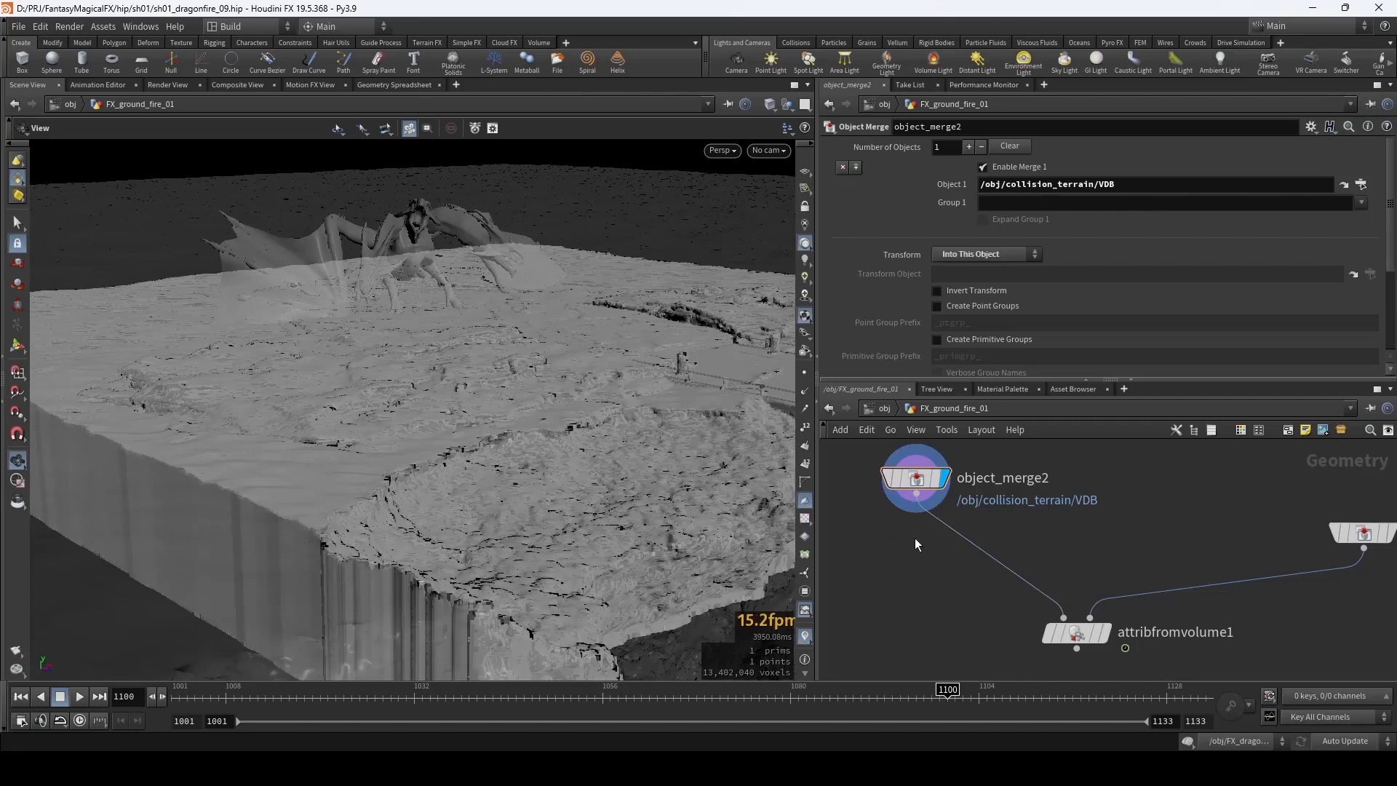
- Insert a Convert VDB node below the terrain Object Merge, display it, and convert to Polygons
key(Tab)
text(convert)
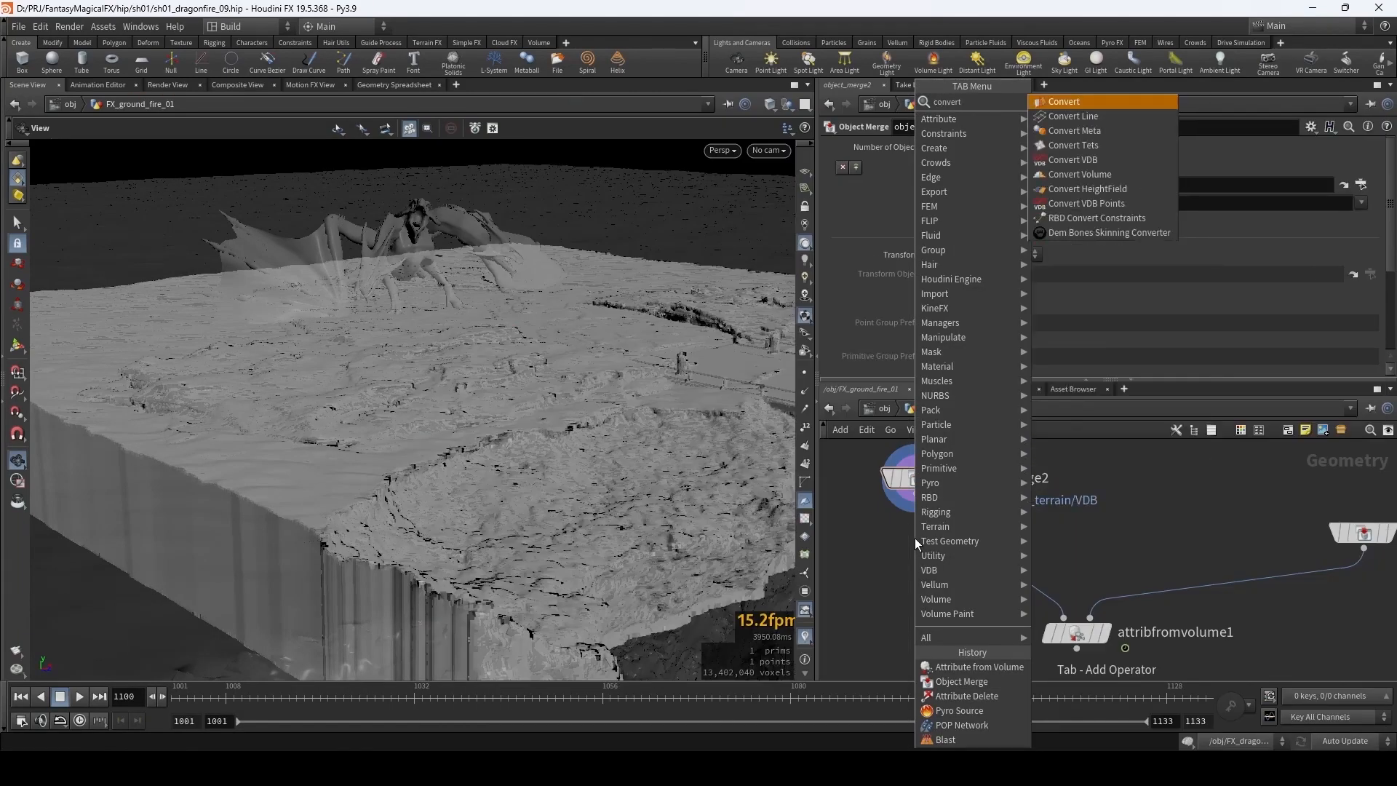
text(vdb)
key(Return)
click(914, 538)
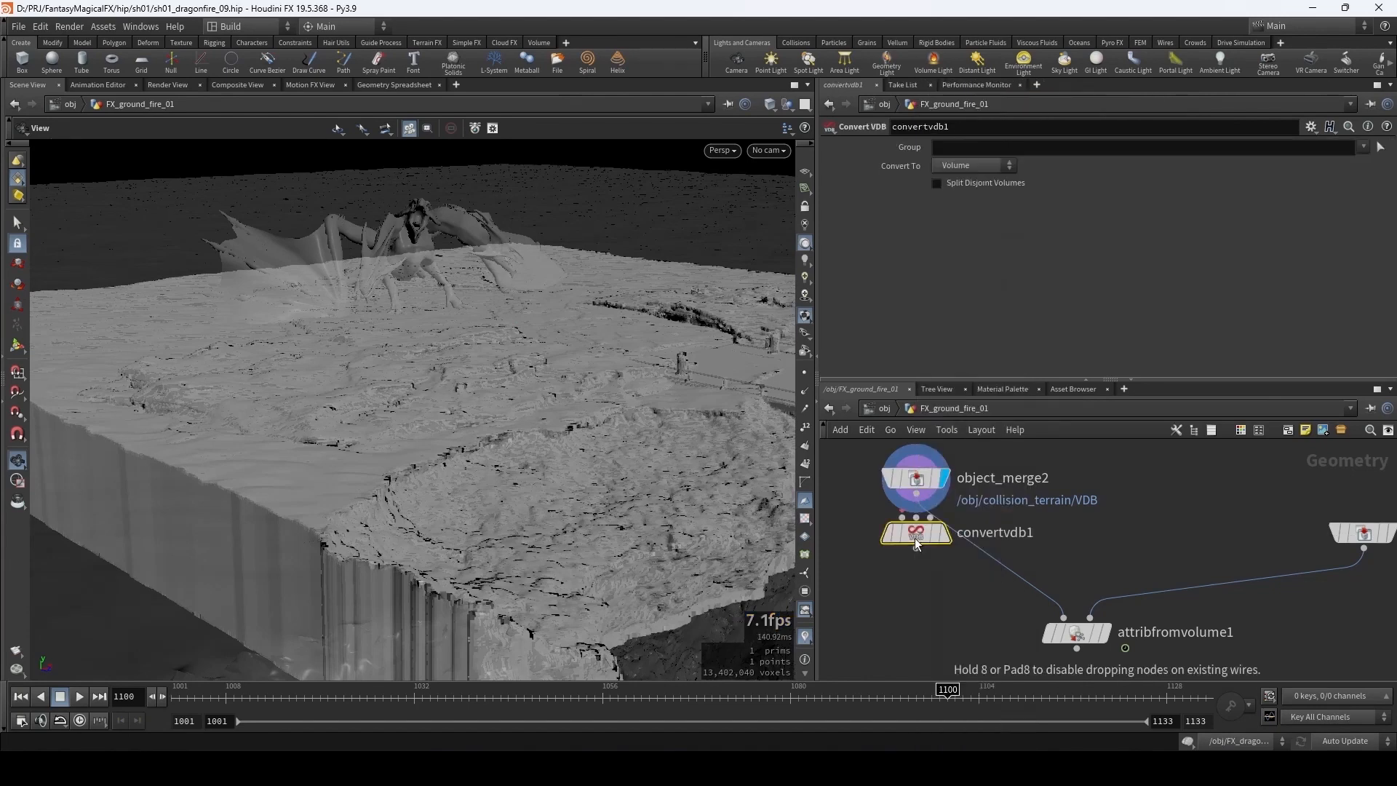
mouse_move(914, 538)
mouse_down()
mouse_move(947, 548)
mouse_move(918, 531)
mouse_up()
click(951, 172)
click(958, 203)
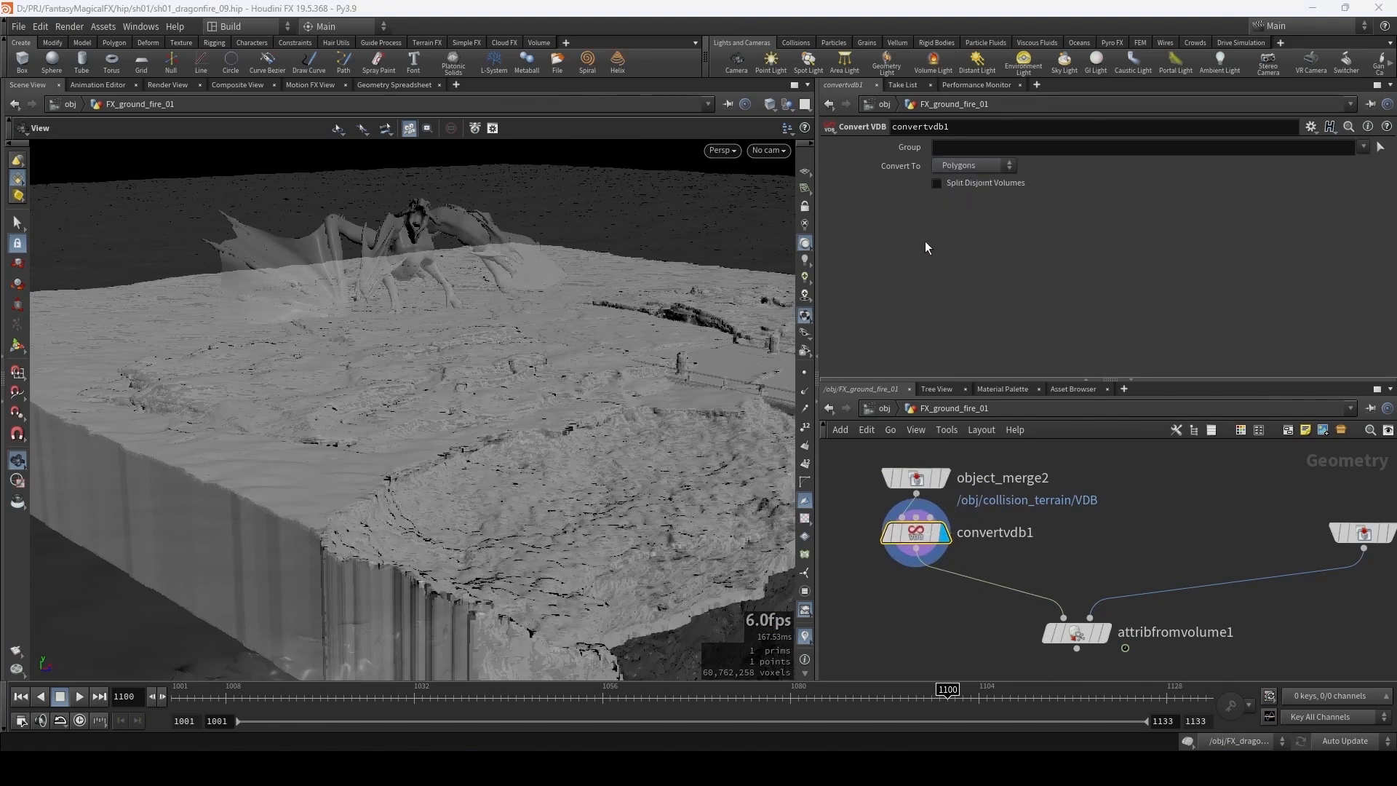
- Examine the converted terrain mesh up close and around its side walls
drag(590, 388, 509, 414)
right_drag(509, 414, 422, 390)
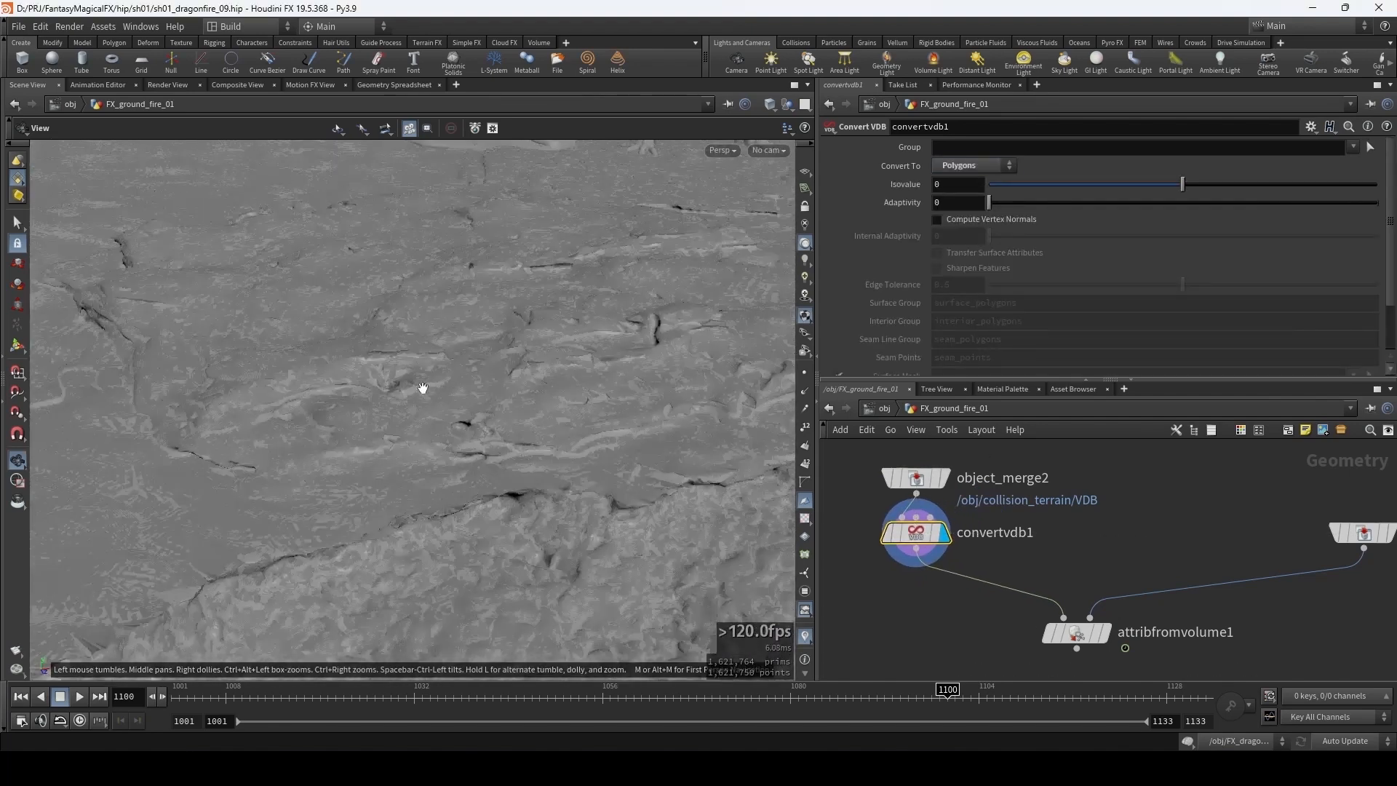
middle_drag(421, 390, 630, 389)
right_drag(630, 389, 617, 355)
drag(617, 355, 643, 353)
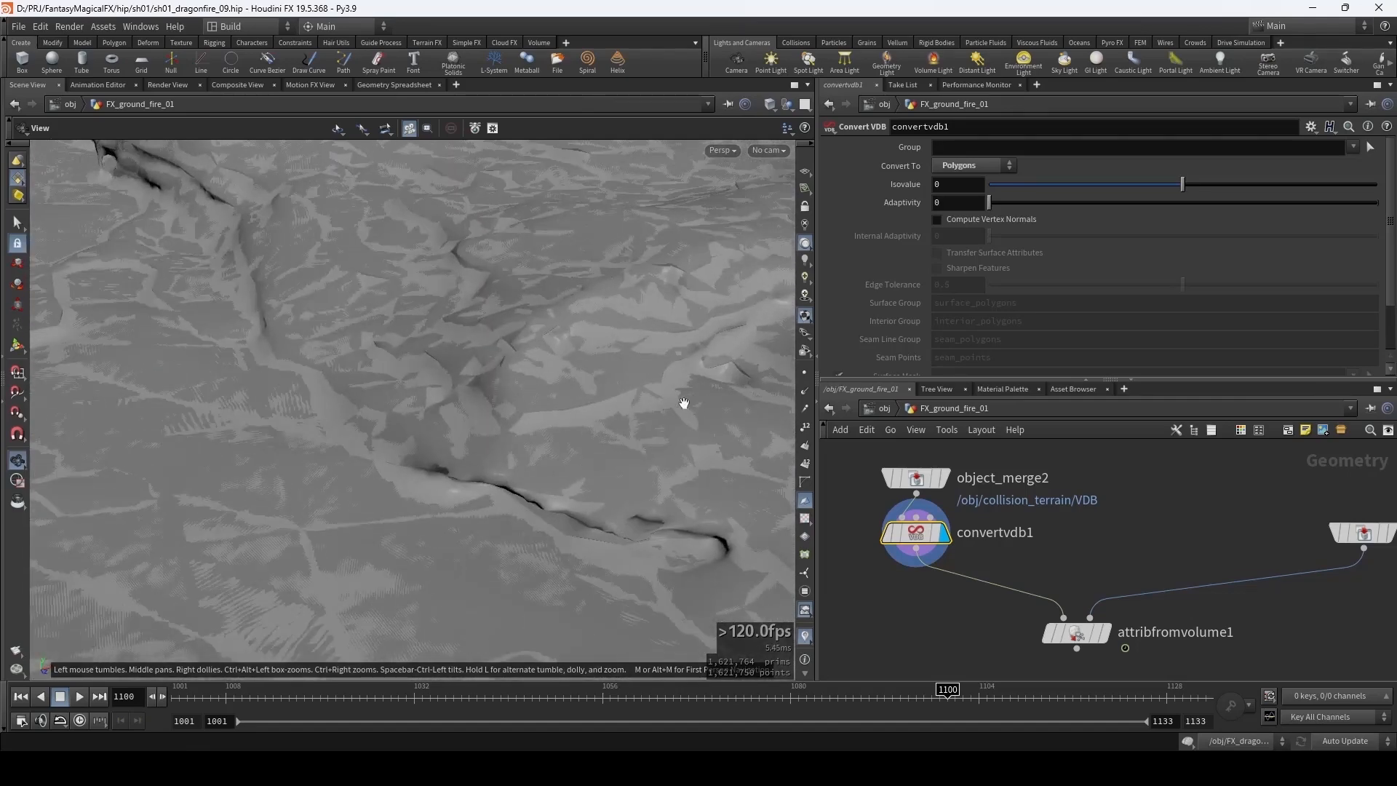
drag(684, 403, 480, 415)
key(Tab)
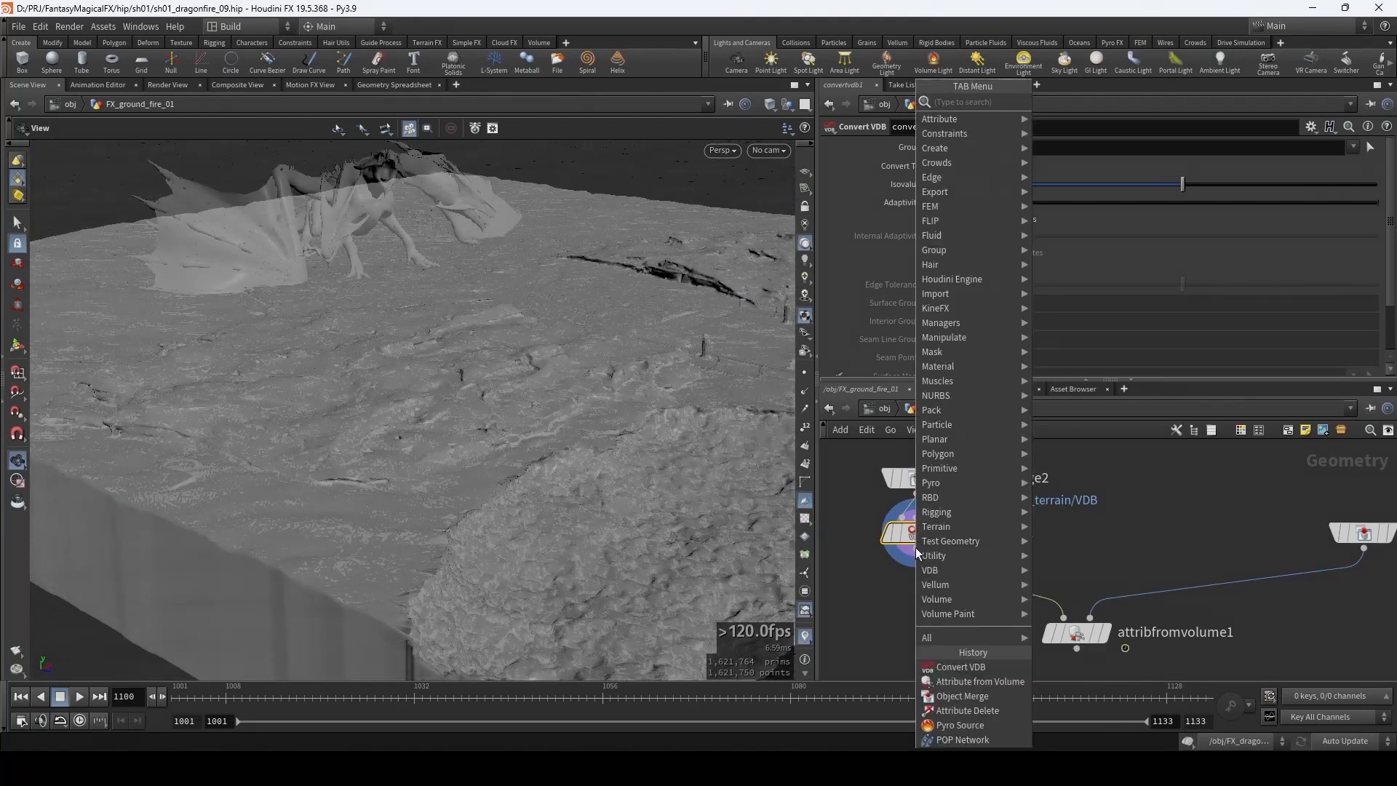
key(Escape)
drag(593, 421, 475, 566)
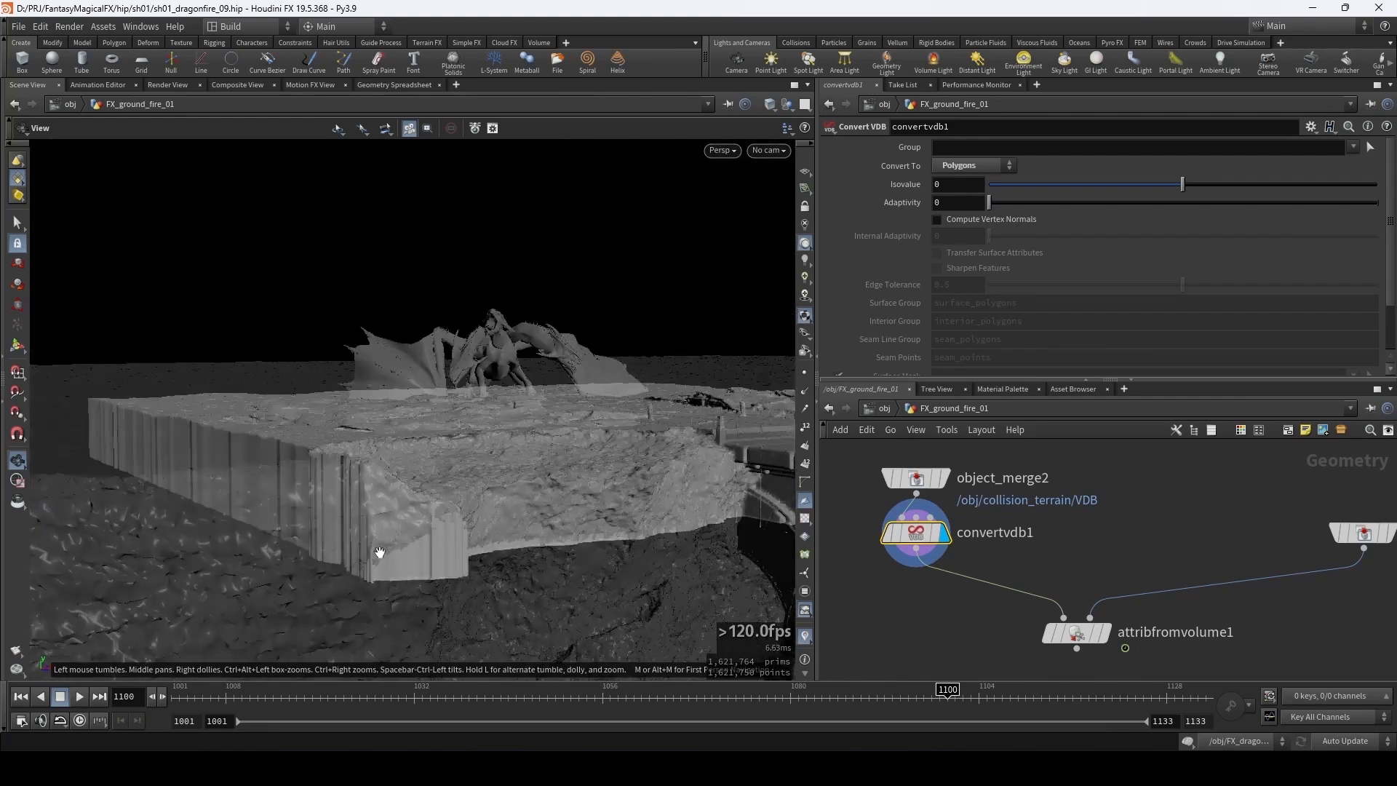
drag(379, 552, 444, 411)
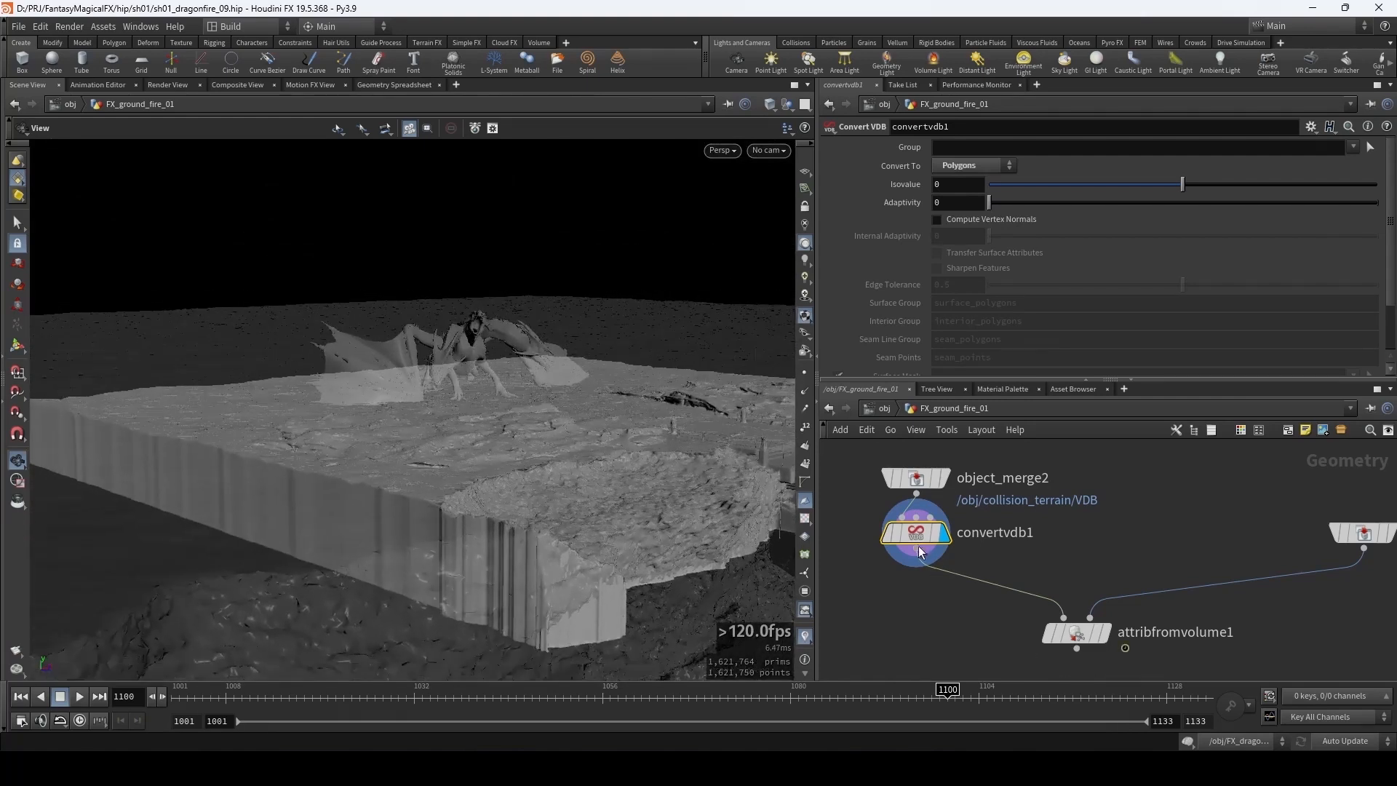
- Insert a Clip node between Convert VDB and Attribute from Volume and display it
right_click(918, 551)
text(clip)
key(Return)
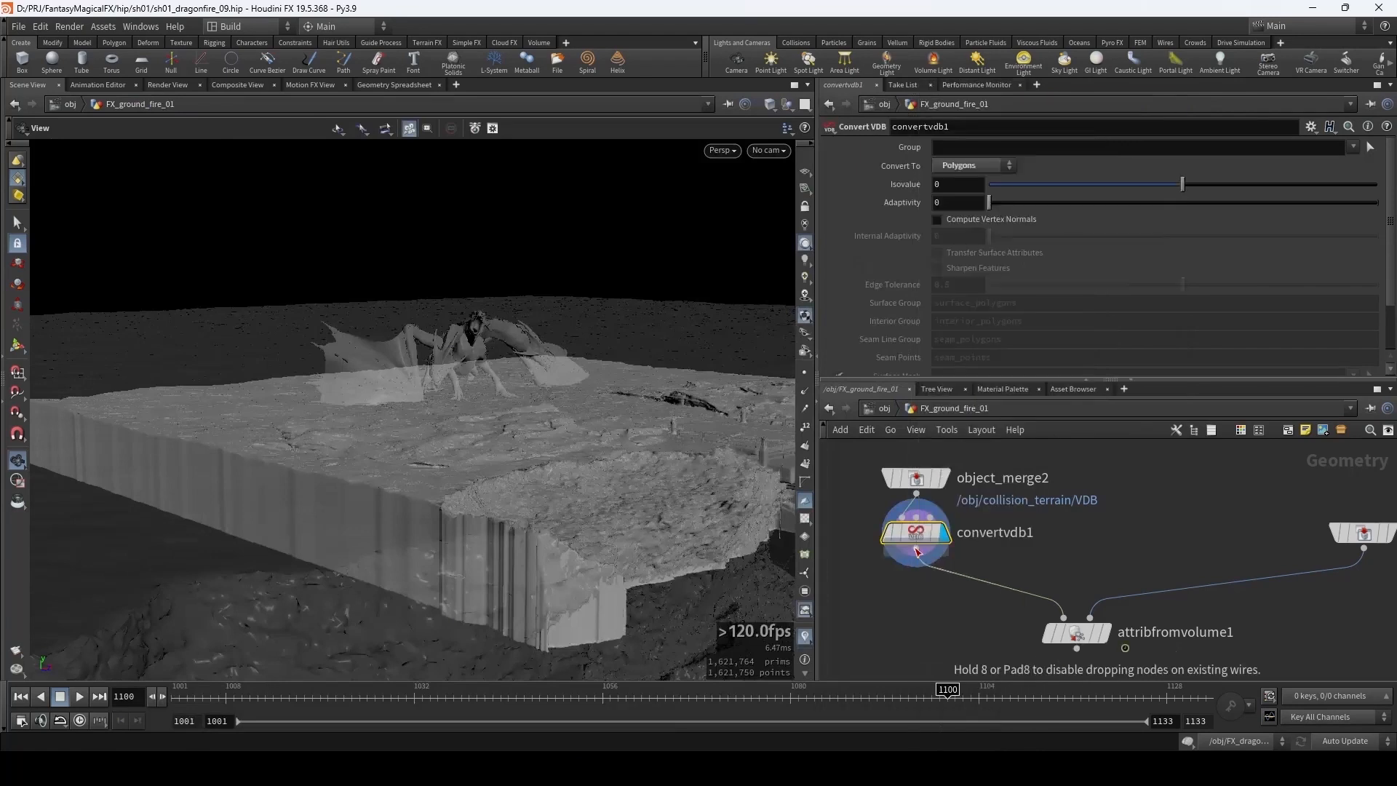
click(915, 595)
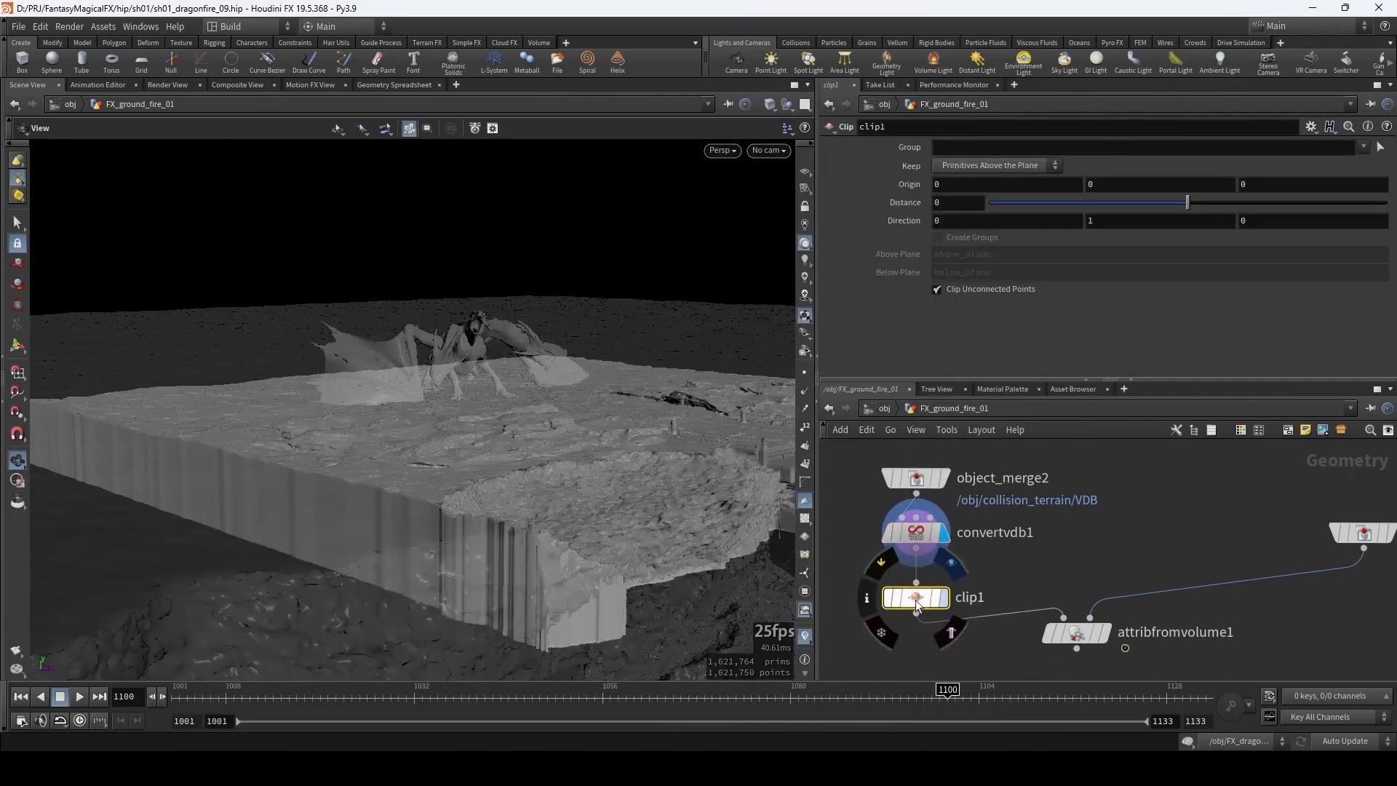
key(r)
drag(917, 593, 917, 571)
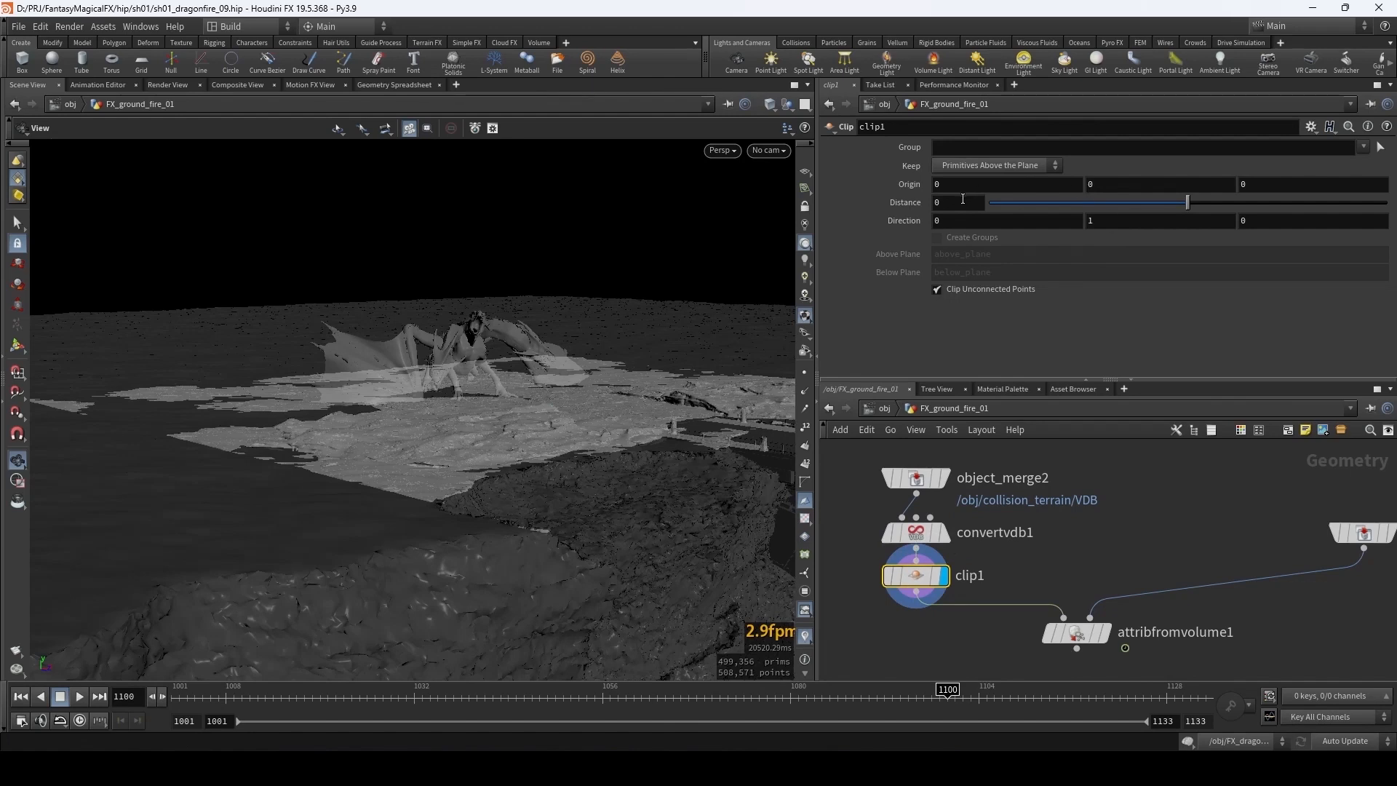
- Set the Clip node's distance to -1 and check the trimmed terrain edge
key(Return)
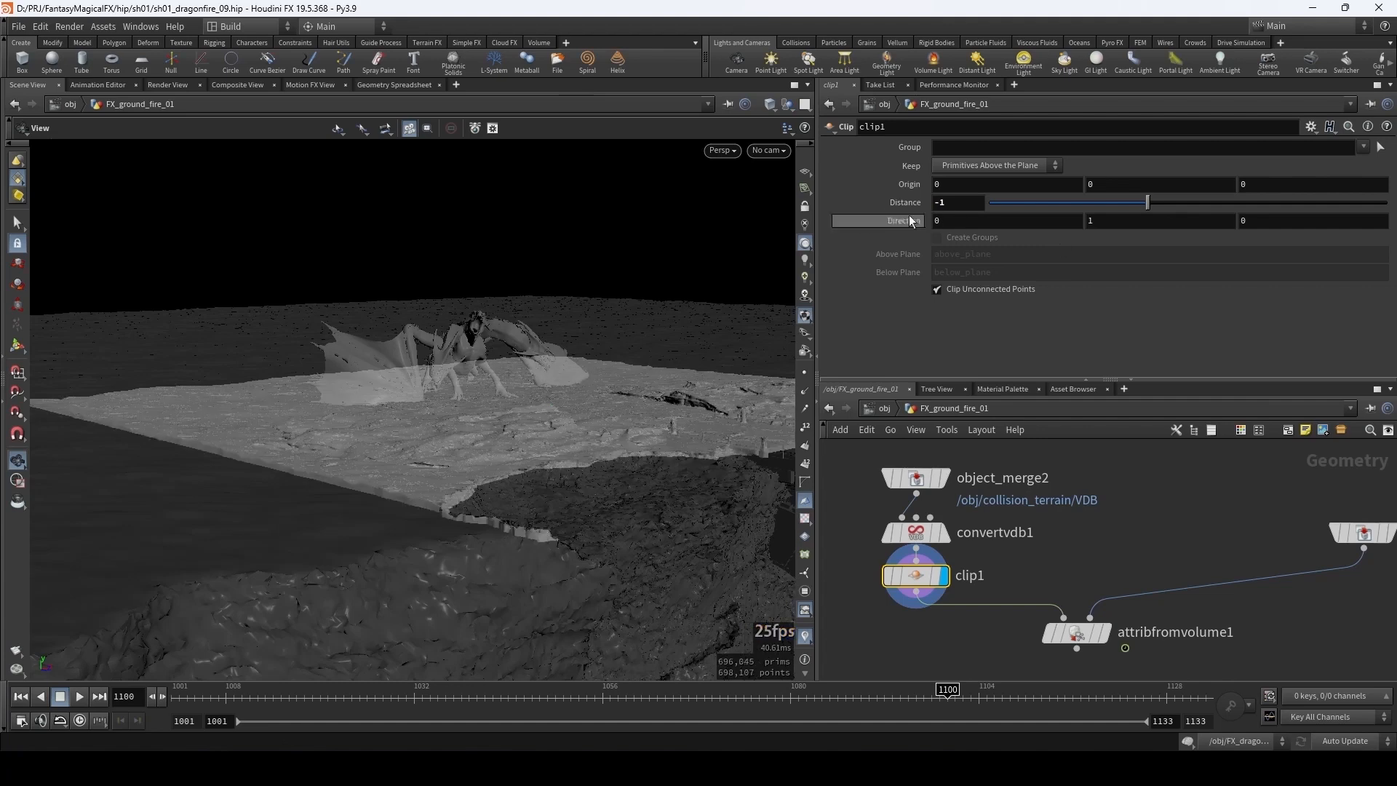
drag(642, 352, 635, 378)
right_drag(504, 365, 723, 356)
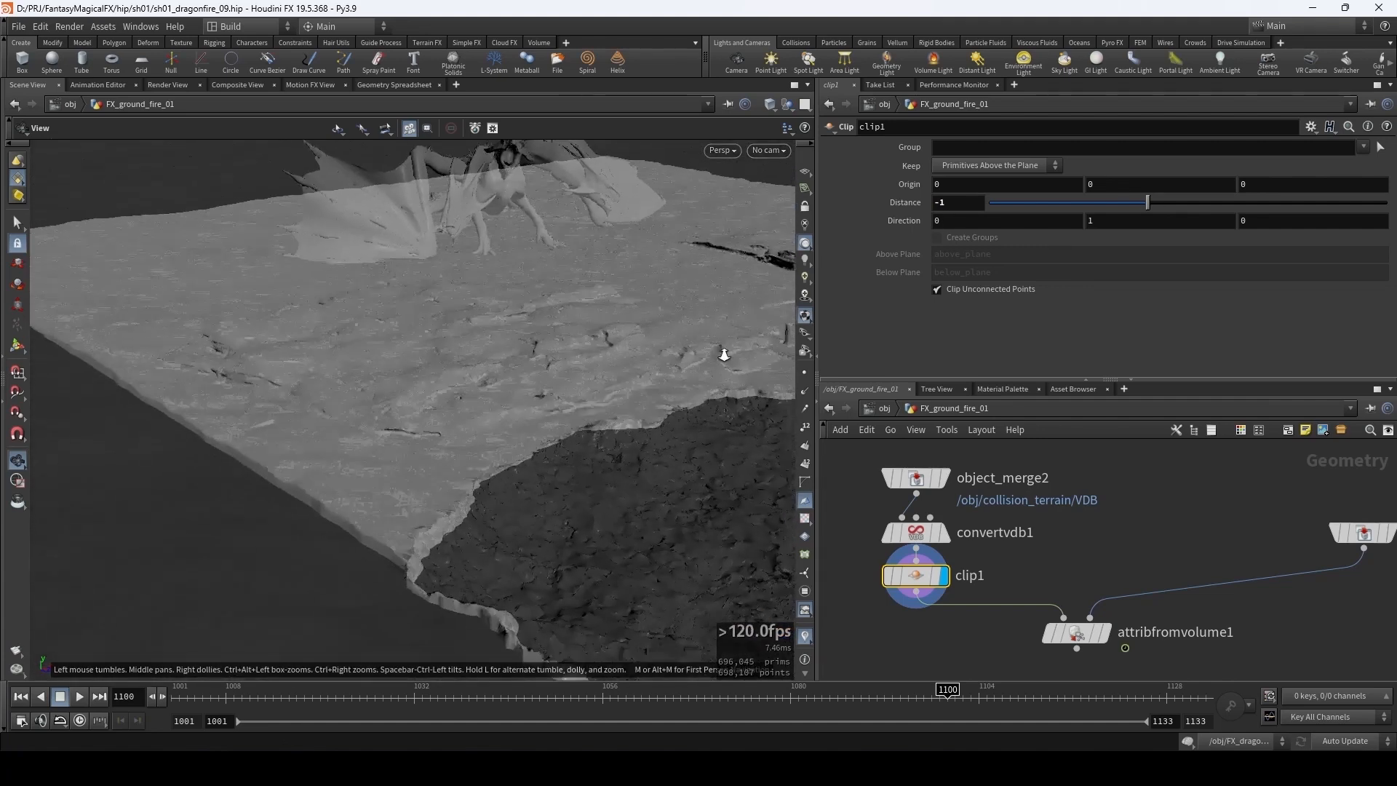
- Set the Clip node's distance to -2 and check the terrain's cut edges
drag(676, 357, 632, 405)
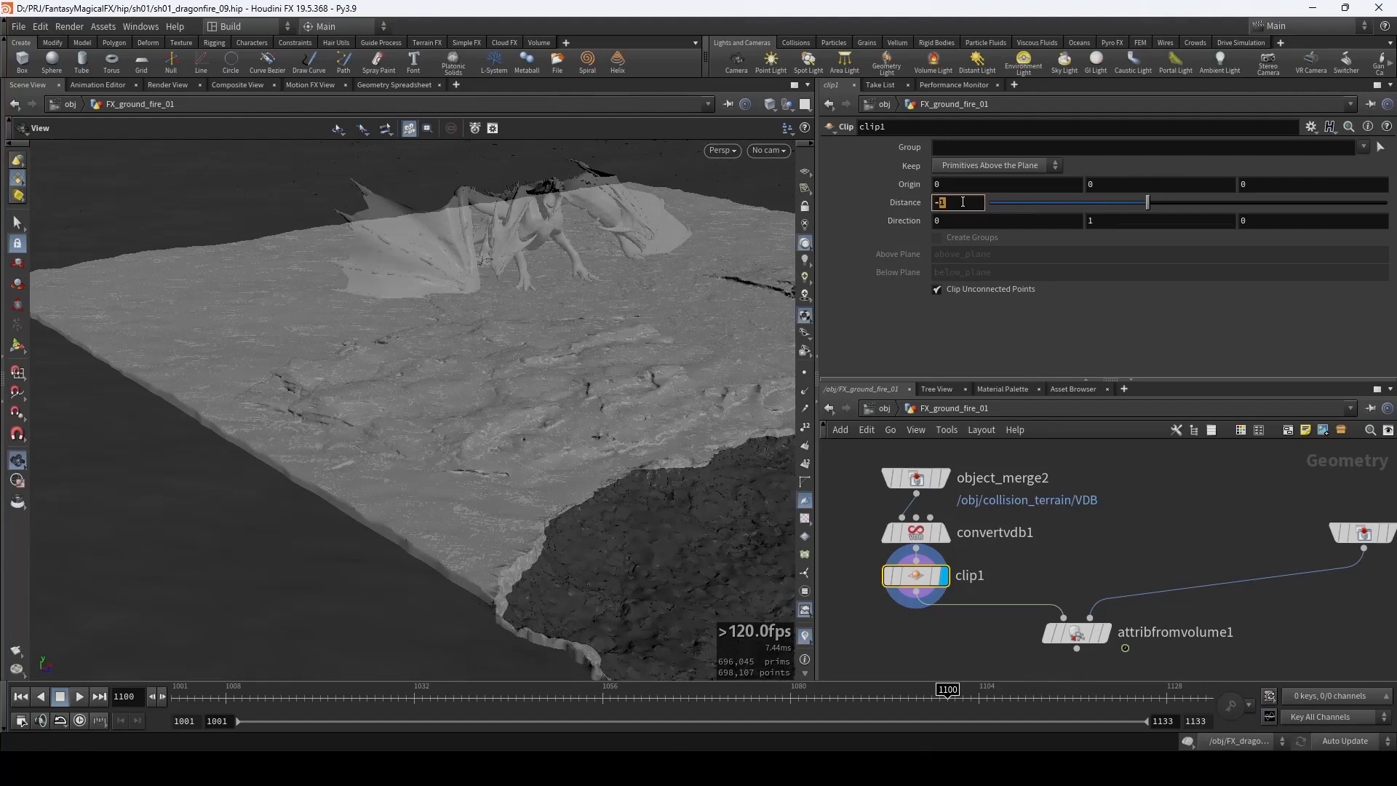
text(2)
key(Return)
drag(680, 415, 334, 424)
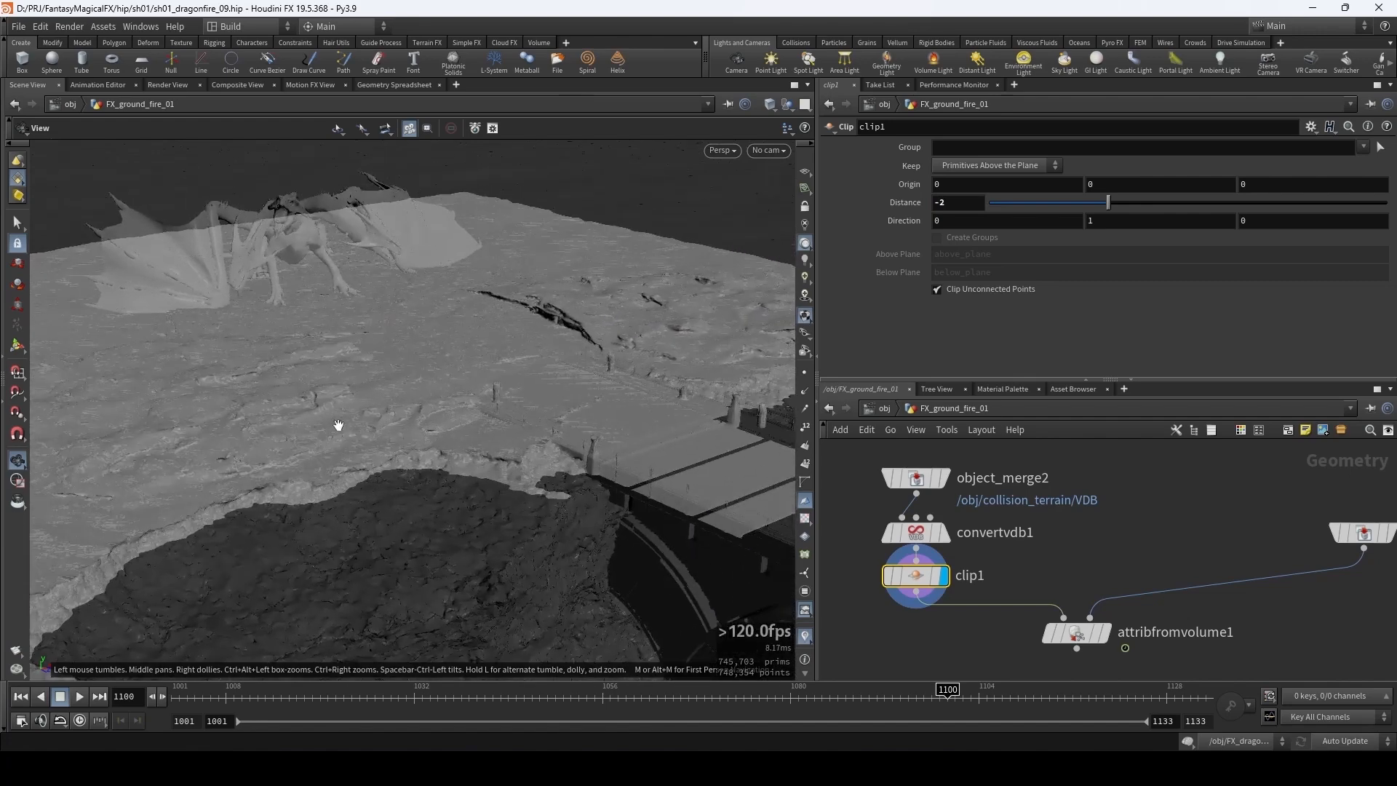
- Insert a Scatter node between the Clip and Attribute from Volume nodes and display it
drag(722, 375, 451, 408)
click(915, 598)
text(scat)
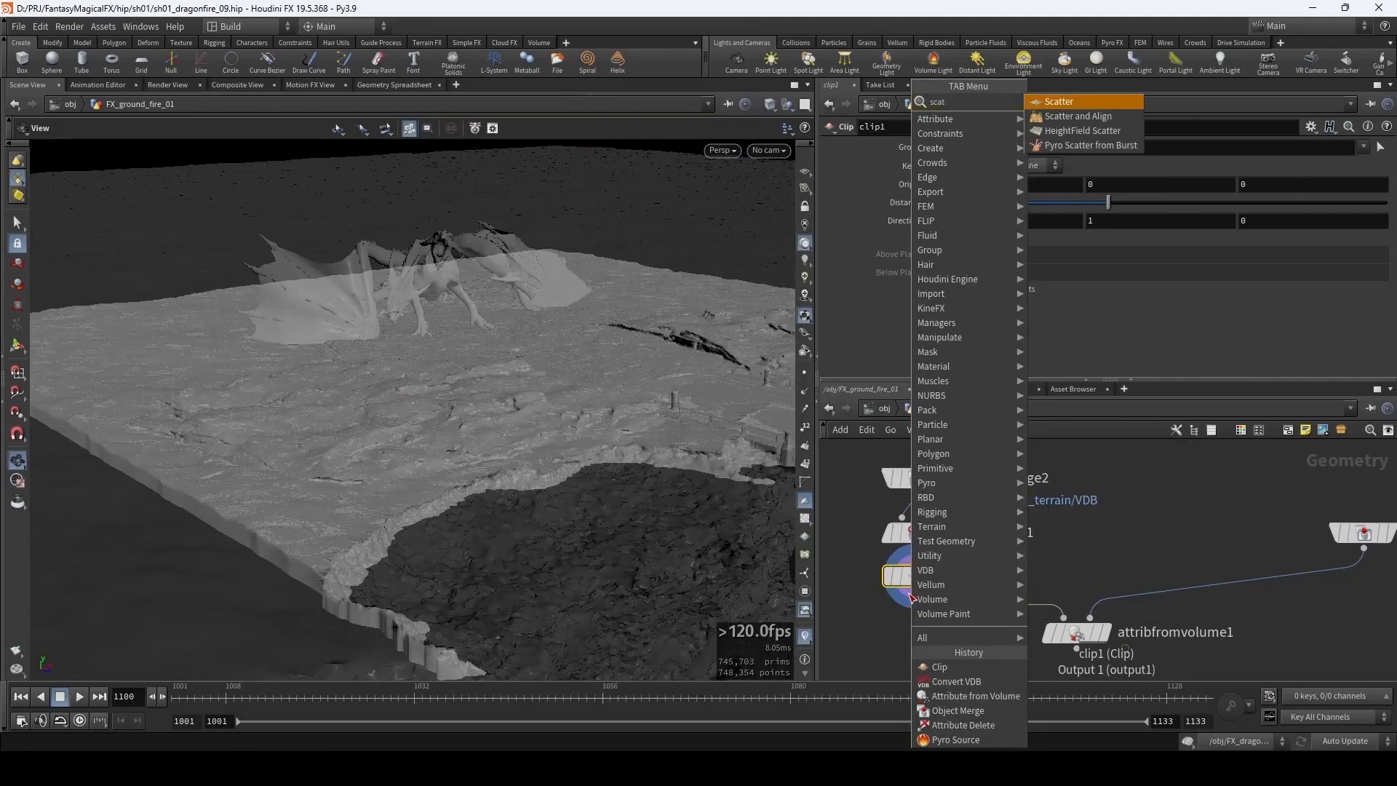
key(Return)
click(909, 640)
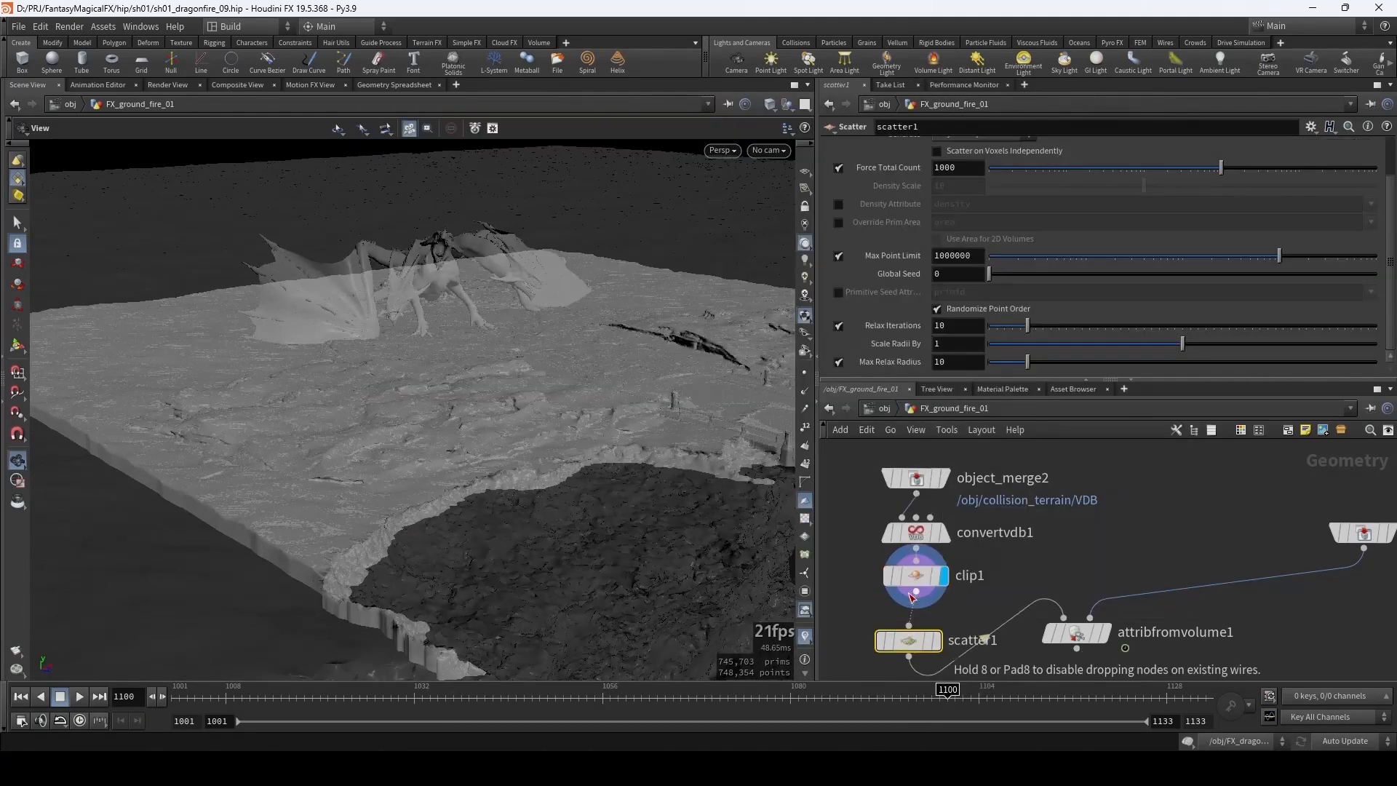
drag(915, 647, 915, 631)
- Set the Scatter node's Force Total Count to 100000 and check the point coverage over the terrain
drag(646, 452, 408, 414)
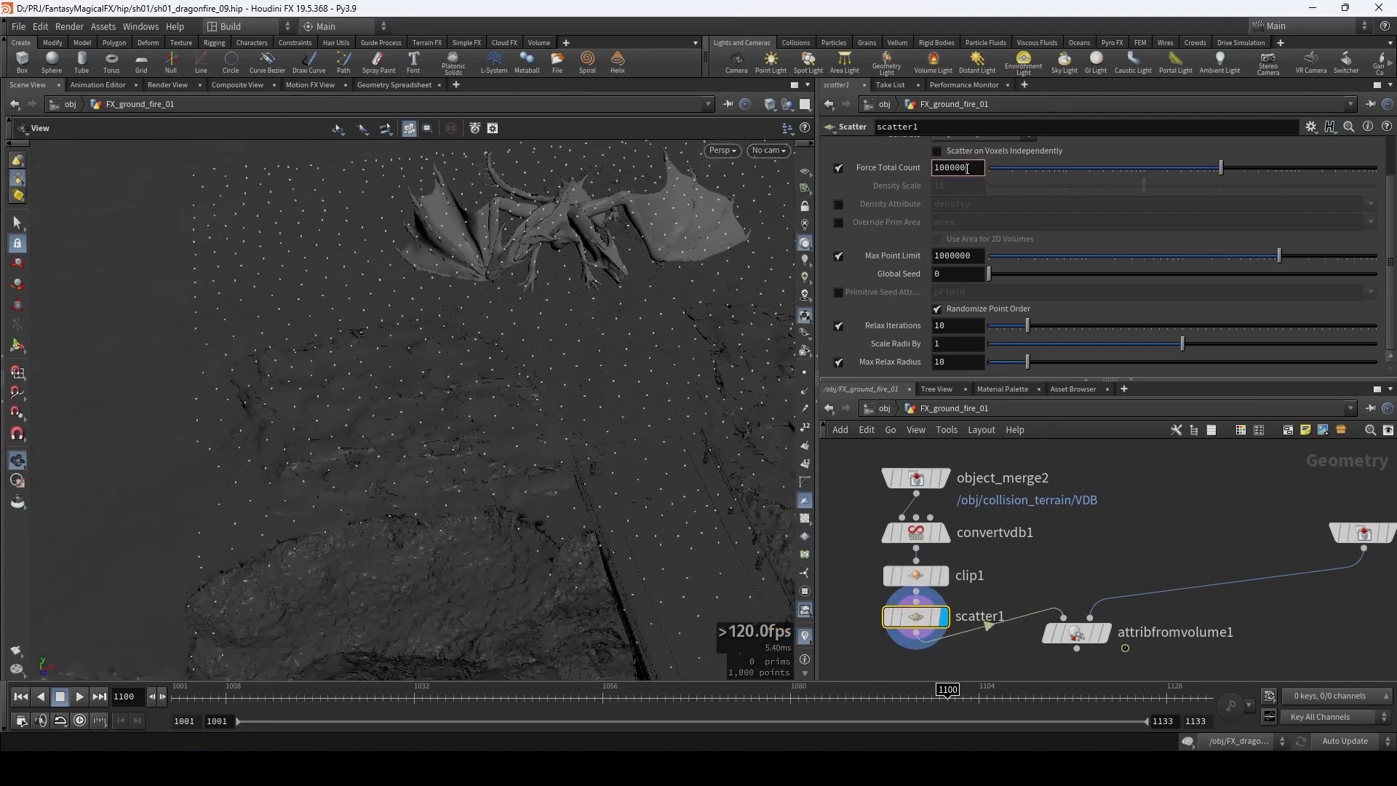
key(Return)
drag(517, 446, 679, 430)
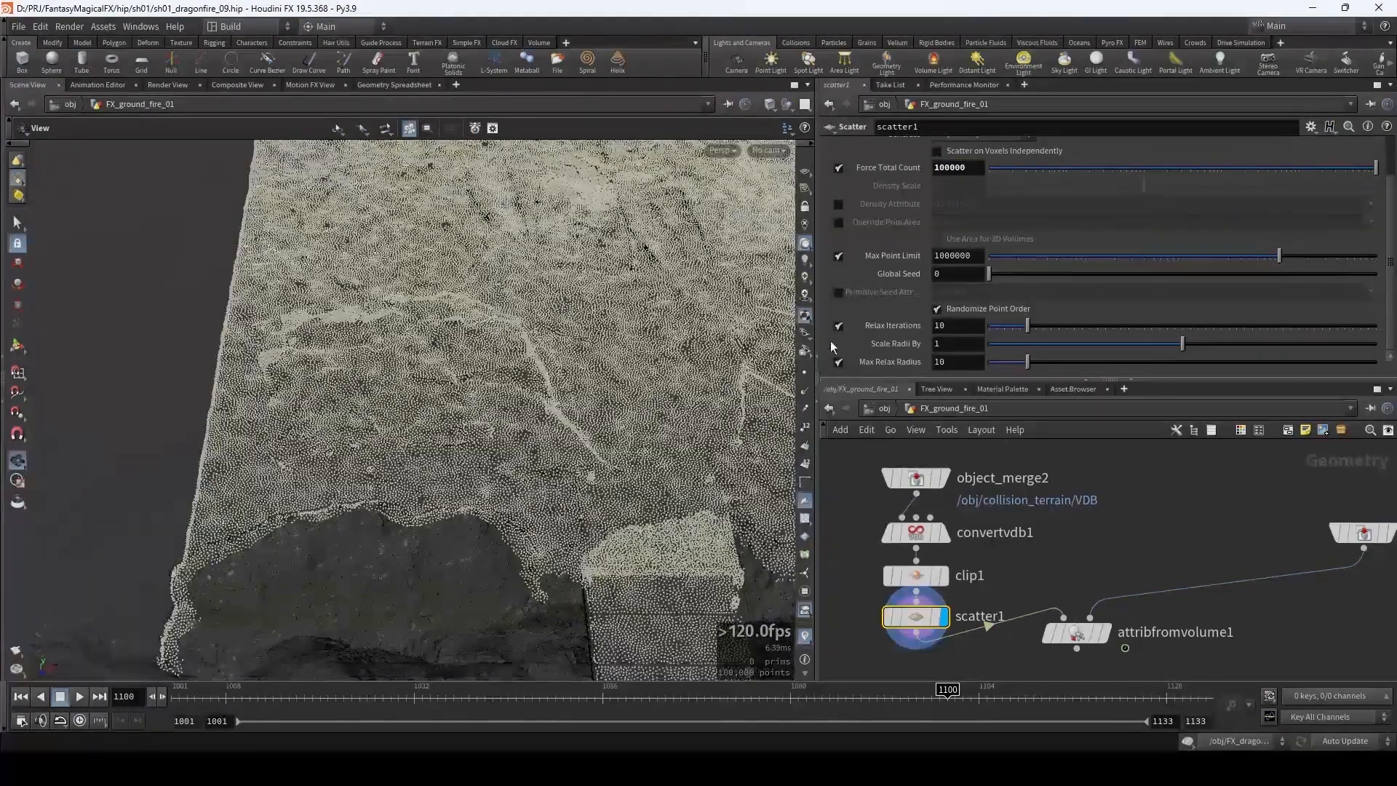
drag(712, 321, 475, 428)
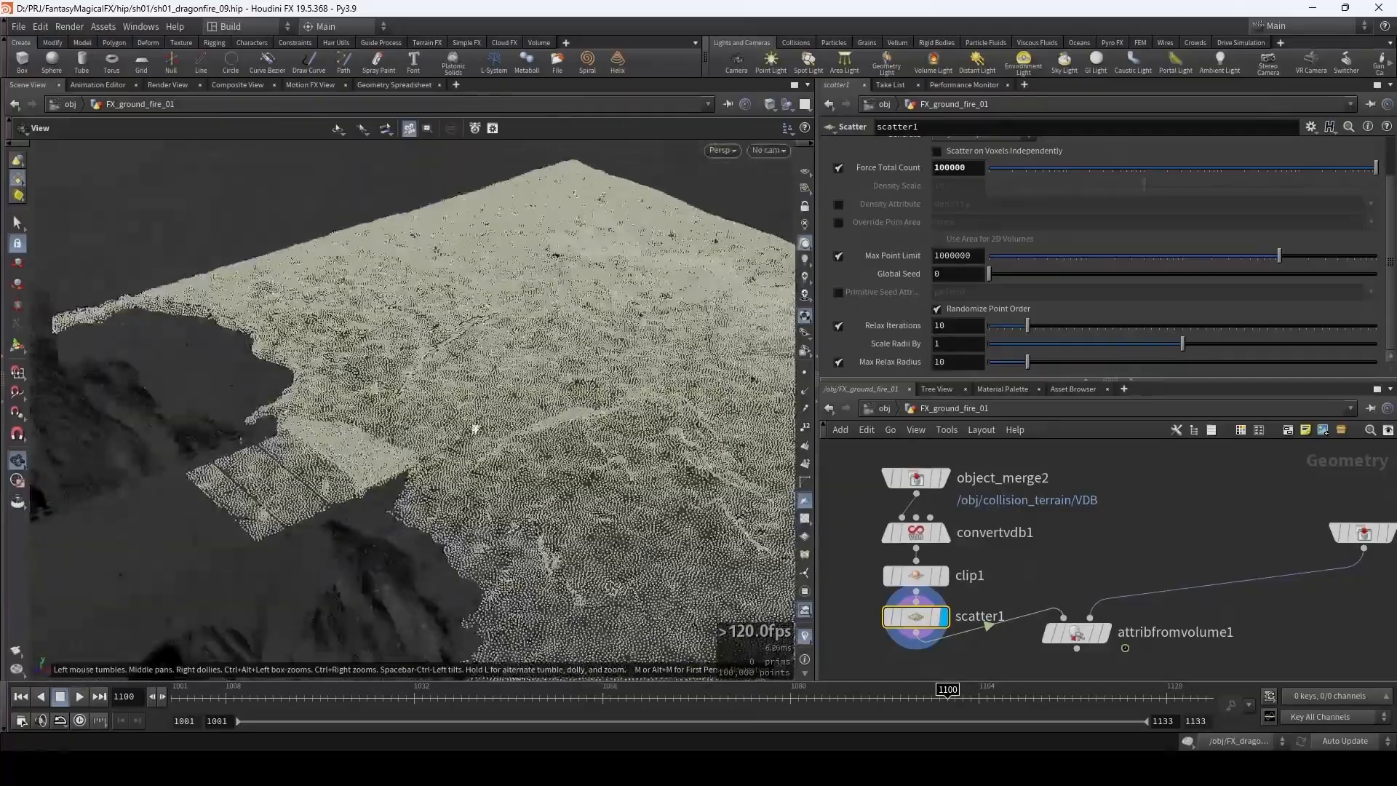
drag(368, 365, 480, 430)
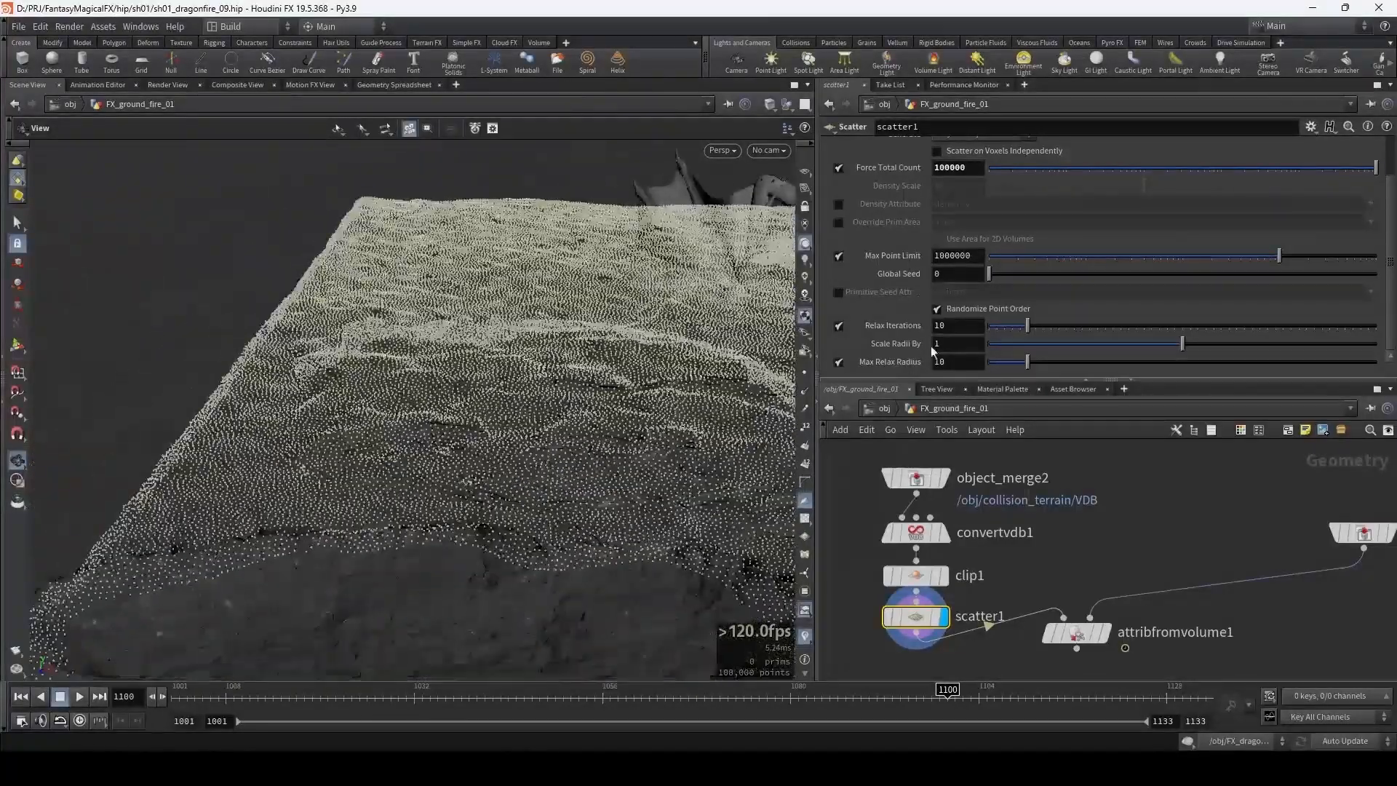
- Disable Relax Iterations on the Scatter node and set its Force Total Count to 1000000
click(838, 325)
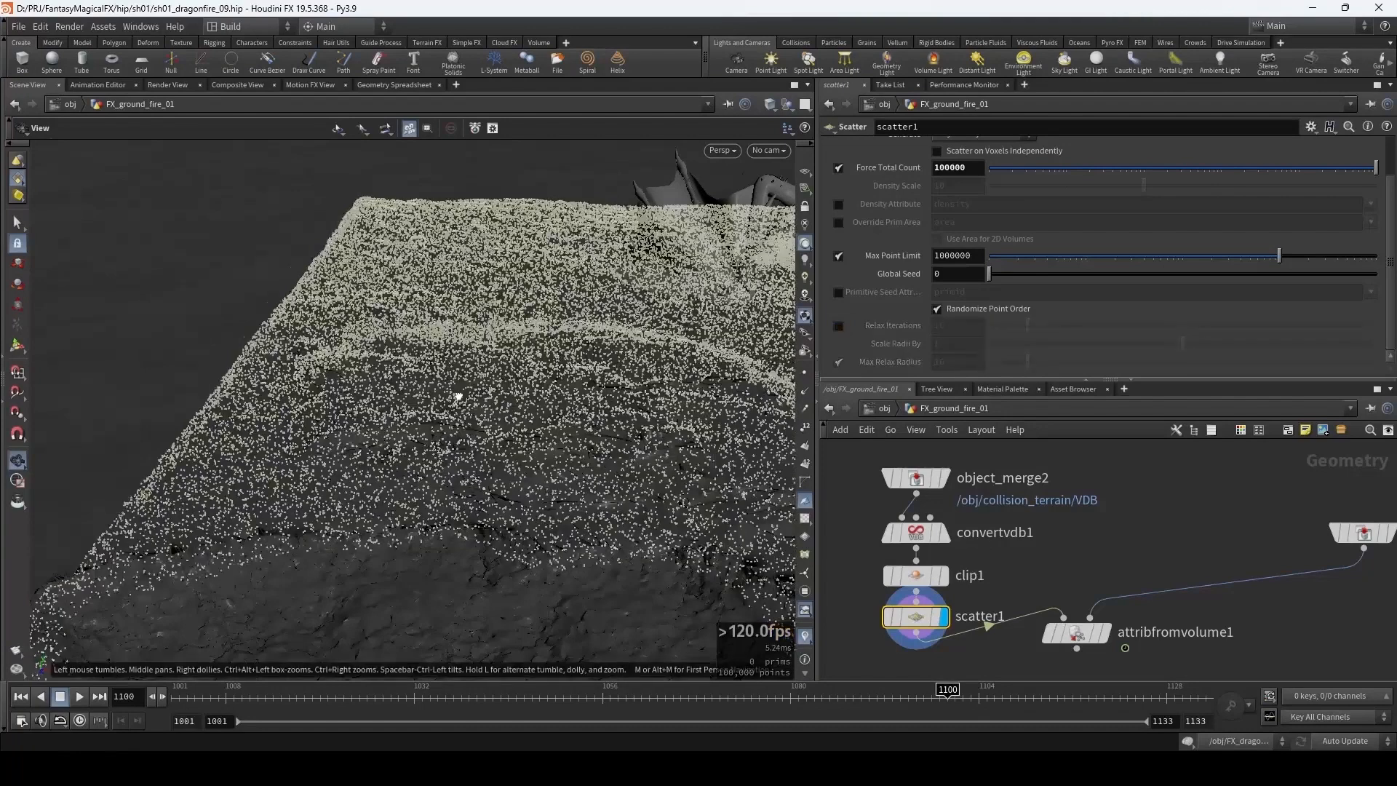
drag(459, 399, 646, 380)
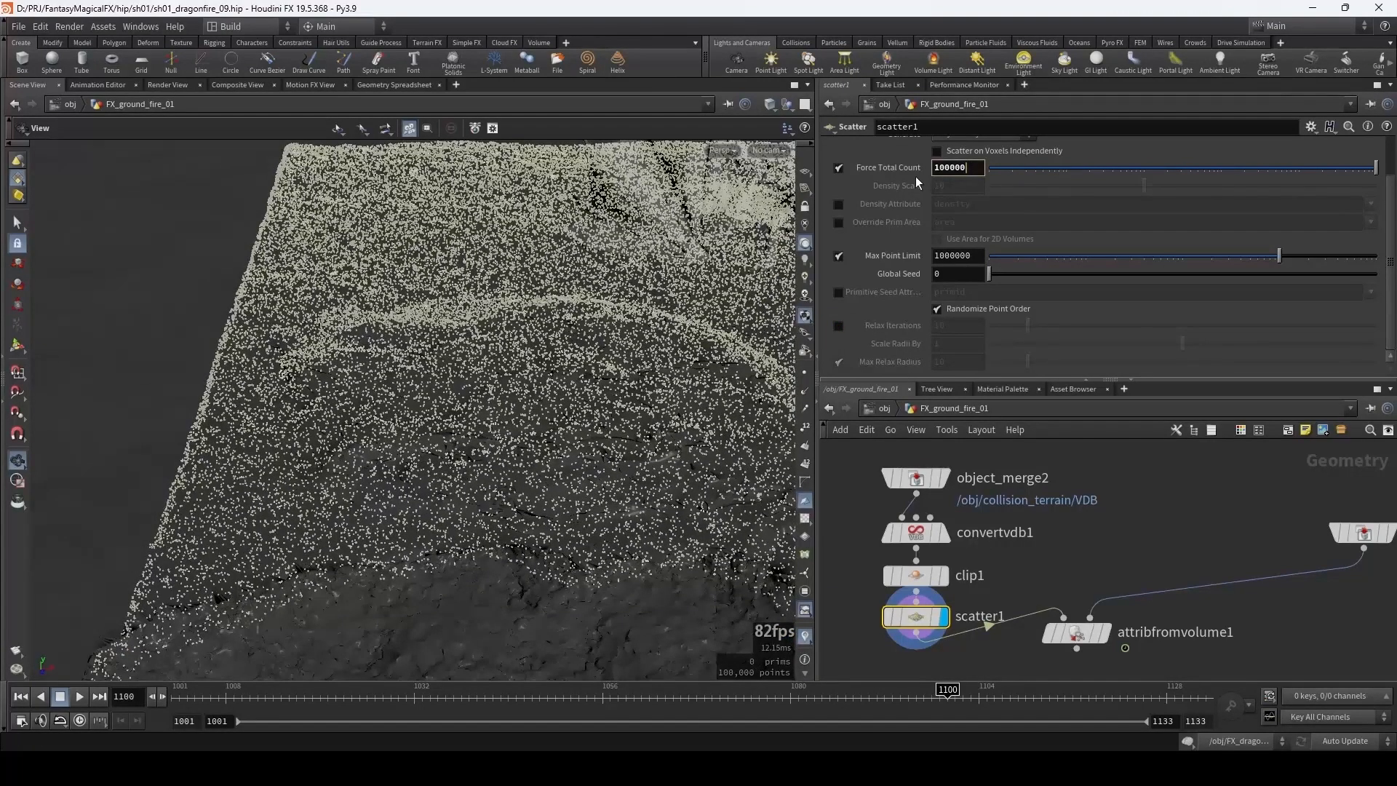
text(0)
key(Return)
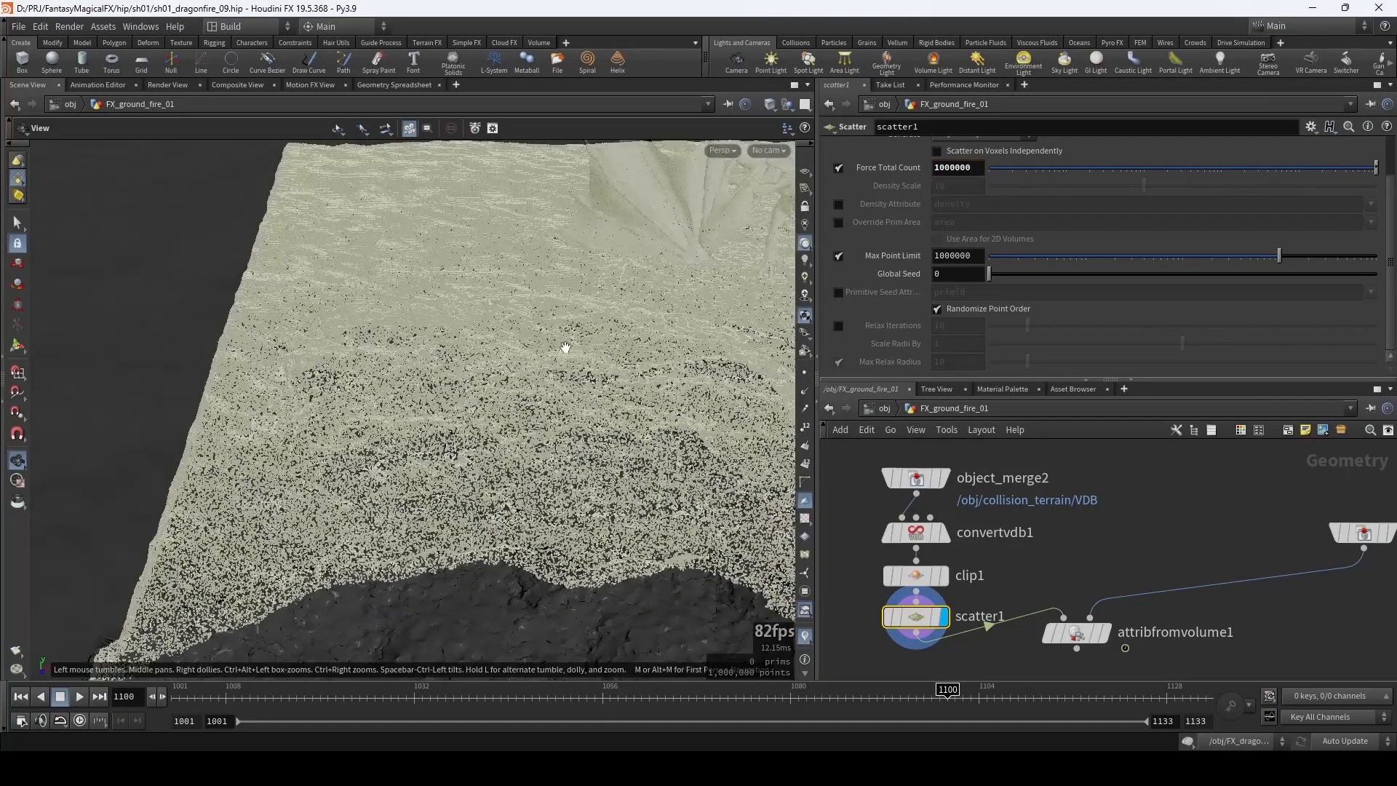
drag(481, 306, 416, 336)
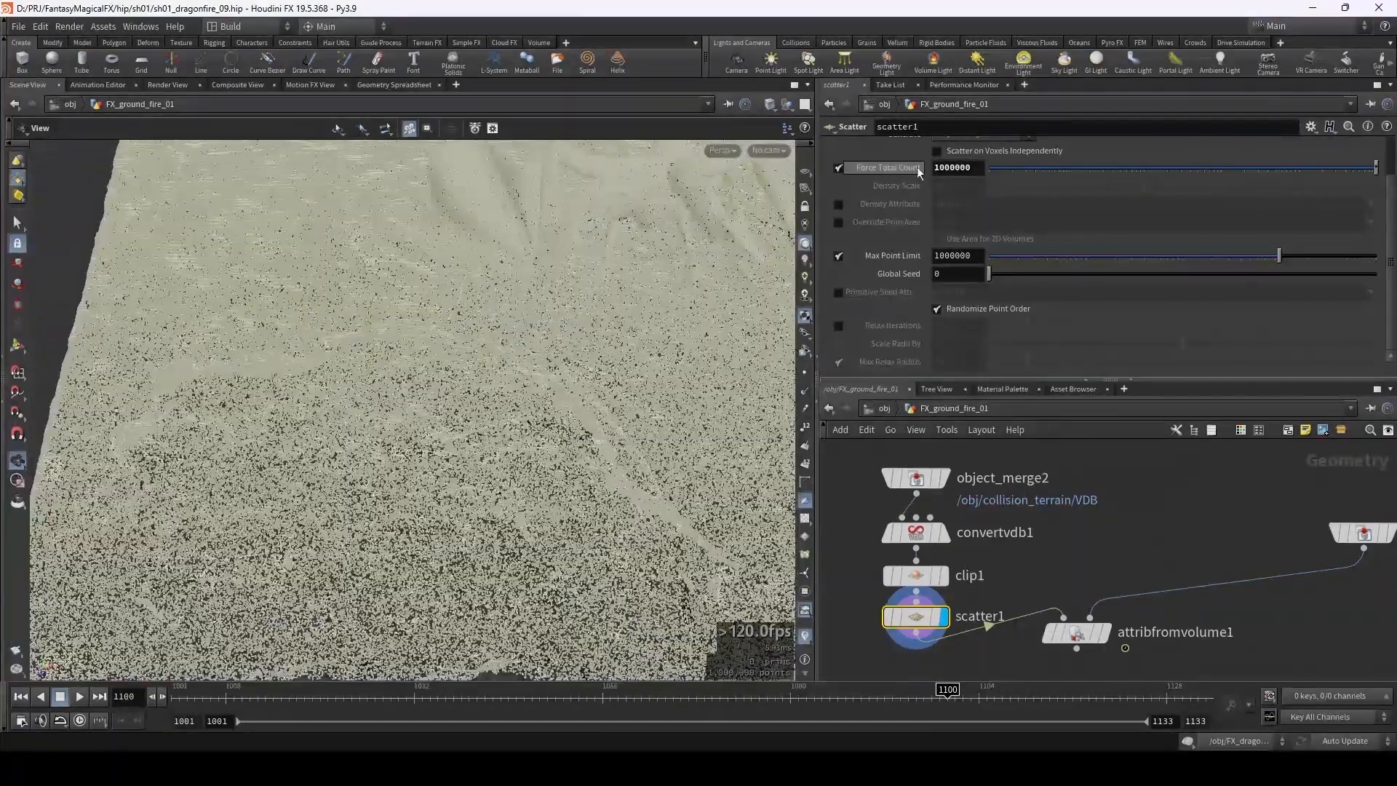
- Place the Attribute from Volume node directly below Scatter and display its result on the terrain points
middle_drag(1069, 585, 1078, 523)
scroll(1085, 517, down, 3)
drag(1083, 553, 976, 585)
drag(630, 453, 760, 364)
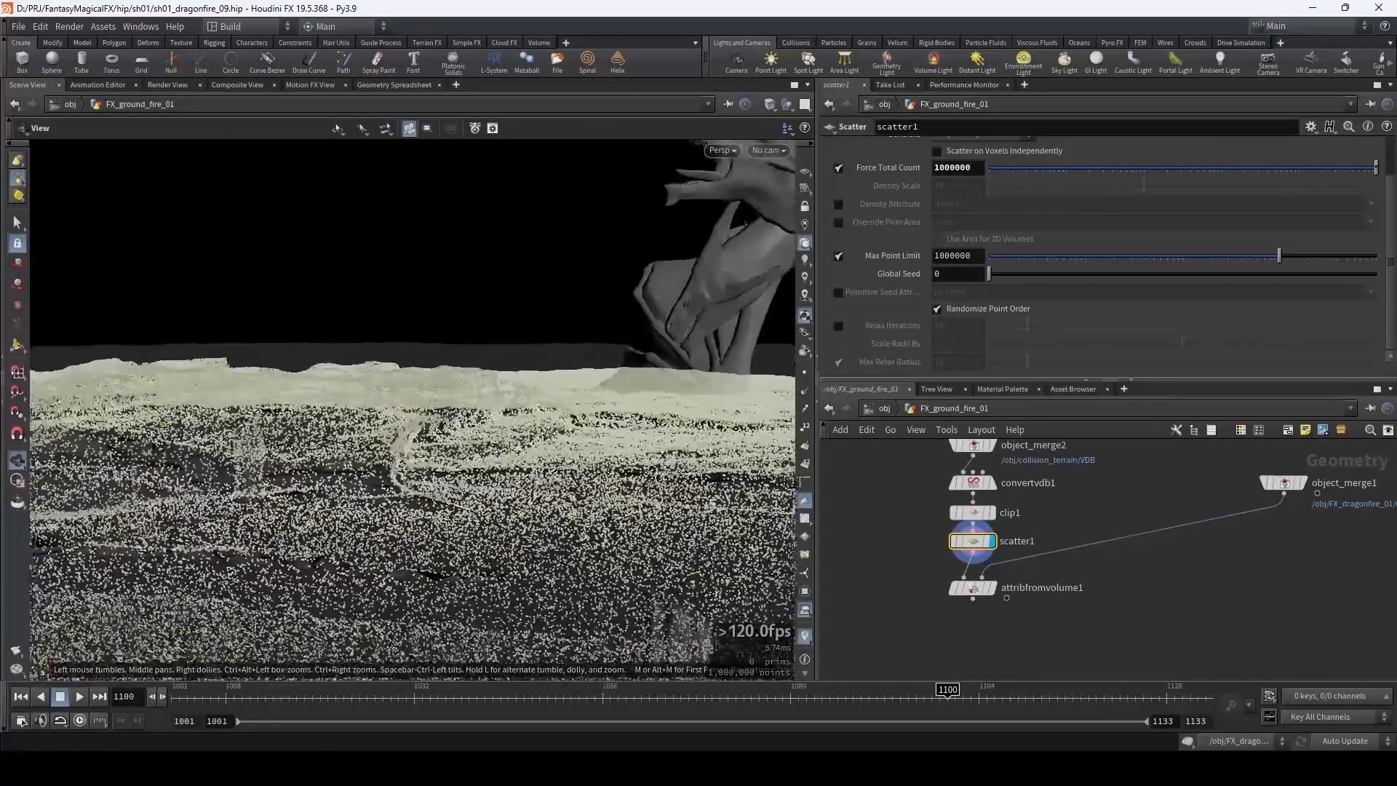
mouse_move(546, 434)
mouse_down()
mouse_move(473, 410)
mouse_move(584, 442)
mouse_move(567, 437)
mouse_up()
click(991, 588)
click(982, 593)
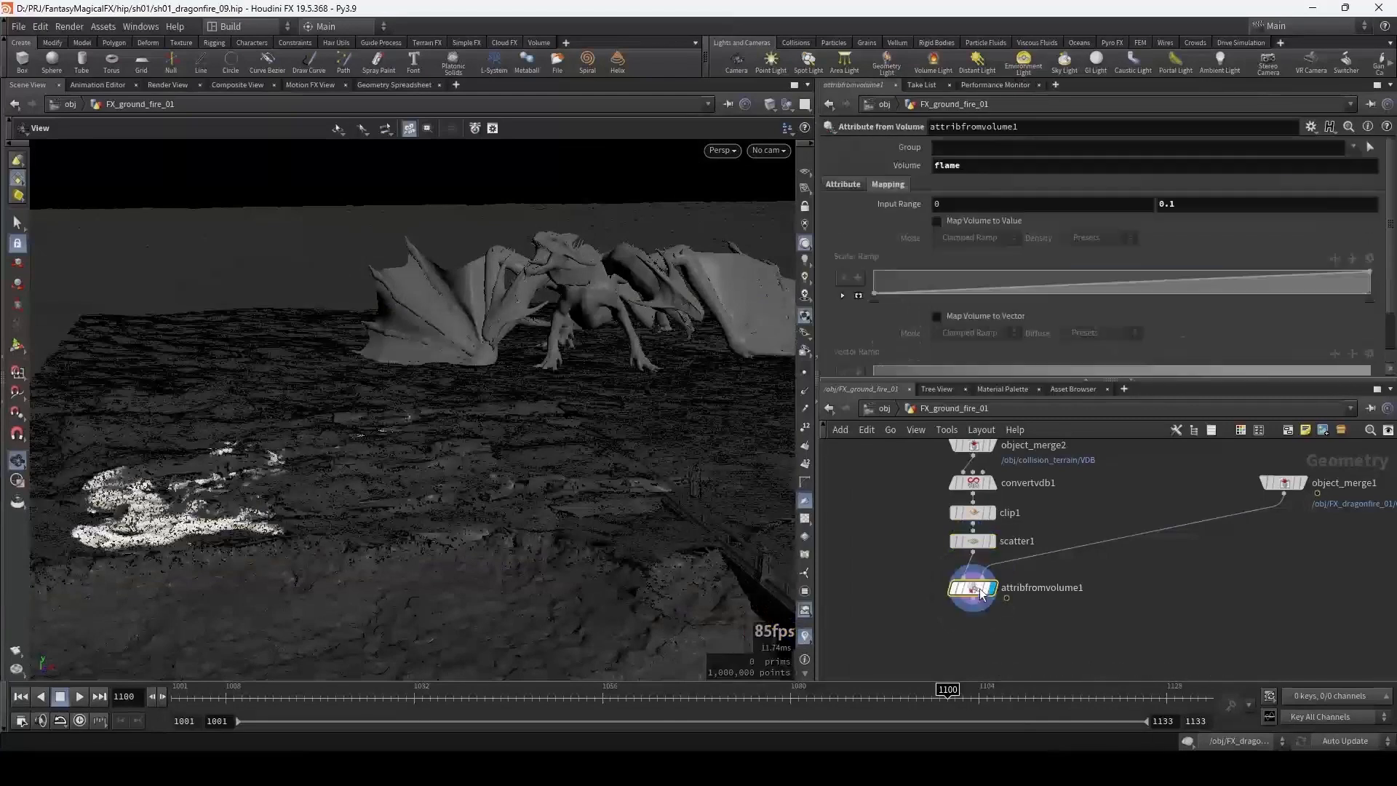
mouse_move(478, 446)
mouse_down()
mouse_move(405, 490)
mouse_move(539, 415)
mouse_move(453, 452)
mouse_move(484, 440)
mouse_up()
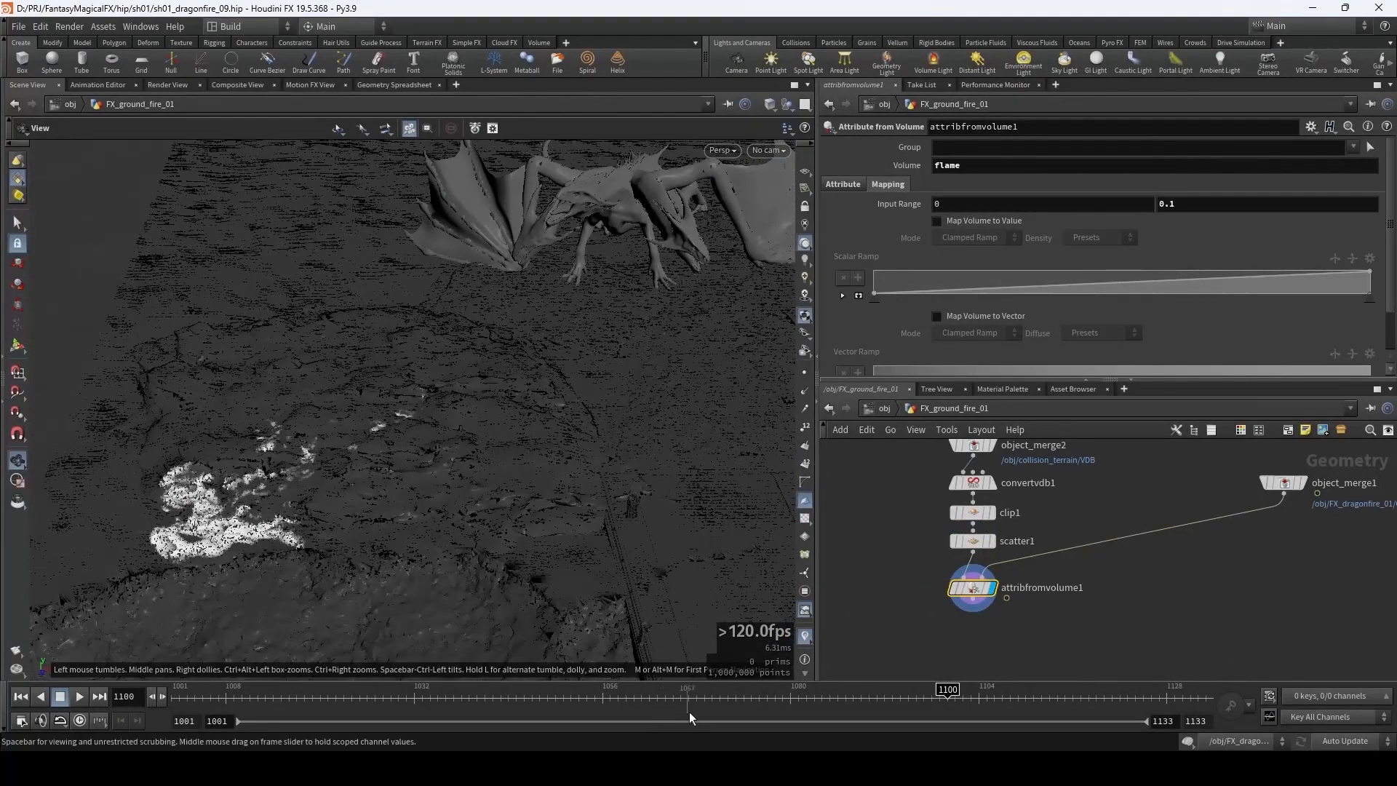
- Examine how the flame mask moves over the terrain points between frames 1089 and 1094
click(782, 700)
mouse_move(790, 705)
mouse_down()
mouse_move(923, 706)
mouse_move(793, 713)
mouse_move(861, 715)
mouse_up()
drag(455, 490, 491, 528)
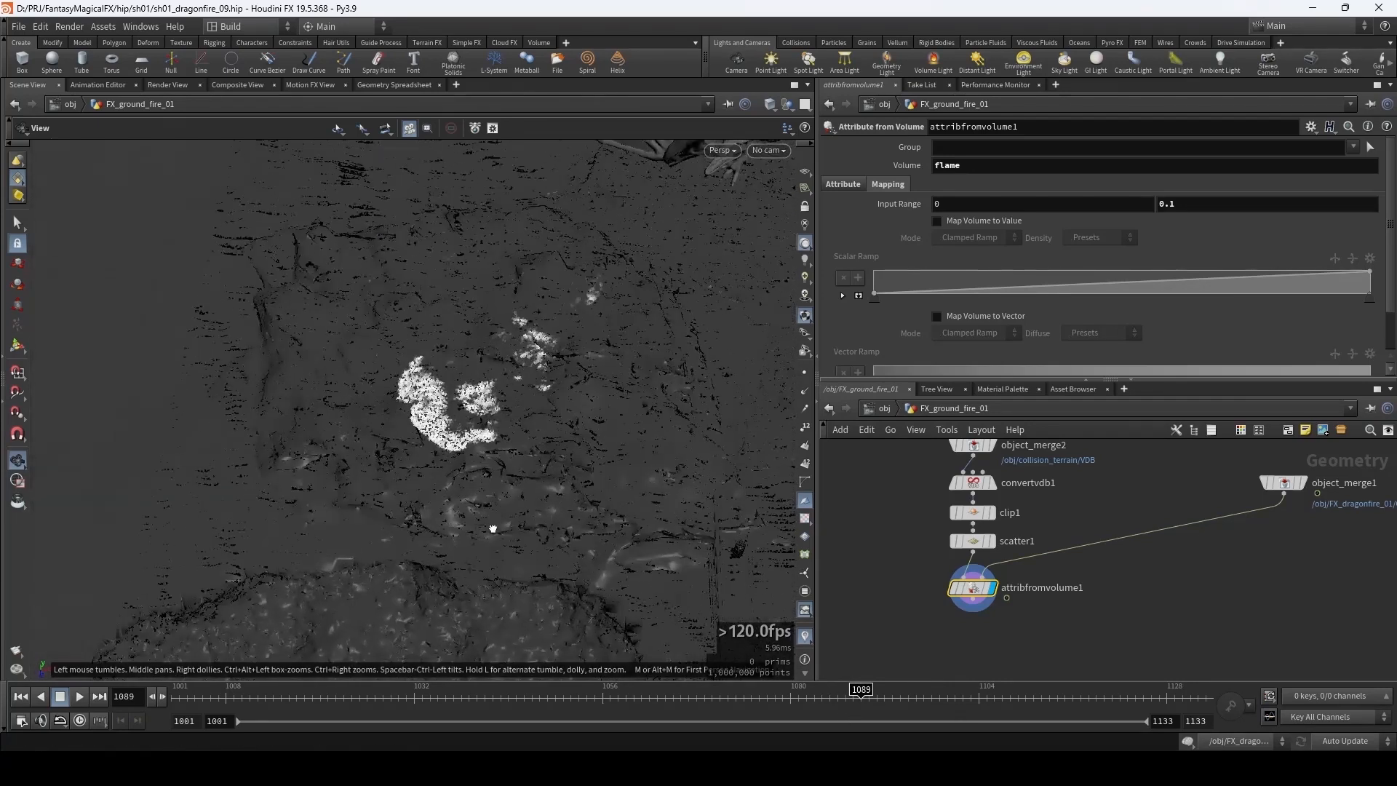
drag(859, 700, 901, 703)
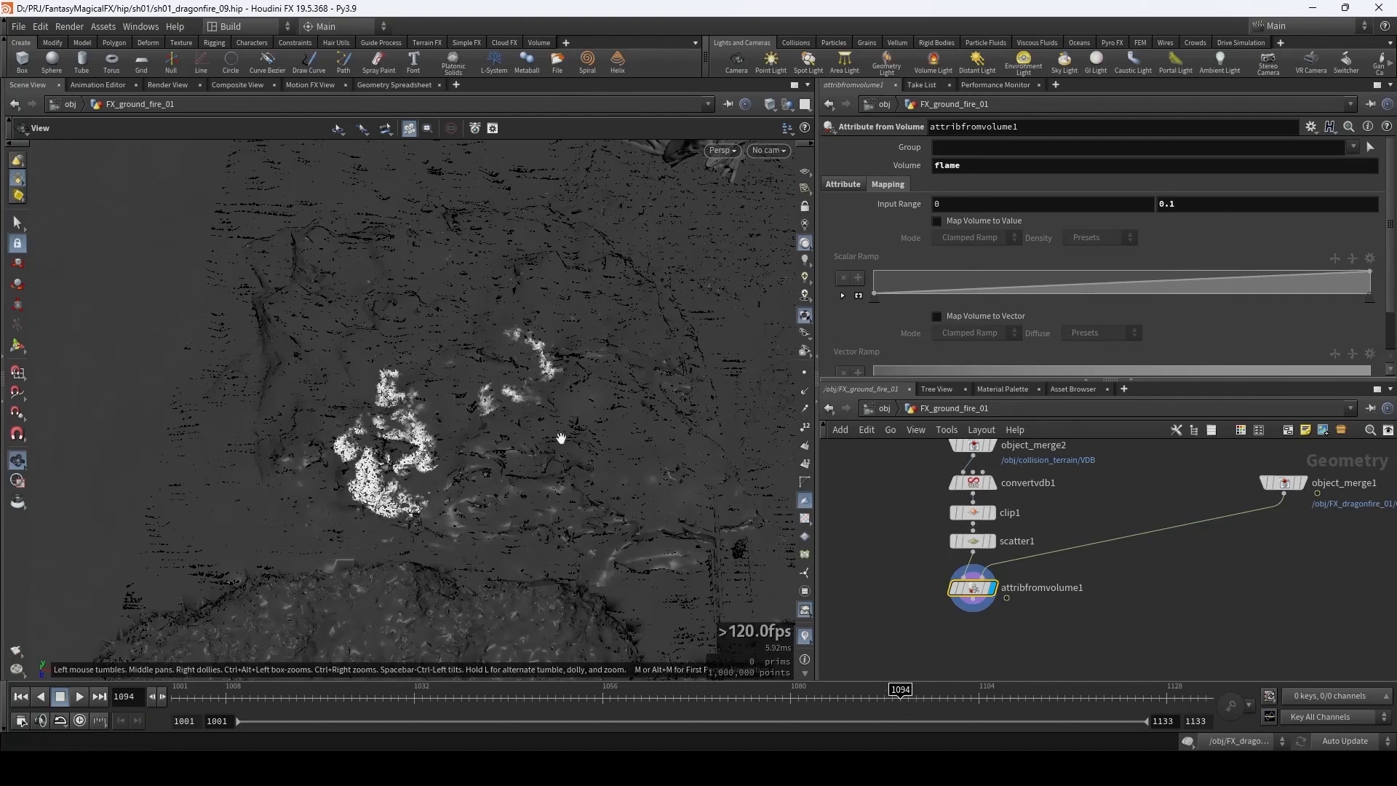
drag(616, 455, 542, 420)
drag(830, 696, 862, 704)
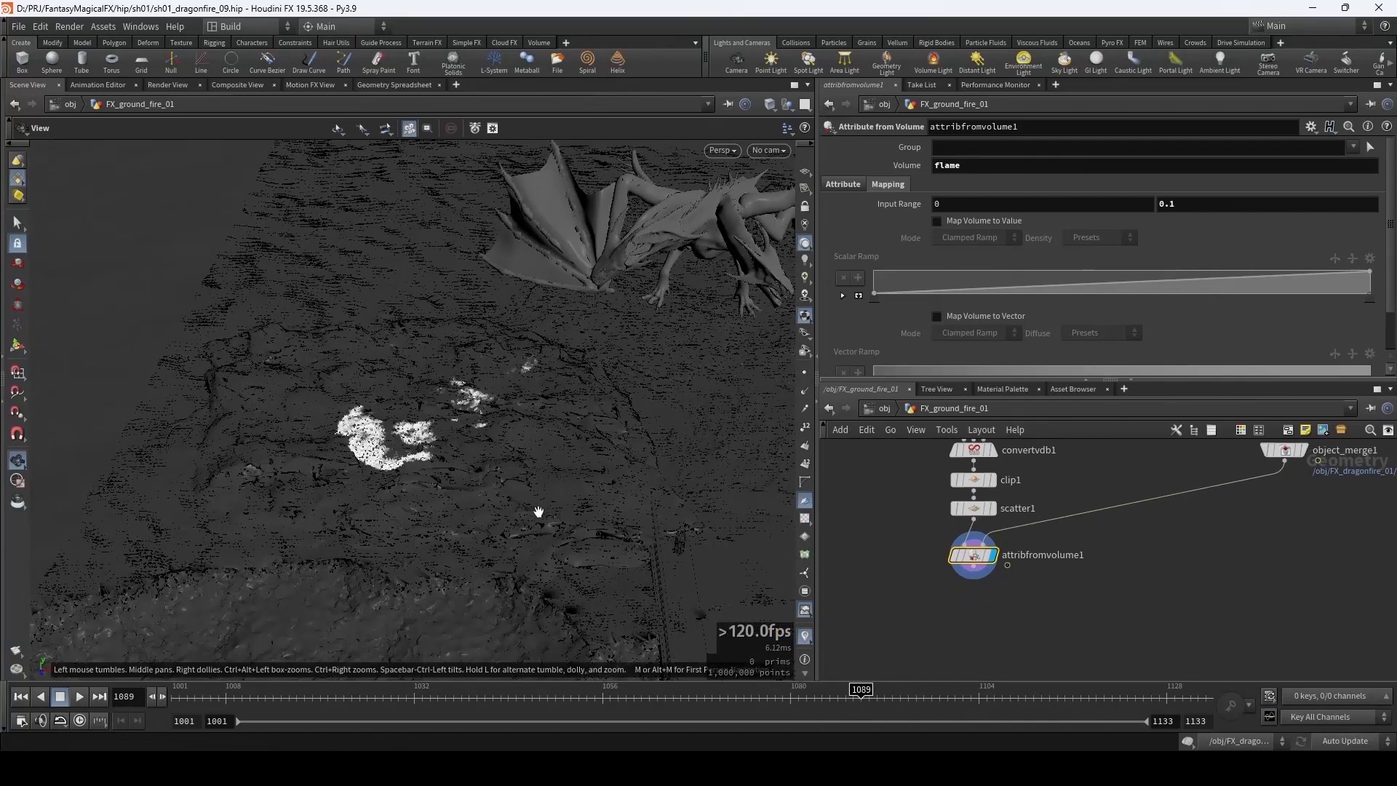
drag(538, 514, 217, 326)
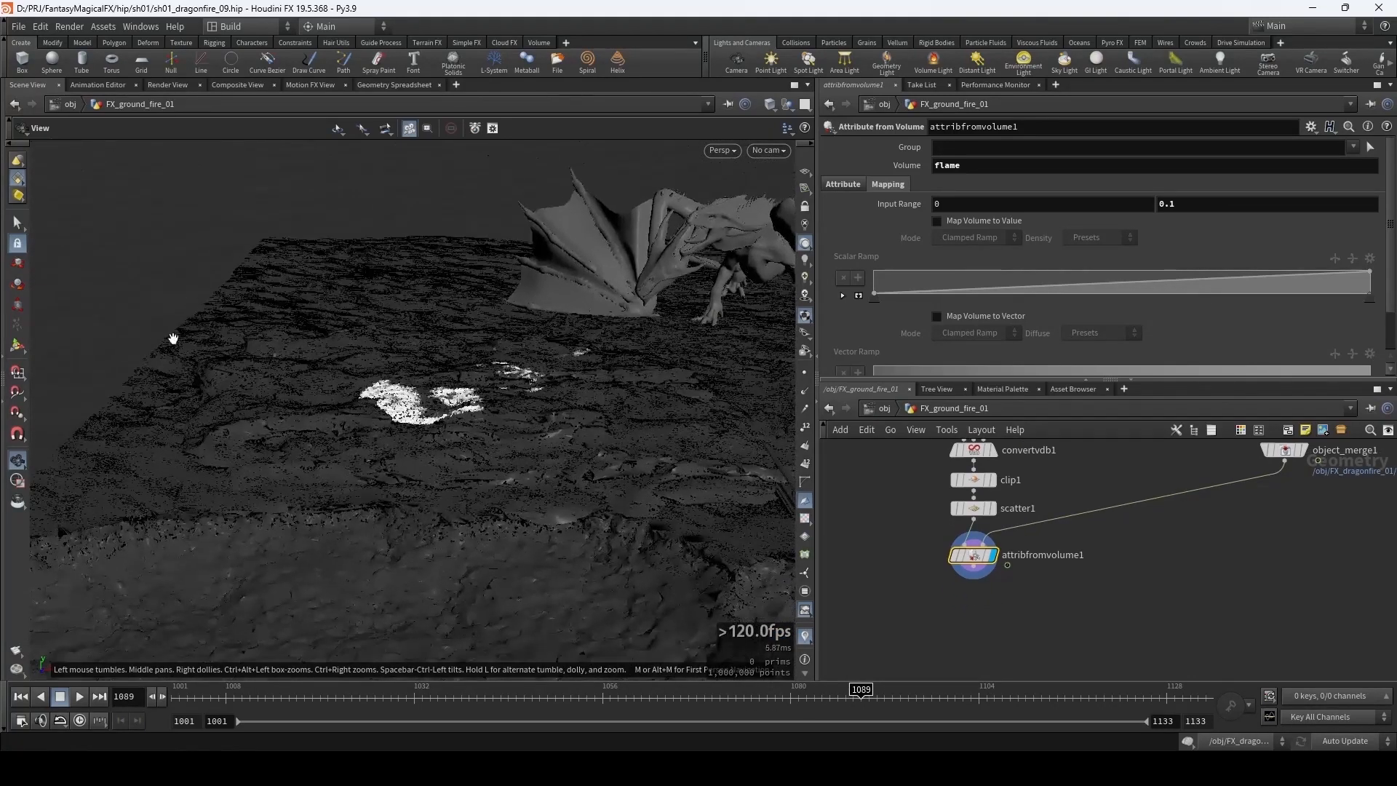
drag(210, 437, 277, 462)
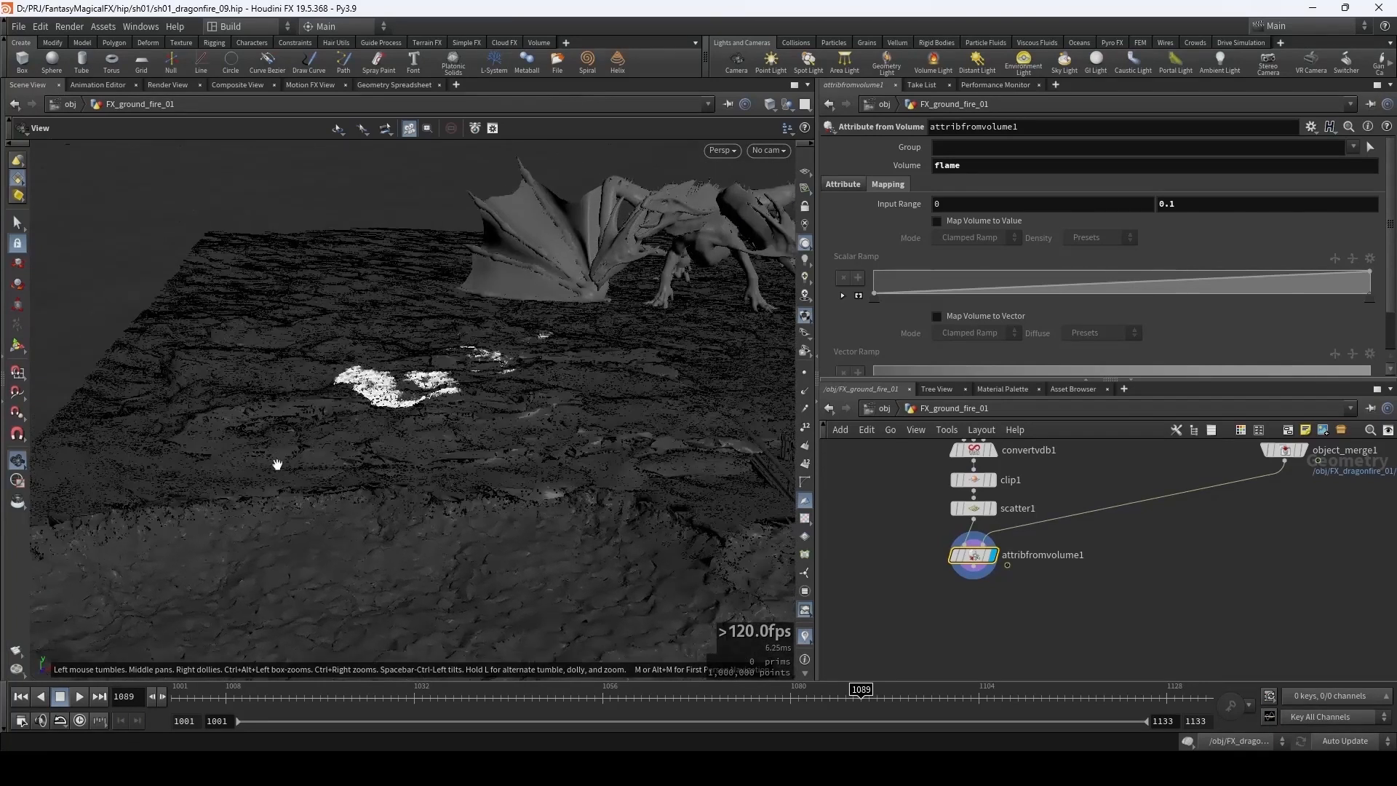
- Add a Blast node connected below Attribute from Volume
key(Tab)
text(blast)
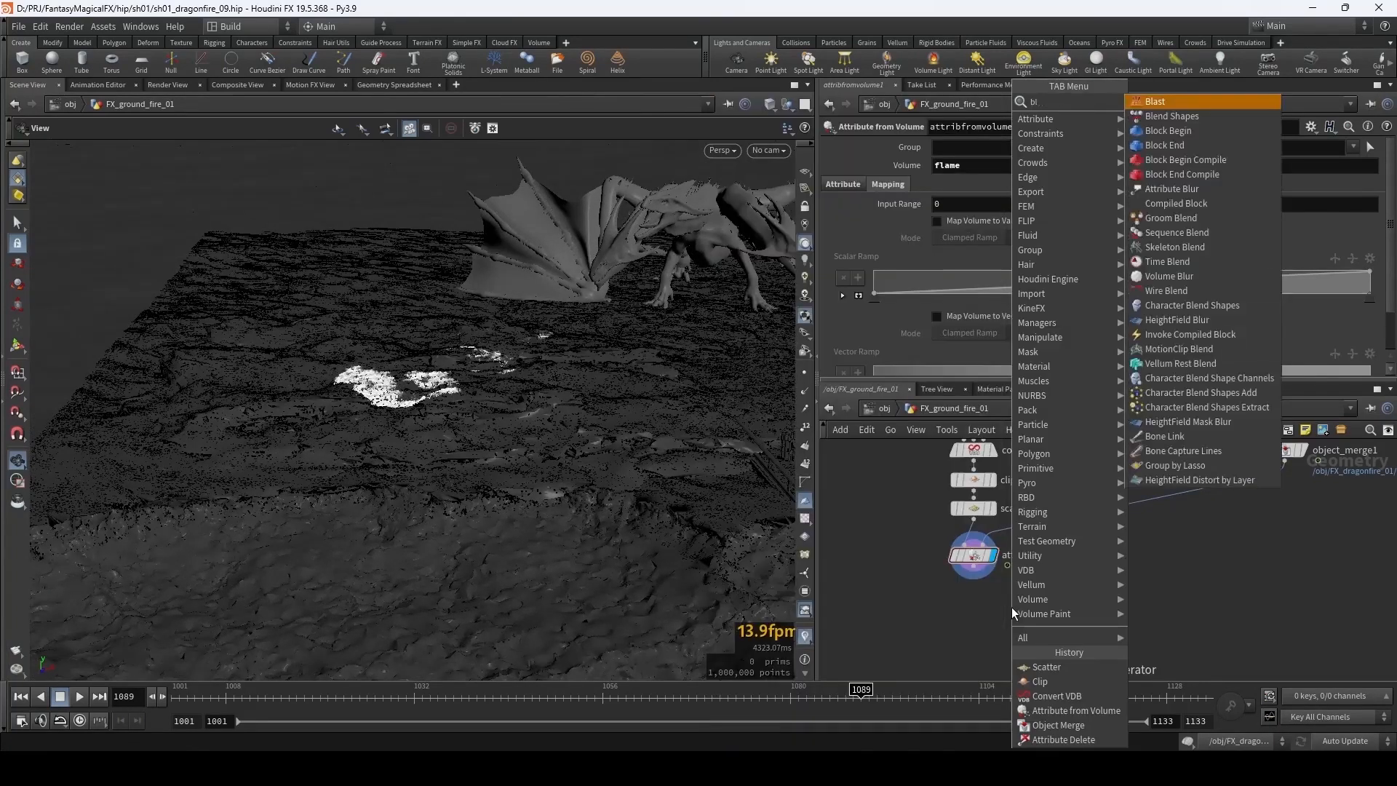
key(Return)
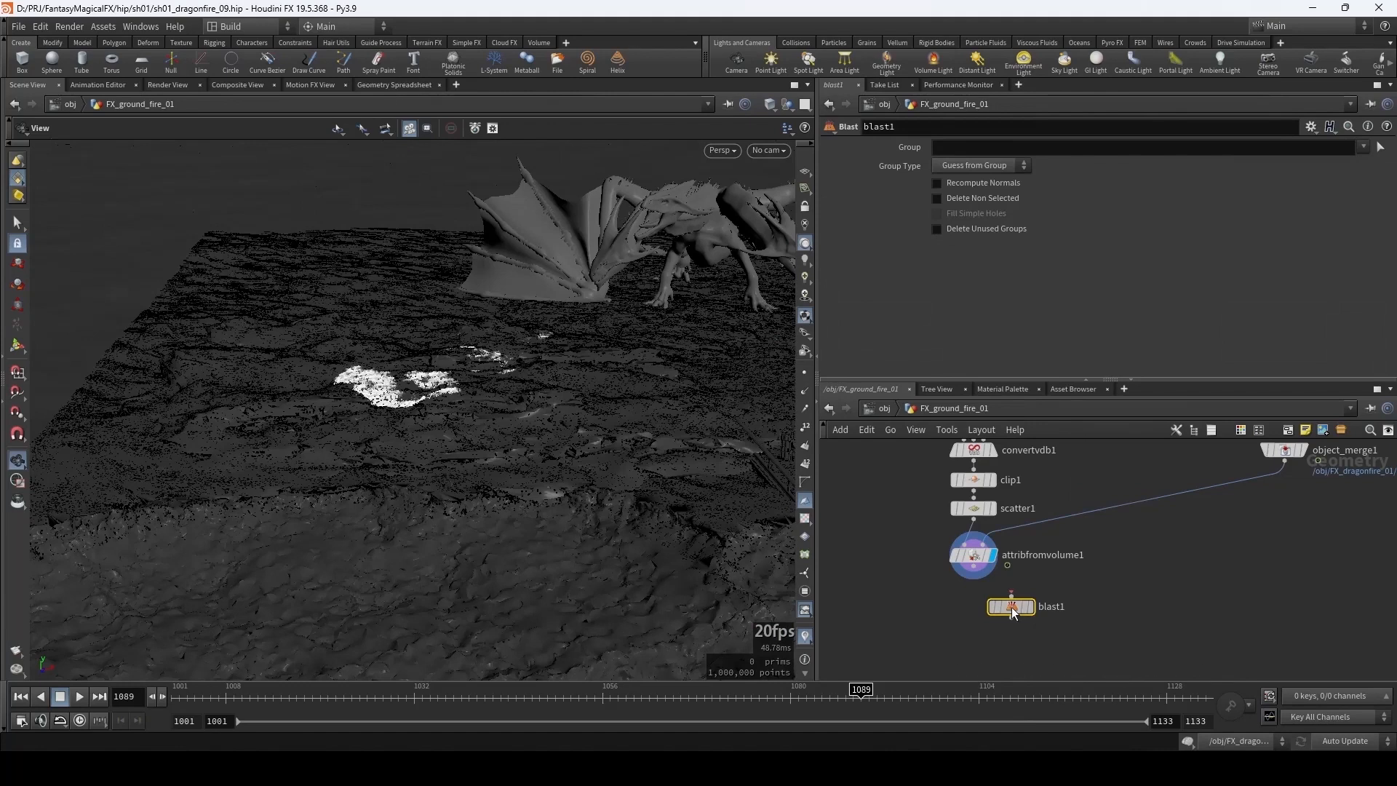
click(977, 615)
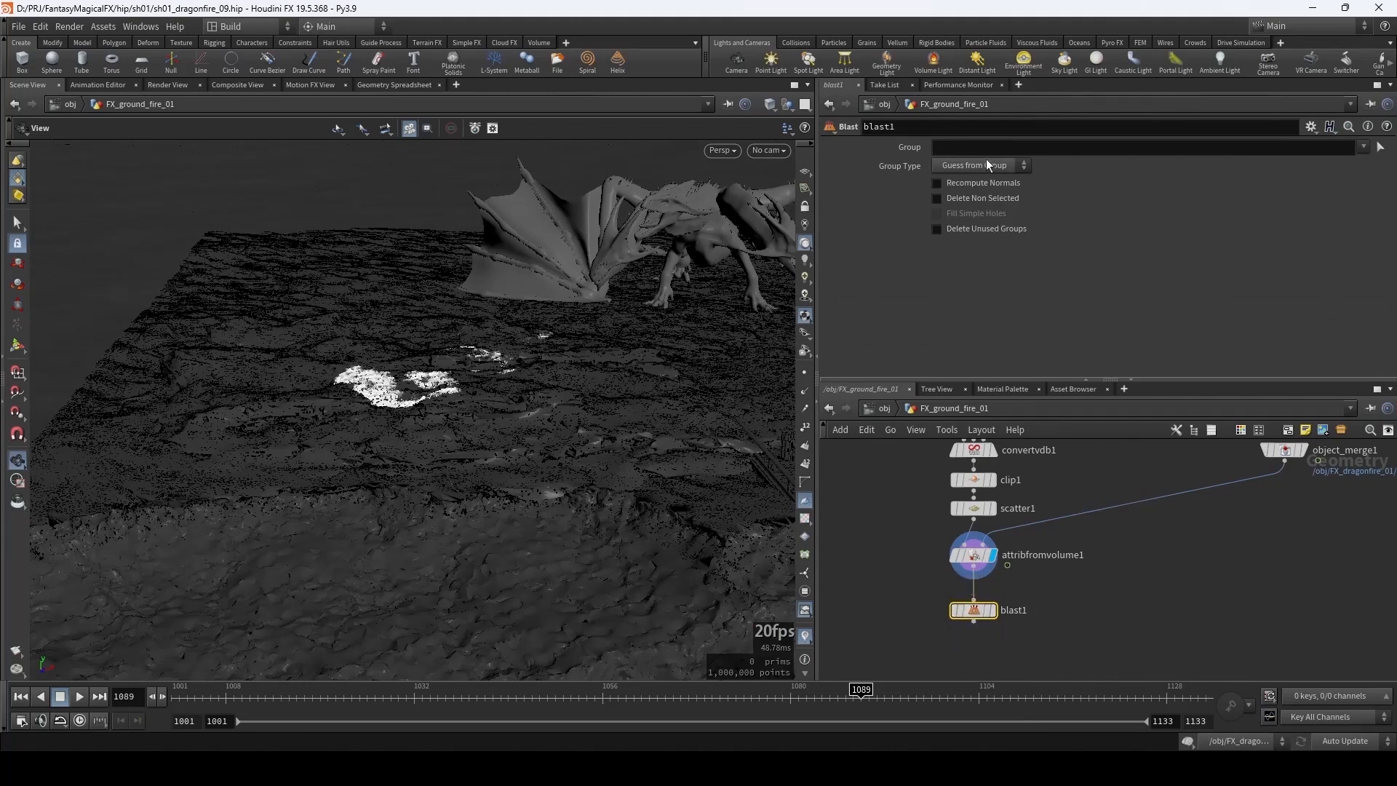
click(987, 166)
click(953, 223)
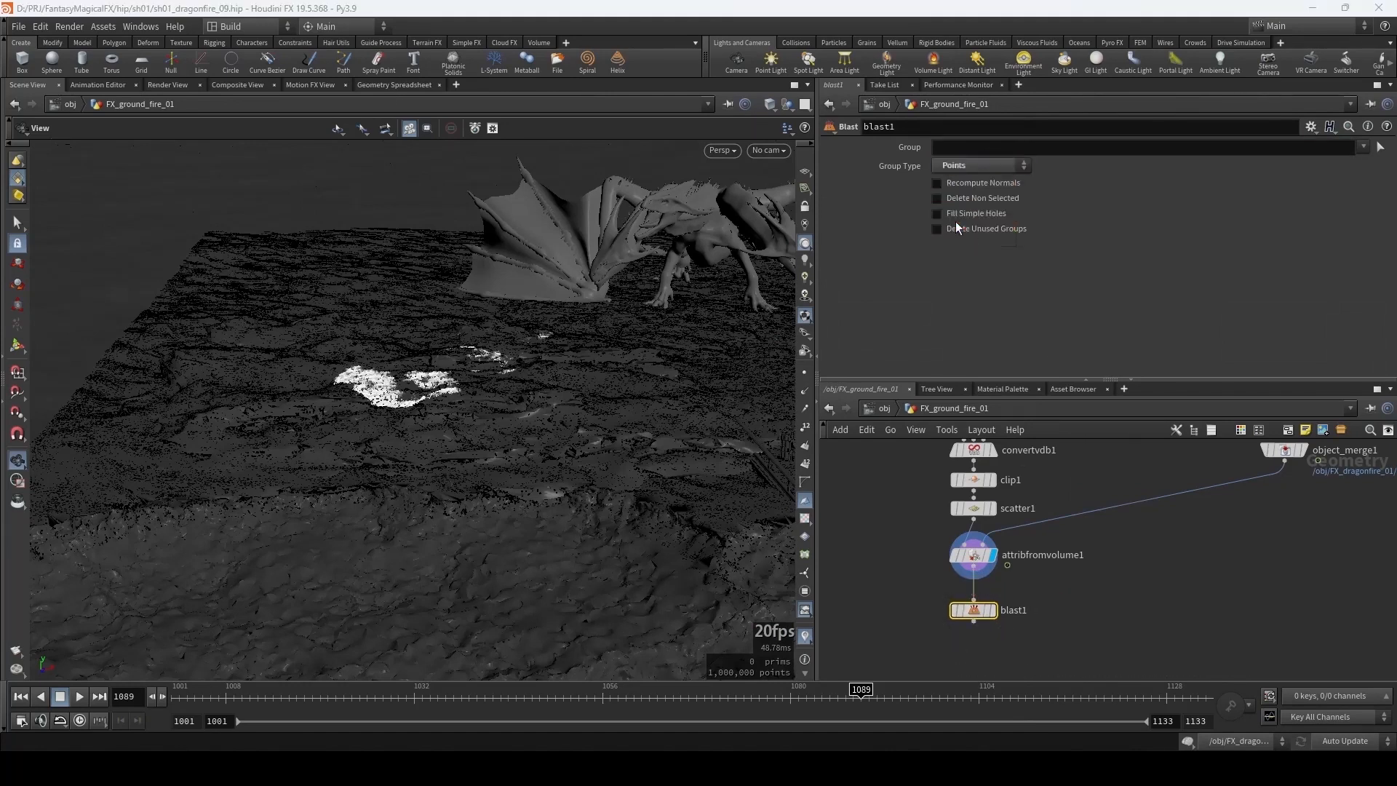
click(966, 146)
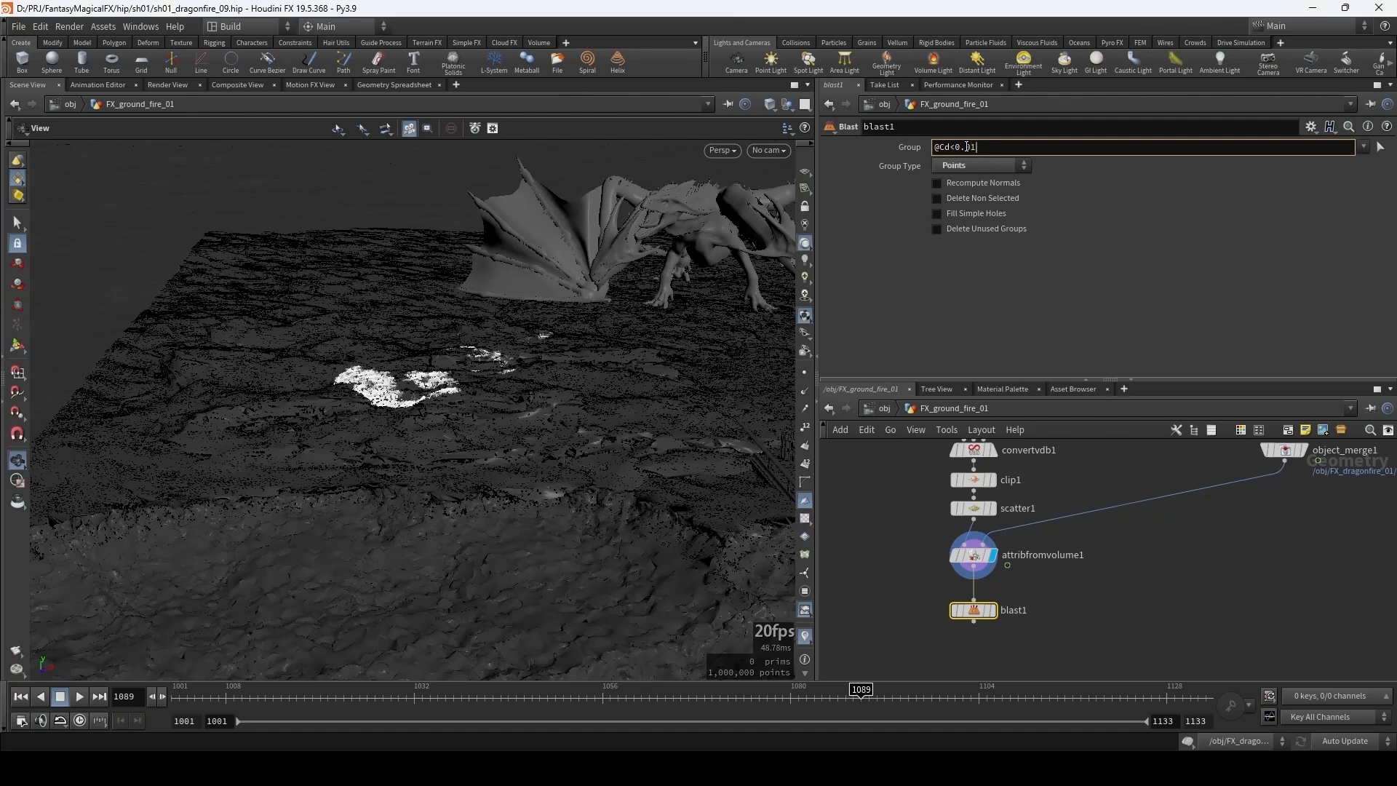
key(Return)
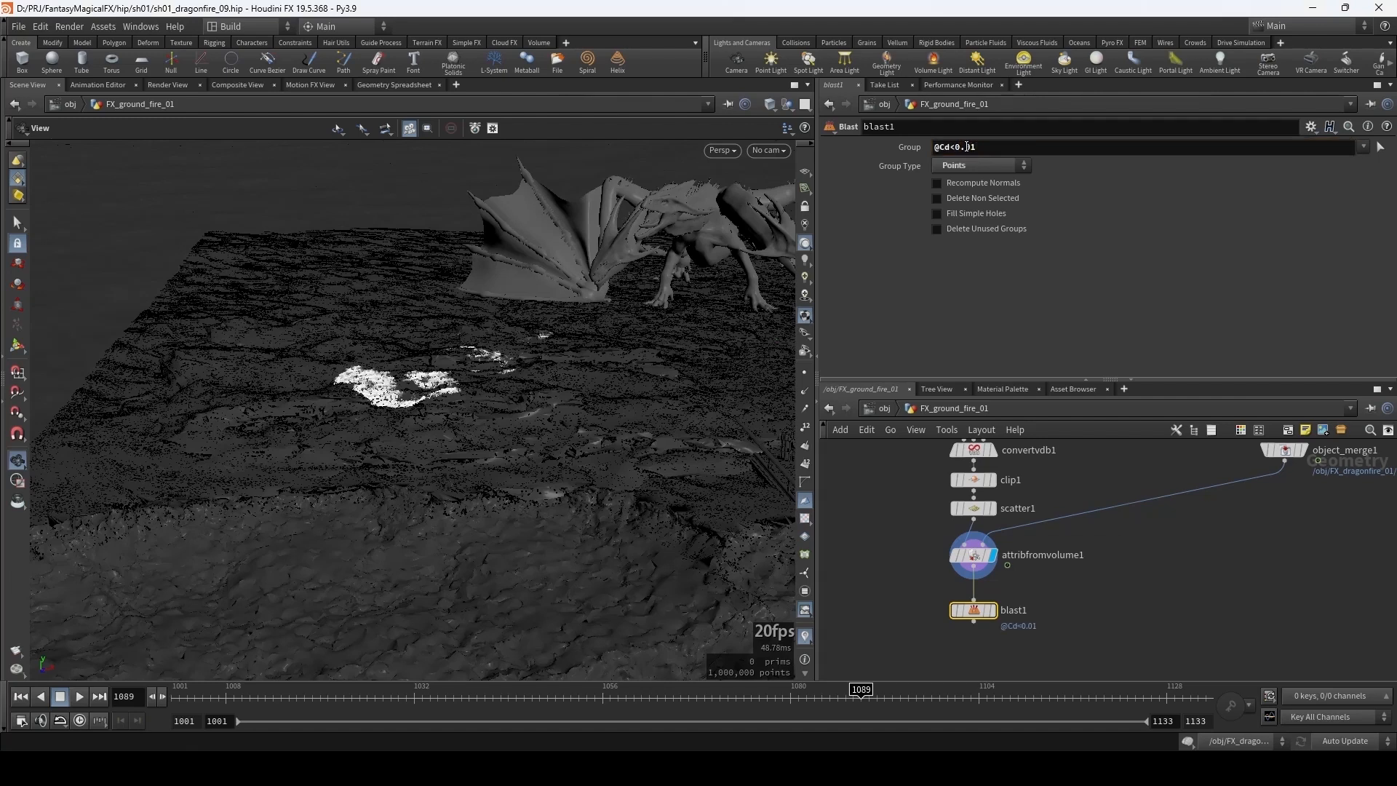
click(992, 610)
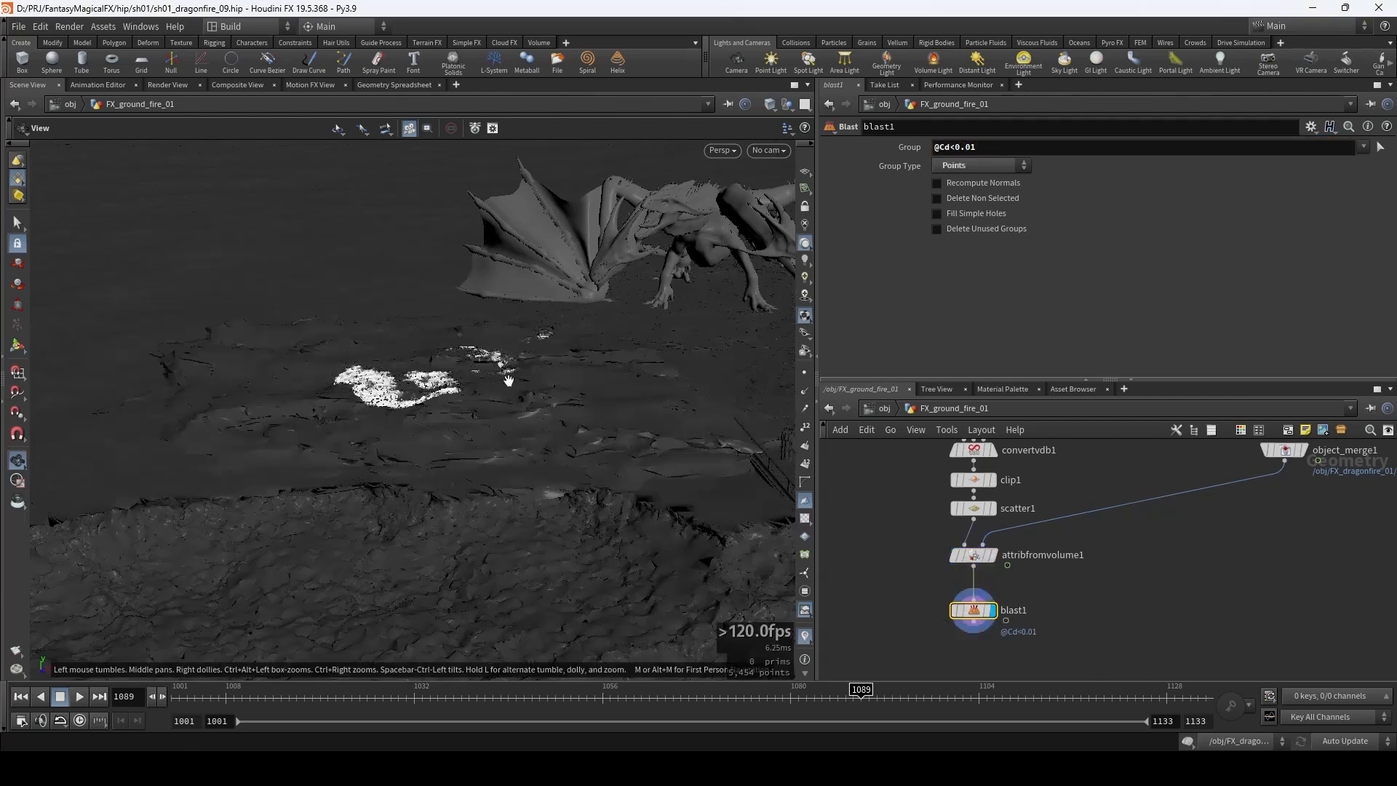
drag(491, 333, 492, 365)
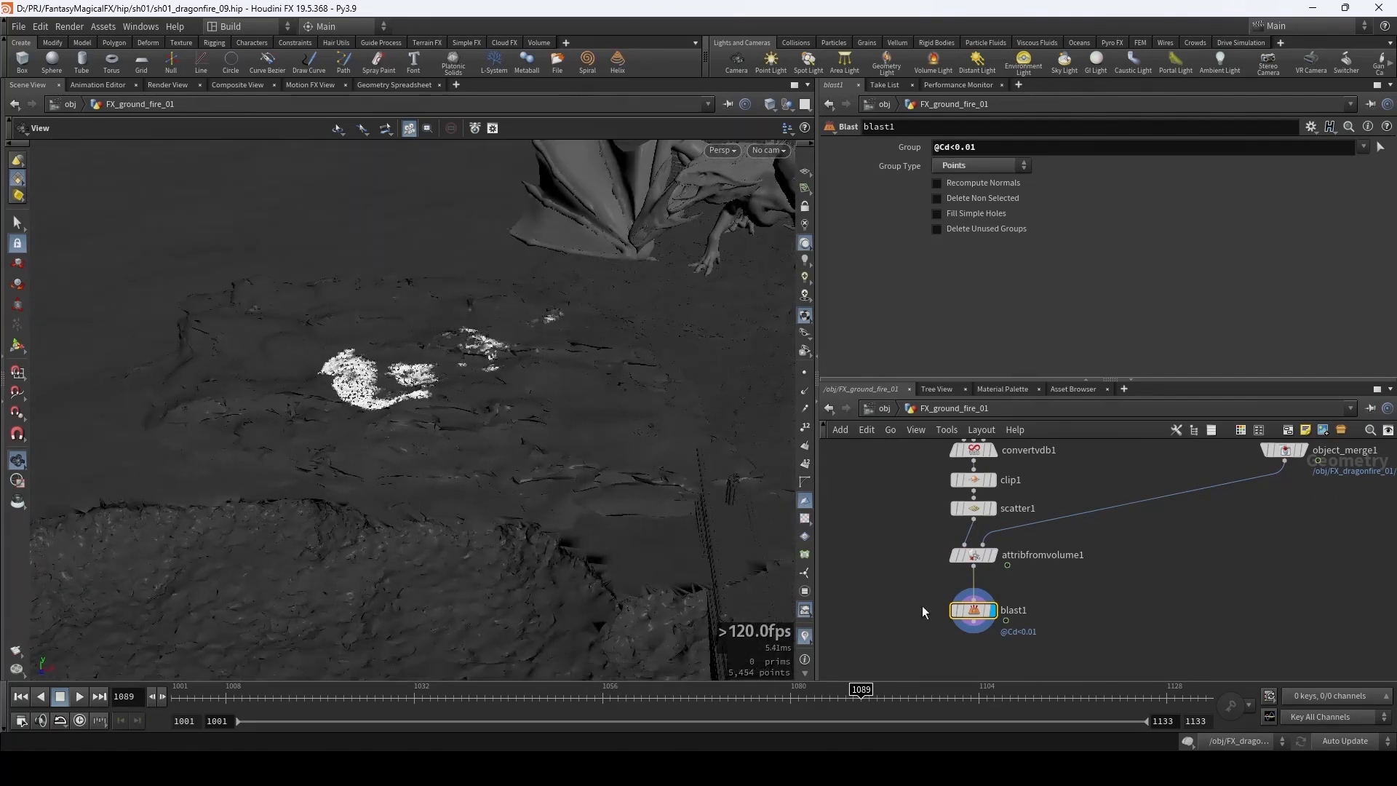
middle_drag(923, 605, 924, 572)
click(658, 700)
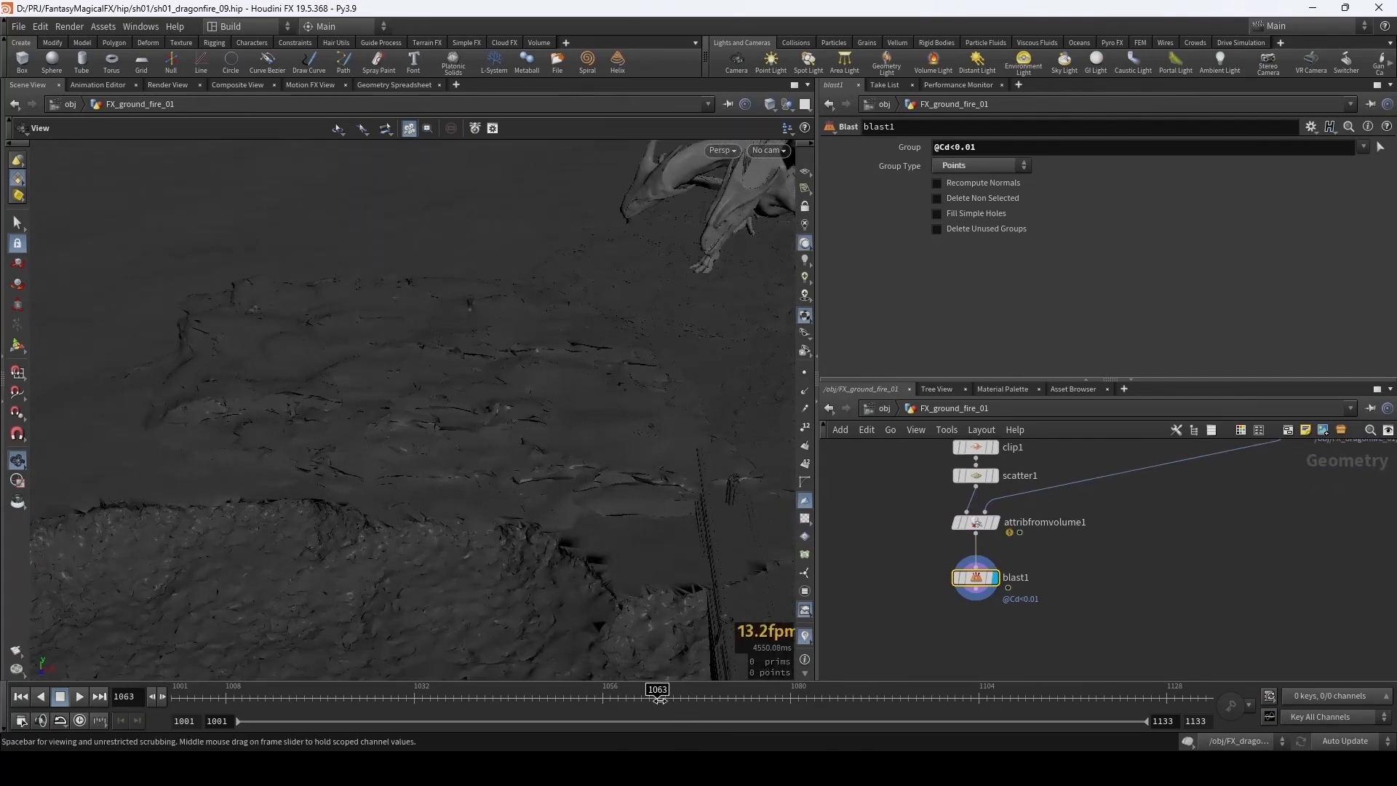
drag(658, 700, 847, 714)
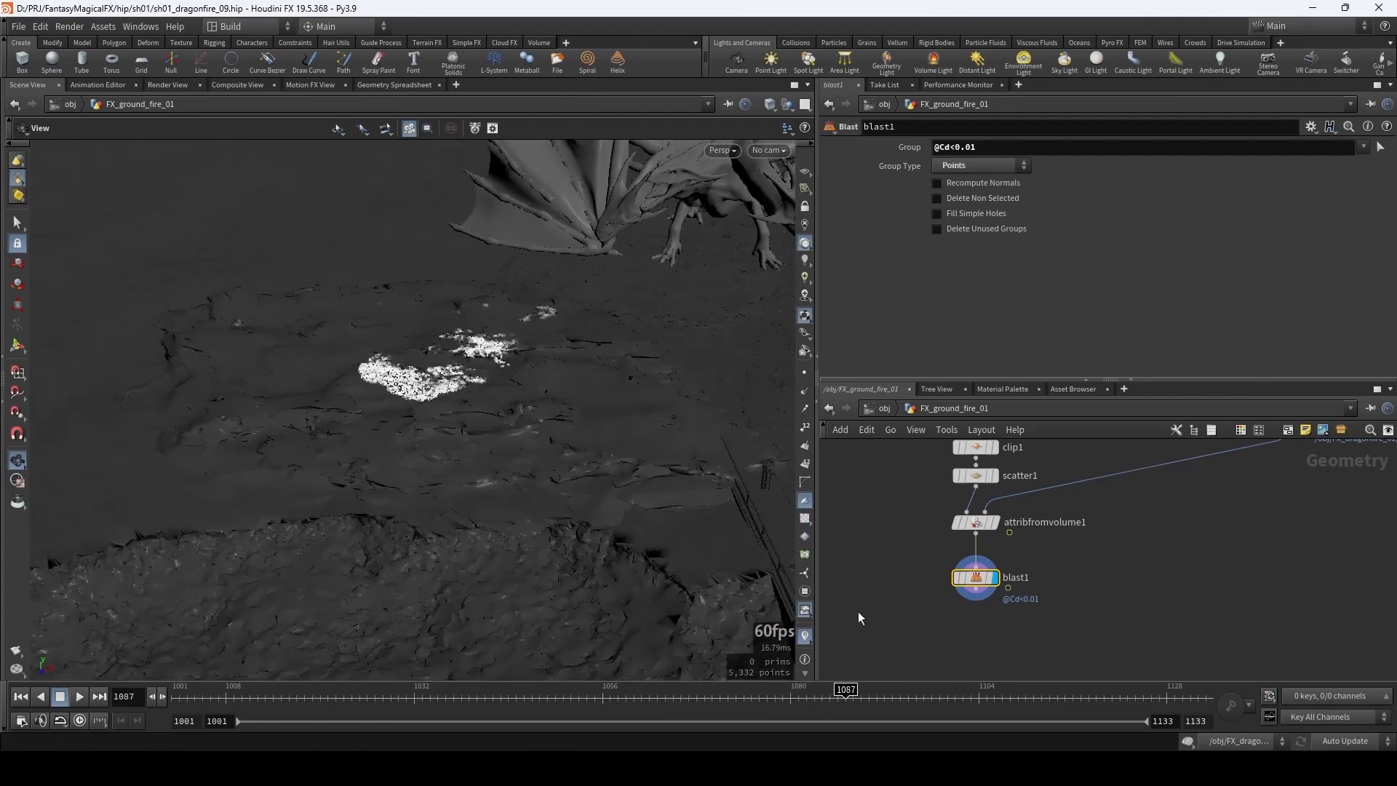
click(873, 698)
drag(871, 698, 900, 702)
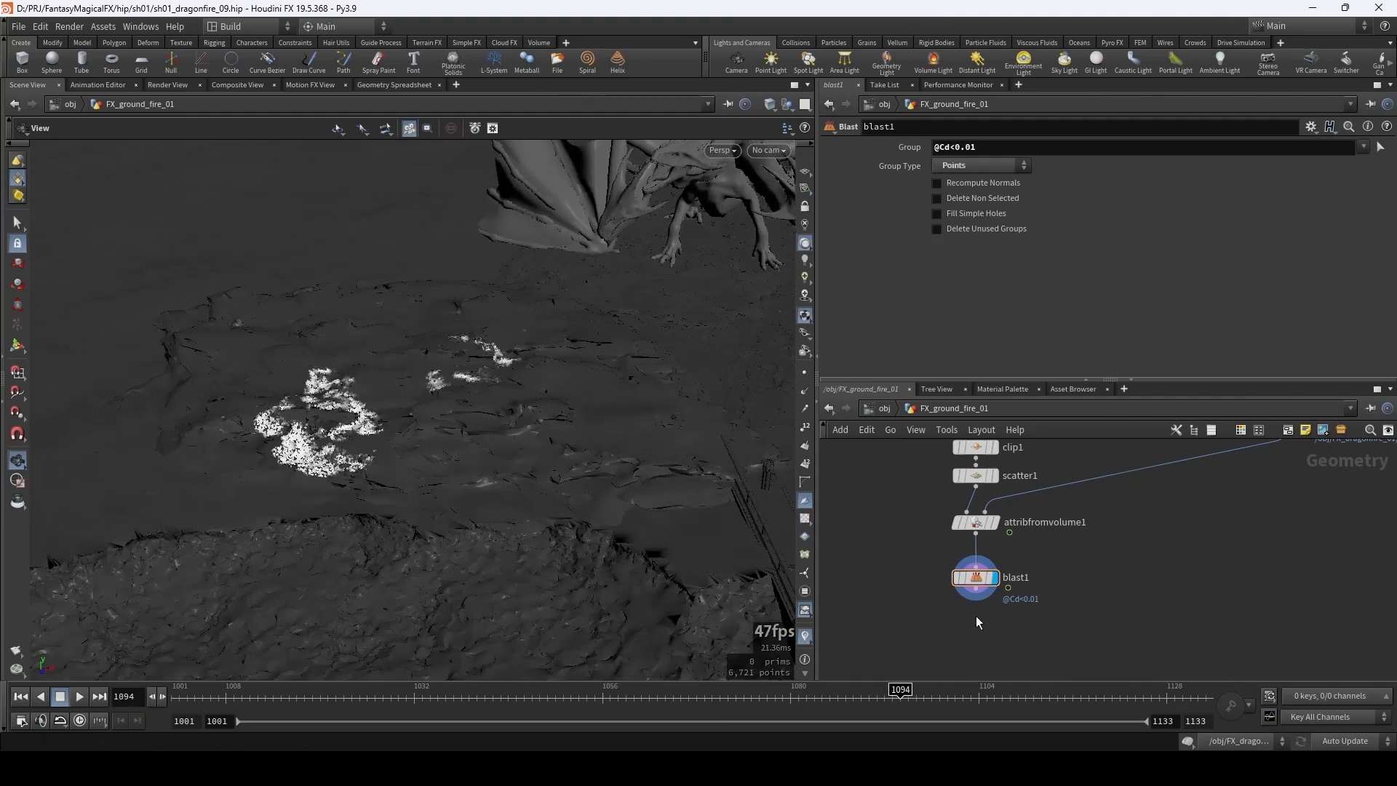
- Add a POP Network below the Blast node, feed it the blasted points and display it
key(Tab)
text(popnet)
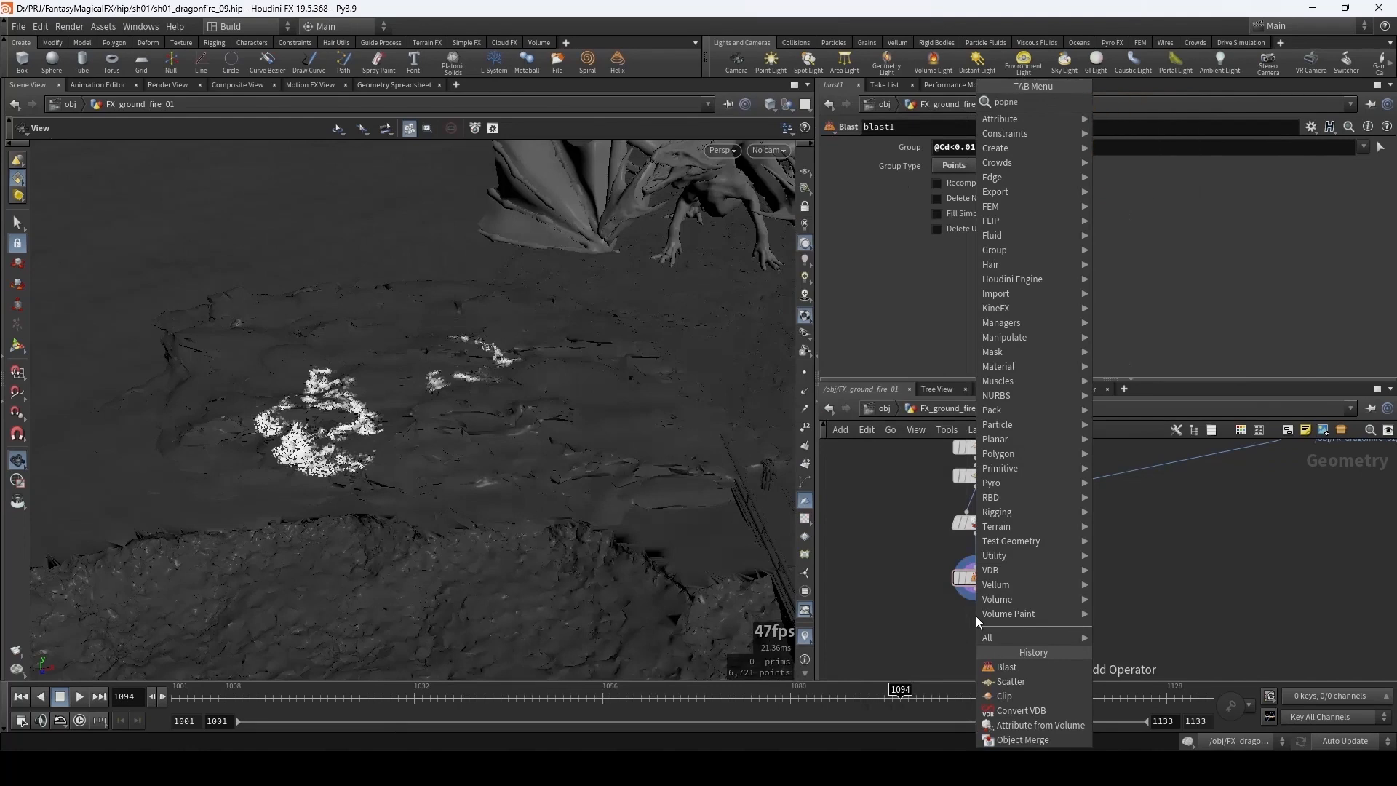
key(Return)
click(976, 616)
drag(975, 618, 976, 645)
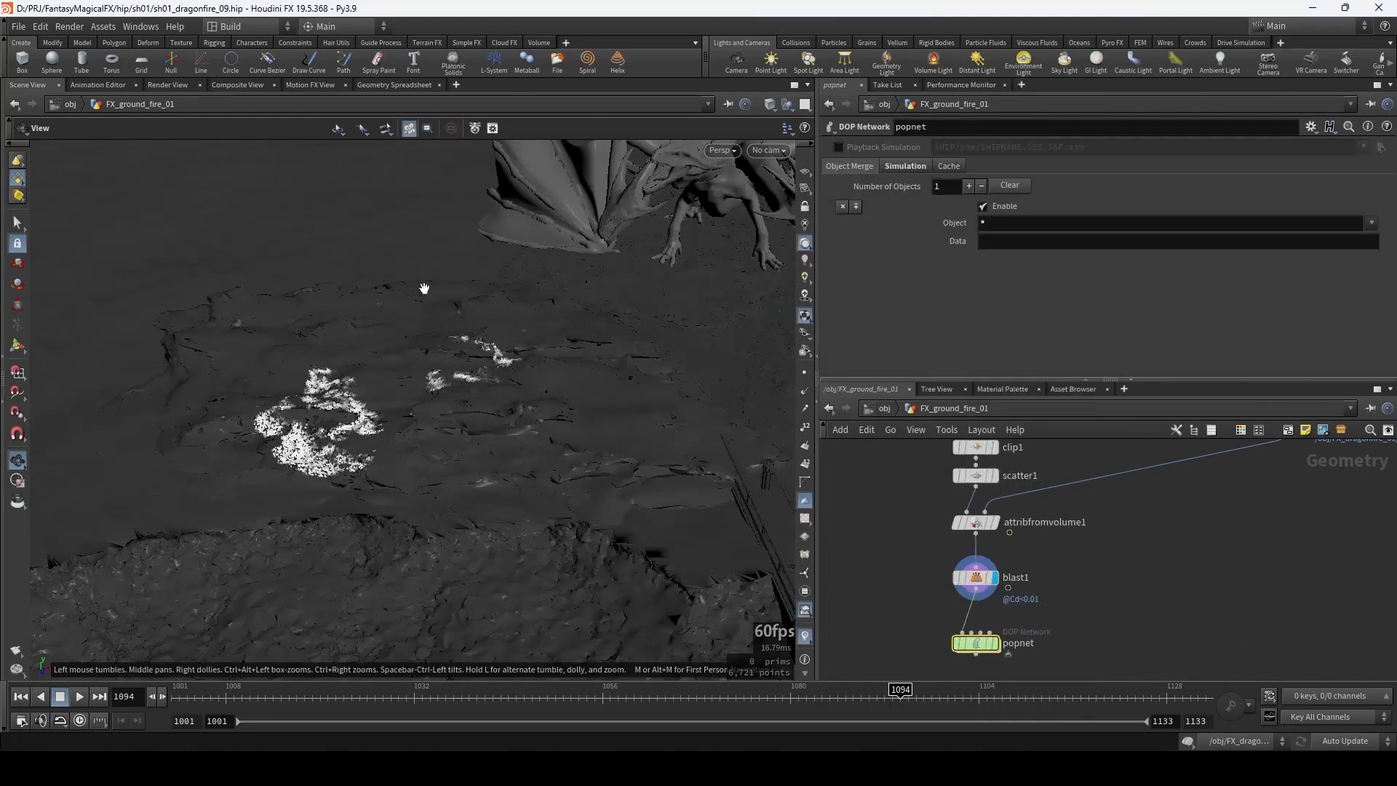
drag(363, 403, 386, 379)
drag(324, 431, 349, 409)
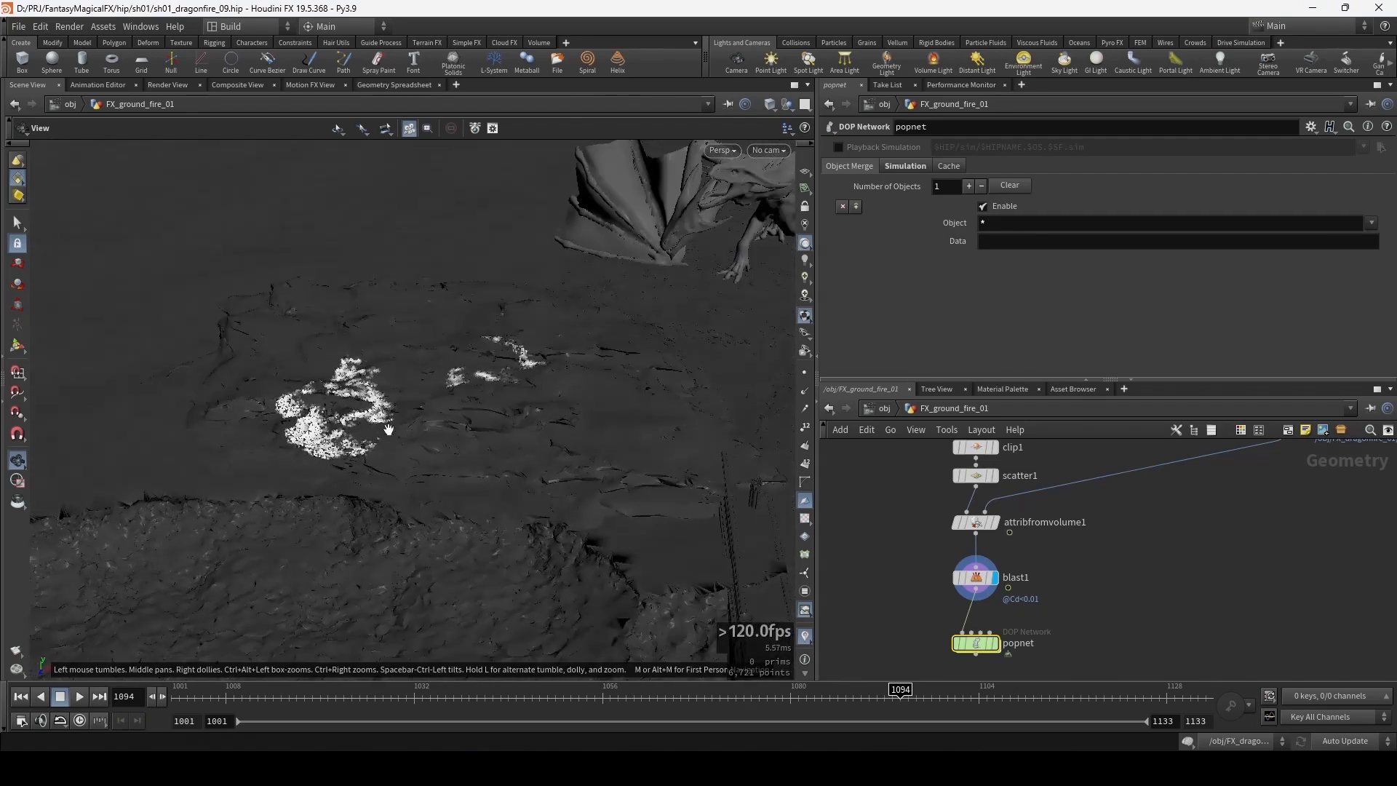
drag(998, 650, 998, 632)
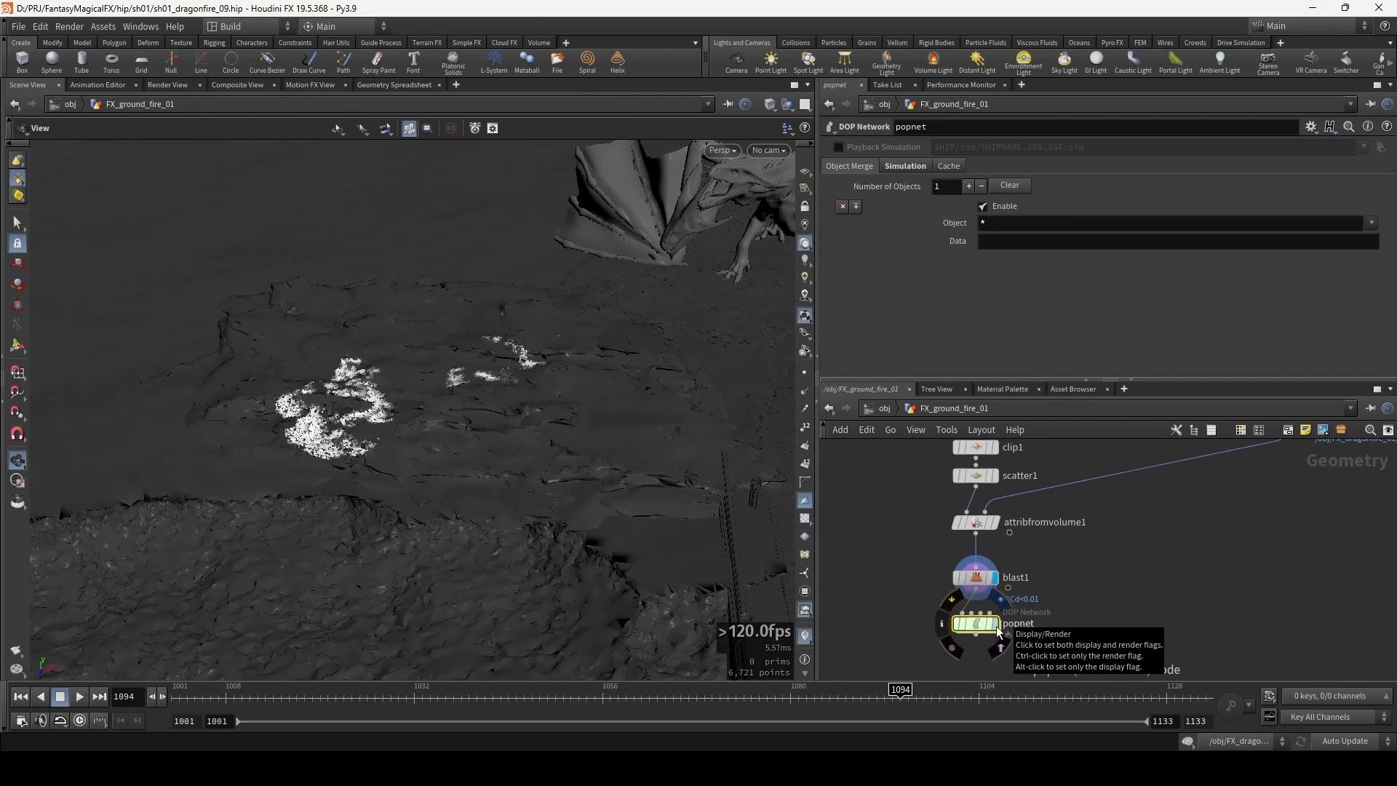
click(996, 630)
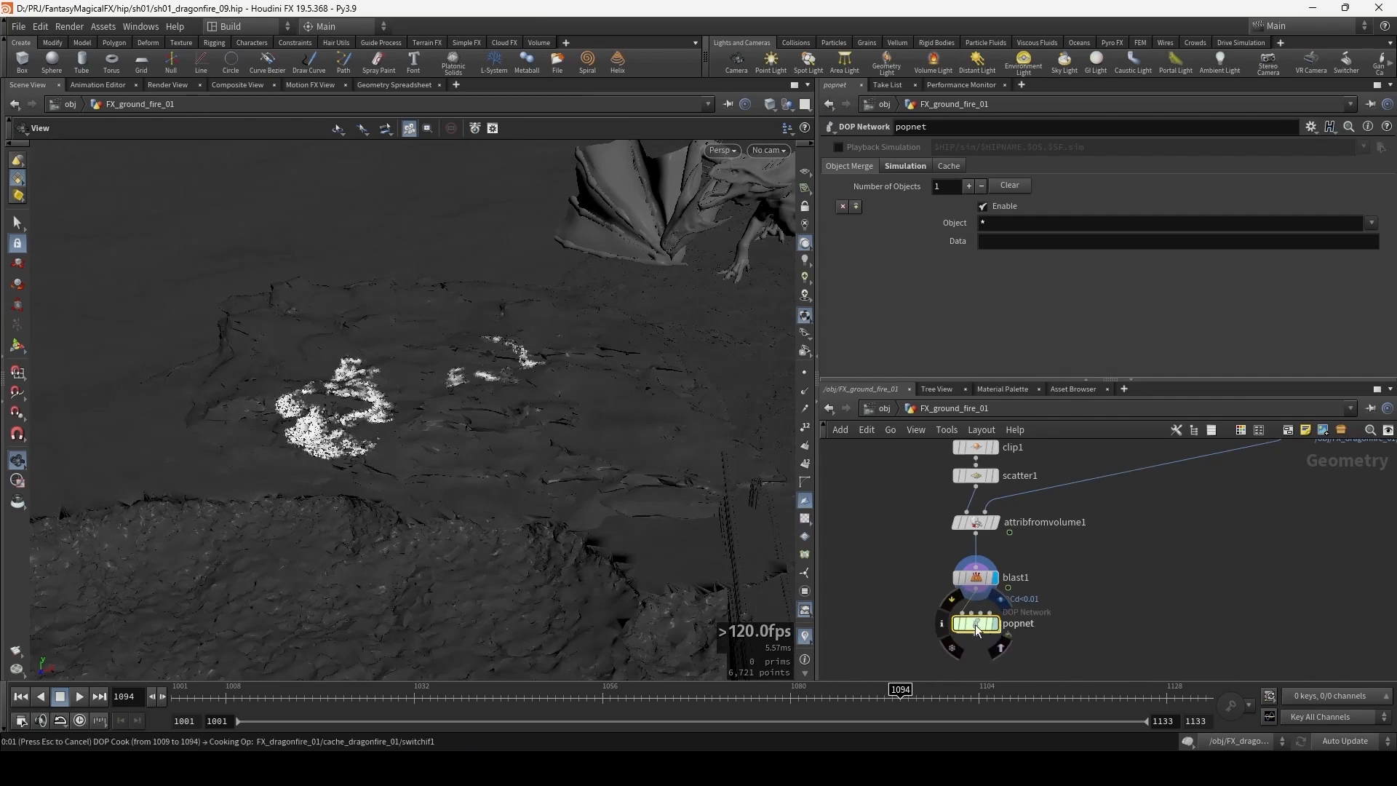
- Set the POP network's simulation start frame to 1068 and go back to that part of the timeline
click(902, 169)
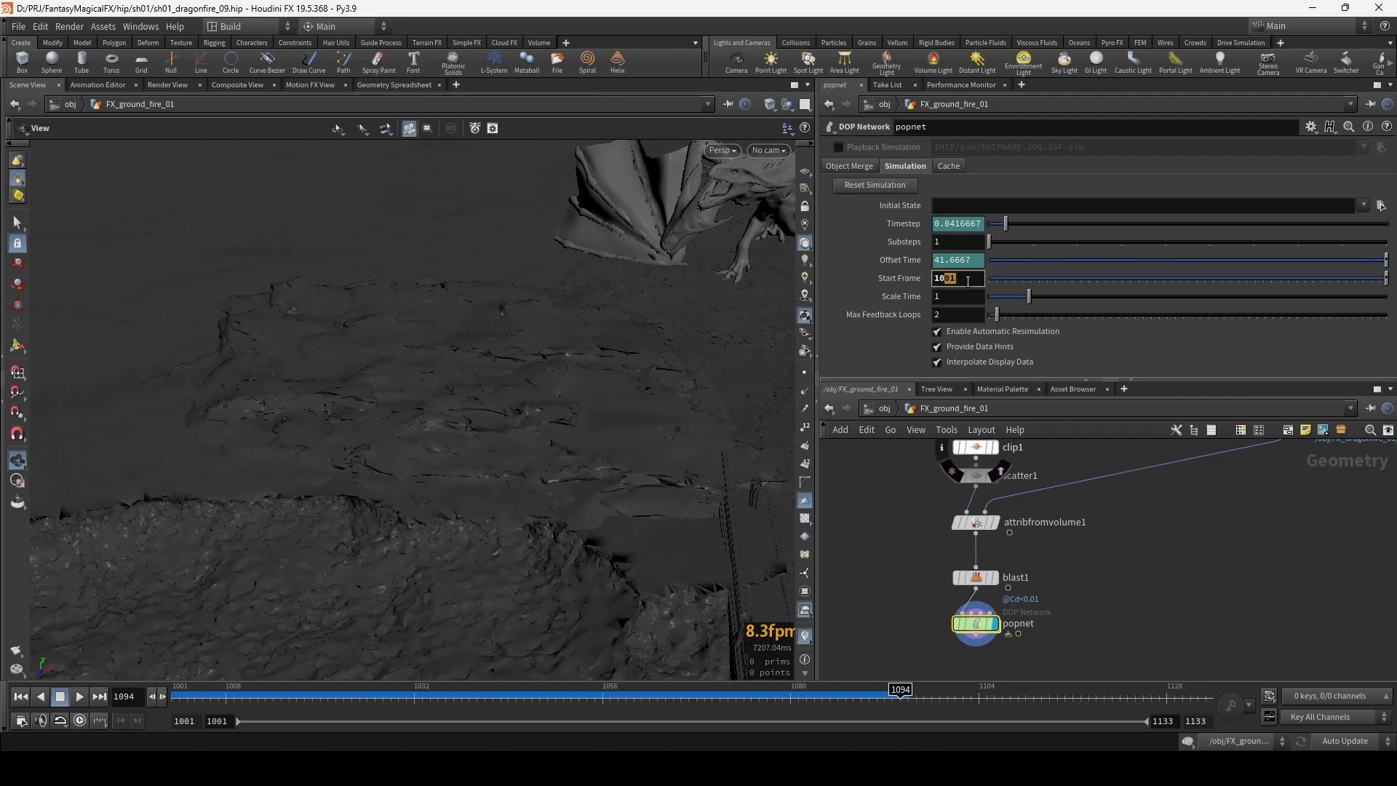
click(696, 697)
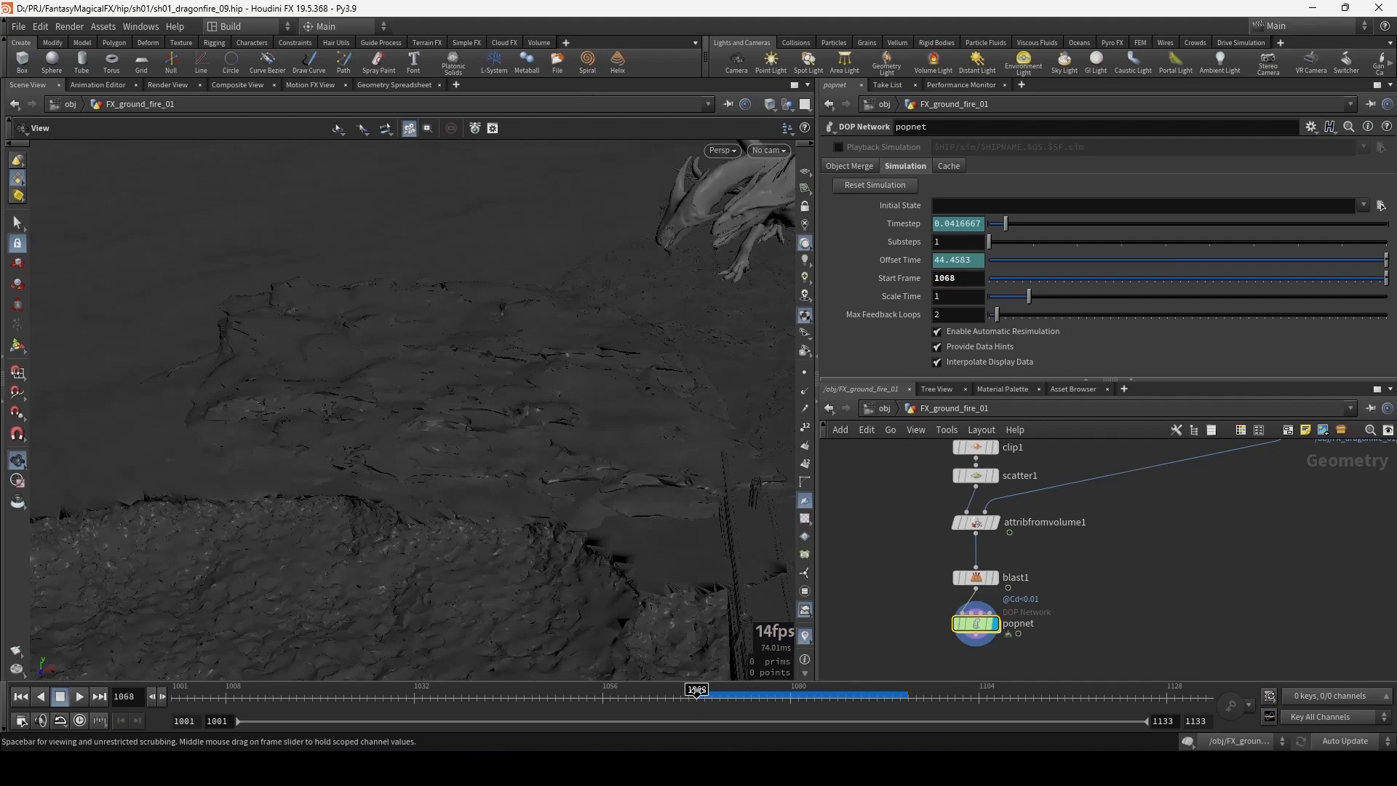
- Inside the POP network, set the first-input source's emission type to All Points and Remove Overlapping to With Existing
double_click(980, 625)
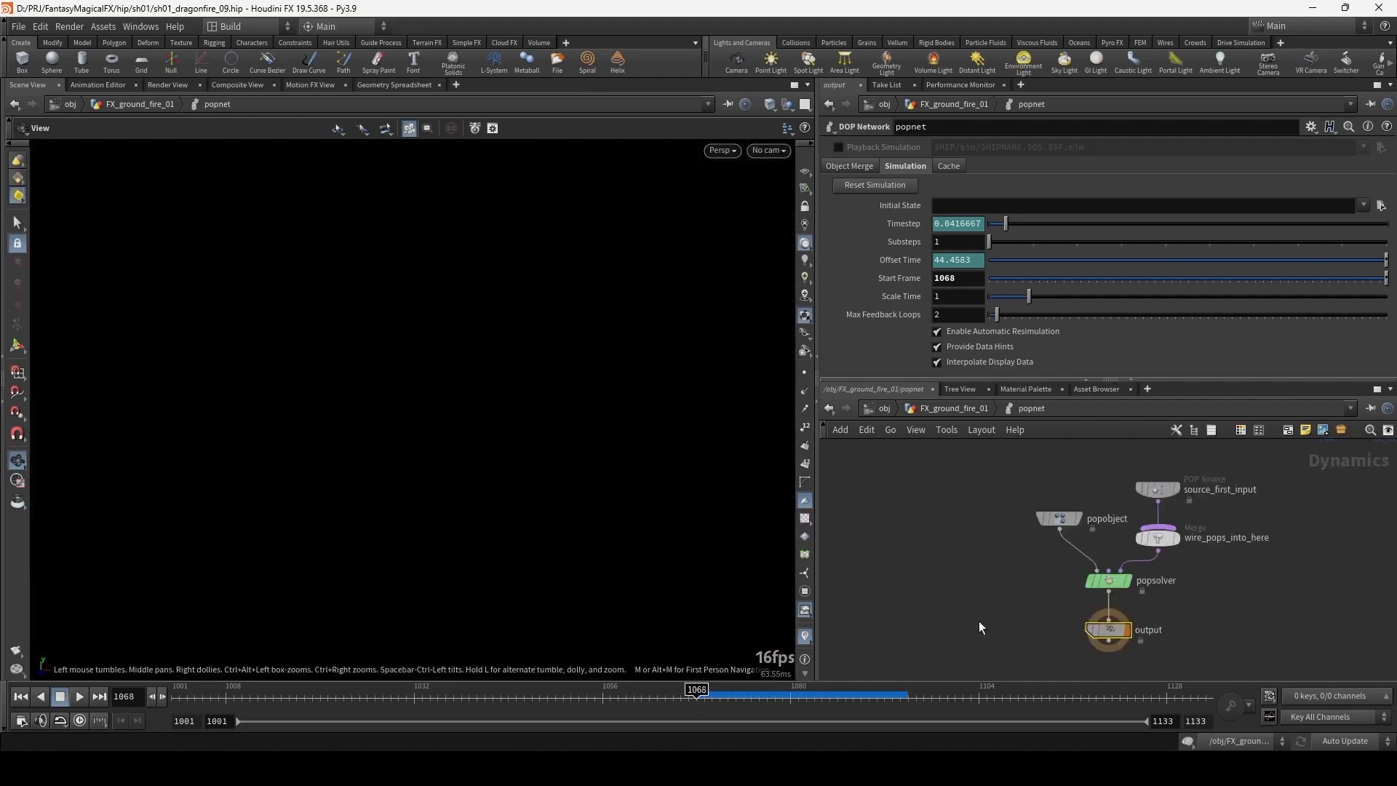
click(1157, 489)
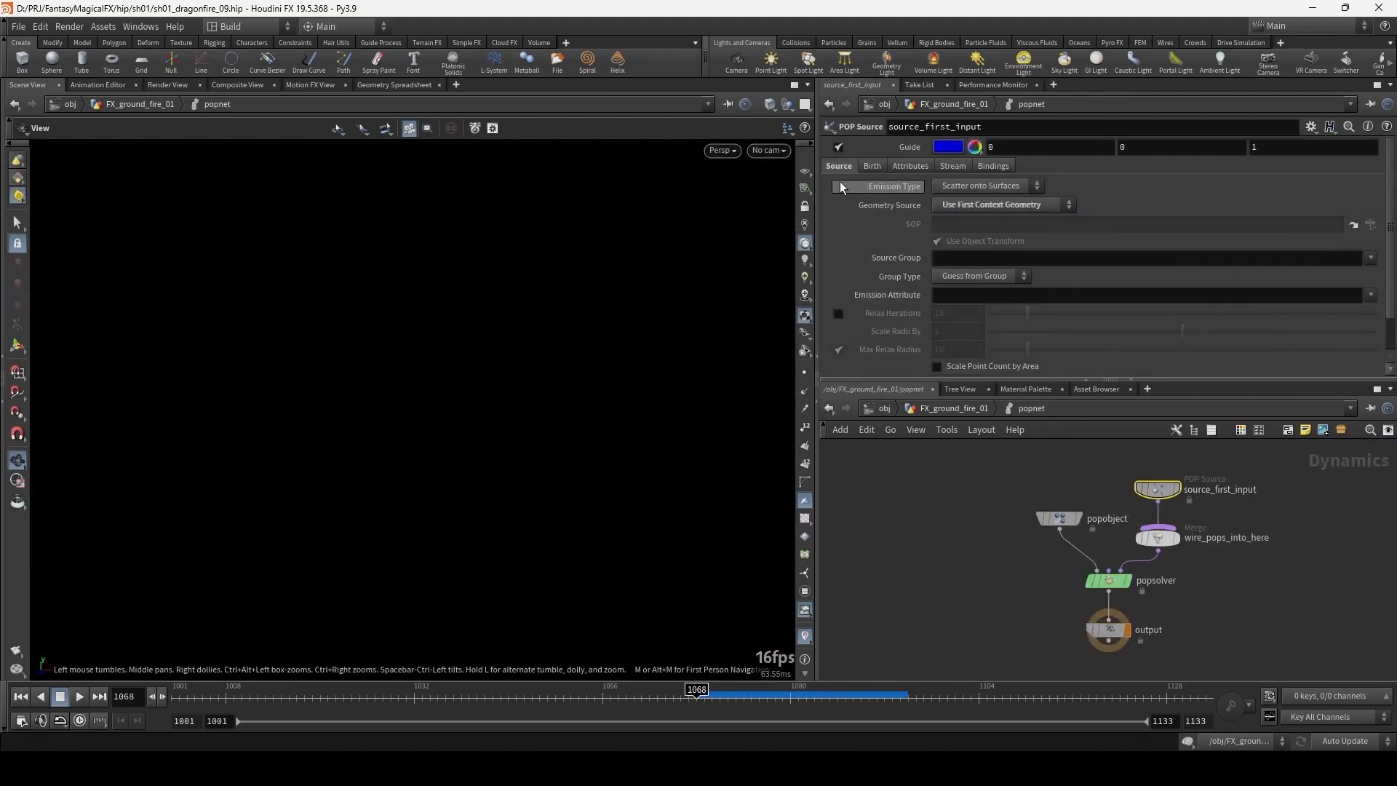
click(975, 185)
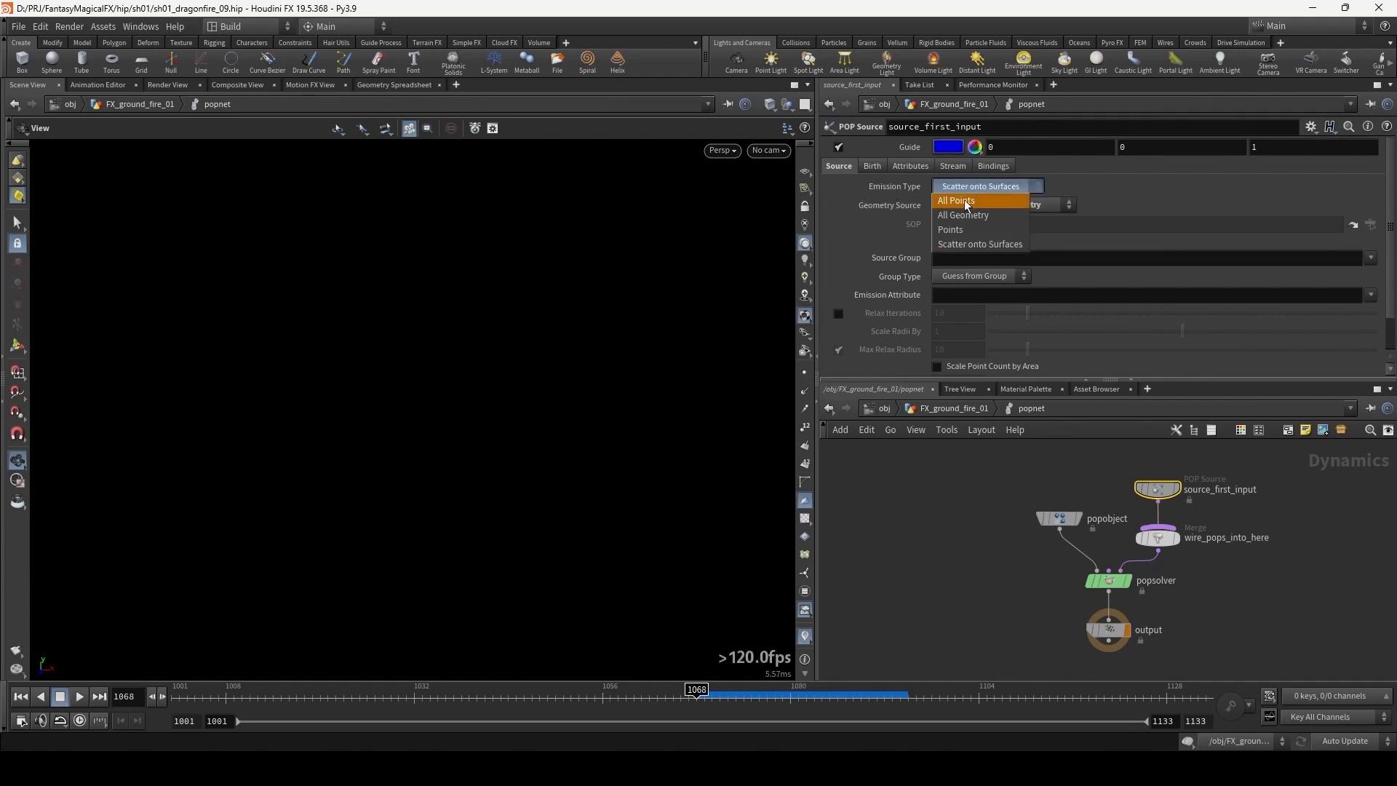
click(963, 202)
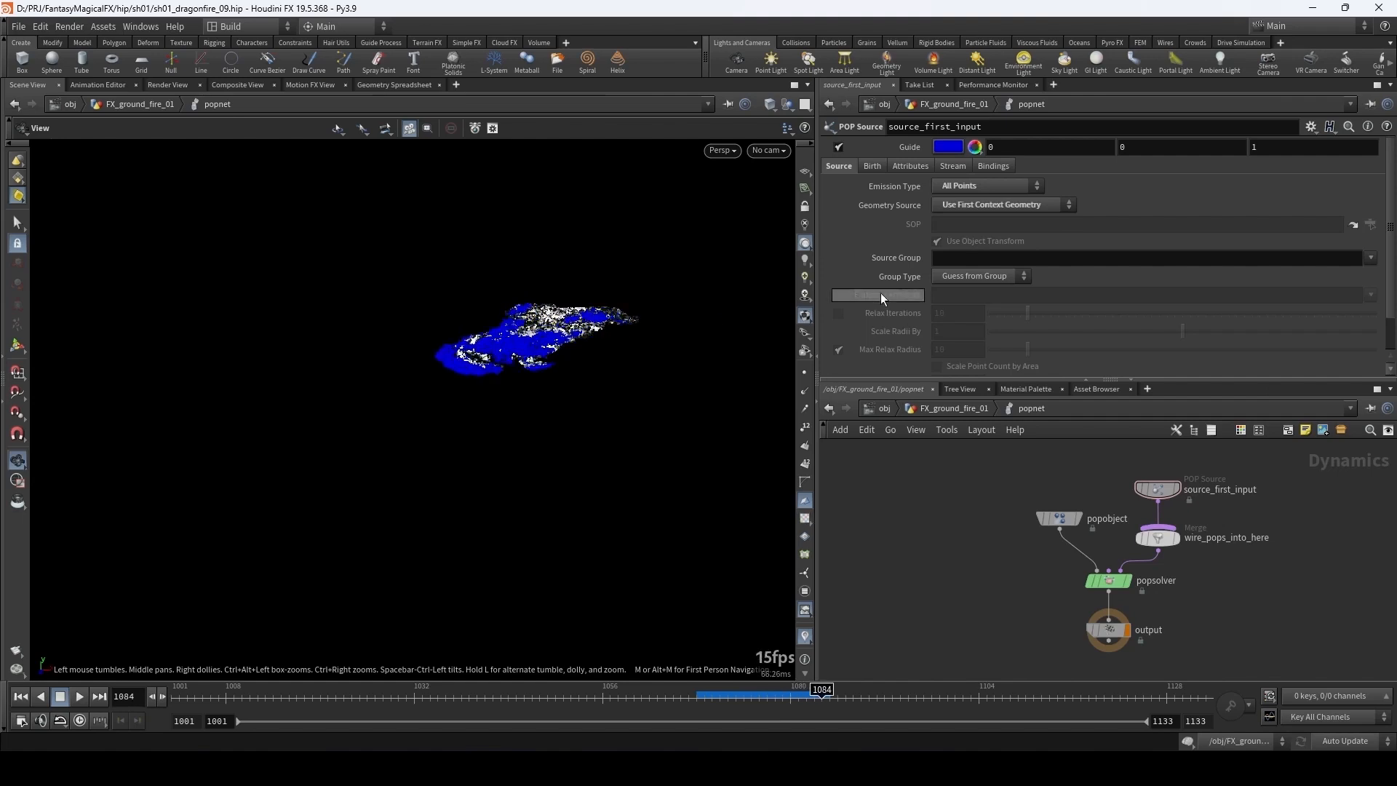
scroll(880, 294, down, 2)
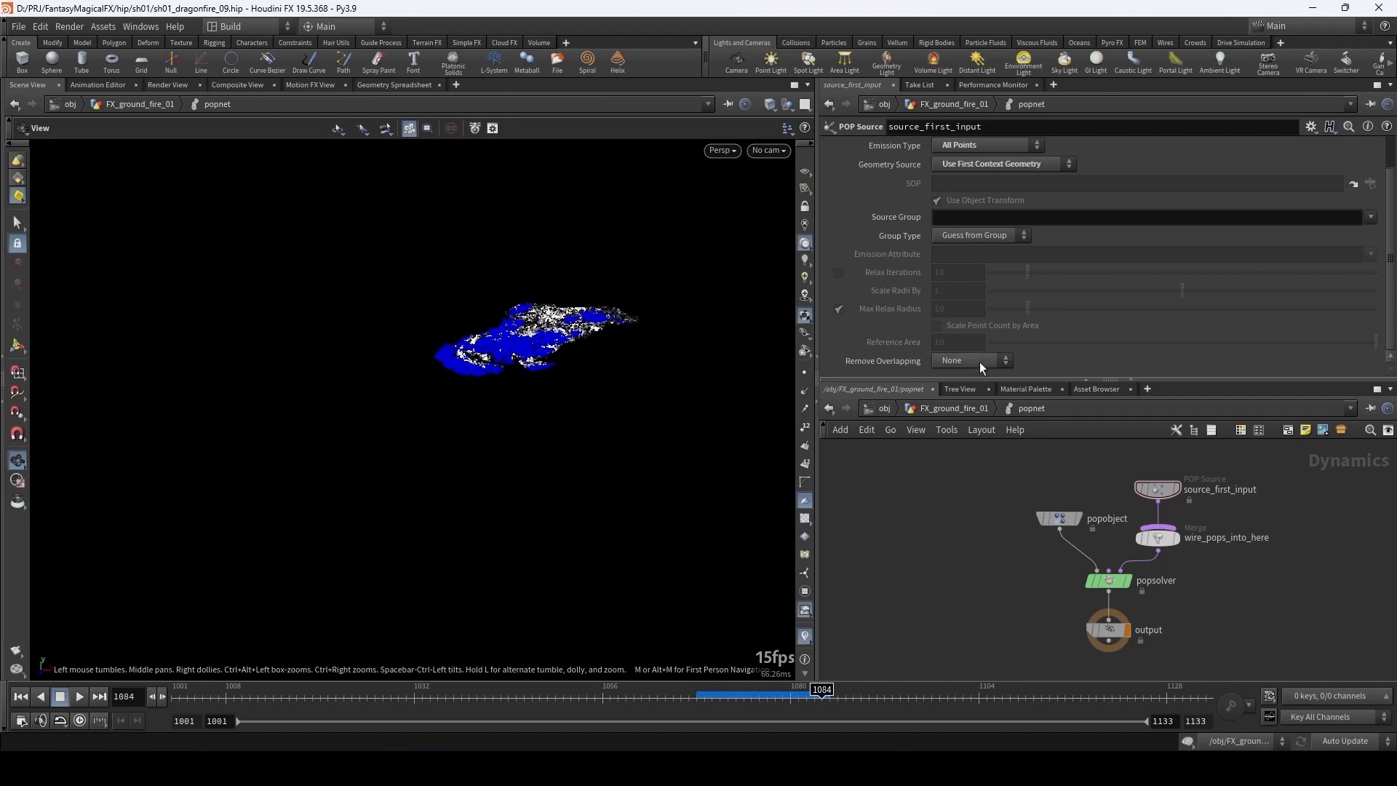
click(966, 392)
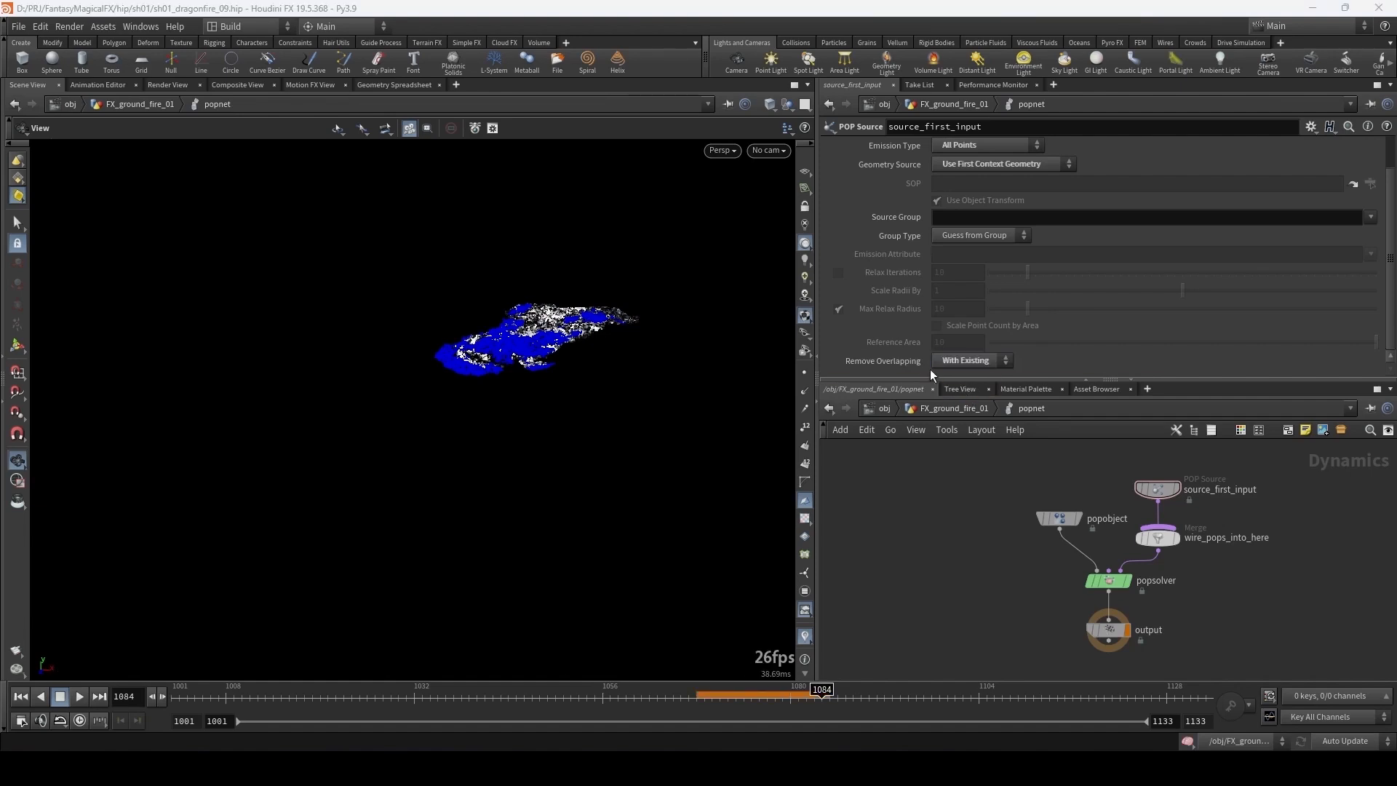
- Return to the FX_ground_fire_01 level, play the particle simulation from frame 1067 and examine how the points accumulate on the terrain
click(693, 701)
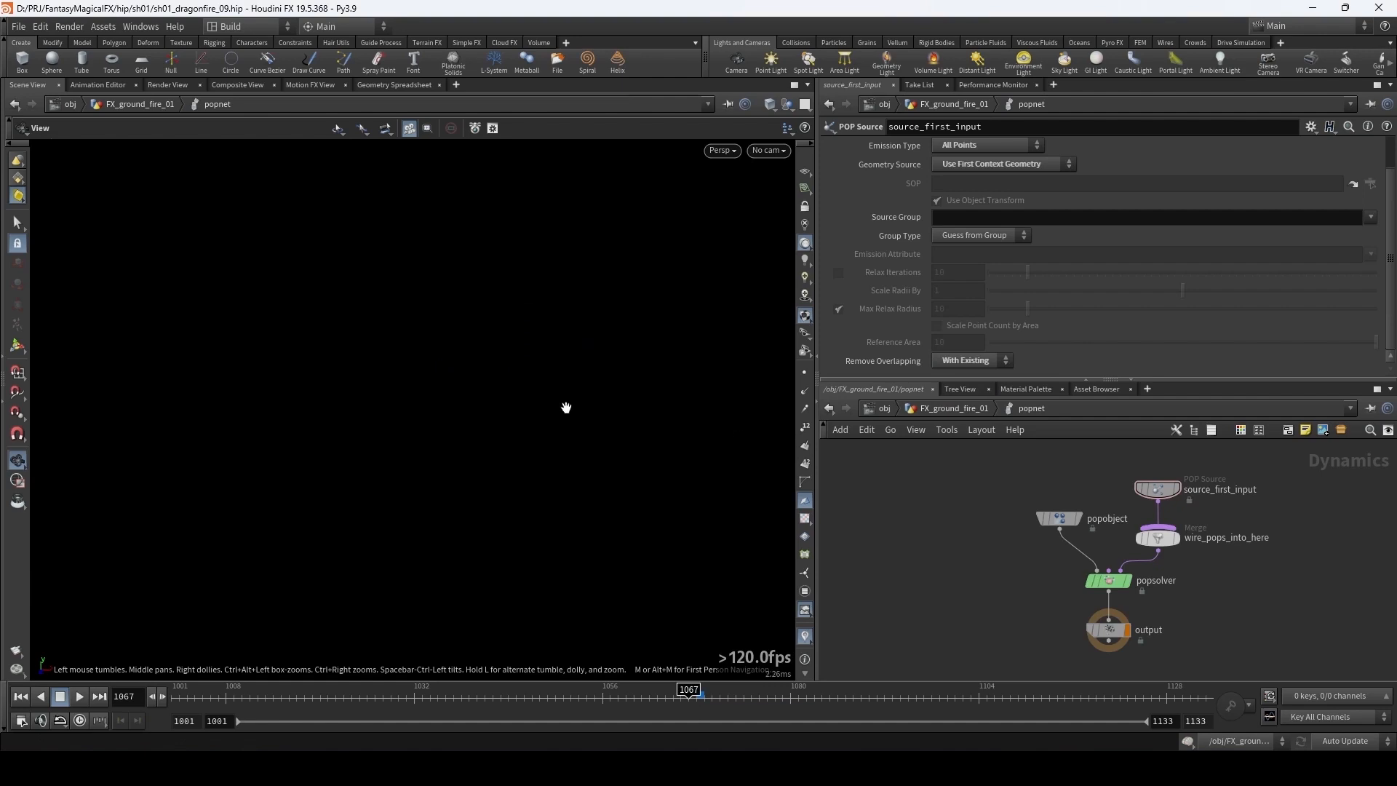
key(u)
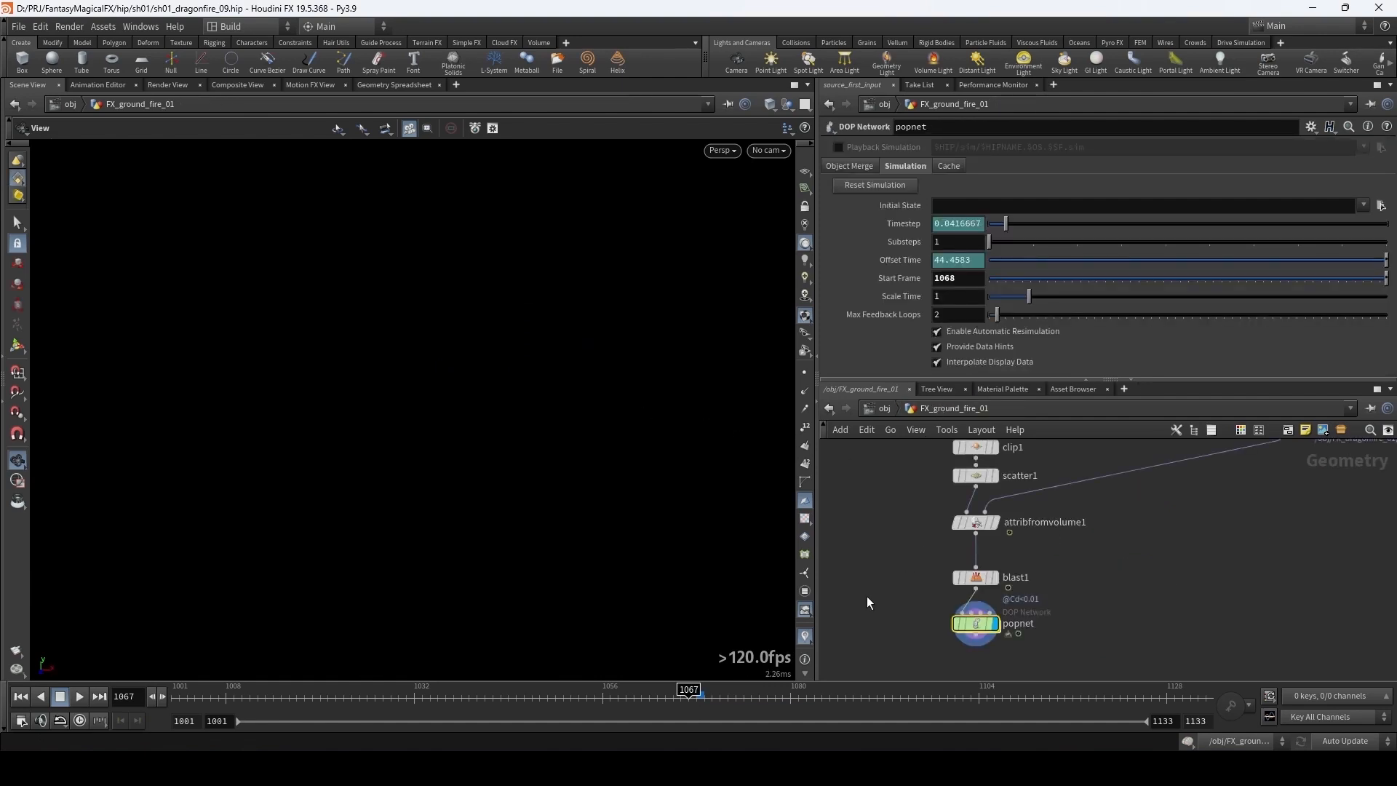
key(Up)
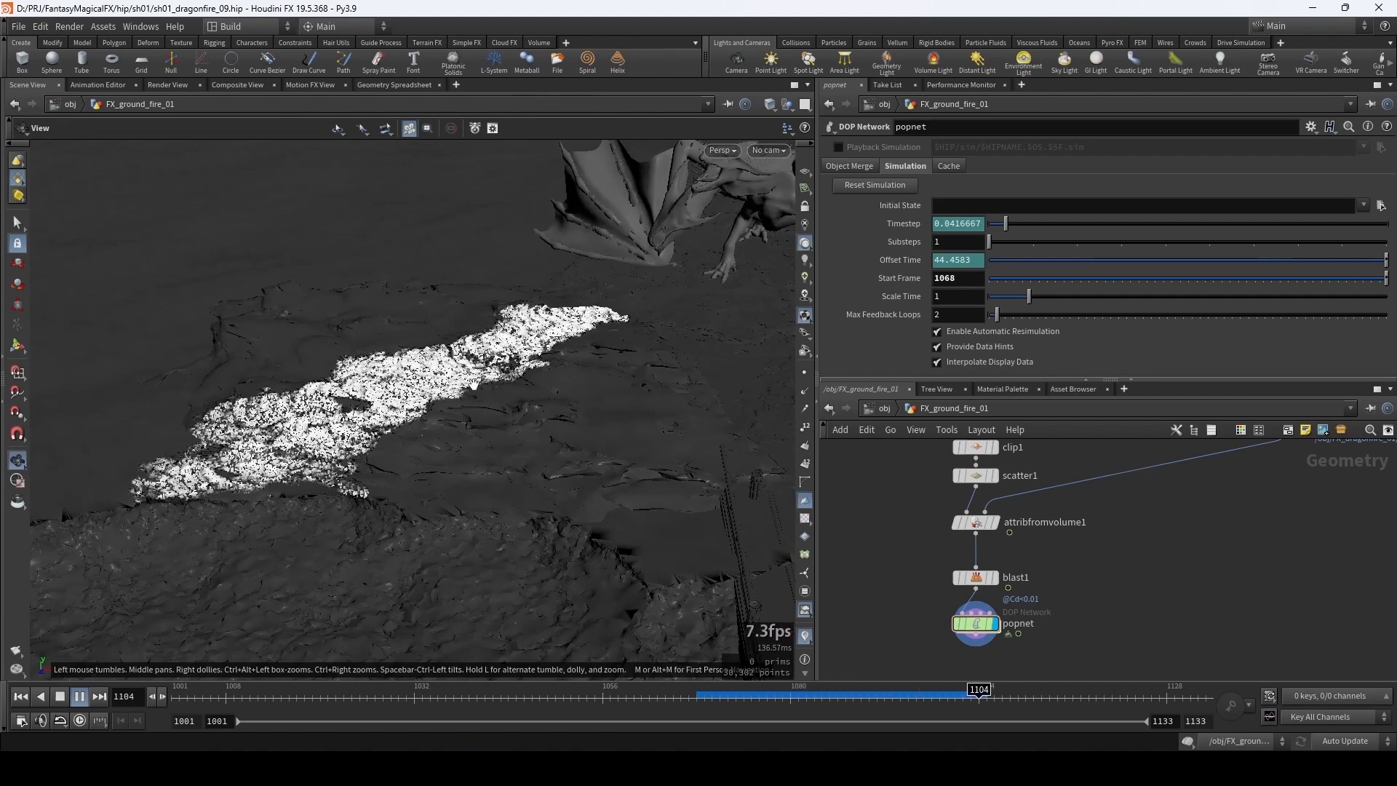
key(Up)
right_drag(345, 376, 197, 502)
drag(160, 527, 212, 557)
drag(512, 424, 560, 411)
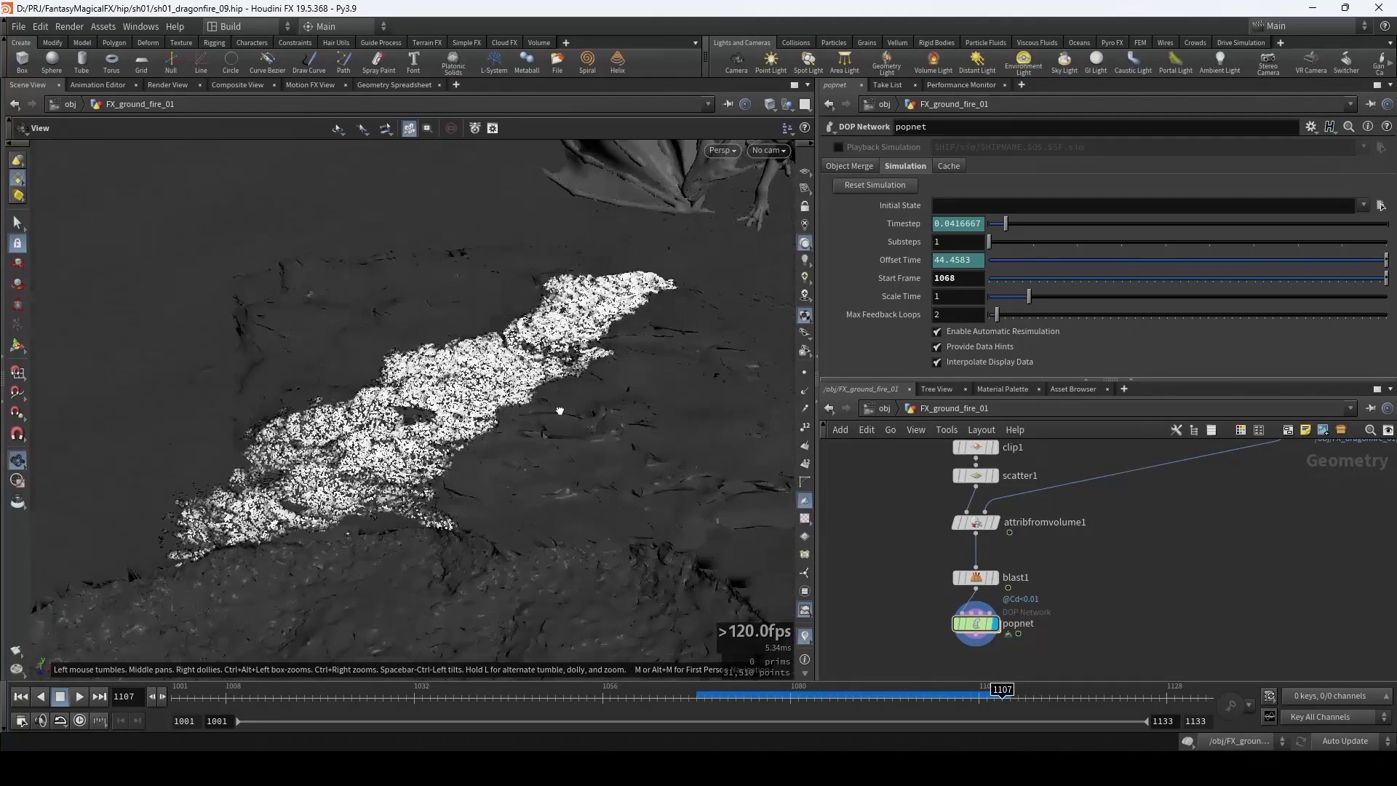
key(Up)
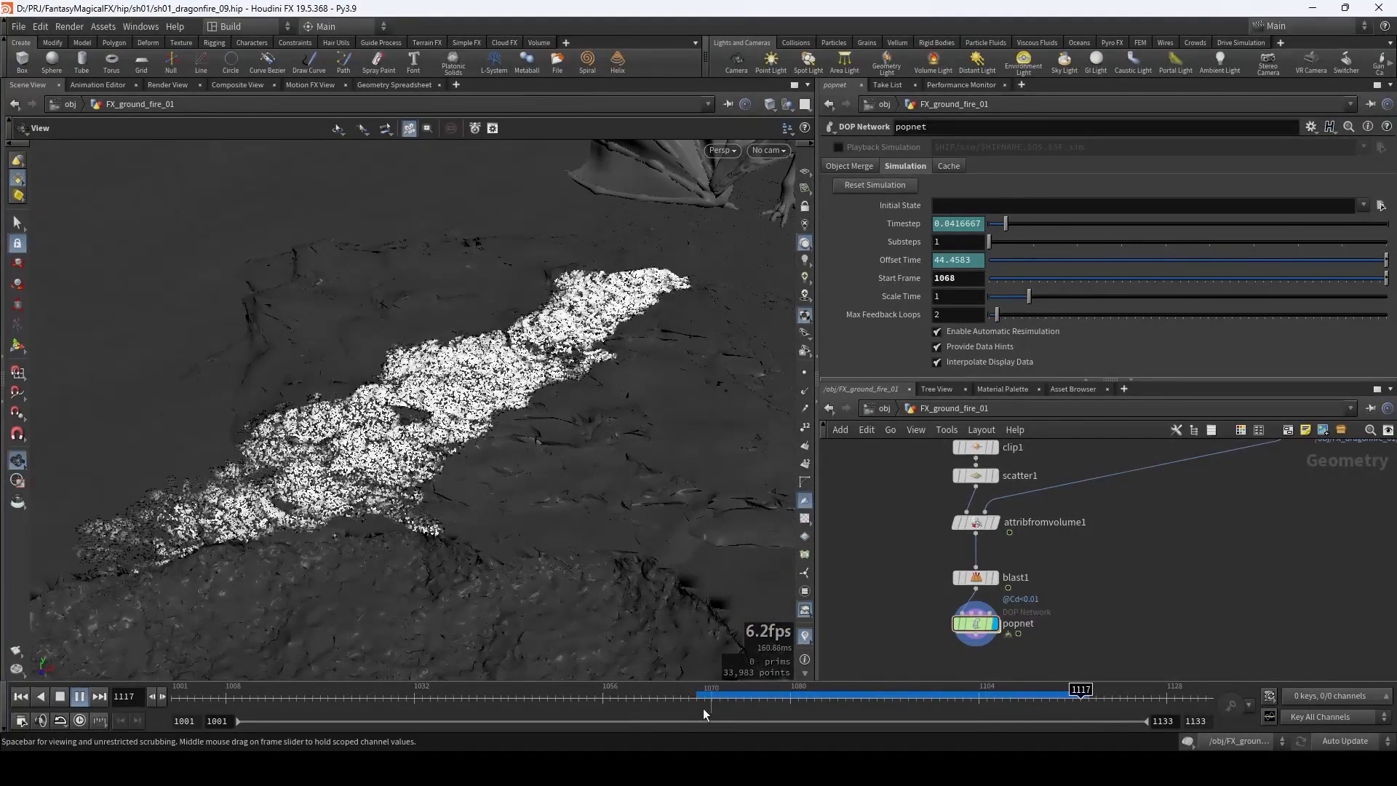
drag(703, 713, 901, 720)
drag(661, 405, 663, 296)
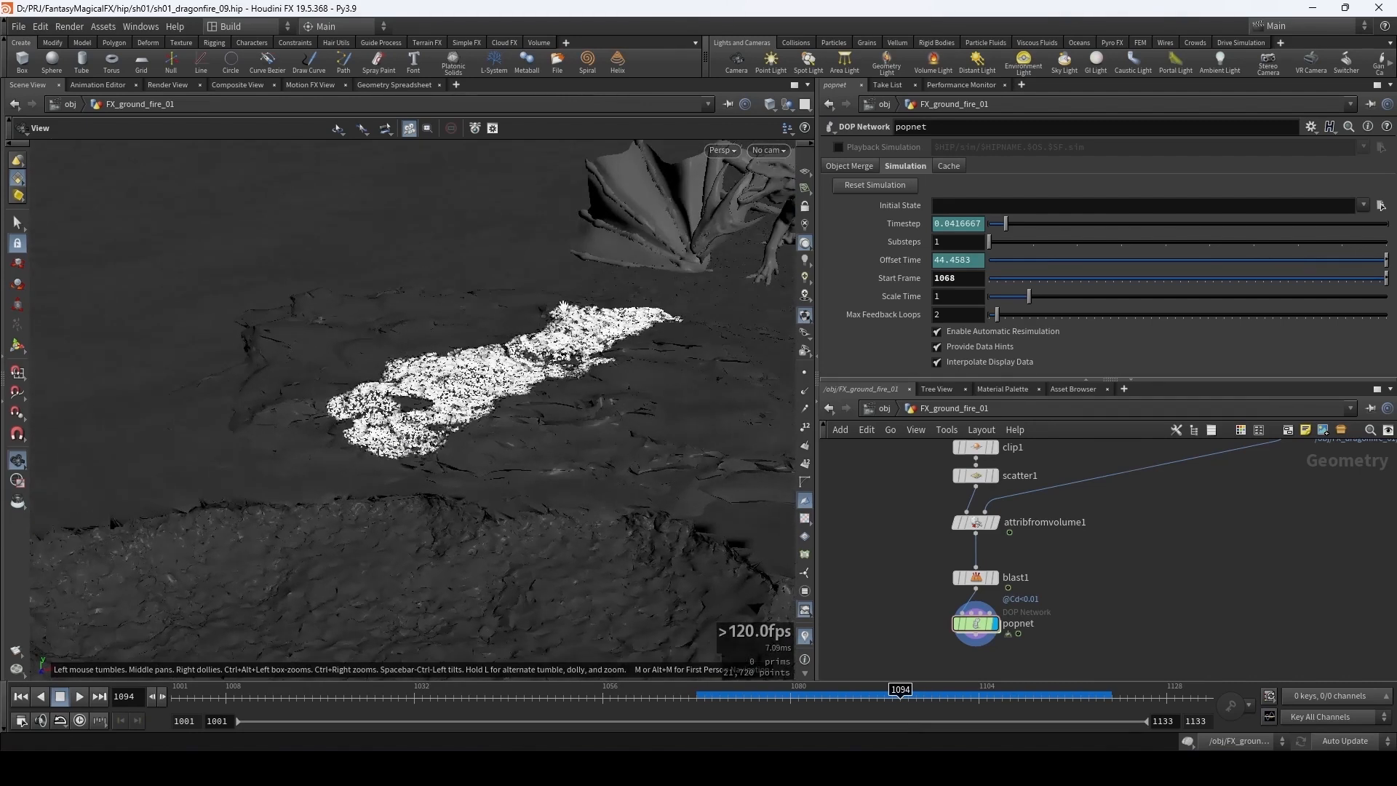
drag(692, 450, 643, 393)
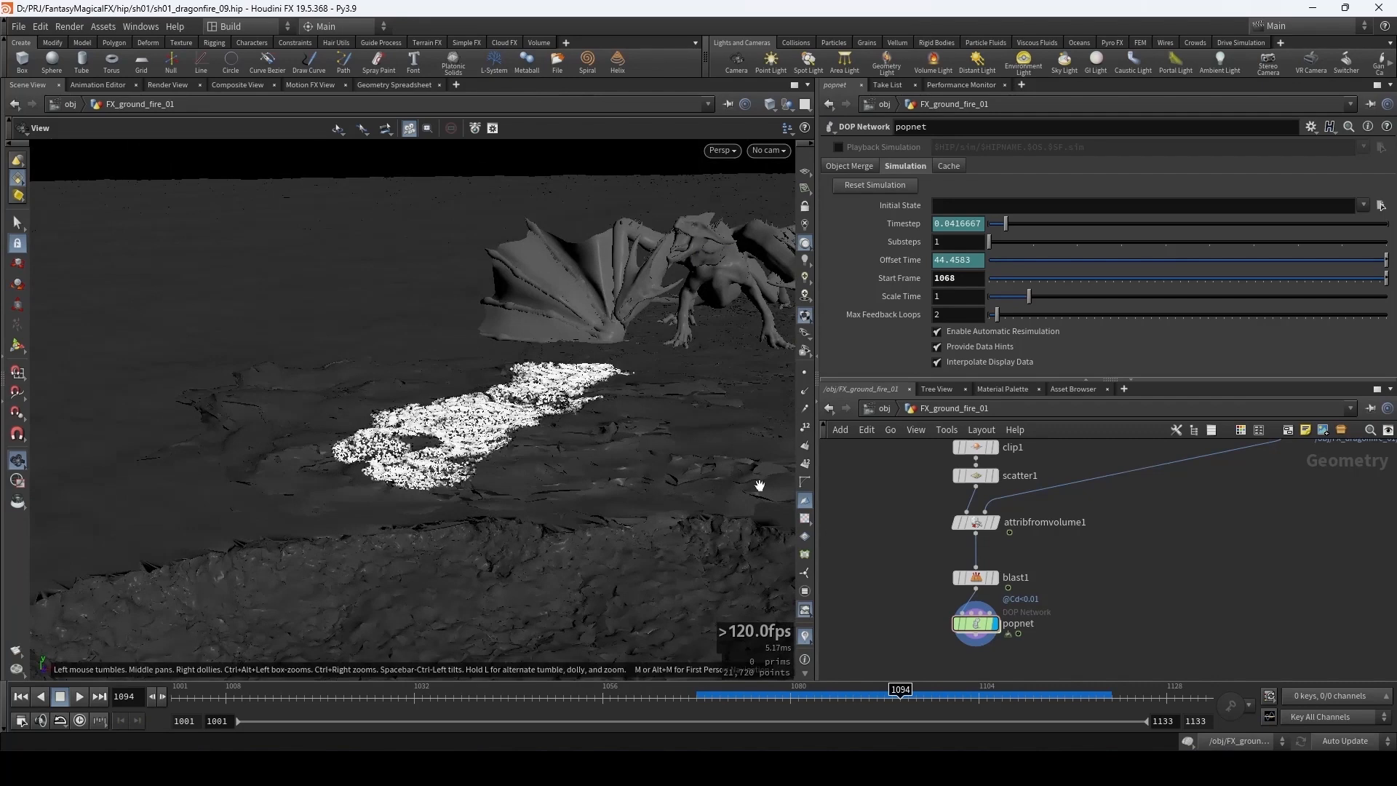
drag(757, 483, 603, 401)
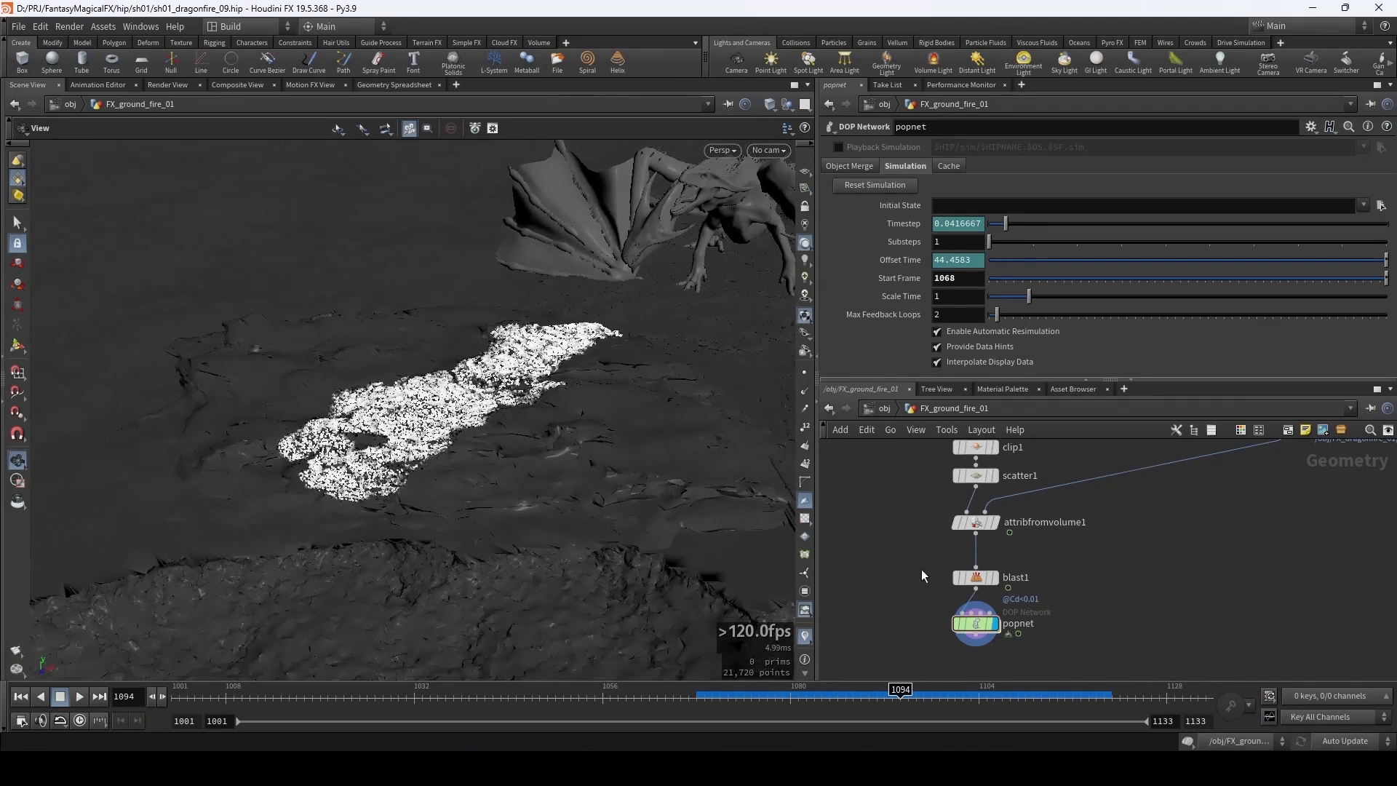
- Add a Pyro Source node below the POP network, feed it the particles and display it
middle_drag(908, 602, 916, 521)
key(Tab)
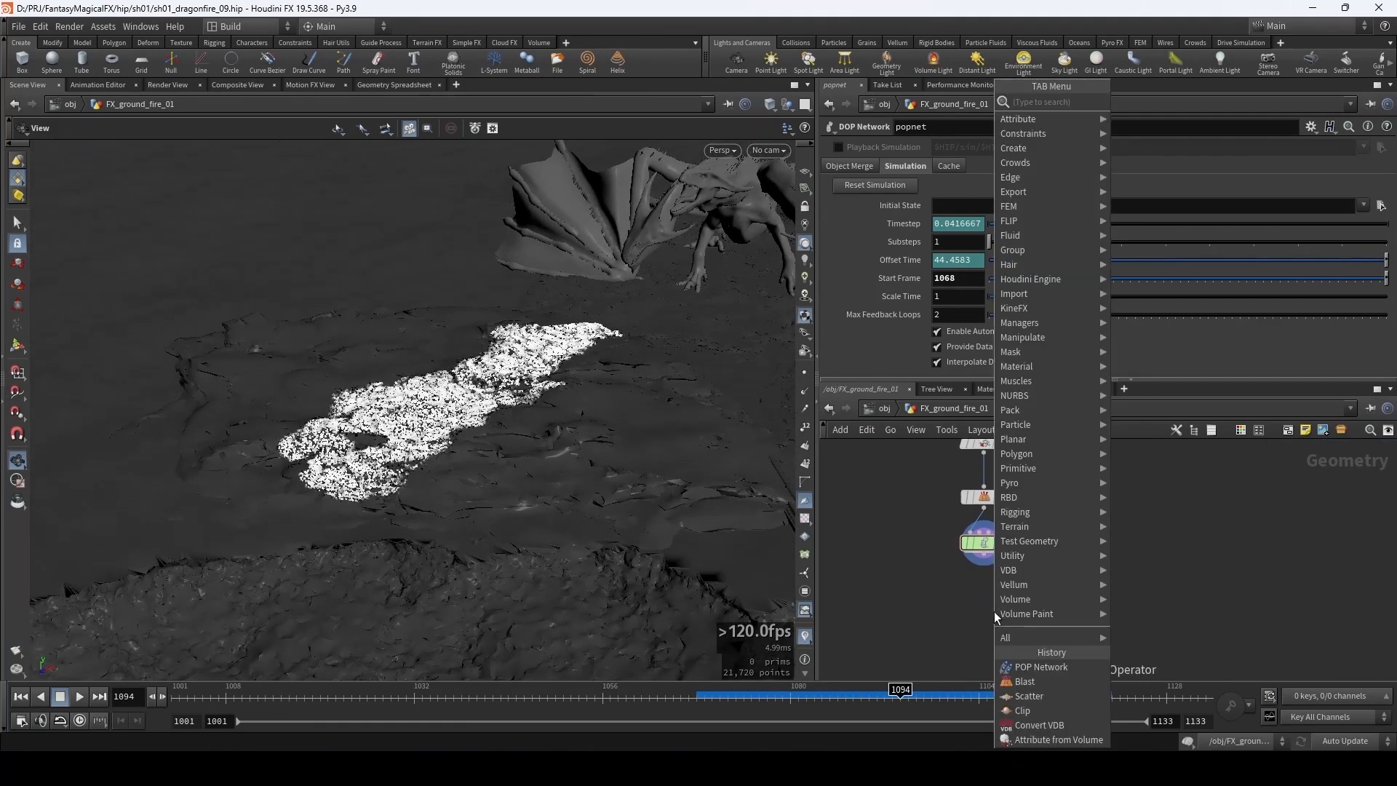
text(pyro sou)
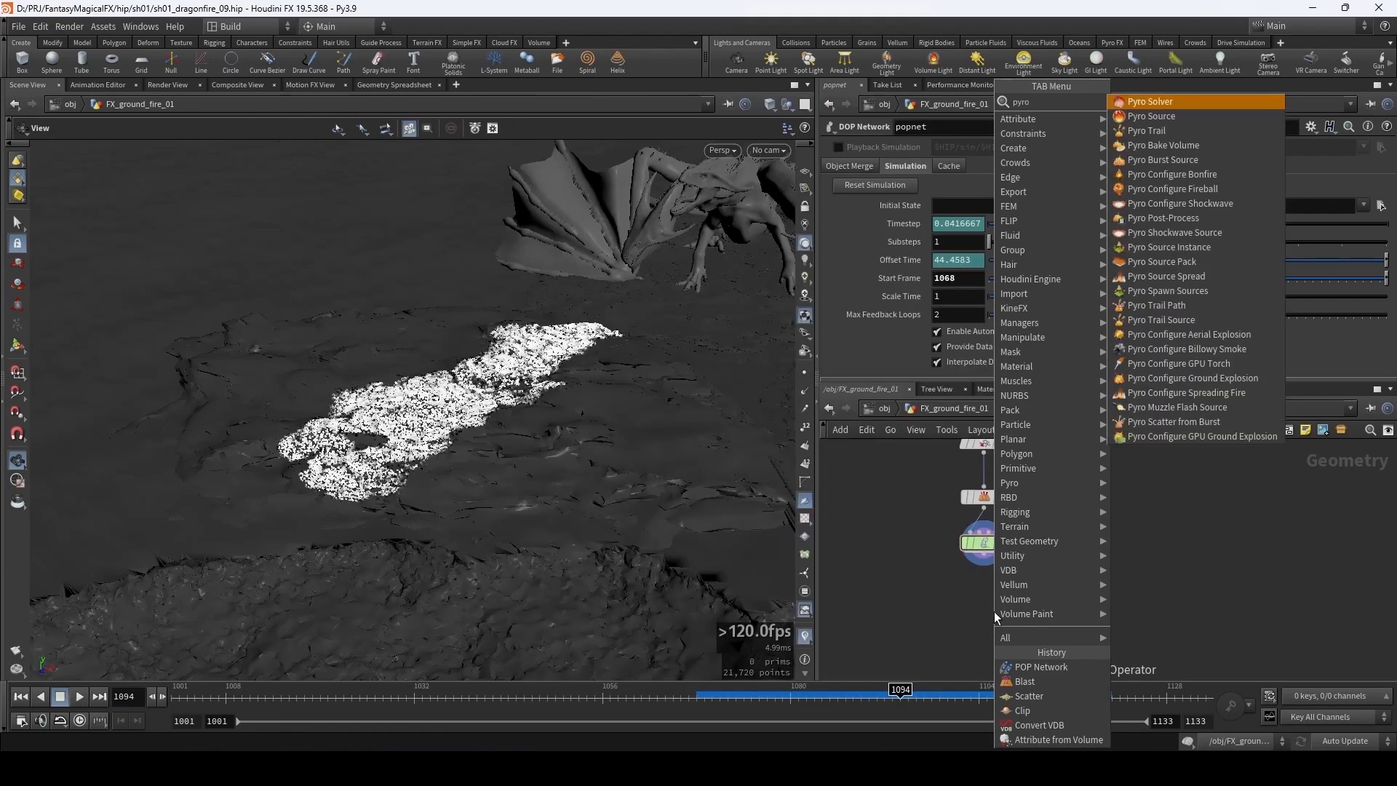
key(Return)
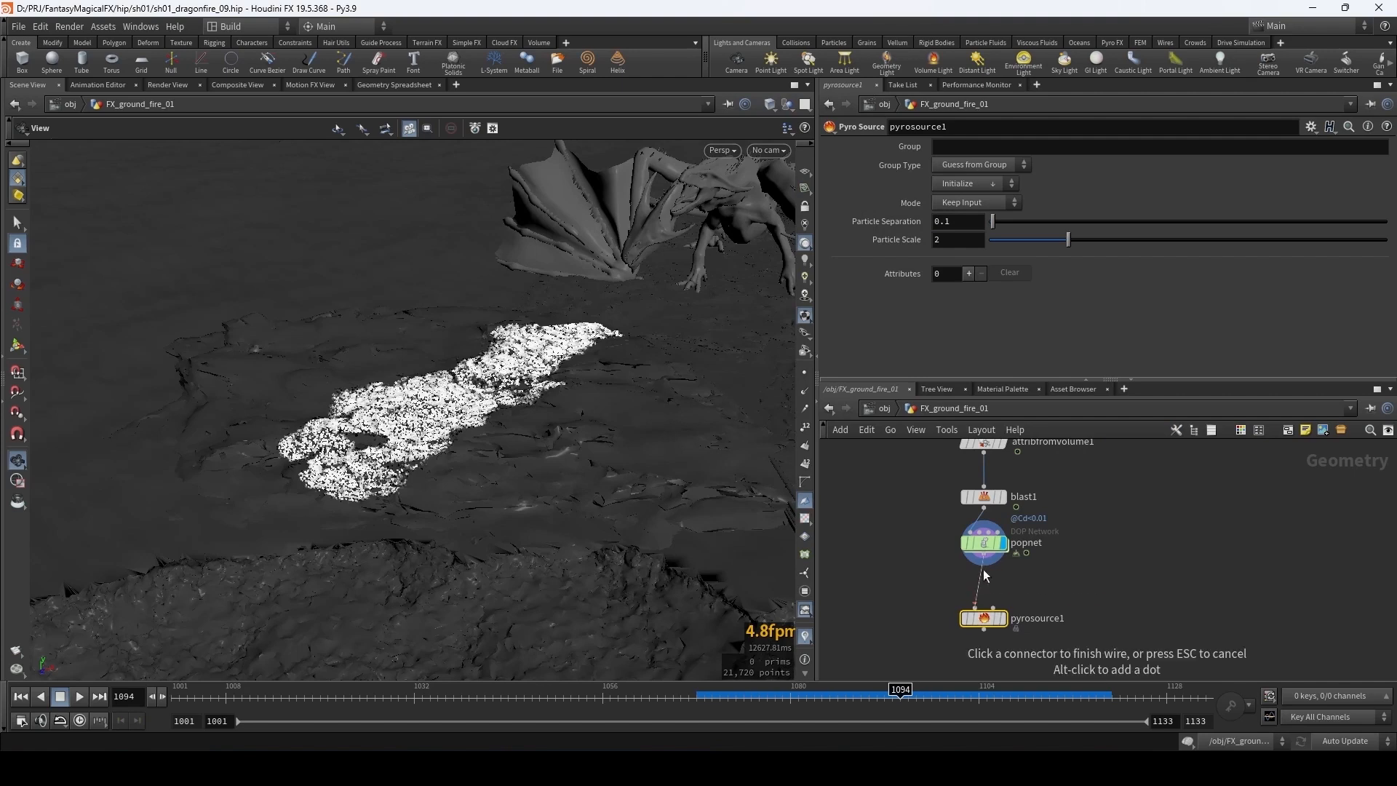
click(984, 614)
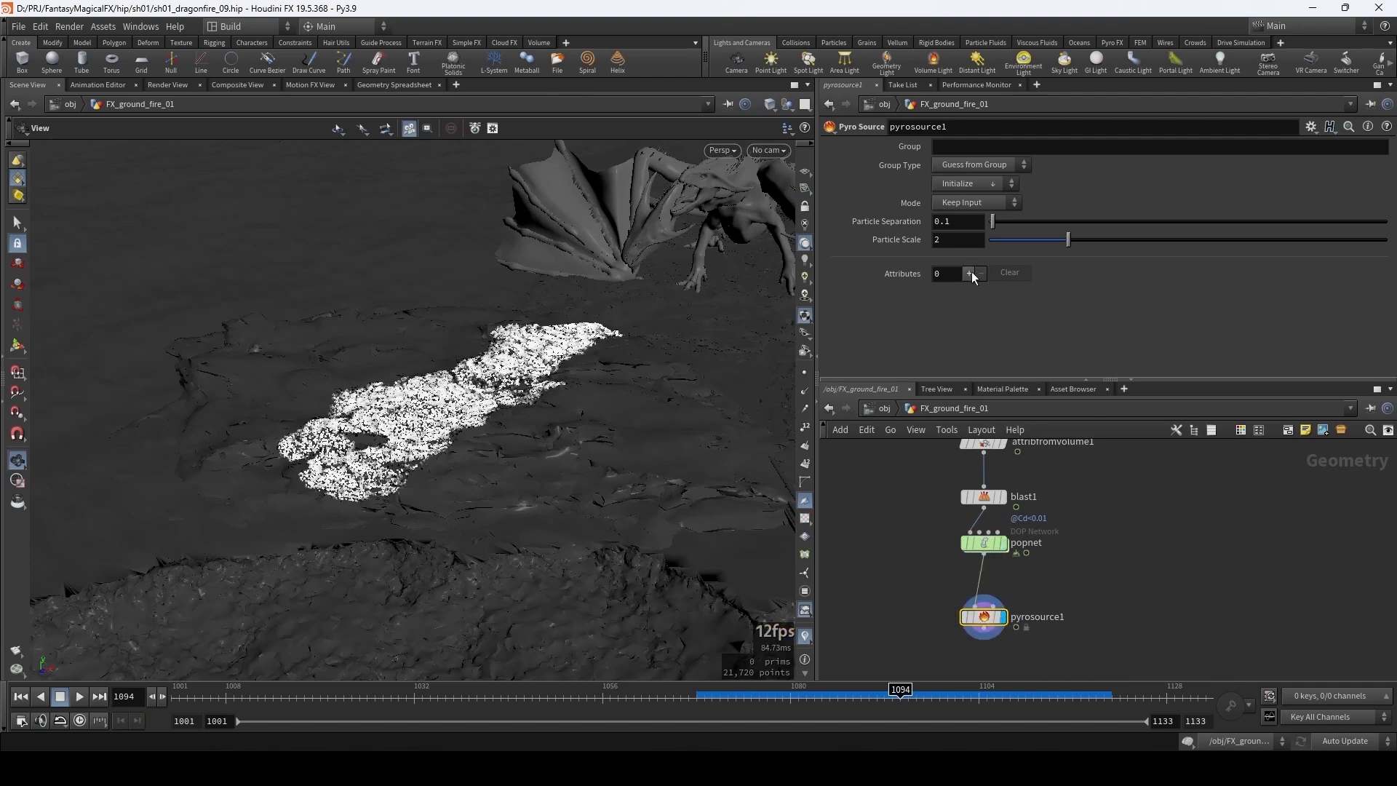
- Add one Density attribute to the Pyro Source and check the node's information
click(971, 274)
click(1013, 296)
click(1016, 309)
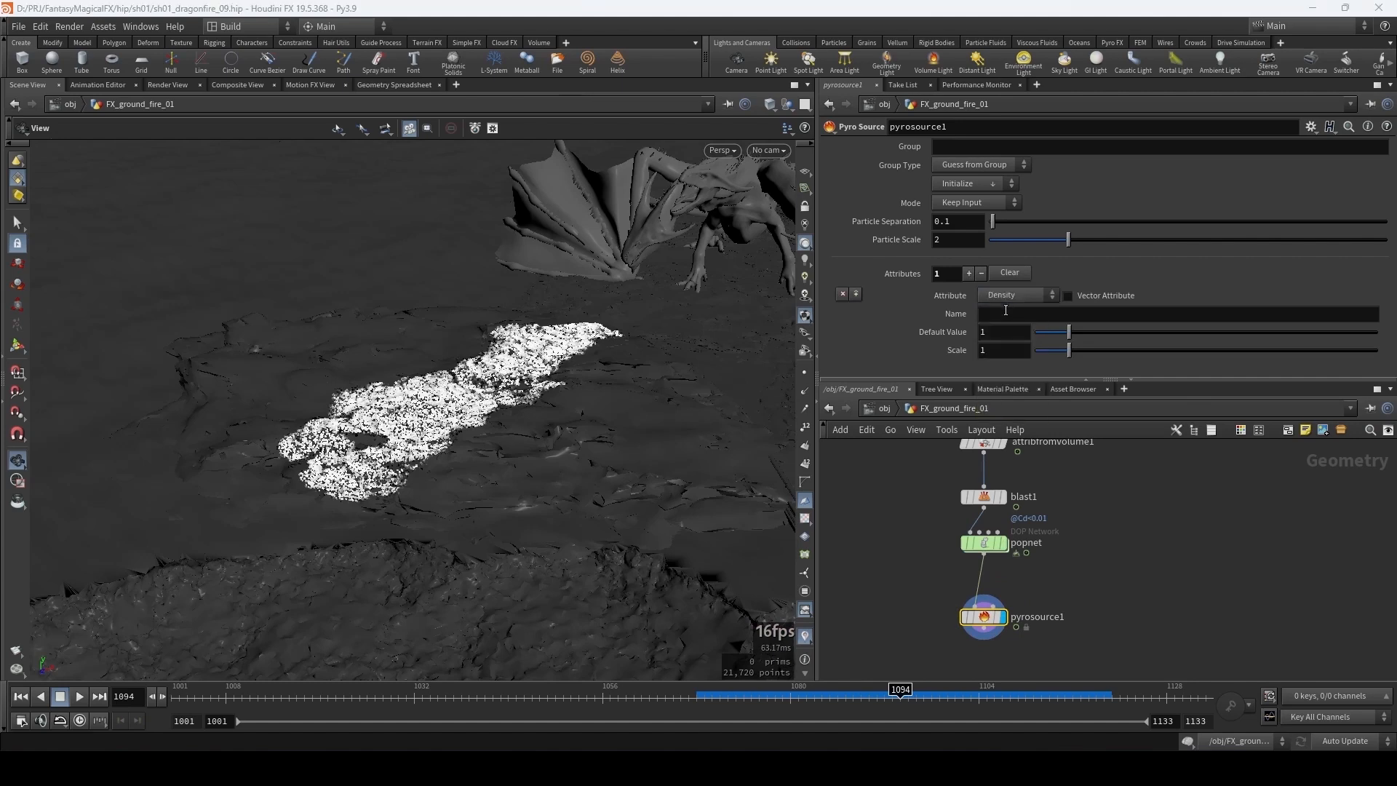
middle_click(986, 619)
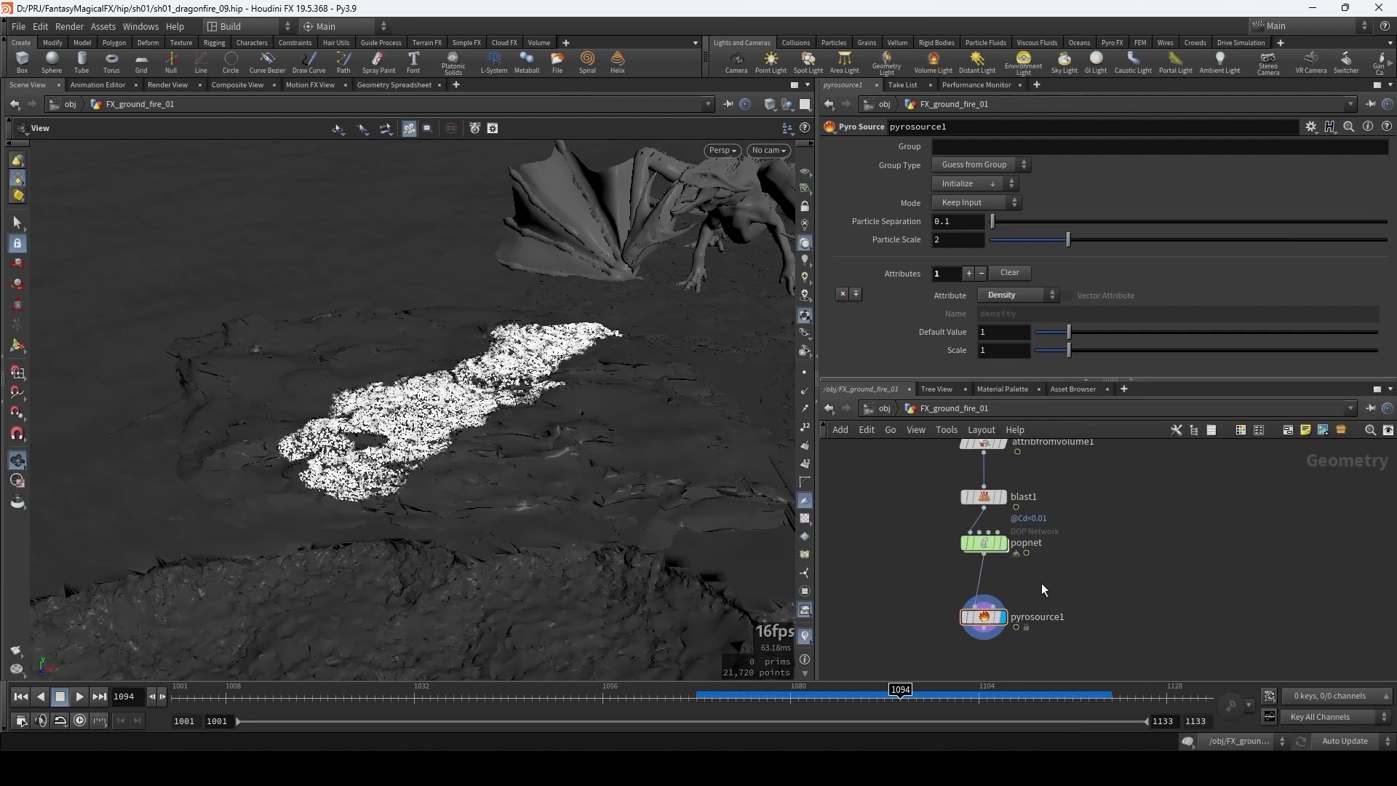
- Insert an Attribute Delete node between the POP network and the Pyro Source
key(Tab)
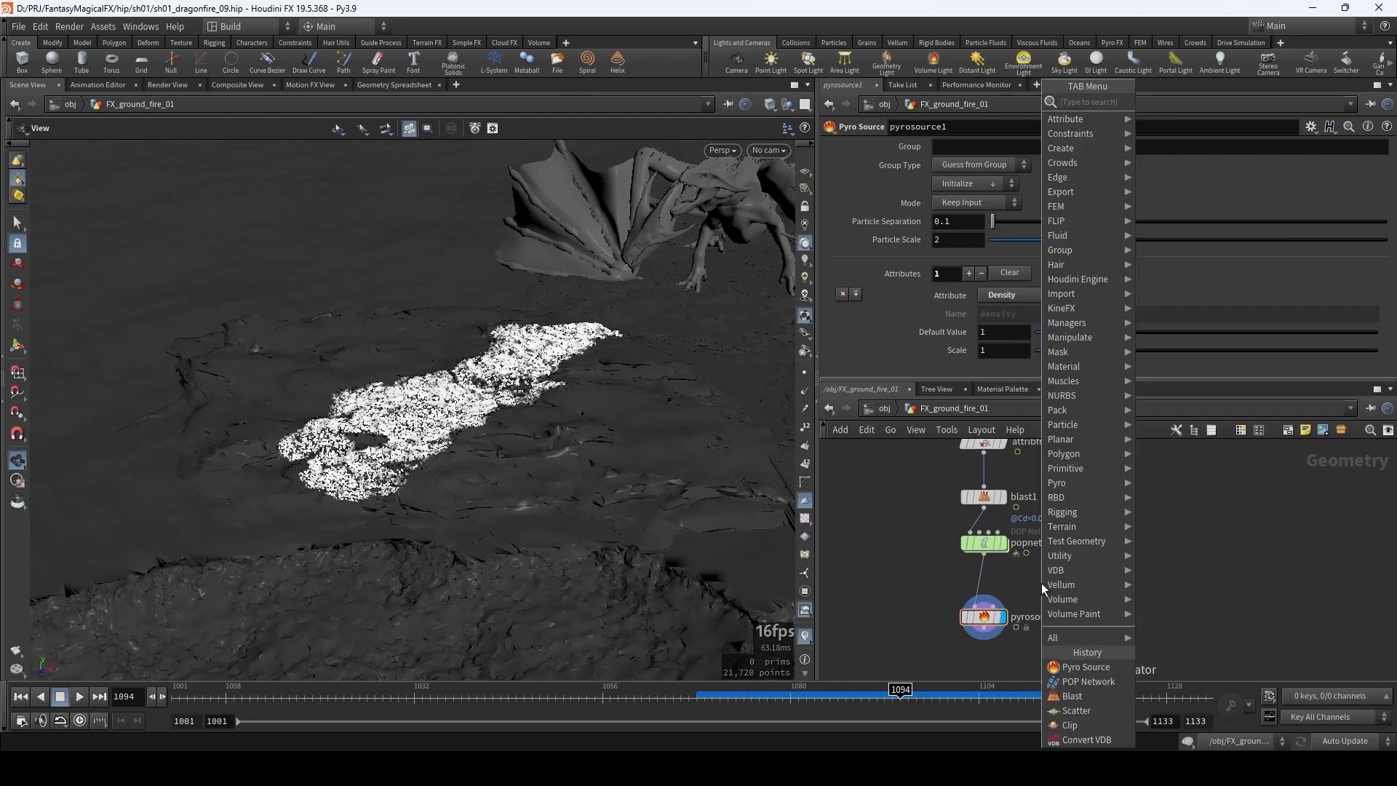
text(a)
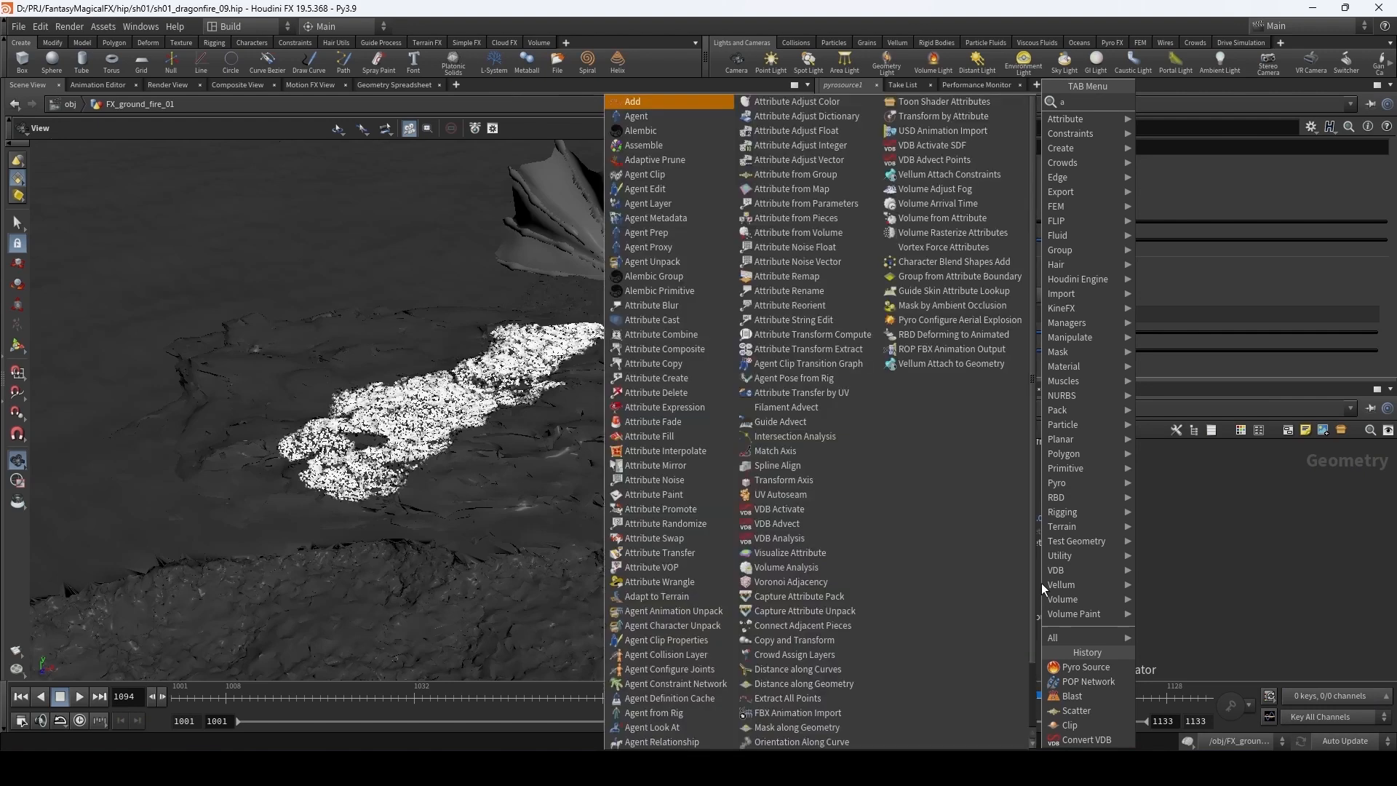
text(ttribdel)
key(Return)
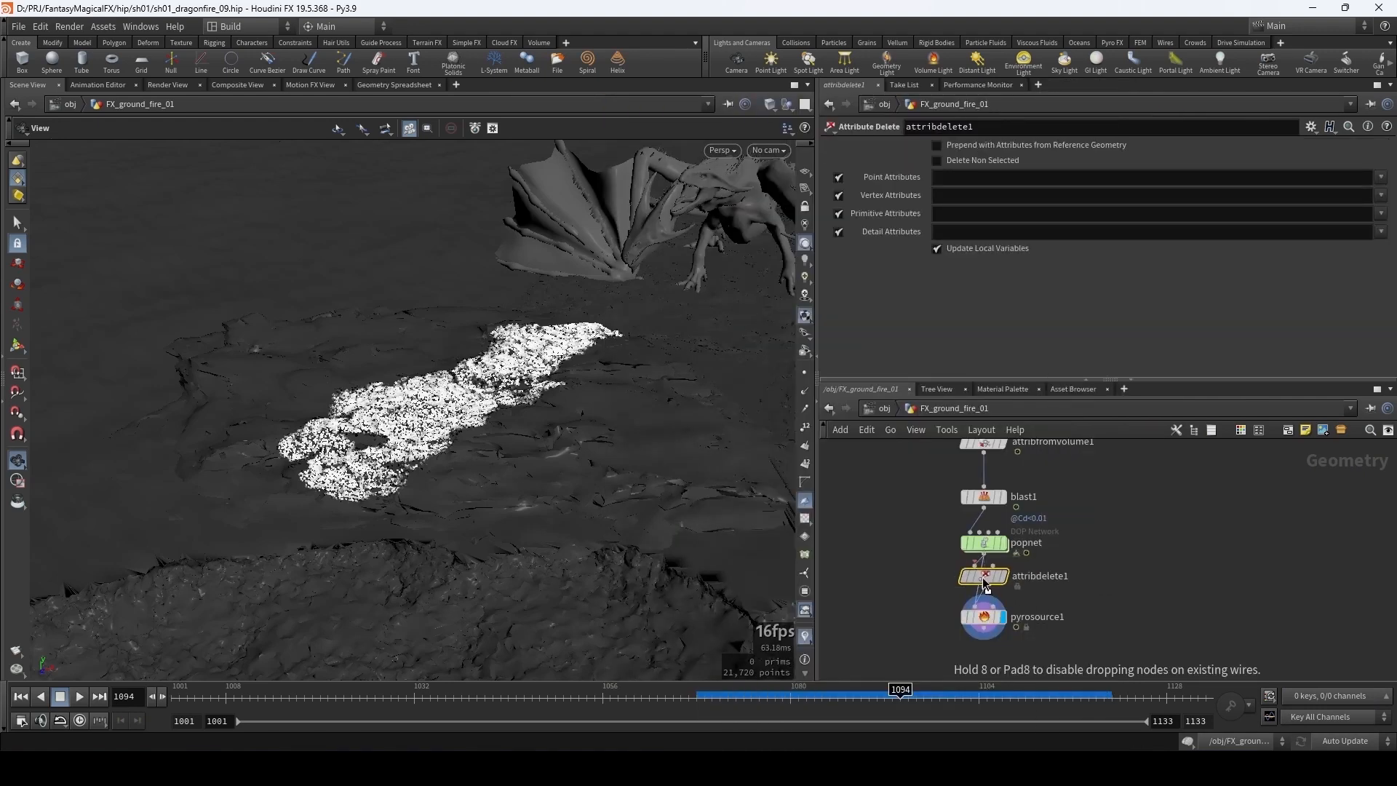
click(985, 592)
- Set the Attribute Delete node to remove all point, vertex, primitive and detail attributes using *
click(947, 178)
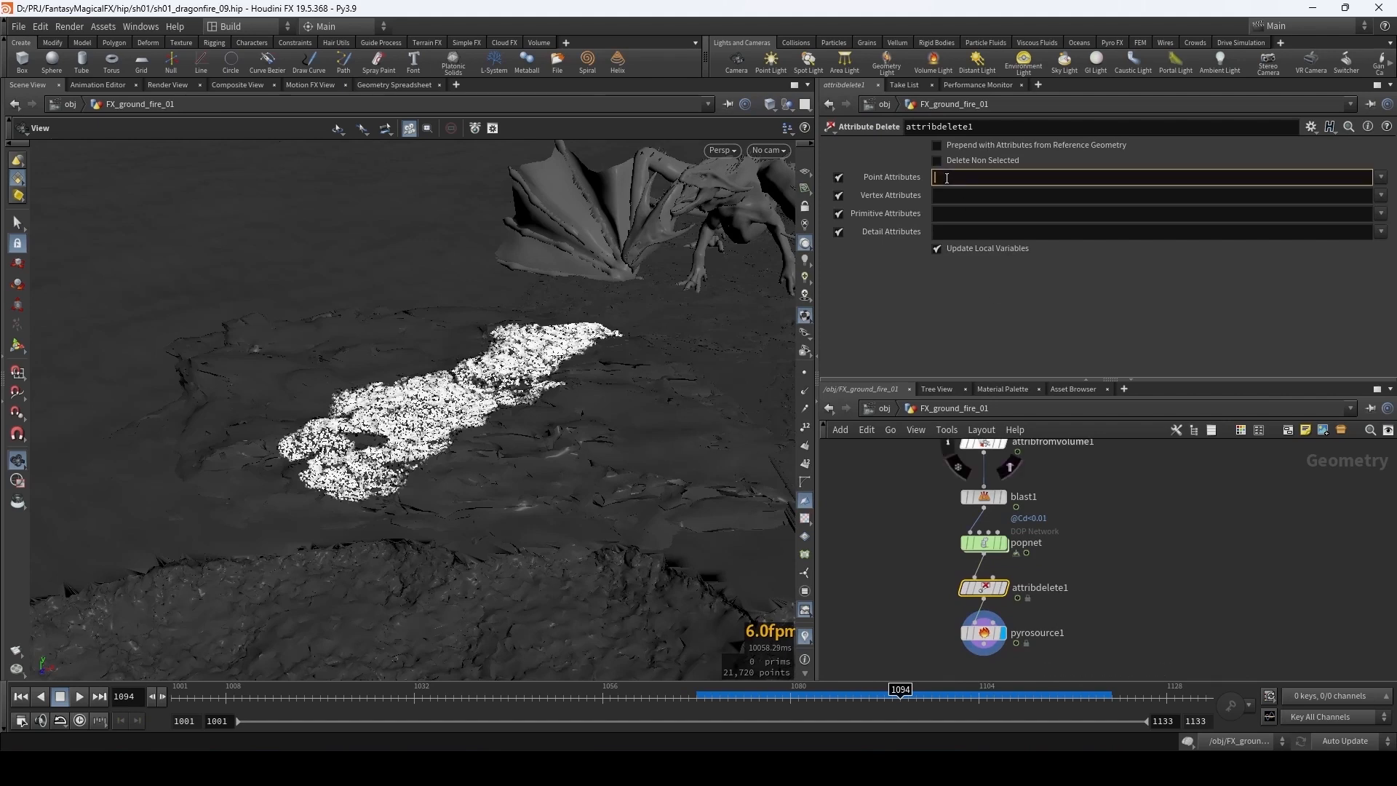
text(*)
key(Tab)
text(*)
key(Tab)
text(*)
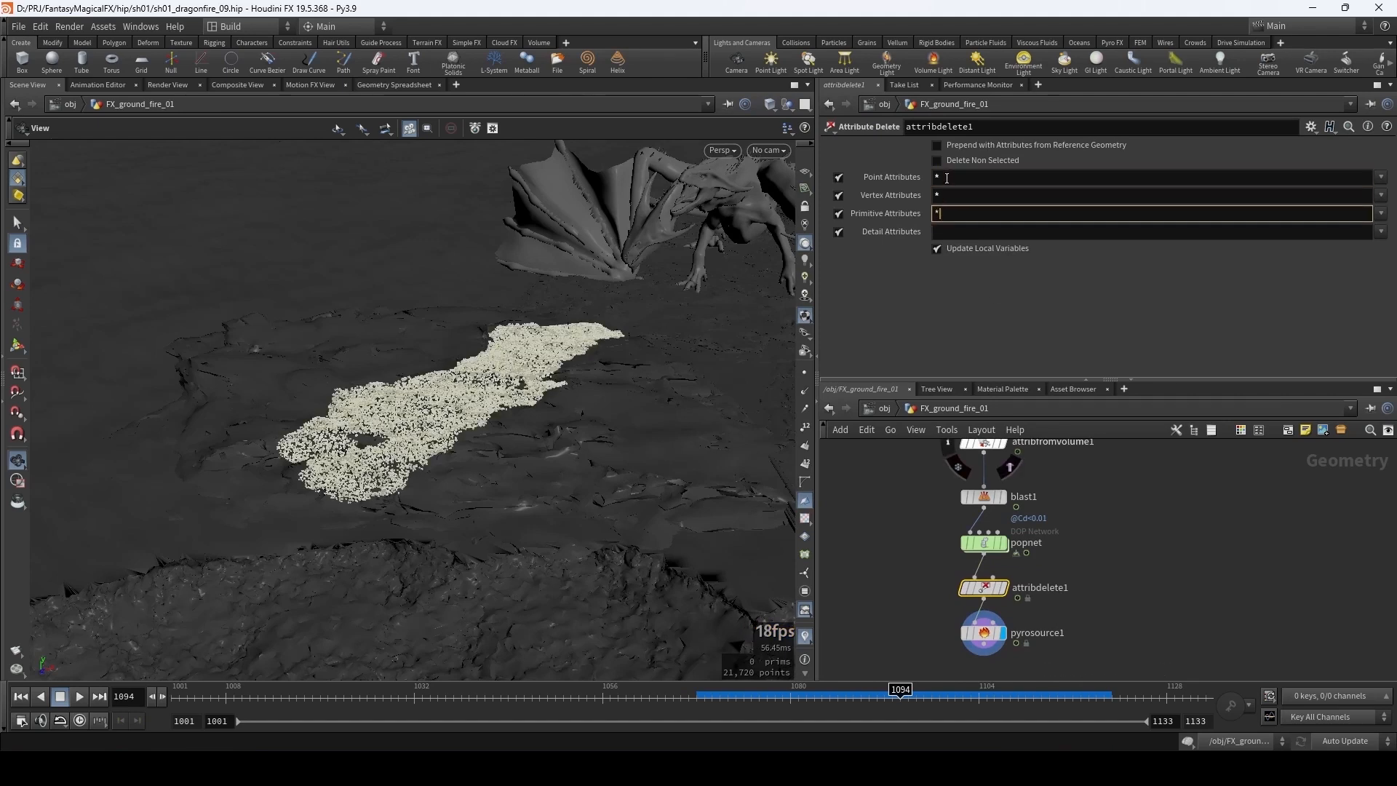
key(Tab)
text(*)
key(Tab)
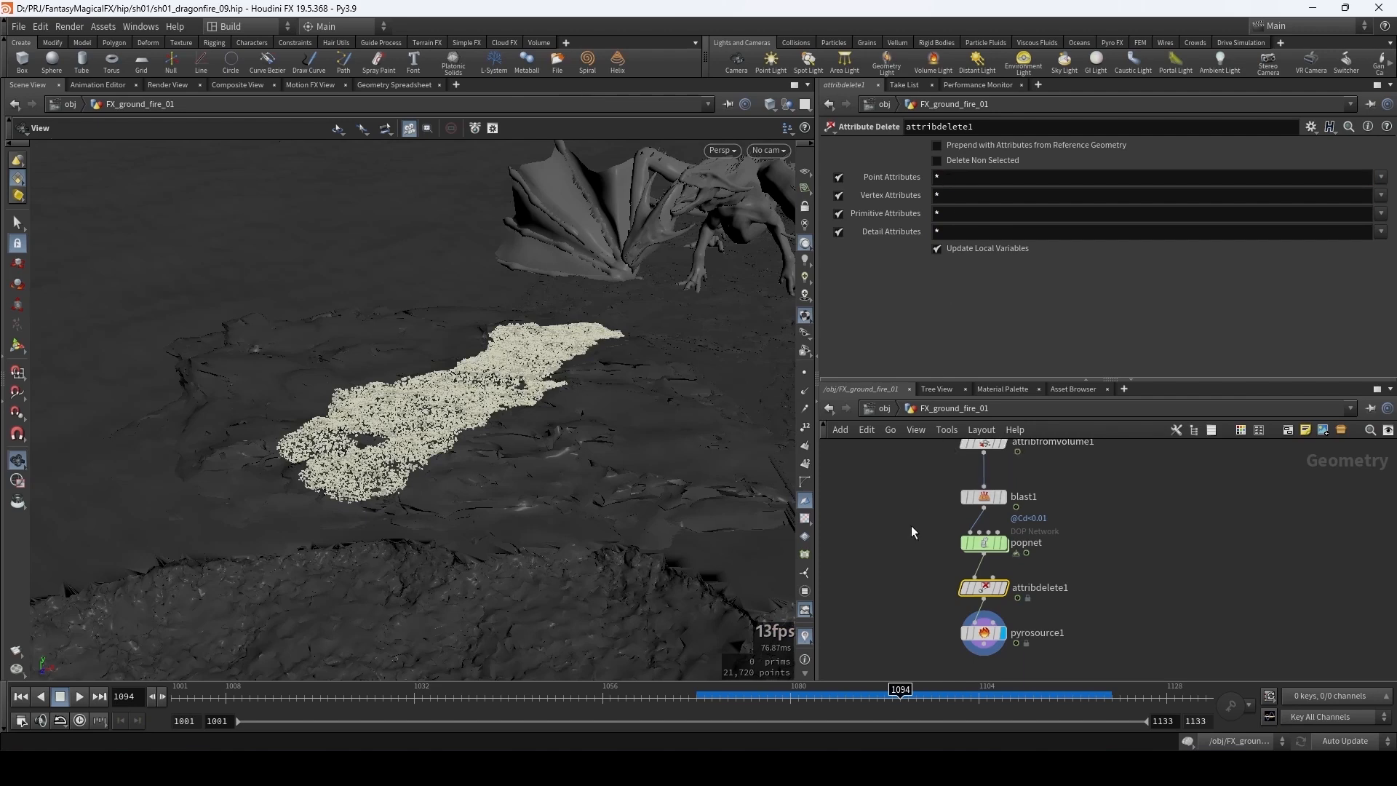
- Inspect the Pyro Source's attributes, visualize density on the points and examine their coverage over the terrain
middle_click(986, 637)
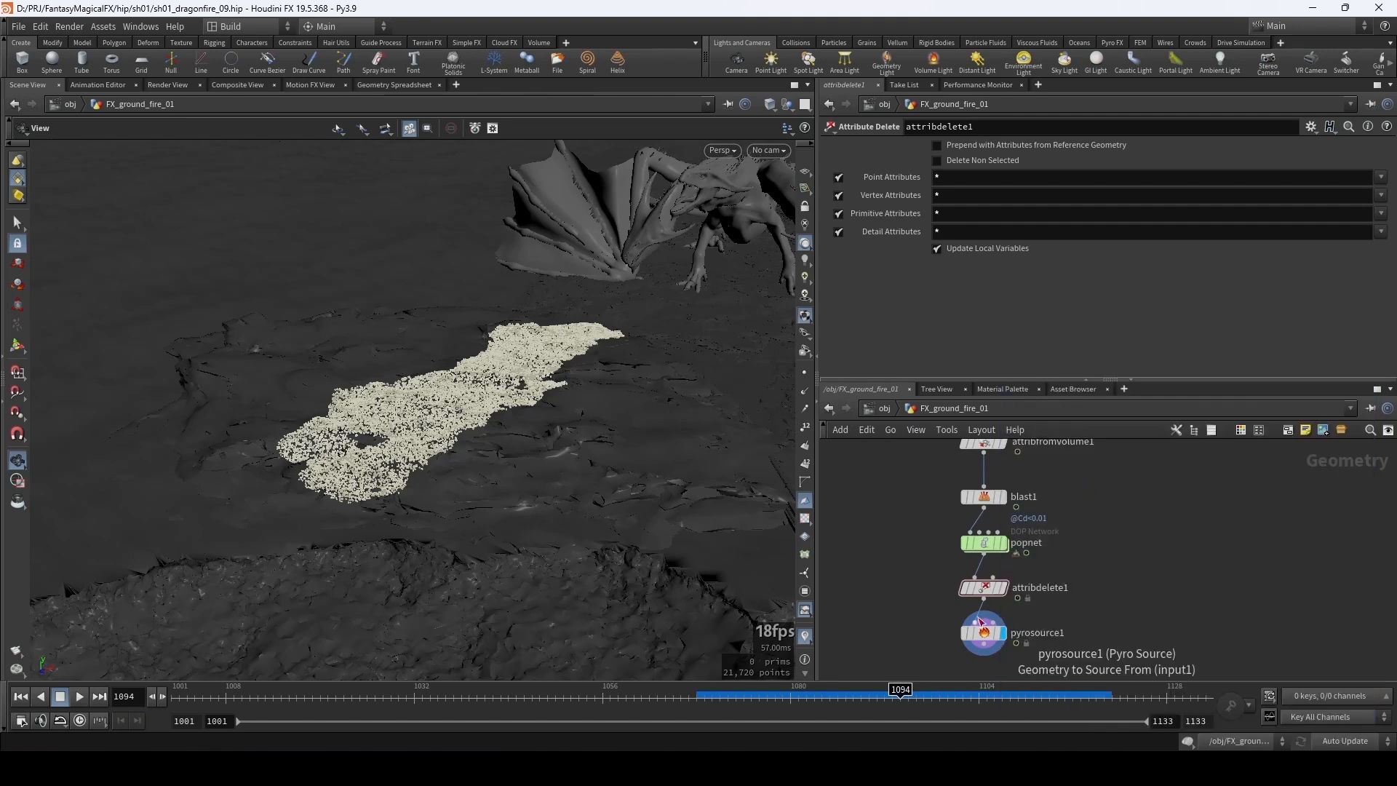
middle_drag(1091, 597, 1117, 542)
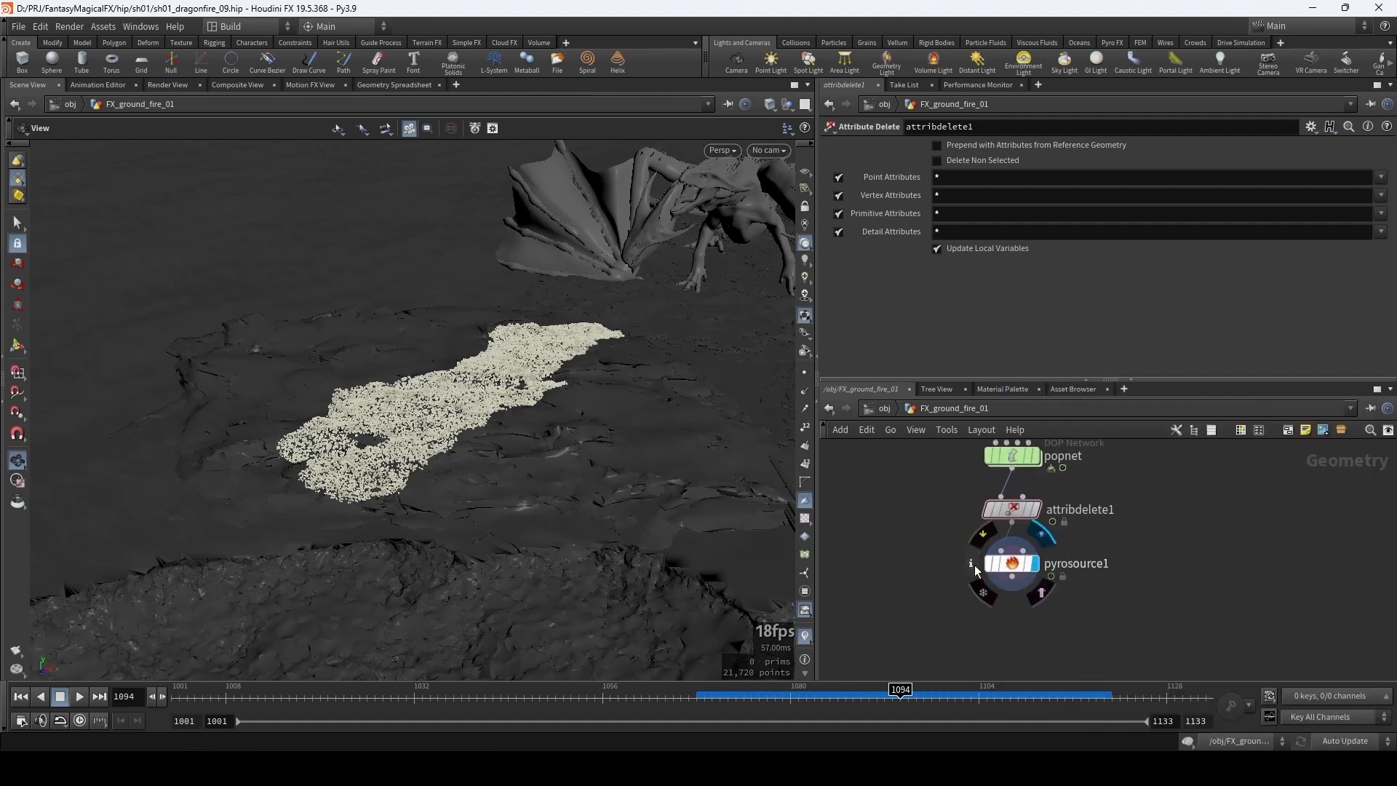
click(972, 563)
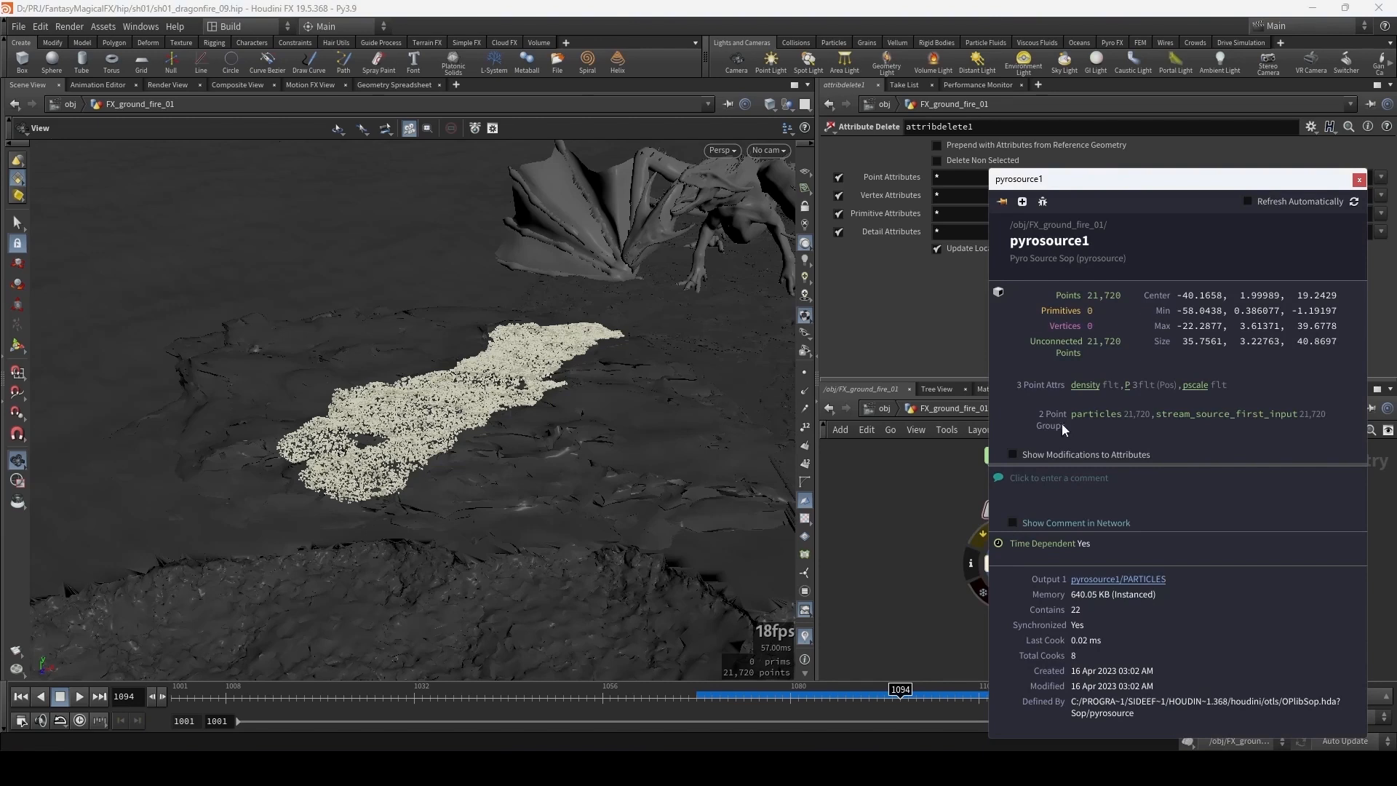
click(1083, 385)
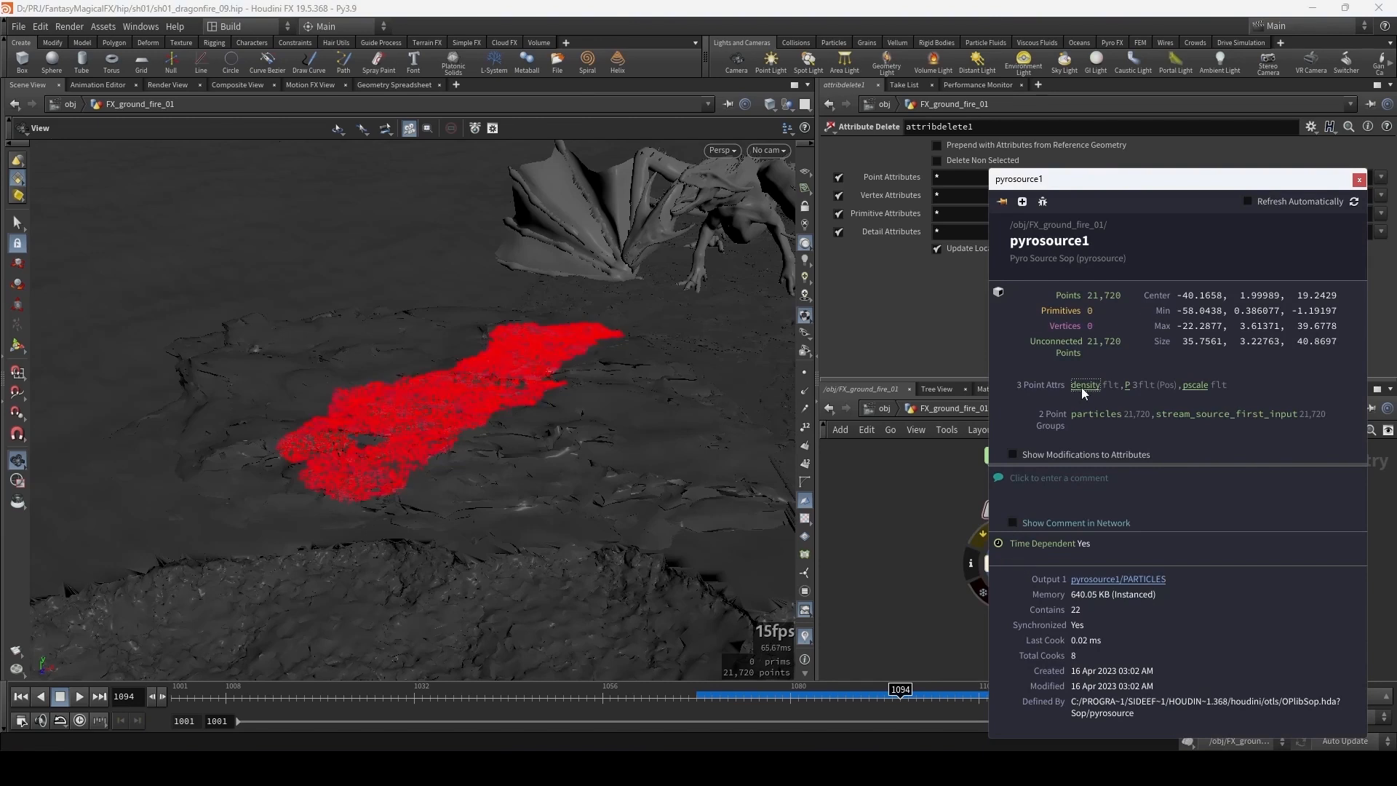
click(1358, 180)
drag(663, 296, 624, 320)
middle_drag(623, 321, 555, 355)
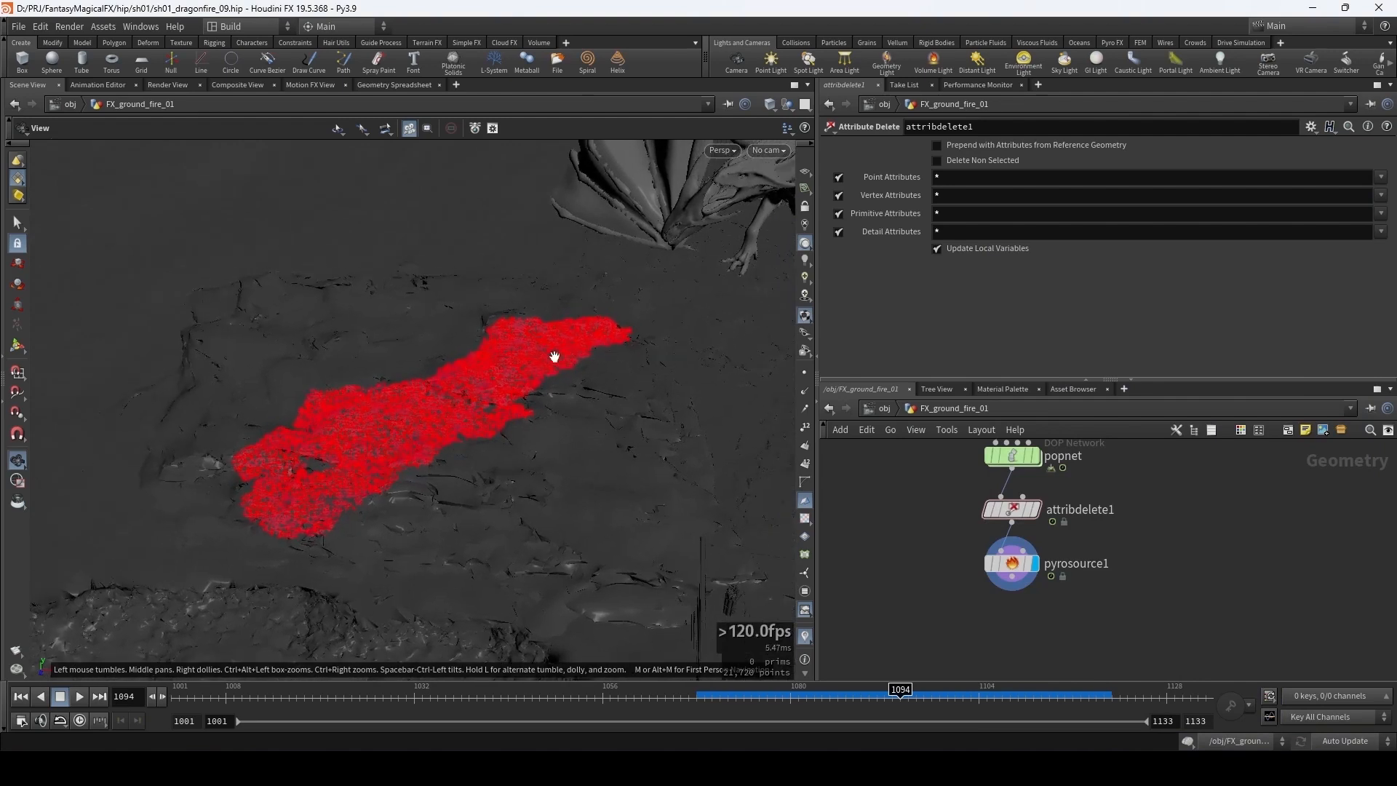
drag(555, 356, 502, 378)
right_drag(503, 378, 559, 400)
middle_drag(559, 401, 572, 373)
drag(573, 373, 582, 349)
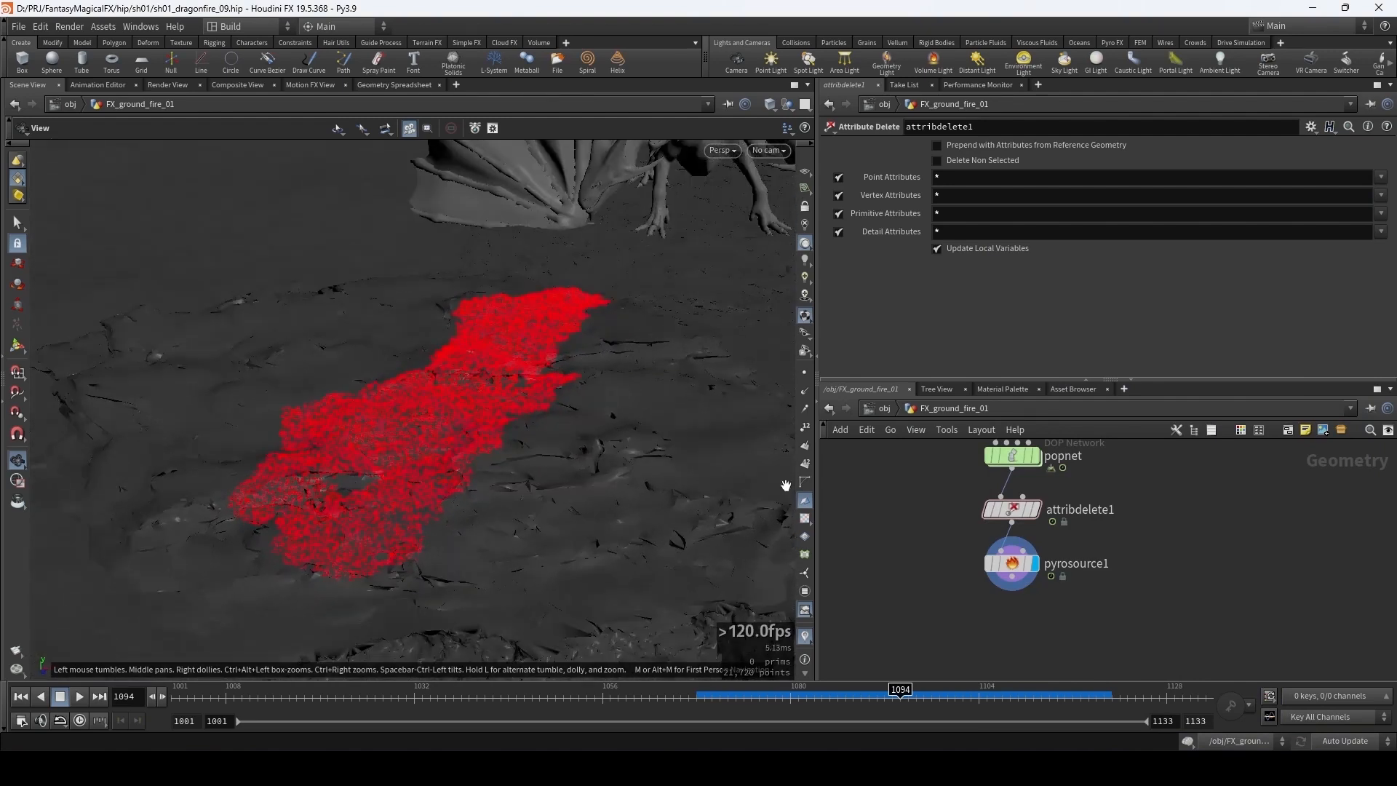
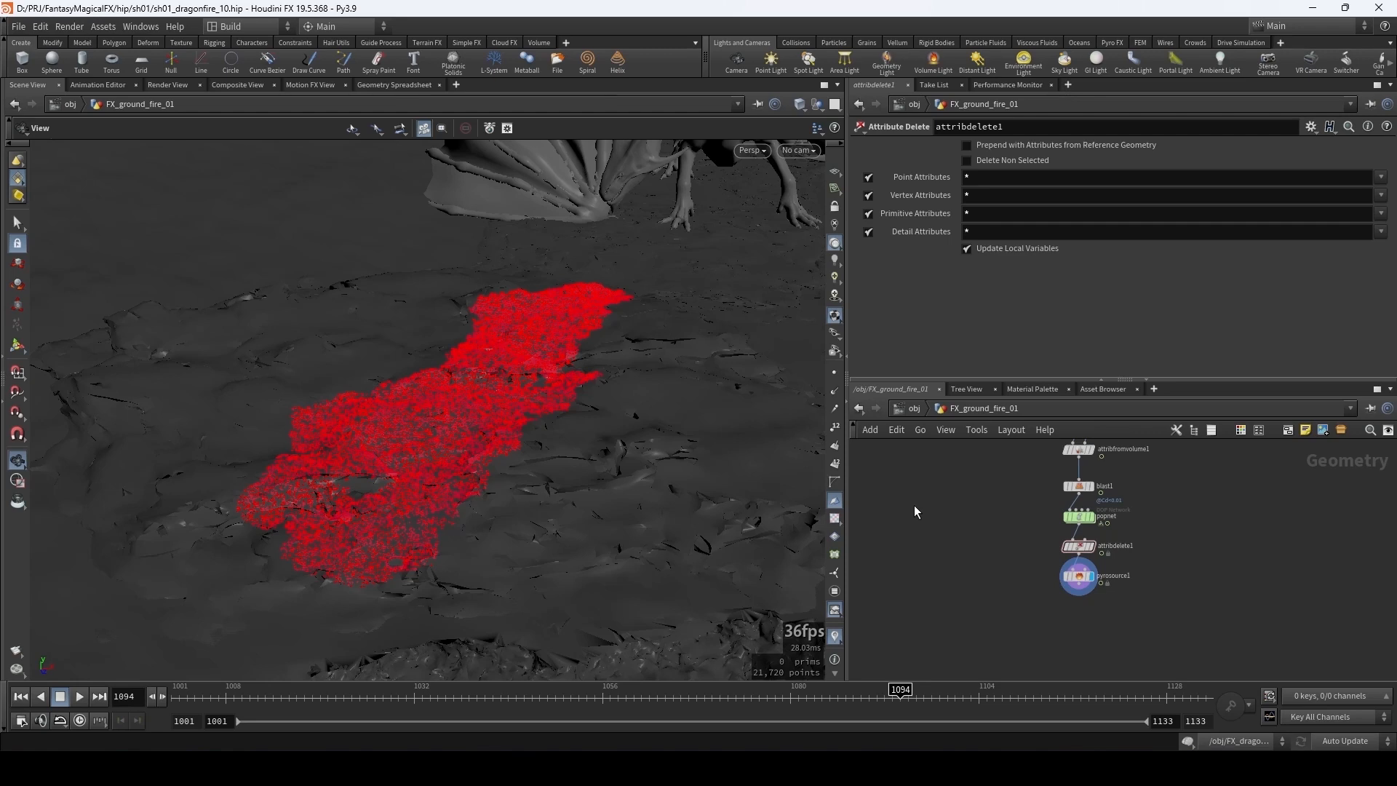
- Add a Pyro Configure Bonfire setup to the FX_ground_fire_01 network
key(Tab)
text(pyr)
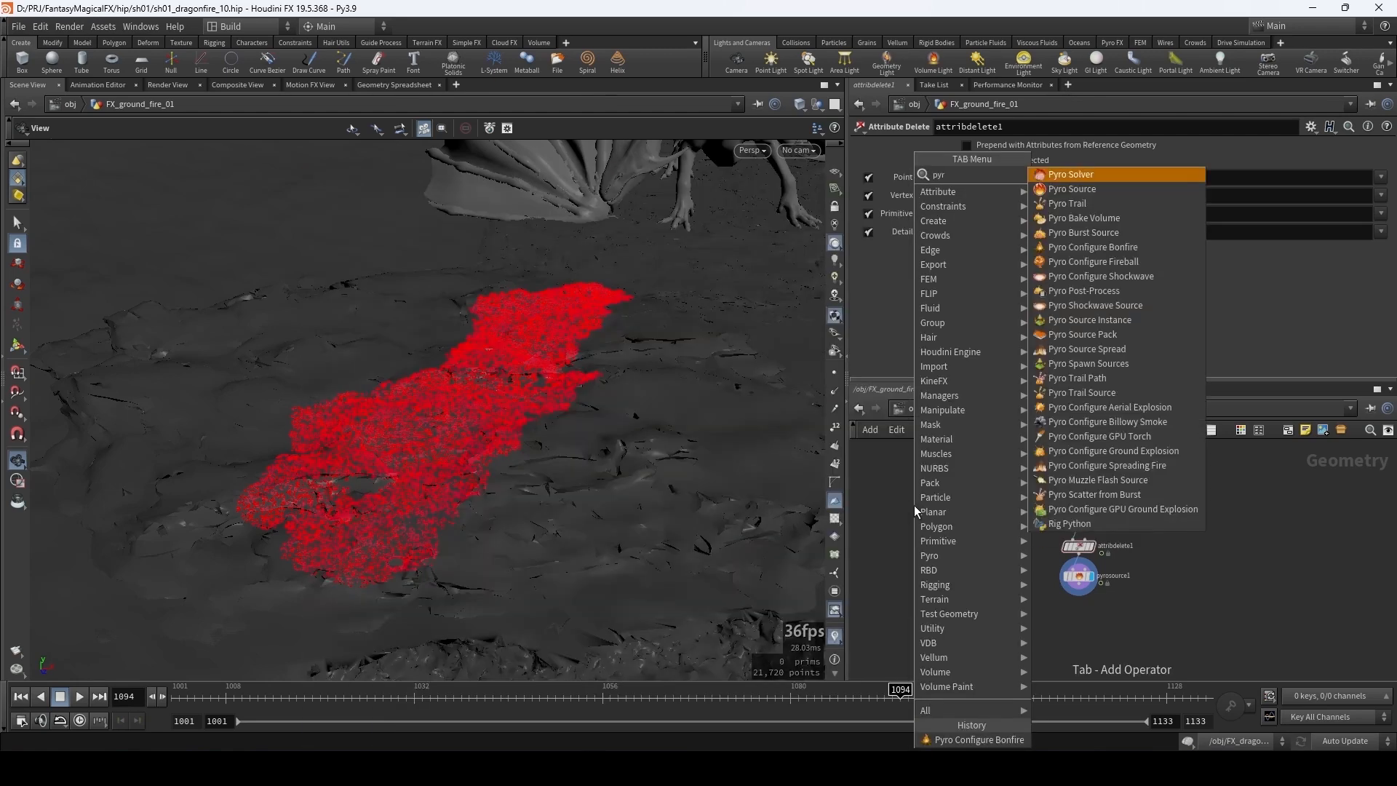
text(oconfi)
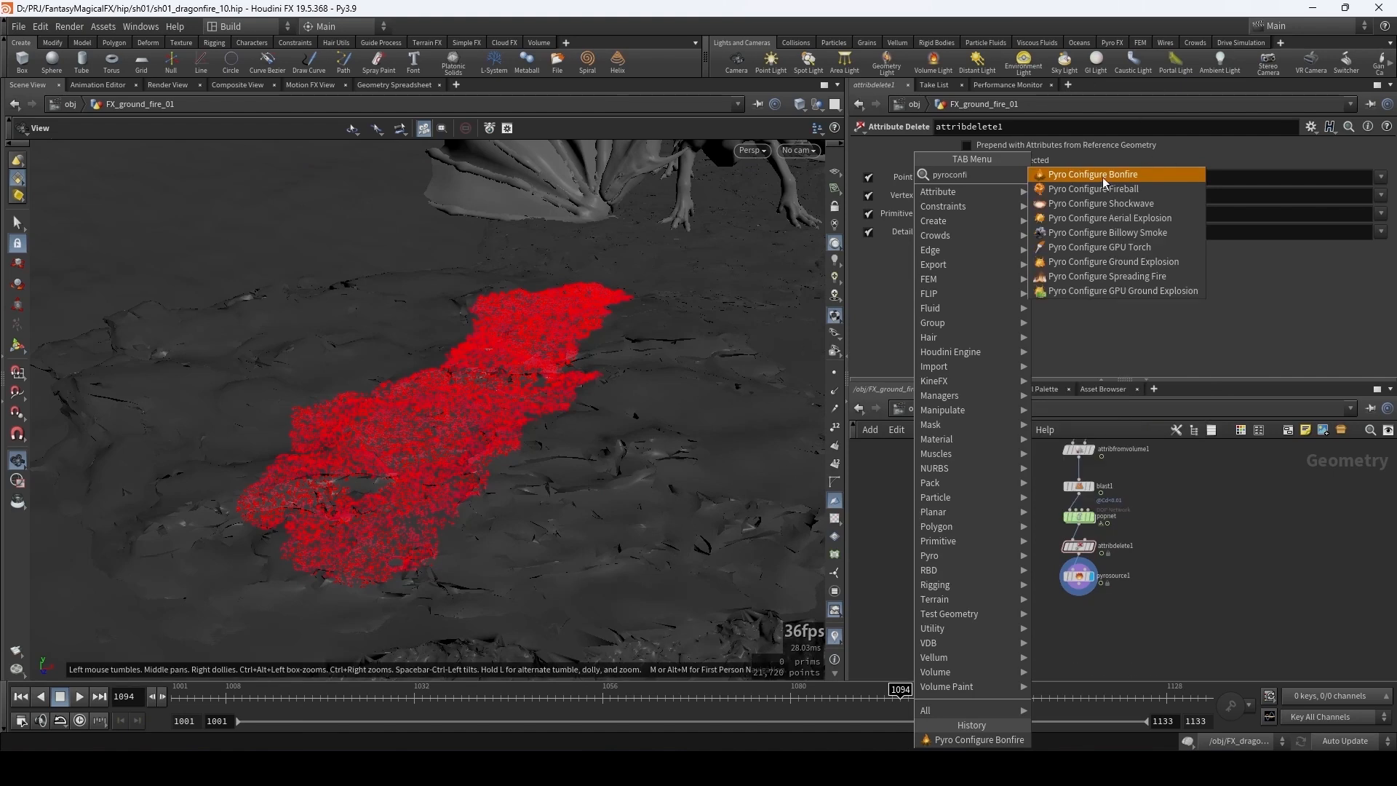
click(1146, 175)
click(878, 551)
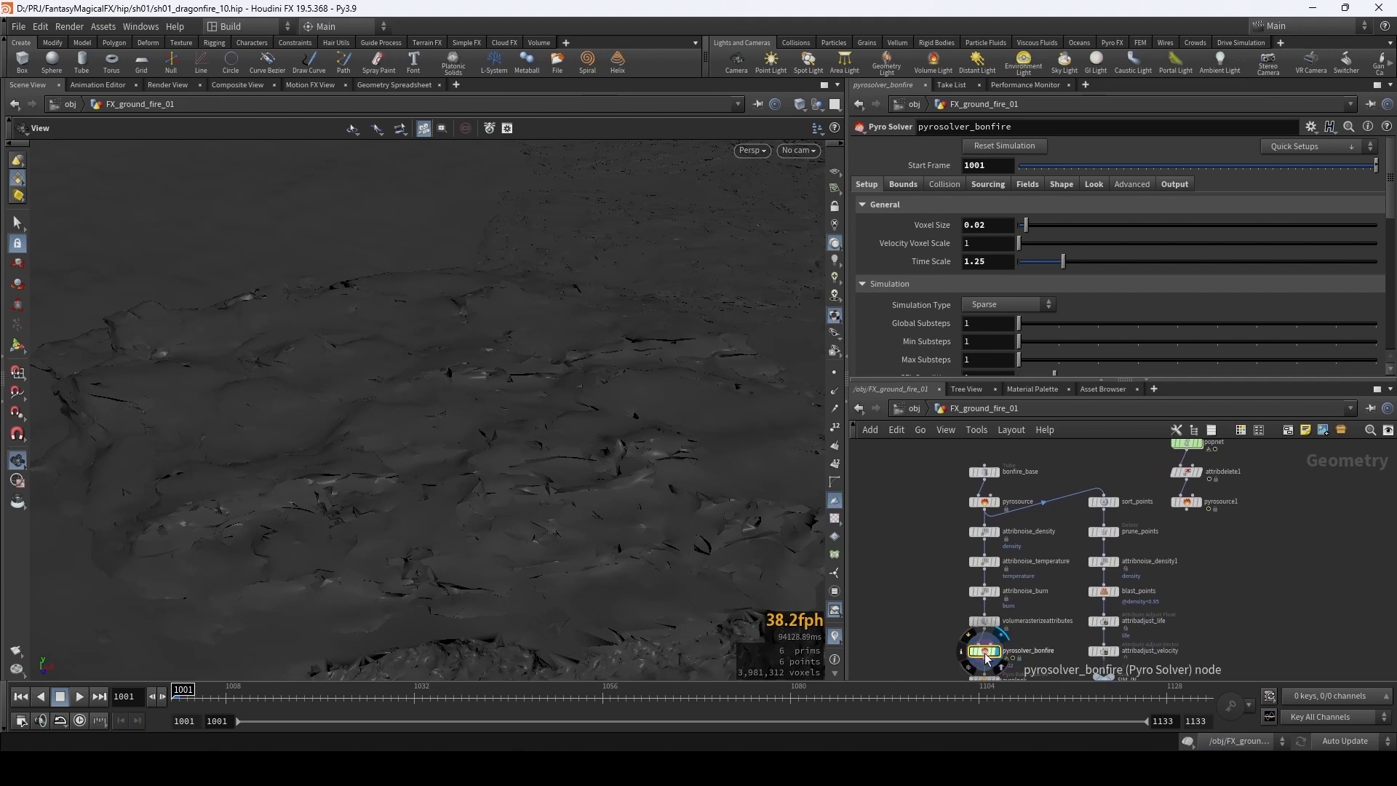
- Play the bonfire simulation from frame 1001 and examine the flame and smoke at close range from several angles
middle_drag(766, 337, 461, 361)
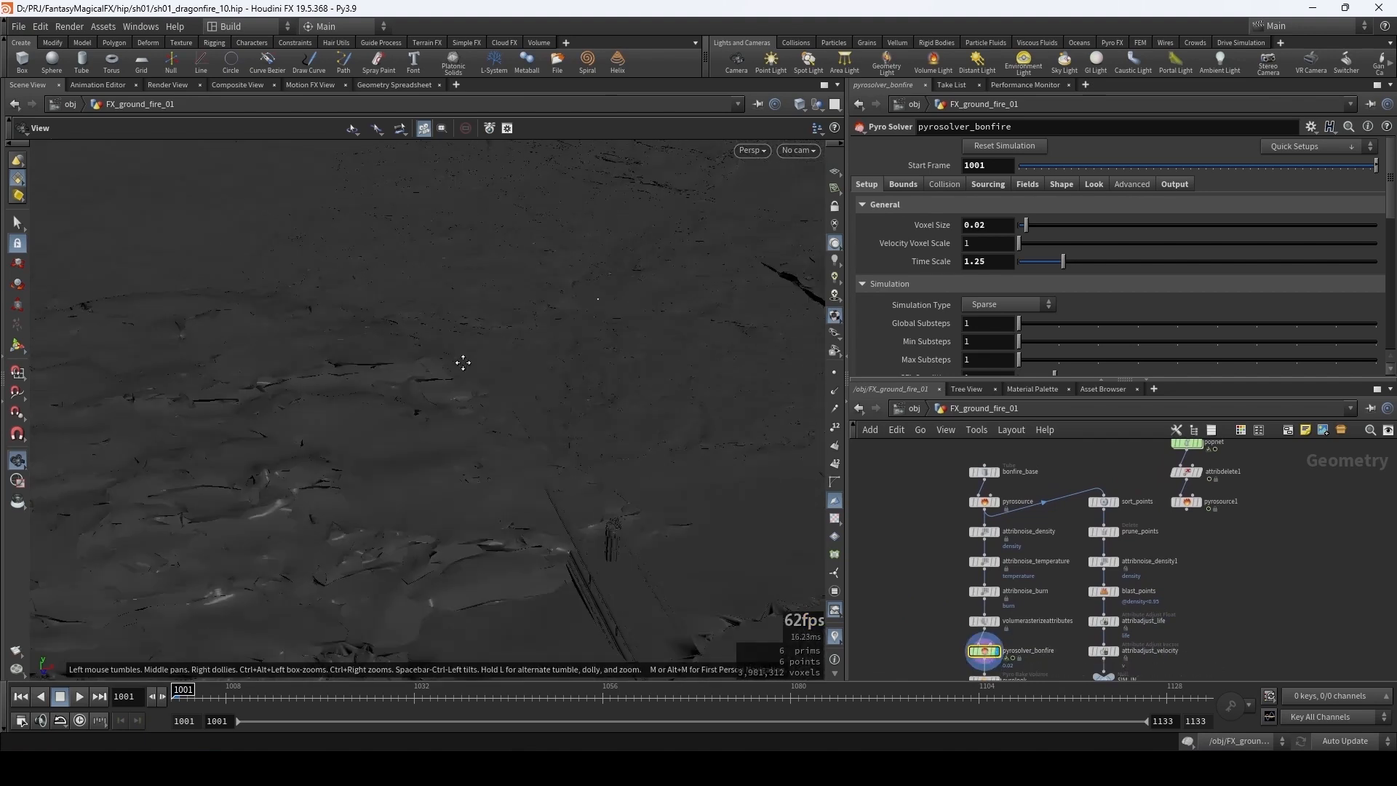
scroll(499, 342, down, 4)
drag(499, 342, 424, 330)
key(Up)
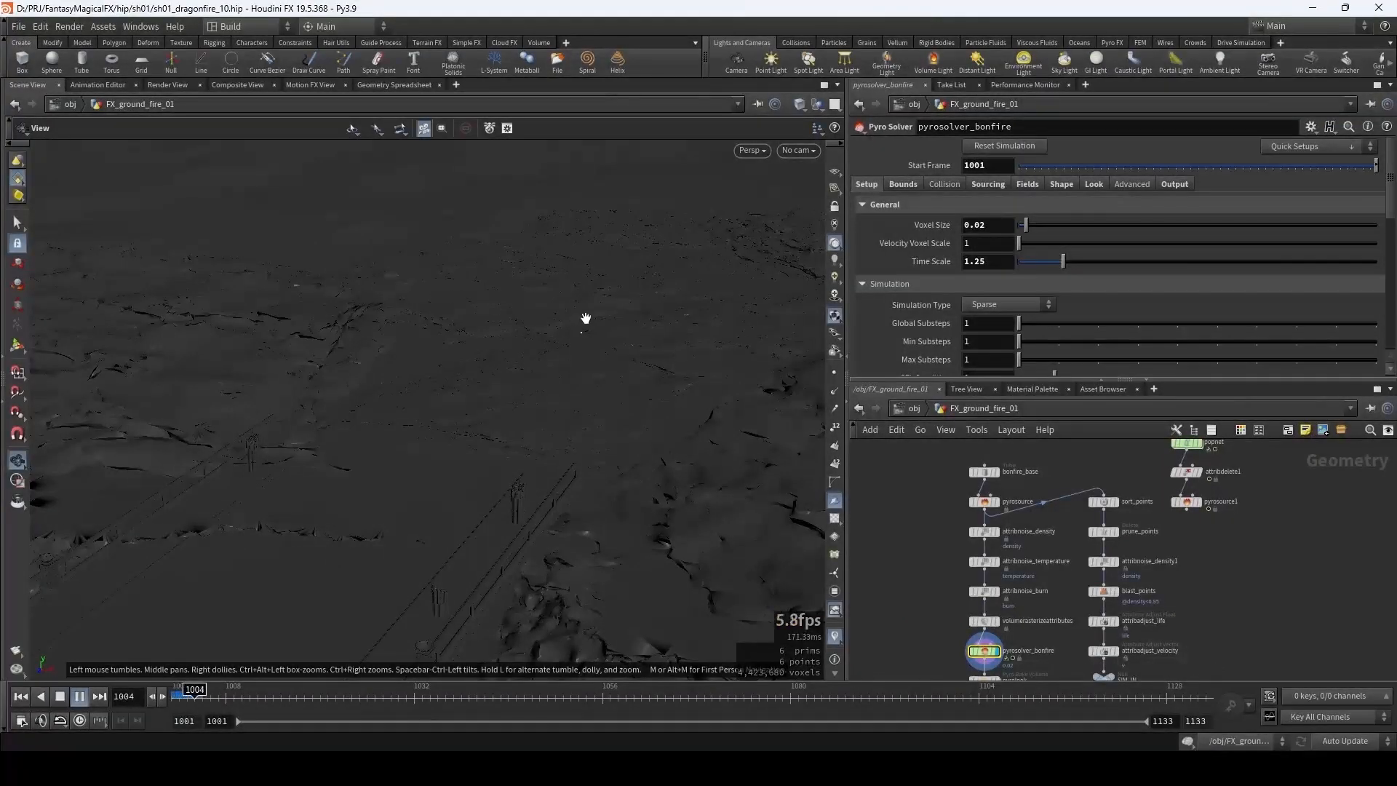
right_drag(605, 298, 866, 263)
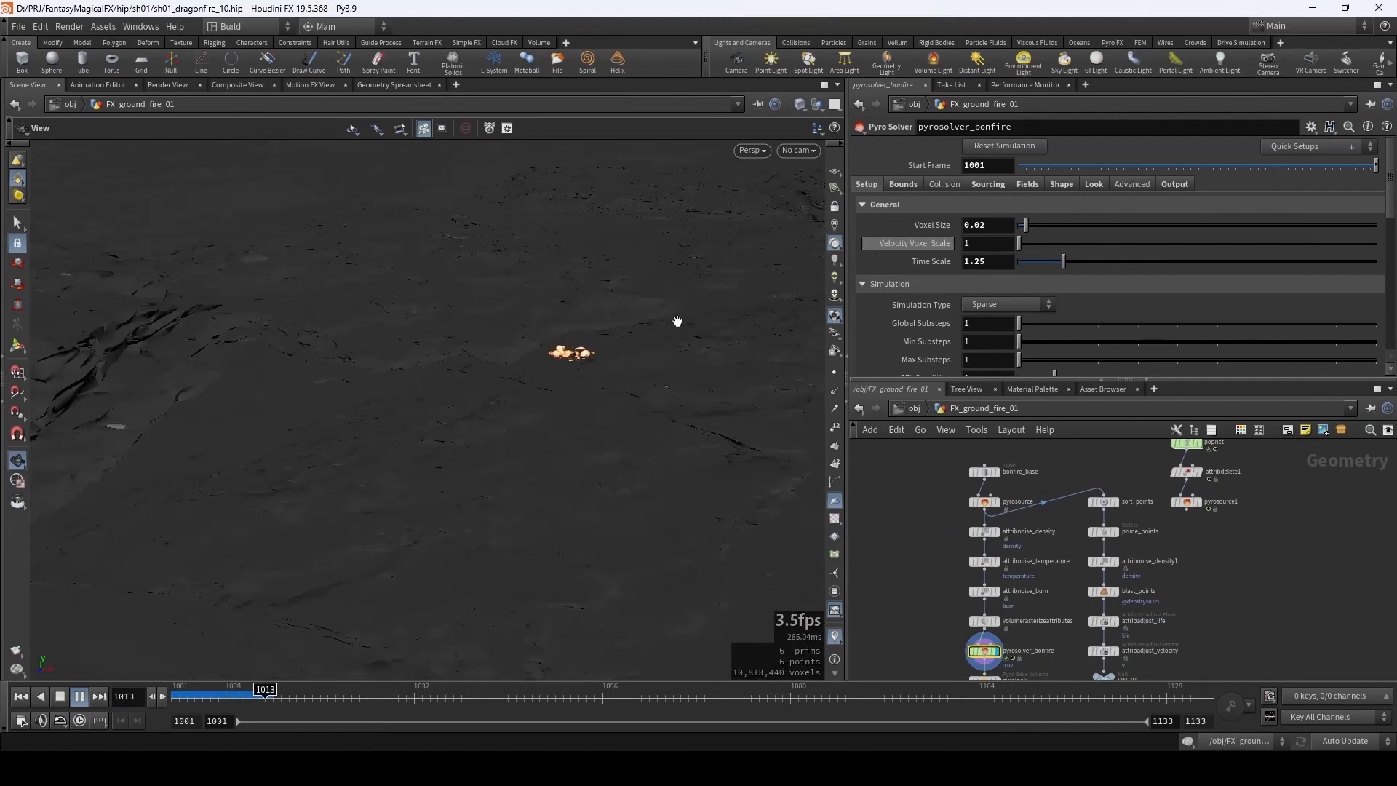
right_drag(611, 350, 827, 253)
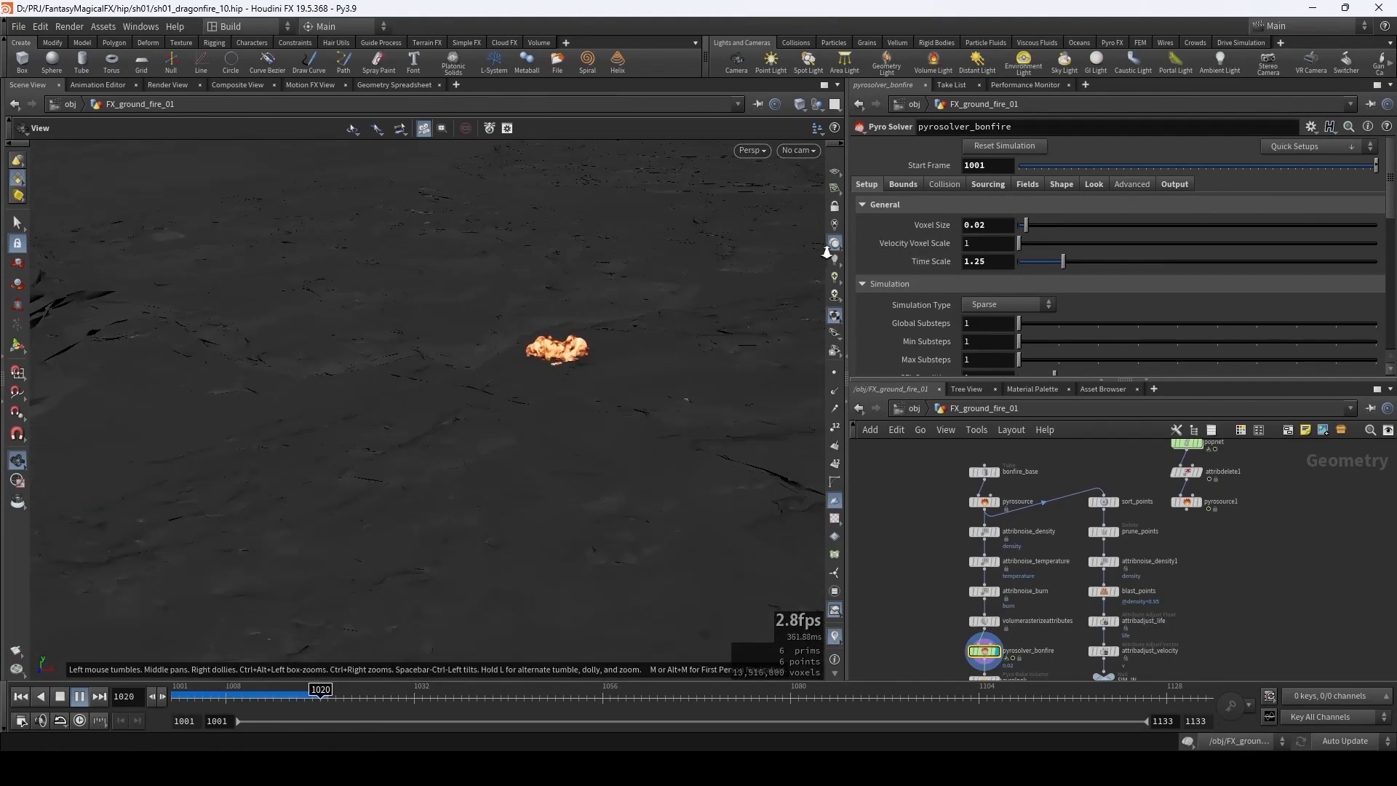
middle_drag(660, 255, 618, 327)
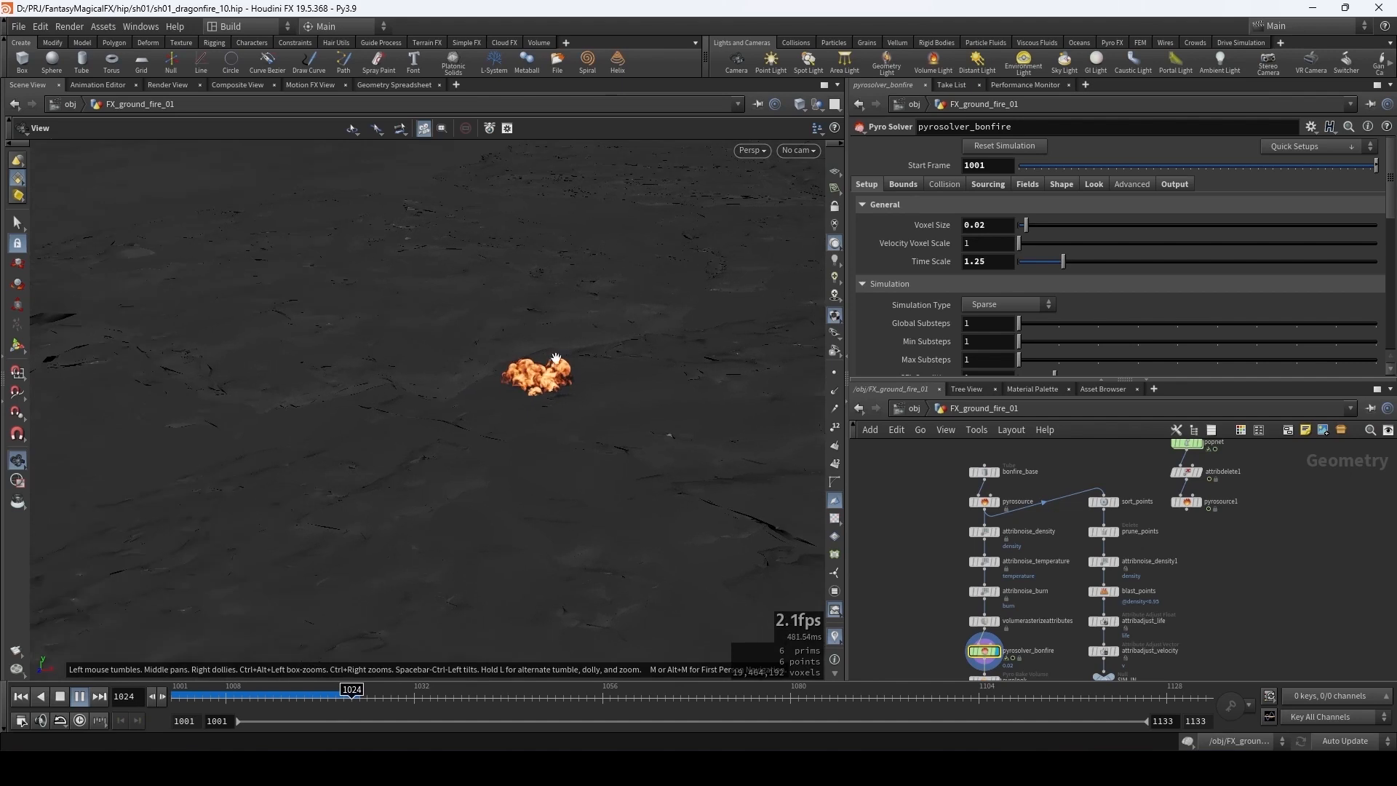
right_drag(539, 380, 742, 331)
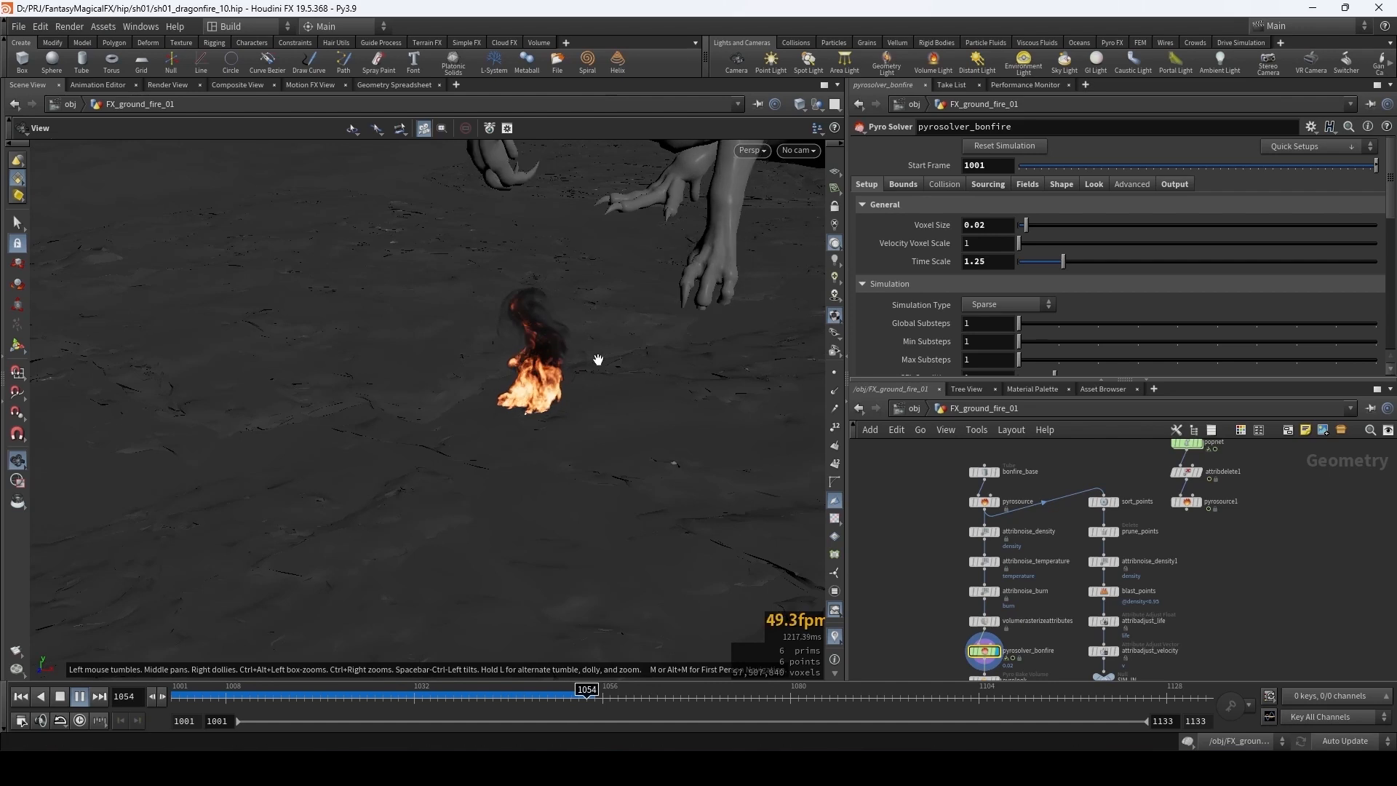
key(Escape)
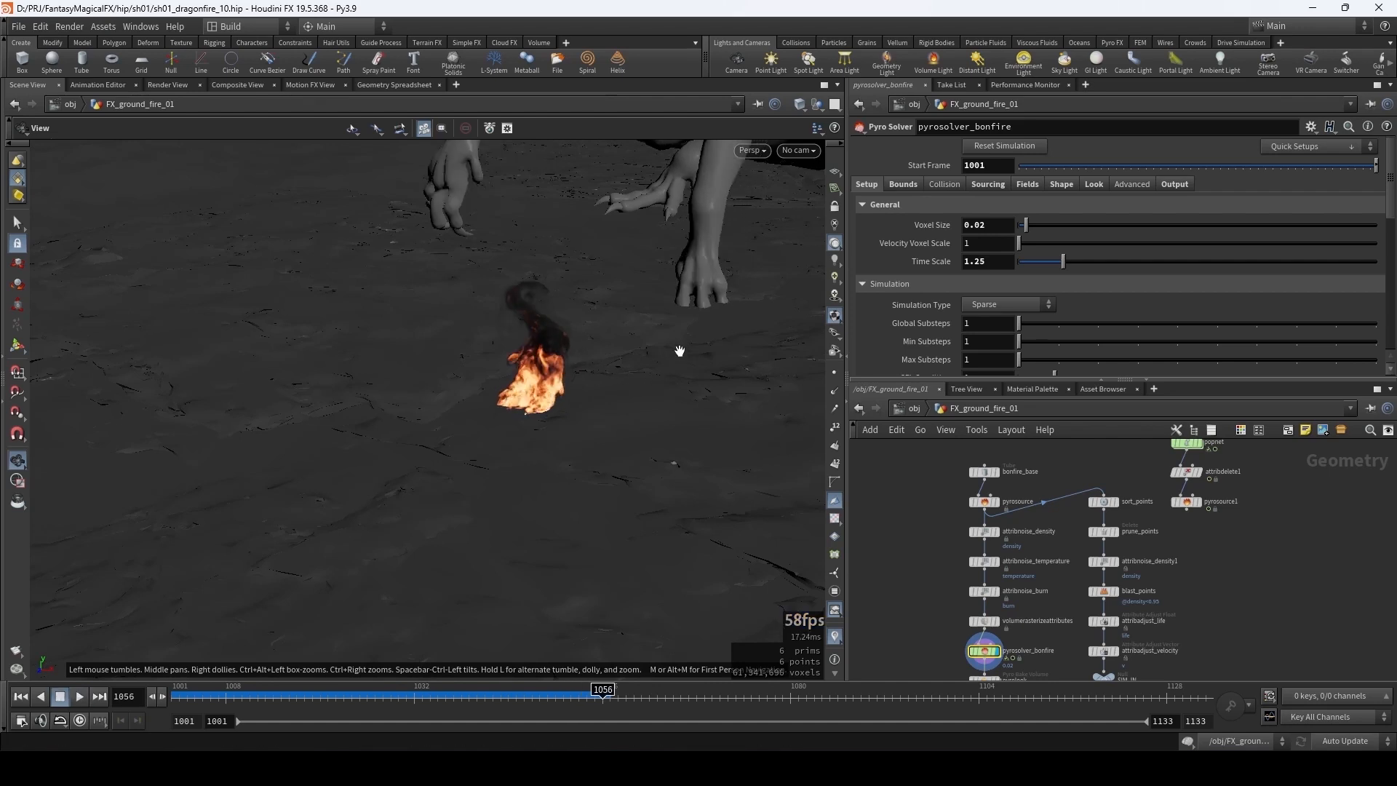
drag(680, 349, 654, 336)
middle_drag(727, 389, 530, 345)
drag(529, 345, 558, 339)
right_drag(571, 364, 789, 305)
drag(489, 397, 527, 400)
middle_drag(527, 399, 549, 369)
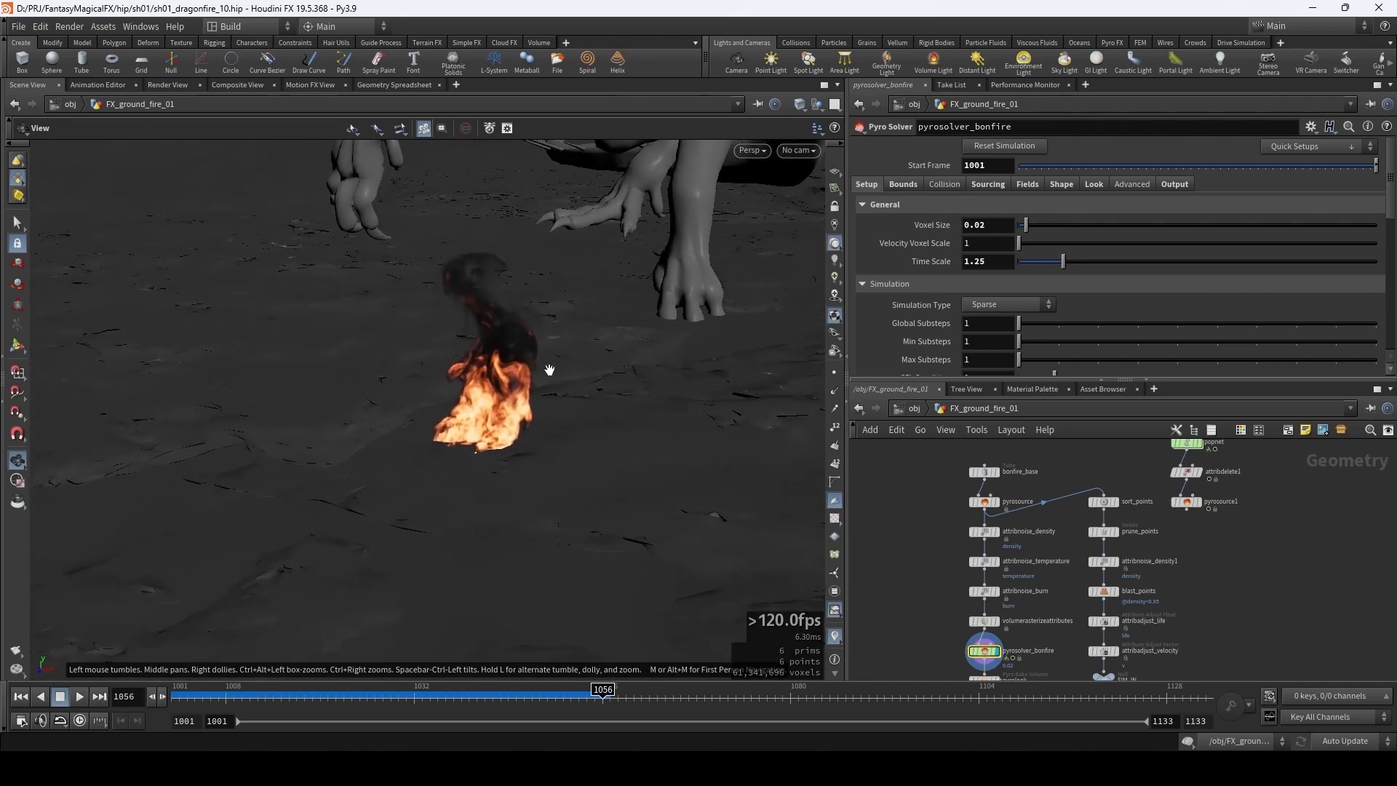
mouse_move(499, 382)
mouse_down()
mouse_move(536, 370)
mouse_move(500, 375)
mouse_up()
- Delete the merge_fire_and_embers and OUT_Simple_Bonefire nodes from the end of the bonfire network
middle_drag(900, 573, 914, 579)
middle_drag(936, 503, 979, 541)
scroll(1040, 483, up, 3)
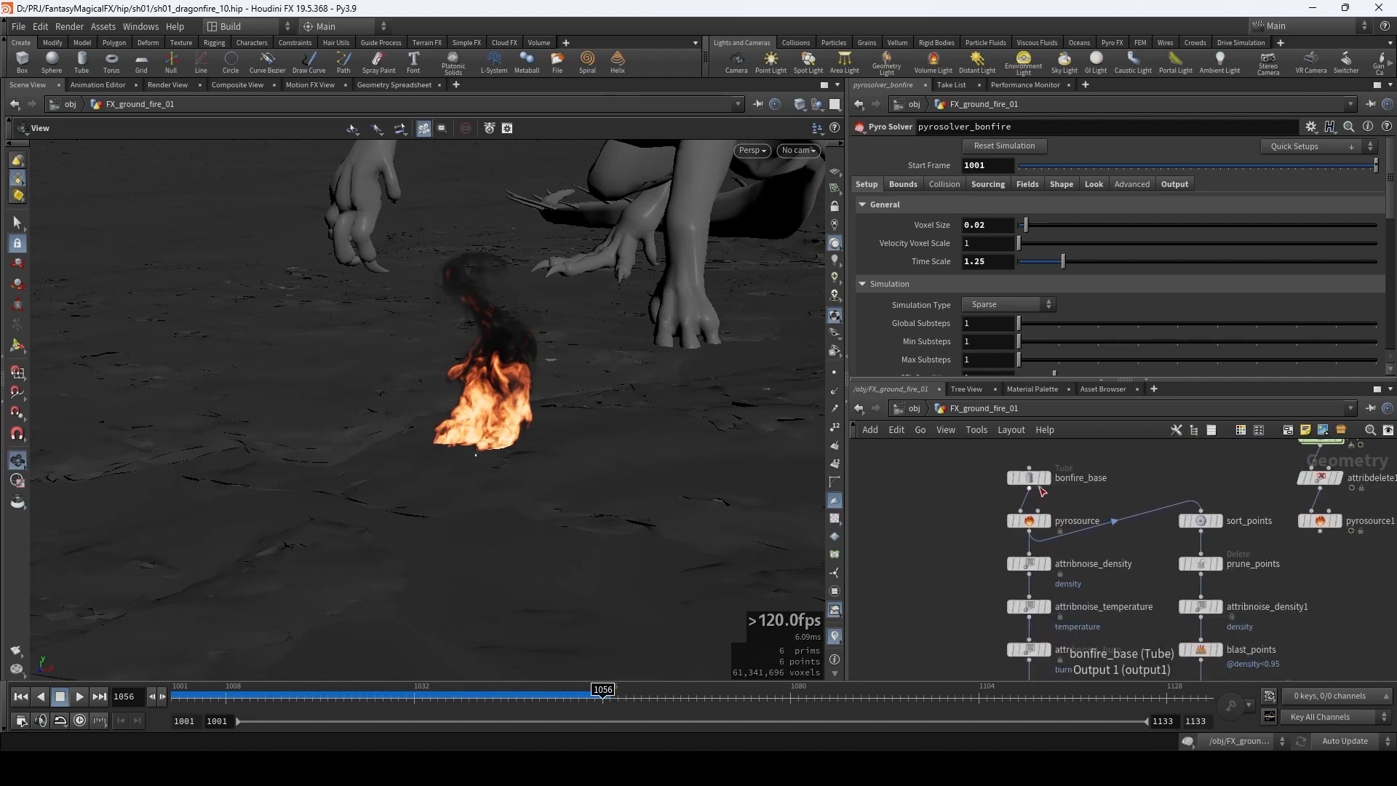
scroll(982, 555, down, 4)
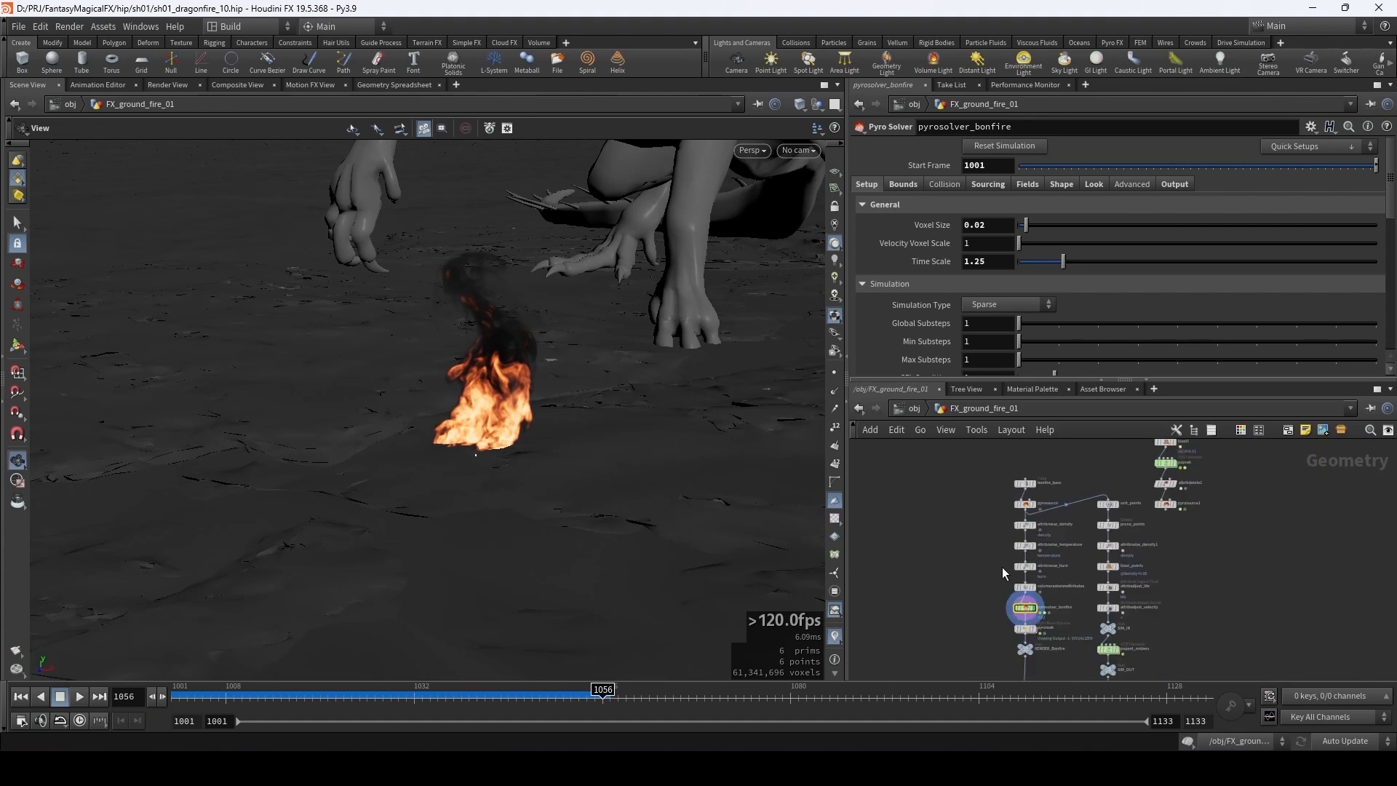
mouse_move(1002, 566)
middle_down()
mouse_move(1029, 508)
mouse_move(1011, 553)
middle_up()
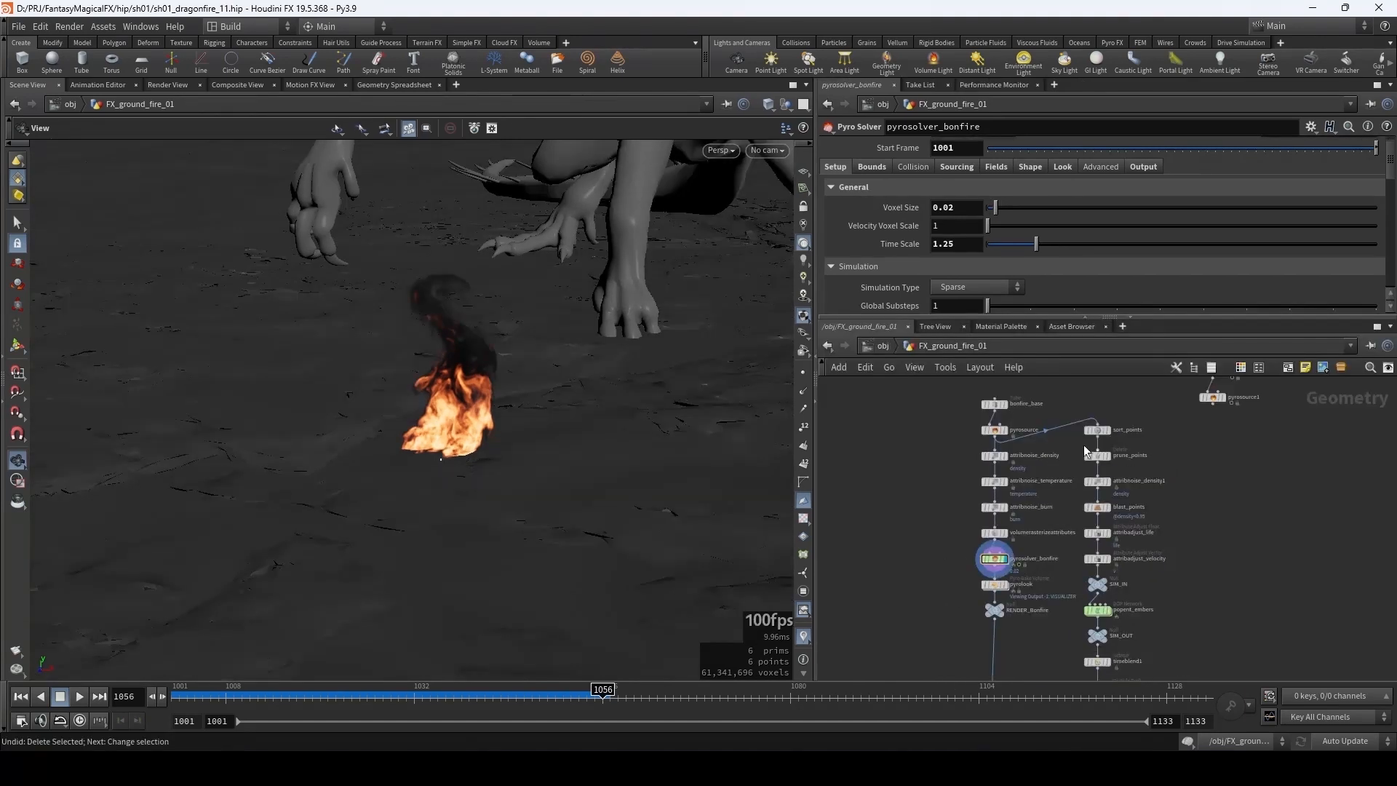
scroll(1057, 474, up, 2)
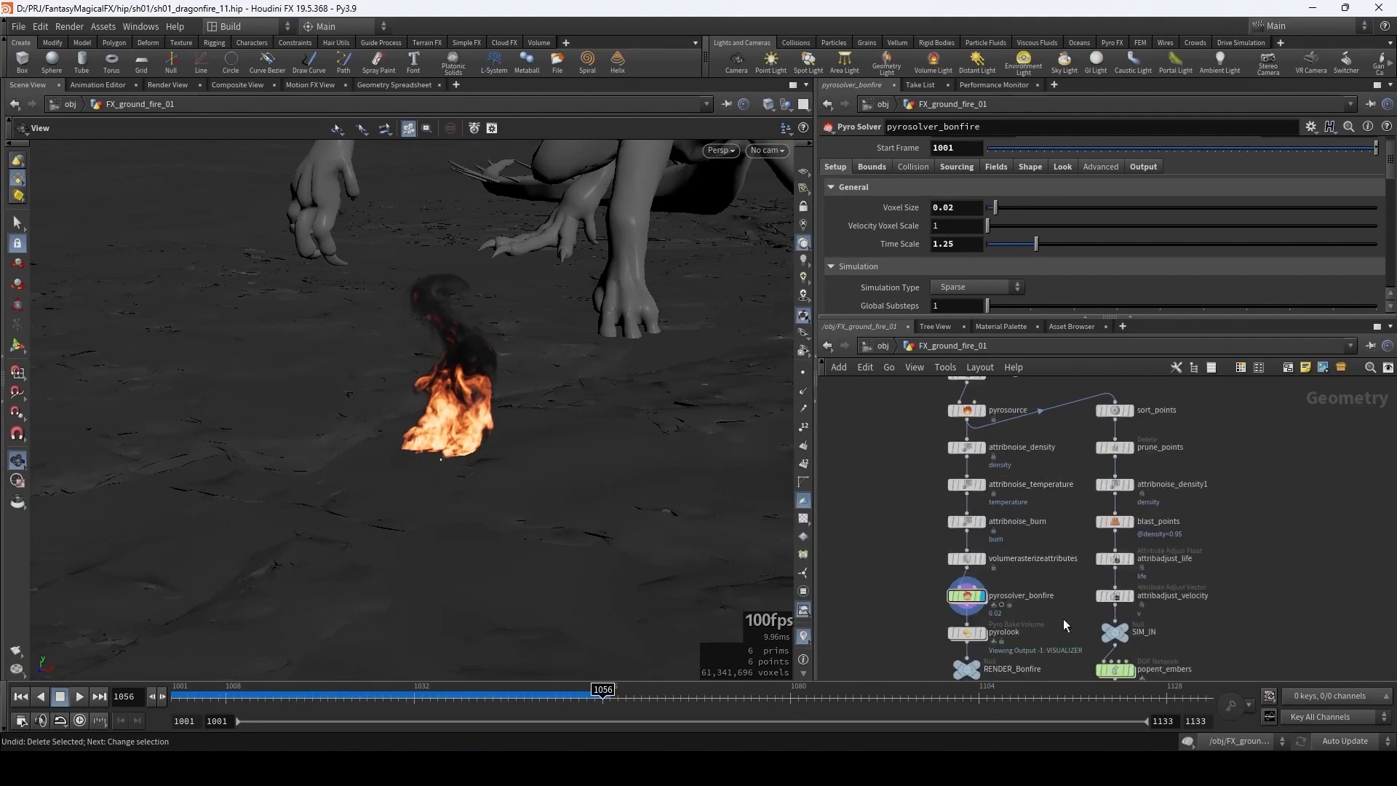
middle_drag(1063, 618, 1043, 426)
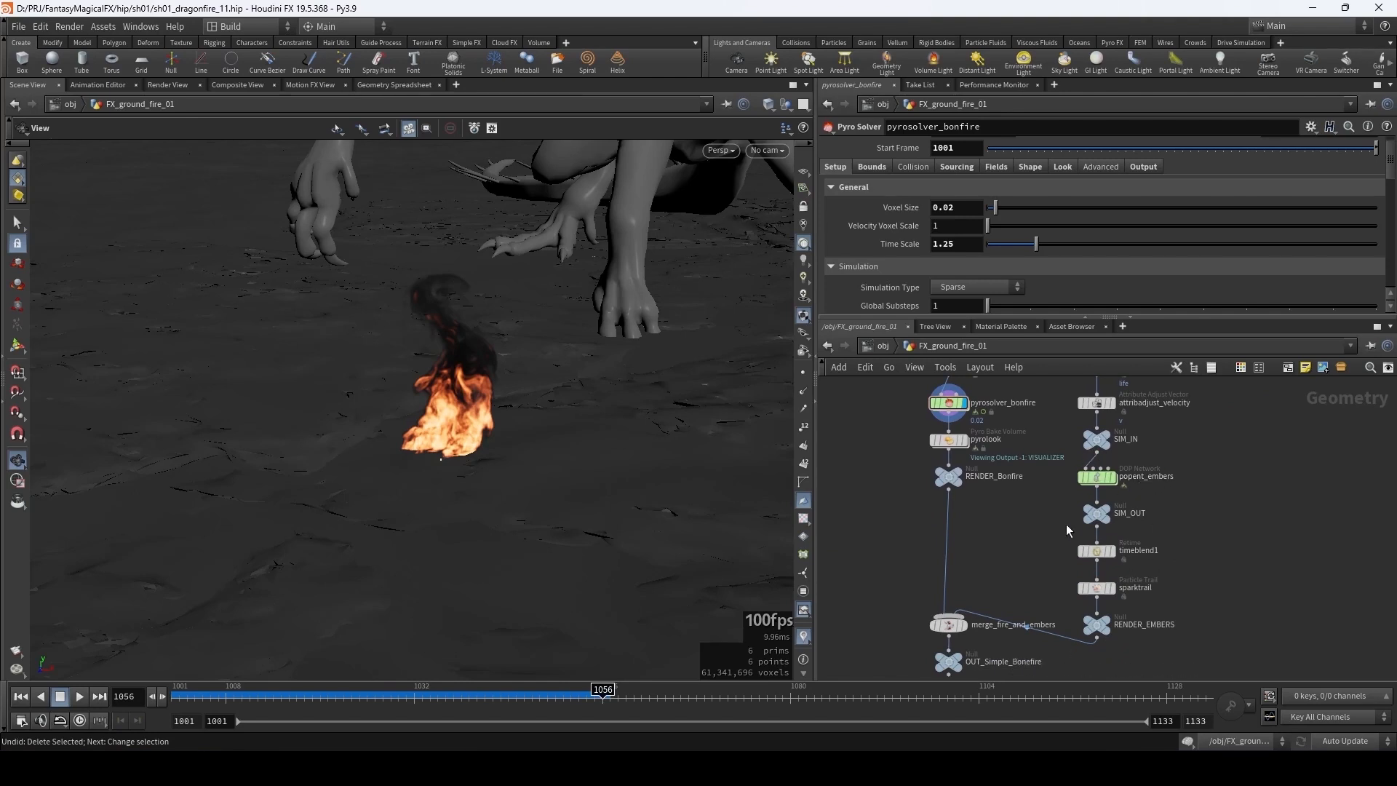
drag(905, 568, 1005, 633)
key(Delete)
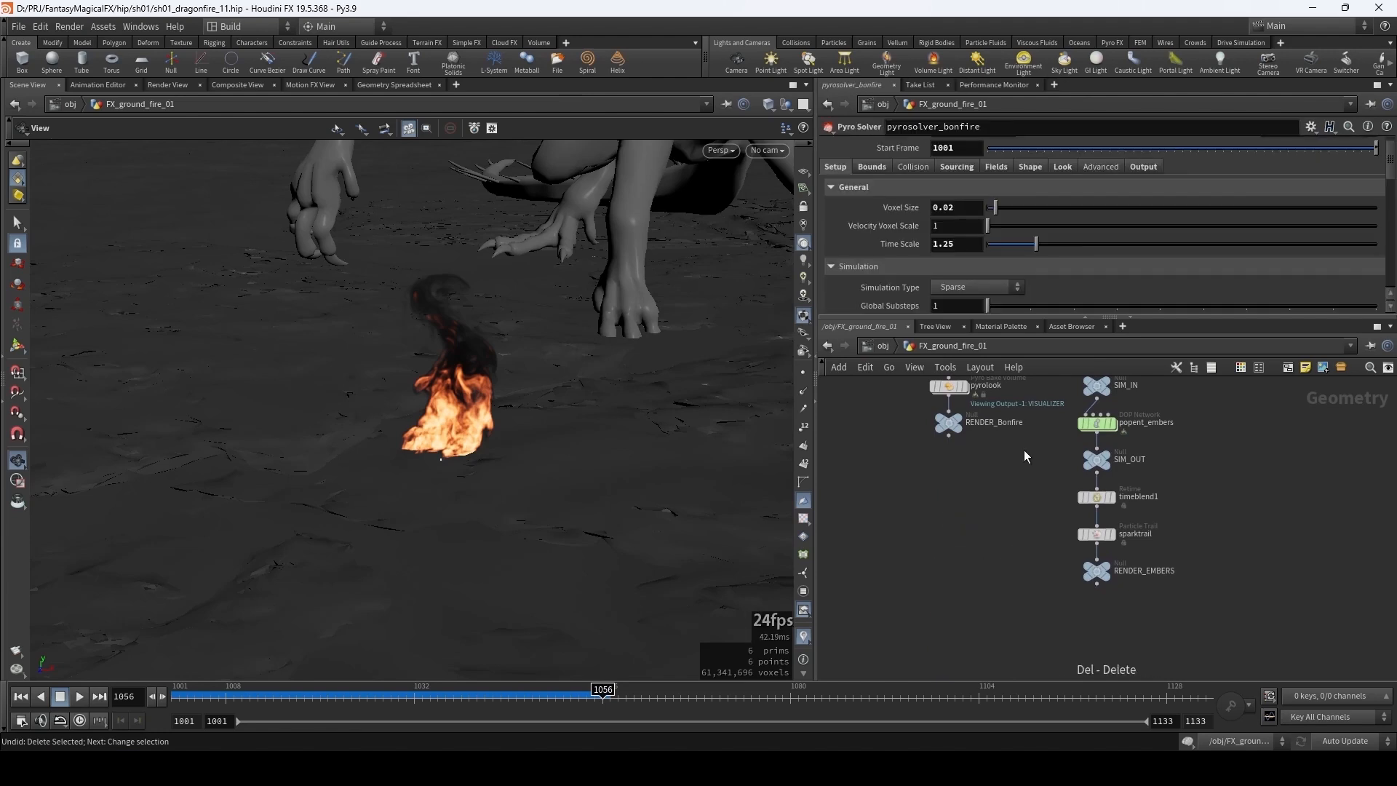
- Delete the whole embers branch from sort_points to RENDER_EMBERS and move the remaining bonfire chain closer to pyrosource1
middle_drag(1023, 450, 979, 521)
scroll(979, 520, down, 1)
scroll(979, 520, down, 1)
drag(1002, 628, 1079, 412)
key(Delete)
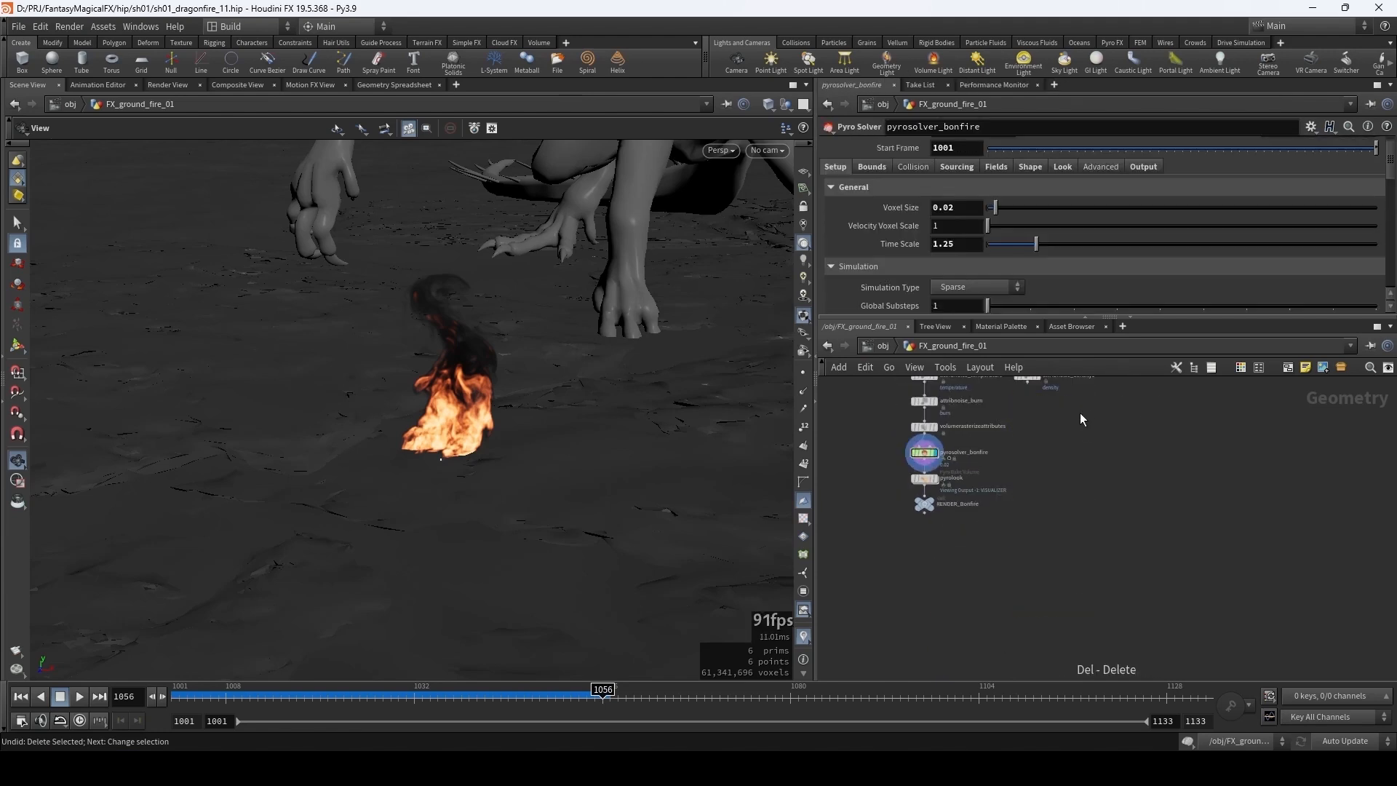
middle_drag(1080, 413, 1080, 543)
drag(1079, 543, 877, 652)
key(Delete)
drag(923, 426, 1050, 429)
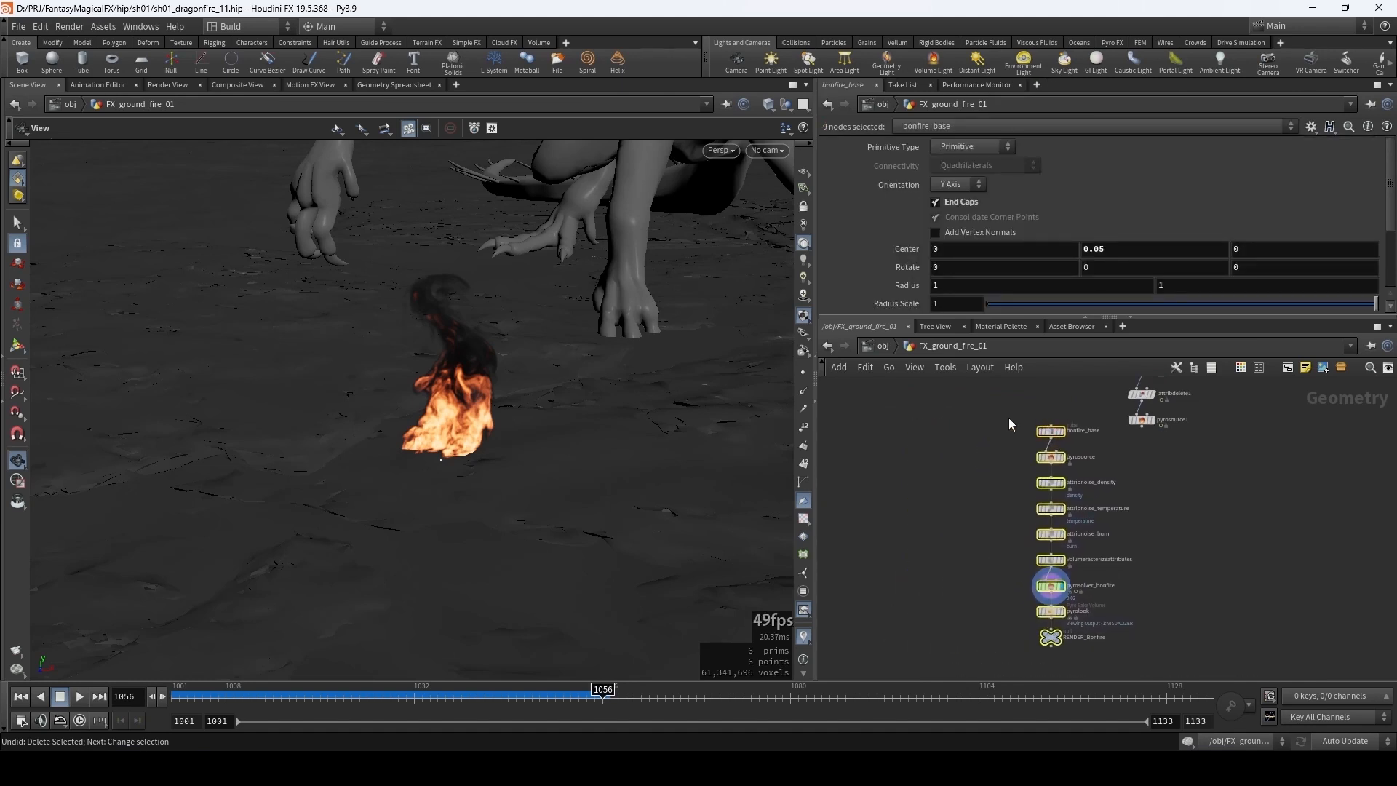
- Display the bonfire_base tube and the pyrosource node in turn and review the source's attribute list
scroll(1008, 418, up, 3)
click(1091, 446)
click(1118, 446)
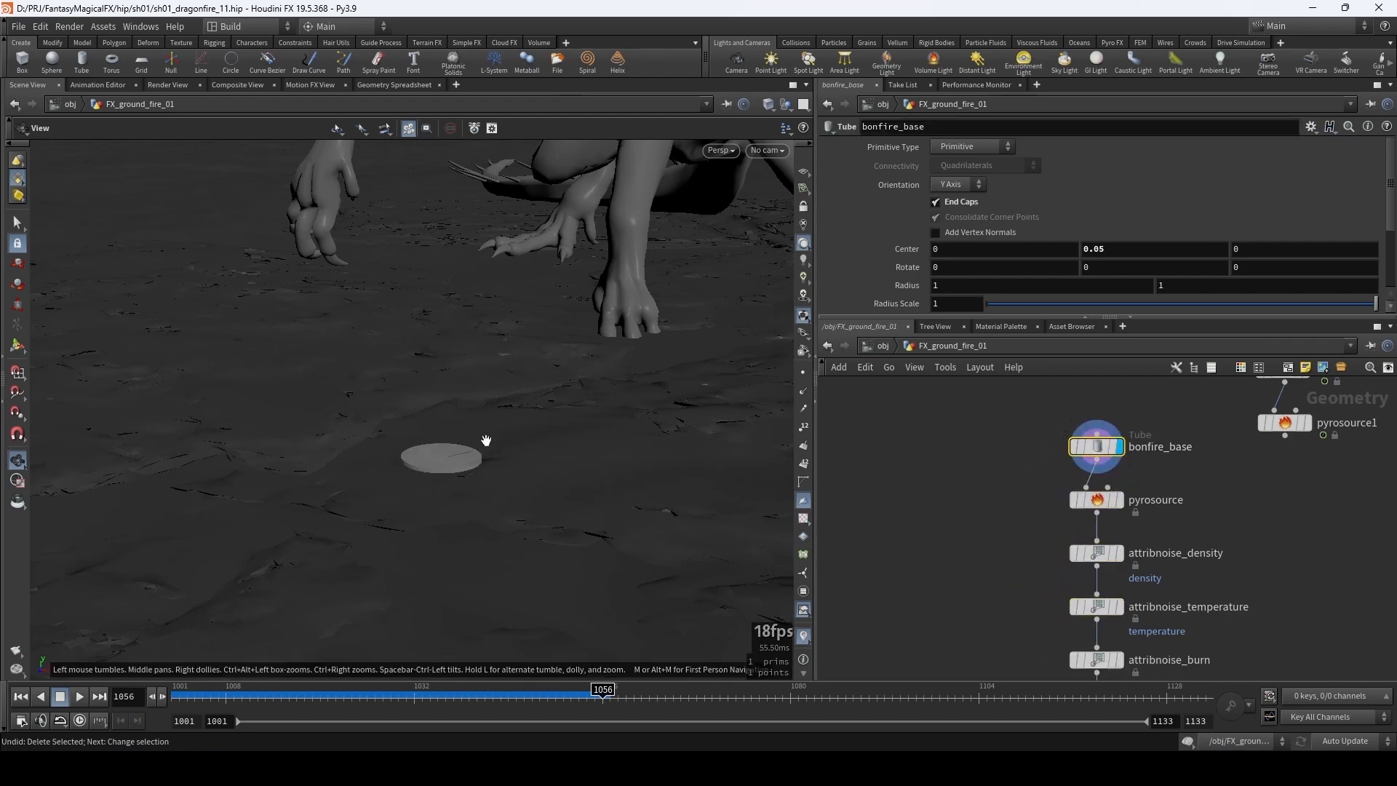
drag(489, 435, 538, 409)
middle_drag(1004, 527, 972, 489)
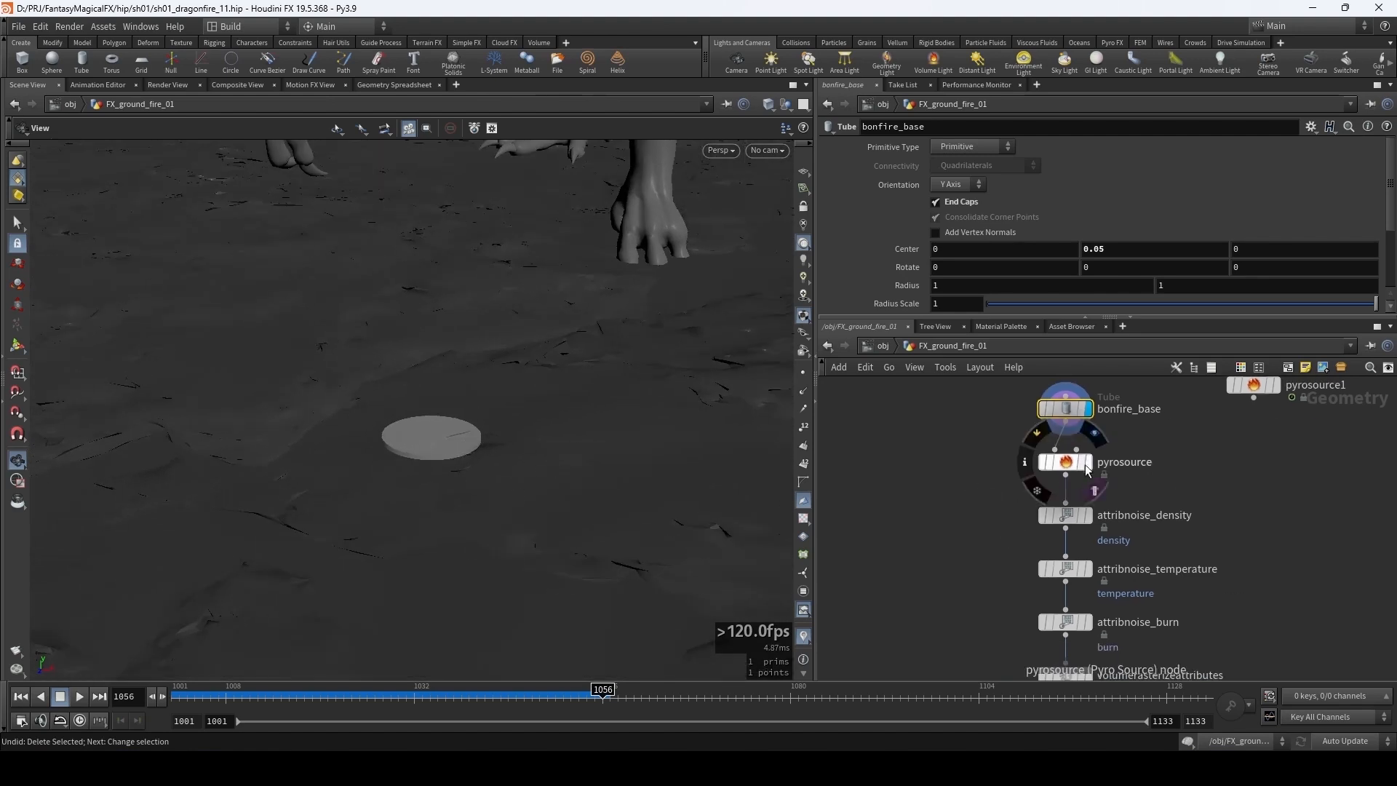
click(1089, 466)
click(1067, 462)
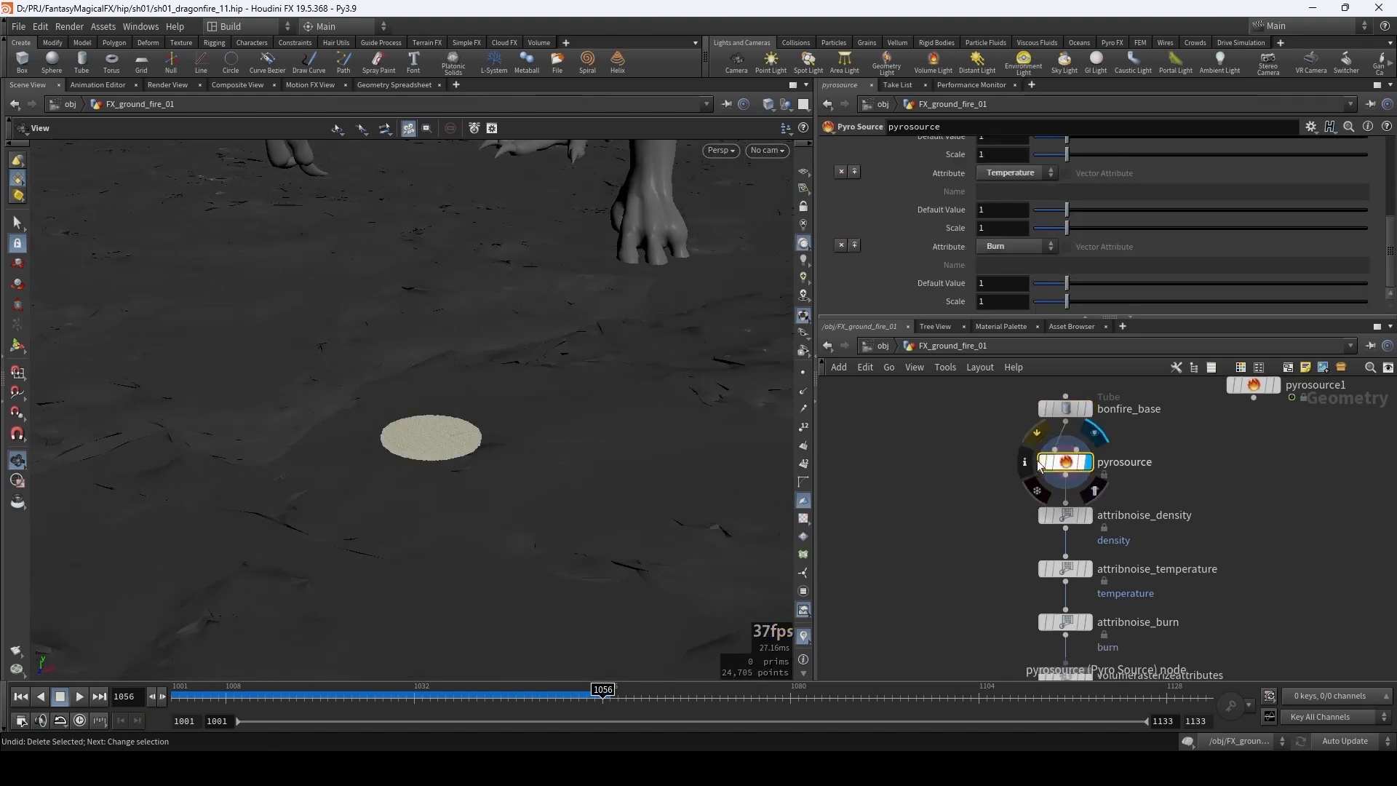
scroll(939, 287, up, 5)
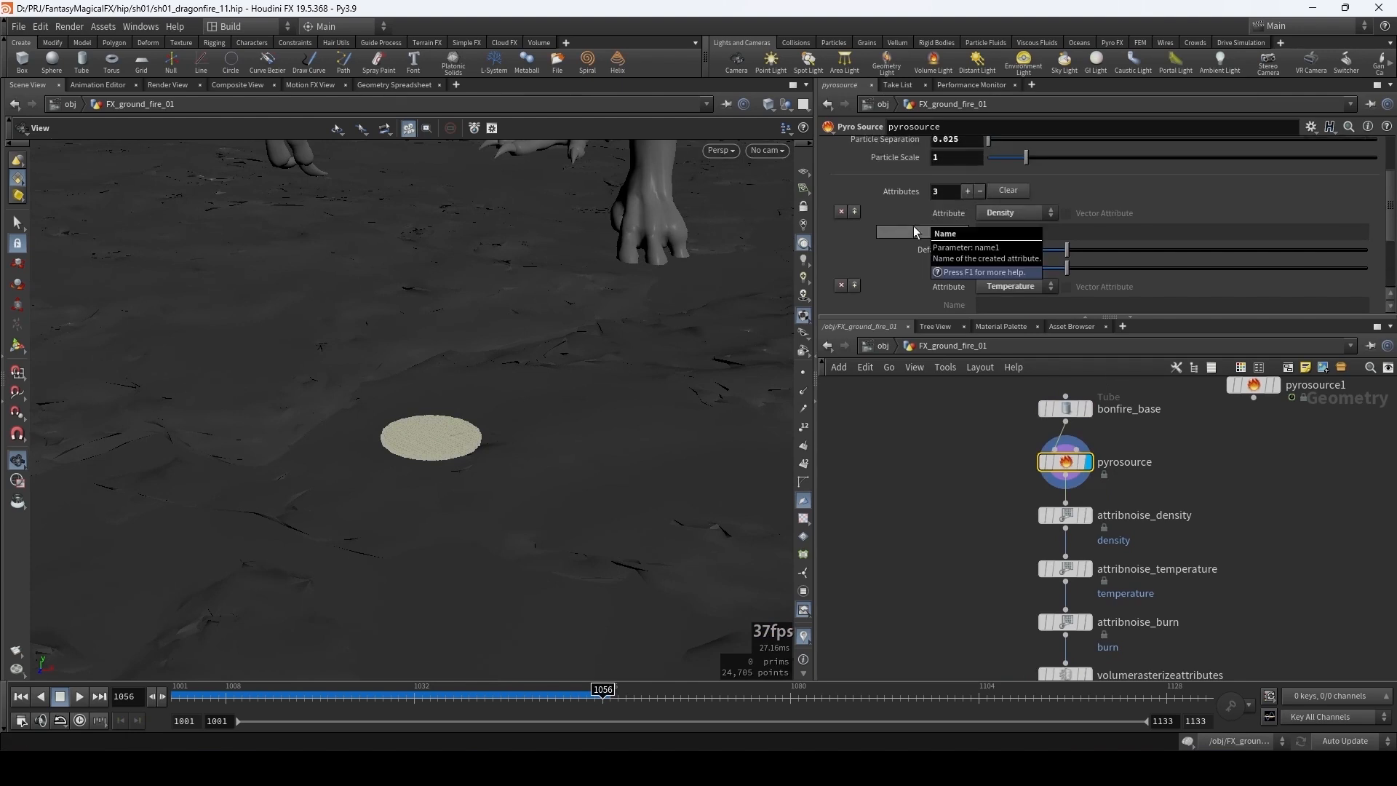
middle_drag(1013, 524, 1005, 473)
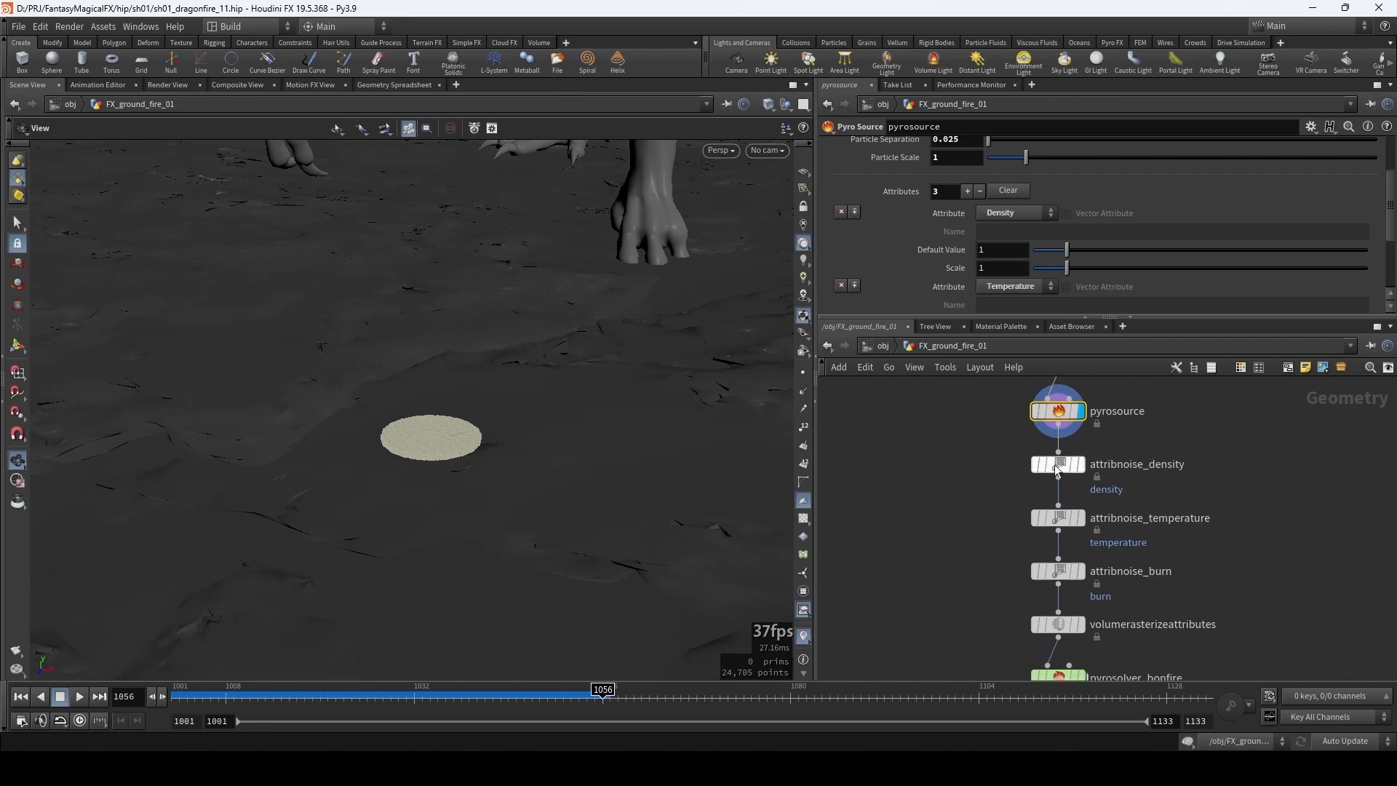
- Display the attribnoise_density node, visualize its density attribute and inspect the noise pattern on the points
click(1059, 465)
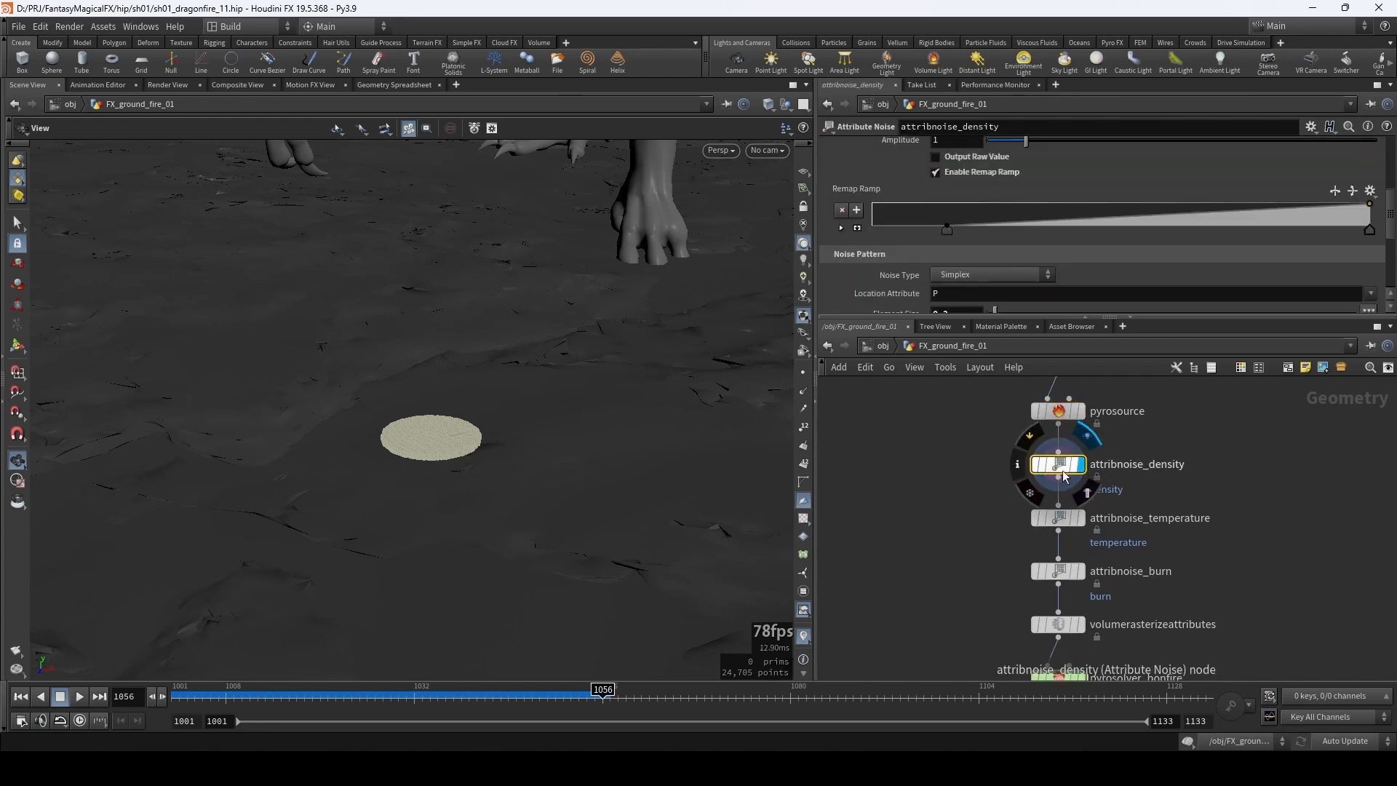
scroll(916, 284, up, 3)
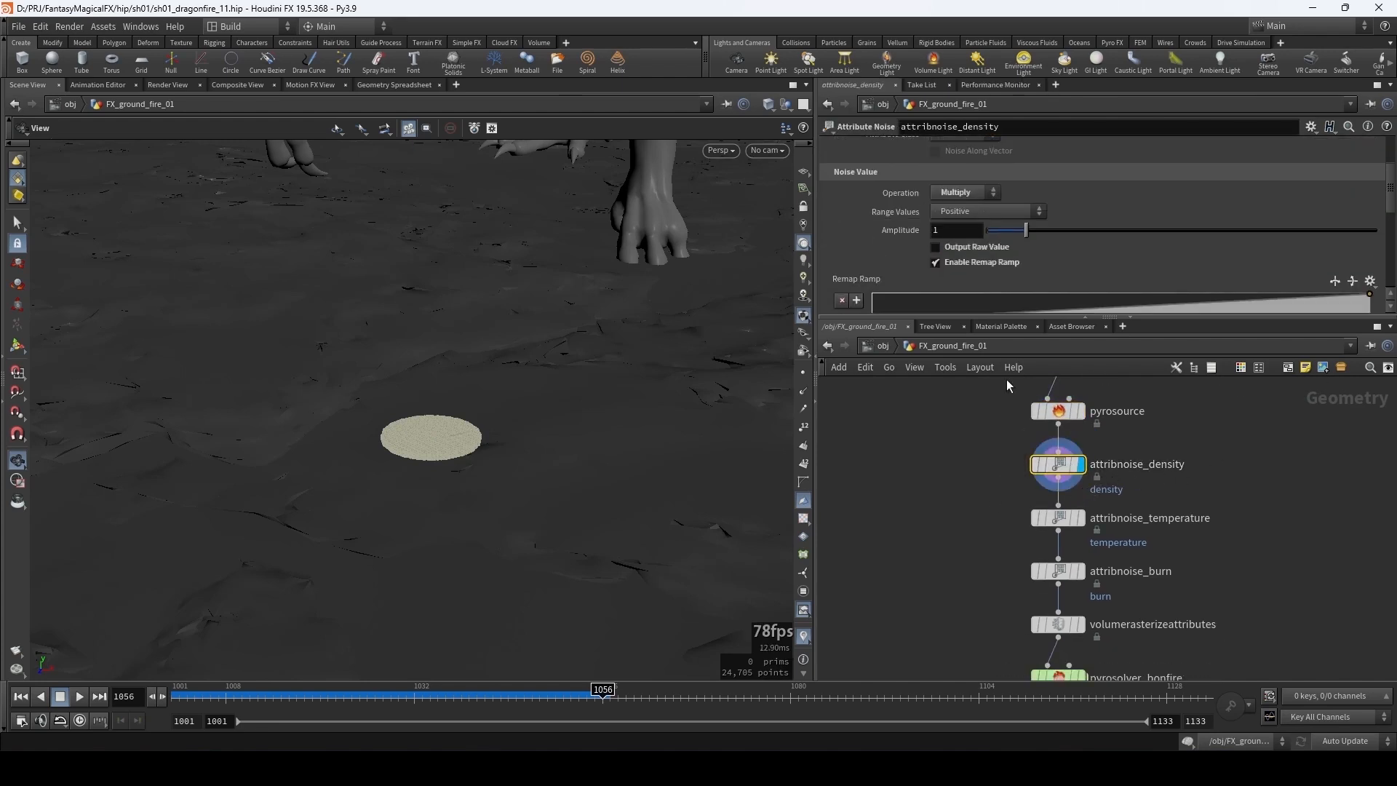
middle_click(1059, 465)
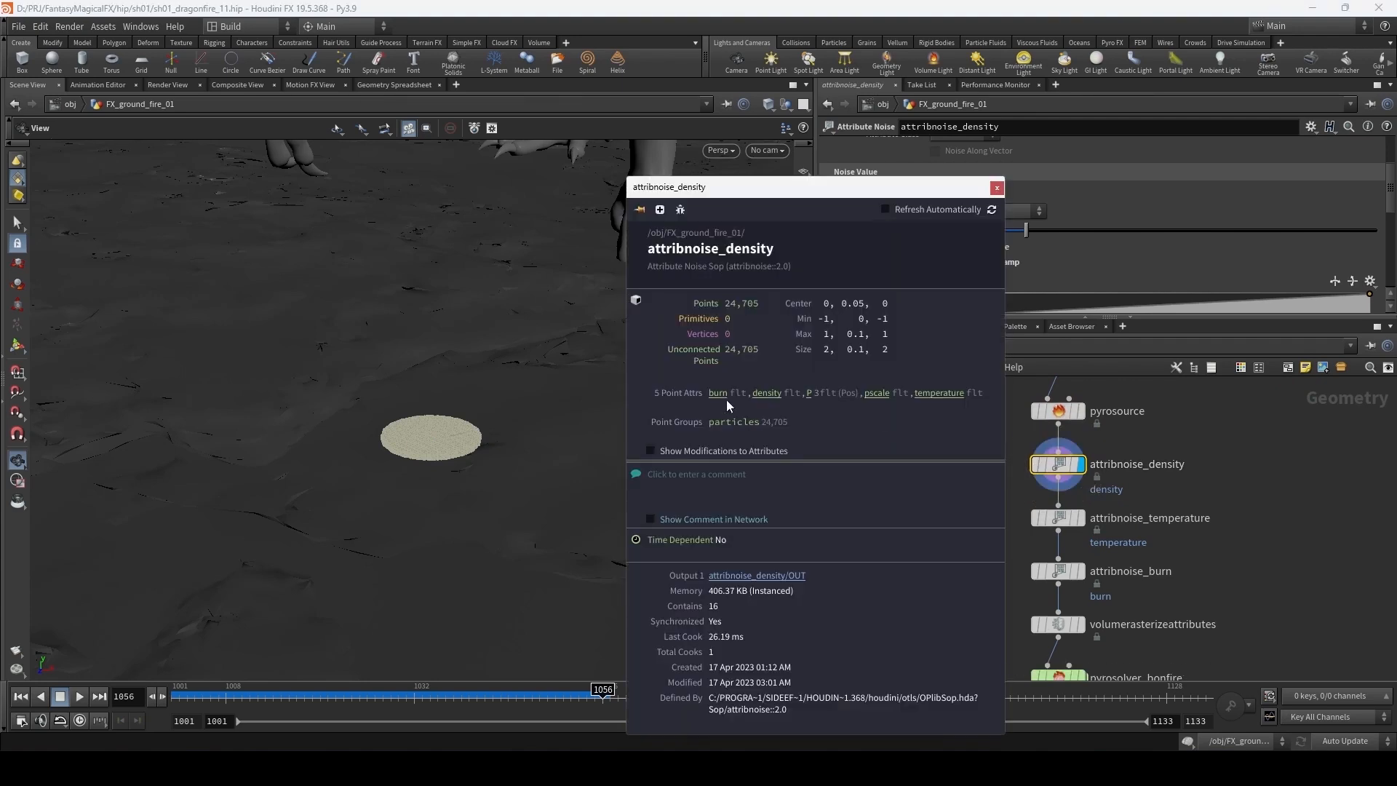
click(759, 393)
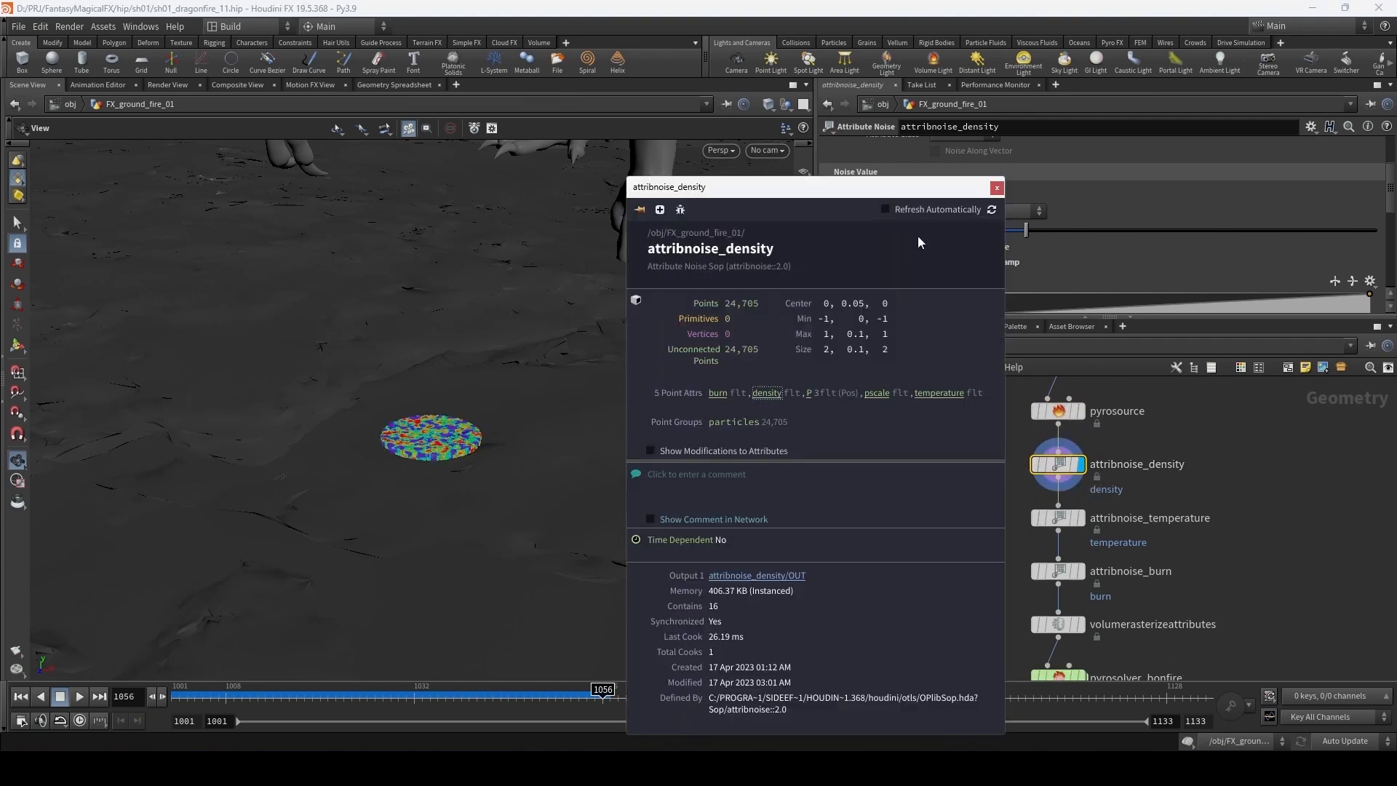
click(996, 187)
scroll(477, 438, up, 5)
middle_drag(488, 433, 568, 424)
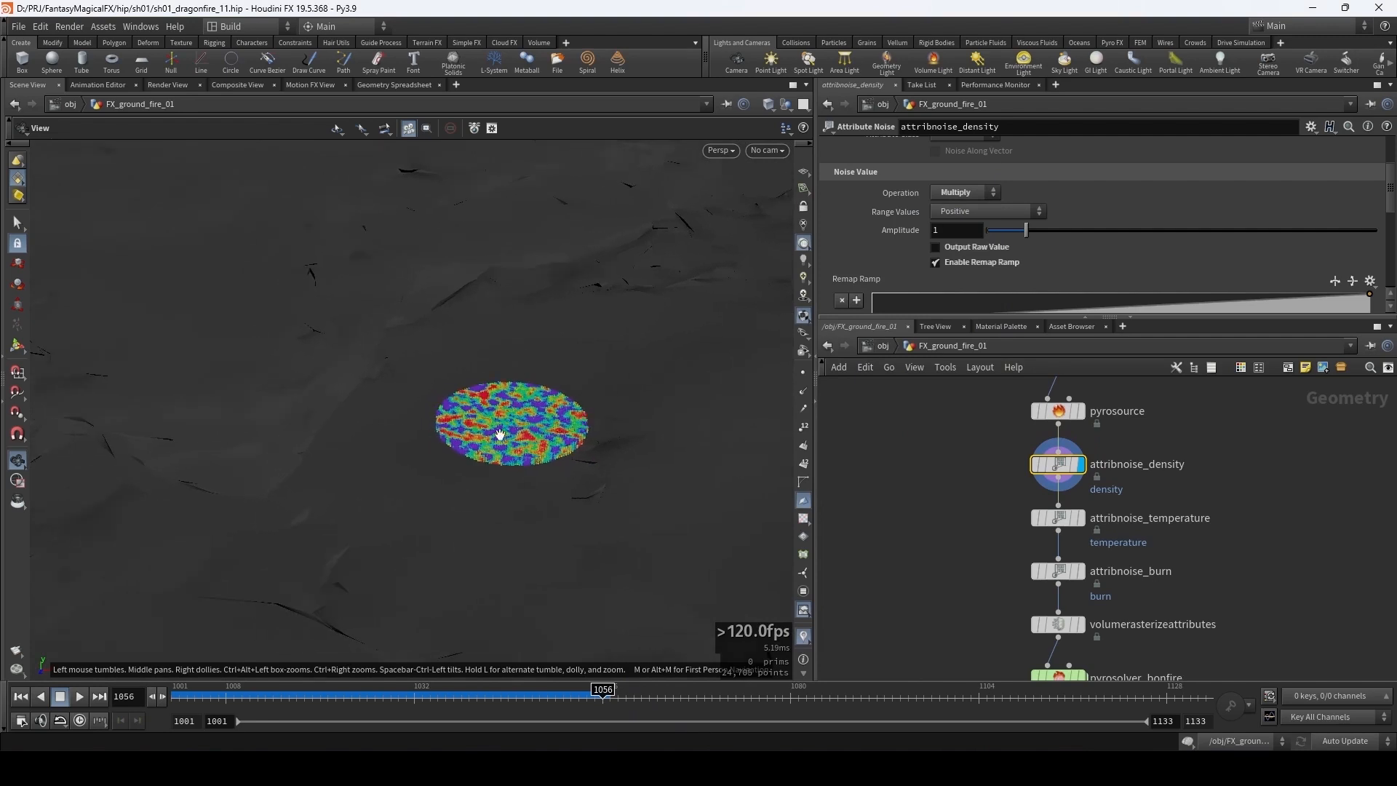
drag(618, 437, 592, 442)
middle_drag(592, 442, 536, 415)
- Delete the attribnoise_temperature and attribnoise_burn nodes from the bonfire chain
mouse_move(1065, 477)
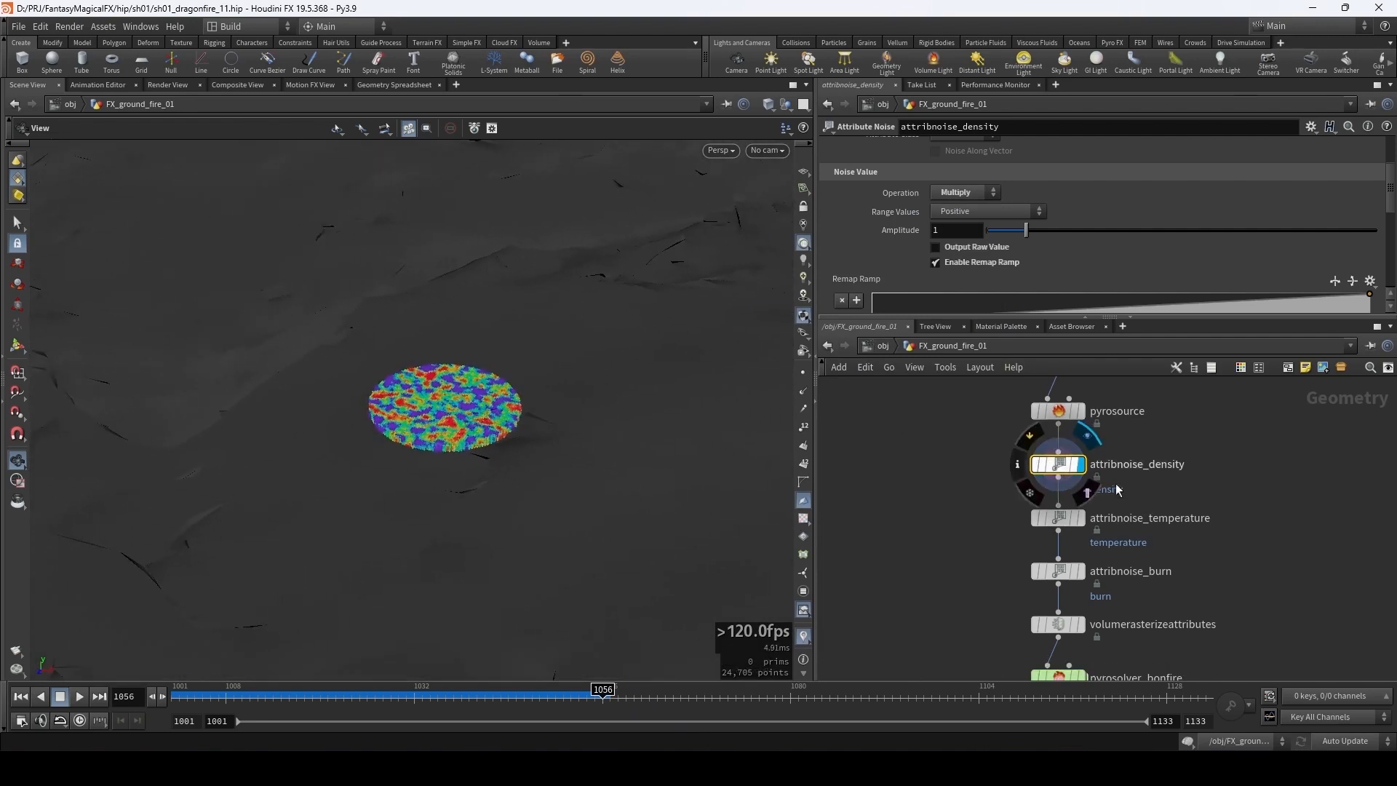
middle_drag(1140, 501, 1164, 464)
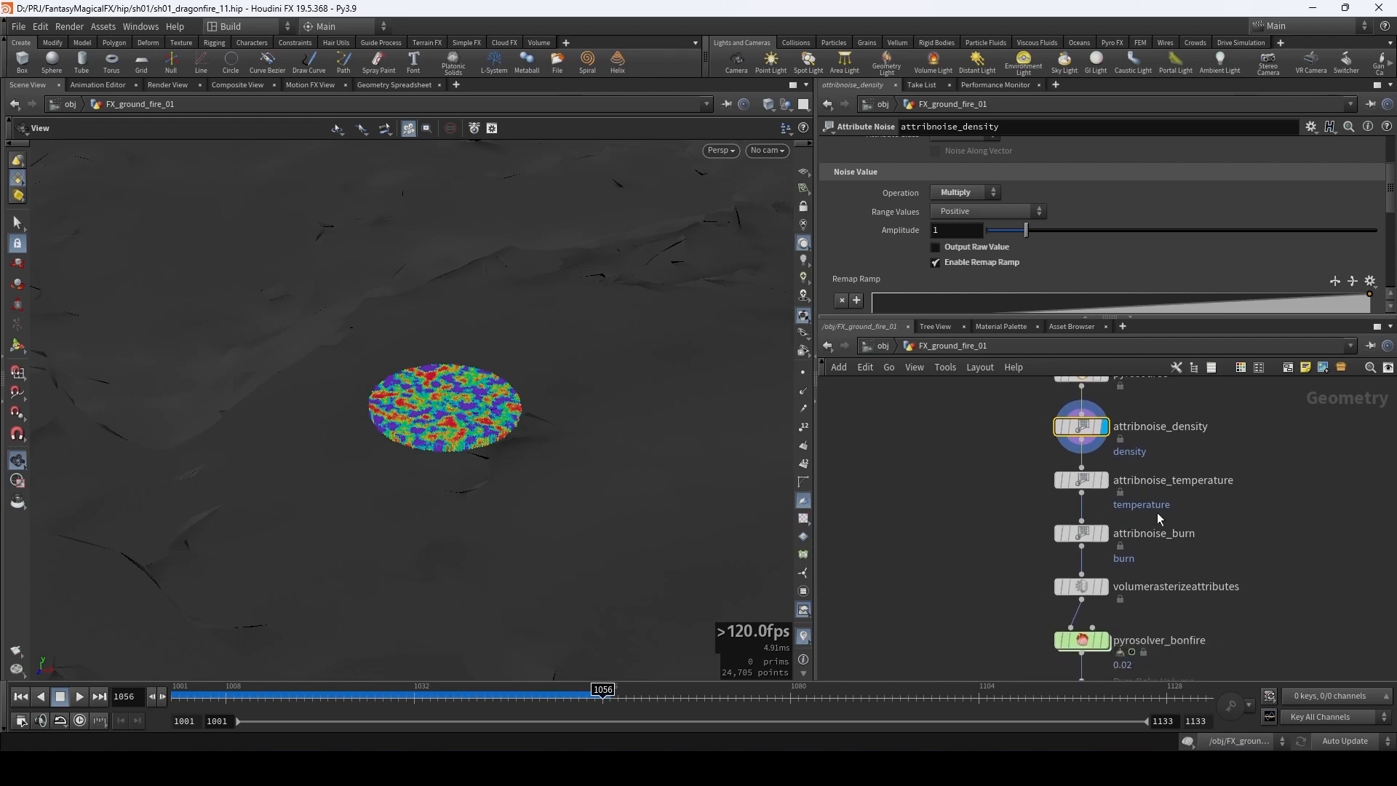
middle_drag(1204, 551, 1168, 574)
drag(968, 588, 1130, 499)
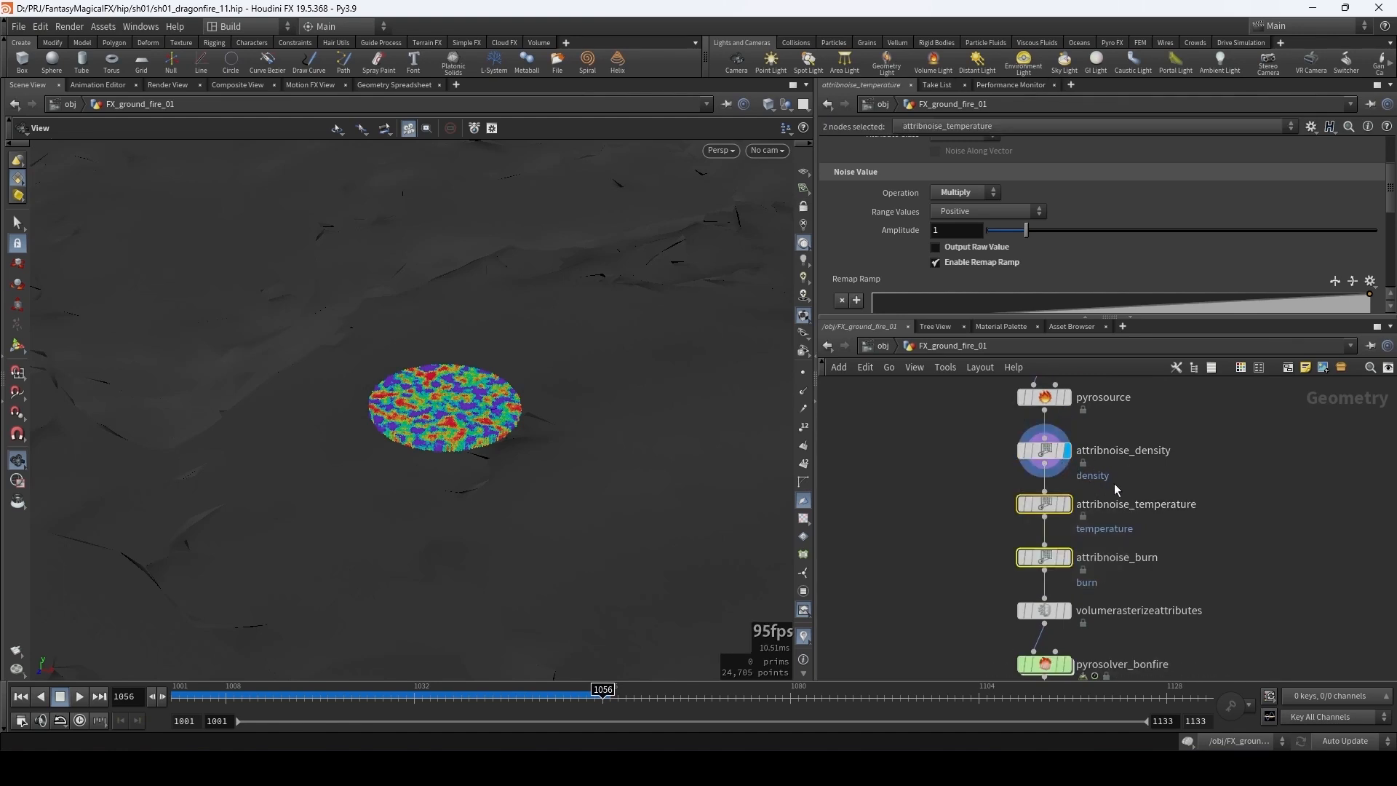
mouse_move(1046, 453)
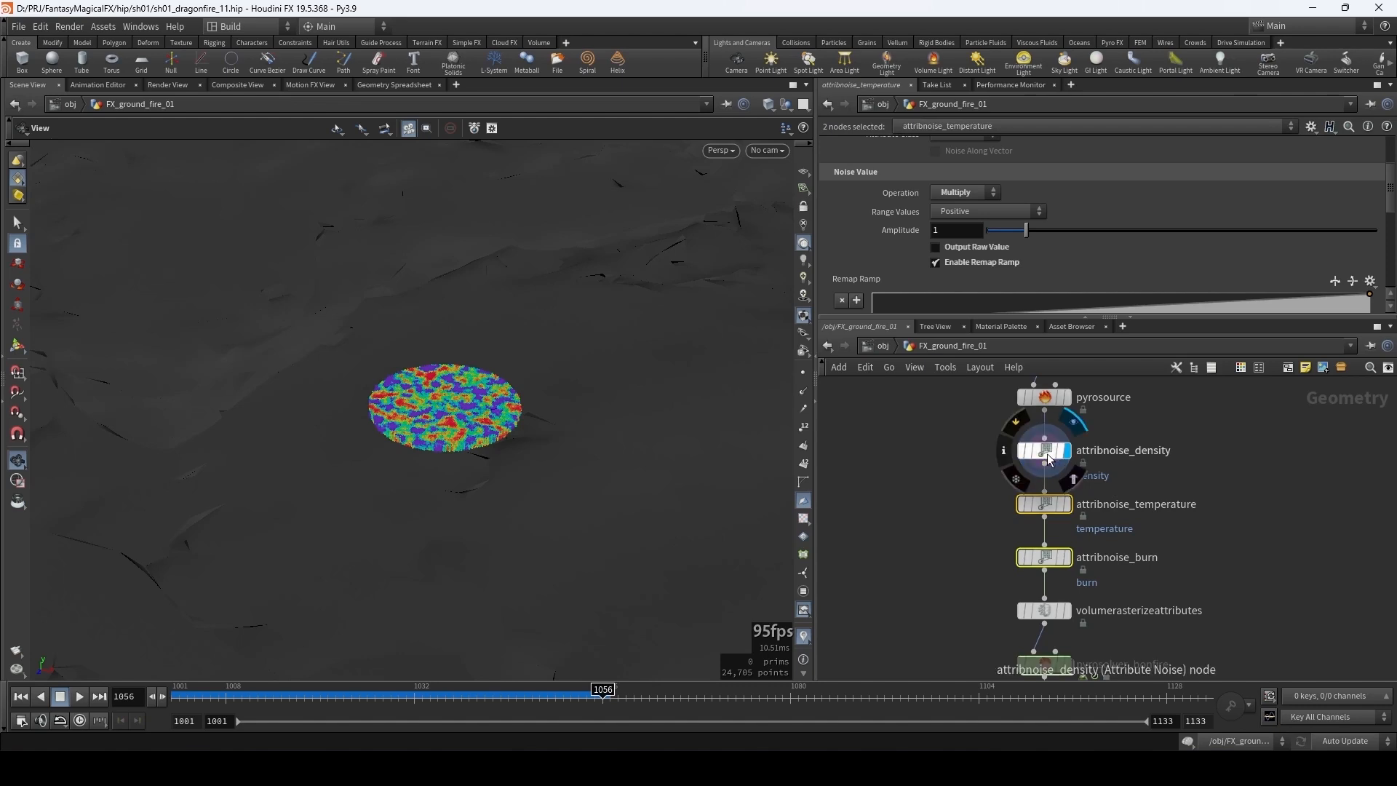
key(Delete)
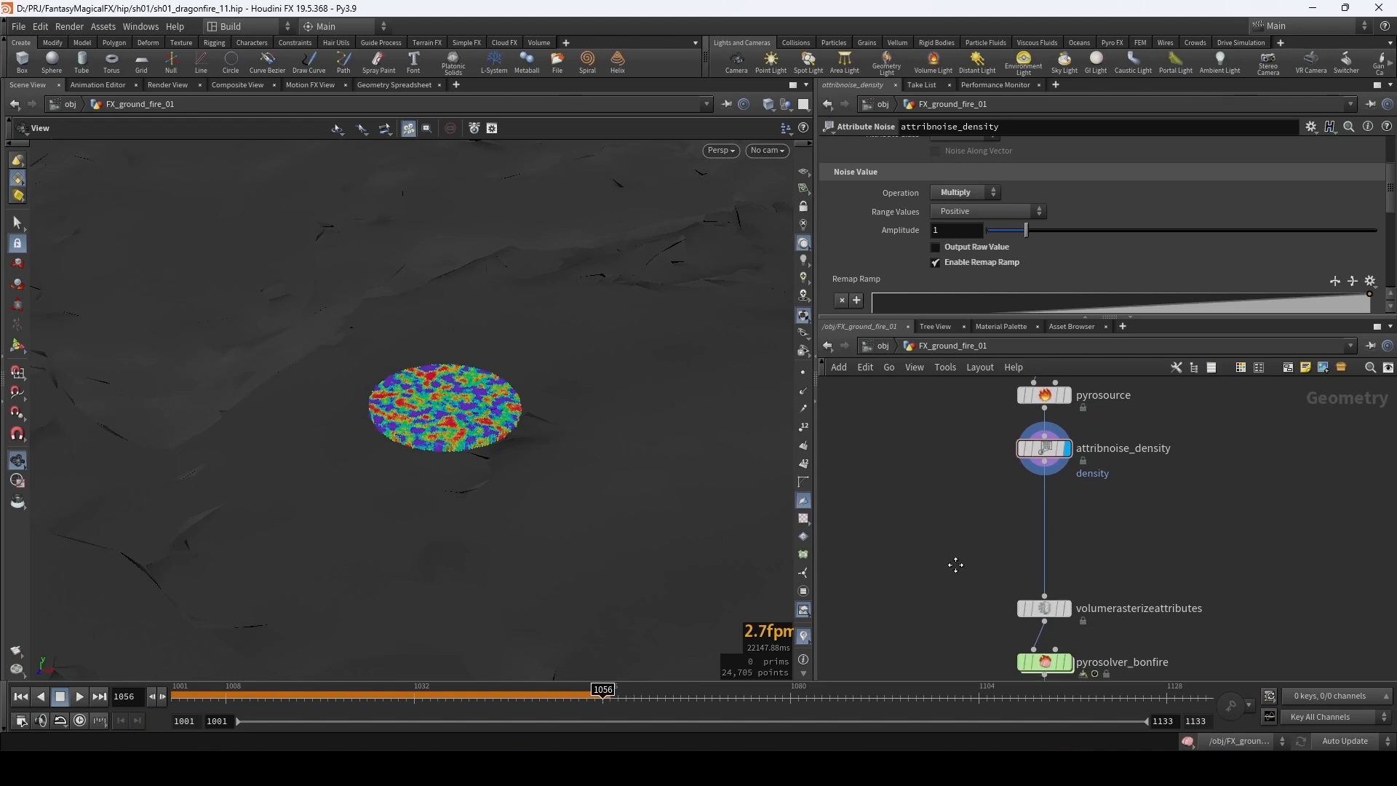
- Return the timeline to frame 1001
middle_drag(954, 565, 957, 547)
click(211, 697)
drag(211, 697, 160, 697)
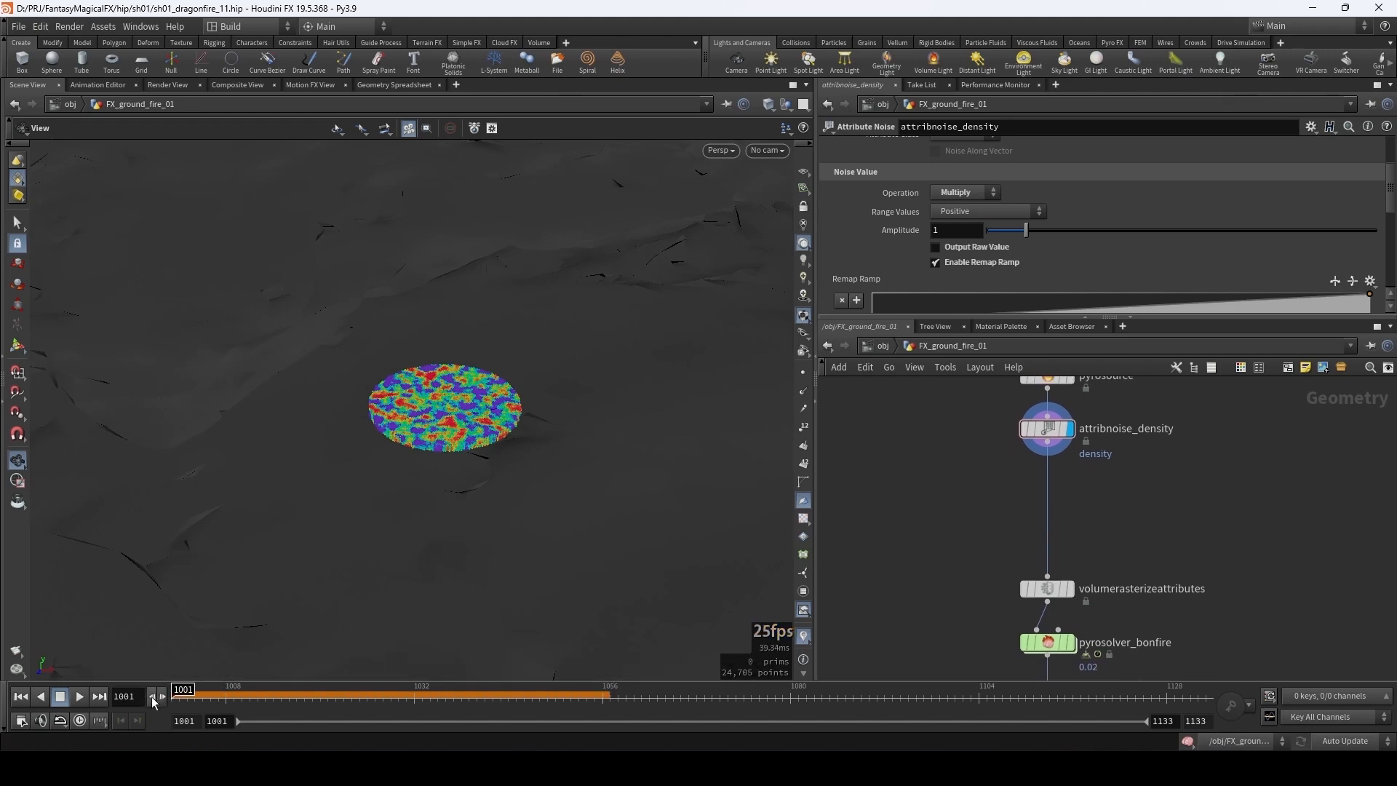
- Select and display volumerasterizeattributes, then display the bonfire_base tube to judge its size against the terrain
click(1073, 590)
click(1045, 593)
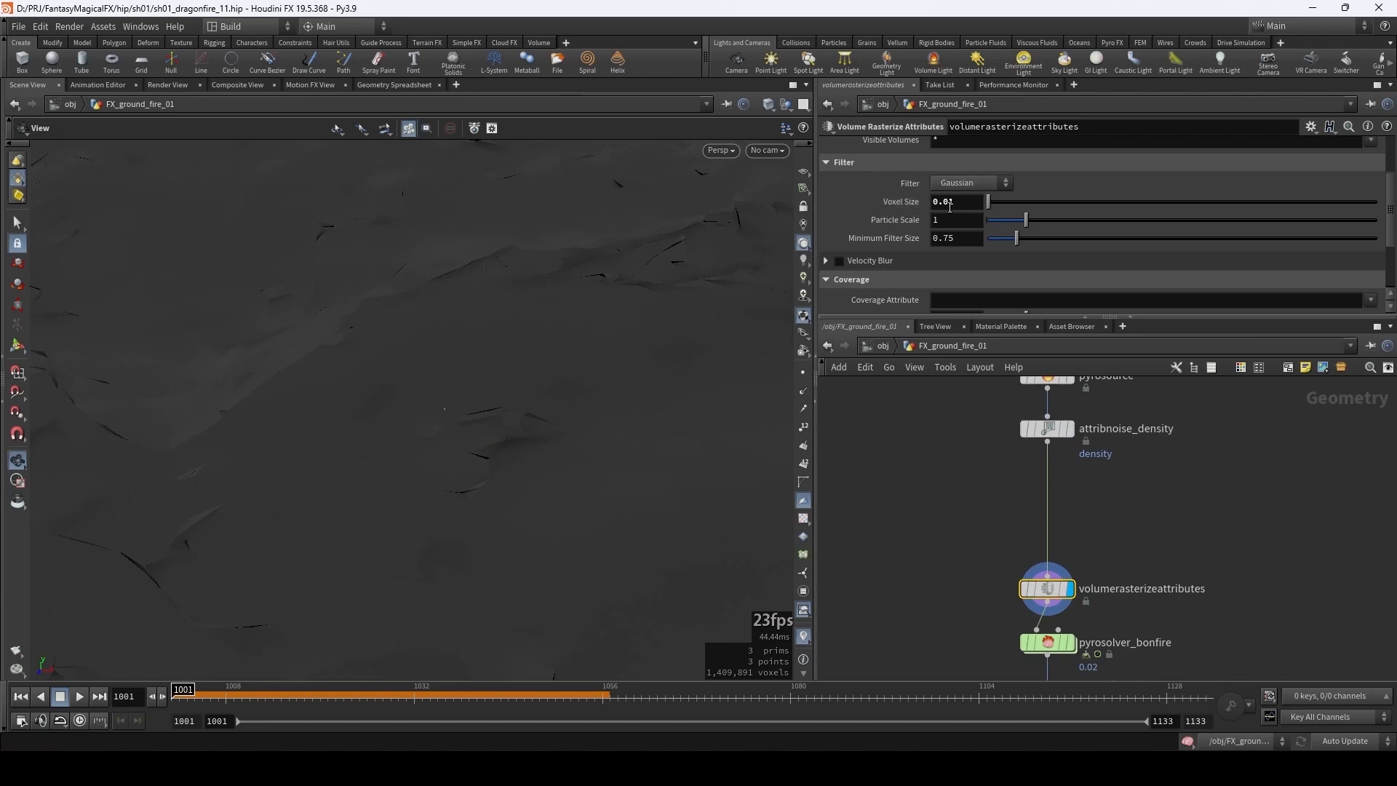
mouse_move(1100, 605)
middle_drag(1128, 448, 1115, 538)
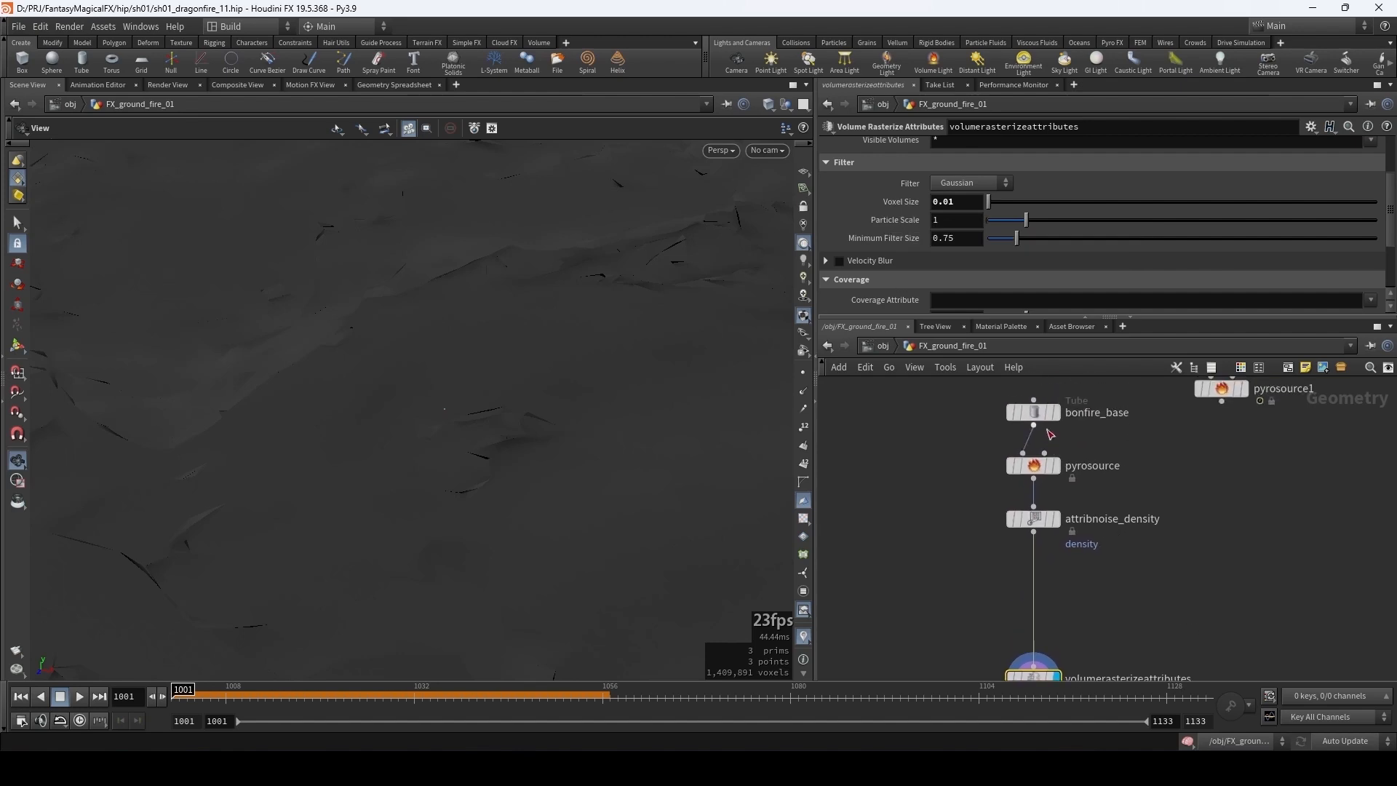
click(1055, 413)
right_drag(629, 338, 364, 409)
middle_drag(579, 327, 537, 432)
right_drag(612, 383, 428, 415)
middle_drag(576, 386, 478, 438)
middle_drag(1158, 425, 1099, 509)
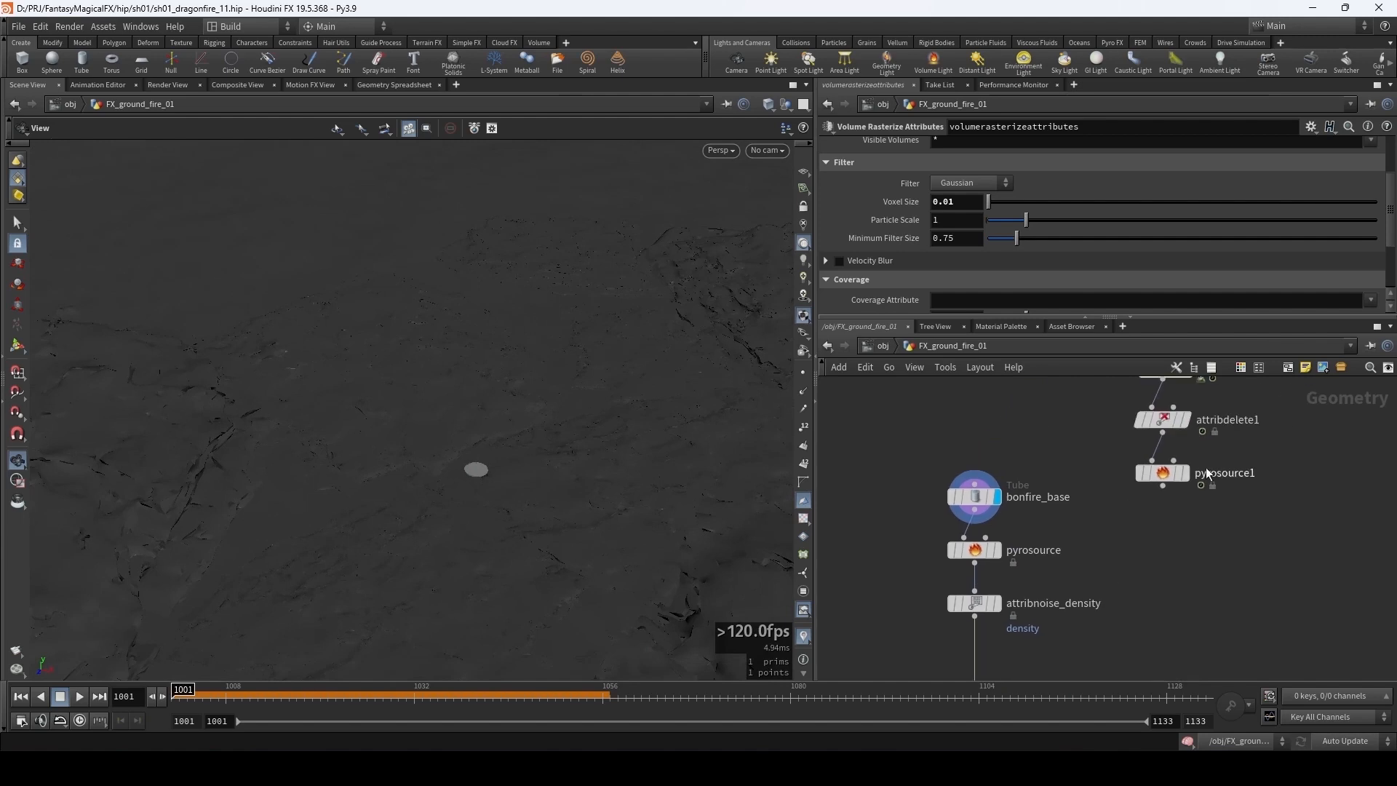
- Template pyrosource1, compare its points with the bonfire base at frame 1101, and set the volumerasterizeattributes voxel size to 0.1
drag(598, 699, 798, 714)
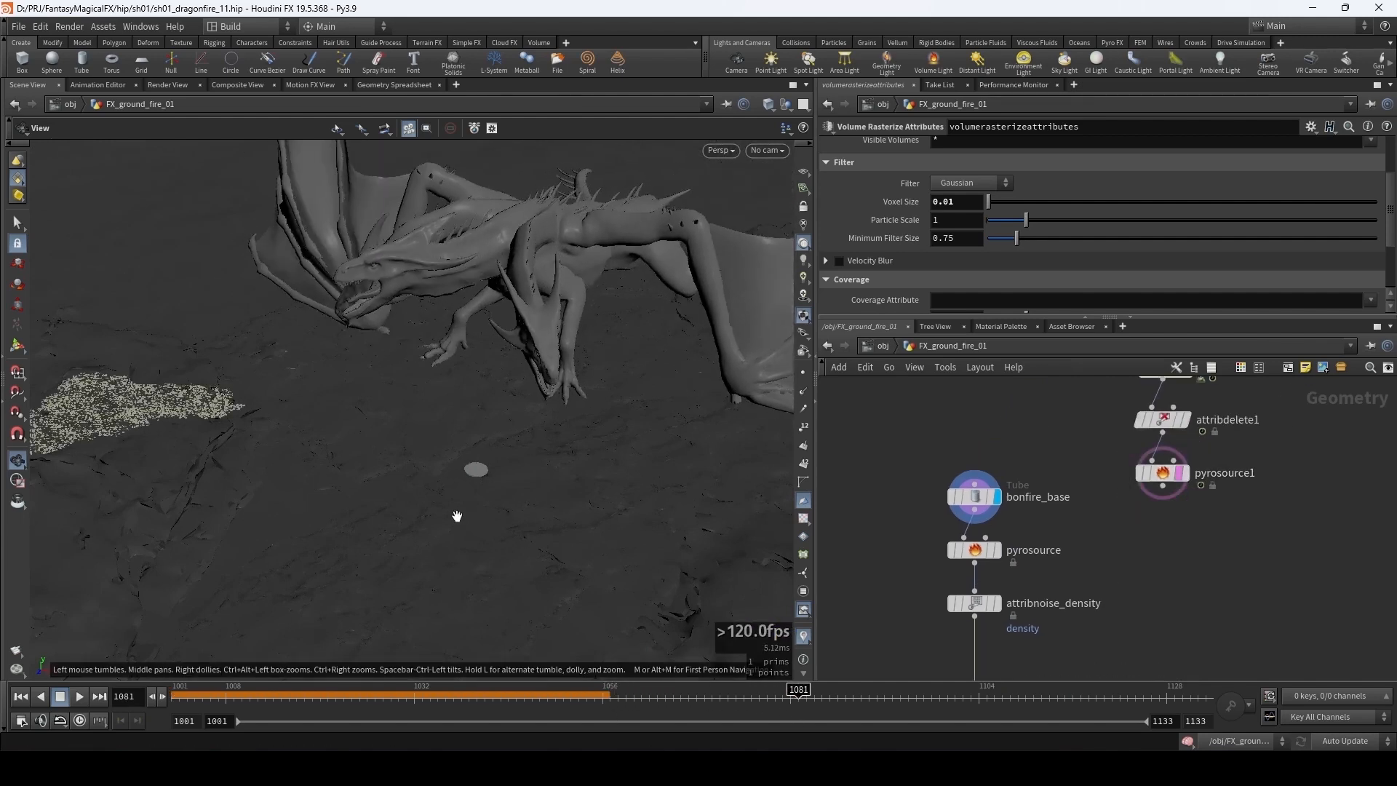
middle_drag(367, 467, 608, 458)
right_drag(608, 459, 533, 465)
mouse_move(533, 465)
mouse_down()
mouse_move(524, 453)
mouse_move(538, 459)
mouse_up()
drag(876, 705, 955, 703)
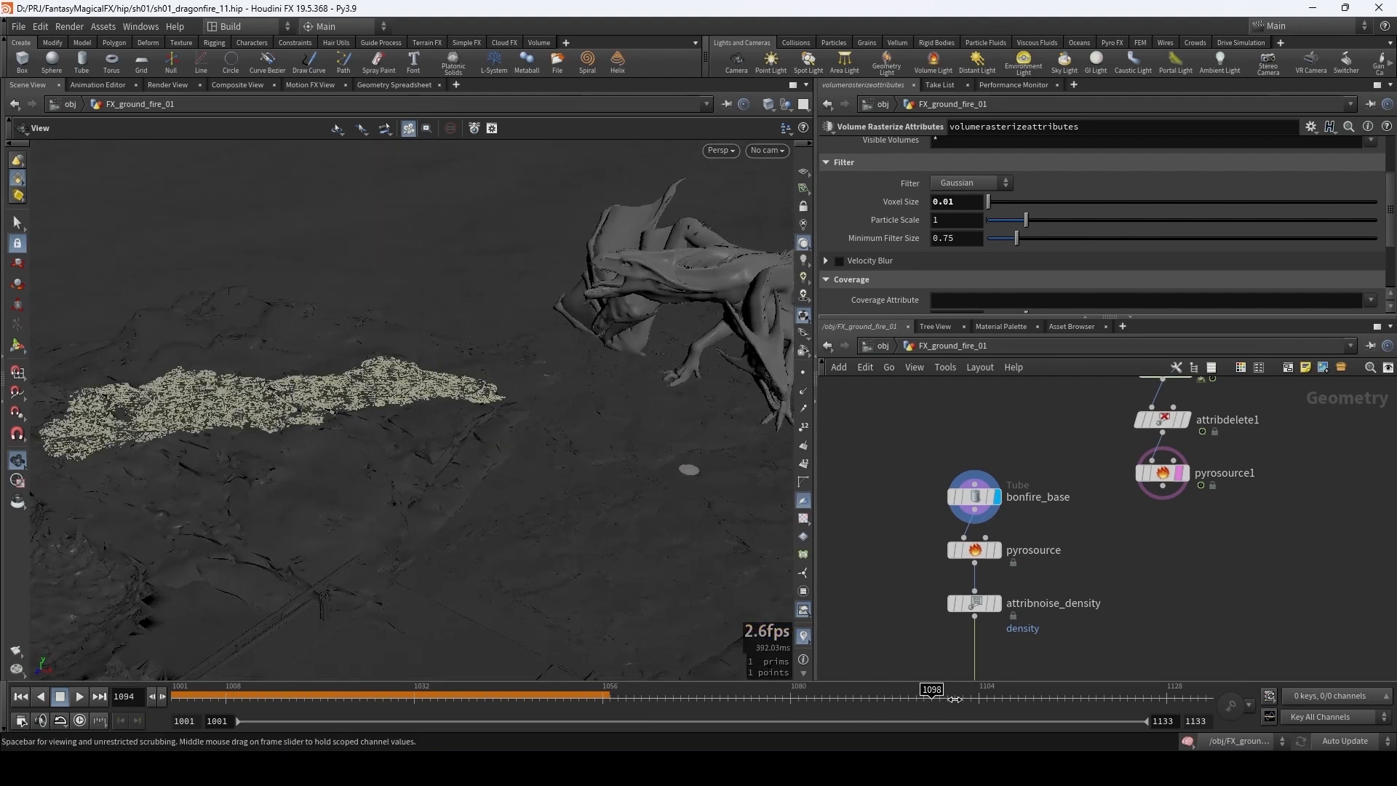
drag(520, 381, 467, 395)
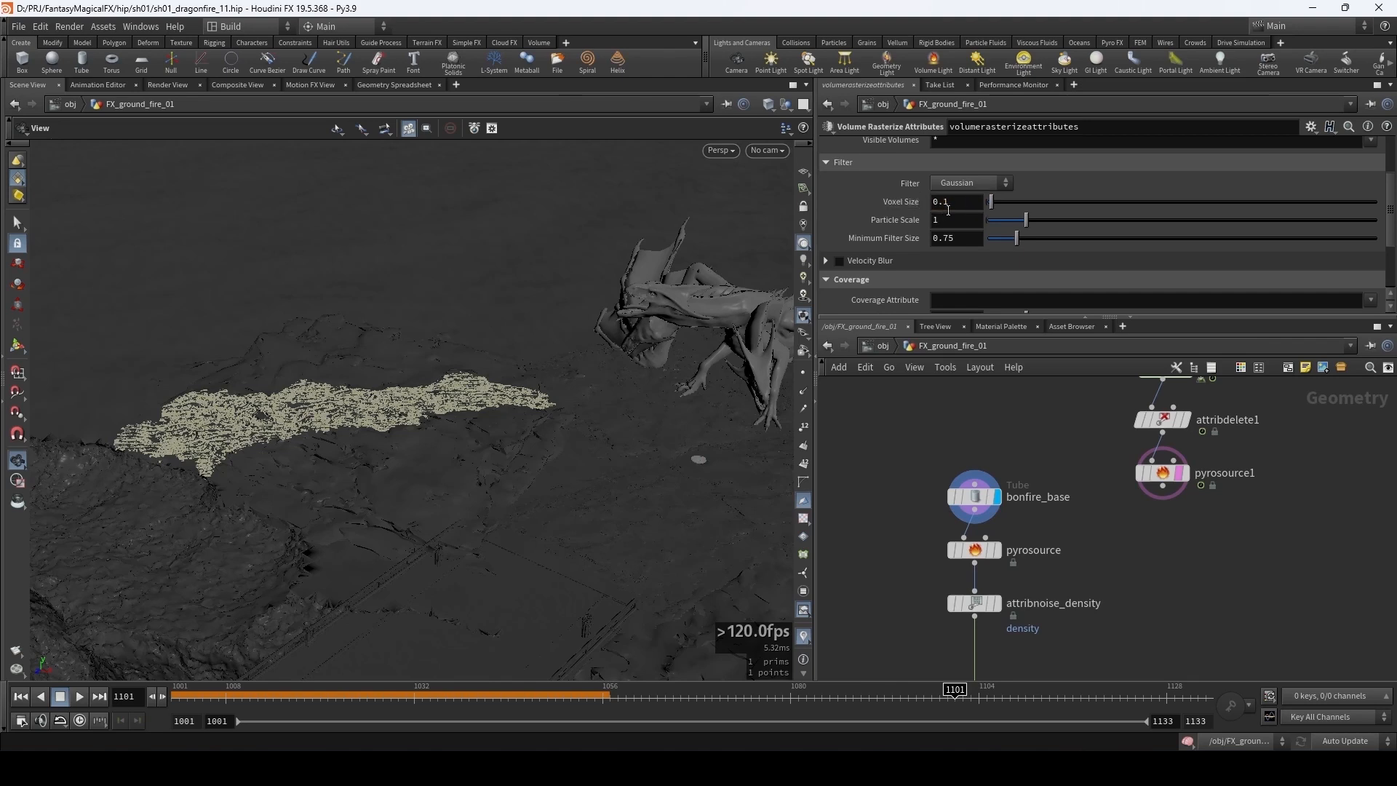
- Set the voxel size of the pyrosolver_bonfire node to 0.1
middle_drag(920, 623, 963, 386)
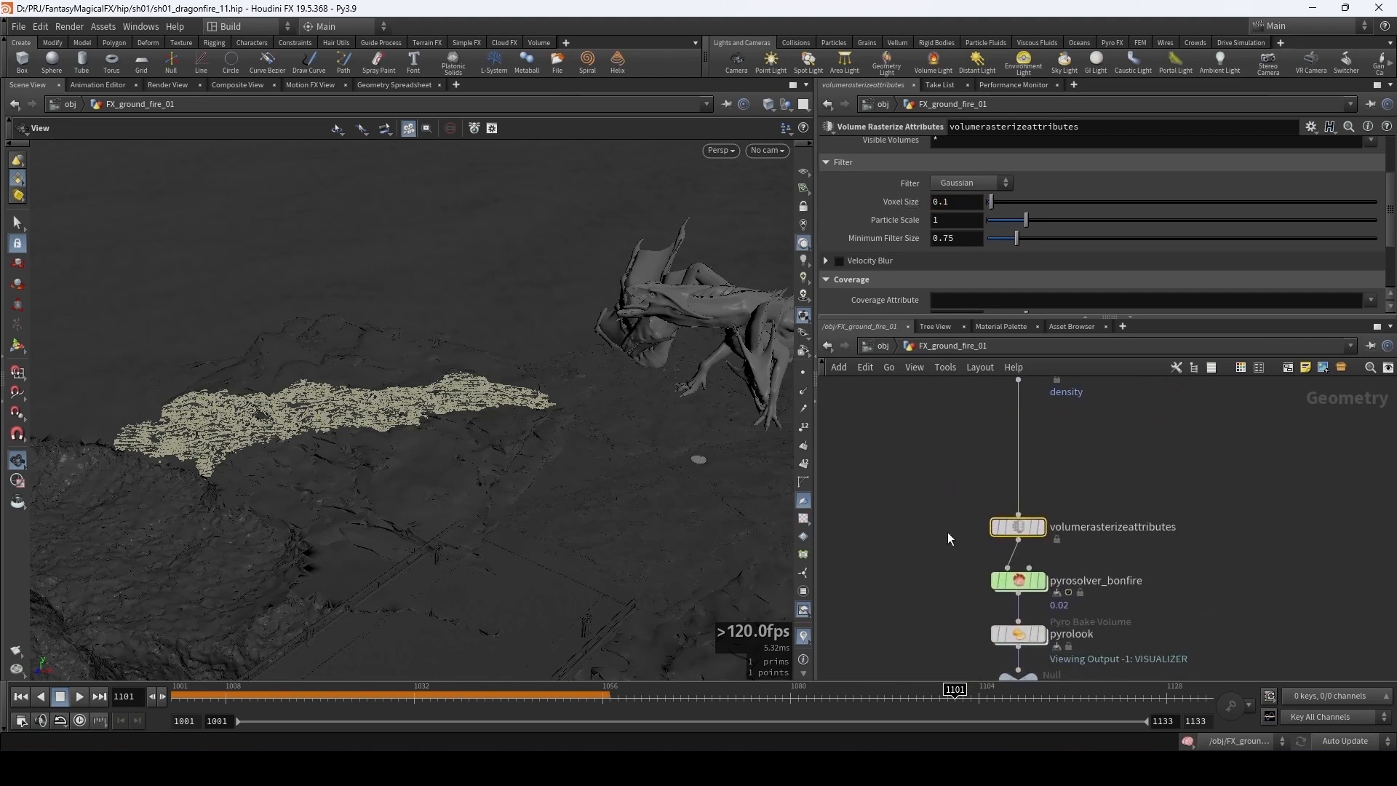
drag(934, 565, 1048, 591)
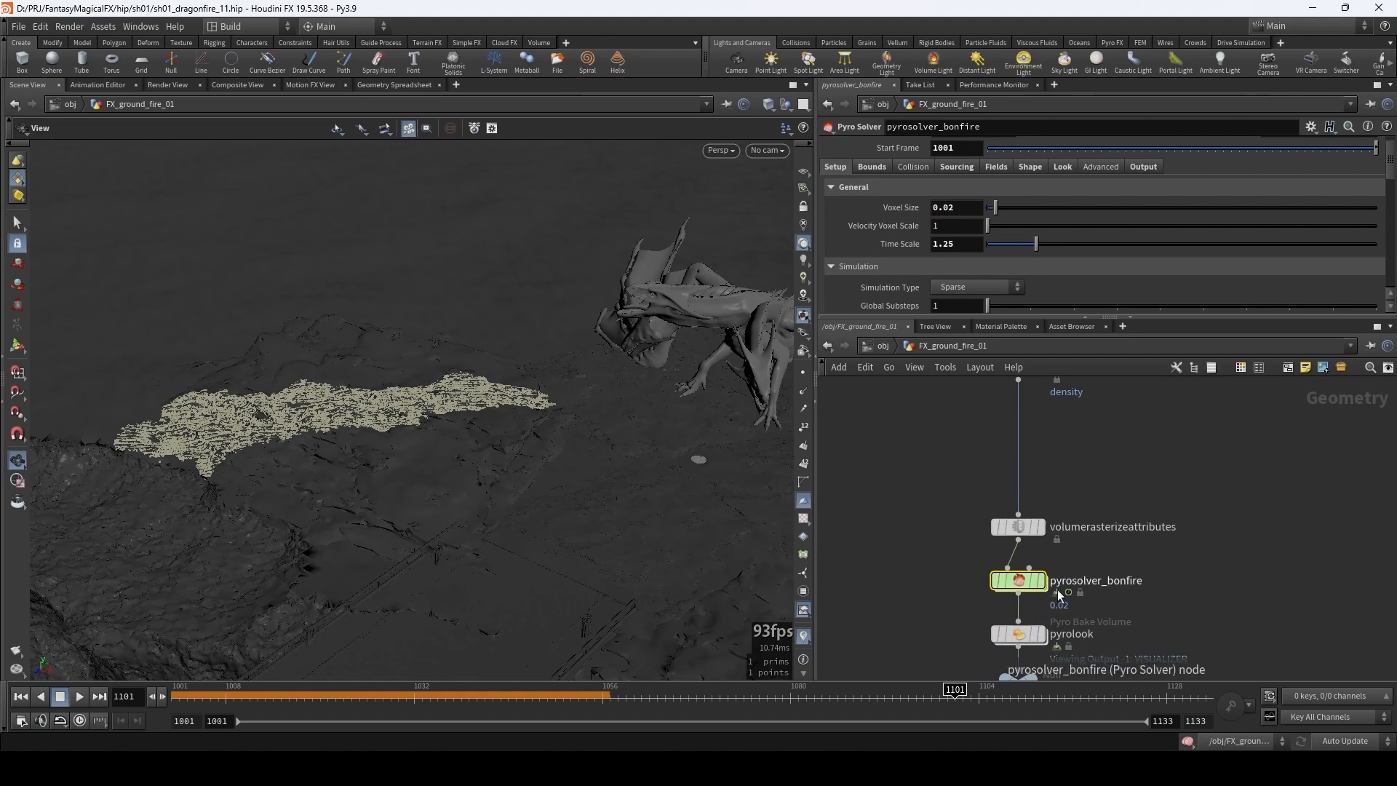
scroll(870, 202, up, 1)
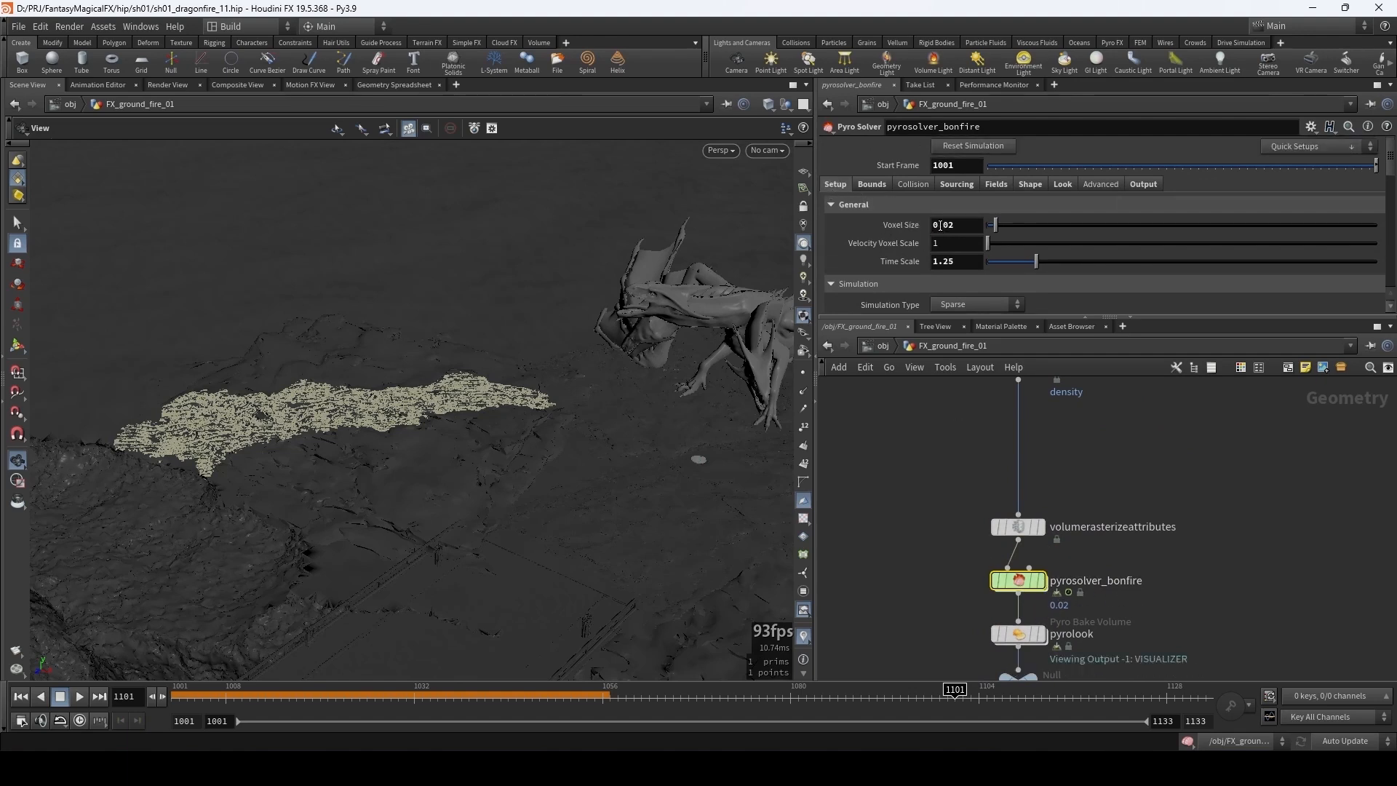
text(1)
key(Return)
- Display pyrosource1, examine how its points spread over the terrain, and set the timeline to frame 1076
middle_drag(1119, 430, 1067, 631)
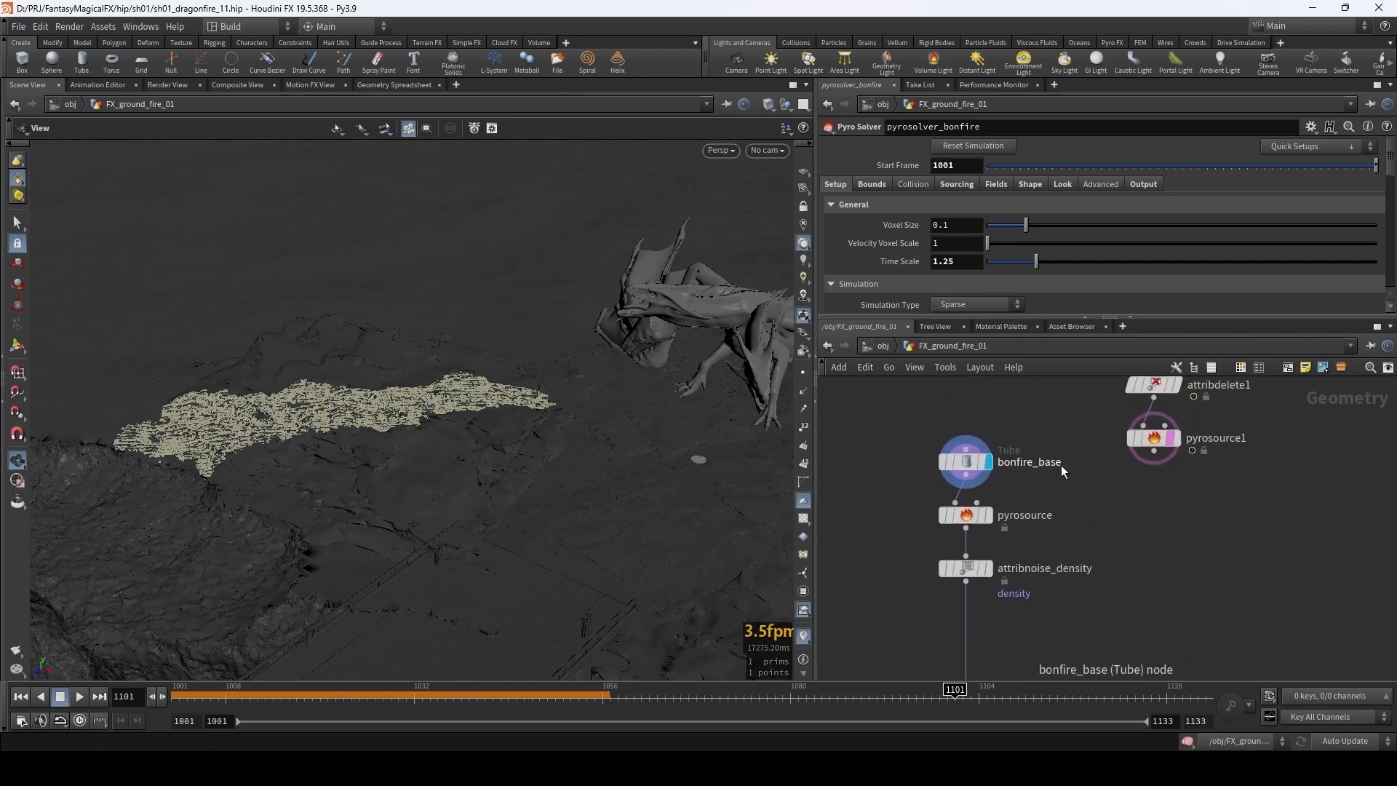
click(1171, 440)
click(1178, 445)
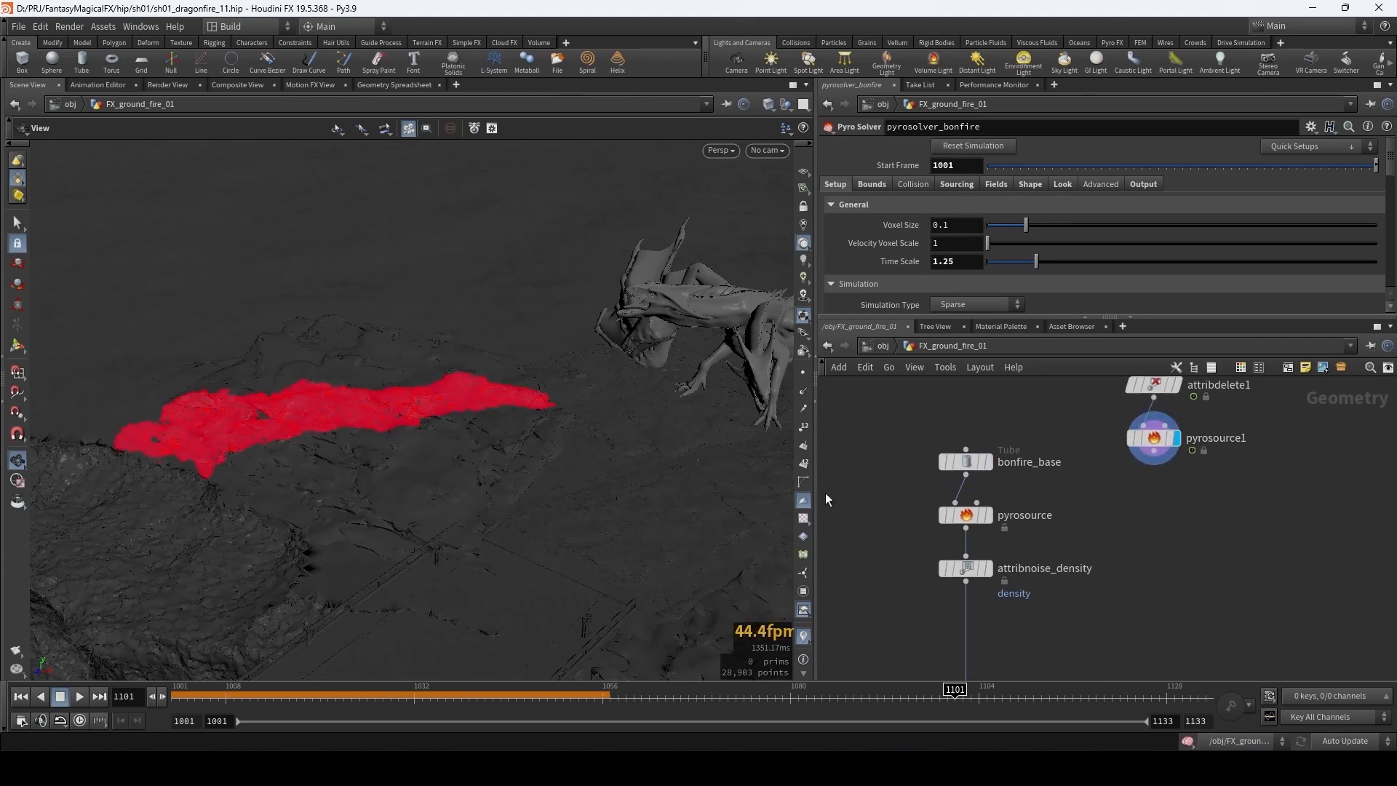
drag(650, 697, 759, 698)
drag(614, 439, 582, 426)
mouse_move(774, 699)
mouse_down()
mouse_move(836, 698)
mouse_move(759, 698)
mouse_up()
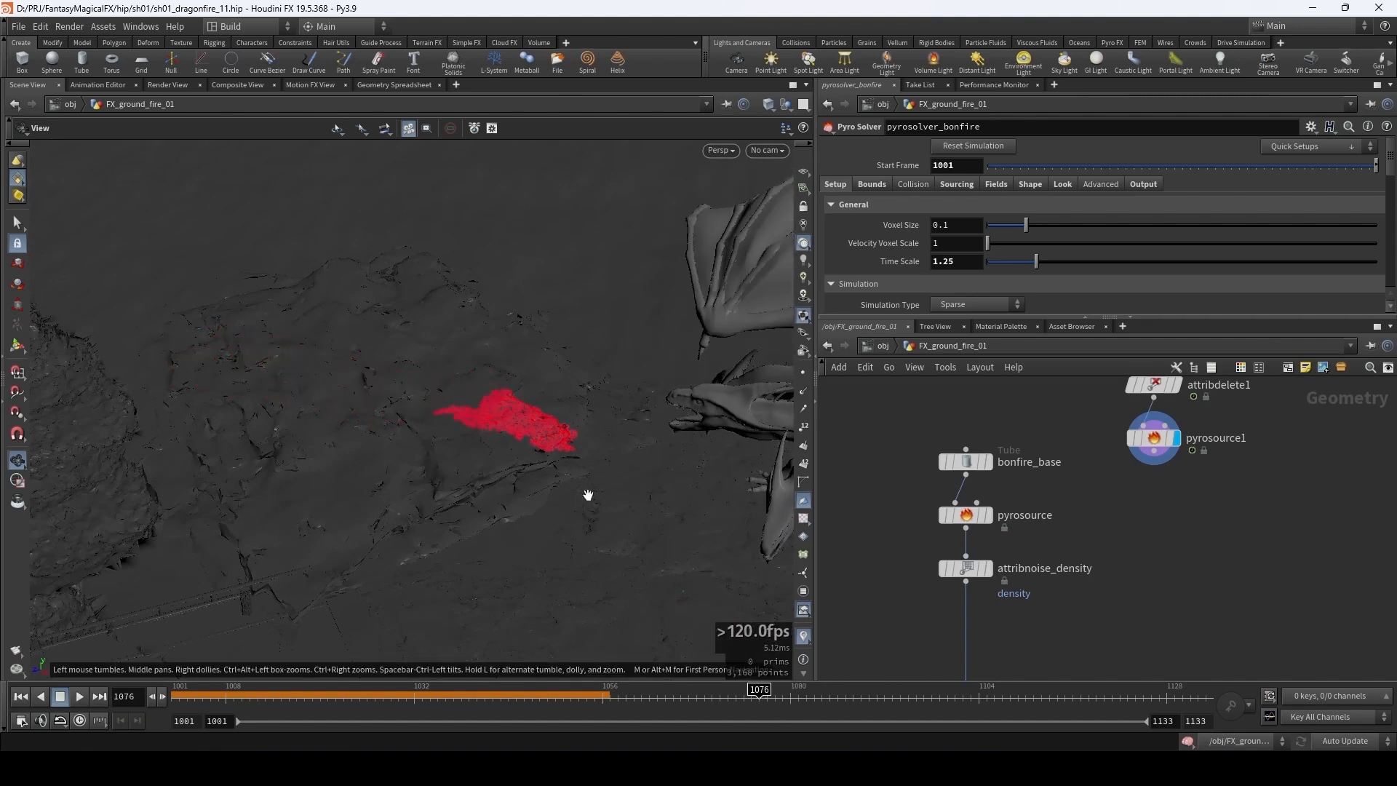
mouse_move(582, 489)
mouse_down()
mouse_move(512, 427)
mouse_move(574, 427)
mouse_move(576, 467)
mouse_up()
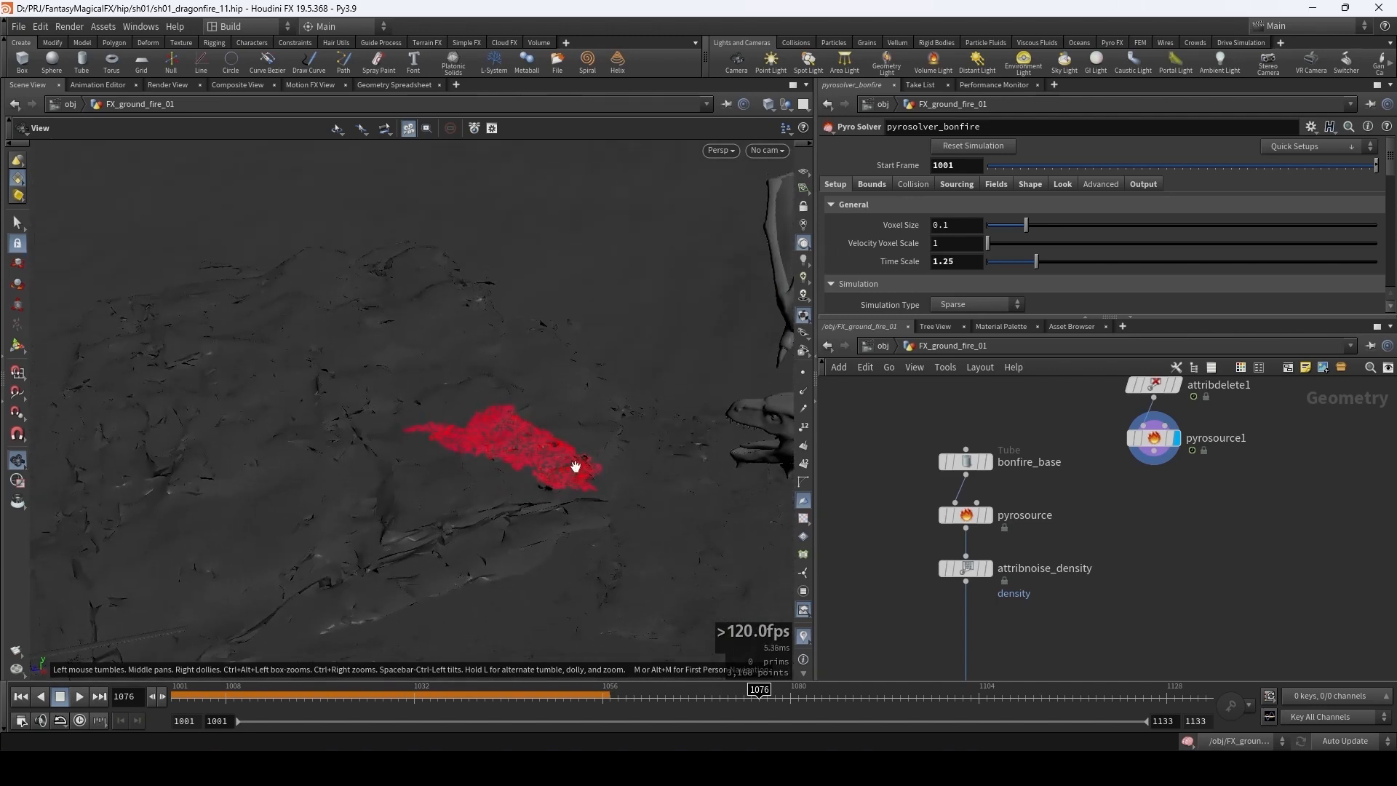
drag(478, 457, 507, 462)
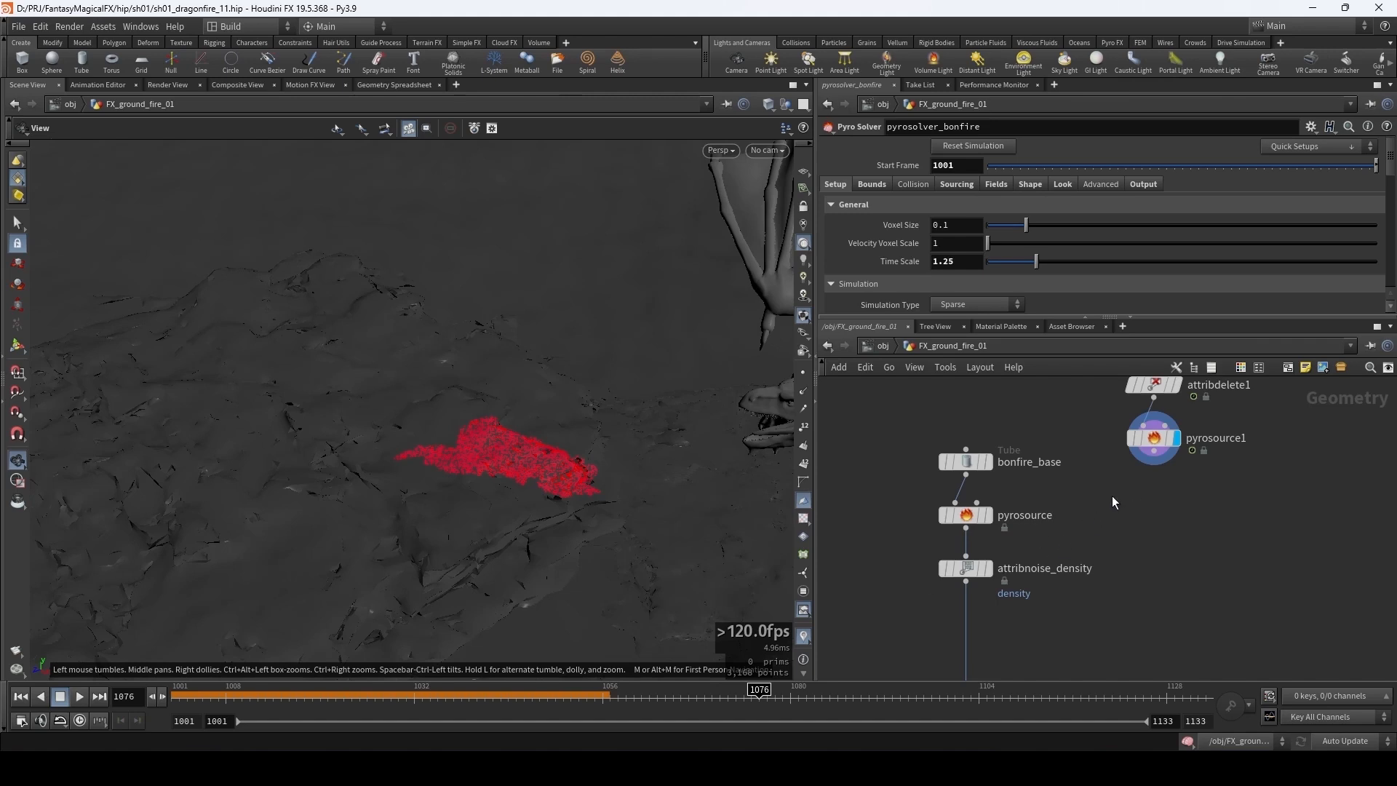
drag(678, 471, 461, 476)
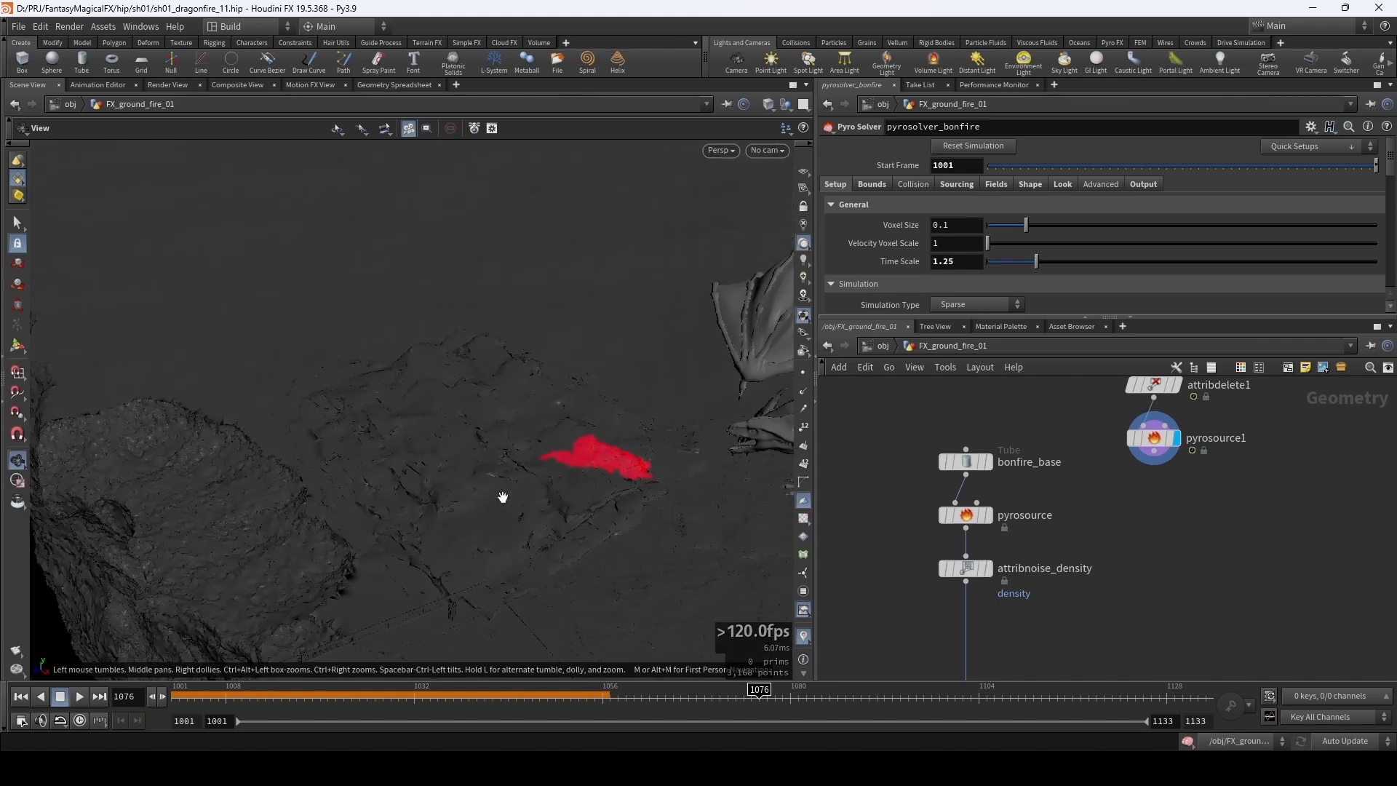
click(807, 704)
drag(807, 707, 758, 706)
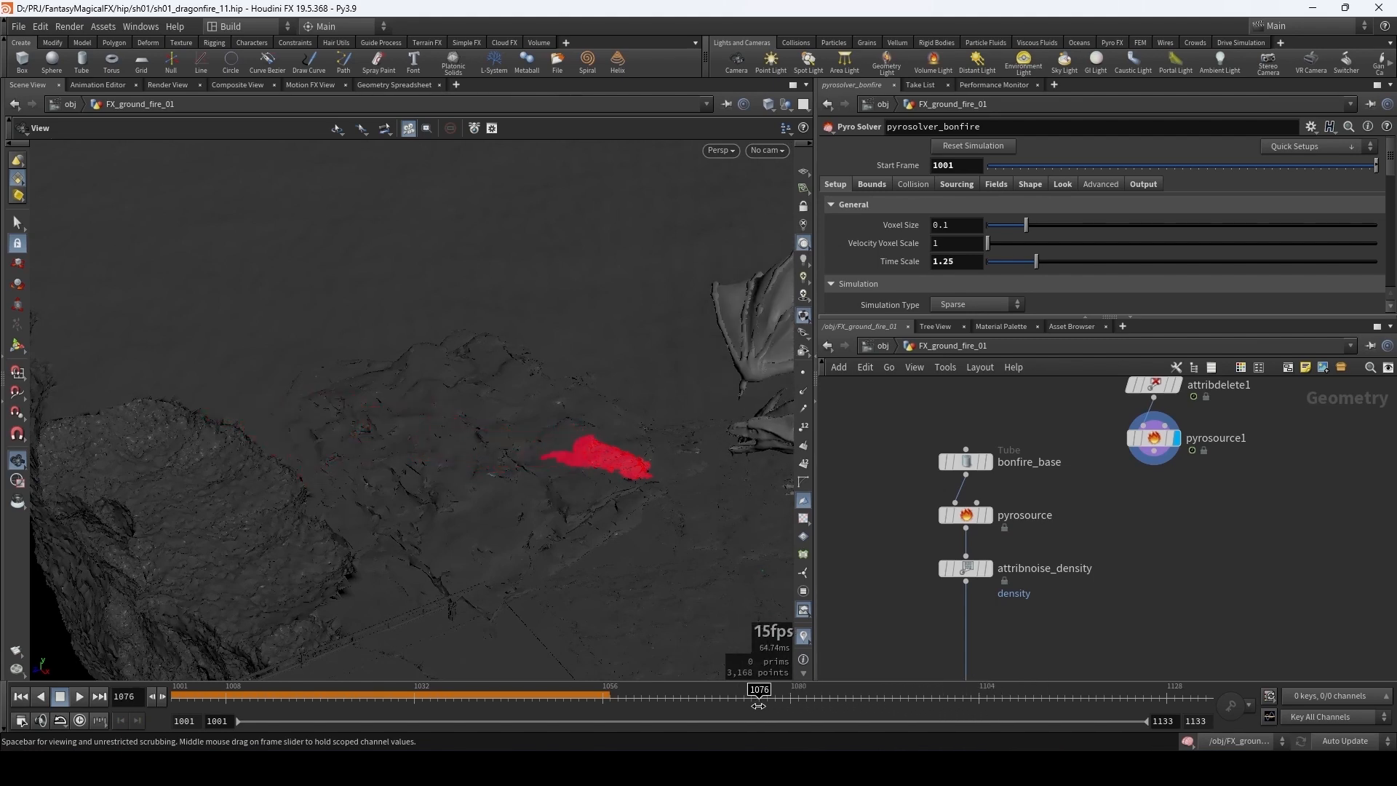
- Add a Time Shift node and delete the channels on its Frame parameter so it holds frame 1076
key(Tab)
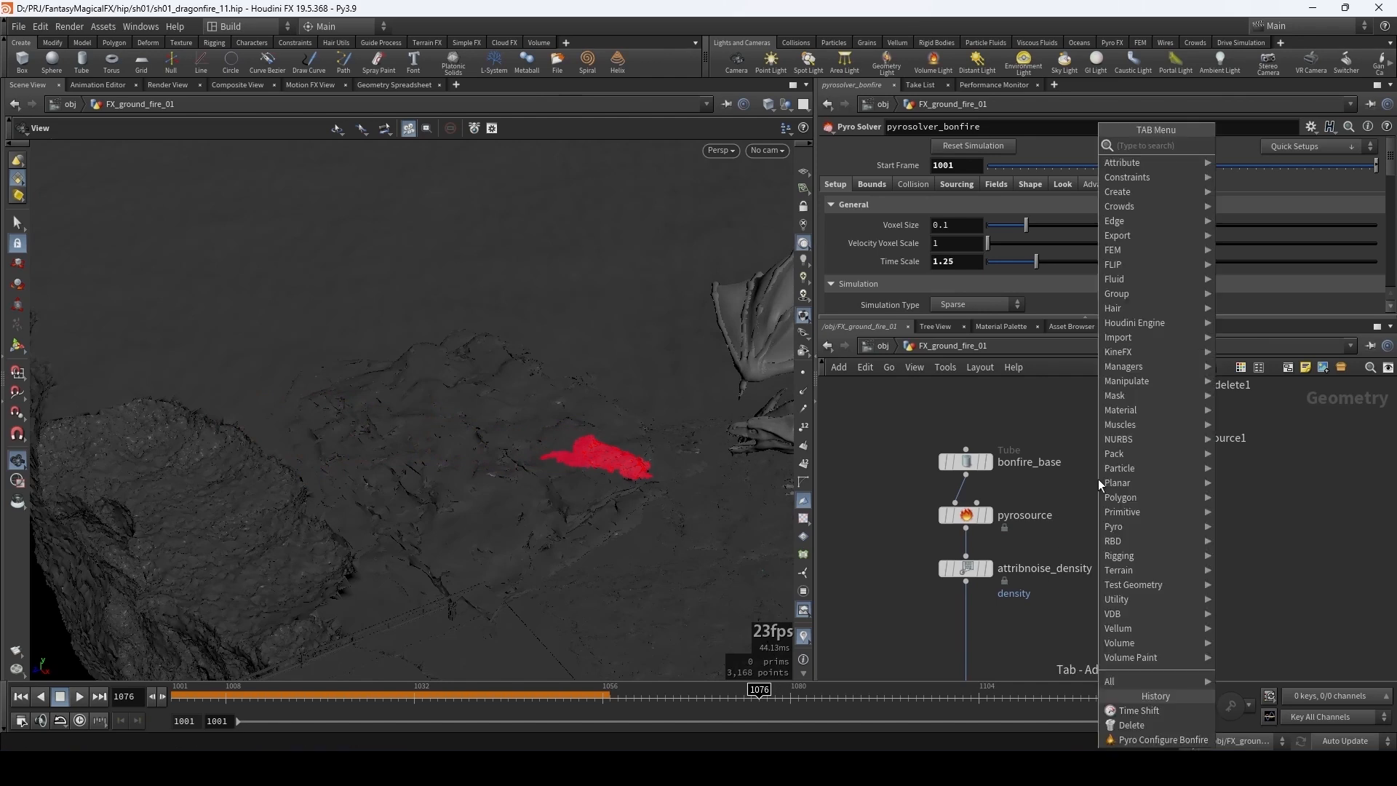
text(timeshif)
key(Return)
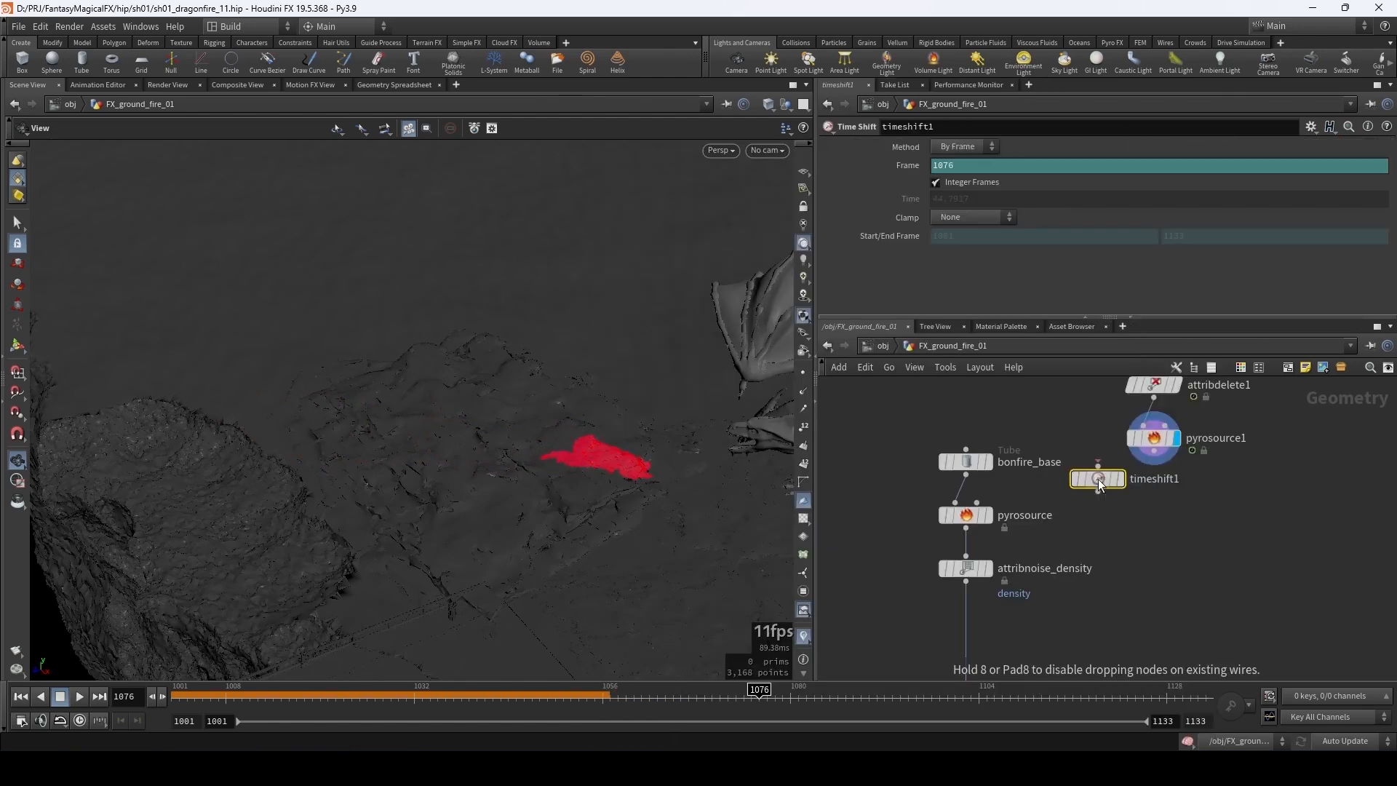
click(1088, 489)
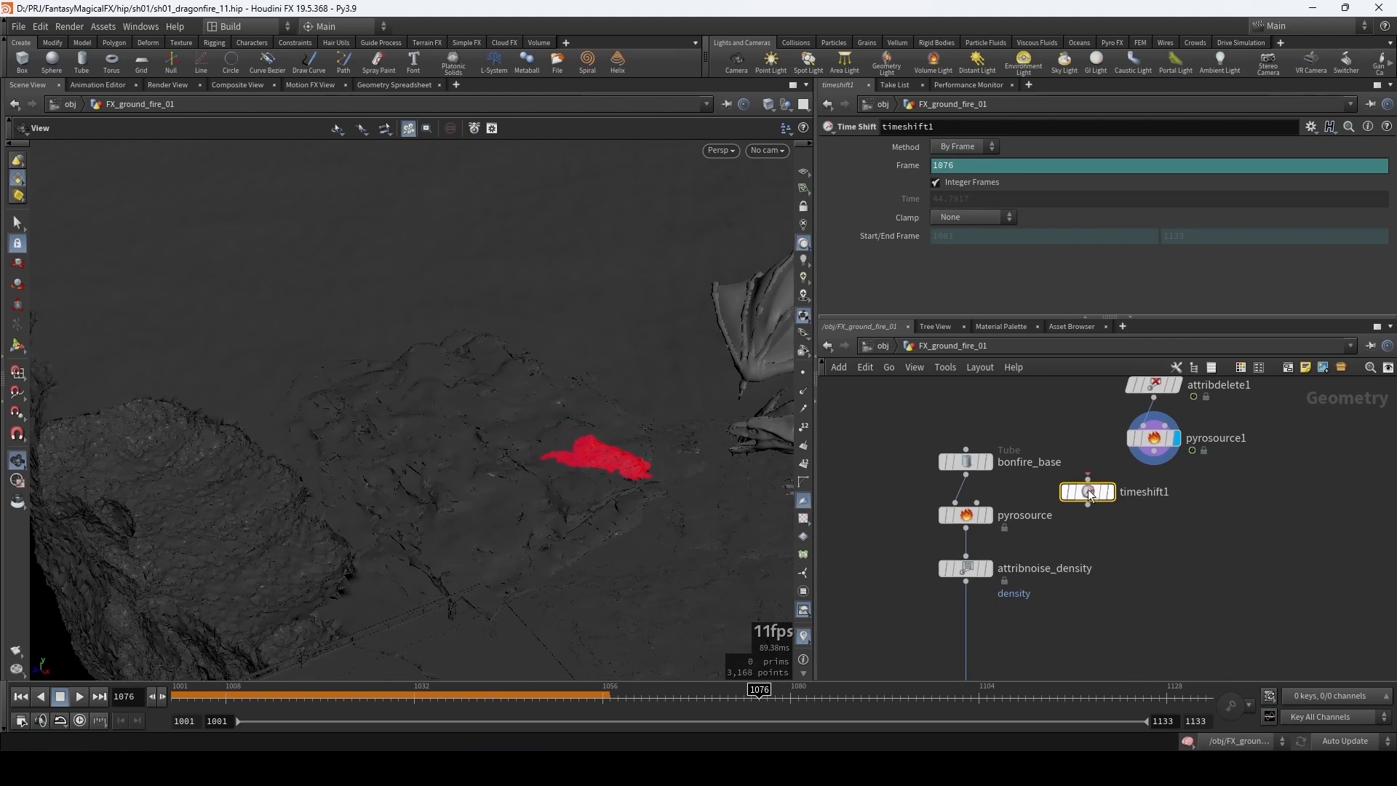
right_click(961, 168)
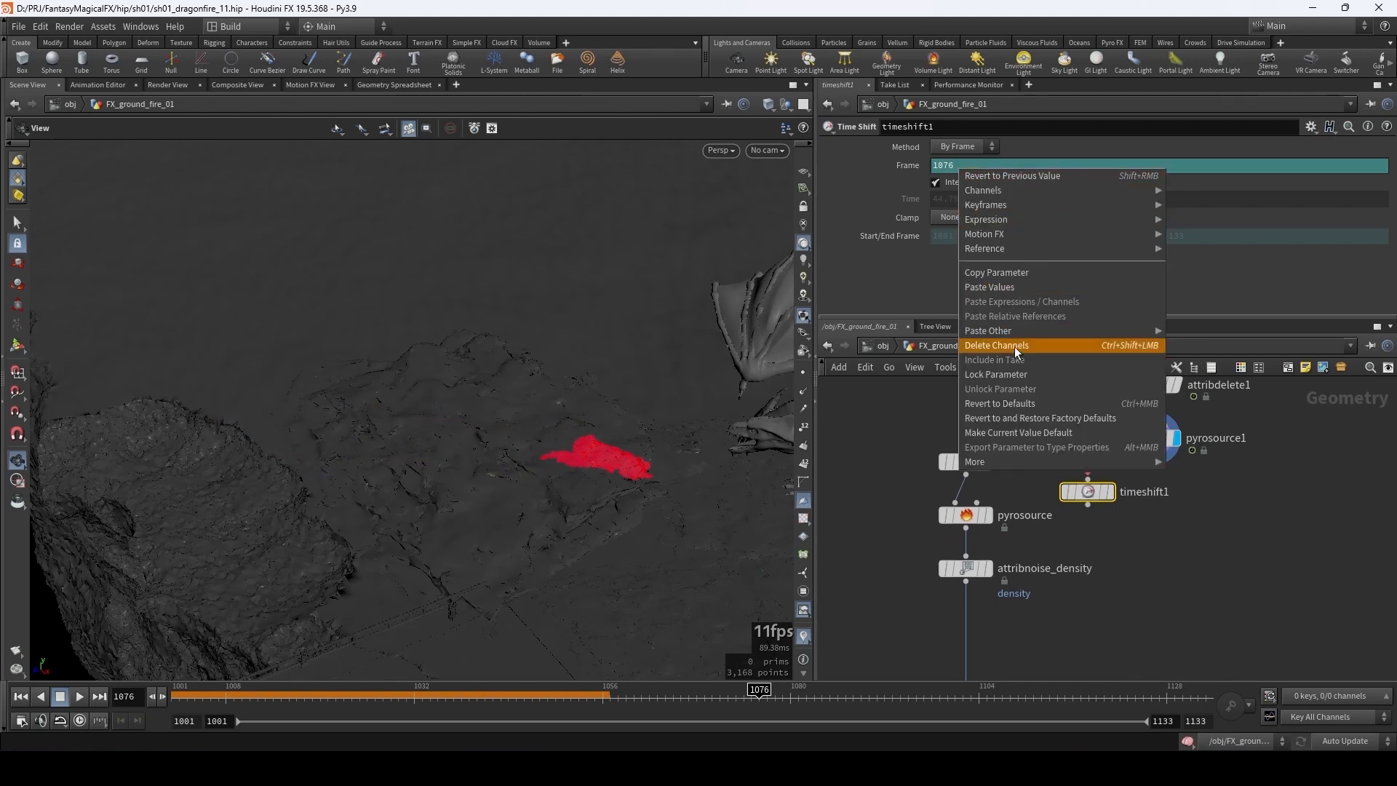
click(994, 349)
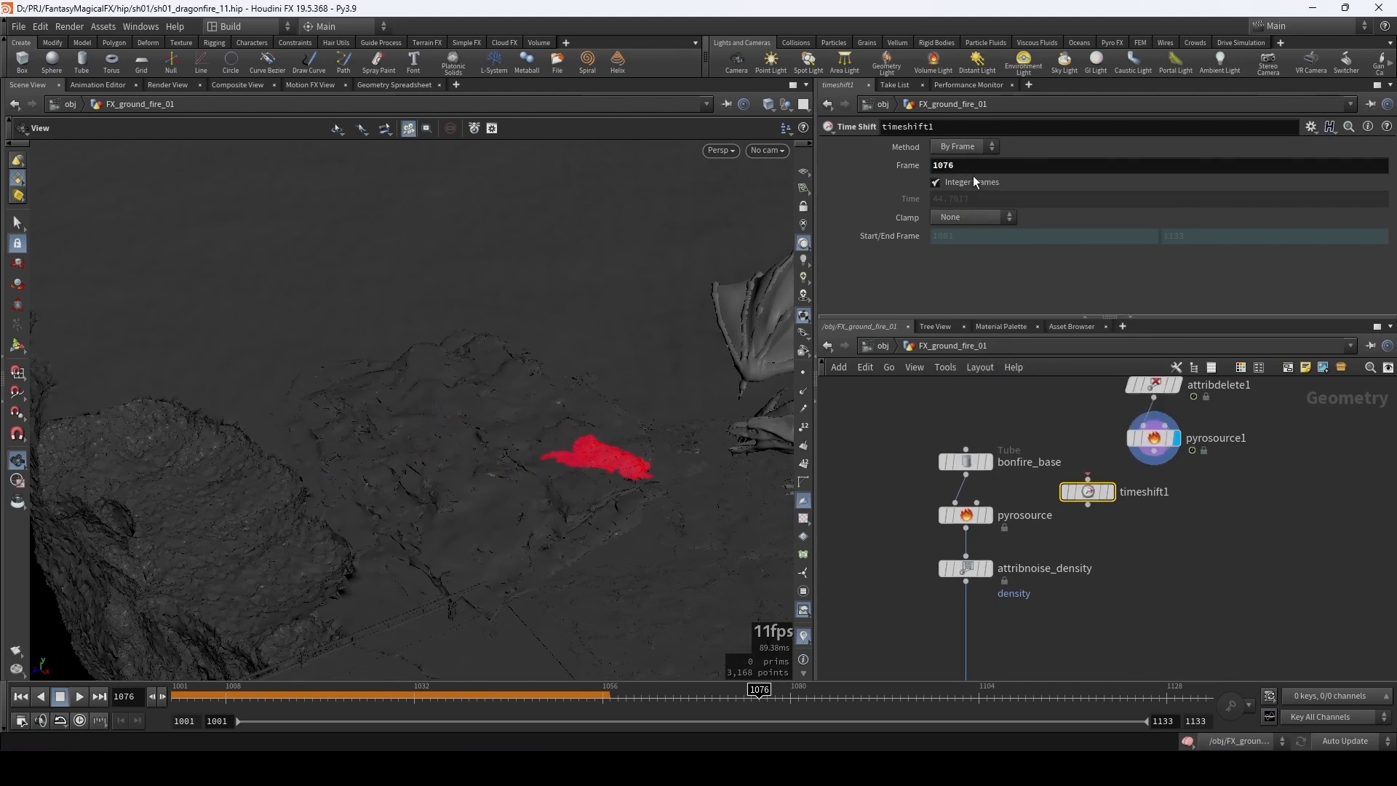
- Connect pyrosource1 into timeshift1, display it, and return to frame 1001 to check the frozen points
click(1087, 479)
click(1154, 450)
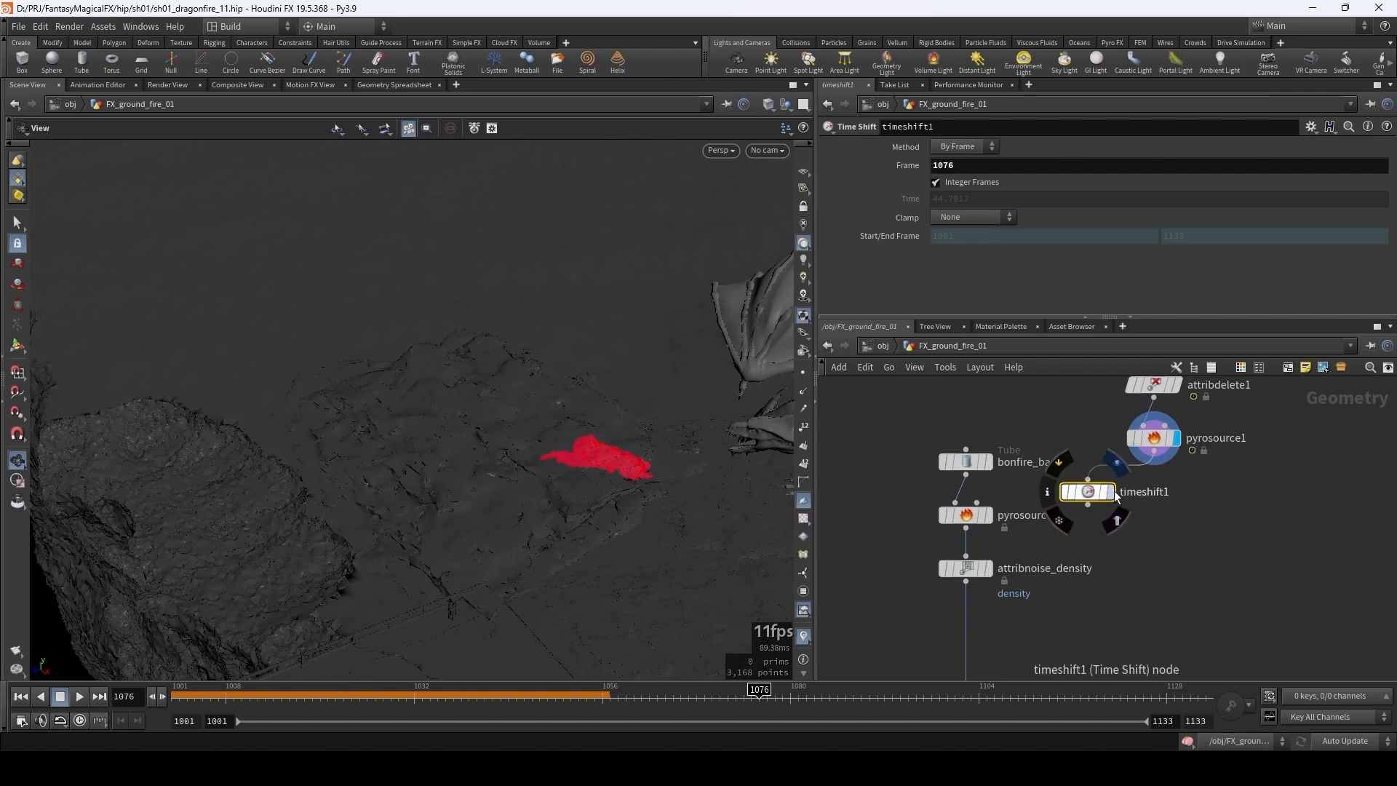
key(r)
click(1088, 496)
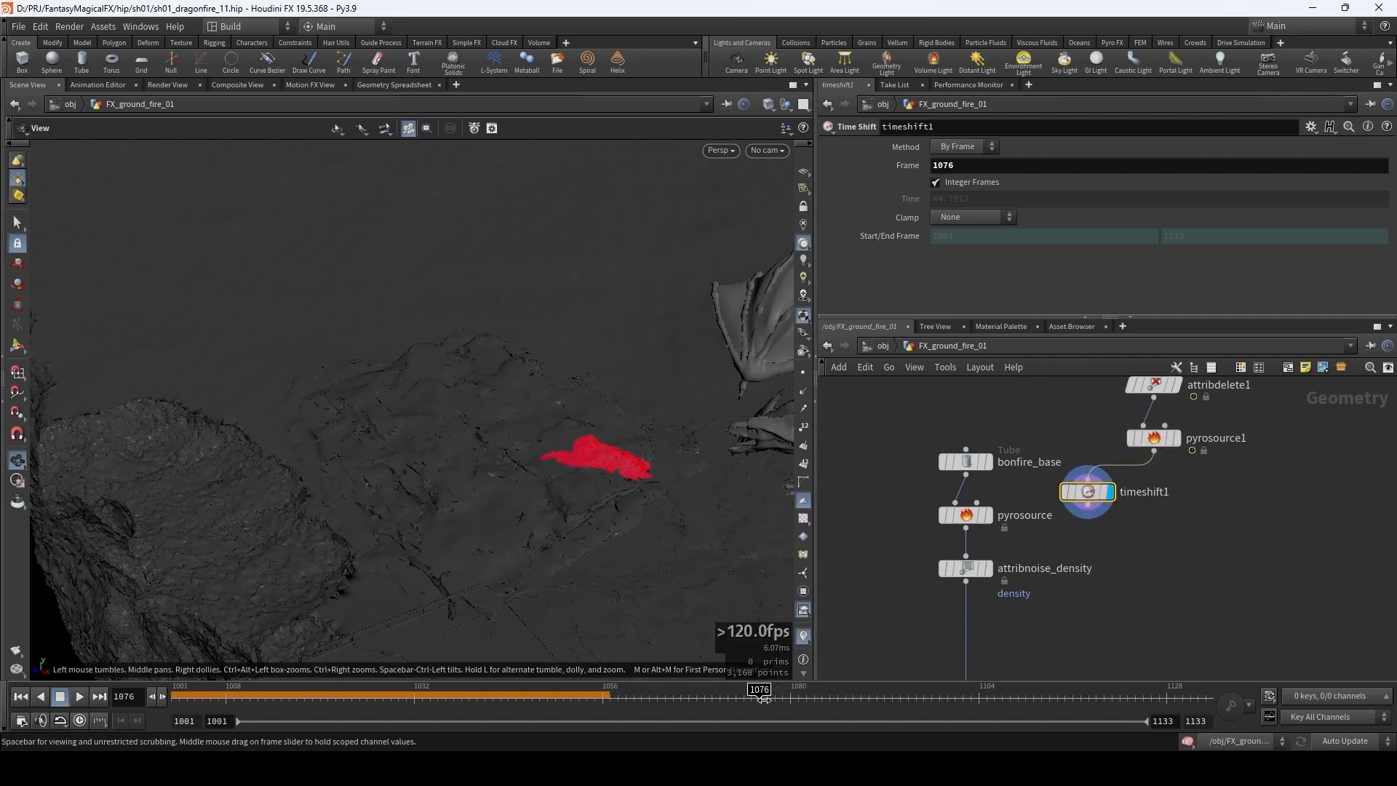
click(702, 697)
drag(701, 698, 172, 688)
middle_drag(679, 467, 478, 471)
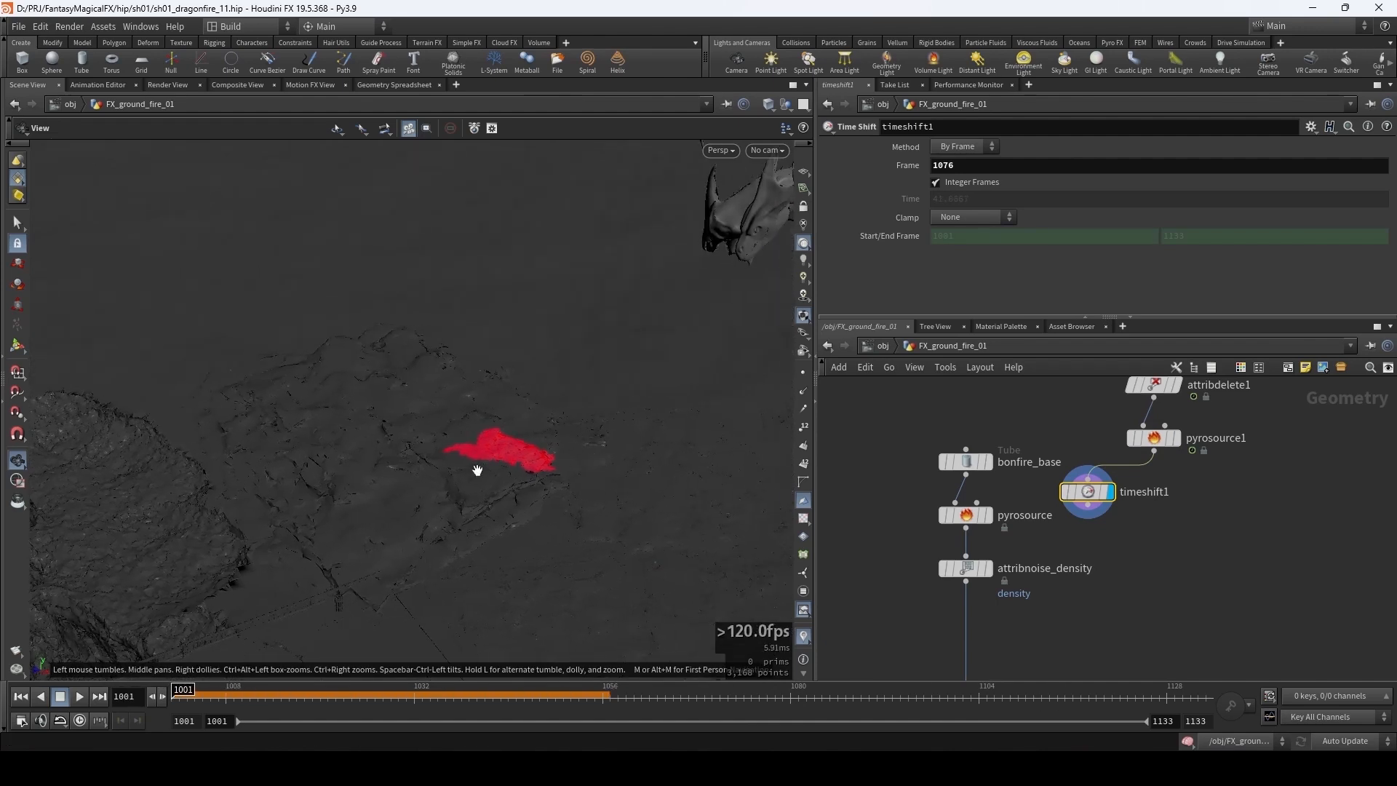
right_drag(477, 471, 565, 459)
drag(564, 460, 496, 429)
- Feed timeshift1 into attribnoise_density in place of the old pyrosource, and display attribnoise_density
middle_drag(1064, 545, 1151, 509)
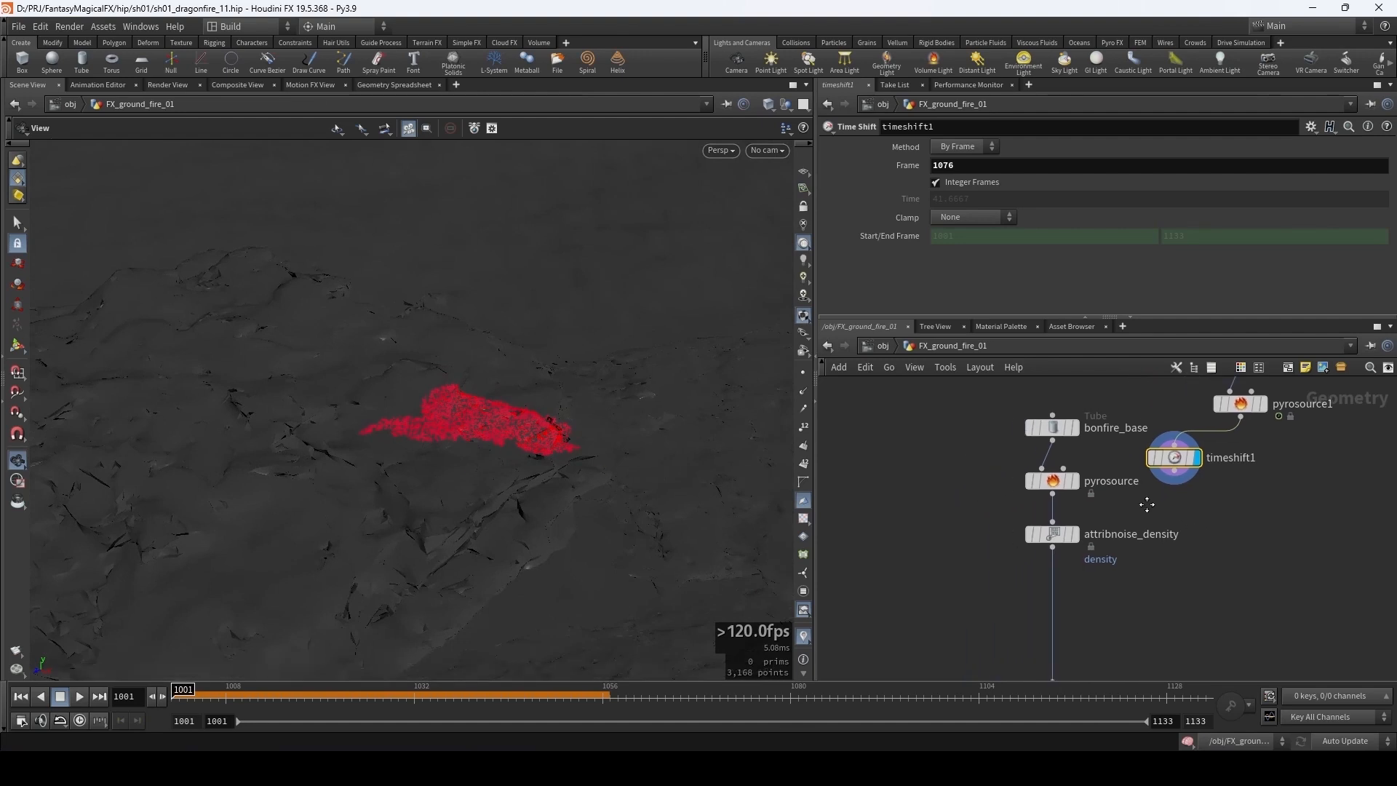
click(1053, 523)
click(1179, 486)
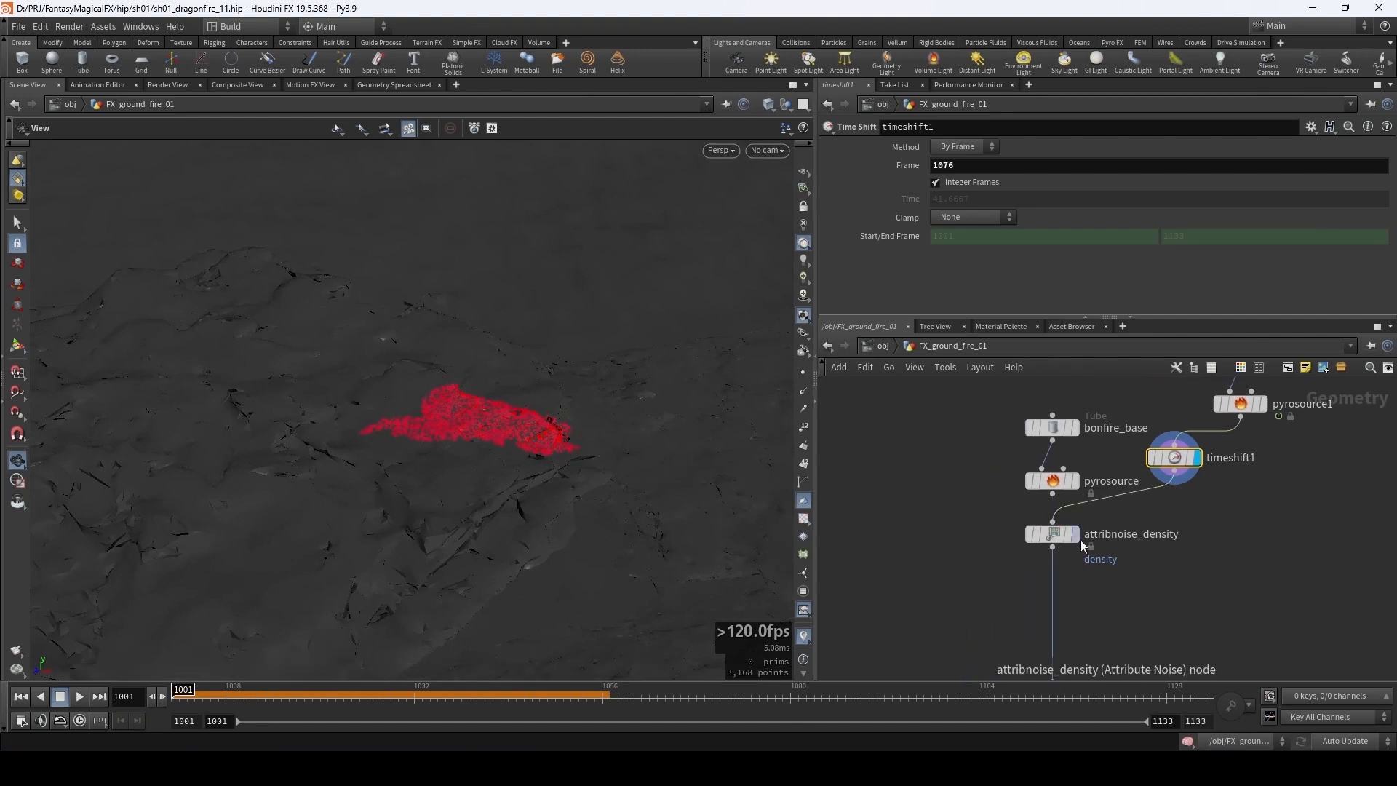
click(1075, 534)
click(1056, 535)
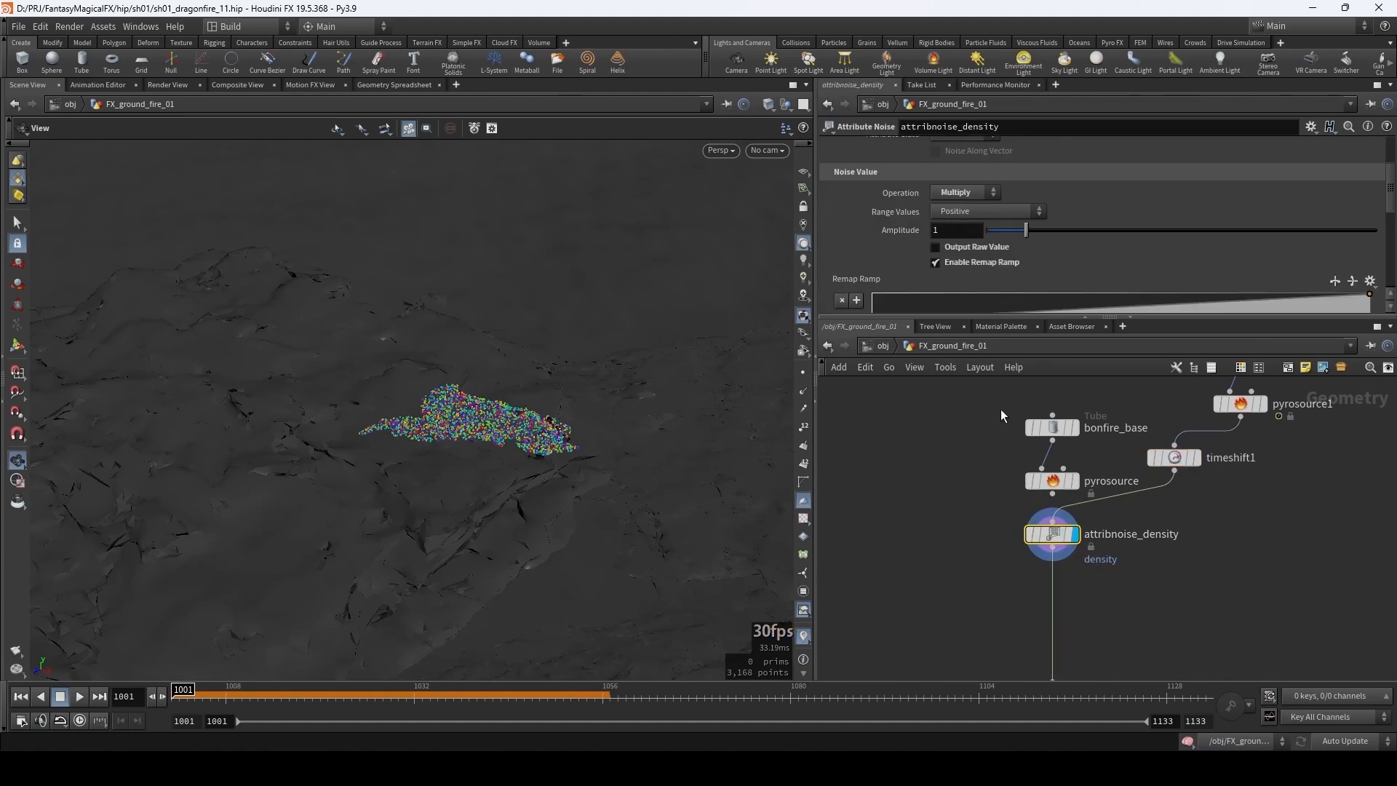
- Delete the bonfire_base and pyrosource nodes and move timeshift1 directly above attribnoise_density
drag(1001, 409, 1068, 459)
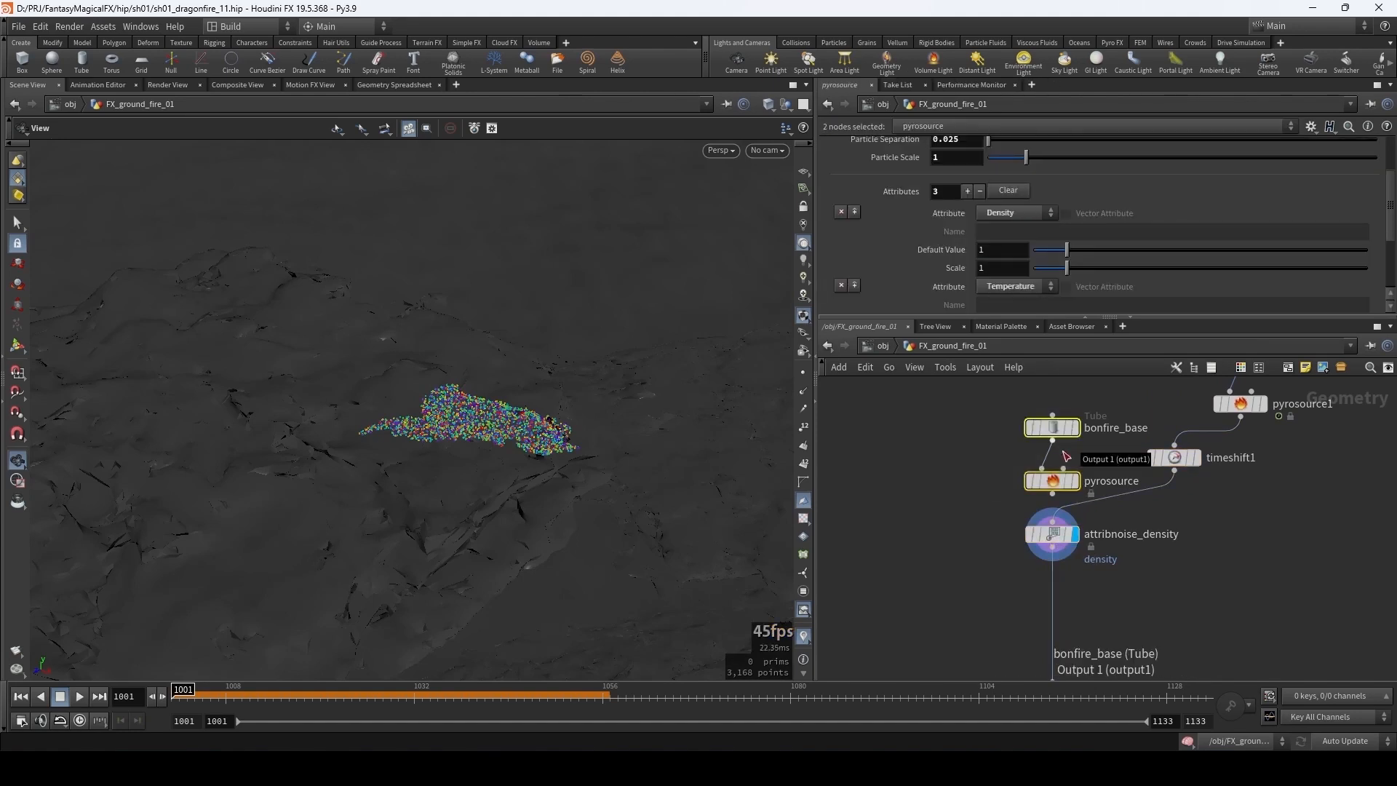
key(Delete)
drag(1175, 459, 1054, 480)
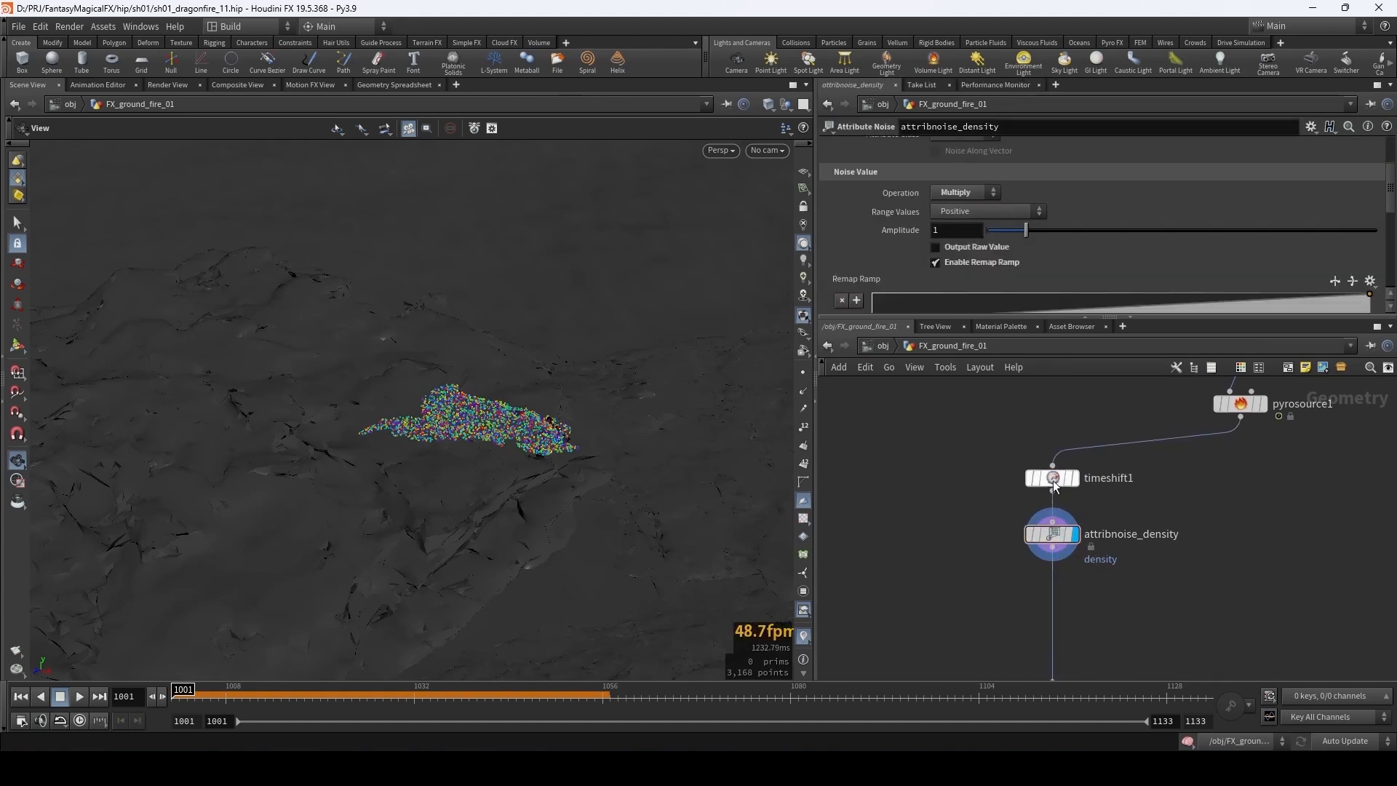
- Raise the attribnoise_density noise pattern's Element Size to 1.5
click(1052, 535)
drag(478, 387, 585, 393)
mouse_move(557, 442)
mouse_down()
mouse_move(560, 408)
mouse_move(514, 380)
mouse_move(545, 427)
mouse_up()
scroll(850, 206, up, 5)
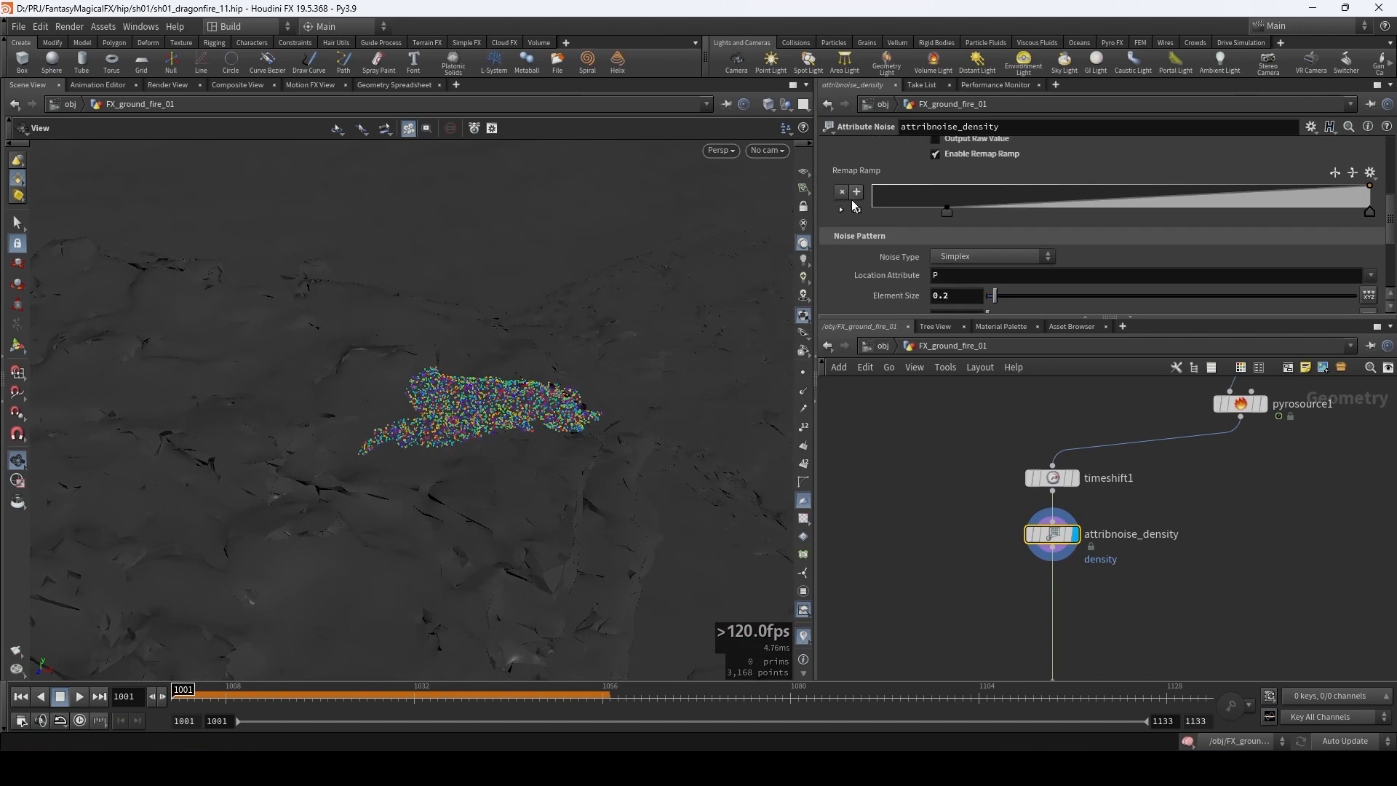
drag(996, 228, 1043, 234)
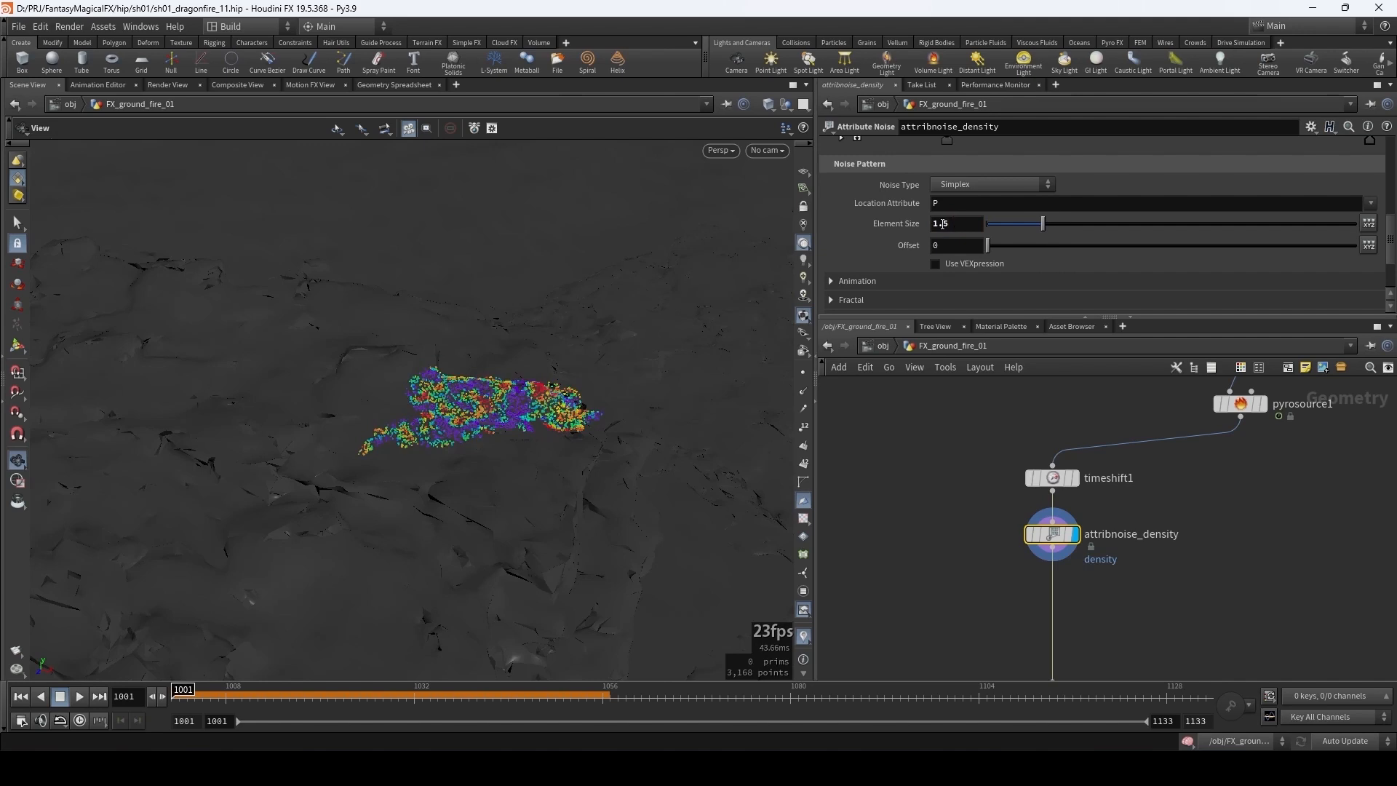
- Move the first point of the attribnoise_density remap ramp to position 0
scroll(886, 242, up, 3)
scroll(884, 236, up, 3)
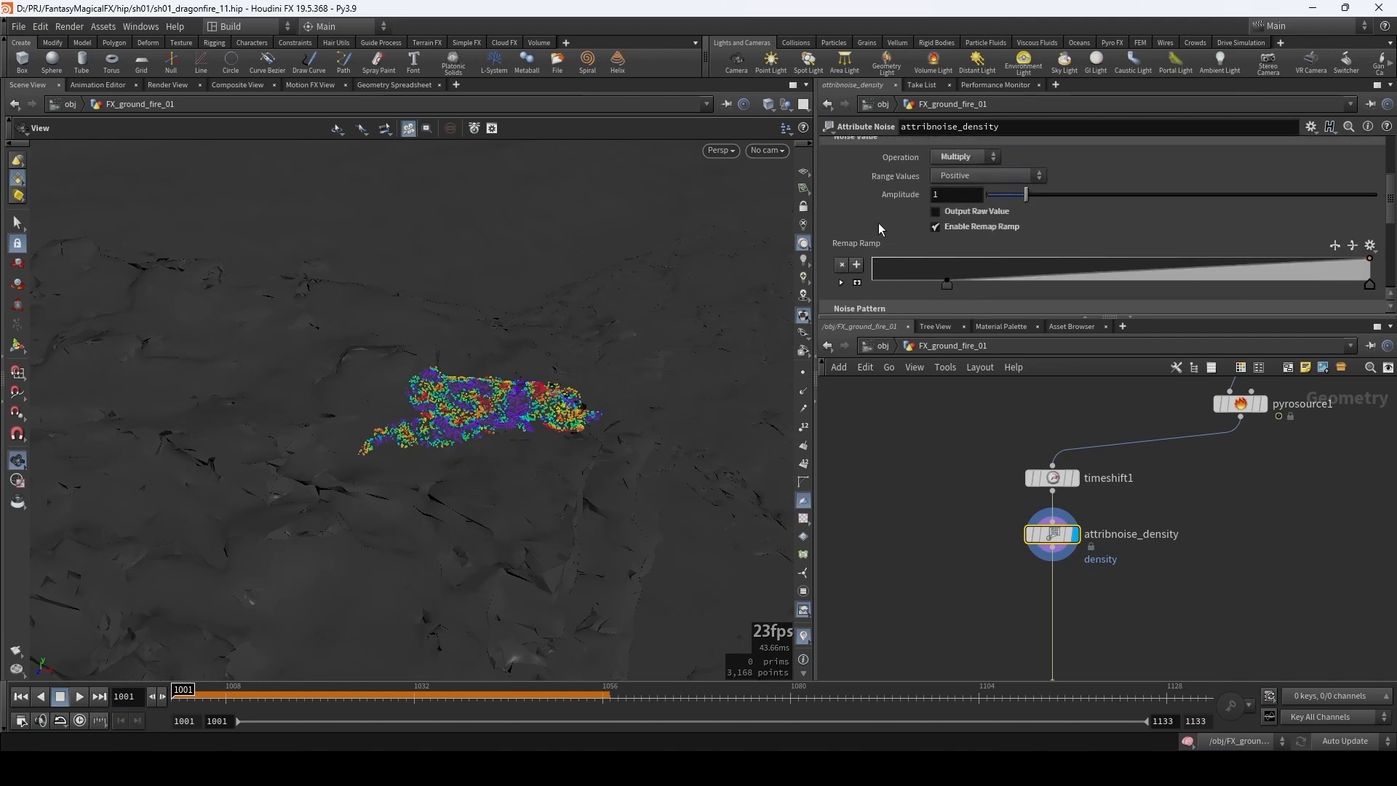
scroll(873, 225, down, 2)
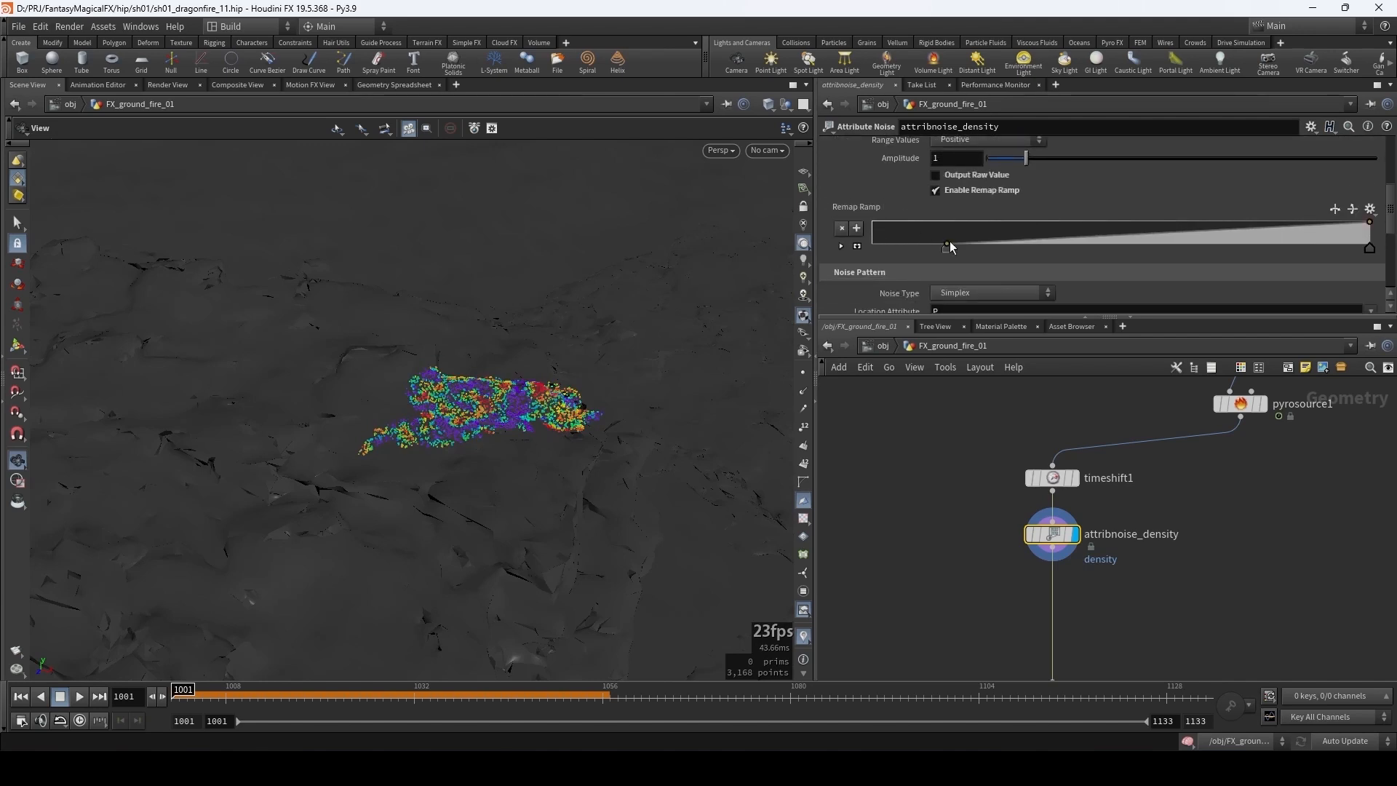
drag(942, 249, 863, 259)
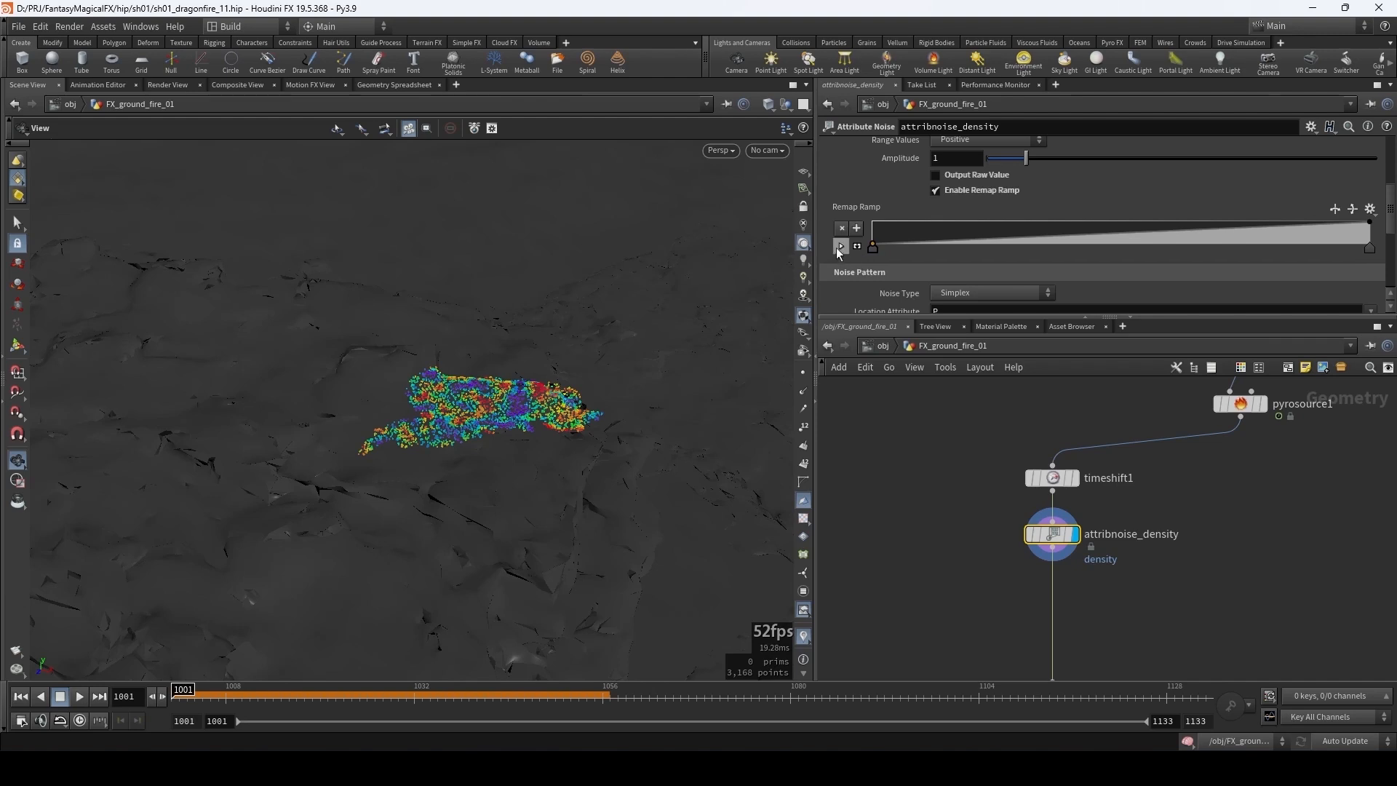
- Set both end points of the attribnoise_density remap ramp to B-Spline and add a point at about position 0.82 with value 0.2
click(840, 247)
scroll(937, 259, down, 3)
click(1006, 231)
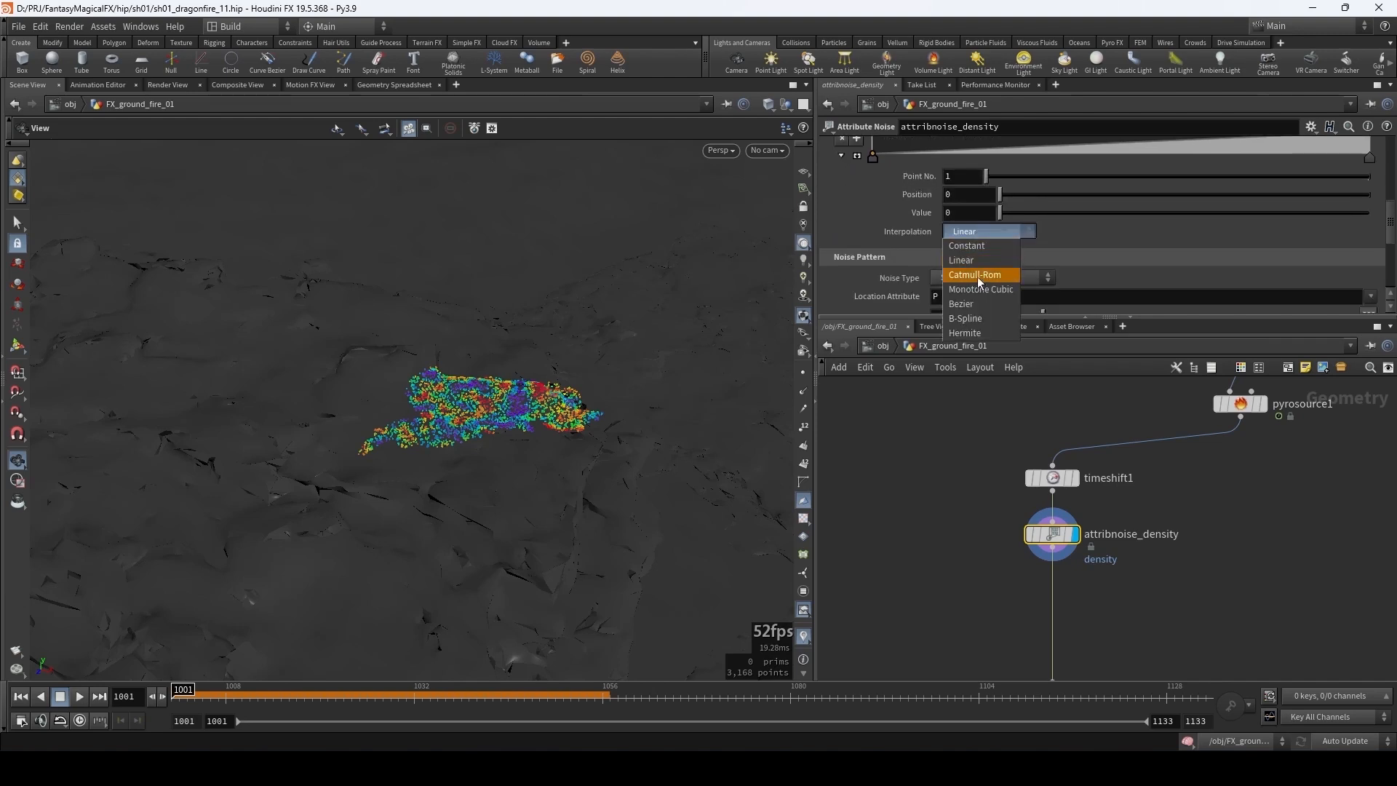
click(979, 313)
scroll(1248, 229, up, 3)
click(1368, 232)
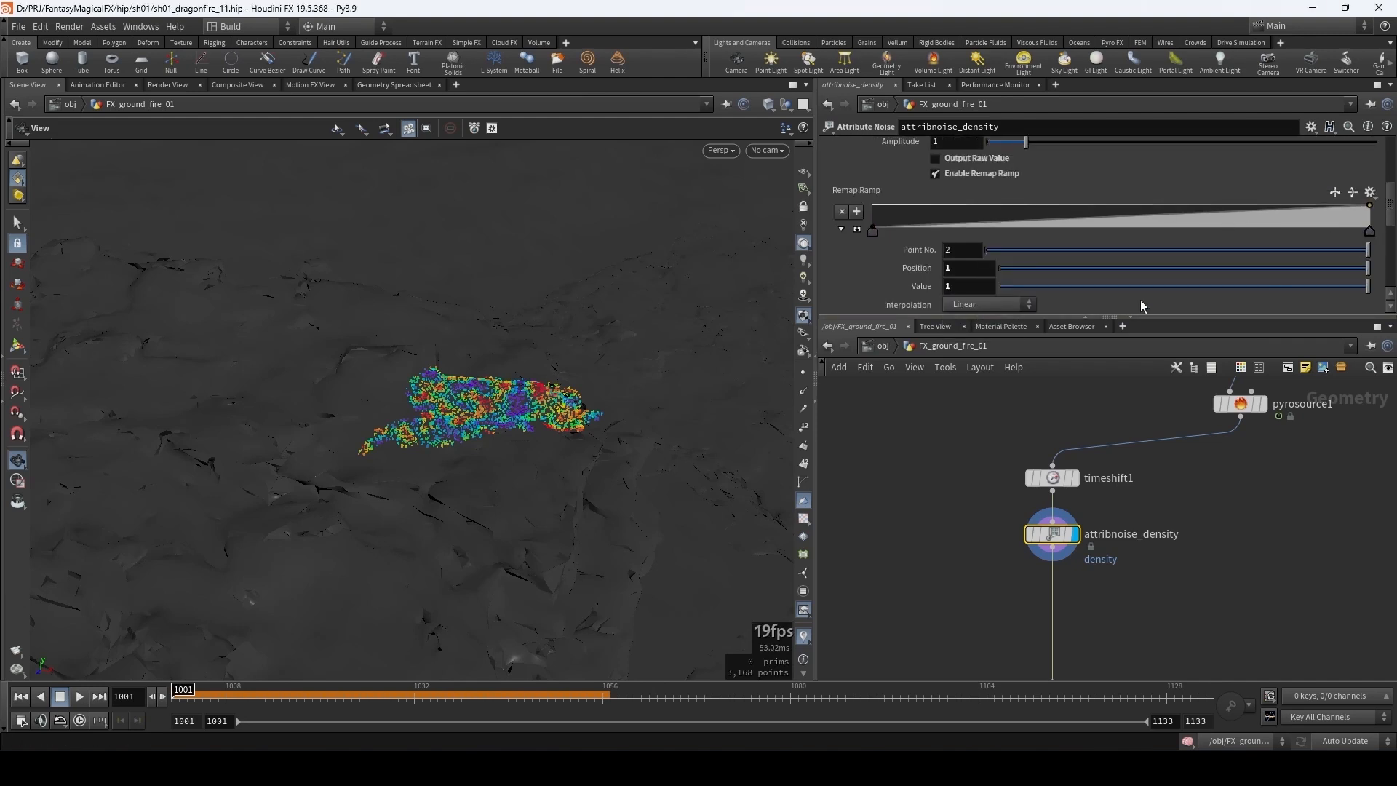
click(996, 303)
click(973, 392)
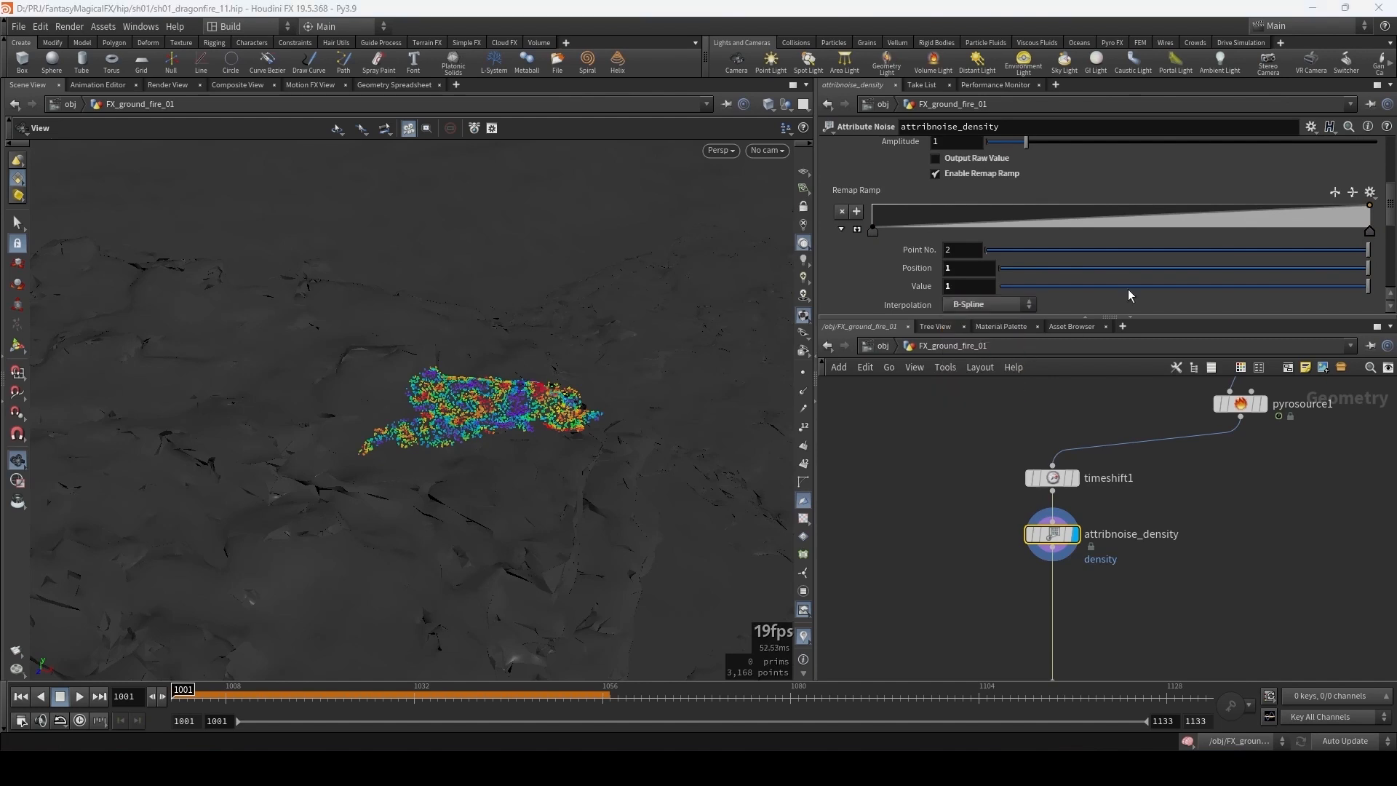
drag(1212, 213, 1284, 229)
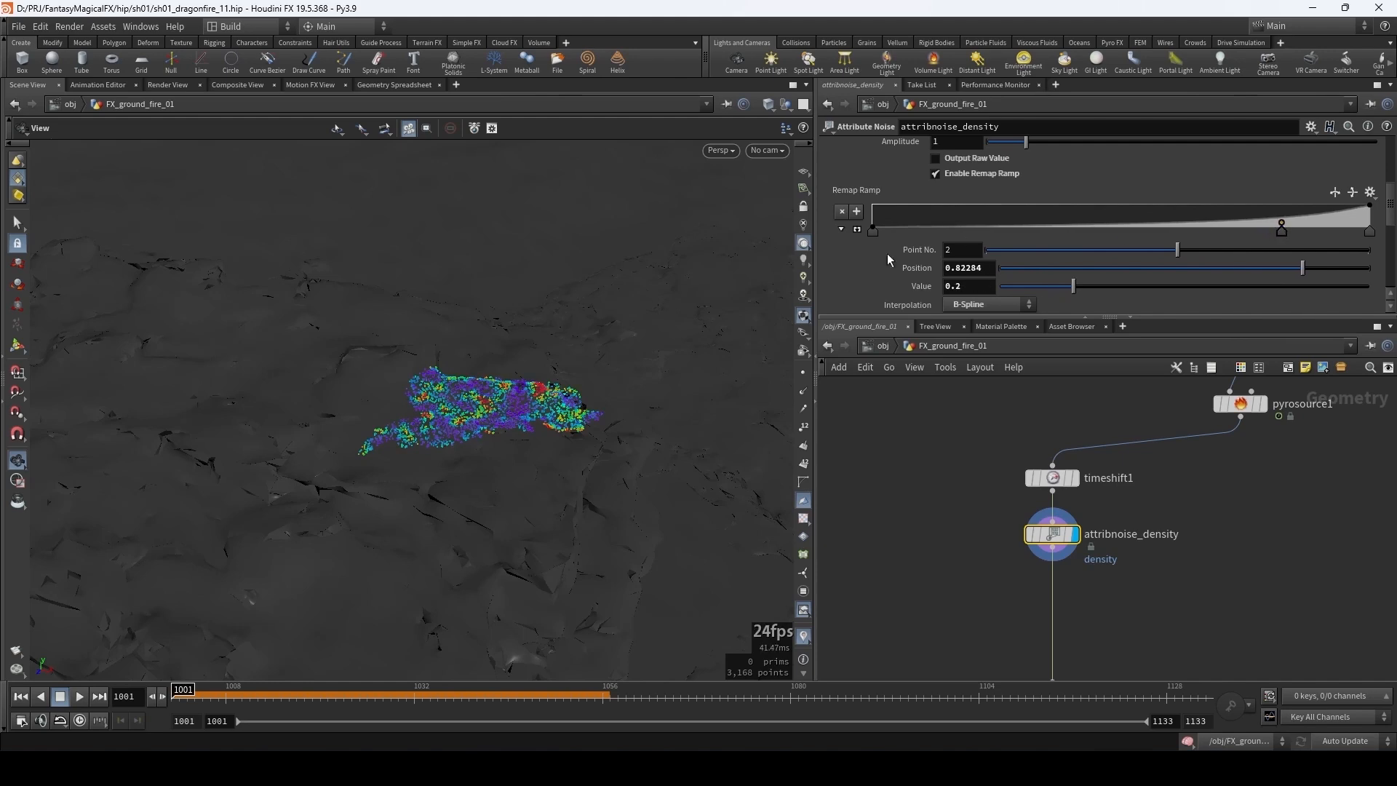
- Set the attribnoise_density fractal noise Roughness to 0.75
scroll(896, 260, up, 5)
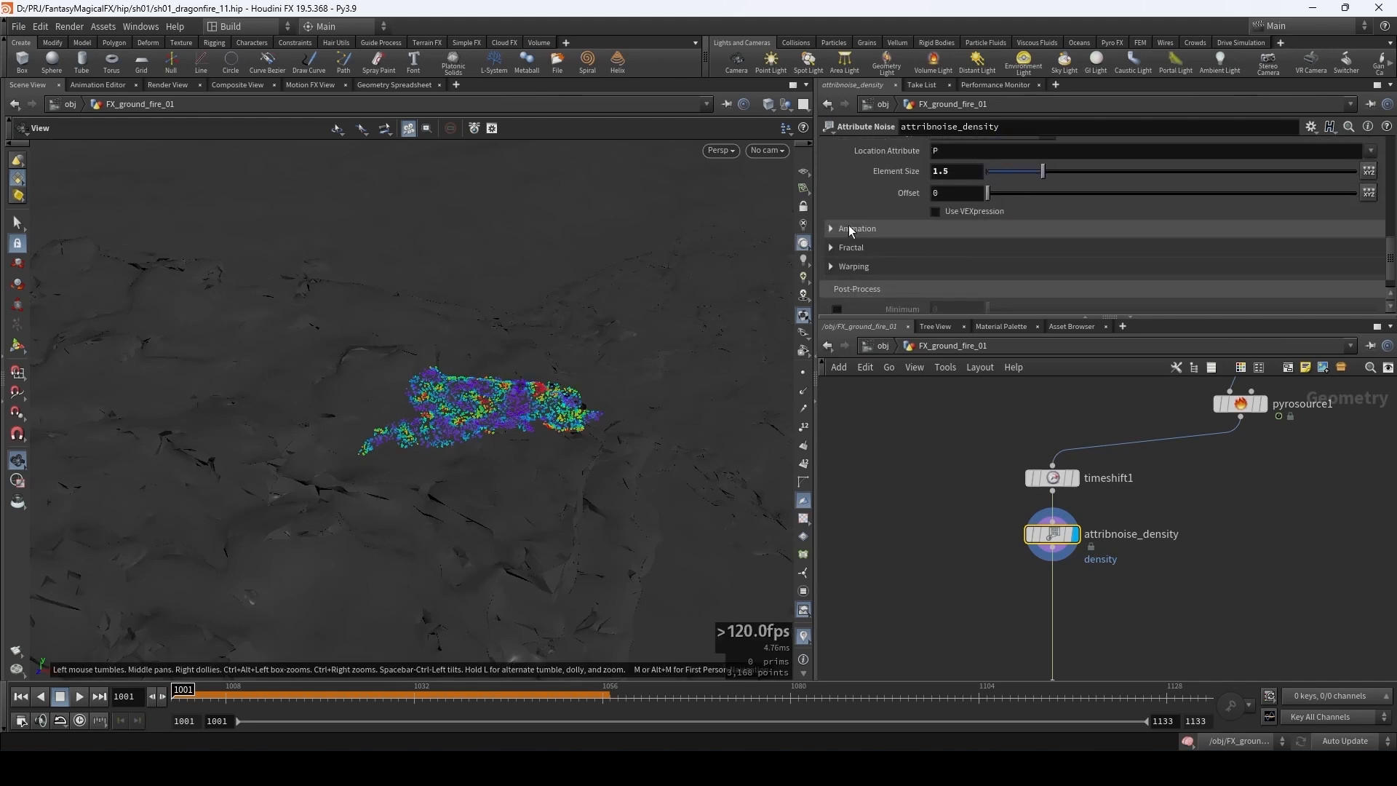
click(831, 247)
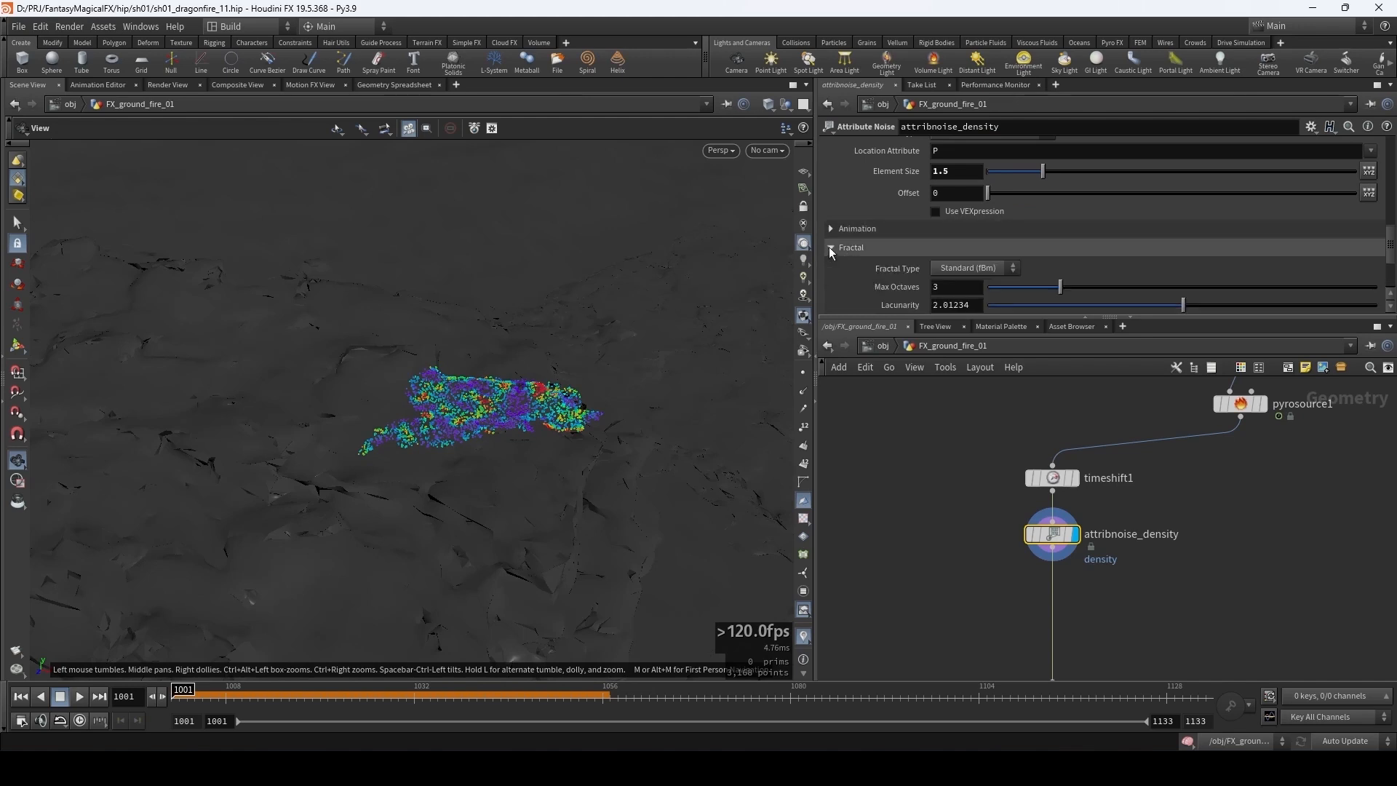
scroll(842, 240, down, 3)
drag(1182, 217, 1191, 220)
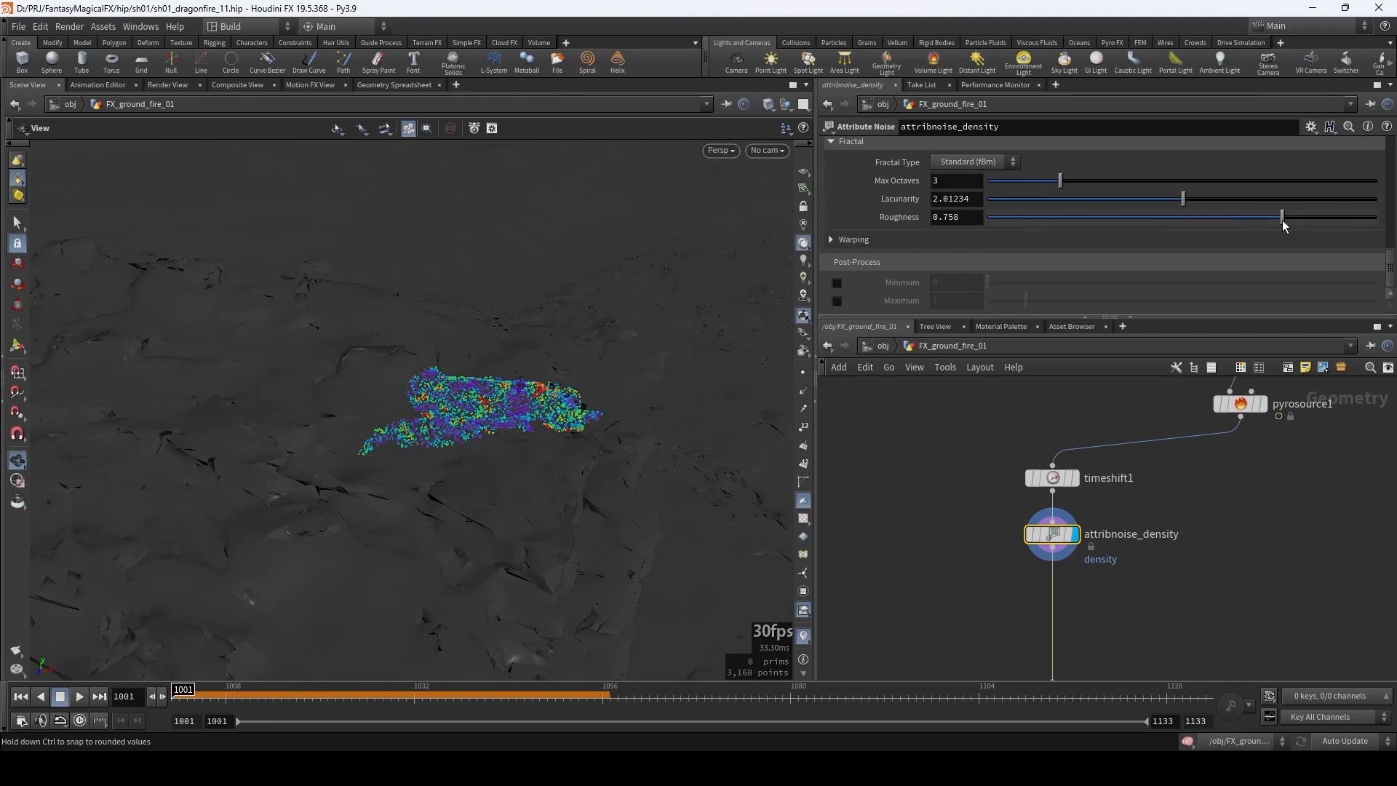
drag(1282, 221, 1282, 221)
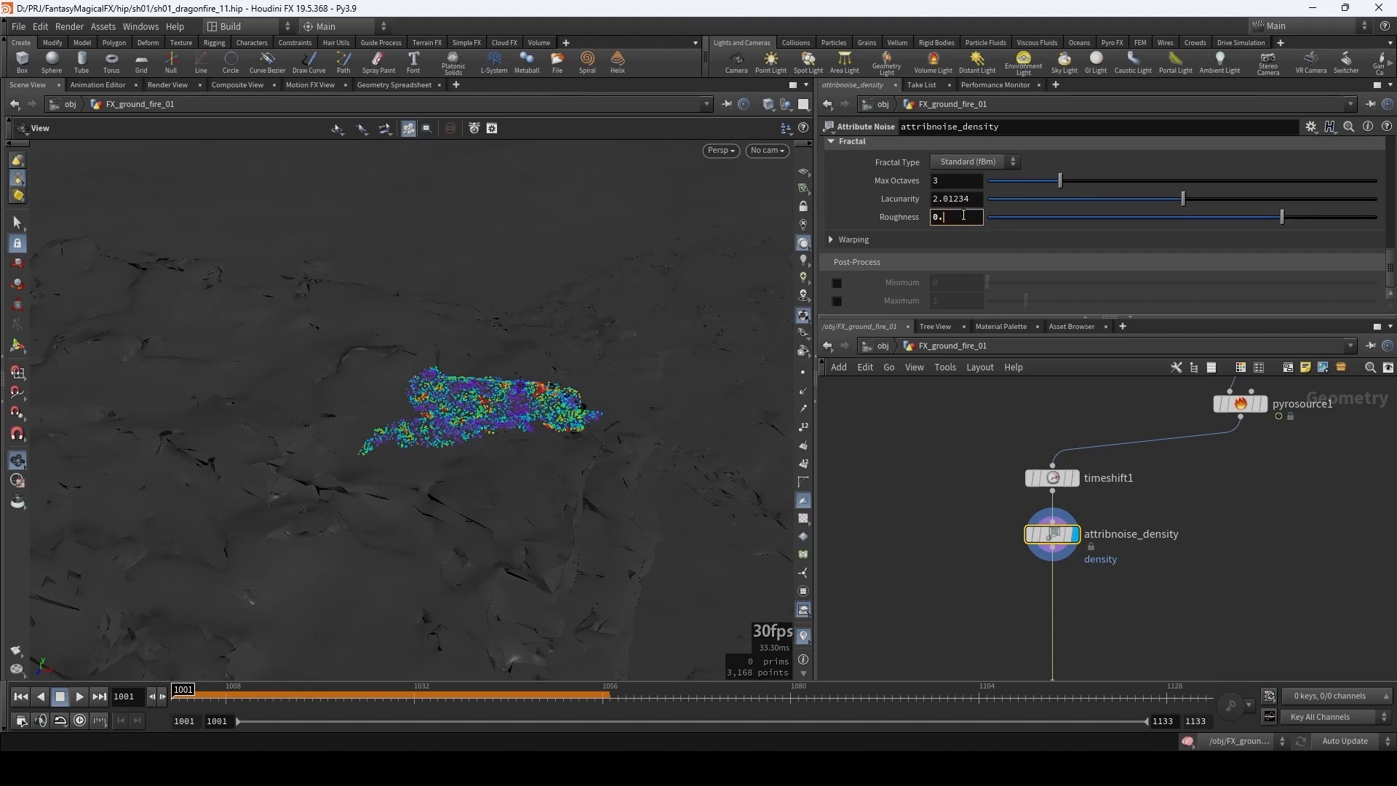
click(953, 558)
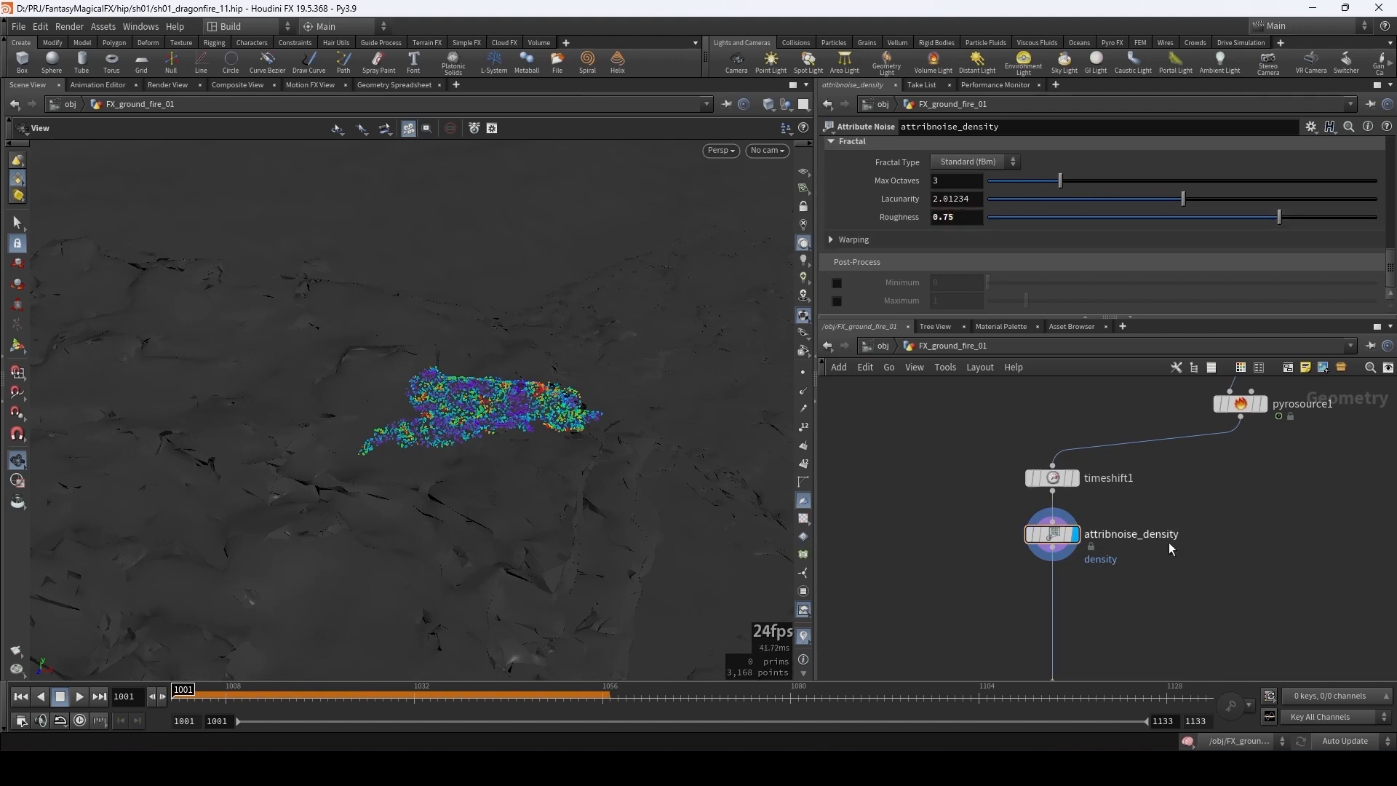
- Move volumerasterizeattributes up directly below attribnoise_density and display its result
middle_drag(1172, 546, 1187, 511)
mouse_move(522, 420)
mouse_down()
mouse_move(561, 408)
mouse_move(539, 421)
mouse_move(504, 402)
mouse_up()
middle_drag(932, 558, 931, 506)
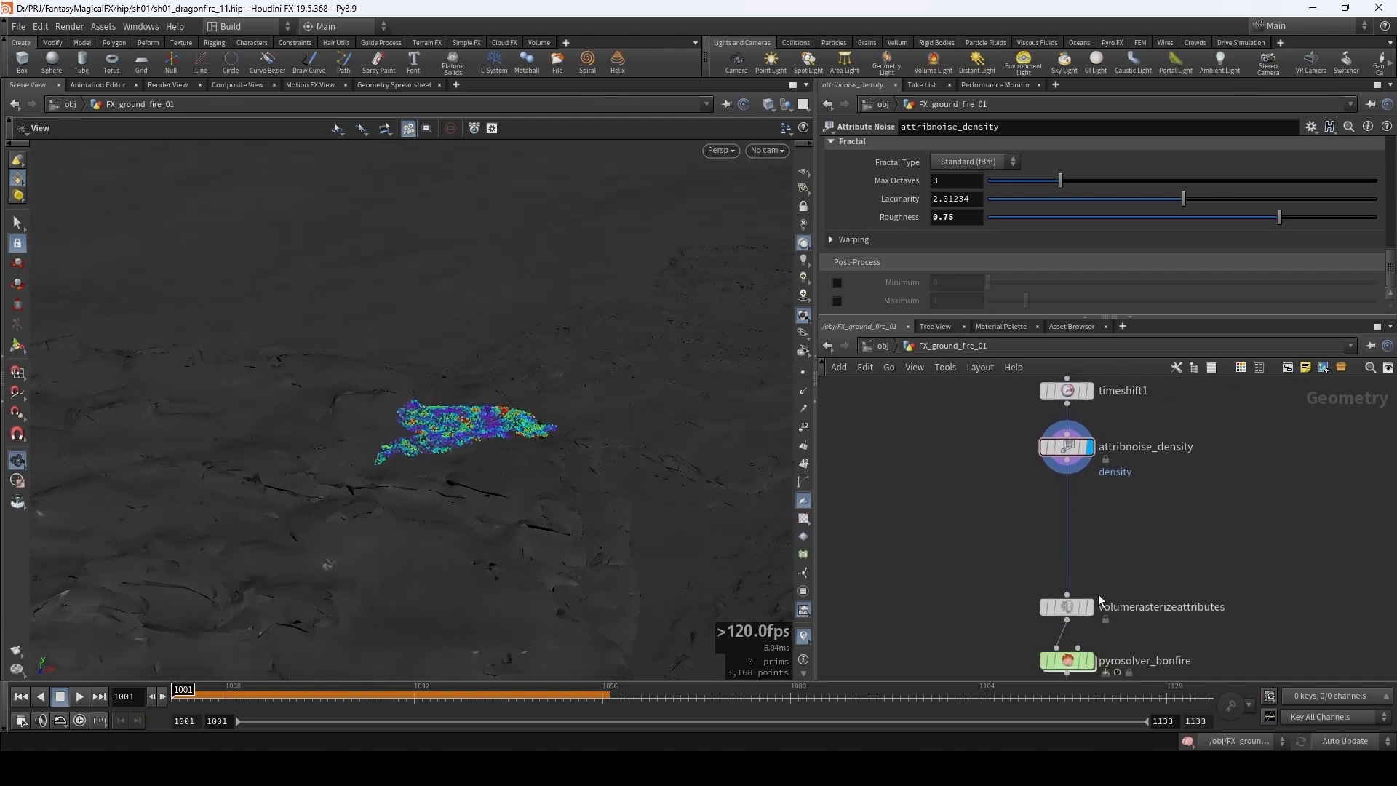
click(1091, 608)
drag(1066, 615, 1062, 509)
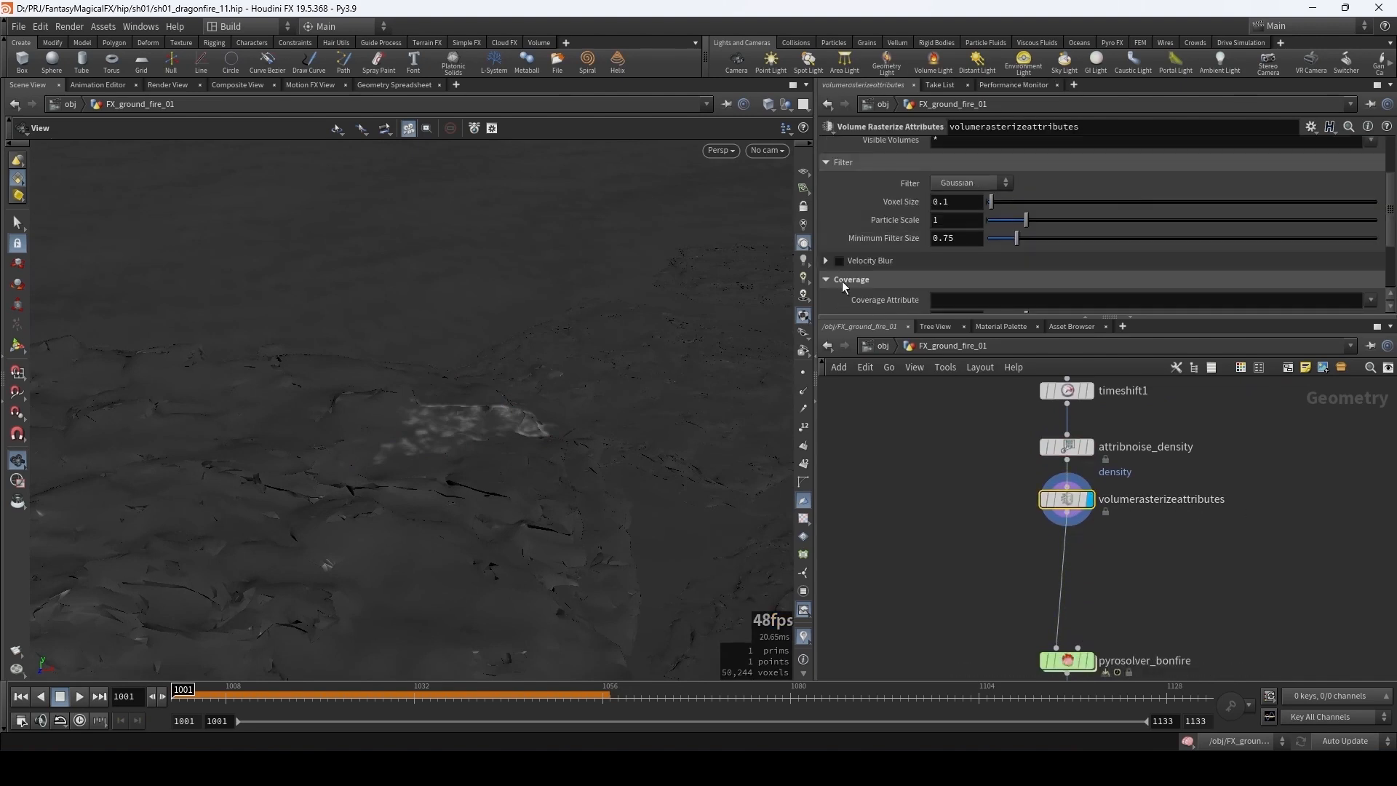
- Remove temperature, burn and v from the volumerasterizeattributes Attributes so that only density is rasterized
scroll(881, 221, up, 3)
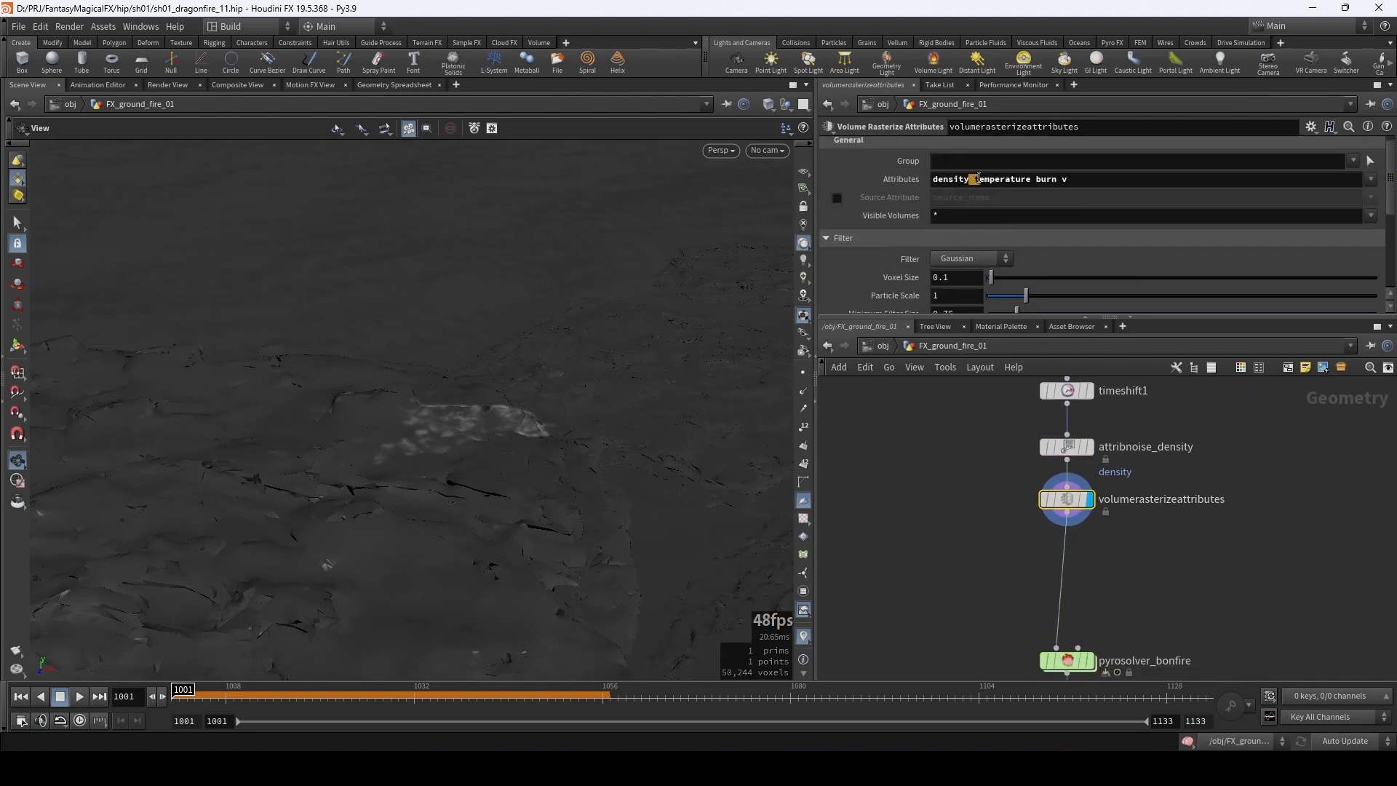
drag(978, 178, 1144, 180)
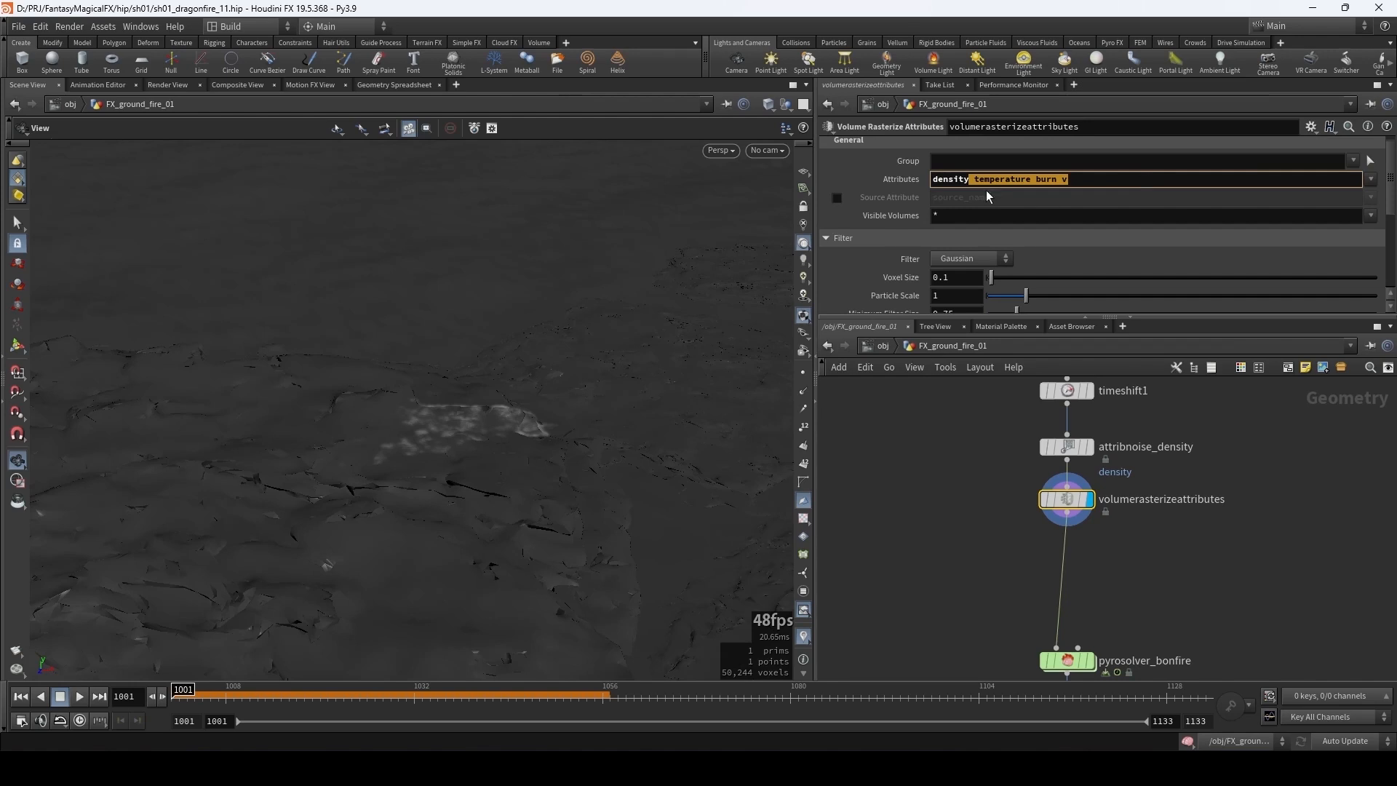
key(BackSpace)
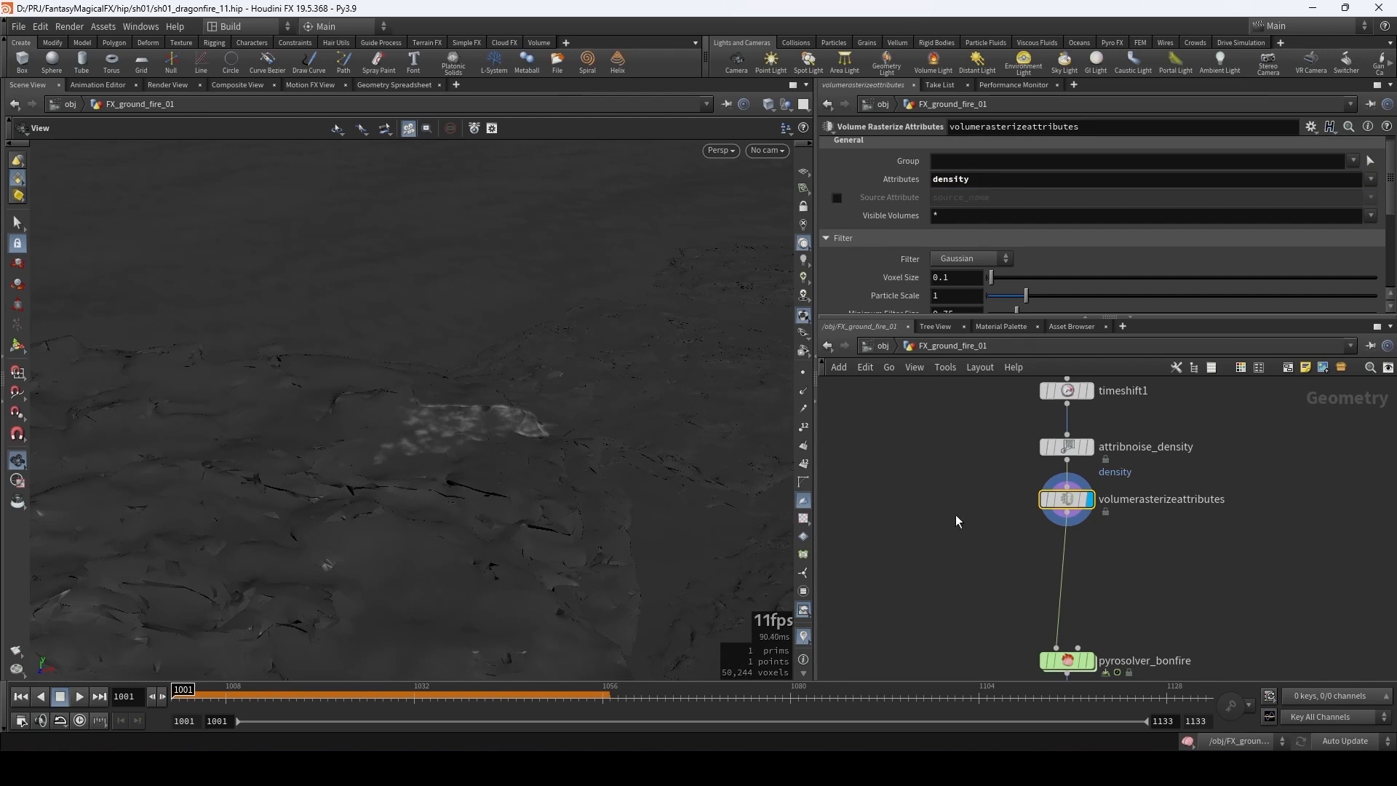
- Move pyrosolver_bonfire directly below volumerasterizeattributes, display it, and test-play the simulation before returning to frame 1001
drag(1078, 669, 1078, 562)
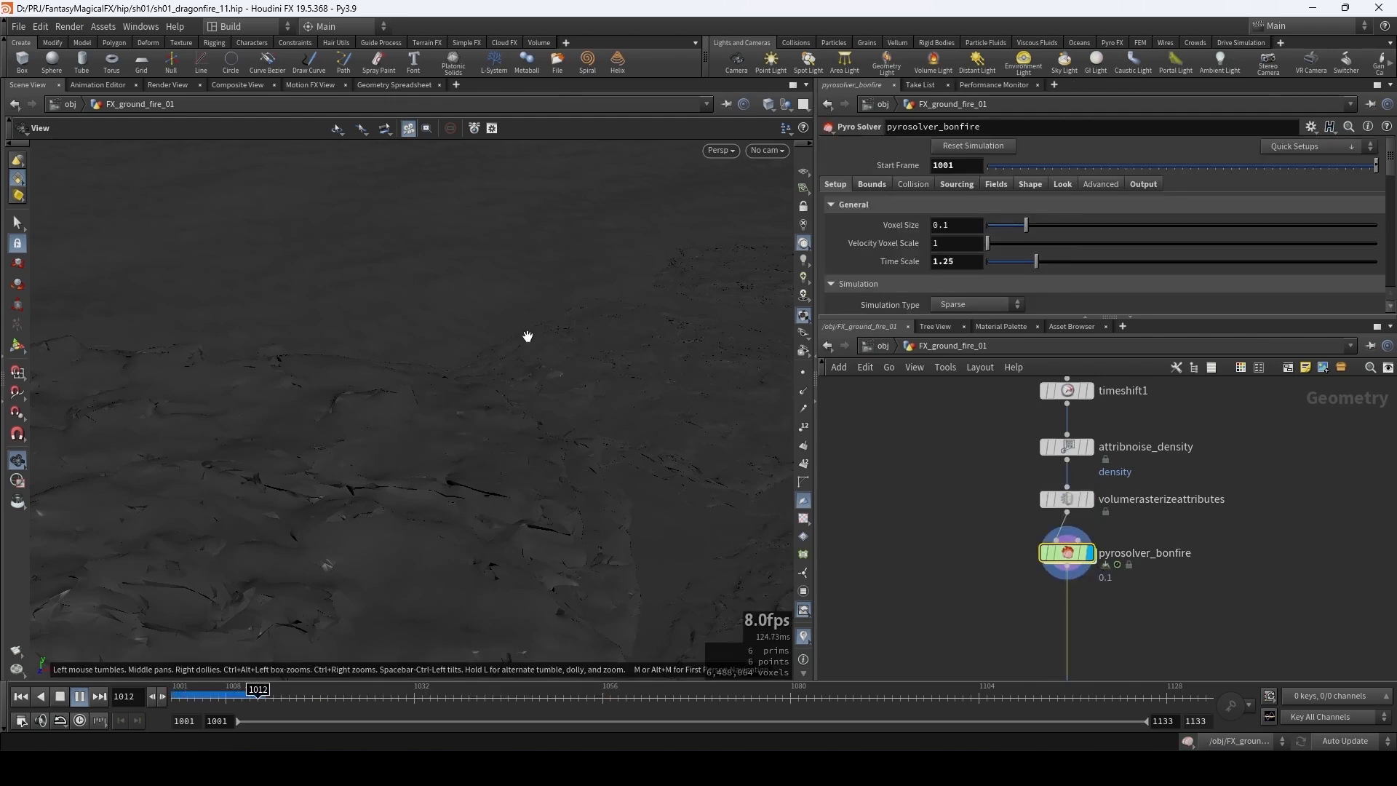
key(Up)
drag(263, 700, 148, 702)
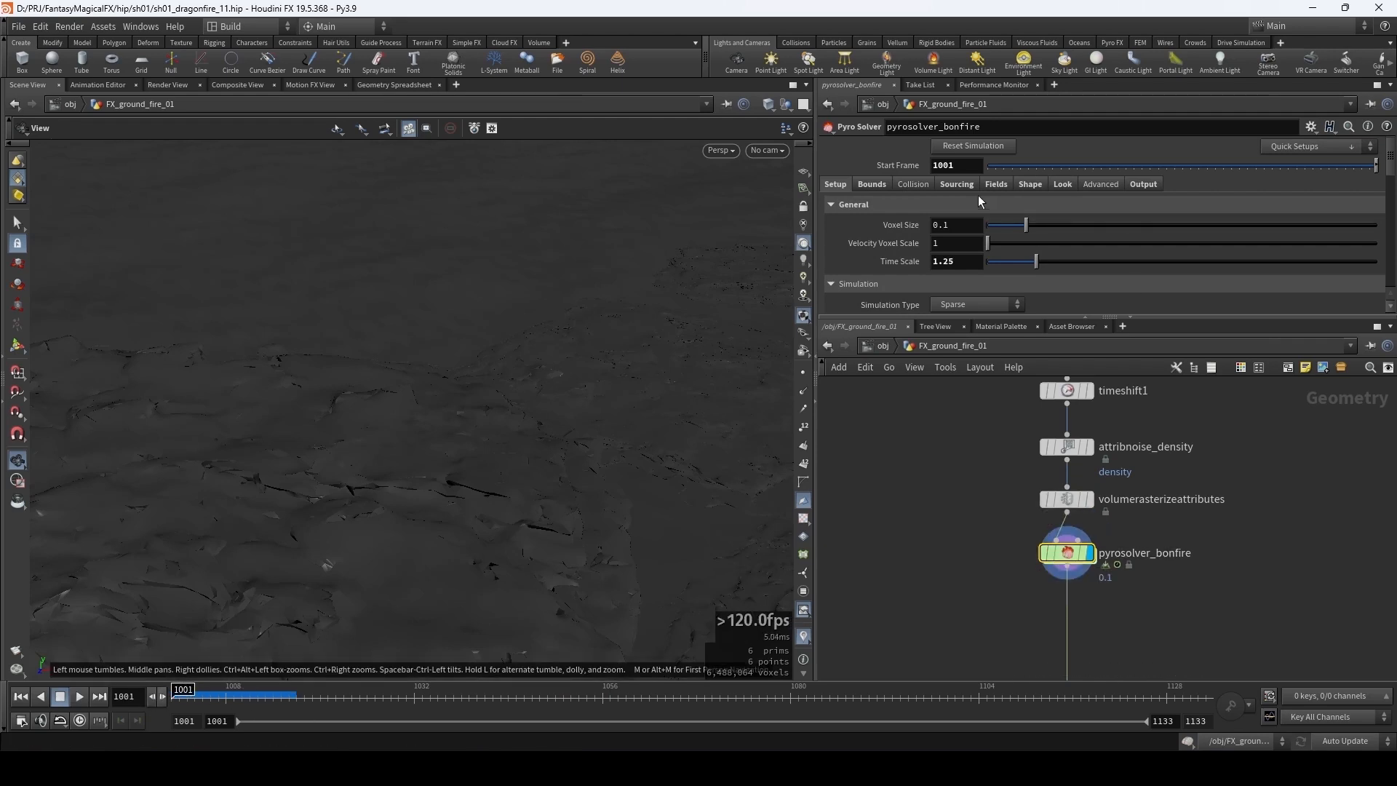
- Set the Source Volume of the pyro solver's temperature source to density
scroll(888, 211, down, 5)
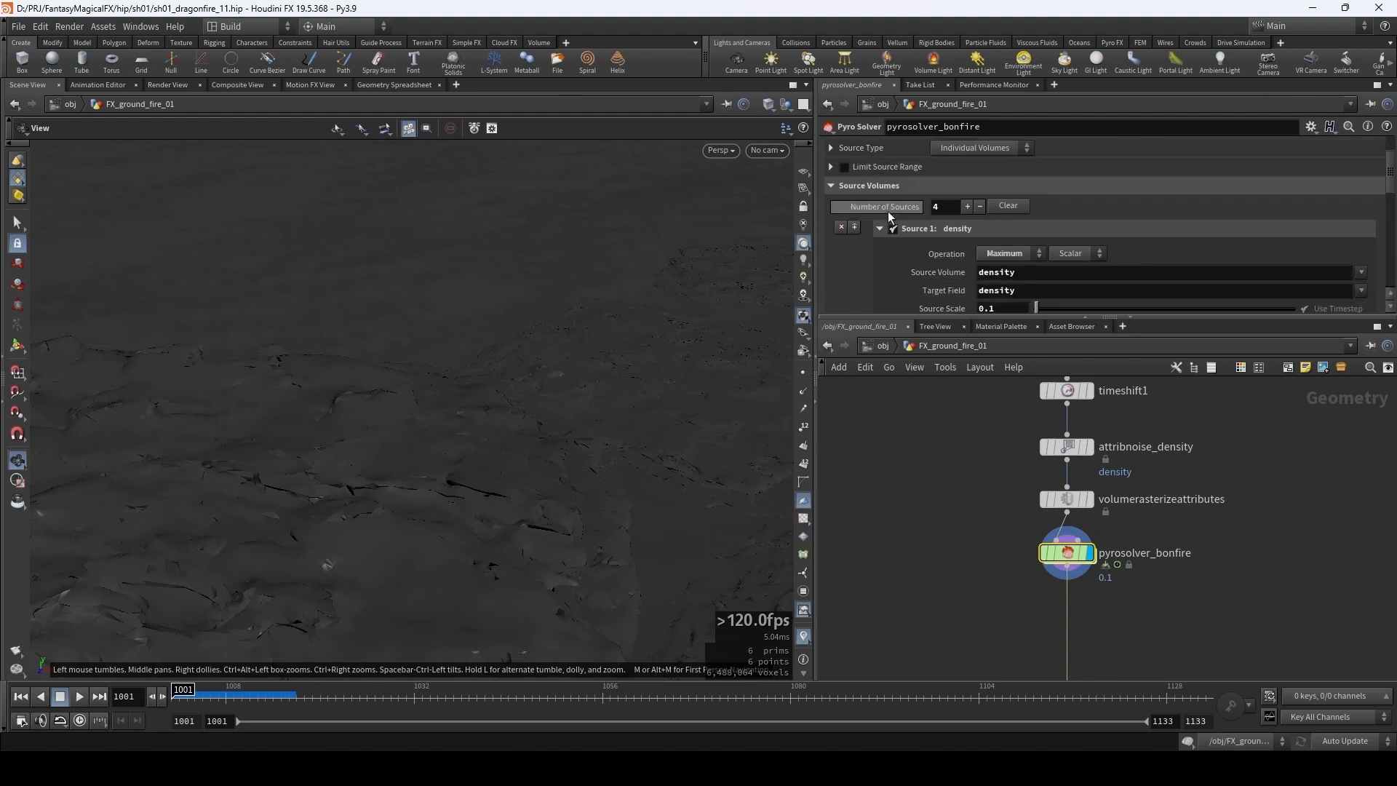
scroll(922, 197, down, 2)
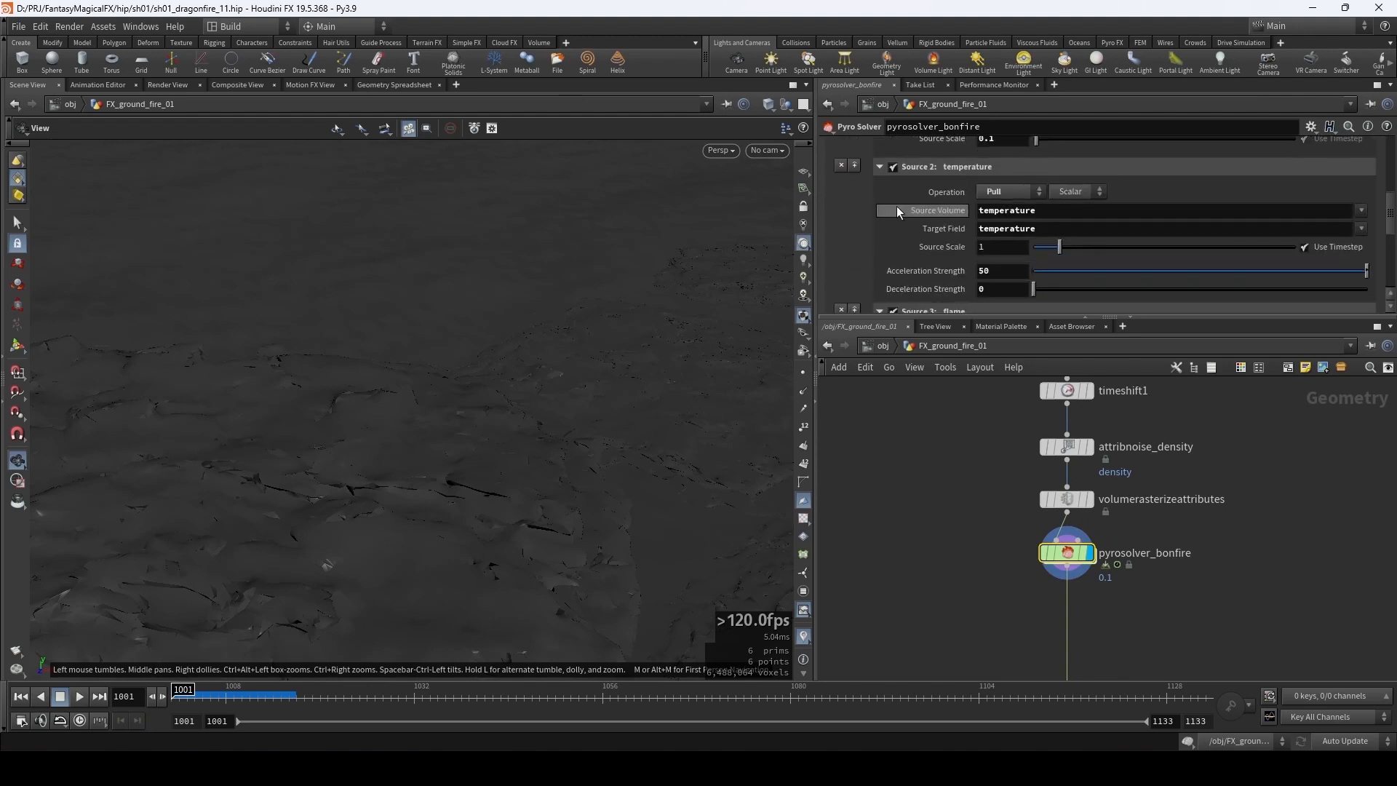
scroll(907, 223, up, 1)
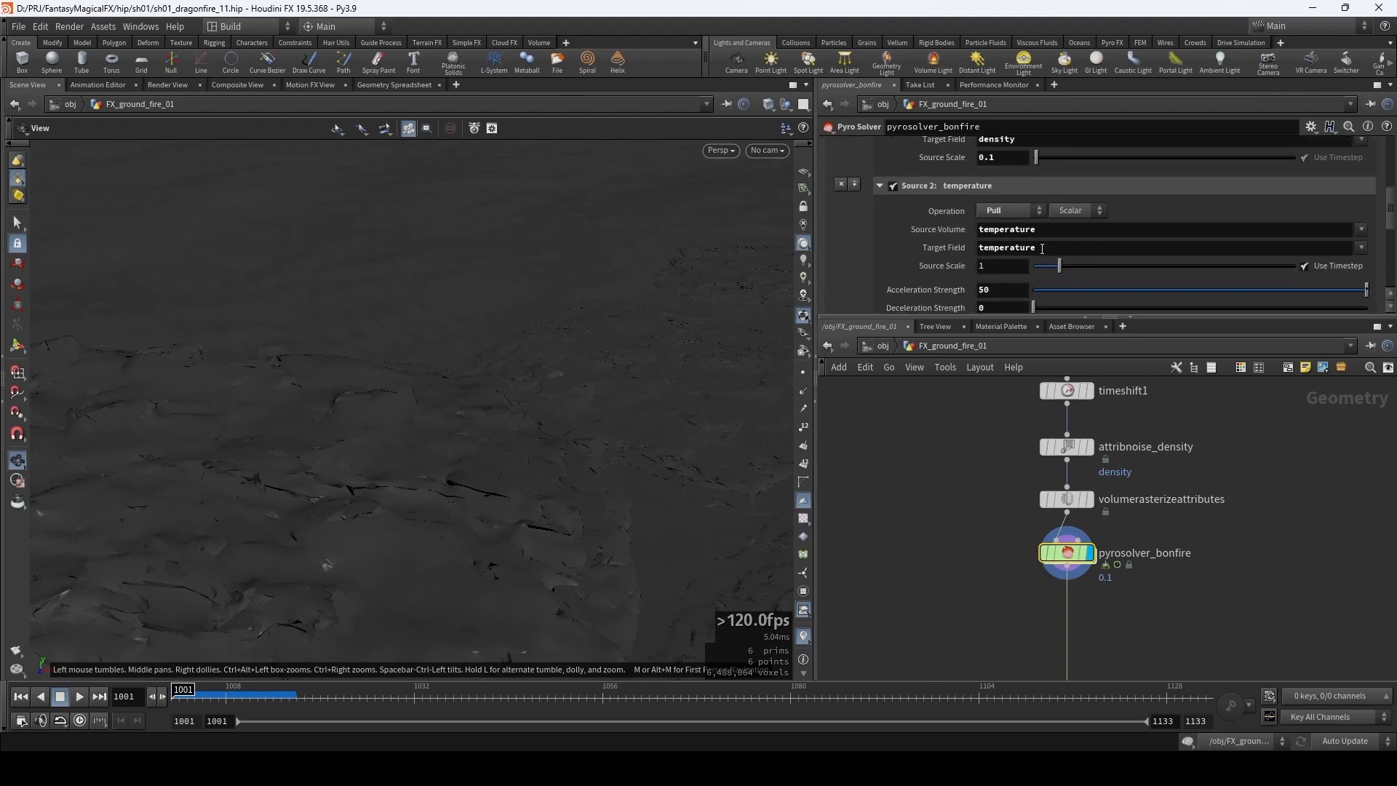
scroll(924, 239, down, 3)
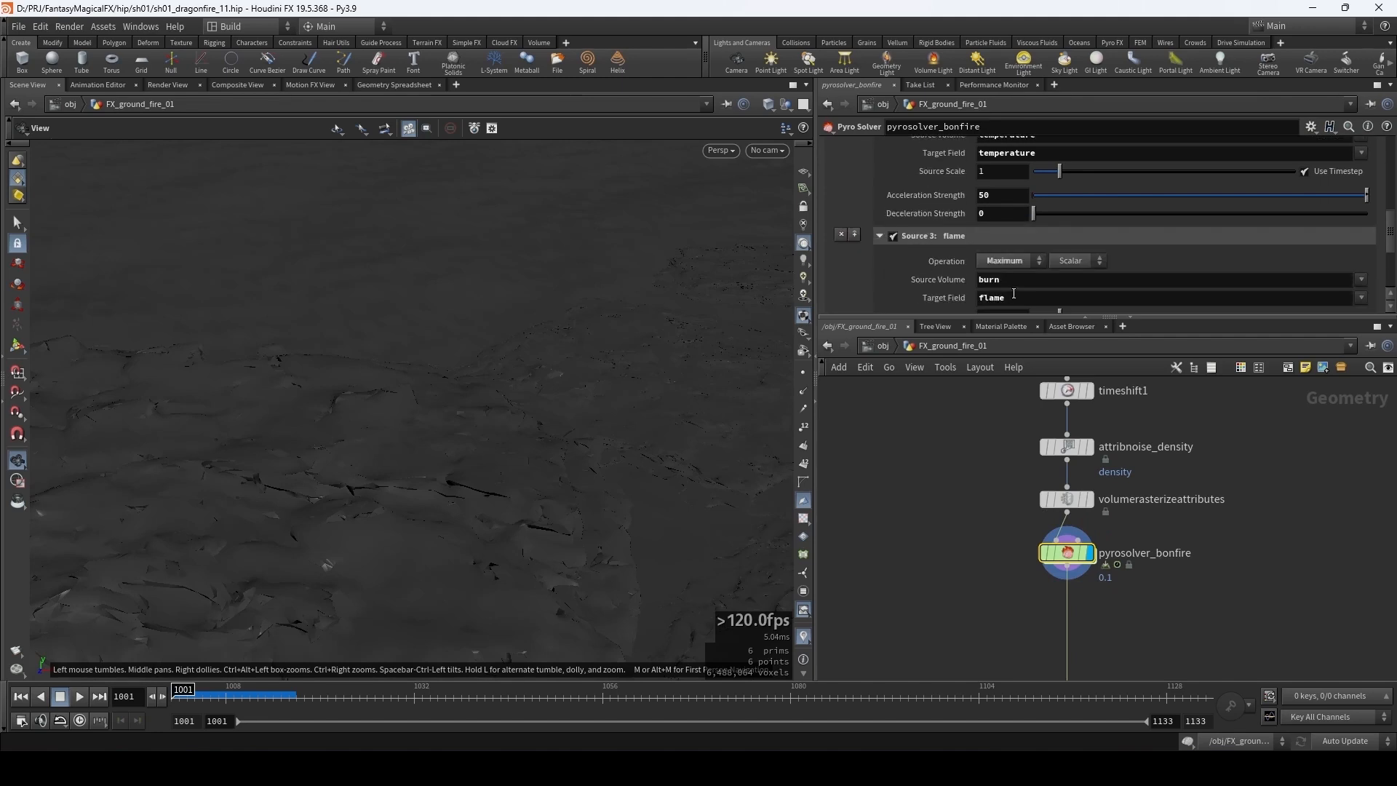
scroll(938, 281, up, 3)
click(1062, 188)
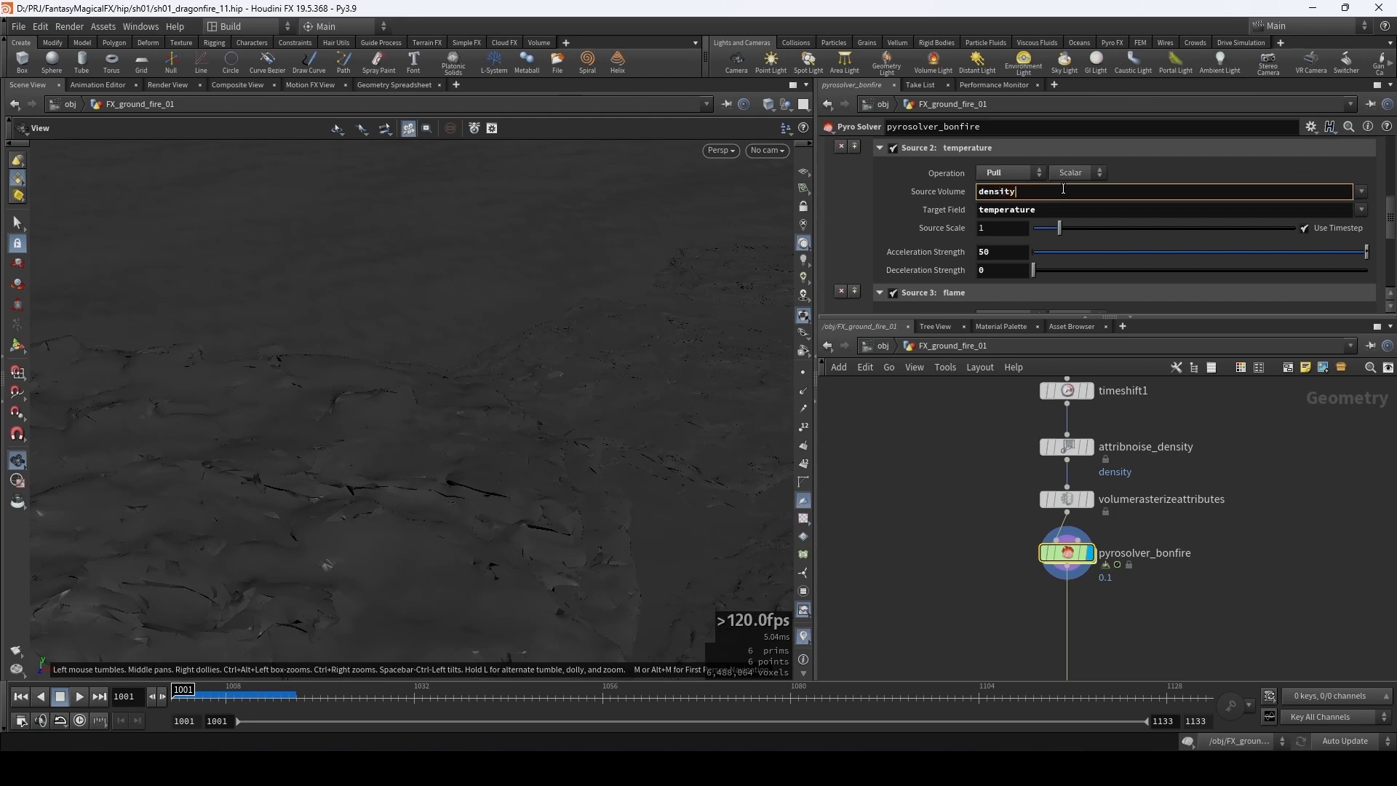
key(Return)
- Set the Source Volume of the pyro solver's flame source to density as well
click(1063, 188)
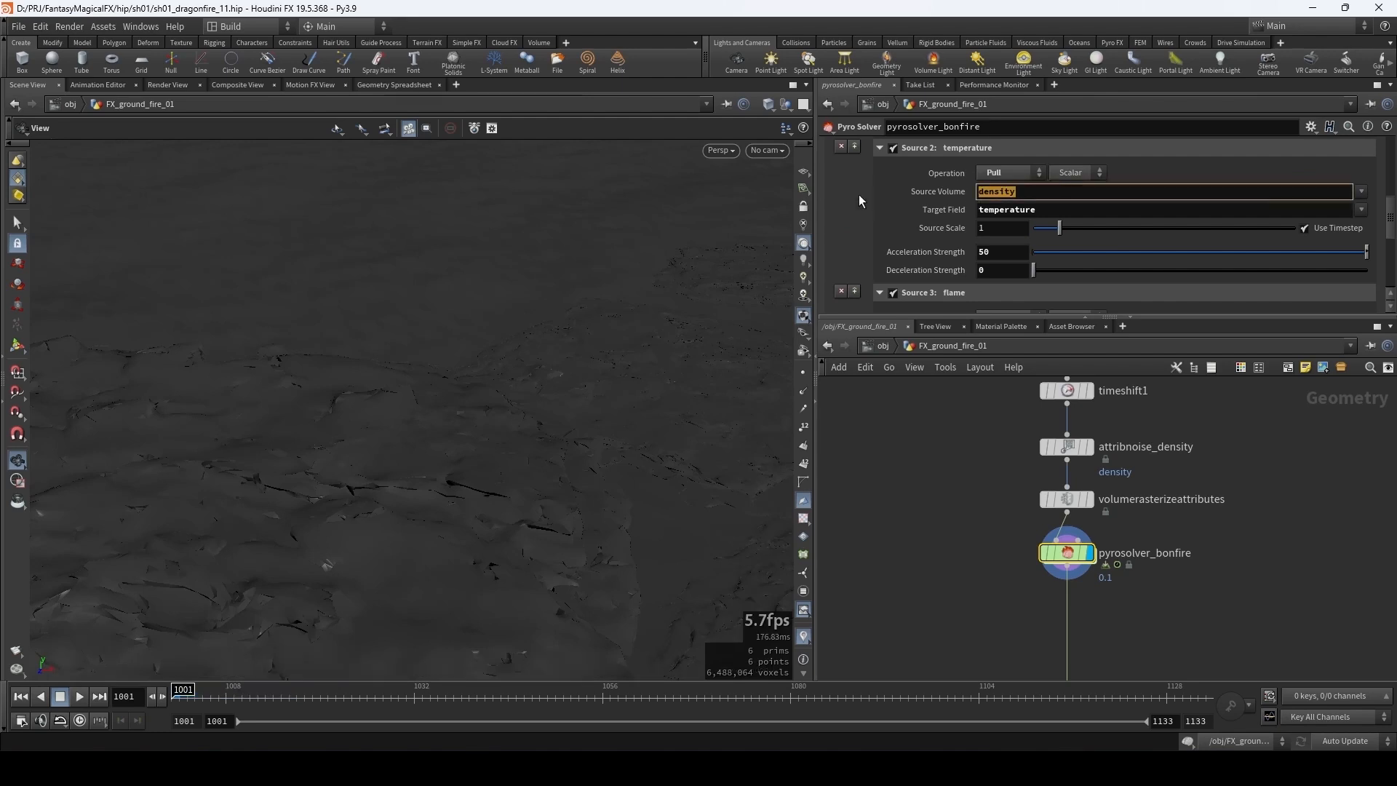
scroll(901, 194, down, 3)
click(1020, 243)
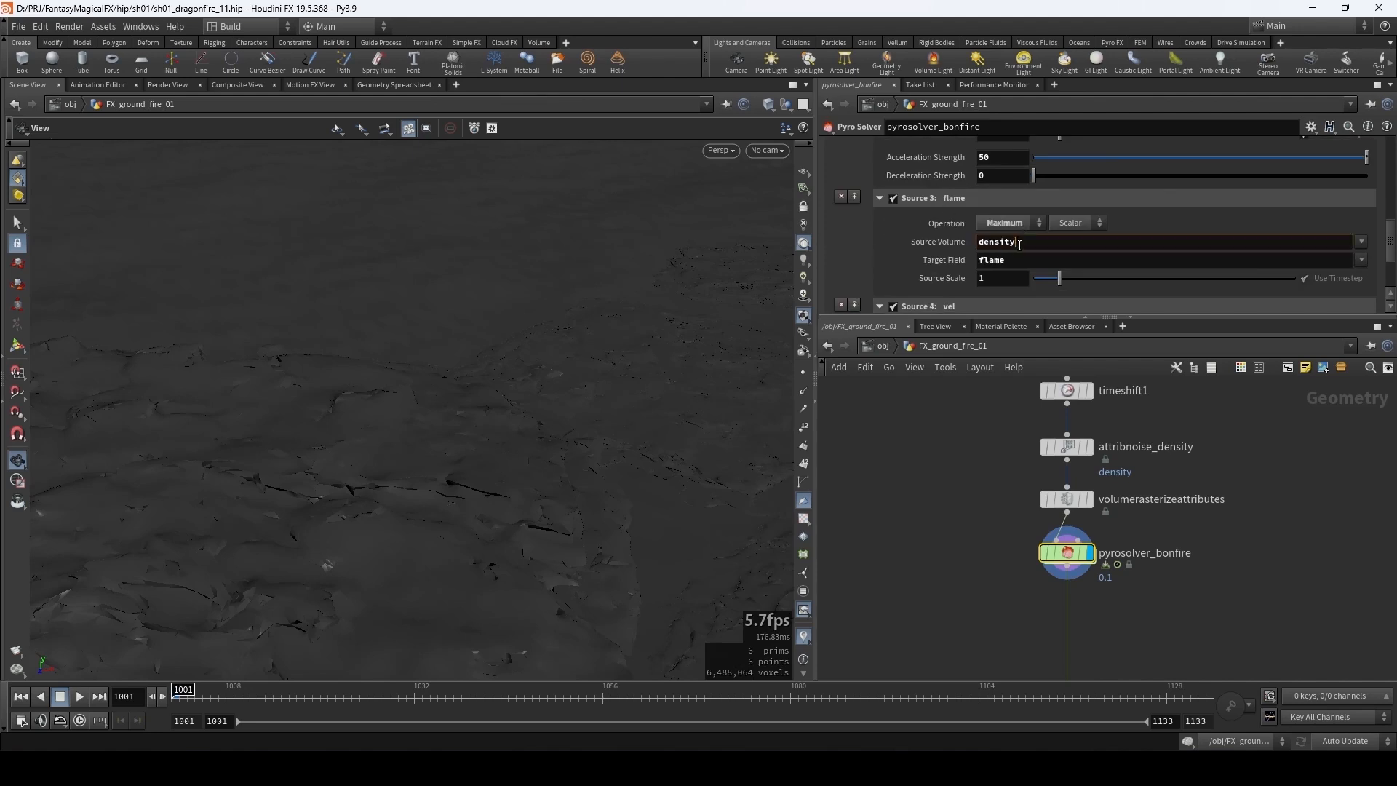
text(density)
key(Return)
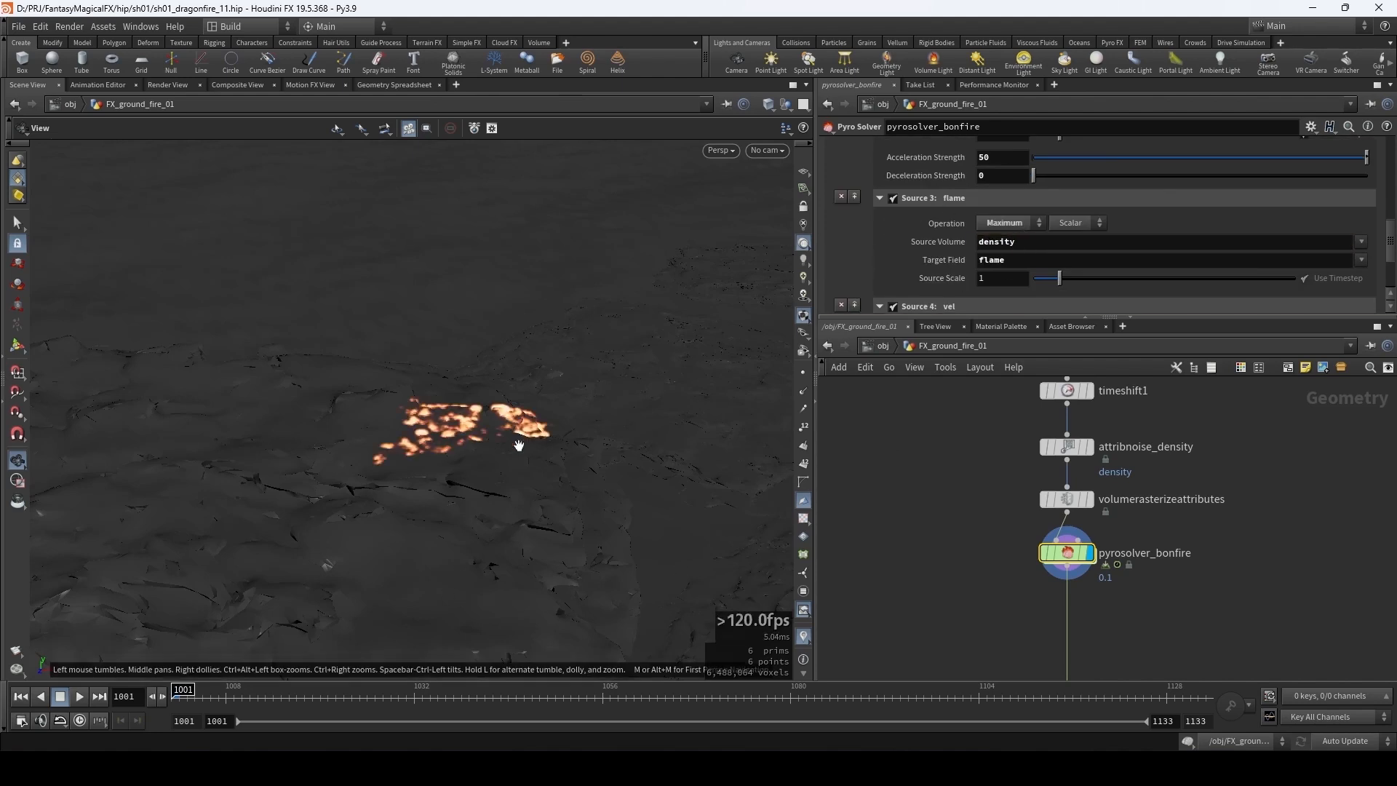
- Play the simulation up to frame 1041 and examine the ground flames from a lower angle
drag(561, 463, 485, 414)
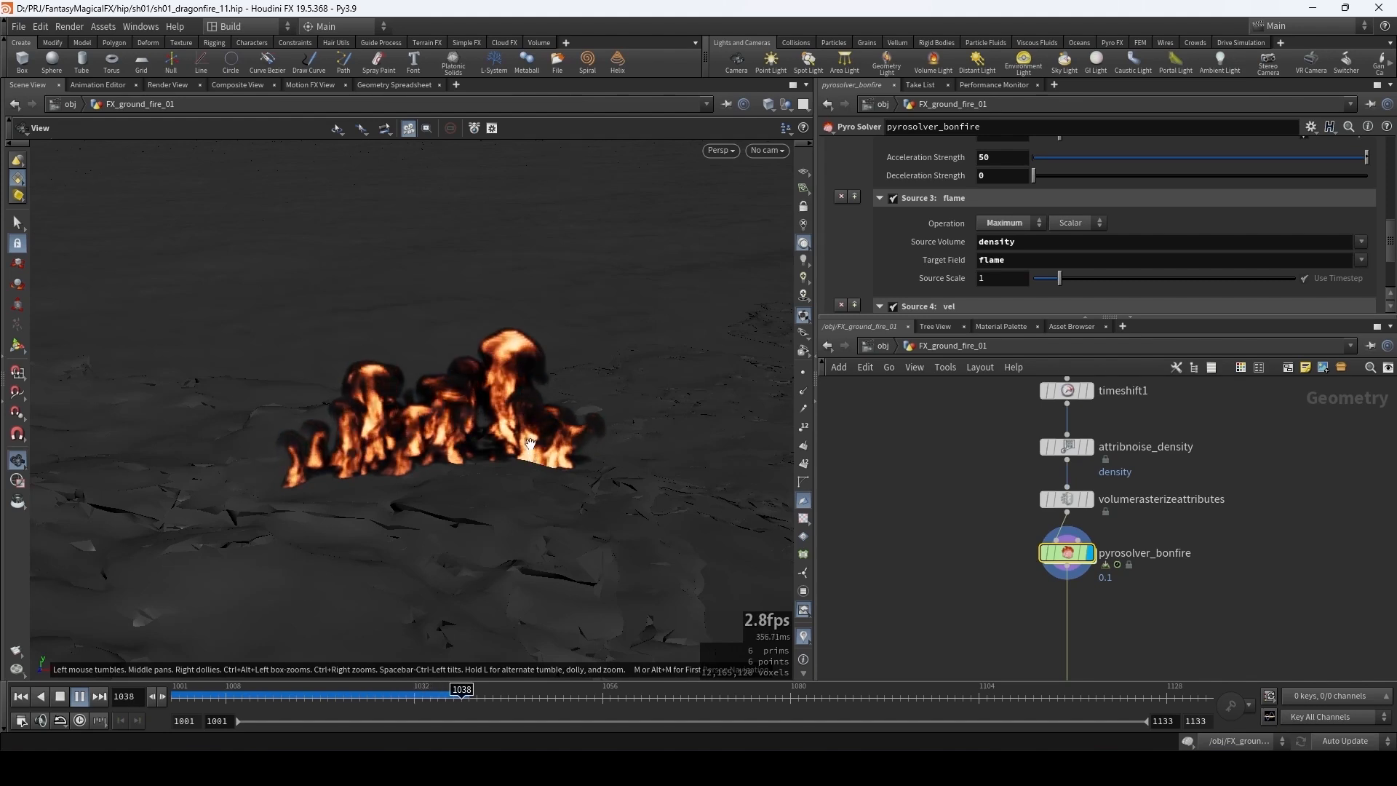
key(Escape)
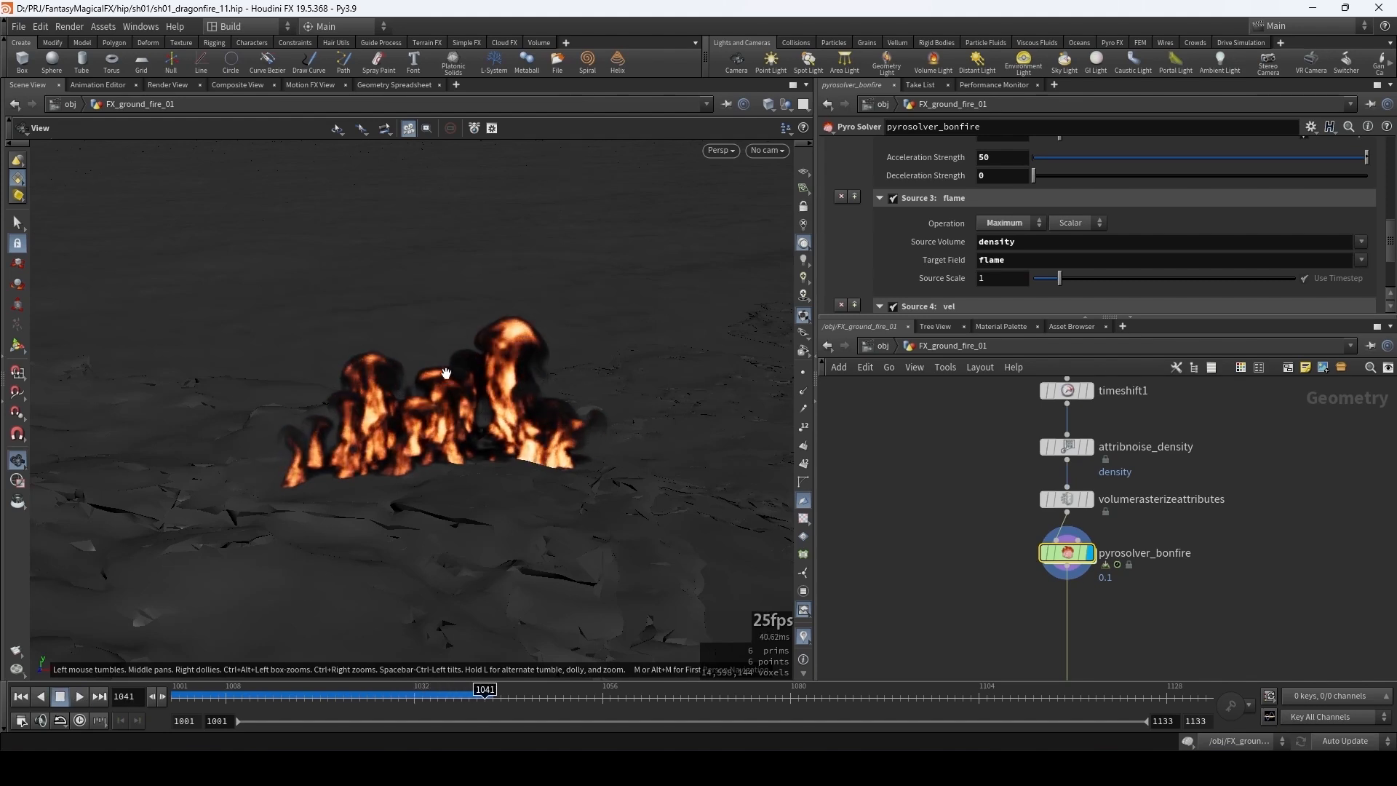
drag(553, 400, 436, 428)
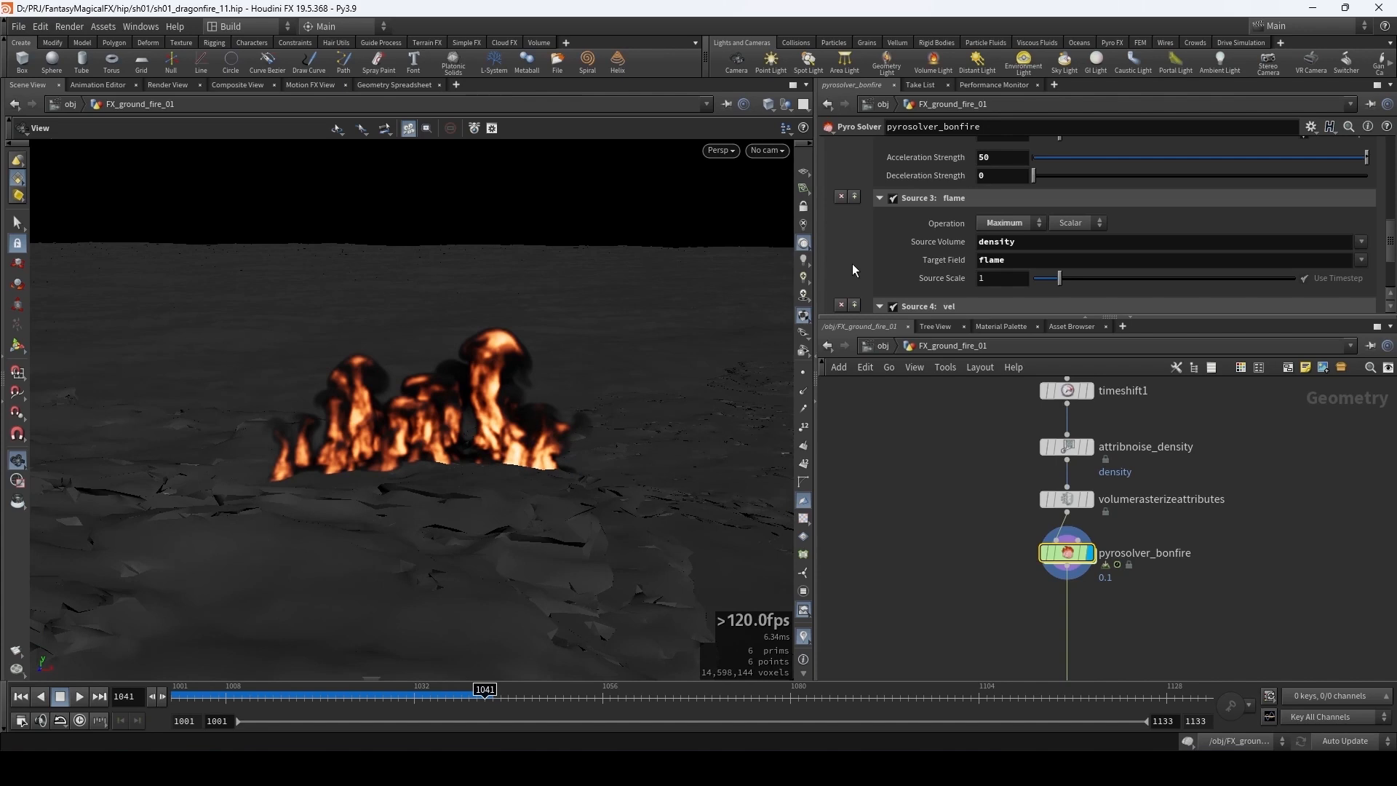
- Remove the density source from the pyro solver's source volumes
scroll(862, 262, up, 5)
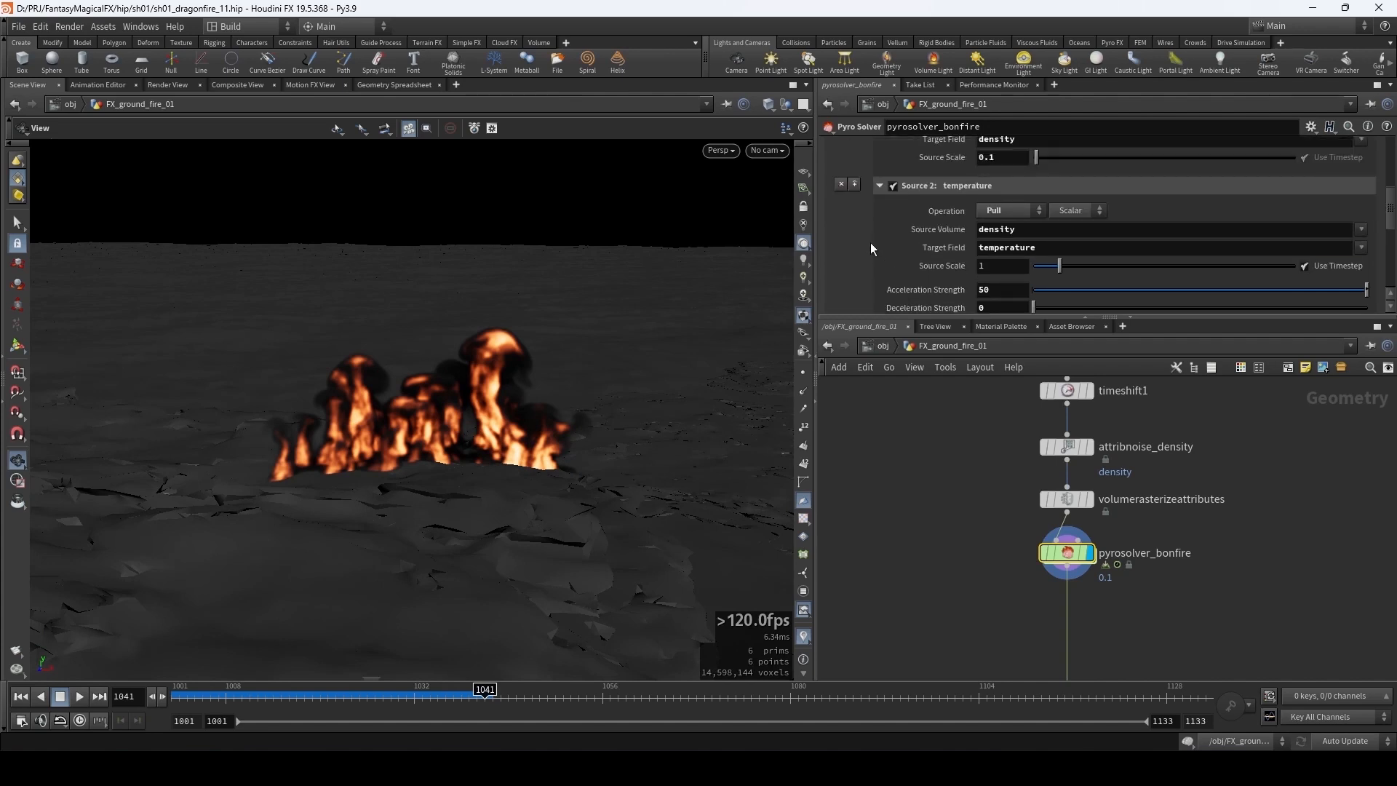
scroll(864, 251, up, 3)
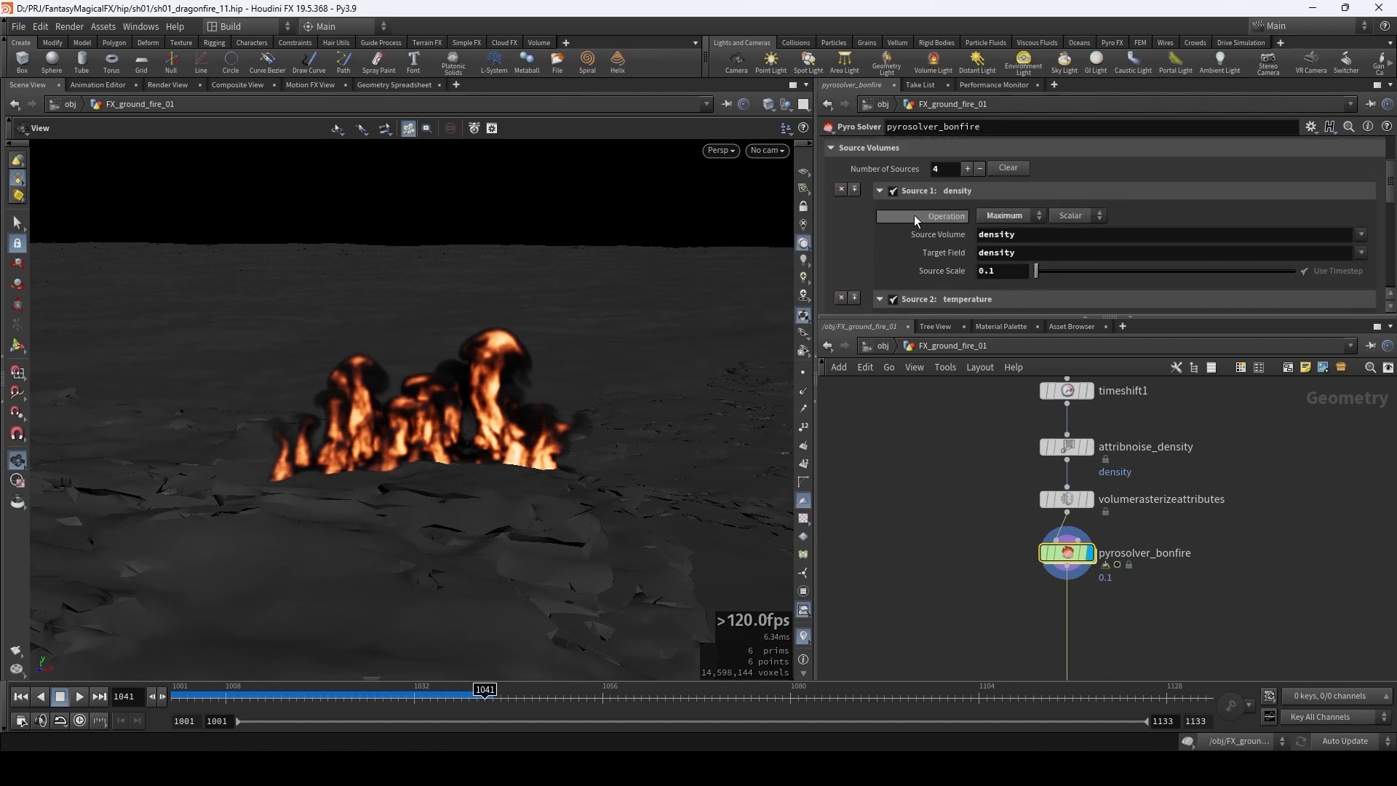
click(840, 189)
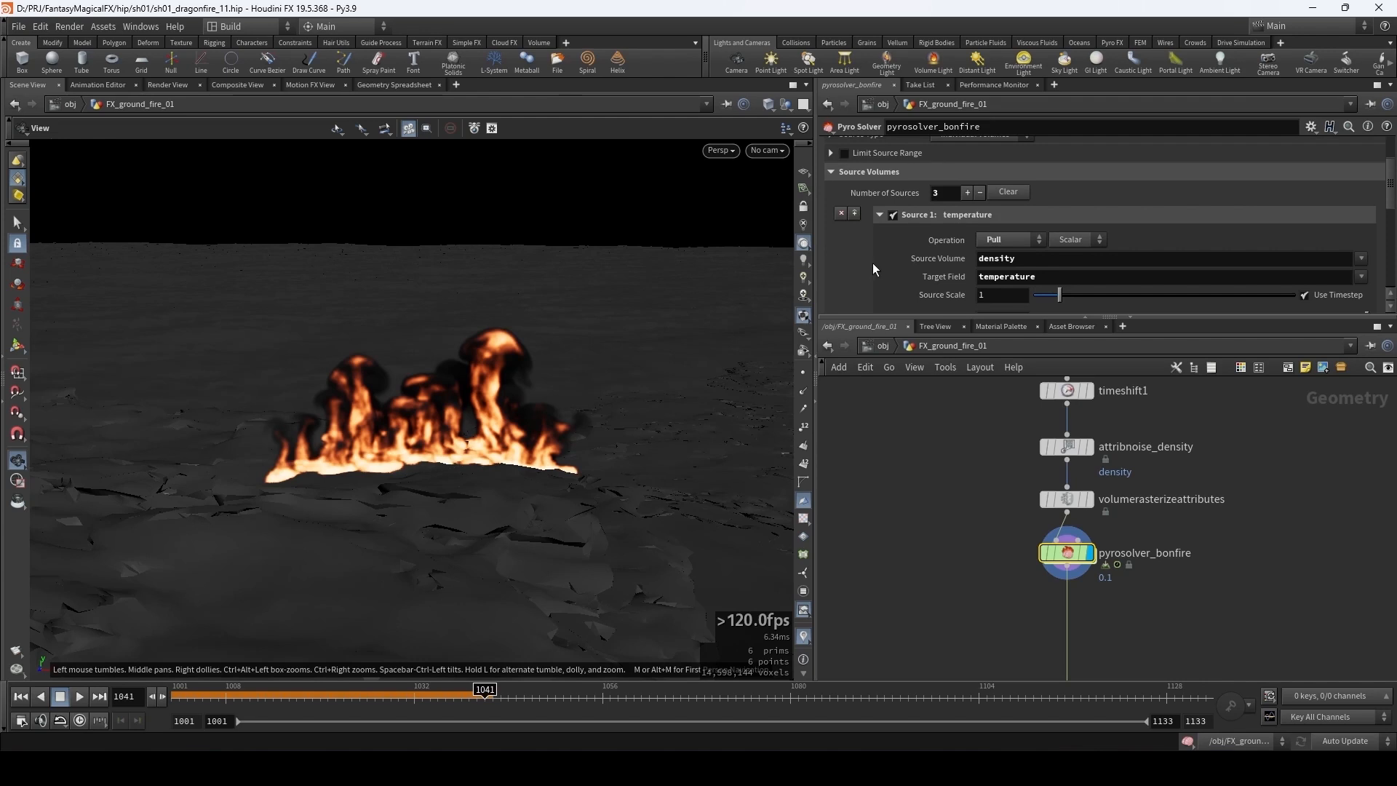
scroll(871, 264, up, 3)
- Replay the simulation from frame 1001 to 1030 to check the fire without the density source
drag(204, 697, 161, 698)
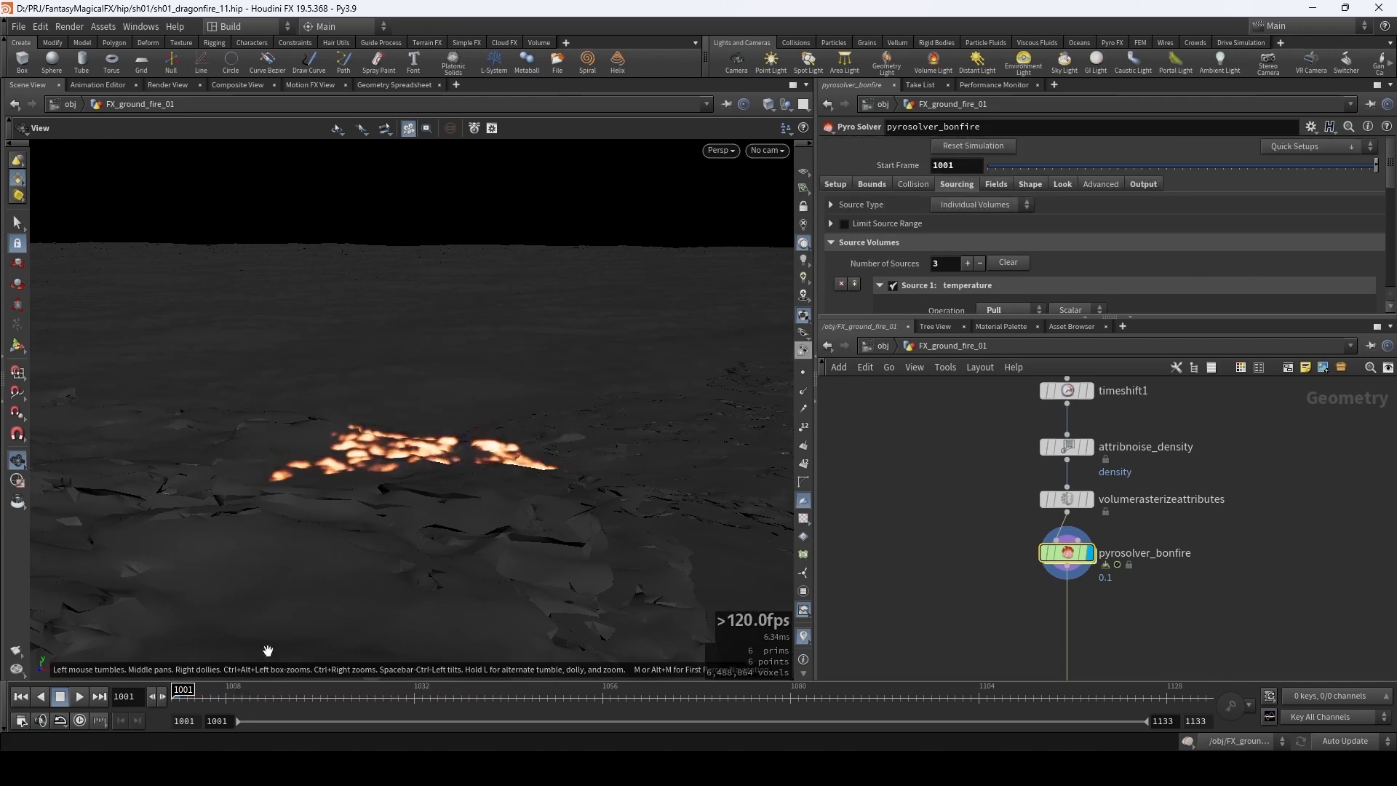
key(Up)
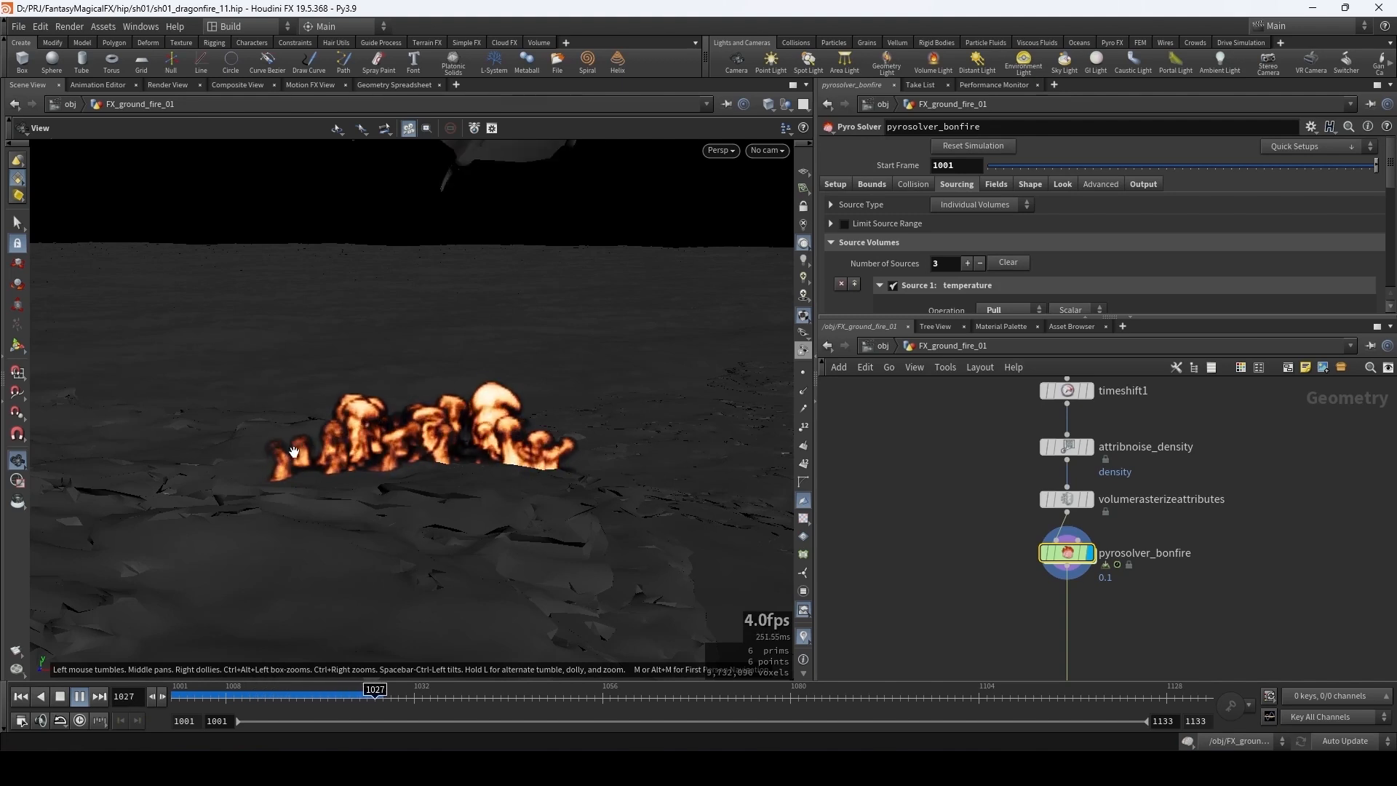
key(Up)
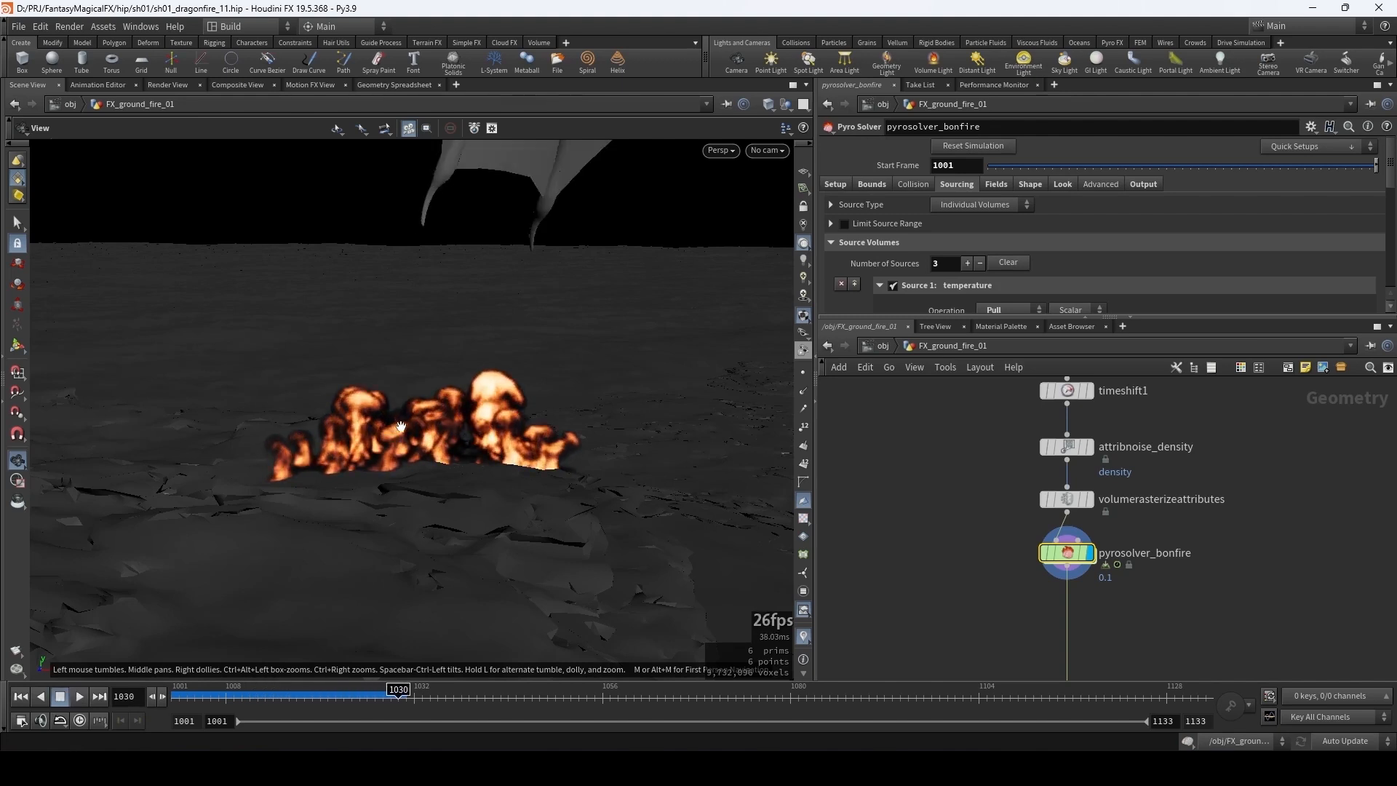
- Disable the Emit From Flame and Dissipation options for density in the pyro solver's fields
click(996, 185)
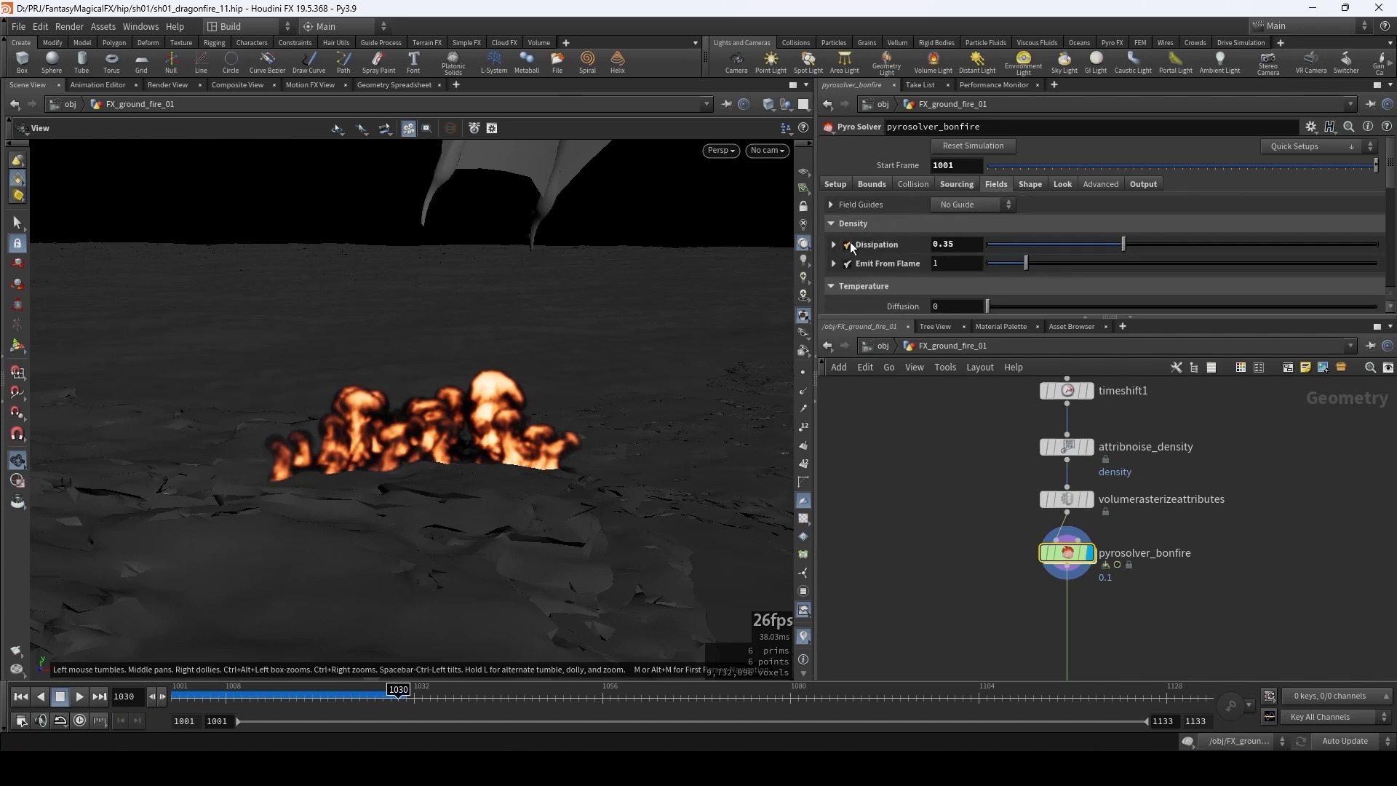
scroll(902, 227, down, 2)
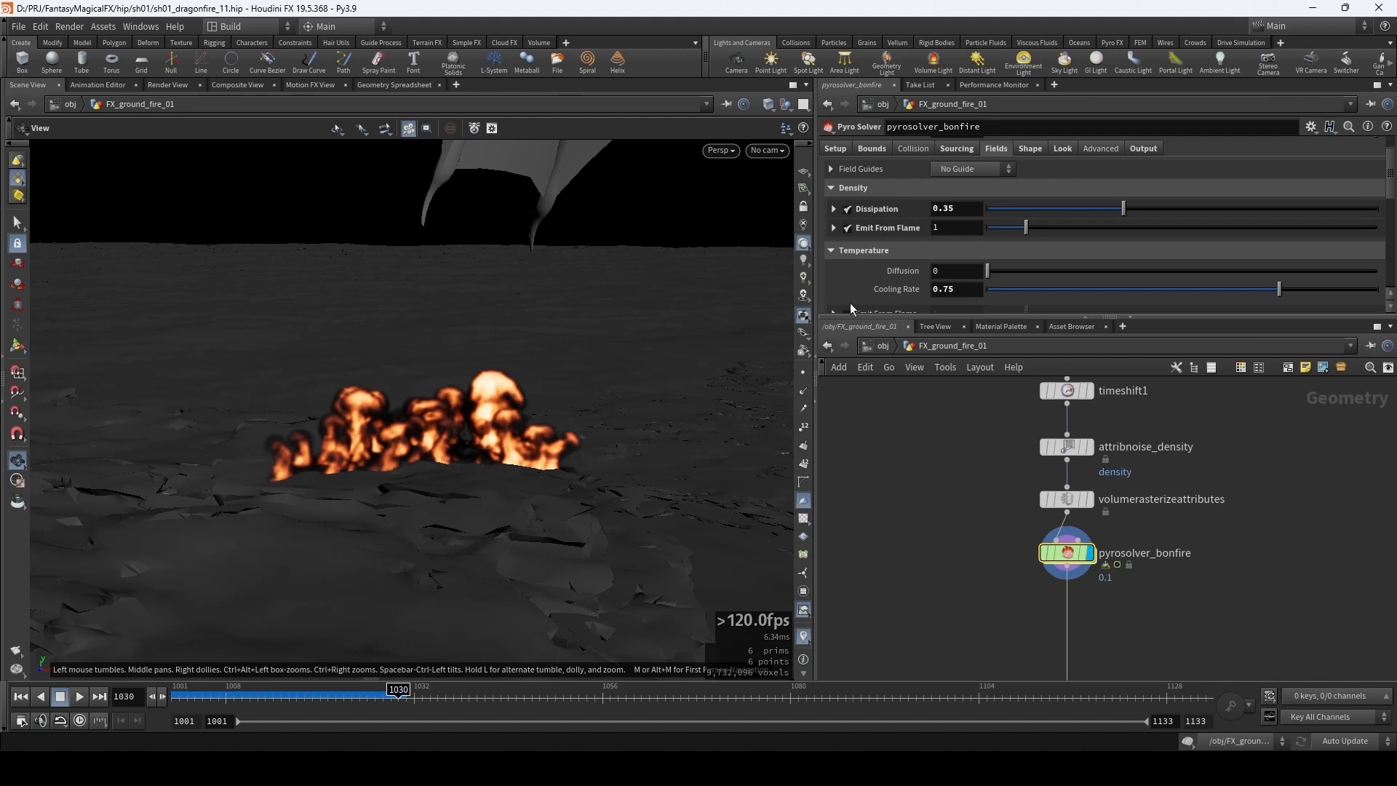
click(848, 227)
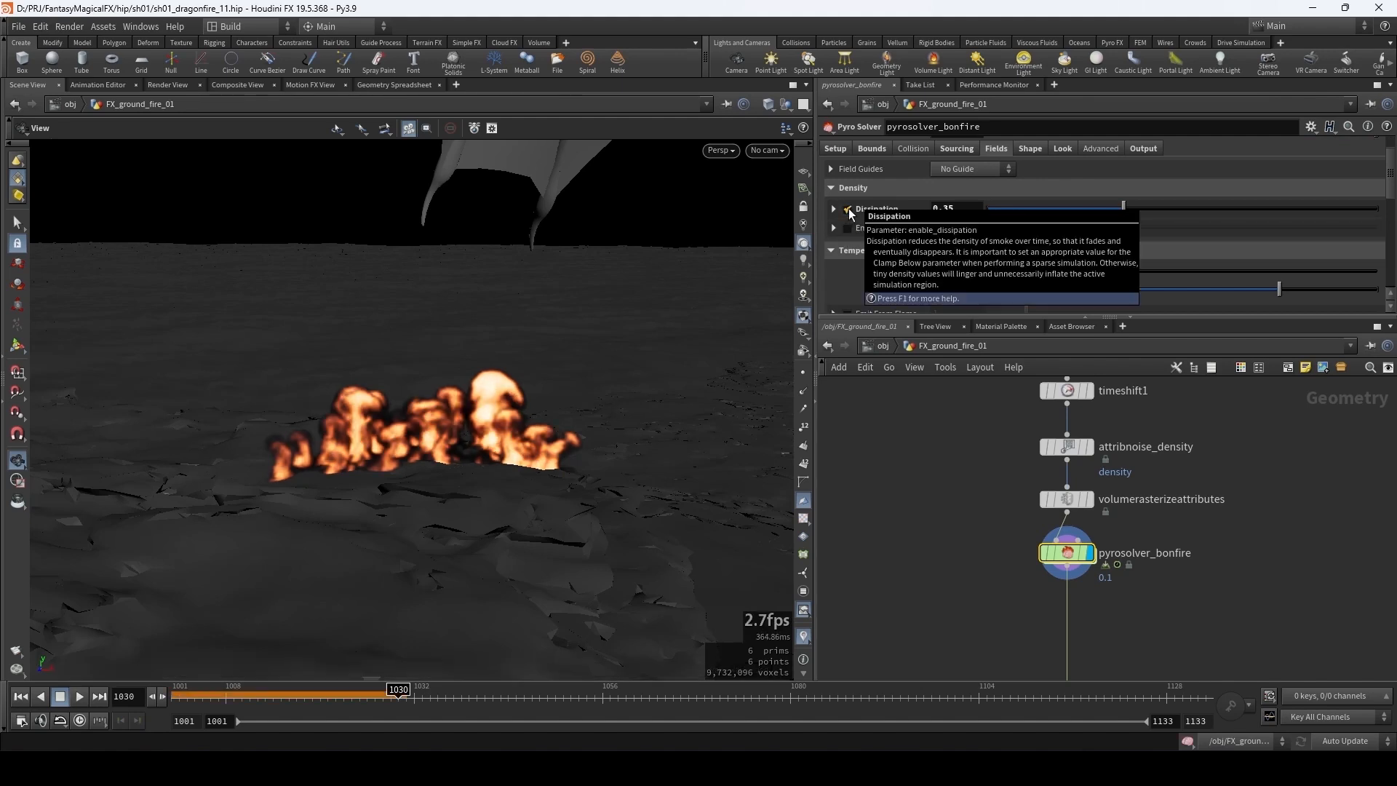
click(848, 209)
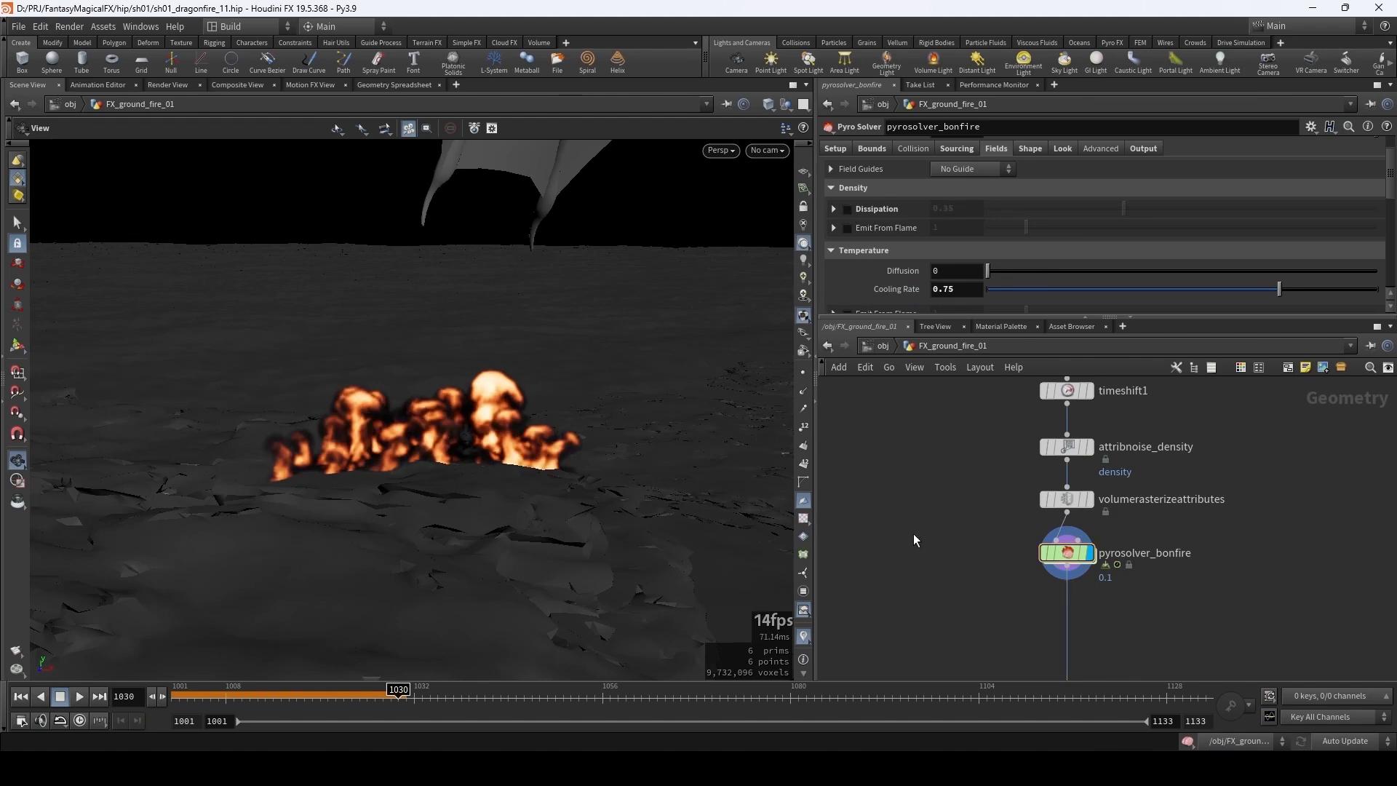
- Rerun the simulation from the first frame and play back its flipbook to review the ground flames
key(ctrl+Up)
key(Up)
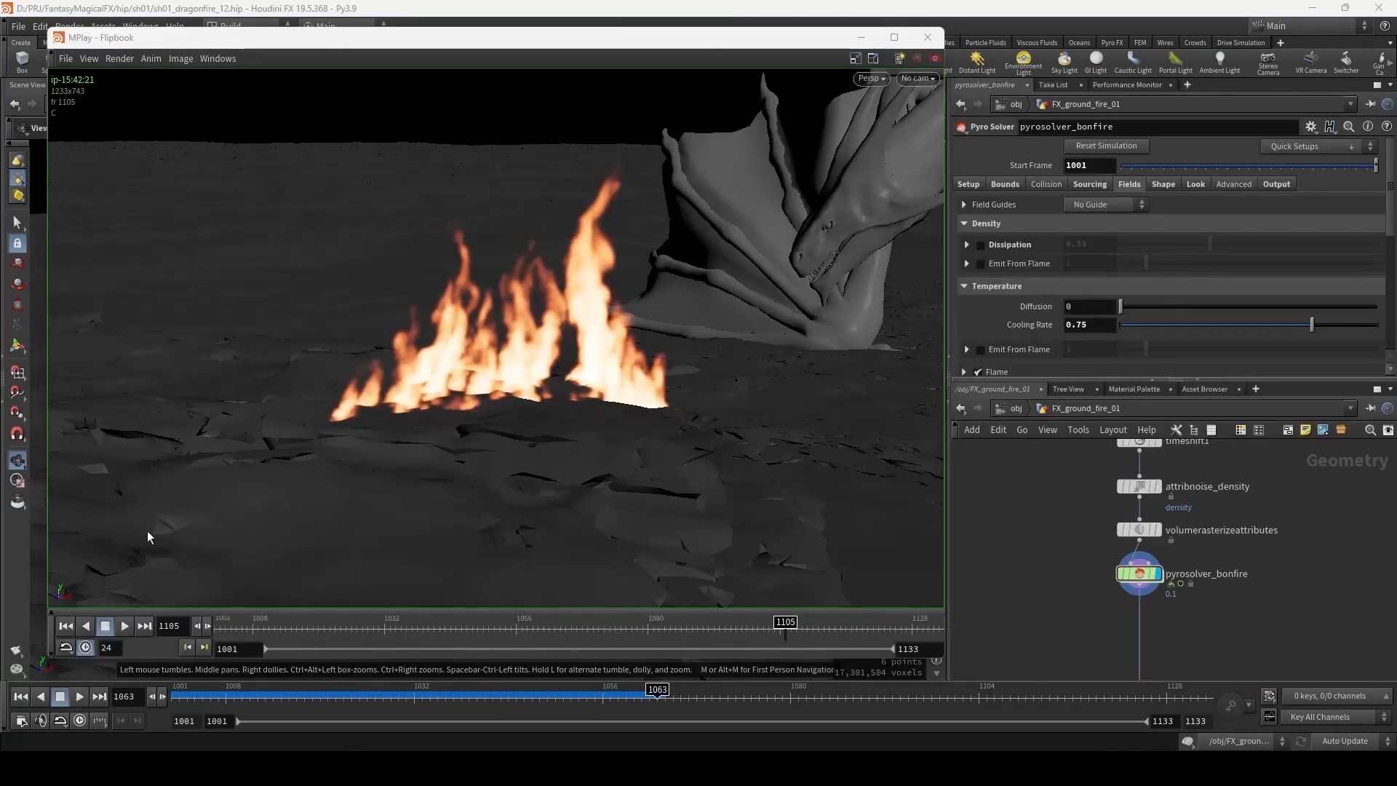
click(123, 626)
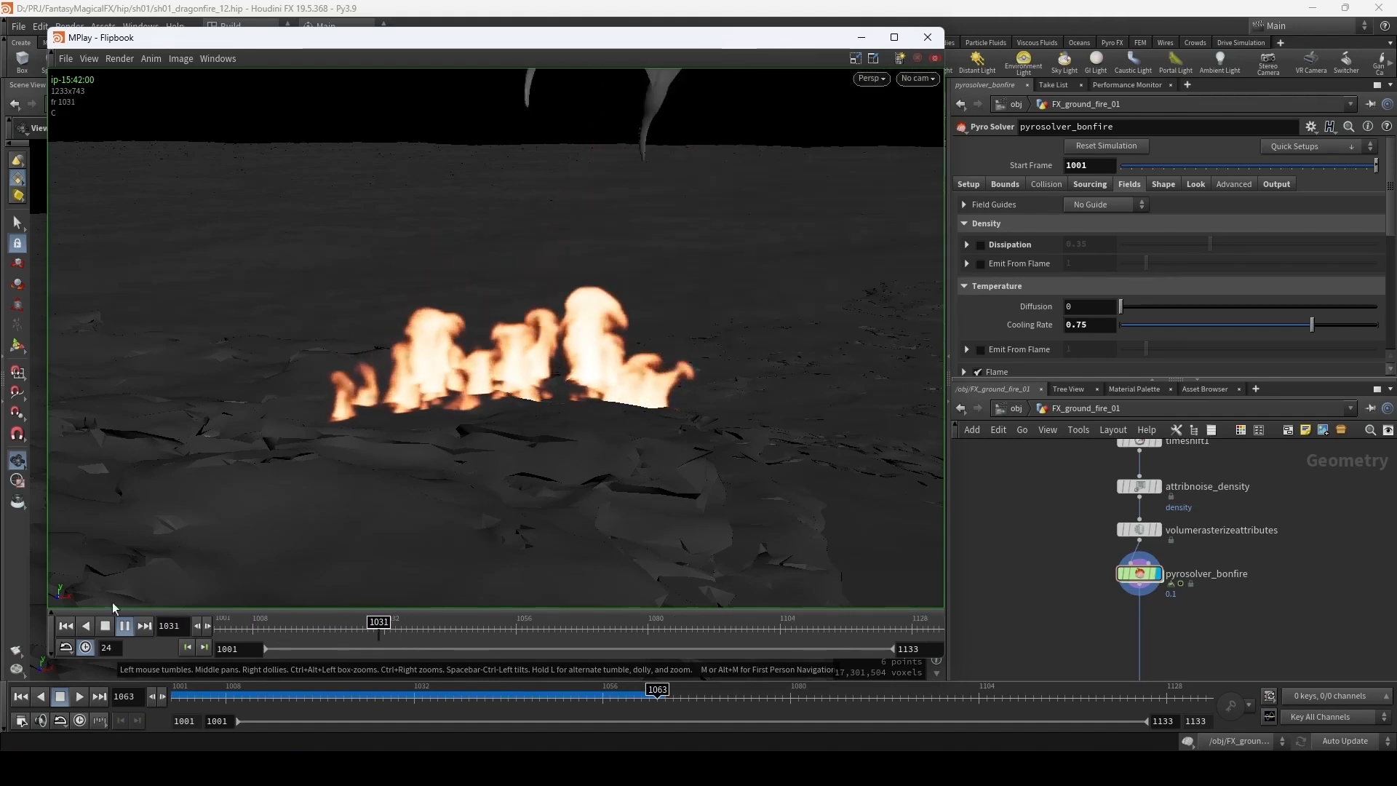
click(105, 627)
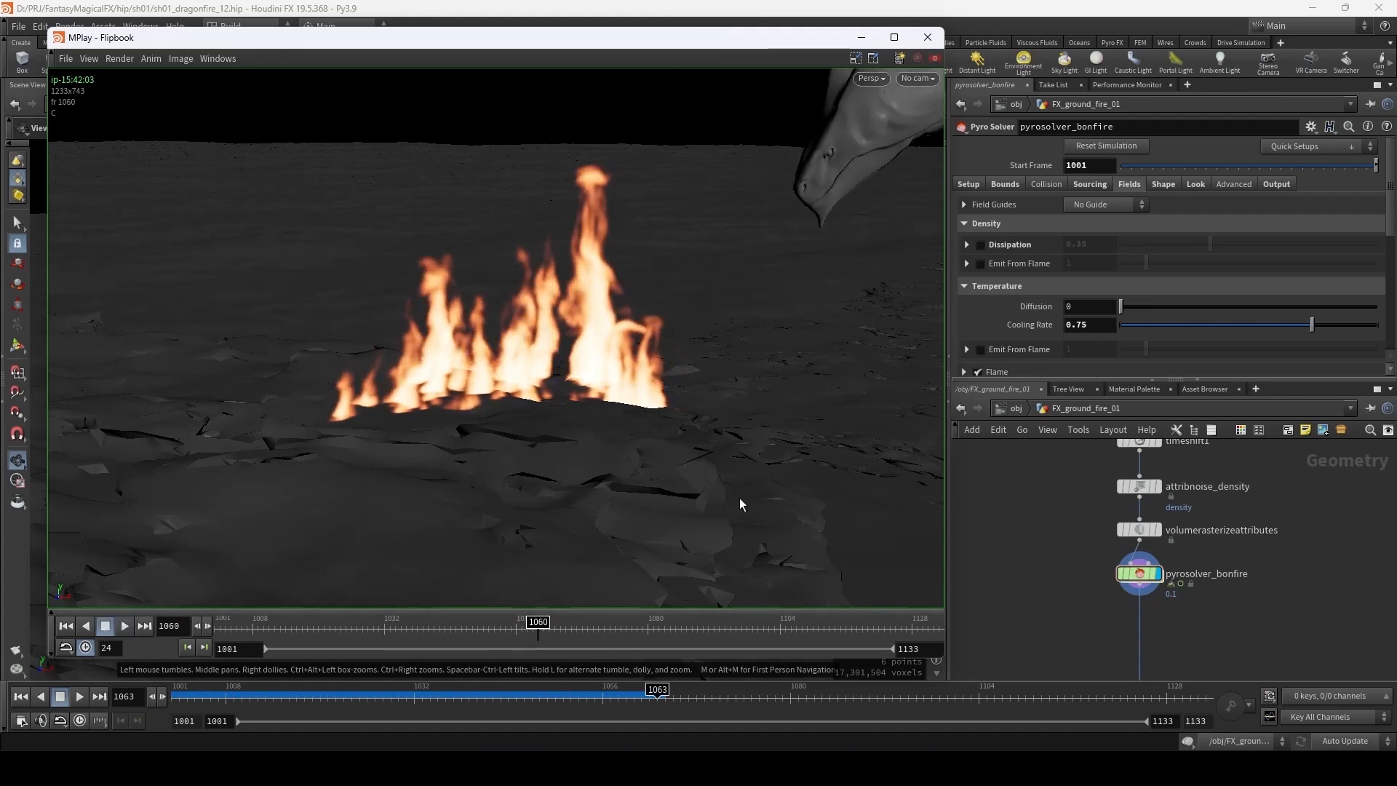
drag(1052, 550, 1217, 604)
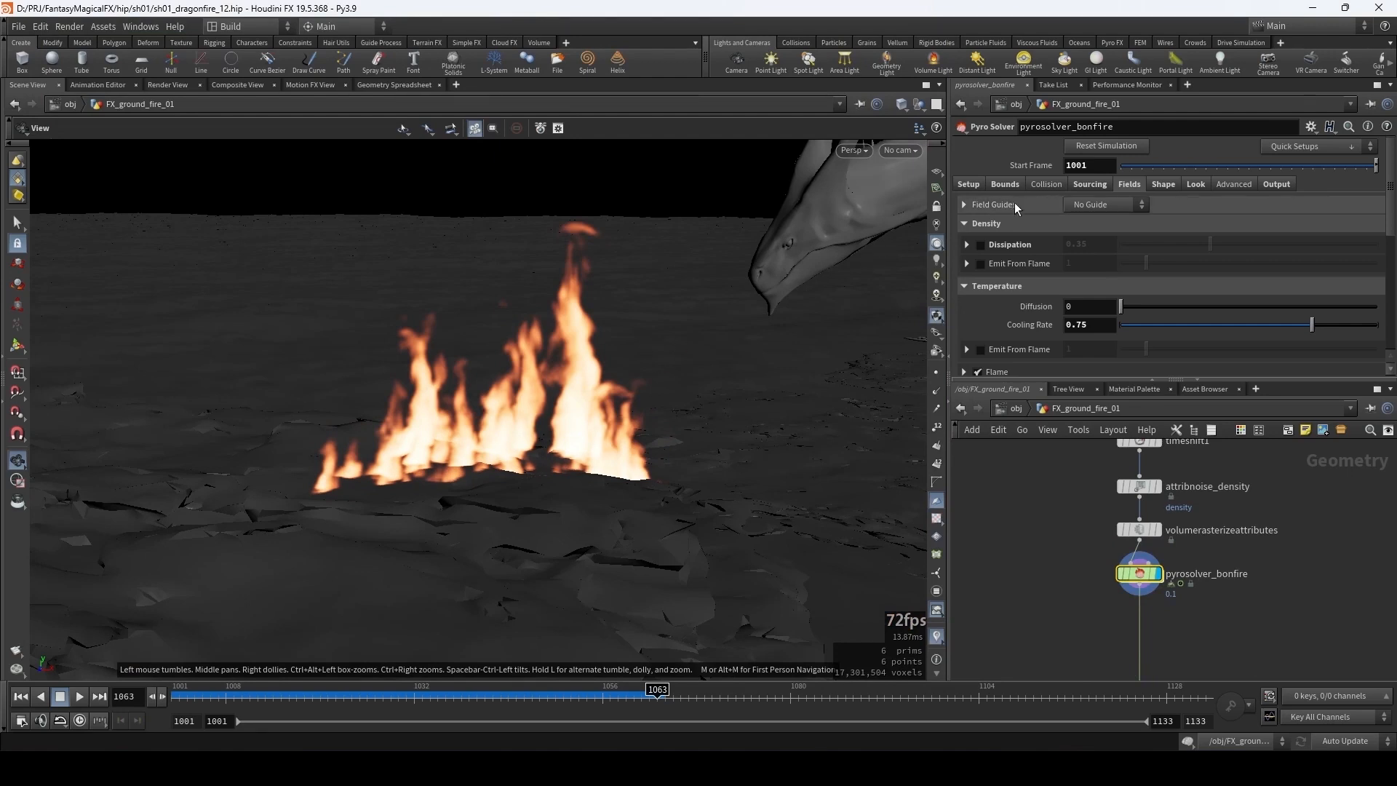
- Set the pyro solver's Time Scale to 1.5 and its Max Substeps to 2
click(971, 185)
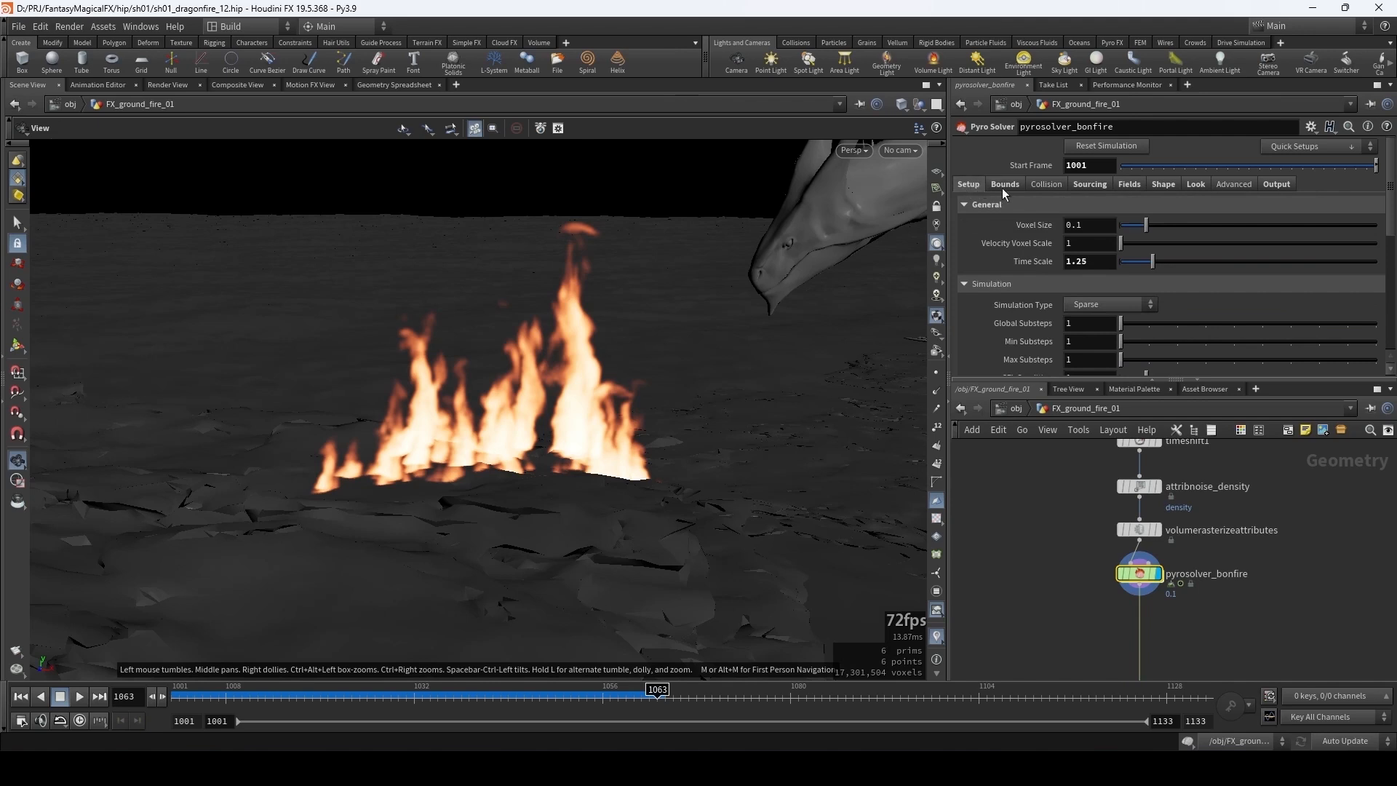
scroll(1020, 274, down, 1)
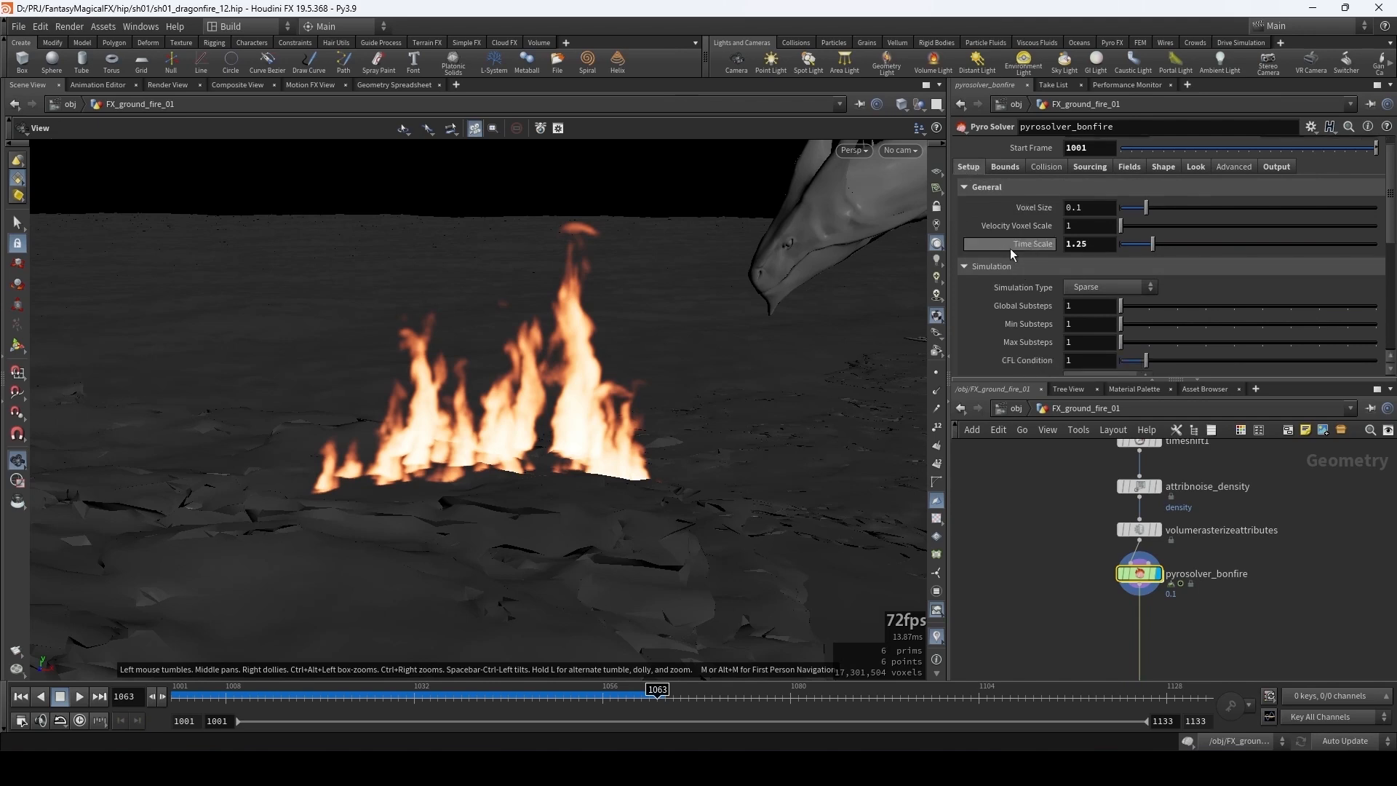
click(1094, 245)
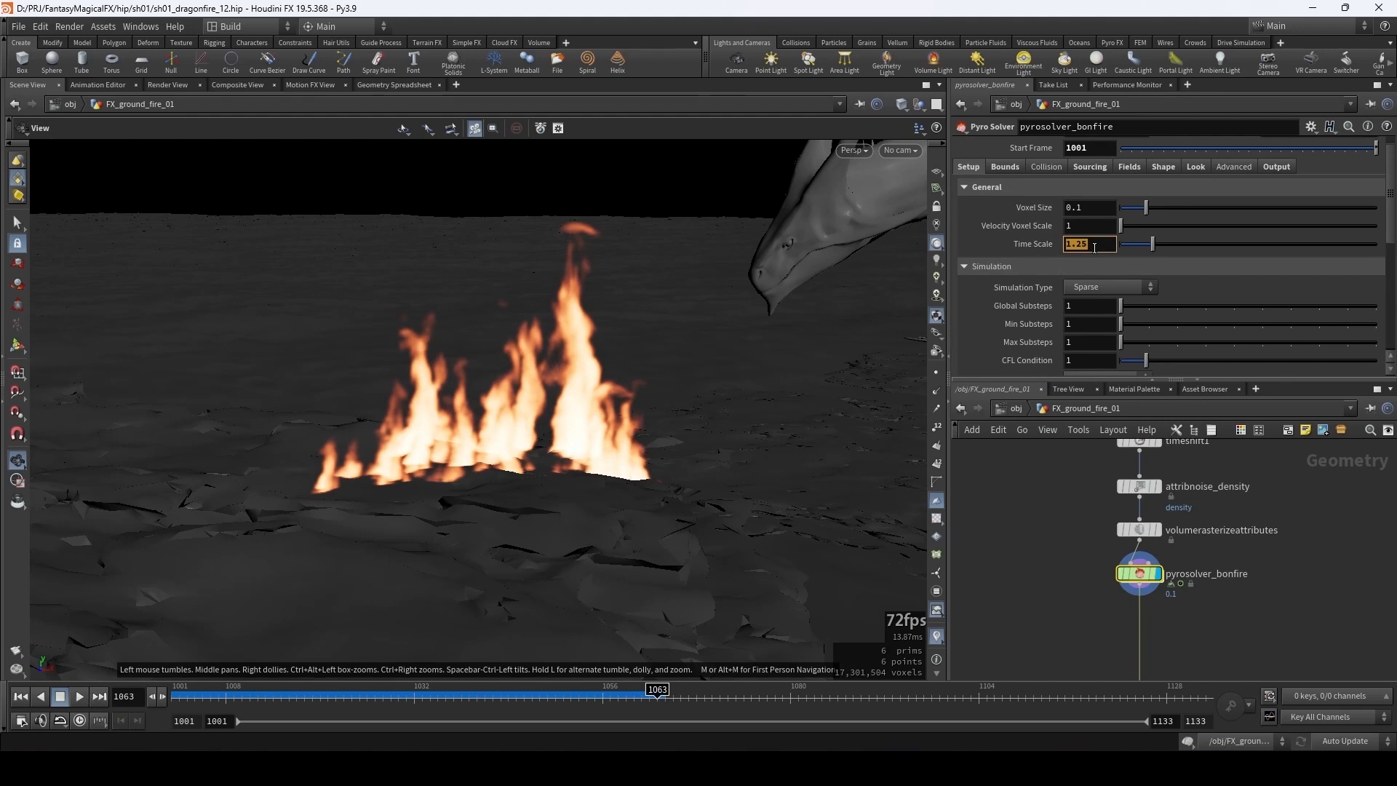
text(1.5)
key(Return)
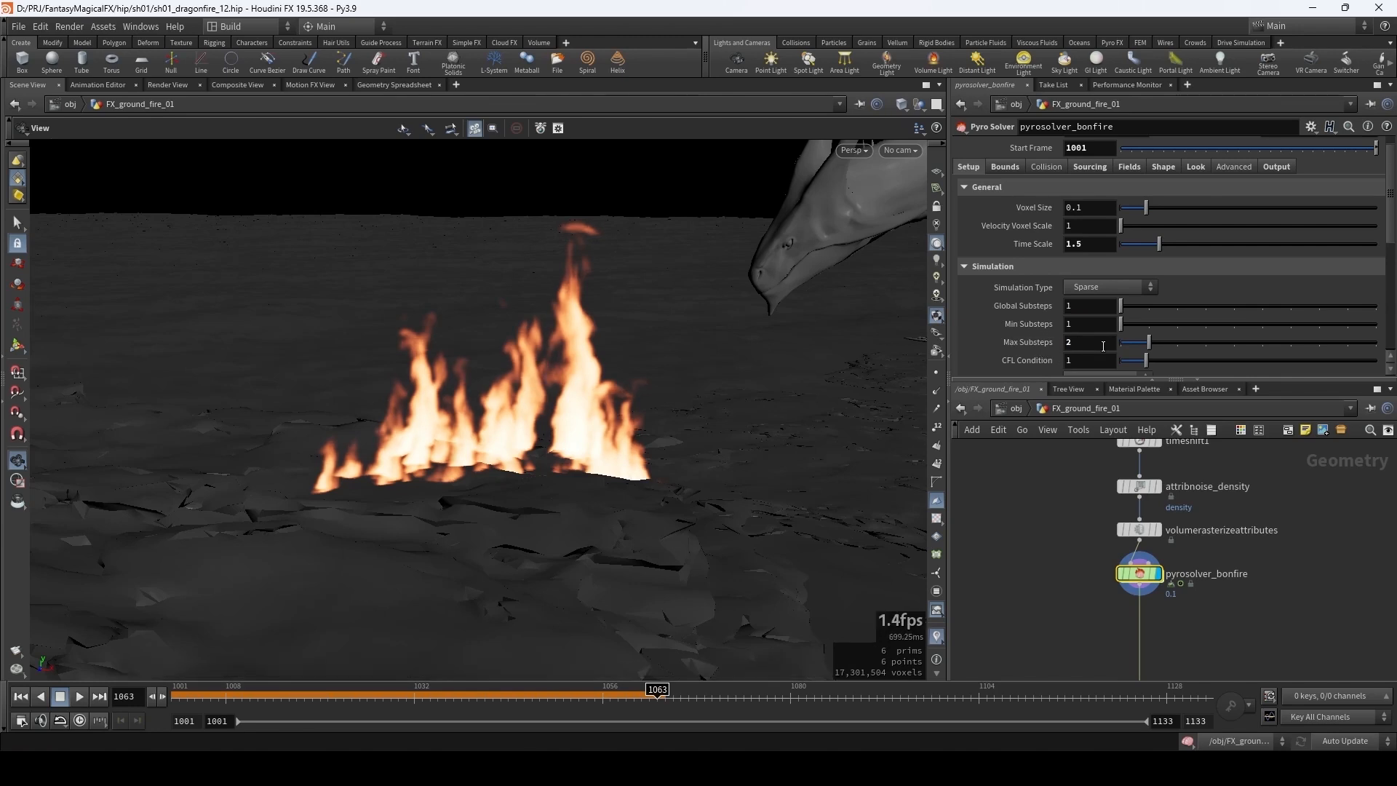
- Replay the earlier flipbook of the ground fire to check the flames' speed and shape
click(138, 768)
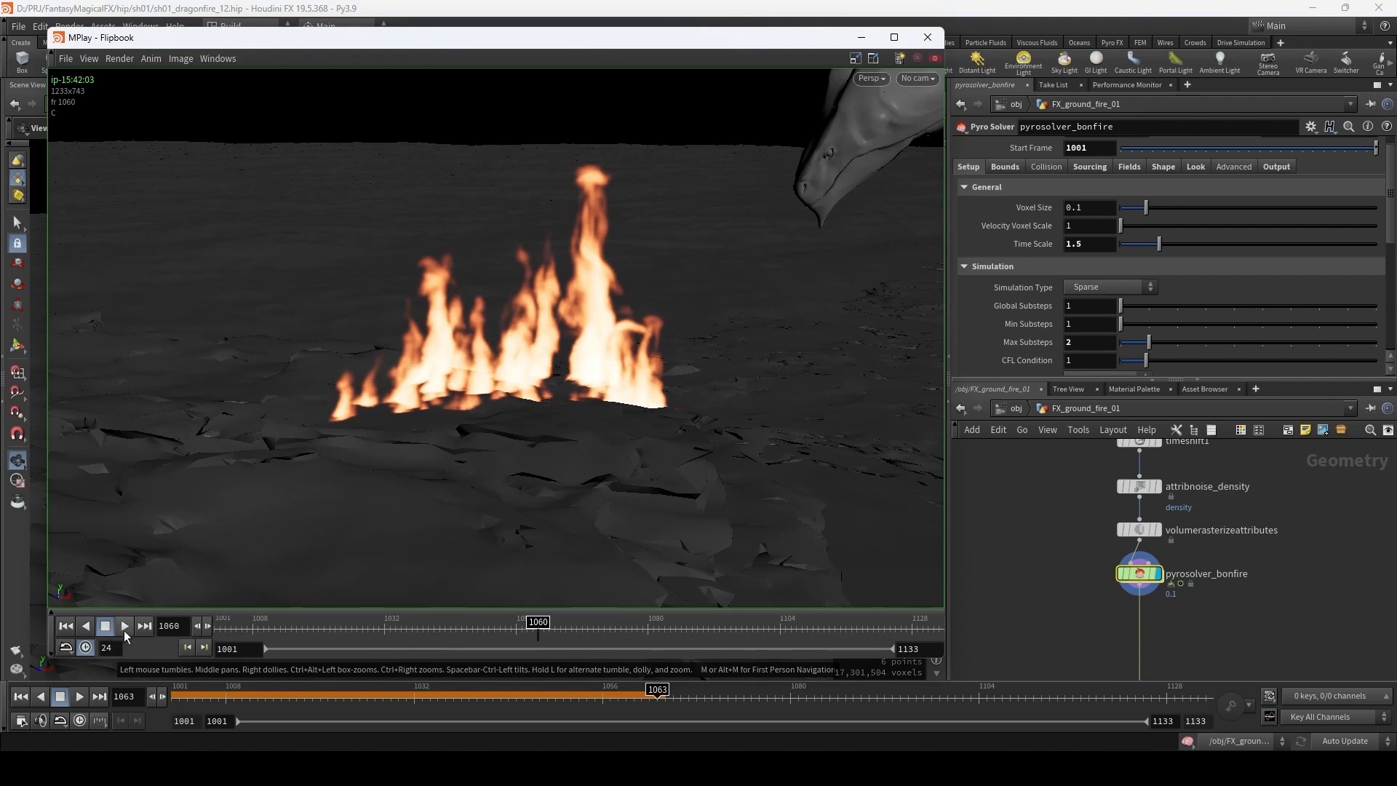
click(125, 630)
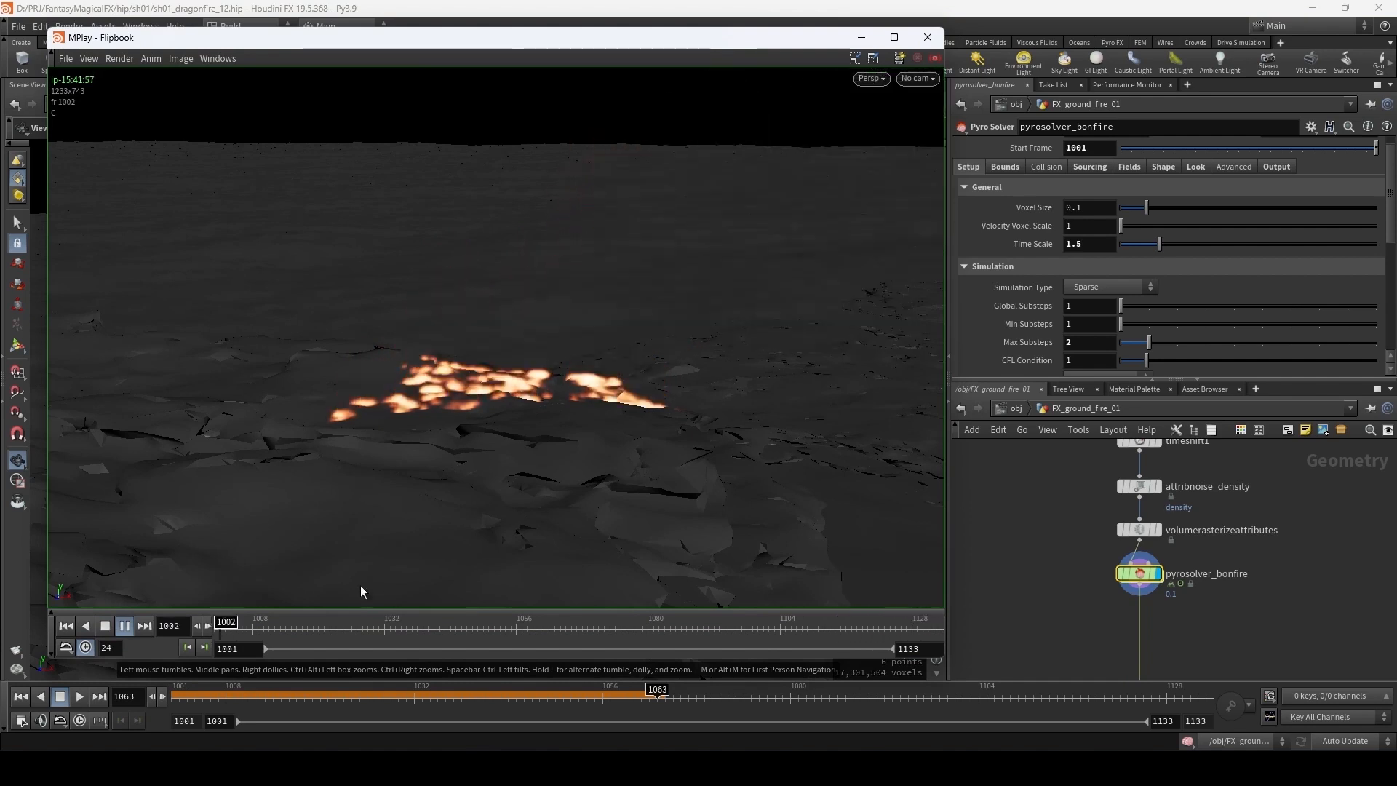
click(105, 626)
click(989, 6)
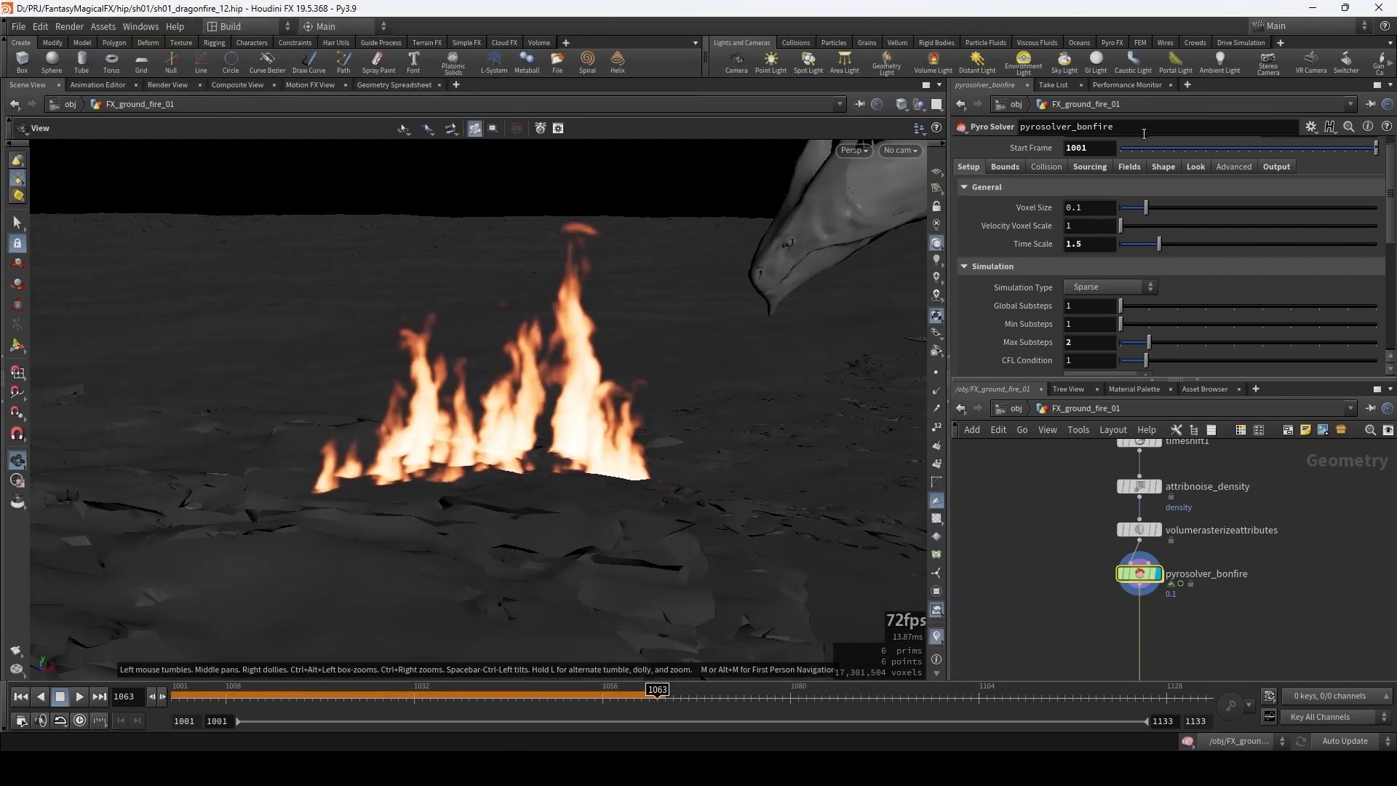
- Set the pyro solver's Buoyancy Scale to 1 and disable its Viscosity and Flame Expansion shaping
click(1163, 168)
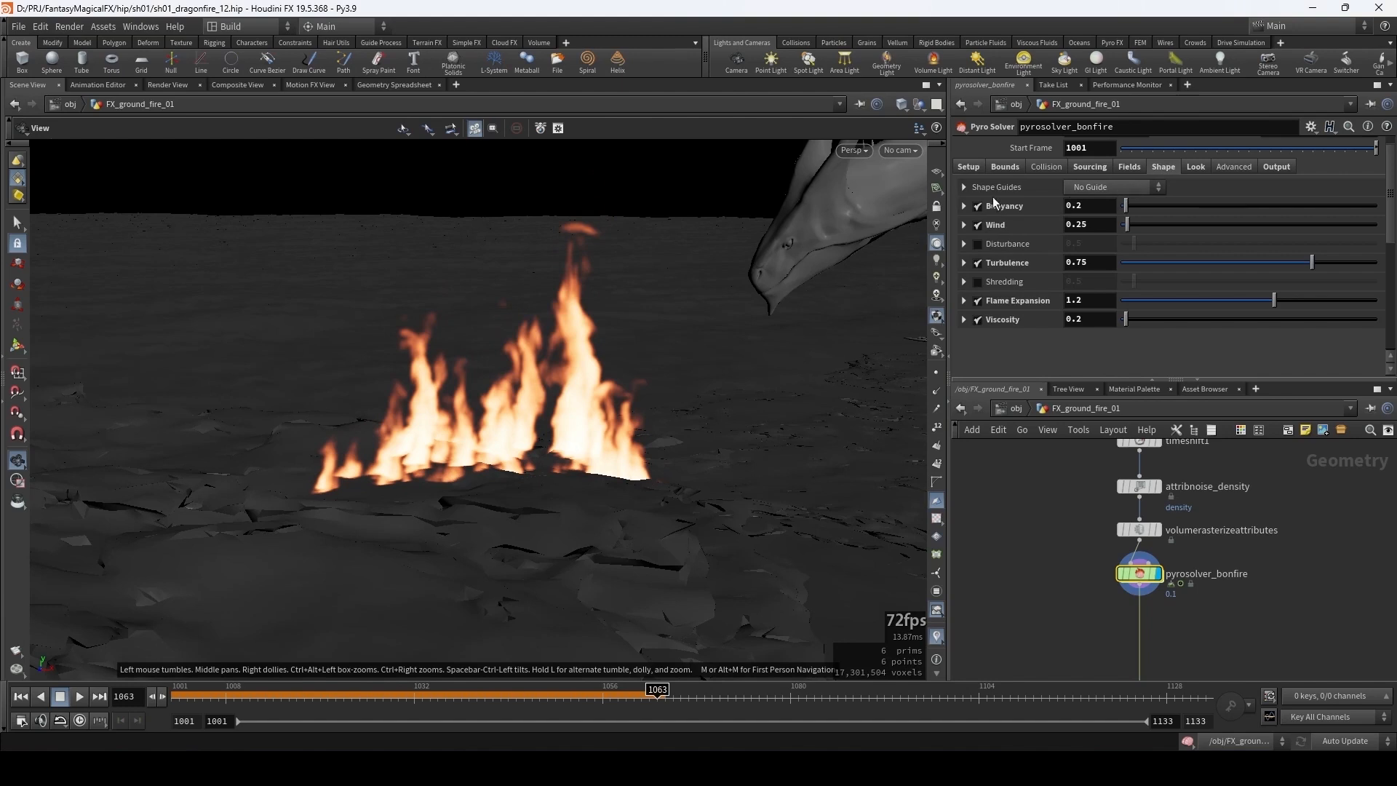
click(963, 206)
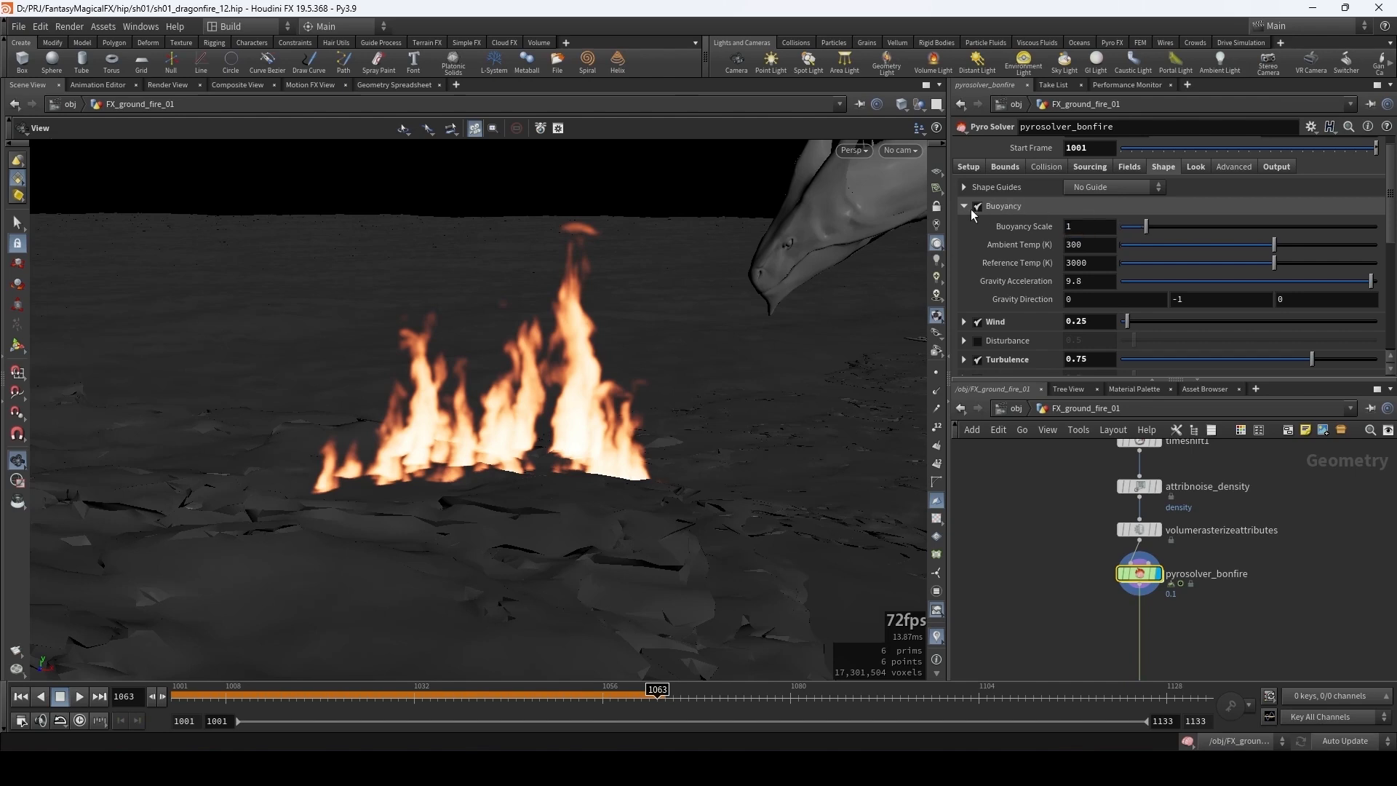
click(964, 207)
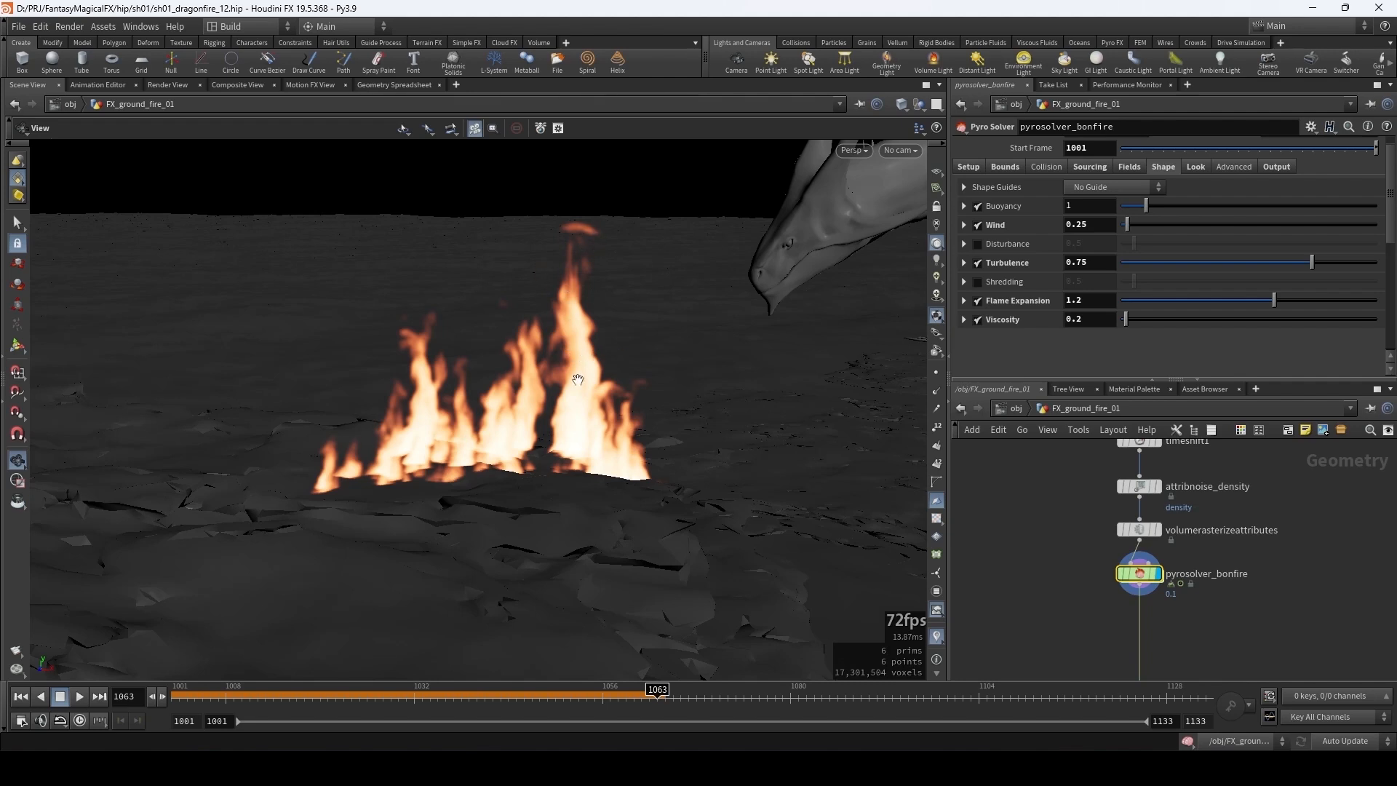
click(979, 321)
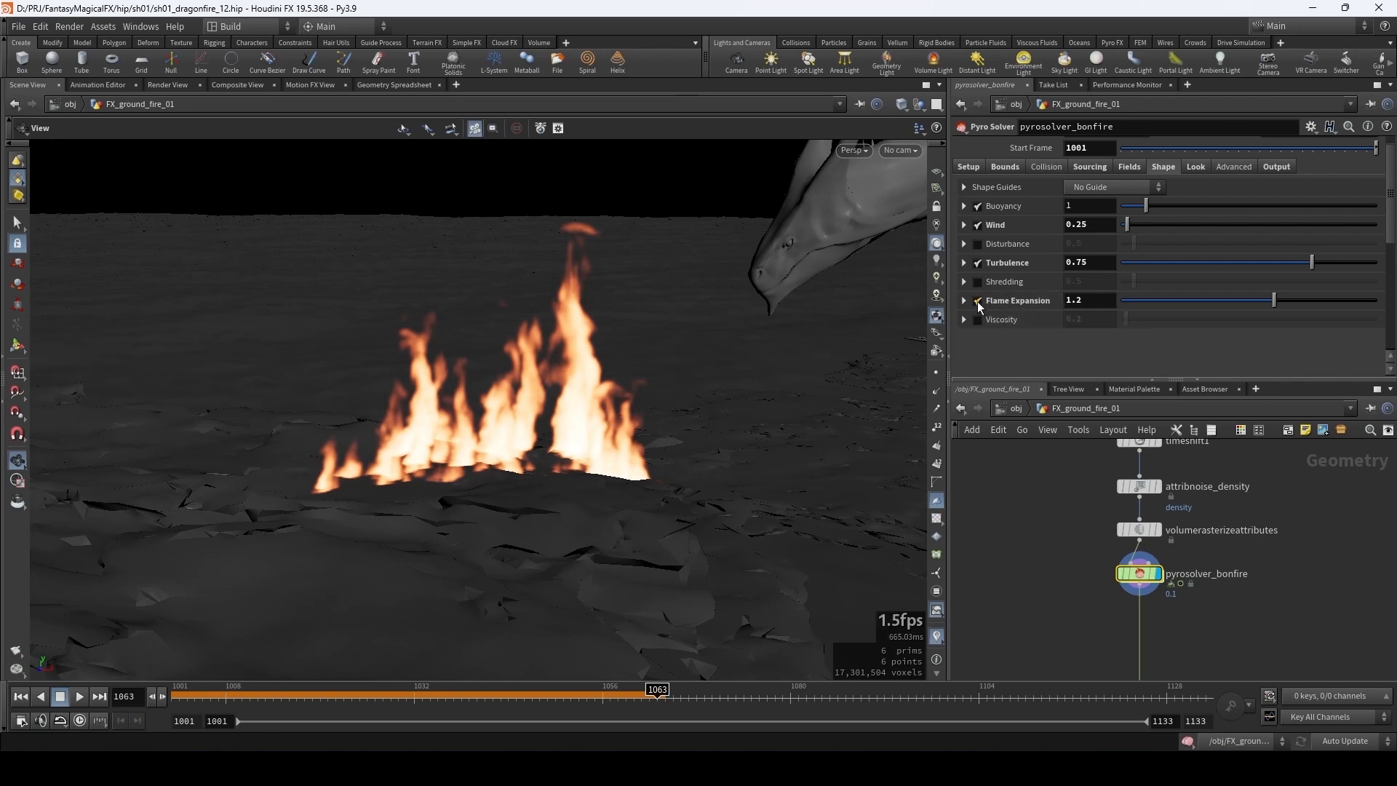
click(977, 300)
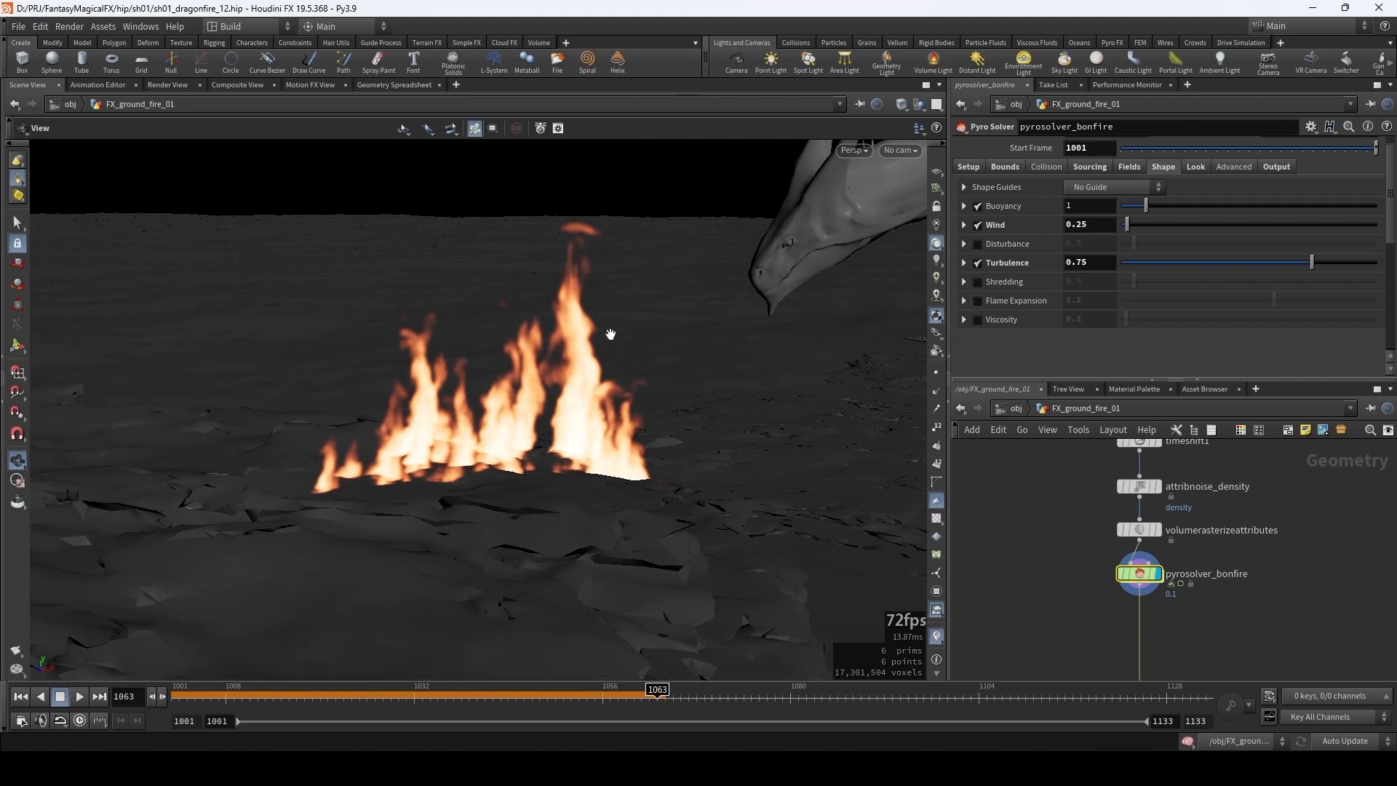
- Record a new flipbook of the simulation from frame 1001 and play it back to review the fire
drag(610, 334, 594, 313)
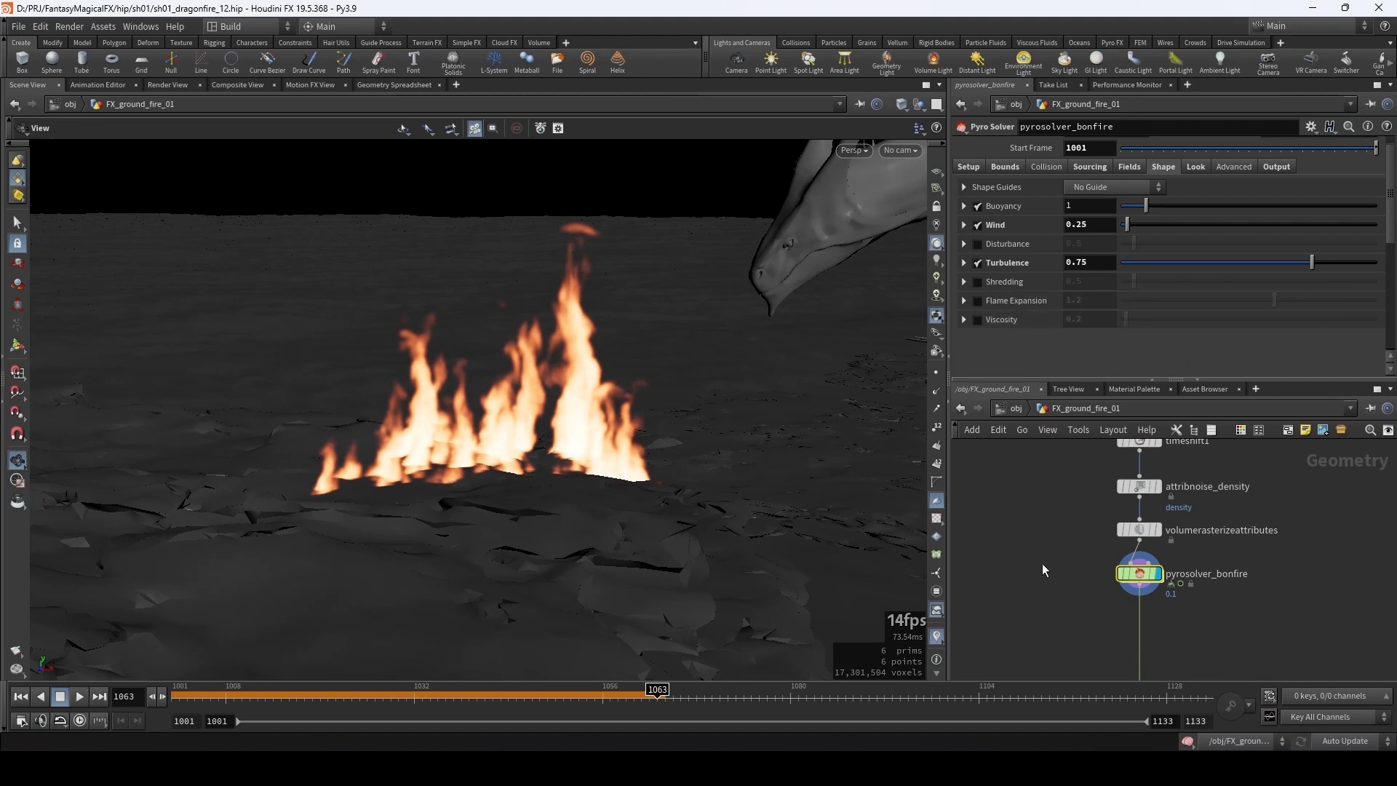
click(151, 697)
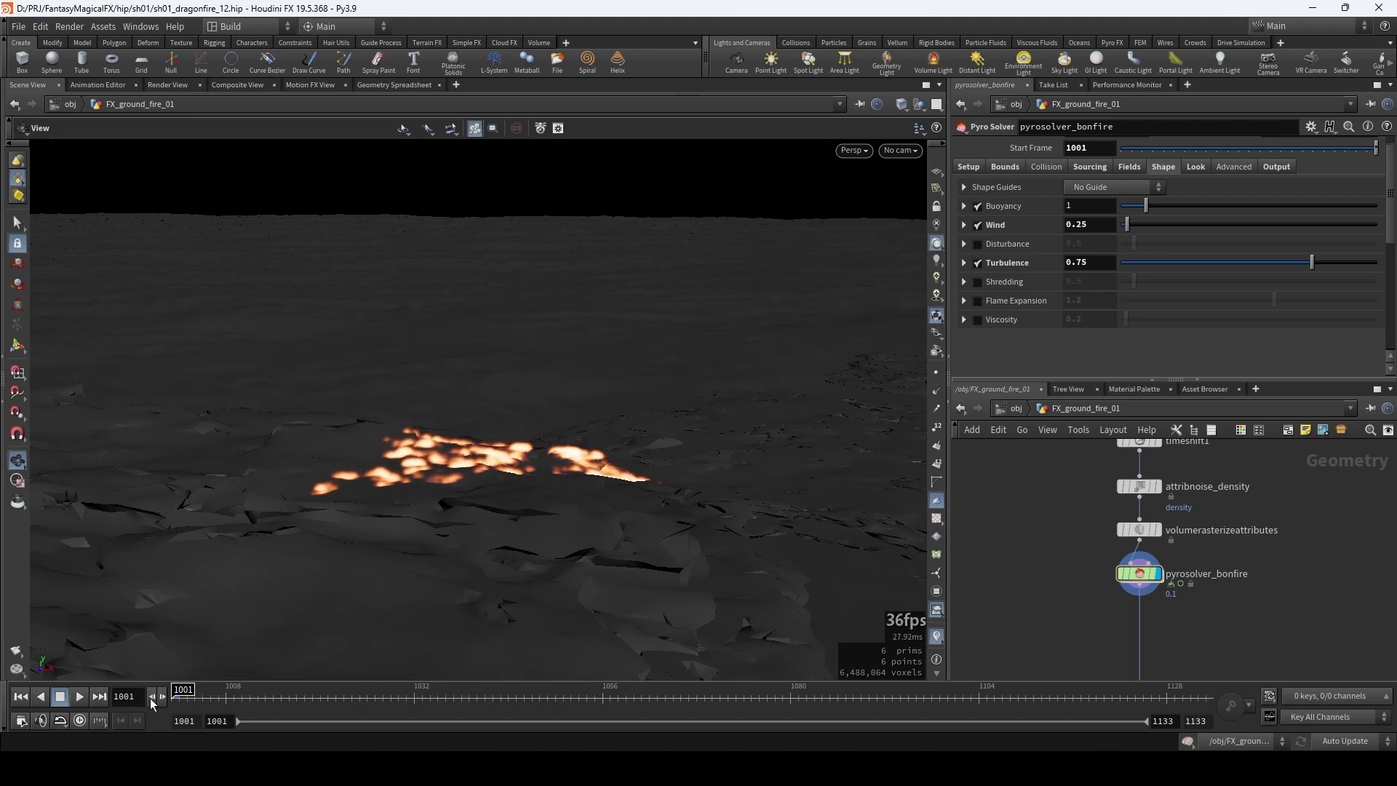
click(12, 654)
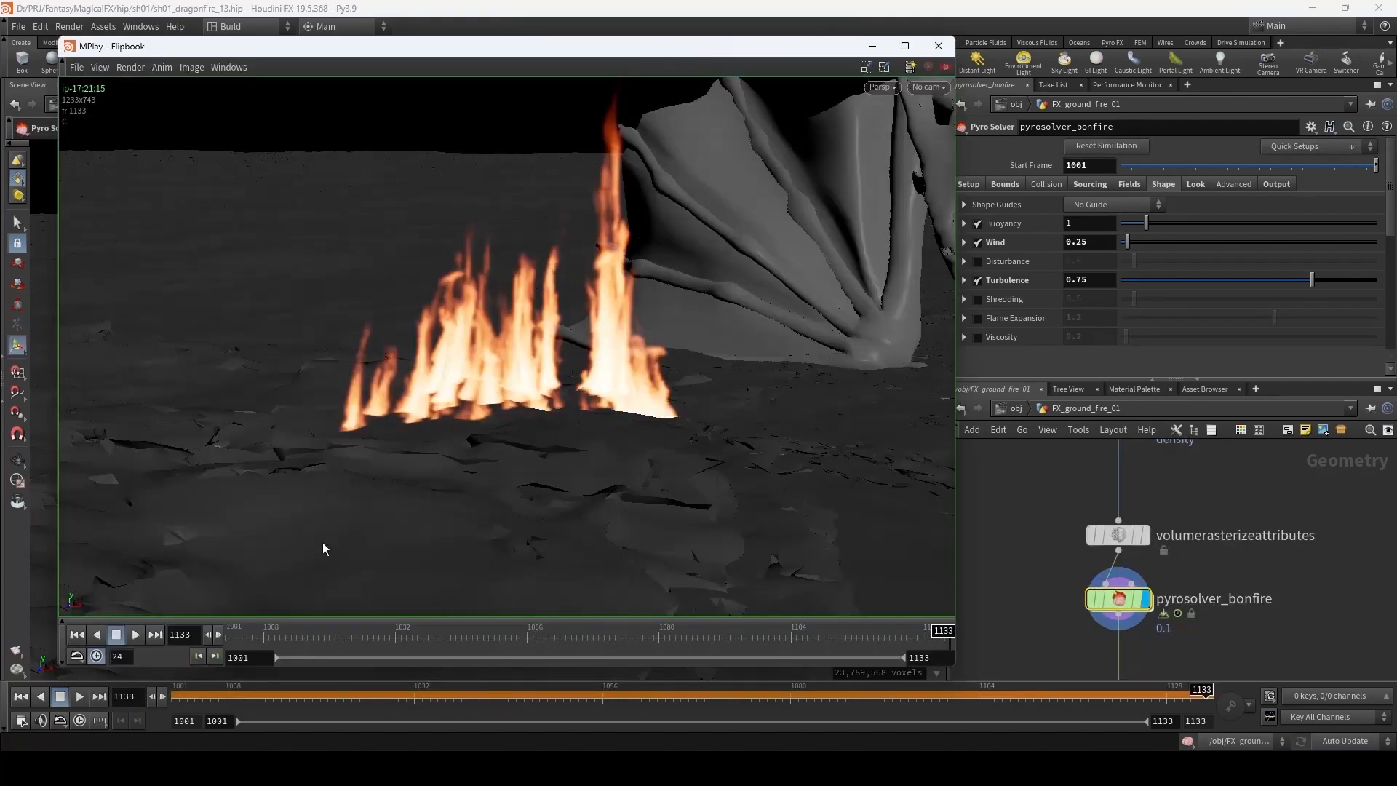
click(135, 635)
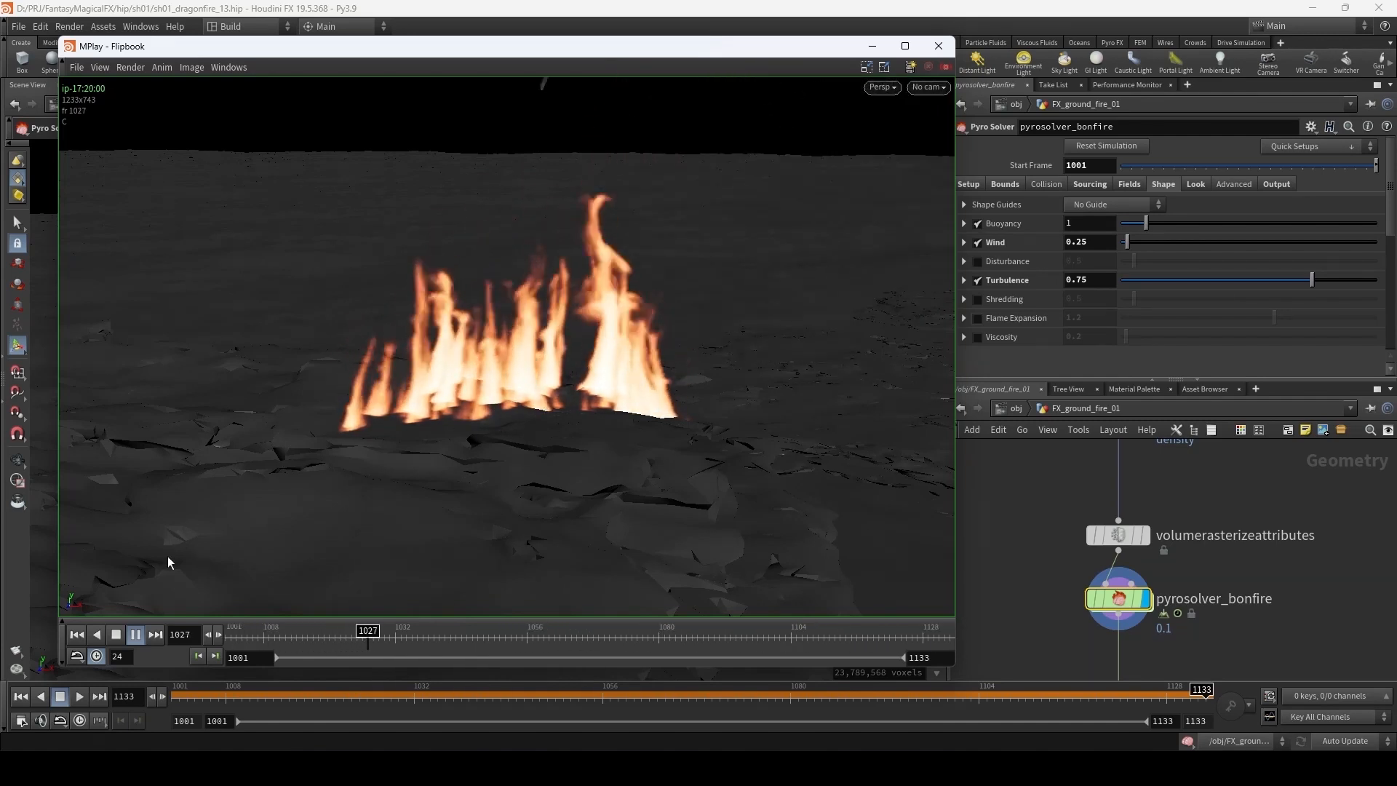
click(117, 637)
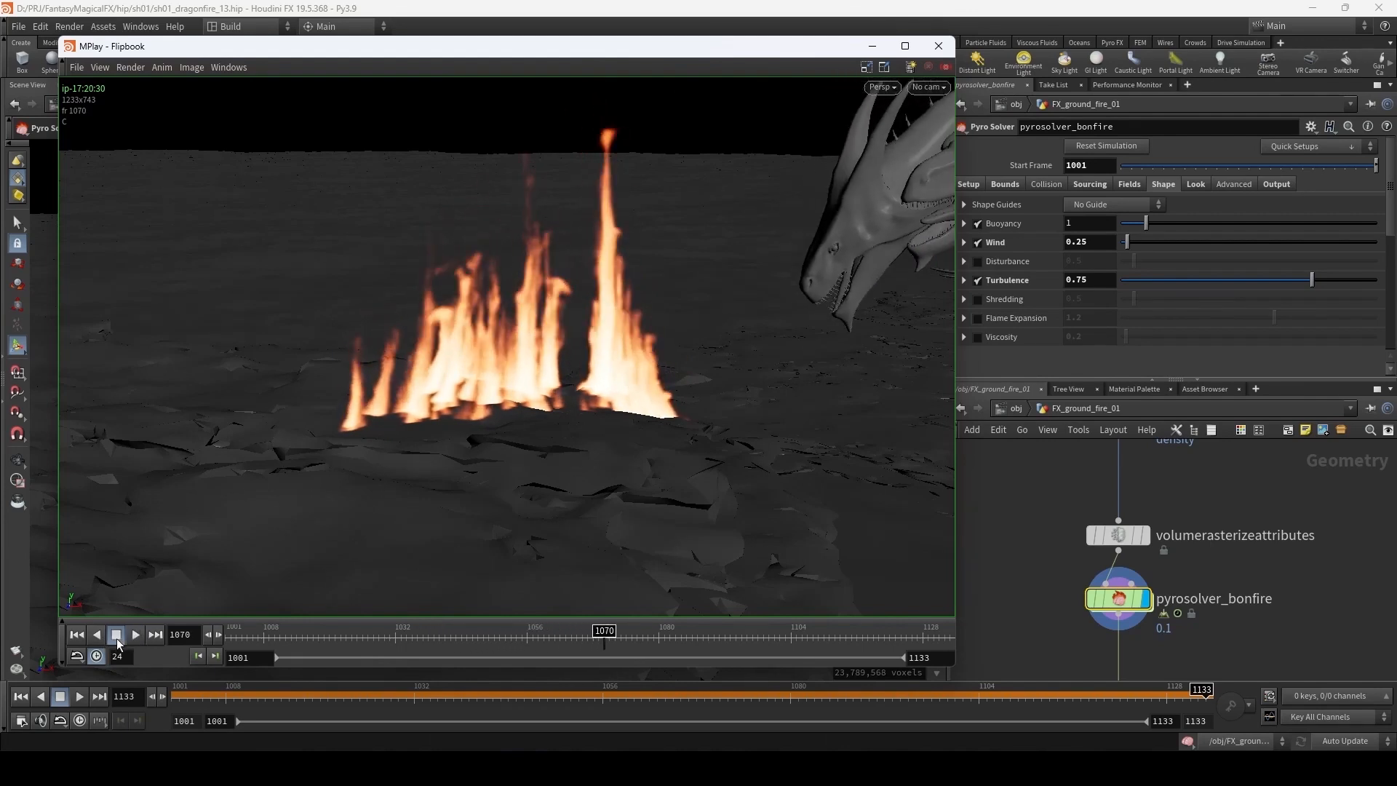
drag(989, 521, 1004, 564)
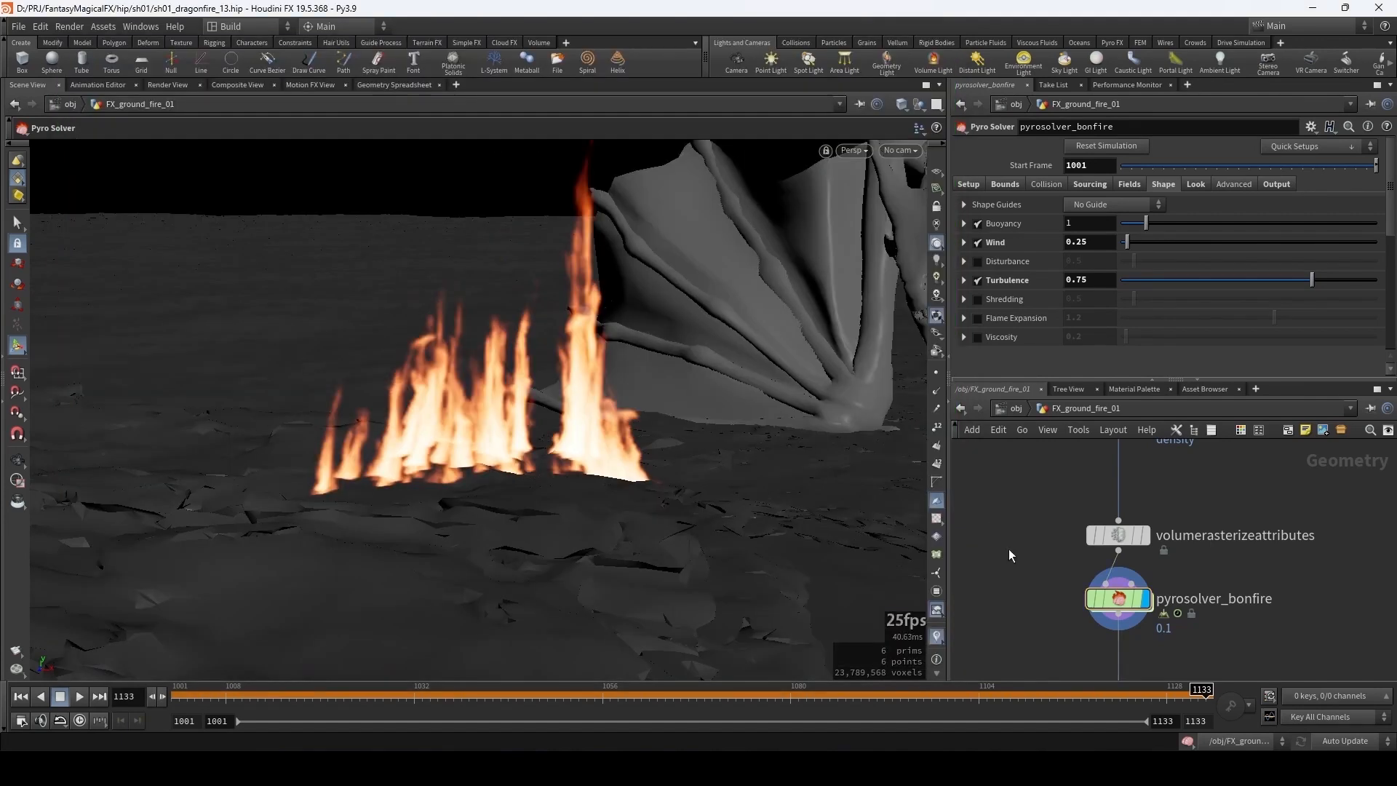
- Display the attribnoise_density node and visualize its density attribute as colours on the points
middle_drag(1045, 453, 1039, 563)
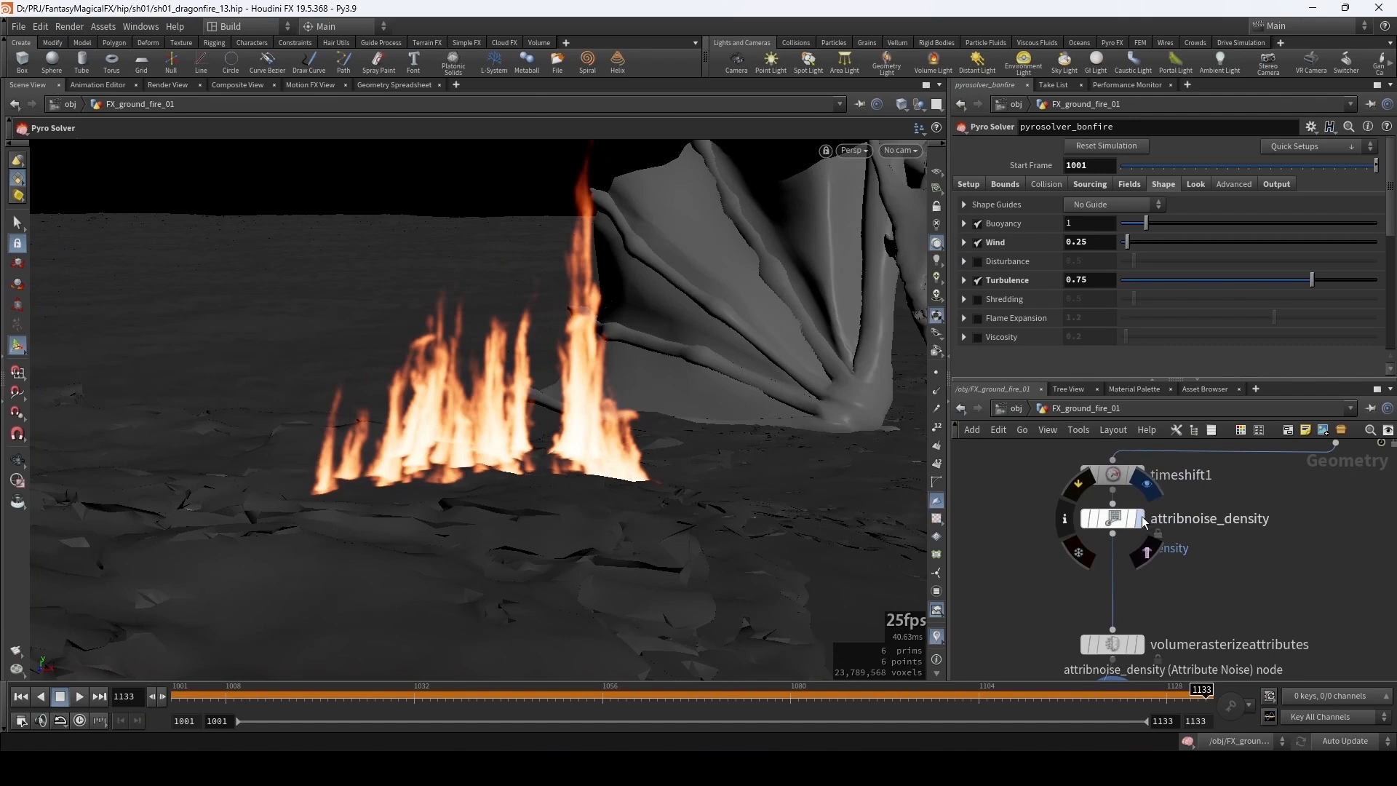
click(1140, 519)
click(1085, 519)
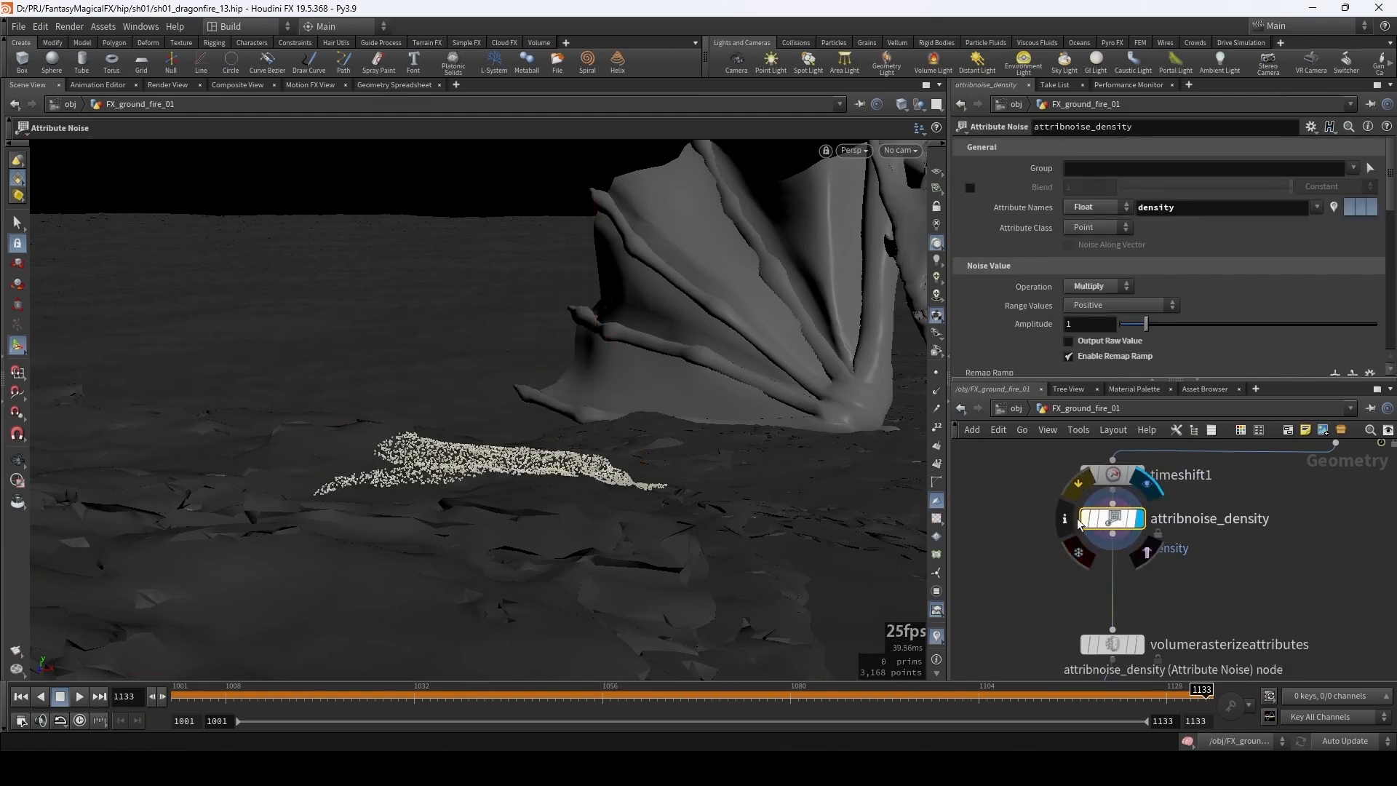
click(1065, 518)
mouse_move(756, 391)
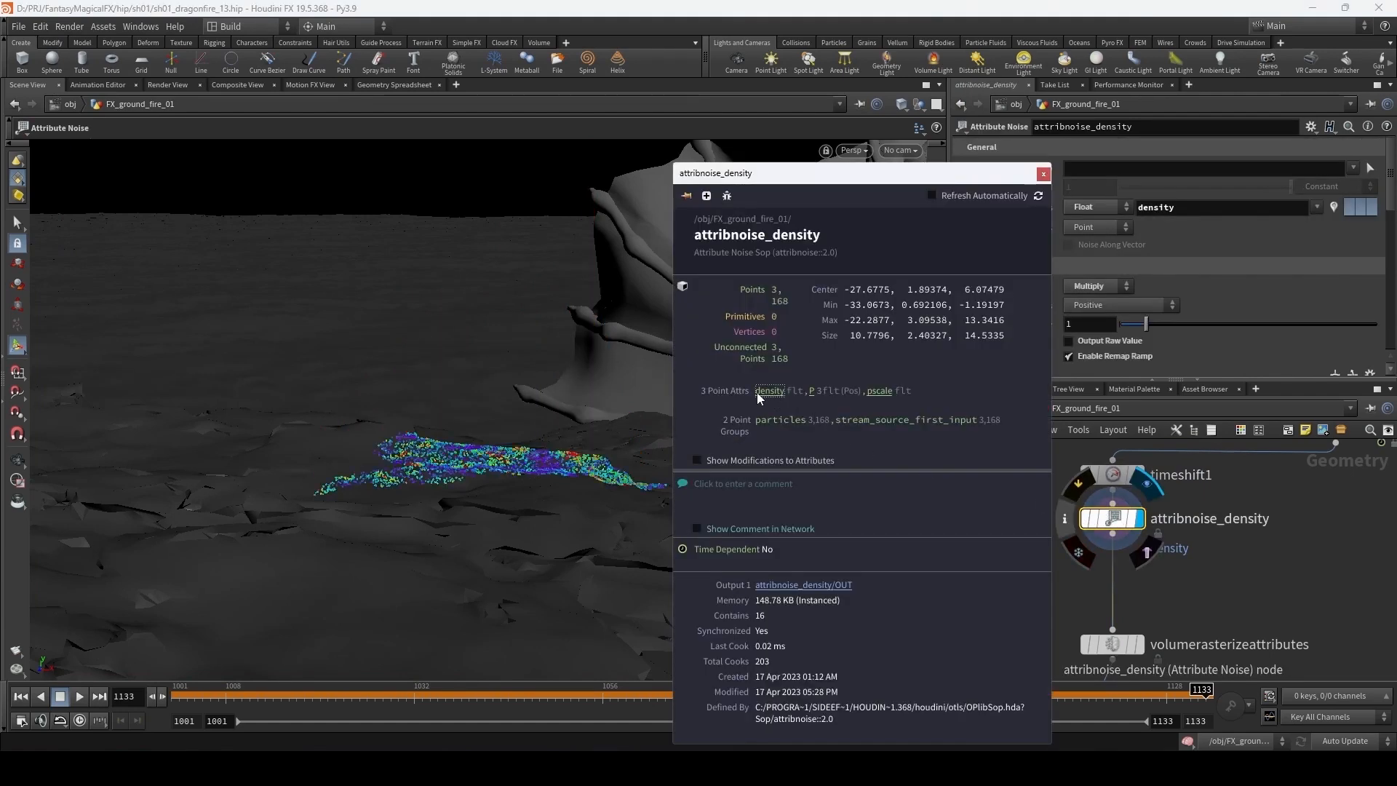
click(1043, 174)
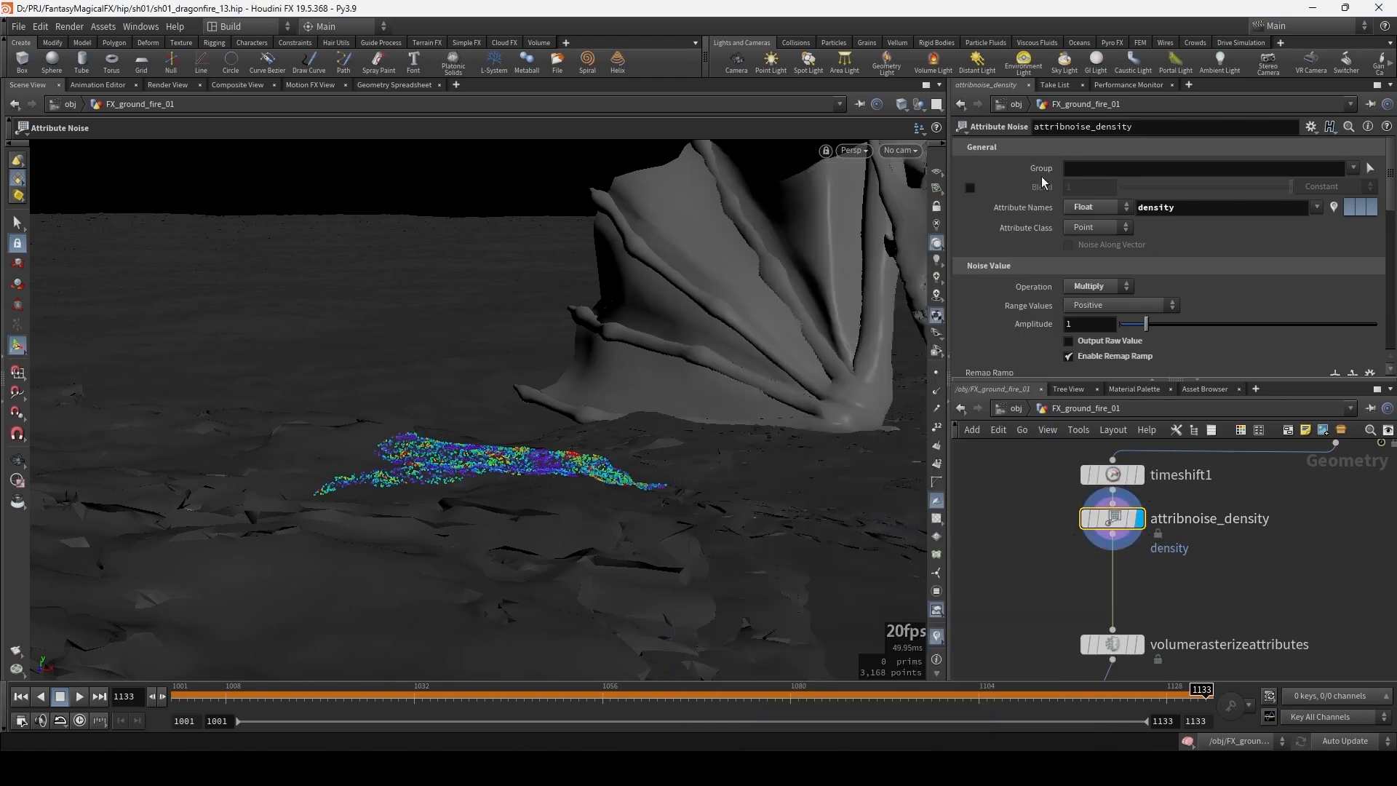
- Create a camera from the current view and go back inside the FX_ground_fire_01 network
click(736, 64)
click(514, 461)
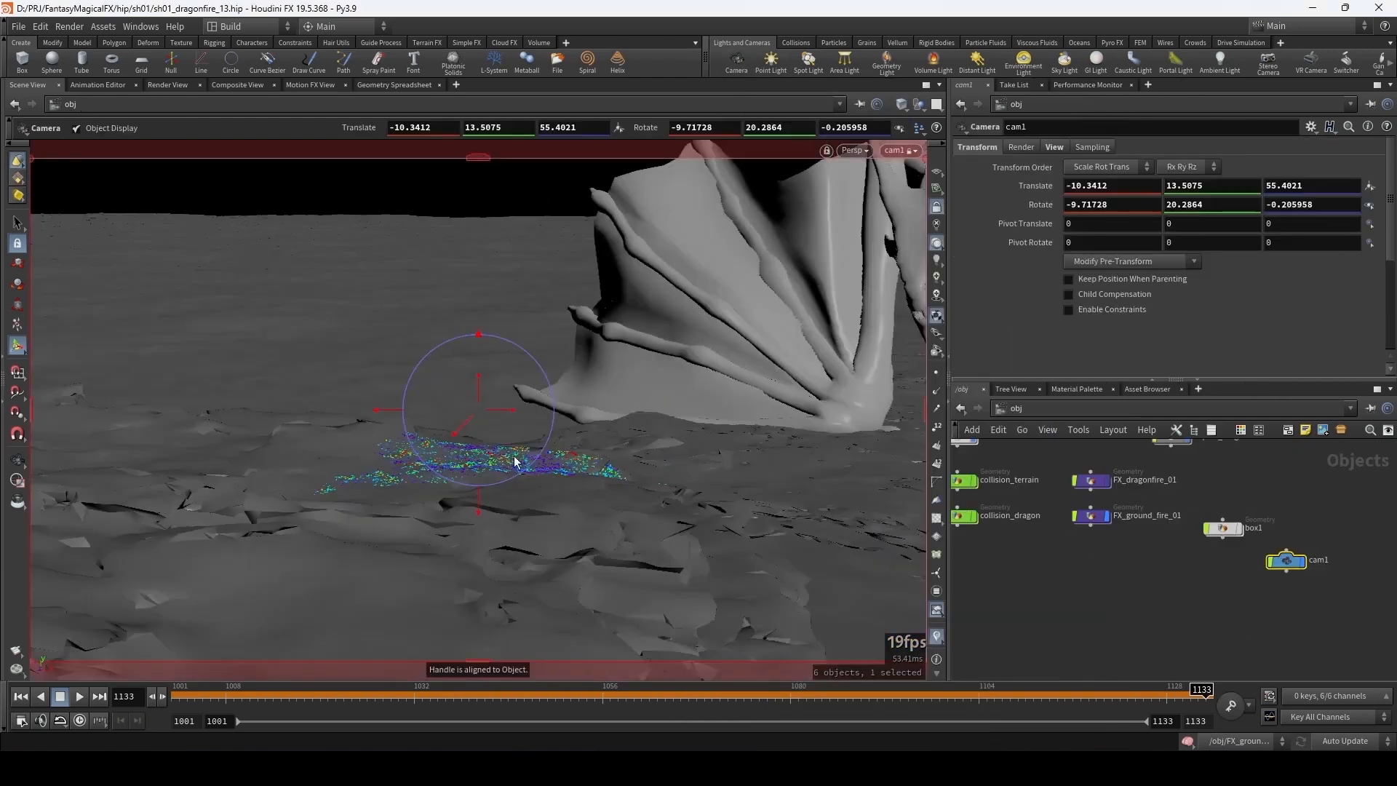
click(1090, 515)
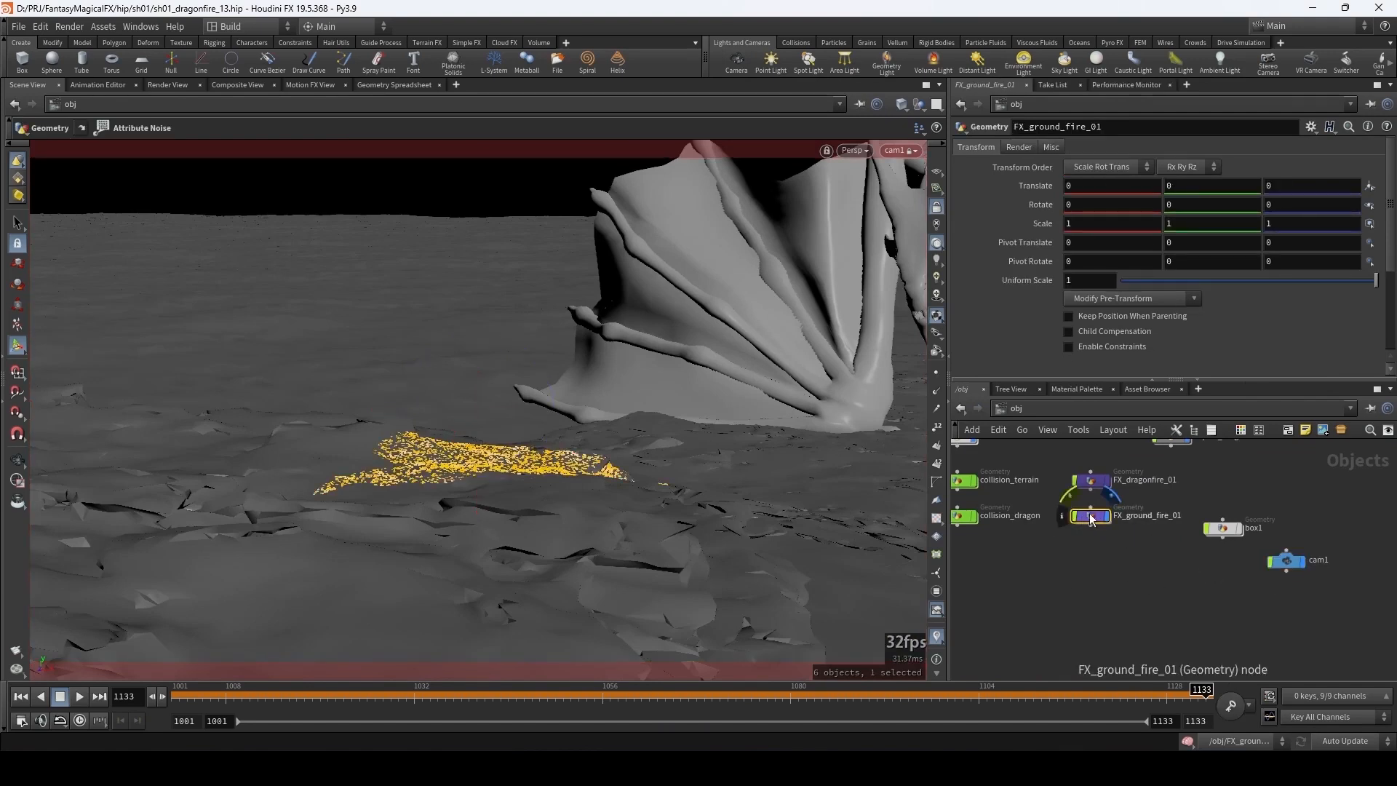
double_click(1090, 516)
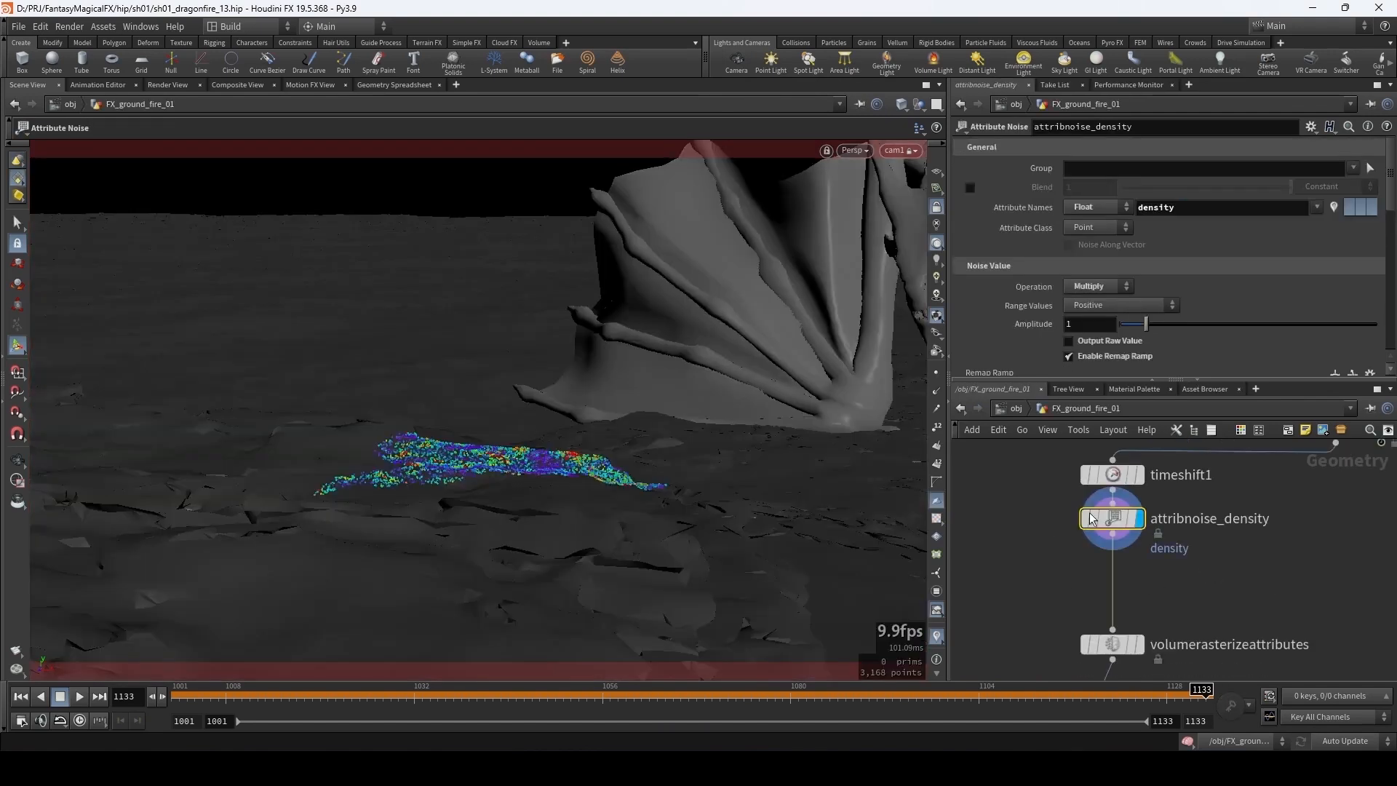
- Unlock the camera from the view and examine the density-coloured source points from a higher angle
click(937, 208)
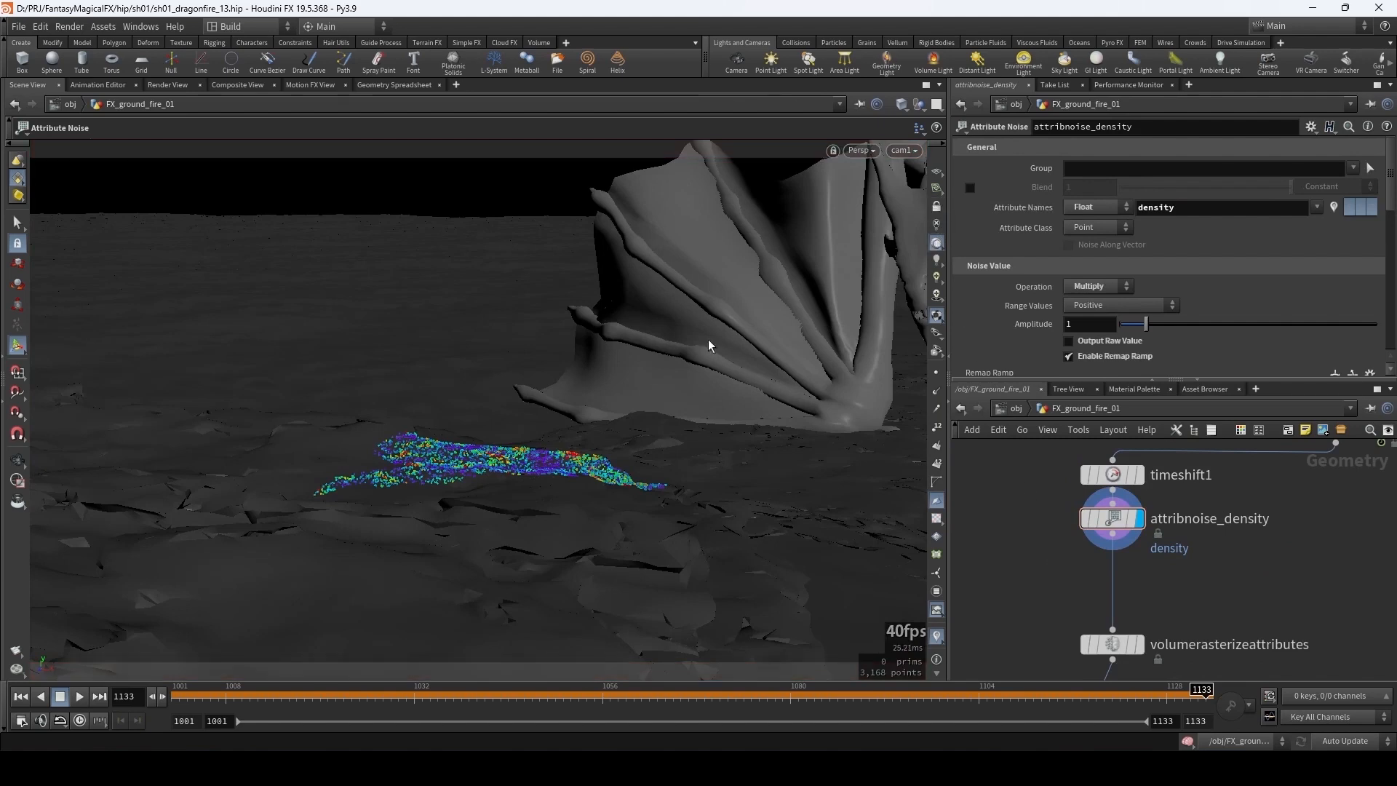
key(Escape)
drag(499, 430, 539, 403)
key(Return)
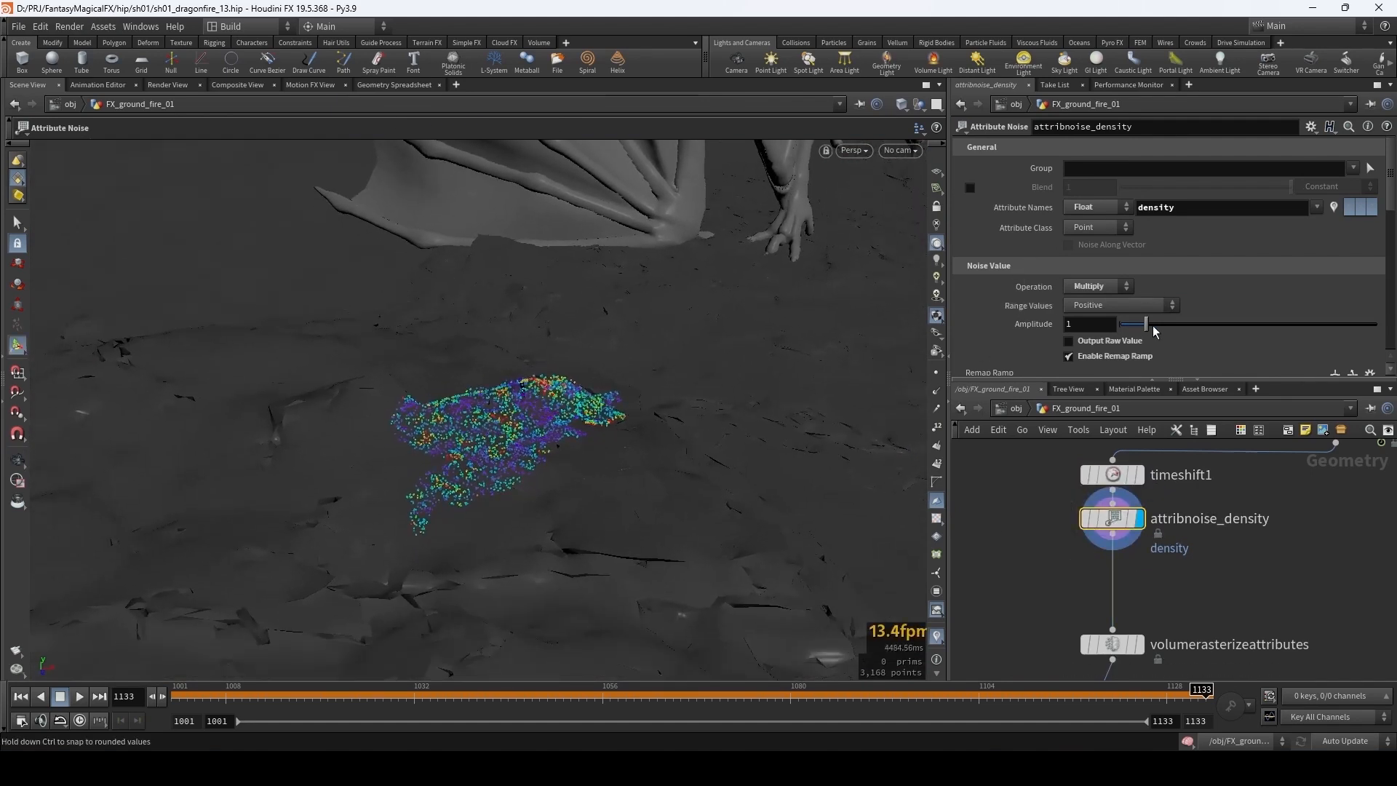
- Raise the noise amplitude of attribnoise_density to 5.01
drag(1148, 328, 1248, 324)
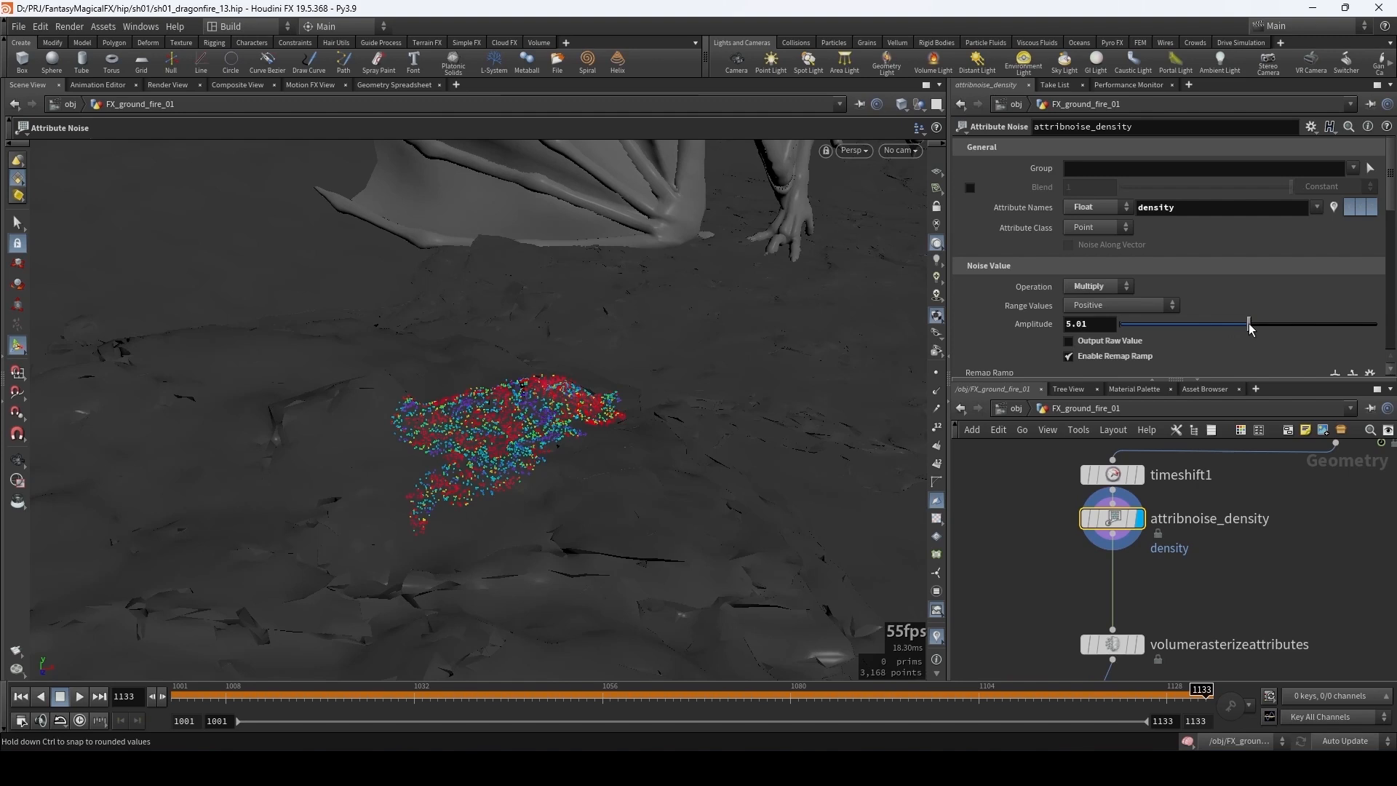
click(1007, 606)
mouse_move(1022, 590)
middle_down()
mouse_move(1019, 559)
mouse_move(1021, 583)
middle_up()
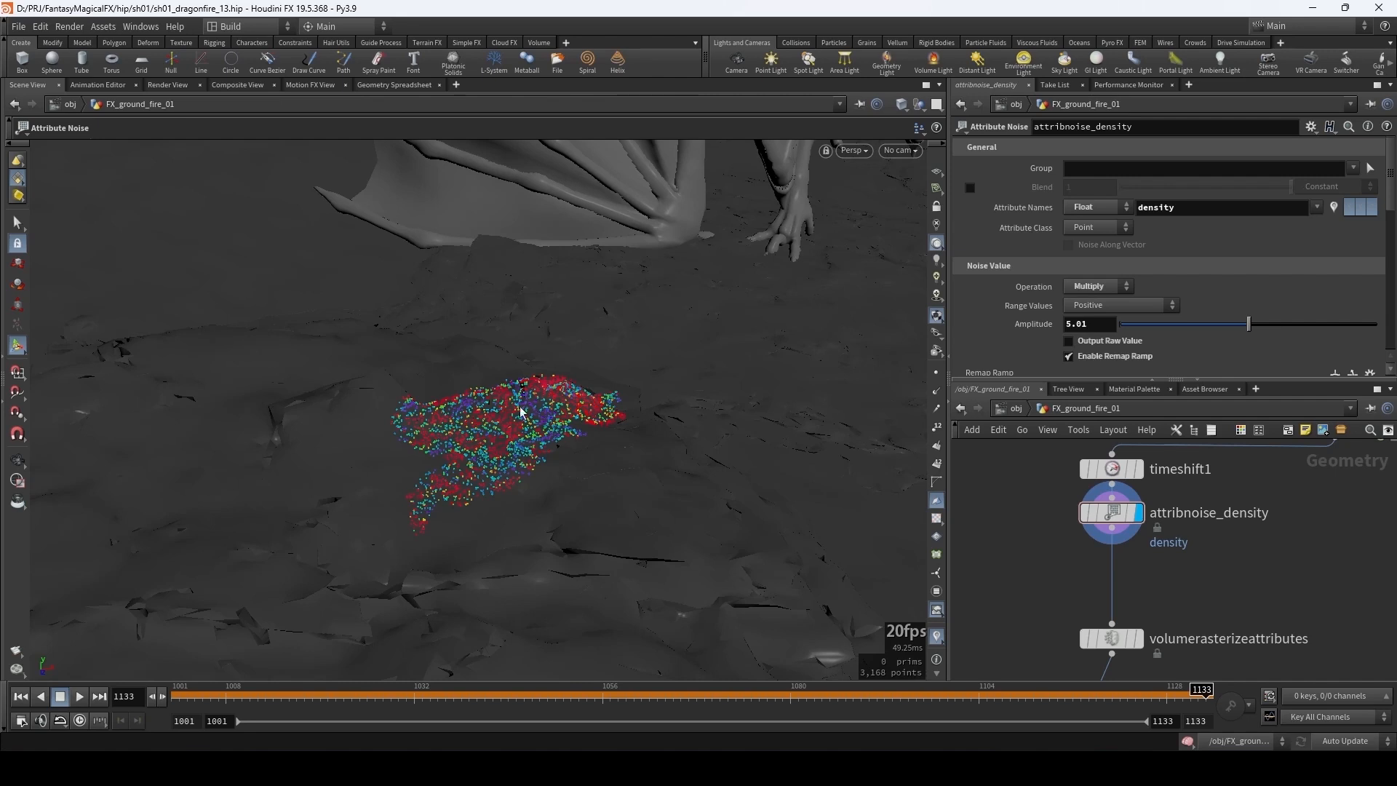
- Duplicate attribnoise_density directly below itself, reset the copy's amplitude to 1, disable its remap ramp, and compare both nodes' results
alt+drag(1108, 512, 1115, 570)
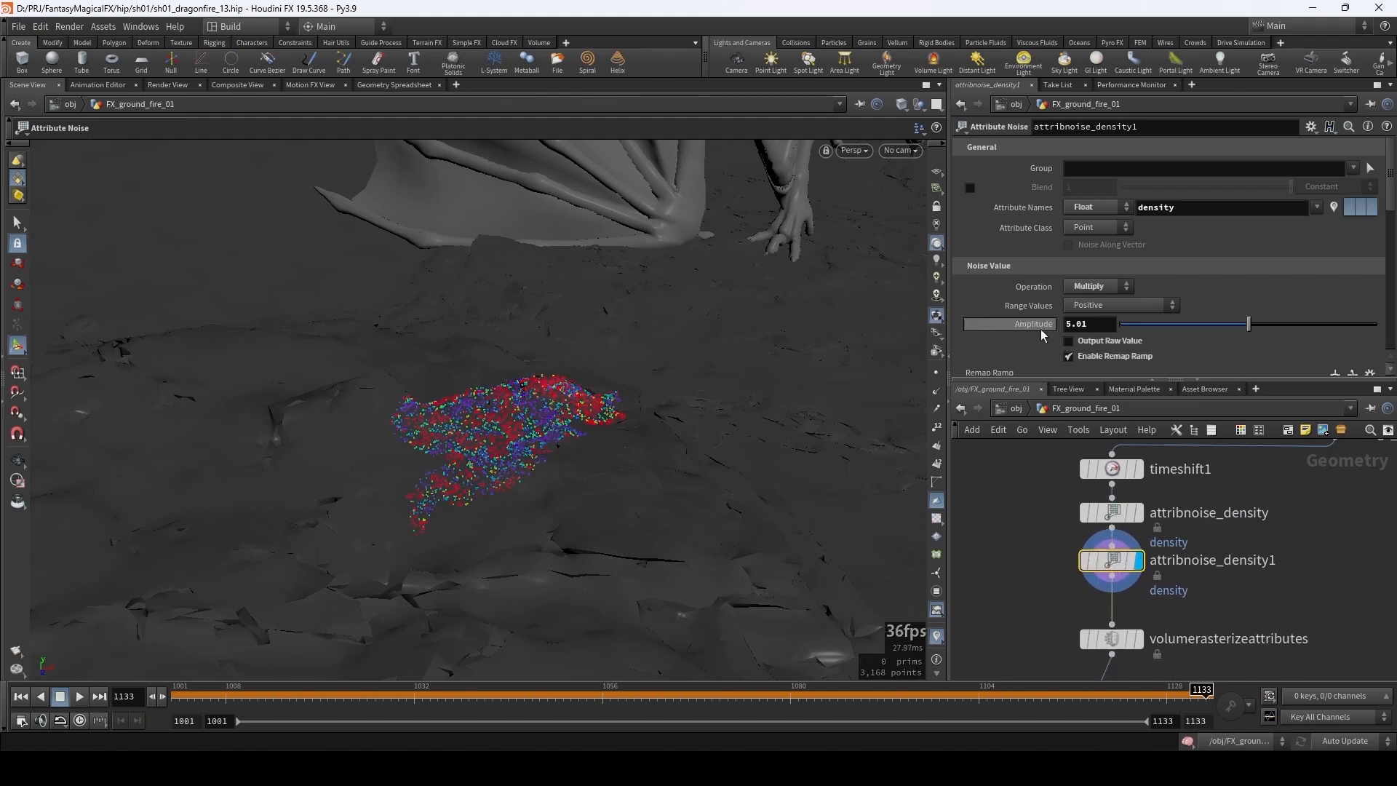
click(1095, 324)
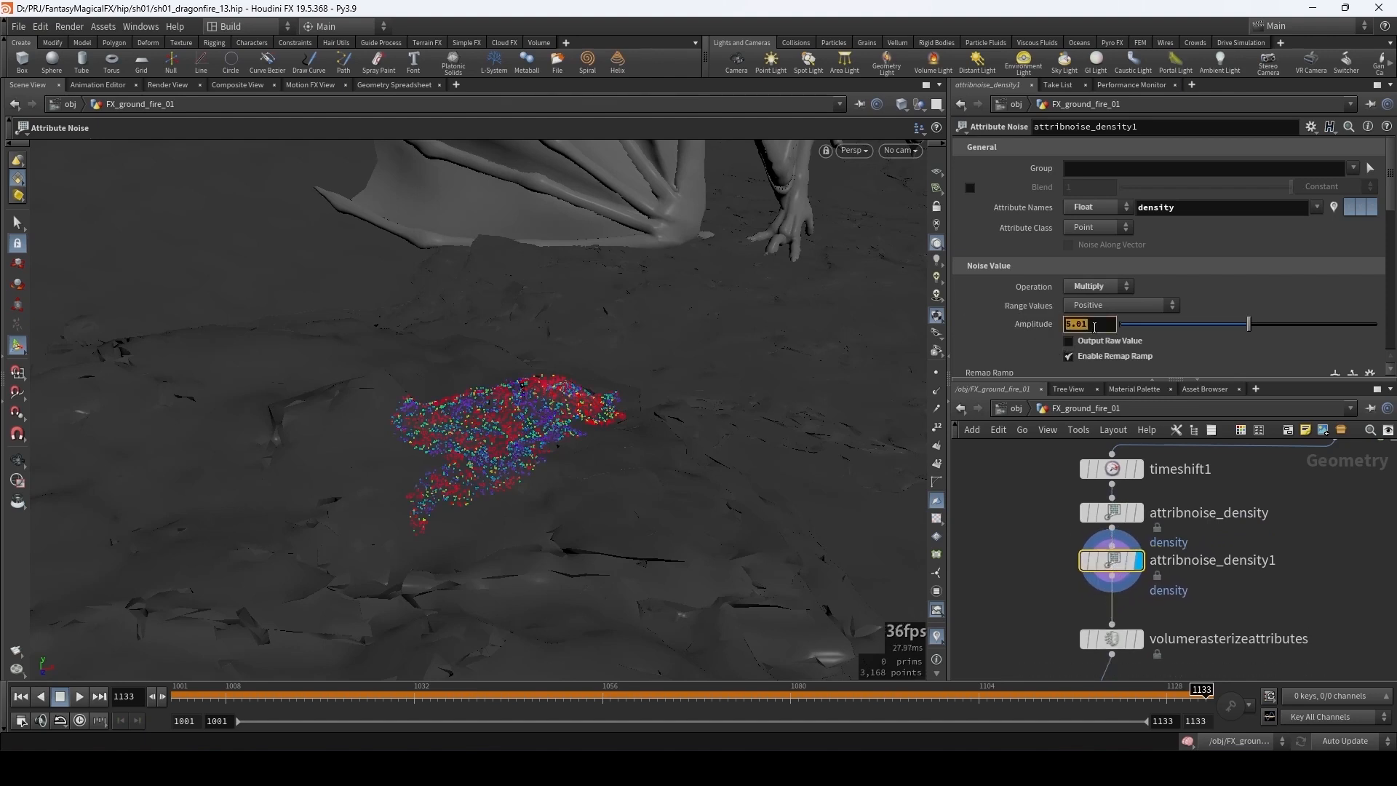
ctrl+middle_click(1034, 328)
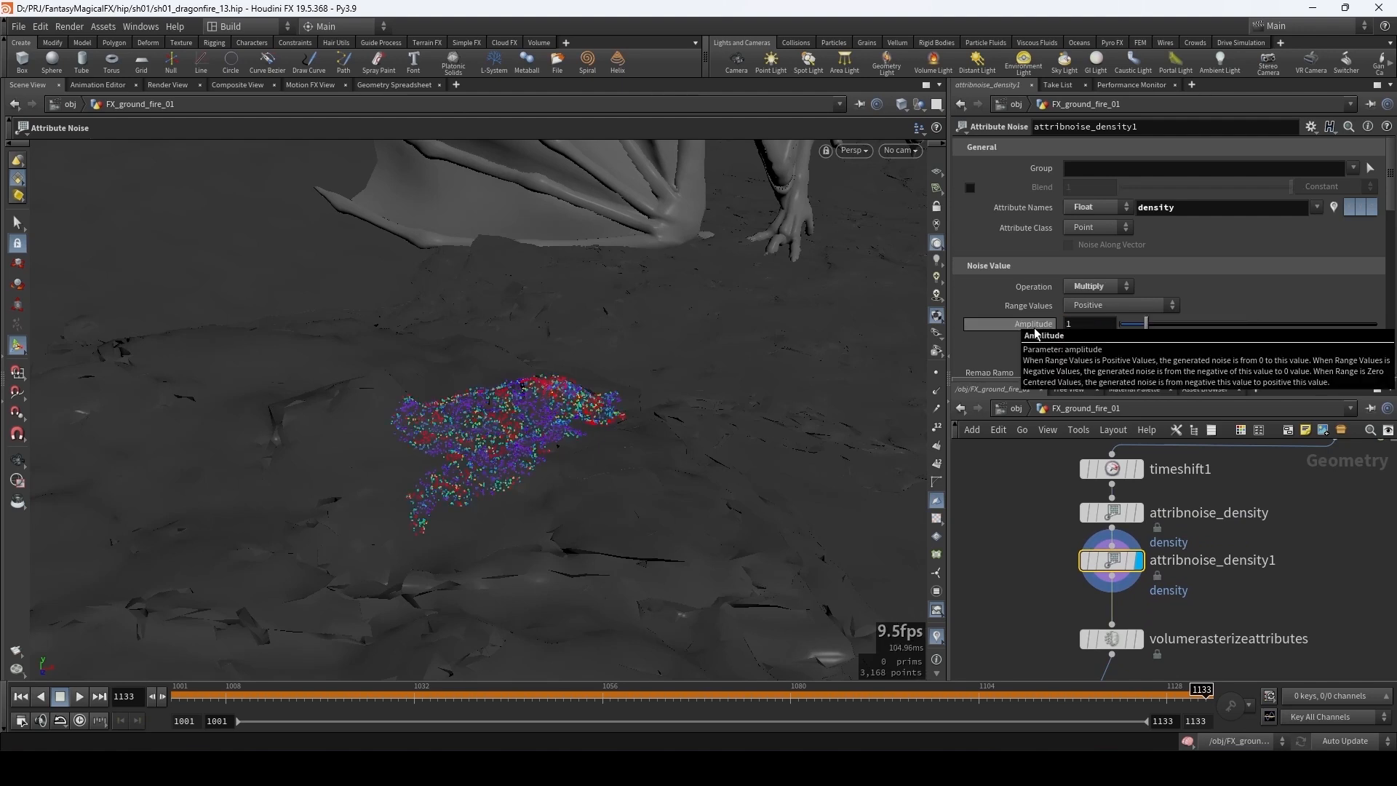
scroll(1036, 334, down, 4)
scroll(1056, 303, up, 1)
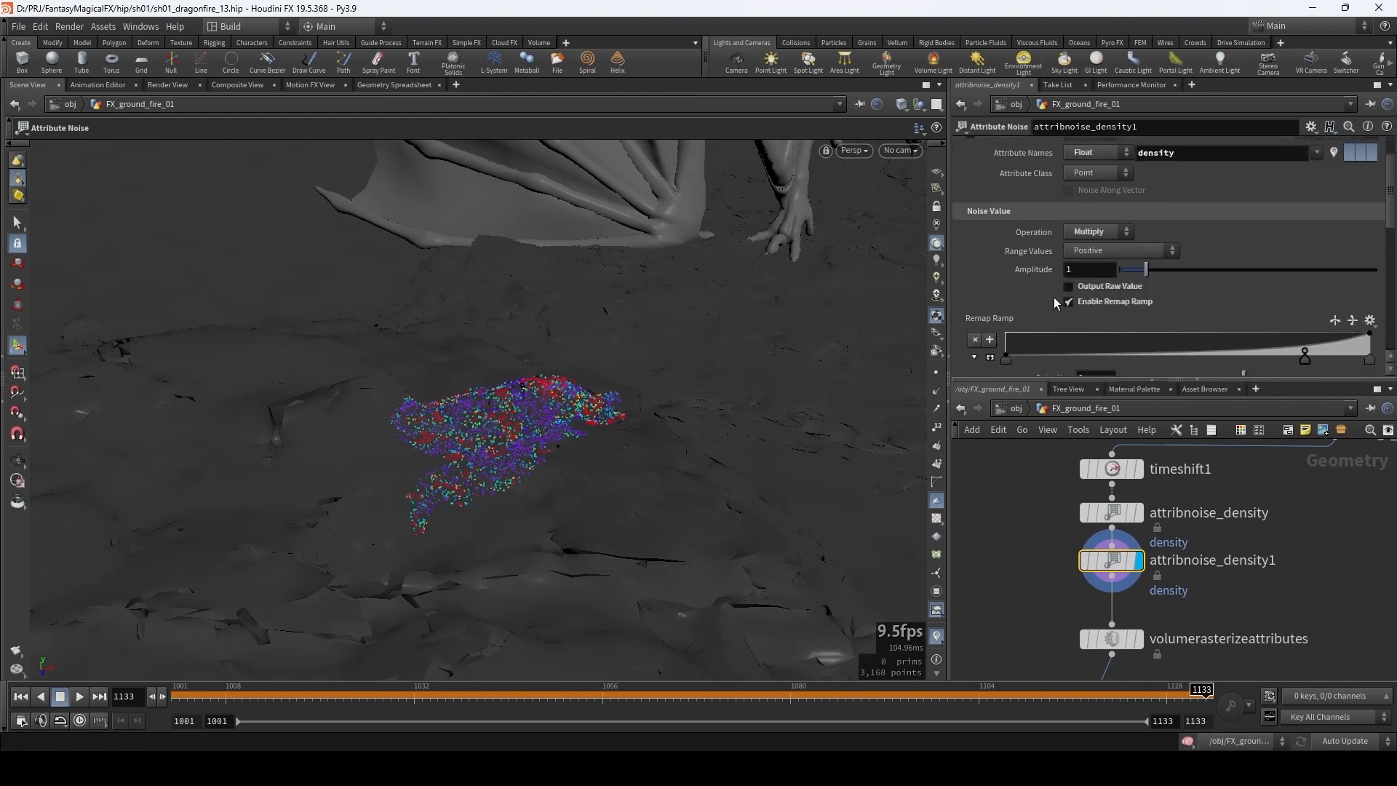
click(1069, 303)
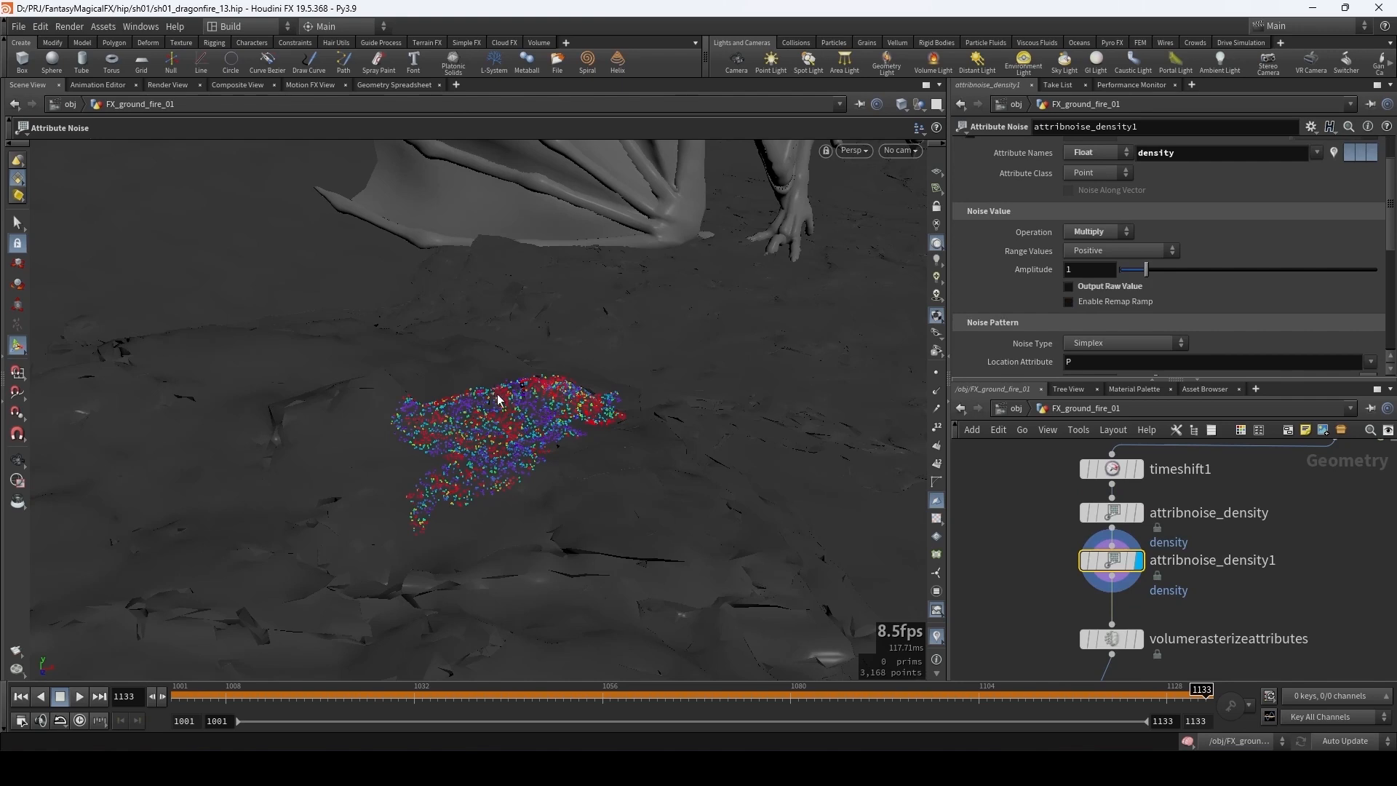
click(1140, 509)
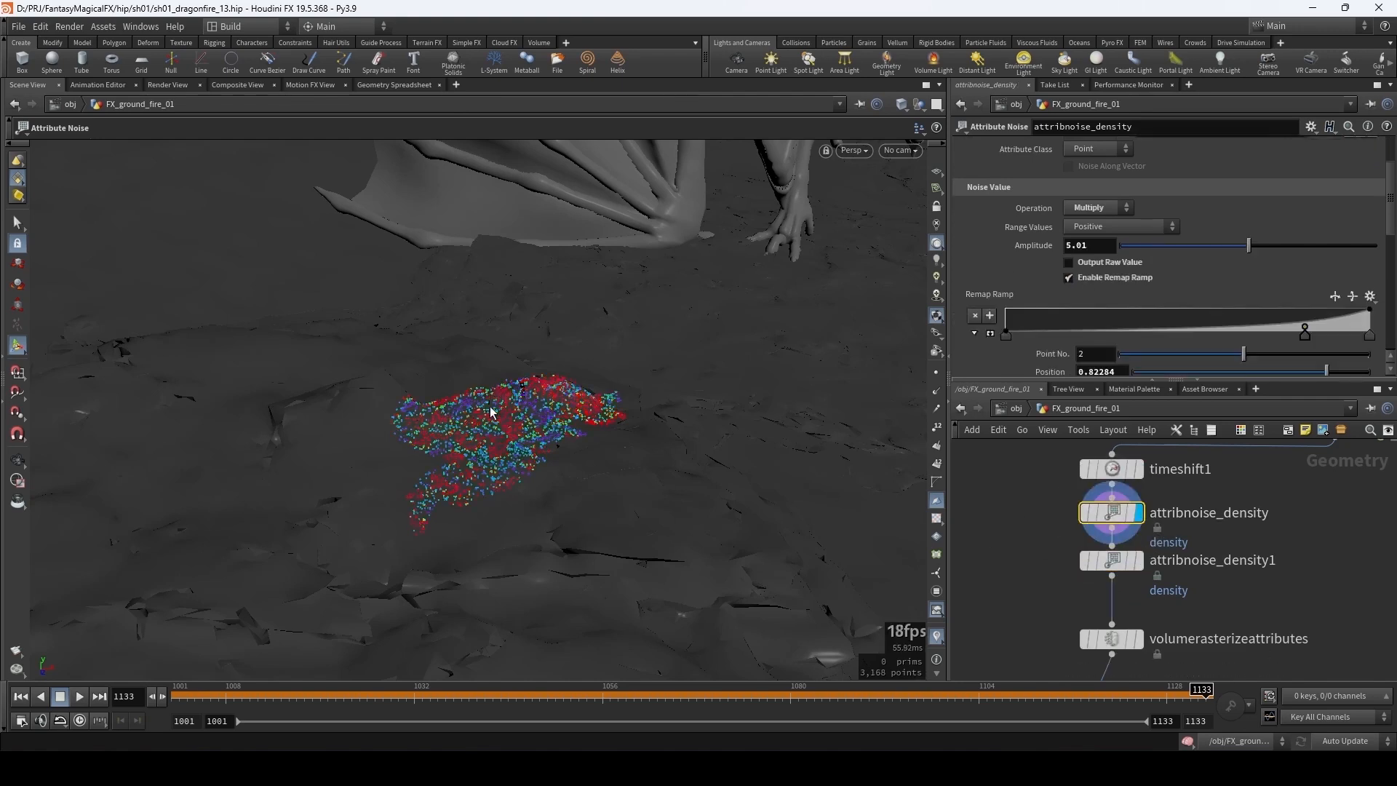
click(1140, 562)
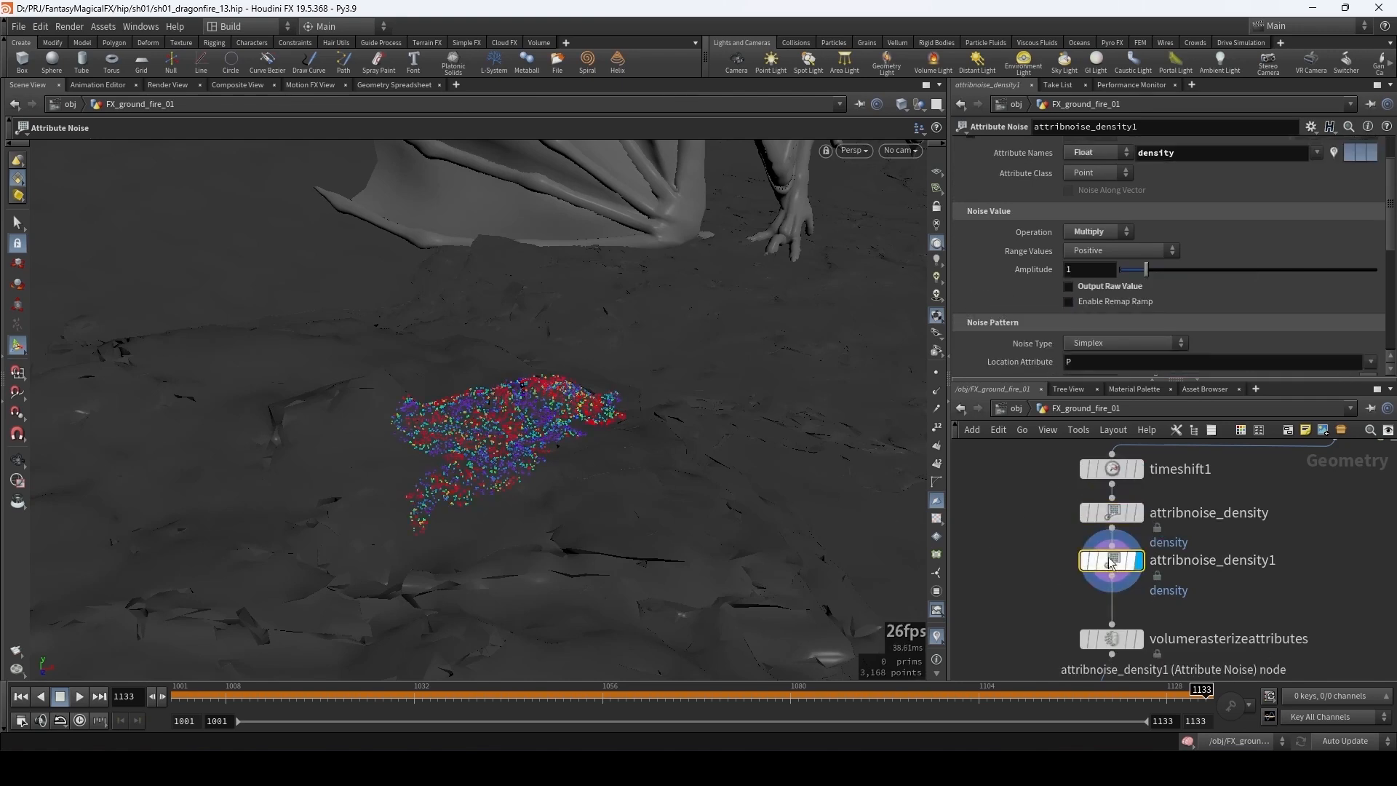
- Enable Animate Noise on attribnoise_density1 and play the timeline from frame 1001 to check the moving pattern
scroll(1004, 222, down, 4)
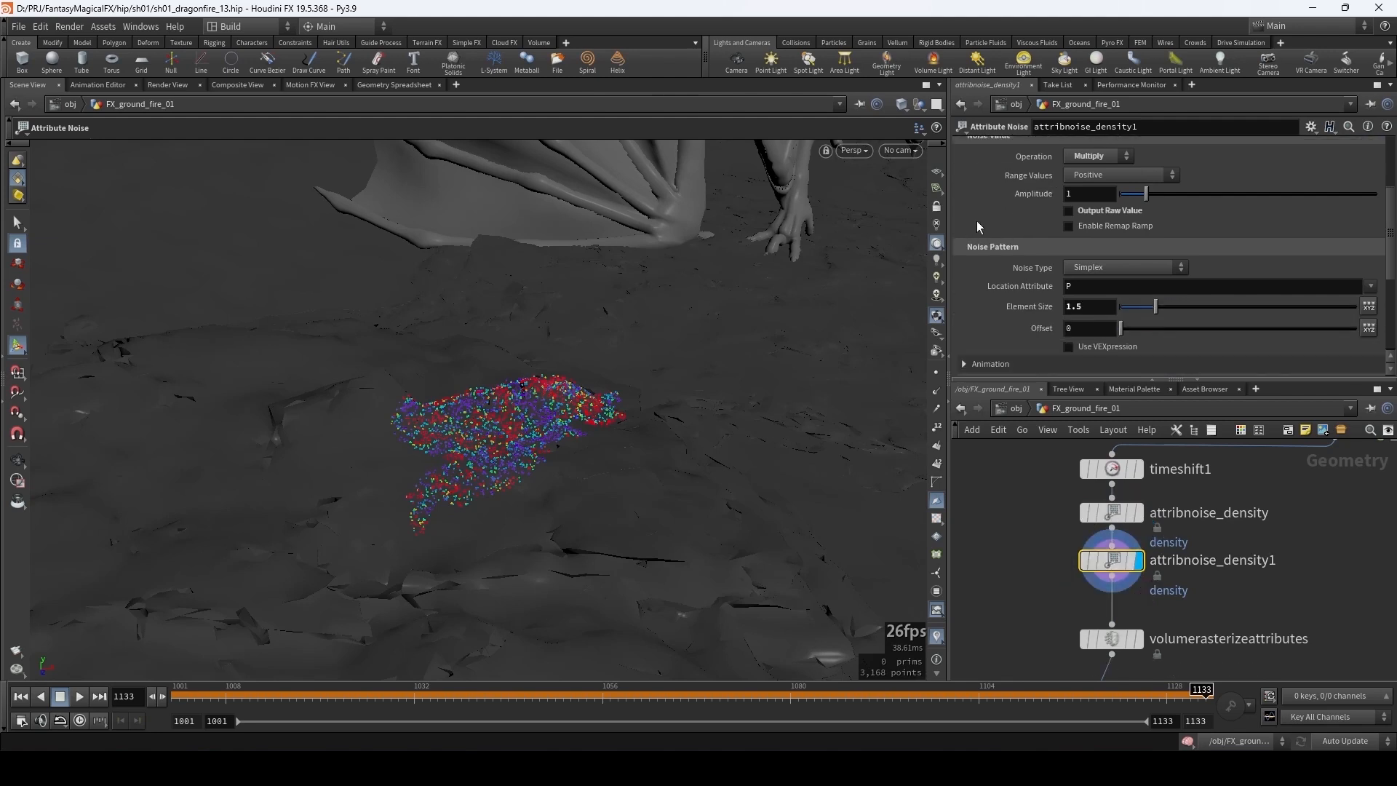
click(964, 289)
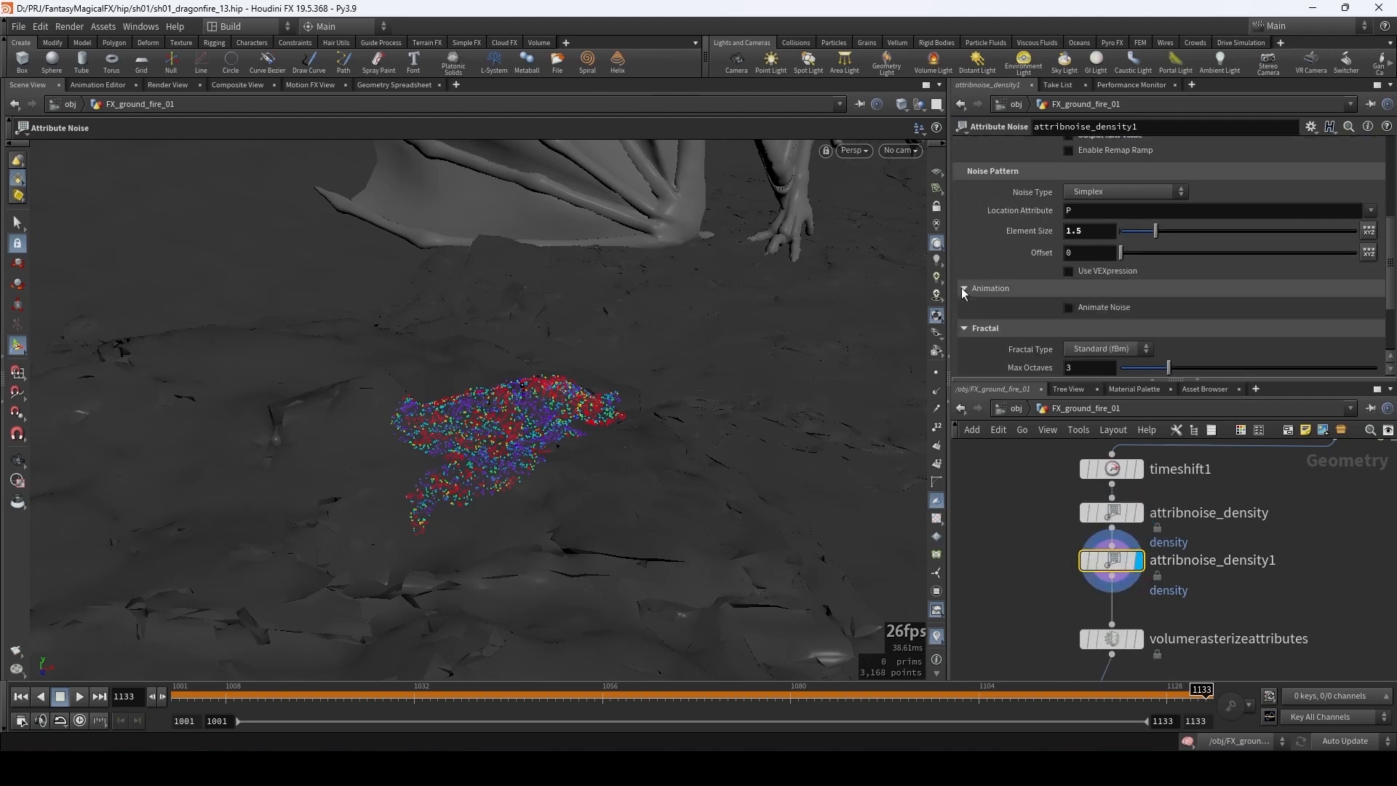
click(1069, 307)
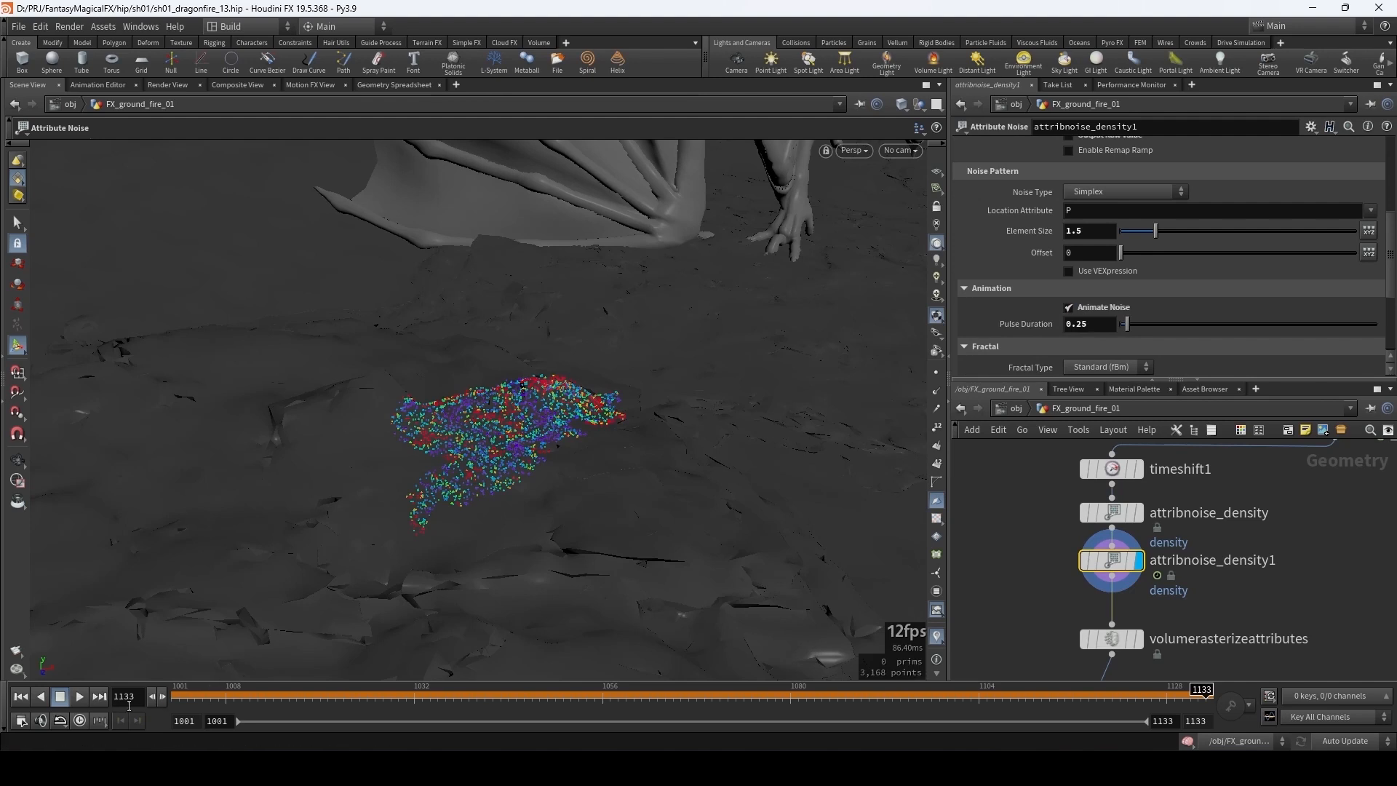
click(209, 700)
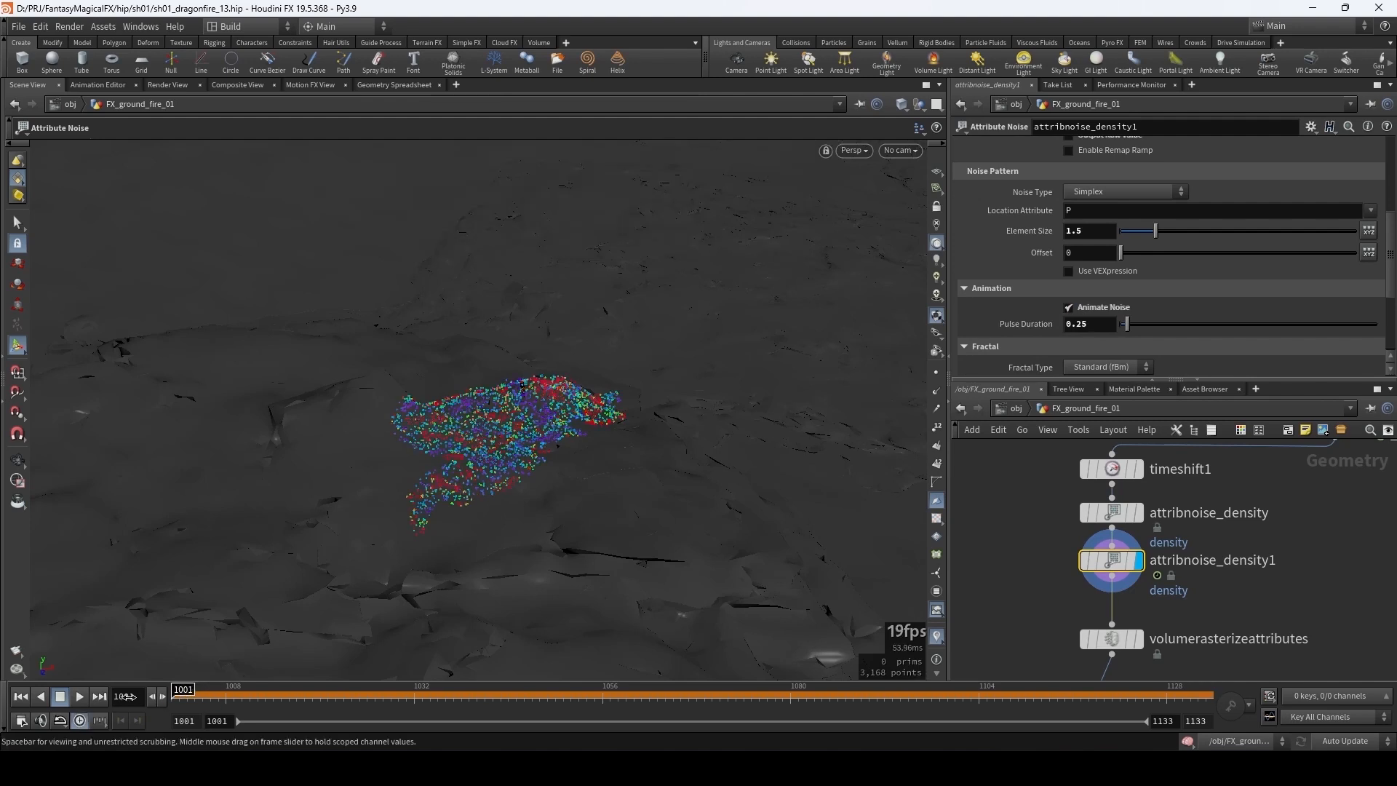
click(76, 697)
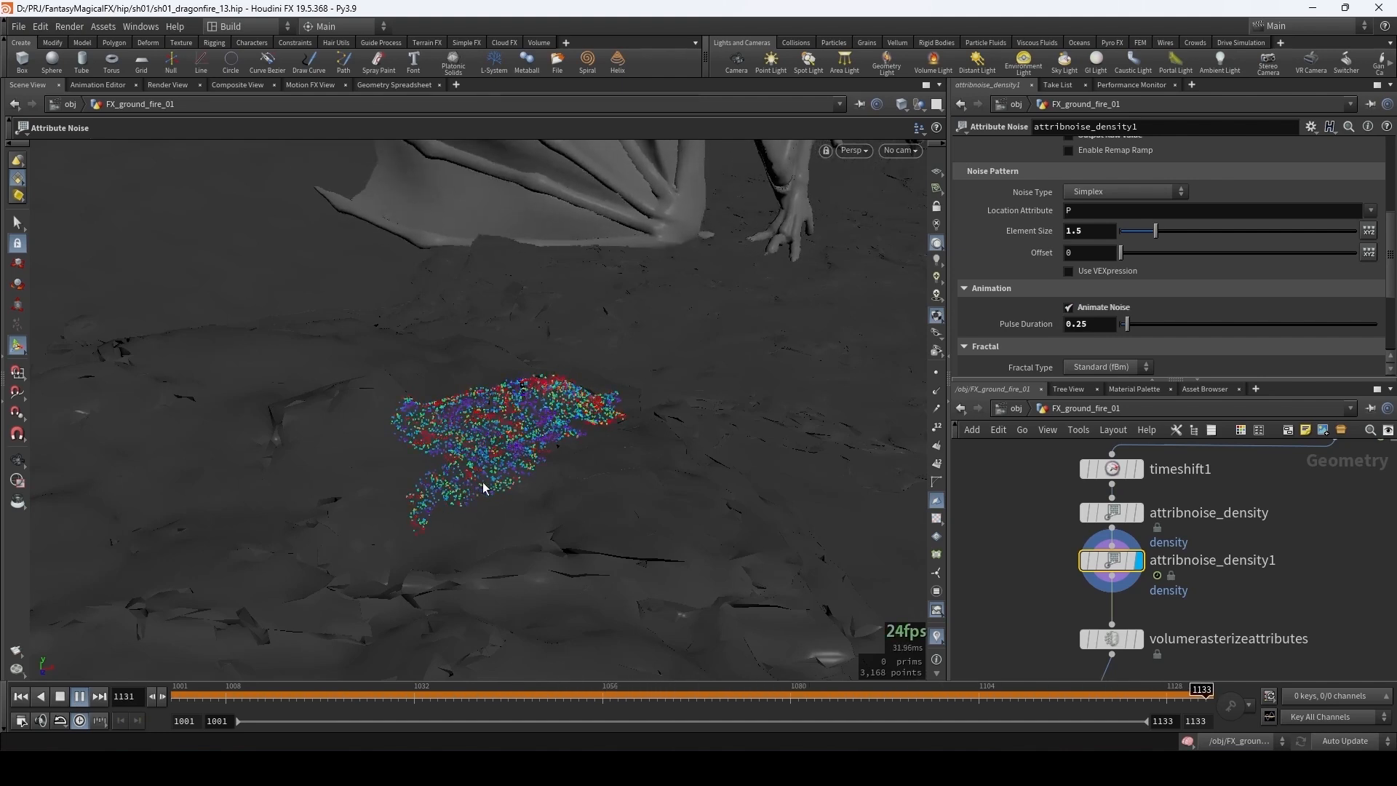
click(63, 699)
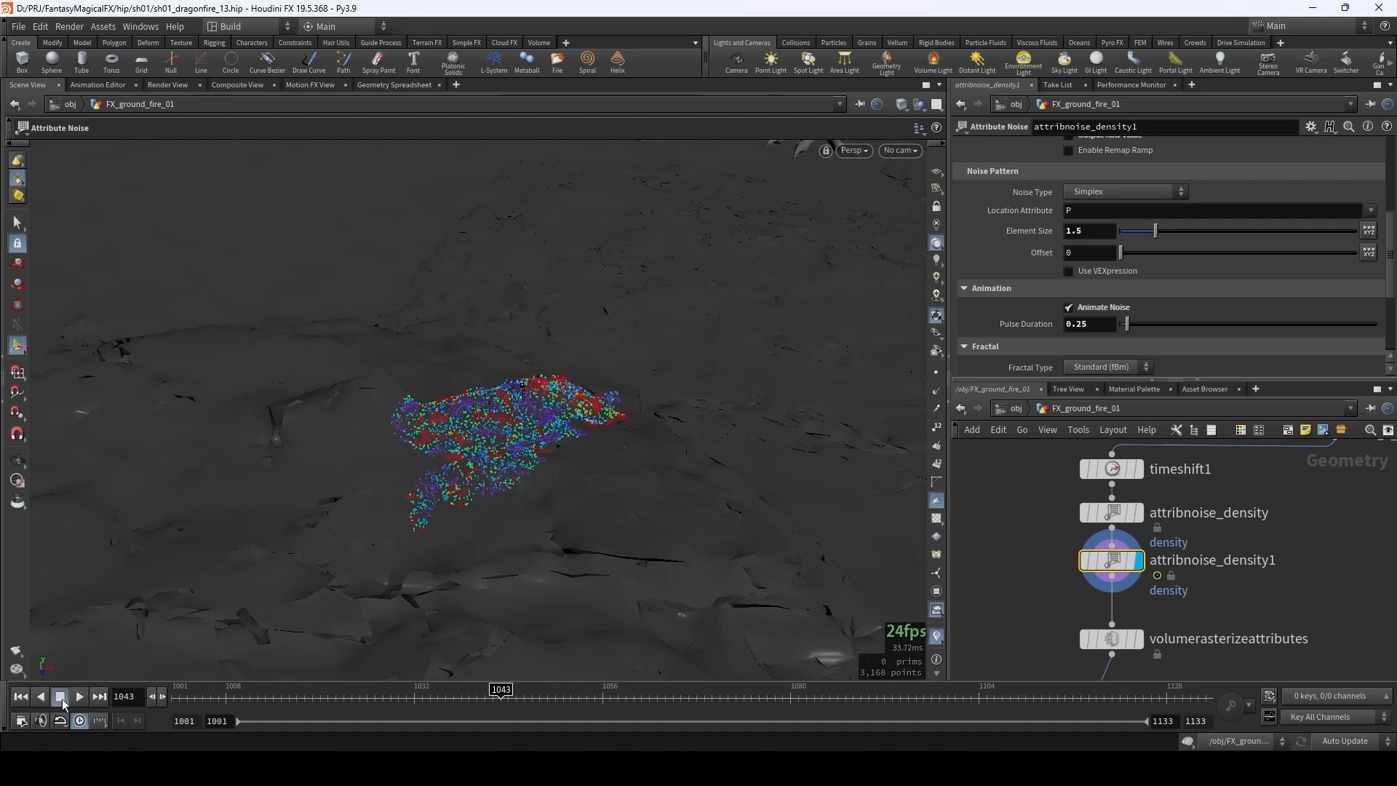
- Set attribnoise_density1's pulse duration to 0.3 and its element size to 0.75
click(1099, 324)
text(0.3)
key(Return)
scroll(1027, 285, up, 2)
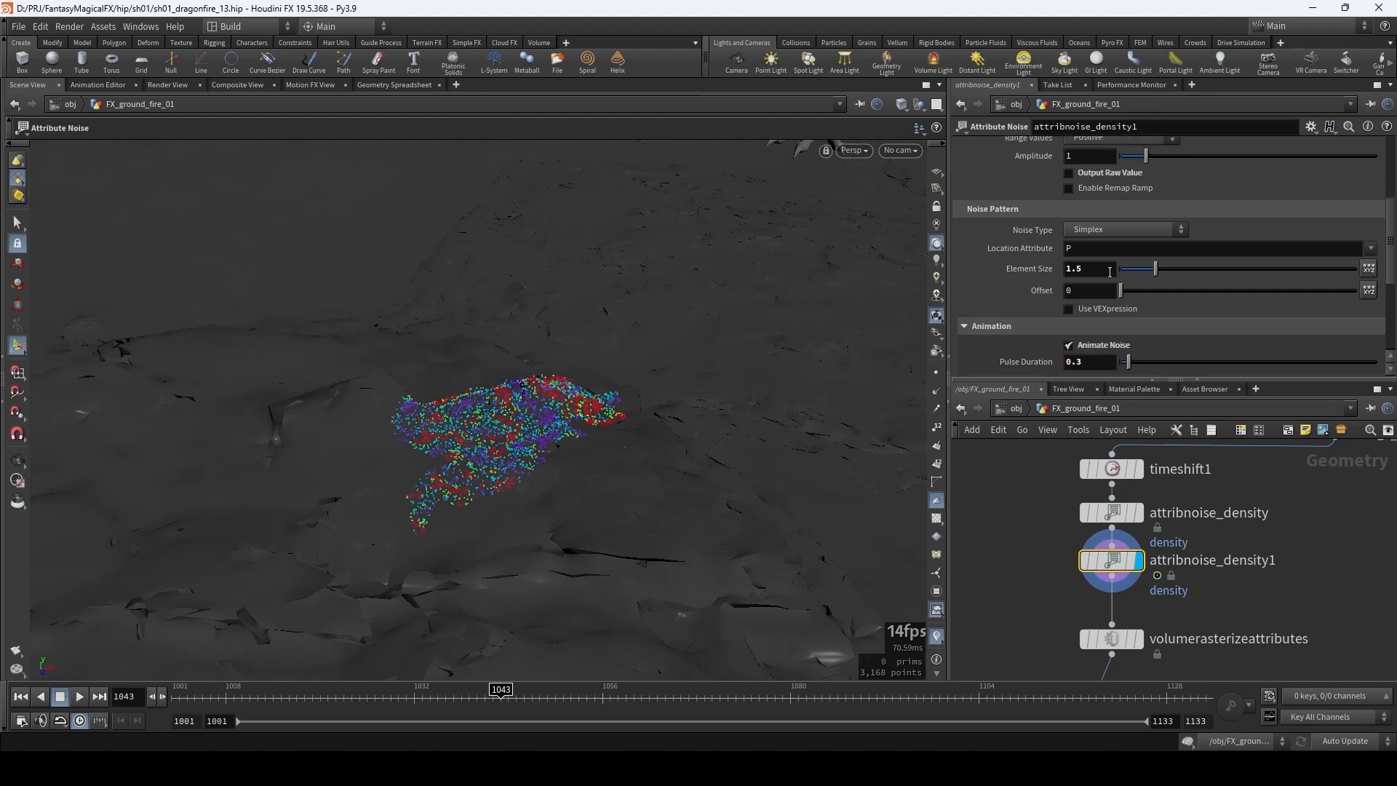
drag(1155, 269, 1136, 274)
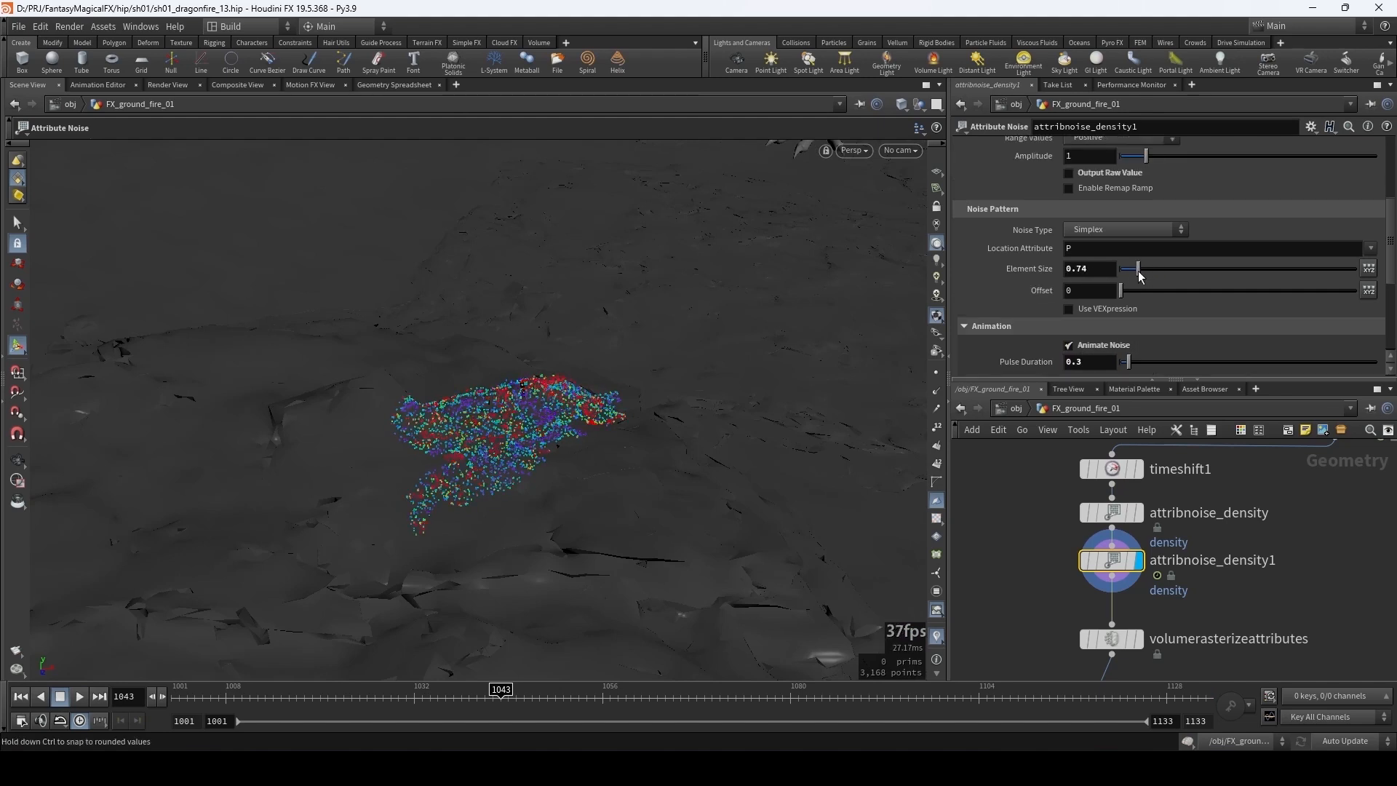
key(Return)
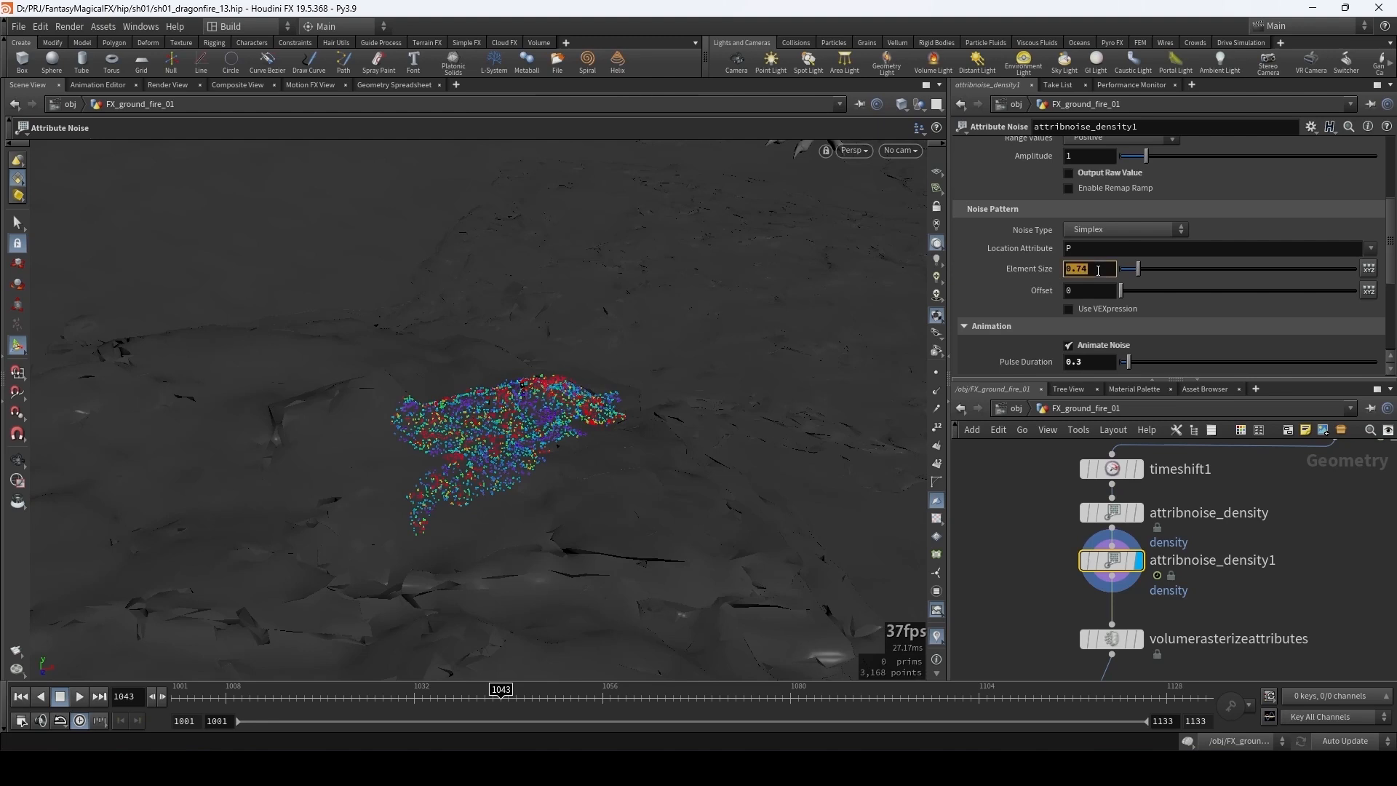
key(Return)
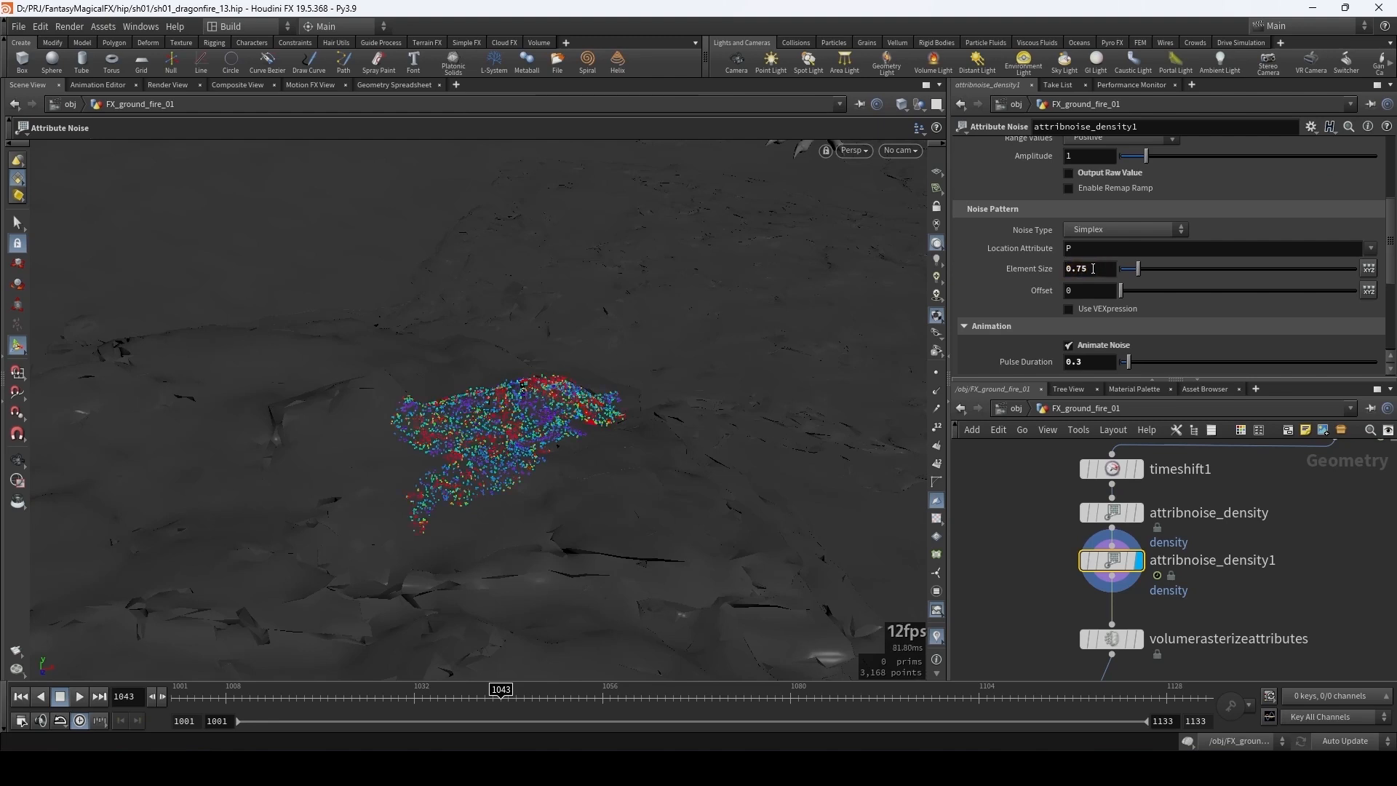
- Play the animated density noise from frame 1001 and compare it with the output of attribnoise_density
scroll(1027, 281, up, 3)
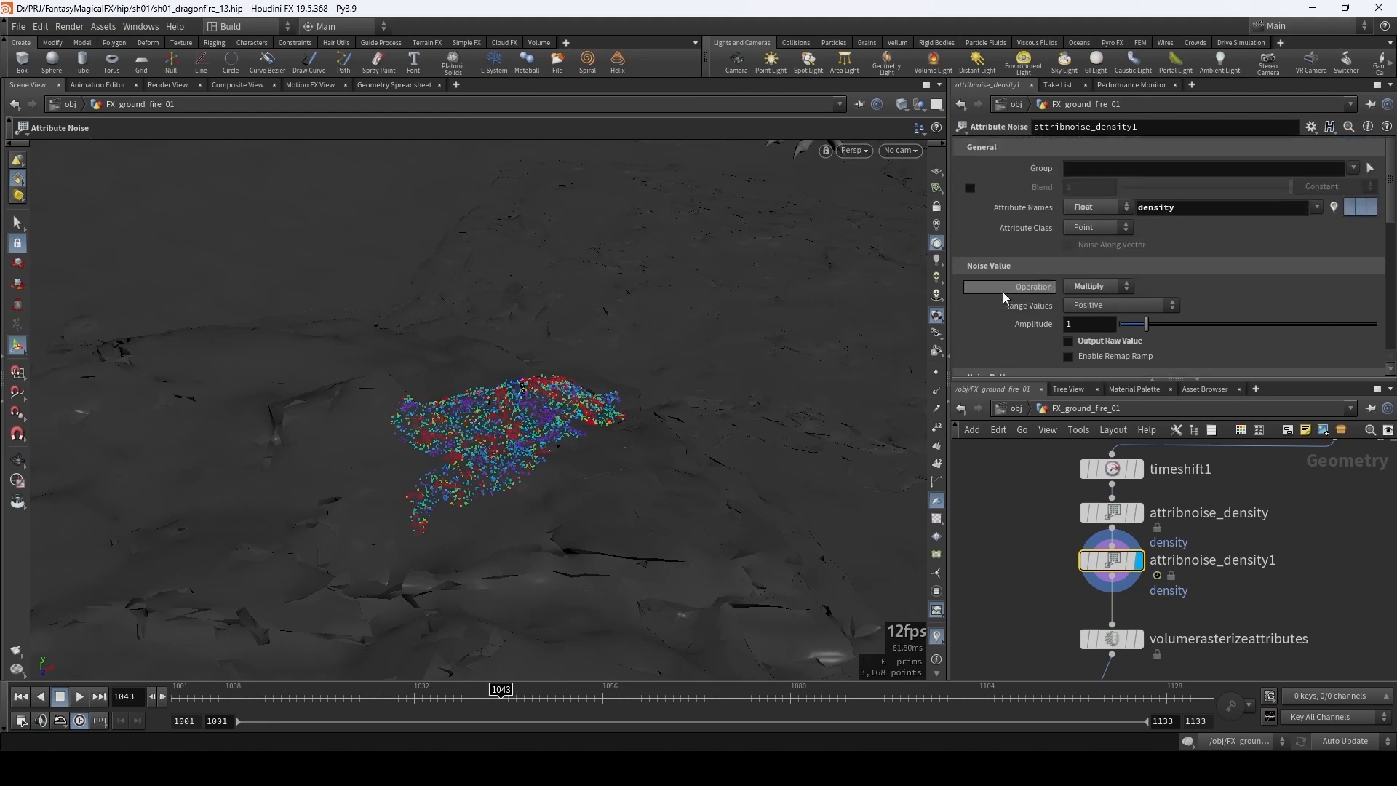
drag(212, 691, 134, 697)
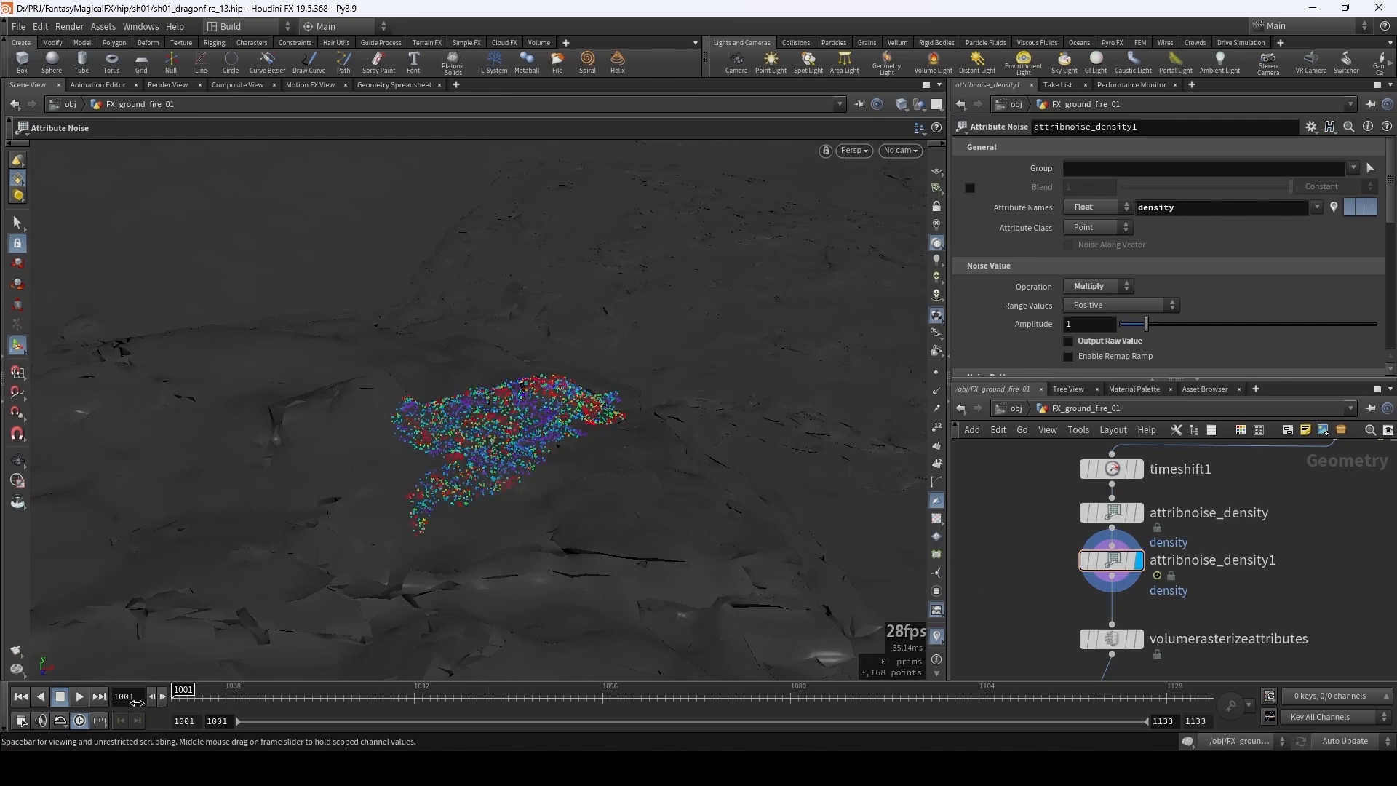
key(Up)
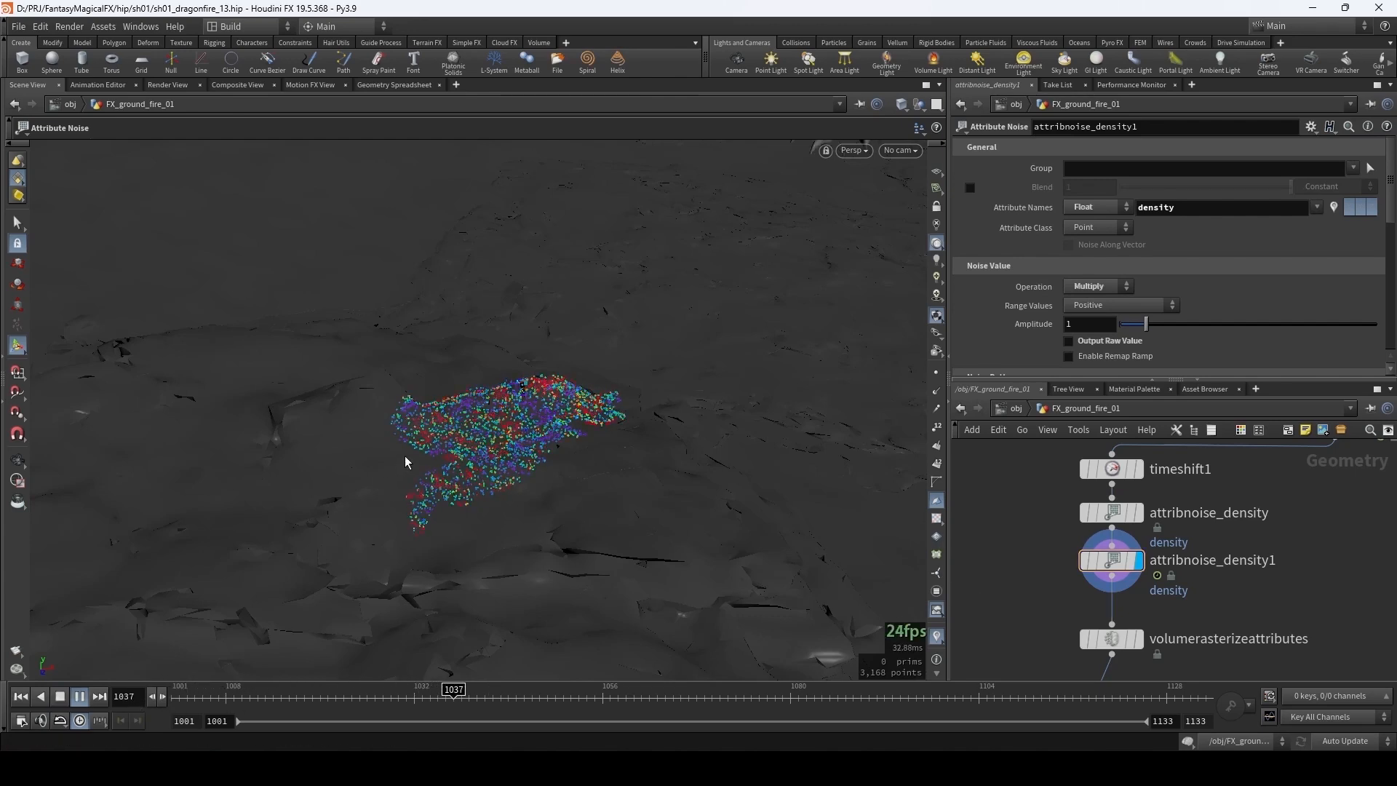
key(Up)
key(Up)
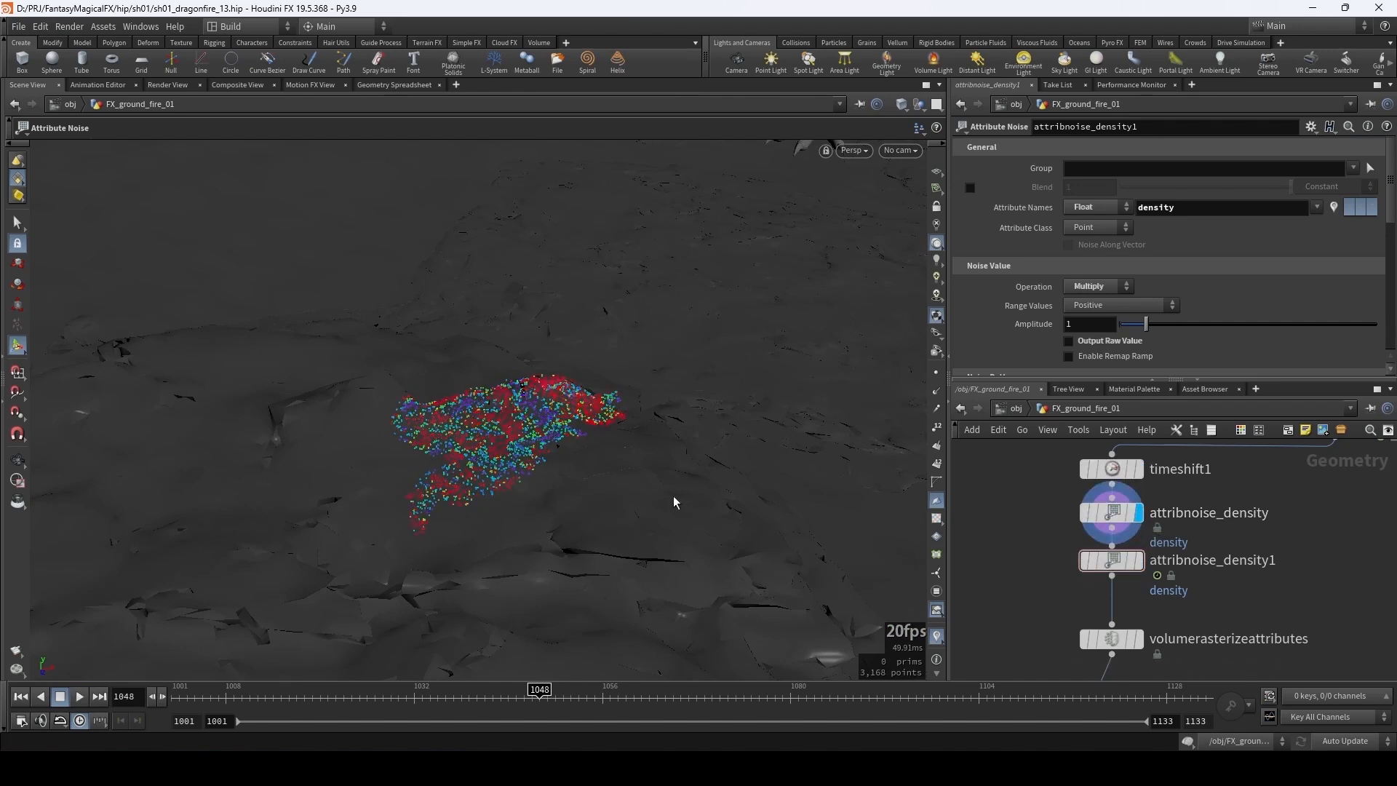
click(1141, 565)
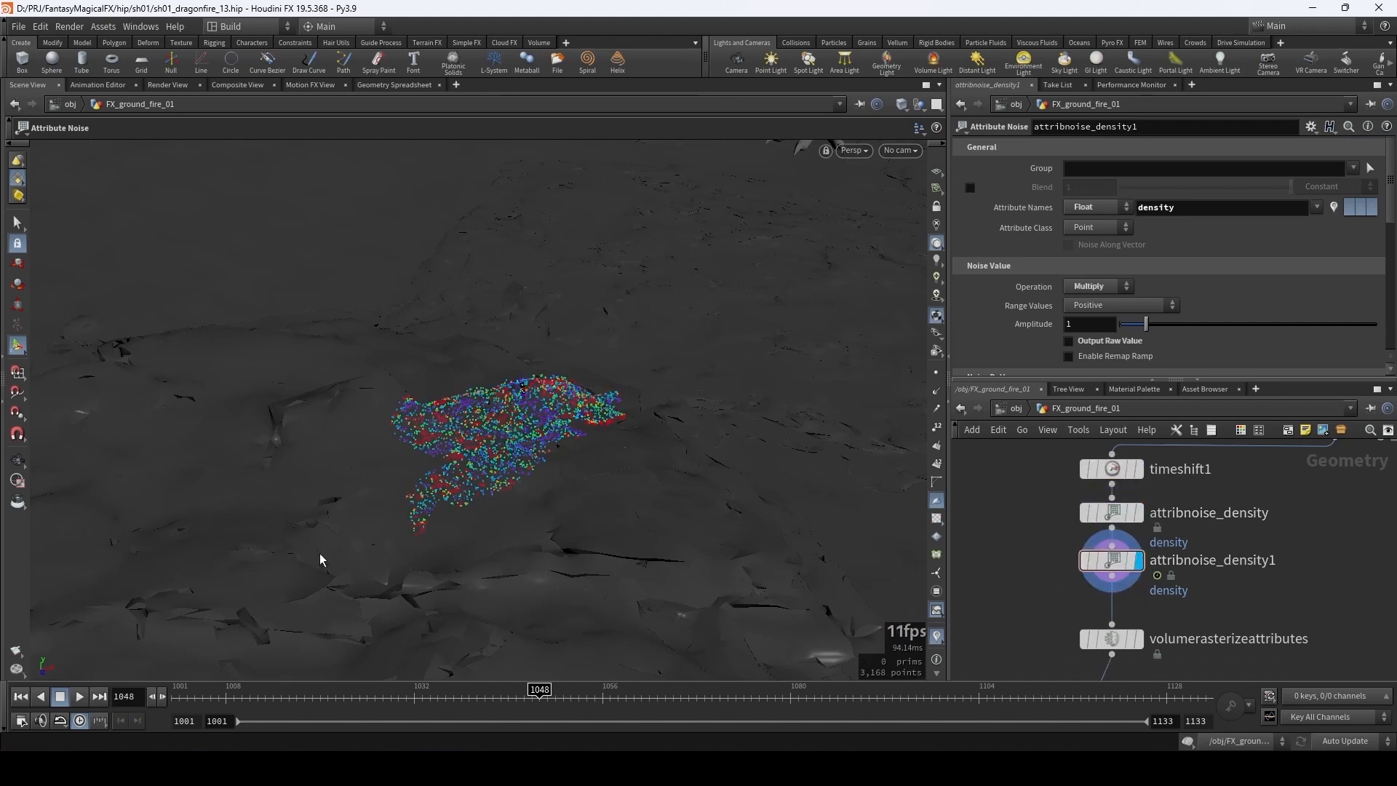
key(ctrl+Up)
key(Up)
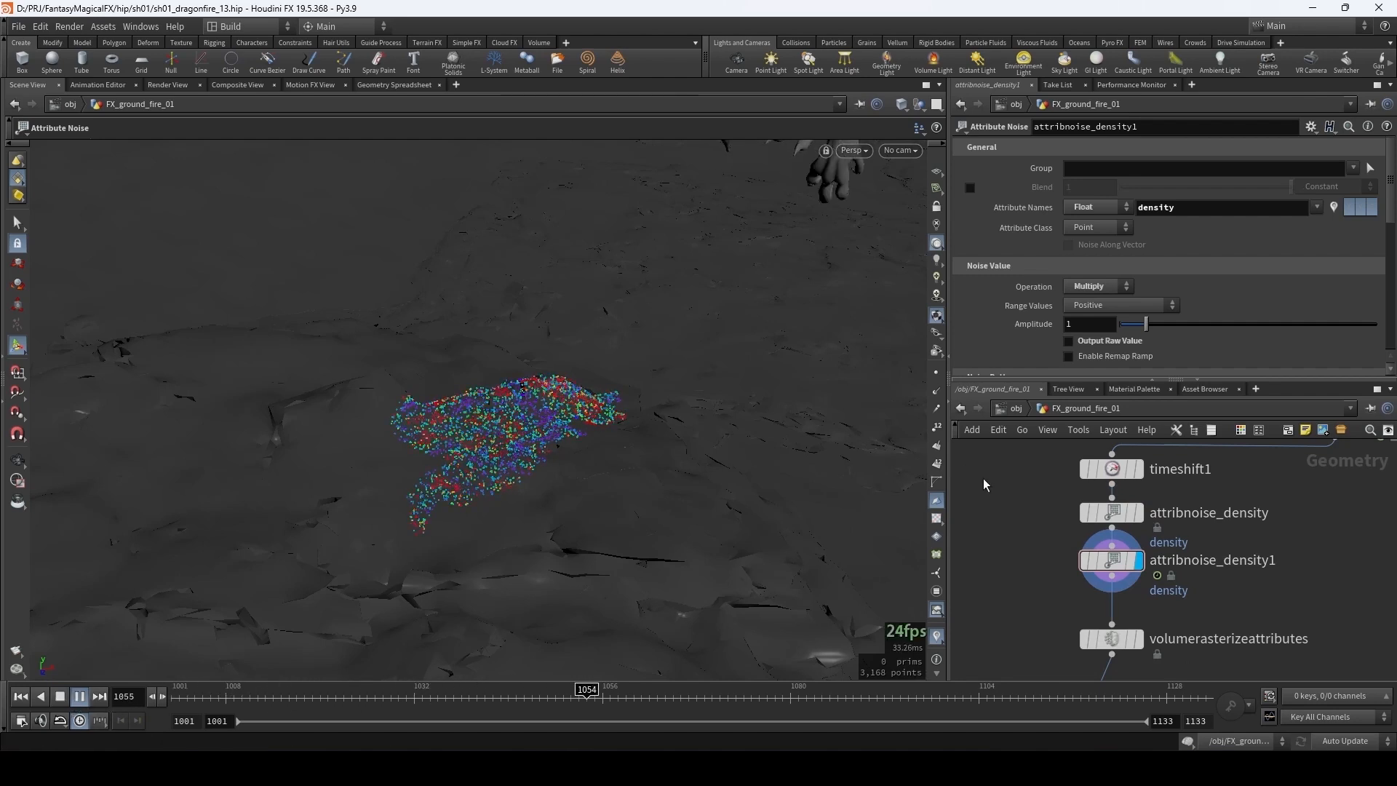
key(Up)
- Raise the noise amplitude of attribnoise_density to 10 while attribnoise_density1 stays displayed
click(1111, 515)
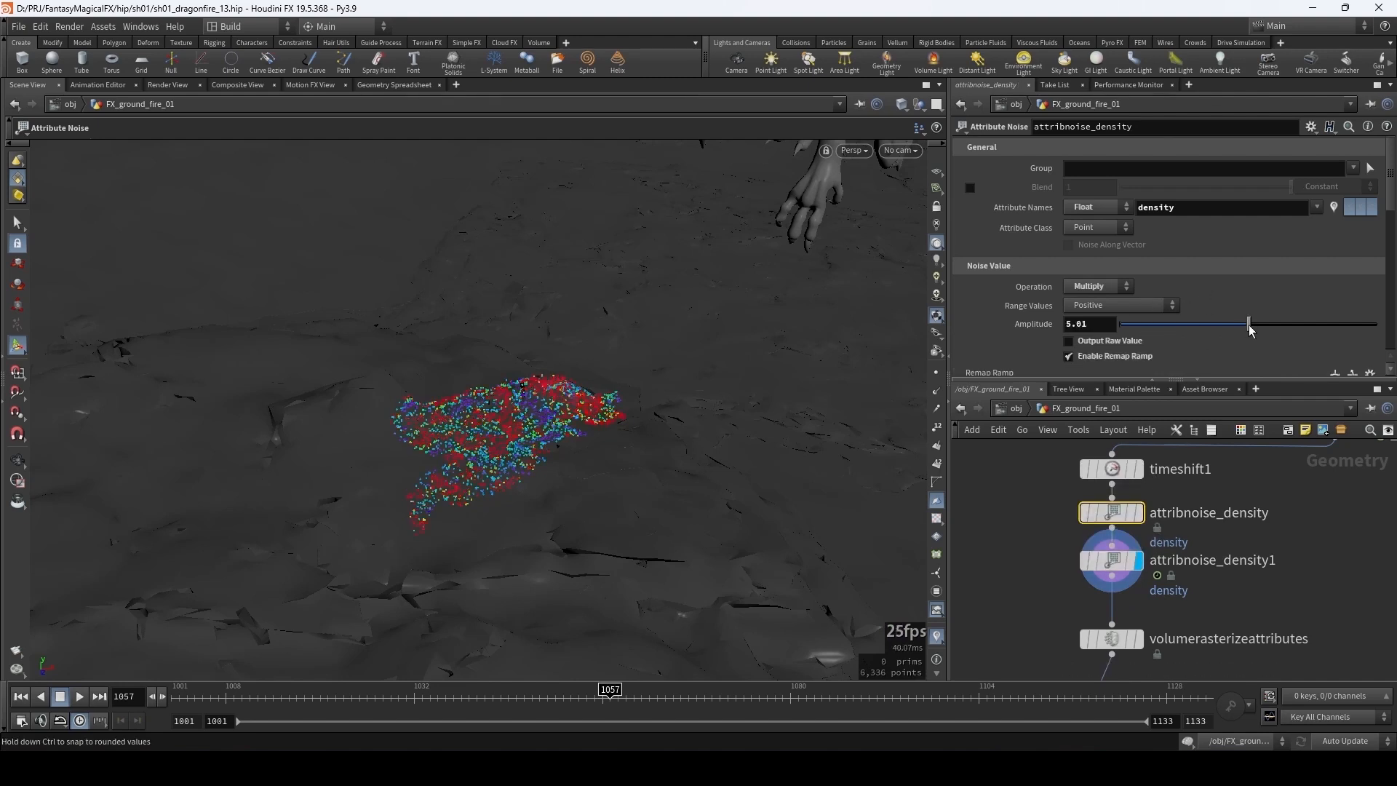
drag(1249, 328, 1378, 329)
click(1106, 562)
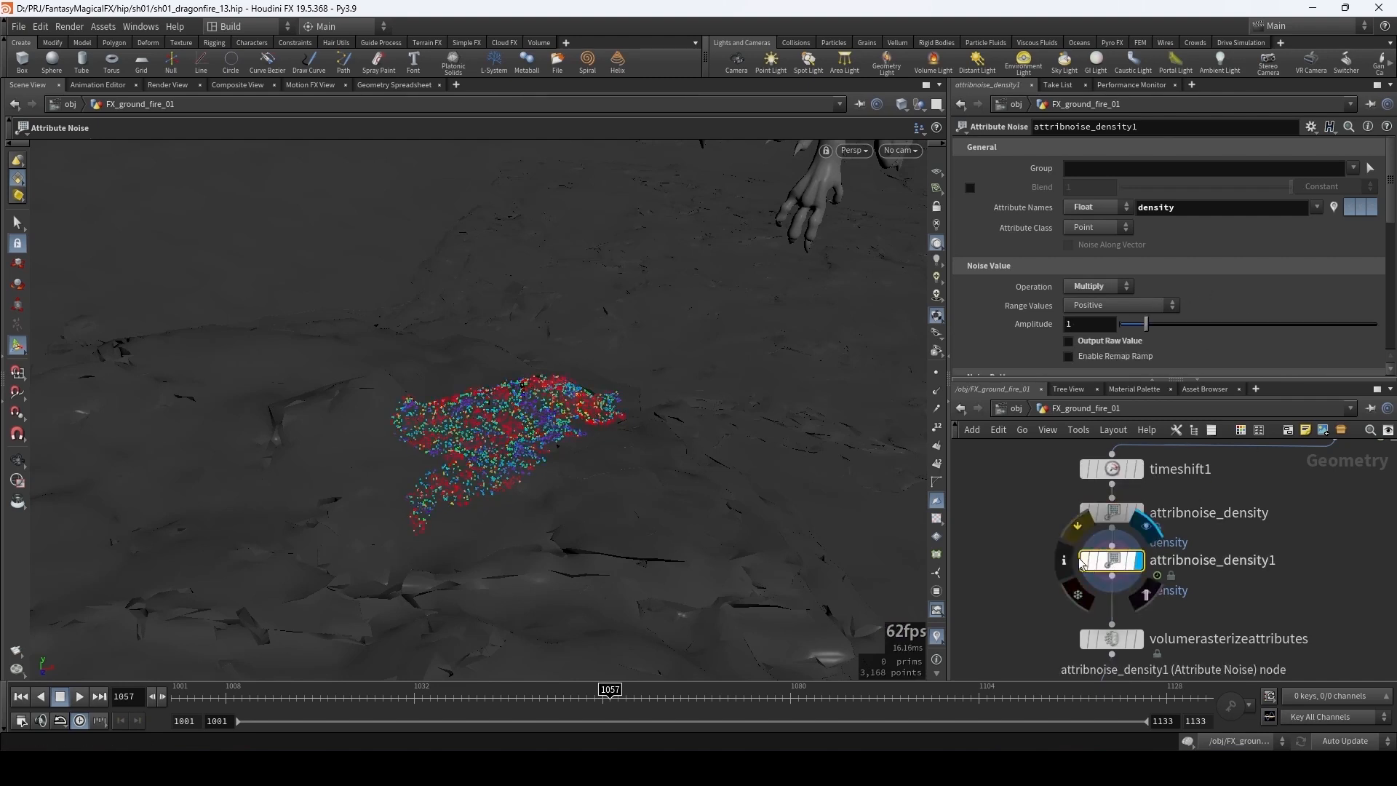
click(1111, 512)
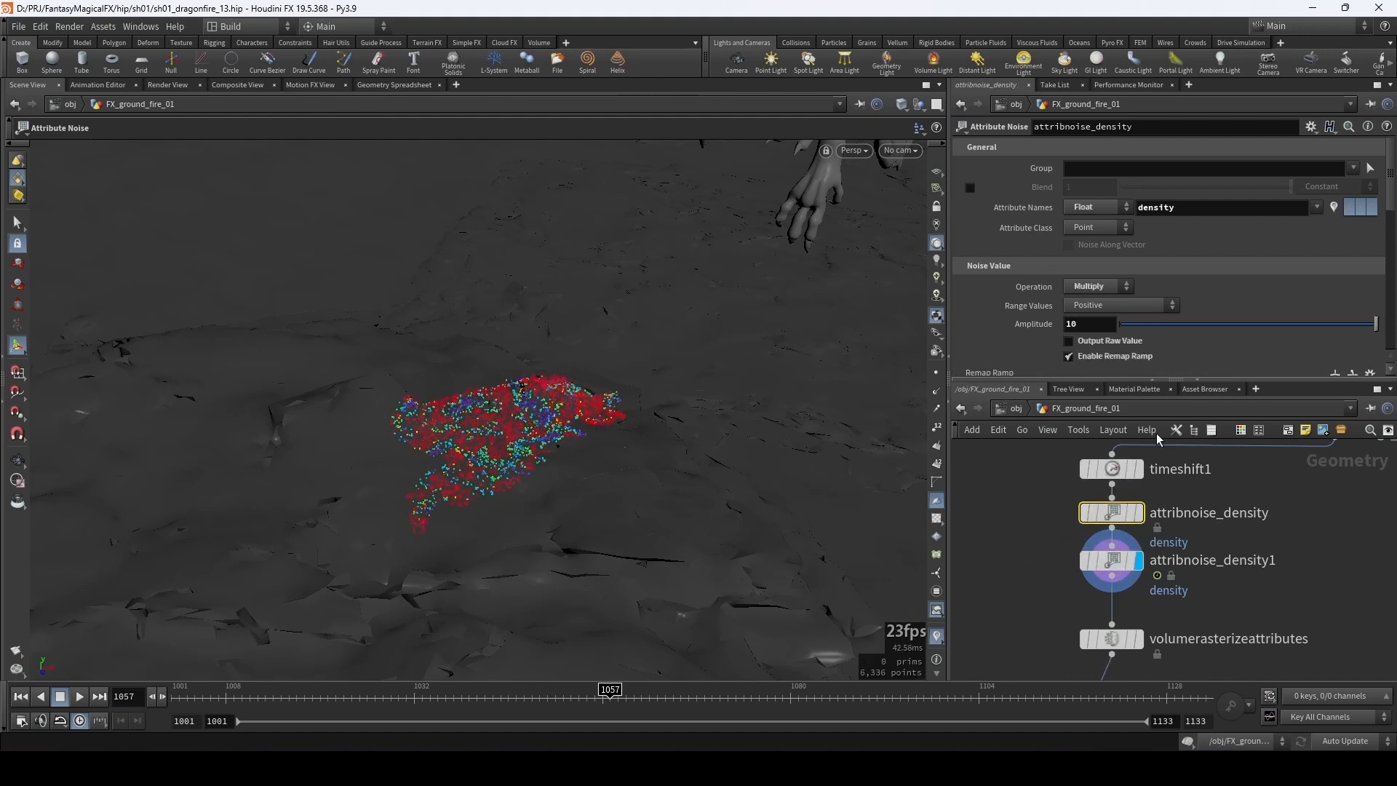
click(1010, 562)
- Play the stronger density noise from frame 1001 and examine the coloured points from a lower angle
drag(260, 696, 177, 697)
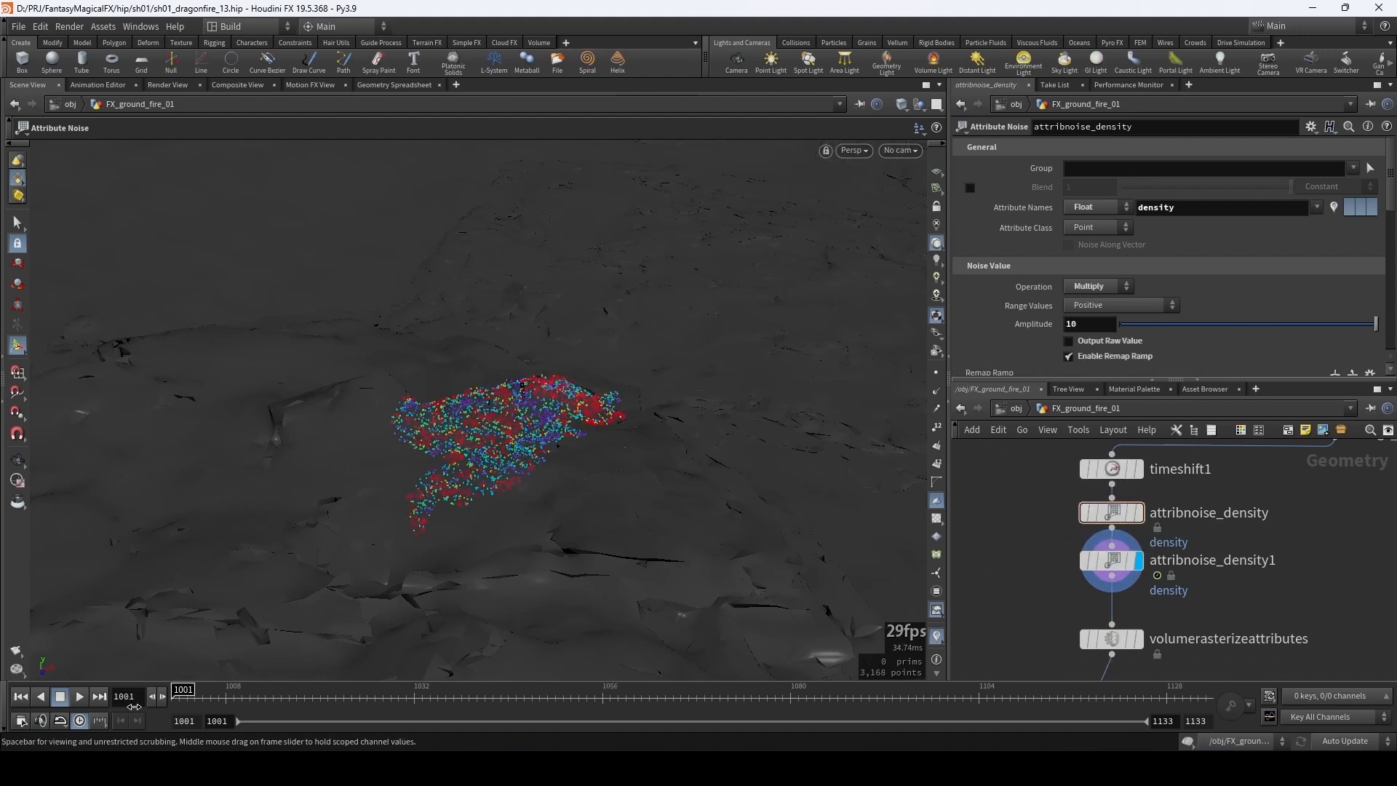
click(79, 696)
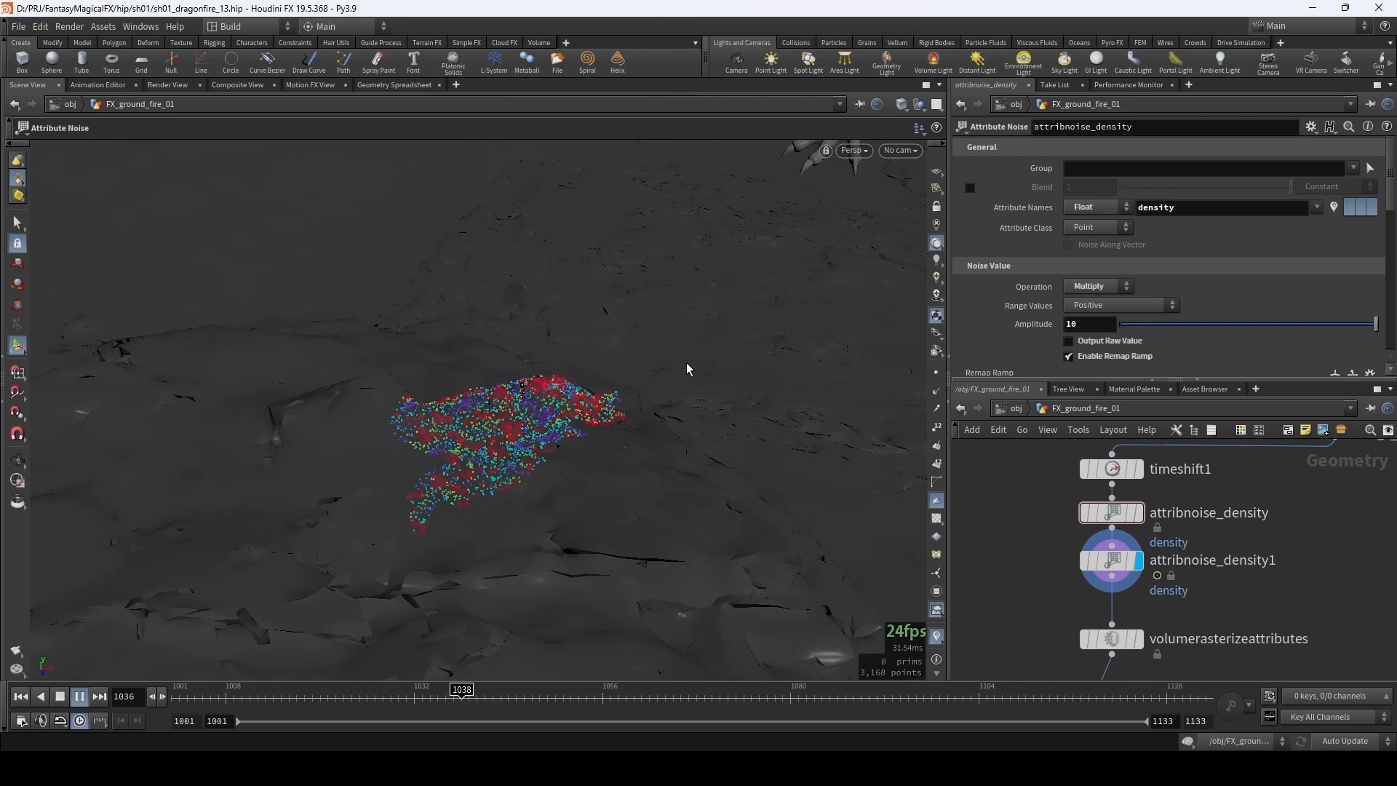
key(Up)
key(Escape)
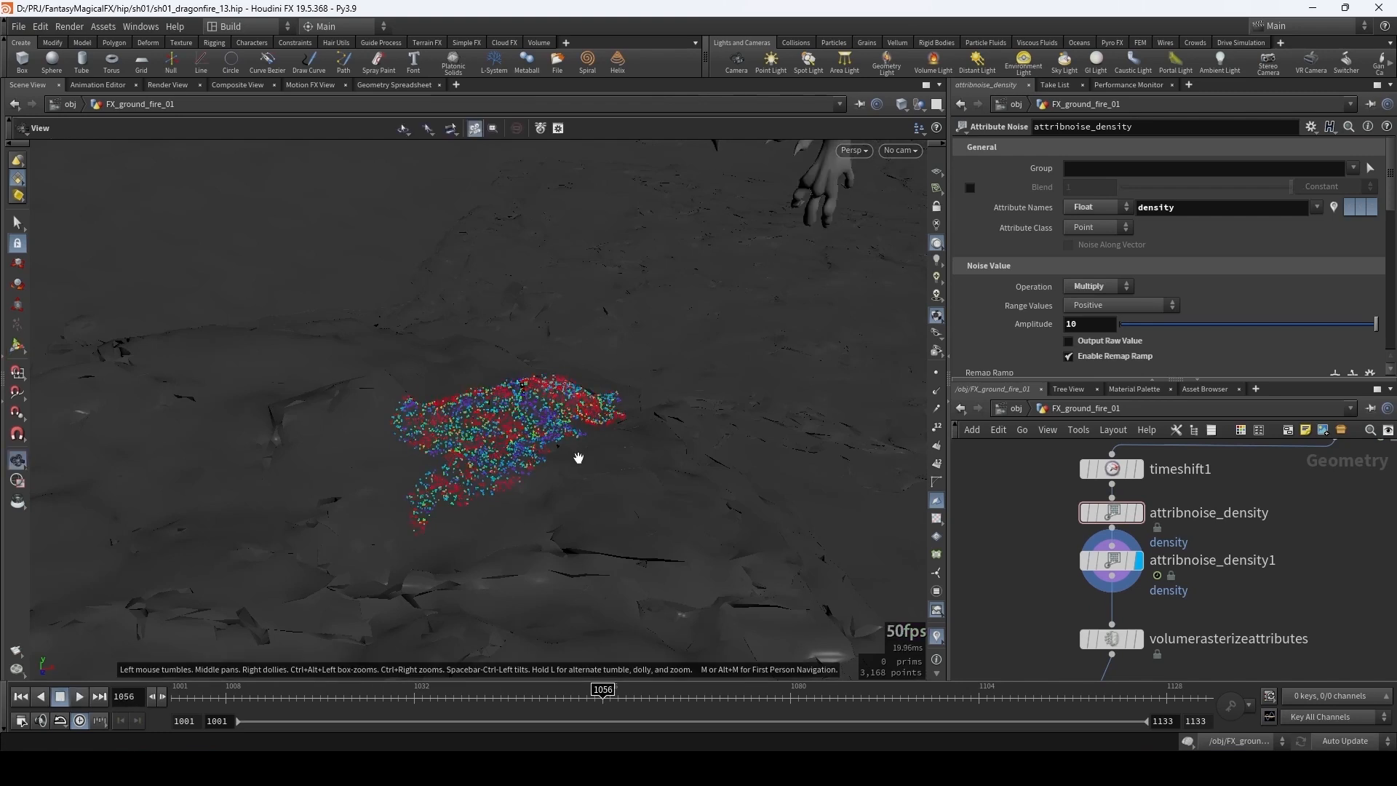
drag(577, 458, 571, 419)
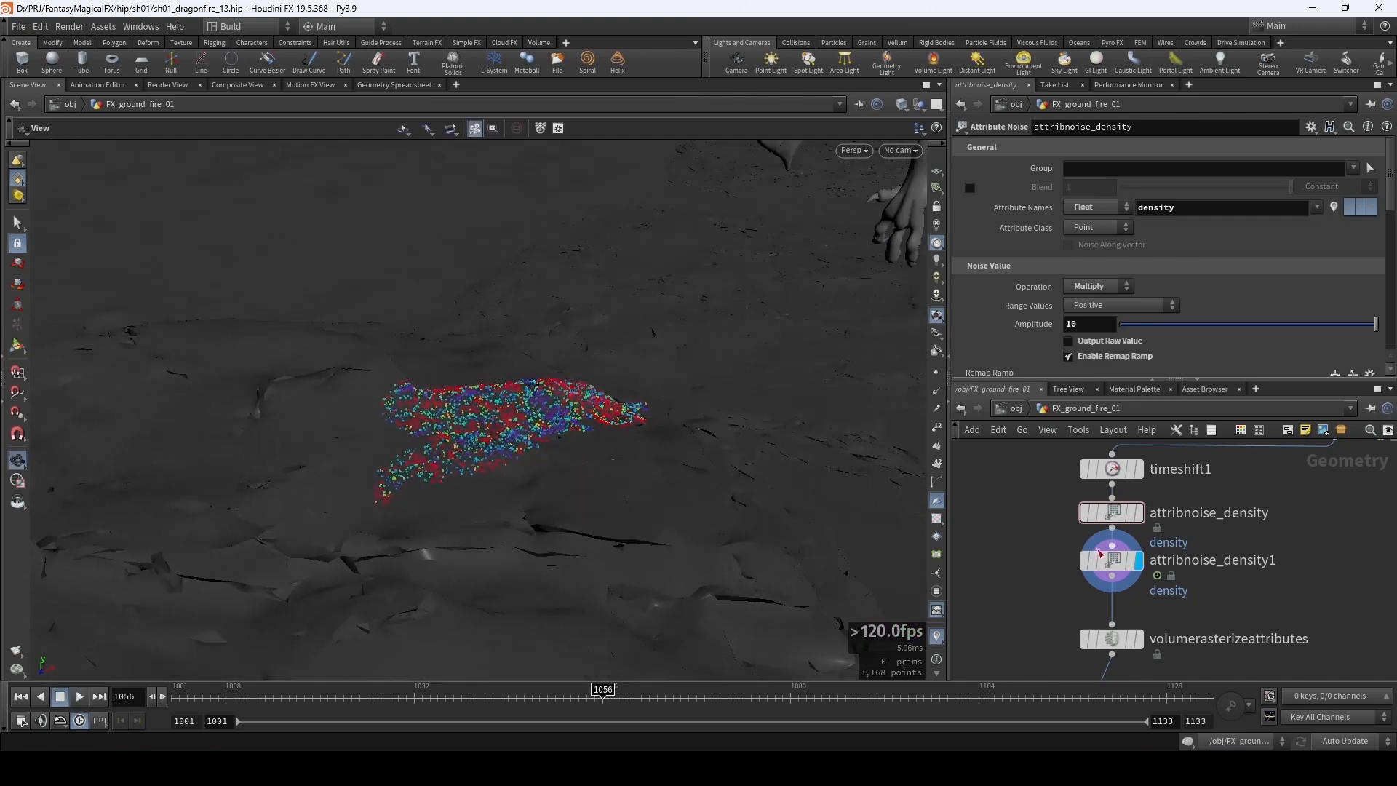
key(Return)
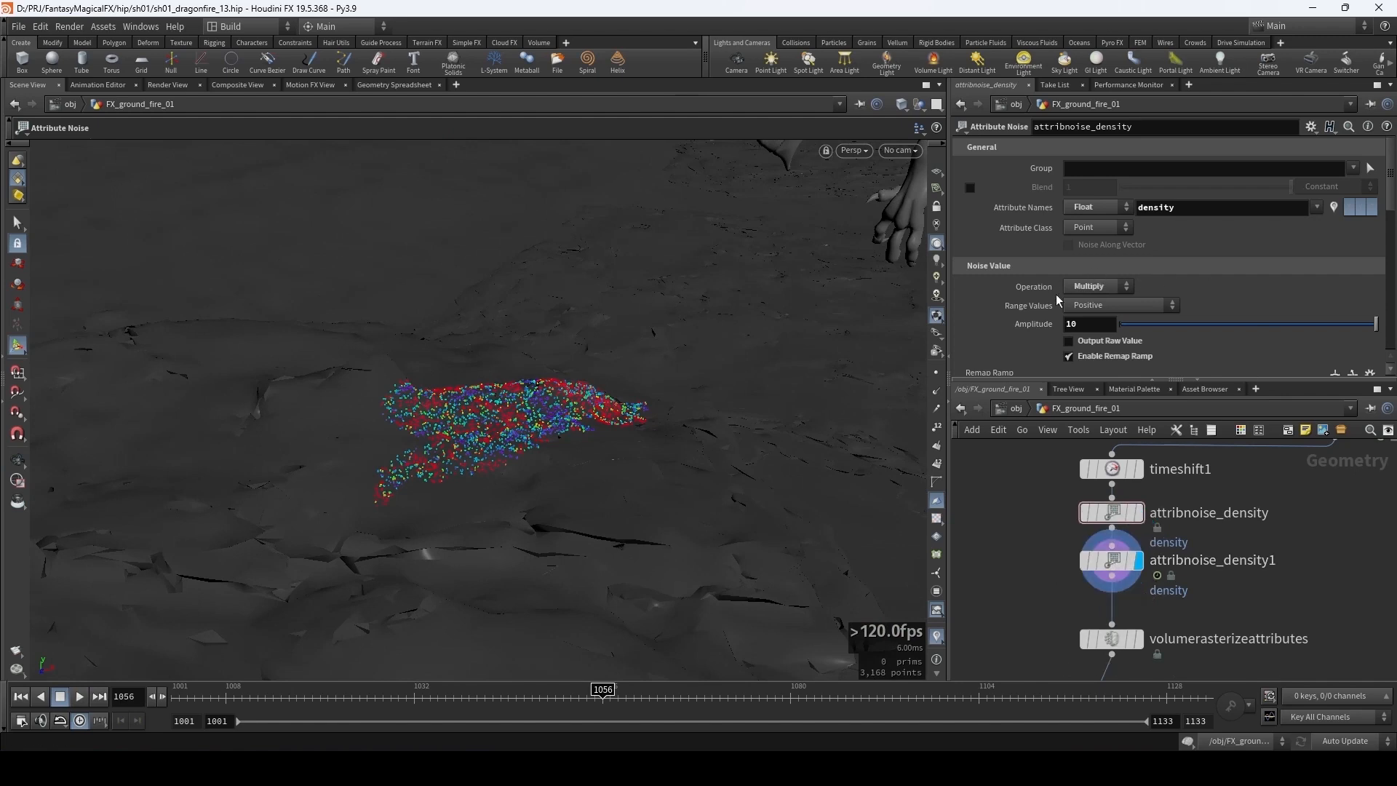
- Open the geometry spreadsheet of attribnoise_density1 and sort its points by density from highest to lowest
right_click(1111, 560)
click(1145, 526)
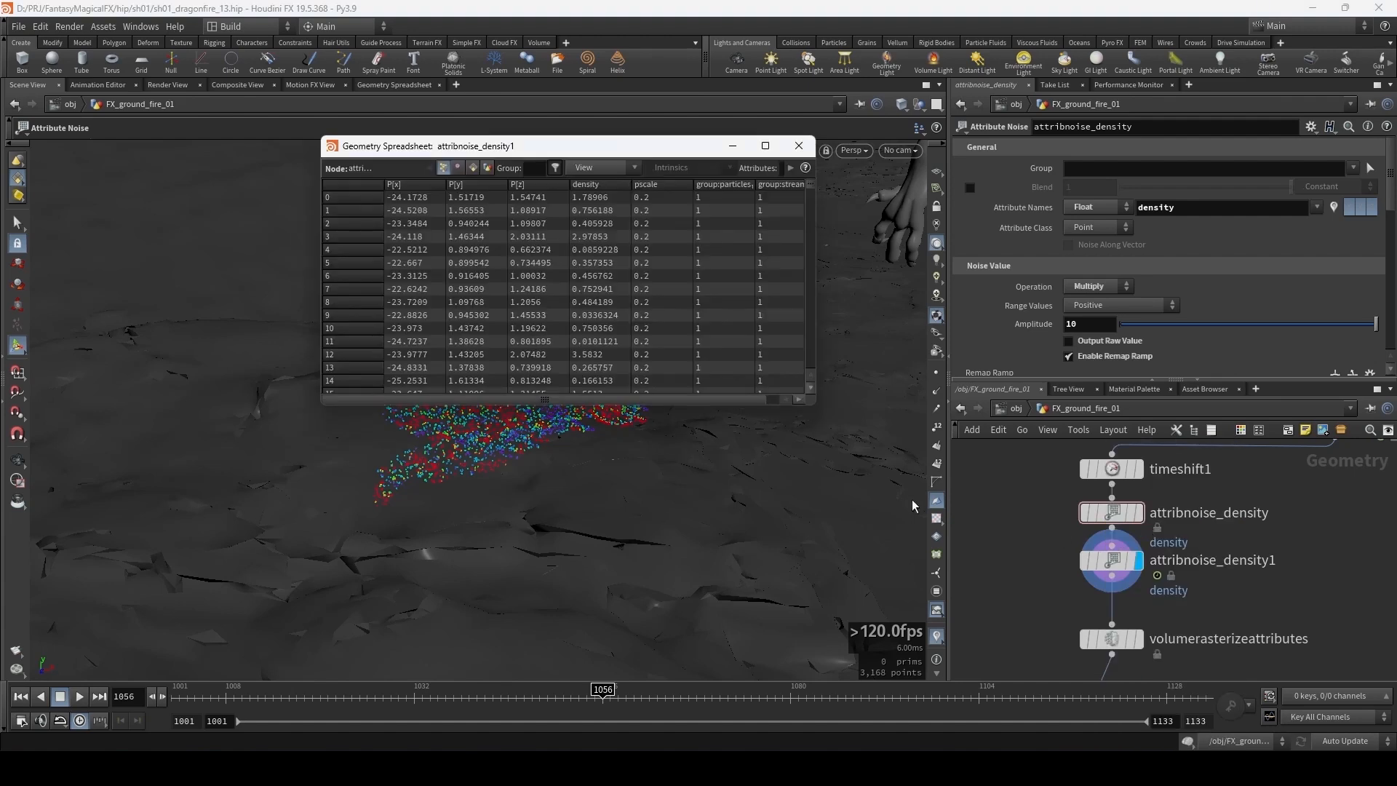
click(591, 186)
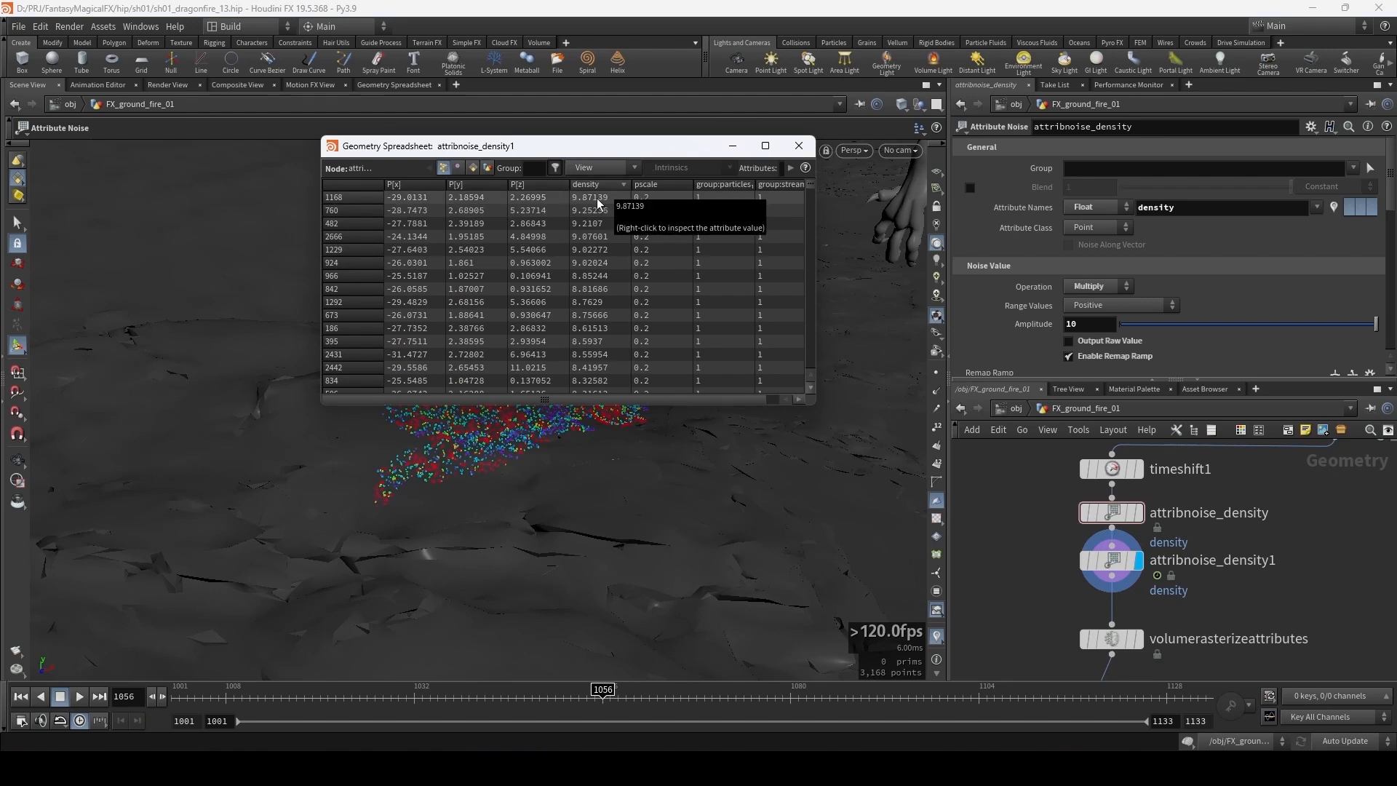
- Clamp the noise output of attribnoise_density1 to a minimum of 0 and maximum of 1, then close the geometry spreadsheet
drag(589, 147, 556, 162)
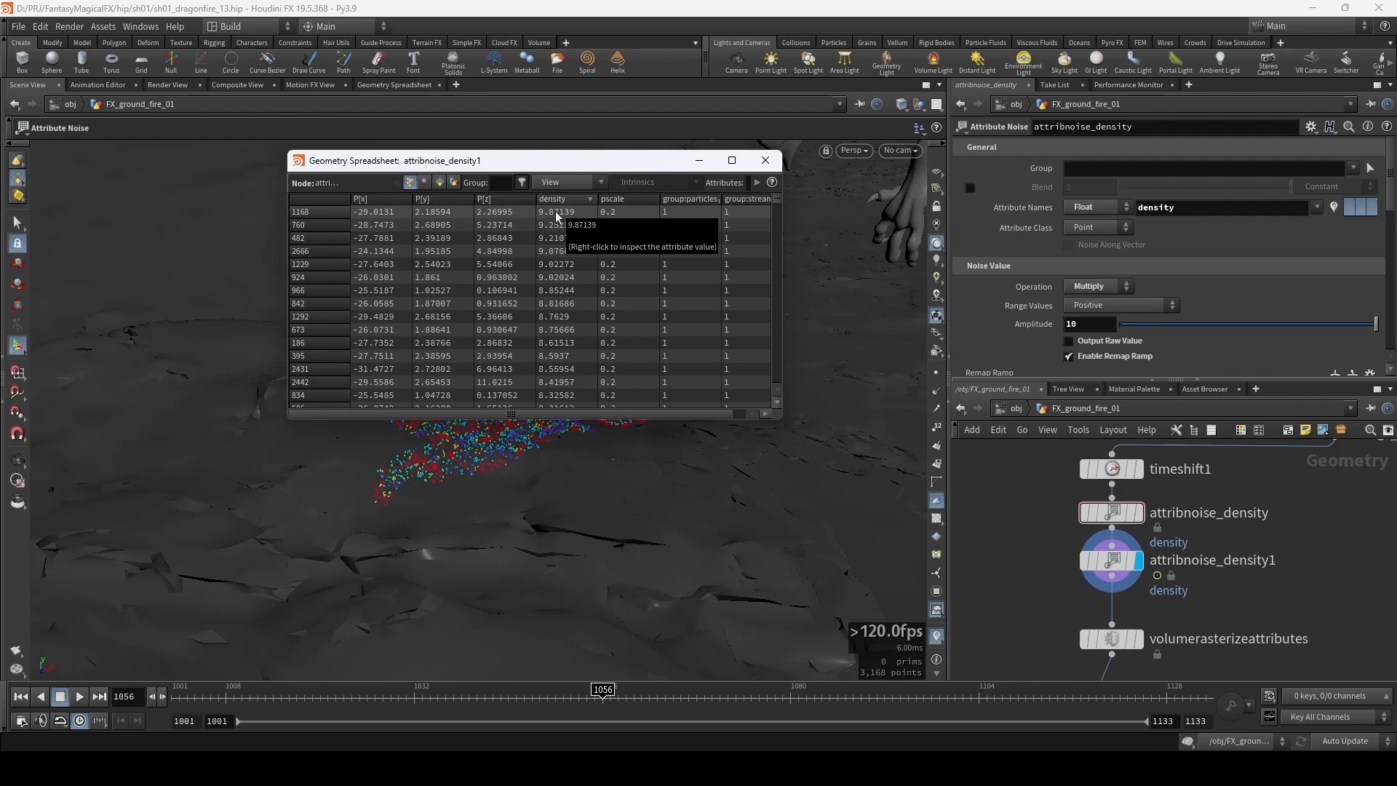
scroll(997, 320, down, 8)
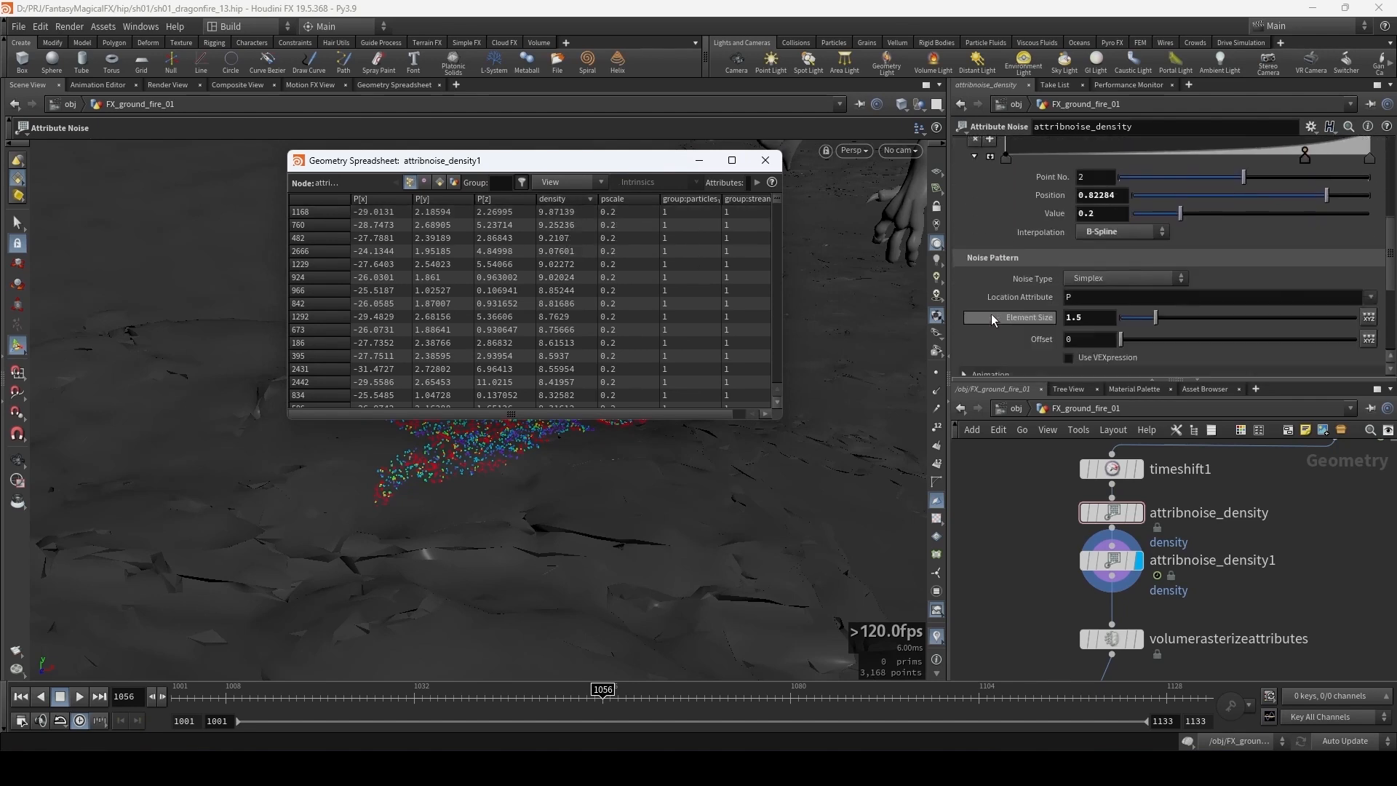
scroll(991, 313, down, 5)
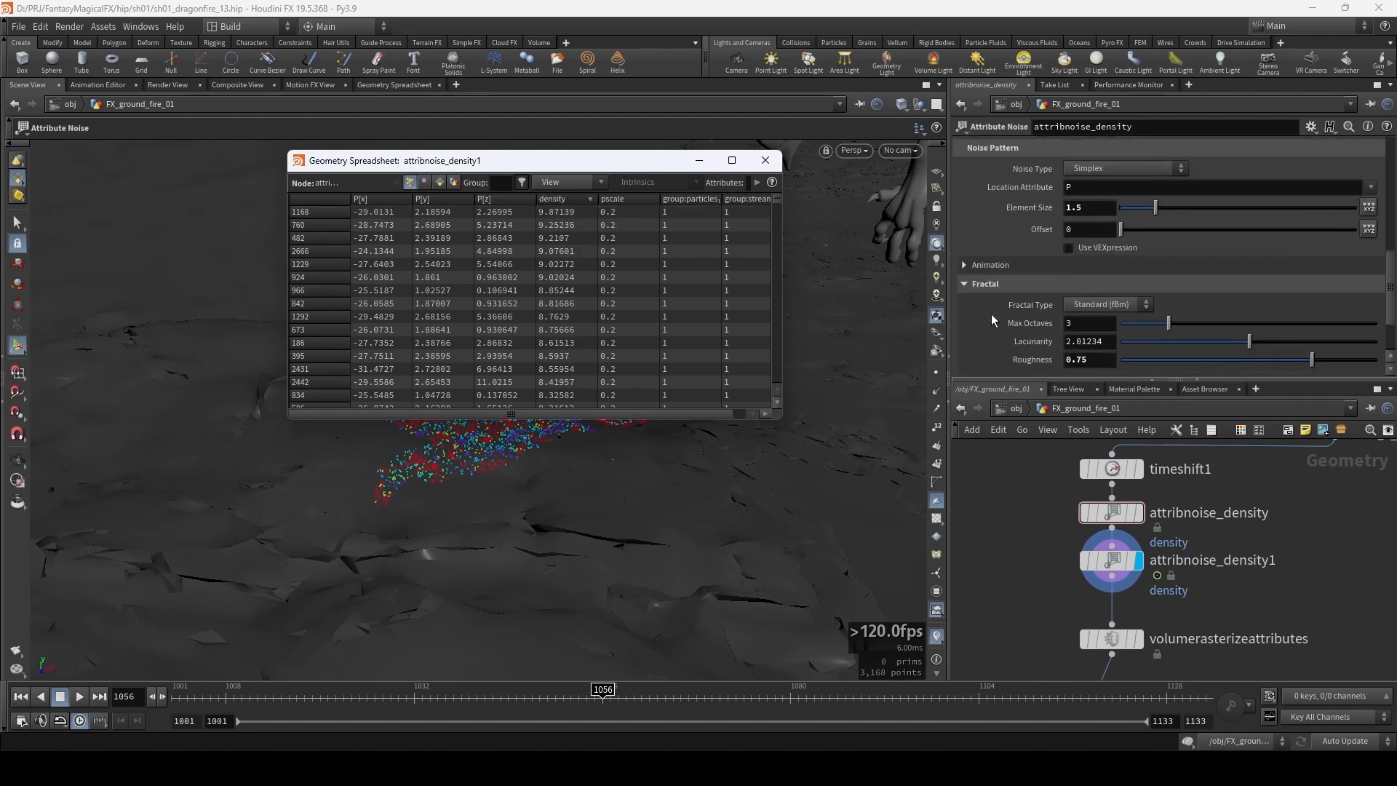
click(1110, 569)
click(1023, 287)
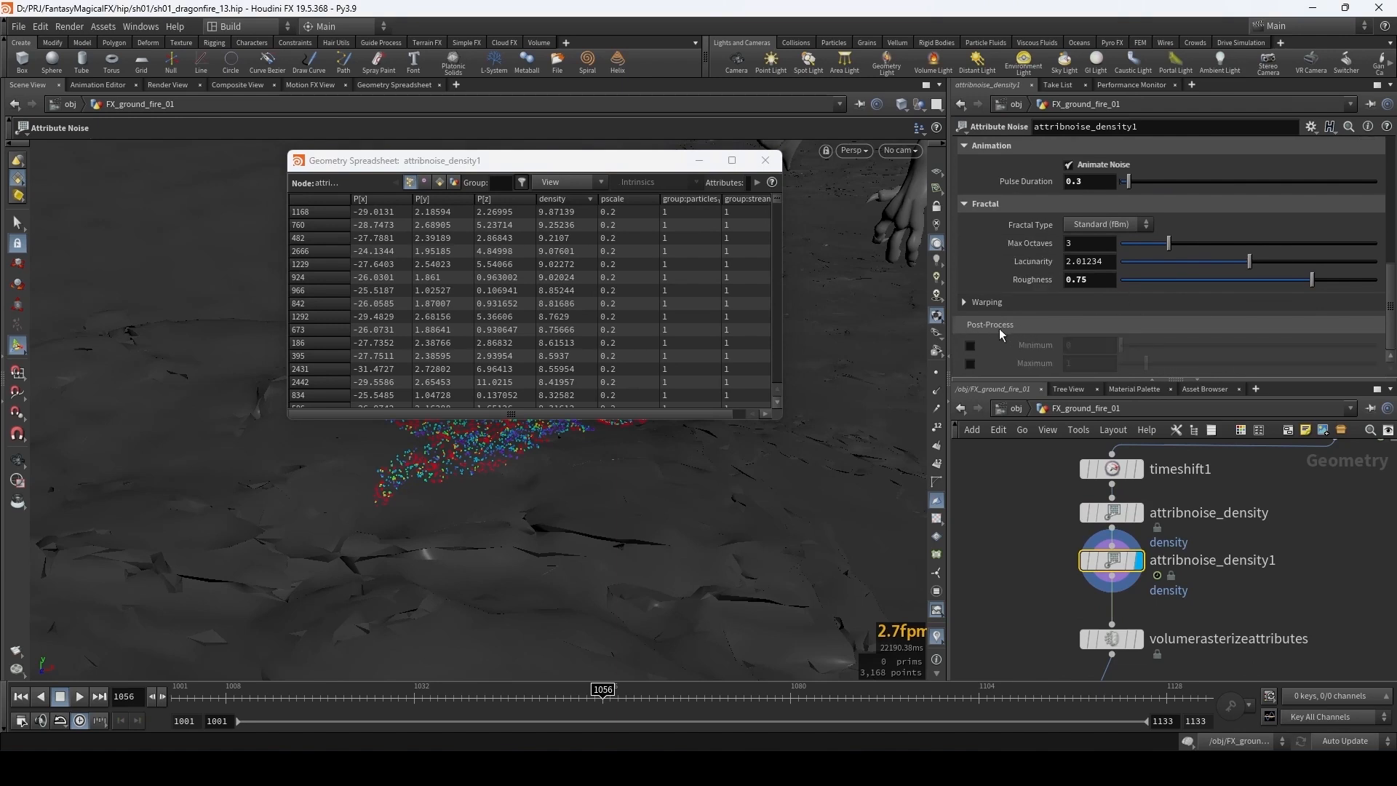
click(970, 345)
click(970, 364)
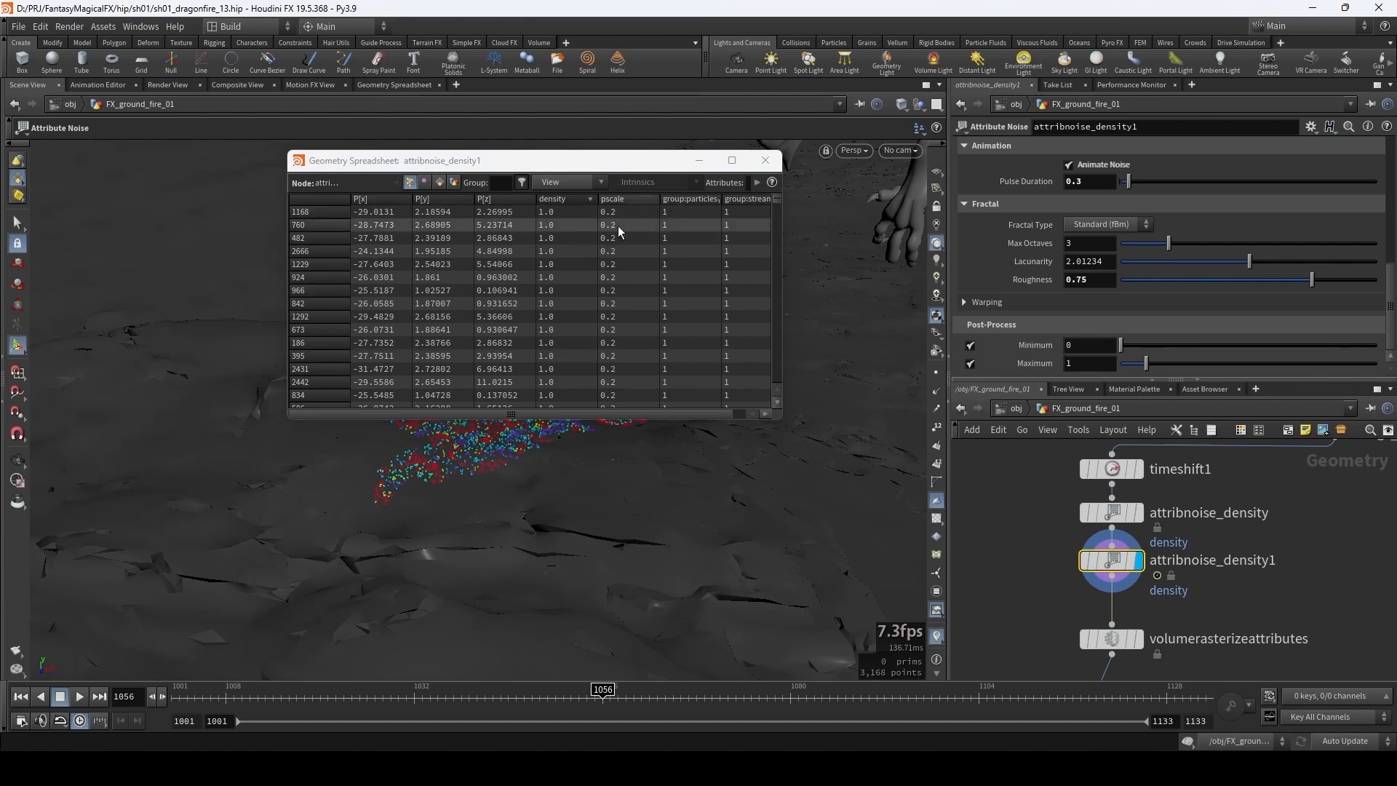
click(766, 160)
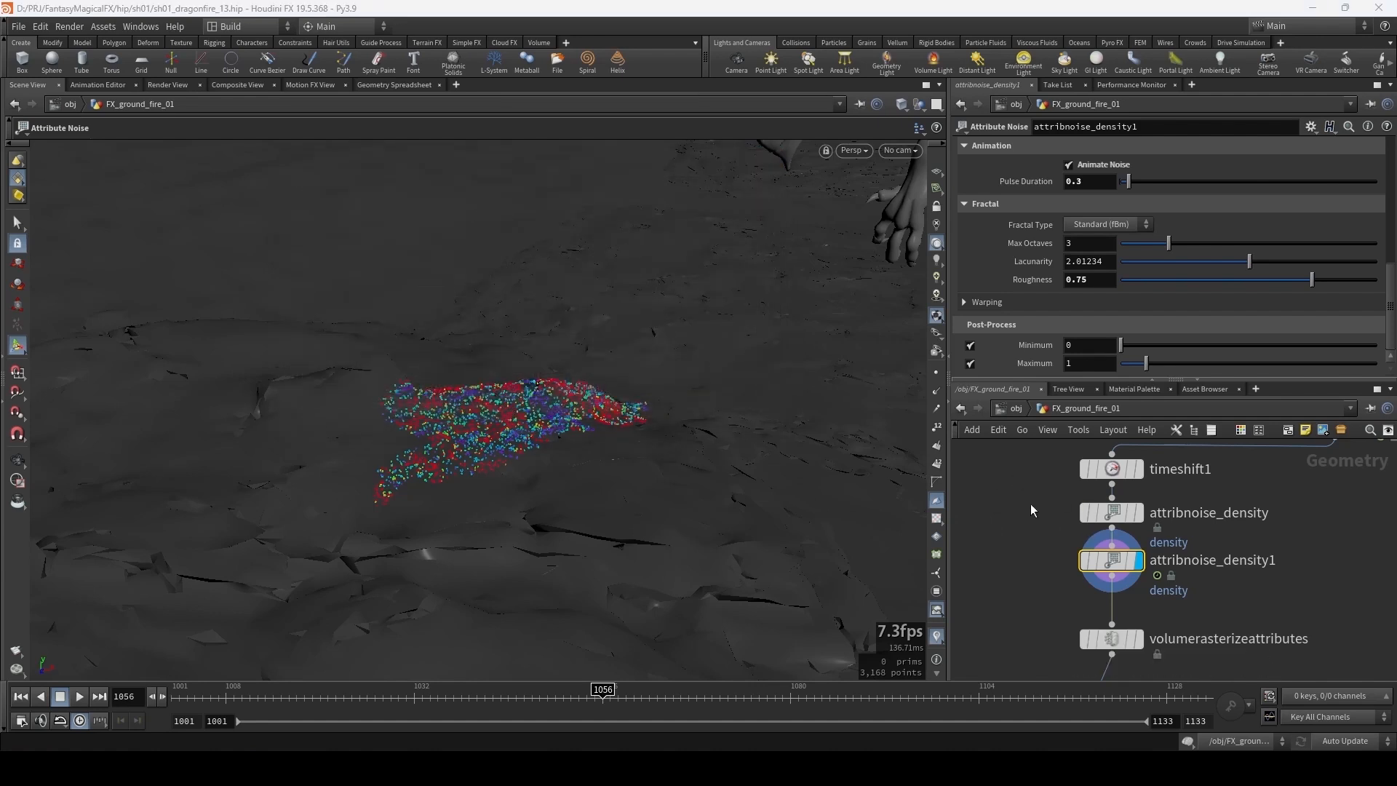
- Duplicate attribnoise_density as a separate branch fed by timeshift1 and place the copy beside the density noise chain
middle_drag(1032, 509, 976, 499)
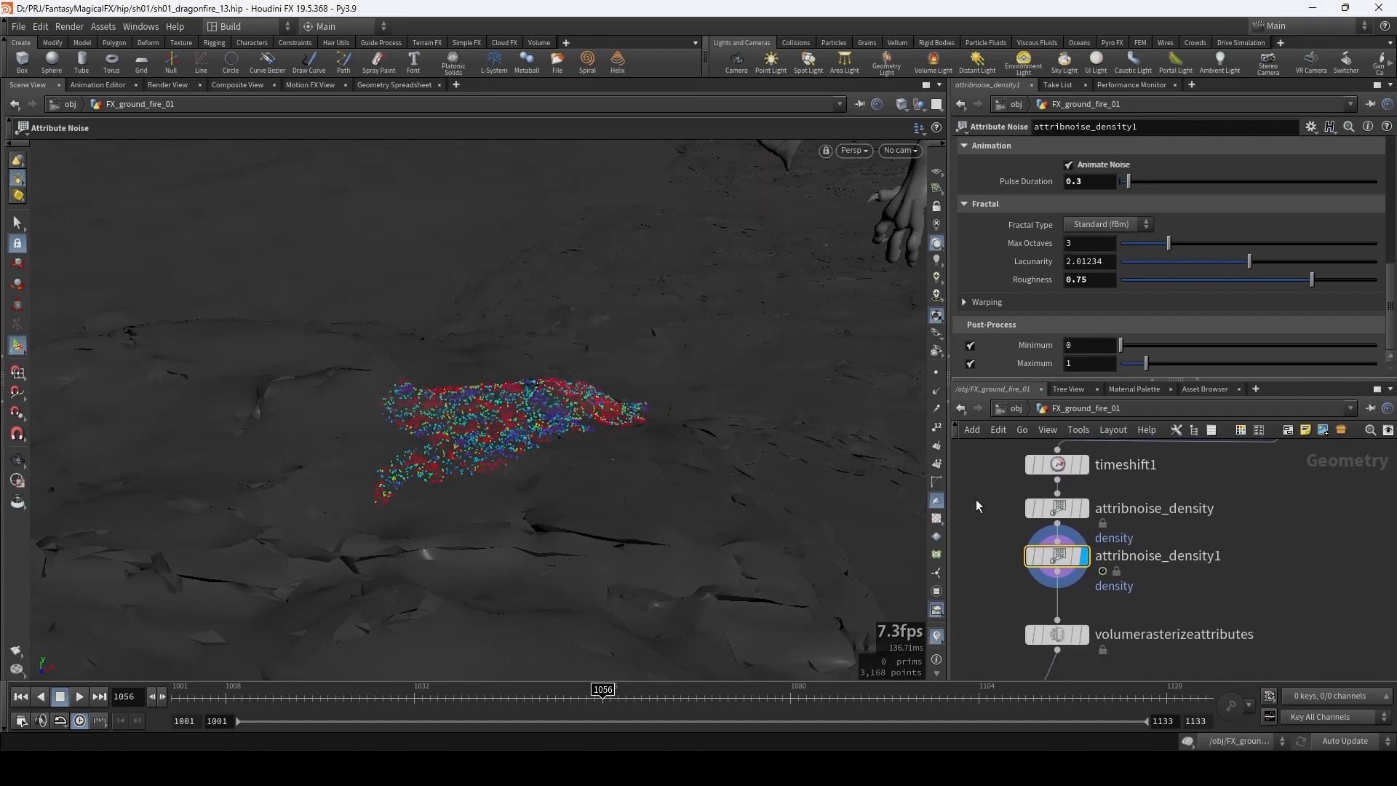
click(1066, 515)
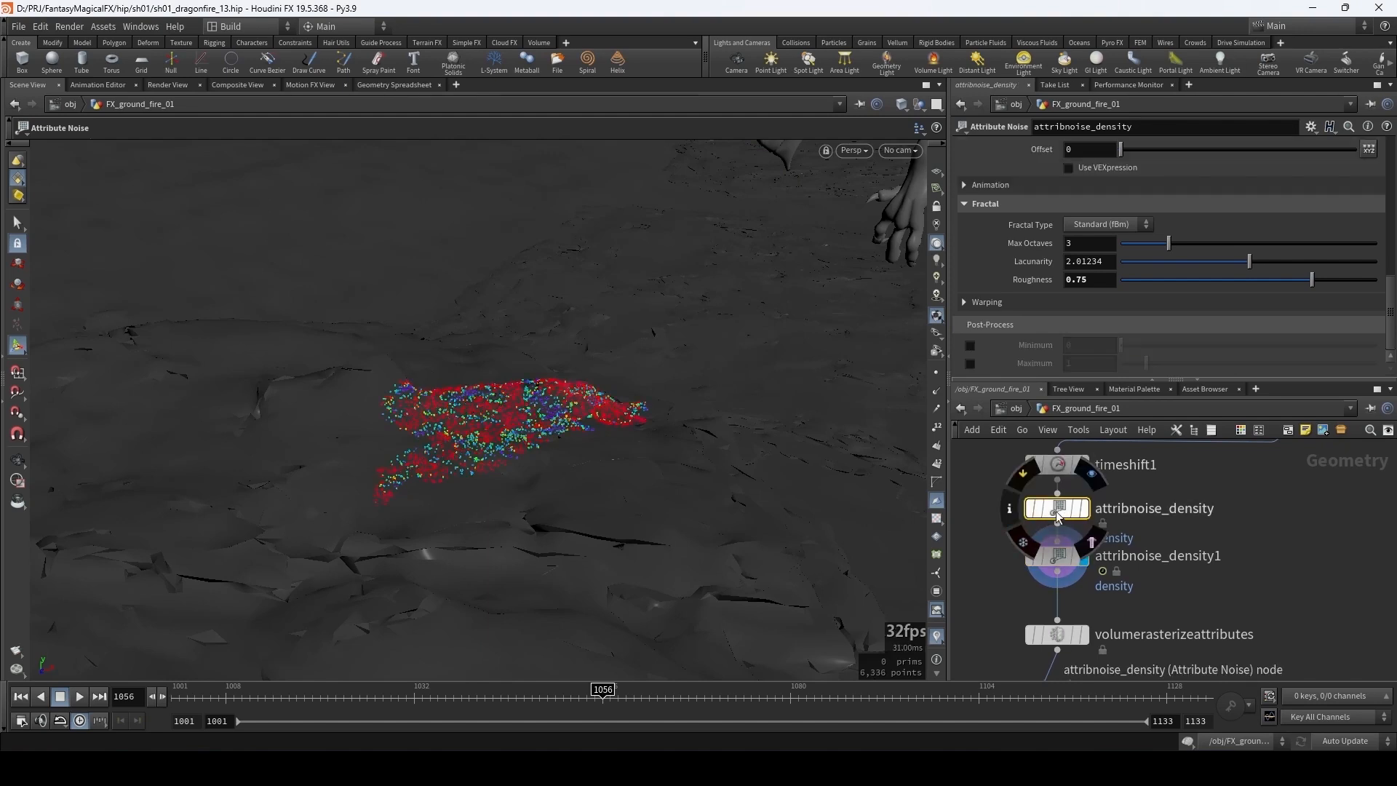
drag(1058, 516, 1291, 514)
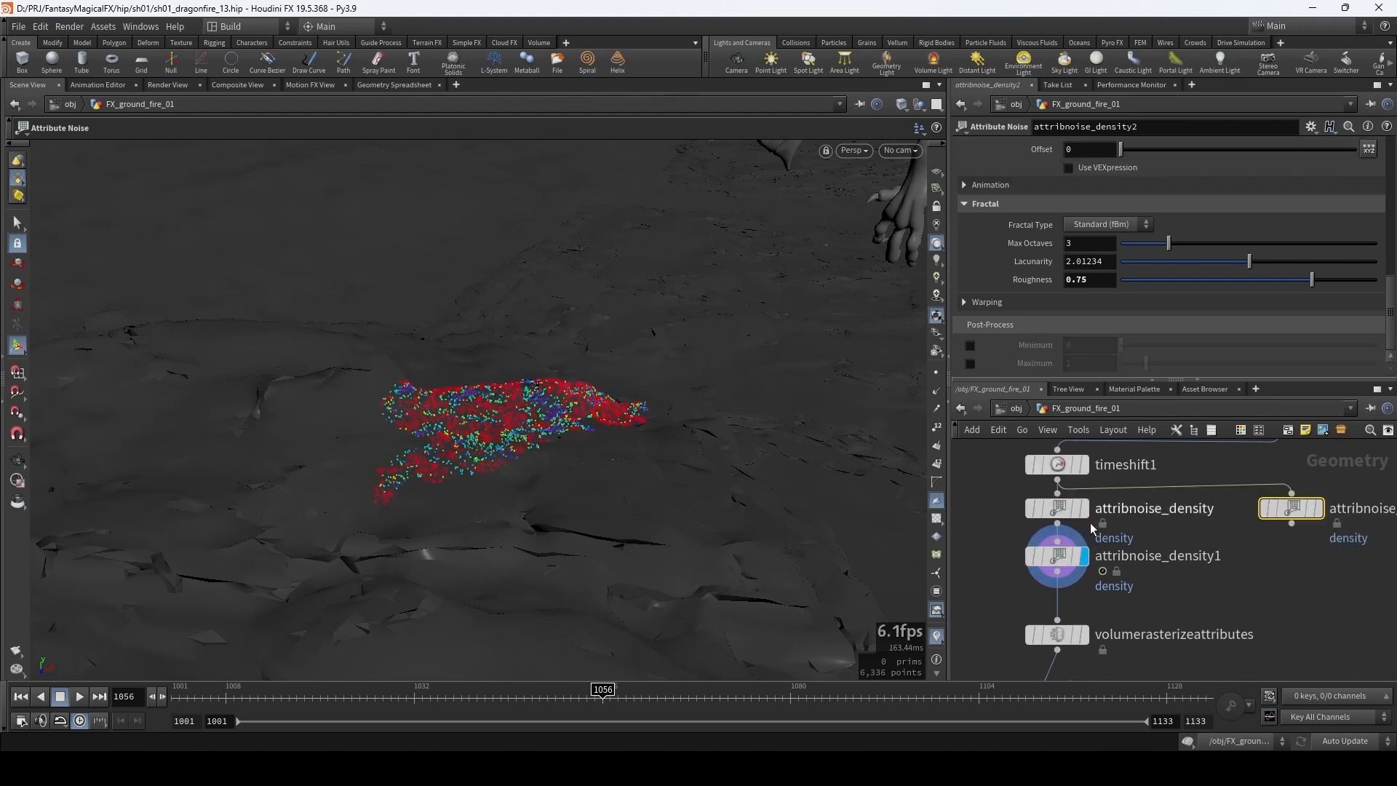
middle_drag(1284, 539, 1195, 593)
drag(1202, 566, 1202, 578)
scroll(1065, 244, up, 1)
scroll(1065, 244, up, 2)
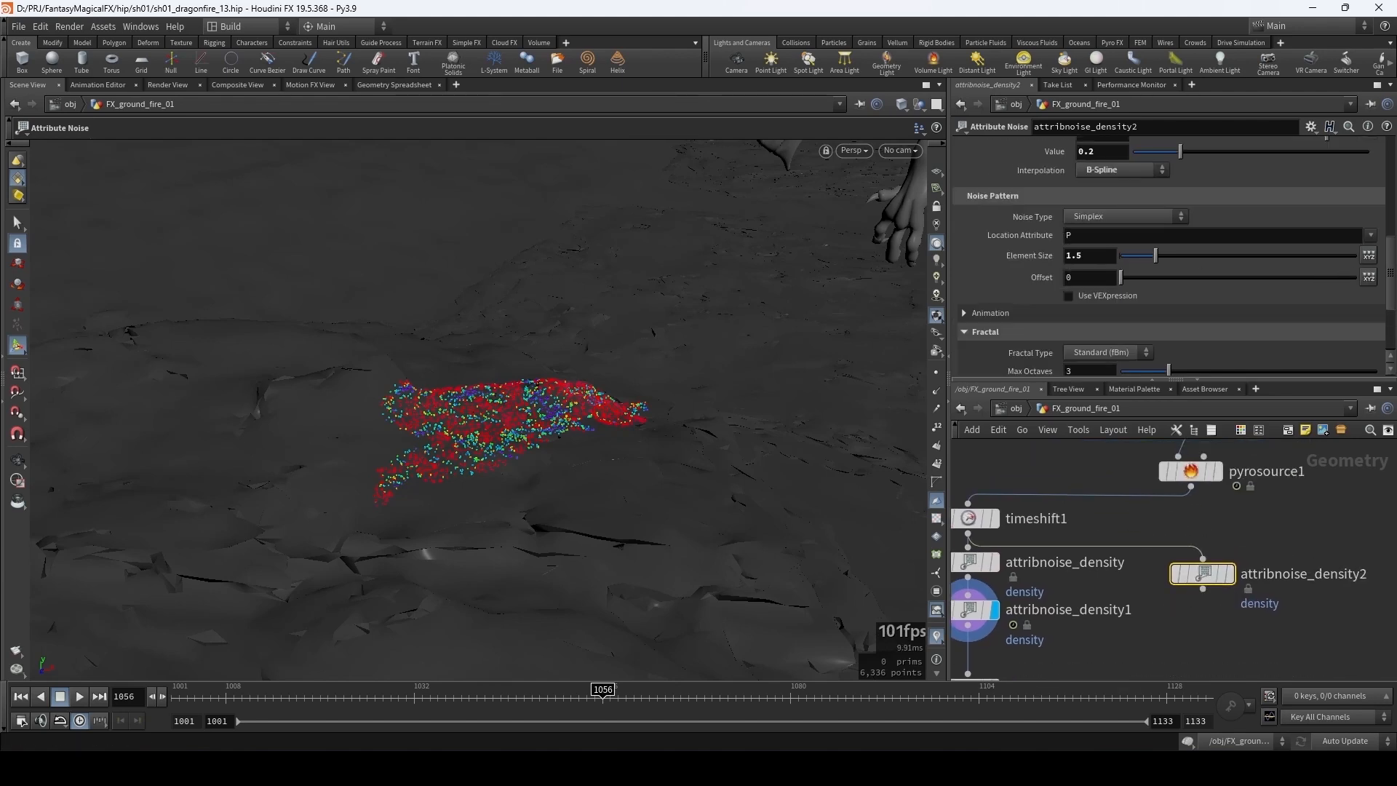
- Replace the attribute name density with v on the duplicated noise node
drag(1389, 264, 1388, 159)
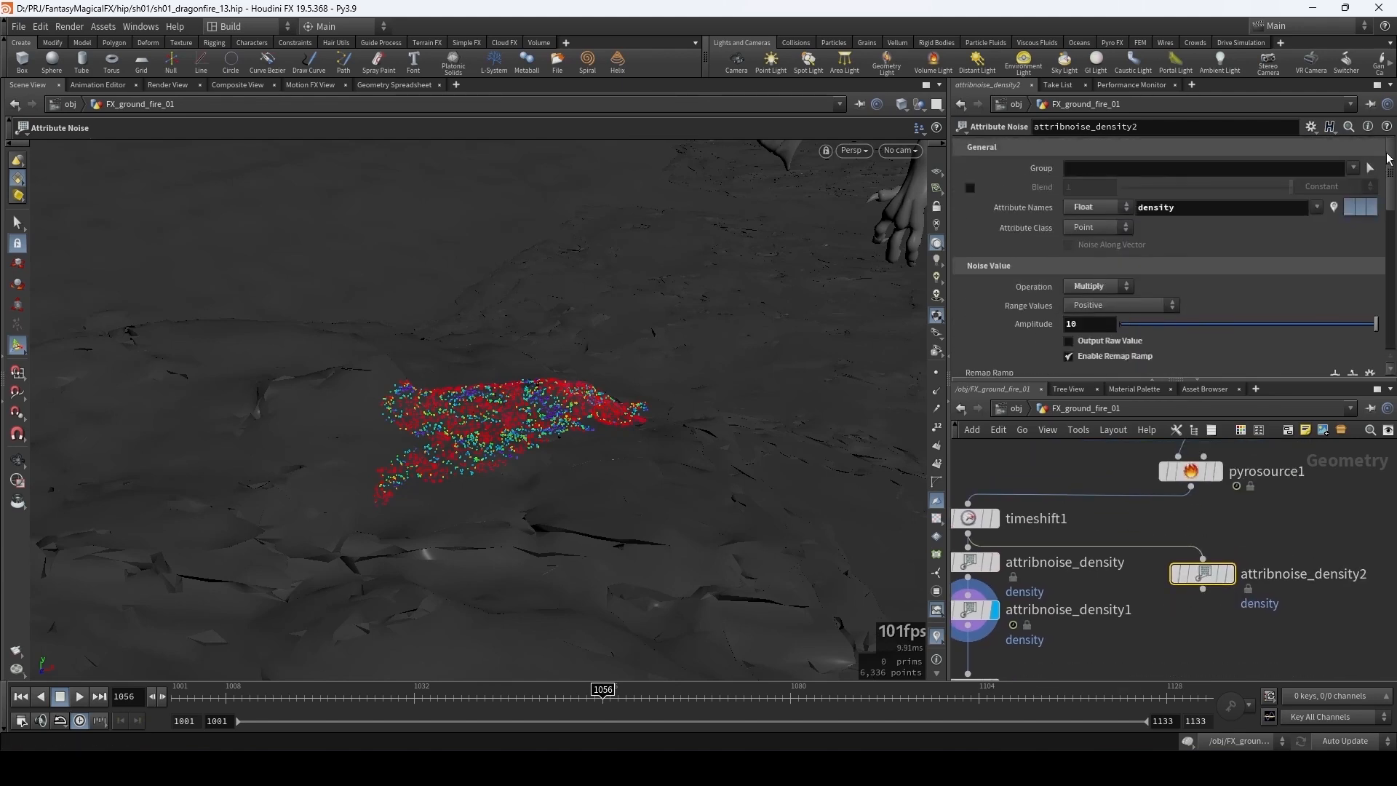
double_click(1207, 206)
text(v)
key(Return)
- Inspect the node info of attribnoise_density2 and visualize its v attribute in the viewport
mouse_move(1205, 579)
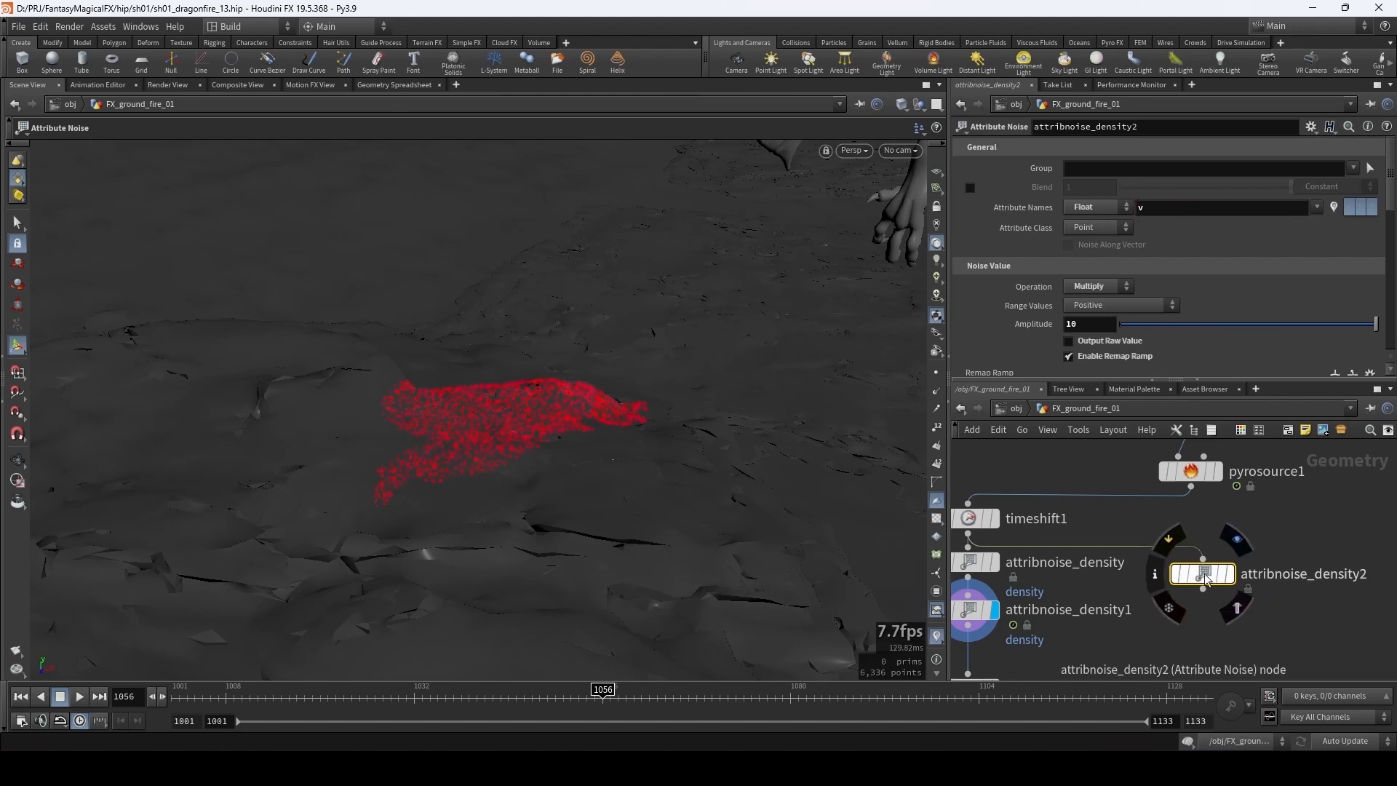
middle_click(1018, 519)
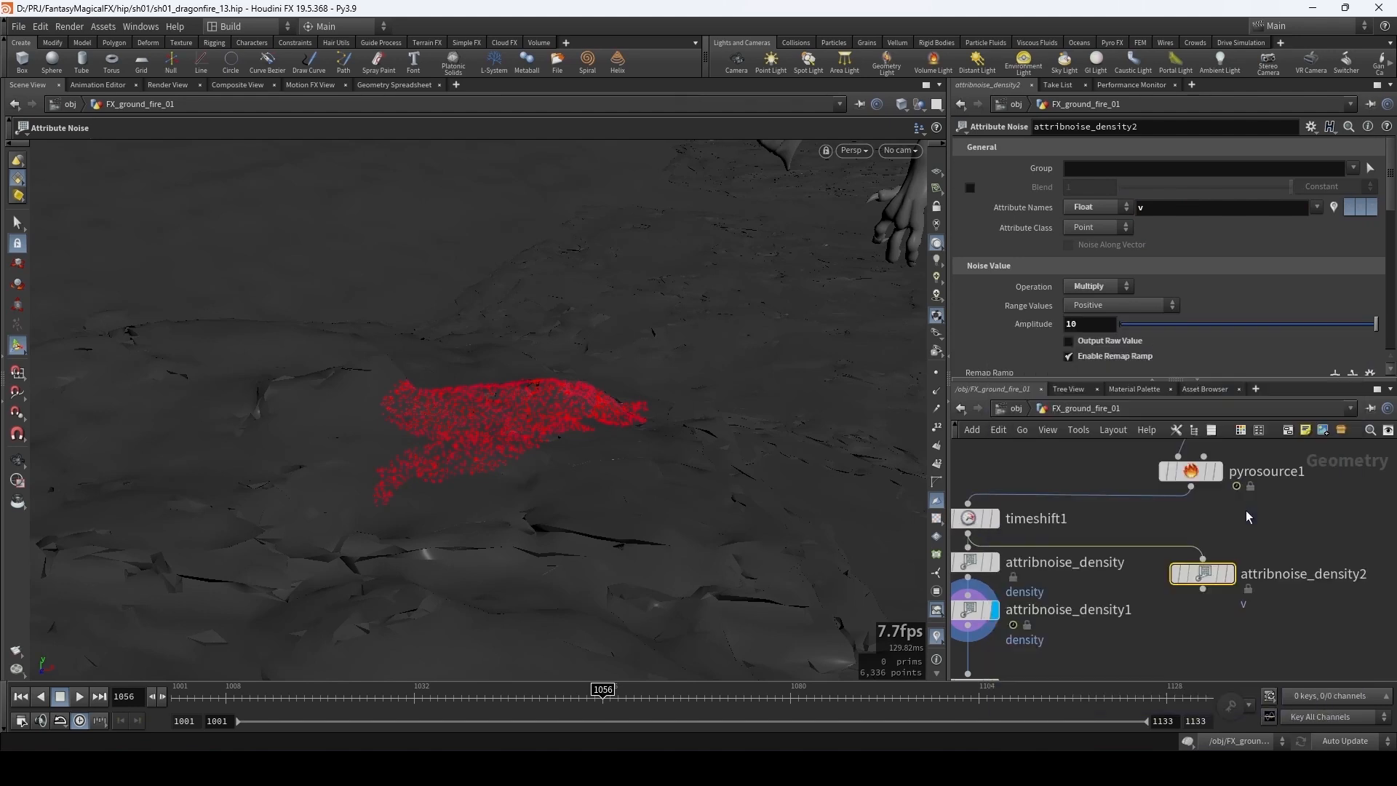
mouse_move(1198, 574)
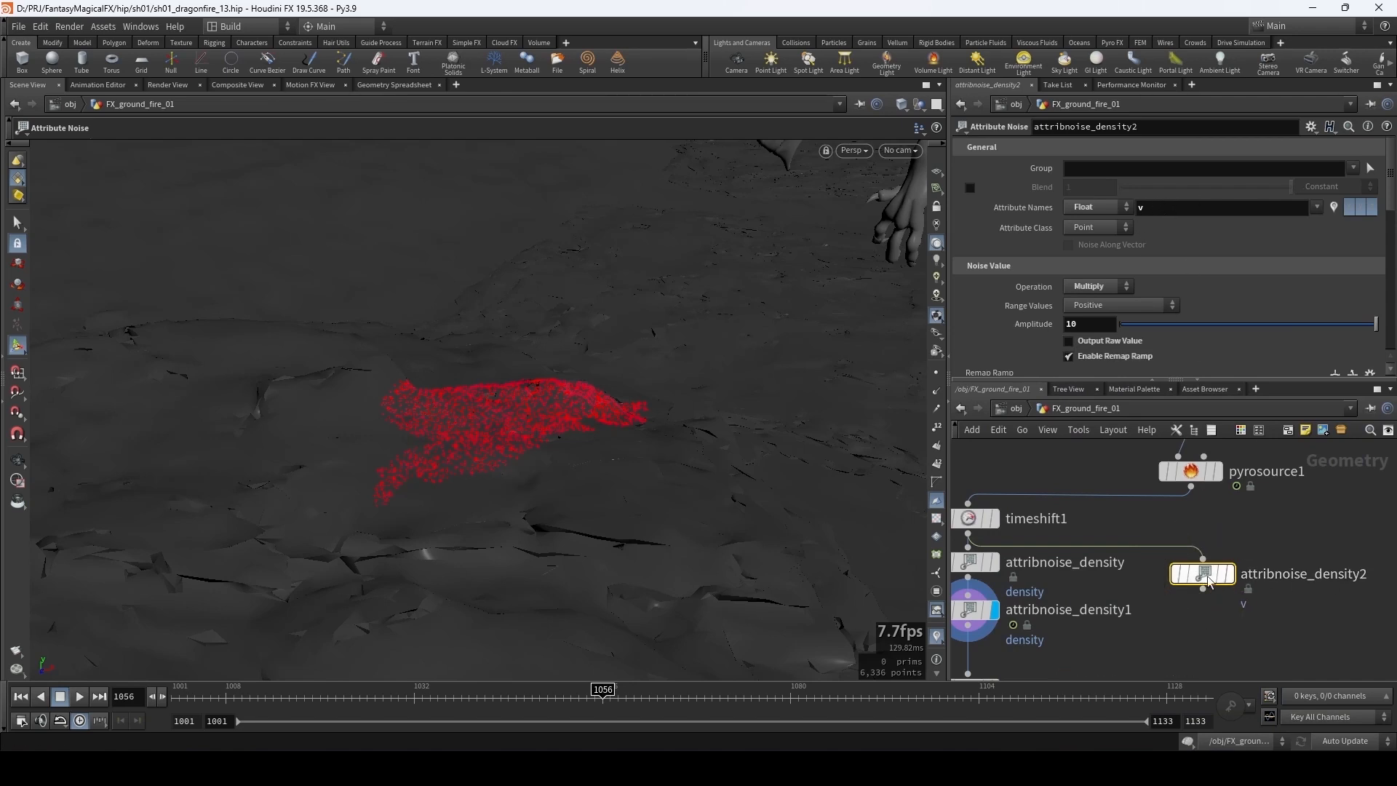
click(1154, 575)
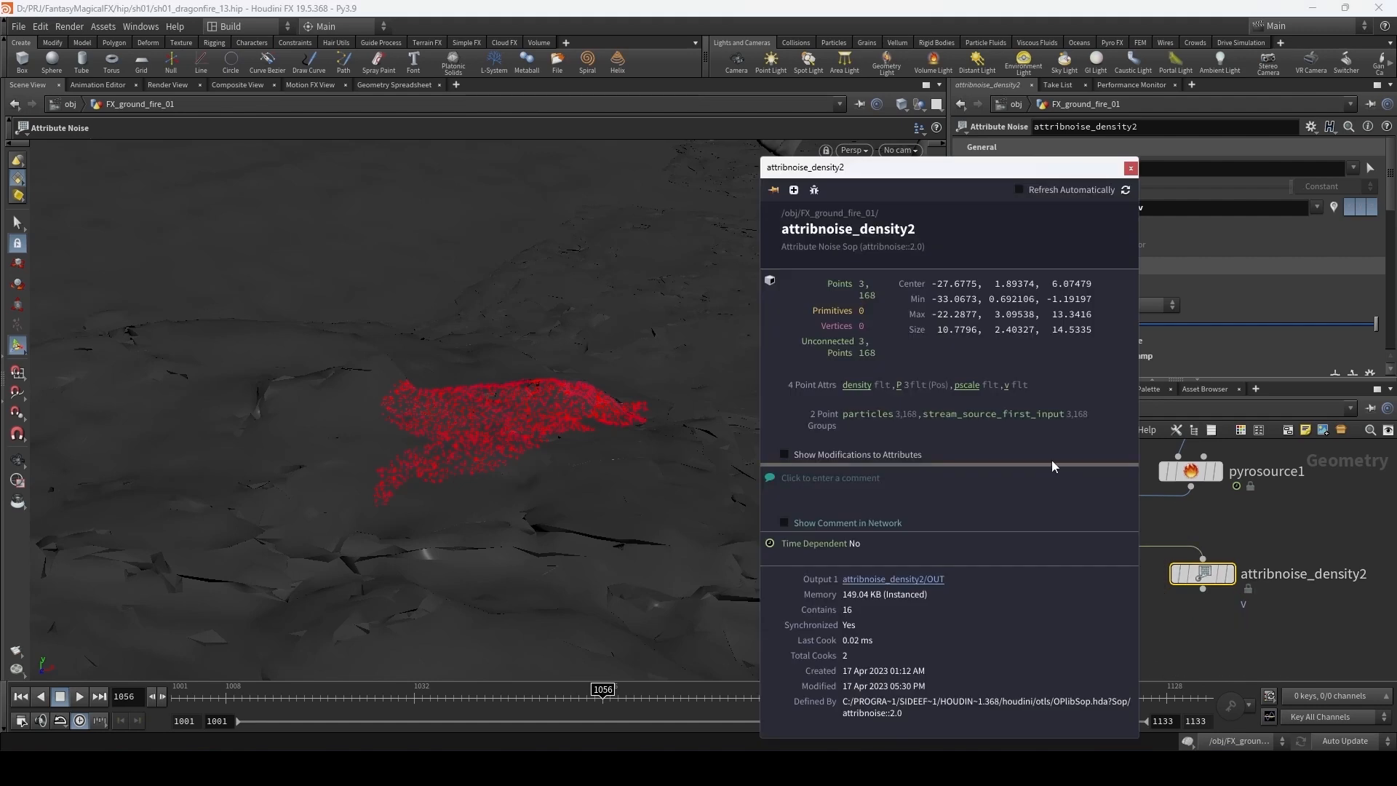
click(1006, 385)
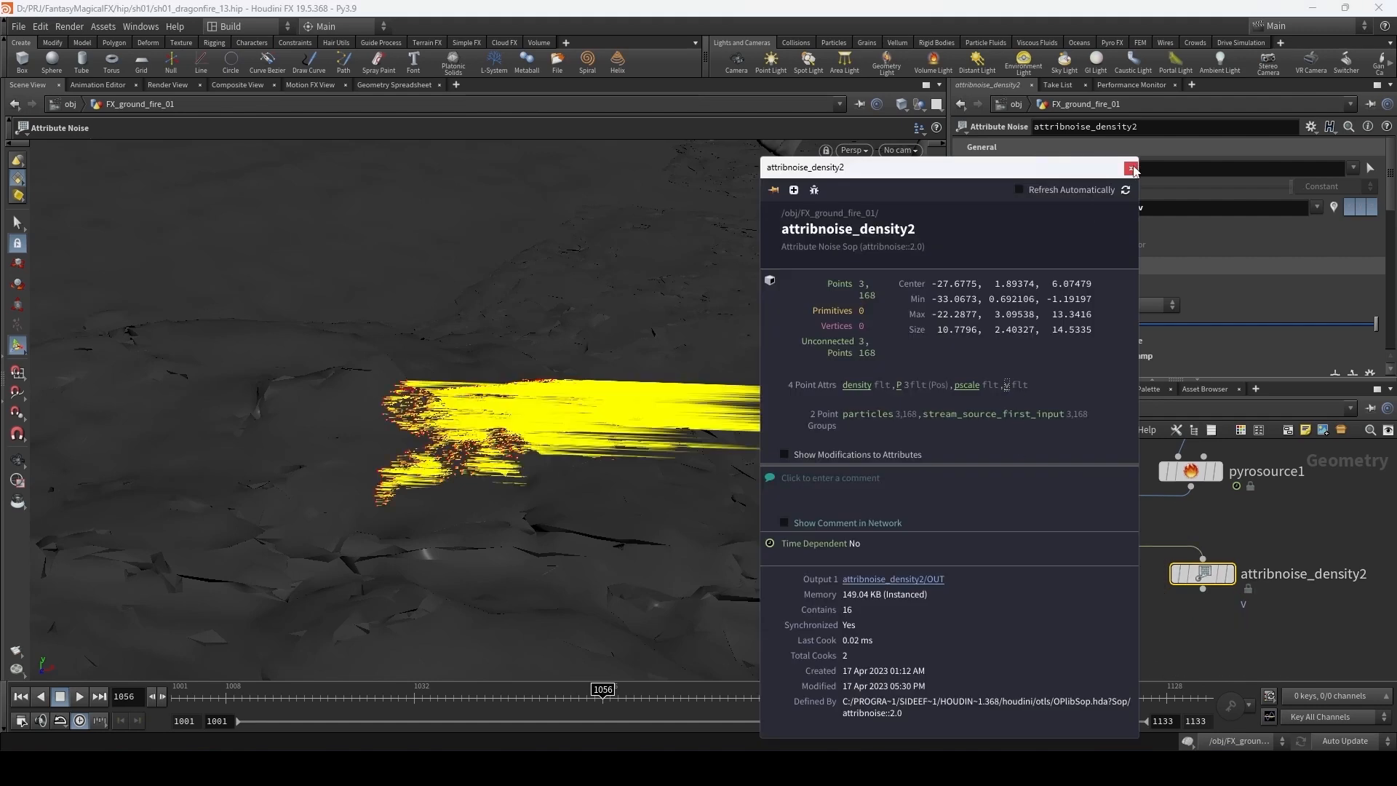
click(1131, 169)
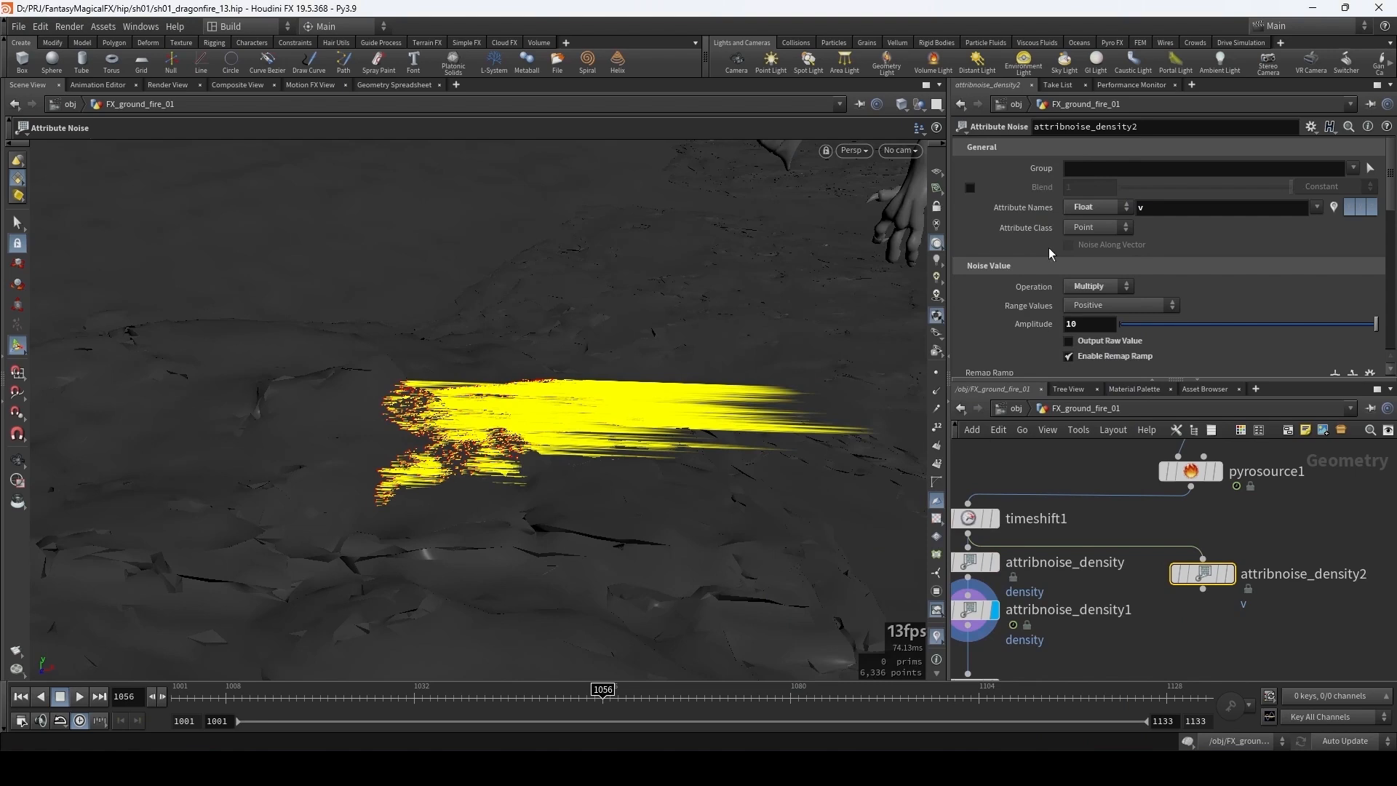
- Change the attribute type of v to Vector and set the noise operation to Add on attribnoise_density2
scroll(1072, 265, down, 1)
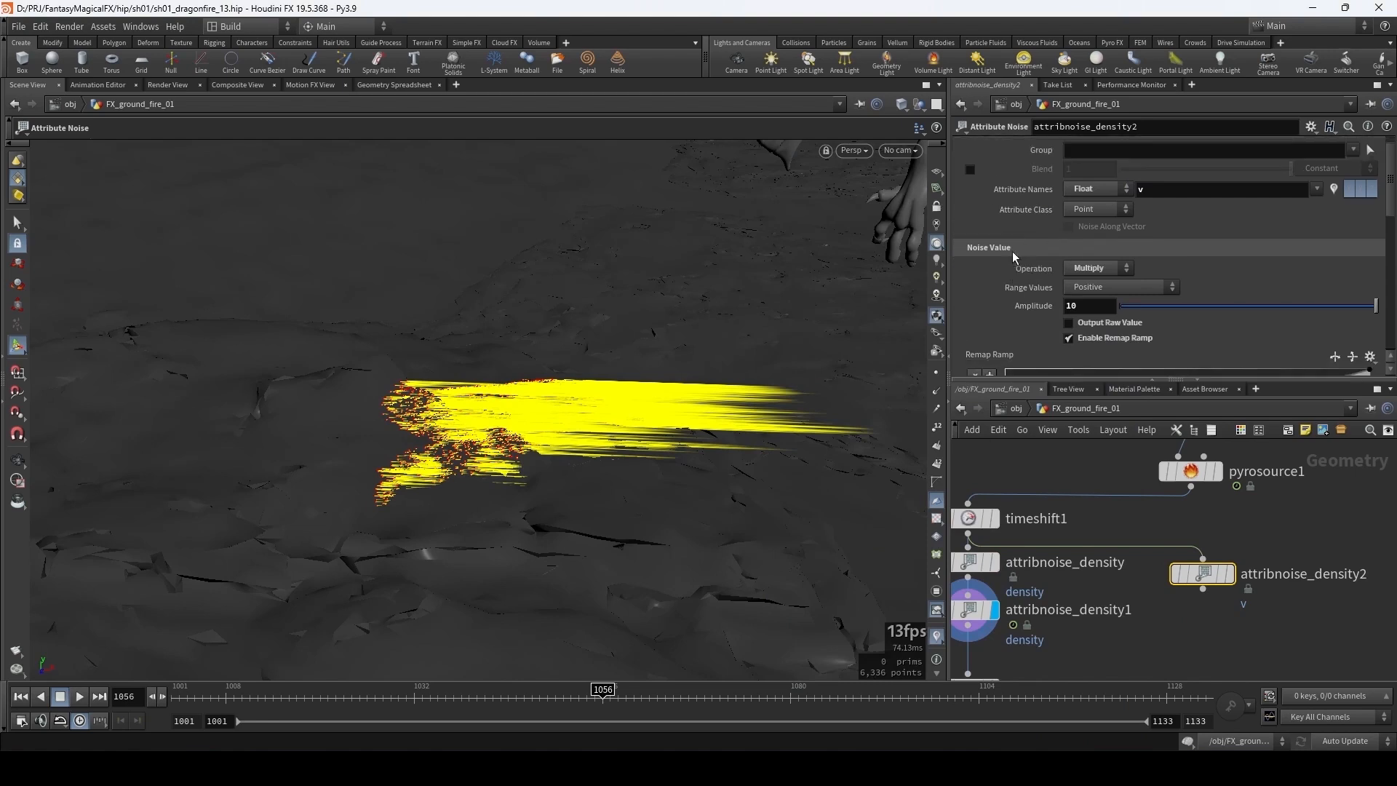
click(1083, 192)
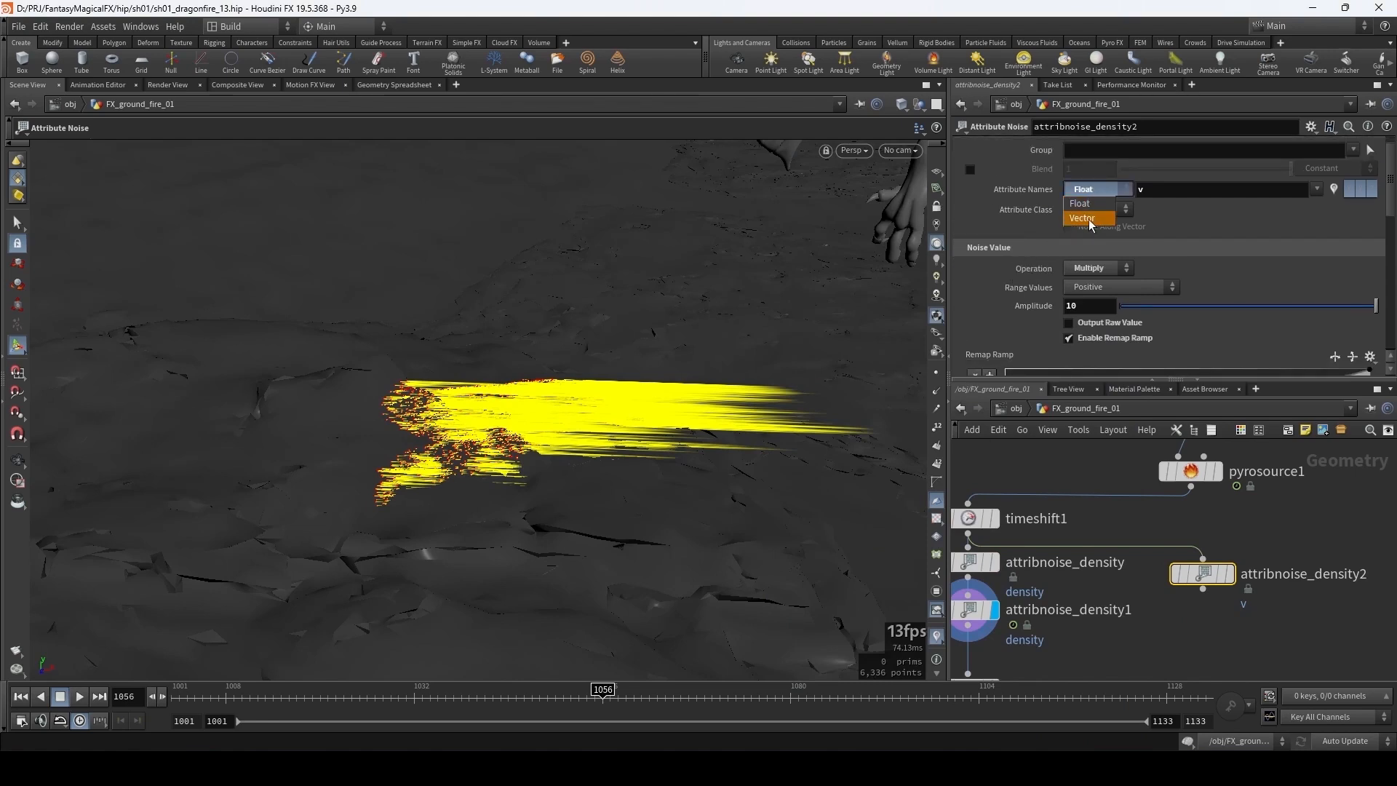
click(1089, 218)
scroll(1093, 254, down, 1)
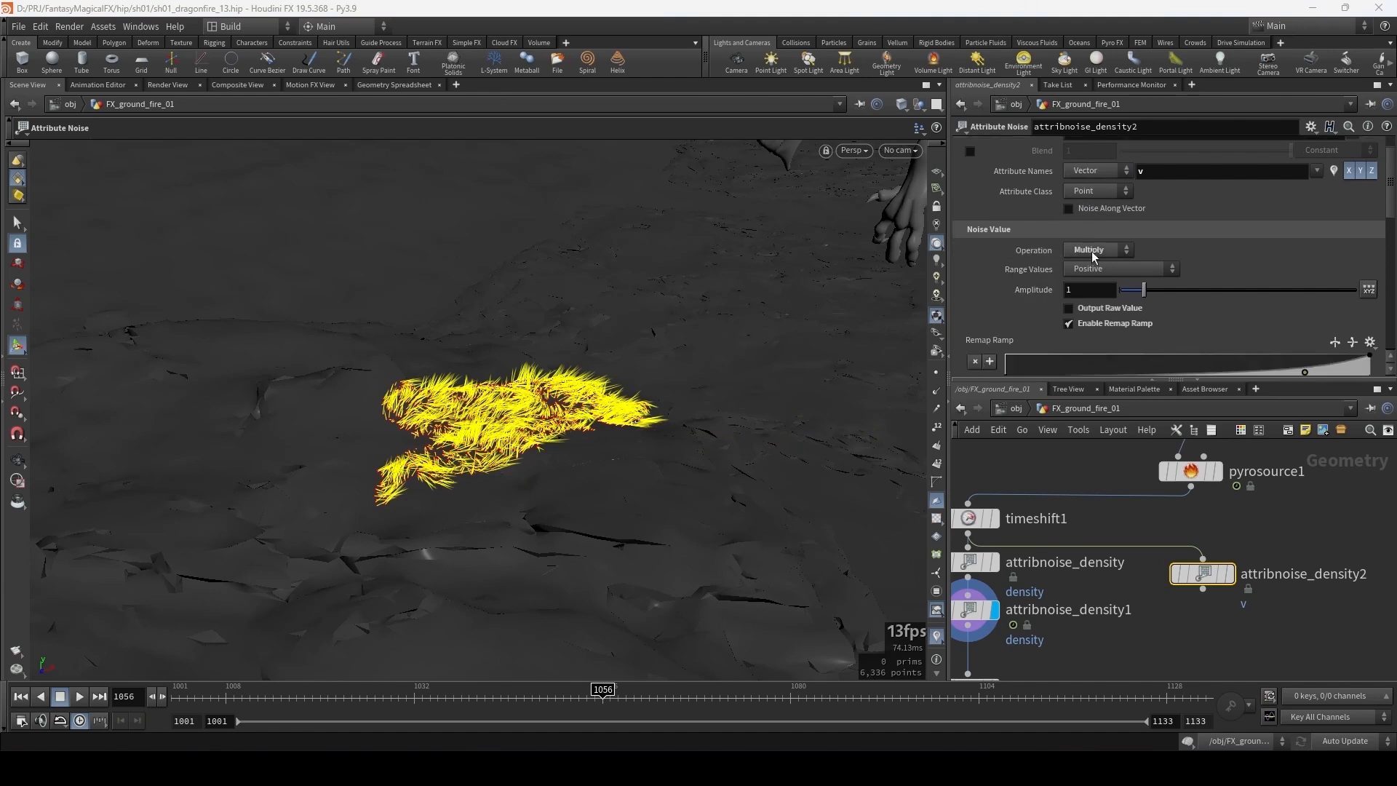
click(1094, 251)
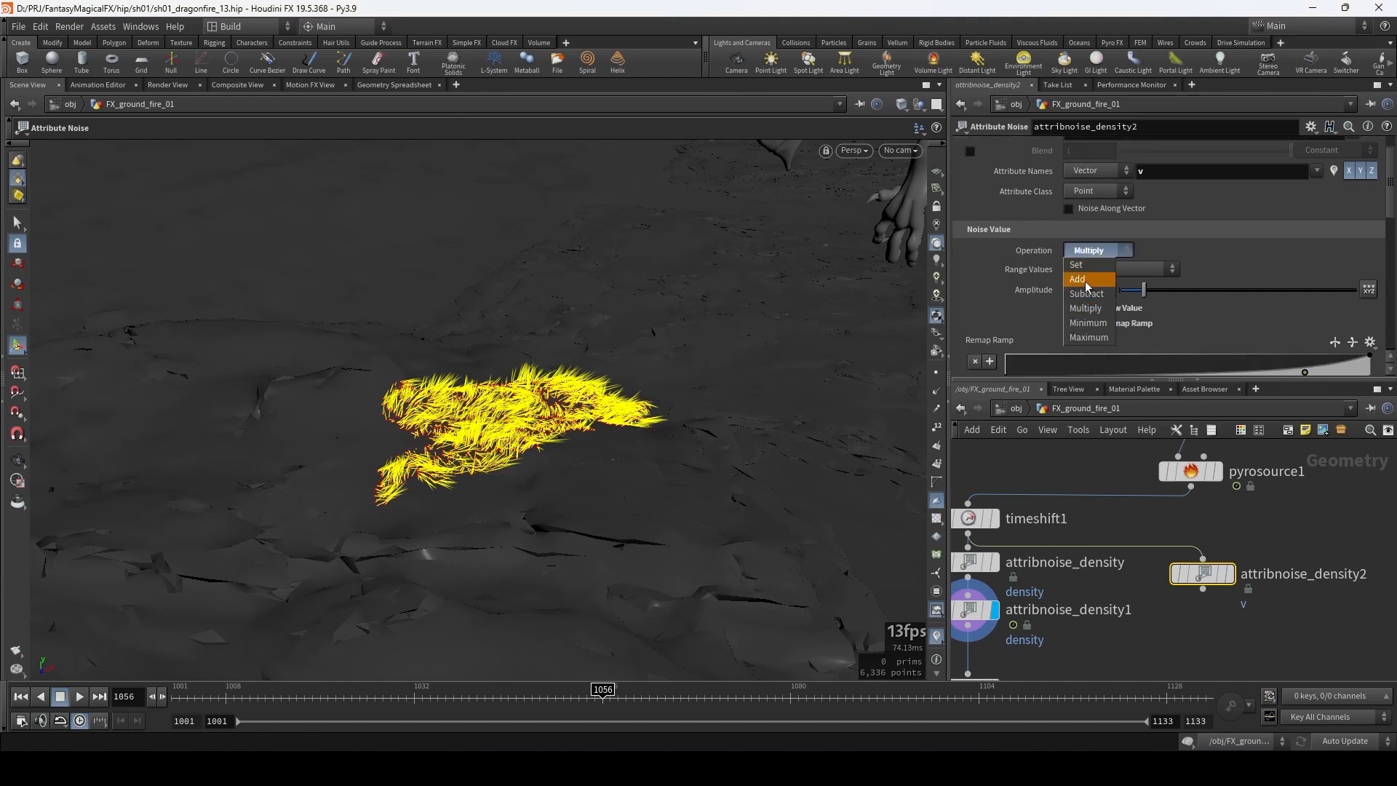
click(1087, 286)
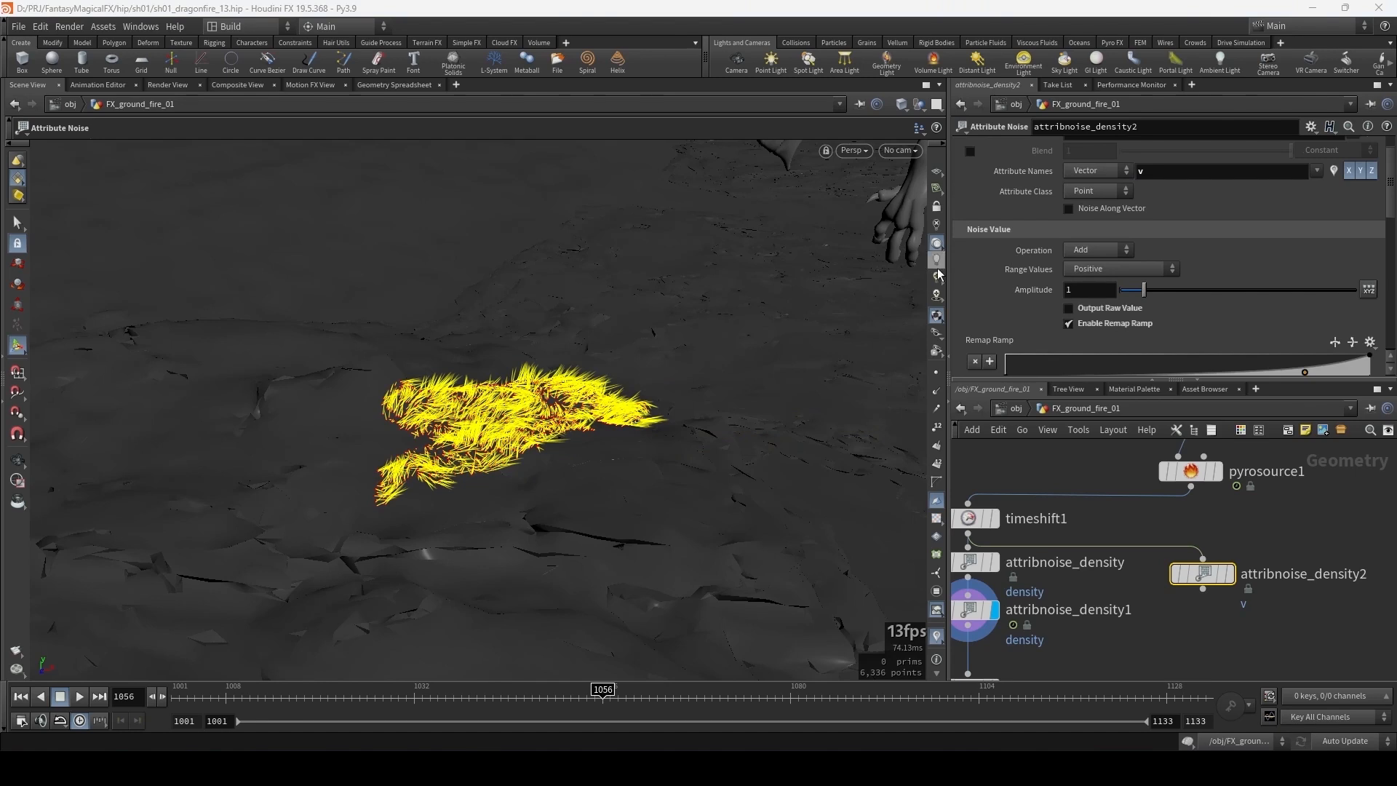
- Set the velocity noise's range values to Zero Centered and disable its remap ramp
scroll(977, 268, down, 2)
click(1114, 234)
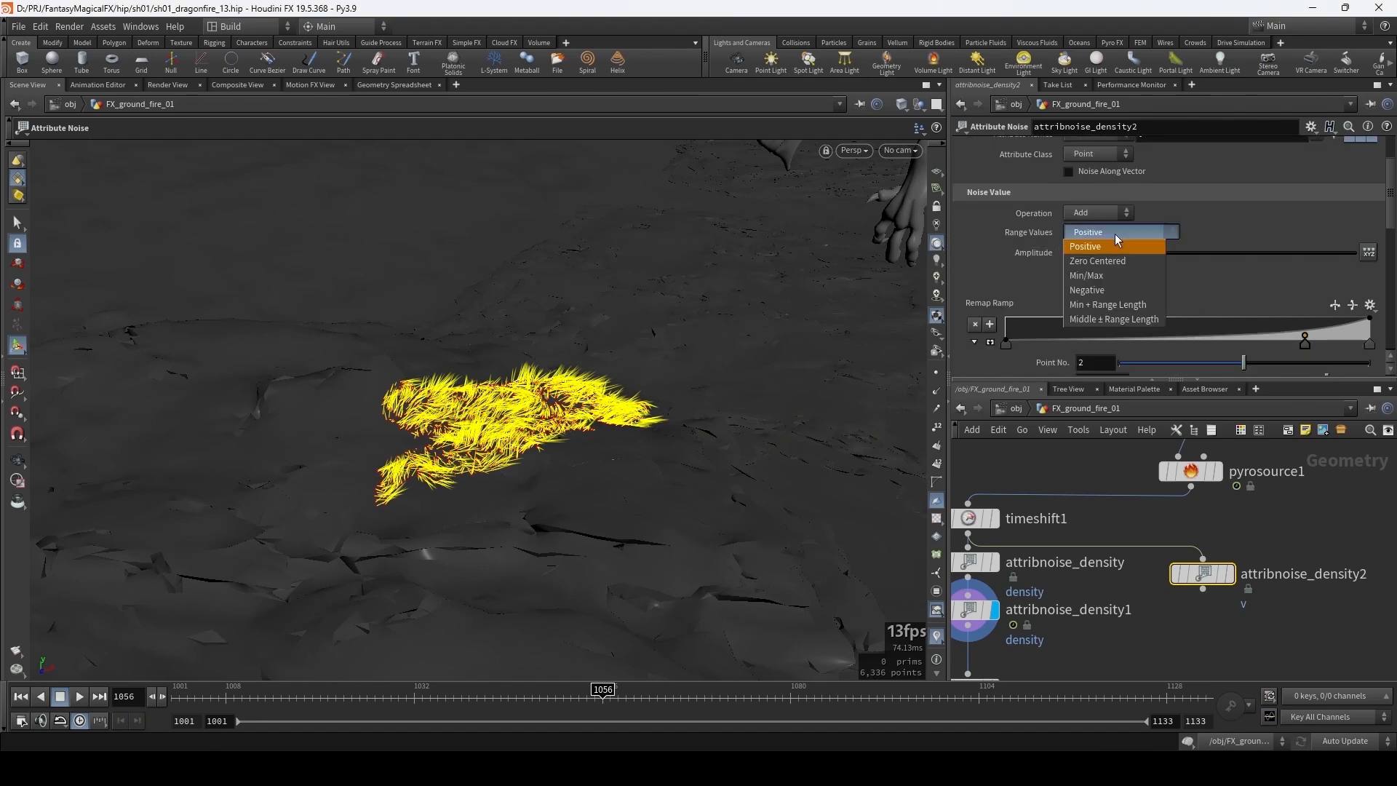
click(1087, 262)
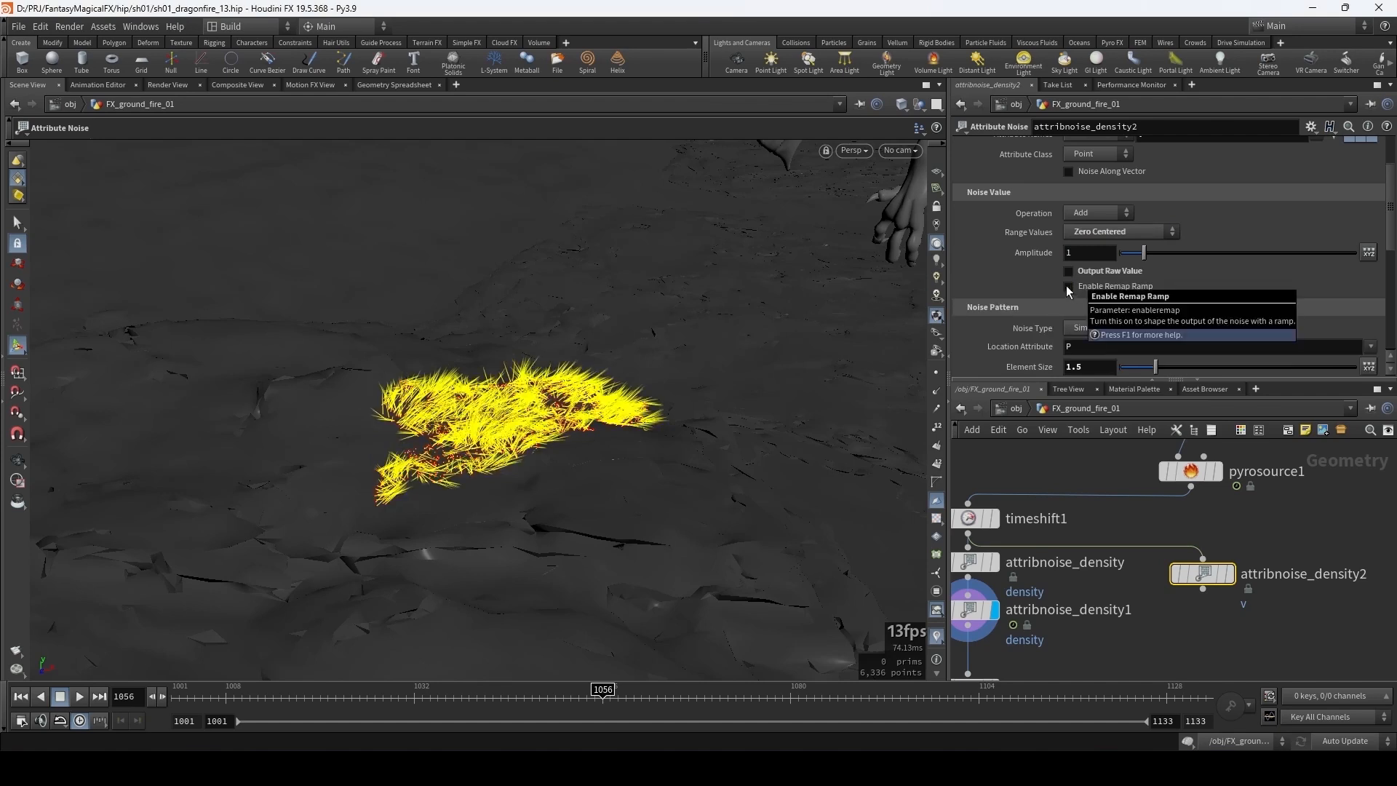
scroll(999, 269, down, 4)
scroll(991, 205, down, 2)
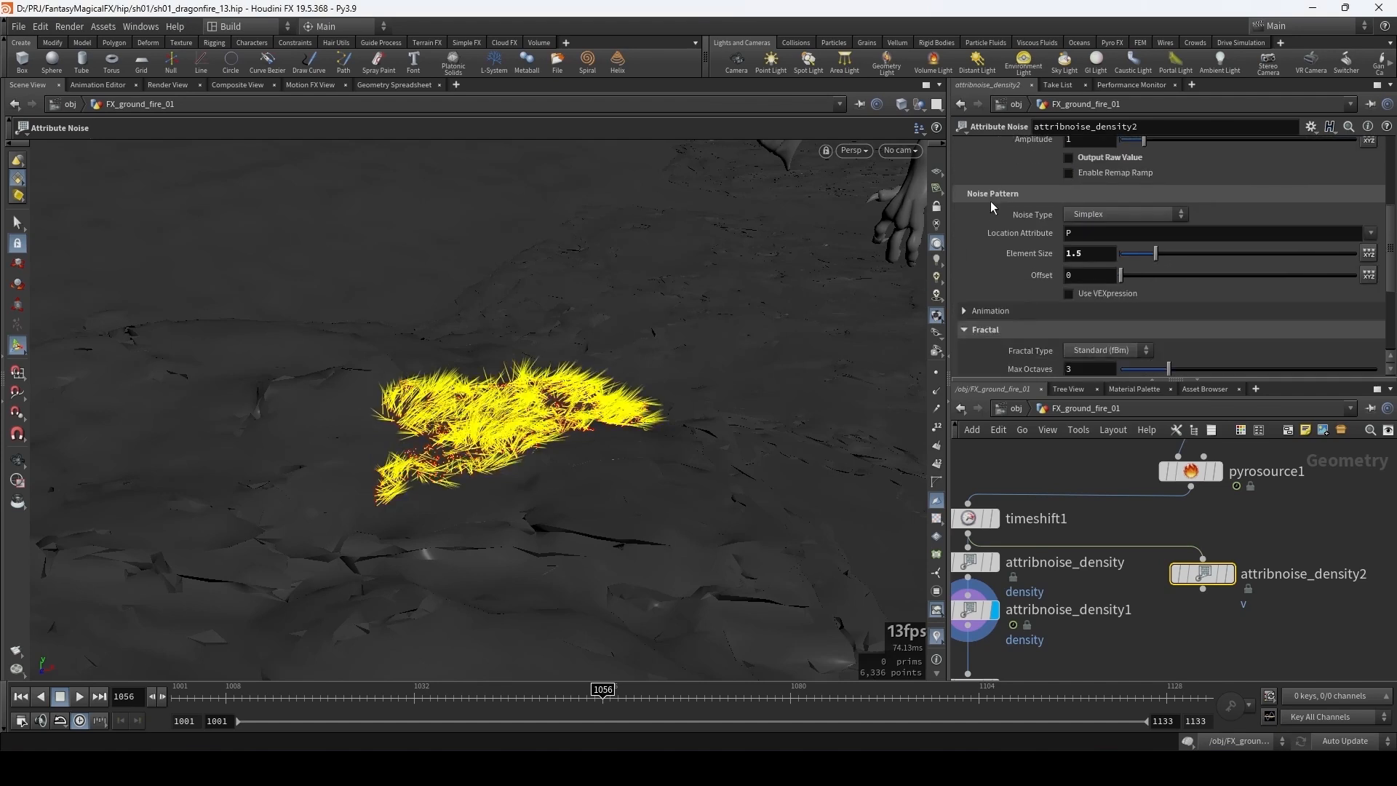
- Display attribnoise_density2 at frame 1001 and enable Animate Noise for its velocity noise
click(1229, 574)
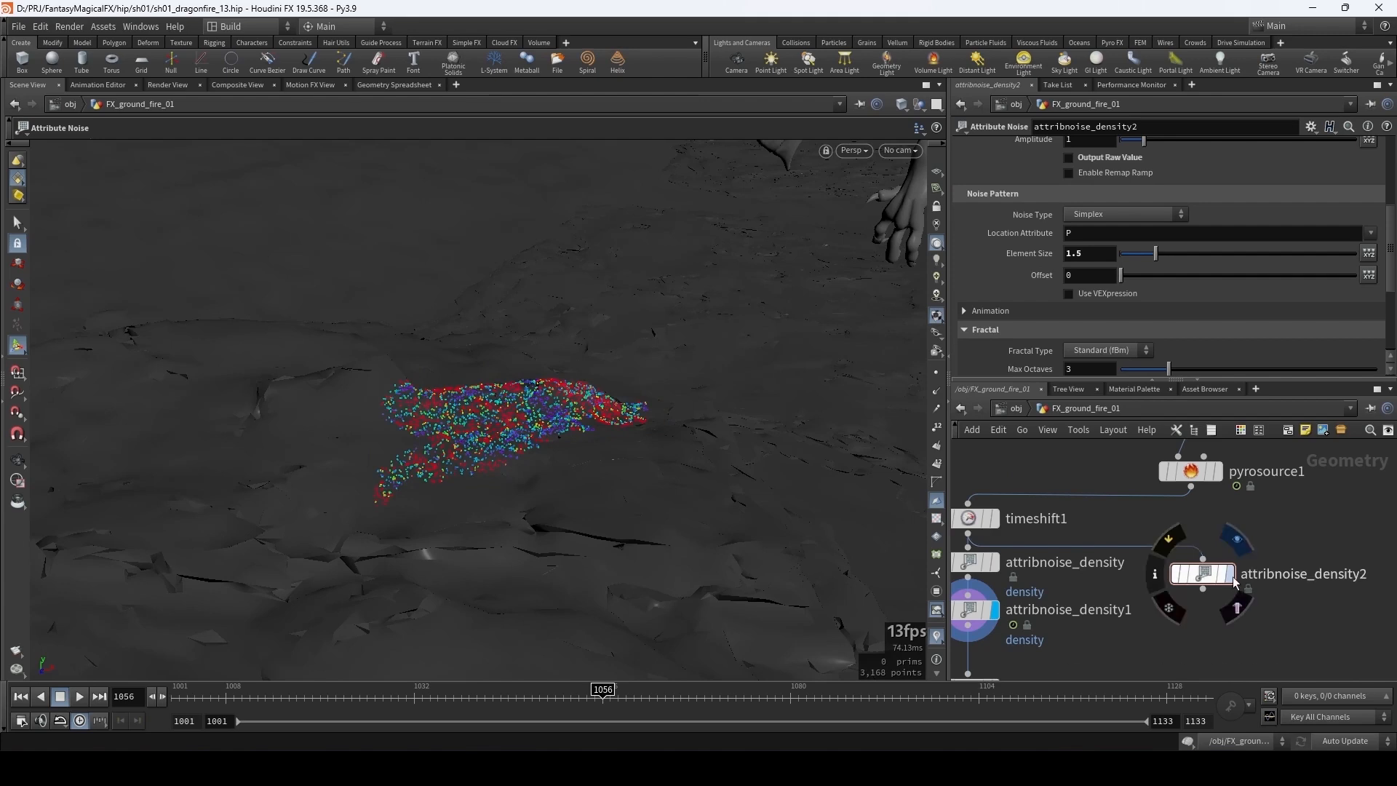
drag(248, 707, 179, 707)
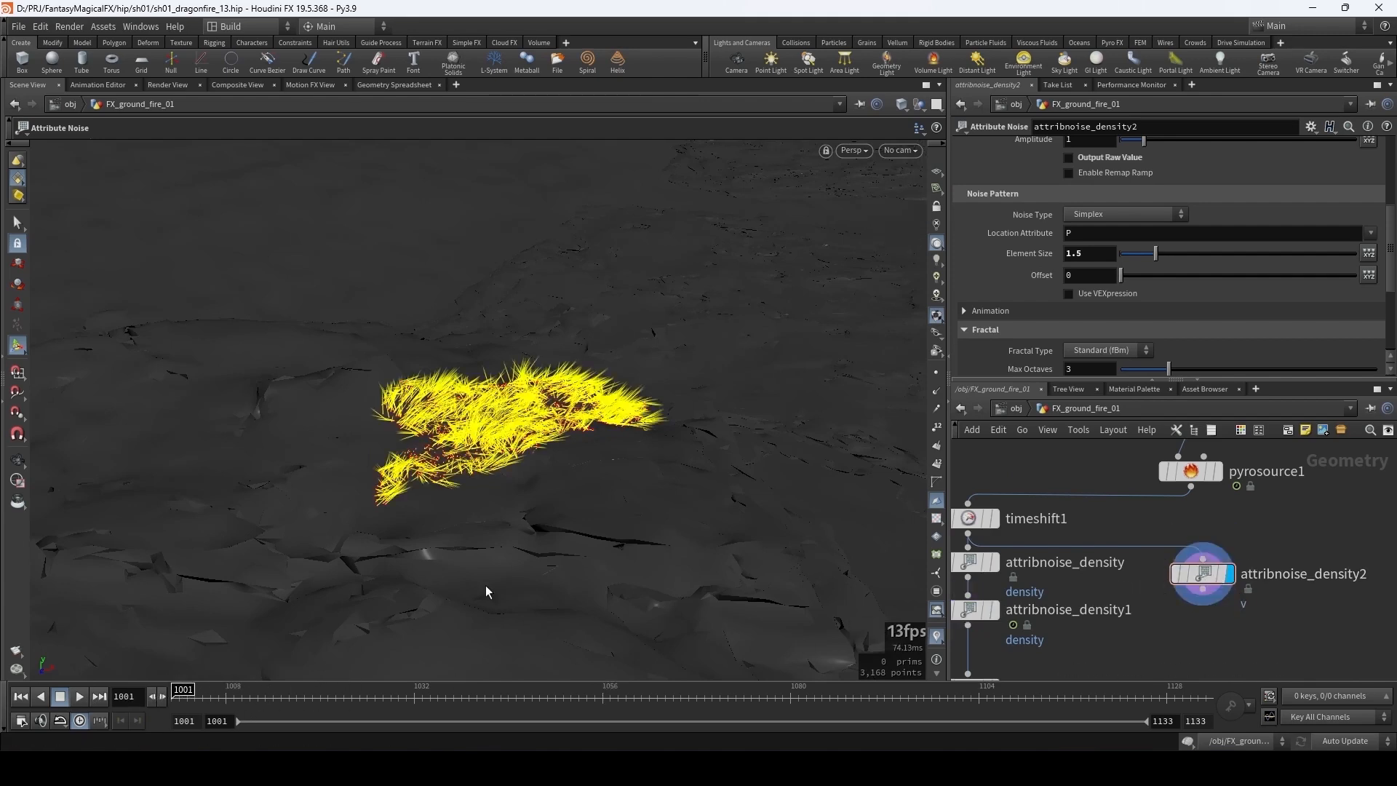
click(971, 312)
scroll(973, 275, down, 2)
scroll(973, 269, down, 2)
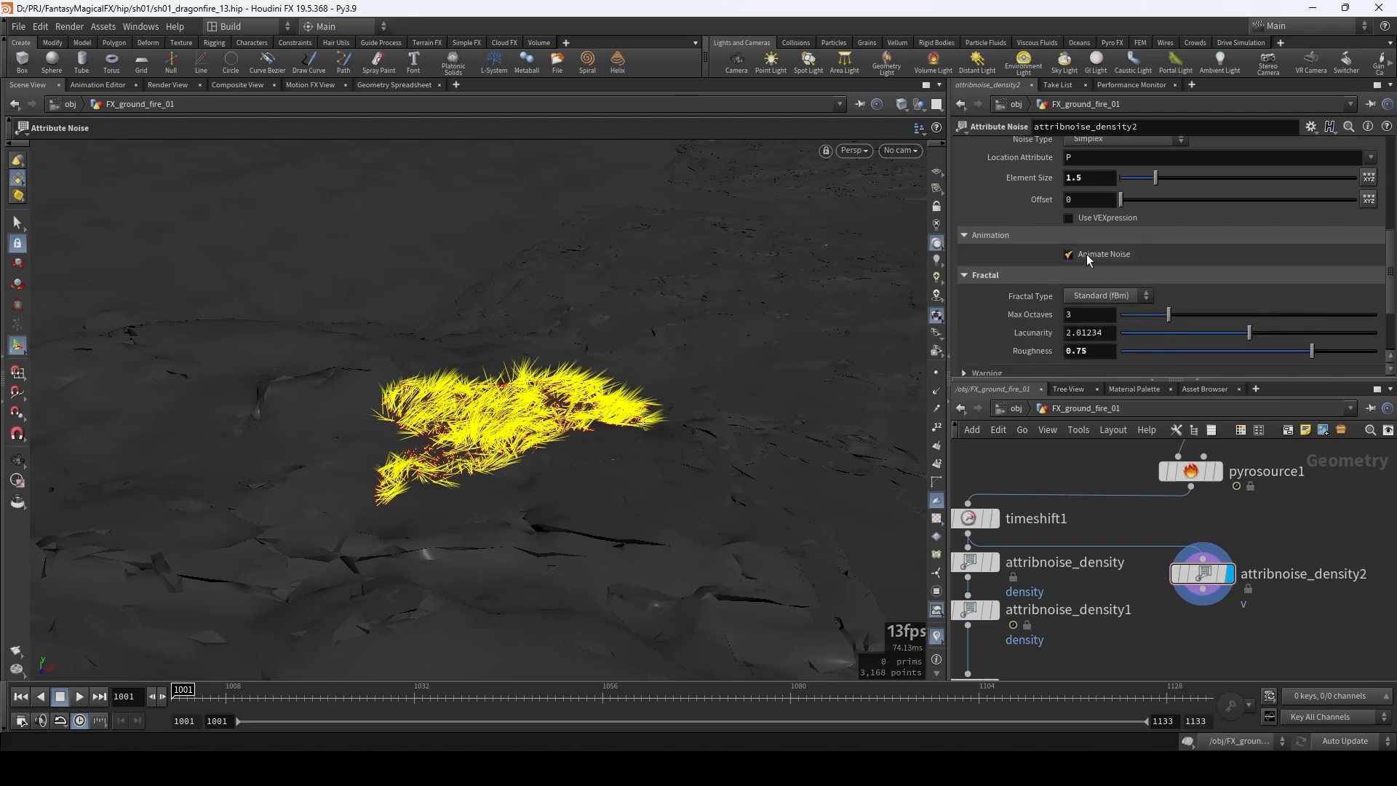
click(1083, 253)
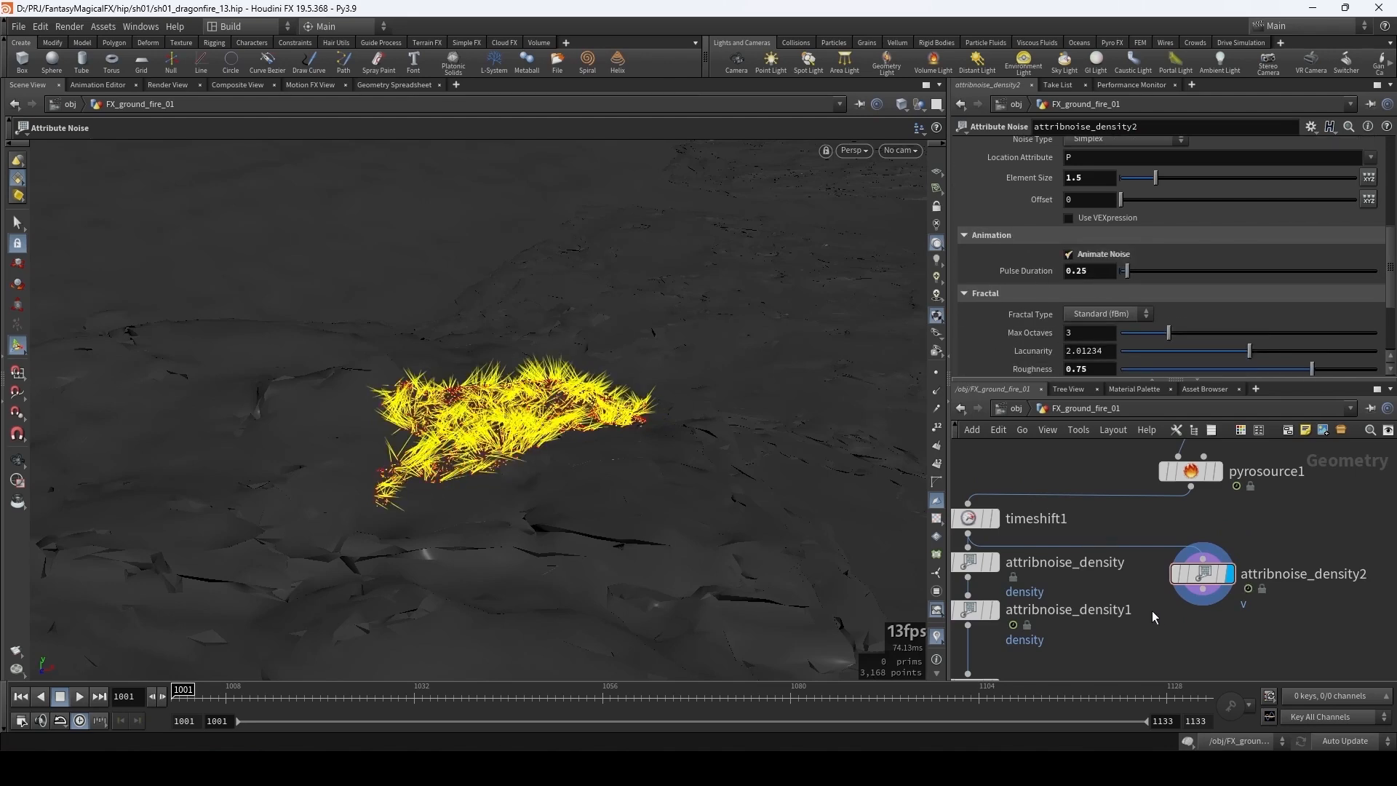
- Play the animated velocity noise to check how fast the vectors change, and return to frame 1001
key(Up)
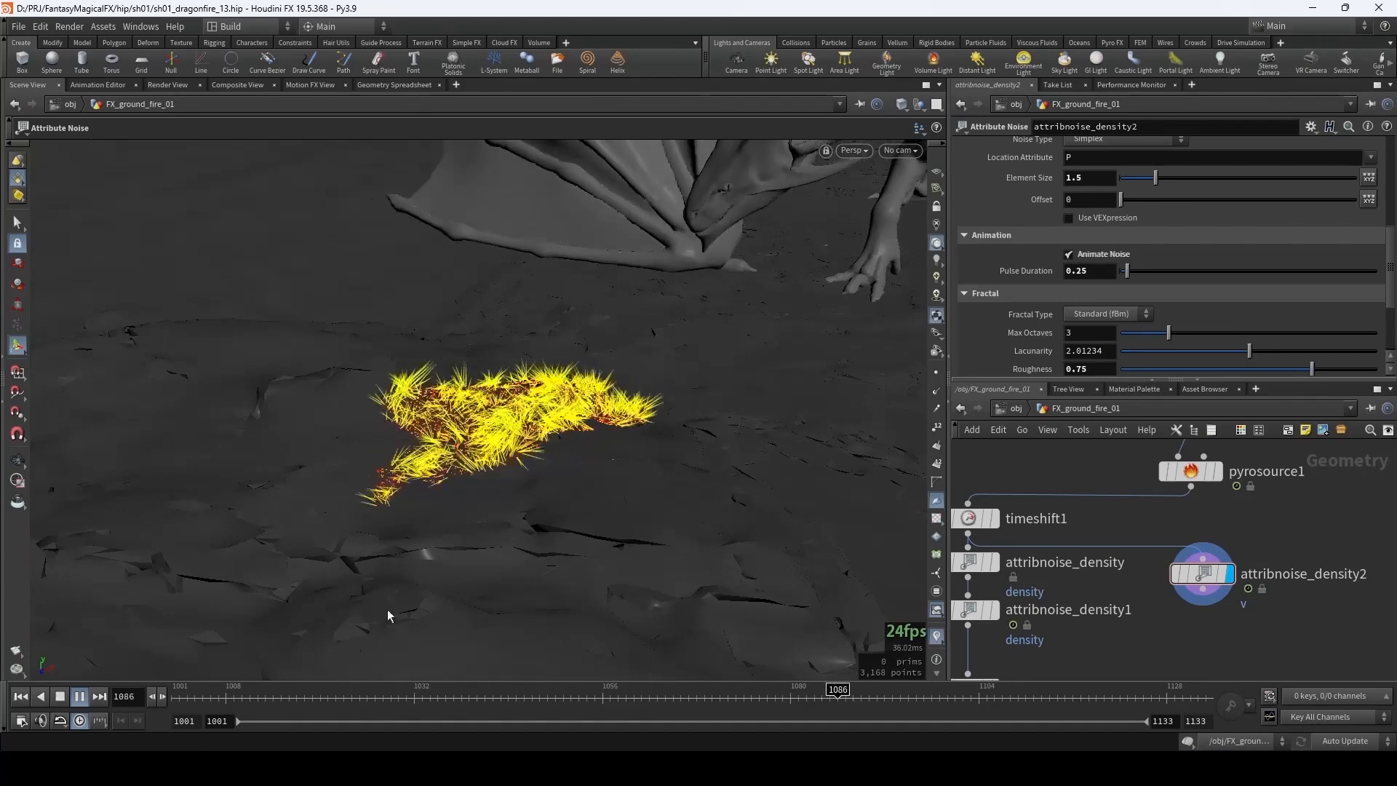
key(Up)
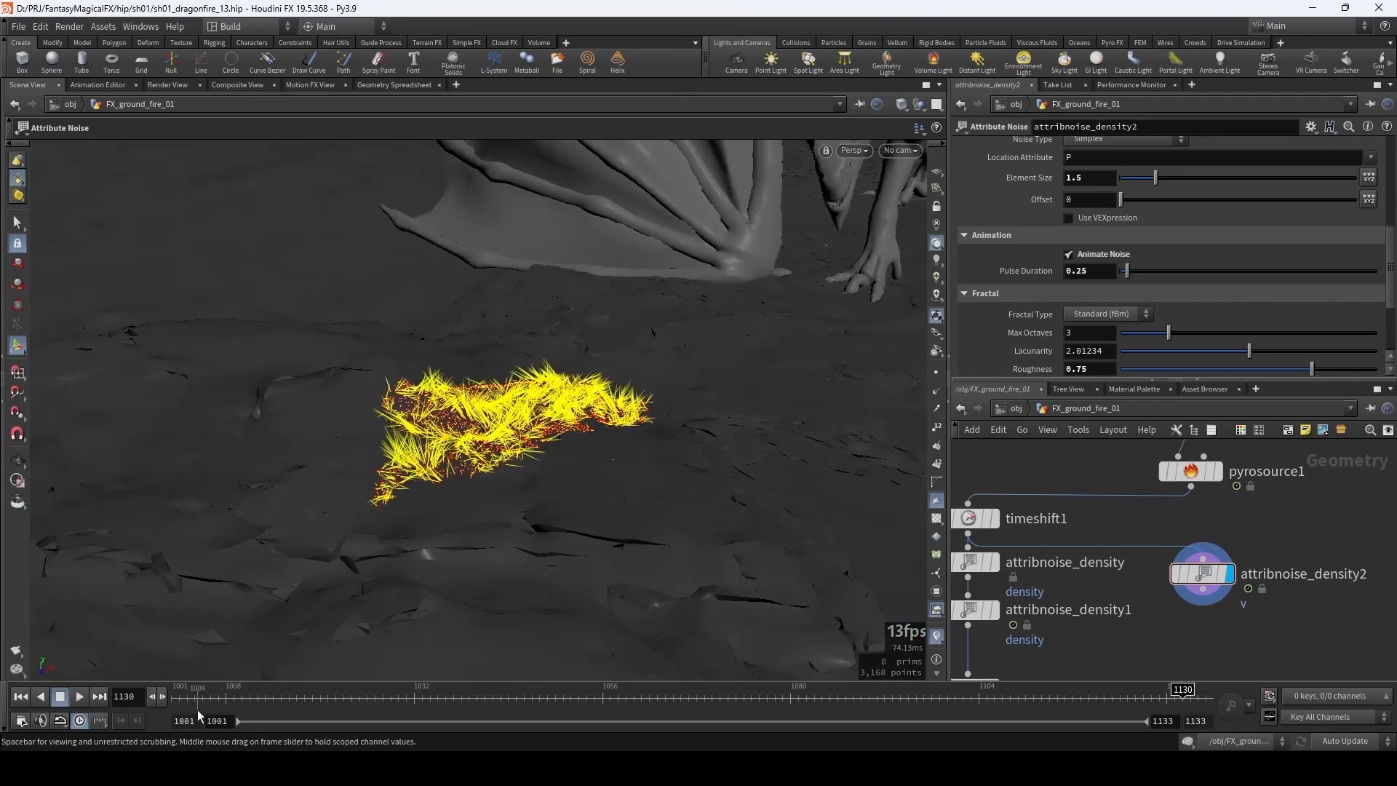
click(174, 700)
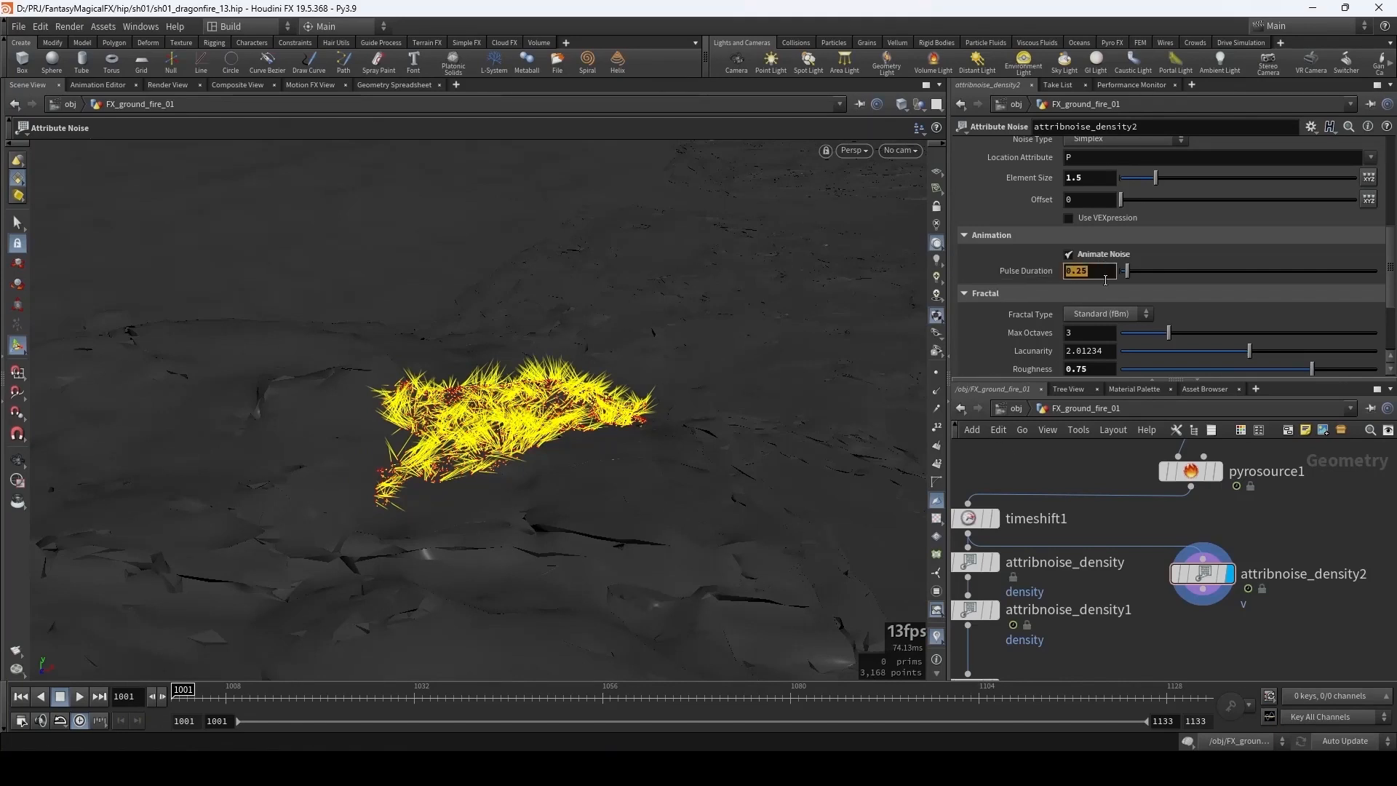
- Set the velocity noise's pulse duration to 0.5 and play the animation from frame 1001 to check it
key(Return)
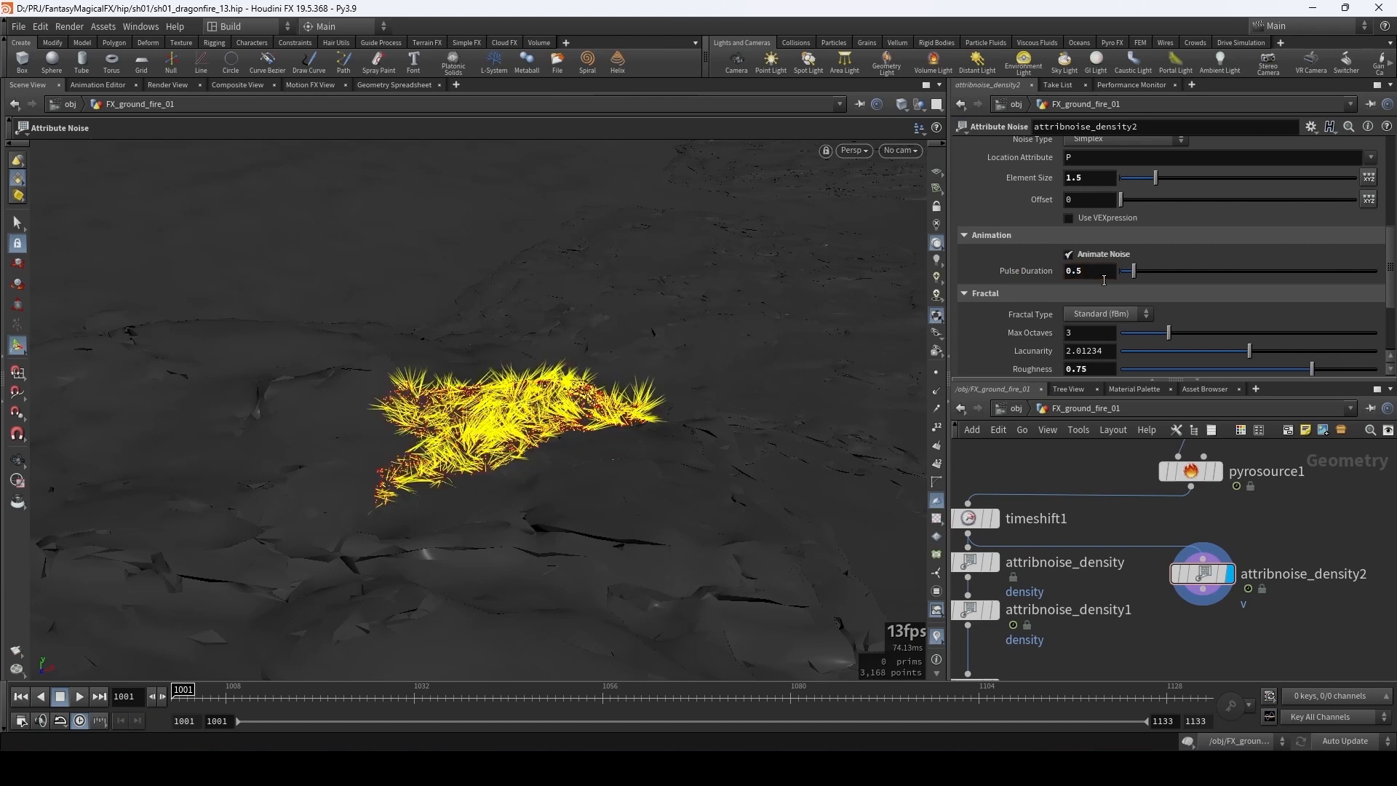
key(Up)
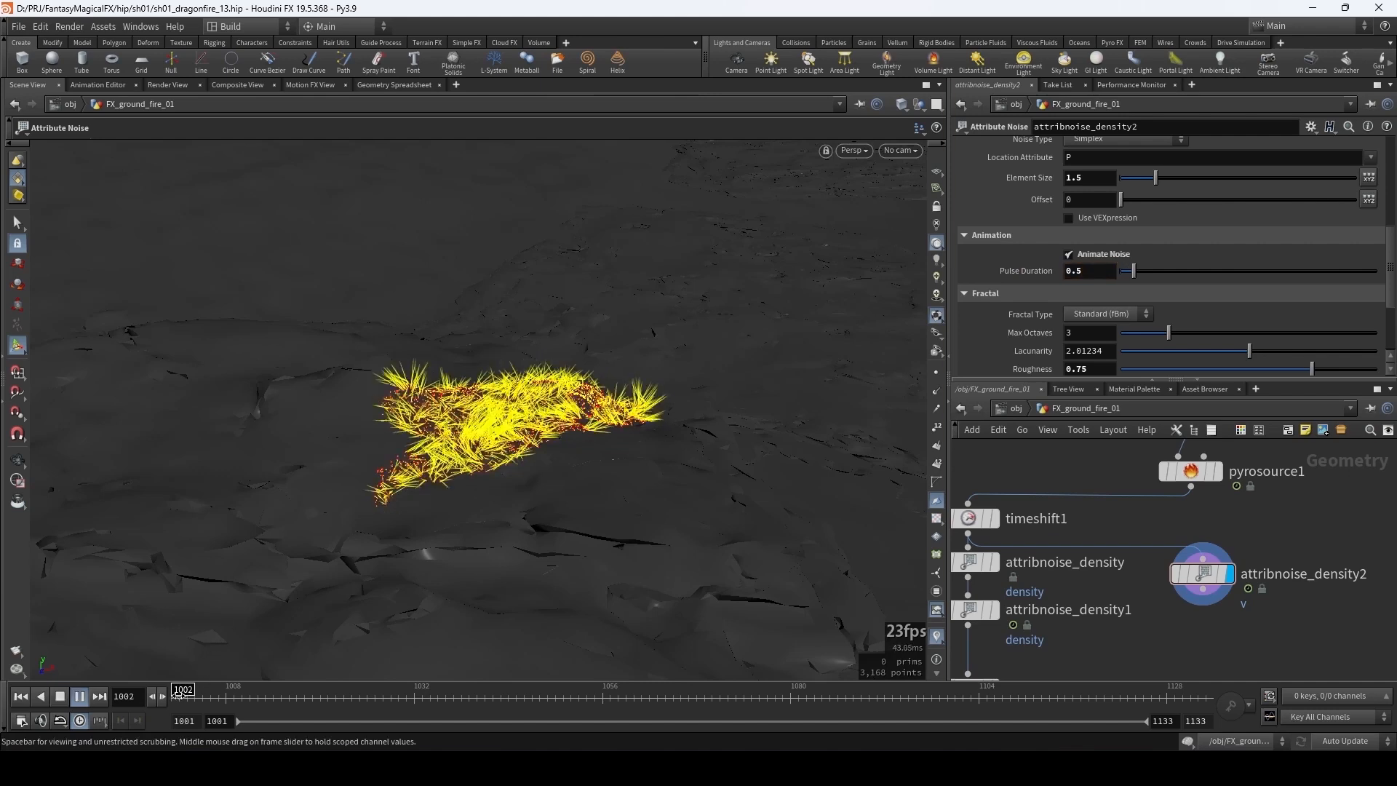
key(Up)
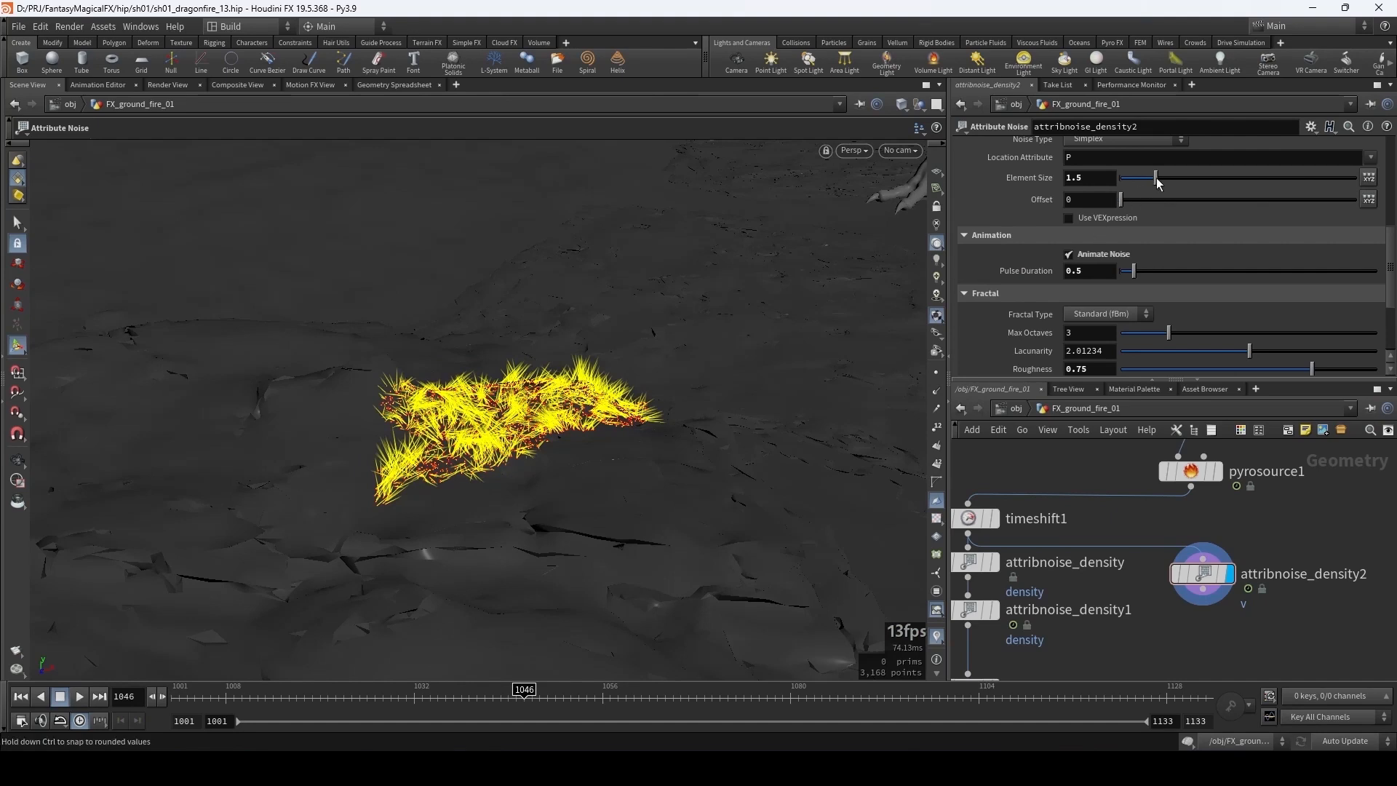
- Set the velocity noise's element size to 0.5 and play the animation from frame 1001 to check the finer vectors
drag(1156, 179, 1138, 176)
click(1102, 182)
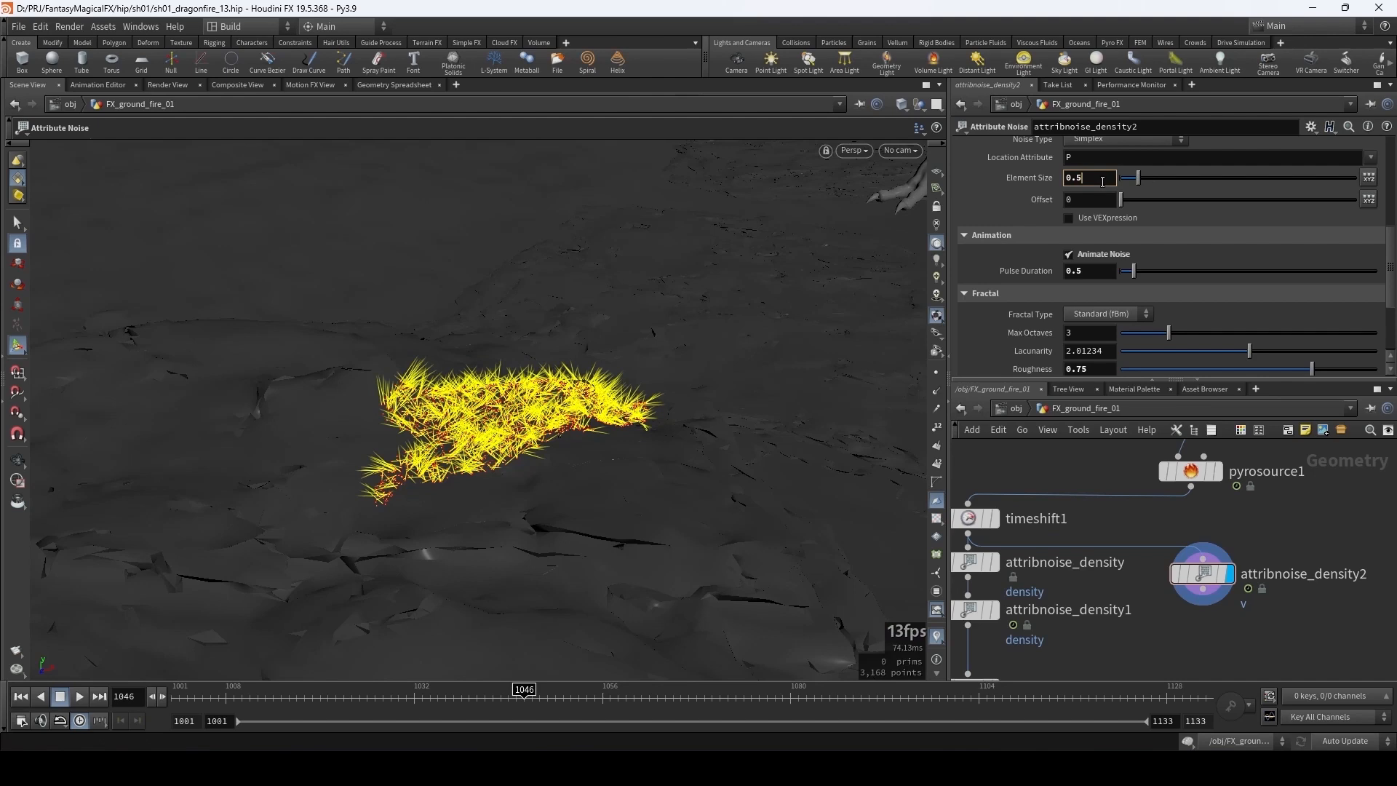
key(Return)
drag(251, 698, 173, 696)
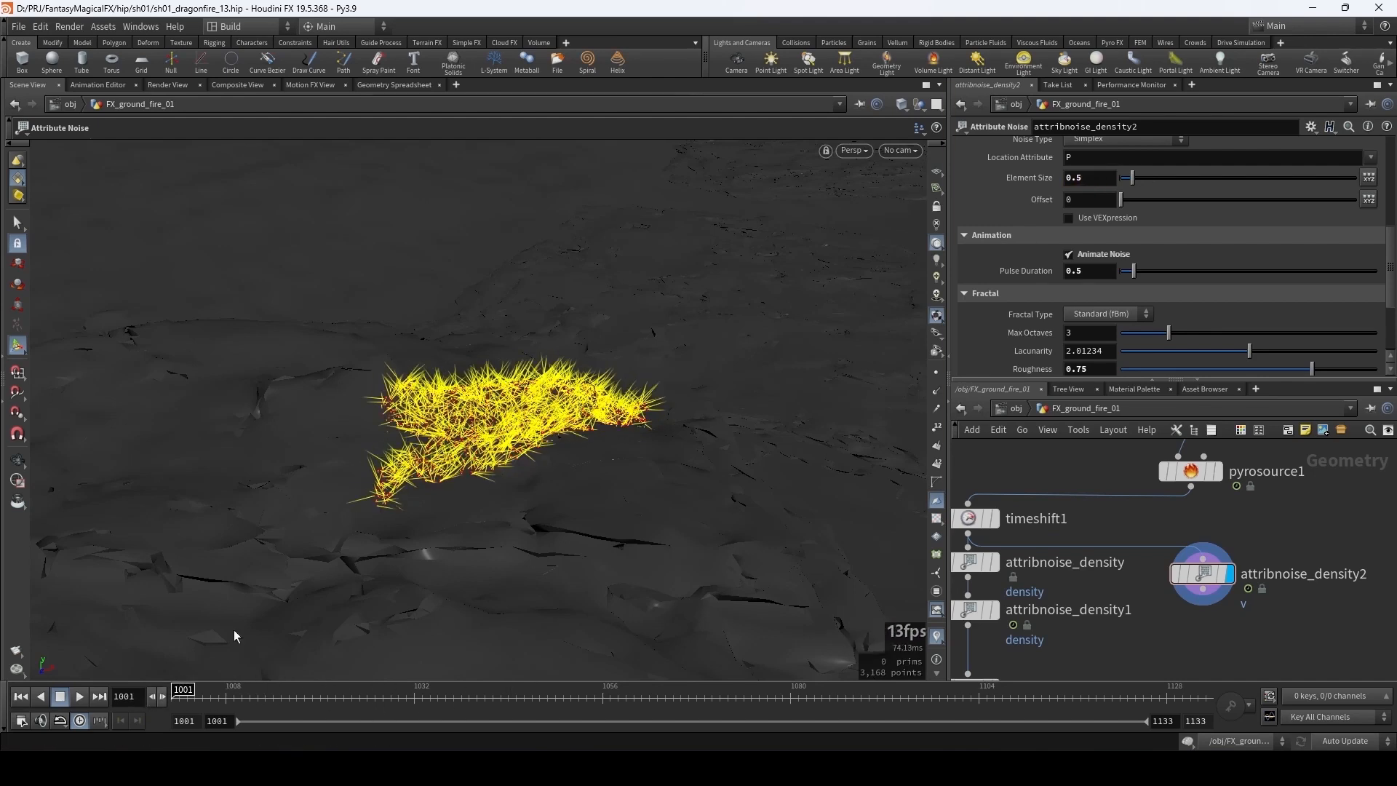
key(Up)
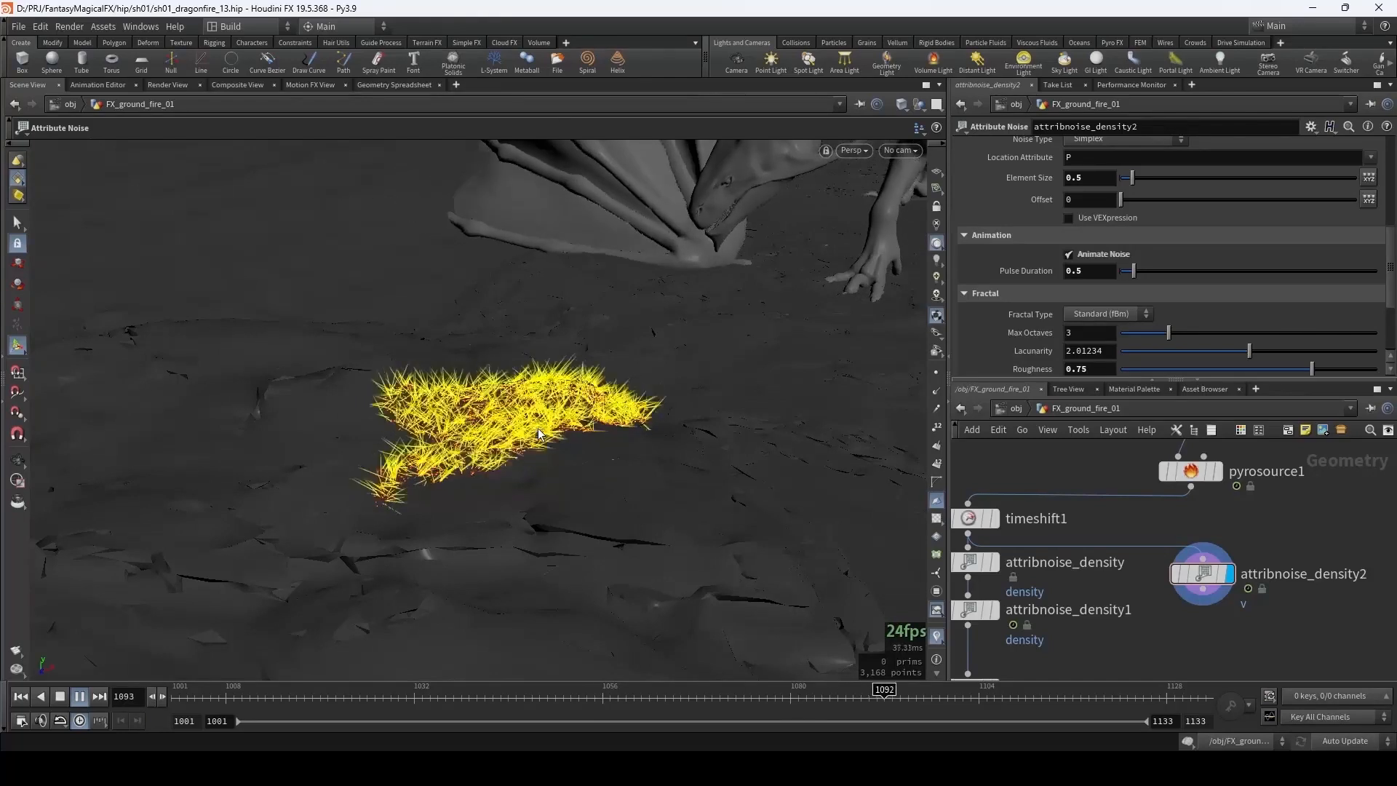
key(Up)
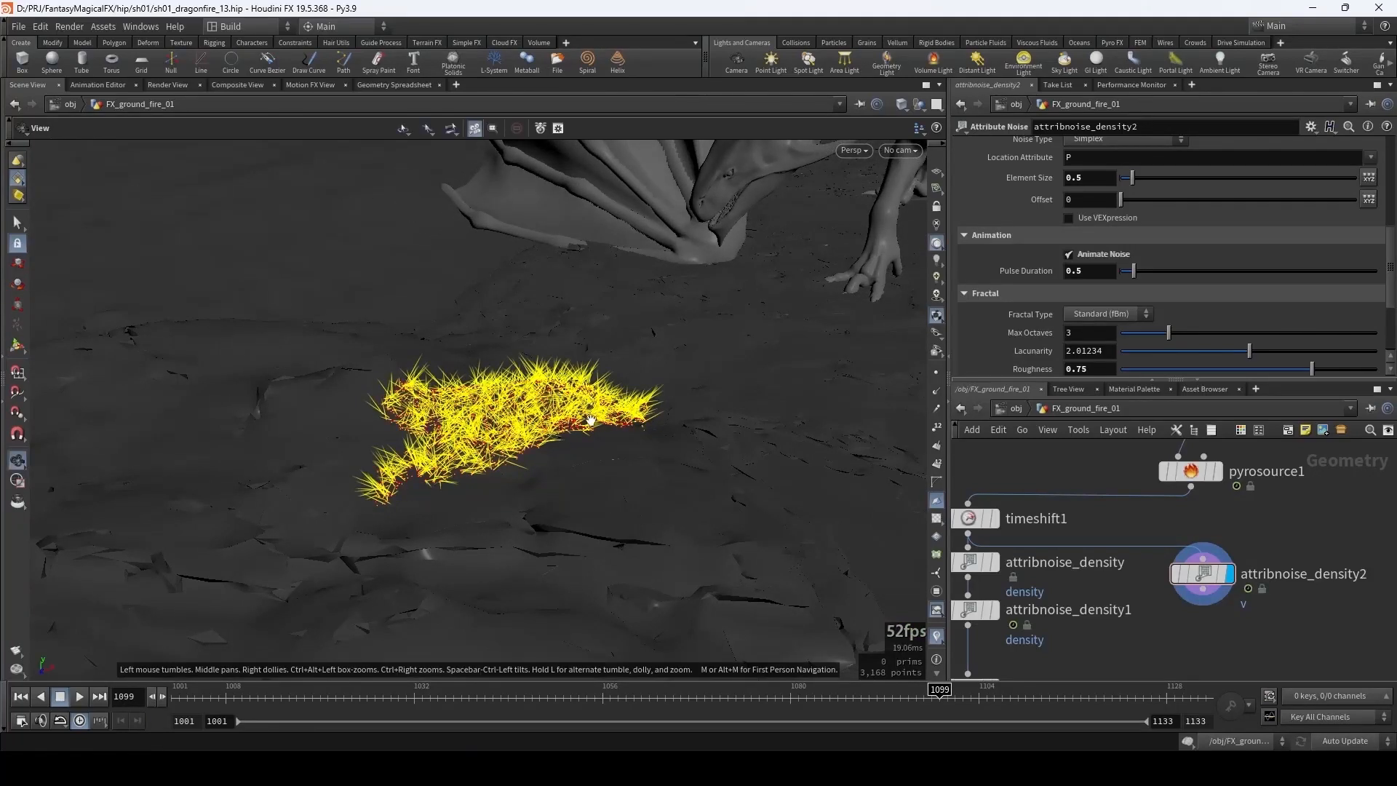
alt+drag(589, 415, 553, 387)
- Duplicate the volumerasterizeattributes node beside the original and connect attribnoise_density2 to the copy's input
middle_drag(1157, 632, 1101, 587)
scroll(1191, 603, down, 1)
alt+drag(1005, 610, 1203, 608)
click(1204, 597)
click(1206, 535)
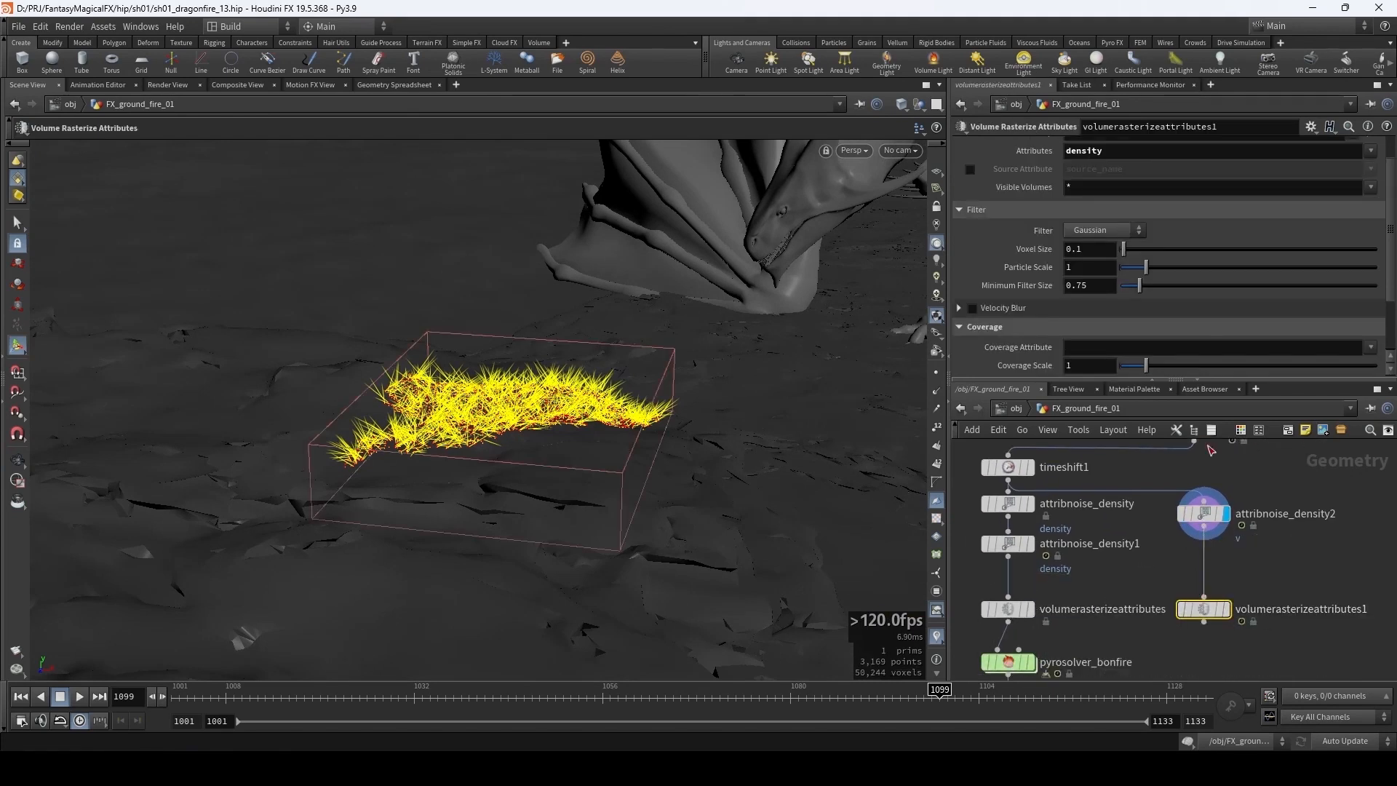
- Set the duplicated rasterize node's attributes to v and display its volume in the viewport
click(1133, 155)
text(v)
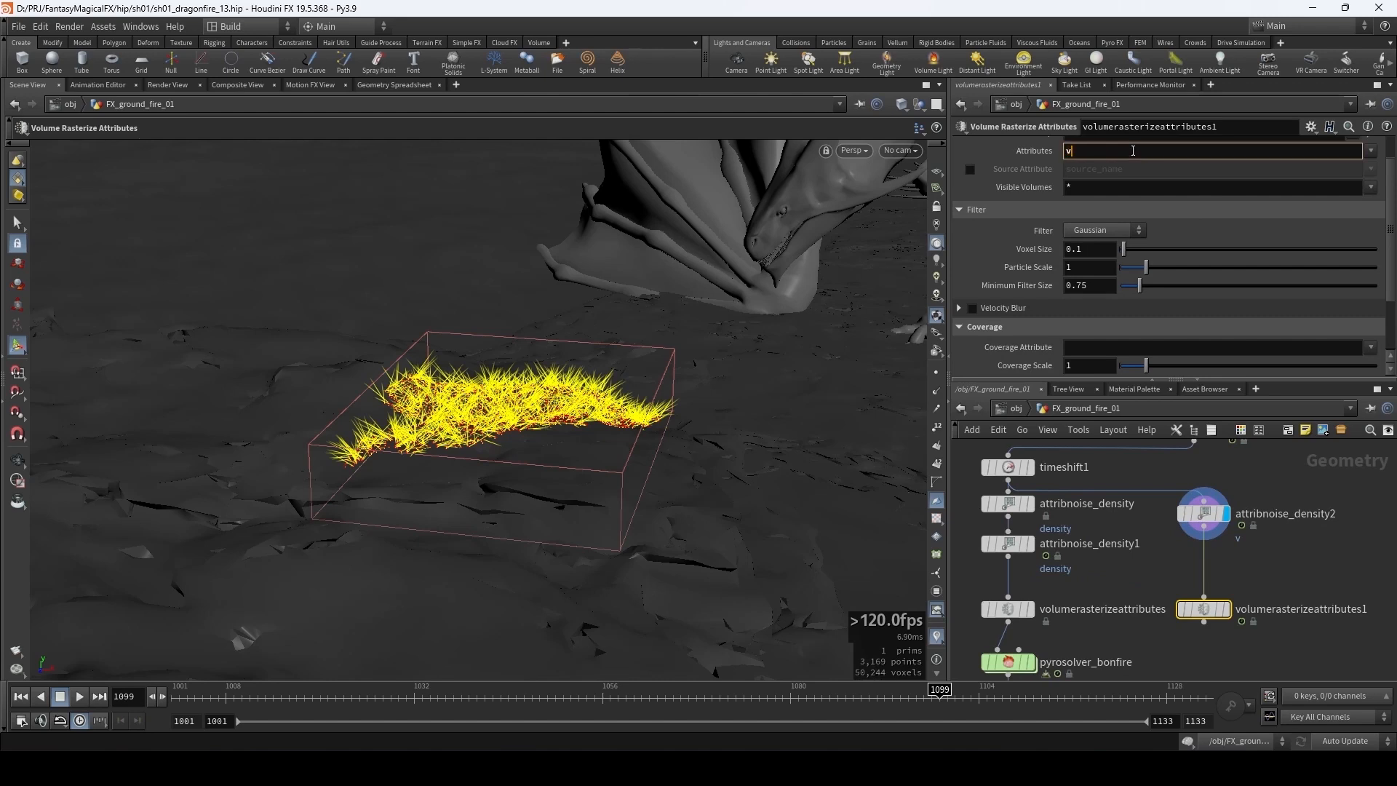
key(Return)
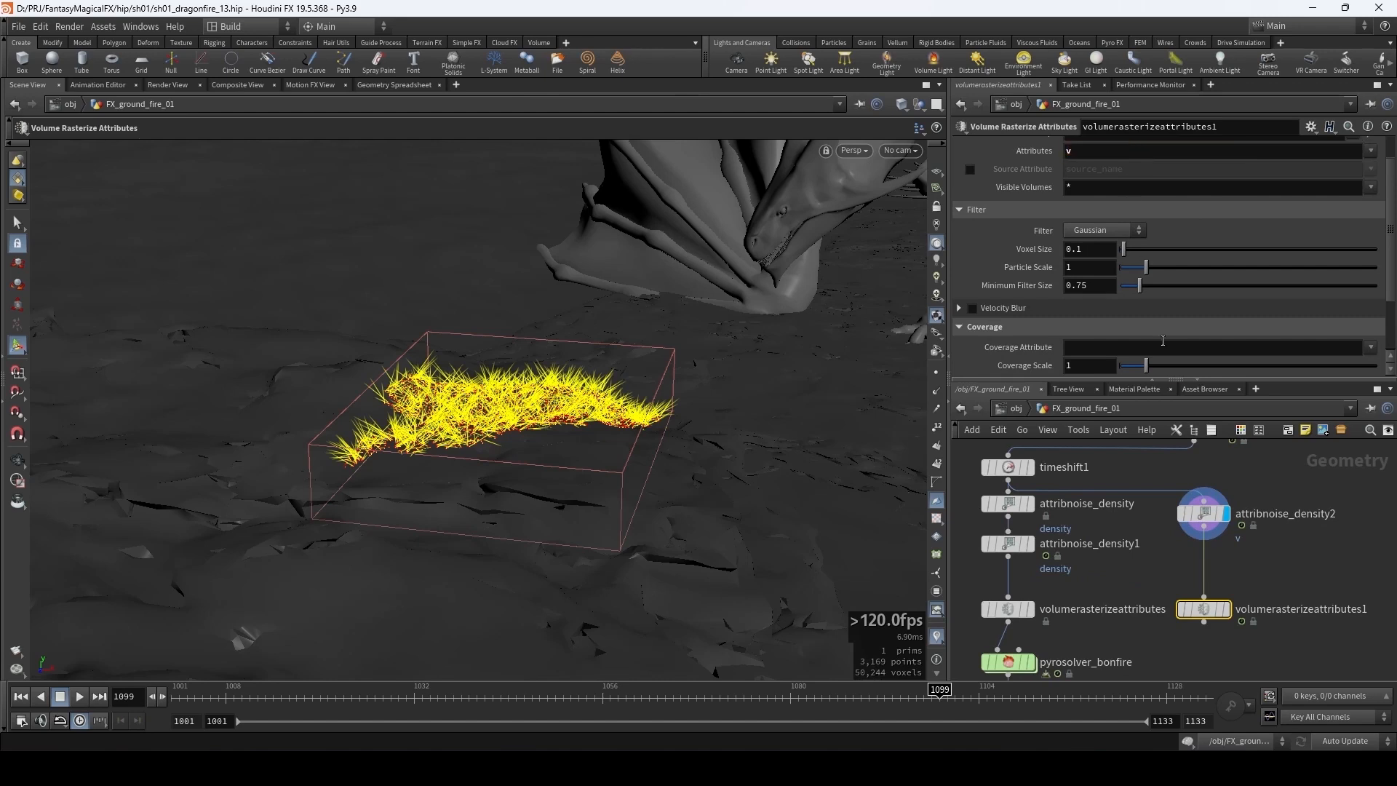
click(1227, 608)
- Merge the density and velocity rasterize nodes ahead of pyrosolver_bonfire and inspect the fields in the merge's node info
middle_drag(1143, 641, 1172, 569)
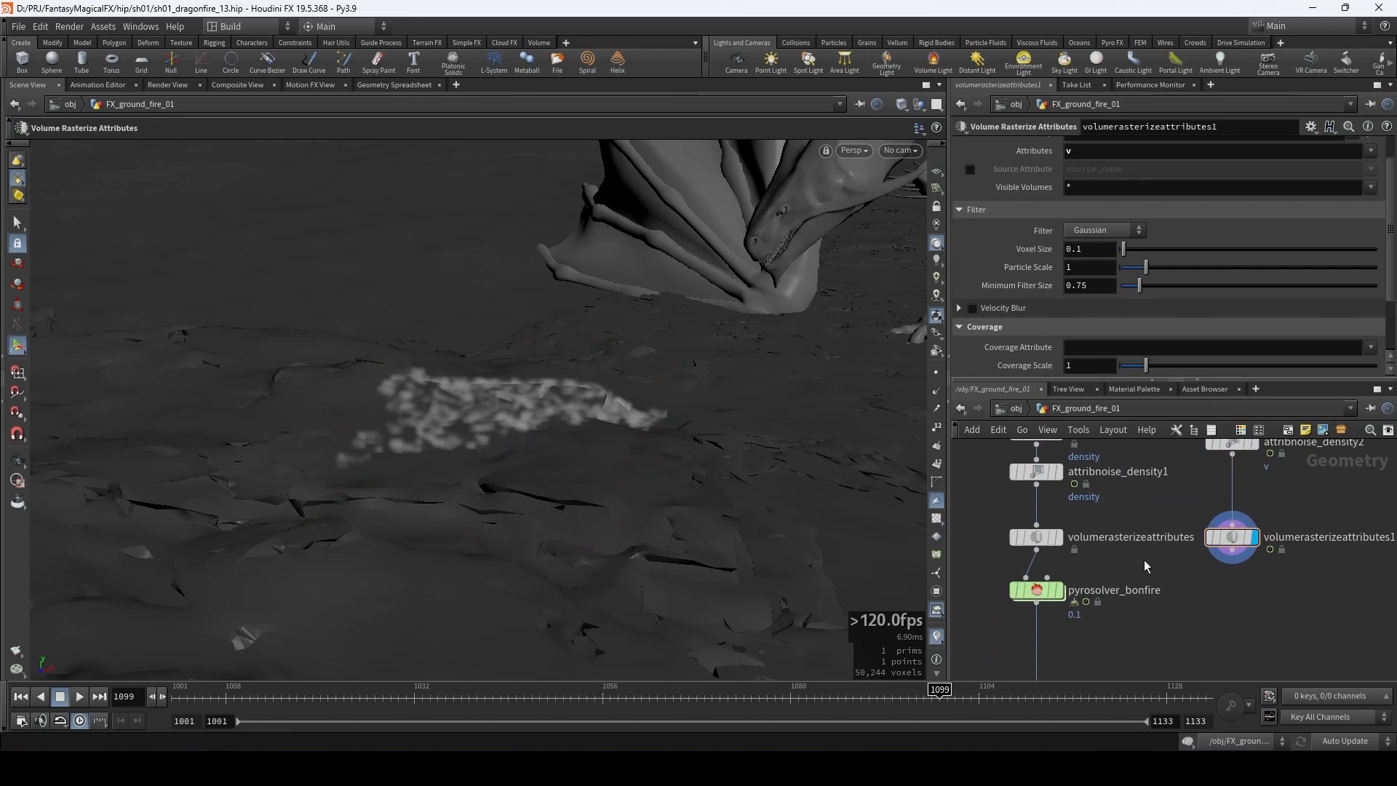
key(Tab)
text(mer)
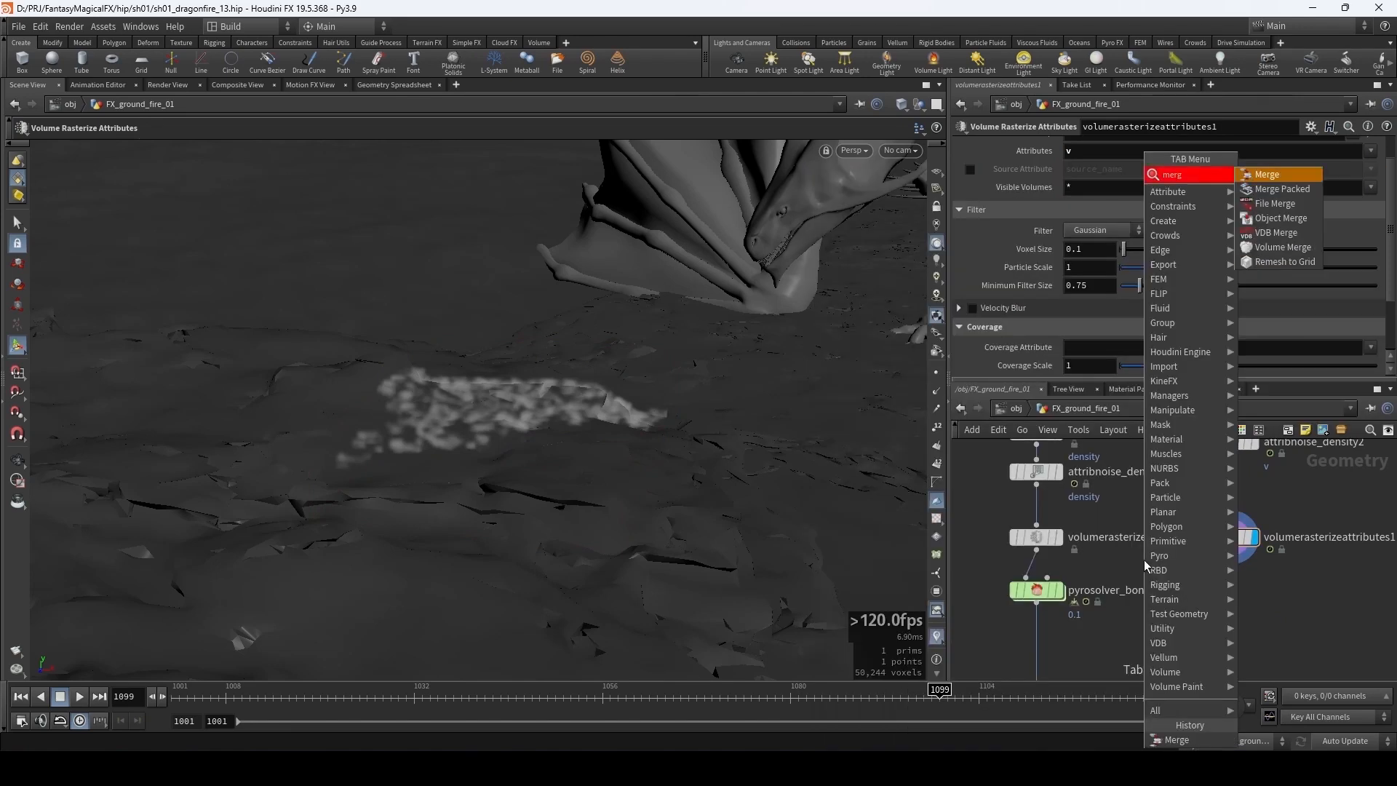
key(Return)
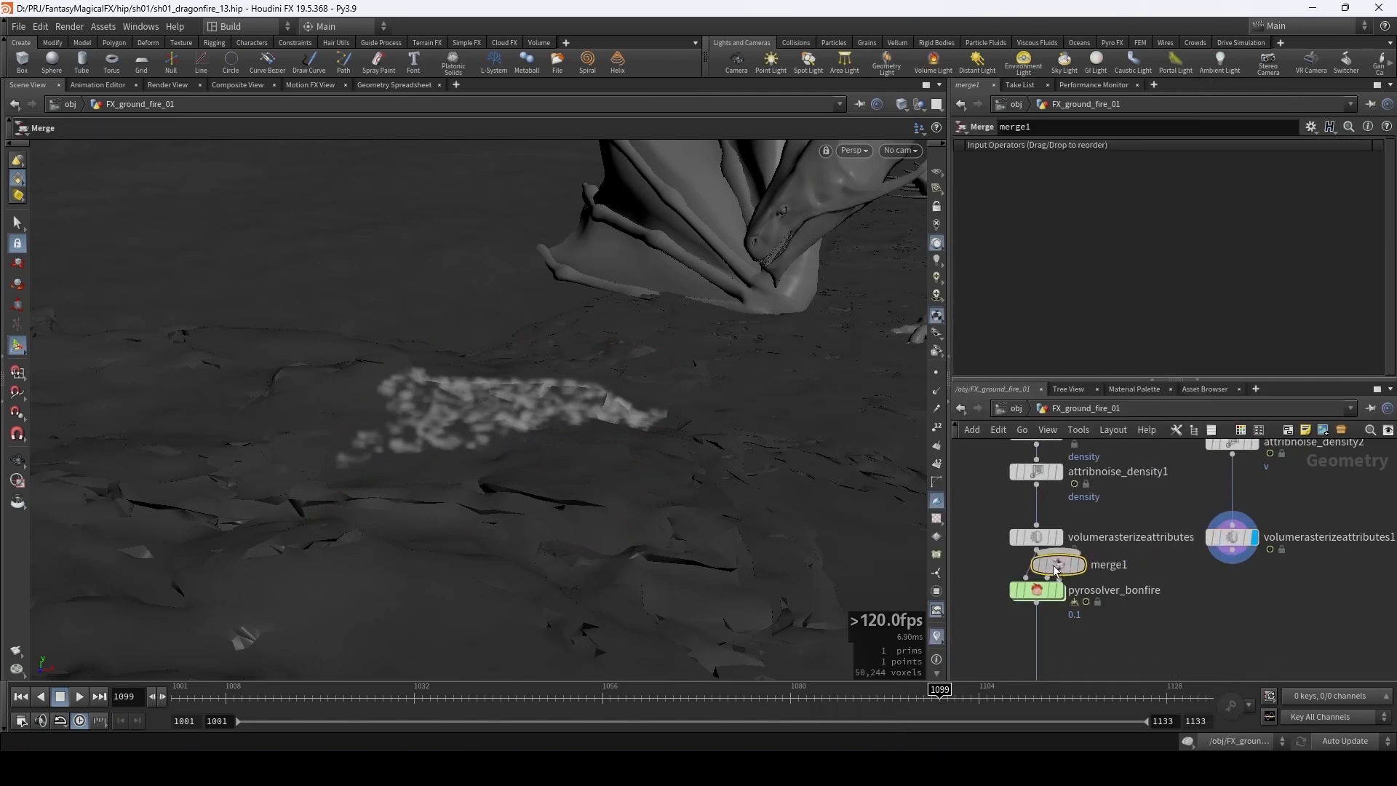
click(1034, 562)
drag(1233, 555, 1039, 602)
middle_click(1039, 601)
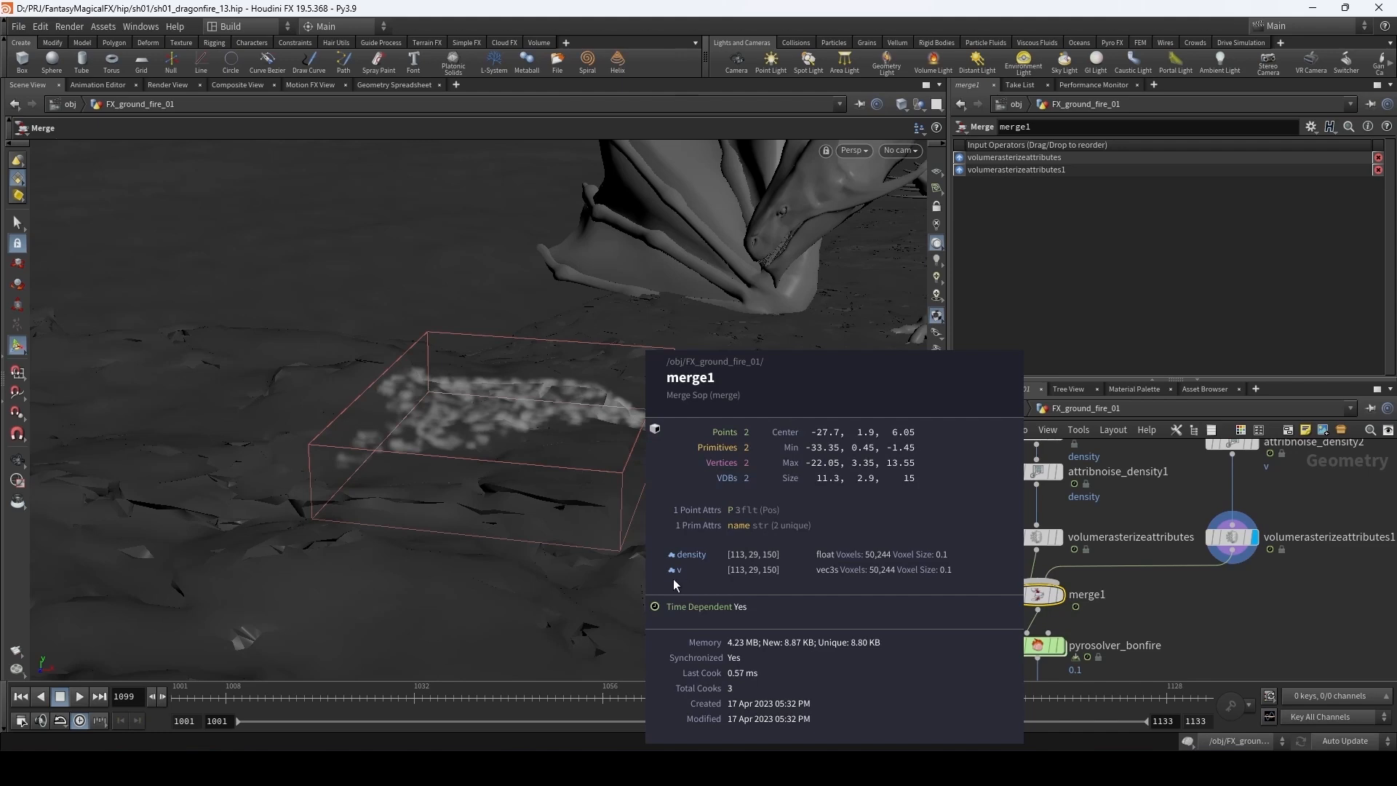
middle_drag(673, 586, 690, 586)
click(981, 580)
- Display pyrosolver_bonfire at frame 1001 and look through cam1
middle_drag(974, 573, 1029, 505)
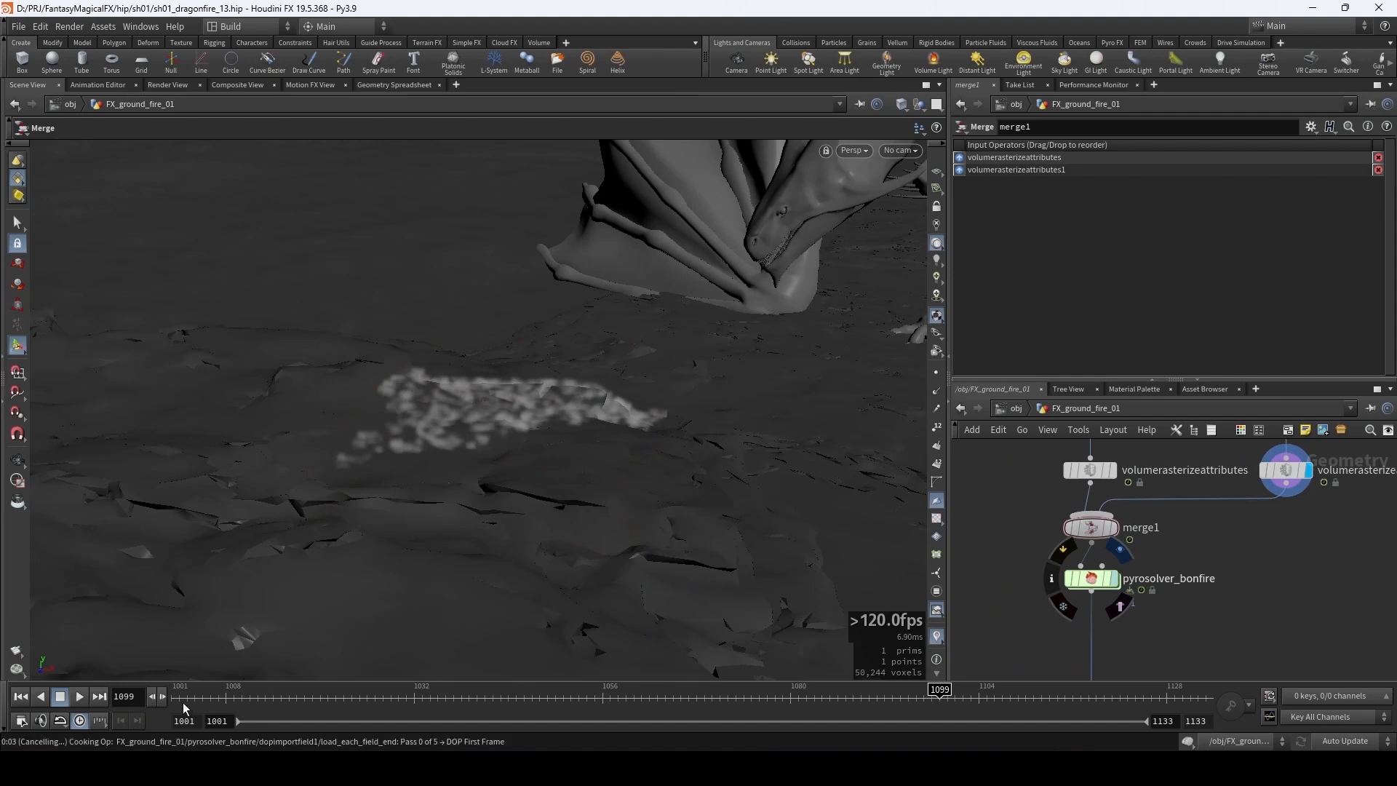
click(182, 700)
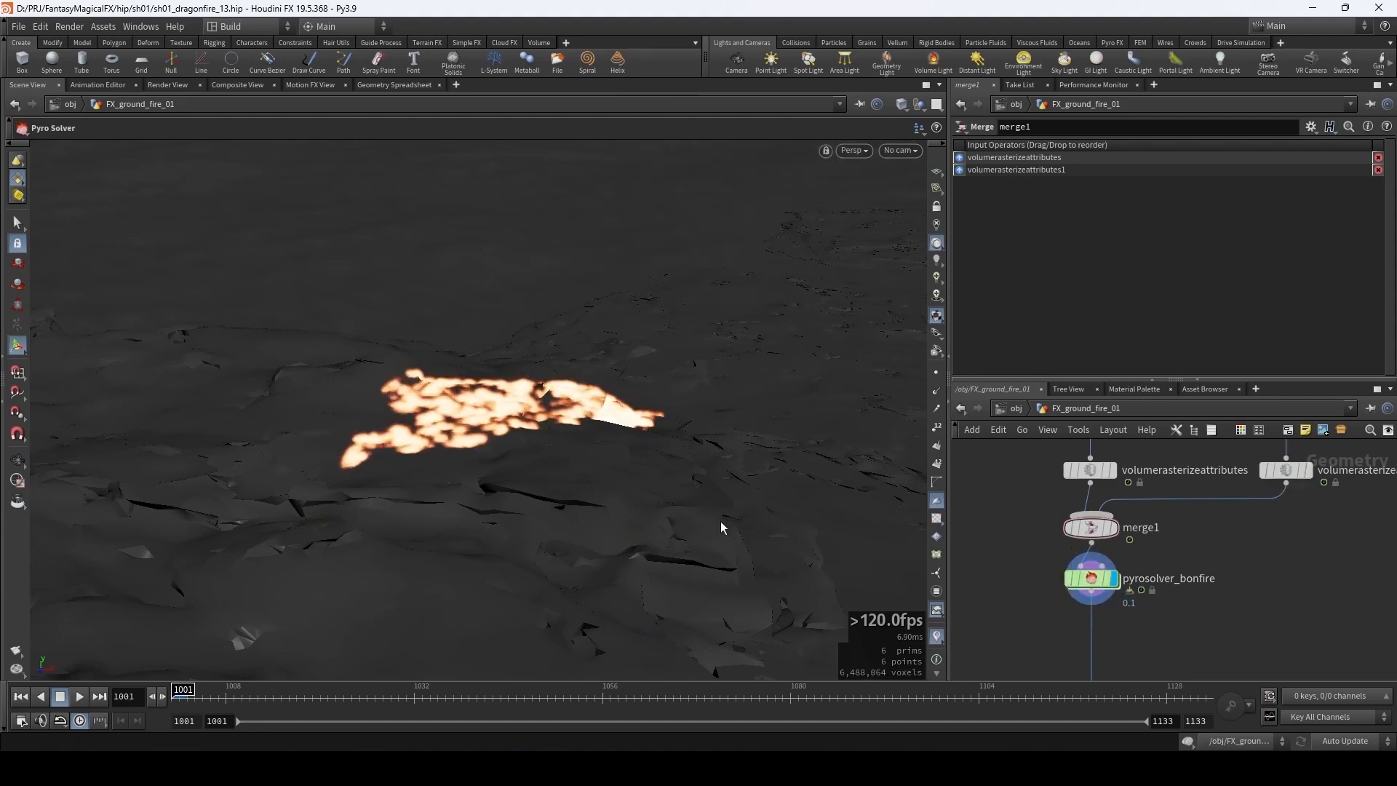
click(900, 151)
click(923, 221)
drag(1008, 495, 1003, 584)
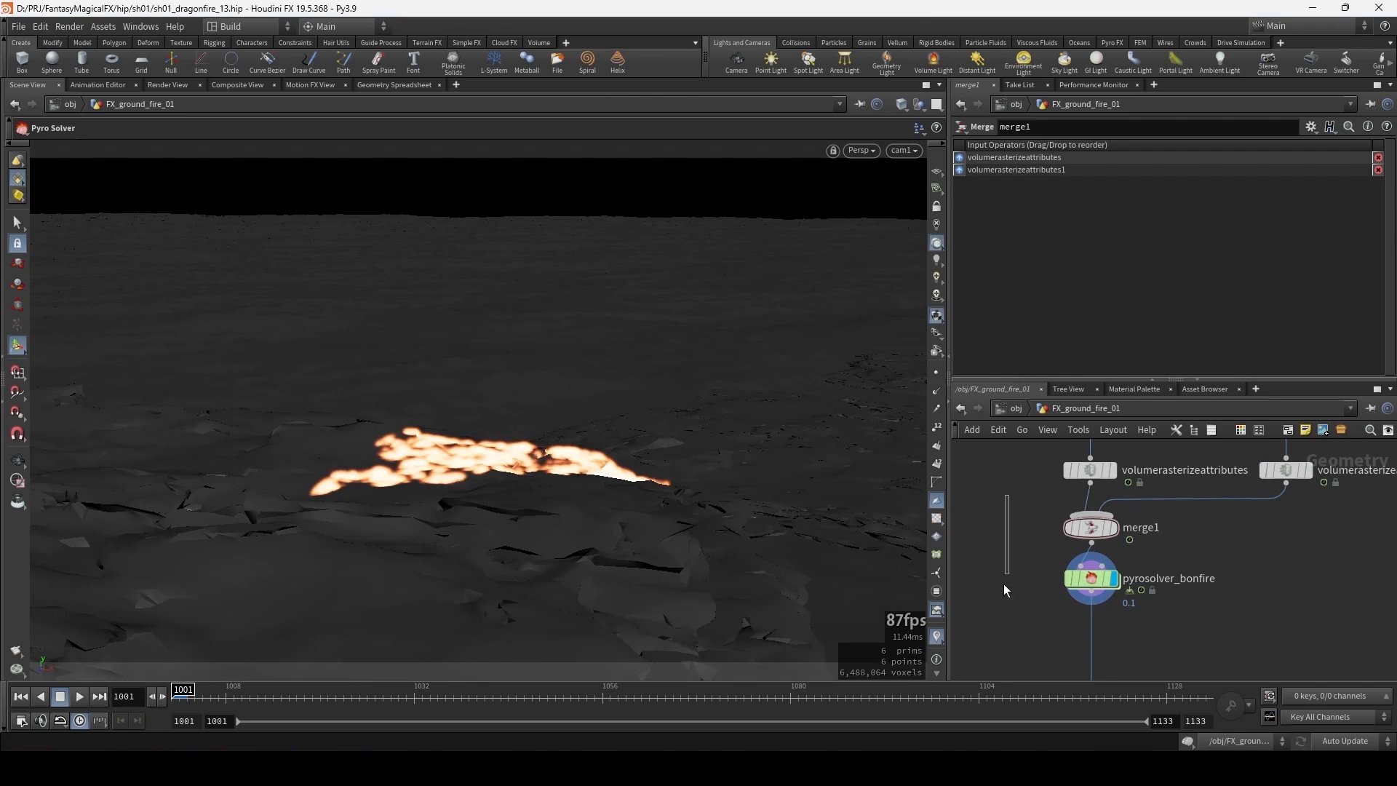
- Play the bonfire simulation and review the pyro solver's temperature, flame and velocity source settings
key(Up)
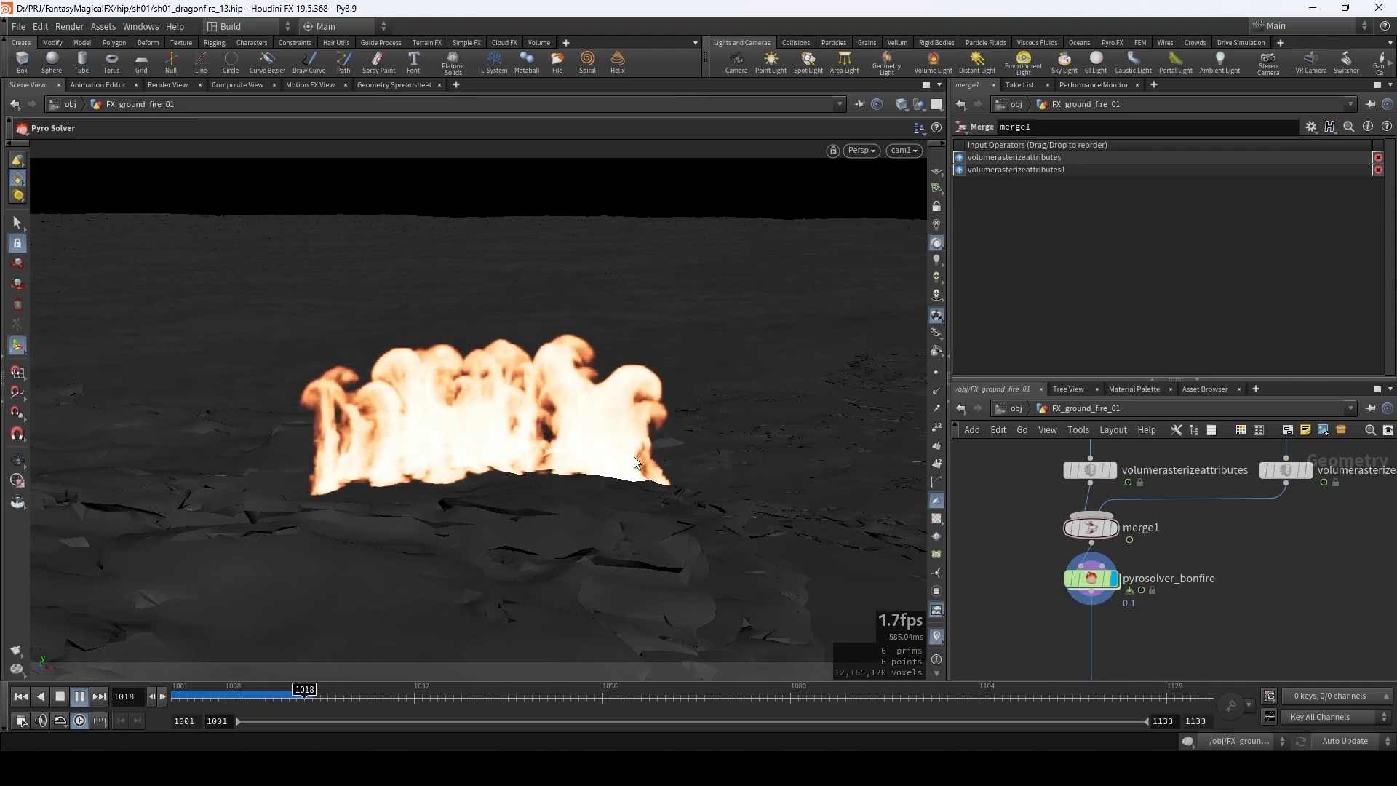
key(Up)
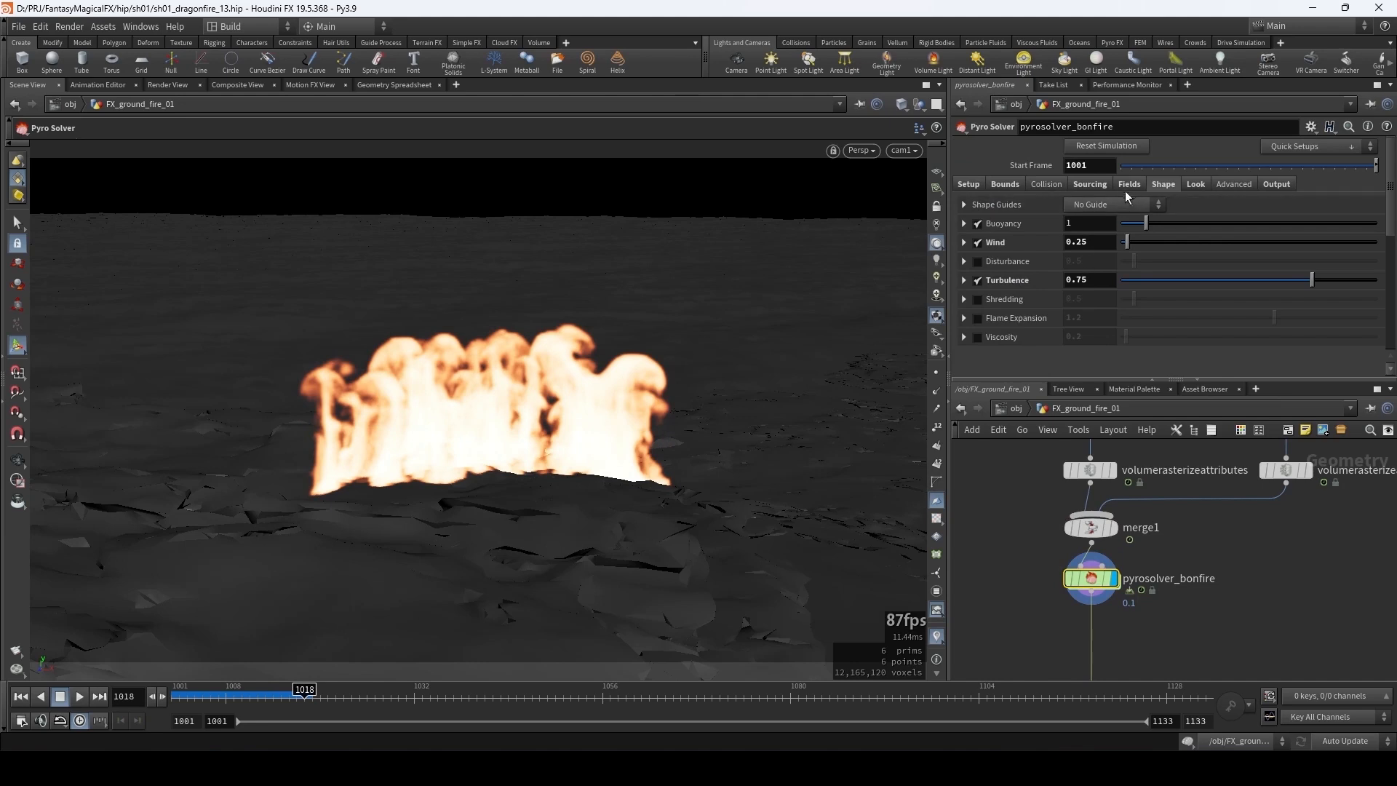
click(1090, 185)
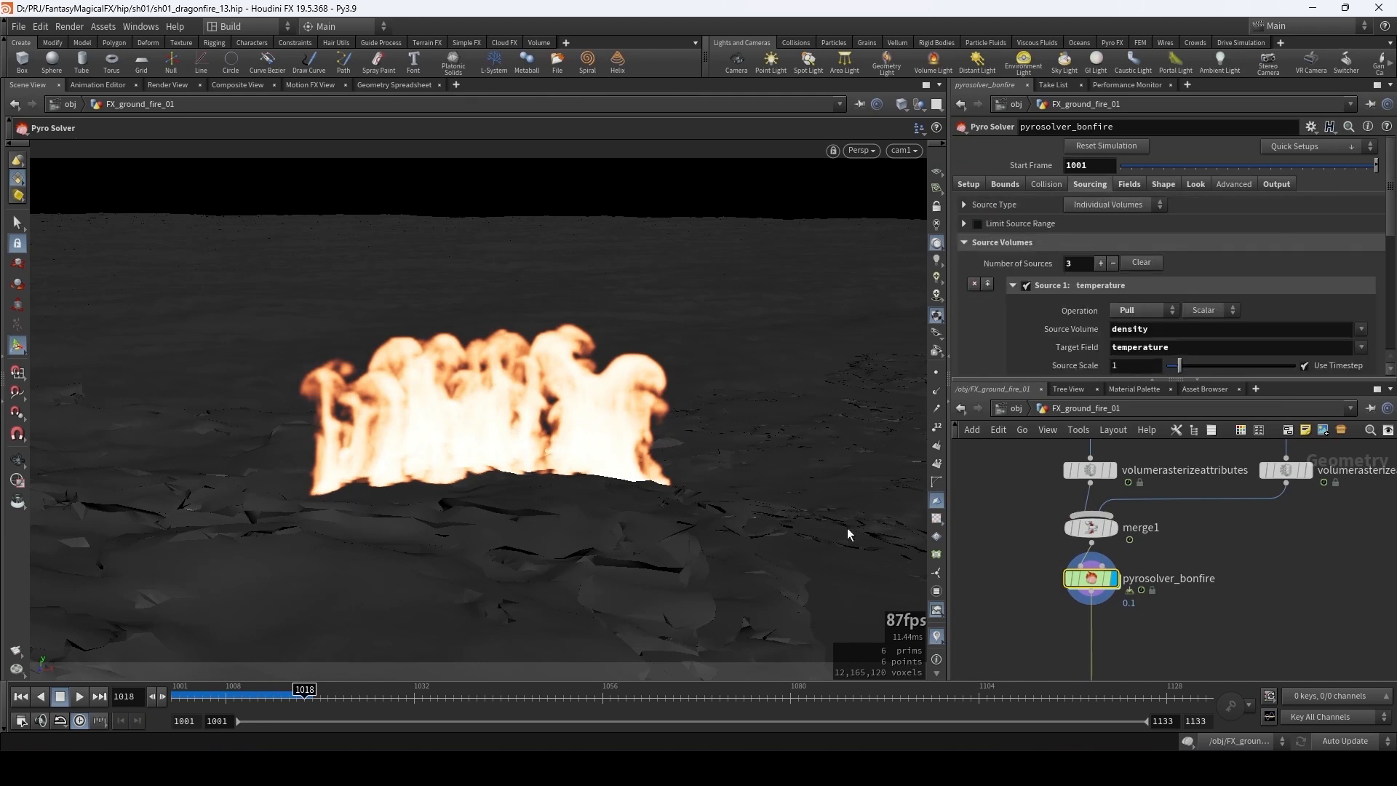
key(Up)
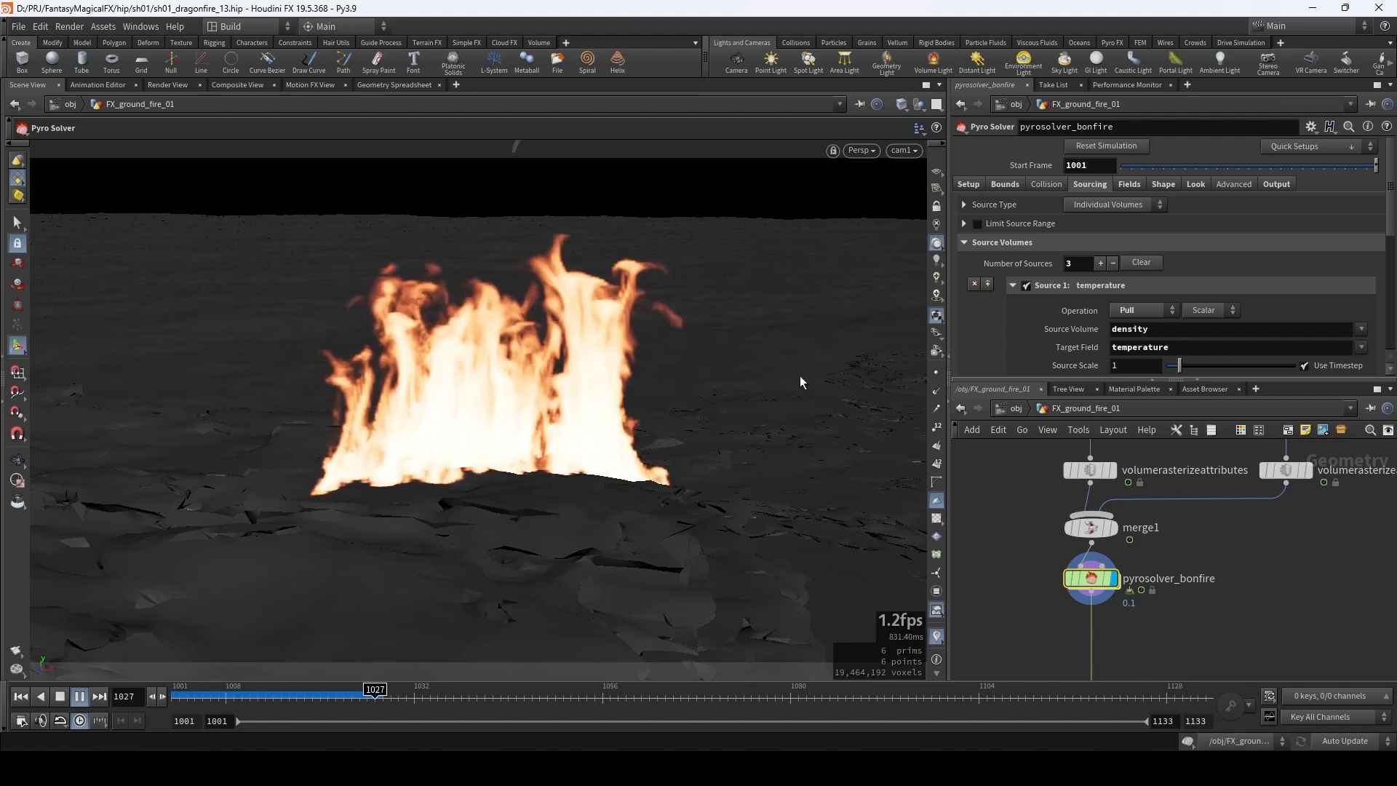
drag(1390, 171, 1388, 312)
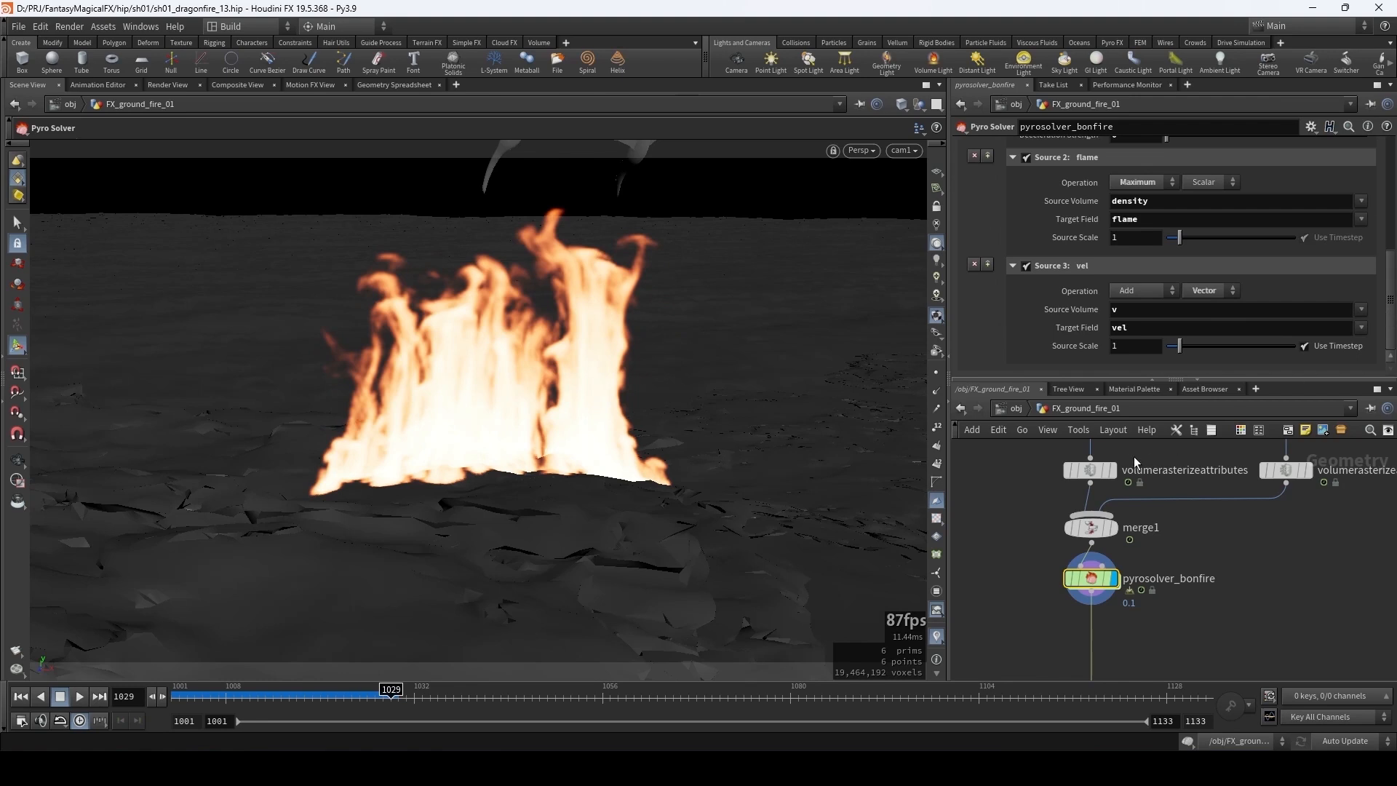
- Rename the attribute noise node feeding the second volume rasterize branch to attribnoise_v
middle_drag(1202, 457, 1164, 582)
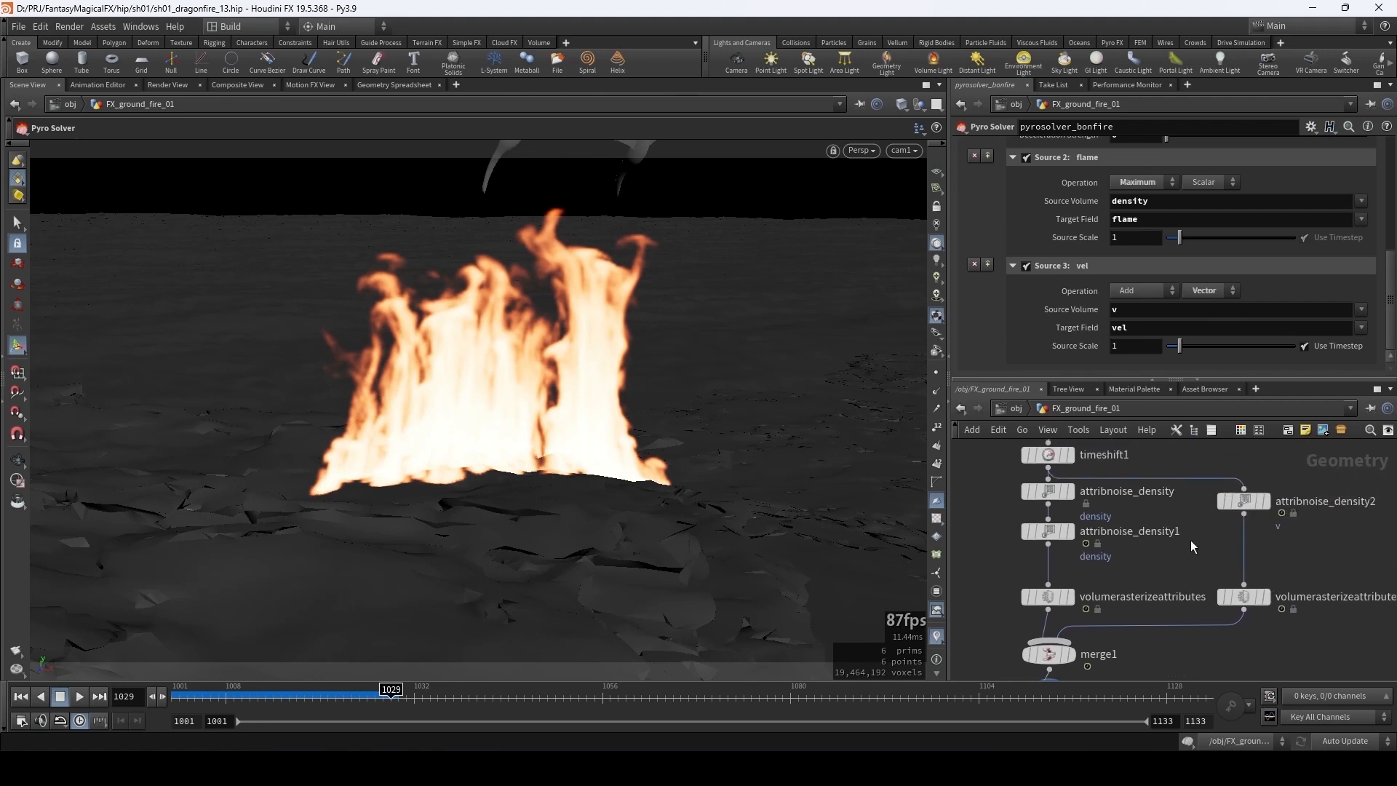
click(1244, 501)
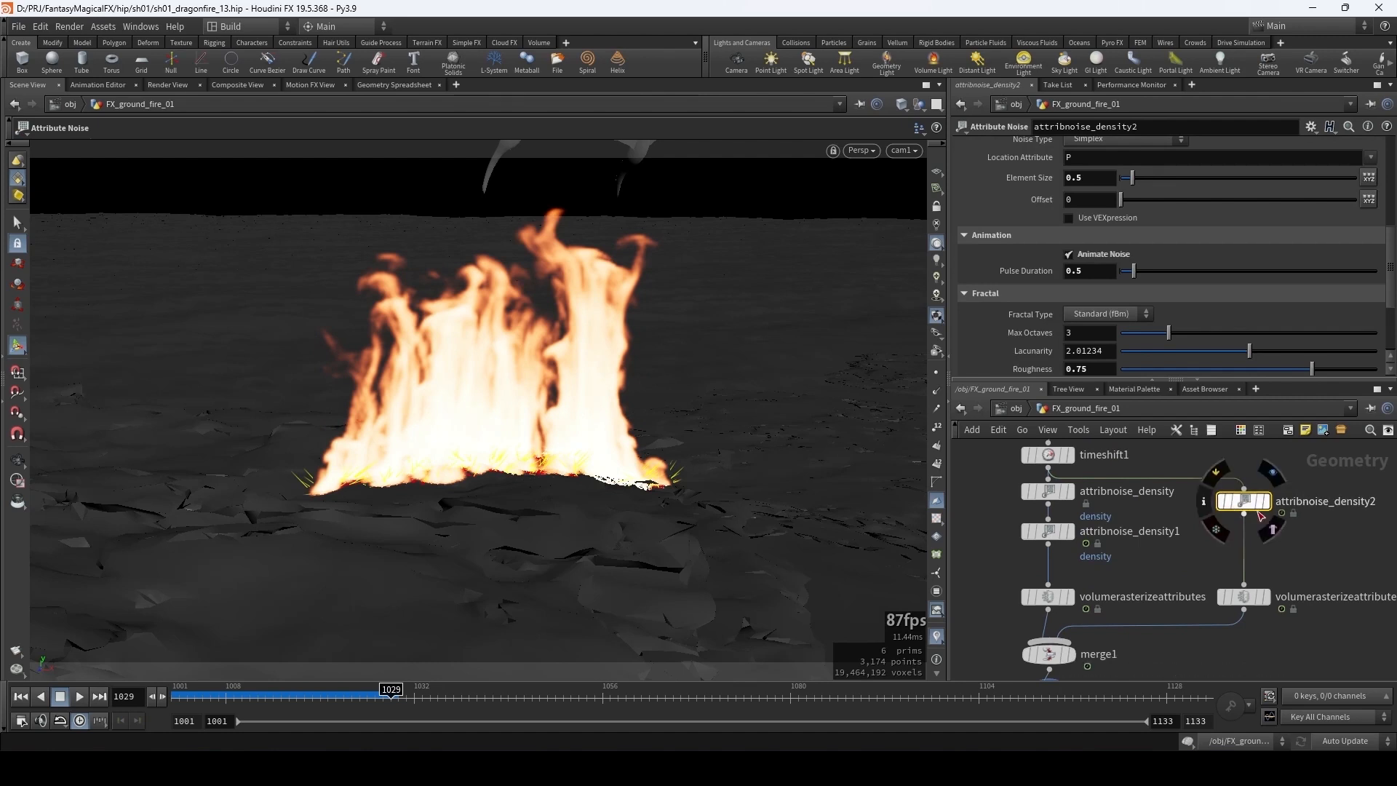
scroll(1031, 256, up, 3)
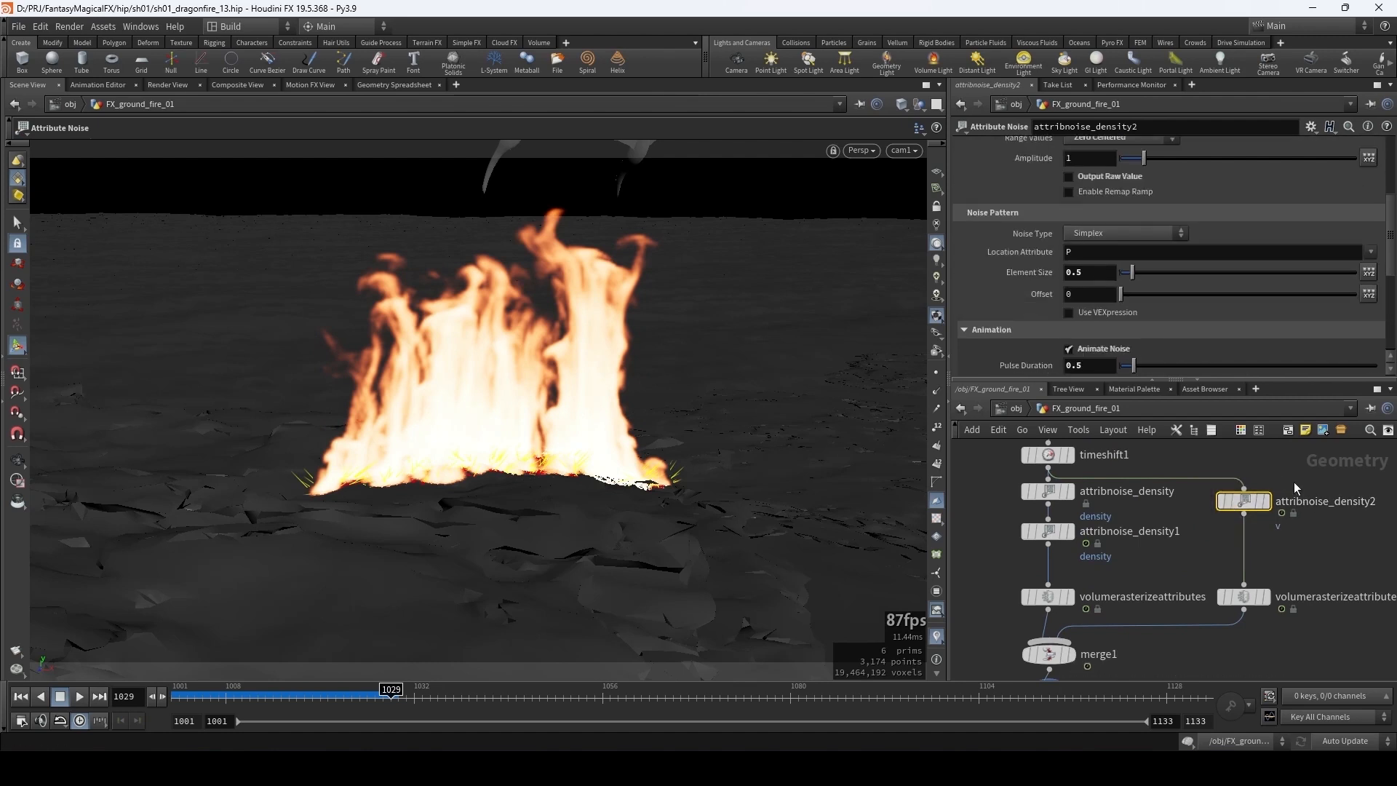
middle_drag(1293, 482, 1185, 481)
double_click(1231, 501)
double_click(1231, 501)
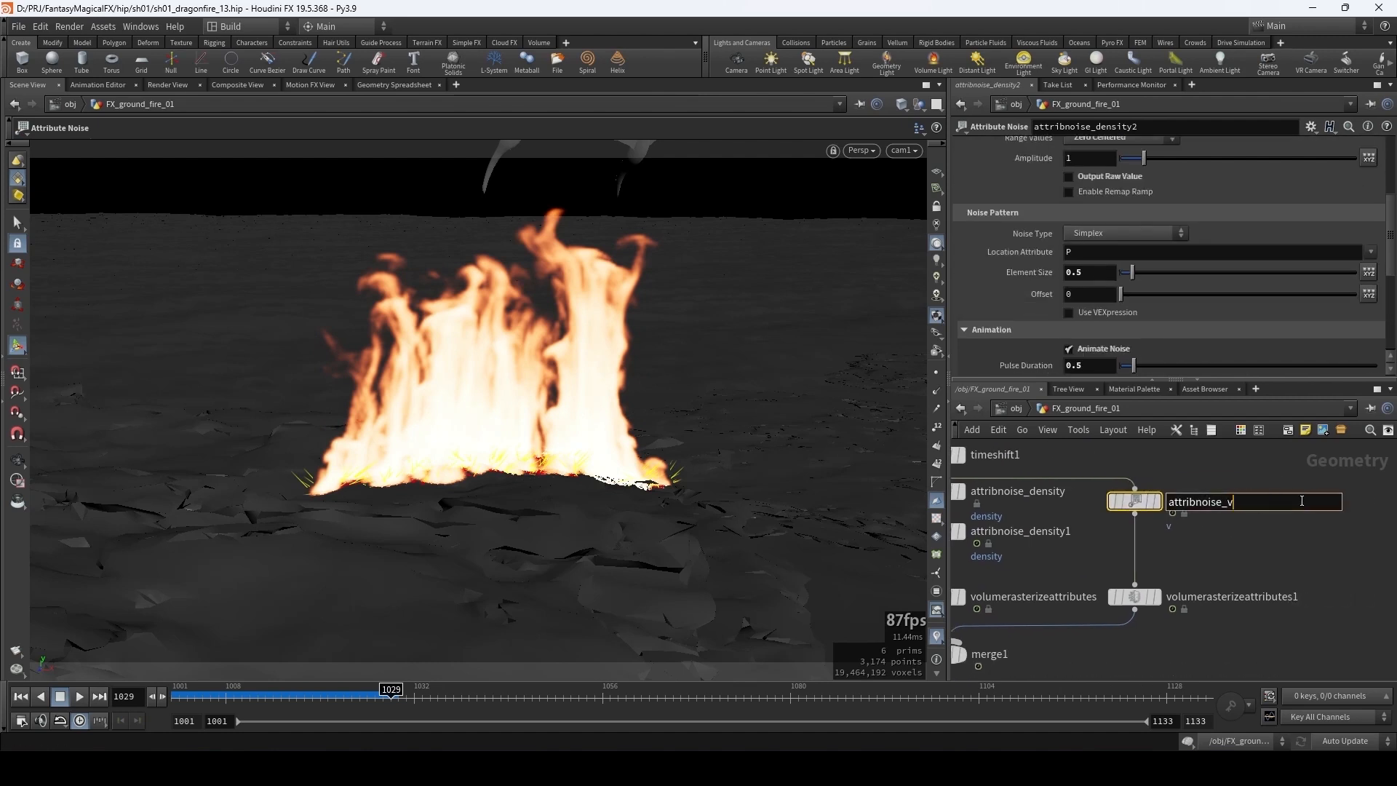
text(v)
key(Return)
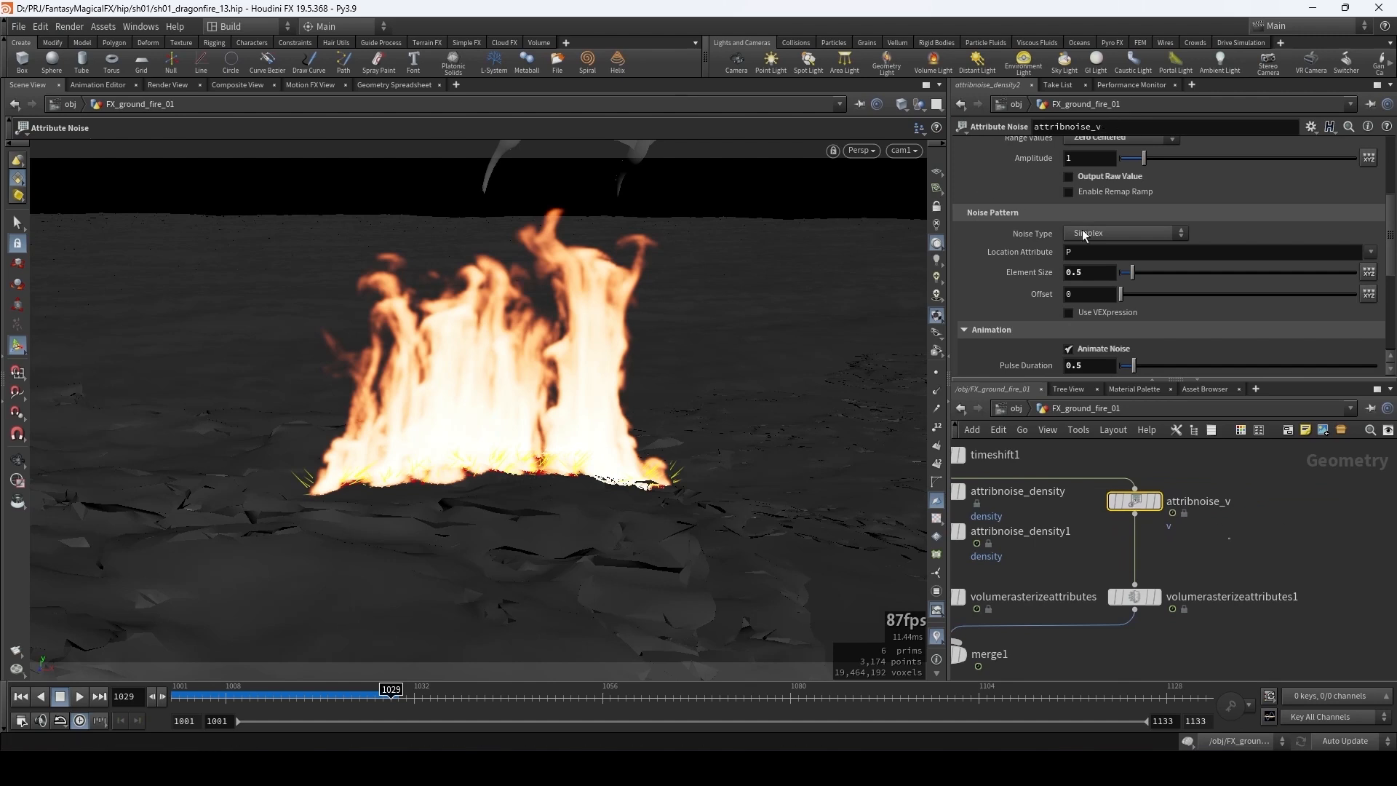
- Set the Amplitude of the attribnoise_v node's noise to 10
drag(1393, 225, 1393, 203)
scroll(1393, 203, up, 2)
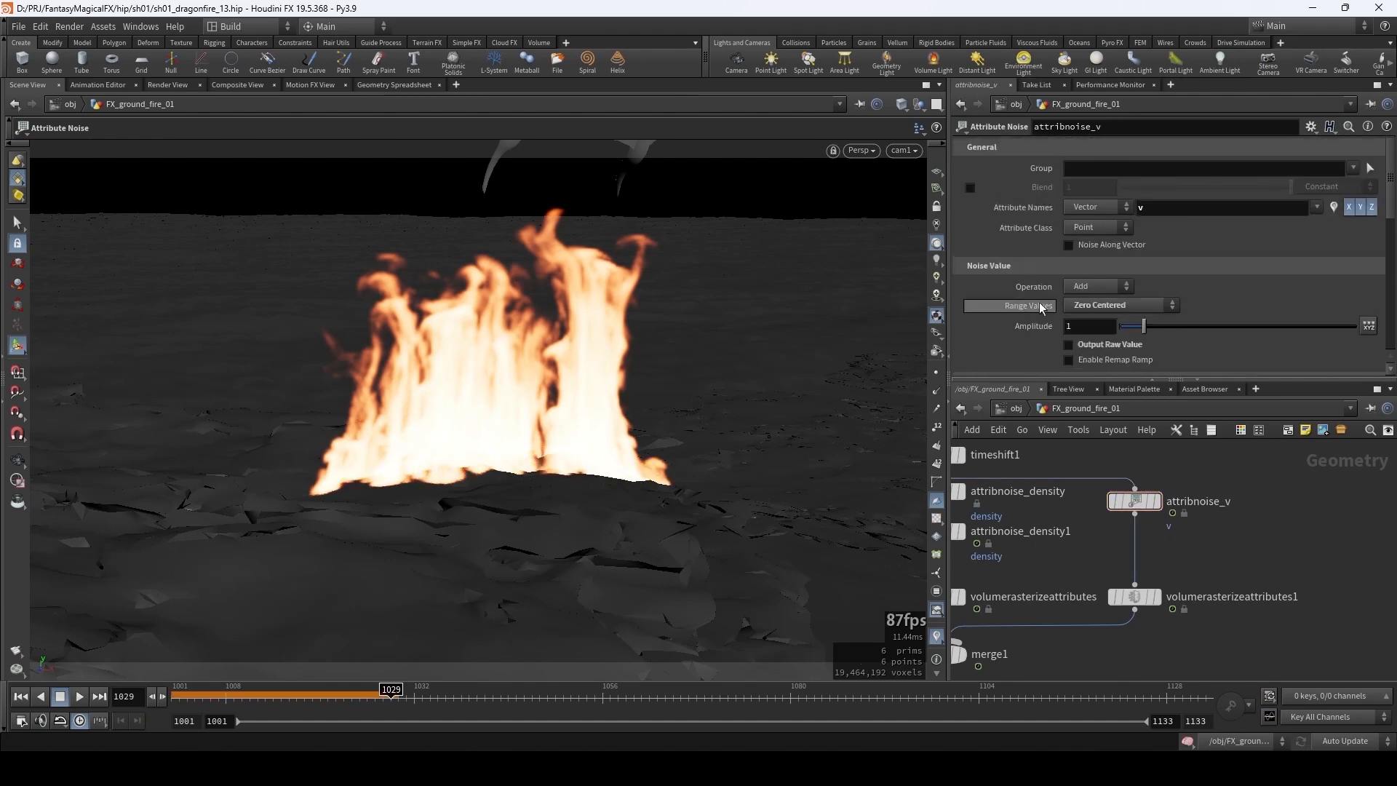
click(1085, 287)
text(07)
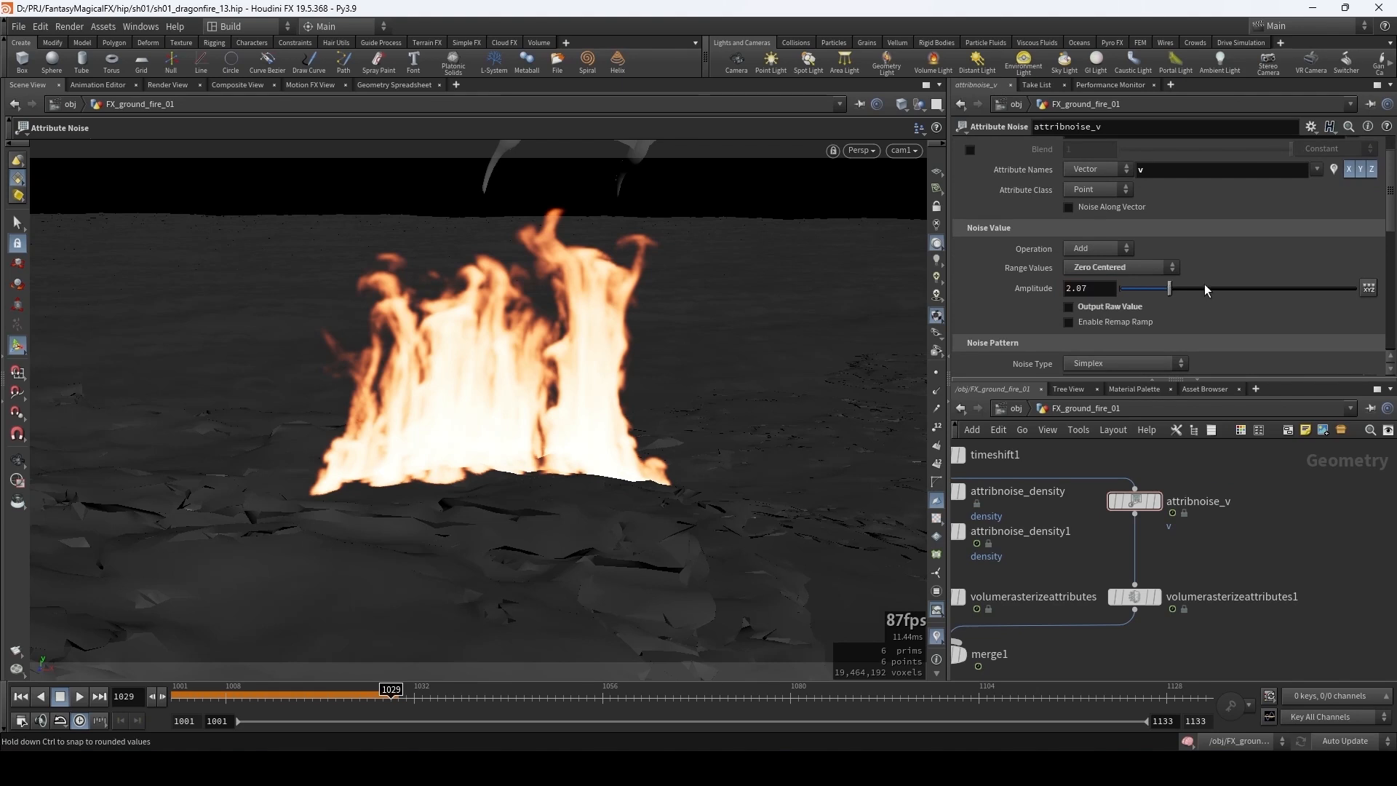
key(Return)
scroll(1062, 618, down, 1)
- Replay the bonfire simulation from frame 1001 to check the effect of the velocity noise, and stop playback
middle_drag(1076, 567, 1185, 477)
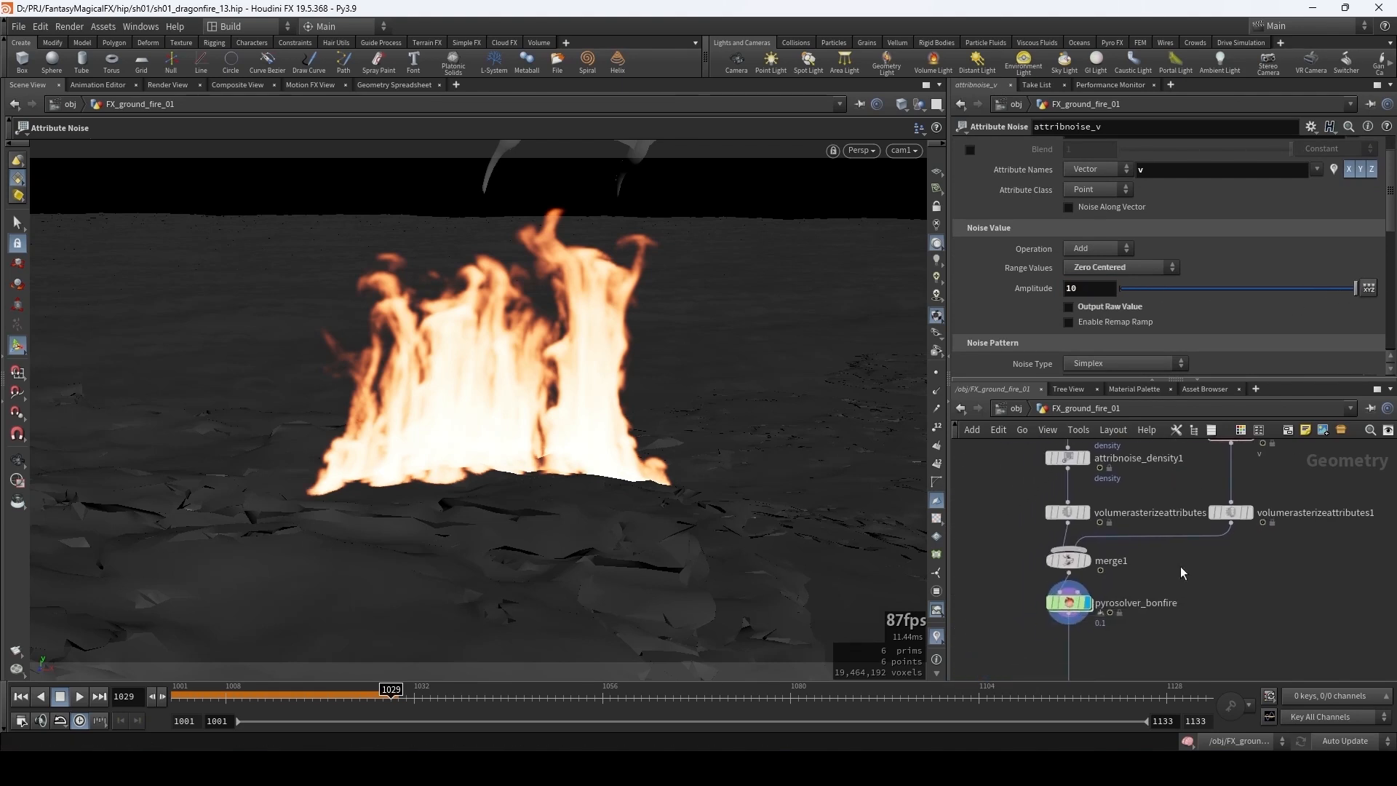
middle_drag(1179, 566, 1206, 516)
click(238, 697)
drag(238, 696, 173, 696)
click(79, 696)
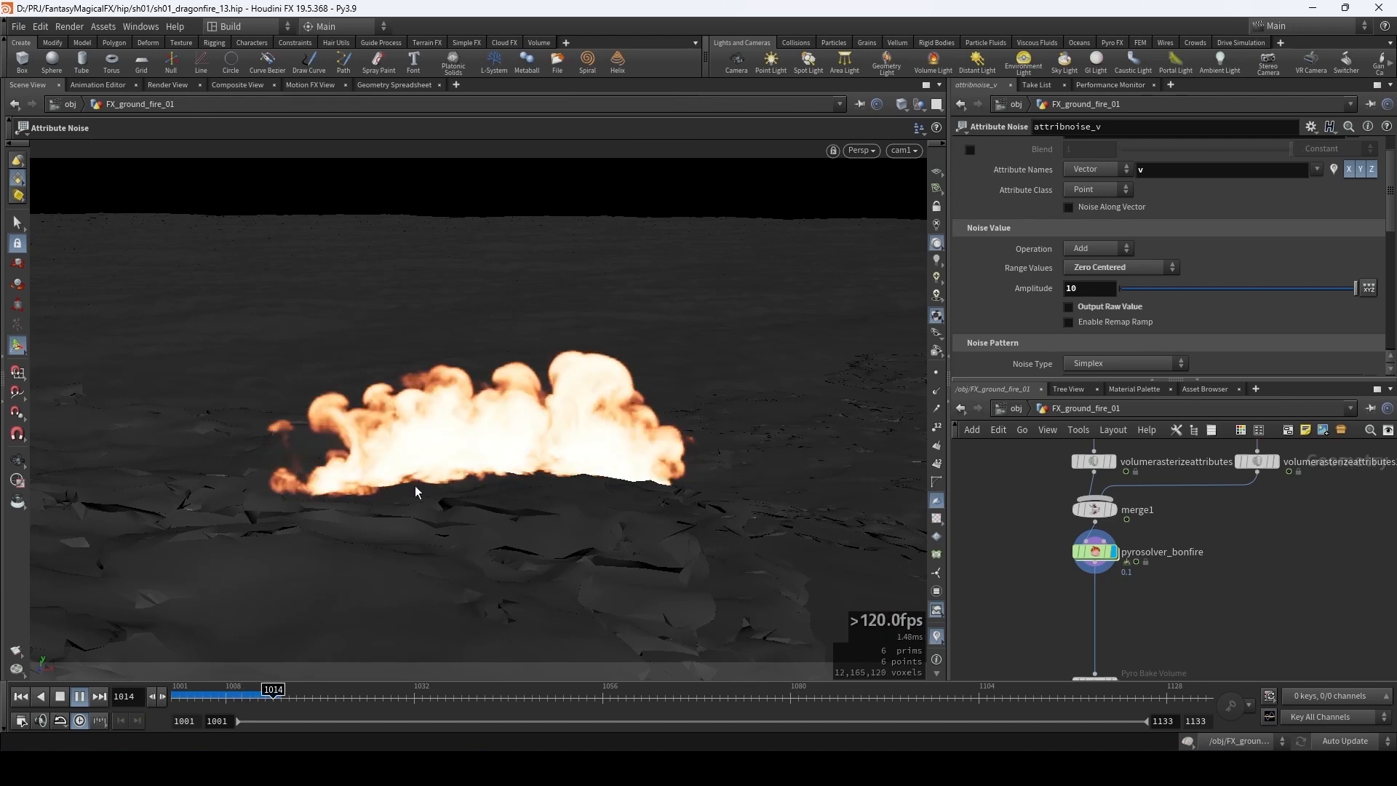
key(Escape)
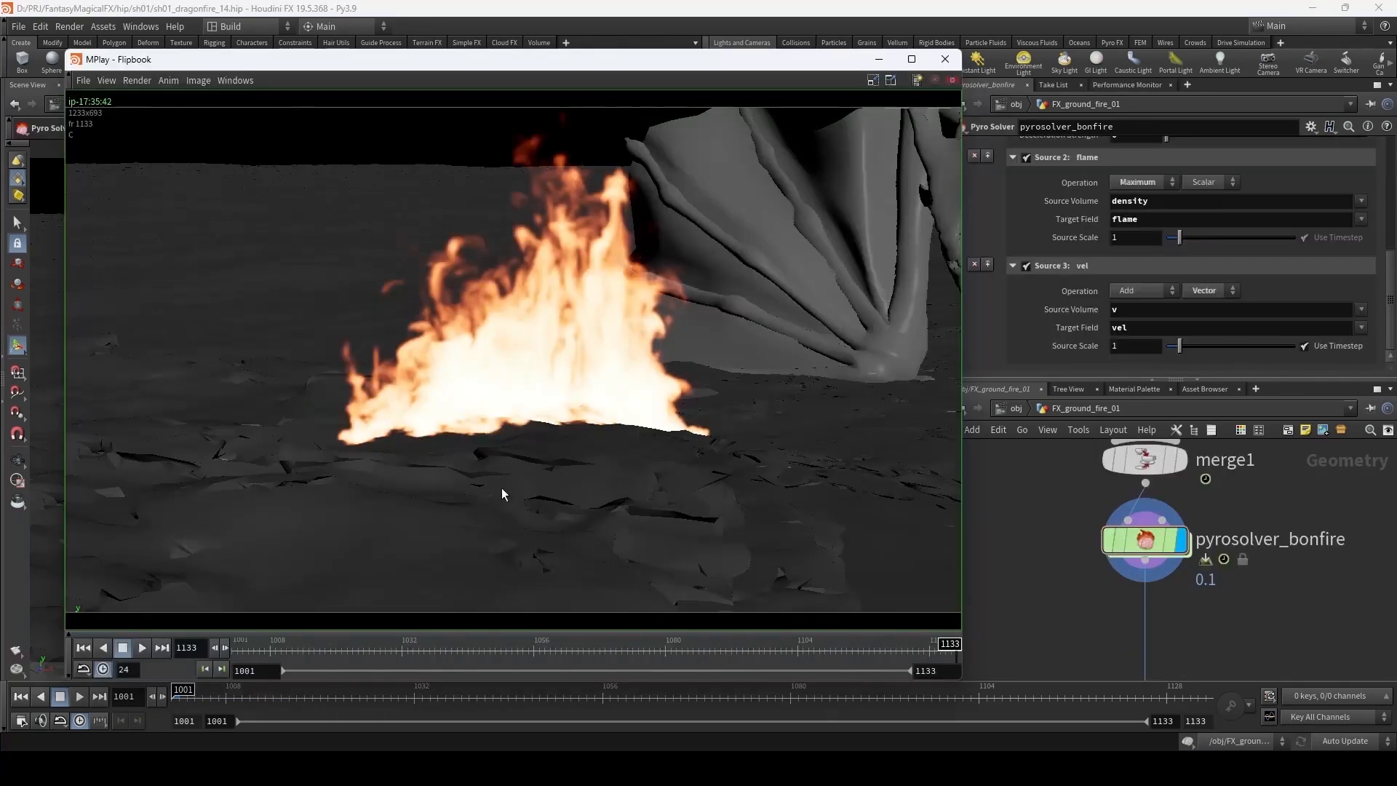
- Play the bonfire flipbook in MPlay, stop it and scrub to frame 1063
click(142, 647)
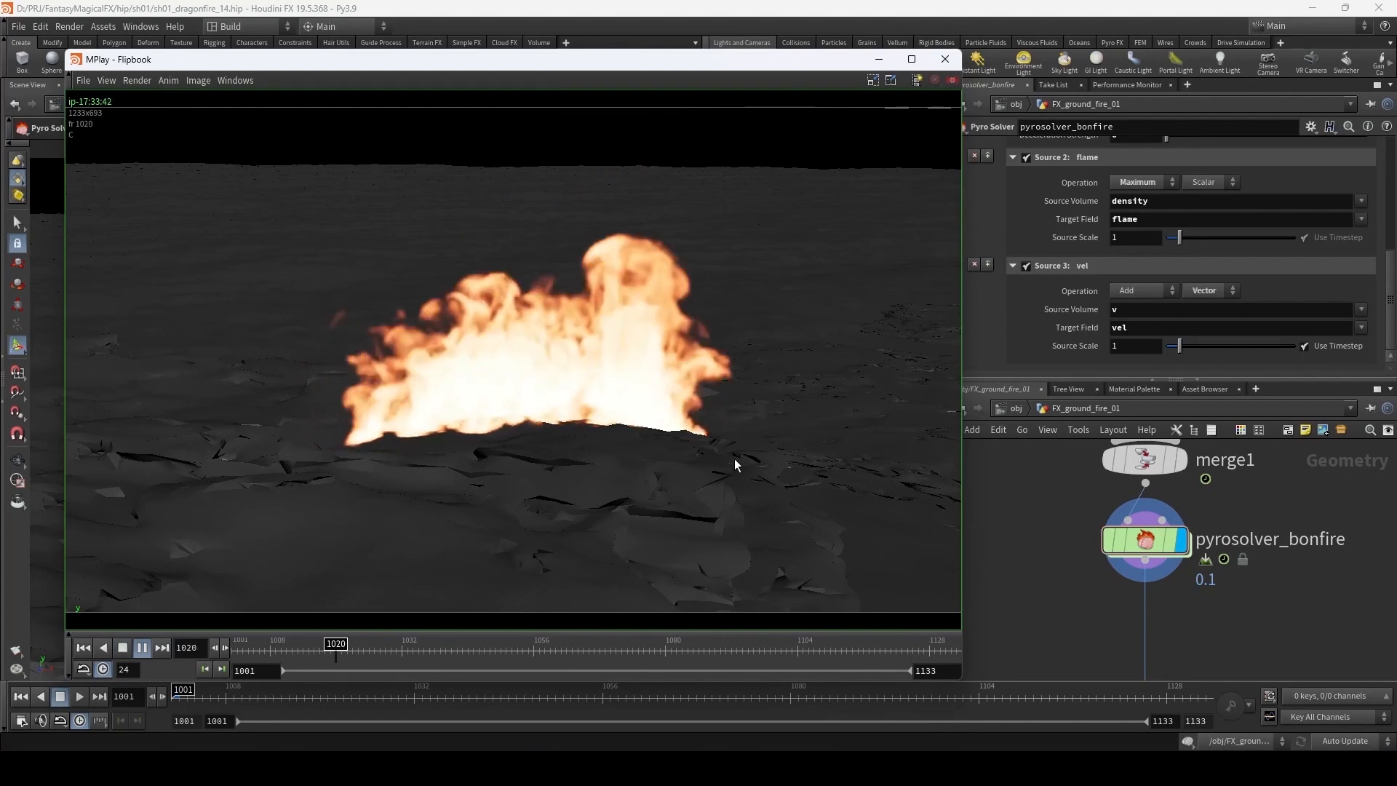
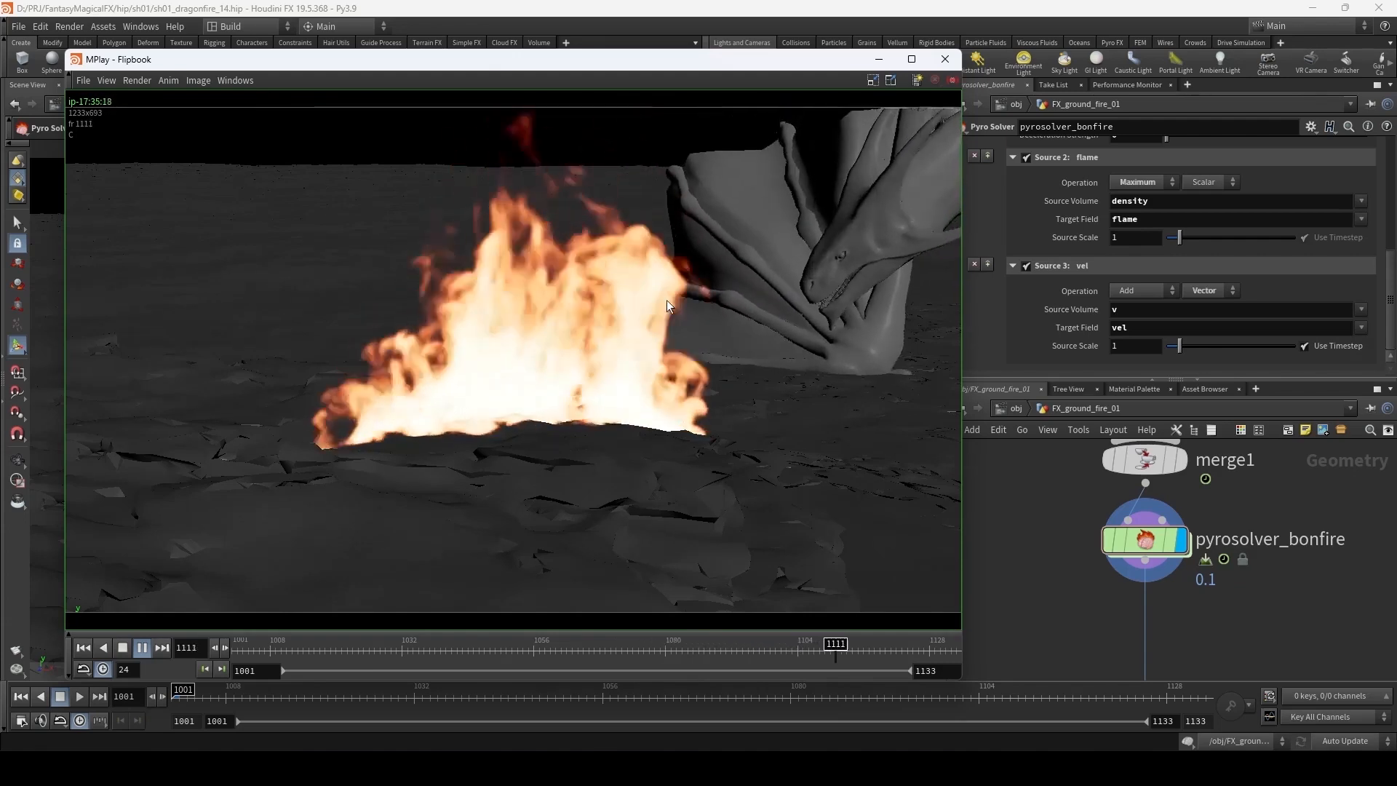
click(141, 648)
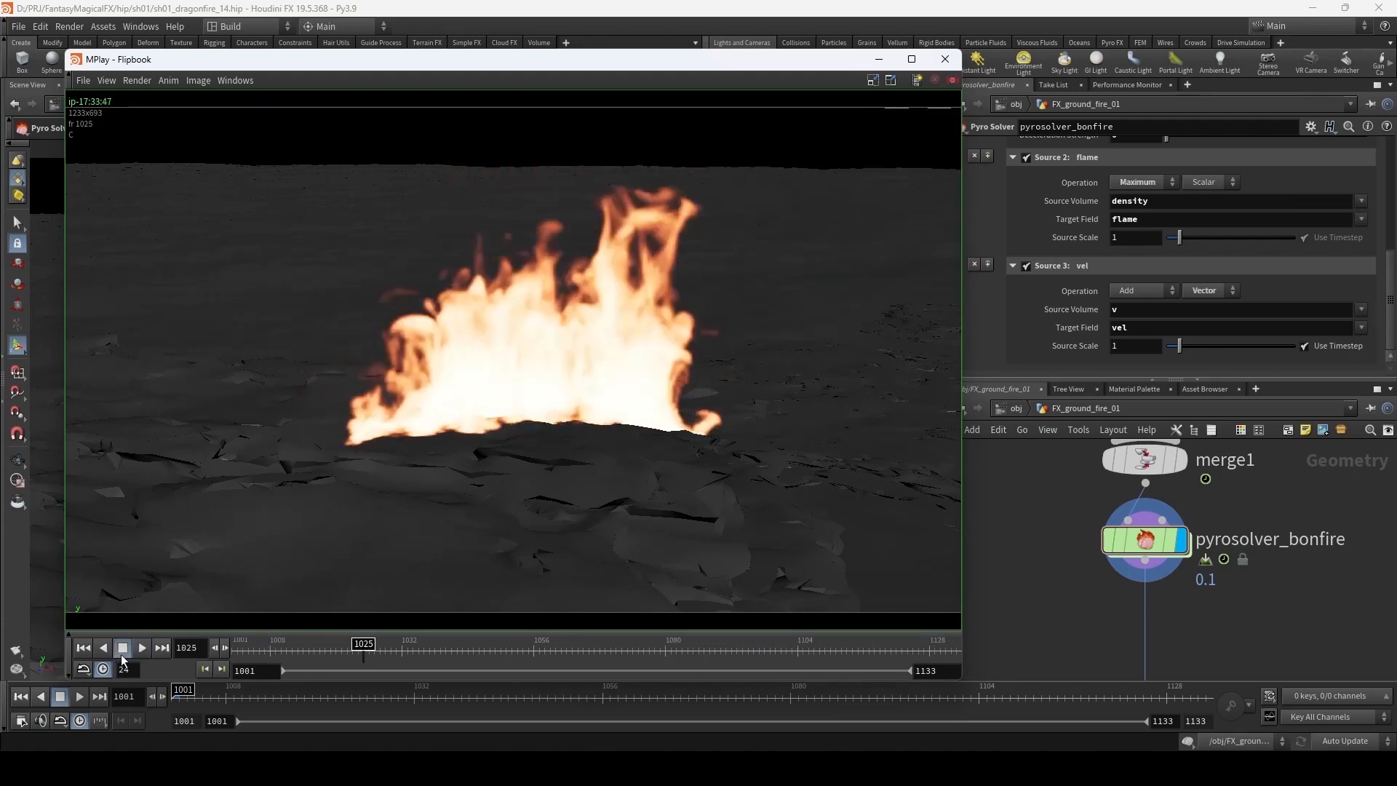
drag(439, 651, 571, 646)
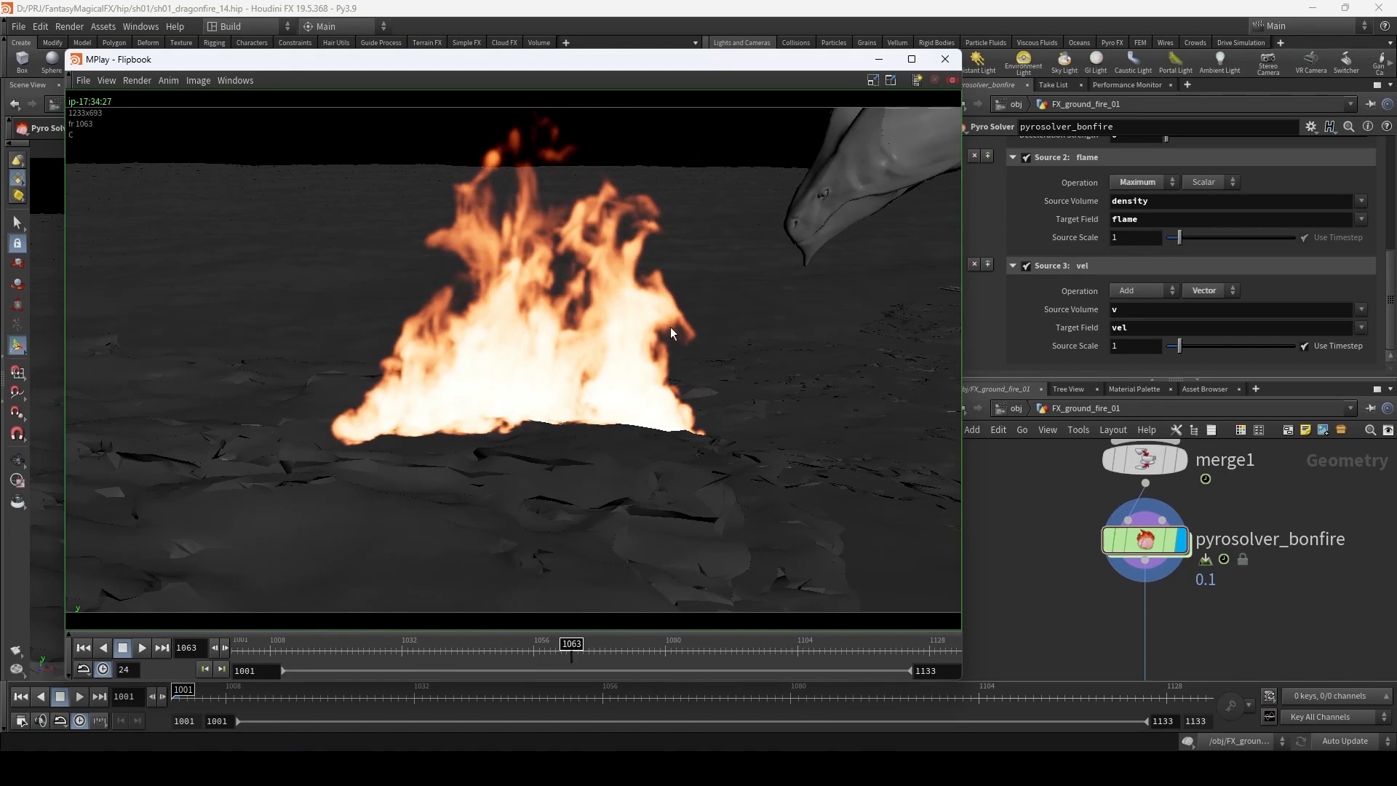
- Enable Shredding in the pyrosolver_bonfire shape settings with a strength of 15 and a Base Block Size of 0.1
click(1139, 6)
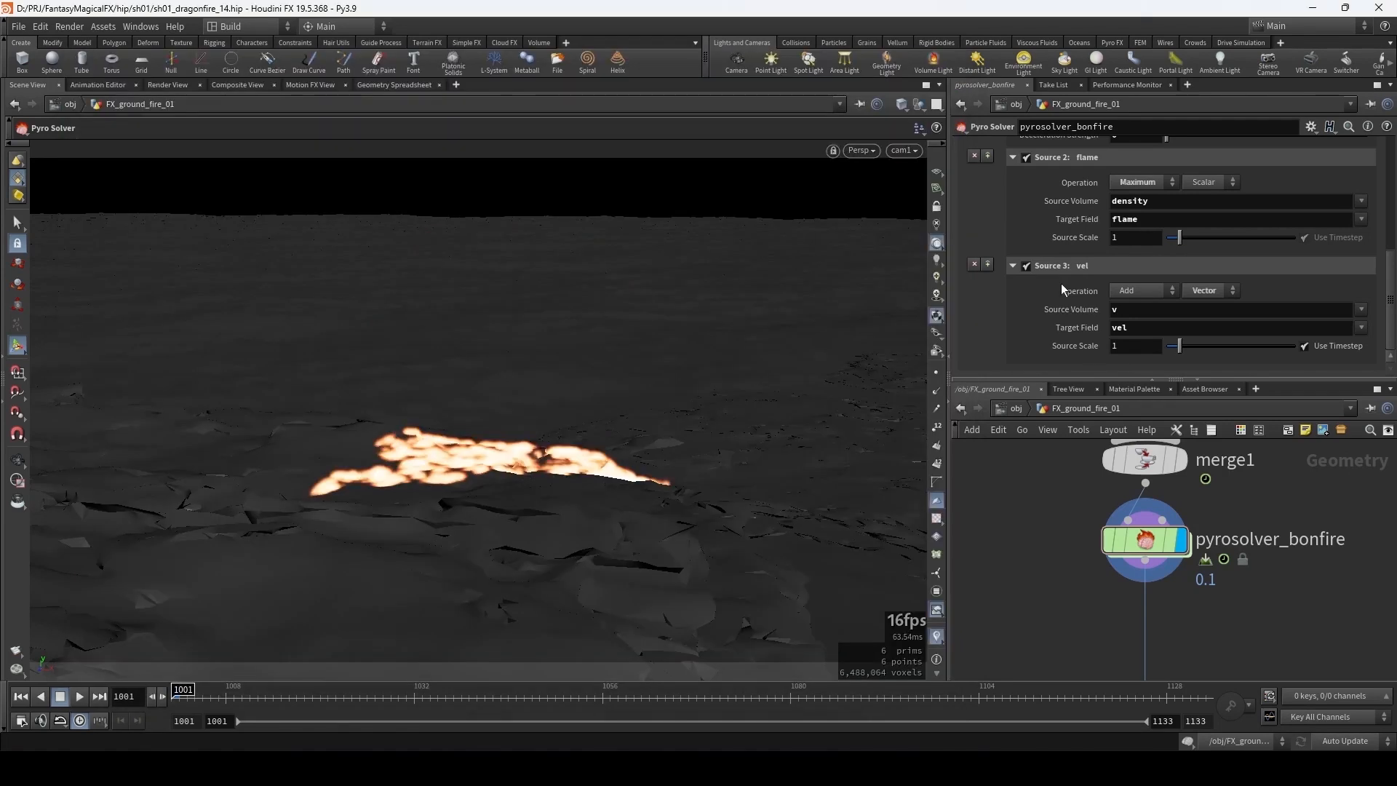
drag(1392, 309, 1393, 178)
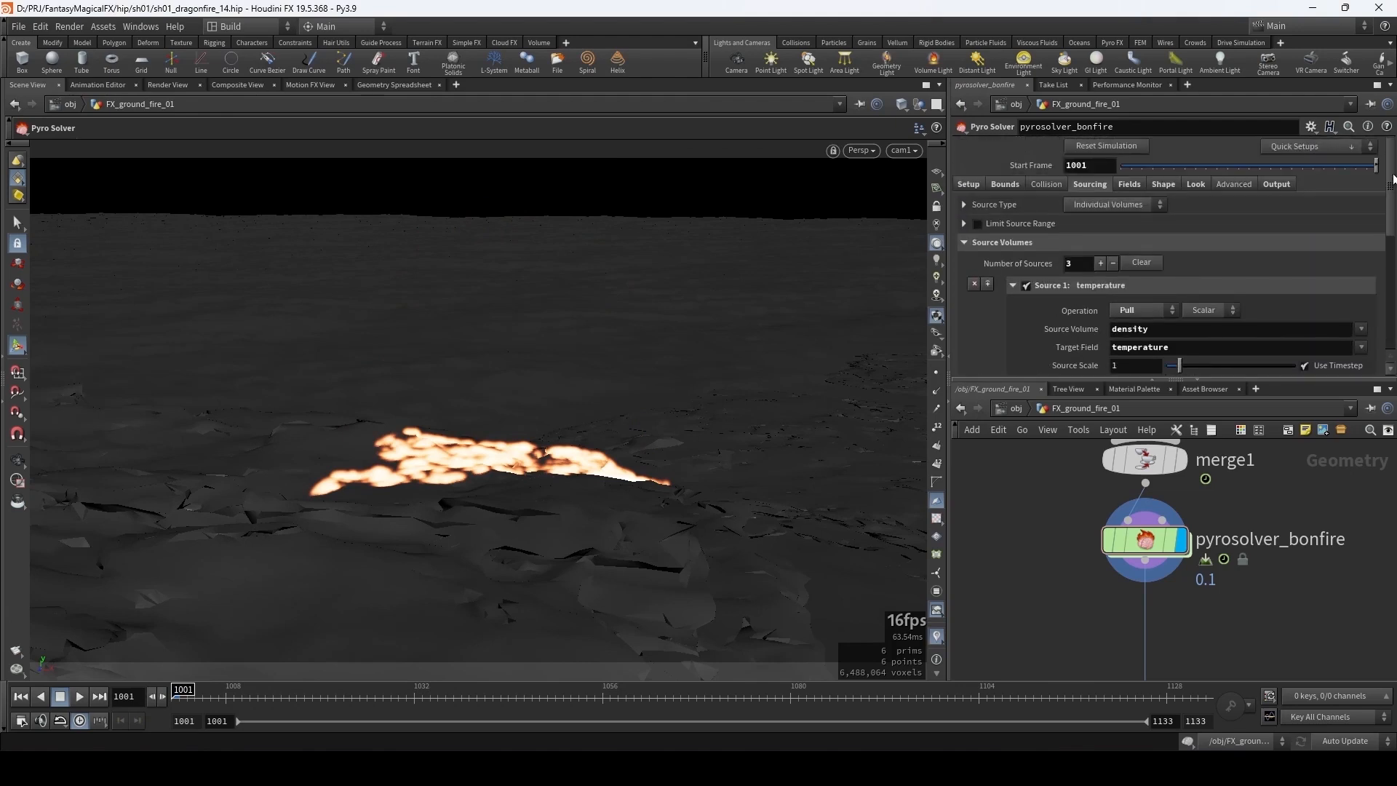
click(1163, 185)
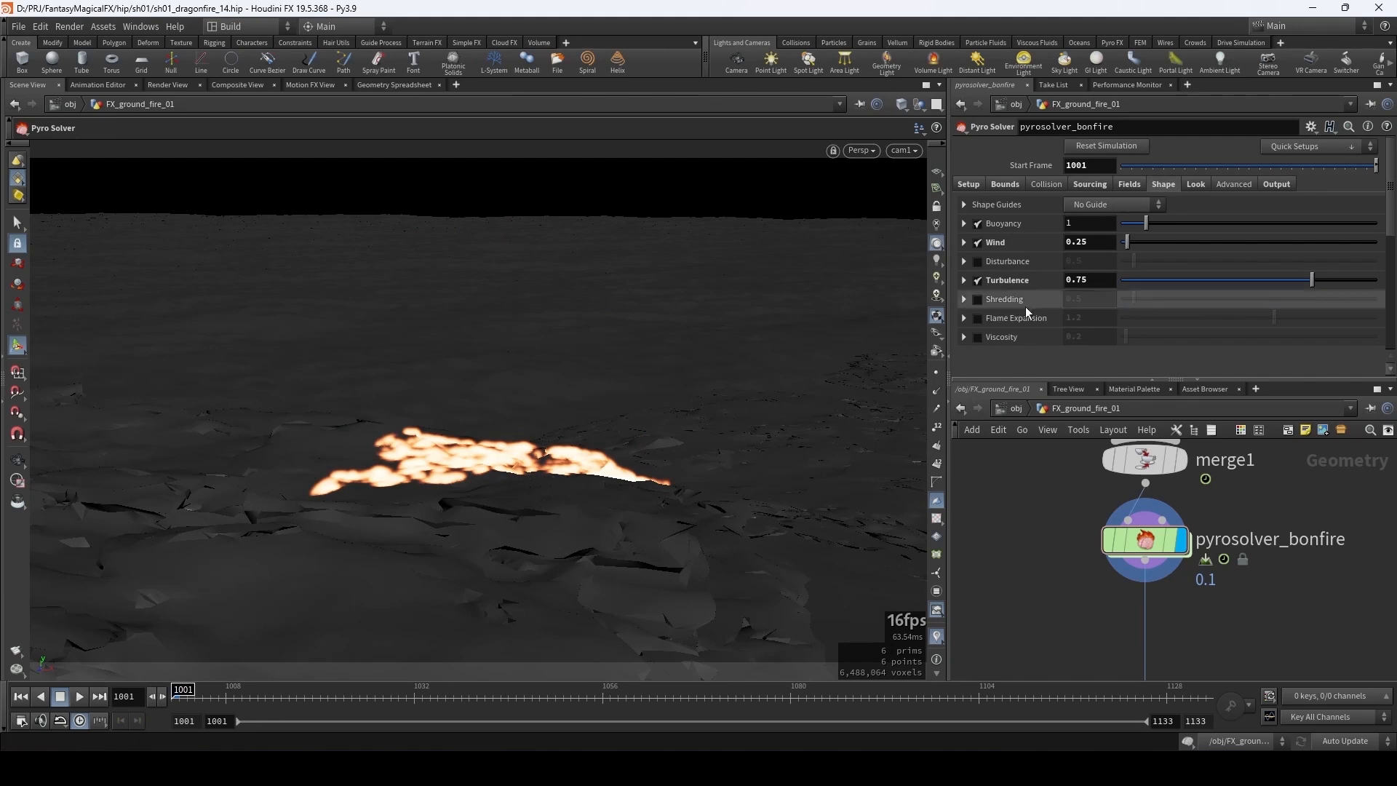
click(977, 300)
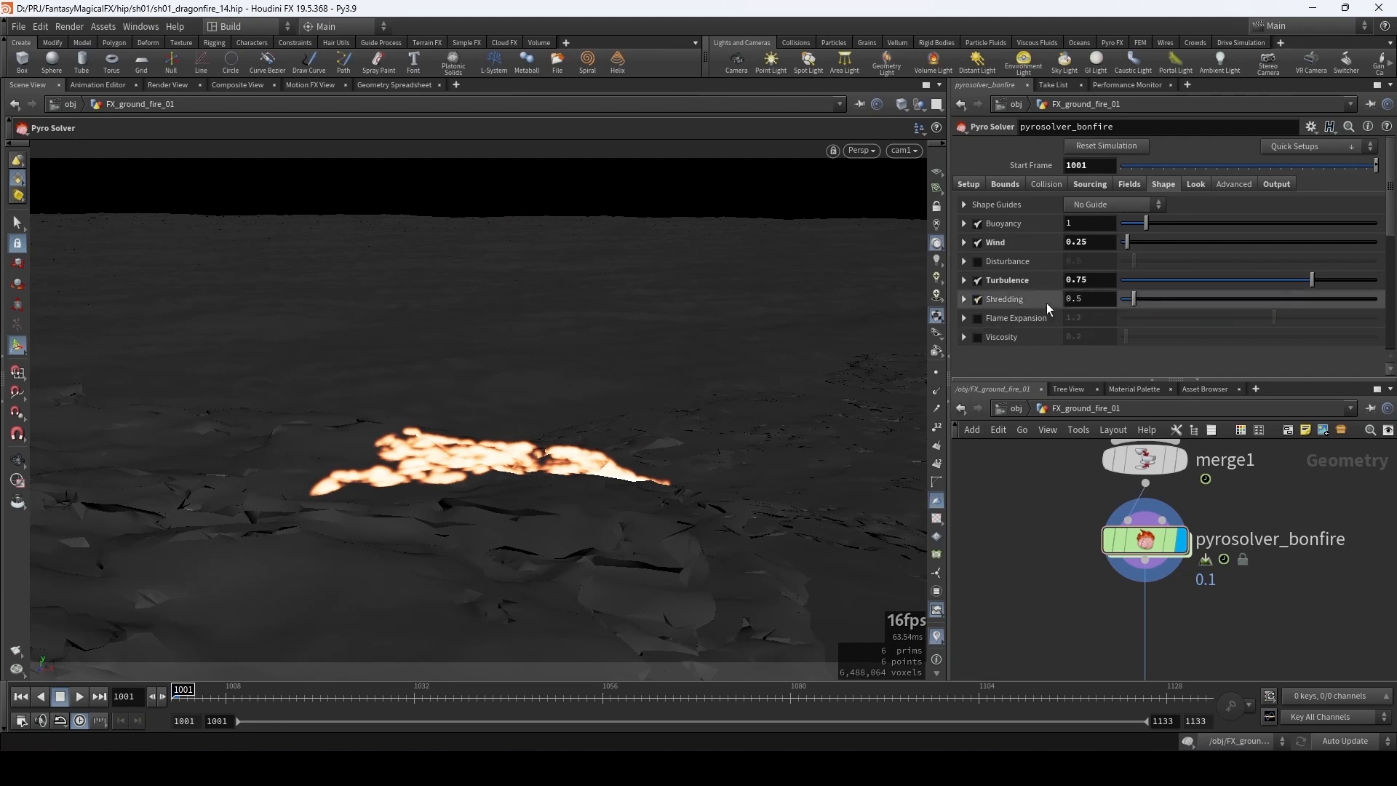
click(963, 299)
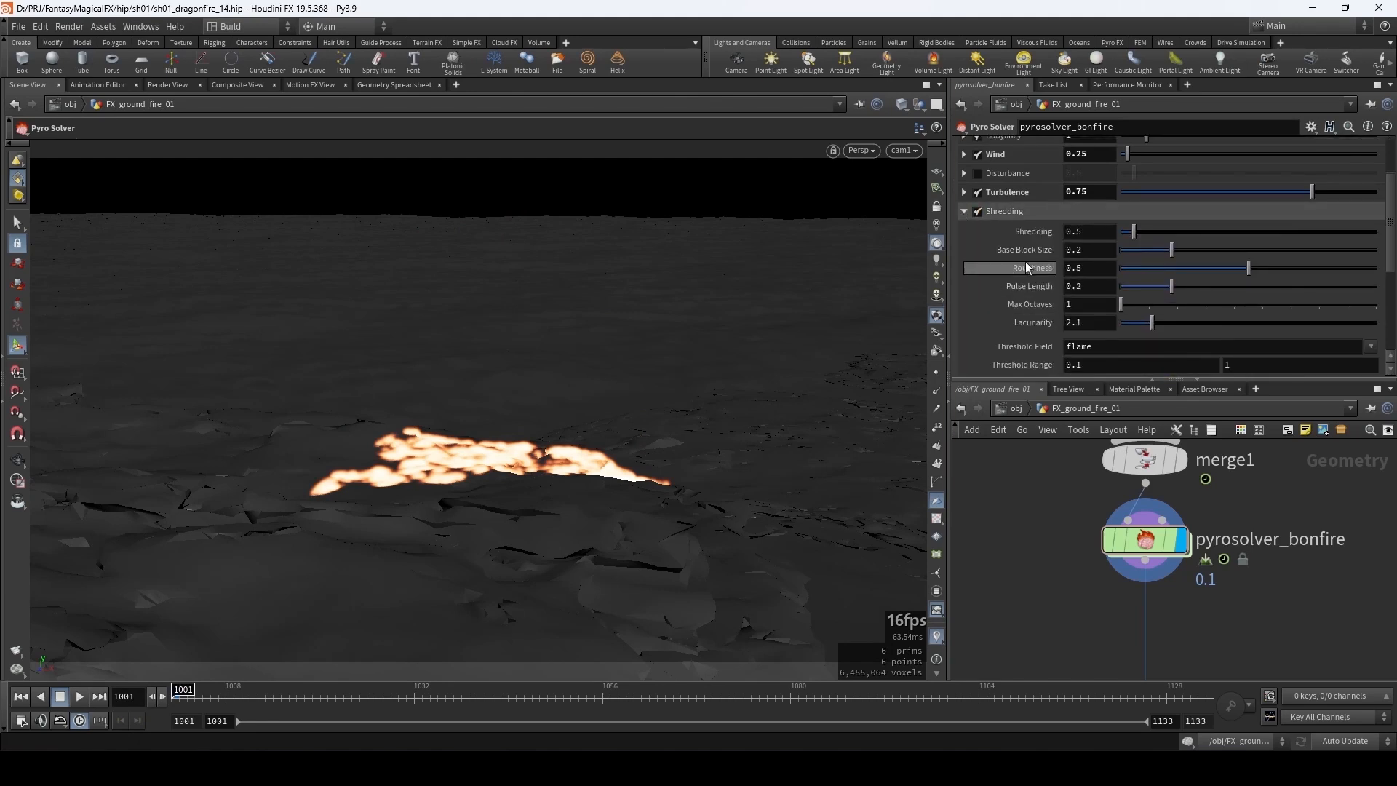
double_click(1089, 231)
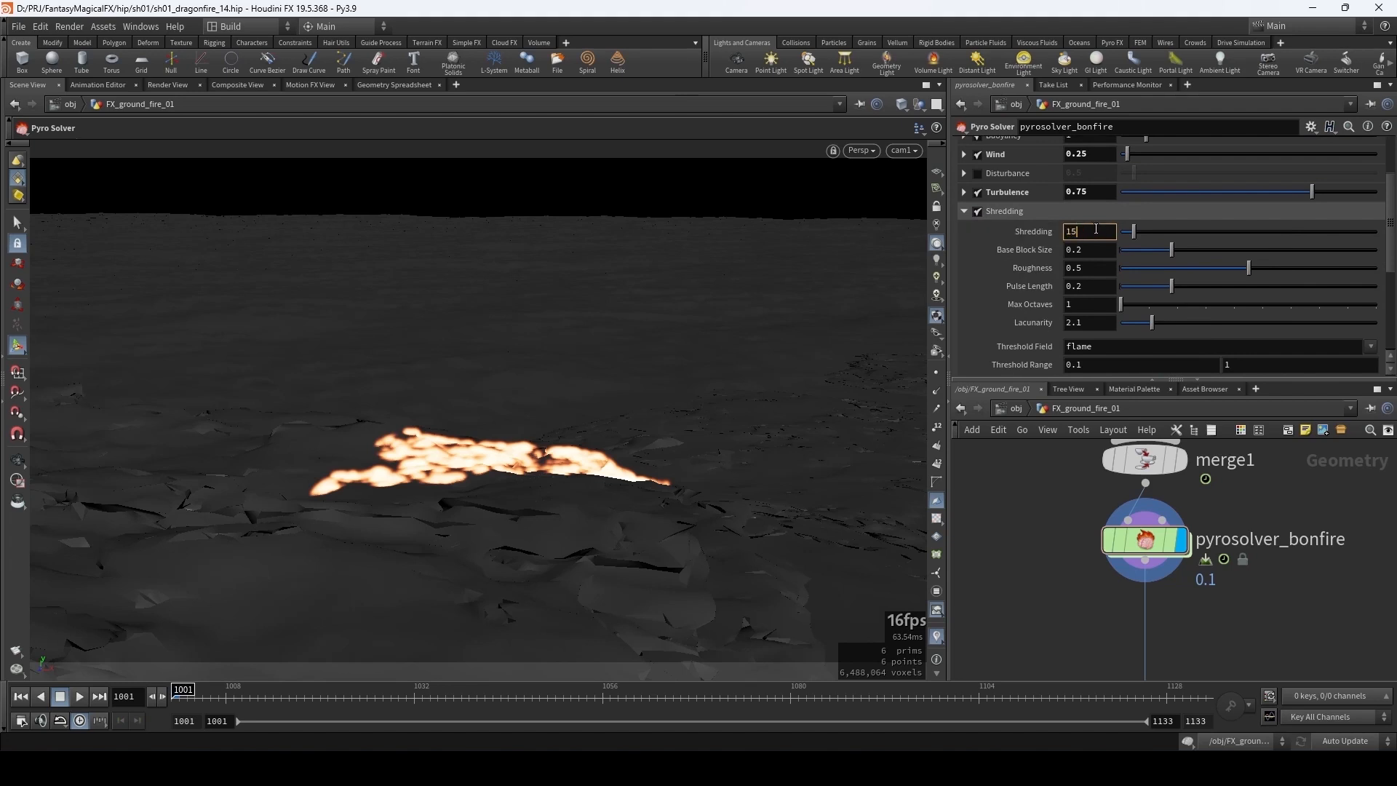
key(Return)
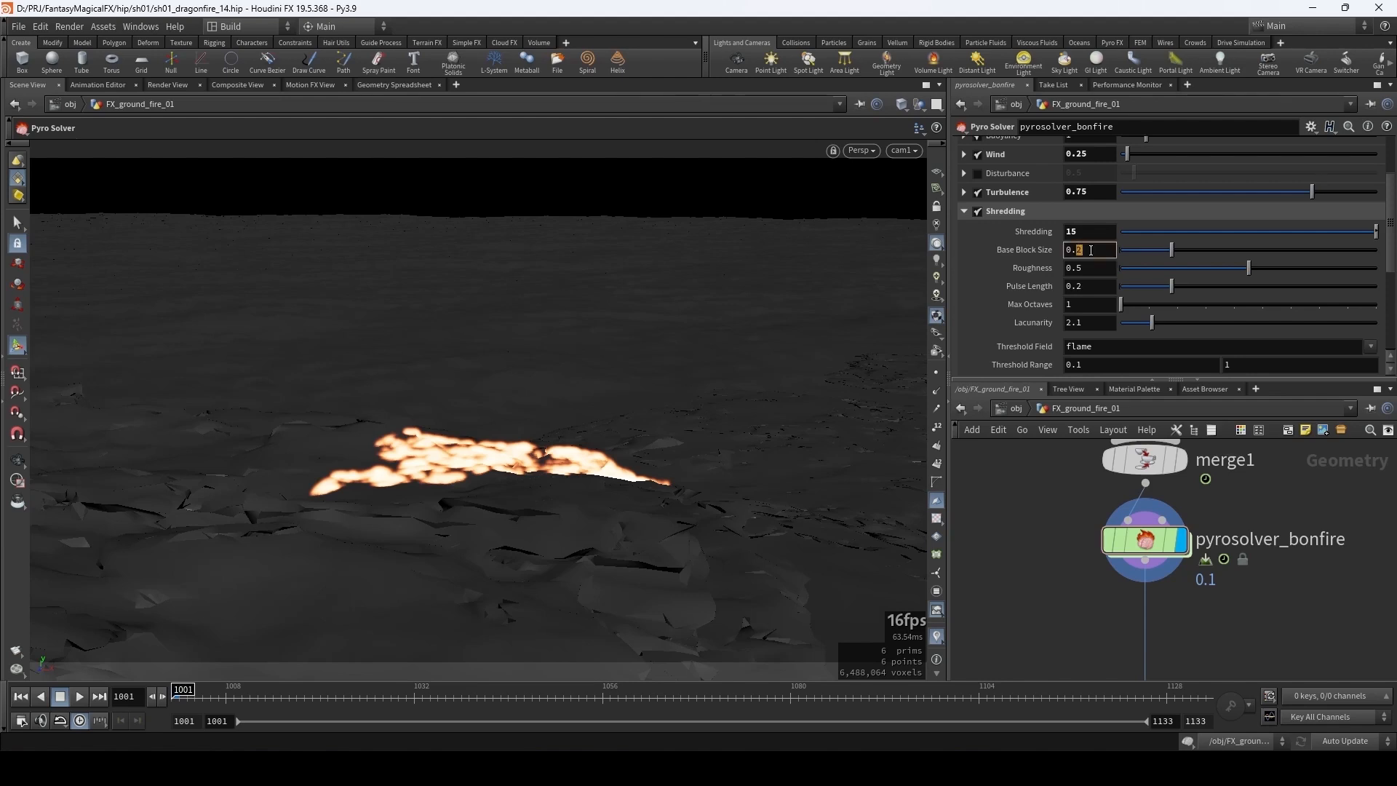
text(1)
key(Return)
- Render a flipbook of frames 1001 to 1133 with shredding and arrange the earlier flipbook window beside it
click(16, 649)
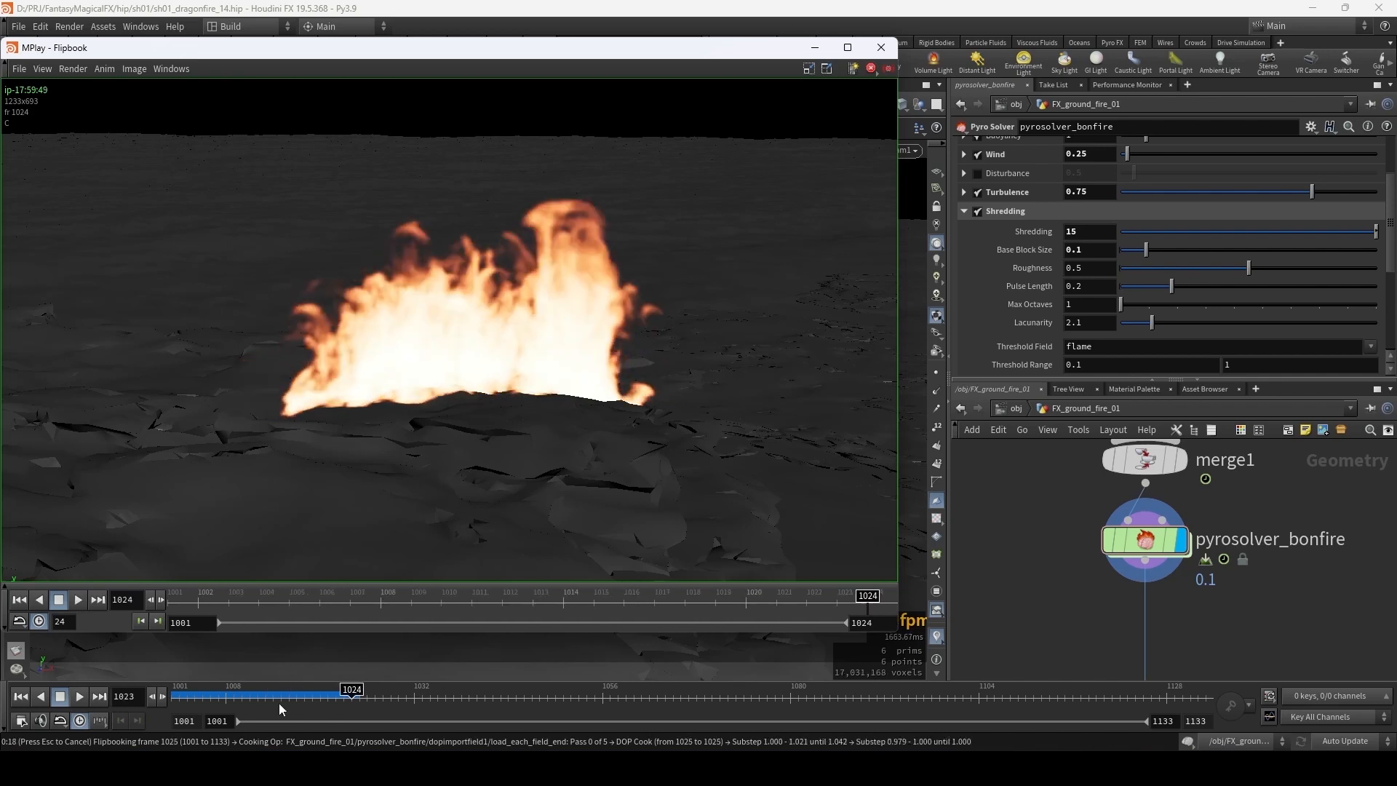
mouse_move(330, 715)
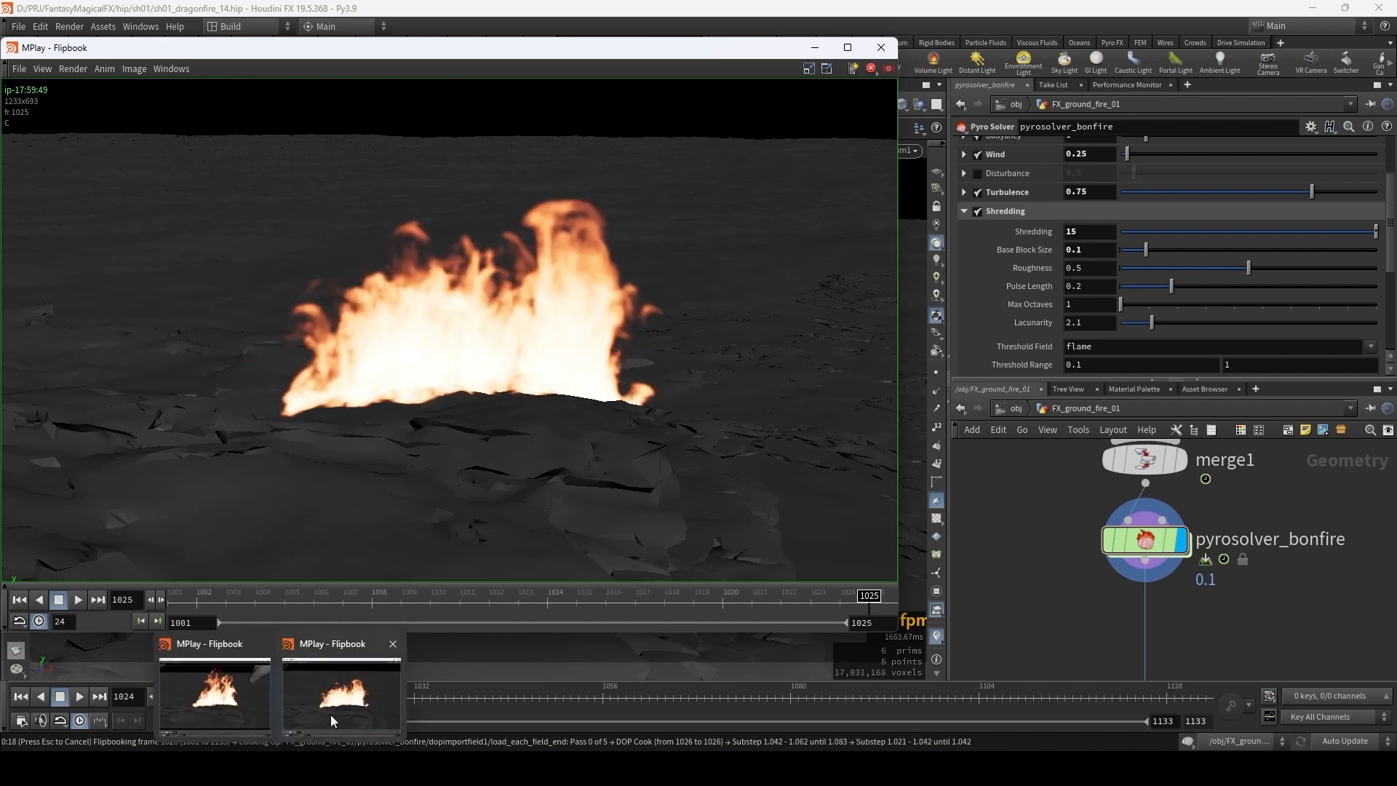
click(210, 709)
drag(389, 64, 903, 72)
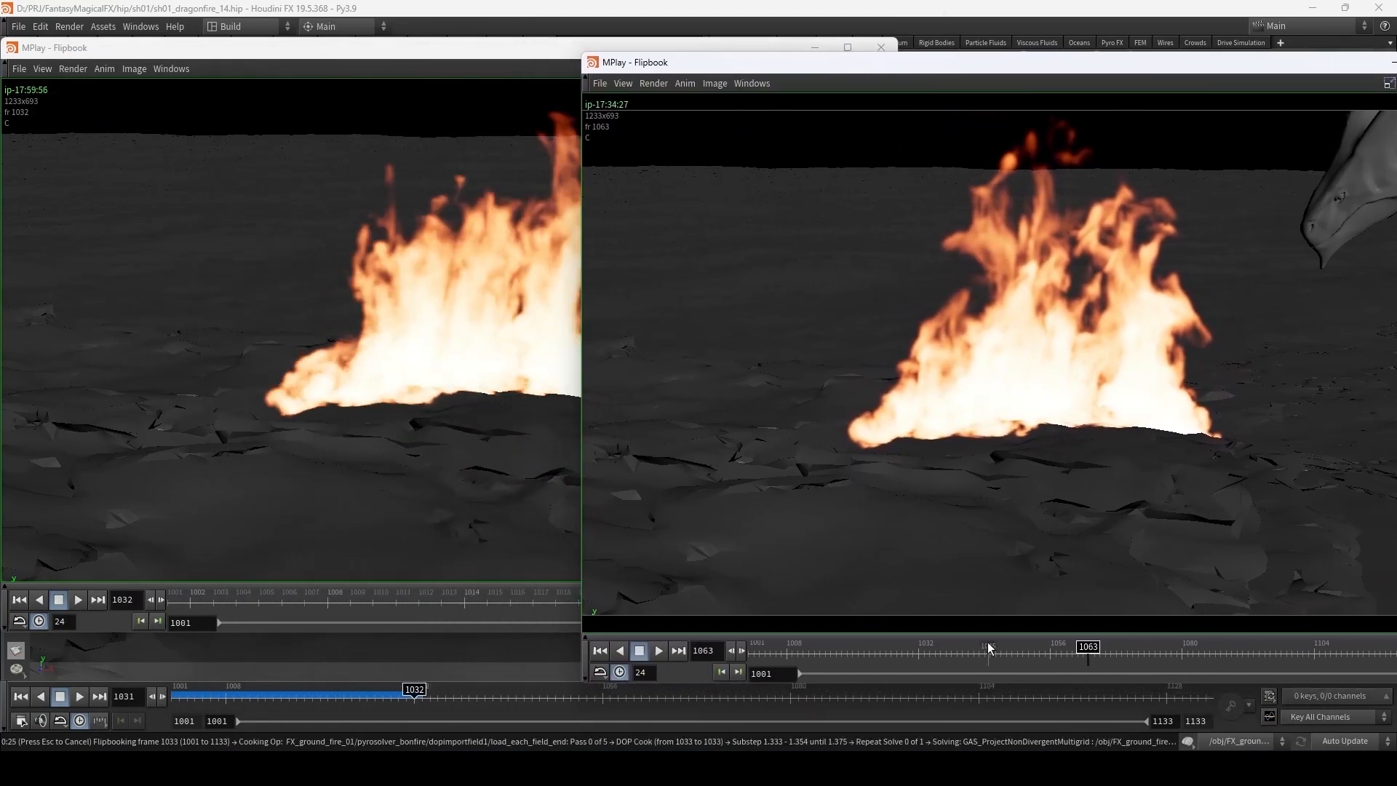
drag(405, 55, 339, 62)
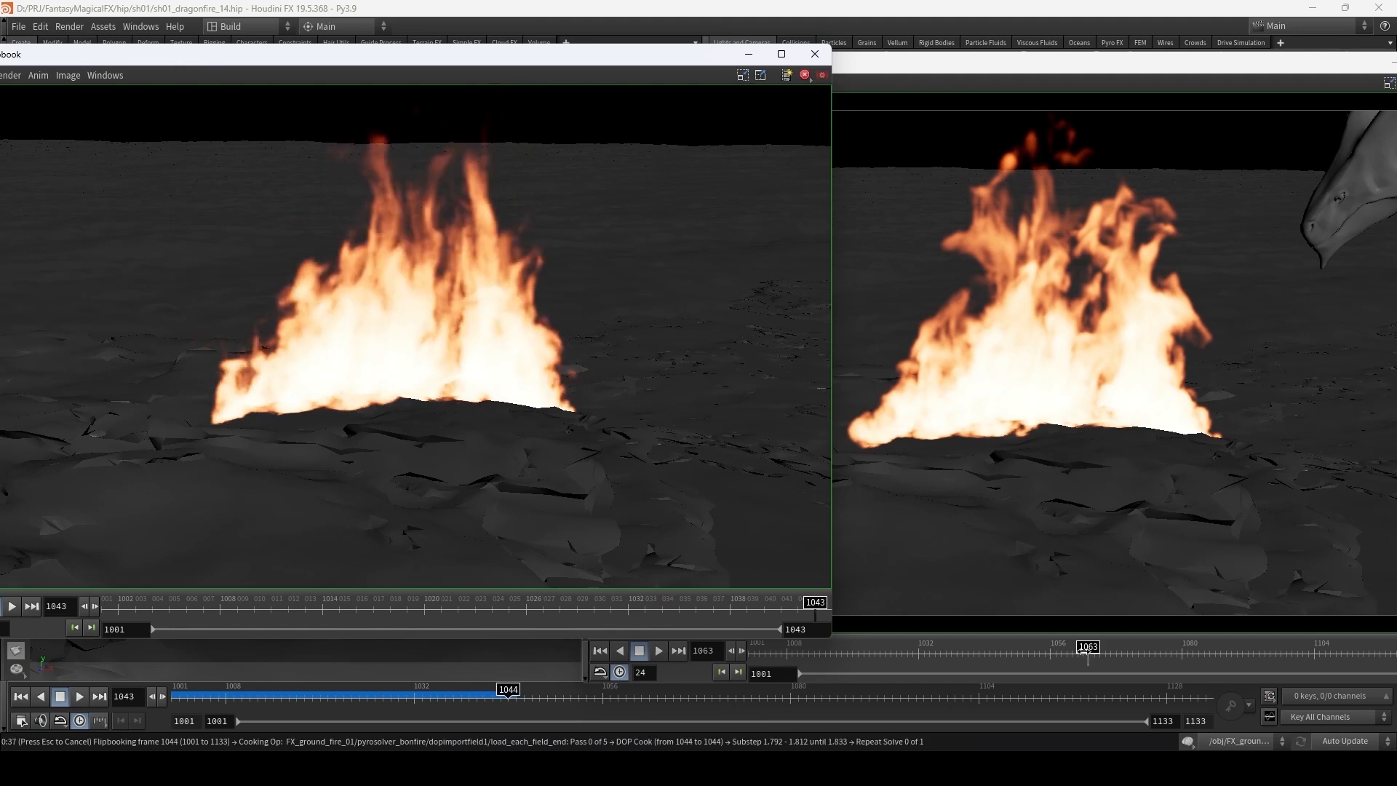
- Interrupt the flipbook render and compare it side by side with the earlier flipbook at frame 1045
click(535, 8)
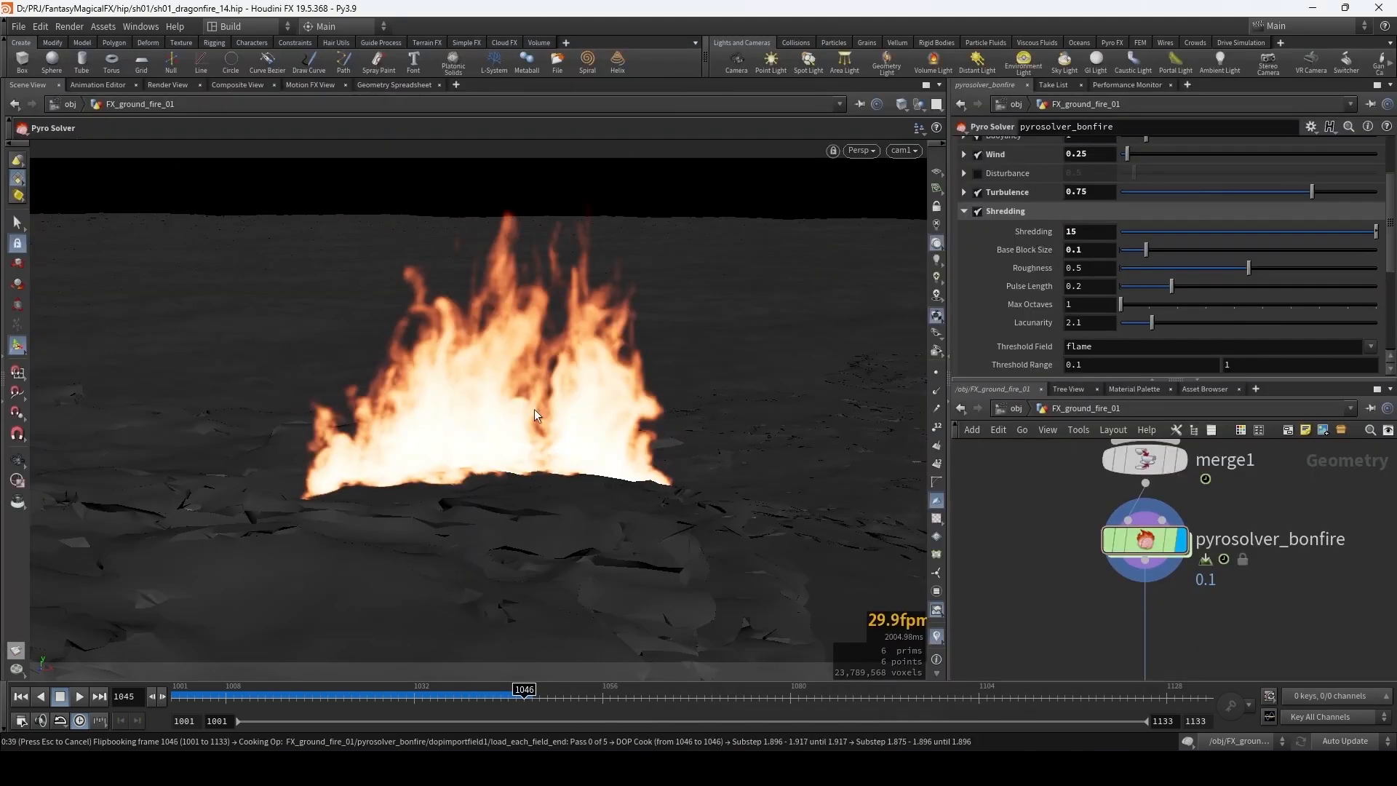
click(515, 696)
mouse_move(280, 769)
click(211, 720)
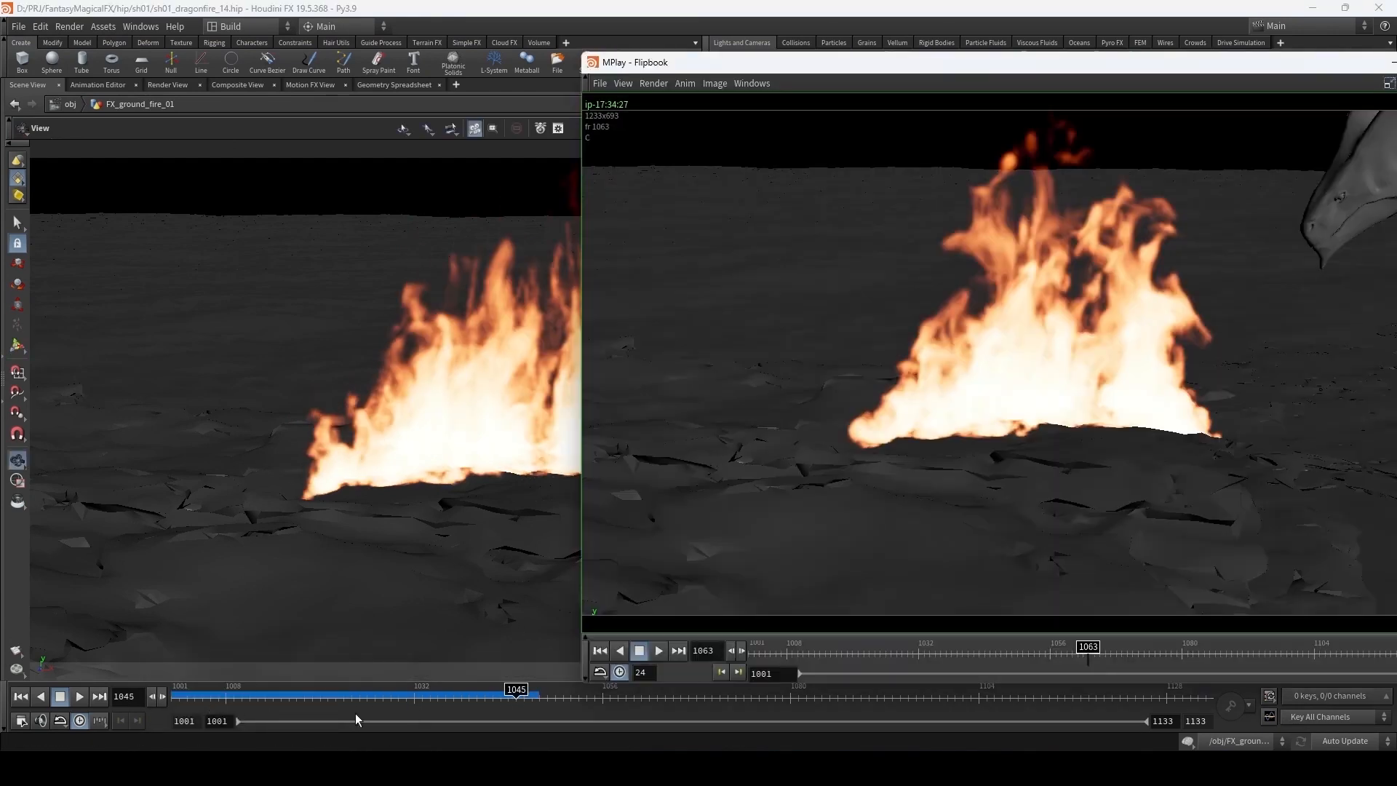
click(342, 716)
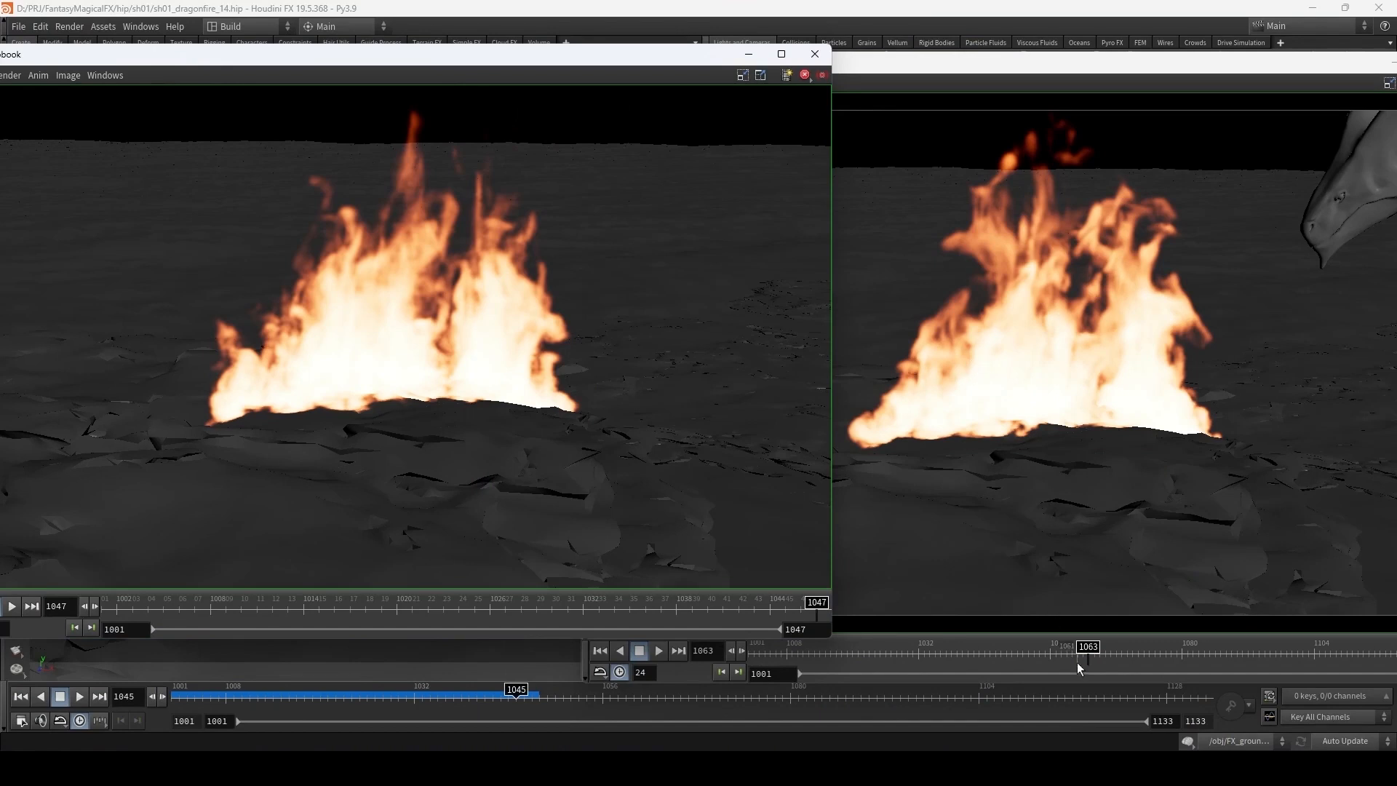
drag(1079, 668, 985, 664)
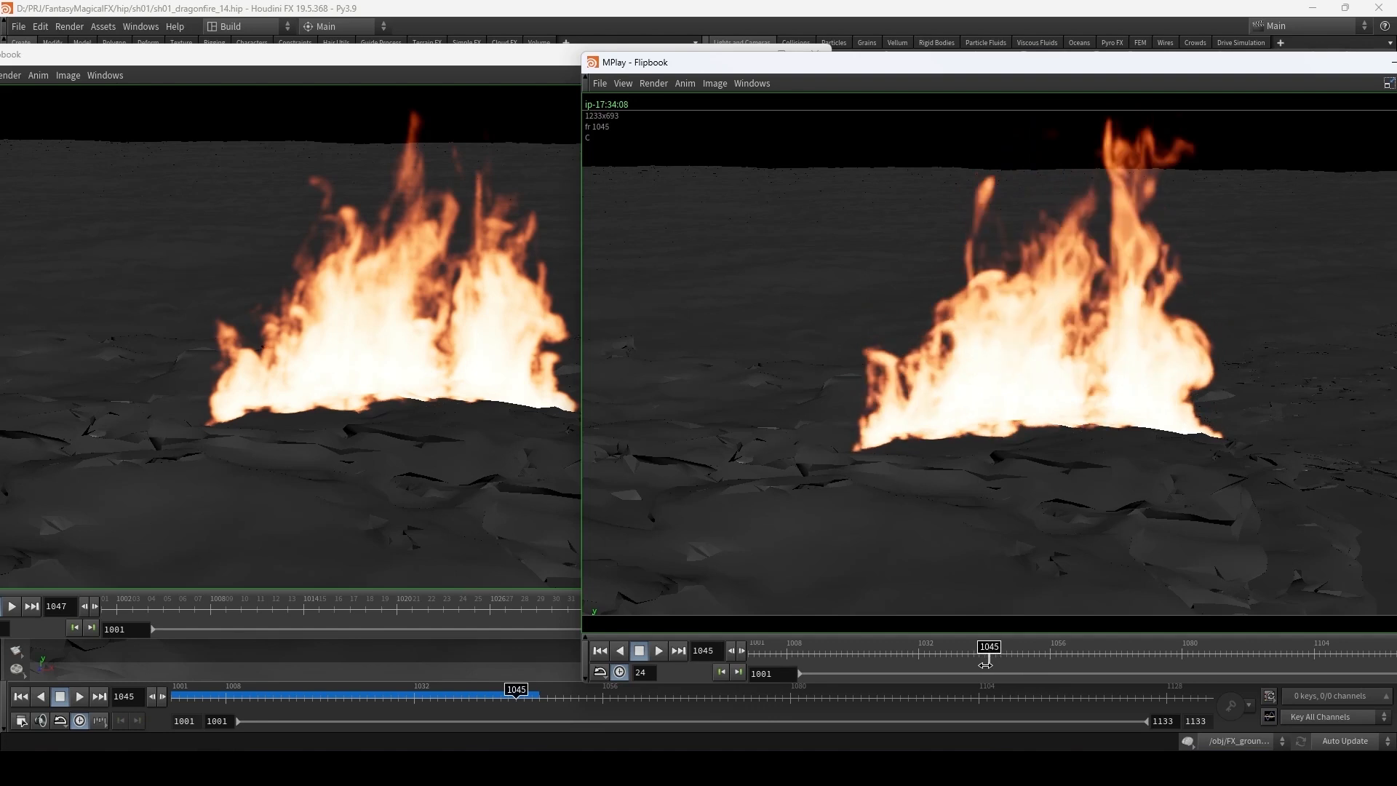
drag(420, 55, 457, 76)
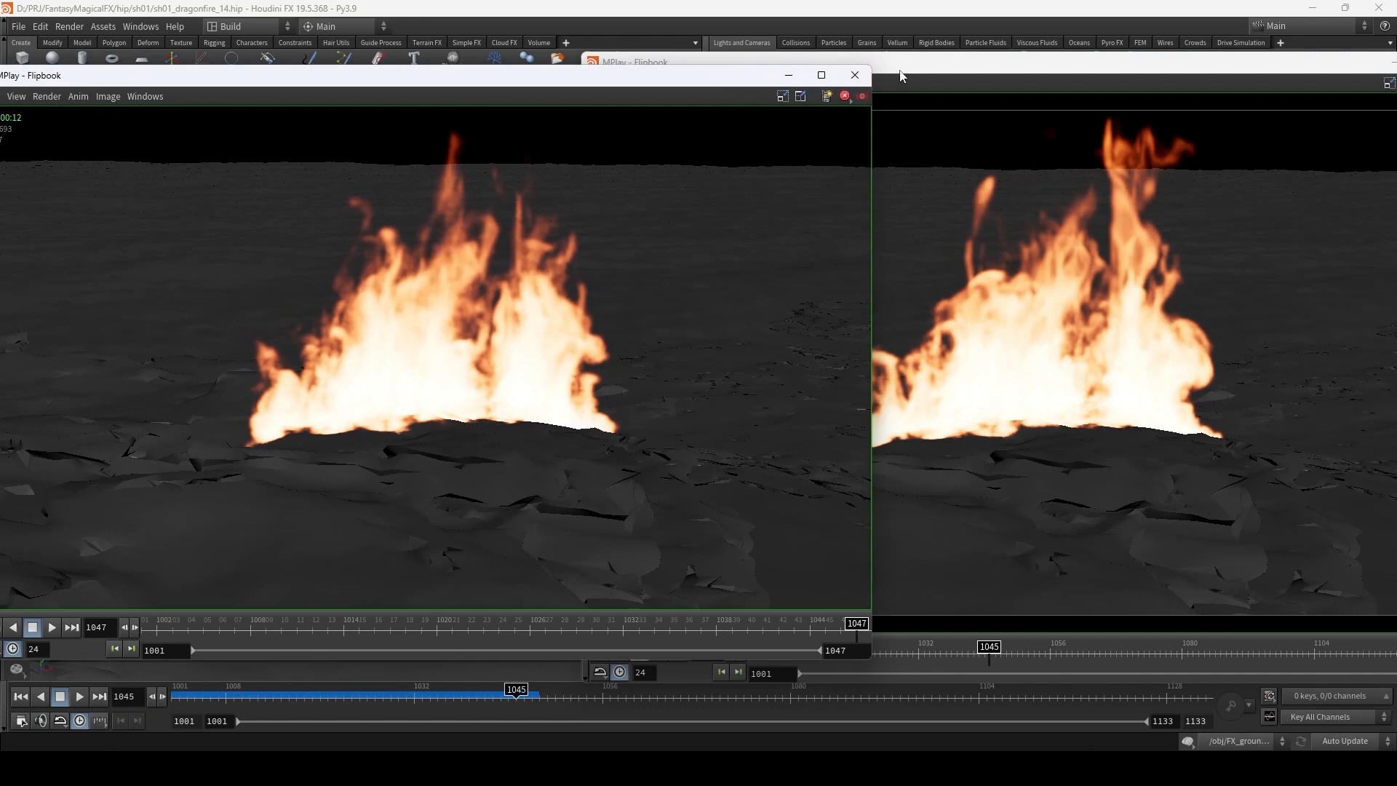
- Scrub both flipbooks to frame 1029 and compare the flame shapes side by side
mouse_move(286, 630)
mouse_down()
mouse_move(178, 628)
mouse_move(582, 636)
mouse_up()
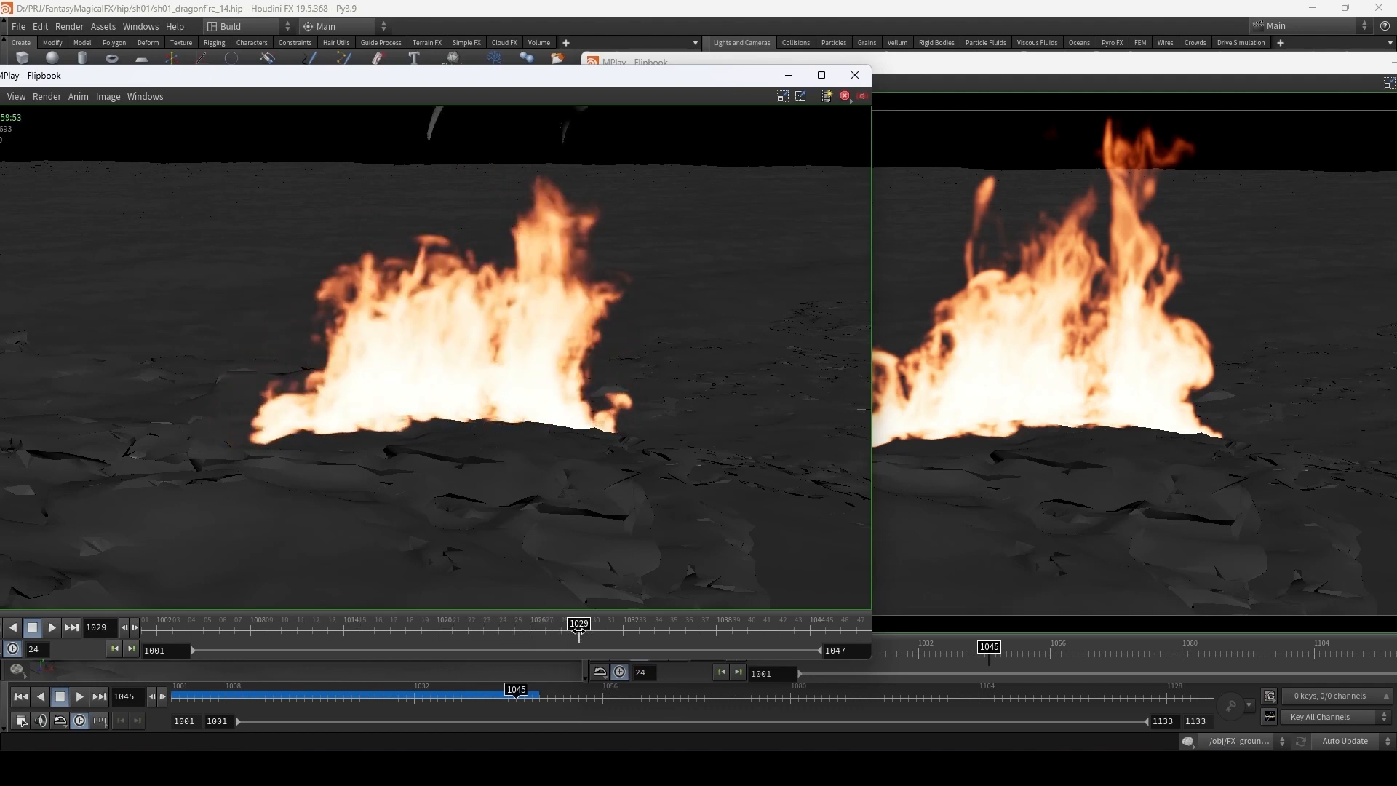
click(1066, 508)
drag(962, 655, 891, 668)
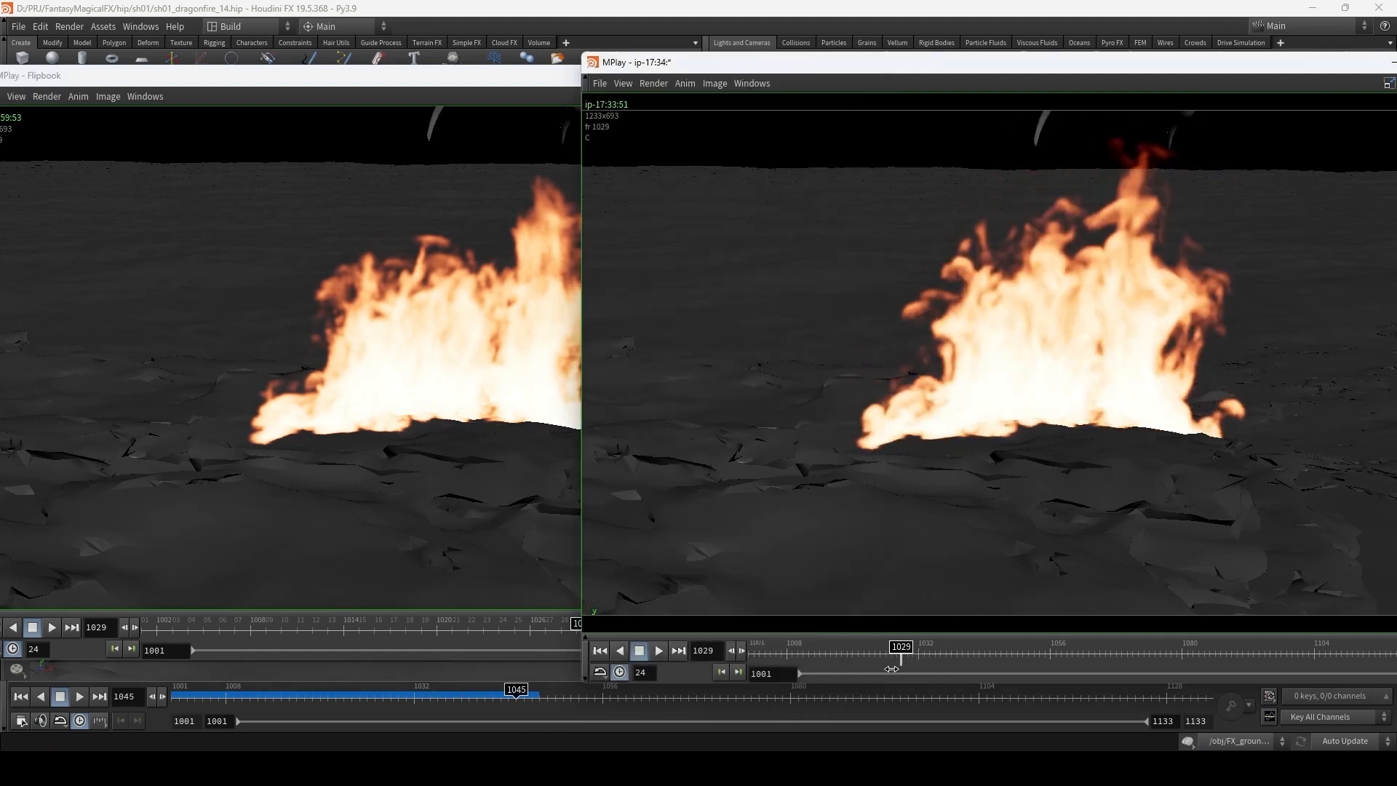
mouse_move(463, 80)
mouse_down()
mouse_move(418, 79)
mouse_move(441, 79)
mouse_up()
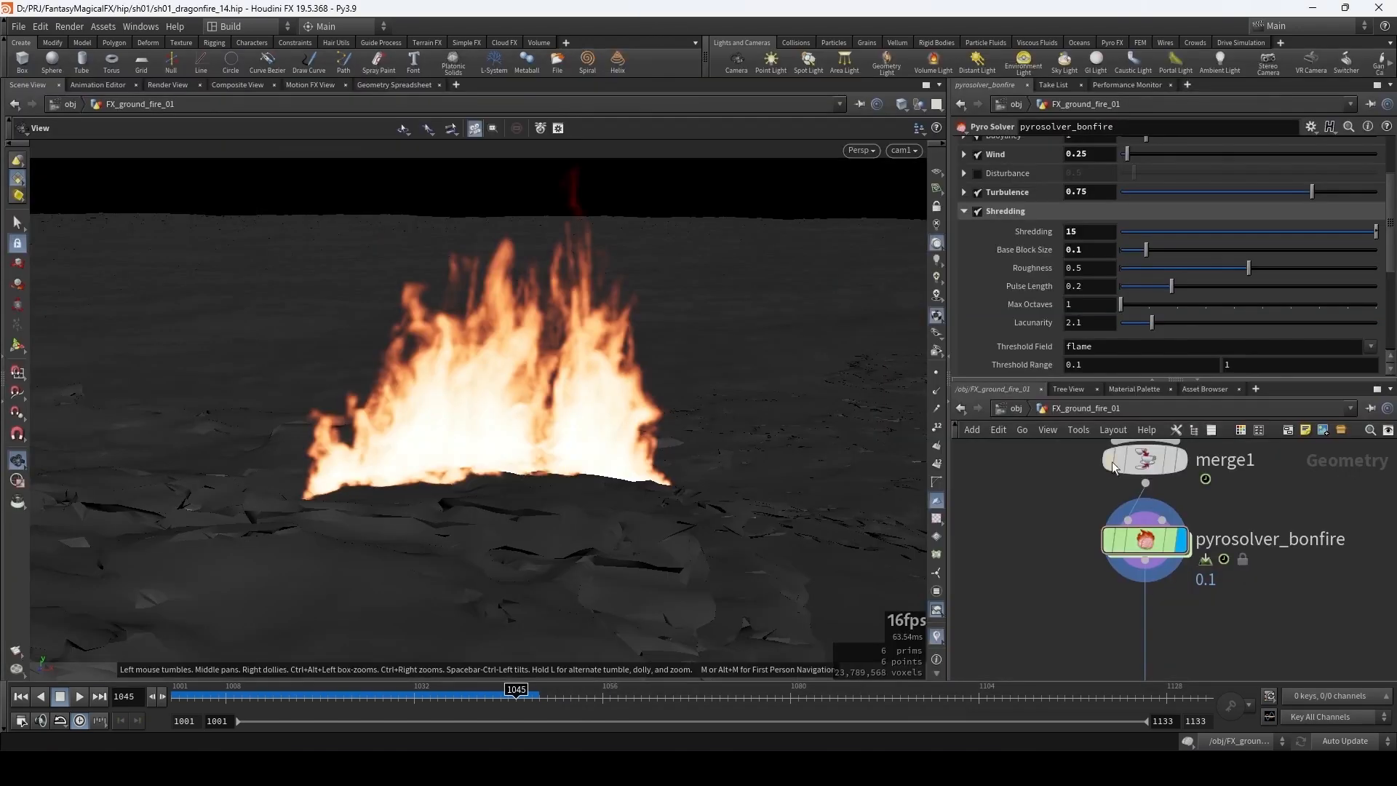
- Collapse the Shredding settings of pyrosolver_bonfire and enter its internal FORCES network
mouse_move(1144, 546)
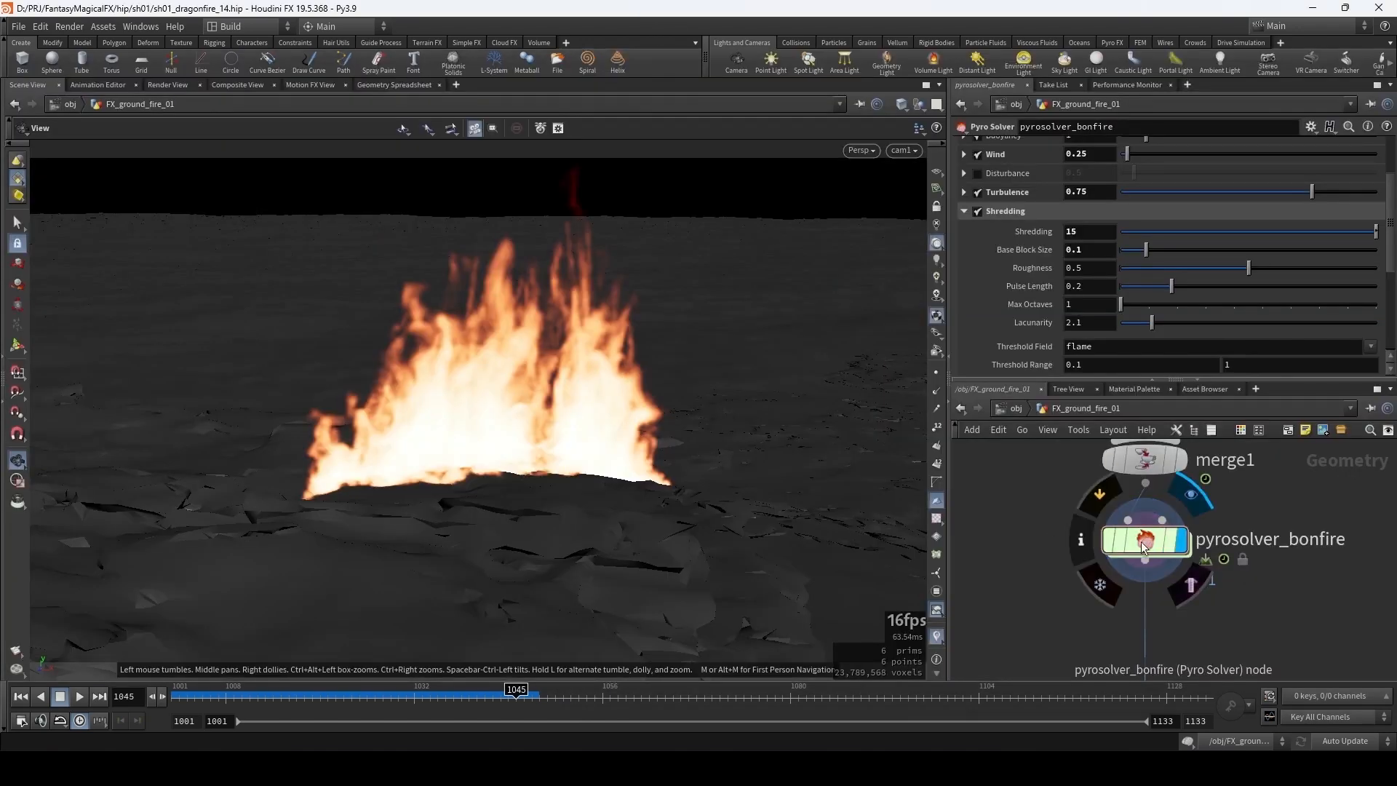
scroll(997, 194, up, 1)
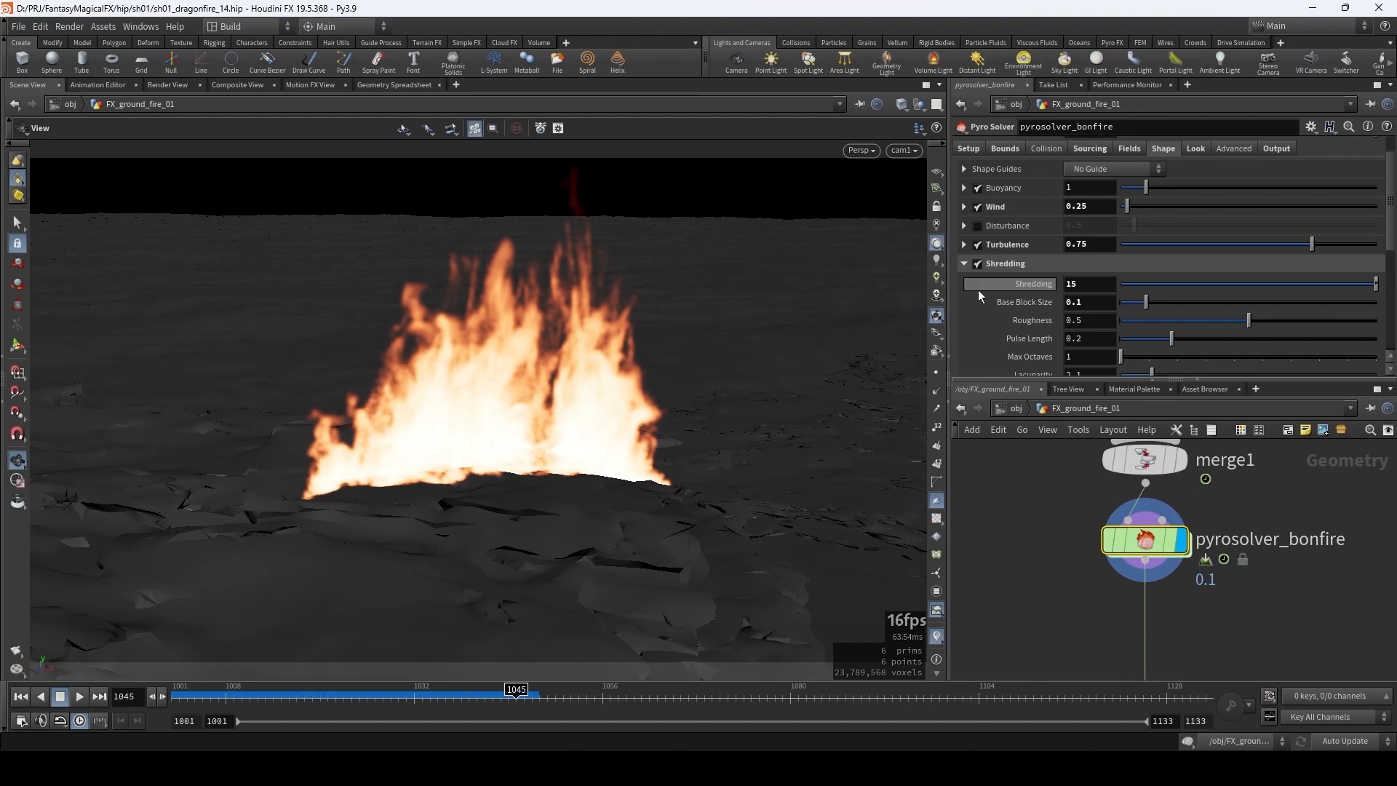
click(963, 264)
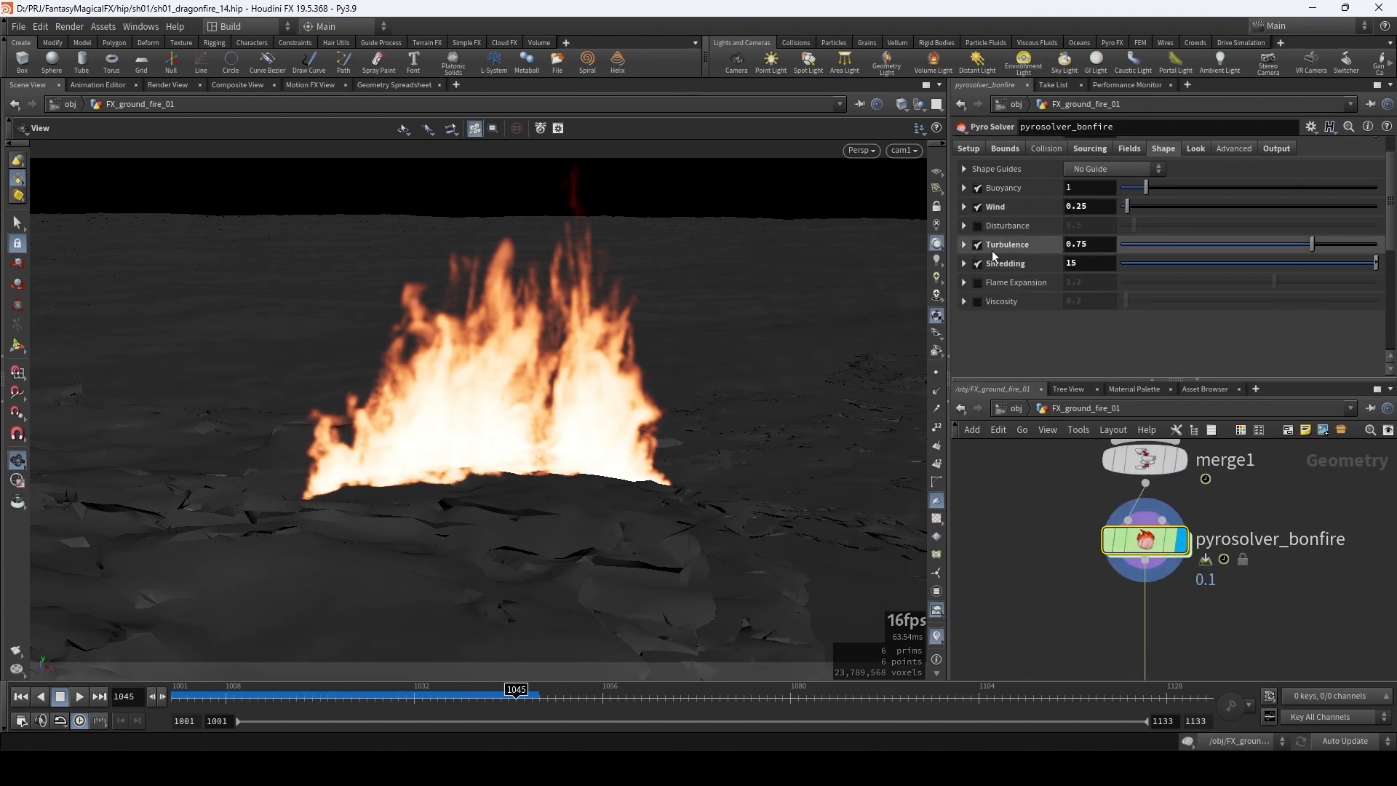
mouse_move(1141, 544)
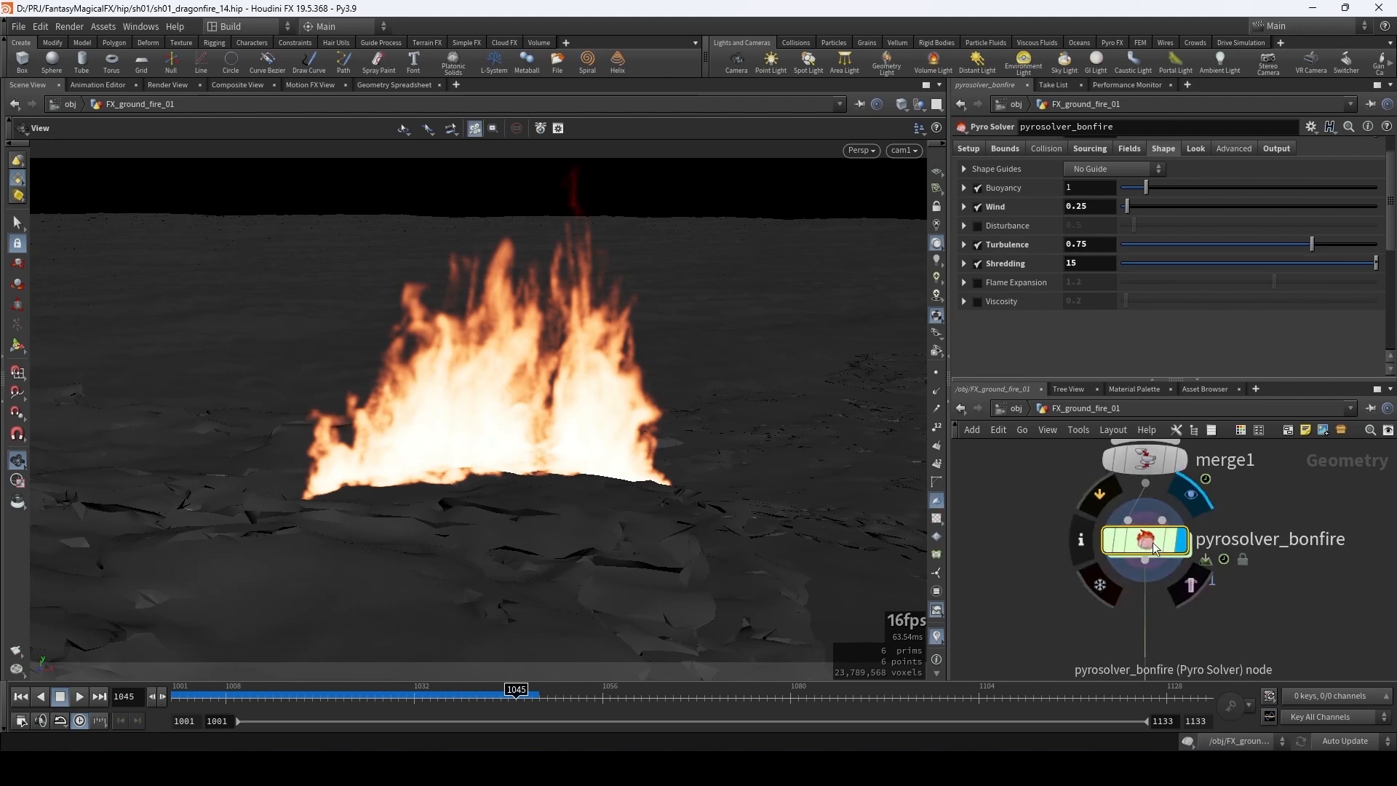
double_click(1153, 544)
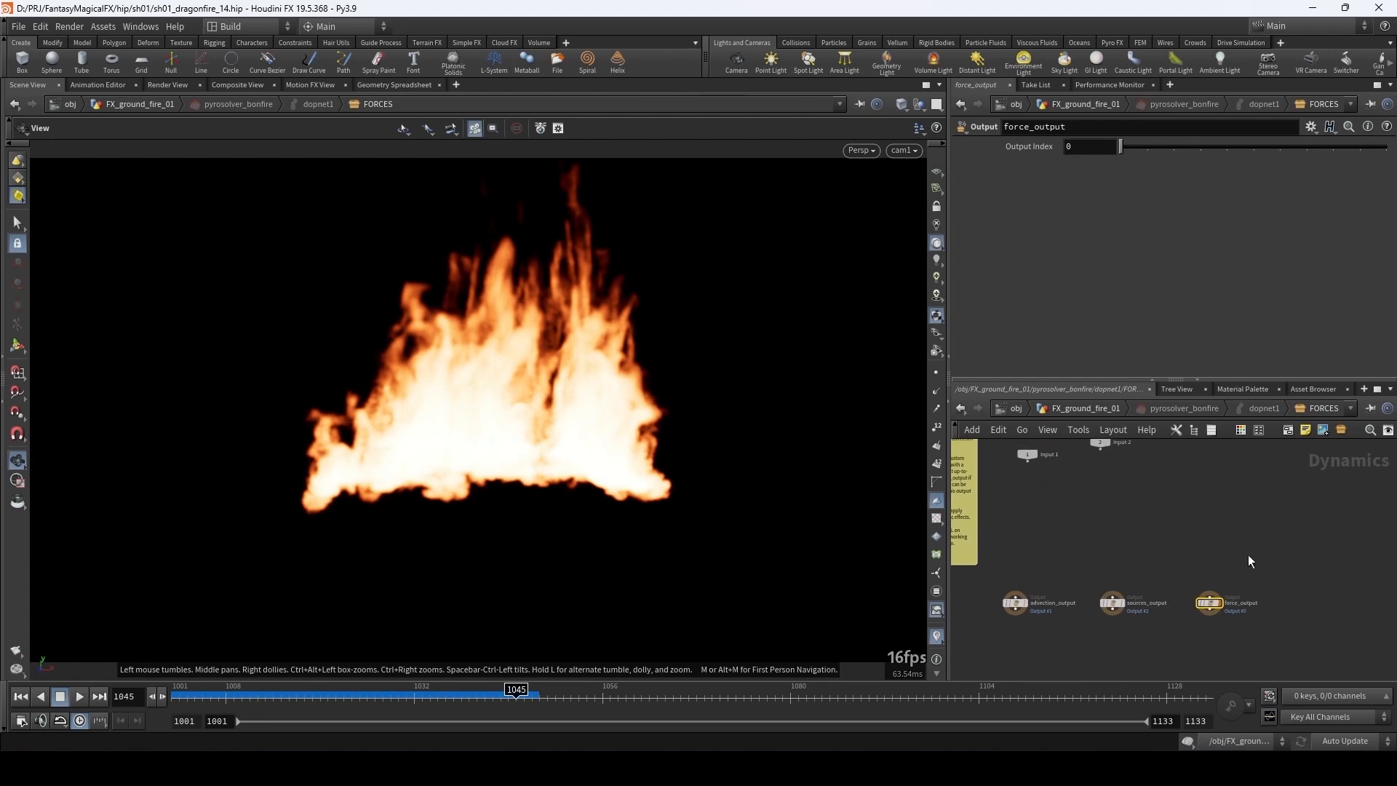
- Add a Gas Turbulence node above force_output and wire it into that output's input
middle_drag(1179, 574, 1170, 571)
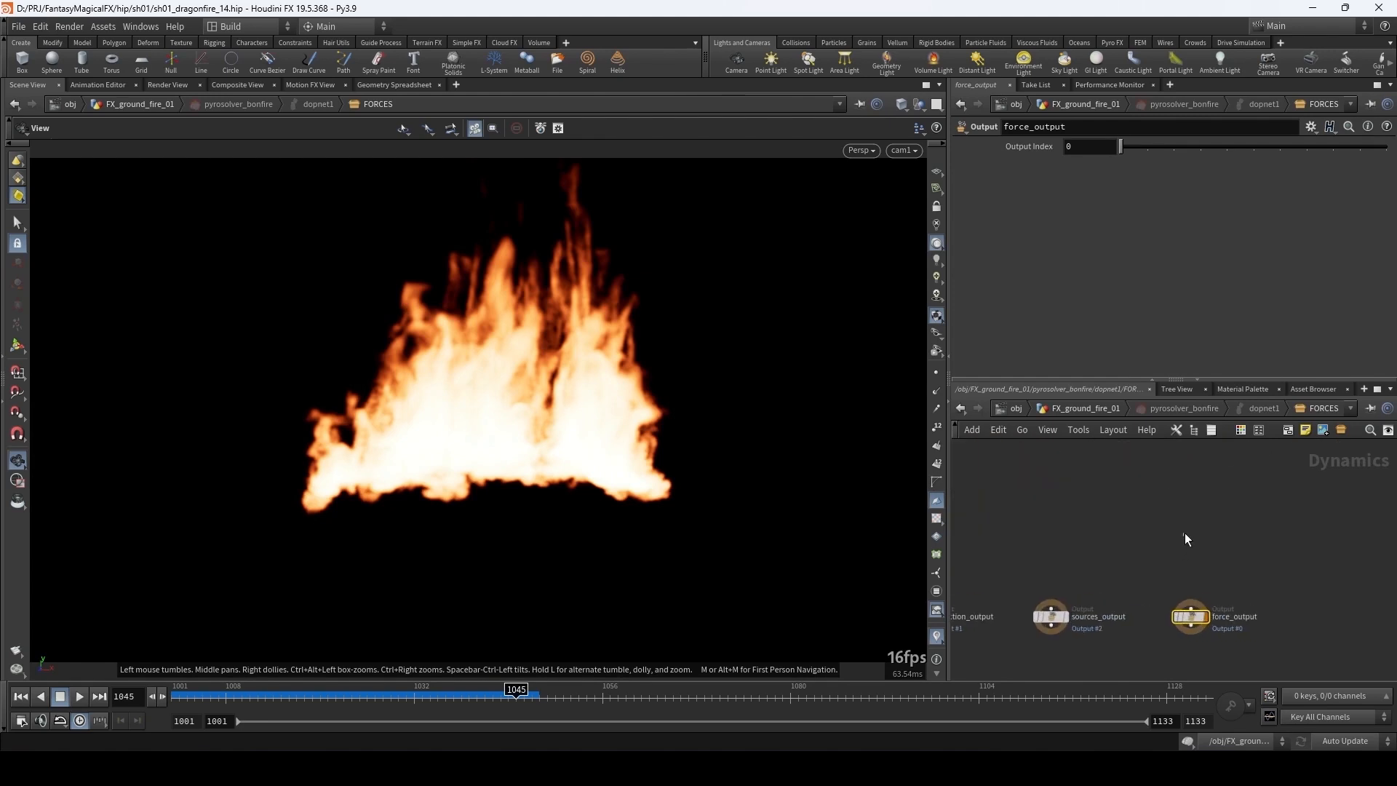
key(Tab)
text(gas)
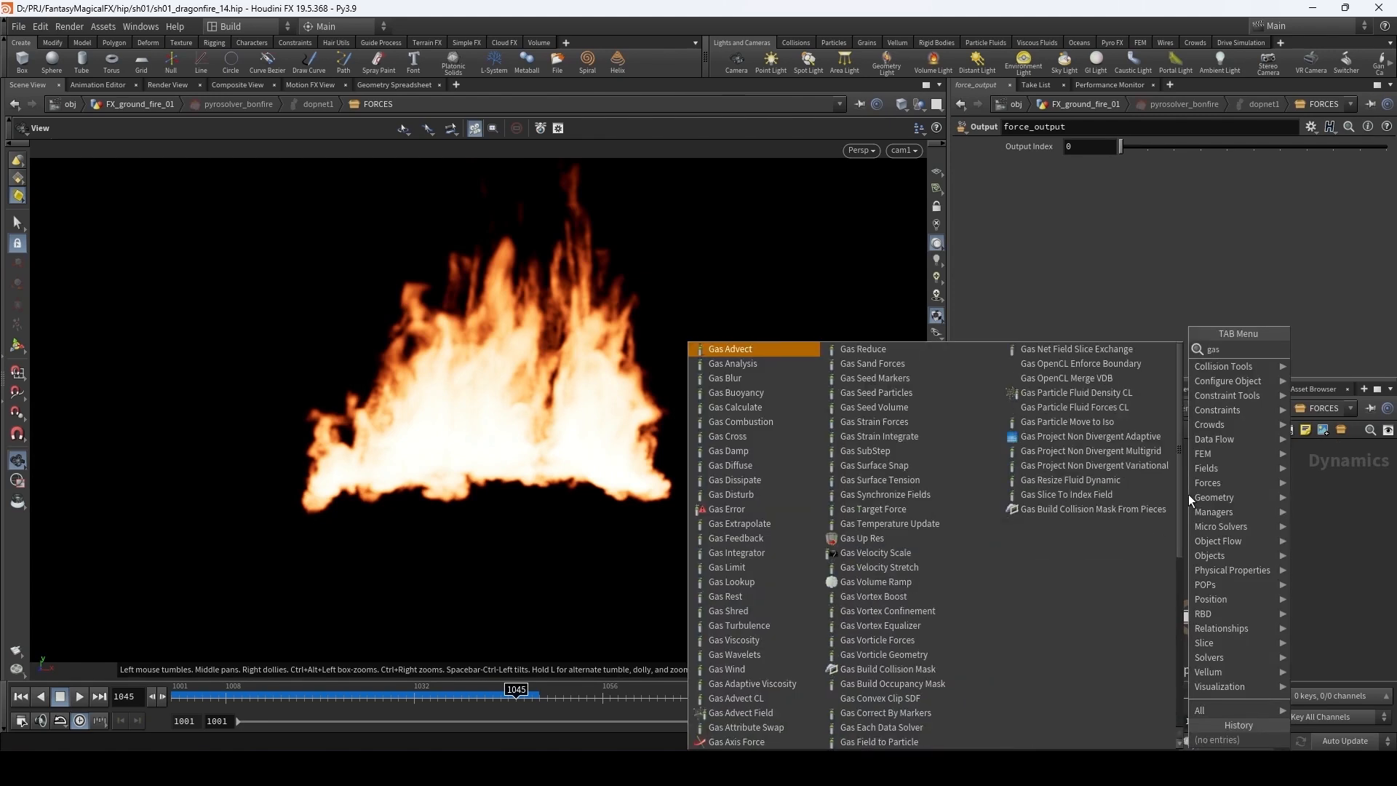
text( turb)
key(Return)
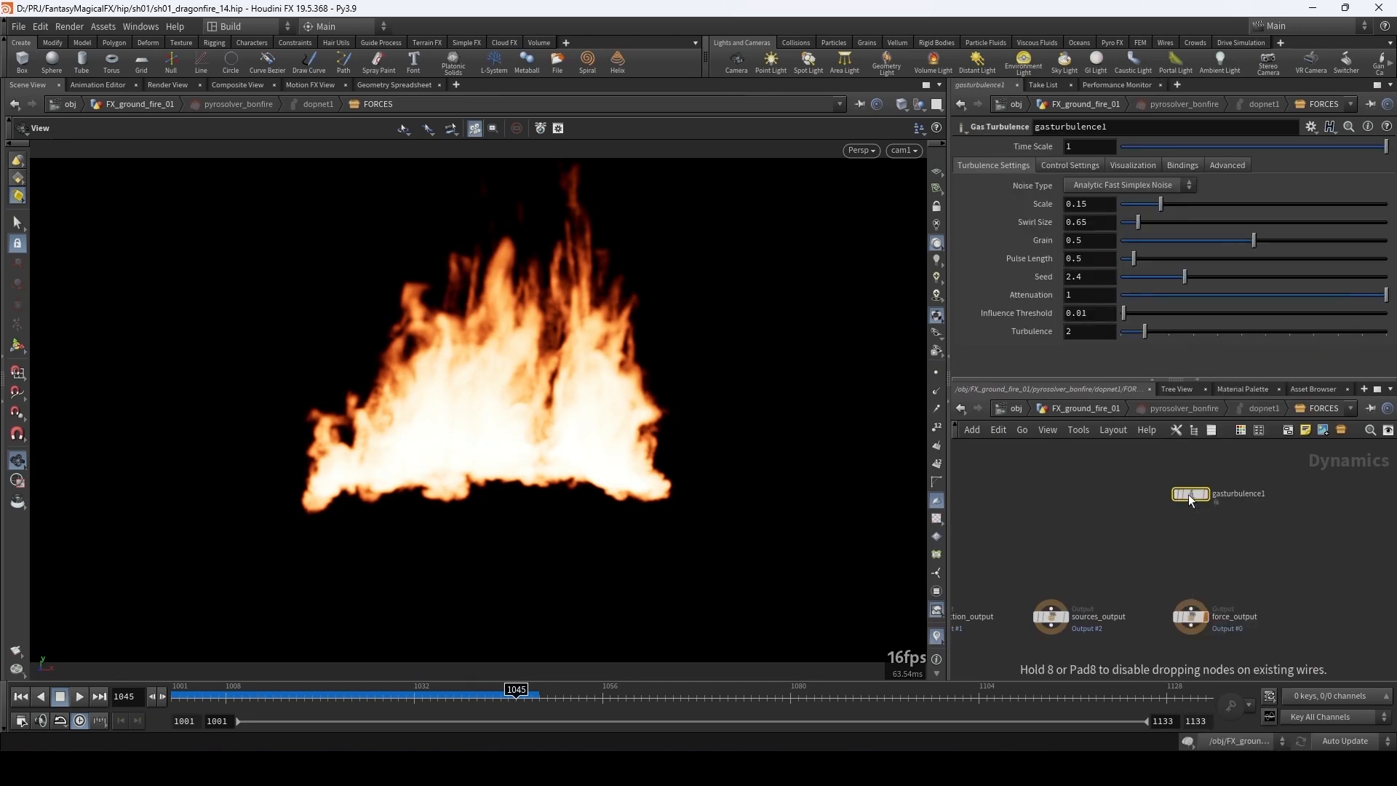
click(1188, 495)
click(1190, 501)
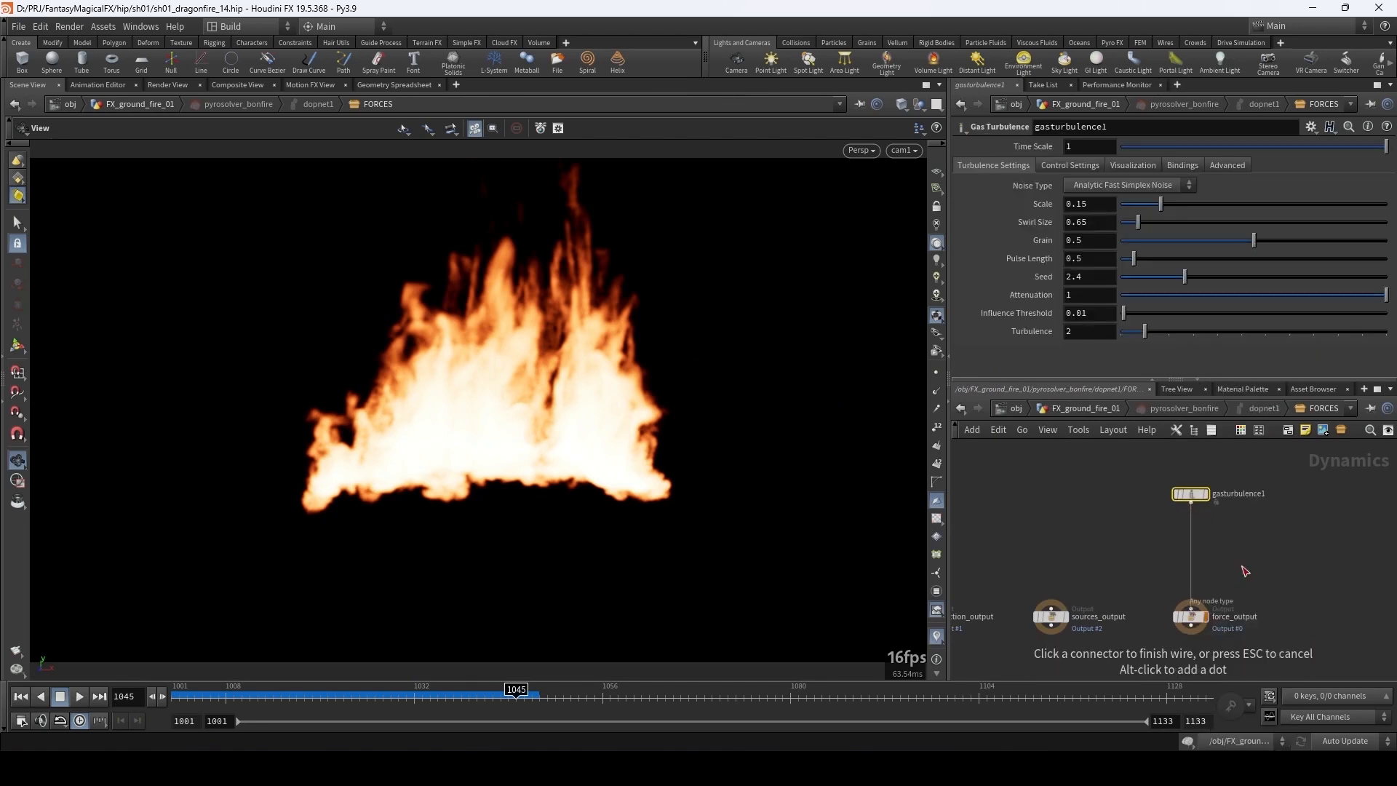
click(1190, 603)
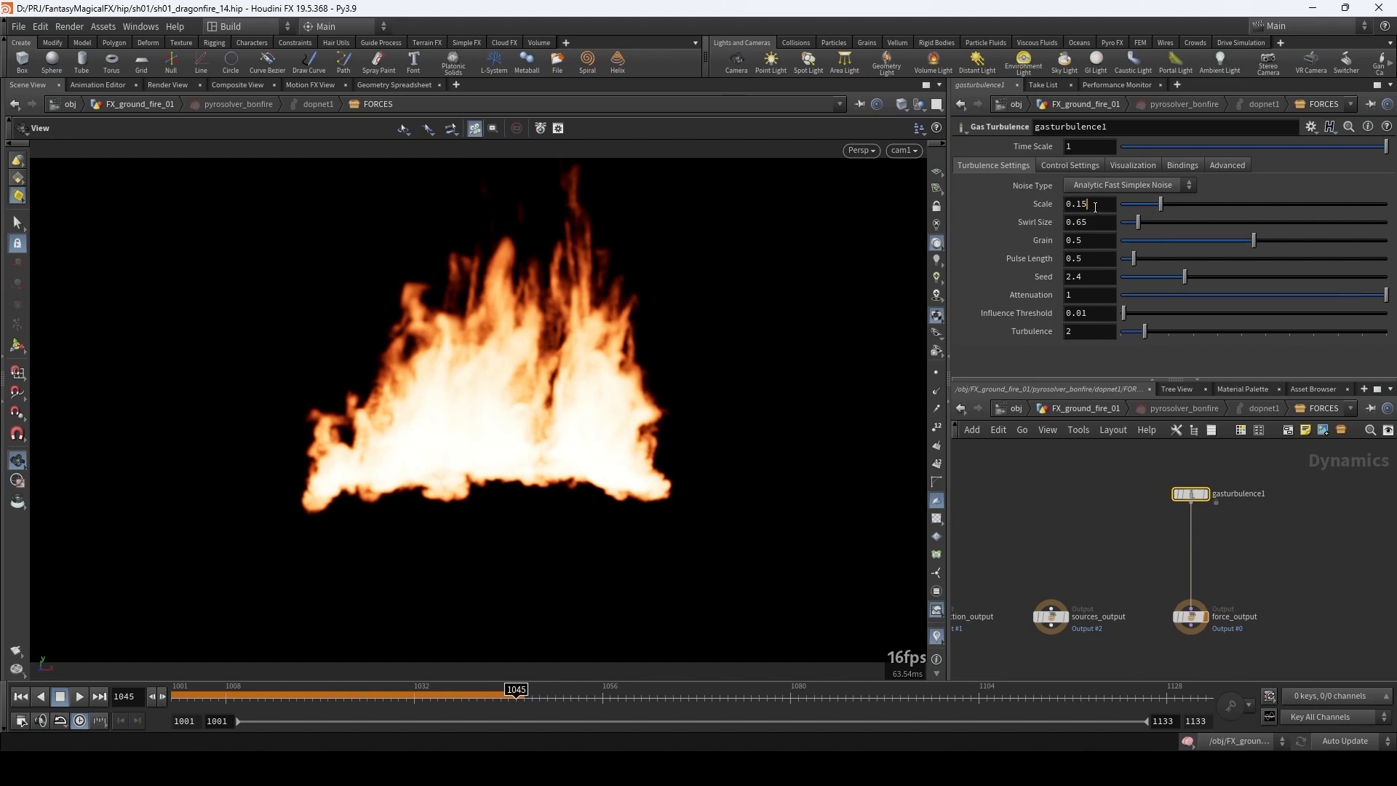
- Set the gas turbulence Scale to 1 and Swirl Size to 8, and replay the simulation from frame 1001
double_click(1073, 205)
text(1)
key(Return)
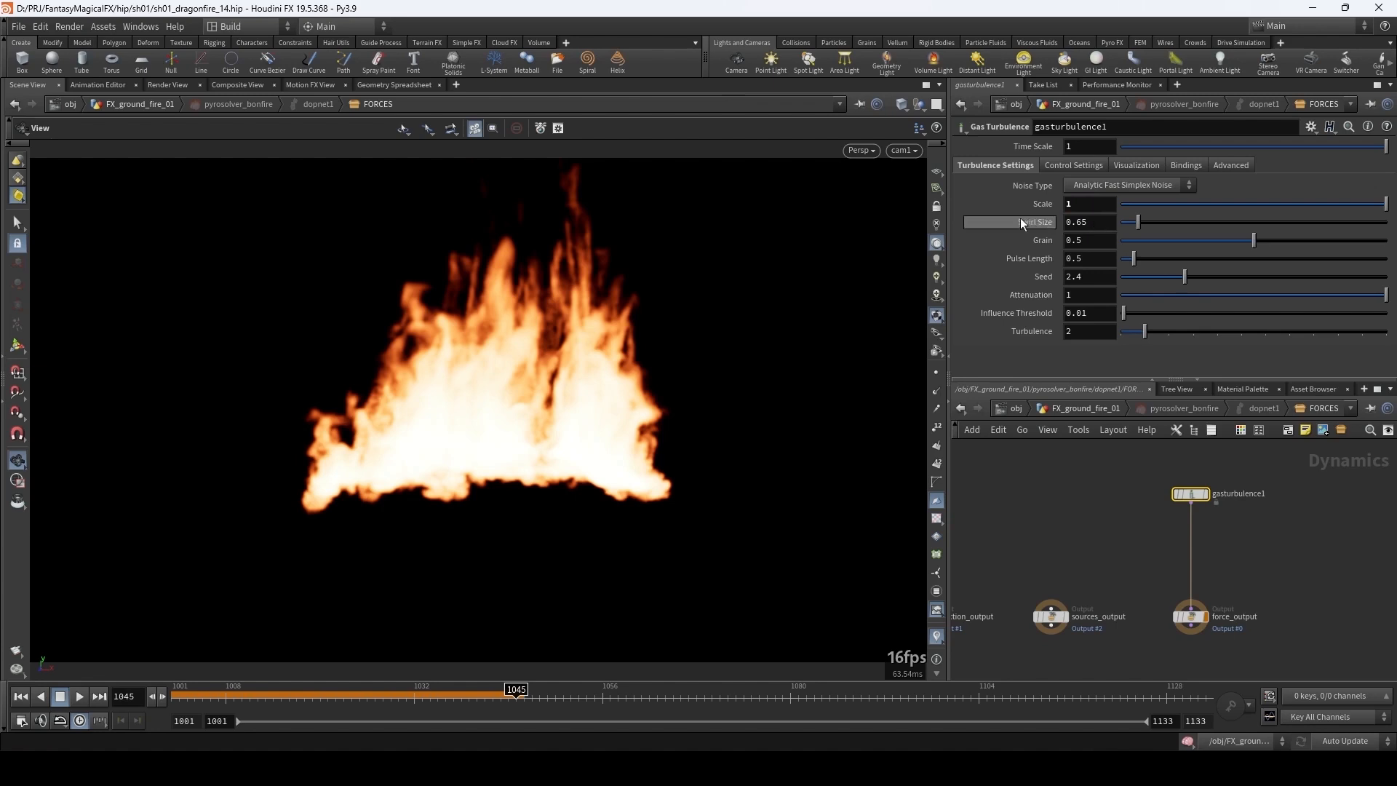
double_click(1090, 222)
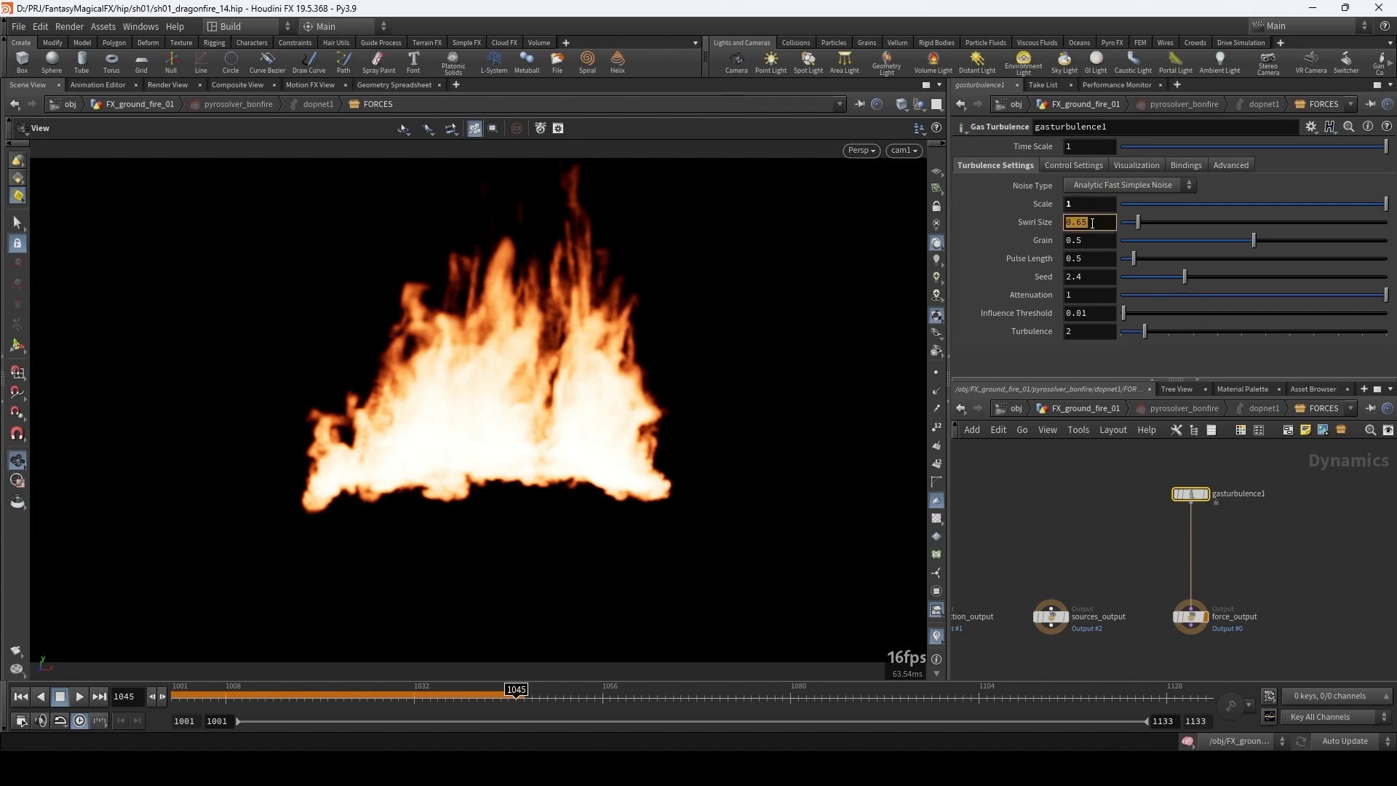
text(6)
key(Return)
double_click(1089, 222)
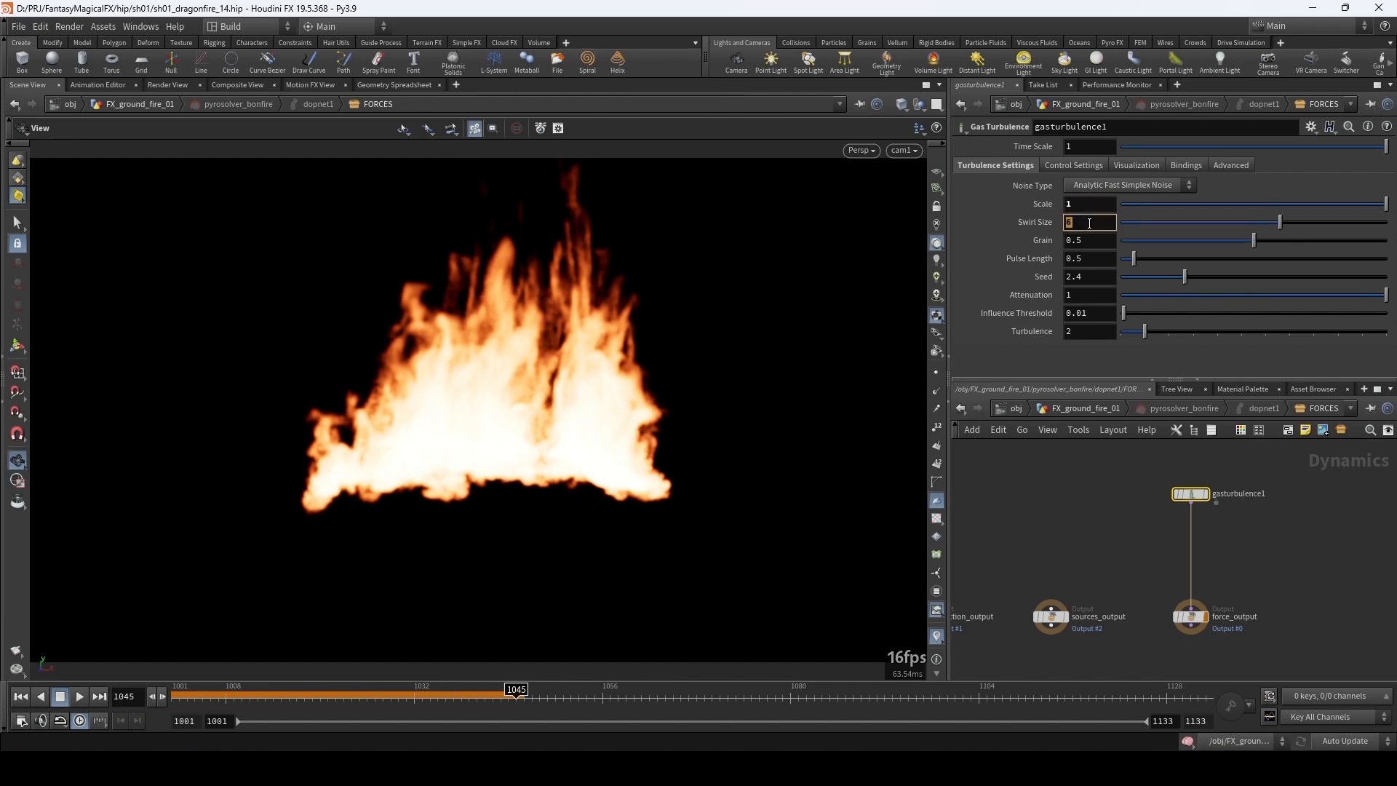
text(8)
key(Return)
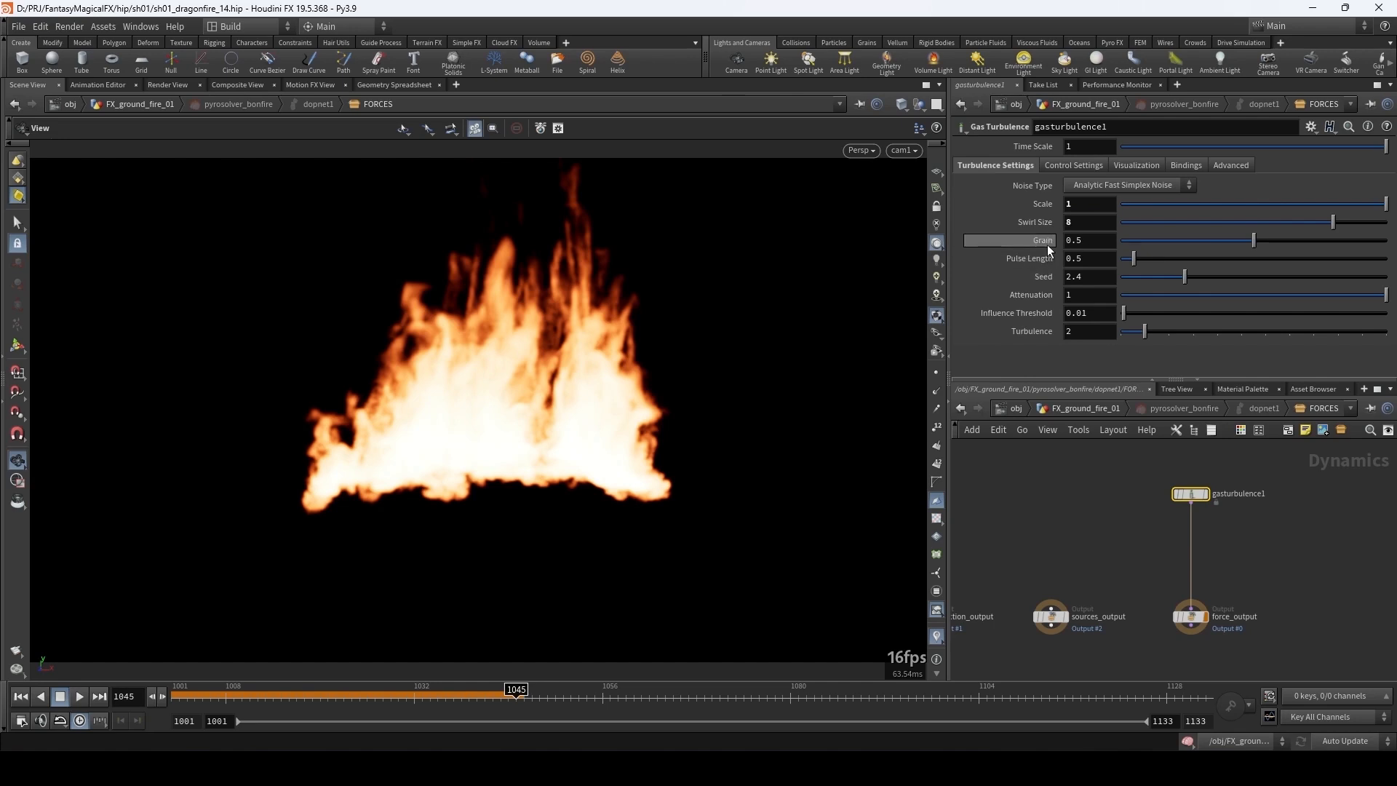
key(ctrl+Up)
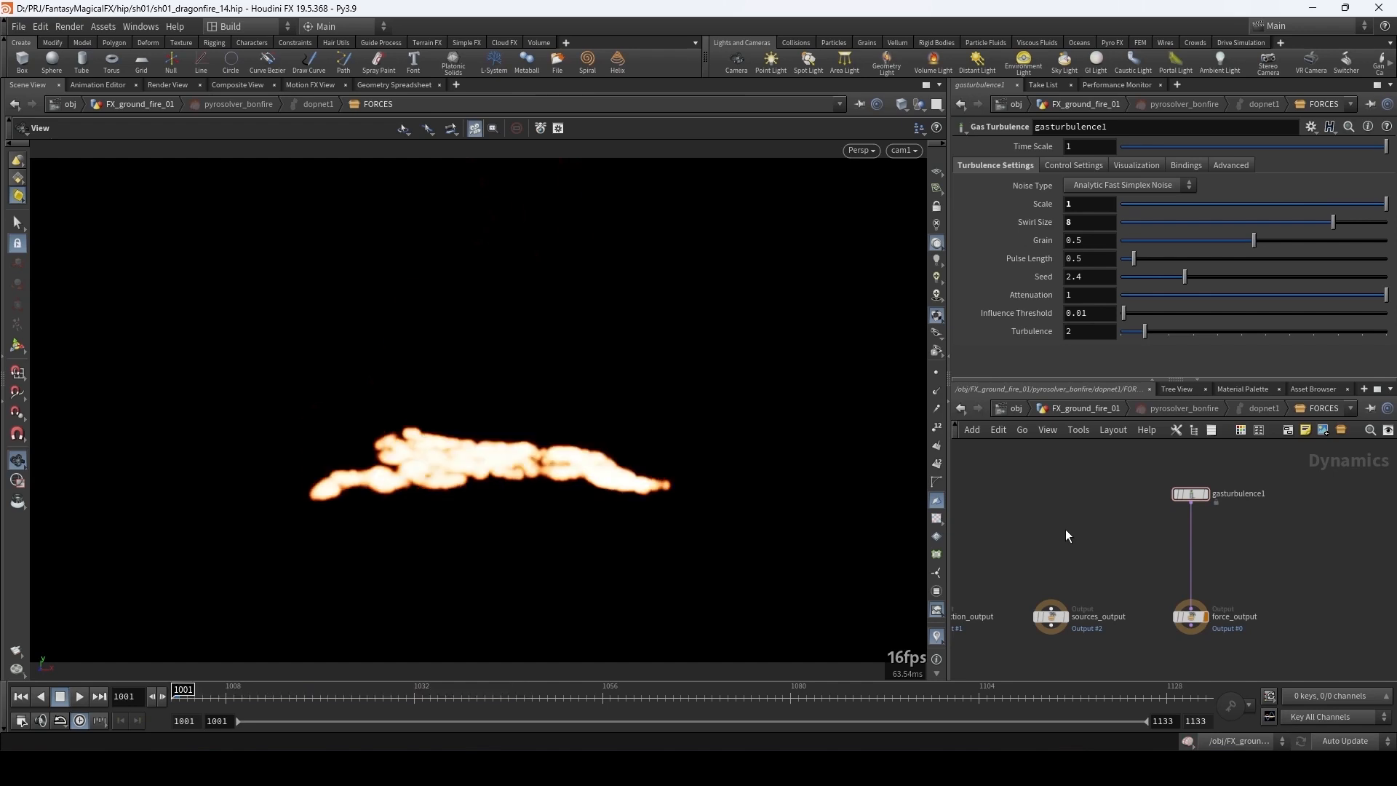
key(Up)
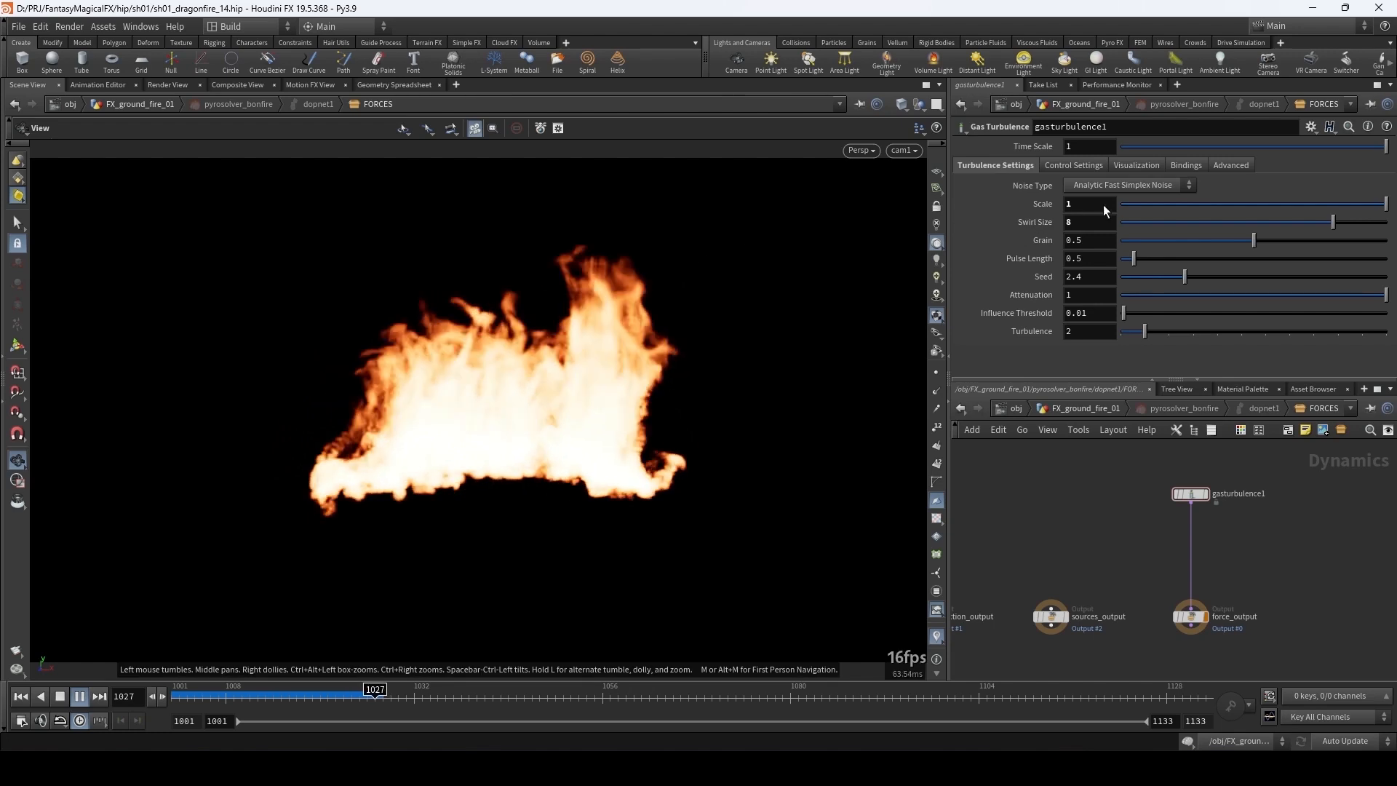
- Stop playback and bind the gas turbulence Density Field to flame
click(1061, 170)
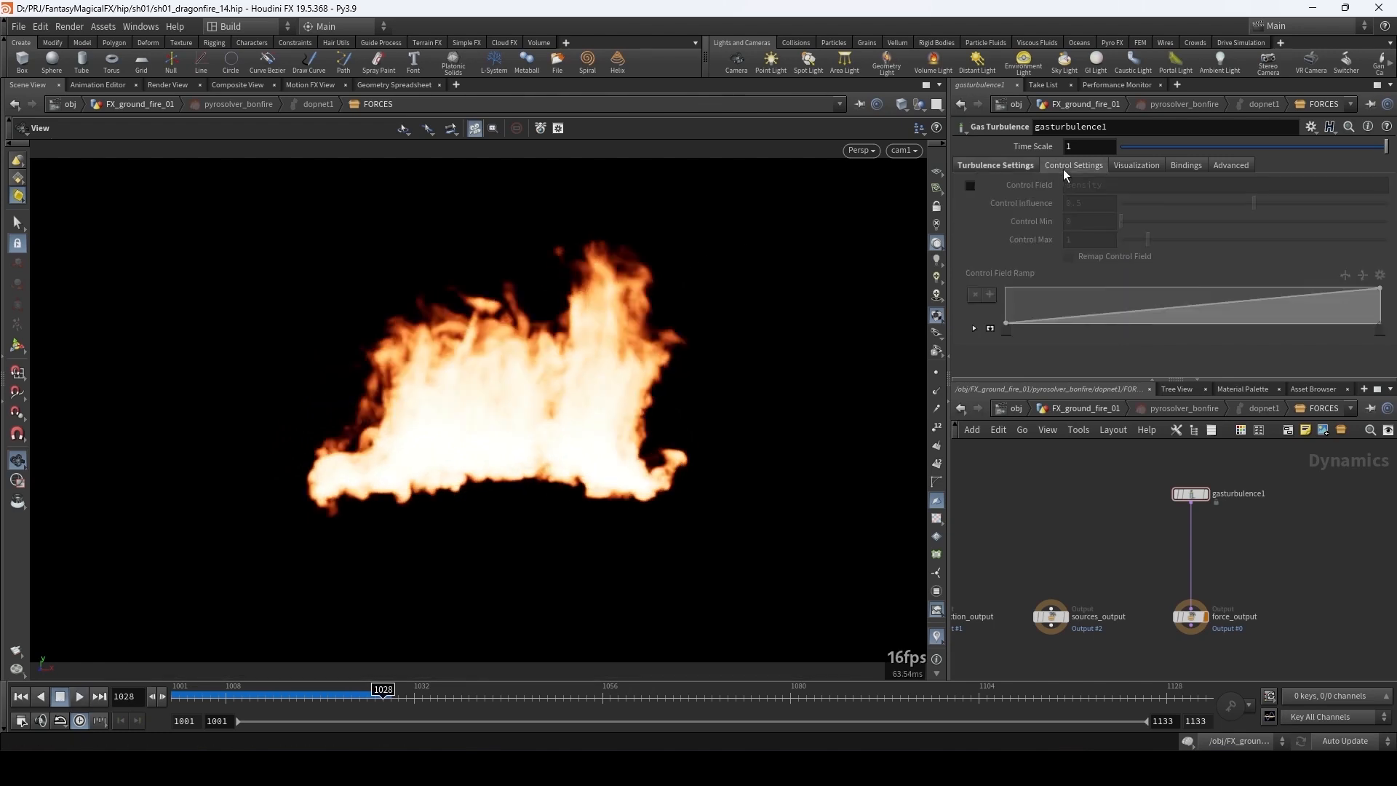
click(1196, 167)
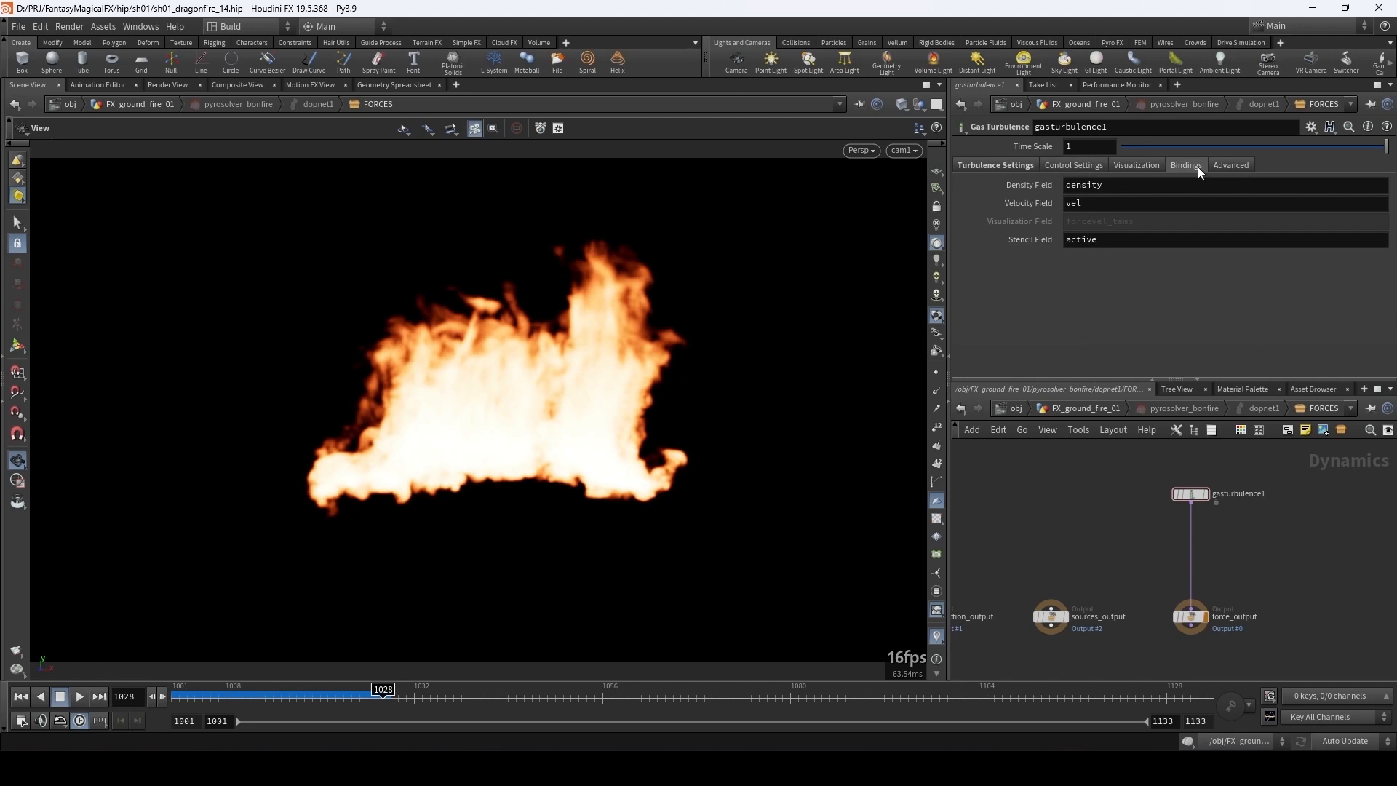
click(1117, 189)
text(flmae)
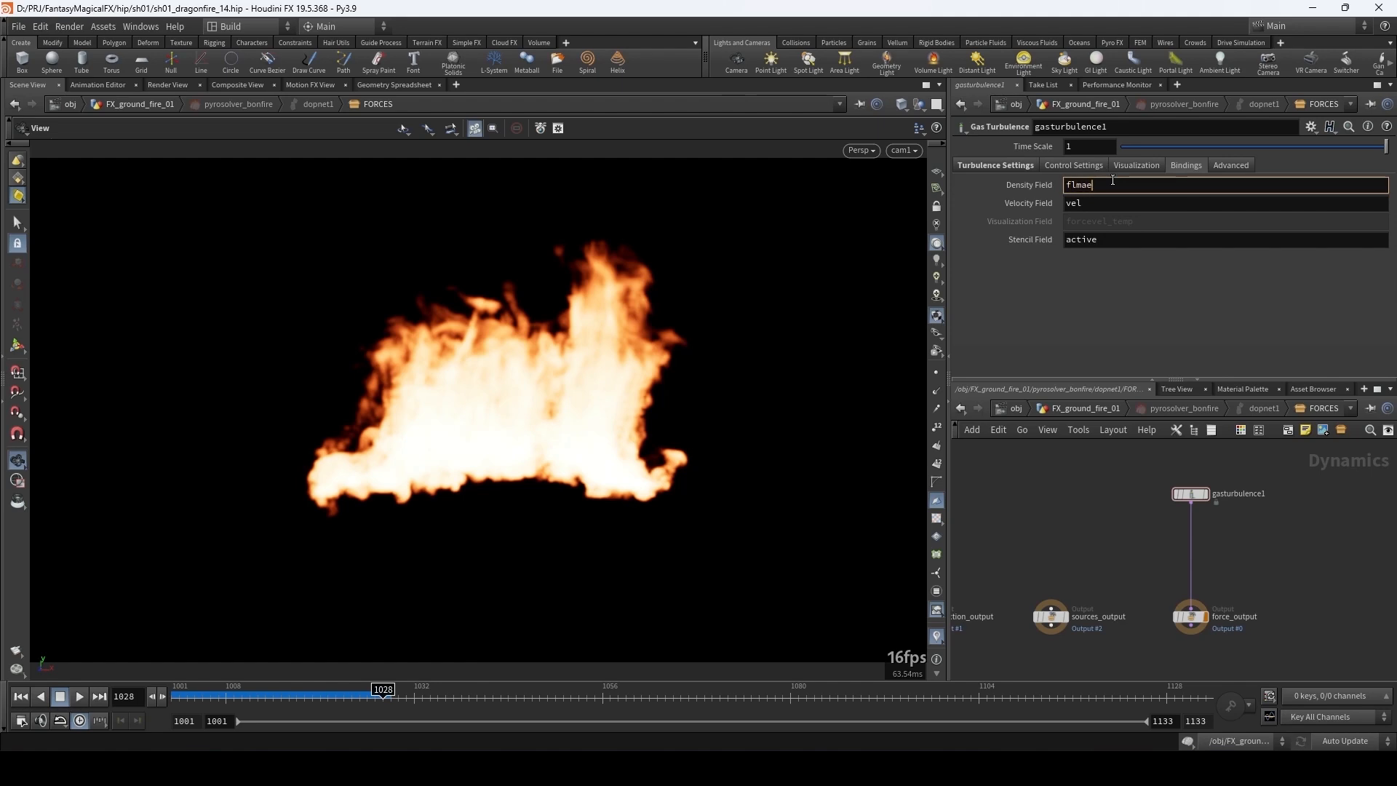
key(Return)
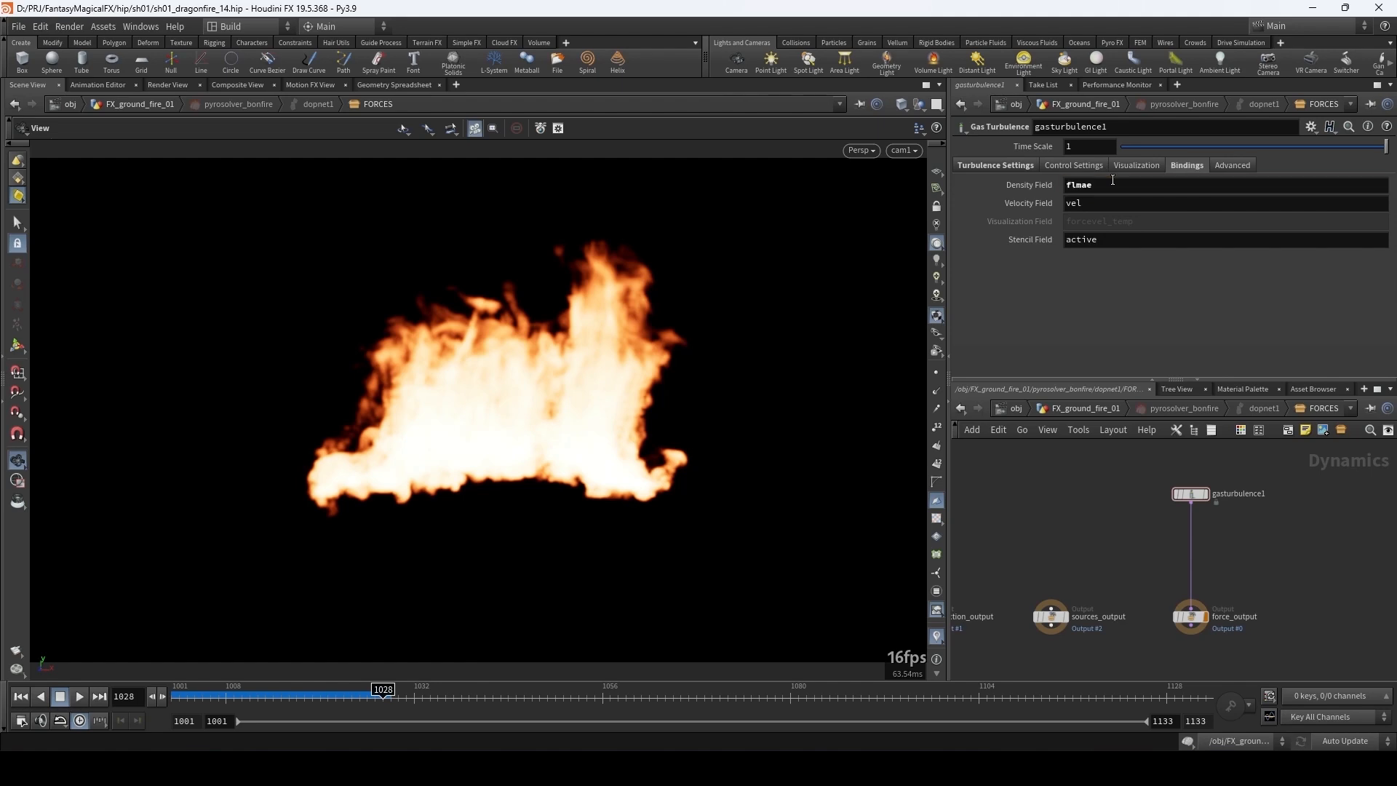
drag(1074, 183, 1142, 186)
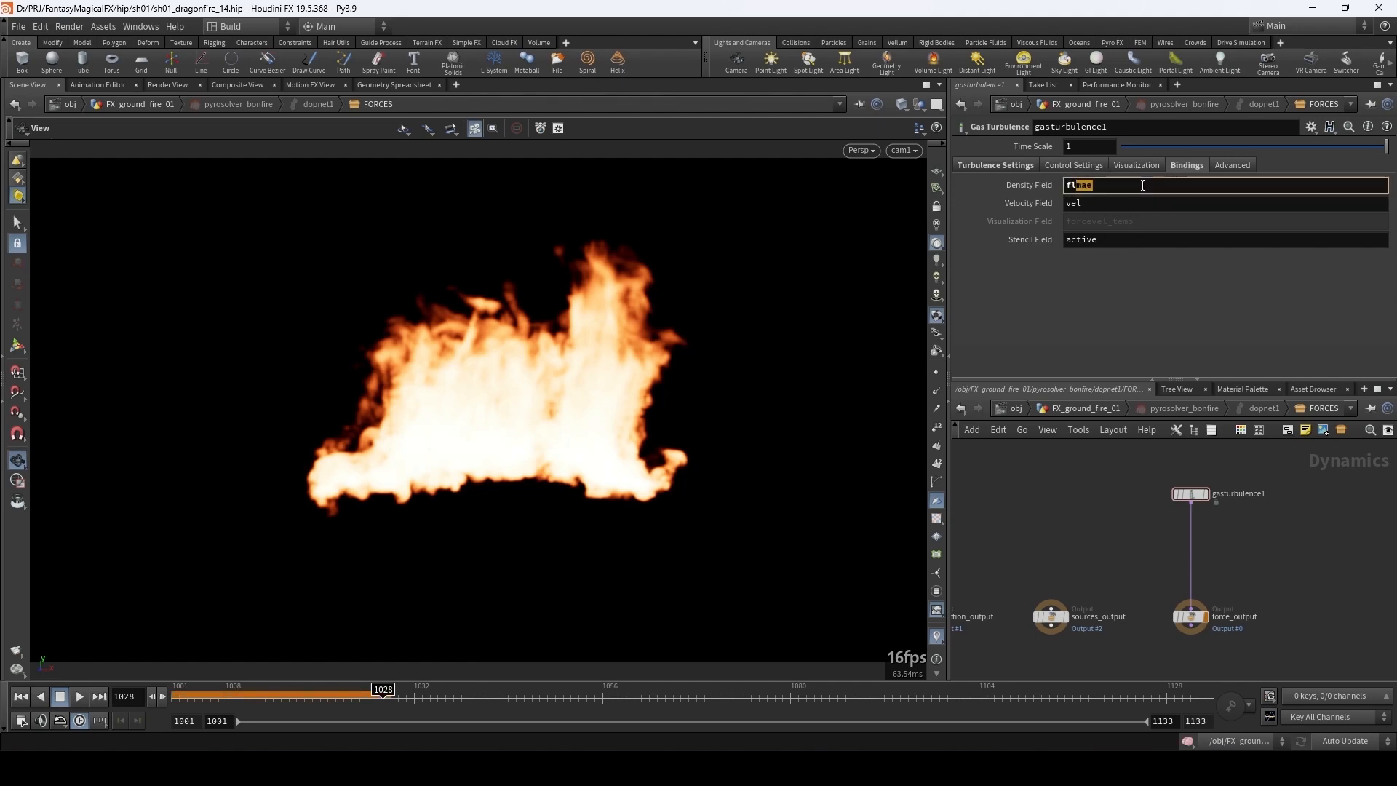
text(ame)
key(Return)
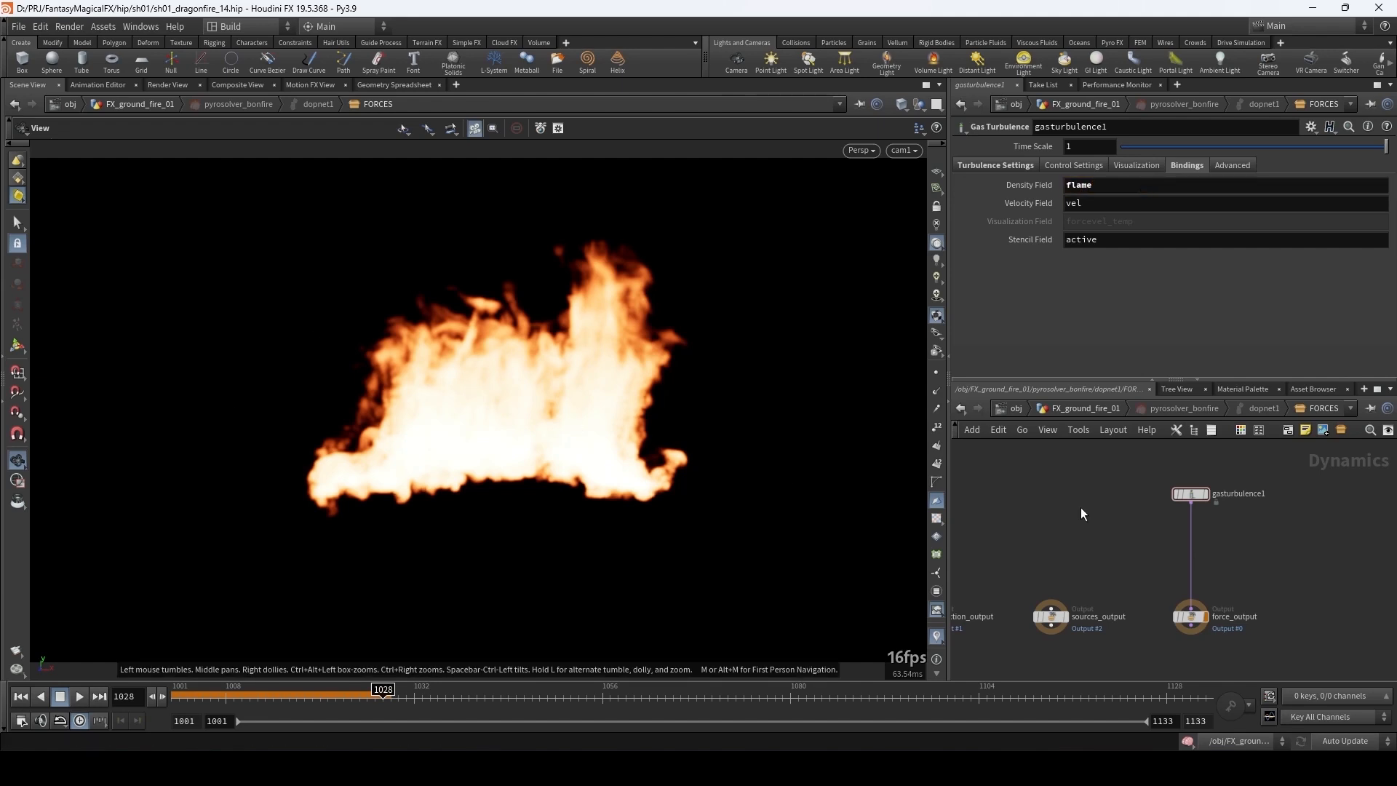
- Return to frame 1001, raise the gas turbulence Scale to 2.5 and replay the simulation
key(ctrl+Up)
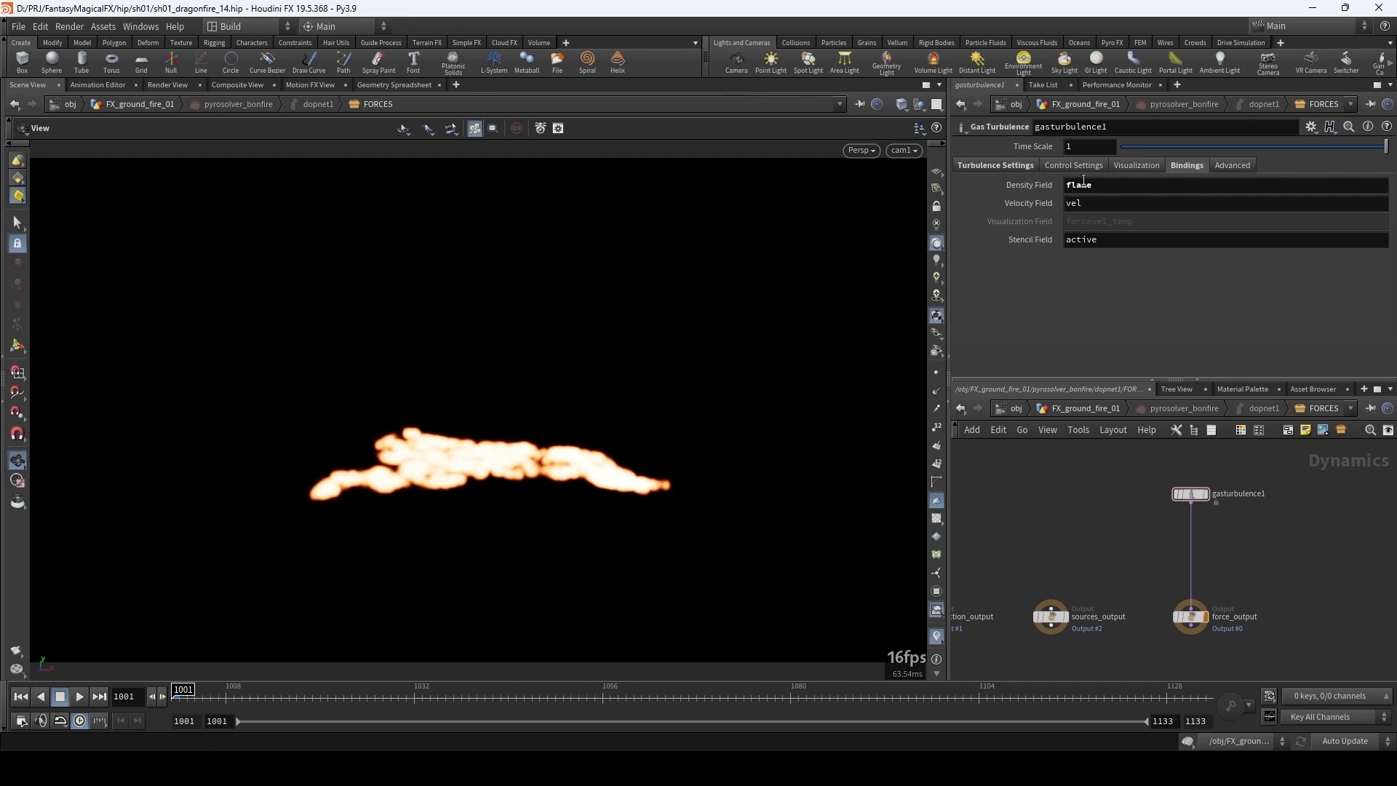
click(1011, 167)
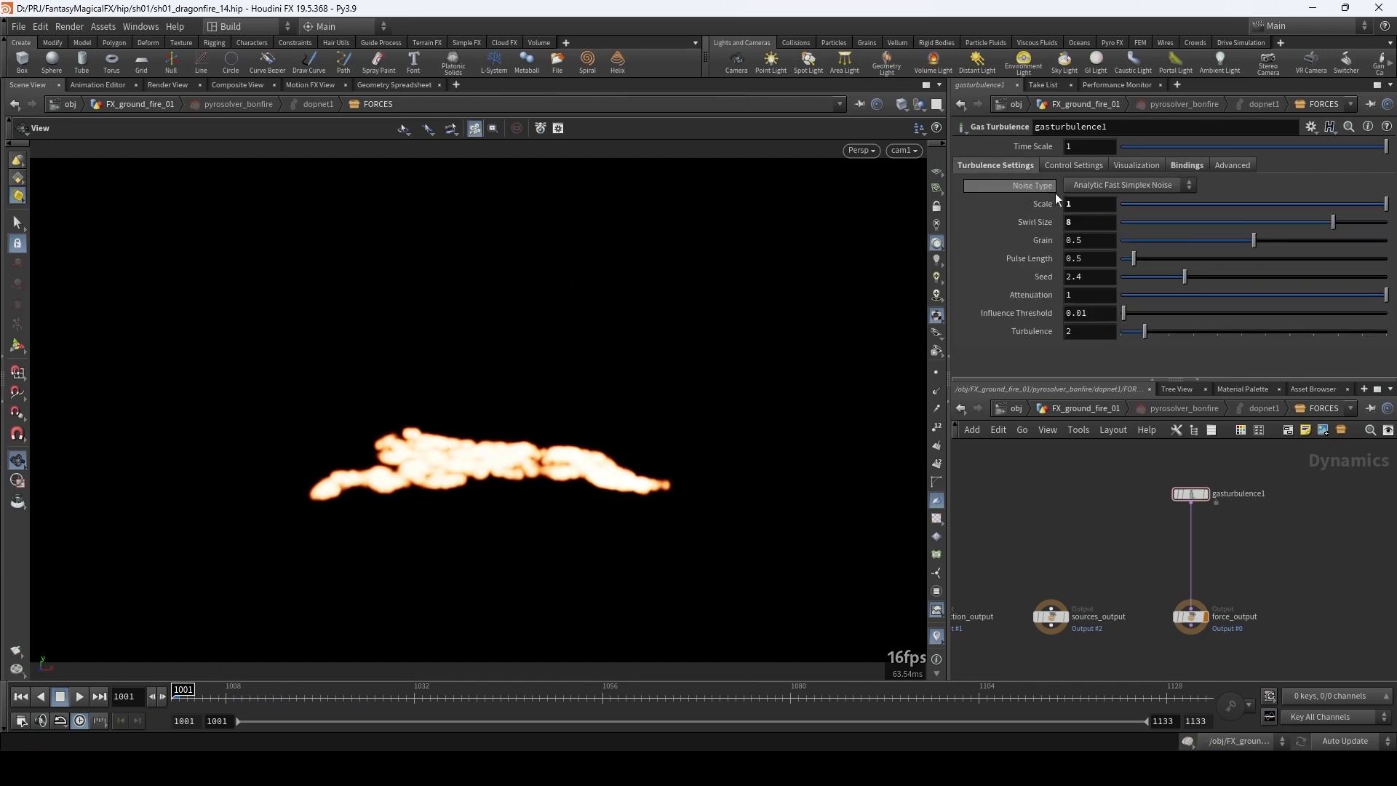
double_click(1085, 205)
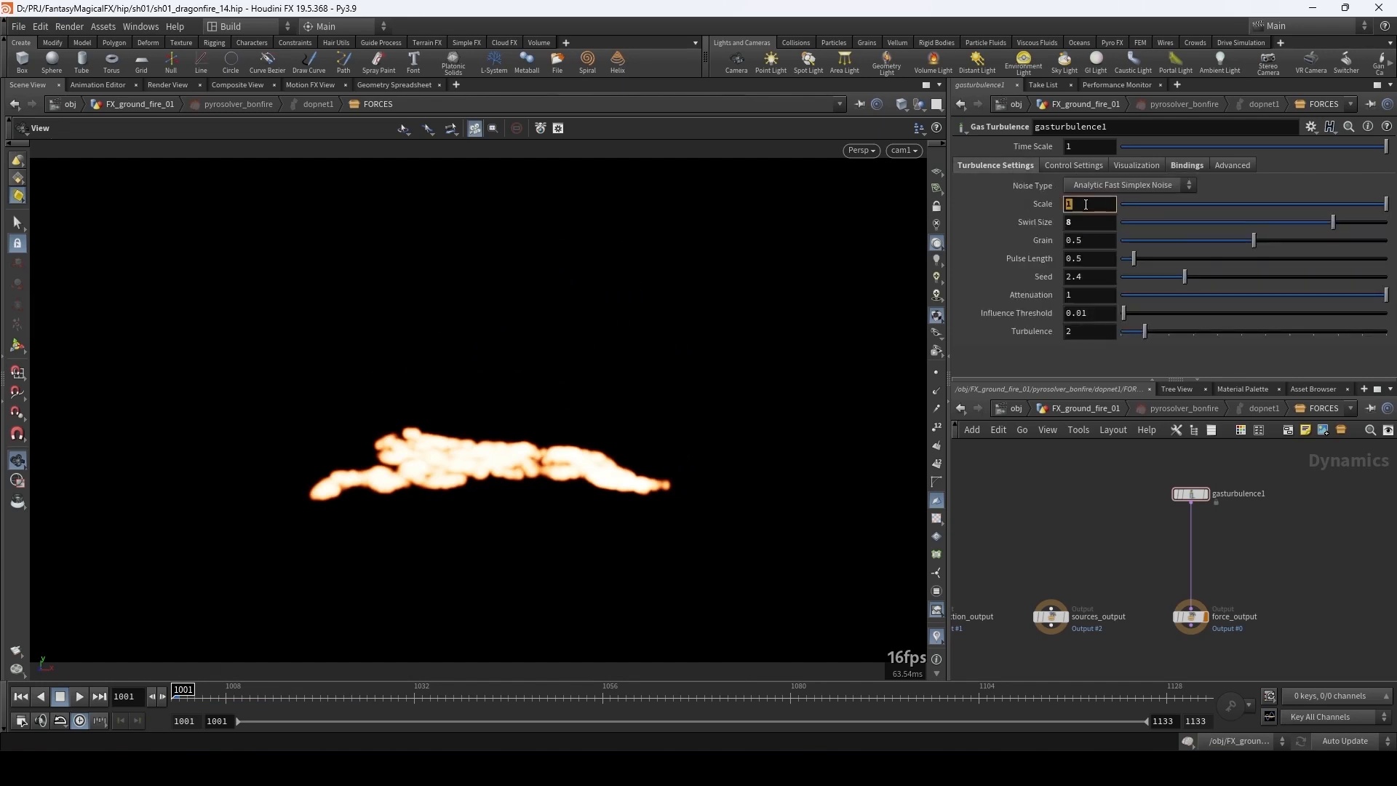
key(Return)
key(Up)
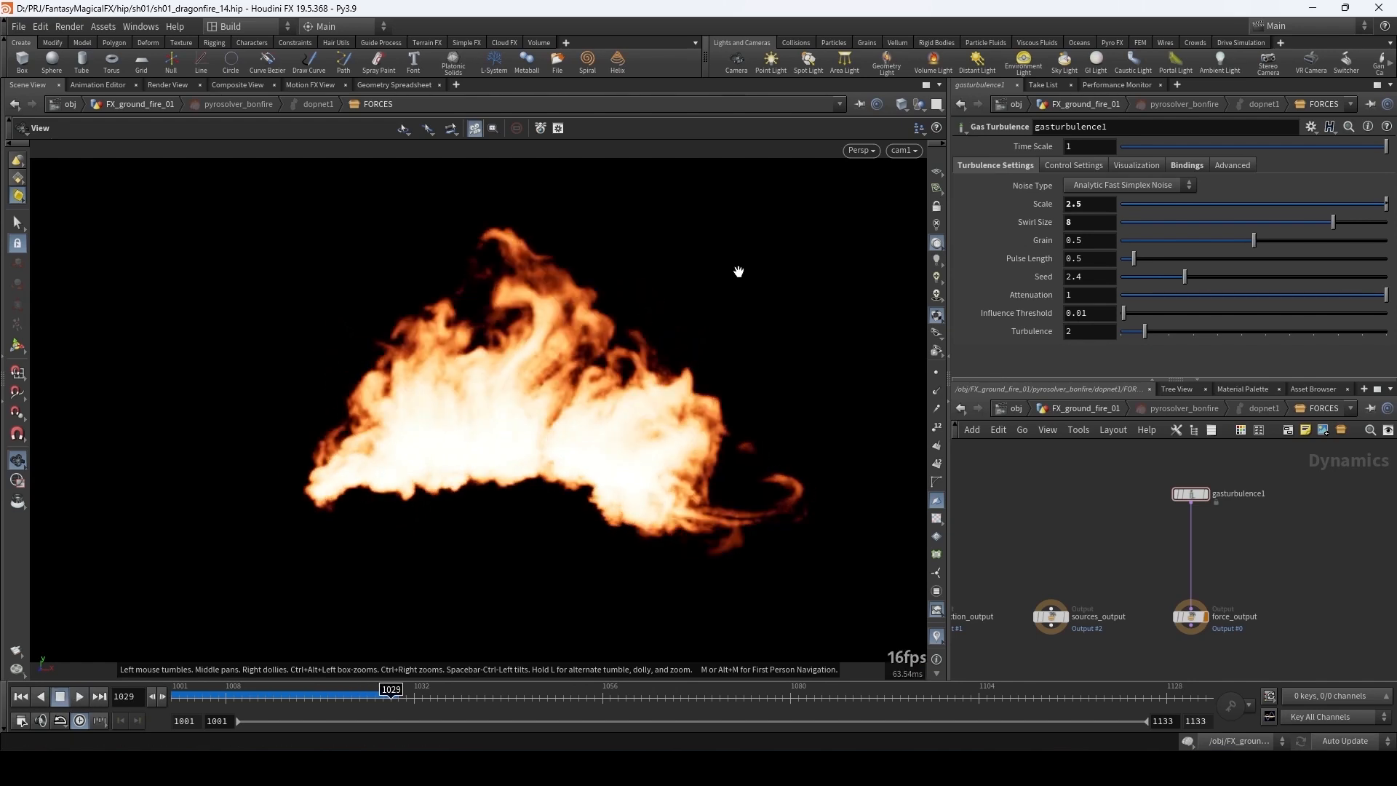
- Go back up to the object level and move the box1 node beside FX_dragonfire_01
click(1056, 408)
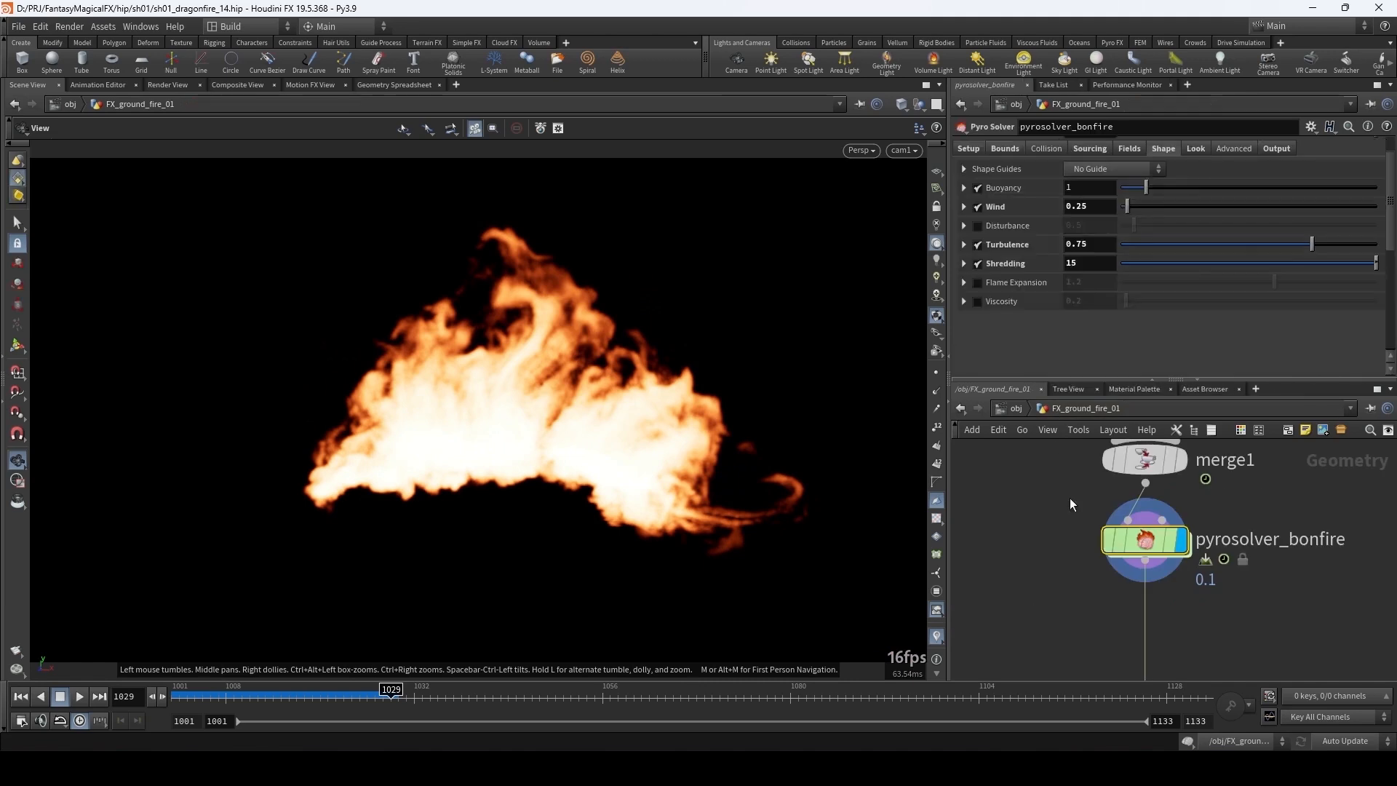
click(1019, 409)
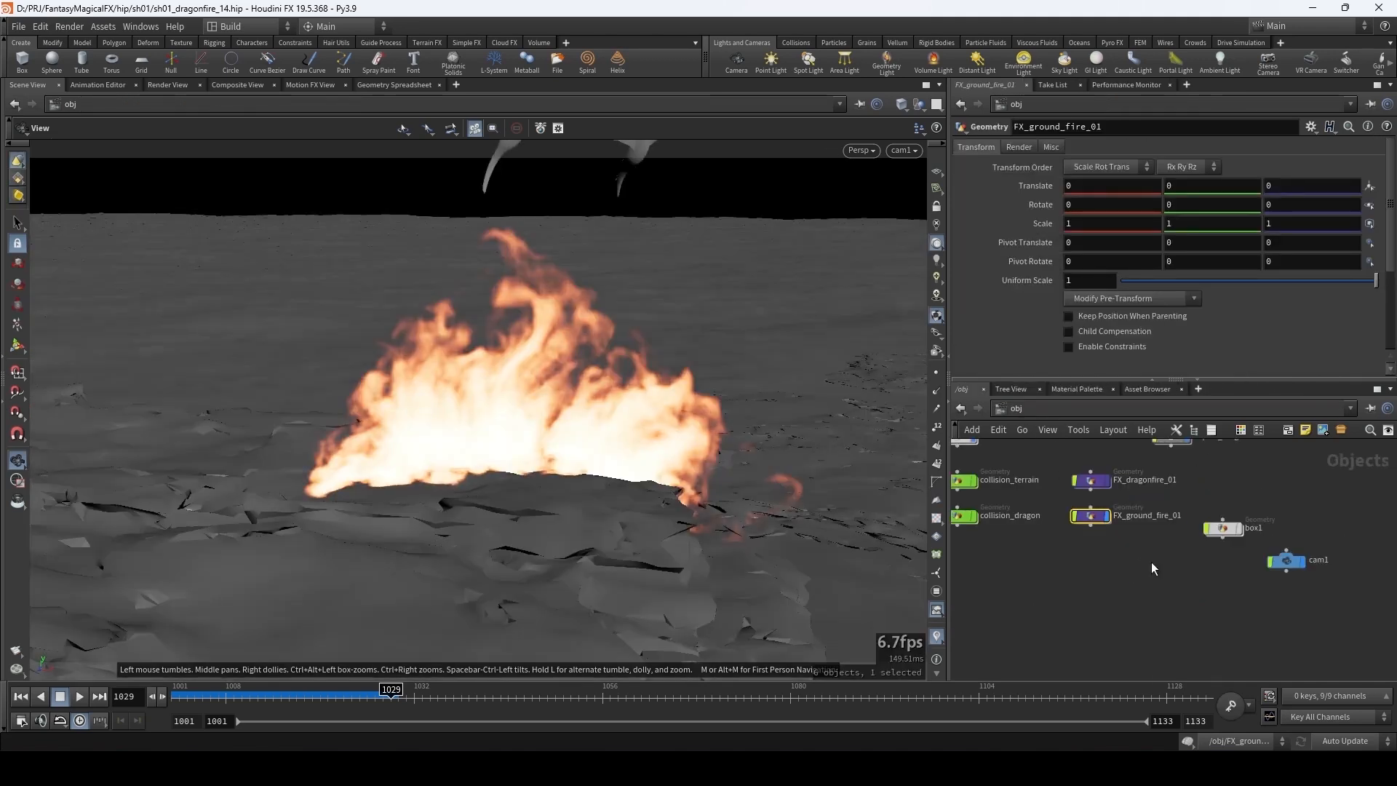
drag(1230, 528, 1230, 485)
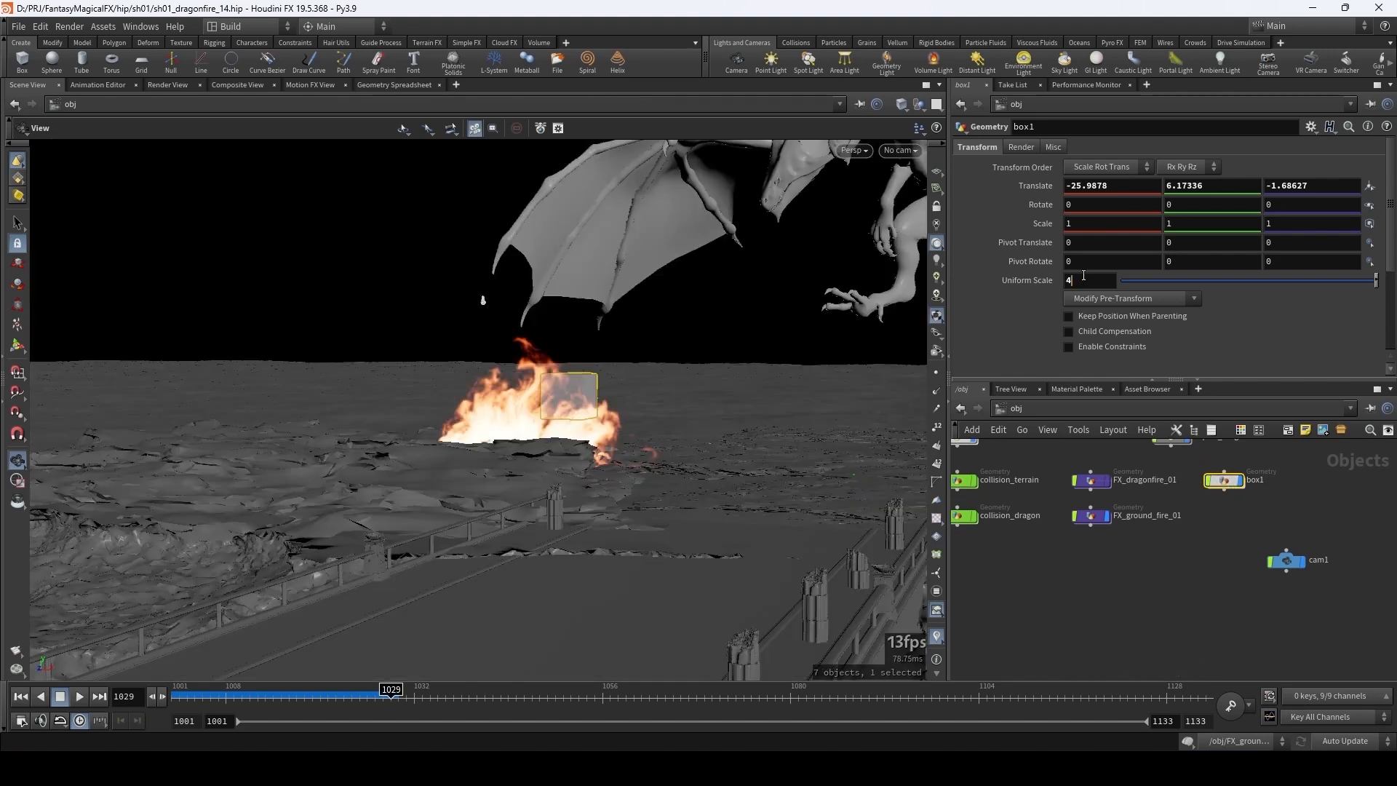
- Compare box1 with the fire's size at uniform scales of 8 and 12, and hide the box
key(BackSpace)
text(8)
key(Return)
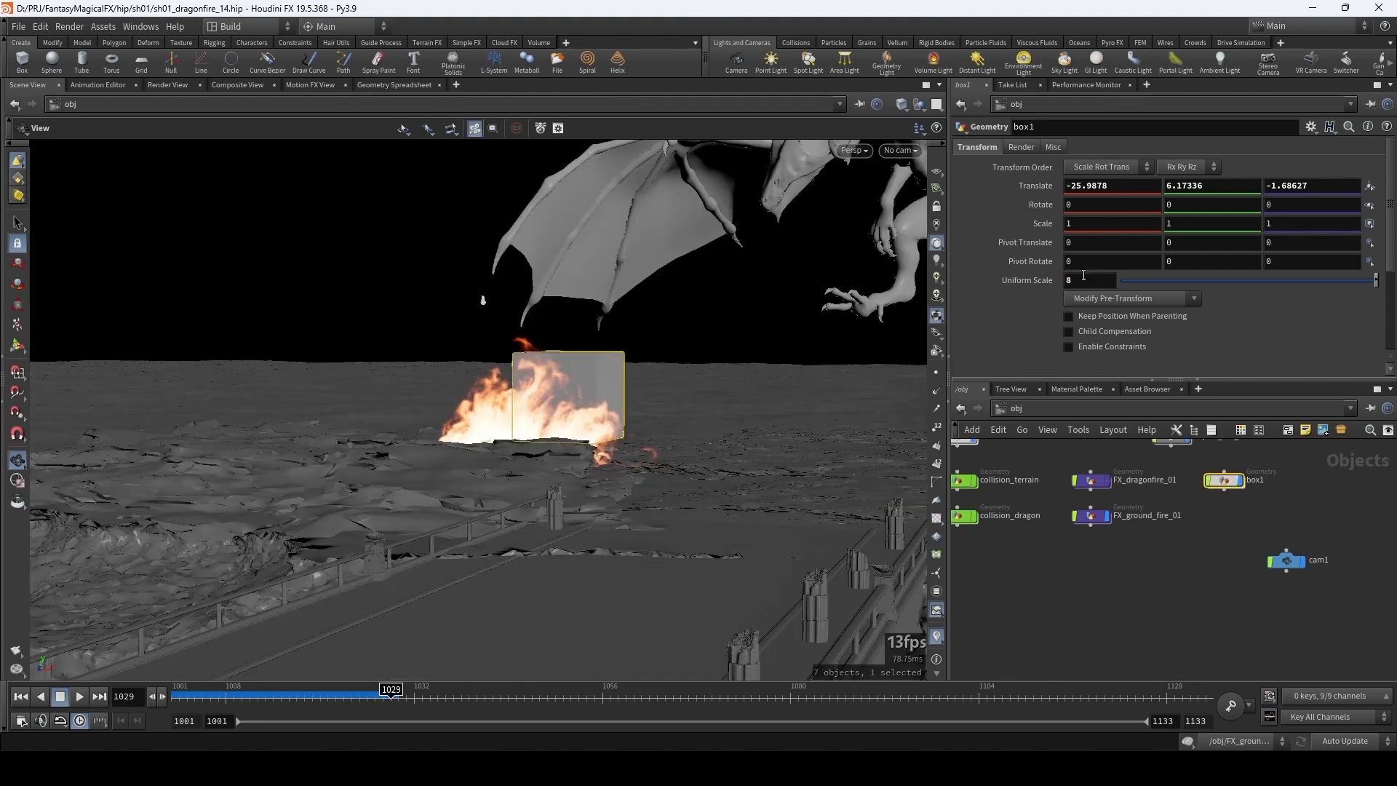
click(1083, 279)
key(BackSpace)
text(12)
key(Return)
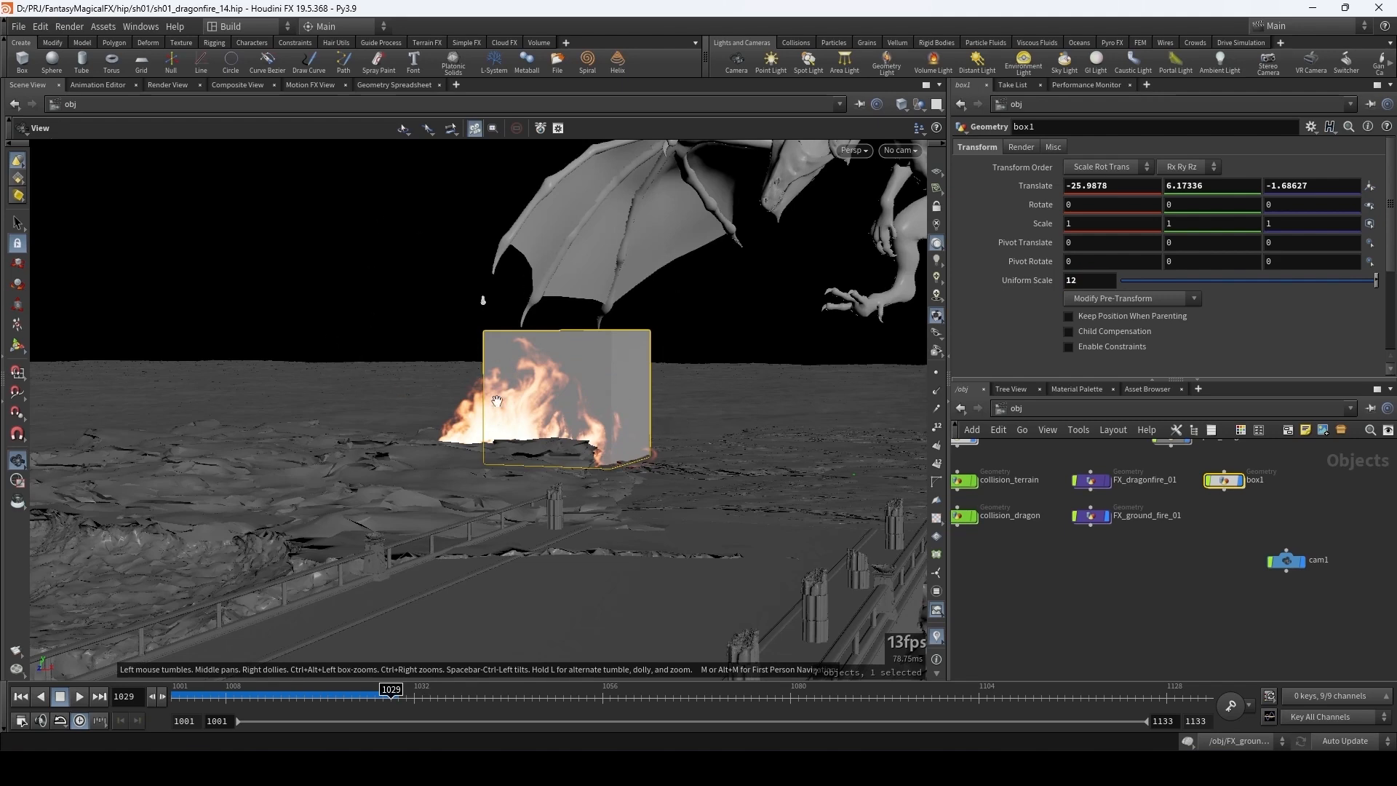
click(1240, 480)
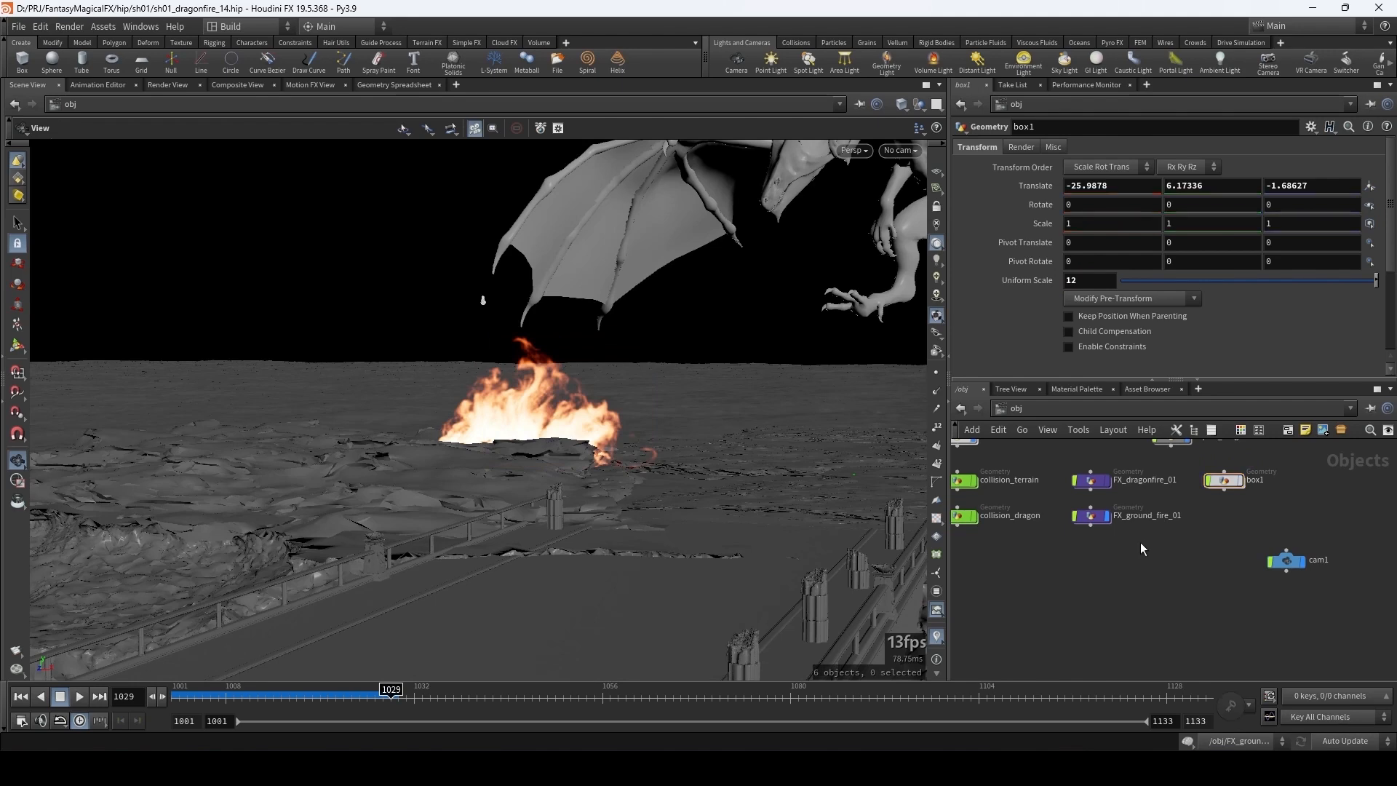
- Go into pyrosolver_bonfire of FX_ground_fire_01 and set the gas turbulence Swirl Size to 12
double_click(1091, 516)
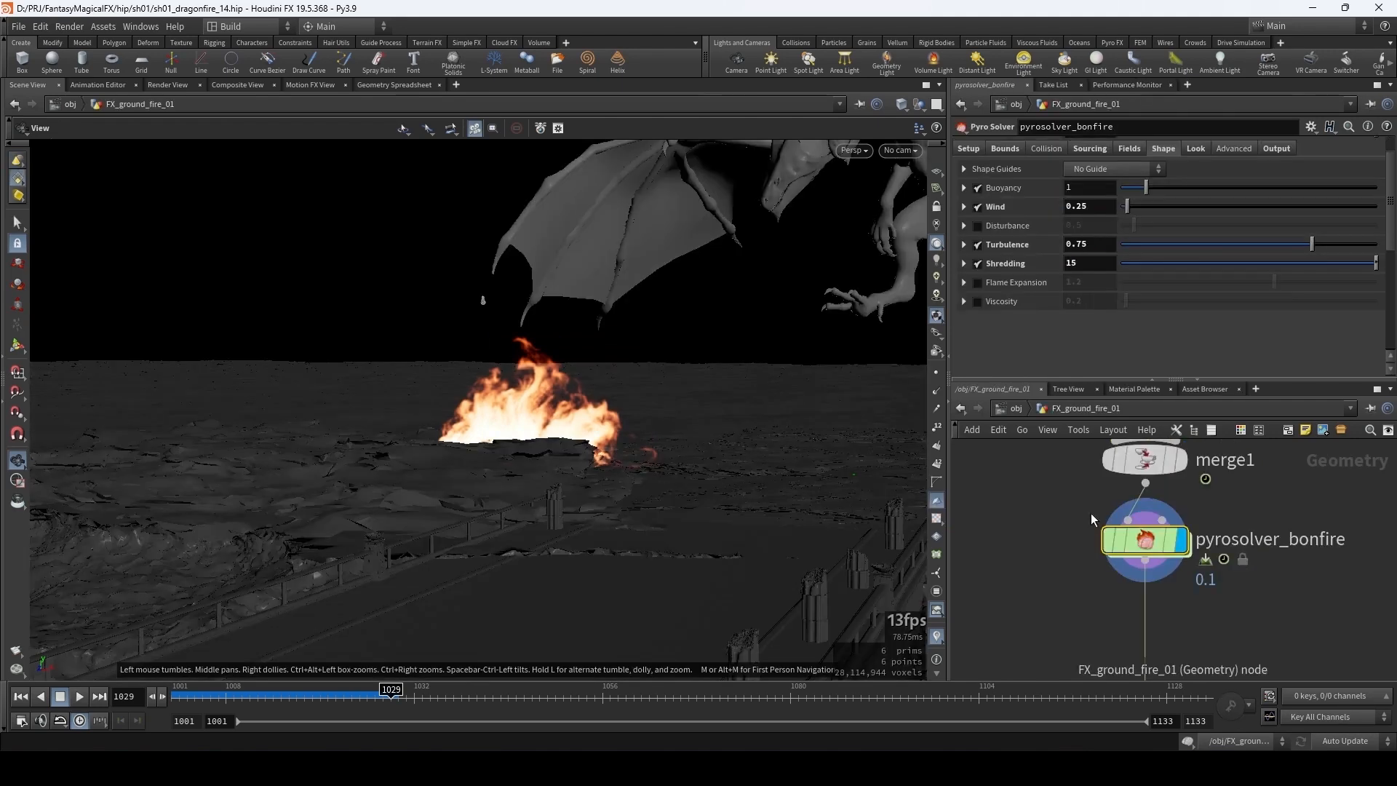
double_click(1145, 540)
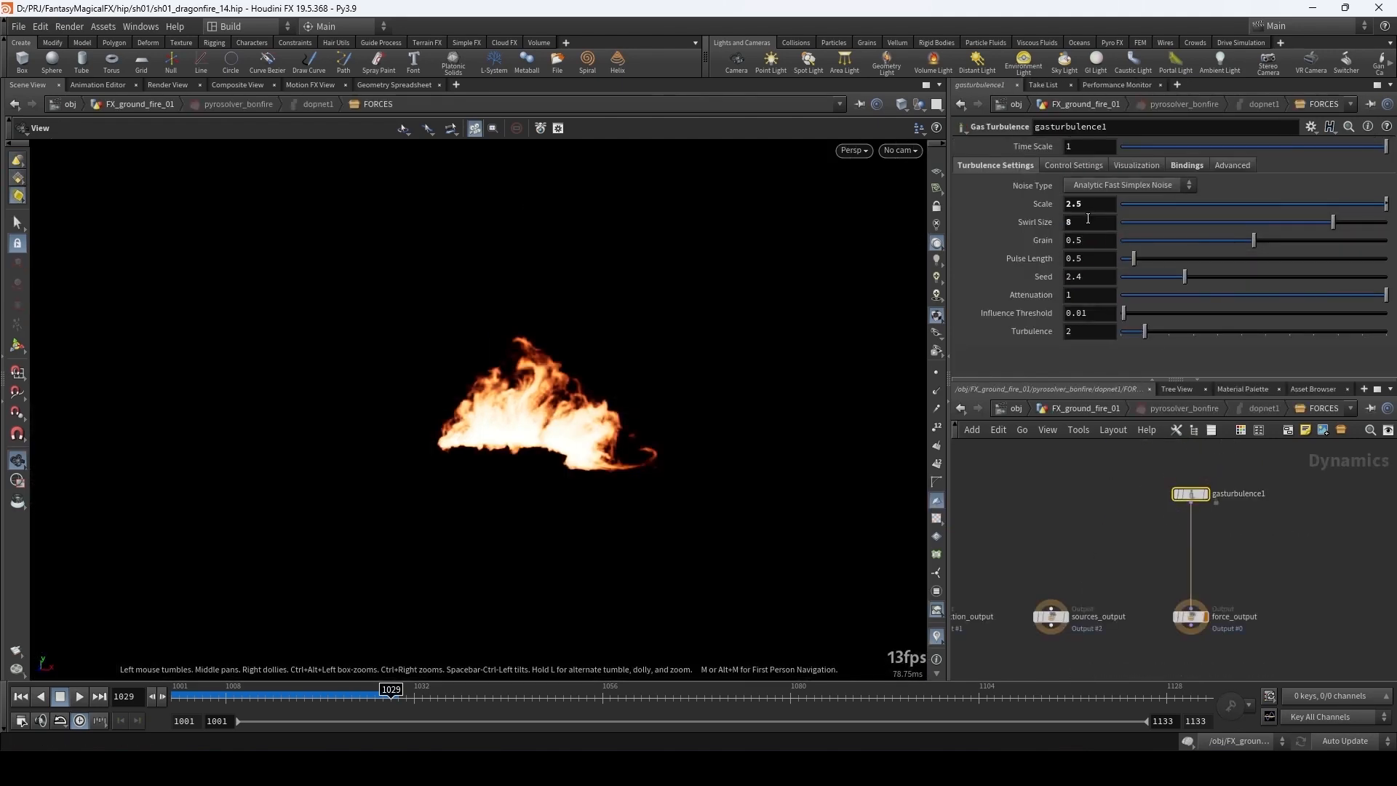
click(1087, 221)
key(Return)
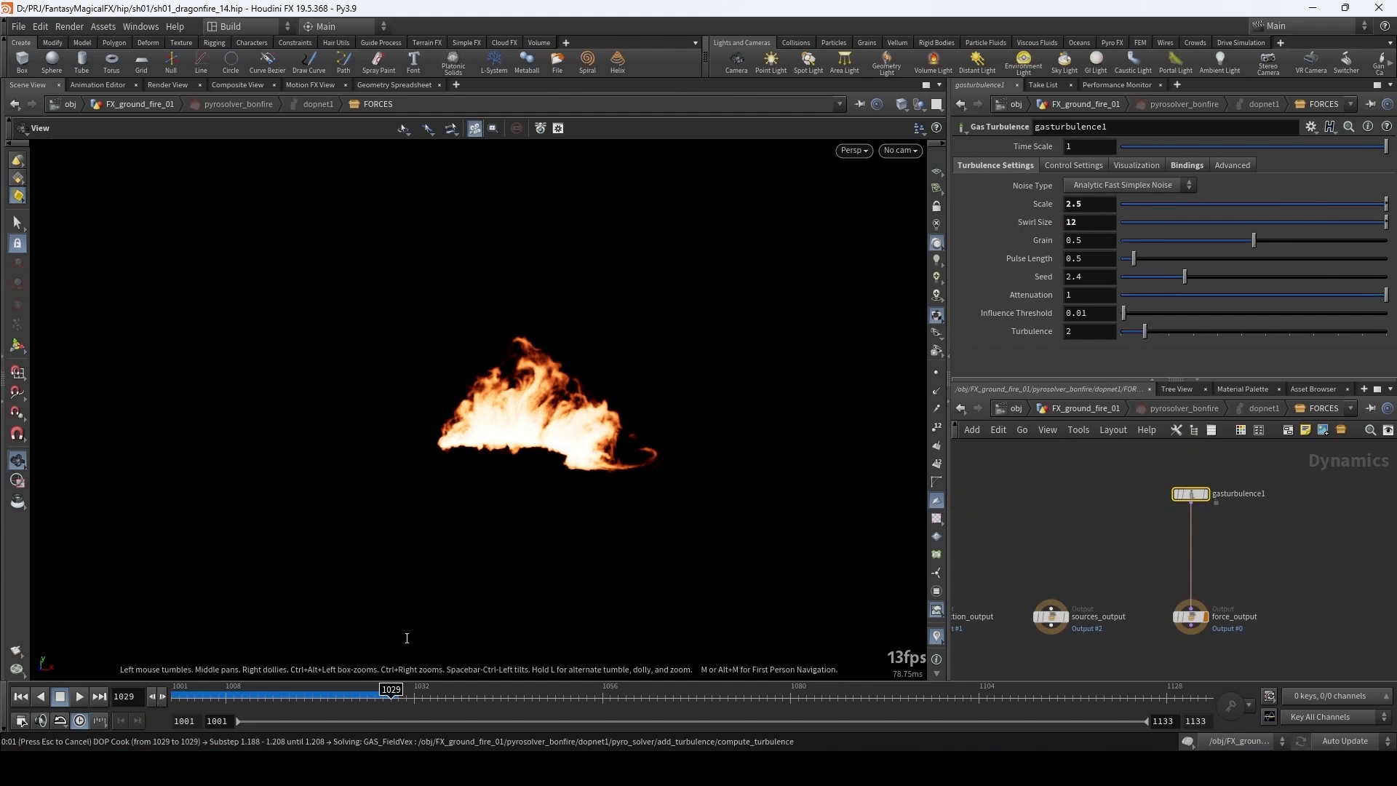
- Replay the simulation from frame 1001 and view the fire from the FX_ground_fire_01 level
drag(189, 699, 139, 703)
key(Up)
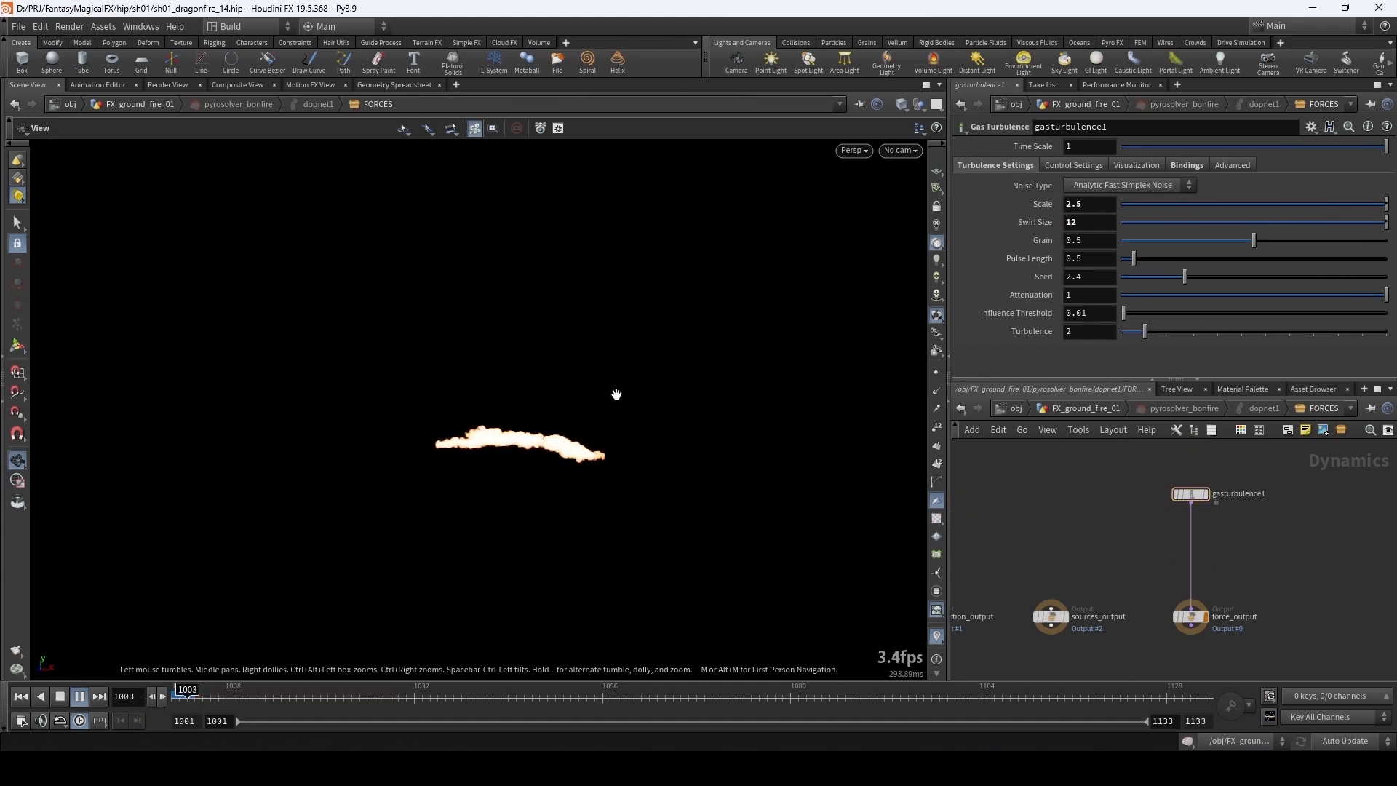
click(1084, 410)
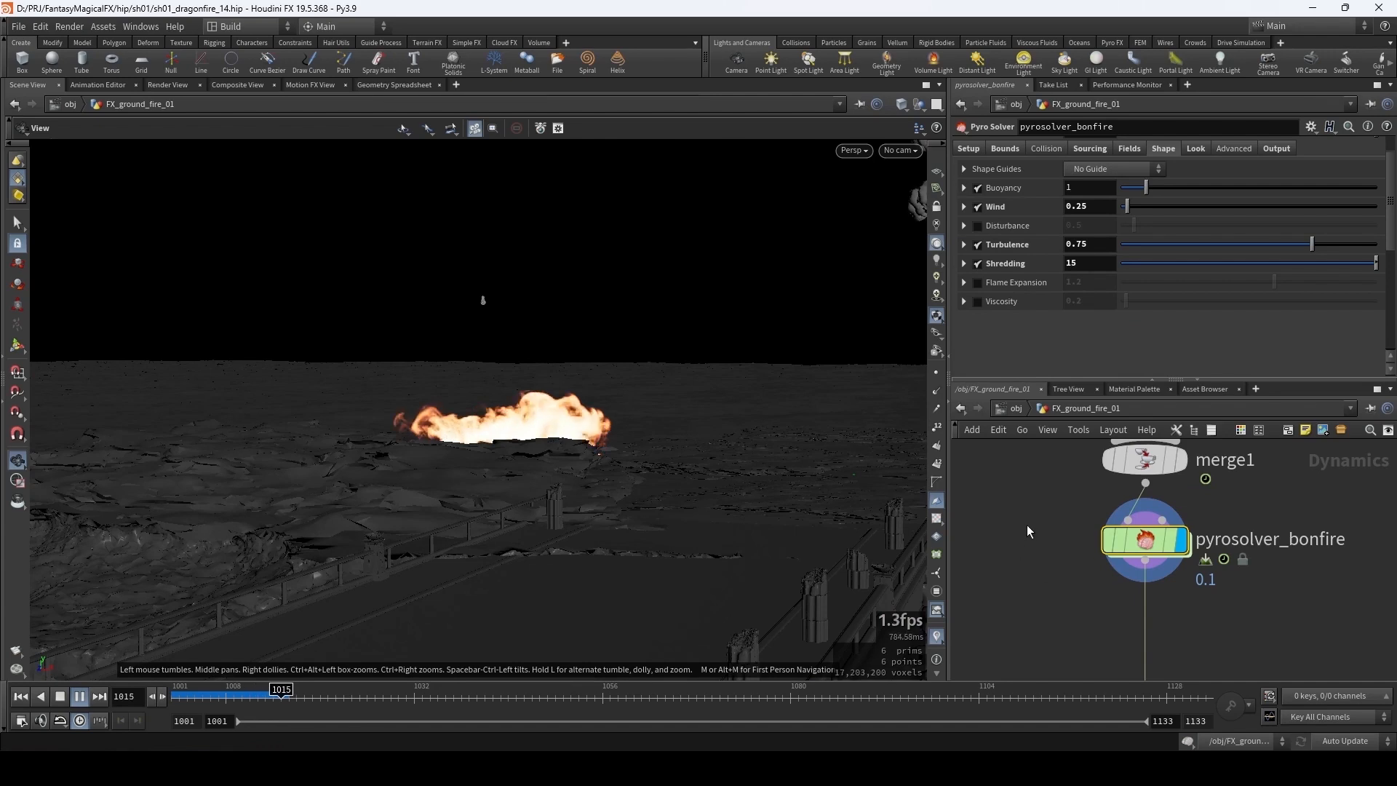
- Go back into the solver's forces network and set the gas turbulence Pulse Length to 1
double_click(1139, 550)
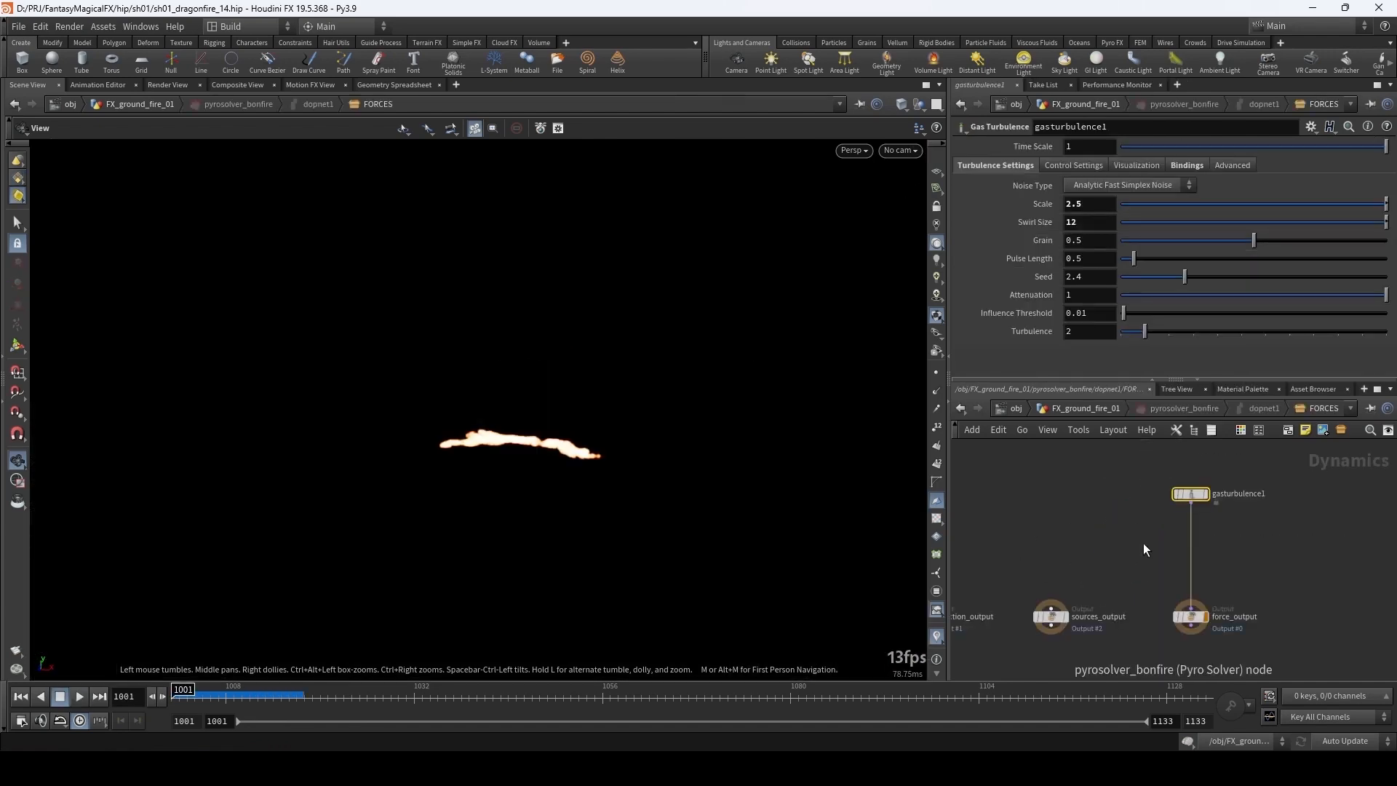
click(1089, 261)
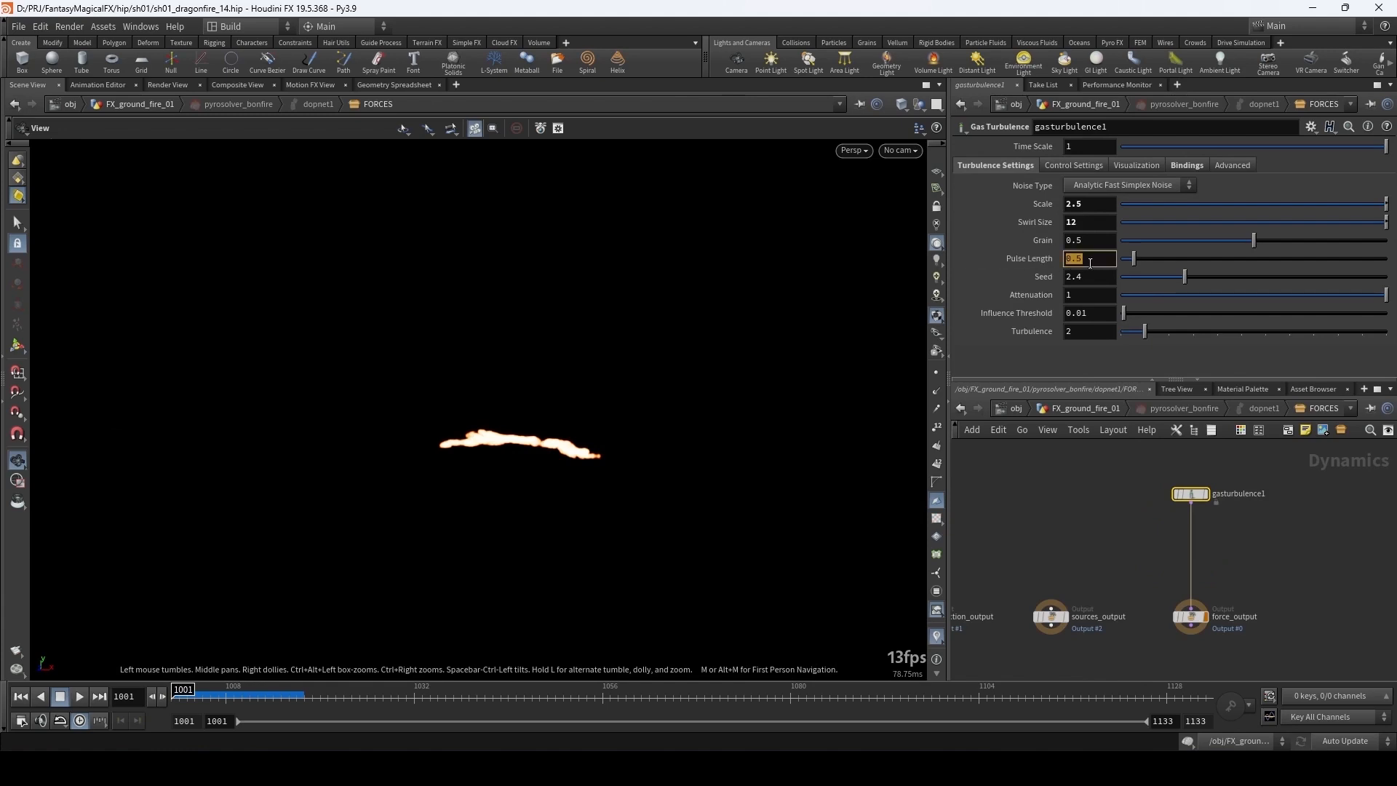
text(1)
key(Return)
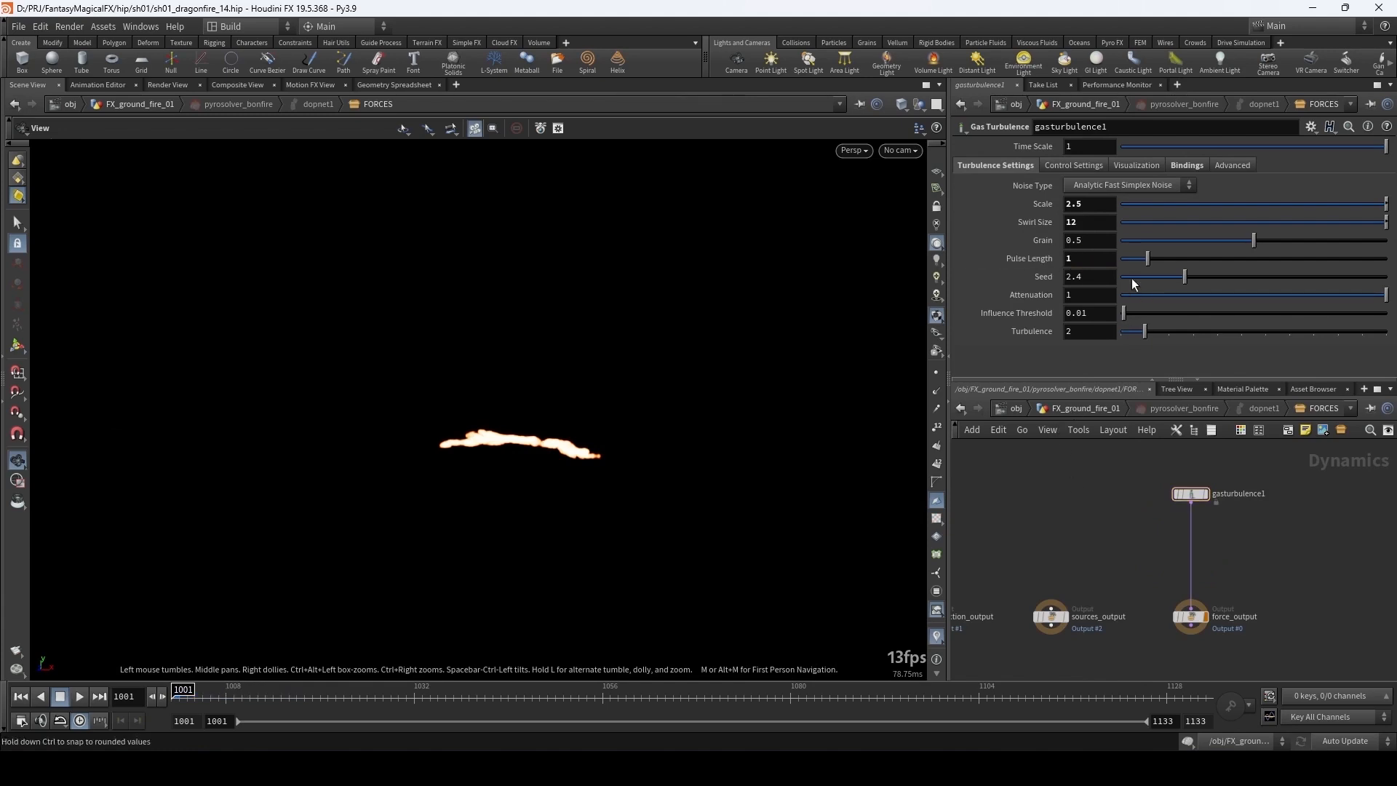
- Go up to FX_ground_fire_01, replay the simulation and look through cam1
click(1084, 408)
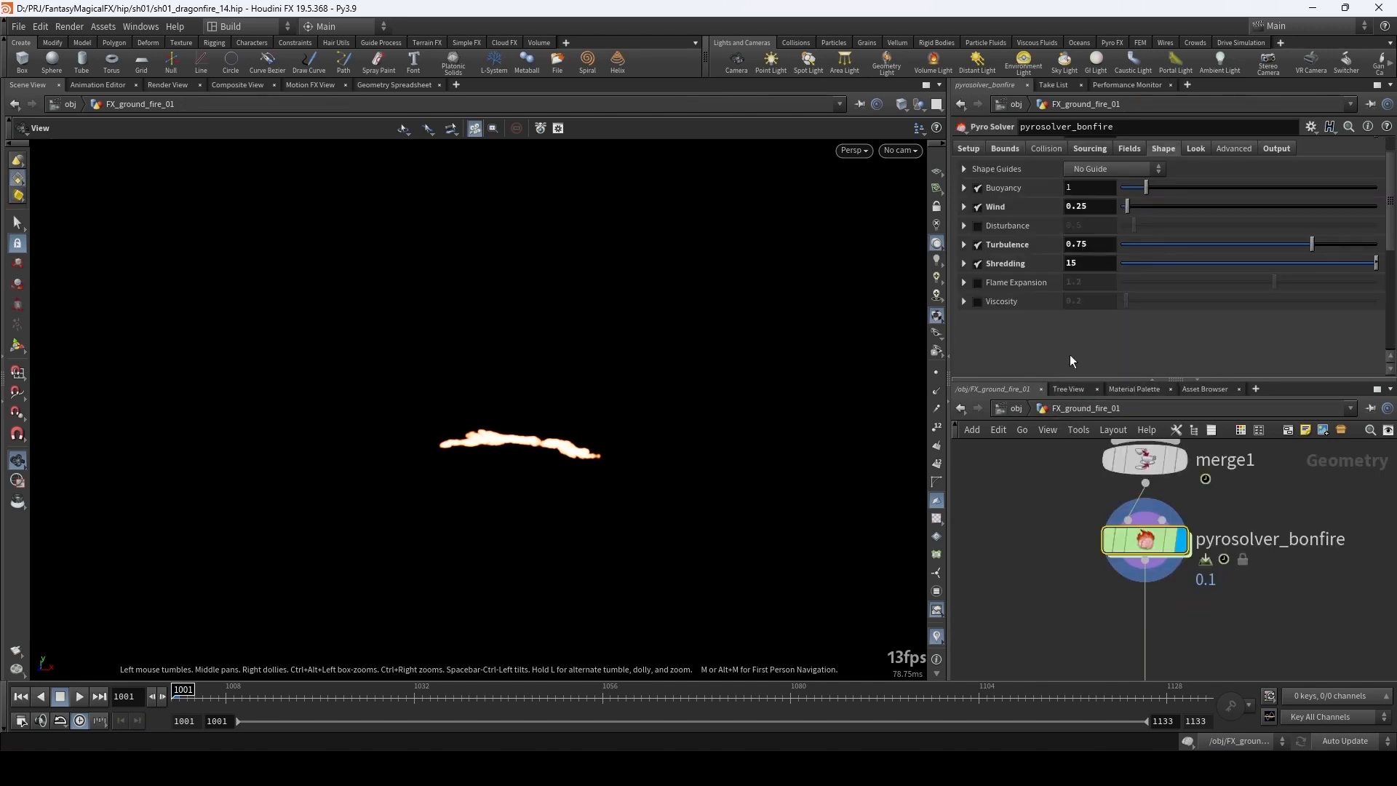
click(1028, 570)
key(Up)
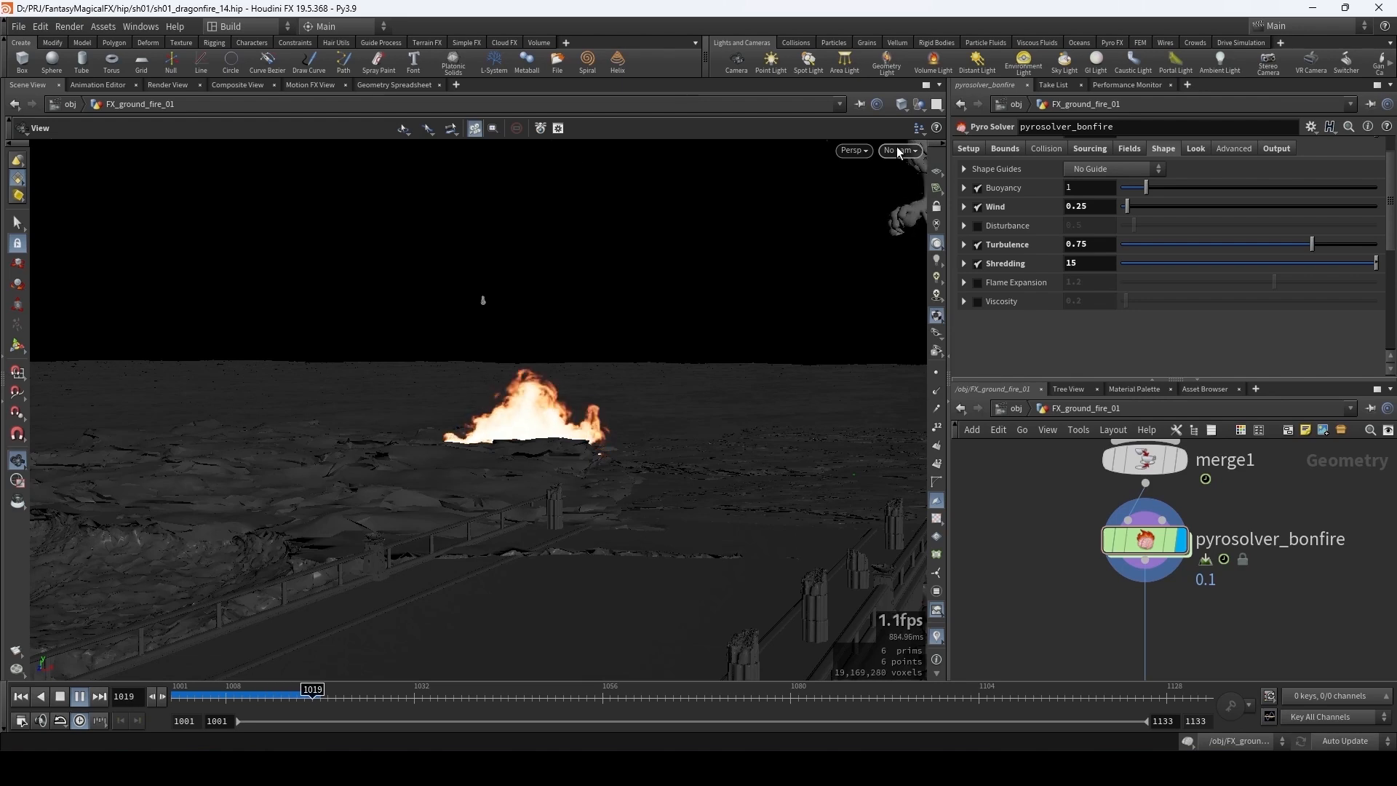
click(897, 151)
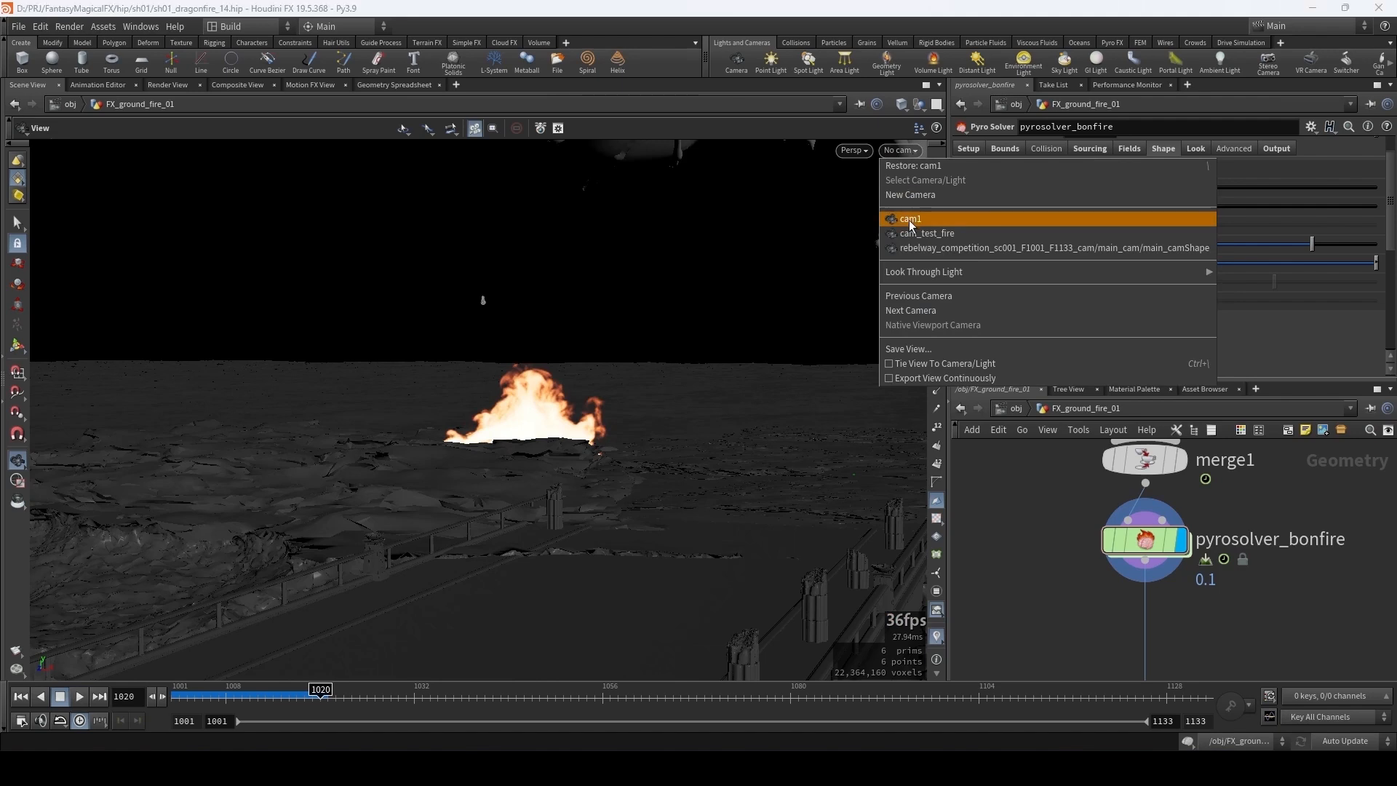
click(910, 220)
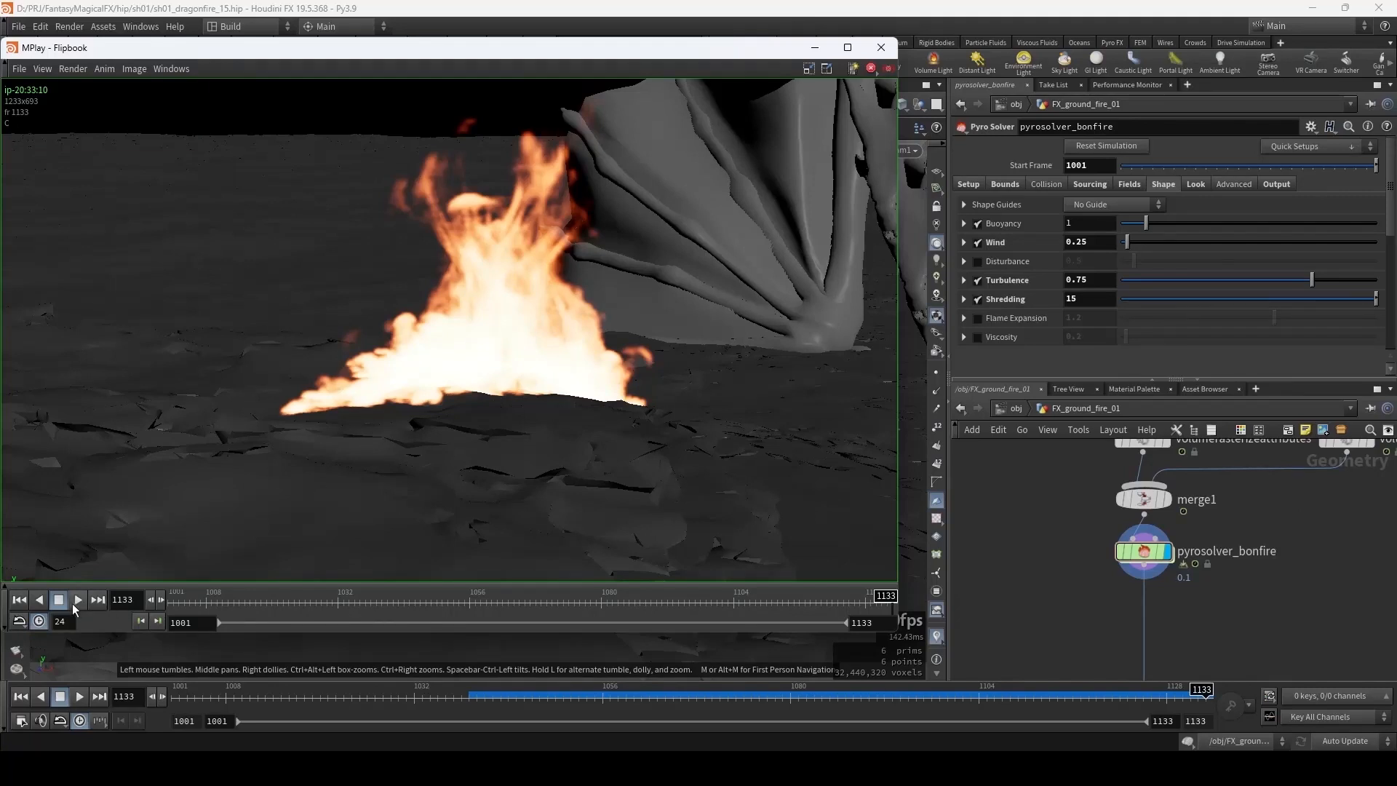
- Play and stop the bonfire flipbook in MPlay, and return to Houdini
click(74, 601)
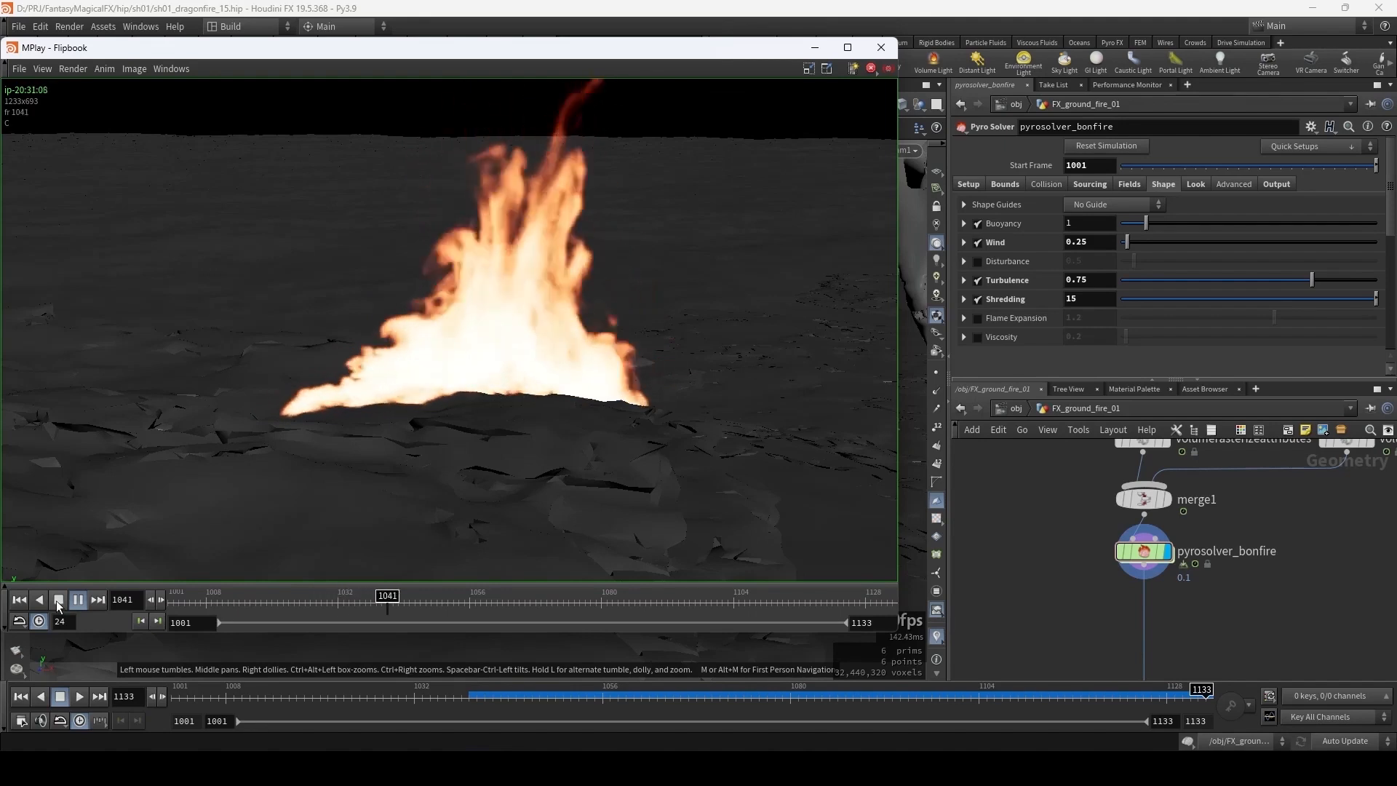
click(59, 604)
click(642, 8)
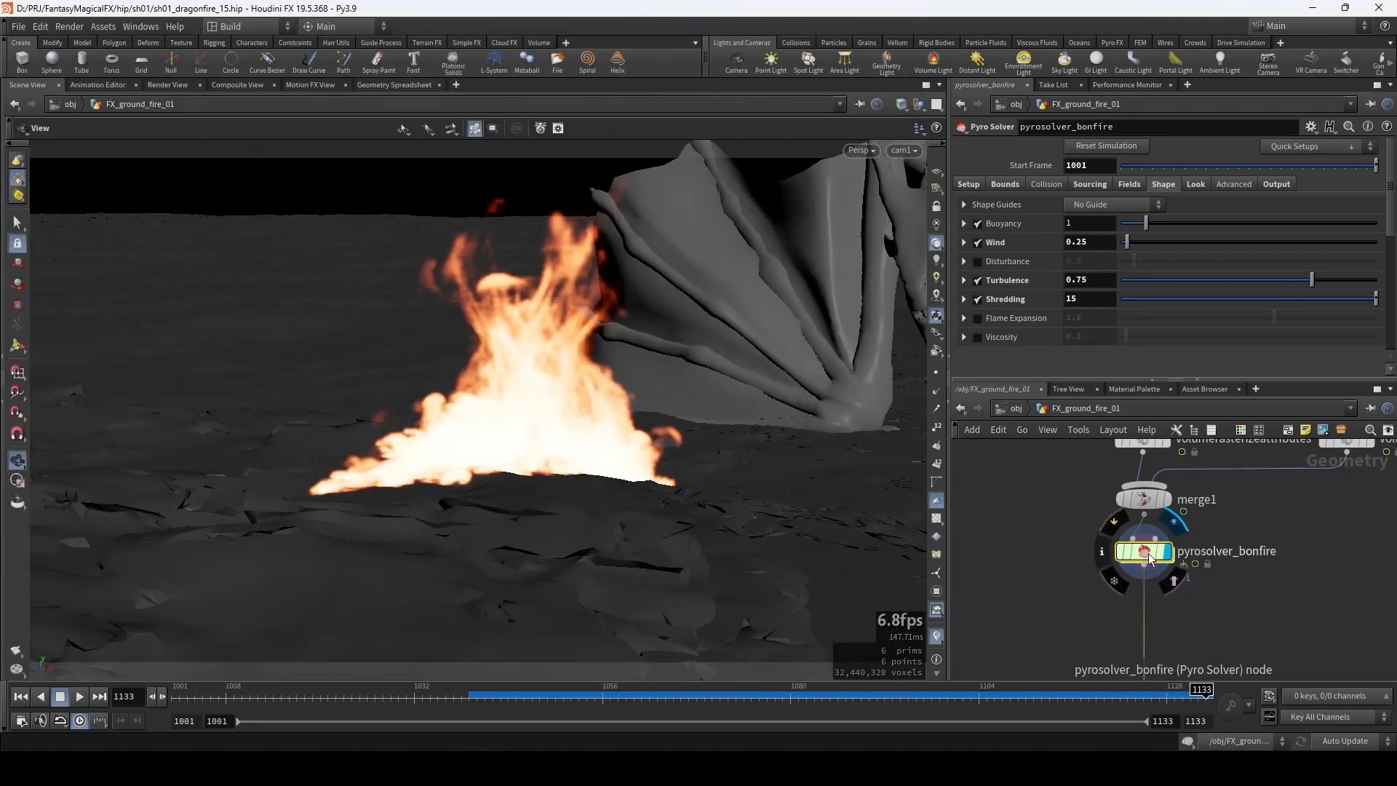
- Set the Field Advection method of pyrosolver_bonfire to BFECC in its advanced advection settings
click(1234, 185)
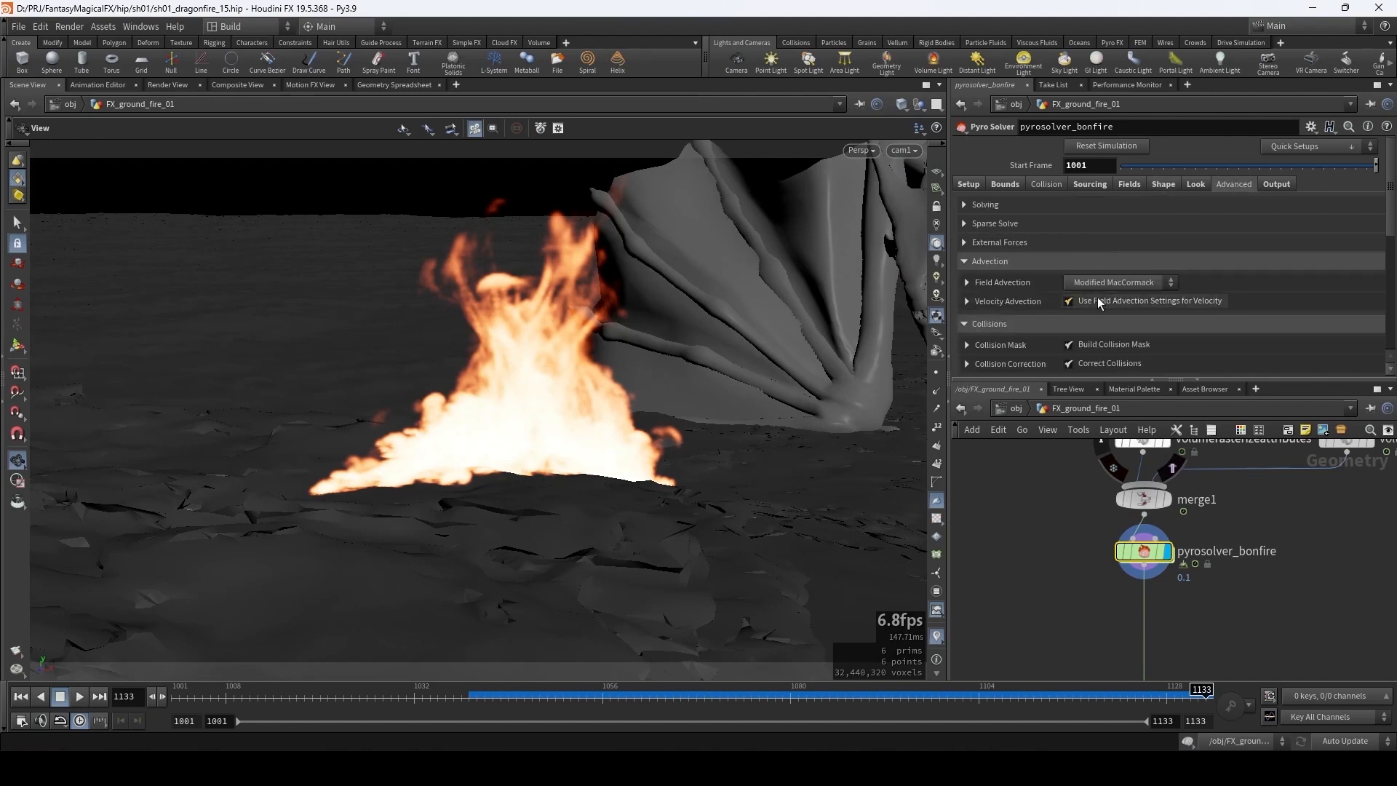
click(1157, 286)
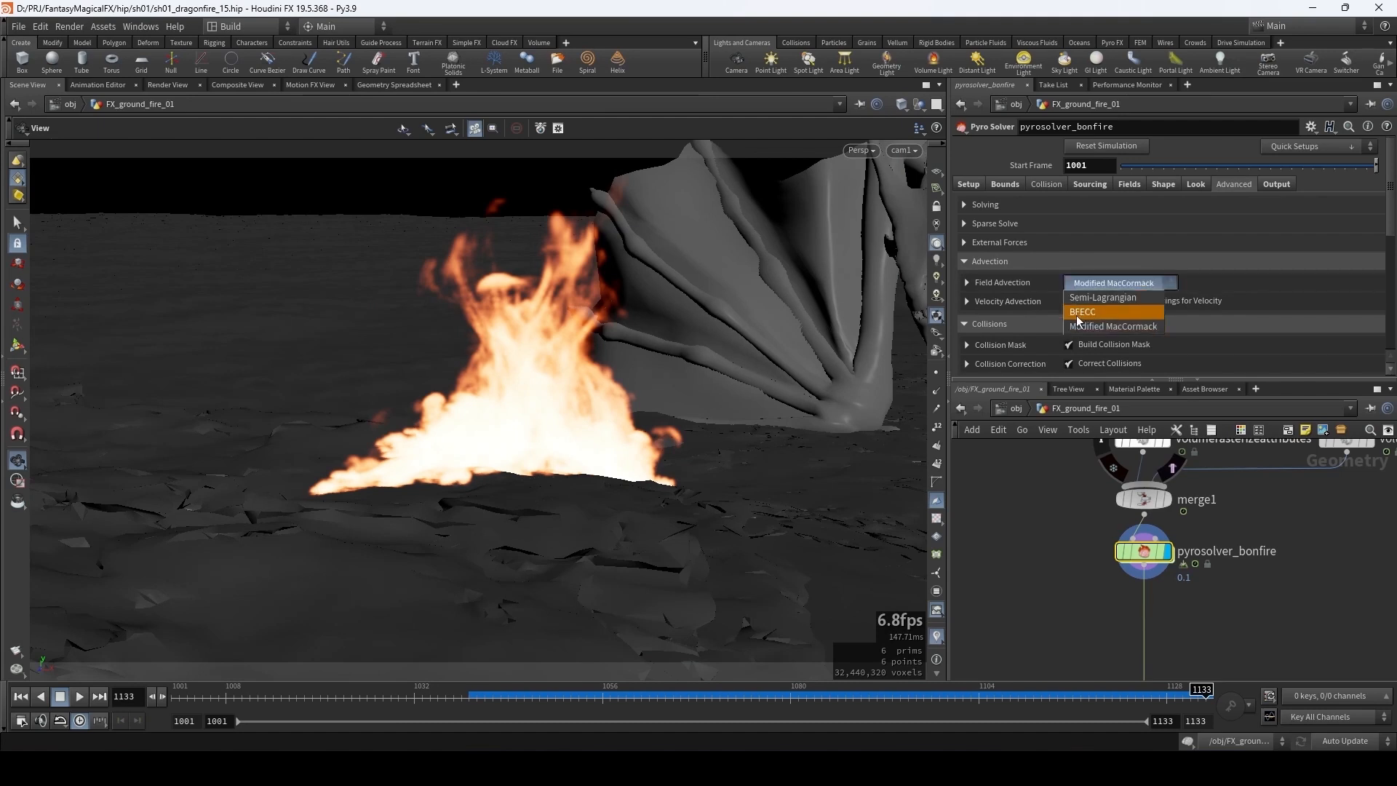
click(1115, 313)
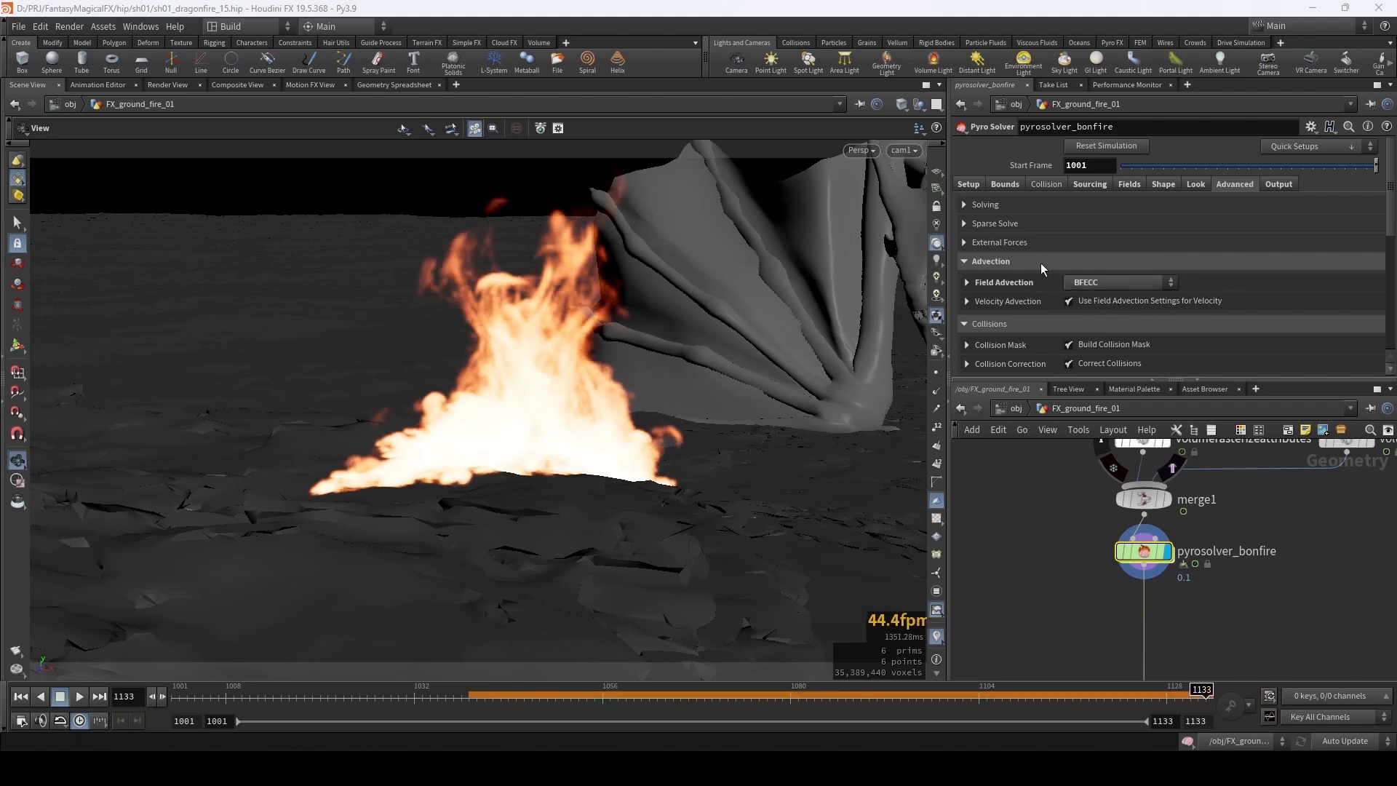
click(1042, 525)
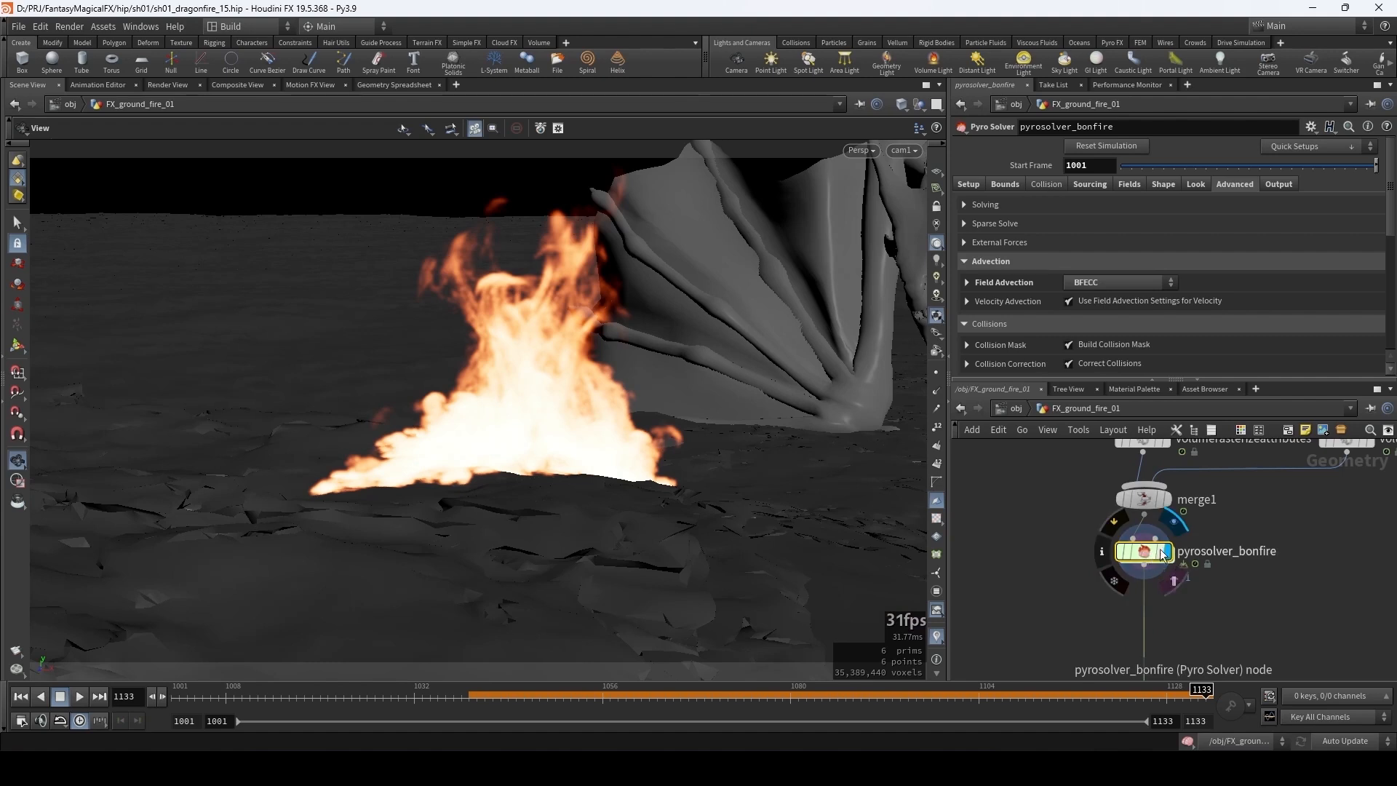
- Go into the solver's FORCES network and add a Gas Vortex Boost node beside gasturbulence1
click(1147, 555)
double_click(1146, 555)
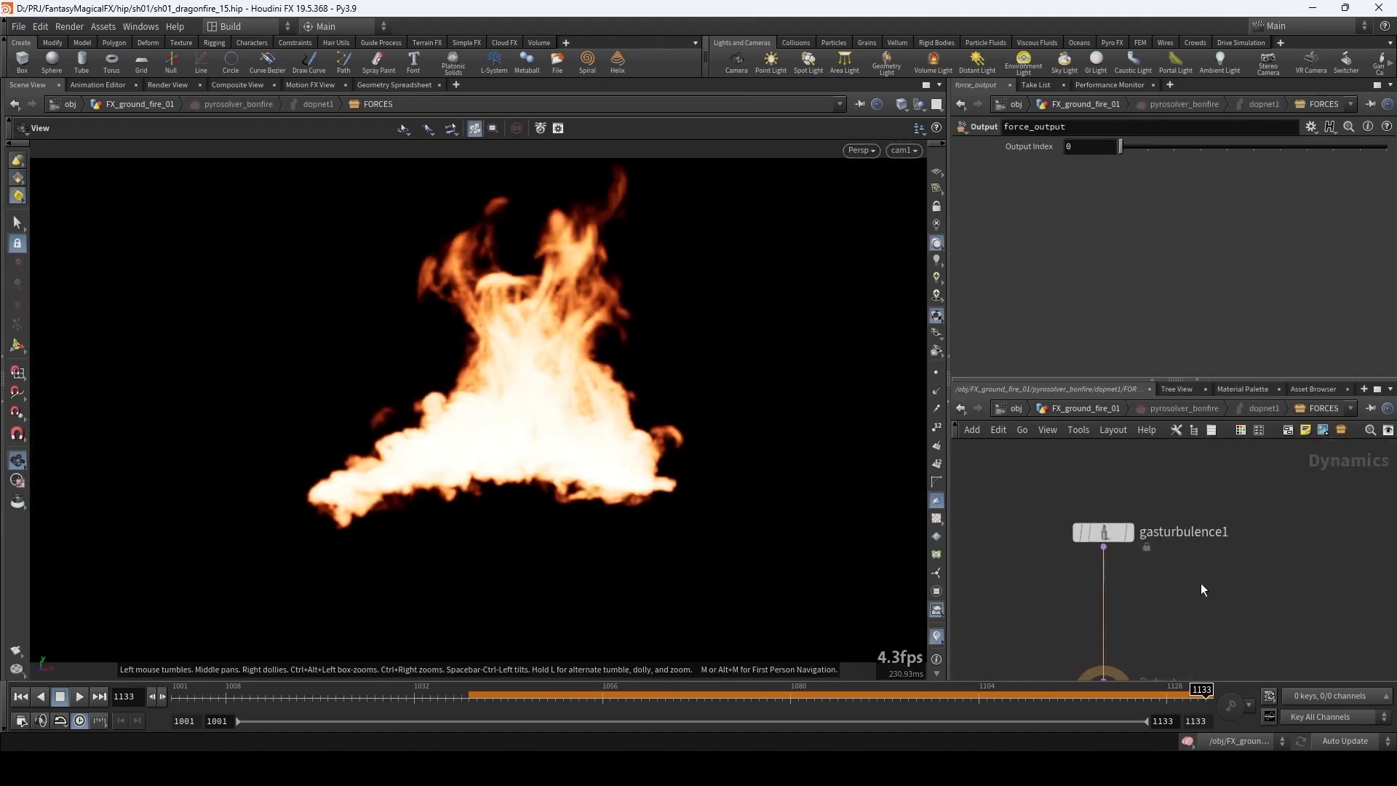
key(Tab)
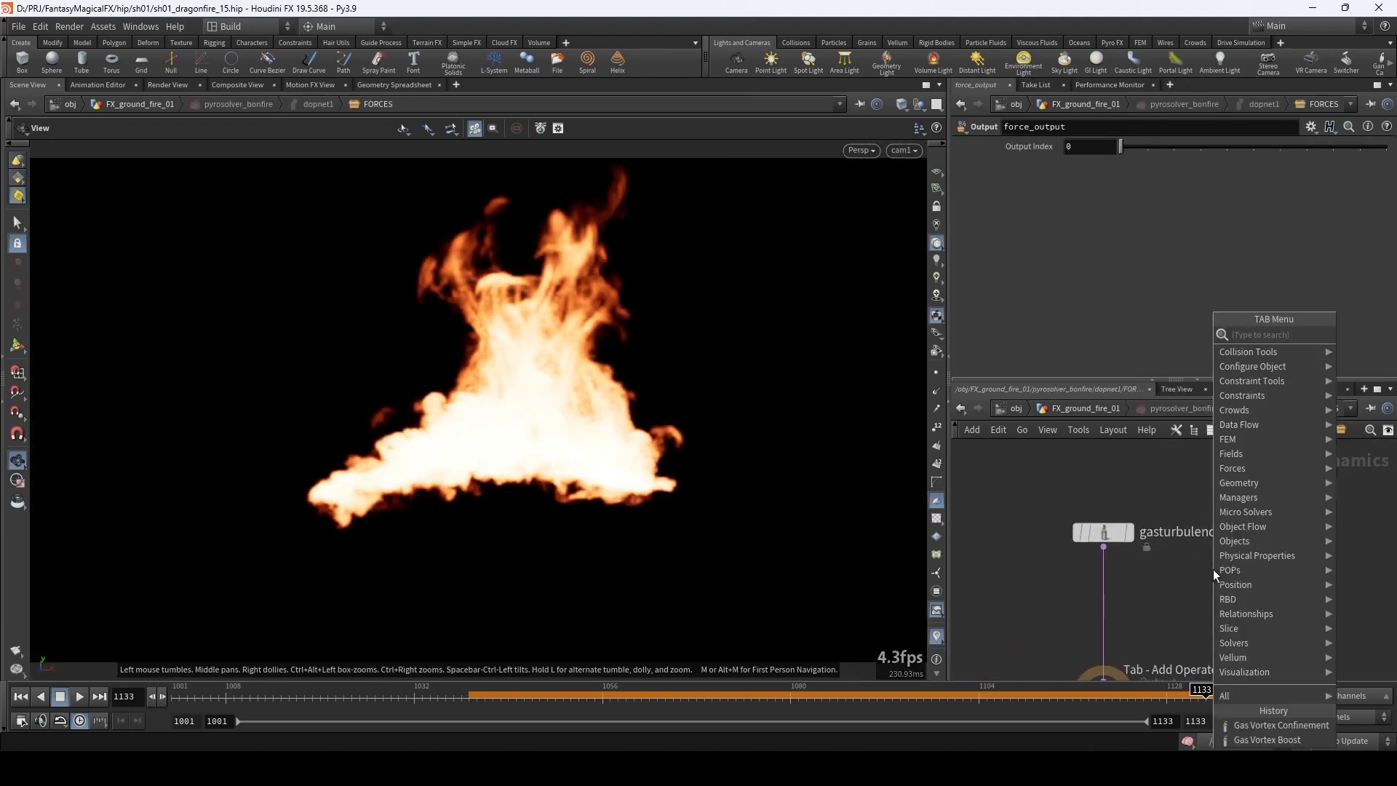
text(gasvort)
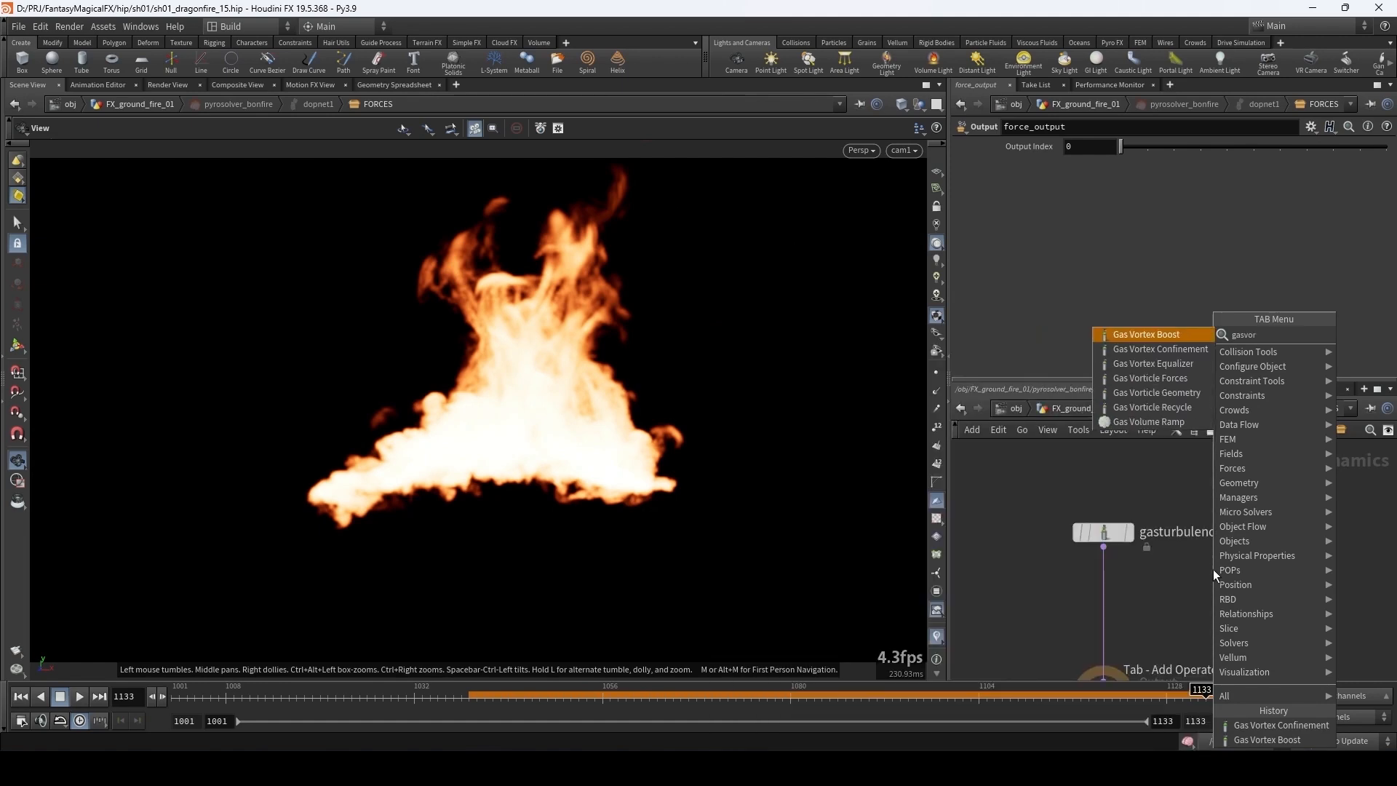
key(Return)
click(1212, 568)
- Add a Gas Vortex Confinement node and arrange the three force nodes side by side
key(Tab)
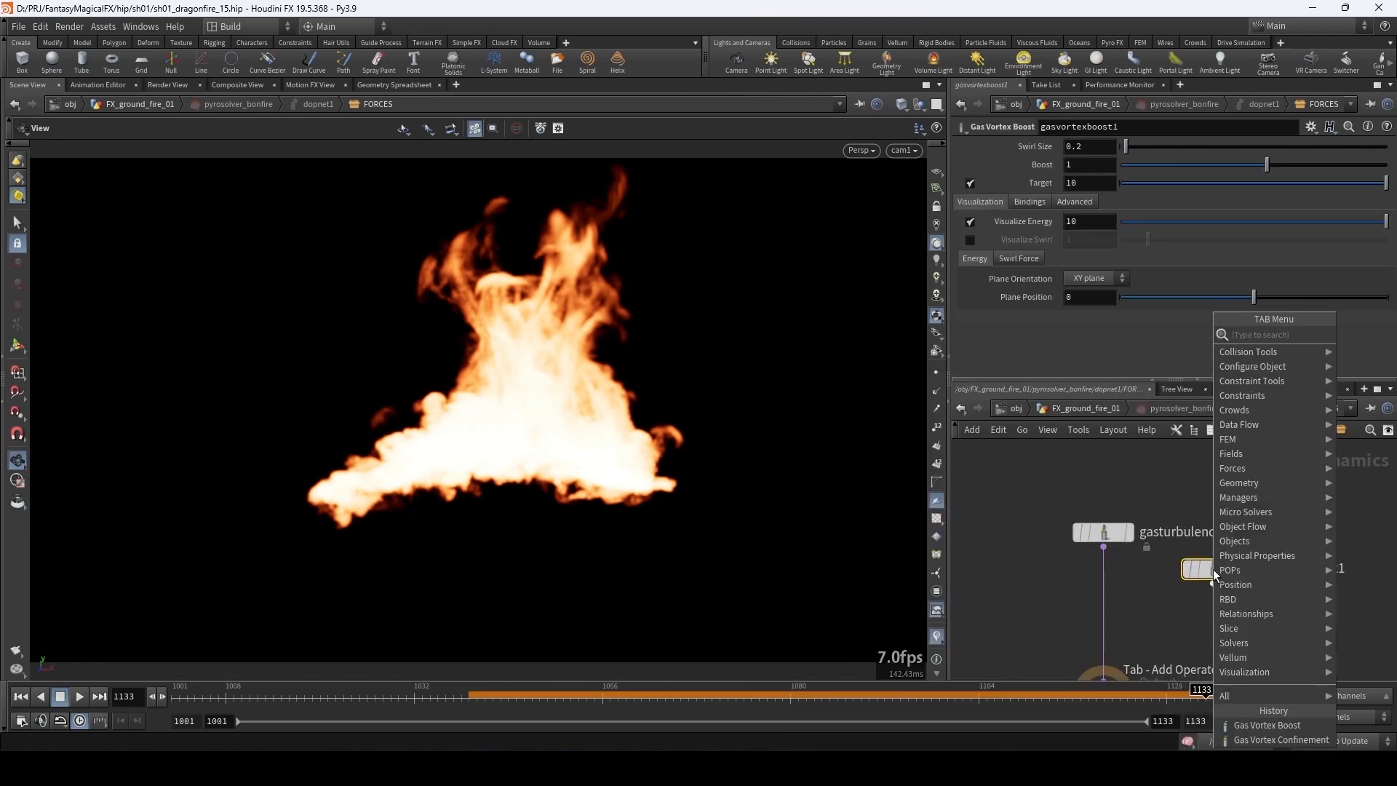
text(gasvorte)
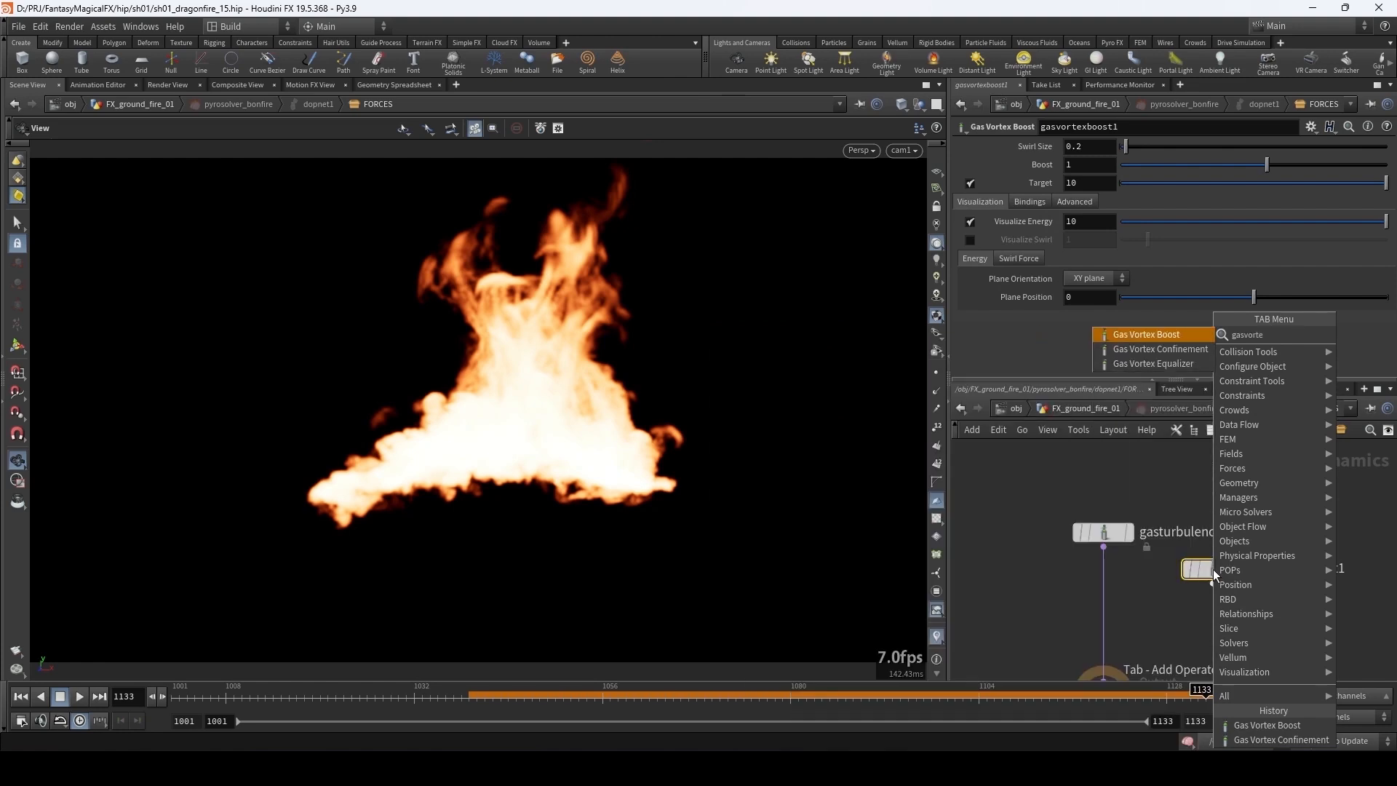
key(Down)
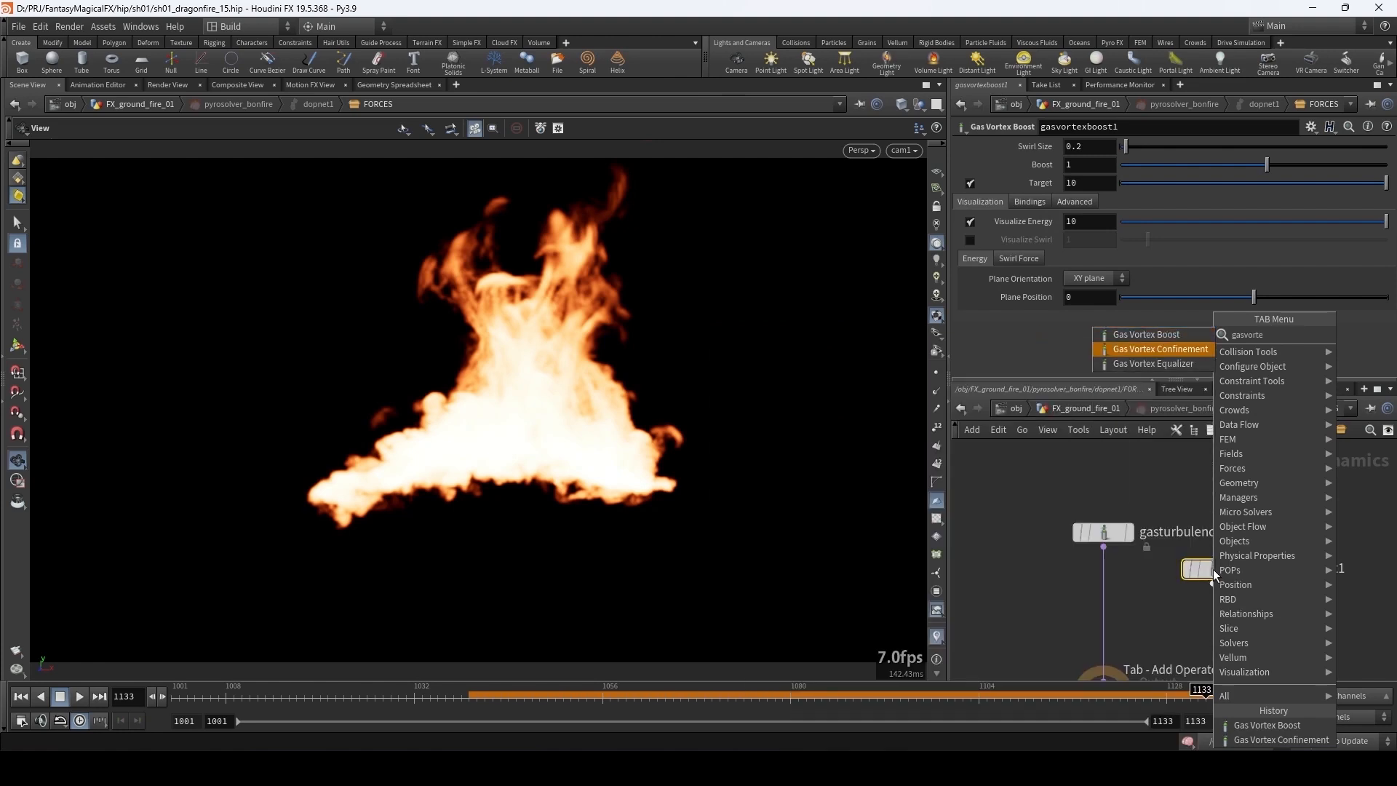
key(Escape)
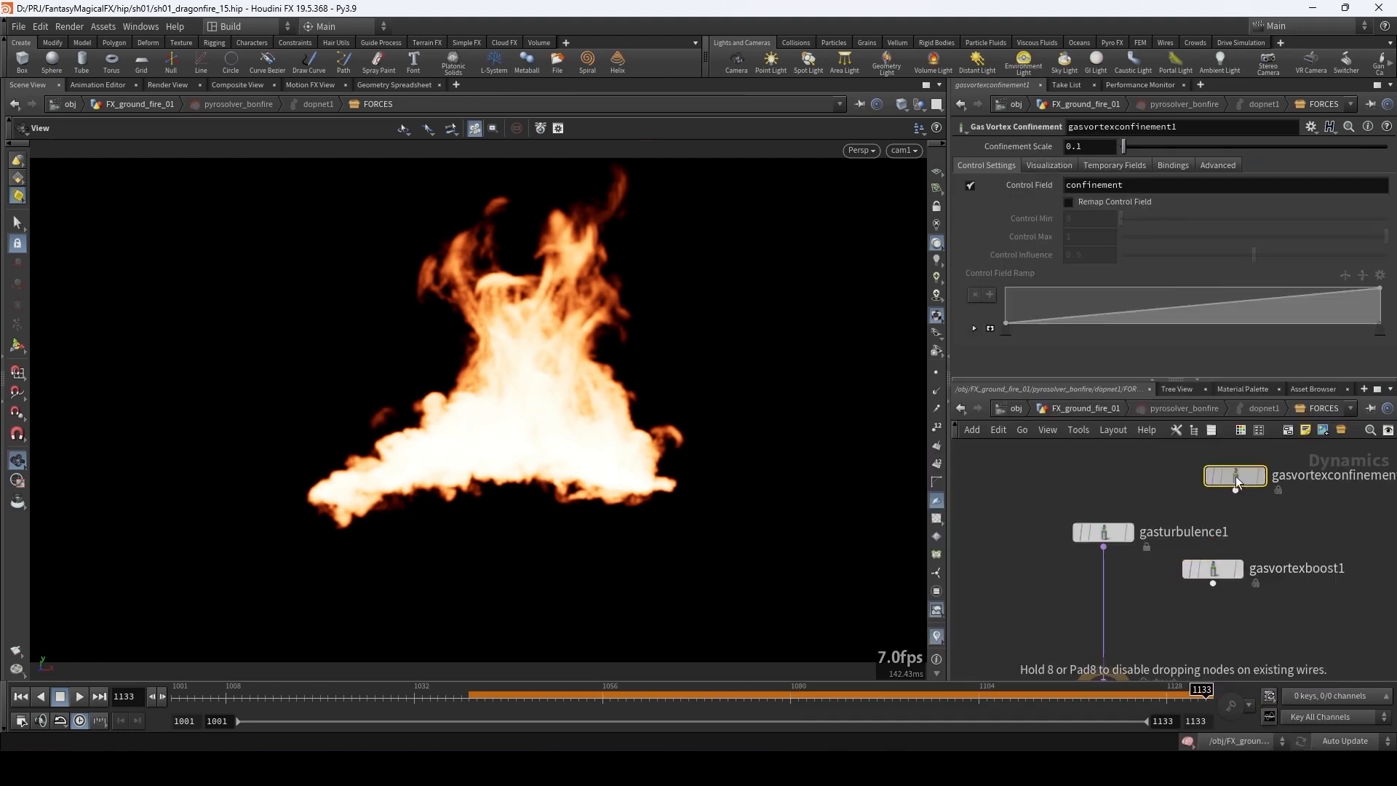
click(1235, 476)
drag(1218, 568, 1118, 470)
middle_drag(1219, 543, 1241, 594)
scroll(1241, 594, down, 1)
drag(1150, 595, 1064, 549)
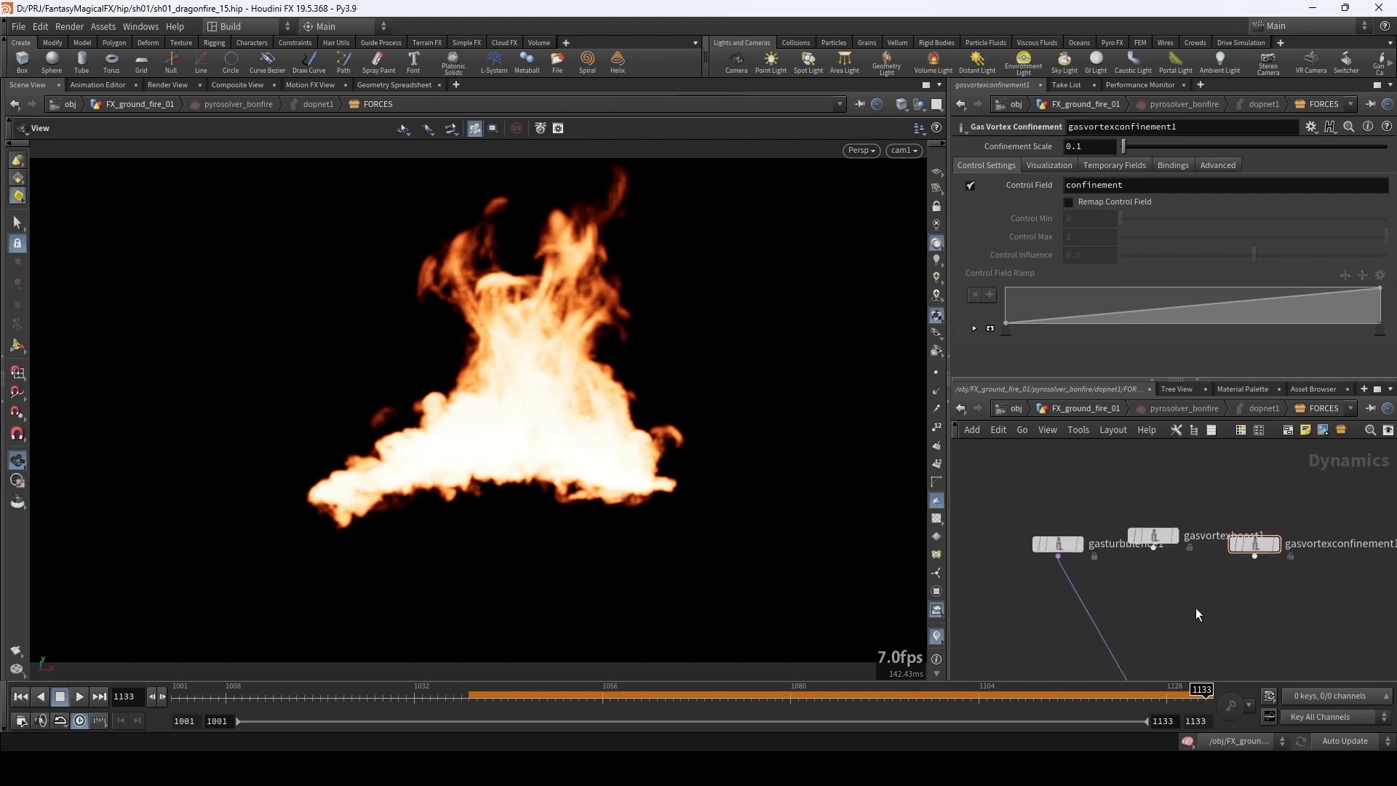
- Insert a Merge node on the wire between gasturbulence1 and force_output
key(Tab)
text(merge)
key(Return)
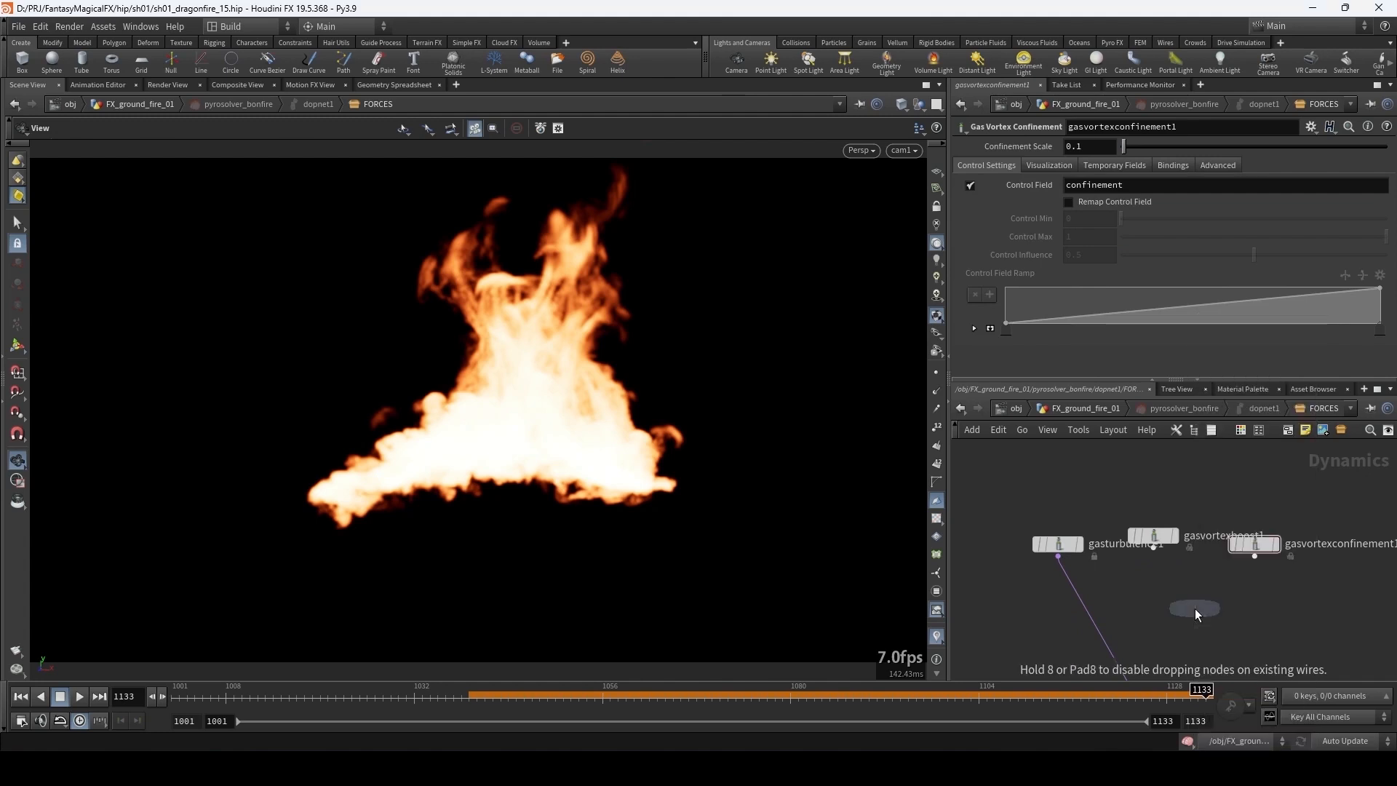
click(1194, 608)
drag(1197, 609, 1145, 635)
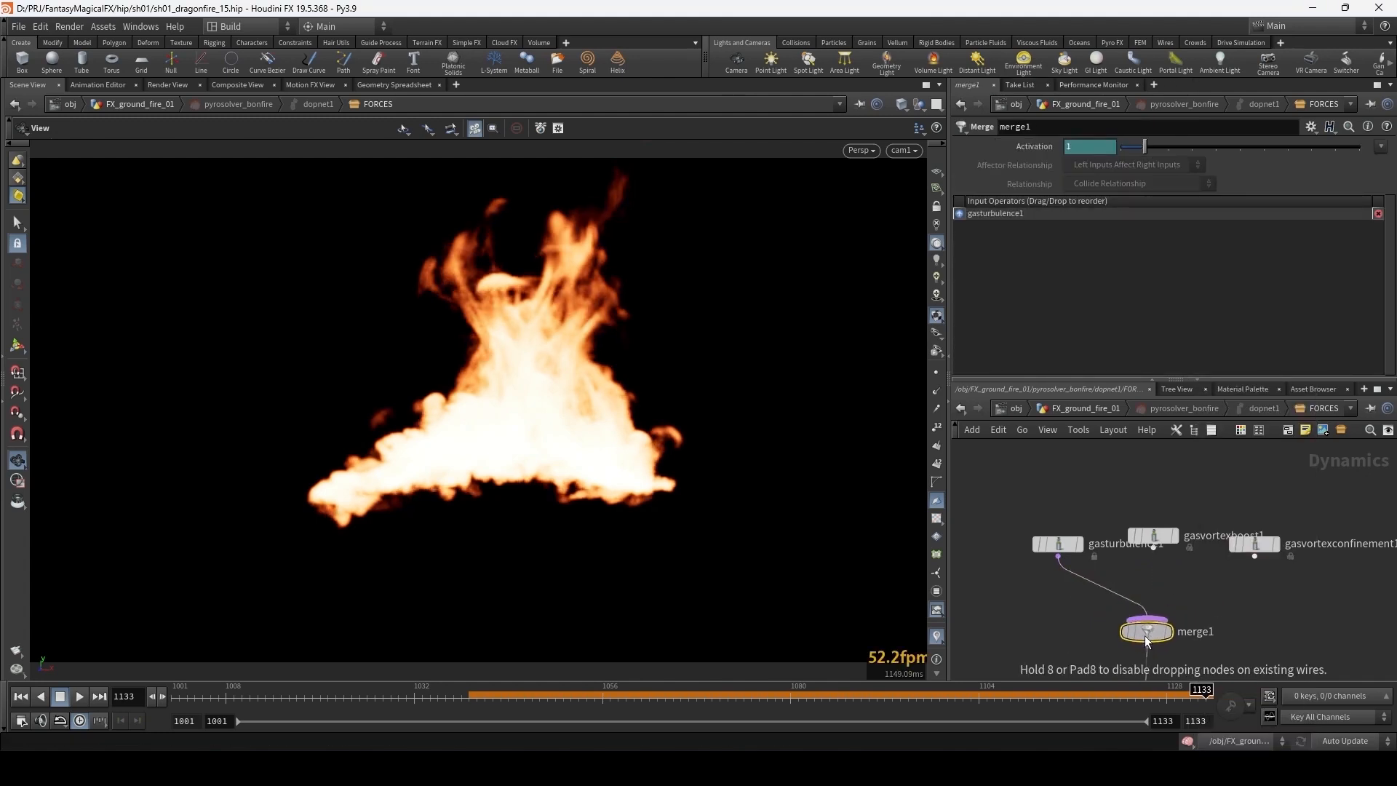
middle_drag(1215, 605, 1231, 536)
scroll(1222, 547, down, 2)
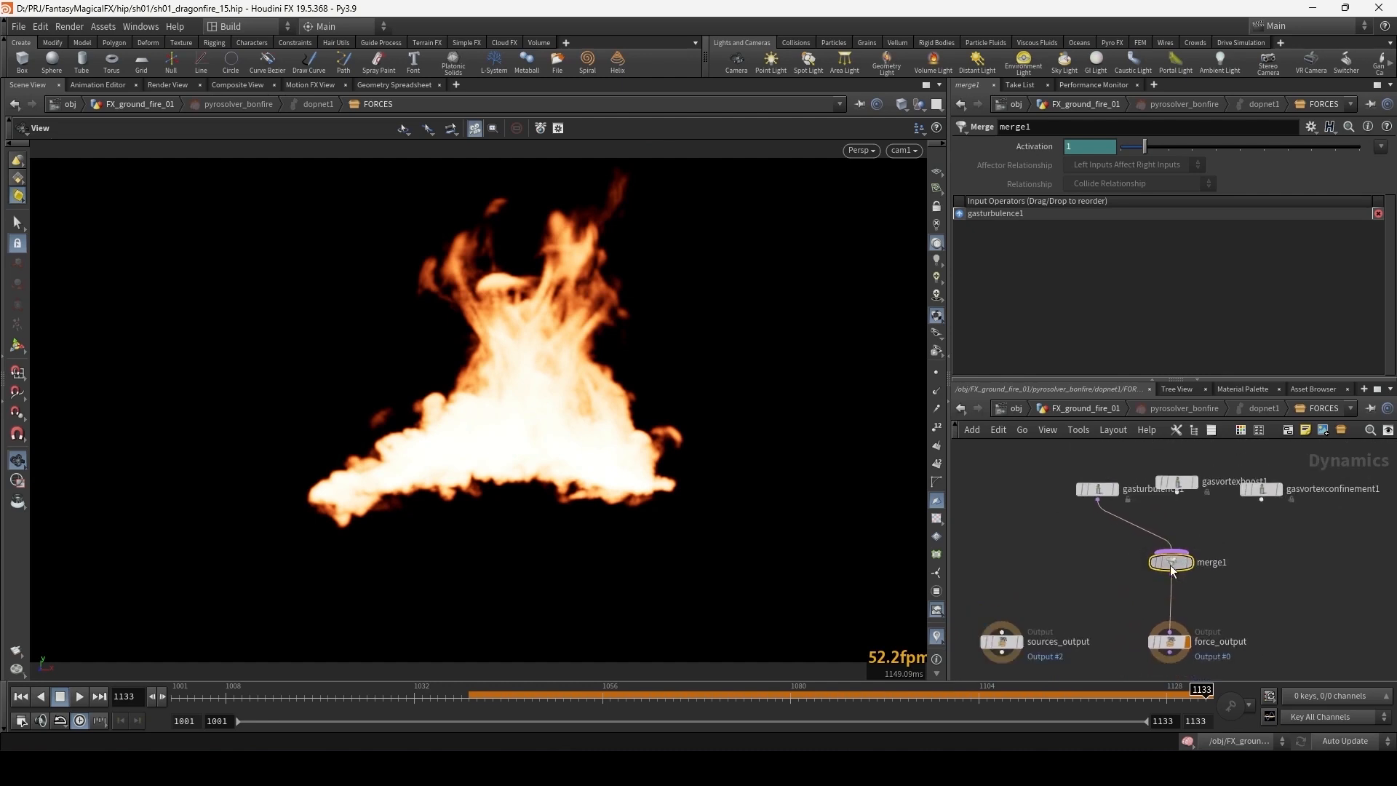
drag(1172, 570, 1170, 571)
- Wire gasvortexboost1 and gasvortexconfinement1 into merge1 alongside the gas turbulence
click(1176, 493)
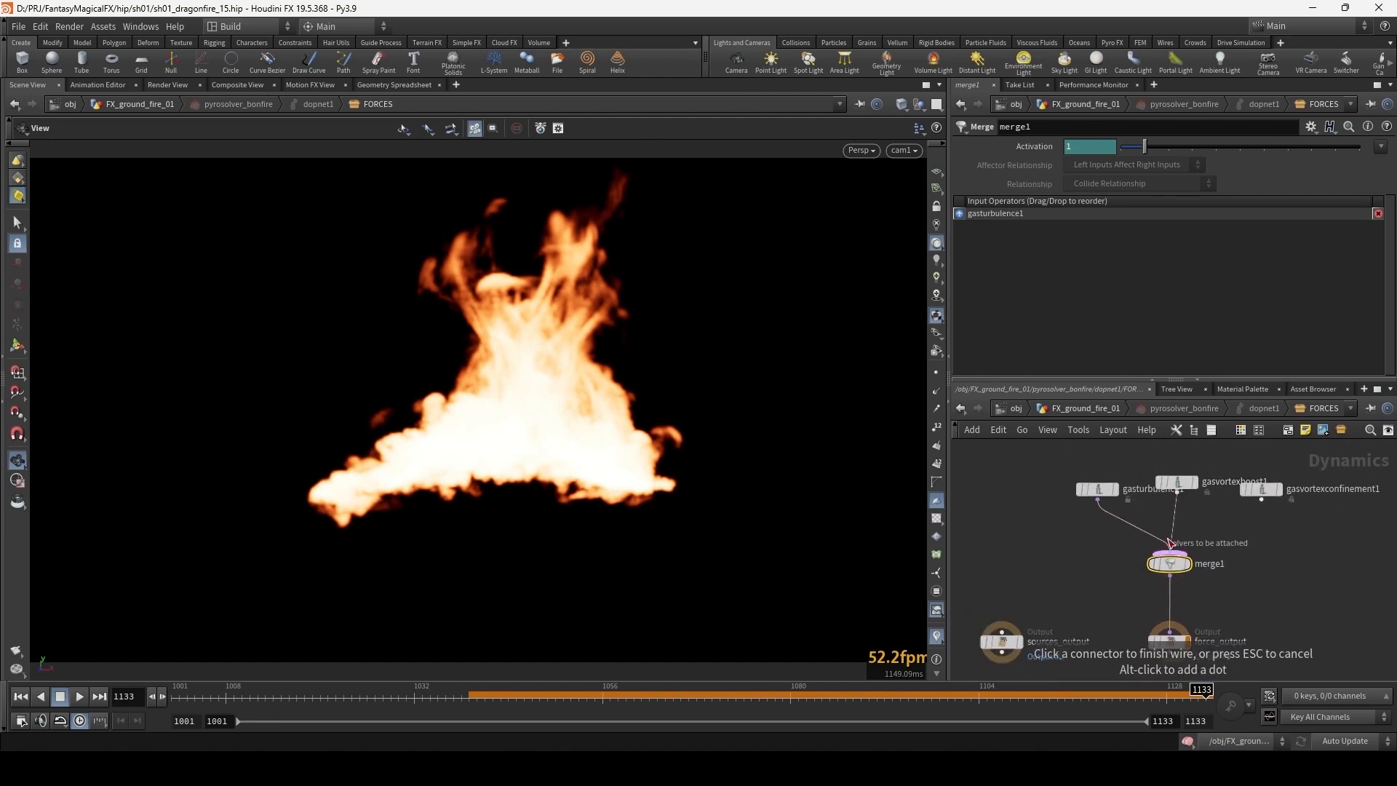
click(1170, 547)
click(1167, 553)
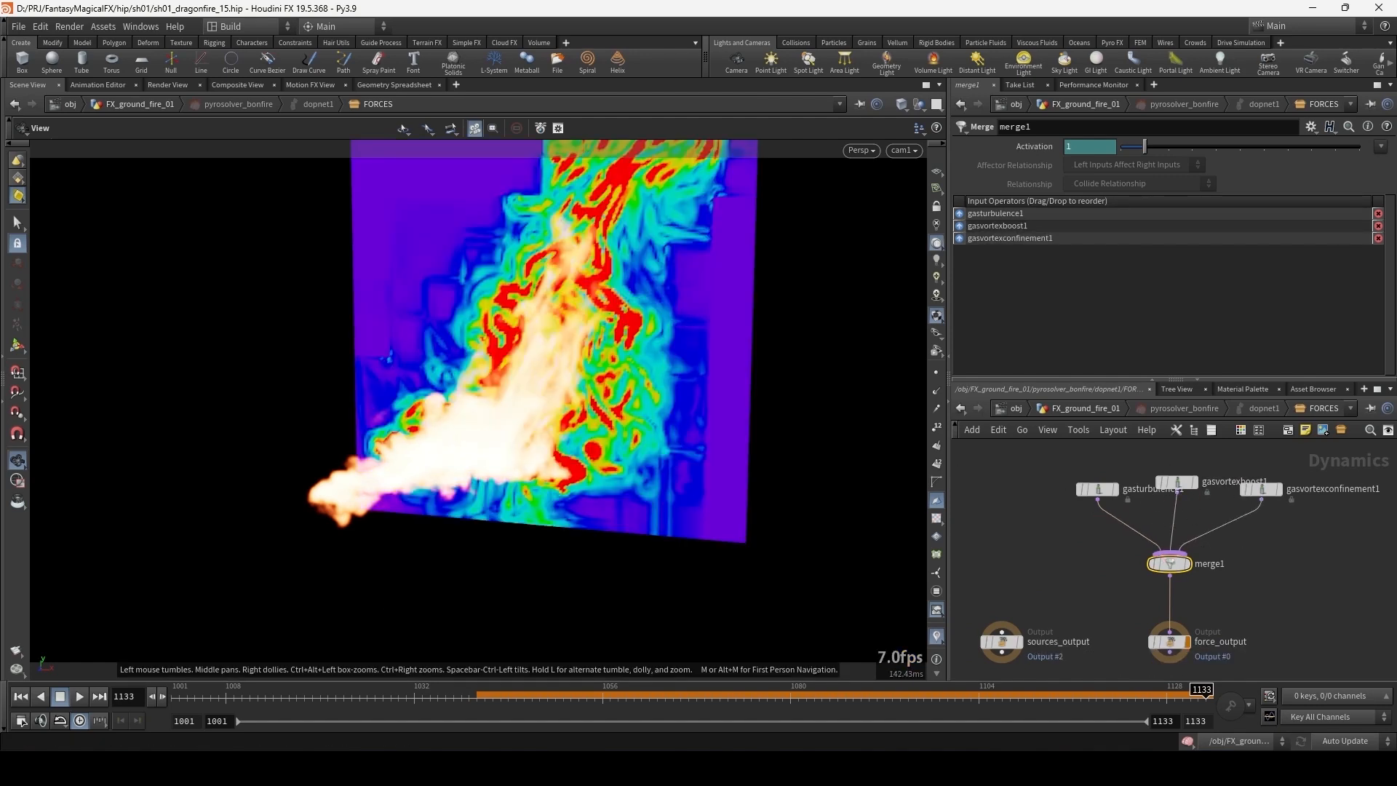
- Switch to the MPlay flipbook, examine the flame shapes back at frame 1023, and return to Houdini
key(alt+Tab)
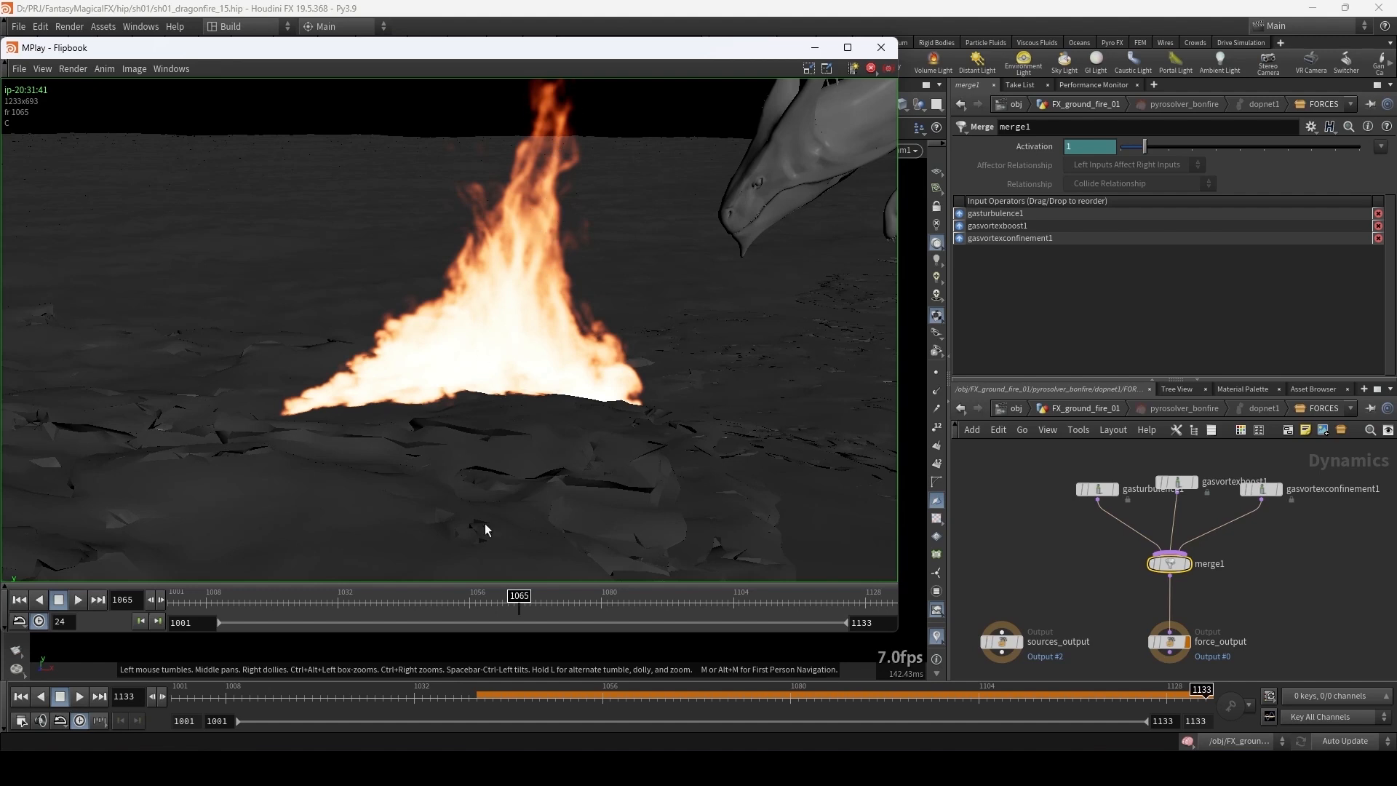
drag(405, 601, 287, 611)
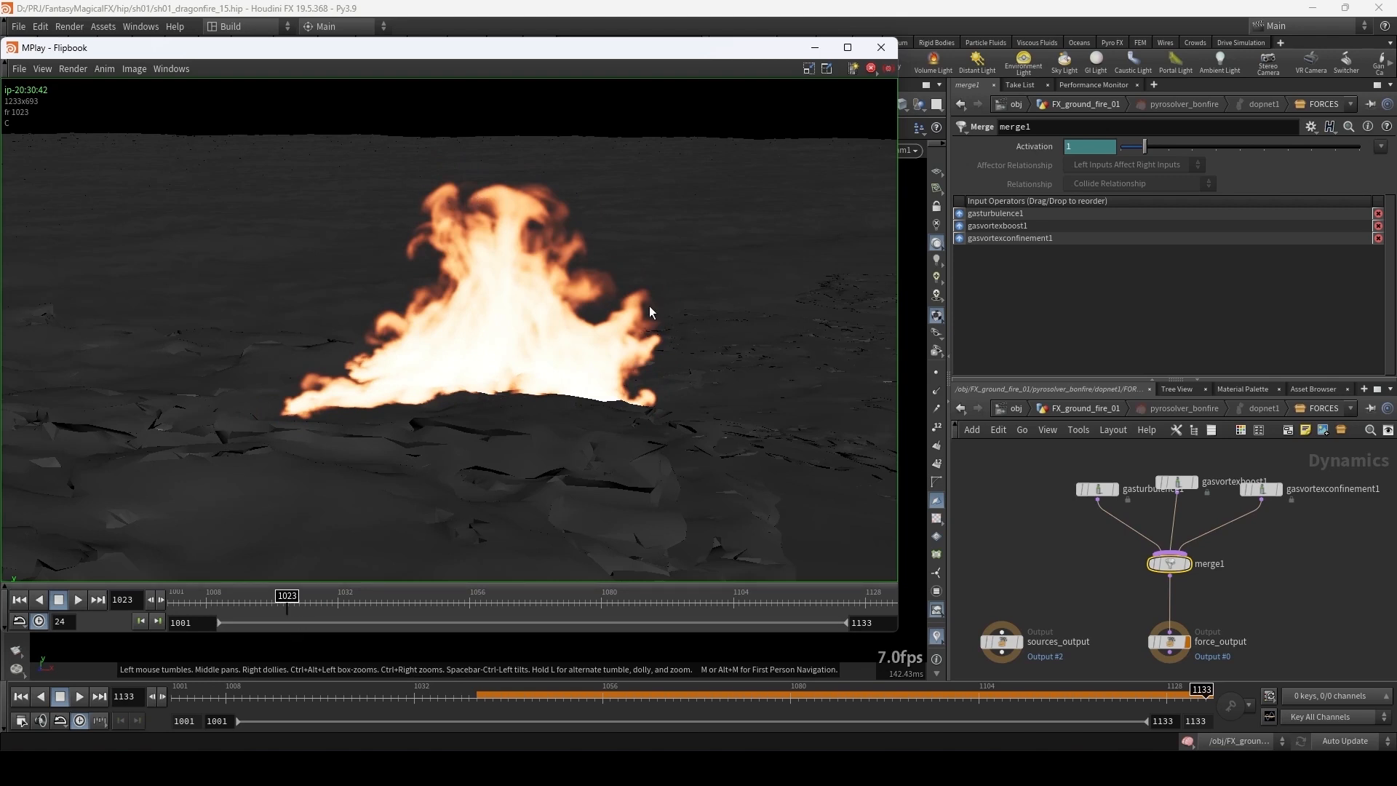
click(670, 7)
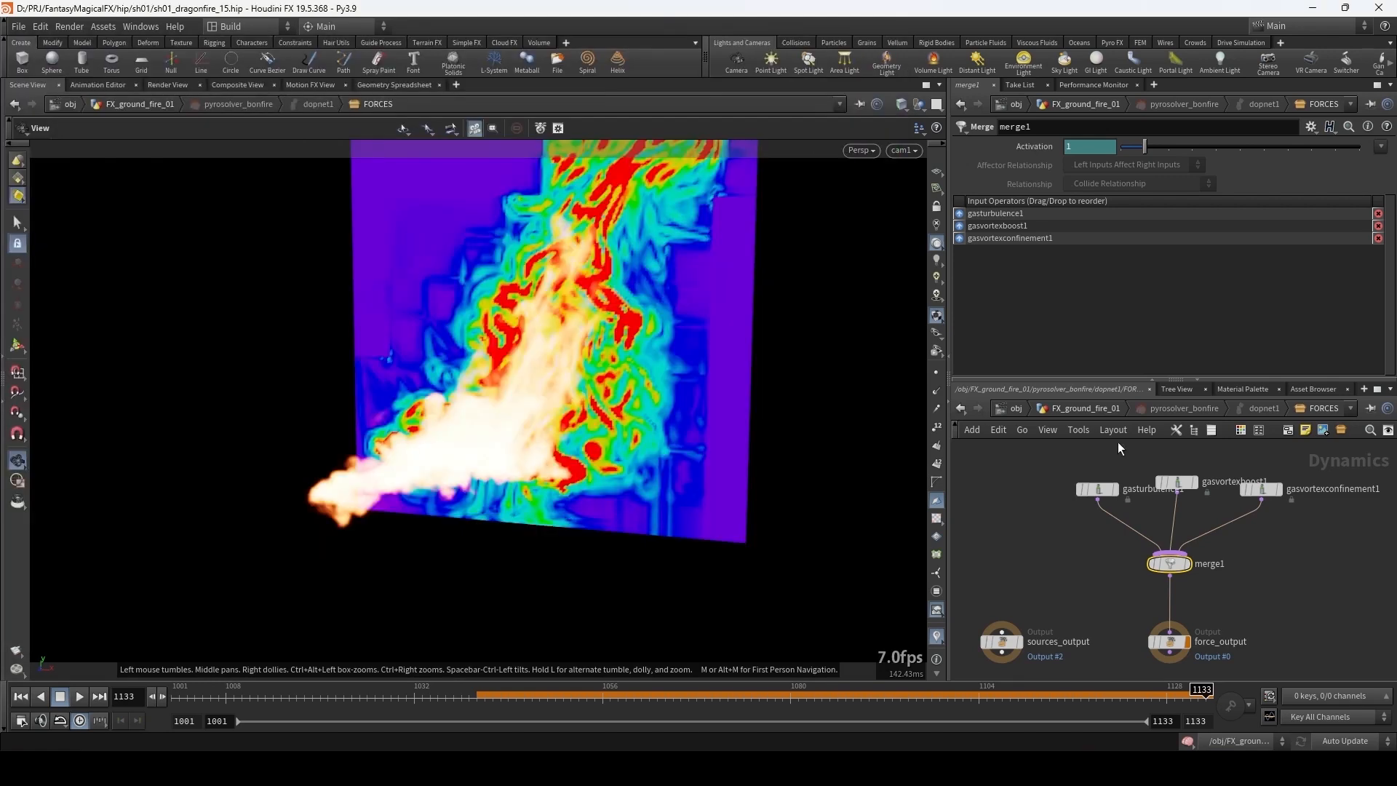
- Set the Boost of the gasvortexboost1 node to 4
mouse_move(1177, 483)
mouse_down()
mouse_move(1176, 469)
mouse_move(1172, 485)
mouse_up()
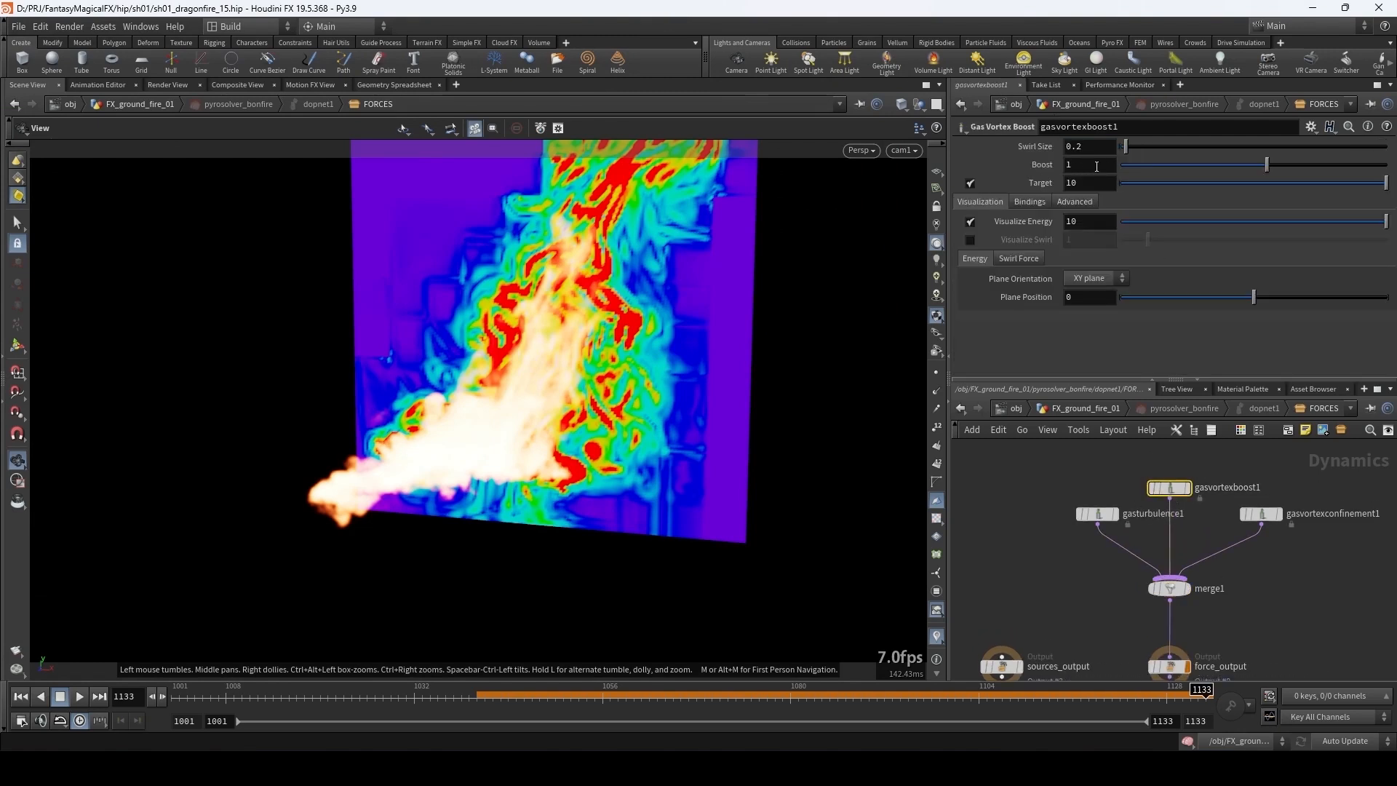
click(1096, 166)
text(4)
key(Return)
- Set the Confinement Scale of the gasvortexconfinement1 node to 10
click(1260, 515)
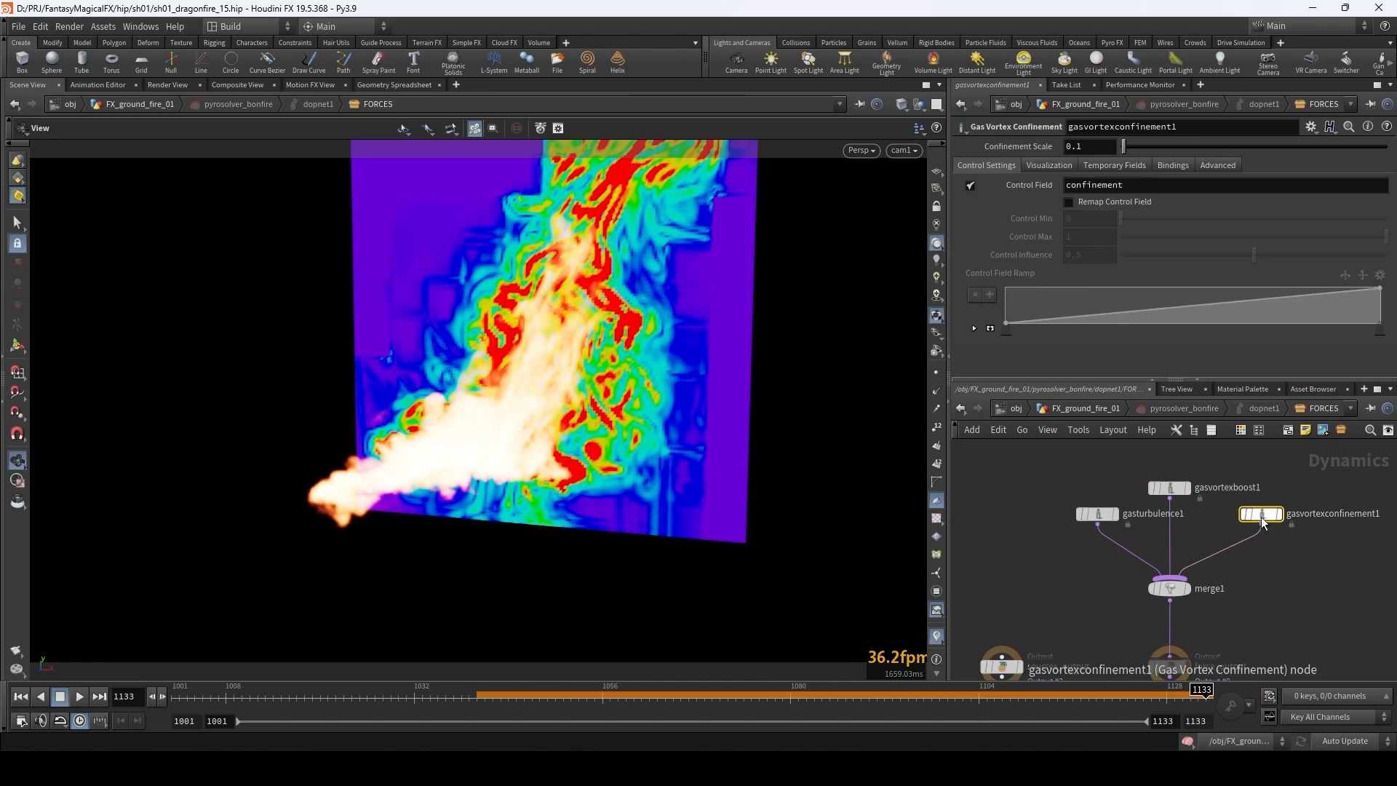
click(1091, 147)
text(10)
key(Return)
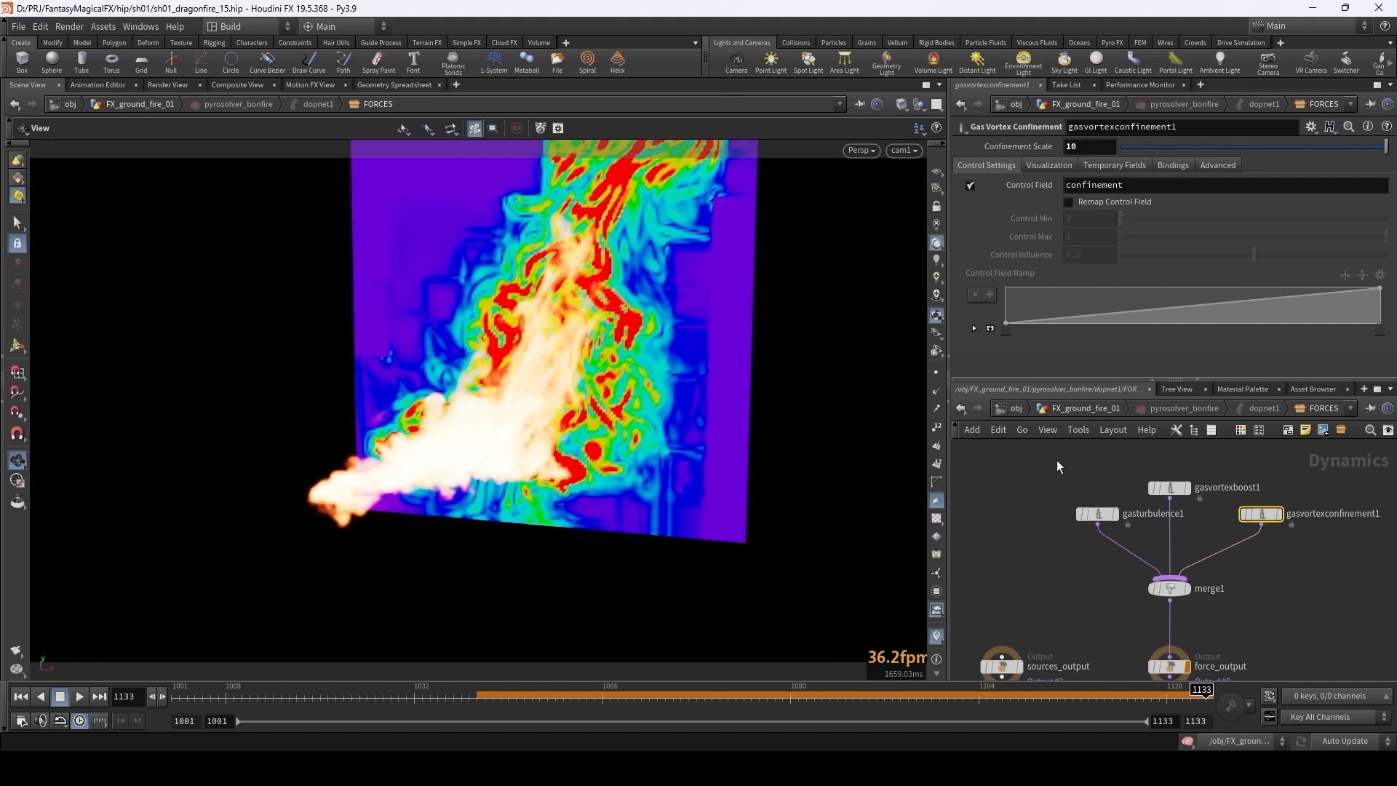
- Return to the FX_ground_fire_01 network and render a flipbook from frame 1001 with the session label "fire"
click(1084, 408)
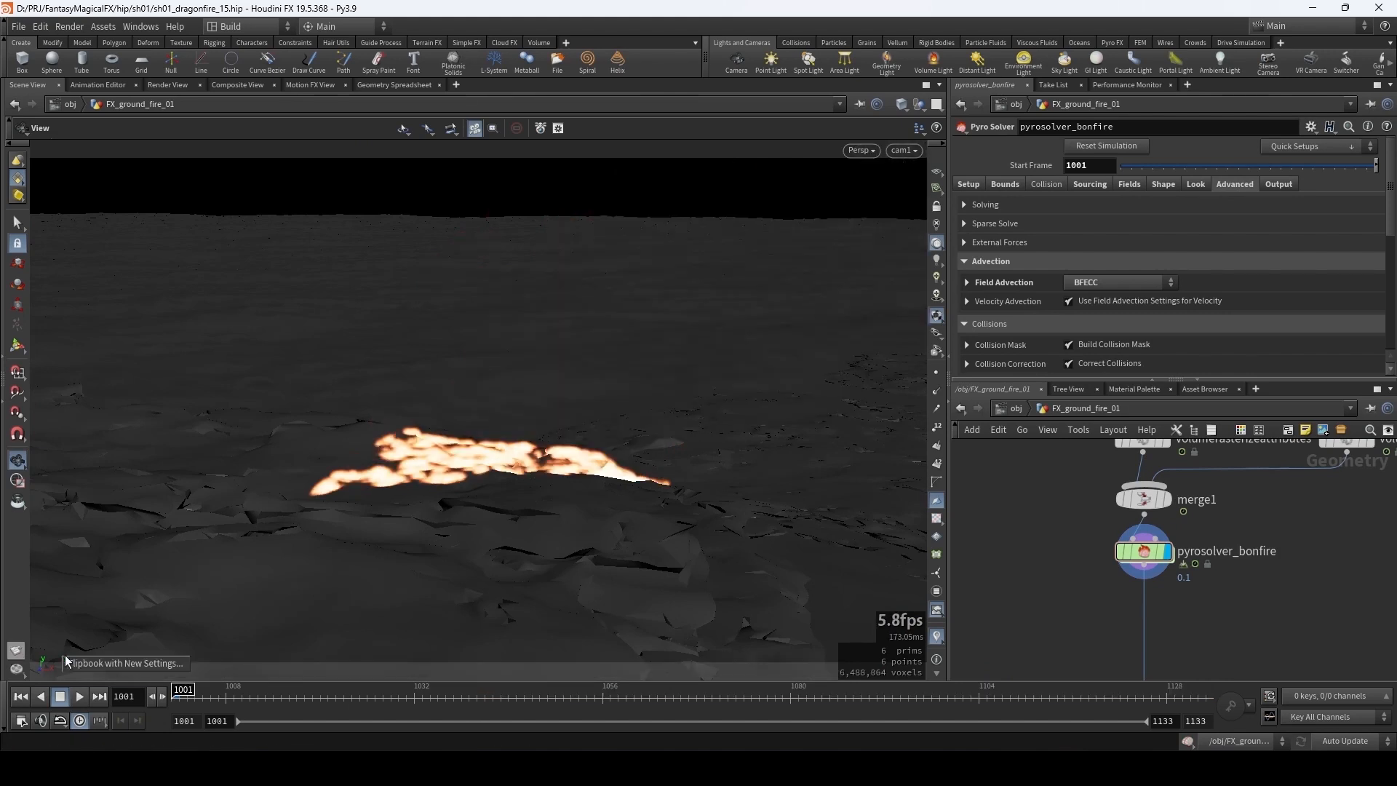
click(86, 661)
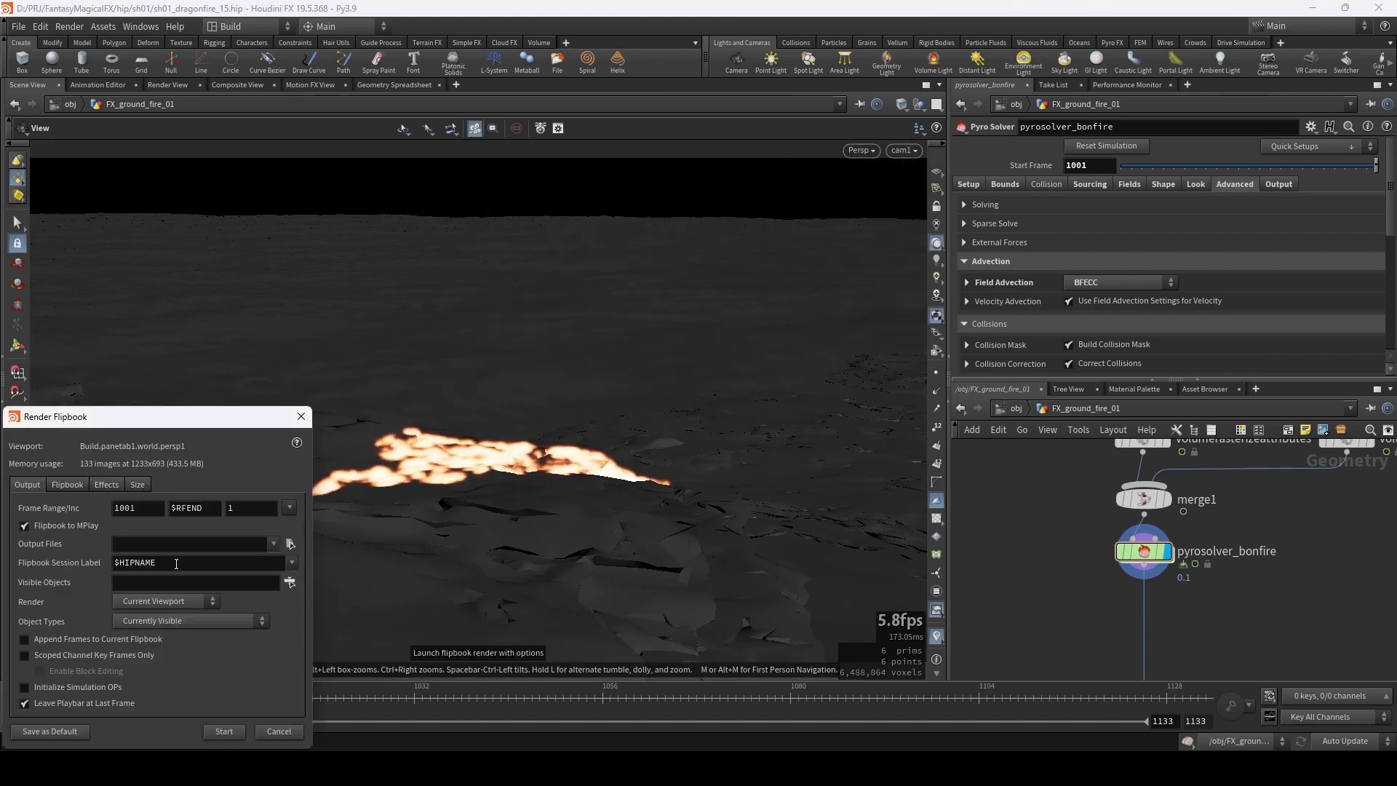
double_click(184, 562)
text(fire)
click(224, 731)
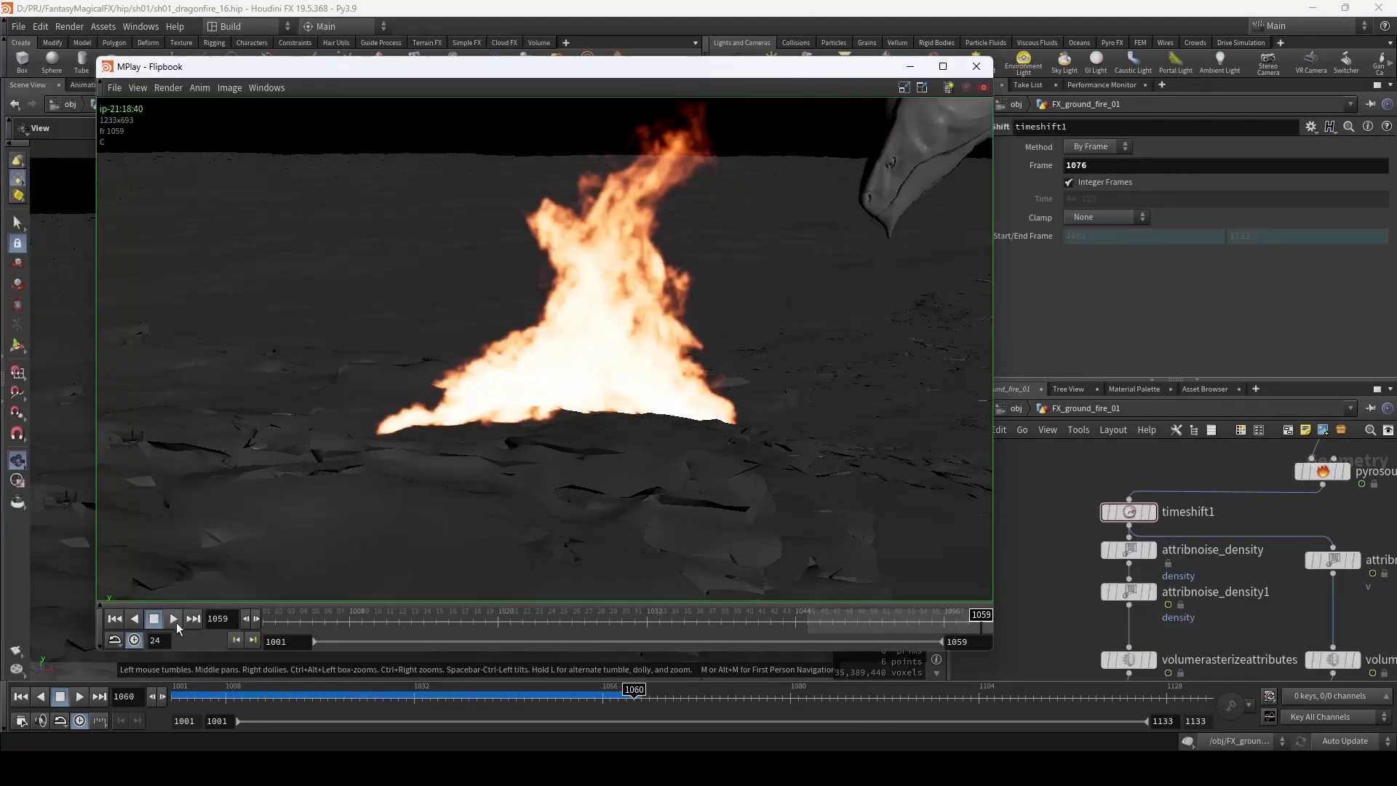
- Play the new bonfire flipbook in MPlay to review the flame motion and move its window aside
click(173, 619)
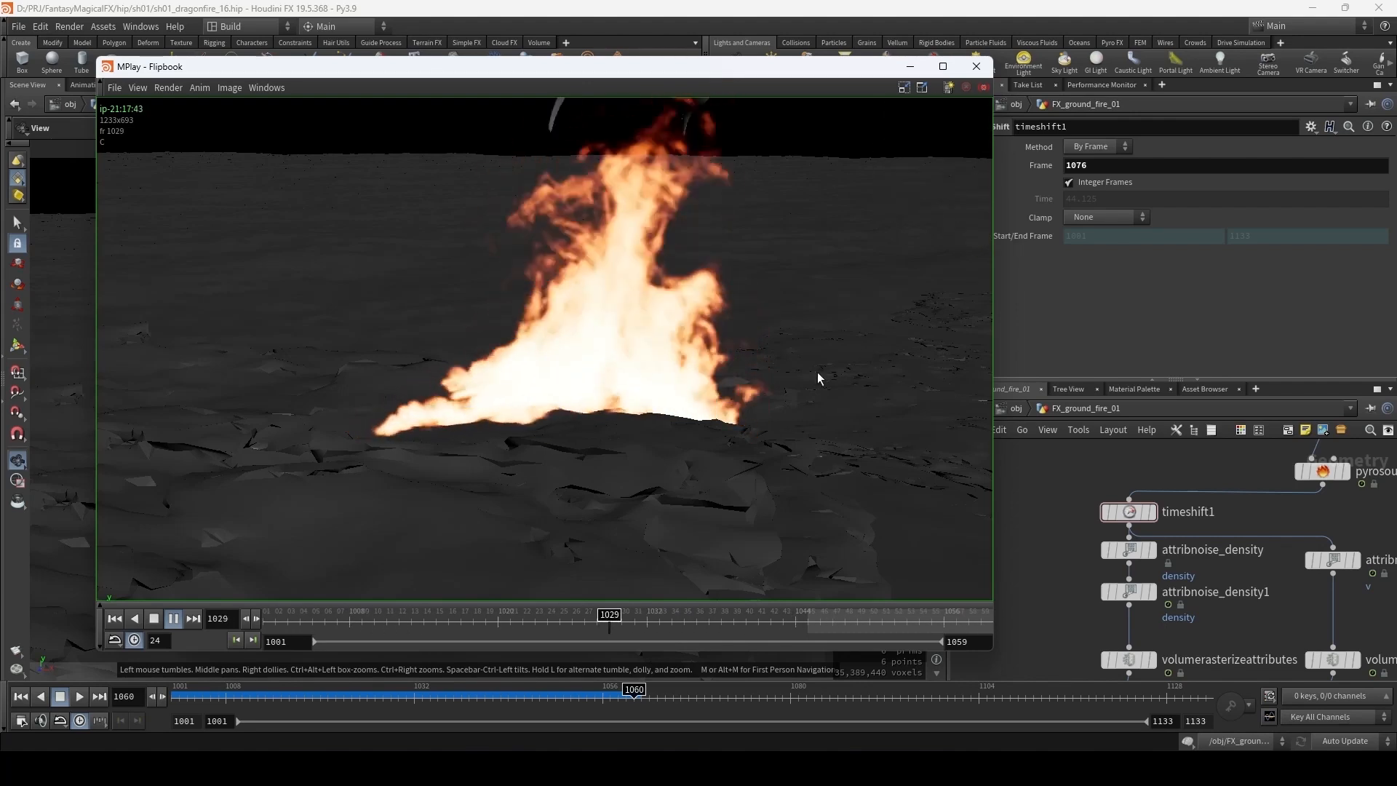
click(173, 619)
drag(413, 74, 773, 95)
- Bring up the earlier flipbook beside the new one and scrub to frame 1033 for comparison
mouse_move(250, 743)
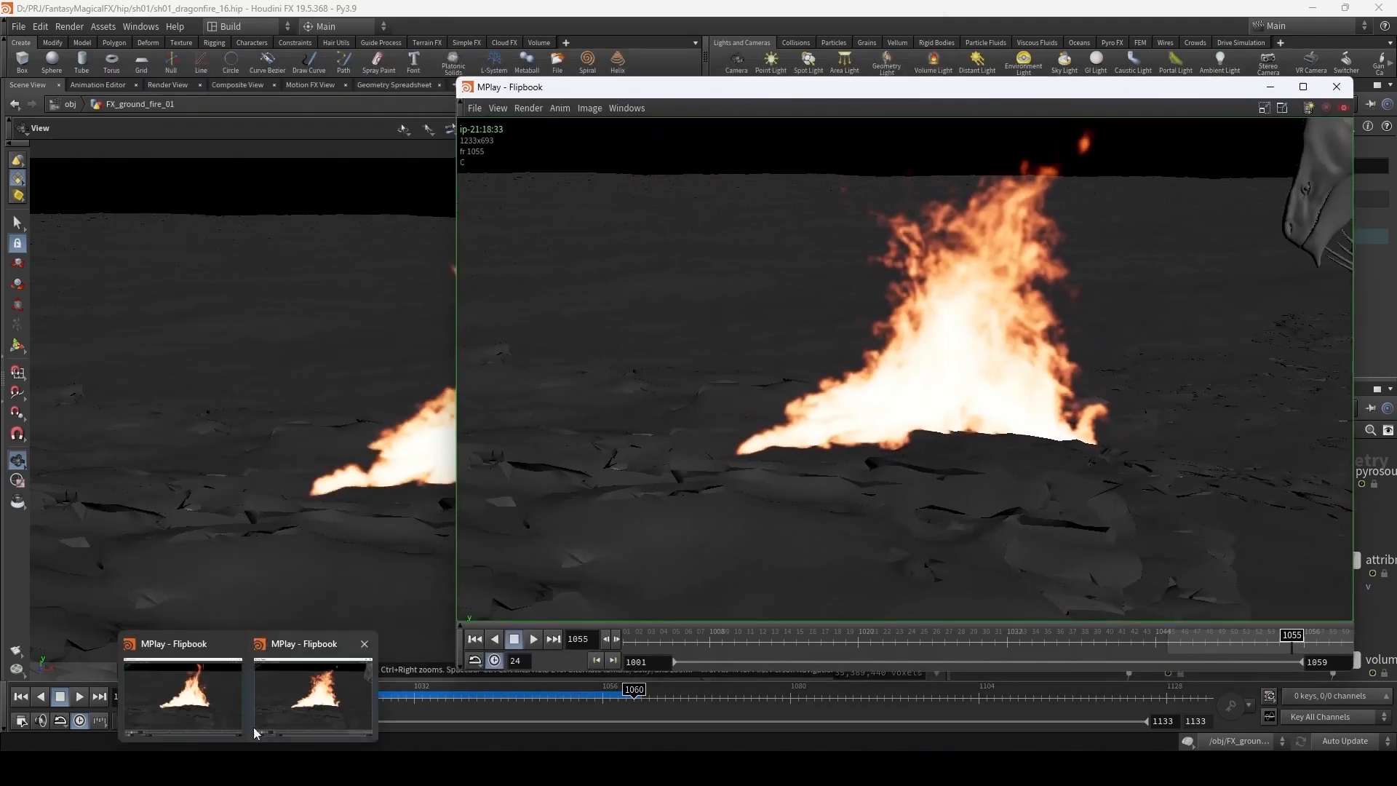
click(192, 701)
drag(766, 85, 554, 67)
drag(968, 91, 1136, 60)
click(1060, 604)
drag(1060, 604, 1190, 615)
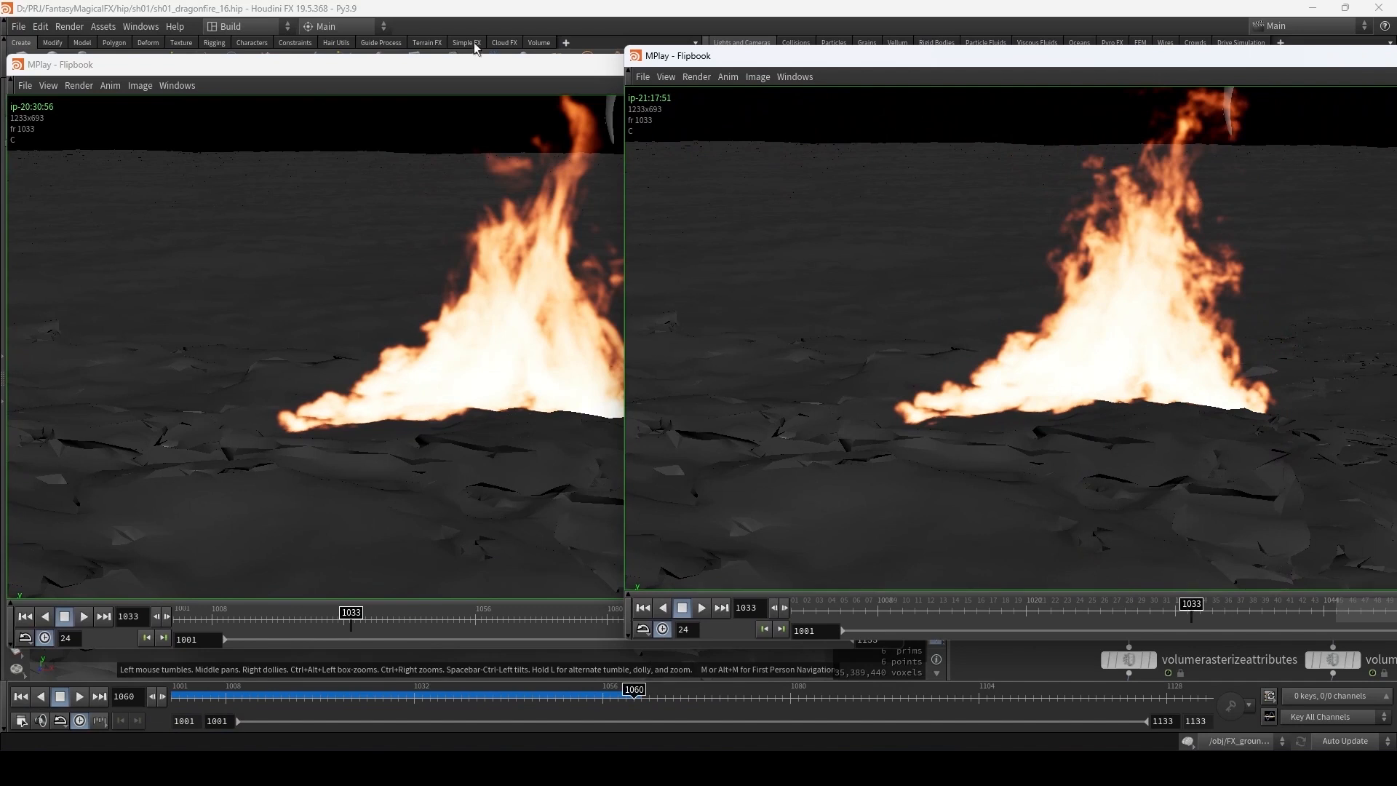
- Rearrange both flipbook windows to compare the flame detail at frame 1033, and return to Houdini
drag(467, 65, 360, 64)
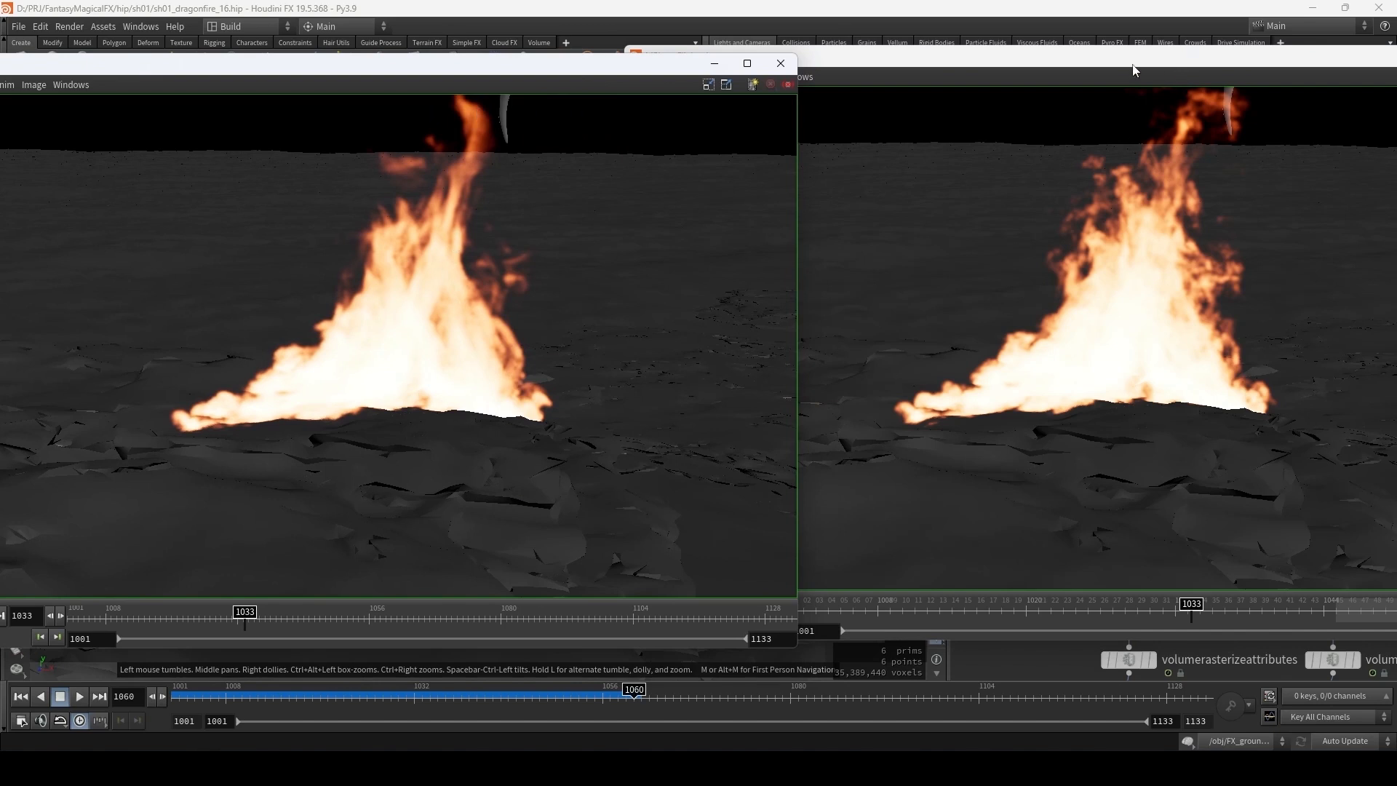
drag(1132, 70, 856, 68)
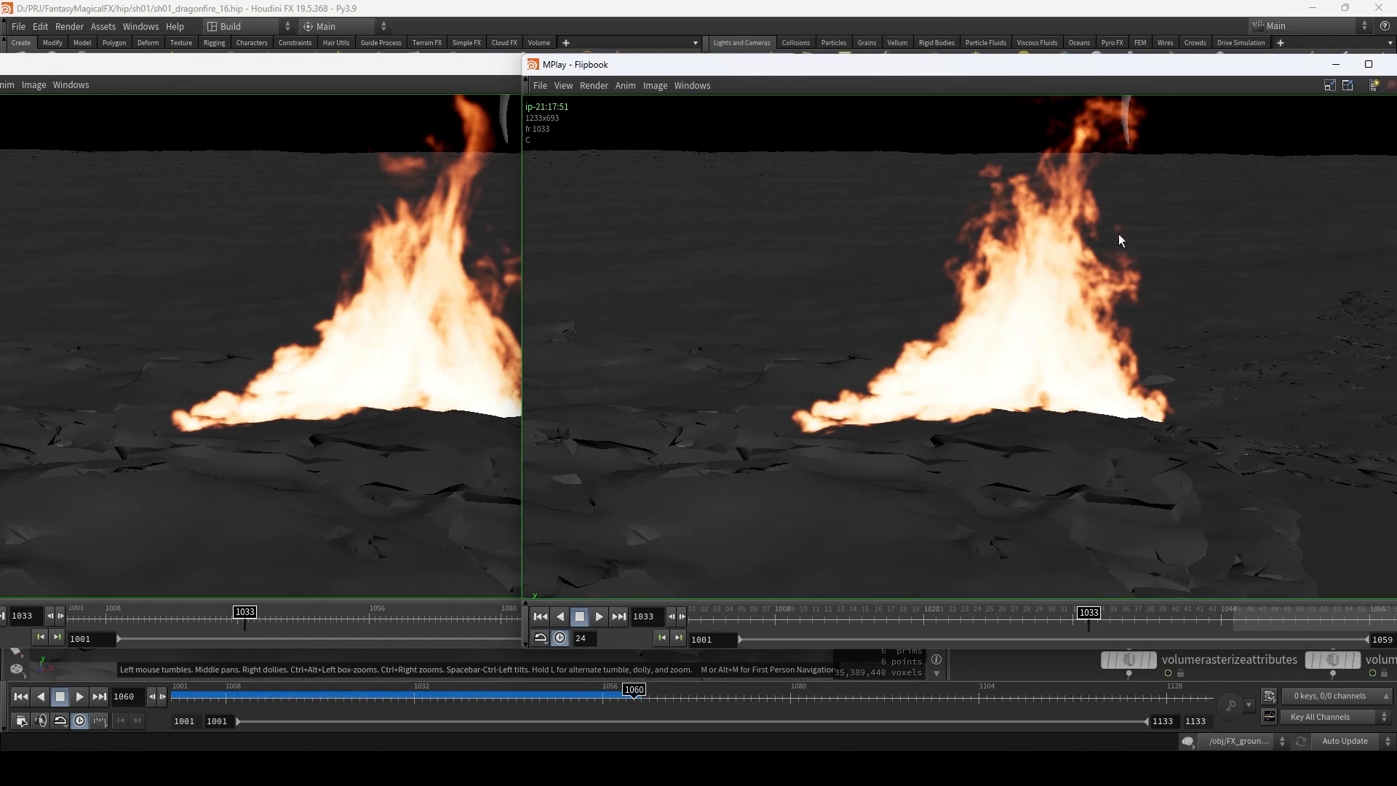
drag(866, 66, 605, 75)
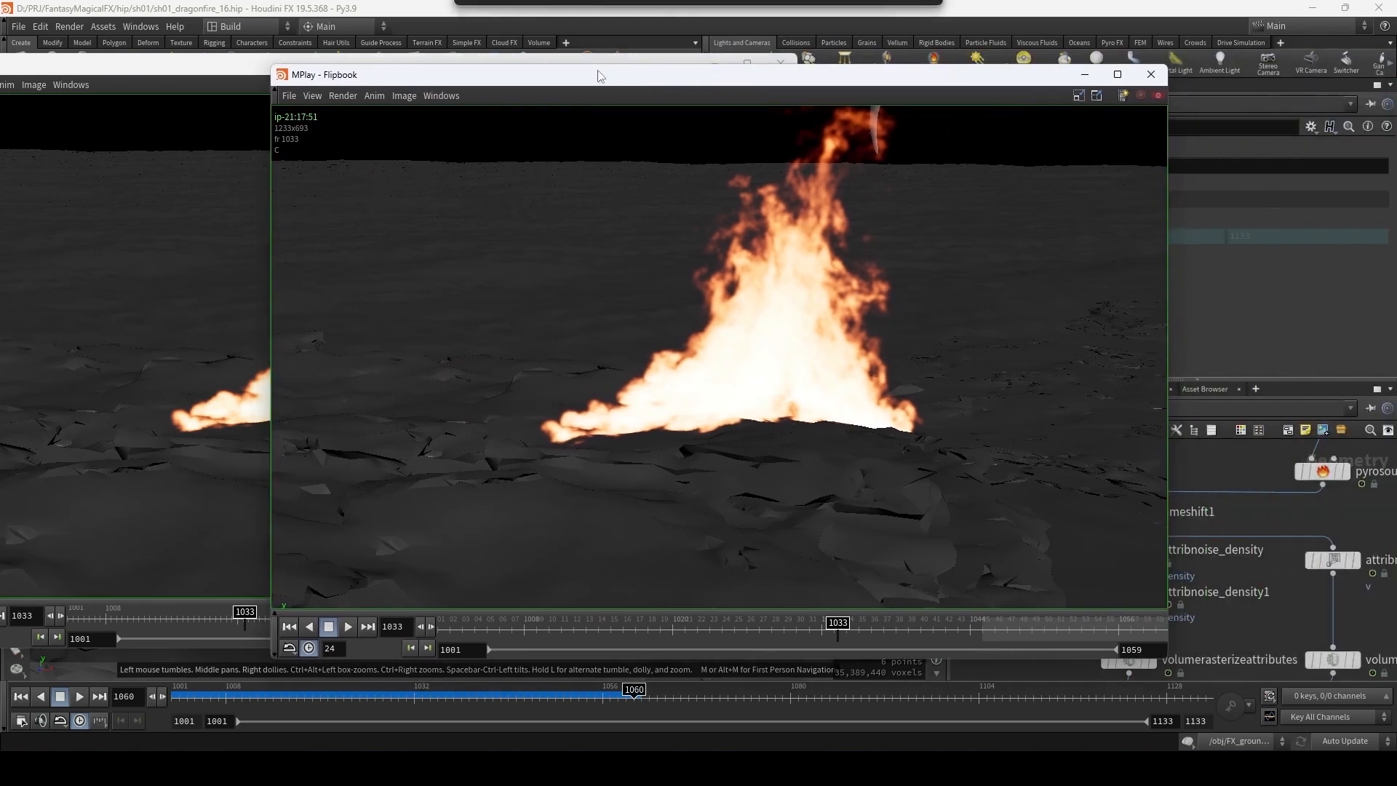
drag(503, 60, 694, 64)
click(907, 69)
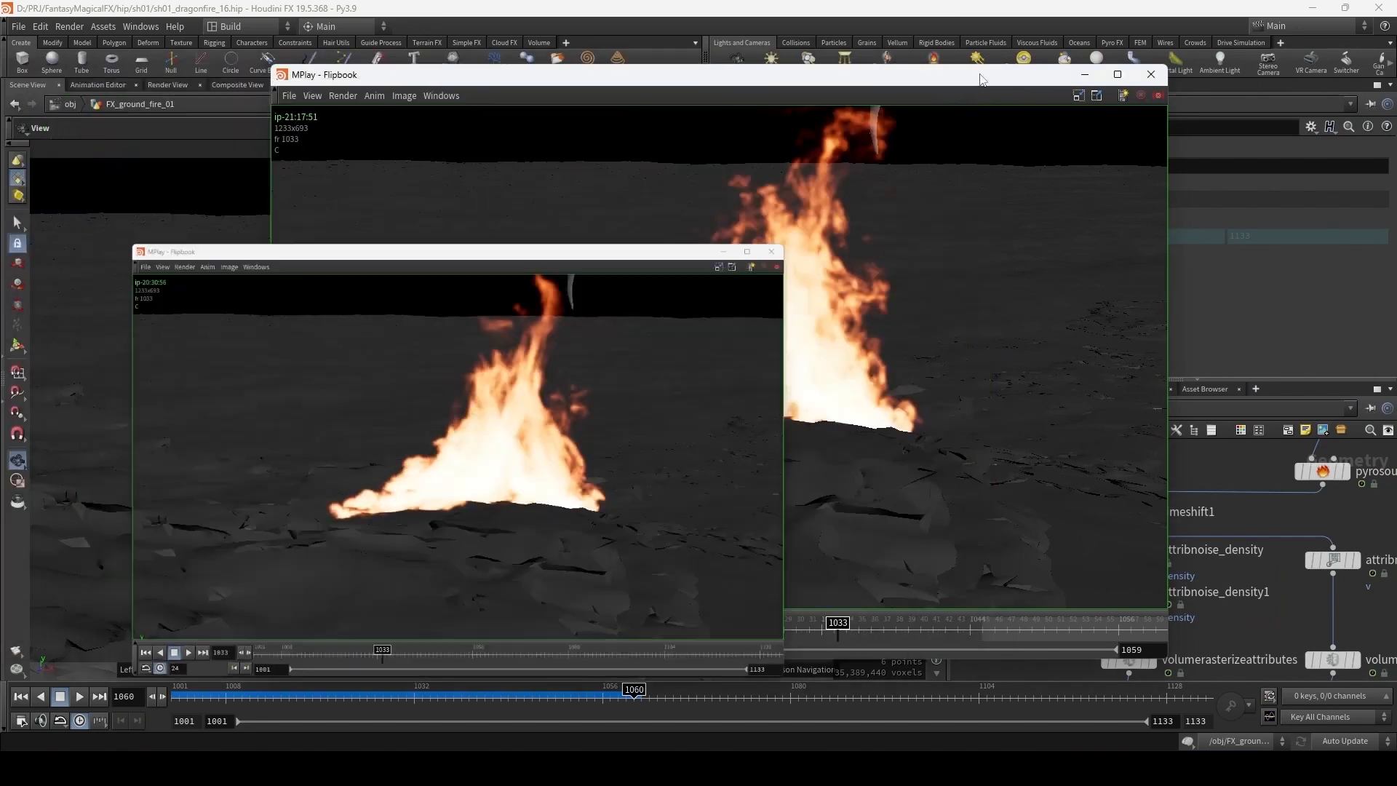
click(1085, 78)
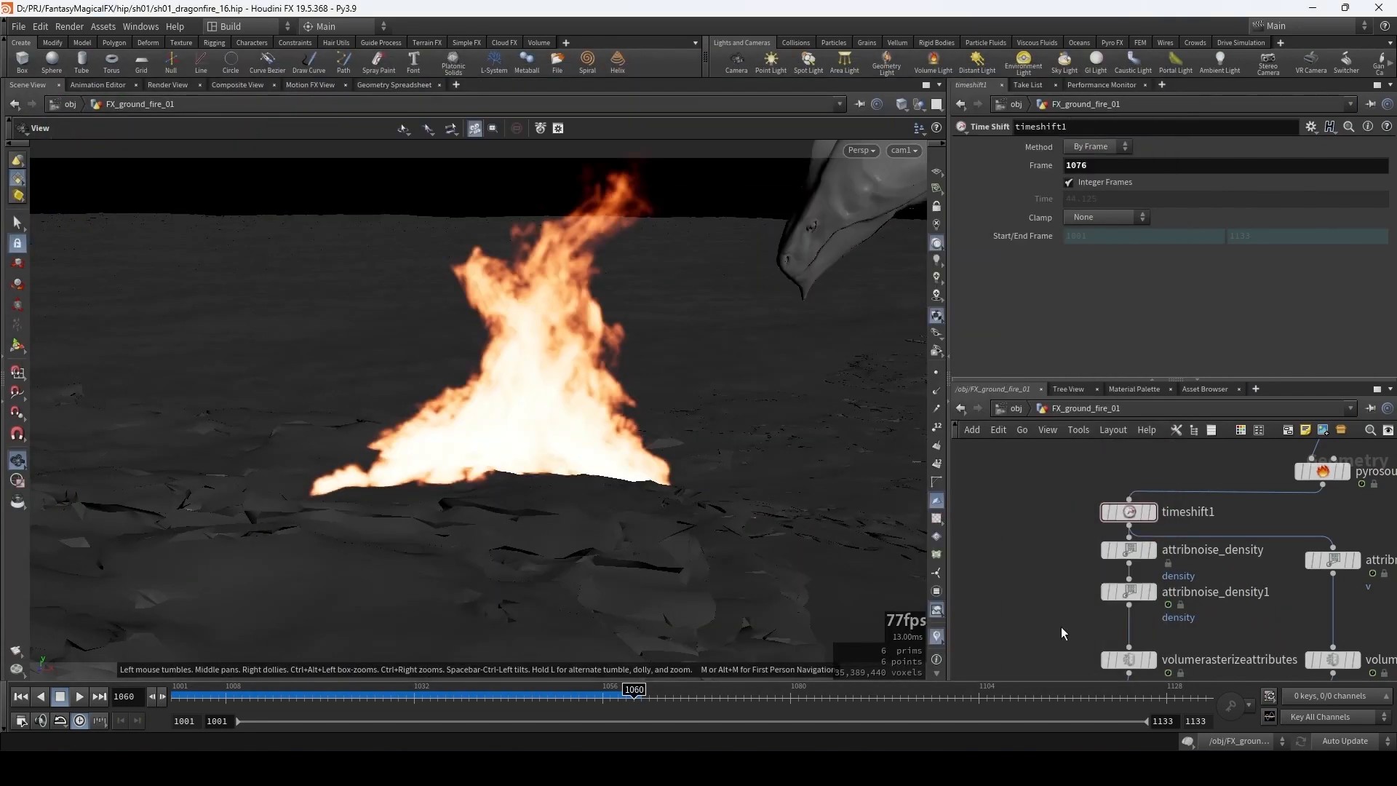
- Add an Object Merge node beside the input of pyrosolver_bonfire
drag(1140, 508, 1140, 563)
middle_drag(1281, 501, 1177, 557)
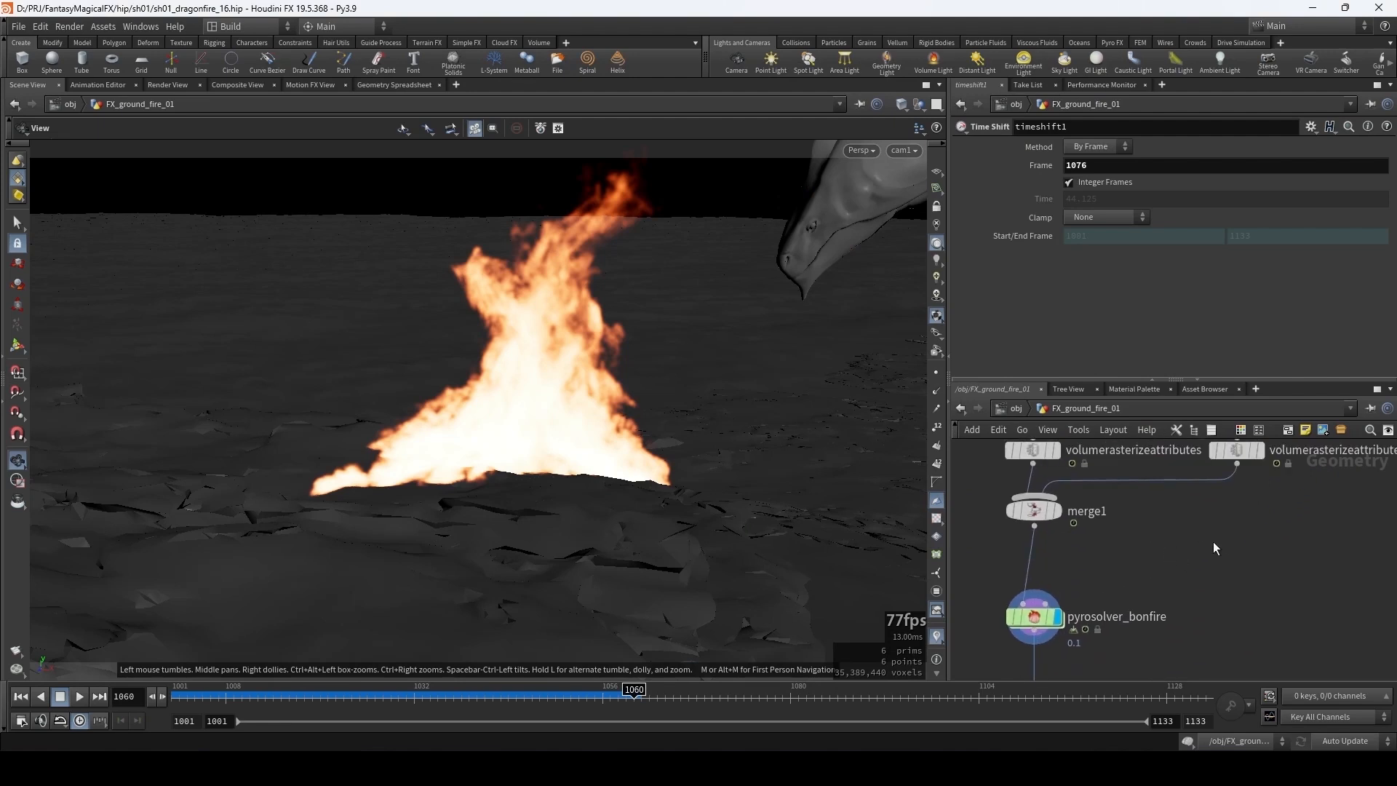
key(Tab)
text(om)
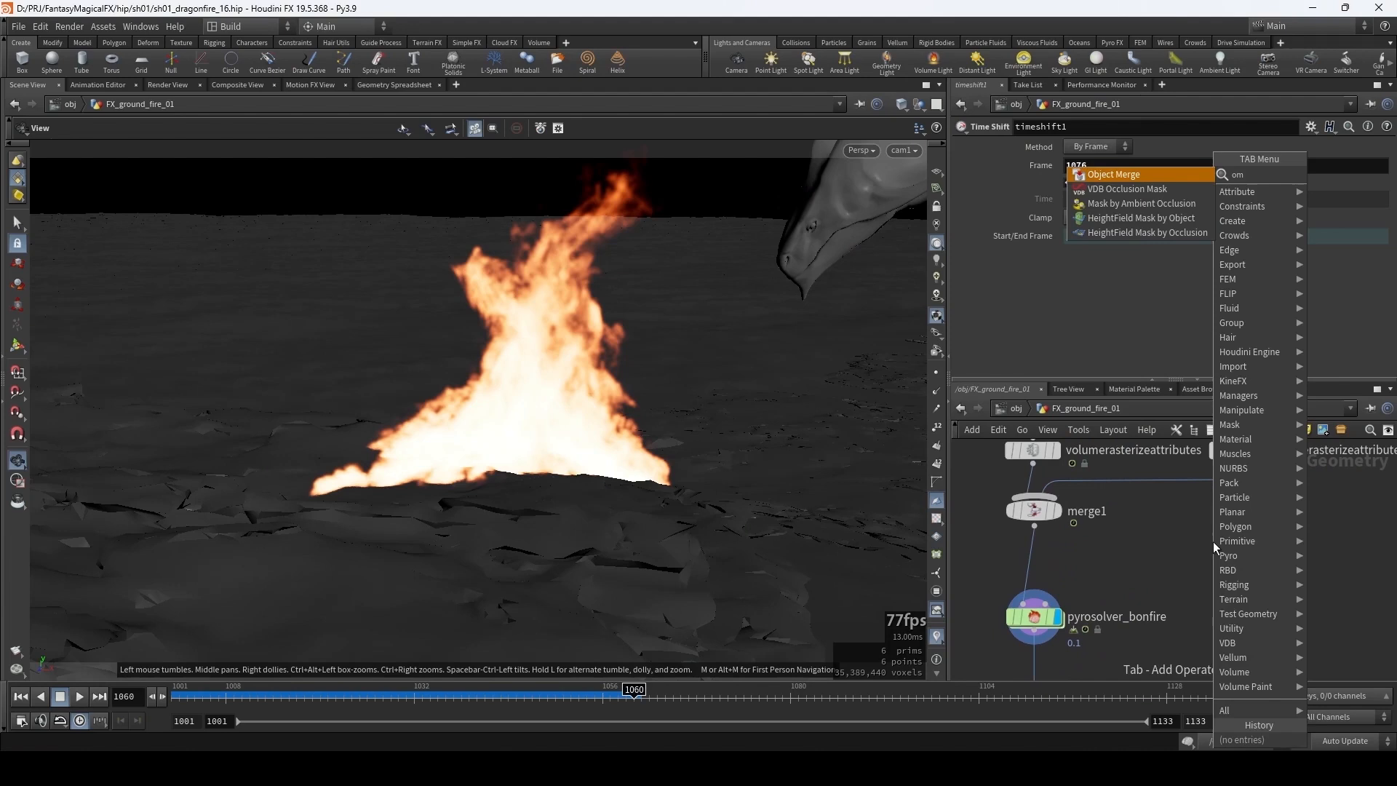
key(Return)
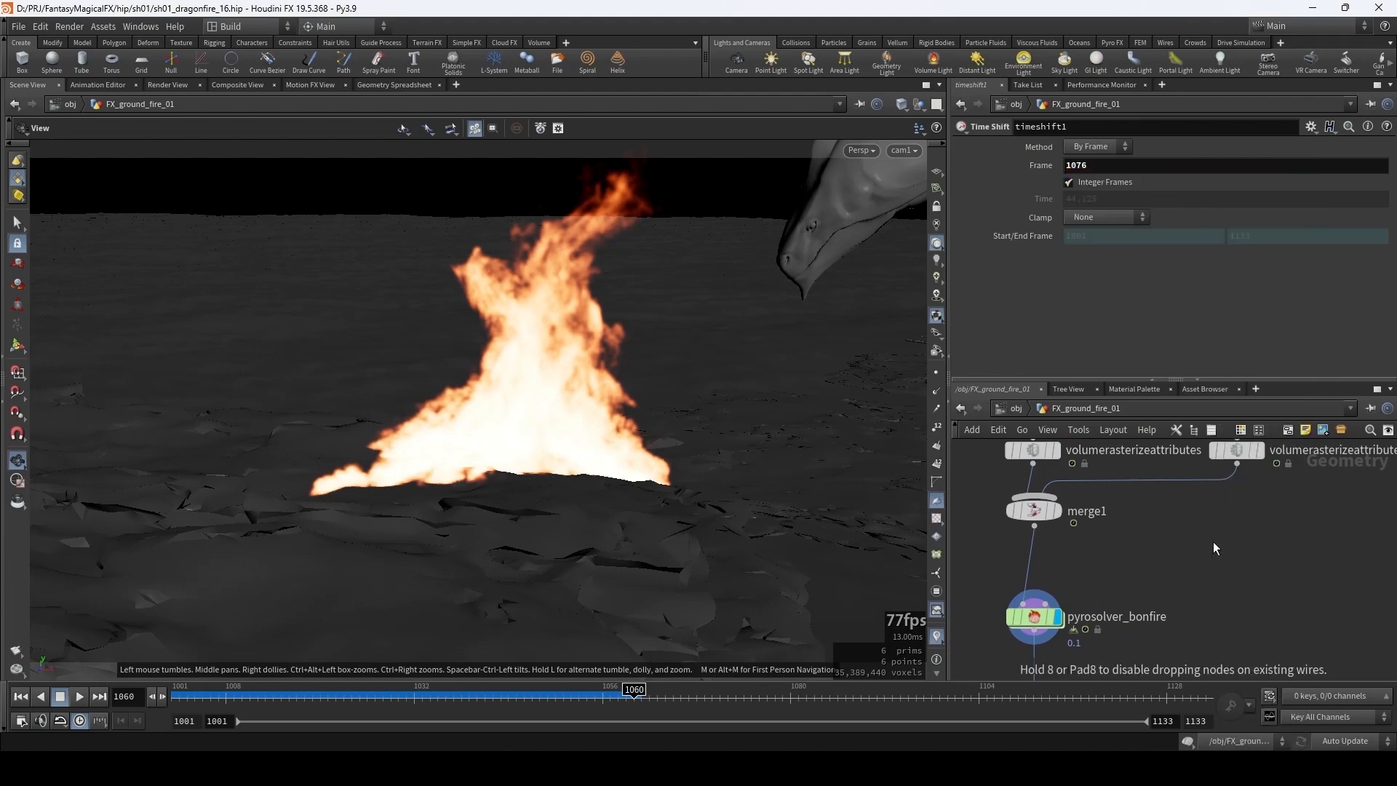
click(1212, 541)
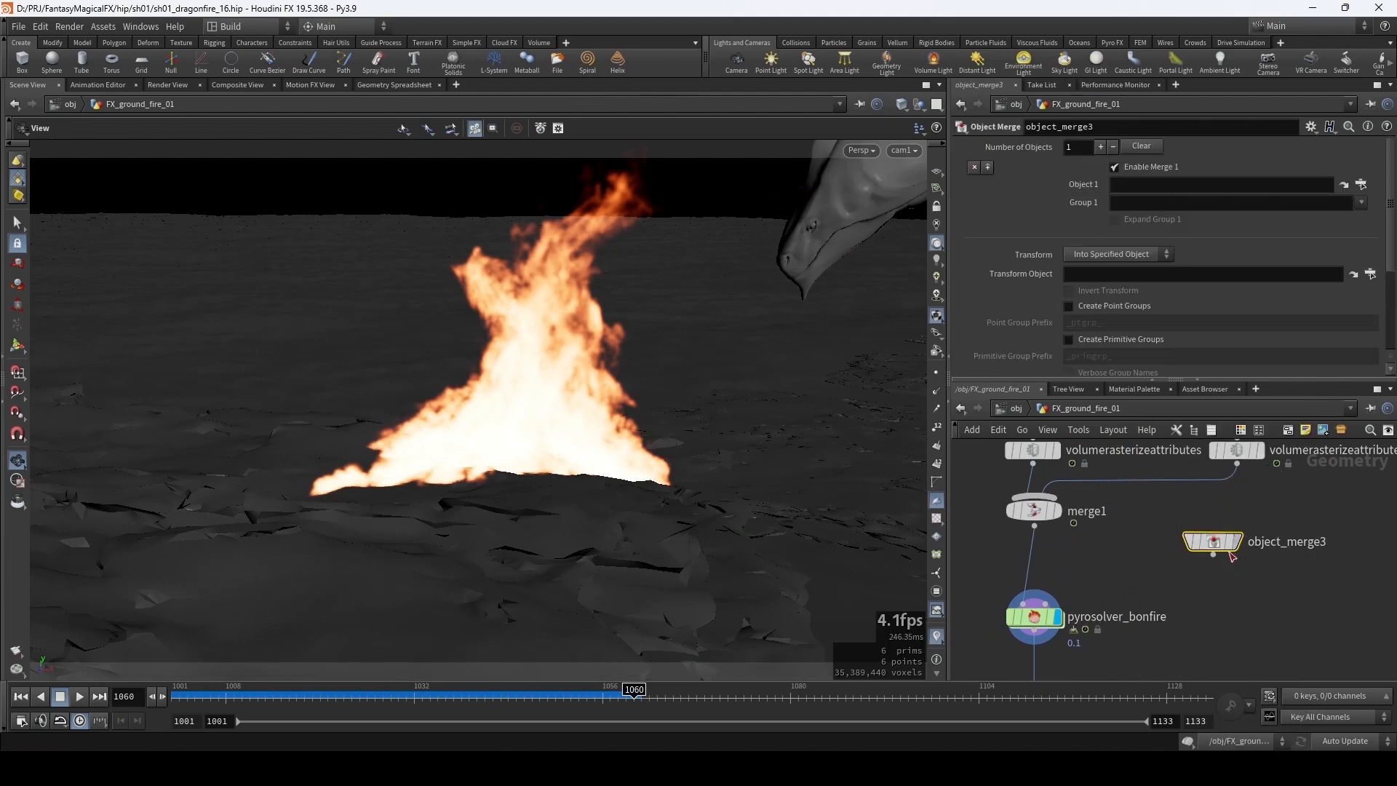
- Set the new Object Merge's Object 1 to /obj/collision_terrain/VDB and its Transform to Into This Object
click(1361, 184)
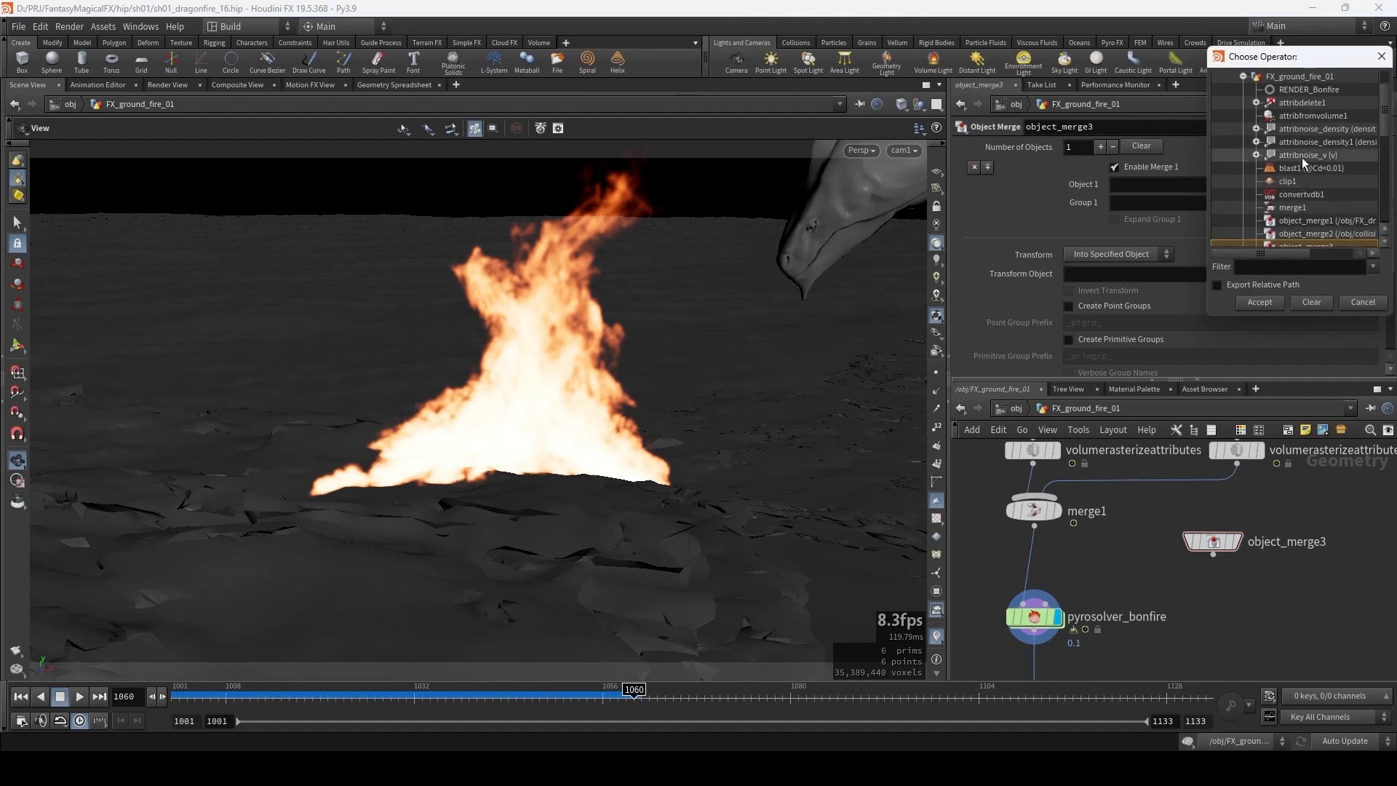
scroll(1302, 157, up, 1)
click(1242, 117)
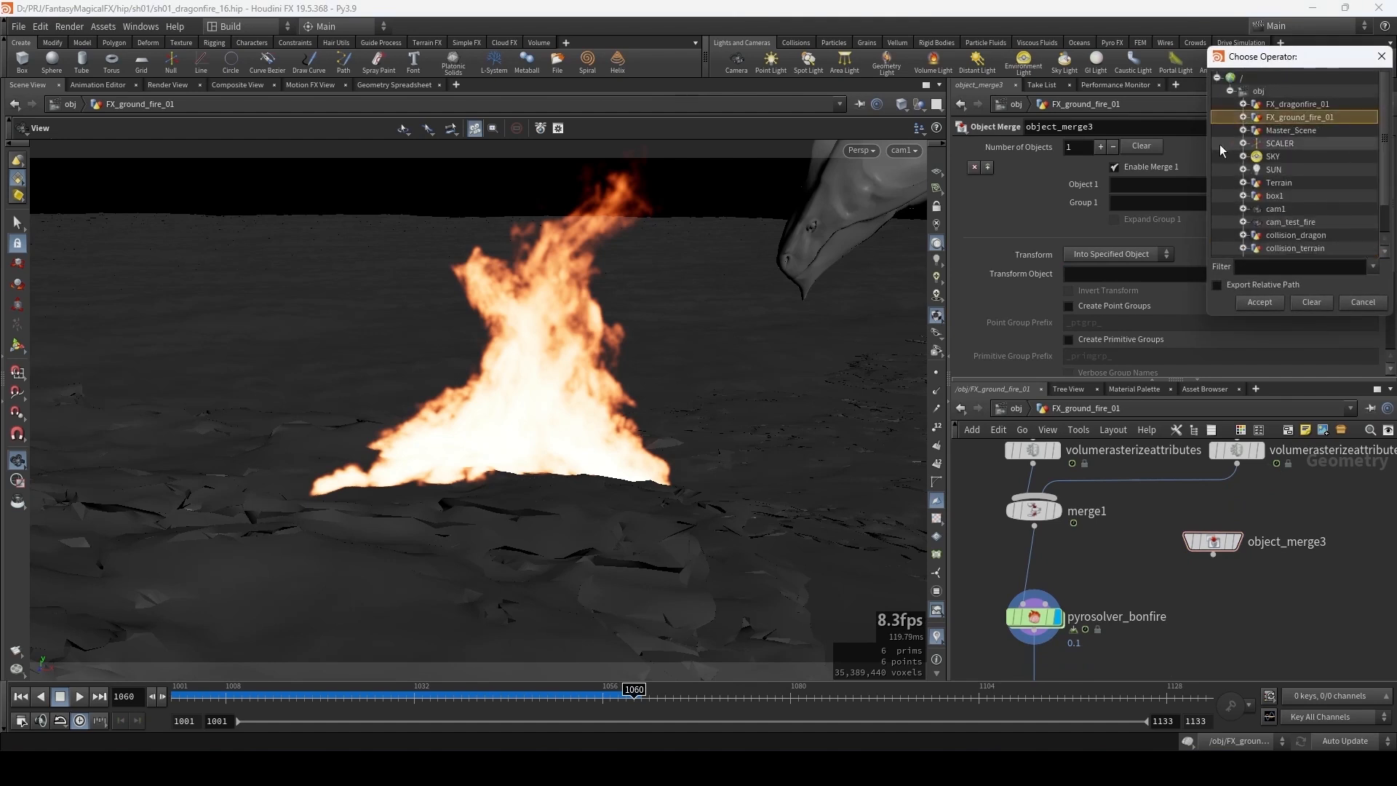
scroll(1222, 150, down, 1)
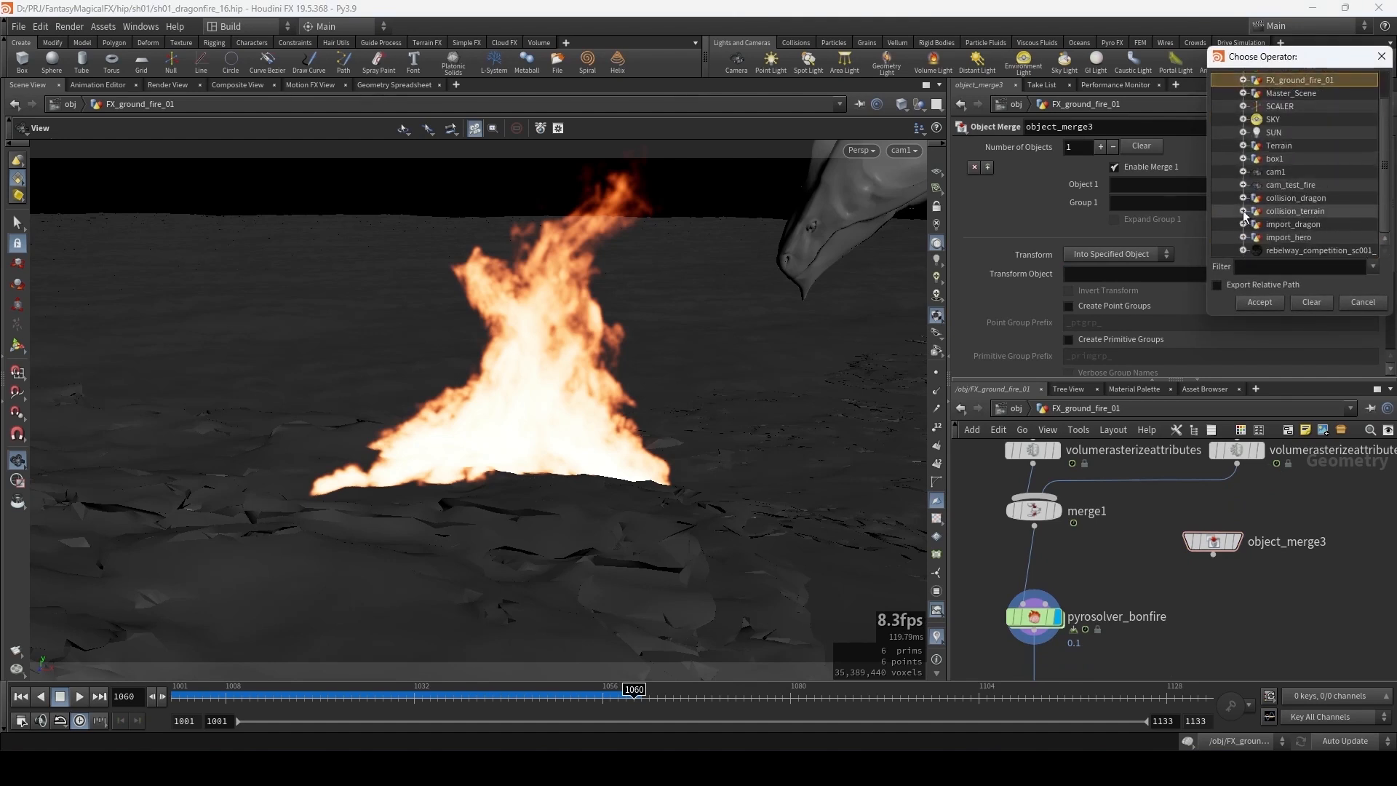
click(1244, 210)
scroll(1266, 204, down, 1)
click(1285, 195)
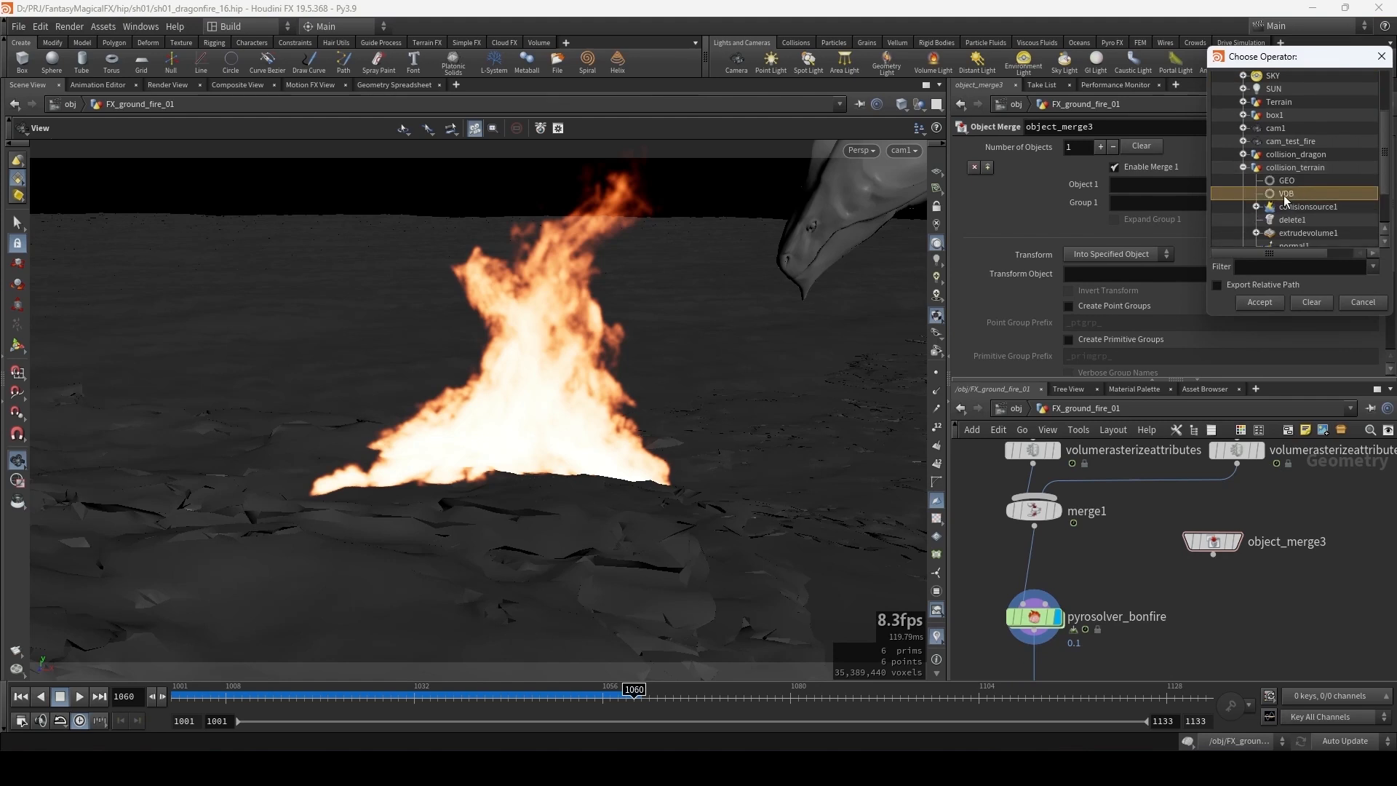
double_click(1284, 195)
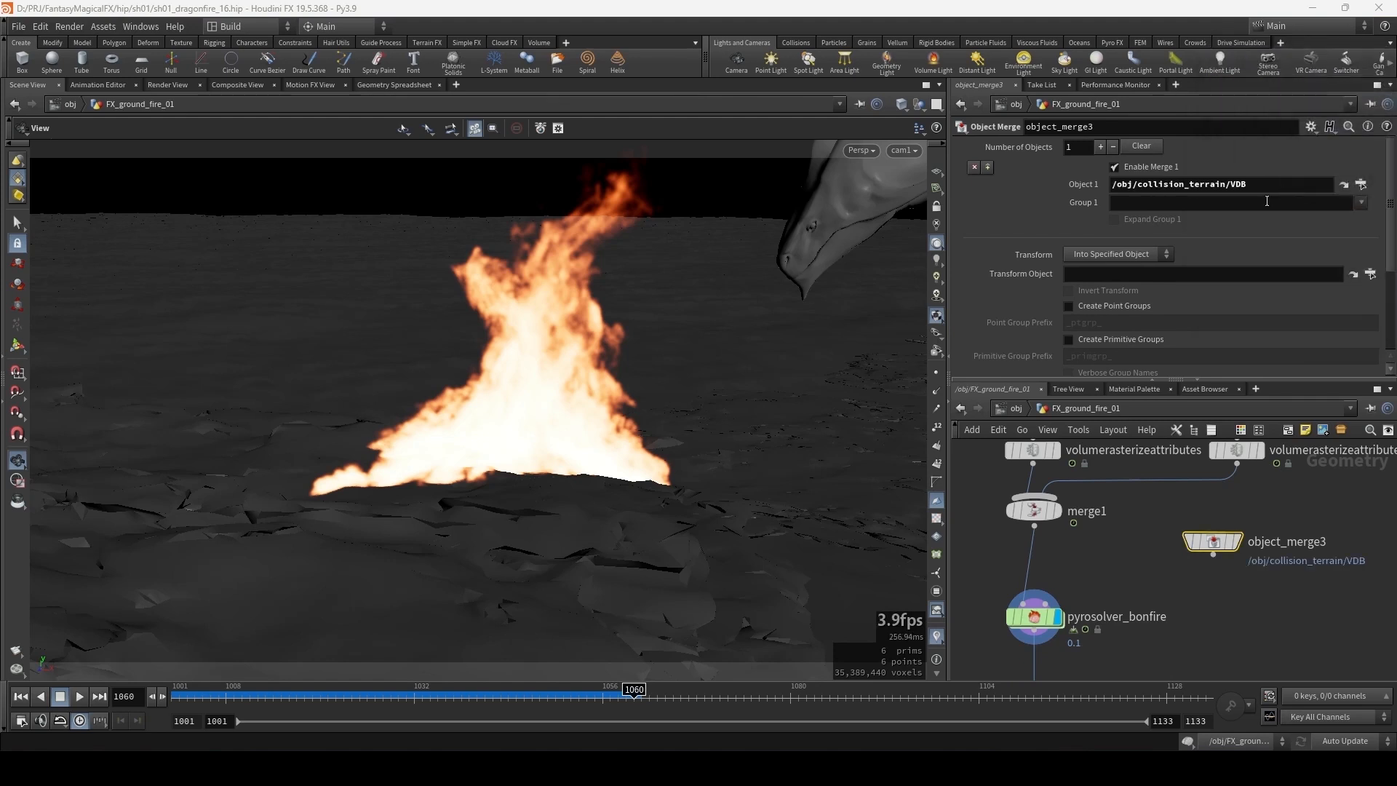
click(1131, 254)
click(1110, 285)
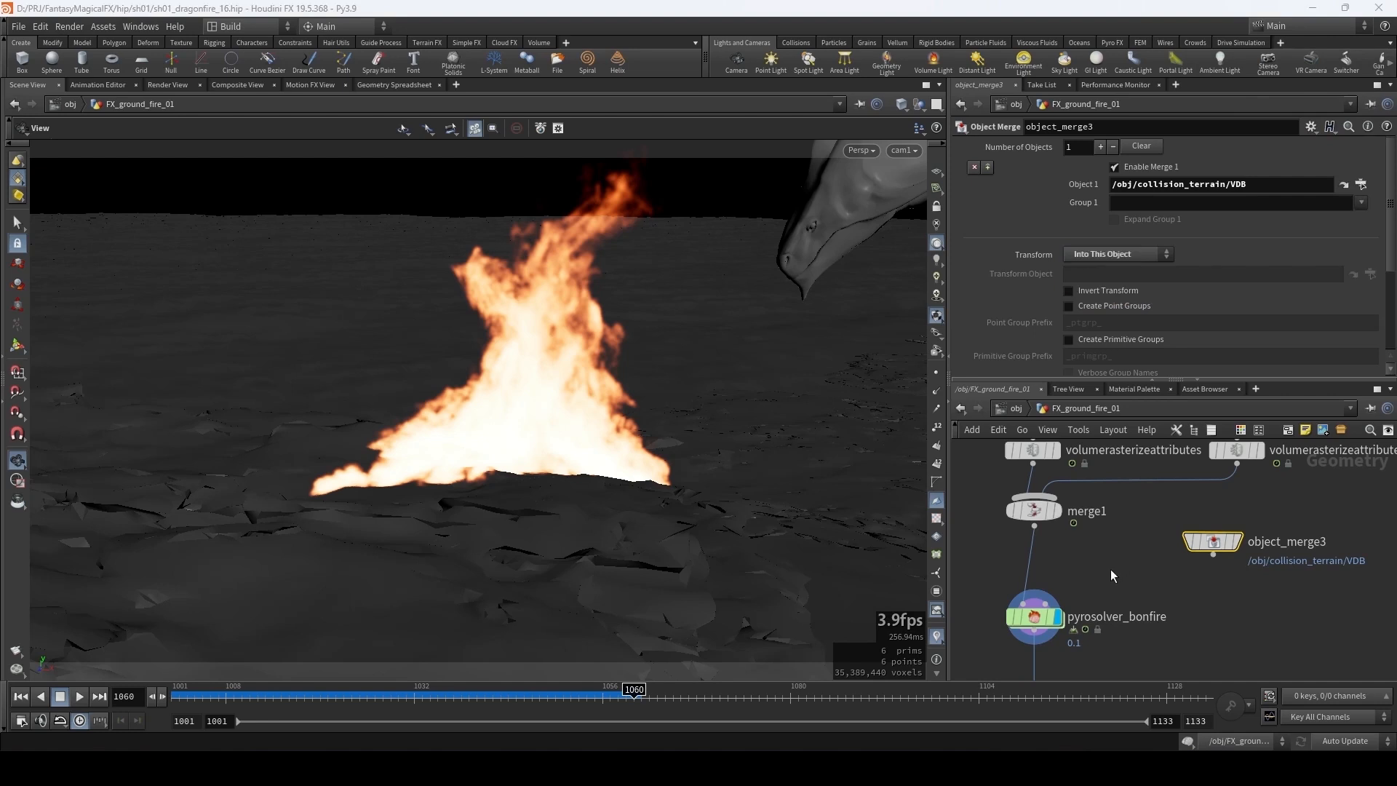
- Wire the terrain Object Merge into pyrosolver_bonfire's collision input and set the solver's Collision Type to SDF + Volume Velocity
click(1046, 605)
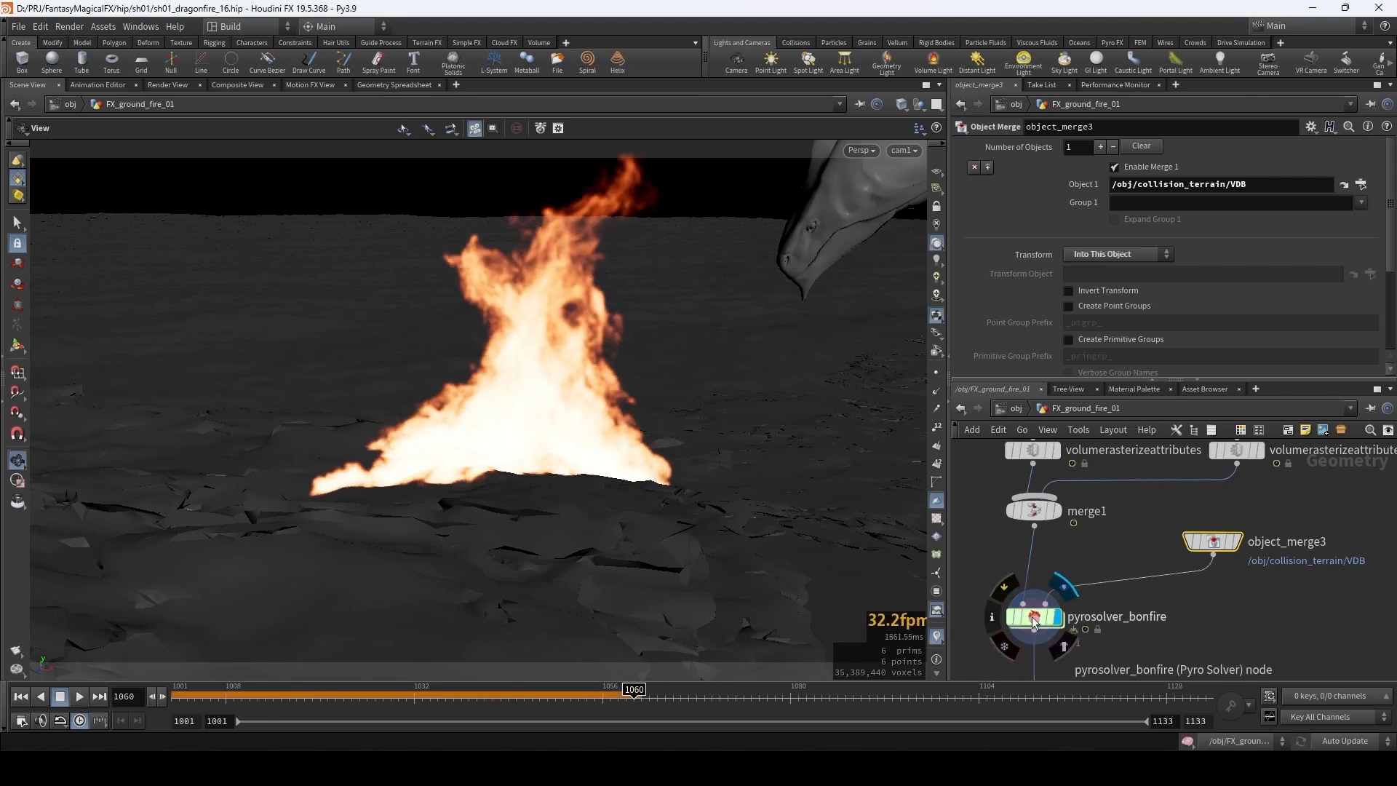
click(1032, 617)
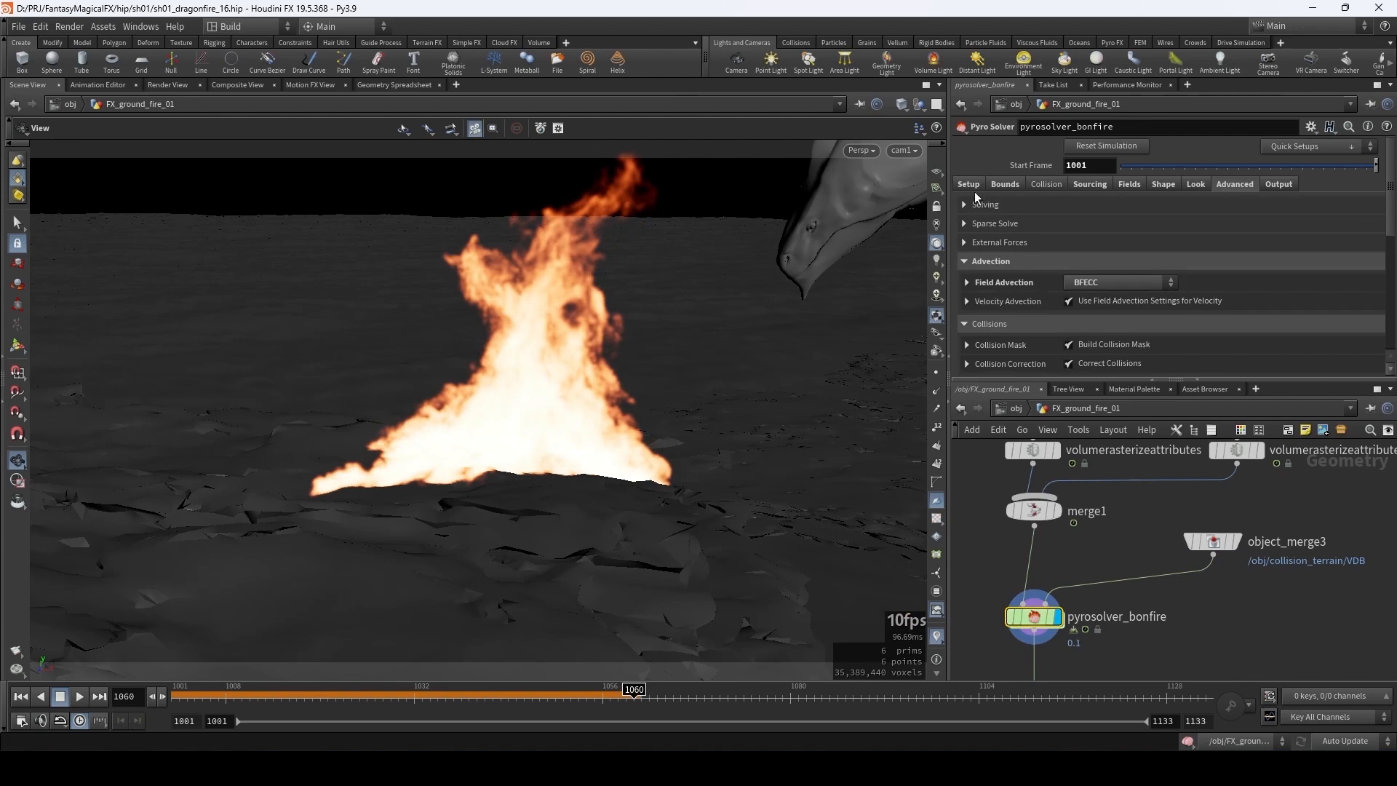
click(1048, 183)
click(1117, 260)
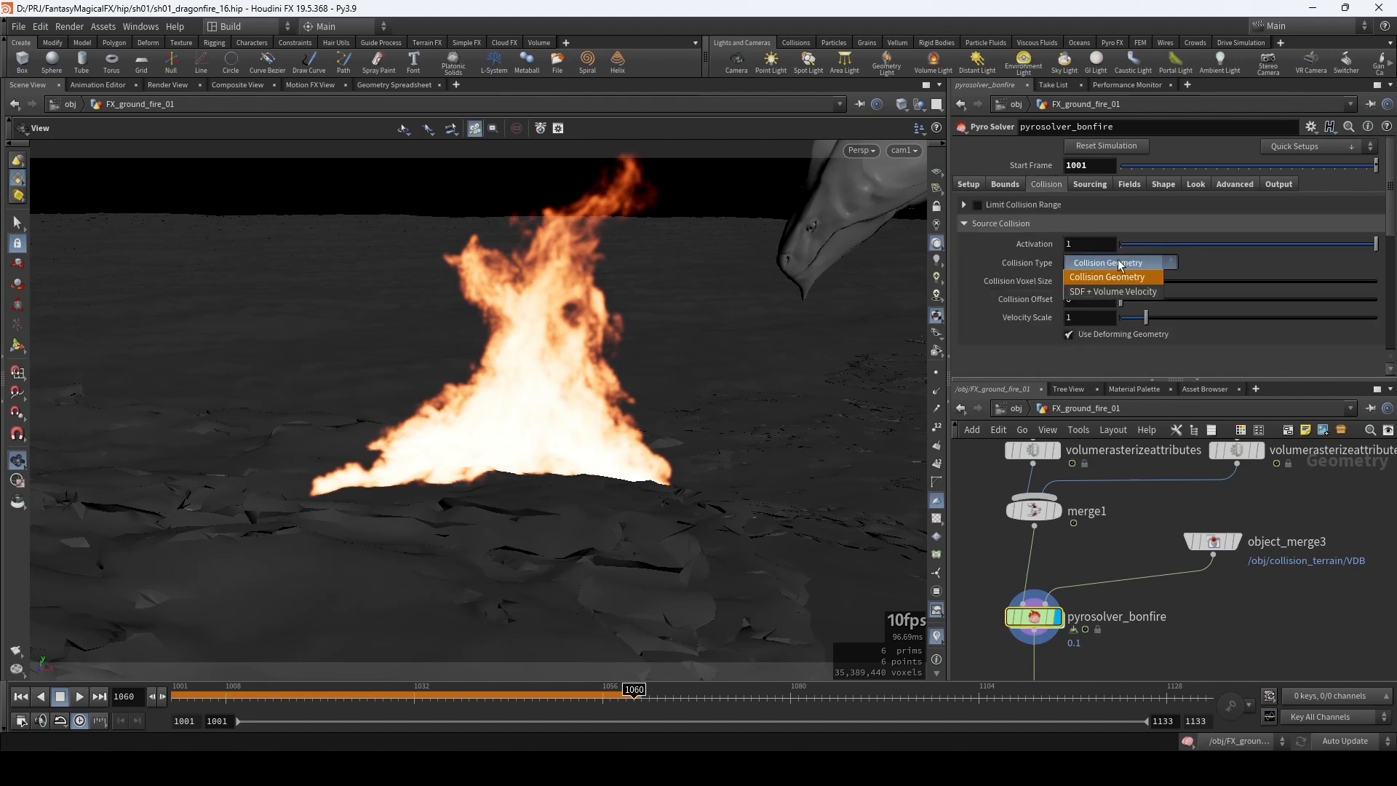
click(1100, 292)
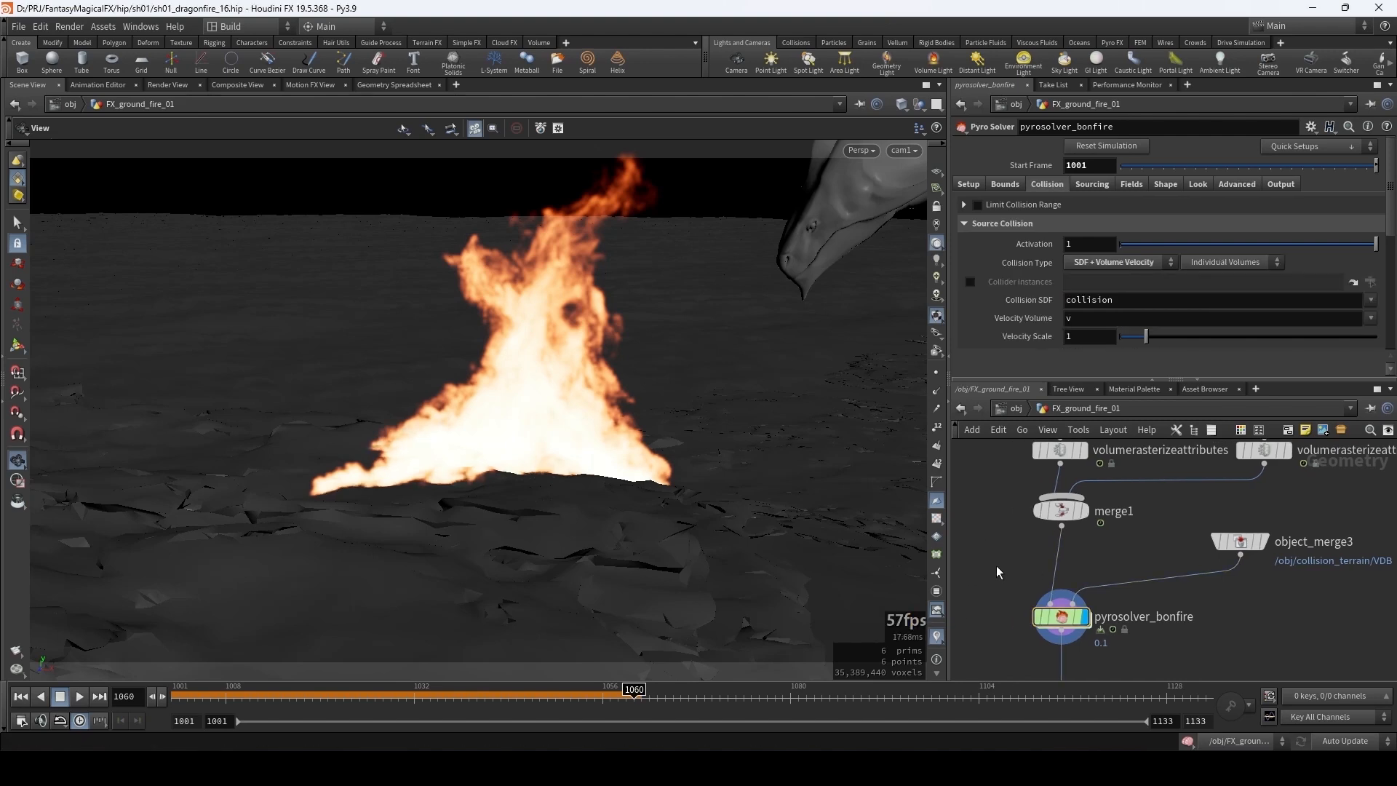
- Play the bonfire simulation from the first frame and stop it at frame 1020
key(ctrl+Up)
key(Up)
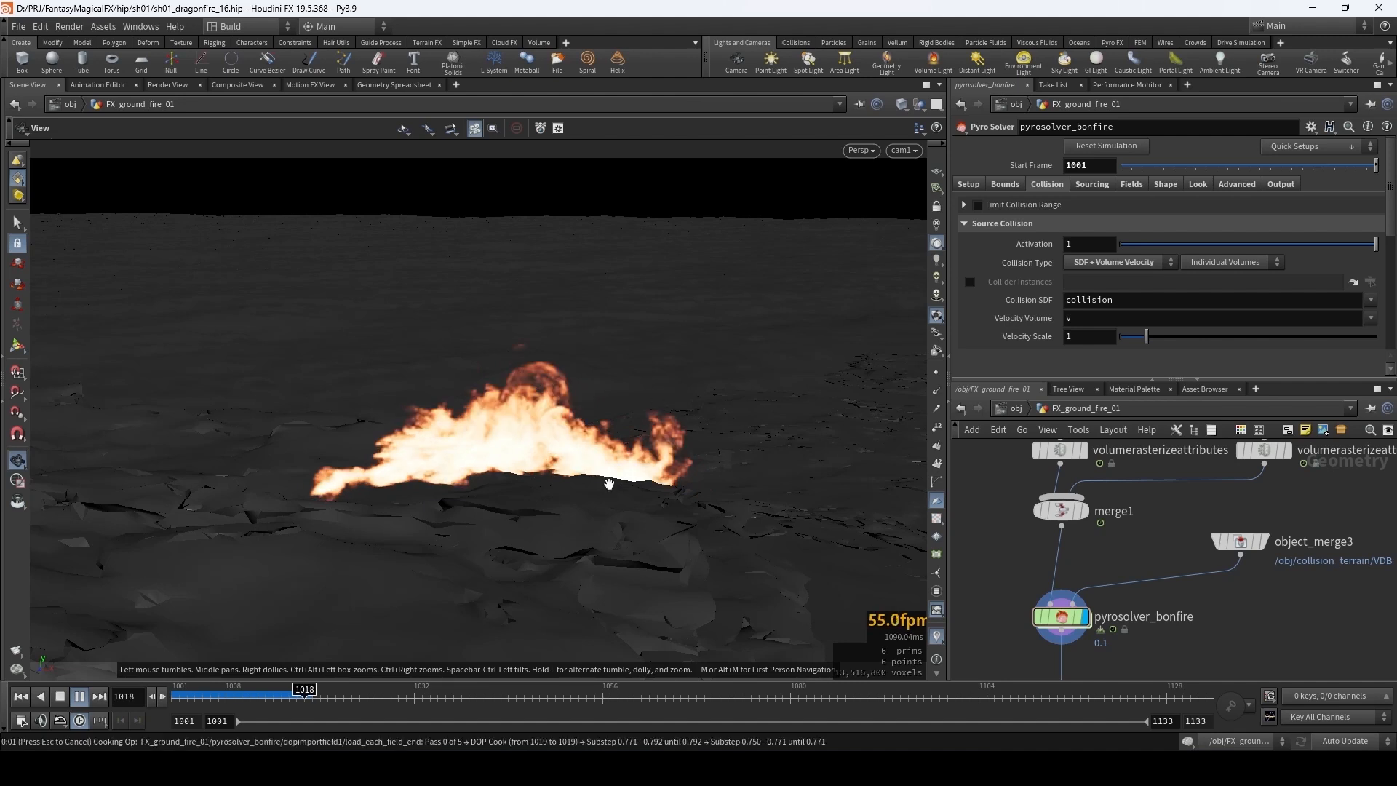
key(Escape)
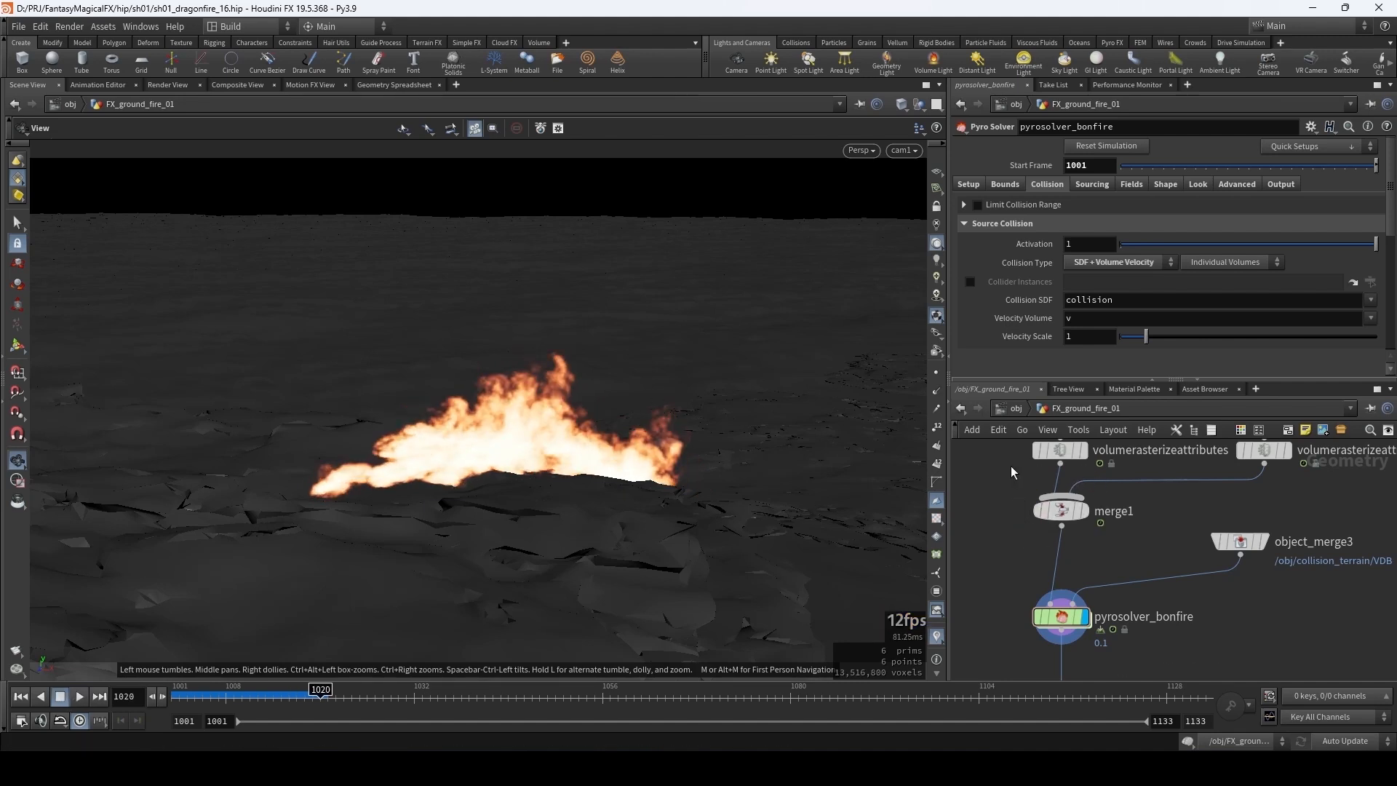
- Display the attribnoise_density1 source points and the volumerasterizeattributes output to inspect the fire source
middle_drag(1012, 471, 1107, 622)
click(1086, 539)
click(1104, 551)
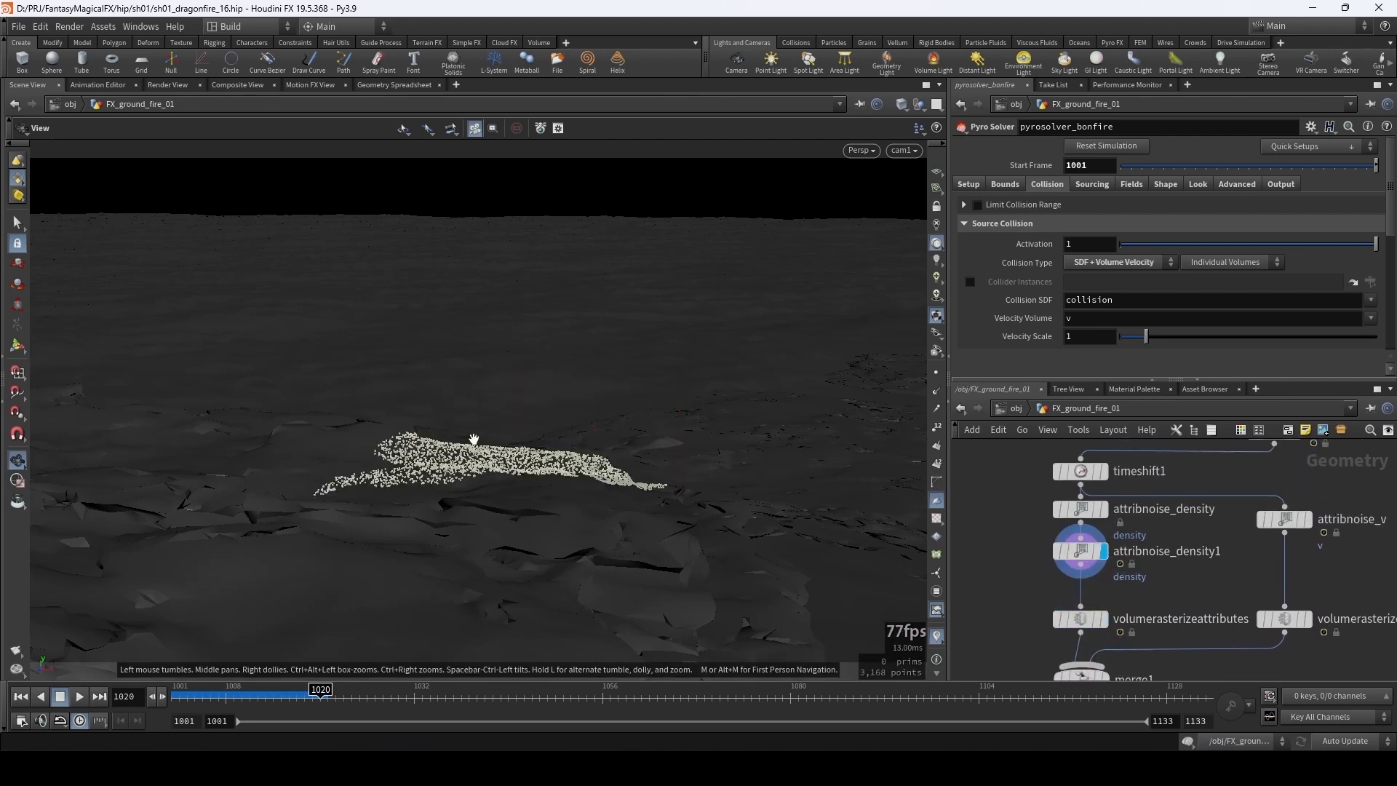
middle_drag(1013, 571, 1024, 521)
click(1111, 569)
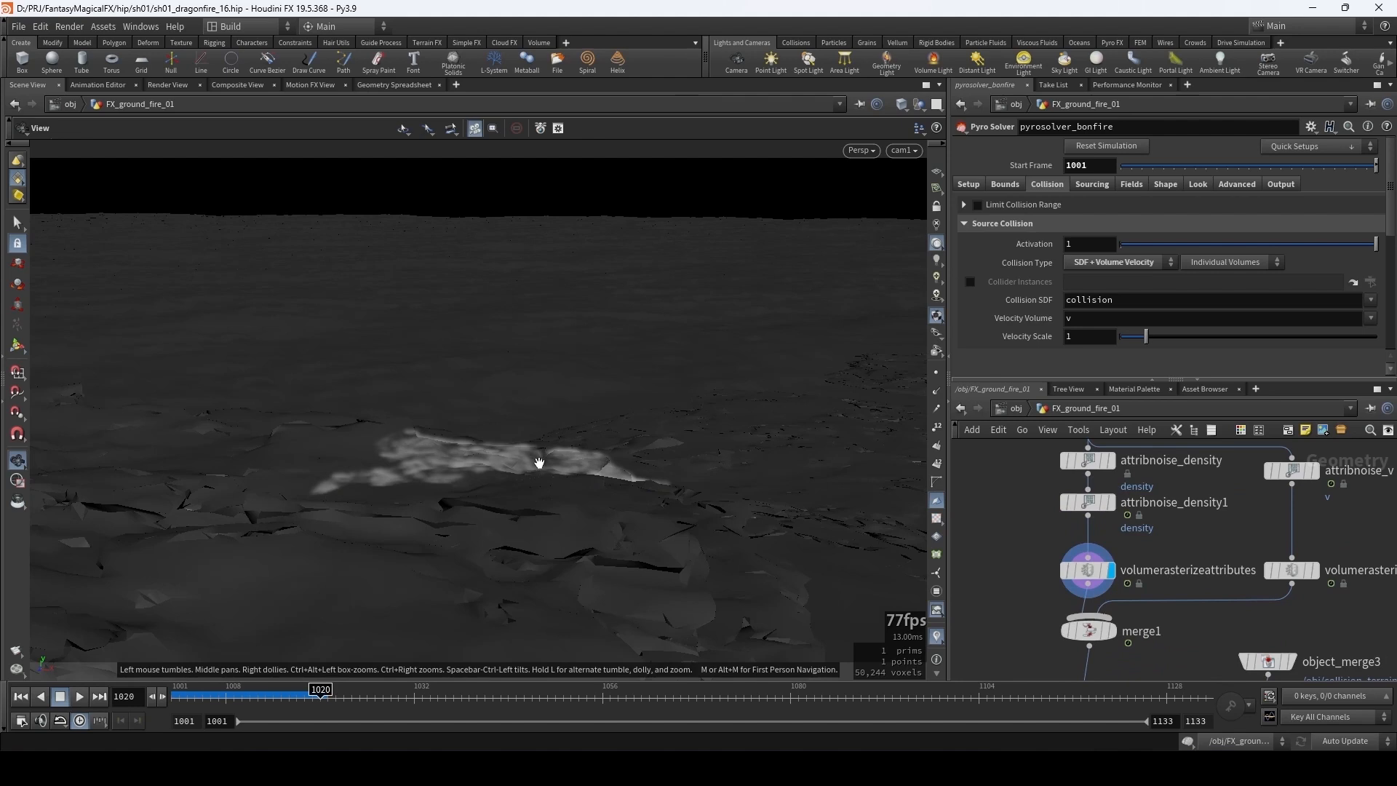
- Display pyrosolver_bonfire again to check the flames against the terrain, and return to frame 1001
middle_drag(1011, 637, 1020, 491)
mouse_move(1127, 600)
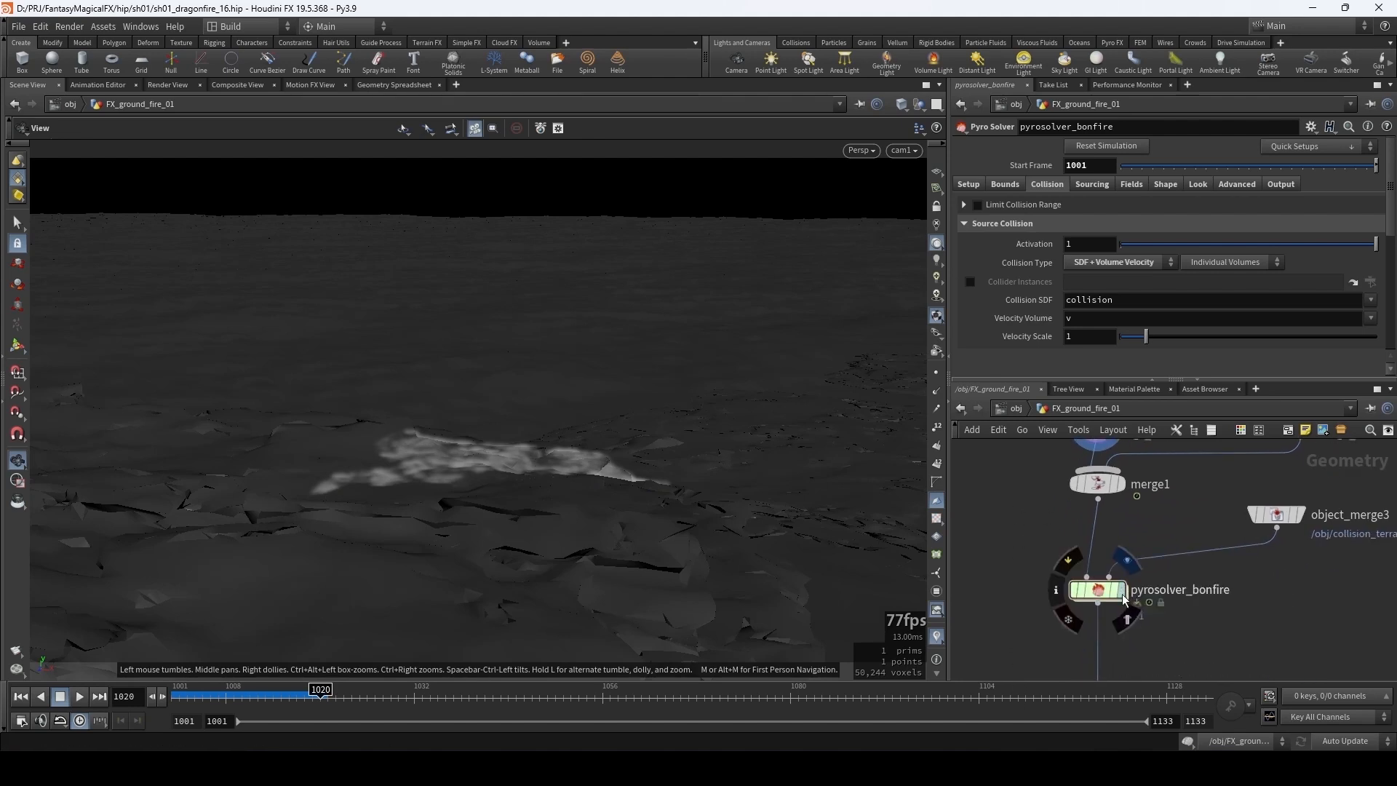
click(1124, 591)
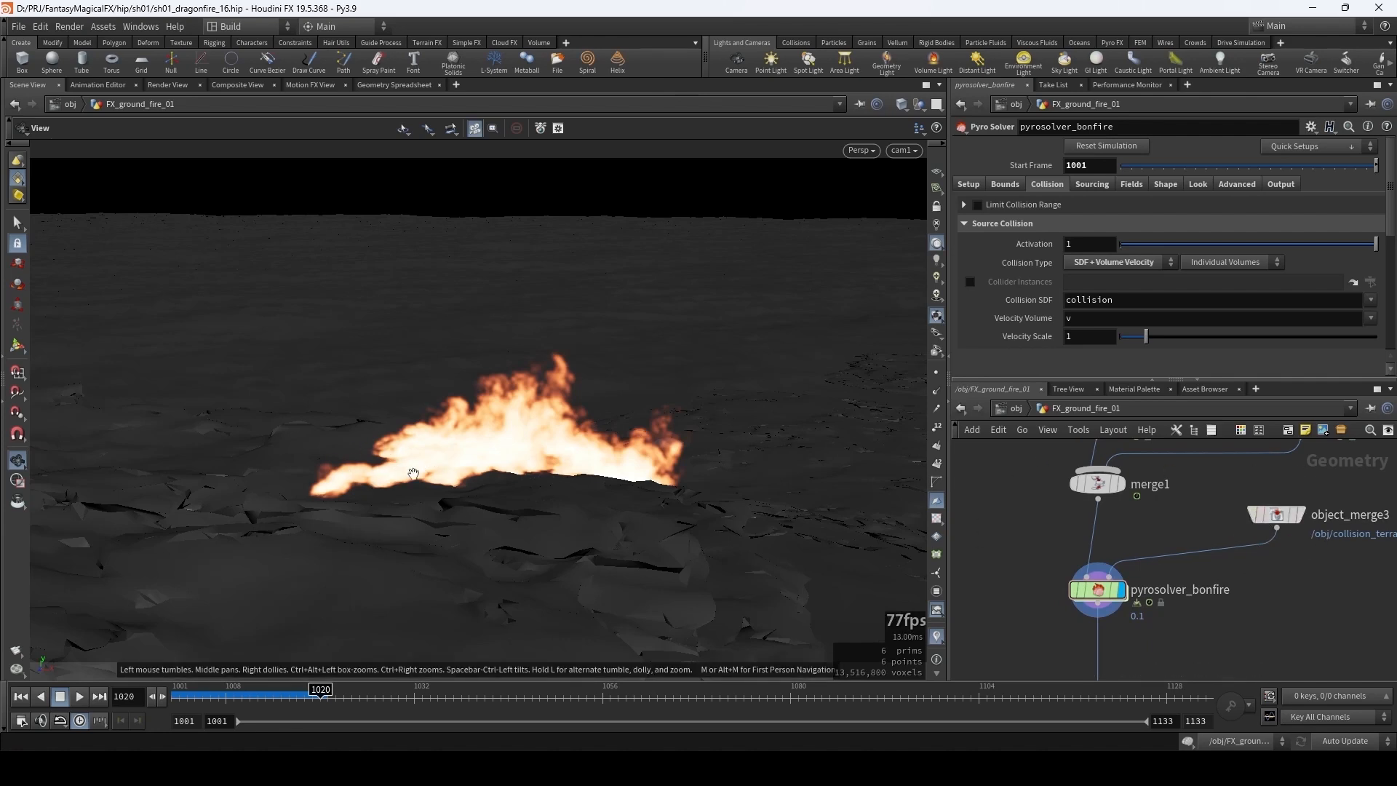
key(ctrl+Up)
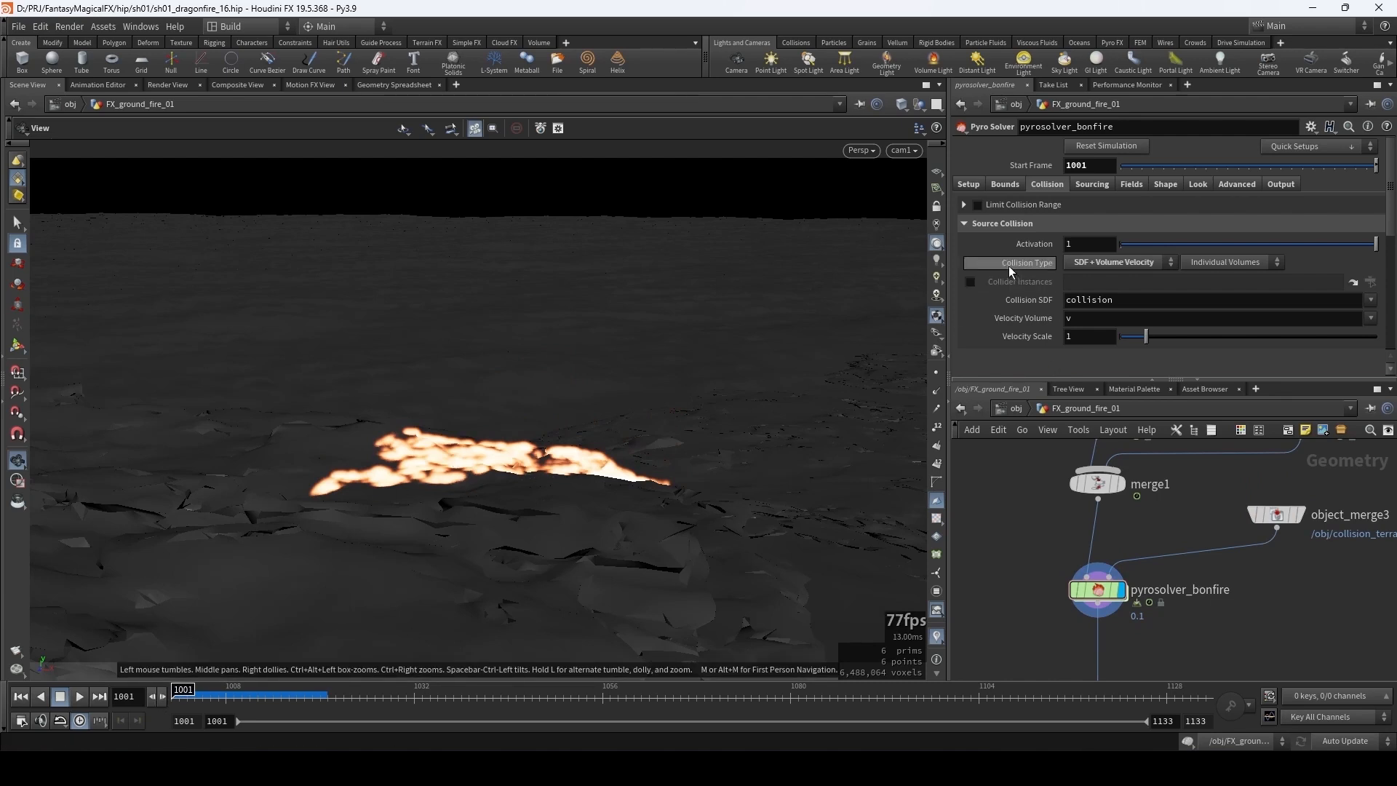
- Set the Source Scale of pyrosolver_bonfire's flame source to 1.5
click(1091, 185)
scroll(1062, 211, down, 5)
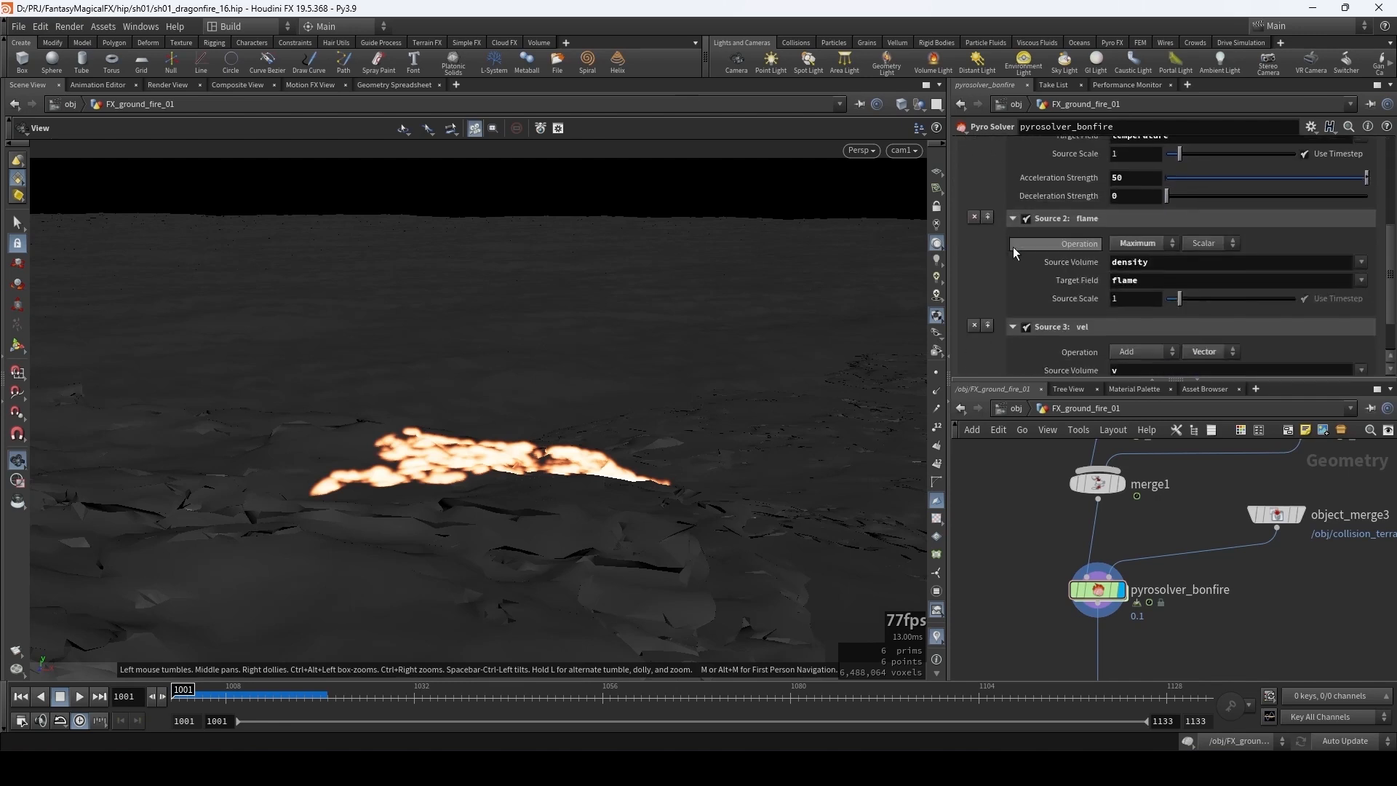
scroll(1012, 247, down, 2)
click(1133, 245)
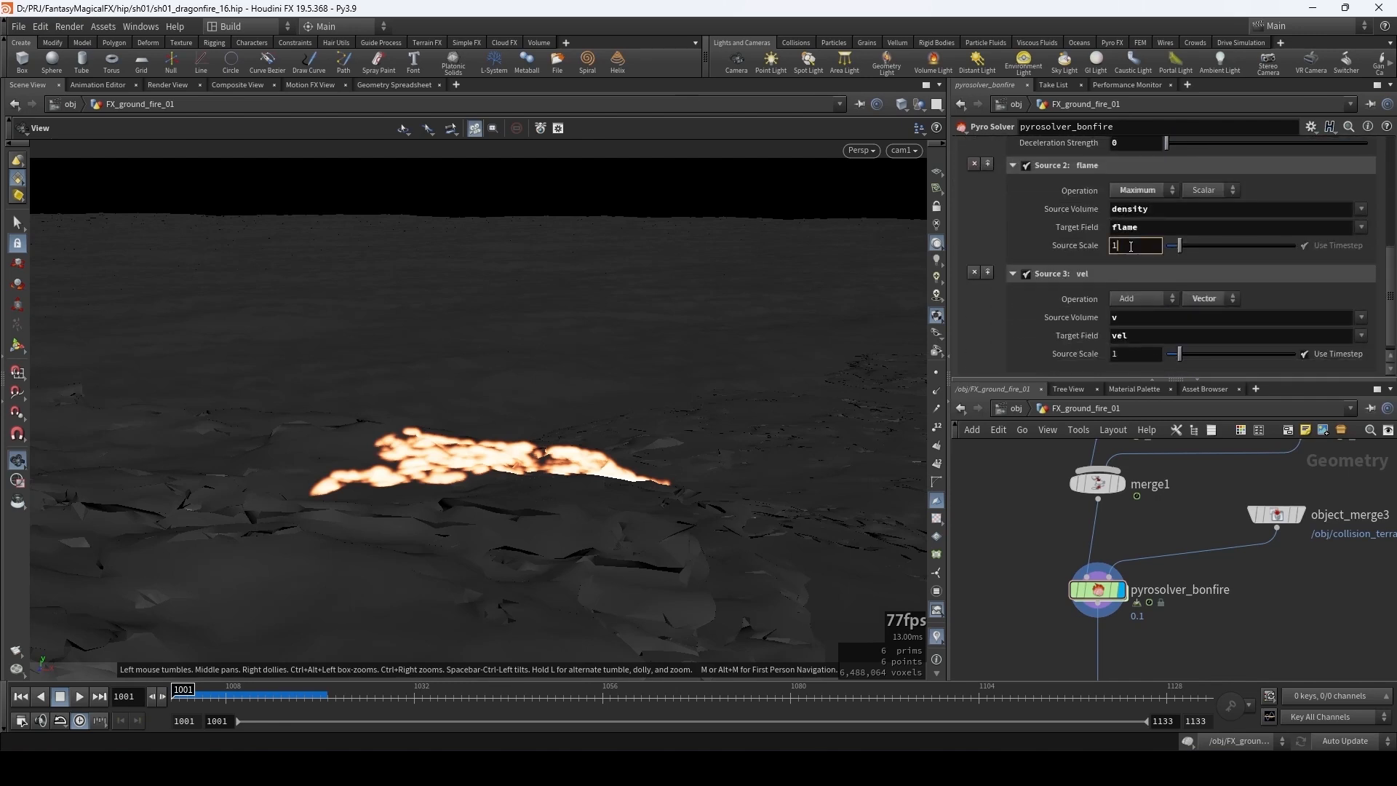
text(.5)
key(Return)
scroll(1053, 255, up, 7)
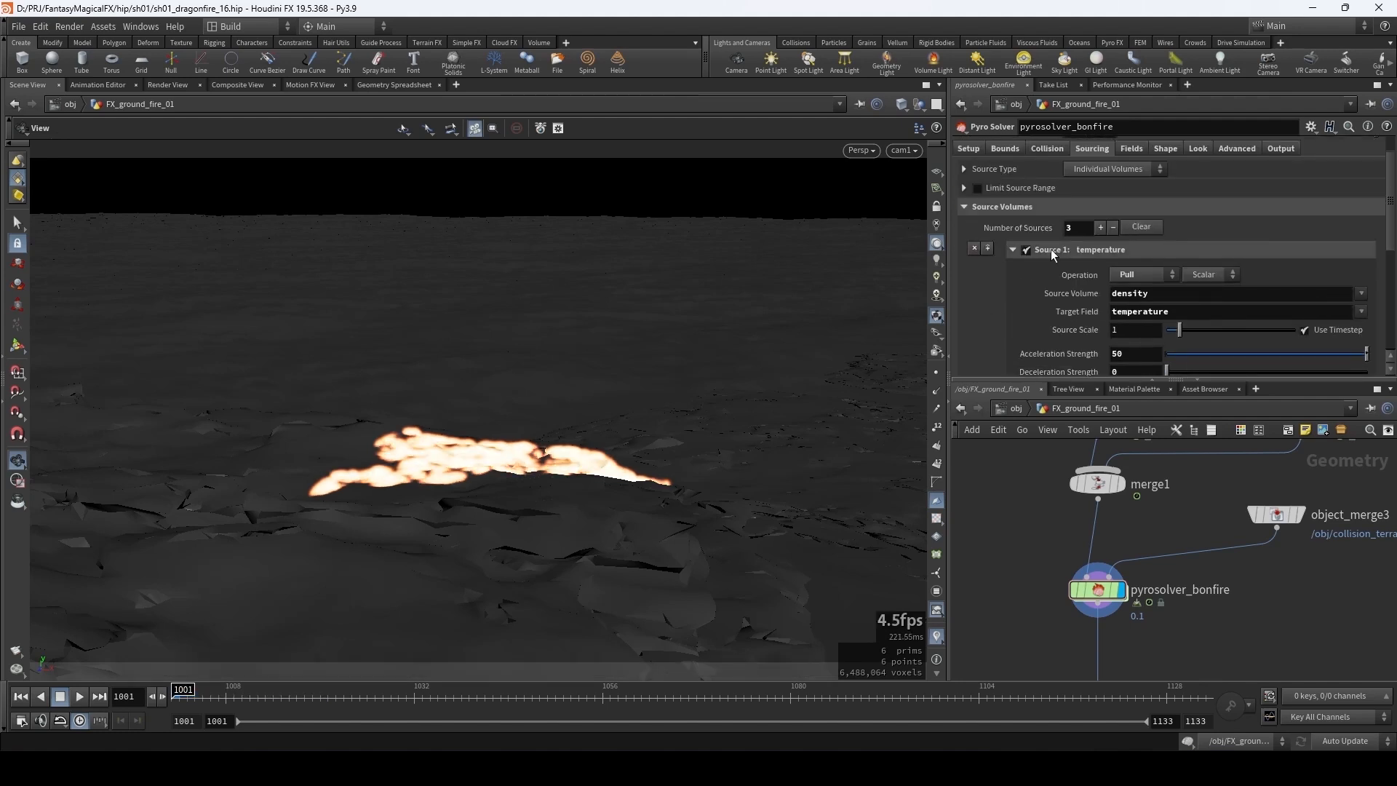
scroll(1050, 249, up, 2)
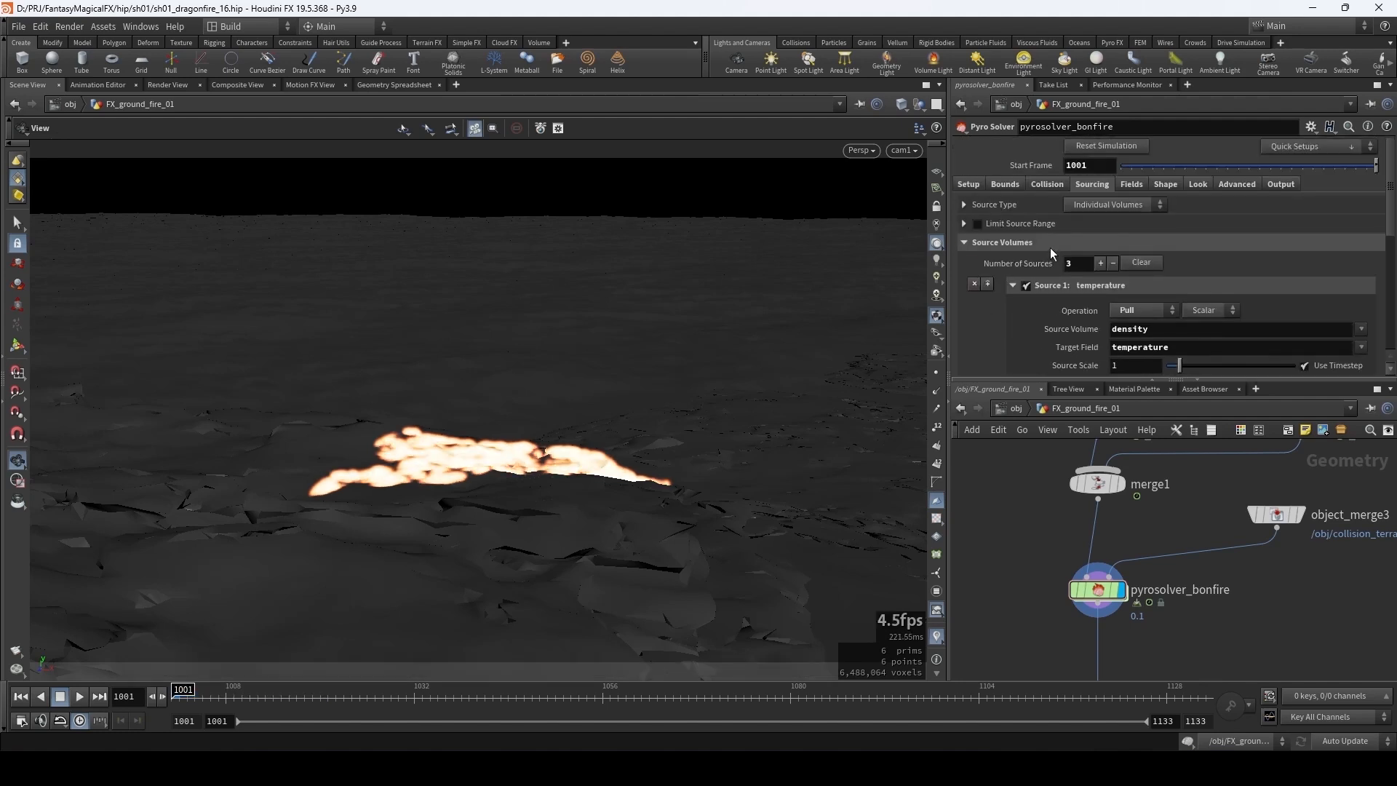
- Set the temperature field's Cooling Rate on pyrosolver_bonfire to 0.2
click(1133, 185)
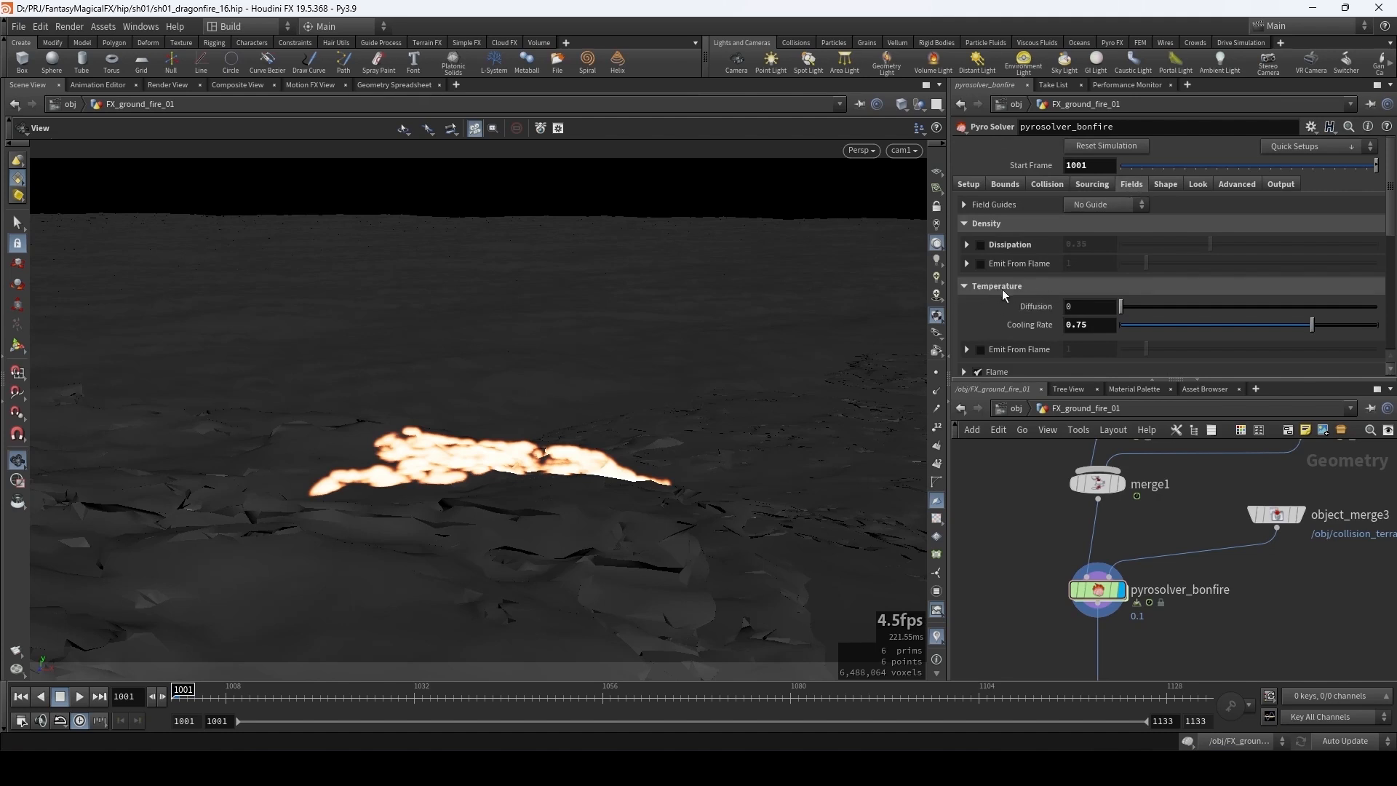
click(1100, 328)
text(0.2)
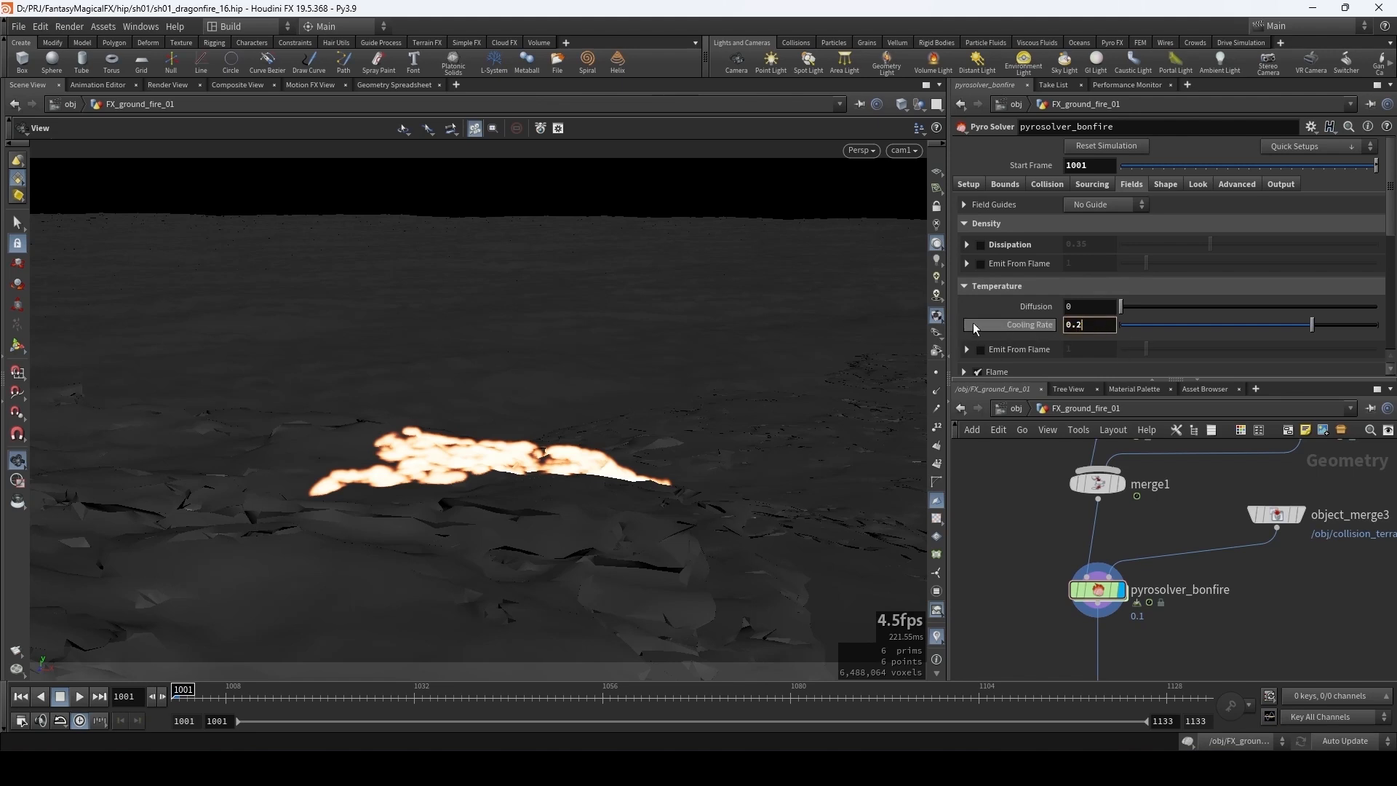
key(Return)
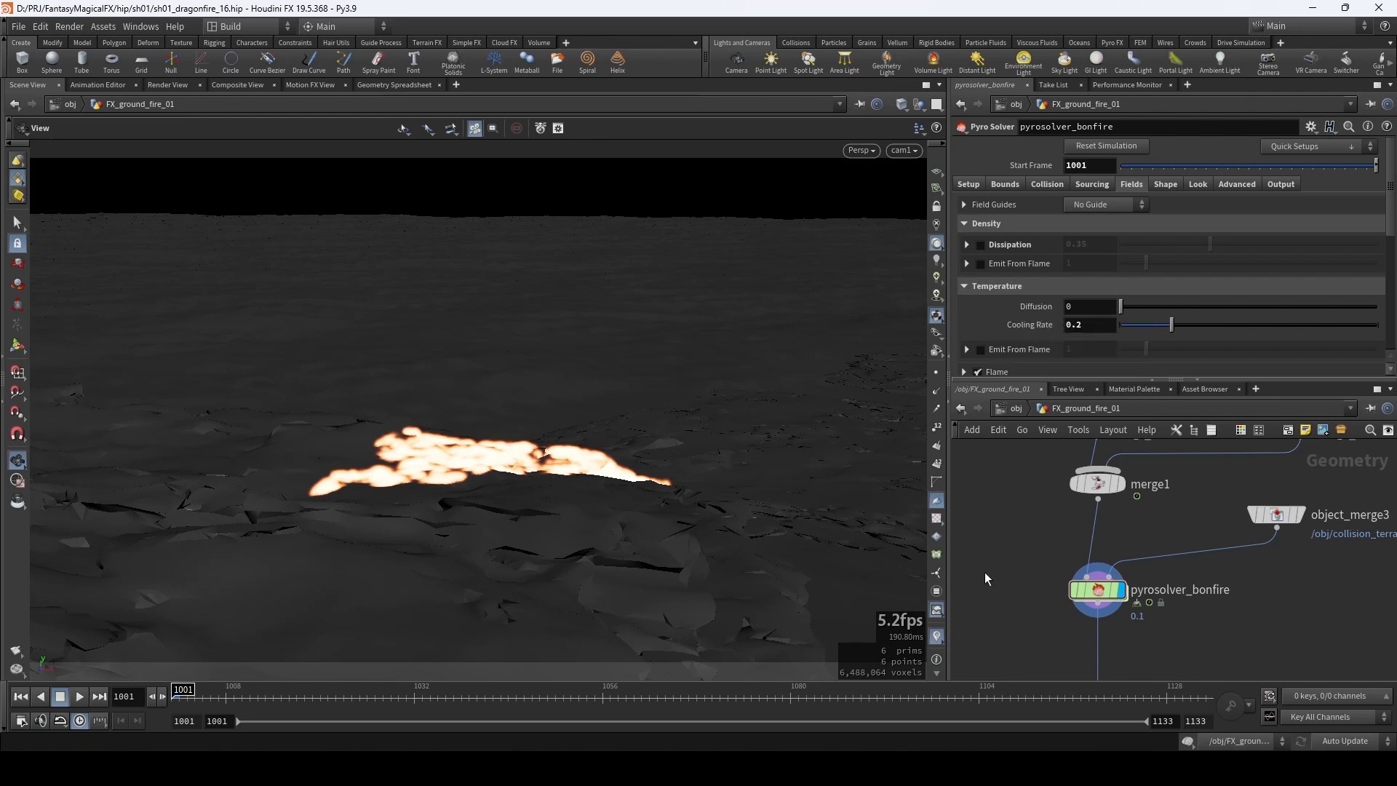
- Play the bonfire simulation and compare its flames with the earlier flipbook around frame 1033
key(Up)
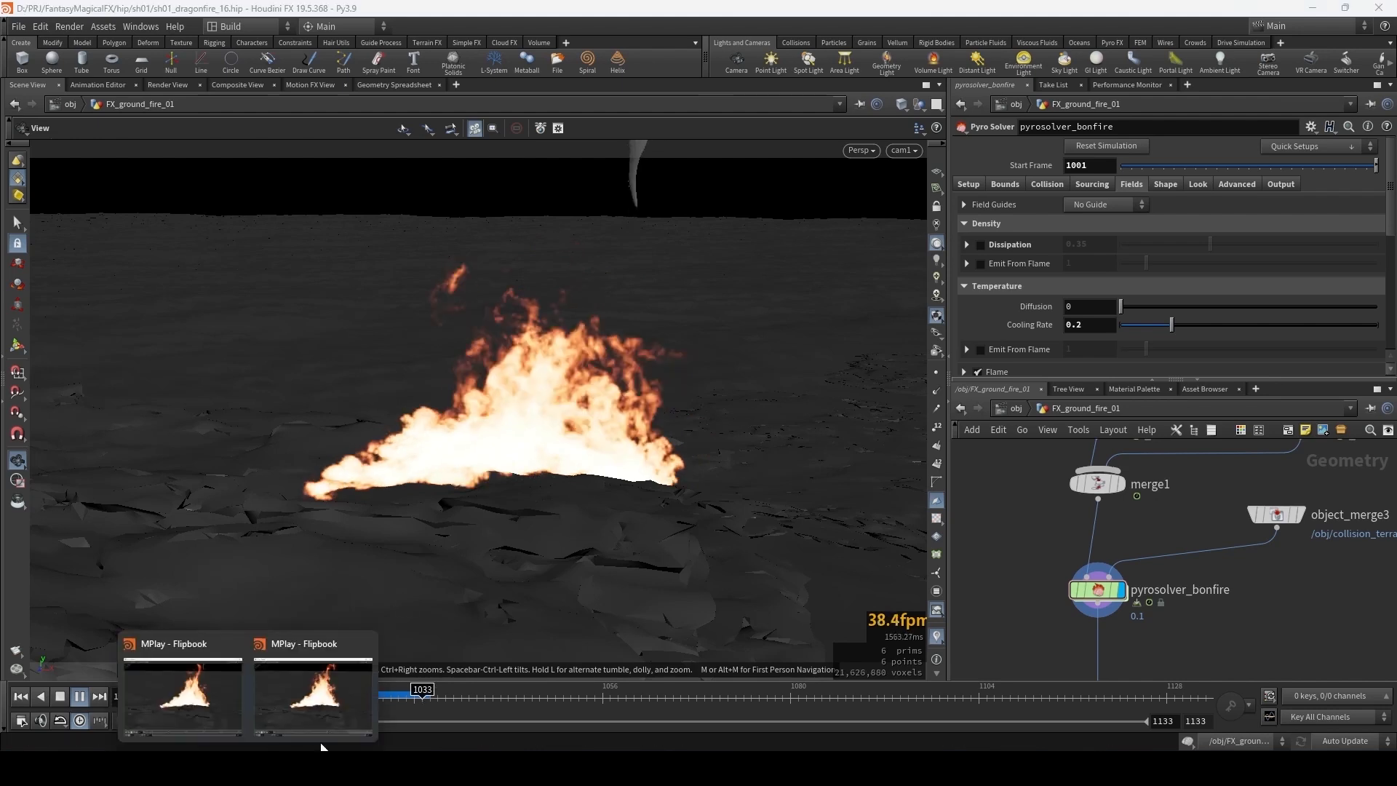
click(320, 710)
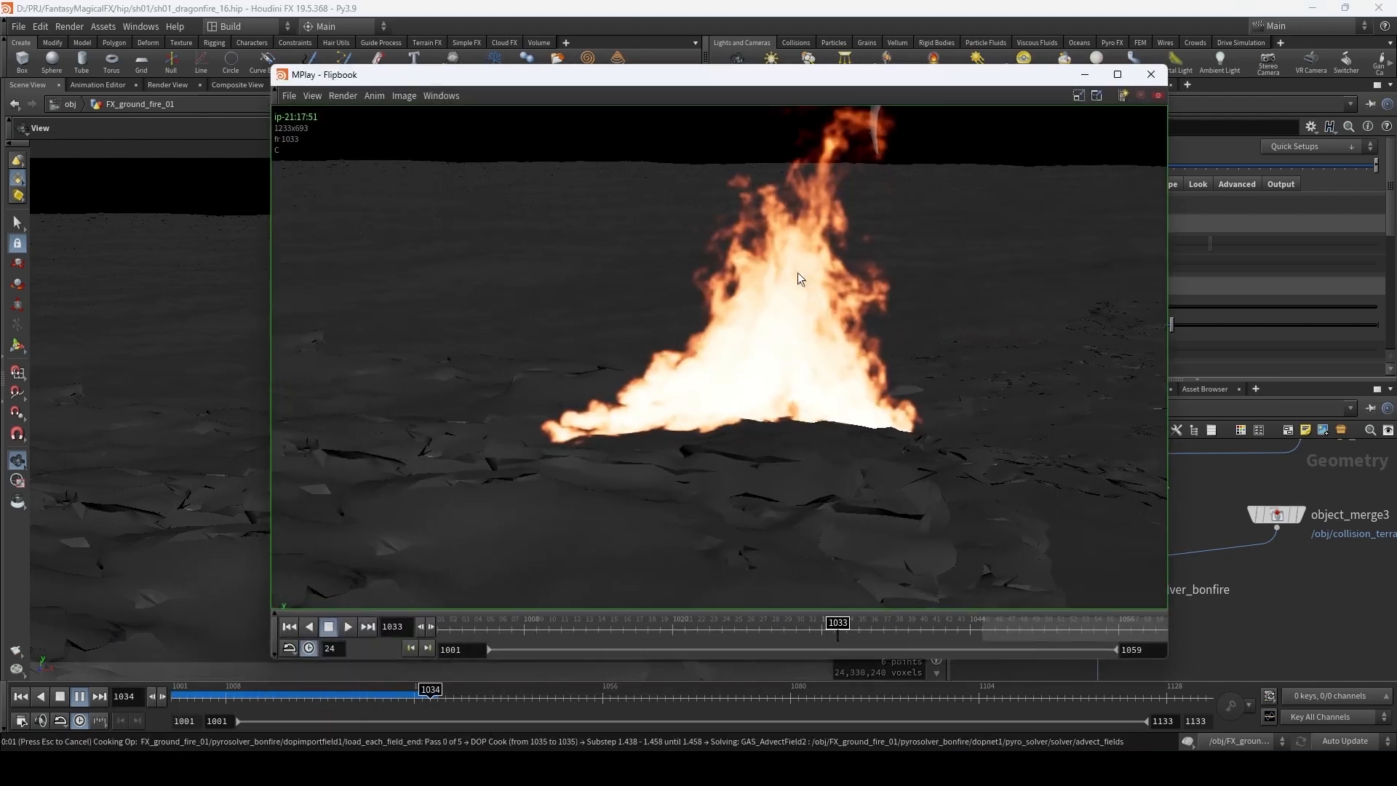
click(1084, 76)
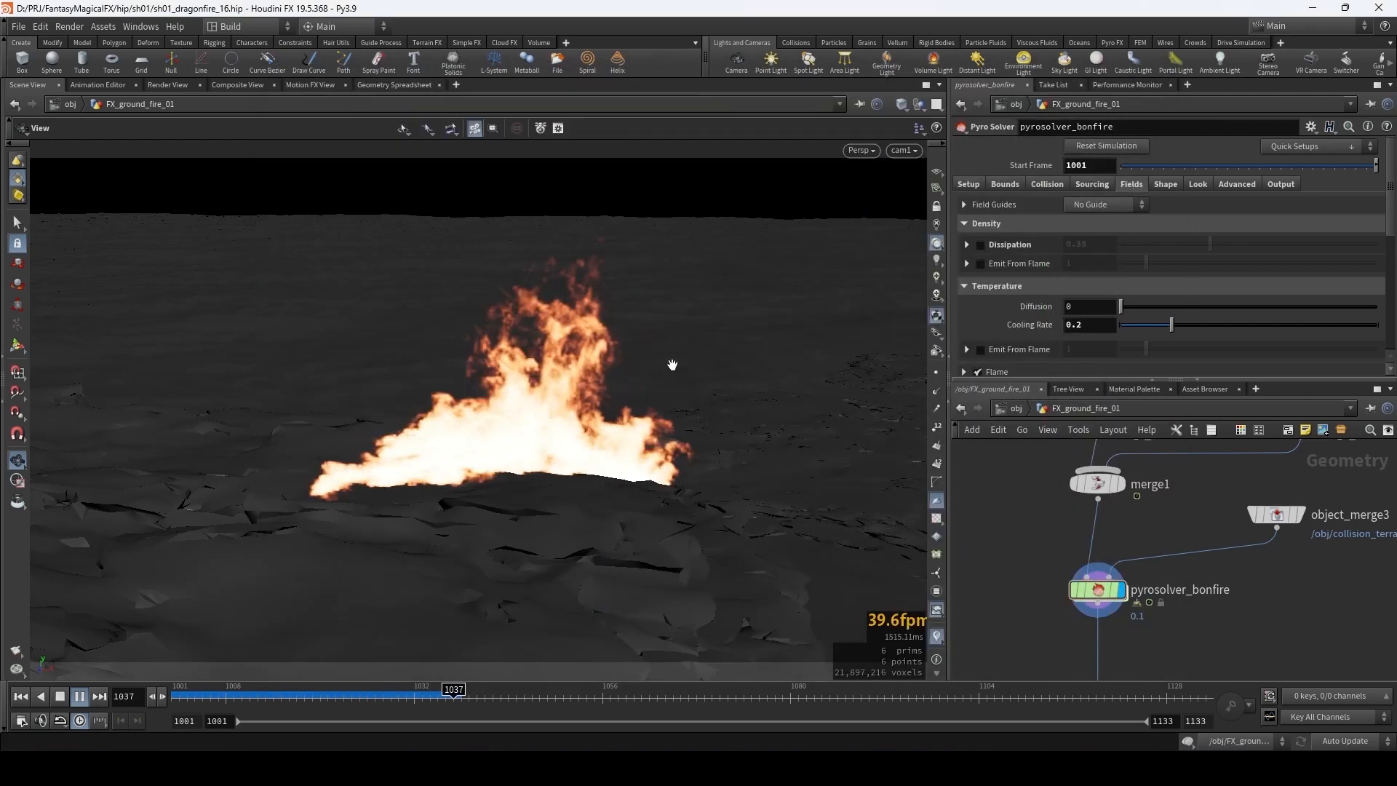
- Look at the scene through the cam_test_fire camera
click(904, 150)
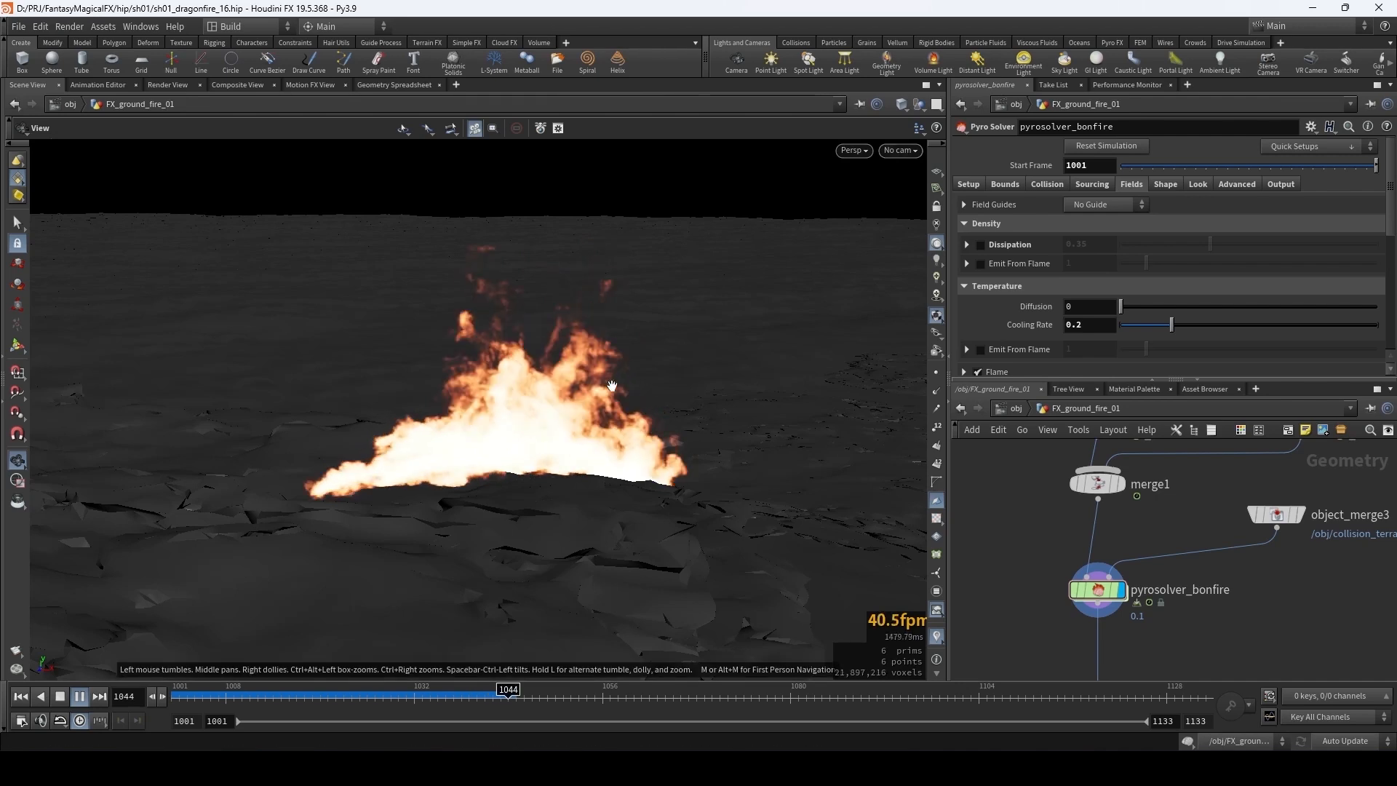
click(900, 150)
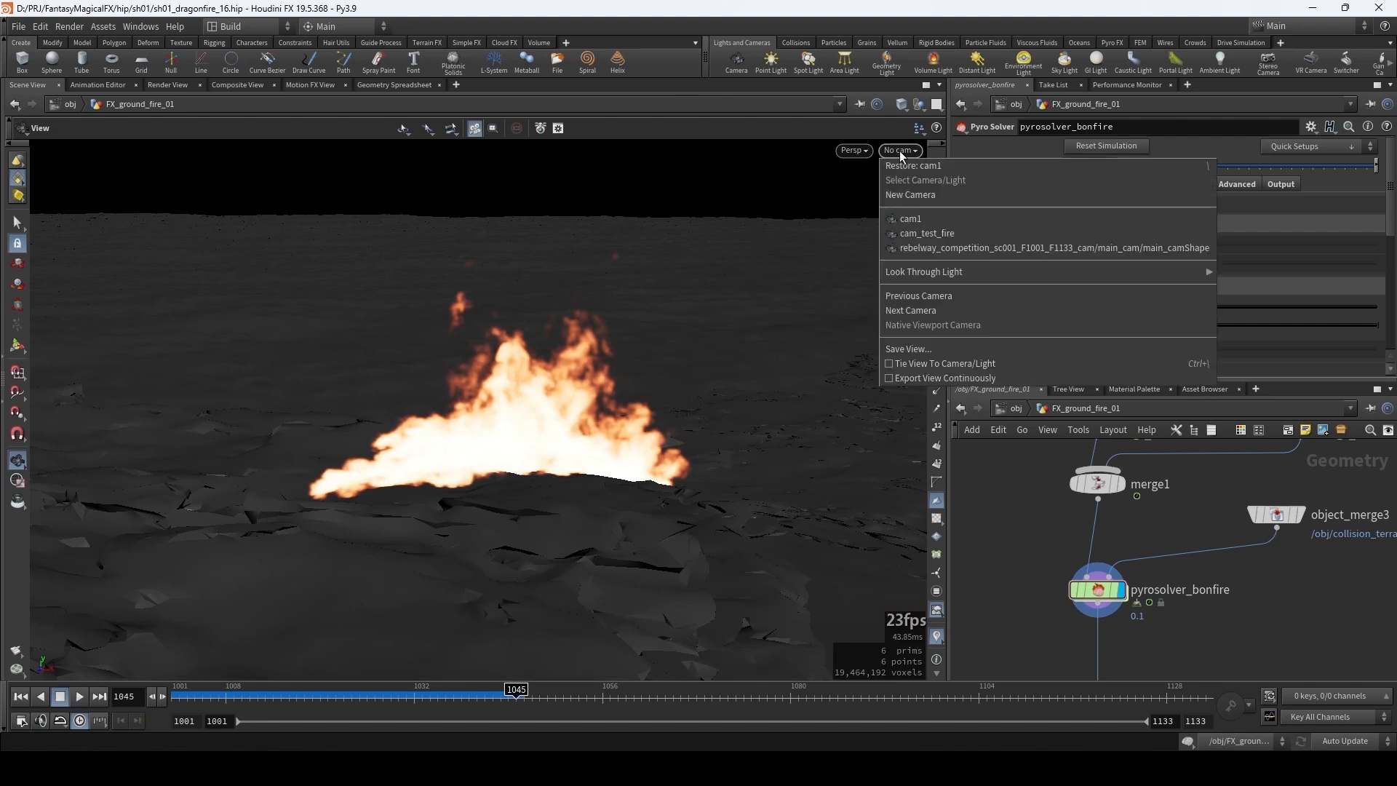
click(947, 232)
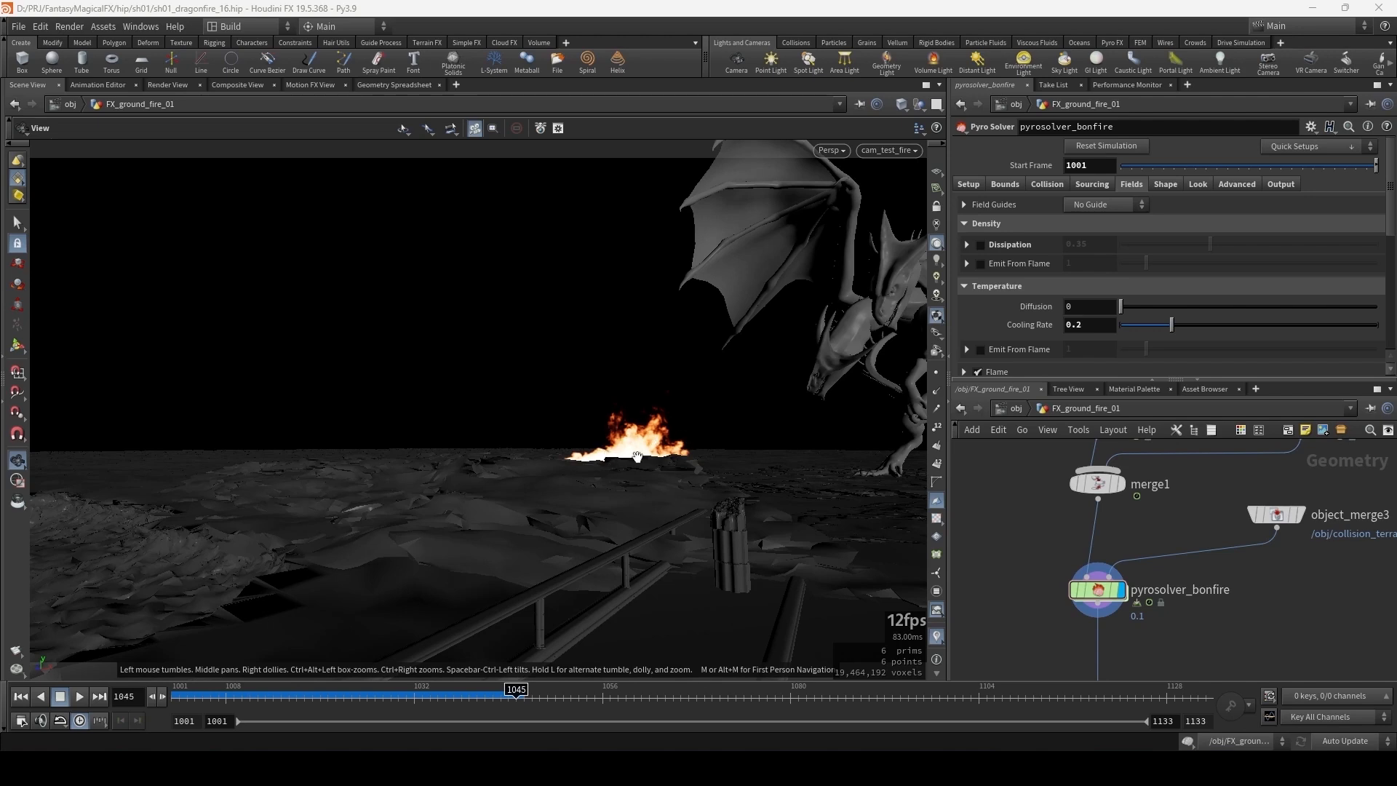
- Return to frame 1001 and bypass the timeshift1 node so the fire source is animated
mouse_move(1025, 471)
middle_down()
mouse_move(1022, 627)
mouse_move(1012, 484)
mouse_move(1012, 536)
middle_up()
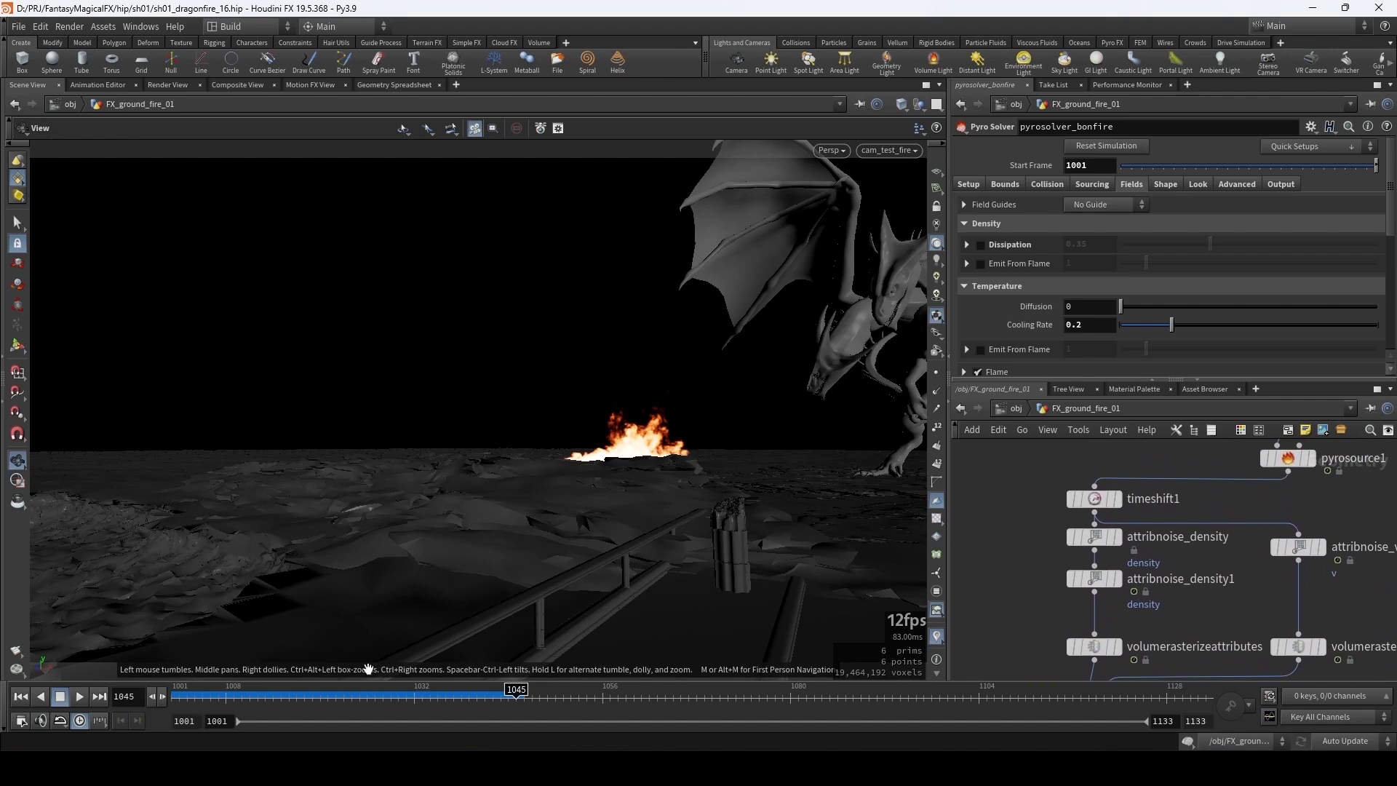
drag(327, 696, 161, 697)
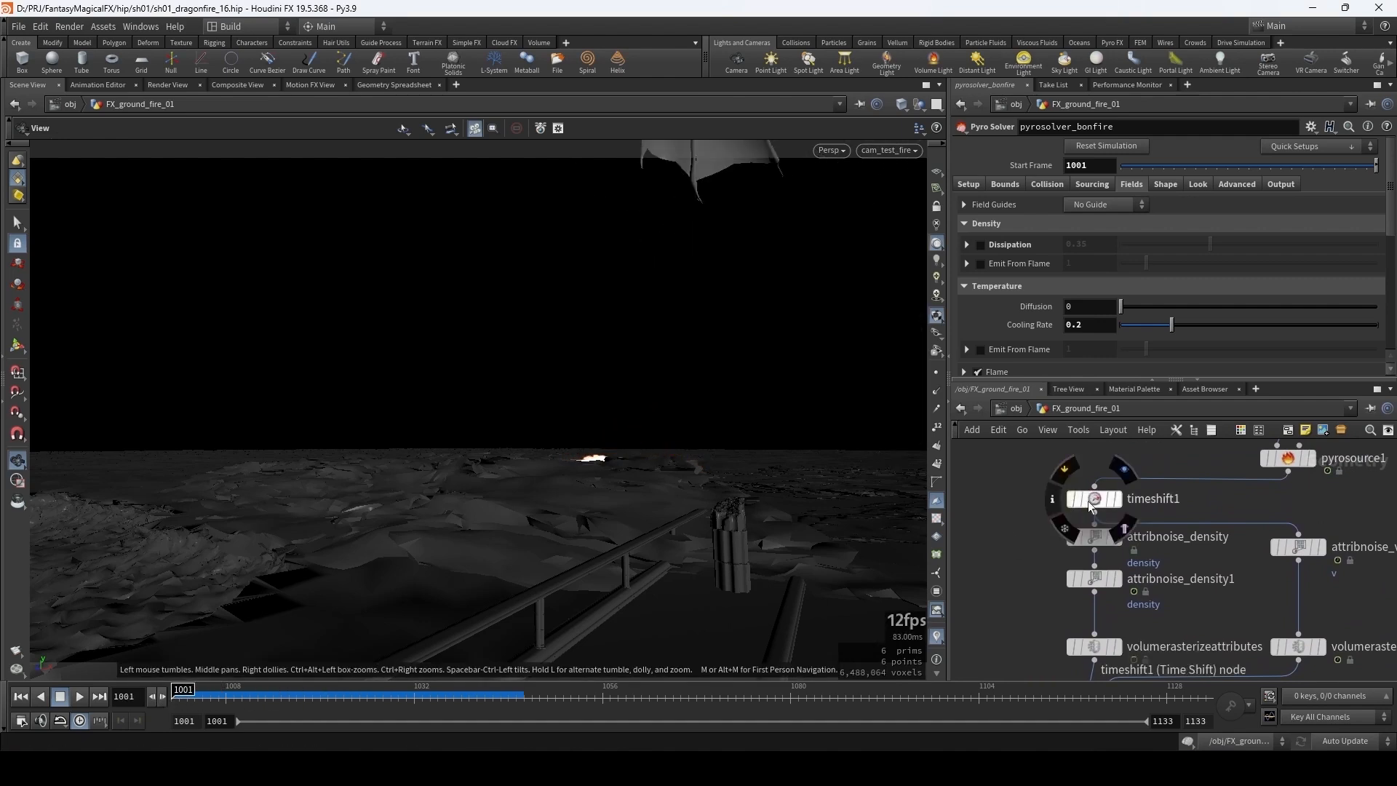
click(1071, 500)
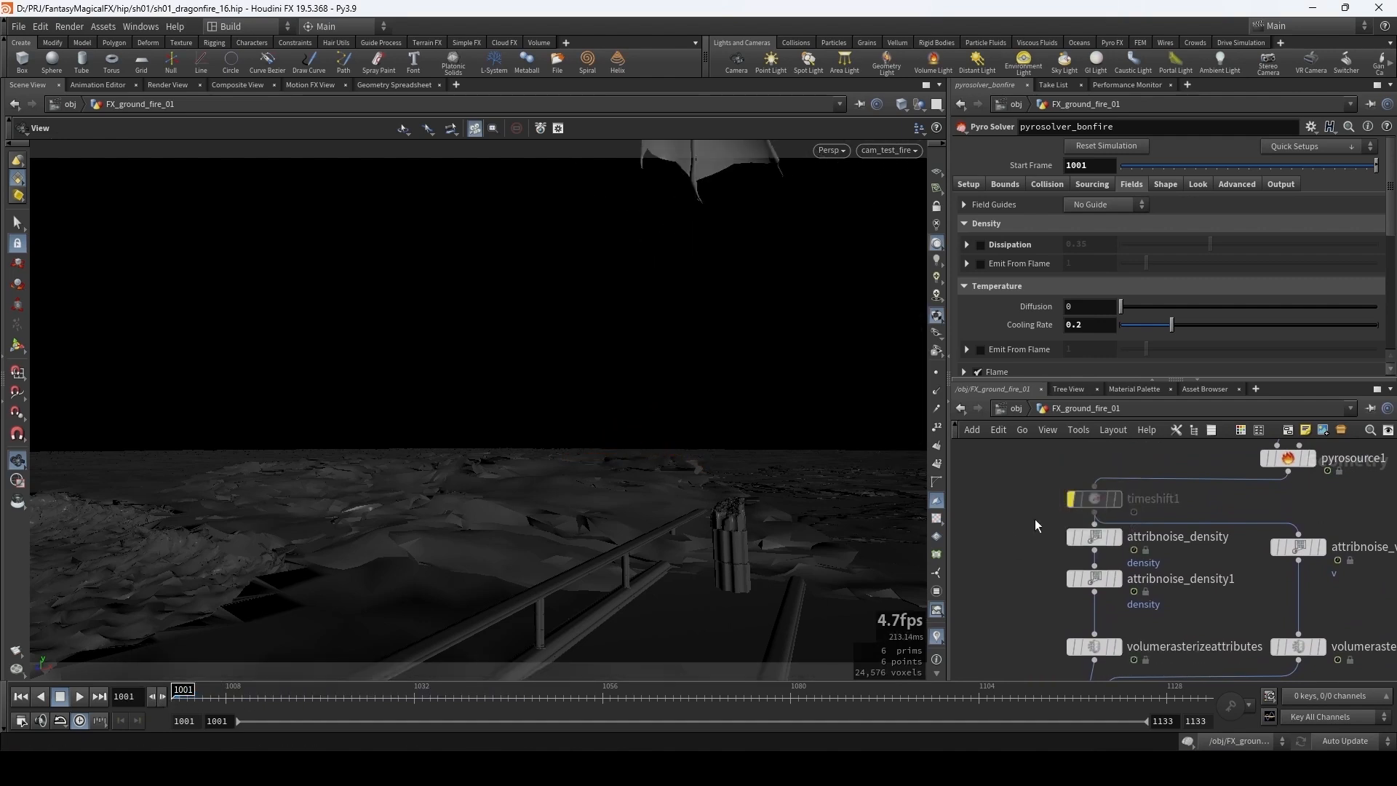
middle_drag(1035, 518, 1084, 444)
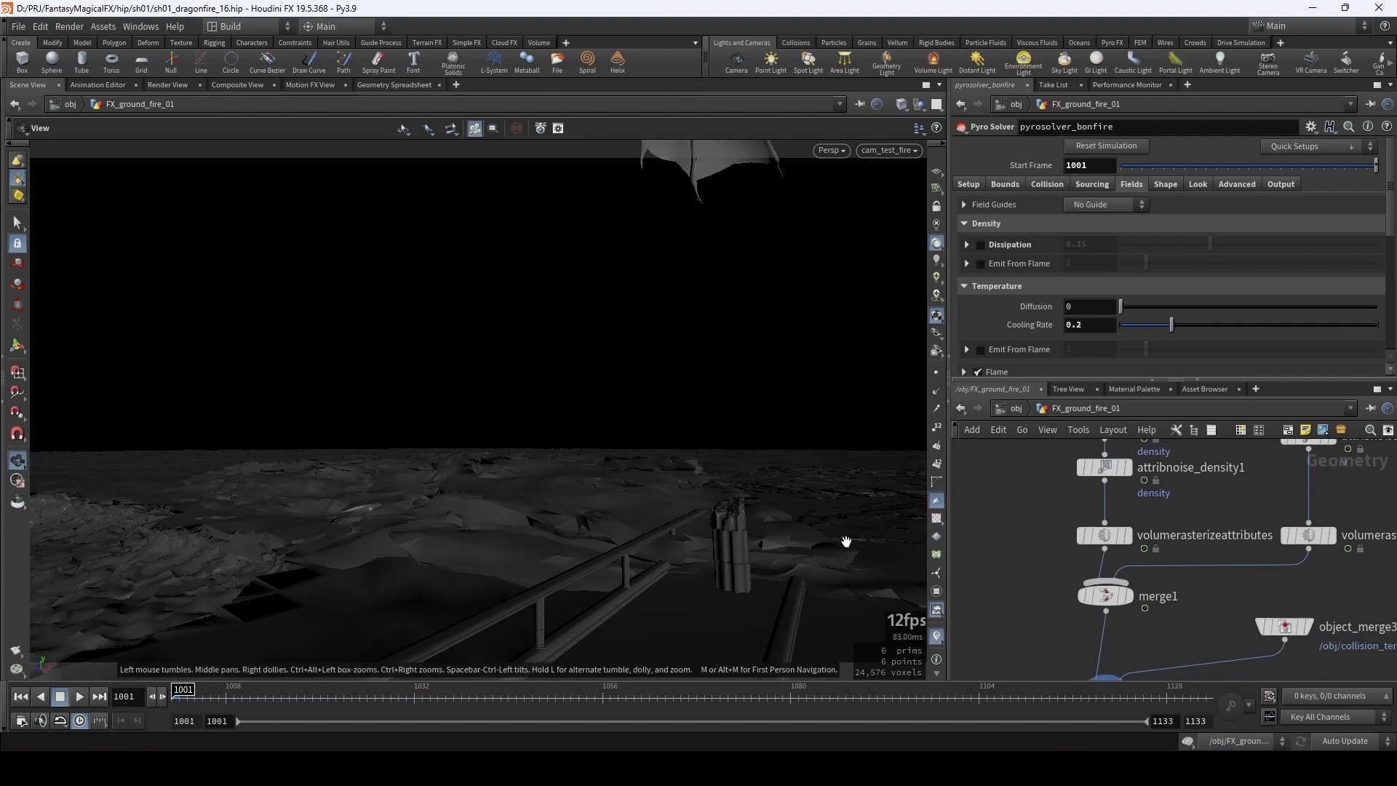
- Flipbook the ground fire through cam_test_fire from frame 1001 and interrupt it at frame 1113
click(18, 649)
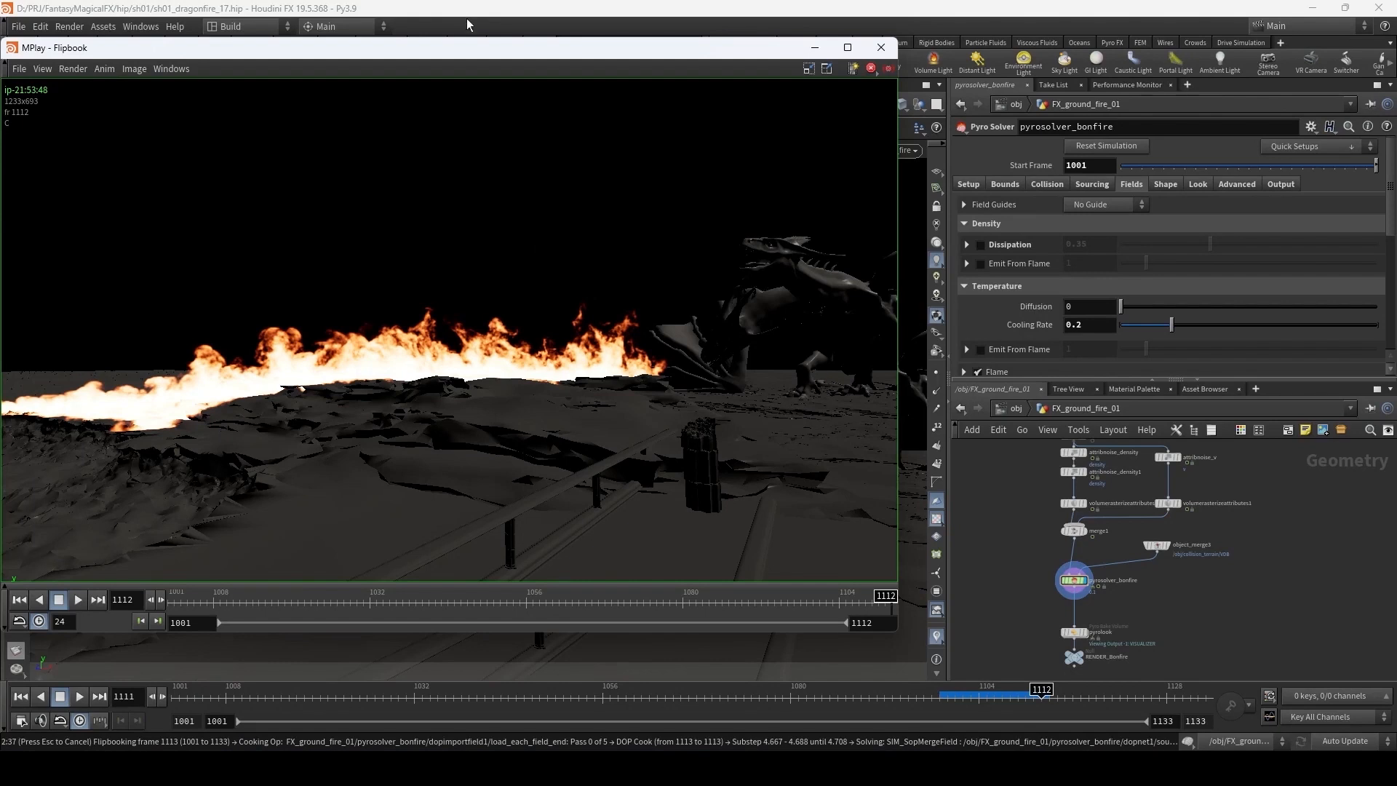
click(489, 3)
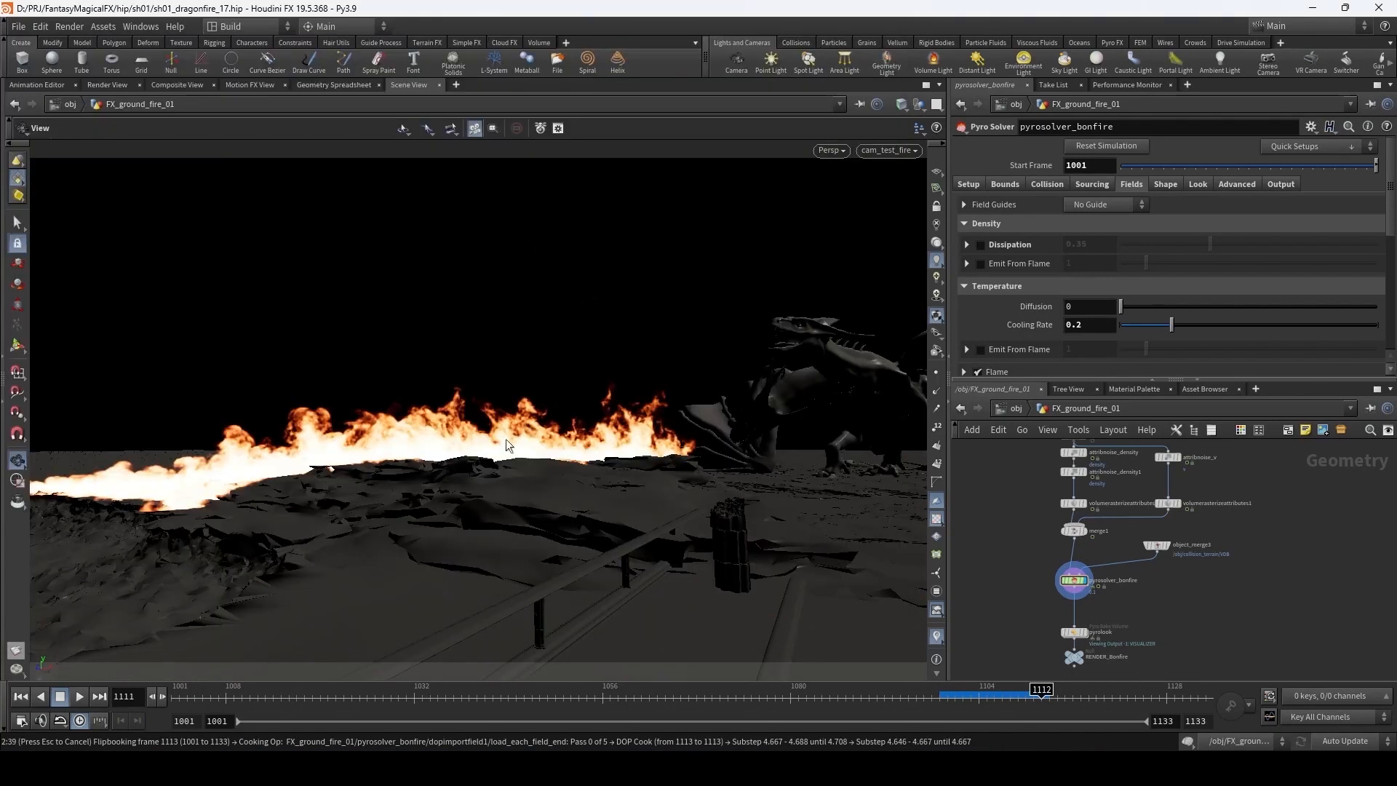
key(Escape)
- Play and scrub the new flipbook to review how the fire spreads over the terrain, and put its window away
key(alt+Tab)
click(83, 601)
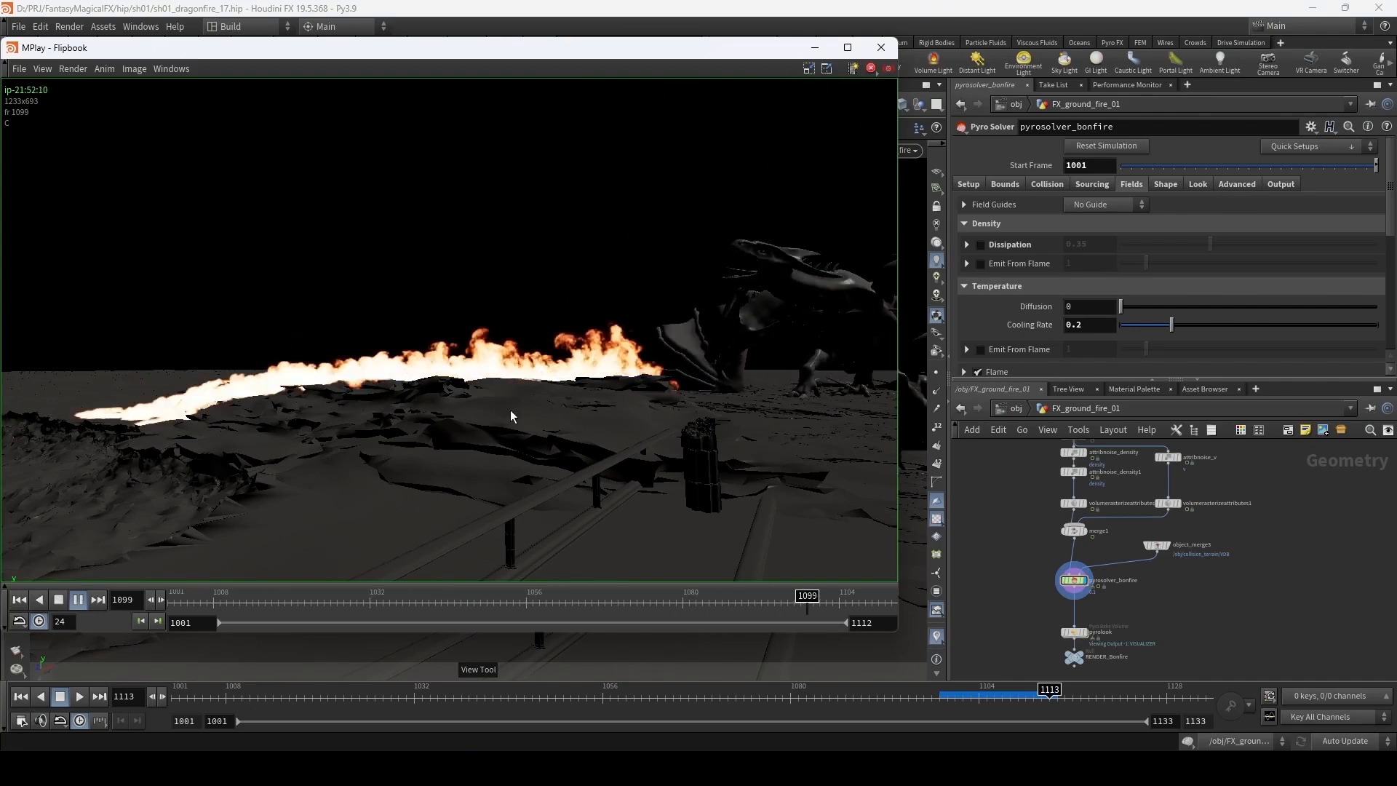
click(59, 600)
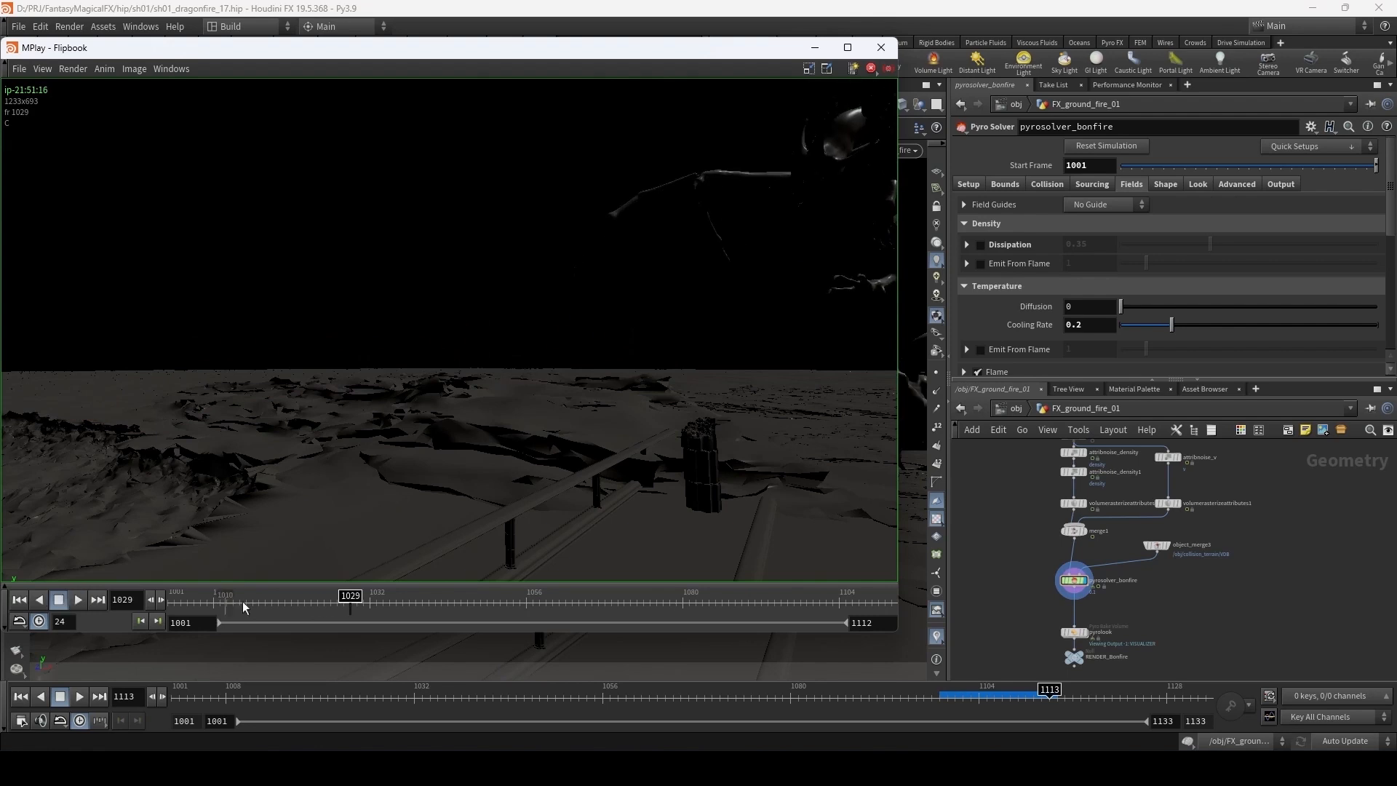
drag(243, 601, 902, 606)
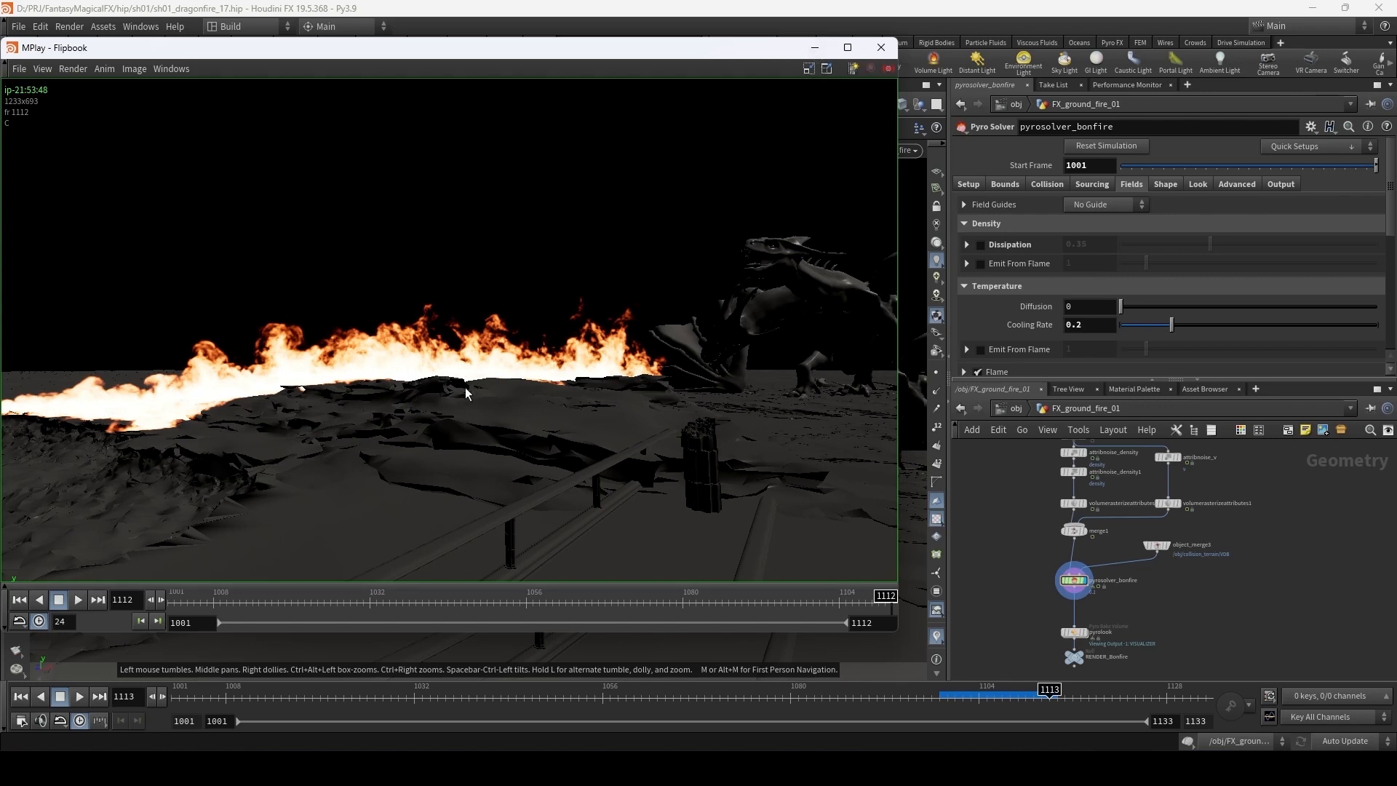
click(815, 49)
- Enable Use 16bit Float in the output post-processing of pyrosolver_bonfire
scroll(1070, 579, up, 4)
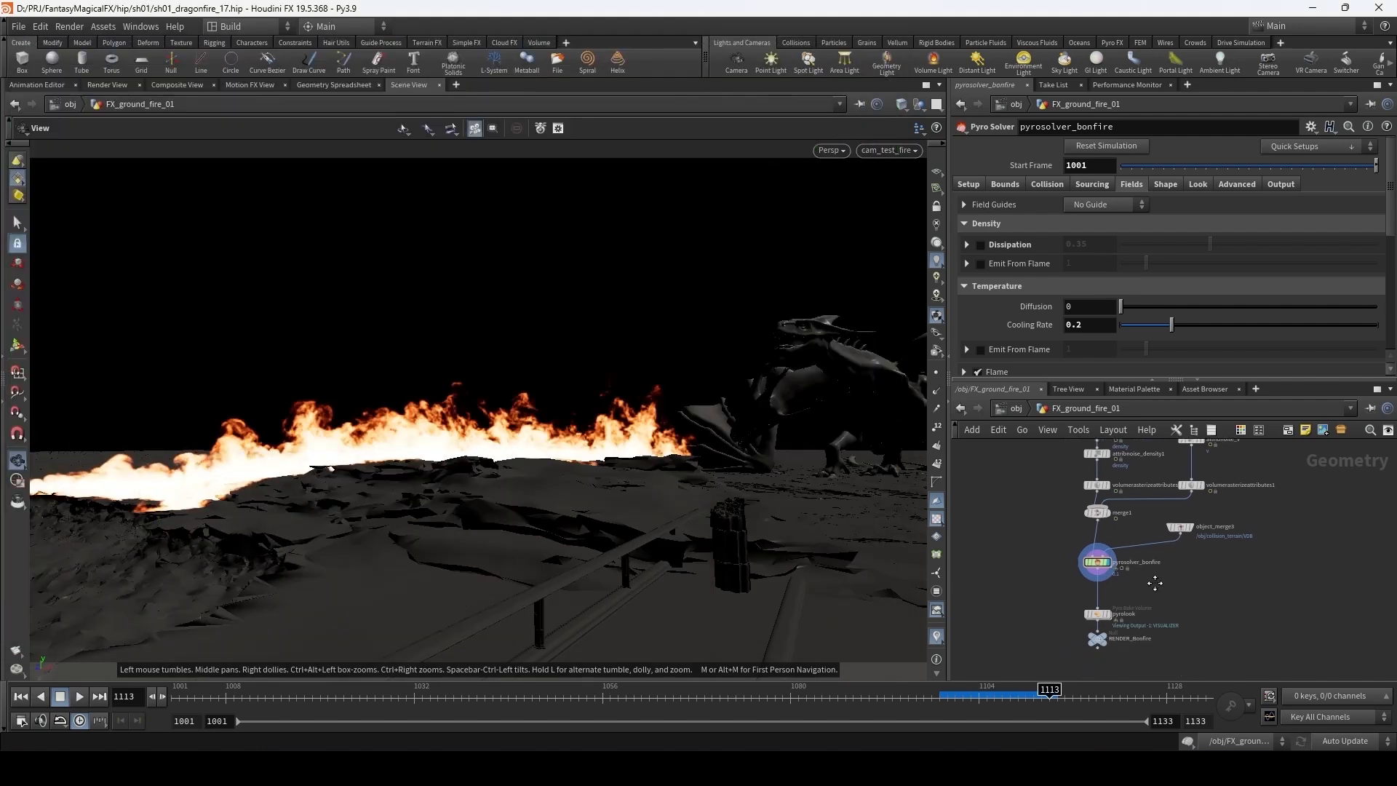
drag(1052, 586, 1209, 534)
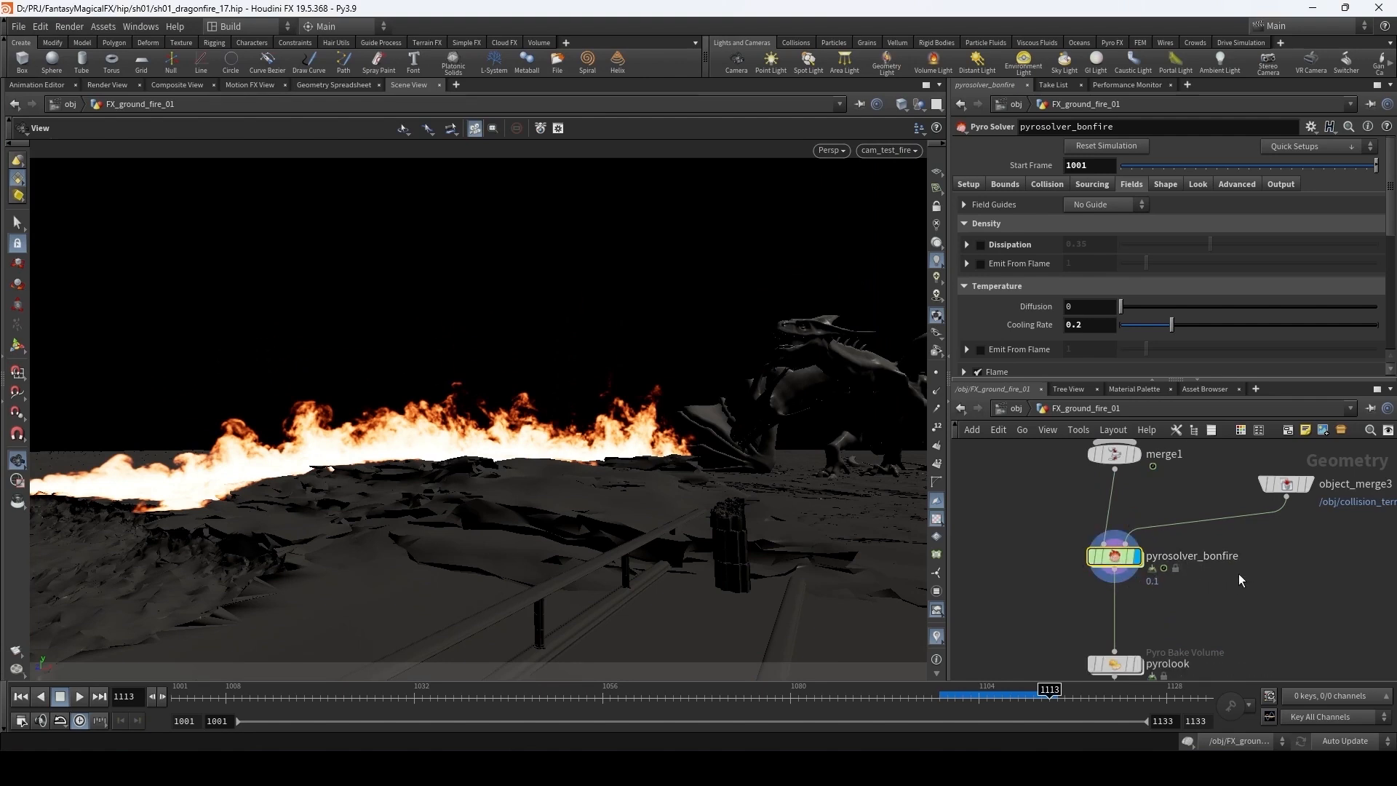
click(1280, 183)
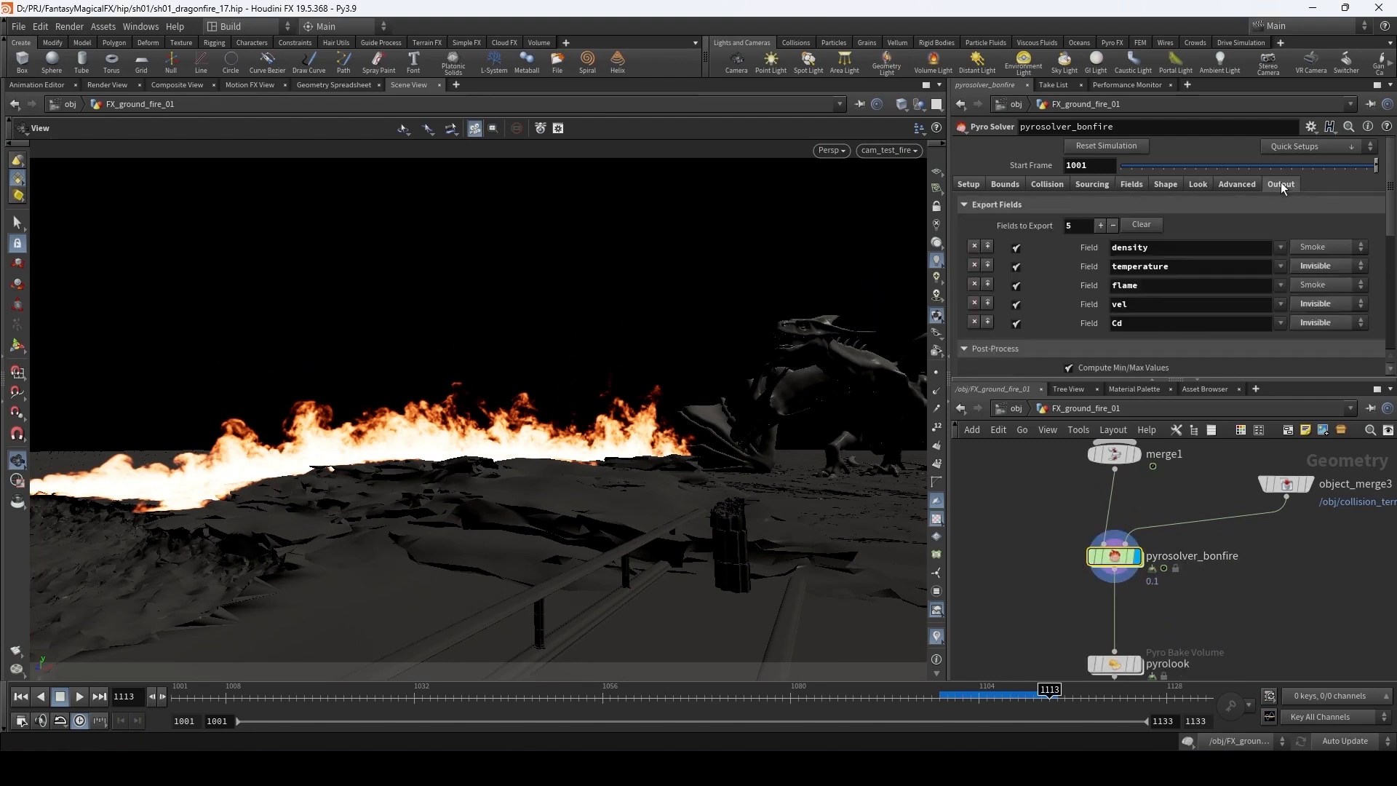
scroll(1007, 218, down, 3)
scroll(1097, 218, down, 2)
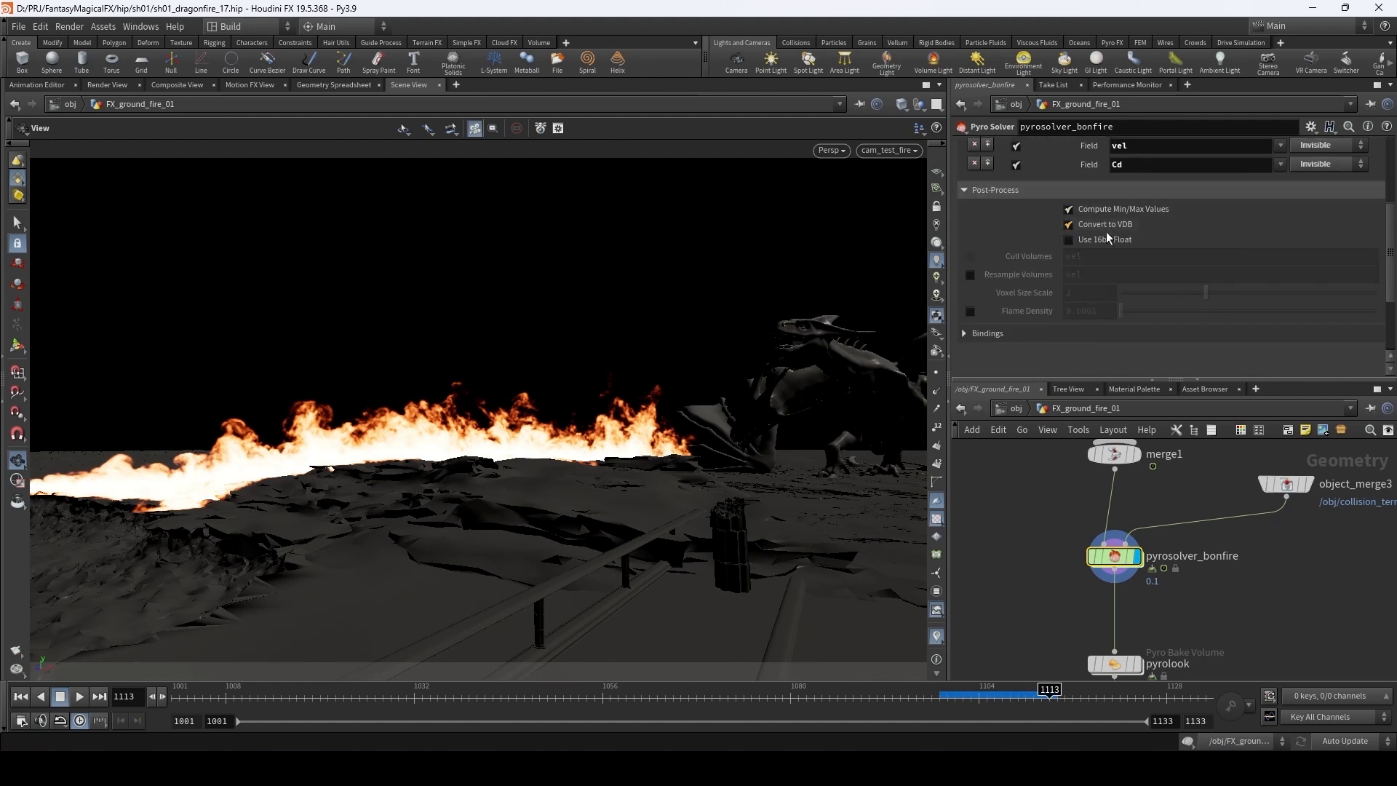
click(1068, 239)
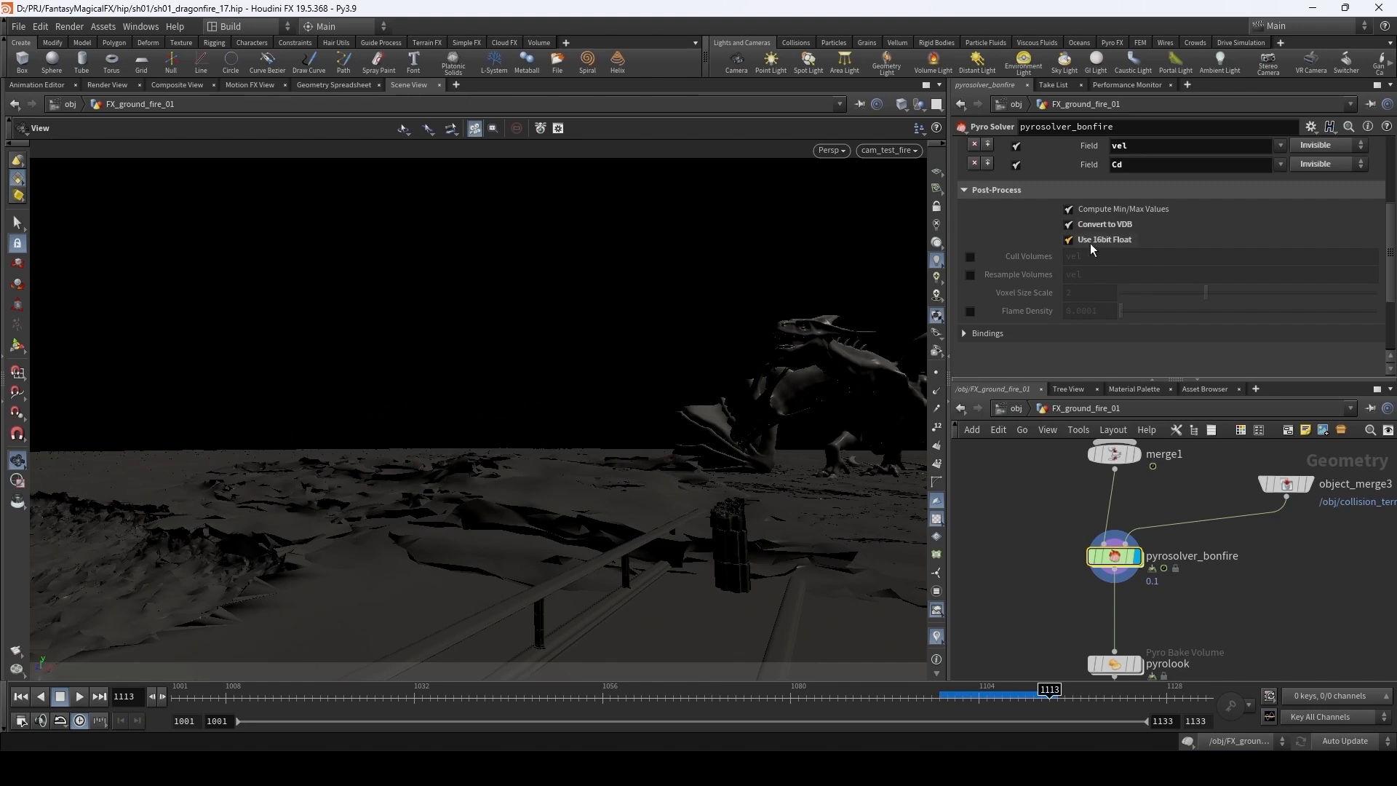
- Enable Resample Volumes for vel on pyrosolver_bonfire's output with a Voxel Size Scale of 4
click(970, 273)
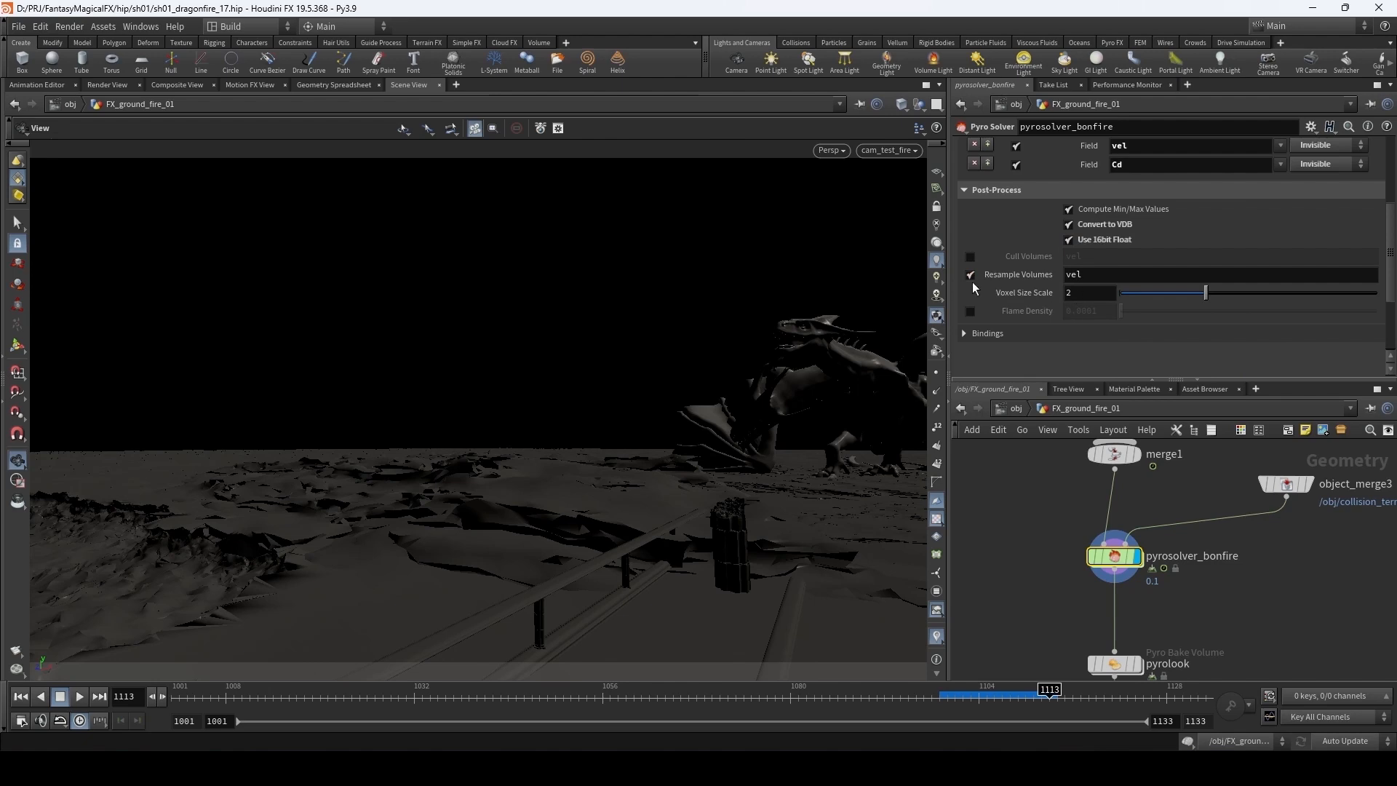
click(1079, 293)
text(4)
key(Return)
- Scrub the timeline back to frame 1001 and forward to frame 1080 to check the simulation in the viewport
click(1015, 696)
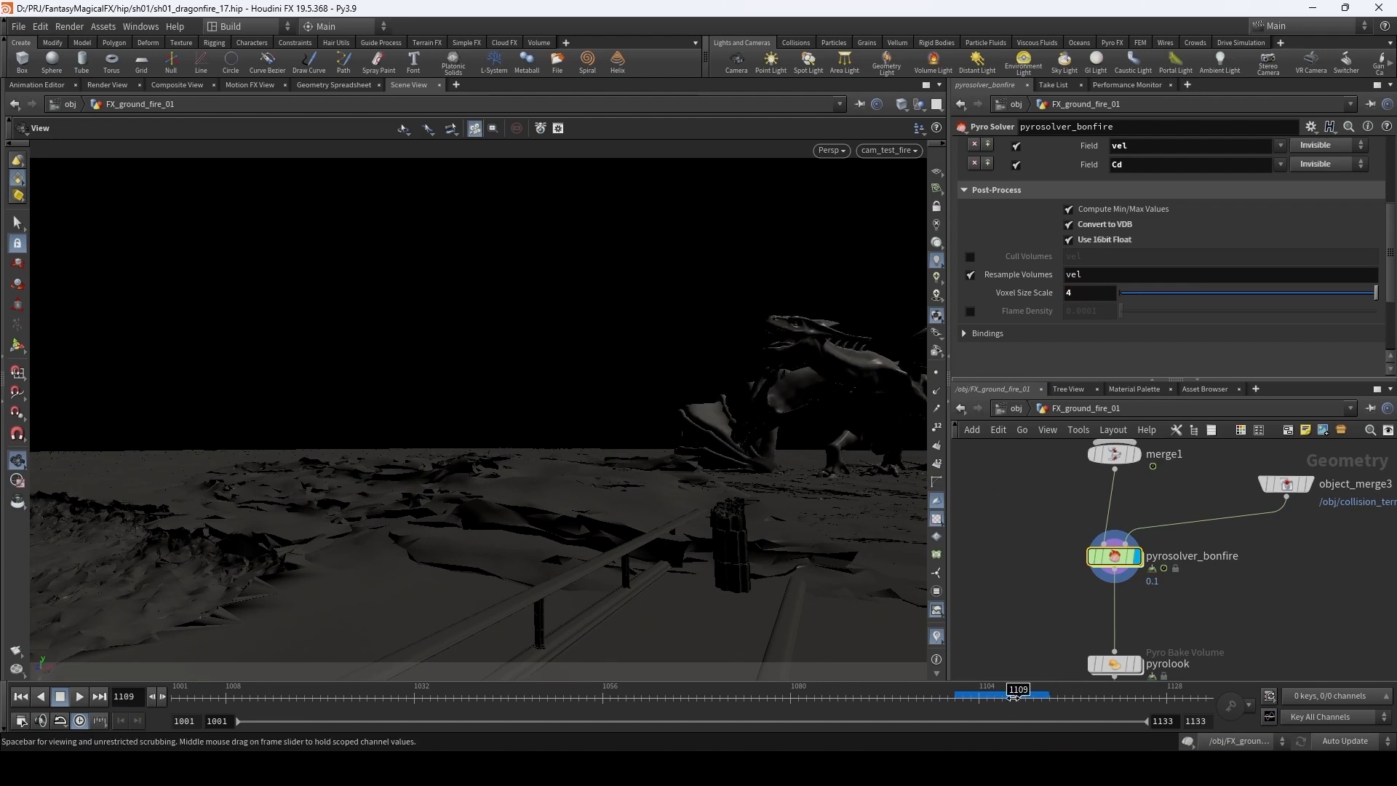
click(976, 697)
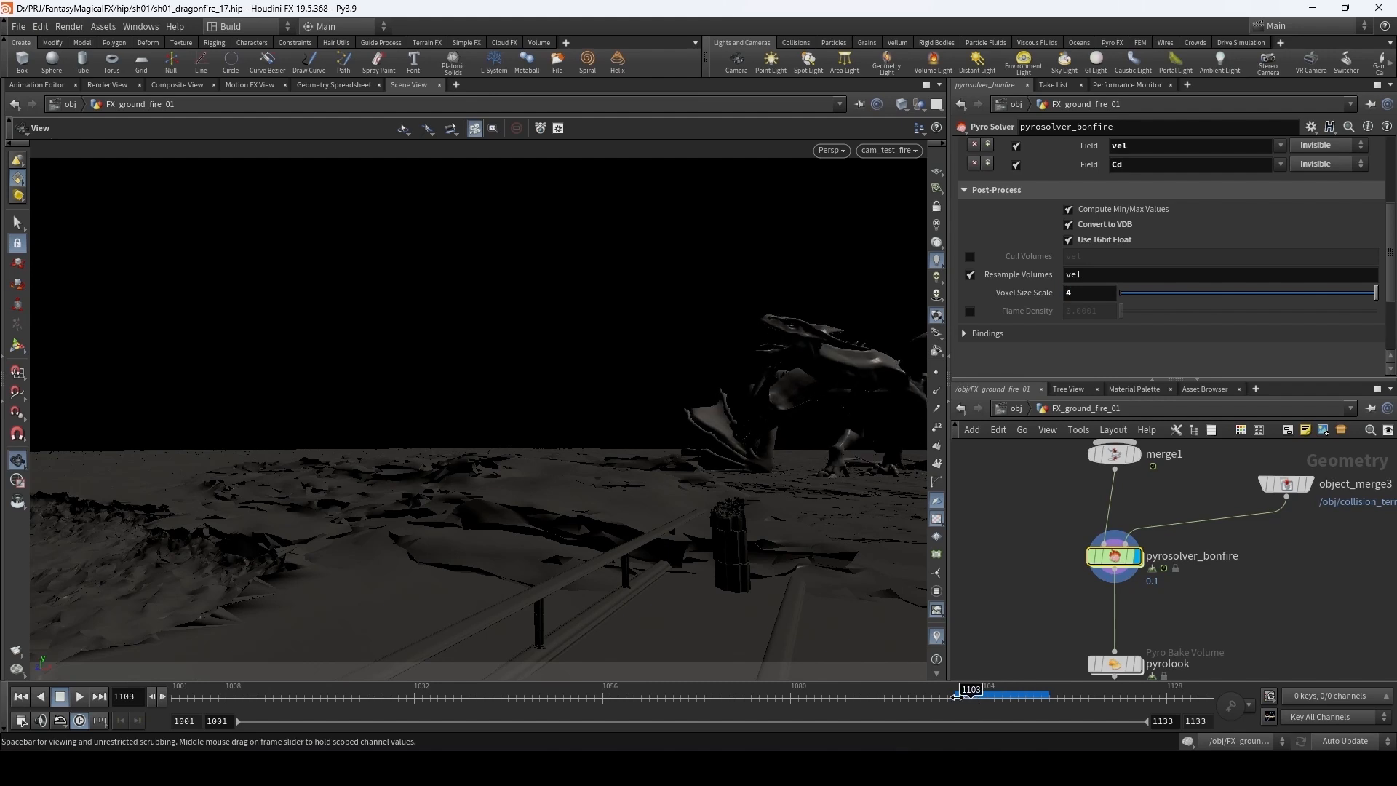
click(945, 697)
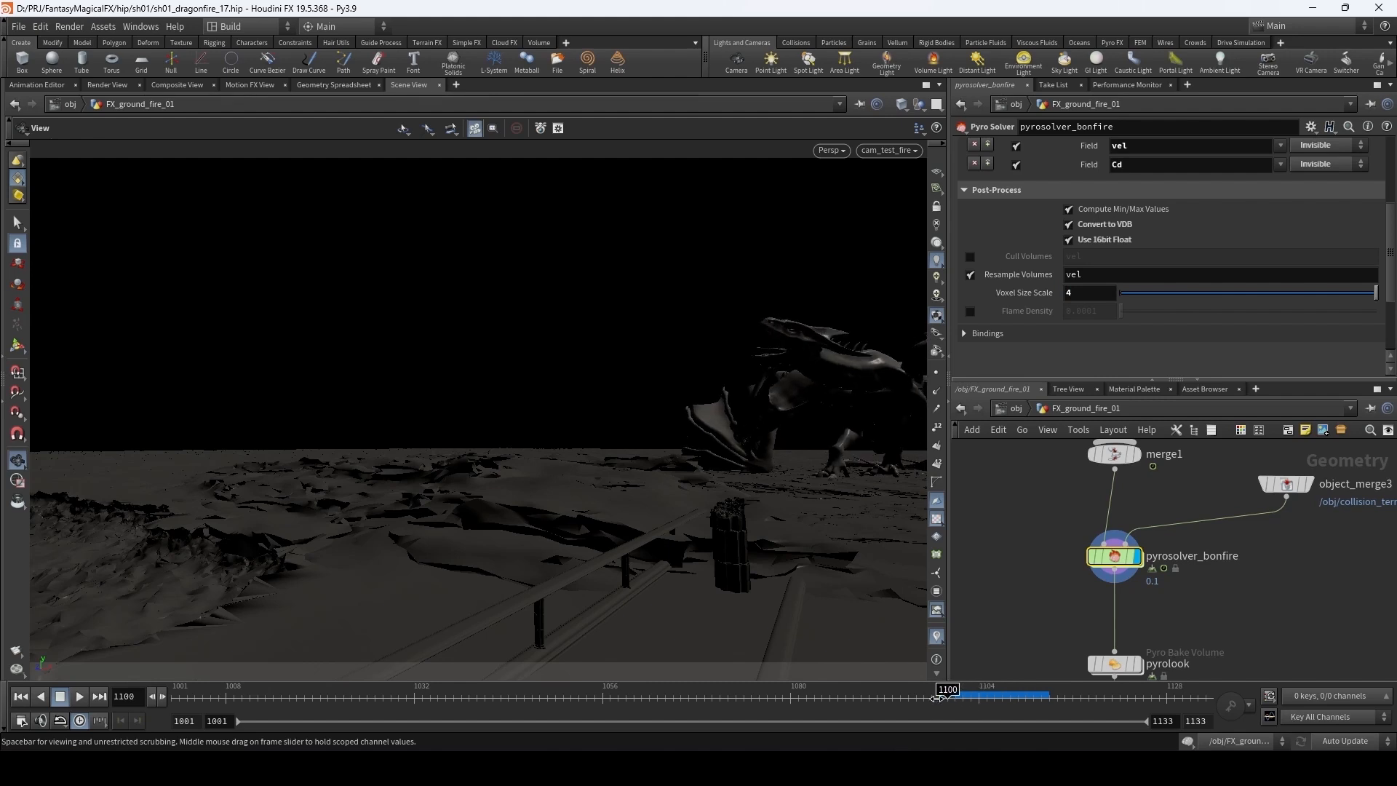
click(203, 697)
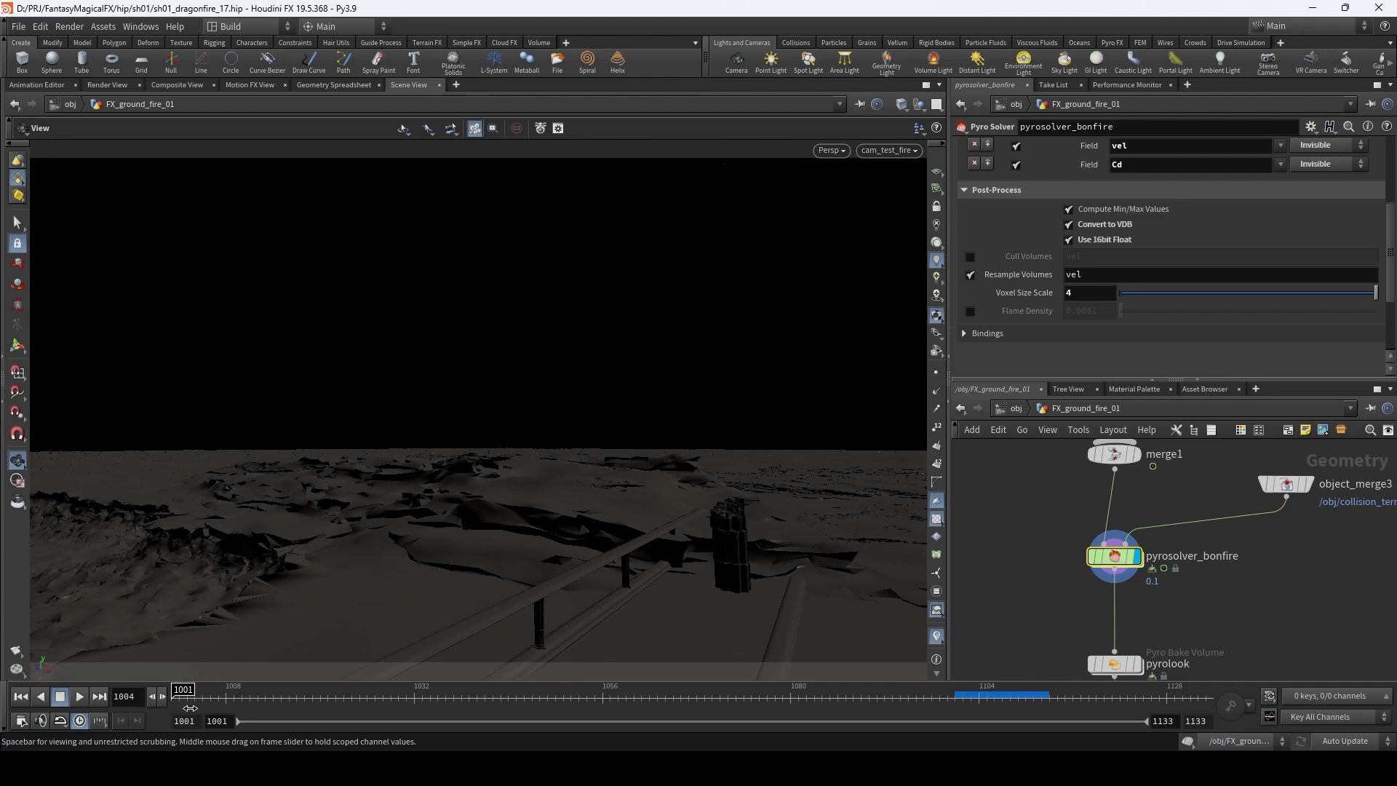
drag(953, 717, 733, 710)
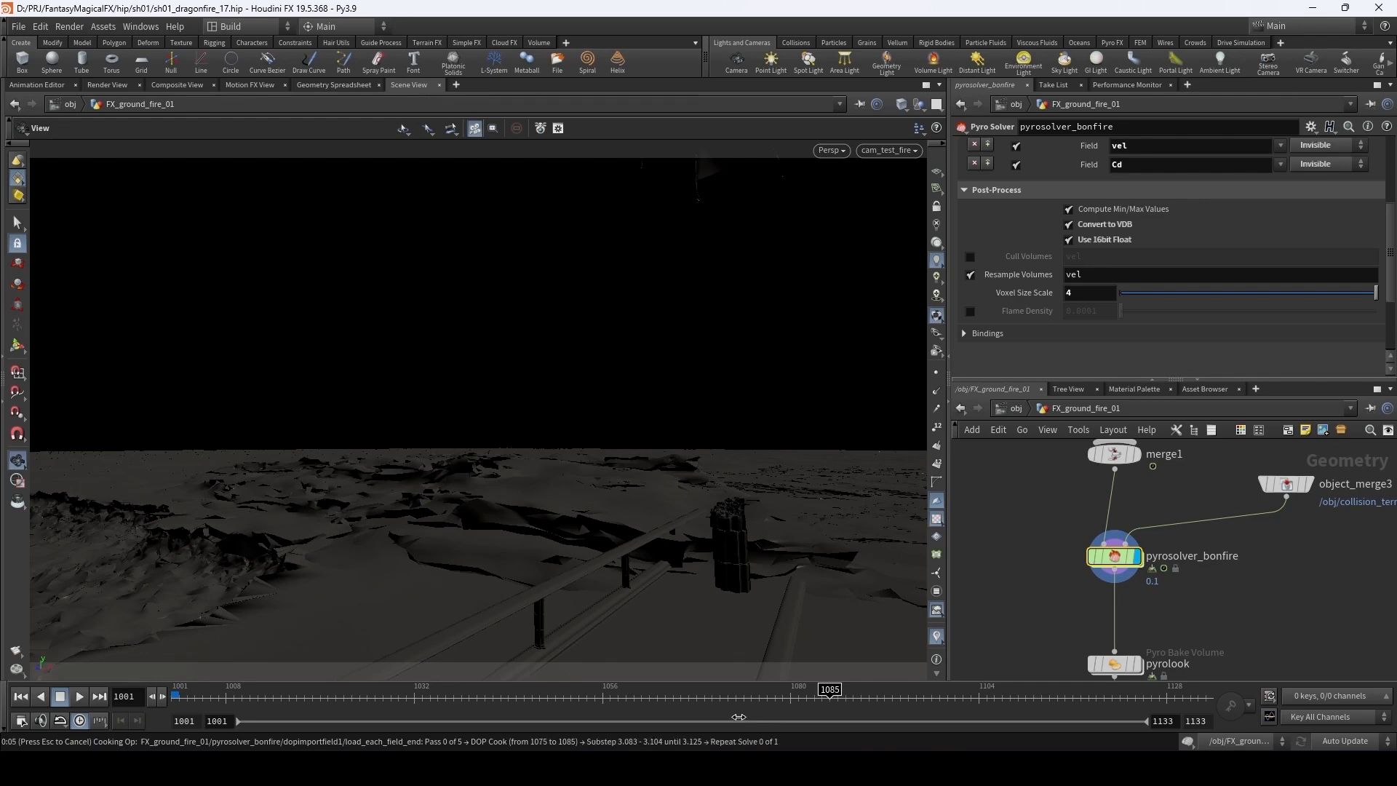
key(Escape)
click(758, 700)
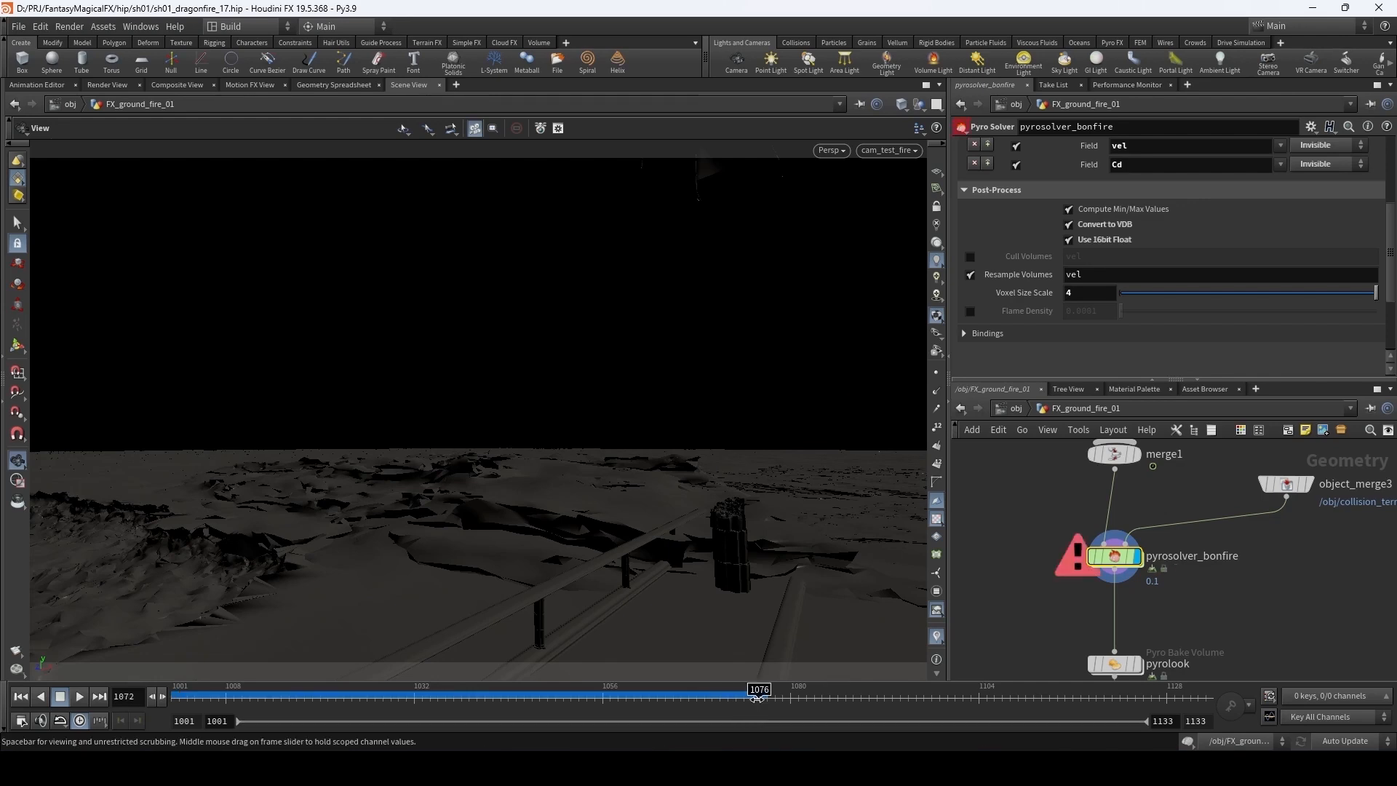
mouse_move(726, 703)
mouse_down()
mouse_move(658, 703)
mouse_move(806, 702)
mouse_move(784, 702)
mouse_up()
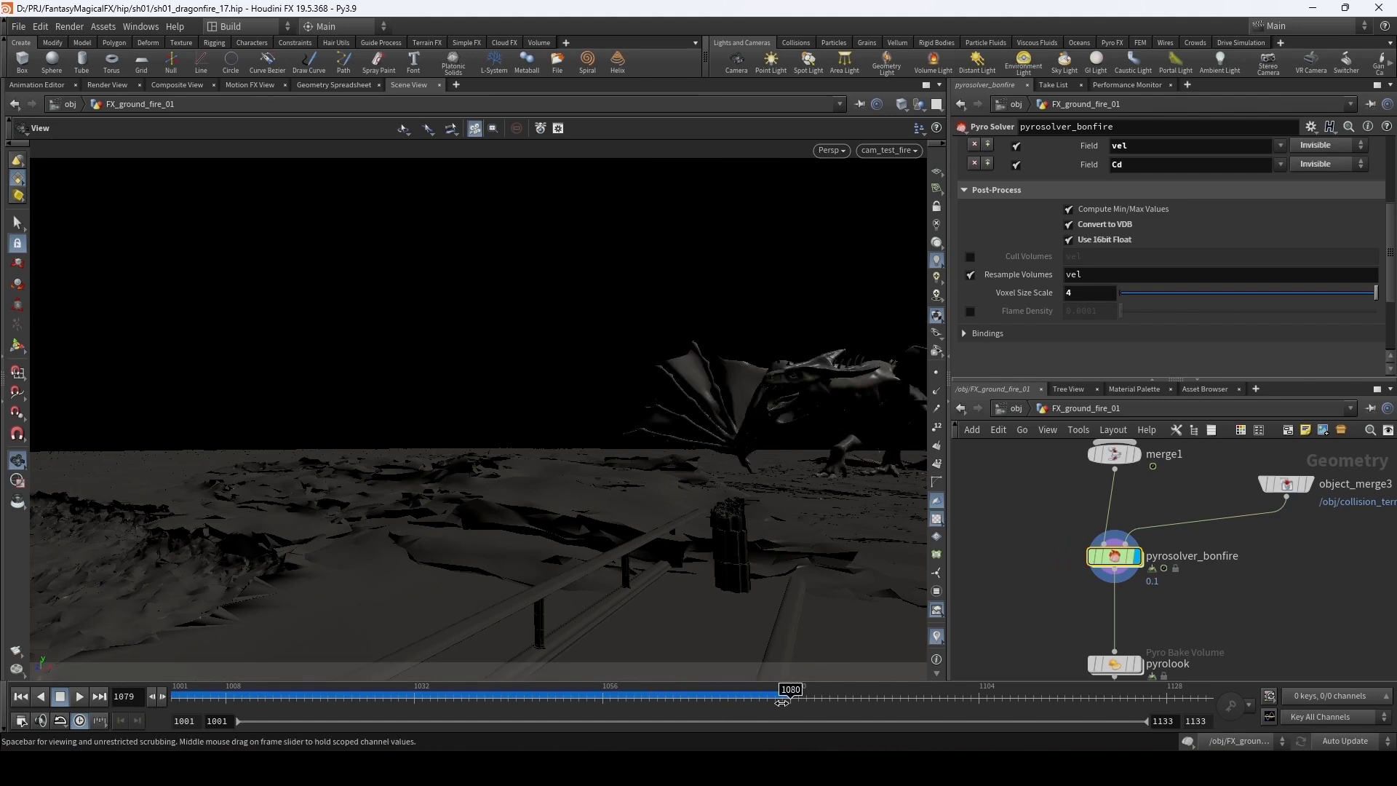
- Inspect the voxel counts and voxel sizes of pyrosolver_bonfire's output volumes in its node info
click(1068, 226)
click(1069, 226)
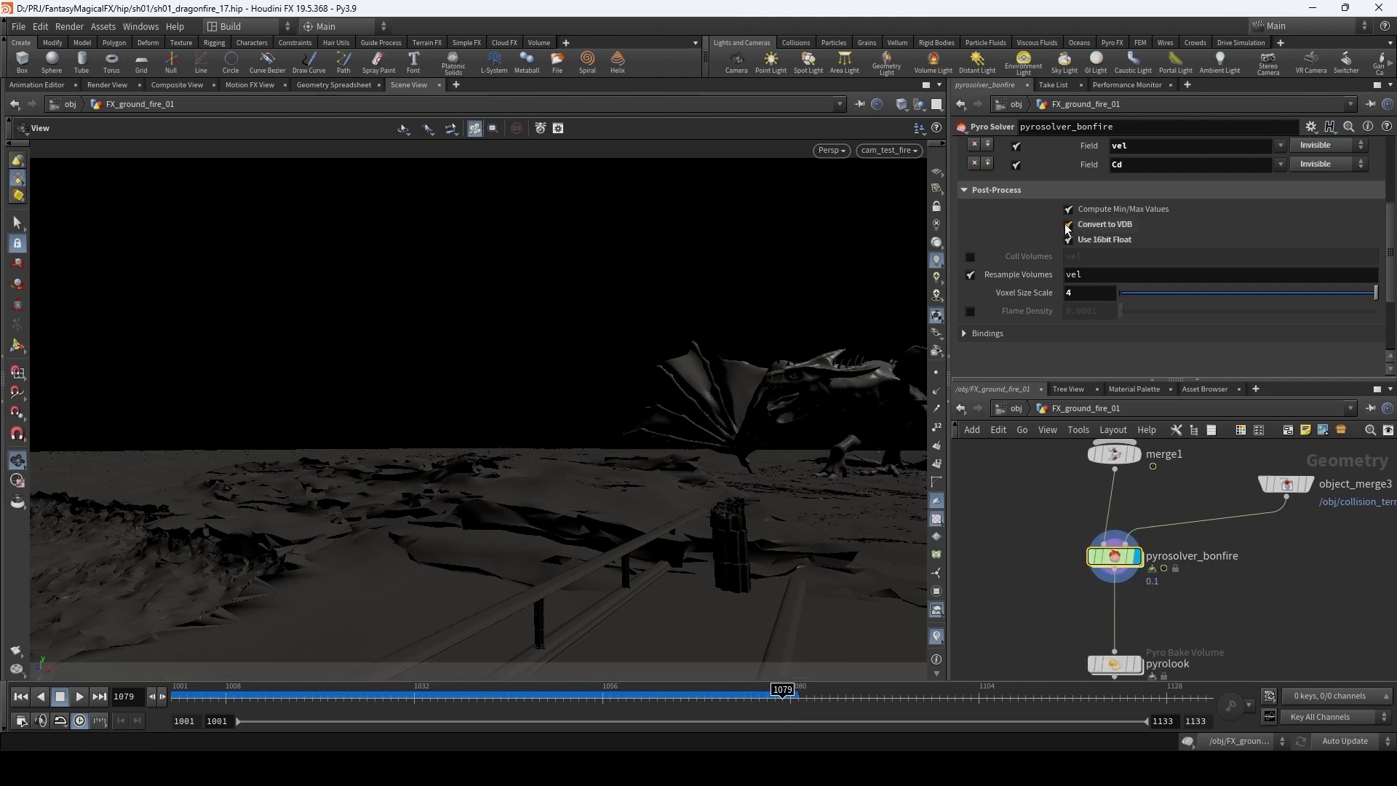
middle_click(1114, 556)
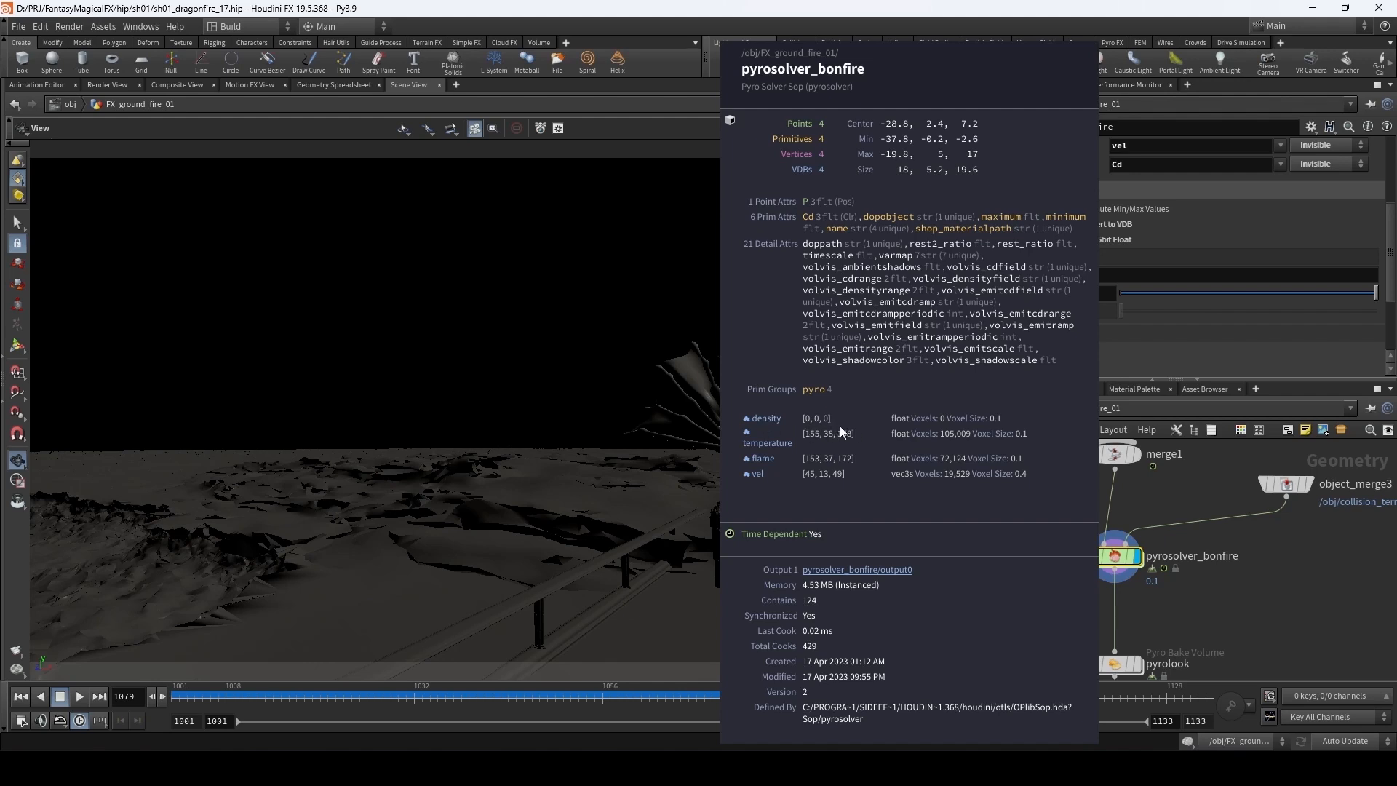
middle_drag(818, 424, 823, 420)
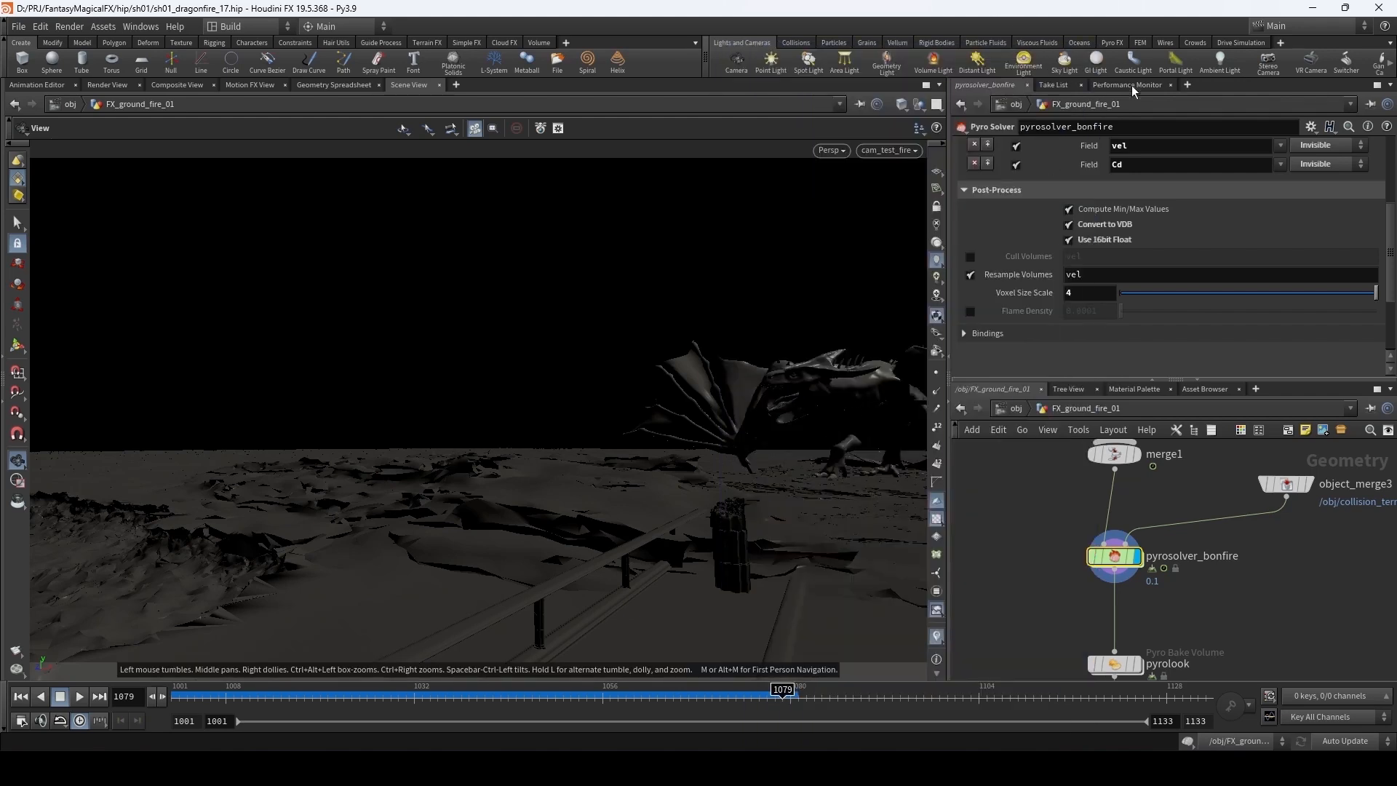
- Bind the Smoke Volume to flame in the look settings of pyrosolver_bonfire
scroll(1092, 240, up, 5)
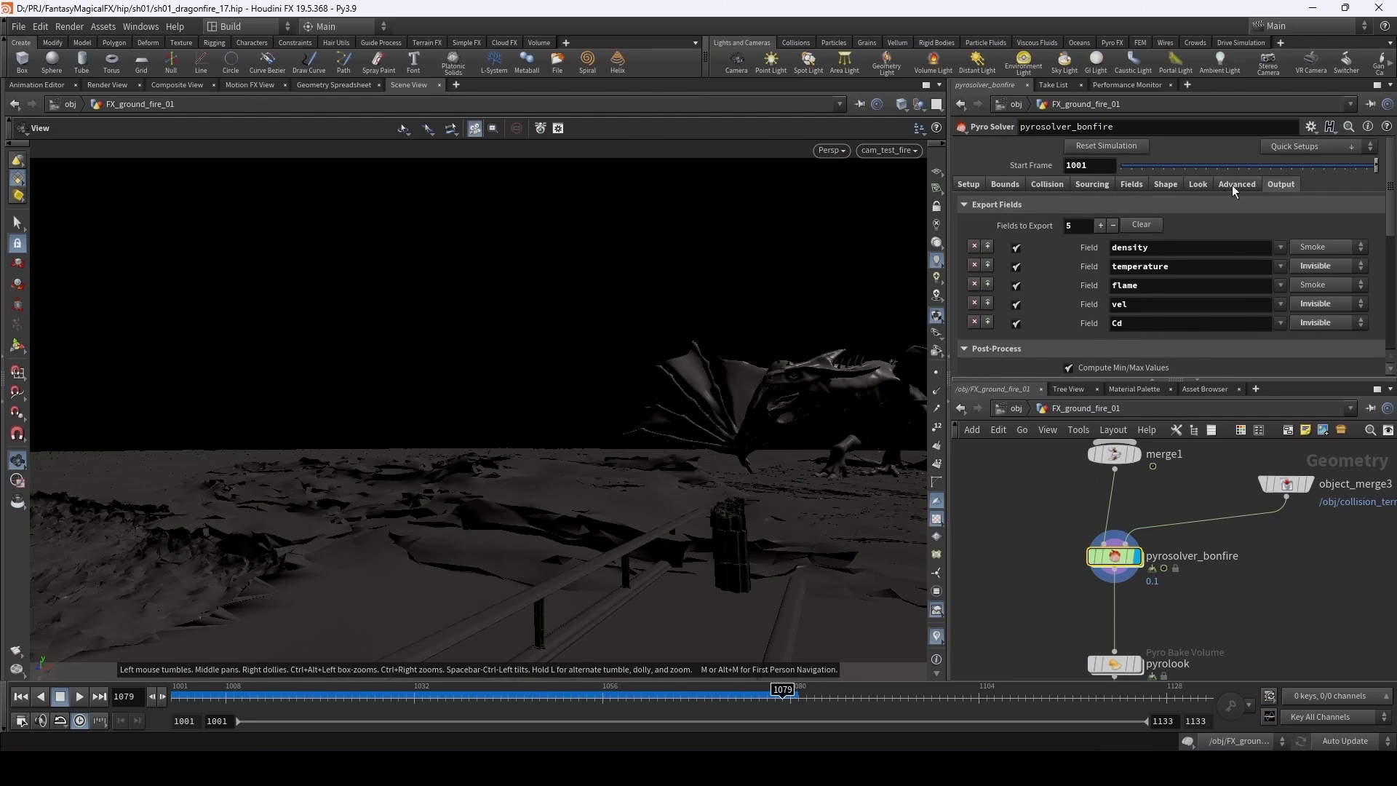
click(1235, 184)
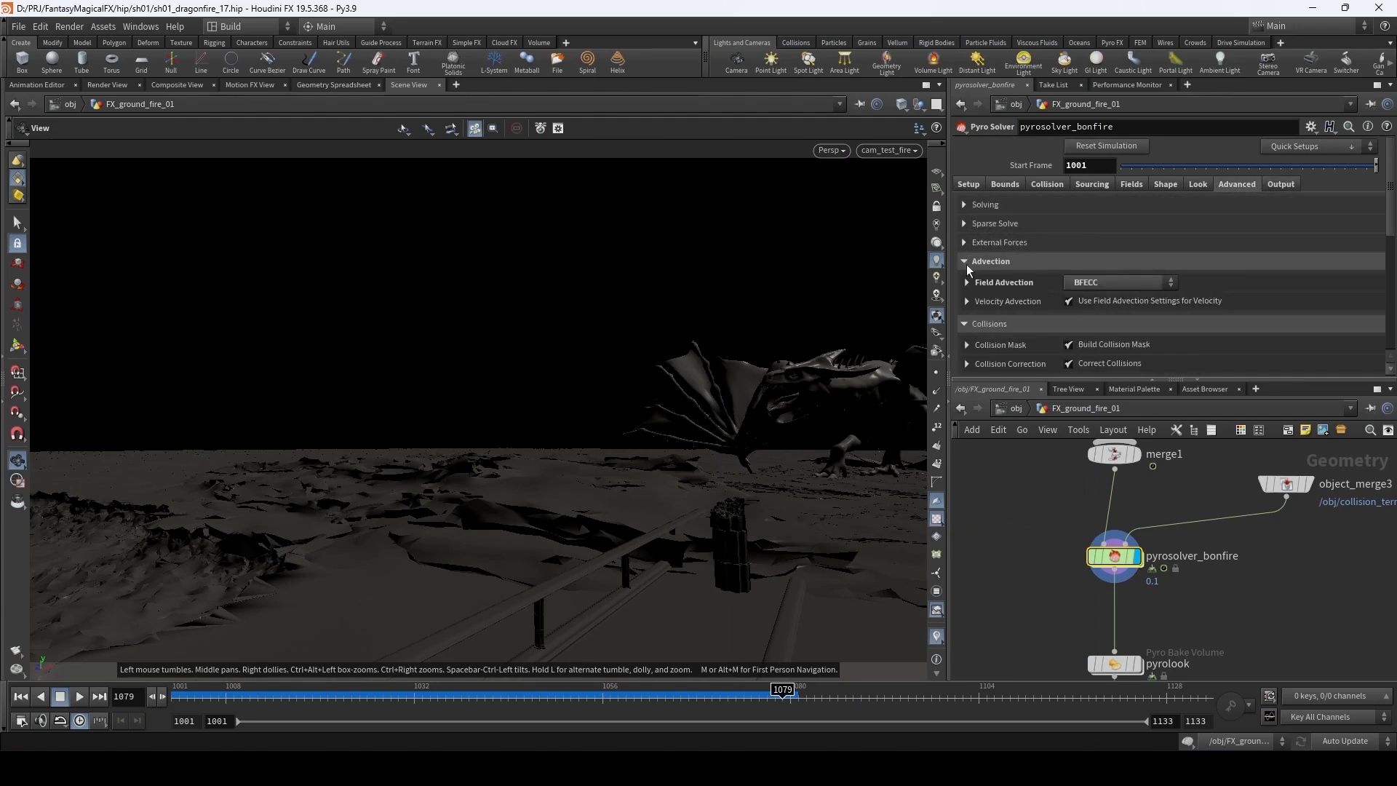
scroll(1049, 255, down, 3)
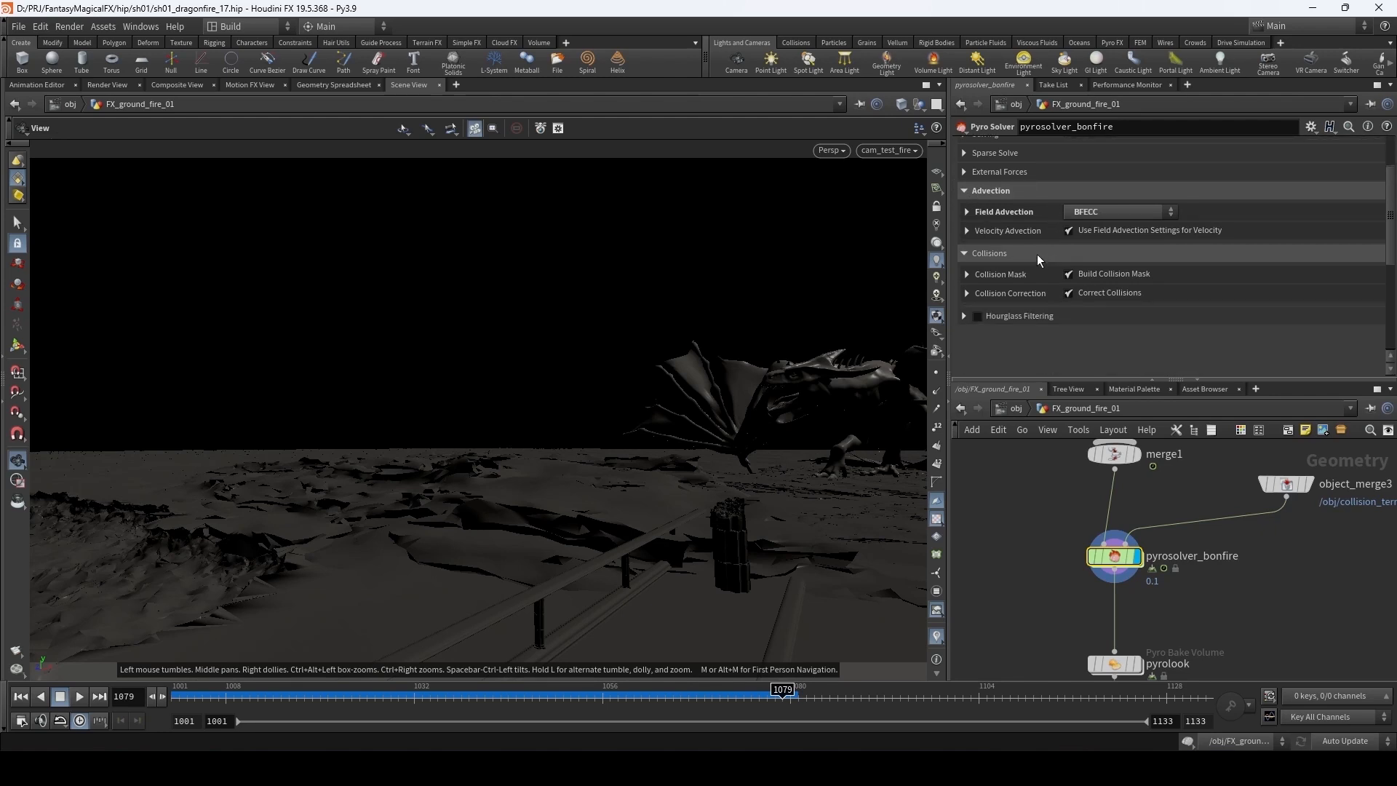
scroll(1036, 257, up, 3)
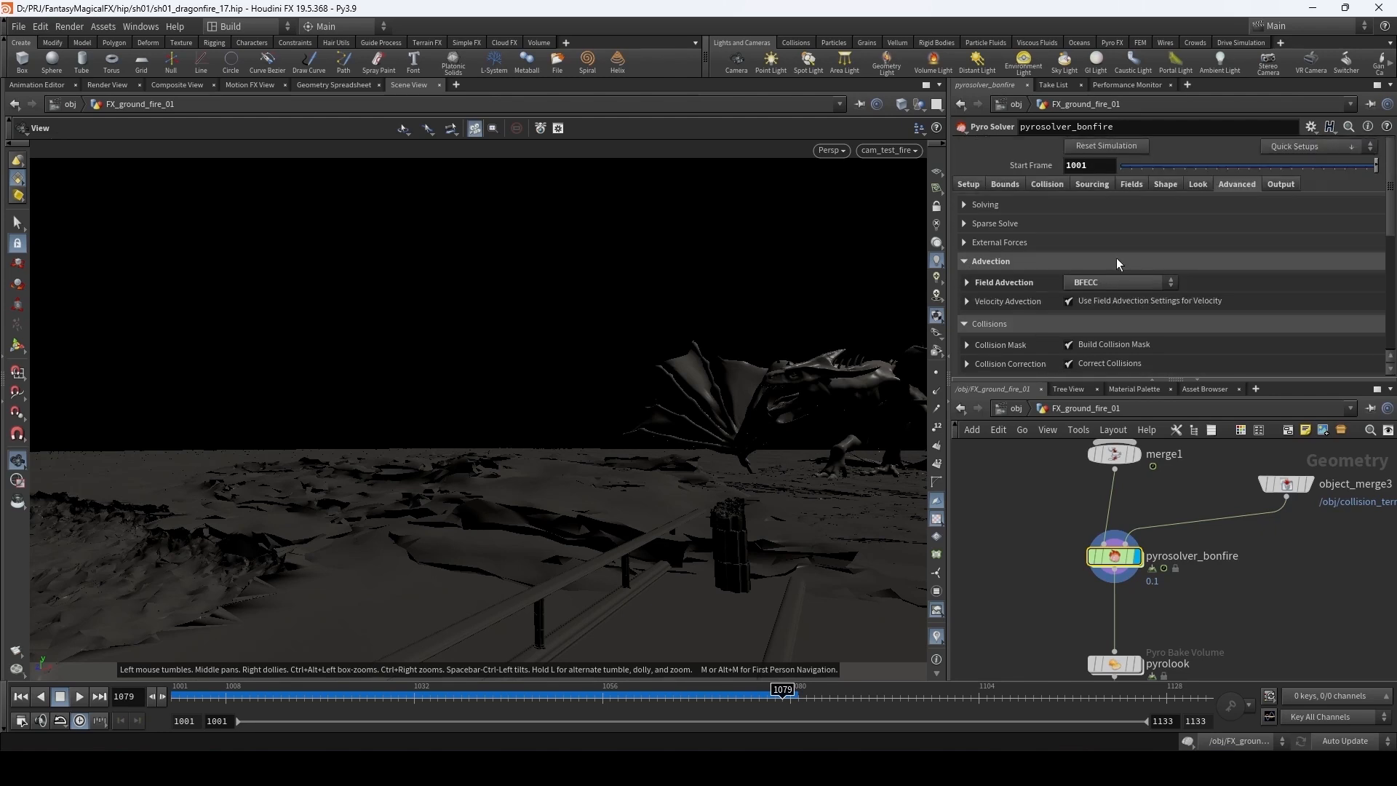
click(1198, 184)
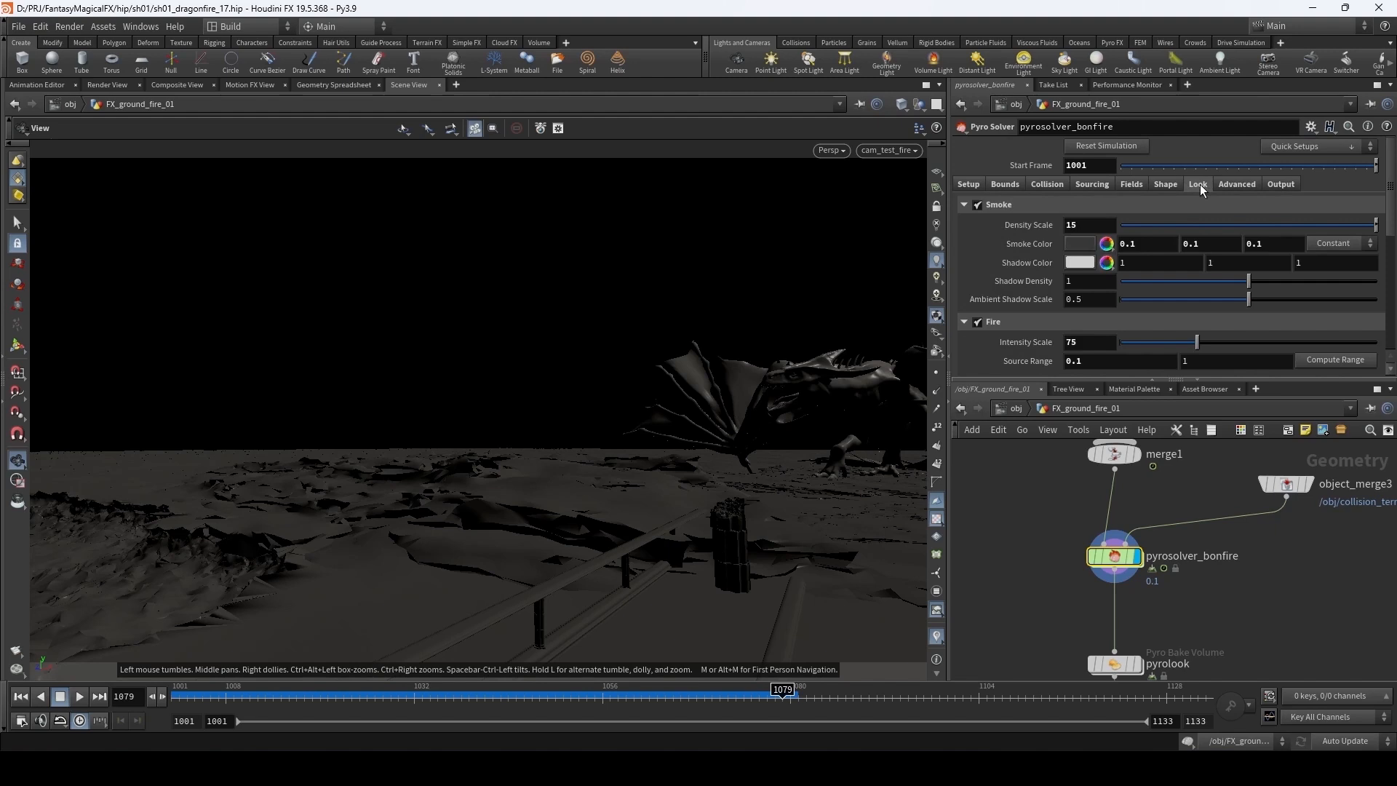
scroll(1007, 262, down, 6)
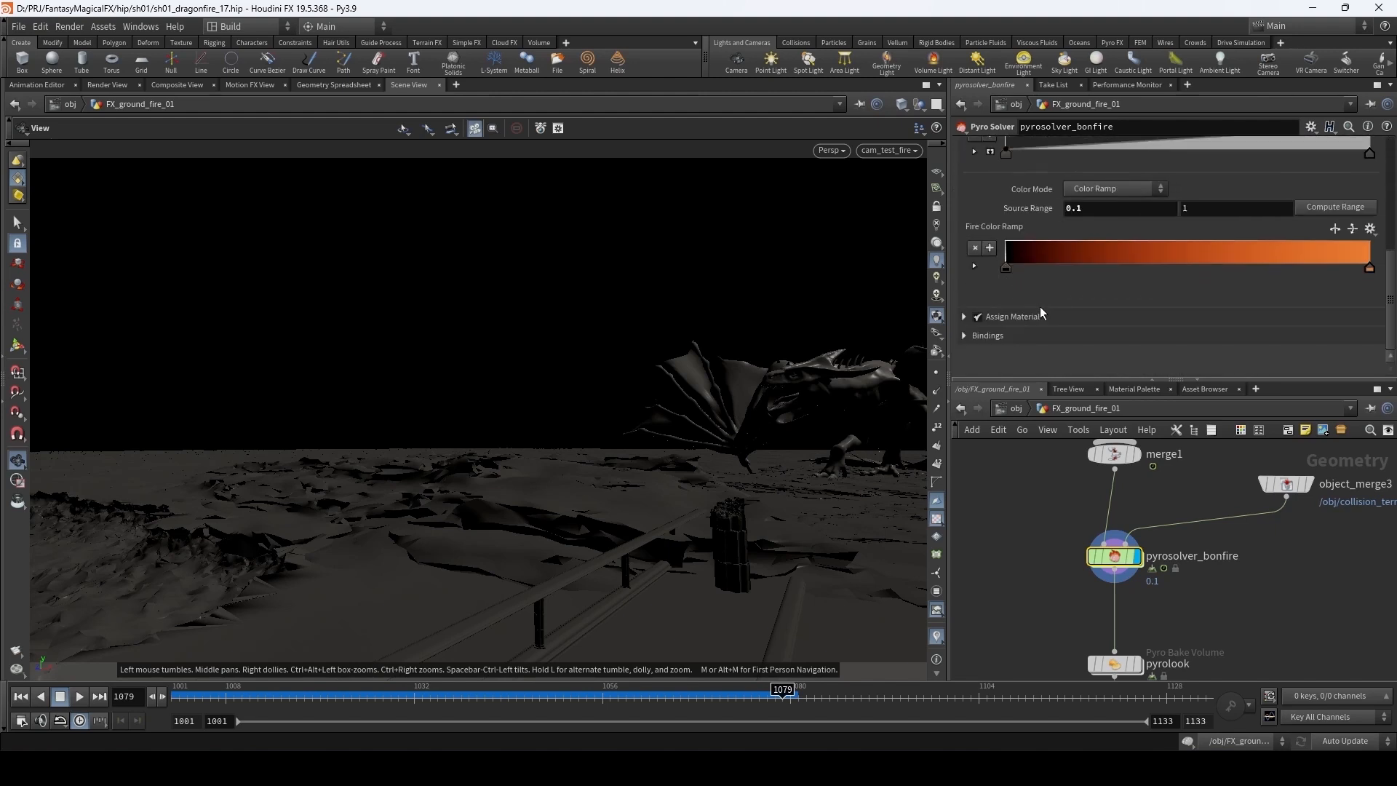
click(987, 335)
scroll(1037, 287, down, 2)
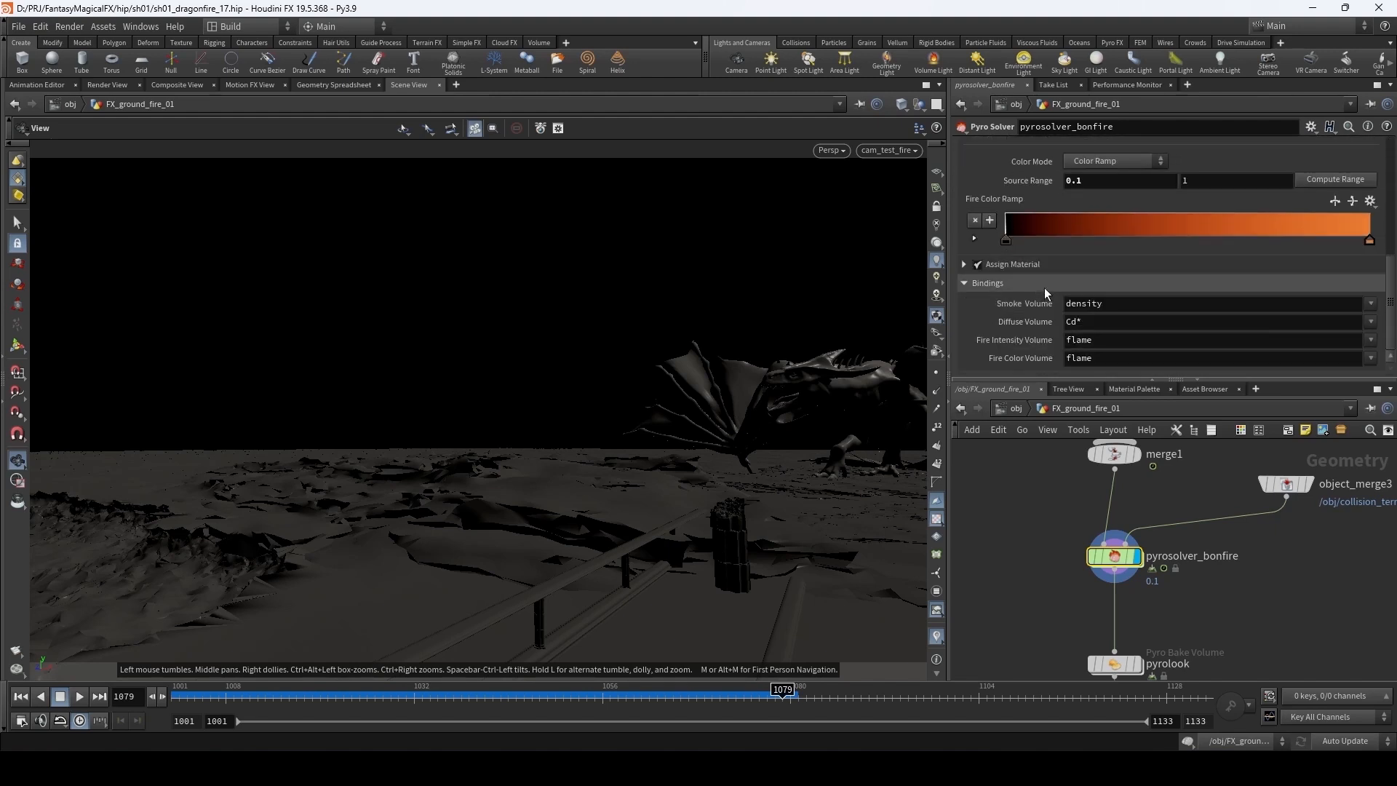
click(1370, 304)
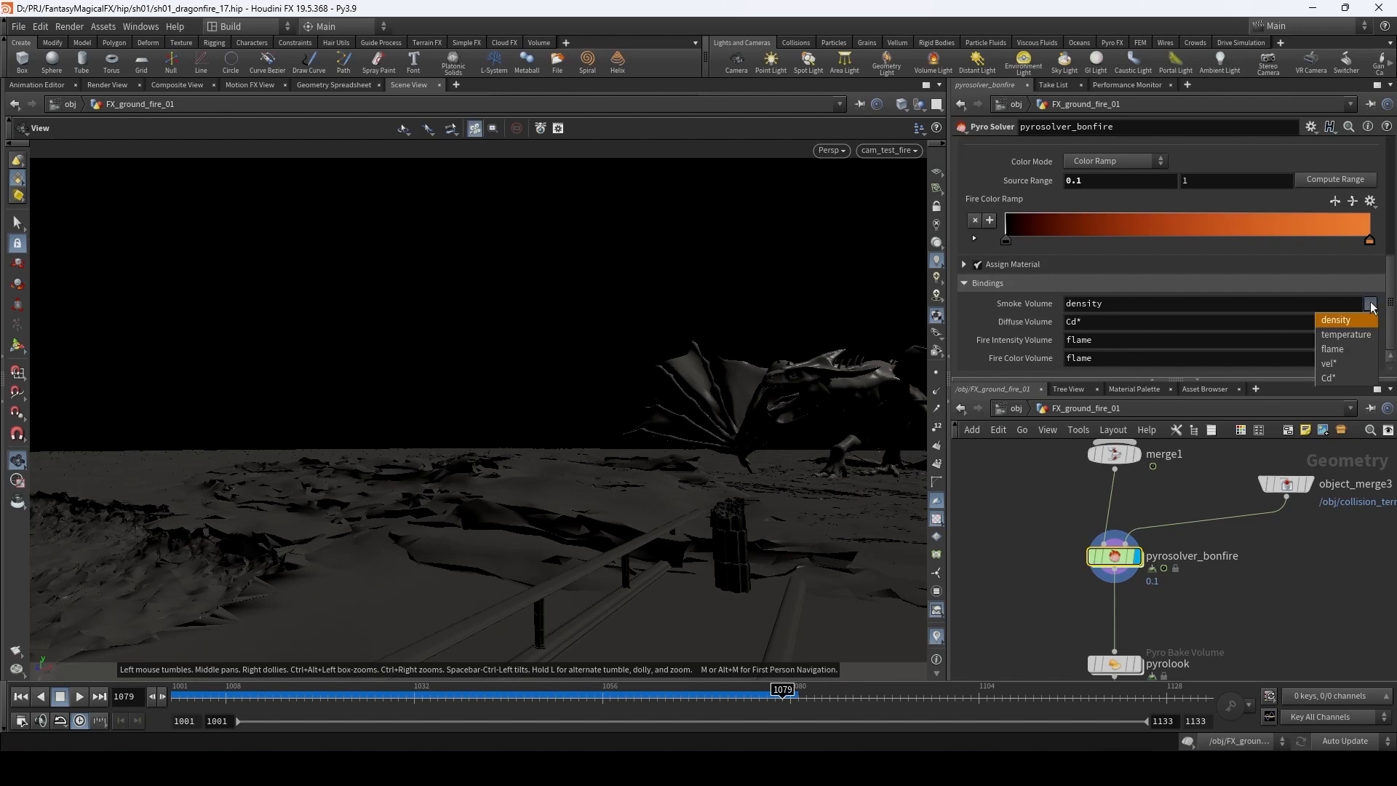
click(1332, 349)
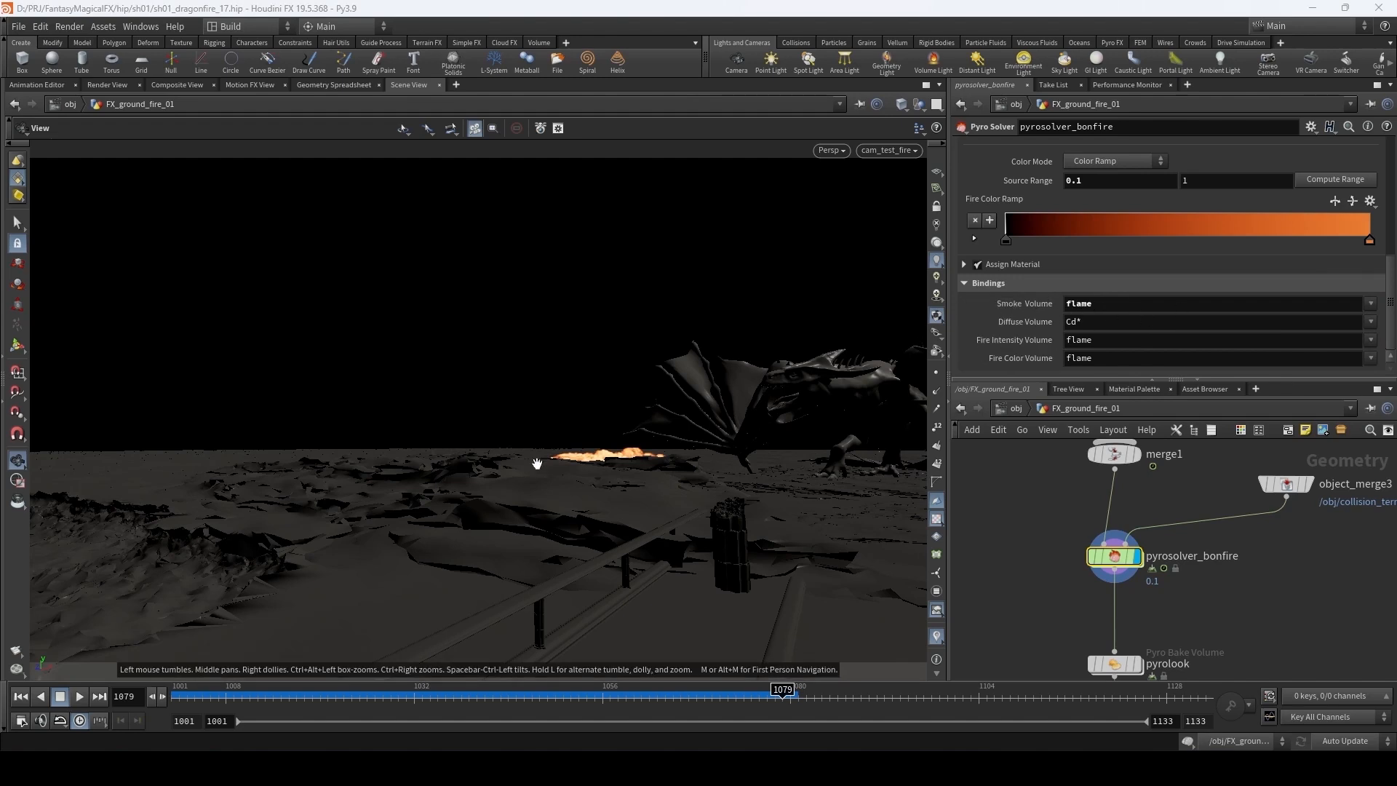
scroll(1084, 255, up, 5)
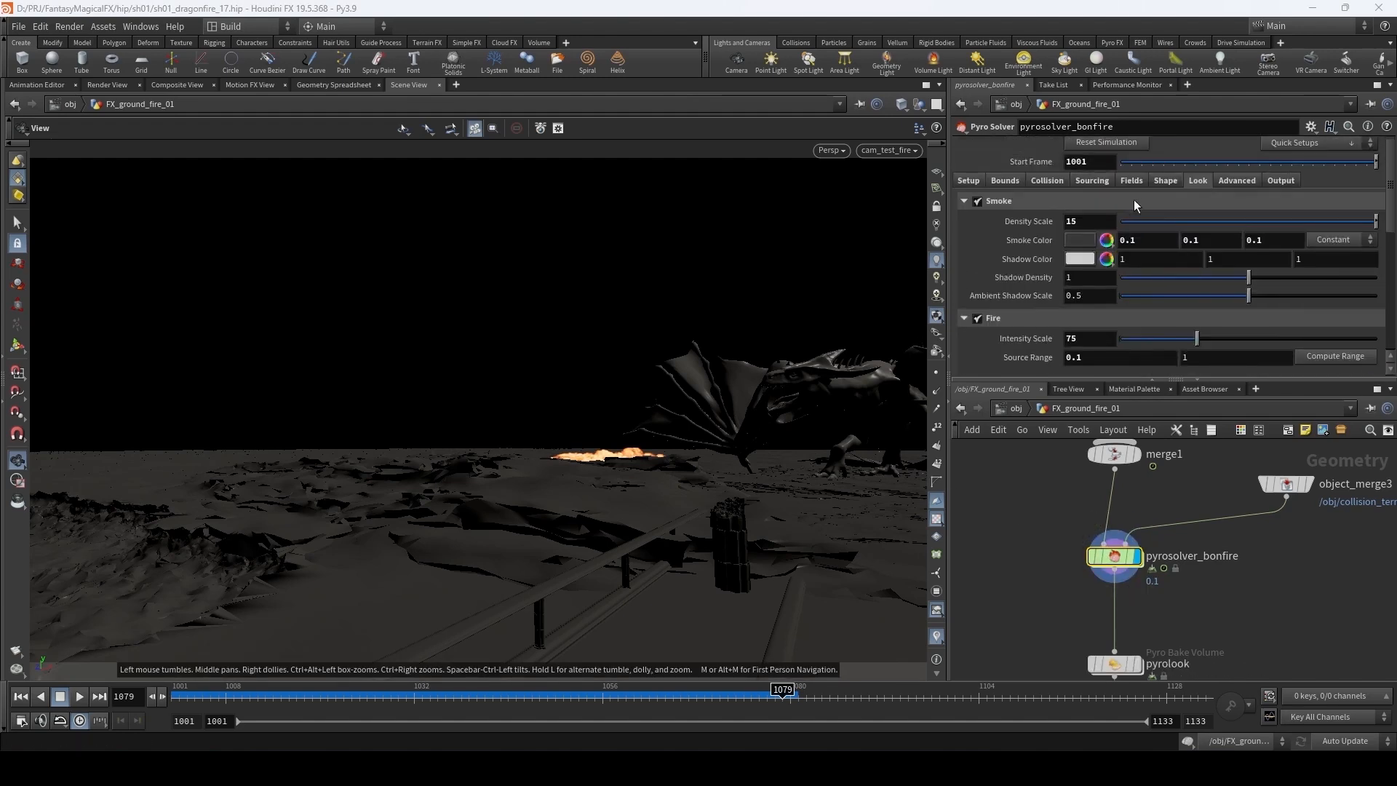
click(1228, 183)
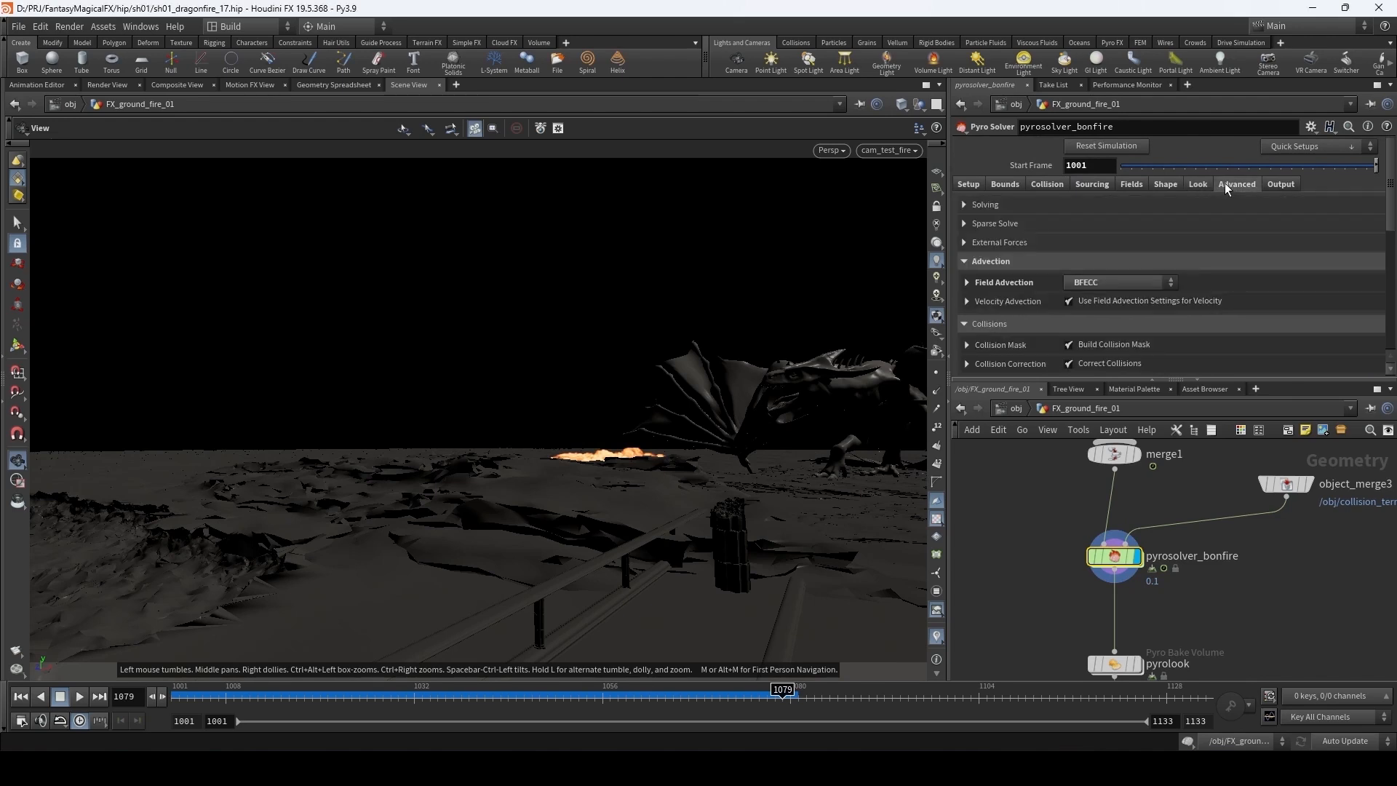
click(1268, 184)
scroll(1010, 294, down, 5)
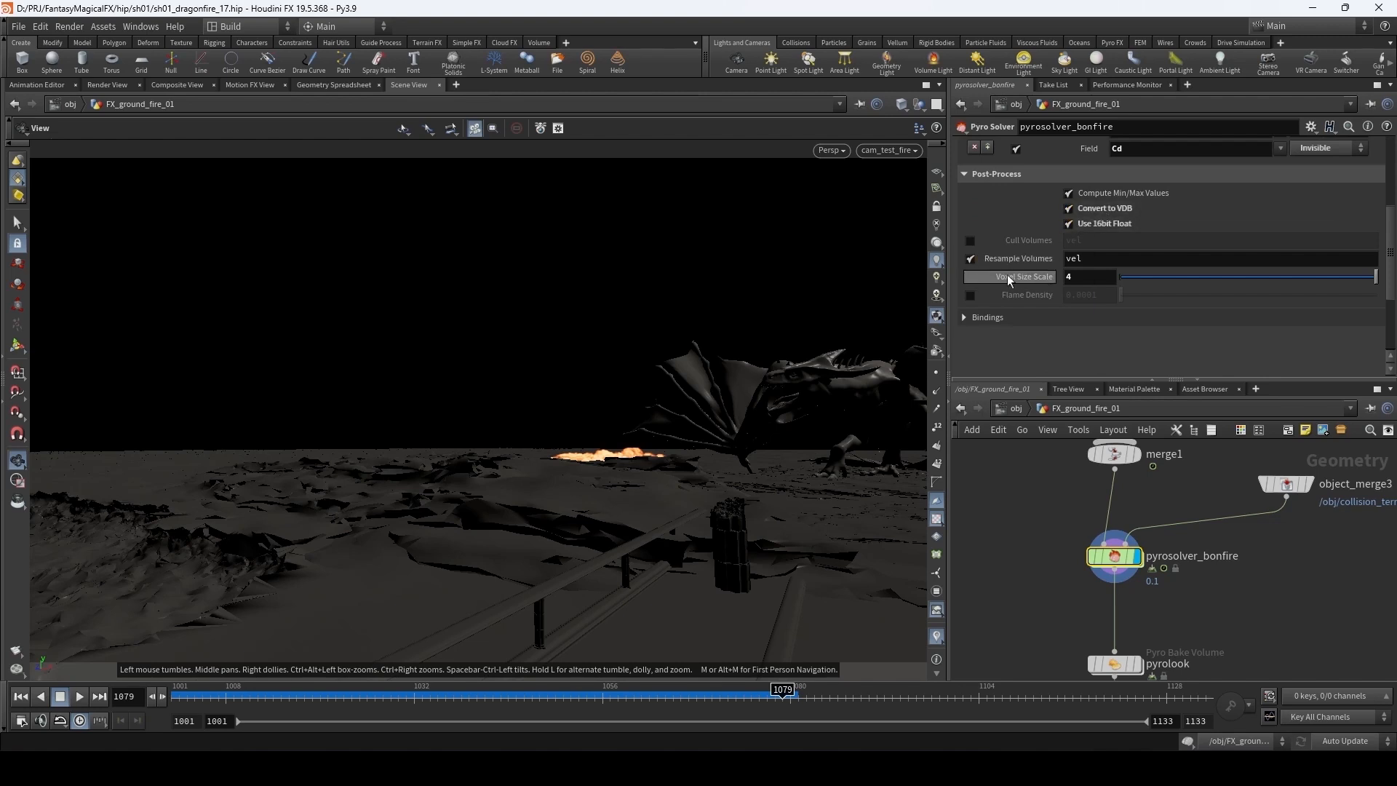
- Display the pyrolook bake volume node and bind its Smoke Volume to flame
middle_drag(1013, 618, 996, 507)
mouse_move(1125, 561)
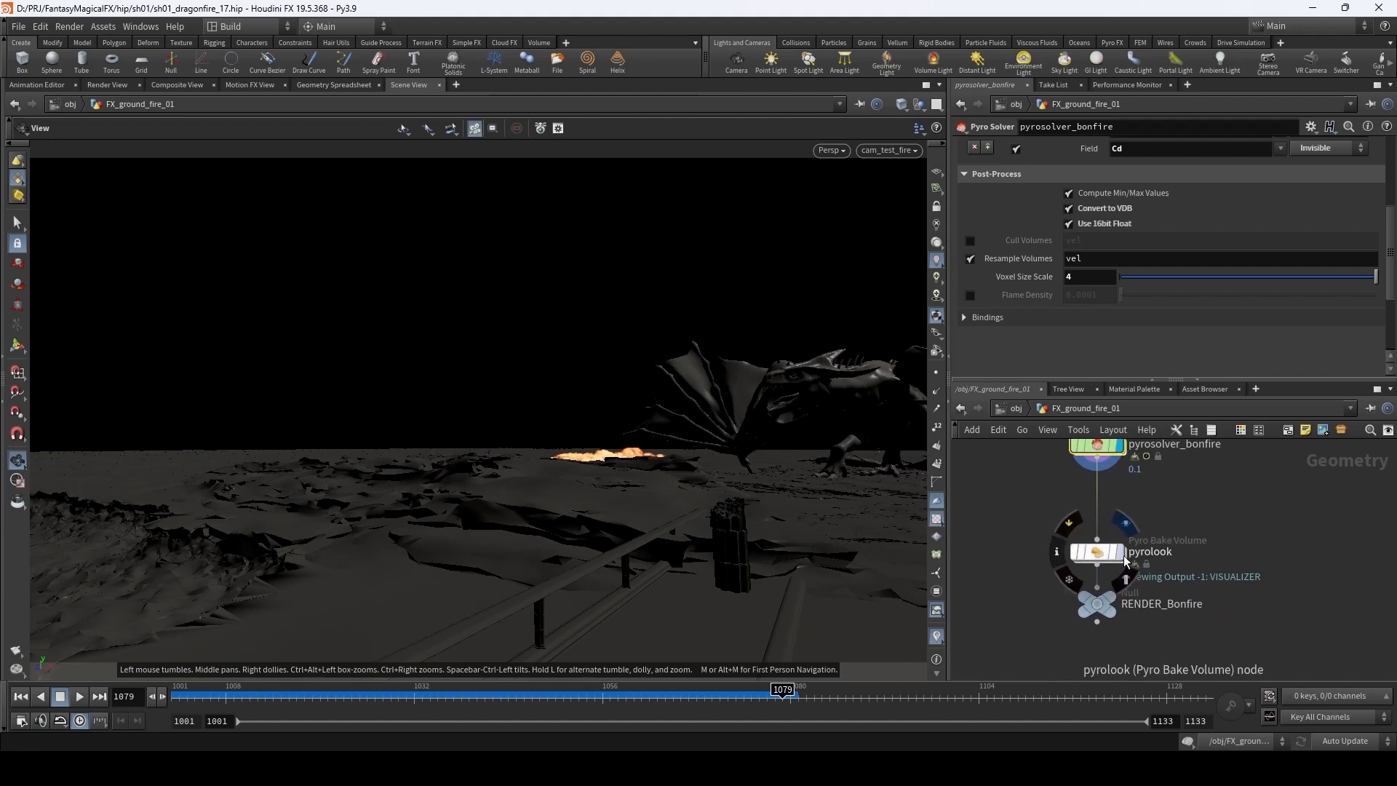
click(1093, 560)
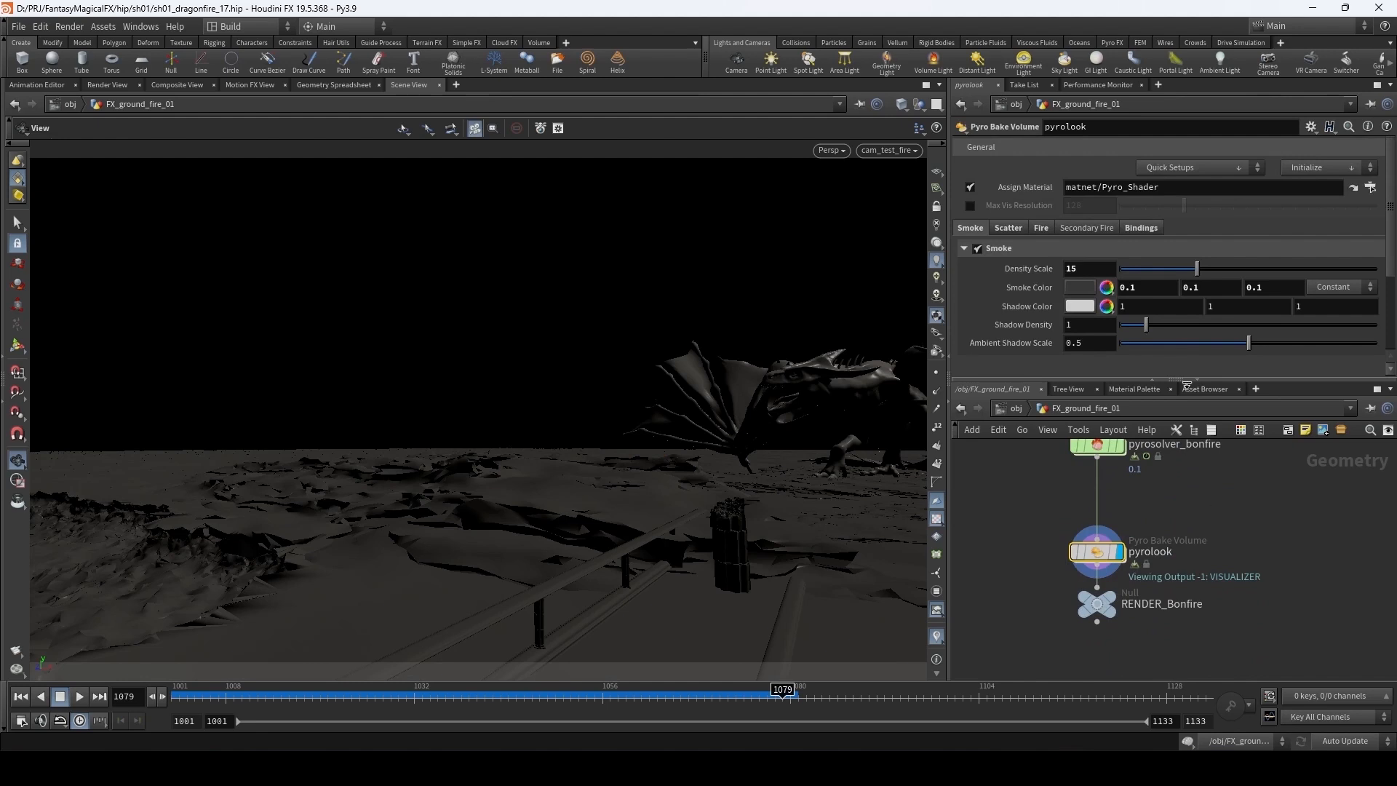
click(1145, 225)
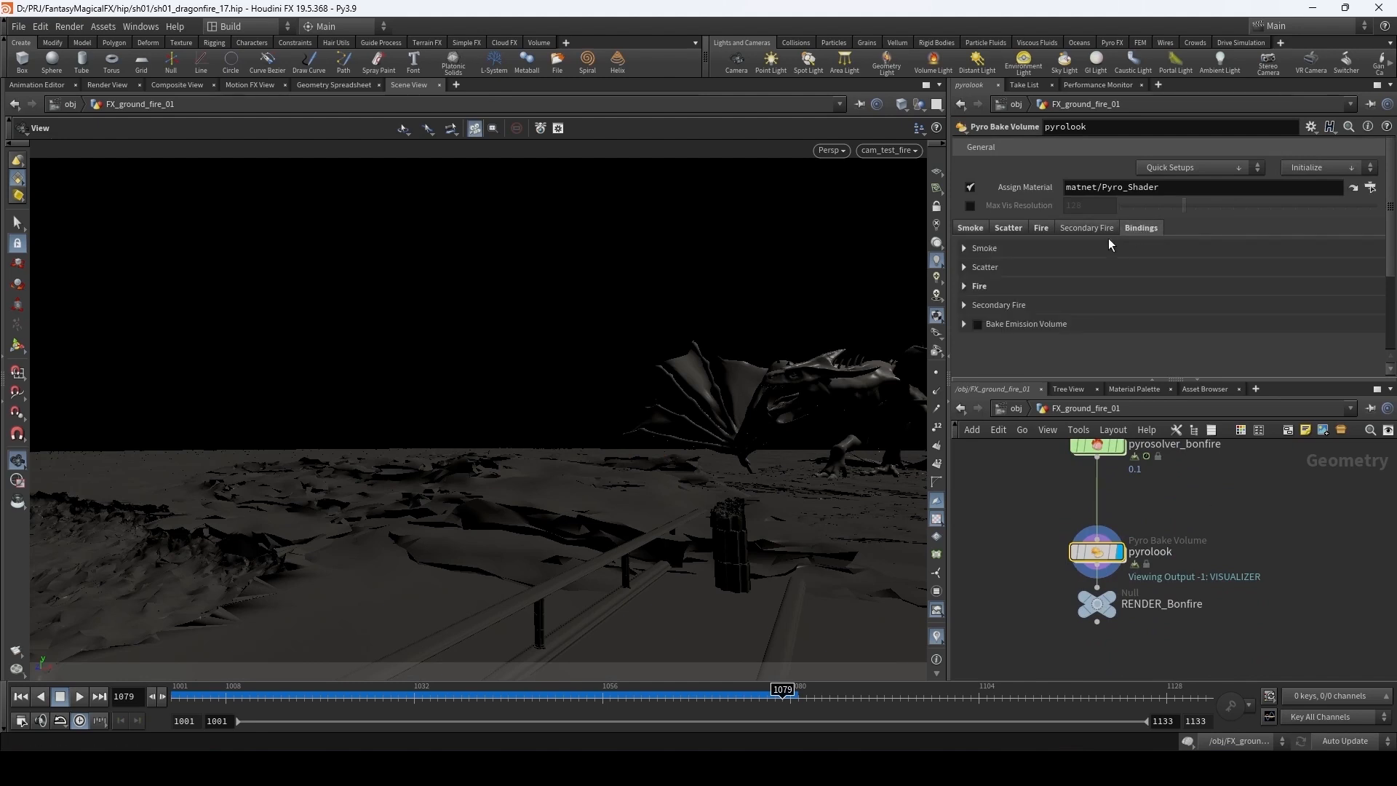
scroll(1069, 233, down, 1)
click(979, 256)
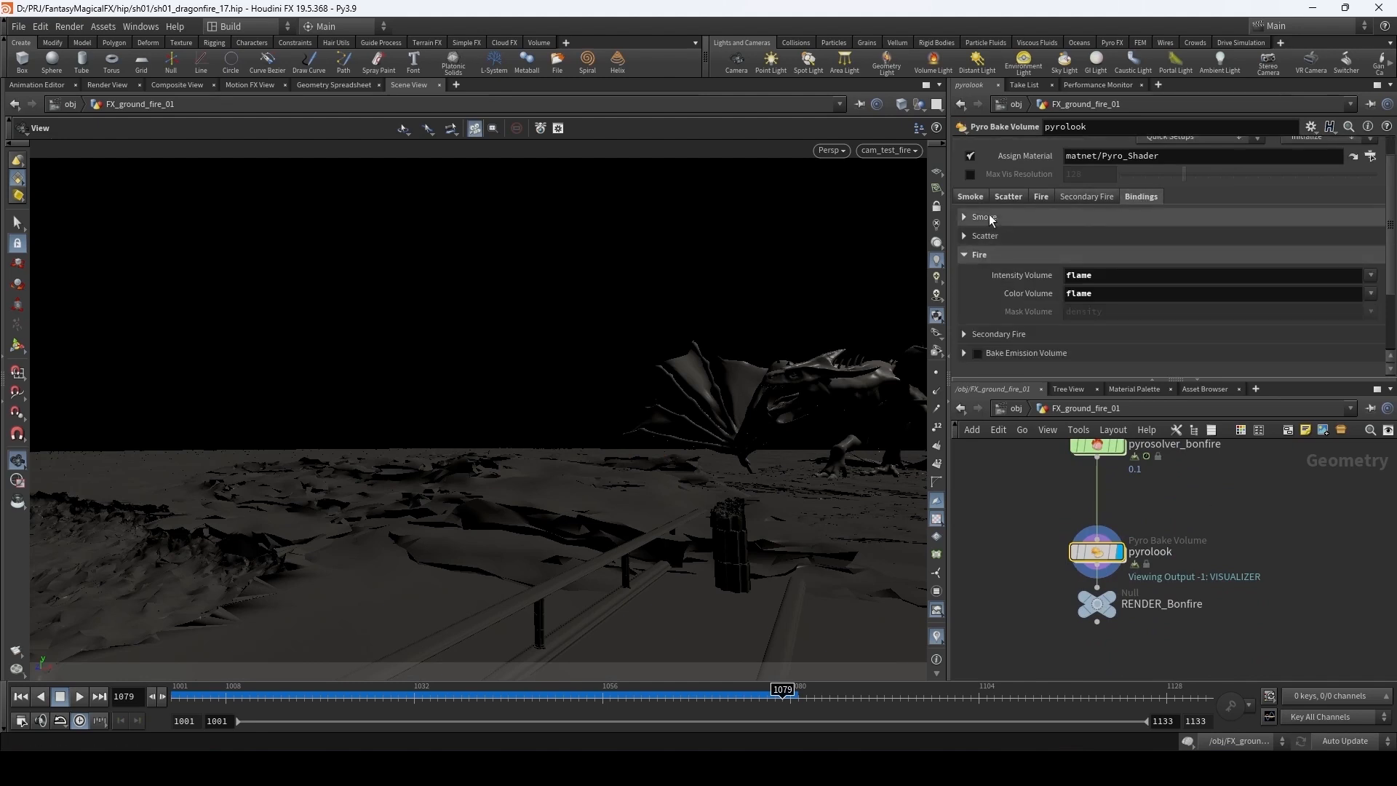
click(1084, 217)
click(1370, 244)
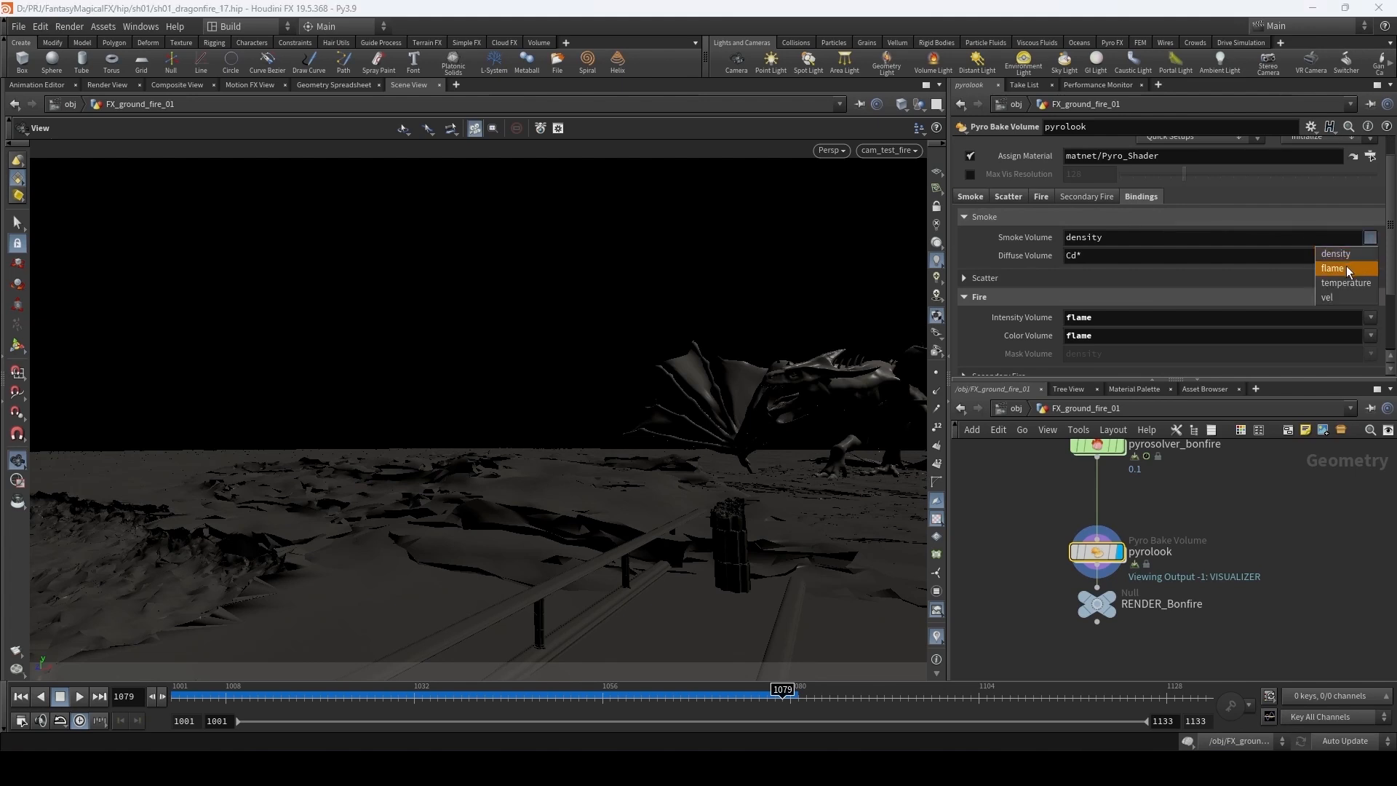
click(1347, 269)
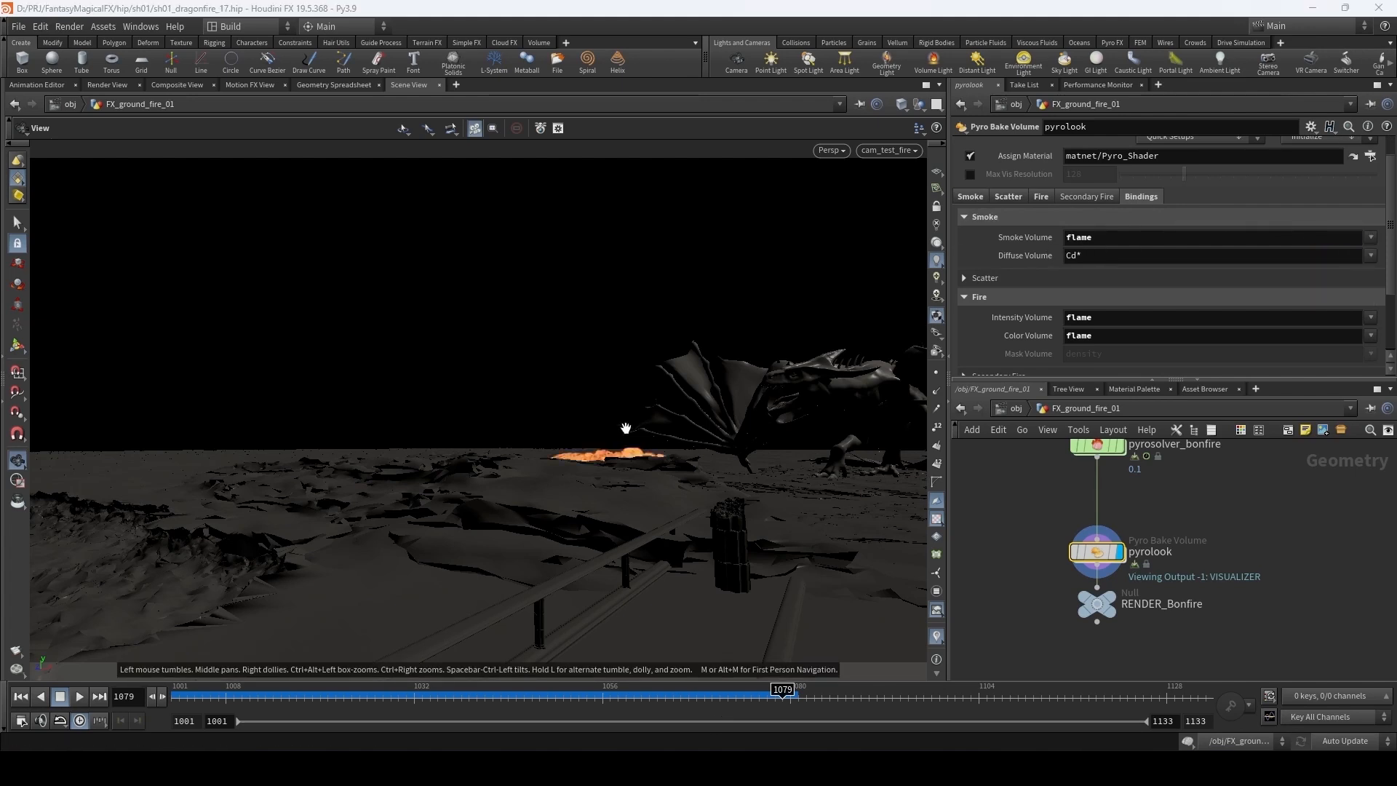
- Check the fire up close in the viewport and turn off Scatter on pyrolook
drag(647, 441, 630, 474)
right_drag(629, 475, 675, 399)
drag(675, 399, 720, 401)
click(1040, 197)
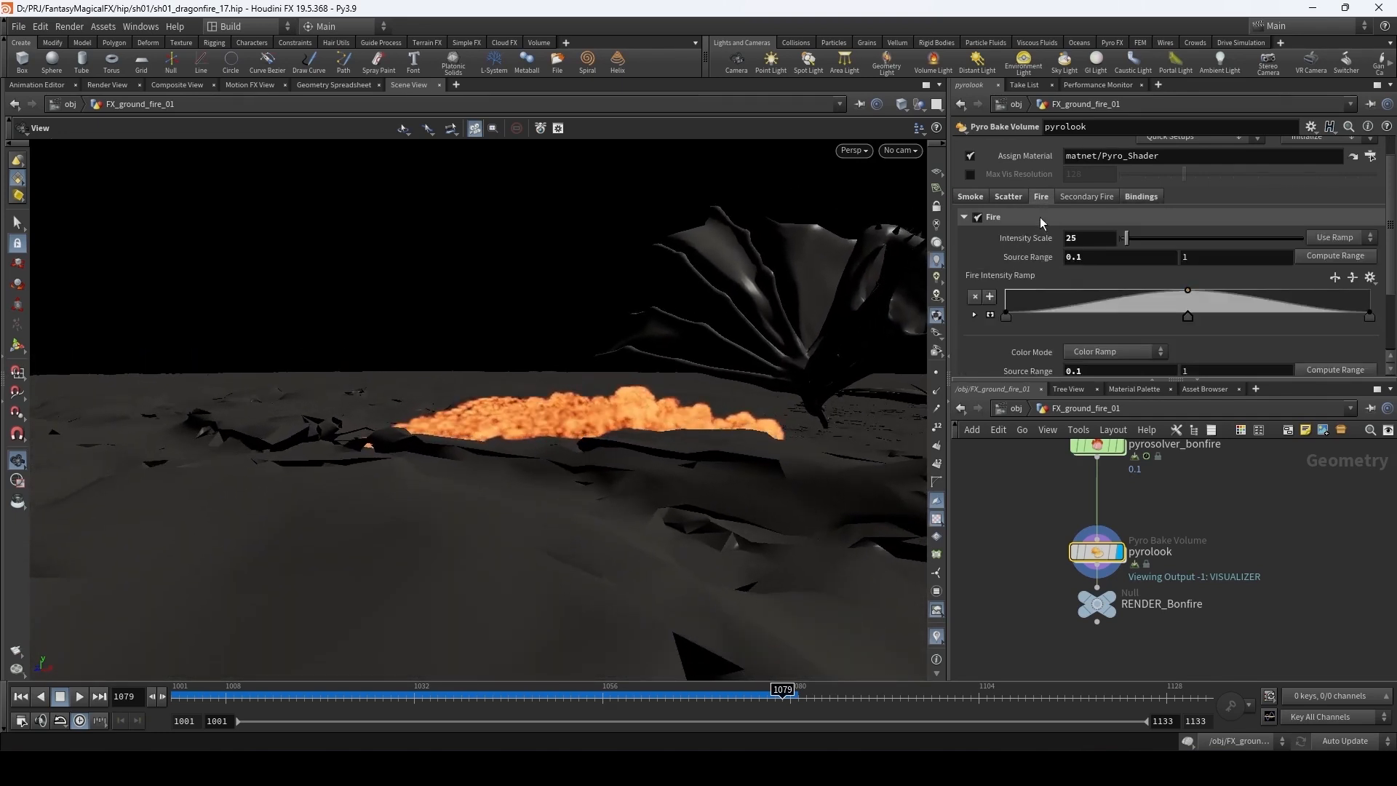
scroll(1036, 226, down, 2)
scroll(1016, 272, up, 2)
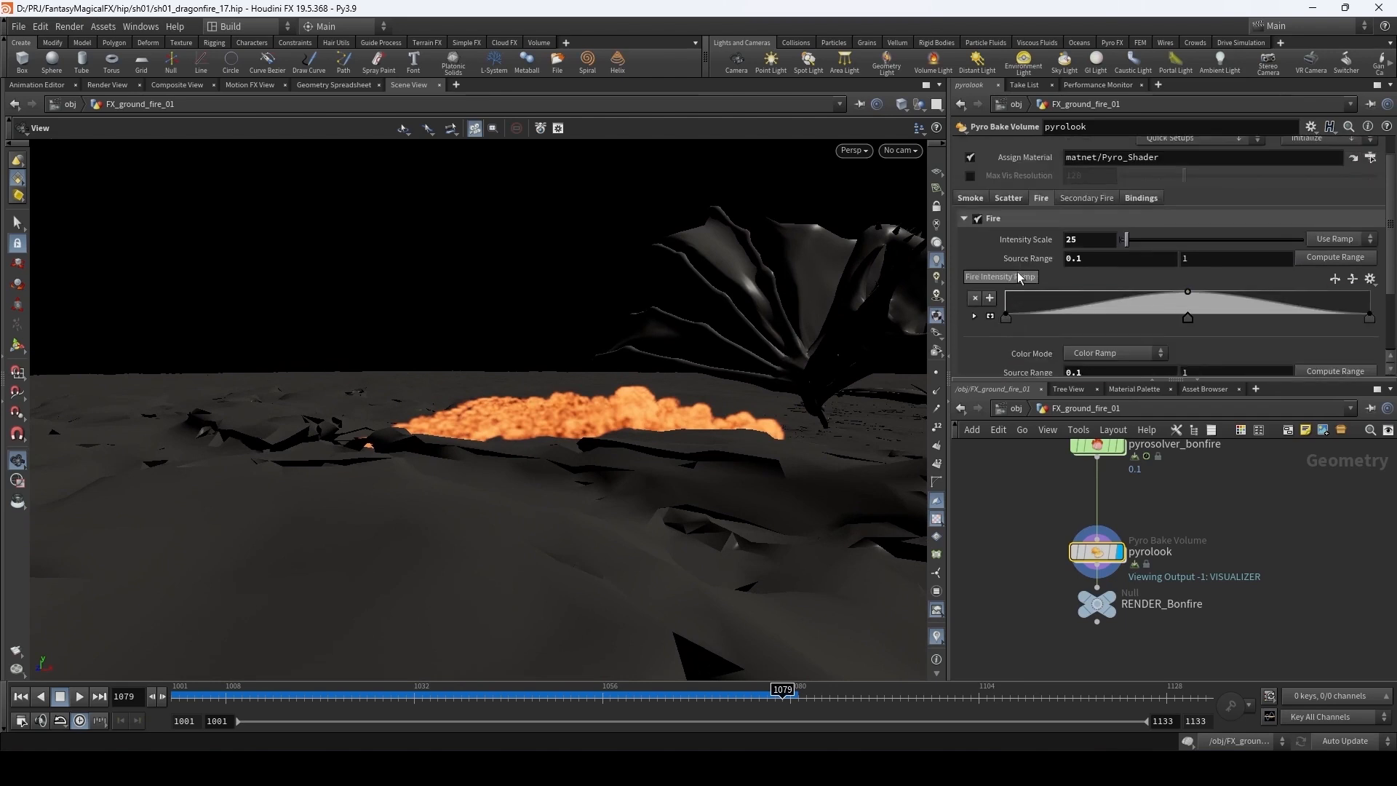
click(1007, 198)
click(977, 218)
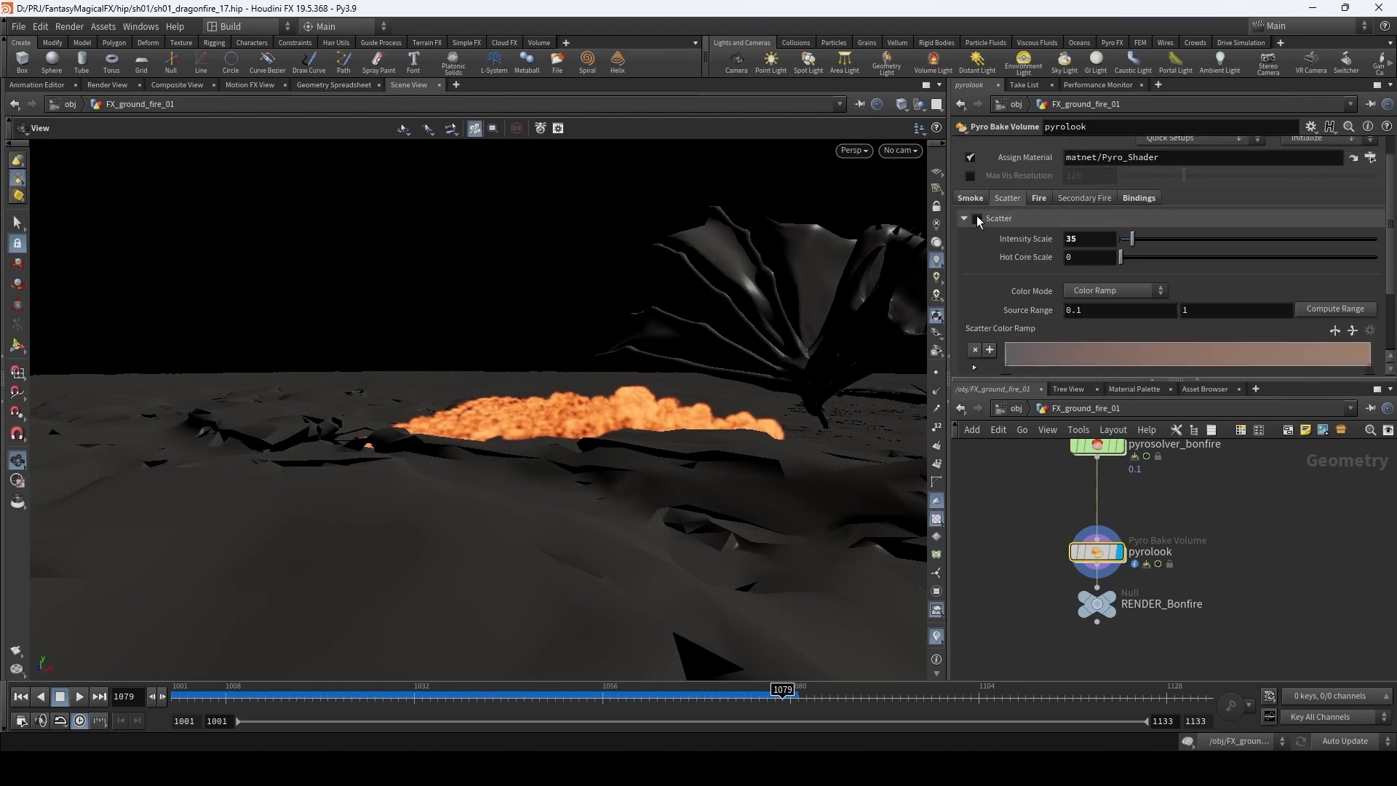
- Set pyrolook's smoke Density Scale to 2 and its Smoke Color to black (0, 0, 0)
click(963, 196)
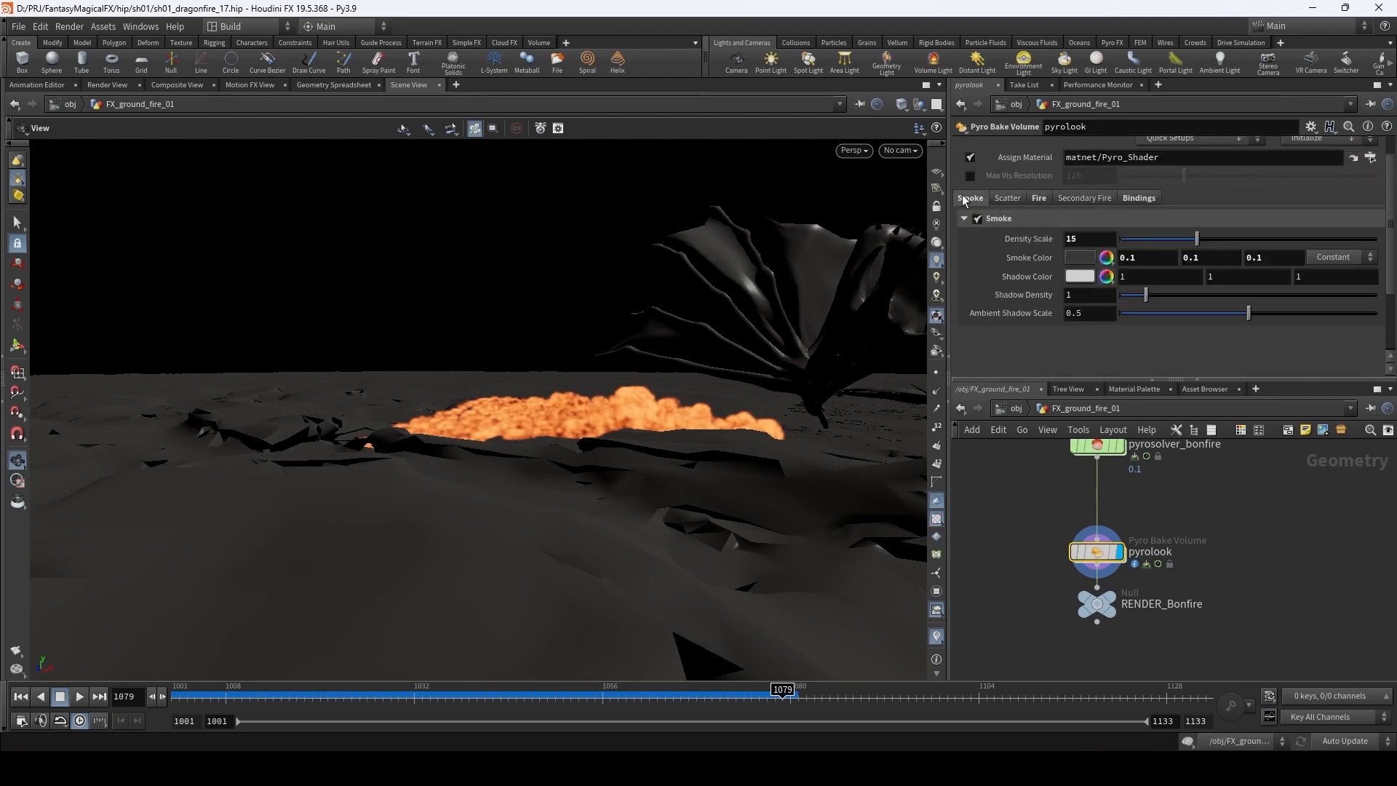
click(1086, 237)
key(Return)
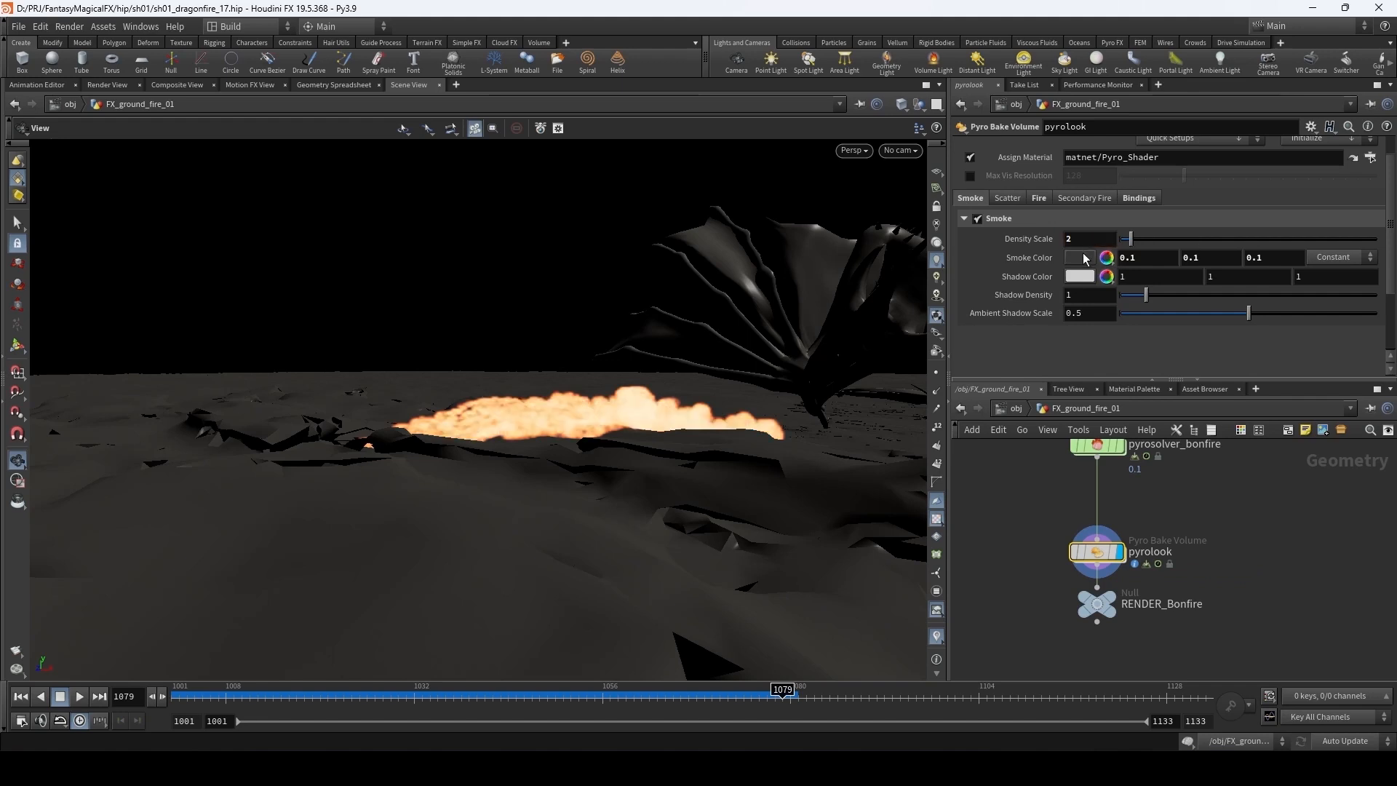
click(1084, 261)
mouse_move(1107, 343)
mouse_down()
mouse_move(1051, 346)
mouse_move(1093, 345)
mouse_up()
click(1288, 108)
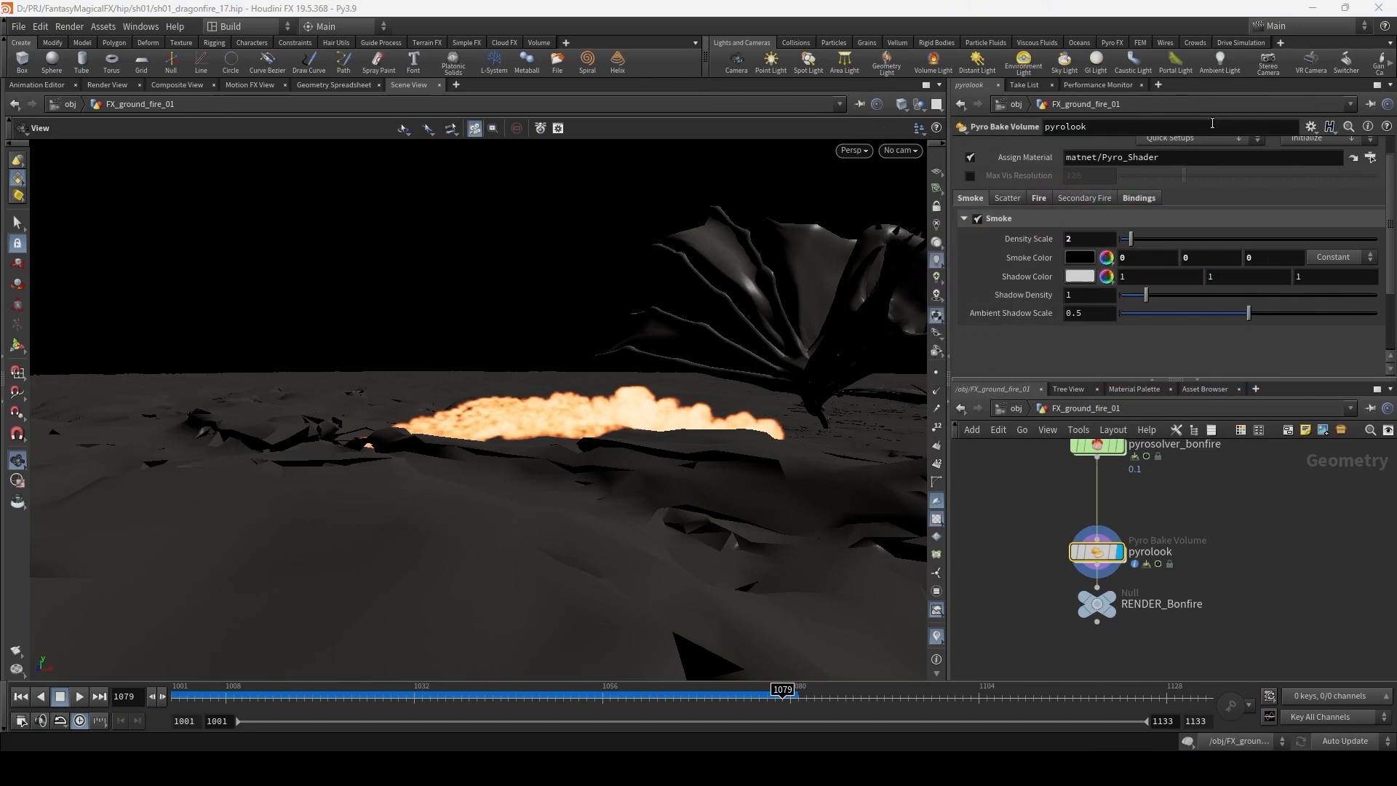
- Set the fire Intensity Scale on pyrolook to 50
click(1039, 199)
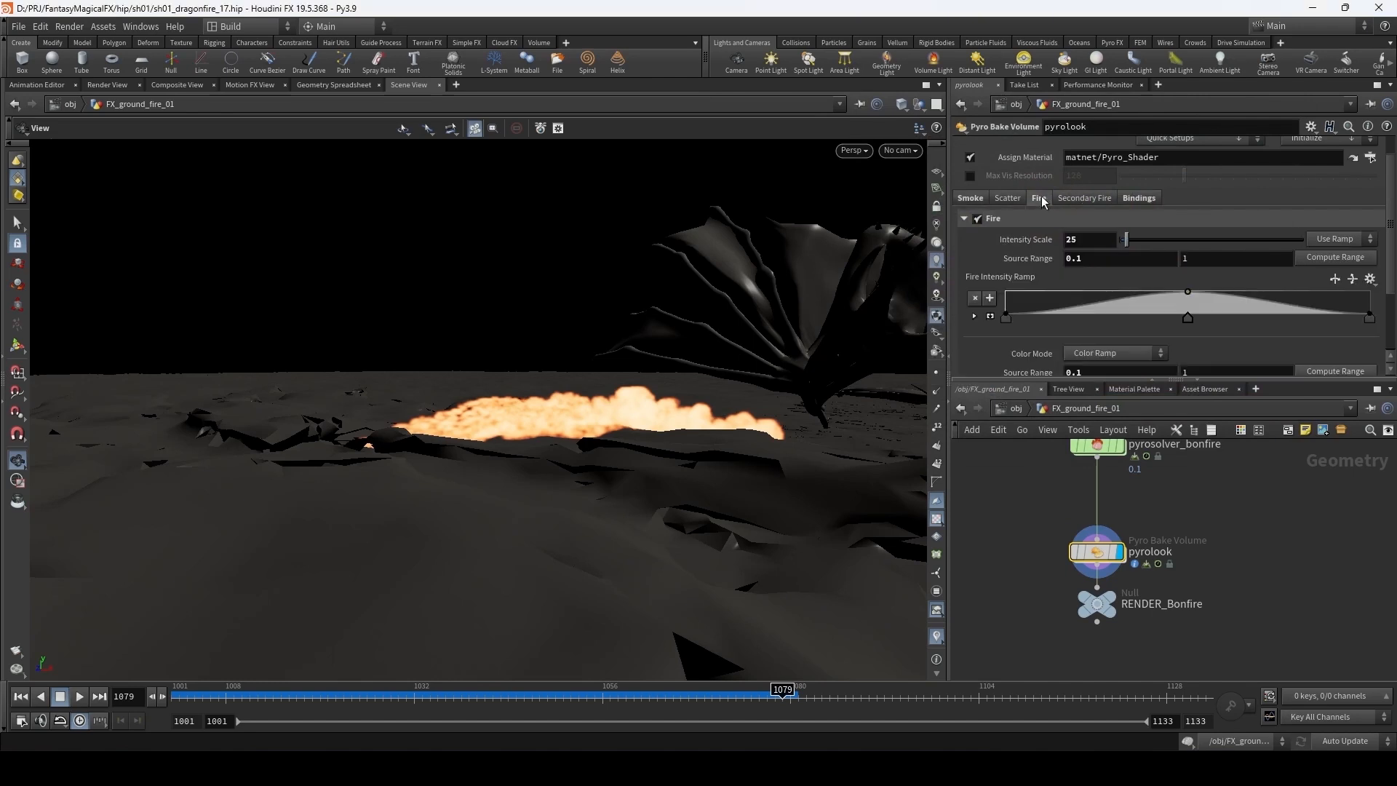
double_click(1093, 238)
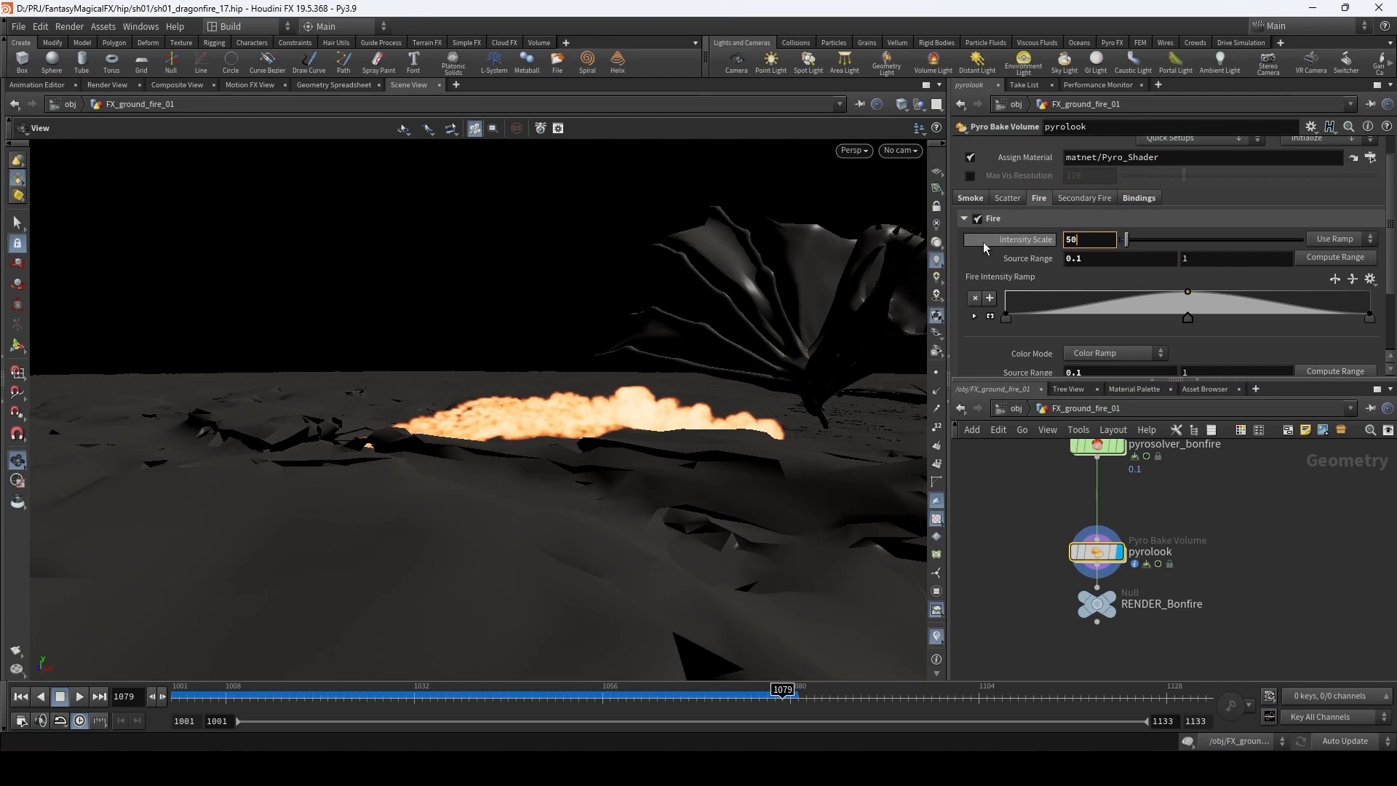
key(Return)
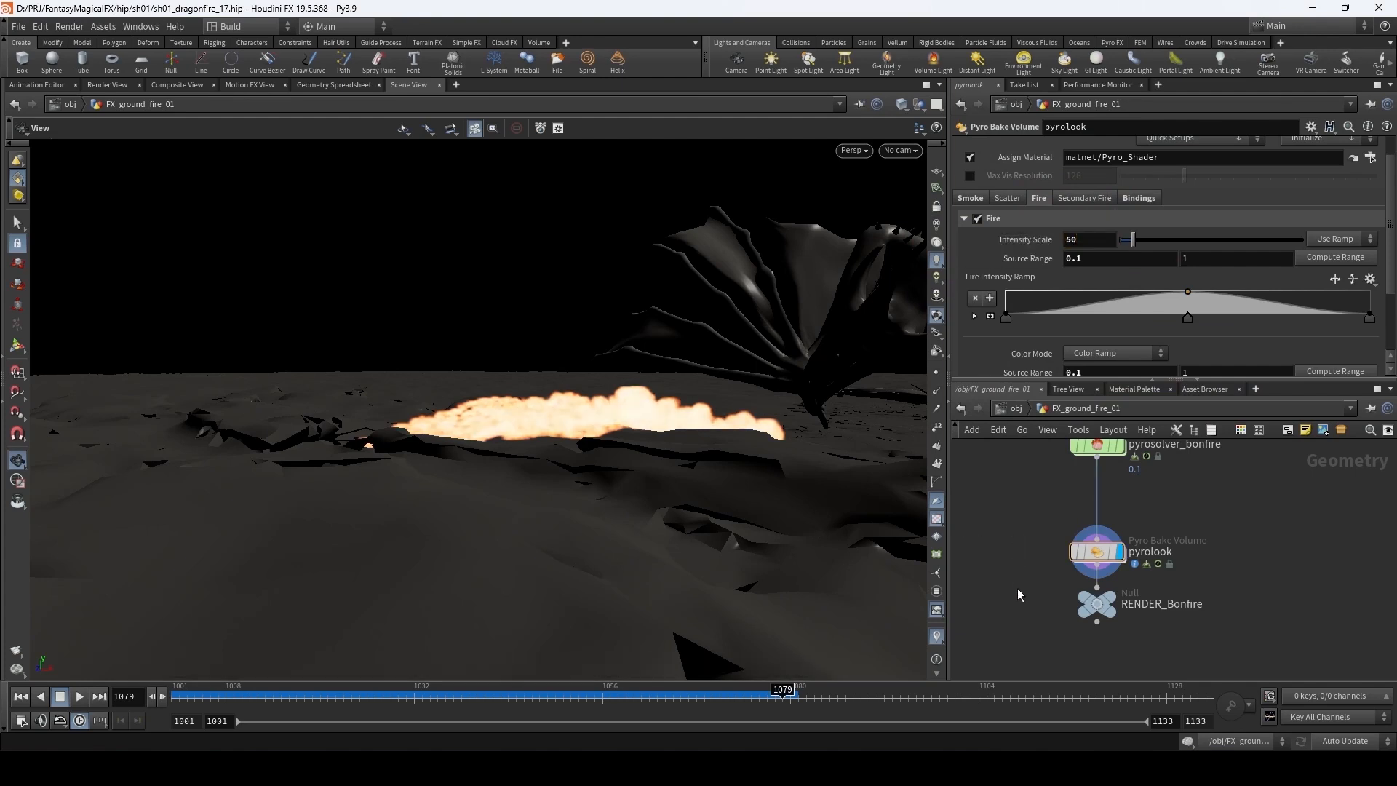
- Go upstream of the solver and display the source points of attribnoise_density1, with its parameters open
middle_drag(1041, 463, 1041, 511)
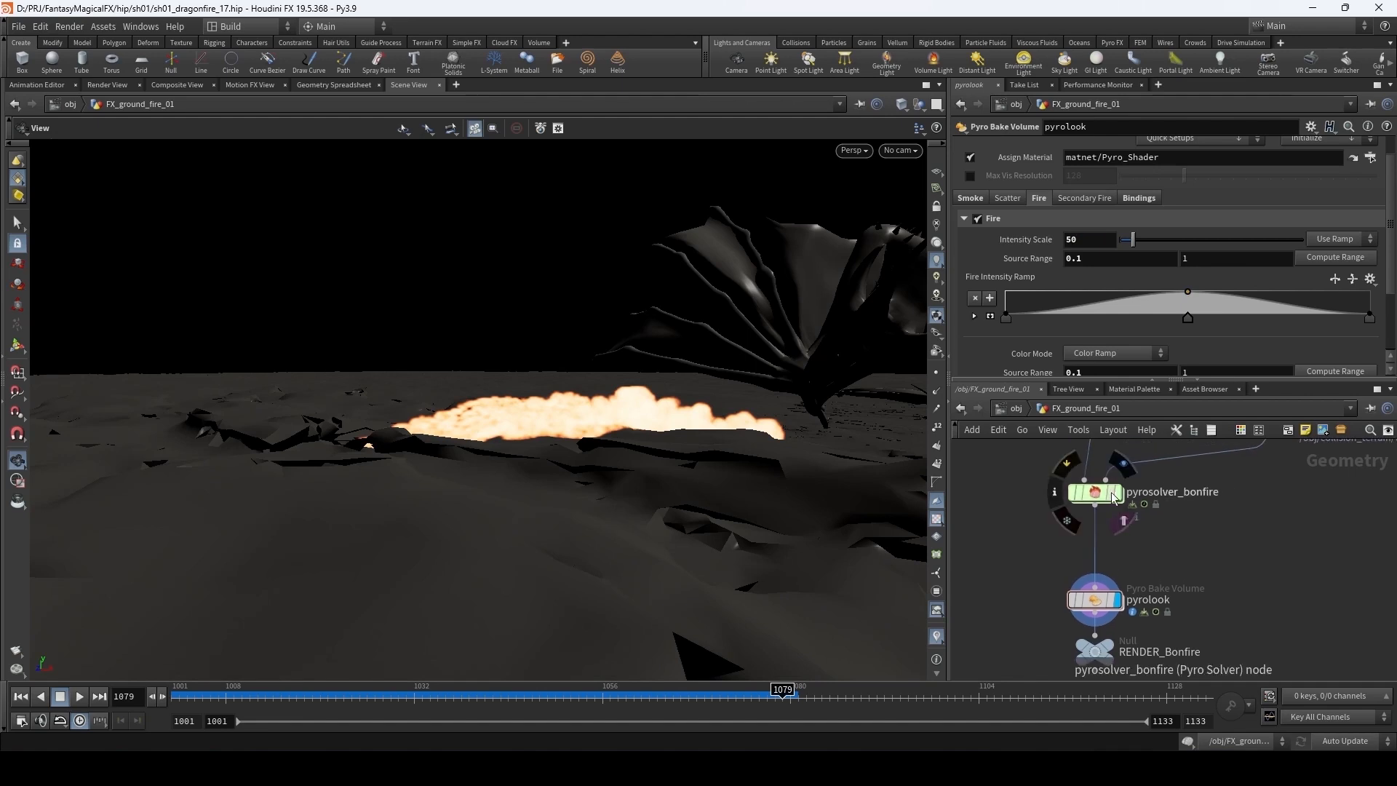
click(1119, 492)
scroll(1026, 463, down, 1)
middle_drag(1026, 451, 1034, 595)
scroll(1035, 589, down, 1)
middle_drag(1027, 491, 1020, 574)
scroll(1072, 537, up, 2)
click(1095, 520)
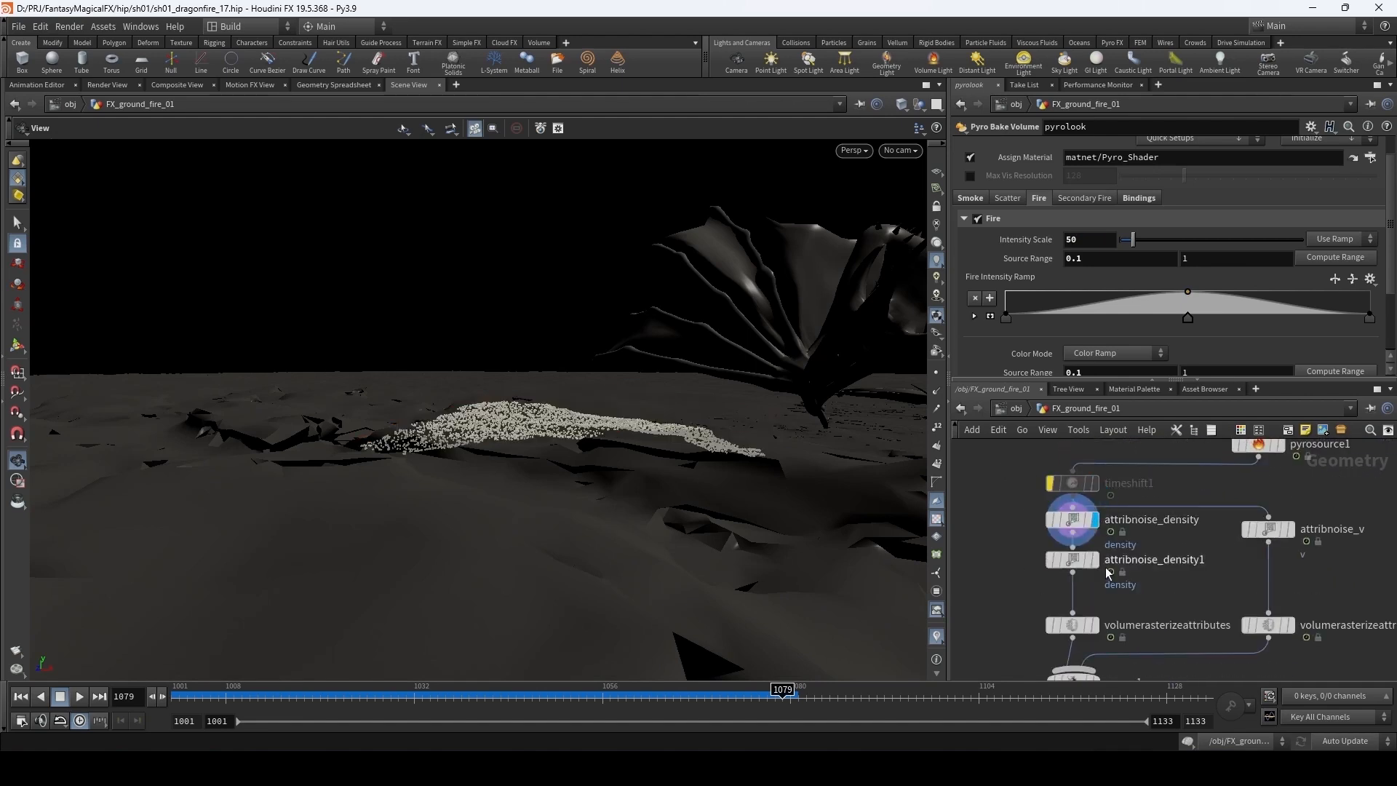
click(1073, 559)
- Check the earlier flipbook, put it away, and visualize the density attribute on attribnoise_density1's points from its node info
click(538, 768)
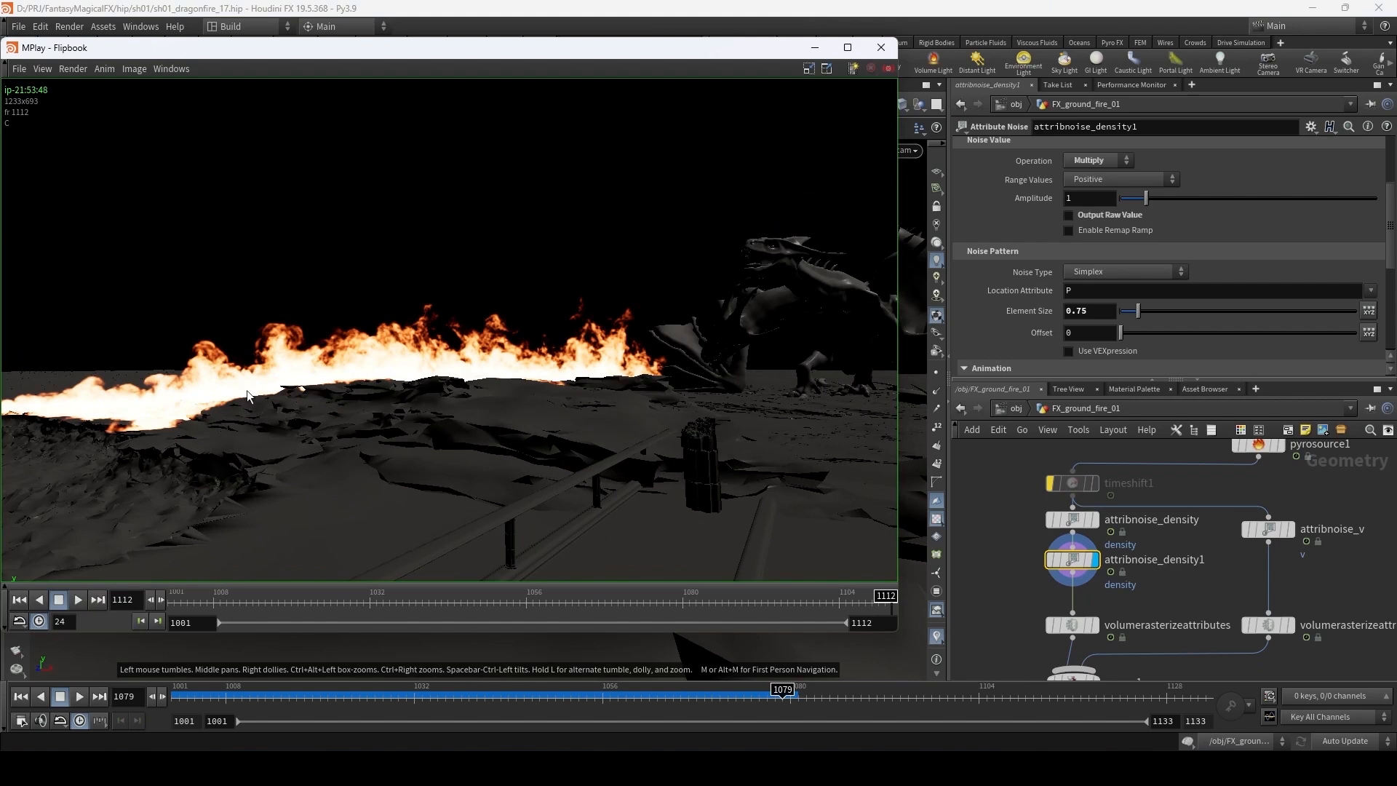
click(755, 32)
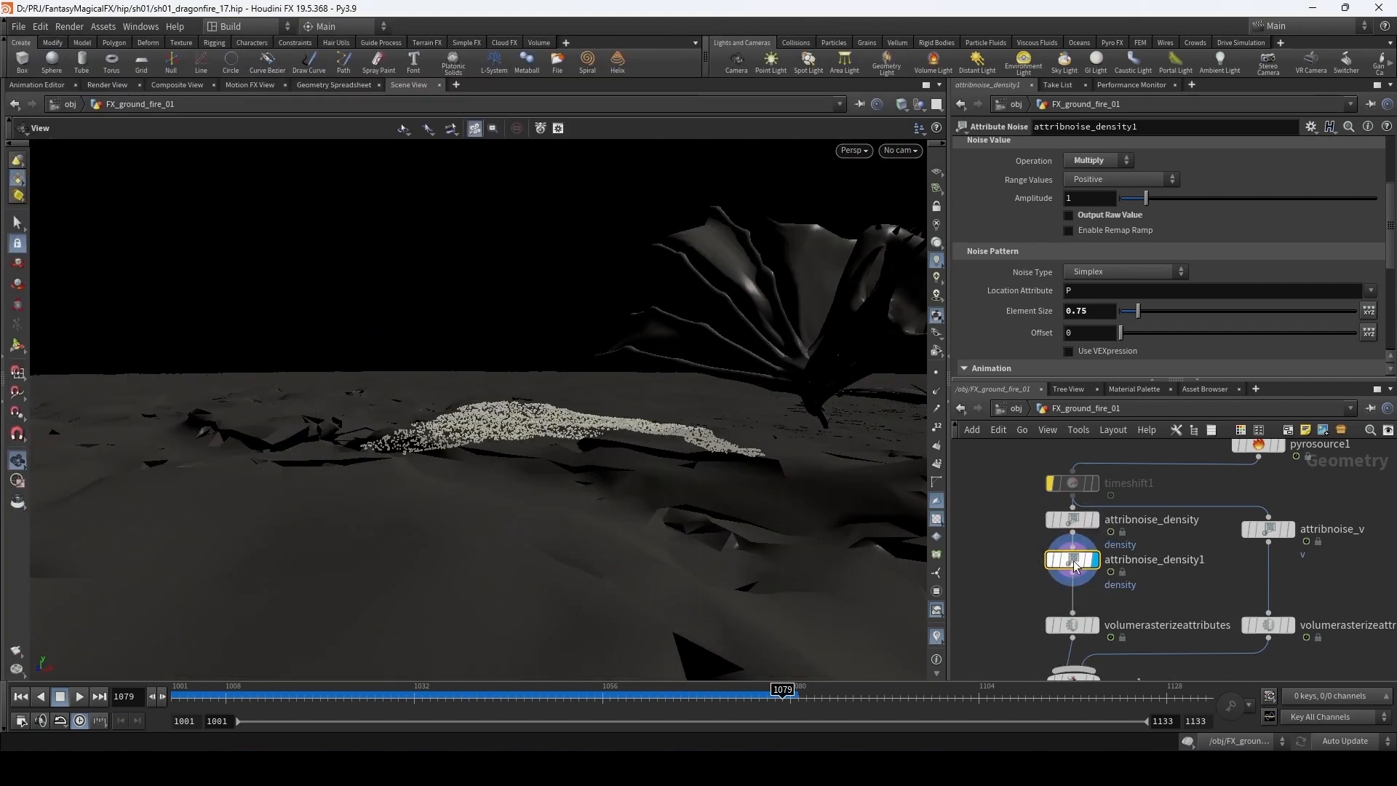
click(1036, 558)
click(749, 387)
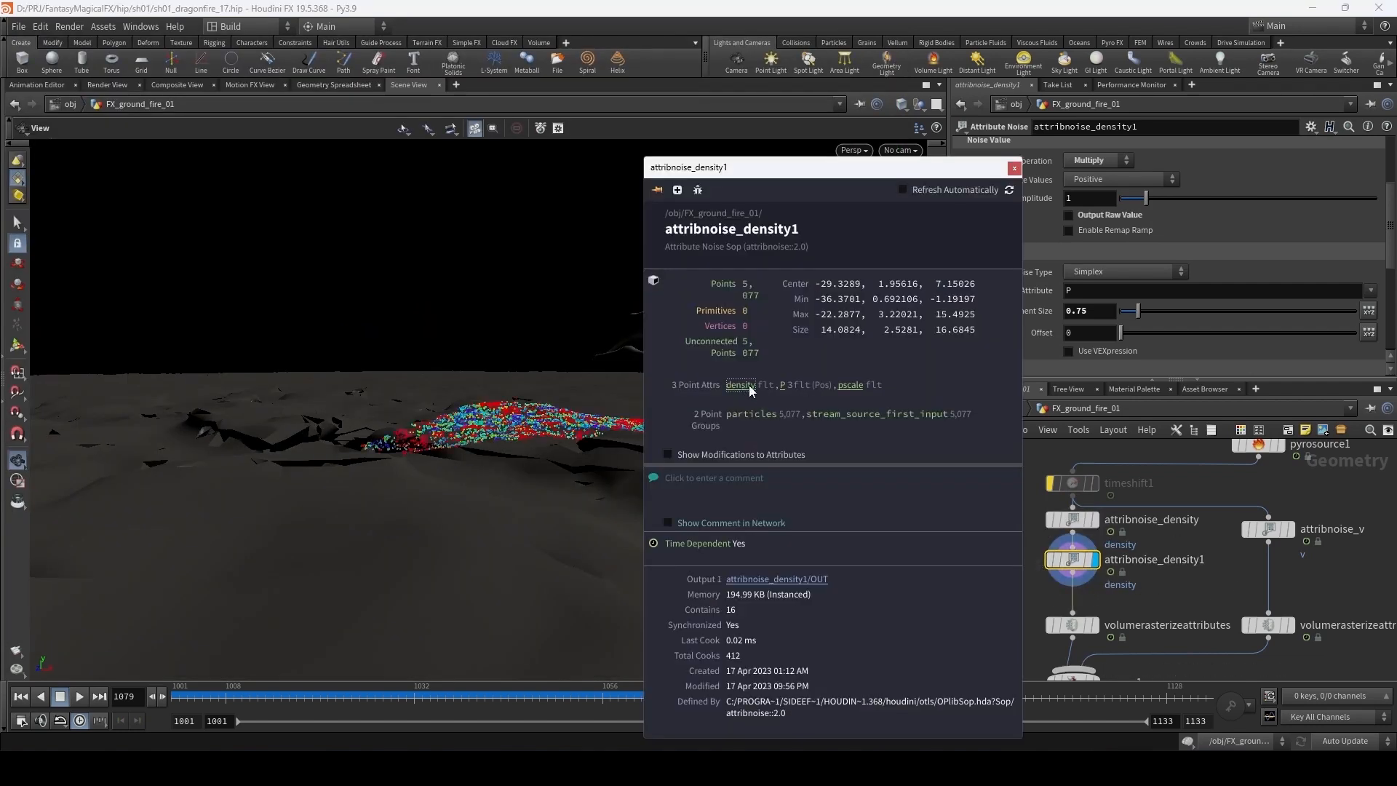
- Close the node info and inspect the density-coloured source points at frame 1106, through cam_test_fire and from a higher free angle
click(1014, 168)
click(948, 700)
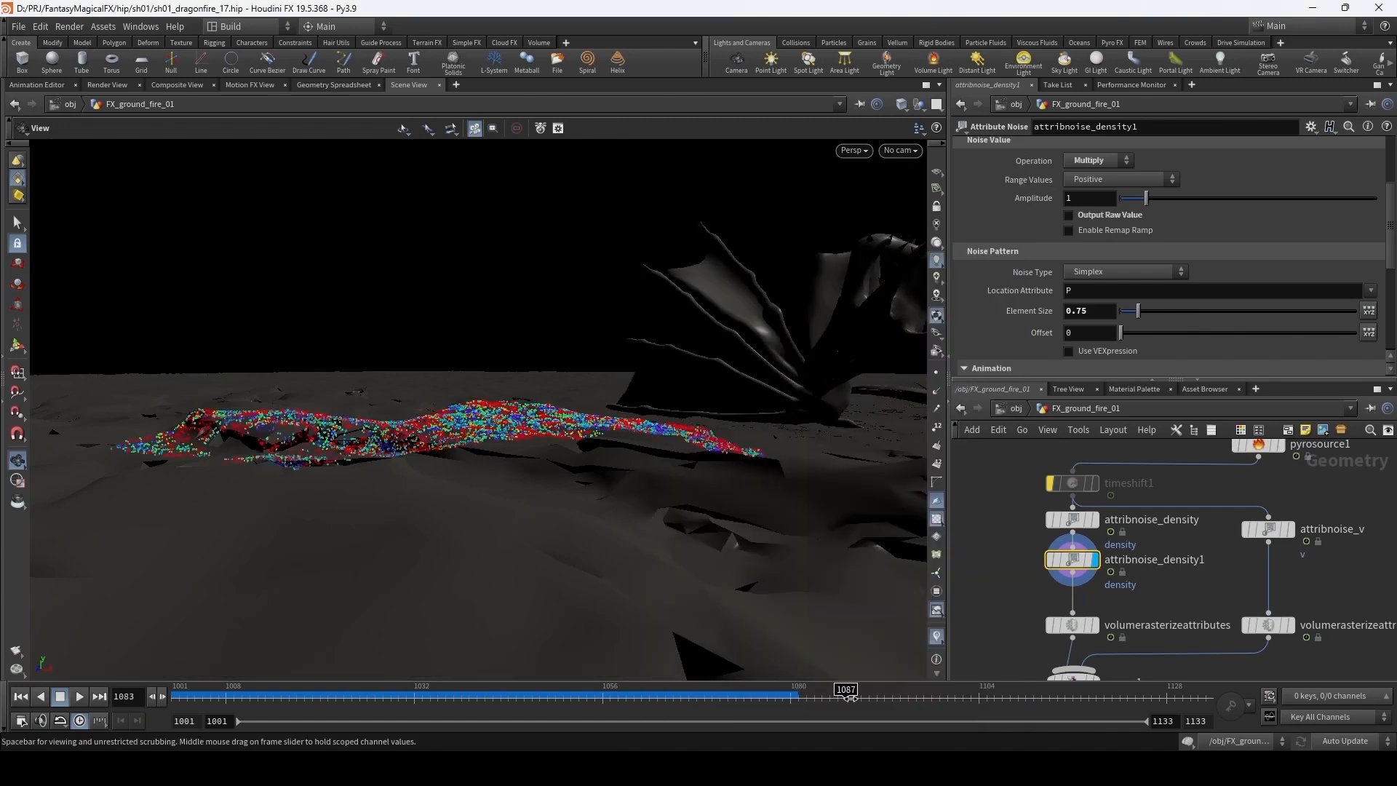
drag(949, 699, 994, 700)
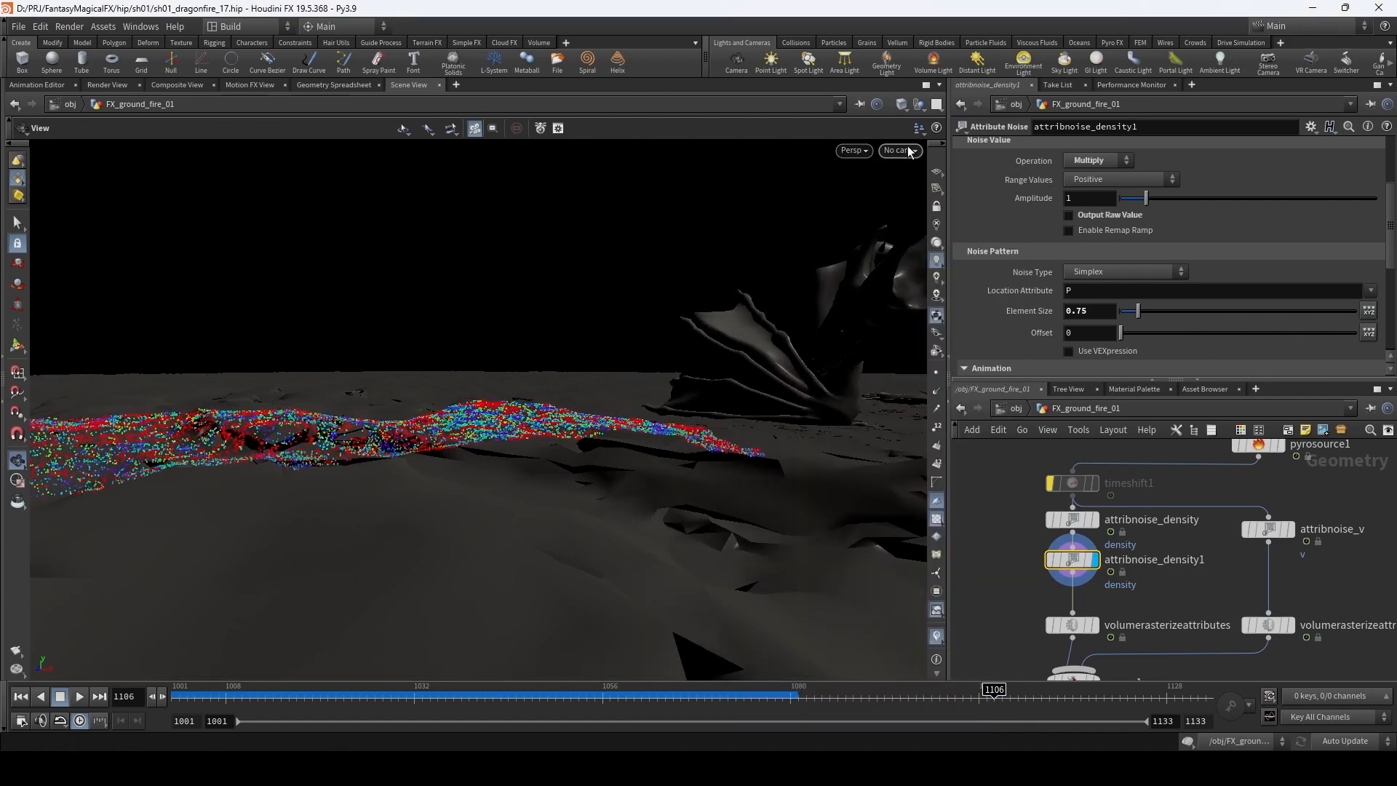
click(900, 150)
click(924, 233)
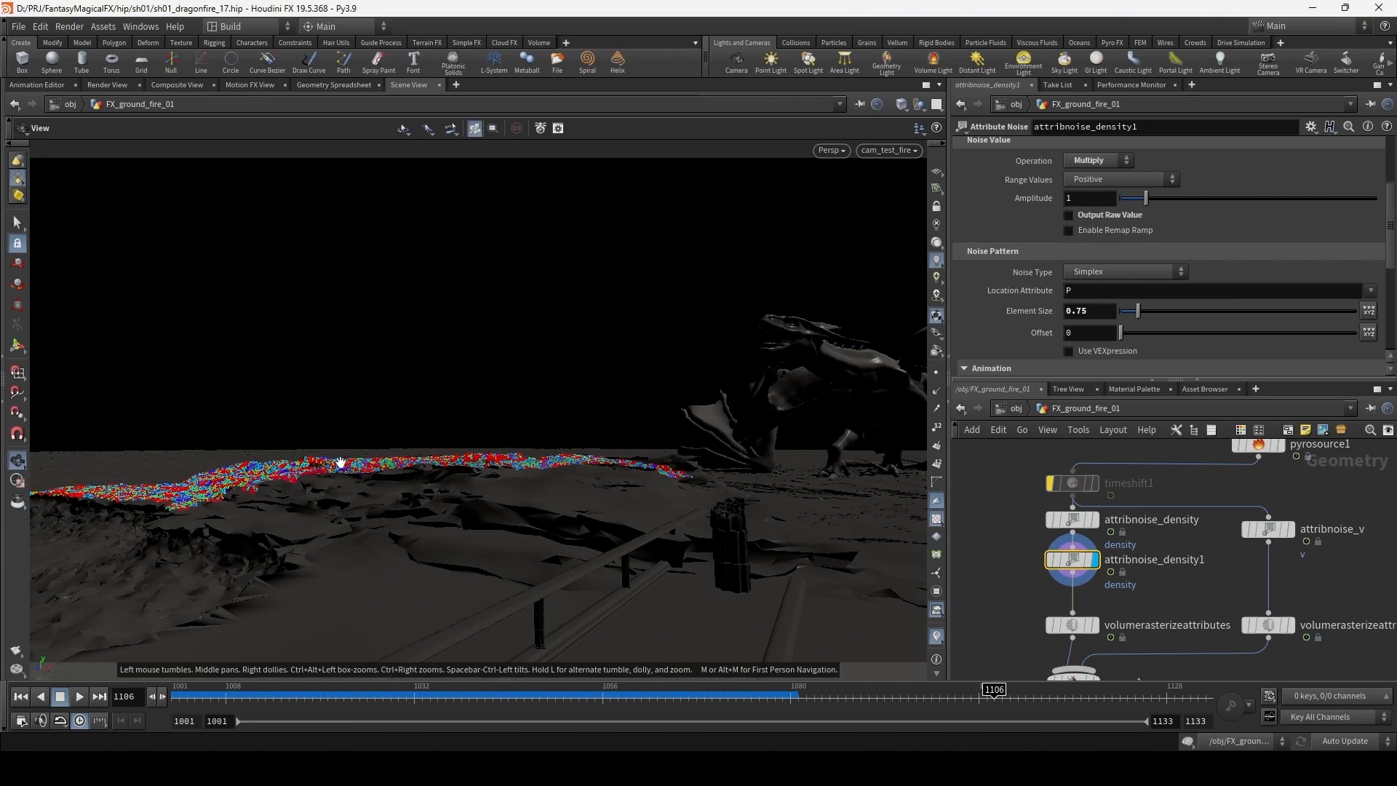
drag(327, 463, 508, 498)
- Duplicate attribnoise_density1 into the chain directly after it and set the copy's Element Size to 6.78
middle_drag(1030, 573, 1085, 561)
alt+drag(1135, 547, 1129, 599)
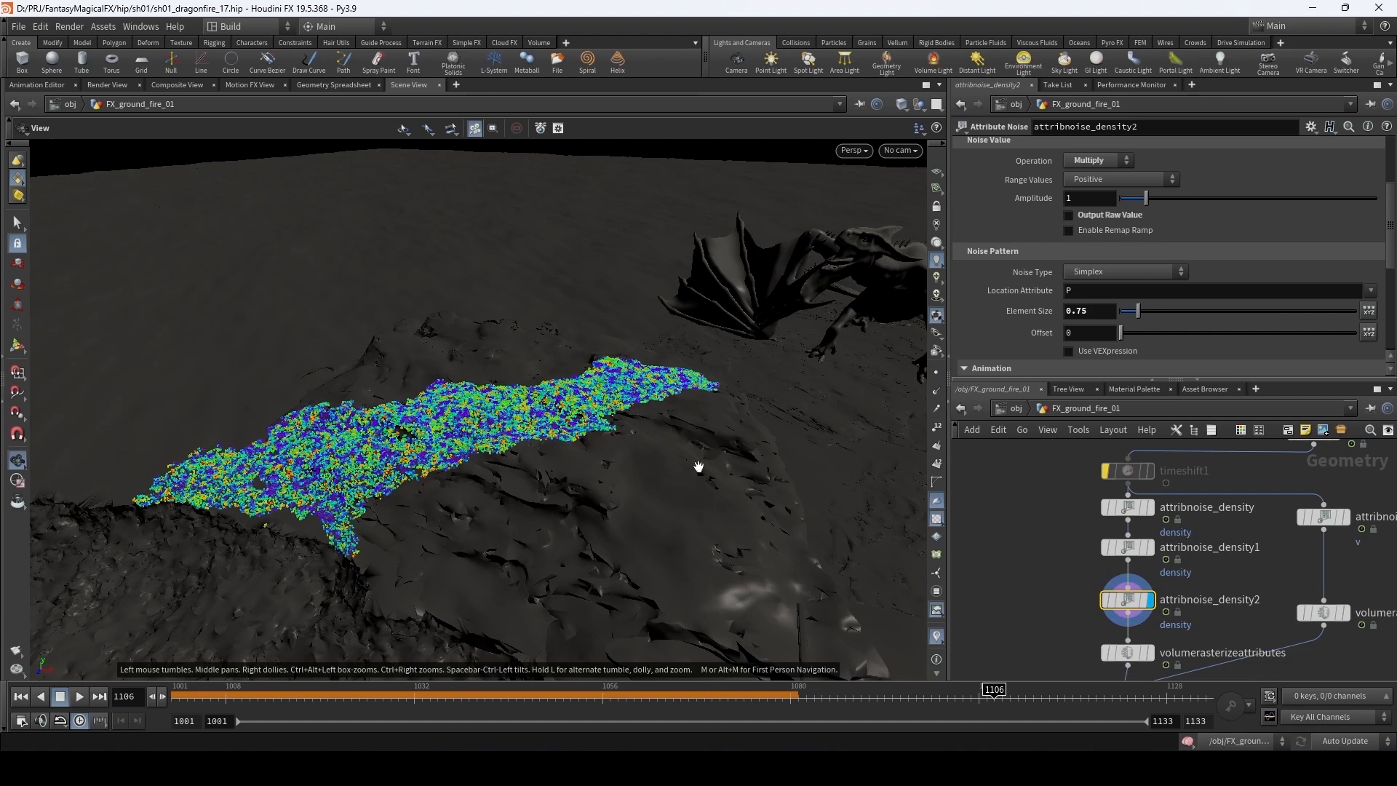
drag(1138, 311, 1279, 321)
- Turn off Animate Noise on attribnoise_density2 and enable its Remap Ramp
scroll(1008, 243, down, 3)
scroll(1008, 243, down, 3)
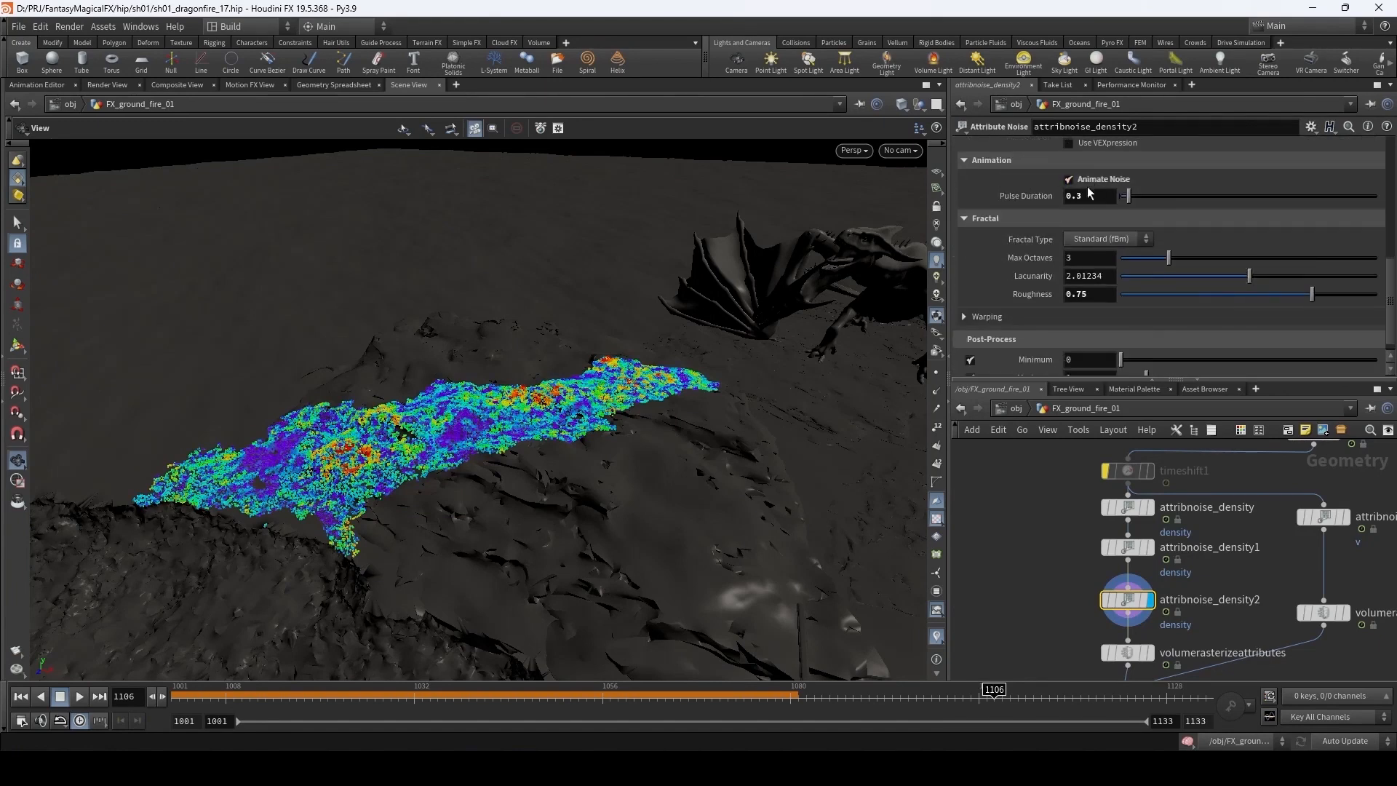
click(1069, 180)
scroll(1007, 242, up, 6)
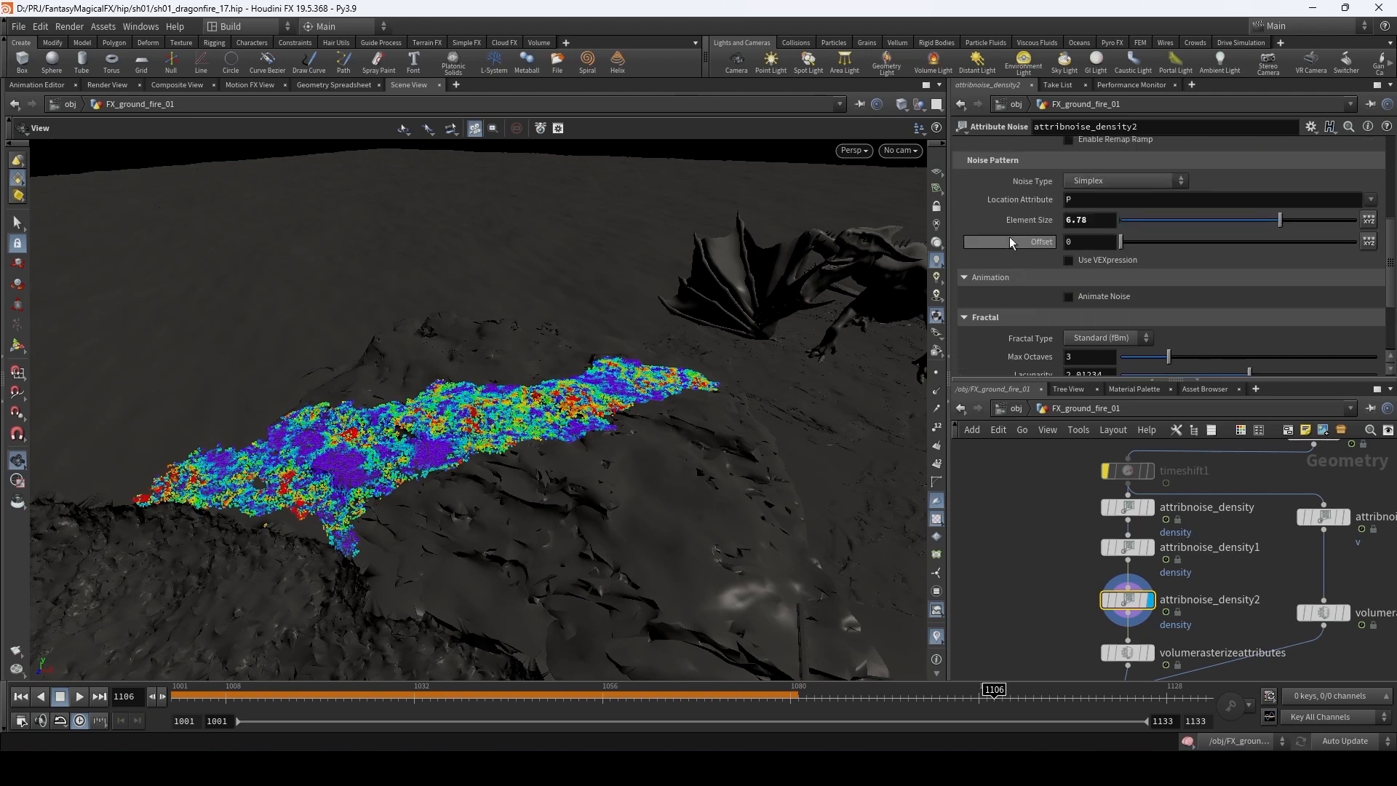
scroll(1005, 244, up, 2)
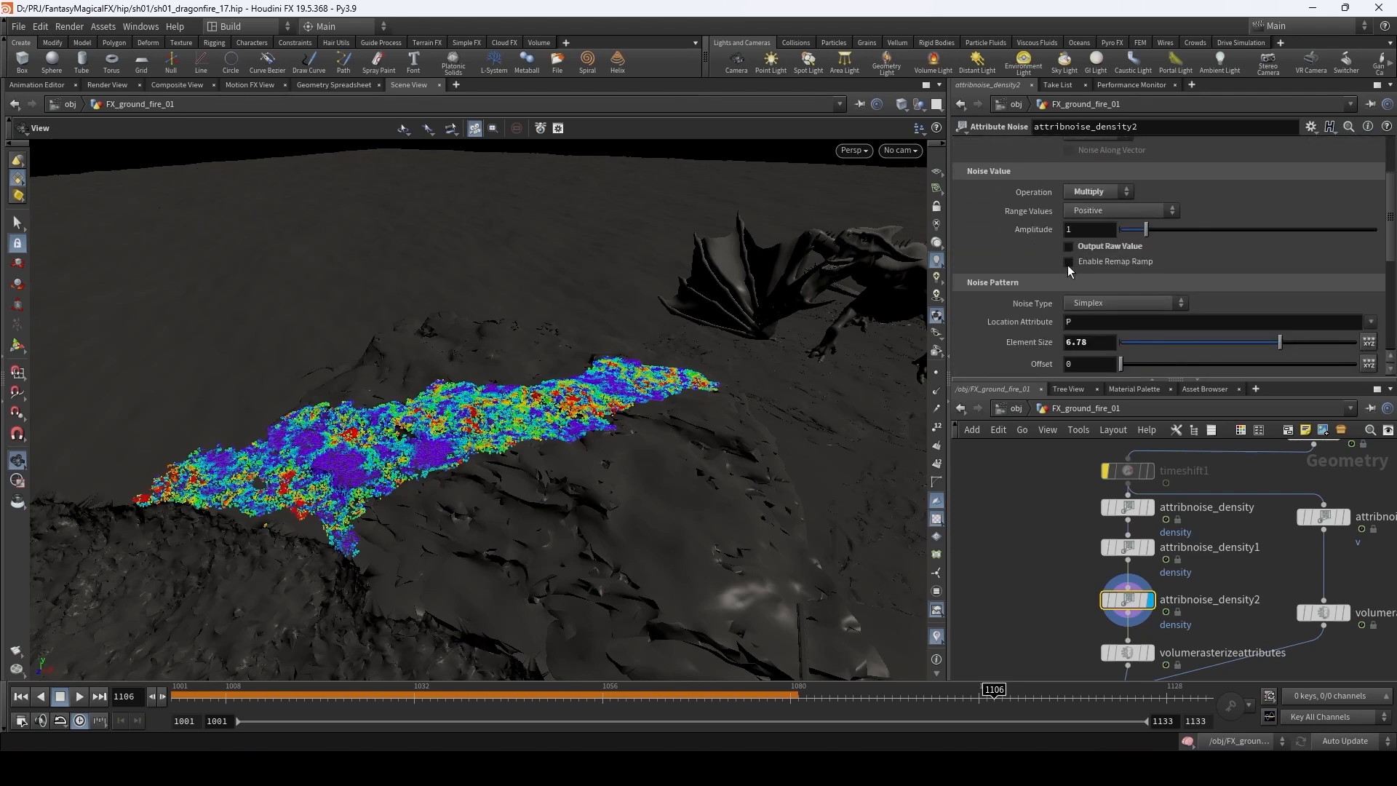
click(1068, 262)
scroll(983, 269, down, 1)
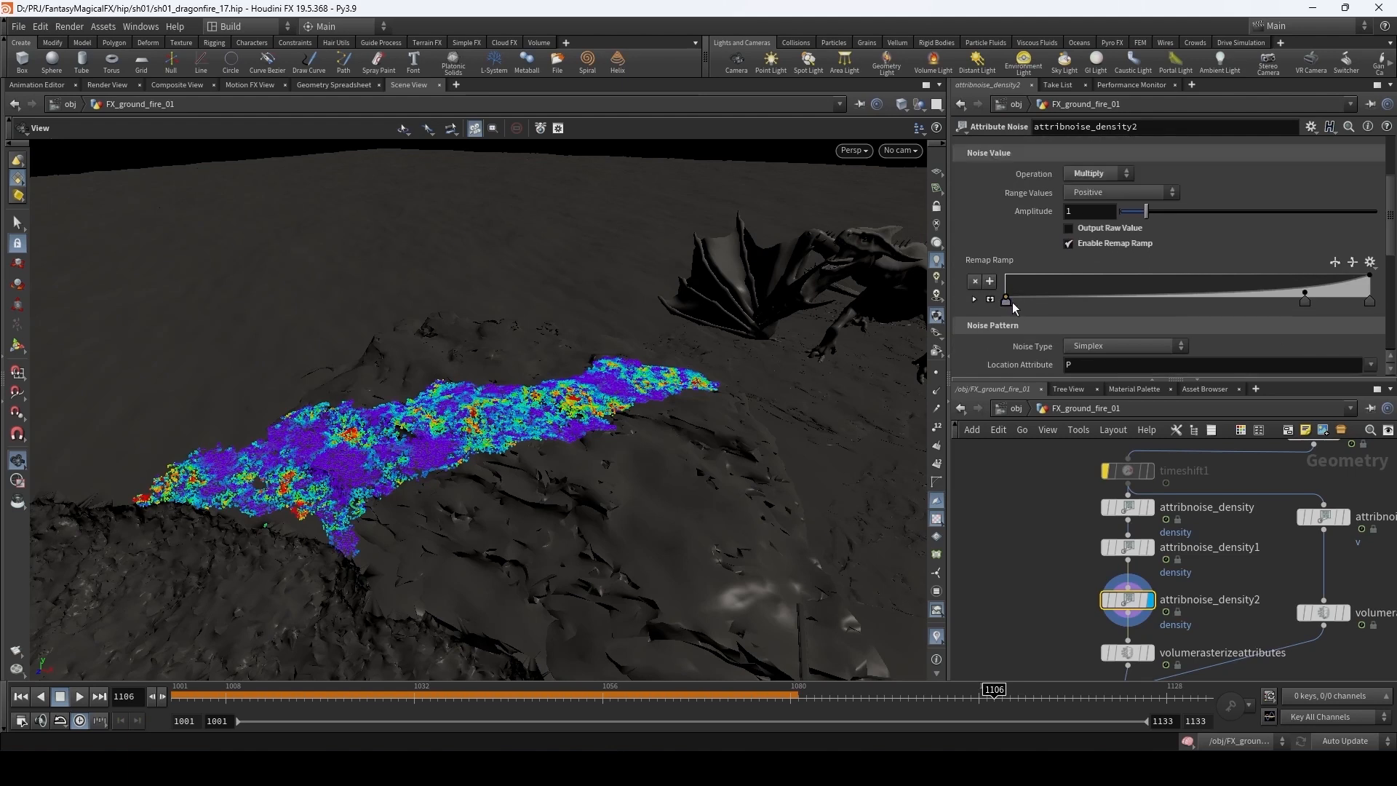
drag(1012, 302, 969, 303)
- Compare the density of attribnoise_density1 and attribnoise_density2, and move the middle point of attribnoise_density2's remap ramp close to the ramp's start
middle_drag(1066, 606, 1068, 574)
click(1129, 516)
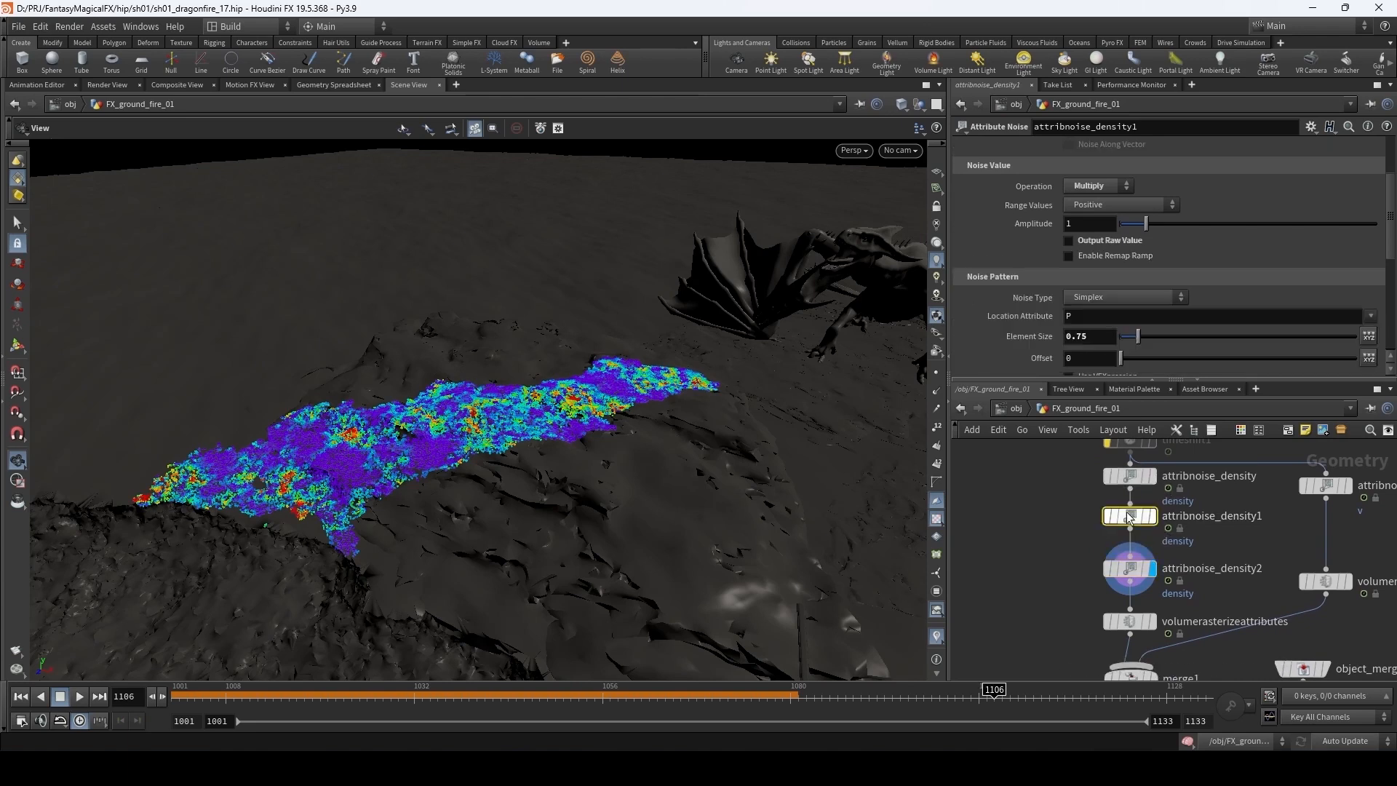
click(1155, 518)
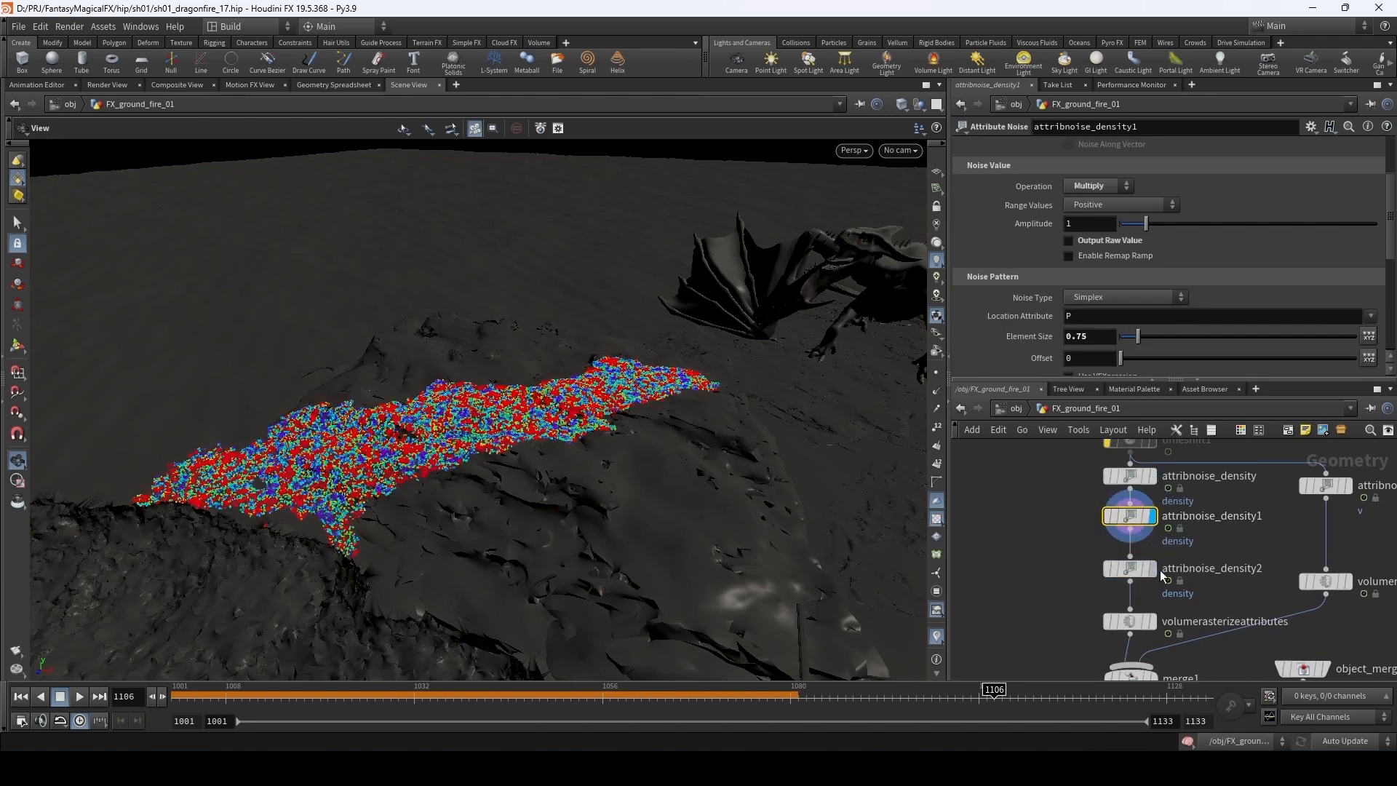
click(1157, 575)
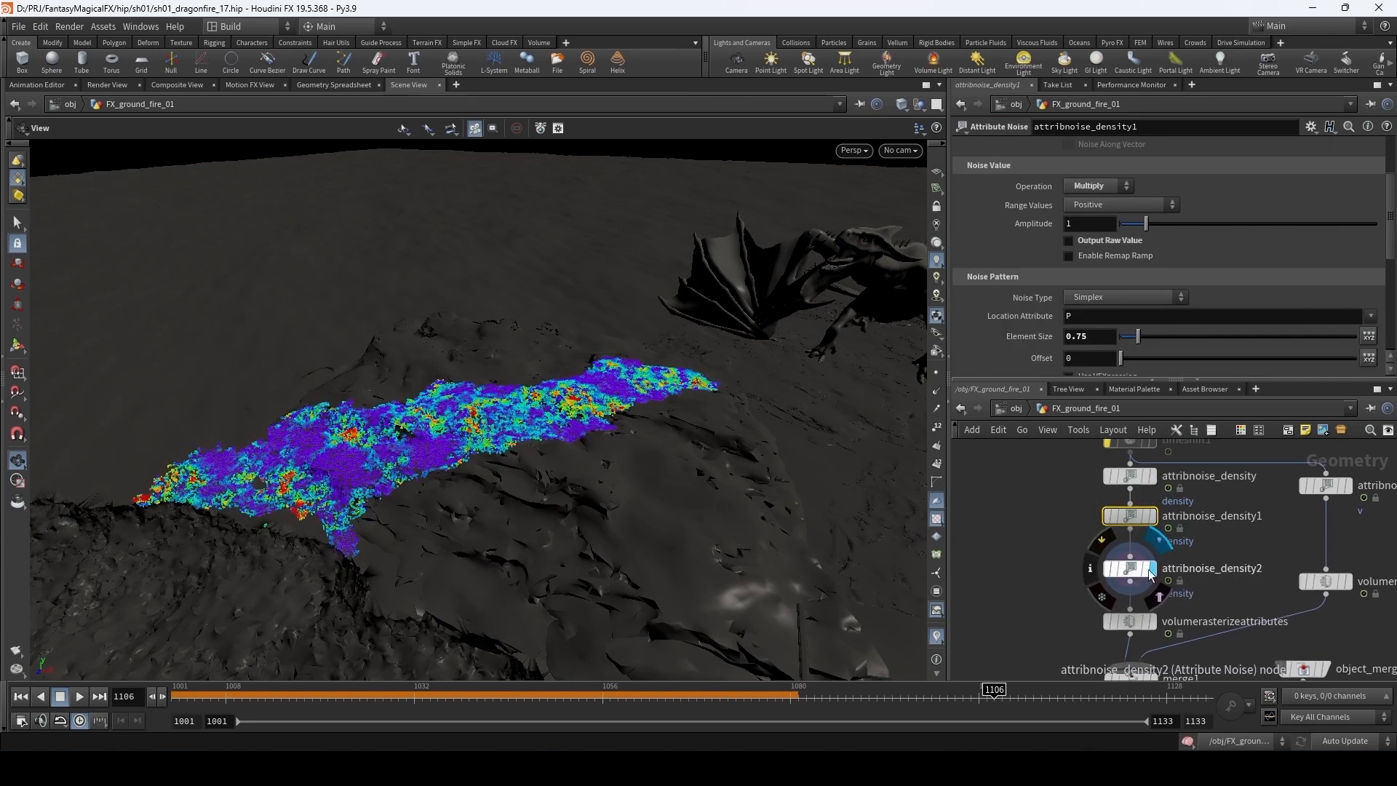
click(1132, 574)
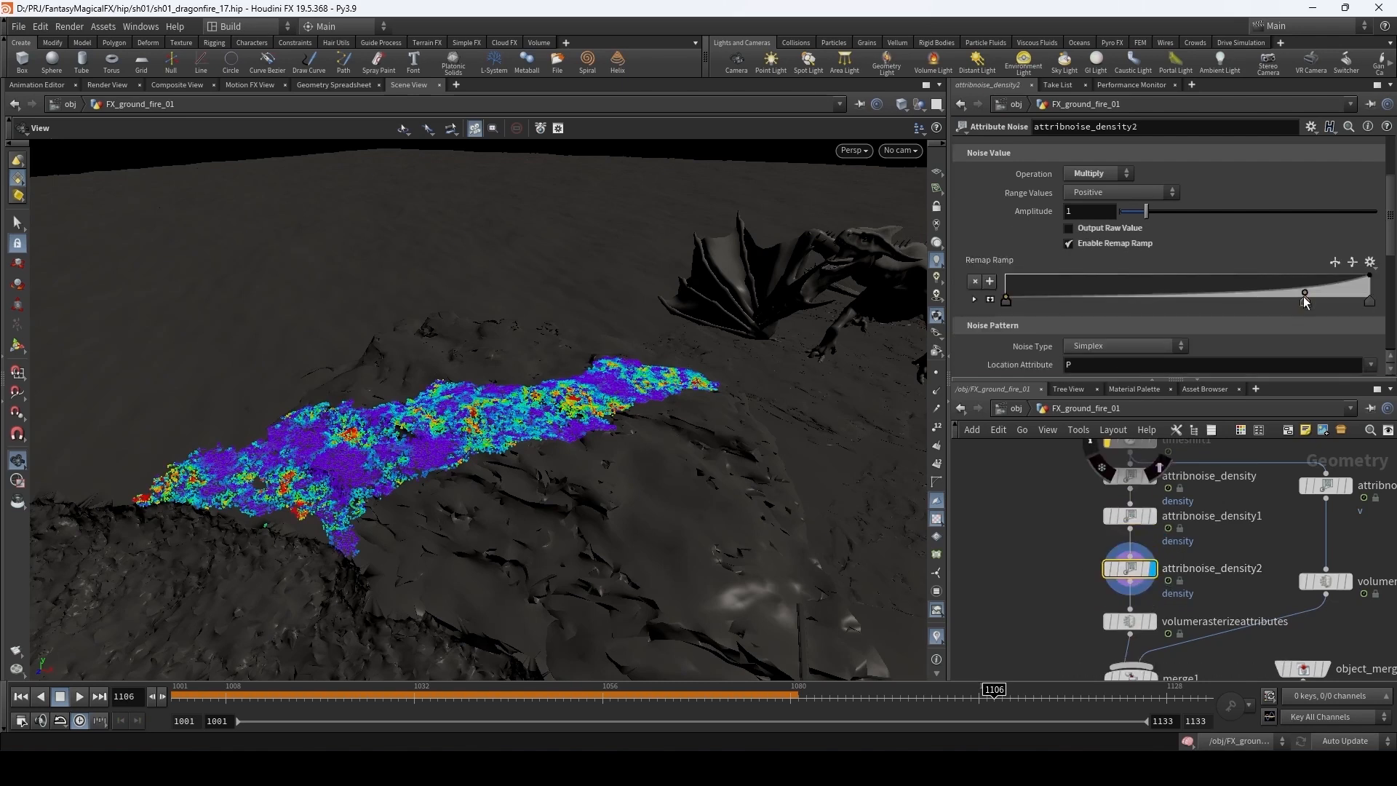
drag(1305, 298, 1063, 317)
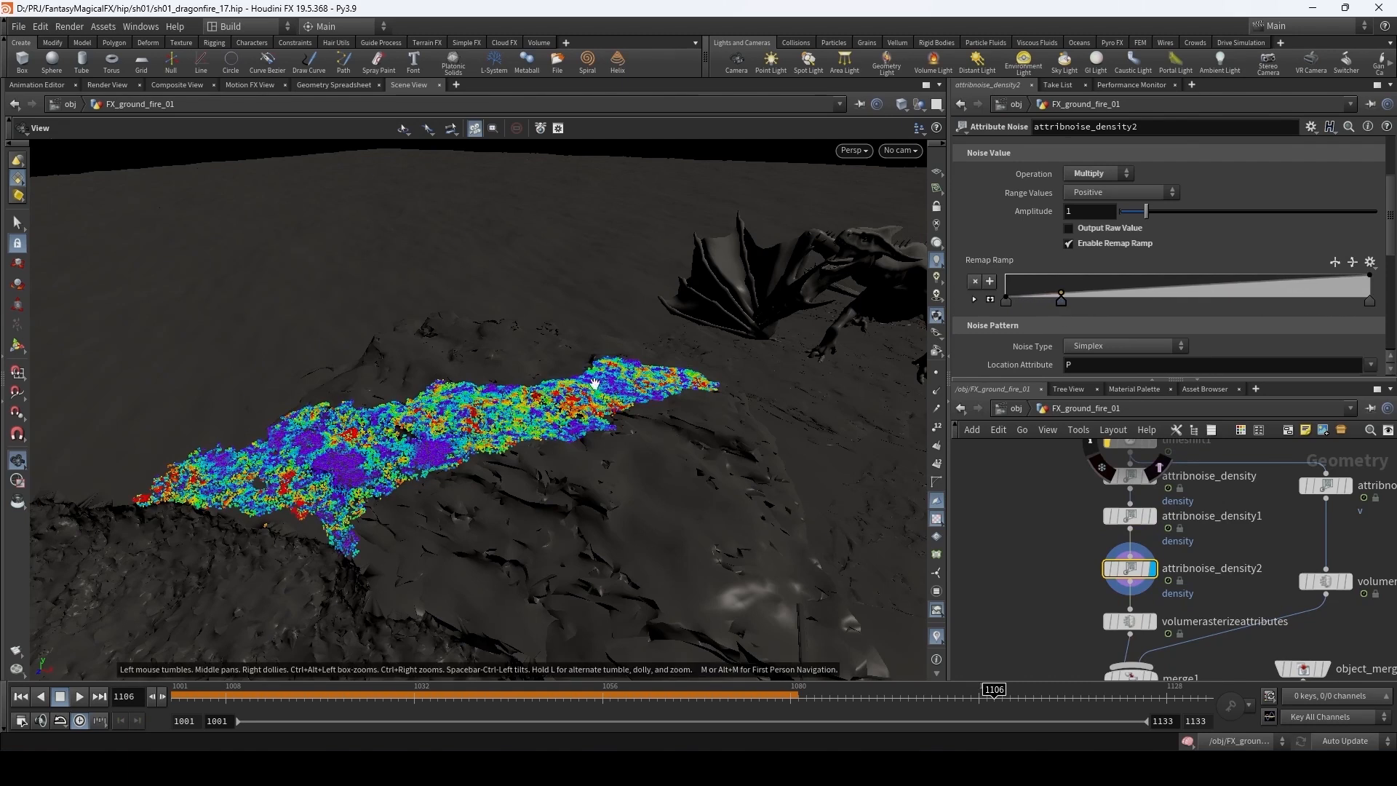
- Compare the density pattern of attribnoise_density1 and attribnoise_density2 over the frame range, ending at frame 1103
middle_drag(1097, 580, 1101, 535)
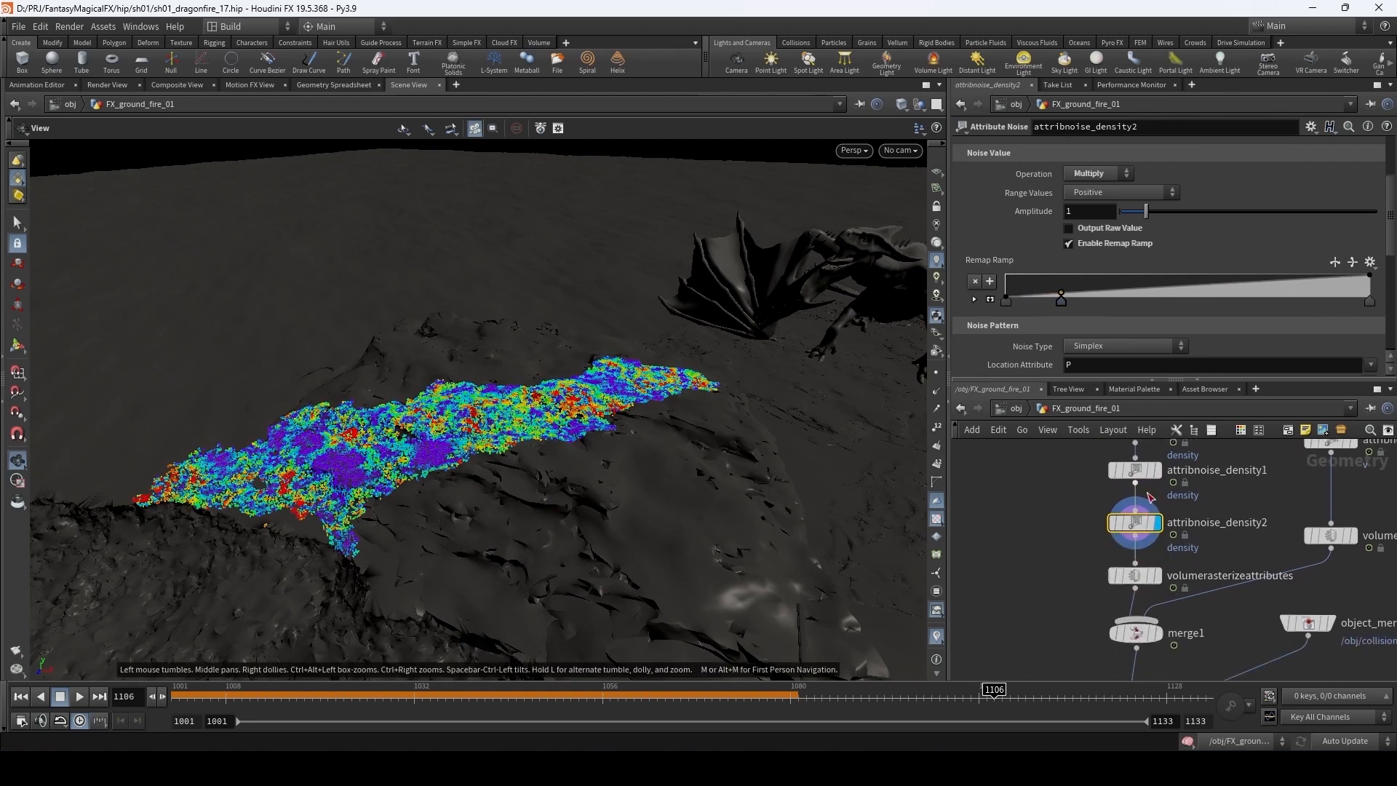
click(1143, 474)
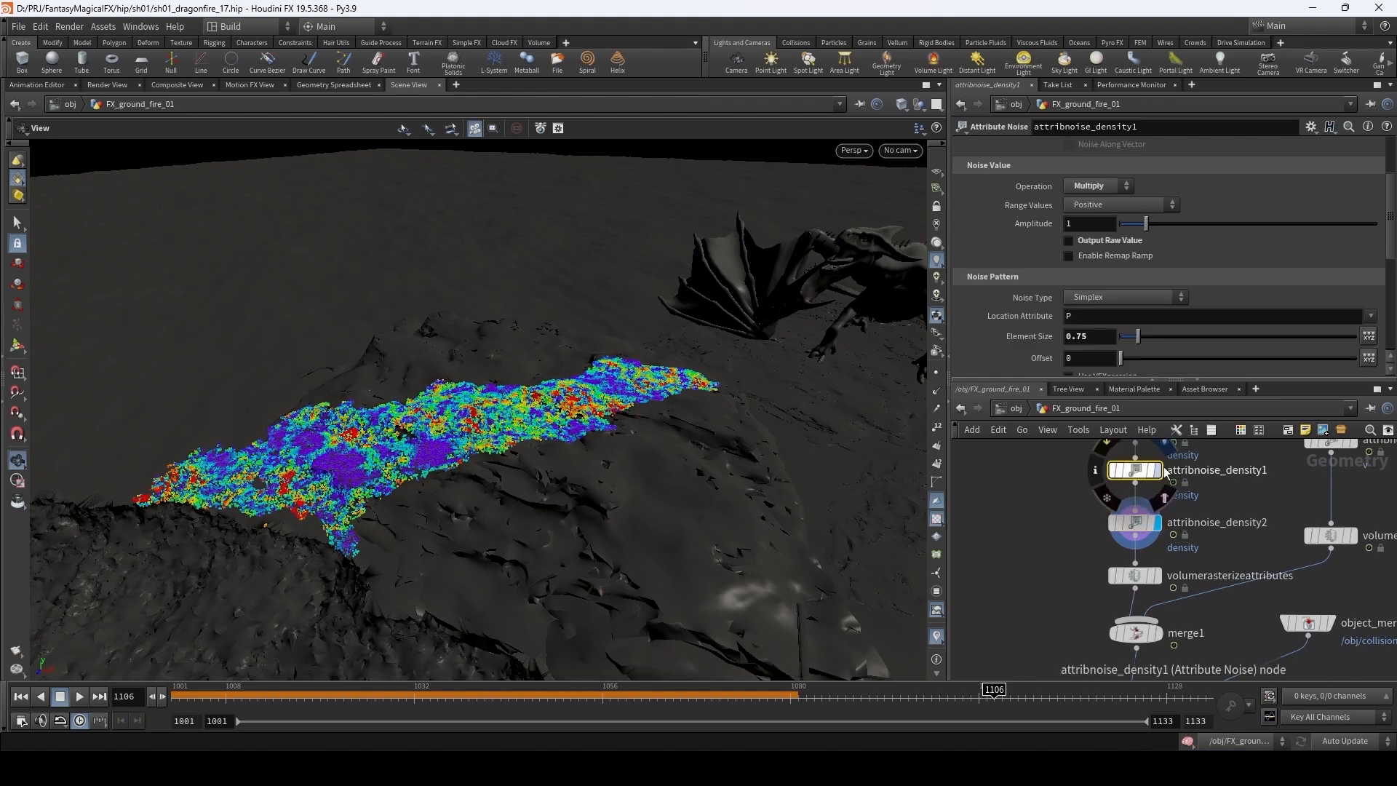
click(1159, 470)
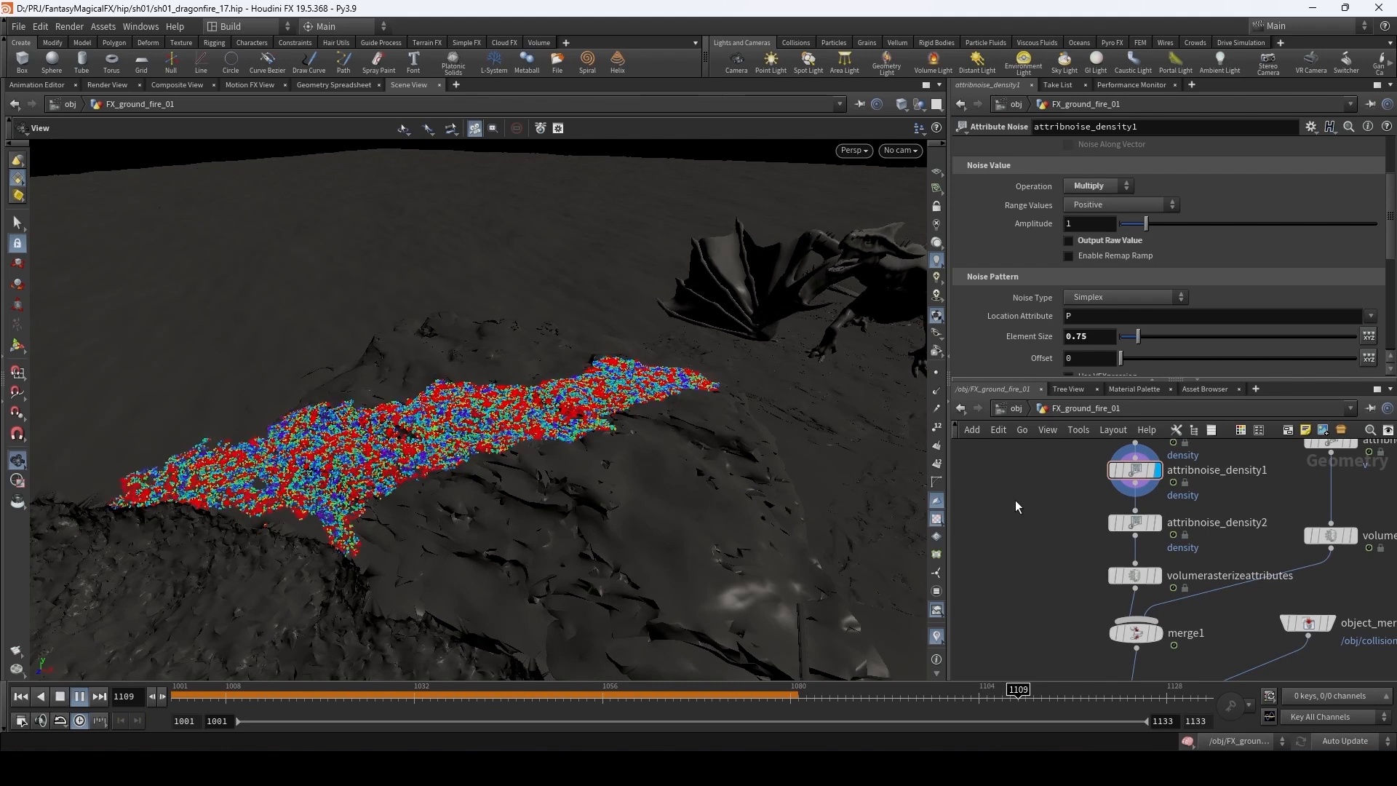
drag(624, 697, 939, 698)
click(1158, 523)
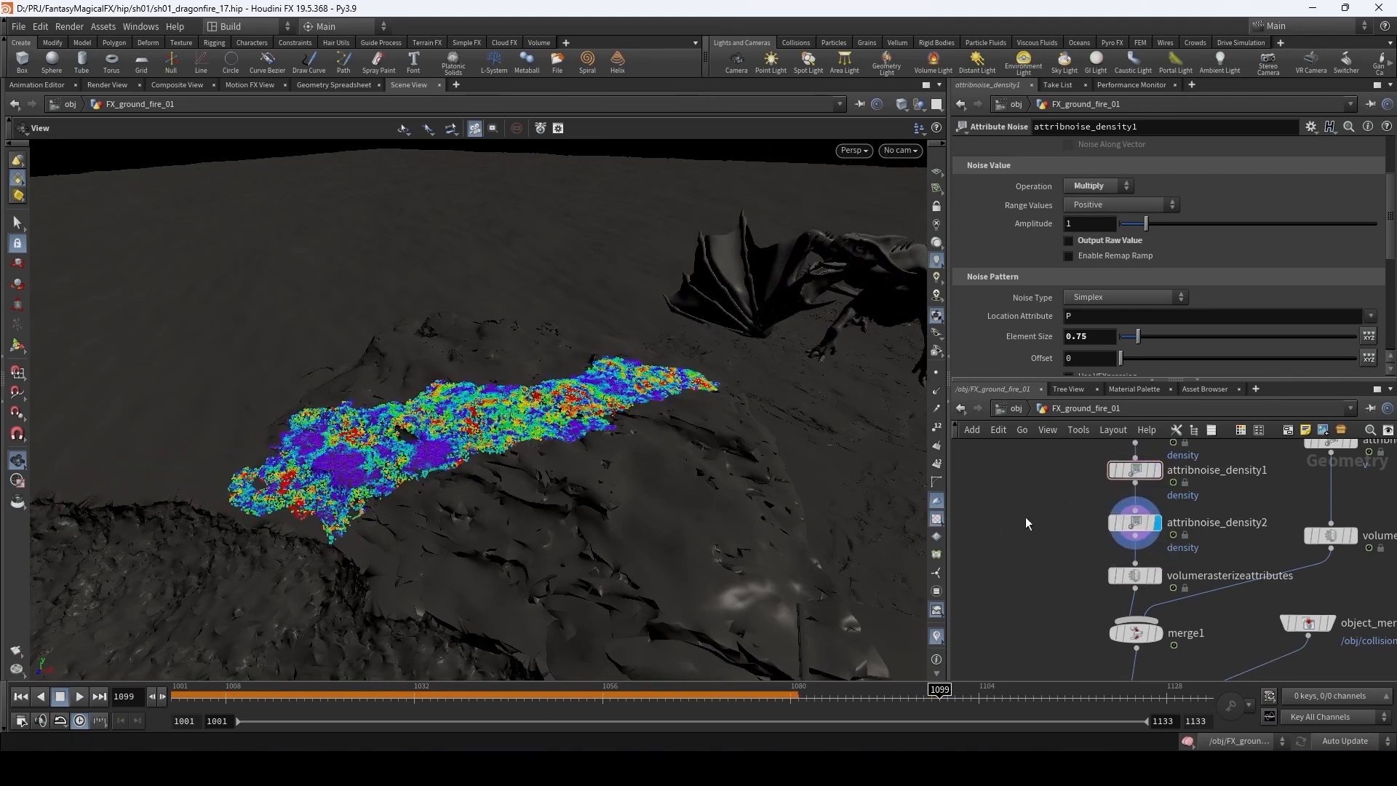
click(646, 696)
drag(646, 697, 971, 697)
- Raise attribnoise_density2's middle remap ramp point to the top and shift it towards the ramp's centre, with Element Size set to 5.88
click(1135, 522)
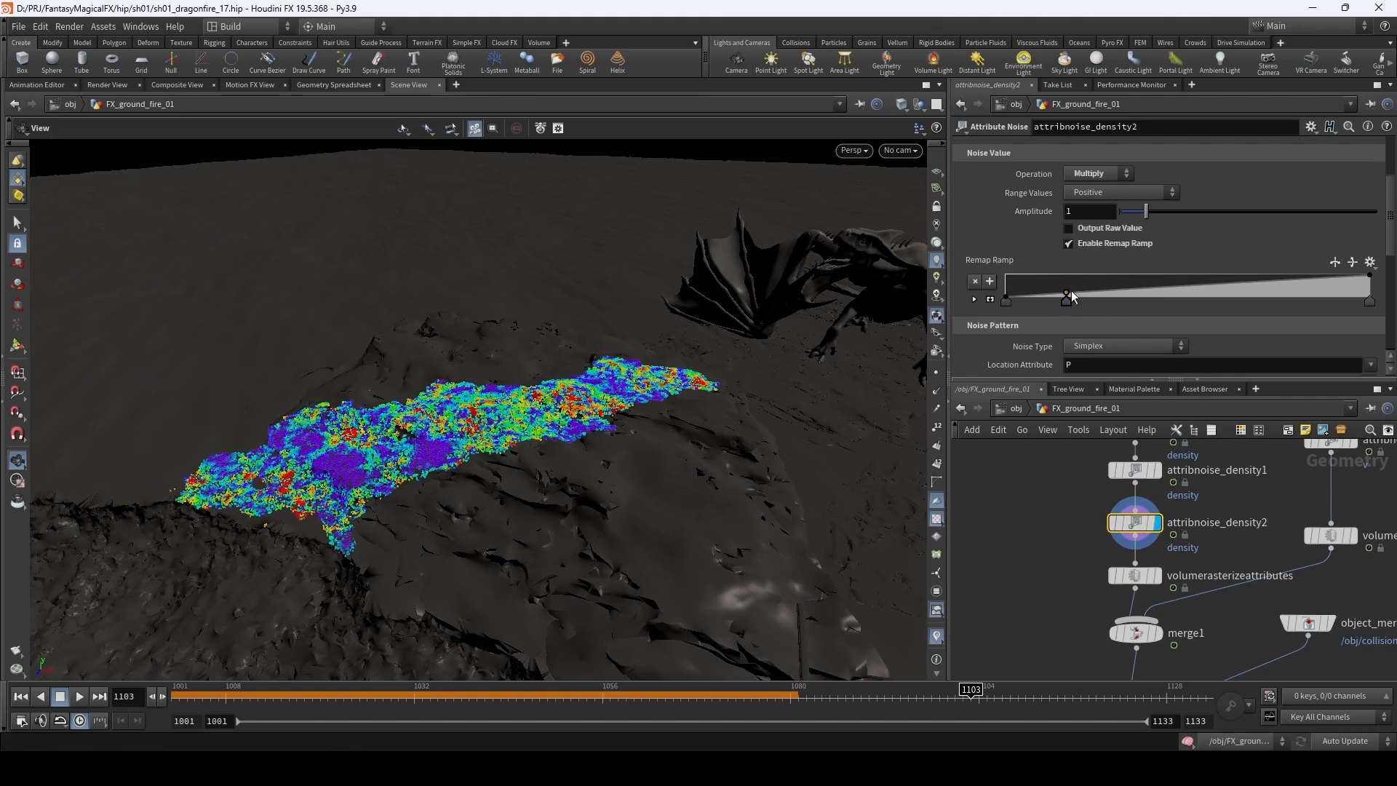
drag(1071, 291, 1045, 276)
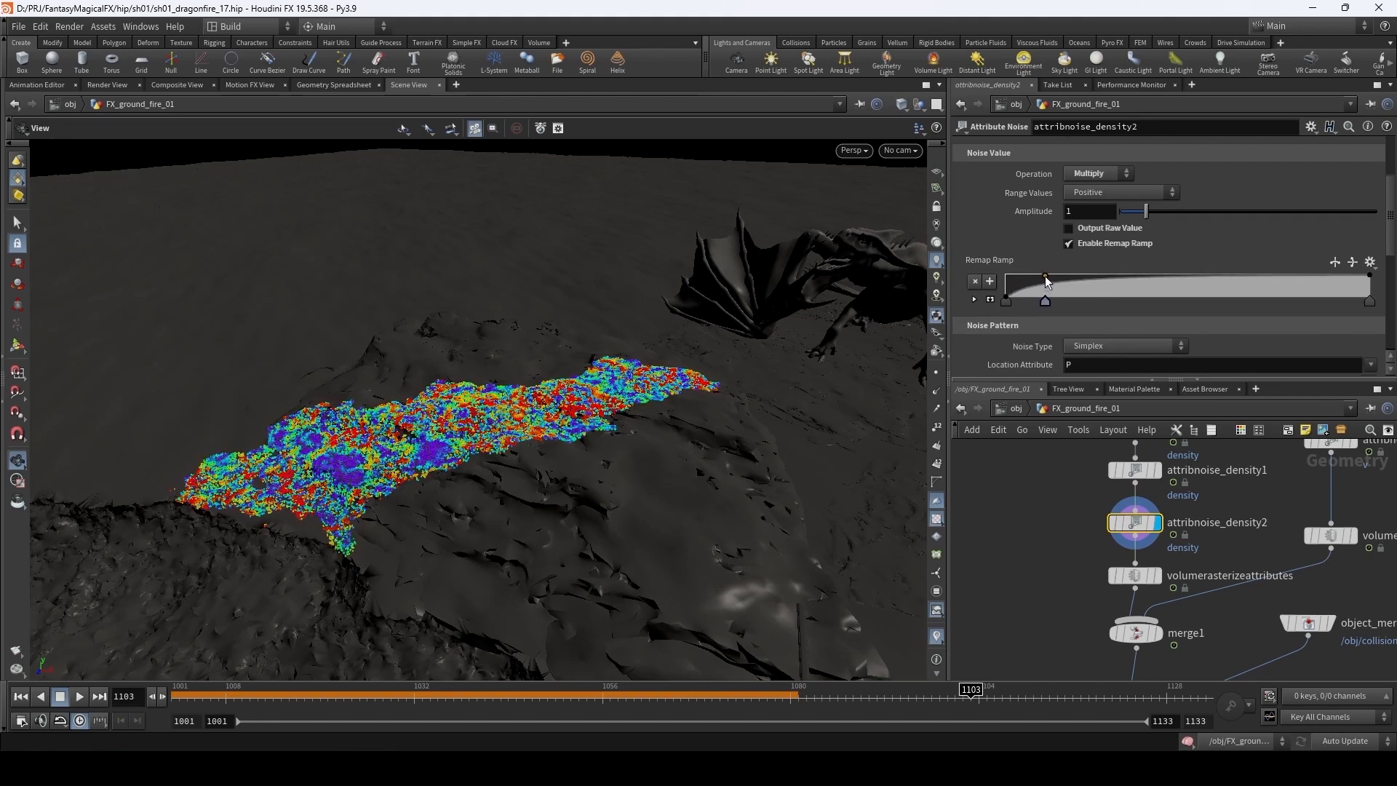
scroll(1046, 276, down, 5)
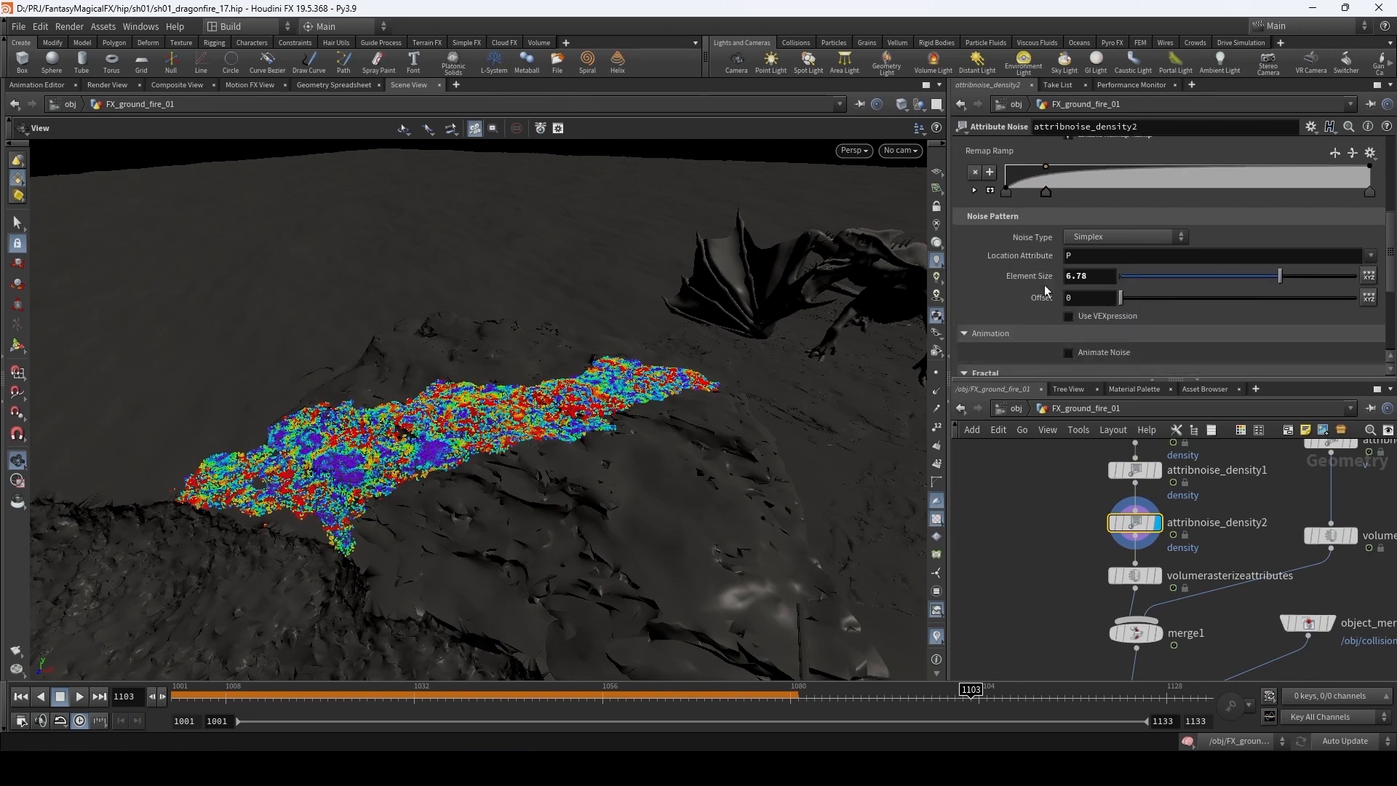
mouse_move(1280, 278)
mouse_down()
mouse_move(1235, 282)
mouse_move(1258, 277)
mouse_up()
scroll(1064, 276, up, 3)
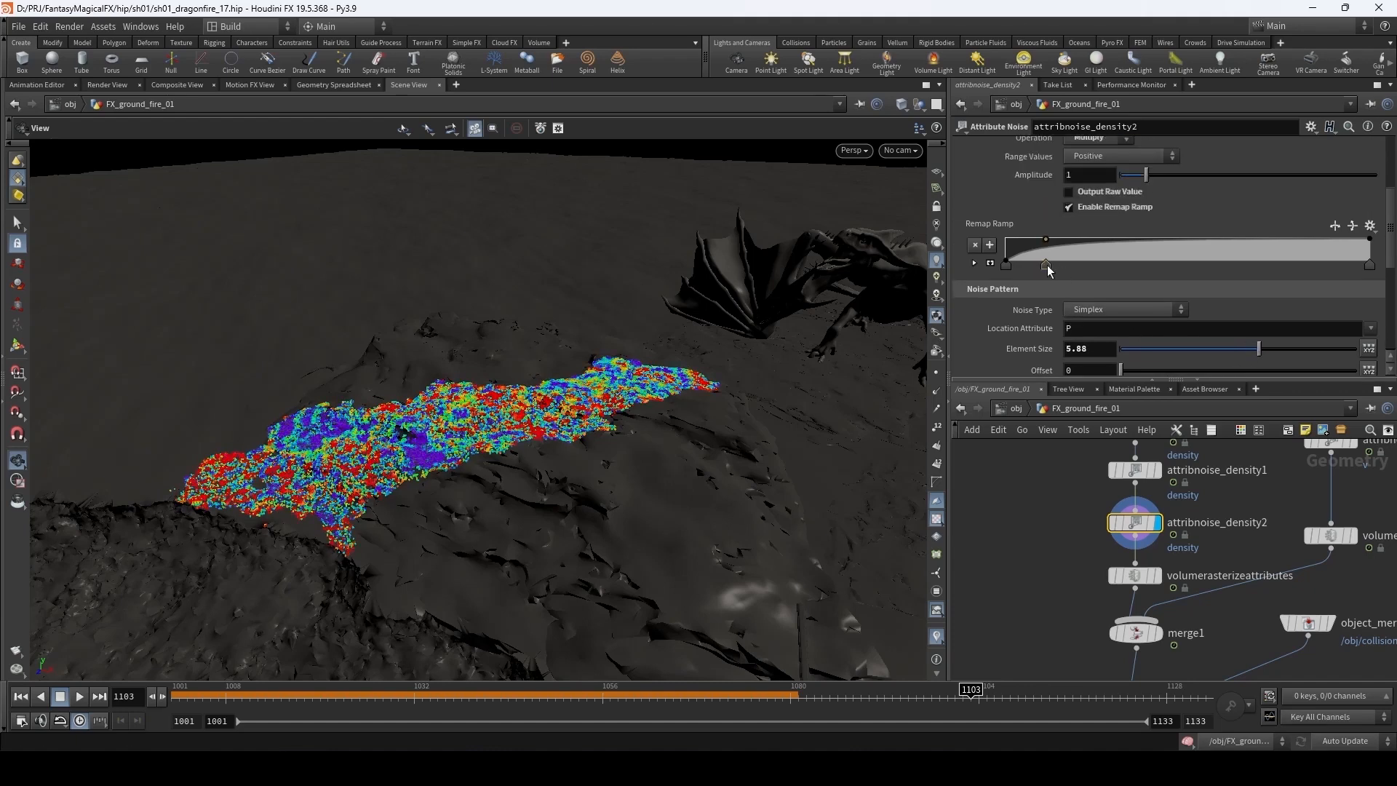
drag(1046, 265, 1155, 268)
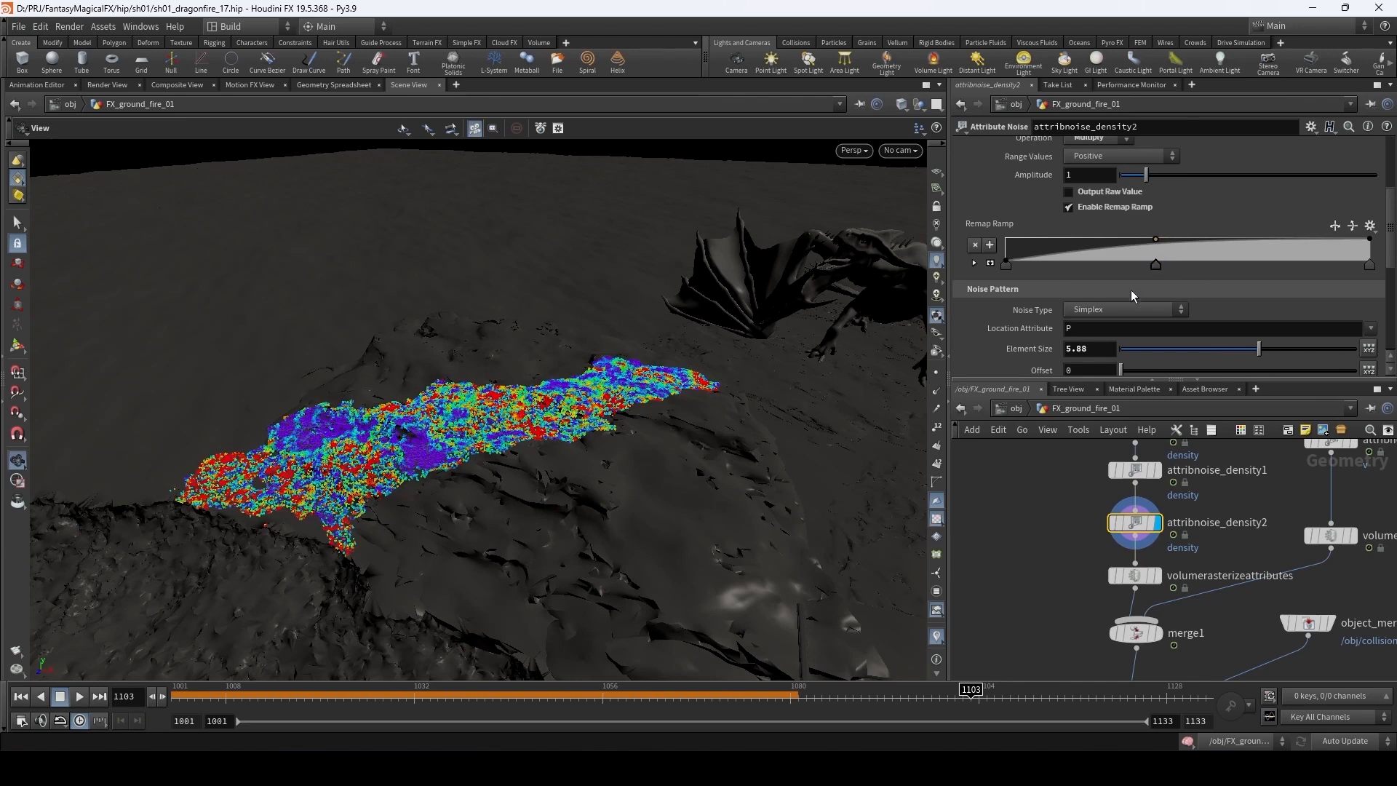
- Go back to frame 1001 and copy the cache_dragonfire_01 and OUT nodes from the FX_dragonfire_01 network
middle_drag(1048, 584, 1060, 471)
middle_drag(1064, 628, 1069, 526)
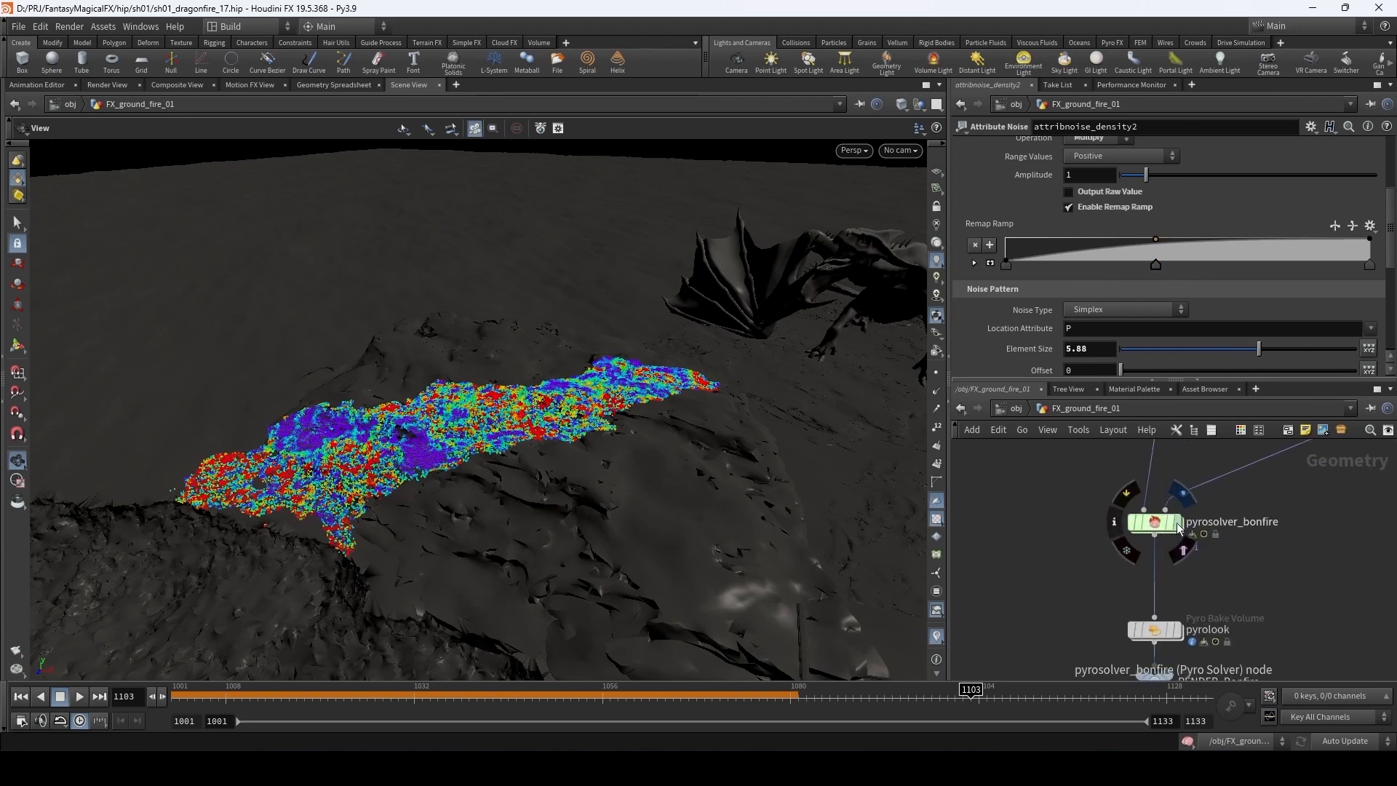
click(1006, 410)
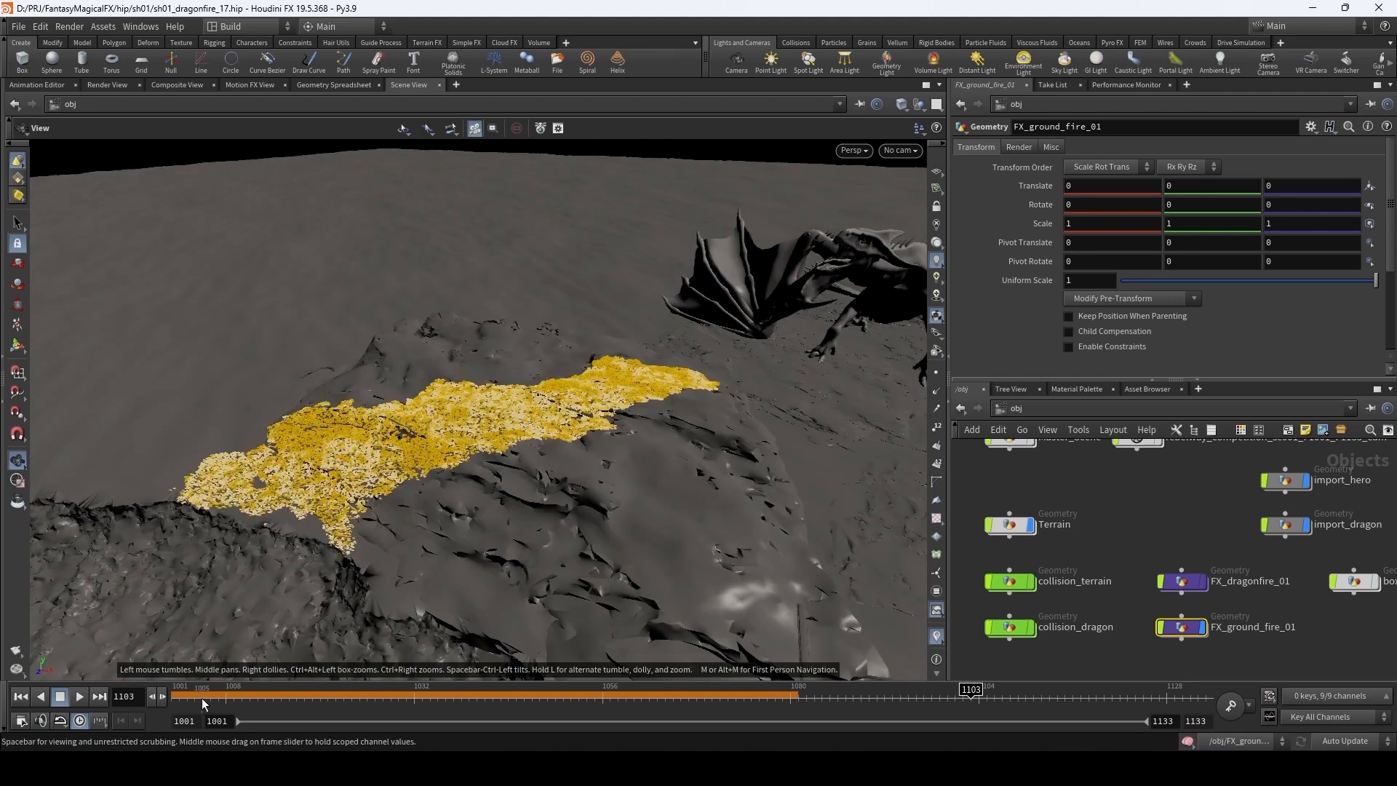
drag(203, 699, 170, 699)
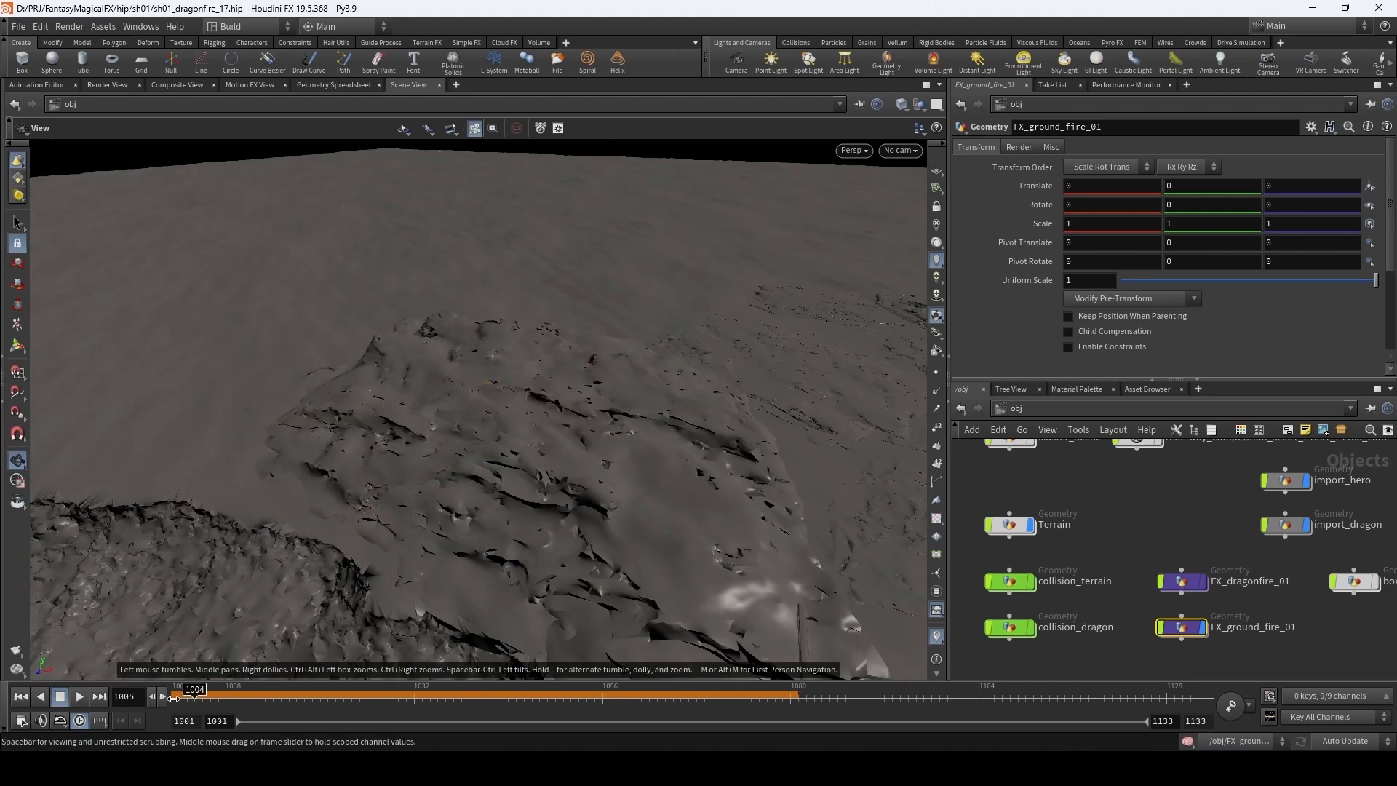
double_click(1181, 581)
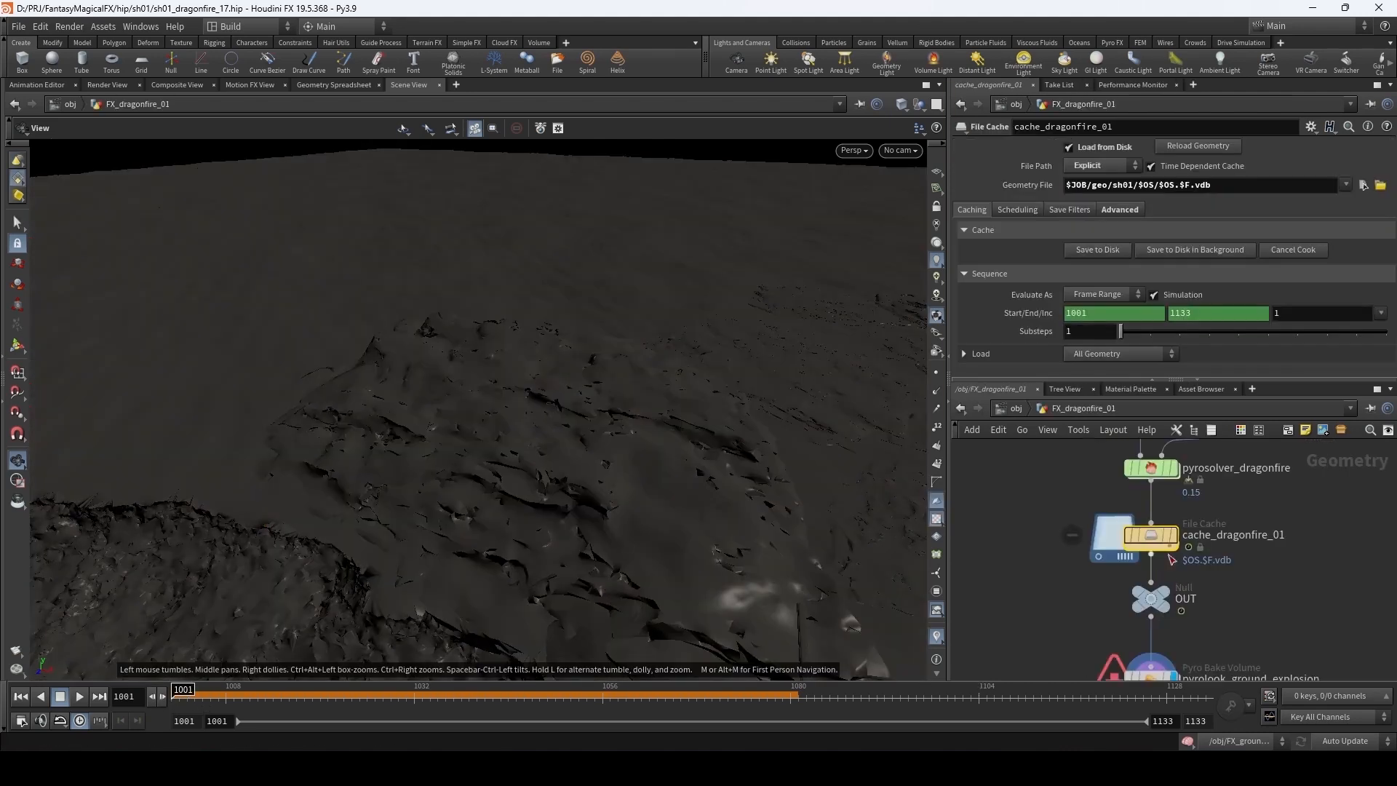
drag(1241, 540, 1241, 539)
drag(1063, 598, 1228, 519)
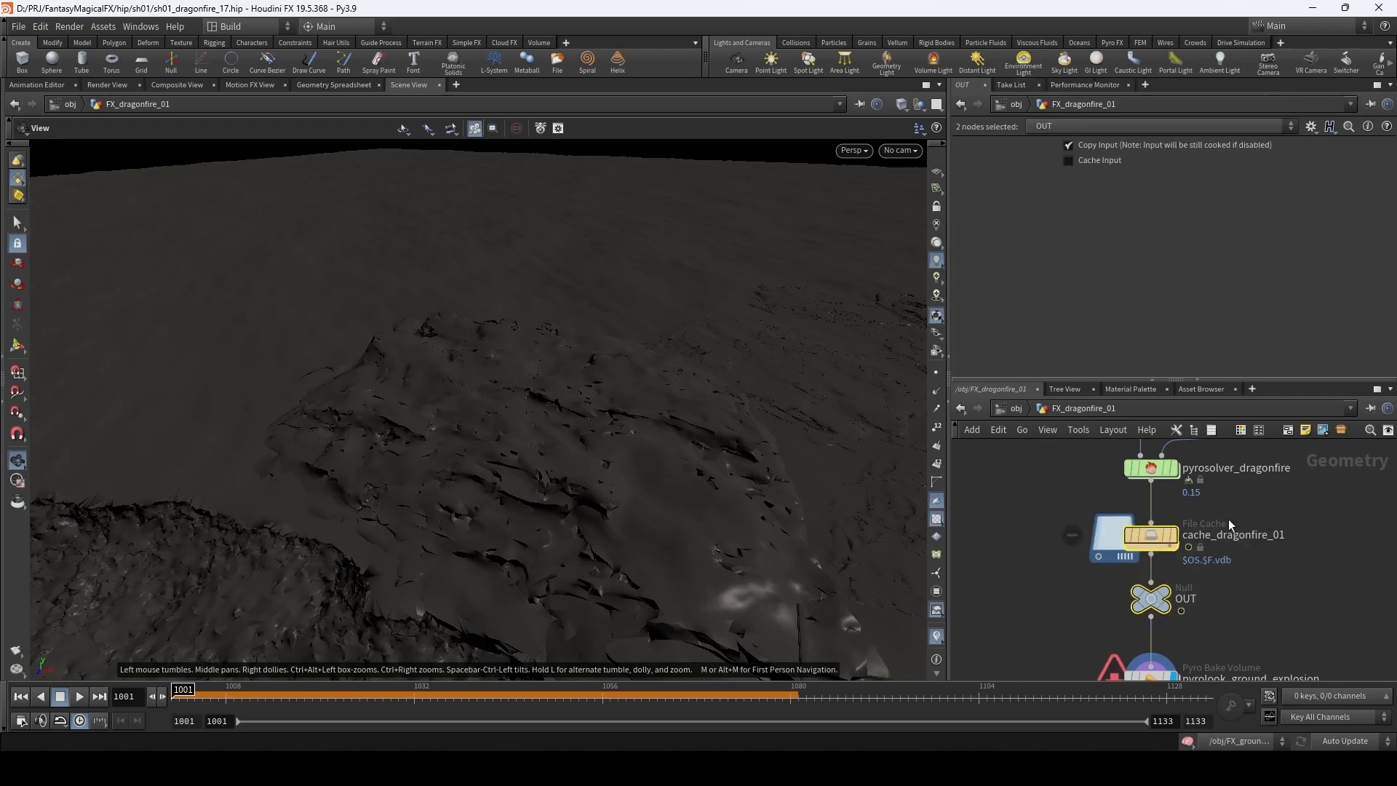
key(ctrl+c)
click(1018, 552)
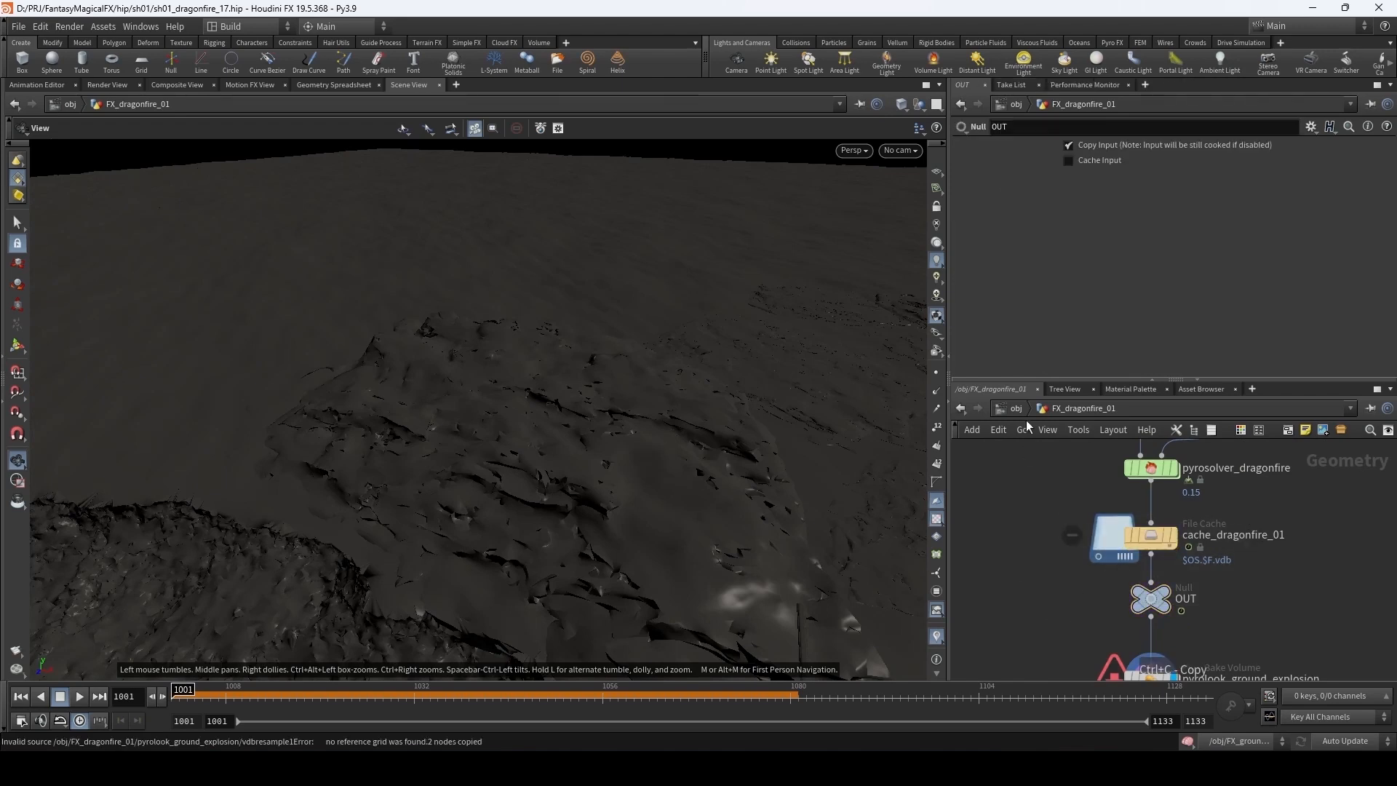
- Paste the copied file cache and OUT null into FX_ground_fire_01 and insert them in line between pyrosolver_bonfire and pyrolook
click(1008, 408)
double_click(1181, 627)
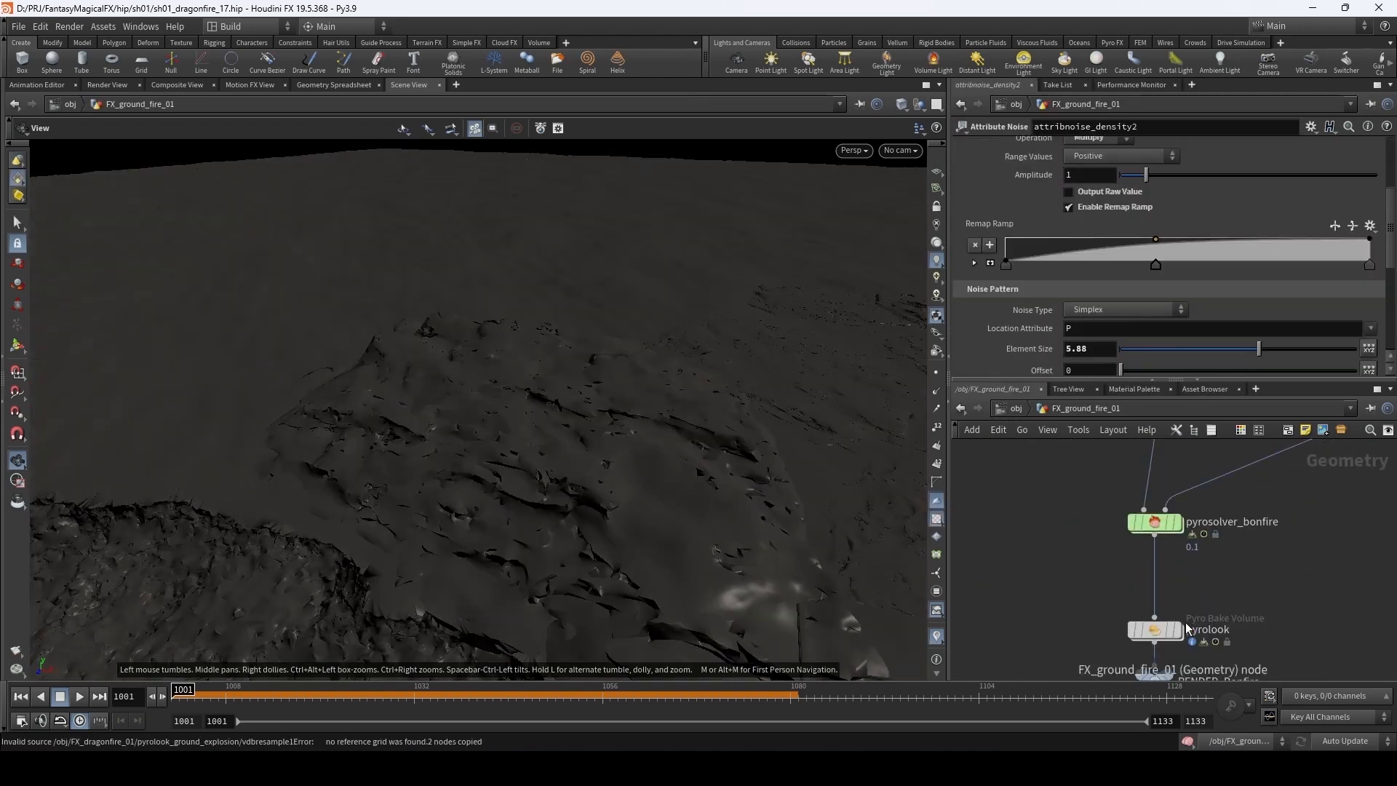
key(ctrl+v)
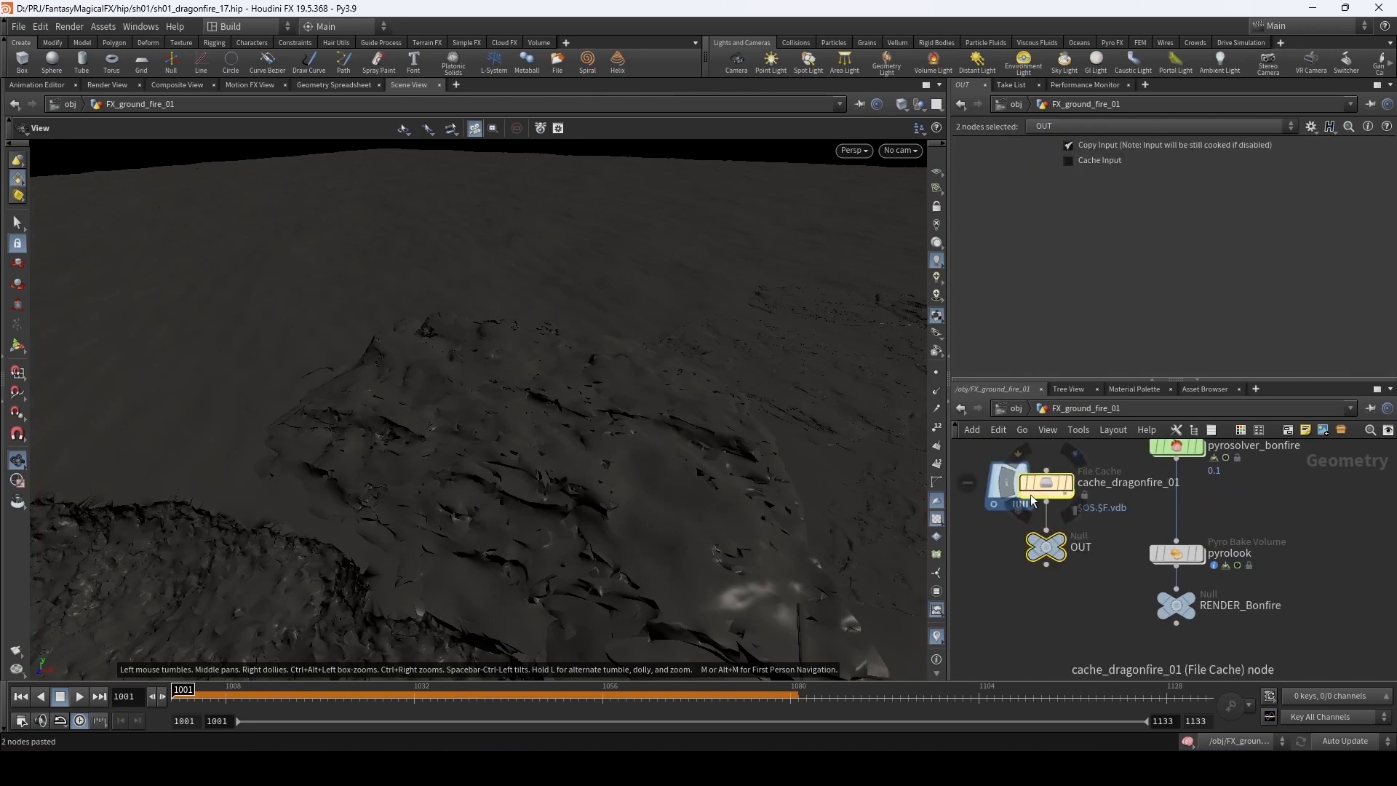
drag(1049, 523, 1117, 544)
click(1293, 593)
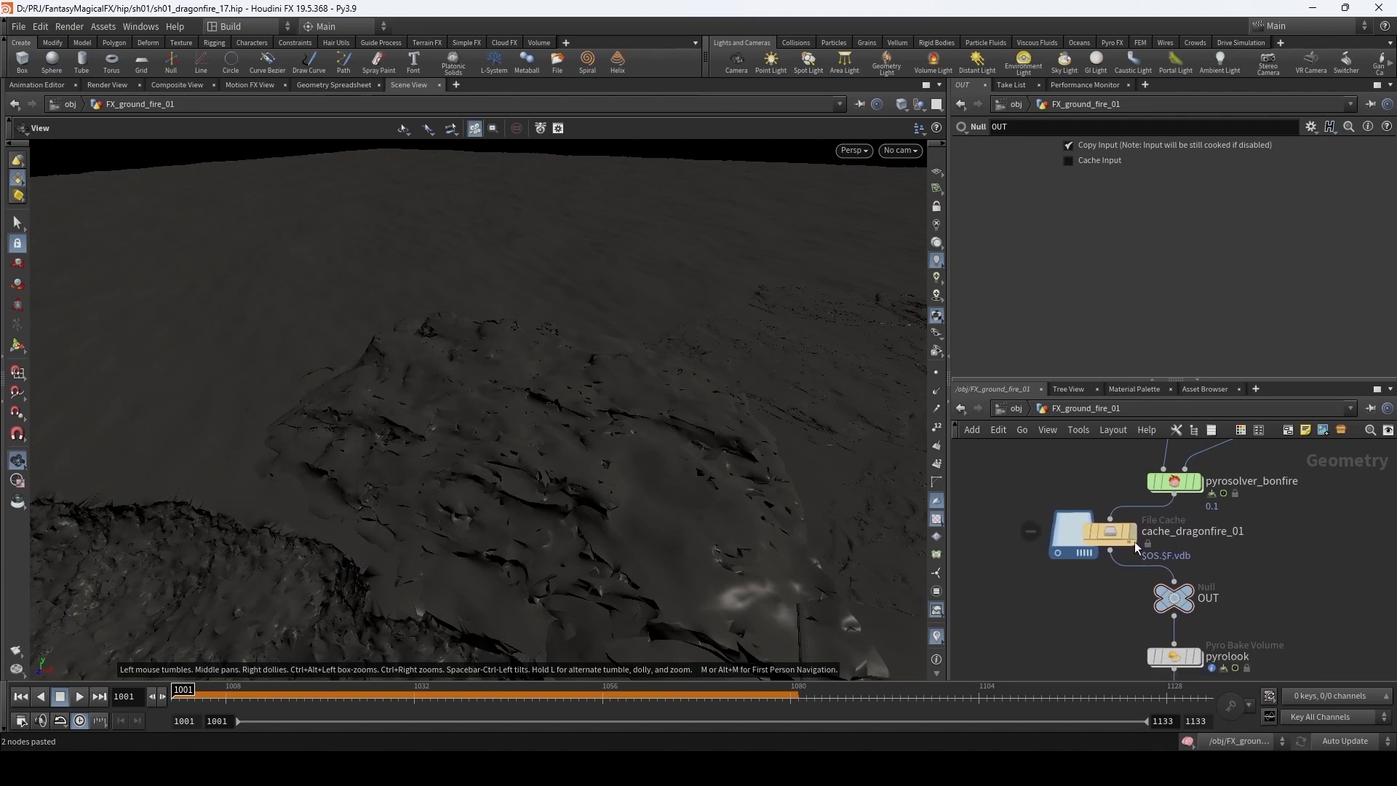
drag(1178, 601, 1179, 603)
drag(1115, 537, 1179, 542)
- Rename the pasted file cache node to cache_ground_fire_01
scroll(1282, 553, up, 3)
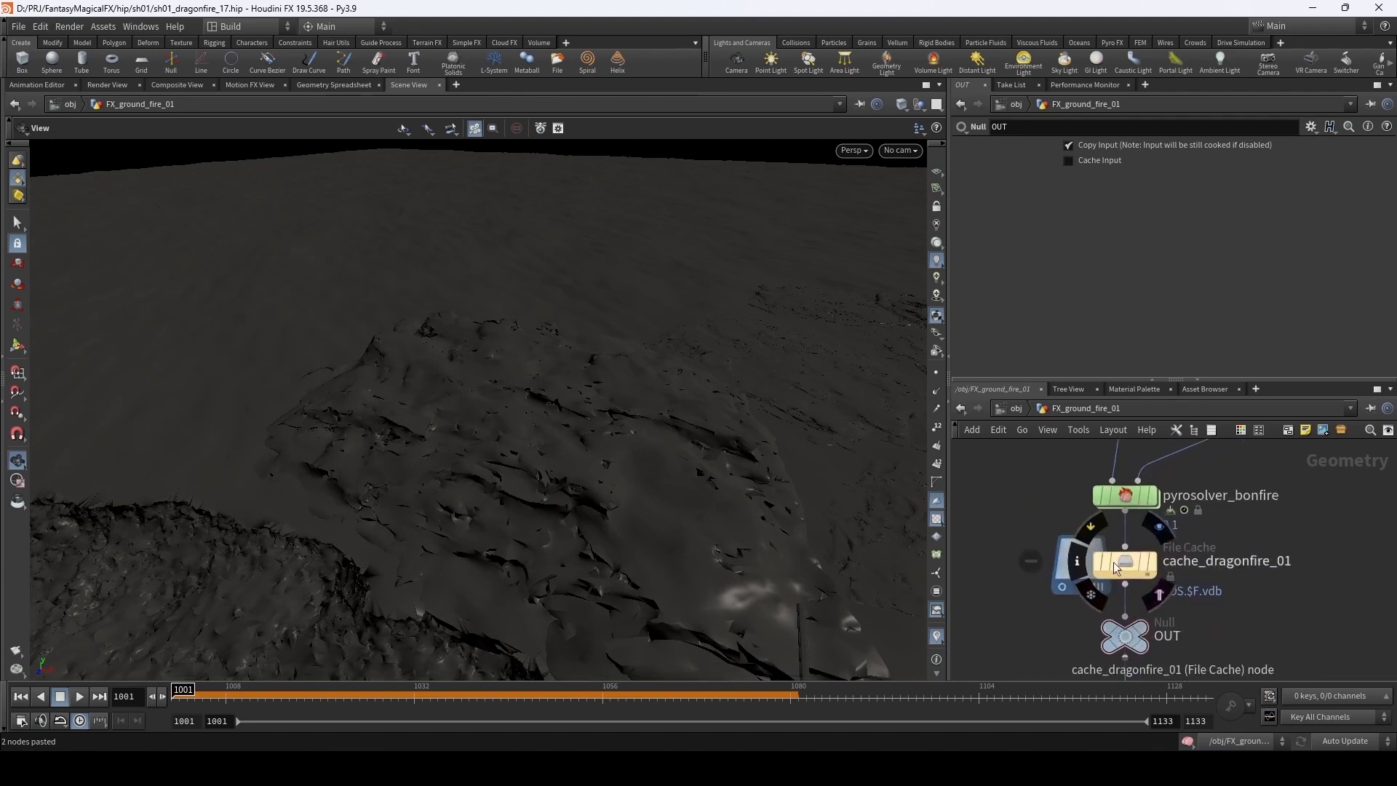
click(1215, 568)
double_click(1213, 571)
drag(1207, 562, 1273, 562)
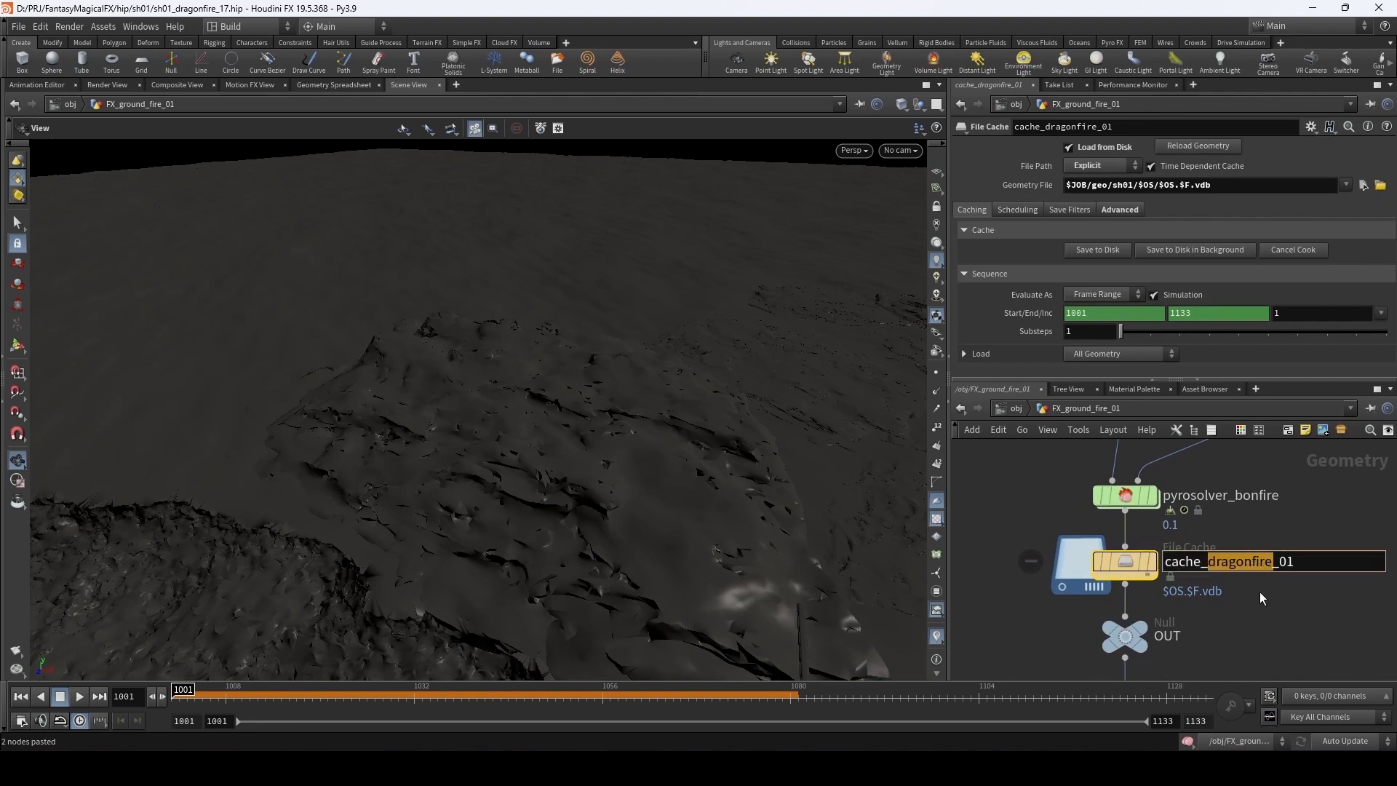
text(ground_fi)
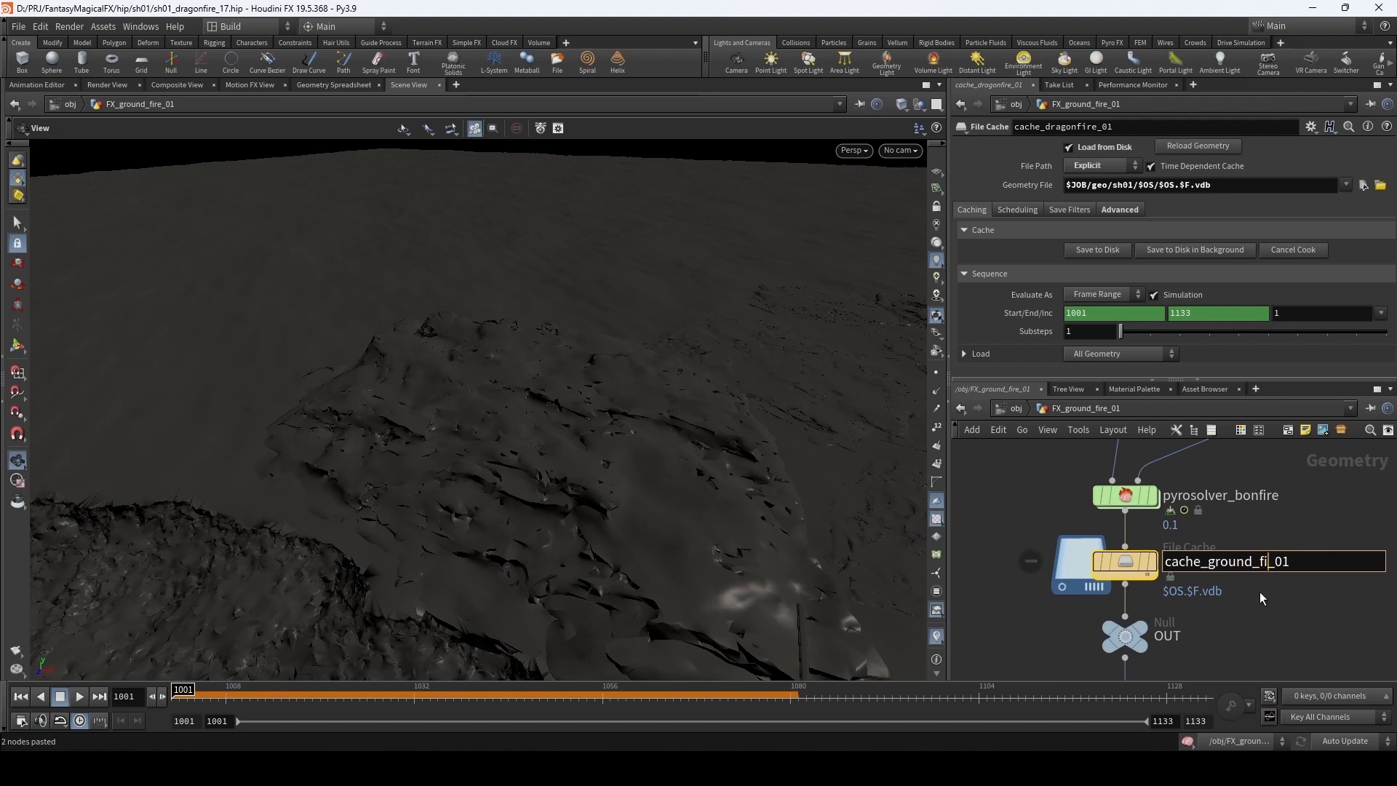
text(re)
key(Return)
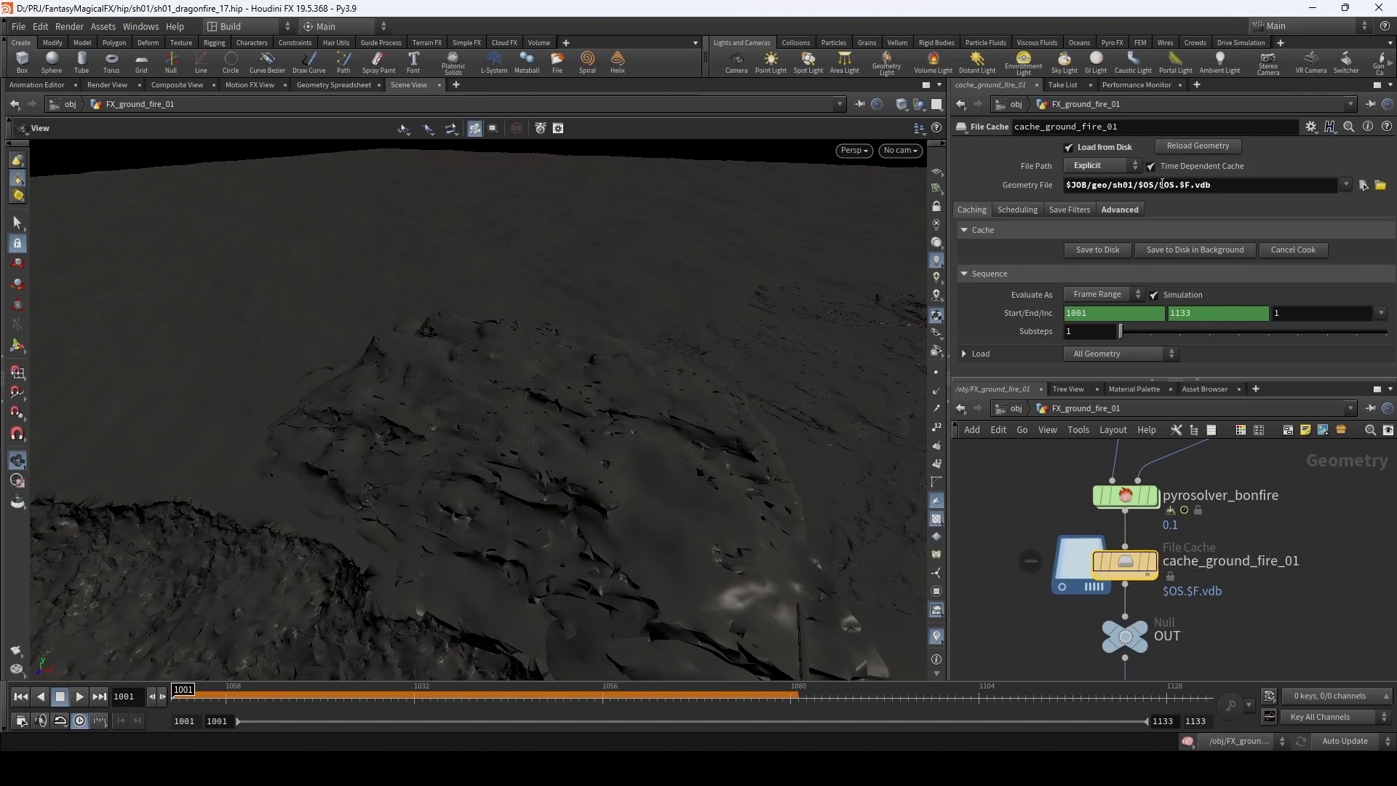
- Turn simulation cooking back on and save the scene as the next version, sh01_dragonfire_18.hip
mouse_move(1123, 568)
middle_drag(1034, 601, 1086, 554)
scroll(1056, 538, down, 1)
middle_drag(1028, 499, 1010, 517)
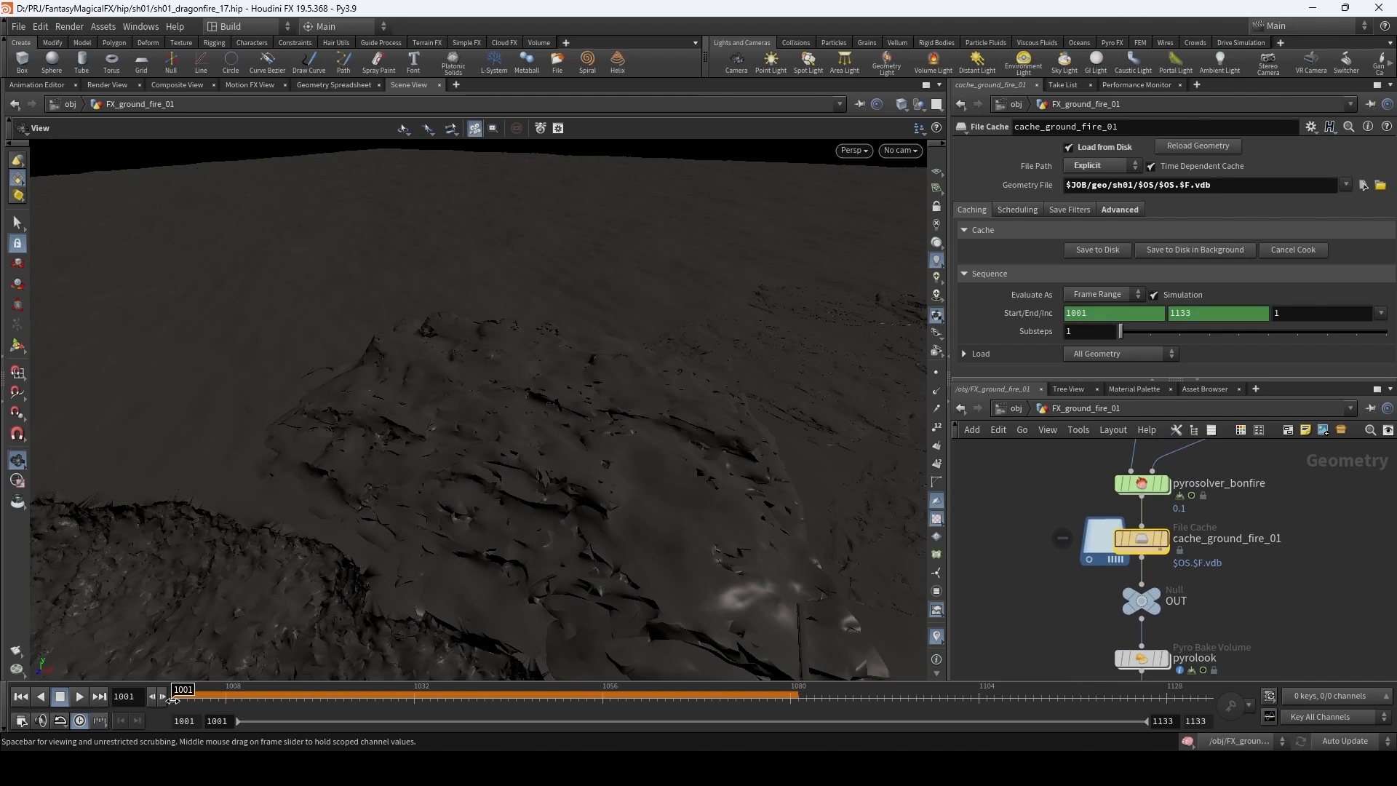
click(1187, 742)
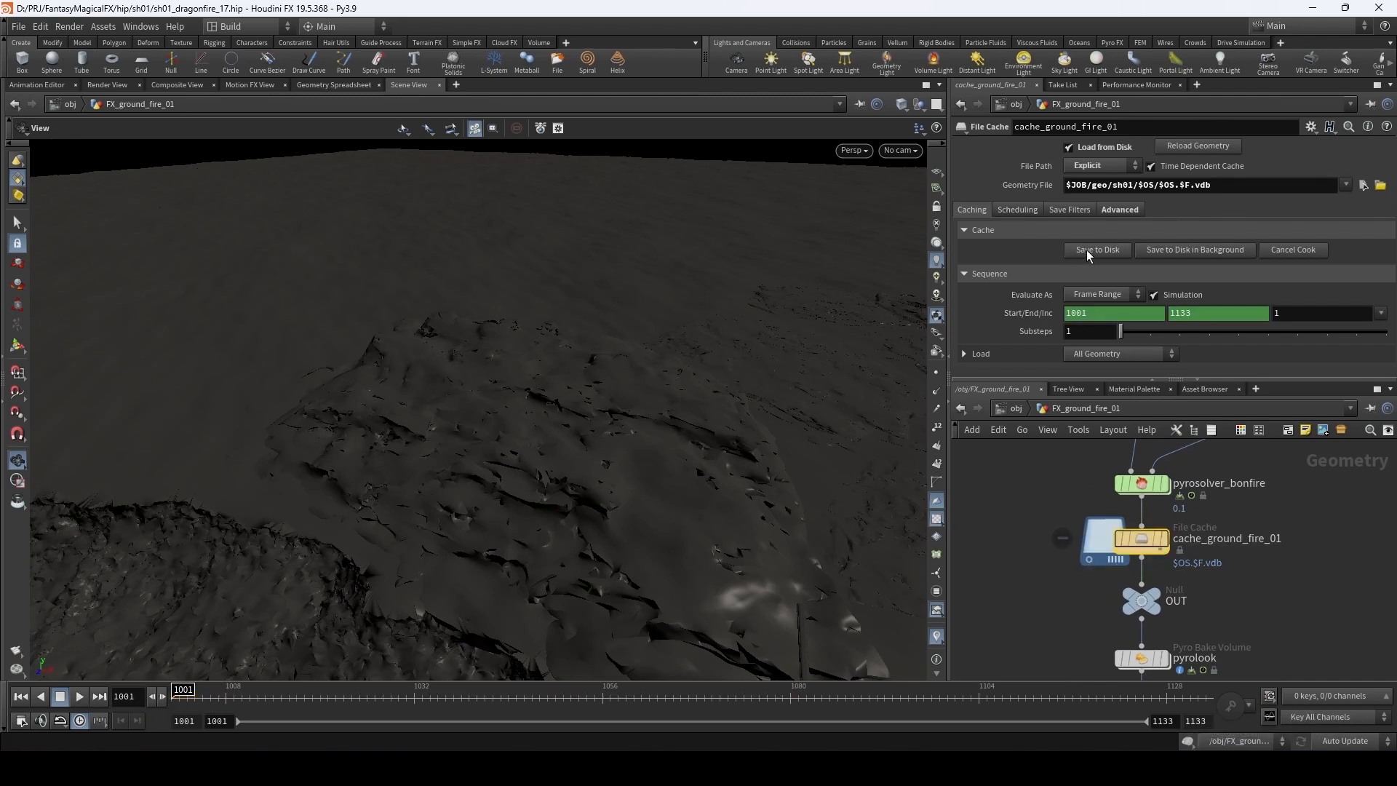
key(alt+shift+s)
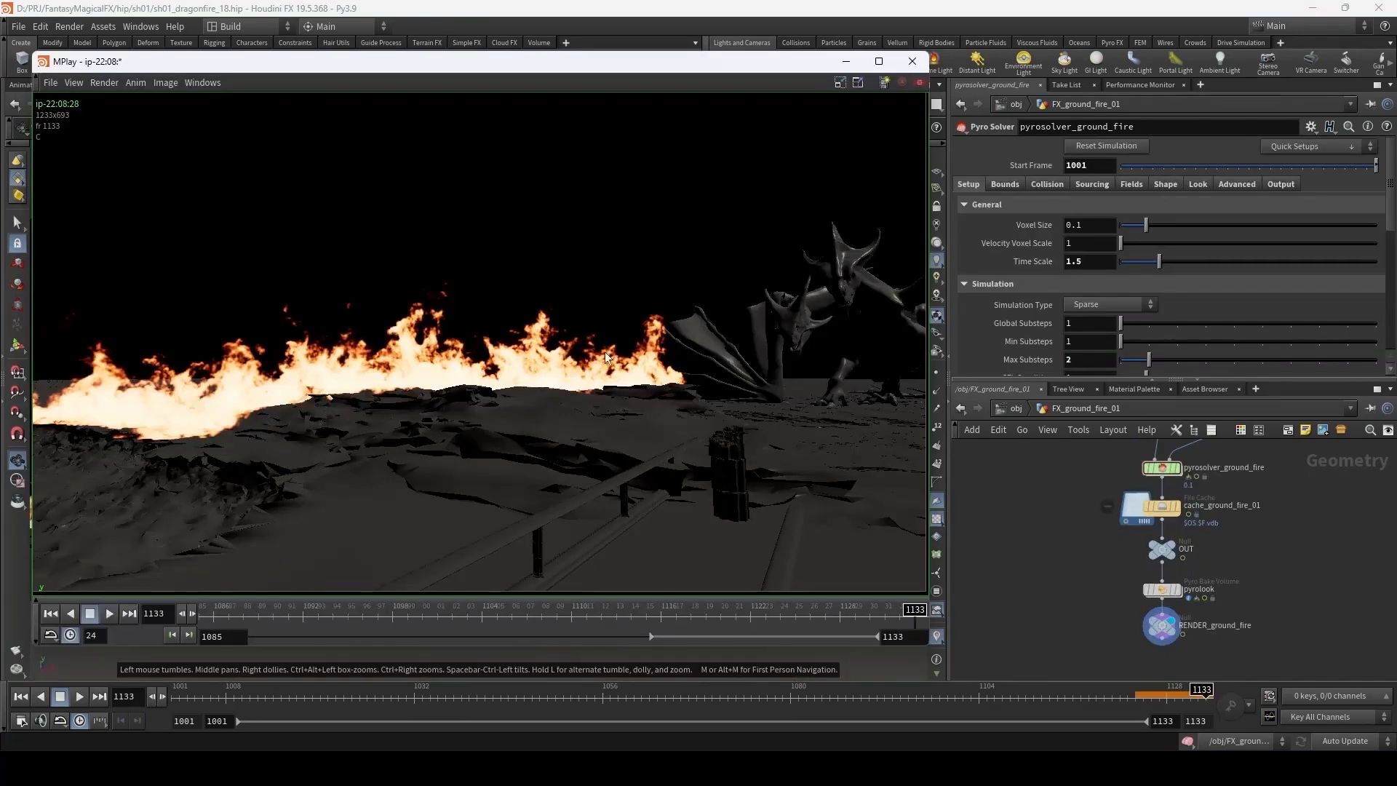
- Play the ground fire flipbook in MPlay and scrub it through to frame 1133 to judge the flames
click(109, 613)
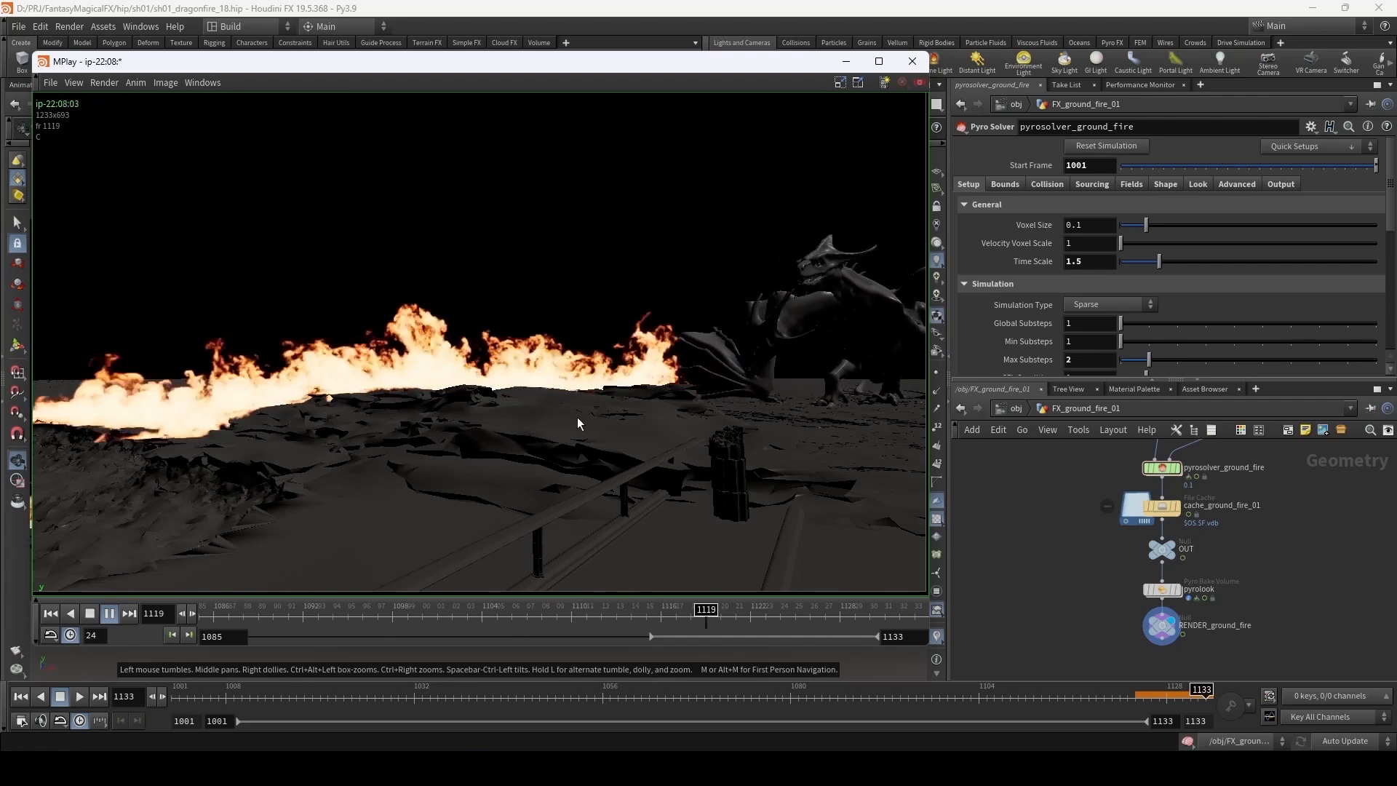
click(88, 615)
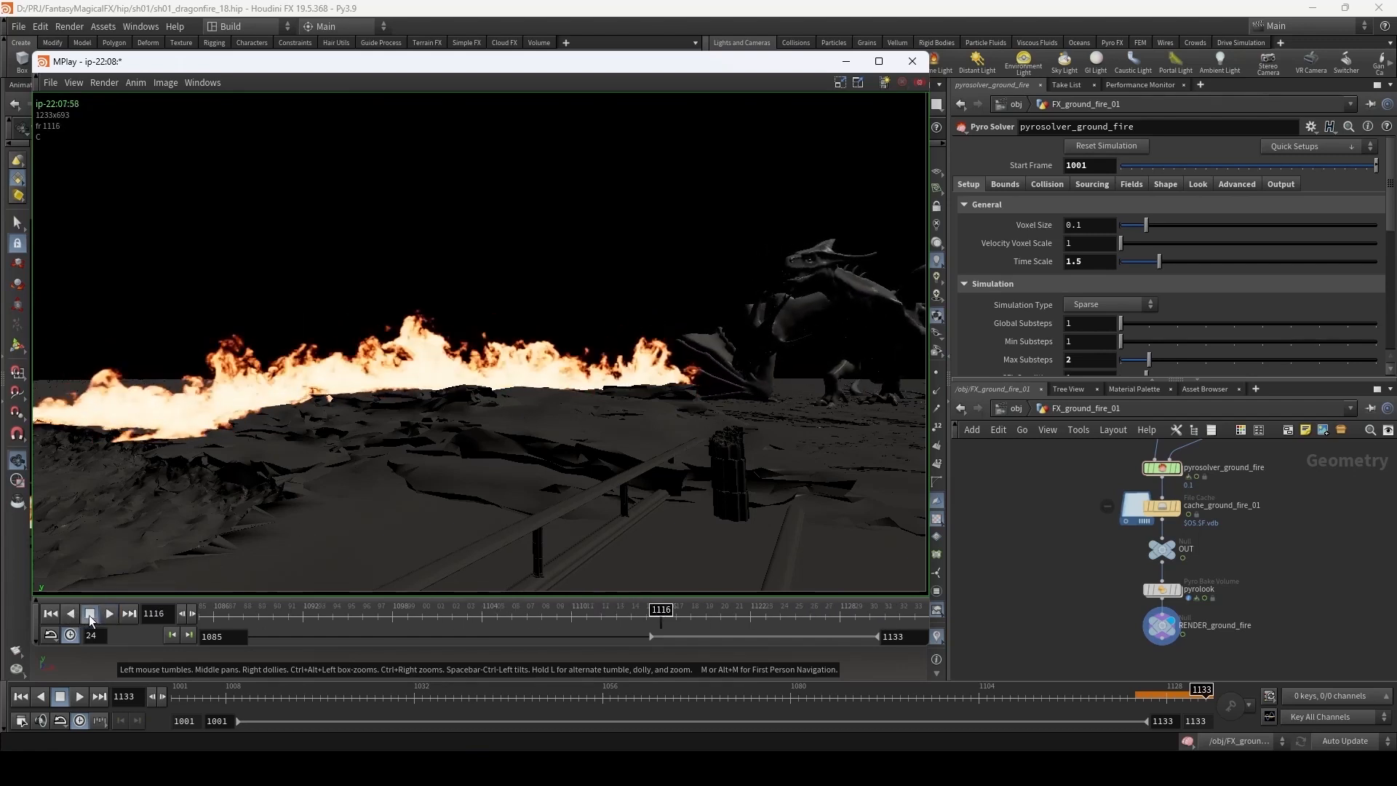
drag(661, 615, 918, 616)
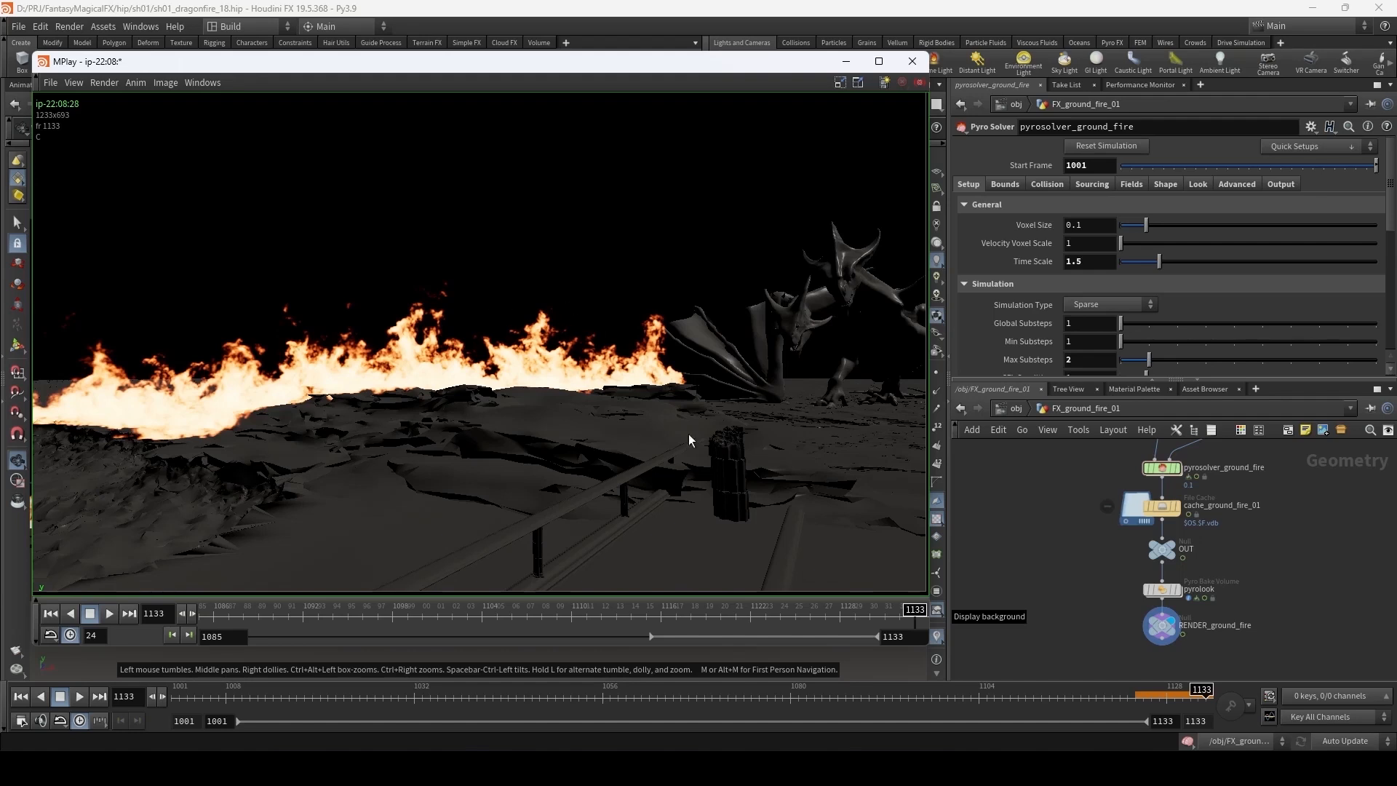
mouse_move(790, 616)
mouse_down()
mouse_move(619, 619)
mouse_move(707, 617)
mouse_move(643, 619)
mouse_move(745, 630)
mouse_move(640, 625)
mouse_move(753, 639)
mouse_move(840, 622)
mouse_move(400, 622)
mouse_move(932, 630)
mouse_up()
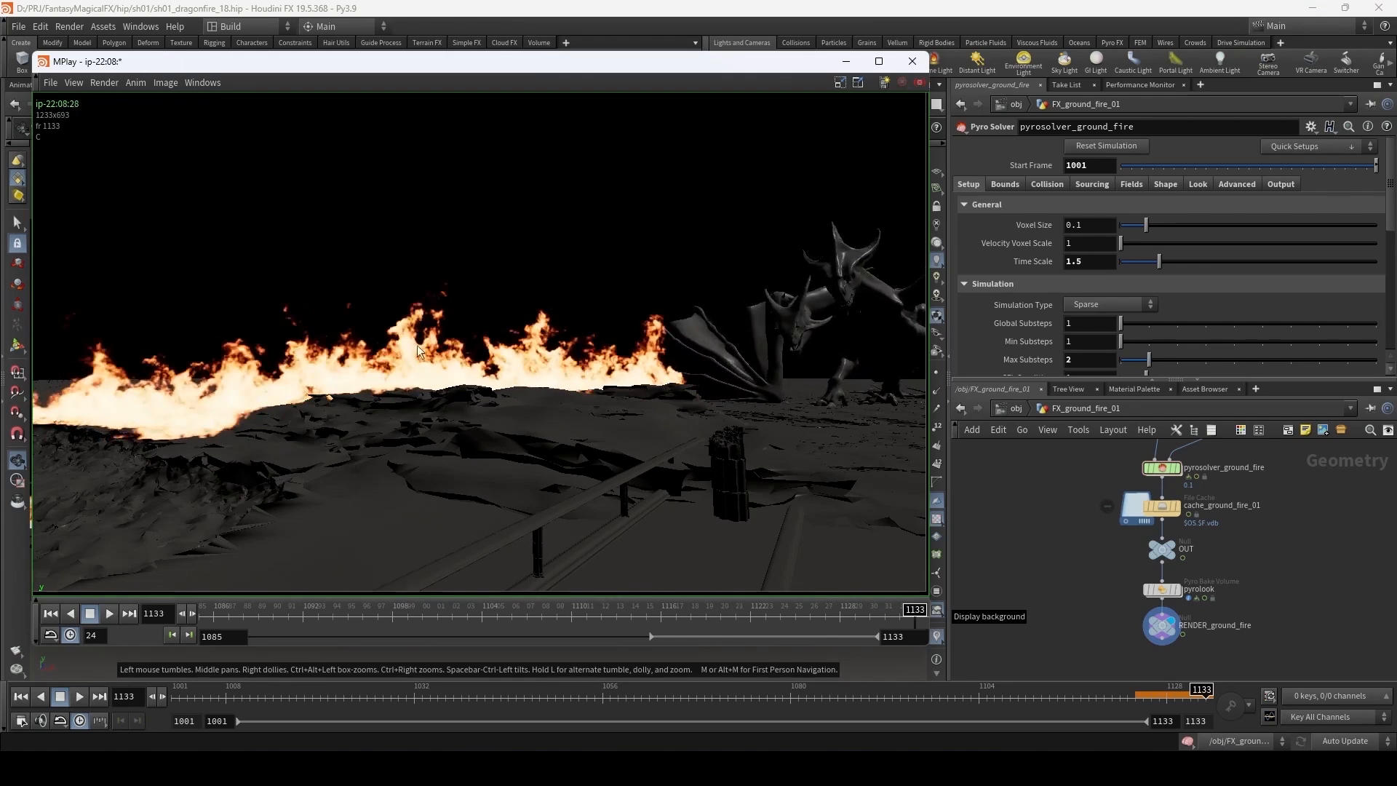
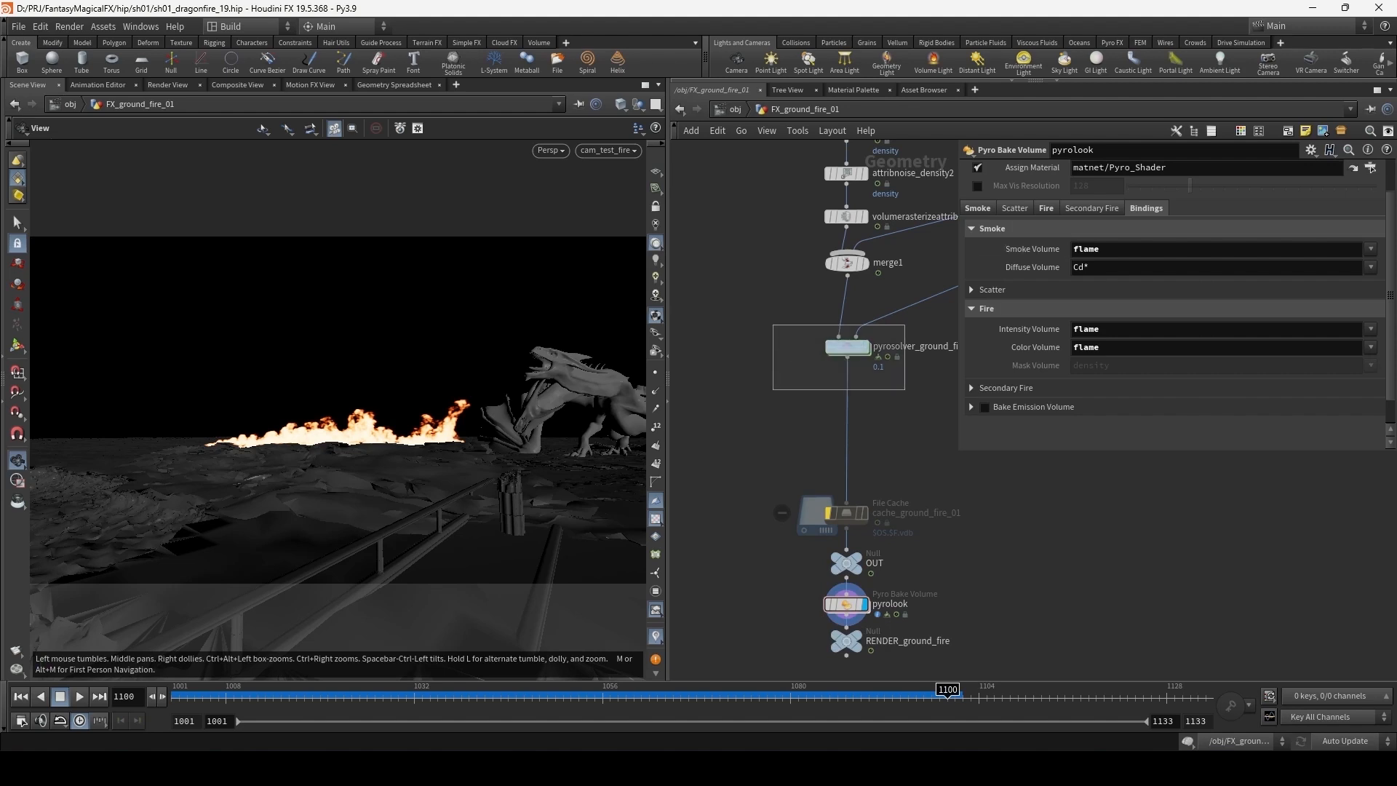
- Inspect the output settings of pyrosolver_ground_fire and compare the fire at frames 1093 and 1100
click(847, 347)
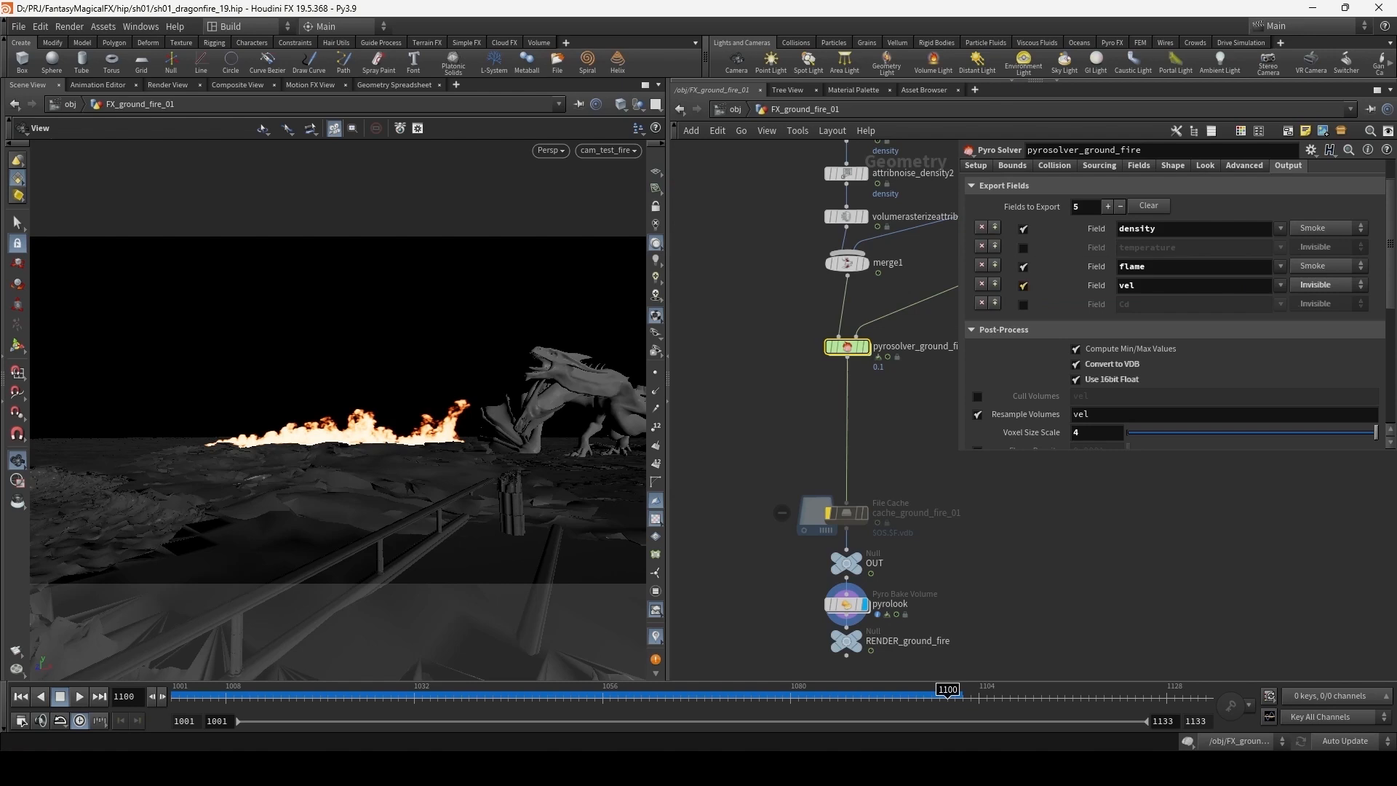
middle_drag(830, 371, 858, 384)
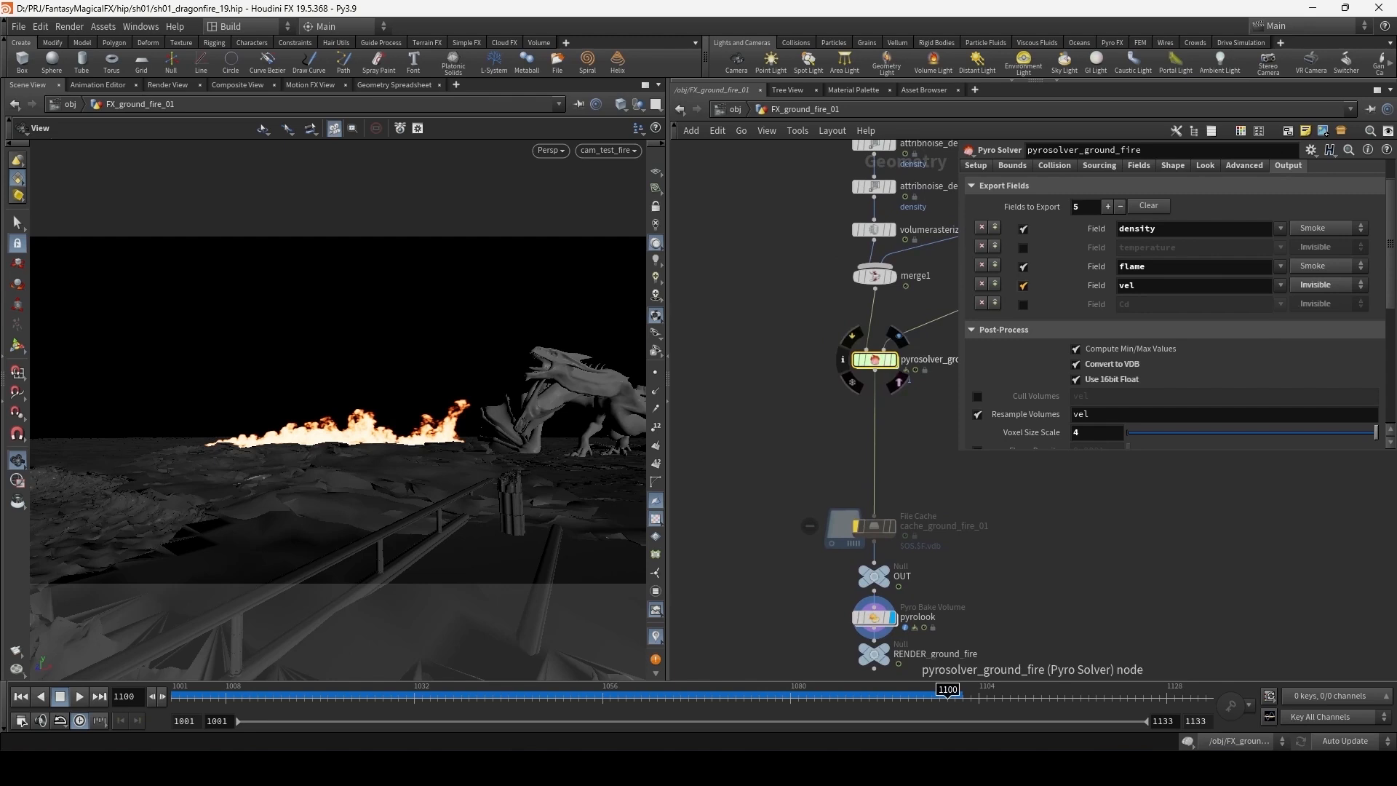
middle_click(873, 360)
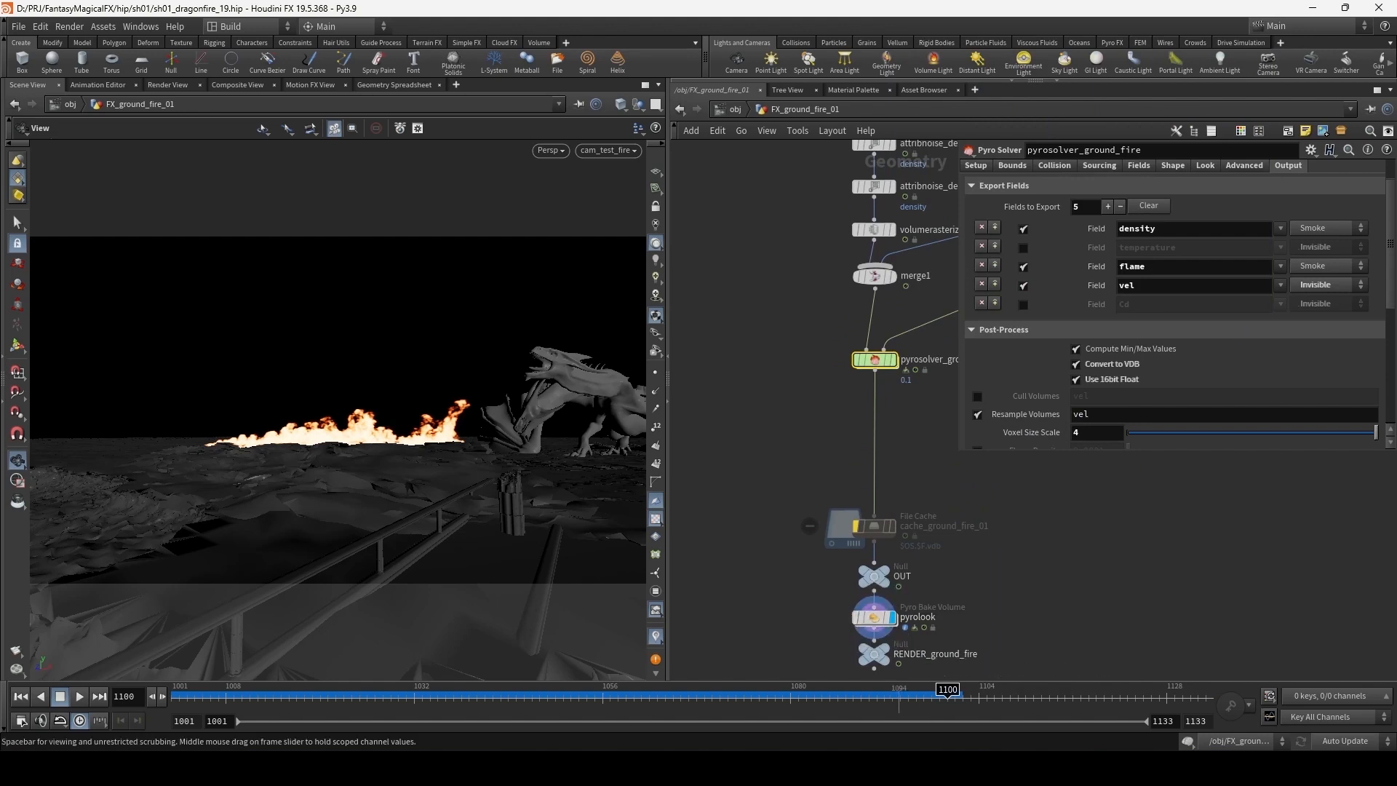
click(899, 695)
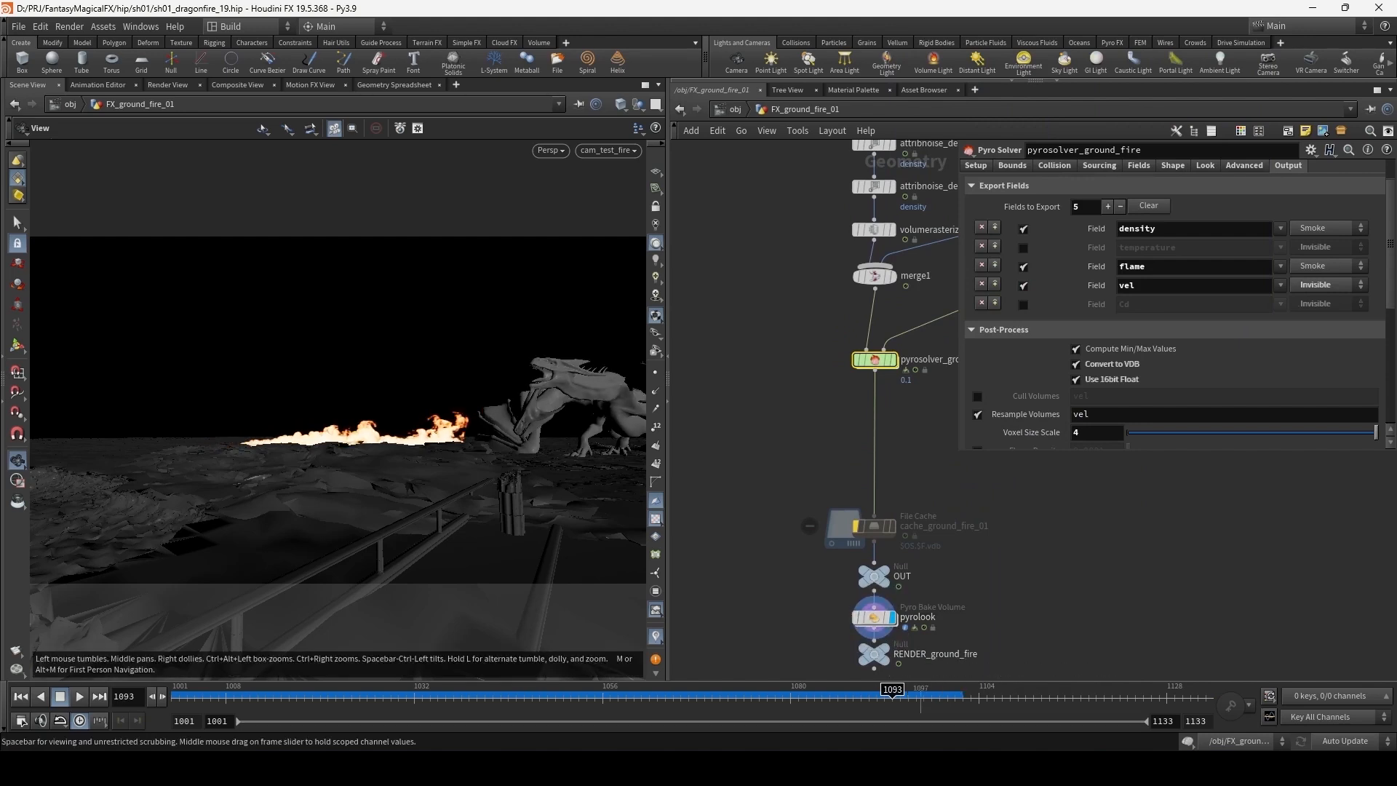
drag(920, 697, 939, 696)
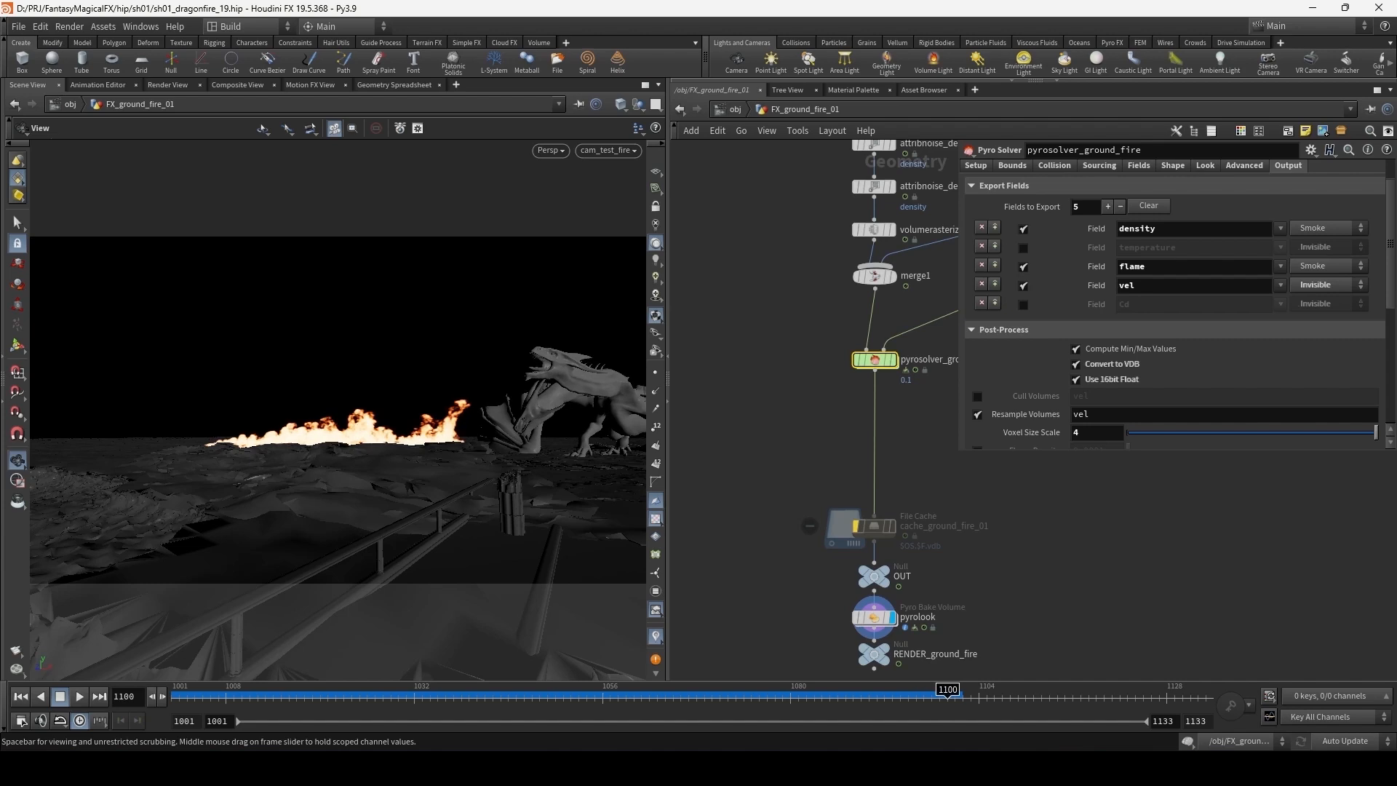
- Check the mantra_ipr render of frame 1100, stop it, and examine pyrosolver_ground_fire's node information back in the scene view
click(167, 85)
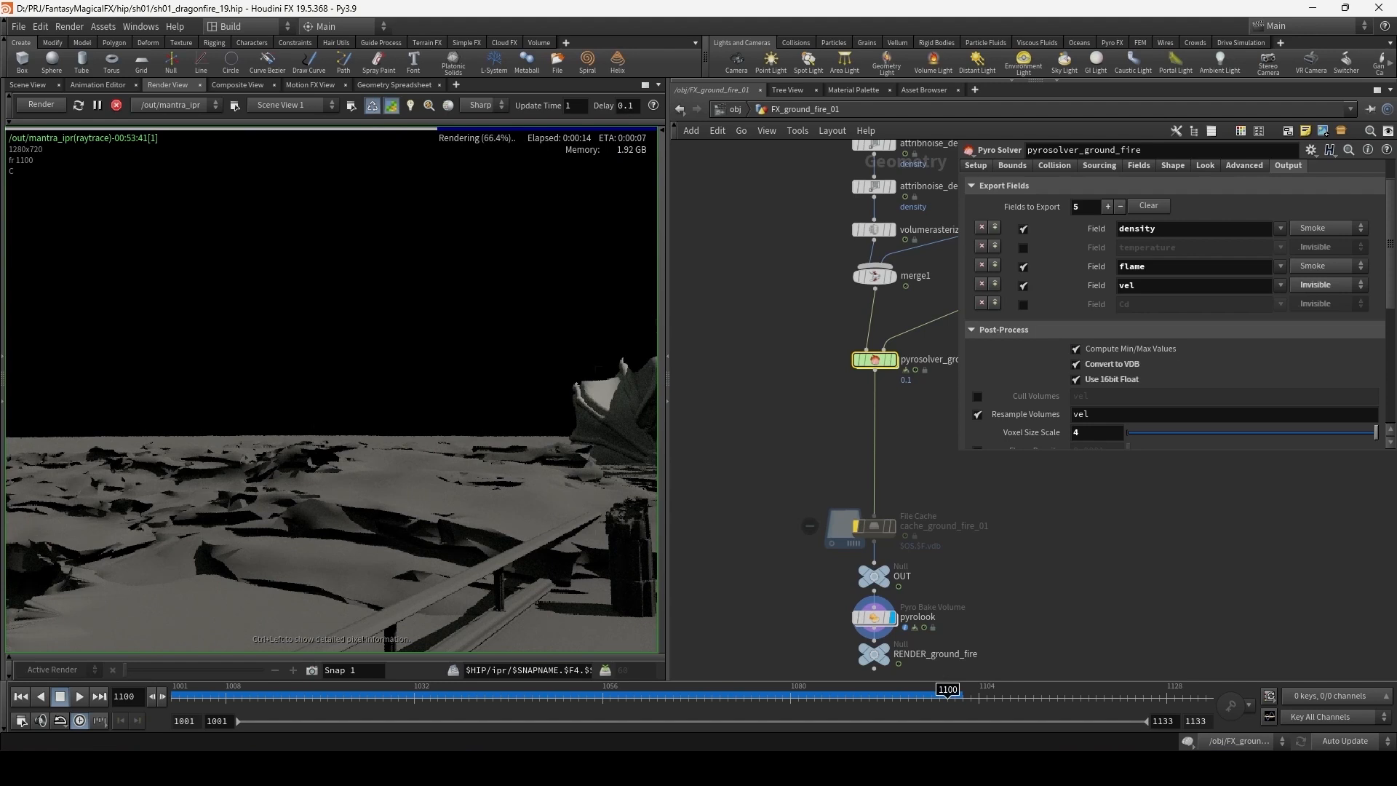
click(116, 105)
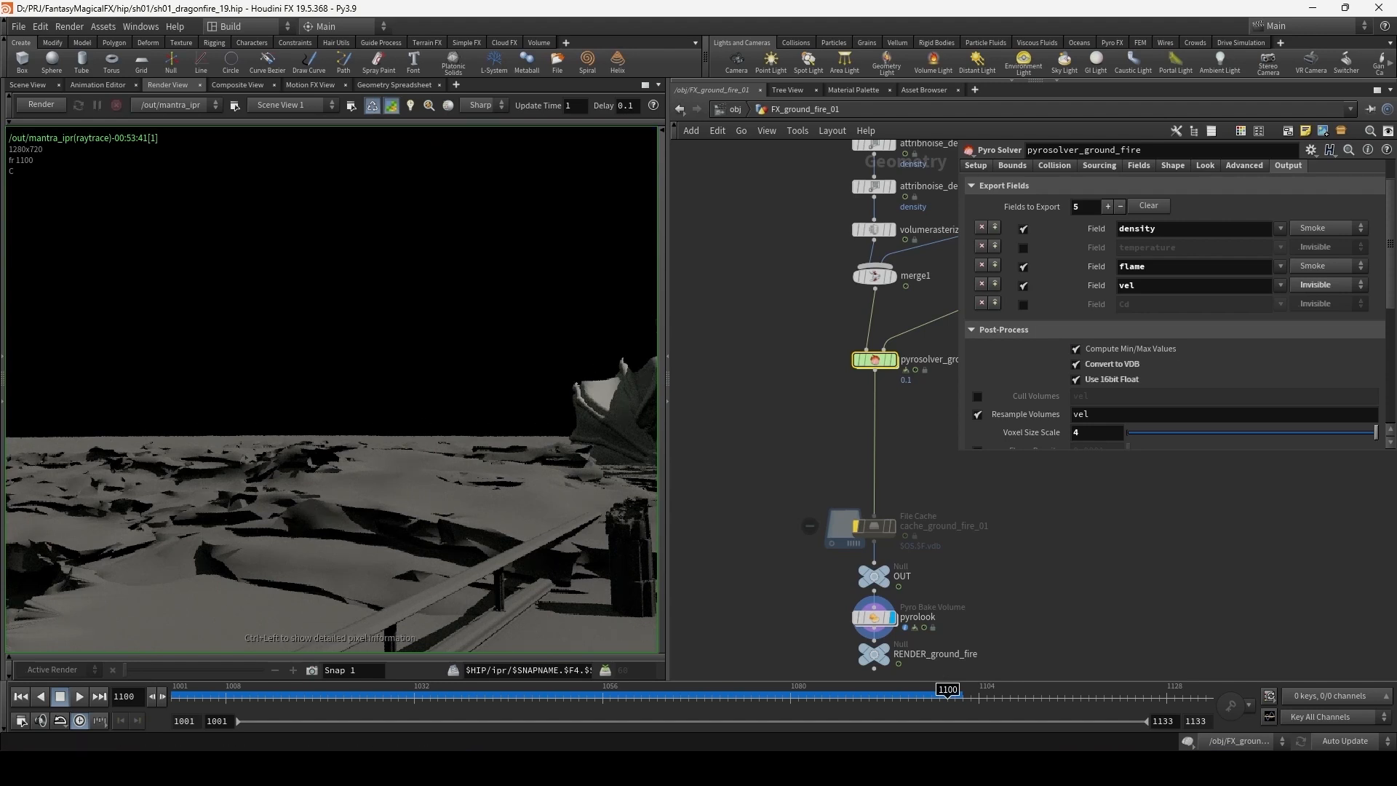
click(28, 85)
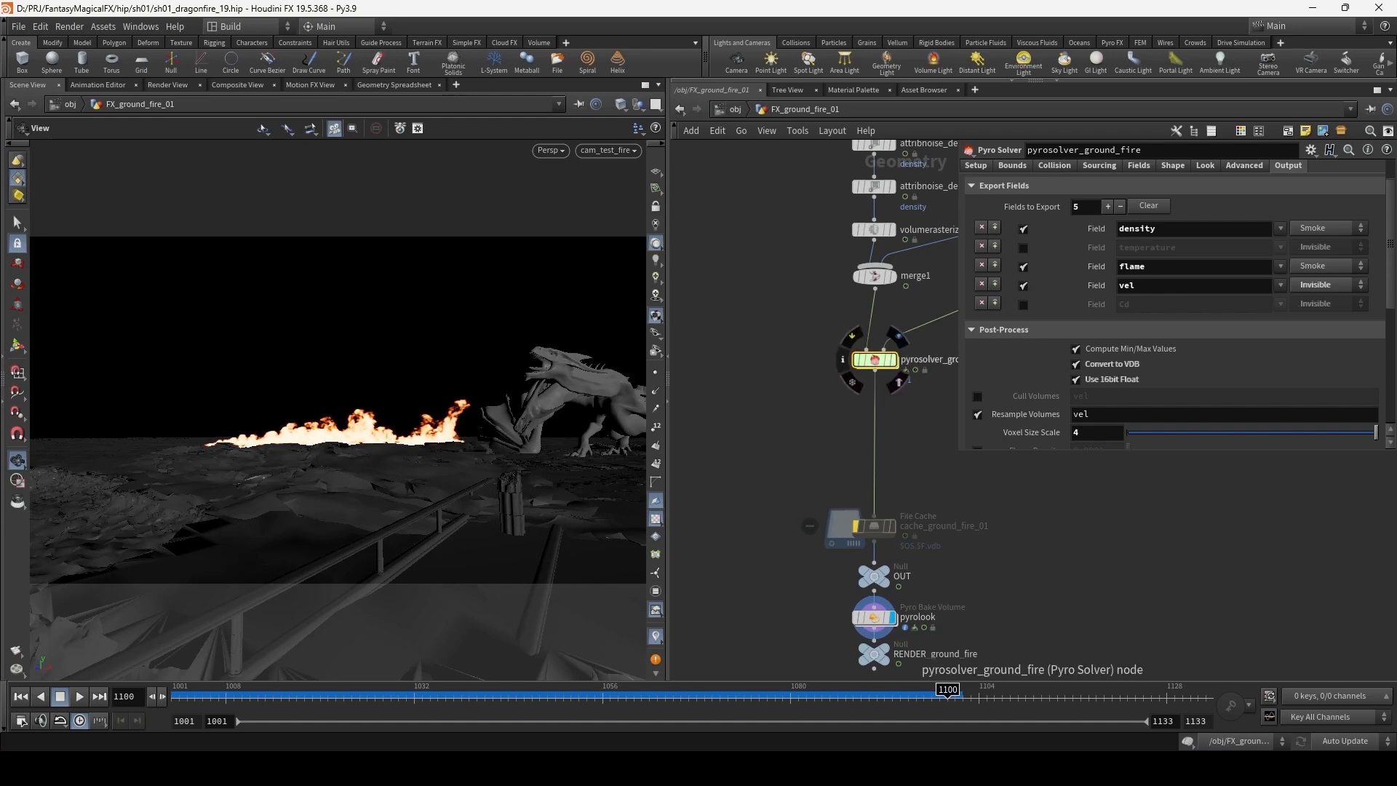
middle_click(874, 359)
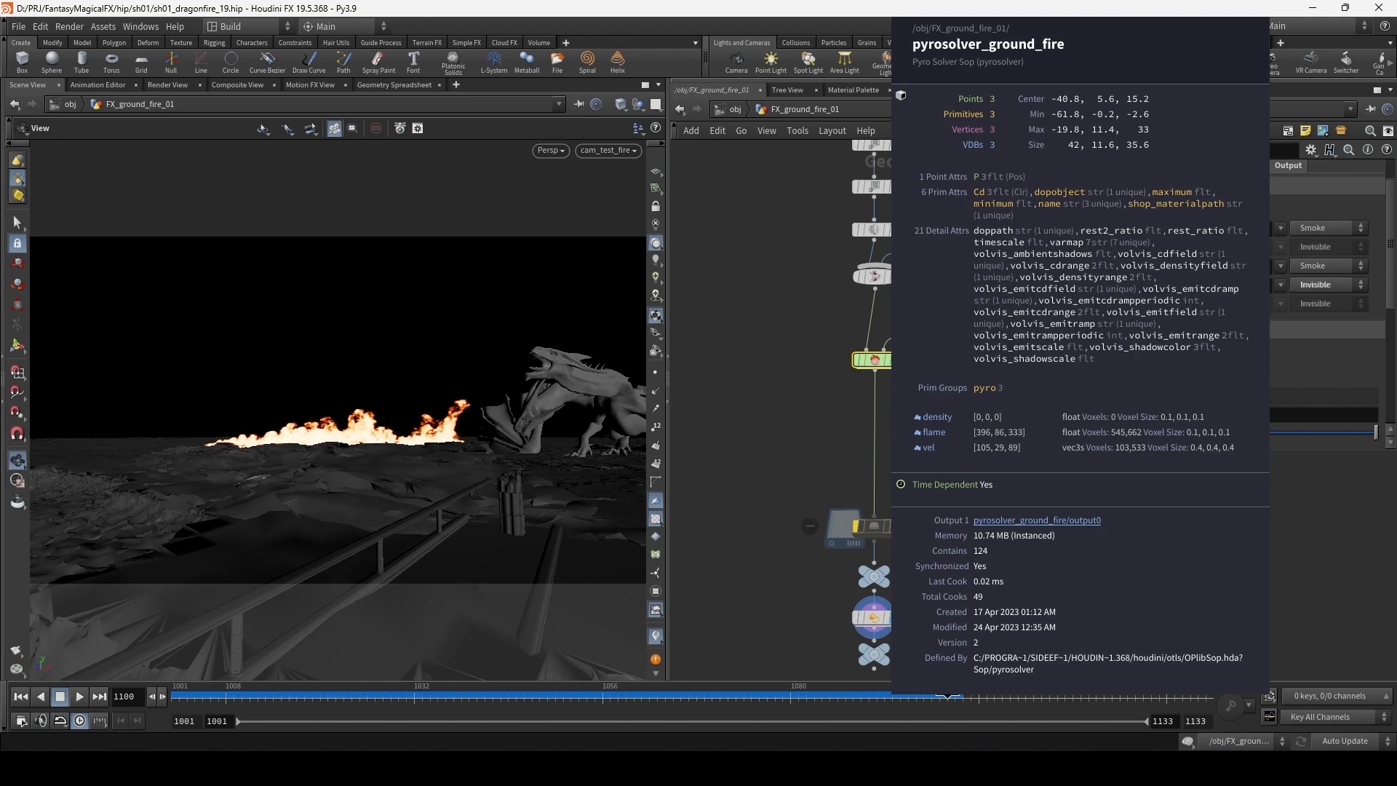
- Add a Blast node beside the main chain and connect its input to the output of pyrosolver_ground_fire
key(Tab)
text(b)
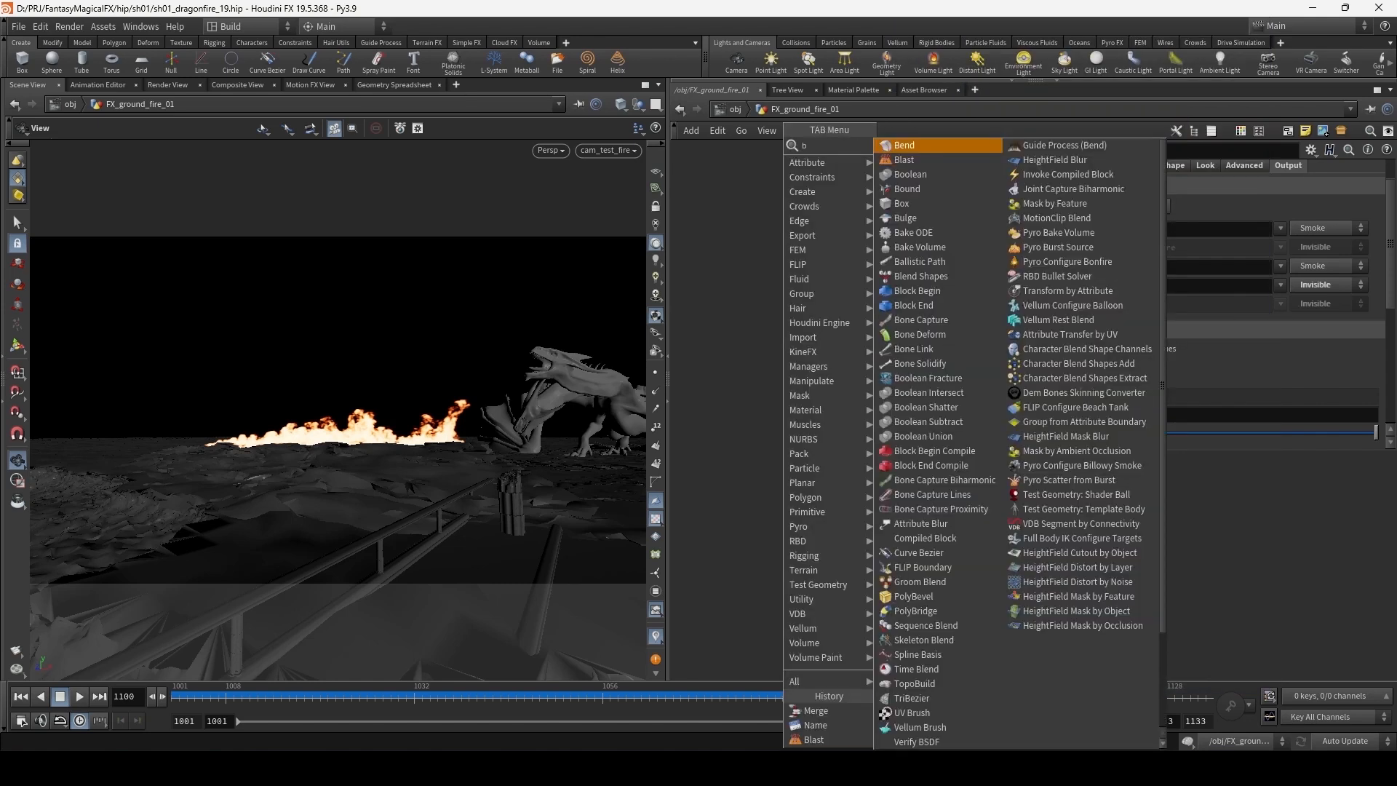
text(la)
key(Return)
click(783, 428)
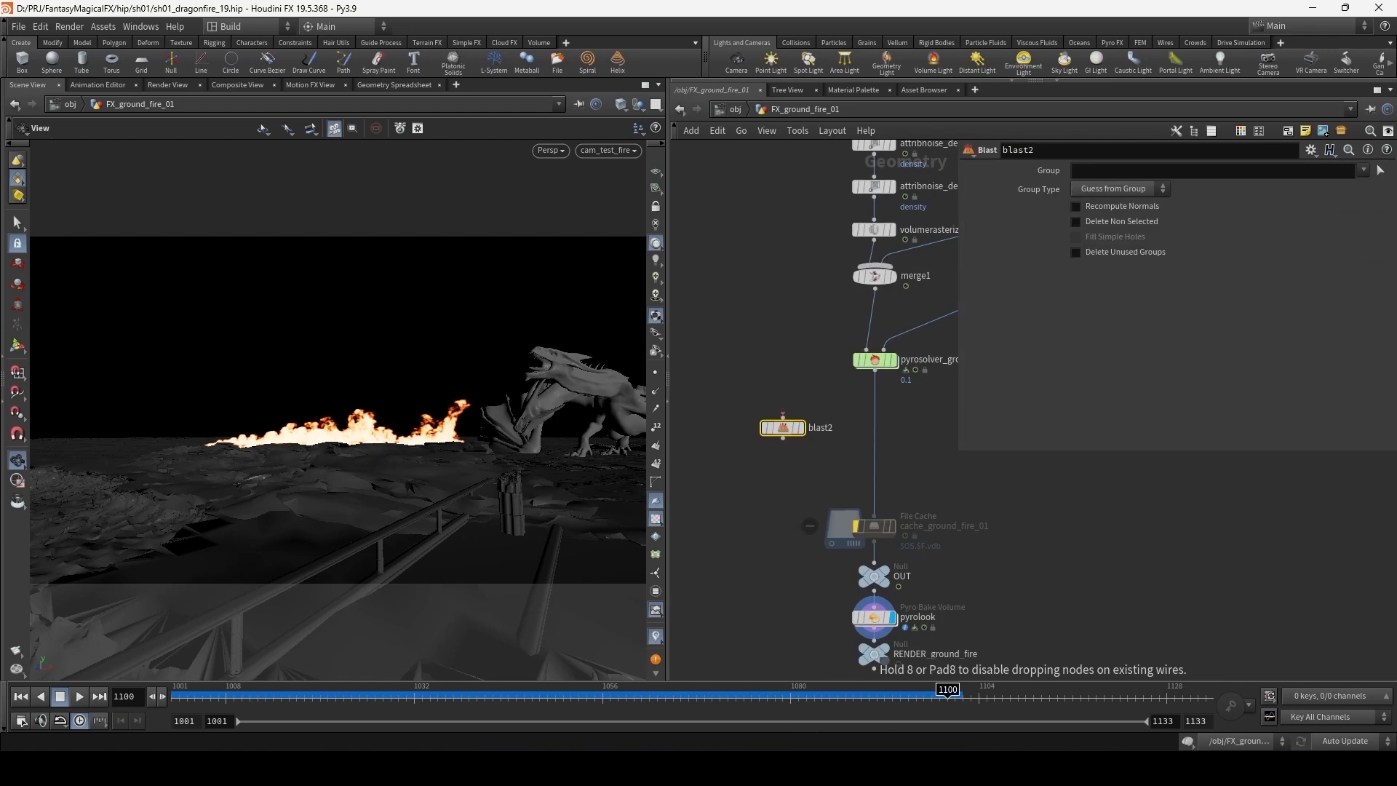
click(783, 414)
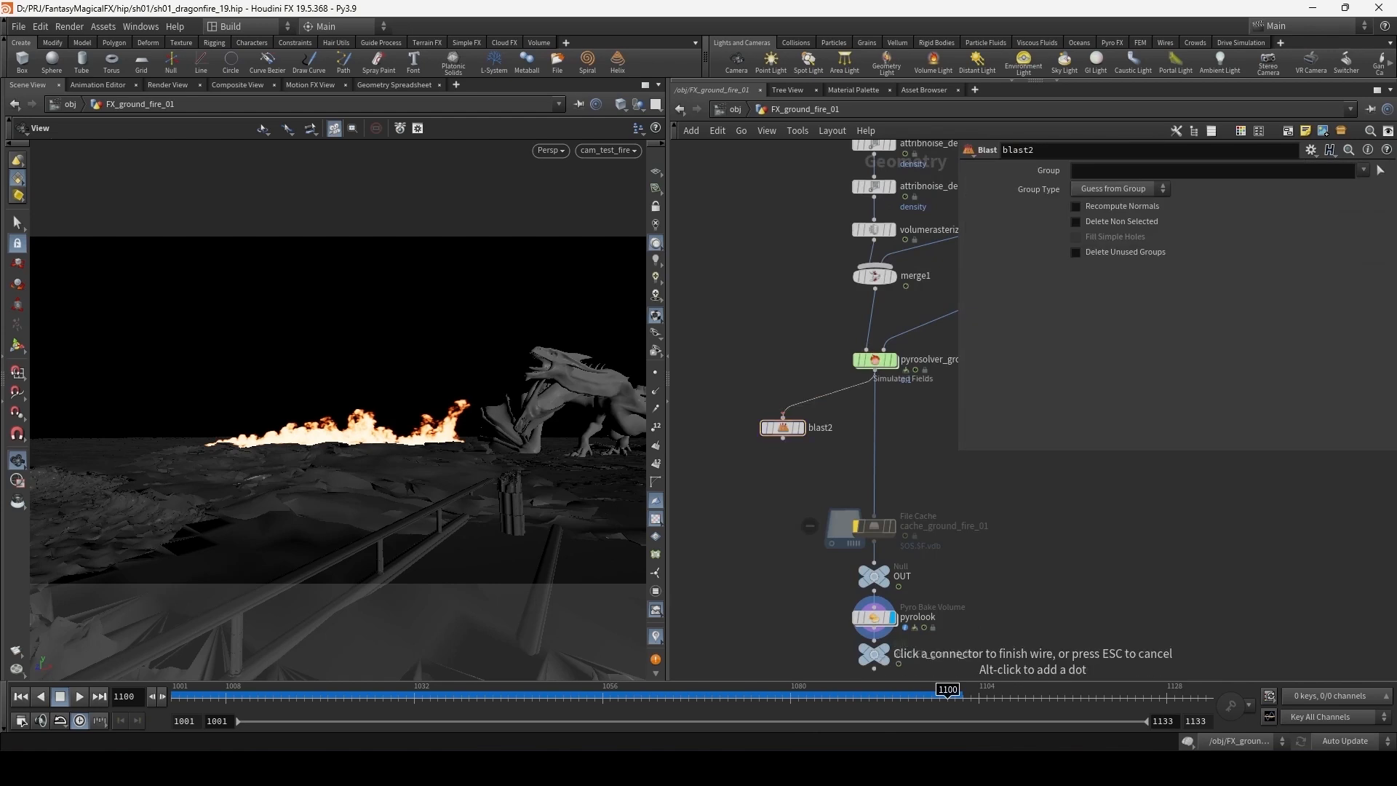
click(874, 373)
drag(783, 428, 716, 421)
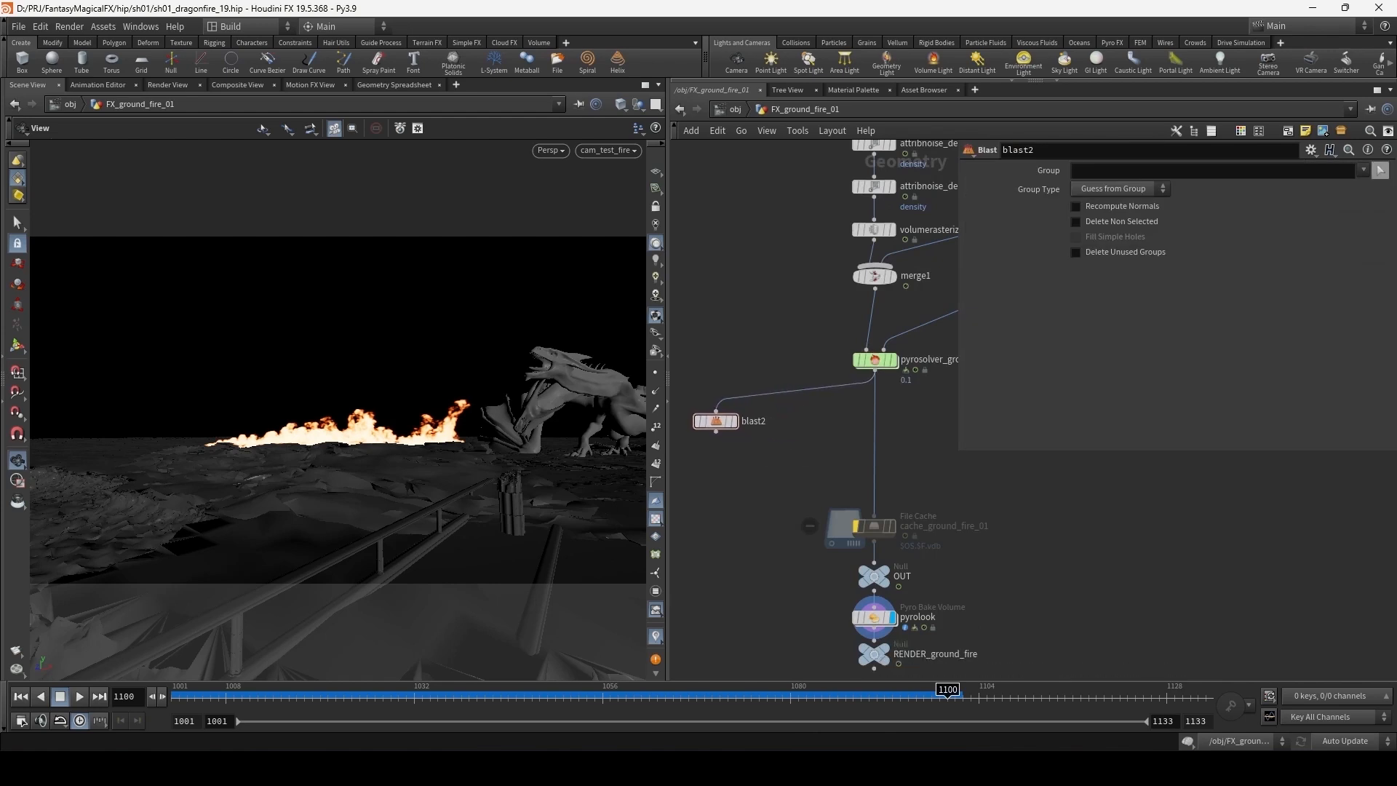
click(1362, 170)
click(1208, 224)
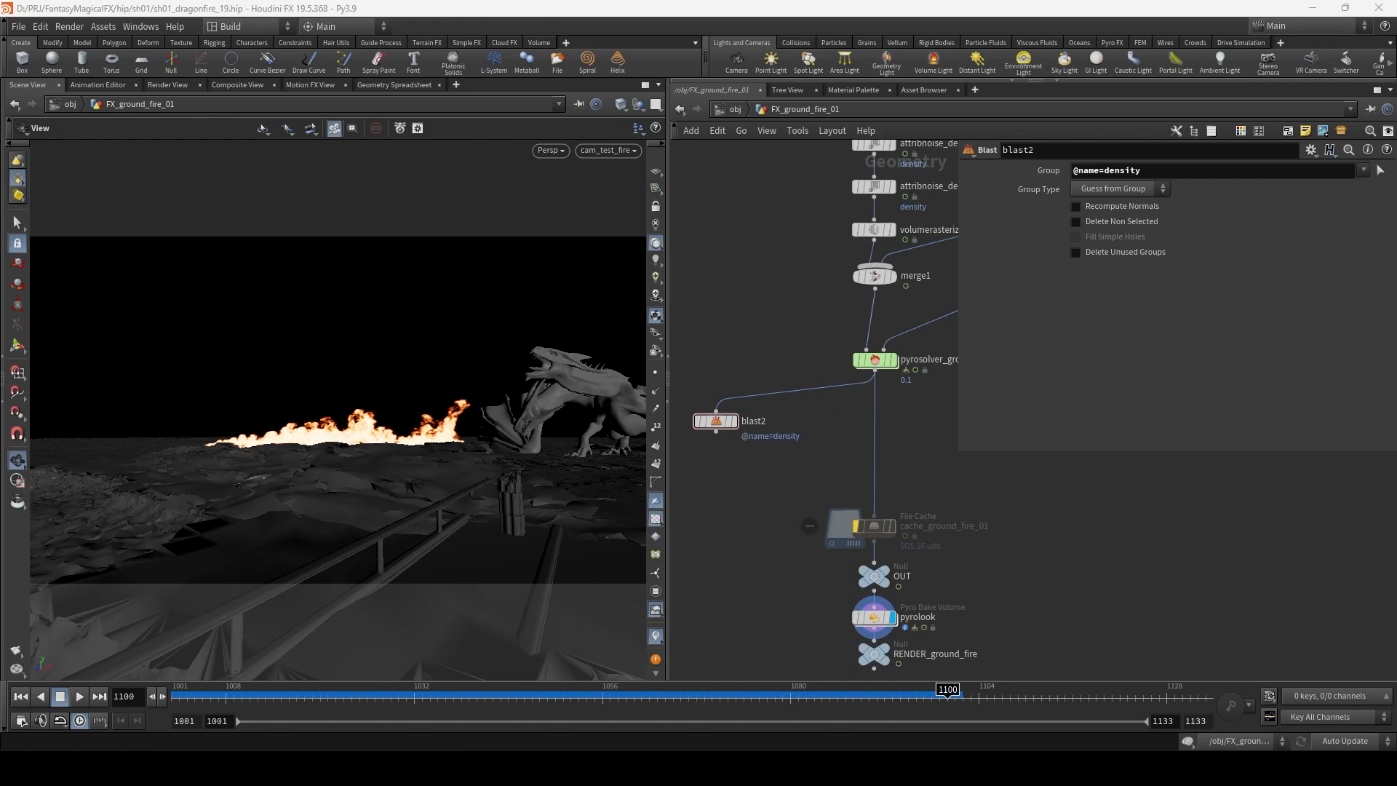
middle_click(715, 420)
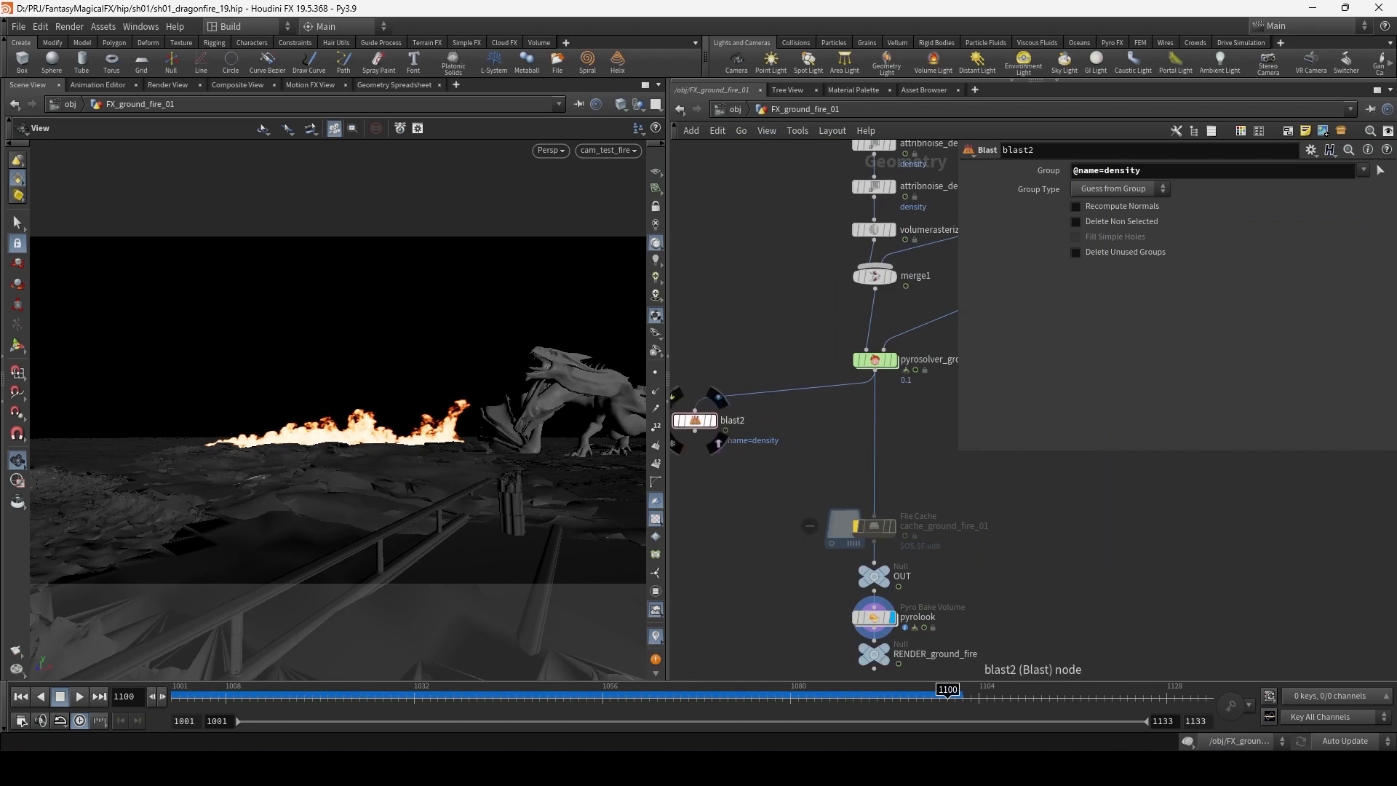
alt+drag(709, 421, 820, 420)
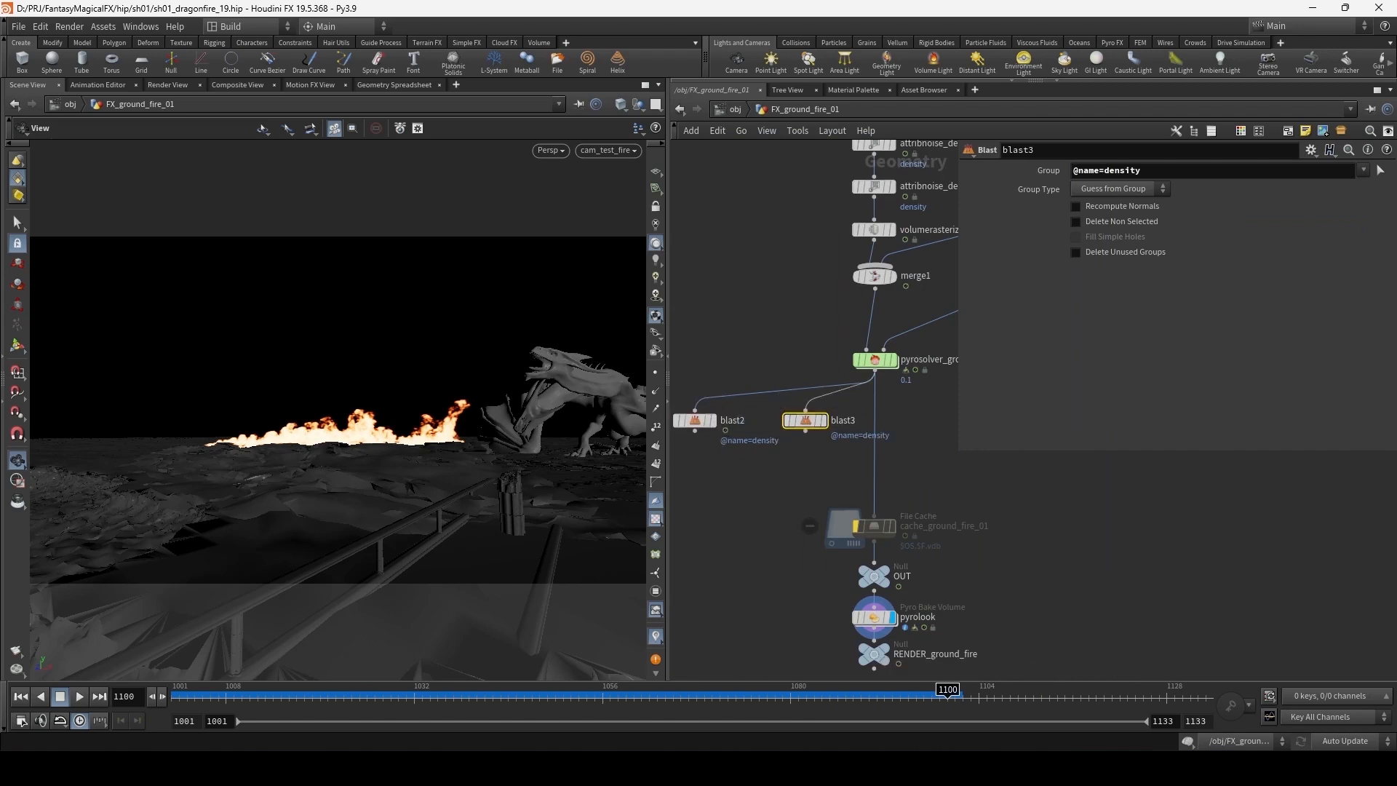
click(1362, 170)
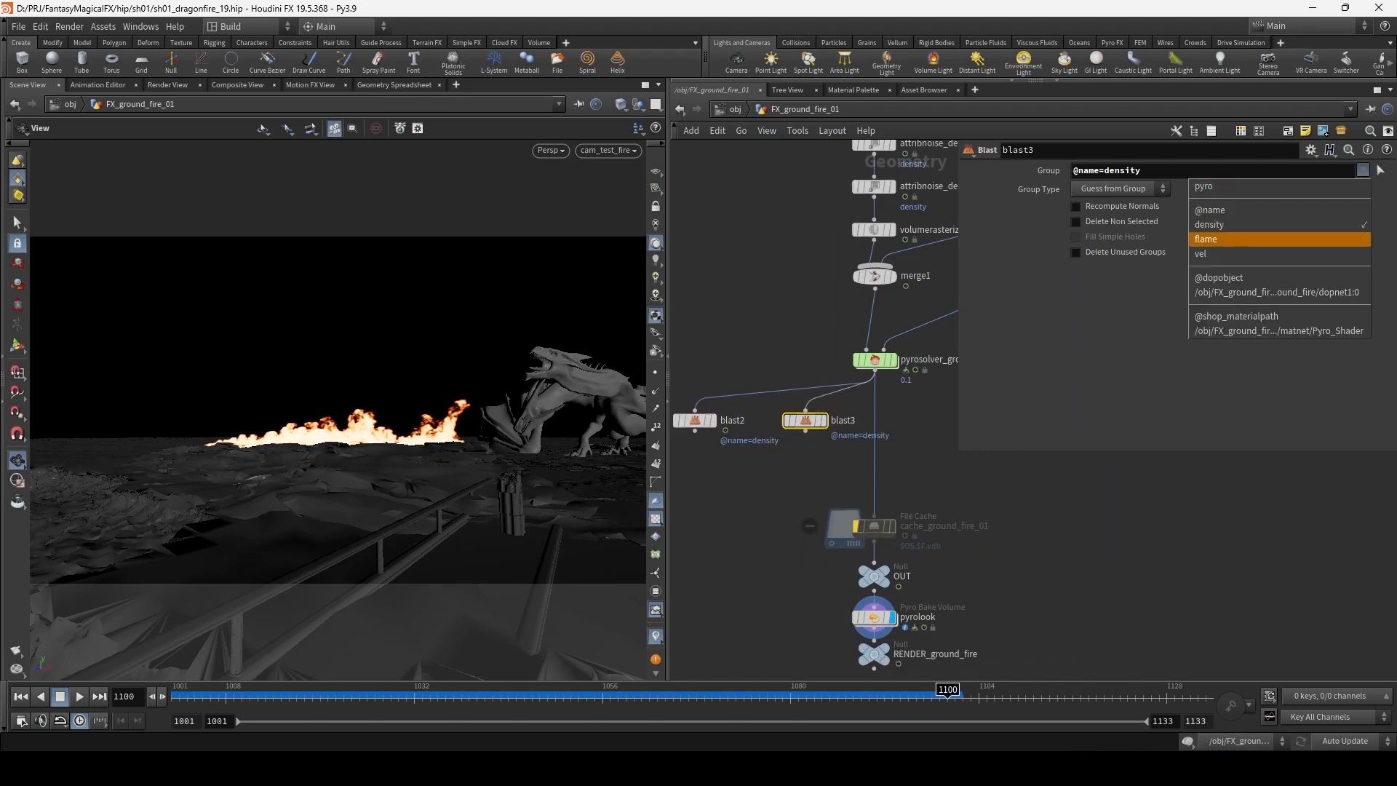
click(1205, 239)
drag(1145, 170, 1071, 170)
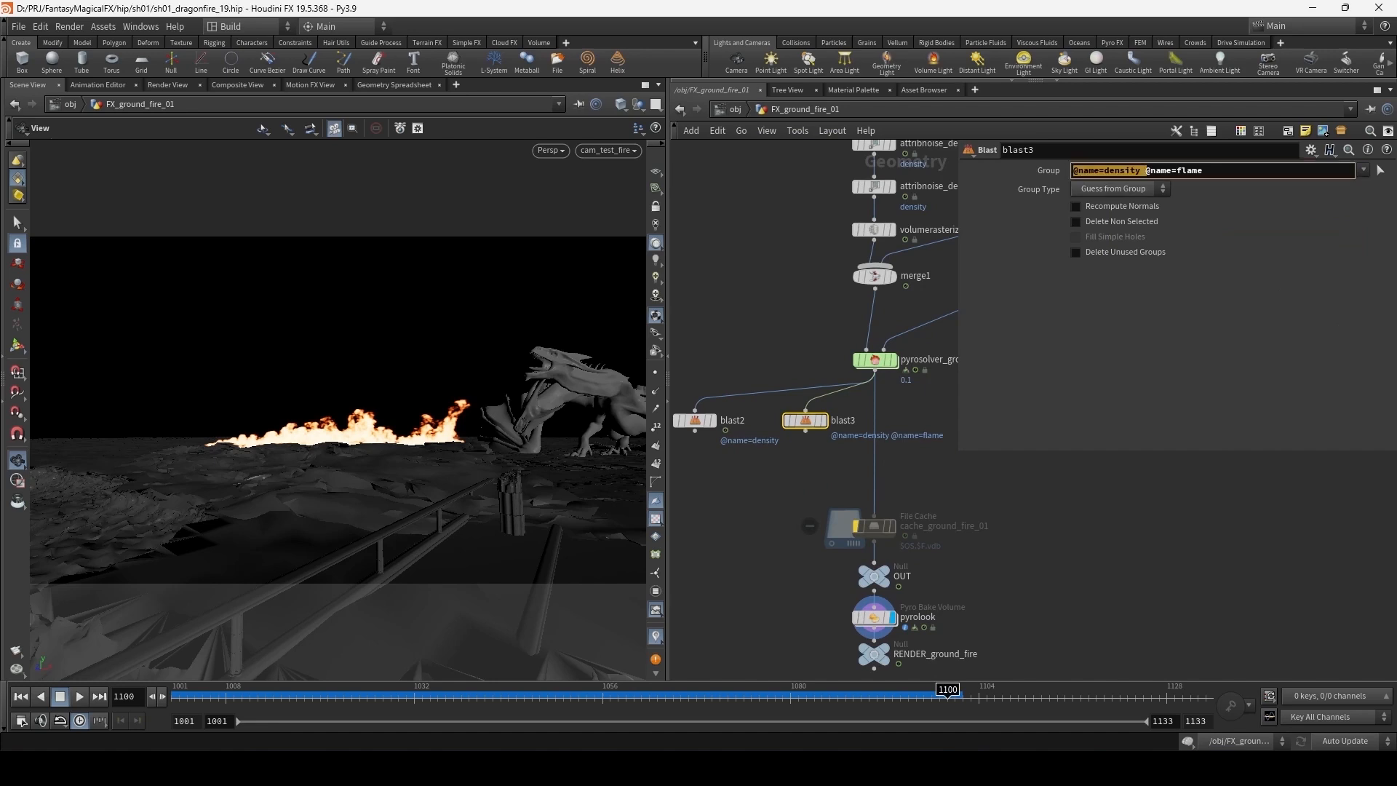
key(BackSpace)
click(1076, 221)
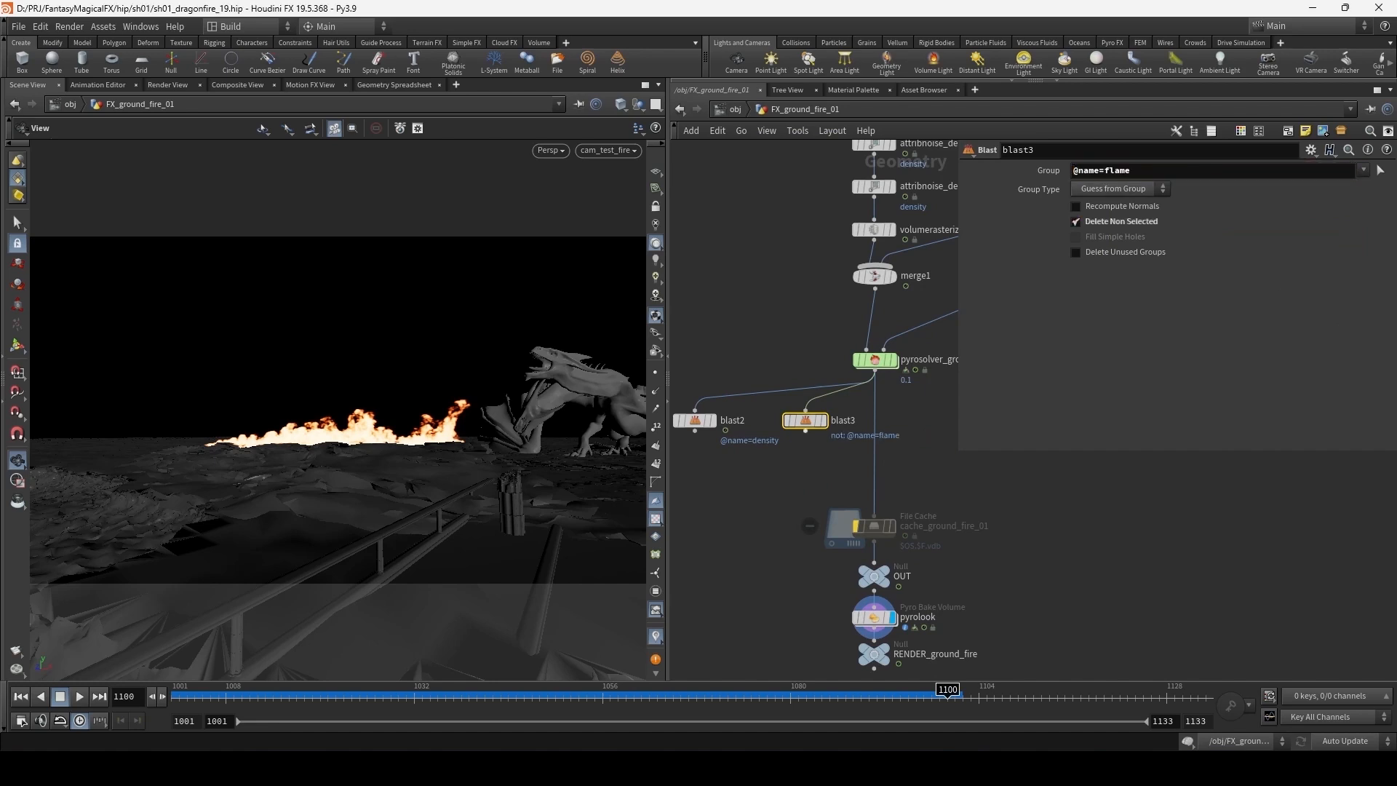
middle_click(806, 421)
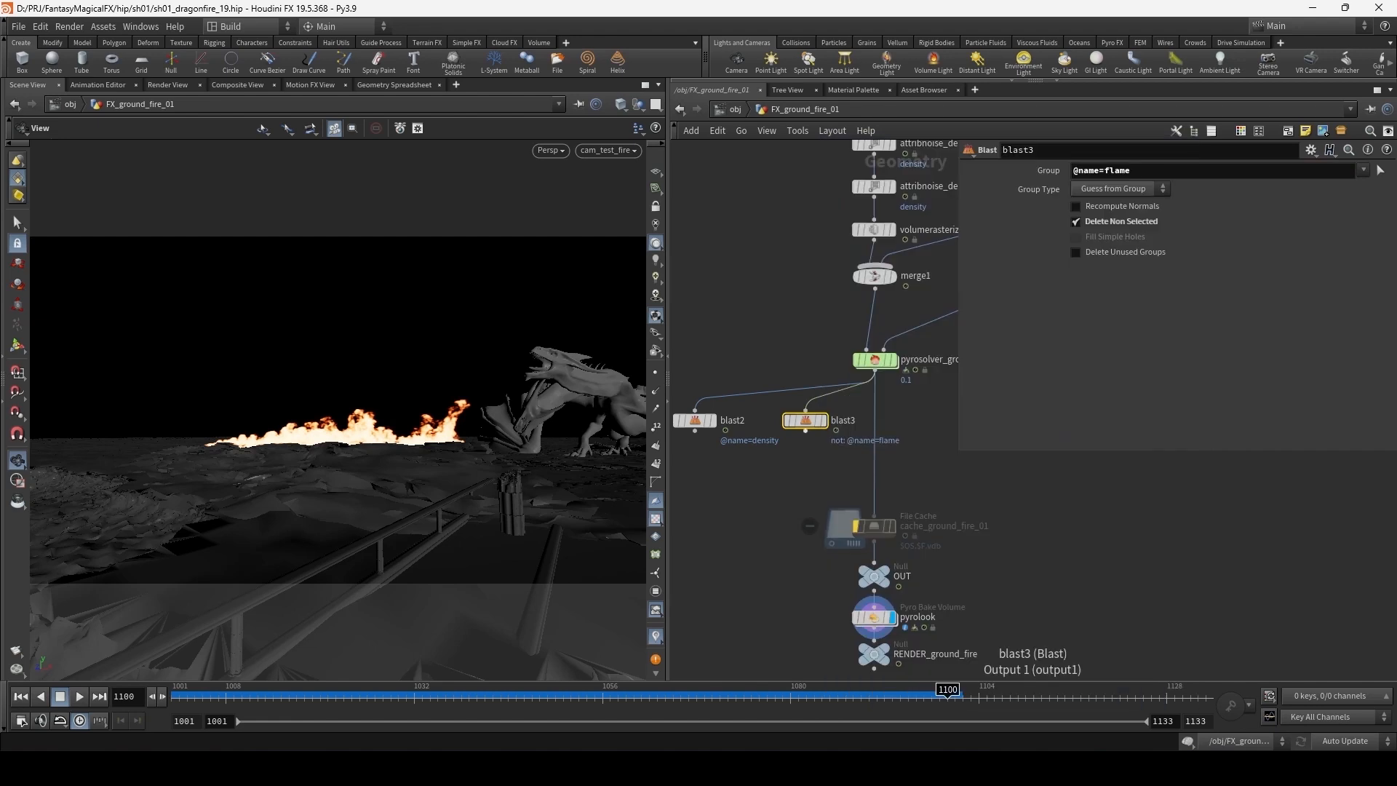
- Add a Name node below the flame Blast node and set its Name value to density
key(Tab)
text(name)
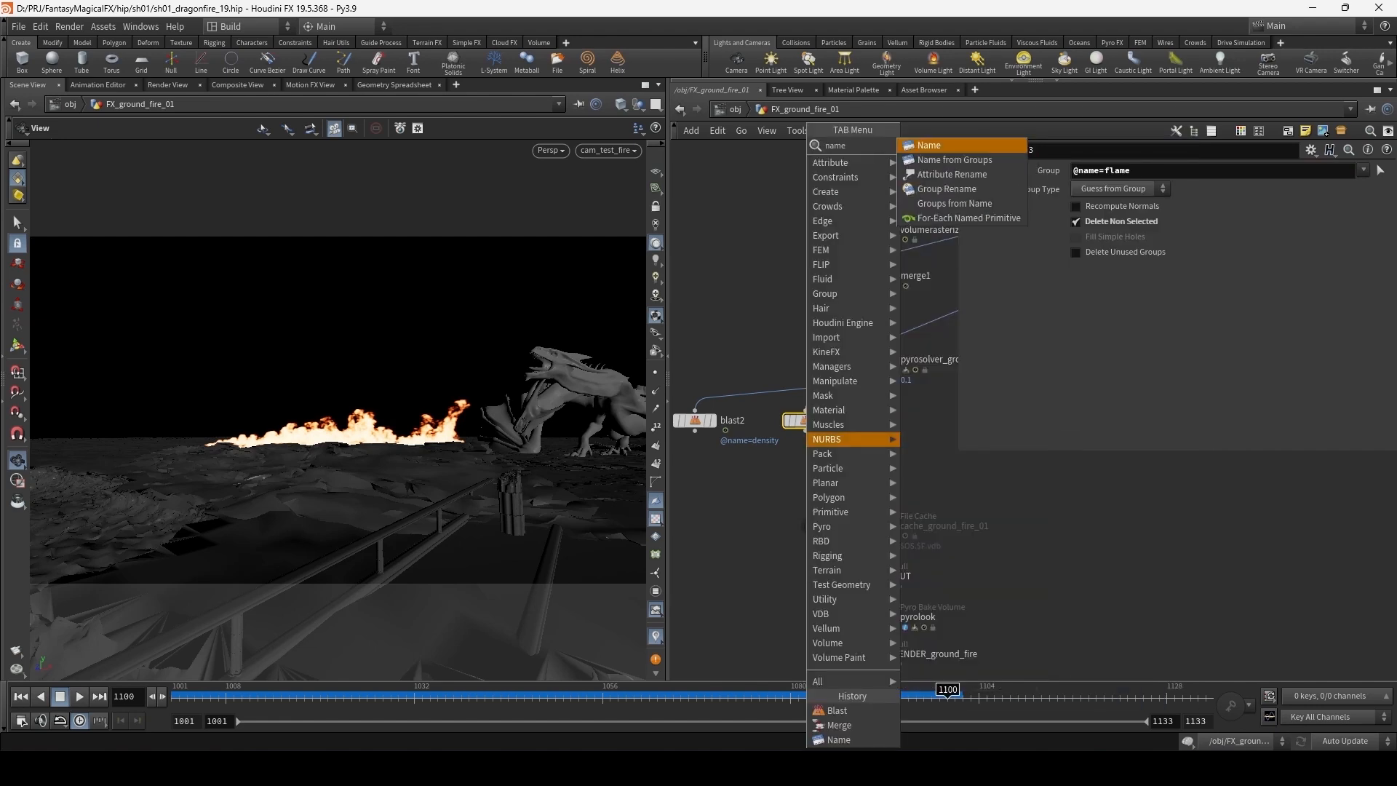
key(Return)
click(805, 463)
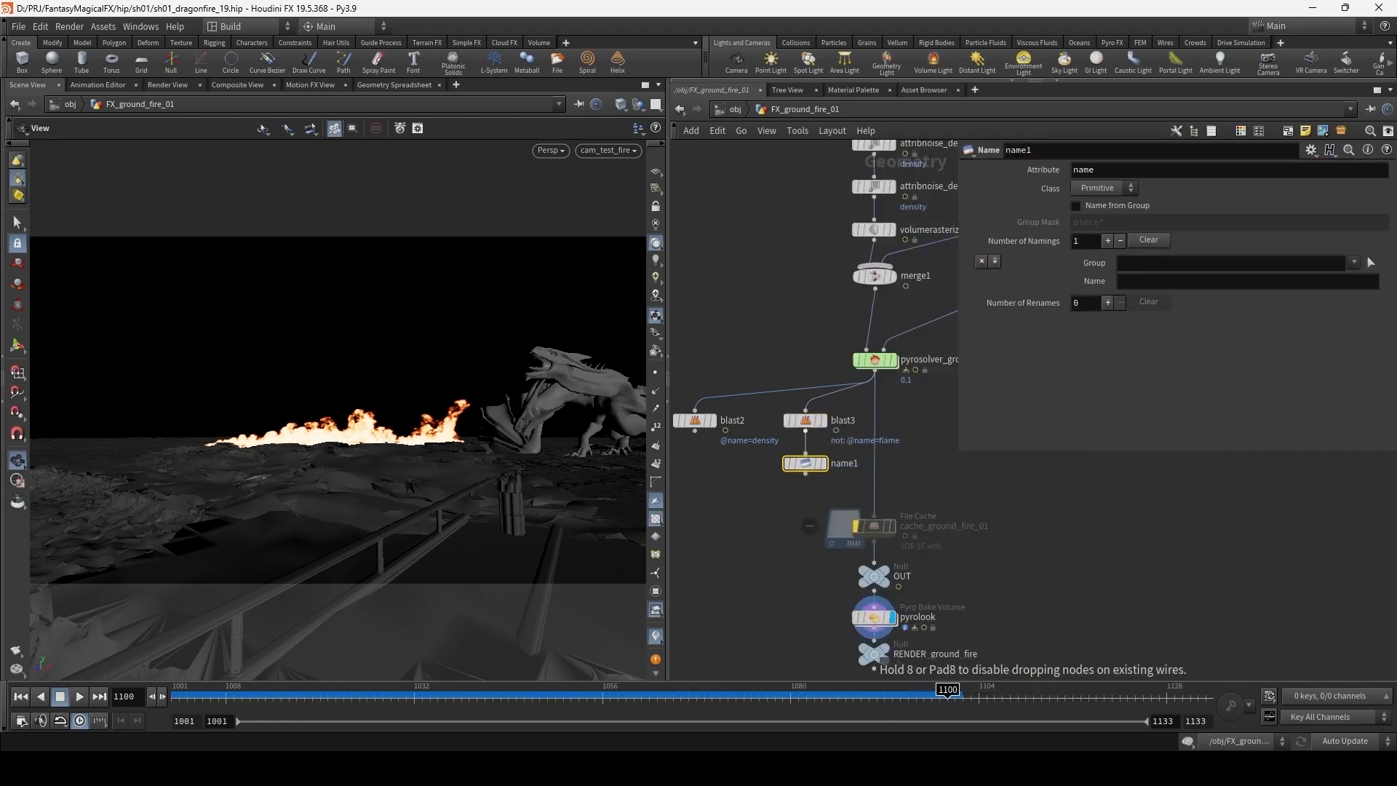
click(1179, 281)
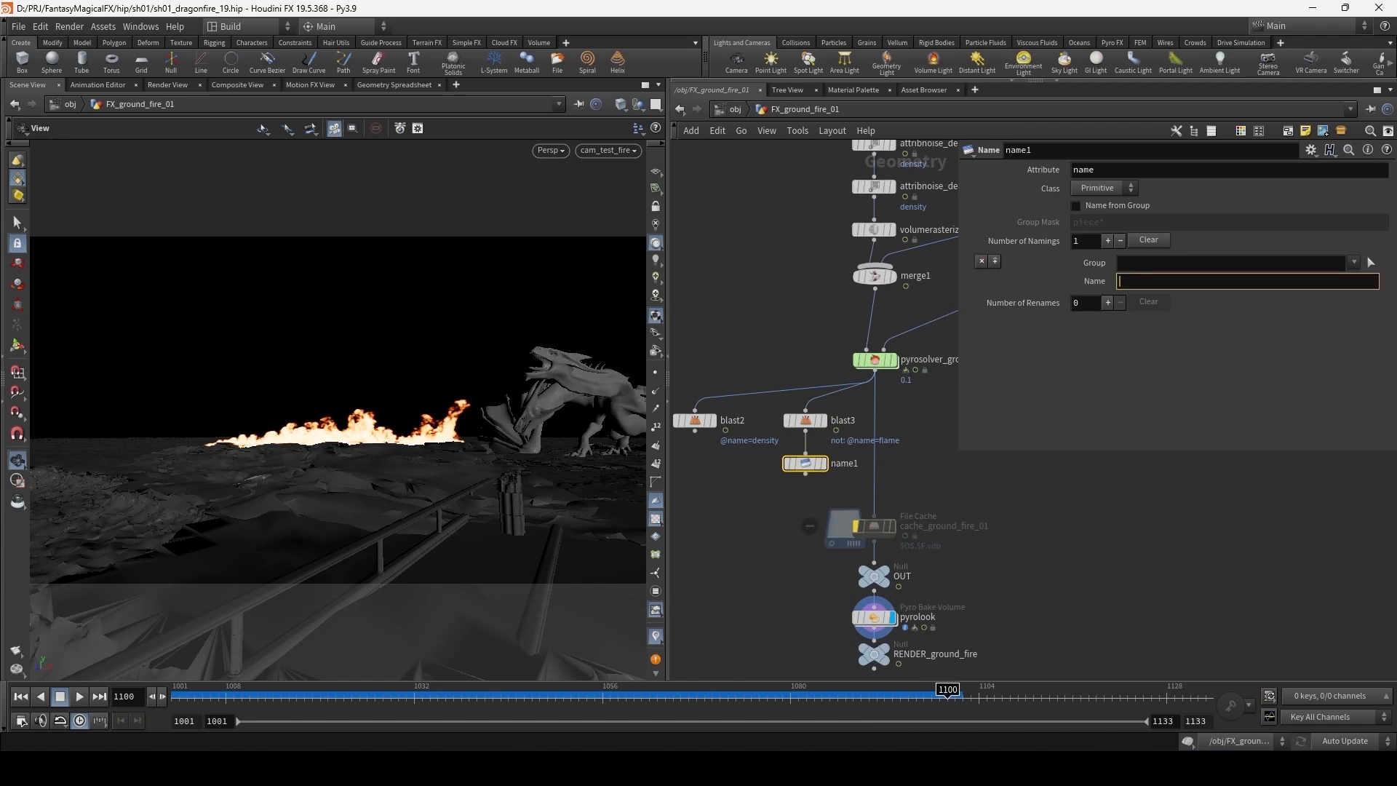
text(density)
key(Return)
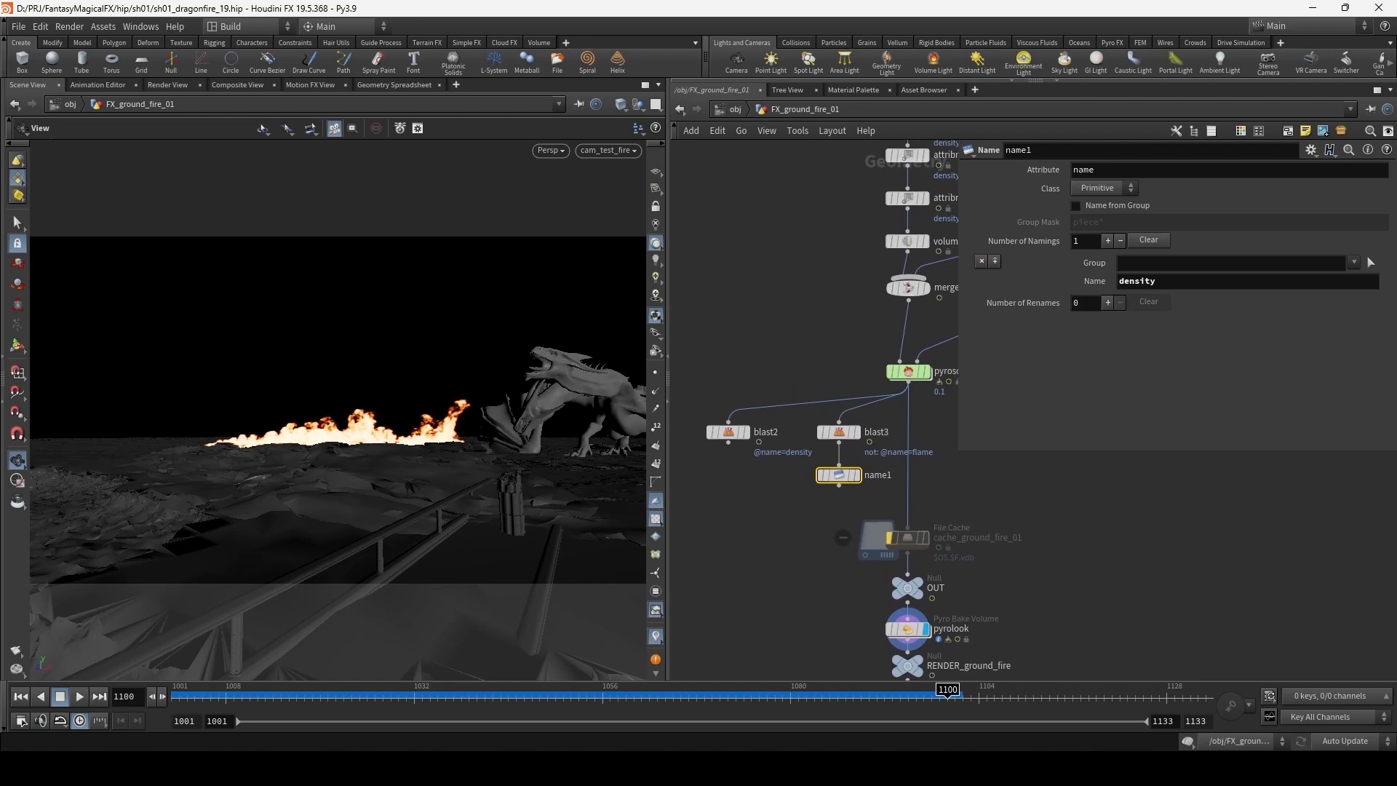
- Add a Merge node combining the density blast2 and name1 branches, display it and check its node information
key(Tab)
text(merge)
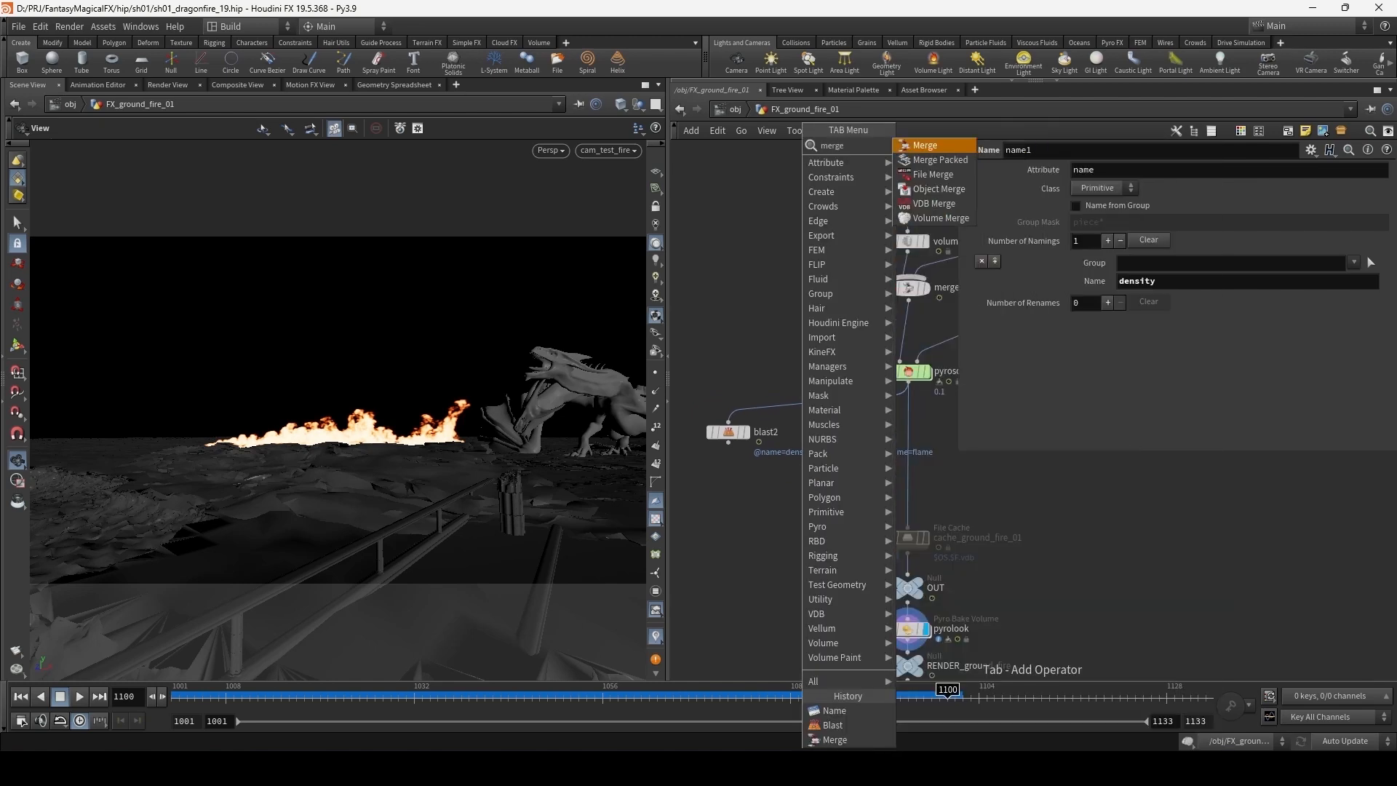
key(Return)
click(801, 510)
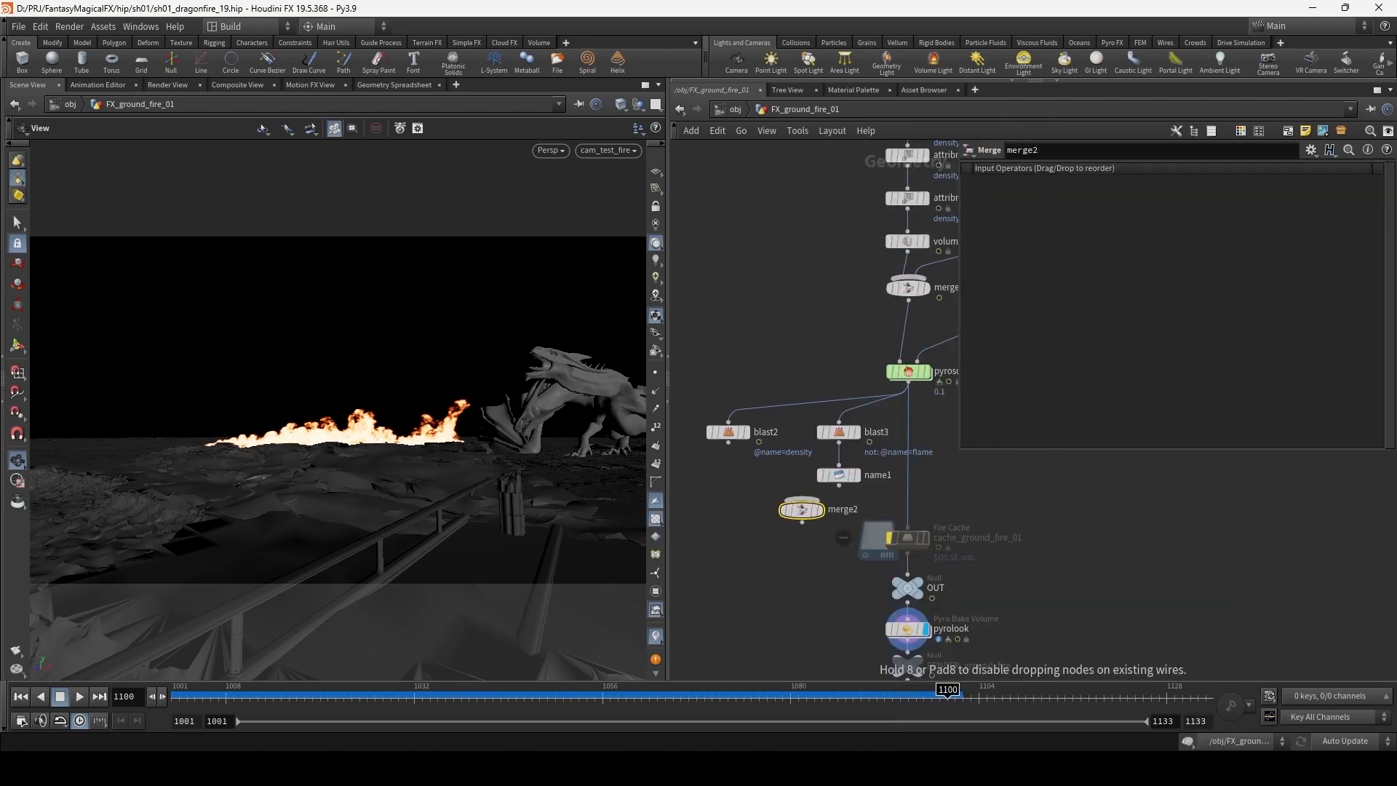
drag(802, 509, 789, 522)
click(728, 442)
click(787, 512)
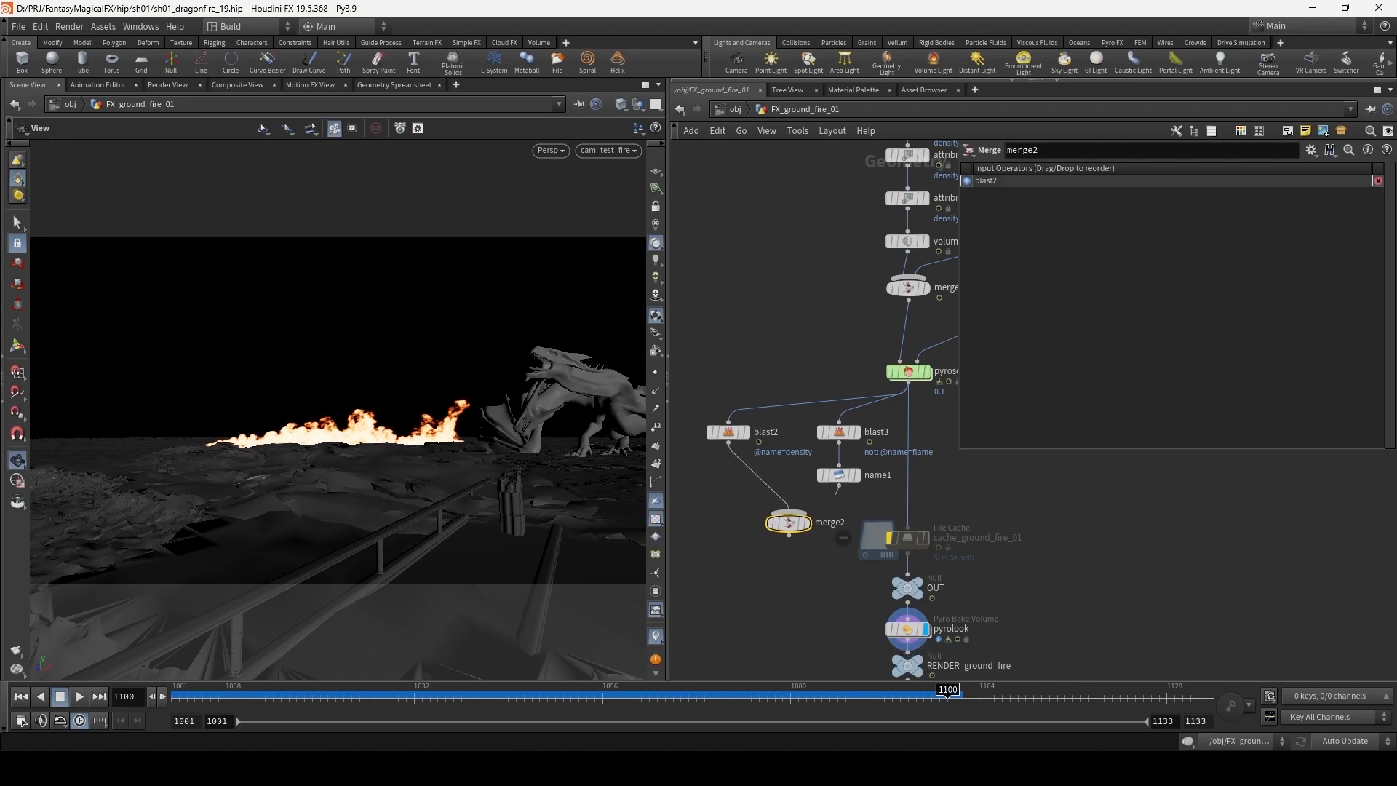
click(839, 485)
click(793, 512)
click(819, 523)
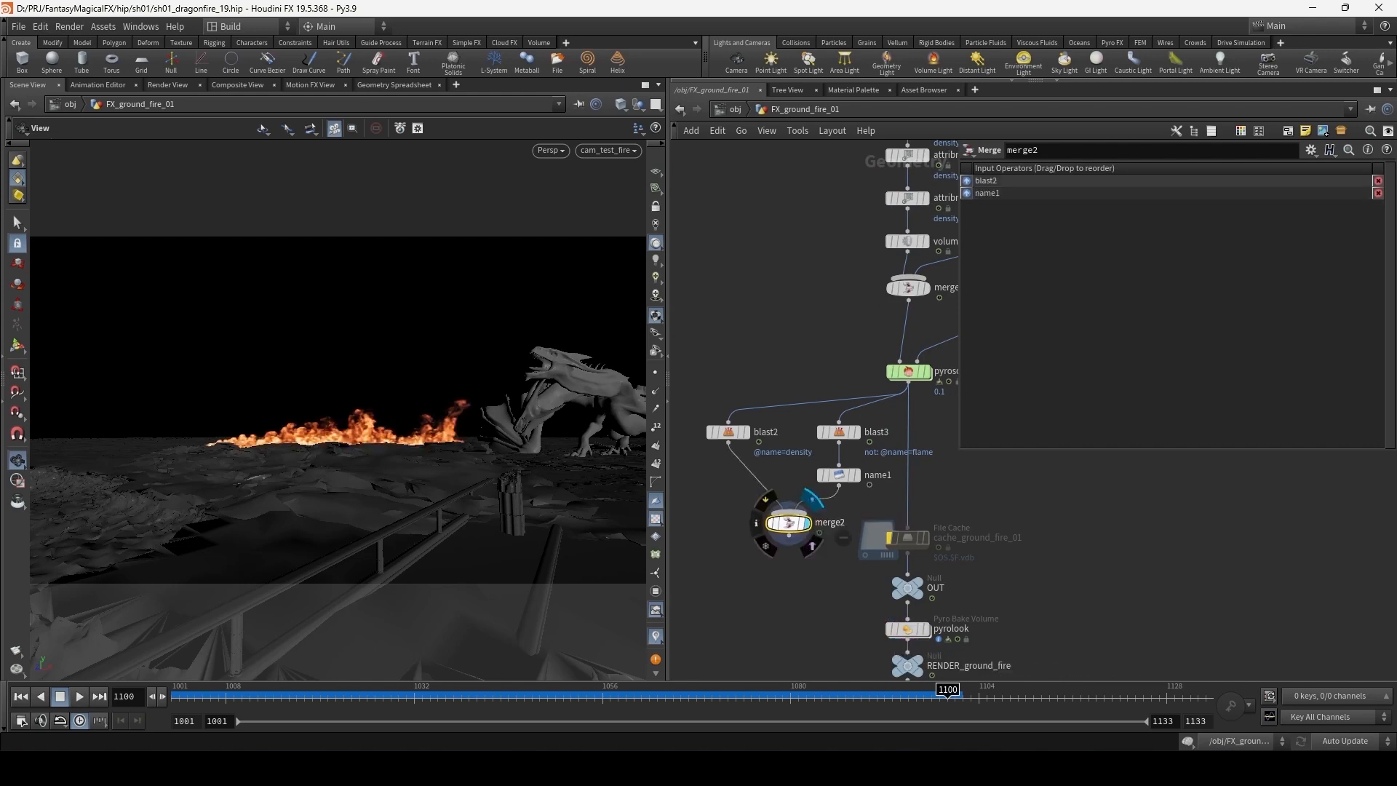
middle_click(788, 522)
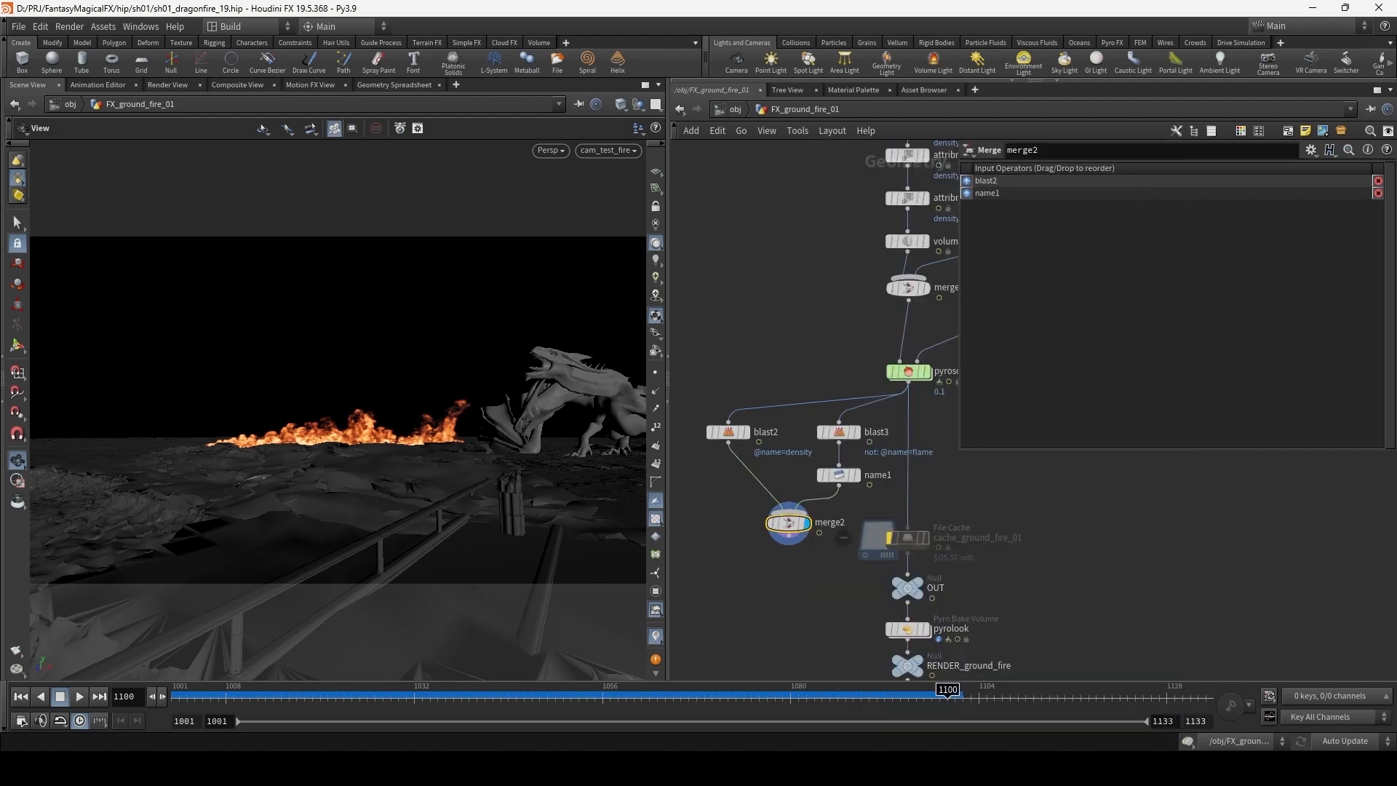
- Feed cache_ground_fire_01 from the new Merge node, display RENDER_ground_fire and preview it in the render view
drag(907, 528, 788, 536)
middle_drag(800, 553, 805, 504)
click(939, 609)
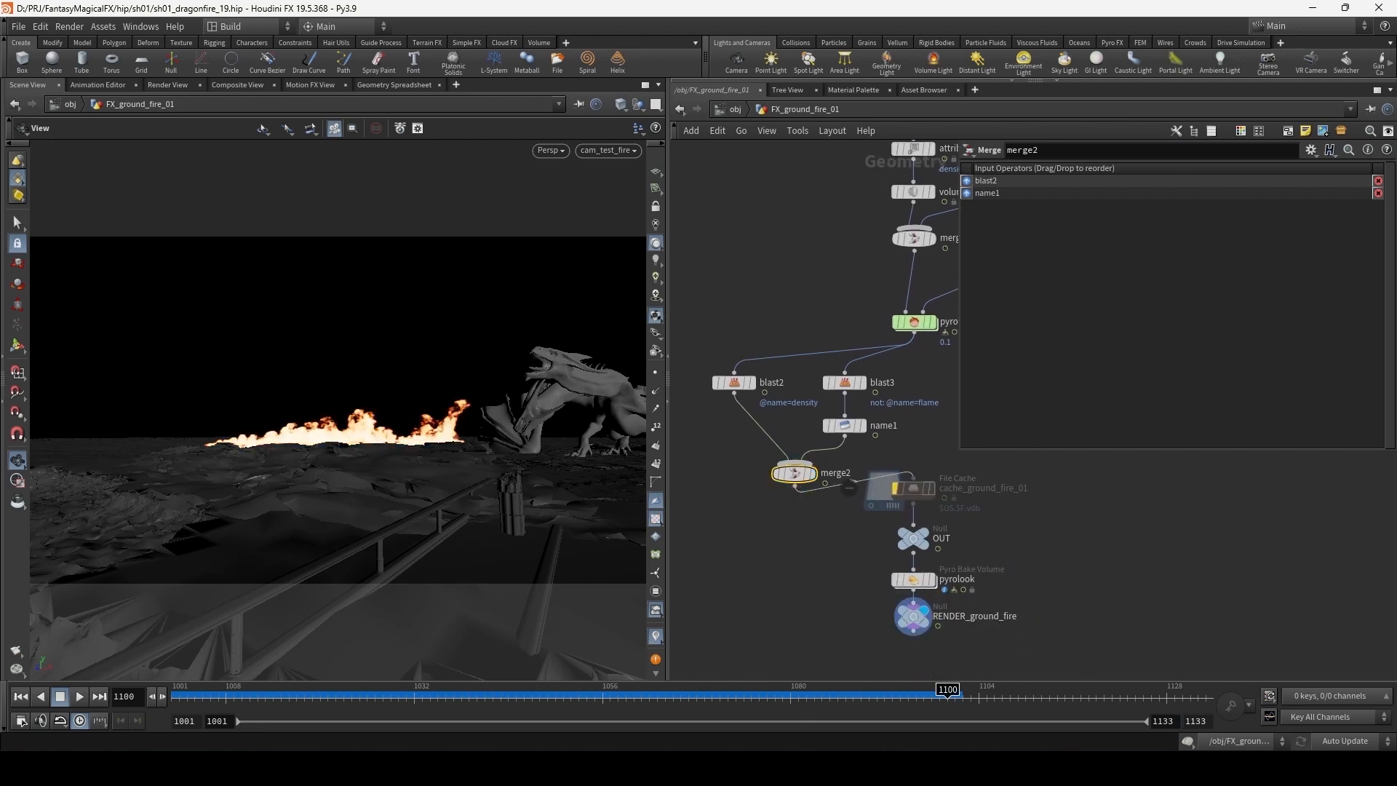
click(167, 85)
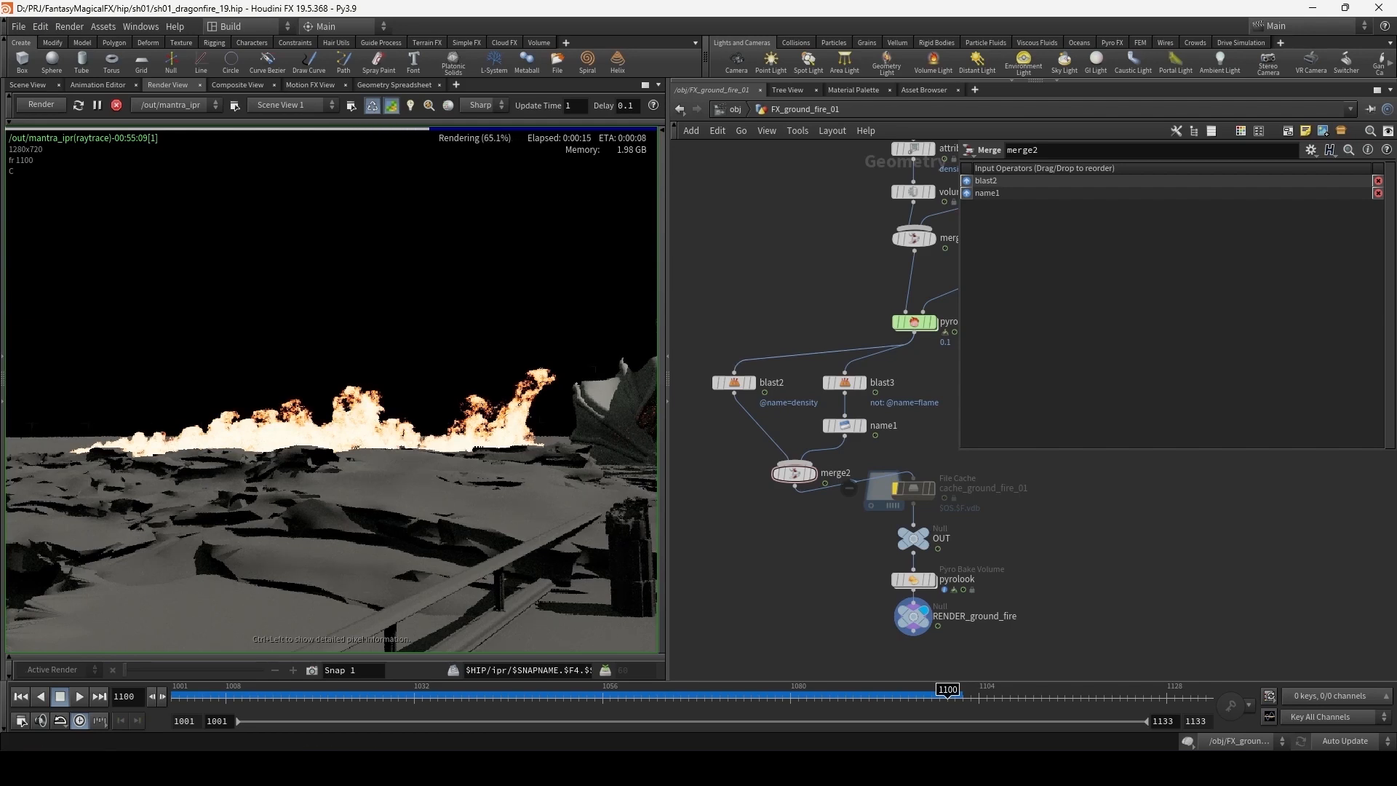
middle_drag(851, 542, 811, 558)
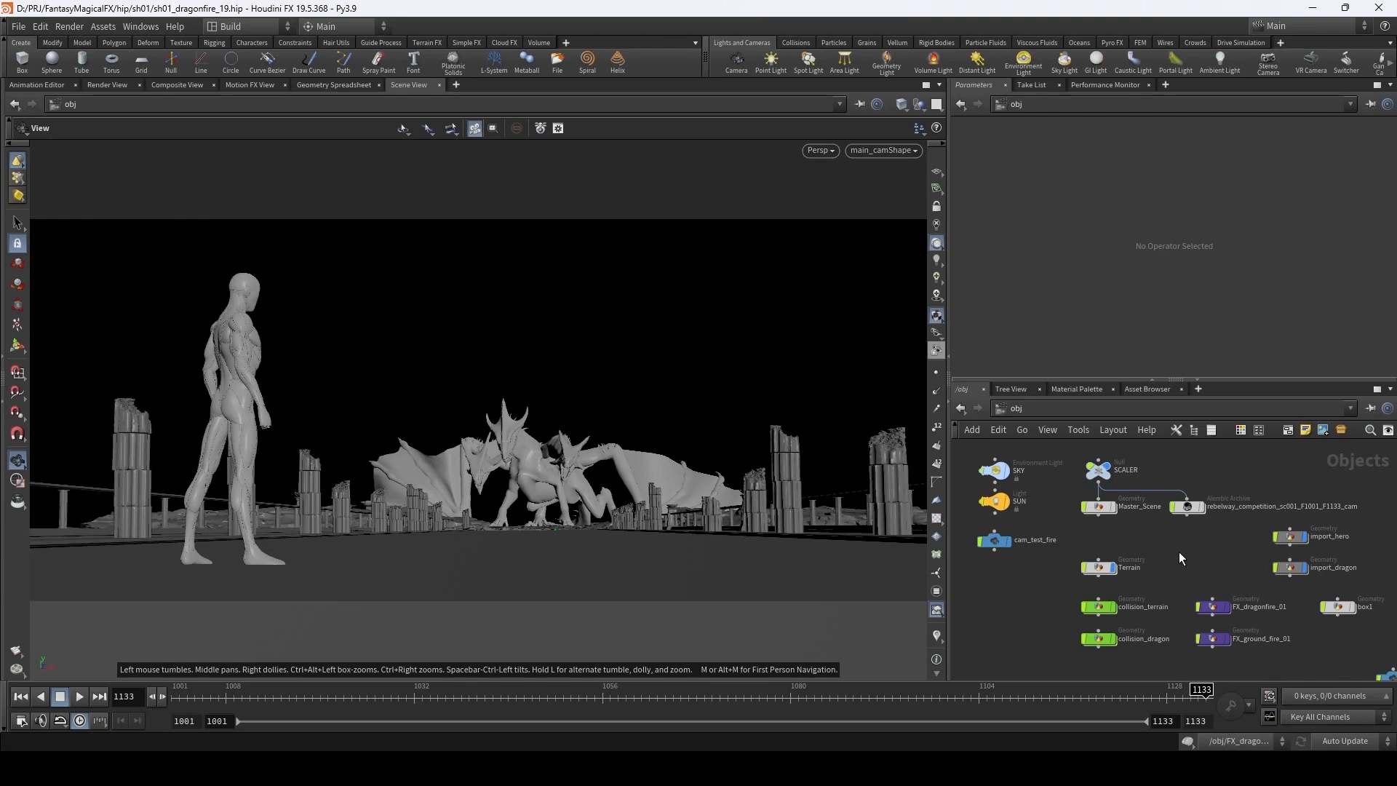
- Move the FX_ground_fire_01 object down and duplicate FX_dragonfire_01 as FX_dragonfire_02 in the freed space
middle_drag(1256, 630, 1253, 595)
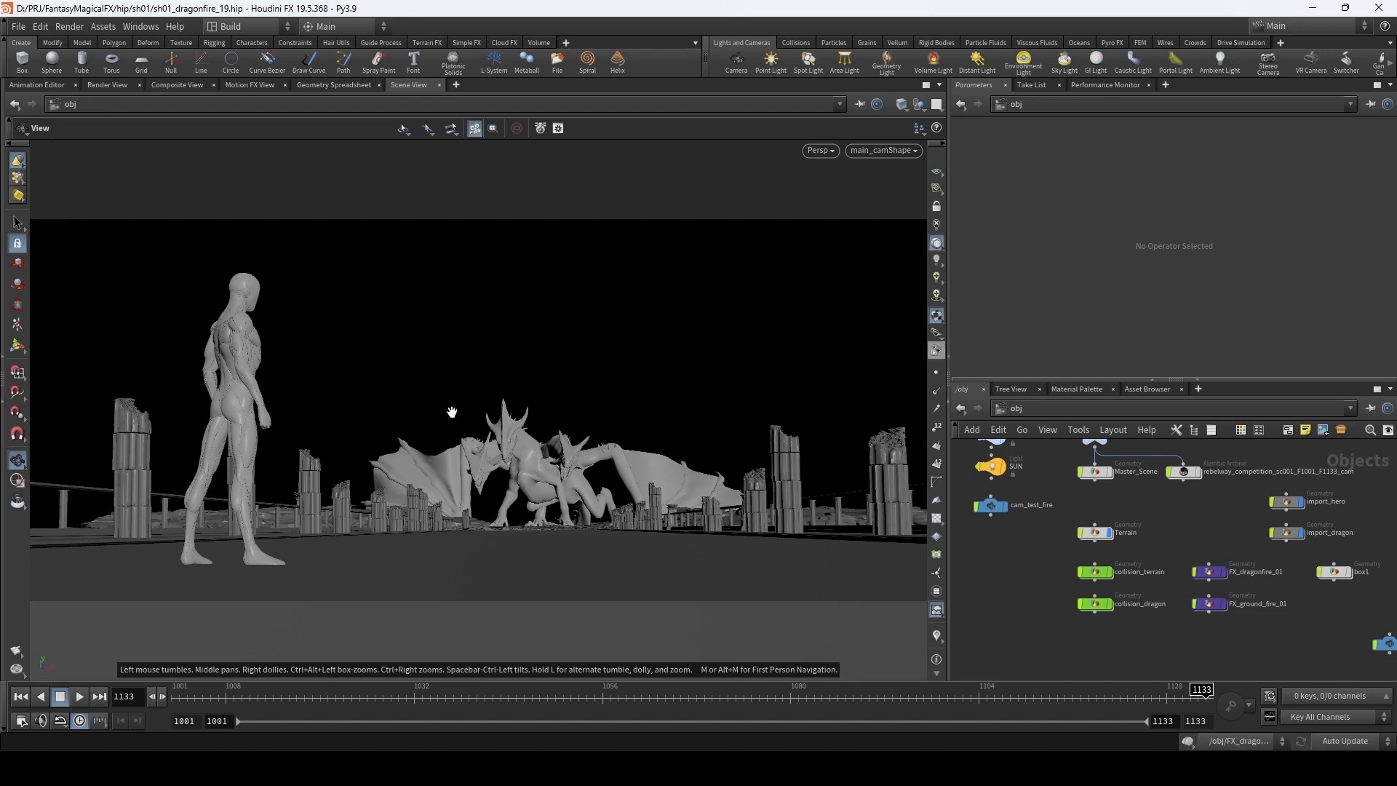
middle_drag(1236, 631, 1182, 591)
mouse_move(1182, 591)
drag(1182, 591, 1180, 633)
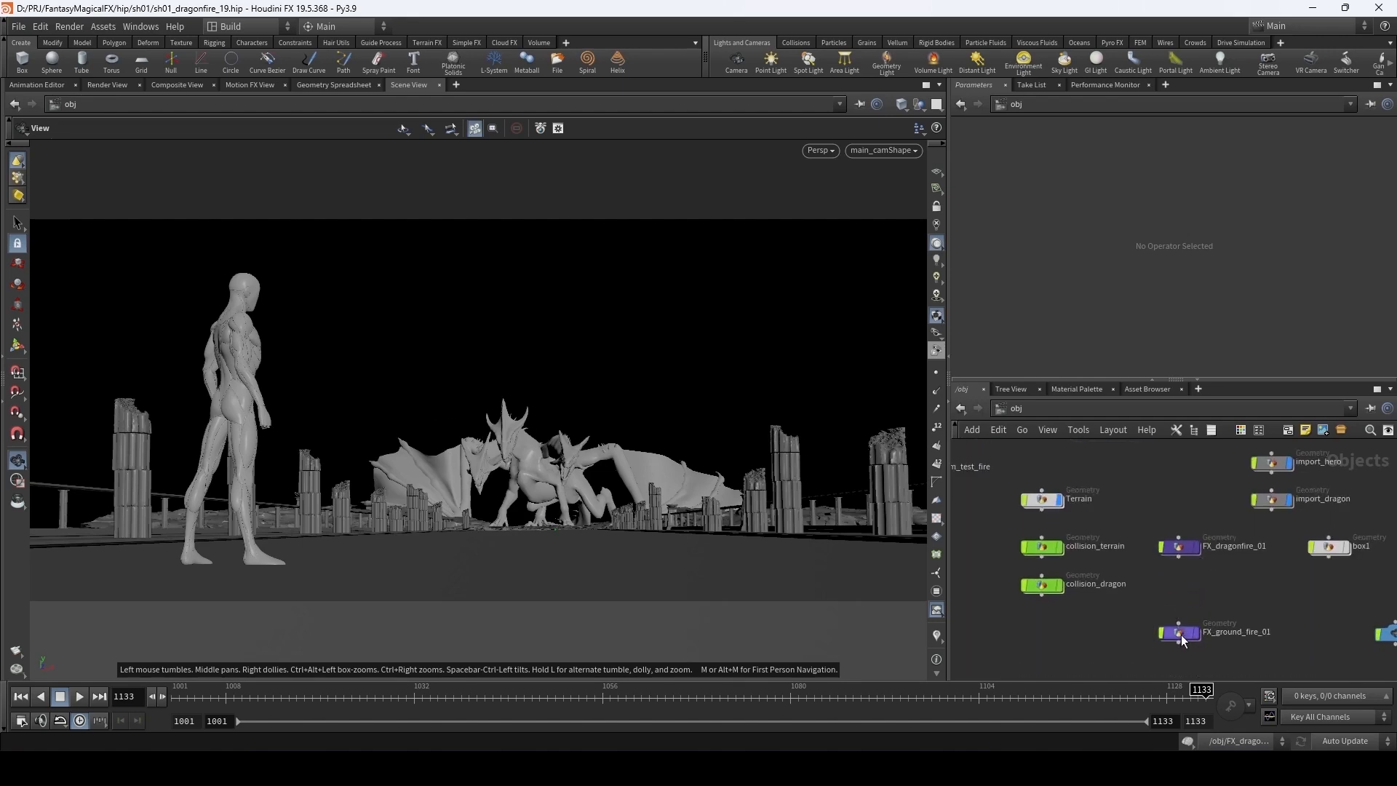
middle_drag(1203, 597, 1201, 592)
scroll(1187, 560, up, 3)
mouse_move(1173, 539)
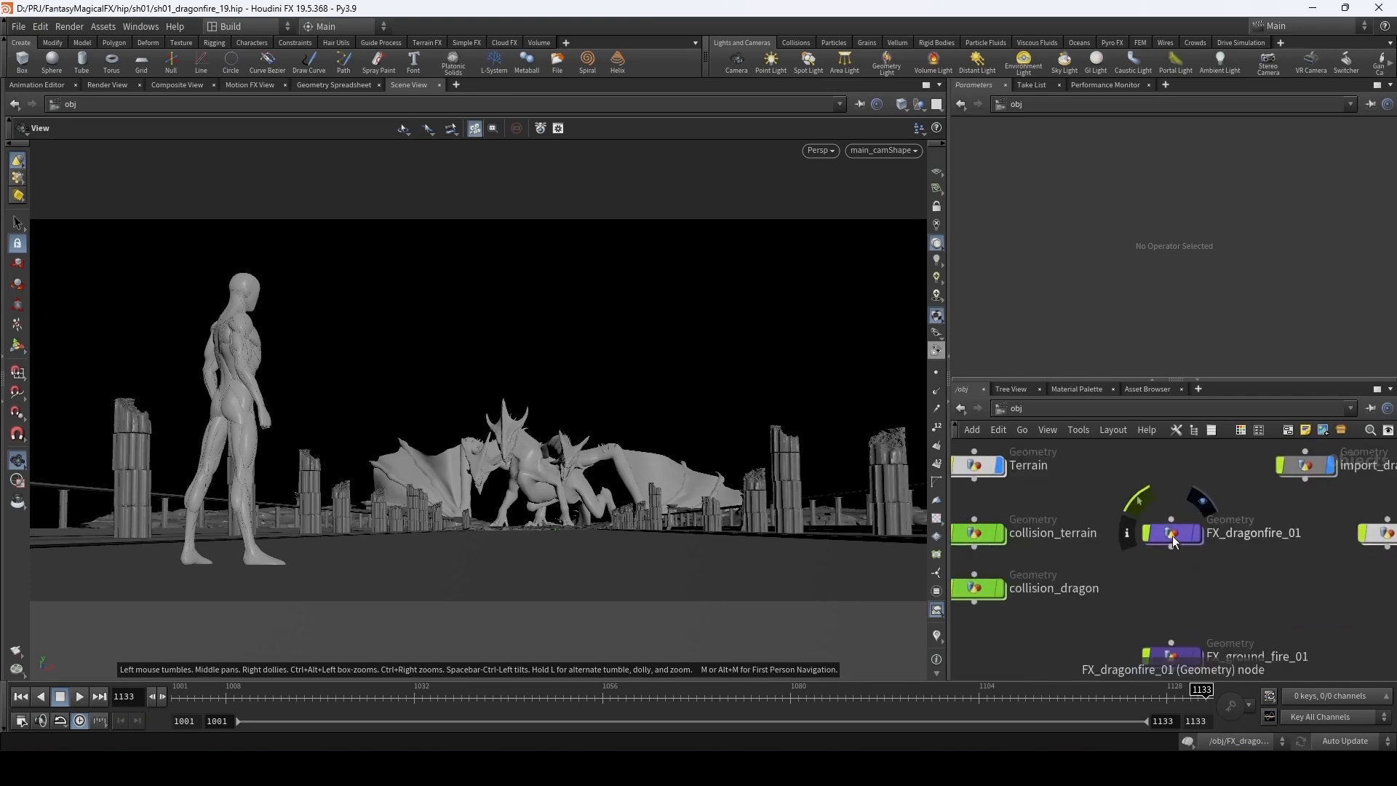
drag(1173, 542, 1174, 590)
mouse_move(1177, 591)
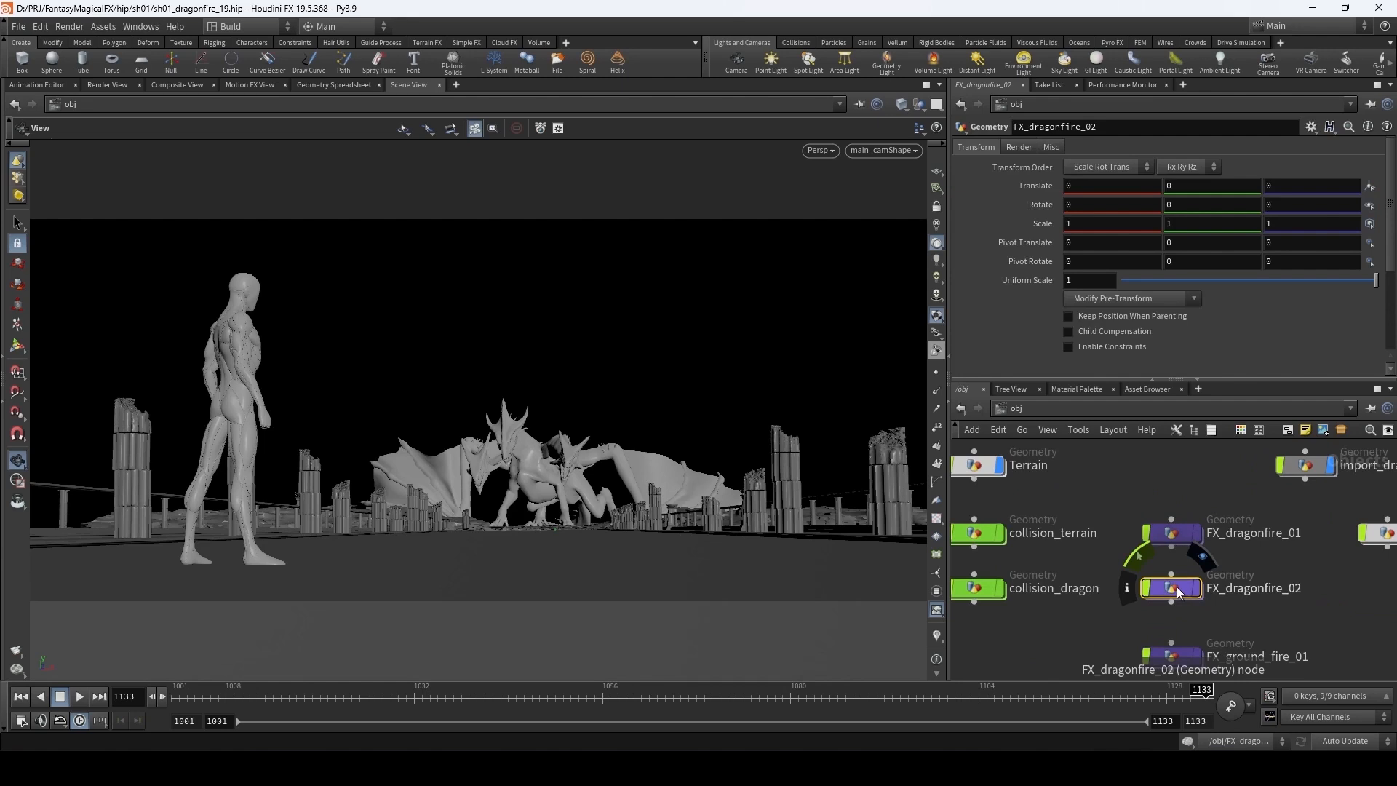
- Enter the FX_dragonfire_02 network, display object_merge1 at the head of the chain and hide all other objects
double_click(1179, 591)
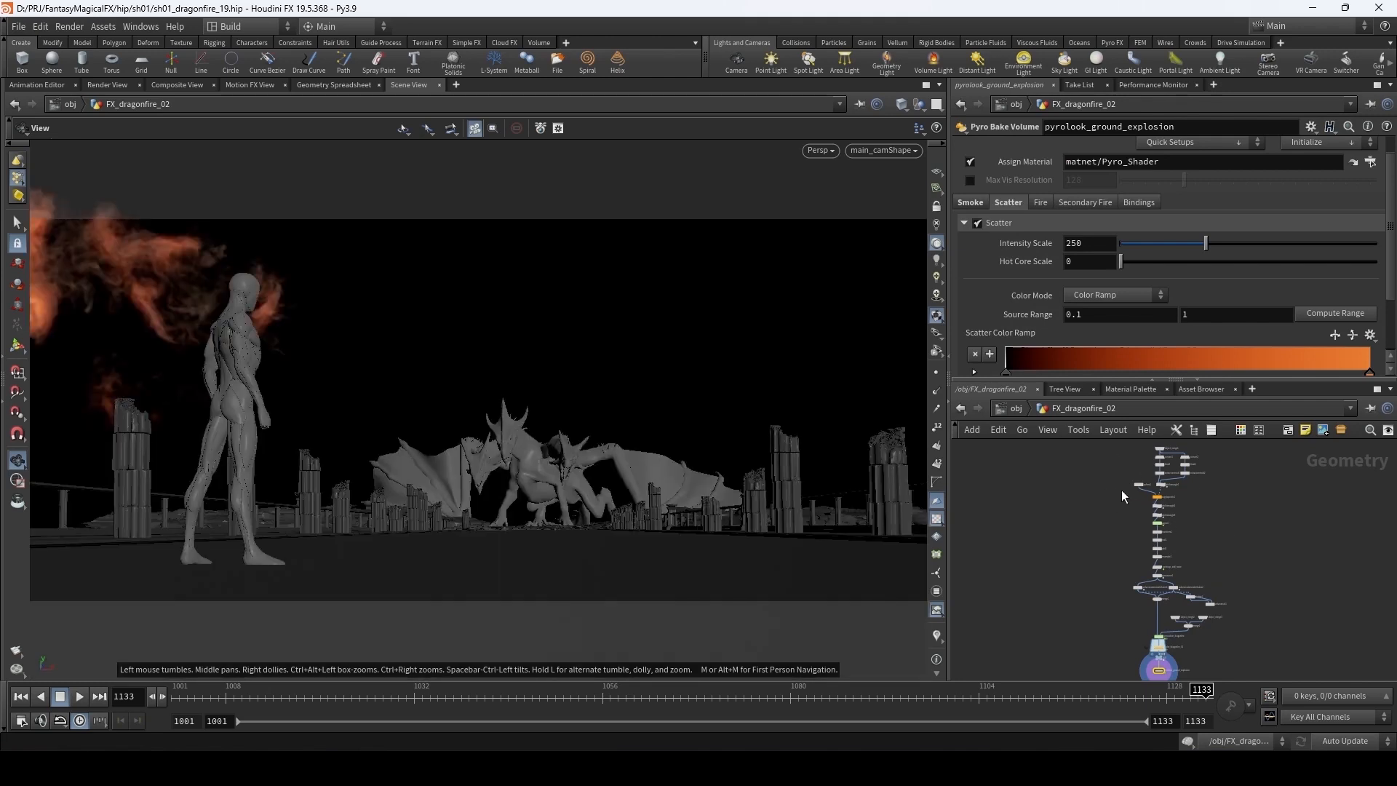
middle_drag(1080, 469, 1076, 506)
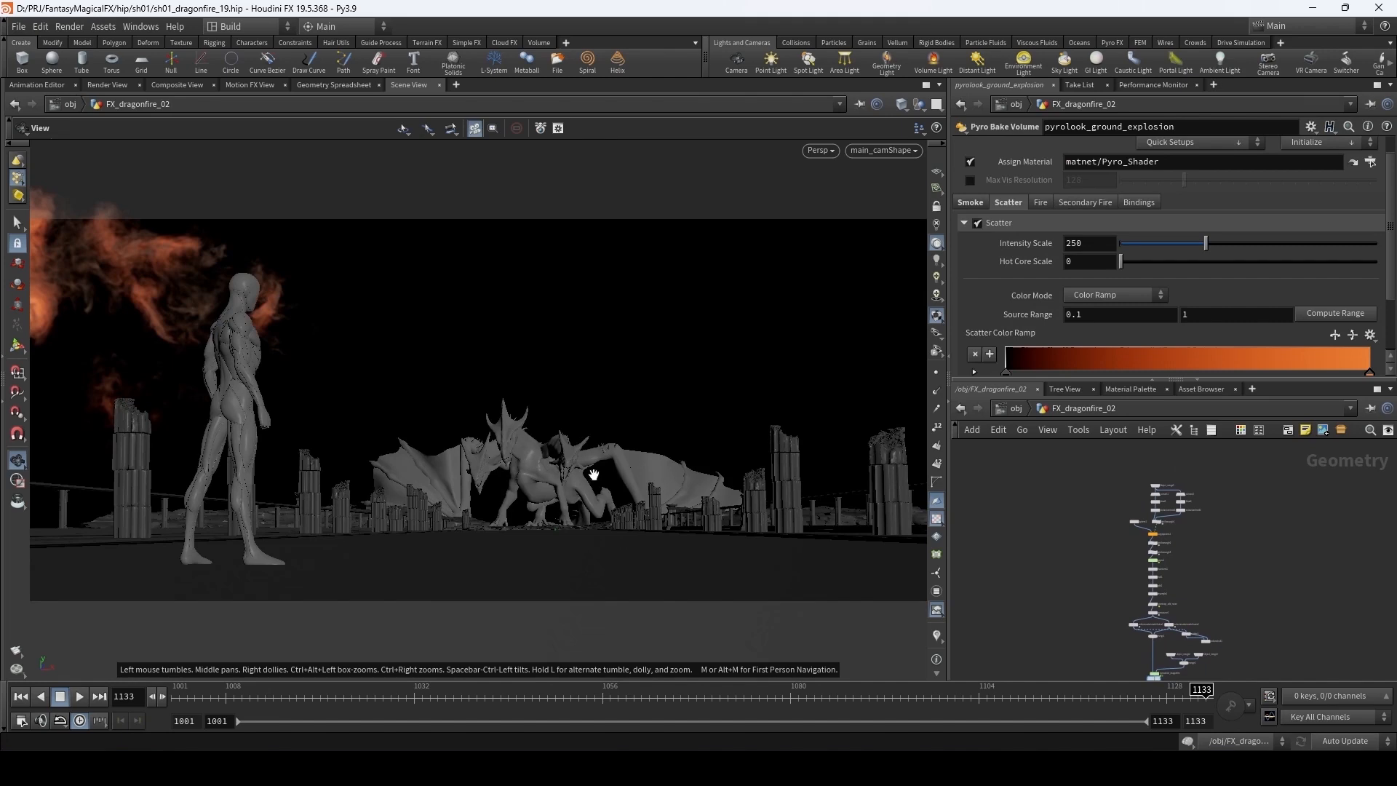
scroll(1198, 518, up, 5)
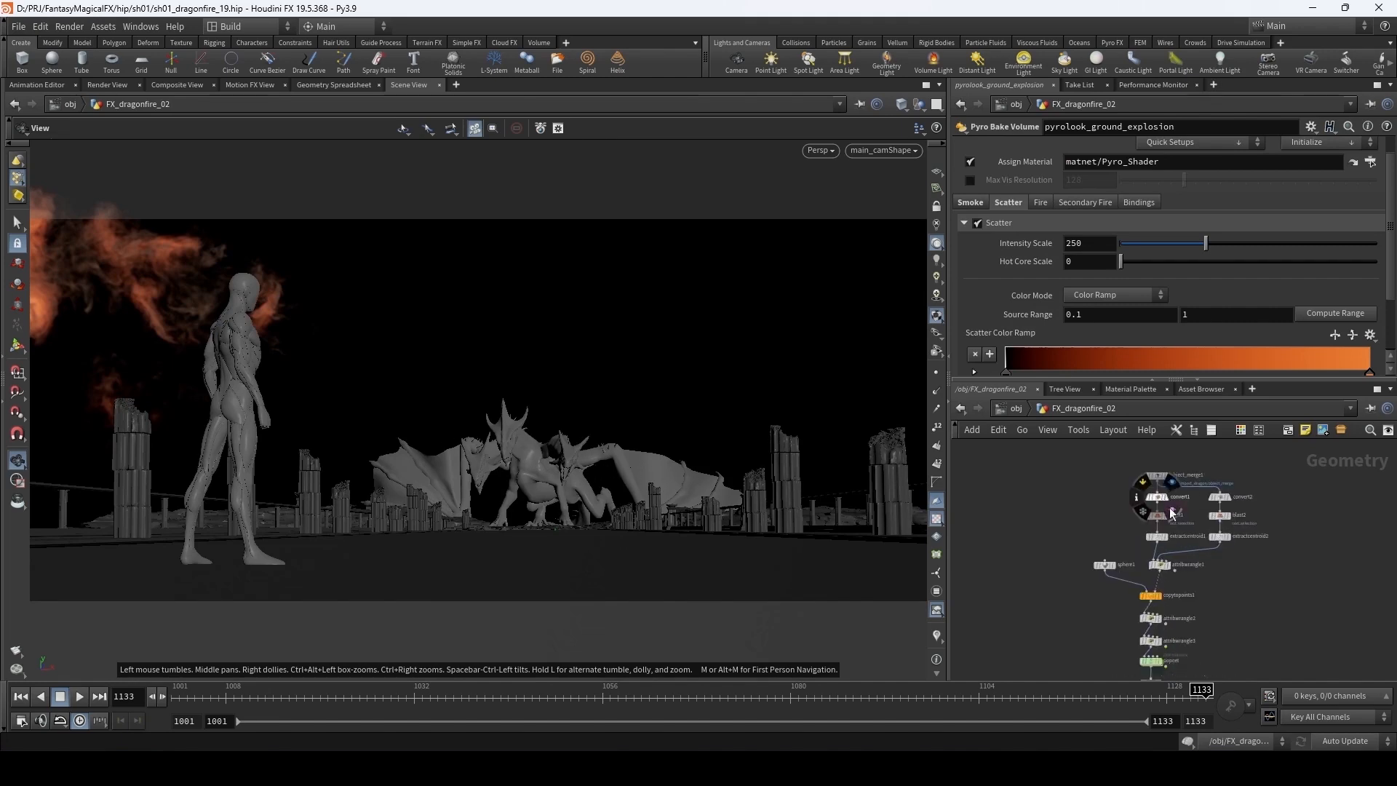
middle_drag(1187, 501, 1203, 495)
click(1180, 462)
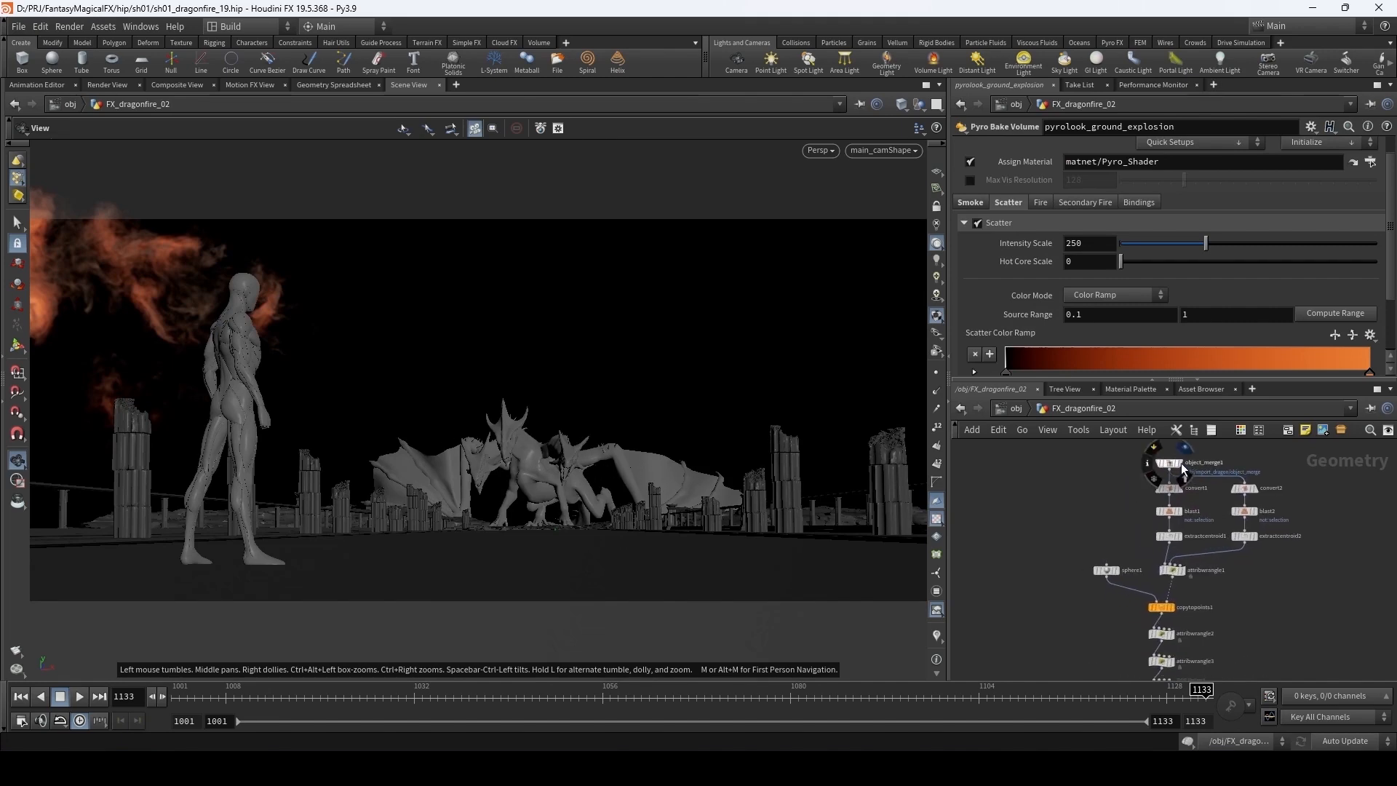
drag(1068, 486, 1067, 517)
click(920, 106)
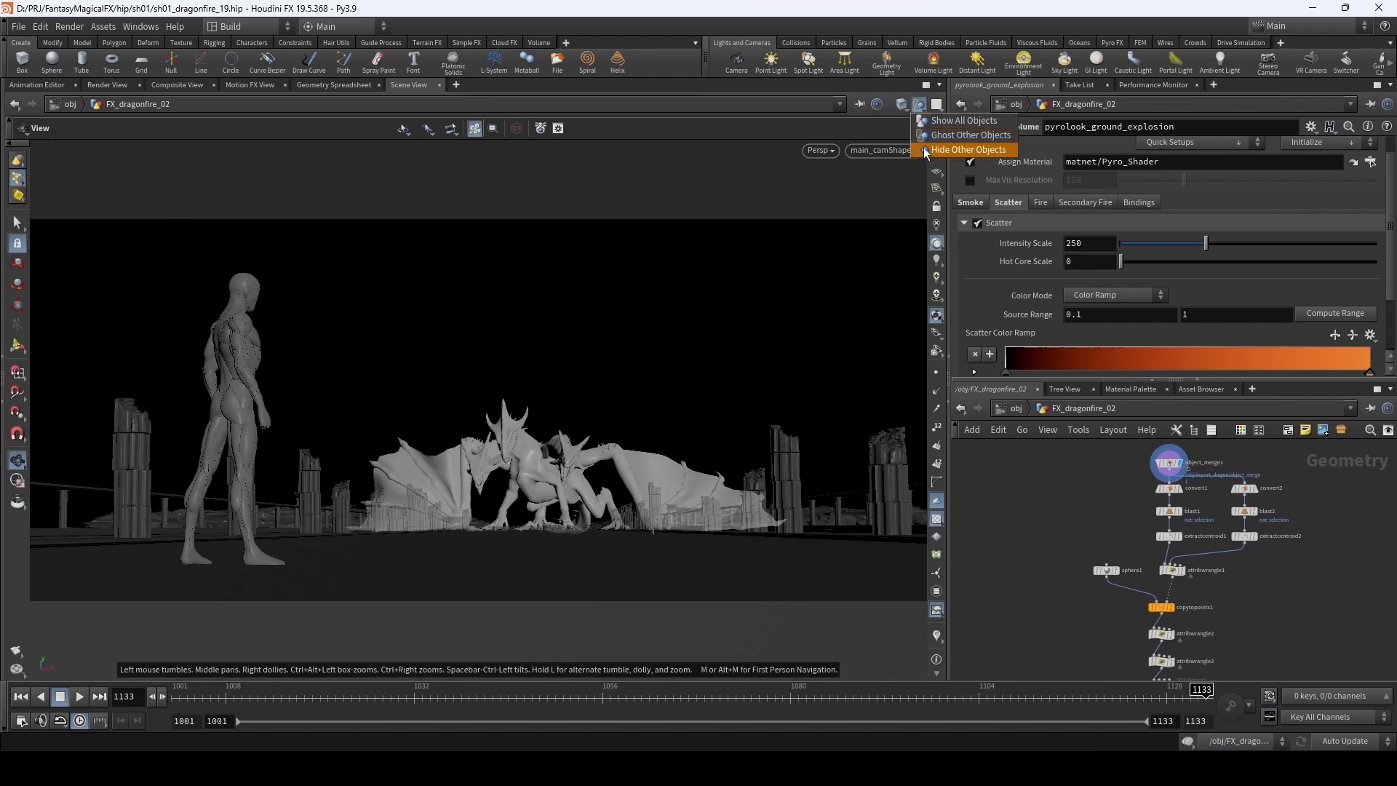
click(935, 150)
- Reselect blast1's point group as points 43107 and 43159 inside the mouth of the dragon's open-jawed head
drag(519, 458, 592, 480)
right_drag(592, 480, 696, 476)
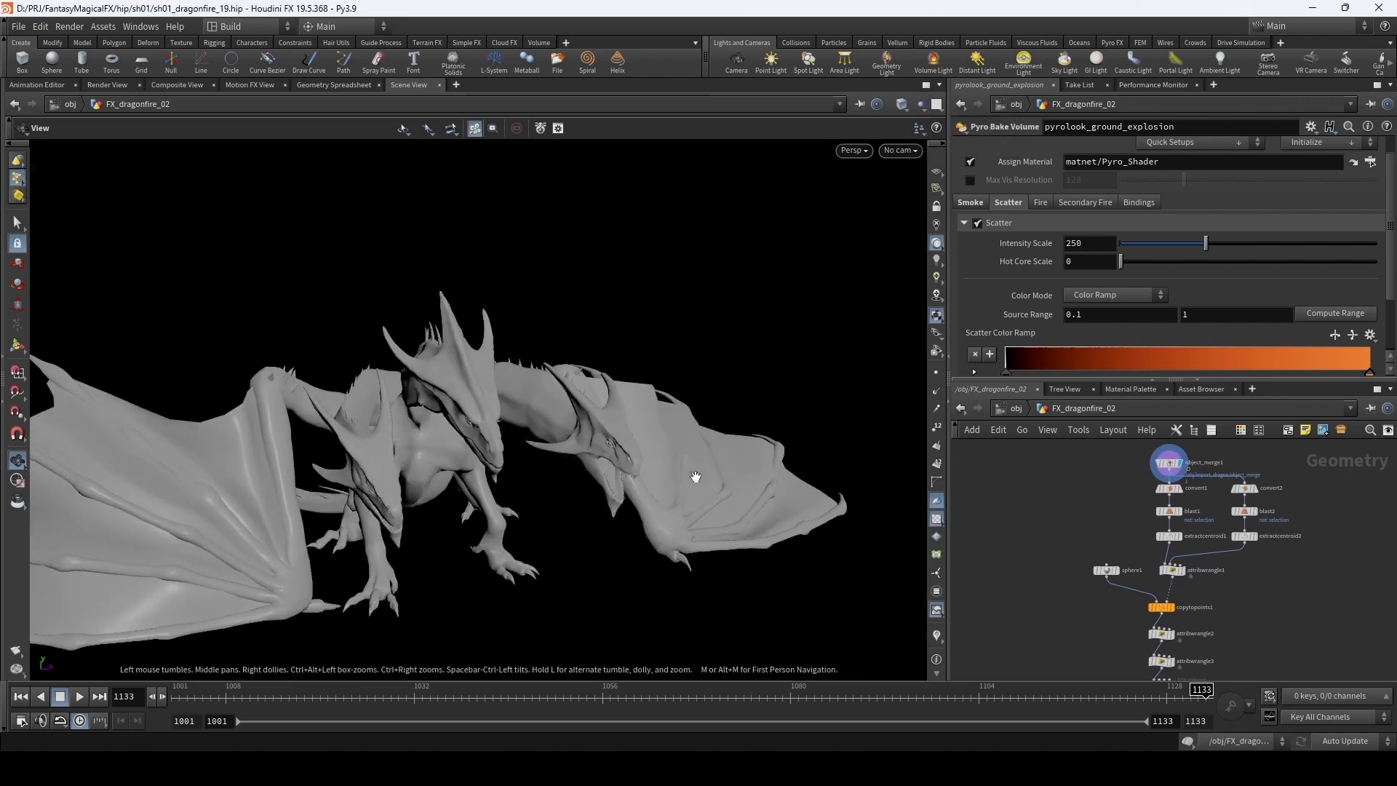
drag(661, 482, 603, 469)
right_drag(603, 469, 742, 406)
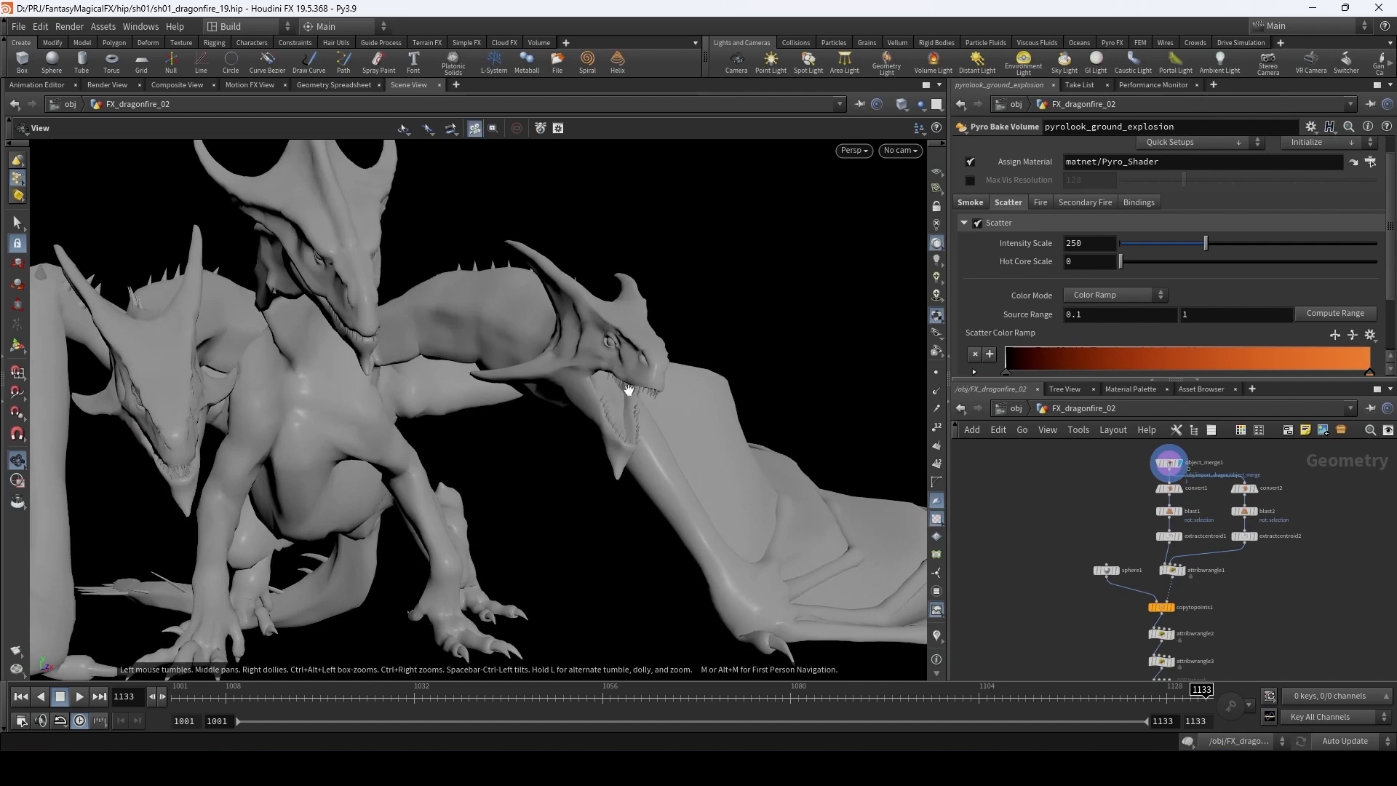
mouse_move(650, 389)
mouse_down()
mouse_move(618, 381)
mouse_move(662, 385)
mouse_up()
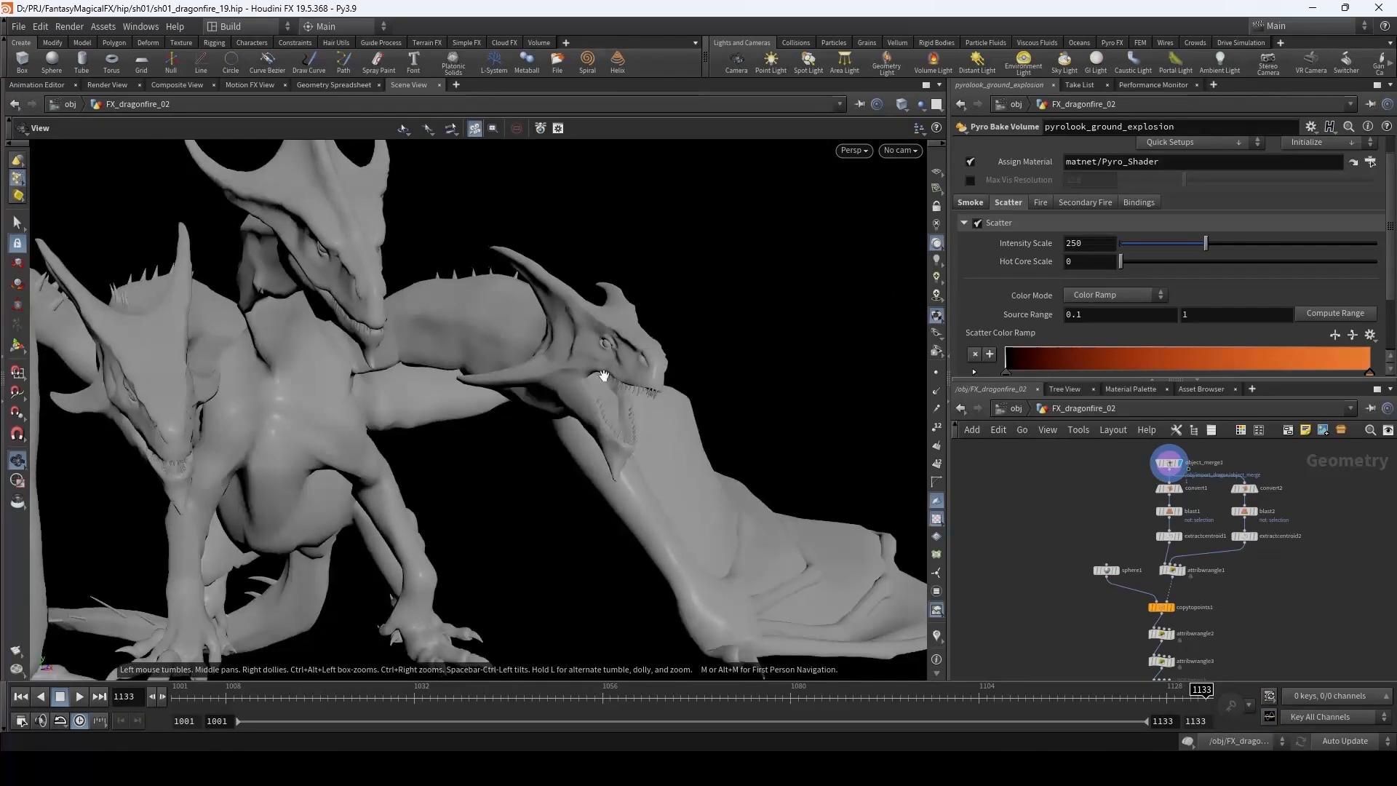
right_drag(604, 375, 745, 354)
middle_drag(746, 354, 665, 358)
scroll(1150, 508, up, 3)
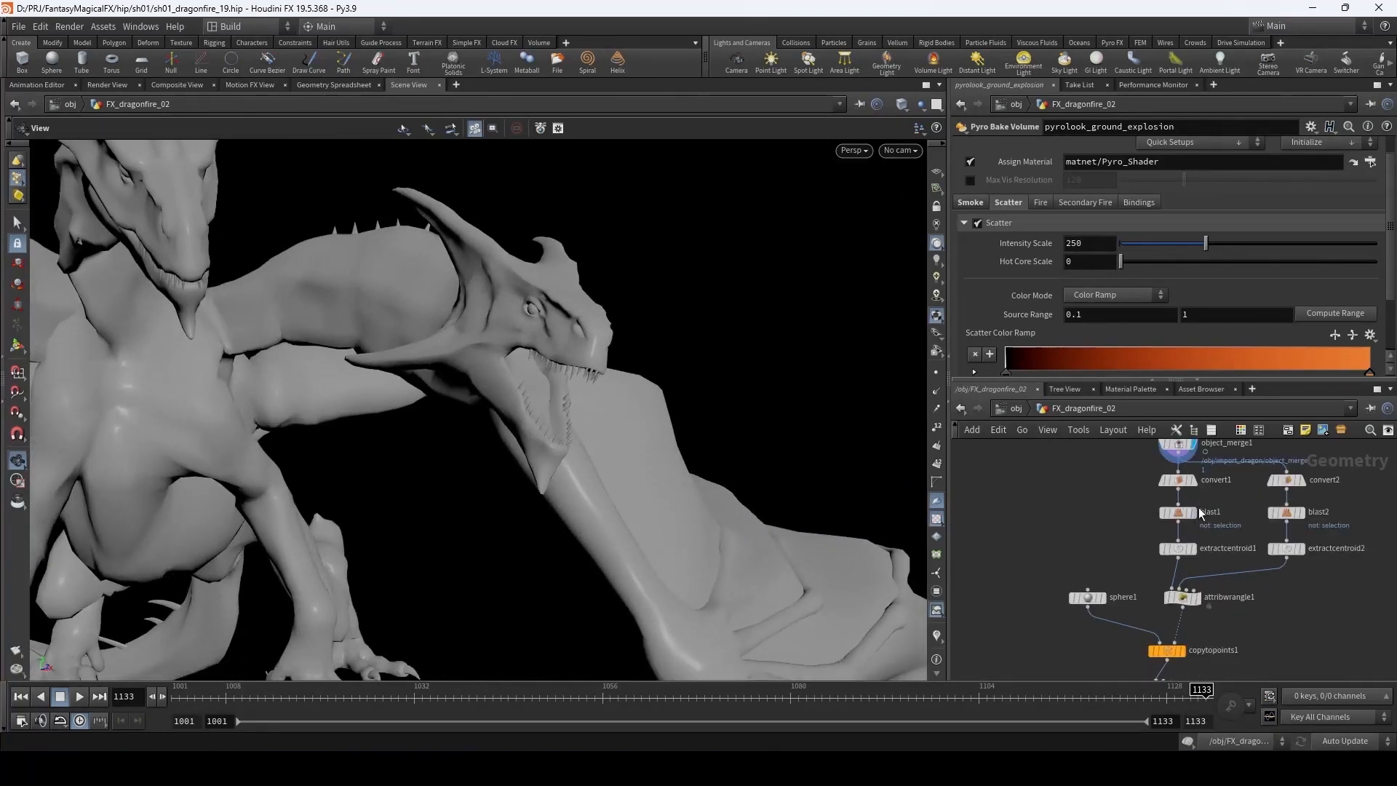
click(1195, 510)
click(1181, 510)
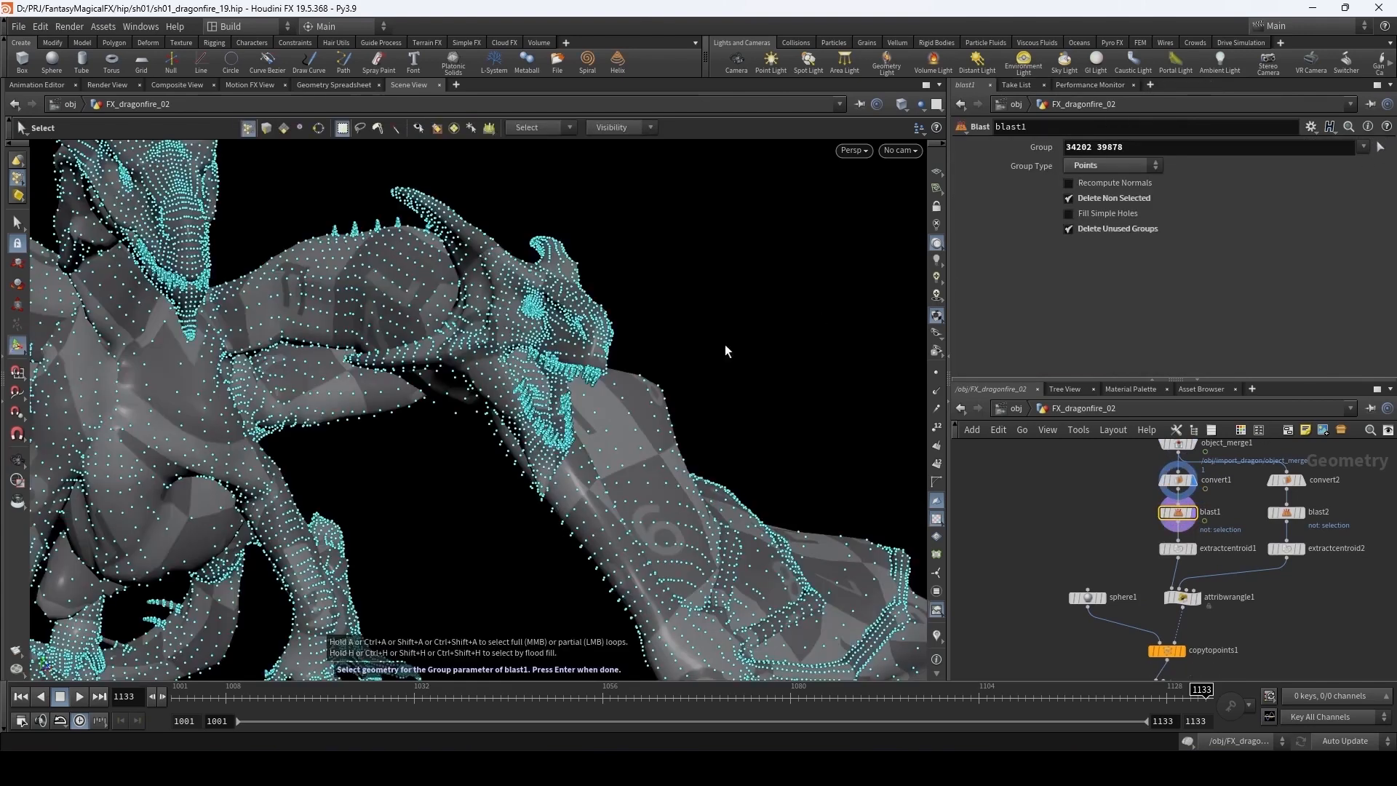
drag(582, 378, 415, 295)
key(Return)
key(w)
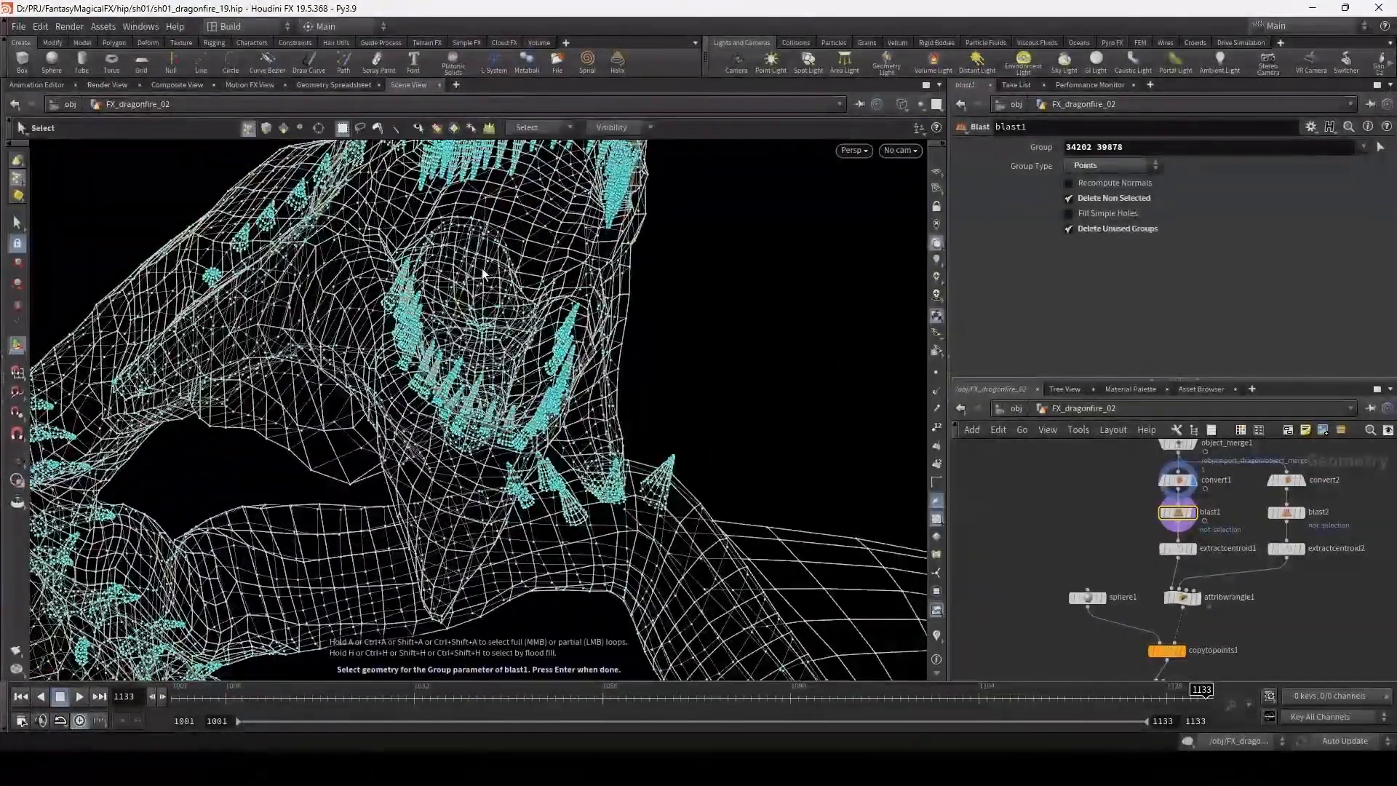
key(Return)
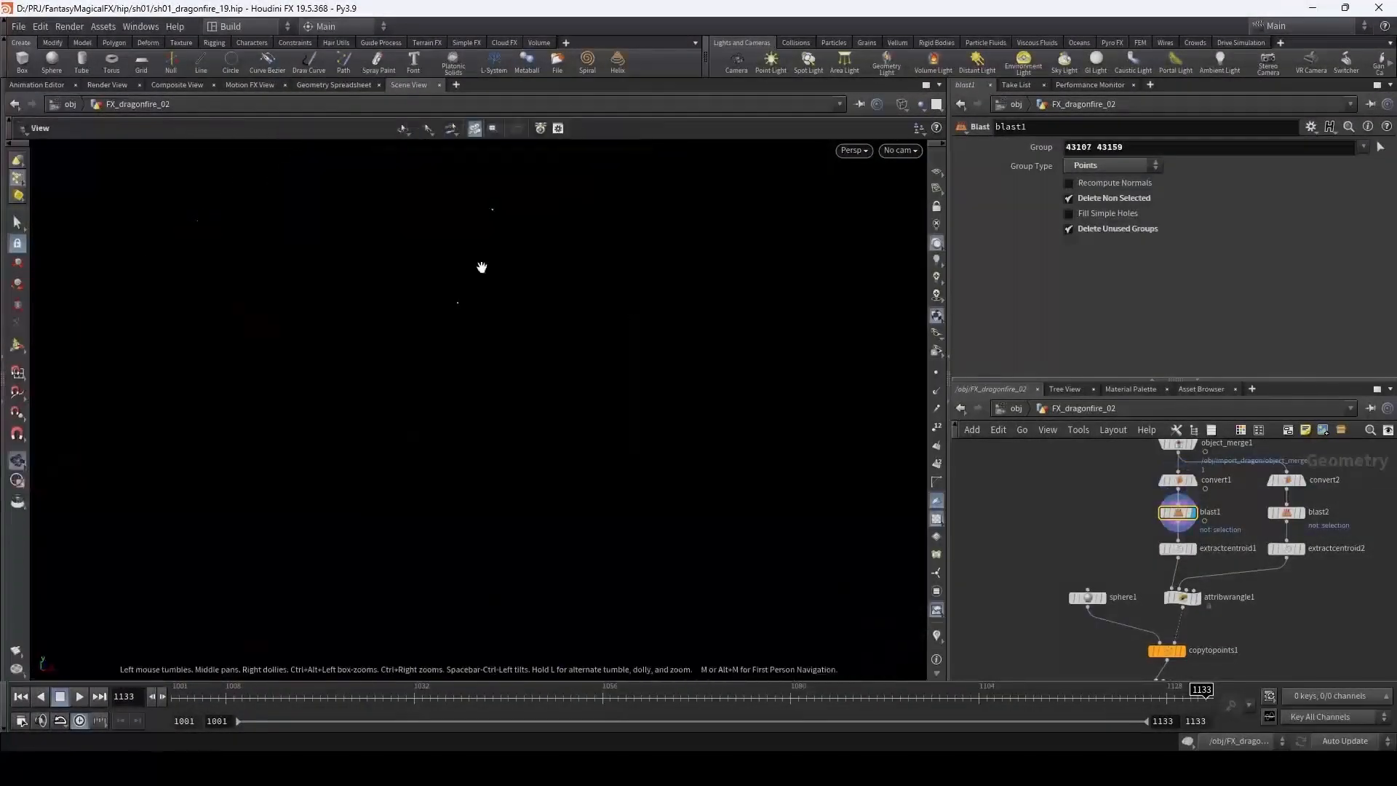
- Reselect blast2's point group as points 43467 and 44207 on the same dragon head
click(1300, 513)
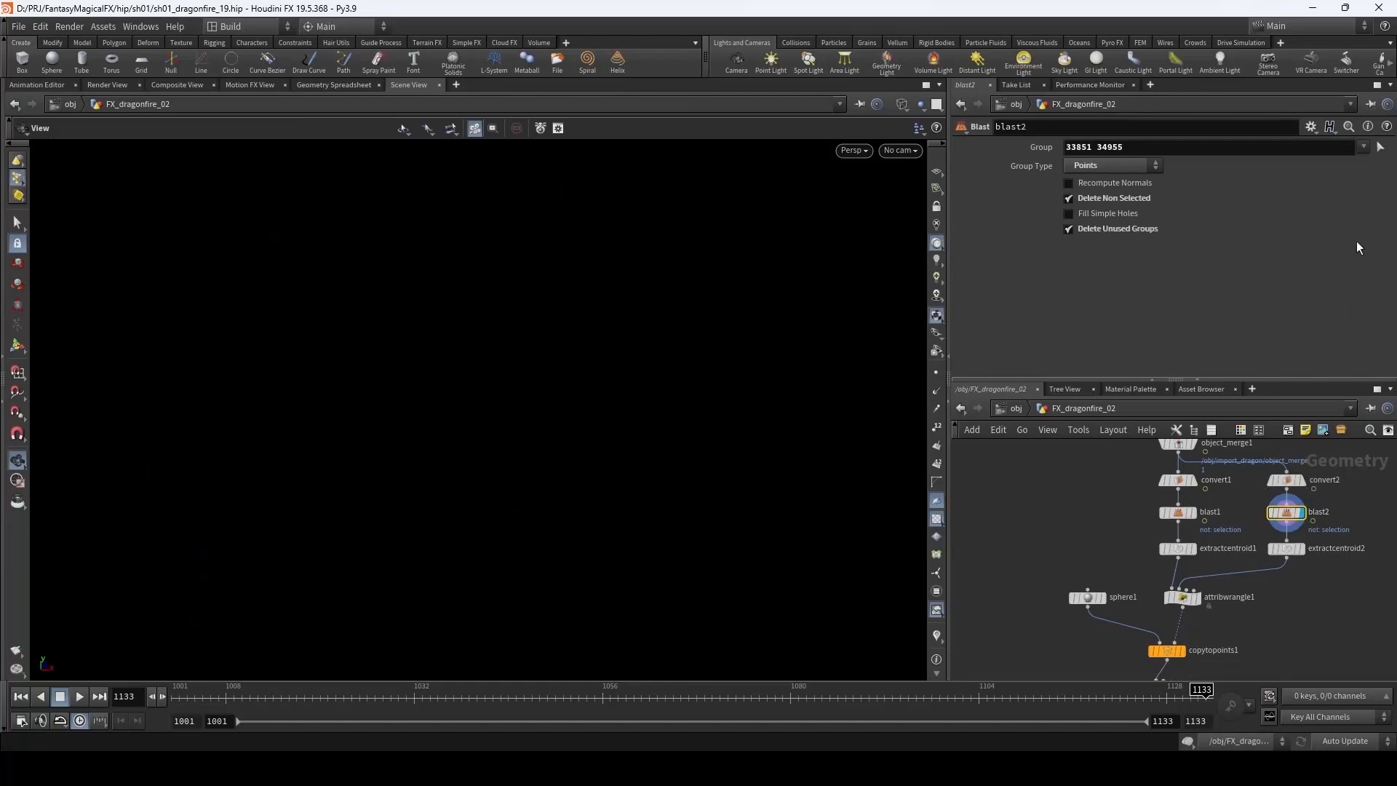
click(1383, 154)
mouse_move(648, 291)
alt+mouse_down()
mouse_move(605, 312)
mouse_move(474, 489)
mouse_move(580, 421)
mouse_move(692, 274)
mouse_move(777, 266)
mouse_move(689, 309)
mouse_move(683, 326)
alt+mouse_up()
key(shift+w)
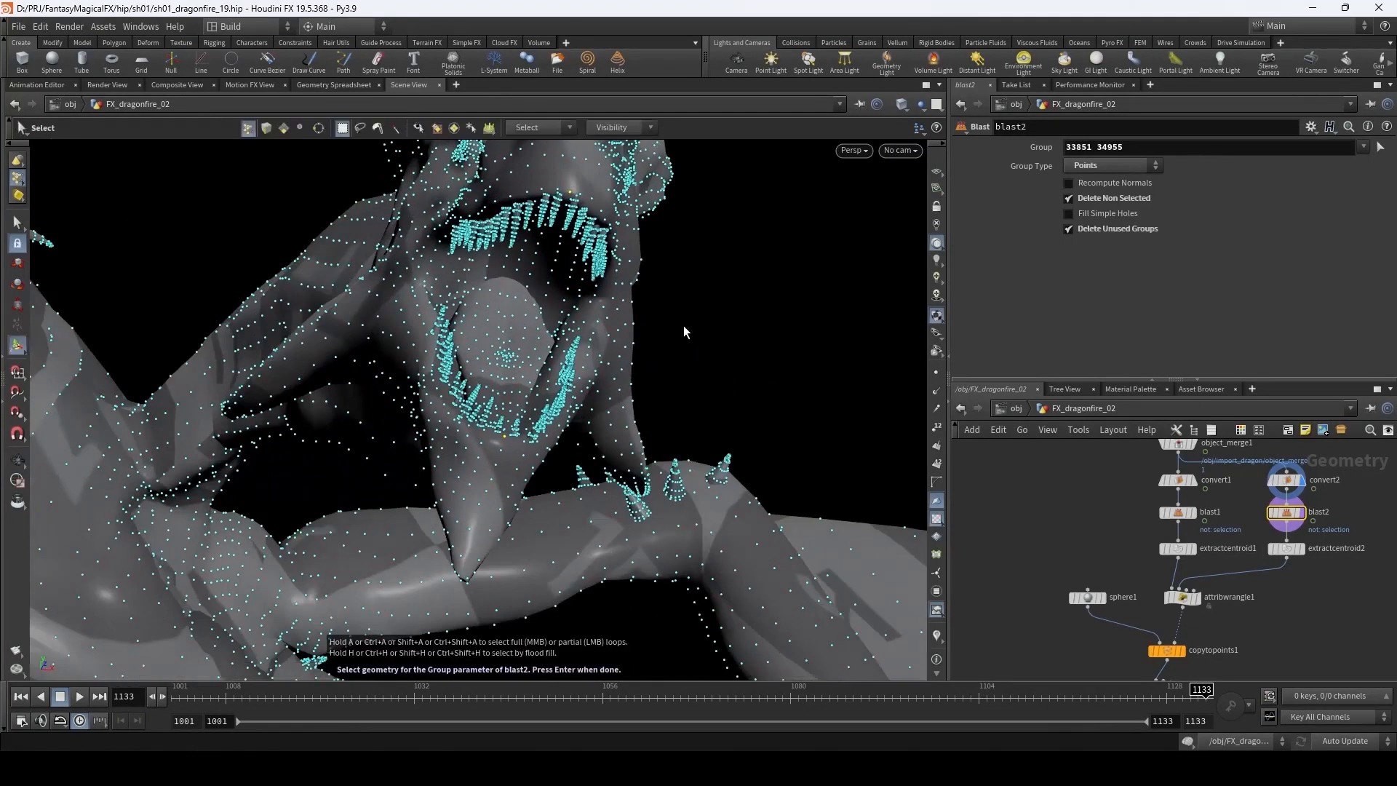
key(Return)
- Display attribwrangle3 with the other objects ghosted and frame the open-jawed dragon head to check the source position
middle_drag(1230, 614, 1255, 506)
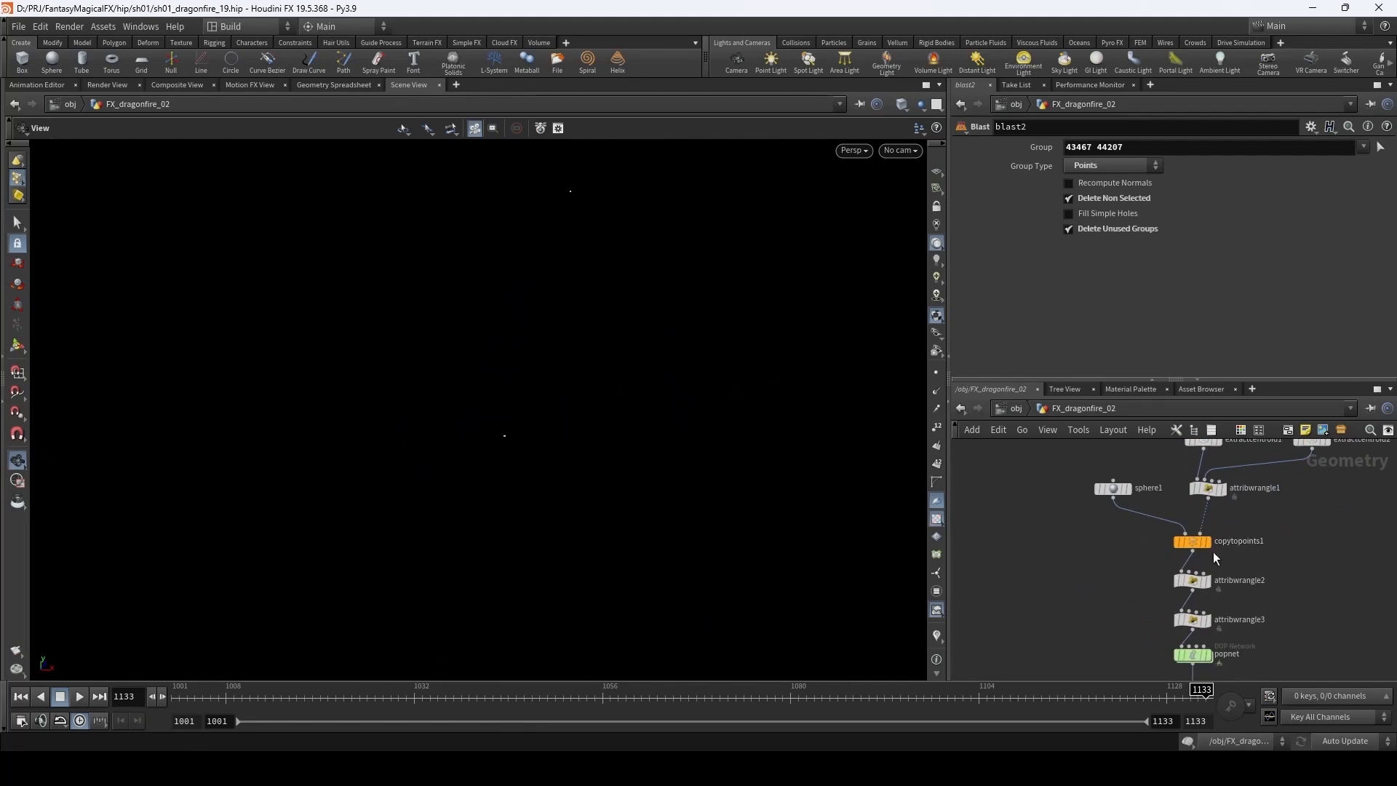
click(1208, 620)
click(921, 105)
click(934, 135)
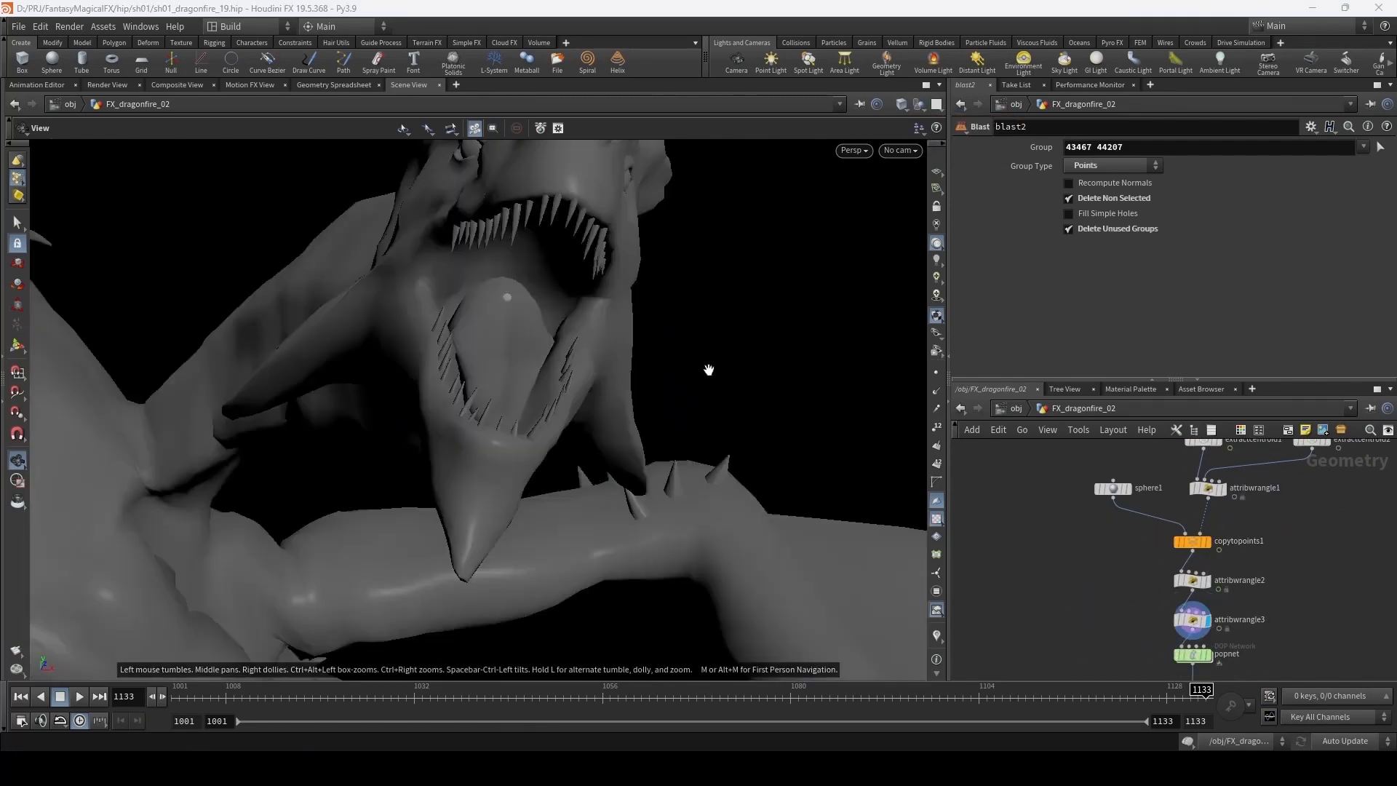
right_drag(708, 369, 736, 397)
drag(735, 397, 644, 367)
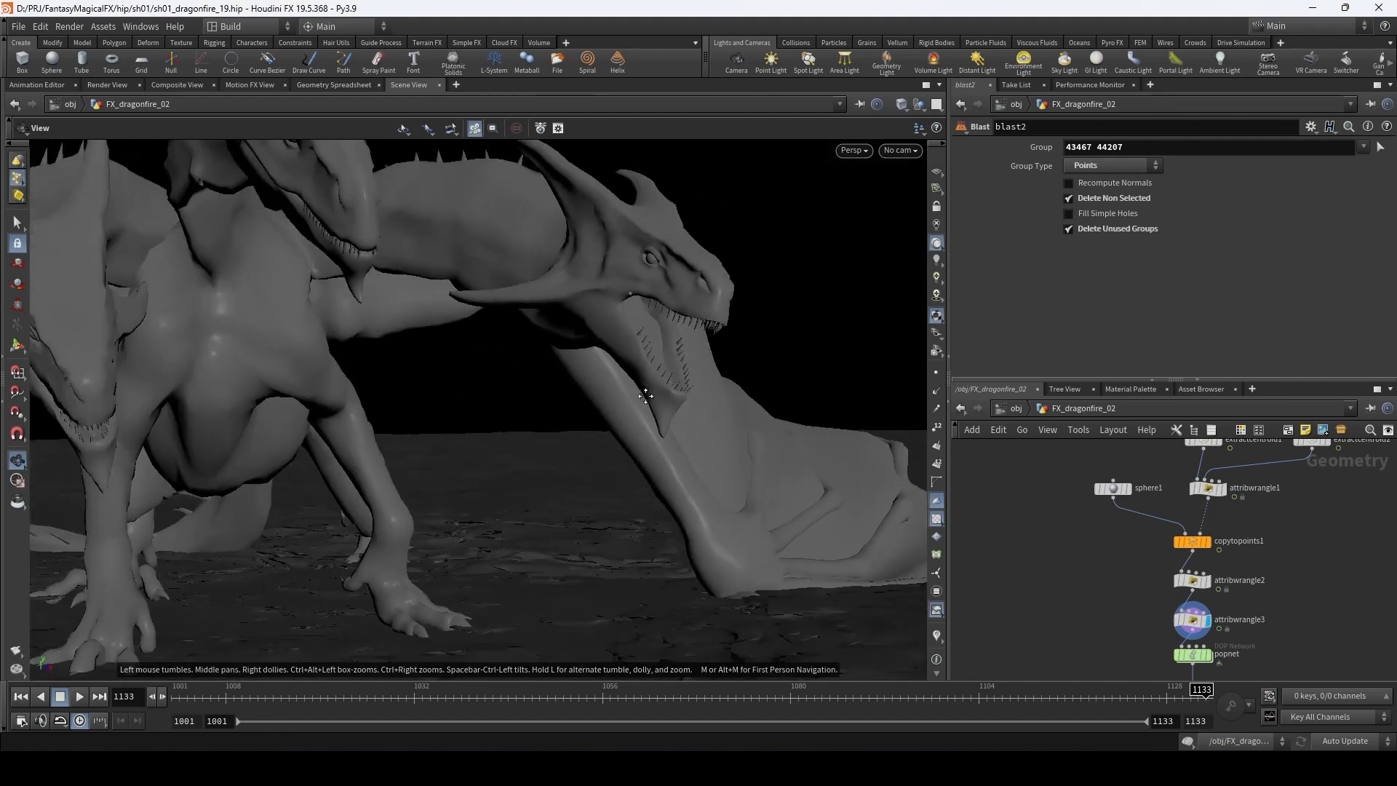
middle_drag(643, 367, 538, 327)
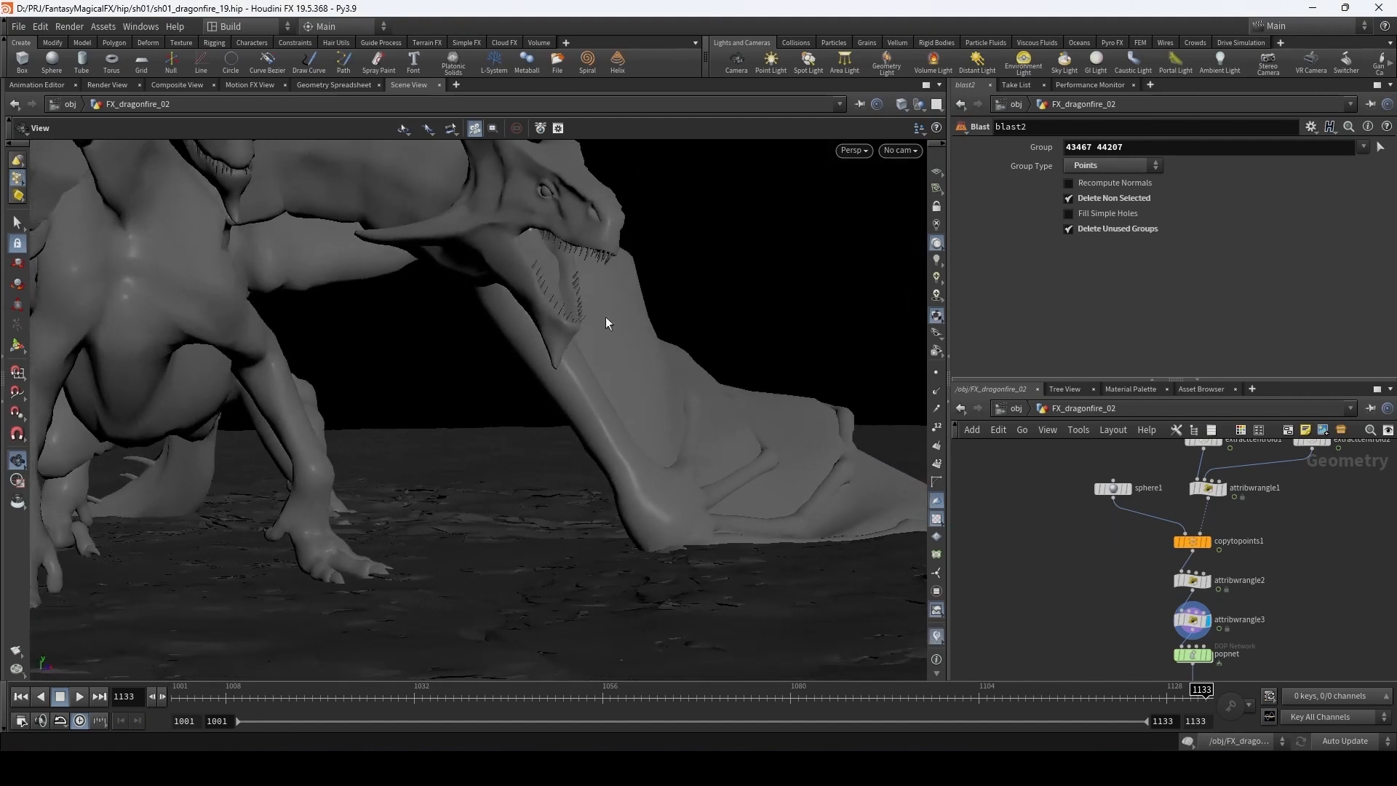
- Scrub the timeline to frame 1078 and inspect the fire source and mouth opening on the dragon head
drag(918, 704, 775, 705)
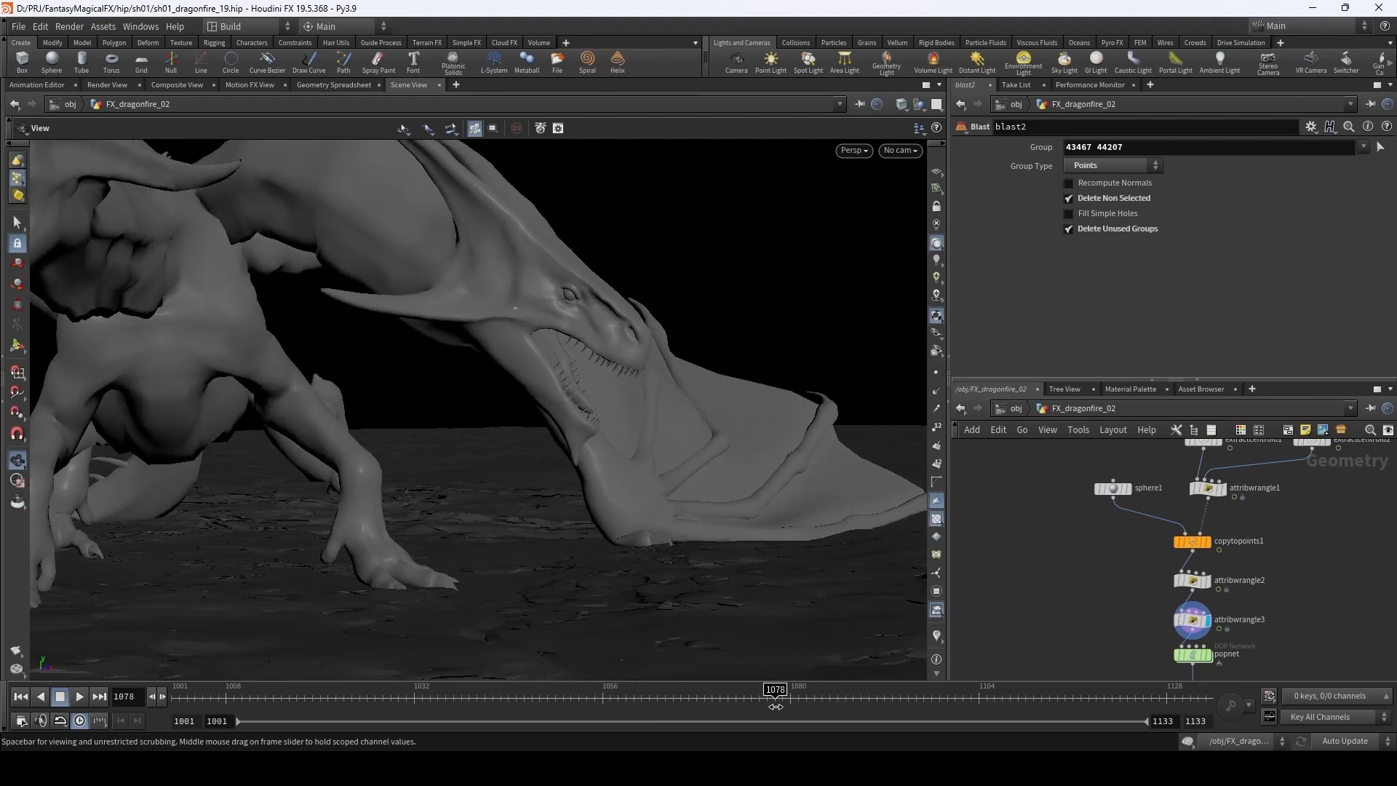
drag(753, 455, 676, 483)
middle_drag(677, 483, 624, 456)
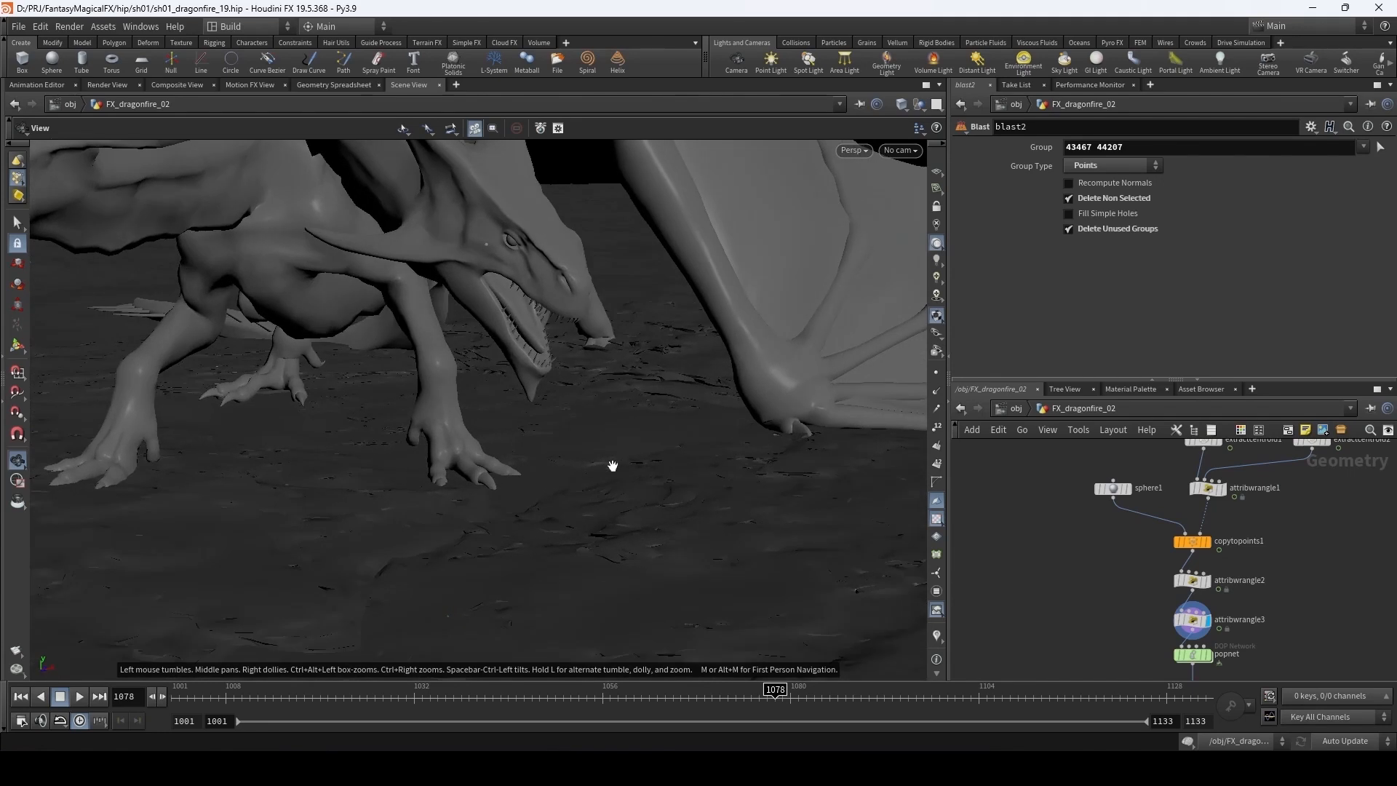
drag(612, 466, 537, 311)
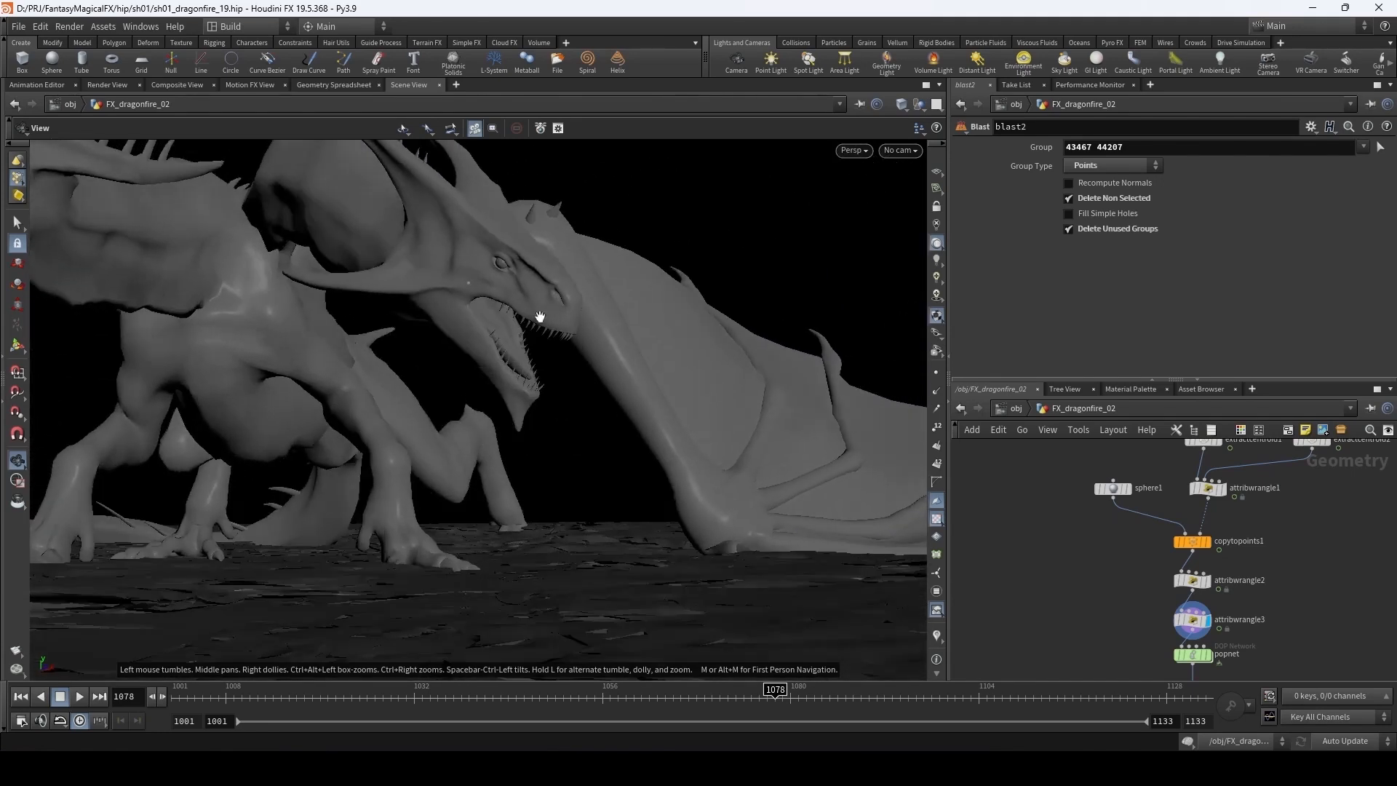
click(766, 697)
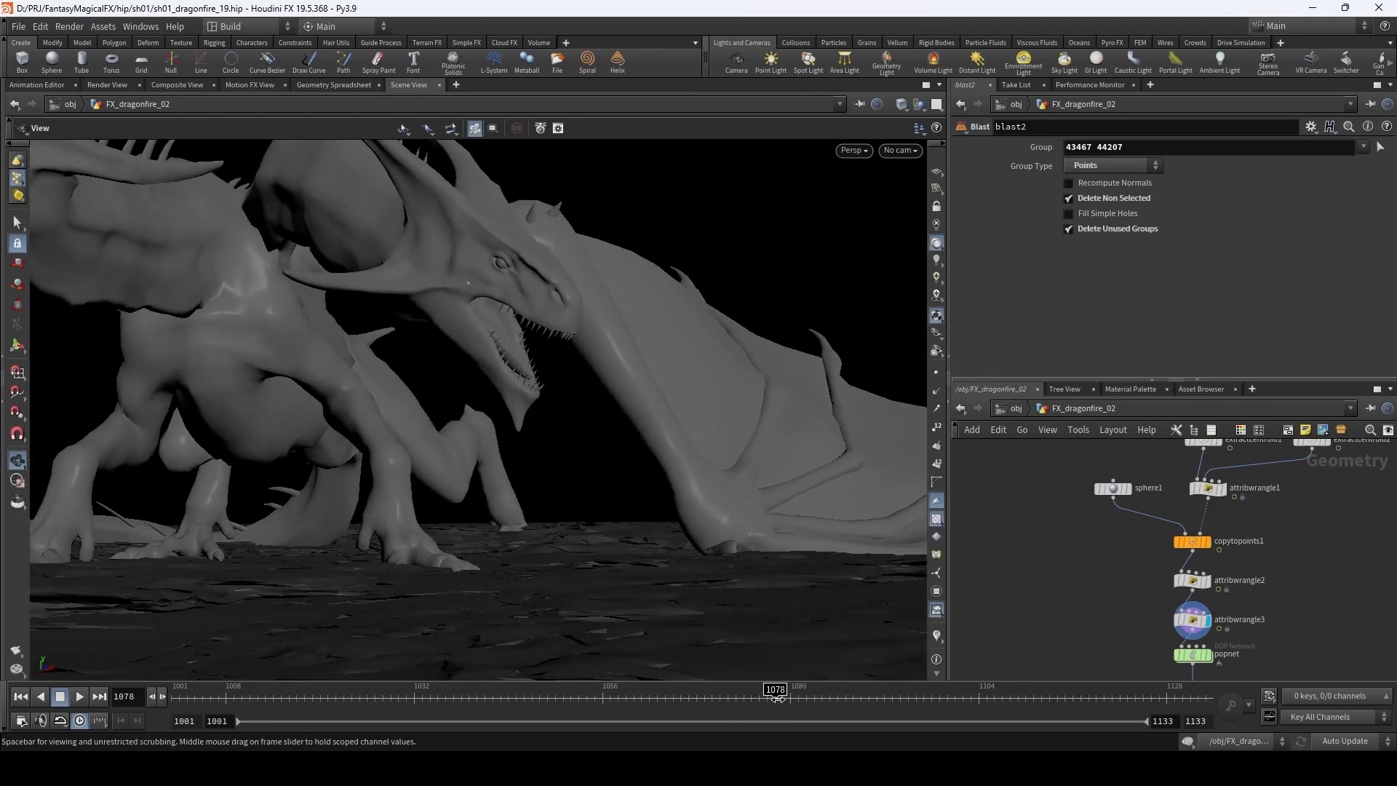
- Set the popnet simulation's start frame to 1078
drag(1109, 627, 1209, 624)
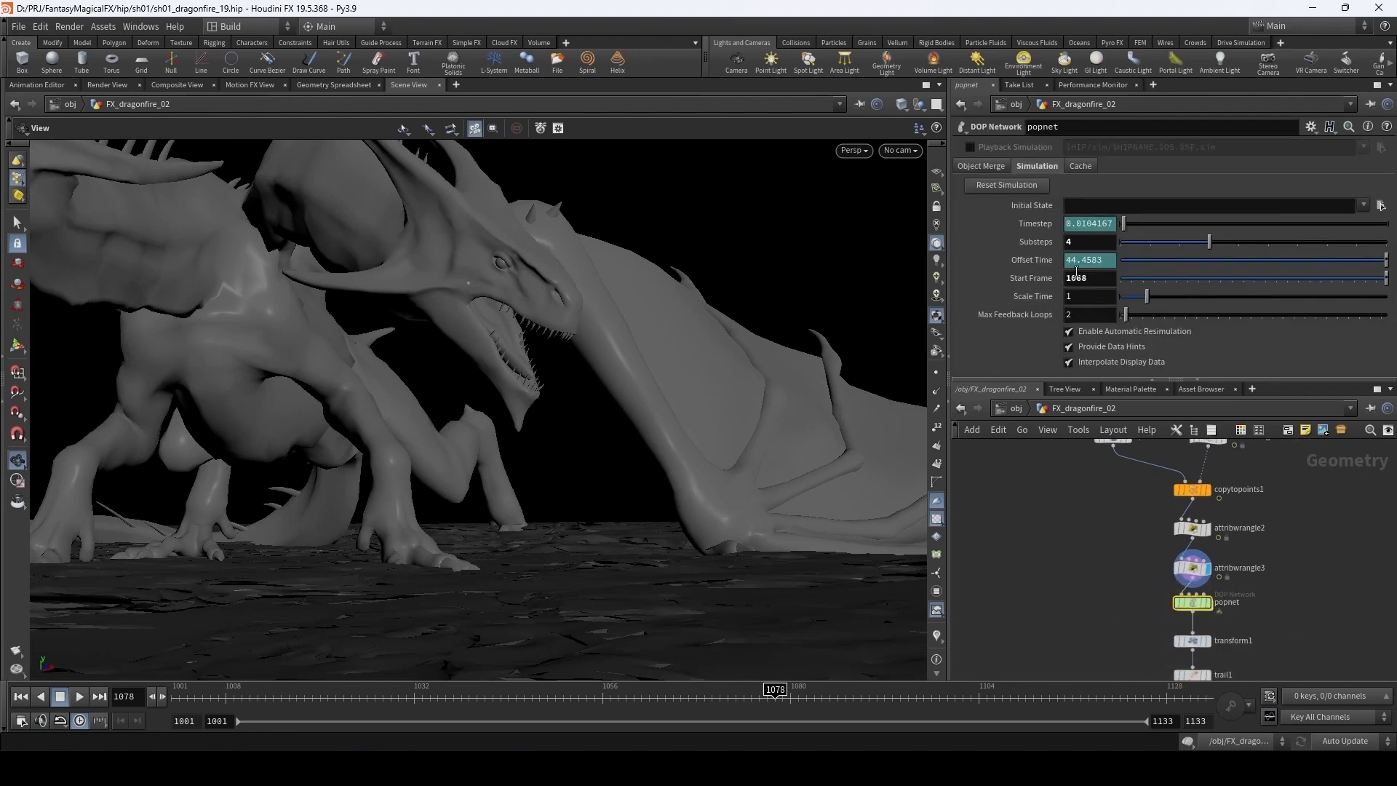
double_click(1081, 277)
text(1078)
key(Return)
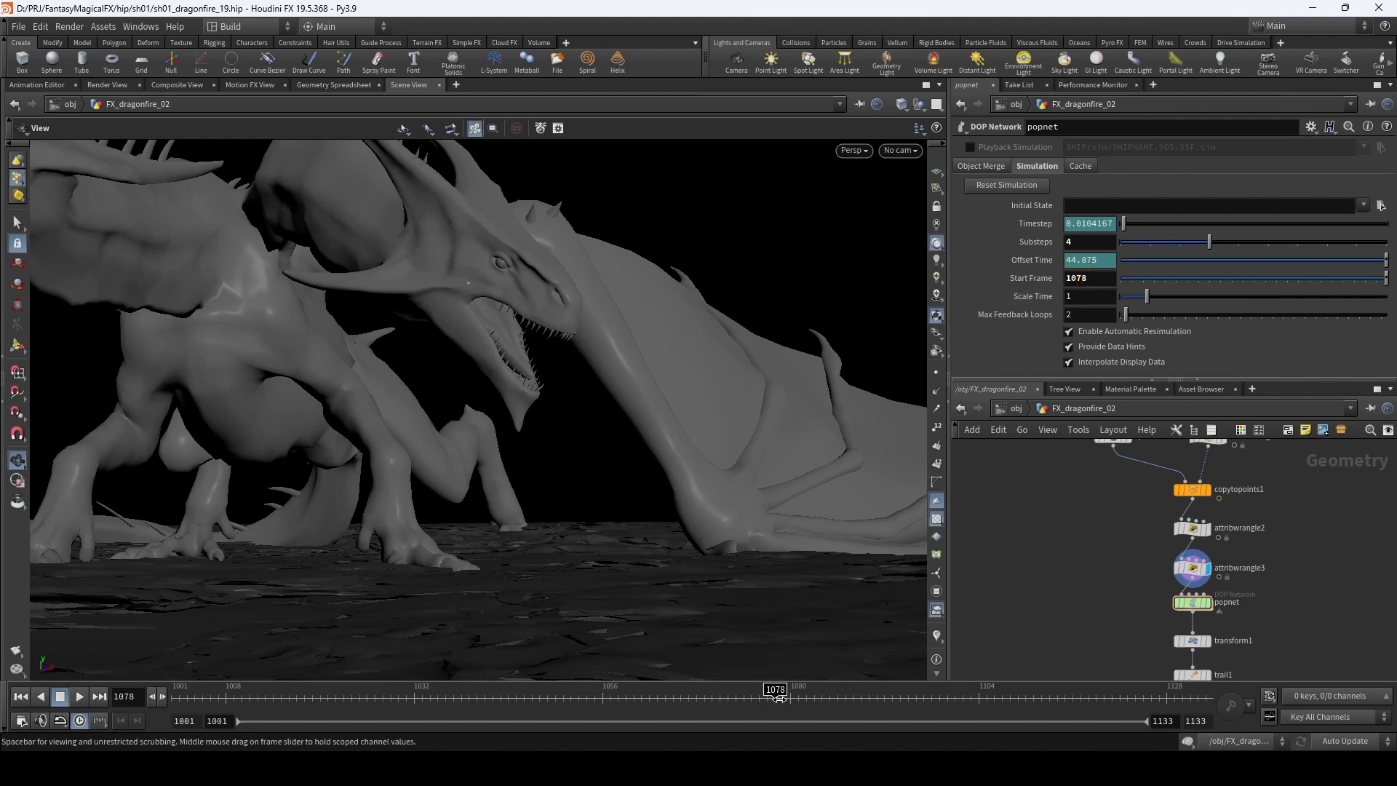
- Scrub the dragon's motion up to frame 1100 and set the particle source's constant activation inside popnet to $FF<1100
click(806, 700)
drag(806, 700, 949, 710)
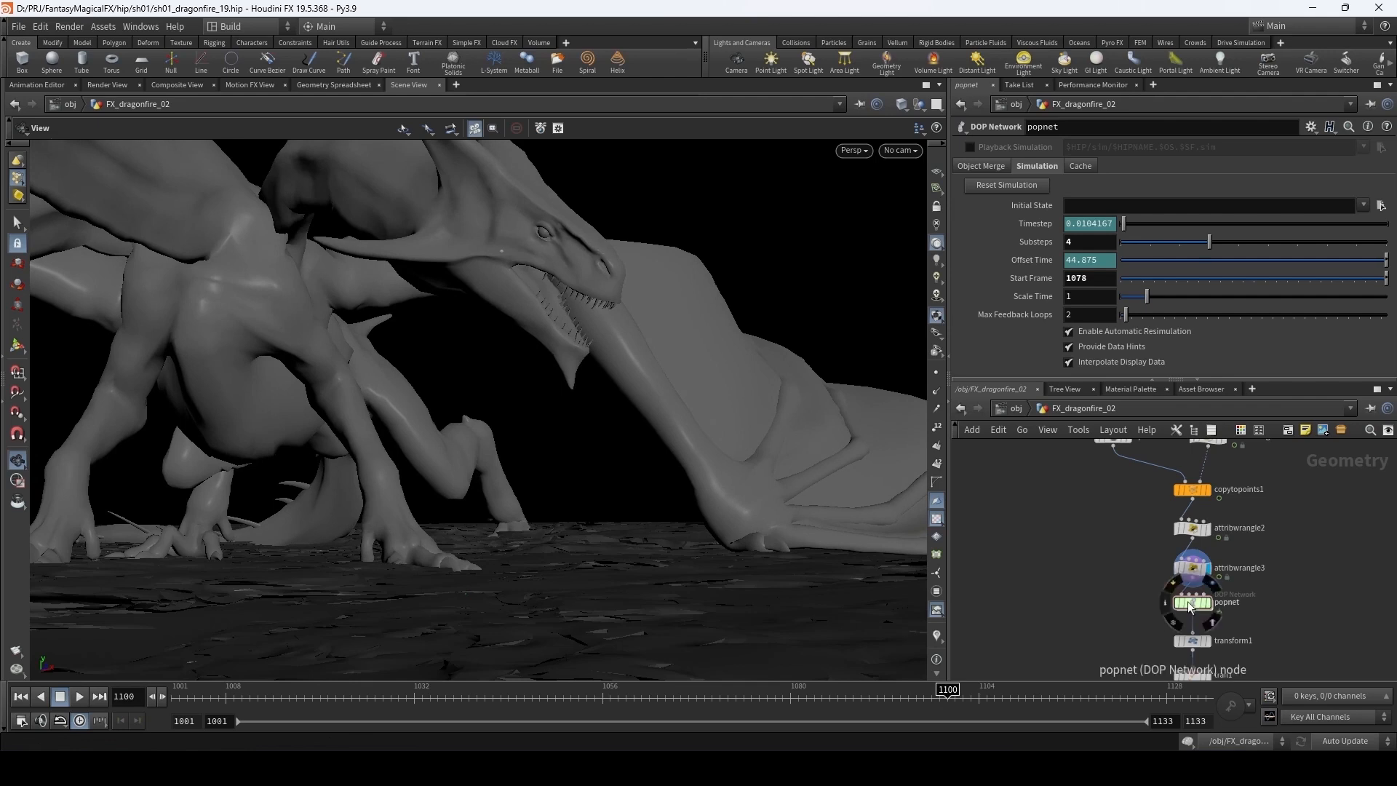
drag(795, 697, 768, 697)
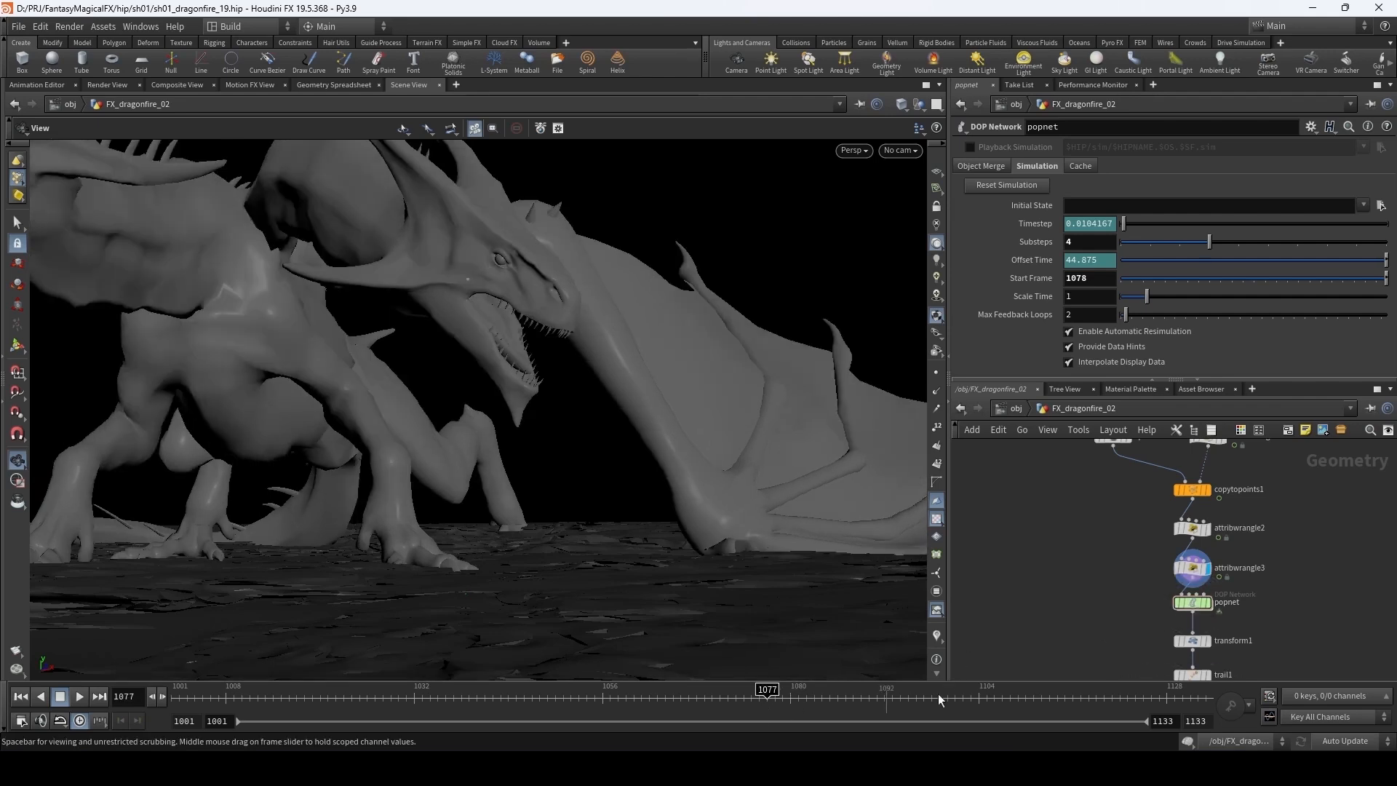
double_click(1193, 602)
click(1226, 466)
middle_drag(1291, 443, 1264, 458)
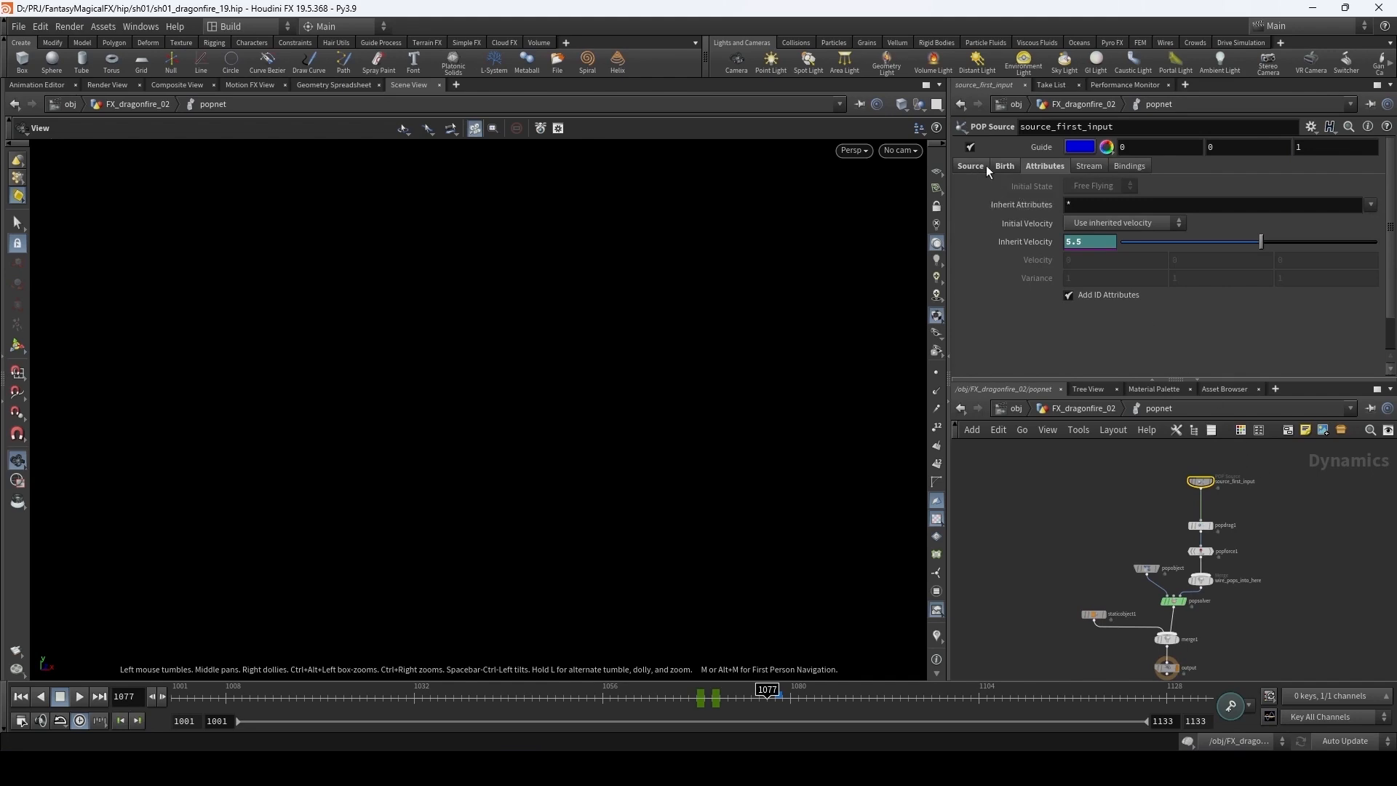
click(1003, 164)
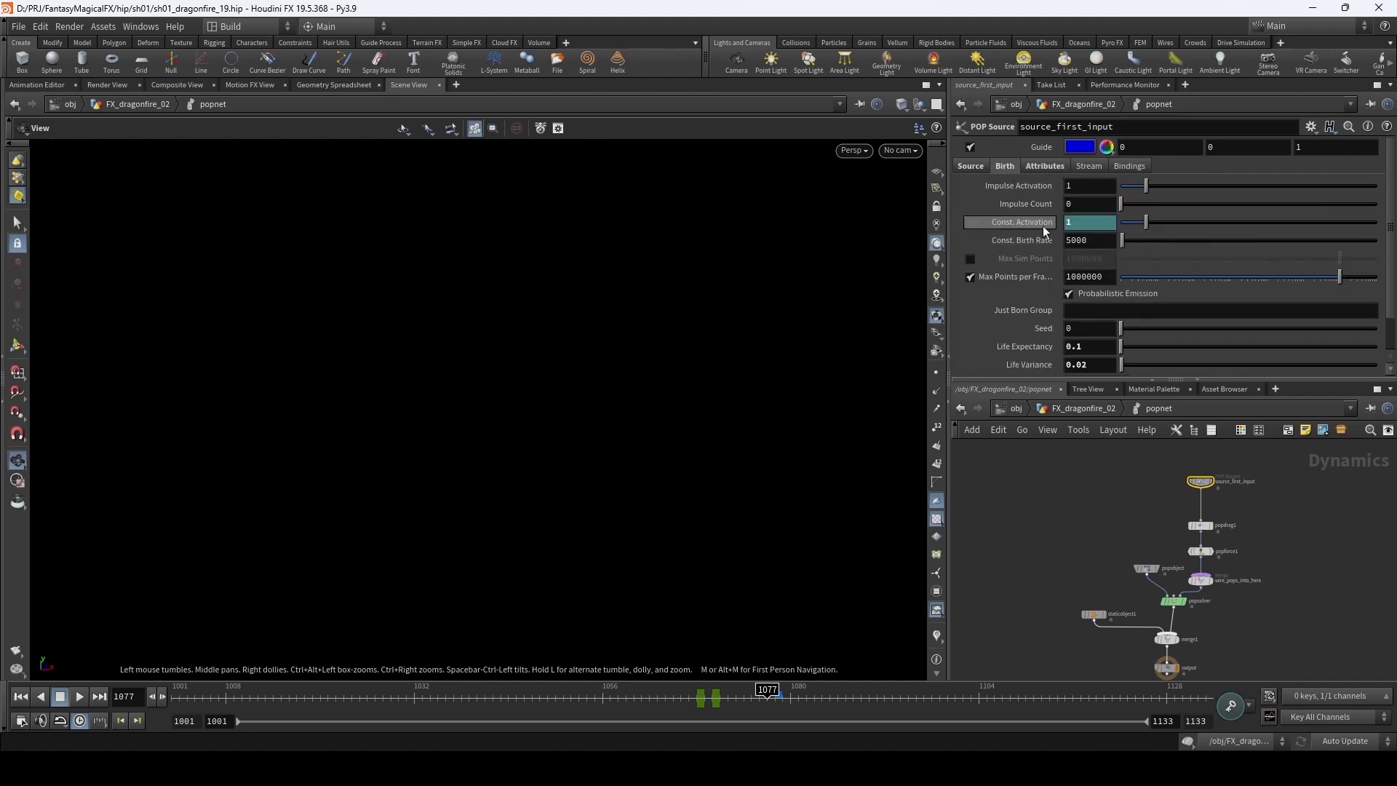
text($FF<1106)
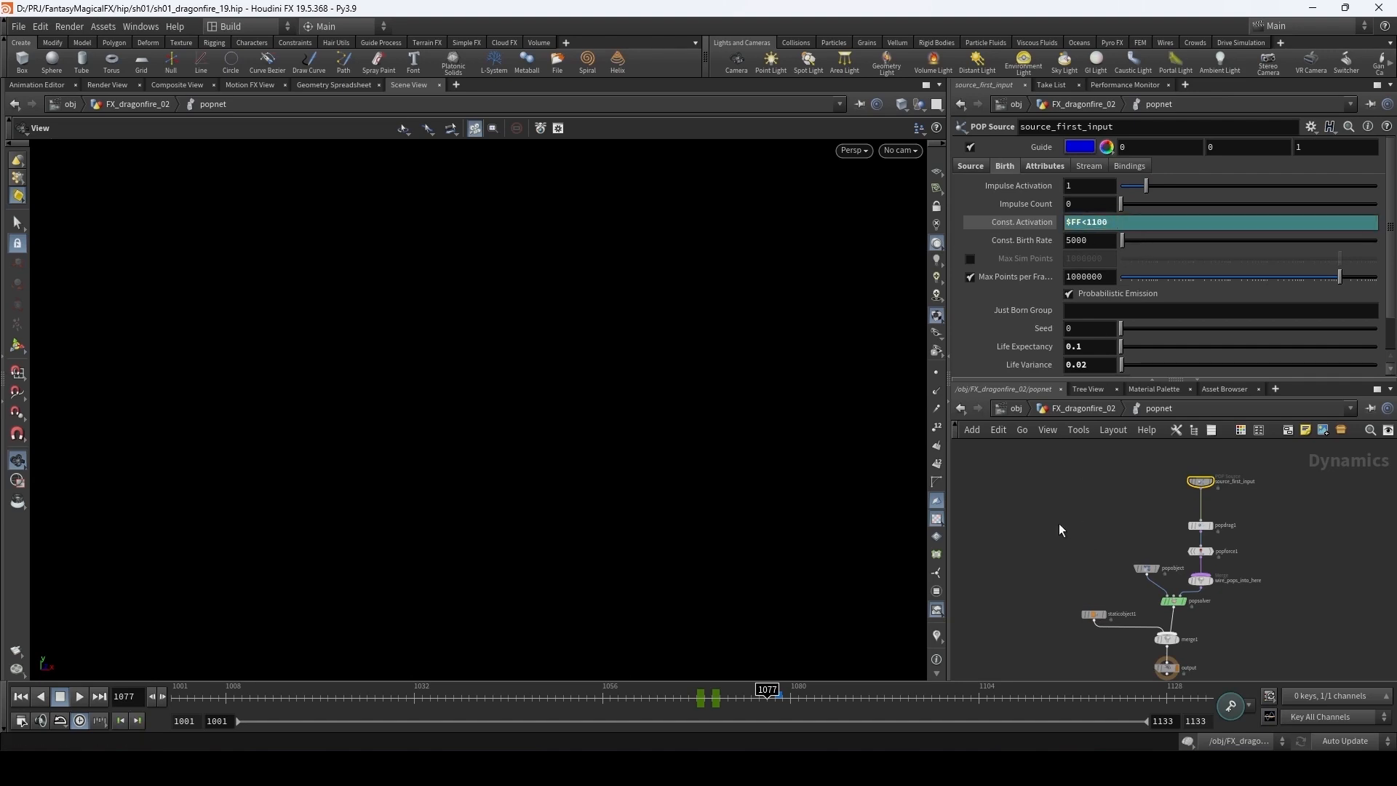
- Display popnet and play the particle simulation from frame 1078 to check how the stream leaves the mouth and hits the ground
click(775, 696)
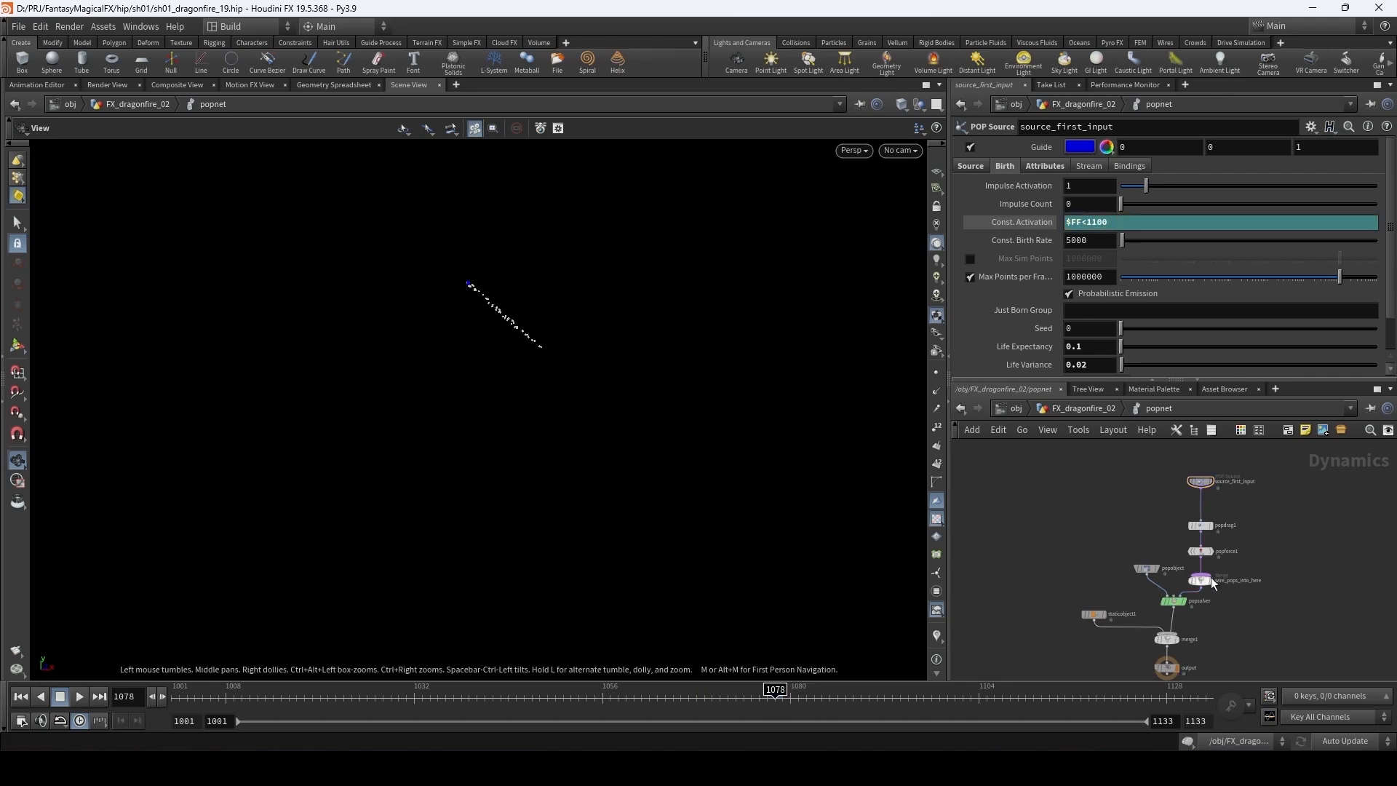
click(1198, 482)
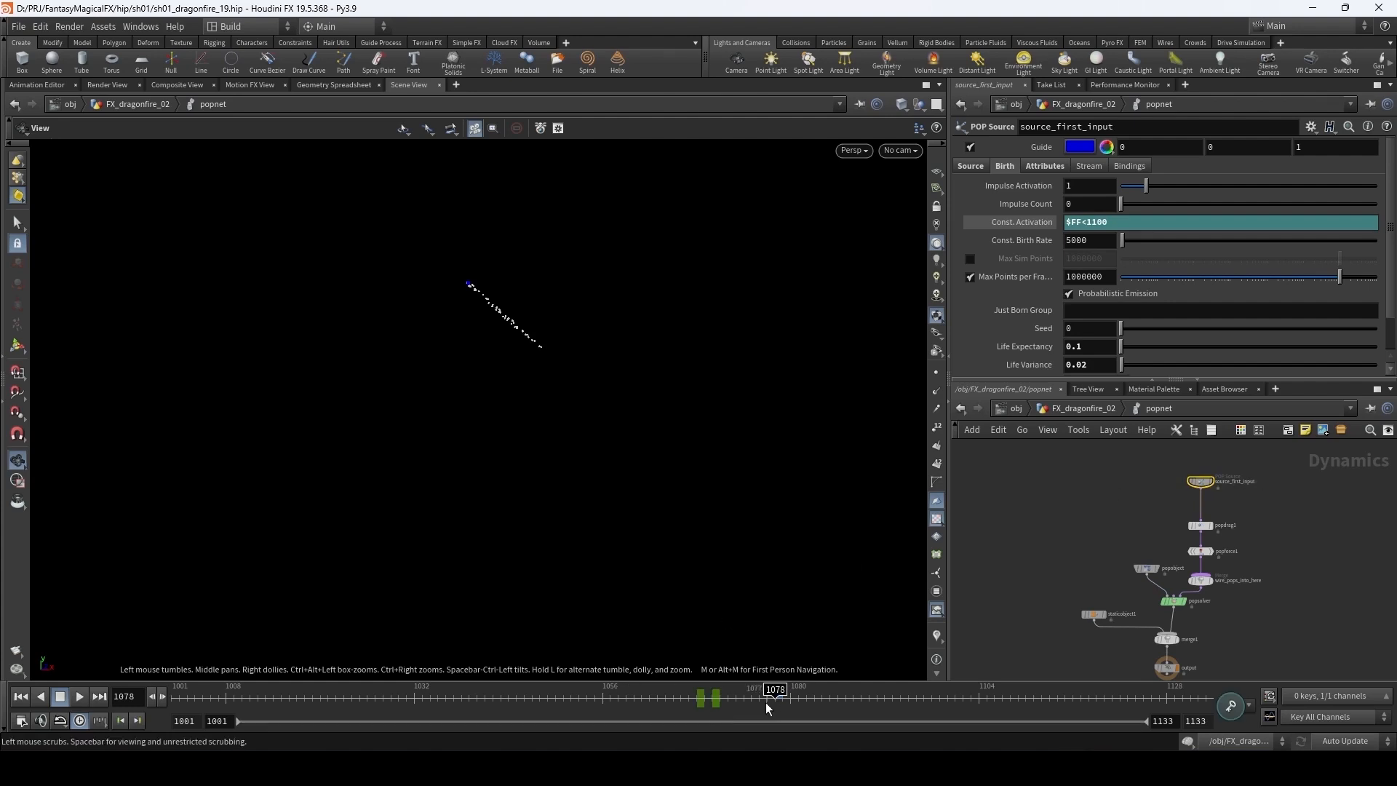
shift+drag(741, 707, 658, 705)
middle_drag(717, 705, 800, 711)
click(1059, 513)
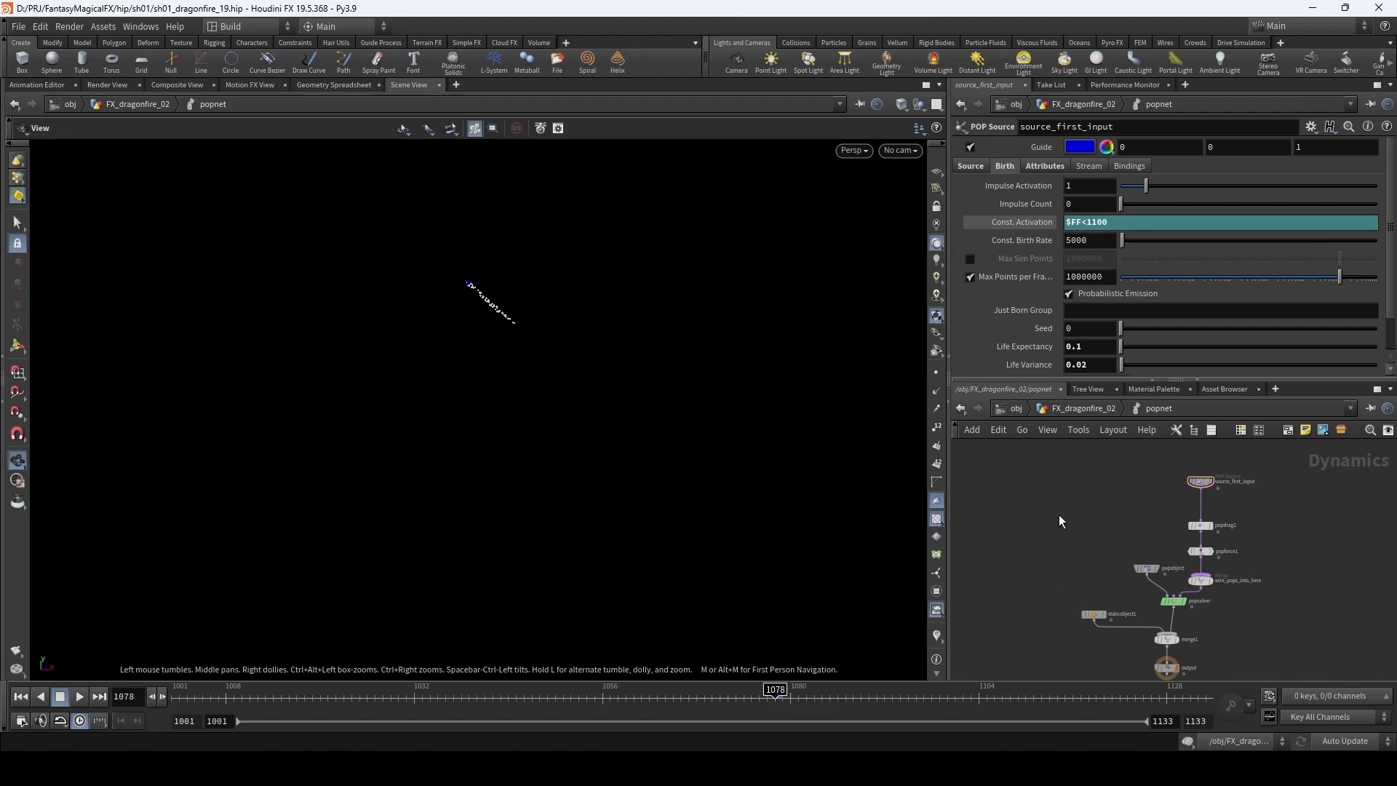
click(1065, 407)
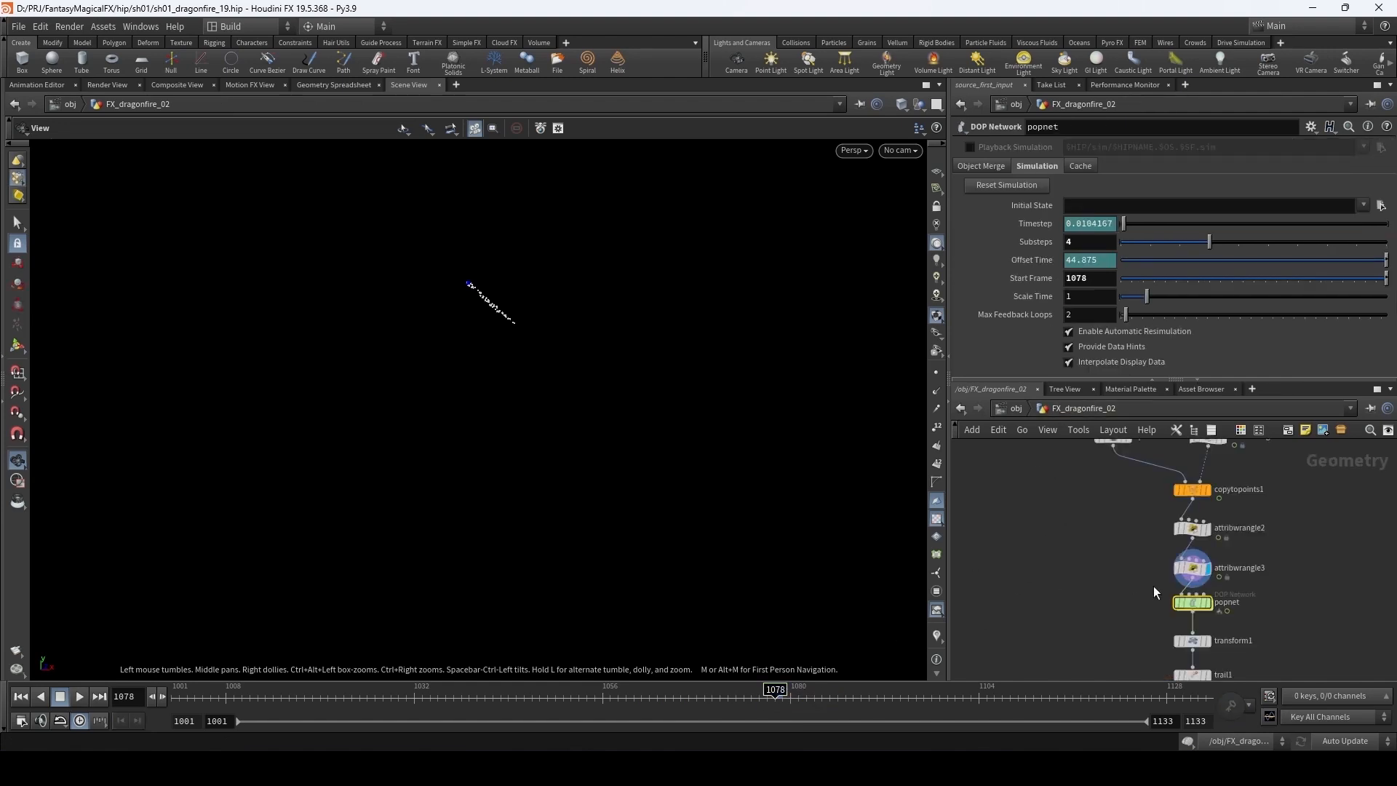
click(1209, 600)
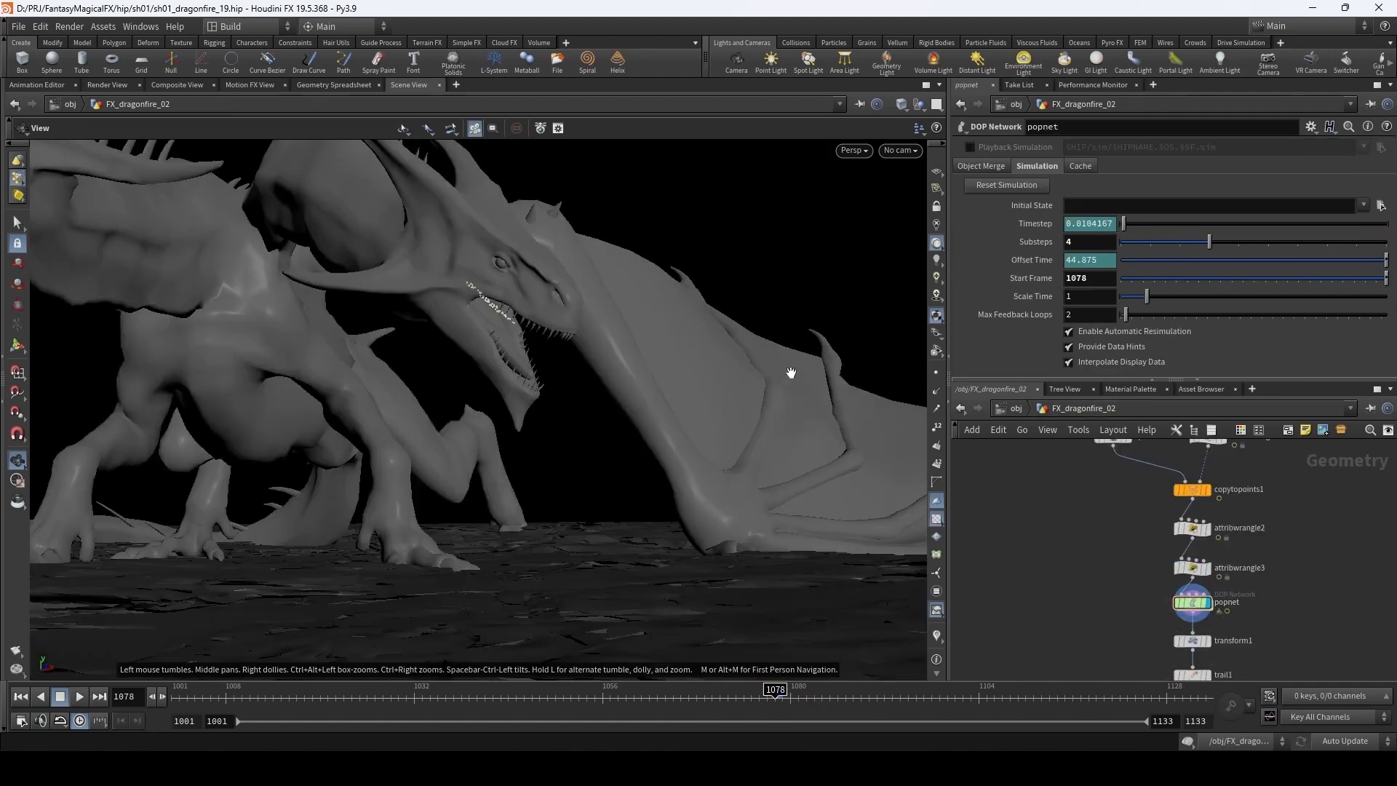
drag(791, 371, 590, 362)
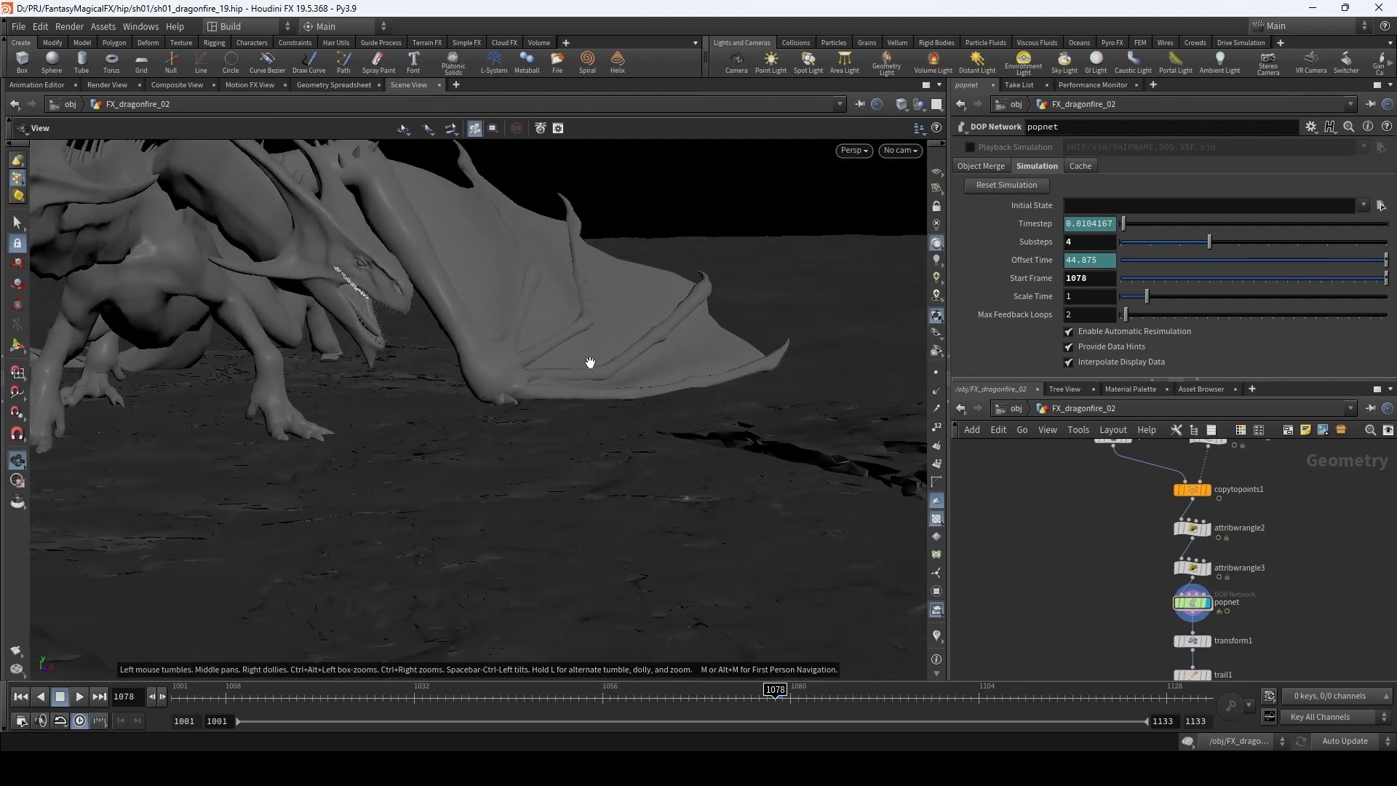
key(Up)
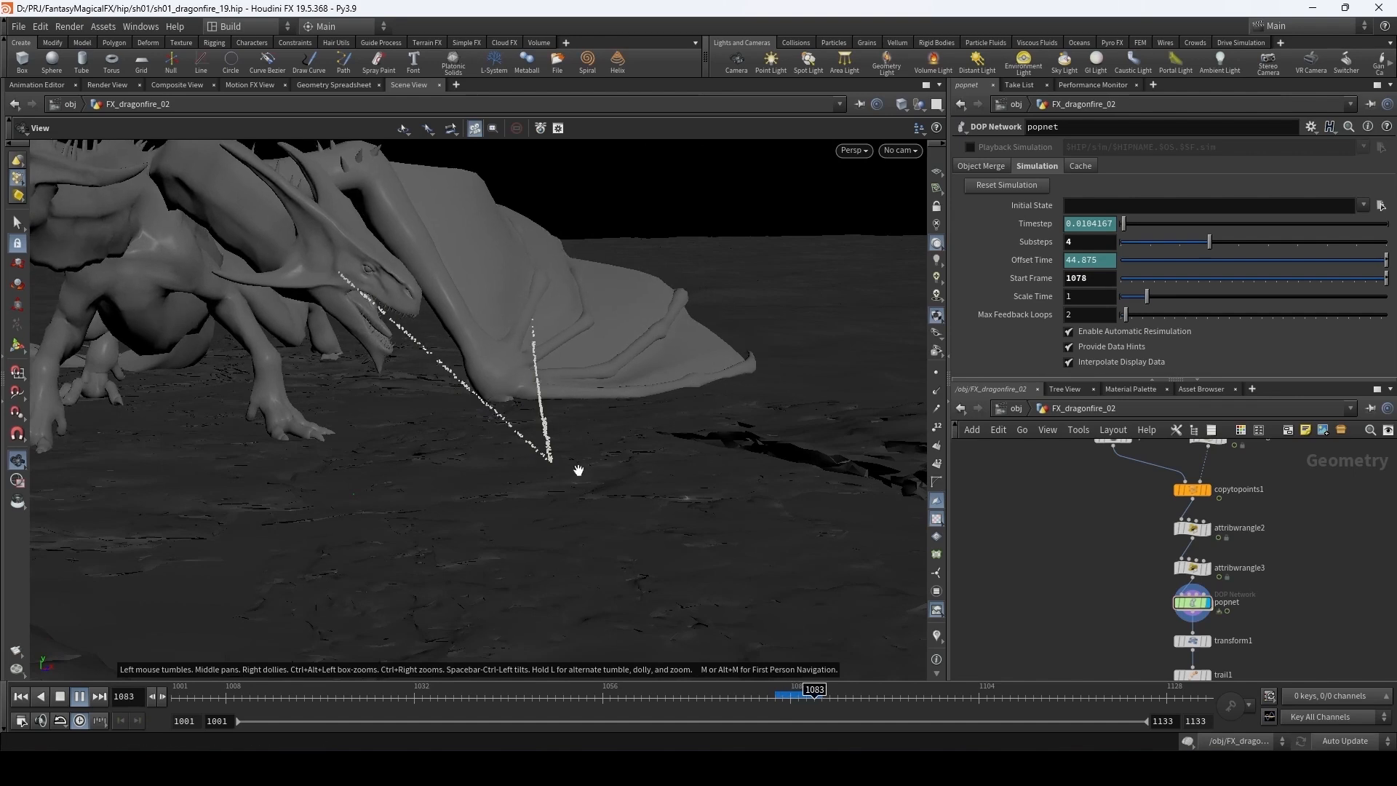
key(Up)
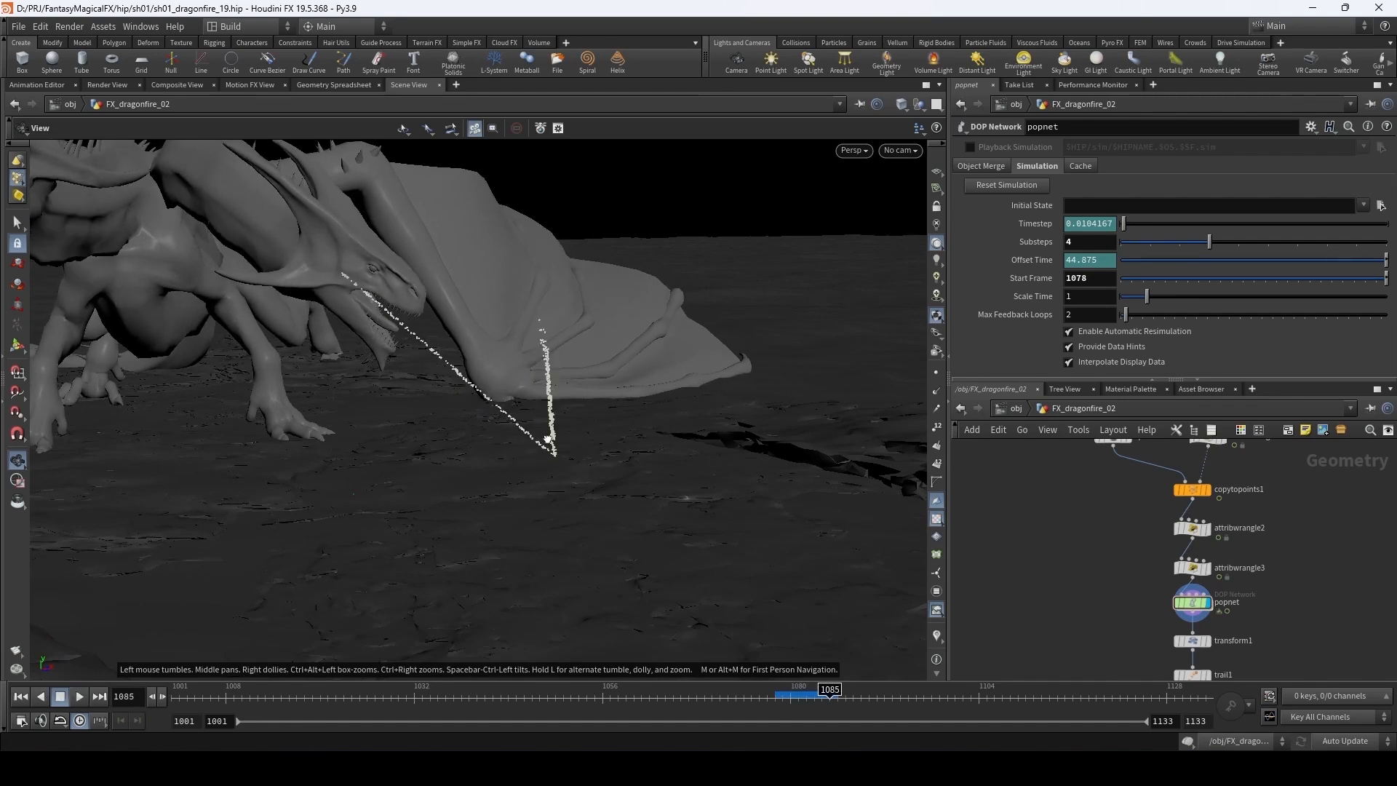
drag(548, 438, 590, 440)
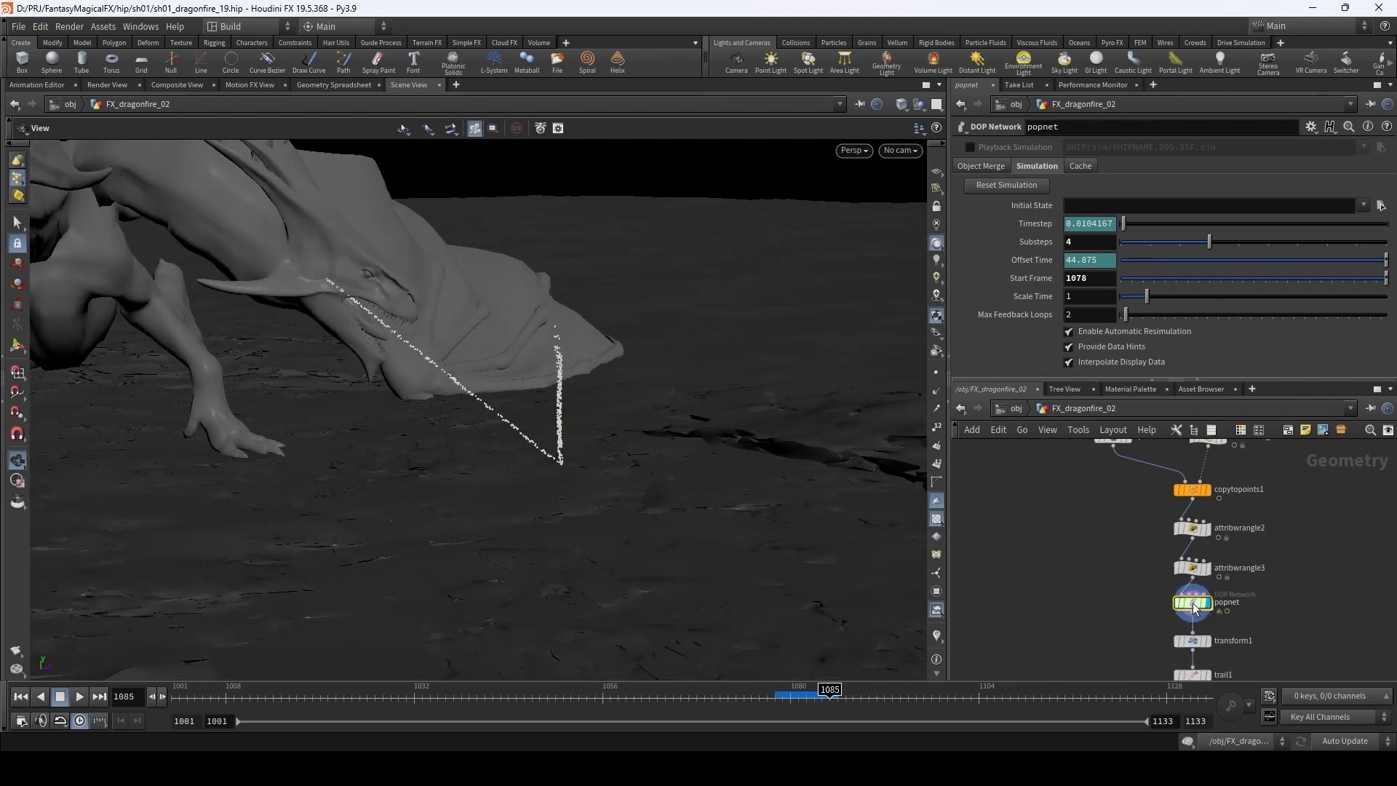
- Set the bounce of the popobject inside popnet to 0.2
double_click(1194, 604)
click(1145, 566)
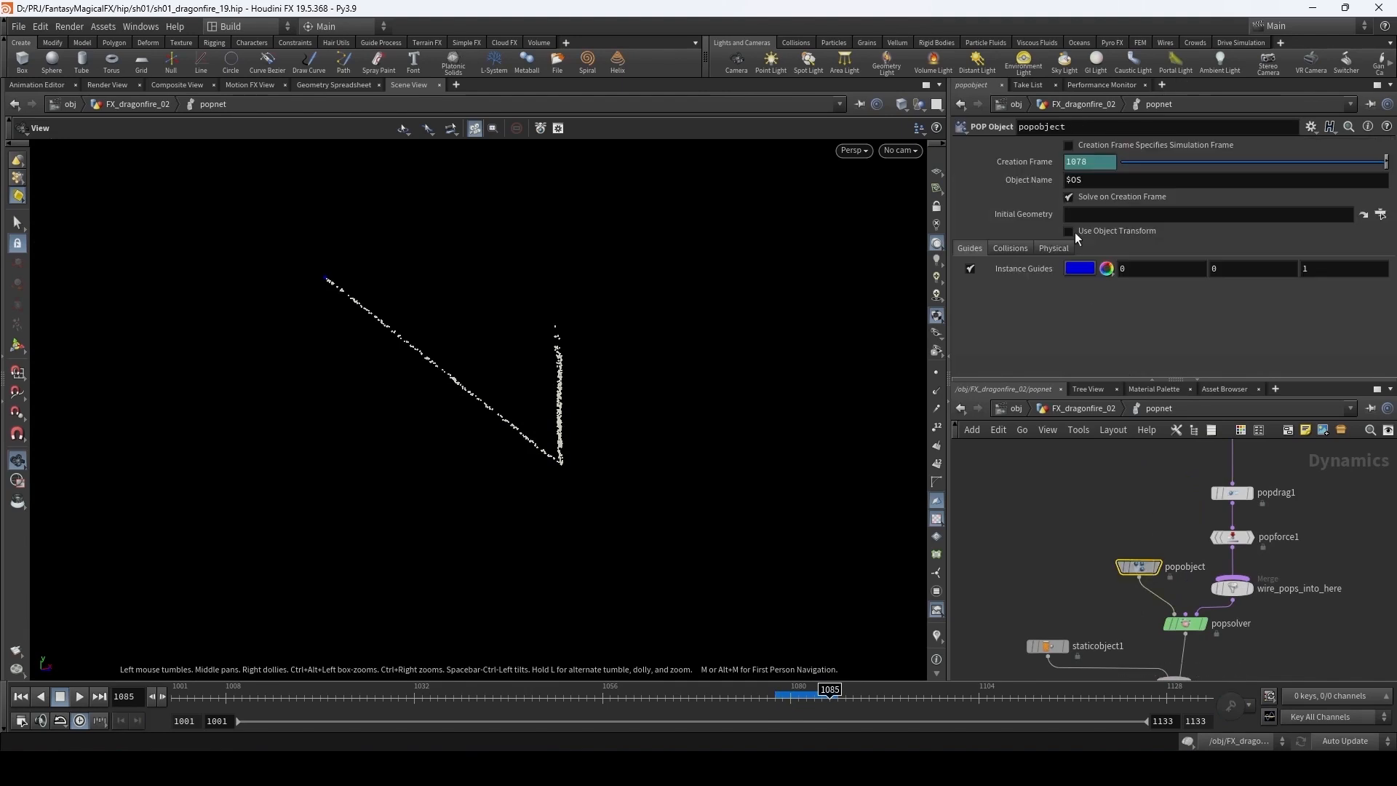
click(1014, 247)
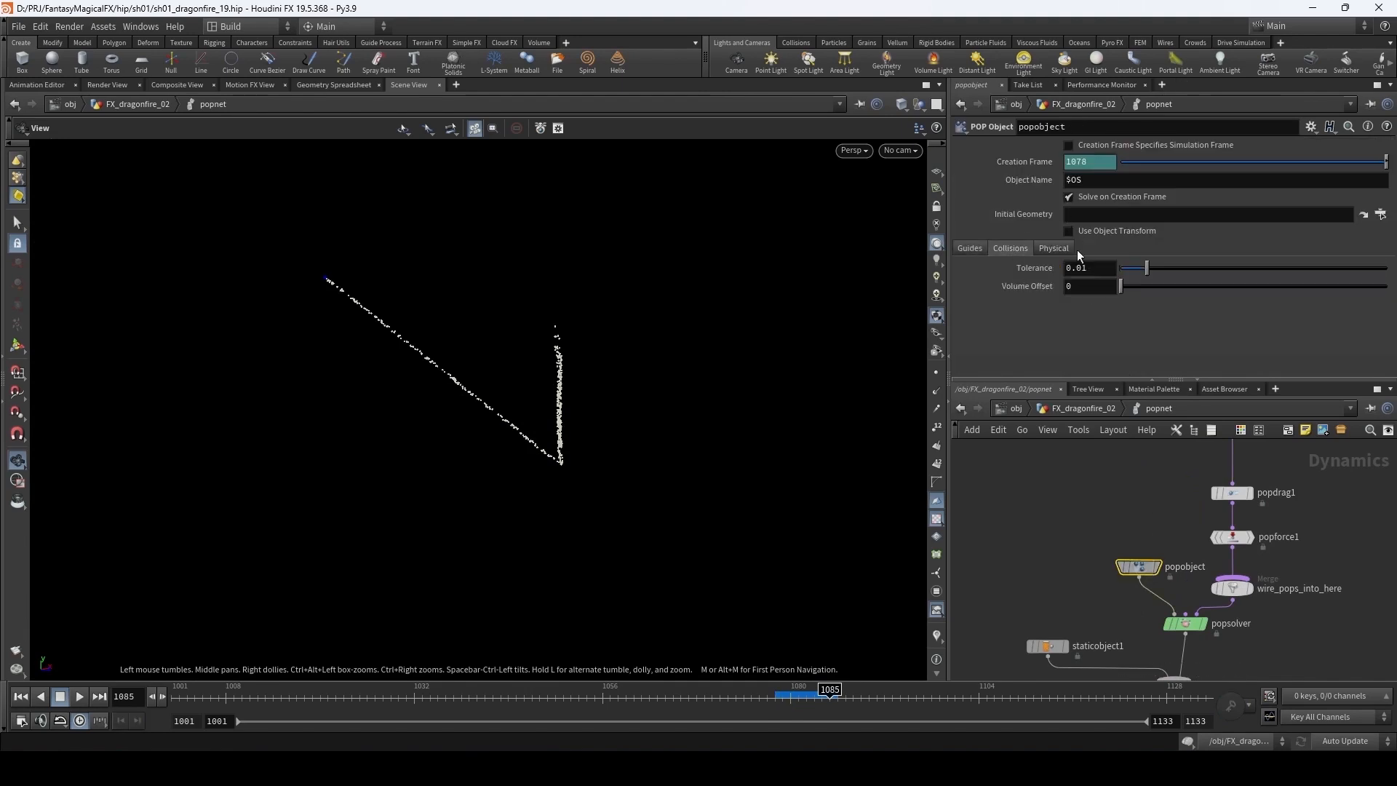
click(1052, 249)
click(1091, 265)
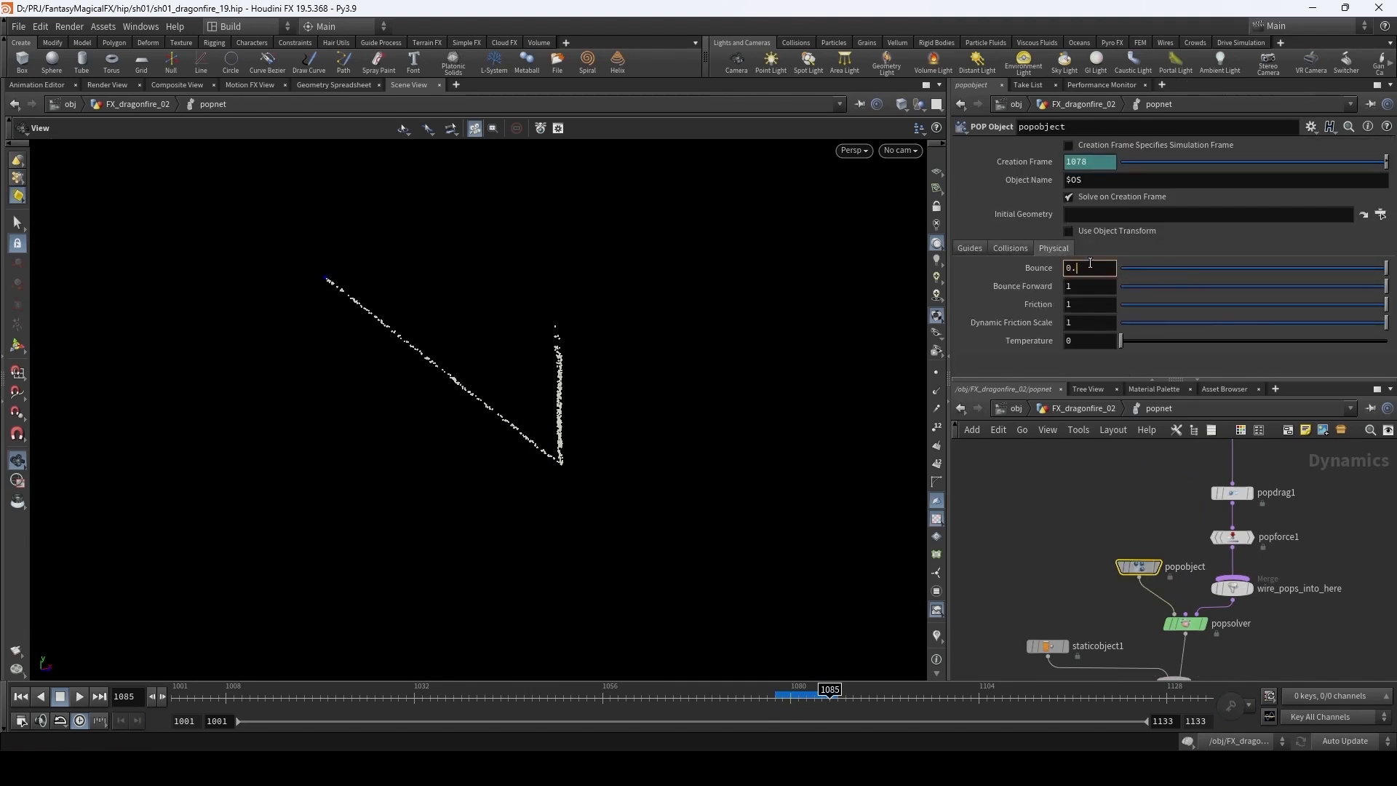
text(0.2)
key(Return)
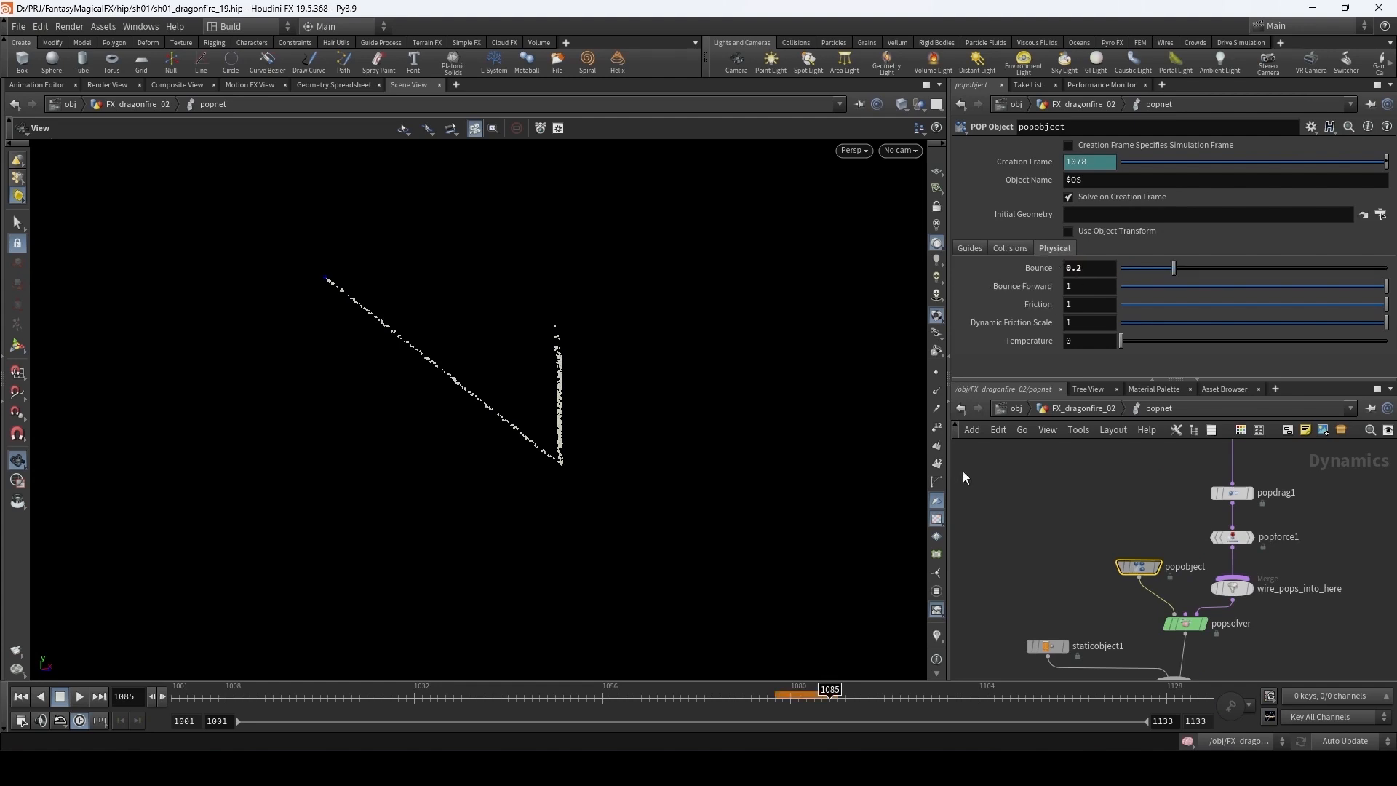
- Check the popdrag1 settings and replay the particles from frame 1078 to examine their behaviour on the ground
middle_drag(1177, 524, 1156, 552)
click(1193, 521)
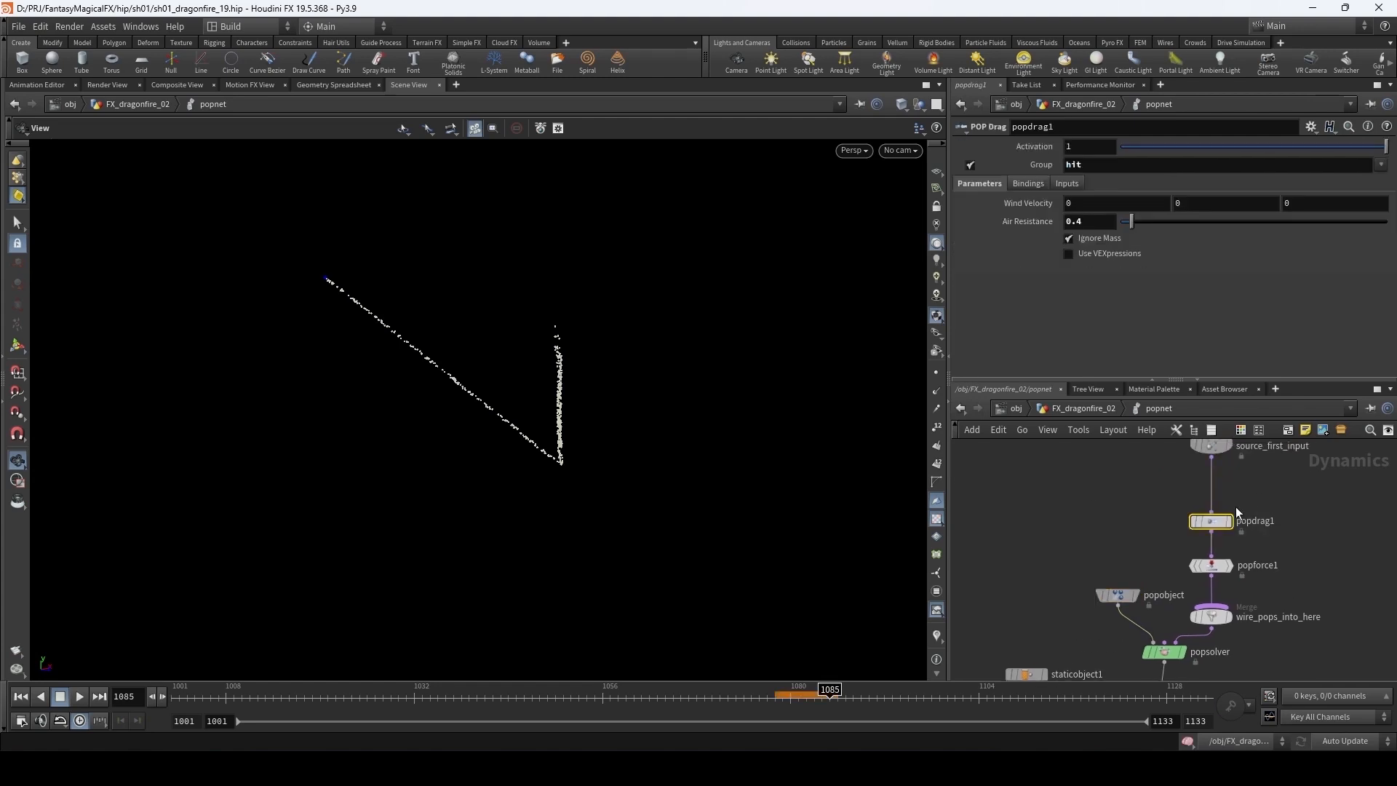
click(1192, 520)
click(1059, 408)
click(774, 693)
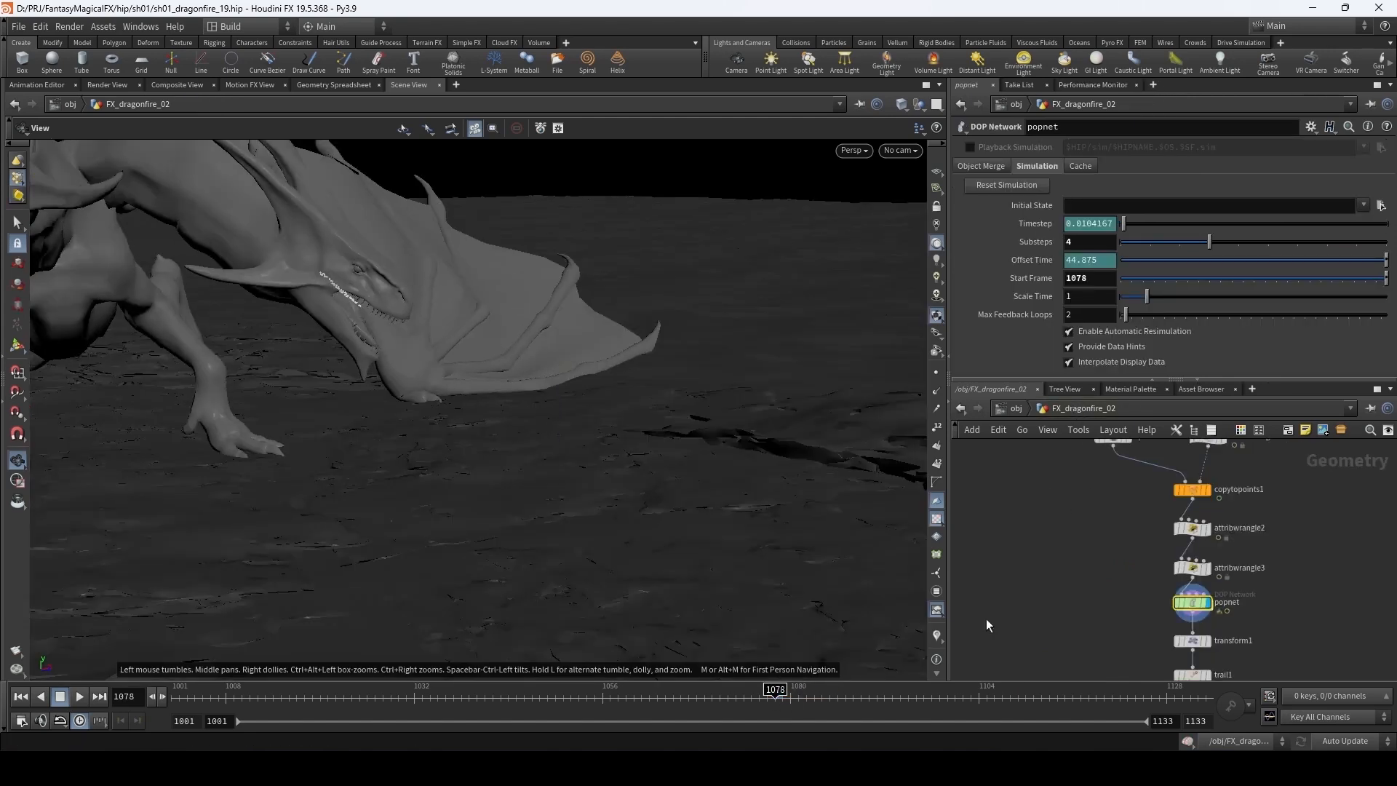
middle_drag(1045, 586, 1081, 531)
key(Up)
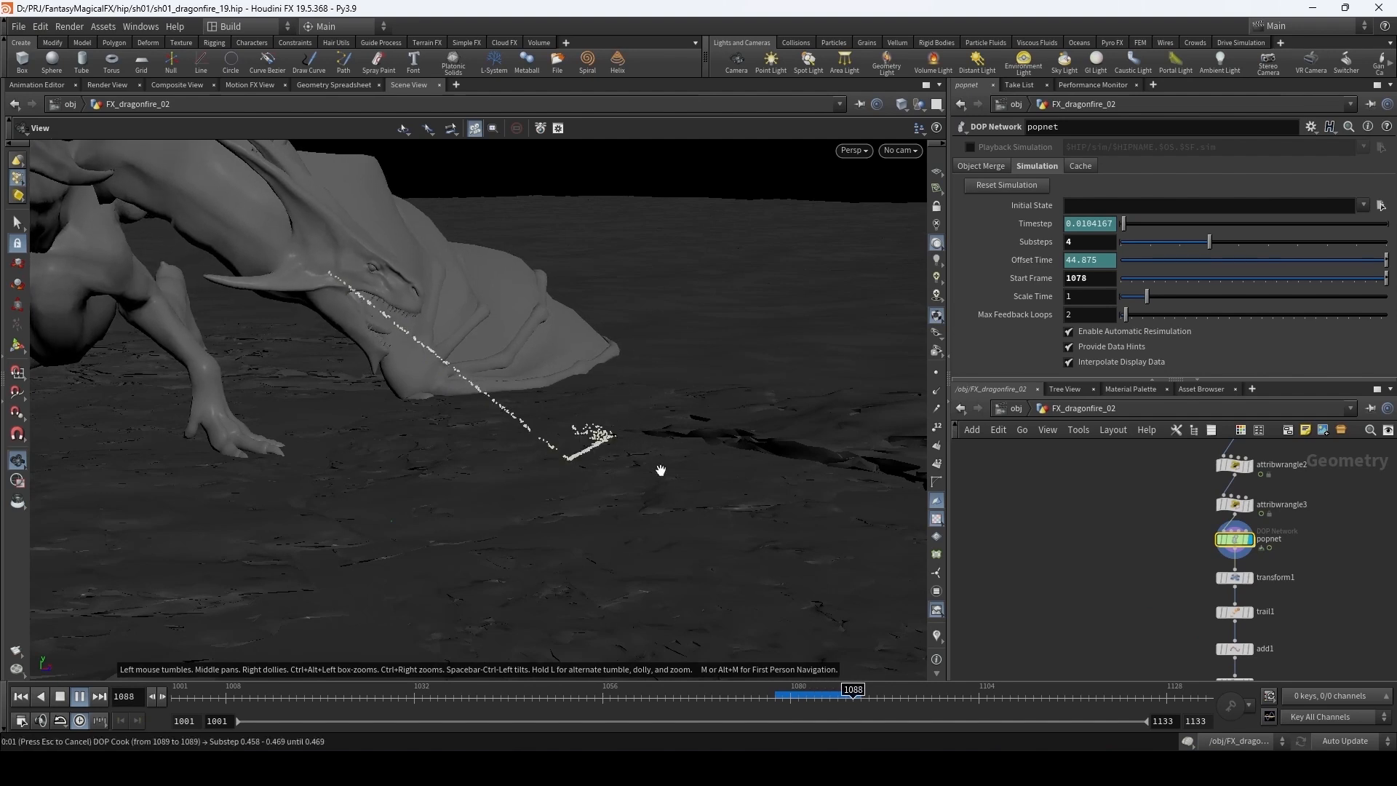
key(Escape)
drag(779, 490, 642, 451)
key(Up)
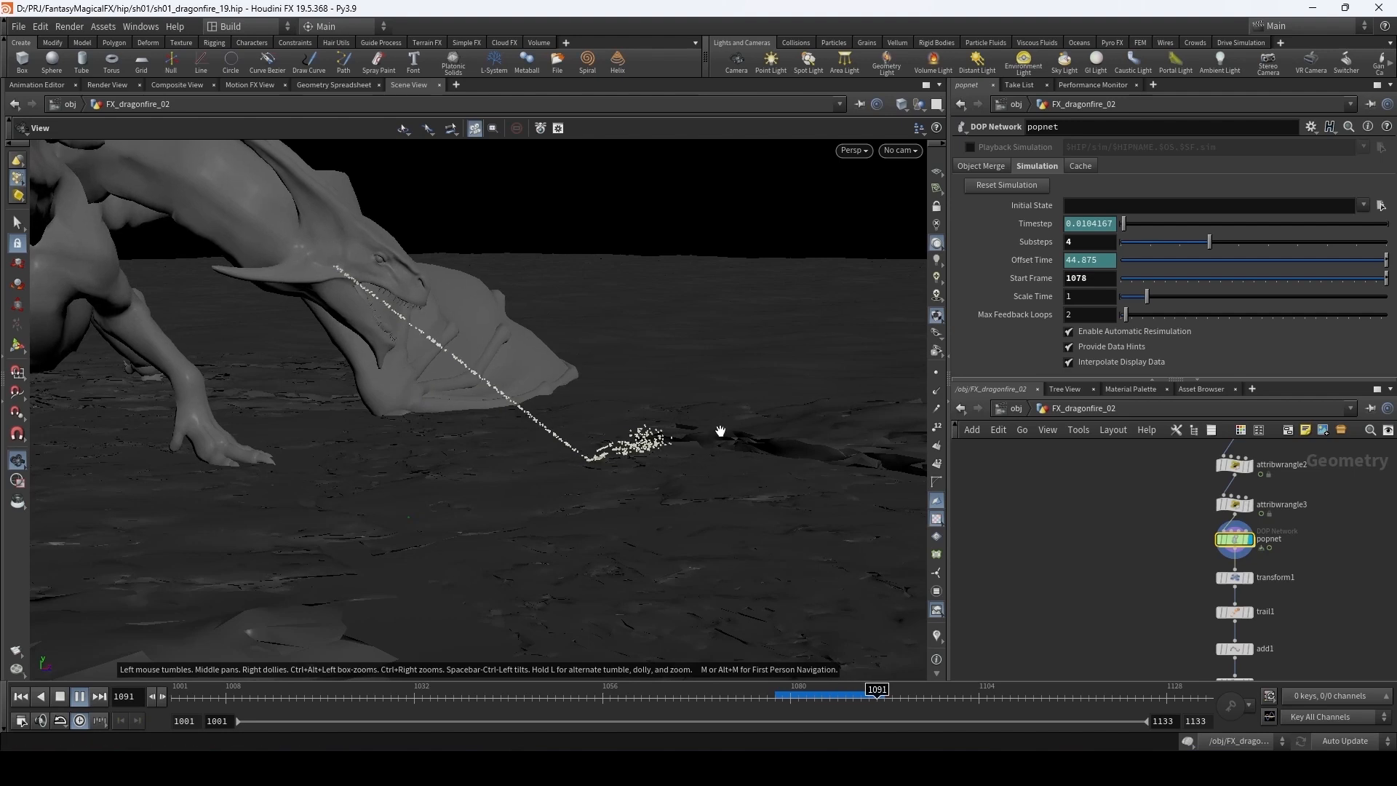
key(Up)
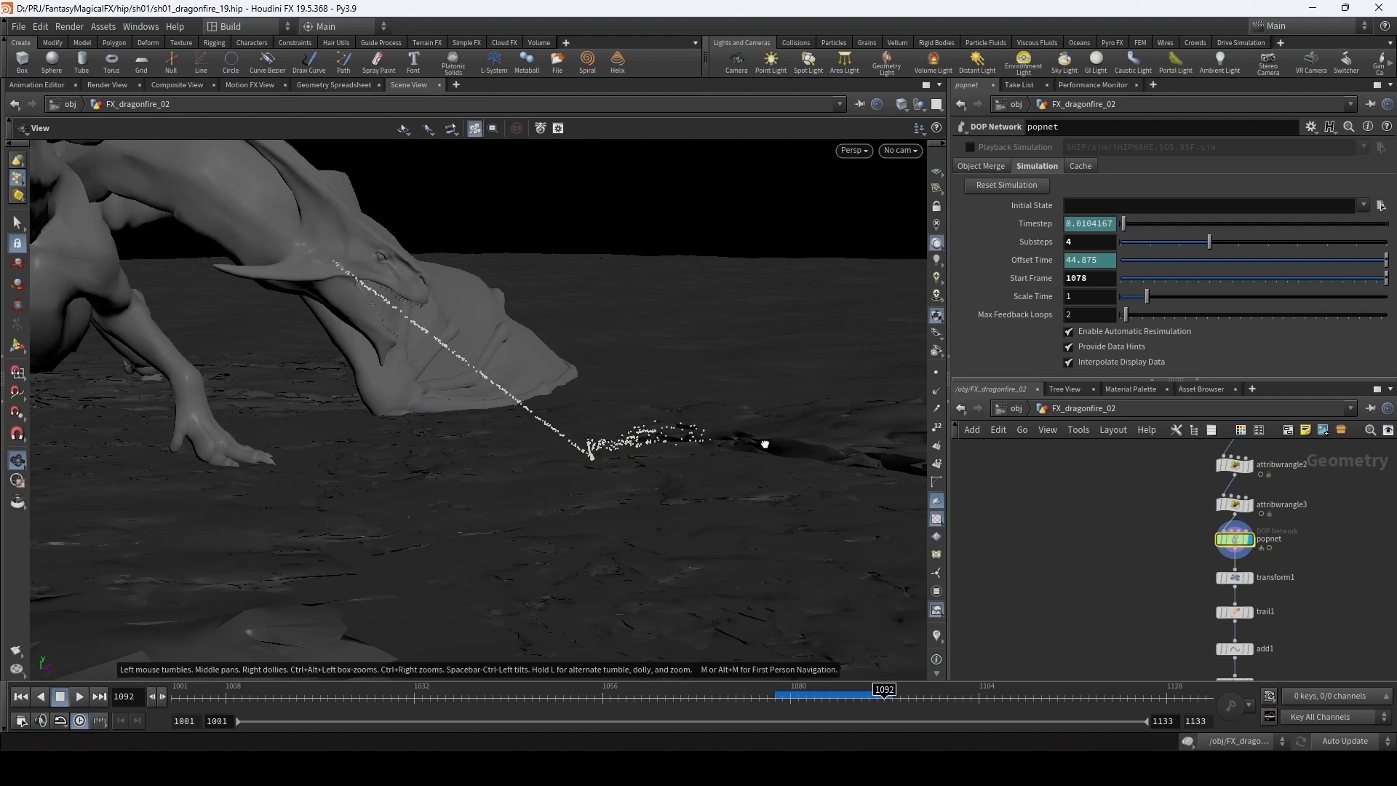
drag(766, 442, 631, 443)
- Display pyrosolver_dragonfire through main_camShape and run the fire simulation from frame 1077
middle_drag(1113, 630, 1077, 485)
scroll(1076, 486, down, 3)
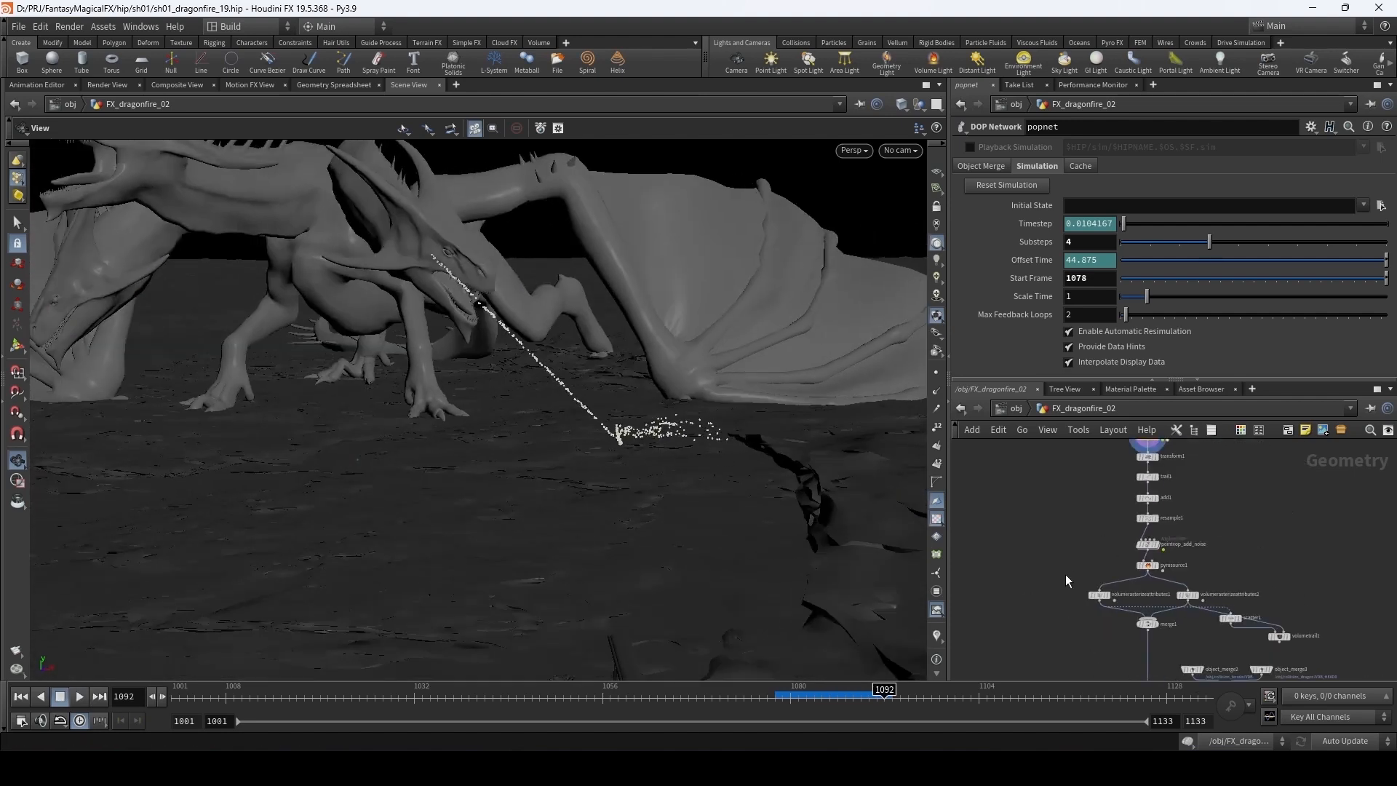
middle_drag(1064, 574, 1054, 465)
click(765, 694)
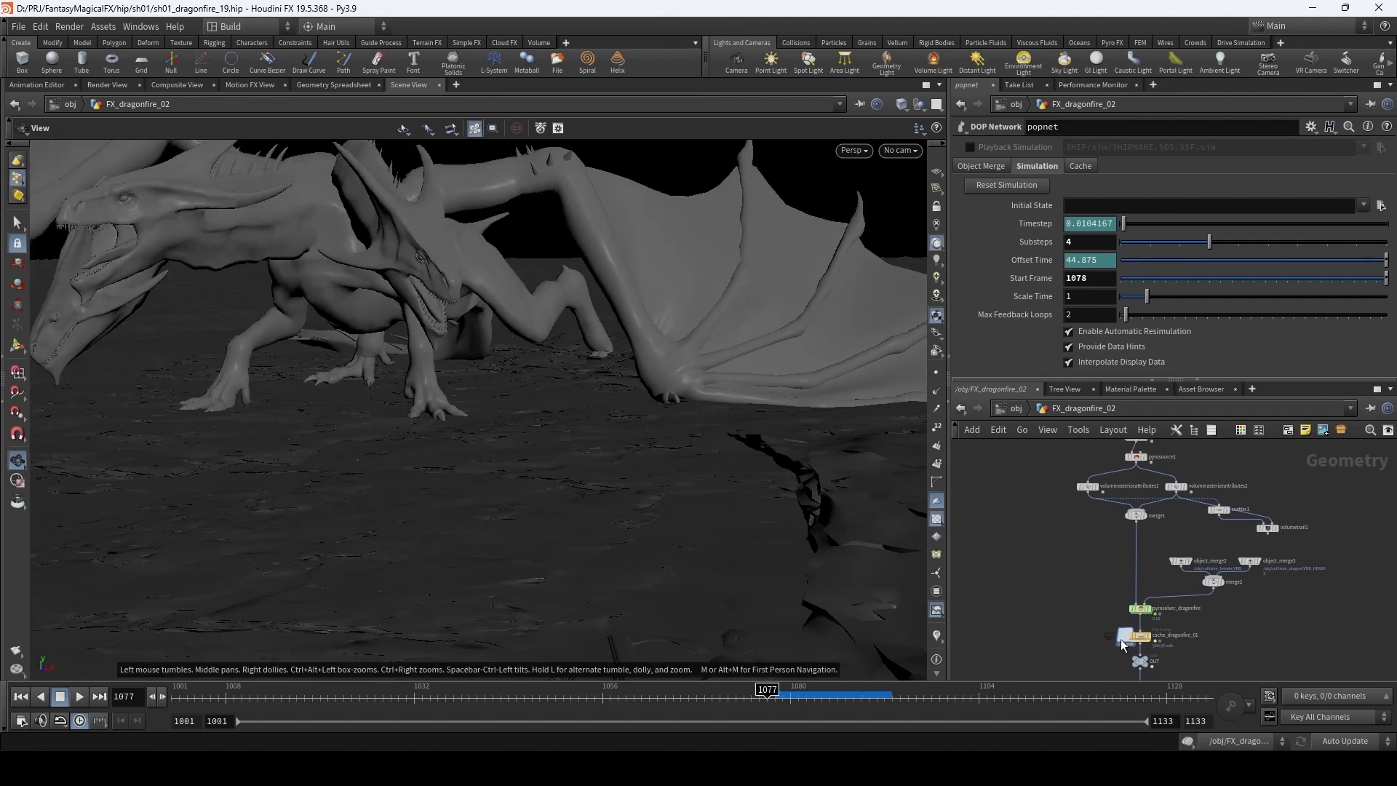
click(1155, 596)
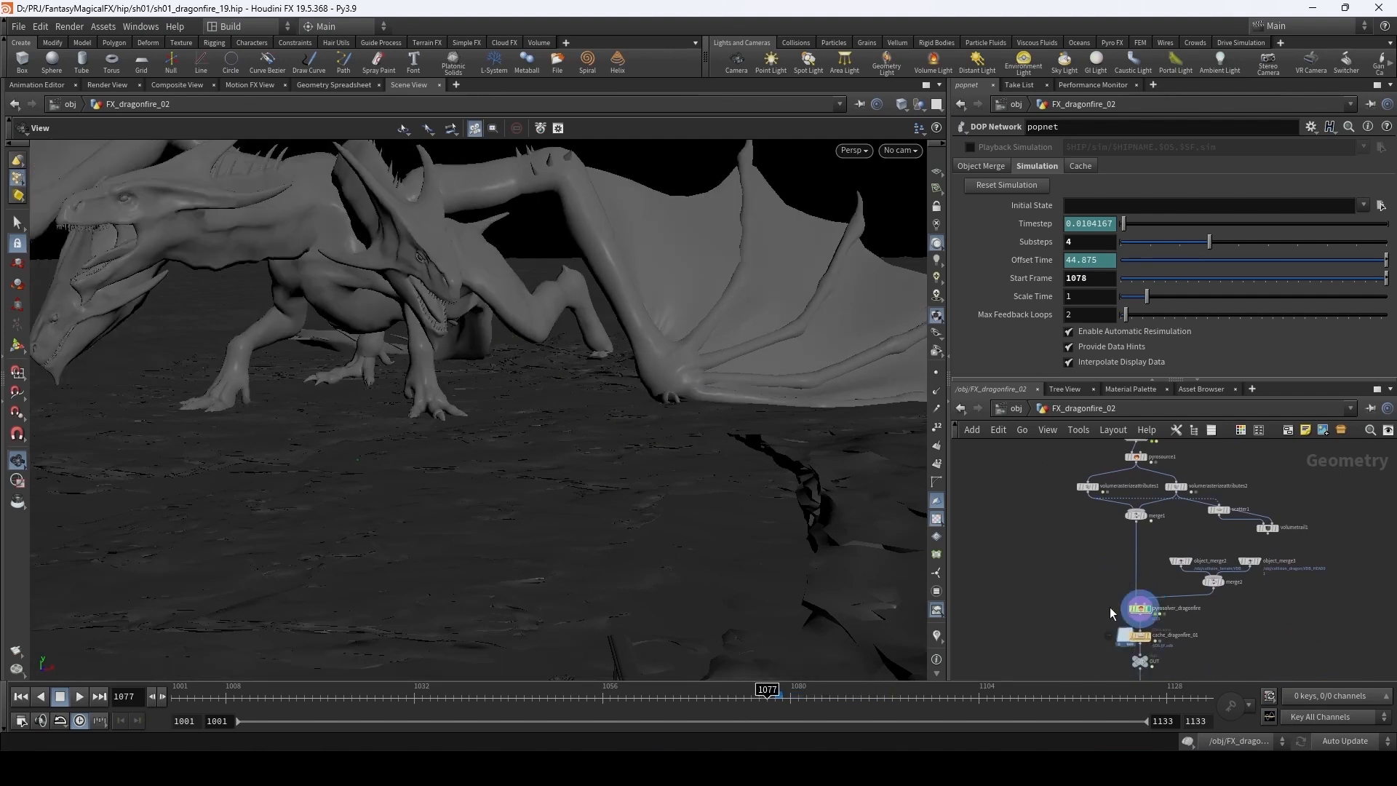
click(900, 150)
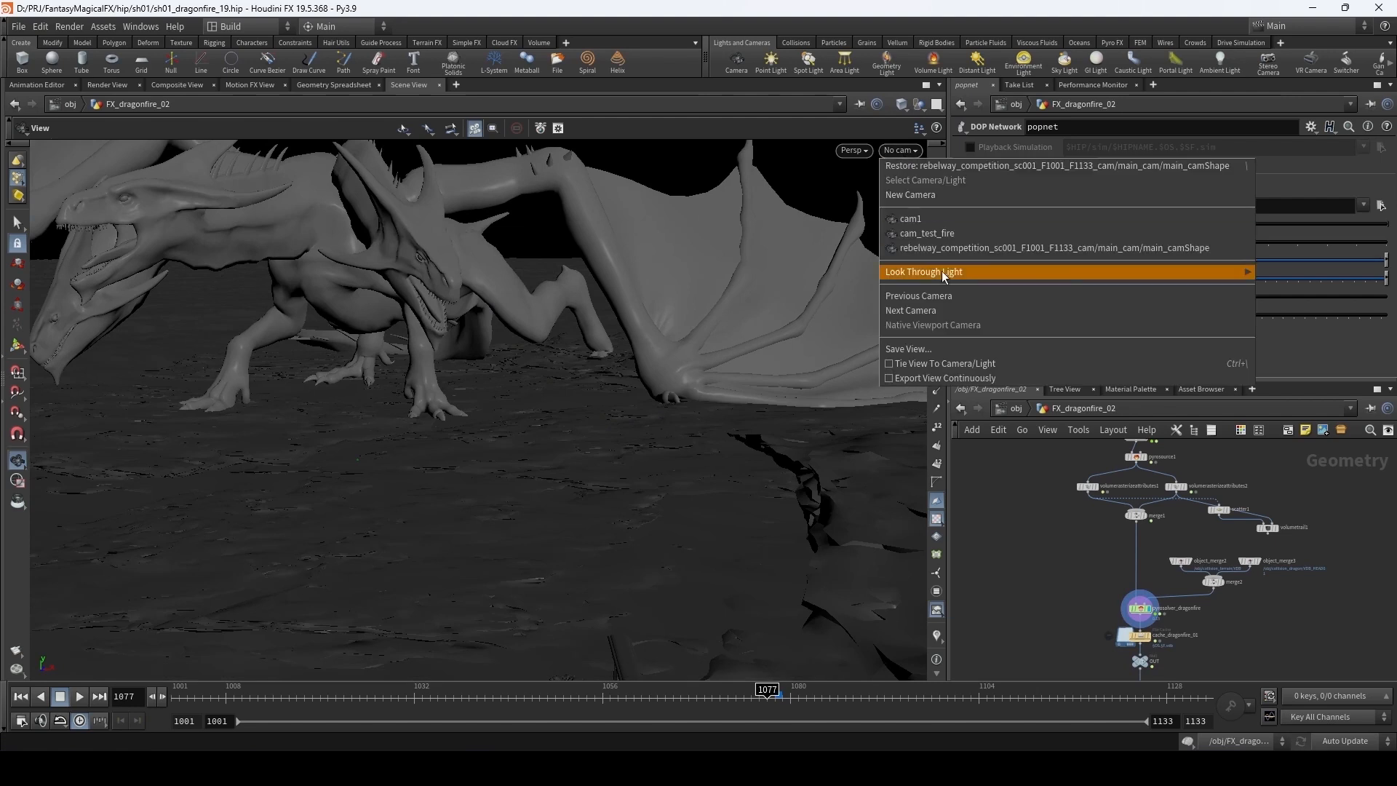
click(950, 248)
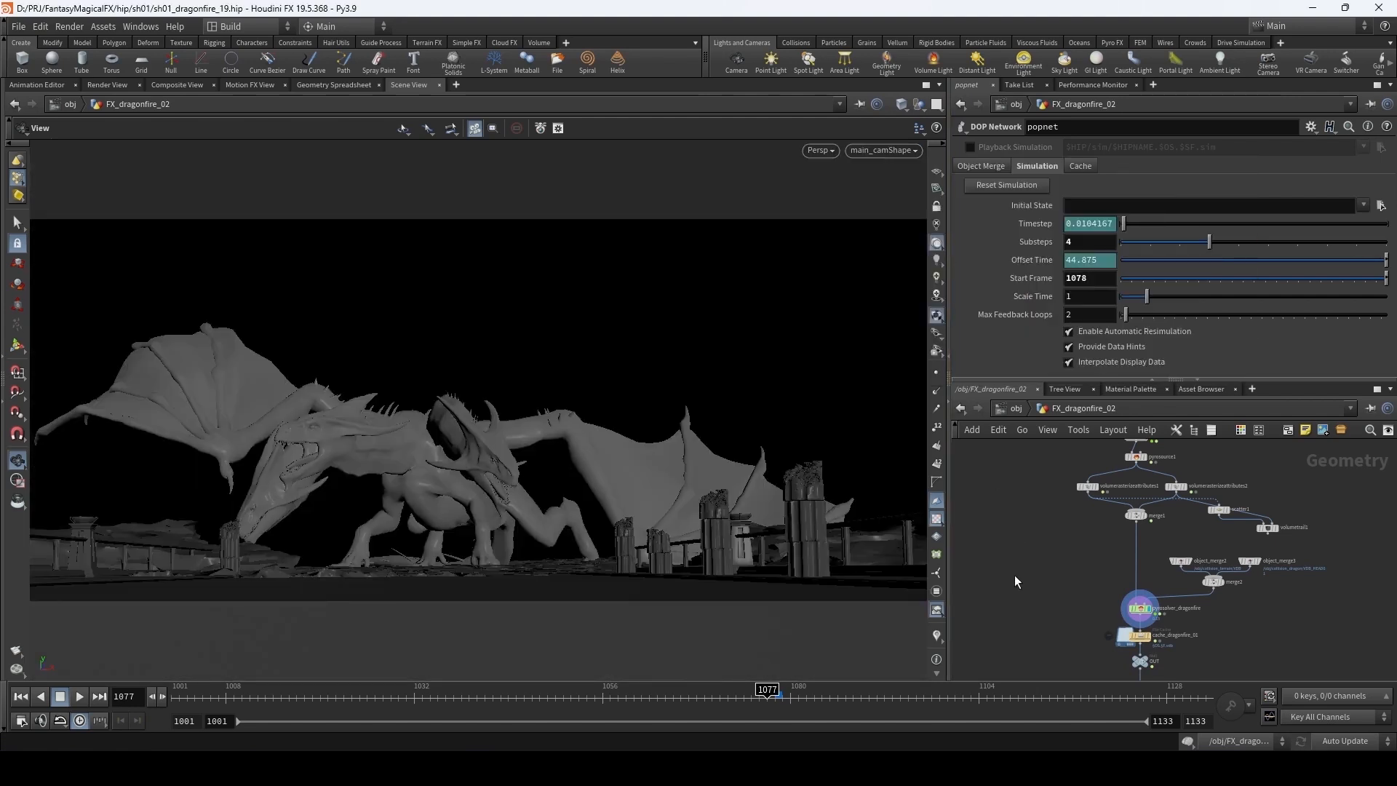
key(Up)
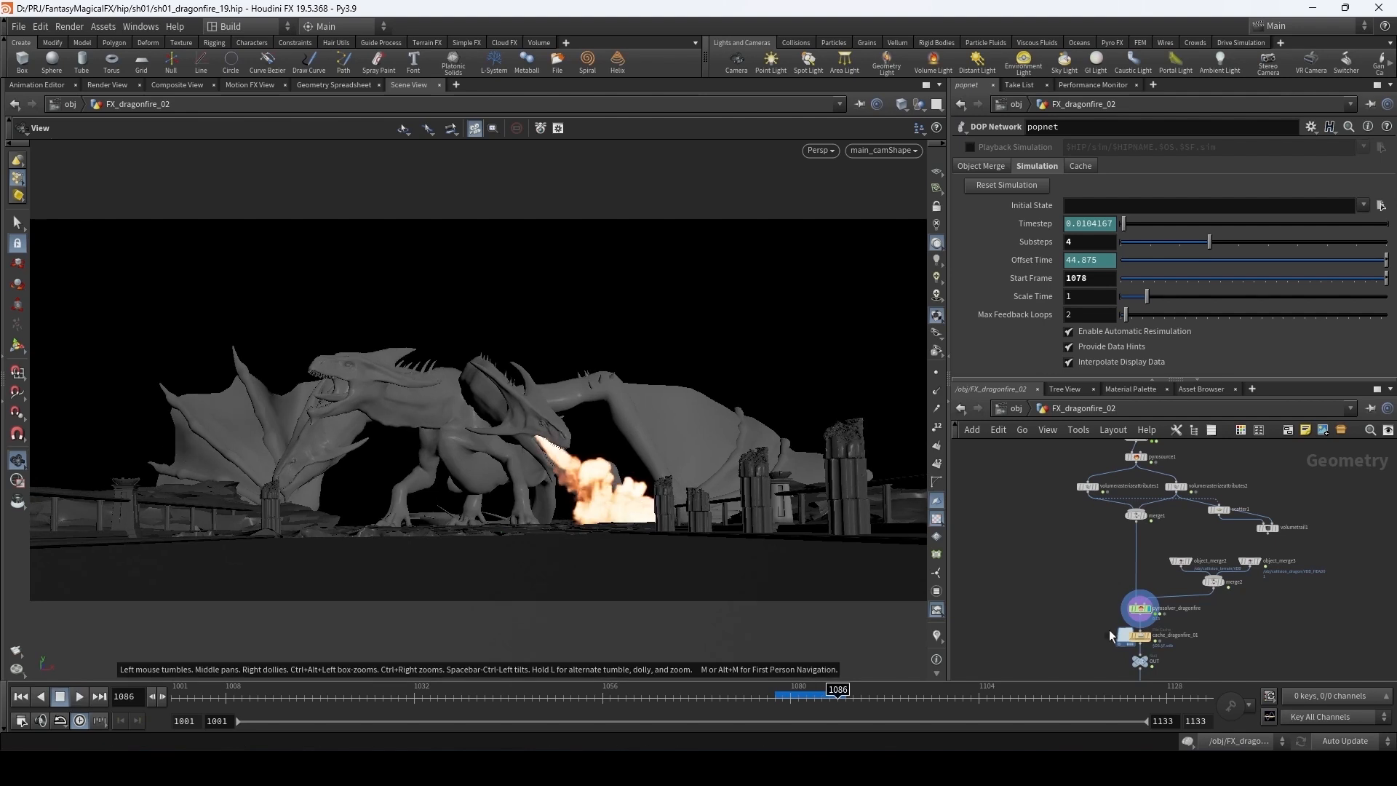
- Rename the file cache node below the pyro solver as cache_dragonfire_02
middle_drag(1109, 629, 1069, 578)
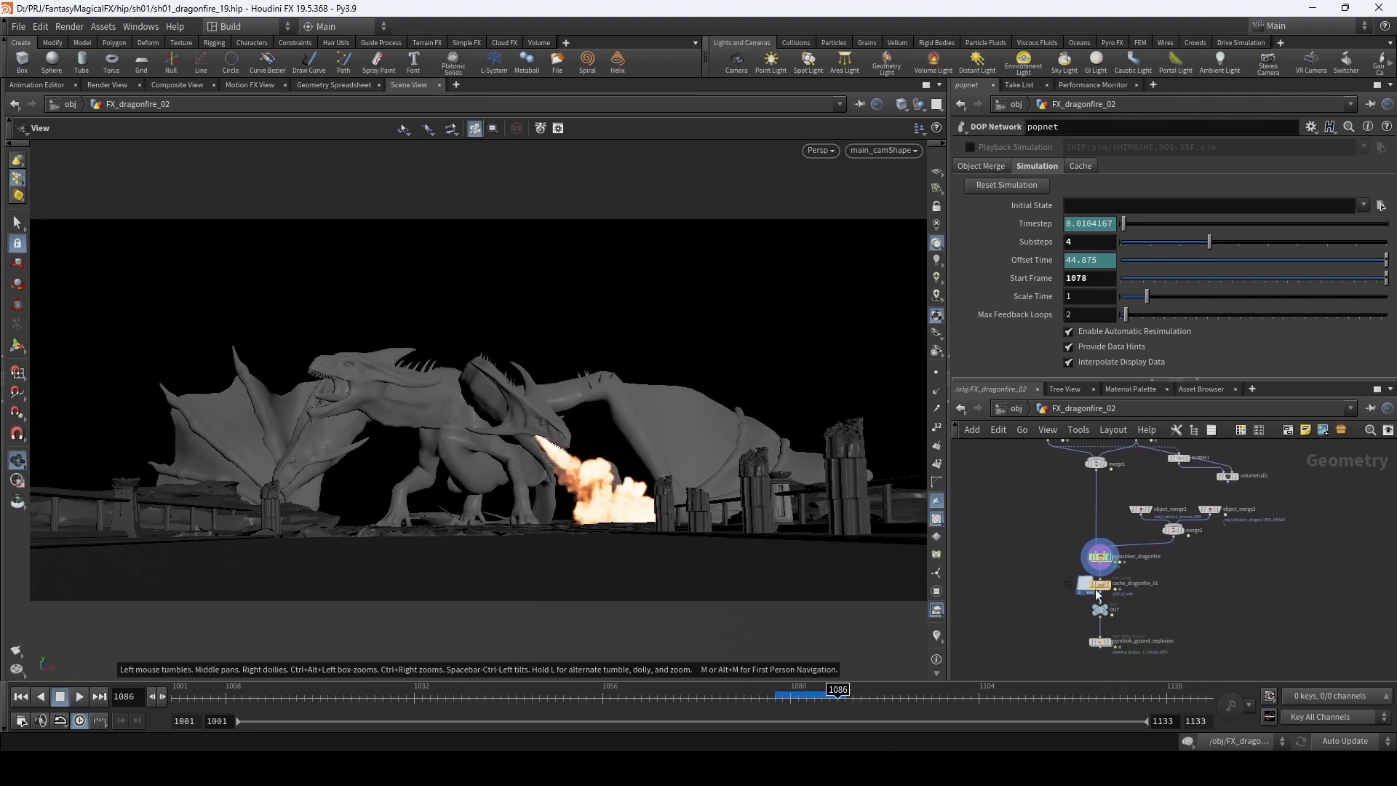
scroll(1099, 590, up, 5)
scroll(1067, 582, up, 2)
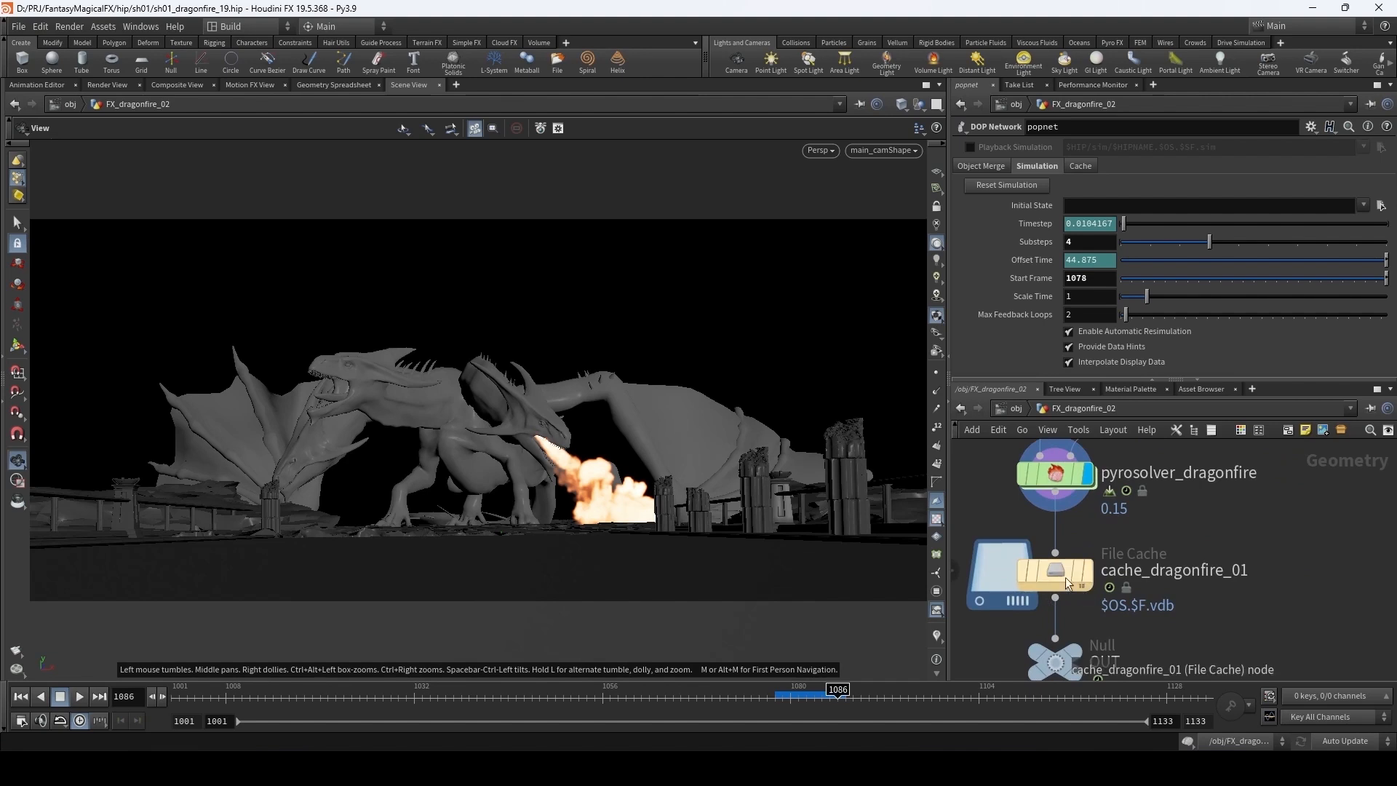
double_click(1100, 572)
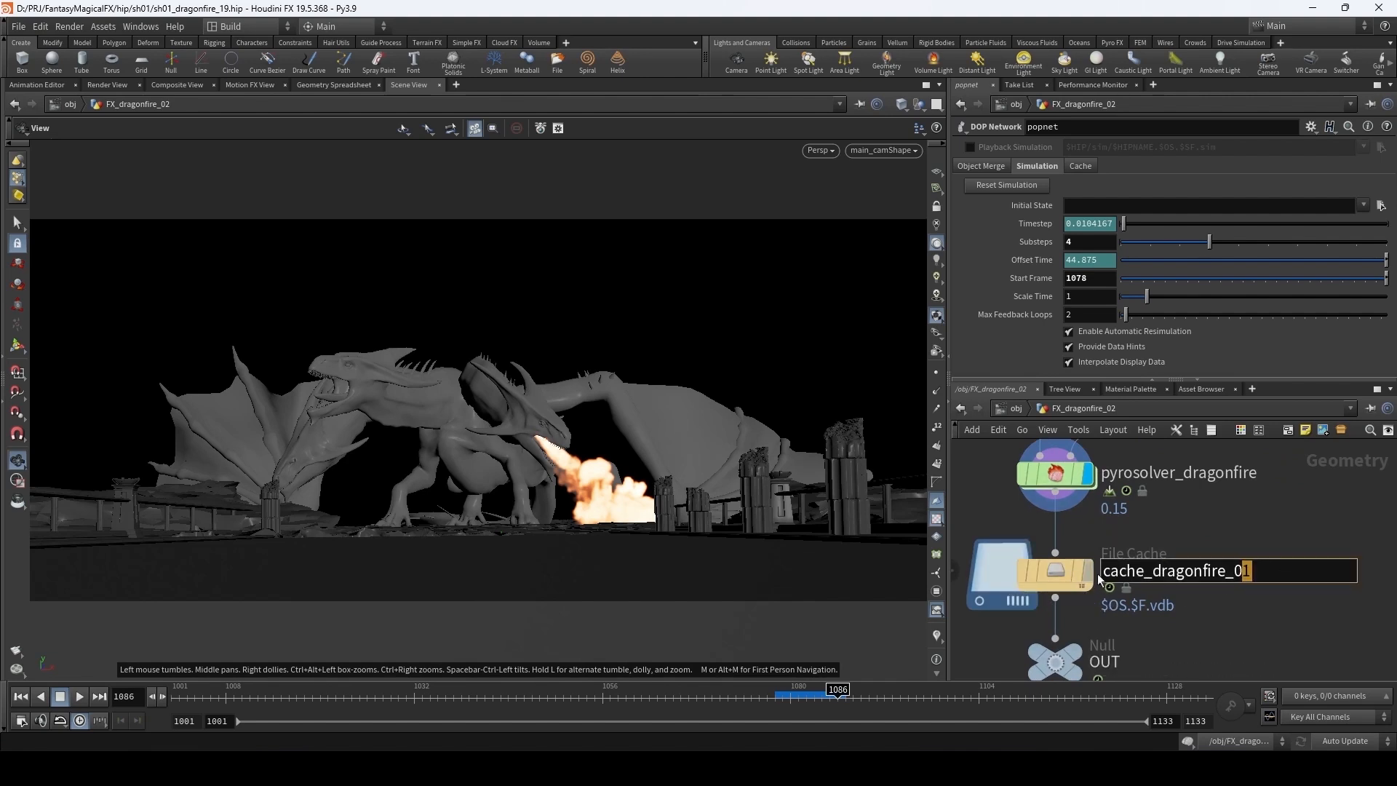
text(2)
key(Return)
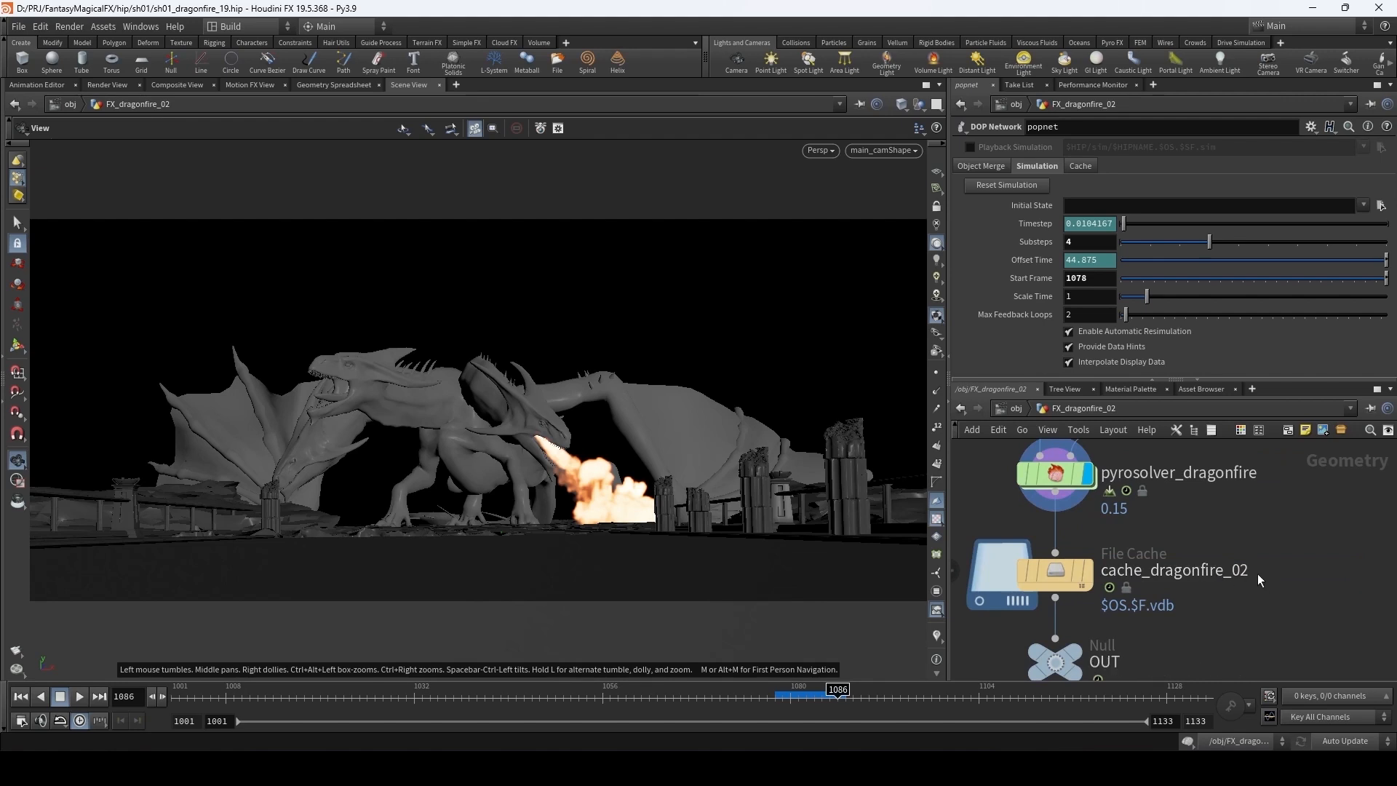
middle_drag(1106, 529, 1158, 512)
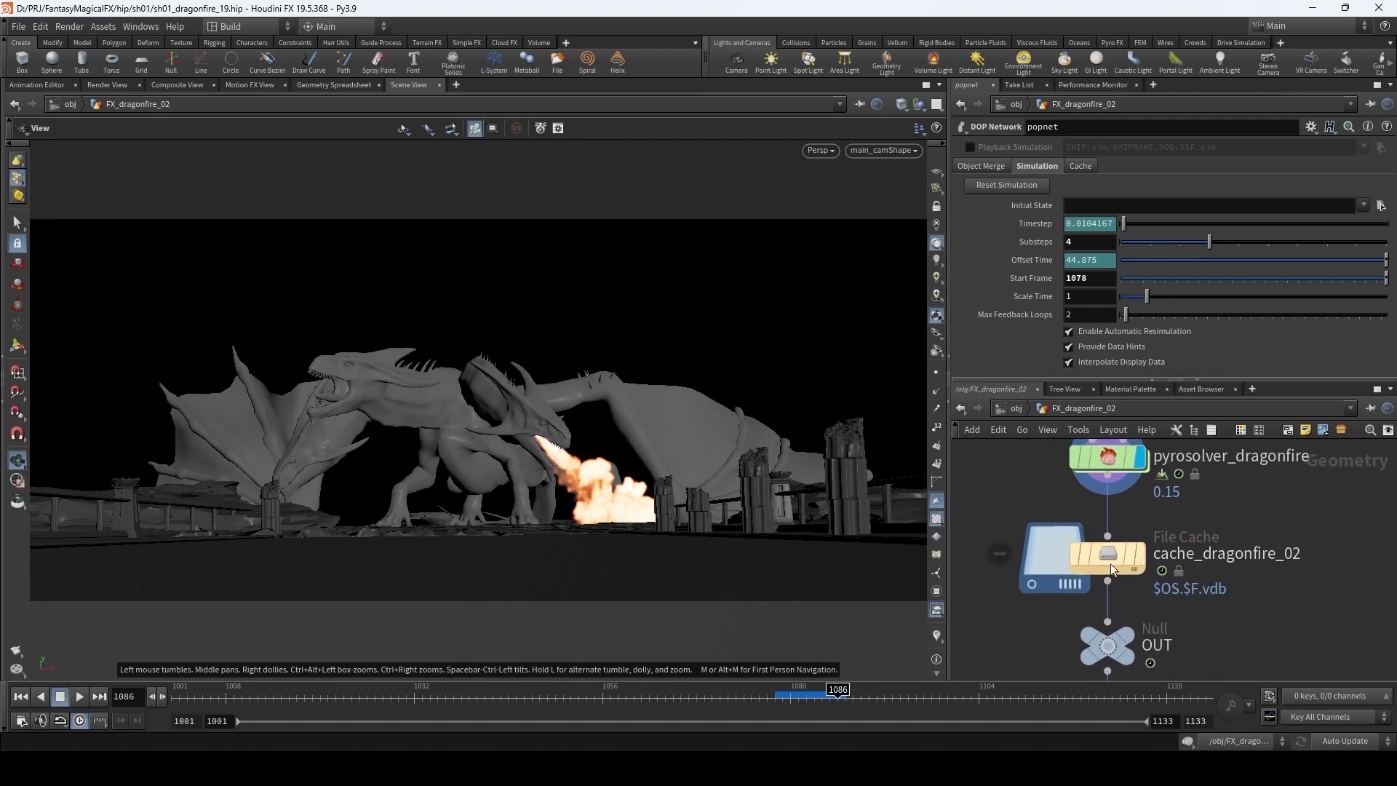
drag(971, 494, 974, 497)
mouse_move(988, 499)
middle_down()
mouse_move(994, 483)
mouse_move(1024, 494)
mouse_move(998, 477)
middle_up()
scroll(1002, 488, down, 1)
scroll(1020, 492, down, 1)
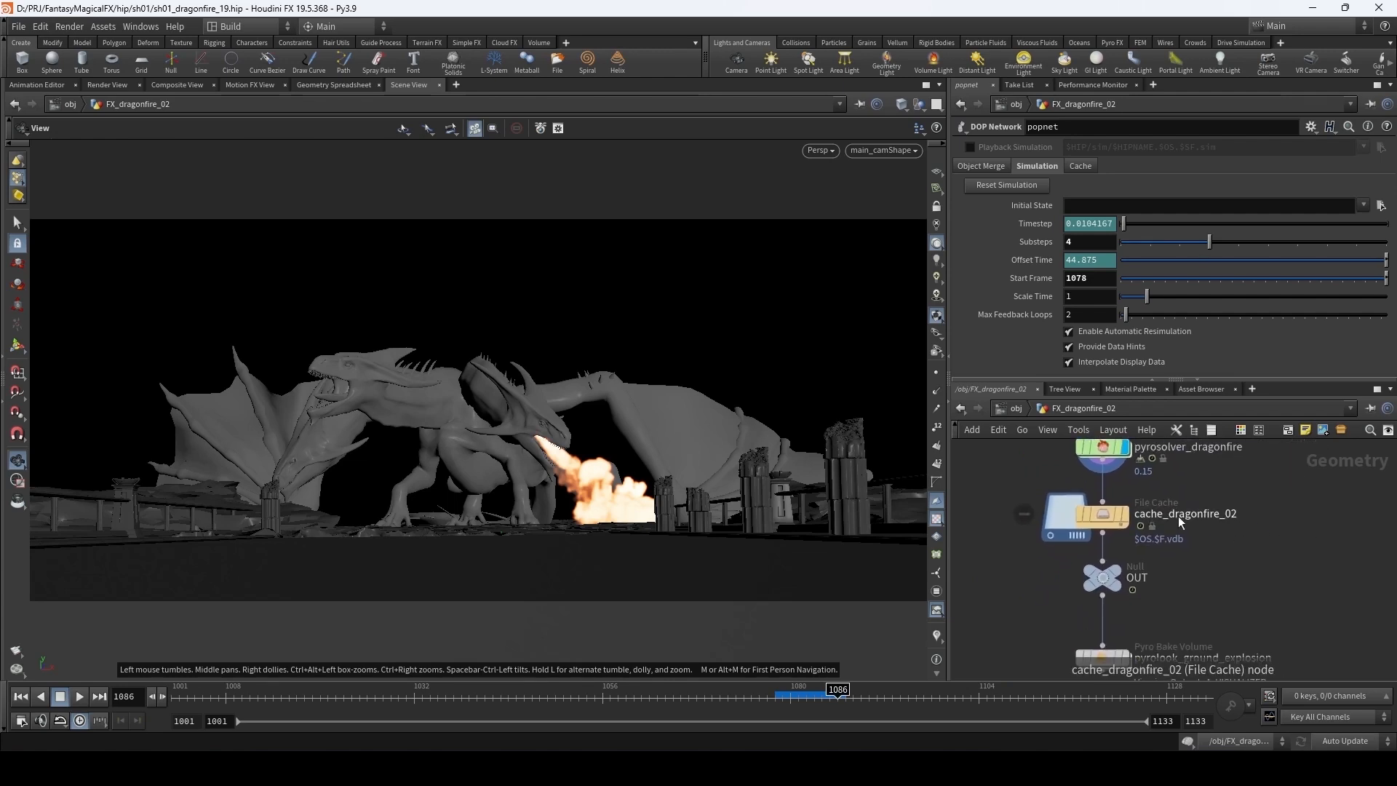
mouse_move(1218, 562)
middle_down()
mouse_move(1225, 532)
mouse_move(1227, 566)
middle_up()
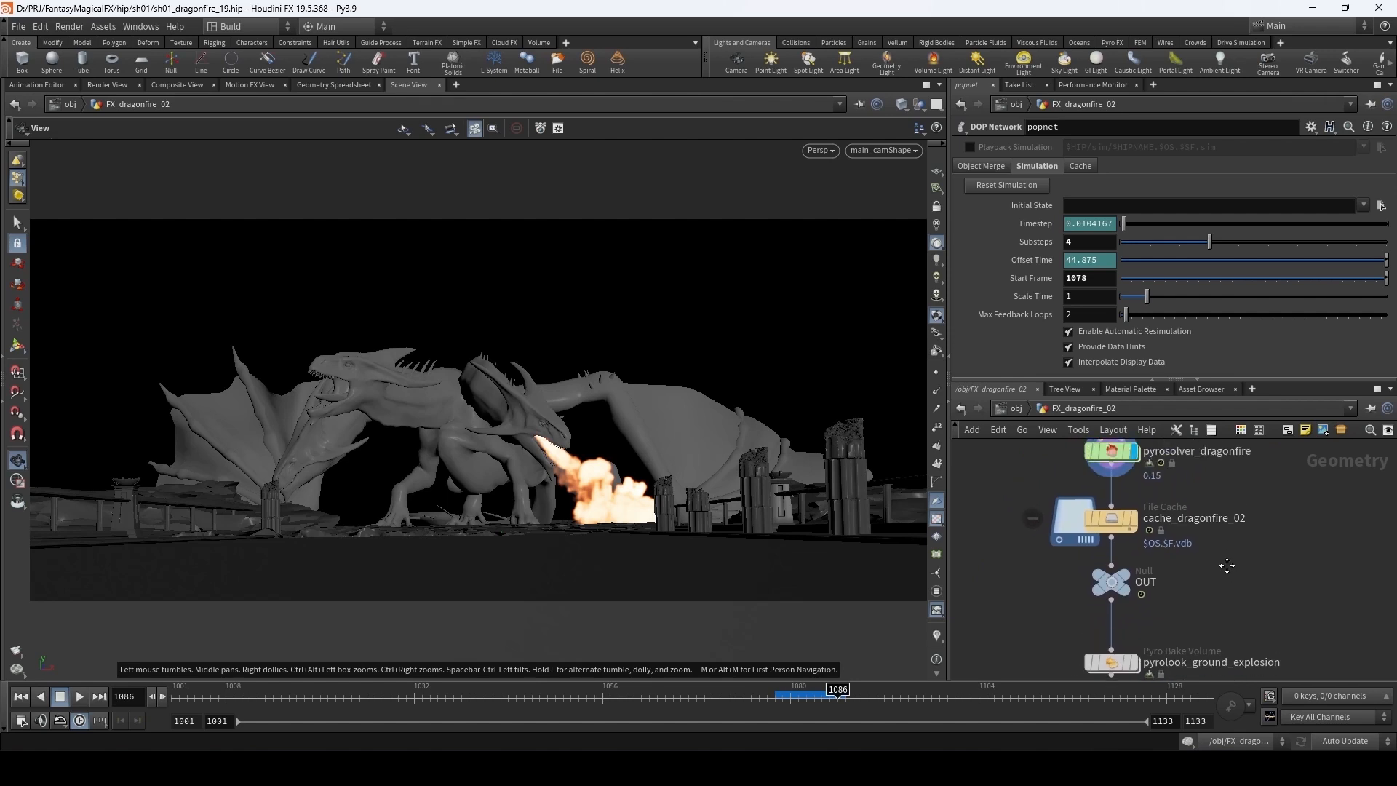
- Return to the object level, move FX_ground_fire_01 slightly lower and duplicate it directly below the original
click(1015, 409)
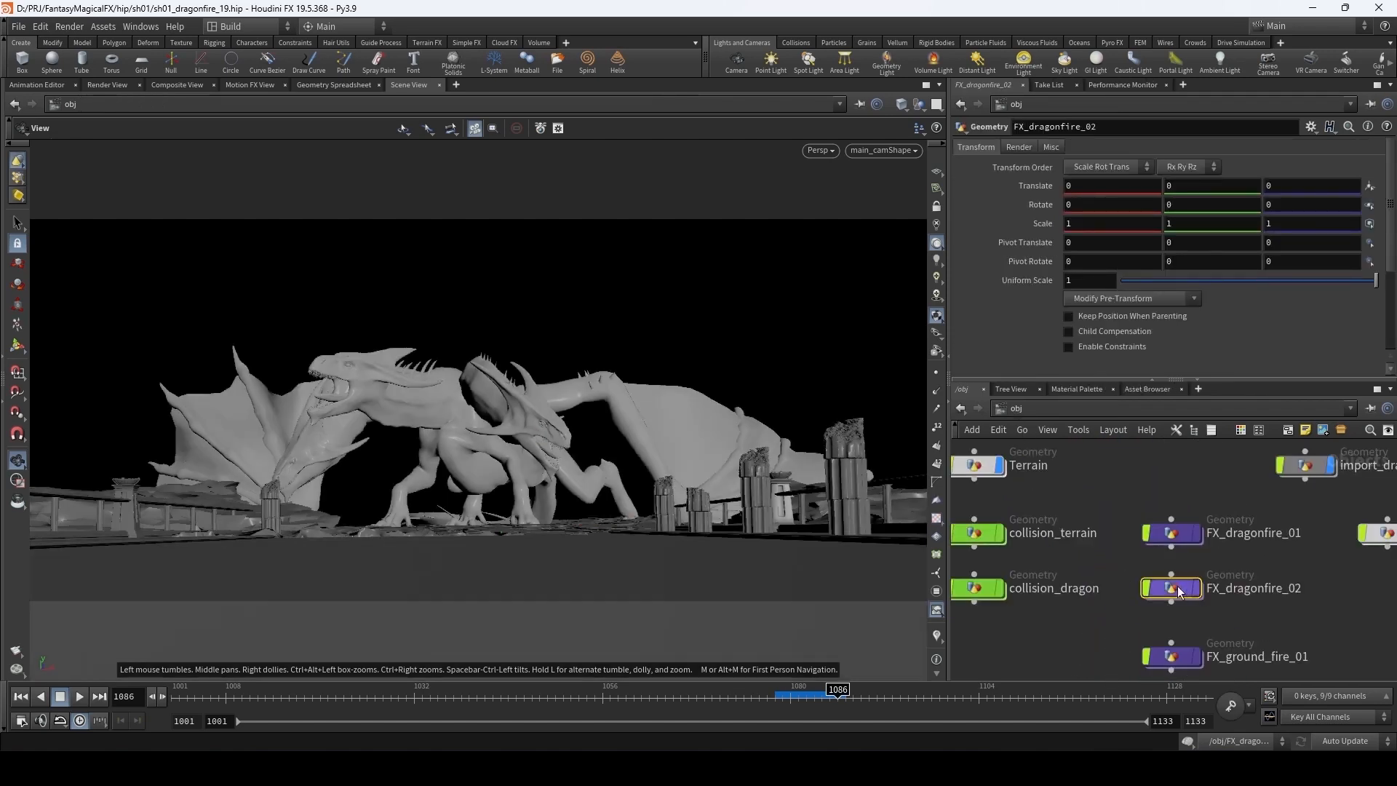
middle_drag(1262, 613, 1181, 543)
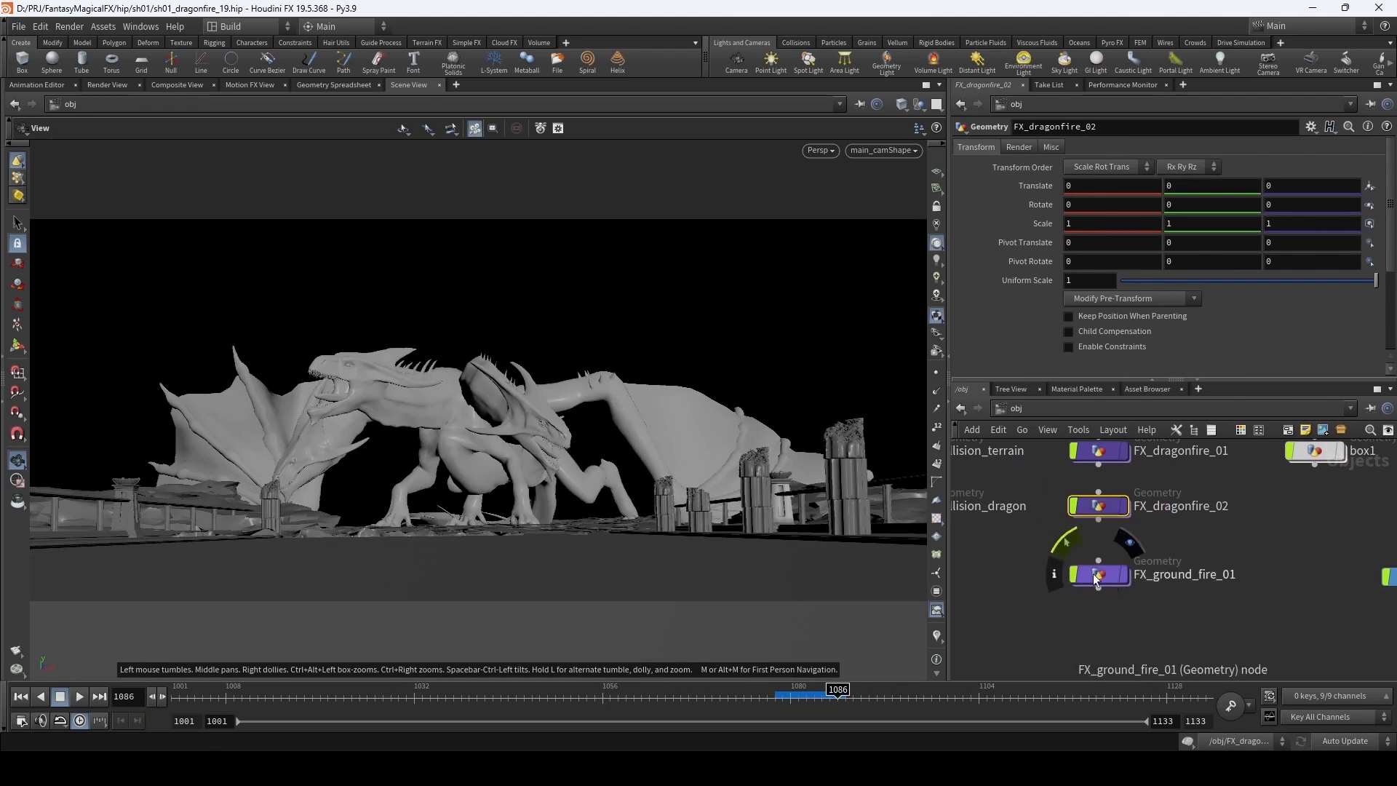
drag(1099, 577, 1099, 608)
middle_drag(1173, 575, 1168, 537)
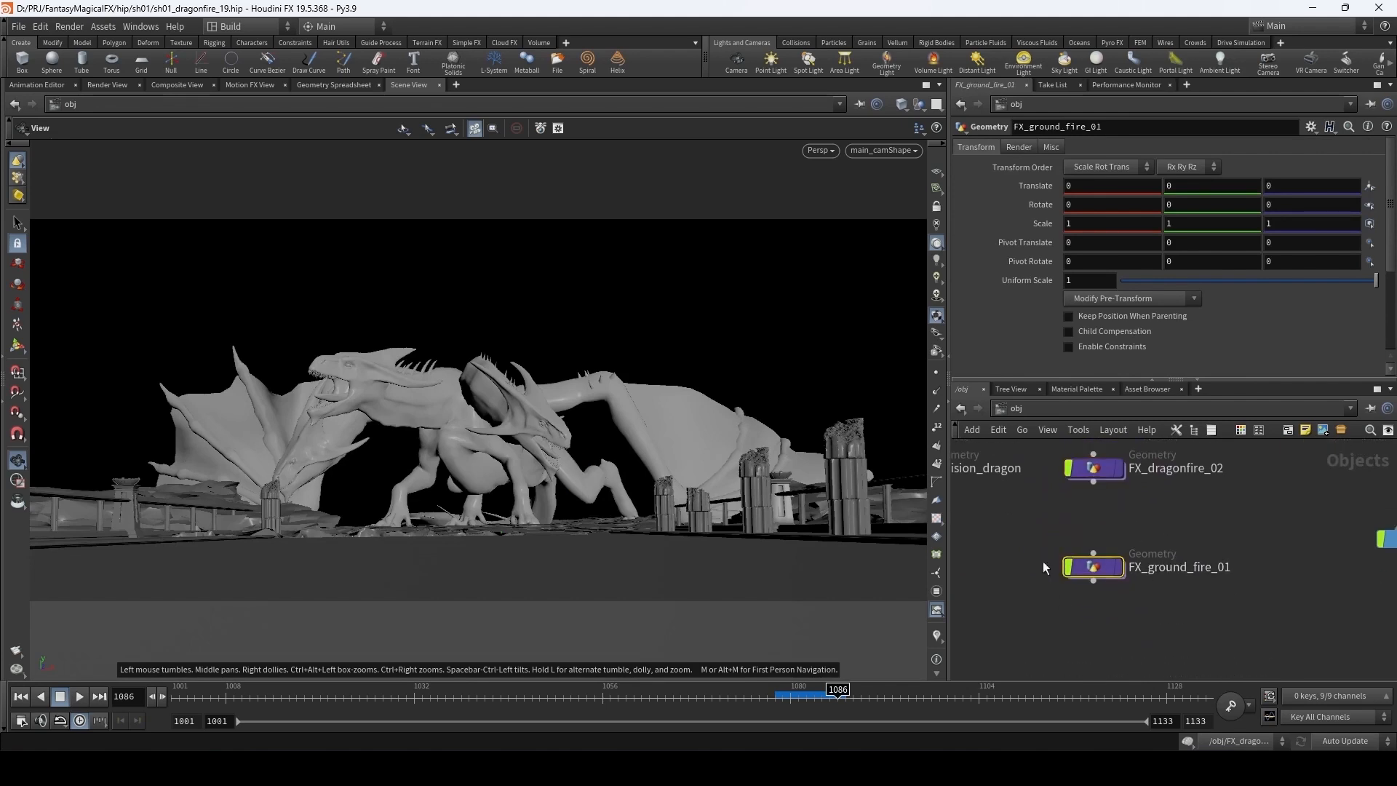
click(1092, 568)
alt+drag(1093, 568, 1097, 614)
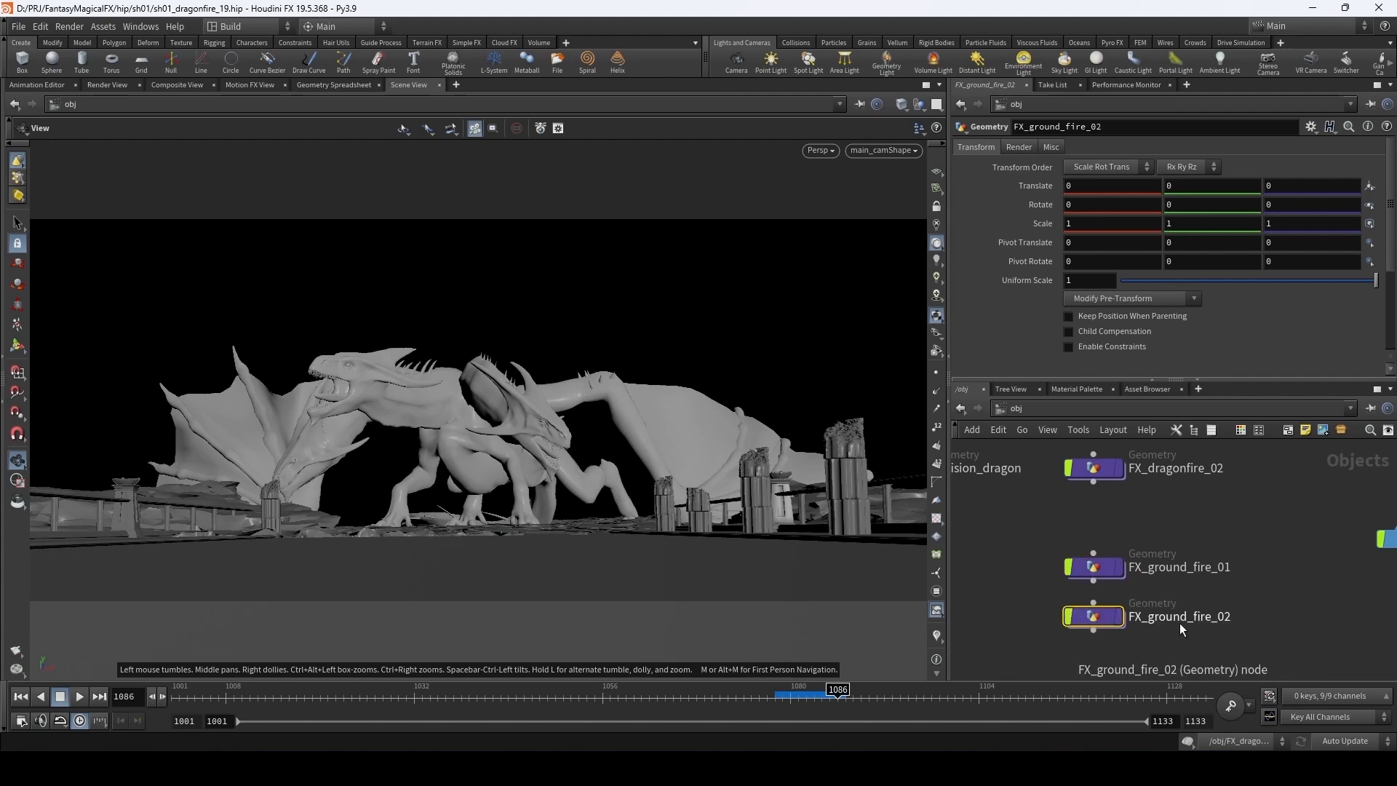
- Inside FX_ground_fire_02, set Object 1 of object_merge1 to /obj/FX_dragonfire_02/OUT
double_click(1097, 614)
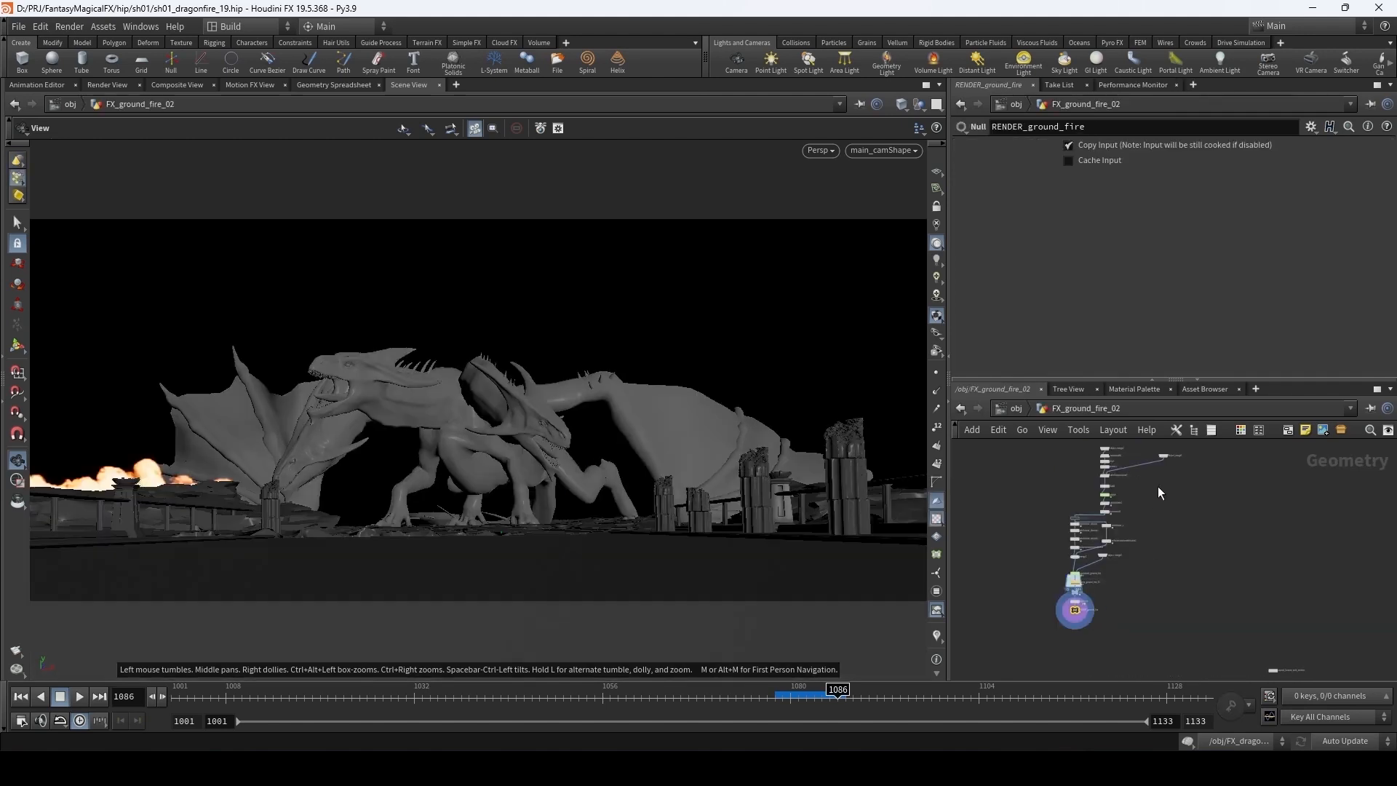
scroll(1152, 496, up, 3)
drag(1154, 480, 1175, 491)
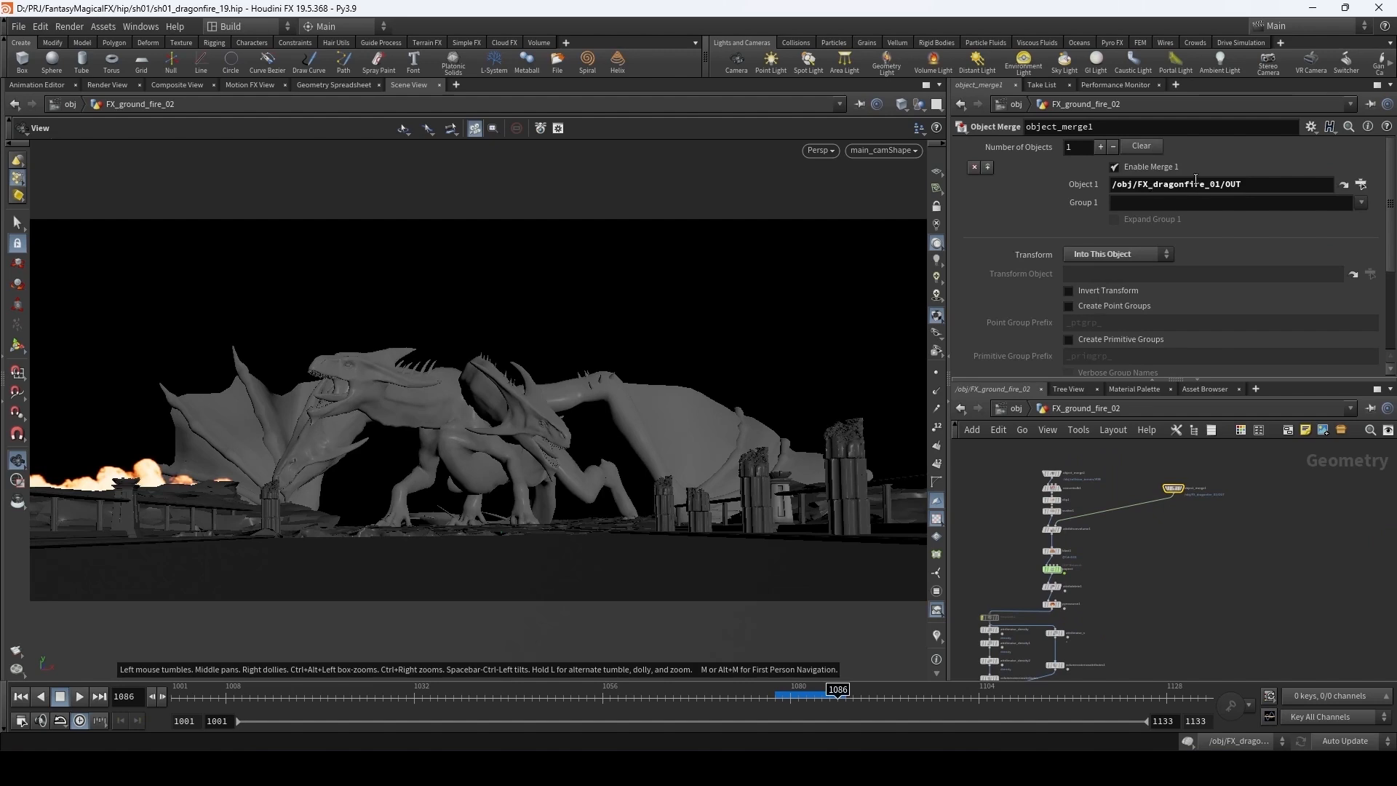
drag(1215, 183, 1220, 184)
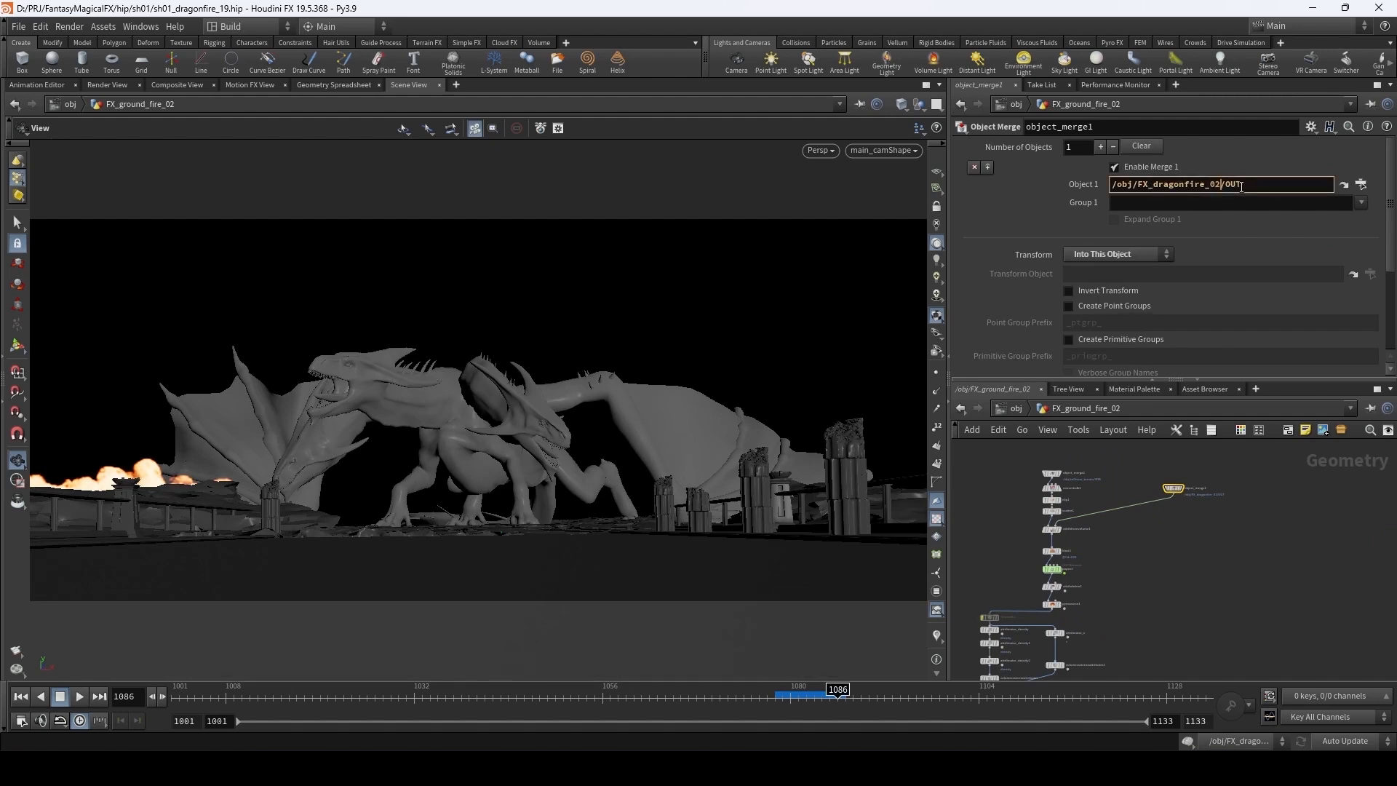
text(2)
key(Return)
- Rename the file cache node below pyrosolver_ground_fire as cache_ground_fire_02 and display its cache settings
middle_drag(1171, 577, 1258, 430)
scroll(1100, 573, up, 5)
middle_drag(1132, 601, 1172, 574)
scroll(1171, 573, up, 2)
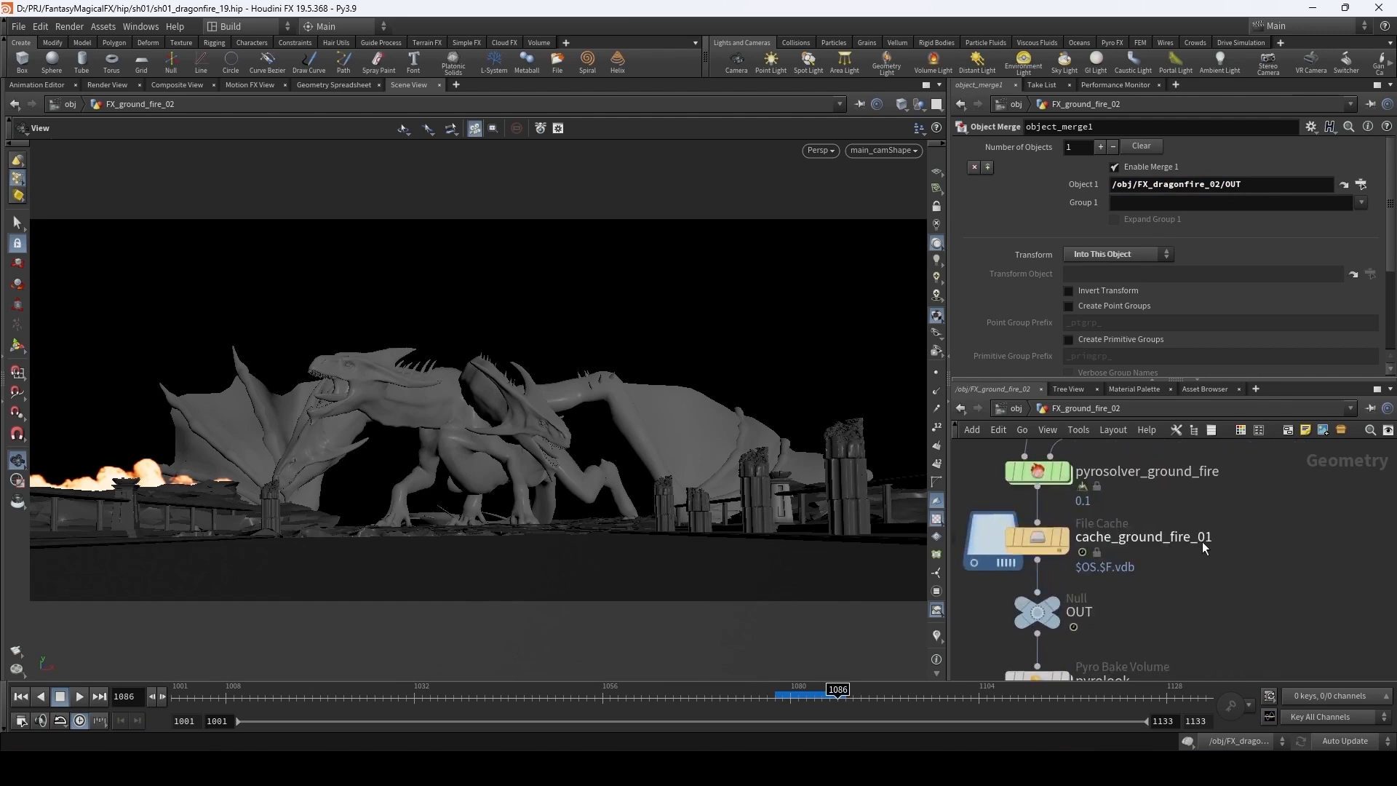
double_click(1202, 541)
drag(1208, 538, 1218, 538)
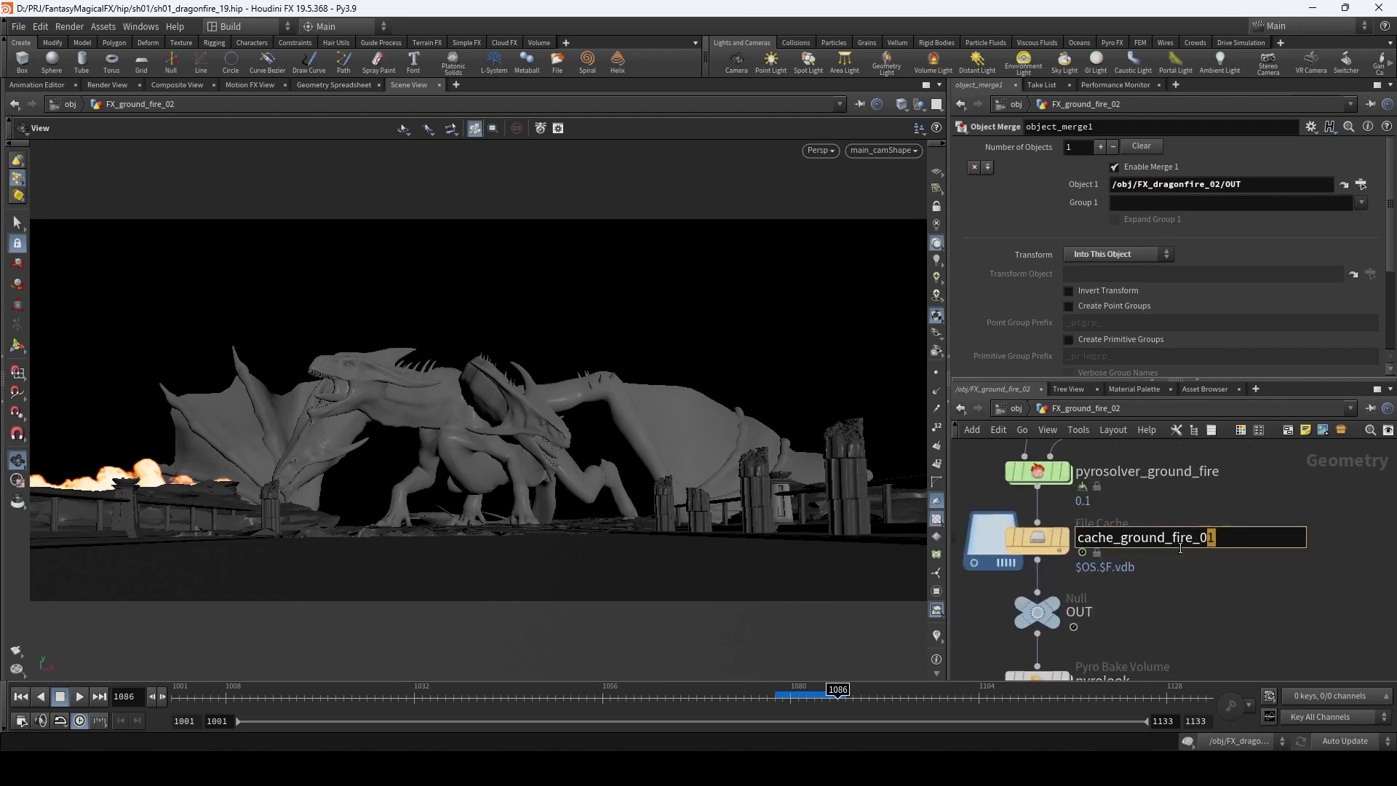
text(2)
key(Return)
mouse_move(1046, 542)
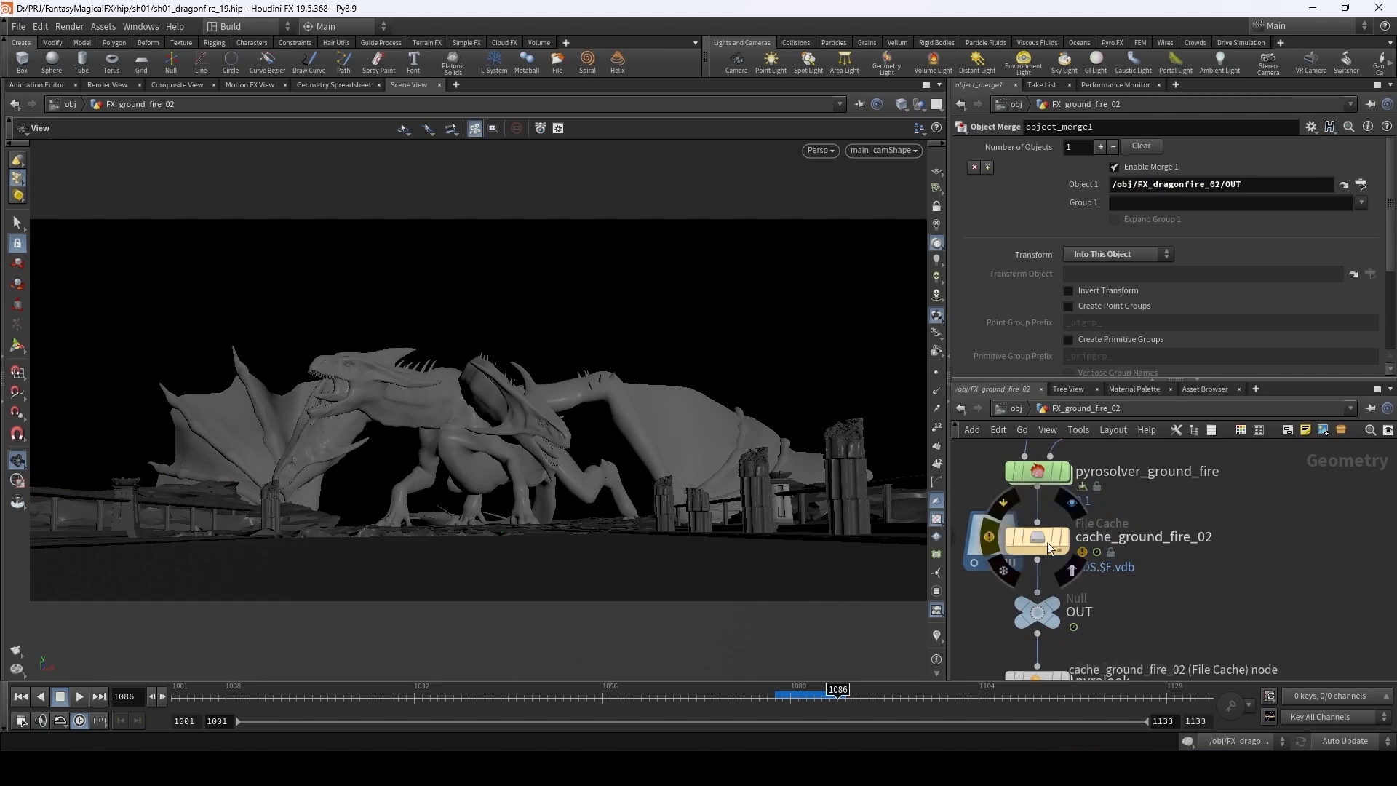
middle_drag(971, 487, 1091, 509)
click(1156, 562)
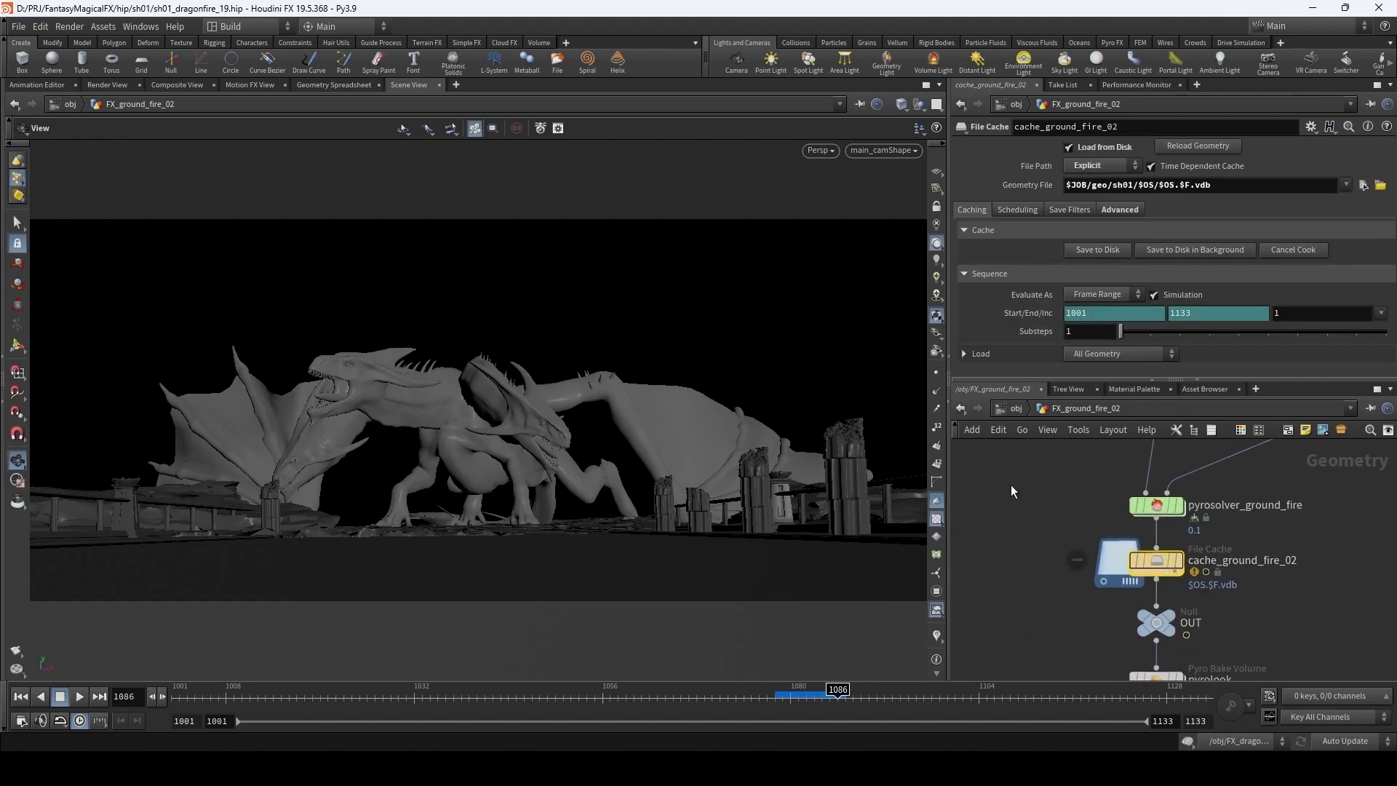
- Leave FX_ground_fire_02 and return to the object level for an overview of all scene objects
click(1012, 408)
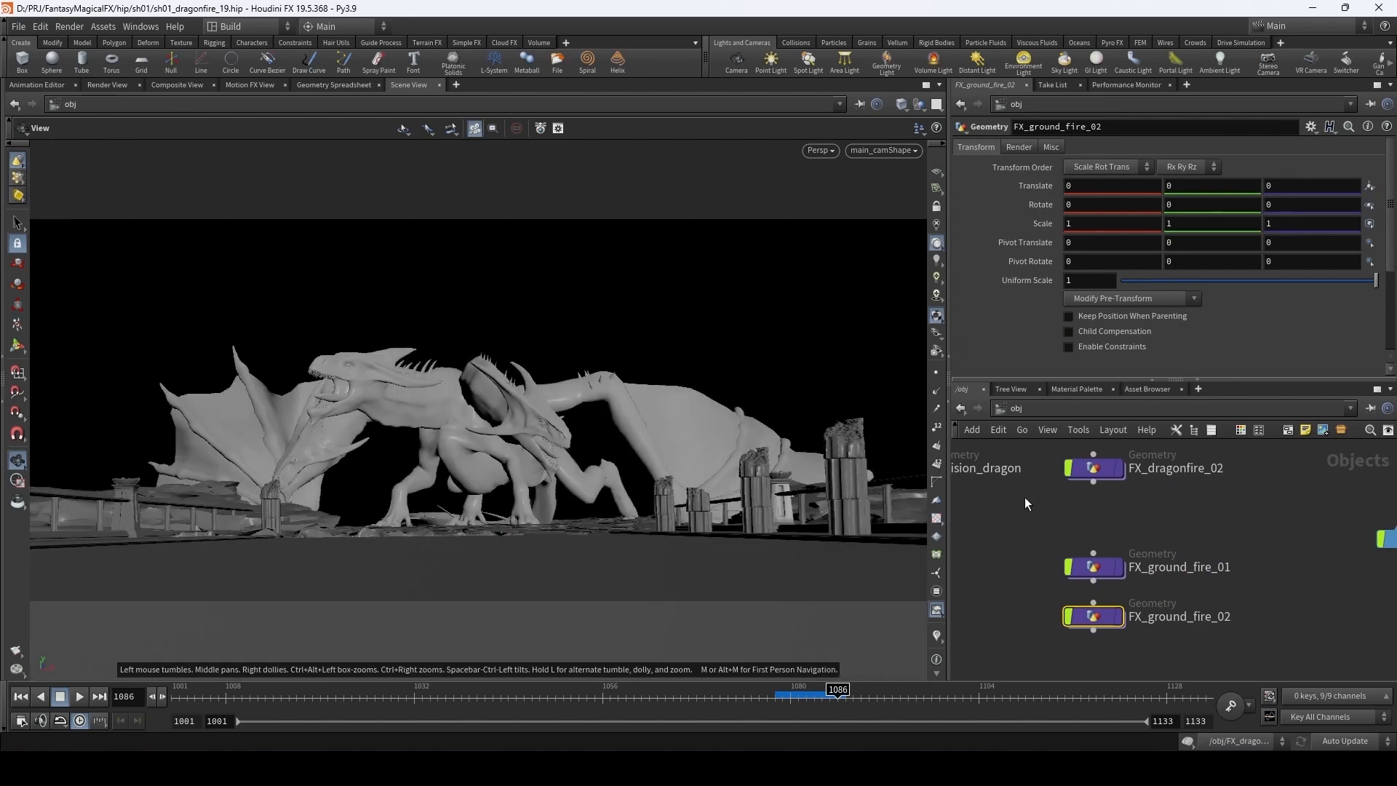
scroll(1038, 509, down, 5)
middle_drag(1198, 542, 1152, 530)
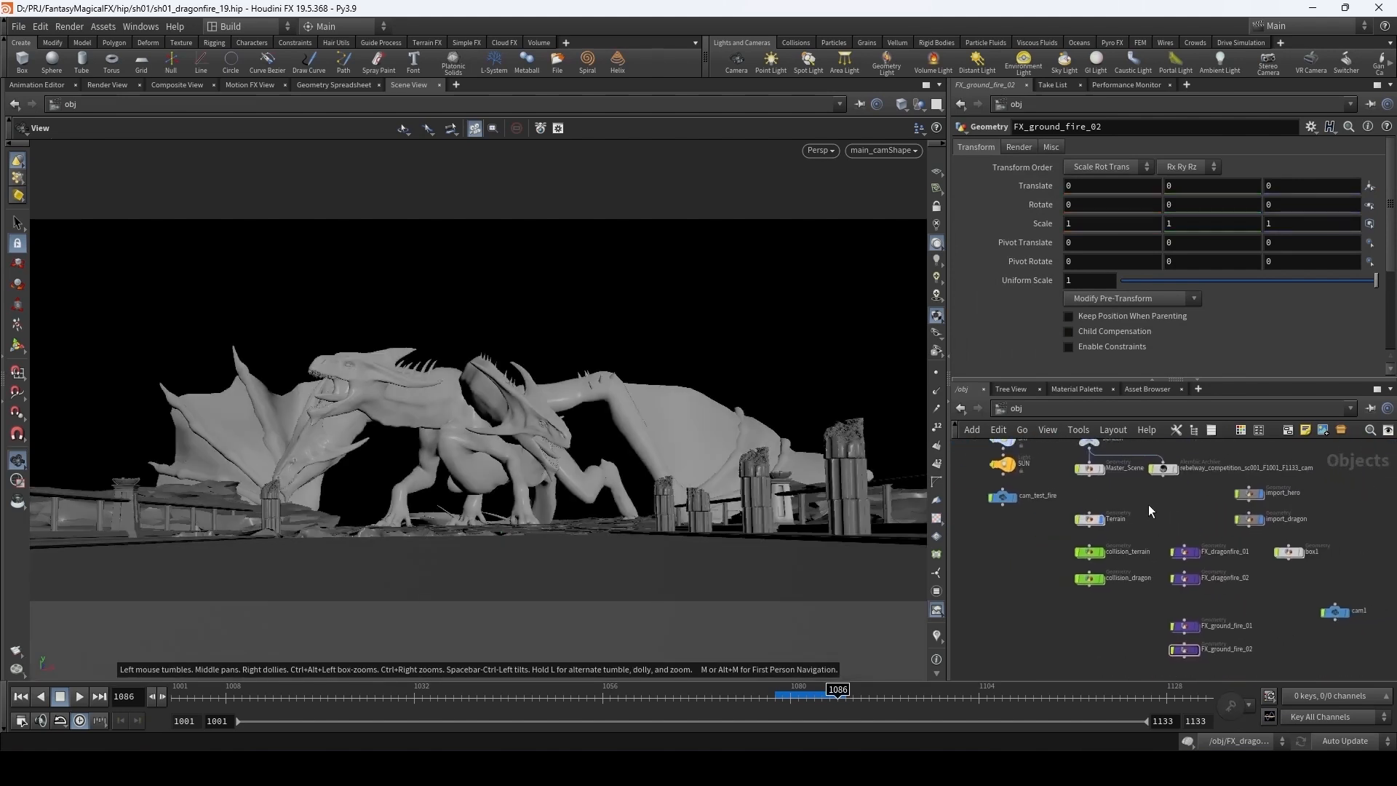